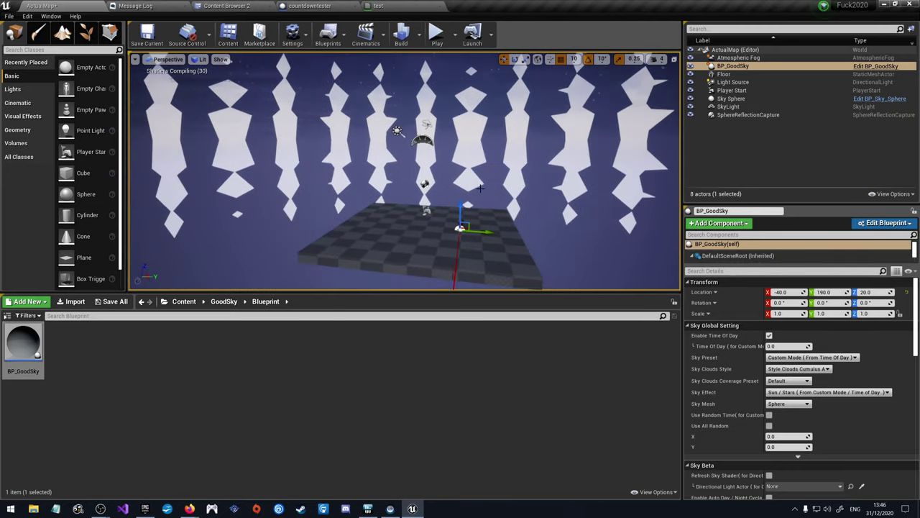
Step: Play-test the level, look around and move forward under the new sky, and end the preview
{"action": "left_click", "coordinate": [437, 32]}
{"action": "left_click", "coordinate": [434, 136]}
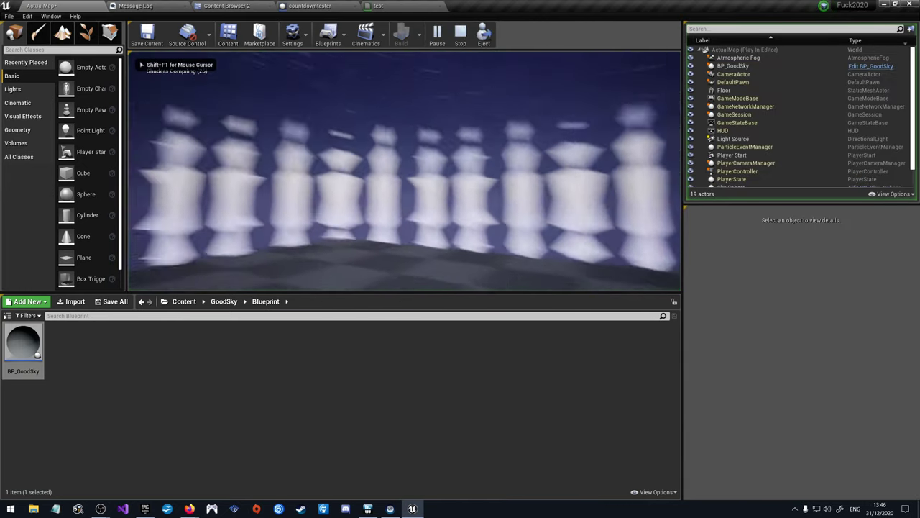
{"action": "key", "text": "w"}
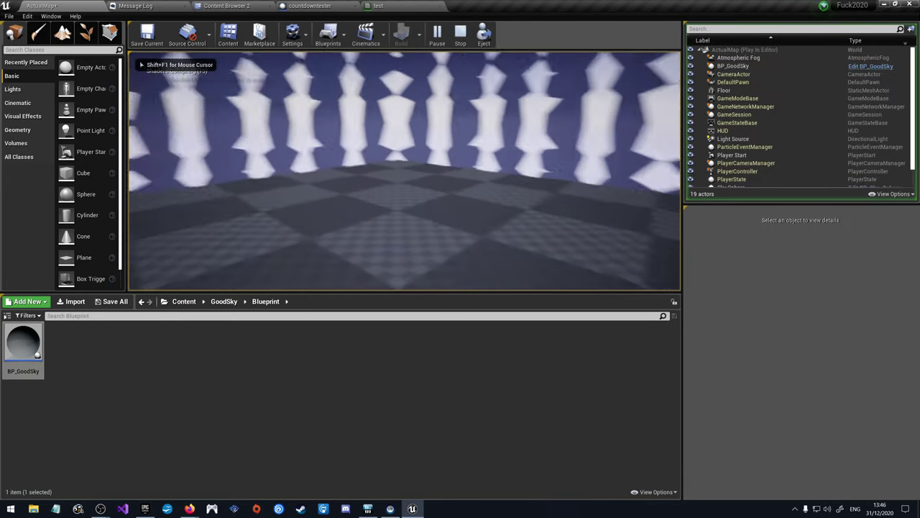
{"action": "key", "text": "Escape"}
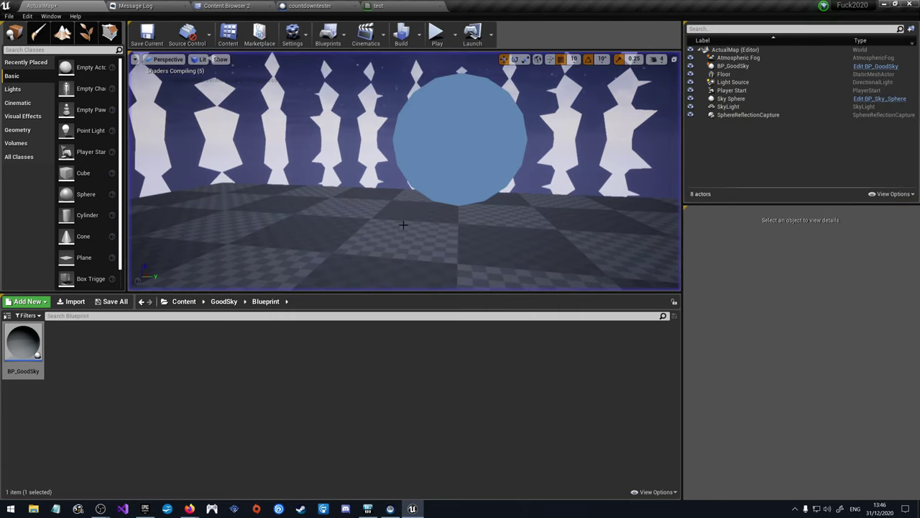
Step: Set the Player Start actor's location to X 0, Y 0, Z 0 and frame it in the viewport
{"action": "left_click", "coordinate": [17, 363]}
{"action": "left_click", "coordinate": [445, 130]}
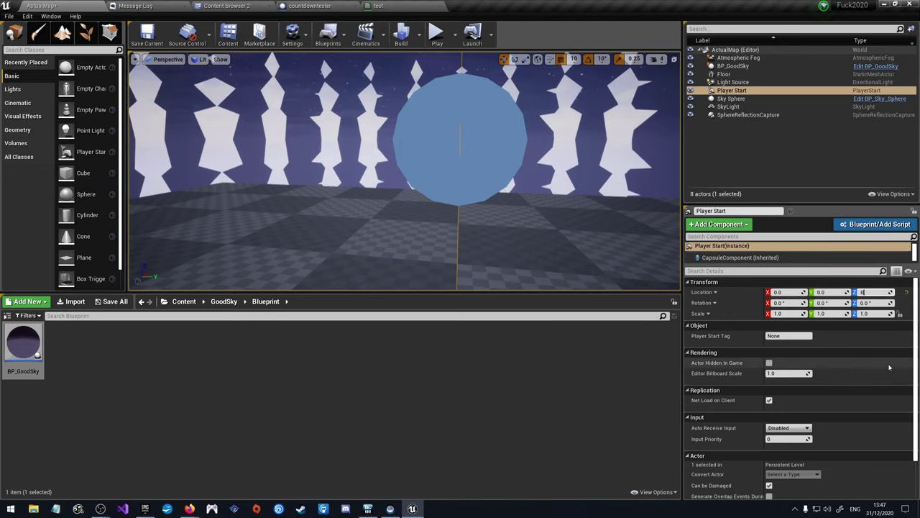
{"action": "key", "text": "f"}
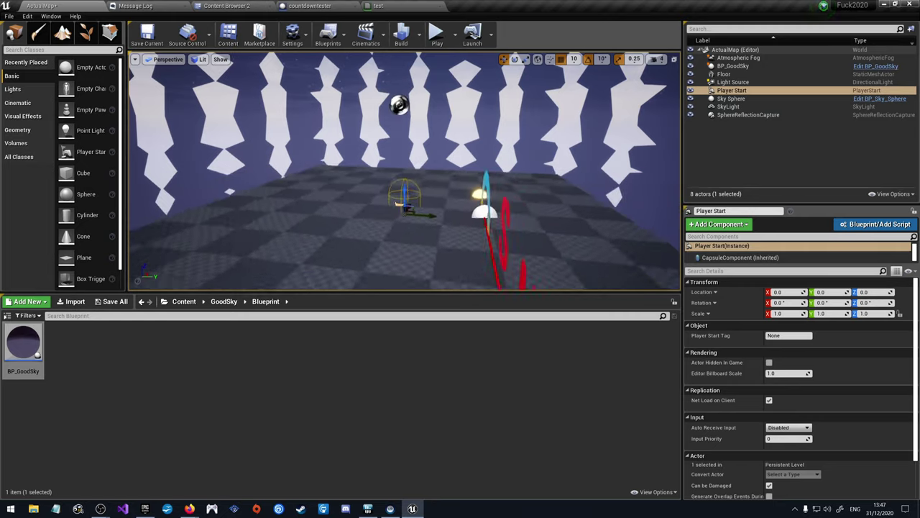
Step: Raise BP_GoodSky to Z 200 and rotate it to about 180° around the Z axis
{"action": "left_click_drag", "start_coordinate": [446, 188], "coordinate": [314, 110], "text": "alt"}
{"action": "left_click", "coordinate": [496, 188]}
{"action": "key", "text": "f"}
{"action": "key", "text": "f"}
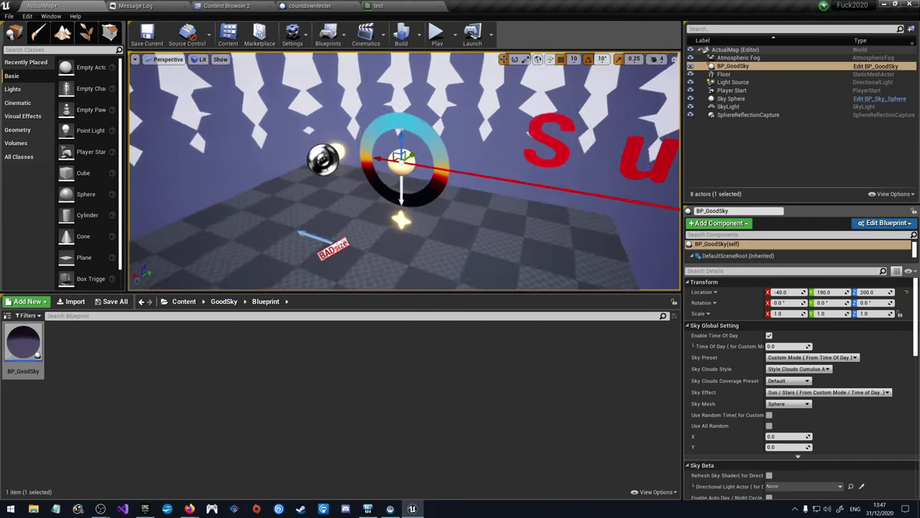
{"action": "left_click_drag", "start_coordinate": [384, 199], "coordinate": [381, 173]}
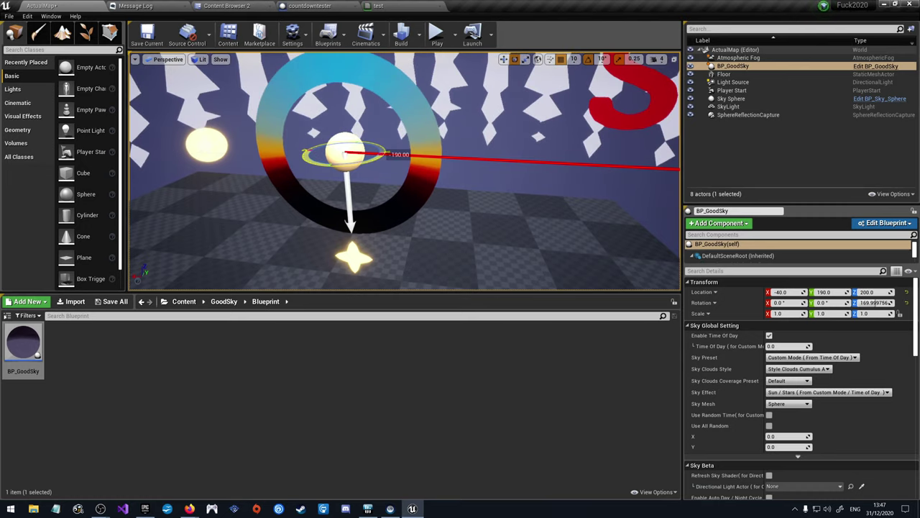
{"action": "right_click_drag", "start_coordinate": [365, 160], "coordinate": [392, 123]}
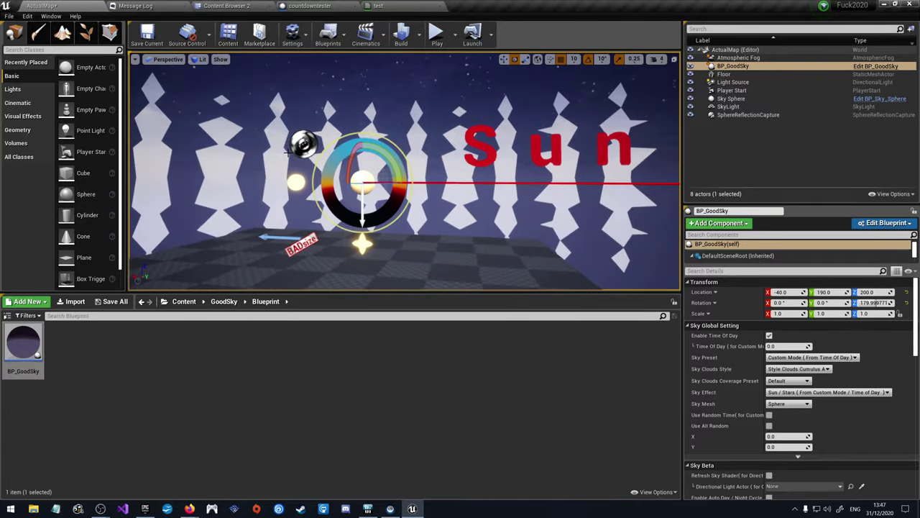
Step: Play-test the level again to check the sky, and end the preview
{"action": "left_click", "coordinate": [436, 33]}
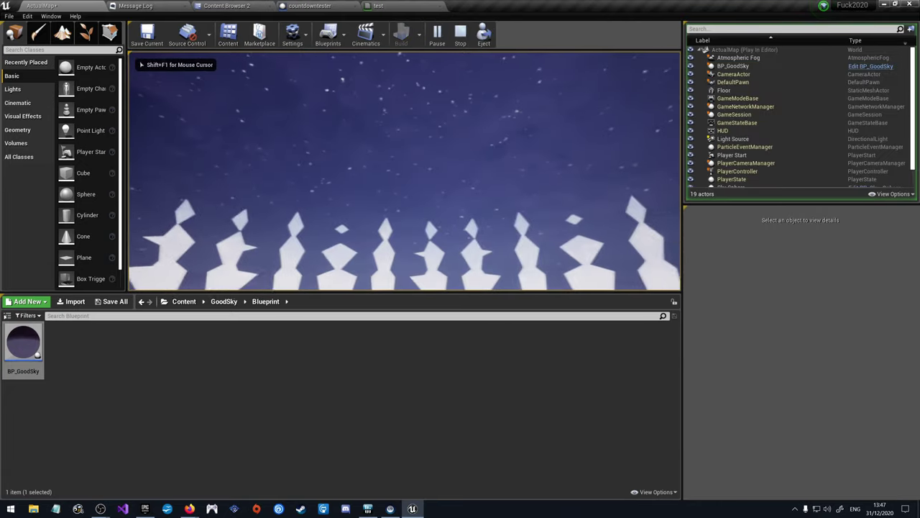
{"action": "key", "text": "Escape"}
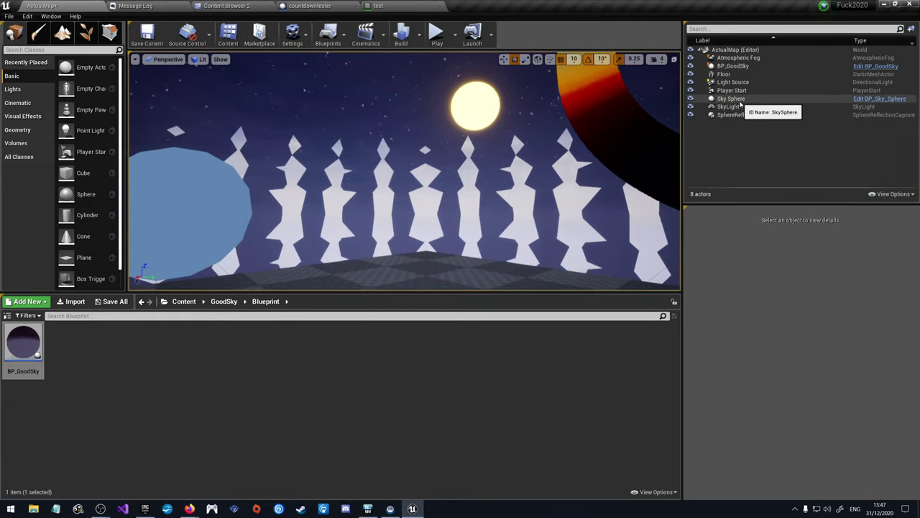
Step: Delete the default Sky Sphere actor from the level
{"action": "left_click", "coordinate": [740, 105]}
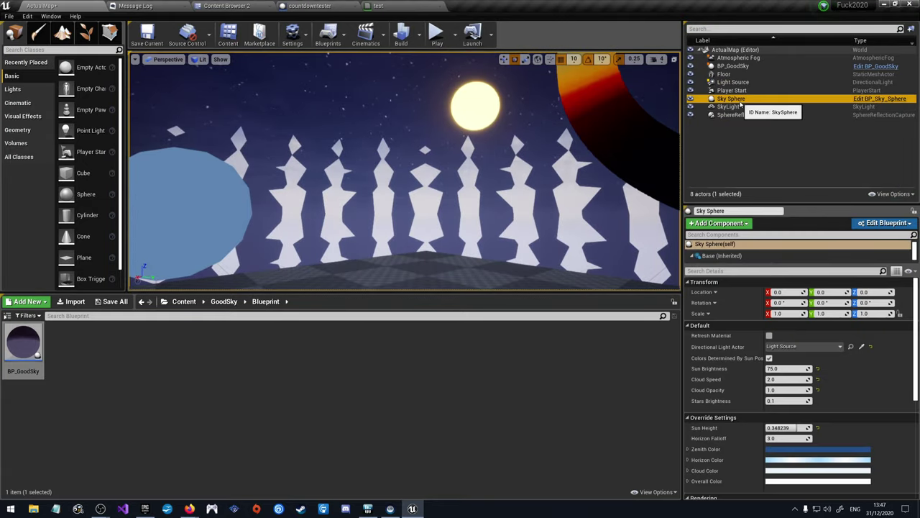
{"action": "key", "text": "Delete"}
{"action": "right_click_drag", "start_coordinate": [532, 203], "coordinate": [509, 203]}
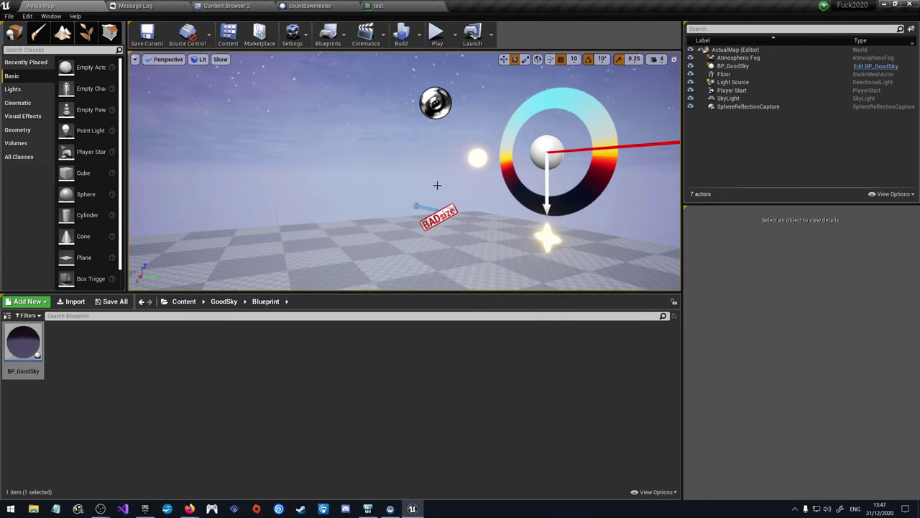
Step: Move the Player Start actor sideways, clear of the BP_GoodSky actor
{"action": "left_click", "coordinate": [431, 209]}
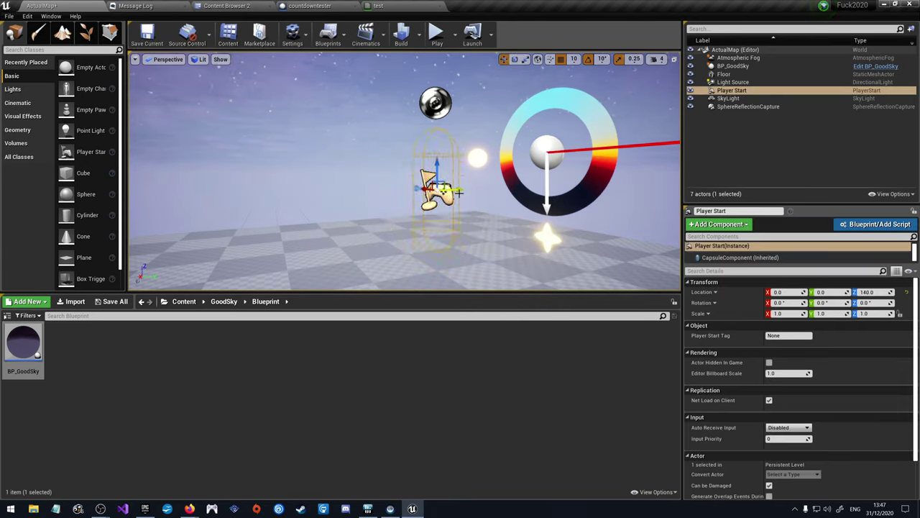
{"action": "right_click_drag", "start_coordinate": [452, 216], "coordinate": [453, 216]}
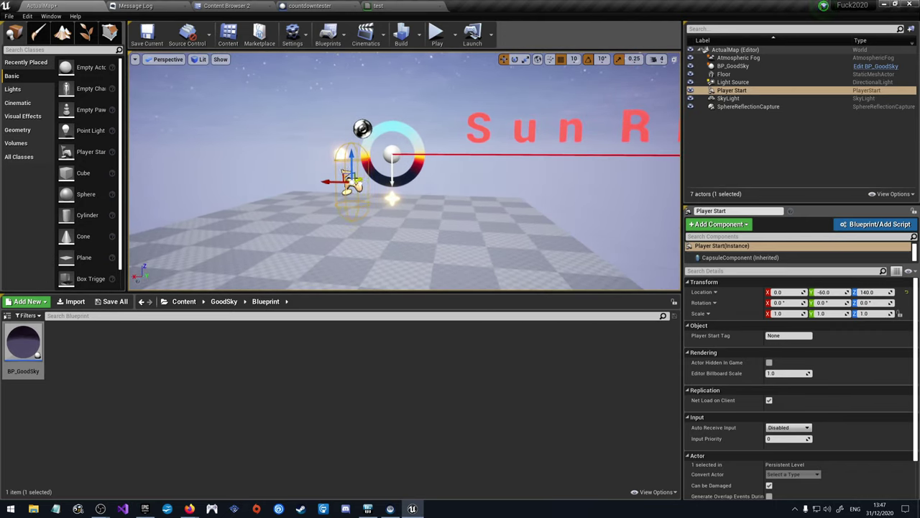
Step: Rotate BP_GoodSky and set its Z rotation to exactly 180°
{"action": "left_click", "coordinate": [399, 170]}
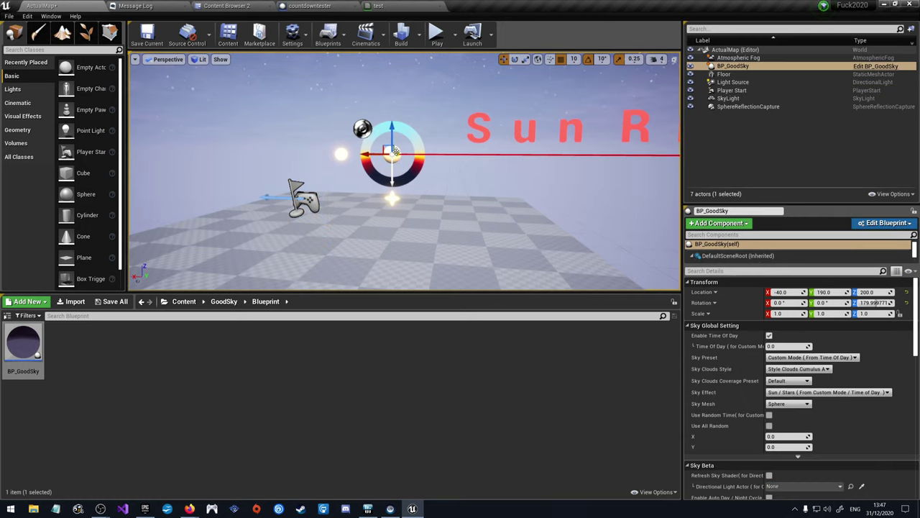
{"action": "mouse_move", "coordinate": [421, 143]}
{"action": "left_mouse_down"}
{"action": "mouse_move", "coordinate": [423, 178]}
{"action": "mouse_move", "coordinate": [402, 193]}
{"action": "mouse_move", "coordinate": [430, 160]}
{"action": "mouse_move", "coordinate": [423, 139]}
{"action": "left_mouse_up"}
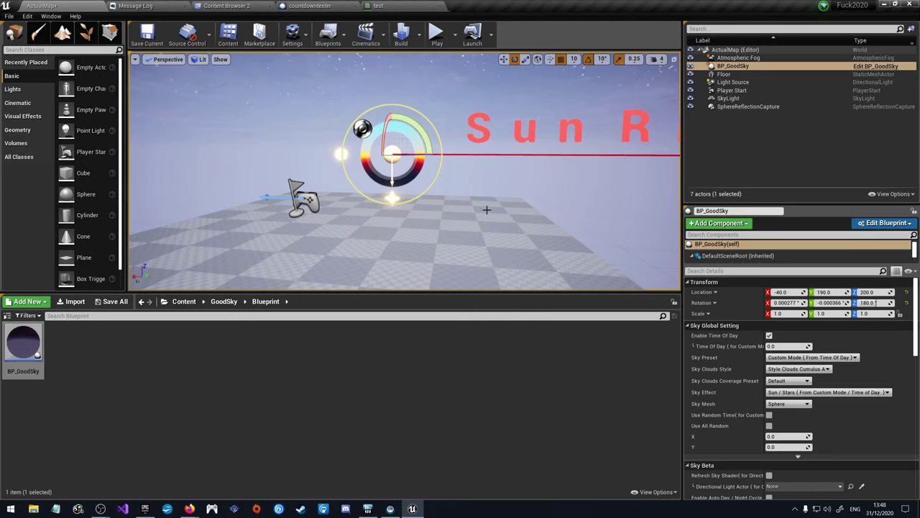
{"action": "right_click_drag", "start_coordinate": [408, 183], "coordinate": [432, 206]}
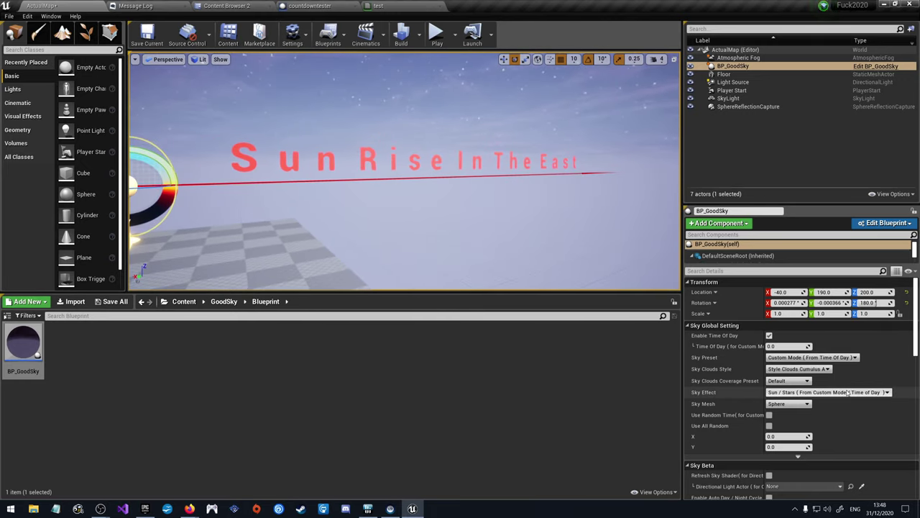
Step: Randomize all of BP_GoodSky's sky settings three times with Use All Random
{"action": "left_click", "coordinate": [770, 427]}
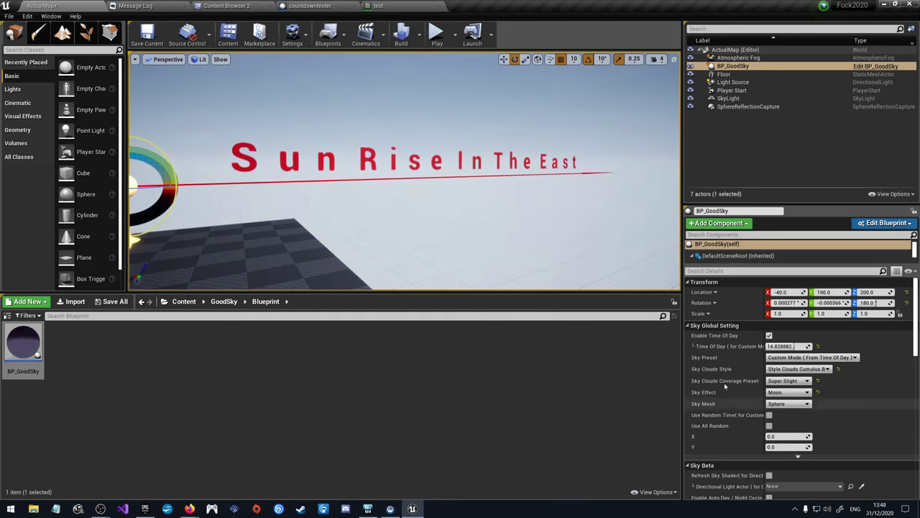
{"action": "left_click", "coordinate": [769, 426]}
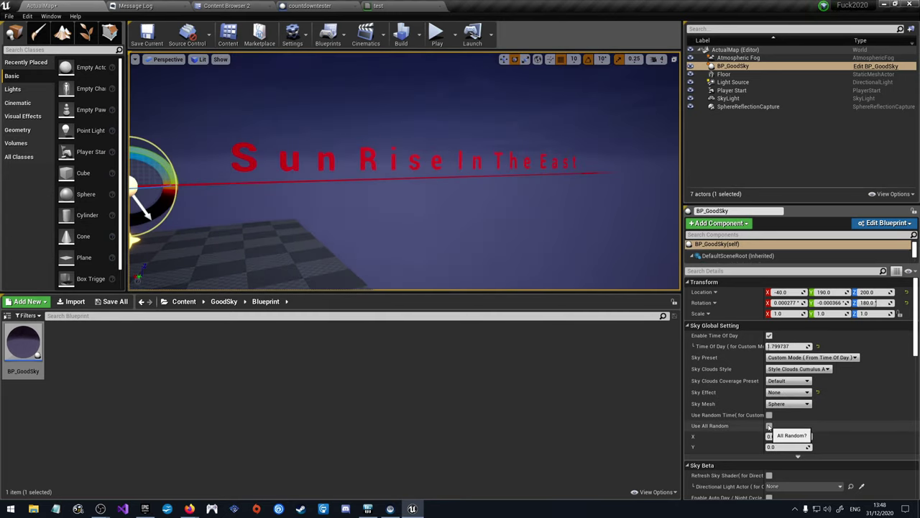
{"action": "left_click", "coordinate": [769, 427]}
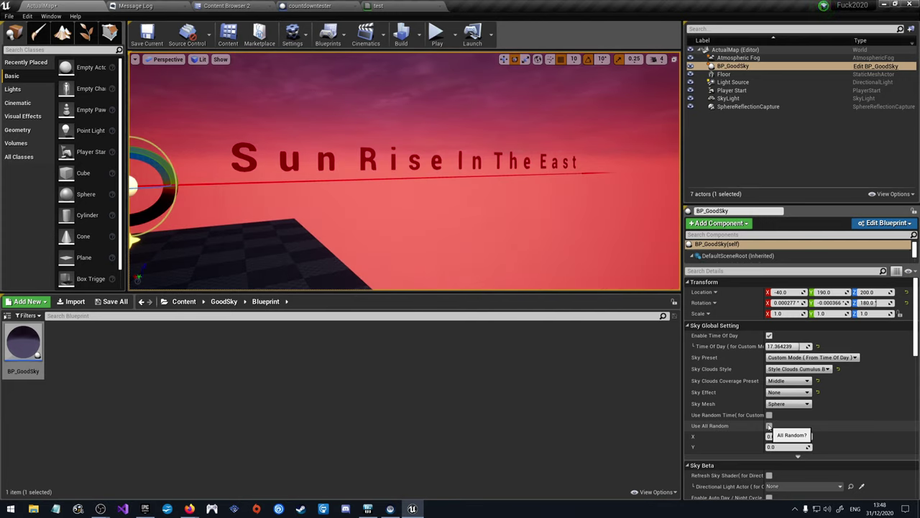
{"action": "key", "text": "f"}
{"action": "mouse_move", "coordinate": [404, 173]}
{"action": "right_mouse_down"}
{"action": "mouse_move", "coordinate": [345, 172]}
{"action": "mouse_move", "coordinate": [345, 122]}
{"action": "mouse_move", "coordinate": [359, 216]}
{"action": "mouse_move", "coordinate": [397, 178]}
{"action": "right_mouse_up"}
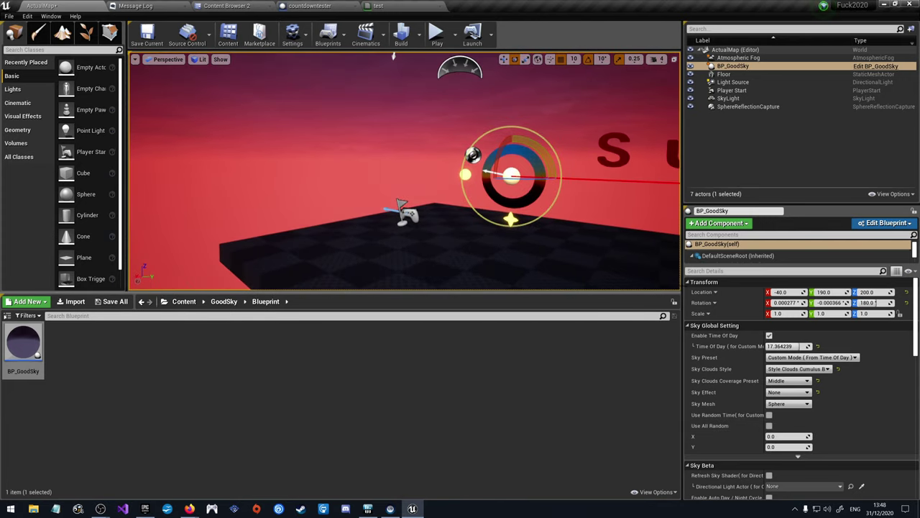
Step: Try the Cumulus A and Stratus cloud styles on BP_GoodSky, and settle on Style Clouds Cirriform
{"action": "left_click", "coordinate": [825, 368]}
{"action": "left_click", "coordinate": [826, 369]}
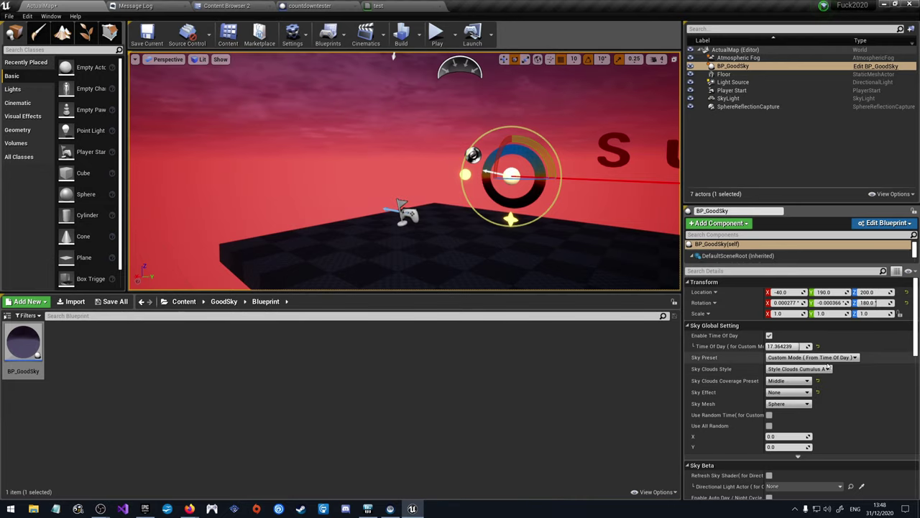
{"action": "left_click", "coordinate": [827, 369]}
{"action": "left_click", "coordinate": [798, 391]}
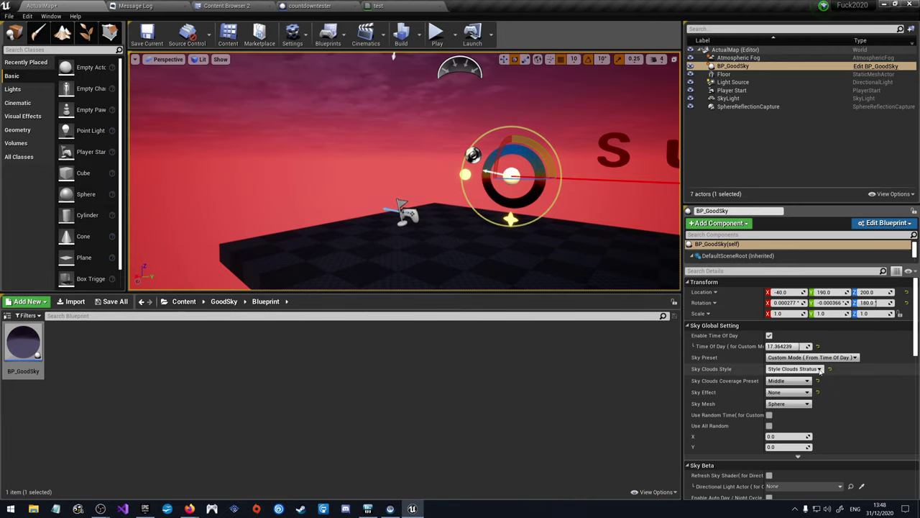
{"action": "left_click", "coordinate": [819, 369]}
{"action": "left_click", "coordinate": [791, 391]}
{"action": "right_click_drag", "start_coordinate": [432, 216], "coordinate": [449, 251]}
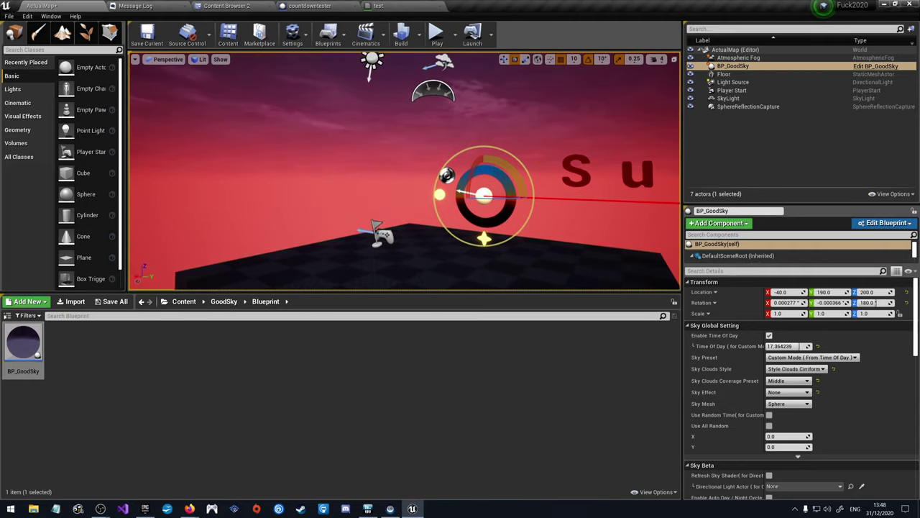
Step: Browse the sky presets while keeping Custom Mode, and set the clouds coverage to Slight after trying Super Heavy
{"action": "left_click", "coordinate": [828, 357]}
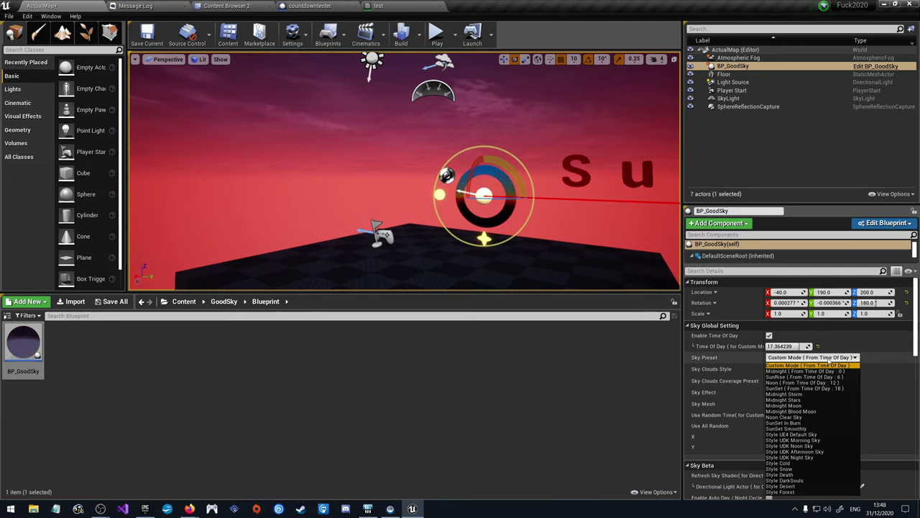
{"action": "left_click", "coordinate": [828, 361]}
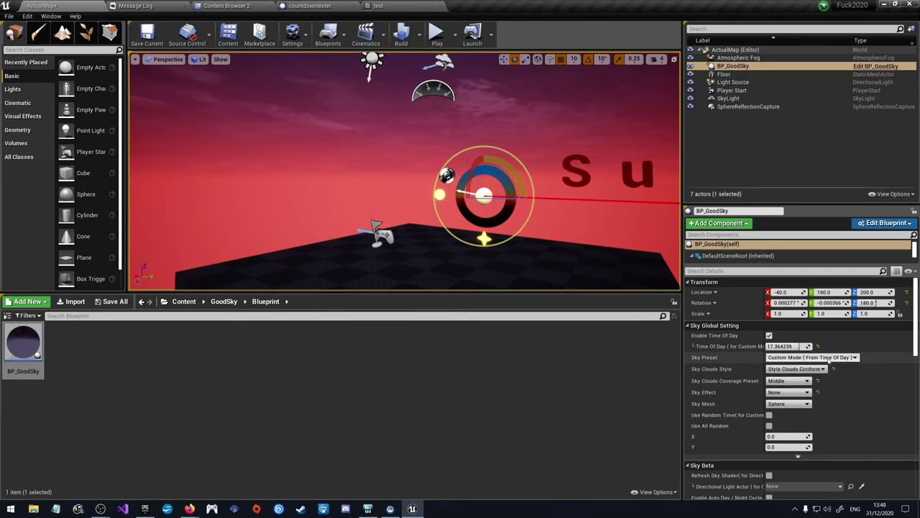
{"action": "left_click", "coordinate": [793, 382]}
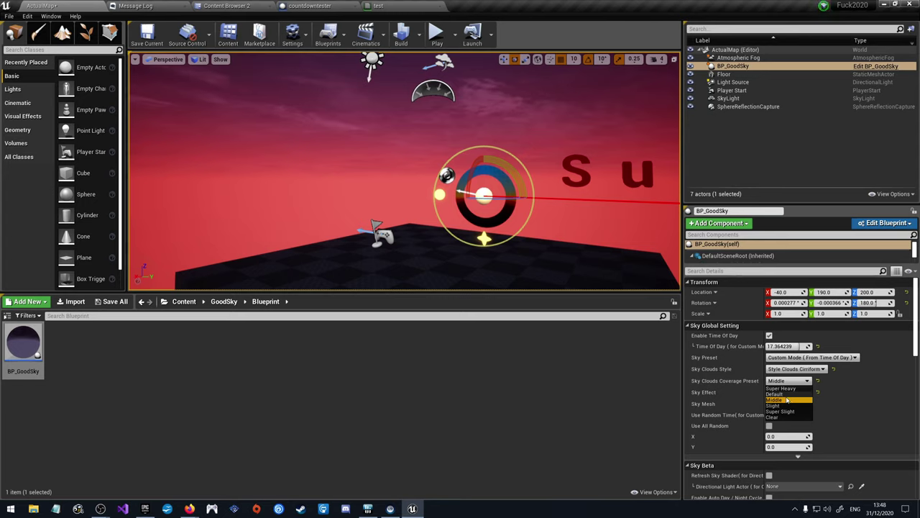
{"action": "left_click", "coordinate": [787, 394]}
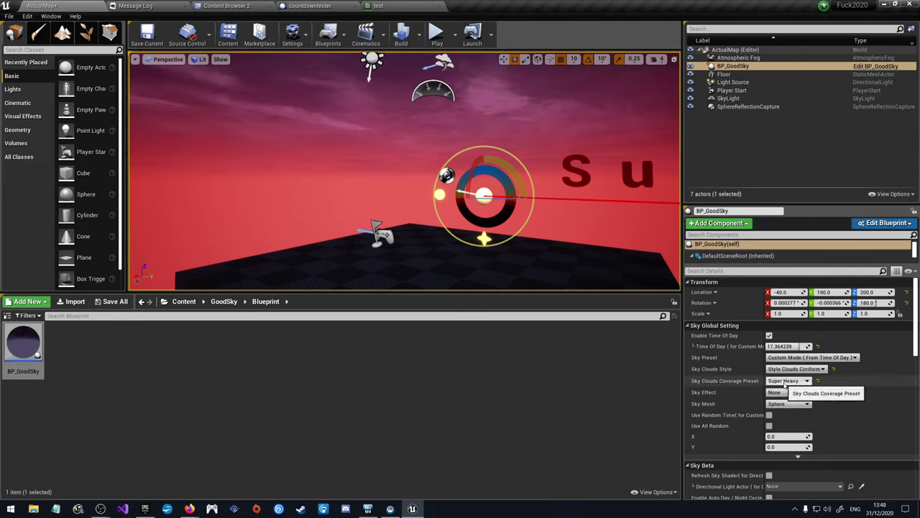
{"action": "left_click", "coordinate": [787, 384]}
{"action": "left_click", "coordinate": [773, 405]}
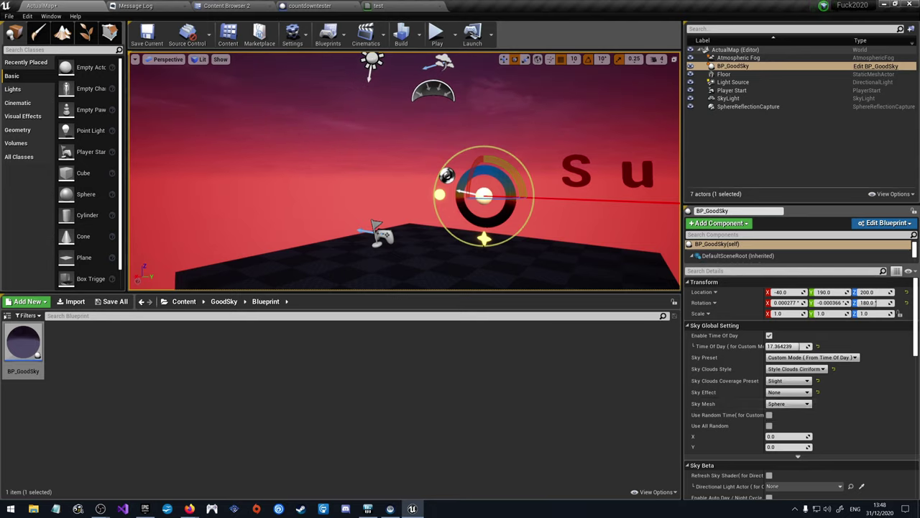
Step: Try the Hemisphere sky mesh on BP_GoodSky, and switch it back to Sphere
{"action": "right_click_drag", "start_coordinate": [403, 187], "coordinate": [460, 163]}
{"action": "left_click", "coordinate": [788, 403]}
{"action": "left_click", "coordinate": [787, 422]}
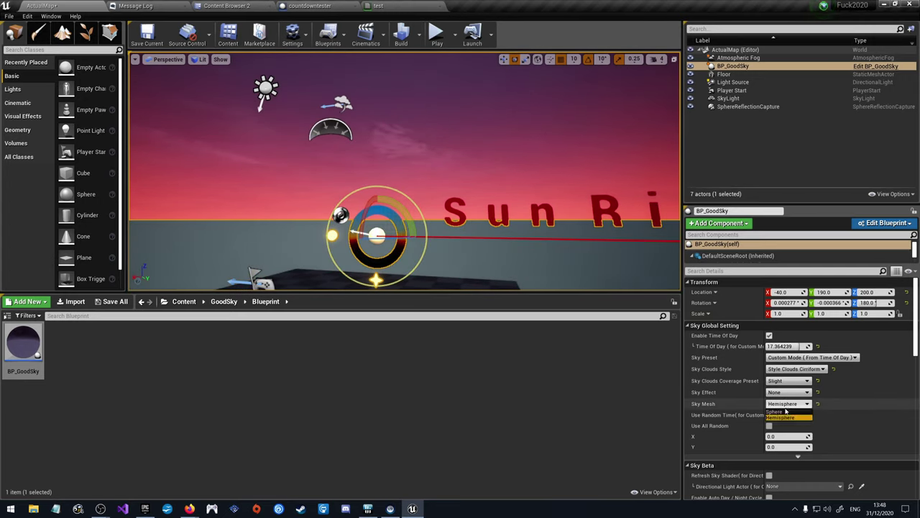
{"action": "left_click", "coordinate": [767, 411]}
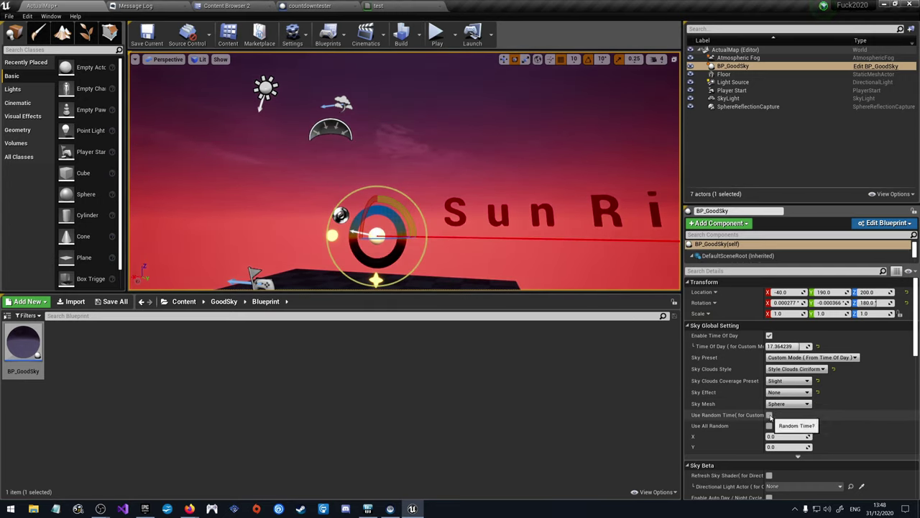
Step: Widen the property area and assign Light Source as BP_GoodSky's Directional Light Actor for Custom Mode
{"action": "scroll", "coordinate": [762, 418], "scroll_direction": "down", "scroll_amount": 3}
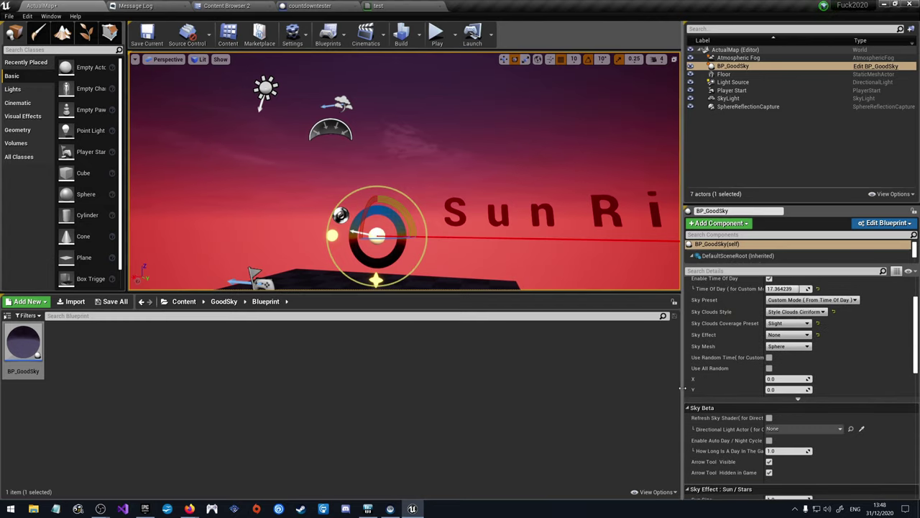
{"action": "left_click_drag", "start_coordinate": [683, 417], "coordinate": [592, 416]}
{"action": "left_click_drag", "start_coordinate": [707, 416], "coordinate": [742, 417]}
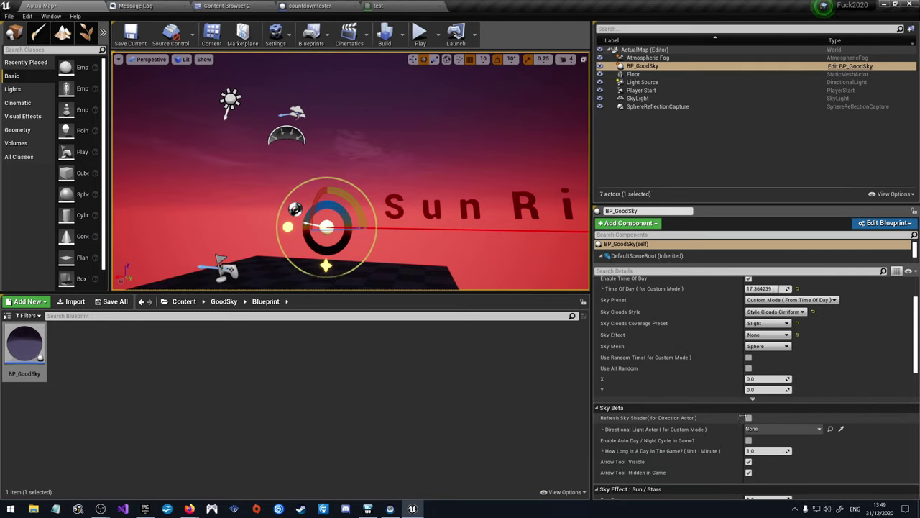
{"action": "left_click", "coordinate": [778, 429]}
{"action": "left_click", "coordinate": [789, 320]}
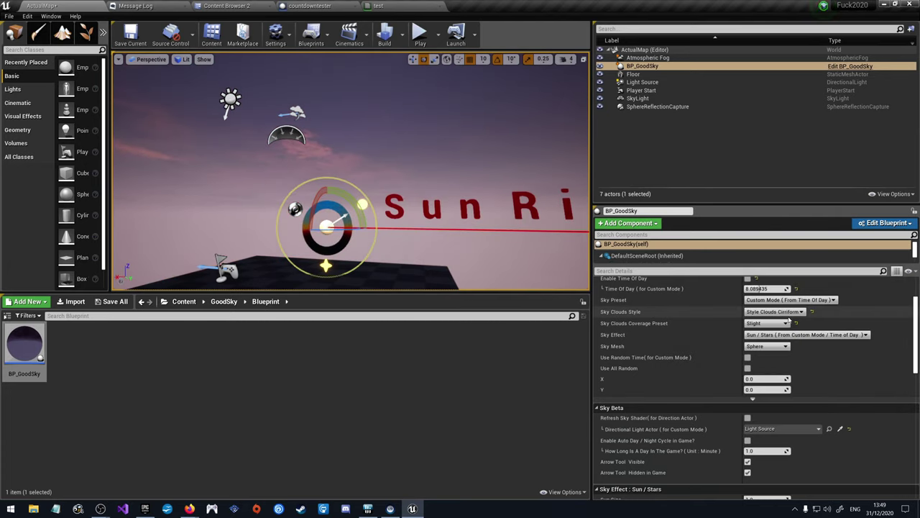
Step: Set the Light Source's colour to a darkened pale blue with hue about 221 and saturation 0.15, and its intensity to 1.0 lux
{"action": "left_click", "coordinate": [651, 83]}
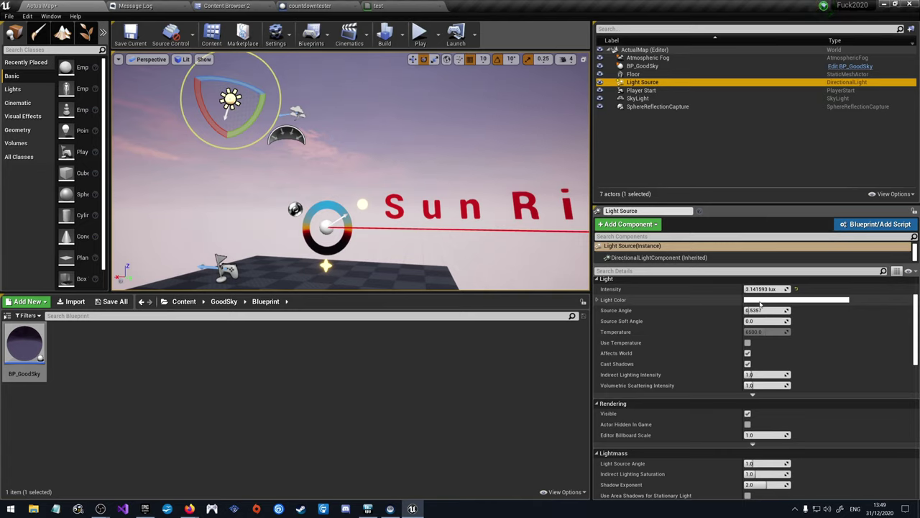
{"action": "left_click", "coordinate": [760, 300]}
{"action": "left_click_drag", "start_coordinate": [591, 325], "coordinate": [593, 327]}
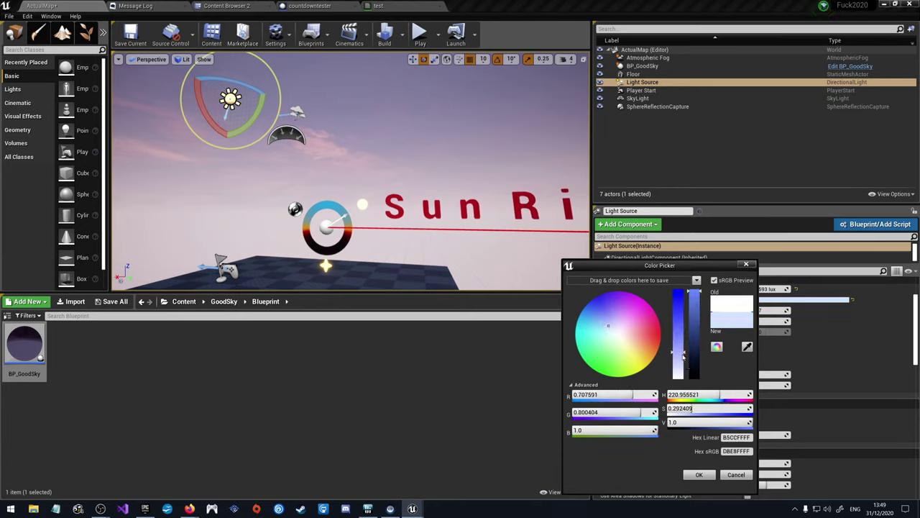
{"action": "left_click_drag", "start_coordinate": [683, 357], "coordinate": [679, 363]}
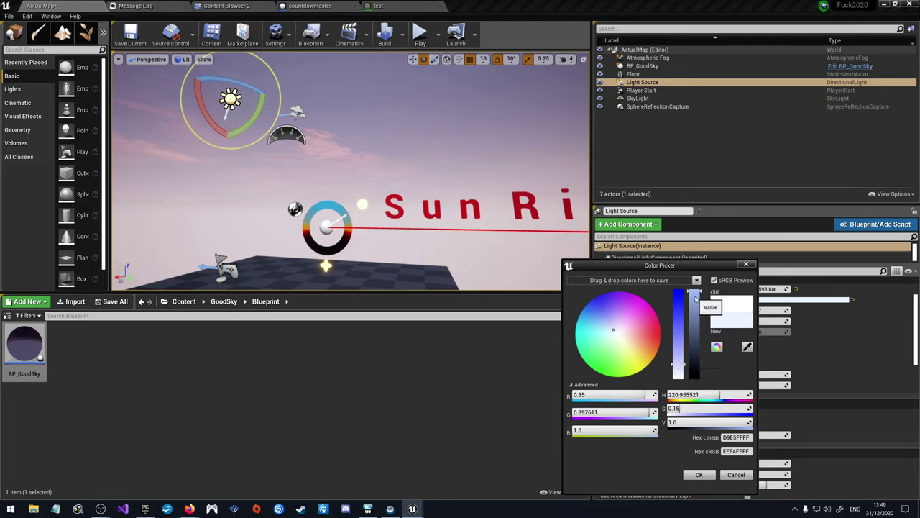
{"action": "left_click_drag", "start_coordinate": [694, 298], "coordinate": [697, 346]}
{"action": "left_click", "coordinate": [700, 475]}
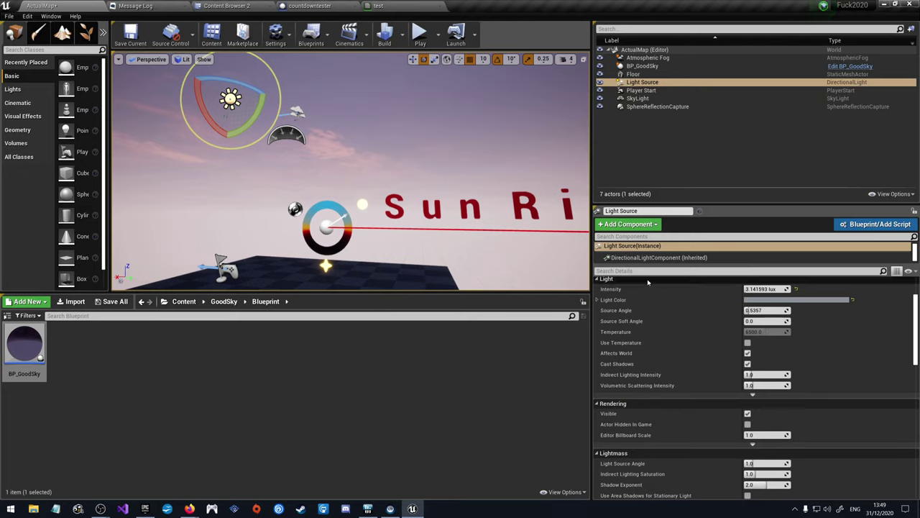
{"action": "mouse_move", "coordinate": [767, 289]}
{"action": "left_mouse_down"}
{"action": "mouse_move", "coordinate": [796, 289]}
{"action": "mouse_move", "coordinate": [768, 289]}
{"action": "left_mouse_up"}
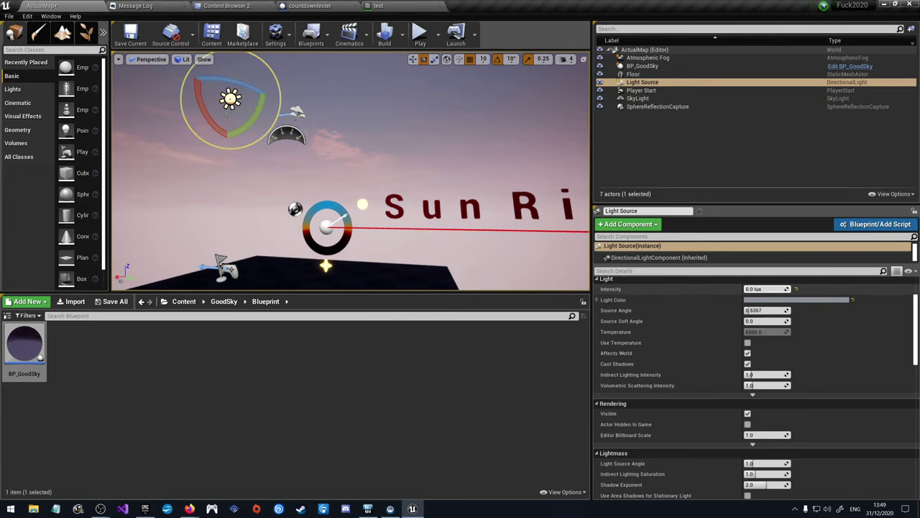
{"action": "key", "text": "Return"}
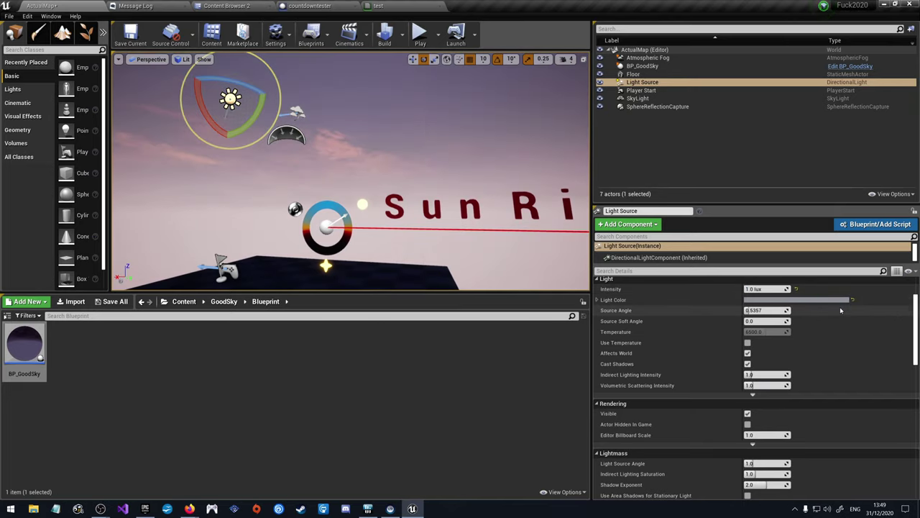
Step: Look through the Sky Effect options on BP_GoodSky, keeping Sun / Stars (From Custom Mode / Time of Day)
{"action": "right_click_drag", "start_coordinate": [345, 173], "coordinate": [271, 172]}
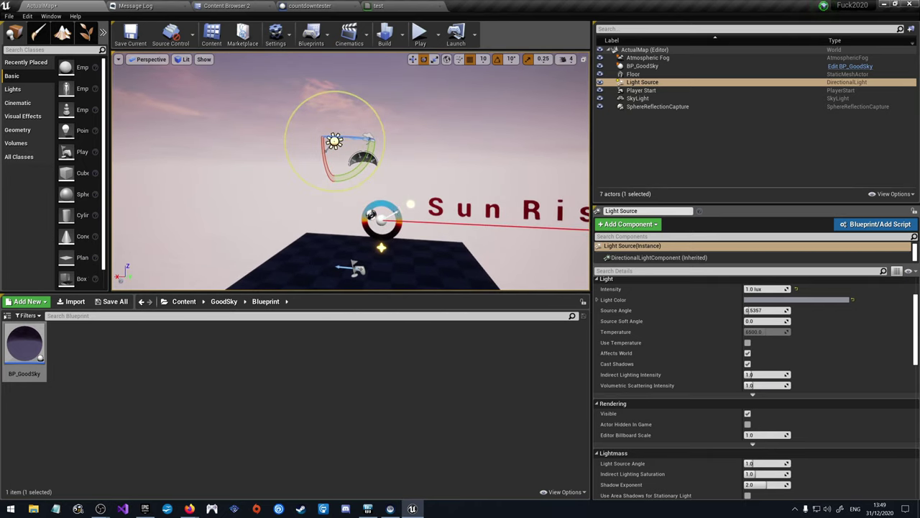
{"action": "left_click", "coordinate": [402, 218]}
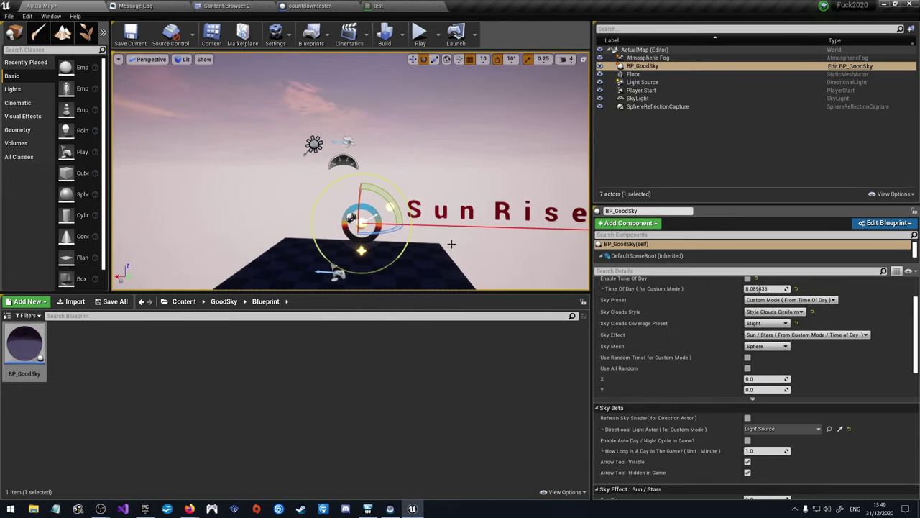
{"action": "left_click", "coordinate": [790, 336]}
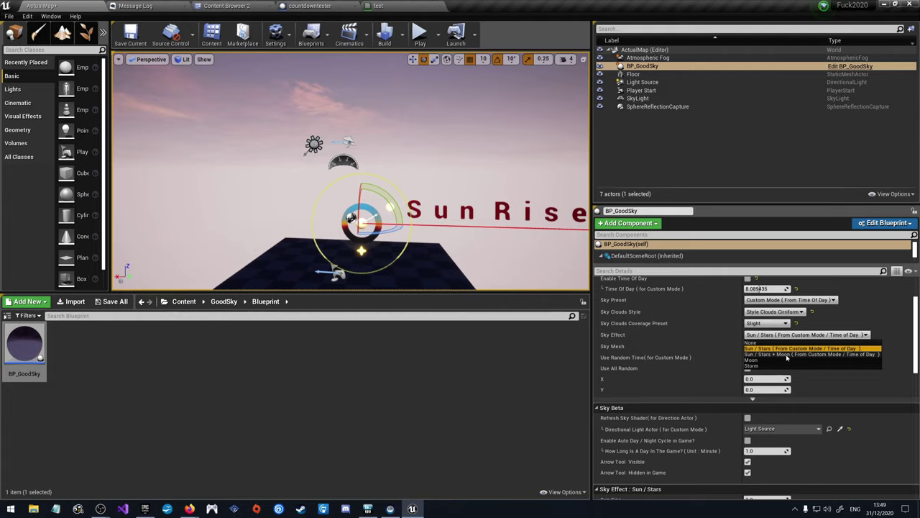
{"action": "key", "text": "Escape"}
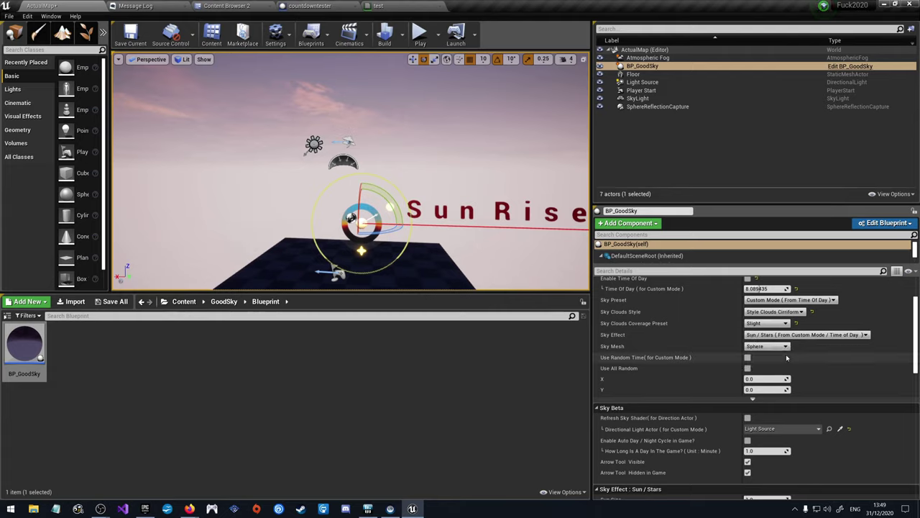
Step: Clear the Directional Light Actor for Custom Mode on BP_GoodSky and save the current level
{"action": "scroll", "coordinate": [784, 388], "scroll_direction": "down", "scroll_amount": 1}
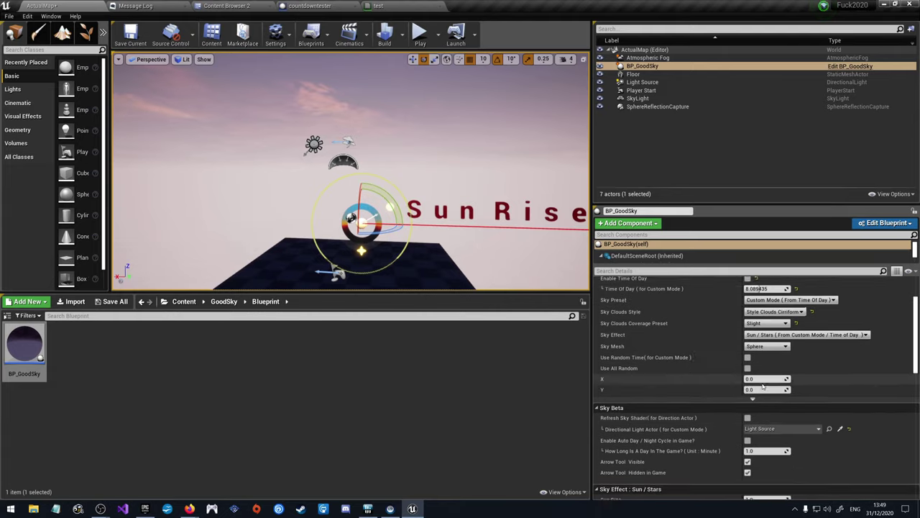
{"action": "left_click", "coordinate": [781, 401]}
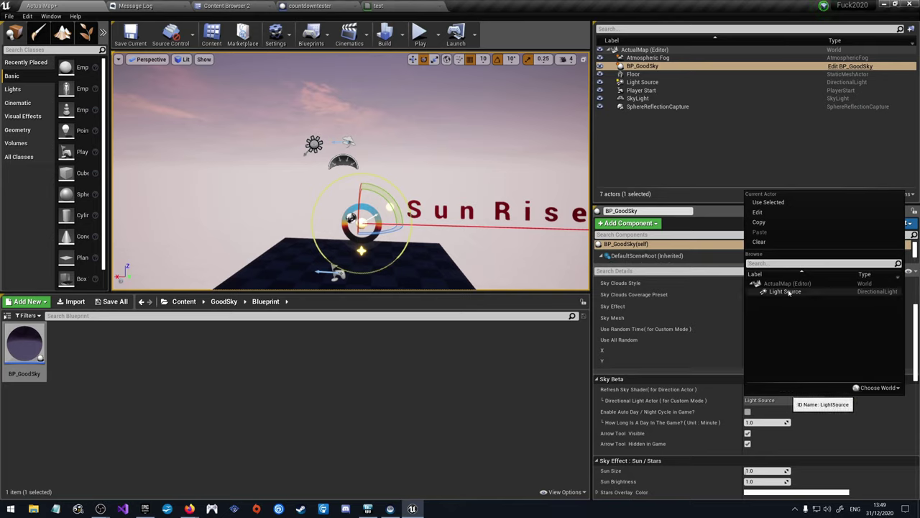
{"action": "left_click", "coordinate": [759, 241]}
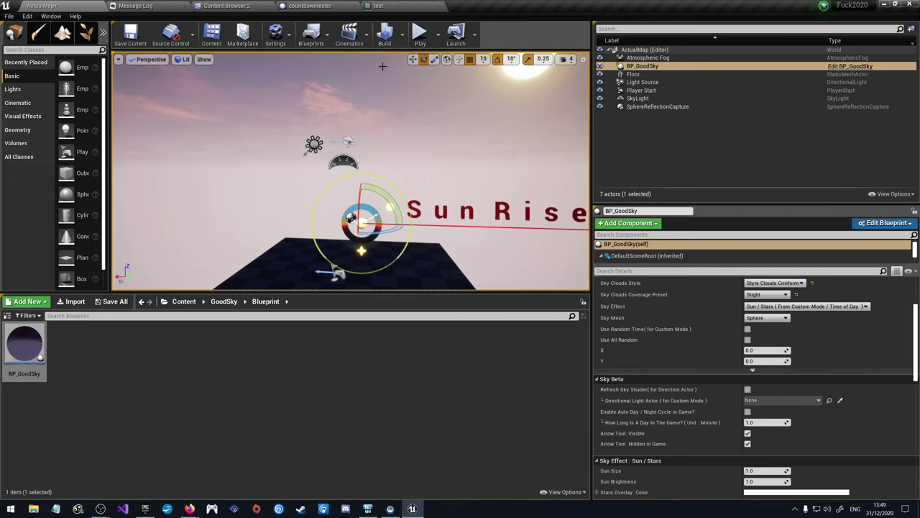
{"action": "left_click", "coordinate": [130, 34]}
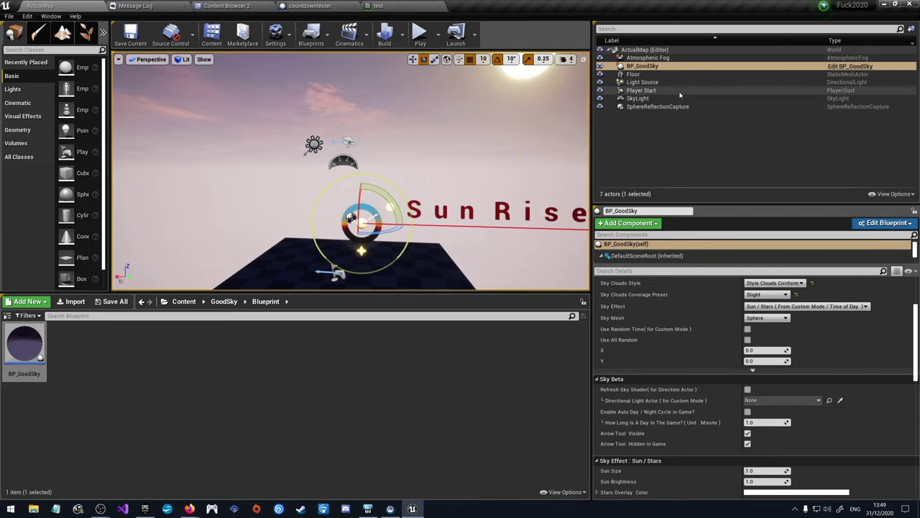
Step: Set the Light Source's Source Angle to about 1.83 and inspect the sun in the sky
{"action": "left_click", "coordinate": [644, 82]}
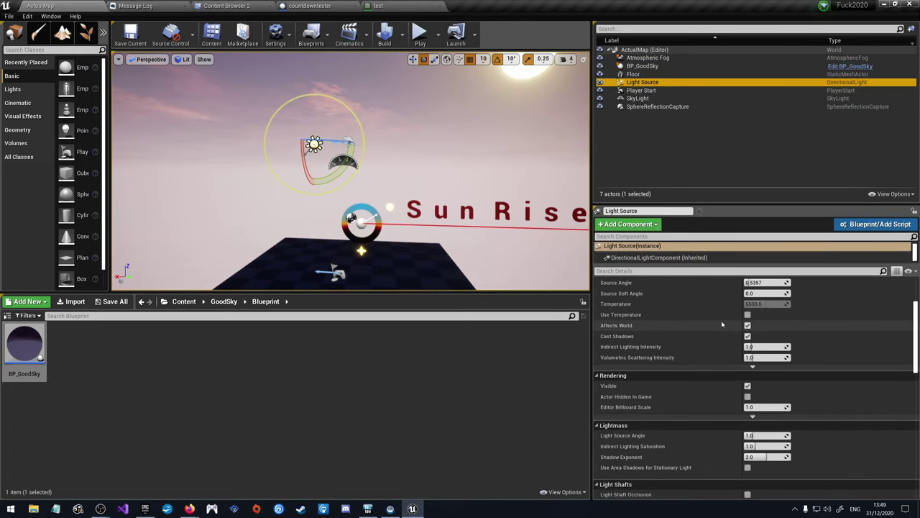
{"action": "scroll", "coordinate": [714, 336], "scroll_direction": "up", "scroll_amount": 4}
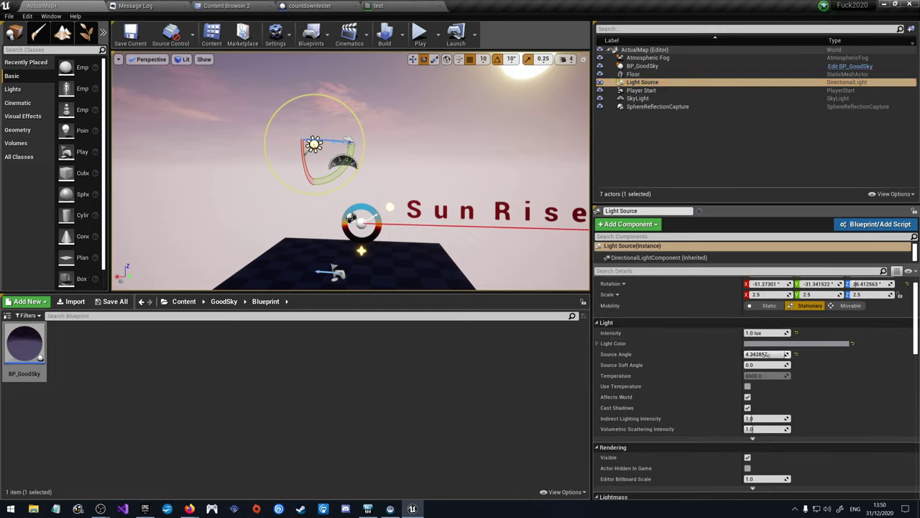
{"action": "left_click_drag", "start_coordinate": [768, 355], "coordinate": [766, 355]}
{"action": "mouse_move", "coordinate": [542, 202]}
{"action": "right_mouse_down"}
{"action": "mouse_move", "coordinate": [539, 180]}
{"action": "mouse_move", "coordinate": [518, 193]}
{"action": "mouse_move", "coordinate": [532, 187]}
{"action": "mouse_move", "coordinate": [542, 202]}
{"action": "right_mouse_up"}
{"action": "left_click", "coordinate": [429, 141]}
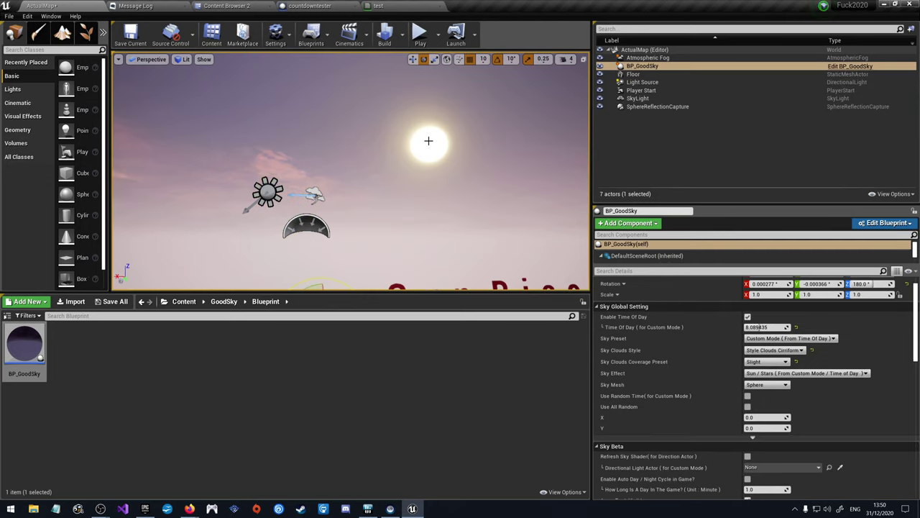
{"action": "mouse_move", "coordinate": [487, 152]}
{"action": "right_mouse_down"}
{"action": "mouse_move", "coordinate": [474, 168]}
{"action": "mouse_move", "coordinate": [496, 147]}
{"action": "mouse_move", "coordinate": [488, 151]}
{"action": "right_mouse_up"}
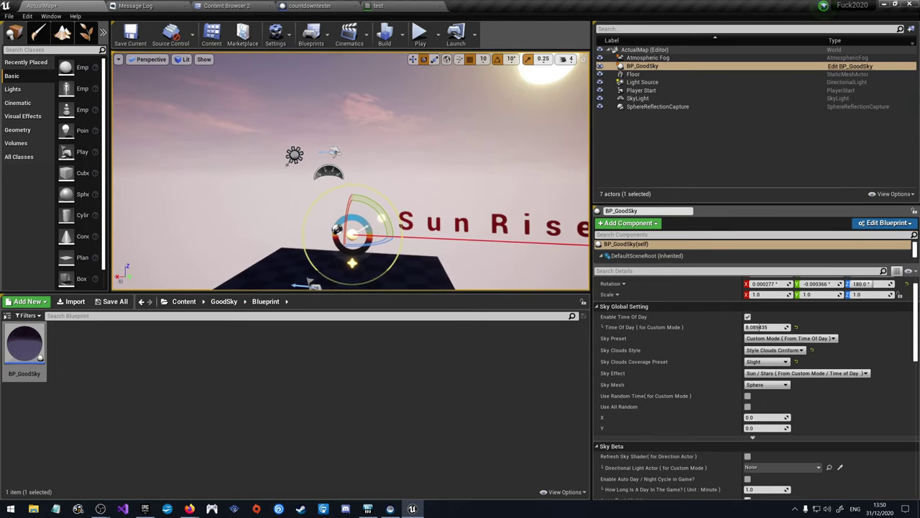
{"action": "left_click", "coordinate": [642, 83]}
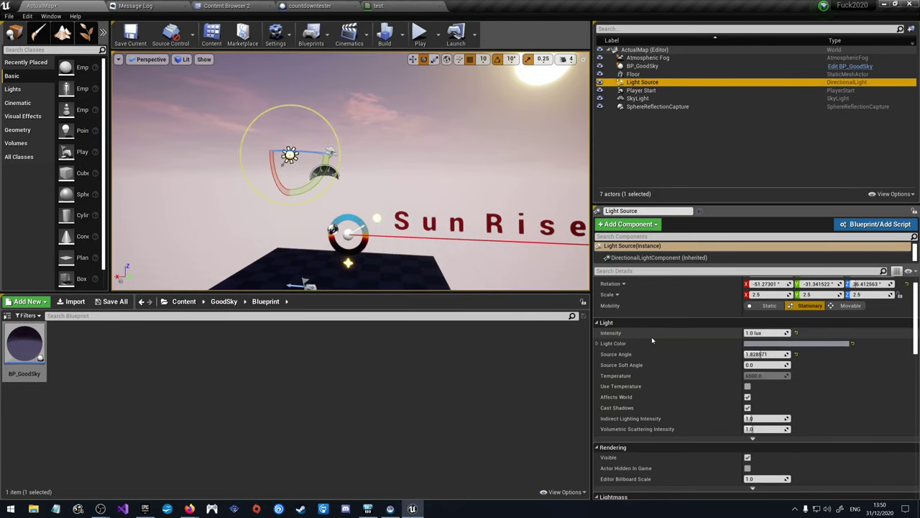
Step: Enable Auto Day / Night Cycle in Game on BP_GoodSky, with its sky shader refreshed, and play the level to preview the cycle
{"action": "left_click", "coordinate": [642, 65]}
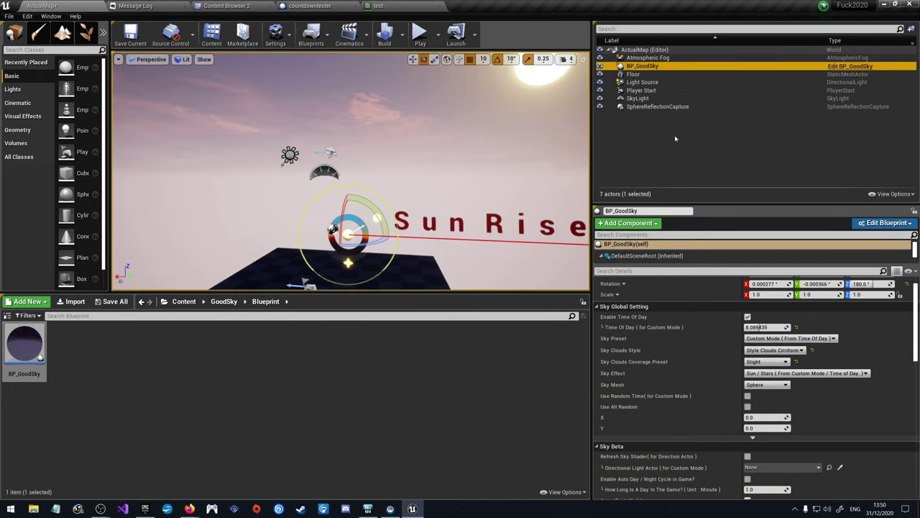
{"action": "scroll", "coordinate": [713, 328], "scroll_direction": "down", "scroll_amount": 3}
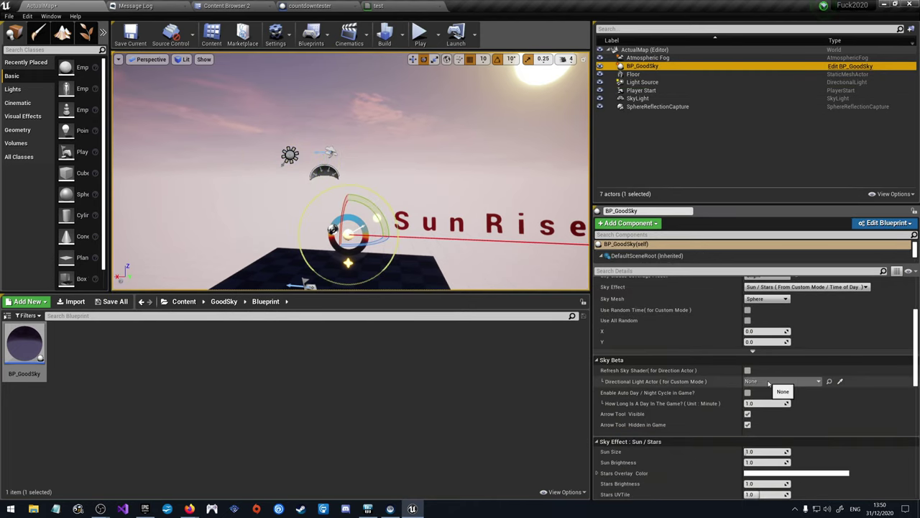
{"action": "left_click", "coordinate": [748, 371]}
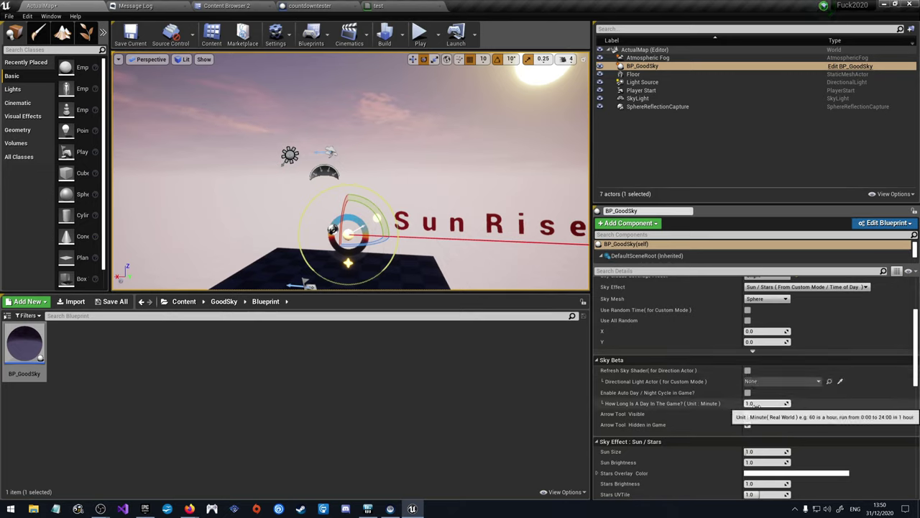
{"action": "left_click", "coordinate": [748, 392]}
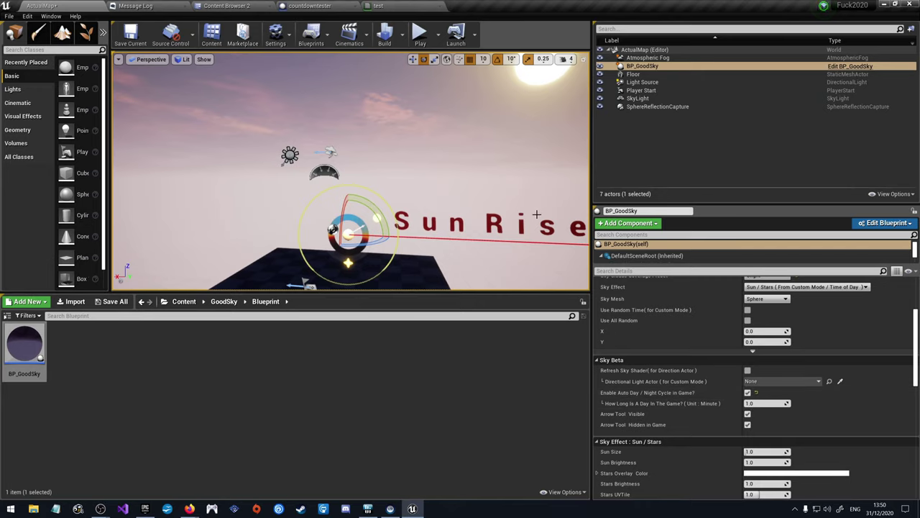
{"action": "left_click", "coordinate": [420, 34]}
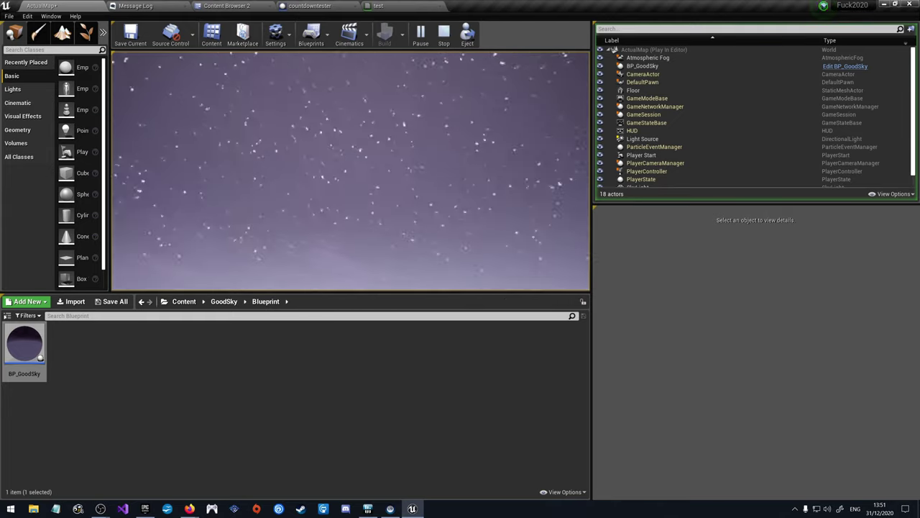
{"action": "key", "text": "Escape"}
Step: Delete the Light Source directional light from the level
{"action": "right_click_drag", "start_coordinate": [318, 89], "coordinate": [318, 89]}
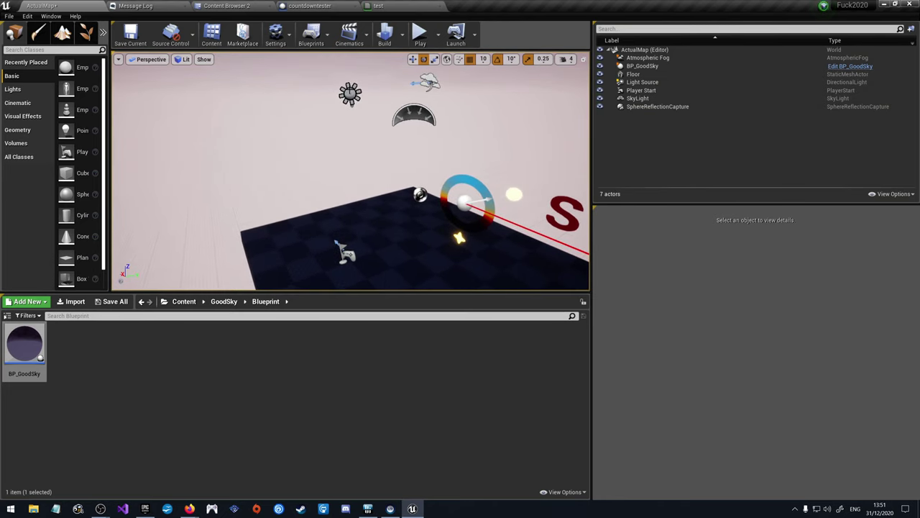
{"action": "double_click", "coordinate": [642, 82]}
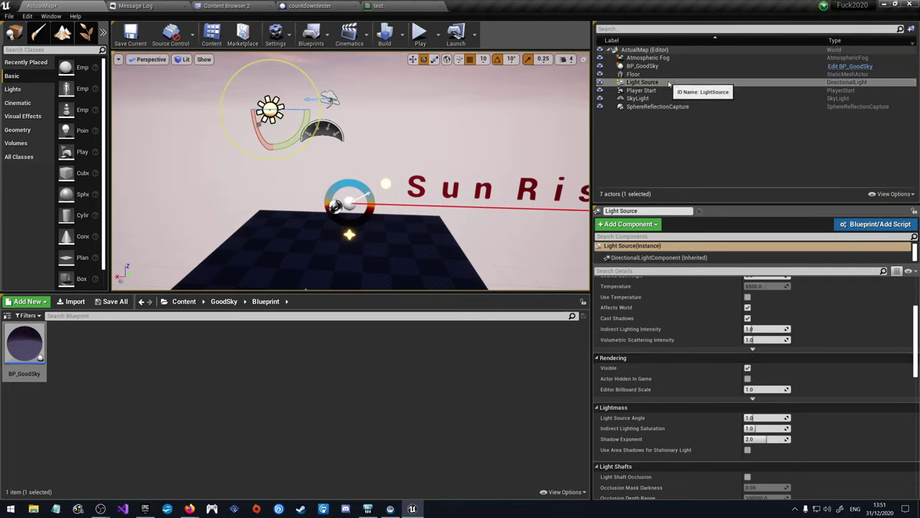
{"action": "key", "text": "Delete"}
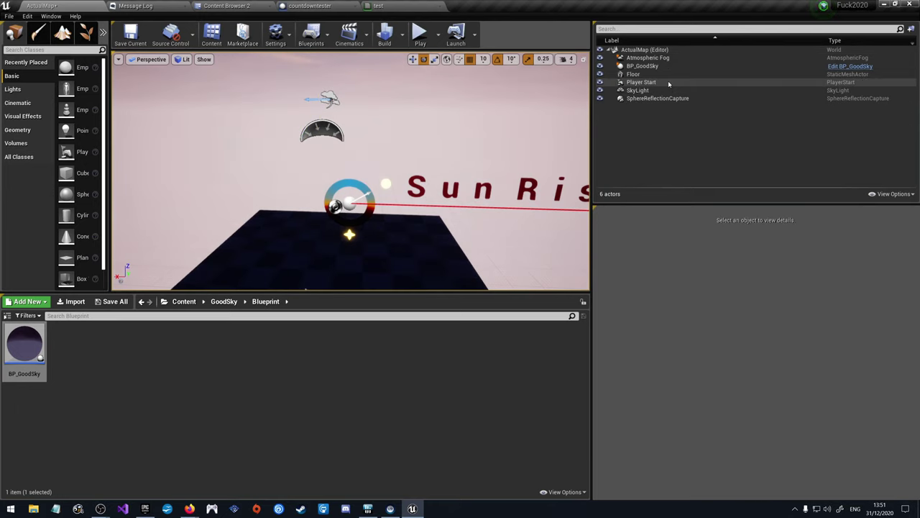
Step: Check the Directional Light Actor choices on BP_GoodSky and disable Auto Day / Night Cycle in Game
{"action": "left_click", "coordinate": [437, 78]}
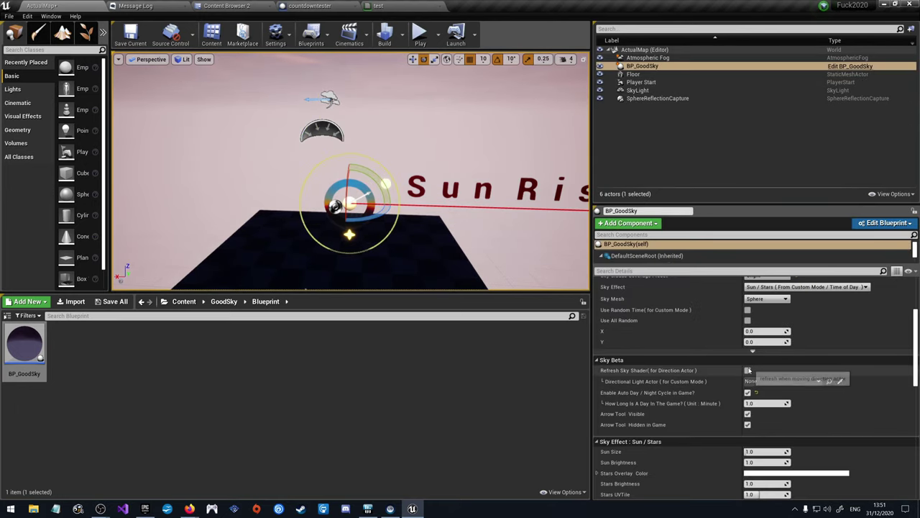
{"action": "left_click", "coordinate": [766, 381]}
{"action": "left_click", "coordinate": [841, 383]}
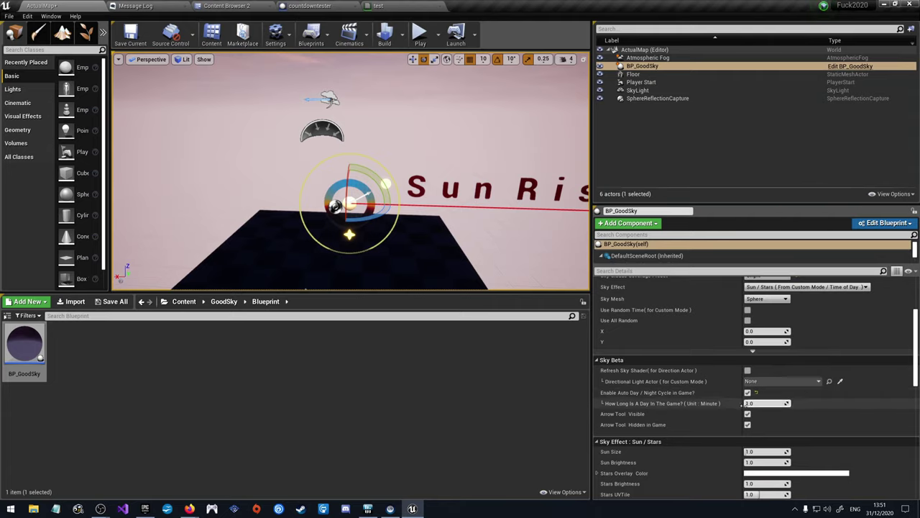
{"action": "left_click", "coordinate": [747, 392]}
{"action": "left_click", "coordinate": [748, 415]}
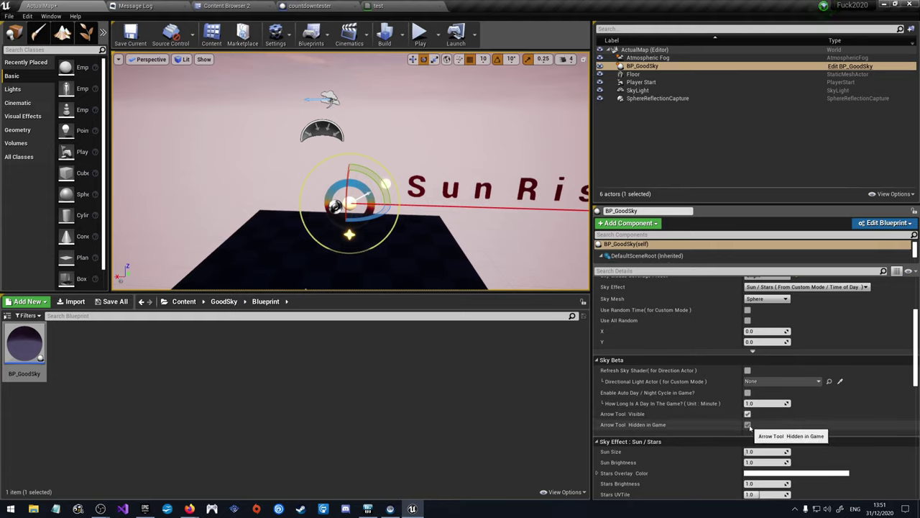
Step: Set BP_GoodSky's Stars Overlay Color to a pale blue, hex sRGB E5F7FFFF
{"action": "scroll", "coordinate": [755, 425], "scroll_direction": "down", "scroll_amount": 2}
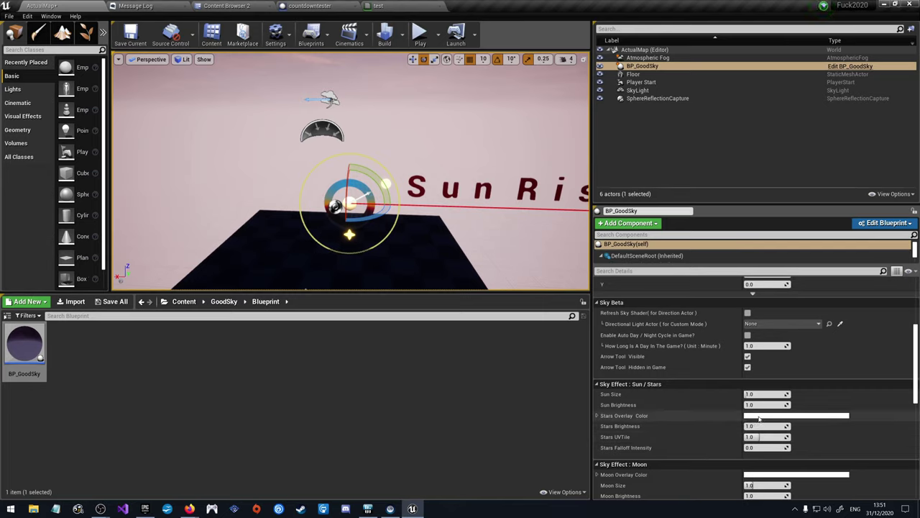
{"action": "scroll", "coordinate": [697, 414], "scroll_direction": "down", "scroll_amount": 1}
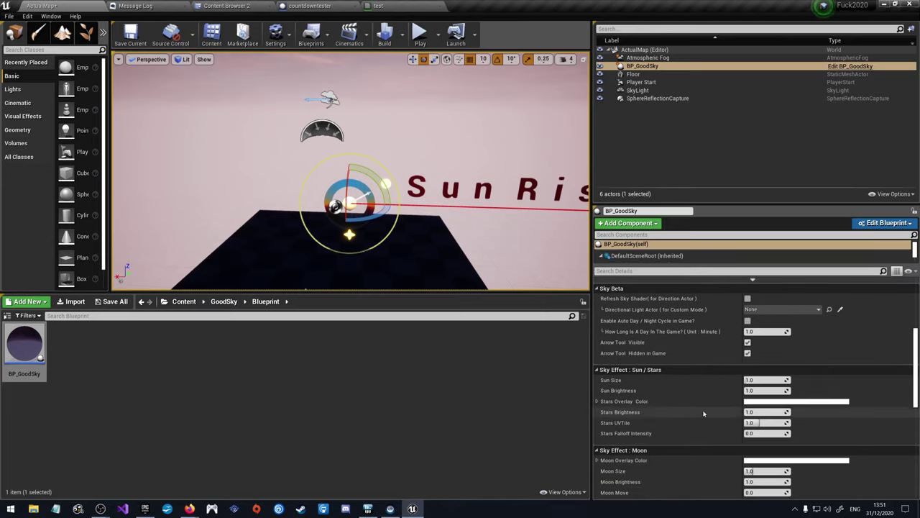
{"action": "left_click", "coordinate": [762, 400]}
{"action": "left_click", "coordinate": [613, 332]}
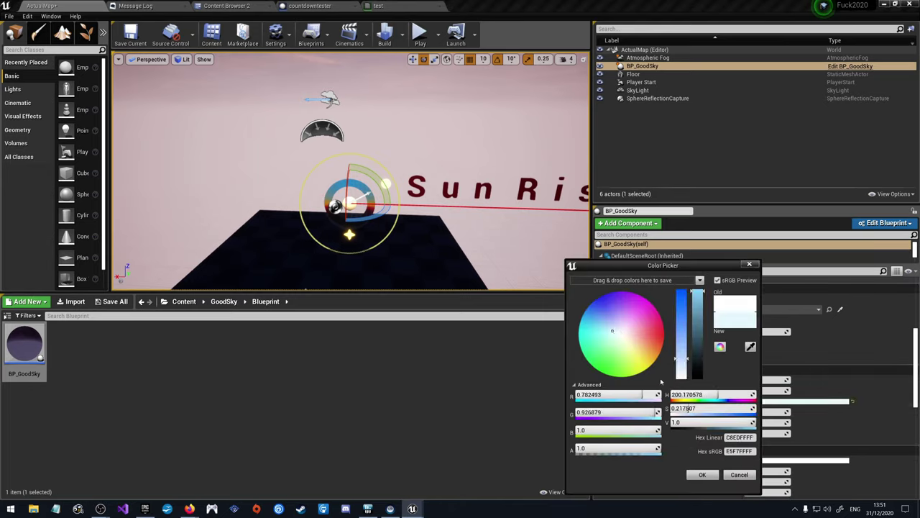
{"action": "left_click", "coordinate": [704, 474]}
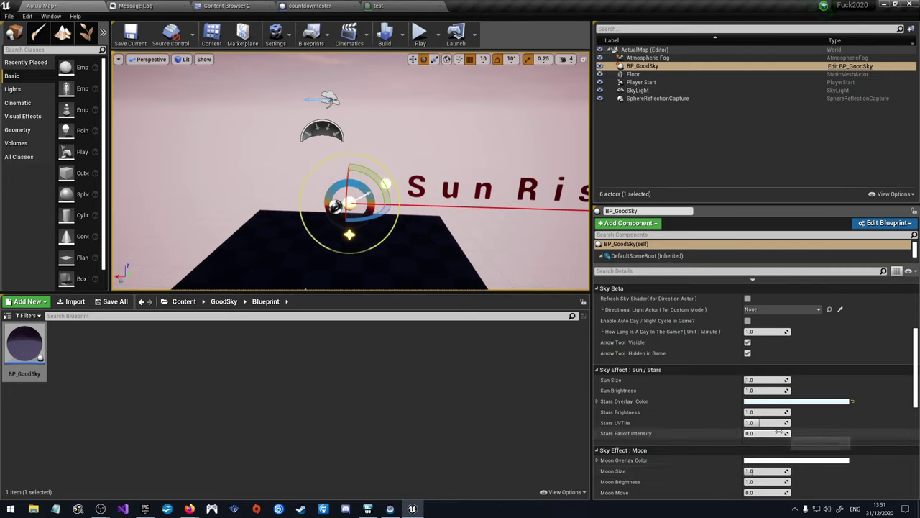
{"action": "scroll", "coordinate": [744, 433], "scroll_direction": "down", "scroll_amount": 1}
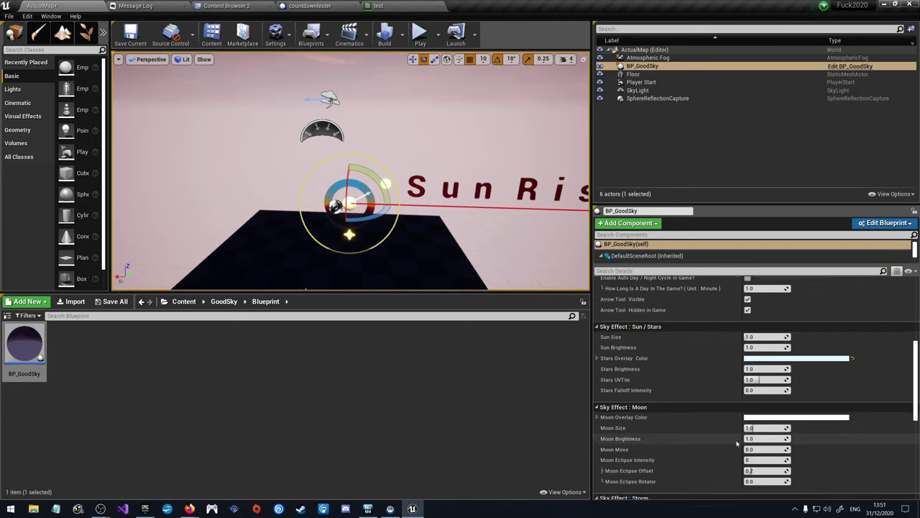
Step: Set BP_GoodSky's Moon Overlay Color to a pale yellow and its Moon Size to 1.4
{"action": "scroll", "coordinate": [754, 417], "scroll_direction": "down", "scroll_amount": 2}
{"action": "left_click", "coordinate": [762, 403]}
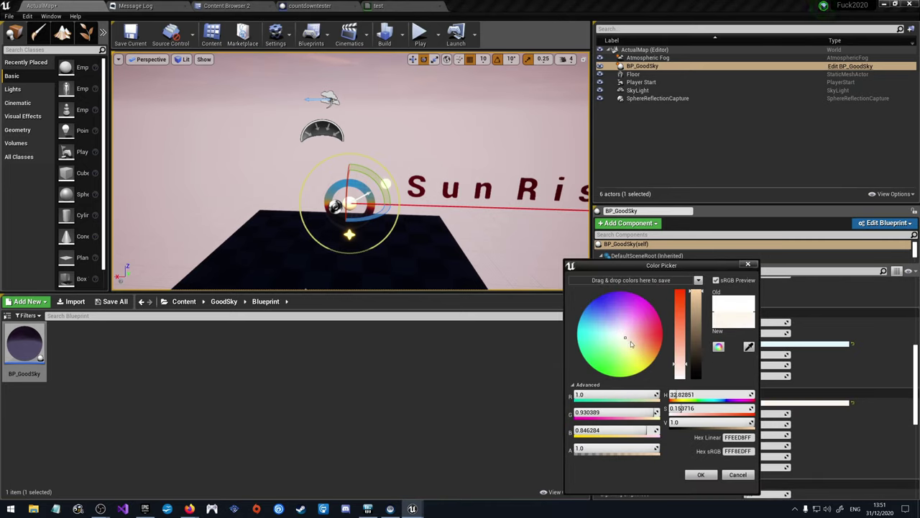
{"action": "left_click_drag", "start_coordinate": [628, 344], "coordinate": [627, 344]}
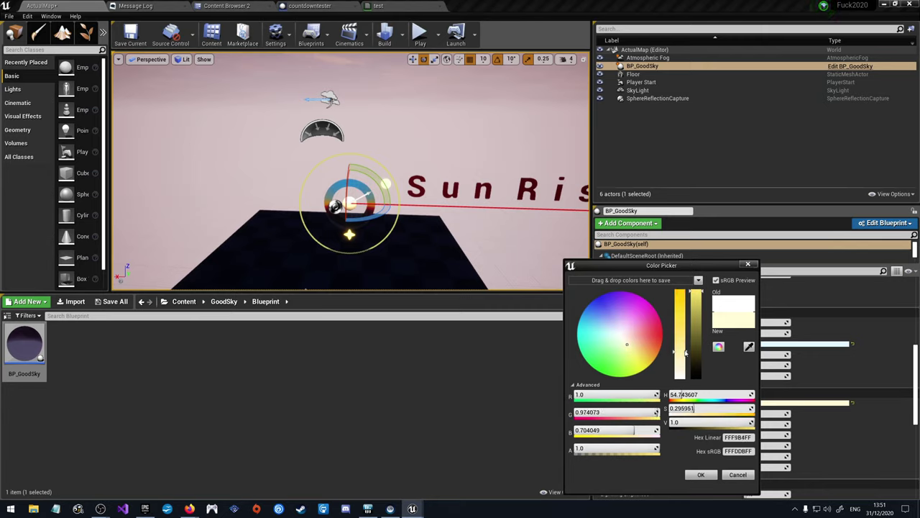
{"action": "left_click", "coordinate": [708, 476]}
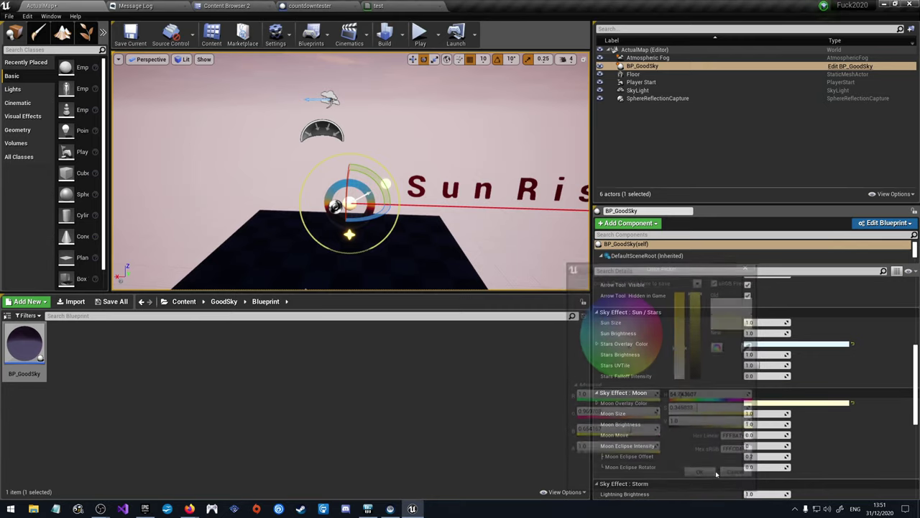
{"action": "scroll", "coordinate": [871, 439], "scroll_direction": "down", "scroll_amount": 2}
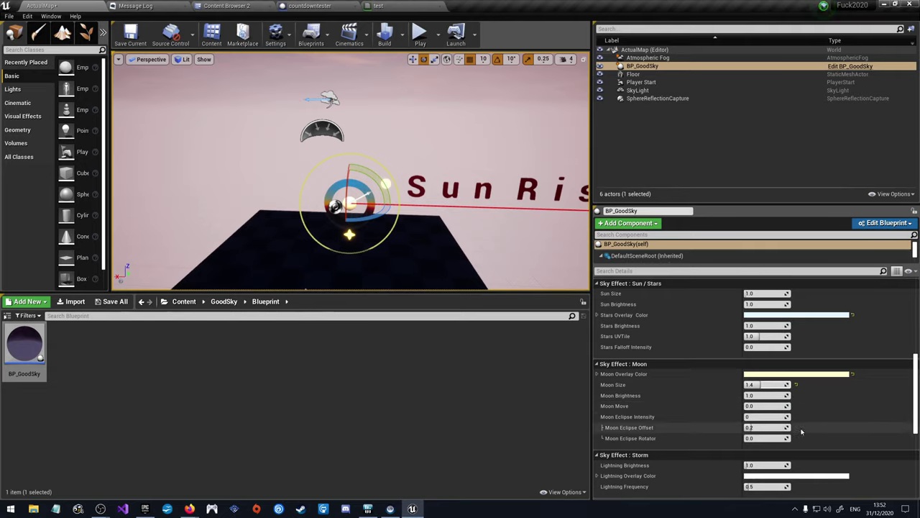
{"action": "scroll", "coordinate": [801, 429], "scroll_direction": "down", "scroll_amount": 2}
{"action": "scroll", "coordinate": [800, 426], "scroll_direction": "down", "scroll_amount": 1}
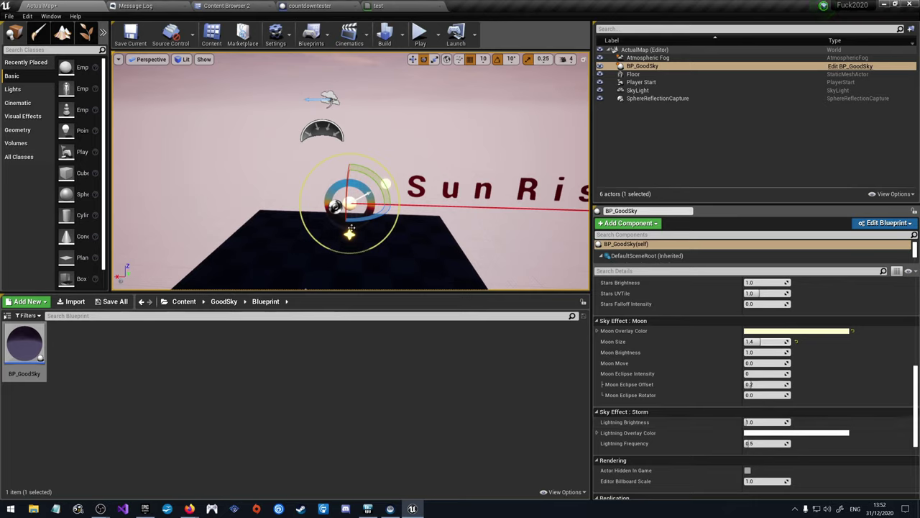
Step: Try a Sun Size of about 6.35 on BP_GoodSky and set it back to 1
{"action": "mouse_move", "coordinate": [350, 212]}
{"action": "right_mouse_down"}
{"action": "mouse_move", "coordinate": [338, 245]}
{"action": "mouse_move", "coordinate": [351, 212]}
{"action": "right_mouse_up"}
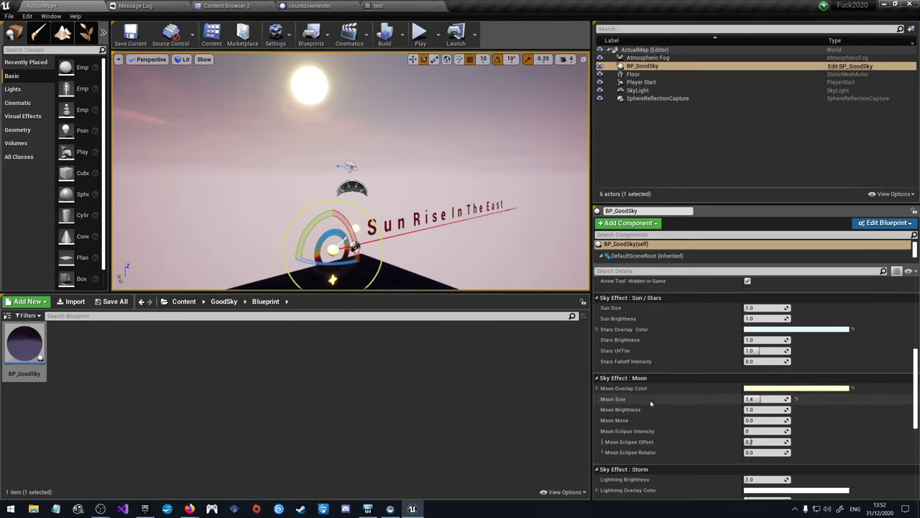
{"action": "scroll", "coordinate": [650, 399], "scroll_direction": "up", "scroll_amount": 7}
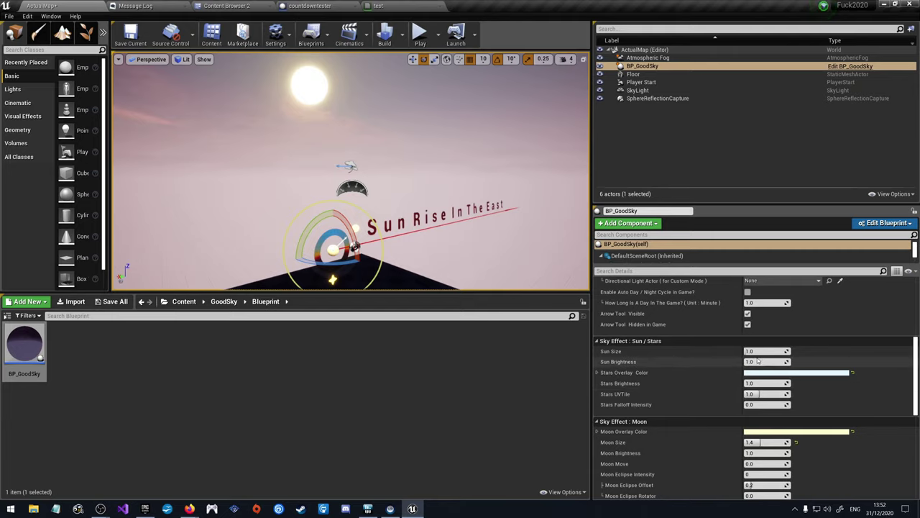
{"action": "mouse_move", "coordinate": [756, 351]}
{"action": "left_mouse_down"}
{"action": "mouse_move", "coordinate": [812, 351]}
{"action": "mouse_move", "coordinate": [760, 351]}
{"action": "left_mouse_up"}
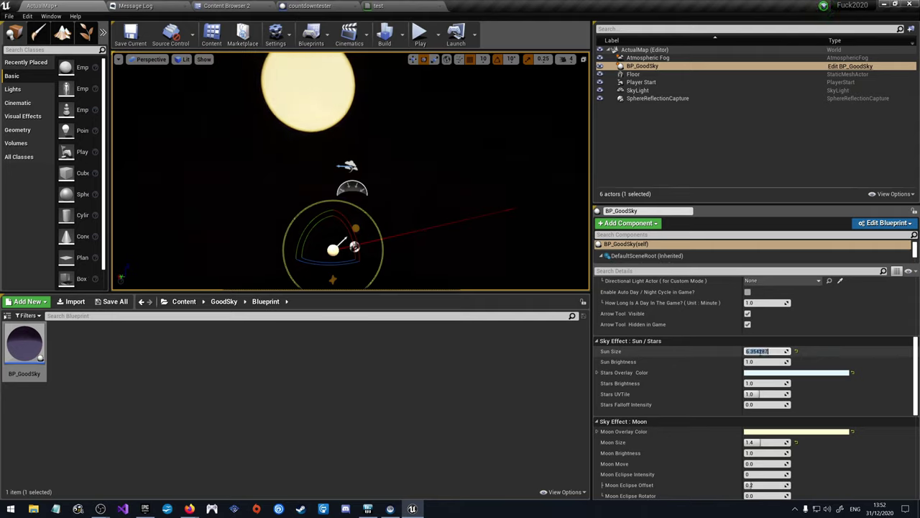
{"action": "type", "text": "1"}
{"action": "key", "text": "Return"}
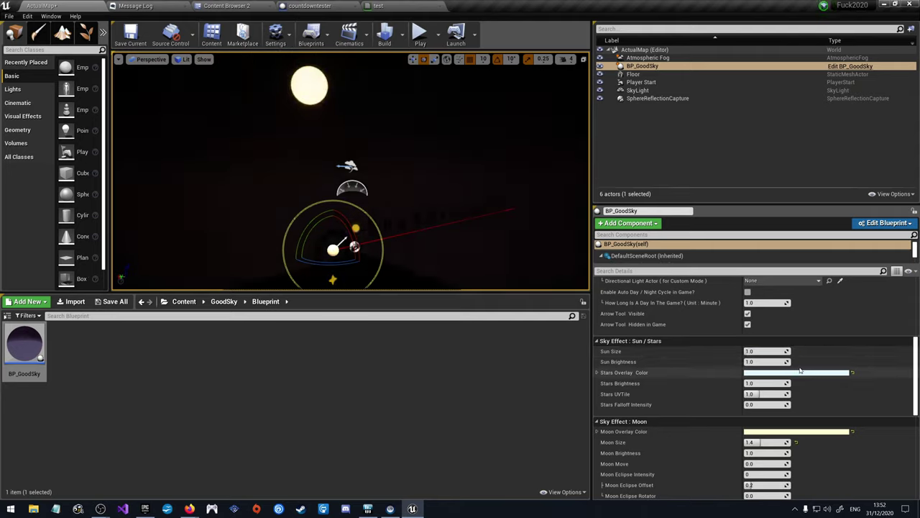
Step: Try Sun Brightness values of about 20, 99 and 22 on BP_GoodSky and compare the sun's glow
{"action": "mouse_move", "coordinate": [762, 362]}
{"action": "left_mouse_down"}
{"action": "mouse_move", "coordinate": [816, 361]}
{"action": "mouse_move", "coordinate": [766, 362]}
{"action": "left_mouse_up"}
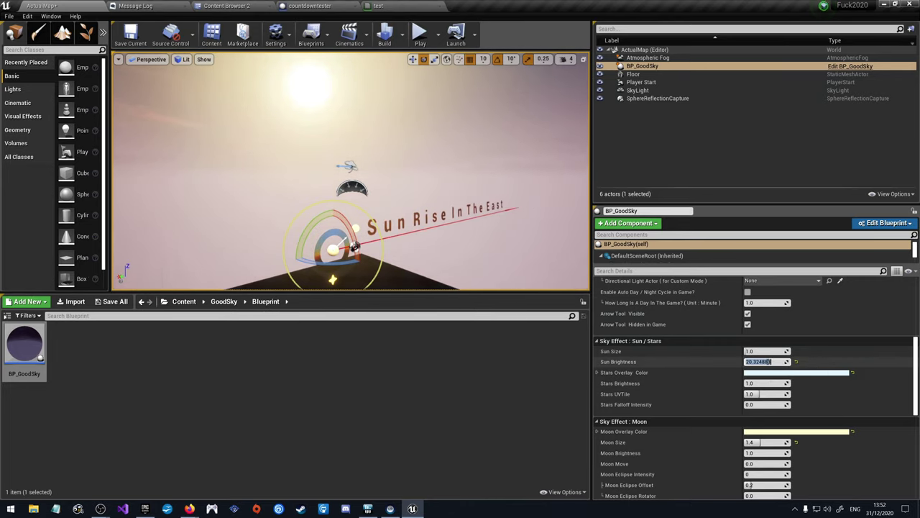
{"action": "key", "text": "Return"}
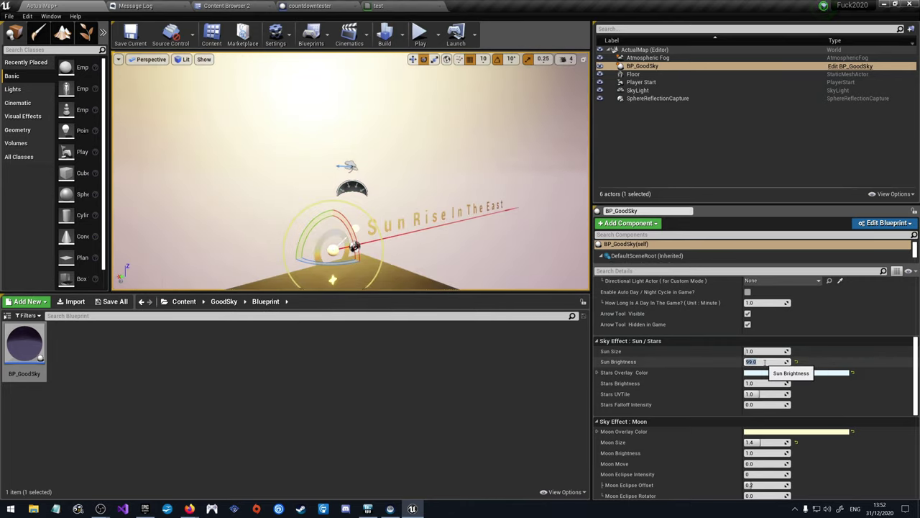
{"action": "right_click_drag", "start_coordinate": [456, 214], "coordinate": [474, 216]}
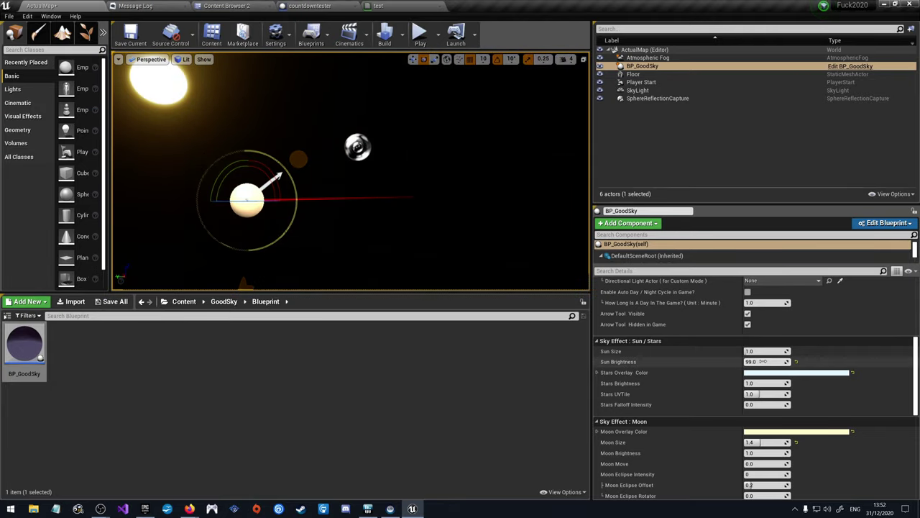
{"action": "type", "text": "22"}
{"action": "key", "text": "Return"}
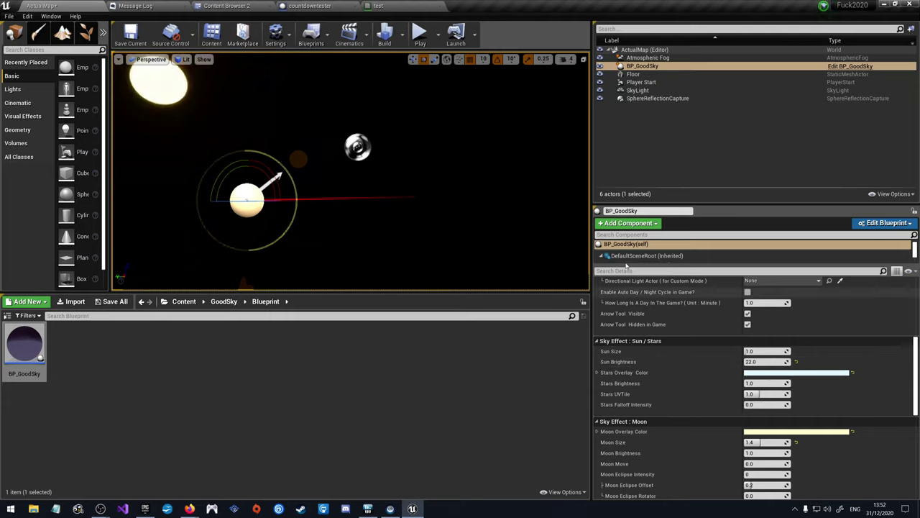
{"action": "mouse_move", "coordinate": [432, 216]}
{"action": "right_mouse_down"}
{"action": "mouse_move", "coordinate": [389, 187]}
{"action": "mouse_move", "coordinate": [416, 216]}
{"action": "mouse_move", "coordinate": [385, 200]}
{"action": "mouse_move", "coordinate": [412, 224]}
{"action": "mouse_move", "coordinate": [406, 216]}
{"action": "mouse_move", "coordinate": [413, 209]}
{"action": "mouse_move", "coordinate": [423, 221]}
{"action": "mouse_move", "coordinate": [417, 216]}
{"action": "right_mouse_up"}
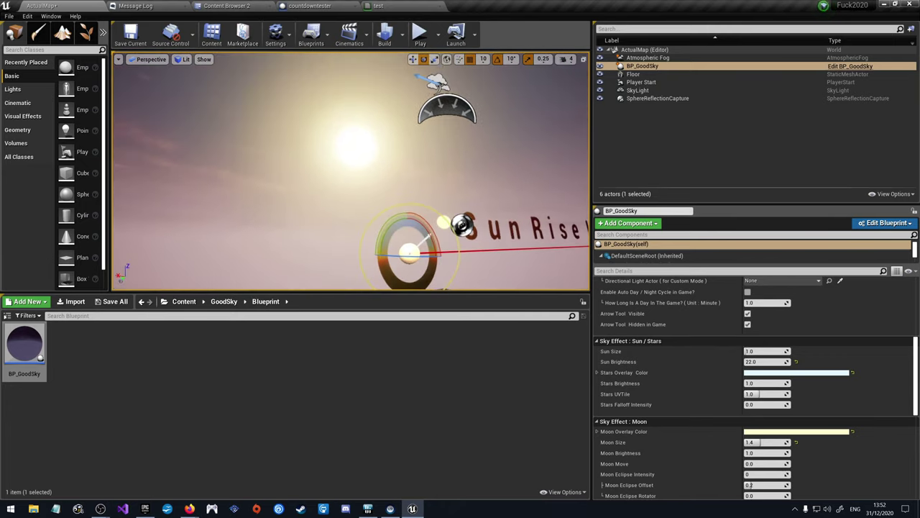
Step: Set BP_GoodSky's Sun Brightness to 10 and its Sun Size to 0.5
{"action": "left_click", "coordinate": [765, 361]}
{"action": "type", "text": "10"}
{"action": "key", "text": "Return"}
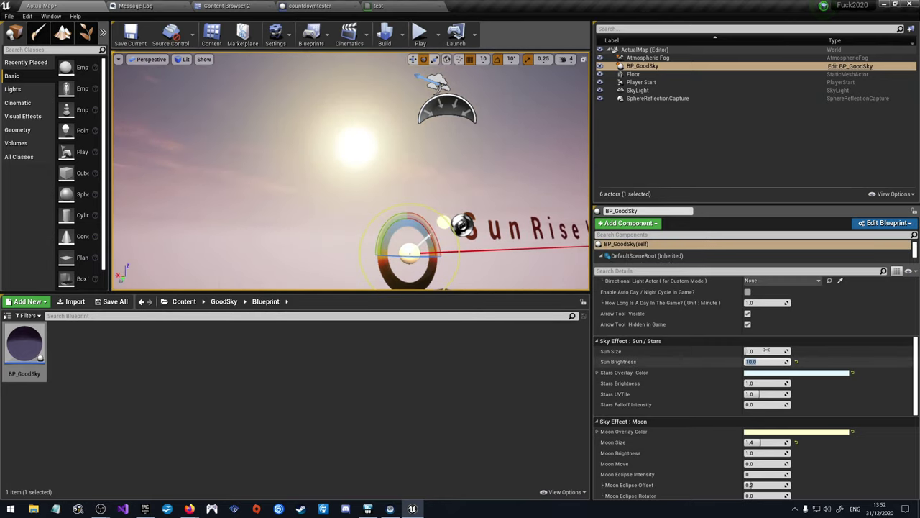
{"action": "right_click_drag", "start_coordinate": [431, 175], "coordinate": [432, 217]}
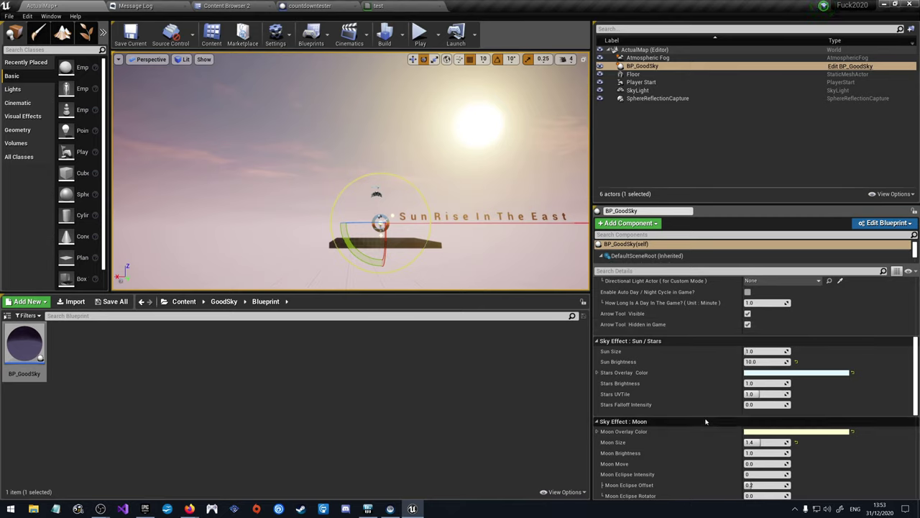
{"action": "scroll", "coordinate": [756, 356], "scroll_direction": "down", "scroll_amount": 1}
{"action": "scroll", "coordinate": [752, 347], "scroll_direction": "up", "scroll_amount": 1}
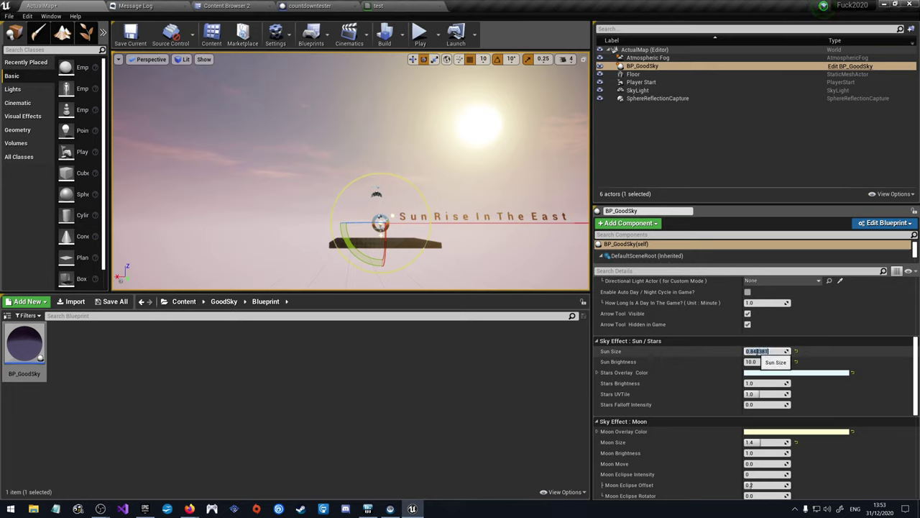
{"action": "left_click", "coordinate": [757, 351]}
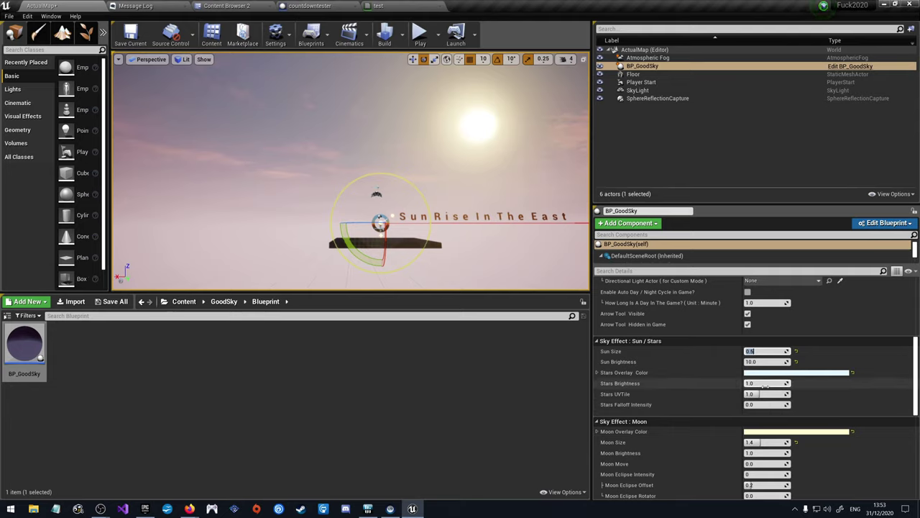
Step: Set BP_GoodSky's Sky Effect to Sun / Stars + Moon (From Custom Mode / Time of Day)
{"action": "scroll", "coordinate": [712, 410], "scroll_direction": "down", "scroll_amount": 10}
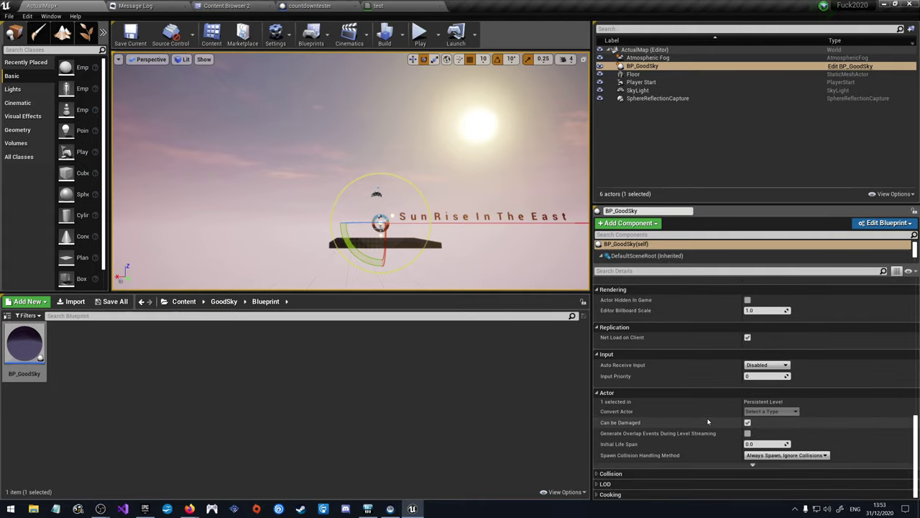
{"action": "scroll", "coordinate": [708, 422], "scroll_direction": "up", "scroll_amount": 5}
{"action": "scroll", "coordinate": [707, 423], "scroll_direction": "down", "scroll_amount": 4}
{"action": "scroll", "coordinate": [705, 424], "scroll_direction": "up", "scroll_amount": 2}
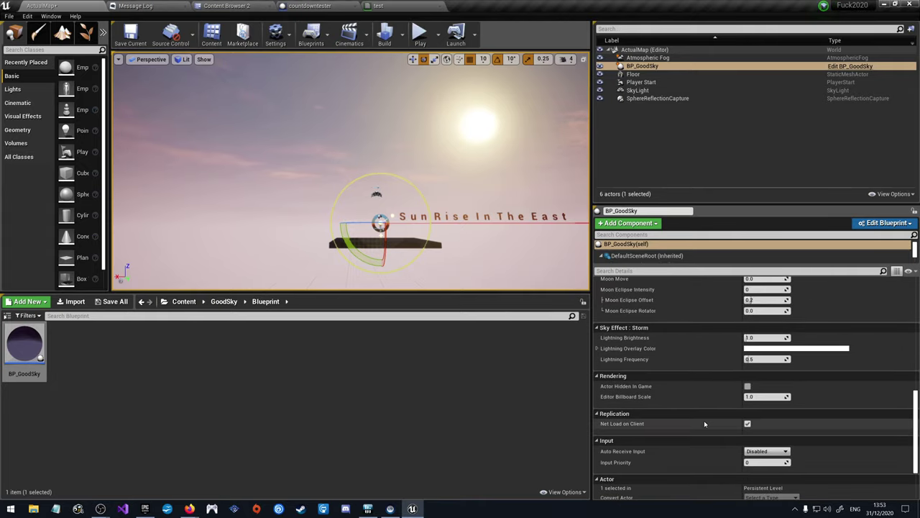
{"action": "scroll", "coordinate": [704, 424], "scroll_direction": "up", "scroll_amount": 6}
{"action": "scroll", "coordinate": [703, 423], "scroll_direction": "up", "scroll_amount": 1}
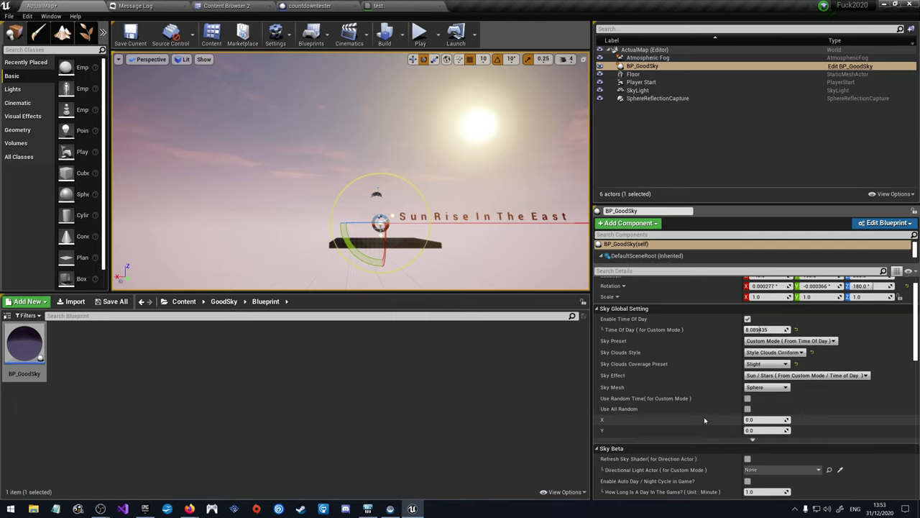
{"action": "left_click", "coordinate": [769, 376]}
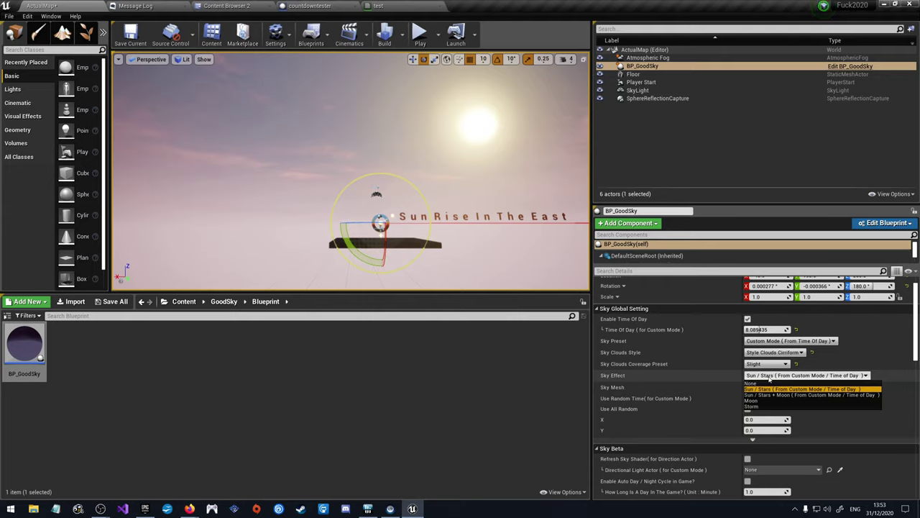
{"action": "left_click", "coordinate": [776, 395]}
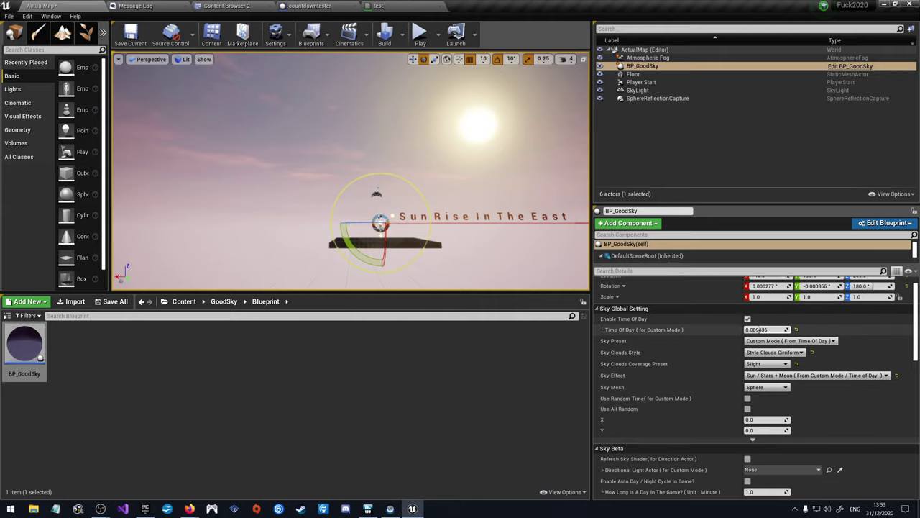
Step: Shift BP_GoodSky's Time Of Day through sunset and night to about 20.11, inspecting the stars and moon
{"action": "left_click_drag", "start_coordinate": [762, 329], "coordinate": [802, 330]}
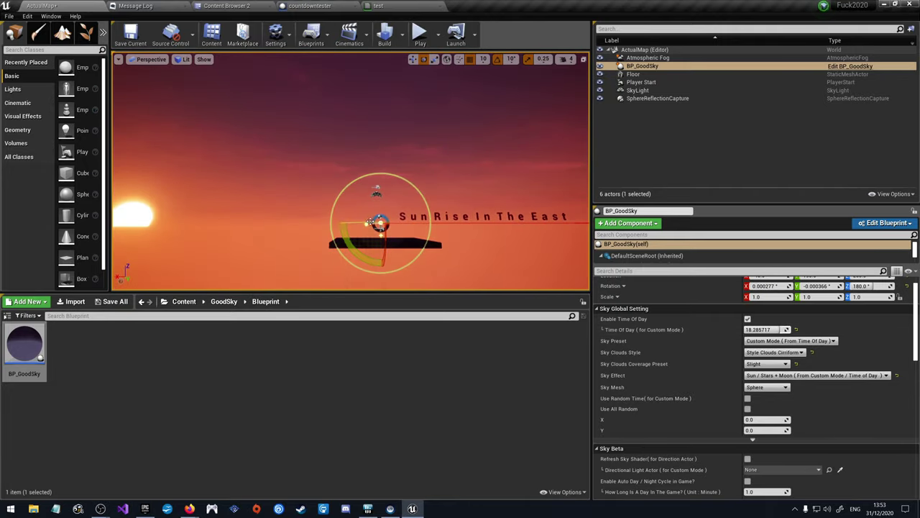
{"action": "mouse_move", "coordinate": [351, 172]}
{"action": "right_mouse_down"}
{"action": "mouse_move", "coordinate": [325, 180]}
{"action": "mouse_move", "coordinate": [356, 180]}
{"action": "right_mouse_up"}
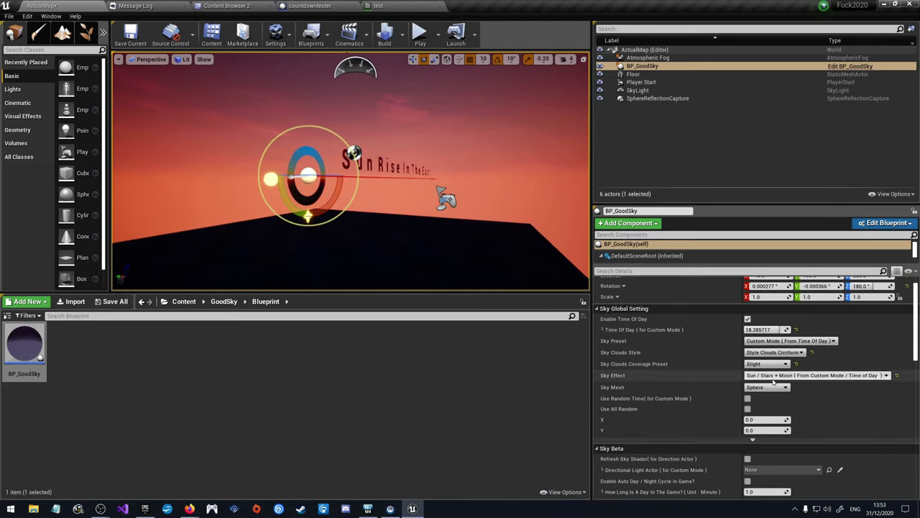
{"action": "left_click_drag", "start_coordinate": [767, 329], "coordinate": [786, 329]}
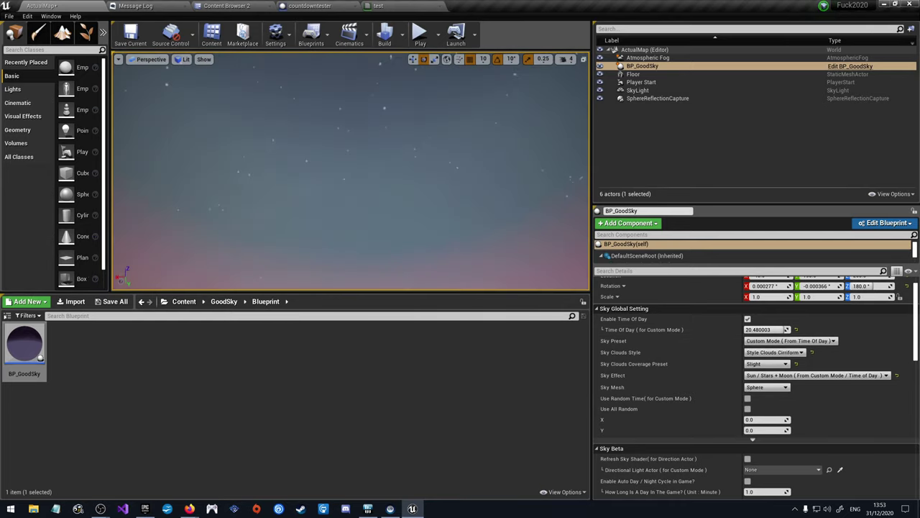
{"action": "right_click_drag", "start_coordinate": [352, 180], "coordinate": [352, 144]}
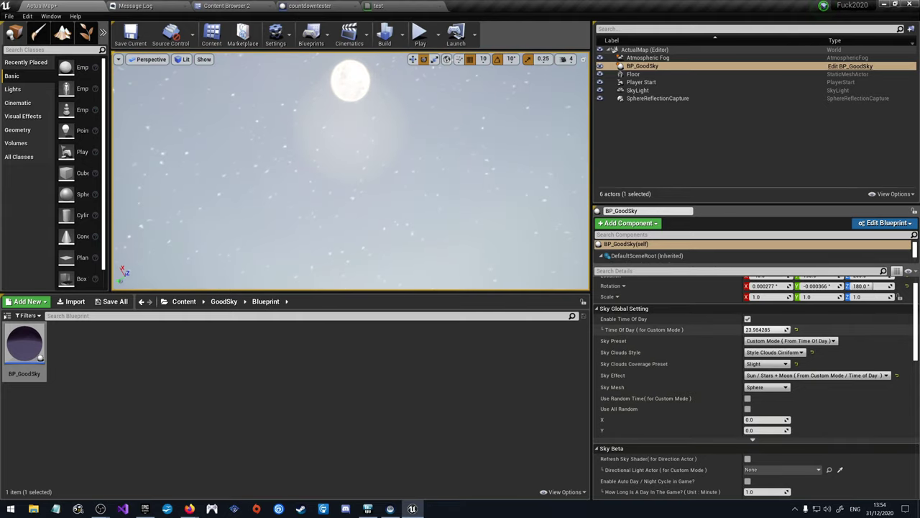
{"action": "mouse_move", "coordinate": [786, 329]}
{"action": "left_mouse_down"}
{"action": "mouse_move", "coordinate": [747, 329]}
{"action": "mouse_move", "coordinate": [780, 330]}
{"action": "left_mouse_up"}
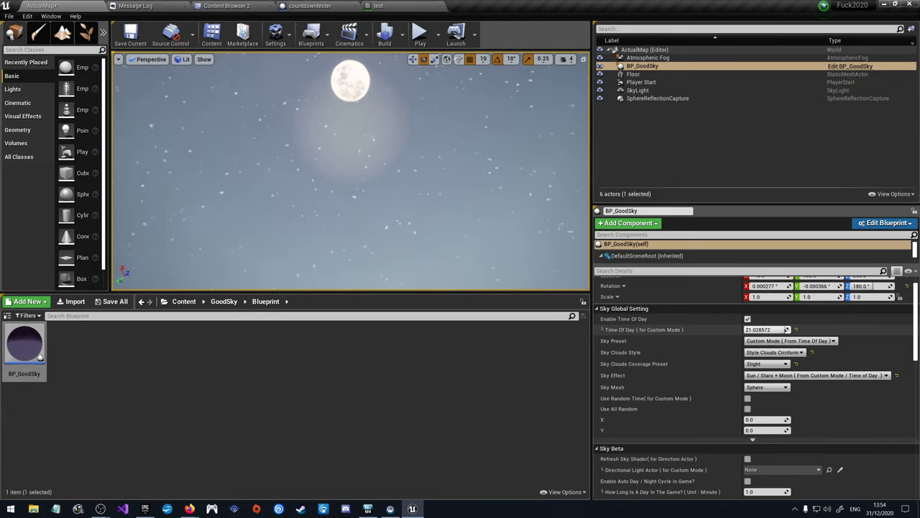
{"action": "right_click_drag", "start_coordinate": [352, 173], "coordinate": [352, 173]}
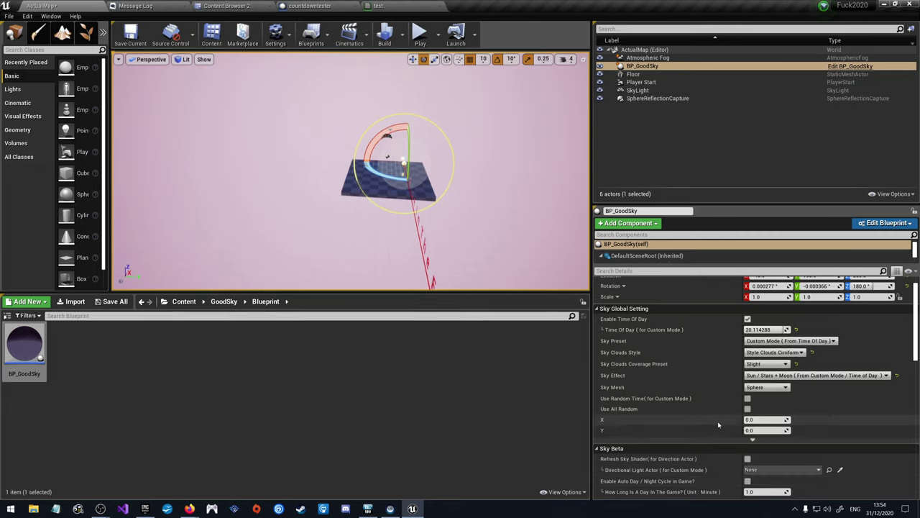
Step: Select the SkyLight, check its Source Type options and build only the level's lighting
{"action": "scroll", "coordinate": [717, 417], "scroll_direction": "up", "scroll_amount": 1}
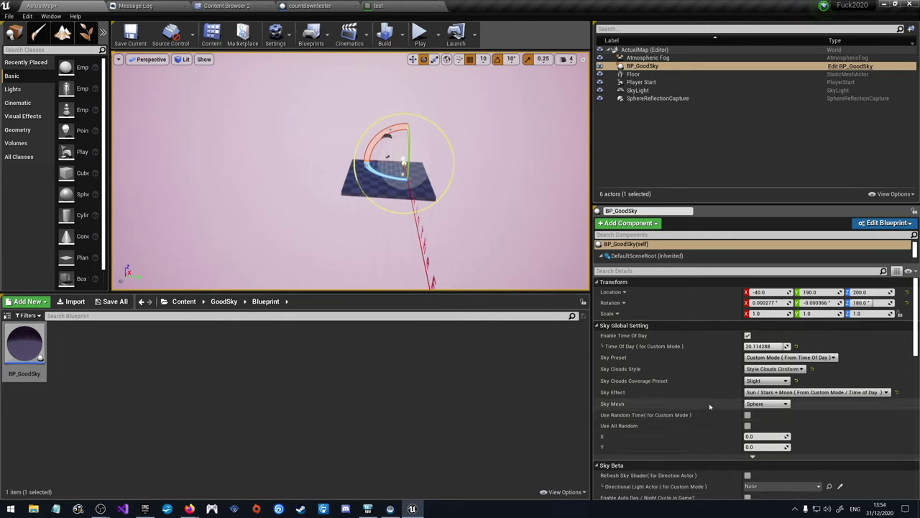
{"action": "right_click_drag", "start_coordinate": [402, 180], "coordinate": [392, 115]}
{"action": "left_click", "coordinate": [387, 162]}
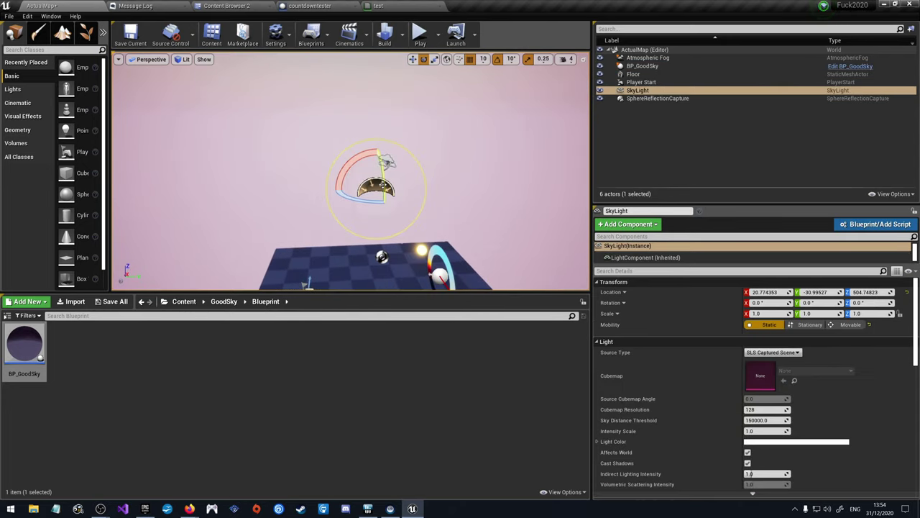
{"action": "left_click", "coordinate": [786, 352]}
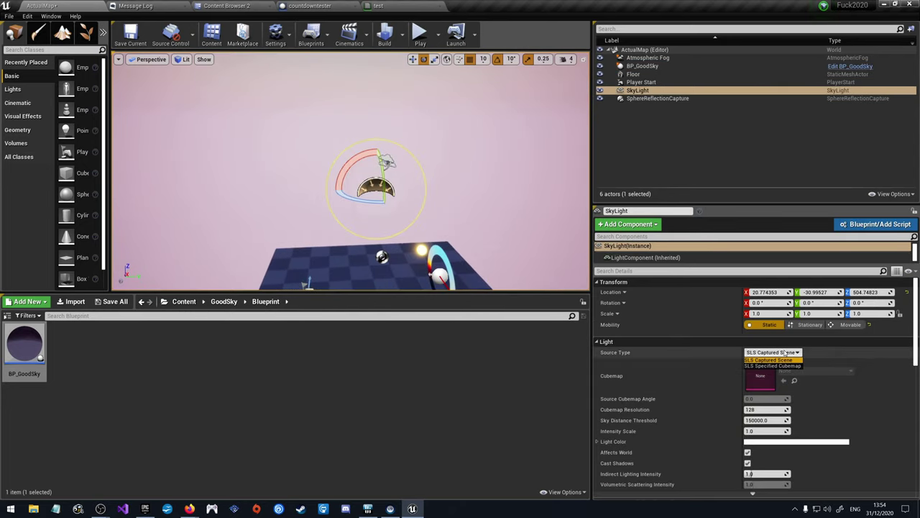
{"action": "left_click", "coordinate": [403, 34]}
{"action": "mouse_move", "coordinate": [434, 72]}
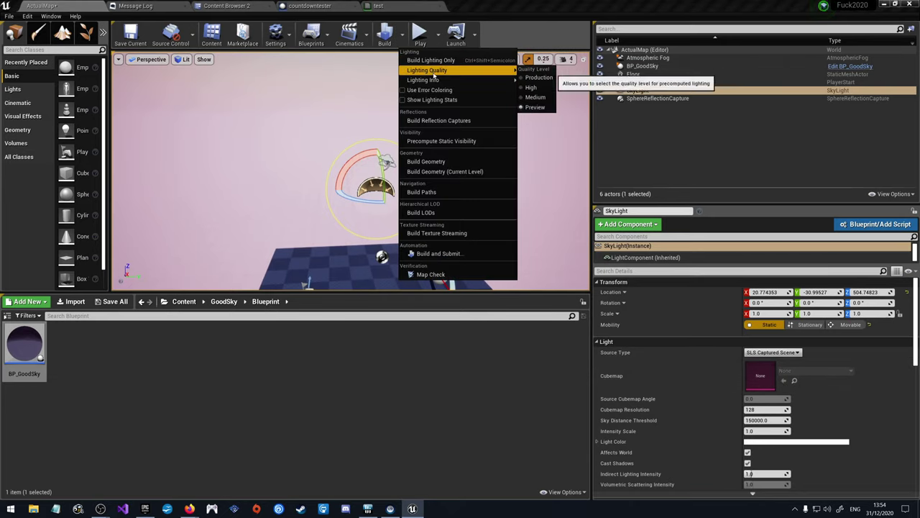
{"action": "left_click", "coordinate": [432, 60]}
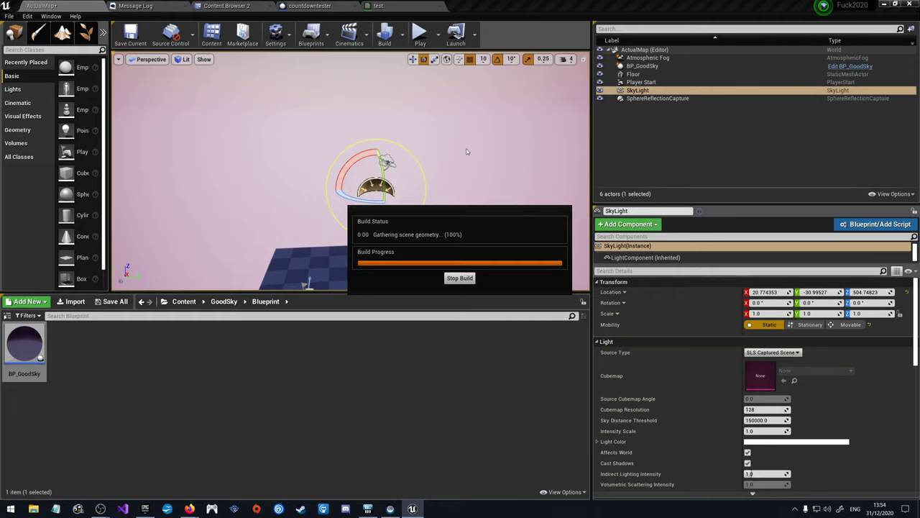
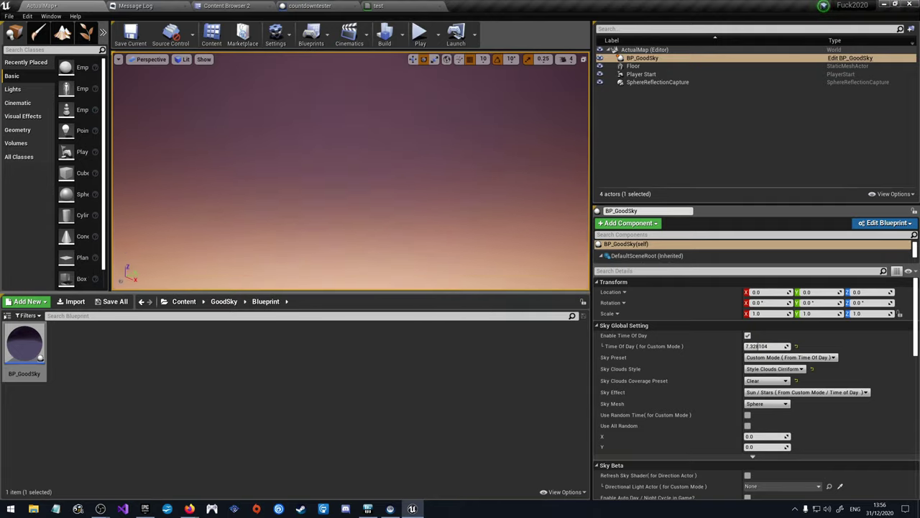
Step: Close the project's editor, applying the pending changes to the original test material and saving /Game/test
{"action": "key", "text": "f"}
{"action": "right_click_drag", "start_coordinate": [351, 197], "coordinate": [334, 137]}
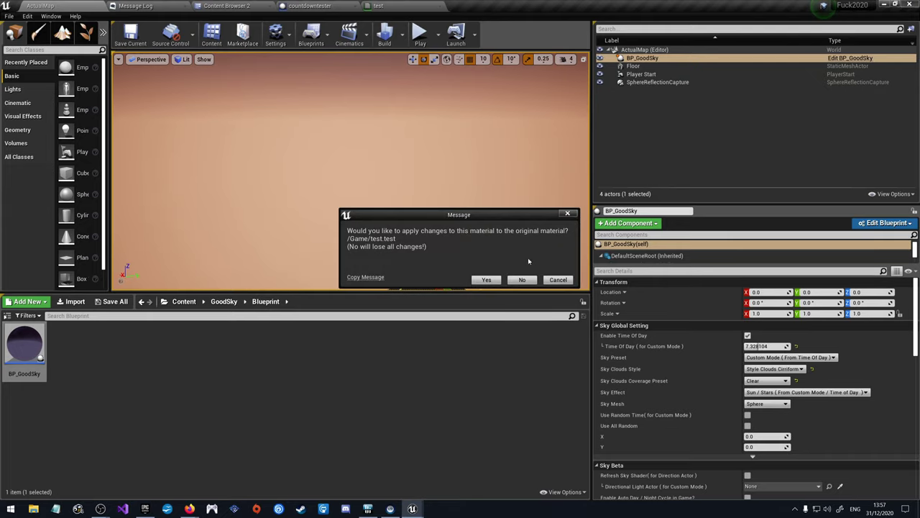
{"action": "left_click", "coordinate": [487, 280]}
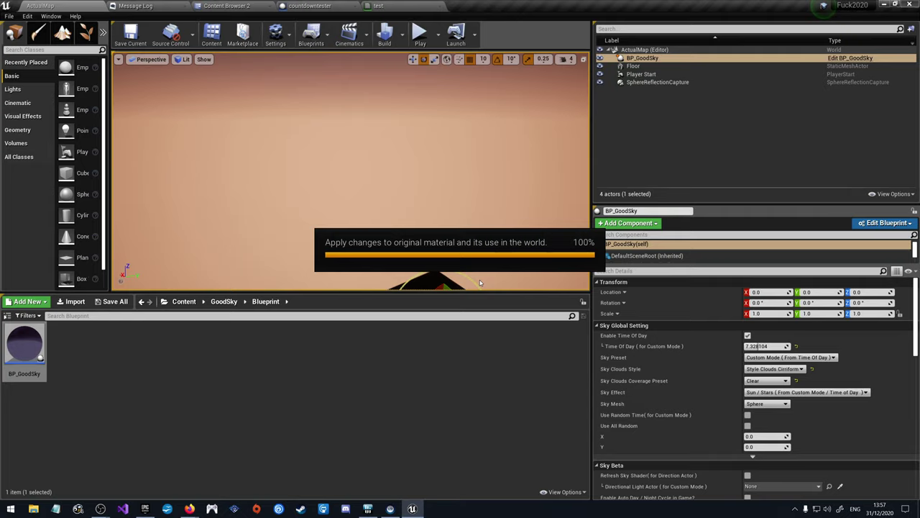
{"action": "key", "text": "ctrl+shift+s"}
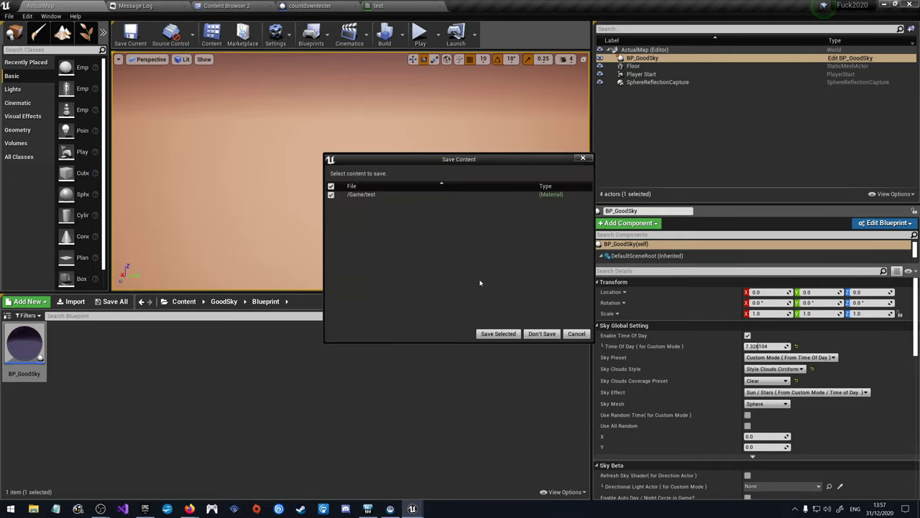
{"action": "left_click", "coordinate": [503, 333]}
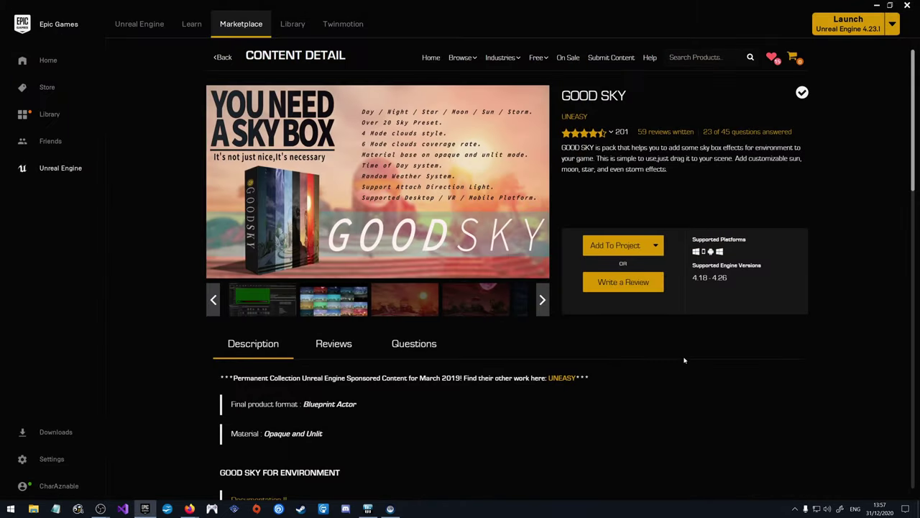
Step: In the Epic Games Launcher, open Nature Package from the Unreal Engine library and examine its preview images and technical details
{"action": "left_click", "coordinate": [294, 24]}
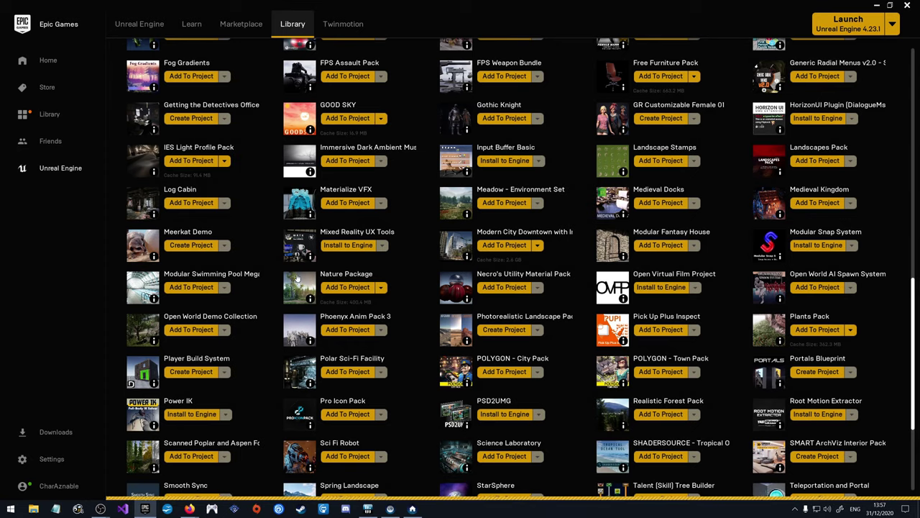
{"action": "left_click", "coordinate": [356, 276]}
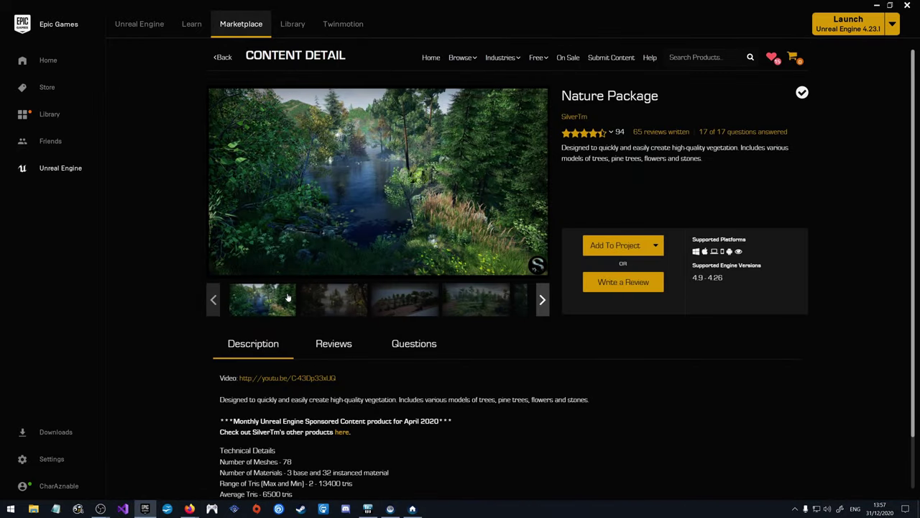
{"action": "left_click", "coordinate": [343, 295]}
{"action": "left_click", "coordinate": [394, 301]}
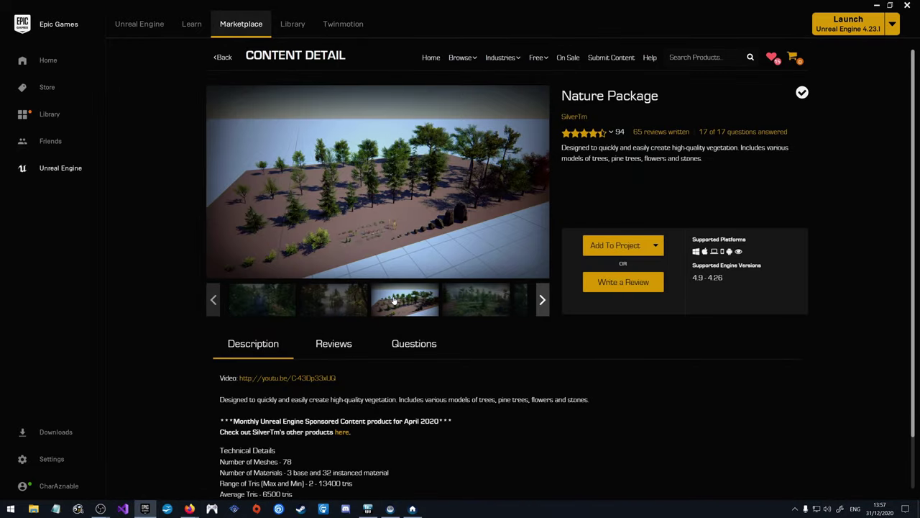
{"action": "left_click", "coordinate": [468, 300]}
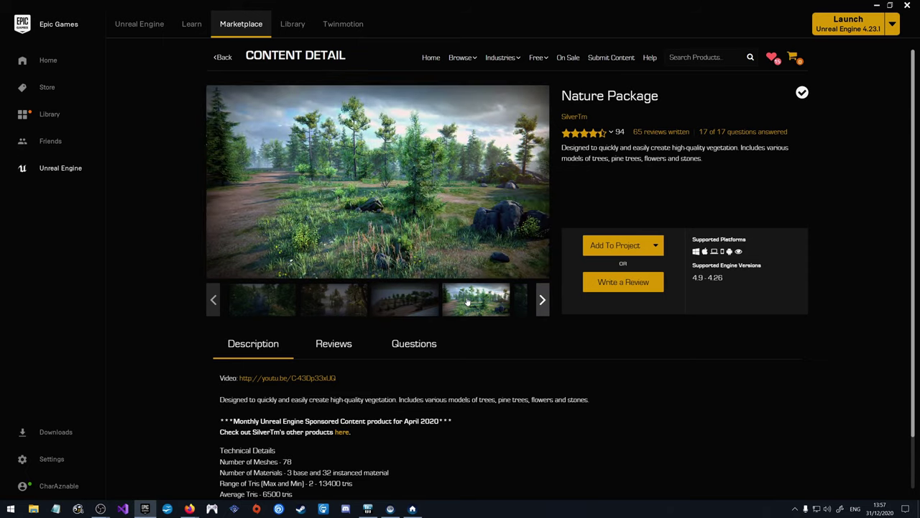
{"action": "left_click", "coordinate": [416, 295]}
{"action": "left_click", "coordinate": [521, 299]}
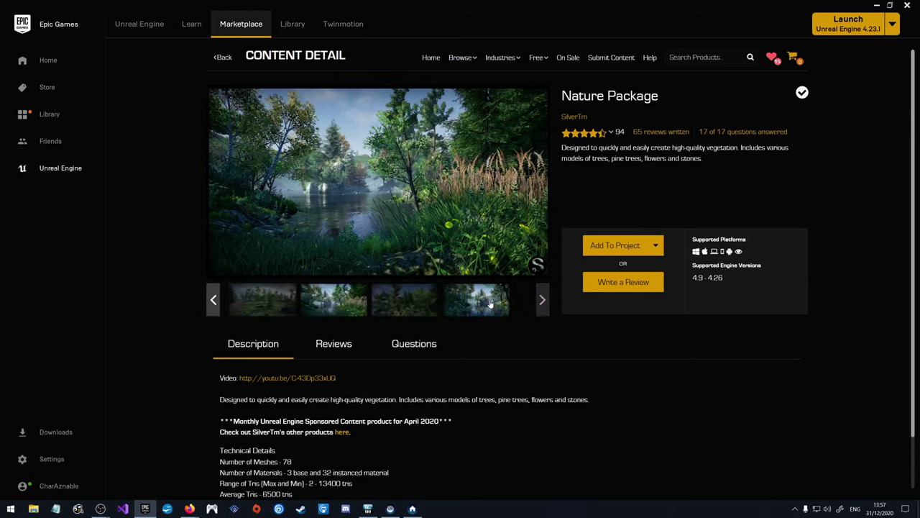
{"action": "left_click", "coordinate": [419, 292]}
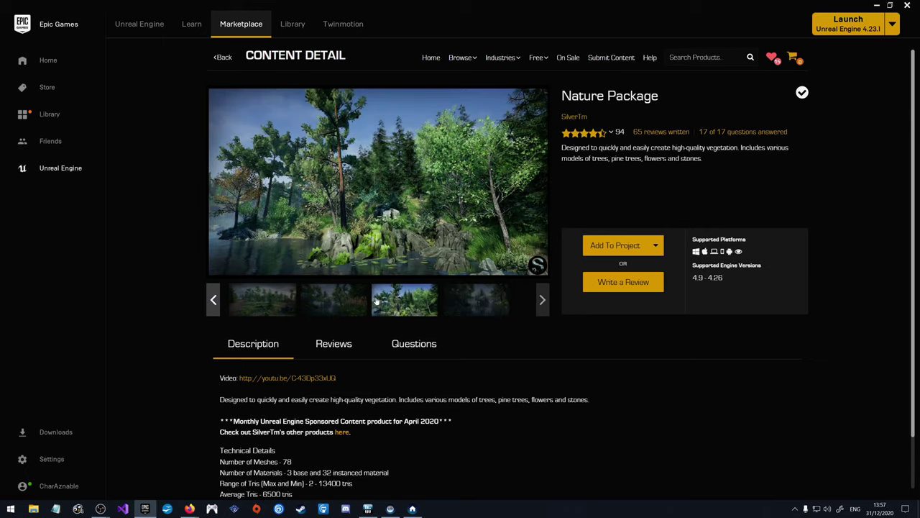
{"action": "left_click", "coordinate": [323, 301]}
{"action": "left_click", "coordinate": [279, 305]}
{"action": "left_click", "coordinate": [358, 305]}
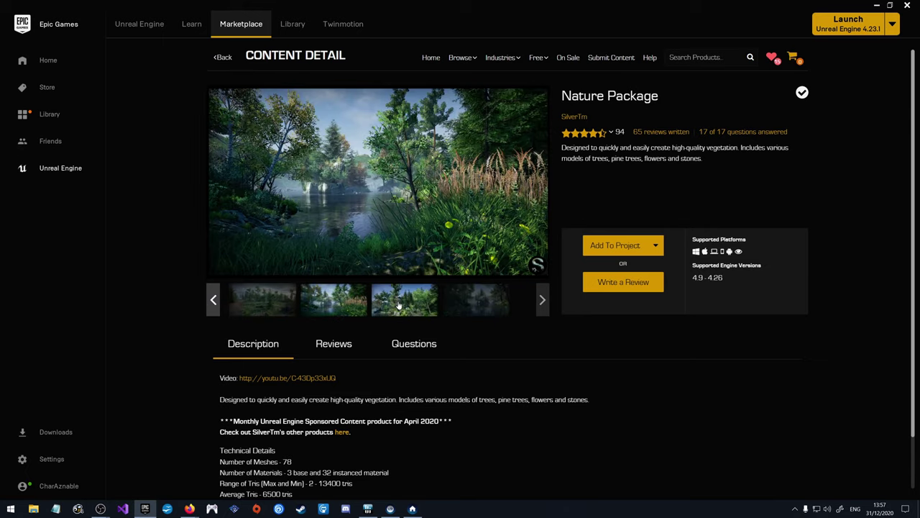
{"action": "left_click", "coordinate": [406, 302]}
{"action": "left_click", "coordinate": [469, 306]}
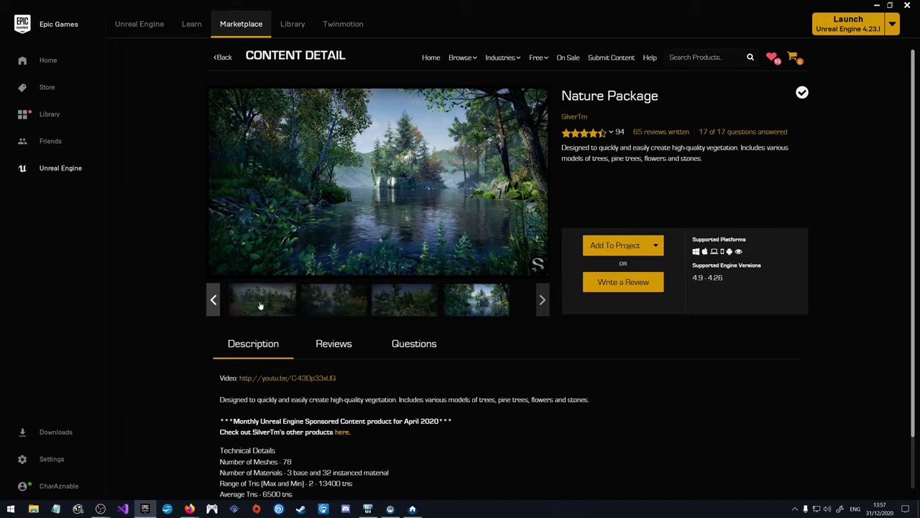
{"action": "left_click", "coordinate": [543, 300]}
{"action": "left_click", "coordinate": [341, 299]}
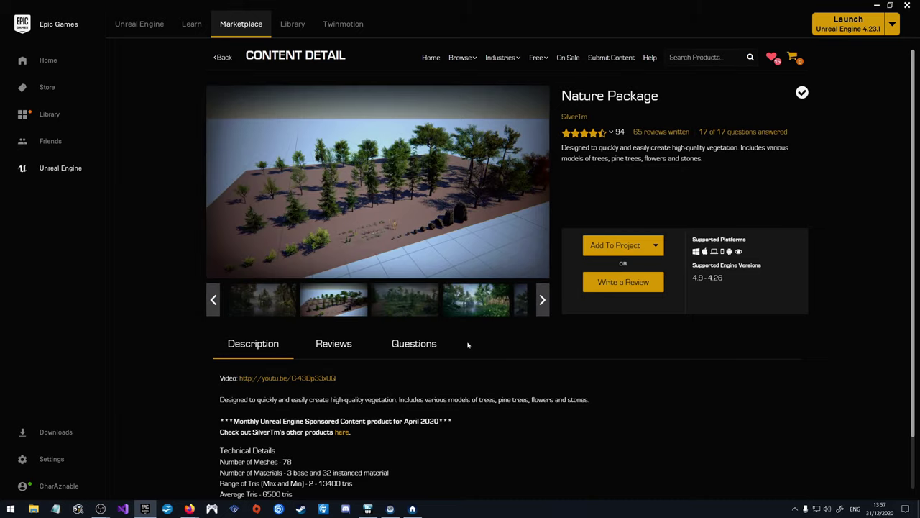
{"action": "scroll", "coordinate": [460, 346], "scroll_direction": "down", "scroll_amount": 1}
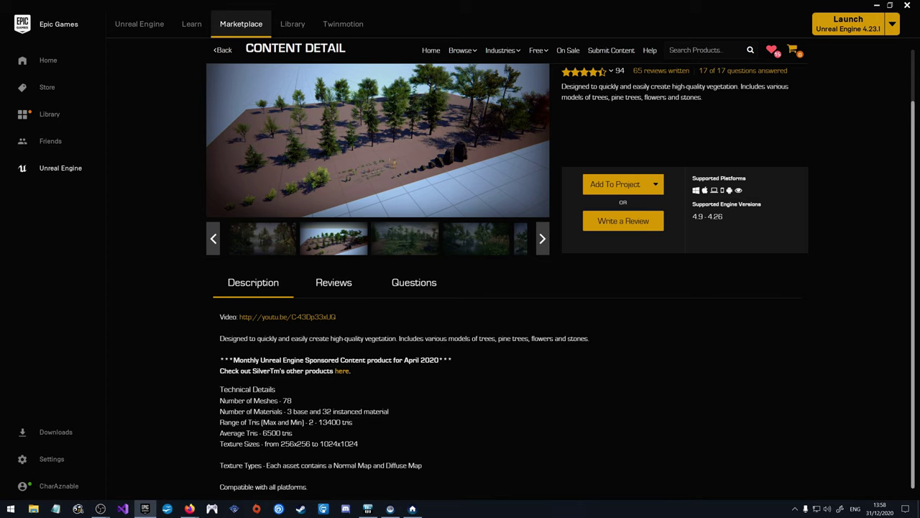
Step: Return to the library, open Photorealistic Landscape Pack 3, and examine its description and preview images
{"action": "key", "text": "alt+Left"}
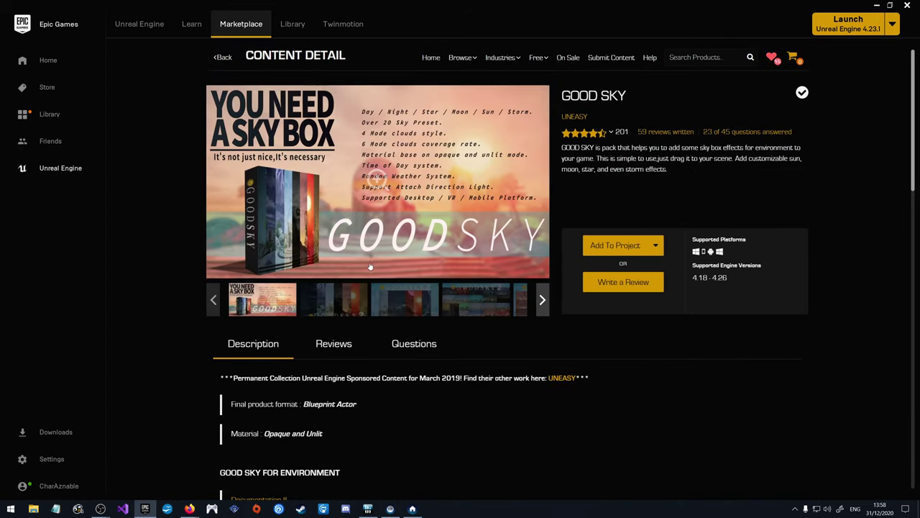
{"action": "key", "text": "alt+Left"}
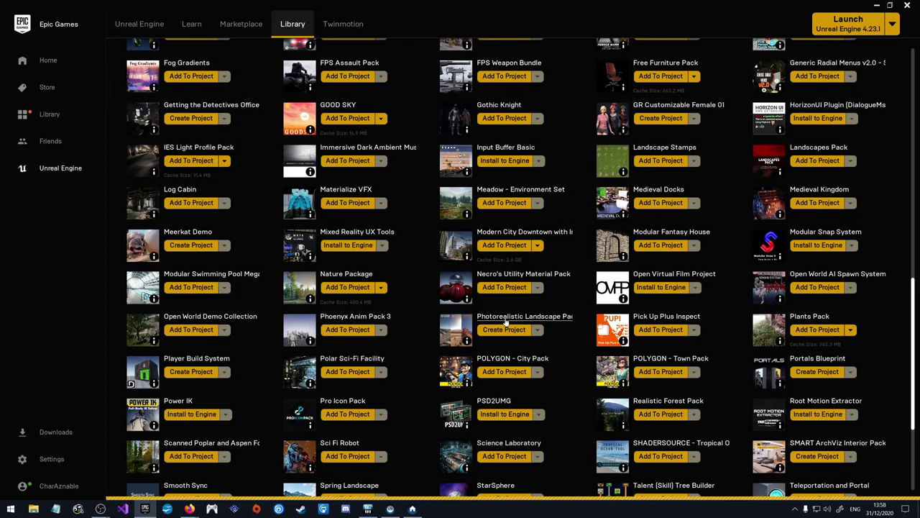
{"action": "left_click", "coordinate": [506, 317]}
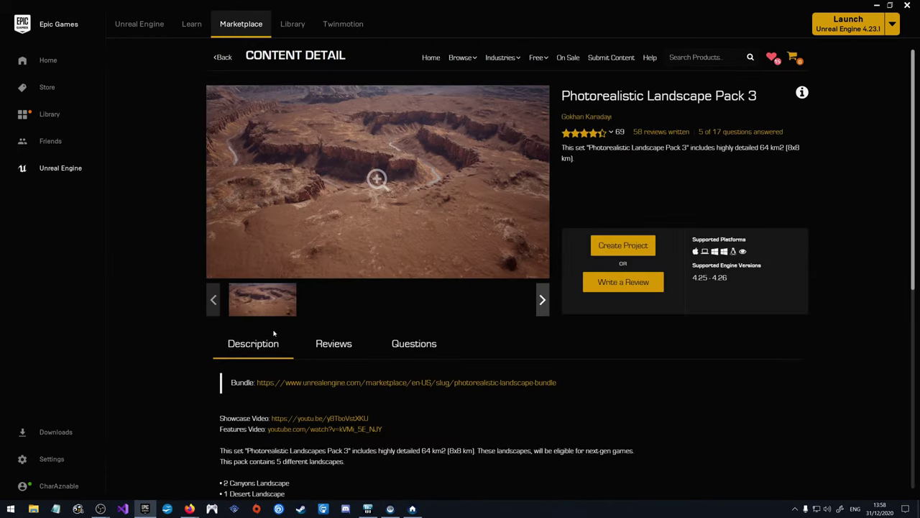
{"action": "scroll", "coordinate": [371, 414], "scroll_direction": "down", "scroll_amount": 4}
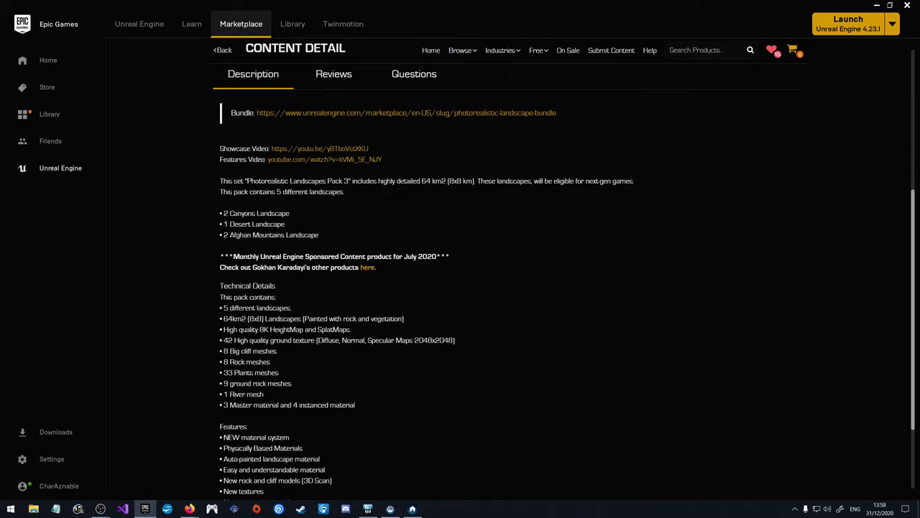
{"action": "scroll", "coordinate": [309, 309], "scroll_direction": "up", "scroll_amount": 4}
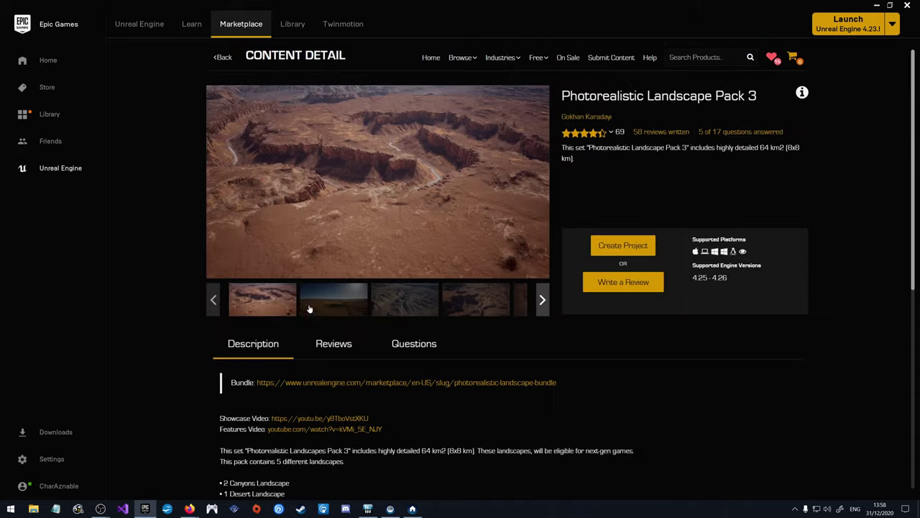
{"action": "left_click", "coordinate": [310, 307]}
{"action": "left_click", "coordinate": [404, 303]}
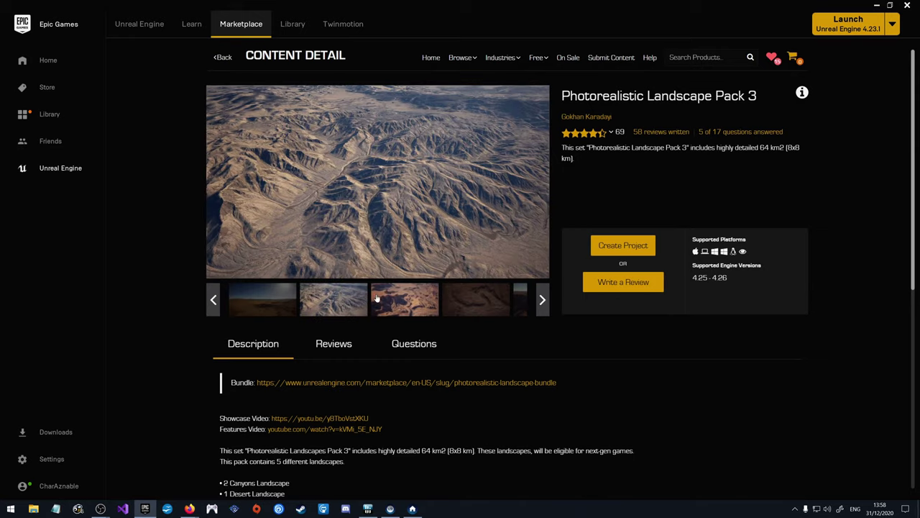
{"action": "left_click", "coordinate": [431, 304]}
{"action": "left_click", "coordinate": [381, 305]}
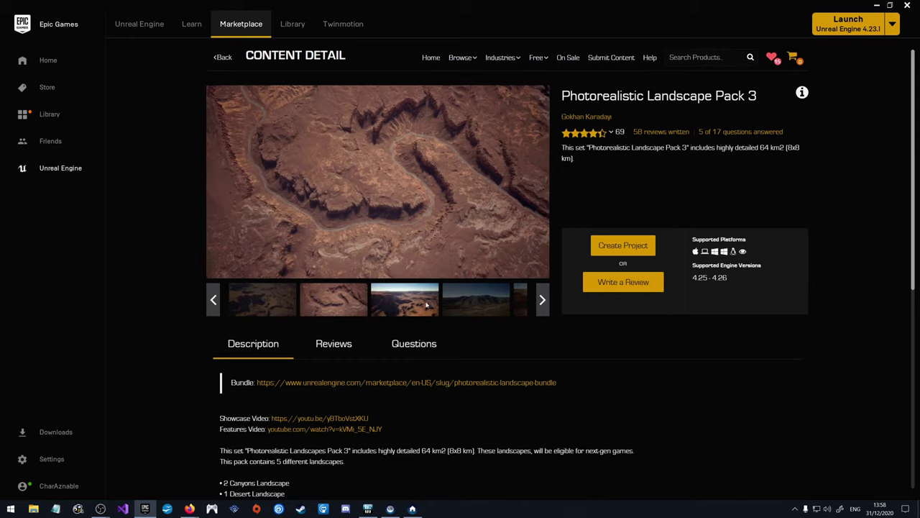
{"action": "left_click", "coordinate": [450, 301]}
{"action": "left_click", "coordinate": [466, 302]}
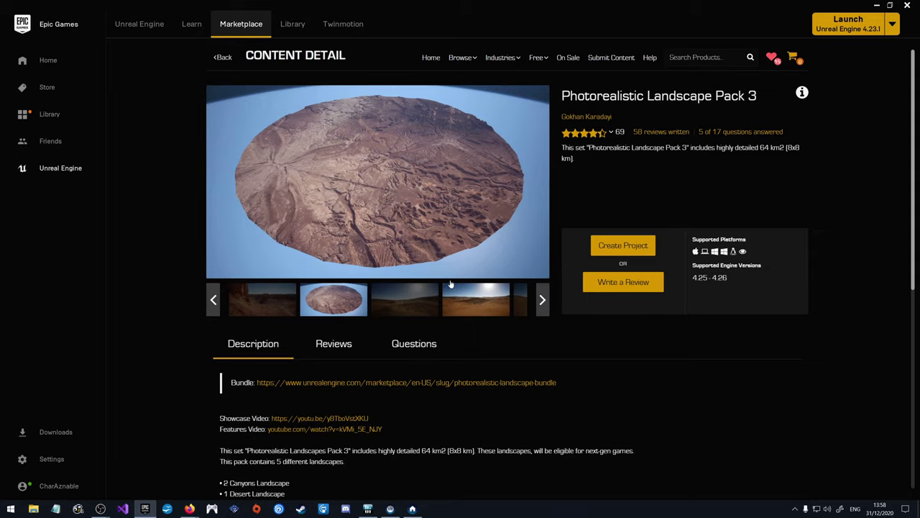
Step: Go back to the library, open Realistic Forest Pack, and review its feature and asset lists and preview images
{"action": "left_click", "coordinate": [223, 57]}
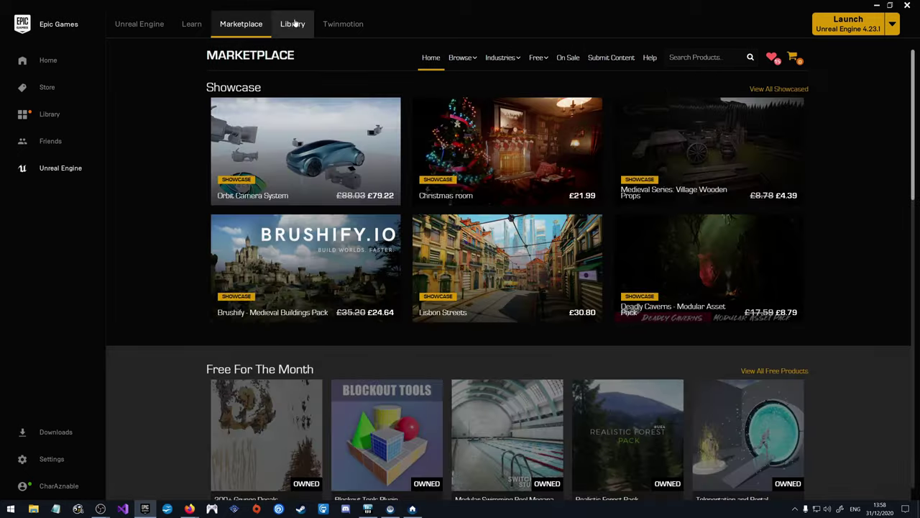
{"action": "left_click", "coordinate": [292, 23]}
{"action": "scroll", "coordinate": [404, 366], "scroll_direction": "down", "scroll_amount": 2}
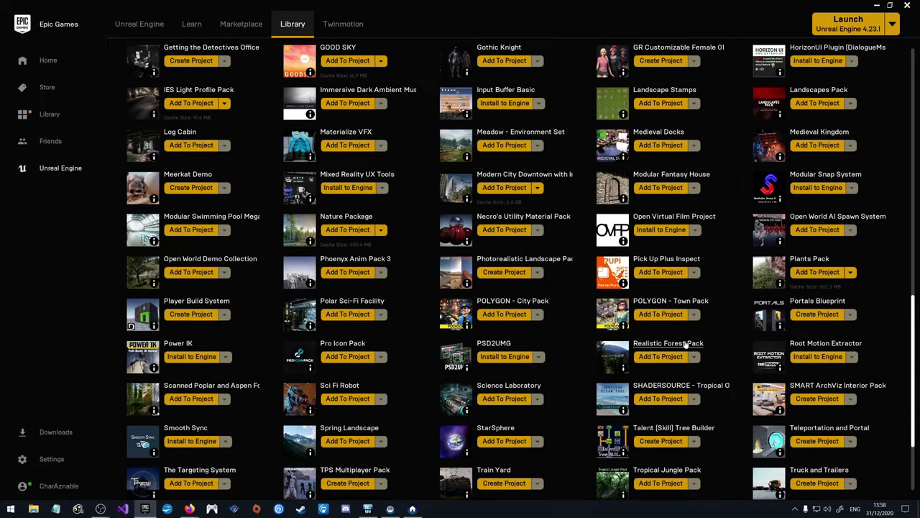
{"action": "key", "text": "alt+Left"}
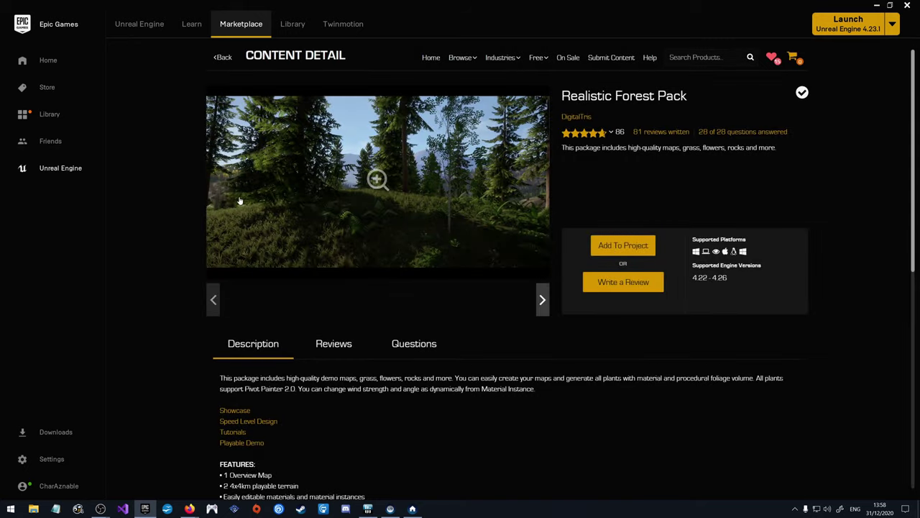
{"action": "scroll", "coordinate": [336, 355], "scroll_direction": "down", "scroll_amount": 3}
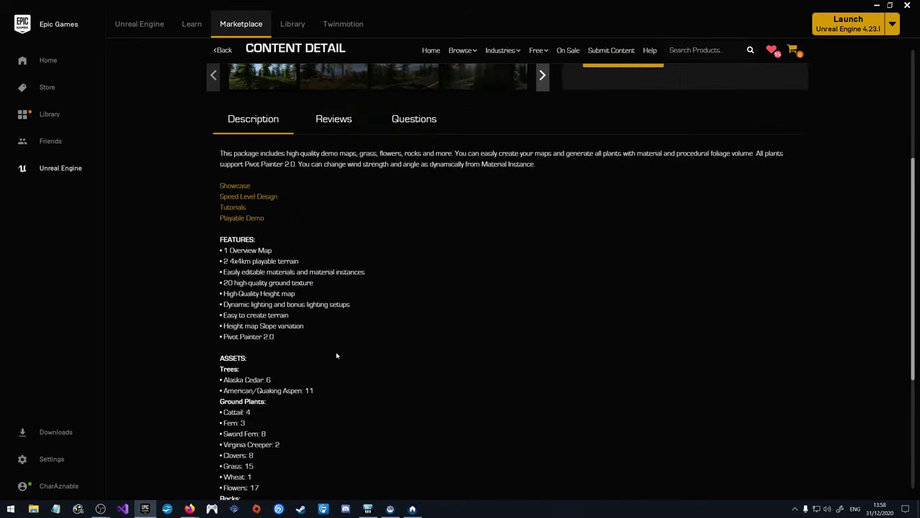
{"action": "scroll", "coordinate": [336, 352], "scroll_direction": "up", "scroll_amount": 3}
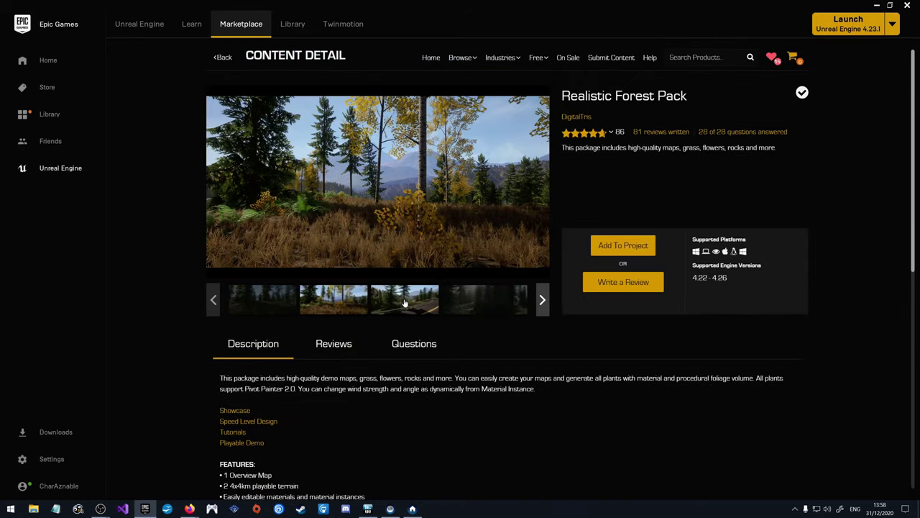
{"action": "left_click", "coordinate": [402, 303]}
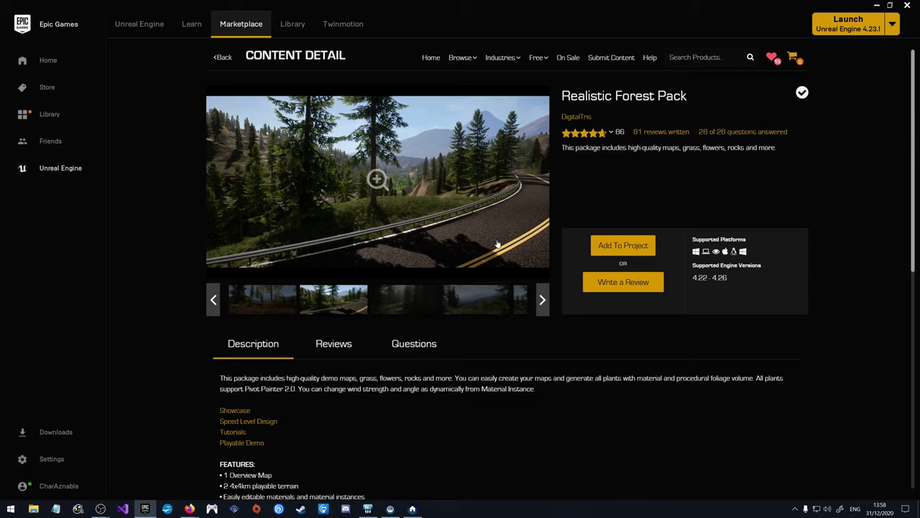
{"action": "left_click", "coordinate": [404, 306]}
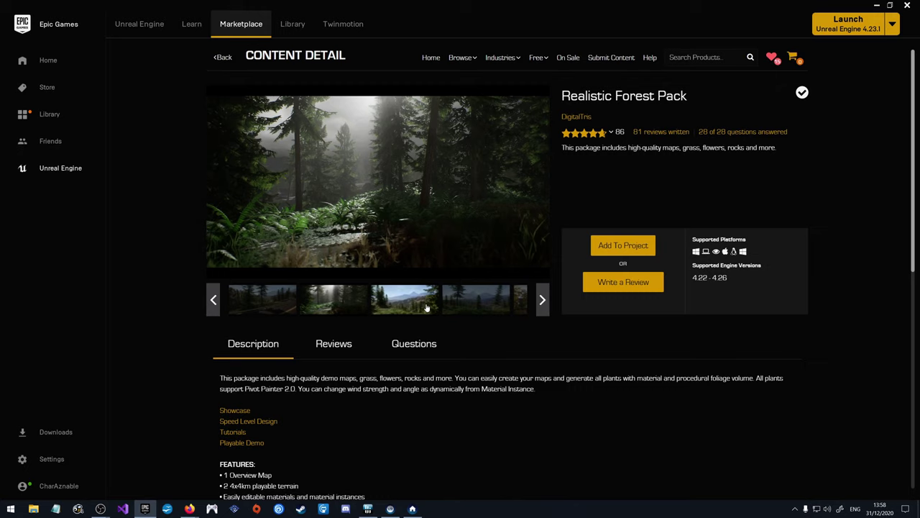
{"action": "left_click", "coordinate": [409, 307]}
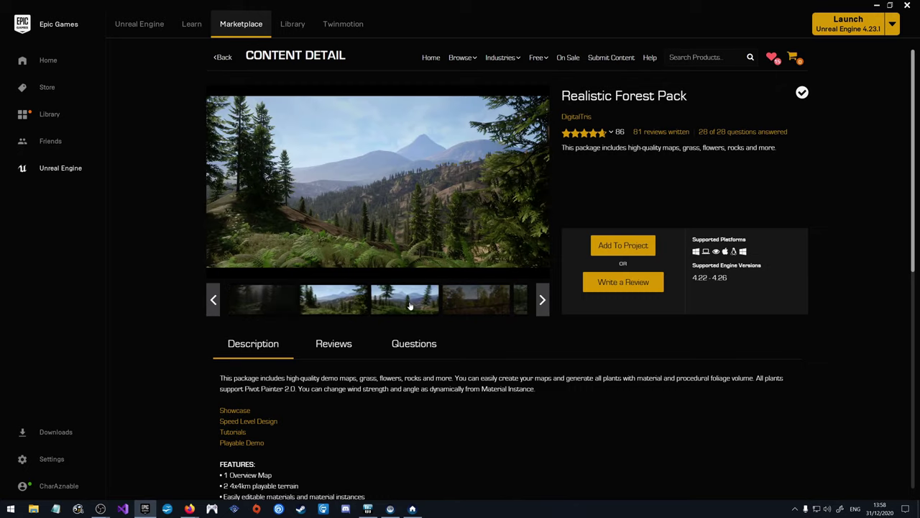
{"action": "left_click", "coordinate": [453, 311]}
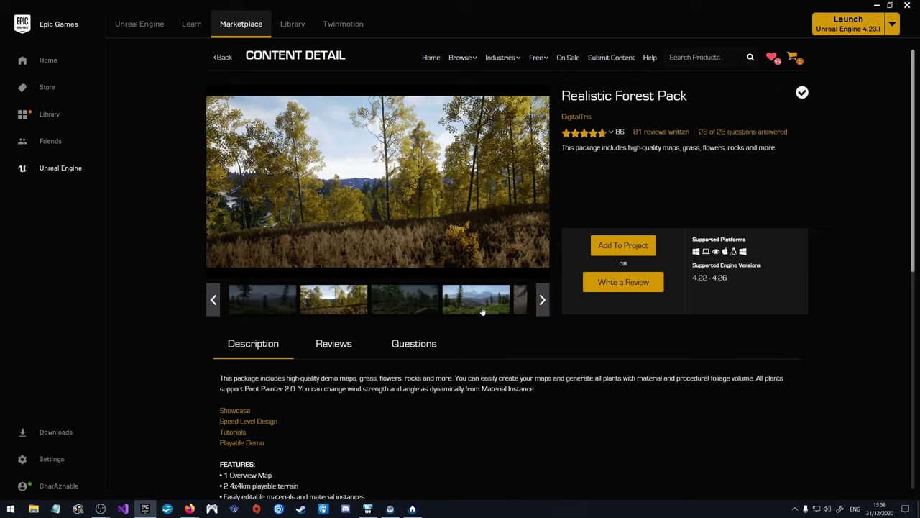
{"action": "left_click", "coordinate": [421, 307]}
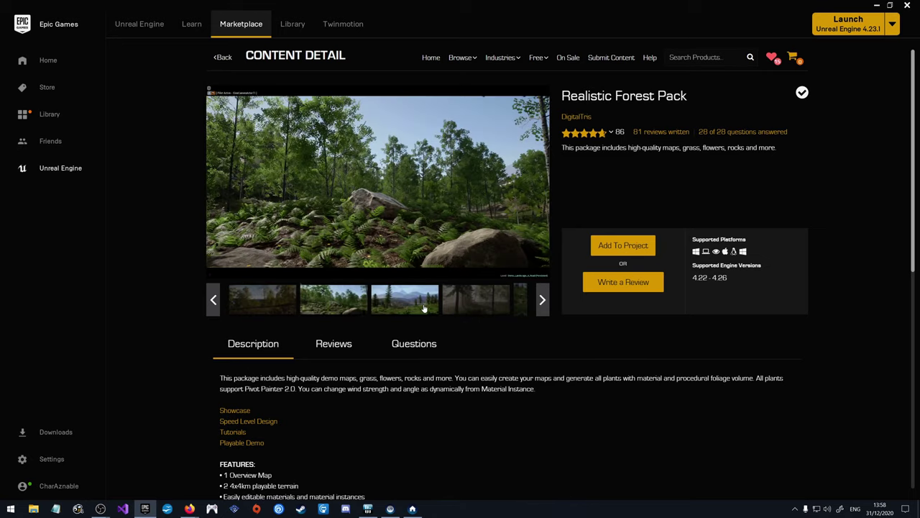
{"action": "left_click", "coordinate": [395, 305]}
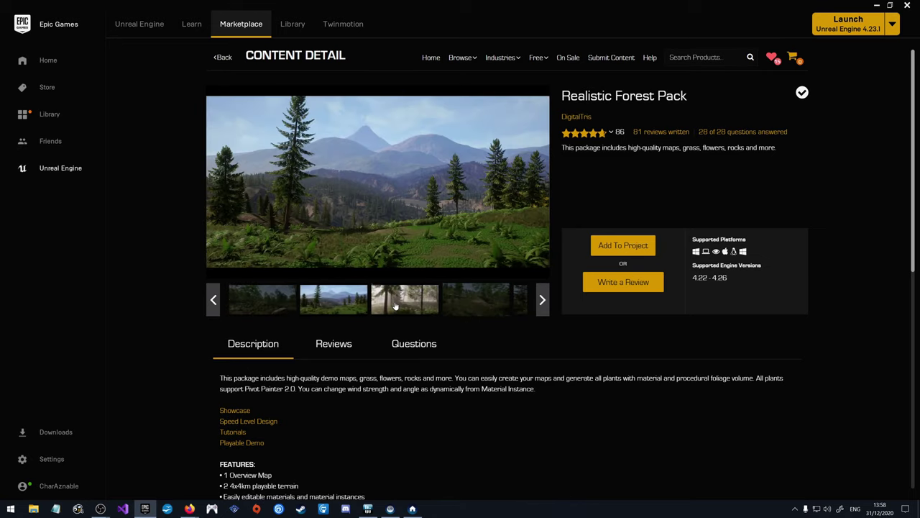
{"action": "left_click", "coordinate": [476, 314]}
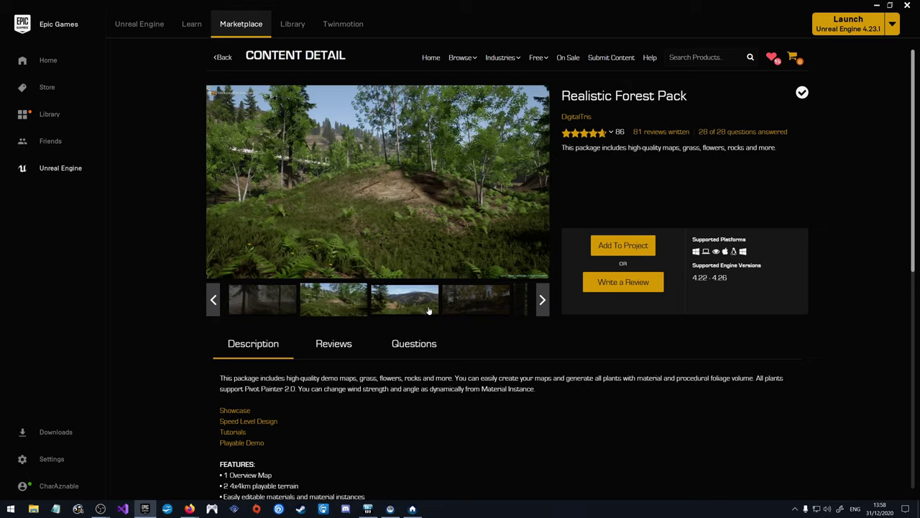
{"action": "left_click", "coordinate": [388, 302]}
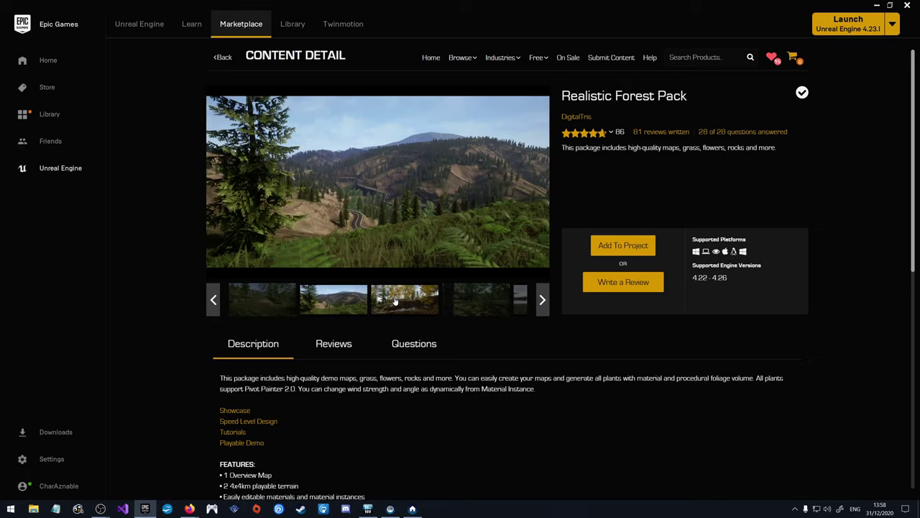
Step: Preview the lakeside image of Realistic Forest Pack and read through its feature list, asset list and technical details
{"action": "left_click", "coordinate": [435, 307]}
{"action": "left_click", "coordinate": [459, 311]}
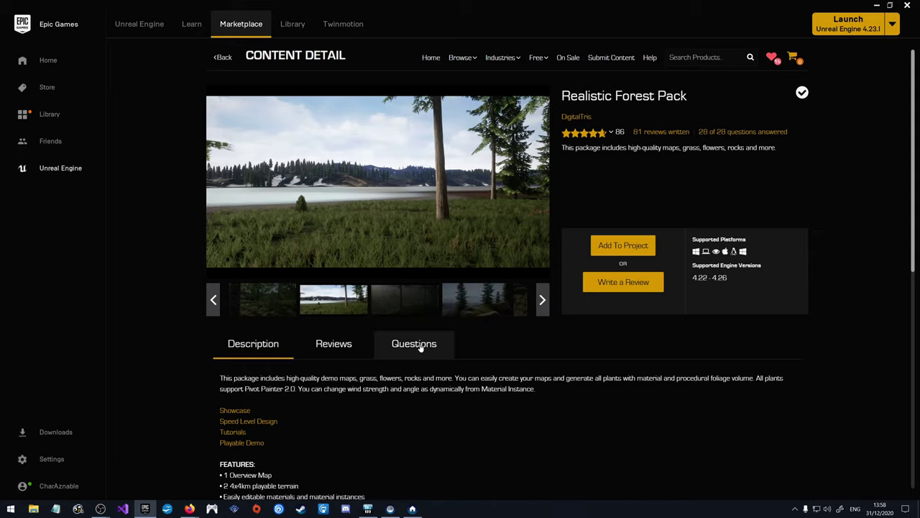
{"action": "scroll", "coordinate": [344, 394], "scroll_direction": "down", "scroll_amount": 4}
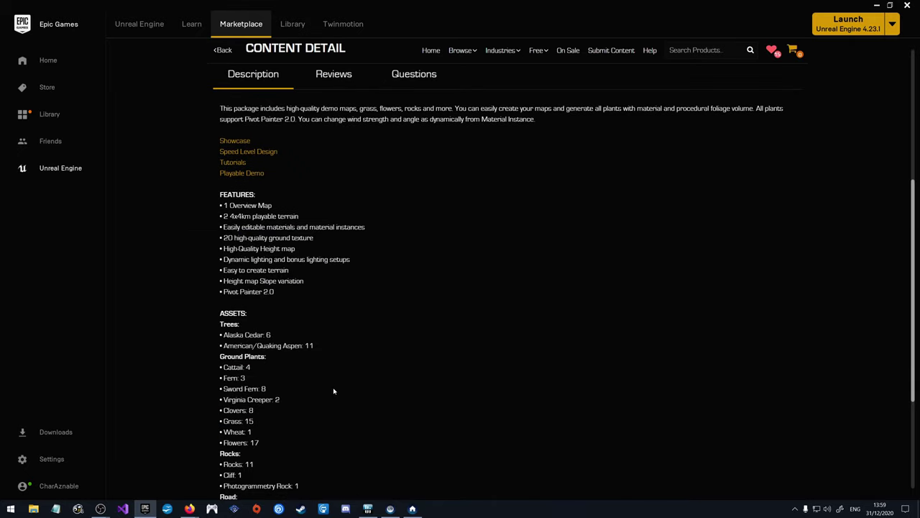
{"action": "scroll", "coordinate": [334, 391], "scroll_direction": "down", "scroll_amount": 2}
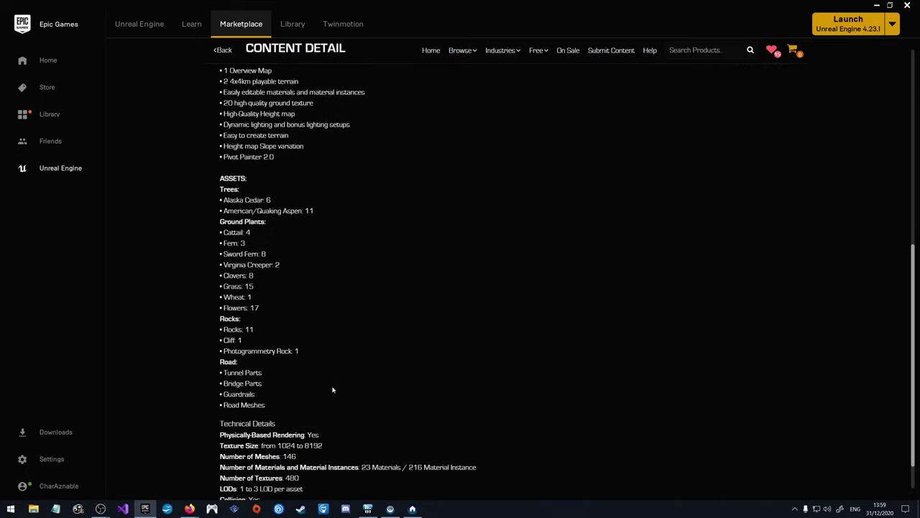
{"action": "scroll", "coordinate": [333, 389], "scroll_direction": "down", "scroll_amount": 1}
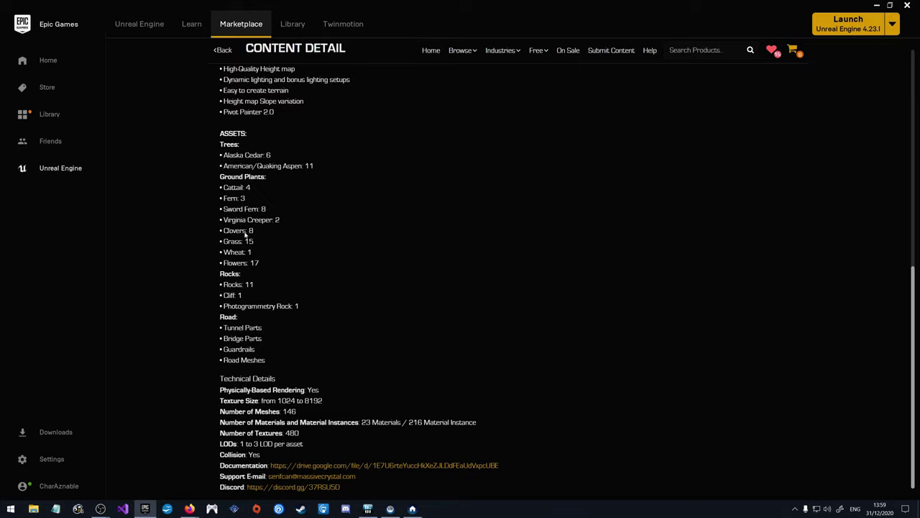
{"action": "scroll", "coordinate": [241, 218], "scroll_direction": "up", "scroll_amount": 2}
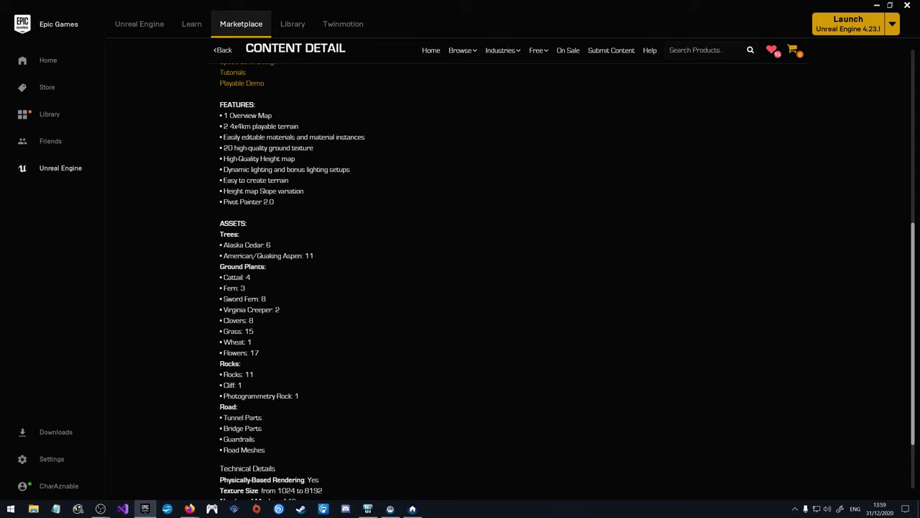
{"action": "scroll", "coordinate": [263, 340], "scroll_direction": "down", "scroll_amount": 1}
{"action": "scroll", "coordinate": [338, 381], "scroll_direction": "up", "scroll_amount": 10}
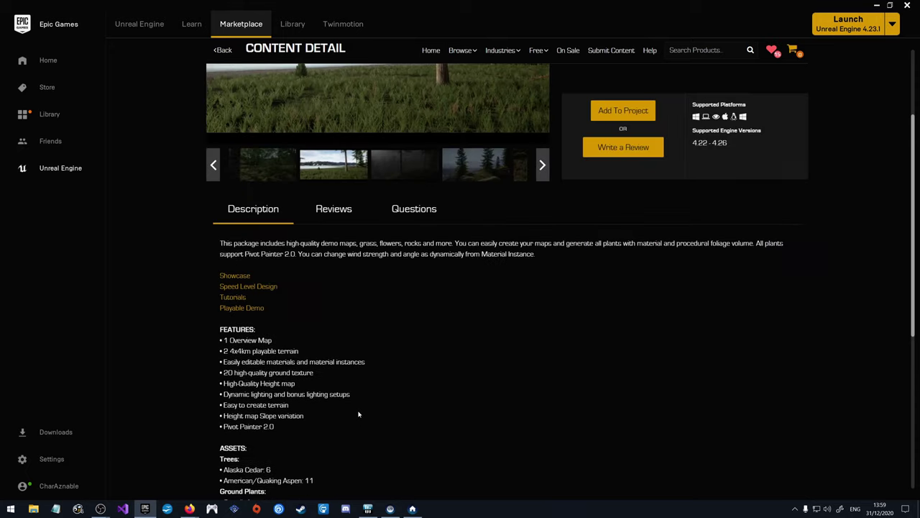
Step: Browse the remaining preview images of Realistic Forest Pack, examining the mountain road and misty forest scenes
{"action": "left_click", "coordinate": [543, 300]}
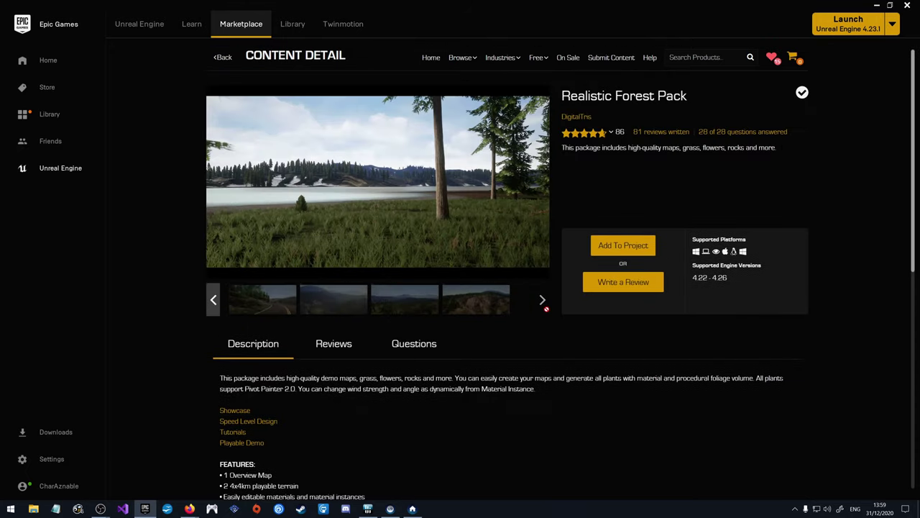
{"action": "left_click", "coordinate": [318, 296]}
{"action": "left_click", "coordinate": [266, 301]}
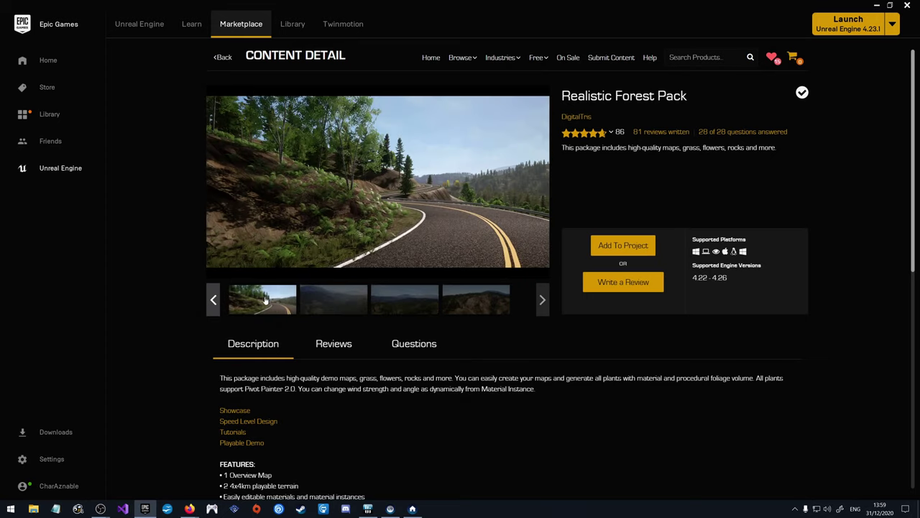
{"action": "left_click", "coordinate": [213, 305]}
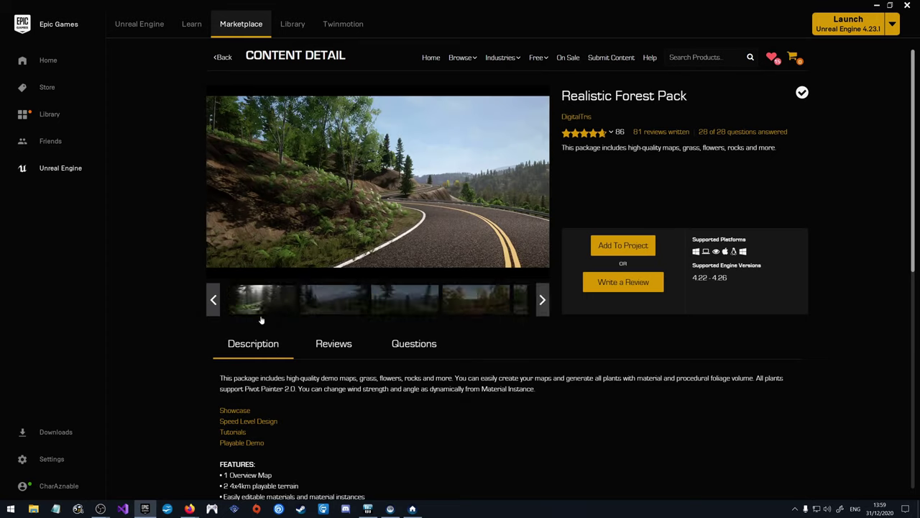
{"action": "left_click", "coordinate": [260, 305]}
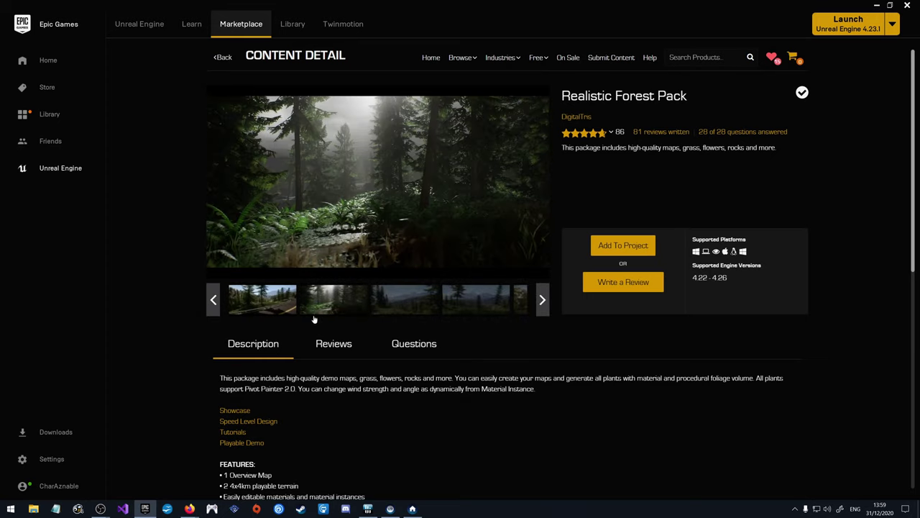
{"action": "left_click", "coordinate": [267, 310]}
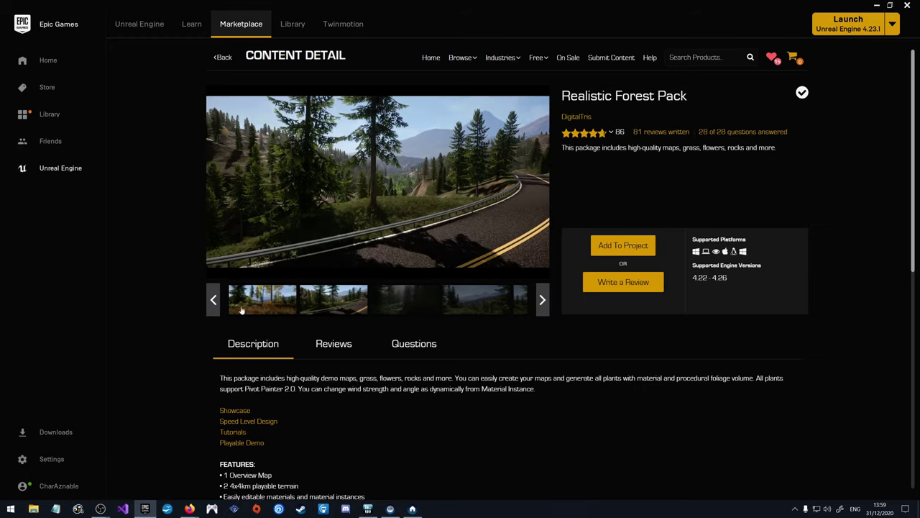
{"action": "left_click", "coordinate": [366, 308]}
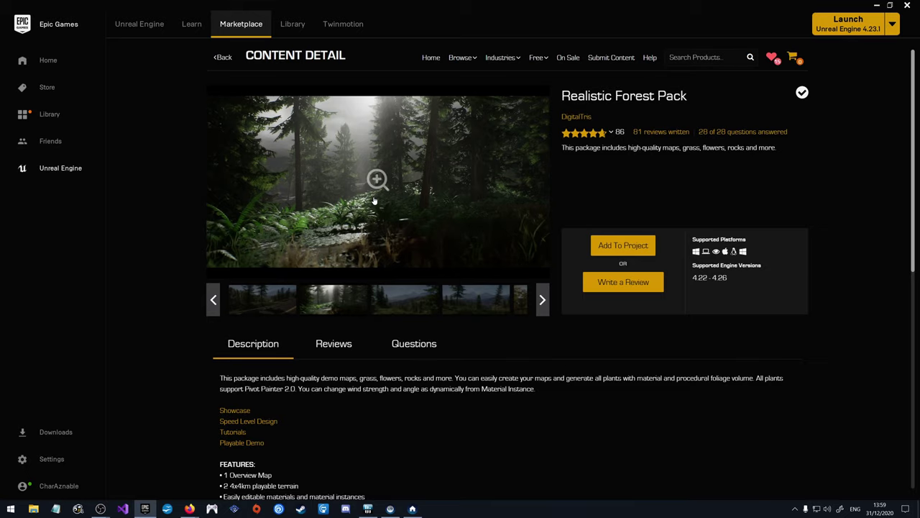
{"action": "left_click", "coordinate": [213, 299]}
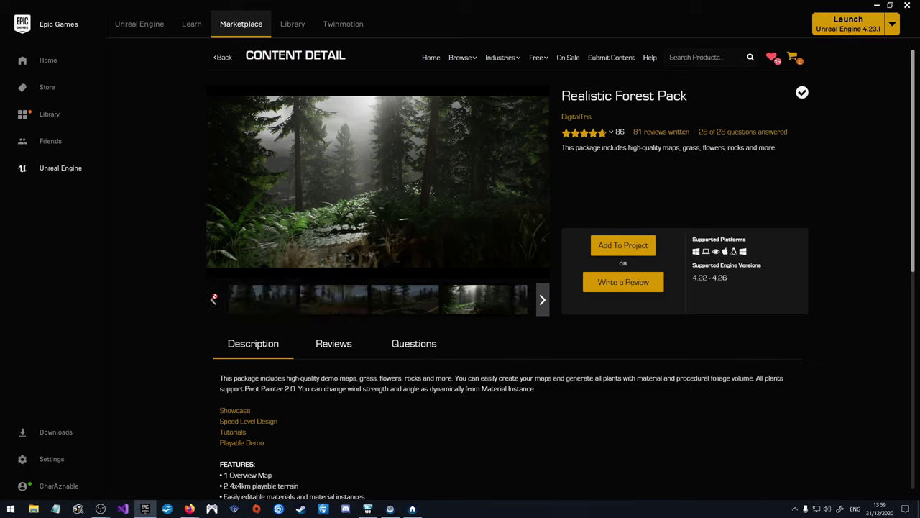
{"action": "double_click", "coordinate": [257, 39]}
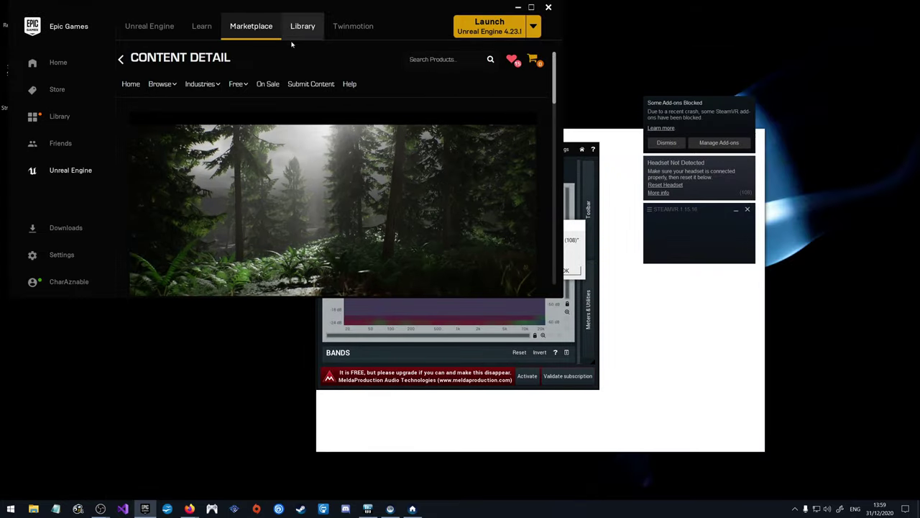
{"action": "left_click_drag", "start_coordinate": [353, 25], "coordinate": [287, 2]}
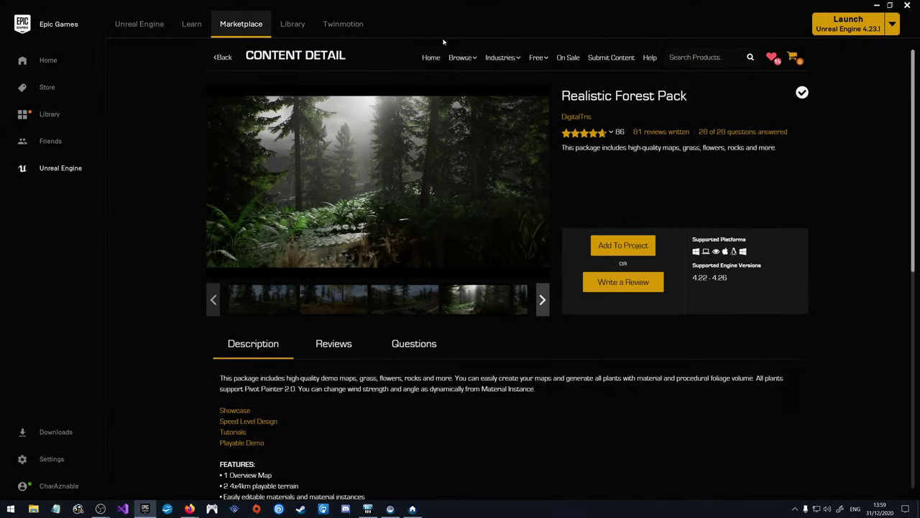
Step: Return to the Unreal Engine library and add the Landscape Stamps asset pack to the Fuck2020 project
{"action": "left_click", "coordinate": [291, 24]}
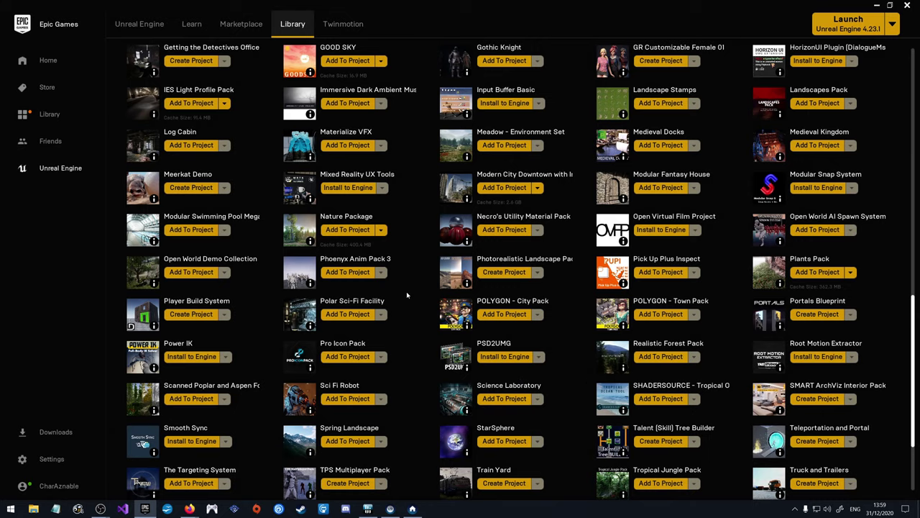
{"action": "scroll", "coordinate": [406, 291], "scroll_direction": "up", "scroll_amount": 1}
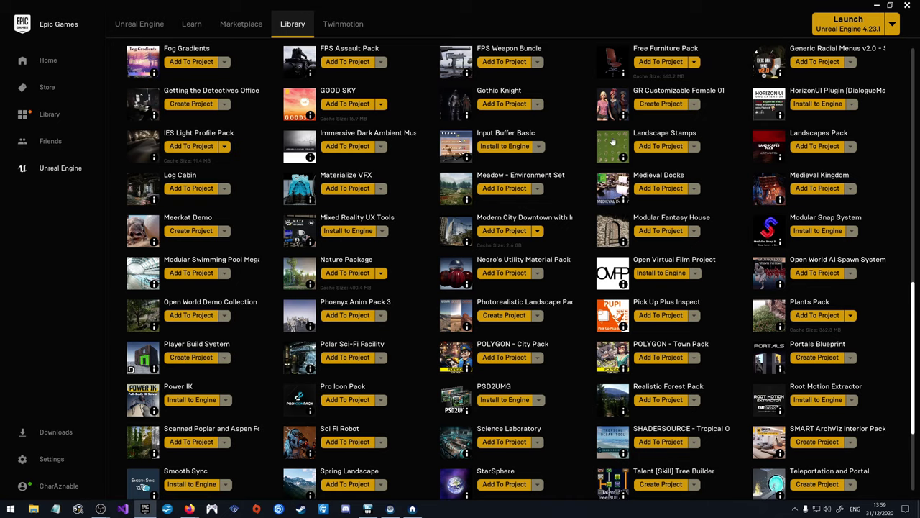
{"action": "left_click", "coordinate": [660, 146]}
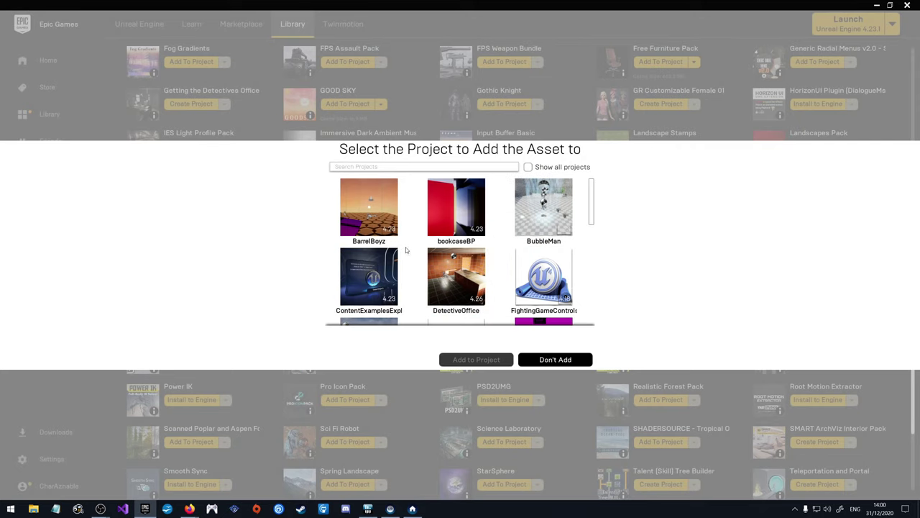
{"action": "scroll", "coordinate": [496, 275], "scroll_direction": "down", "scroll_amount": 1}
{"action": "scroll", "coordinate": [460, 302], "scroll_direction": "down", "scroll_amount": 2}
{"action": "left_click", "coordinate": [460, 248]}
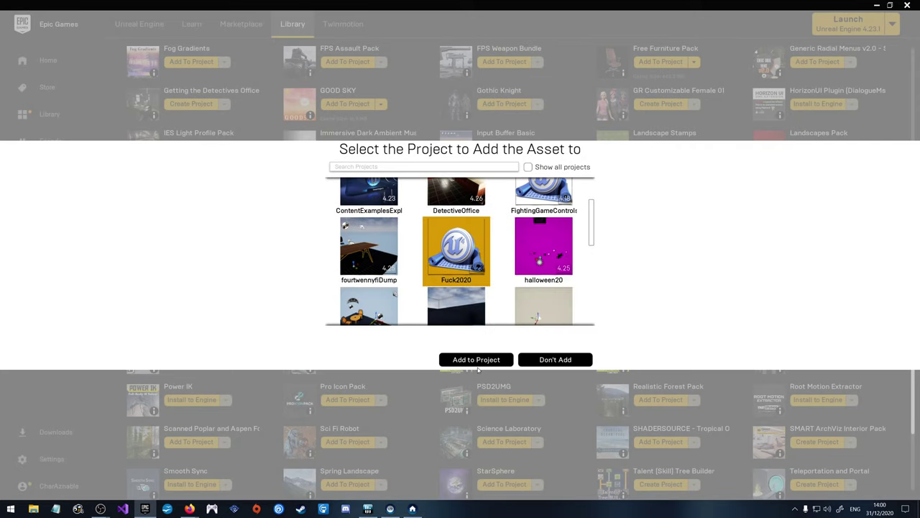
{"action": "left_click", "coordinate": [477, 359]}
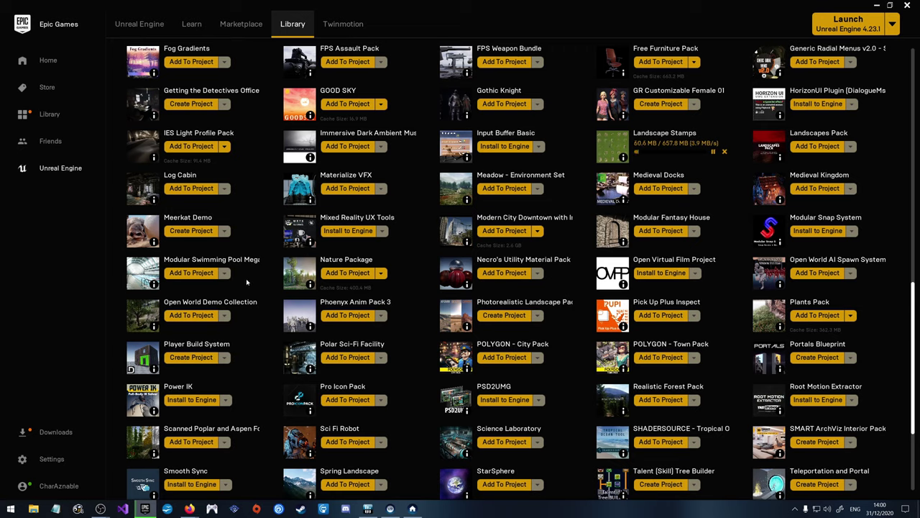
Step: Open Scanned Poplar and Aspen Forest with Seasons from the library and examine its preview images of the summer, autumn and winter scenes
{"action": "scroll", "coordinate": [255, 280], "scroll_direction": "down", "scroll_amount": 2}
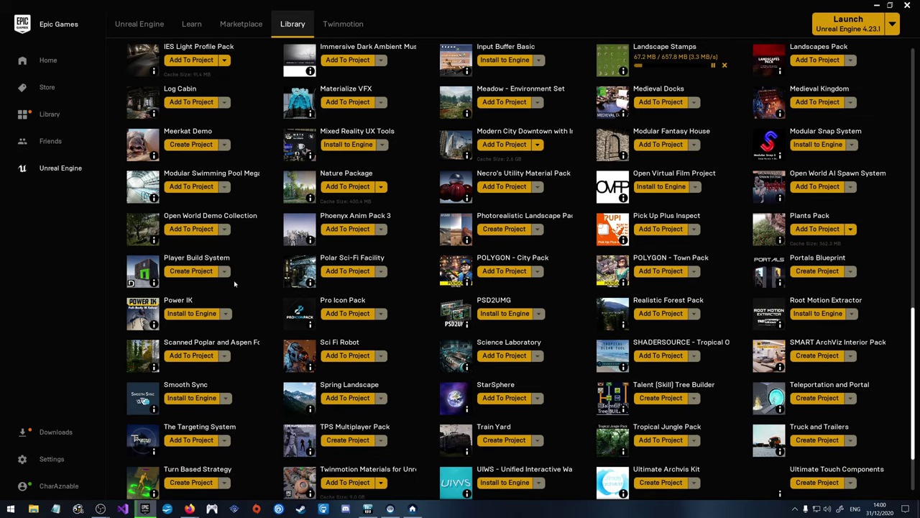
{"action": "scroll", "coordinate": [246, 281], "scroll_direction": "down", "scroll_amount": 1}
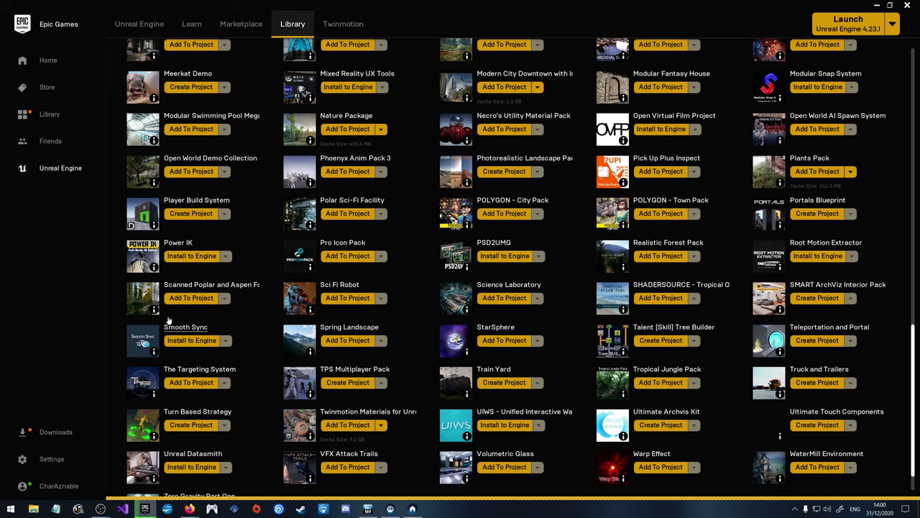
{"action": "left_click", "coordinate": [190, 286]}
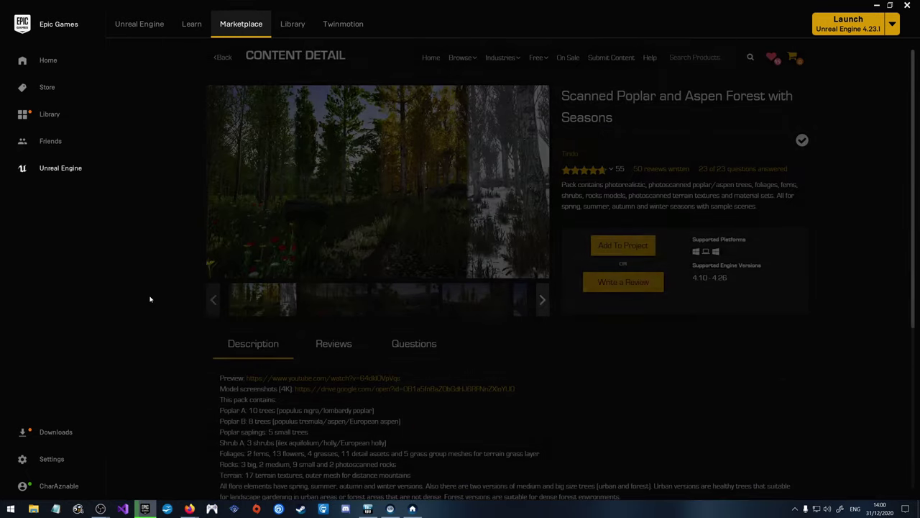
{"action": "left_click", "coordinate": [336, 305]}
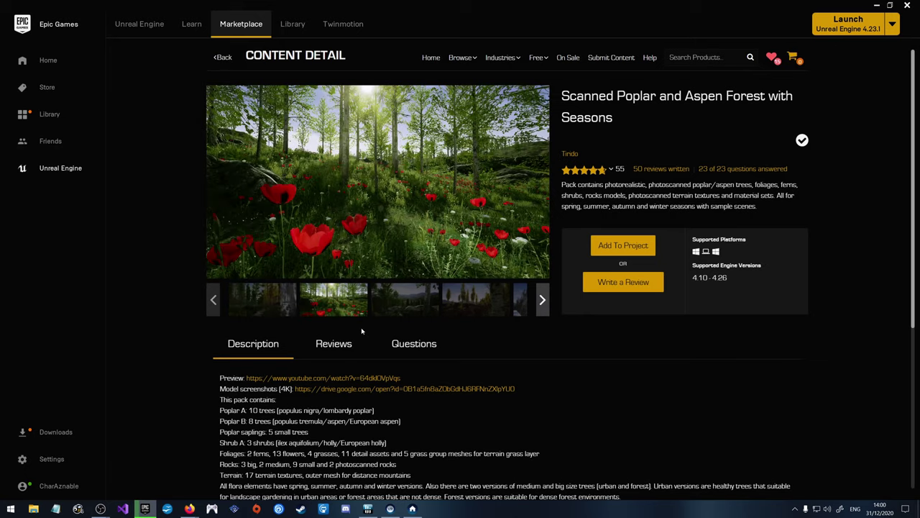
{"action": "left_click", "coordinate": [390, 304]}
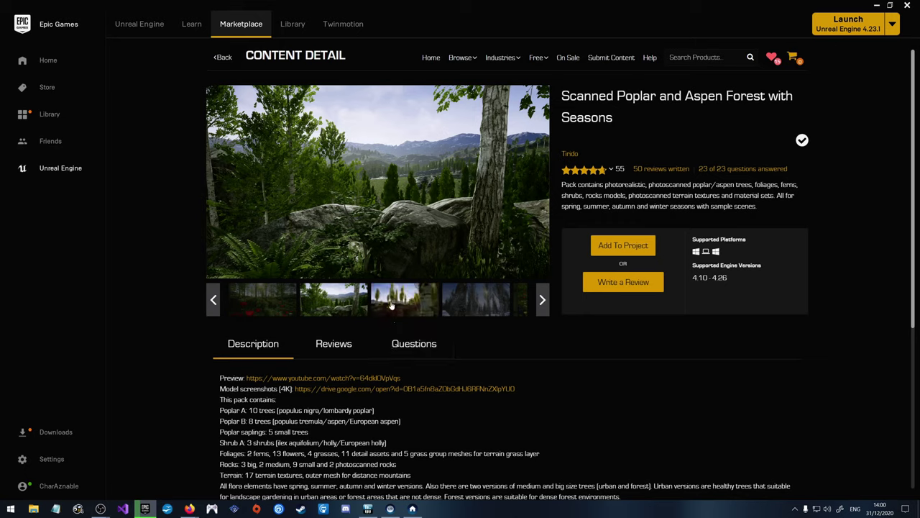
{"action": "left_click", "coordinate": [390, 305]}
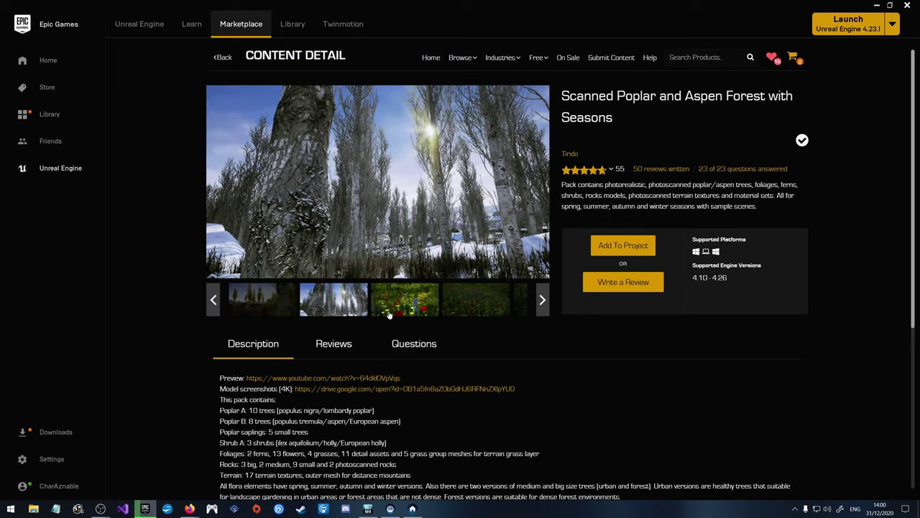
{"action": "left_click", "coordinate": [388, 311]}
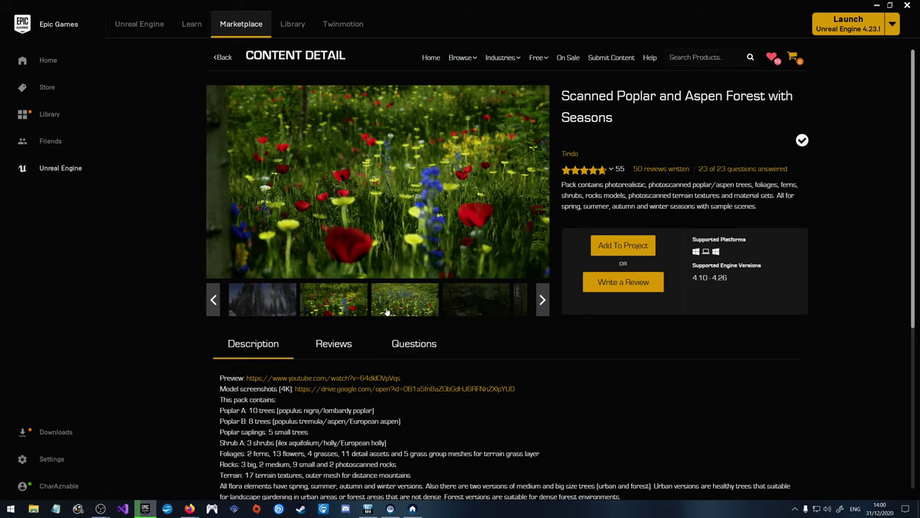
{"action": "left_click", "coordinate": [419, 302]}
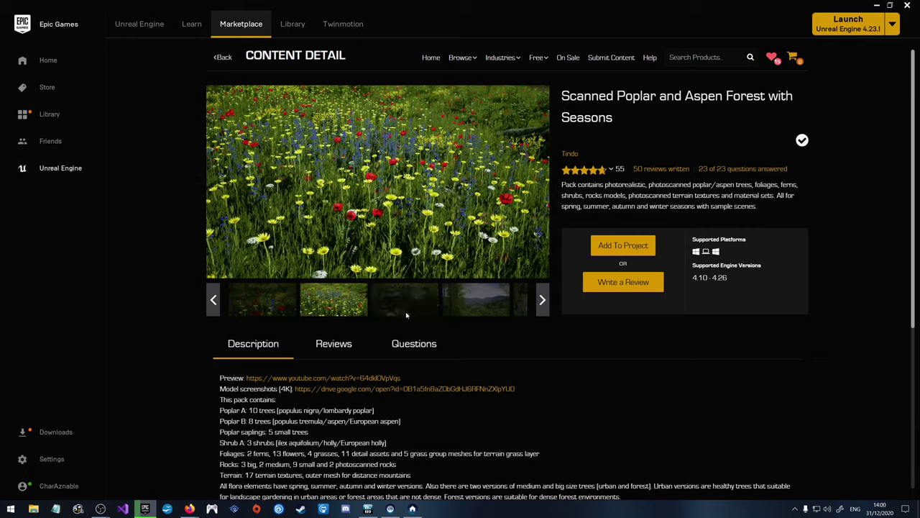
{"action": "left_click", "coordinate": [407, 314]}
{"action": "left_click", "coordinate": [401, 318]}
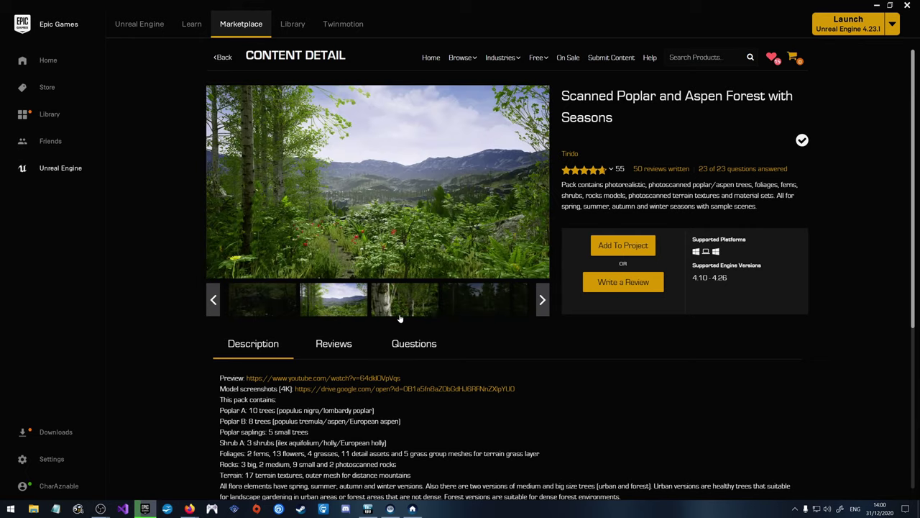
{"action": "left_click", "coordinate": [404, 310]}
{"action": "left_click", "coordinate": [410, 306]}
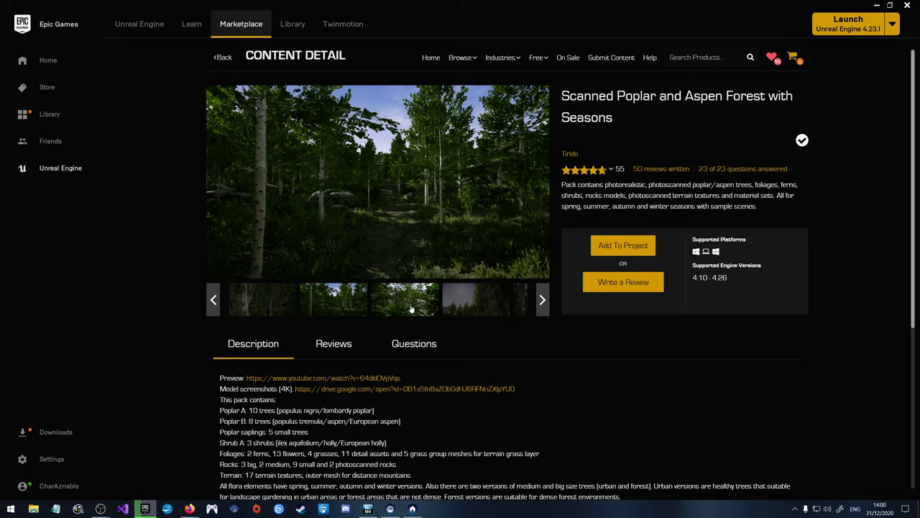
{"action": "left_click", "coordinate": [411, 309]}
{"action": "left_click", "coordinate": [408, 310]}
{"action": "left_click", "coordinate": [410, 314]}
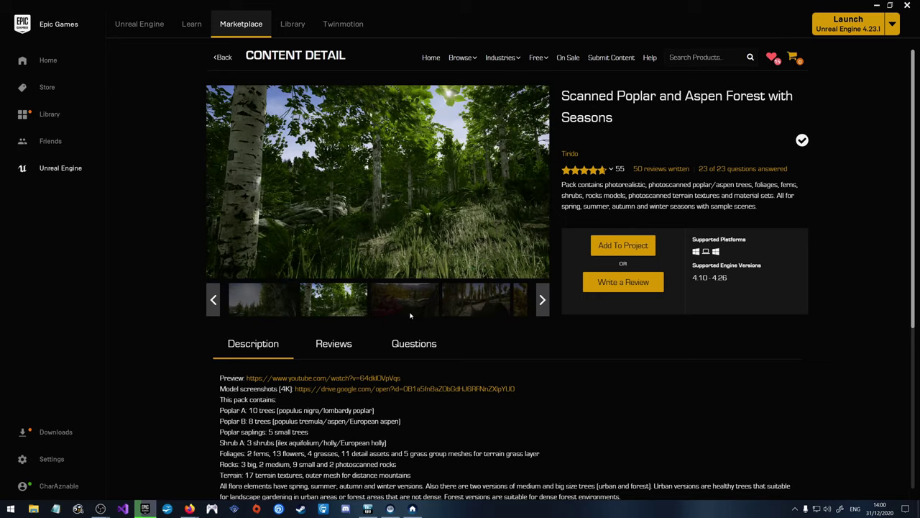
{"action": "left_click", "coordinate": [411, 313]}
{"action": "left_click", "coordinate": [412, 311]}
{"action": "left_click", "coordinate": [413, 309]}
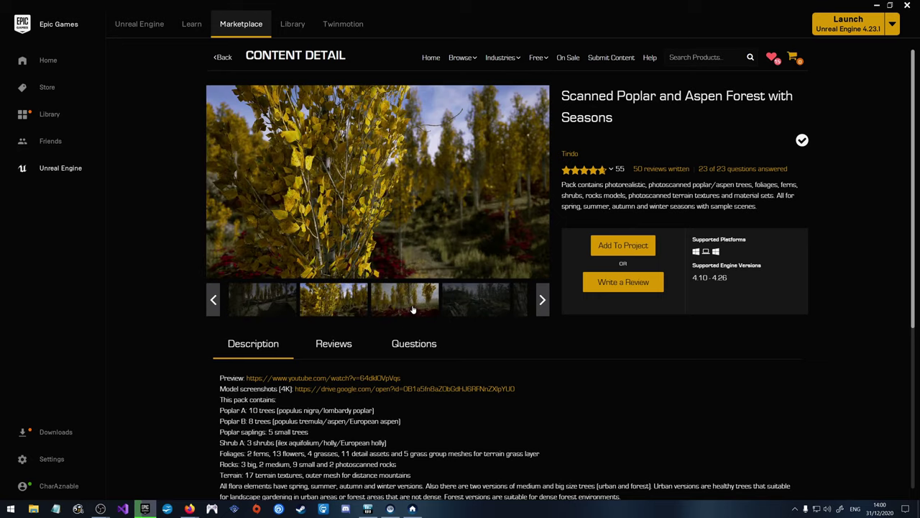
{"action": "left_click", "coordinate": [413, 309]}
{"action": "left_click", "coordinate": [409, 312]}
{"action": "left_click", "coordinate": [411, 308]}
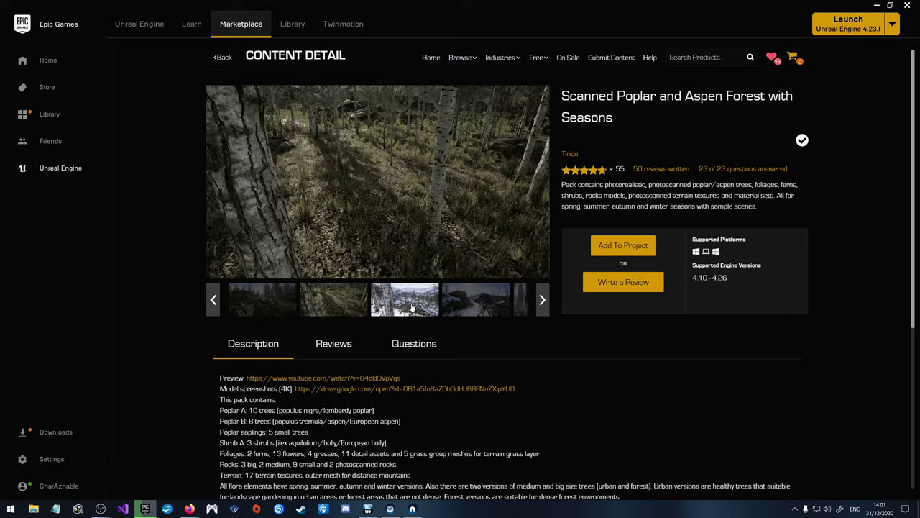
{"action": "left_click", "coordinate": [412, 308]}
{"action": "left_click", "coordinate": [447, 308]}
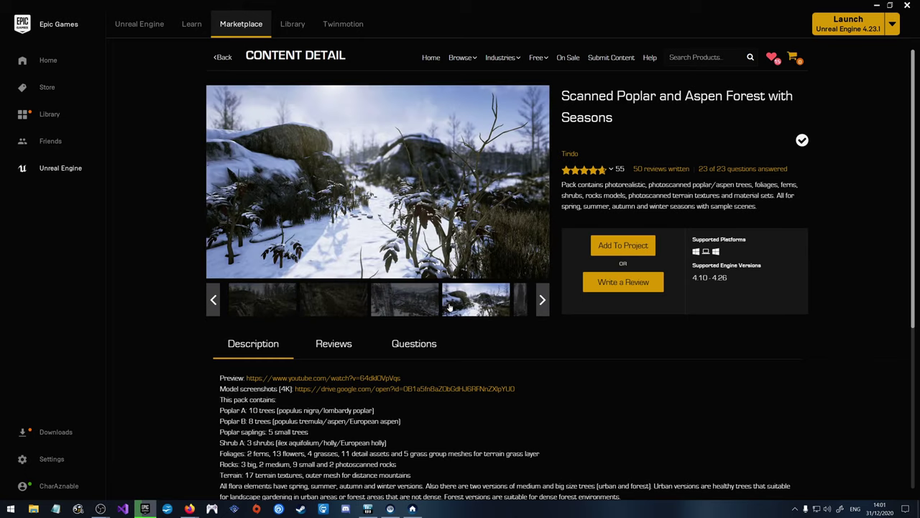
{"action": "left_click", "coordinate": [515, 297]}
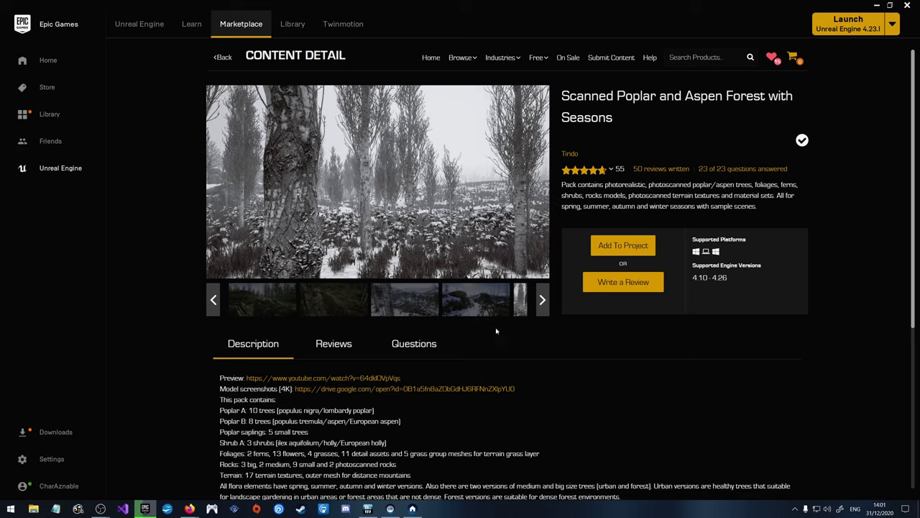
Step: Browse the last preview images of Scanned Poplar and Aspen Forest with Seasons and read its description and technical details
{"action": "left_click", "coordinate": [542, 299]}
{"action": "left_click", "coordinate": [464, 301]}
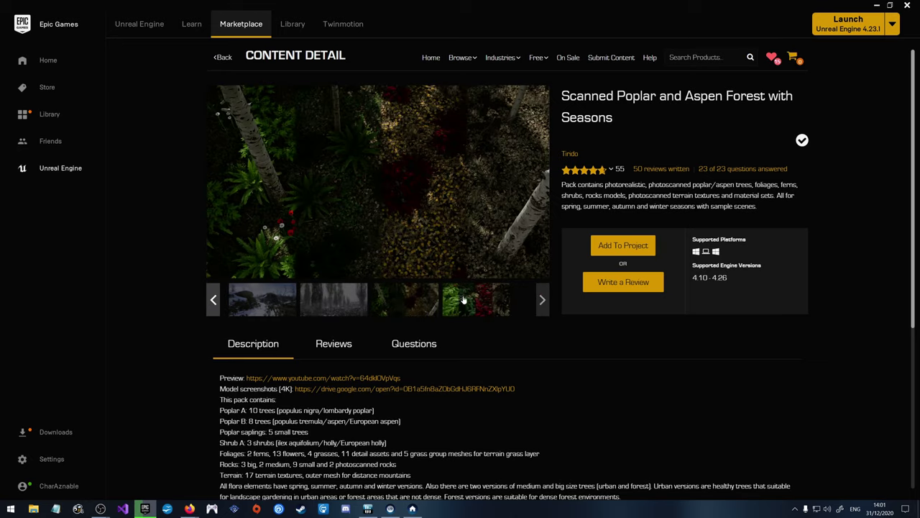
{"action": "left_click", "coordinate": [448, 309]}
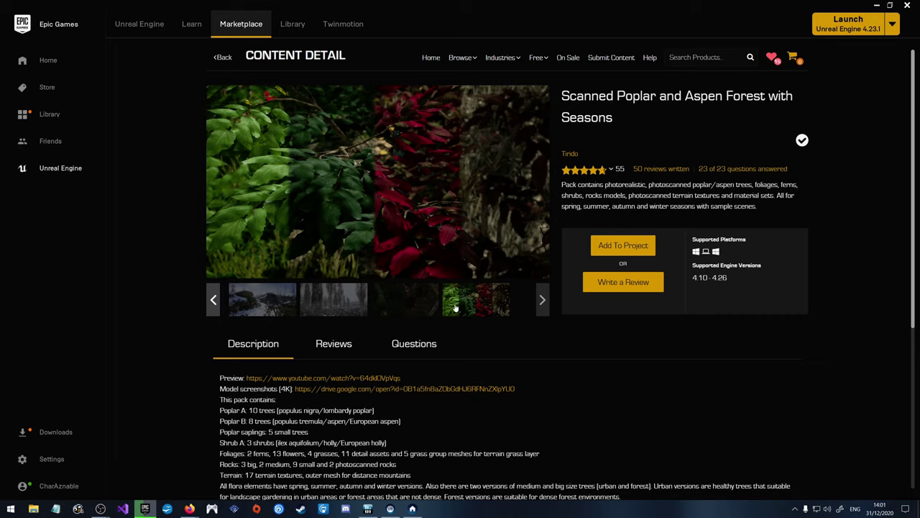
{"action": "scroll", "coordinate": [371, 206], "scroll_direction": "down", "scroll_amount": 4}
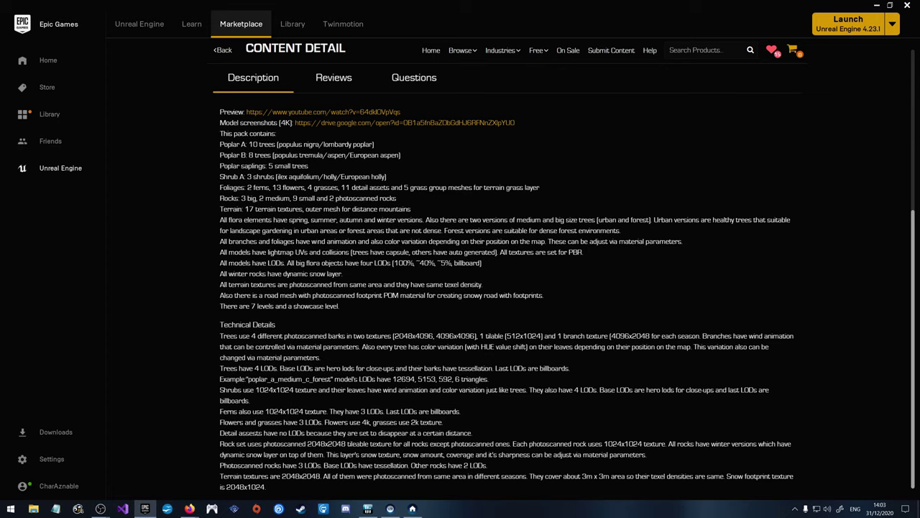
{"action": "scroll", "coordinate": [395, 417], "scroll_direction": "up", "scroll_amount": 4}
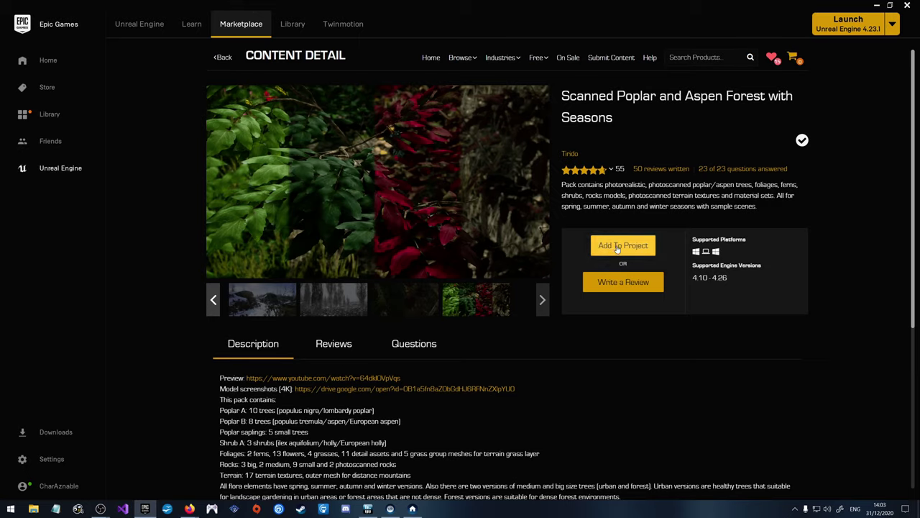
Step: Add the Scanned Poplar and Aspen Forest with Seasons pack to the Fuck2020 project
{"action": "left_click", "coordinate": [617, 248]}
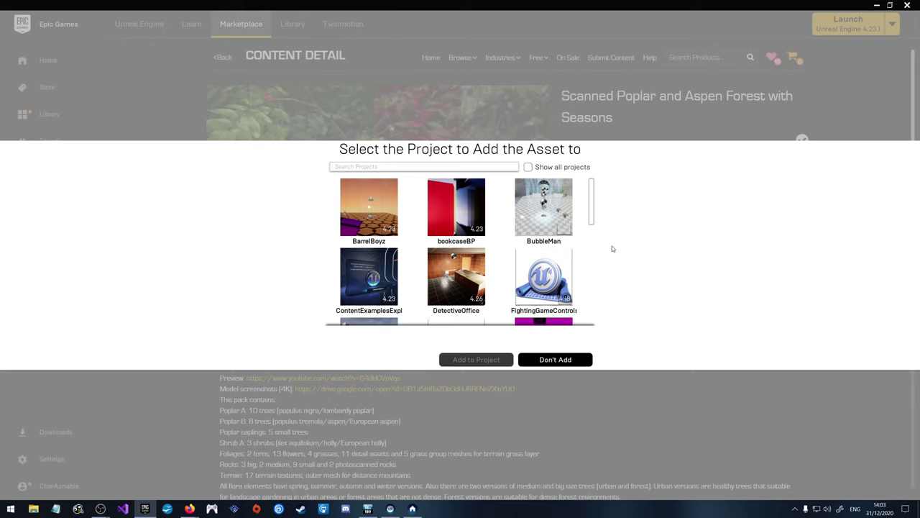
{"action": "scroll", "coordinate": [503, 238], "scroll_direction": "down", "scroll_amount": 2}
{"action": "scroll", "coordinate": [502, 237], "scroll_direction": "down", "scroll_amount": 1}
{"action": "left_click", "coordinate": [476, 196]}
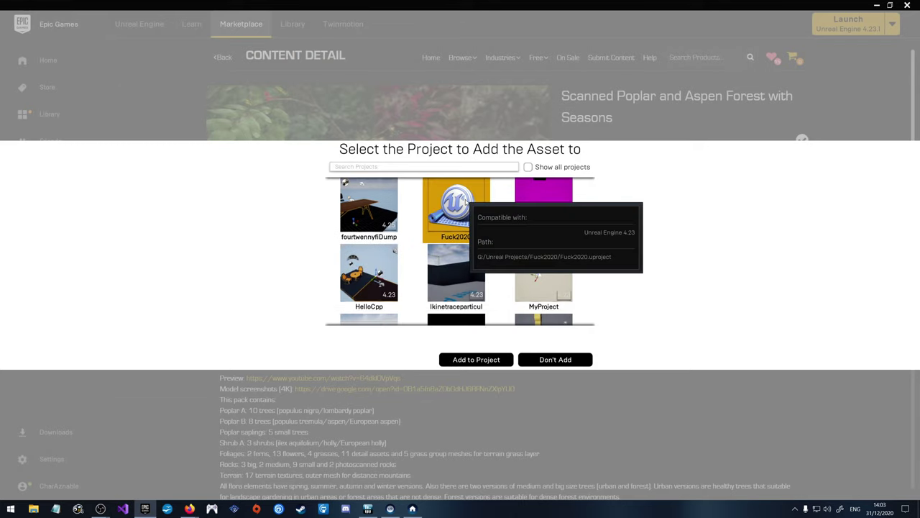
{"action": "mouse_move", "coordinate": [454, 228]}
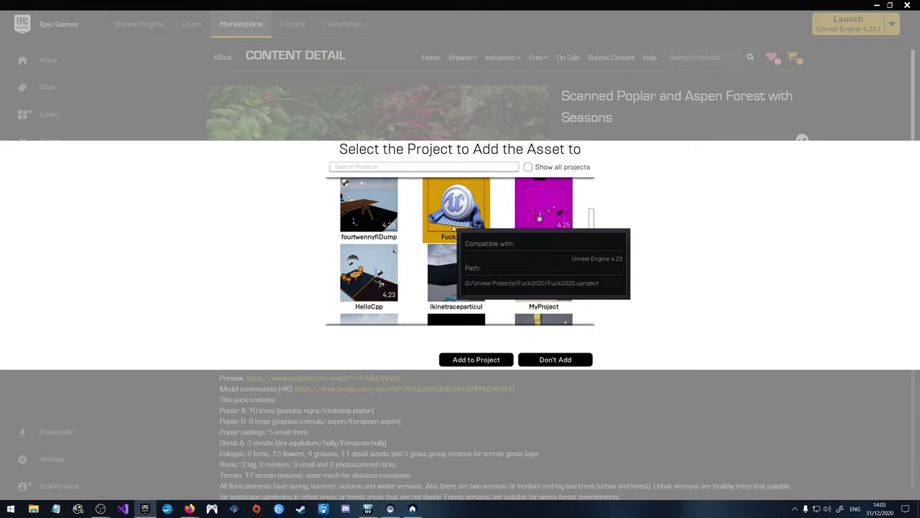
{"action": "left_click", "coordinate": [471, 360]}
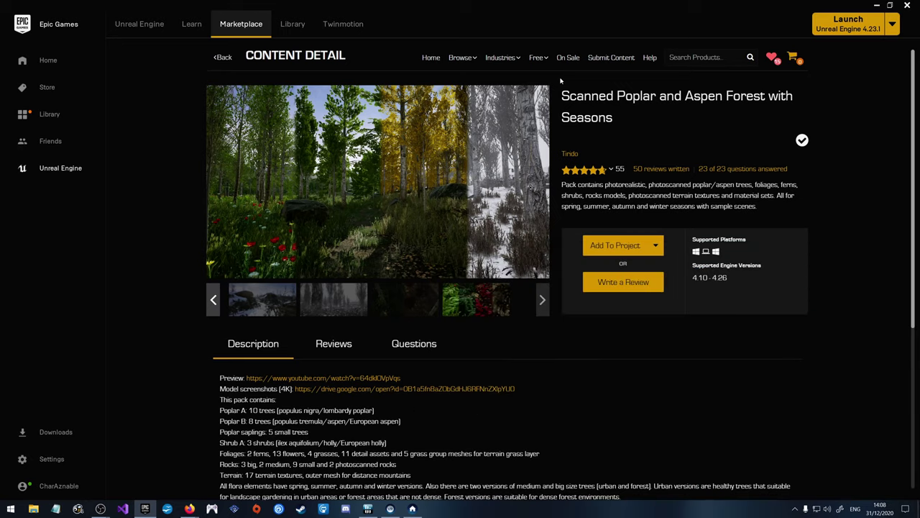
Step: Launch the Fuck2020 project from the Unreal Engine library and load the ActualMap level from its Content folder
{"action": "left_click", "coordinate": [293, 24]}
{"action": "scroll", "coordinate": [289, 188], "scroll_direction": "up", "scroll_amount": 4}
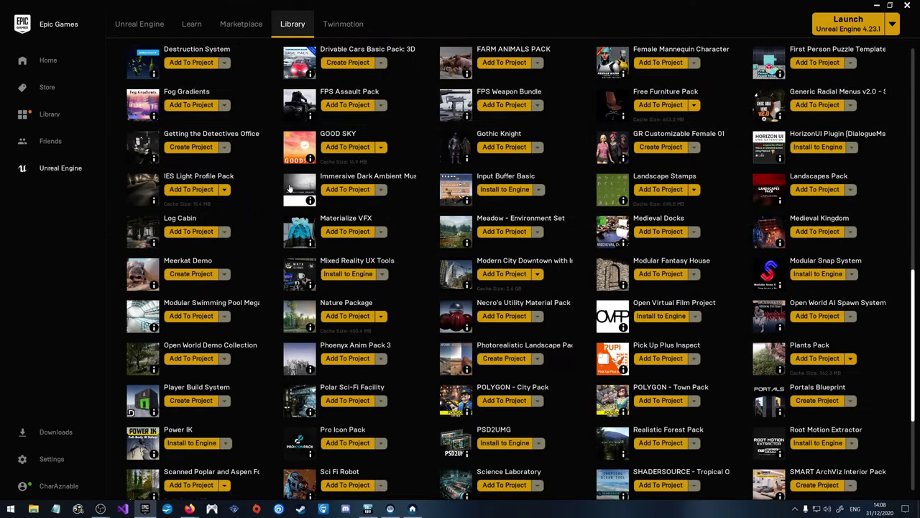
{"action": "scroll", "coordinate": [289, 189], "scroll_direction": "up", "scroll_amount": 8}
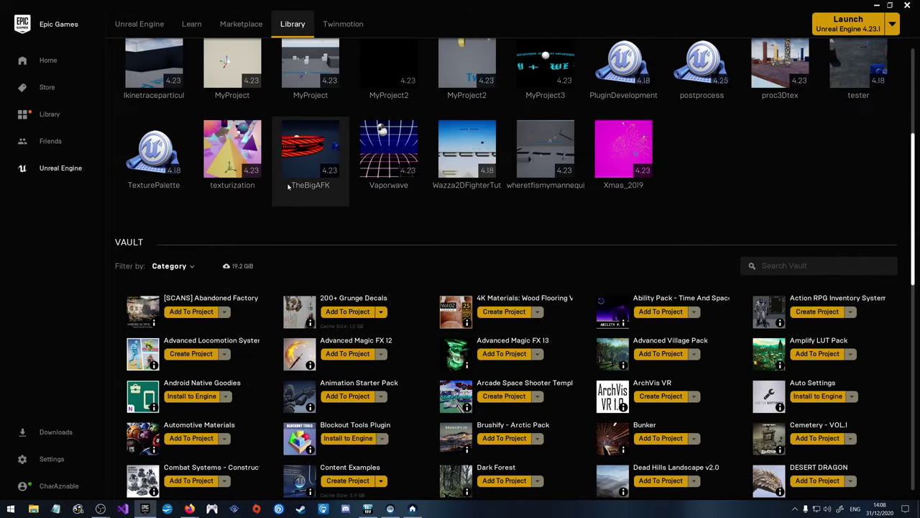
{"action": "scroll", "coordinate": [288, 187], "scroll_direction": "up", "scroll_amount": 2}
{"action": "scroll", "coordinate": [230, 216], "scroll_direction": "up", "scroll_amount": 2}
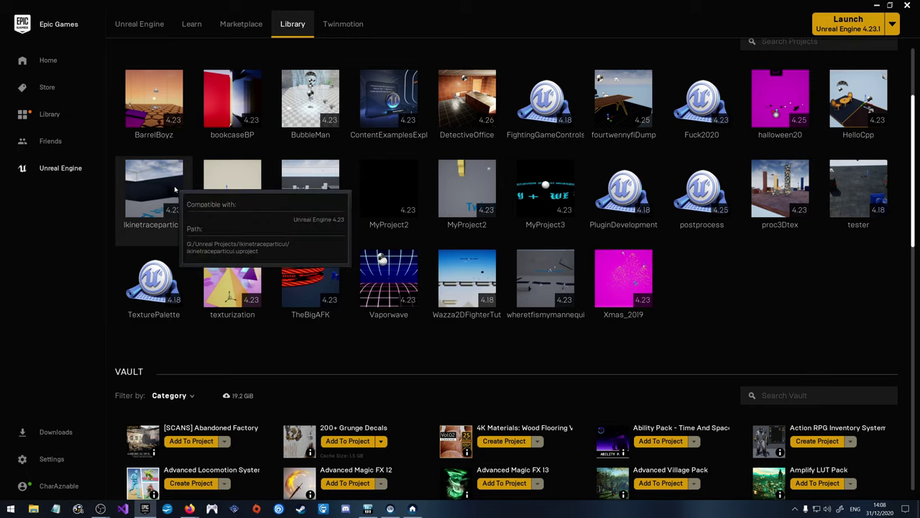
{"action": "scroll", "coordinate": [175, 189], "scroll_direction": "up", "scroll_amount": 3}
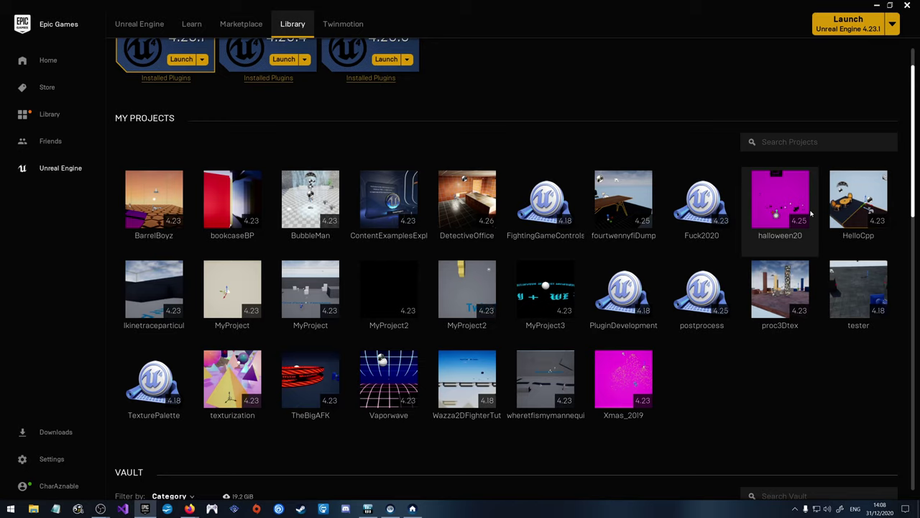
{"action": "double_click", "coordinate": [705, 196]}
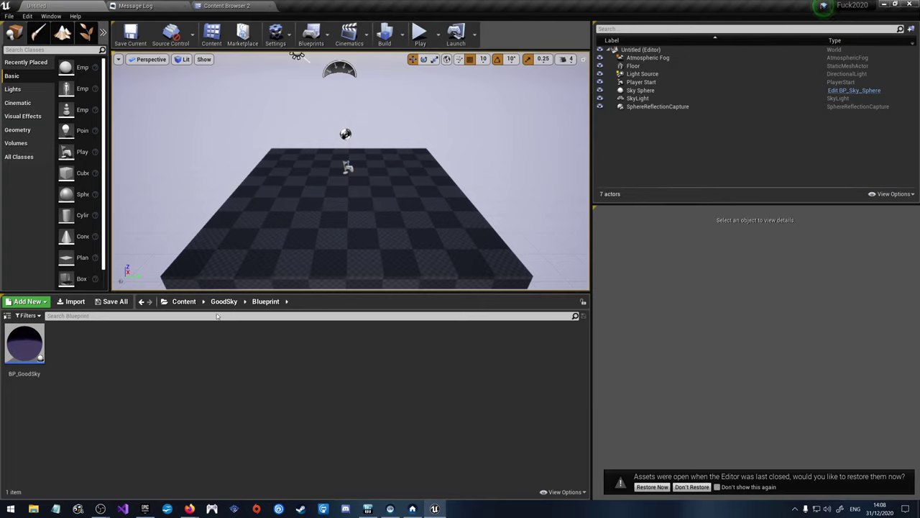
{"action": "left_click", "coordinate": [183, 302]}
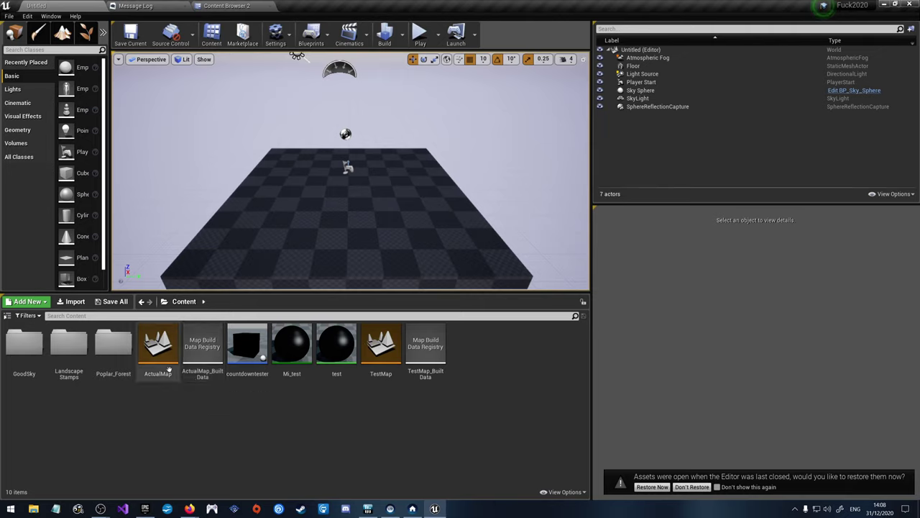
{"action": "double_click", "coordinate": [160, 335]}
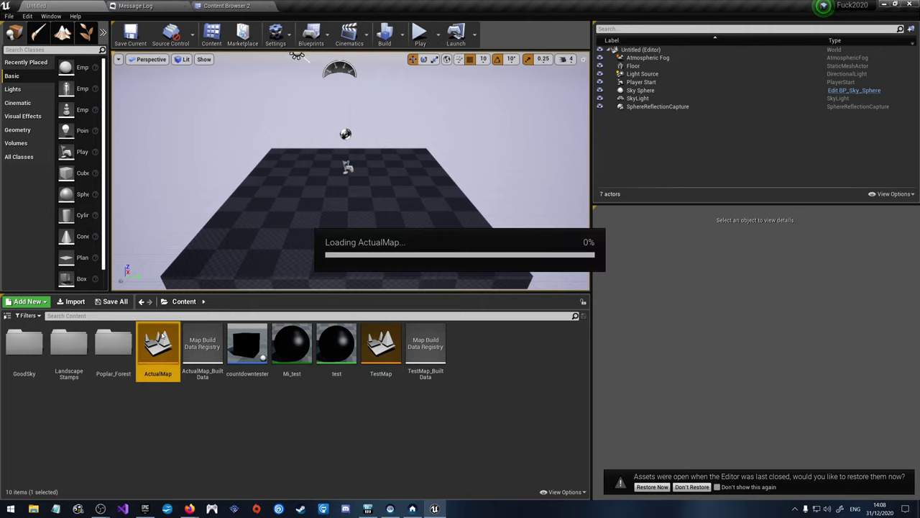
Step: Set the time of day of the BP_GoodSky actor to 24.0
{"action": "right_click_drag", "start_coordinate": [345, 214], "coordinate": [310, 232]}
{"action": "left_click", "coordinate": [369, 159]}
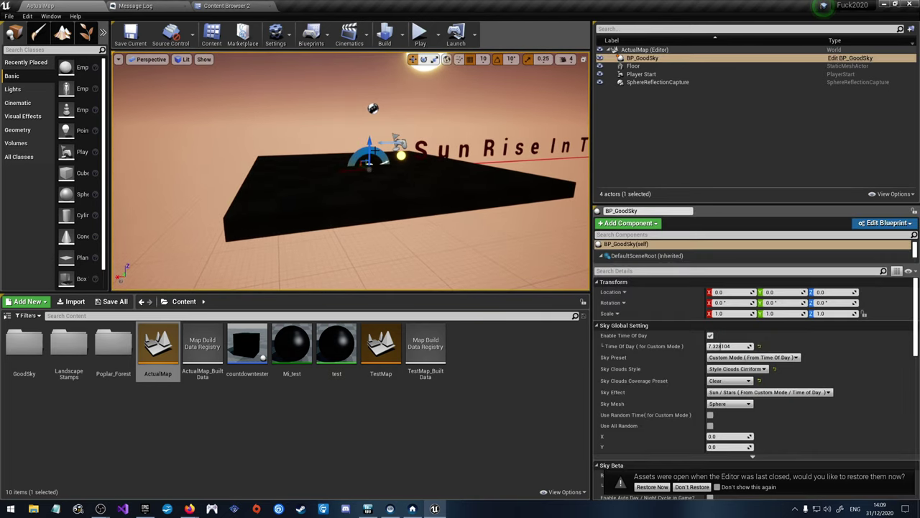
{"action": "left_click_drag", "start_coordinate": [731, 339], "coordinate": [798, 340]}
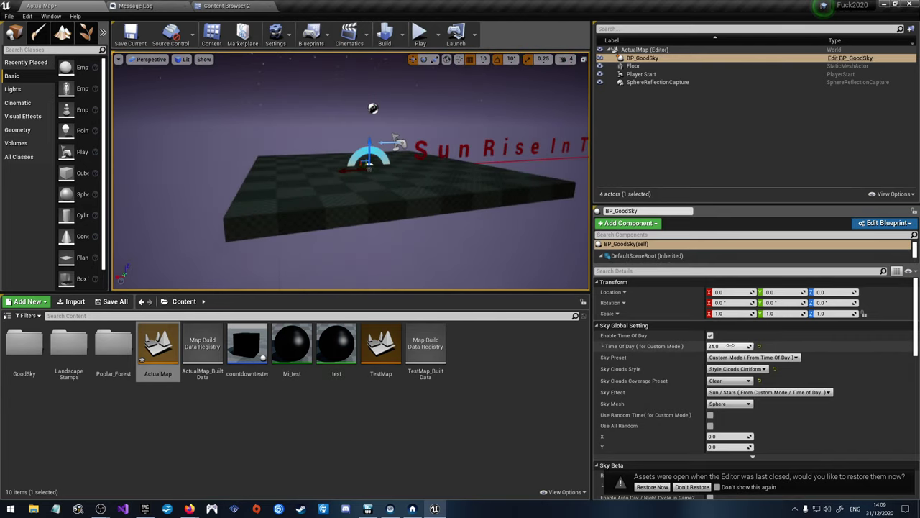
{"action": "mouse_move", "coordinate": [352, 215]}
{"action": "right_mouse_down"}
{"action": "mouse_move", "coordinate": [352, 136]}
{"action": "mouse_move", "coordinate": [352, 201]}
{"action": "right_mouse_up"}
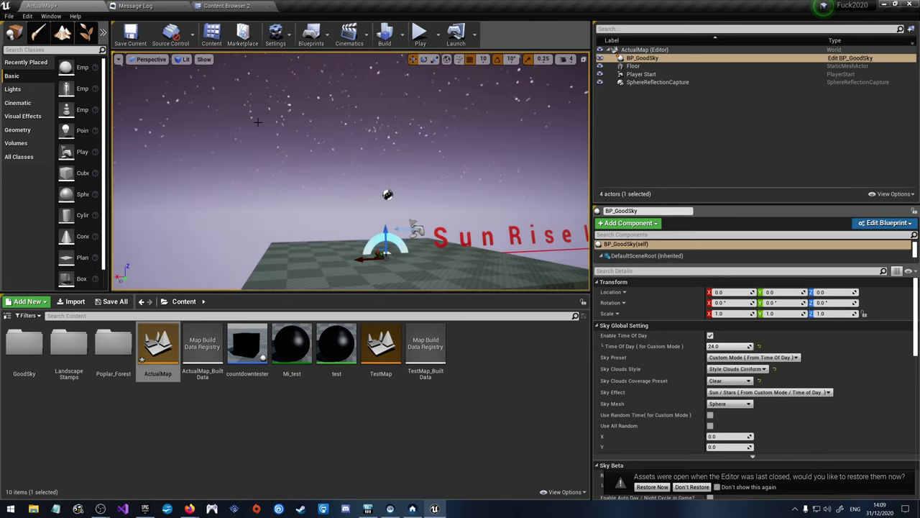
Step: Turn off the Game Settings exposure option for the perspective viewport
{"action": "left_click", "coordinate": [136, 59]}
{"action": "left_click", "coordinate": [118, 60]}
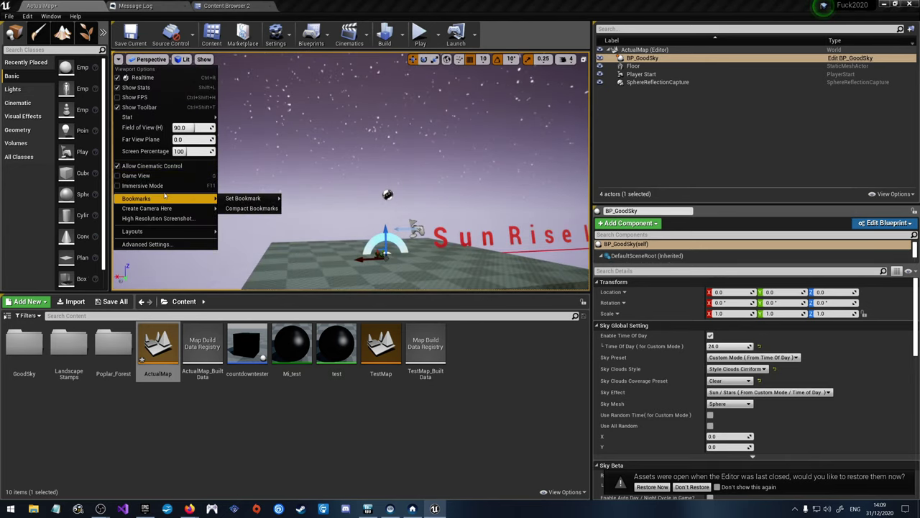
{"action": "left_click", "coordinate": [147, 59]}
{"action": "left_click", "coordinate": [180, 60]}
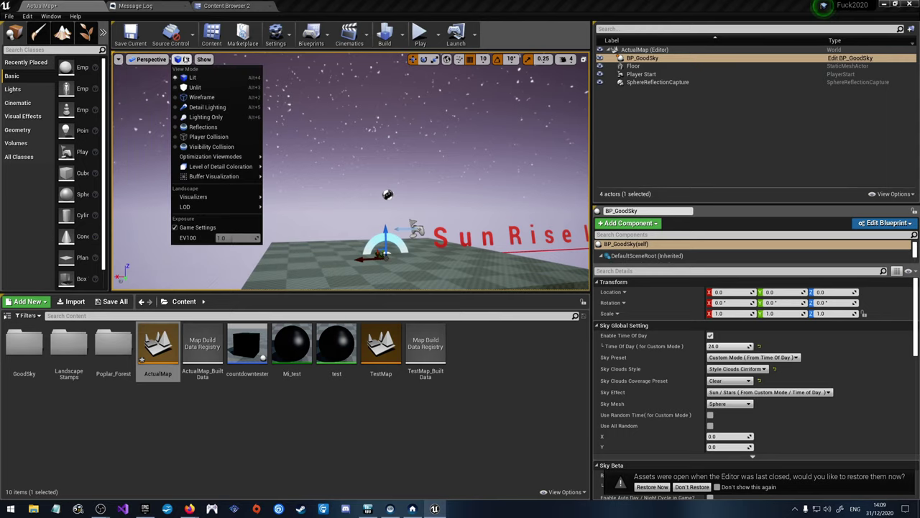
{"action": "left_click", "coordinate": [175, 227]}
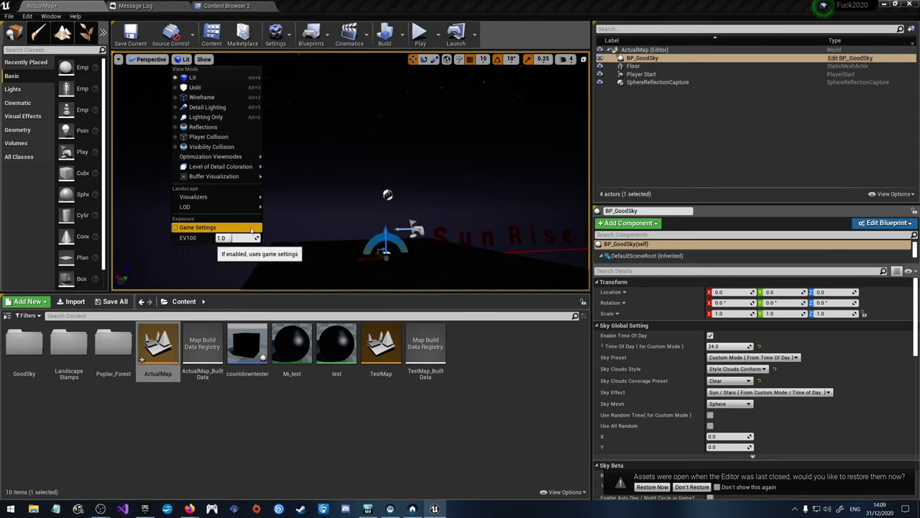
{"action": "right_click_drag", "start_coordinate": [185, 230], "coordinate": [199, 212]}
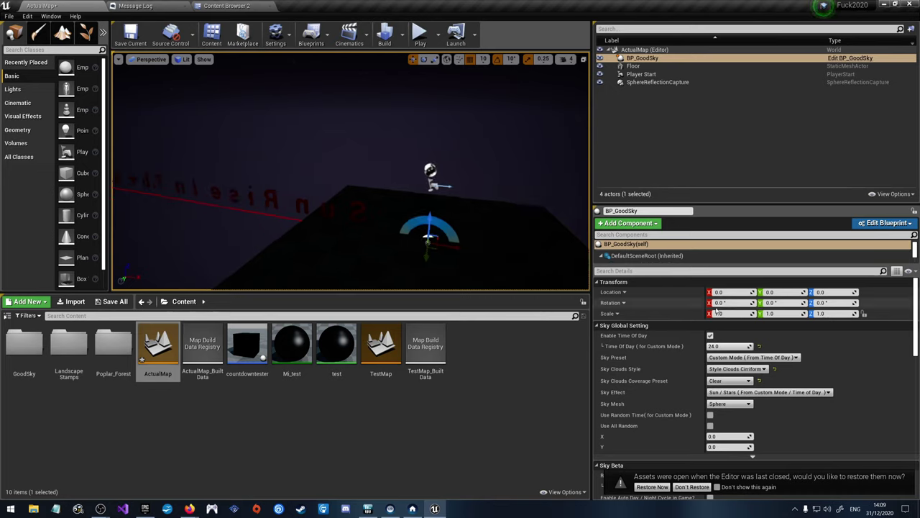
Step: Set BP_GoodSky's Moon Overlay Color to pale yellow, hex sRGB FBF7D8FF, and decline restoring the previously open assets
{"action": "scroll", "coordinate": [748, 391], "scroll_direction": "down", "scroll_amount": 10}
{"action": "scroll", "coordinate": [748, 391], "scroll_direction": "down", "scroll_amount": 10}
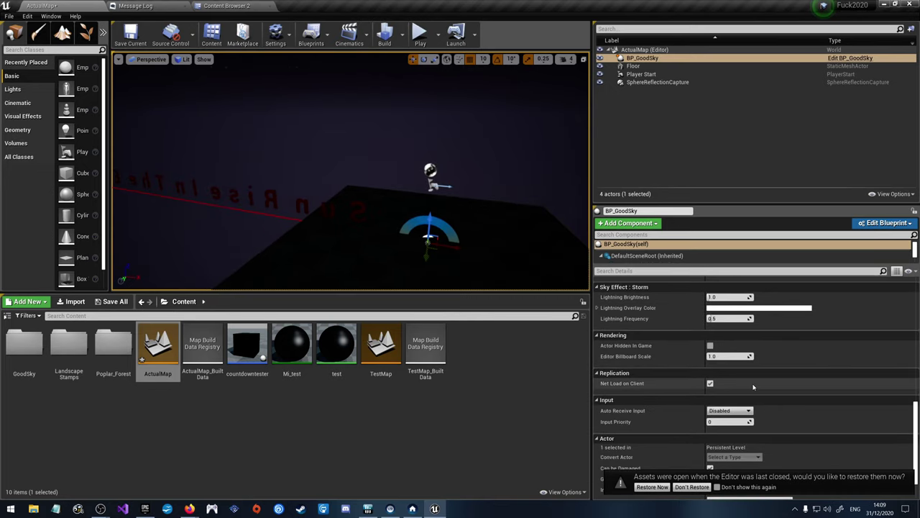
{"action": "scroll", "coordinate": [723, 402], "scroll_direction": "up", "scroll_amount": 3}
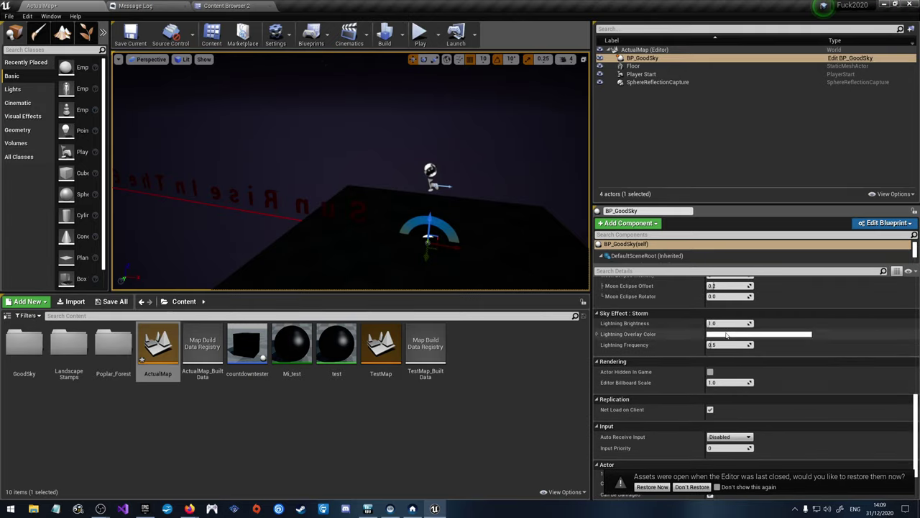
{"action": "scroll", "coordinate": [732, 346], "scroll_direction": "up", "scroll_amount": 1}
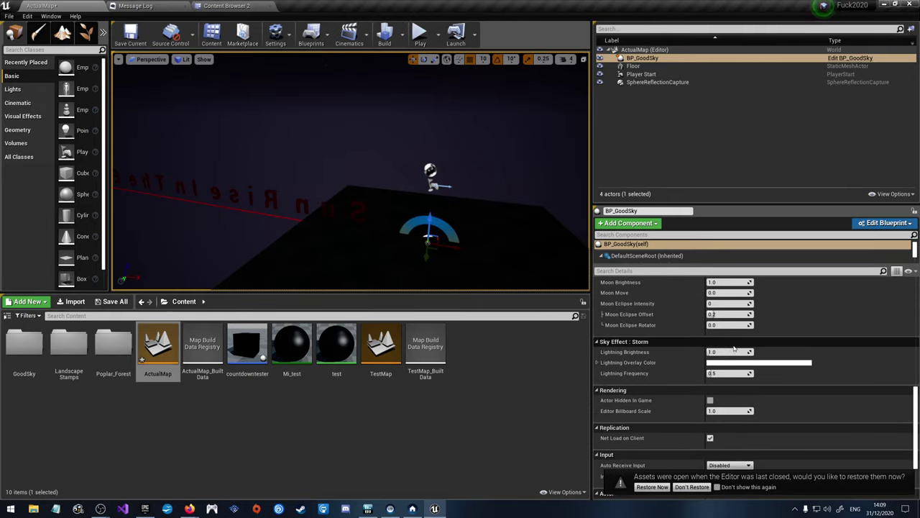
{"action": "scroll", "coordinate": [734, 348], "scroll_direction": "up", "scroll_amount": 1}
{"action": "scroll", "coordinate": [725, 327], "scroll_direction": "up", "scroll_amount": 1}
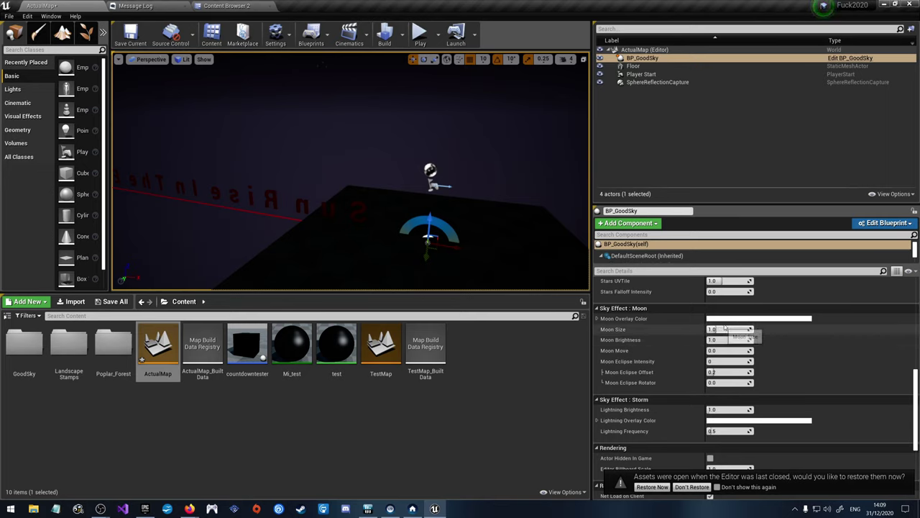
{"action": "left_click", "coordinate": [730, 319]}
{"action": "left_click_drag", "start_coordinate": [591, 337], "coordinate": [594, 343]}
{"action": "left_click_drag", "start_coordinate": [648, 359], "coordinate": [648, 352]}
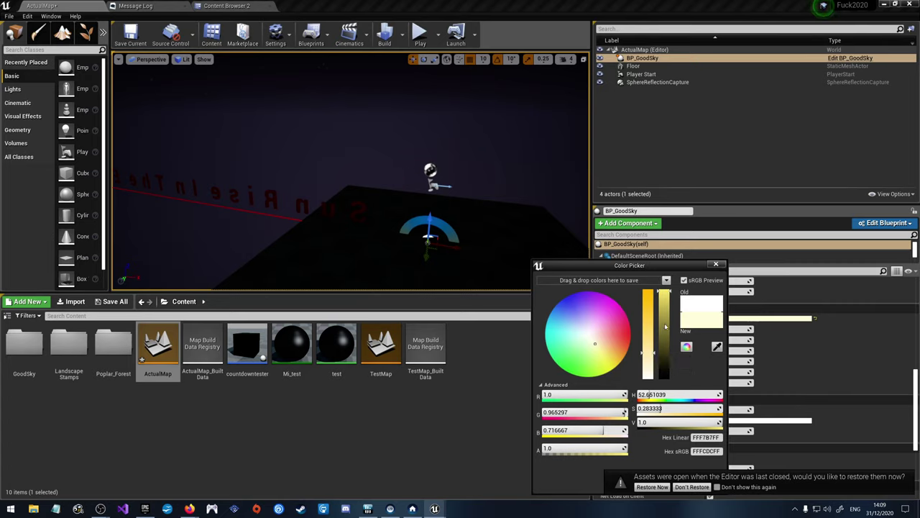
{"action": "left_click_drag", "start_coordinate": [664, 294], "coordinate": [664, 298]}
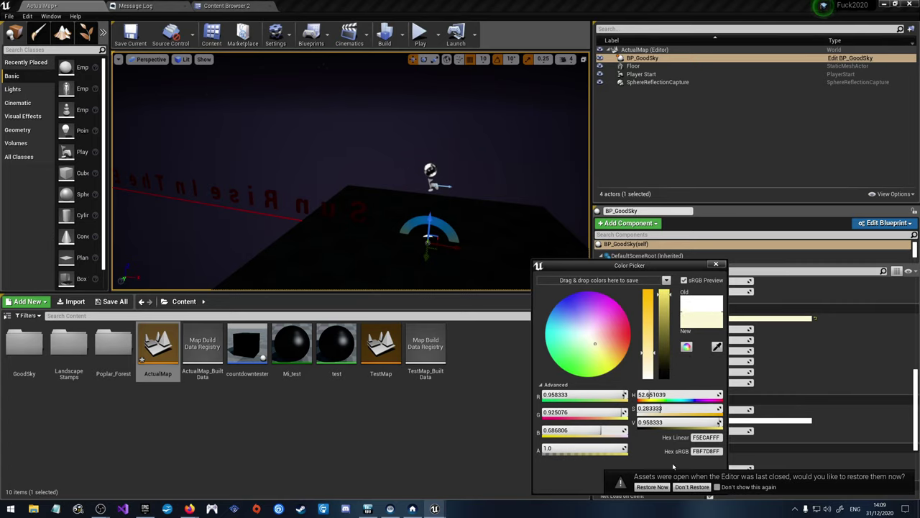
{"action": "left_click", "coordinate": [691, 487]}
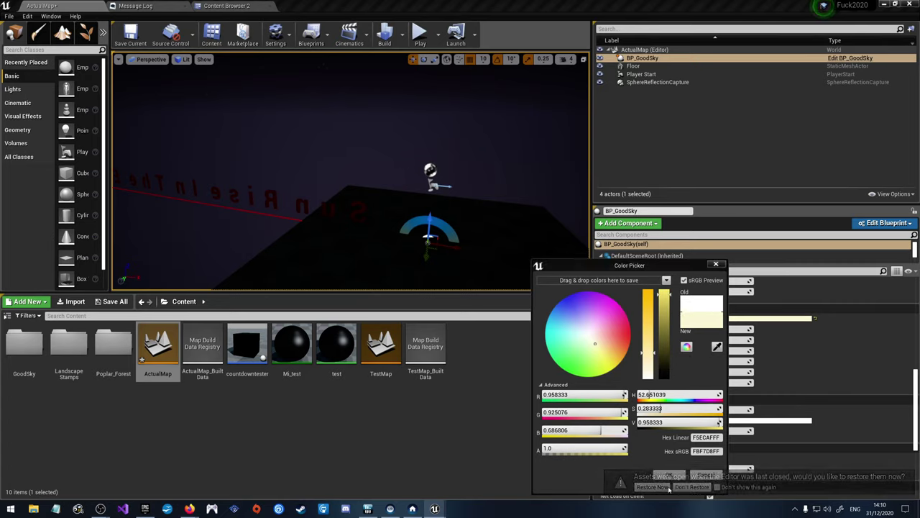
{"action": "left_click", "coordinate": [670, 471]}
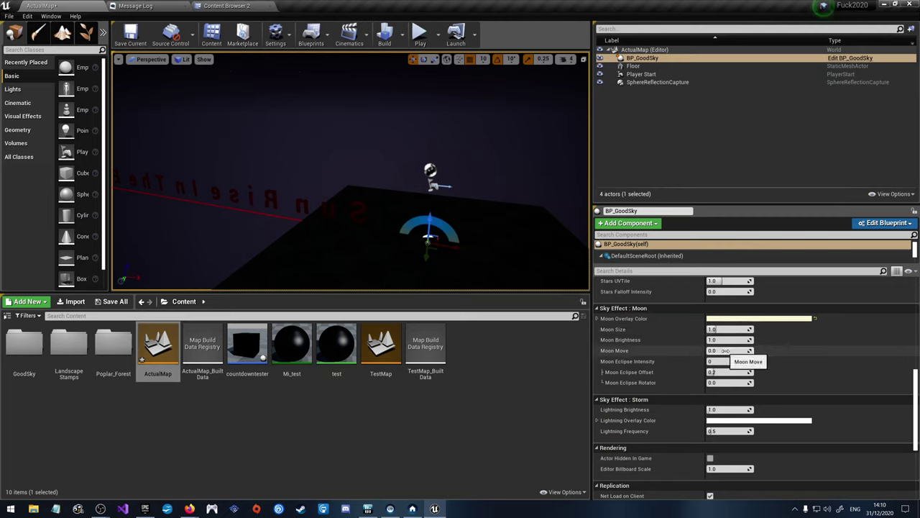
Step: Set BP_GoodSky's Moon Move to about 0.28 and its Sky Effect to Sun / Stars + Moon (From Custom Mode / Time of Day)
{"action": "left_click_drag", "start_coordinate": [726, 350], "coordinate": [732, 350]}
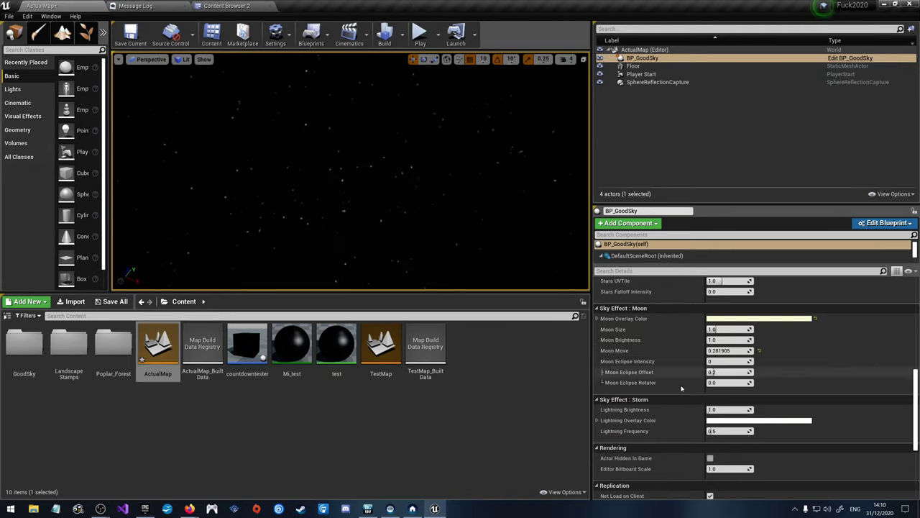
{"action": "scroll", "coordinate": [681, 388], "scroll_direction": "up", "scroll_amount": 10}
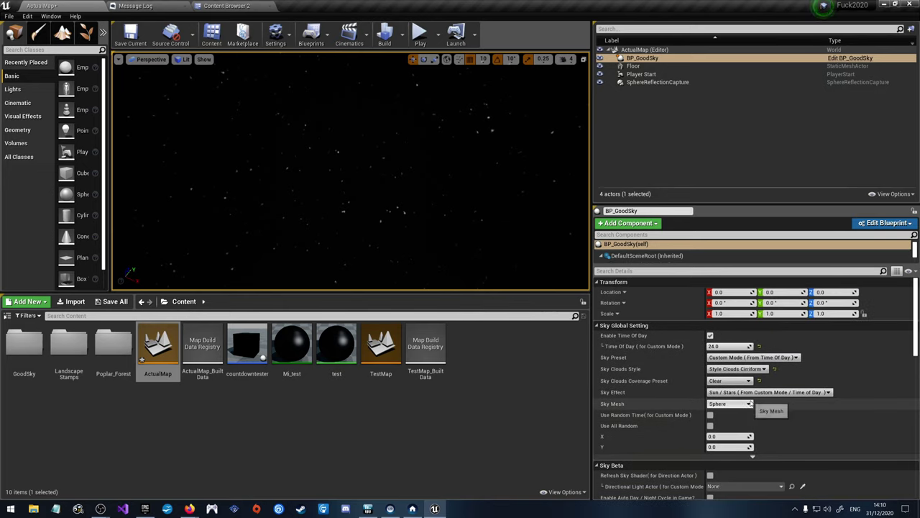
{"action": "left_click", "coordinate": [751, 391]}
{"action": "left_click", "coordinate": [762, 417]}
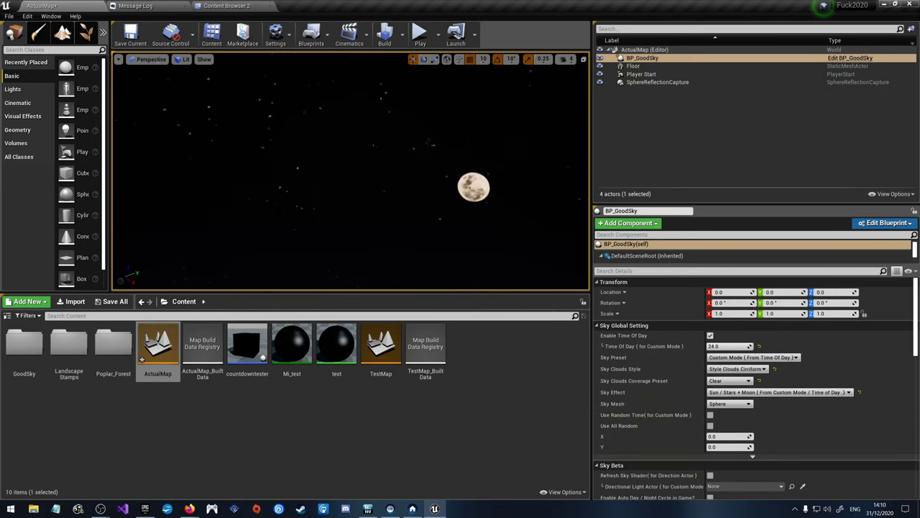
{"action": "right_click_drag", "start_coordinate": [351, 172], "coordinate": [351, 115]}
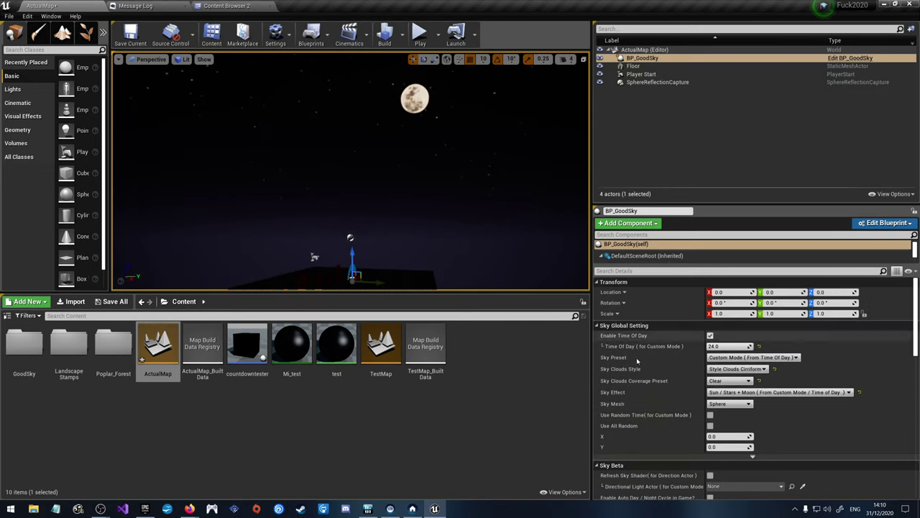
{"action": "scroll", "coordinate": [734, 392], "scroll_direction": "down", "scroll_amount": 10}
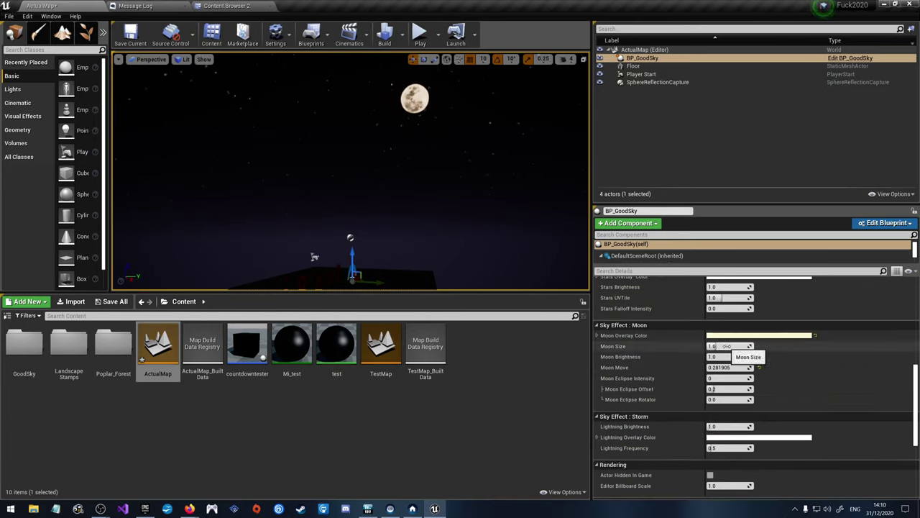
Step: Set BP_GoodSky's Moon Size to 0.9 and its Moon Brightness to 3.0
{"action": "mouse_move", "coordinate": [715, 345]}
{"action": "left_mouse_down"}
{"action": "mouse_move", "coordinate": [726, 345]}
{"action": "mouse_move", "coordinate": [711, 345]}
{"action": "left_mouse_up"}
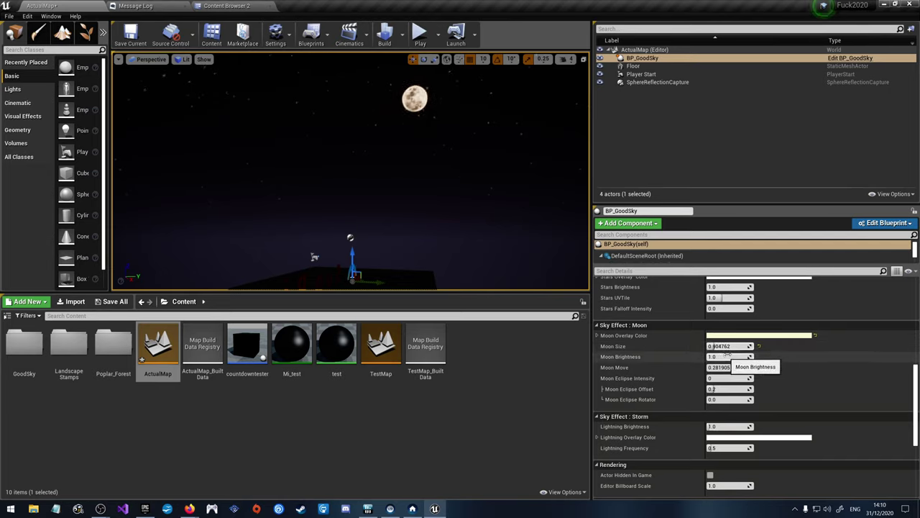
{"action": "left_click", "coordinate": [725, 346]}
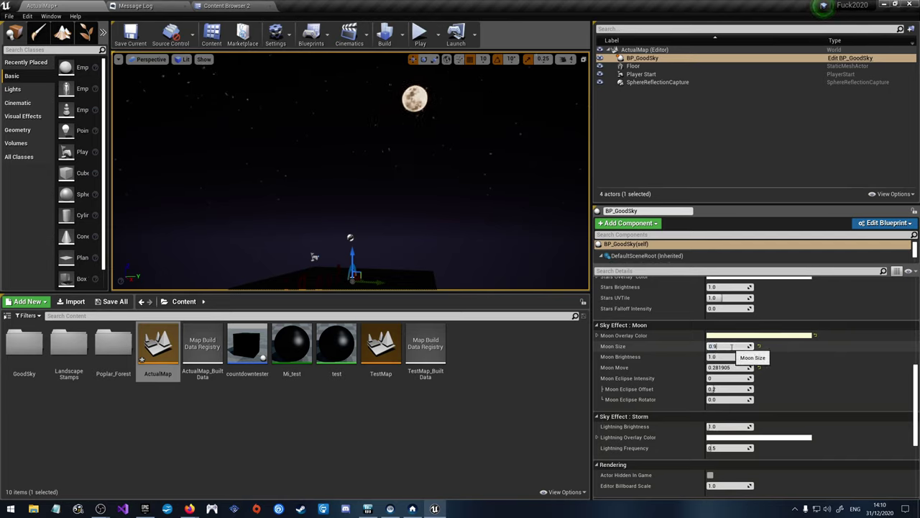
{"action": "left_click", "coordinate": [730, 358]}
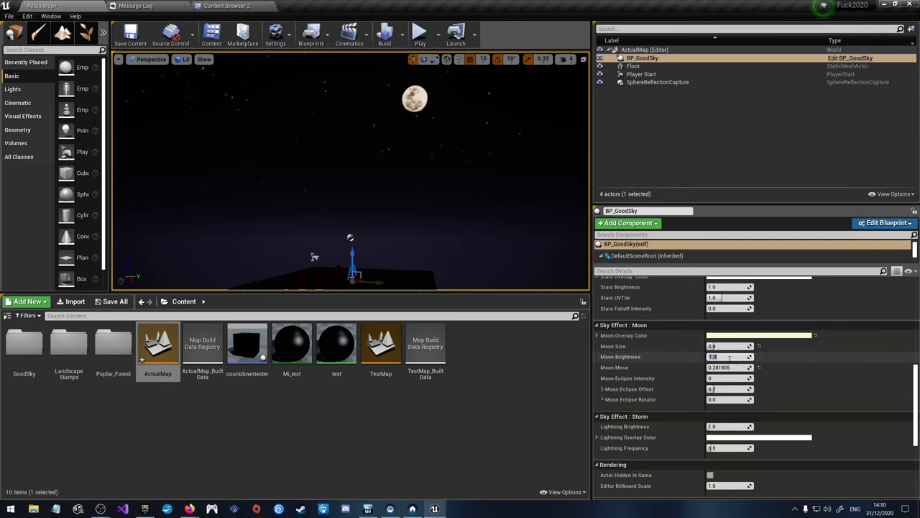
{"action": "type", "text": "2"}
{"action": "key", "text": "Return"}
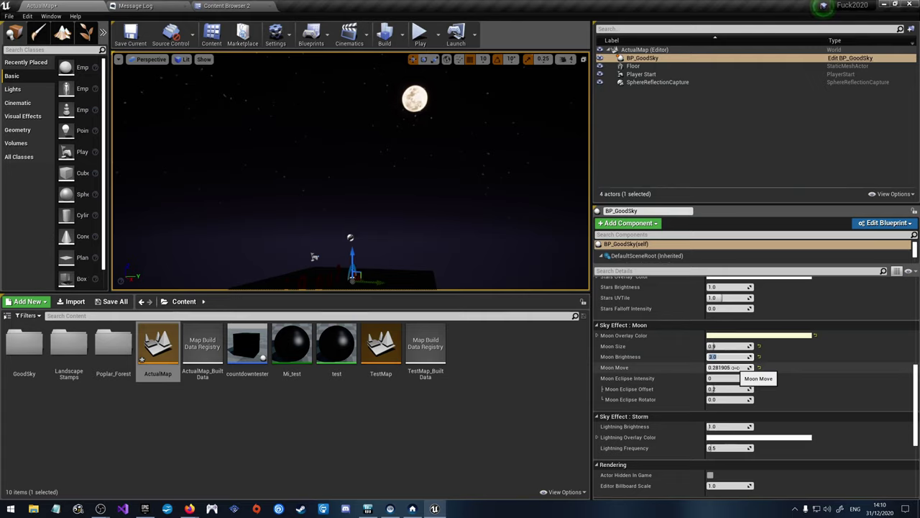
{"action": "type", "text": "3"}
{"action": "key", "text": "Return"}
Step: Try Moon Move values of about 0.05 and -0.43 on BP_GoodSky, and settle on one that keeps the moon well above the horizon
{"action": "right_click_drag", "start_coordinate": [350, 173], "coordinate": [346, 140]}
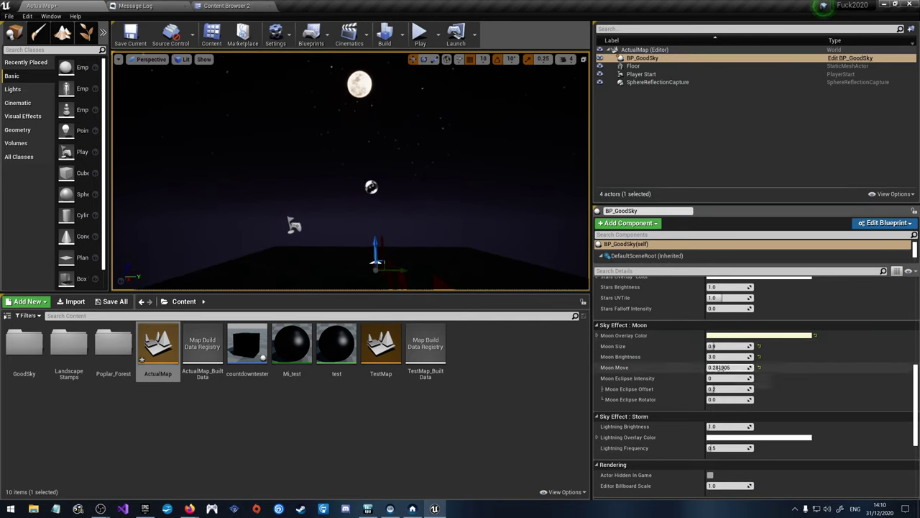
{"action": "mouse_move", "coordinate": [721, 367]}
{"action": "left_mouse_down"}
{"action": "mouse_move", "coordinate": [744, 367]}
{"action": "mouse_move", "coordinate": [710, 368]}
{"action": "left_mouse_up"}
{"action": "right_click_drag", "start_coordinate": [353, 173], "coordinate": [378, 159]}
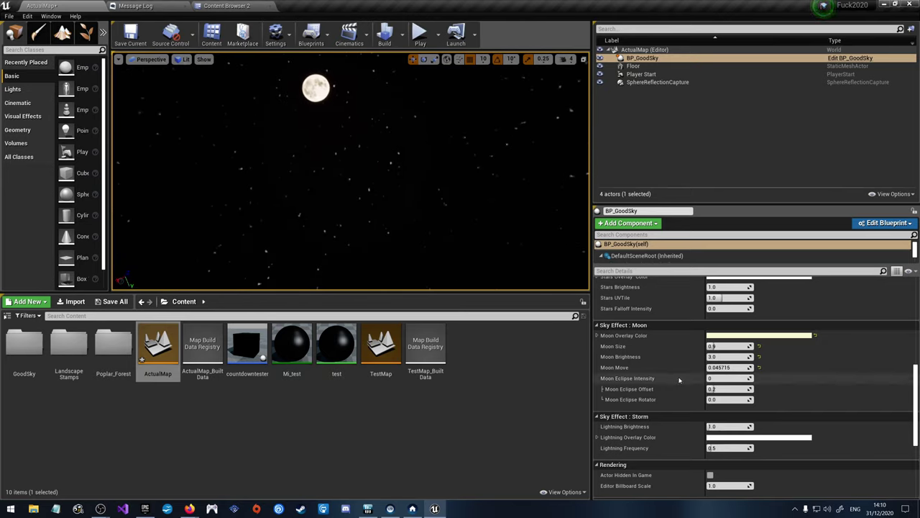
{"action": "left_click_drag", "start_coordinate": [726, 367], "coordinate": [667, 367]}
{"action": "right_click_drag", "start_coordinate": [351, 215], "coordinate": [348, 173]}
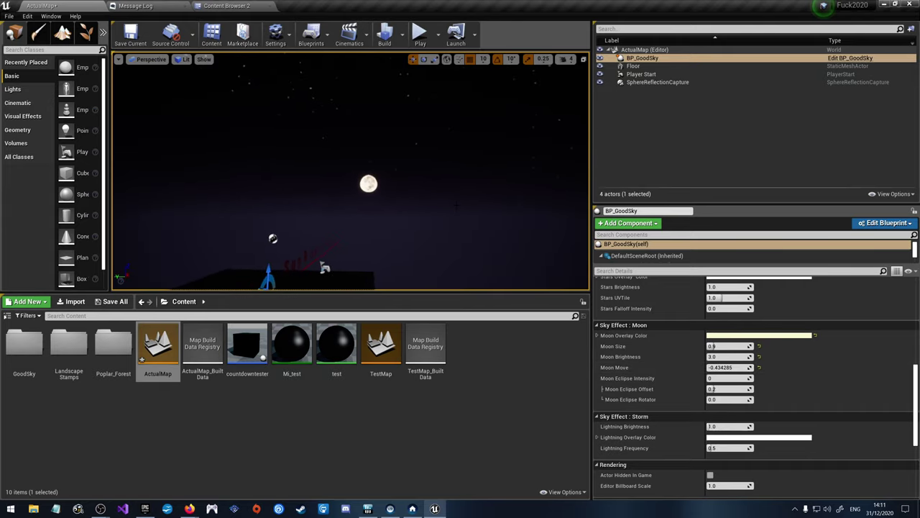
{"action": "left_click_drag", "start_coordinate": [719, 368], "coordinate": [727, 368]}
Step: Try an earlier time of day on BP_GoodSky, down to about 19.6, and return it to 24.0
{"action": "scroll", "coordinate": [762, 346], "scroll_direction": "up", "scroll_amount": 10}
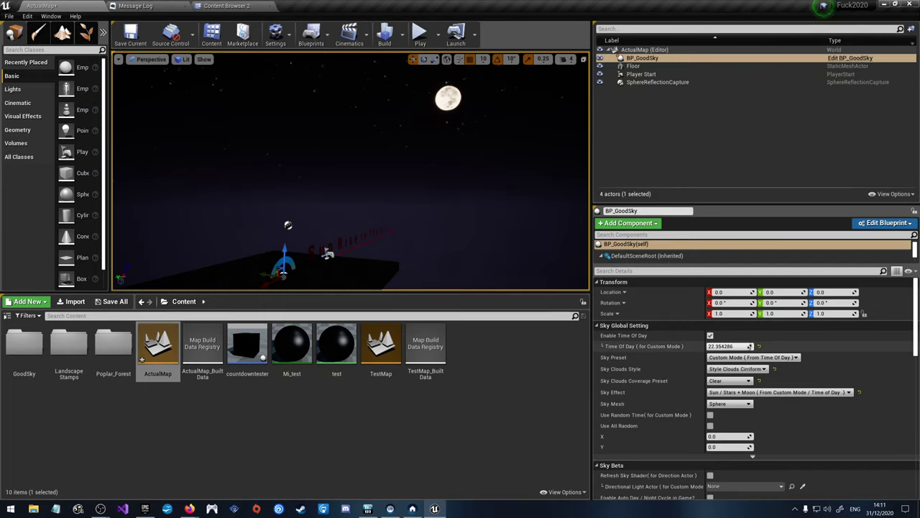
{"action": "mouse_move", "coordinate": [727, 346]}
{"action": "left_mouse_down"}
{"action": "mouse_move", "coordinate": [699, 346]}
{"action": "mouse_move", "coordinate": [716, 346]}
{"action": "left_mouse_up"}
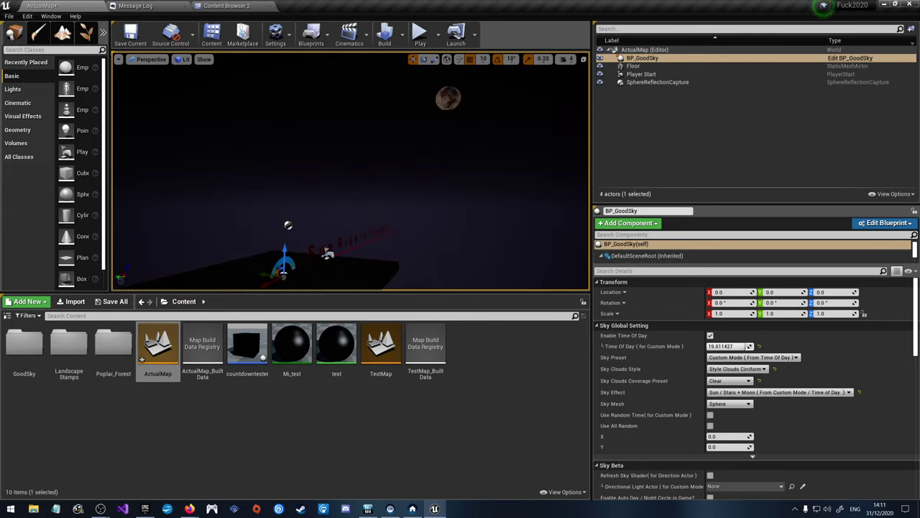
{"action": "left_click_drag", "start_coordinate": [712, 346], "coordinate": [728, 346]}
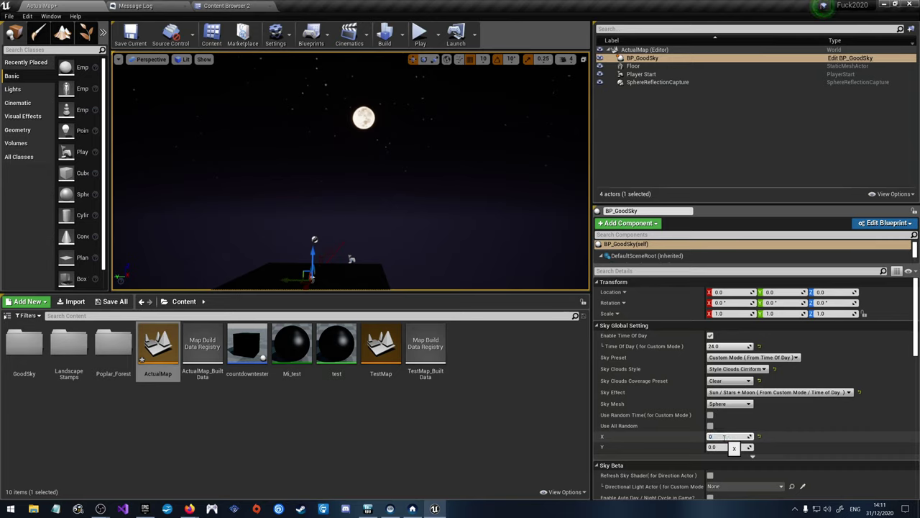
Step: Reveal BP_GoodSky's advanced global sky settings and tint the Global Overlay Color pale purple, hex sRGB F2DFFFFF
{"action": "left_click", "coordinate": [754, 457]}
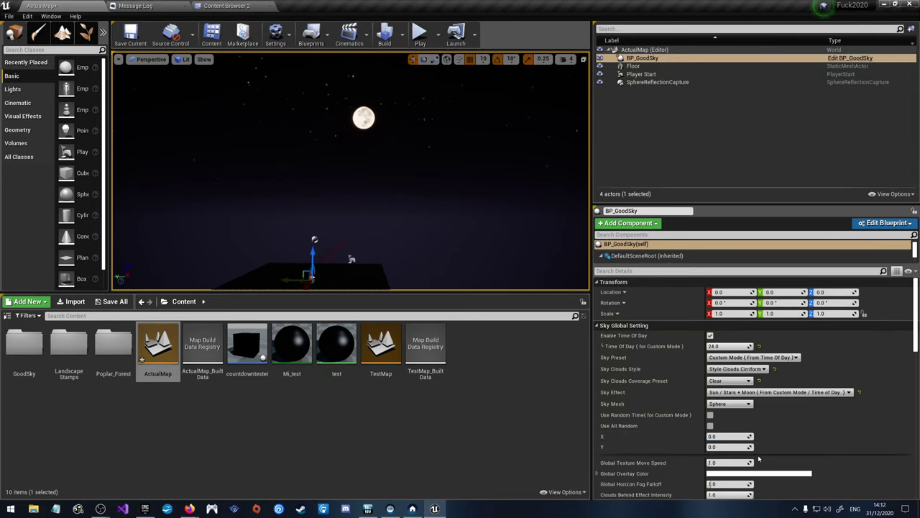
{"action": "scroll", "coordinate": [757, 457], "scroll_direction": "down", "scroll_amount": 2}
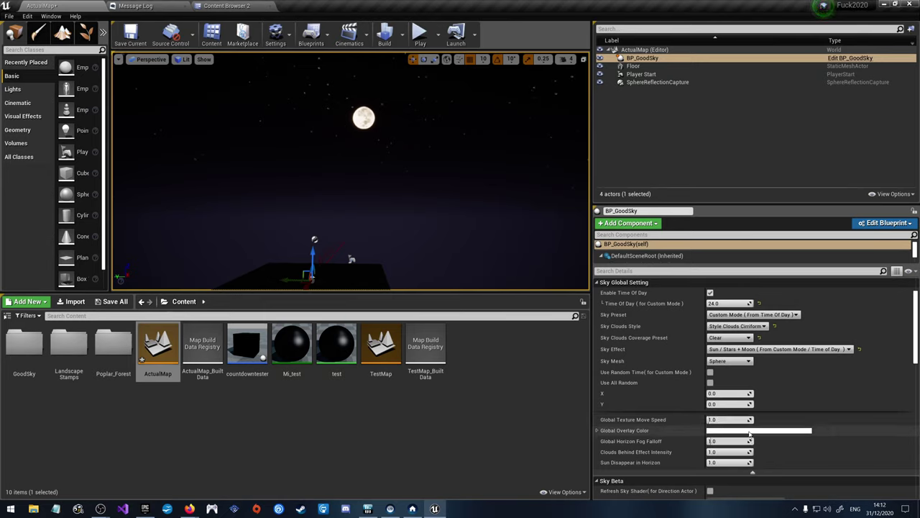
{"action": "left_click", "coordinate": [747, 430]}
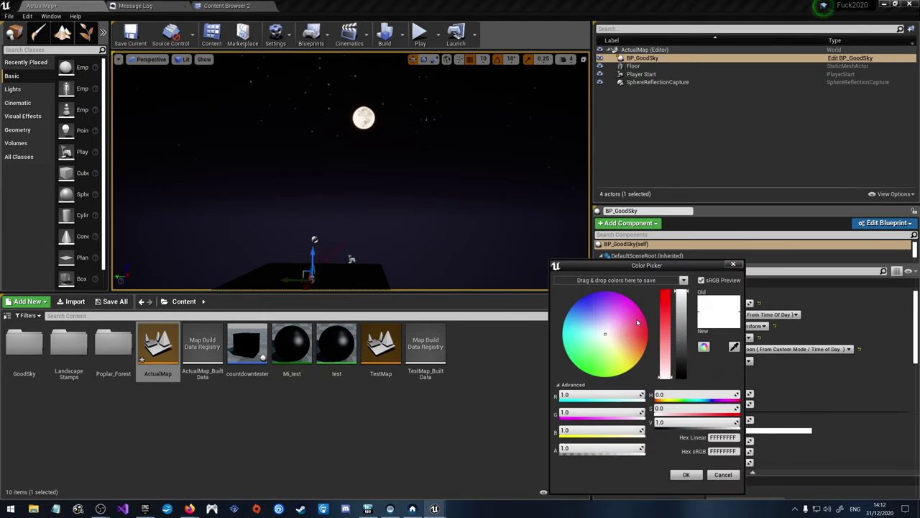
{"action": "mouse_move", "coordinate": [604, 328]}
{"action": "left_mouse_down"}
{"action": "mouse_move", "coordinate": [608, 316]}
{"action": "mouse_move", "coordinate": [582, 295]}
{"action": "left_mouse_up"}
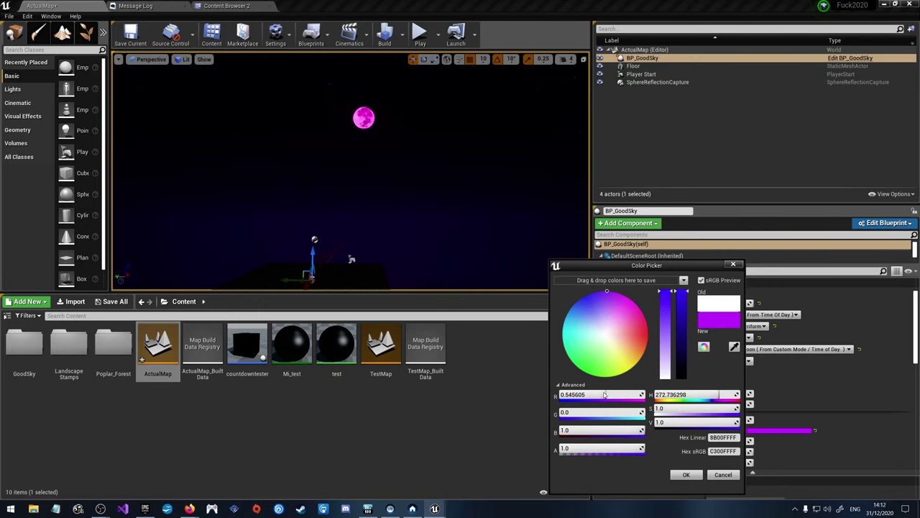
{"action": "mouse_move", "coordinate": [605, 335]}
{"action": "left_mouse_down"}
{"action": "mouse_move", "coordinate": [588, 310]}
{"action": "mouse_move", "coordinate": [618, 329]}
{"action": "mouse_move", "coordinate": [596, 321]}
{"action": "mouse_move", "coordinate": [604, 322]}
{"action": "left_mouse_up"}
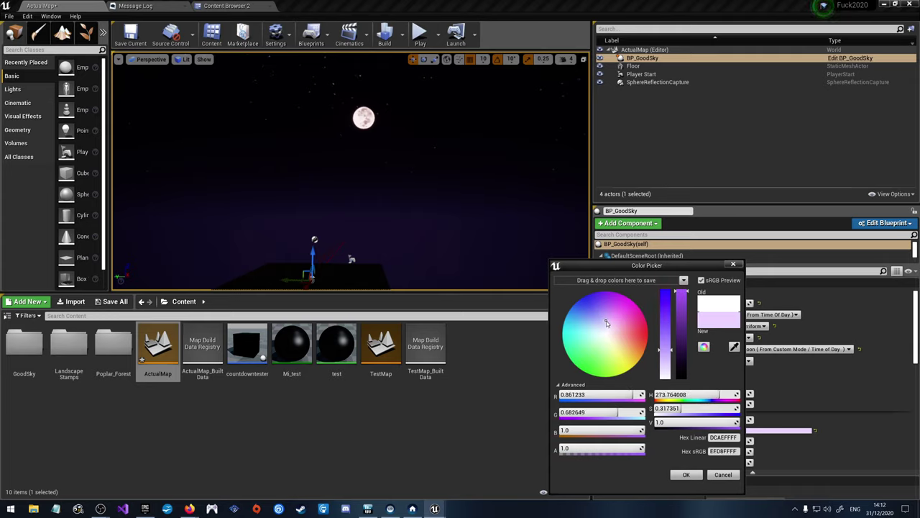
{"action": "left_click", "coordinate": [676, 322]}
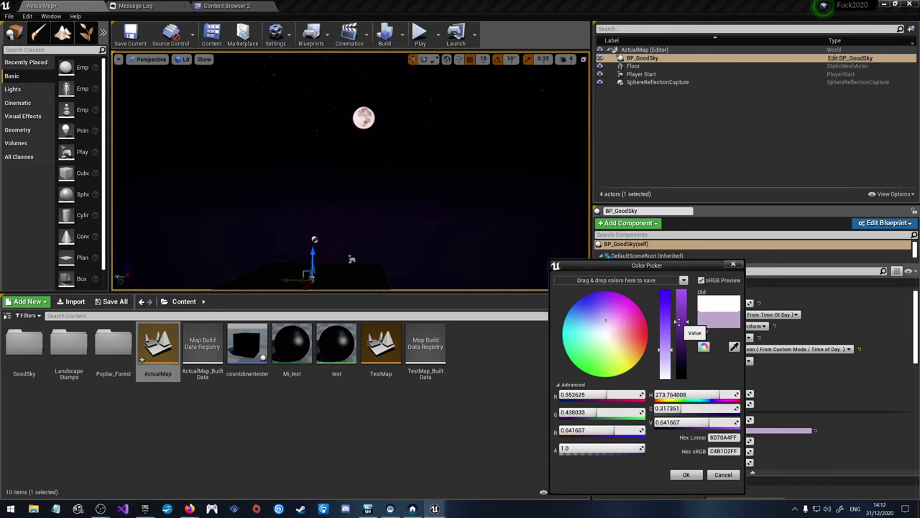
{"action": "left_click_drag", "start_coordinate": [676, 322], "coordinate": [681, 290]}
{"action": "mouse_move", "coordinate": [665, 337]}
{"action": "left_mouse_down"}
{"action": "mouse_move", "coordinate": [669, 287]}
{"action": "mouse_move", "coordinate": [663, 367]}
{"action": "mouse_move", "coordinate": [664, 353]}
{"action": "left_mouse_up"}
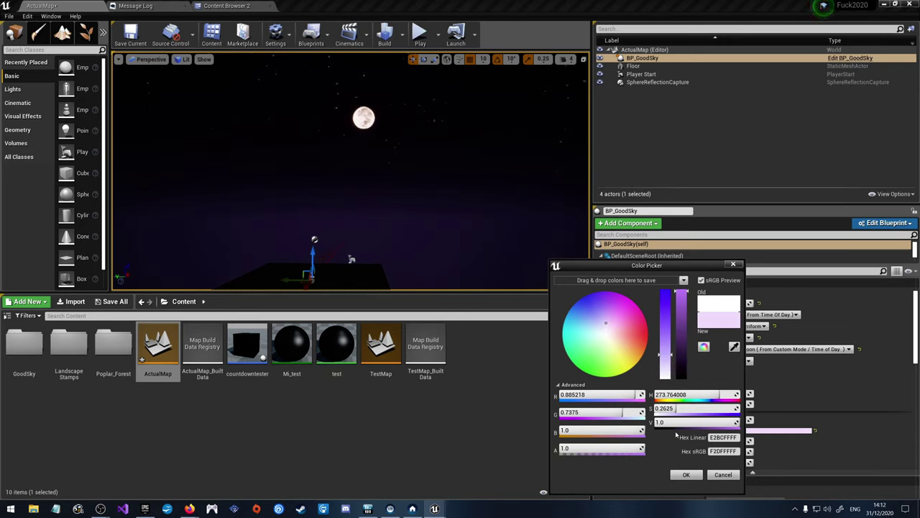
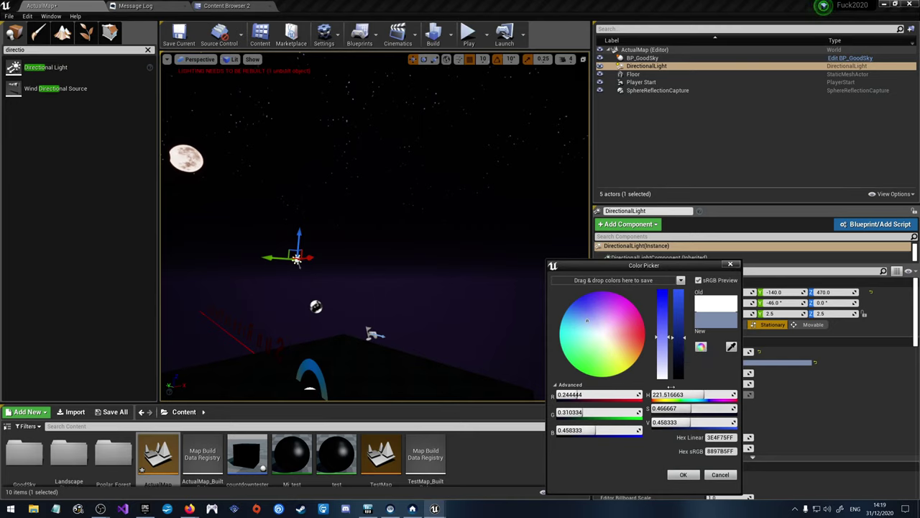
Step: Set the DirectionalLight's Light Color to muted blue-grey, hex sRGB 909DB5FF, and its Intensity to 1 lux
{"action": "left_click_drag", "start_coordinate": [662, 336], "coordinate": [662, 343]}
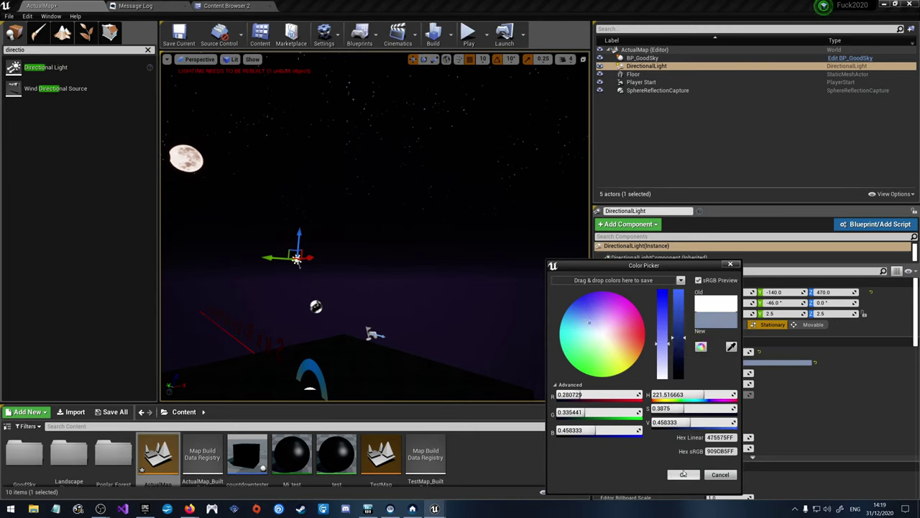
{"action": "left_click", "coordinate": [683, 474]}
{"action": "left_click", "coordinate": [728, 352]}
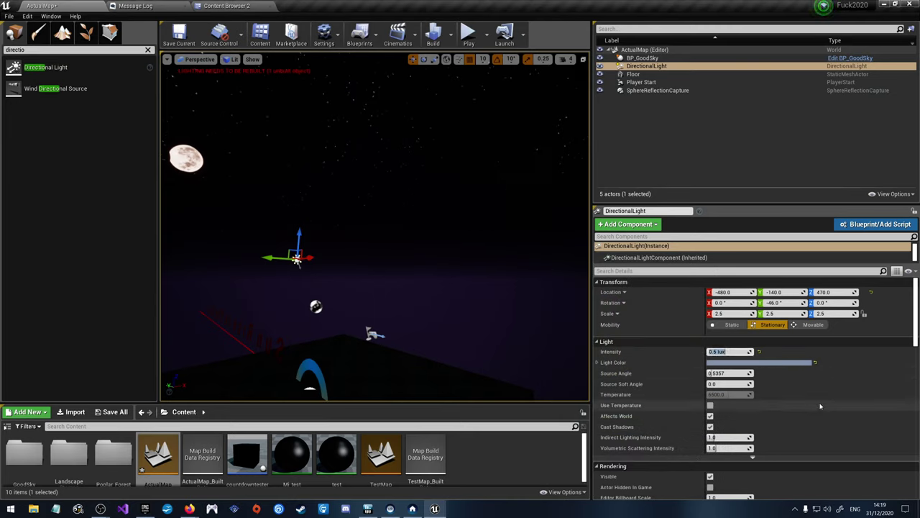
{"action": "type", "text": "1"}
{"action": "key", "text": "Return"}
Step: Place a countdowntester actor above the floor at X 60, Y 140, Z 160 and save the level
{"action": "right_click_drag", "start_coordinate": [373, 215], "coordinate": [367, 243]}
{"action": "left_click_drag", "start_coordinate": [248, 453], "coordinate": [352, 286]}
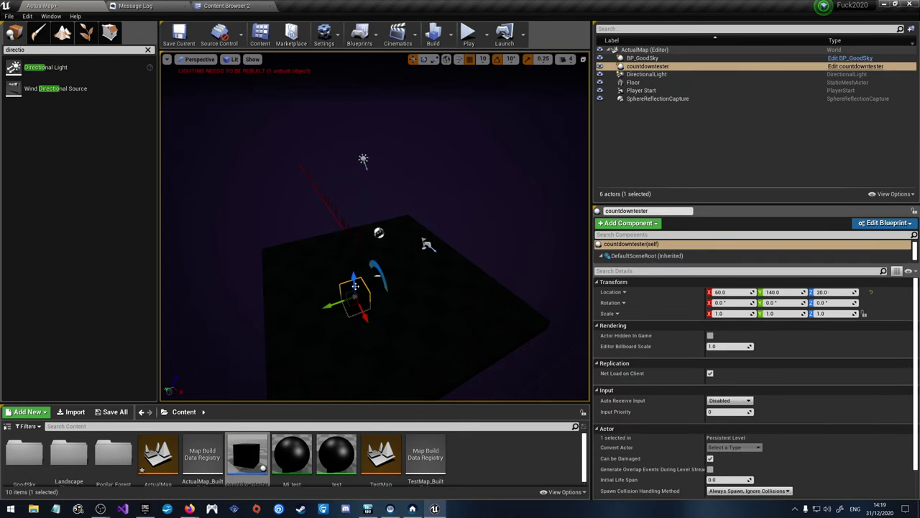
{"action": "left_click", "coordinate": [179, 33]}
Step: Build only the lighting of ActualMap and play-test the level to check the cube under the night sky
{"action": "left_click", "coordinate": [448, 33]}
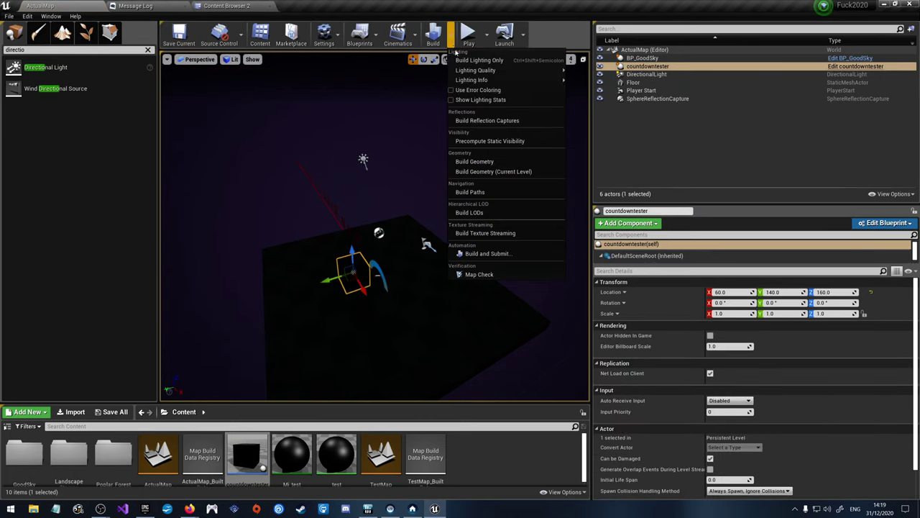
{"action": "left_click", "coordinate": [460, 58]}
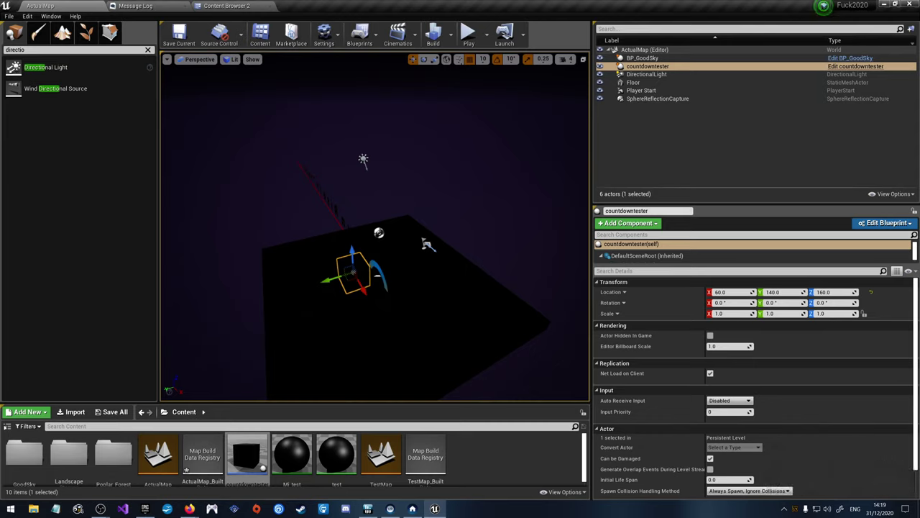
{"action": "key", "text": "alt+p"}
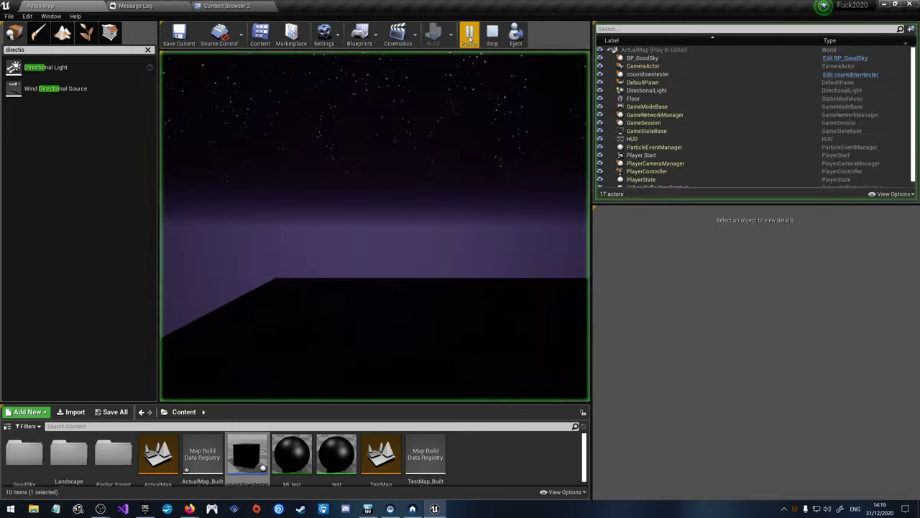
{"action": "left_click", "coordinate": [411, 213]}
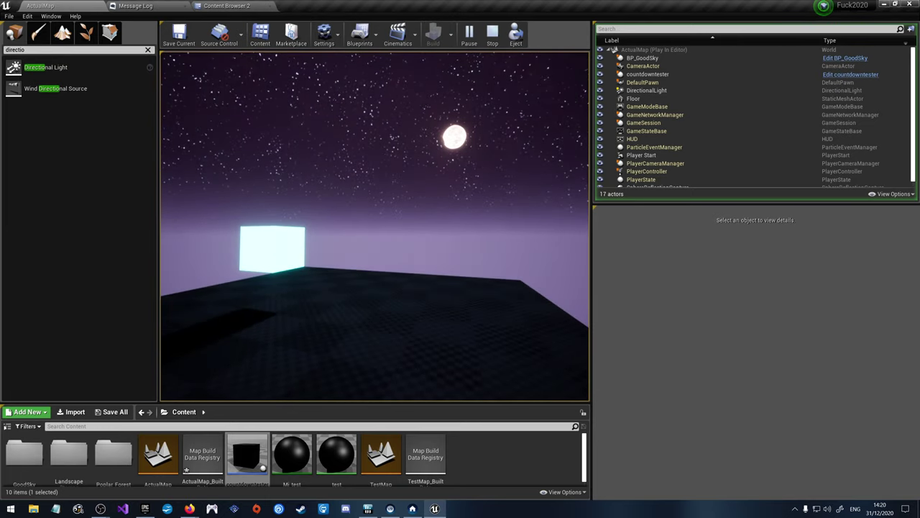
{"action": "key", "text": "Escape"}
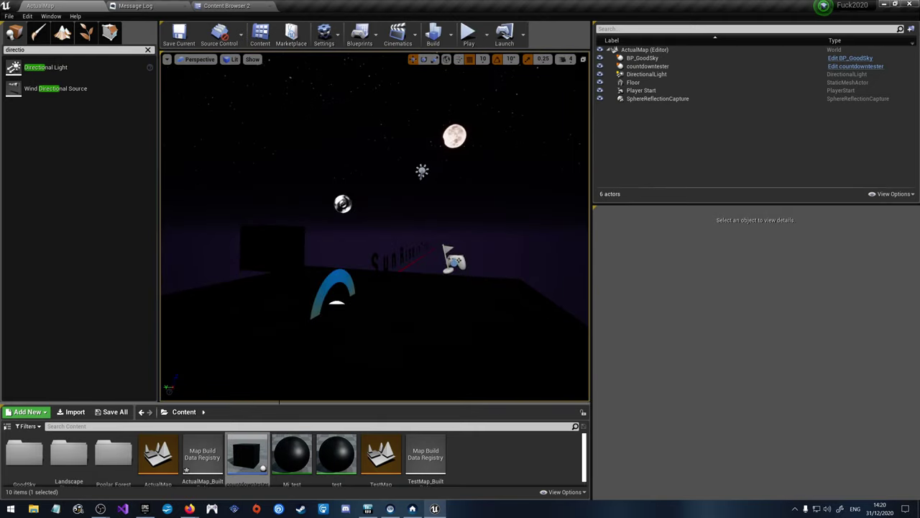
Step: Enlarge the Content Browser so the asset thumbnails and their names show in full
{"action": "left_click_drag", "start_coordinate": [283, 402], "coordinate": [283, 351]}
{"action": "left_click", "coordinate": [237, 460]}
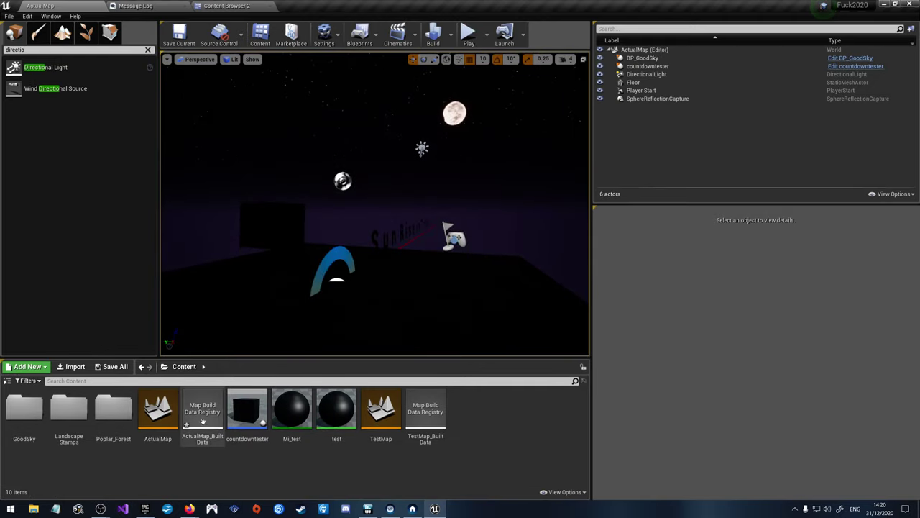
{"action": "left_click", "coordinate": [452, 237]}
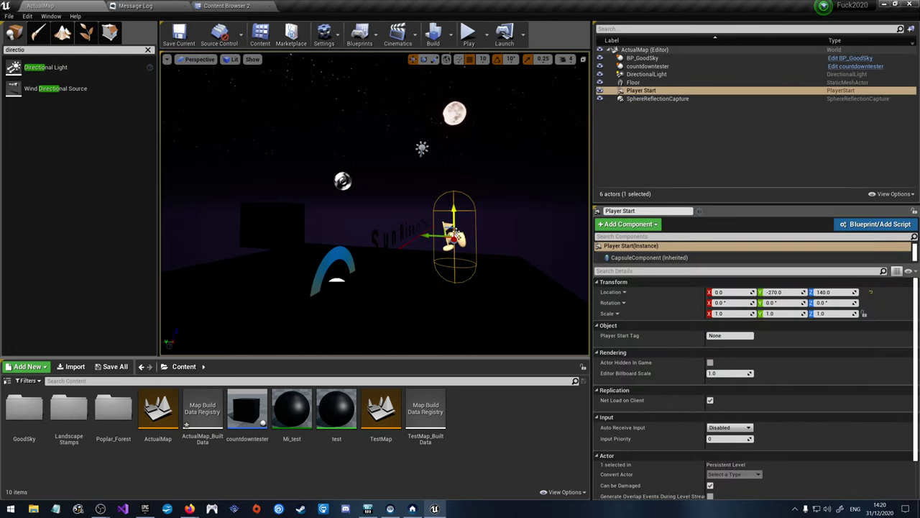
{"action": "left_click", "coordinate": [194, 411]}
{"action": "left_click", "coordinate": [246, 410]}
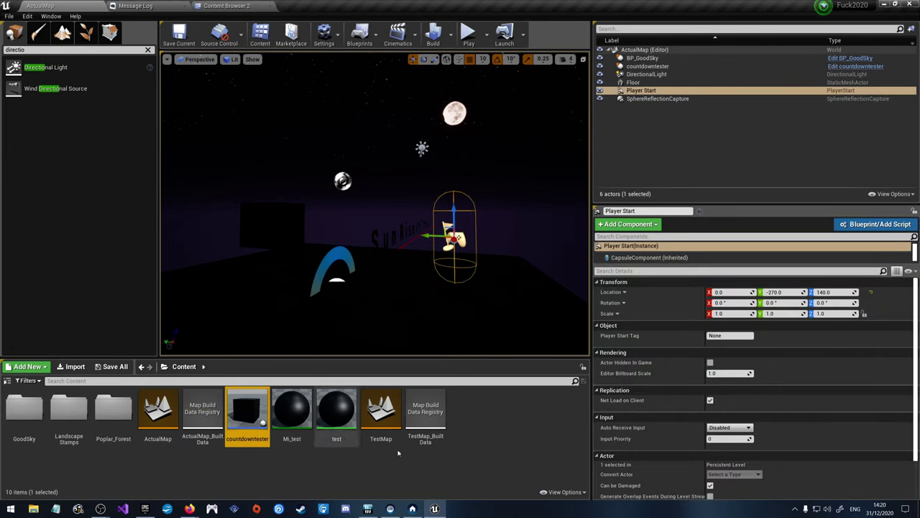
{"action": "left_click", "coordinate": [416, 404]}
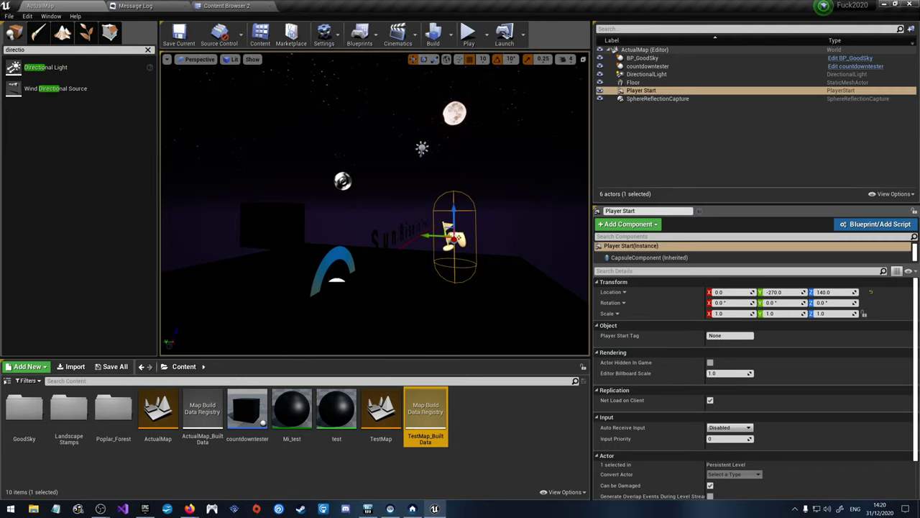
Step: Run the level in Simulate mode to view the cube's glow in the editor viewport, and stop the simulation
{"action": "left_click", "coordinate": [486, 34]}
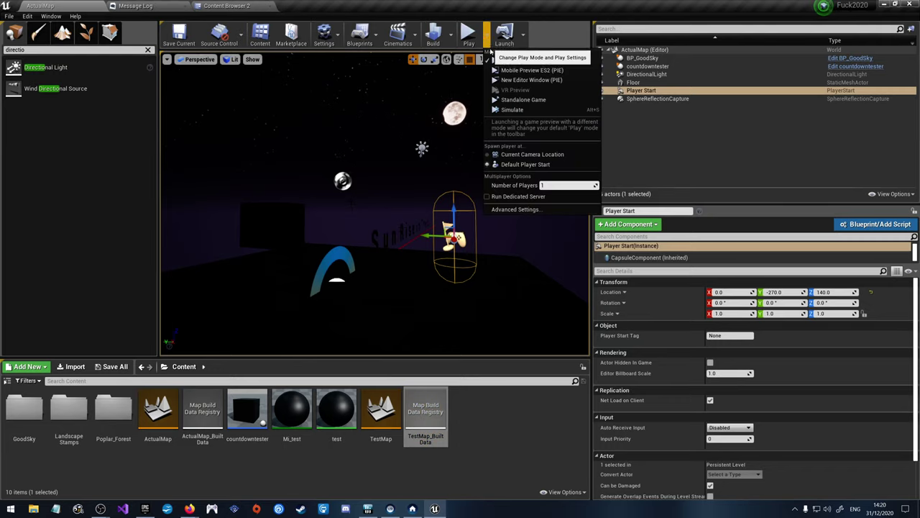
{"action": "left_click", "coordinate": [528, 110]}
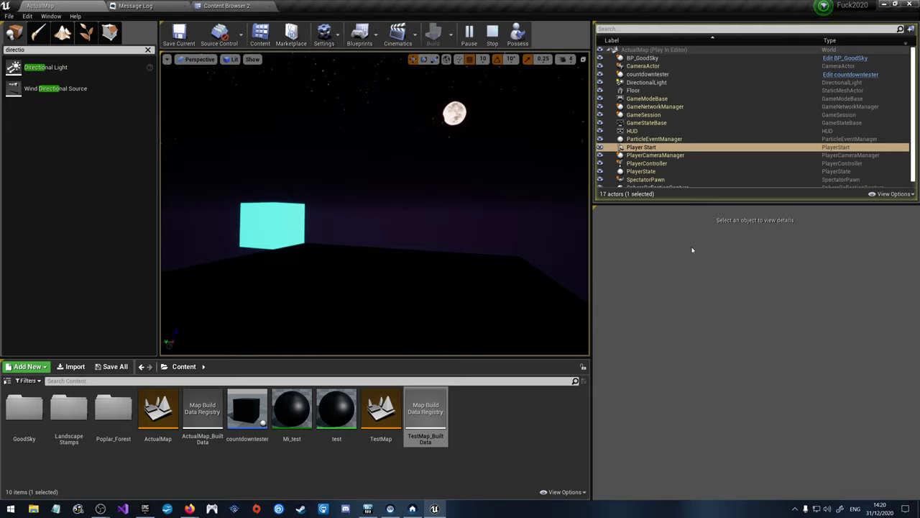
{"action": "left_click", "coordinate": [493, 33]}
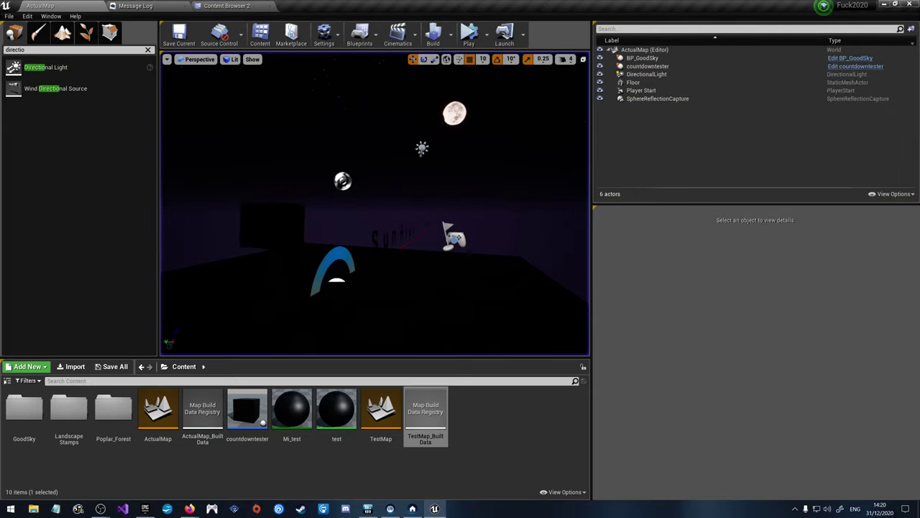
Step: Delete the countdowntester cube from the level
{"action": "left_click", "coordinate": [492, 425]}
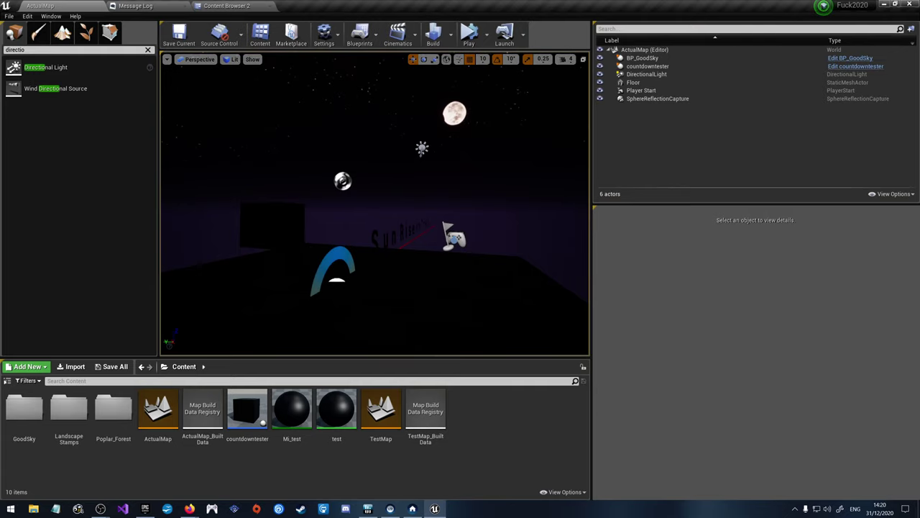
{"action": "left_click", "coordinate": [272, 225]}
{"action": "key", "text": "Delete"}
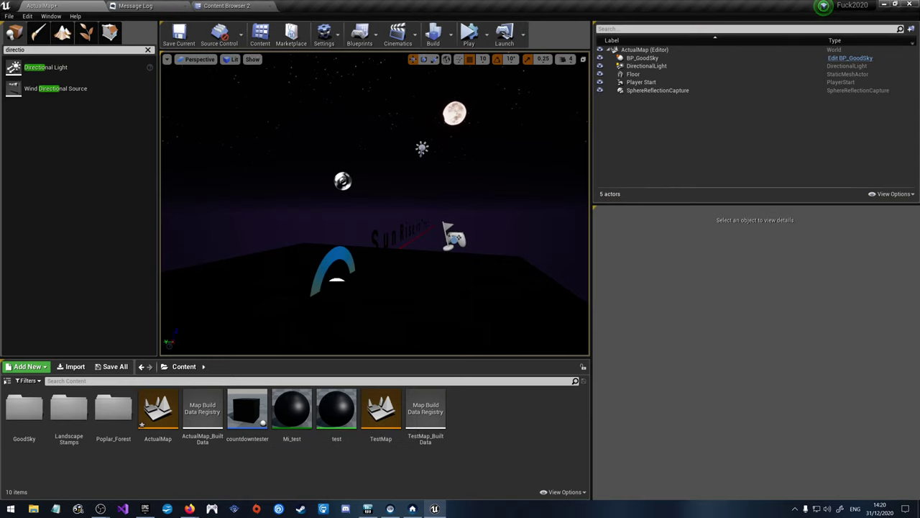
Step: Set the DirectionalLight's intensity to 3 lux and rebuild the level's lighting
{"action": "left_click", "coordinate": [422, 148]}
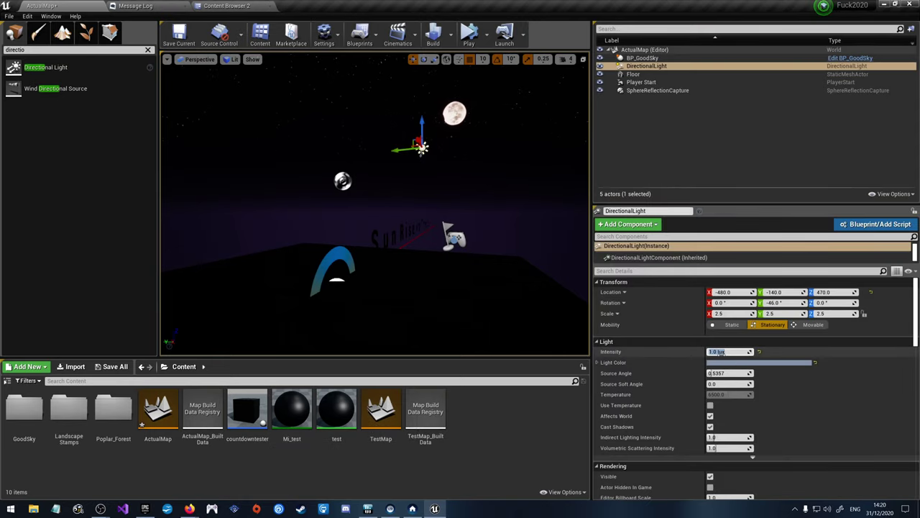
{"action": "type", "text": "3"}
{"action": "key", "text": "Return"}
{"action": "left_click", "coordinate": [451, 36]}
{"action": "left_click", "coordinate": [478, 60]}
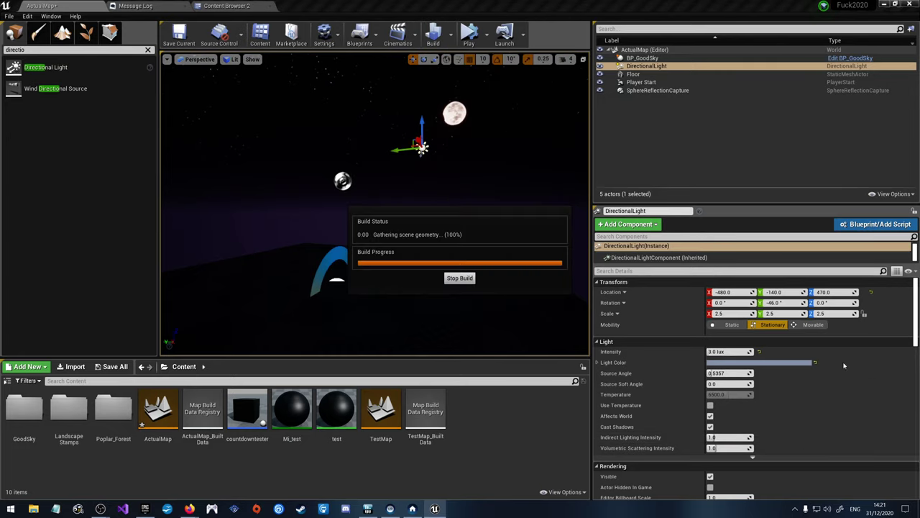
Step: Set the DirectionalLight's mobility to Movable and briefly simulate the level to check the moonlight
{"action": "left_click", "coordinate": [813, 324]}
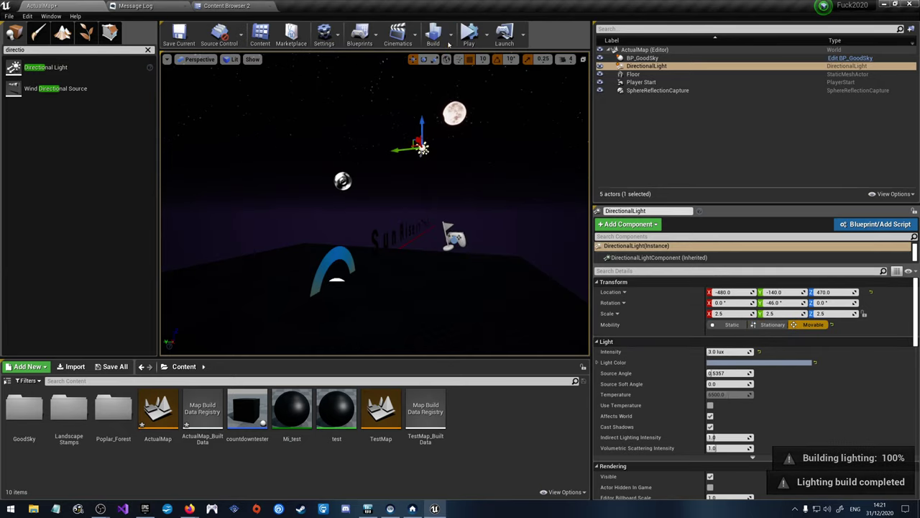
{"action": "left_click", "coordinate": [470, 34]}
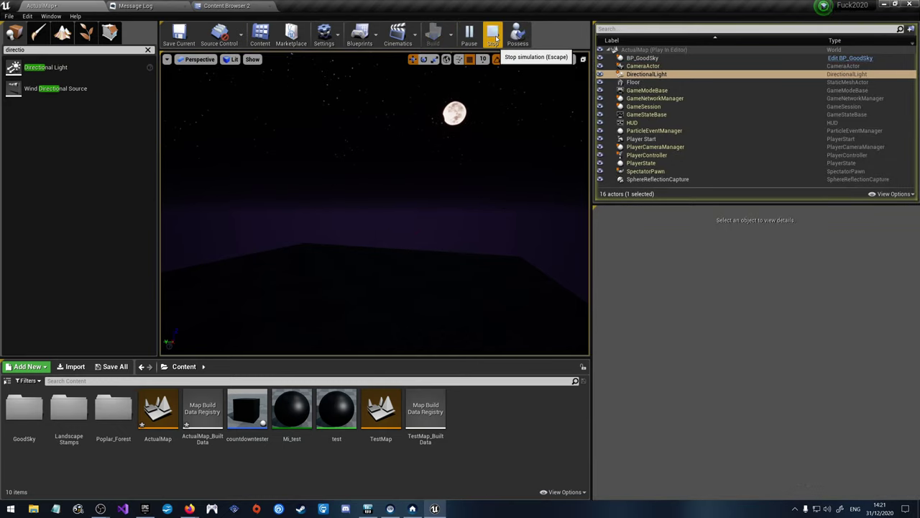
{"action": "left_click", "coordinate": [493, 36]}
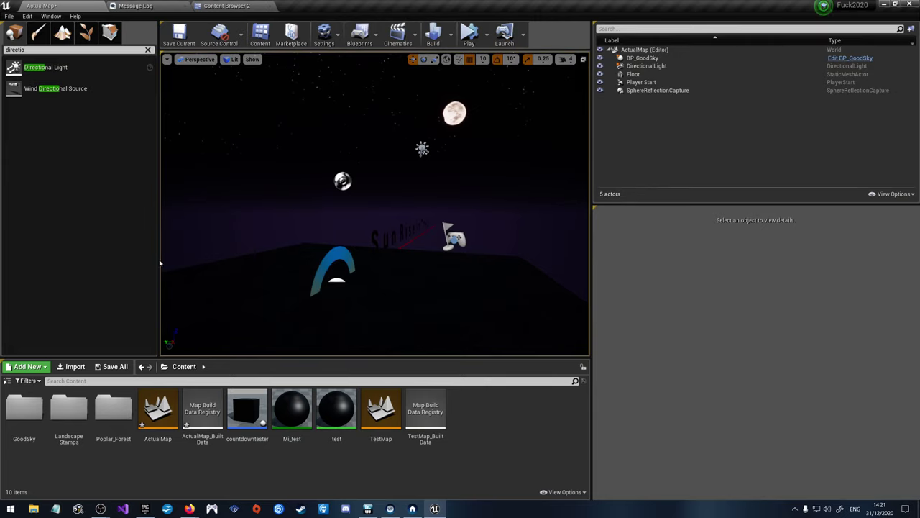
Step: Save ActualMap and select the floor mesh in the level
{"action": "left_click", "coordinate": [10, 16]}
{"action": "left_click", "coordinate": [36, 94]}
{"action": "left_click", "coordinate": [337, 280]}
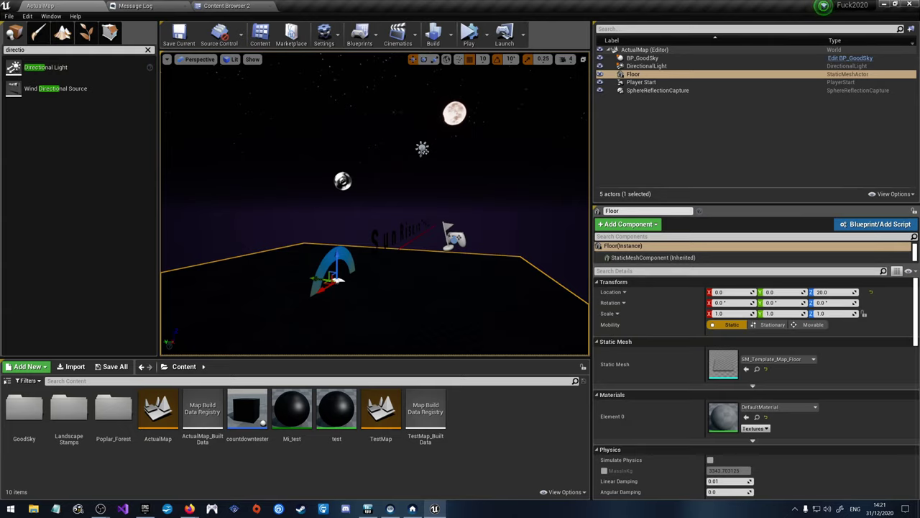
{"action": "scroll", "coordinate": [337, 280], "scroll_direction": "down", "scroll_amount": 10}
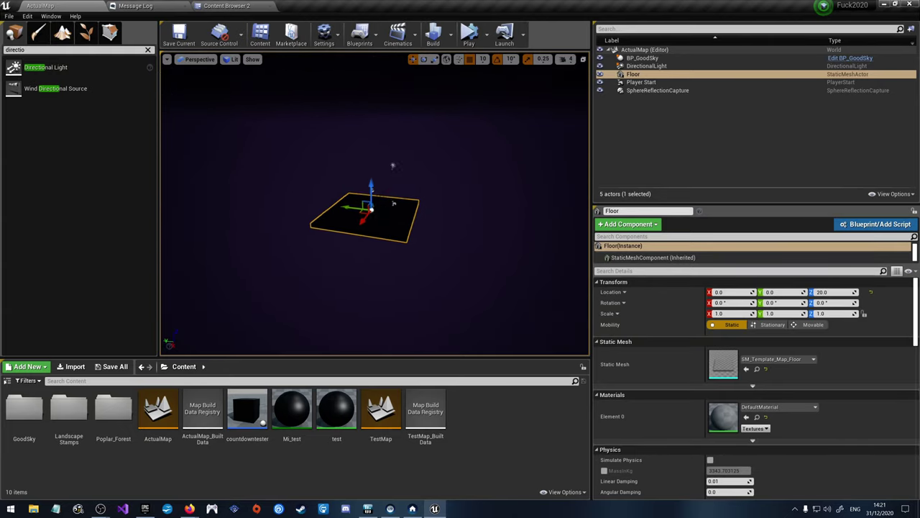
Step: Clear the actor search and switch to Landscape mode to preview the grid of a new landscape
{"action": "left_click", "coordinate": [148, 50]}
{"action": "left_click", "coordinate": [62, 33]}
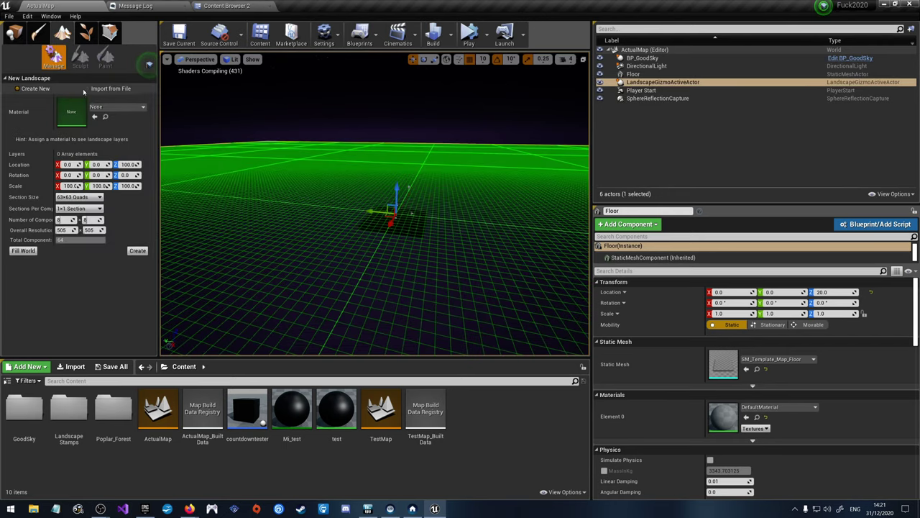
{"action": "right_click_drag", "start_coordinate": [374, 215], "coordinate": [366, 233]}
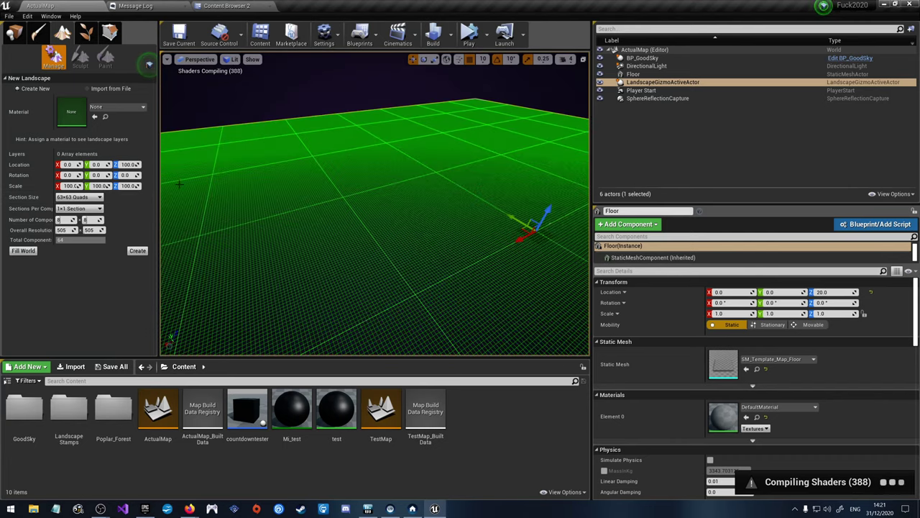
Step: Try section sizes of 127×127, 63×63, 7×7 and 255×255 quads for the new landscape
{"action": "left_click", "coordinate": [76, 196]}
{"action": "left_click", "coordinate": [81, 243]}
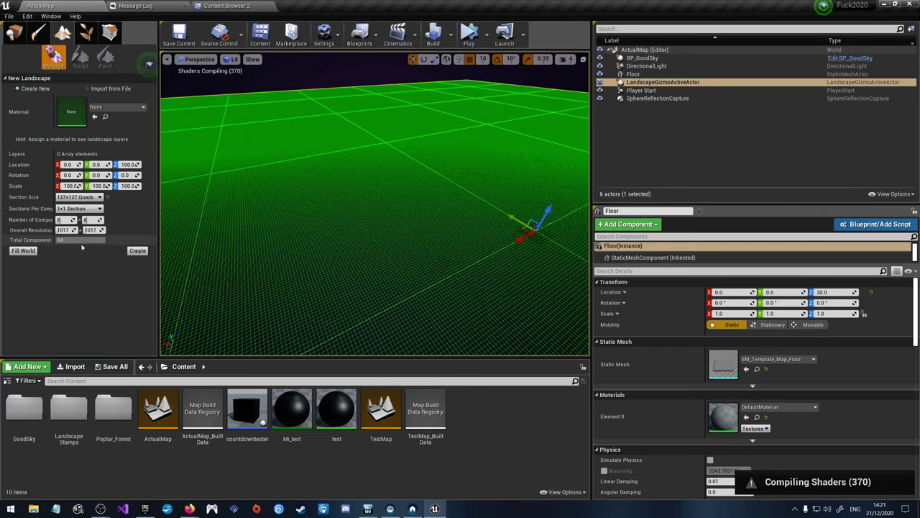
{"action": "left_click", "coordinate": [82, 197]}
{"action": "left_click", "coordinate": [81, 233]}
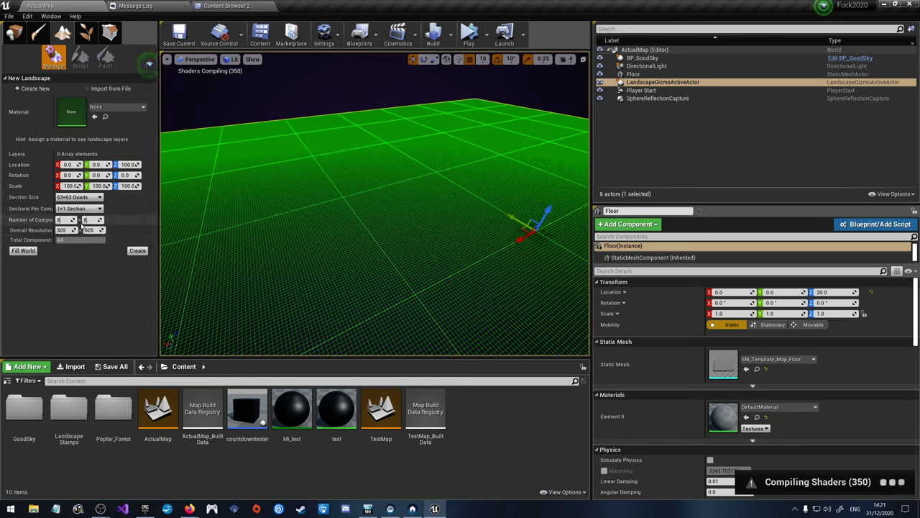
{"action": "left_click", "coordinate": [79, 197]}
{"action": "left_click", "coordinate": [90, 205]}
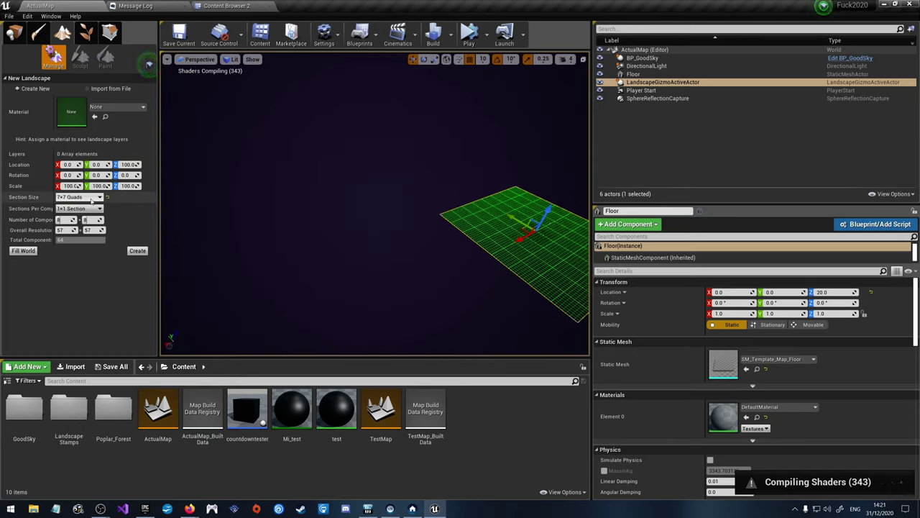
{"action": "left_click", "coordinate": [91, 198]}
{"action": "left_click", "coordinate": [92, 255]}
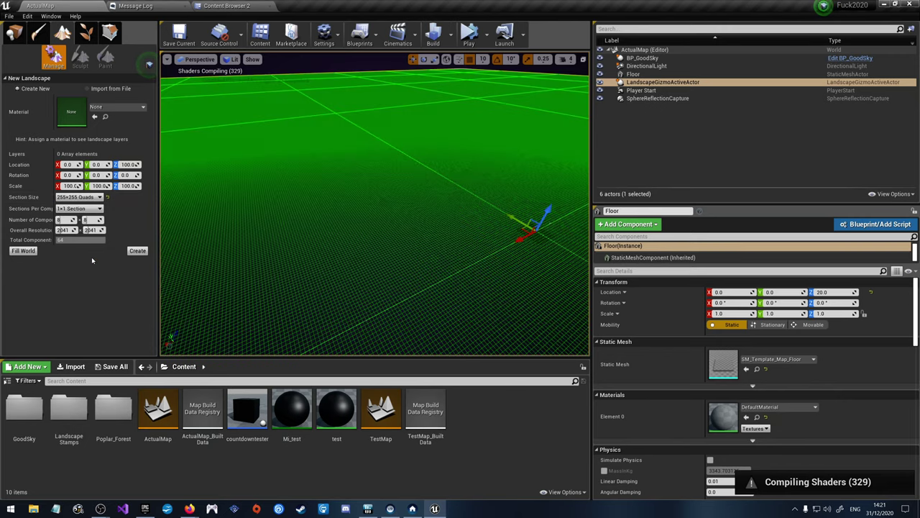
Step: Set the new landscape's section size to 31×31 quads and its number of components to 16×16
{"action": "left_click", "coordinate": [81, 197]}
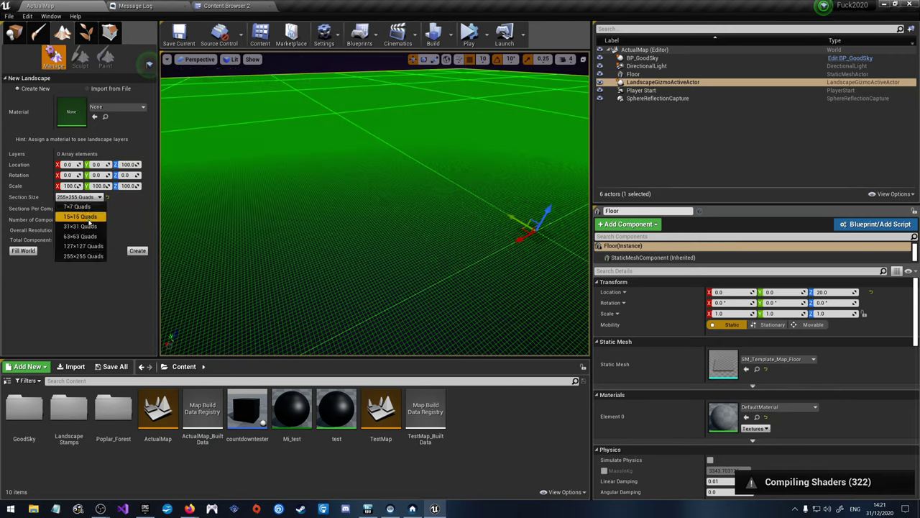
{"action": "left_click", "coordinate": [85, 226]}
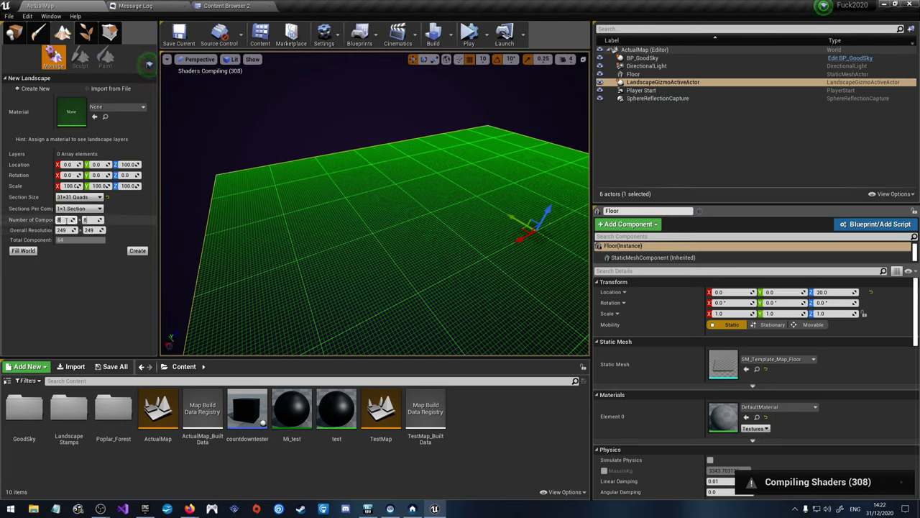
{"action": "left_click_drag", "start_coordinate": [64, 219], "coordinate": [92, 219]}
{"action": "right_click_drag", "start_coordinate": [360, 251], "coordinate": [374, 277]}
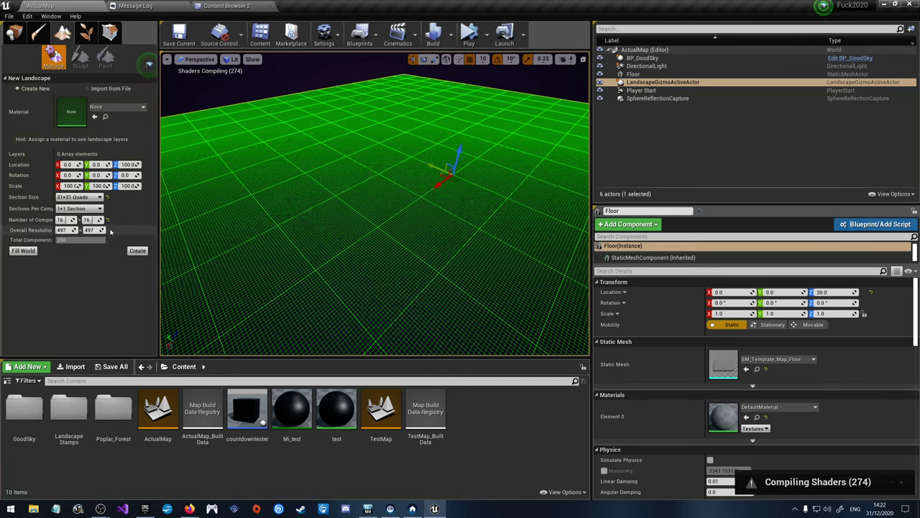
Step: Try 2×2 sections per component on the landscape grid, and return the option to 1×1 section
{"action": "left_click", "coordinate": [72, 209]}
{"action": "left_click", "coordinate": [75, 229]}
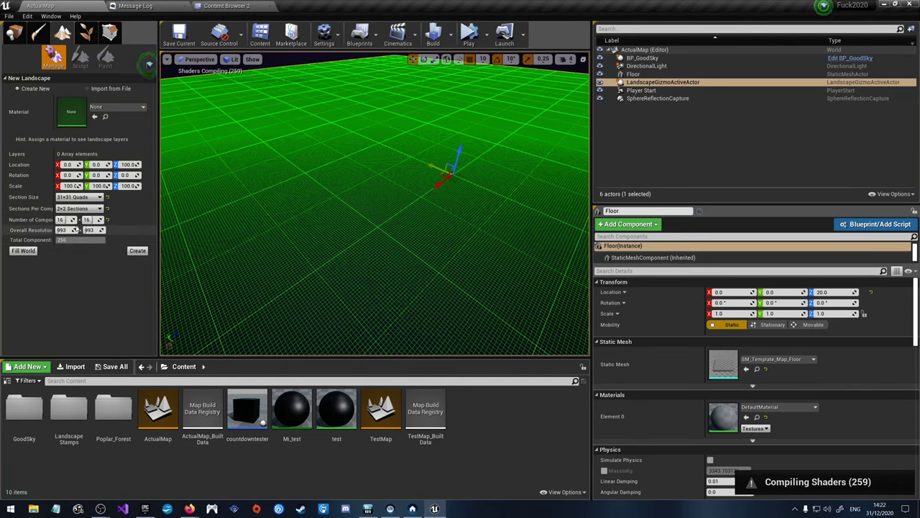
{"action": "mouse_move", "coordinate": [216, 238]}
{"action": "right_mouse_down"}
{"action": "mouse_move", "coordinate": [215, 209]}
{"action": "mouse_move", "coordinate": [212, 251]}
{"action": "right_mouse_up"}
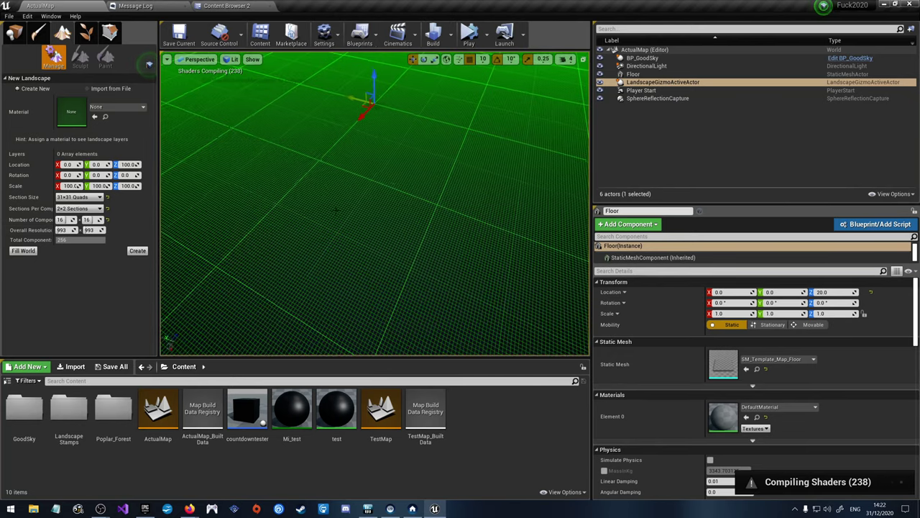
{"action": "left_click", "coordinate": [75, 208]}
{"action": "left_click", "coordinate": [79, 218]}
Step: Create the new landscape from the configured grid settings
{"action": "right_click_drag", "start_coordinate": [288, 215], "coordinate": [230, 182]}
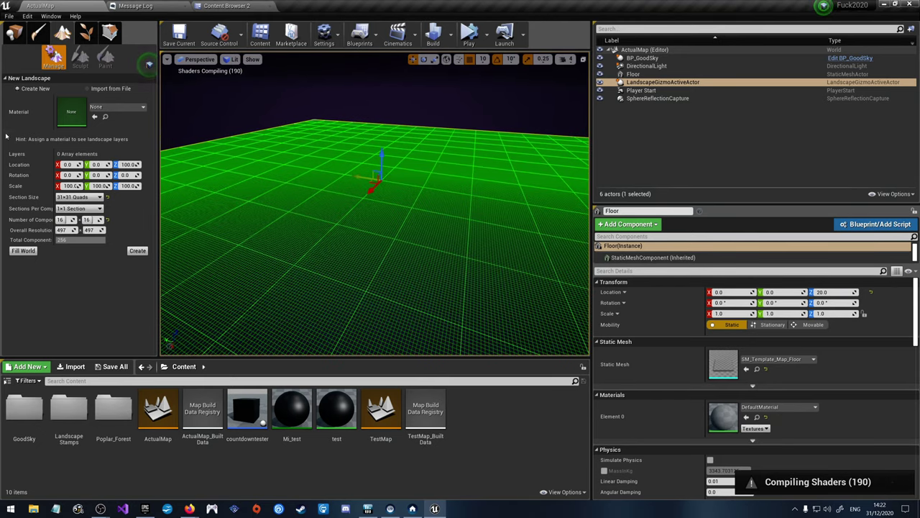
{"action": "left_click", "coordinate": [138, 250]}
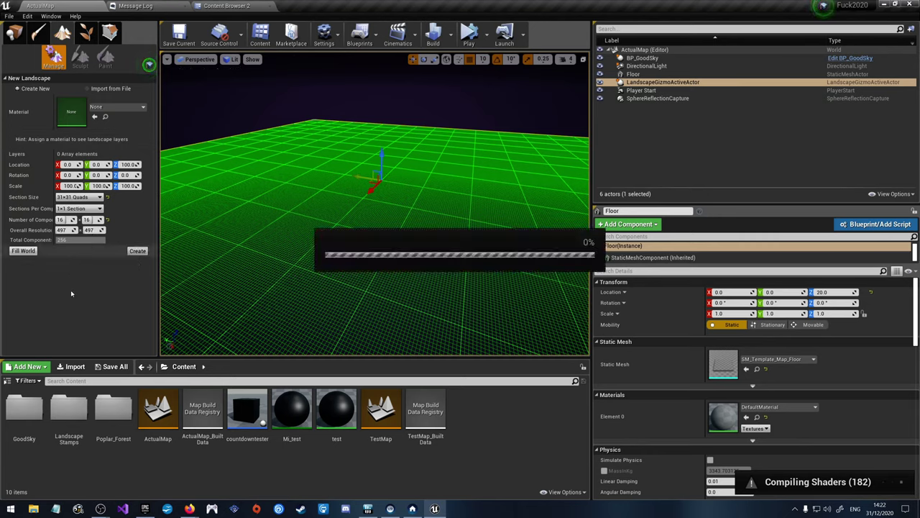
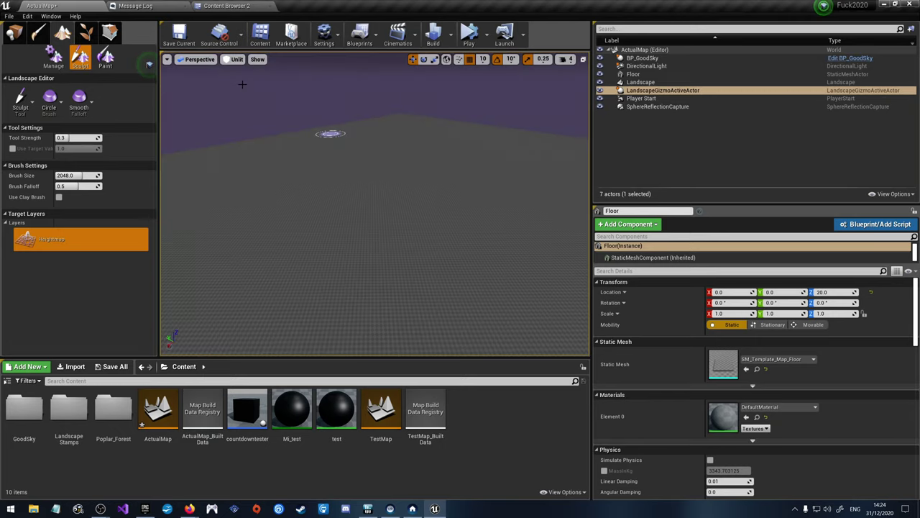
{"action": "right_click_drag", "start_coordinate": [411, 266], "coordinate": [411, 266]}
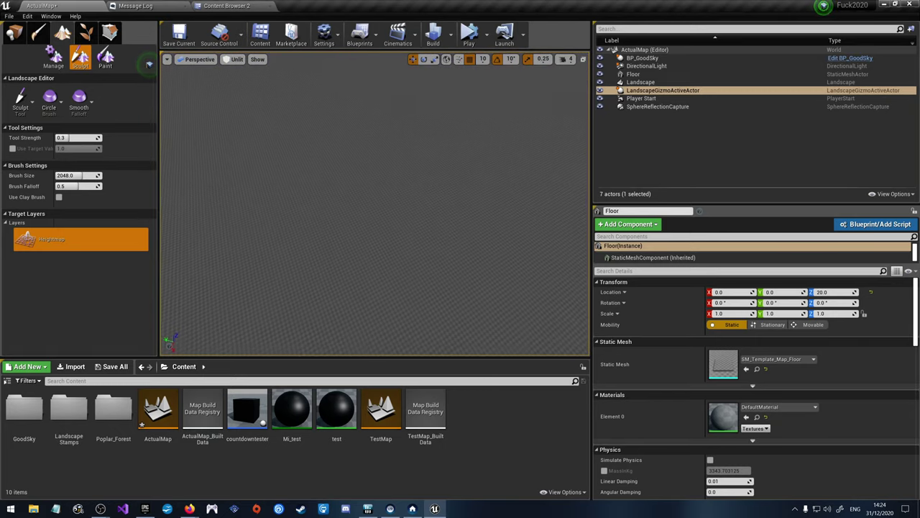
Step: Look into the LandscapeStamps folder, and browse Poplar_Forest's terrain materials down to the Winter folder
{"action": "double_click", "coordinate": [69, 410]}
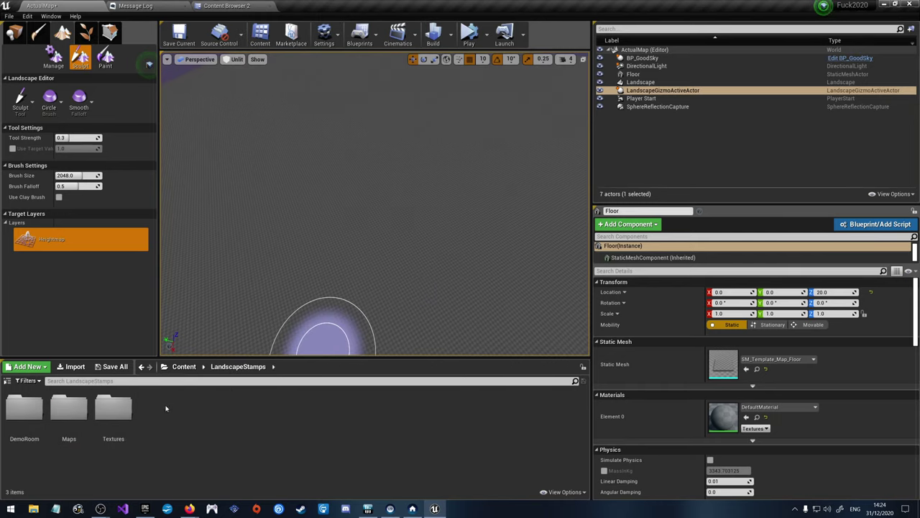
{"action": "left_click", "coordinate": [141, 366]}
{"action": "double_click", "coordinate": [118, 410]}
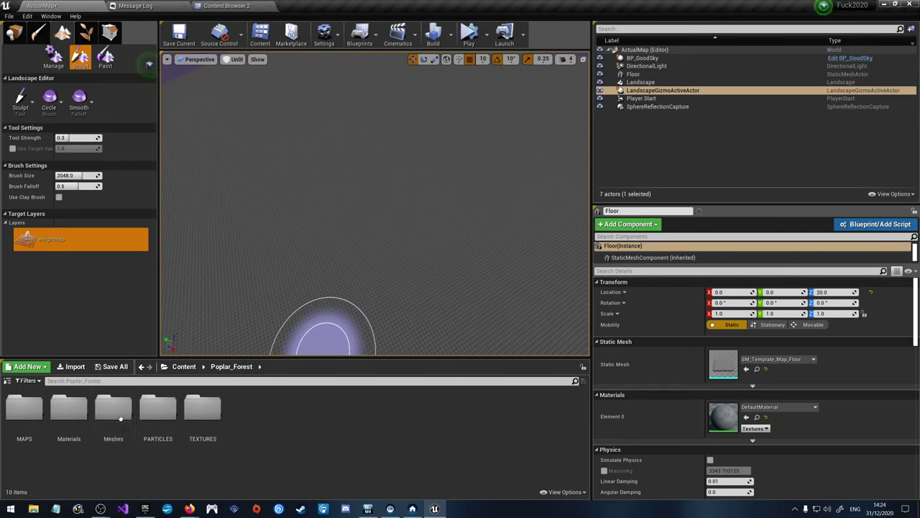
{"action": "double_click", "coordinate": [61, 407]}
{"action": "left_click", "coordinate": [198, 439]}
{"action": "double_click", "coordinate": [189, 408]}
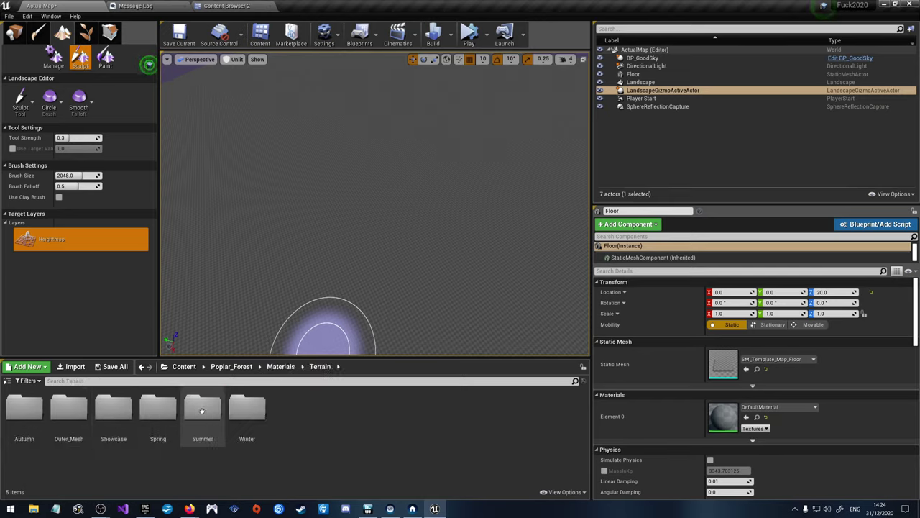
{"action": "double_click", "coordinate": [247, 408]}
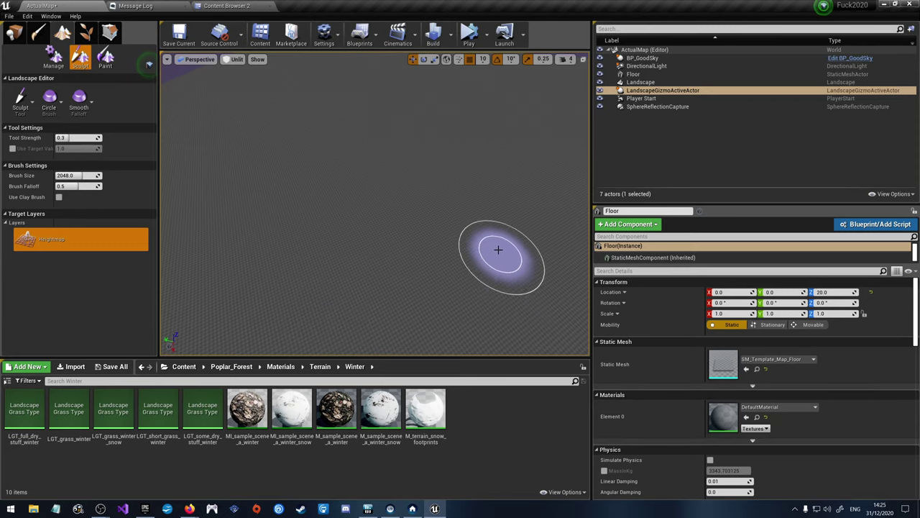
Step: Select the LandscapeGizmoActiveActor and look through its properties for a landscape material setting
{"action": "left_click", "coordinate": [650, 91]}
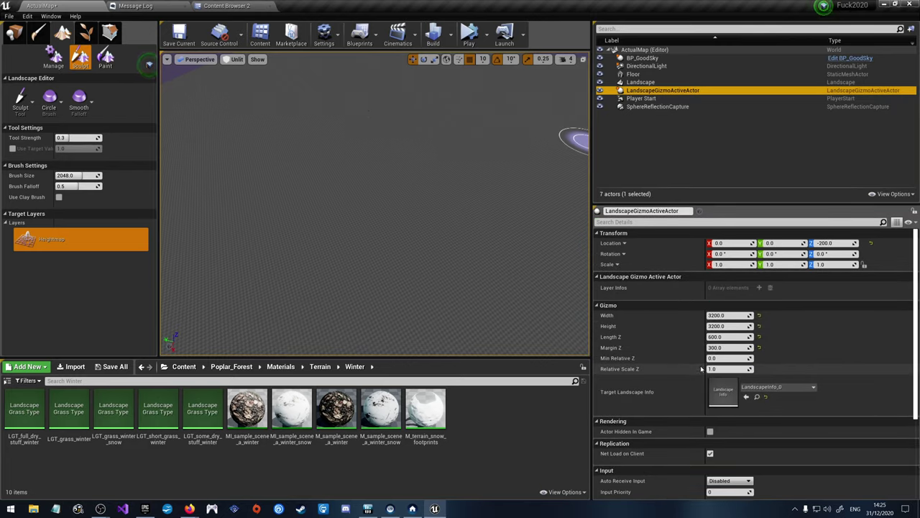
{"action": "scroll", "coordinate": [674, 392], "scroll_direction": "down", "scroll_amount": 4}
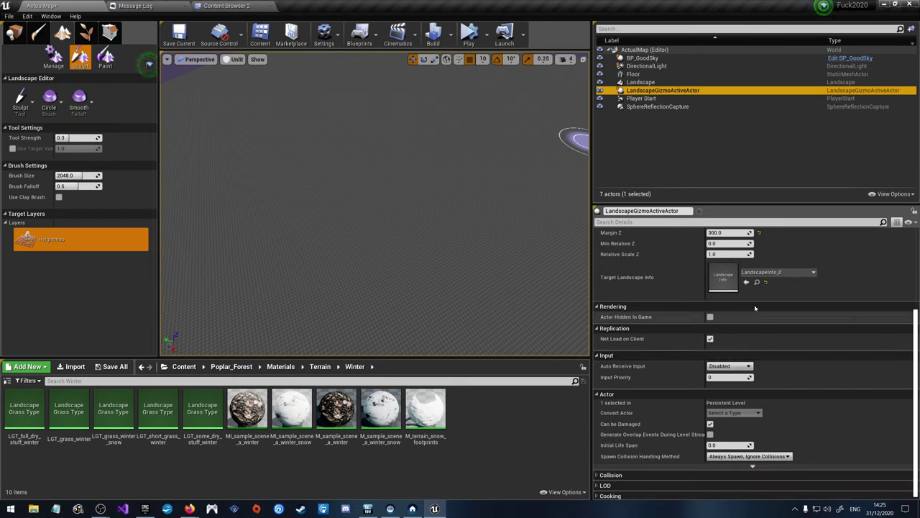
{"action": "scroll", "coordinate": [712, 360], "scroll_direction": "up", "scroll_amount": 4}
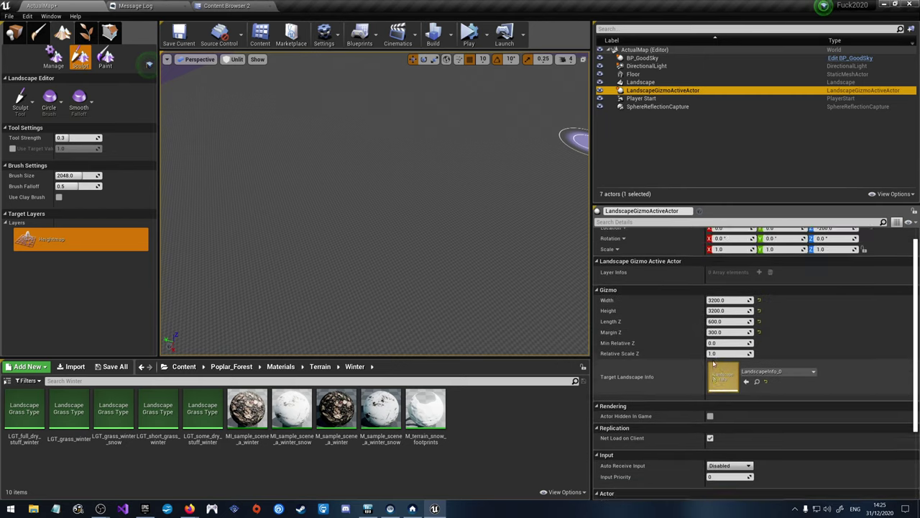
Step: Open the Spring terrain materials folder and inspect the grass varieties of LGT_some_dry_stuff_spring
{"action": "left_click", "coordinate": [326, 368]}
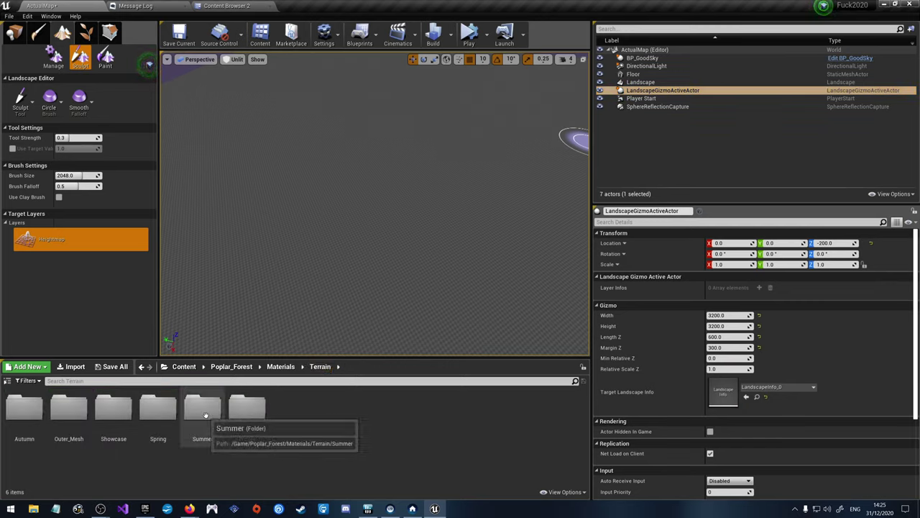
{"action": "double_click", "coordinate": [162, 409]}
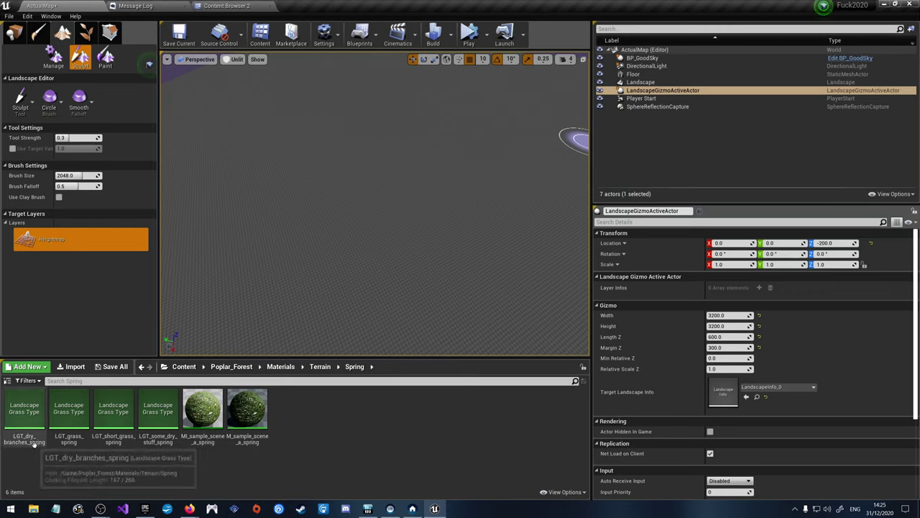
{"action": "double_click", "coordinate": [149, 417]}
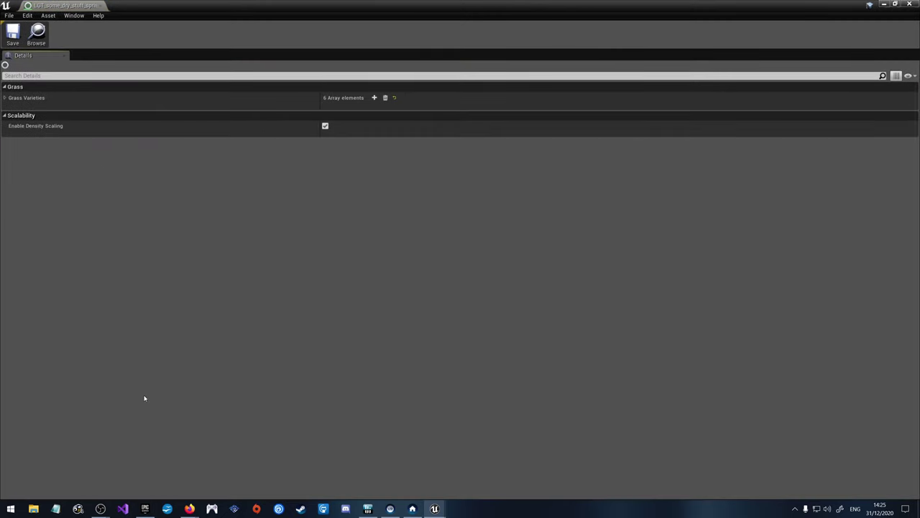
{"action": "left_click", "coordinate": [5, 99]}
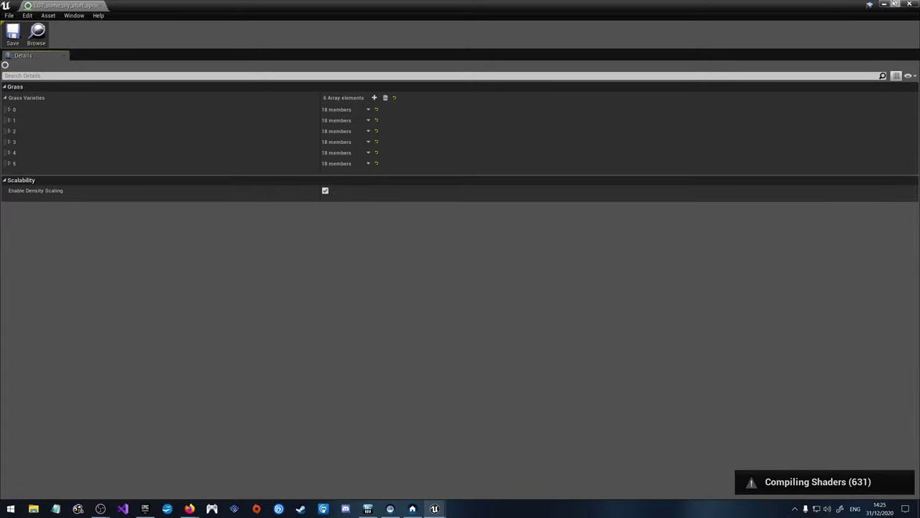
{"action": "left_click", "coordinate": [909, 4]}
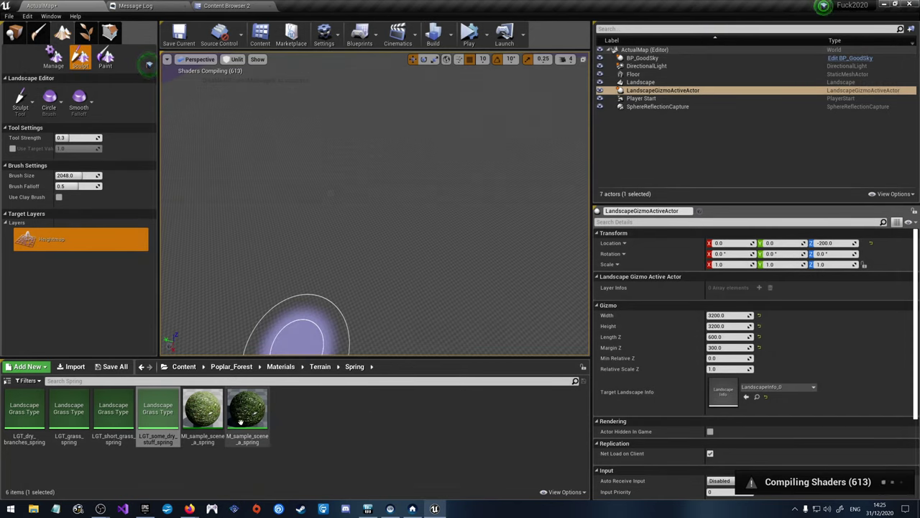
Step: Assign MI_sample_scene_a_spring as the Landscape actor's Landscape Material
{"action": "left_click", "coordinate": [205, 411]}
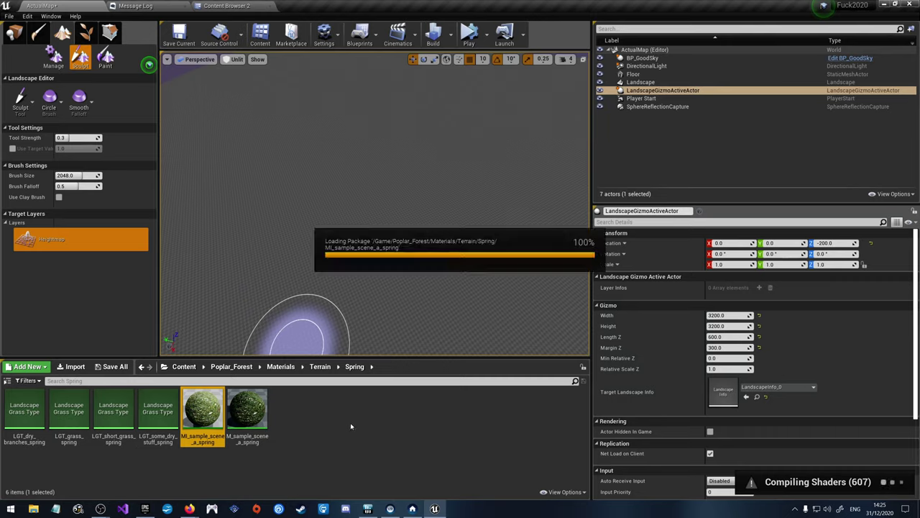
{"action": "left_click_drag", "start_coordinate": [351, 426], "coordinate": [842, 358]}
{"action": "scroll", "coordinate": [770, 415], "scroll_direction": "down", "scroll_amount": 4}
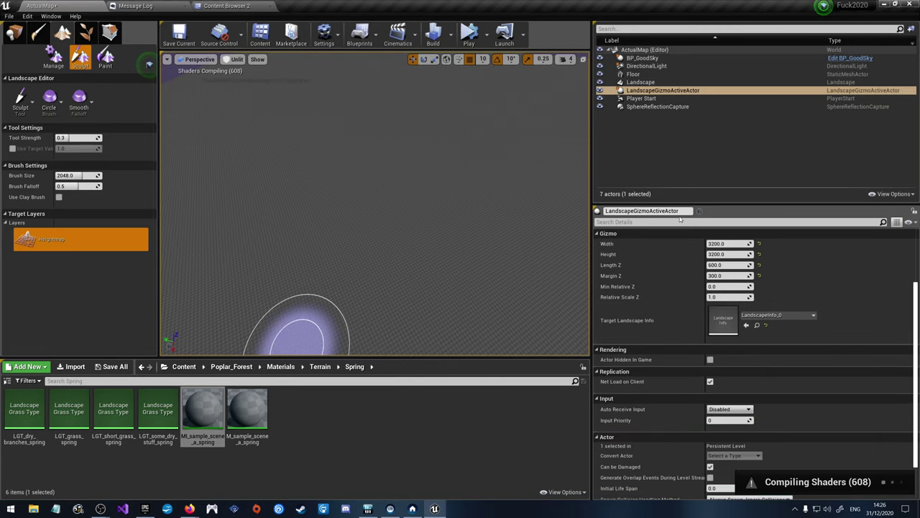
{"action": "scroll", "coordinate": [769, 415], "scroll_direction": "up", "scroll_amount": 5}
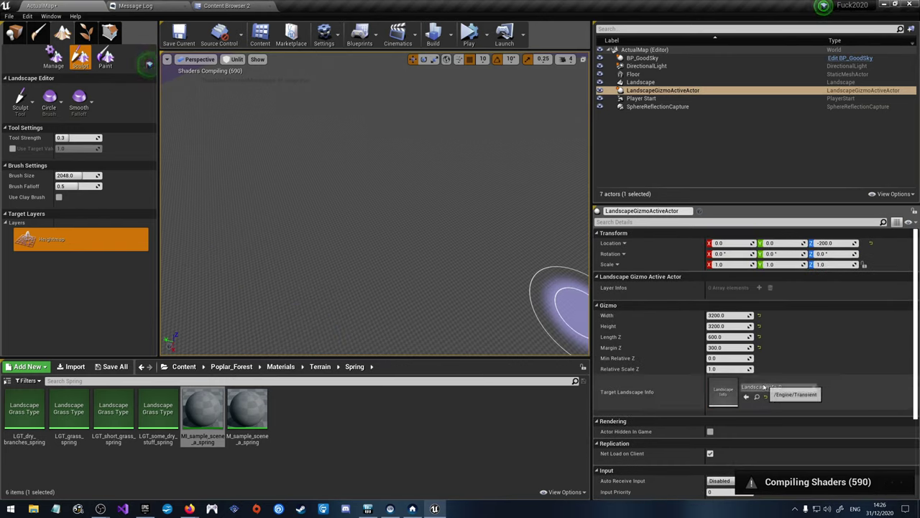
{"action": "left_click", "coordinate": [641, 97]}
{"action": "left_click", "coordinate": [647, 82]}
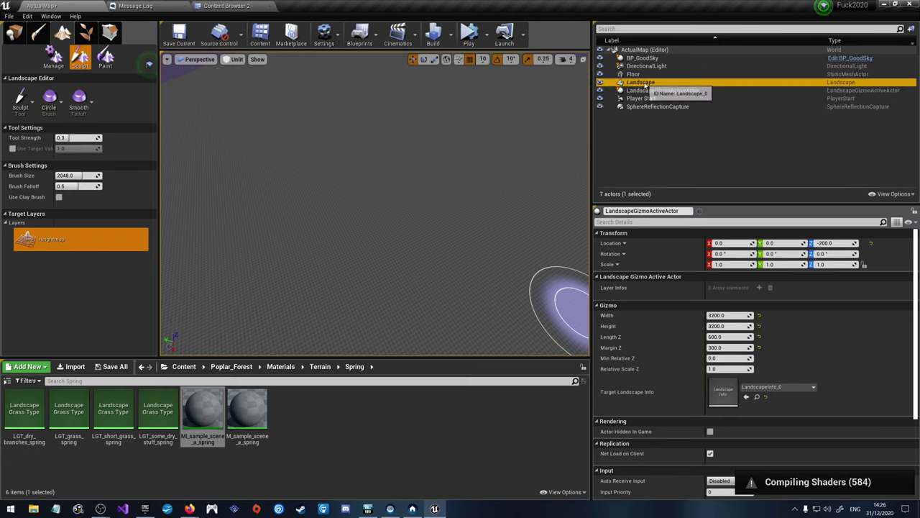
{"action": "scroll", "coordinate": [644, 325], "scroll_direction": "down", "scroll_amount": 6}
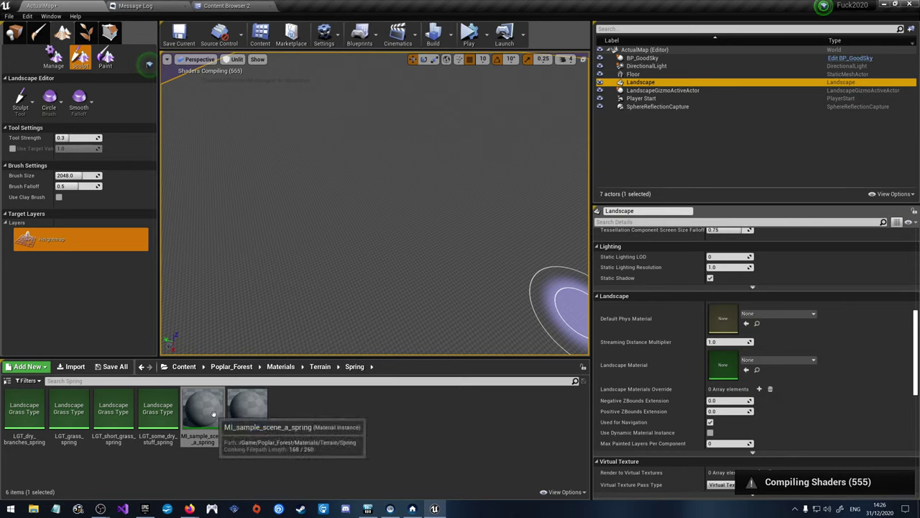
{"action": "left_click_drag", "start_coordinate": [209, 413], "coordinate": [721, 366]}
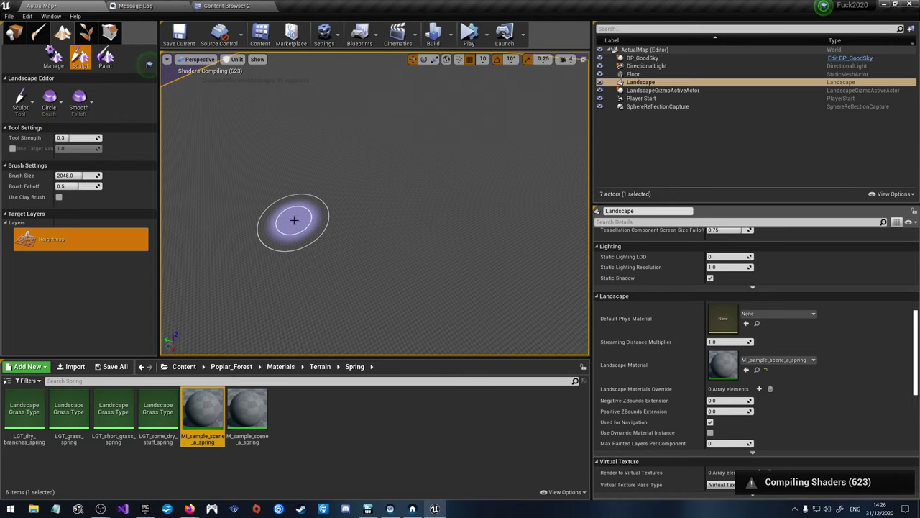
Step: Set up landscape sculpting with the Sculpt tool and an Alpha brush
{"action": "right_click_drag", "start_coordinate": [369, 238], "coordinate": [367, 253]}
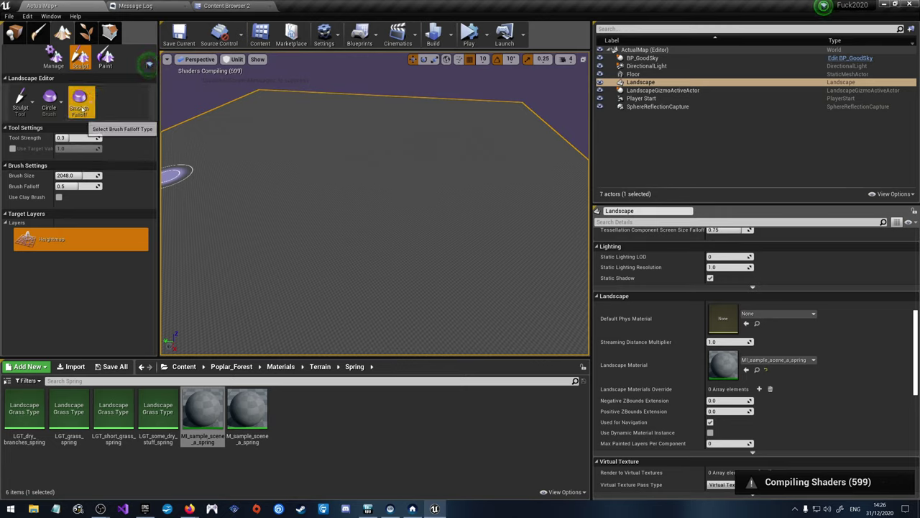
{"action": "left_click", "coordinate": [27, 111]}
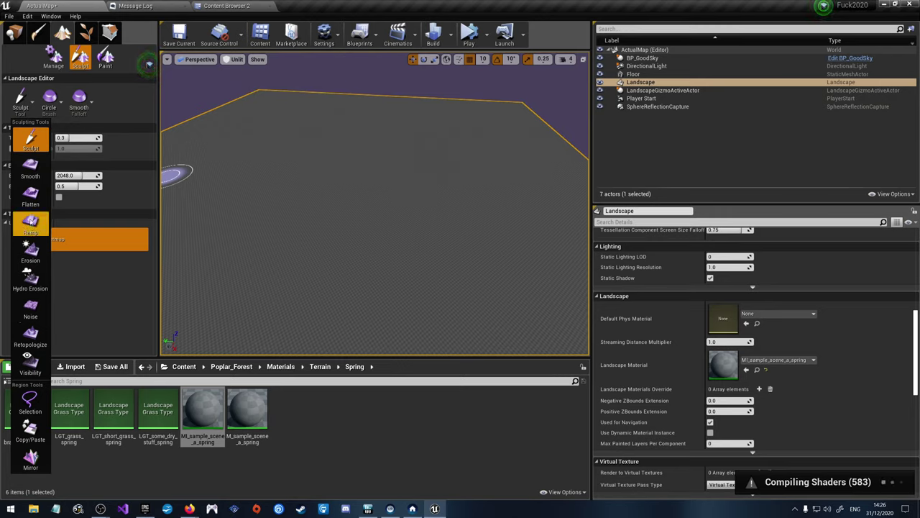
{"action": "left_click", "coordinate": [35, 138]}
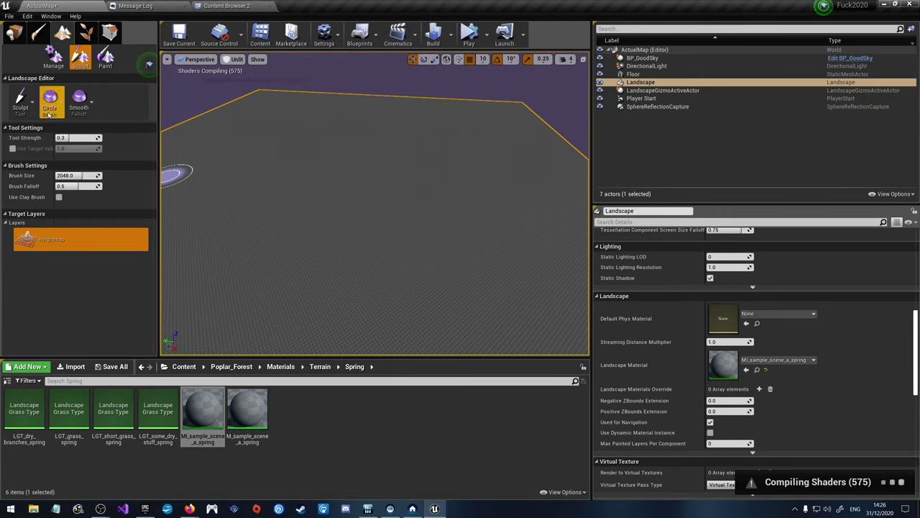
{"action": "left_click", "coordinate": [49, 100]}
{"action": "left_click", "coordinate": [56, 169]}
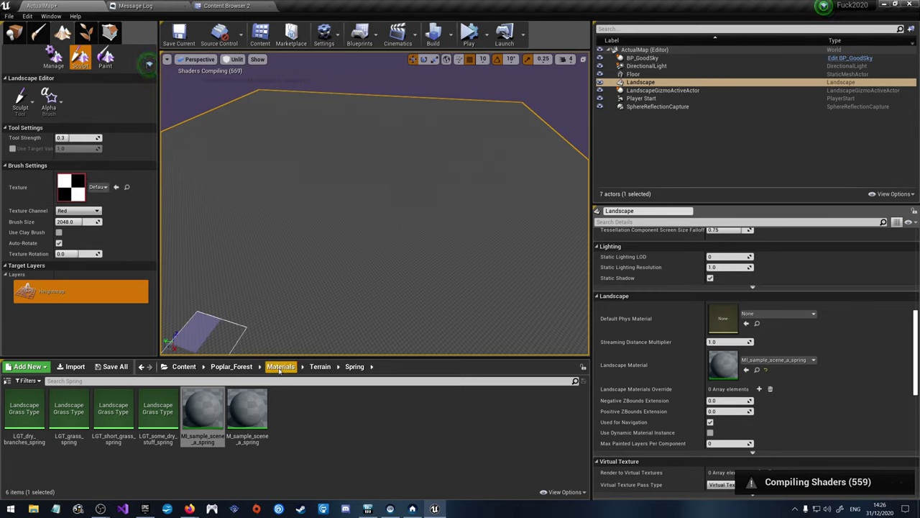
Step: Use T_StampHill3 from the LandscapeStamps Hills textures as the Alpha brush's texture
{"action": "left_click", "coordinate": [184, 367]}
{"action": "double_click", "coordinate": [100, 409]}
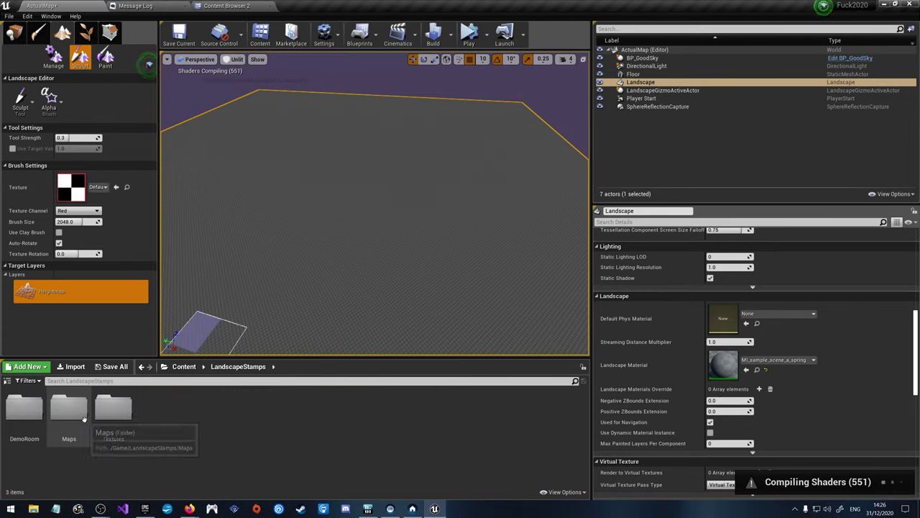
{"action": "double_click", "coordinate": [108, 410]}
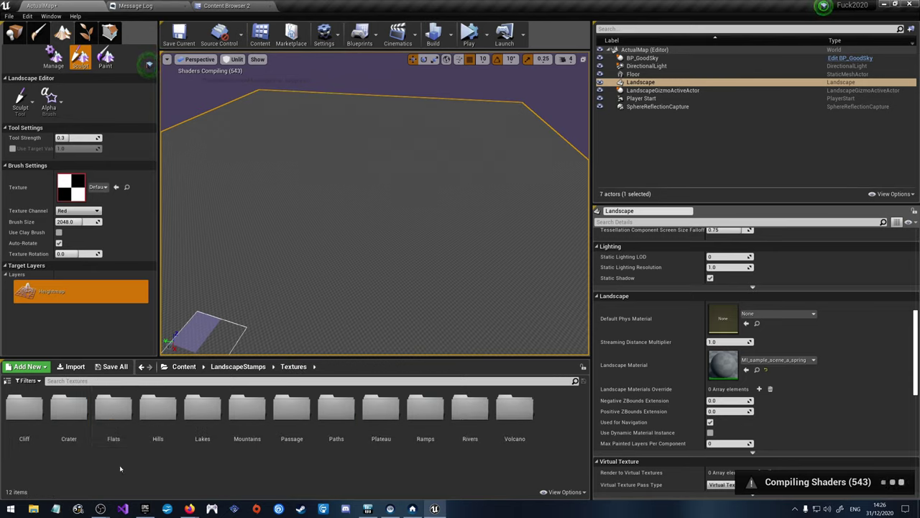
{"action": "double_click", "coordinate": [157, 410]}
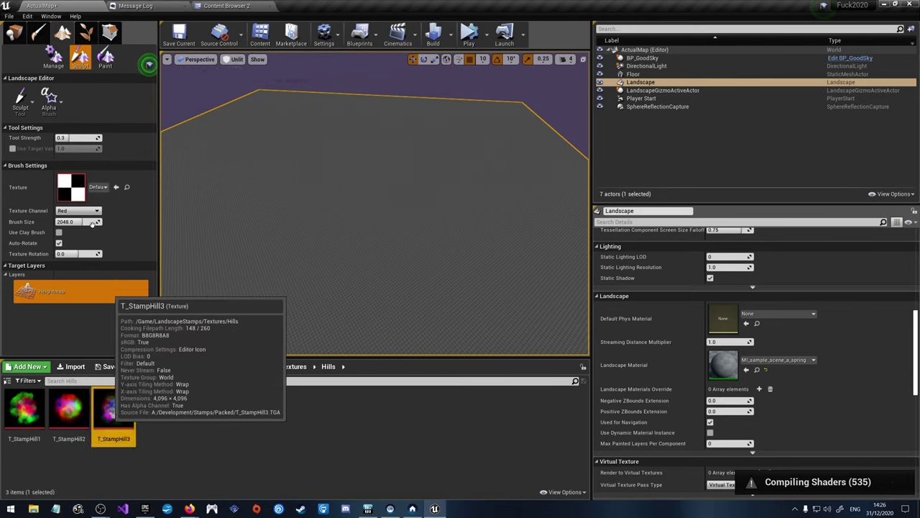
{"action": "mouse_move", "coordinate": [113, 409]}
{"action": "left_mouse_down"}
{"action": "mouse_move", "coordinate": [90, 169]}
{"action": "mouse_move", "coordinate": [88, 194]}
{"action": "left_mouse_up"}
{"action": "left_click", "coordinate": [100, 189]}
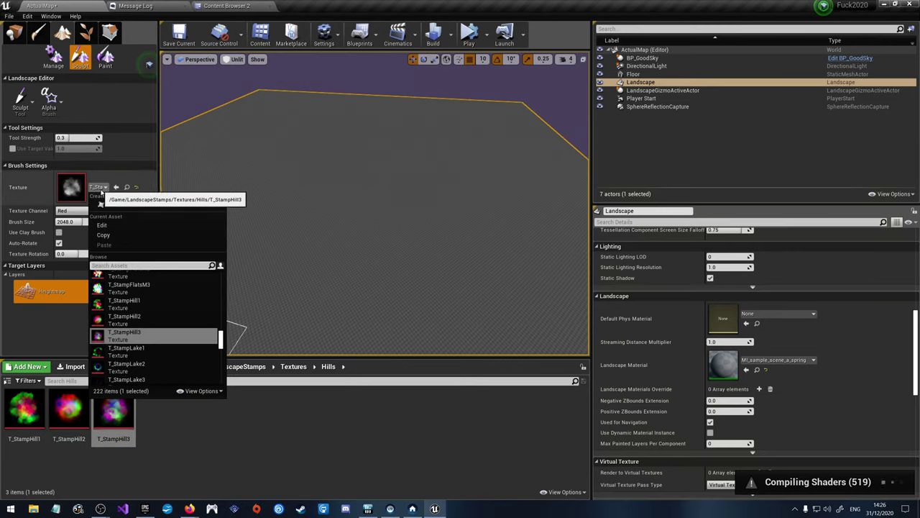
{"action": "left_click", "coordinate": [71, 188]}
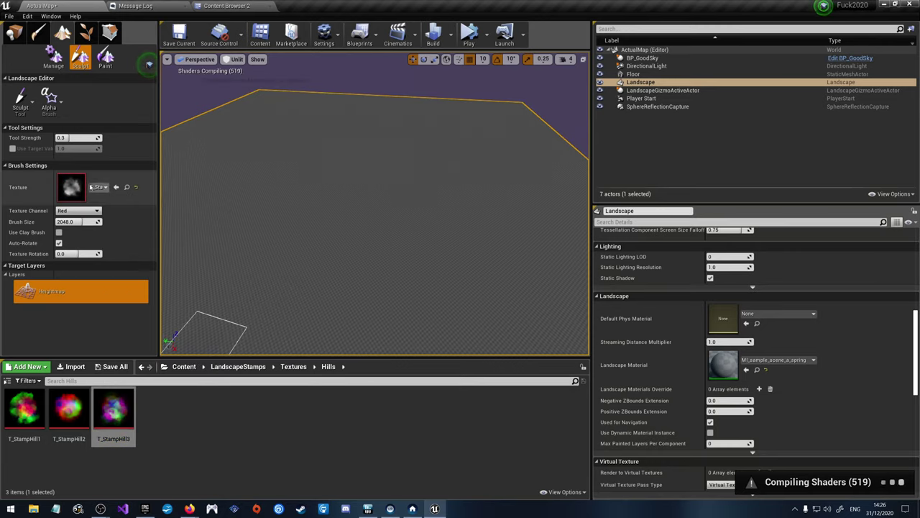
Step: Try the stamp texture's colour channels, set the texture channel to Alpha, and set the brush size to 8192
{"action": "left_click", "coordinate": [77, 210]}
{"action": "left_click", "coordinate": [87, 224]}
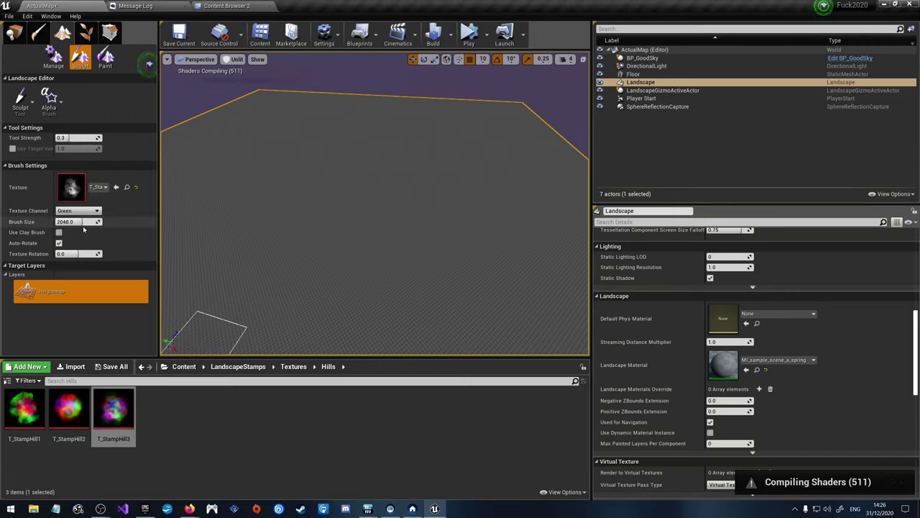
{"action": "left_click", "coordinate": [86, 212]}
{"action": "left_click", "coordinate": [71, 230]}
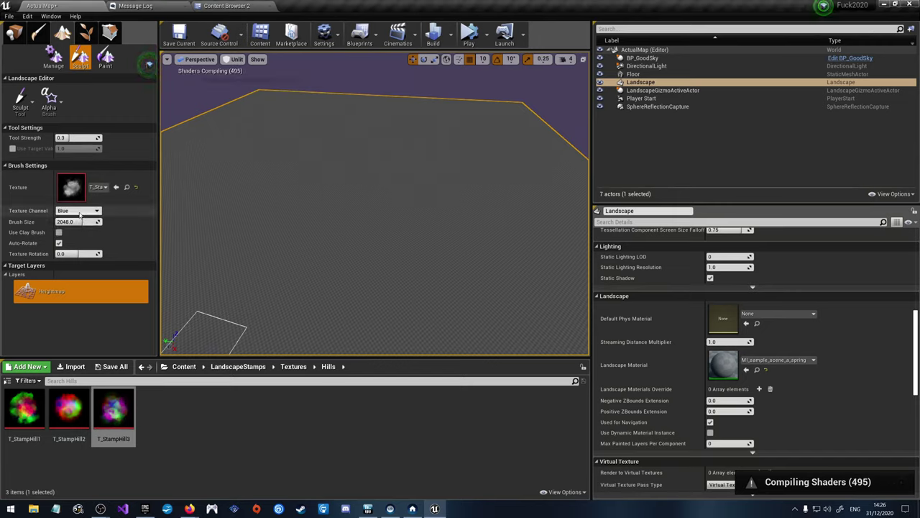
{"action": "left_click", "coordinate": [77, 210]}
{"action": "left_click", "coordinate": [75, 236]}
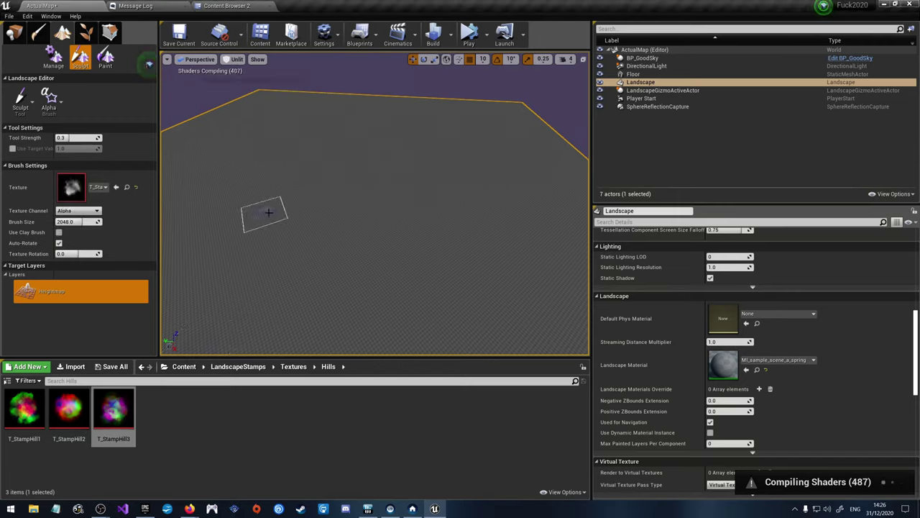
{"action": "left_click_drag", "start_coordinate": [78, 221], "coordinate": [191, 228]}
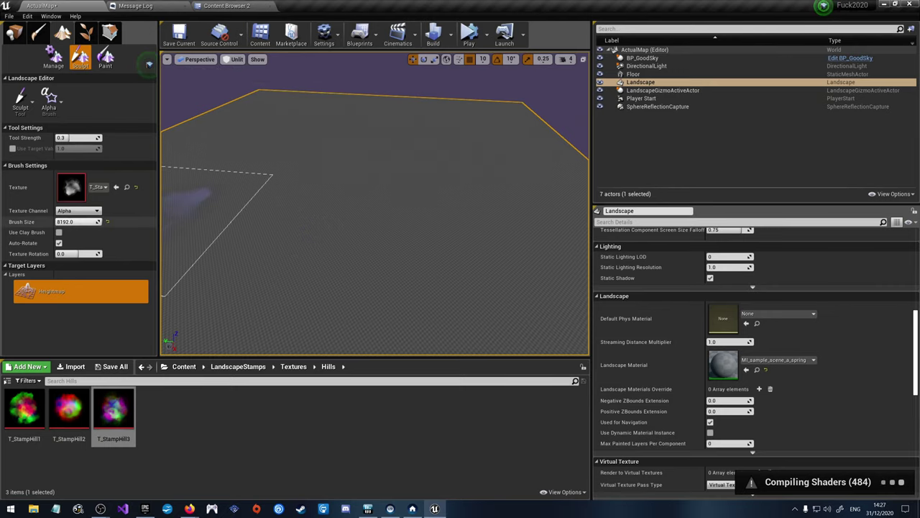
Step: Switch the viewport to Lighting Only shading and raise rugged hills on the landscape with the stamp brush
{"action": "scroll", "coordinate": [431, 208], "scroll_direction": "down", "scroll_amount": 1}
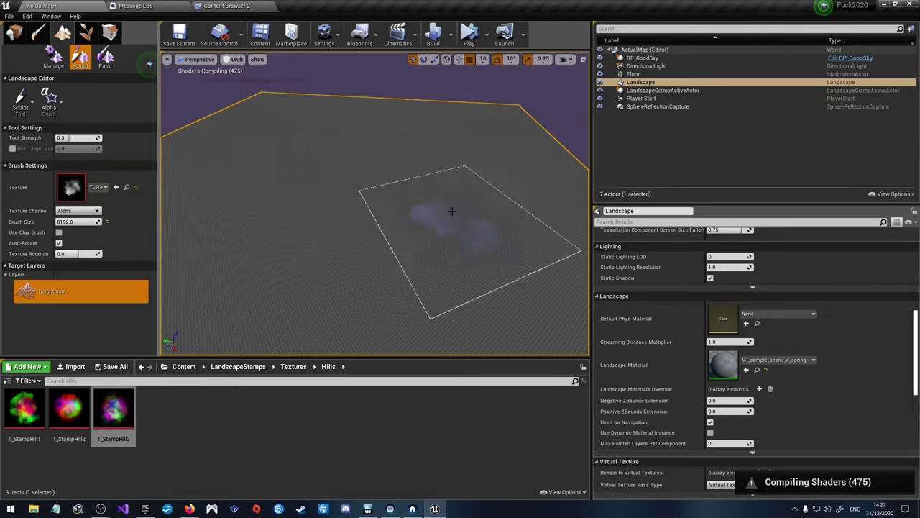
{"action": "mouse_move", "coordinate": [431, 198]}
{"action": "right_mouse_down"}
{"action": "mouse_move", "coordinate": [432, 130]}
{"action": "mouse_move", "coordinate": [431, 162]}
{"action": "right_mouse_up"}
{"action": "mouse_move", "coordinate": [399, 230]}
{"action": "right_mouse_down"}
{"action": "mouse_move", "coordinate": [399, 302]}
{"action": "mouse_move", "coordinate": [324, 302]}
{"action": "mouse_move", "coordinate": [266, 154]}
{"action": "right_mouse_up"}
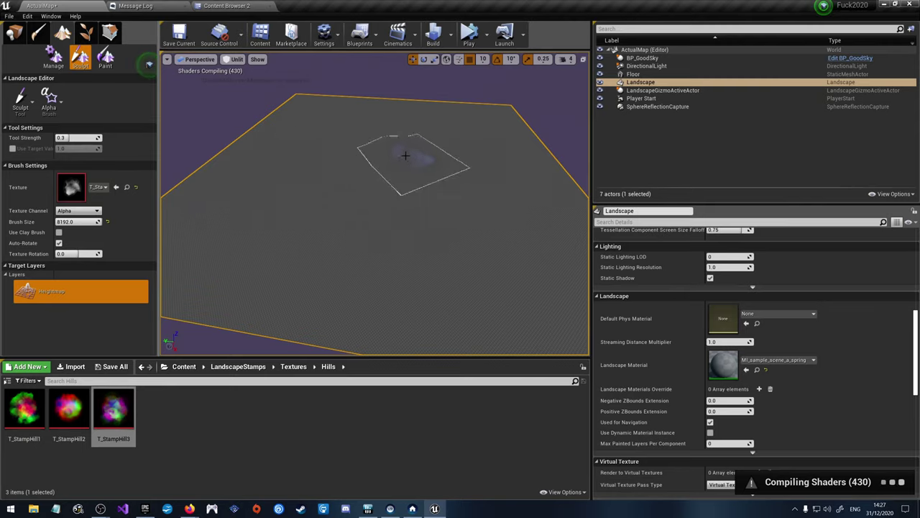
{"action": "left_click", "coordinate": [237, 60]}
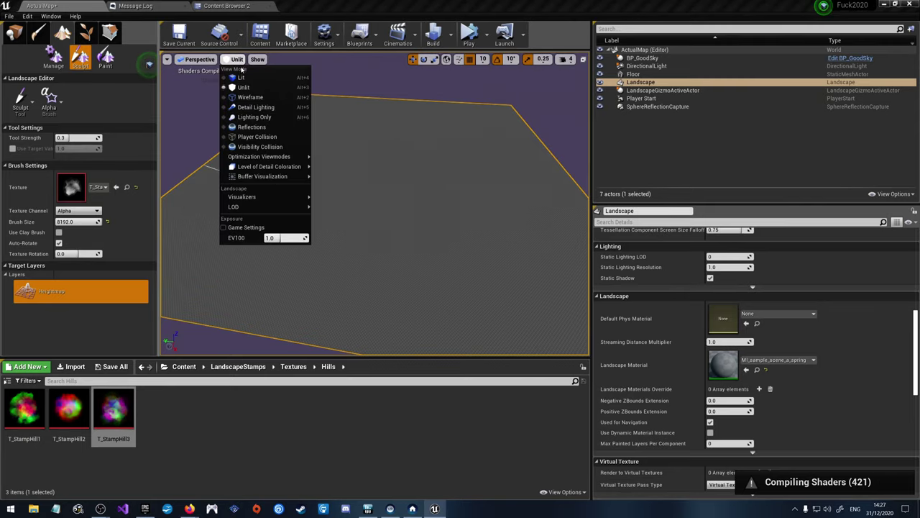
{"action": "left_click", "coordinate": [251, 117]}
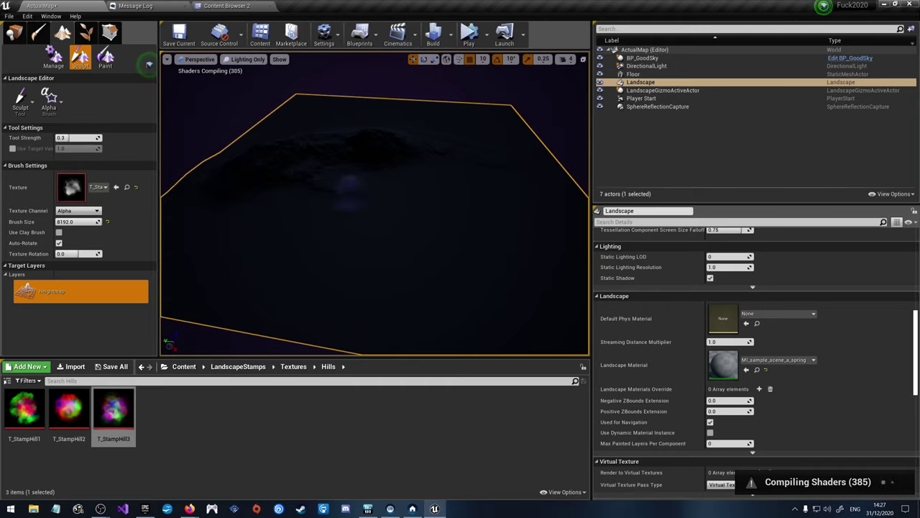
{"action": "right_click_drag", "start_coordinate": [381, 164], "coordinate": [414, 164]}
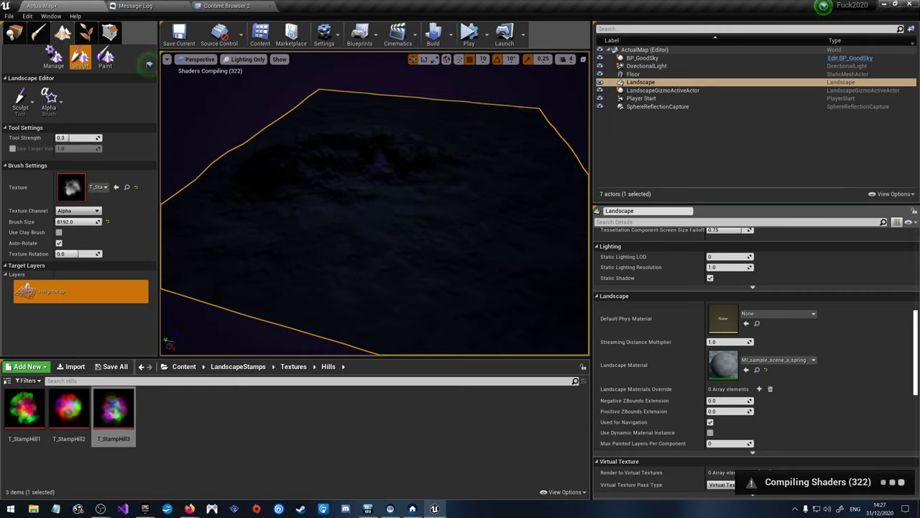
Step: Select the Landscape actor, check the sculpted hills under the night sky in a play session, and end the session
{"action": "left_click", "coordinate": [641, 98]}
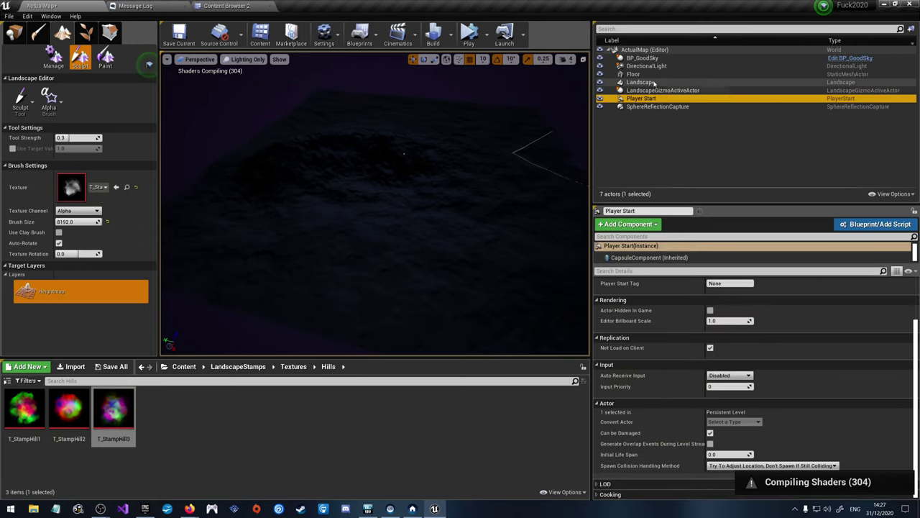
{"action": "left_click", "coordinate": [642, 82]}
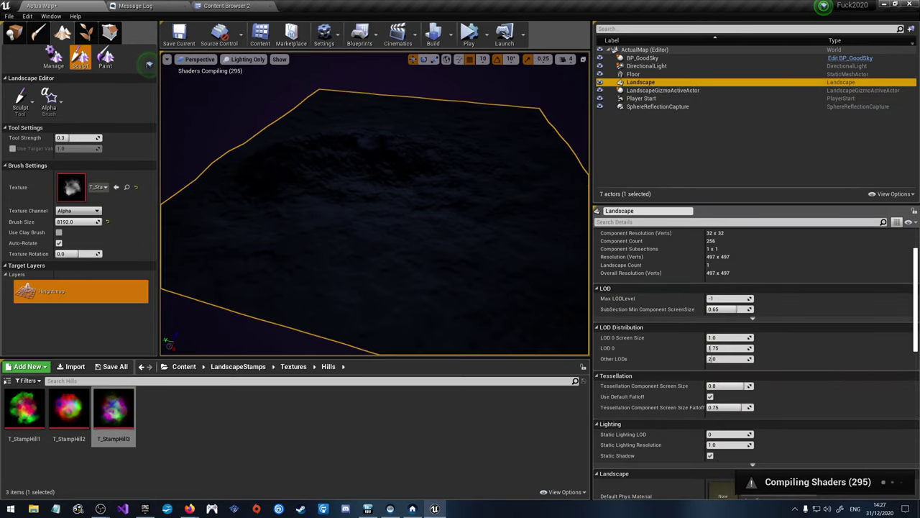
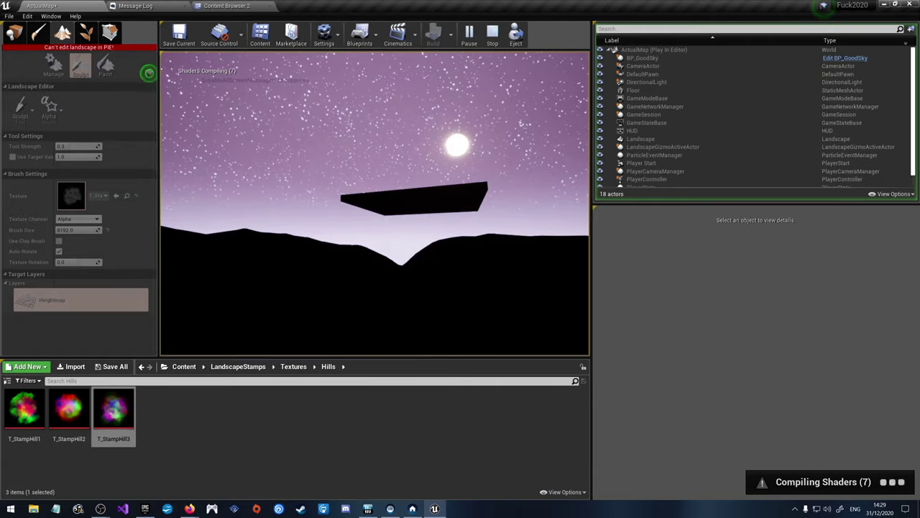
{"action": "key", "text": "Escape"}
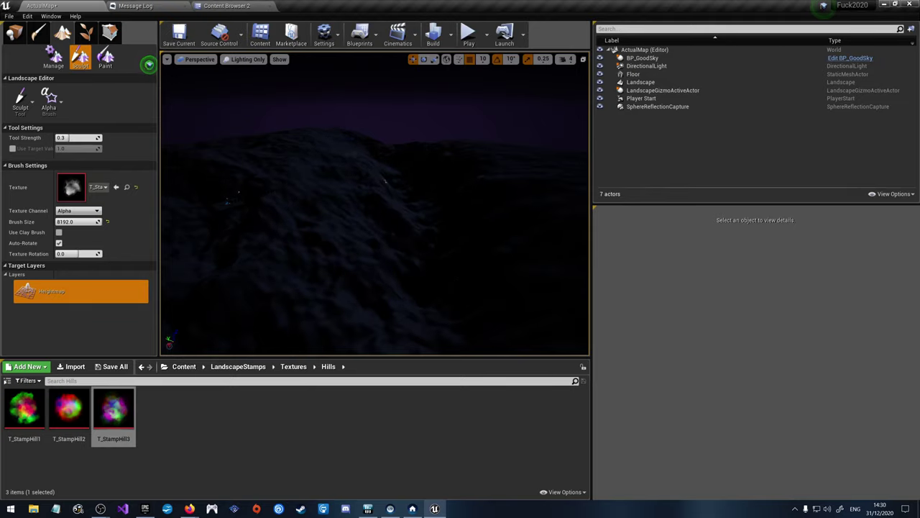
Step: Flatten a wide level area across the mountain's slope using the Flatten tool with a Circle brush
{"action": "left_click_drag", "start_coordinate": [374, 215], "coordinate": [374, 216]}
{"action": "left_click_drag", "start_coordinate": [216, 159], "coordinate": [215, 159]}
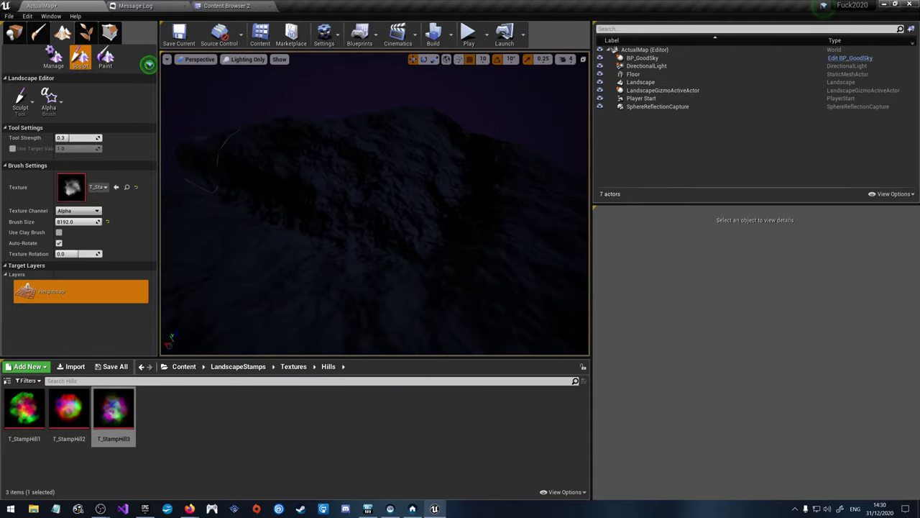
{"action": "left_click", "coordinate": [49, 101]}
{"action": "left_click", "coordinate": [79, 148]}
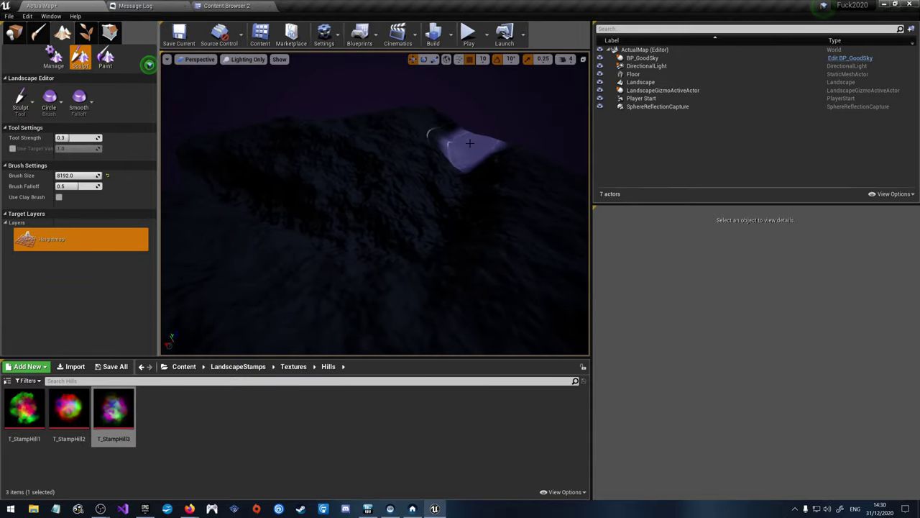
{"action": "mouse_move", "coordinate": [459, 133]}
{"action": "left_mouse_down"}
{"action": "mouse_move", "coordinate": [448, 234]}
{"action": "mouse_move", "coordinate": [403, 257]}
{"action": "mouse_move", "coordinate": [327, 249]}
{"action": "mouse_move", "coordinate": [205, 185]}
{"action": "left_mouse_up"}
{"action": "left_click", "coordinate": [20, 101]}
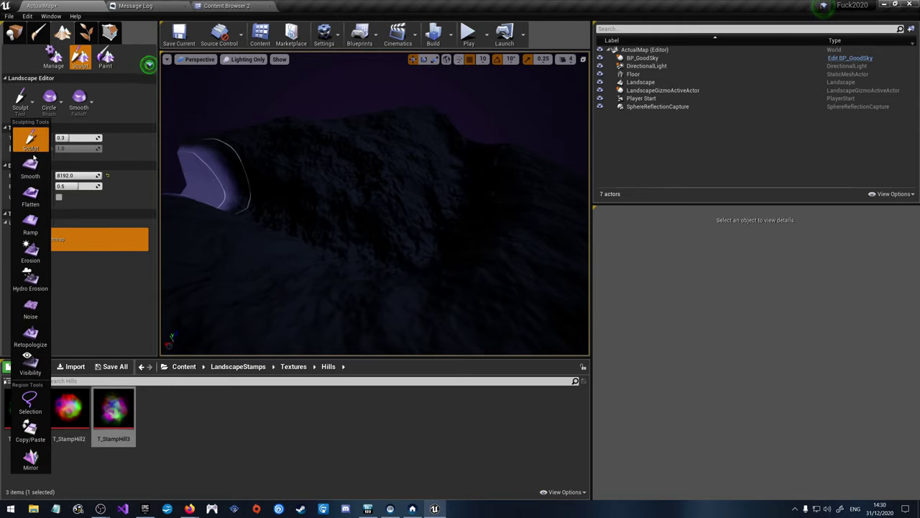
{"action": "left_click", "coordinate": [31, 195]}
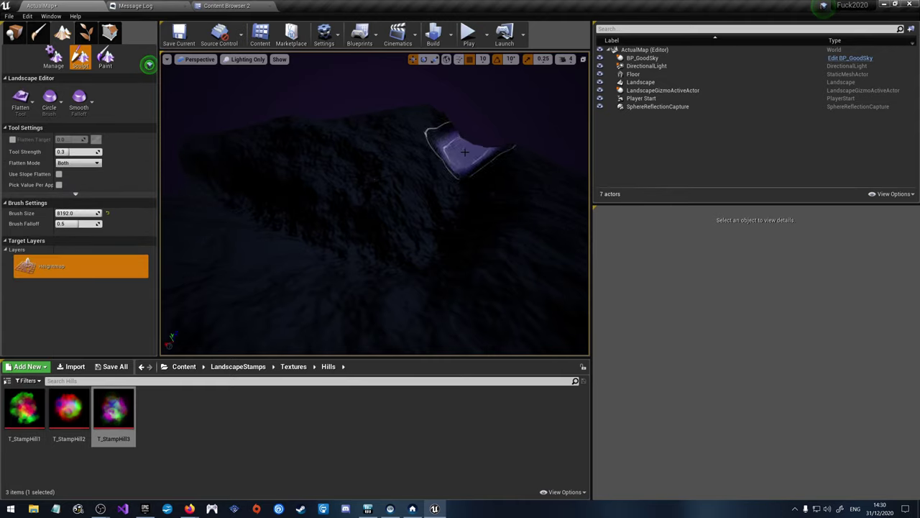
{"action": "mouse_move", "coordinate": [464, 152]}
{"action": "left_mouse_down"}
{"action": "mouse_move", "coordinate": [436, 213]}
{"action": "mouse_move", "coordinate": [403, 240]}
{"action": "mouse_move", "coordinate": [336, 240]}
{"action": "mouse_move", "coordinate": [238, 204]}
{"action": "mouse_move", "coordinate": [212, 179]}
{"action": "mouse_move", "coordinate": [230, 217]}
{"action": "left_mouse_up"}
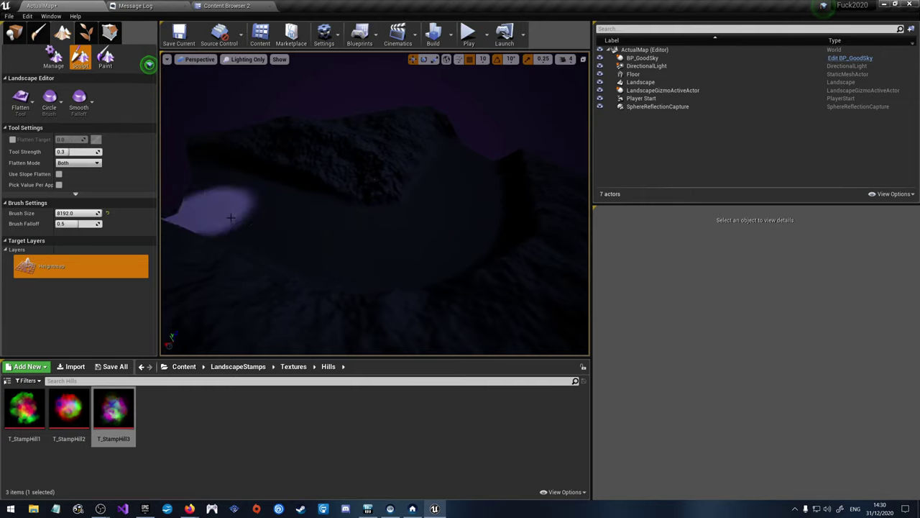
{"action": "right_click_drag", "start_coordinate": [472, 192], "coordinate": [359, 211]}
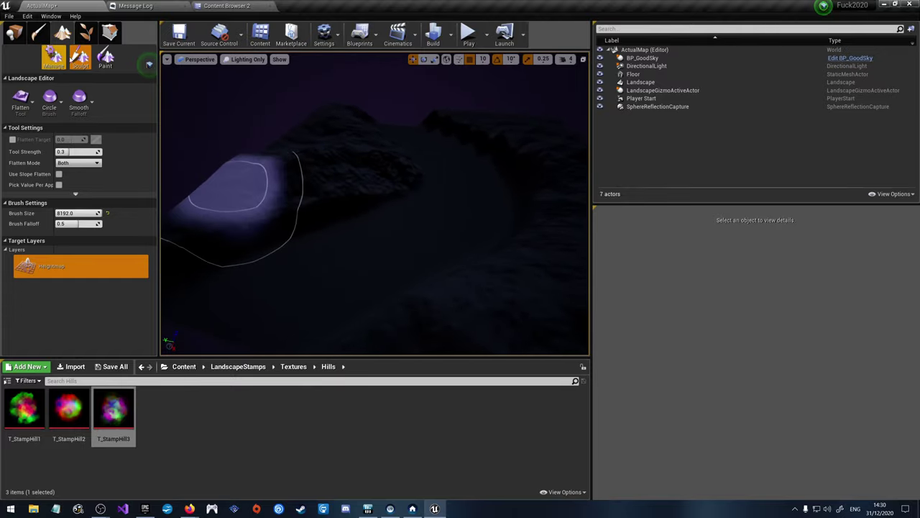
Step: Switch to the Sculpt tool with an Alpha brush using the T_StampHill3 texture, and set its texture channel to Green
{"action": "left_click", "coordinate": [32, 96]}
{"action": "left_click", "coordinate": [33, 129]}
{"action": "left_click", "coordinate": [51, 101]}
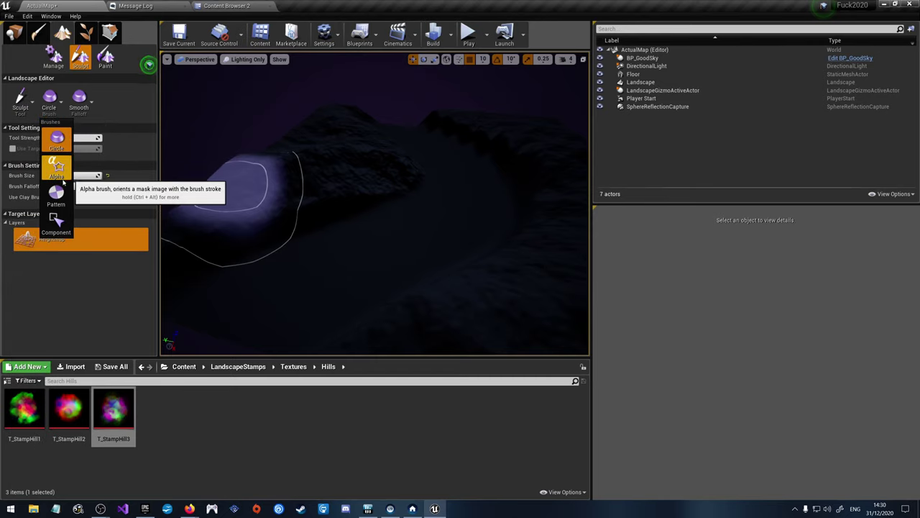
{"action": "left_click", "coordinate": [63, 180]}
{"action": "left_click", "coordinate": [97, 187]}
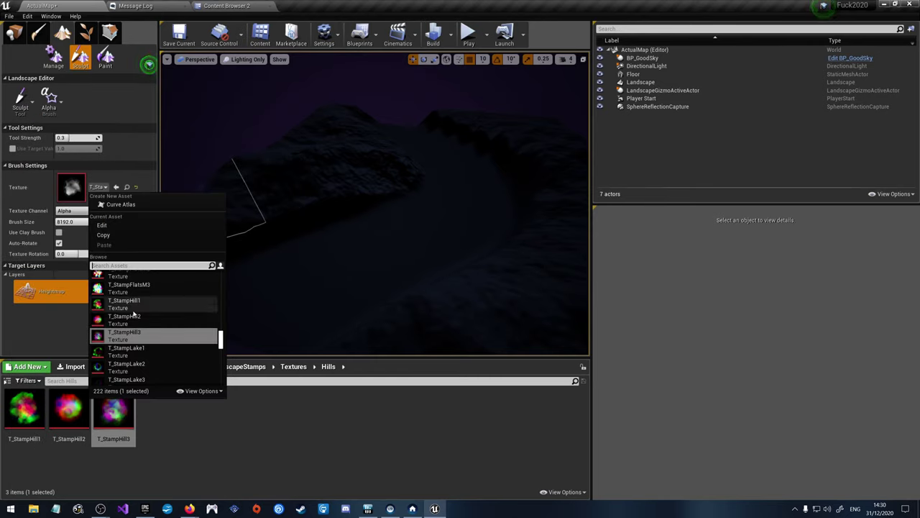
{"action": "left_click", "coordinate": [126, 333]}
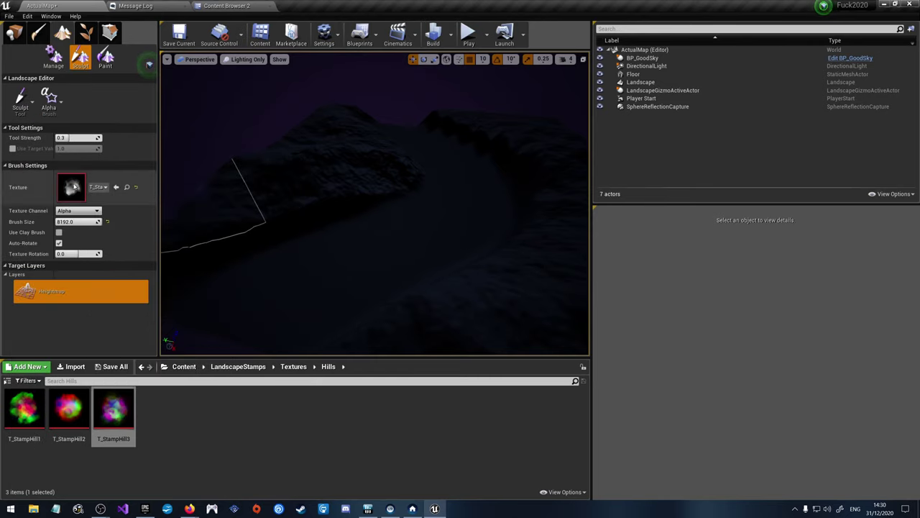
{"action": "left_click", "coordinate": [74, 225]}
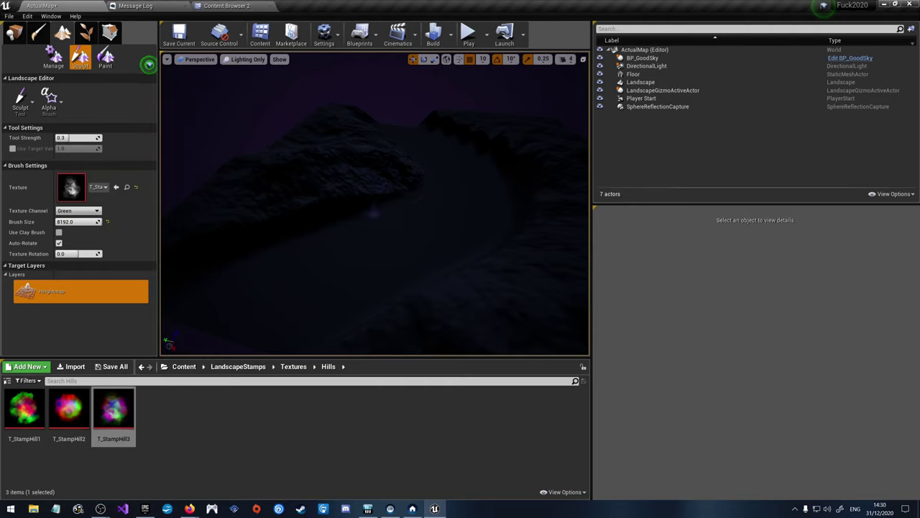
Step: Stamp rugged hill detail across the flattened valley floor and the surrounding slopes with the Alpha brush
{"action": "right_click_drag", "start_coordinate": [374, 209], "coordinate": [338, 209]}
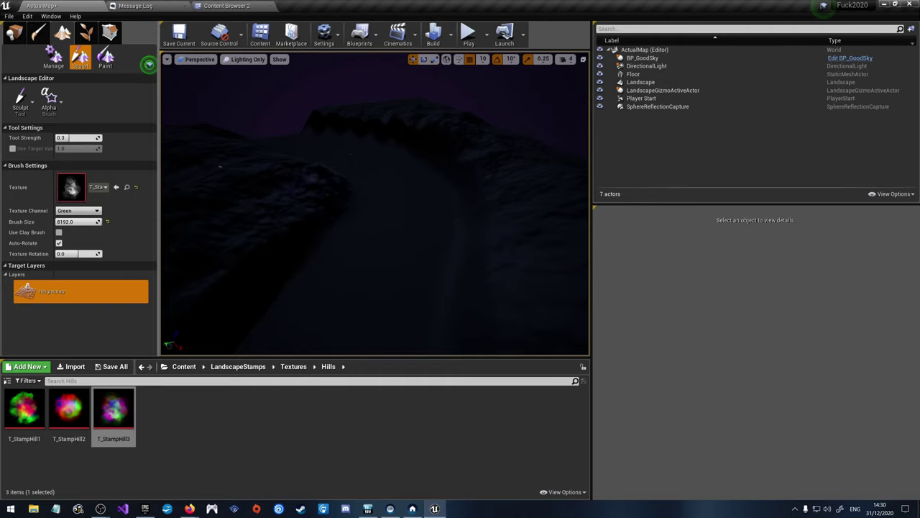
{"action": "left_click", "coordinate": [324, 187]}
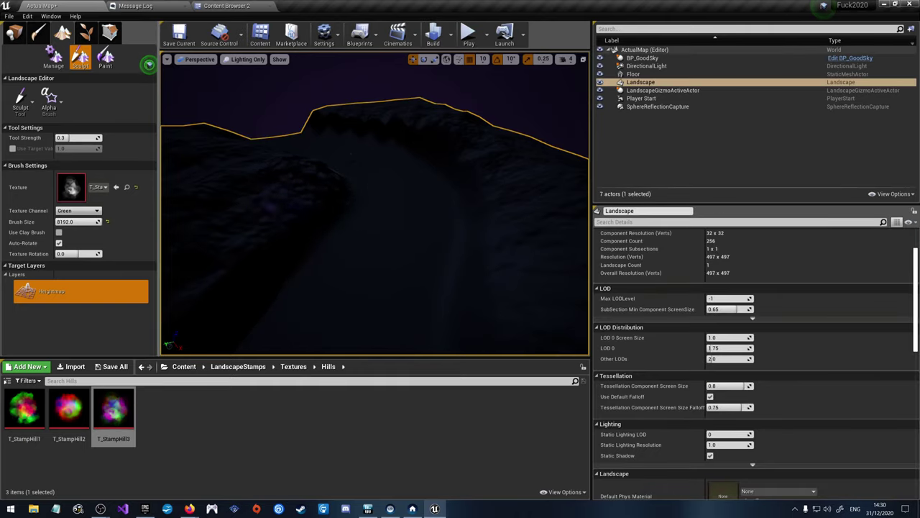
{"action": "right_click_drag", "start_coordinate": [182, 185], "coordinate": [165, 185]}
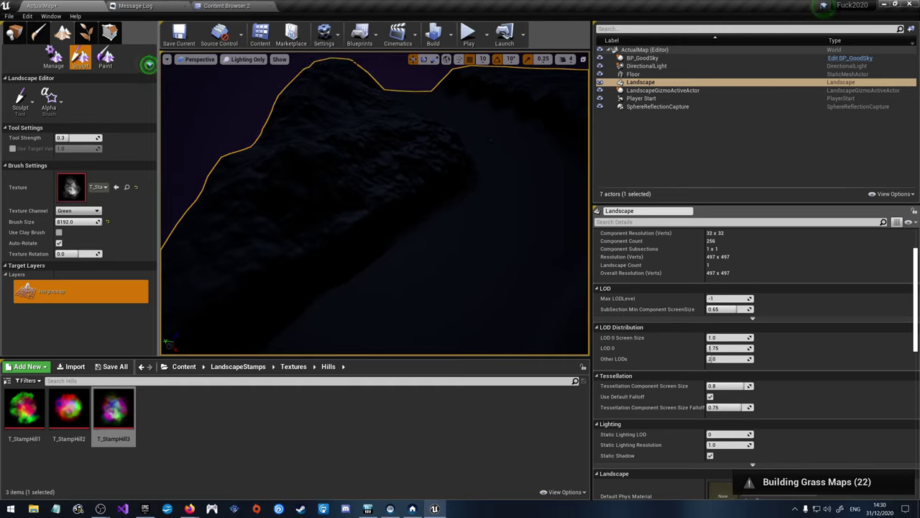
{"action": "right_click_drag", "start_coordinate": [165, 185], "coordinate": [143, 178]}
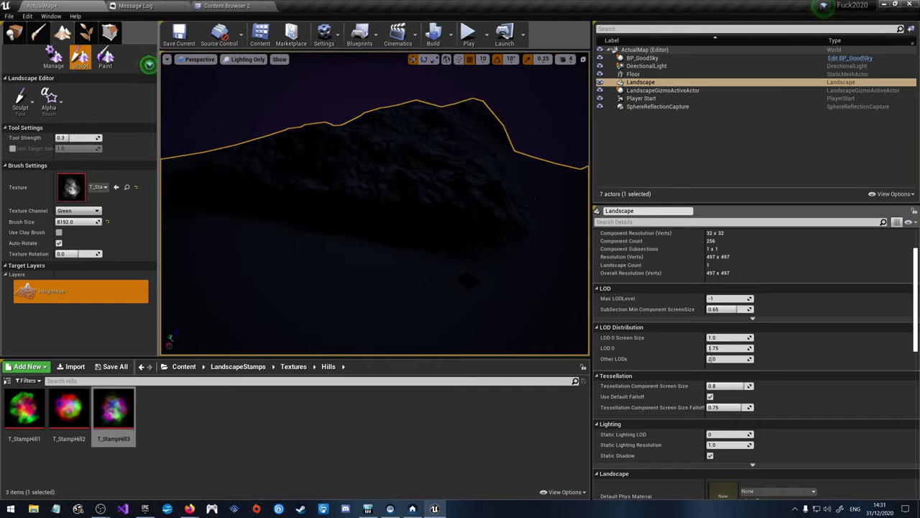
{"action": "right_click_drag", "start_coordinate": [143, 178], "coordinate": [133, 177]}
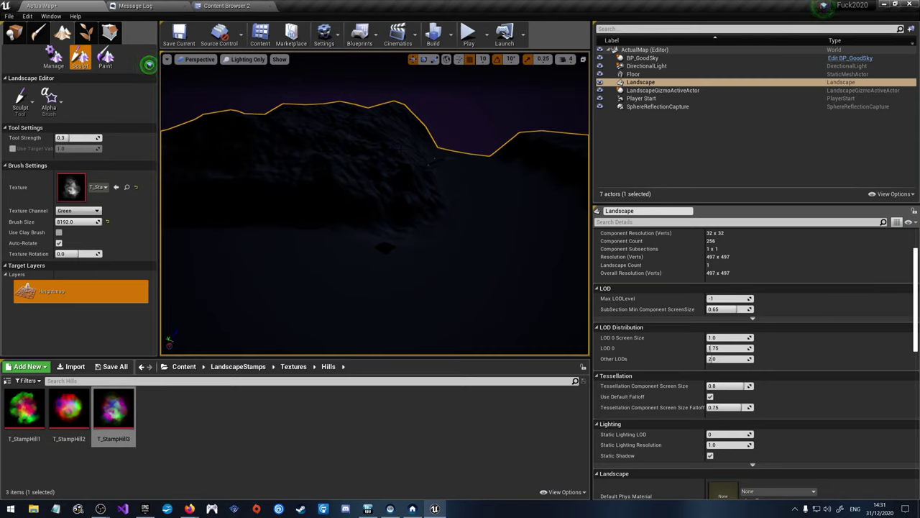
{"action": "right_click_drag", "start_coordinate": [584, 223], "coordinate": [583, 223]}
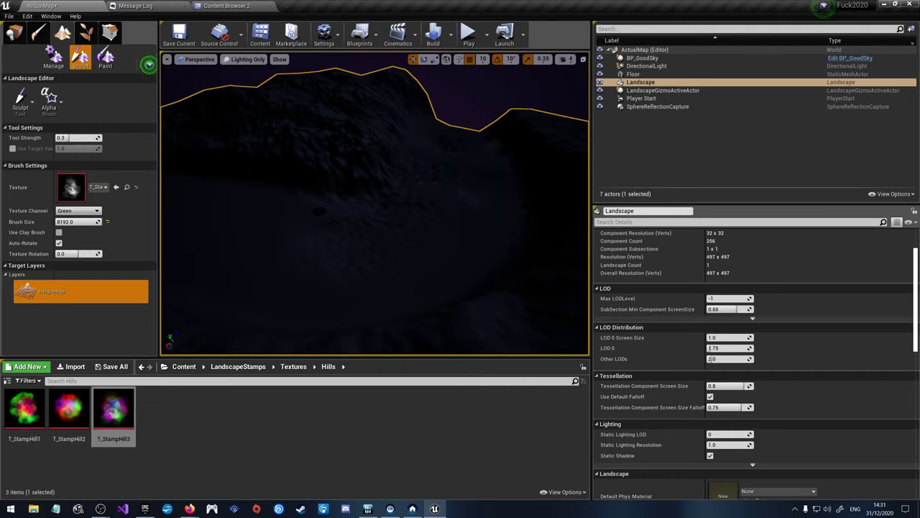
{"action": "right_click_drag", "start_coordinate": [584, 223], "coordinate": [583, 223]}
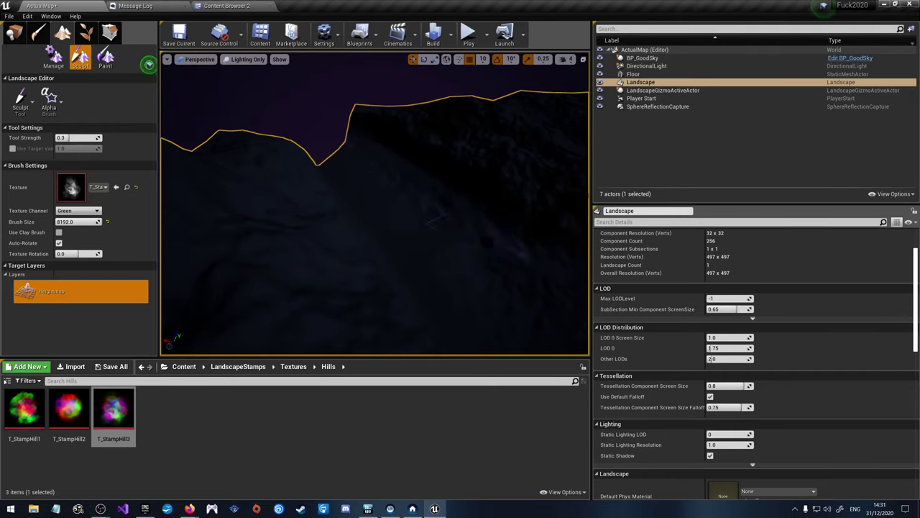
{"action": "right_click_drag", "start_coordinate": [584, 223], "coordinate": [584, 222]}
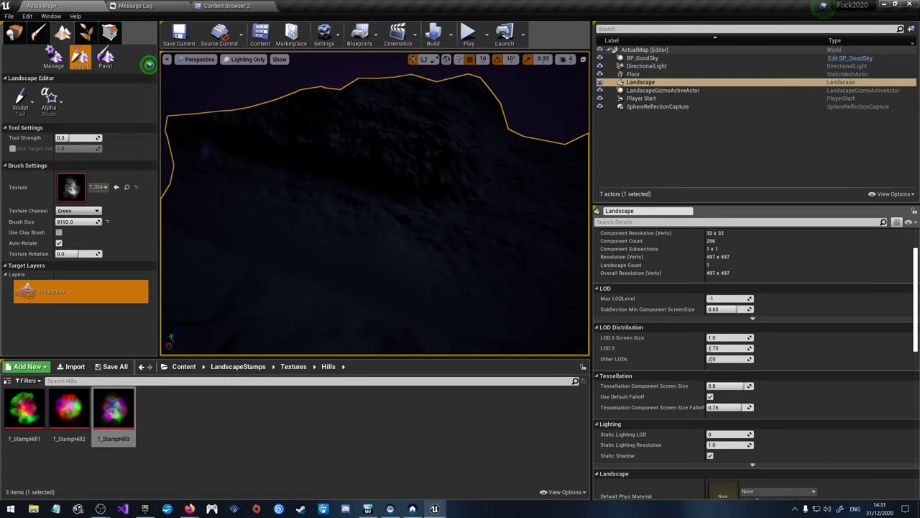
{"action": "right_click_drag", "start_coordinate": [583, 223], "coordinate": [583, 223]}
Step: Erode the sculpted hills using the Hydro Erosion tool with 28 iterations and a Circle brush, checking the terrain in a play session
{"action": "left_click", "coordinate": [30, 108]}
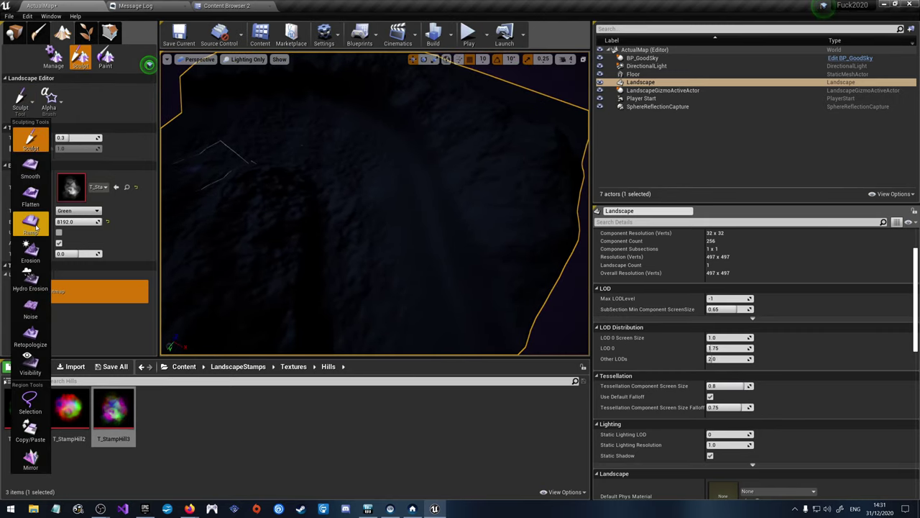
{"action": "left_click", "coordinate": [34, 279]}
{"action": "right_click_drag", "start_coordinate": [421, 232], "coordinate": [421, 233]}
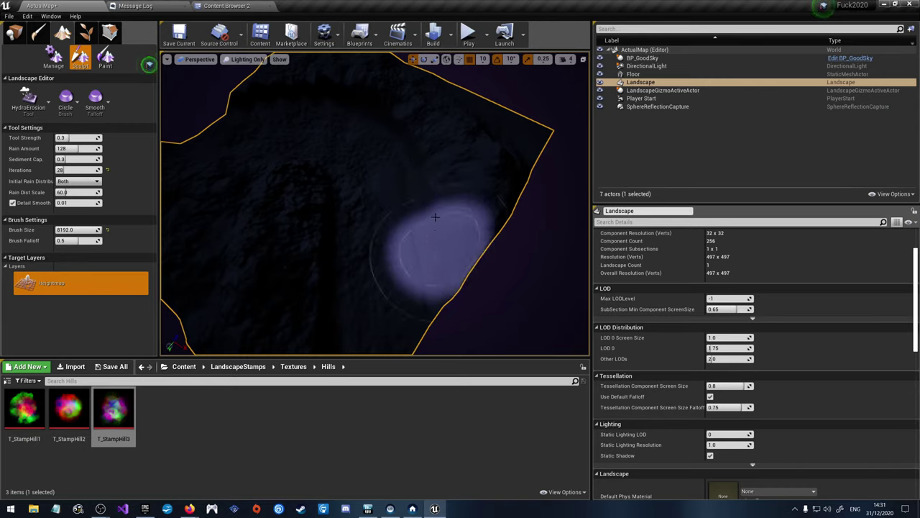
{"action": "mouse_move", "coordinate": [391, 189]}
{"action": "right_mouse_down"}
{"action": "mouse_move", "coordinate": [392, 205]}
{"action": "mouse_move", "coordinate": [432, 241]}
{"action": "right_mouse_up"}
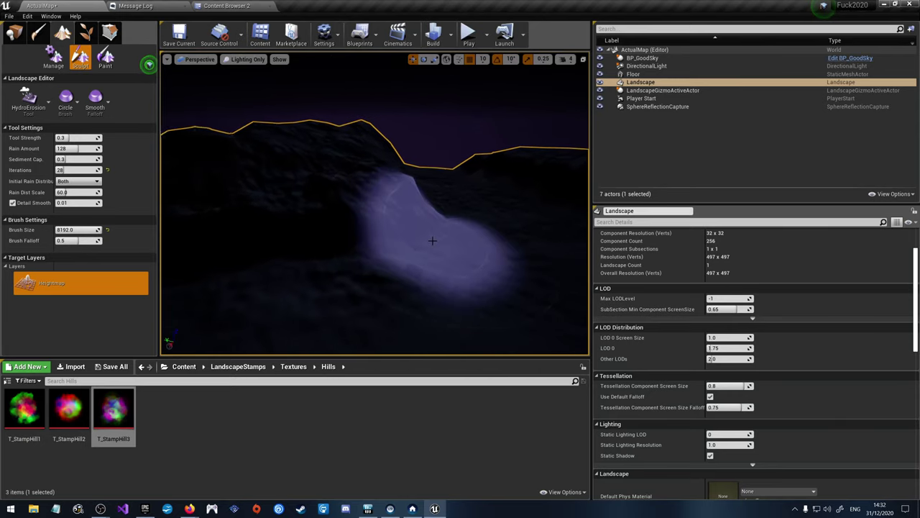
{"action": "left_click", "coordinate": [468, 34]}
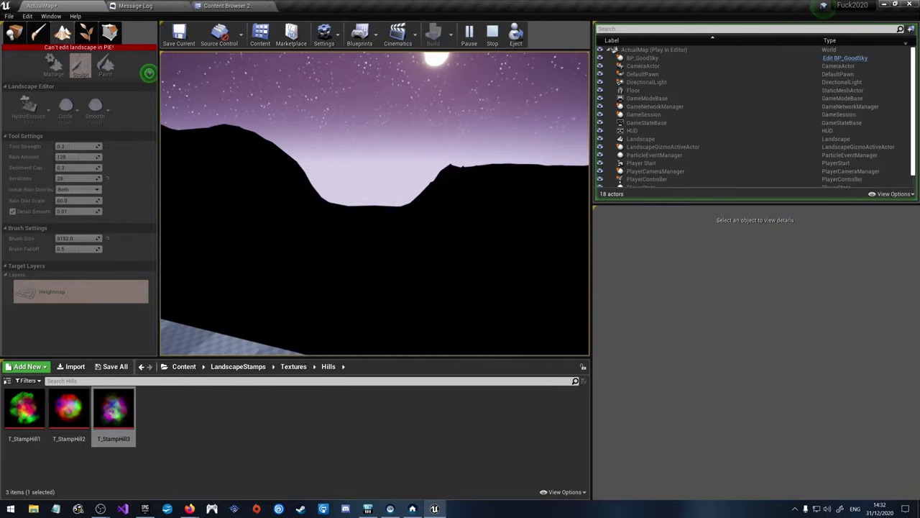
{"action": "key", "text": "Escape"}
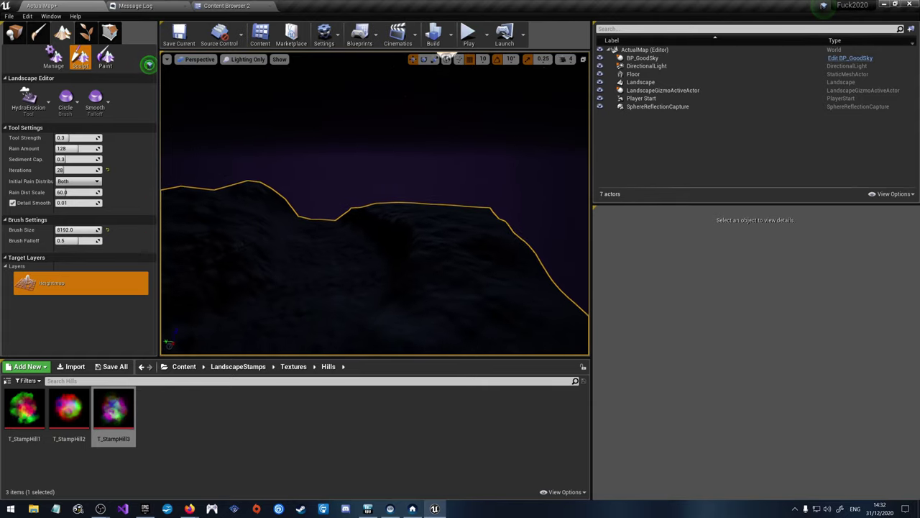
{"action": "right_click_drag", "start_coordinate": [464, 199], "coordinate": [465, 200]}
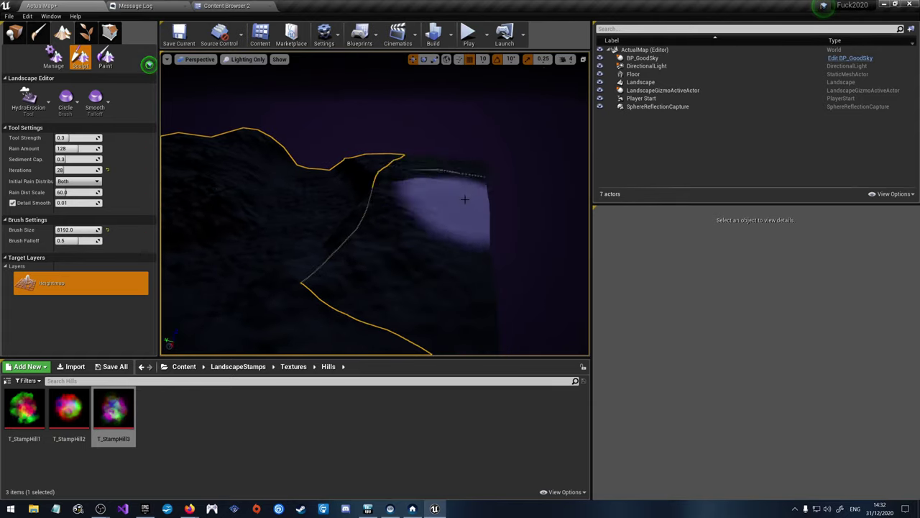
{"action": "left_click", "coordinate": [465, 199]}
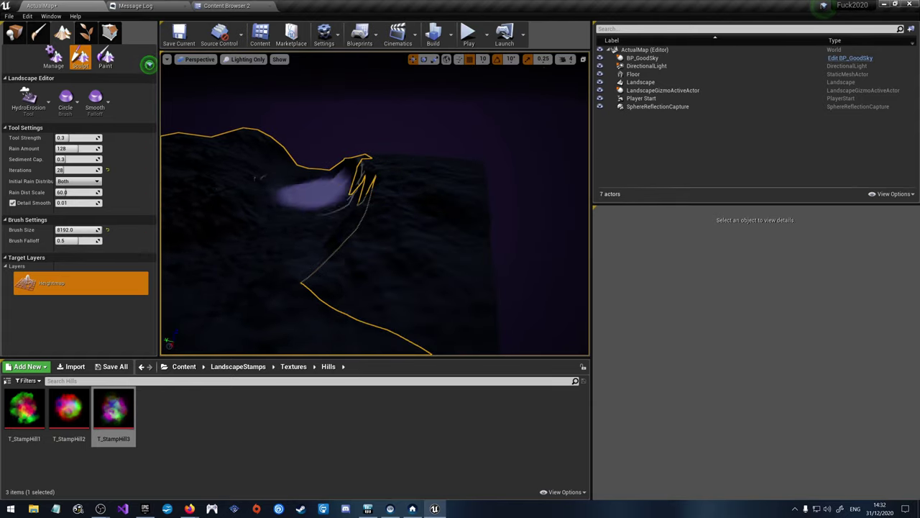
Step: Return to the Sculpt tool with the Alpha stamp brush and raise rugged hills along the landscape's outer edge
{"action": "left_click", "coordinate": [65, 101]}
{"action": "left_click", "coordinate": [67, 167]}
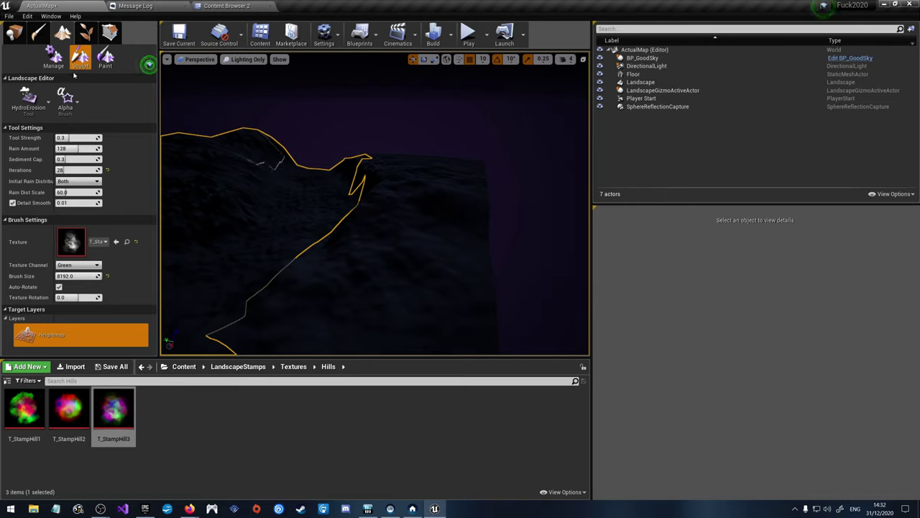
{"action": "left_click", "coordinate": [28, 97]}
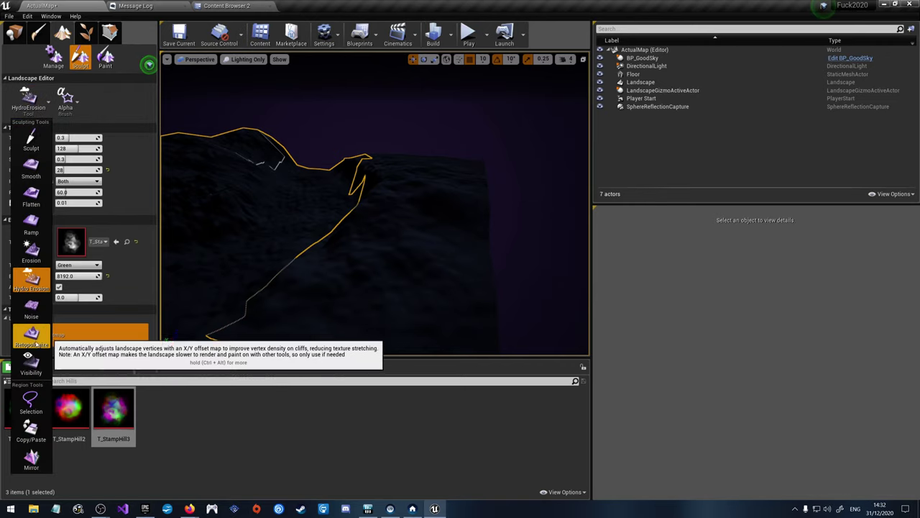
{"action": "left_click", "coordinate": [32, 140]}
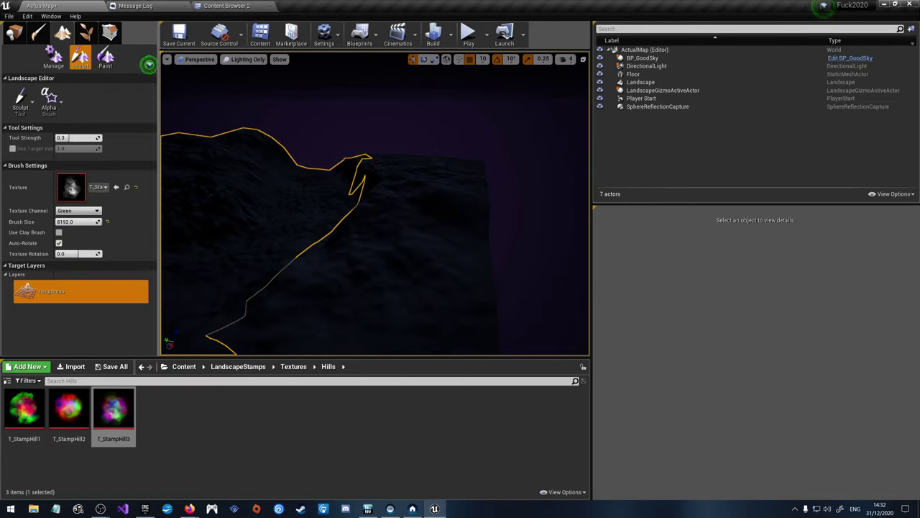
{"action": "mouse_move", "coordinate": [374, 215]}
{"action": "right_mouse_down"}
{"action": "mouse_move", "coordinate": [374, 180]}
{"action": "mouse_move", "coordinate": [388, 245]}
{"action": "mouse_move", "coordinate": [373, 213]}
{"action": "right_mouse_up"}
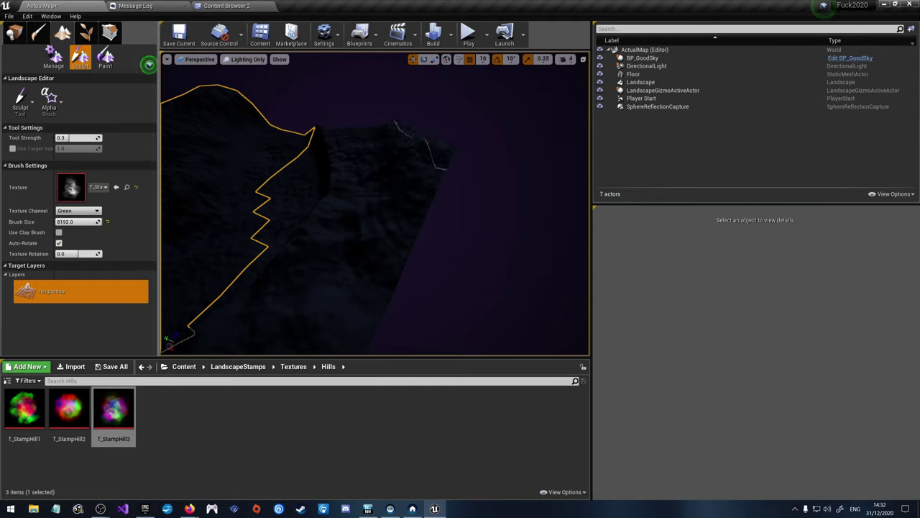
{"action": "right_click_drag", "start_coordinate": [374, 216], "coordinate": [410, 217]}
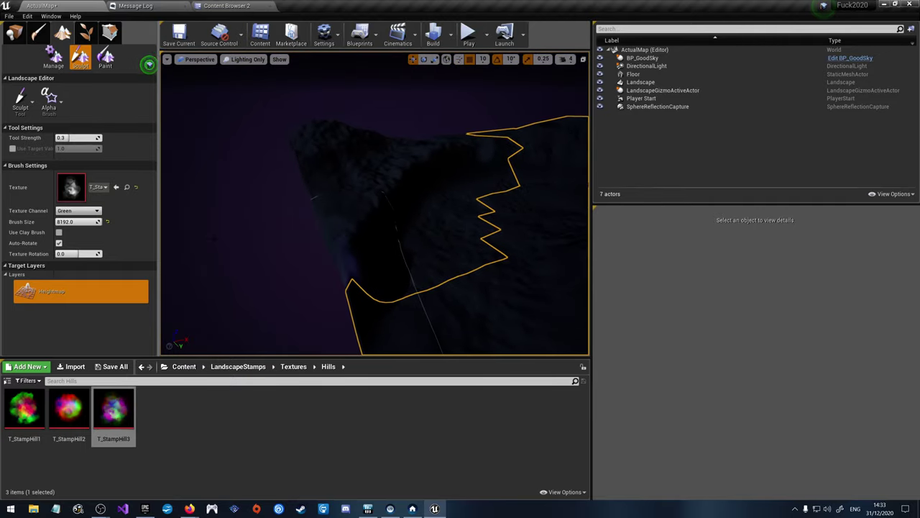
Step: Try the Smooth tool on the slope beside the dark hollow near the landscape's edge, and undo the stroke
{"action": "left_click", "coordinate": [20, 100]}
{"action": "left_click", "coordinate": [30, 160]}
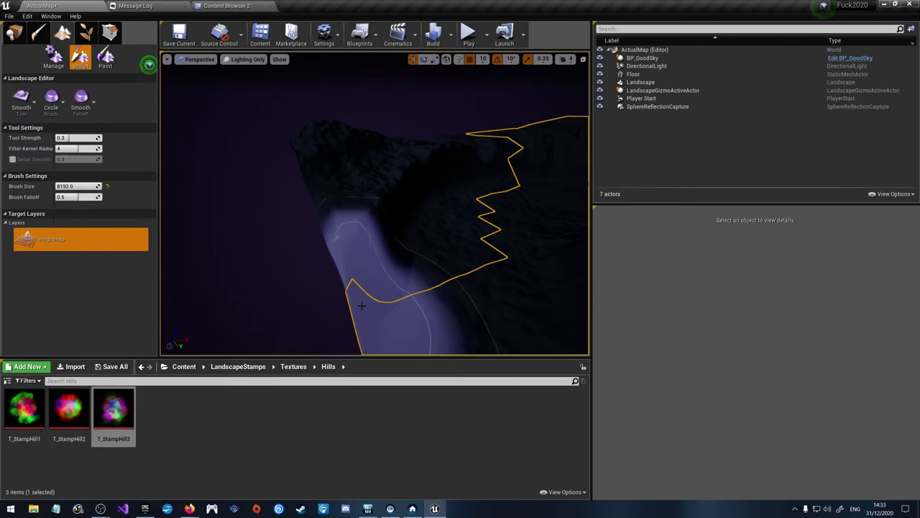
{"action": "right_click_drag", "start_coordinate": [362, 306], "coordinate": [391, 297]}
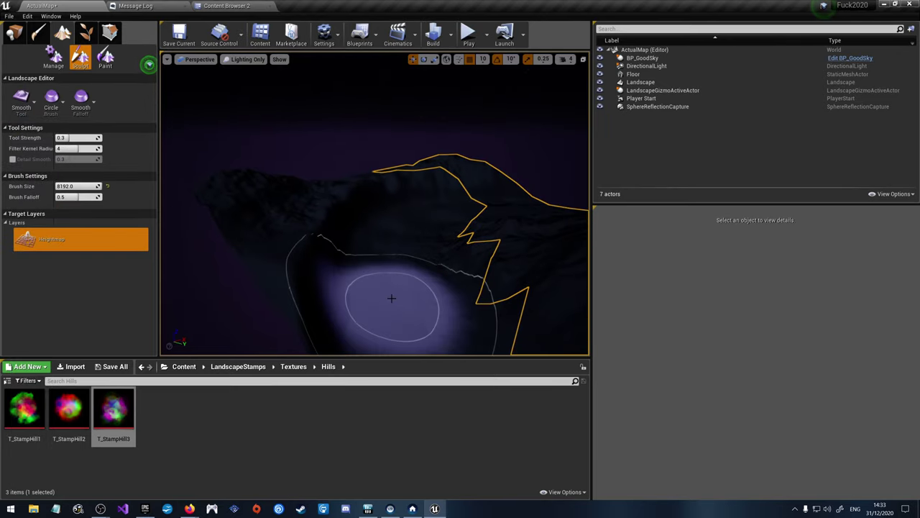
{"action": "left_click_drag", "start_coordinate": [391, 298], "coordinate": [438, 302]}
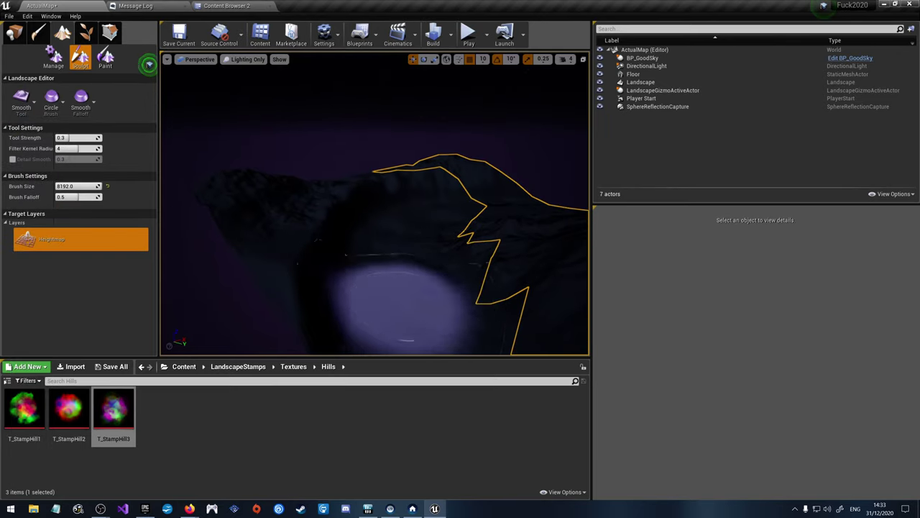
{"action": "key", "text": "ctrl+z"}
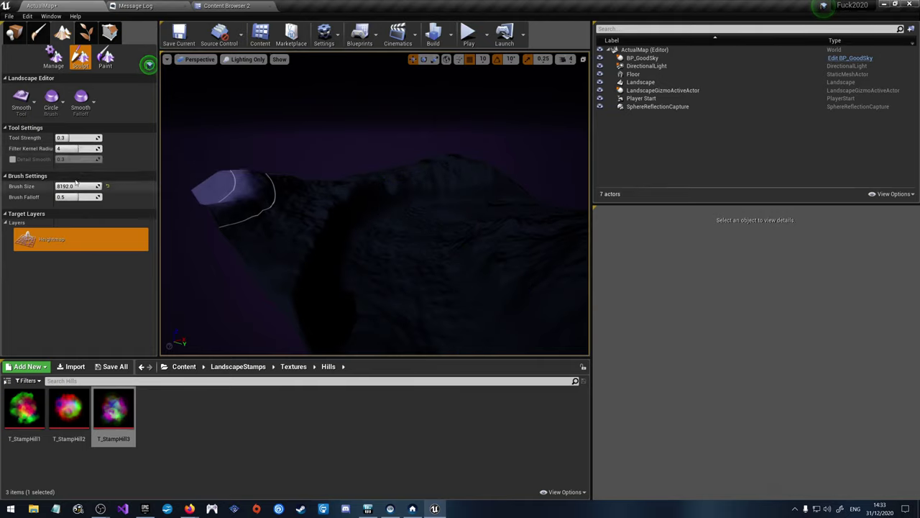
Step: Lay out a ramp 2000 wide from the dark hollow up to the far ridge using the Ramp tool
{"action": "left_click", "coordinate": [23, 102]}
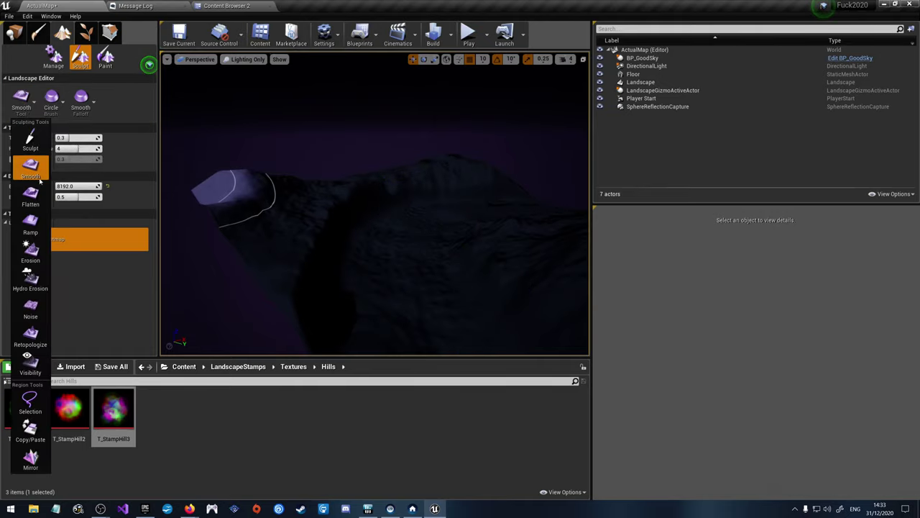
{"action": "left_click", "coordinate": [35, 230]}
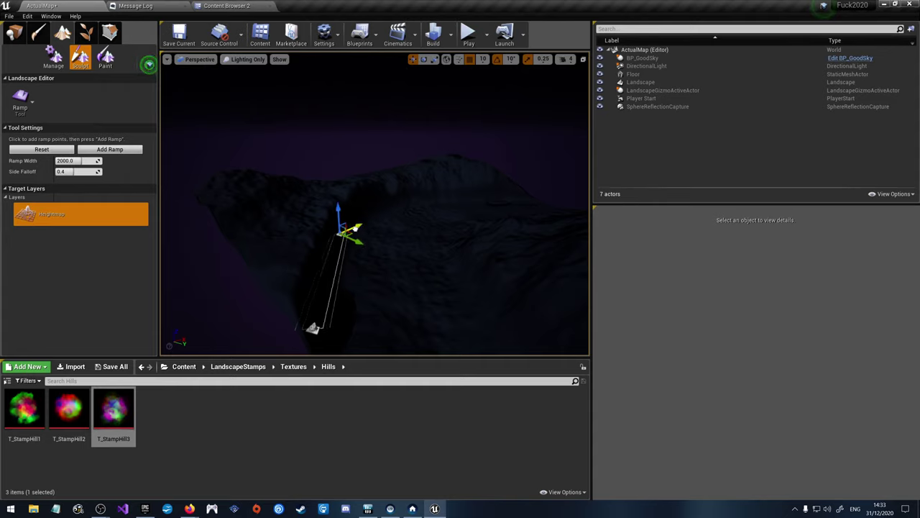
{"action": "left_click_drag", "start_coordinate": [345, 230], "coordinate": [458, 196]}
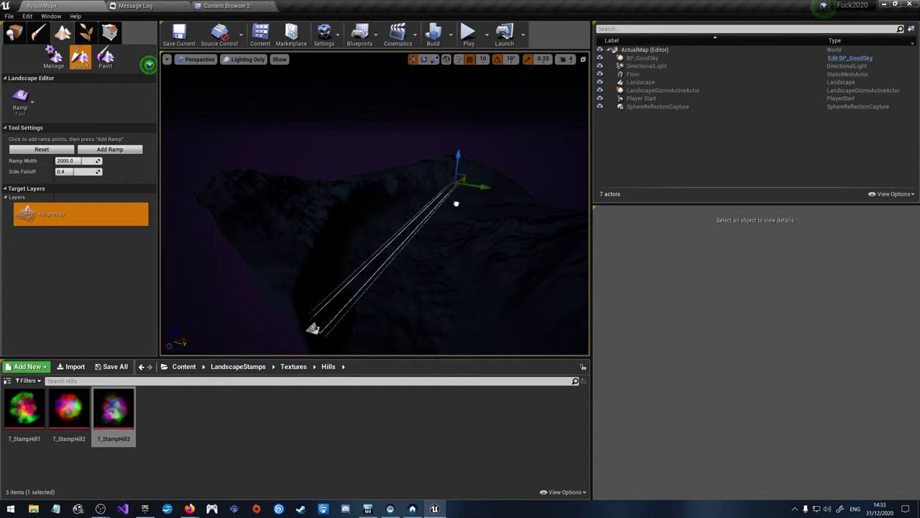
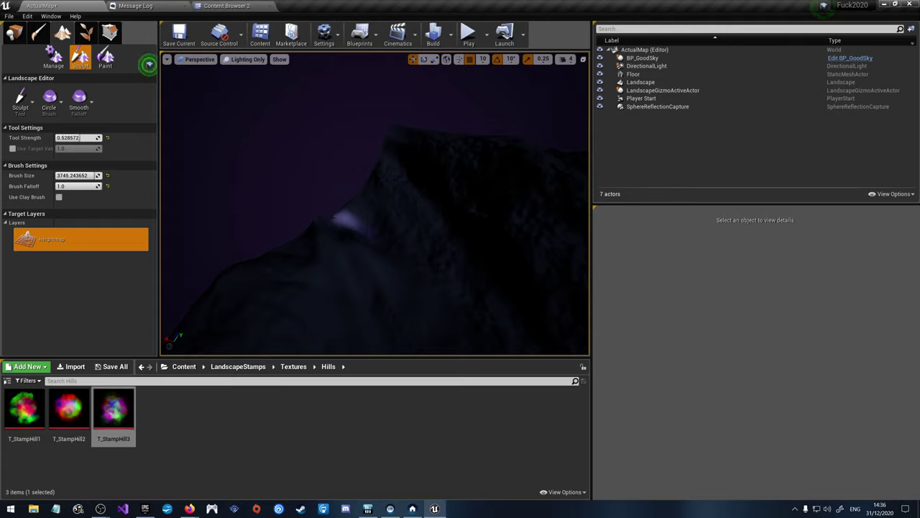
Step: View the sculpted mountain in Lit shading, and switch the viewport to Unlit
{"action": "mouse_move", "coordinate": [333, 216]}
{"action": "right_mouse_down"}
{"action": "mouse_move", "coordinate": [302, 215]}
{"action": "mouse_move", "coordinate": [323, 215]}
{"action": "right_mouse_up"}
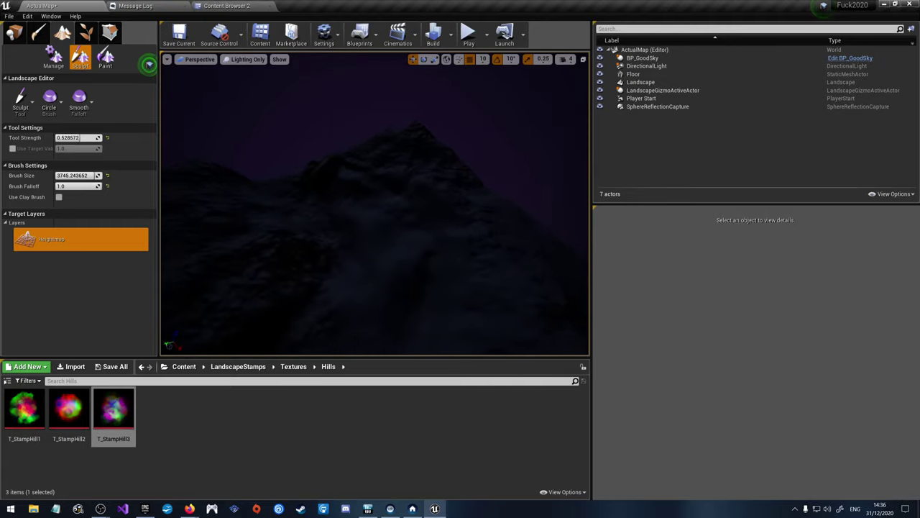
{"action": "left_click", "coordinate": [244, 59]}
{"action": "left_click", "coordinate": [244, 78]}
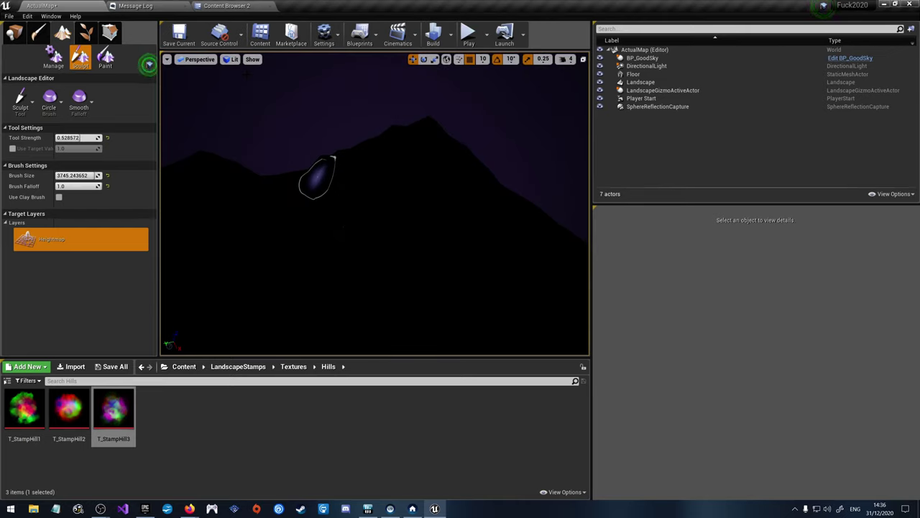
{"action": "left_click", "coordinate": [230, 59]}
{"action": "left_click", "coordinate": [243, 87]}
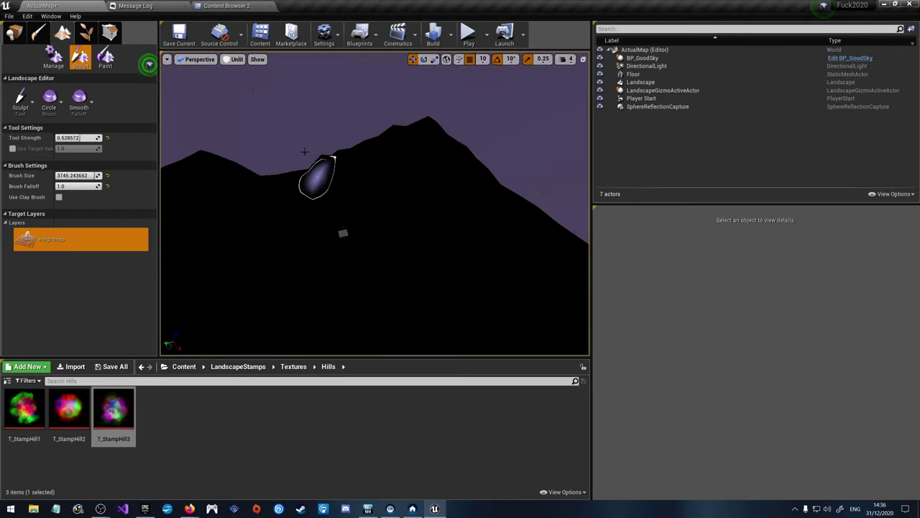
Step: Switch the viewport to Wireframe and on to Lighting Only, and examine the relief of the mountain's slopes and ridges
{"action": "left_click", "coordinate": [234, 59]}
{"action": "left_click", "coordinate": [273, 94]}
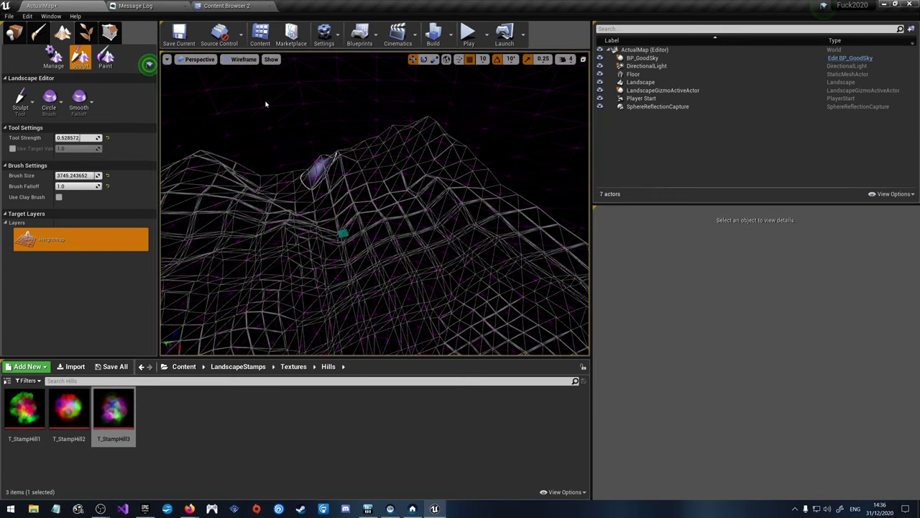
{"action": "left_click", "coordinate": [240, 60]}
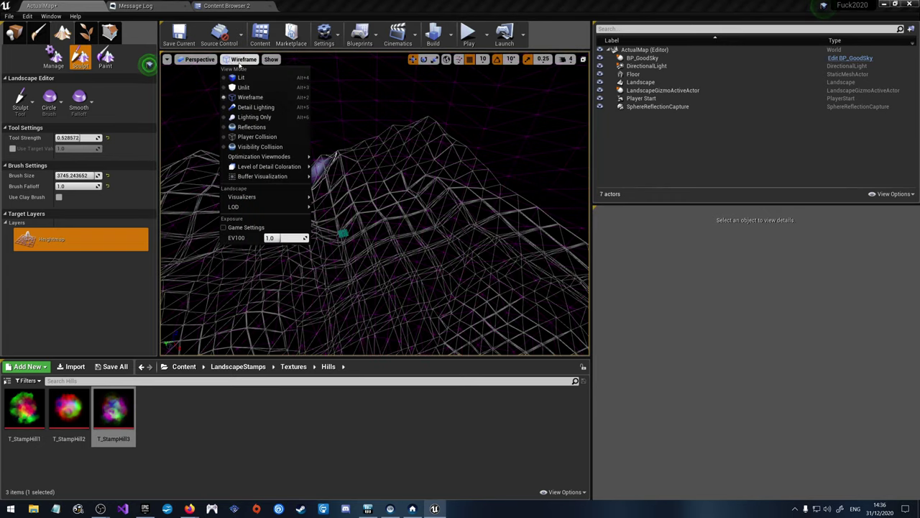
{"action": "left_click", "coordinate": [255, 117]}
{"action": "right_click_drag", "start_coordinate": [254, 116], "coordinate": [316, 136]}
{"action": "mouse_move", "coordinate": [316, 201]}
{"action": "left_mouse_down"}
{"action": "mouse_move", "coordinate": [376, 195]}
{"action": "mouse_move", "coordinate": [338, 175]}
{"action": "mouse_move", "coordinate": [390, 222]}
{"action": "mouse_move", "coordinate": [391, 159]}
{"action": "left_mouse_up"}
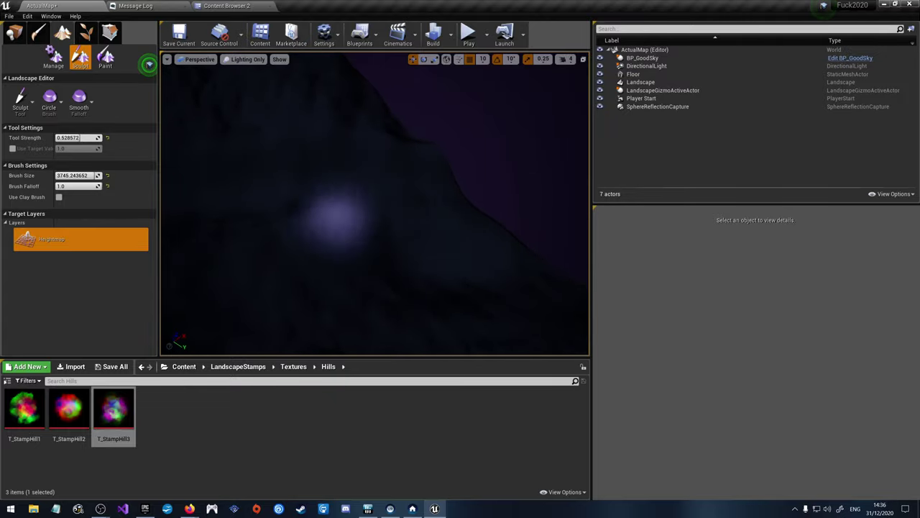
{"action": "right_click_drag", "start_coordinate": [317, 169], "coordinate": [487, 216]}
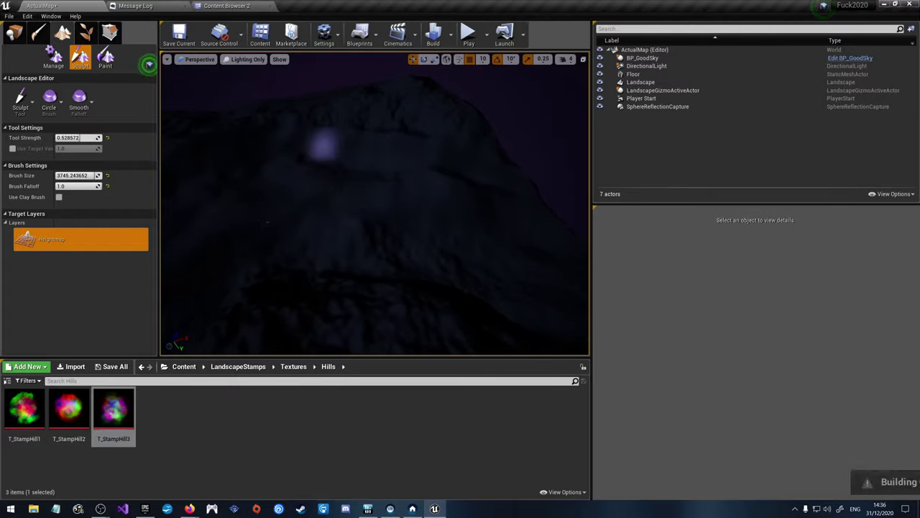
{"action": "mouse_move", "coordinate": [381, 230]}
{"action": "right_mouse_down"}
{"action": "mouse_move", "coordinate": [431, 232]}
{"action": "mouse_move", "coordinate": [392, 233]}
{"action": "mouse_move", "coordinate": [486, 251]}
{"action": "right_mouse_up"}
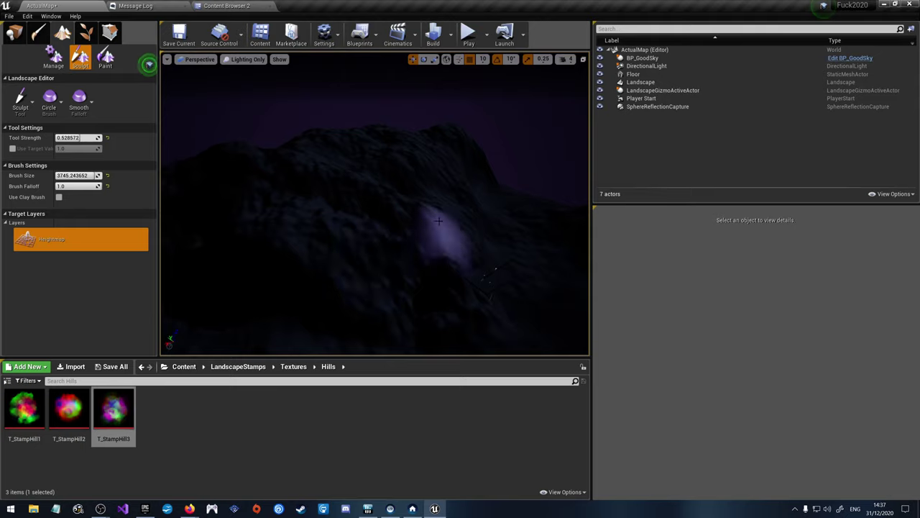
{"action": "right_click_drag", "start_coordinate": [441, 216], "coordinate": [411, 186]}
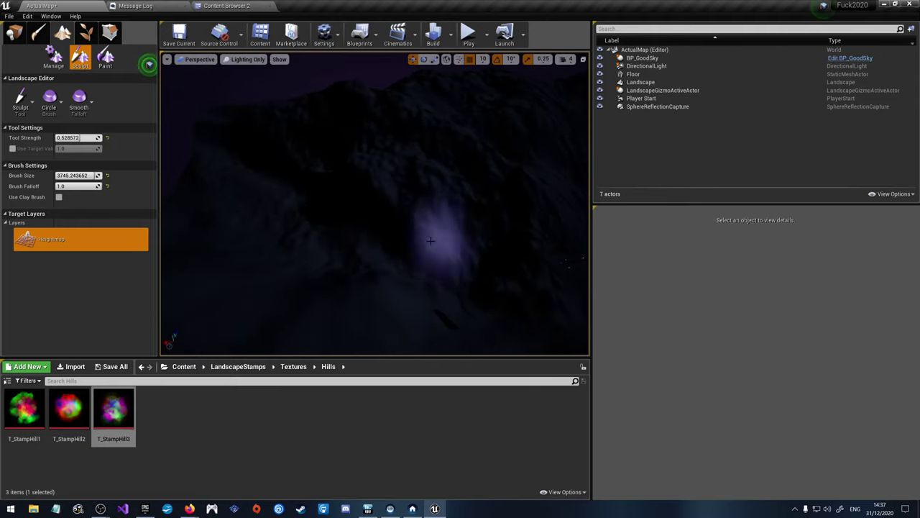
{"action": "right_click_drag", "start_coordinate": [442, 226], "coordinate": [406, 206]}
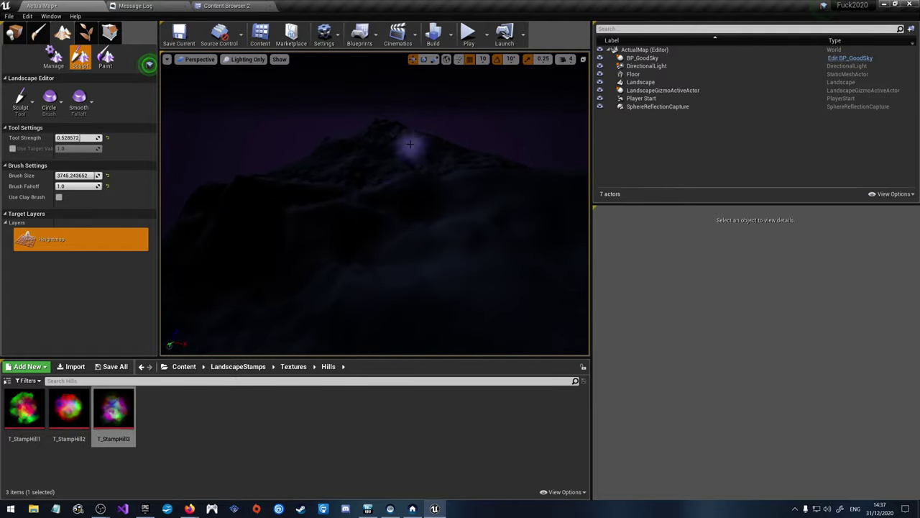
Step: Reshape the landscape's outer corner and the adjoining edge slopes with Sculpt tool strokes
{"action": "left_click", "coordinate": [246, 218]}
{"action": "mouse_move", "coordinate": [242, 222]}
{"action": "right_mouse_down"}
{"action": "mouse_move", "coordinate": [217, 239]}
{"action": "mouse_move", "coordinate": [242, 234]}
{"action": "right_mouse_up"}
{"action": "right_click_drag", "start_coordinate": [491, 238], "coordinate": [491, 238]}
{"action": "mouse_move", "coordinate": [492, 237]}
{"action": "left_mouse_down"}
{"action": "mouse_move", "coordinate": [421, 181]}
{"action": "mouse_move", "coordinate": [507, 224]}
{"action": "mouse_move", "coordinate": [479, 242]}
{"action": "mouse_move", "coordinate": [449, 229]}
{"action": "mouse_move", "coordinate": [529, 231]}
{"action": "left_mouse_up"}
{"action": "mouse_move", "coordinate": [530, 231]}
{"action": "right_mouse_down"}
{"action": "mouse_move", "coordinate": [438, 257]}
{"action": "mouse_move", "coordinate": [400, 93]}
{"action": "right_mouse_up"}
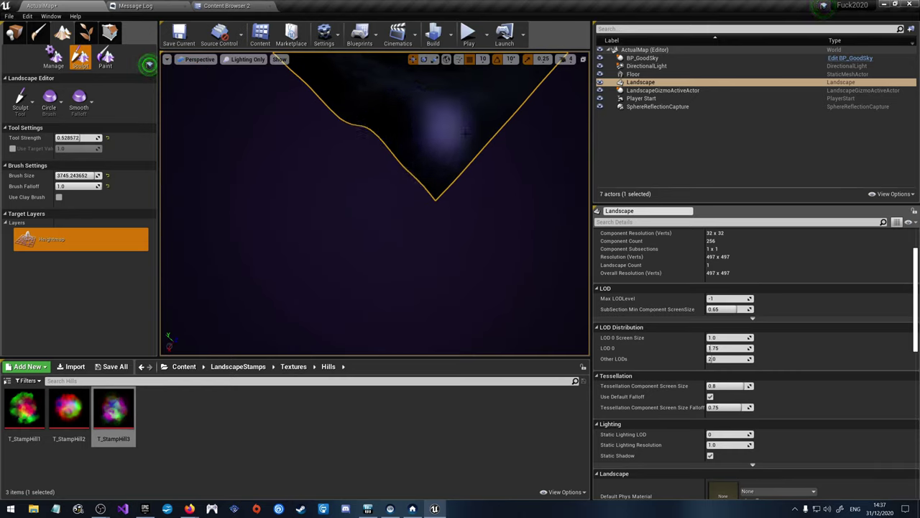
{"action": "left_click_drag", "start_coordinate": [467, 112], "coordinate": [466, 152]}
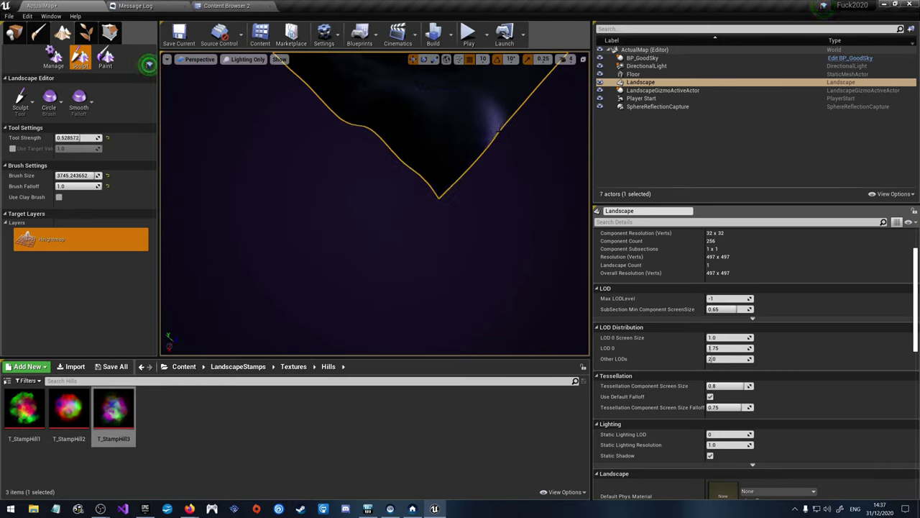
{"action": "right_click_drag", "start_coordinate": [464, 140], "coordinate": [431, 165]}
{"action": "mouse_move", "coordinate": [438, 225]}
{"action": "right_mouse_down"}
{"action": "mouse_move", "coordinate": [420, 231]}
{"action": "mouse_move", "coordinate": [438, 225]}
{"action": "right_mouse_up"}
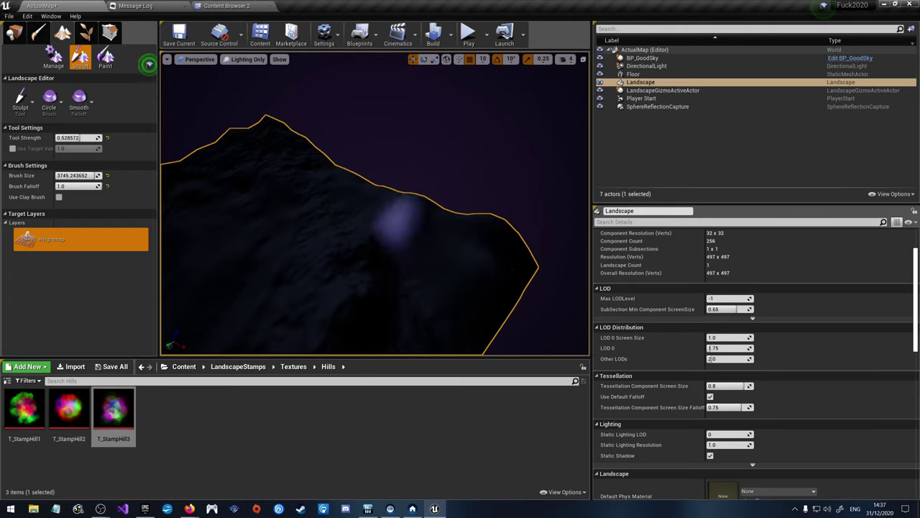
{"action": "mouse_move", "coordinate": [390, 216]}
{"action": "right_mouse_down"}
{"action": "mouse_move", "coordinate": [370, 212]}
{"action": "mouse_move", "coordinate": [402, 216]}
{"action": "right_mouse_up"}
{"action": "left_click", "coordinate": [406, 266]}
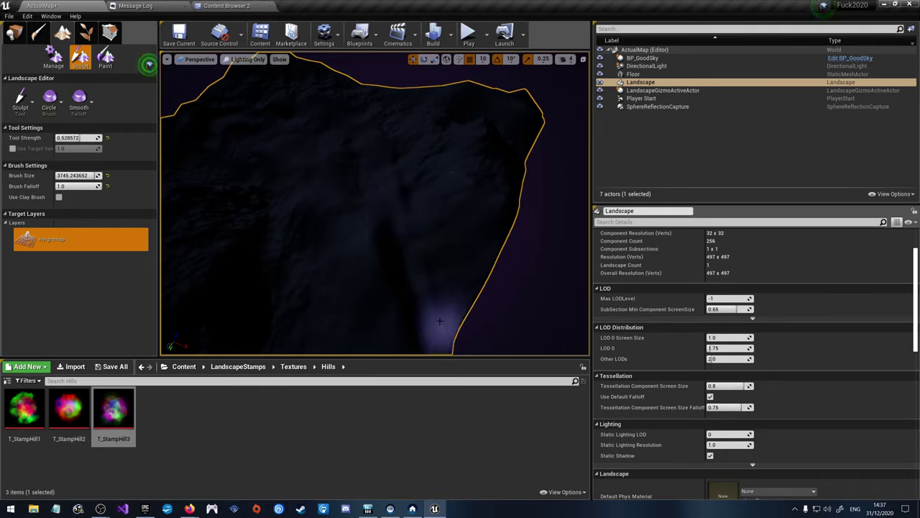
Step: Look over the sculpted valley and ridges against the moonlit sky, and check the Landscape's material settings
{"action": "mouse_move", "coordinate": [363, 128]}
{"action": "right_mouse_down"}
{"action": "mouse_move", "coordinate": [363, 79]}
{"action": "mouse_move", "coordinate": [406, 79]}
{"action": "right_mouse_up"}
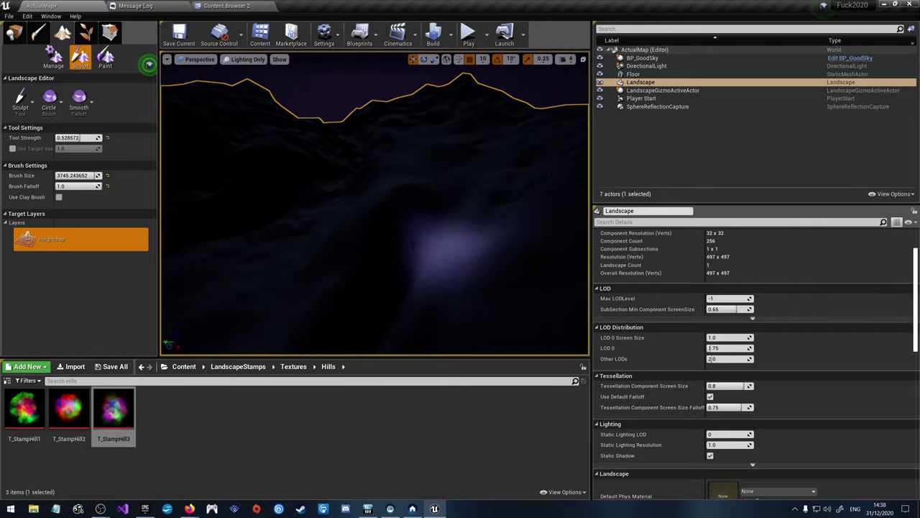
{"action": "right_click_drag", "start_coordinate": [504, 205], "coordinate": [529, 201]}
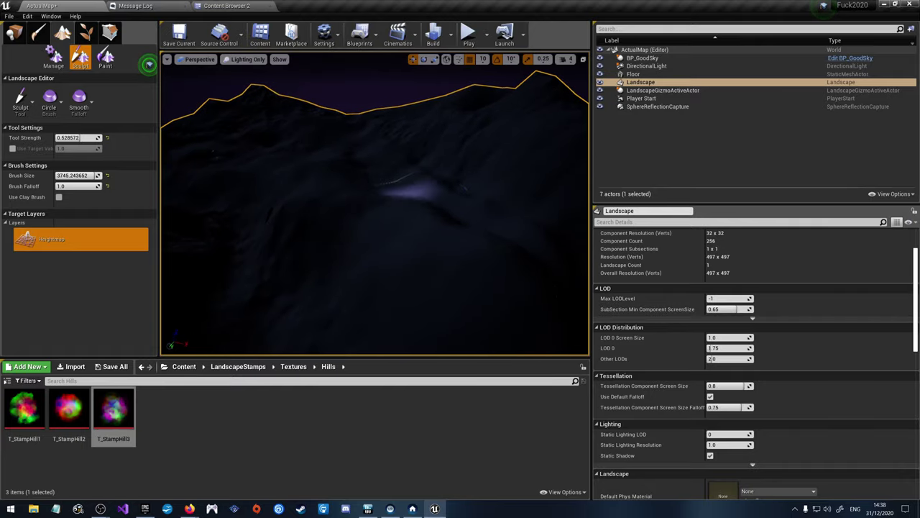
{"action": "mouse_move", "coordinate": [432, 256]}
{"action": "right_mouse_down"}
{"action": "mouse_move", "coordinate": [496, 248]}
{"action": "mouse_move", "coordinate": [514, 288]}
{"action": "mouse_move", "coordinate": [523, 268]}
{"action": "mouse_move", "coordinate": [525, 287]}
{"action": "mouse_move", "coordinate": [520, 250]}
{"action": "right_mouse_up"}
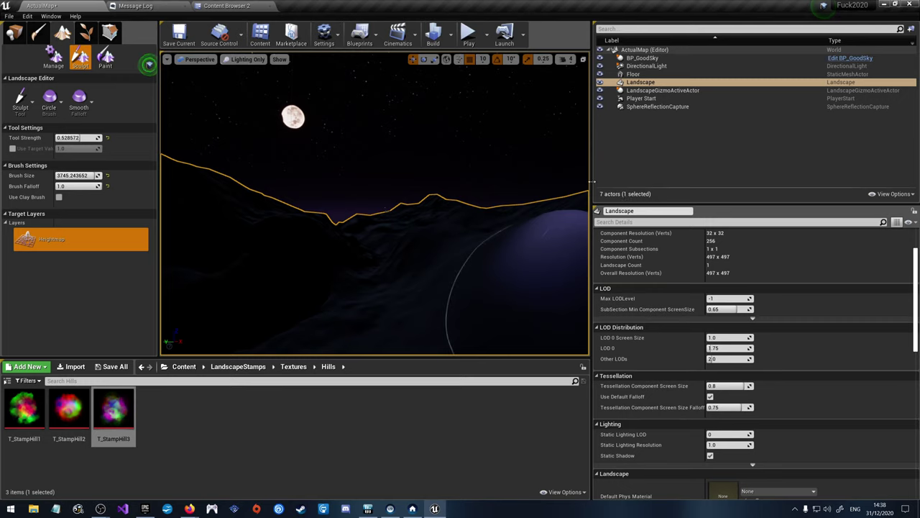
{"action": "mouse_move", "coordinate": [520, 251]}
{"action": "right_mouse_down"}
{"action": "mouse_move", "coordinate": [506, 241]}
{"action": "mouse_move", "coordinate": [526, 250]}
{"action": "mouse_move", "coordinate": [525, 284]}
{"action": "mouse_move", "coordinate": [533, 224]}
{"action": "mouse_move", "coordinate": [540, 258]}
{"action": "right_mouse_up"}
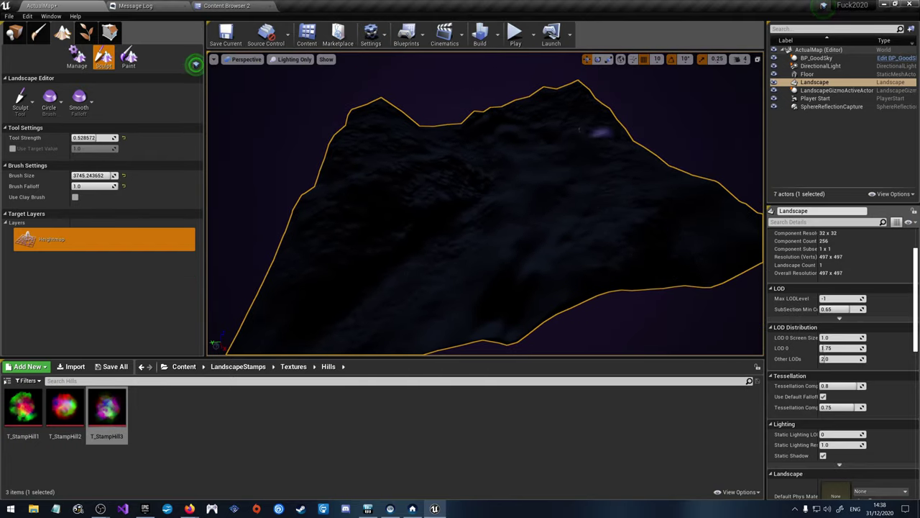
{"action": "scroll", "coordinate": [836, 394], "scroll_direction": "down", "scroll_amount": 5}
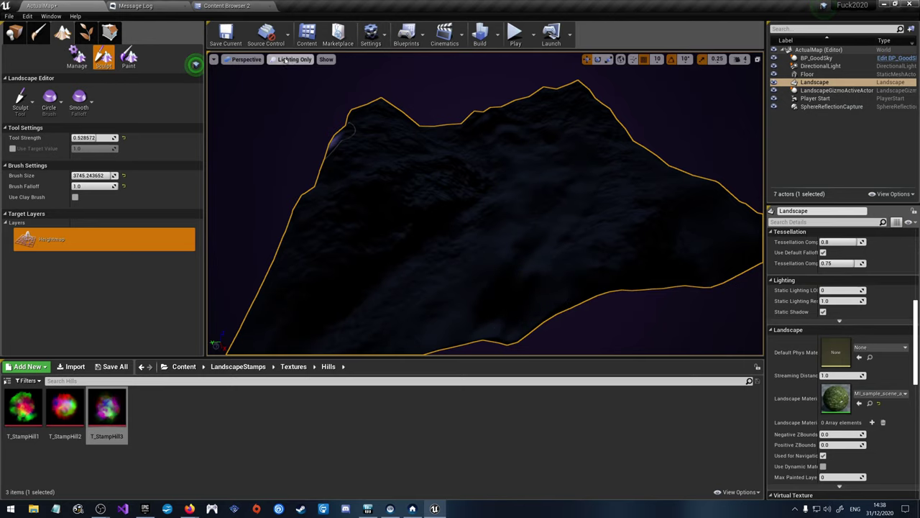
Step: Select DirectionalLight, show its advanced light settings and turn off its use as Atmosphere Sun Light
{"action": "left_click", "coordinate": [816, 65]}
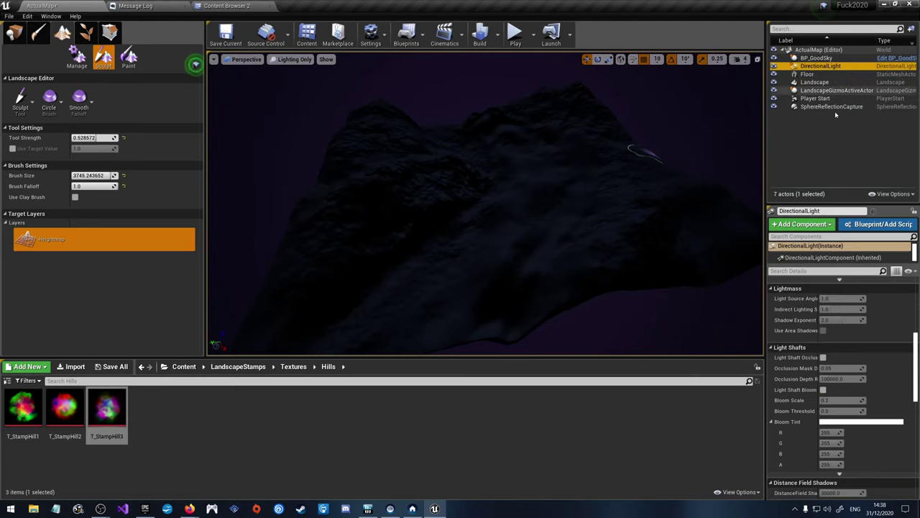
{"action": "scroll", "coordinate": [833, 345], "scroll_direction": "up", "scroll_amount": 10}
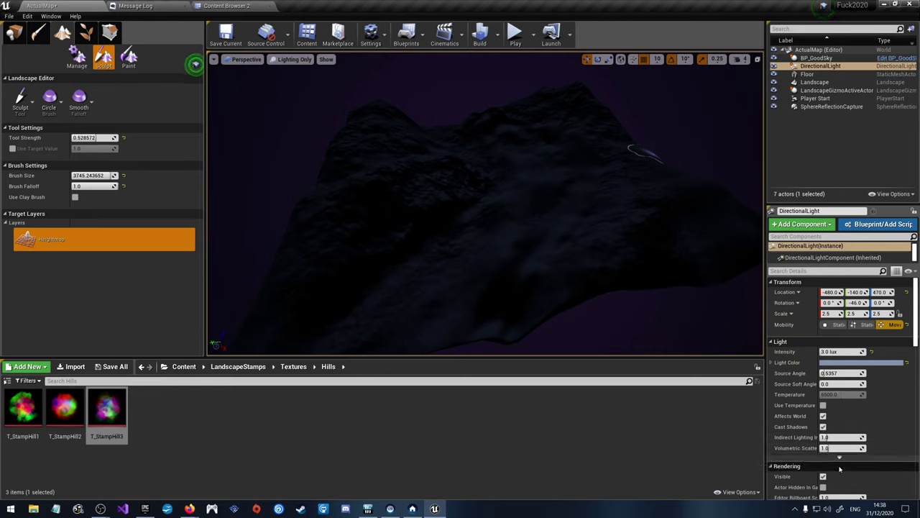
{"action": "left_click", "coordinate": [842, 457]}
{"action": "scroll", "coordinate": [869, 462], "scroll_direction": "down", "scroll_amount": 4}
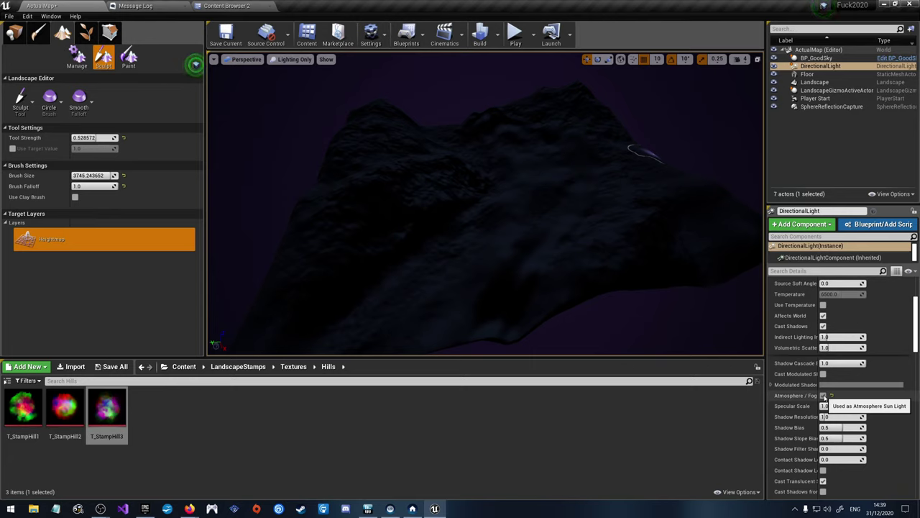
{"action": "scroll", "coordinate": [834, 401], "scroll_direction": "down", "scroll_amount": 7}
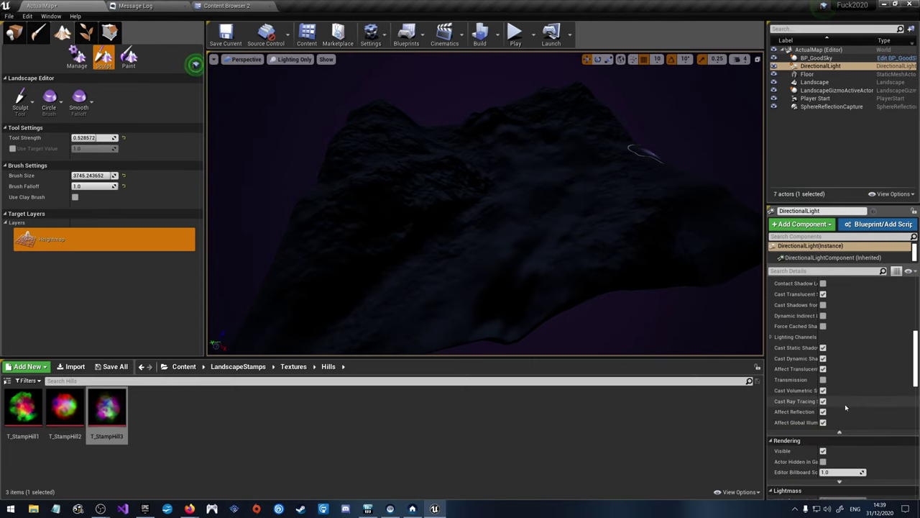
Step: Enable Light Shaft Occlusion and Light Shaft Bloom on DirectionalLight, with a light blue Bloom Tint of 165, 231, 255
{"action": "scroll", "coordinate": [846, 407], "scroll_direction": "down", "scroll_amount": 3}
{"action": "scroll", "coordinate": [845, 408], "scroll_direction": "down", "scroll_amount": 3}
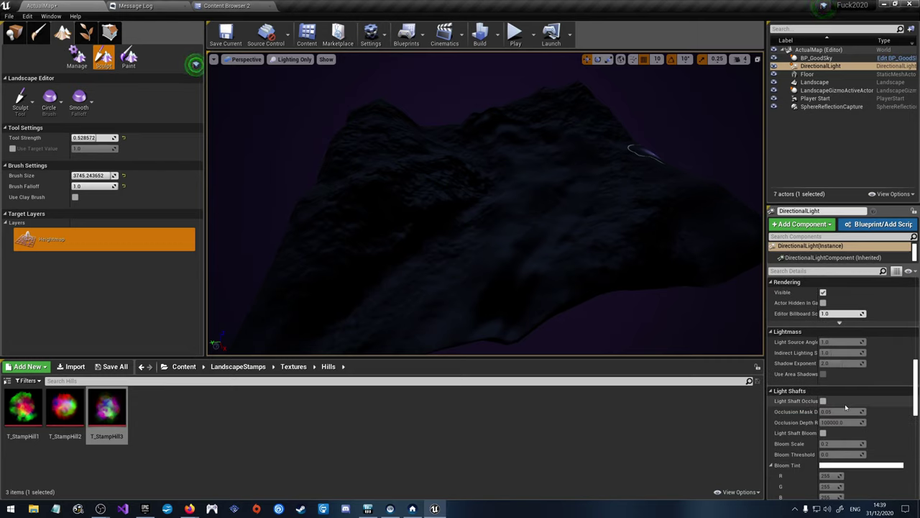
{"action": "left_click", "coordinate": [879, 467]}
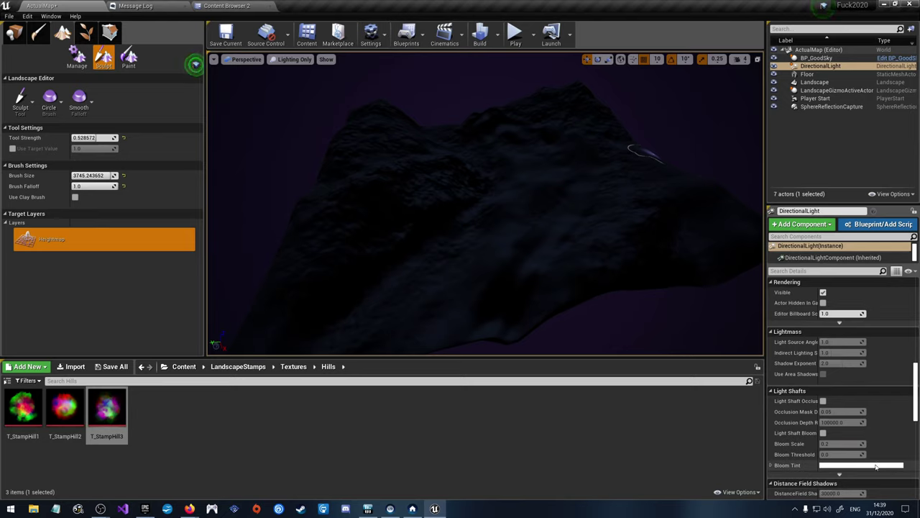
{"action": "left_click", "coordinate": [860, 466]}
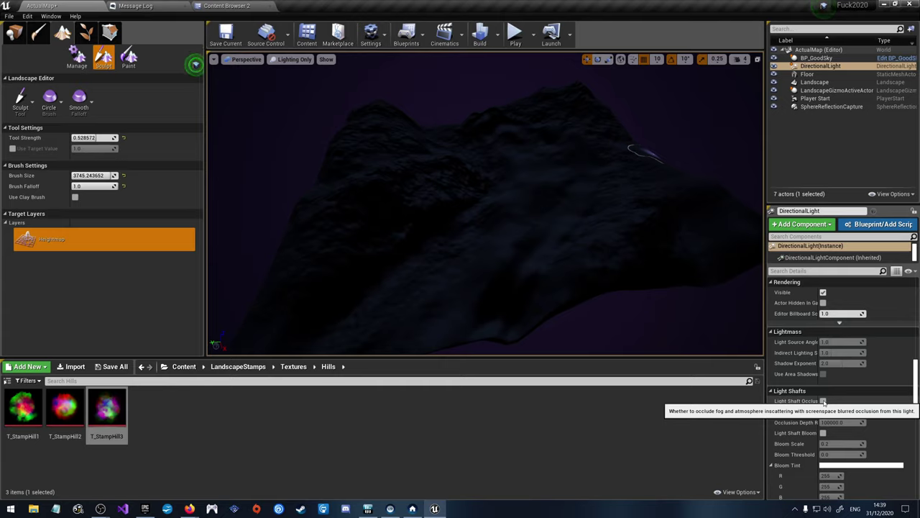
{"action": "left_click", "coordinate": [823, 432]}
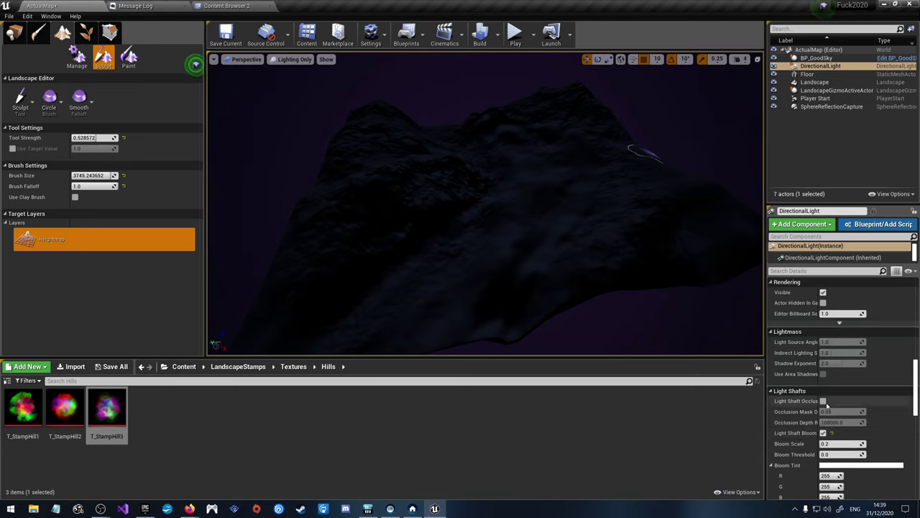
{"action": "left_click", "coordinate": [861, 465]}
{"action": "left_click", "coordinate": [678, 329]}
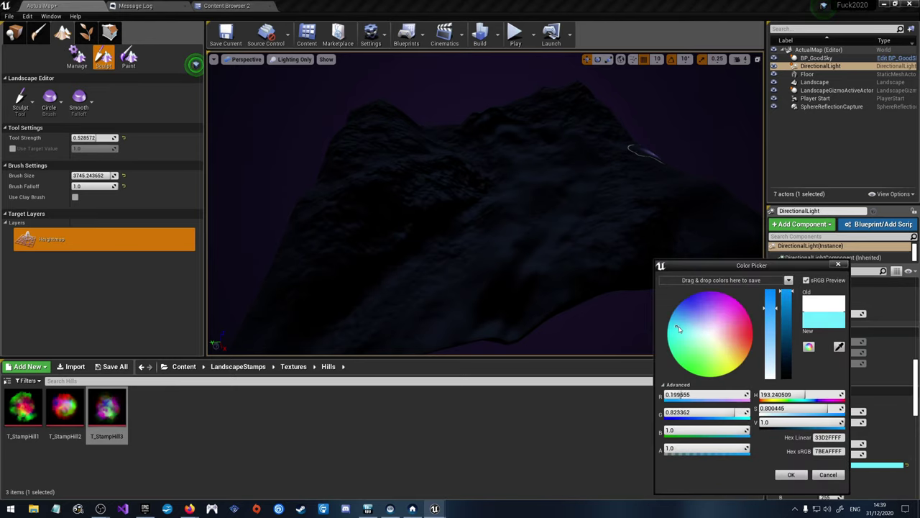
{"action": "left_click", "coordinate": [801, 475]}
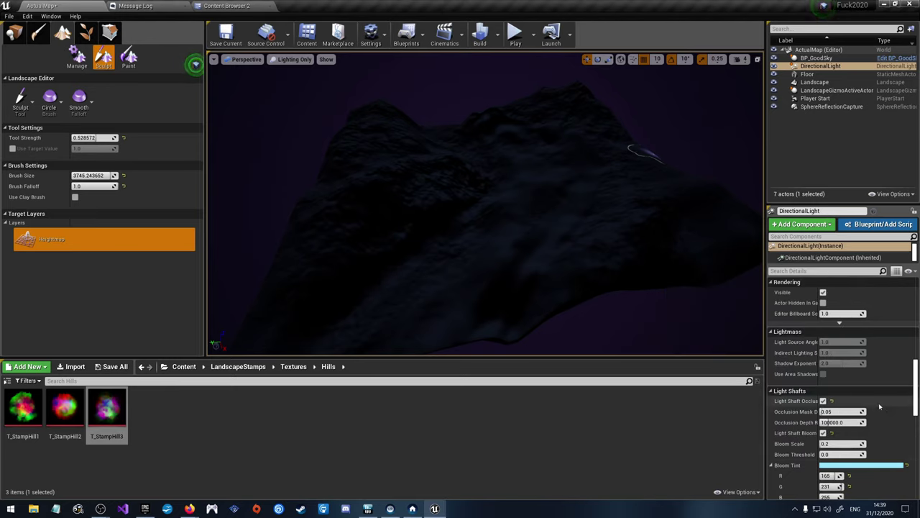
Step: Set the DirectionalLight's intensity to 10 lux
{"action": "scroll", "coordinate": [863, 388], "scroll_direction": "up", "scroll_amount": 10}
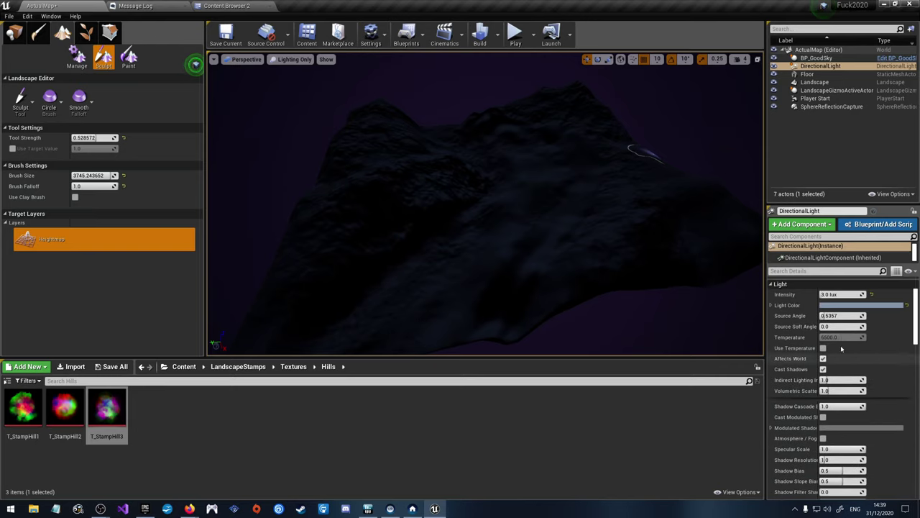
{"action": "left_click", "coordinate": [841, 294]}
{"action": "type", "text": "10"}
{"action": "key", "text": "Return"}
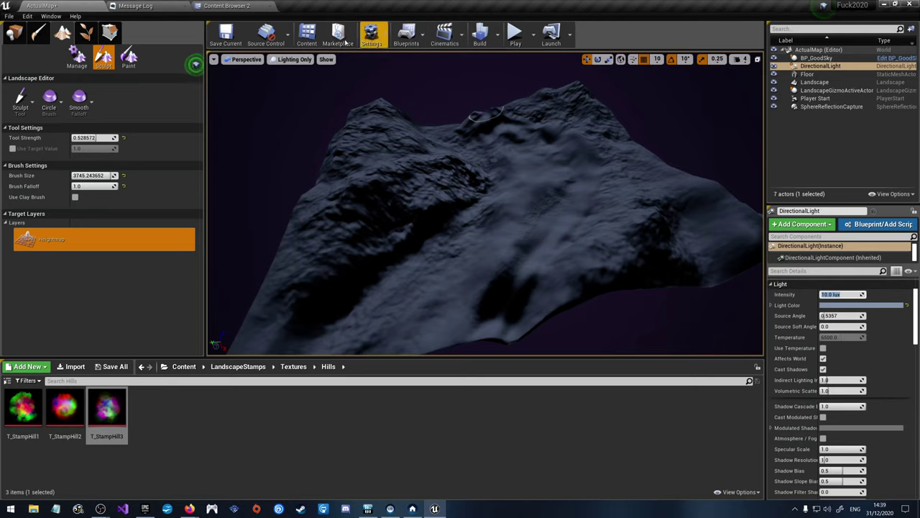
Step: Return the viewport to Lit shading and go back up to the LandscapeStamps content folder
{"action": "left_click", "coordinate": [287, 59]}
{"action": "left_click", "coordinate": [291, 76]}
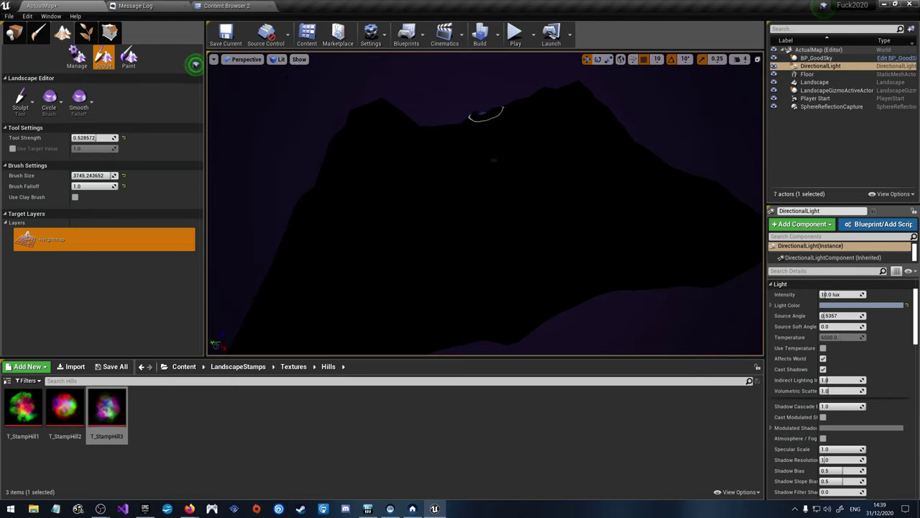
{"action": "left_click", "coordinate": [245, 368]}
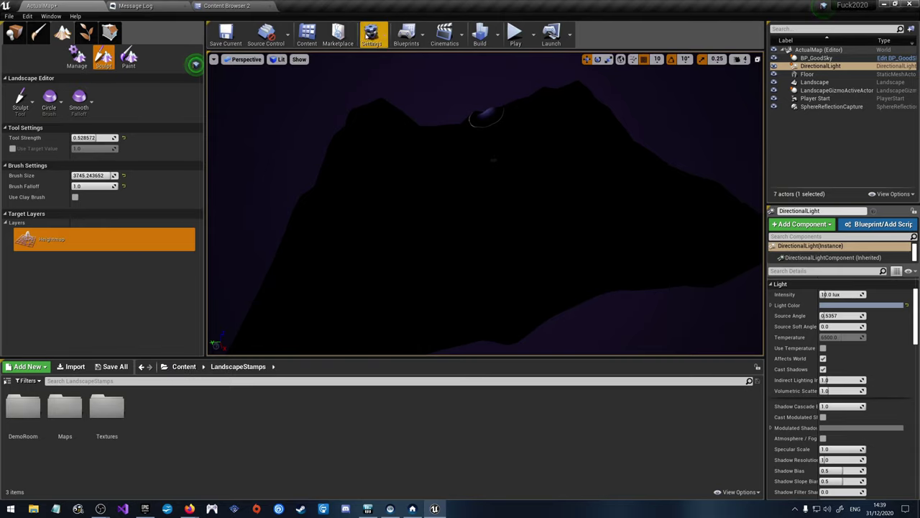
Step: Show the viewport as Lighting Only and change the landscape sculpt brush to the Alpha type
{"action": "left_click", "coordinate": [279, 59]}
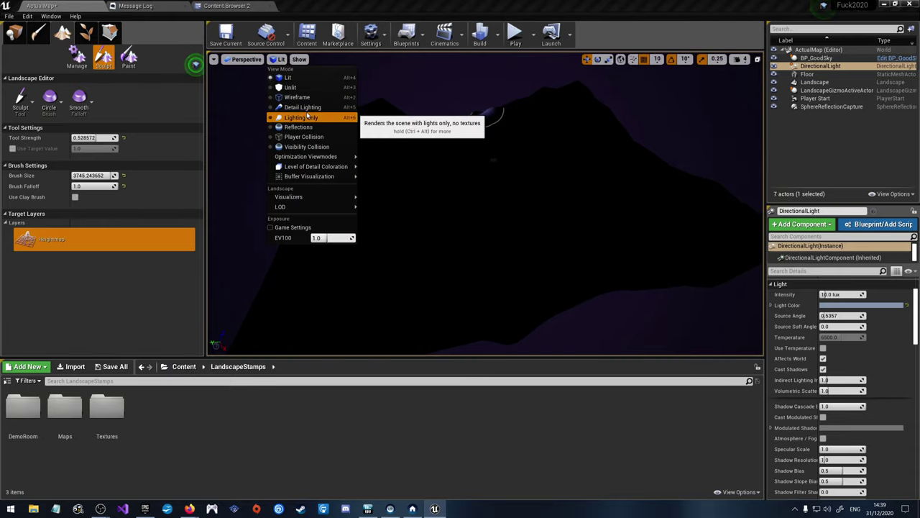
{"action": "left_click", "coordinate": [299, 118]}
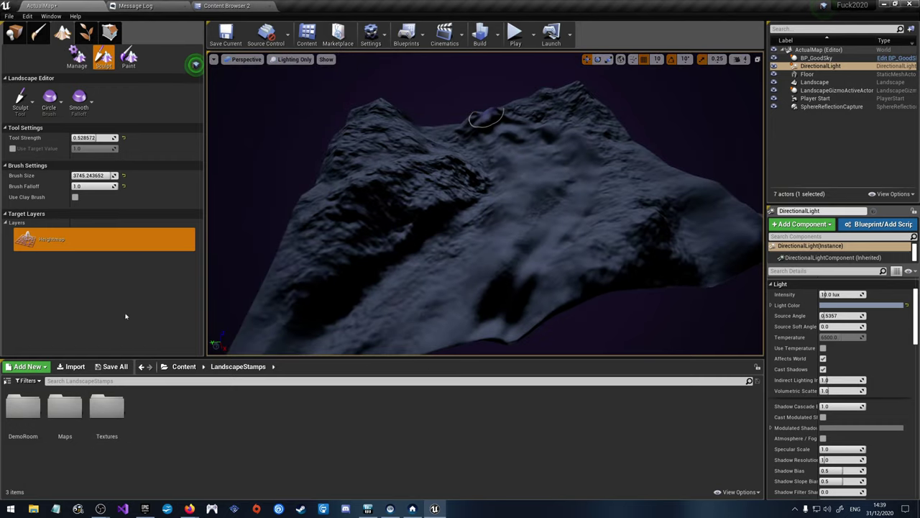
{"action": "left_click", "coordinate": [50, 101]}
{"action": "left_click", "coordinate": [56, 163]}
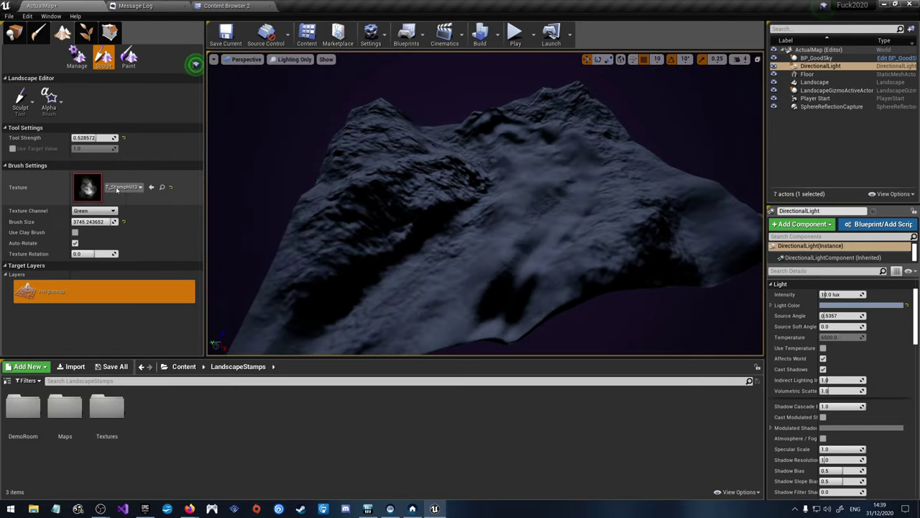
Step: Sculpt the terrain's right slope using the Blue channel of the T_StampHill3 texture at a brush size of 8192
{"action": "left_click", "coordinate": [124, 187]}
{"action": "left_click", "coordinate": [93, 211]}
{"action": "left_click", "coordinate": [94, 211]}
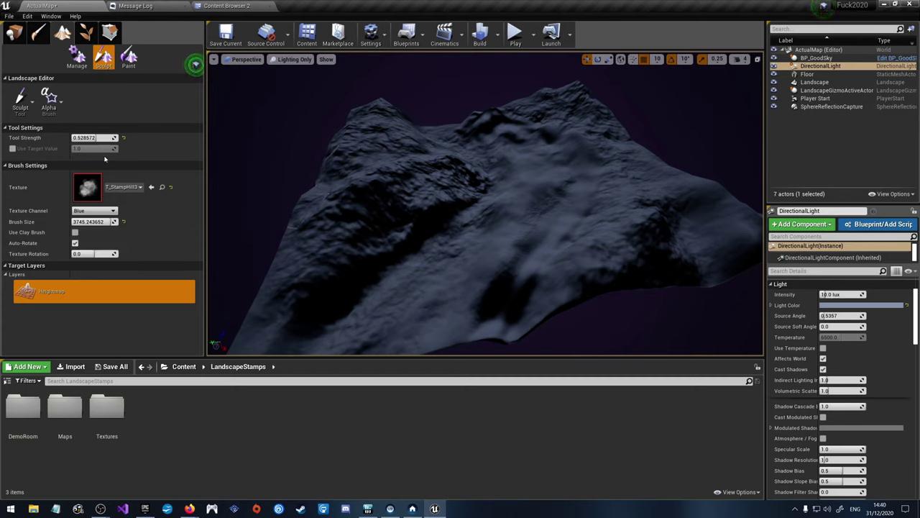
{"action": "key", "text": "bracketright"}
{"action": "key", "text": "bracketright"}
{"action": "key", "text": "bracketright"}
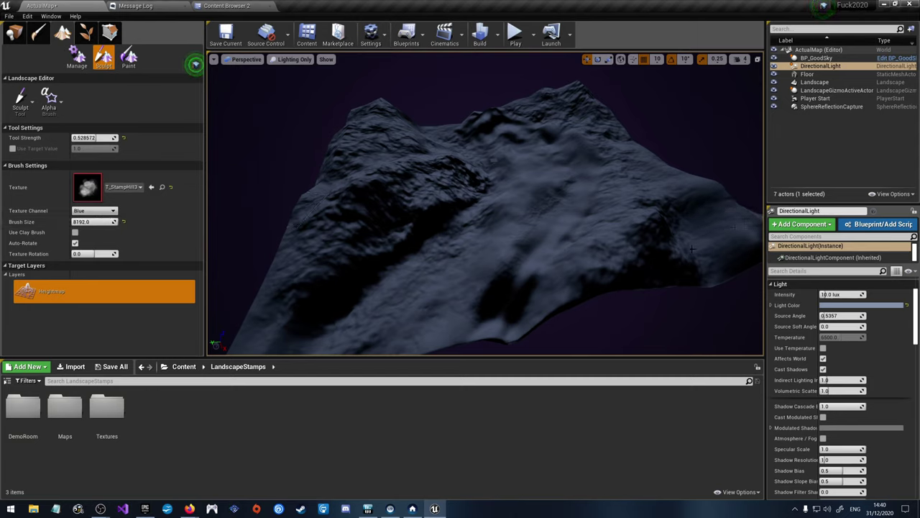
{"action": "mouse_move", "coordinate": [622, 217]}
{"action": "left_mouse_down"}
{"action": "mouse_move", "coordinate": [621, 244]}
{"action": "mouse_move", "coordinate": [718, 240]}
{"action": "mouse_move", "coordinate": [618, 244]}
{"action": "mouse_move", "coordinate": [661, 251]}
{"action": "left_mouse_up"}
Step: Lower the sculpt tool strength to 0.010477 and use the Alpha channel of the stamp texture on the terrain
{"action": "left_click_drag", "start_coordinate": [93, 137], "coordinate": [75, 137]}
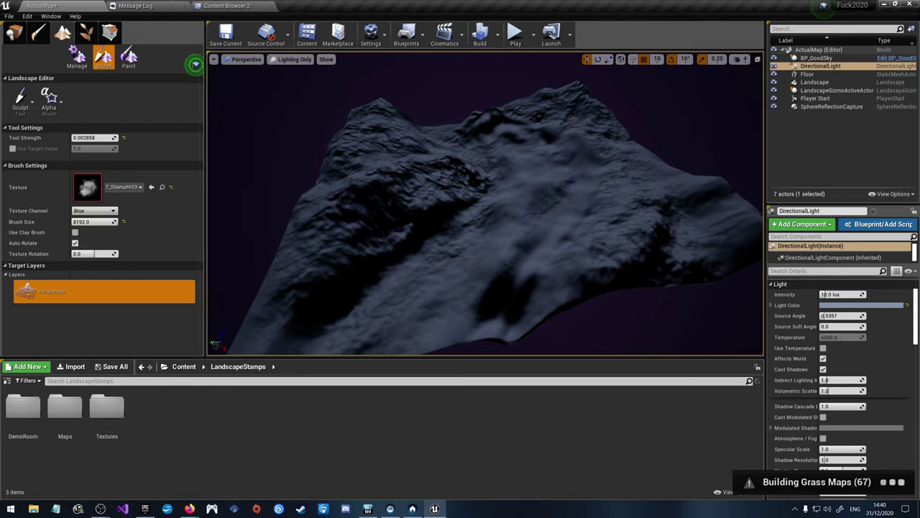
{"action": "left_click", "coordinate": [93, 211]}
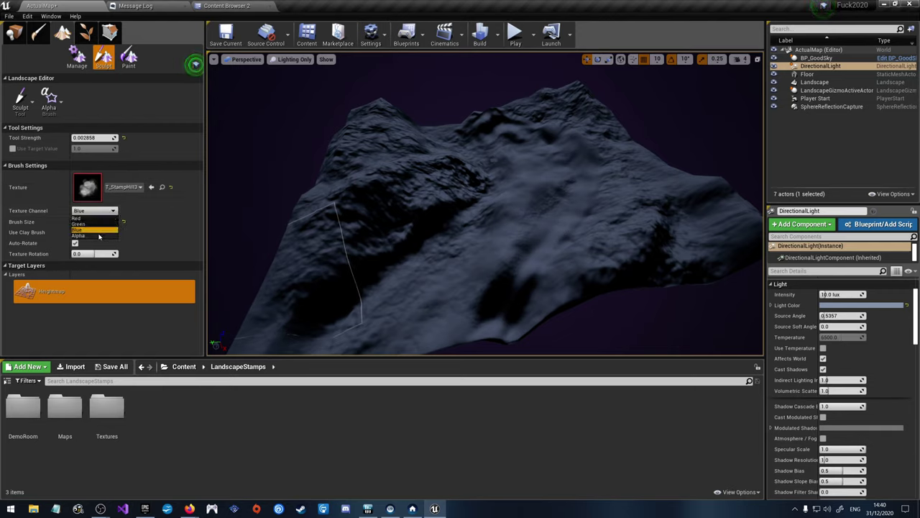
{"action": "left_click", "coordinate": [99, 235]}
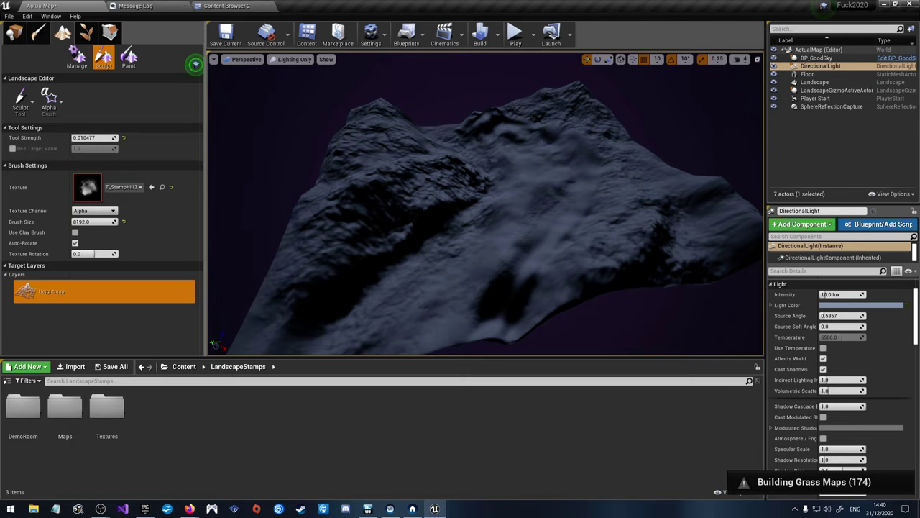
{"action": "right_click_drag", "start_coordinate": [485, 203], "coordinate": [361, 201]}
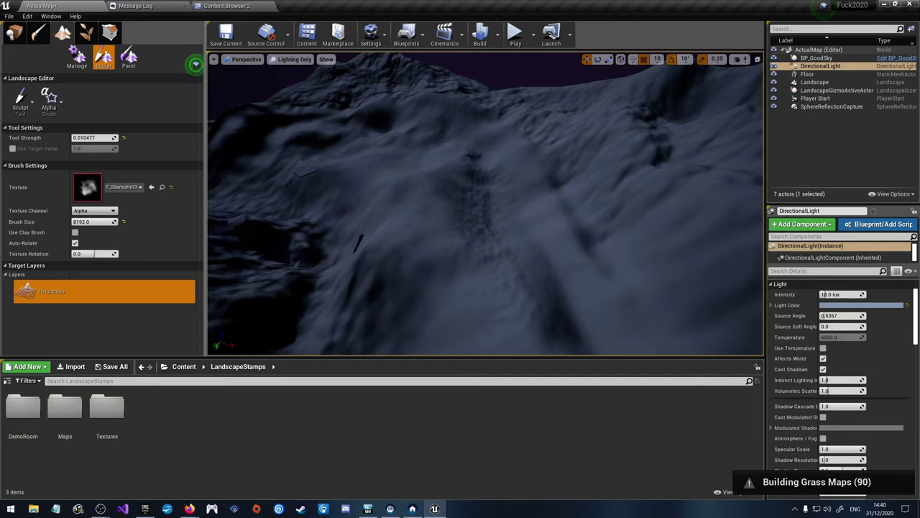
Step: Switch the landscape editor to Paint mode and choose soil_d_path as the target layer
{"action": "left_click", "coordinate": [128, 57]}
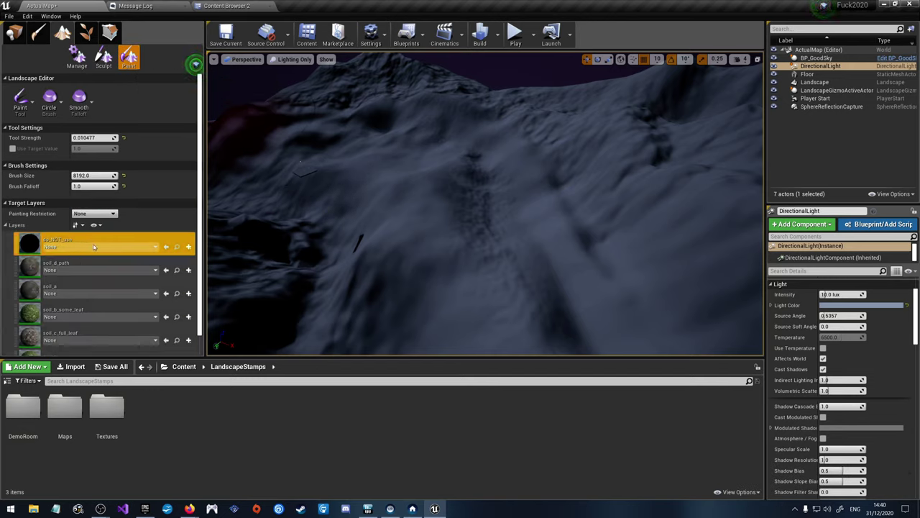
{"action": "scroll", "coordinate": [97, 295], "scroll_direction": "down", "scroll_amount": 1}
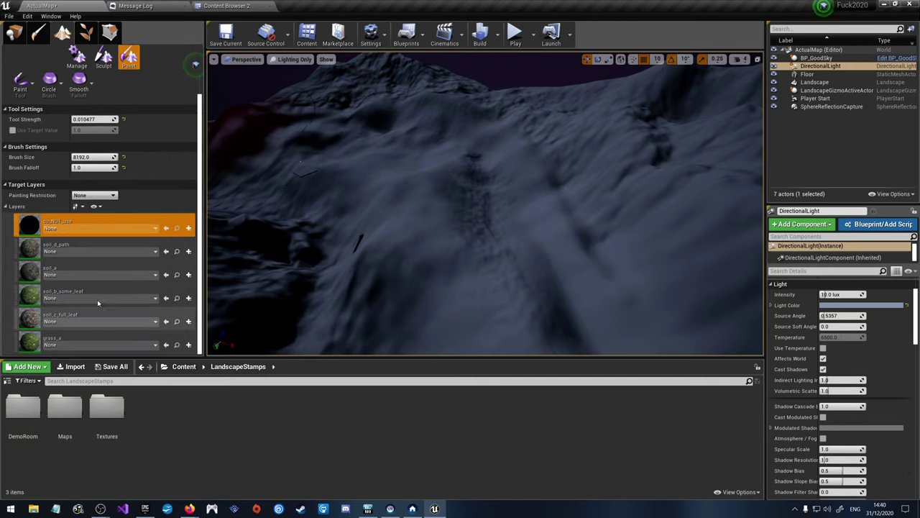
{"action": "left_click", "coordinate": [79, 247]}
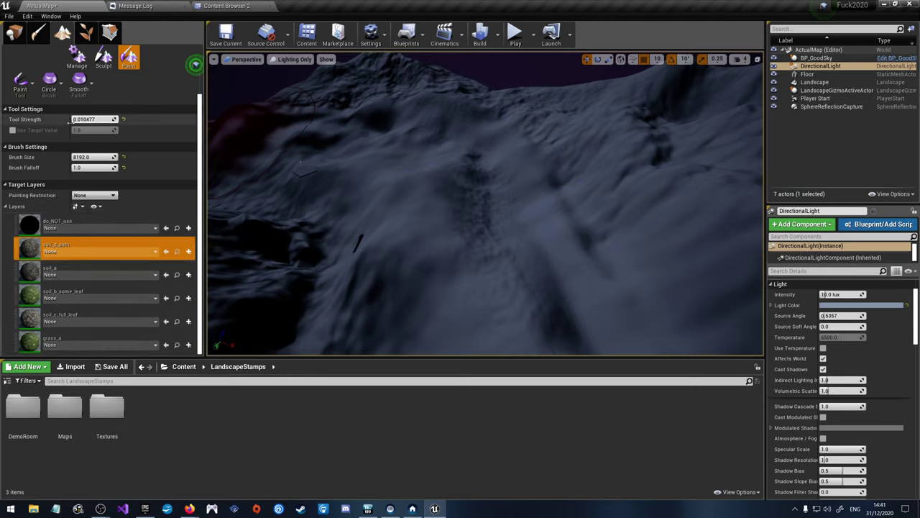
{"action": "left_click", "coordinate": [86, 197]}
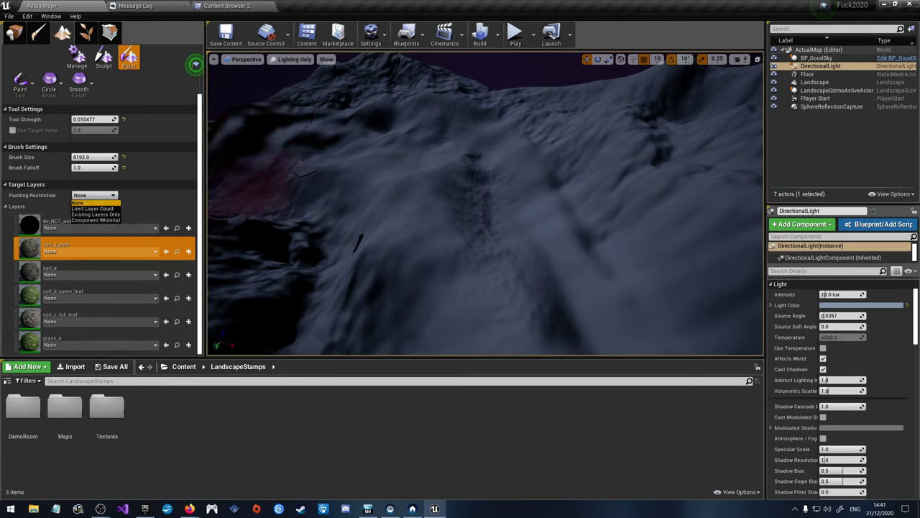
Step: Keep the Paint tool and change its brush from Circle to Component
{"action": "left_click", "coordinate": [22, 87]}
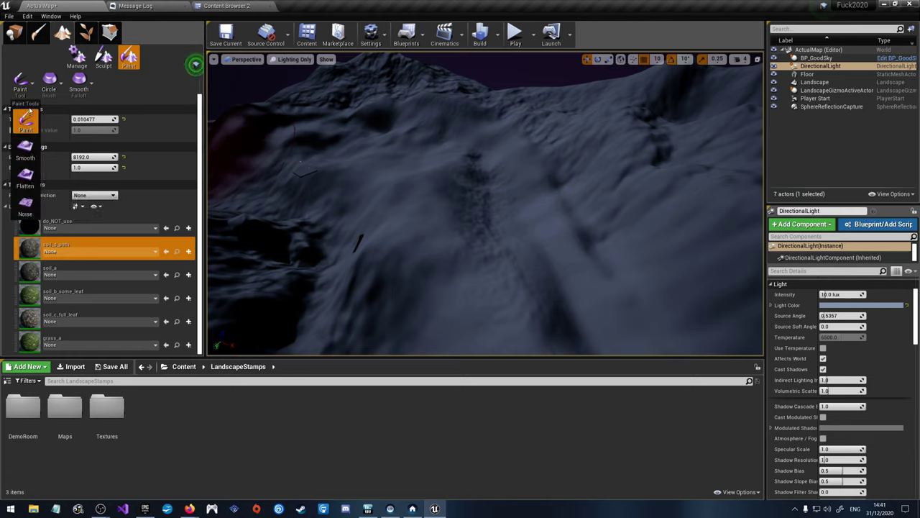
{"action": "left_click", "coordinate": [21, 81]}
{"action": "left_click", "coordinate": [59, 86]}
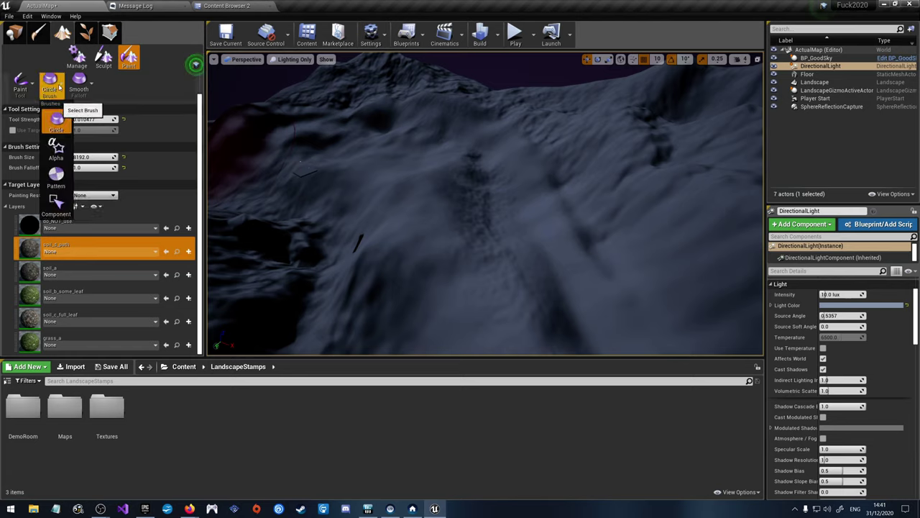
{"action": "left_click", "coordinate": [59, 87]}
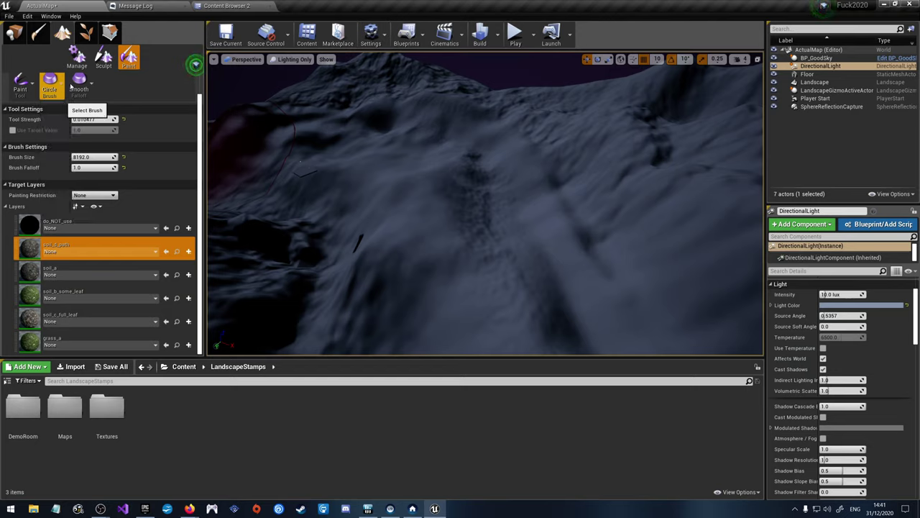
{"action": "left_click", "coordinate": [52, 87]}
{"action": "left_click", "coordinate": [55, 201]}
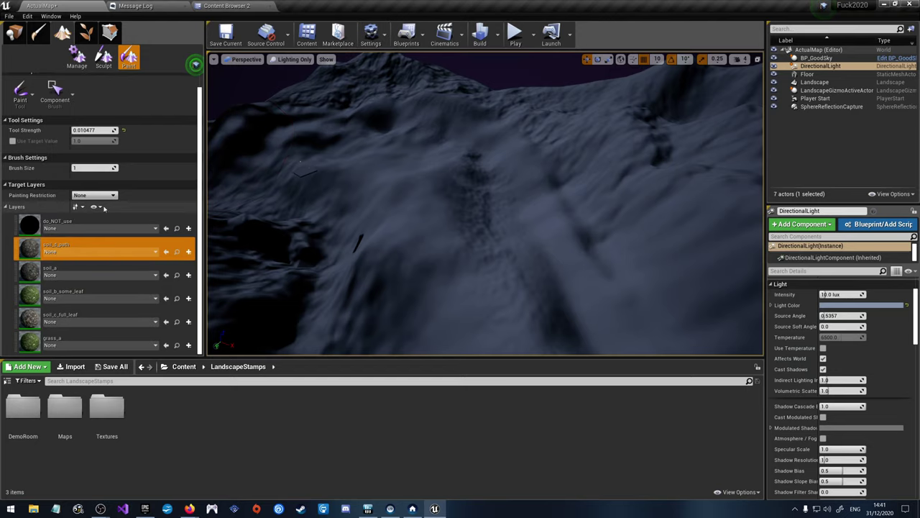
Step: Try to paint a landscape component with the soil_d_path layer, keeping the painting restriction at None
{"action": "left_click", "coordinate": [432, 185]}
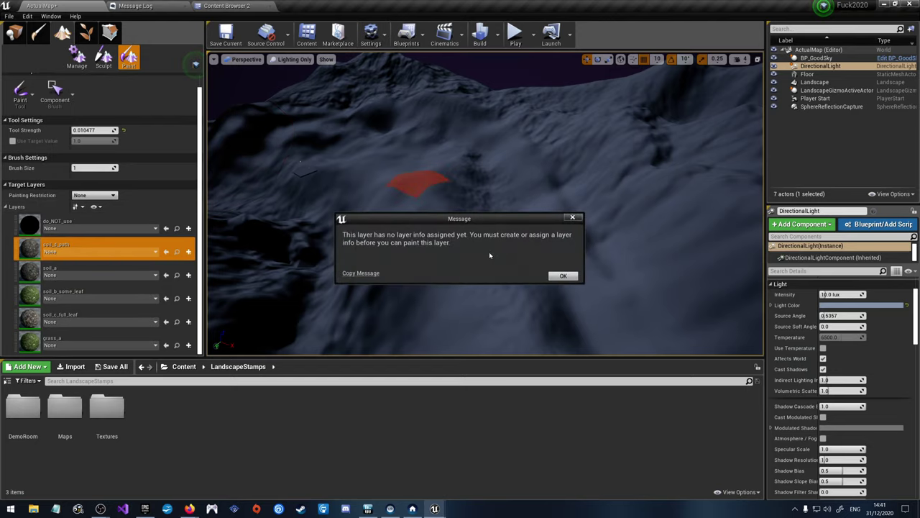
{"action": "left_click", "coordinate": [563, 275]}
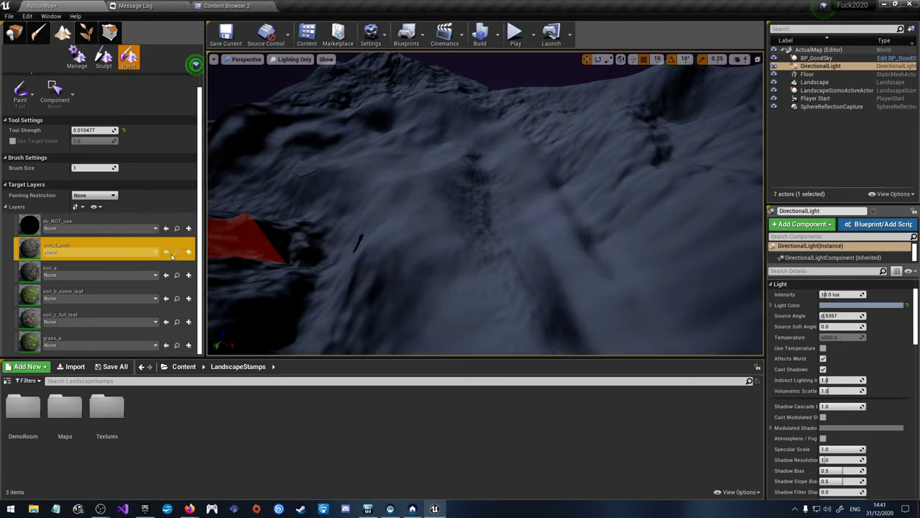
{"action": "left_click", "coordinate": [90, 195]}
{"action": "left_click", "coordinate": [88, 202]}
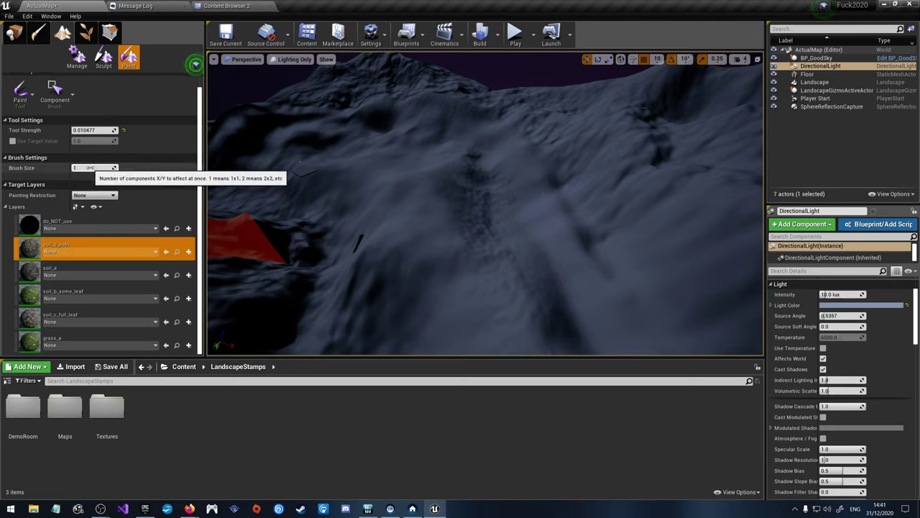
Step: Set the Component brush size to 64 and assign soil_d_path_LayerInfo to the soil_d_path layer
{"action": "left_click_drag", "start_coordinate": [90, 167], "coordinate": [133, 167]}
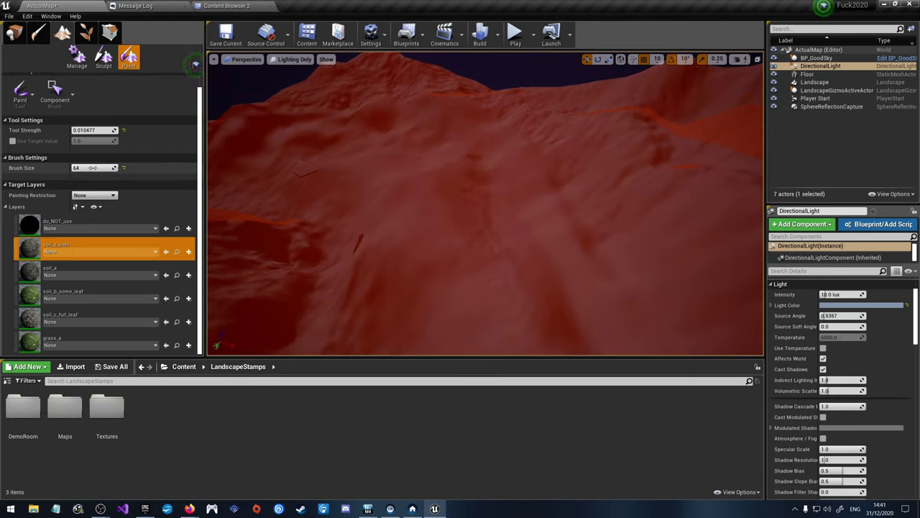
{"action": "left_click", "coordinate": [83, 253]}
{"action": "left_click", "coordinate": [83, 253]}
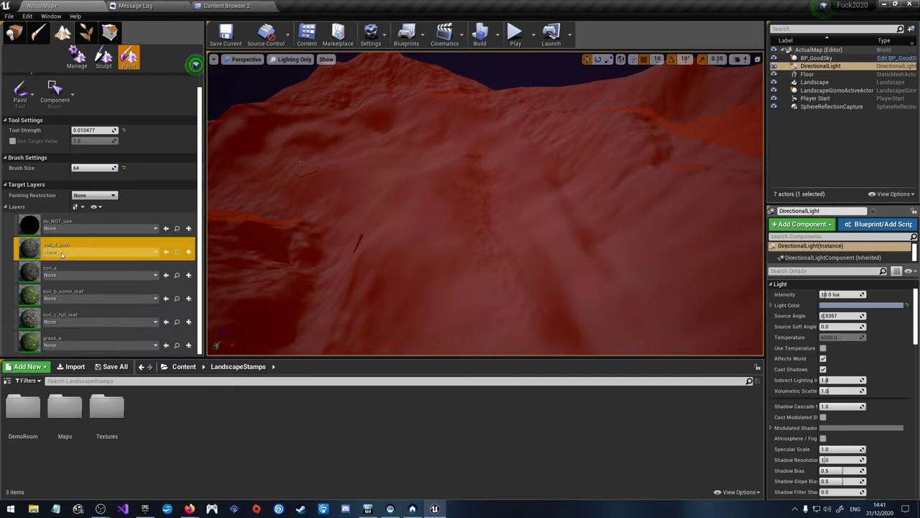
{"action": "left_click", "coordinate": [65, 253]}
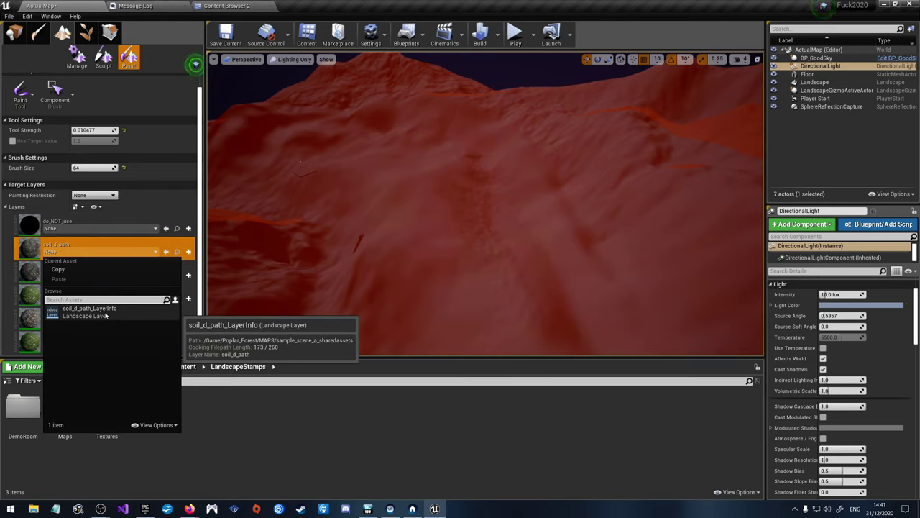
{"action": "left_click", "coordinate": [105, 315]}
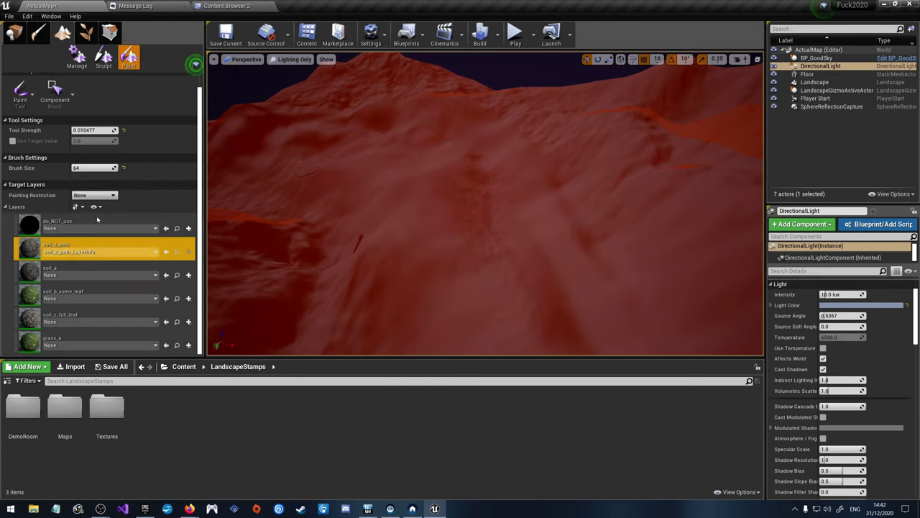
Step: Change the paint brush back to Circle and return the viewport to Lit shading
{"action": "left_click", "coordinate": [55, 92]}
{"action": "left_click", "coordinate": [65, 124]}
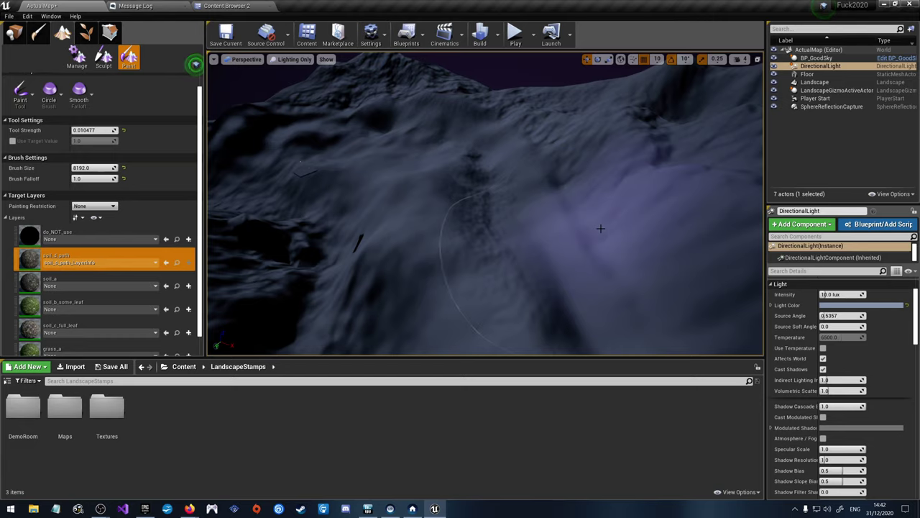
{"action": "left_click", "coordinate": [293, 59]}
{"action": "left_click", "coordinate": [288, 79]}
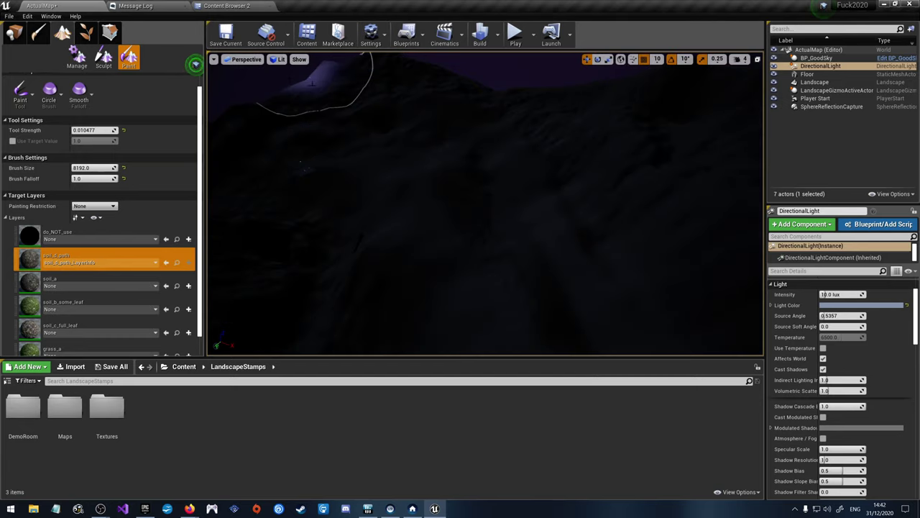
{"action": "right_click_drag", "start_coordinate": [554, 175], "coordinate": [411, 151]}
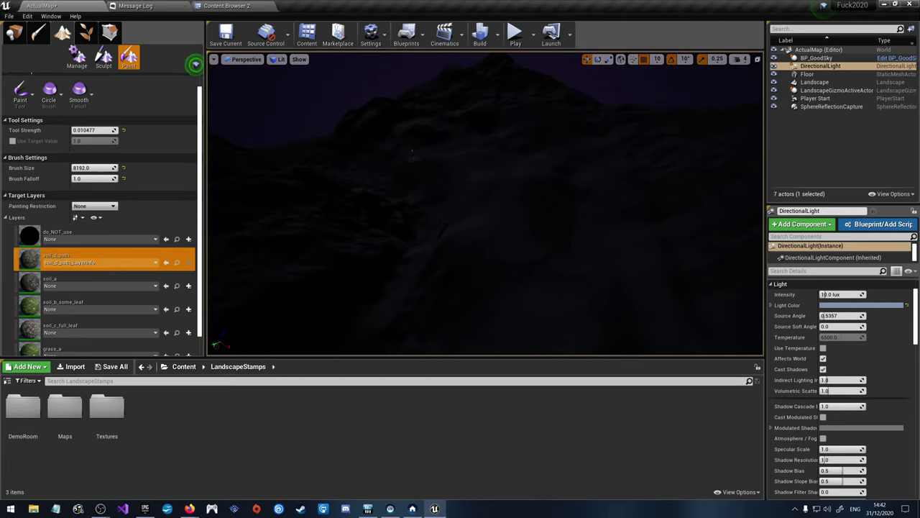
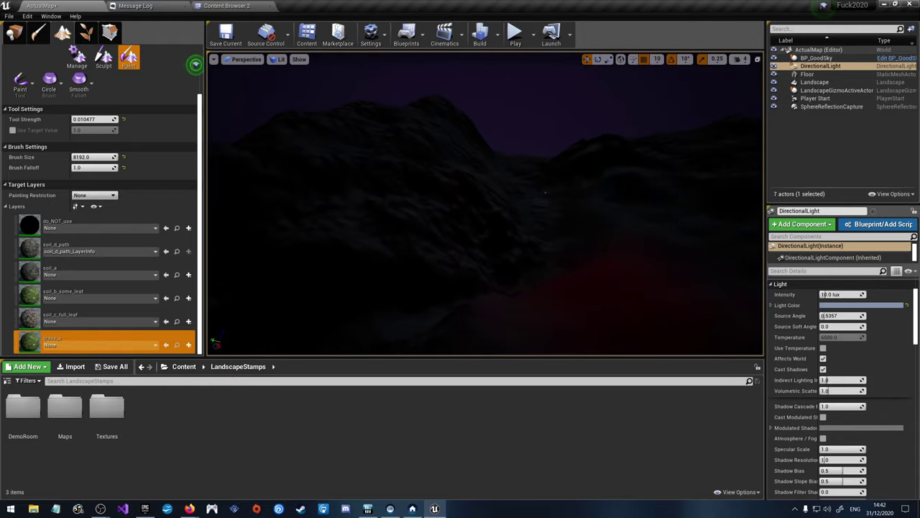
Step: Try to paint the valley floor with the grass_a layer
{"action": "left_click", "coordinate": [582, 277]}
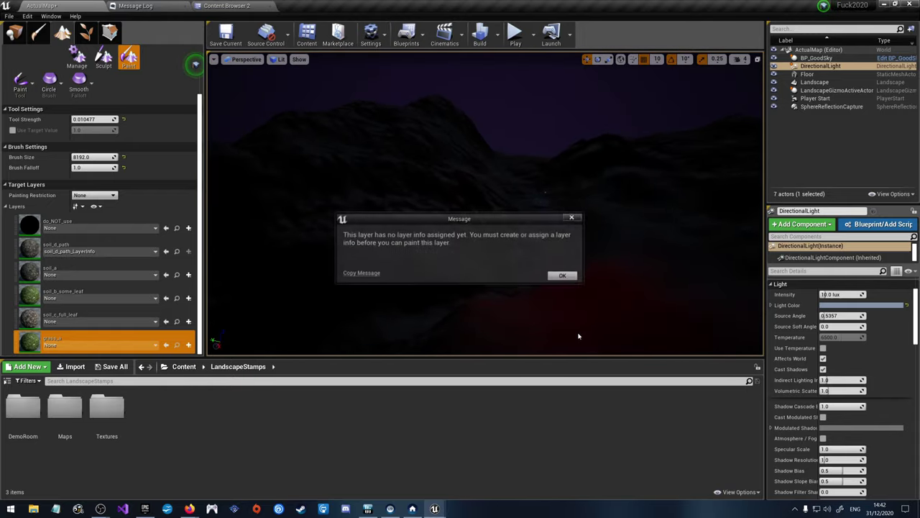
{"action": "left_click", "coordinate": [565, 276]}
{"action": "right_click_drag", "start_coordinate": [504, 273], "coordinate": [489, 281]}
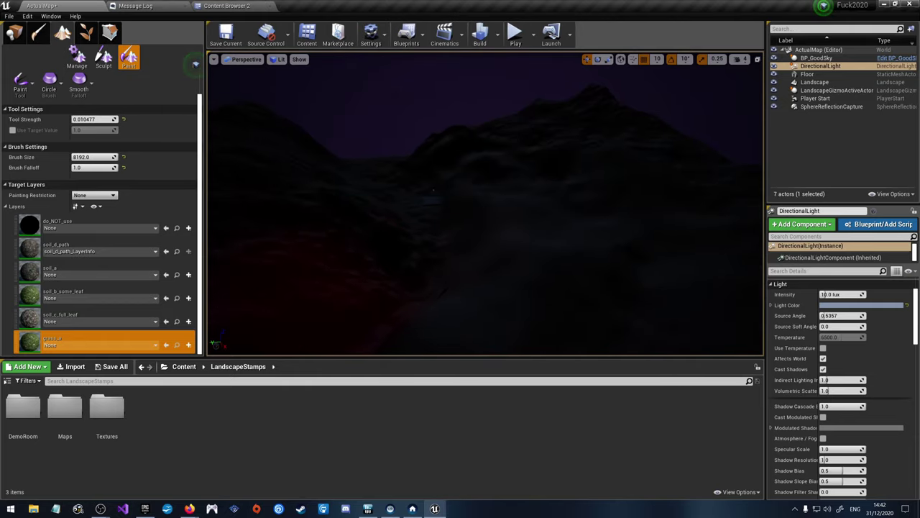
Step: Assign the matching LayerInfo assets to the grass_a, soil_a, soil_b_some_leaf, soil_c_full_leaf and do_NOT_use layers
{"action": "left_click", "coordinate": [144, 346]}
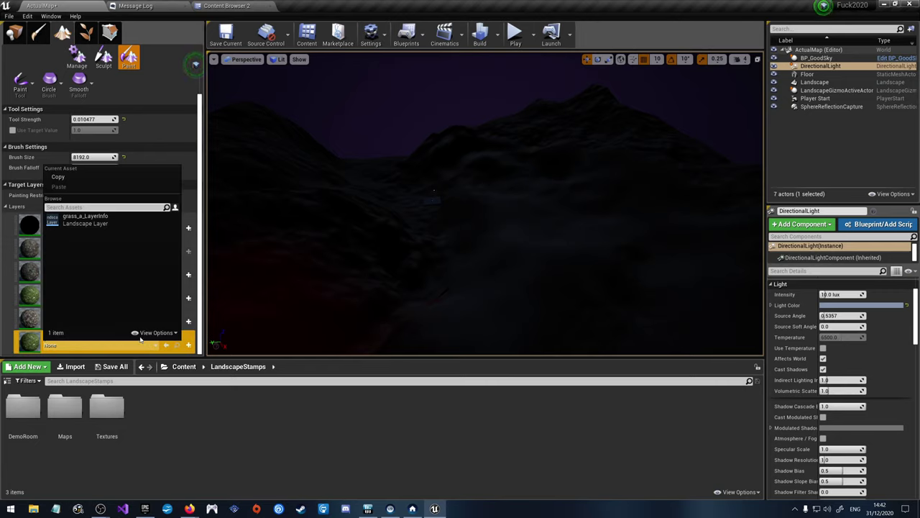
{"action": "left_click", "coordinate": [104, 218]}
{"action": "left_click", "coordinate": [75, 274]}
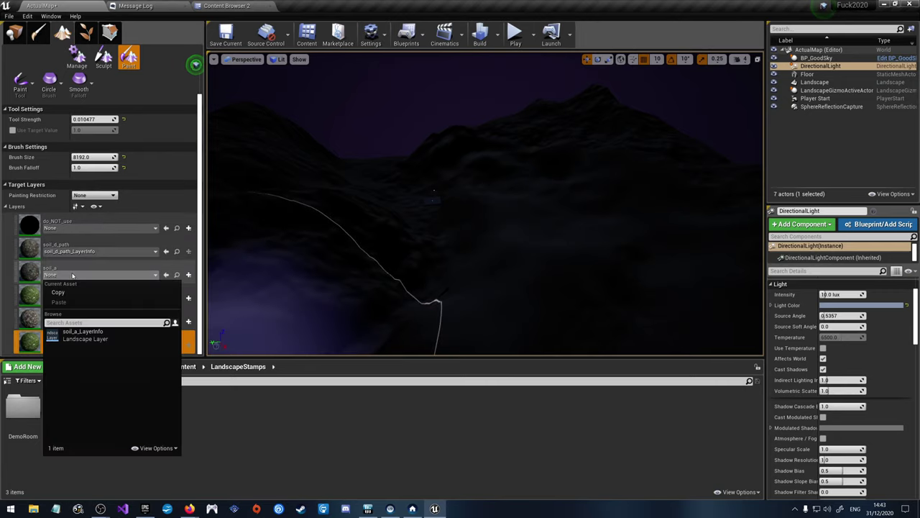
{"action": "left_click", "coordinate": [79, 331]}
{"action": "left_click", "coordinate": [74, 300]}
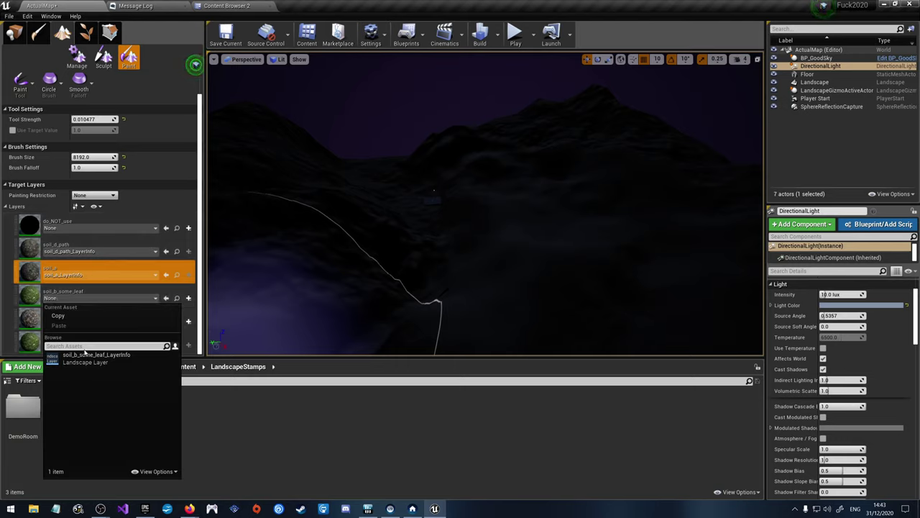
{"action": "left_click", "coordinate": [90, 353]}
{"action": "left_click", "coordinate": [81, 325]}
{"action": "left_click", "coordinate": [92, 193]}
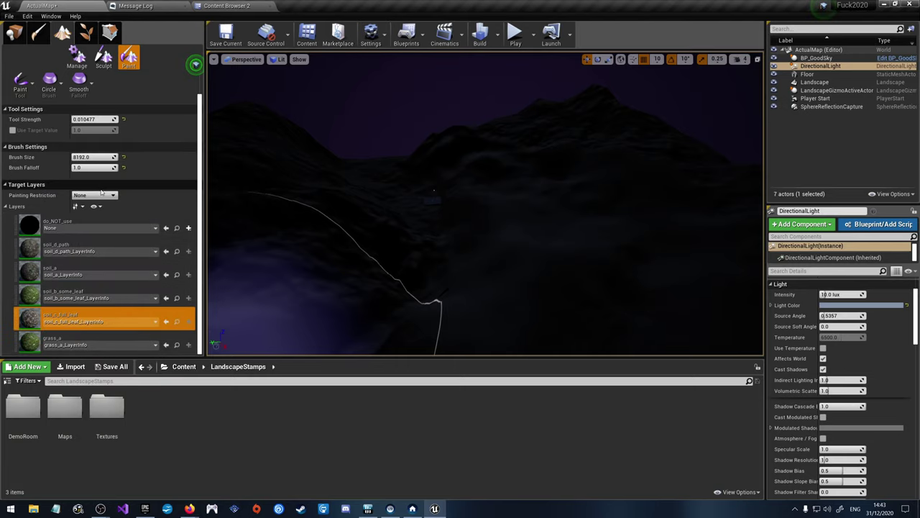
{"action": "left_click", "coordinate": [101, 228]}
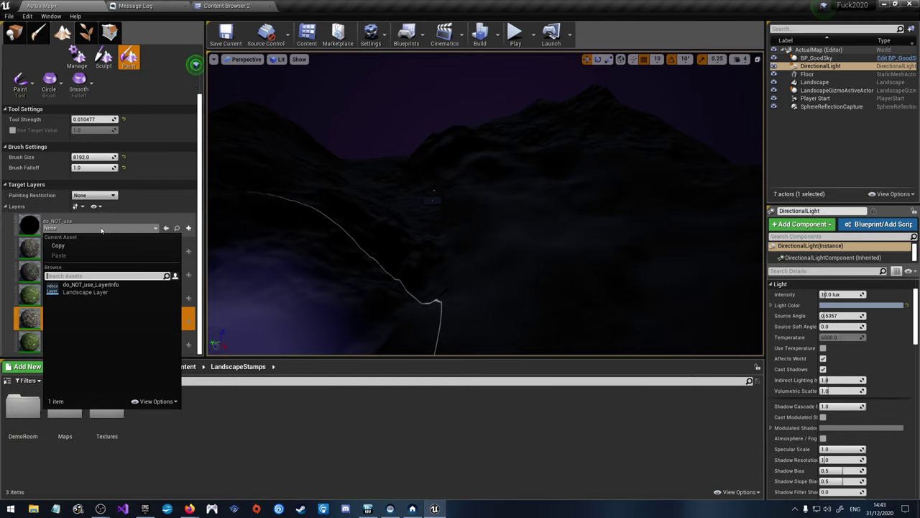
{"action": "left_click", "coordinate": [89, 284]}
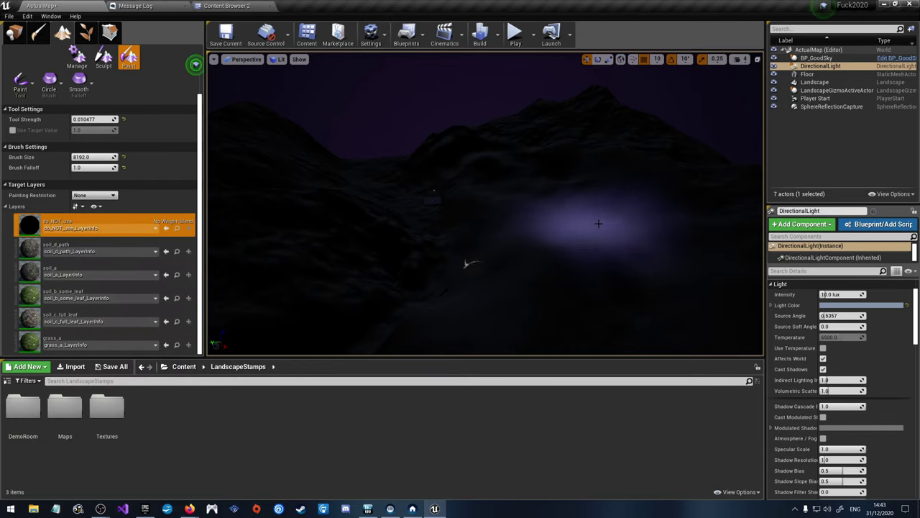
Step: Set the brush size to about 3129 and falloff to about 0.137, and paint across the slopes with the do_NOT_use layer
{"action": "mouse_move", "coordinate": [534, 206]}
{"action": "right_mouse_down"}
{"action": "mouse_move", "coordinate": [534, 161]}
{"action": "mouse_move", "coordinate": [545, 254]}
{"action": "right_mouse_up"}
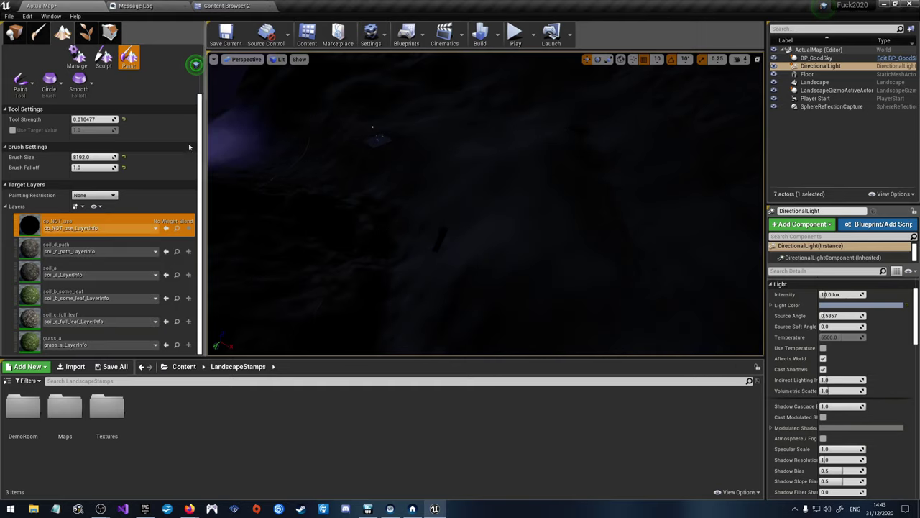
{"action": "left_click_drag", "start_coordinate": [101, 167], "coordinate": [88, 168]}
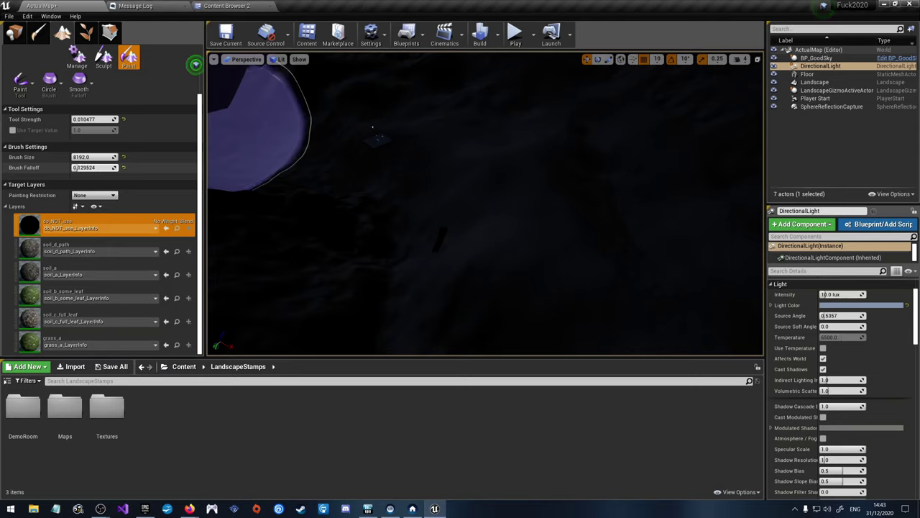
{"action": "left_click_drag", "start_coordinate": [93, 157], "coordinate": [75, 167]}
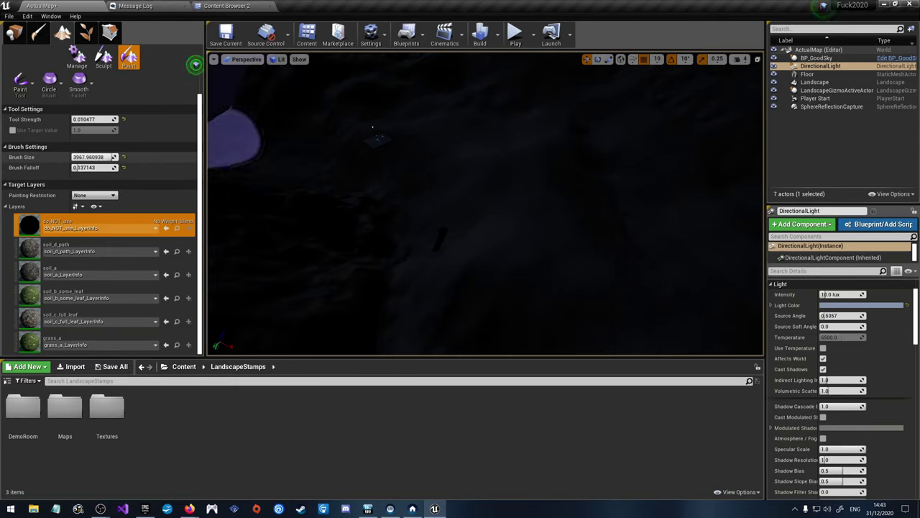
{"action": "left_click_drag", "start_coordinate": [555, 211], "coordinate": [594, 180]}
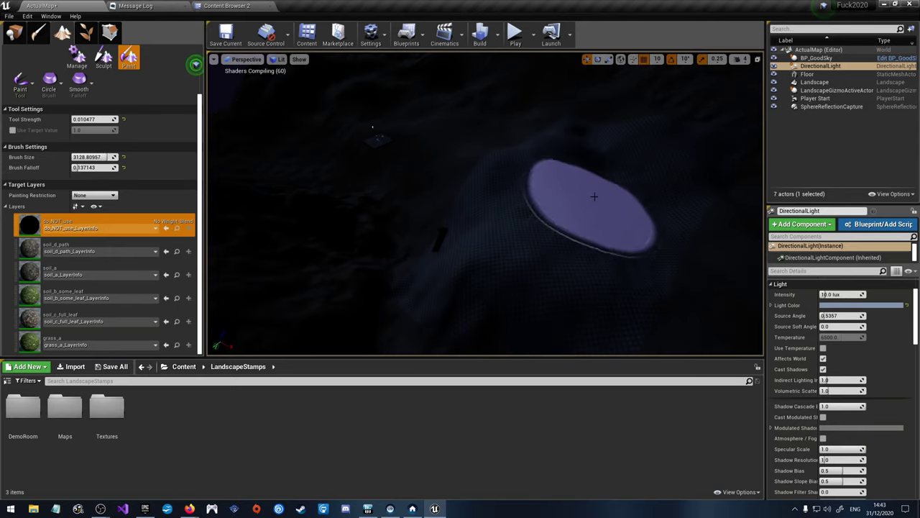
{"action": "mouse_move", "coordinate": [549, 153]}
{"action": "left_mouse_down"}
{"action": "mouse_move", "coordinate": [567, 199]}
{"action": "mouse_move", "coordinate": [606, 228]}
{"action": "mouse_move", "coordinate": [575, 165]}
{"action": "mouse_move", "coordinate": [546, 143]}
{"action": "mouse_move", "coordinate": [380, 261]}
{"action": "mouse_move", "coordinate": [335, 271]}
{"action": "left_mouse_up"}
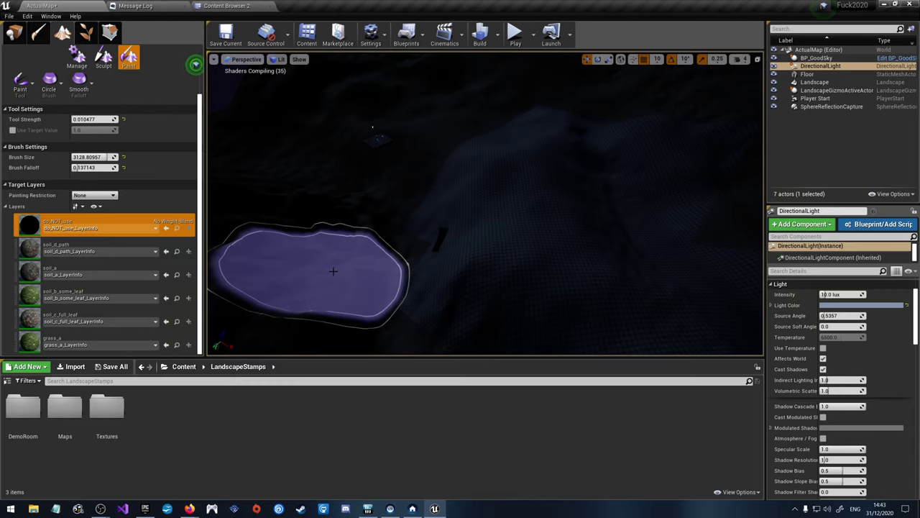
{"action": "mouse_move", "coordinate": [333, 271]}
{"action": "right_mouse_down"}
{"action": "mouse_move", "coordinate": [373, 215]}
{"action": "mouse_move", "coordinate": [424, 173]}
{"action": "mouse_move", "coordinate": [453, 201]}
{"action": "mouse_move", "coordinate": [372, 196]}
{"action": "right_mouse_up"}
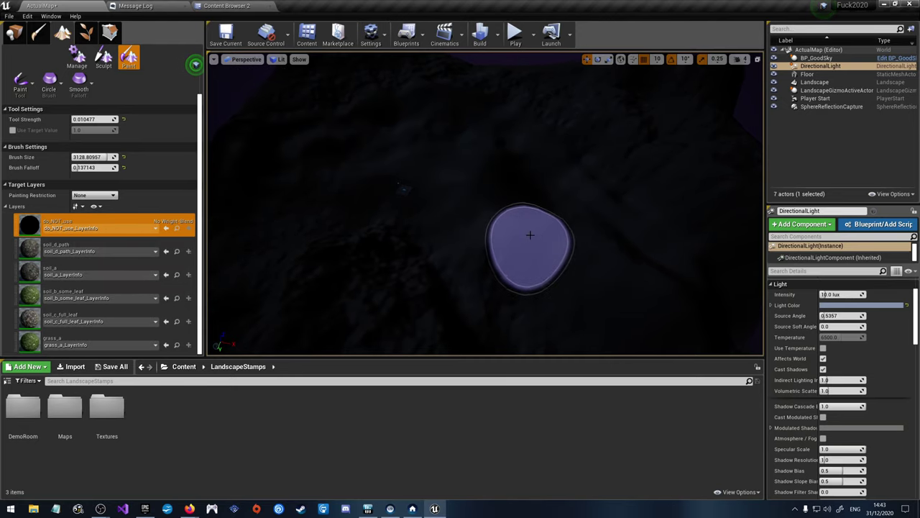
{"action": "right_click_drag", "start_coordinate": [530, 234], "coordinate": [575, 252]}
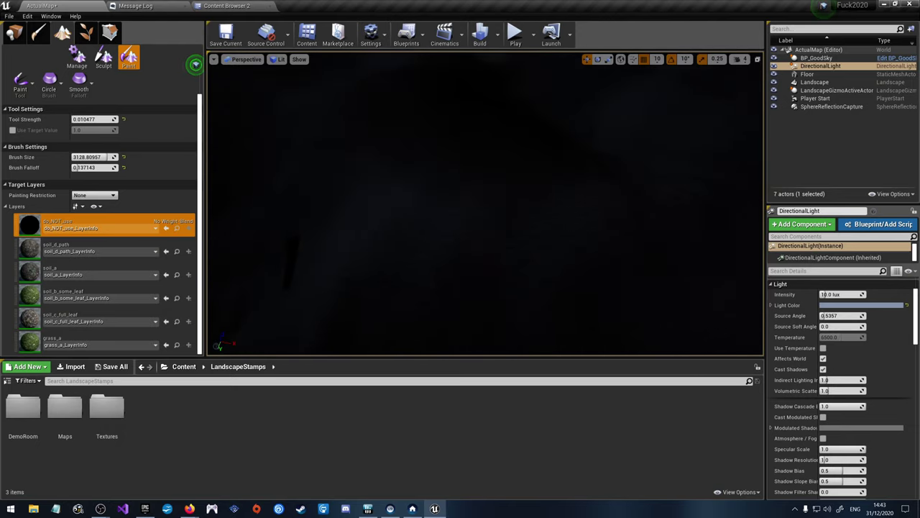
Step: Change the viewport to Unlit shading and paint a patch of the do_NOT_use layer on the hillside
{"action": "left_click", "coordinate": [280, 59]}
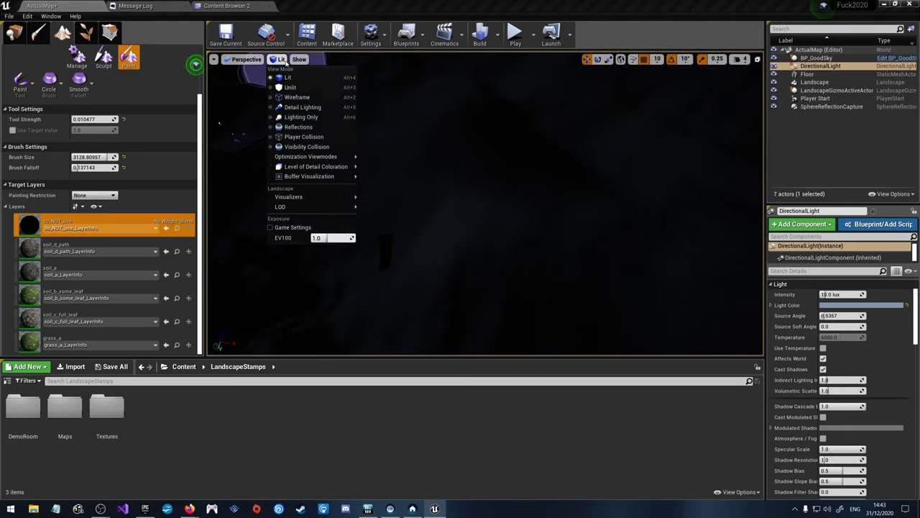
{"action": "left_click", "coordinate": [291, 87]}
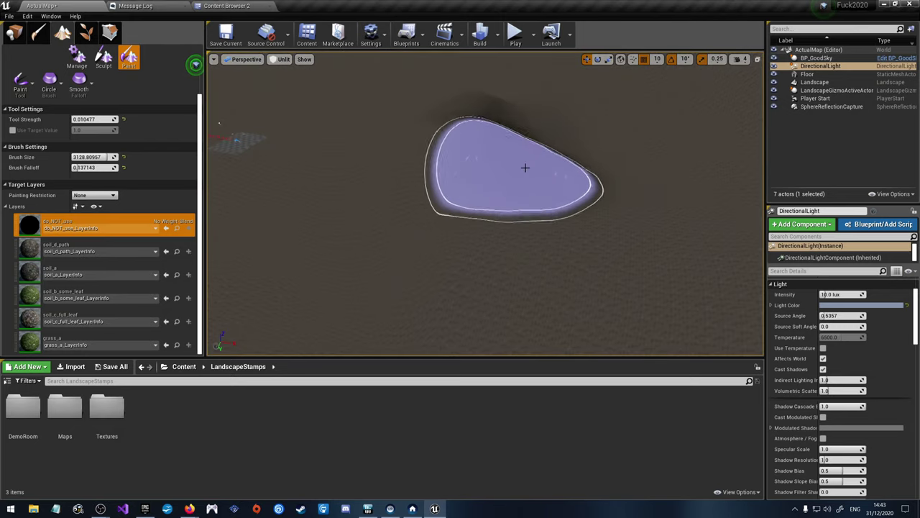
{"action": "mouse_move", "coordinate": [533, 154]}
{"action": "left_mouse_down"}
{"action": "mouse_move", "coordinate": [547, 175]}
{"action": "mouse_move", "coordinate": [631, 227]}
{"action": "mouse_move", "coordinate": [601, 220]}
{"action": "mouse_move", "coordinate": [161, 246]}
{"action": "left_mouse_up"}
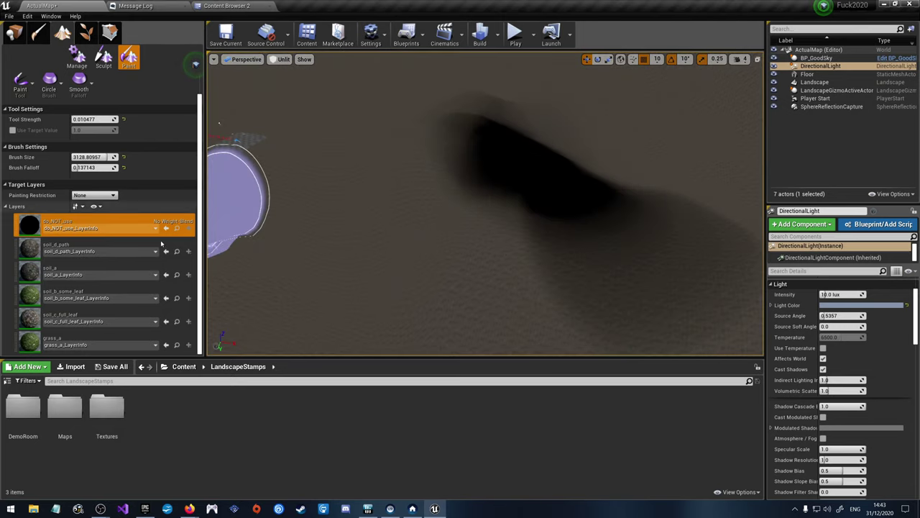
Step: Try to paint the grass_a layer over the hillside around the black patch
{"action": "left_click", "coordinate": [86, 295]}
{"action": "left_click", "coordinate": [86, 341]}
{"action": "mouse_move", "coordinate": [460, 197]}
{"action": "left_mouse_down"}
{"action": "mouse_move", "coordinate": [554, 175]}
{"action": "mouse_move", "coordinate": [556, 183]}
{"action": "mouse_move", "coordinate": [489, 99]}
{"action": "mouse_move", "coordinate": [575, 179]}
{"action": "mouse_move", "coordinate": [654, 230]}
{"action": "mouse_move", "coordinate": [571, 214]}
{"action": "mouse_move", "coordinate": [484, 171]}
{"action": "mouse_move", "coordinate": [501, 117]}
{"action": "mouse_move", "coordinate": [540, 127]}
{"action": "mouse_move", "coordinate": [571, 226]}
{"action": "left_mouse_up"}
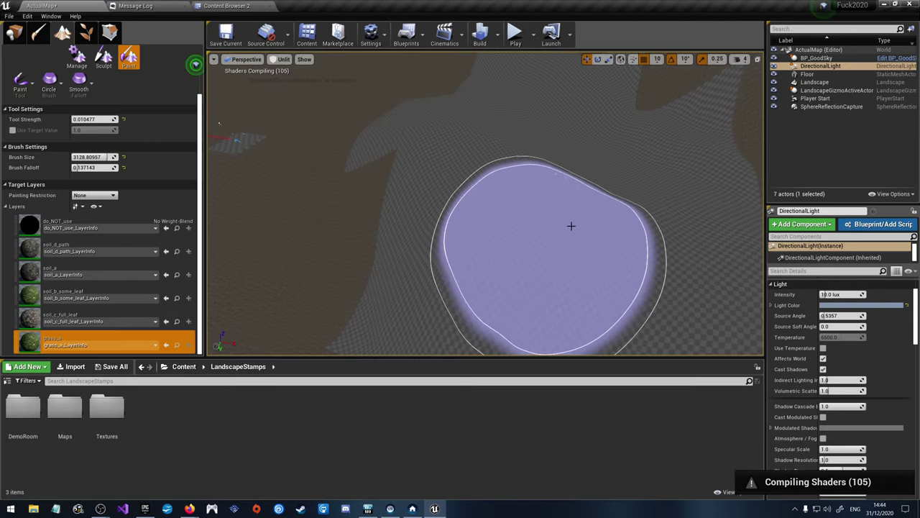
Step: Switch to the Component brush, choose the soil_d_path layer and set the tool strength to 1.0
{"action": "left_click", "coordinate": [51, 89]}
{"action": "left_click", "coordinate": [56, 206]}
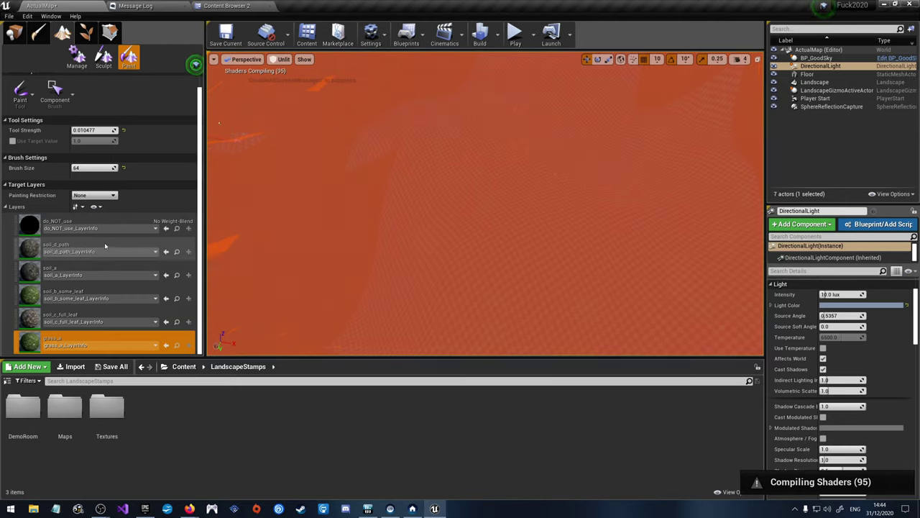
{"action": "left_click", "coordinate": [105, 246]}
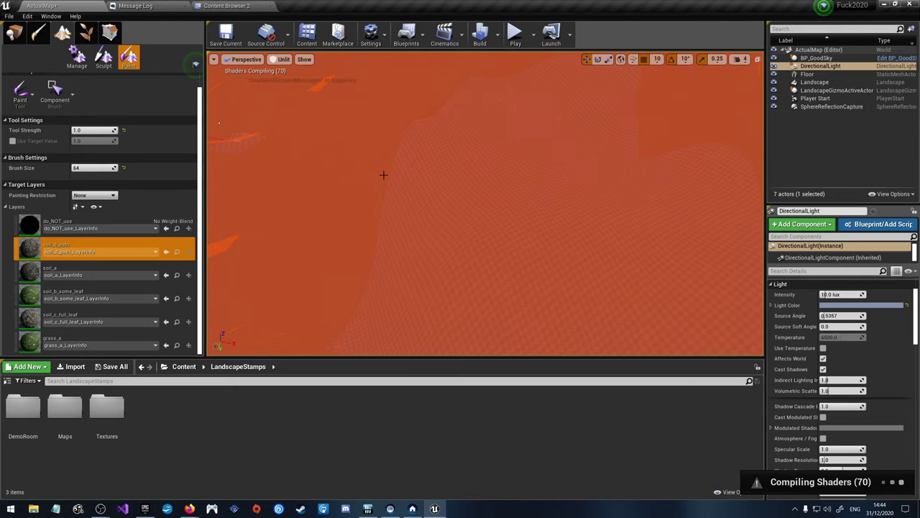
Step: Return to the Circle brush and select the grass_a layer for painting around the black patch
{"action": "left_click", "coordinate": [63, 99]}
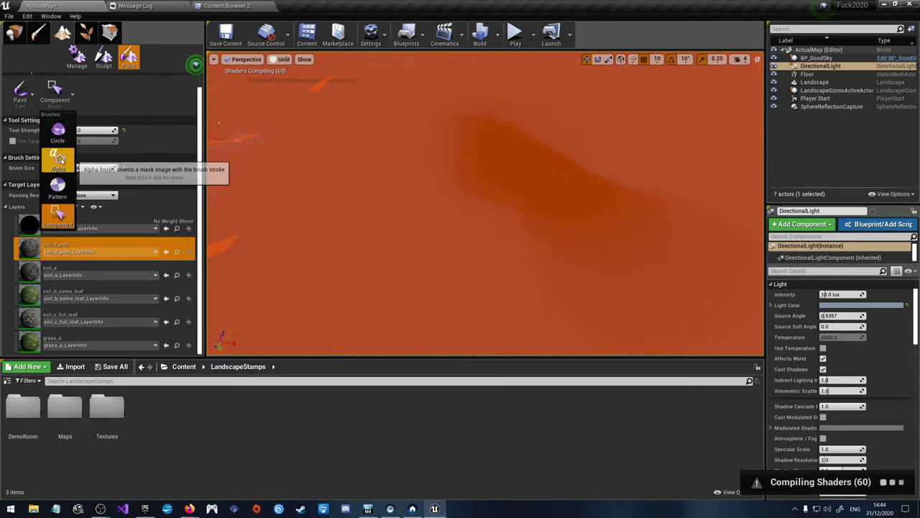
{"action": "left_click", "coordinate": [60, 133]}
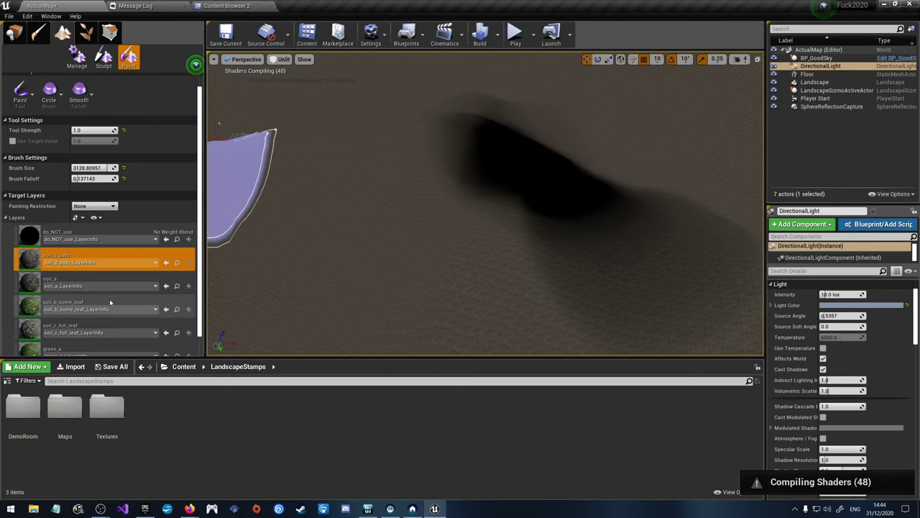
{"action": "scroll", "coordinate": [105, 334], "scroll_direction": "down", "scroll_amount": 1}
{"action": "left_click", "coordinate": [105, 338]}
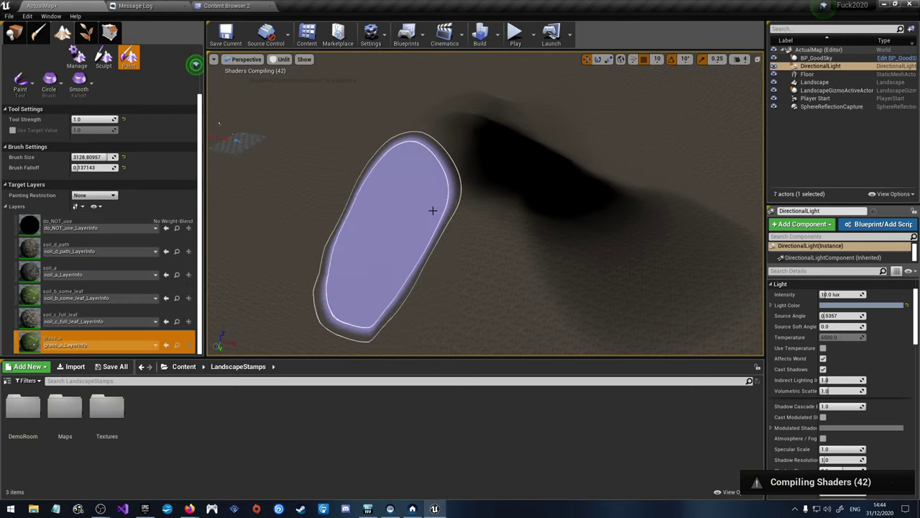
{"action": "right_click_drag", "start_coordinate": [575, 189], "coordinate": [575, 189]}
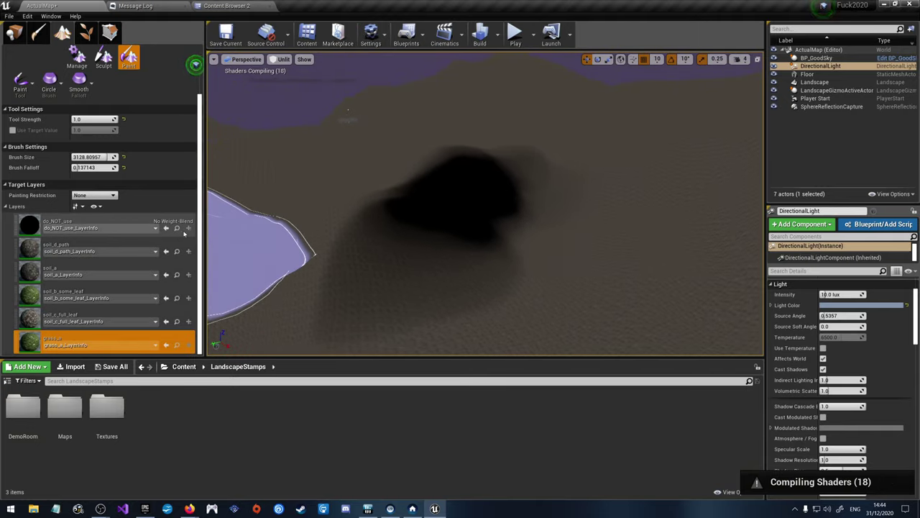
Step: Rebuild the landscape's material instances from the do_NOT_use layer and keep the painting restriction at None
{"action": "left_click", "coordinate": [83, 220]}
{"action": "right_click", "coordinate": [83, 219]}
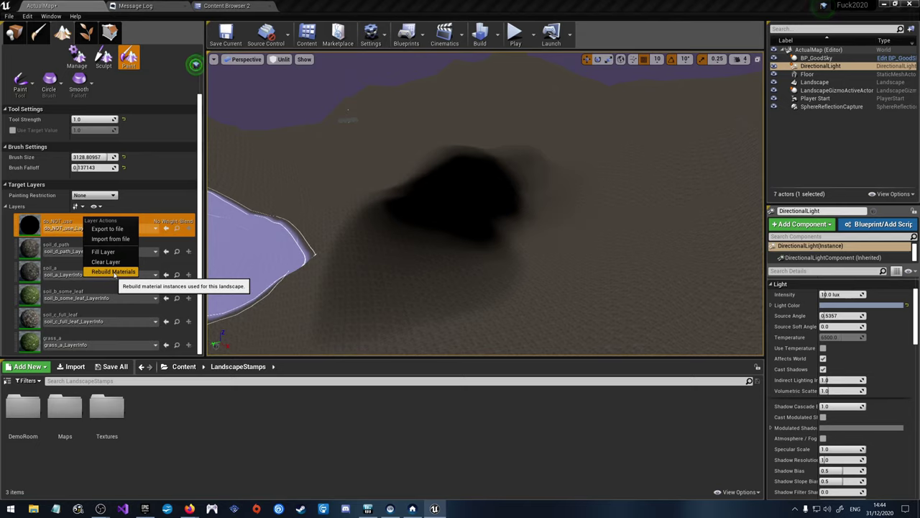
{"action": "left_click", "coordinate": [113, 271]}
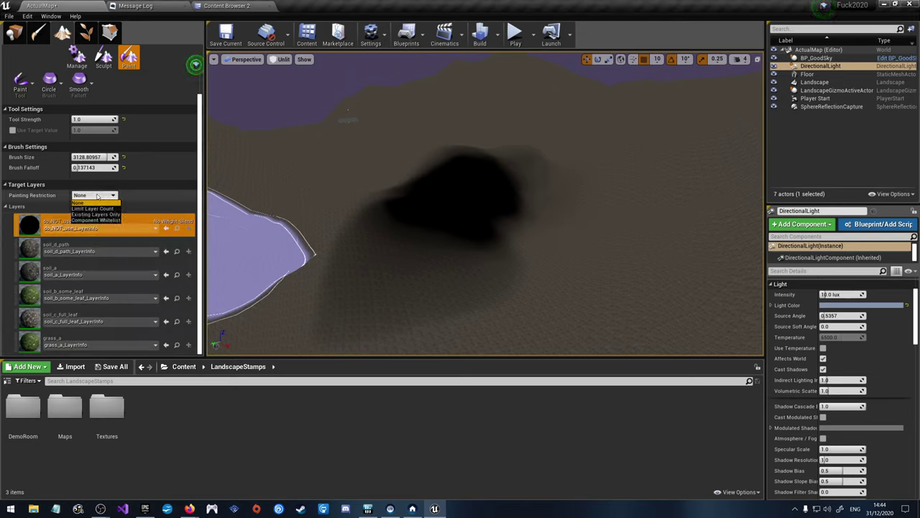
{"action": "left_click", "coordinate": [98, 204]}
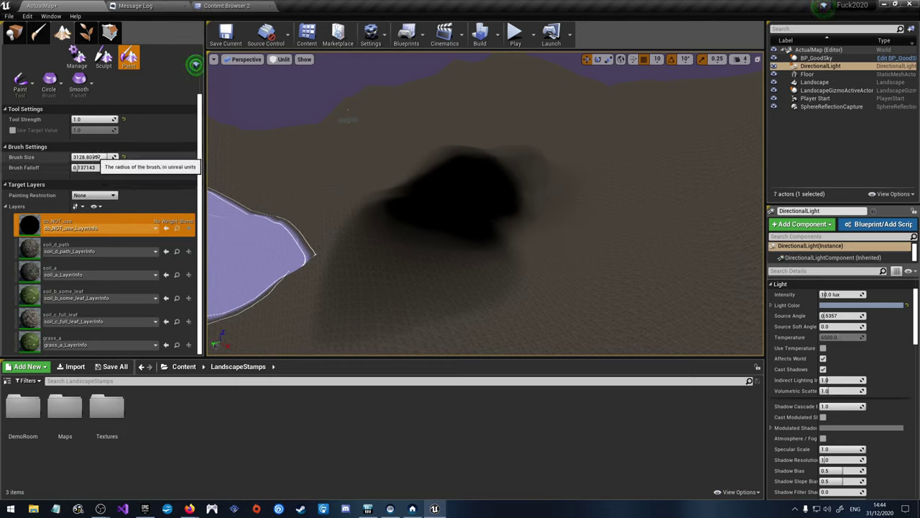
Step: Select the soil_d_path layer with the Component brush and set the brush size to 5
{"action": "left_click", "coordinate": [99, 248]}
{"action": "left_click", "coordinate": [79, 83]}
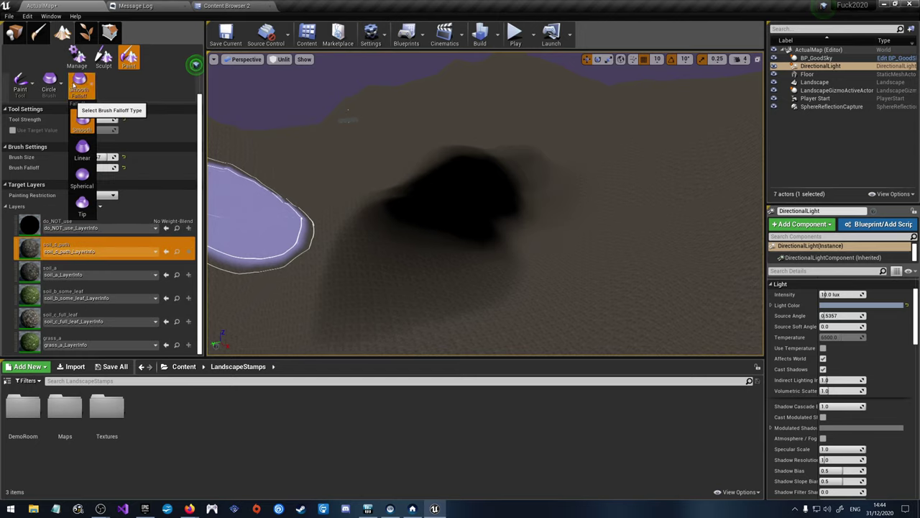
{"action": "left_click", "coordinate": [57, 85]}
{"action": "left_click", "coordinate": [57, 204]}
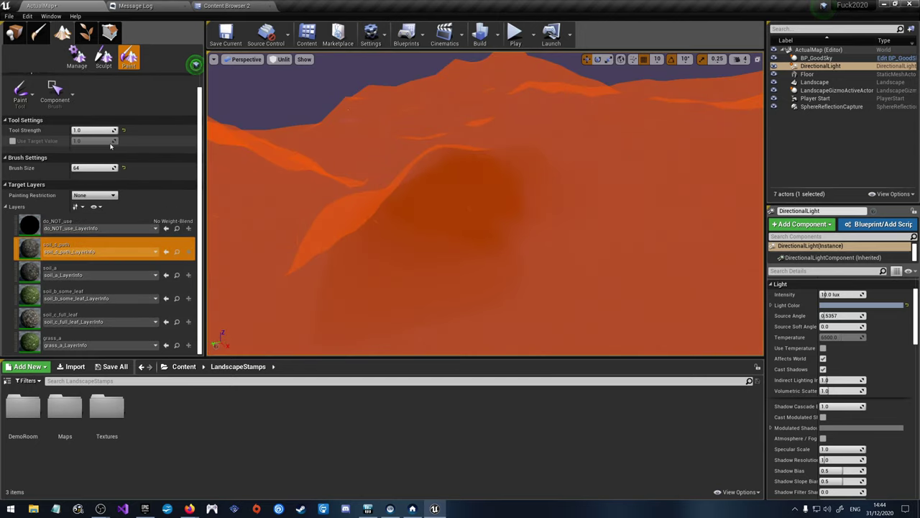
{"action": "left_click_drag", "start_coordinate": [100, 171], "coordinate": [73, 171]}
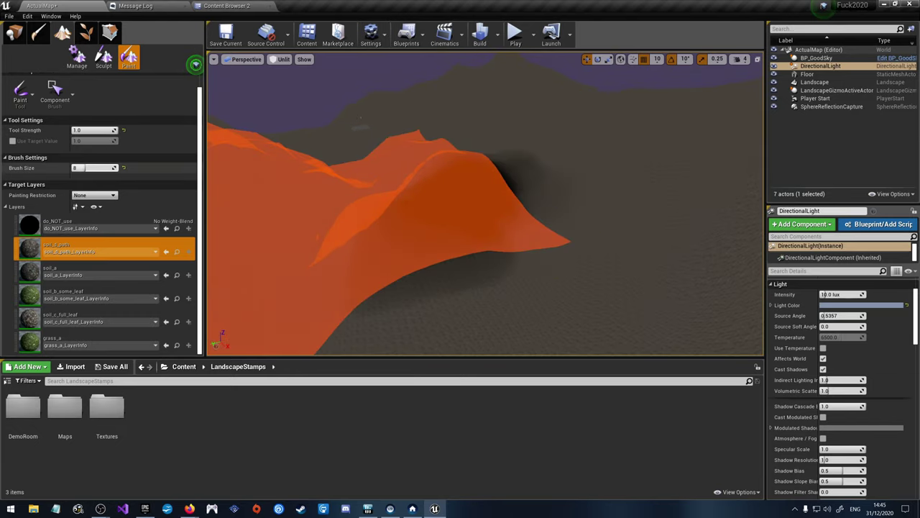
{"action": "left_click_drag", "start_coordinate": [95, 167], "coordinate": [75, 167]}
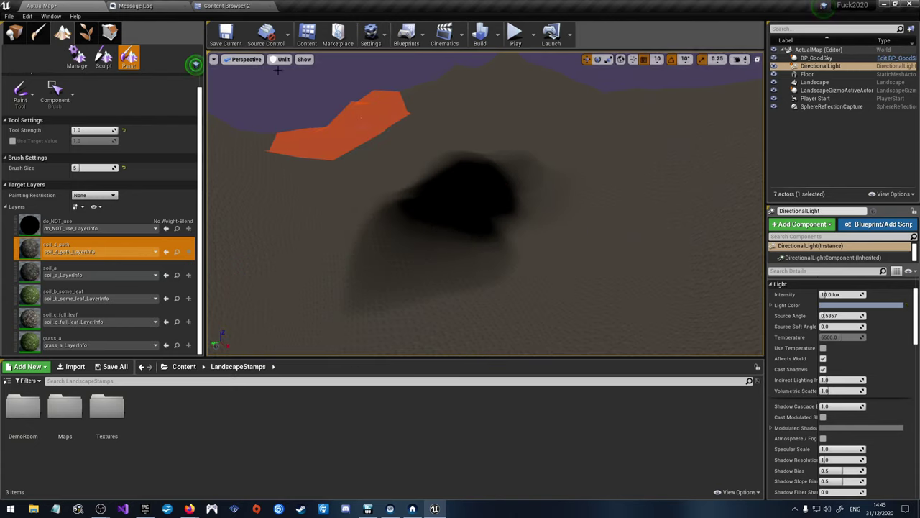
Step: Try to paint the components around the black patch with soil_d_path, and undo those strokes
{"action": "mouse_move", "coordinate": [495, 191]}
{"action": "left_mouse_down"}
{"action": "mouse_move", "coordinate": [462, 160]}
{"action": "mouse_move", "coordinate": [448, 196]}
{"action": "mouse_move", "coordinate": [408, 166]}
{"action": "mouse_move", "coordinate": [471, 155]}
{"action": "mouse_move", "coordinate": [493, 176]}
{"action": "mouse_move", "coordinate": [480, 202]}
{"action": "mouse_move", "coordinate": [439, 190]}
{"action": "left_mouse_up"}
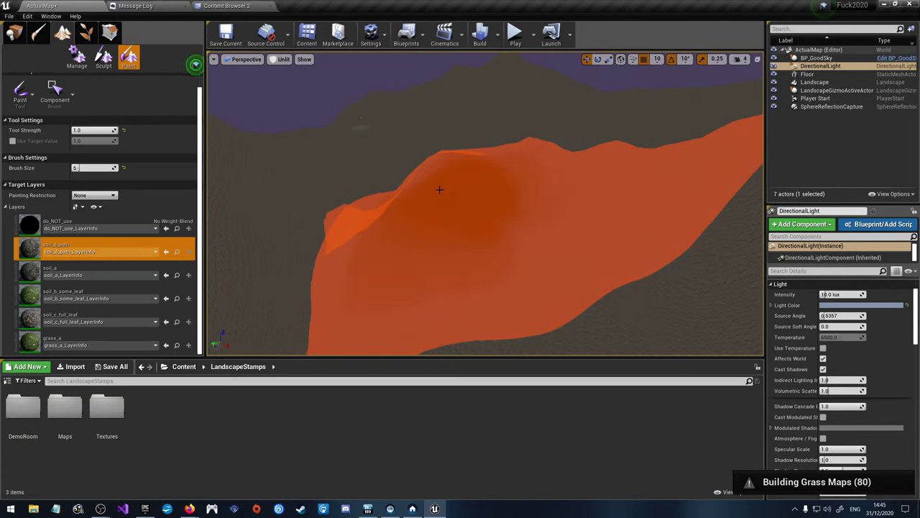
{"action": "mouse_move", "coordinate": [470, 164]}
{"action": "left_mouse_down"}
{"action": "mouse_move", "coordinate": [490, 179]}
{"action": "mouse_move", "coordinate": [453, 195]}
{"action": "mouse_move", "coordinate": [478, 195]}
{"action": "mouse_move", "coordinate": [469, 162]}
{"action": "mouse_move", "coordinate": [493, 157]}
{"action": "mouse_move", "coordinate": [504, 182]}
{"action": "mouse_move", "coordinate": [496, 199]}
{"action": "mouse_move", "coordinate": [452, 207]}
{"action": "left_mouse_up"}
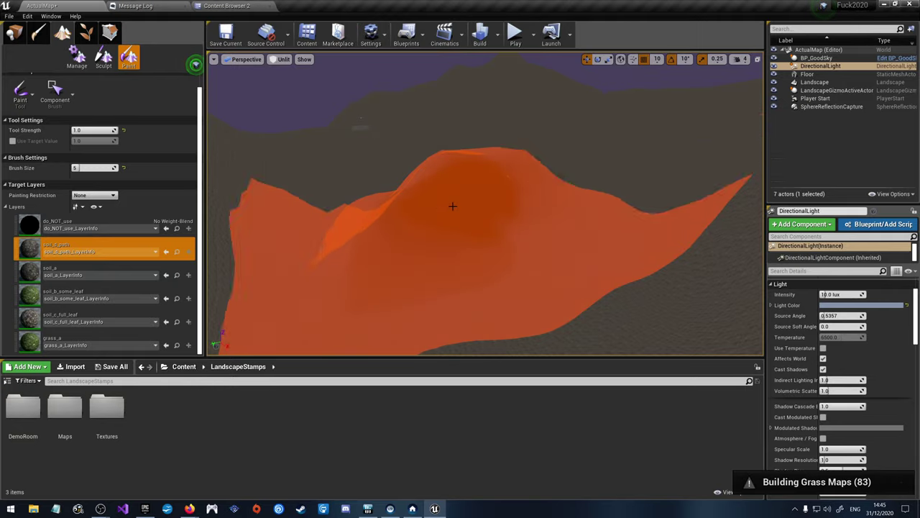
{"action": "key", "text": "ctrl+z"}
{"action": "key", "text": "ctrl+z"}
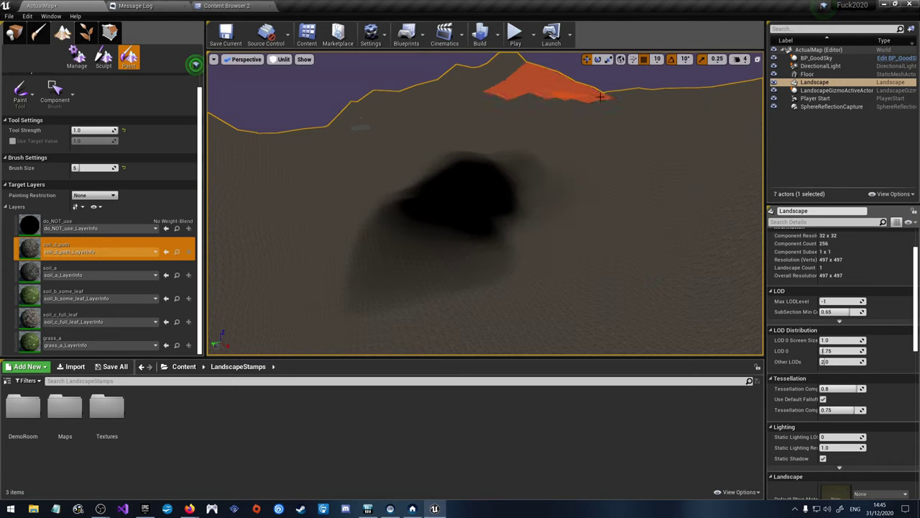
Step: Check the Landscape's material, rendering and collision details, and return to the Circle brush with soil_d_path selected
{"action": "scroll", "coordinate": [852, 306], "scroll_direction": "down", "scroll_amount": 8}
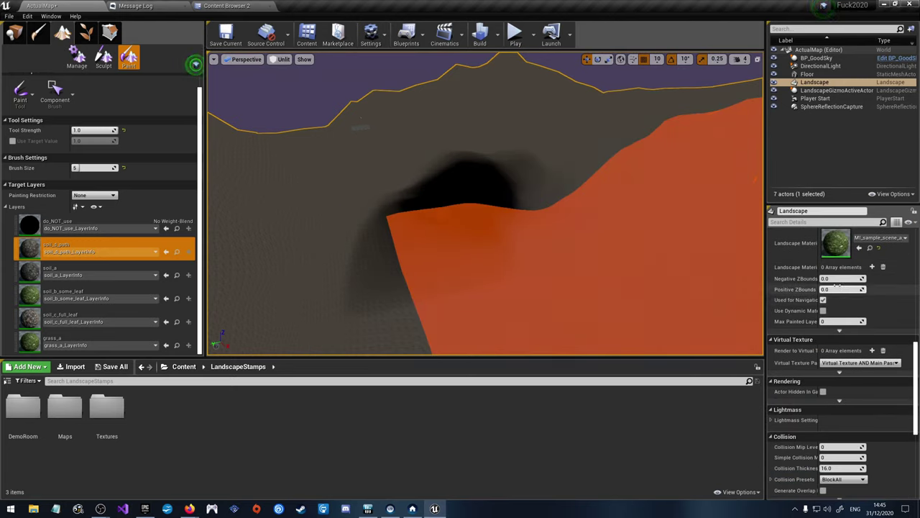
{"action": "scroll", "coordinate": [847, 291], "scroll_direction": "down", "scroll_amount": 2}
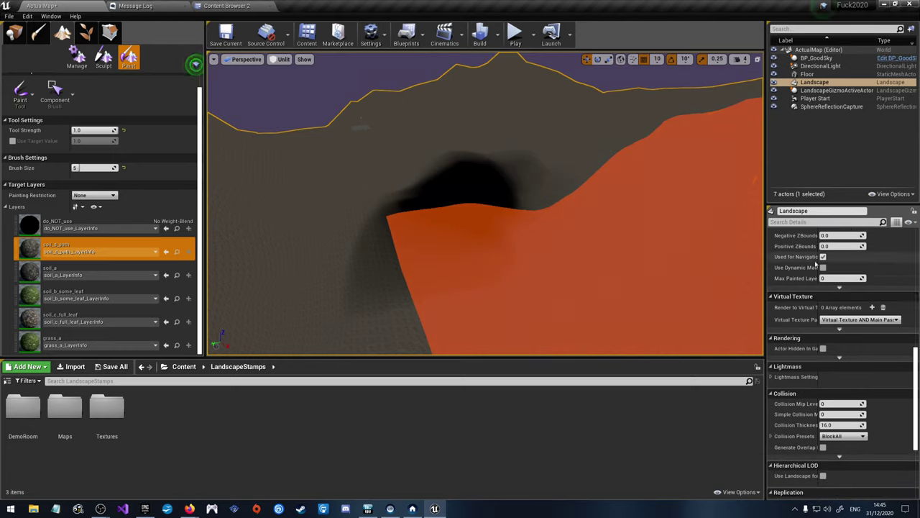
{"action": "scroll", "coordinate": [842, 331], "scroll_direction": "down", "scroll_amount": 4}
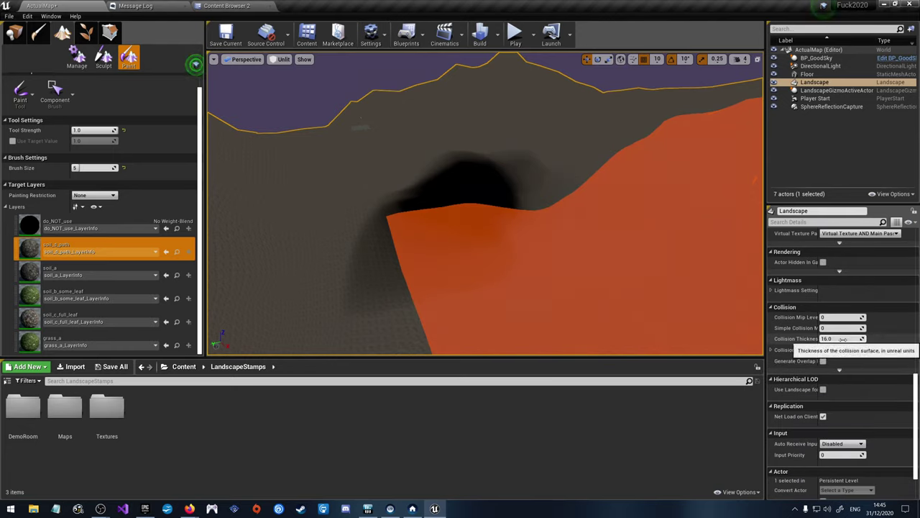
{"action": "scroll", "coordinate": [842, 338], "scroll_direction": "up", "scroll_amount": 15}
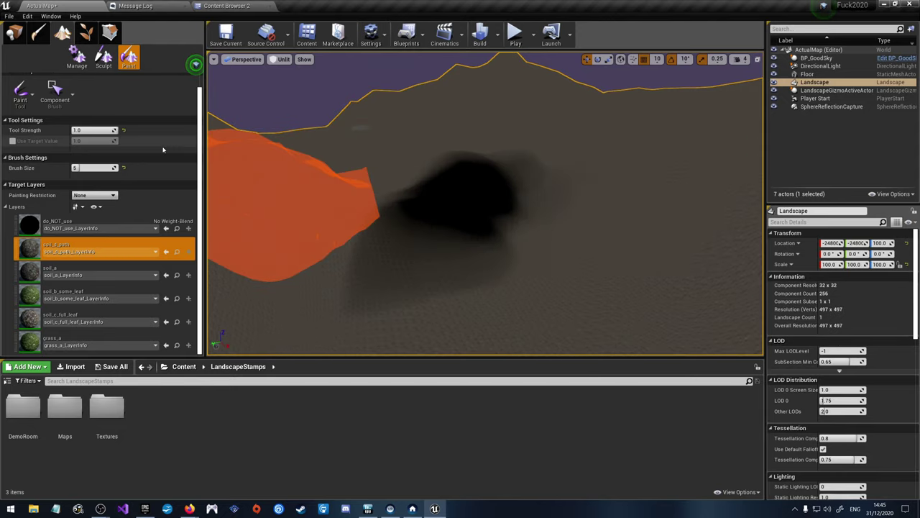
{"action": "left_click", "coordinate": [57, 100]}
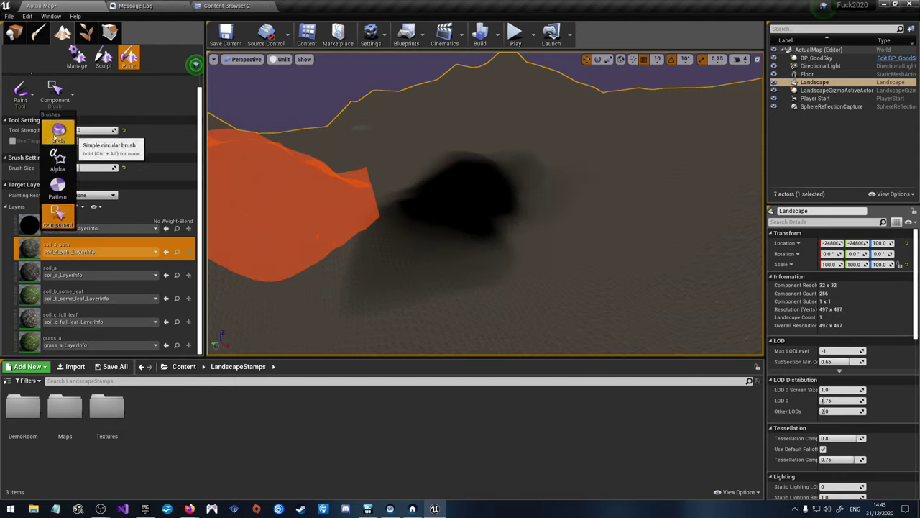
{"action": "left_click", "coordinate": [58, 132]}
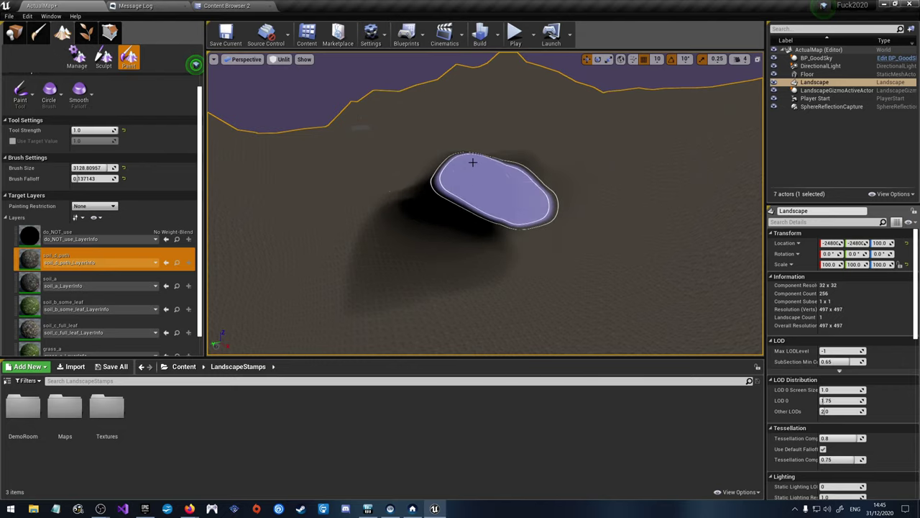
{"action": "mouse_move", "coordinate": [590, 195]}
{"action": "right_mouse_down"}
{"action": "mouse_move", "coordinate": [517, 195]}
{"action": "mouse_move", "coordinate": [518, 237]}
{"action": "right_mouse_up"}
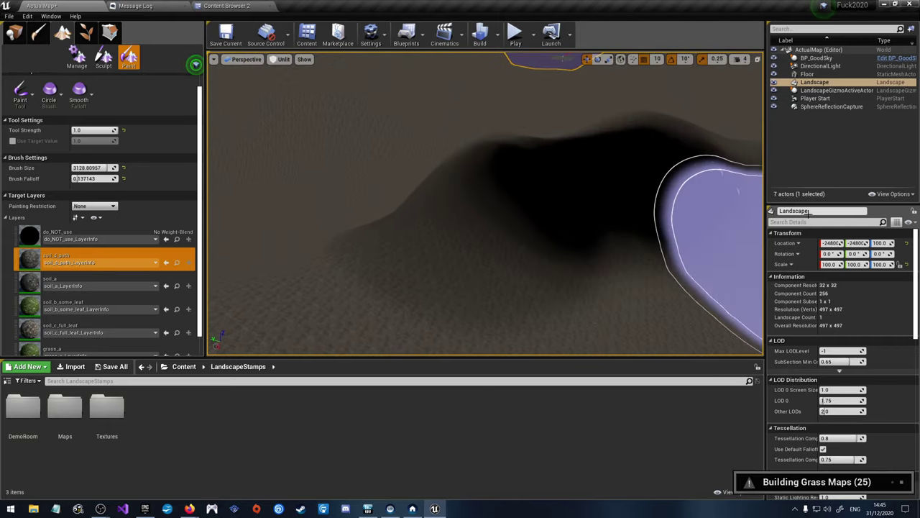
Step: Try to delete the do_NOT_use layer, undo the deletion of the landscape, and return to landscape painting
{"action": "left_click", "coordinate": [65, 235]}
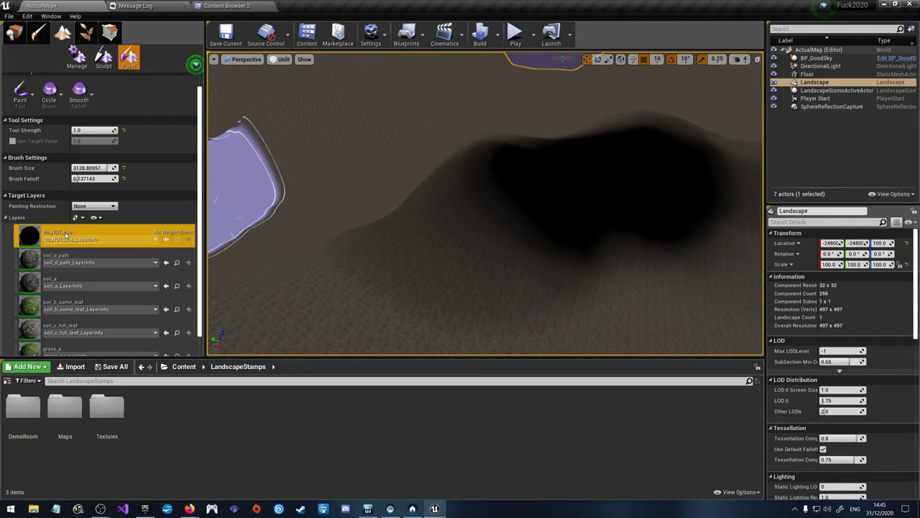
{"action": "key", "text": "Delete"}
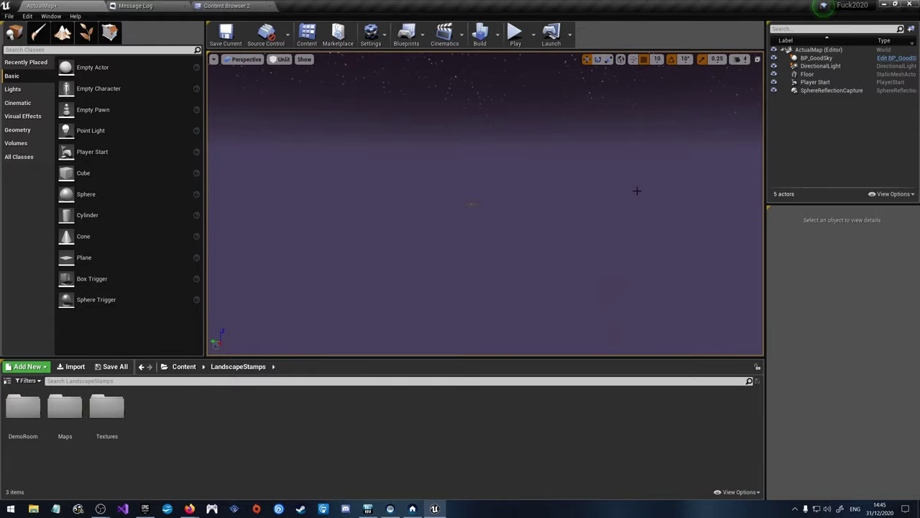
{"action": "key", "text": "ctrl+z"}
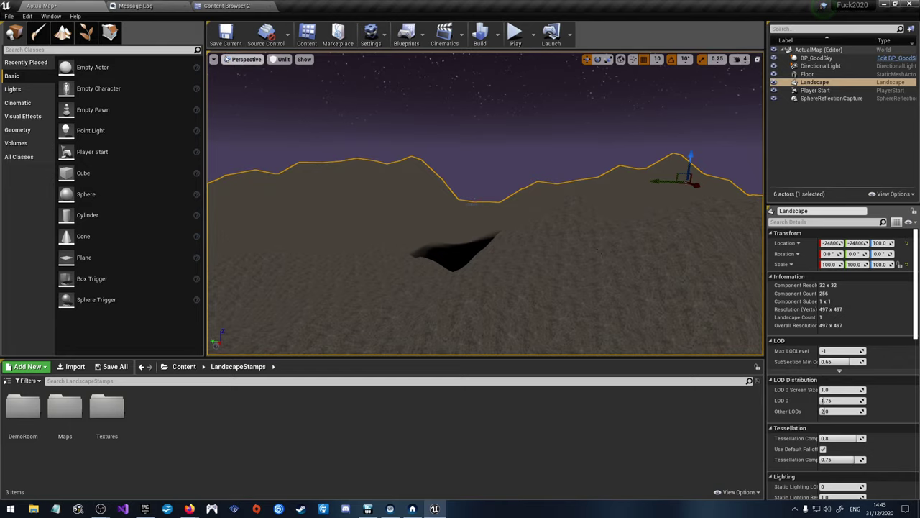
{"action": "left_click", "coordinate": [86, 32]}
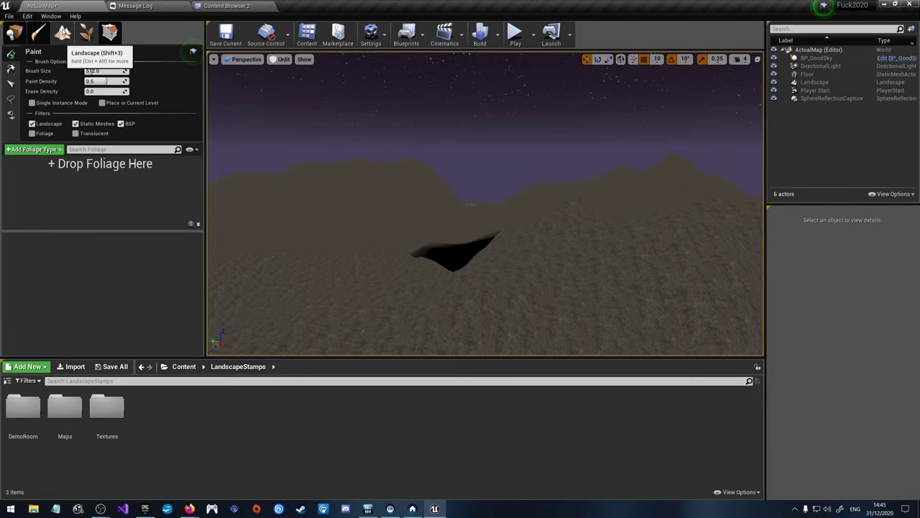
{"action": "left_click", "coordinate": [63, 33]}
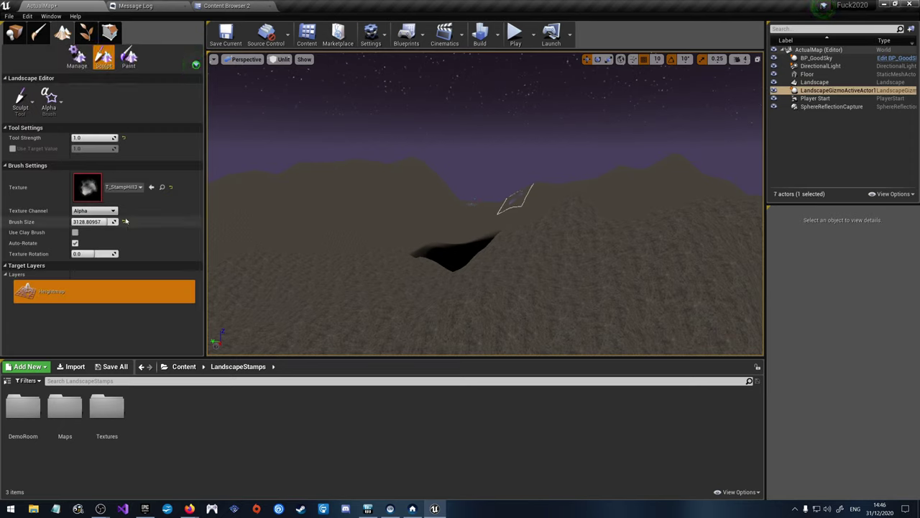
{"action": "left_click", "coordinate": [128, 56]}
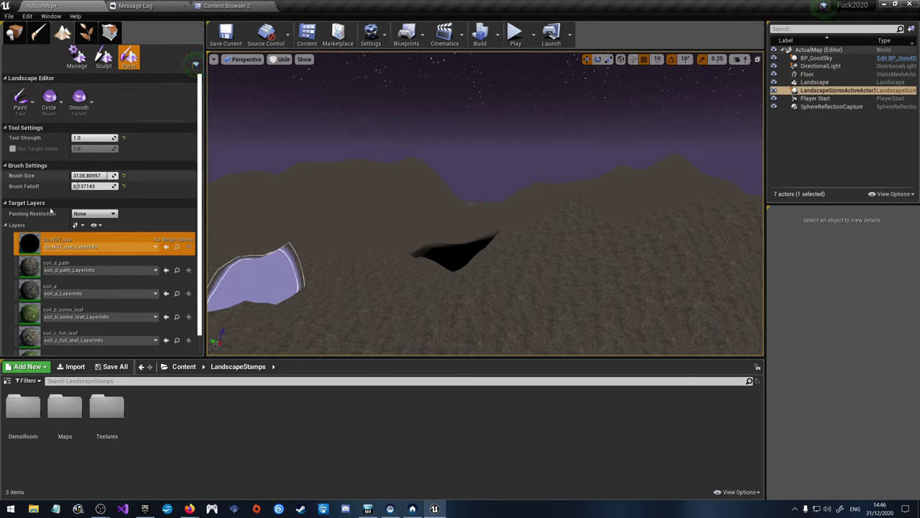
Step: Try hiding the unused target layers, and show all layers again
{"action": "right_click", "coordinate": [63, 240]}
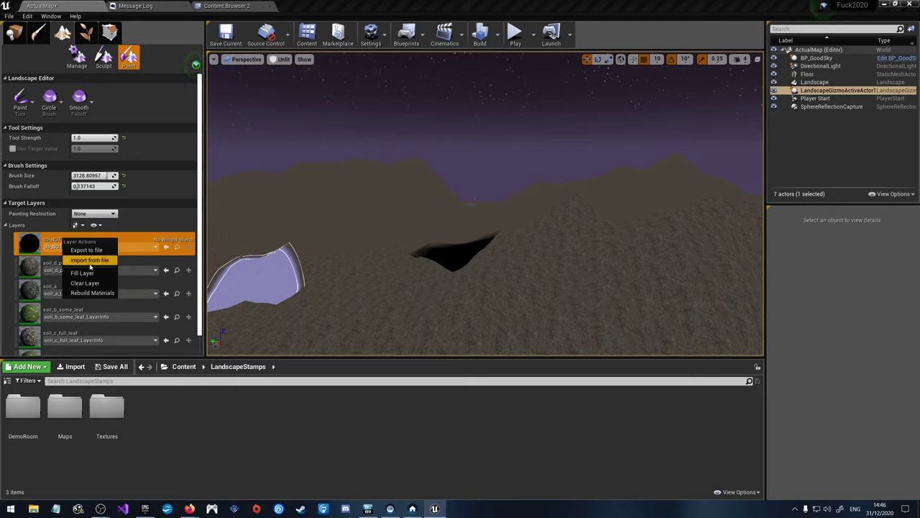
{"action": "left_click", "coordinate": [83, 214]}
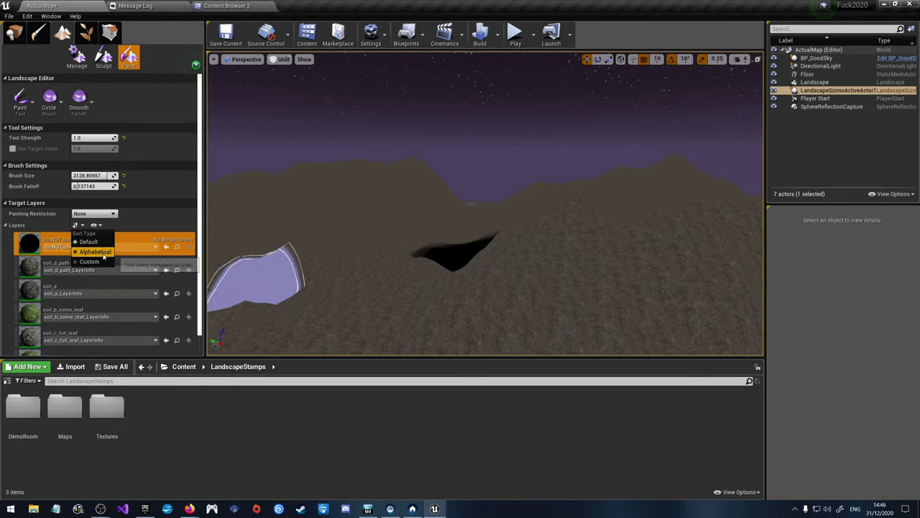
{"action": "left_click", "coordinate": [102, 226]}
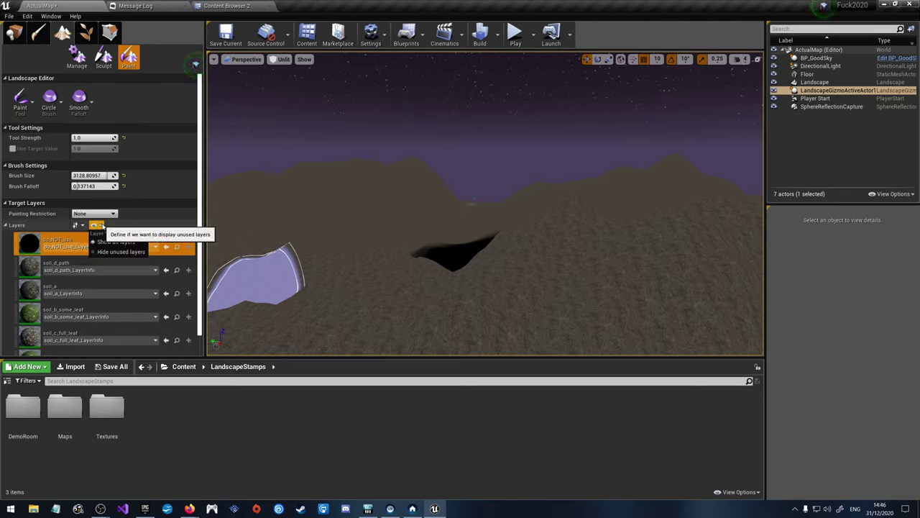
{"action": "left_click", "coordinate": [120, 252]}
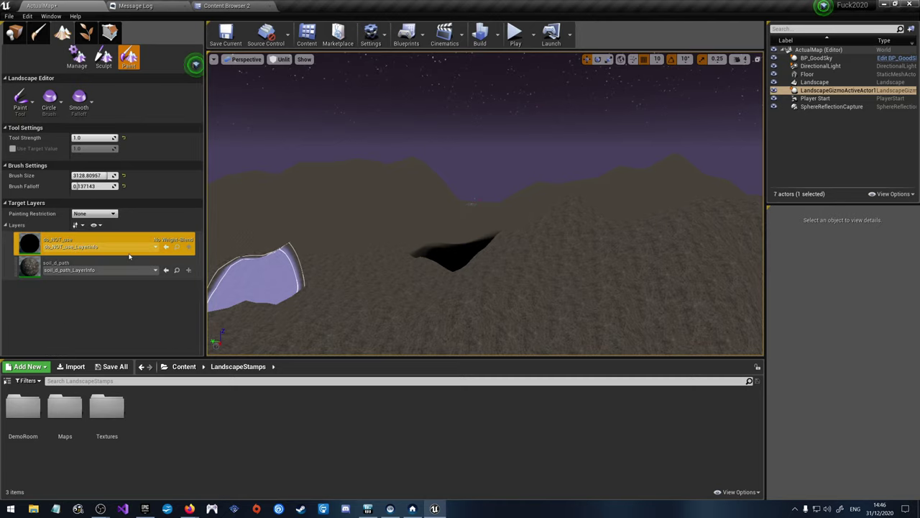
{"action": "left_click", "coordinate": [96, 225]}
{"action": "left_click", "coordinate": [82, 243]}
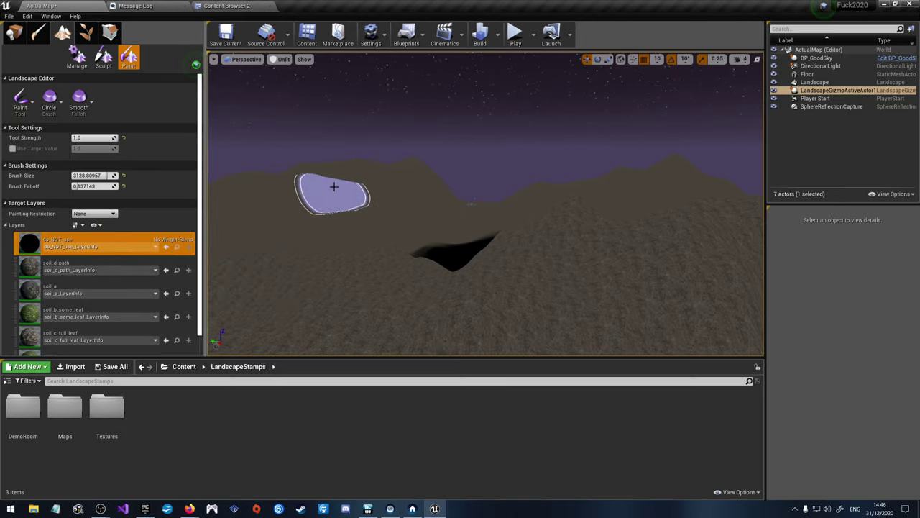
Step: Try to paint over the black patch and its surroundings with the soil_d_path layer
{"action": "mouse_move", "coordinate": [333, 187]}
{"action": "right_mouse_down"}
{"action": "mouse_move", "coordinate": [334, 215]}
{"action": "mouse_move", "coordinate": [333, 172]}
{"action": "mouse_move", "coordinate": [338, 202]}
{"action": "right_mouse_up"}
{"action": "left_click", "coordinate": [87, 266]}
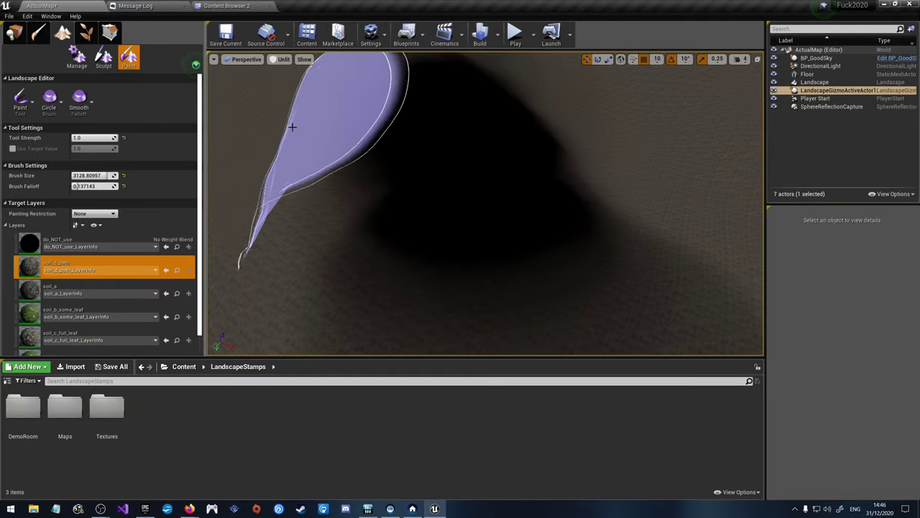
{"action": "mouse_move", "coordinate": [292, 127]}
{"action": "left_mouse_down"}
{"action": "mouse_move", "coordinate": [484, 143]}
{"action": "mouse_move", "coordinate": [349, 139]}
{"action": "mouse_move", "coordinate": [501, 172]}
{"action": "mouse_move", "coordinate": [701, 195]}
{"action": "mouse_move", "coordinate": [372, 130]}
{"action": "mouse_move", "coordinate": [542, 138]}
{"action": "mouse_move", "coordinate": [406, 150]}
{"action": "mouse_move", "coordinate": [567, 126]}
{"action": "mouse_move", "coordinate": [538, 172]}
{"action": "mouse_move", "coordinate": [429, 98]}
{"action": "mouse_move", "coordinate": [530, 108]}
{"action": "mouse_move", "coordinate": [506, 172]}
{"action": "mouse_move", "coordinate": [490, 113]}
{"action": "mouse_move", "coordinate": [501, 166]}
{"action": "mouse_move", "coordinate": [487, 143]}
{"action": "mouse_move", "coordinate": [478, 62]}
{"action": "mouse_move", "coordinate": [452, 201]}
{"action": "mouse_move", "coordinate": [307, 165]}
{"action": "mouse_move", "coordinate": [592, 274]}
{"action": "mouse_move", "coordinate": [294, 145]}
{"action": "mouse_move", "coordinate": [634, 207]}
{"action": "mouse_move", "coordinate": [386, 224]}
{"action": "mouse_move", "coordinate": [335, 112]}
{"action": "mouse_move", "coordinate": [459, 58]}
{"action": "mouse_move", "coordinate": [527, 242]}
{"action": "mouse_move", "coordinate": [298, 121]}
{"action": "mouse_move", "coordinate": [552, 220]}
{"action": "mouse_move", "coordinate": [408, 172]}
{"action": "mouse_move", "coordinate": [345, 98]}
{"action": "mouse_move", "coordinate": [385, 59]}
{"action": "mouse_move", "coordinate": [483, 95]}
{"action": "mouse_move", "coordinate": [547, 133]}
{"action": "mouse_move", "coordinate": [613, 133]}
{"action": "mouse_move", "coordinate": [579, 109]}
{"action": "mouse_move", "coordinate": [561, 167]}
{"action": "mouse_move", "coordinate": [567, 220]}
{"action": "mouse_move", "coordinate": [580, 216]}
{"action": "mouse_move", "coordinate": [554, 59]}
{"action": "mouse_move", "coordinate": [585, 125]}
{"action": "mouse_move", "coordinate": [598, 235]}
{"action": "mouse_move", "coordinate": [643, 259]}
{"action": "mouse_move", "coordinate": [541, 65]}
{"action": "mouse_move", "coordinate": [627, 83]}
{"action": "mouse_move", "coordinate": [635, 261]}
{"action": "mouse_move", "coordinate": [657, 248]}
{"action": "mouse_move", "coordinate": [622, 42]}
{"action": "mouse_move", "coordinate": [619, 144]}
{"action": "mouse_move", "coordinate": [547, 214]}
{"action": "mouse_move", "coordinate": [543, 194]}
{"action": "mouse_move", "coordinate": [509, 327]}
{"action": "mouse_move", "coordinate": [360, 129]}
{"action": "mouse_move", "coordinate": [381, 154]}
{"action": "mouse_move", "coordinate": [432, 302]}
{"action": "mouse_move", "coordinate": [302, 134]}
{"action": "mouse_move", "coordinate": [386, 153]}
{"action": "mouse_move", "coordinate": [474, 297]}
{"action": "mouse_move", "coordinate": [545, 169]}
{"action": "mouse_move", "coordinate": [531, 52]}
{"action": "mouse_move", "coordinate": [555, 157]}
{"action": "mouse_move", "coordinate": [630, 333]}
{"action": "mouse_move", "coordinate": [574, 203]}
{"action": "mouse_move", "coordinate": [567, 73]}
{"action": "mouse_move", "coordinate": [613, 136]}
{"action": "mouse_move", "coordinate": [671, 303]}
{"action": "mouse_move", "coordinate": [704, 201]}
{"action": "mouse_move", "coordinate": [718, 79]}
{"action": "left_mouse_up"}
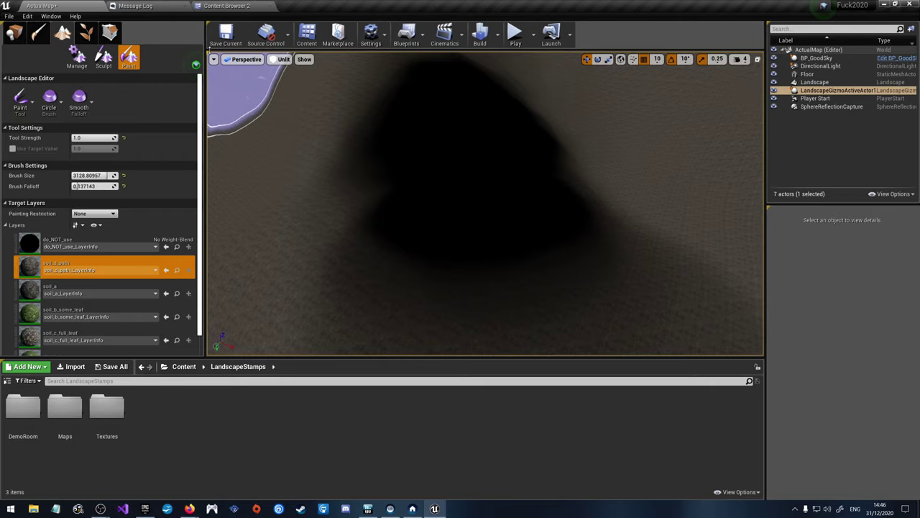
{"action": "left_click", "coordinate": [209, 61]}
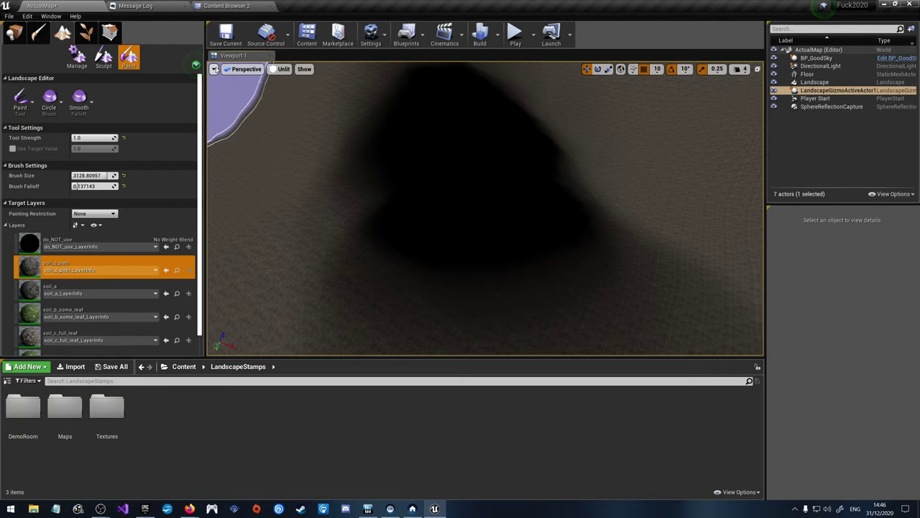
{"action": "right_click", "coordinate": [226, 57]}
{"action": "left_click", "coordinate": [232, 70]}
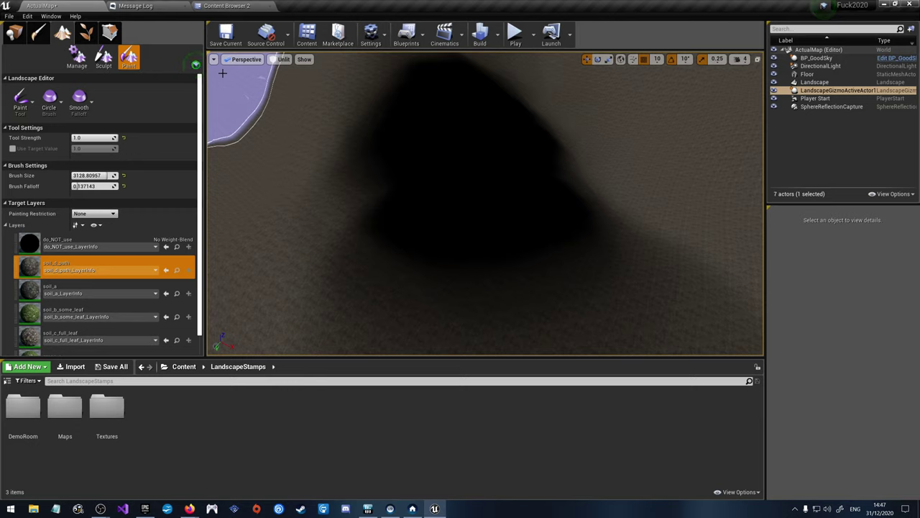
Step: Try the Flatten tool on the black patch, and return to the Paint tool with the soil_a layer selected
{"action": "left_click", "coordinate": [20, 98]}
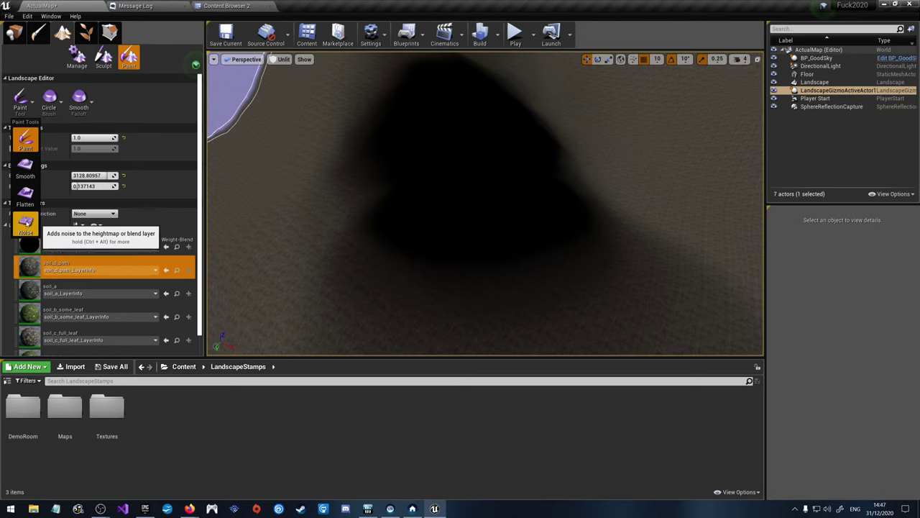
{"action": "left_click", "coordinate": [25, 193]}
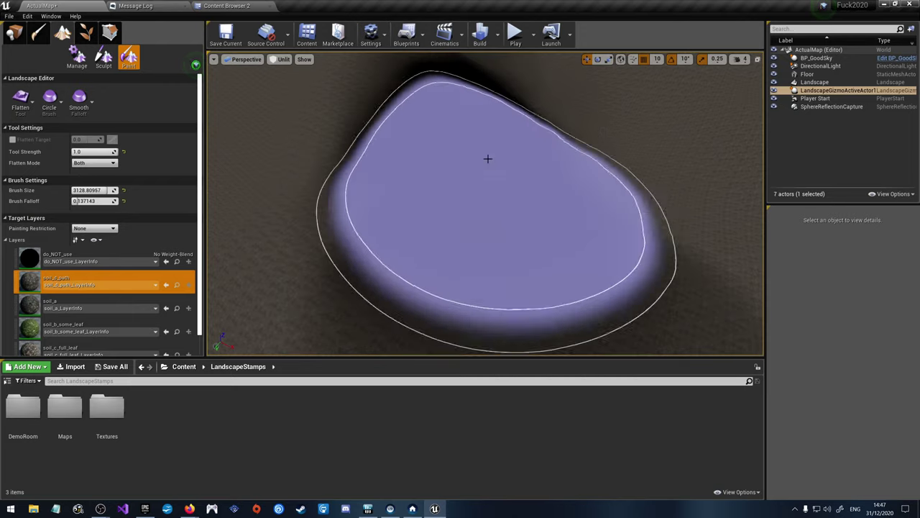
{"action": "left_click", "coordinate": [72, 303]}
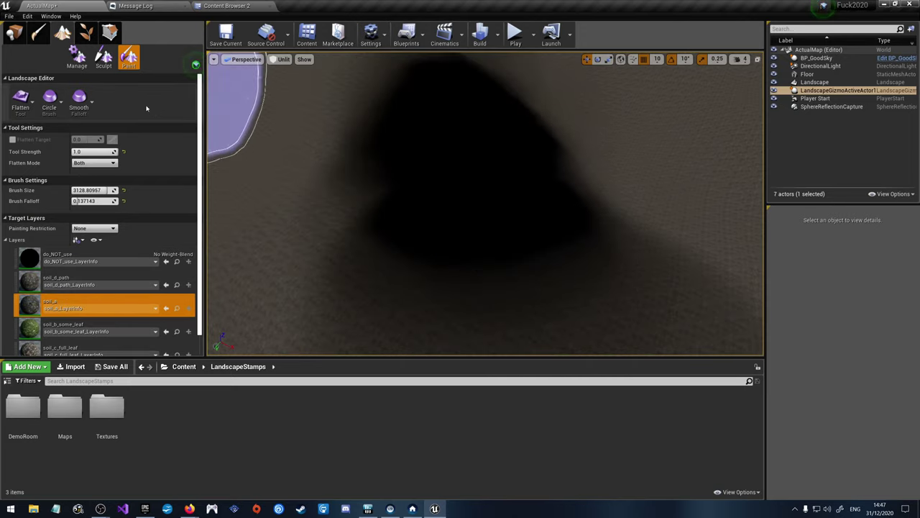
{"action": "left_click", "coordinate": [29, 101]}
{"action": "left_click", "coordinate": [26, 133]}
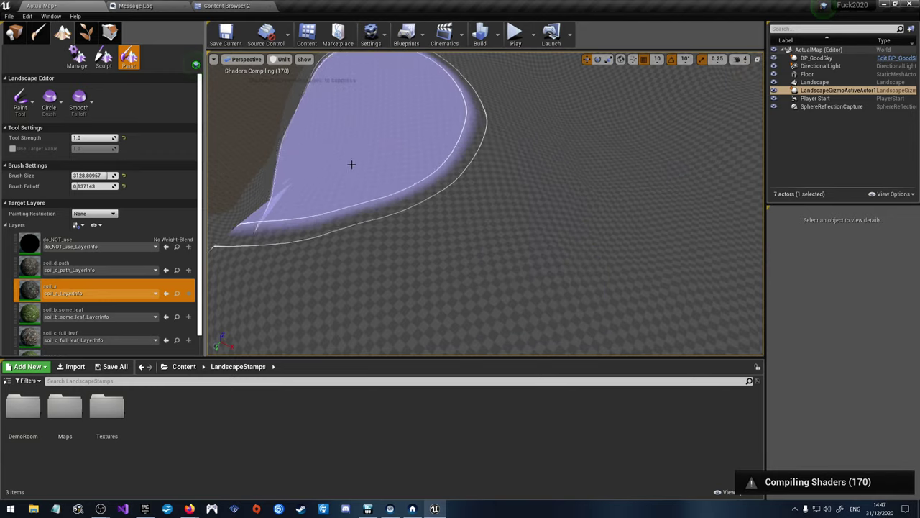
Step: Paint the soil_a layer over the former black patch and the terrain around it
{"action": "scroll", "coordinate": [452, 195], "scroll_direction": "up", "scroll_amount": 3}
{"action": "scroll", "coordinate": [465, 165], "scroll_direction": "down", "scroll_amount": 3}
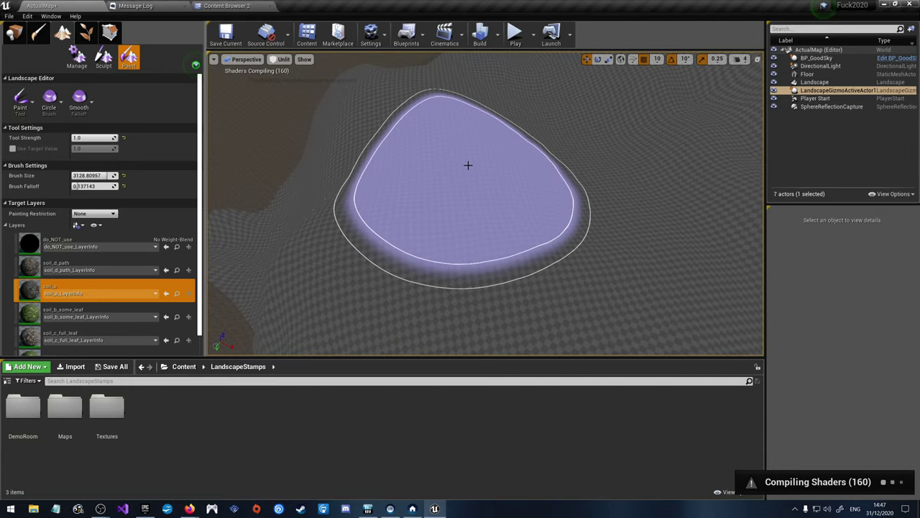
{"action": "mouse_move", "coordinate": [468, 165]}
{"action": "right_mouse_down"}
{"action": "mouse_move", "coordinate": [460, 100]}
{"action": "mouse_move", "coordinate": [403, 126]}
{"action": "right_mouse_up"}
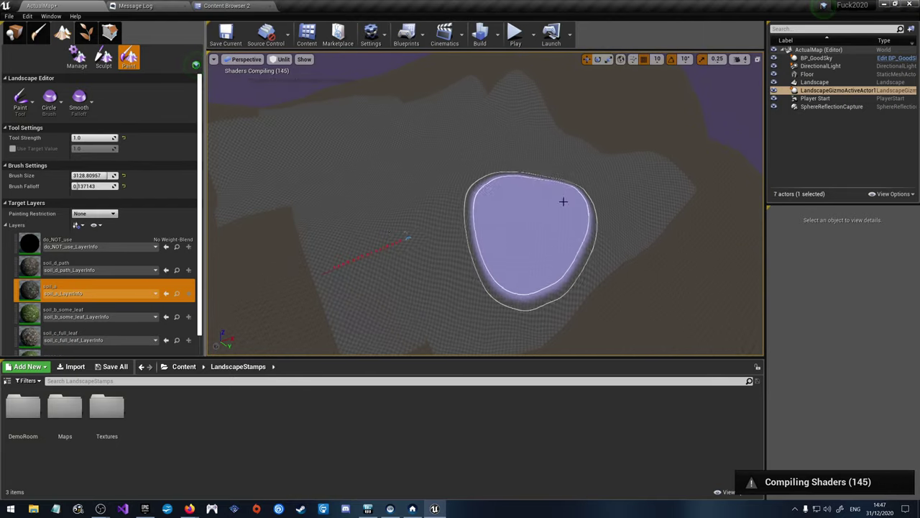
{"action": "mouse_move", "coordinate": [499, 187]}
{"action": "left_mouse_down"}
{"action": "mouse_move", "coordinate": [361, 148]}
{"action": "mouse_move", "coordinate": [388, 188]}
{"action": "mouse_move", "coordinate": [500, 203]}
{"action": "mouse_move", "coordinate": [594, 176]}
{"action": "left_mouse_up"}
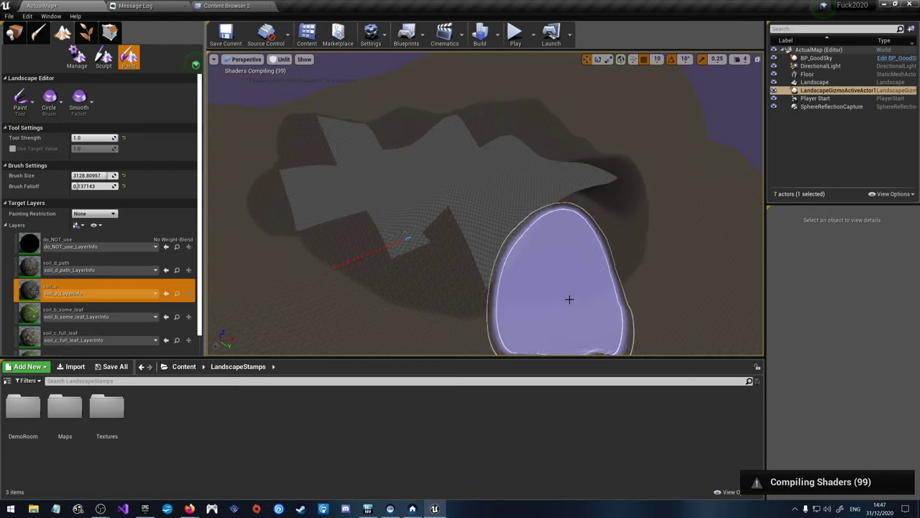
Step: Switch the viewport to Lighting Only and examine the painted area and the surrounding mountains
{"action": "scroll", "coordinate": [485, 204], "scroll_direction": "up", "scroll_amount": 8}
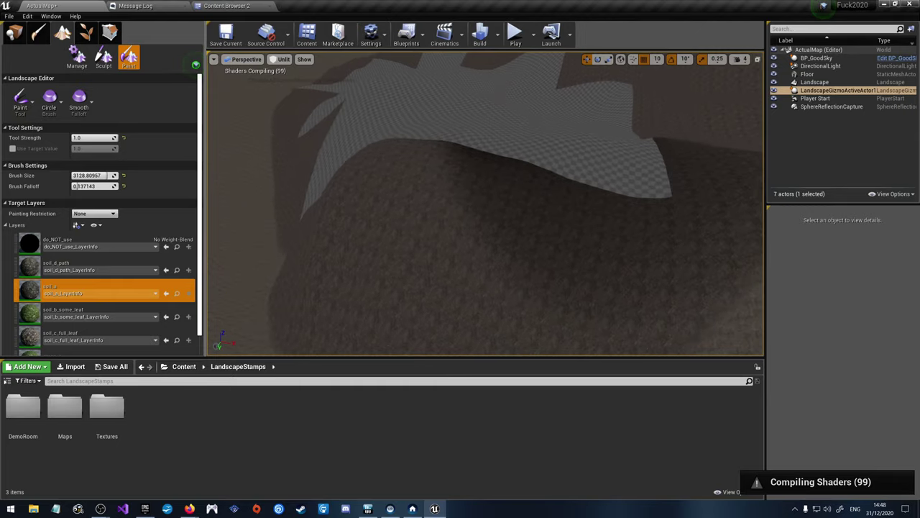
{"action": "right_click_drag", "start_coordinate": [485, 204], "coordinate": [485, 203]}
{"action": "right_click_drag", "start_coordinate": [637, 236], "coordinate": [637, 237]}
{"action": "left_click", "coordinate": [280, 59]}
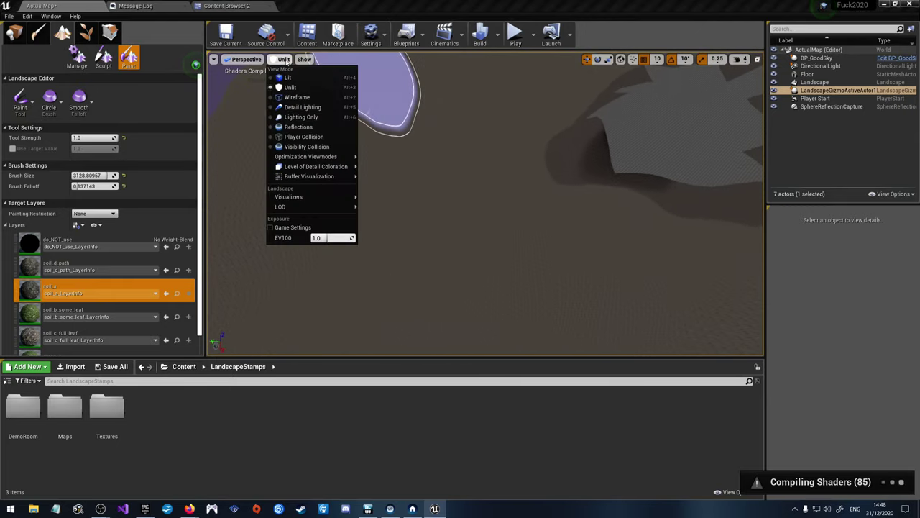
{"action": "left_click", "coordinate": [315, 117]}
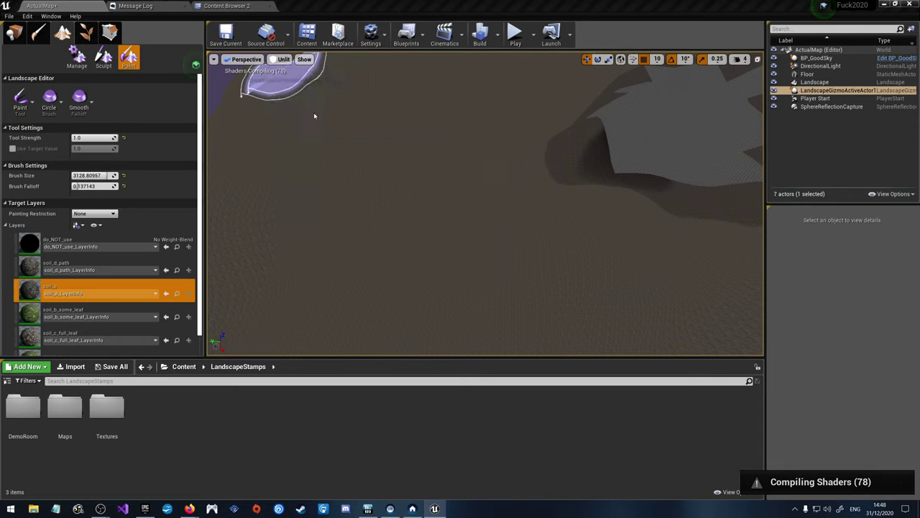
{"action": "right_click_drag", "start_coordinate": [544, 164], "coordinate": [544, 163]}
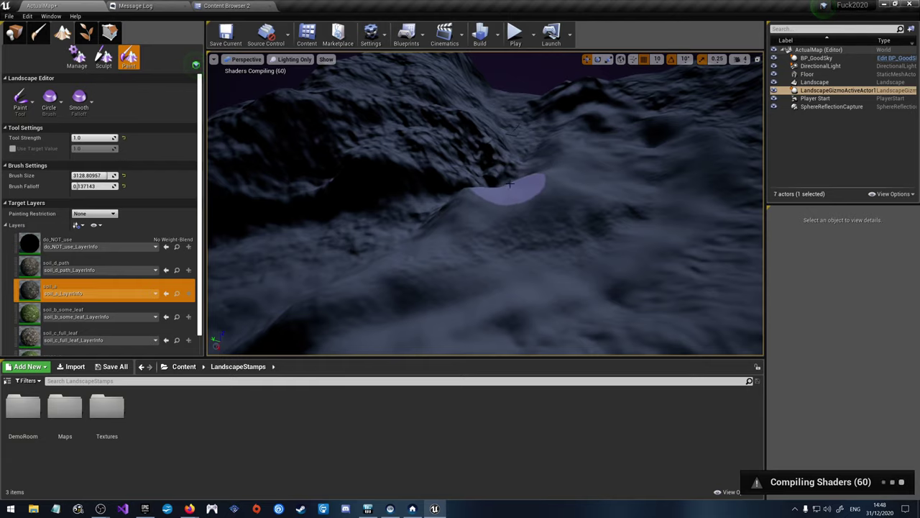
{"action": "right_click_drag", "start_coordinate": [328, 267], "coordinate": [329, 266]}
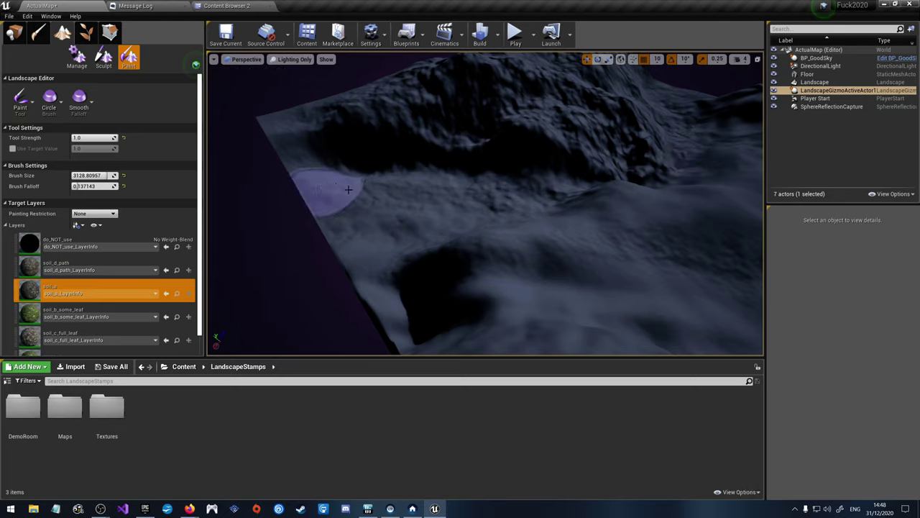
Step: Switch the viewport to Unlit and examine the black patch and the grass-covered hill from near and far
{"action": "left_click", "coordinate": [305, 62]}
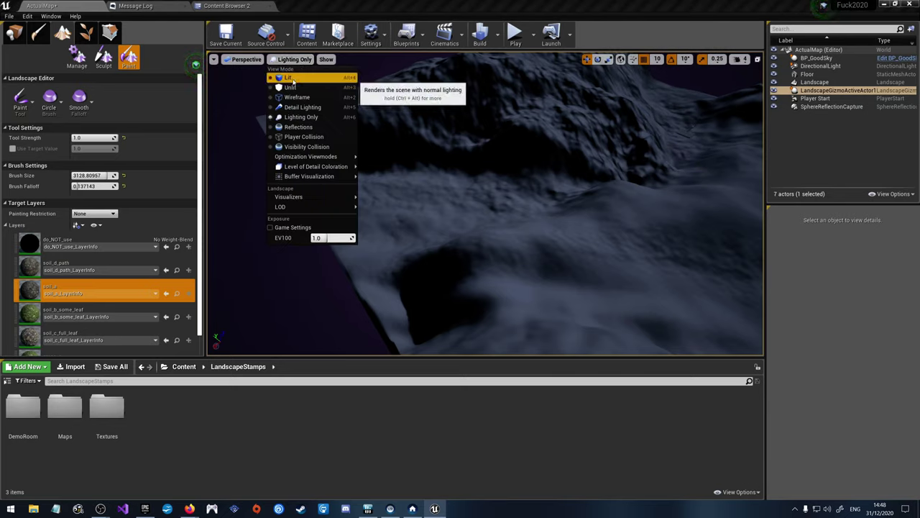
{"action": "left_click", "coordinate": [289, 87]}
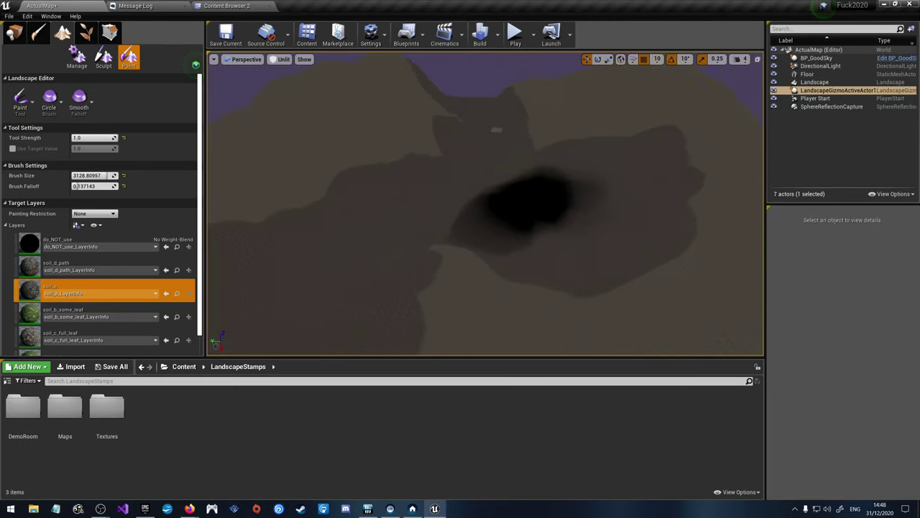
{"action": "scroll", "coordinate": [486, 203], "scroll_direction": "up", "scroll_amount": 10}
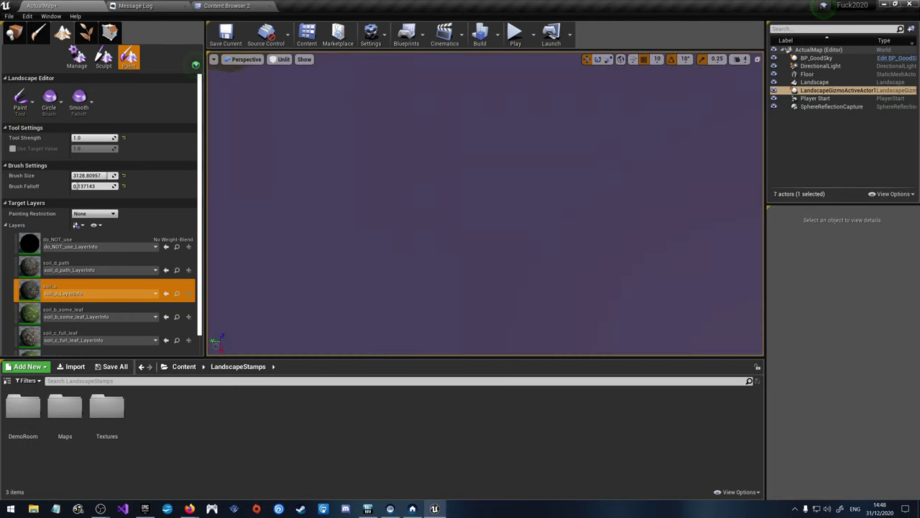
{"action": "scroll", "coordinate": [485, 204], "scroll_direction": "down", "scroll_amount": 6}
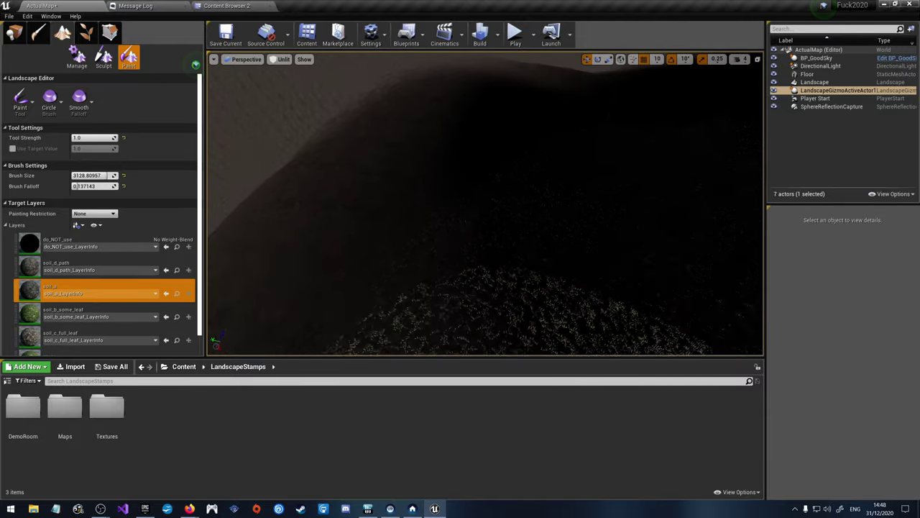
{"action": "scroll", "coordinate": [485, 203], "scroll_direction": "down", "scroll_amount": 8}
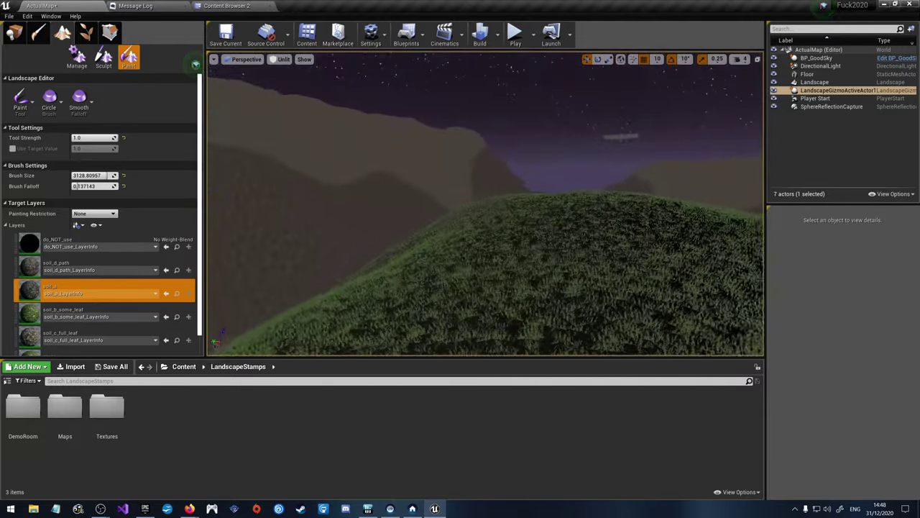
{"action": "scroll", "coordinate": [486, 204], "scroll_direction": "up", "scroll_amount": 8}
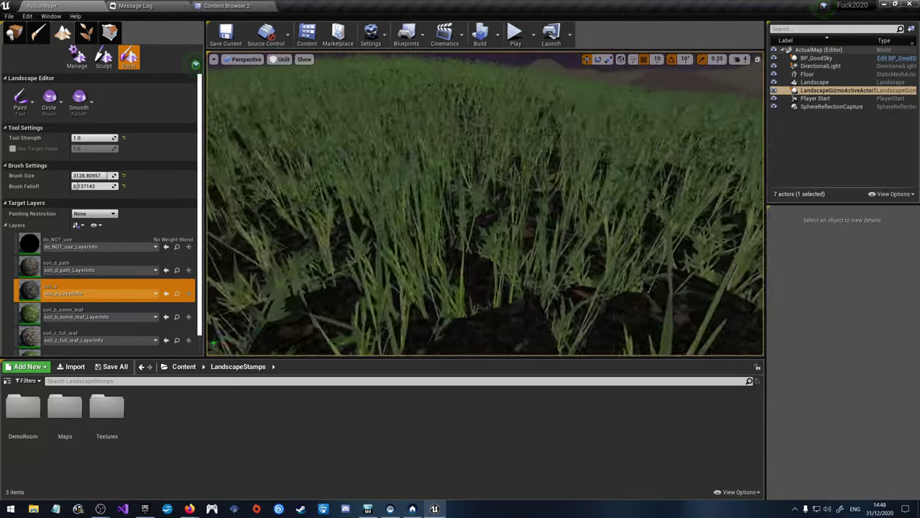
{"action": "scroll", "coordinate": [485, 204], "scroll_direction": "up", "scroll_amount": 8}
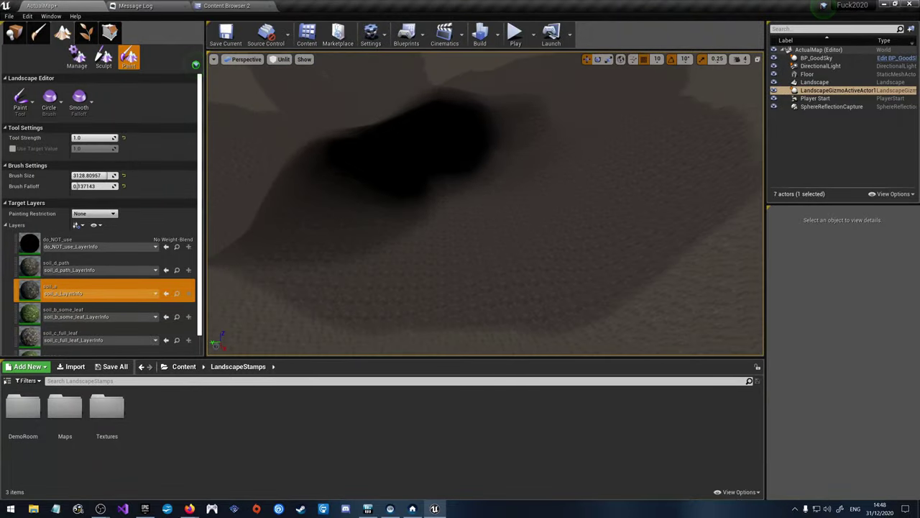
{"action": "scroll", "coordinate": [396, 184], "scroll_direction": "down", "scroll_amount": 5}
{"action": "scroll", "coordinate": [396, 183], "scroll_direction": "up", "scroll_amount": 8}
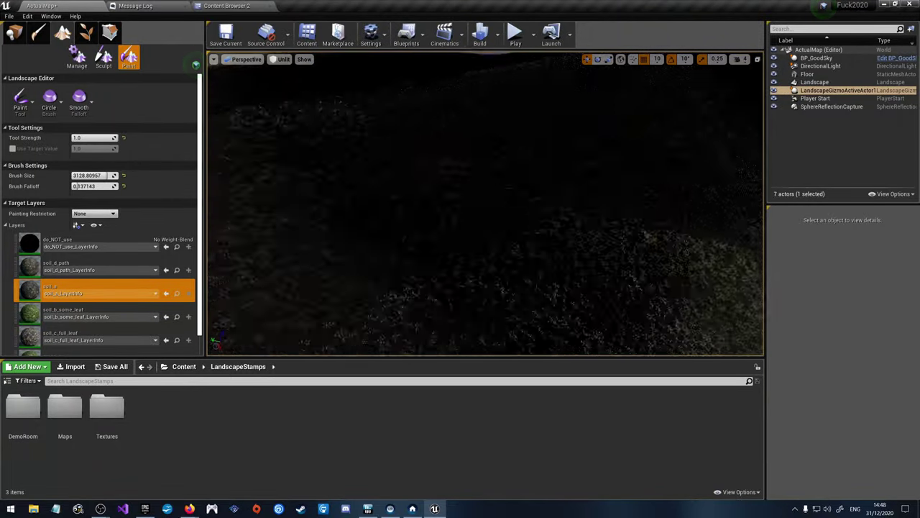
{"action": "scroll", "coordinate": [107, 230], "scroll_direction": "down", "scroll_amount": 1}
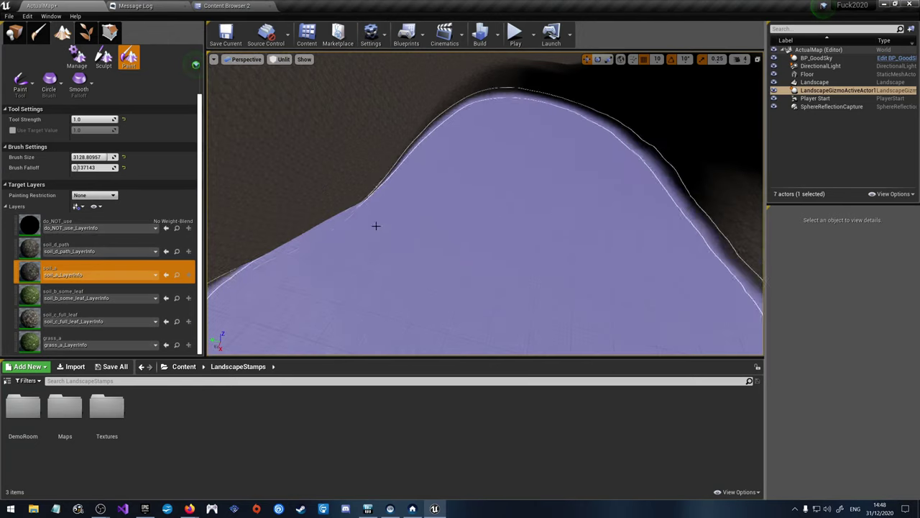
Step: Browse the project content to the Terrain folder inside Poplar_Forest's Materials
{"action": "left_click", "coordinate": [106, 410]}
{"action": "key", "text": "alt+Left"}
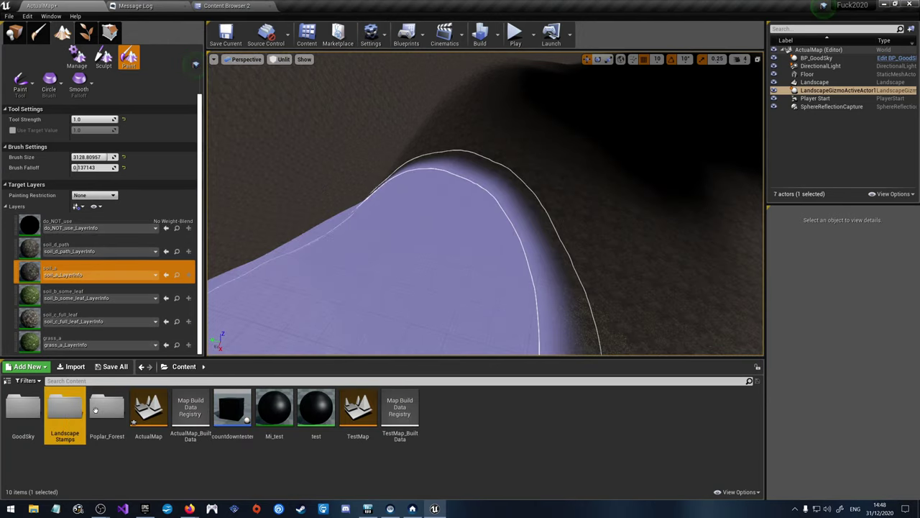
{"action": "left_click", "coordinate": [97, 410]}
{"action": "double_click", "coordinate": [108, 414]}
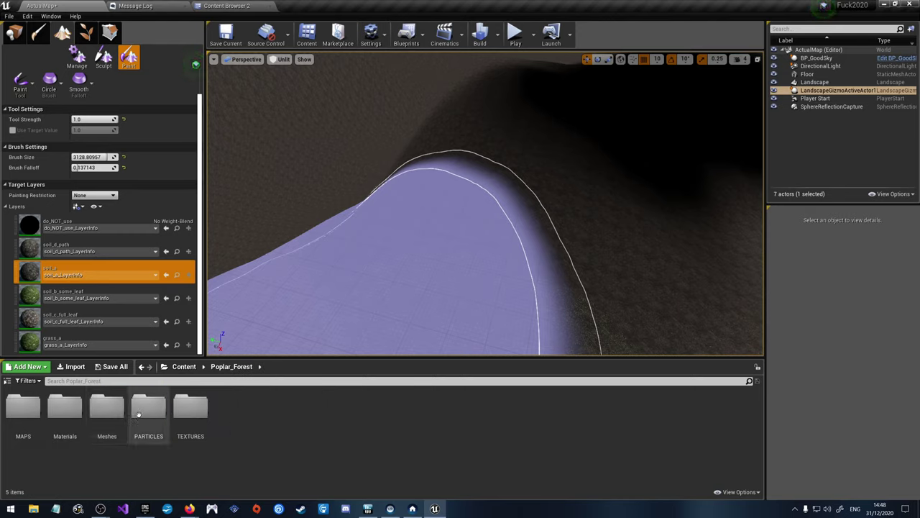
{"action": "double_click", "coordinate": [62, 408]}
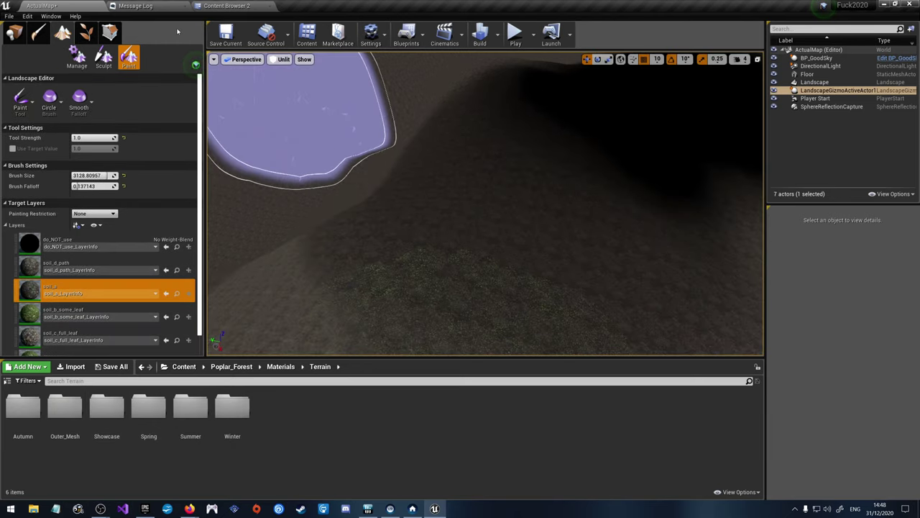
Step: Inspect the properties of LandscapeGizmoActiveActor1, including the assets available for its target landscape
{"action": "left_click", "coordinate": [824, 89]}
{"action": "scroll", "coordinate": [848, 316], "scroll_direction": "down", "scroll_amount": 3}
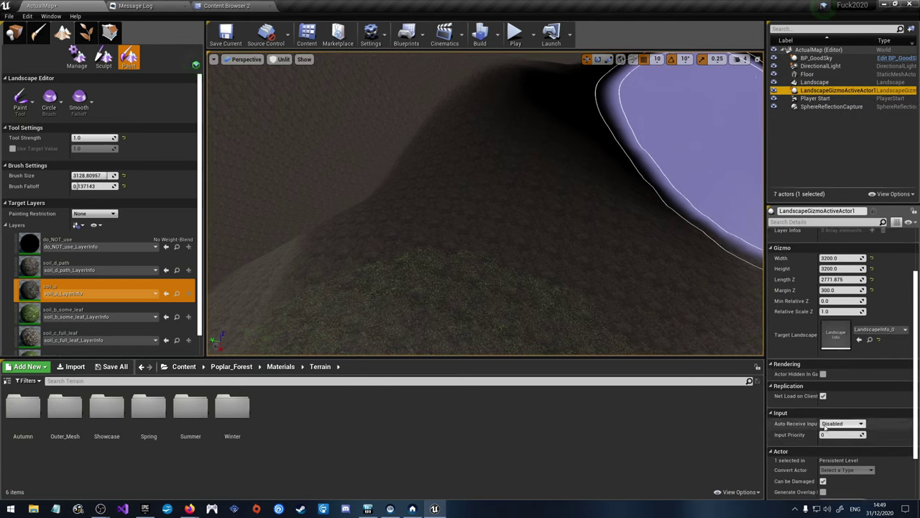
{"action": "left_click", "coordinate": [877, 317]}
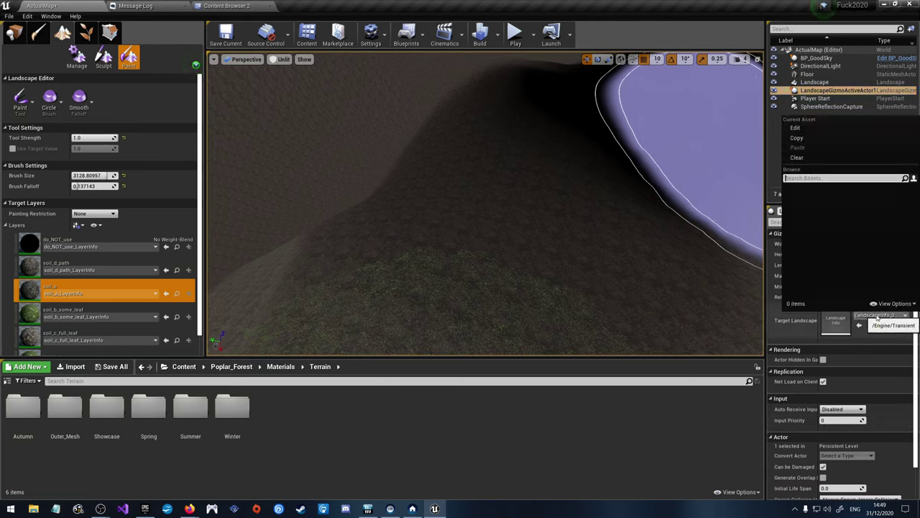
{"action": "left_click", "coordinate": [867, 320]}
{"action": "scroll", "coordinate": [842, 397], "scroll_direction": "down", "scroll_amount": 2}
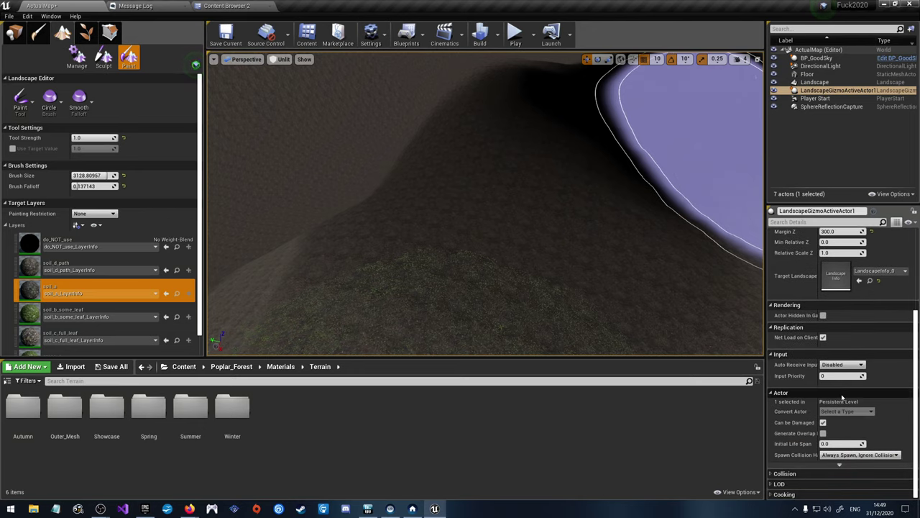
{"action": "scroll", "coordinate": [842, 402], "scroll_direction": "up", "scroll_amount": 5}
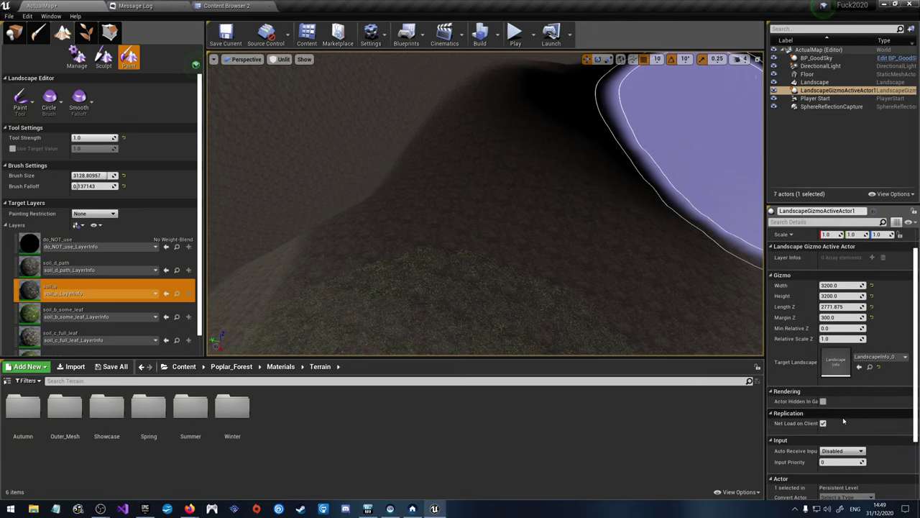
Step: Clear the Landscape actor's landscape material and reassign MI_sample_scene_a_spring from the Spring terrain folder
{"action": "left_click", "coordinate": [815, 82]}
{"action": "scroll", "coordinate": [856, 424], "scroll_direction": "down", "scroll_amount": 10}
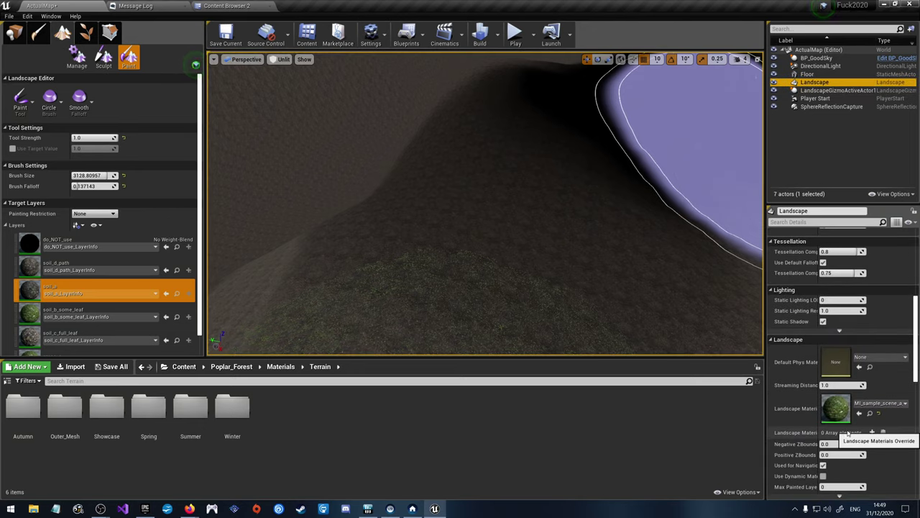
{"action": "left_click", "coordinate": [881, 403]}
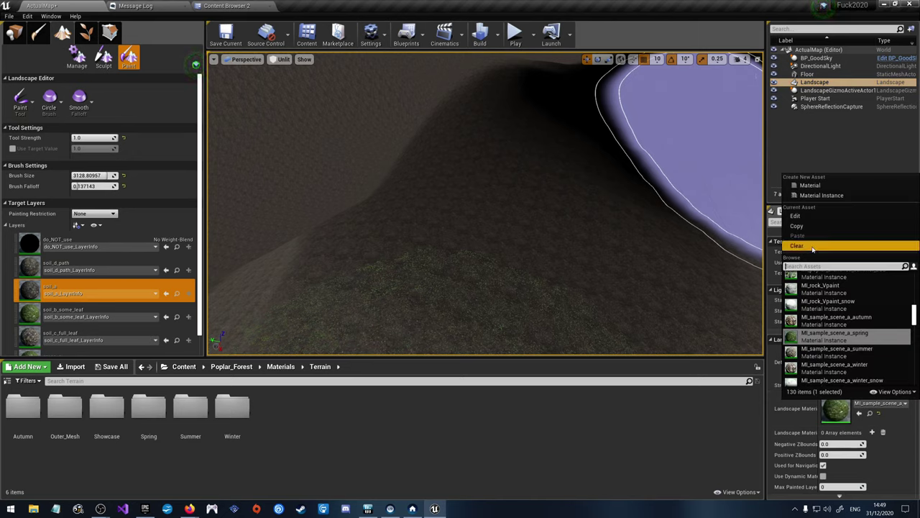
{"action": "key", "text": "Escape"}
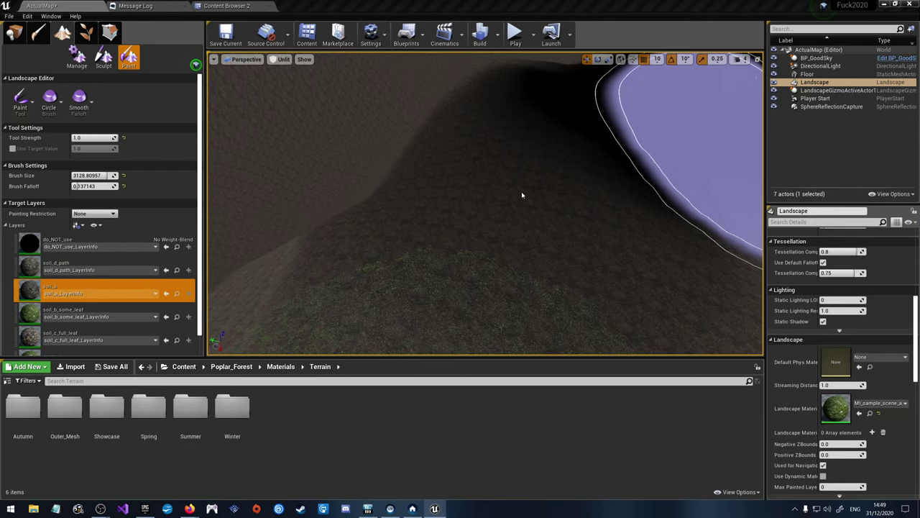
{"action": "key", "text": "ctrl+z"}
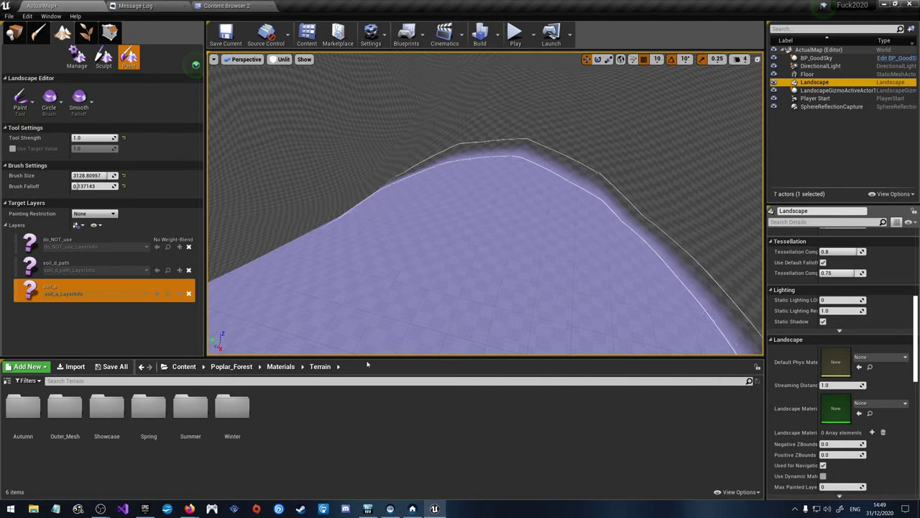
{"action": "double_click", "coordinate": [192, 410]}
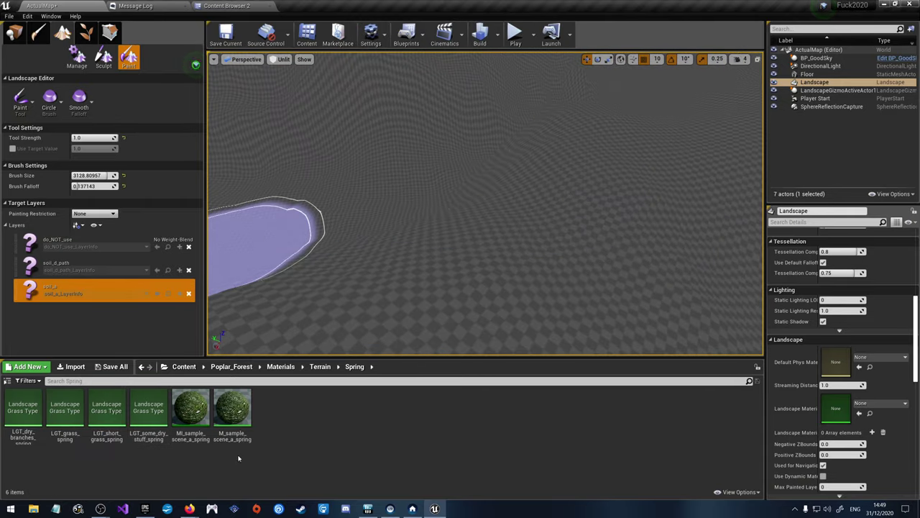
{"action": "left_click_drag", "start_coordinate": [191, 410], "coordinate": [836, 407]}
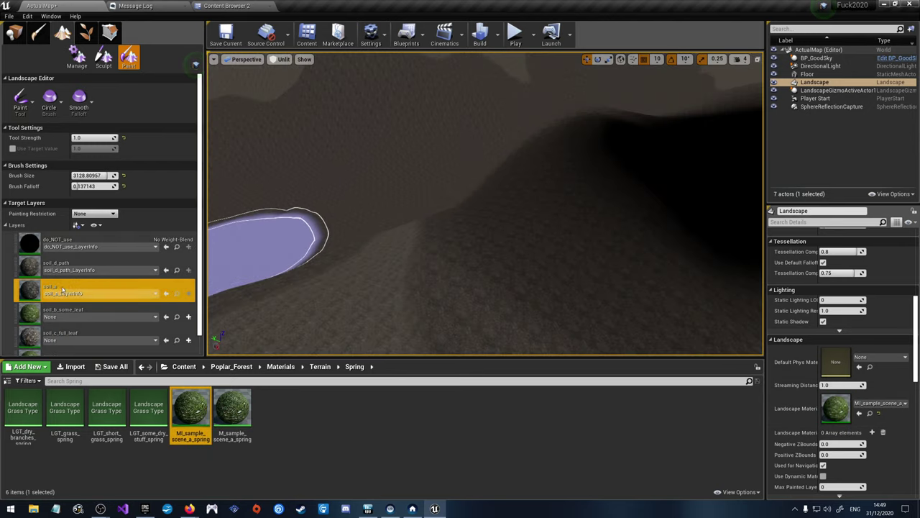
Step: Assign soil_b_some_leaf_LayerInfo, soil_c_full_leaf_LayerInfo and grass_a_LayerInfo to their matching target layers
{"action": "scroll", "coordinate": [63, 289], "scroll_direction": "down", "scroll_amount": 1}
{"action": "left_click", "coordinate": [79, 298]}
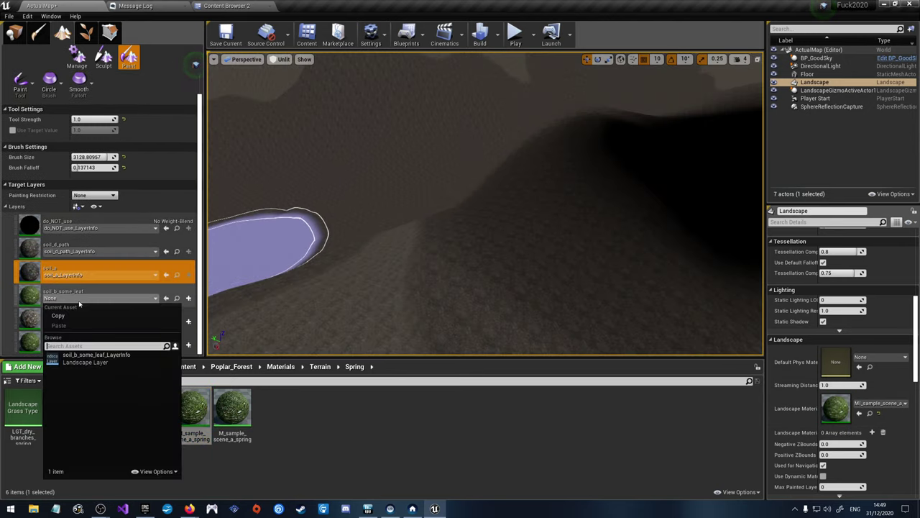
{"action": "left_click", "coordinate": [96, 355]}
{"action": "left_click", "coordinate": [101, 322]}
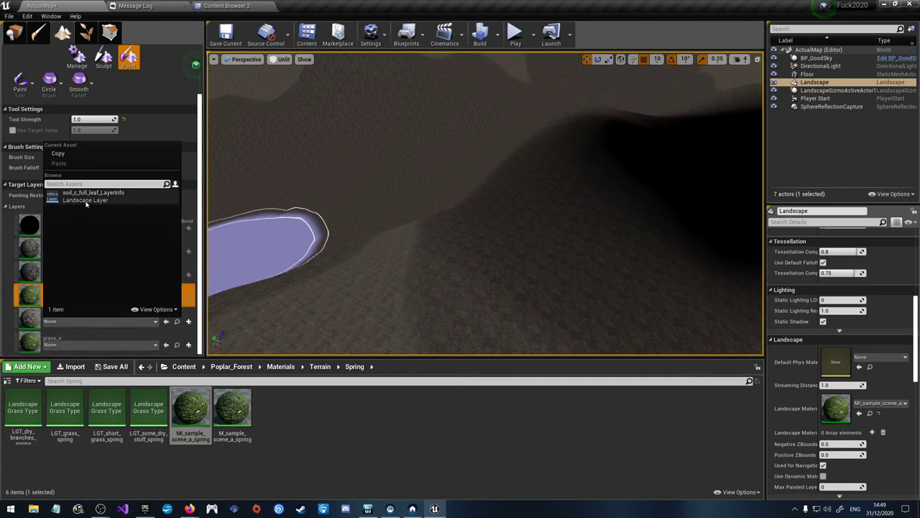
{"action": "left_click", "coordinate": [90, 197]}
{"action": "left_click", "coordinate": [100, 345]}
{"action": "left_click", "coordinate": [108, 223]}
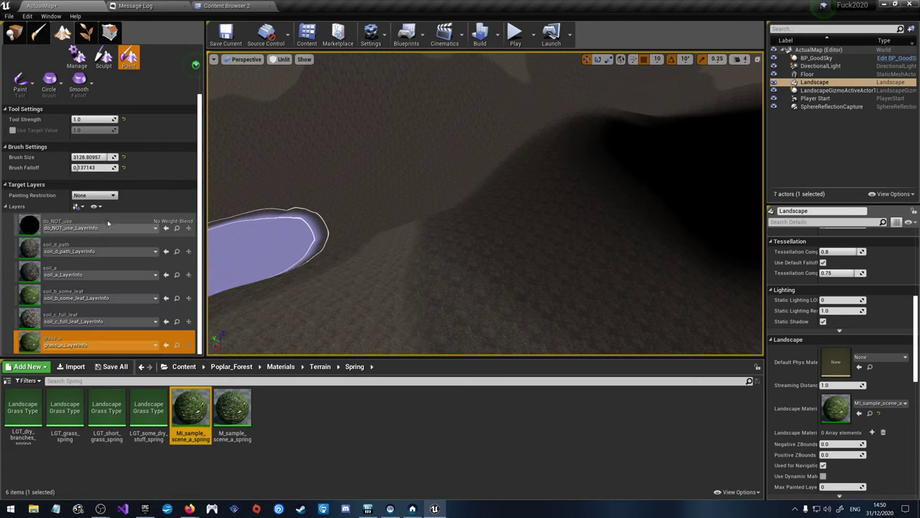
Step: Check which layer info assets the do_NOT_use layer offers, and examine the black patch on the terrain again
{"action": "left_click", "coordinate": [107, 227]}
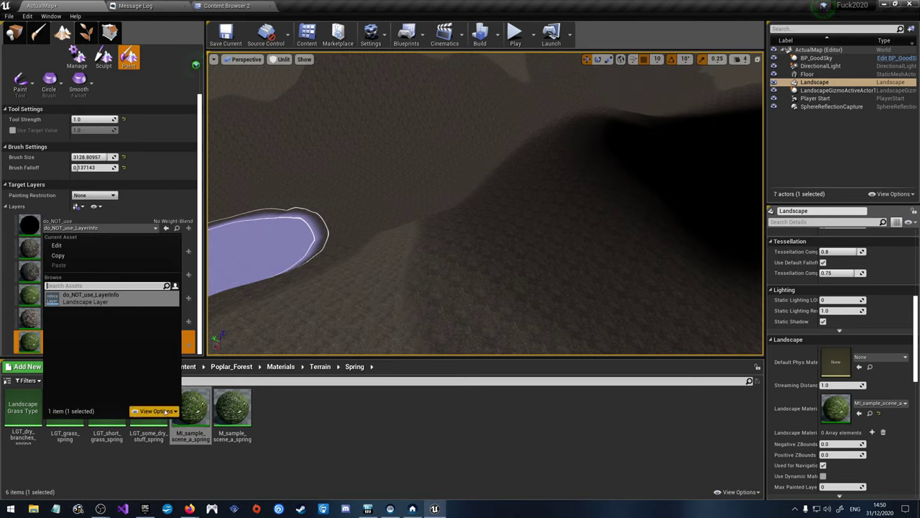
{"action": "left_click", "coordinate": [126, 230]}
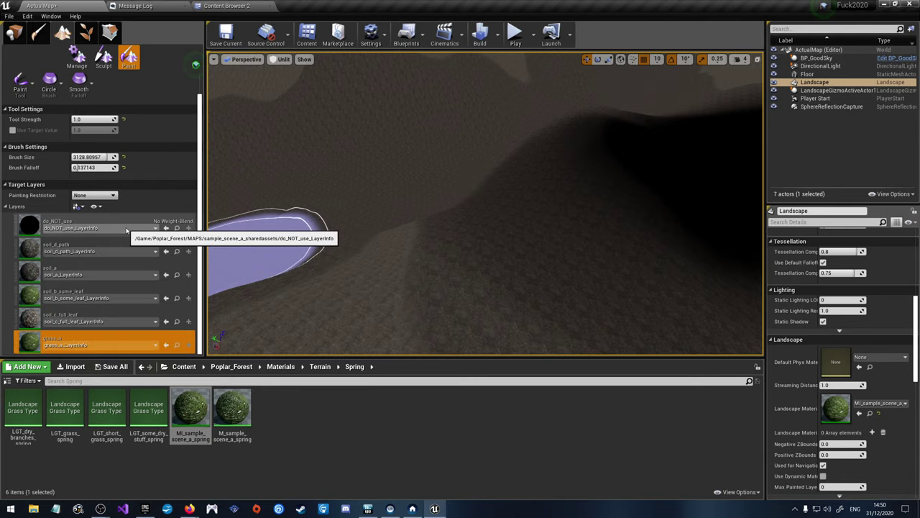
{"action": "right_click_drag", "start_coordinate": [461, 216], "coordinate": [450, 176]}
{"action": "mouse_move", "coordinate": [371, 251]}
{"action": "right_mouse_down"}
{"action": "mouse_move", "coordinate": [363, 244]}
{"action": "mouse_move", "coordinate": [371, 251]}
{"action": "right_mouse_up"}
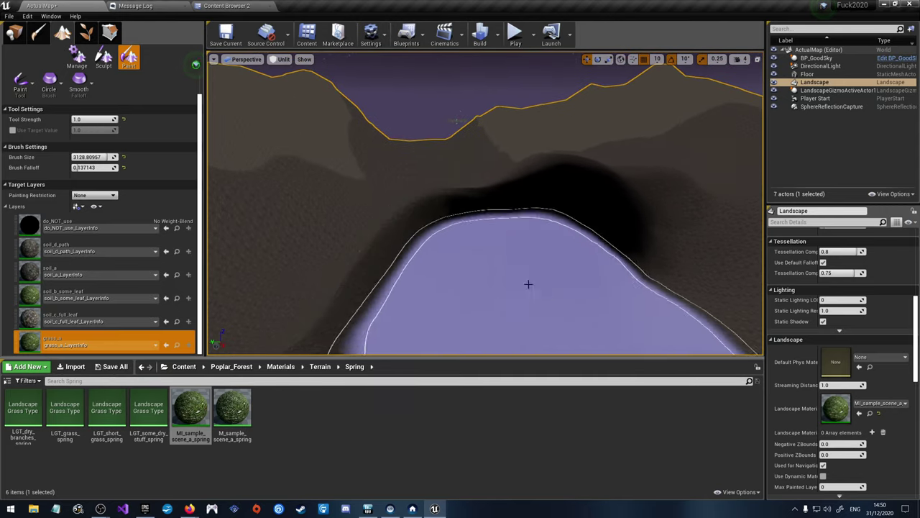
{"action": "scroll", "coordinate": [518, 226], "scroll_direction": "down", "scroll_amount": 1}
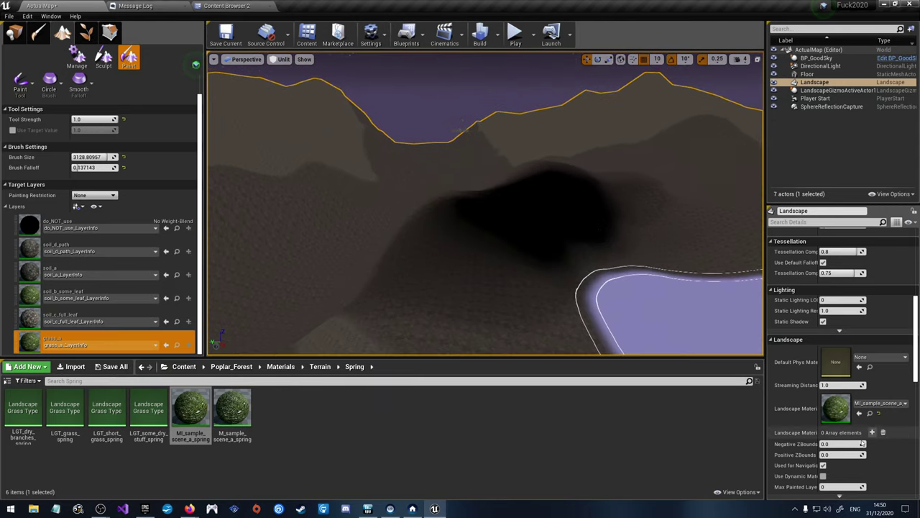
Step: Review the Landscape actor's material, virtual texture, rendering, collision and input properties
{"action": "scroll", "coordinate": [835, 417], "scroll_direction": "down", "scroll_amount": 3}
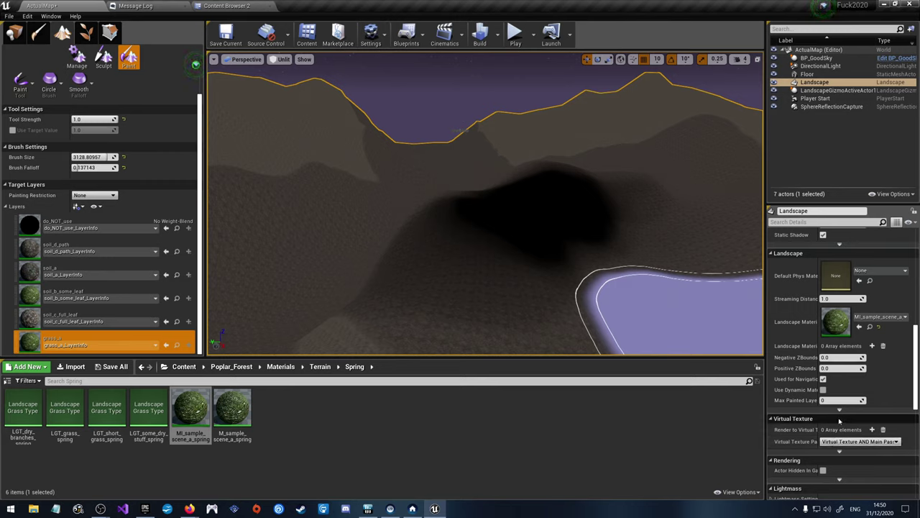
{"action": "scroll", "coordinate": [839, 421], "scroll_direction": "down", "scroll_amount": 3}
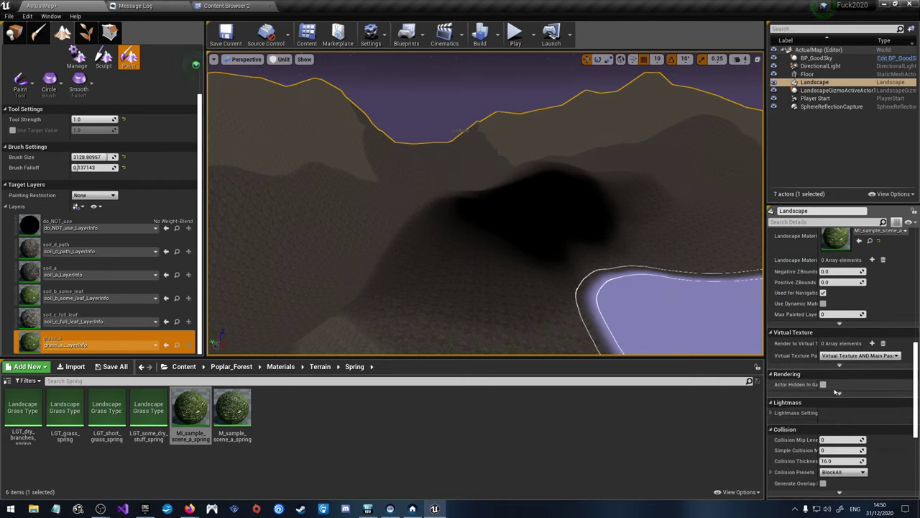
{"action": "scroll", "coordinate": [836, 391], "scroll_direction": "down", "scroll_amount": 6}
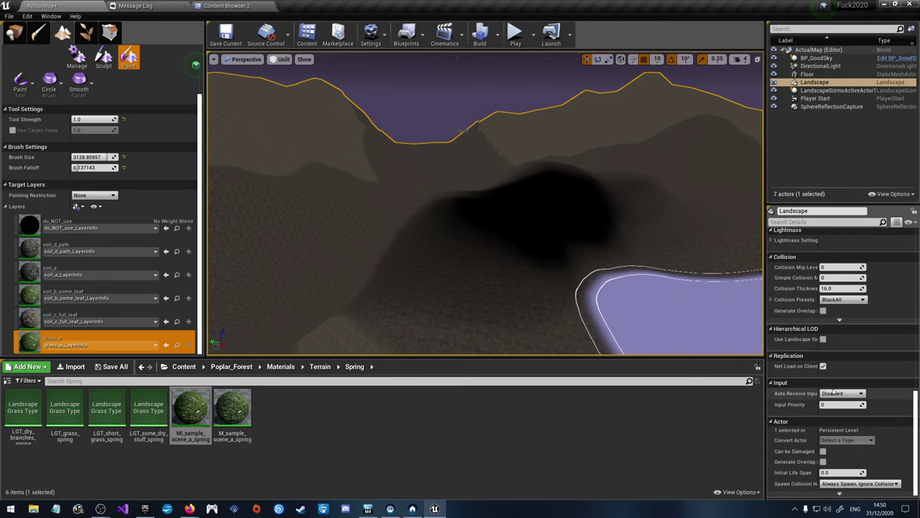
Step: Open the MI_sample_scene_a_spring material instance and its parent material, and view the parent's node graph
{"action": "double_click", "coordinate": [191, 413]}
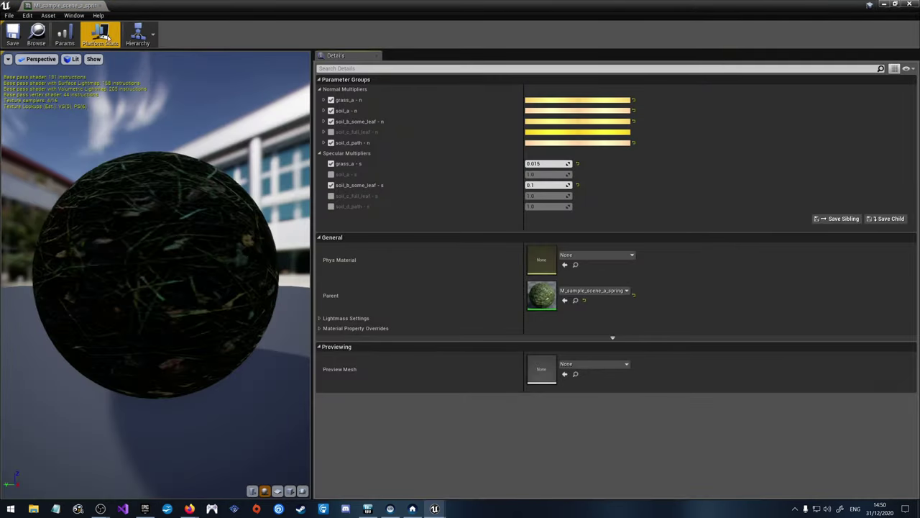
{"action": "double_click", "coordinate": [541, 297]}
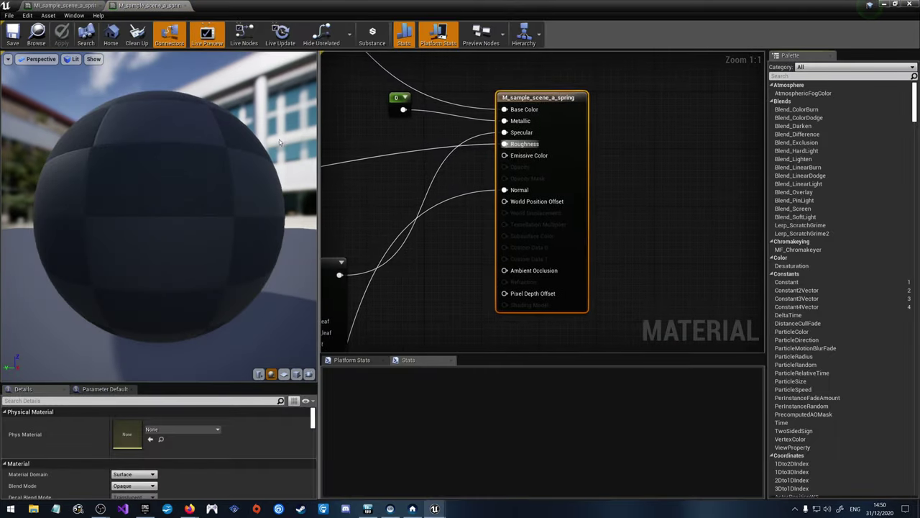
{"action": "scroll", "coordinate": [645, 203], "scroll_direction": "down", "scroll_amount": 5}
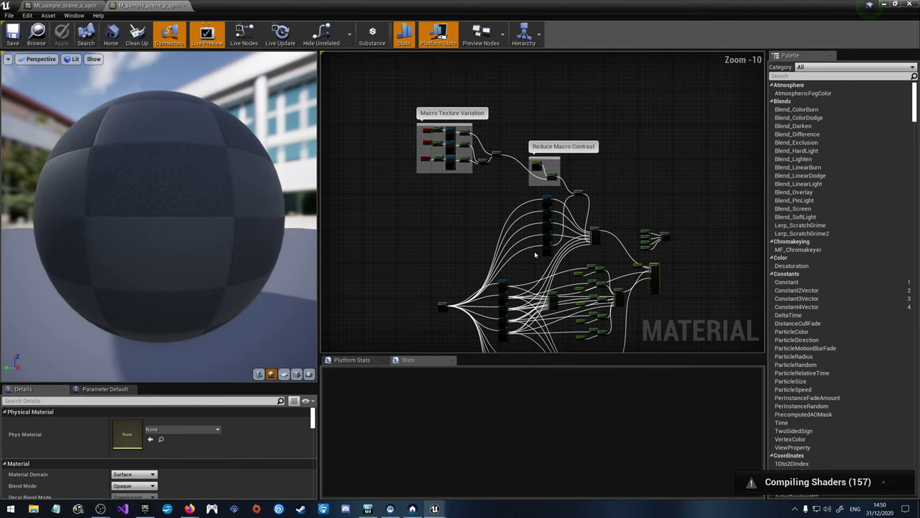
Step: Examine the Macro Texture Variation, Reduce Macro Contrast and texture sample sections of the M_sample_scene_a_spring node graph
{"action": "scroll", "coordinate": [534, 251], "scroll_direction": "up", "scroll_amount": 7}
{"action": "scroll", "coordinate": [482, 175], "scroll_direction": "up", "scroll_amount": 2}
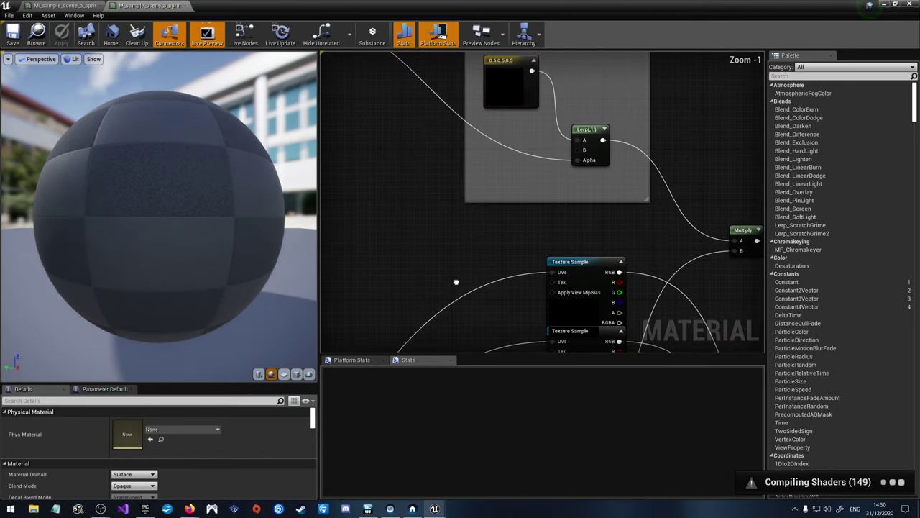
{"action": "right_click_drag", "start_coordinate": [445, 166], "coordinate": [494, 274]}
{"action": "scroll", "coordinate": [647, 188], "scroll_direction": "down", "scroll_amount": 5}
{"action": "right_click_drag", "start_coordinate": [552, 212], "coordinate": [608, 266]}
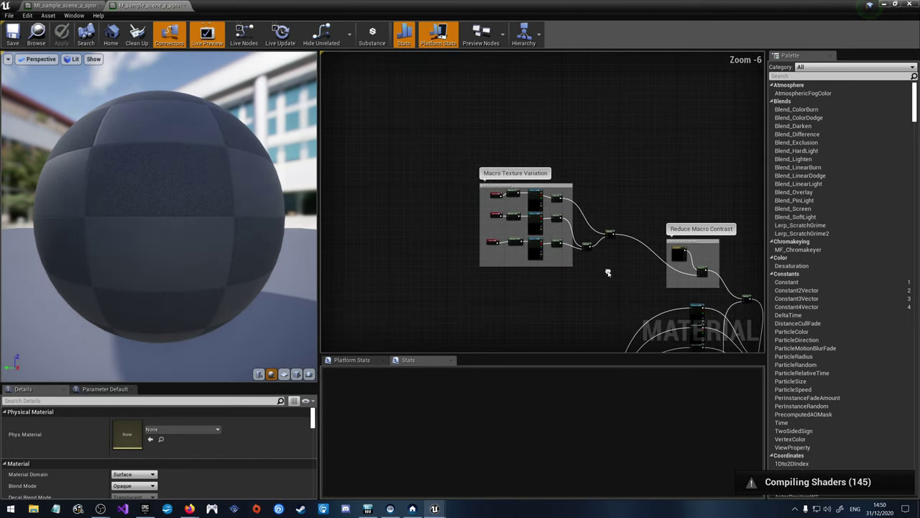
{"action": "scroll", "coordinate": [579, 224], "scroll_direction": "up", "scroll_amount": 7}
{"action": "right_click_drag", "start_coordinate": [578, 224], "coordinate": [544, 55]}
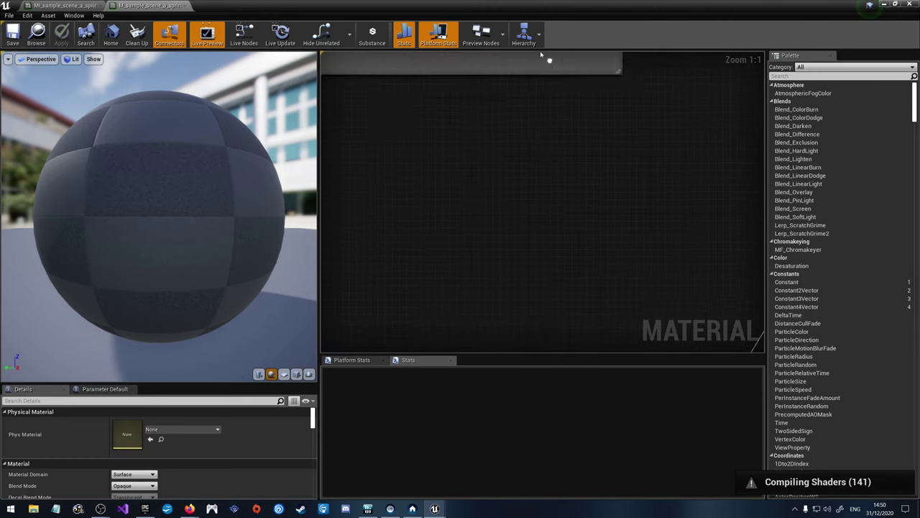
{"action": "scroll", "coordinate": [576, 267], "scroll_direction": "down", "scroll_amount": 7}
{"action": "right_click_drag", "start_coordinate": [575, 267], "coordinate": [475, 222]}
{"action": "scroll", "coordinate": [563, 181], "scroll_direction": "up", "scroll_amount": 5}
{"action": "scroll", "coordinate": [482, 144], "scroll_direction": "down", "scroll_amount": 2}
{"action": "scroll", "coordinate": [690, 312], "scroll_direction": "up", "scroll_amount": 2}
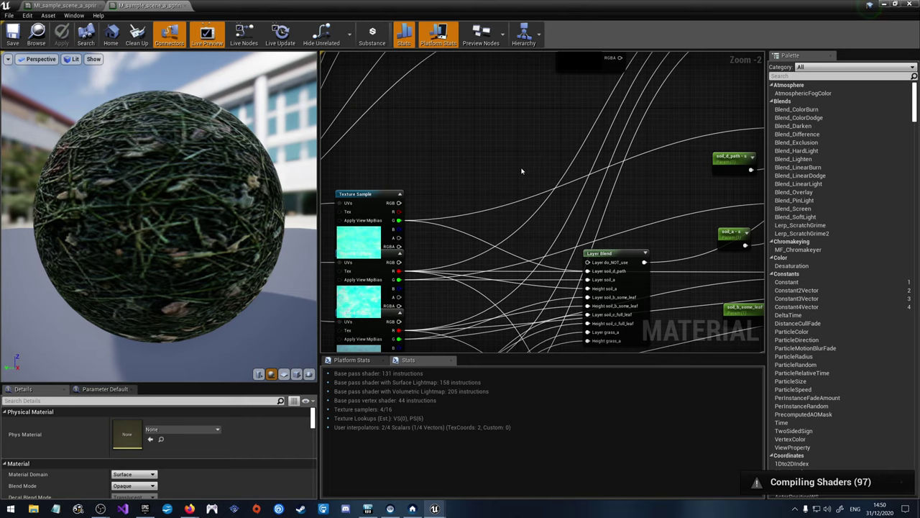
Step: Inspect the Layer Blend nodes, including the do_NOT_use layer input, and their connections to the material's output node
{"action": "right_click_drag", "start_coordinate": [573, 189], "coordinate": [496, 83]}
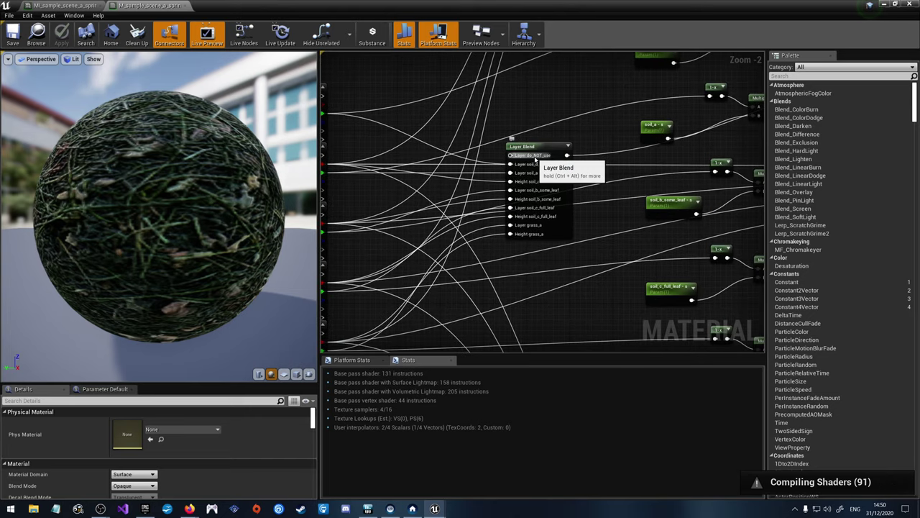
{"action": "left_click_drag", "start_coordinate": [534, 160], "coordinate": [573, 192]}
{"action": "right_click", "coordinate": [421, 232]}
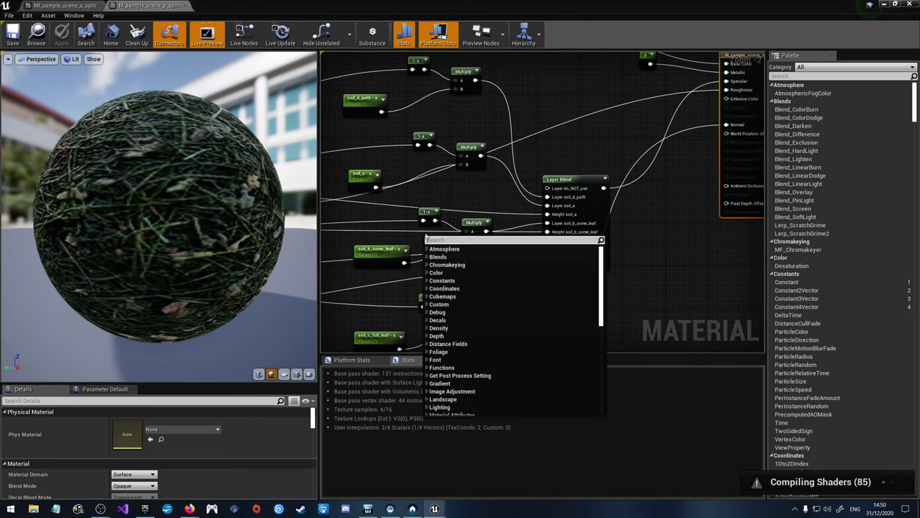
{"action": "key", "text": "Escape"}
{"action": "right_click_drag", "start_coordinate": [666, 156], "coordinate": [625, 246]}
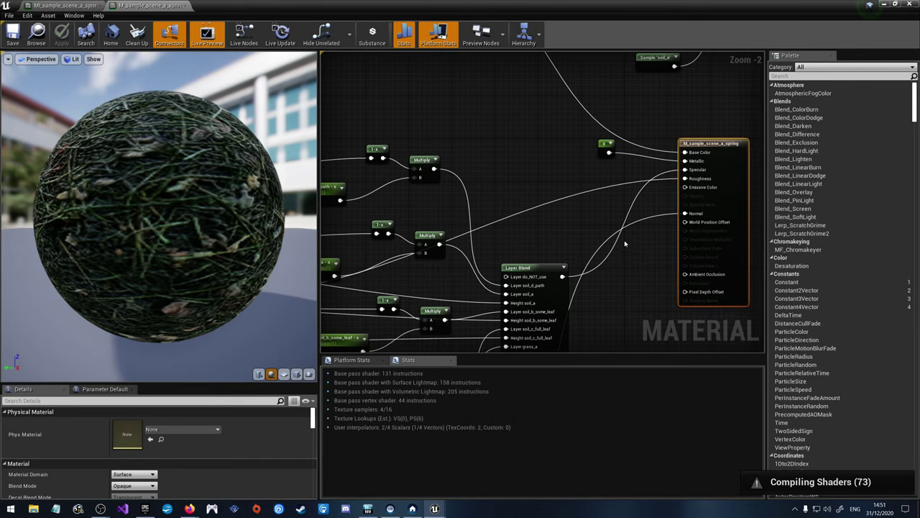
Step: Close the parent material and the MI_sample_scene_a_spring instance and return to the level
{"action": "left_click", "coordinate": [188, 5]}
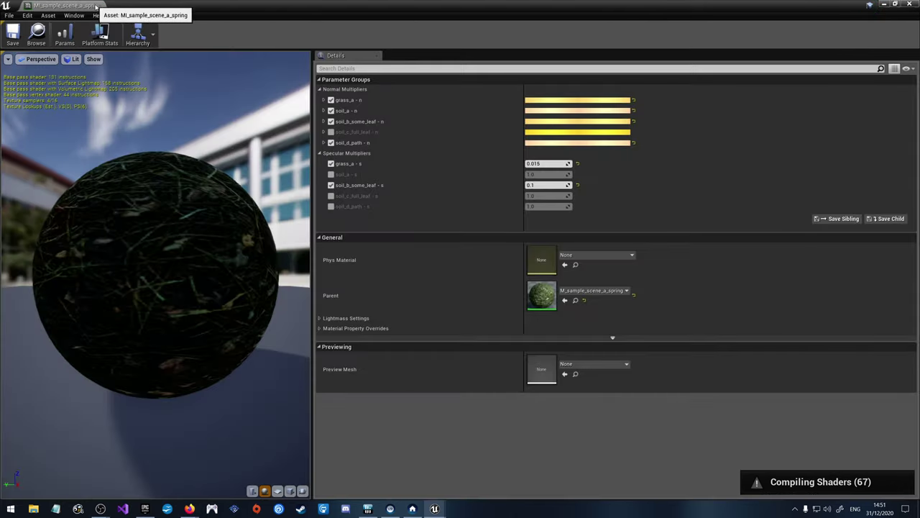
{"action": "left_click", "coordinate": [104, 6]}
{"action": "left_click", "coordinate": [323, 444]}
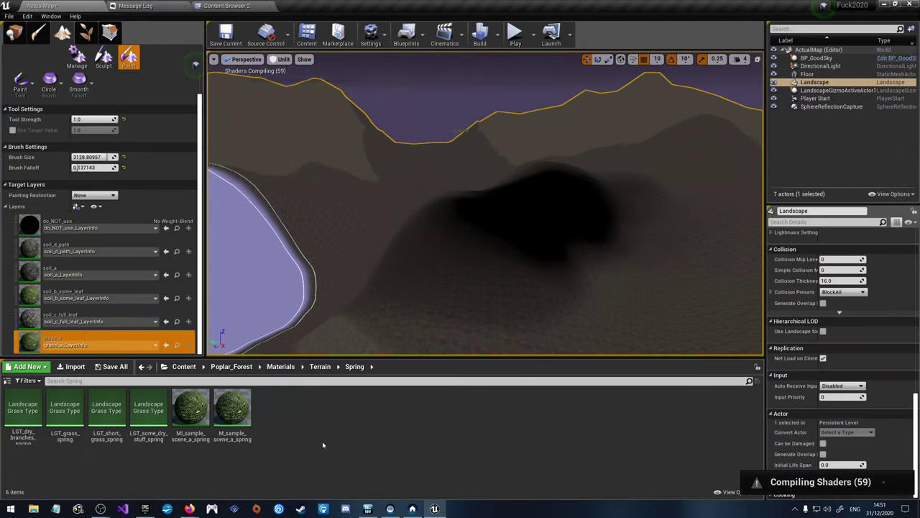
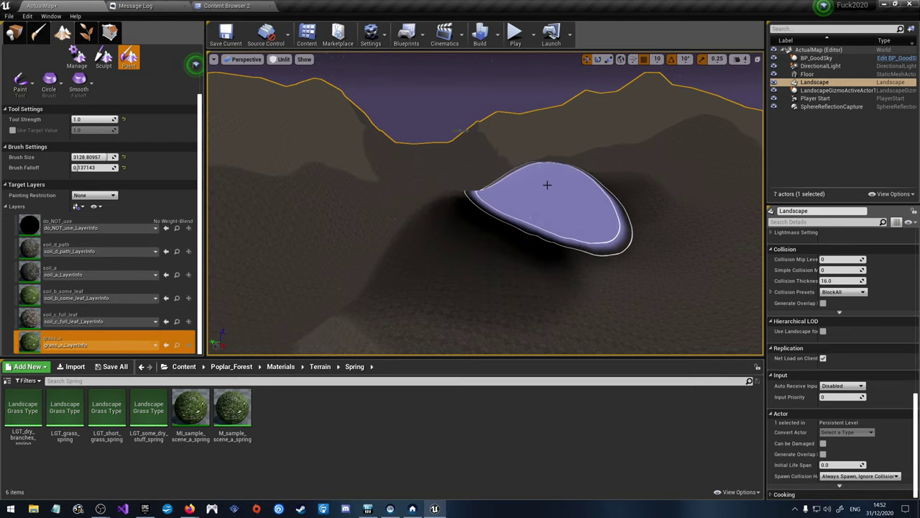
Step: Erase the do_NOT_use layer from the black patch on the terrain
{"action": "left_click", "coordinate": [116, 223]}
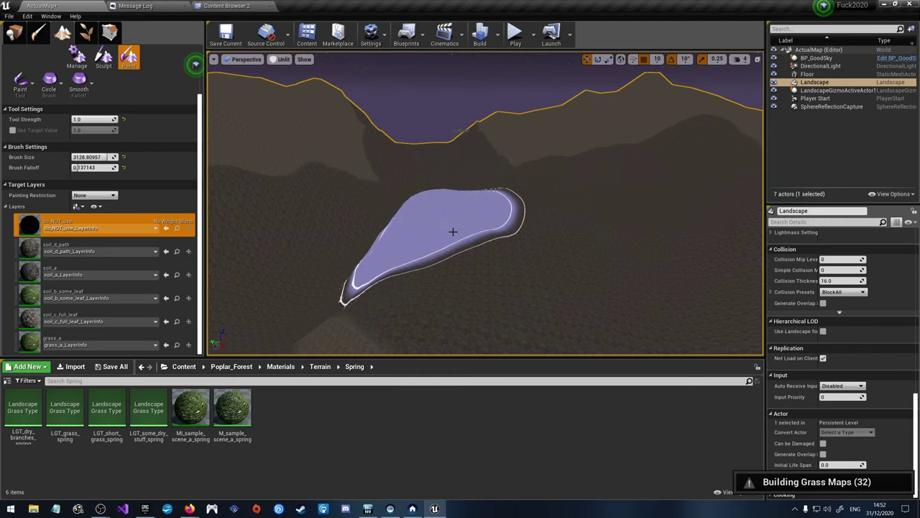
{"action": "mouse_move", "coordinate": [454, 232]}
{"action": "right_mouse_down"}
{"action": "mouse_move", "coordinate": [453, 284]}
{"action": "mouse_move", "coordinate": [449, 276]}
{"action": "right_mouse_up"}
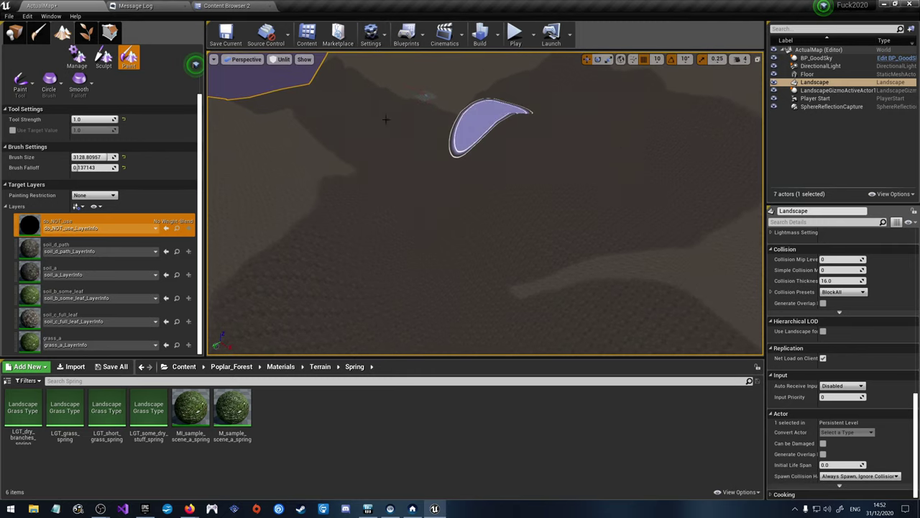
{"action": "left_click", "coordinate": [548, 176]}
{"action": "right_click_drag", "start_coordinate": [548, 176], "coordinate": [554, 185]}
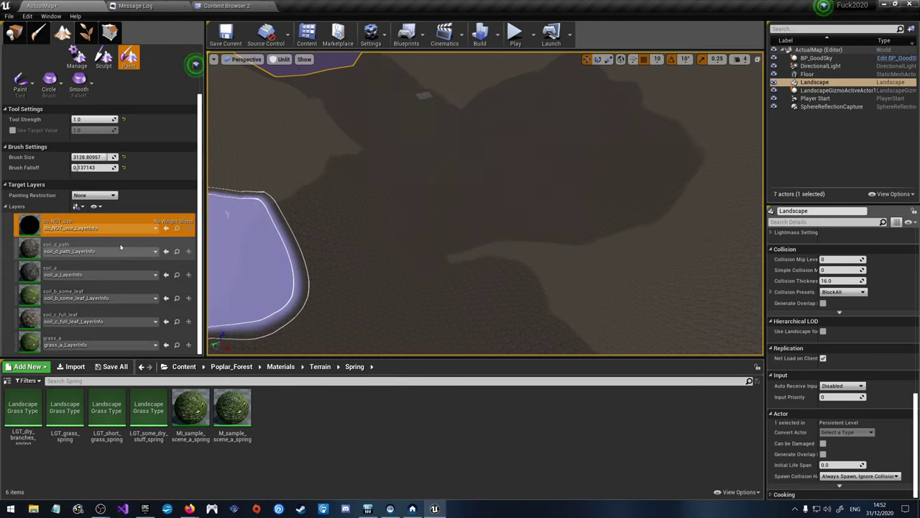
Step: Paint the soil_a layer across the whole landscape, covering the mountains, slopes and outer edges
{"action": "left_click", "coordinate": [94, 271]}
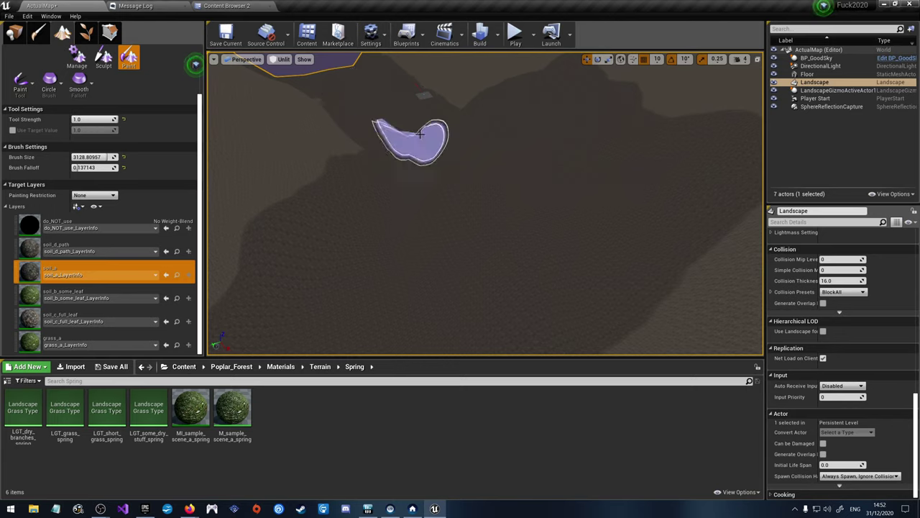
{"action": "right_click_drag", "start_coordinate": [550, 179], "coordinate": [345, 296]}
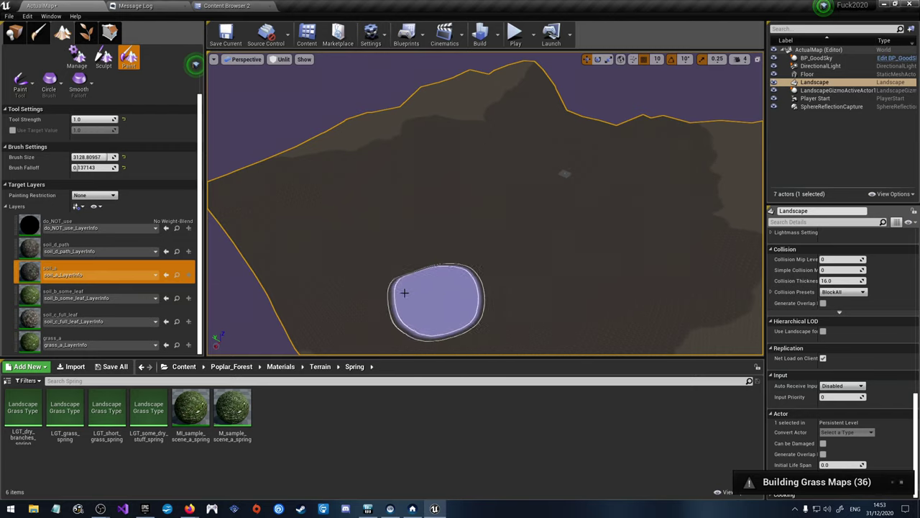
{"action": "mouse_move", "coordinate": [408, 260]}
{"action": "right_mouse_down"}
{"action": "mouse_move", "coordinate": [407, 295]}
{"action": "mouse_move", "coordinate": [408, 260]}
{"action": "right_mouse_up"}
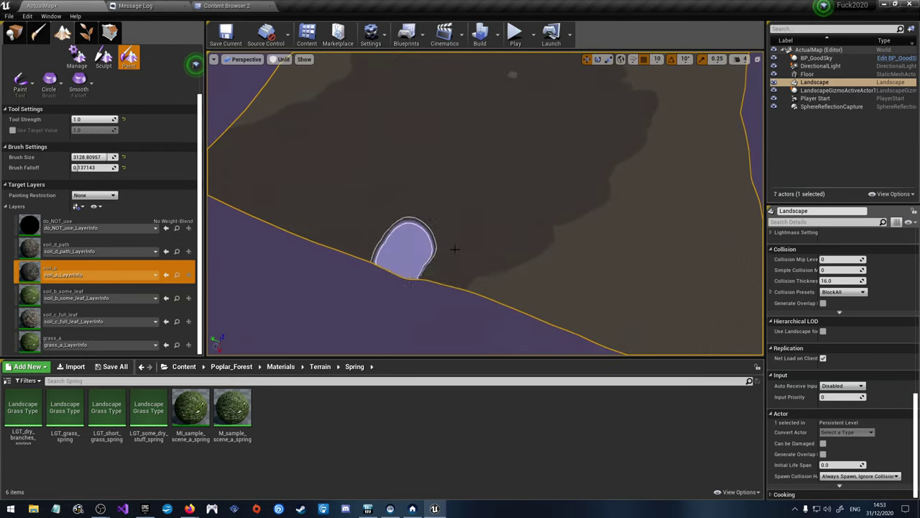
{"action": "mouse_move", "coordinate": [575, 141]}
{"action": "right_mouse_down"}
{"action": "mouse_move", "coordinate": [575, 201]}
{"action": "mouse_move", "coordinate": [600, 148]}
{"action": "right_mouse_up"}
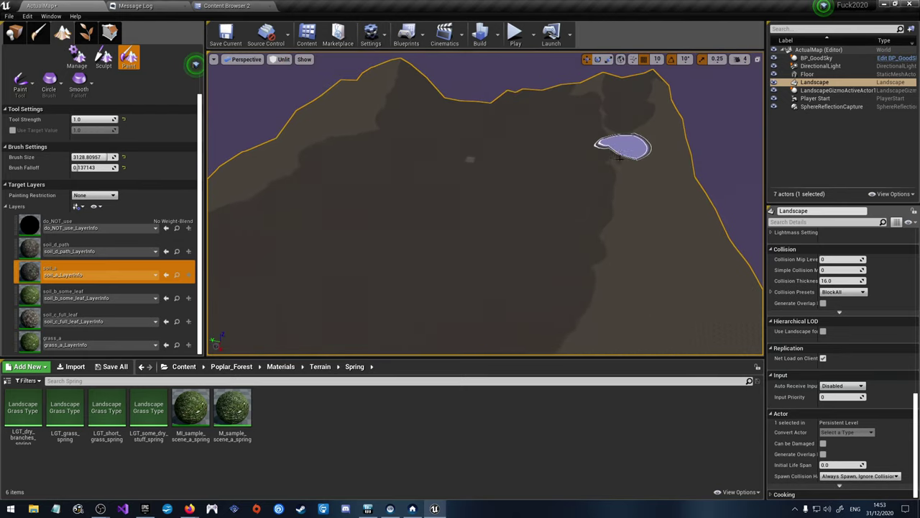
{"action": "right_click_drag", "start_coordinate": [602, 240], "coordinate": [585, 266]}
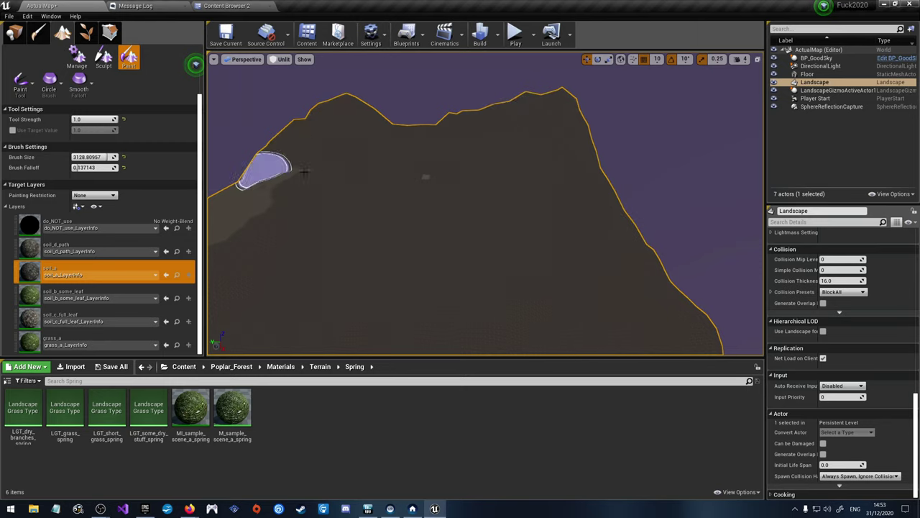
{"action": "right_click_drag", "start_coordinate": [417, 215], "coordinate": [417, 215]}
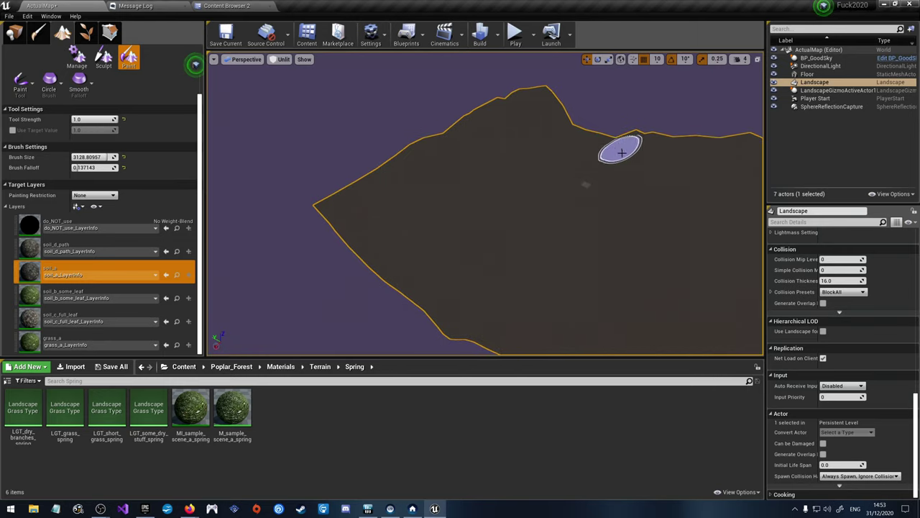
Step: Inspect the soil-covered terrain in Lit view mode, and return the viewport to Unlit
{"action": "left_click", "coordinate": [283, 60]}
{"action": "left_click", "coordinate": [293, 79]}
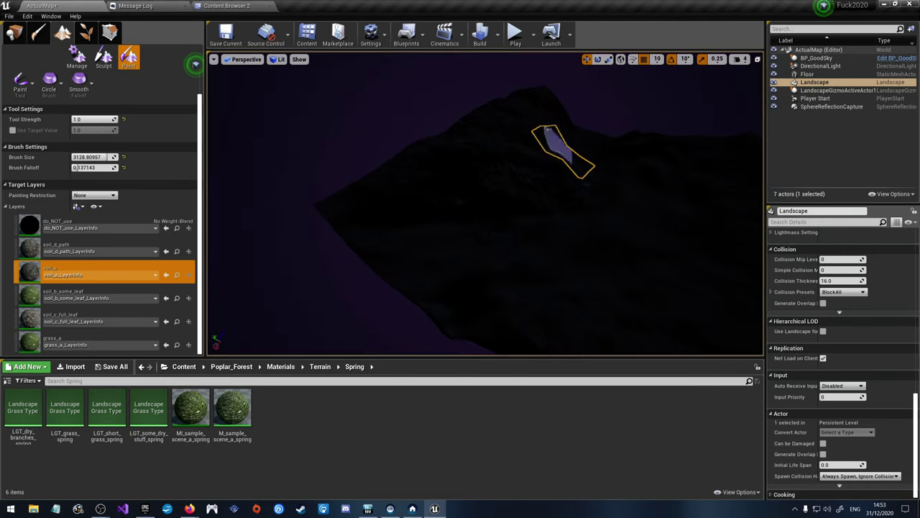
{"action": "mouse_move", "coordinate": [508, 263]}
{"action": "right_mouse_down"}
{"action": "mouse_move", "coordinate": [437, 297]}
{"action": "mouse_move", "coordinate": [503, 251]}
{"action": "mouse_move", "coordinate": [425, 292]}
{"action": "mouse_move", "coordinate": [532, 206]}
{"action": "mouse_move", "coordinate": [541, 190]}
{"action": "mouse_move", "coordinate": [530, 185]}
{"action": "mouse_move", "coordinate": [538, 271]}
{"action": "mouse_move", "coordinate": [573, 173]}
{"action": "mouse_move", "coordinate": [468, 244]}
{"action": "mouse_move", "coordinate": [585, 184]}
{"action": "mouse_move", "coordinate": [604, 257]}
{"action": "mouse_move", "coordinate": [581, 165]}
{"action": "mouse_move", "coordinate": [589, 166]}
{"action": "mouse_move", "coordinate": [532, 185]}
{"action": "mouse_move", "coordinate": [632, 140]}
{"action": "mouse_move", "coordinate": [657, 140]}
{"action": "mouse_move", "coordinate": [647, 187]}
{"action": "mouse_move", "coordinate": [626, 223]}
{"action": "mouse_move", "coordinate": [438, 152]}
{"action": "mouse_move", "coordinate": [493, 287]}
{"action": "mouse_move", "coordinate": [616, 226]}
{"action": "mouse_move", "coordinate": [685, 241]}
{"action": "mouse_move", "coordinate": [602, 226]}
{"action": "mouse_move", "coordinate": [481, 161]}
{"action": "mouse_move", "coordinate": [407, 222]}
{"action": "mouse_move", "coordinate": [639, 196]}
{"action": "mouse_move", "coordinate": [711, 103]}
{"action": "mouse_move", "coordinate": [698, 72]}
{"action": "mouse_move", "coordinate": [678, 78]}
{"action": "mouse_move", "coordinate": [670, 146]}
{"action": "mouse_move", "coordinate": [652, 150]}
{"action": "mouse_move", "coordinate": [551, 233]}
{"action": "mouse_move", "coordinate": [483, 242]}
{"action": "mouse_move", "coordinate": [544, 230]}
{"action": "mouse_move", "coordinate": [703, 117]}
{"action": "mouse_move", "coordinate": [541, 233]}
{"action": "mouse_move", "coordinate": [366, 214]}
{"action": "mouse_move", "coordinate": [266, 165]}
{"action": "mouse_move", "coordinate": [216, 107]}
{"action": "right_mouse_up"}
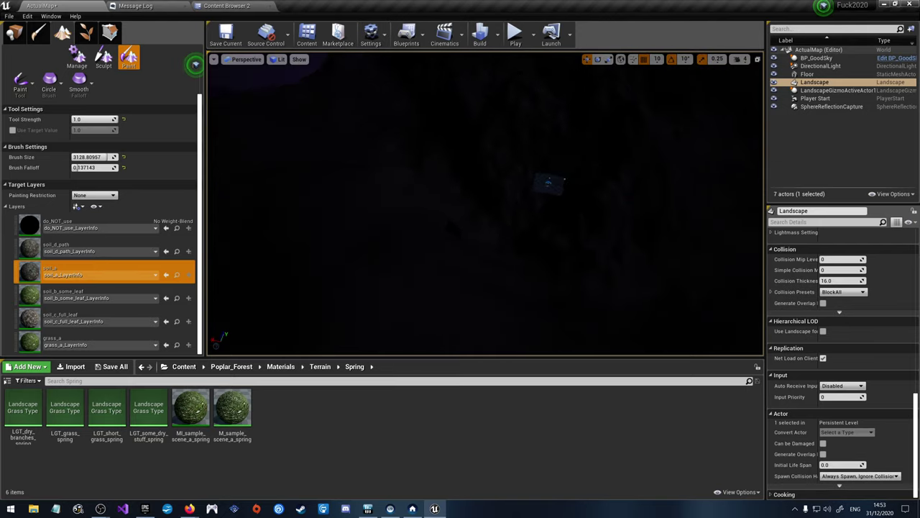
{"action": "right_click_drag", "start_coordinate": [464, 195], "coordinate": [460, 166]}
{"action": "left_click", "coordinate": [277, 59]}
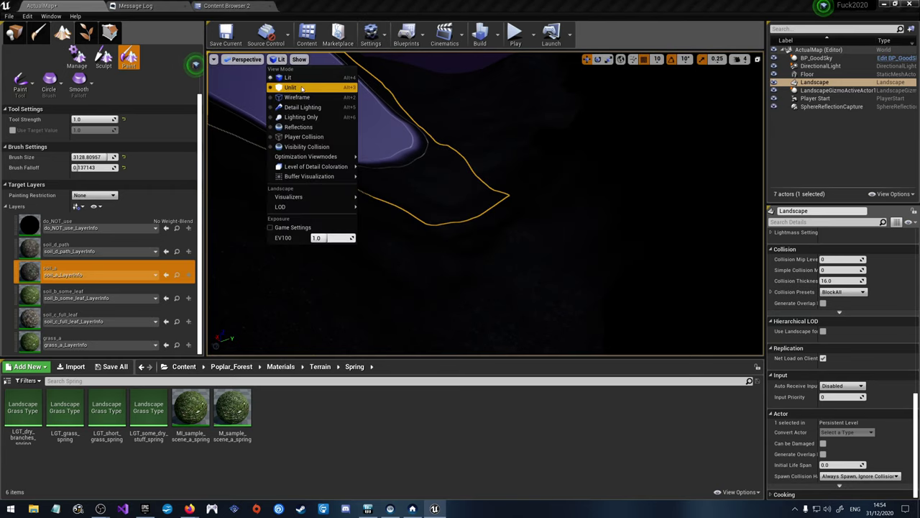
{"action": "left_click", "coordinate": [291, 88]}
{"action": "right_click_drag", "start_coordinate": [460, 230], "coordinate": [491, 174]}
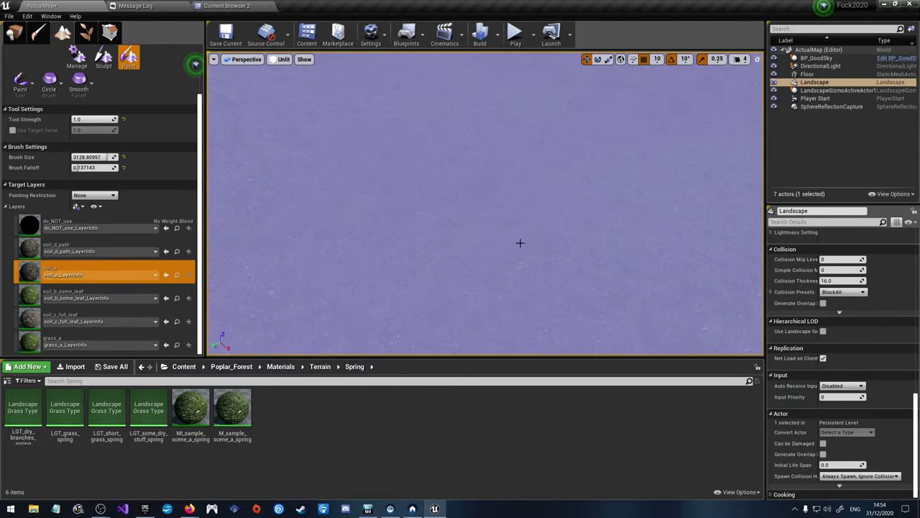
{"action": "mouse_move", "coordinate": [520, 243]}
{"action": "right_mouse_down"}
{"action": "mouse_move", "coordinate": [520, 216]}
{"action": "mouse_move", "coordinate": [519, 252]}
{"action": "mouse_move", "coordinate": [520, 209]}
{"action": "mouse_move", "coordinate": [520, 263]}
{"action": "mouse_move", "coordinate": [519, 245]}
{"action": "right_mouse_up"}
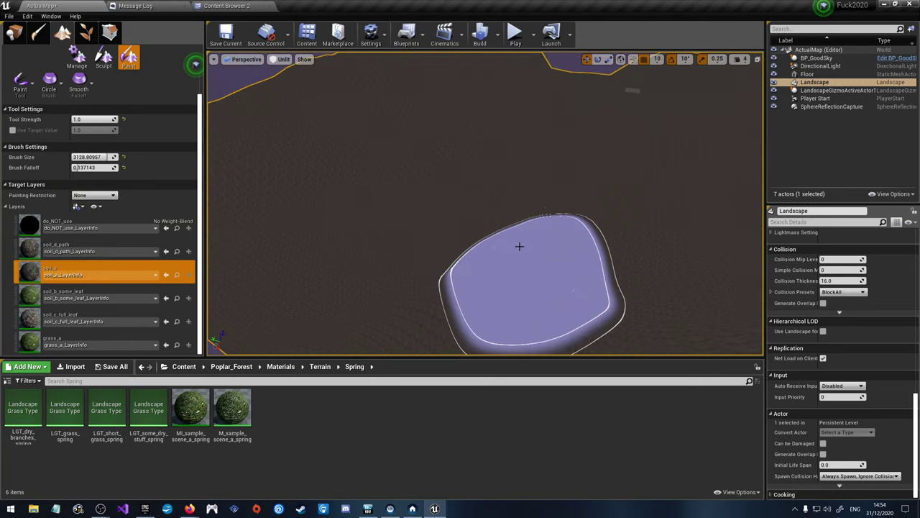
Step: Paint a soil_d_path trail along the valley in Detail Lighting view, with brush size about 2417 and falloff about 0.27
{"action": "left_click", "coordinate": [123, 248]}
{"action": "right_click_drag", "start_coordinate": [295, 238], "coordinate": [317, 217]}
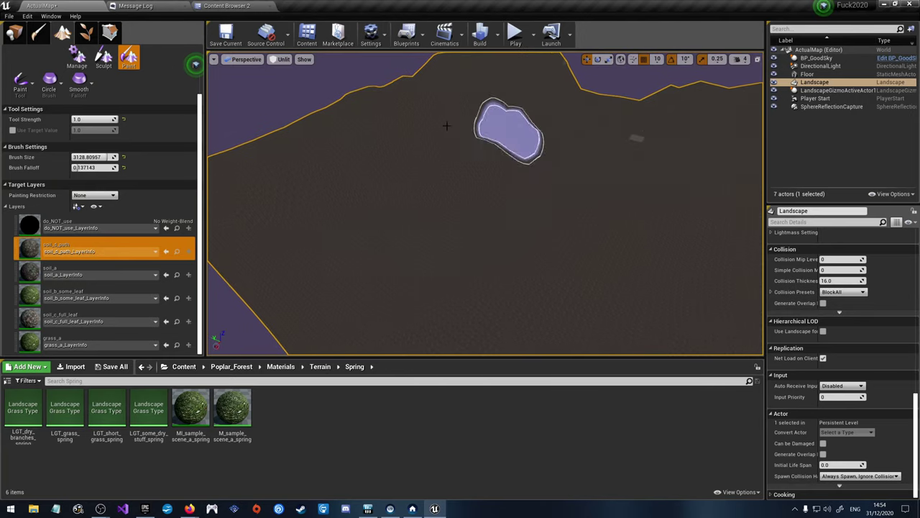
{"action": "left_click", "coordinate": [280, 59]}
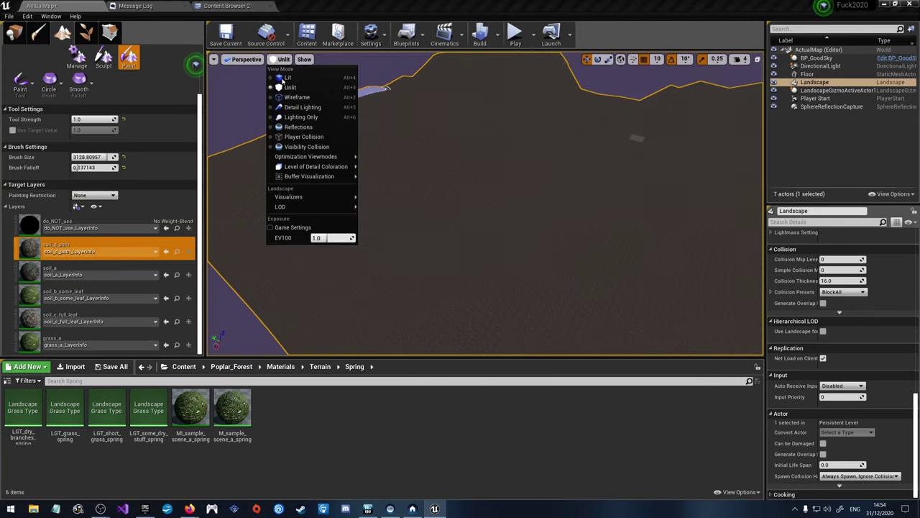
{"action": "left_click", "coordinate": [303, 127]}
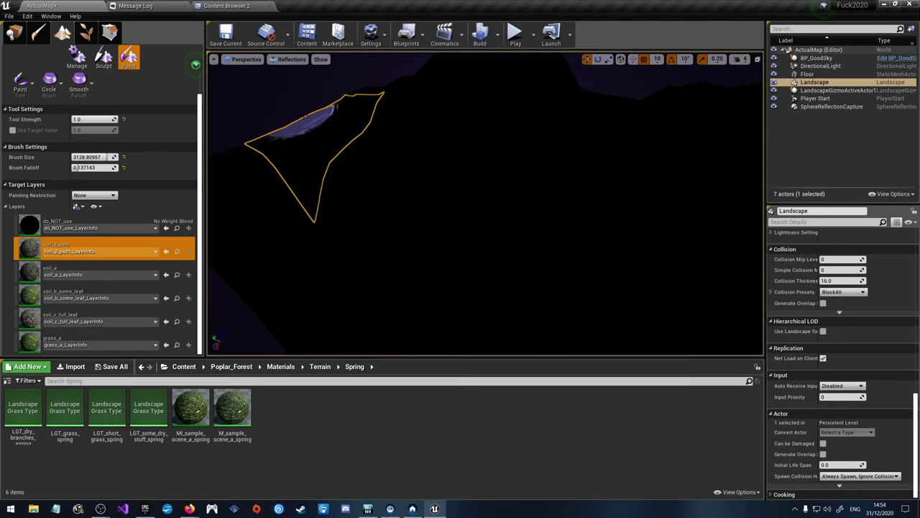
{"action": "left_click", "coordinate": [291, 60]}
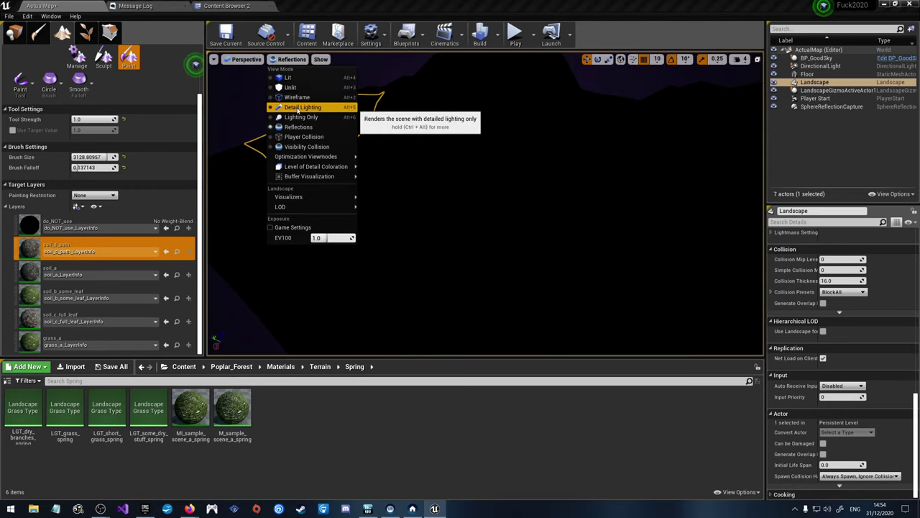
{"action": "left_click", "coordinate": [297, 108]}
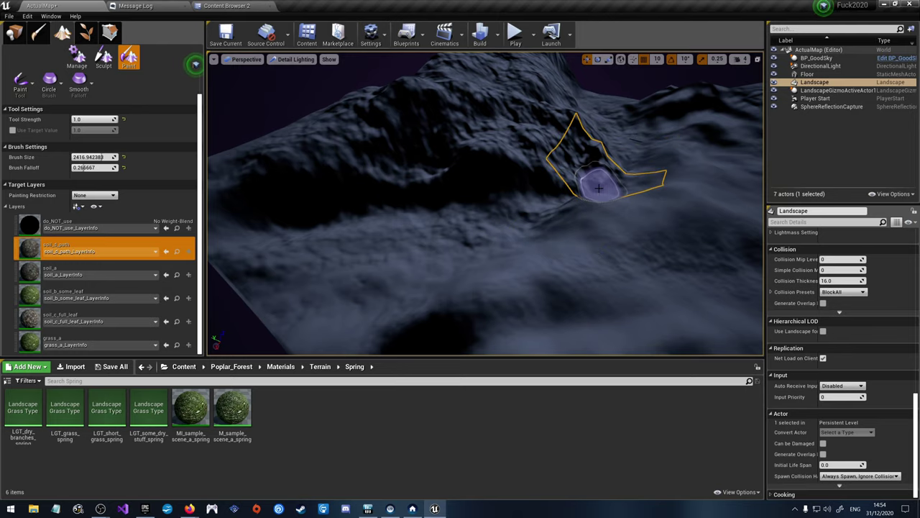
{"action": "right_click_drag", "start_coordinate": [596, 179], "coordinate": [505, 153]}
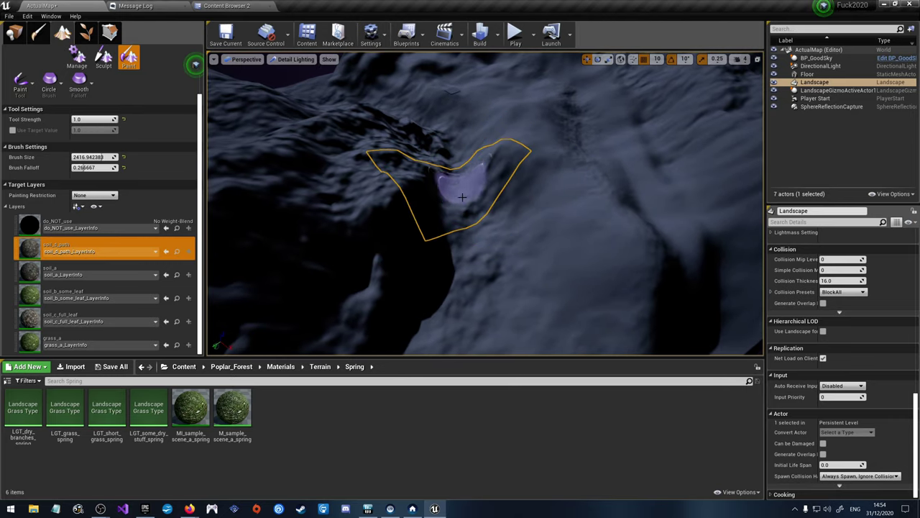
{"action": "mouse_move", "coordinate": [468, 302]}
{"action": "right_mouse_down"}
{"action": "mouse_move", "coordinate": [439, 280]}
{"action": "mouse_move", "coordinate": [513, 177]}
{"action": "right_mouse_up"}
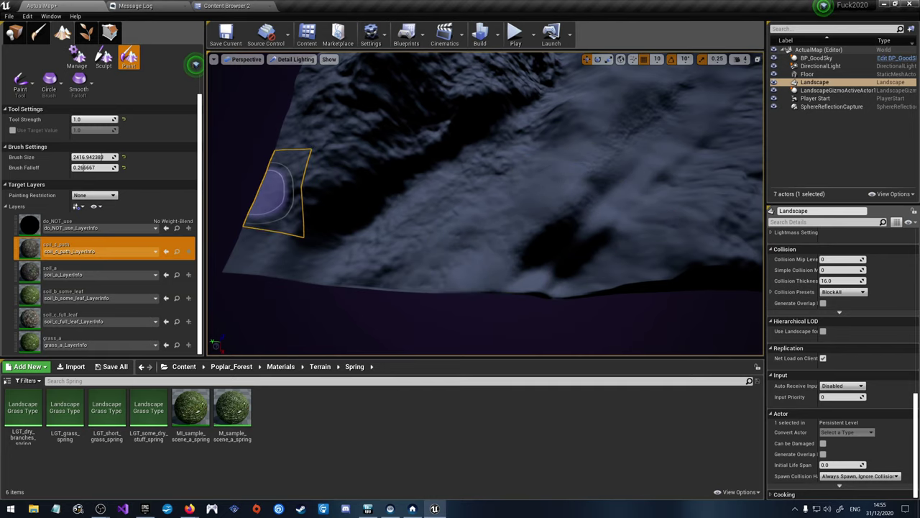
Step: Switch the viewport to Unlit to check the painted path, and set the brush falloff to about 0.53
{"action": "left_click", "coordinate": [244, 59]}
{"action": "left_click", "coordinate": [295, 59]}
{"action": "left_click", "coordinate": [295, 59]}
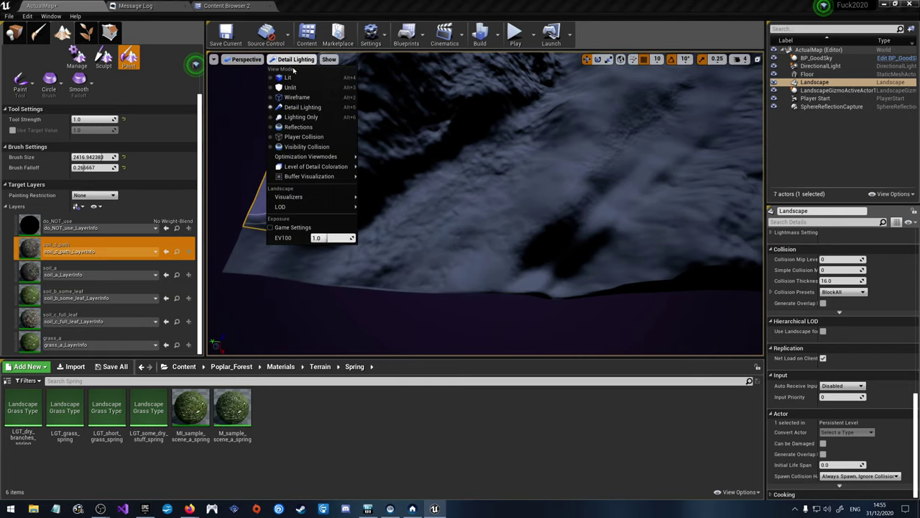
{"action": "left_click", "coordinate": [289, 87]}
{"action": "scroll", "coordinate": [401, 154], "scroll_direction": "up", "scroll_amount": 3}
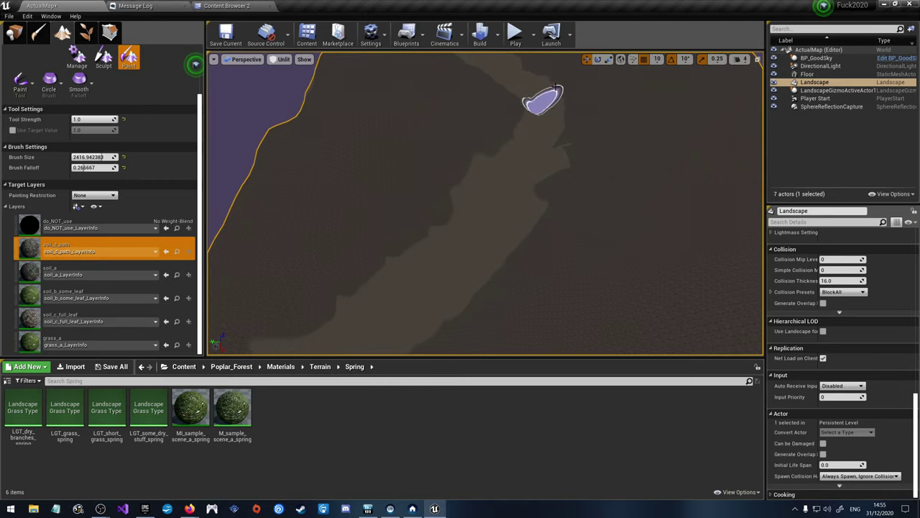
{"action": "scroll", "coordinate": [556, 87], "scroll_direction": "down", "scroll_amount": 3}
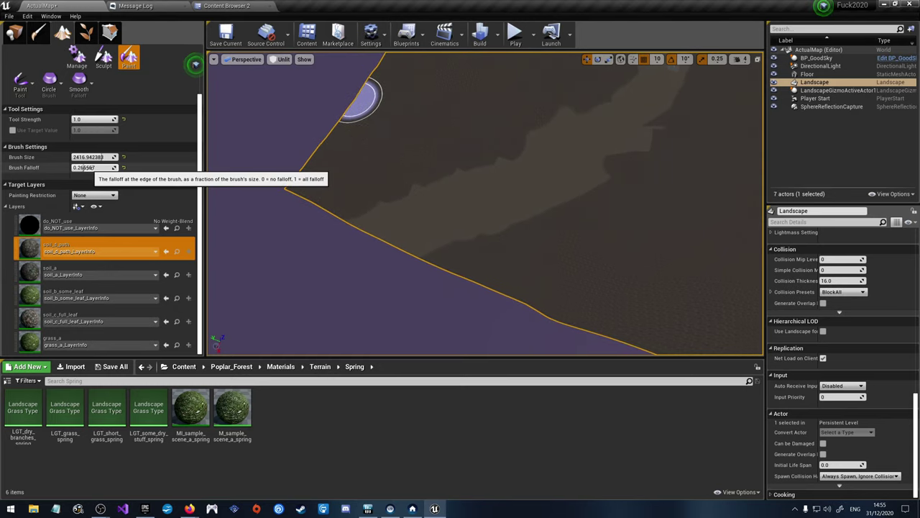
{"action": "left_click_drag", "start_coordinate": [94, 167], "coordinate": [108, 167]}
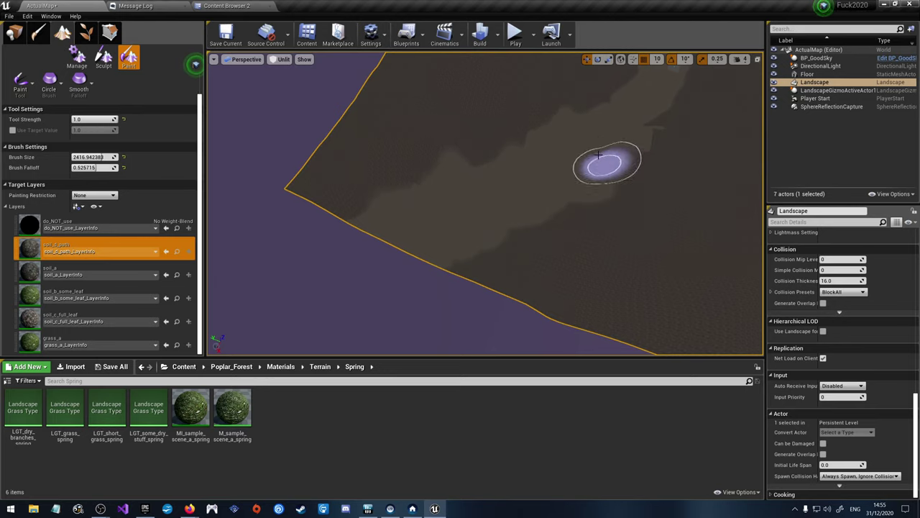
Step: Soften and widen the soil_d_path trail along the valley with the brush falloff at about 0.53
{"action": "right_click_drag", "start_coordinate": [536, 187], "coordinate": [557, 207]}
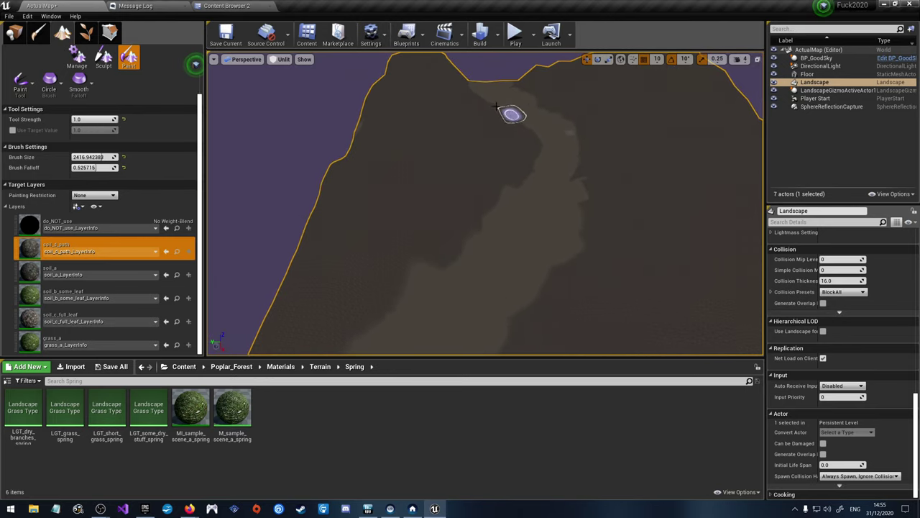
{"action": "right_click_drag", "start_coordinate": [603, 145], "coordinate": [503, 195]}
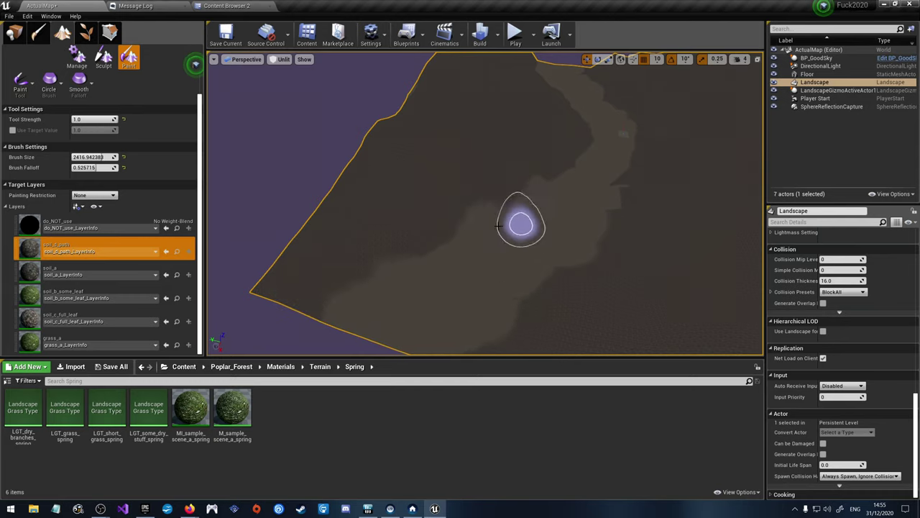
{"action": "right_click_drag", "start_coordinate": [582, 185], "coordinate": [576, 159]}
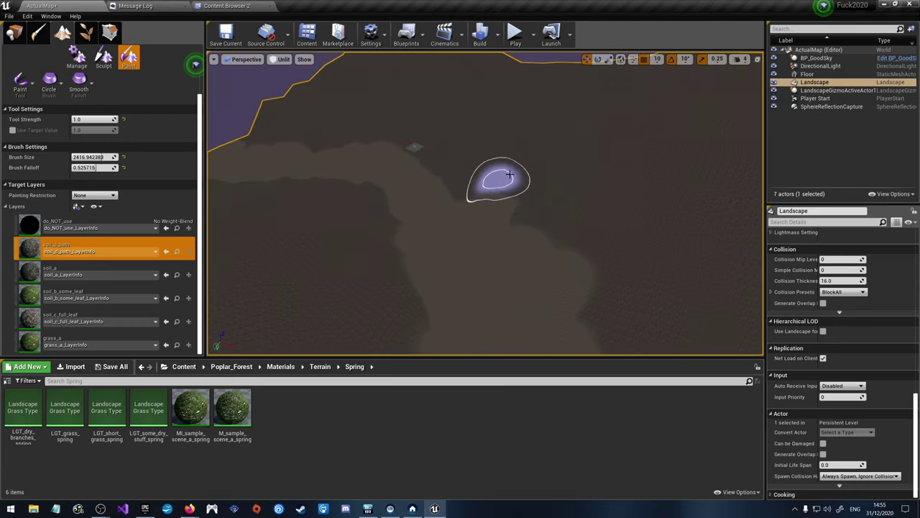
Step: Paint the soil_a layer along both sides of the valley trail to trim and reshape its edges
{"action": "left_click", "coordinate": [100, 272]}
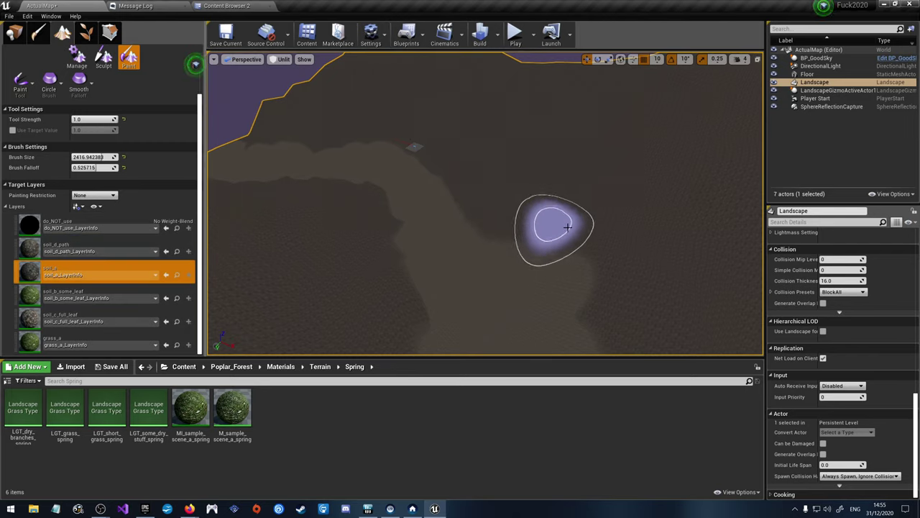
{"action": "mouse_move", "coordinate": [653, 263]}
{"action": "right_mouse_down"}
{"action": "mouse_move", "coordinate": [637, 217]}
{"action": "mouse_move", "coordinate": [625, 216]}
{"action": "right_mouse_up"}
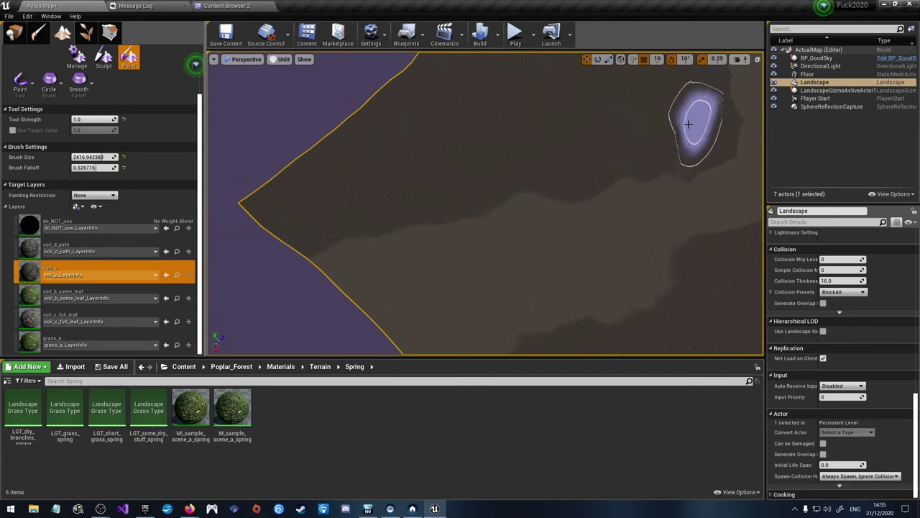
{"action": "right_click_drag", "start_coordinate": [688, 124], "coordinate": [535, 186]}
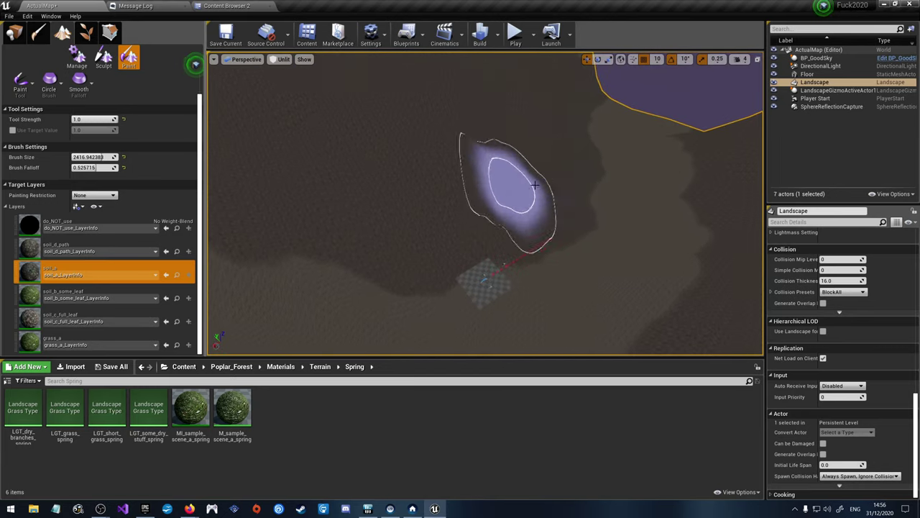
{"action": "right_click_drag", "start_coordinate": [551, 128], "coordinate": [567, 185]}
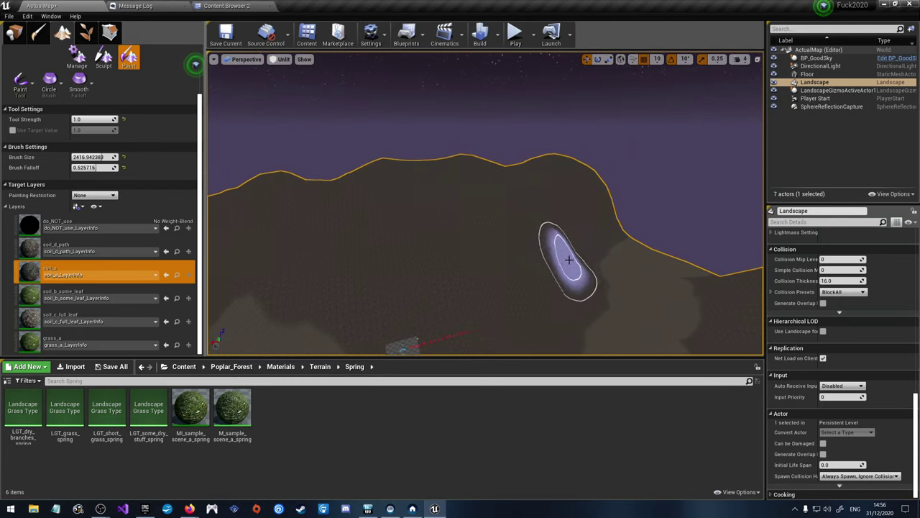
{"action": "right_click_drag", "start_coordinate": [643, 305], "coordinate": [589, 320]}
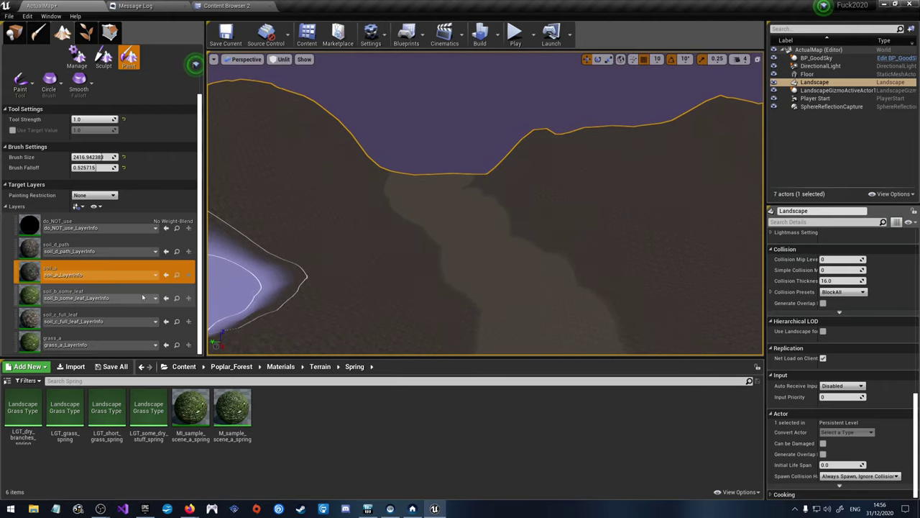
Step: Touch up the valley trail with the soil_d_path layer, and undo the last stroke
{"action": "left_click", "coordinate": [134, 248]}
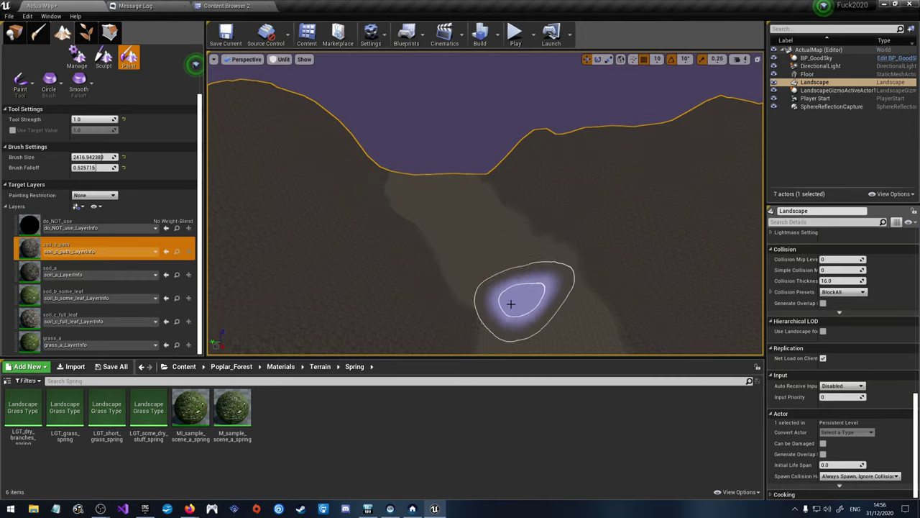
{"action": "mouse_move", "coordinate": [524, 319]}
{"action": "right_mouse_down"}
{"action": "mouse_move", "coordinate": [514, 343]}
{"action": "mouse_move", "coordinate": [465, 171]}
{"action": "right_mouse_up"}
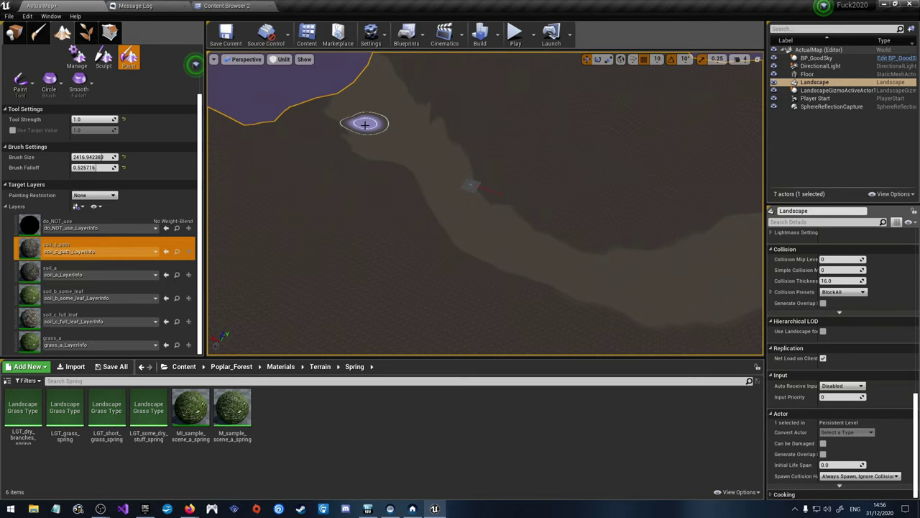
{"action": "mouse_move", "coordinate": [406, 150]}
{"action": "right_mouse_down"}
{"action": "mouse_move", "coordinate": [413, 166]}
{"action": "mouse_move", "coordinate": [388, 140]}
{"action": "mouse_move", "coordinate": [401, 108]}
{"action": "mouse_move", "coordinate": [424, 122]}
{"action": "mouse_move", "coordinate": [424, 108]}
{"action": "mouse_move", "coordinate": [453, 133]}
{"action": "mouse_move", "coordinate": [435, 122]}
{"action": "mouse_move", "coordinate": [519, 115]}
{"action": "mouse_move", "coordinate": [539, 197]}
{"action": "mouse_move", "coordinate": [532, 180]}
{"action": "mouse_move", "coordinate": [474, 133]}
{"action": "mouse_move", "coordinate": [460, 143]}
{"action": "mouse_move", "coordinate": [481, 126]}
{"action": "mouse_move", "coordinate": [489, 154]}
{"action": "mouse_move", "coordinate": [448, 154]}
{"action": "right_mouse_up"}
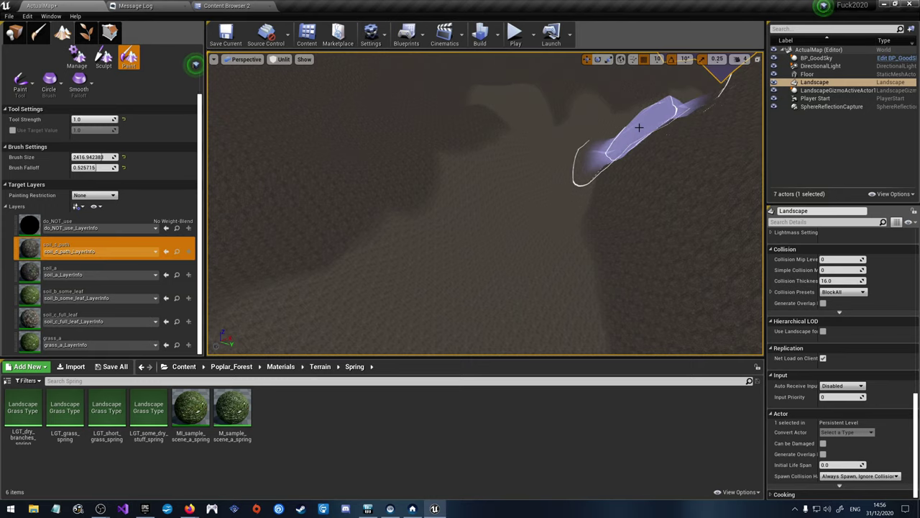
{"action": "key", "text": "ctrl+z"}
Step: Examine the painted trail and its transition into the surrounding mountain slopes from close to the ground
{"action": "right_click_drag", "start_coordinate": [513, 125], "coordinate": [416, 133]}
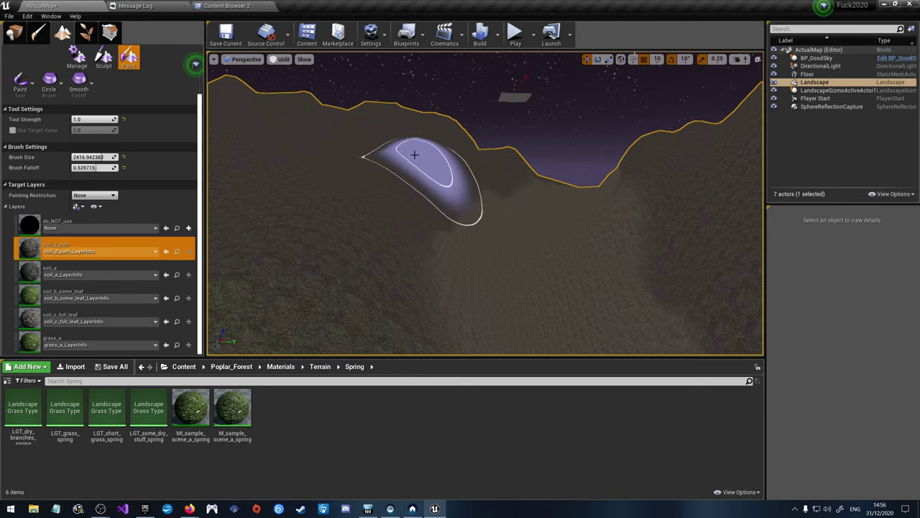
{"action": "mouse_move", "coordinate": [366, 130]}
{"action": "right_mouse_down"}
{"action": "mouse_move", "coordinate": [316, 136]}
{"action": "mouse_move", "coordinate": [421, 187]}
{"action": "right_mouse_up"}
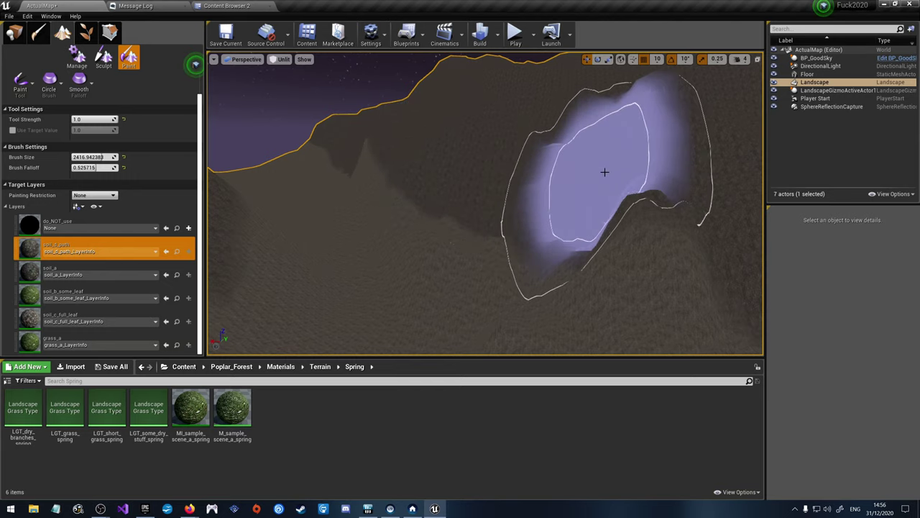
{"action": "right_click_drag", "start_coordinate": [583, 150], "coordinate": [583, 150]}
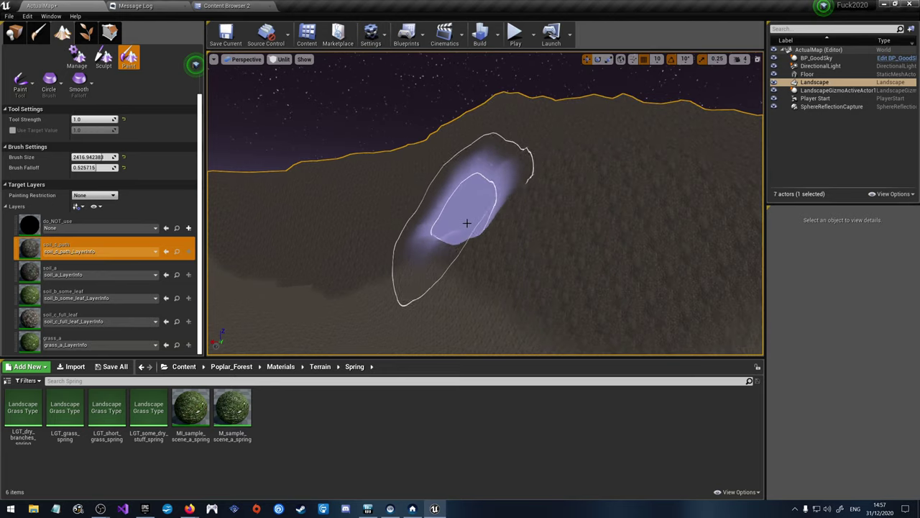
{"action": "right_click_drag", "start_coordinate": [520, 208], "coordinate": [525, 215]}
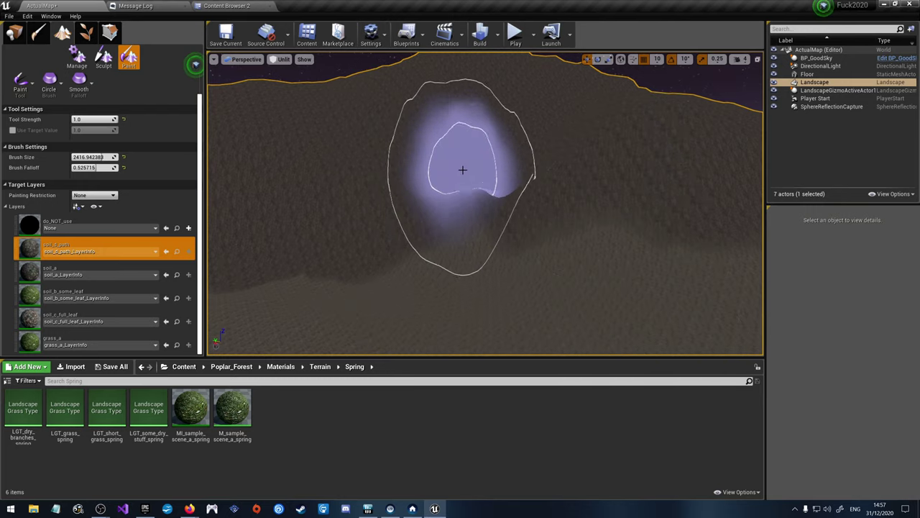
{"action": "right_click_drag", "start_coordinate": [425, 154], "coordinate": [506, 212]}
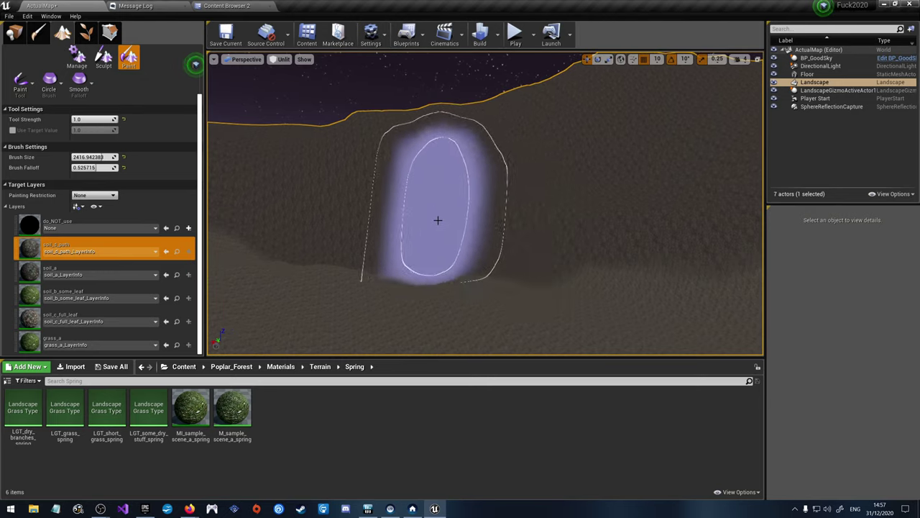
{"action": "right_click_drag", "start_coordinate": [438, 220], "coordinate": [480, 197]}
{"action": "right_click_drag", "start_coordinate": [539, 207], "coordinate": [451, 254]}
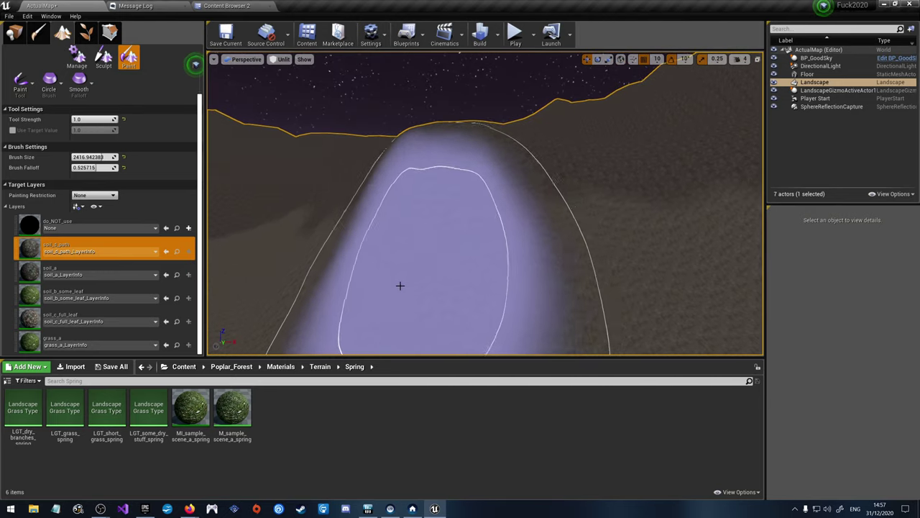
{"action": "mouse_move", "coordinate": [400, 283]}
{"action": "right_mouse_down"}
{"action": "mouse_move", "coordinate": [450, 253]}
{"action": "mouse_move", "coordinate": [328, 304]}
{"action": "right_mouse_up"}
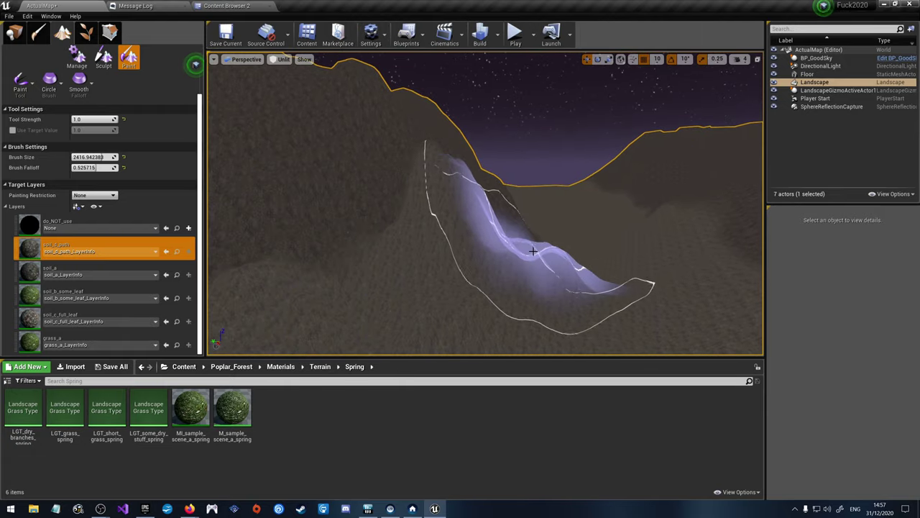
{"action": "right_click_drag", "start_coordinate": [598, 227], "coordinate": [497, 199]}
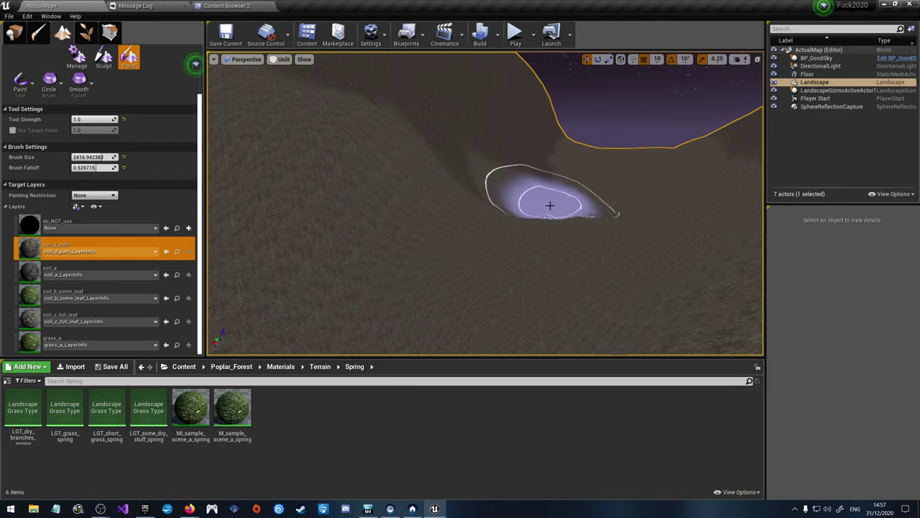
{"action": "mouse_move", "coordinate": [580, 167]}
{"action": "right_mouse_down"}
{"action": "mouse_move", "coordinate": [564, 193]}
{"action": "mouse_move", "coordinate": [612, 179]}
{"action": "right_mouse_up"}
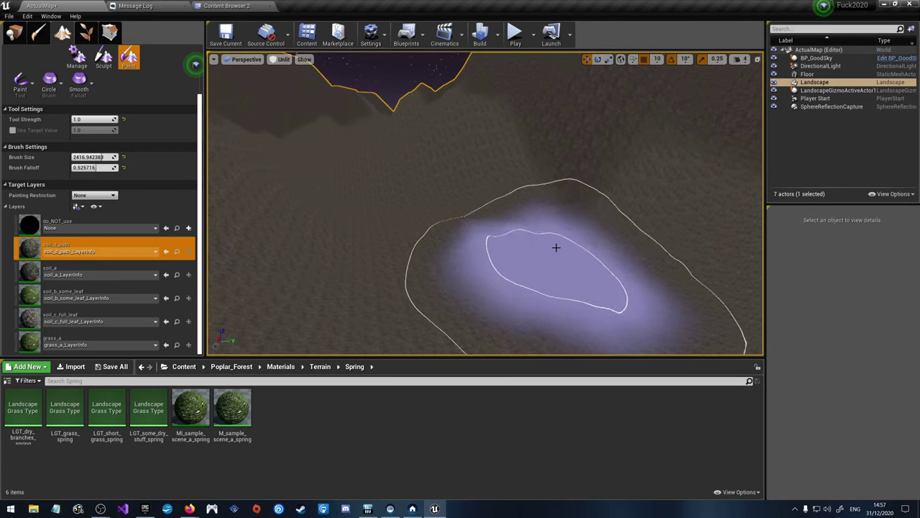
{"action": "right_click_drag", "start_coordinate": [436, 226], "coordinate": [397, 203]}
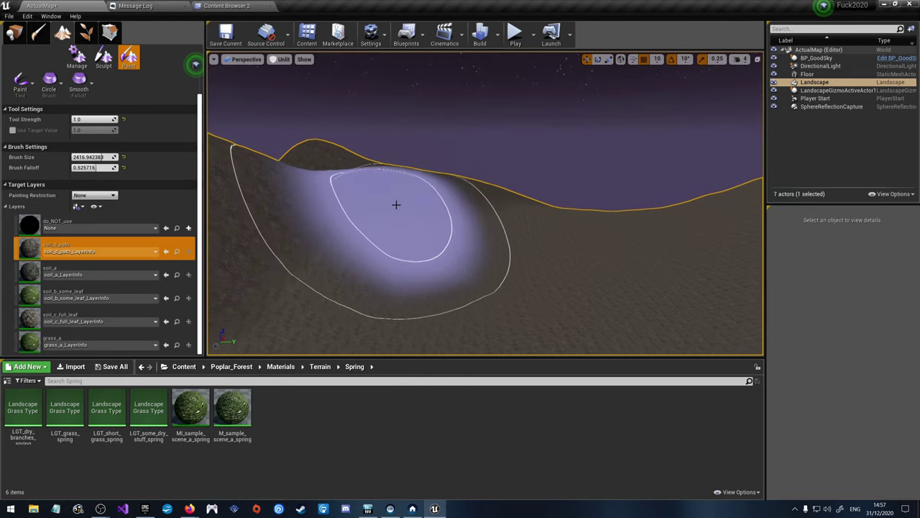
{"action": "right_click_drag", "start_coordinate": [533, 208], "coordinate": [442, 199]}
Step: Check the painted landscape in Lit view mode, and return the viewport to Unlit
{"action": "left_click", "coordinate": [281, 59]}
{"action": "left_click", "coordinate": [290, 78]}
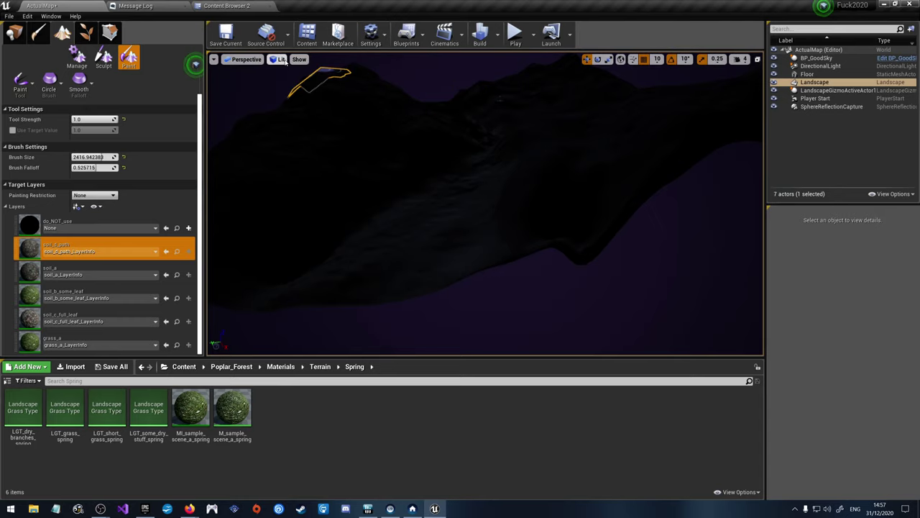
{"action": "left_click", "coordinate": [281, 59]}
{"action": "left_click", "coordinate": [290, 87]}
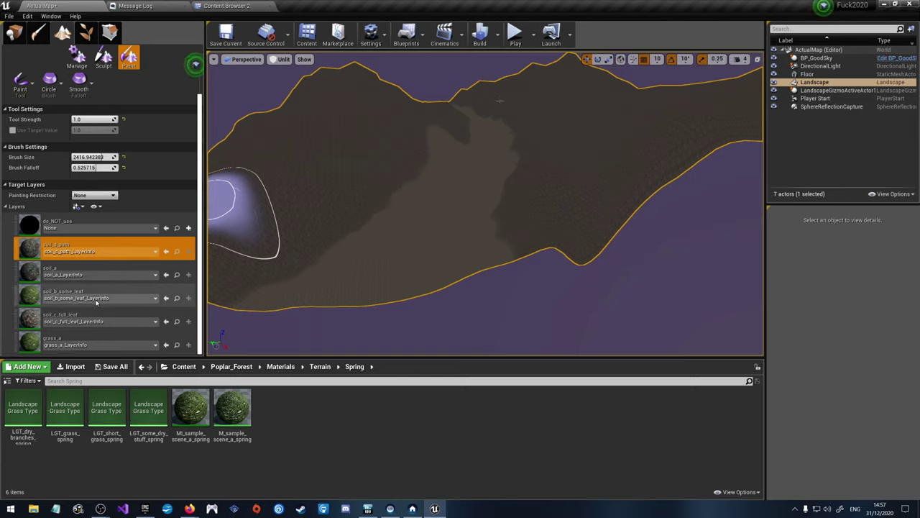
Step: Paint the grass_a layer along the outer edge of the landscape on the slopes beside the trail
{"action": "left_click", "coordinate": [101, 337]}
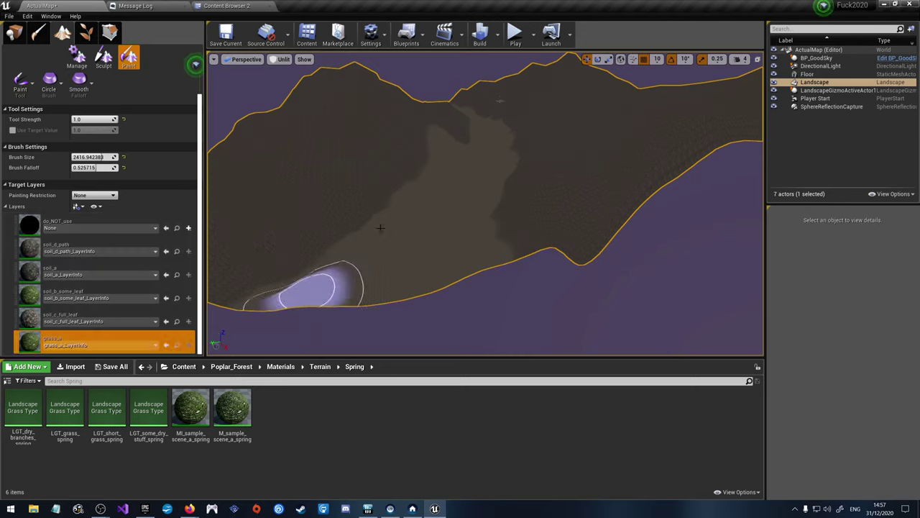
{"action": "right_click_drag", "start_coordinate": [267, 215], "coordinate": [297, 162]}
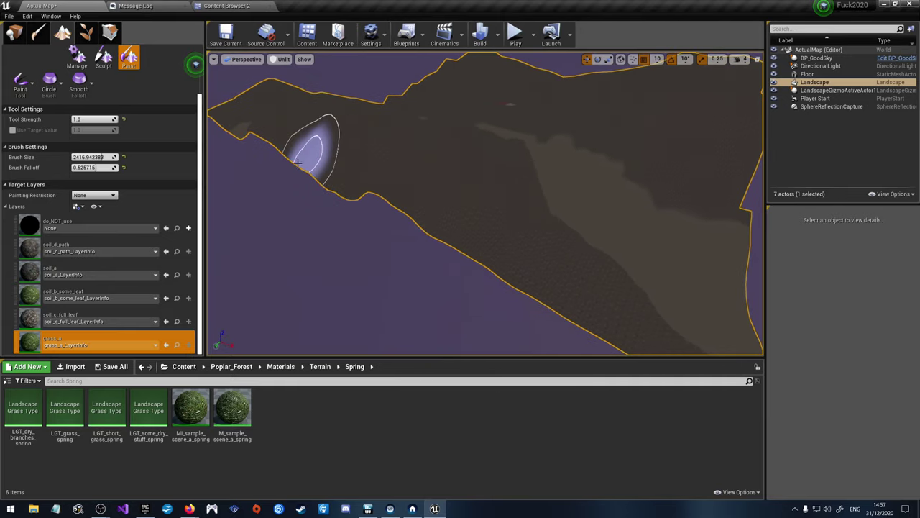
{"action": "mouse_move", "coordinate": [362, 186]}
{"action": "left_mouse_down"}
{"action": "mouse_move", "coordinate": [460, 249]}
{"action": "mouse_move", "coordinate": [341, 194]}
{"action": "left_mouse_up"}
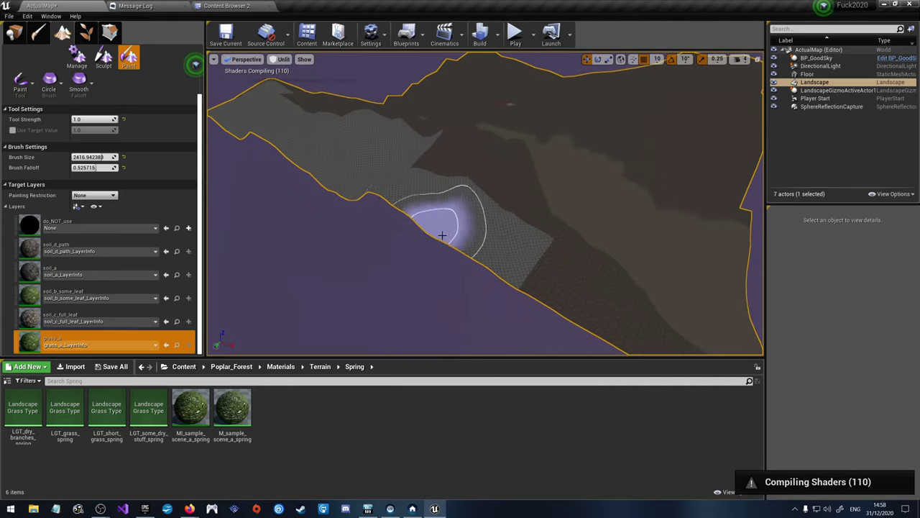
{"action": "left_click_drag", "start_coordinate": [442, 235], "coordinate": [523, 297]}
{"action": "left_click_drag", "start_coordinate": [565, 323], "coordinate": [589, 323]}
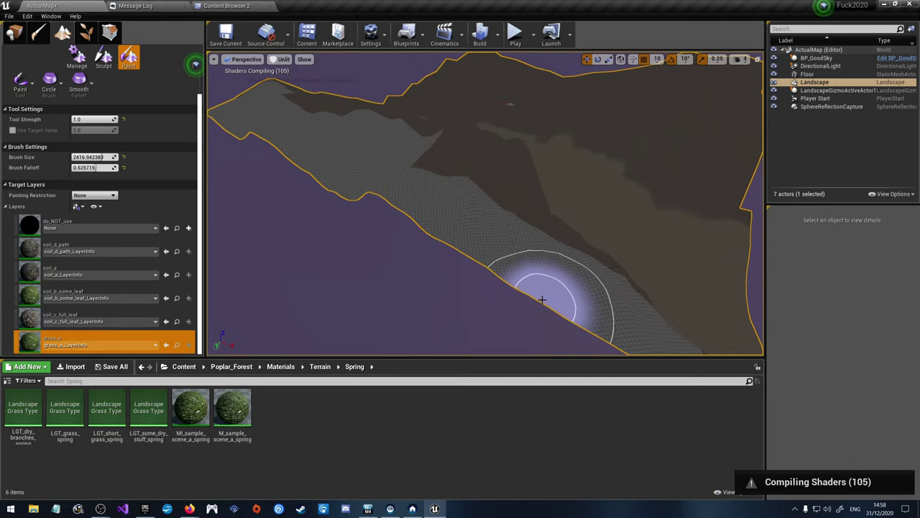
Step: Cover the mountain slopes on both sides of the valley with grass_a, leaving a soil border beside the path
{"action": "right_click_drag", "start_coordinate": [542, 299], "coordinate": [541, 299]}
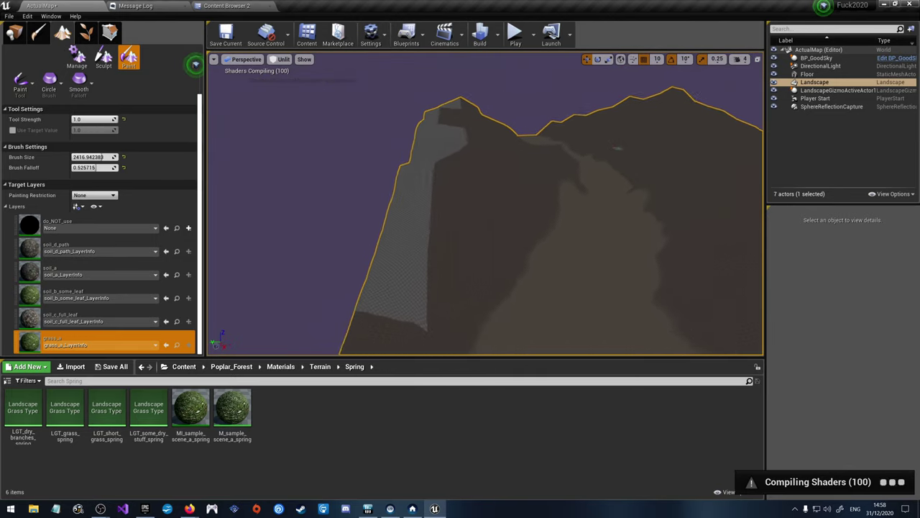
{"action": "right_click_drag", "start_coordinate": [424, 244], "coordinate": [424, 244]}
{"action": "mouse_move", "coordinate": [394, 208]}
{"action": "left_mouse_down"}
{"action": "mouse_move", "coordinate": [459, 155]}
{"action": "mouse_move", "coordinate": [484, 129]}
{"action": "left_mouse_up"}
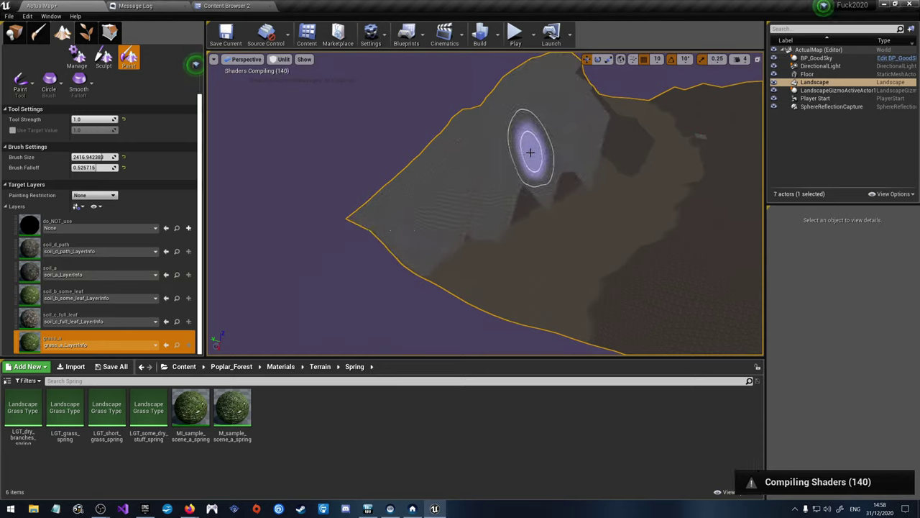
{"action": "right_click_drag", "start_coordinate": [582, 95], "coordinate": [583, 95]}
{"action": "right_click_drag", "start_coordinate": [618, 273], "coordinate": [619, 273]}
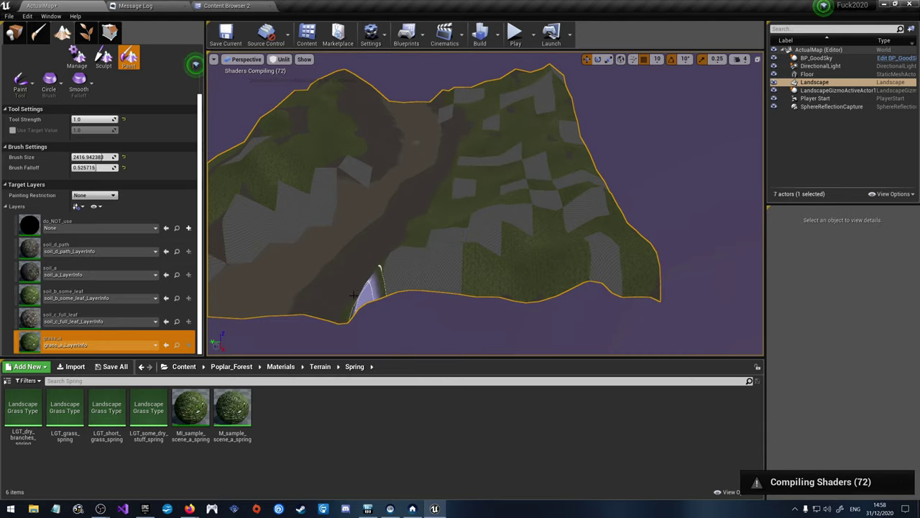
Step: Blend the grass_a edges into the soil border, raising the brush falloff to about 0.75 and finally 1.0
{"action": "mouse_move", "coordinate": [388, 256]}
{"action": "right_mouse_down"}
{"action": "mouse_move", "coordinate": [403, 267]}
{"action": "mouse_move", "coordinate": [379, 263]}
{"action": "right_mouse_up"}
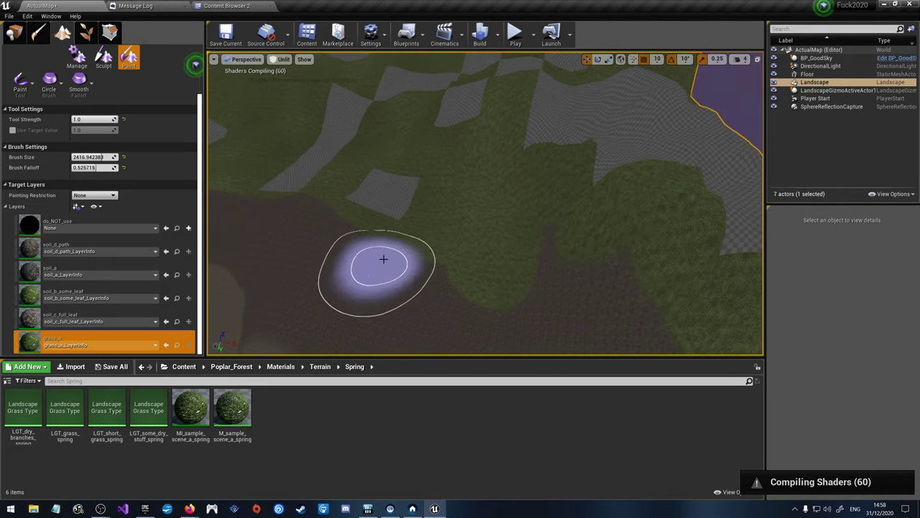
{"action": "right_click_drag", "start_coordinate": [605, 241], "coordinate": [503, 199]}
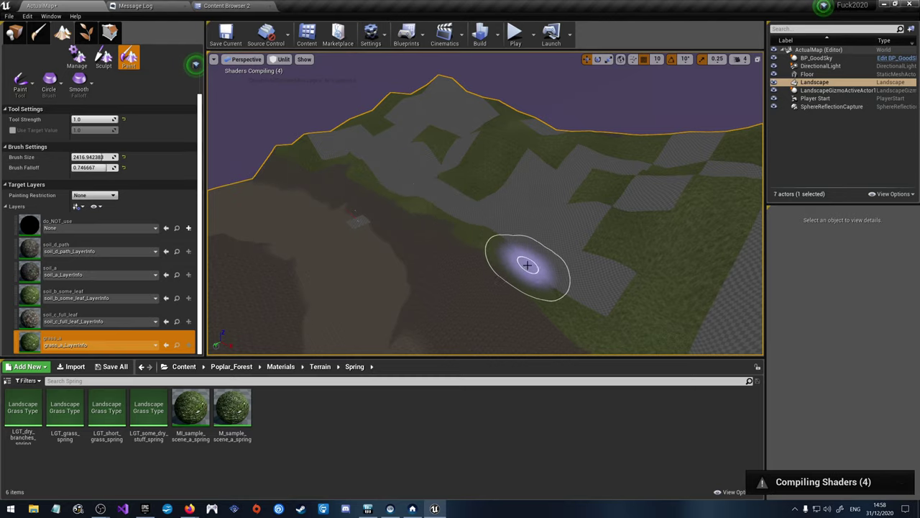
{"action": "mouse_move", "coordinate": [604, 267]}
{"action": "right_mouse_down"}
{"action": "mouse_move", "coordinate": [603, 295]}
{"action": "mouse_move", "coordinate": [582, 281]}
{"action": "right_mouse_up"}
{"action": "scroll", "coordinate": [264, 276], "scroll_direction": "down", "scroll_amount": 5}
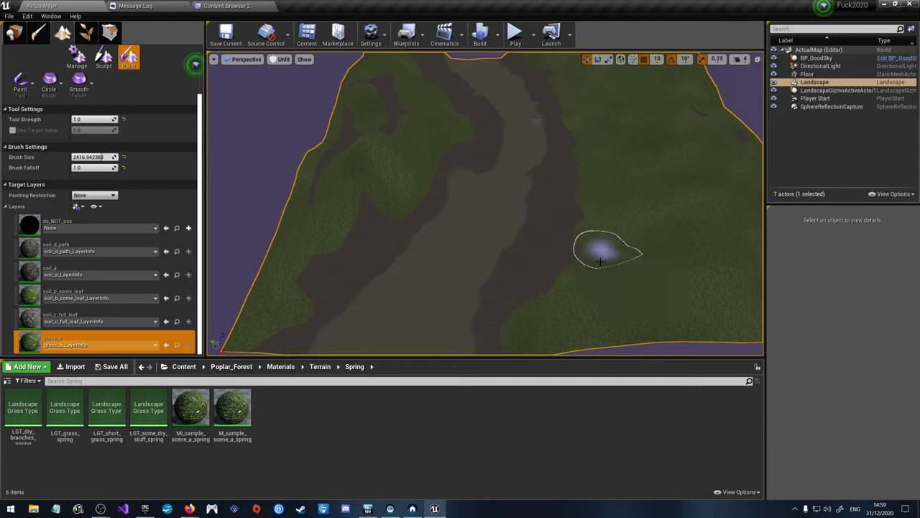
Step: Fill the remaining soil gaps on the grassy slopes with grass_a at falloff 1.0, and check the soil border
{"action": "right_click_drag", "start_coordinate": [625, 196], "coordinate": [626, 195]}
{"action": "right_click_drag", "start_coordinate": [615, 234], "coordinate": [614, 233]}
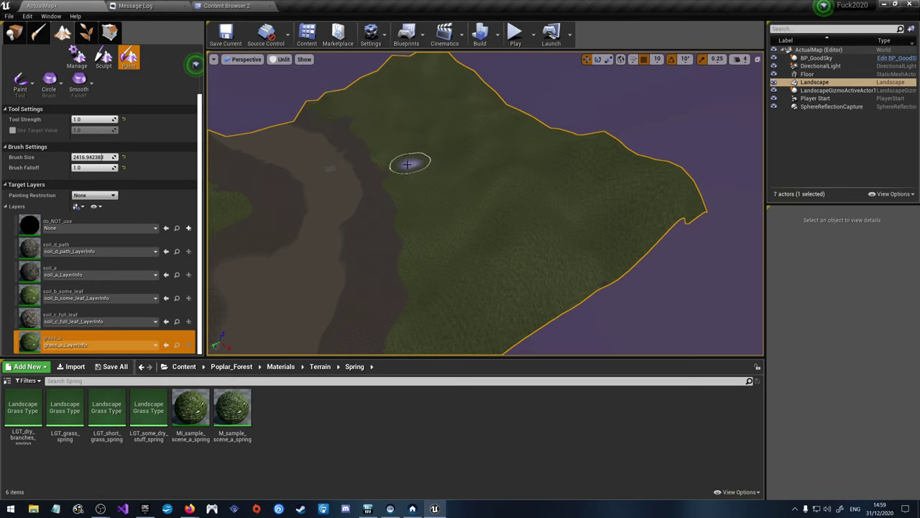
{"action": "scroll", "coordinate": [444, 261], "scroll_direction": "up", "scroll_amount": 10}
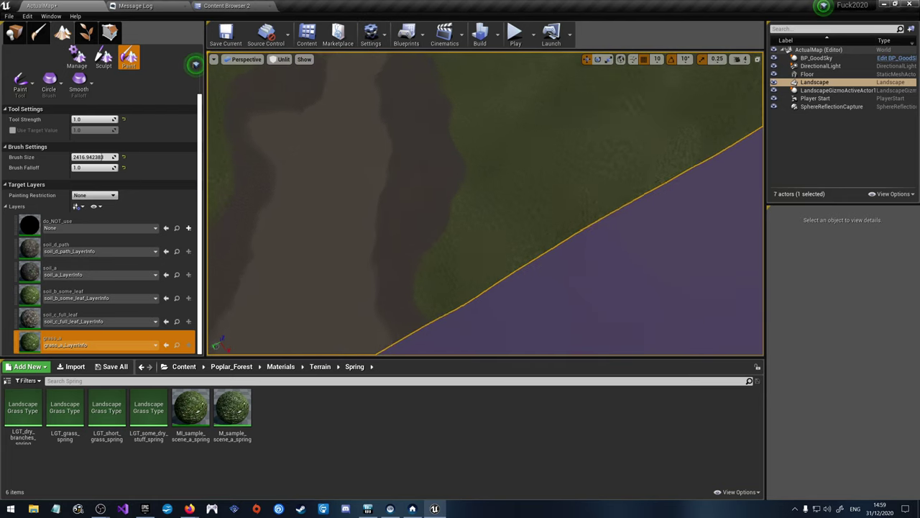
Step: Reduce the tool strength to about 0.375 and soften the grass_a edge along the soil border beside the path
{"action": "mouse_move", "coordinate": [444, 261]}
{"action": "right_mouse_down"}
{"action": "mouse_move", "coordinate": [451, 169]}
{"action": "mouse_move", "coordinate": [455, 256]}
{"action": "mouse_move", "coordinate": [525, 231]}
{"action": "right_mouse_up"}
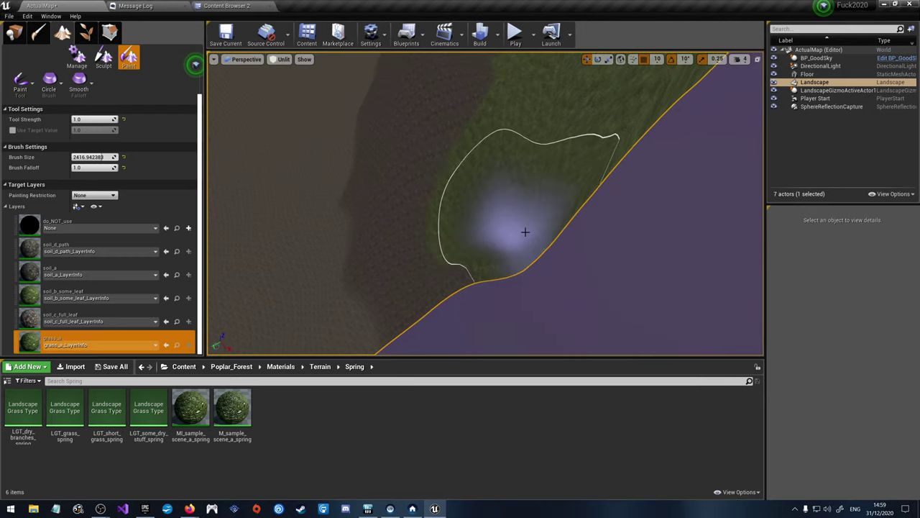
{"action": "mouse_move", "coordinate": [508, 164]}
{"action": "right_mouse_down"}
{"action": "mouse_move", "coordinate": [512, 50]}
{"action": "mouse_move", "coordinate": [514, 129]}
{"action": "mouse_move", "coordinate": [550, 217]}
{"action": "right_mouse_up"}
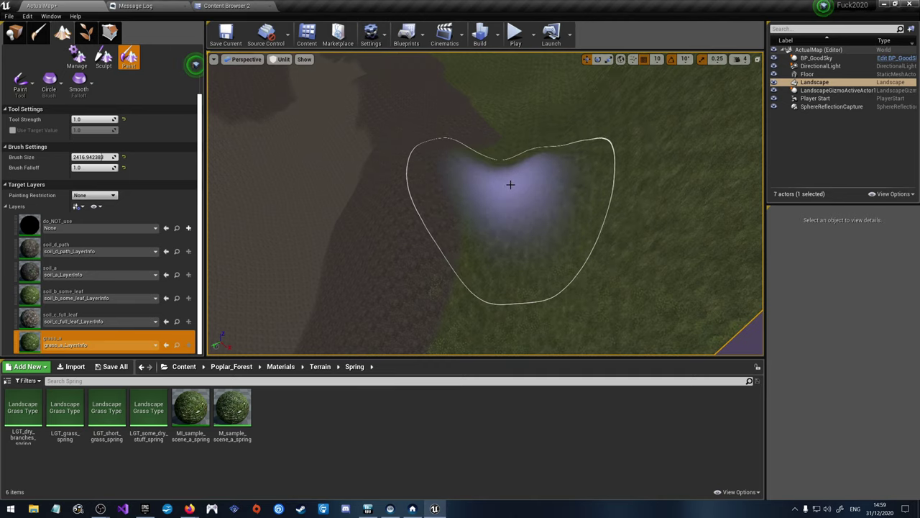
{"action": "mouse_move", "coordinate": [530, 174]}
{"action": "right_mouse_down"}
{"action": "mouse_move", "coordinate": [537, 100]}
{"action": "mouse_move", "coordinate": [538, 176]}
{"action": "right_mouse_up"}
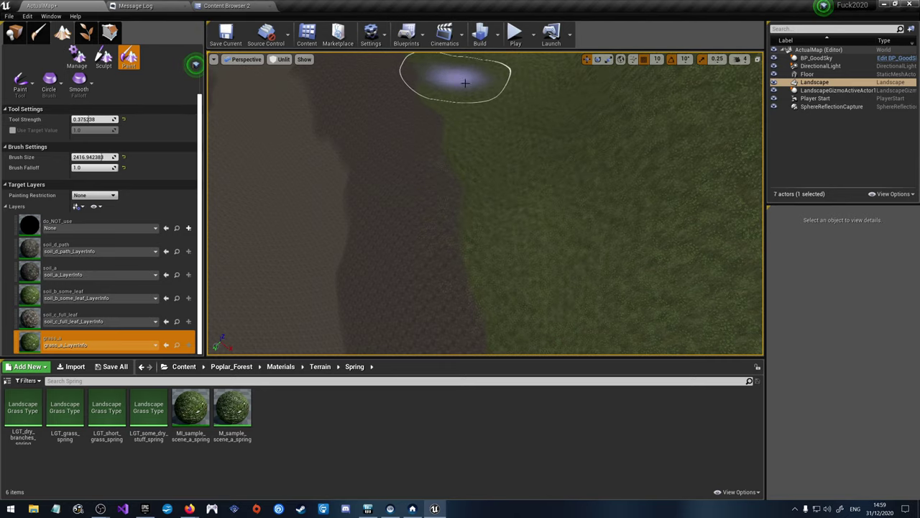
{"action": "mouse_move", "coordinate": [465, 84]}
{"action": "right_mouse_down"}
{"action": "mouse_move", "coordinate": [471, 36]}
{"action": "mouse_move", "coordinate": [475, 100]}
{"action": "mouse_move", "coordinate": [524, 93]}
{"action": "right_mouse_up"}
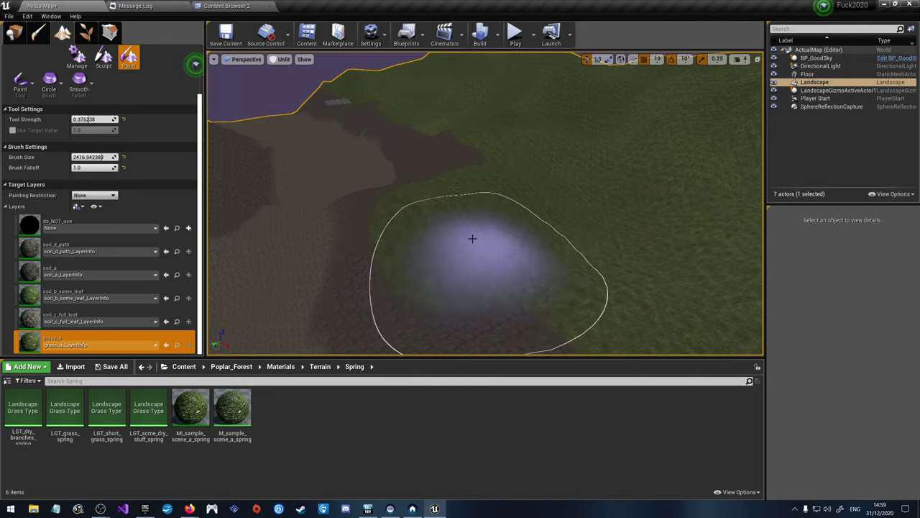
{"action": "mouse_move", "coordinate": [472, 238]}
{"action": "right_mouse_down"}
{"action": "mouse_move", "coordinate": [475, 274]}
{"action": "mouse_move", "coordinate": [596, 182]}
{"action": "right_mouse_up"}
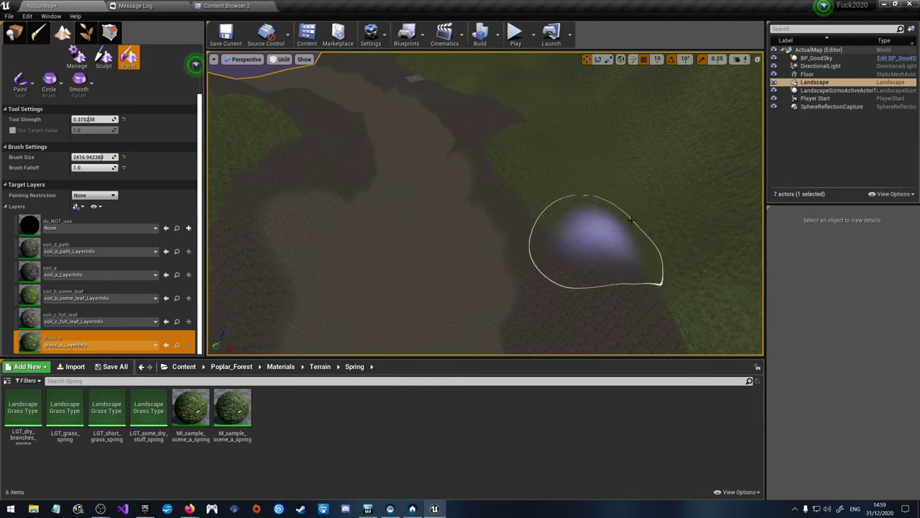
{"action": "mouse_move", "coordinate": [595, 265]}
{"action": "right_mouse_down"}
{"action": "mouse_move", "coordinate": [589, 230]}
{"action": "mouse_move", "coordinate": [560, 237]}
{"action": "mouse_move", "coordinate": [539, 220]}
{"action": "right_mouse_up"}
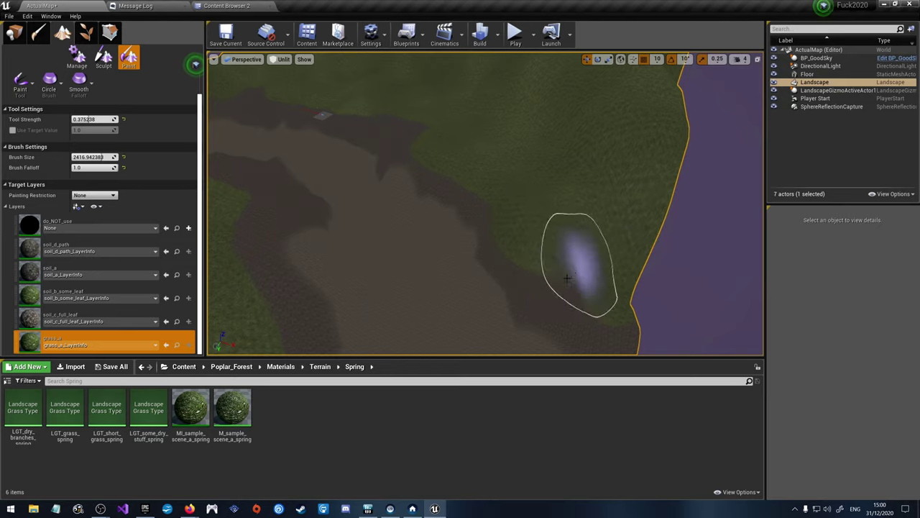
Step: Extend the grass_a layer down the slopes along the trail, keeping a narrow soil border next to the path
{"action": "mouse_move", "coordinate": [587, 243]}
{"action": "right_mouse_down"}
{"action": "mouse_move", "coordinate": [582, 216]}
{"action": "mouse_move", "coordinate": [572, 212]}
{"action": "mouse_move", "coordinate": [564, 230]}
{"action": "mouse_move", "coordinate": [557, 168]}
{"action": "right_mouse_up"}
{"action": "mouse_move", "coordinate": [557, 169]}
{"action": "left_mouse_down"}
{"action": "mouse_move", "coordinate": [559, 193]}
{"action": "mouse_move", "coordinate": [546, 214]}
{"action": "mouse_move", "coordinate": [526, 168]}
{"action": "mouse_move", "coordinate": [485, 138]}
{"action": "mouse_move", "coordinate": [421, 156]}
{"action": "mouse_move", "coordinate": [407, 133]}
{"action": "mouse_move", "coordinate": [383, 140]}
{"action": "left_mouse_up"}
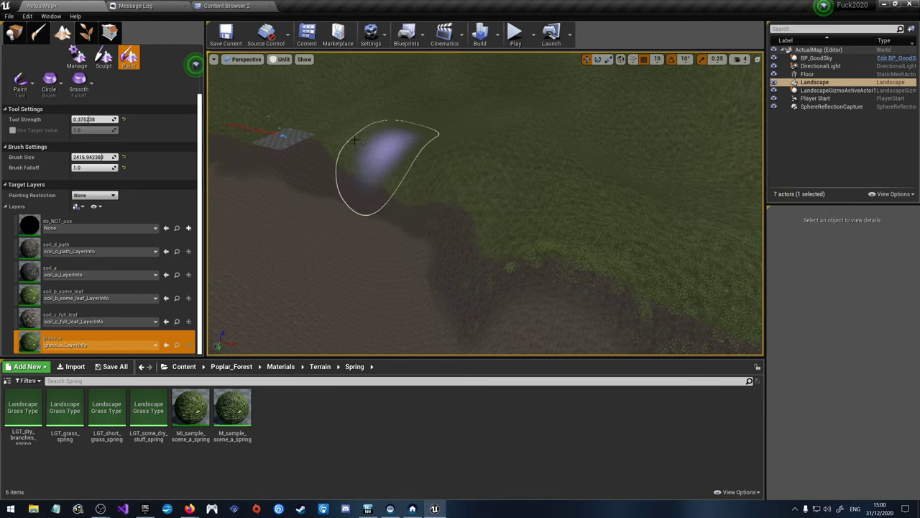
{"action": "mouse_move", "coordinate": [355, 140]}
{"action": "right_mouse_down"}
{"action": "mouse_move", "coordinate": [339, 127]}
{"action": "mouse_move", "coordinate": [315, 132]}
{"action": "right_mouse_up"}
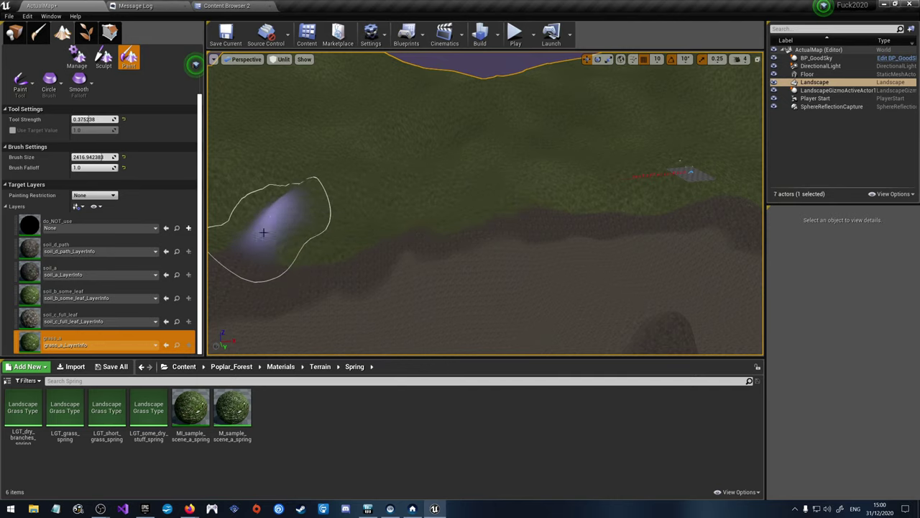
{"action": "mouse_move", "coordinate": [273, 246]}
{"action": "right_mouse_down"}
{"action": "mouse_move", "coordinate": [265, 247]}
{"action": "mouse_move", "coordinate": [498, 216]}
{"action": "right_mouse_up"}
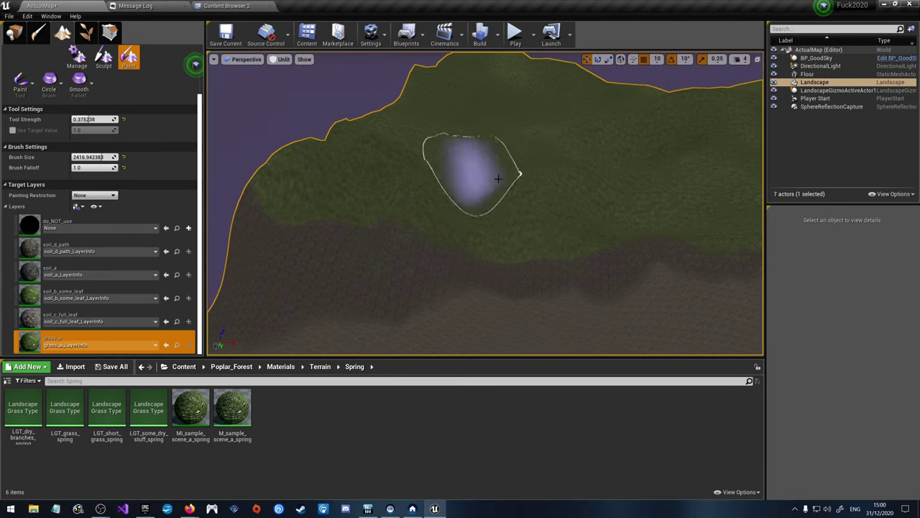
Step: Cover the soil wedge on the slope near the landscape's corner with grass_a, leaving a thin soil strip by the path
{"action": "mouse_move", "coordinate": [571, 175]}
{"action": "right_mouse_down"}
{"action": "mouse_move", "coordinate": [503, 165]}
{"action": "mouse_move", "coordinate": [561, 172]}
{"action": "mouse_move", "coordinate": [521, 165]}
{"action": "mouse_move", "coordinate": [547, 208]}
{"action": "mouse_move", "coordinate": [546, 241]}
{"action": "mouse_move", "coordinate": [547, 183]}
{"action": "mouse_move", "coordinate": [547, 216]}
{"action": "mouse_move", "coordinate": [518, 191]}
{"action": "mouse_move", "coordinate": [511, 216]}
{"action": "mouse_move", "coordinate": [507, 198]}
{"action": "mouse_move", "coordinate": [496, 209]}
{"action": "mouse_move", "coordinate": [617, 161]}
{"action": "right_mouse_up"}
{"action": "mouse_move", "coordinate": [349, 195]}
{"action": "left_mouse_down"}
{"action": "mouse_move", "coordinate": [317, 236]}
{"action": "mouse_move", "coordinate": [329, 239]}
{"action": "mouse_move", "coordinate": [360, 198]}
{"action": "mouse_move", "coordinate": [428, 181]}
{"action": "left_mouse_up"}
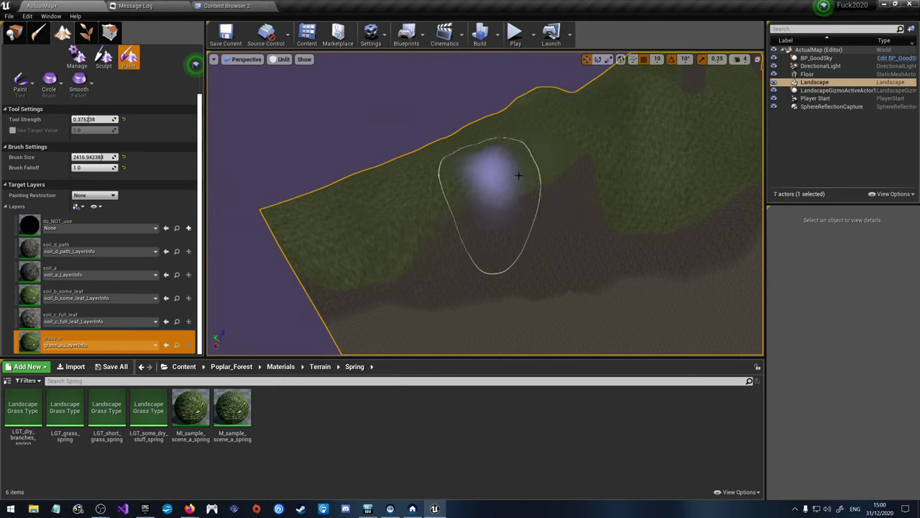
{"action": "mouse_move", "coordinate": [541, 199]}
{"action": "left_mouse_down"}
{"action": "mouse_move", "coordinate": [496, 204]}
{"action": "mouse_move", "coordinate": [436, 187]}
{"action": "mouse_move", "coordinate": [439, 234]}
{"action": "mouse_move", "coordinate": [478, 215]}
{"action": "mouse_move", "coordinate": [588, 207]}
{"action": "left_mouse_up"}
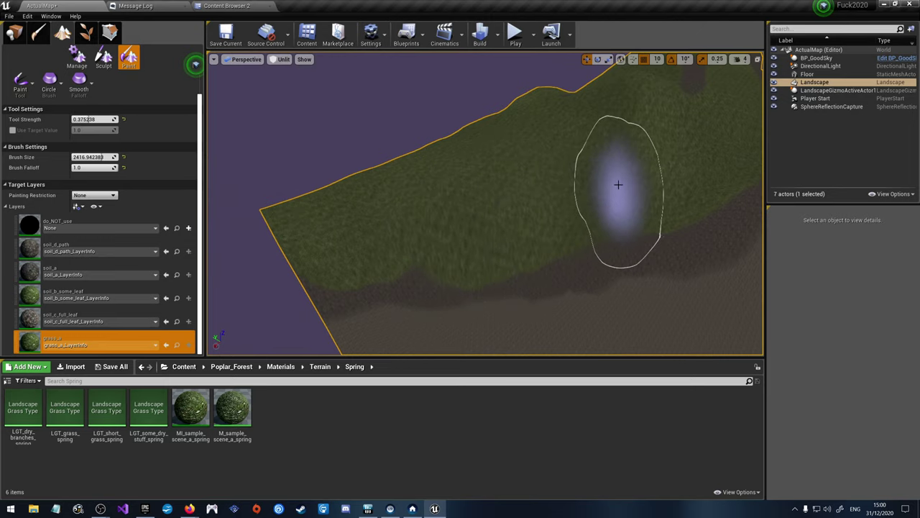
Step: Fill the remaining bare soil patches on the outer hillsides with grass_a
{"action": "mouse_move", "coordinate": [616, 190]}
{"action": "right_mouse_down"}
{"action": "mouse_move", "coordinate": [604, 208]}
{"action": "mouse_move", "coordinate": [580, 201]}
{"action": "right_mouse_up"}
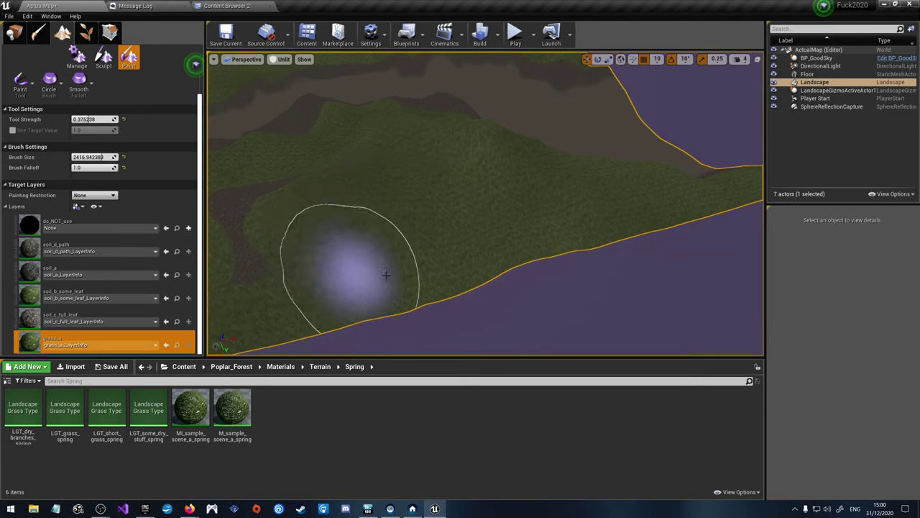
{"action": "right_click_drag", "start_coordinate": [357, 272], "coordinate": [473, 288]}
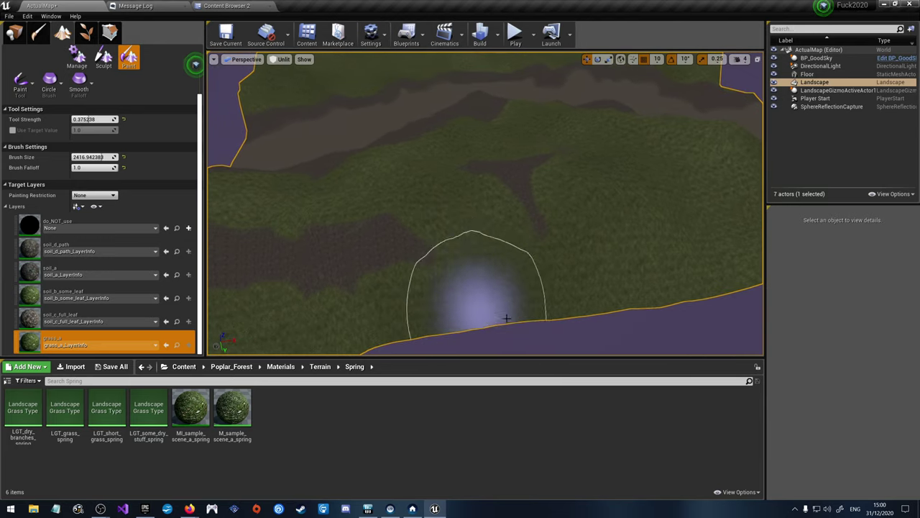
{"action": "right_click_drag", "start_coordinate": [379, 260], "coordinate": [441, 273]}
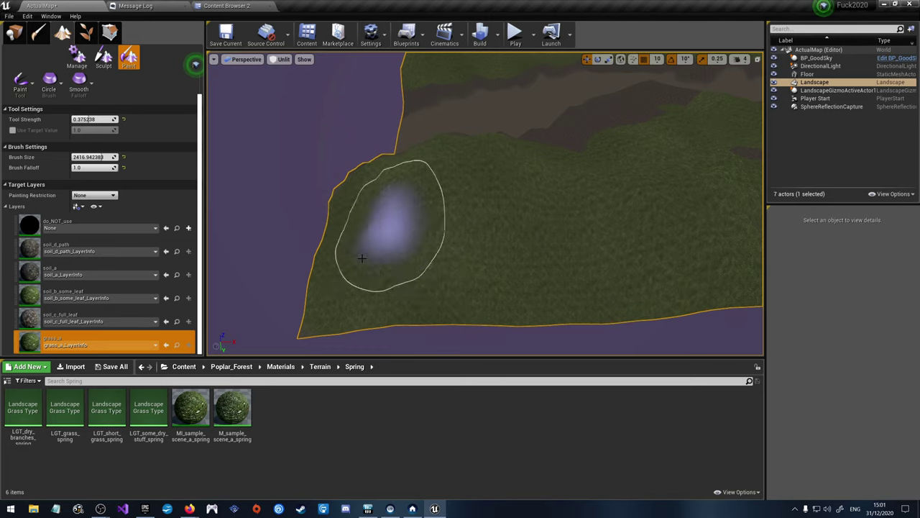
{"action": "mouse_move", "coordinate": [628, 197]}
{"action": "right_mouse_down"}
{"action": "mouse_move", "coordinate": [726, 205]}
{"action": "mouse_move", "coordinate": [456, 230]}
{"action": "right_mouse_up"}
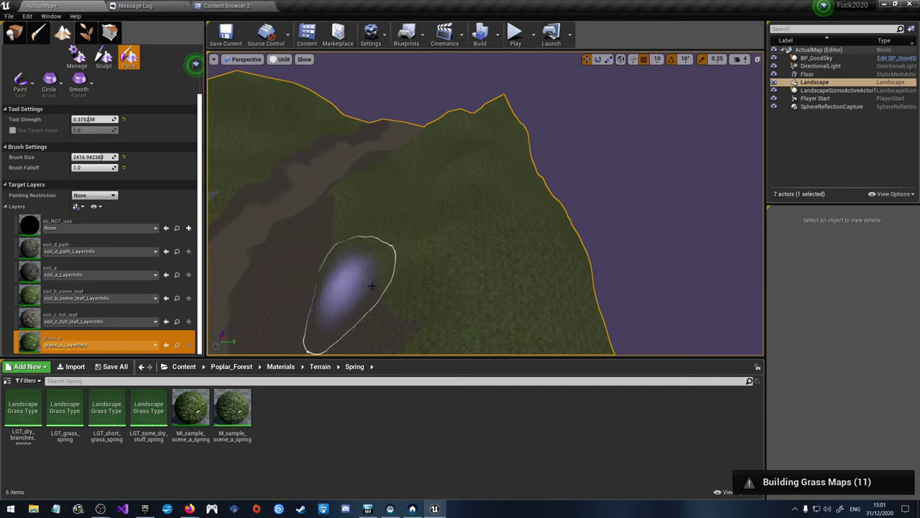
{"action": "mouse_move", "coordinate": [396, 276]}
{"action": "right_mouse_down"}
{"action": "mouse_move", "coordinate": [568, 283]}
{"action": "mouse_move", "coordinate": [448, 205]}
{"action": "right_mouse_up"}
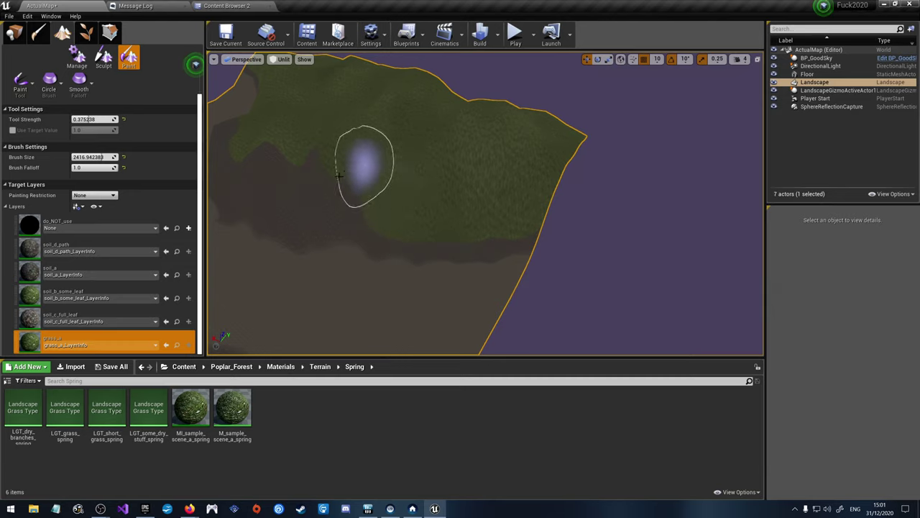
Step: Paint grass_a over the large soil area on the slope at the path's bend, down to a thin soil border
{"action": "mouse_move", "coordinate": [318, 187]}
{"action": "right_mouse_down"}
{"action": "mouse_move", "coordinate": [319, 144]}
{"action": "mouse_move", "coordinate": [397, 174]}
{"action": "right_mouse_up"}
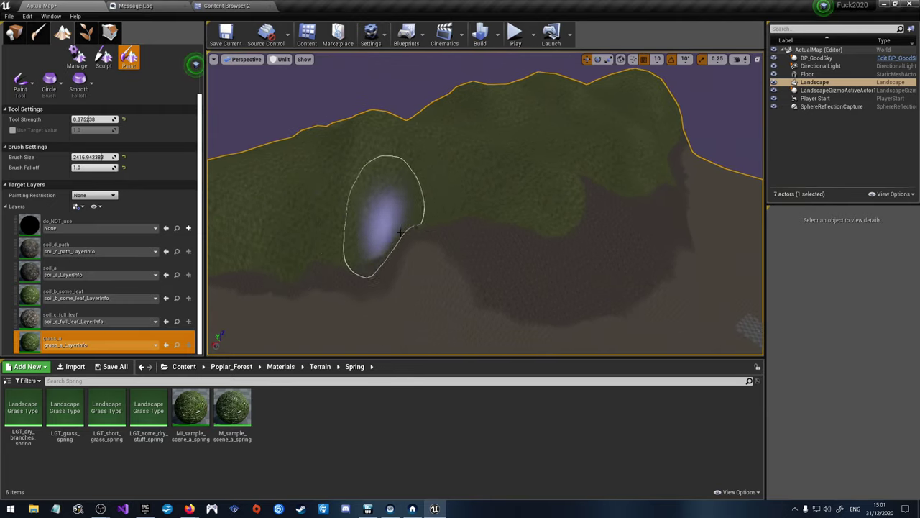
{"action": "left_click_drag", "start_coordinate": [557, 270], "coordinate": [587, 220]}
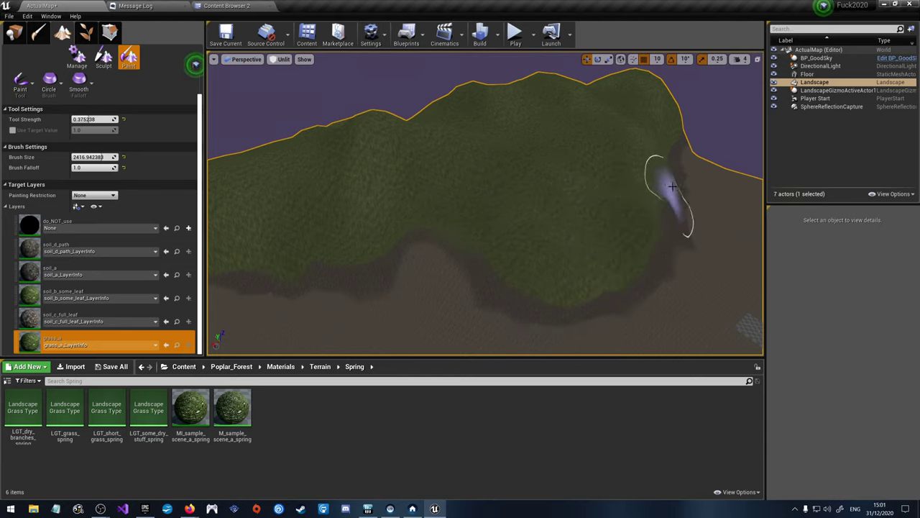
{"action": "mouse_move", "coordinate": [653, 191]}
{"action": "right_mouse_down"}
{"action": "mouse_move", "coordinate": [603, 212]}
{"action": "mouse_move", "coordinate": [585, 195]}
{"action": "mouse_move", "coordinate": [418, 221]}
{"action": "right_mouse_up"}
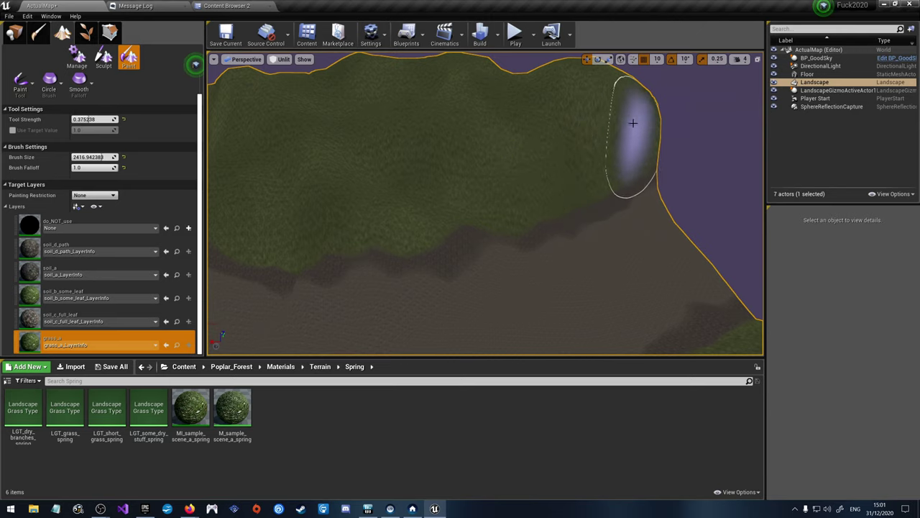
Step: Examine the grass coverage on the outer slopes and the soil border along the path, and leave landscape editing
{"action": "mouse_move", "coordinate": [445, 152]}
{"action": "right_mouse_down"}
{"action": "mouse_move", "coordinate": [399, 164]}
{"action": "mouse_move", "coordinate": [391, 194]}
{"action": "right_mouse_up"}
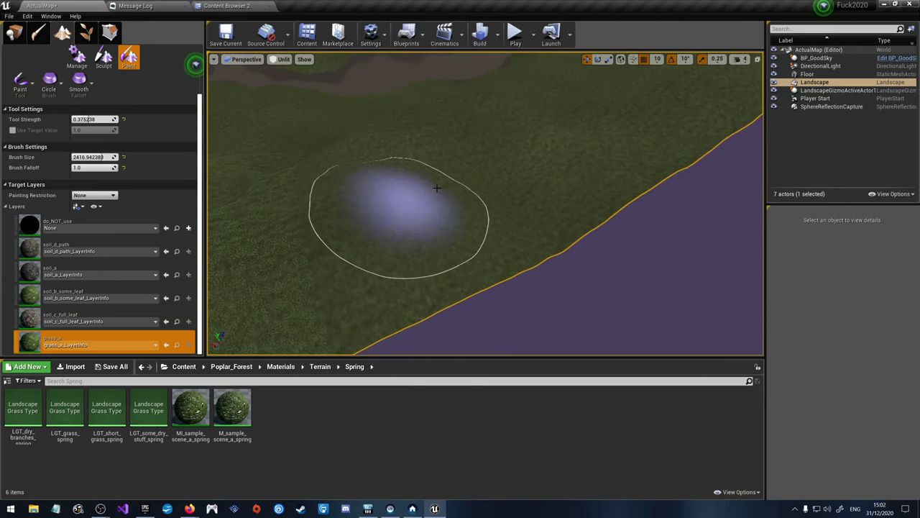
{"action": "right_click_drag", "start_coordinate": [448, 168], "coordinate": [424, 177]}
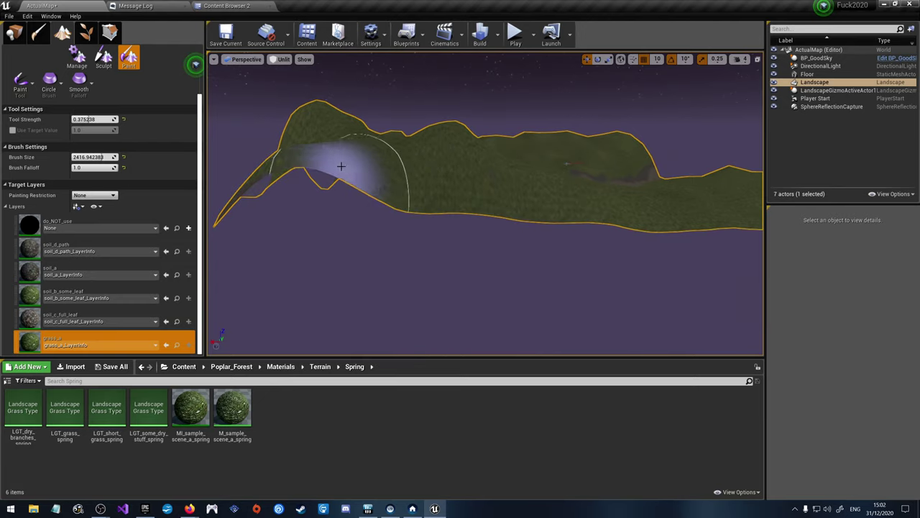
{"action": "right_click_drag", "start_coordinate": [508, 214], "coordinate": [474, 176]}
{"action": "mouse_move", "coordinate": [485, 215]}
{"action": "right_mouse_down"}
{"action": "mouse_move", "coordinate": [446, 202]}
{"action": "mouse_move", "coordinate": [442, 180]}
{"action": "mouse_move", "coordinate": [442, 237]}
{"action": "mouse_move", "coordinate": [449, 248]}
{"action": "mouse_move", "coordinate": [450, 216]}
{"action": "mouse_move", "coordinate": [455, 266]}
{"action": "right_mouse_up"}
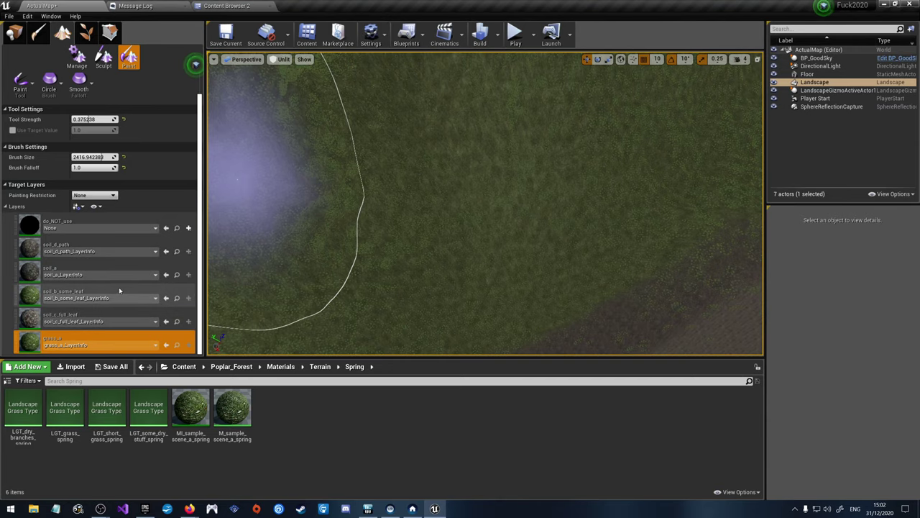
{"action": "mouse_move", "coordinate": [431, 215]}
{"action": "right_mouse_down"}
{"action": "mouse_move", "coordinate": [432, 161]}
{"action": "mouse_move", "coordinate": [445, 183]}
{"action": "mouse_move", "coordinate": [460, 158]}
{"action": "mouse_move", "coordinate": [475, 201]}
{"action": "mouse_move", "coordinate": [460, 184]}
{"action": "mouse_move", "coordinate": [437, 186]}
{"action": "right_mouse_up"}
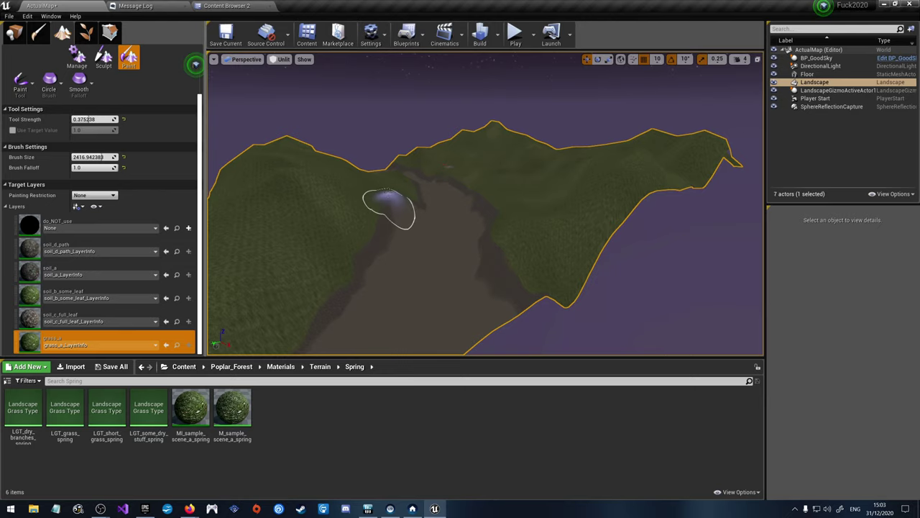
{"action": "mouse_move", "coordinate": [384, 199]}
{"action": "right_mouse_down"}
{"action": "mouse_move", "coordinate": [374, 178]}
{"action": "mouse_move", "coordinate": [378, 216]}
{"action": "mouse_move", "coordinate": [382, 173]}
{"action": "mouse_move", "coordinate": [385, 215]}
{"action": "mouse_move", "coordinate": [383, 183]}
{"action": "mouse_move", "coordinate": [364, 177]}
{"action": "mouse_move", "coordinate": [388, 189]}
{"action": "right_mouse_up"}
{"action": "left_click", "coordinate": [14, 33]}
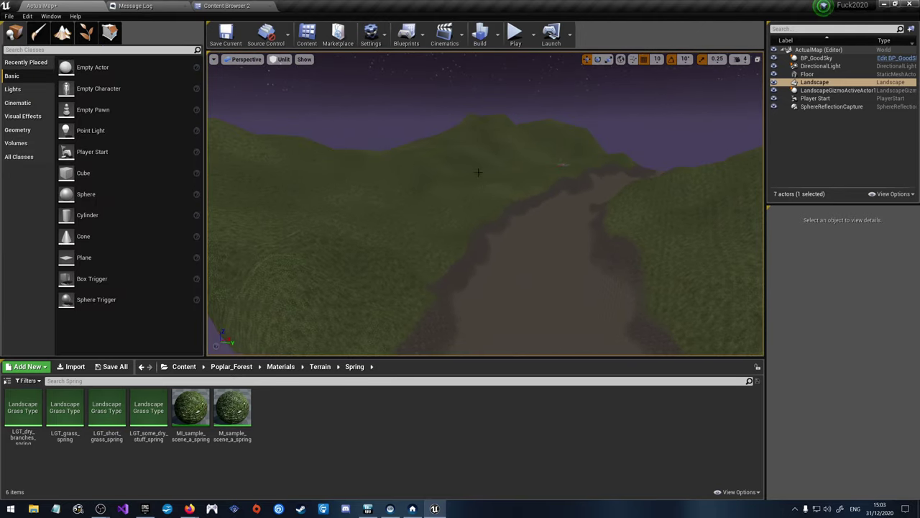
{"action": "mouse_move", "coordinate": [482, 172]}
{"action": "right_mouse_down"}
{"action": "mouse_move", "coordinate": [457, 176]}
{"action": "mouse_move", "coordinate": [458, 193]}
{"action": "mouse_move", "coordinate": [496, 210]}
{"action": "right_mouse_up"}
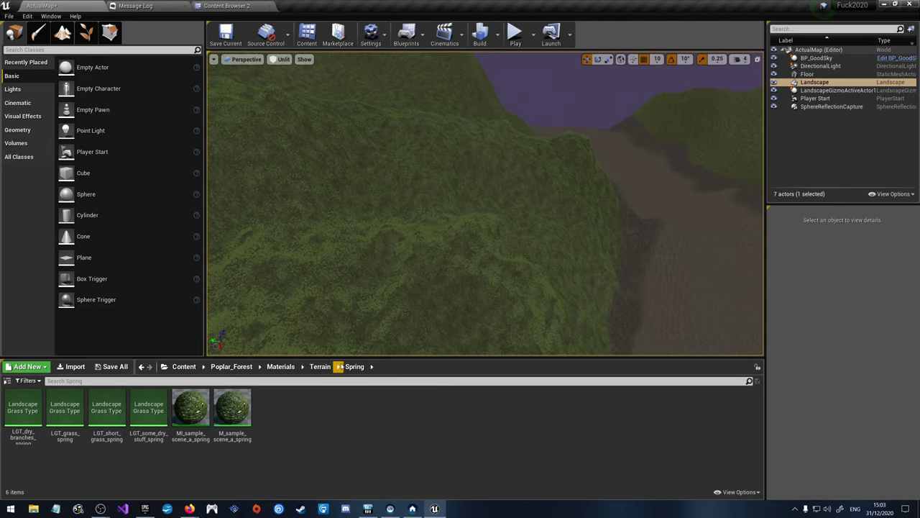
Step: Open the Meshes folder of the Poplar_Forest content
{"action": "left_click", "coordinate": [280, 367]}
{"action": "left_click", "coordinate": [239, 367]}
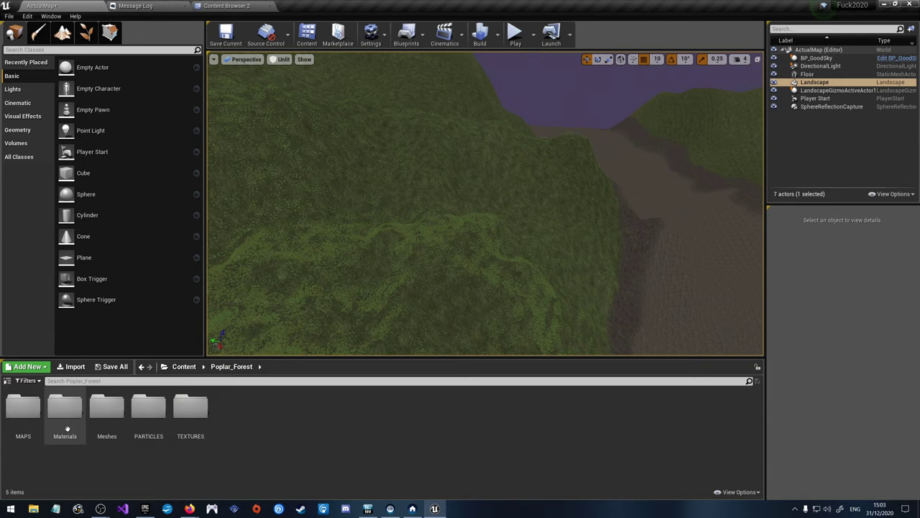
{"action": "double_click", "coordinate": [107, 407]}
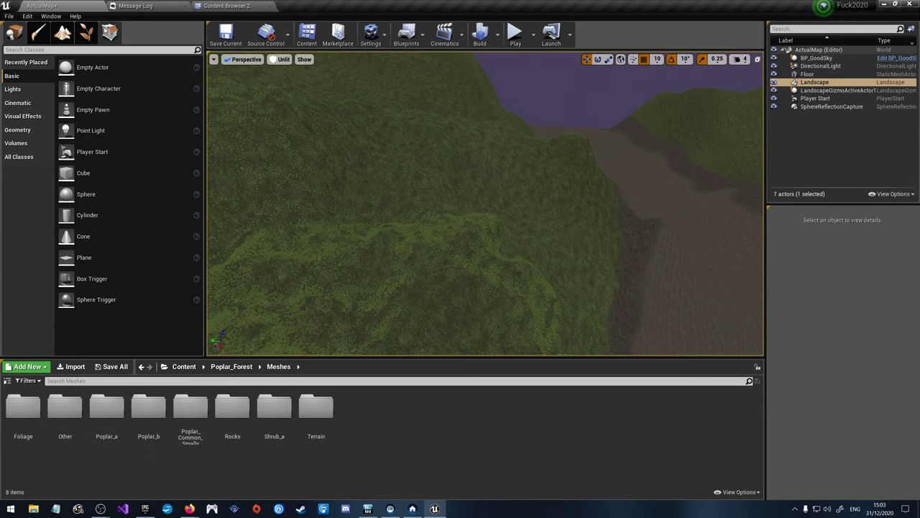
Step: Switch to foliage painting and browse the Poplar_a meshes, opening the Winter folder
{"action": "left_click", "coordinate": [85, 32]}
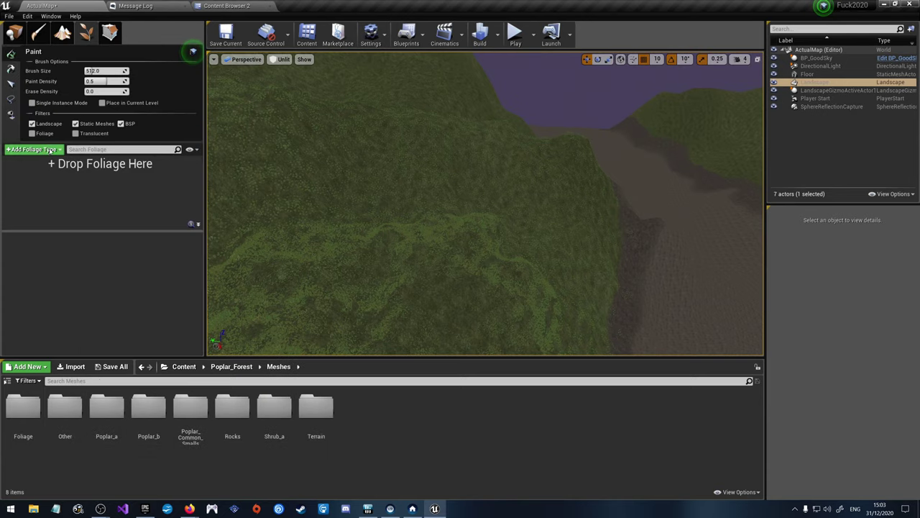
{"action": "left_click", "coordinate": [33, 149]}
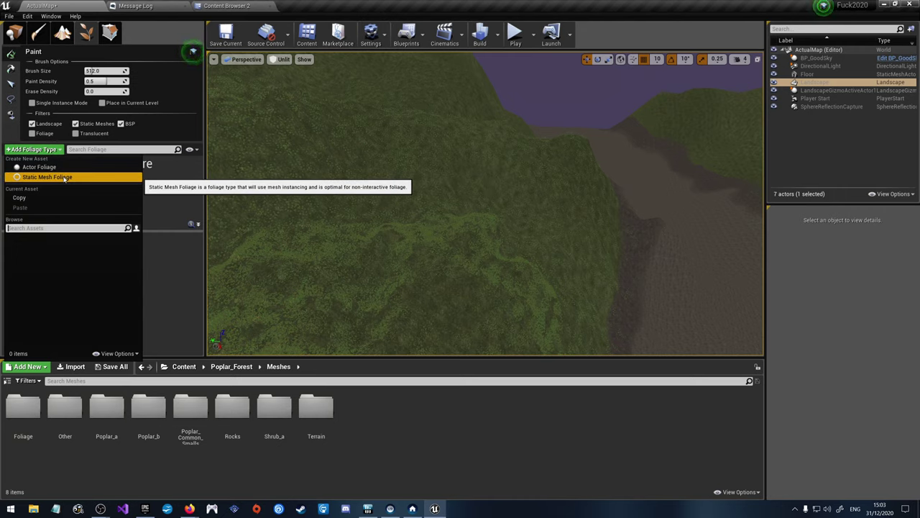
{"action": "left_click", "coordinate": [106, 408]}
{"action": "double_click", "coordinate": [106, 409]}
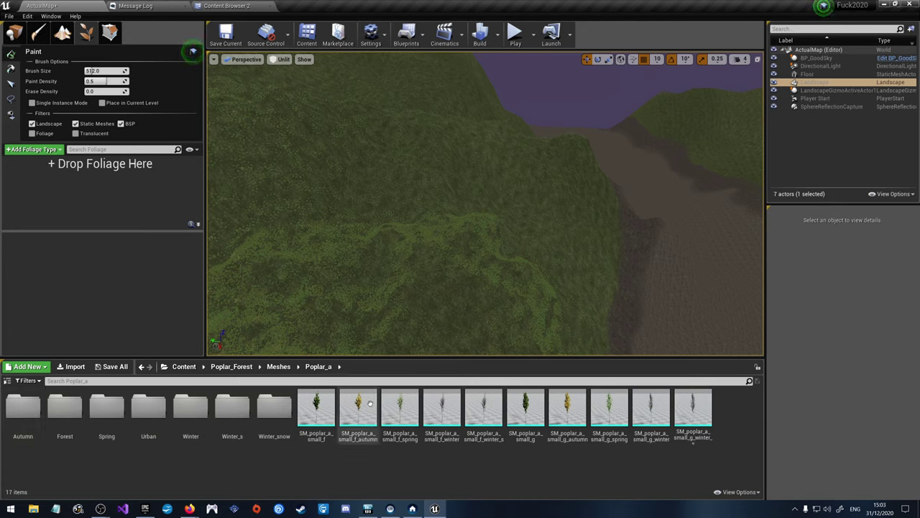
{"action": "double_click", "coordinate": [190, 407]}
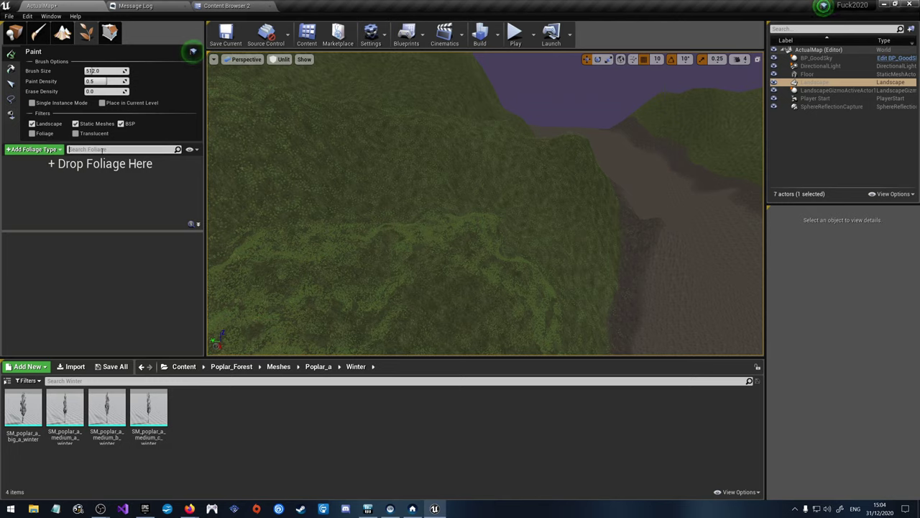
{"action": "left_click", "coordinate": [105, 149]}
{"action": "type", "text": "po"}
{"action": "key", "text": "BackSpace"}
Step: Return to landscape painting and cover the bare soil patch at the landscape's outer corner with grass_a
{"action": "right_click_drag", "start_coordinate": [297, 177], "coordinate": [340, 159]}
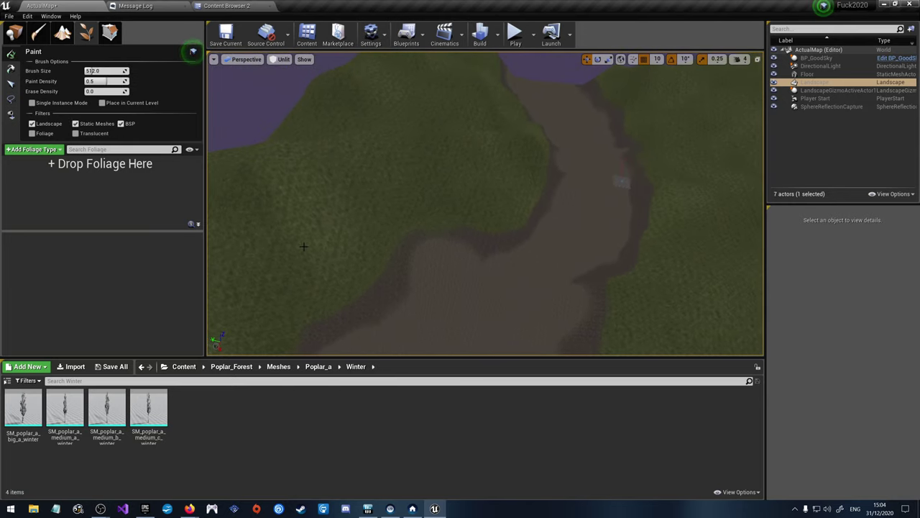
{"action": "mouse_move", "coordinate": [302, 246]}
{"action": "right_mouse_down"}
{"action": "mouse_move", "coordinate": [324, 215]}
{"action": "mouse_move", "coordinate": [255, 216]}
{"action": "mouse_move", "coordinate": [227, 196]}
{"action": "mouse_move", "coordinate": [250, 201]}
{"action": "right_mouse_up"}
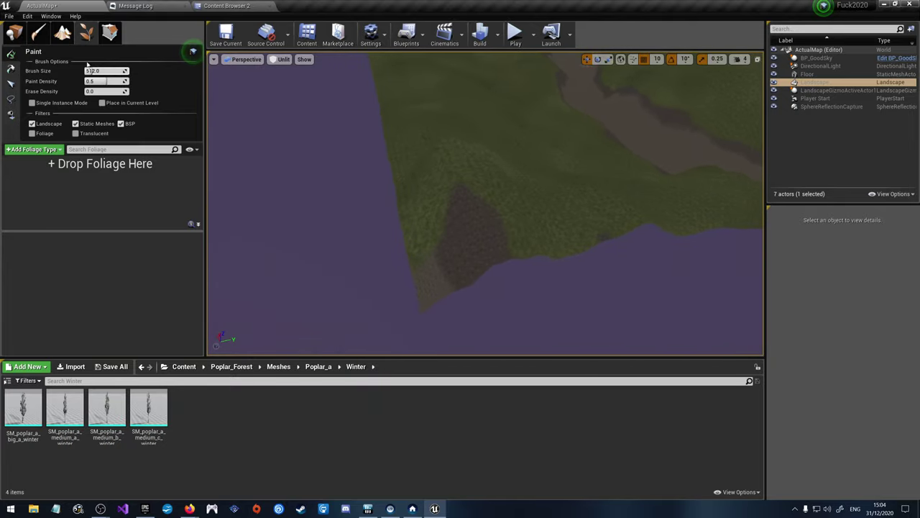
{"action": "left_click", "coordinate": [63, 33]}
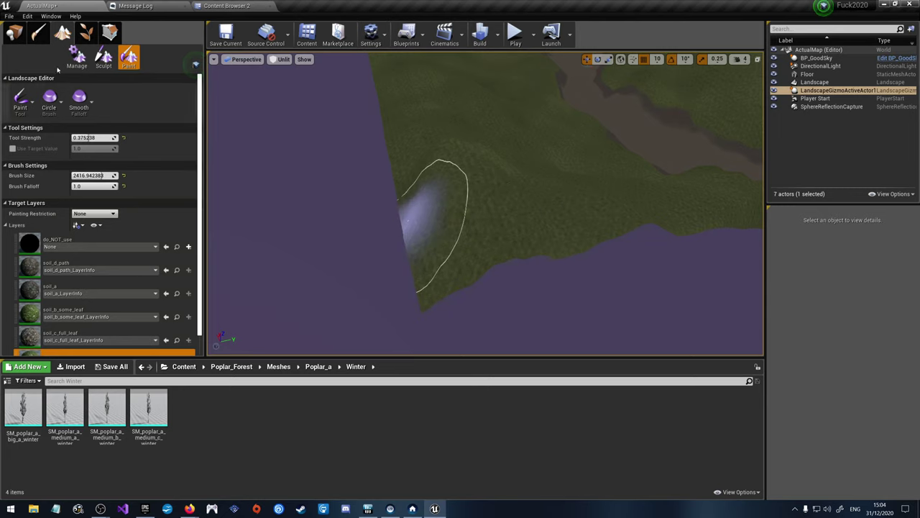
Step: Show the new-landscape preview grid and lower it to Z -4310 so it cuts through the valley as a level reference
{"action": "left_click", "coordinate": [104, 58]}
{"action": "left_click", "coordinate": [77, 57]}
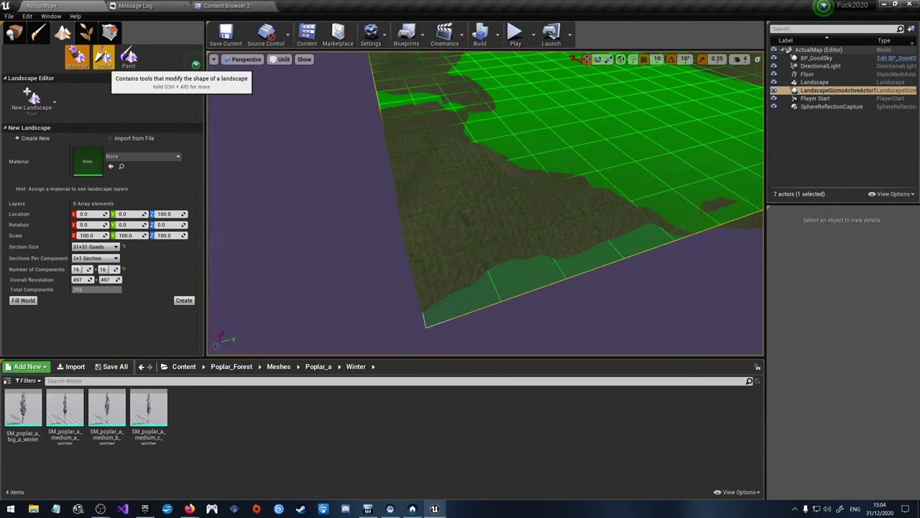
{"action": "key", "text": "f"}
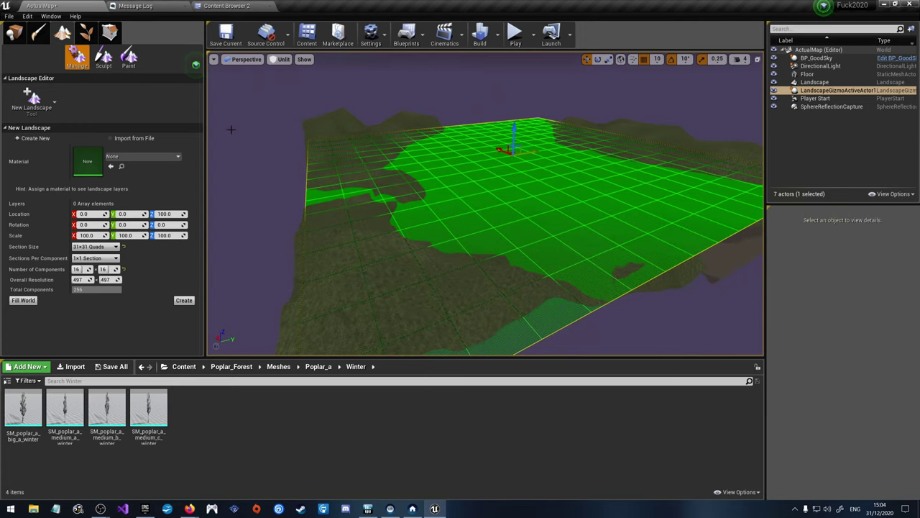
{"action": "left_click_drag", "start_coordinate": [513, 135], "coordinate": [515, 163]}
{"action": "right_click_drag", "start_coordinate": [515, 163], "coordinate": [473, 149]}
{"action": "left_click_drag", "start_coordinate": [472, 148], "coordinate": [474, 153]}
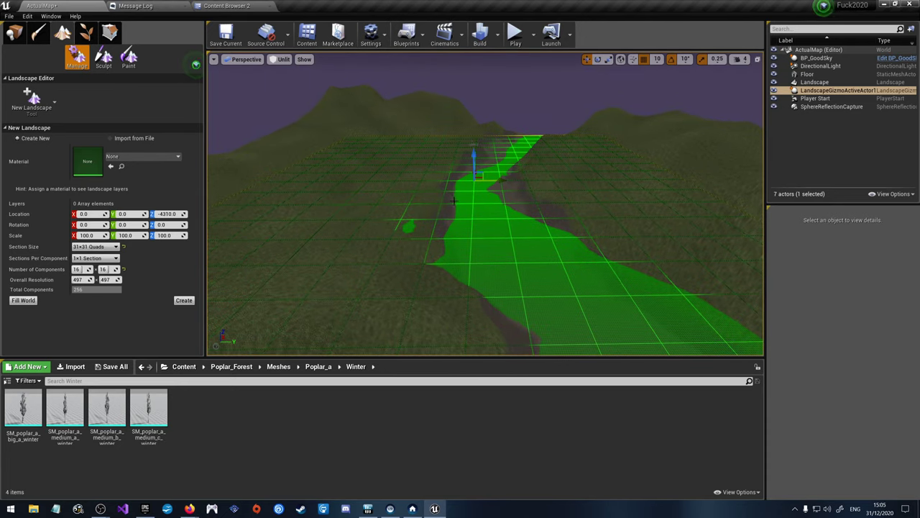
Step: Examine where the preview grid meets the valley floor, the soil banks and the surrounding slopes
{"action": "right_click_drag", "start_coordinate": [474, 153], "coordinate": [381, 173]}
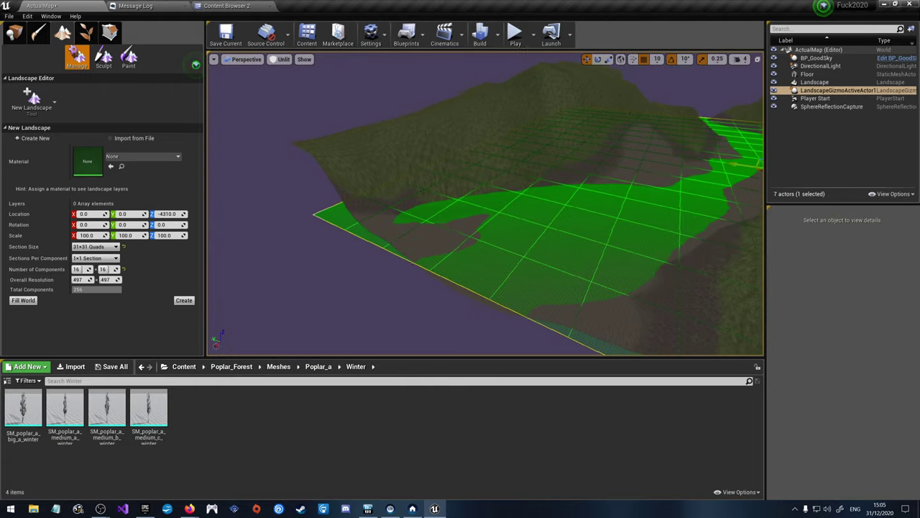
{"action": "right_click_drag", "start_coordinate": [381, 173], "coordinate": [381, 151]}
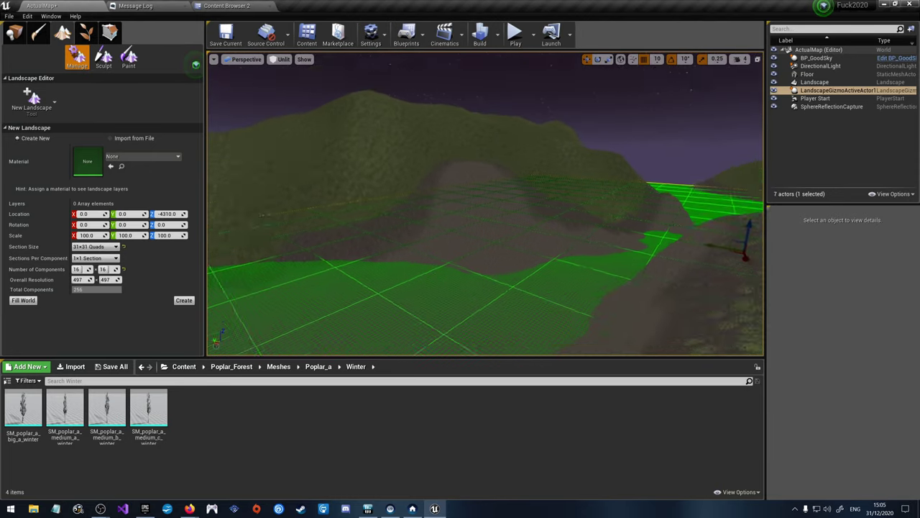
{"action": "right_click_drag", "start_coordinate": [486, 216], "coordinate": [485, 196]}
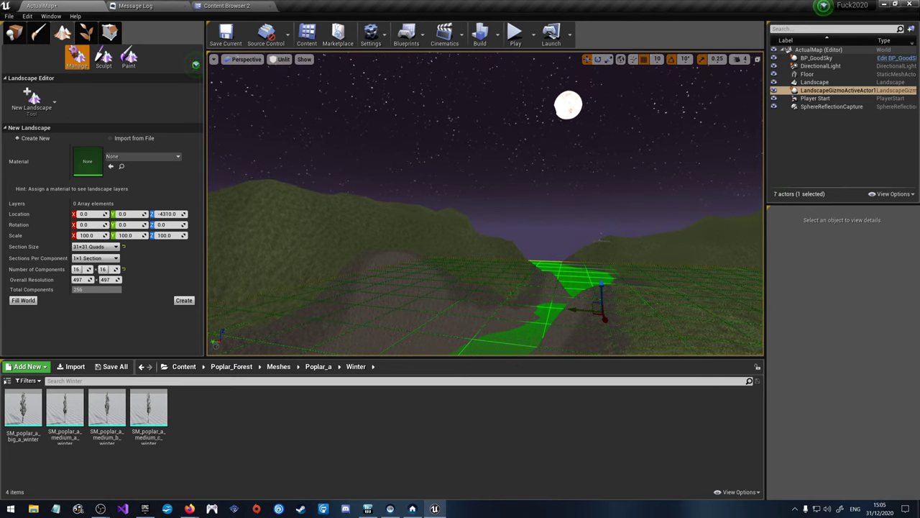
{"action": "right_click_drag", "start_coordinate": [485, 196], "coordinate": [539, 207]}
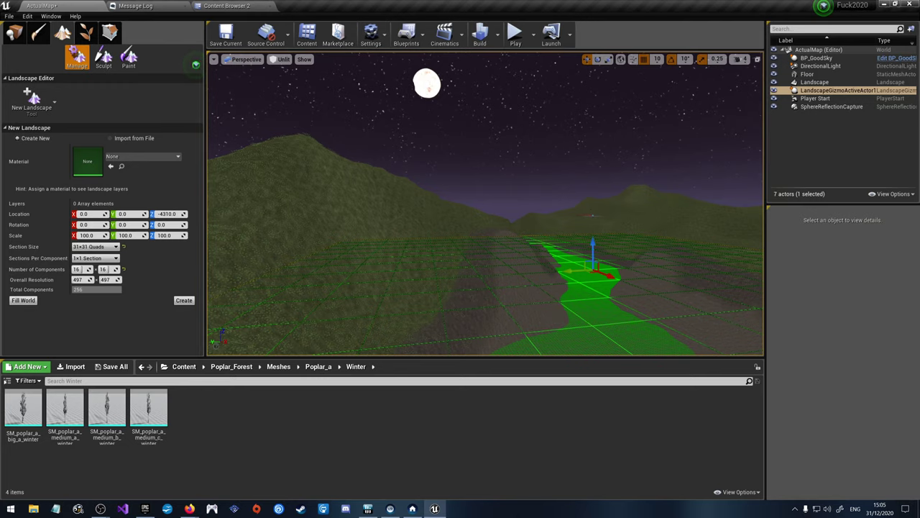
{"action": "right_click_drag", "start_coordinate": [539, 207], "coordinate": [424, 205]}
Step: Sculpt the soil at the valley's open end below the preview grid, checking the result against the grid
{"action": "left_click", "coordinate": [103, 58]}
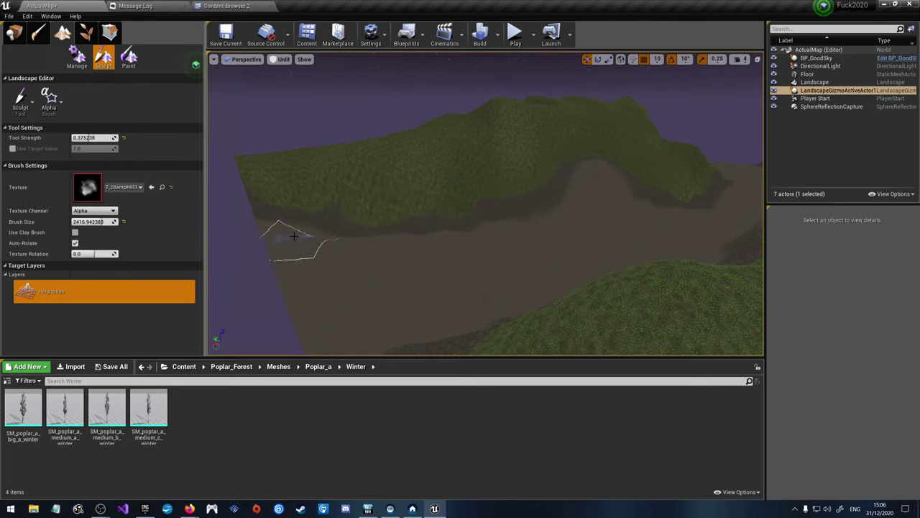
{"action": "left_click", "coordinate": [77, 58]}
{"action": "left_click", "coordinate": [104, 58]}
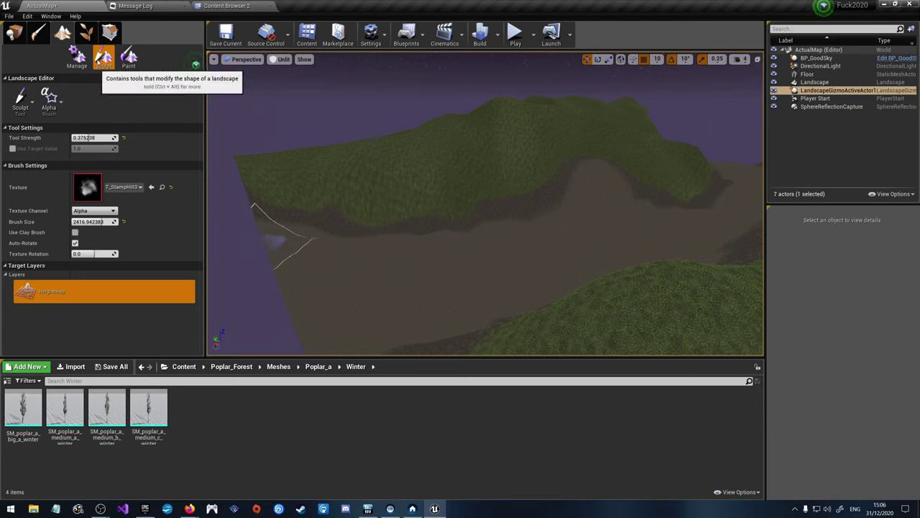
{"action": "left_click", "coordinate": [77, 57]}
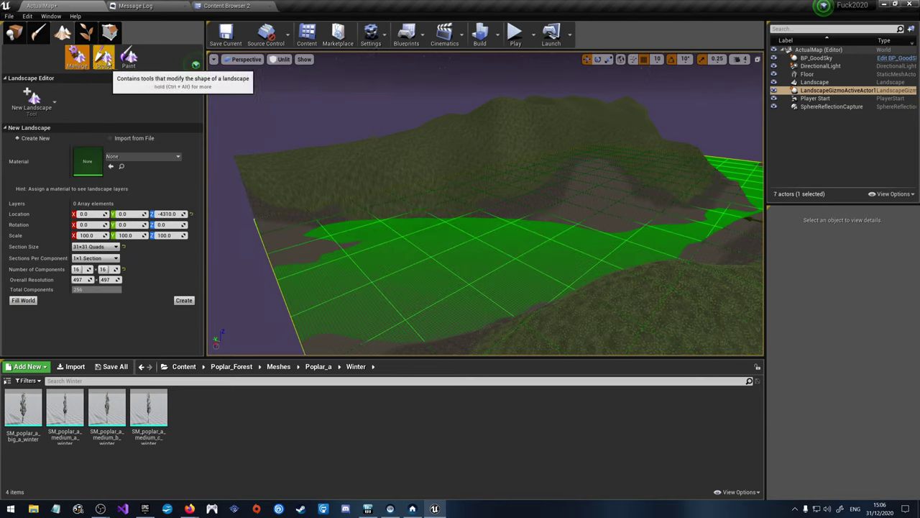
{"action": "left_click", "coordinate": [103, 57]}
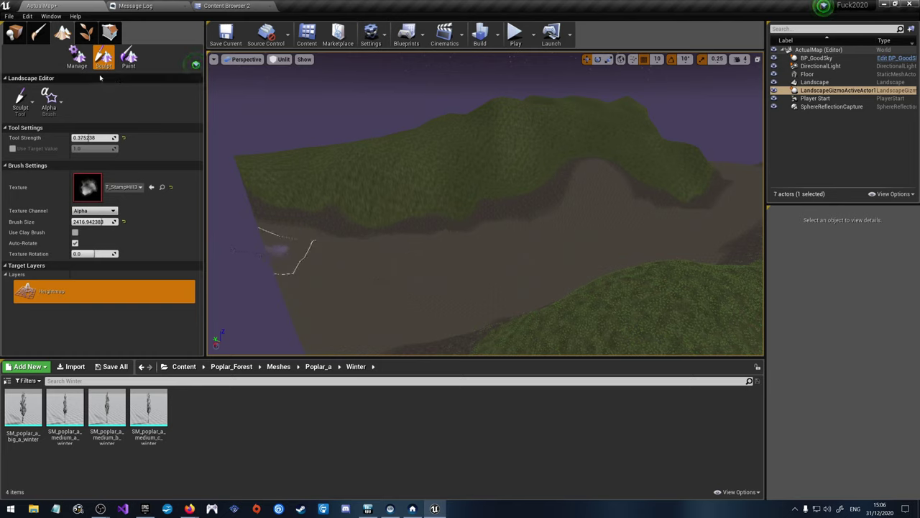
{"action": "left_click", "coordinate": [80, 61]}
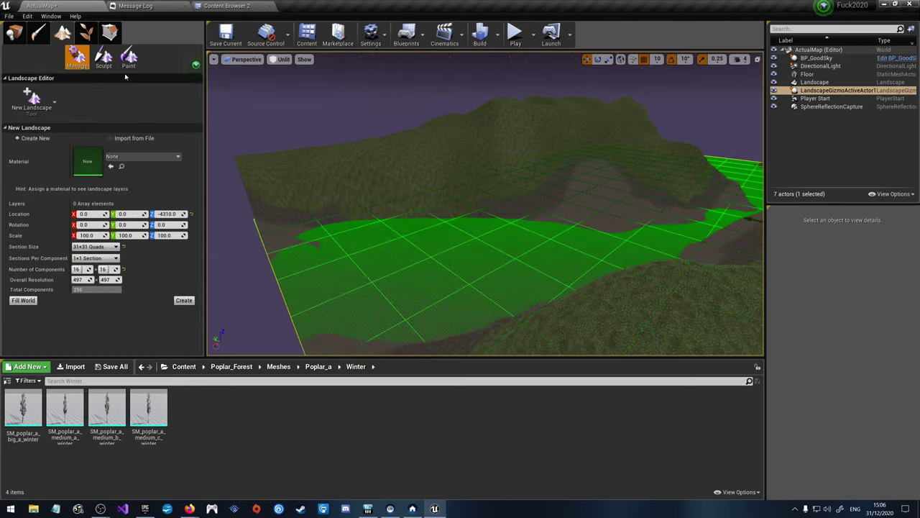
{"action": "left_click", "coordinate": [103, 58]}
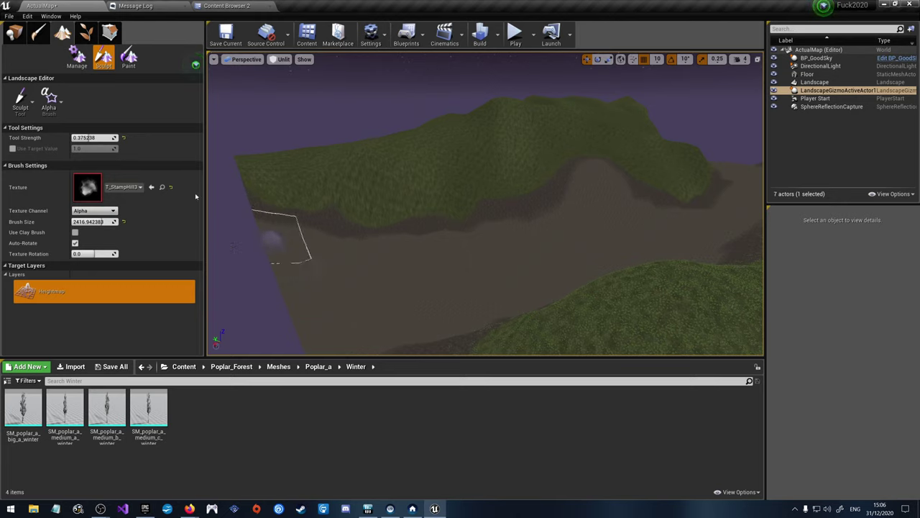
{"action": "left_click", "coordinate": [76, 58]}
Step: Check the valley against the preview grid and raise the sunken hollow in the grass beside it above the grid
{"action": "right_click_drag", "start_coordinate": [486, 216], "coordinate": [485, 216]}
{"action": "left_click", "coordinate": [103, 58]}
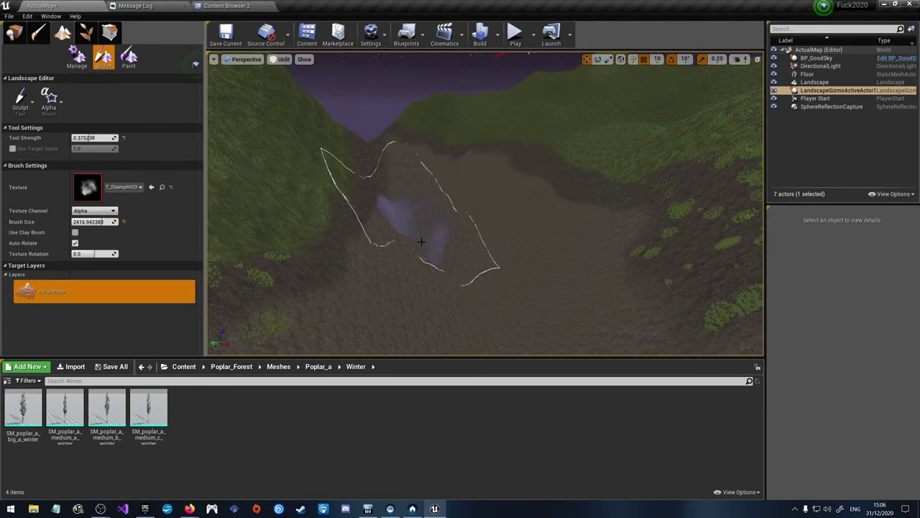
{"action": "left_click", "coordinate": [77, 57]}
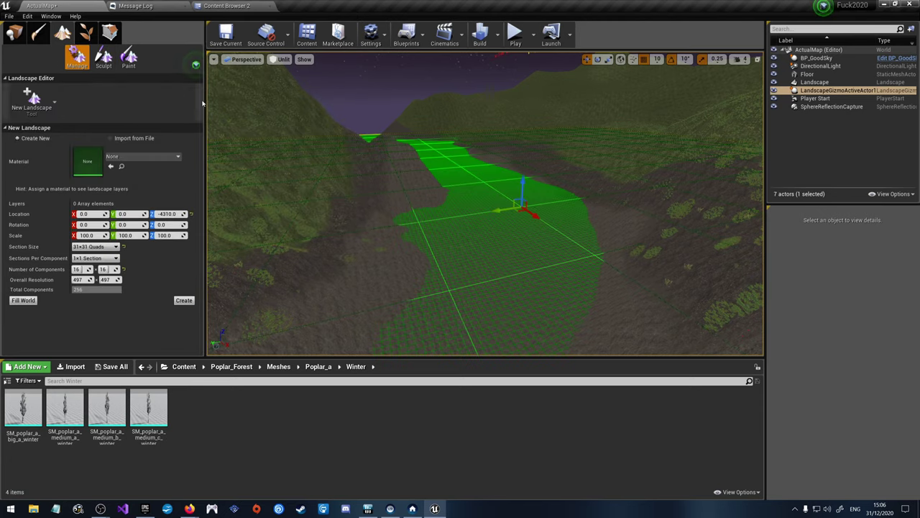
{"action": "left_click", "coordinate": [103, 57]}
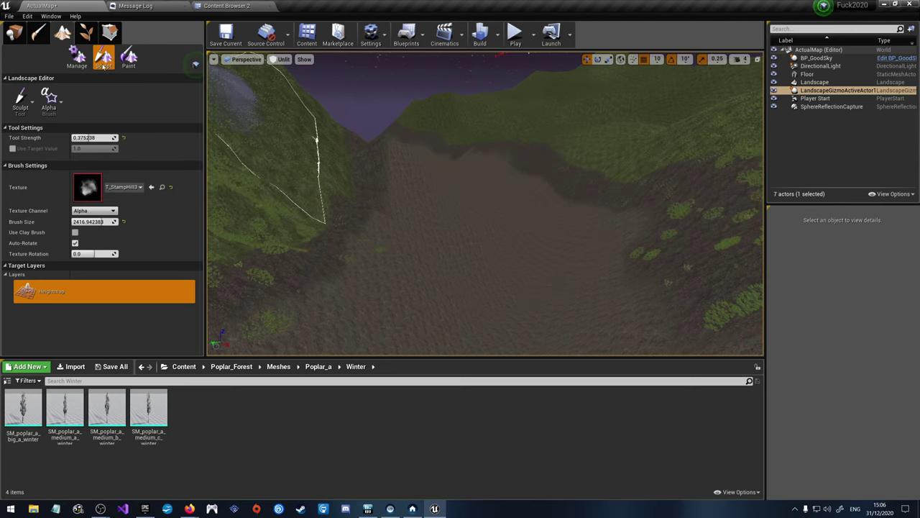
{"action": "left_click", "coordinate": [77, 58]}
{"action": "mouse_move", "coordinate": [485, 208]}
{"action": "right_mouse_down"}
{"action": "mouse_move", "coordinate": [474, 238]}
{"action": "mouse_move", "coordinate": [503, 230]}
{"action": "mouse_move", "coordinate": [496, 216]}
{"action": "mouse_move", "coordinate": [517, 222]}
{"action": "mouse_move", "coordinate": [488, 223]}
{"action": "mouse_move", "coordinate": [496, 216]}
{"action": "right_mouse_up"}
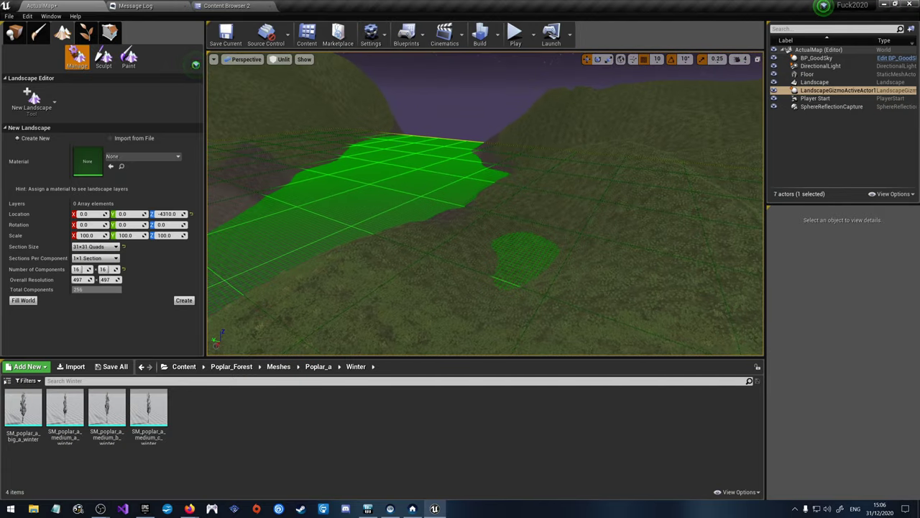
{"action": "left_click", "coordinate": [103, 57]}
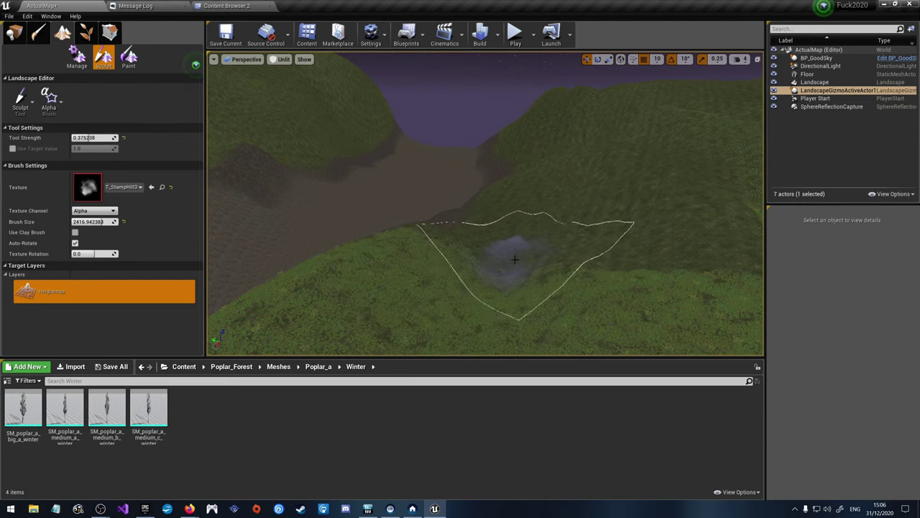
{"action": "left_click", "coordinate": [77, 58]}
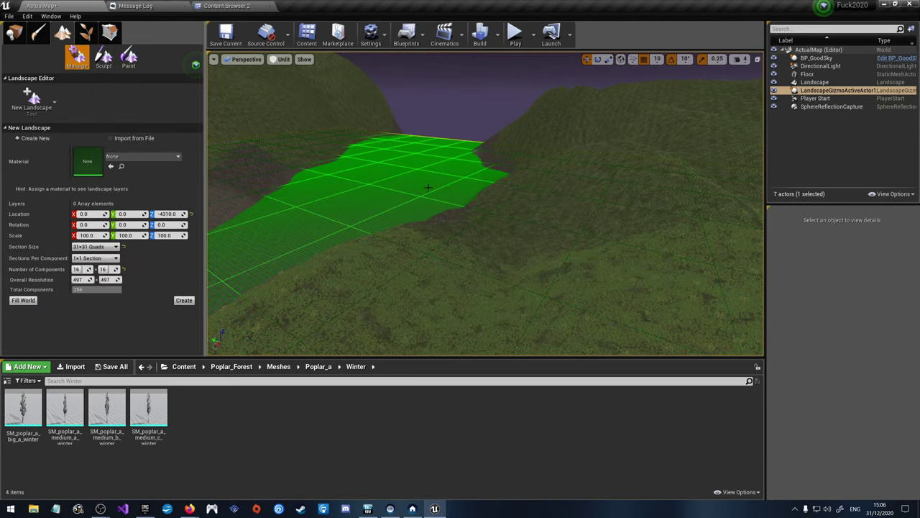
Step: Examine the outer ridges, landscape edges and winding valley, comparing their height with the preview grid
{"action": "mouse_move", "coordinate": [550, 260]}
{"action": "right_mouse_down"}
{"action": "mouse_move", "coordinate": [557, 257]}
{"action": "mouse_move", "coordinate": [550, 260]}
{"action": "right_mouse_up"}
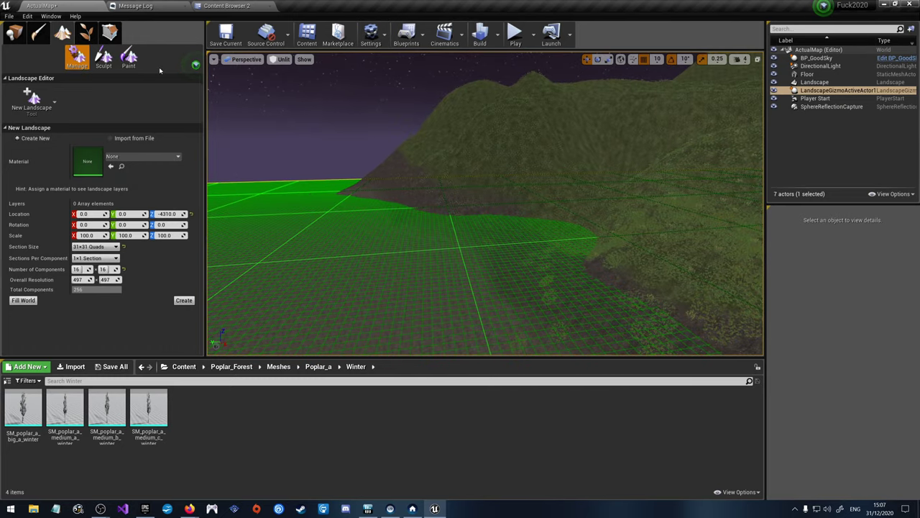
{"action": "left_click", "coordinate": [104, 58]}
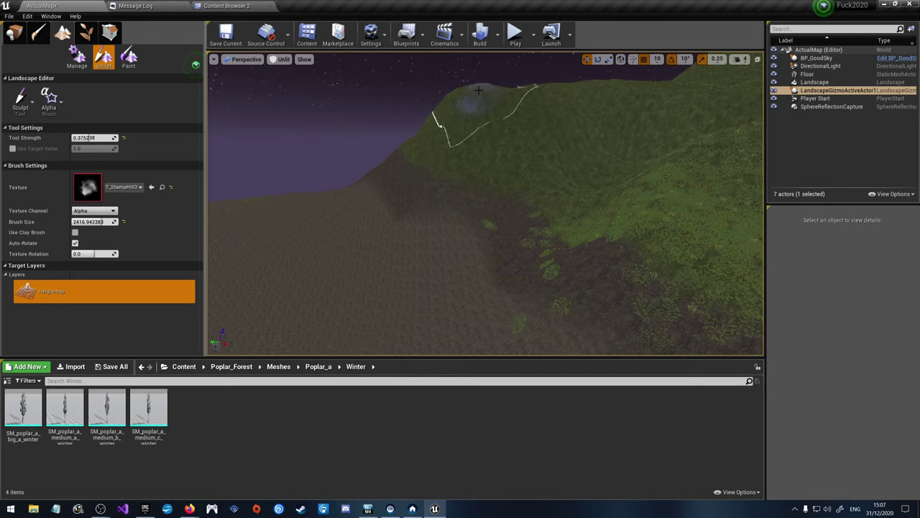
{"action": "mouse_move", "coordinate": [616, 172]}
{"action": "right_mouse_down"}
{"action": "mouse_move", "coordinate": [603, 136]}
{"action": "mouse_move", "coordinate": [590, 147]}
{"action": "mouse_move", "coordinate": [575, 140]}
{"action": "mouse_move", "coordinate": [472, 189]}
{"action": "right_mouse_up"}
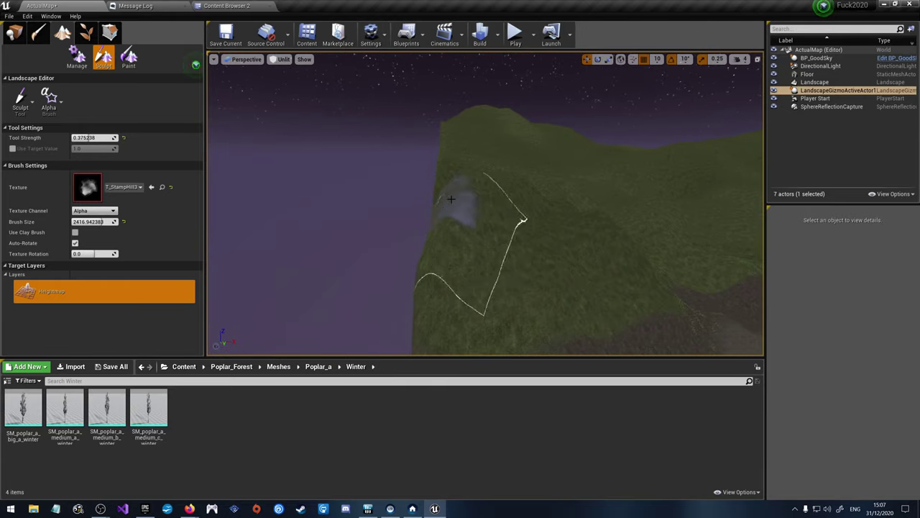
{"action": "right_click_drag", "start_coordinate": [584, 234], "coordinate": [316, 137]}
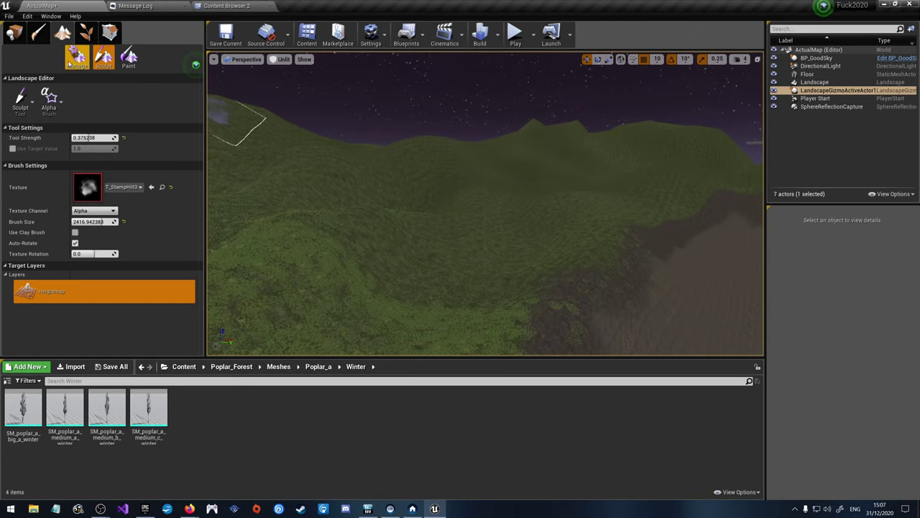
{"action": "left_click", "coordinate": [77, 57]}
{"action": "mouse_move", "coordinate": [432, 180]}
{"action": "right_mouse_down"}
{"action": "mouse_move", "coordinate": [546, 158]}
{"action": "mouse_move", "coordinate": [460, 194]}
{"action": "mouse_move", "coordinate": [474, 193]}
{"action": "mouse_move", "coordinate": [467, 191]}
{"action": "right_mouse_up"}
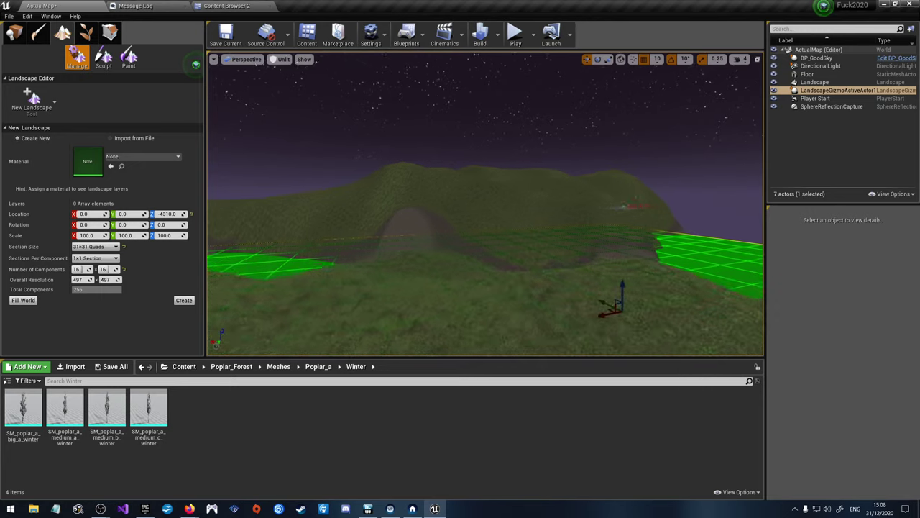
{"action": "right_click_drag", "start_coordinate": [485, 205], "coordinate": [465, 194]}
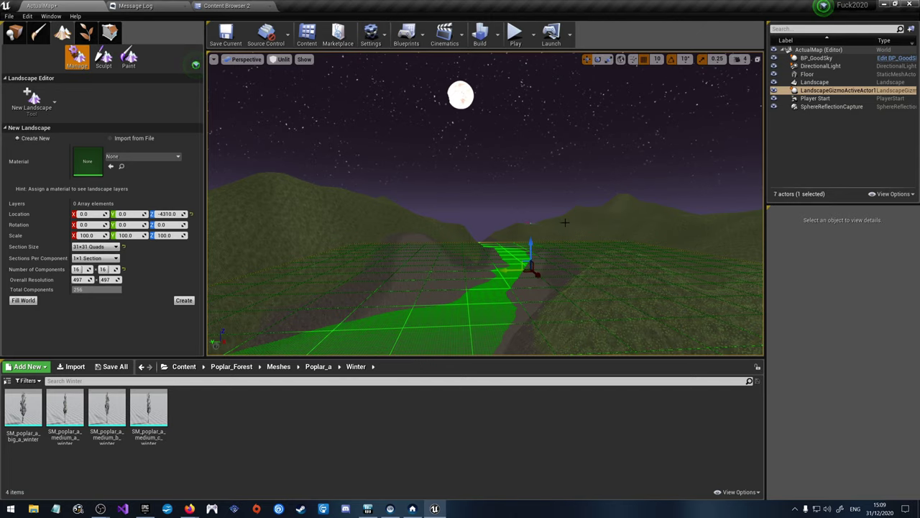
{"action": "right_click_drag", "start_coordinate": [559, 180], "coordinate": [558, 180]}
{"action": "right_click_drag", "start_coordinate": [444, 211], "coordinate": [444, 211]}
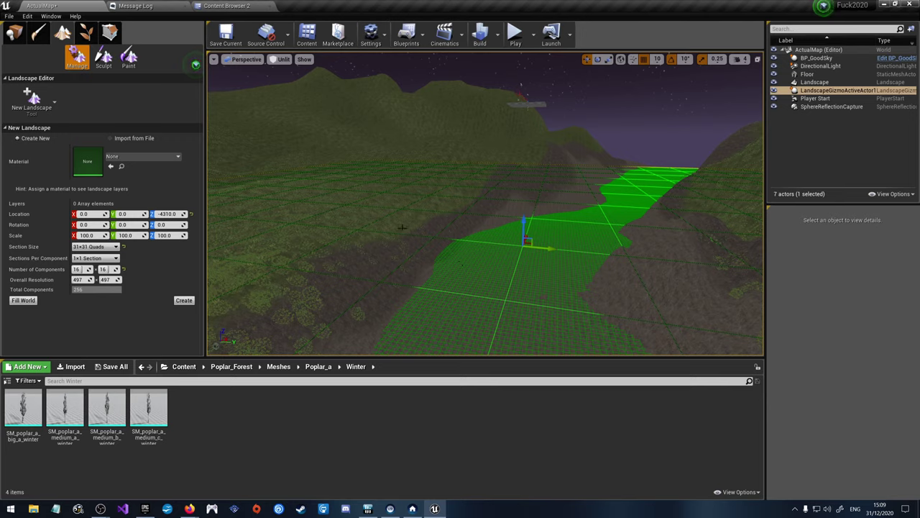
Step: Reshape the soil bank along the valley with the Circle sculpt brush at tool strength 0.283809, checking it against the preview grid
{"action": "left_click", "coordinate": [107, 60]}
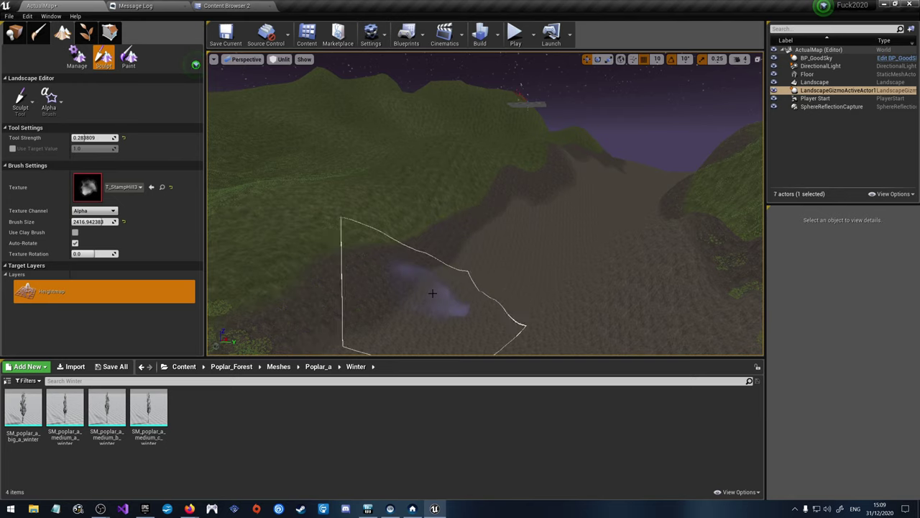
{"action": "left_click", "coordinate": [49, 99]}
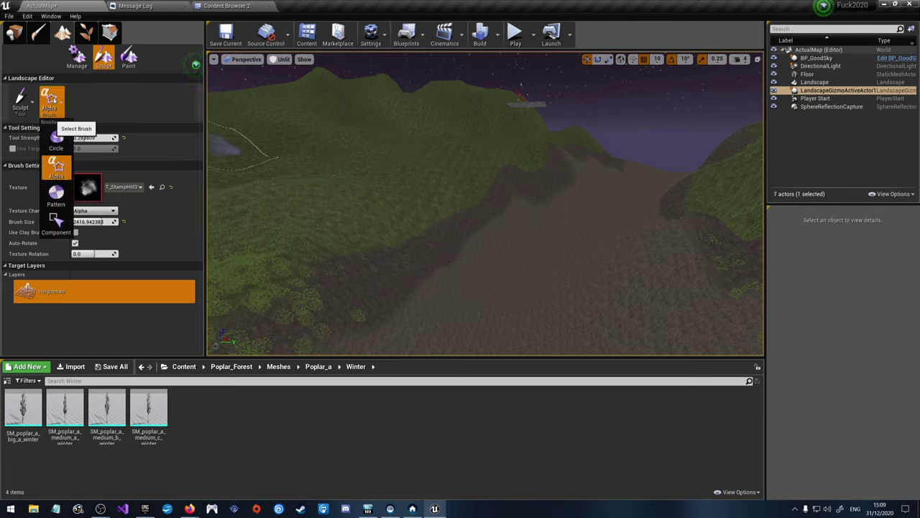
{"action": "left_click", "coordinate": [59, 136]}
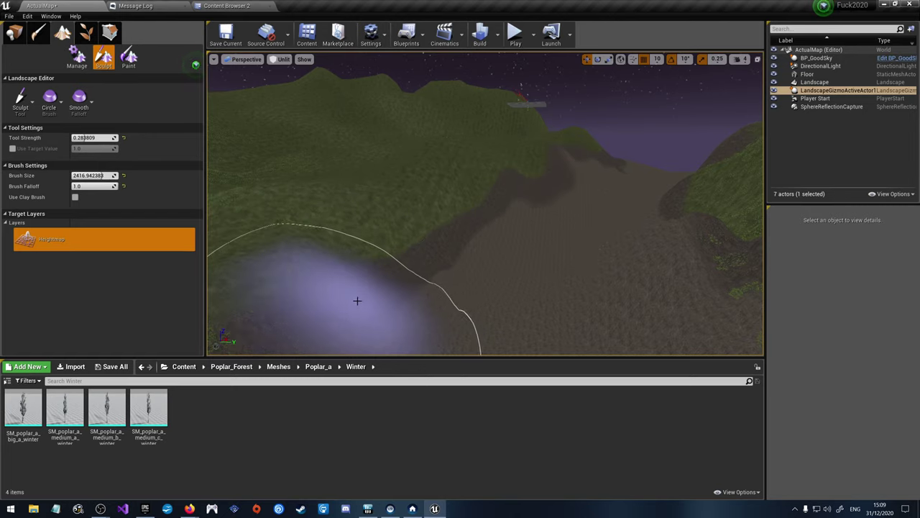
{"action": "left_click", "coordinate": [77, 57]}
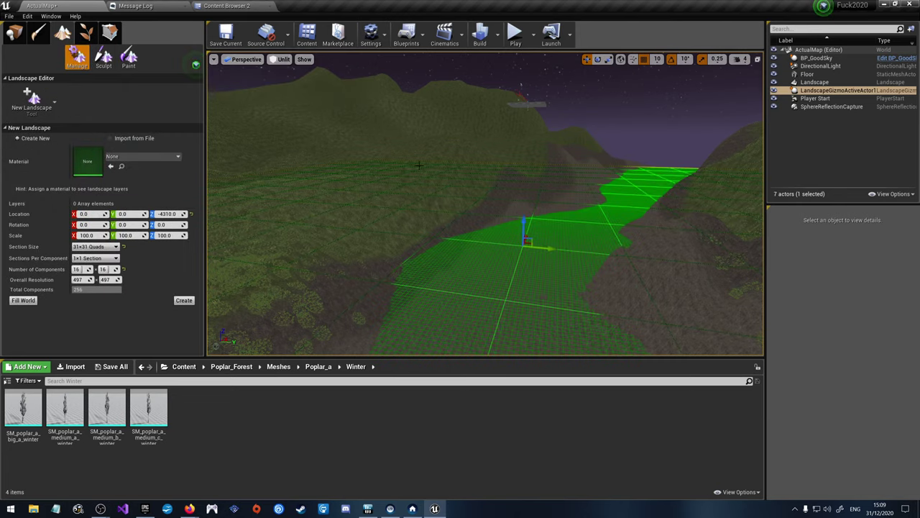
{"action": "right_click_drag", "start_coordinate": [485, 203], "coordinate": [409, 225]}
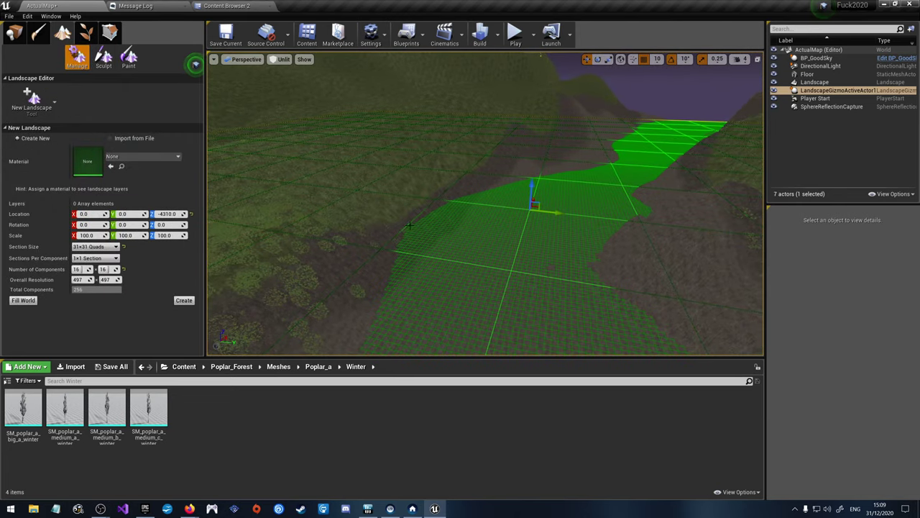
{"action": "left_click", "coordinate": [104, 58]}
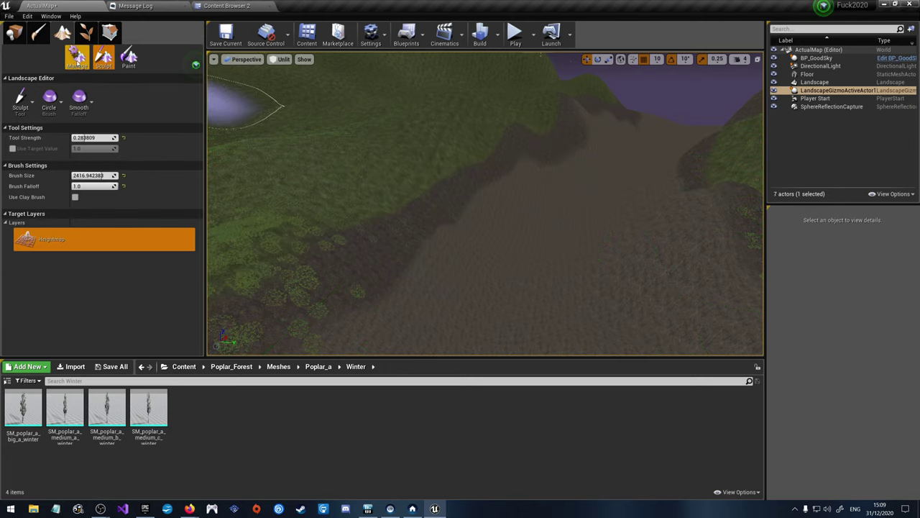
{"action": "left_click", "coordinate": [77, 58]}
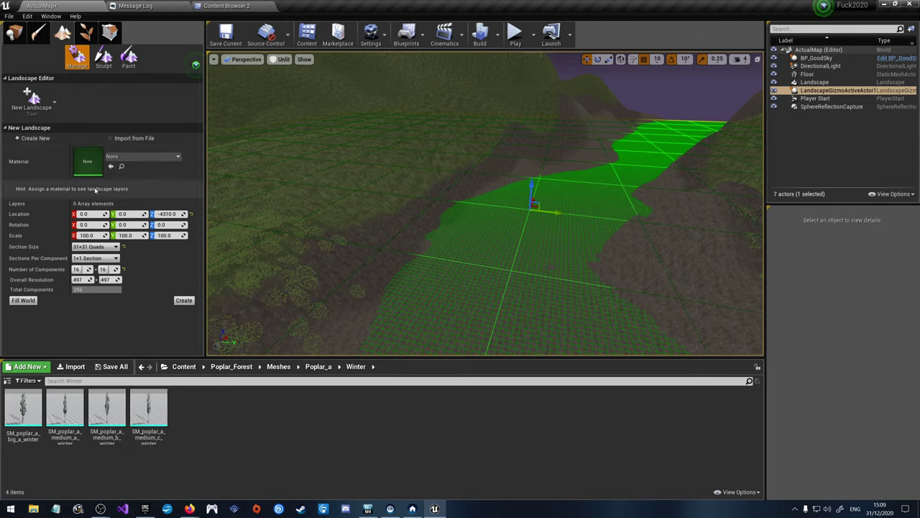
Step: Lower the soil bank at the valley's bend below the preview grid with the Circle sculpt brush, checking it against the grid
{"action": "right_click_drag", "start_coordinate": [485, 216], "coordinate": [482, 172]}
{"action": "mouse_move", "coordinate": [530, 130]}
{"action": "right_mouse_down"}
{"action": "mouse_move", "coordinate": [530, 173]}
{"action": "mouse_move", "coordinate": [529, 130]}
{"action": "right_mouse_up"}
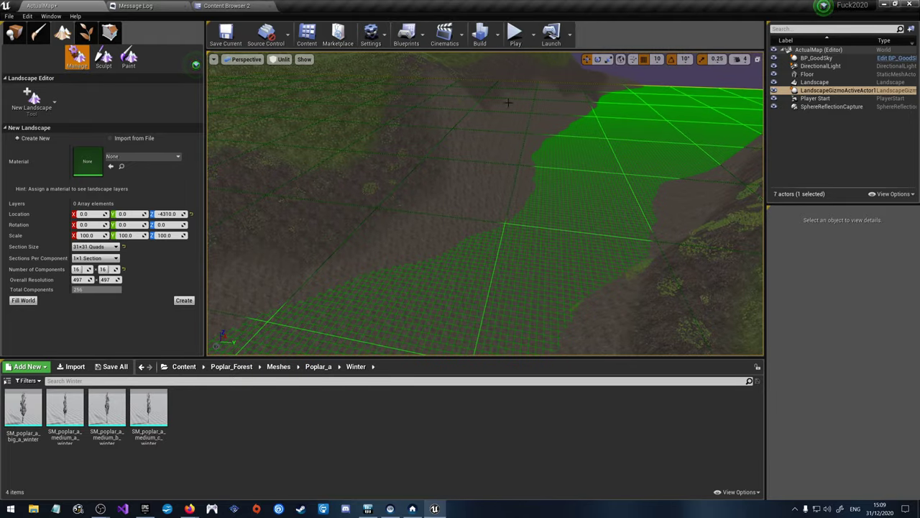
{"action": "left_click", "coordinate": [103, 56]}
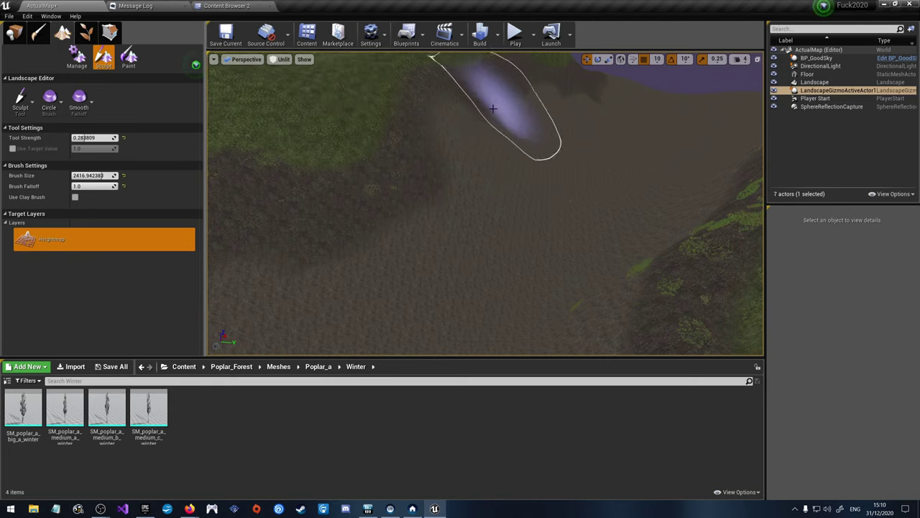
{"action": "left_click", "coordinate": [77, 57]}
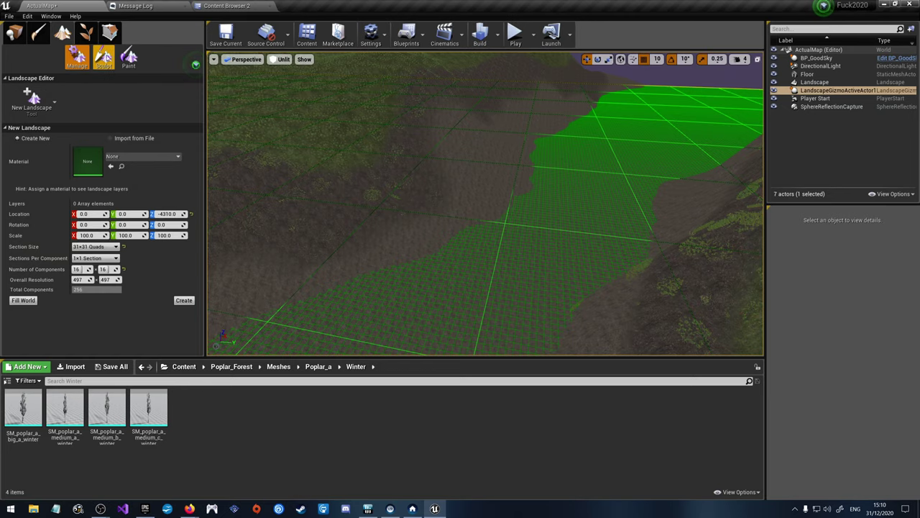
{"action": "left_click", "coordinate": [103, 57]}
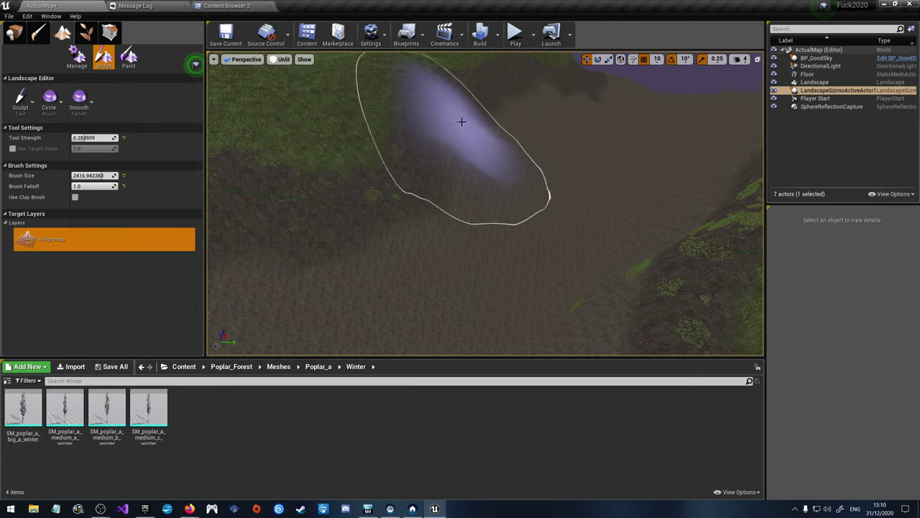
{"action": "left_click", "coordinate": [77, 60]}
{"action": "left_click", "coordinate": [102, 57]}
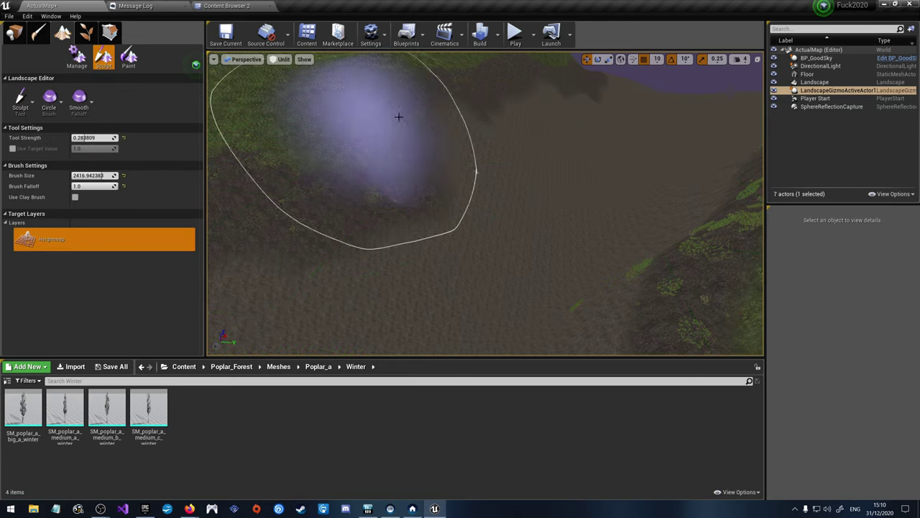
{"action": "left_click", "coordinate": [78, 60]}
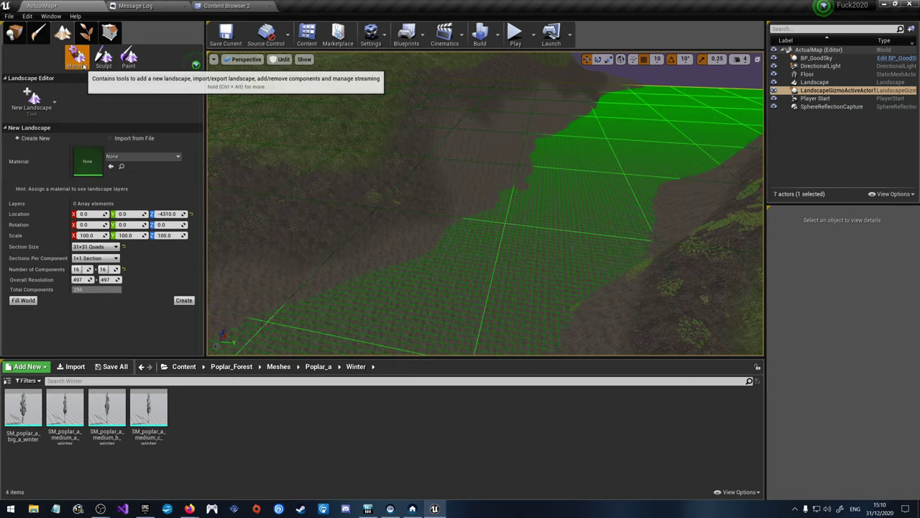
{"action": "left_click", "coordinate": [101, 61]}
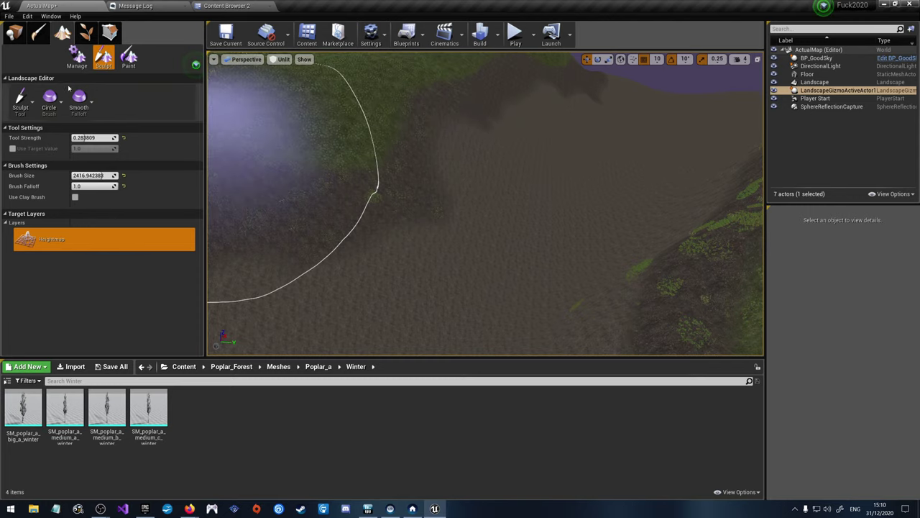
{"action": "left_click", "coordinate": [73, 59]}
{"action": "left_click", "coordinate": [104, 60]}
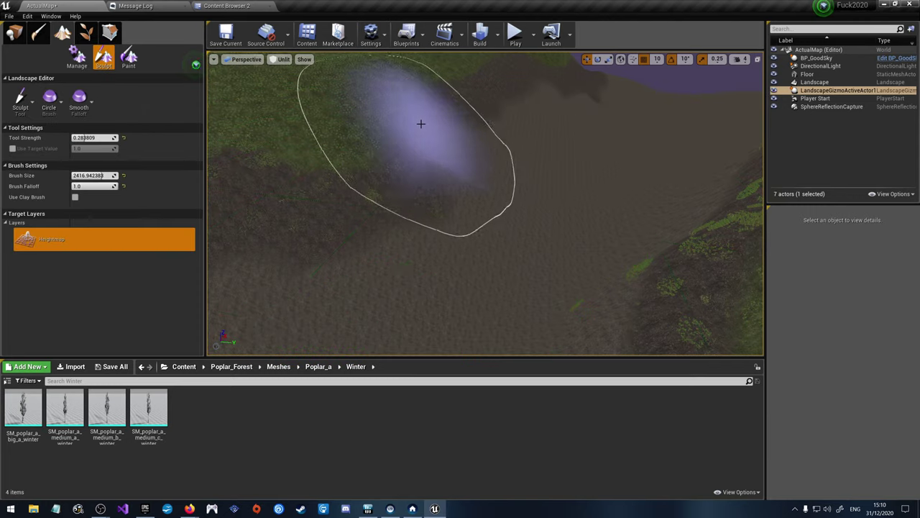
{"action": "left_click", "coordinate": [76, 57]}
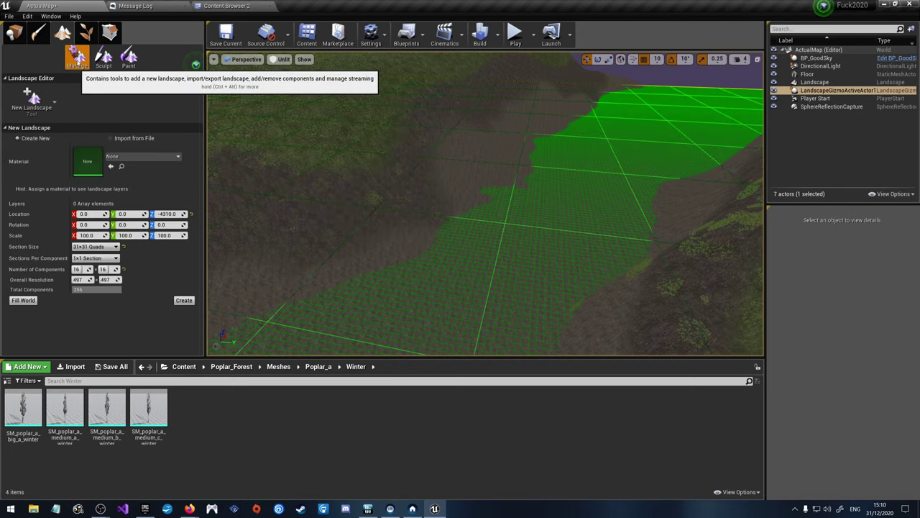
{"action": "left_click", "coordinate": [103, 58]}
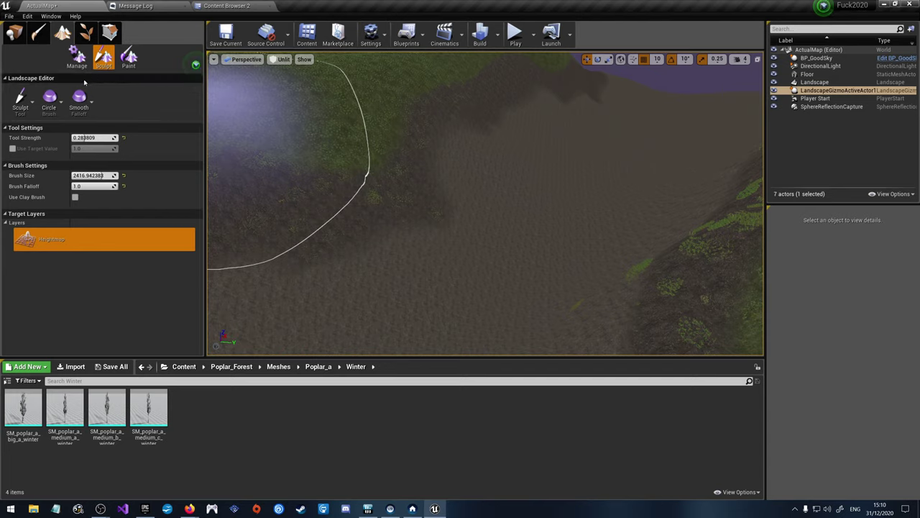
Step: Check the opposite stretch of valley against the preview grid, use the Smooth tool on its soil bank, and return to the Sculpt tool
{"action": "left_click", "coordinate": [76, 57]}
{"action": "mouse_move", "coordinate": [485, 201]}
{"action": "right_mouse_down"}
{"action": "mouse_move", "coordinate": [503, 205]}
{"action": "mouse_move", "coordinate": [475, 212]}
{"action": "mouse_move", "coordinate": [481, 204]}
{"action": "right_mouse_up"}
{"action": "left_click", "coordinate": [103, 58]}
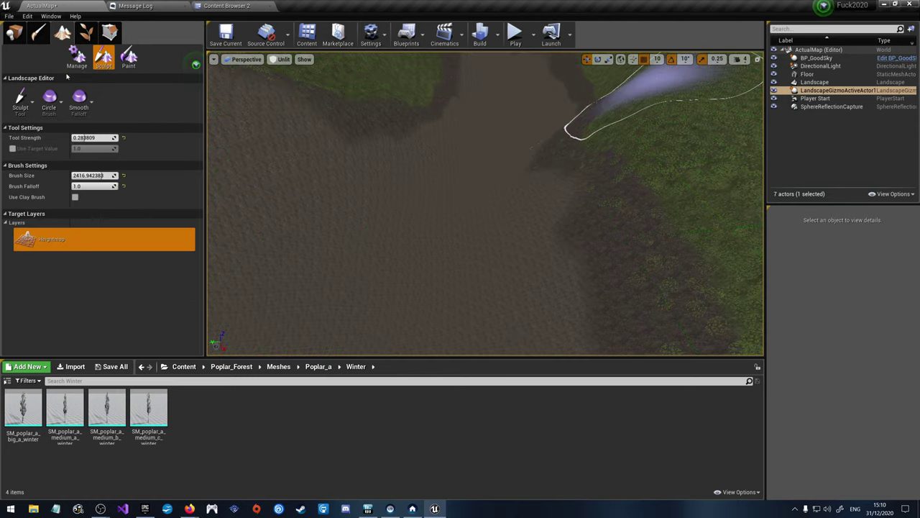
{"action": "left_click", "coordinate": [21, 100]}
{"action": "left_click", "coordinate": [31, 164]}
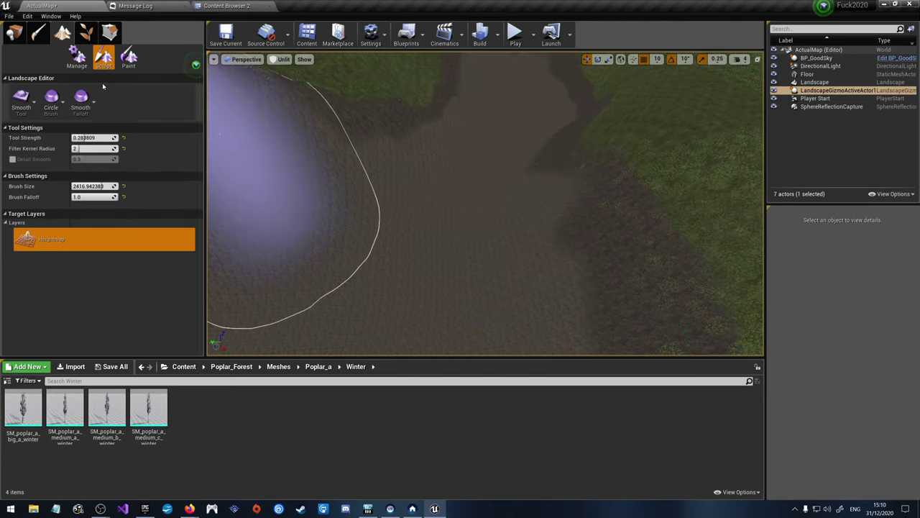
{"action": "left_click", "coordinate": [76, 58]}
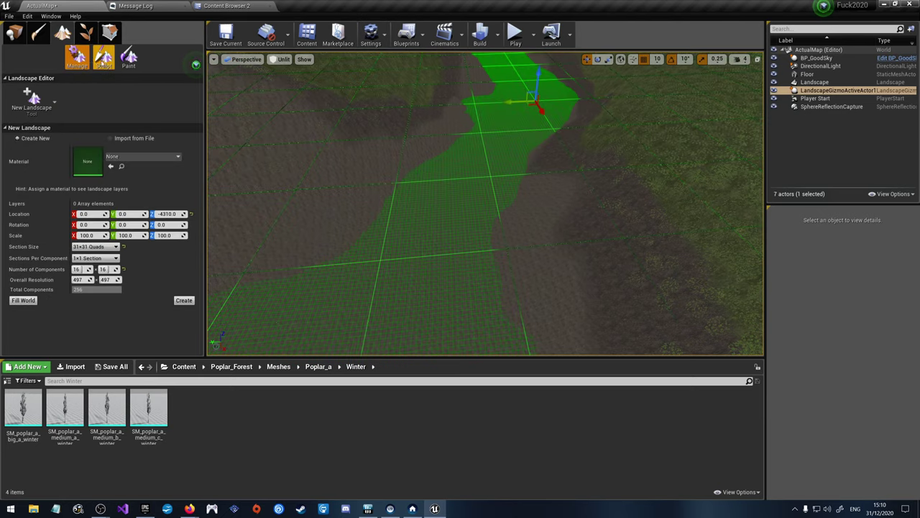
{"action": "left_click", "coordinate": [103, 57]}
{"action": "left_click", "coordinate": [20, 97]}
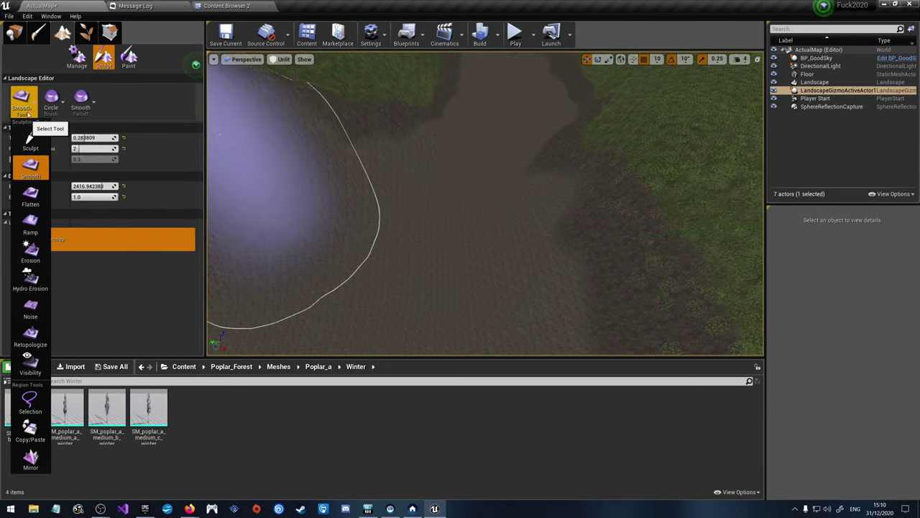
{"action": "left_click", "coordinate": [33, 126]}
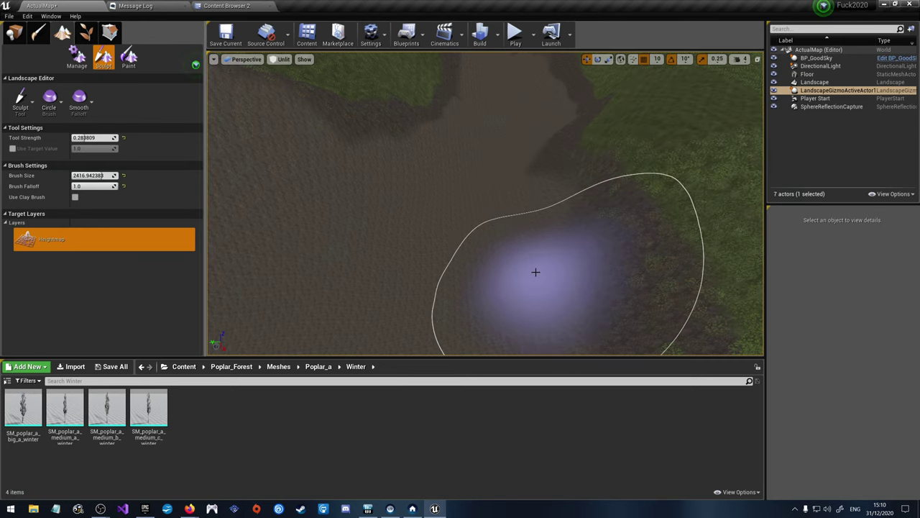
Step: Compare the outer soil bank with the preview grid and lower the mound at the landscape's edge using the Sculpt tool
{"action": "right_click_drag", "start_coordinate": [553, 237], "coordinate": [552, 180]}
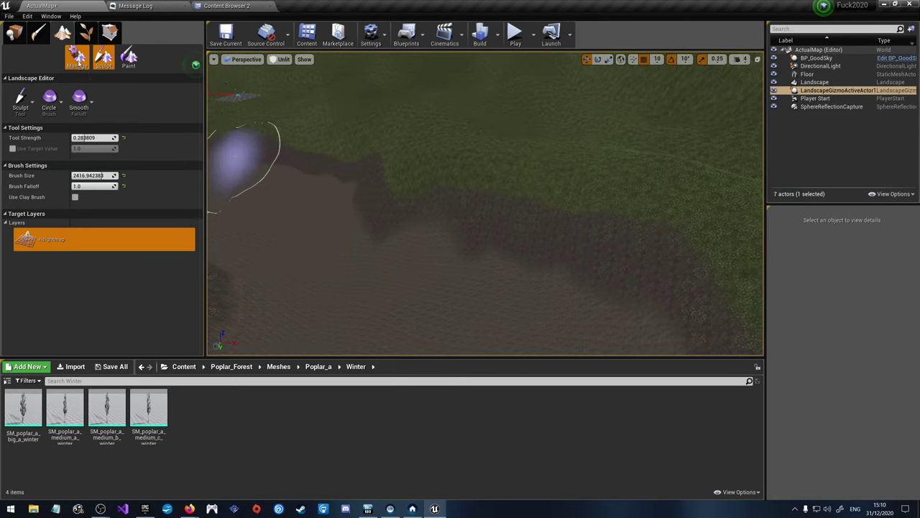
{"action": "left_click", "coordinate": [77, 57]}
{"action": "right_click_drag", "start_coordinate": [501, 260], "coordinate": [424, 260]}
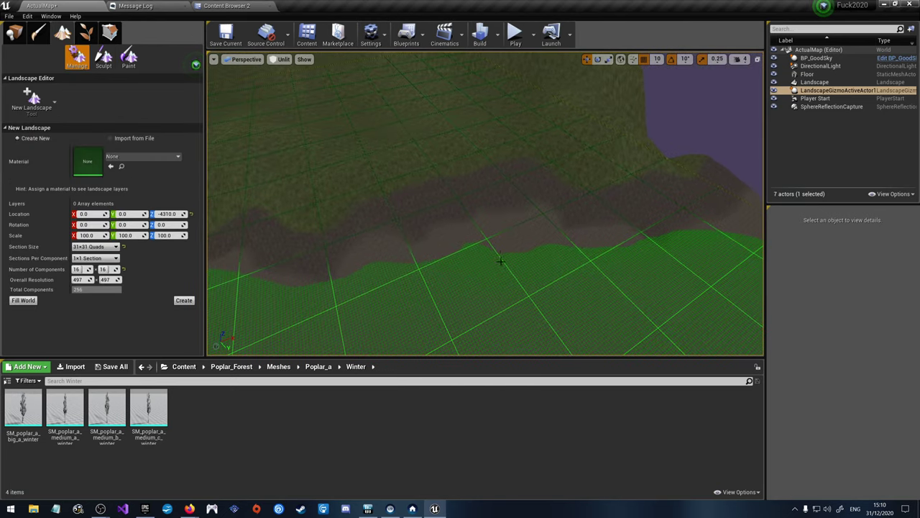
{"action": "left_click", "coordinate": [104, 59]}
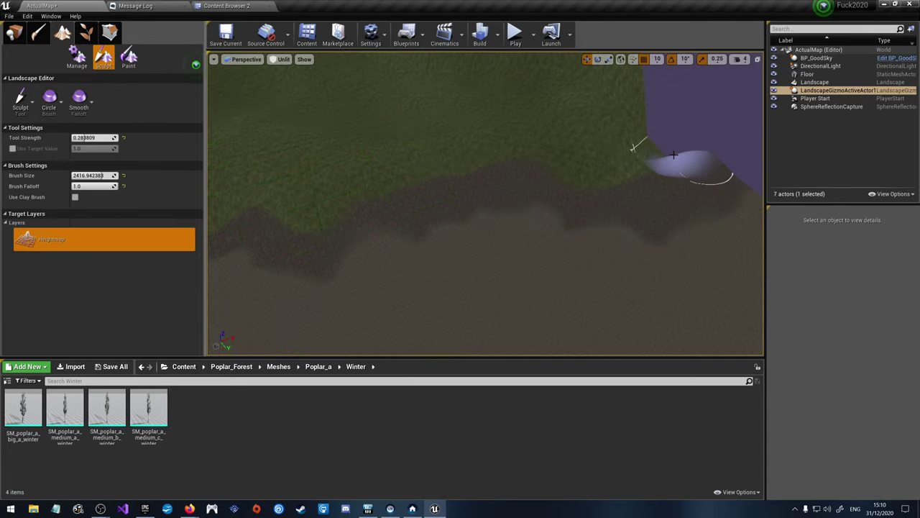
{"action": "mouse_move", "coordinate": [673, 155]}
{"action": "left_mouse_down", "text": "shift"}
{"action": "mouse_move", "coordinate": [668, 167]}
{"action": "mouse_move", "coordinate": [602, 181]}
{"action": "left_mouse_up", "text": "shift"}
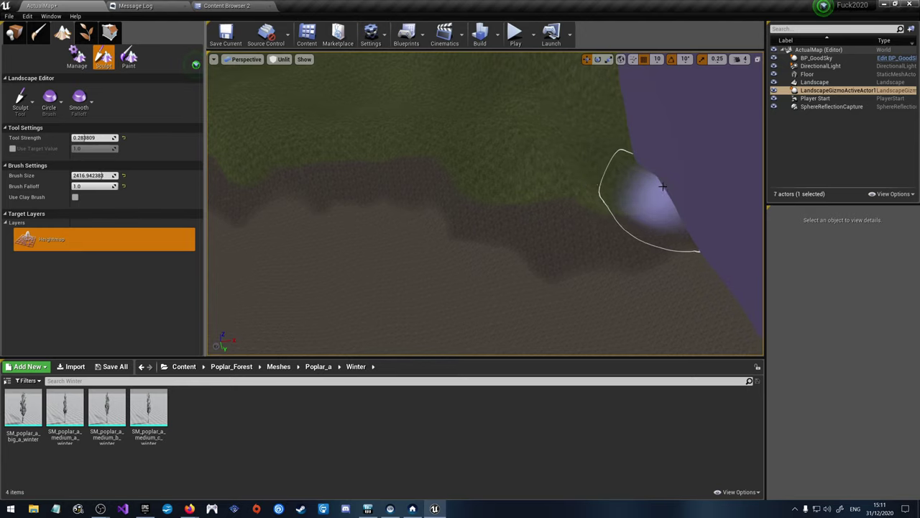
{"action": "mouse_move", "coordinate": [647, 205]}
{"action": "right_mouse_down"}
{"action": "mouse_move", "coordinate": [647, 273]}
{"action": "mouse_move", "coordinate": [646, 209]}
{"action": "right_mouse_up"}
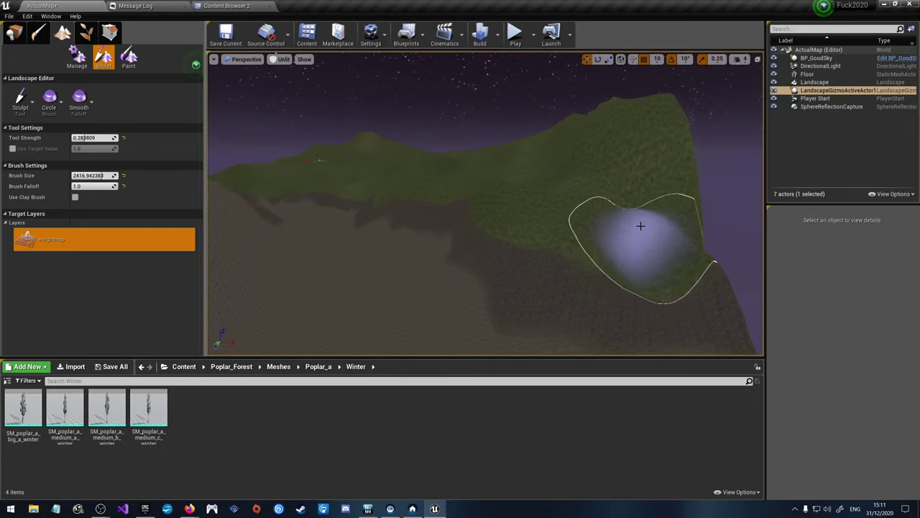
Step: Lower the grassy hollow between the hills beside the valley and inspect the surrounding ridges
{"action": "mouse_move", "coordinate": [545, 176]}
{"action": "right_mouse_down"}
{"action": "mouse_move", "coordinate": [496, 161]}
{"action": "mouse_move", "coordinate": [529, 175]}
{"action": "right_mouse_up"}
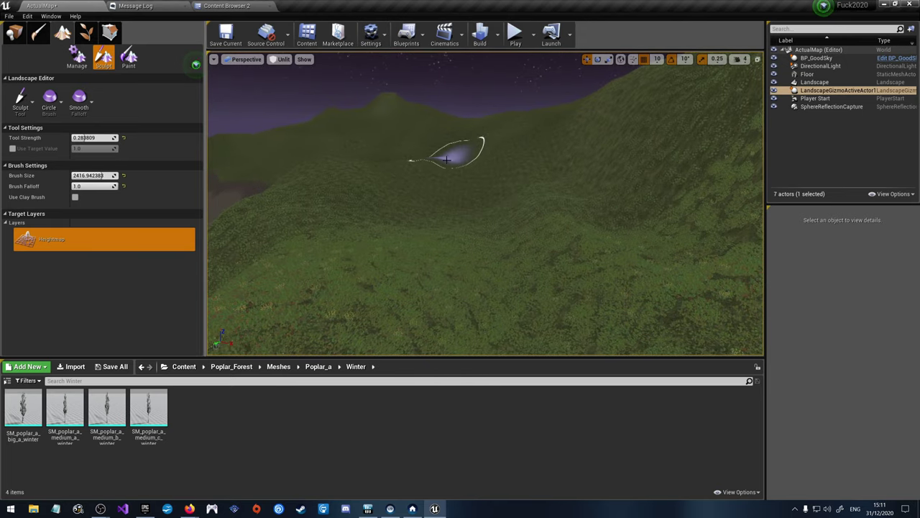
{"action": "mouse_move", "coordinate": [629, 227]}
{"action": "left_mouse_down", "text": "shift"}
{"action": "mouse_move", "coordinate": [625, 201]}
{"action": "mouse_move", "coordinate": [603, 177]}
{"action": "mouse_move", "coordinate": [562, 185]}
{"action": "mouse_move", "coordinate": [584, 239]}
{"action": "mouse_move", "coordinate": [532, 247]}
{"action": "left_mouse_up", "text": "shift"}
{"action": "scroll", "coordinate": [482, 185], "scroll_direction": "down", "scroll_amount": 3}
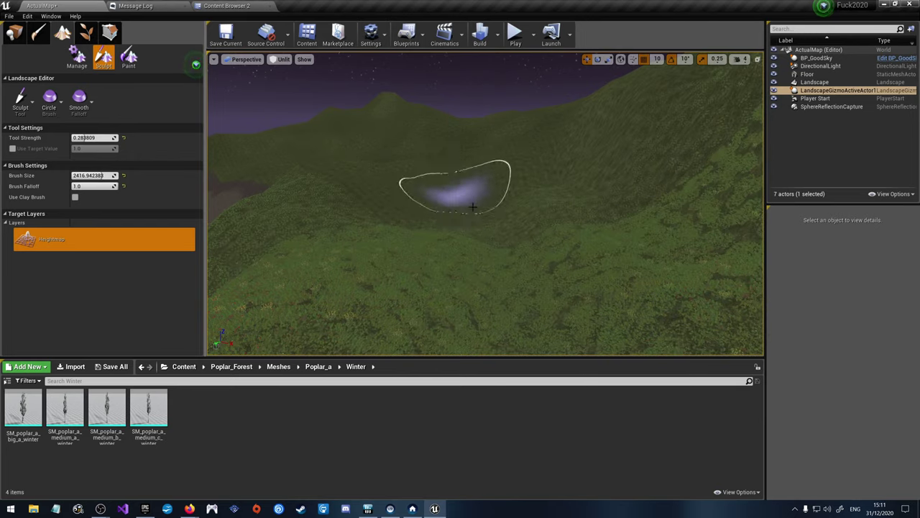
{"action": "scroll", "coordinate": [606, 278], "scroll_direction": "up", "scroll_amount": 5}
{"action": "right_click_drag", "start_coordinate": [605, 278], "coordinate": [571, 256]}
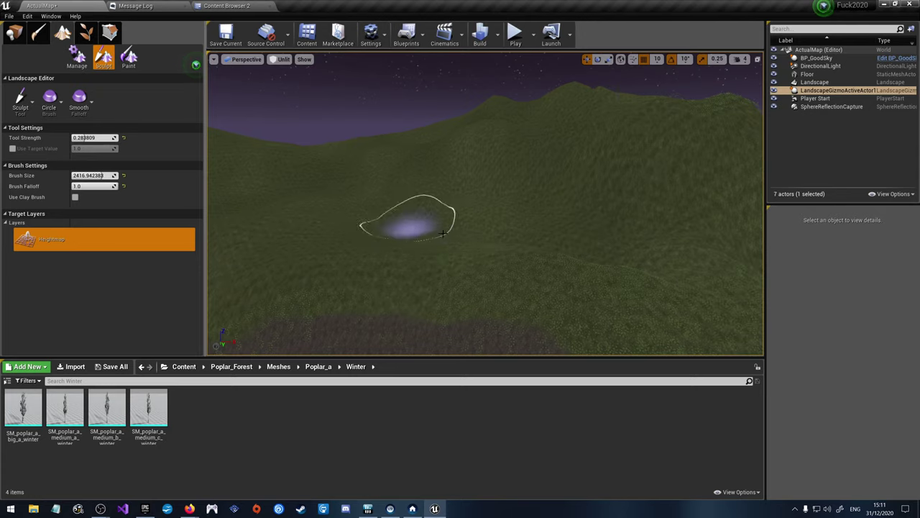
{"action": "right_click_drag", "start_coordinate": [411, 216], "coordinate": [431, 222]}
{"action": "right_click_drag", "start_coordinate": [741, 309], "coordinate": [690, 298]}
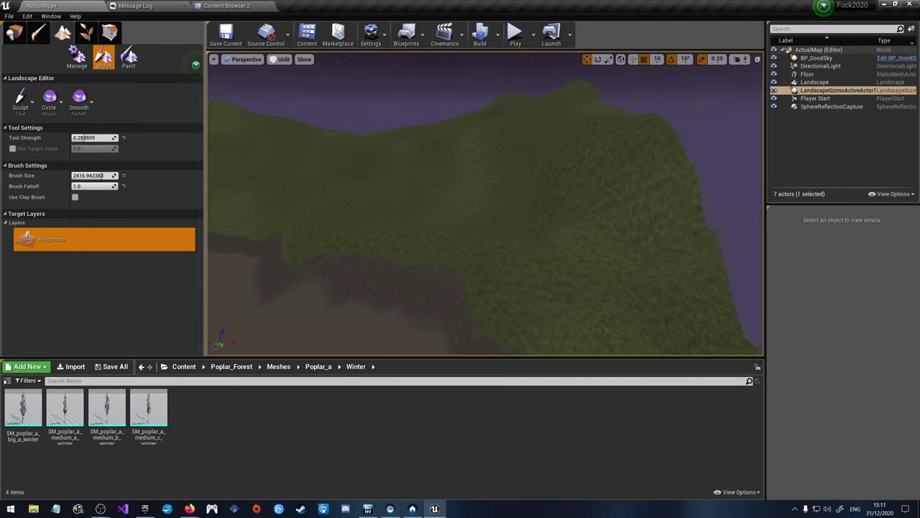
{"action": "mouse_move", "coordinate": [345, 204]}
{"action": "right_mouse_down"}
{"action": "mouse_move", "coordinate": [327, 240]}
{"action": "mouse_move", "coordinate": [319, 212]}
{"action": "right_mouse_up"}
Step: Compare the wide valley mouth with the preview grid and raise the soil at the foot of its grassy slope
{"action": "left_click", "coordinate": [76, 58]}
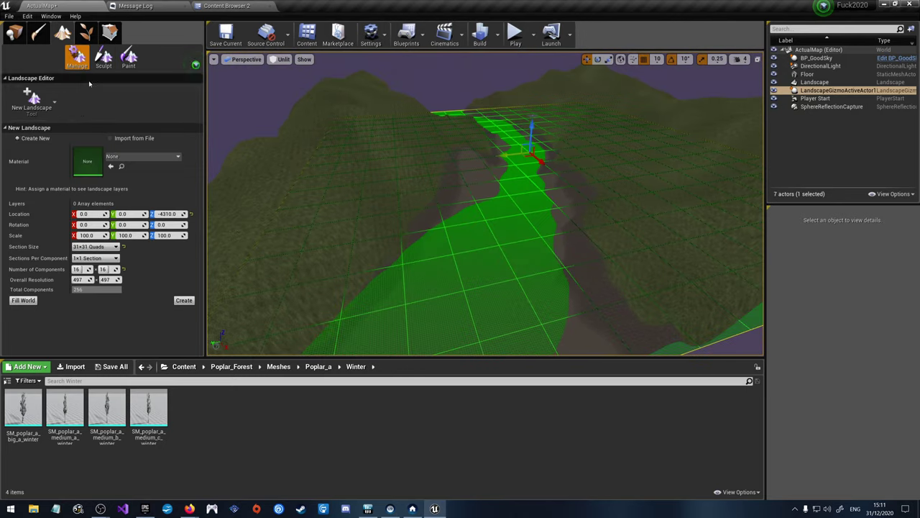
{"action": "right_click_drag", "start_coordinate": [476, 213], "coordinate": [385, 245]}
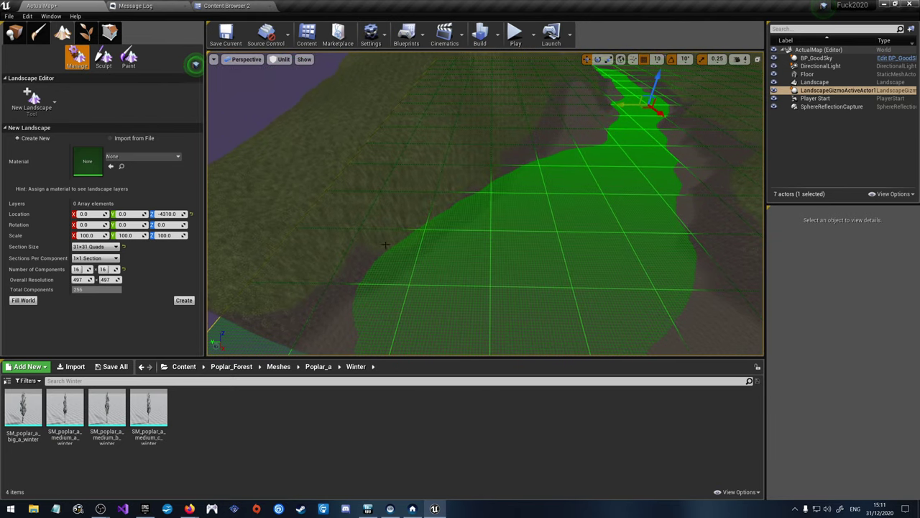
{"action": "left_click", "coordinate": [103, 58]}
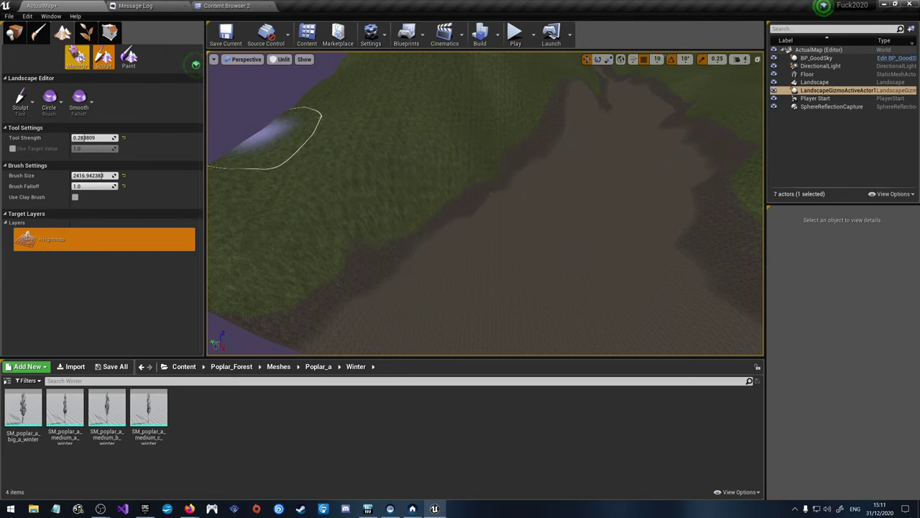
{"action": "left_click", "coordinate": [77, 58]}
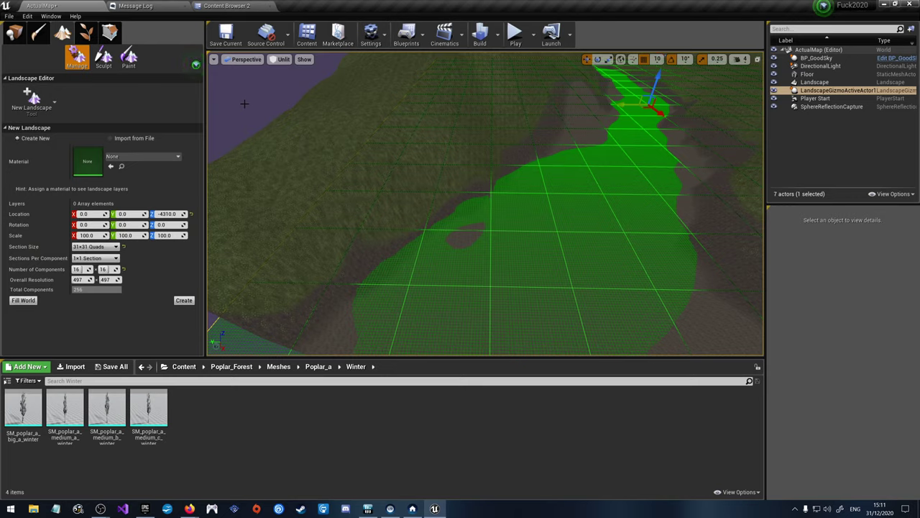
Step: Set the tool strength to 0.268571 and brush size to 1613.302734, and lower the isolated soil patch by the slope below the grid
{"action": "left_click", "coordinate": [108, 62]}
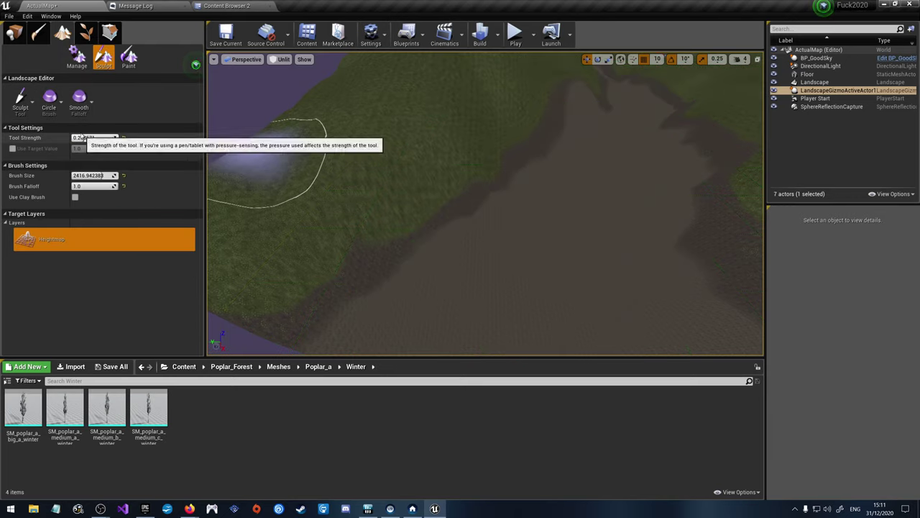
{"action": "left_click_drag", "start_coordinate": [79, 138], "coordinate": [100, 175]}
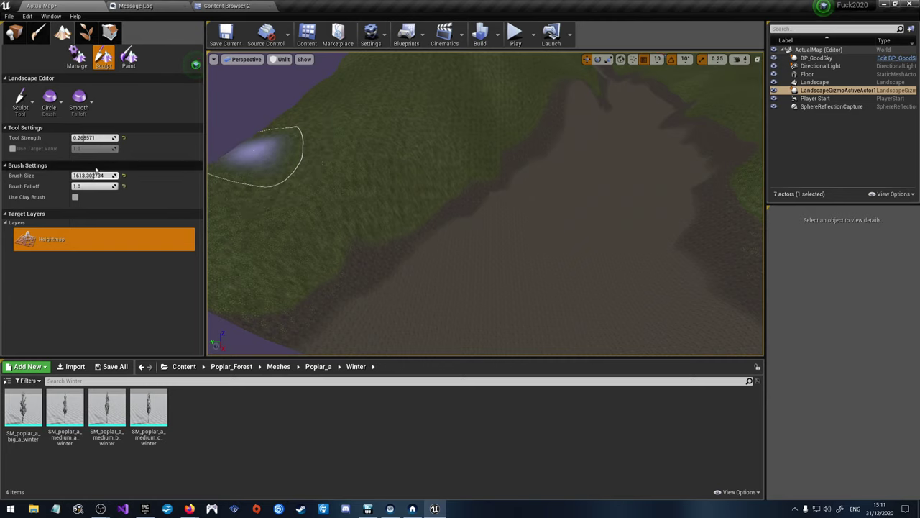
{"action": "left_click", "coordinate": [77, 57]}
{"action": "left_click", "coordinate": [103, 57]}
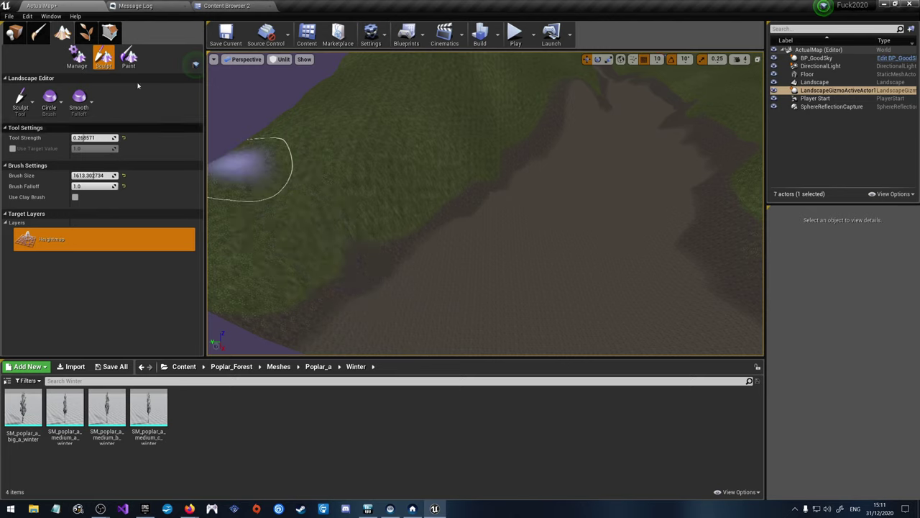
{"action": "left_click", "coordinate": [76, 58]}
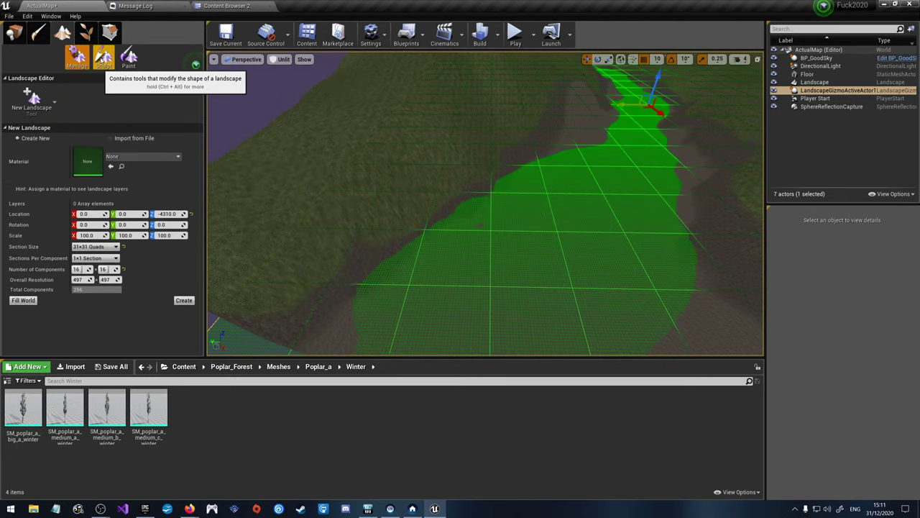
{"action": "left_click", "coordinate": [103, 58]}
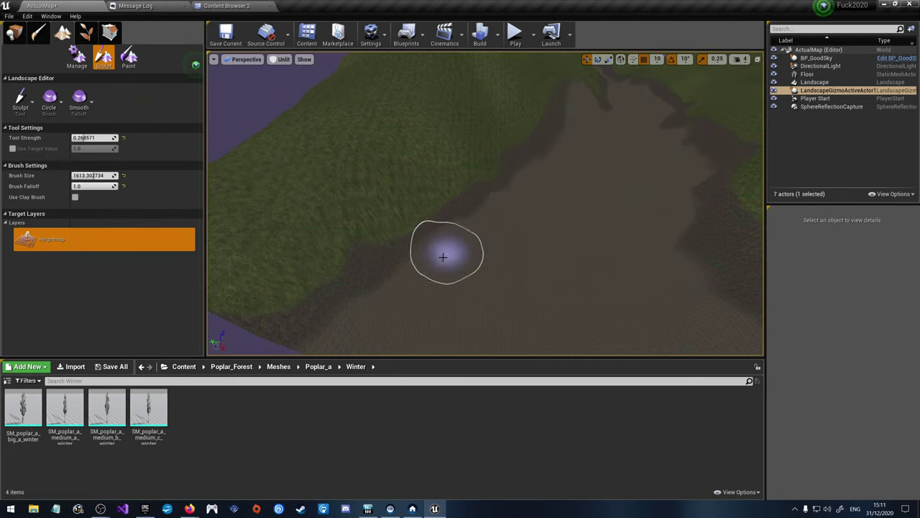
Step: Raise the landscape preview grid to a Z location of -4130.0 at the valley's open end
{"action": "mouse_move", "coordinate": [468, 304]}
{"action": "right_mouse_down"}
{"action": "mouse_move", "coordinate": [468, 274]}
{"action": "mouse_move", "coordinate": [468, 317]}
{"action": "mouse_move", "coordinate": [460, 281]}
{"action": "right_mouse_up"}
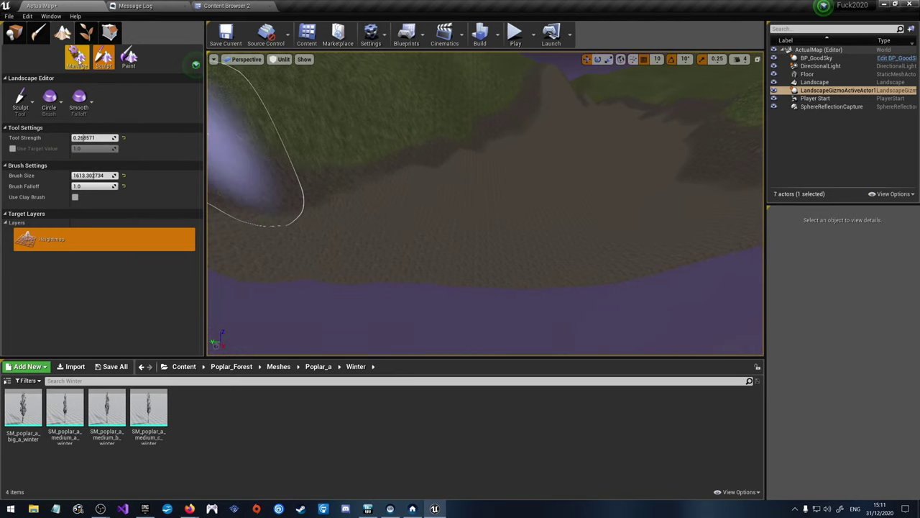
{"action": "key", "text": "shift+1"}
{"action": "mouse_move", "coordinate": [634, 137]}
{"action": "right_mouse_down"}
{"action": "mouse_move", "coordinate": [628, 119]}
{"action": "mouse_move", "coordinate": [633, 137]}
{"action": "right_mouse_up"}
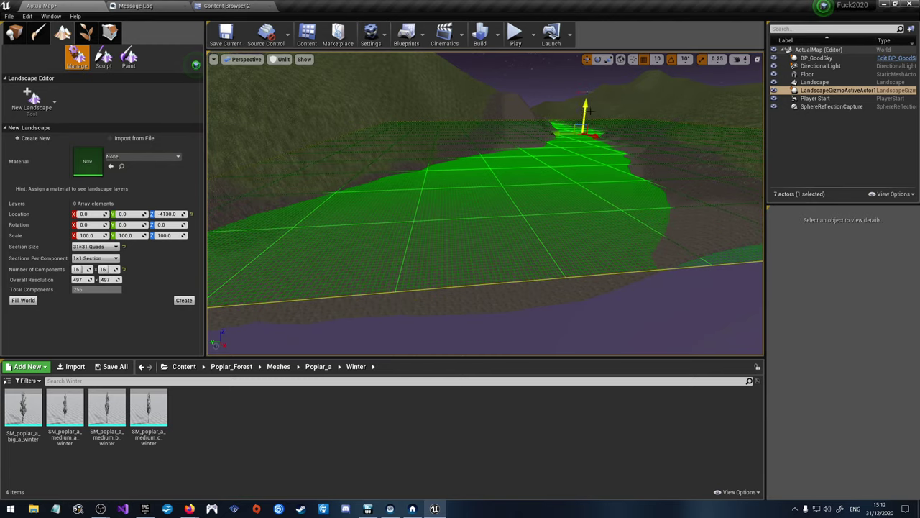
Step: Compare the valley mouth and the outer corner of the grassy slope with the preview grid from several viewpoints
{"action": "mouse_move", "coordinate": [590, 109]}
{"action": "right_mouse_down"}
{"action": "mouse_move", "coordinate": [590, 130]}
{"action": "mouse_move", "coordinate": [590, 86]}
{"action": "mouse_move", "coordinate": [590, 126]}
{"action": "mouse_move", "coordinate": [590, 107]}
{"action": "right_mouse_up"}
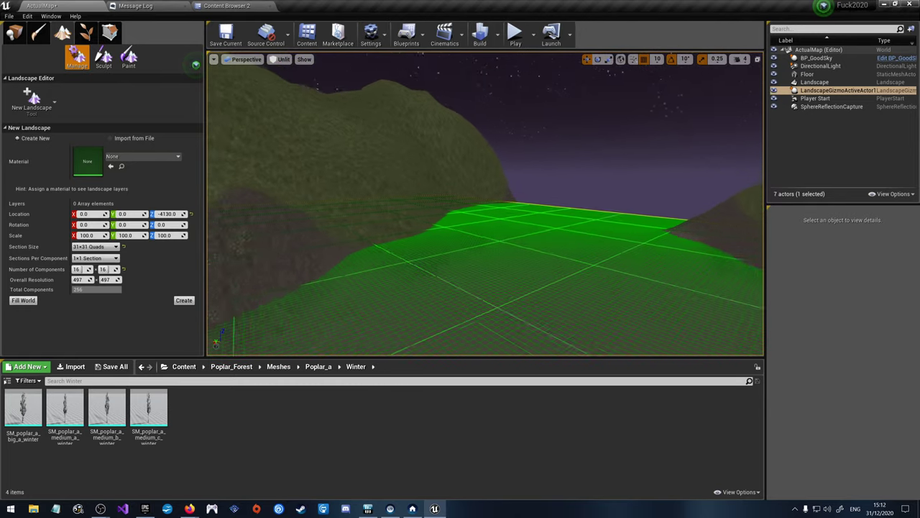
{"action": "right_click_drag", "start_coordinate": [590, 108], "coordinate": [590, 97]}
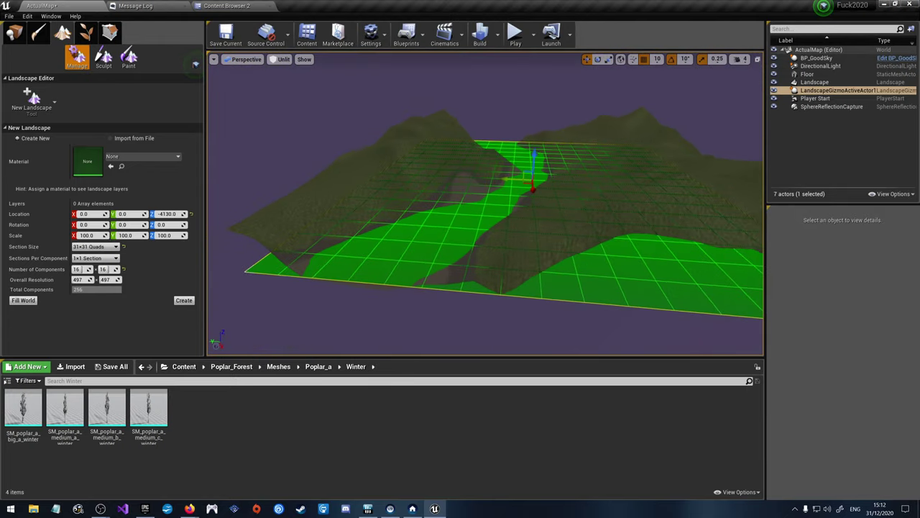
{"action": "right_click_drag", "start_coordinate": [598, 111], "coordinate": [598, 111]}
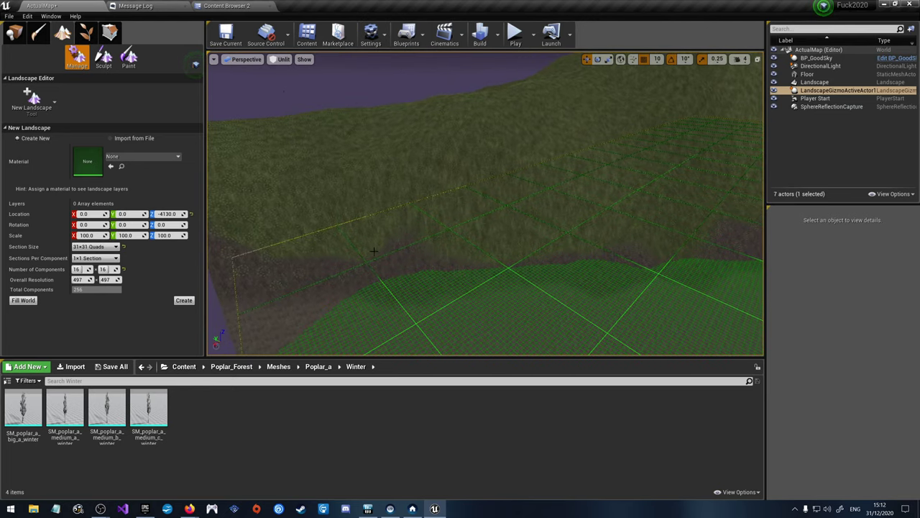
{"action": "left_click", "coordinate": [103, 58]}
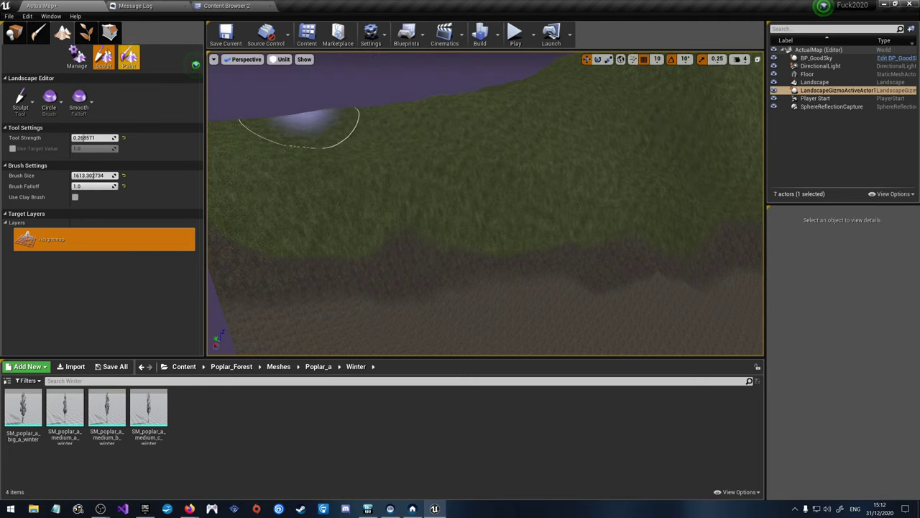
{"action": "left_click", "coordinate": [76, 56]}
{"action": "right_click_drag", "start_coordinate": [486, 205], "coordinate": [485, 204]}
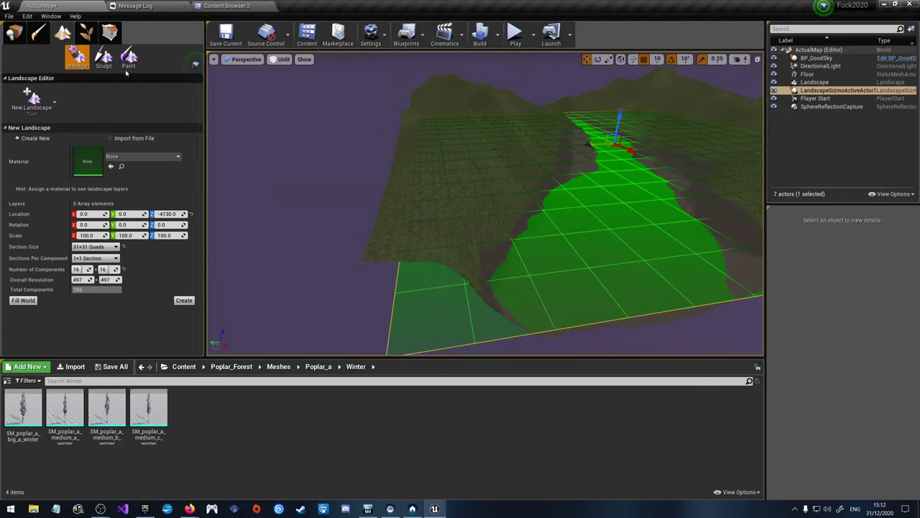
{"action": "left_click", "coordinate": [103, 56]}
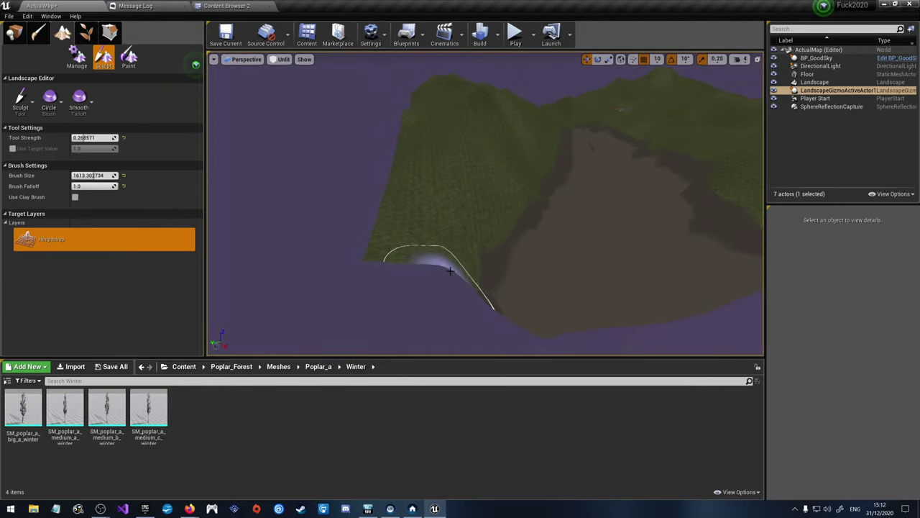
{"action": "right_click_drag", "start_coordinate": [468, 273], "coordinate": [468, 273]}
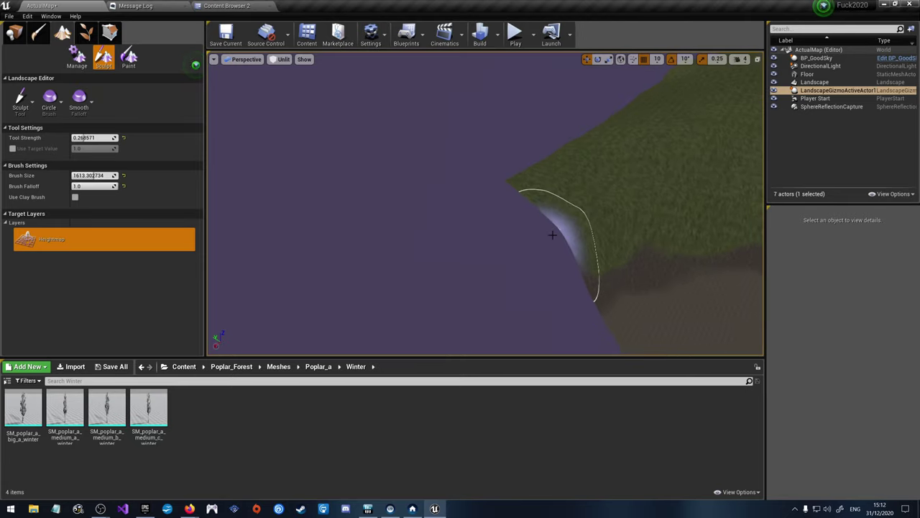
{"action": "mouse_move", "coordinate": [552, 234]}
{"action": "right_mouse_down"}
{"action": "mouse_move", "coordinate": [631, 206]}
{"action": "mouse_move", "coordinate": [596, 206]}
{"action": "right_mouse_up"}
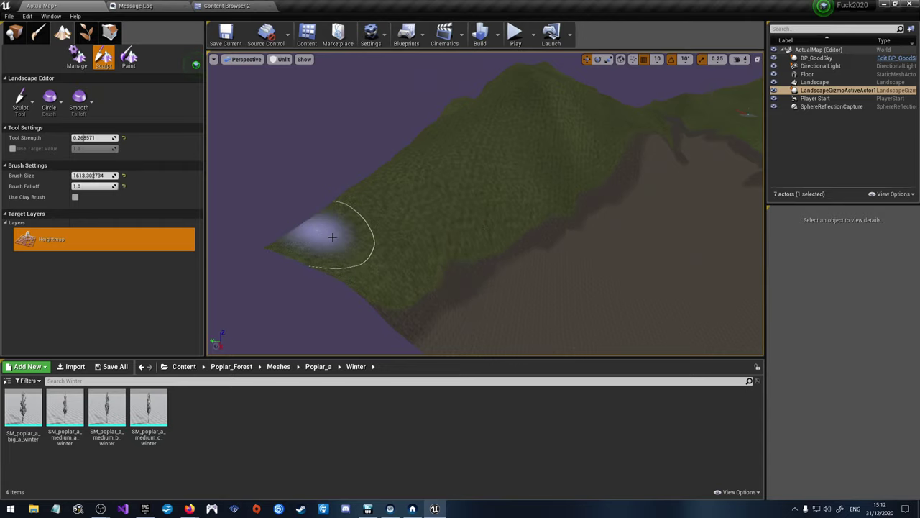
{"action": "mouse_move", "coordinate": [332, 237]}
{"action": "right_mouse_down"}
{"action": "mouse_move", "coordinate": [528, 195]}
{"action": "mouse_move", "coordinate": [530, 222]}
{"action": "mouse_move", "coordinate": [489, 216]}
{"action": "right_mouse_up"}
Step: Raise the soil at the foot of the grassy slope where the preview grid cuts into the bank, using the 1613.302734 brush
{"action": "left_click", "coordinate": [77, 58]}
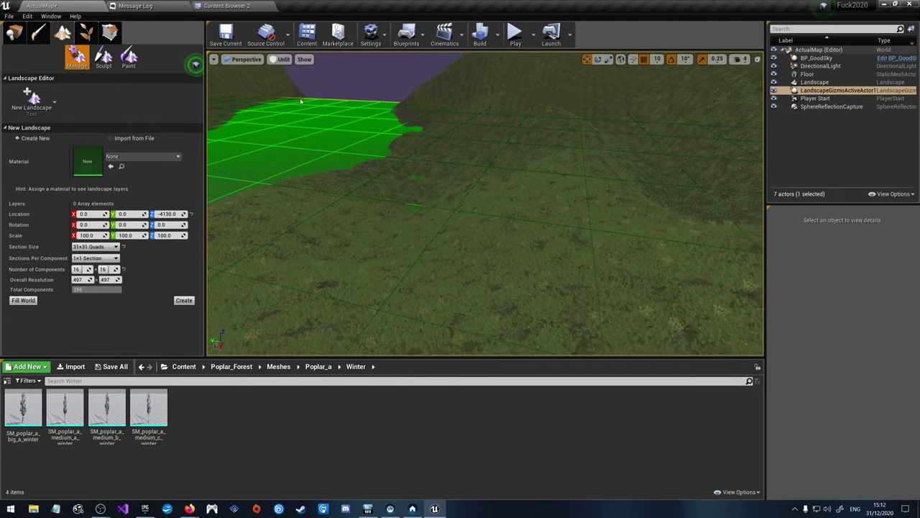
{"action": "left_click", "coordinate": [108, 61]}
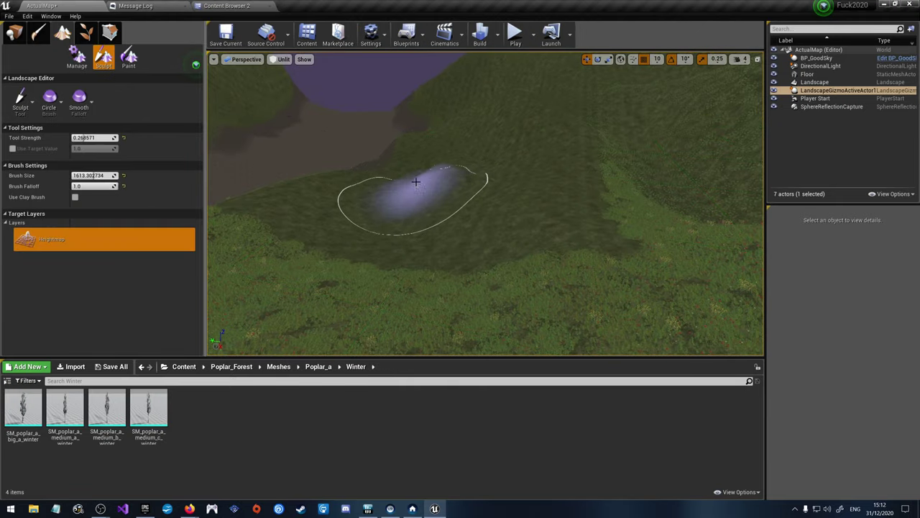
{"action": "right_click_drag", "start_coordinate": [501, 200], "coordinate": [501, 200]}
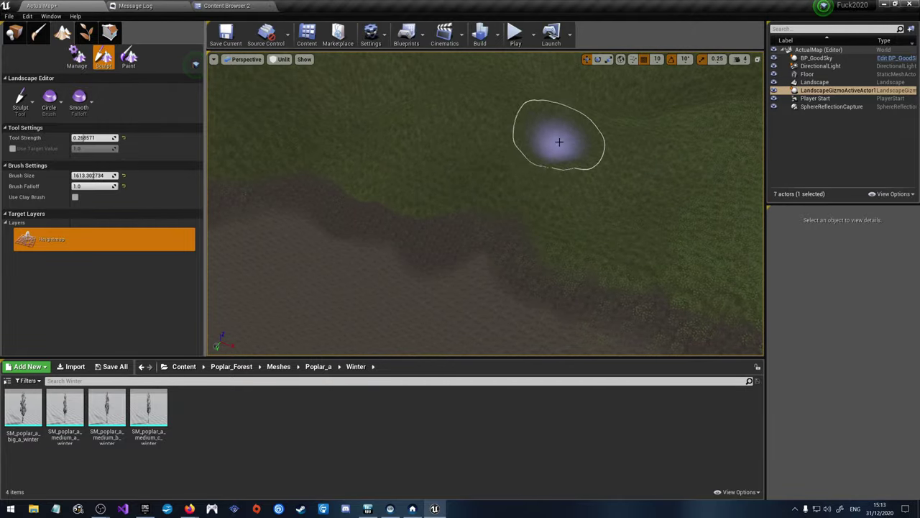
{"action": "left_click", "coordinate": [77, 57]}
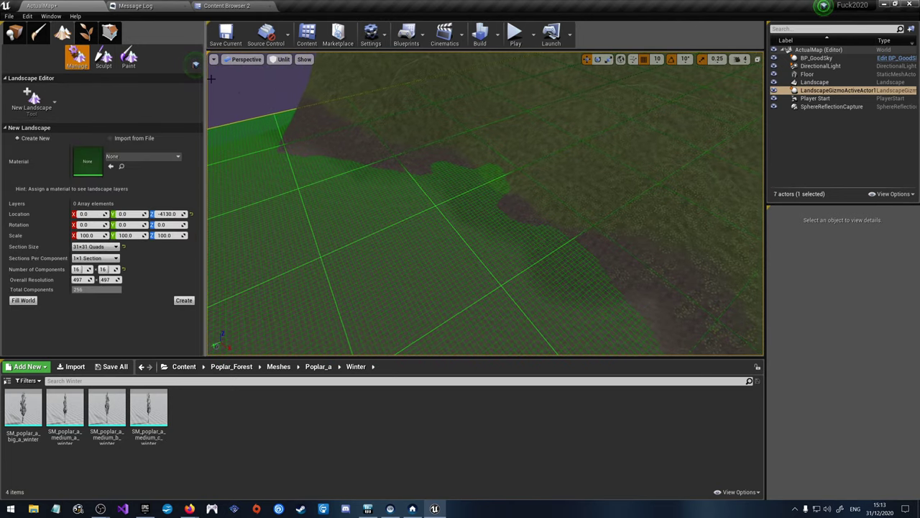
{"action": "left_click", "coordinate": [103, 57]}
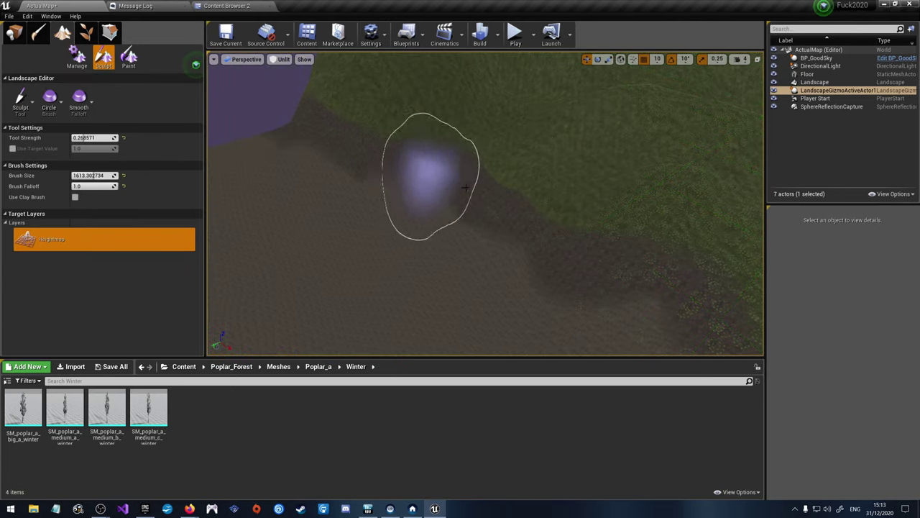
{"action": "left_click", "coordinate": [77, 57]}
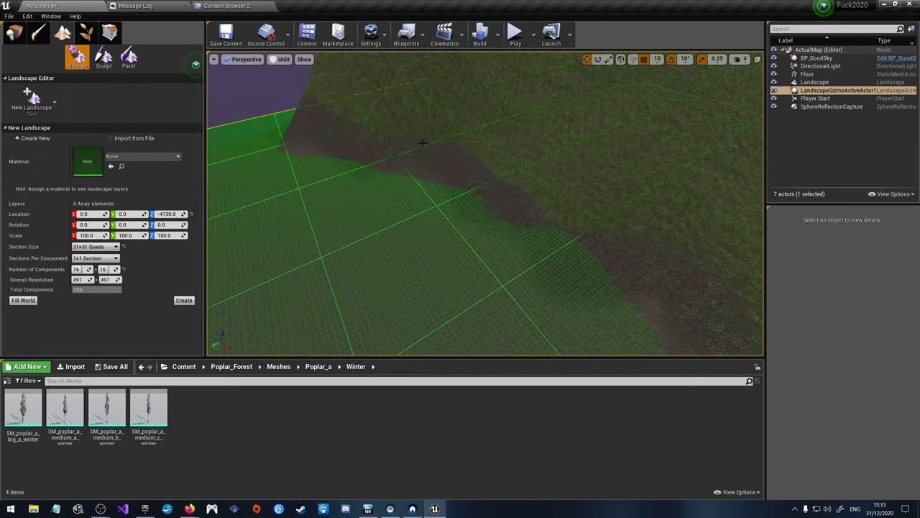
{"action": "left_click", "coordinate": [103, 57]}
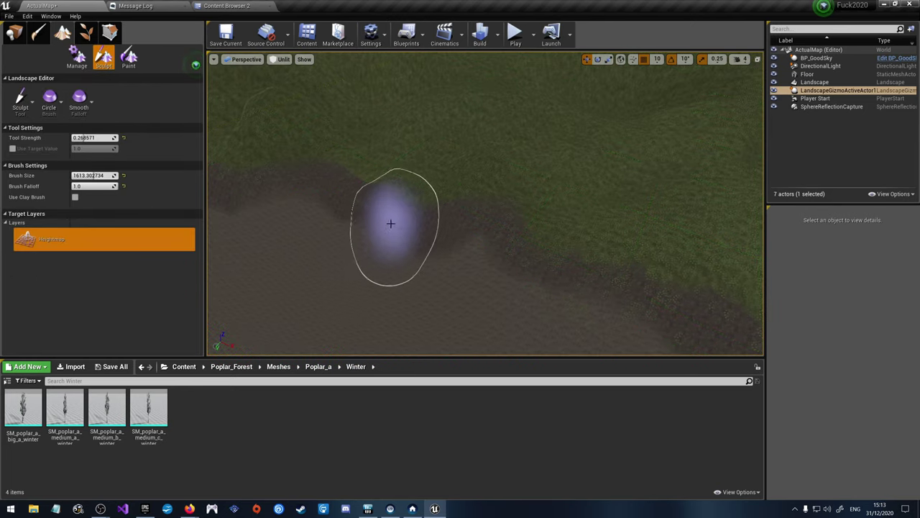
{"action": "mouse_move", "coordinate": [493, 220]}
{"action": "right_mouse_down"}
{"action": "mouse_move", "coordinate": [519, 213]}
{"action": "mouse_move", "coordinate": [504, 150]}
{"action": "right_mouse_up"}
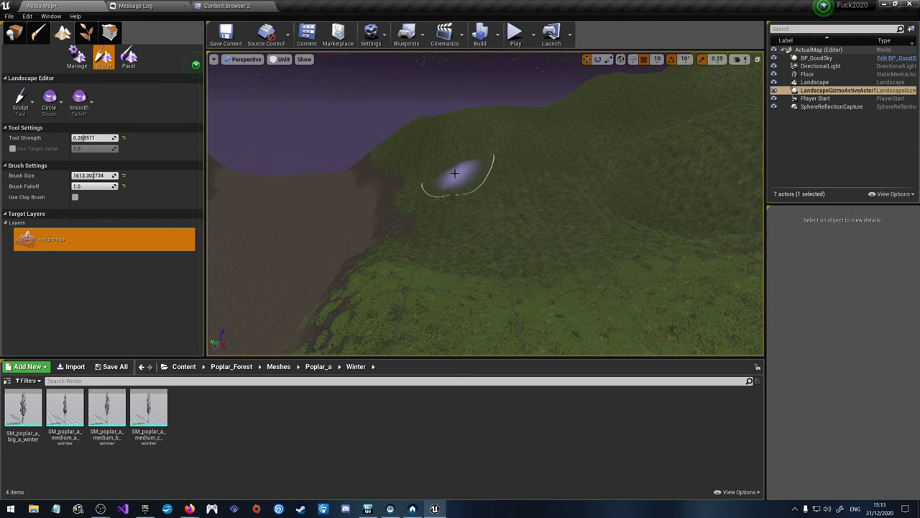
Step: Lower the soil bulge protruding through the preview grid at the foot of the wide hillside by the valley mouth
{"action": "left_click", "coordinate": [76, 58]}
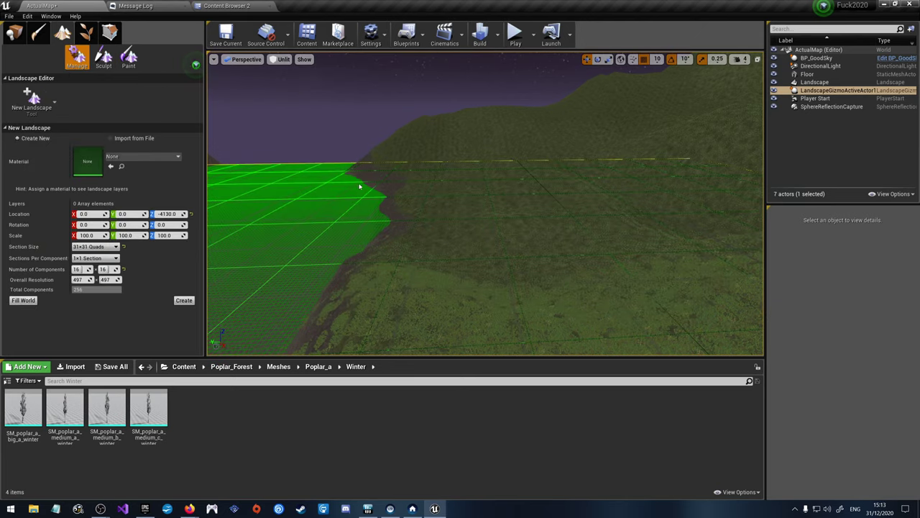
{"action": "right_click_drag", "start_coordinate": [486, 203], "coordinate": [488, 226]}
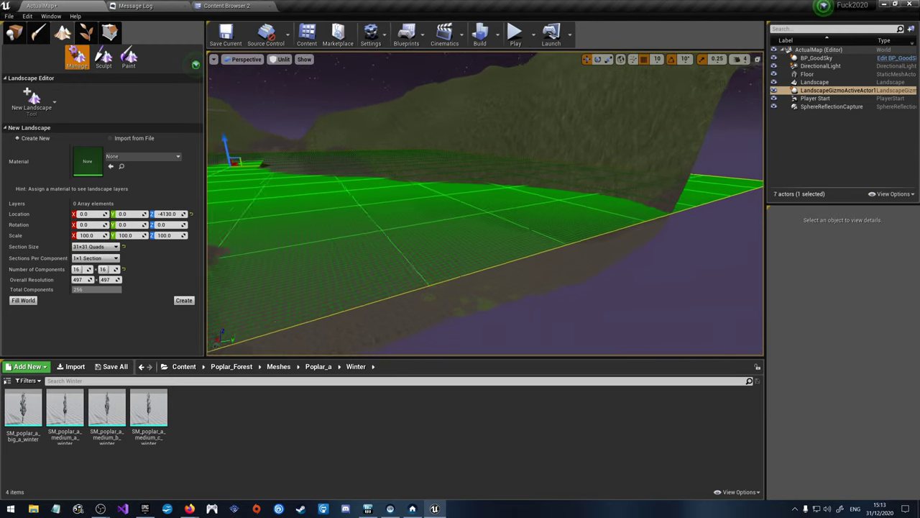
{"action": "right_click_drag", "start_coordinate": [486, 216], "coordinate": [425, 186]}
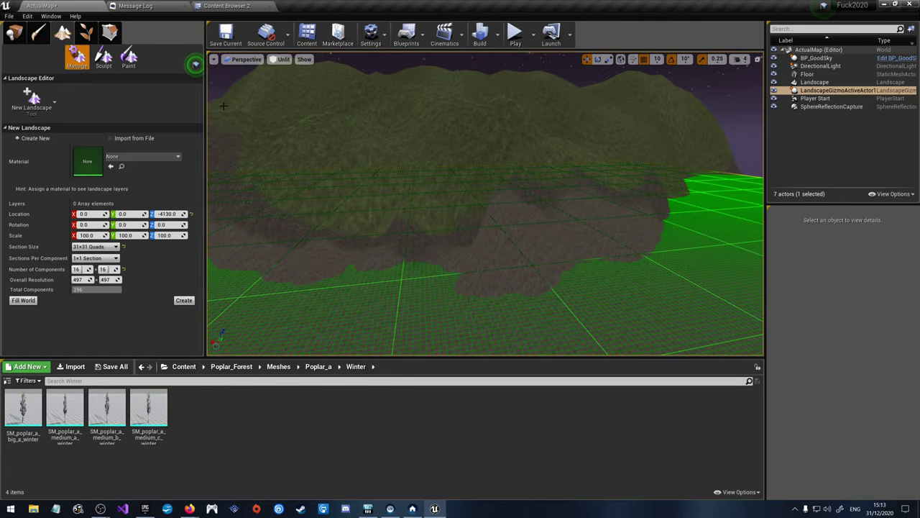
{"action": "left_click", "coordinate": [104, 57]}
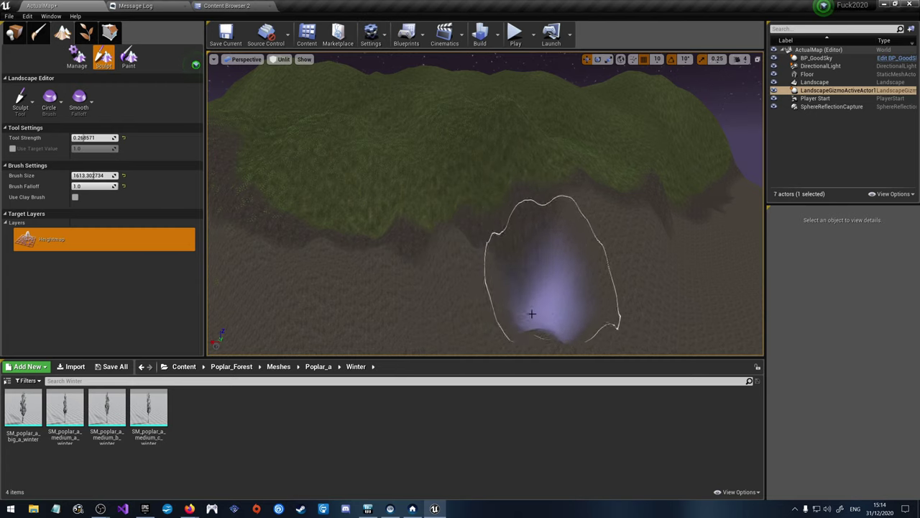
{"action": "left_click", "coordinate": [77, 58]}
{"action": "mouse_move", "coordinate": [481, 201]}
{"action": "right_mouse_down"}
{"action": "mouse_move", "coordinate": [496, 194]}
{"action": "mouse_move", "coordinate": [446, 198]}
{"action": "right_mouse_up"}
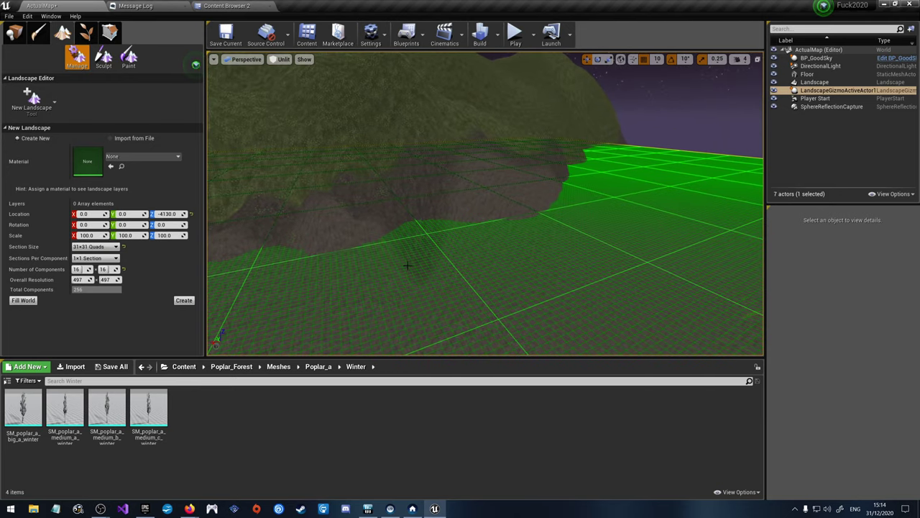
Step: Set the brush size to 469.324158 and sculpt the bare soil at the valley's edge, checking it against the preview grid
{"action": "left_click", "coordinate": [103, 60]}
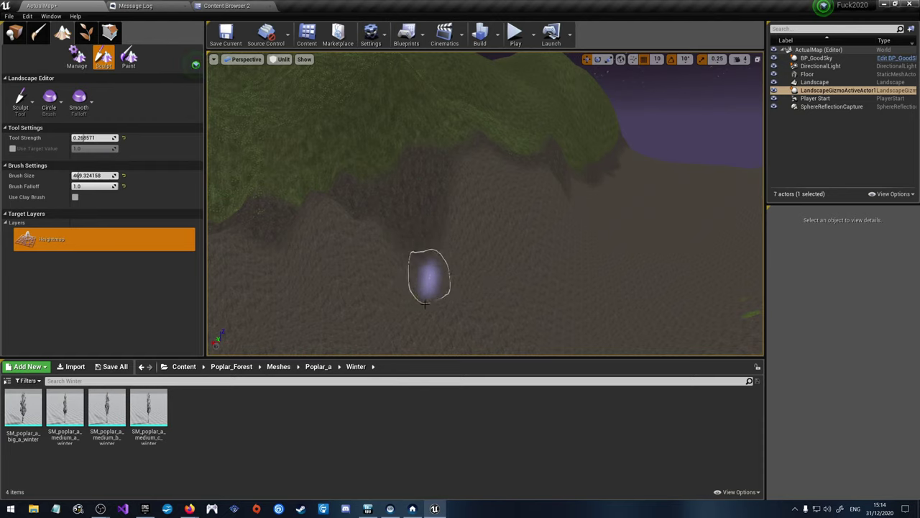
{"action": "left_click", "coordinate": [77, 61]}
{"action": "mouse_move", "coordinate": [460, 216]}
{"action": "right_mouse_down"}
{"action": "mouse_move", "coordinate": [496, 216]}
{"action": "mouse_move", "coordinate": [460, 223]}
{"action": "mouse_move", "coordinate": [446, 288]}
{"action": "mouse_move", "coordinate": [456, 215]}
{"action": "mouse_move", "coordinate": [460, 274]}
{"action": "right_mouse_up"}
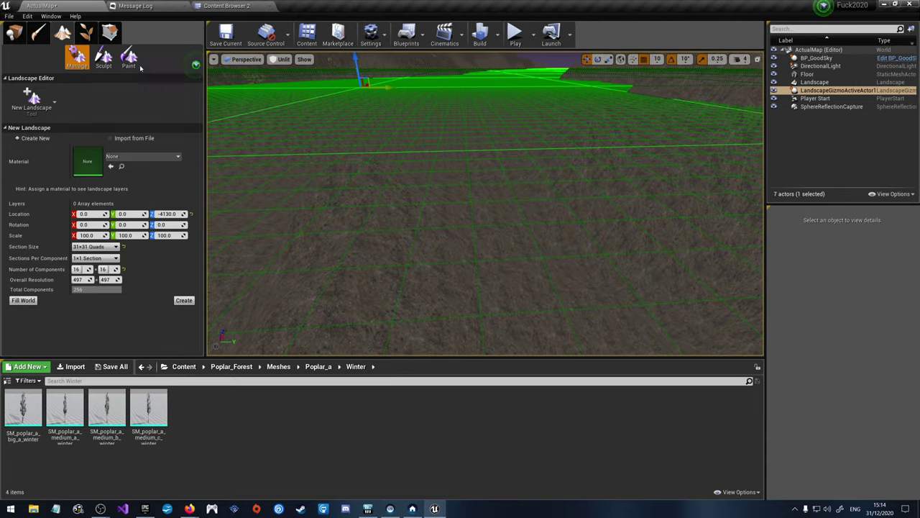
{"action": "left_click", "coordinate": [104, 60]}
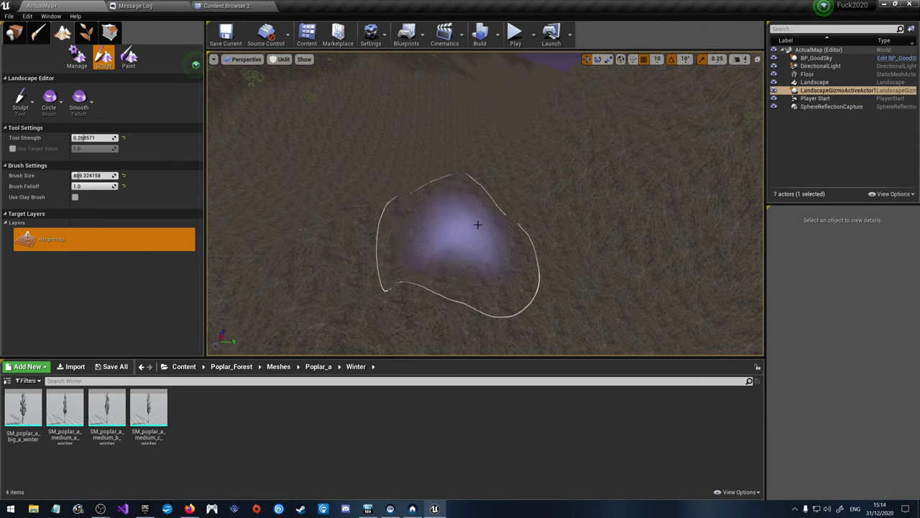
{"action": "left_click_drag", "start_coordinate": [477, 222], "coordinate": [434, 208]}
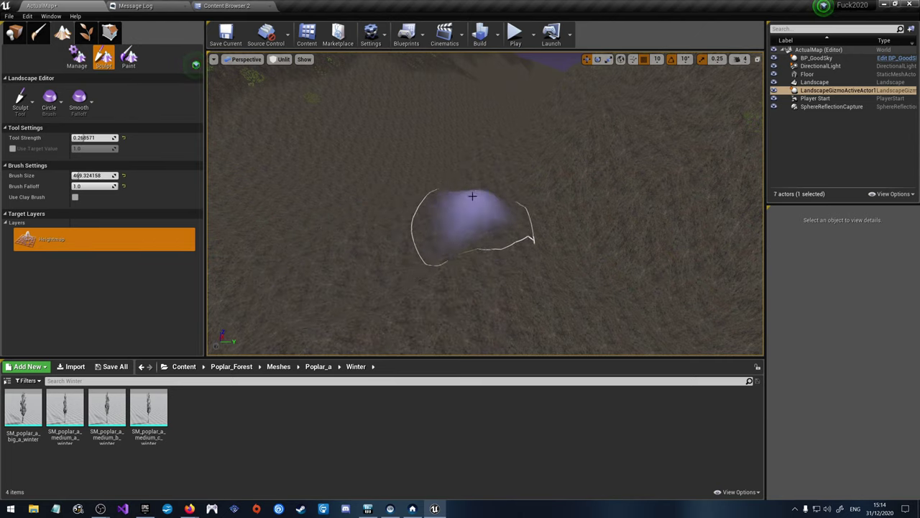
{"action": "left_click", "coordinate": [77, 58]}
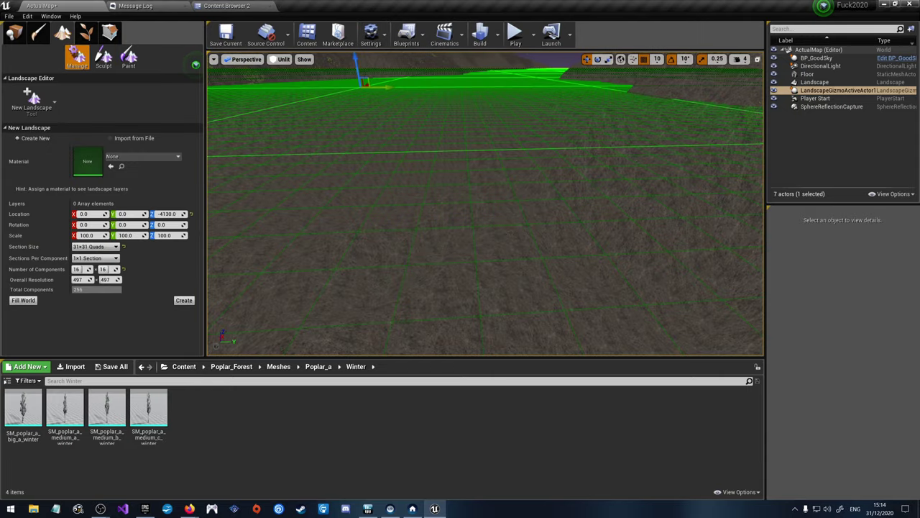
Step: Find the Plane shape among the placeable actors and put one on the bare soil of the valley floor
{"action": "right_click_drag", "start_coordinate": [532, 273], "coordinate": [578, 273]}
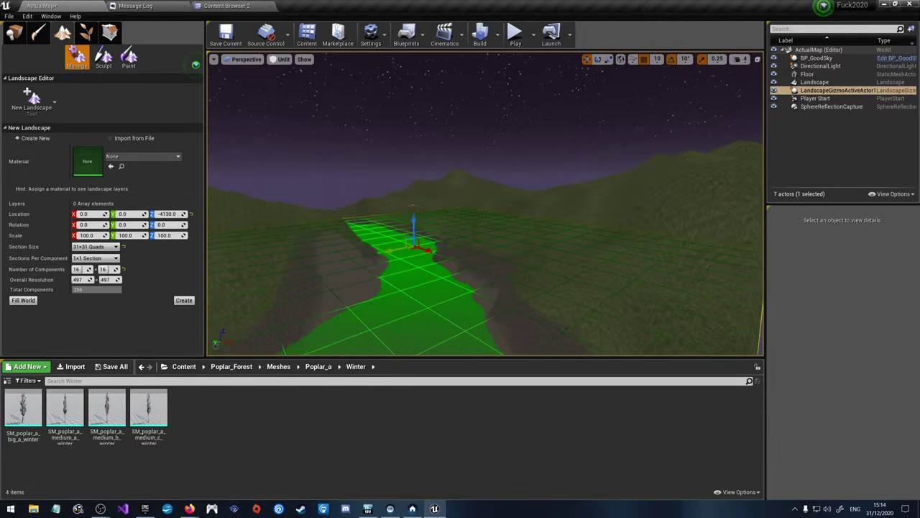
{"action": "mouse_move", "coordinate": [485, 205]}
{"action": "right_mouse_down"}
{"action": "mouse_move", "coordinate": [486, 216]}
{"action": "mouse_move", "coordinate": [485, 194]}
{"action": "mouse_move", "coordinate": [489, 223]}
{"action": "mouse_move", "coordinate": [490, 190]}
{"action": "mouse_move", "coordinate": [507, 201]}
{"action": "mouse_move", "coordinate": [489, 192]}
{"action": "right_mouse_up"}
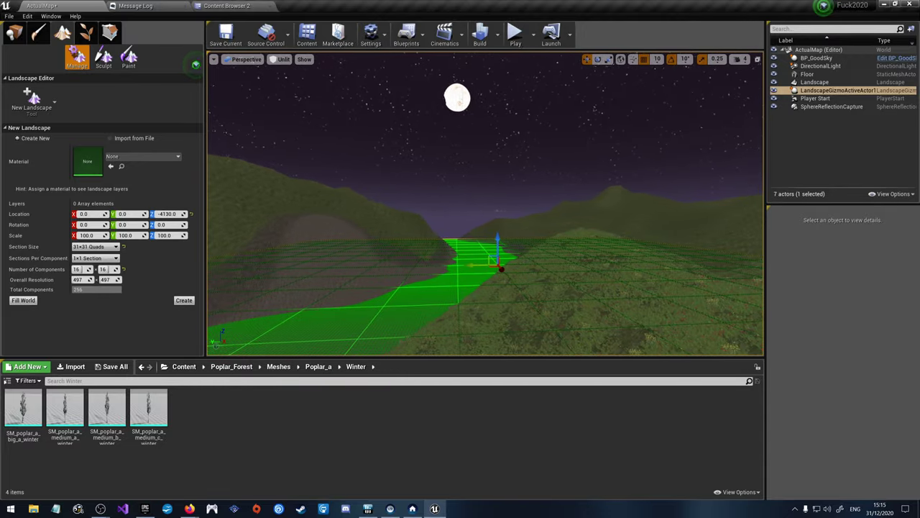
{"action": "right_click_drag", "start_coordinate": [485, 215], "coordinate": [485, 143]}
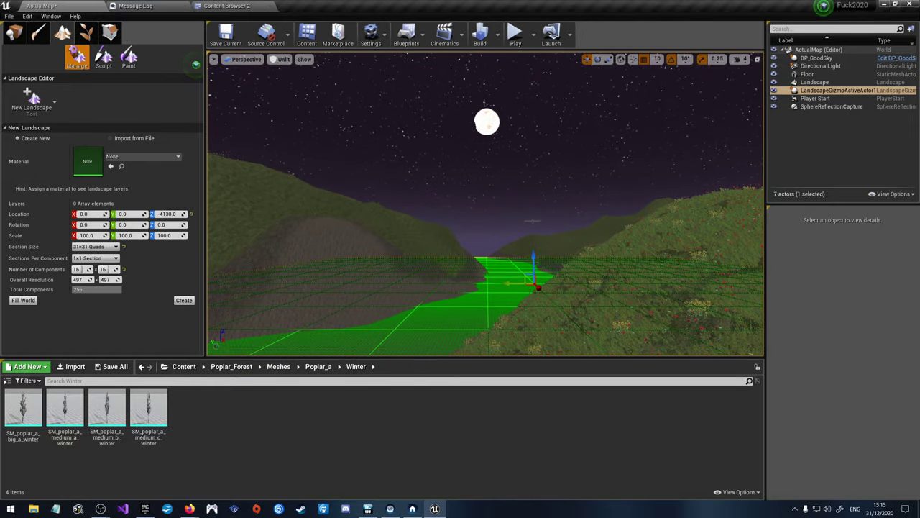
{"action": "right_click_drag", "start_coordinate": [485, 144], "coordinate": [518, 138]}
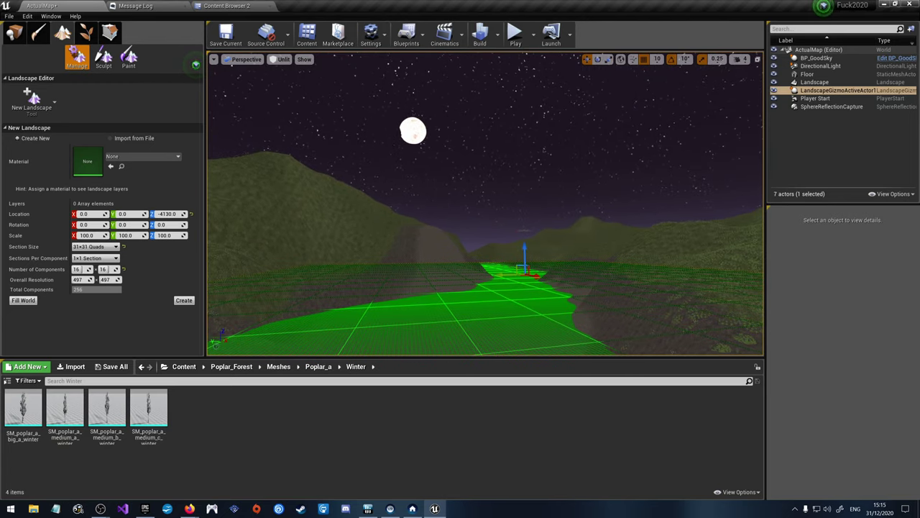
{"action": "right_click_drag", "start_coordinate": [518, 138], "coordinate": [524, 179]}
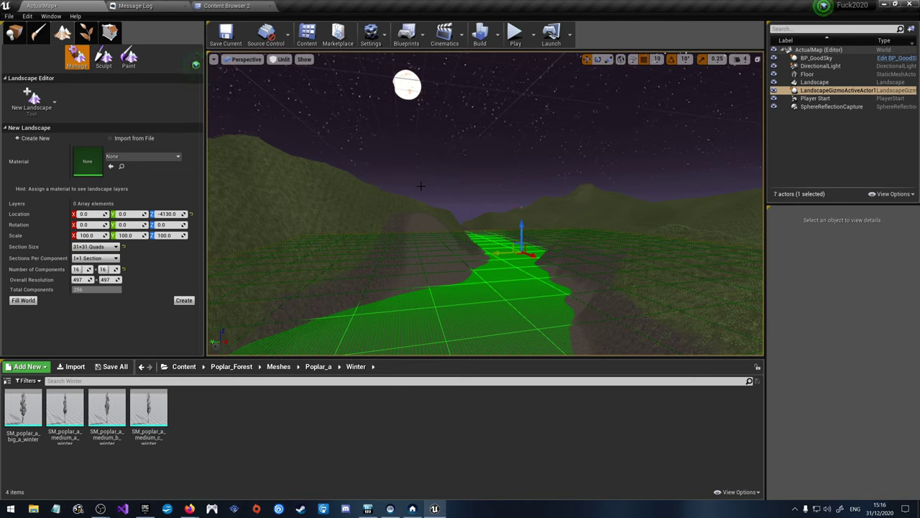
{"action": "left_click", "coordinate": [103, 56]}
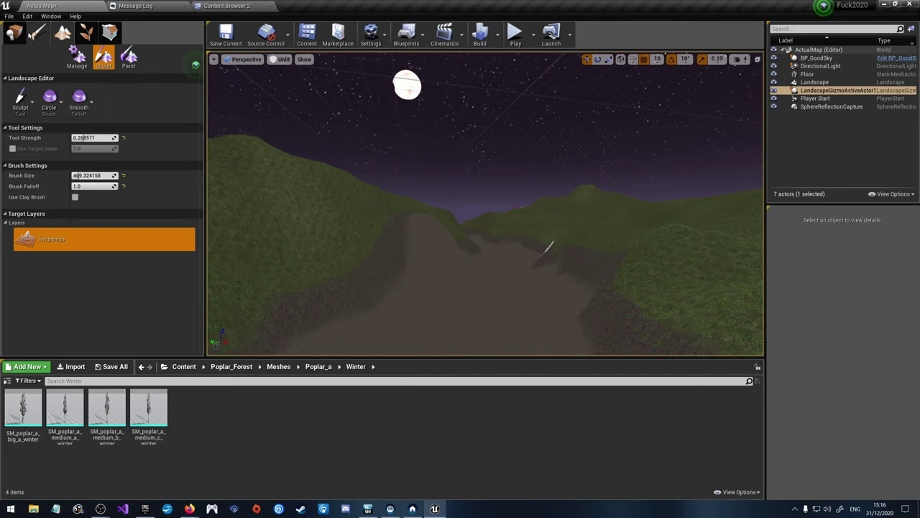
{"action": "left_click", "coordinate": [13, 32]}
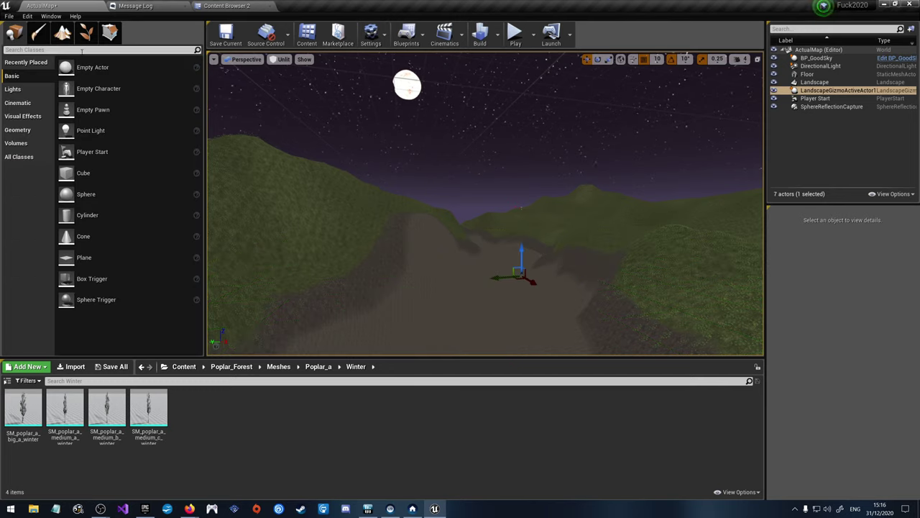
{"action": "left_click", "coordinate": [81, 51]}
{"action": "type", "text": "plane"}
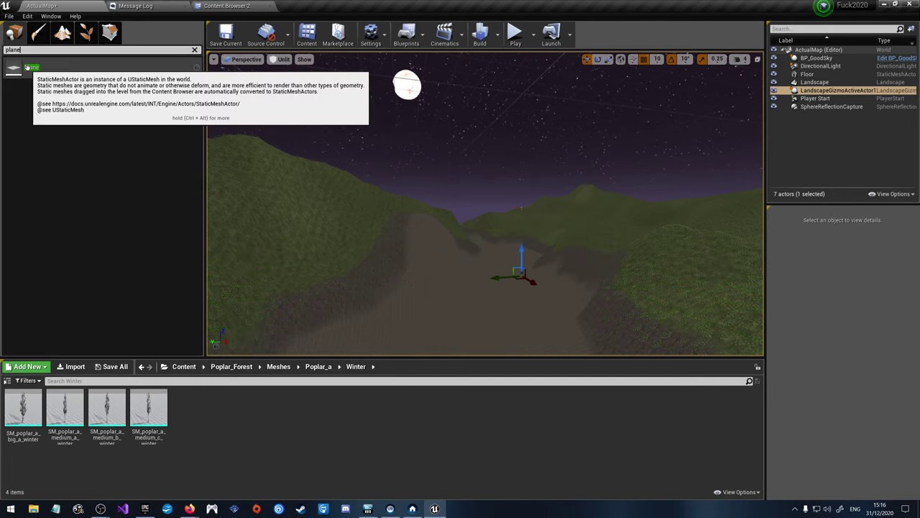
{"action": "left_click_drag", "start_coordinate": [32, 66], "coordinate": [503, 287]}
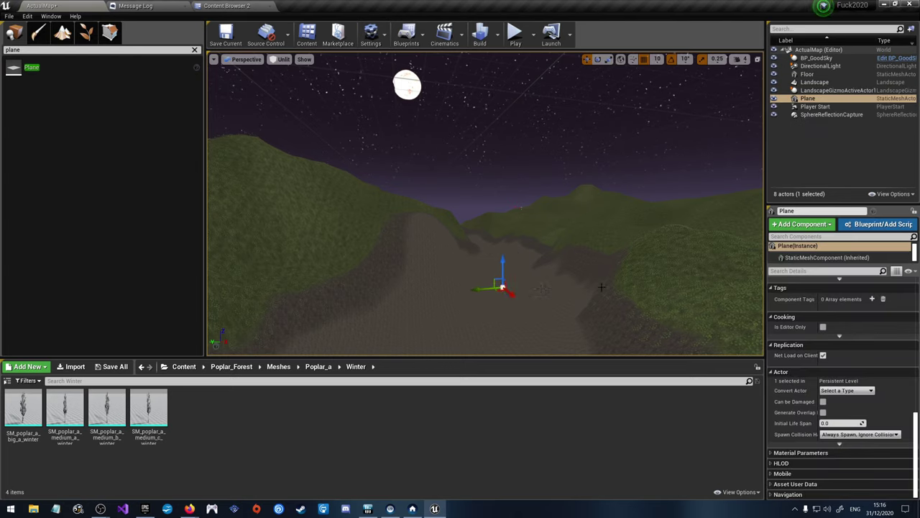
Step: Set the plane's X and Y location values to 0
{"action": "scroll", "coordinate": [846, 363], "scroll_direction": "up", "scroll_amount": 3}
{"action": "scroll", "coordinate": [846, 363], "scroll_direction": "up", "scroll_amount": 6}
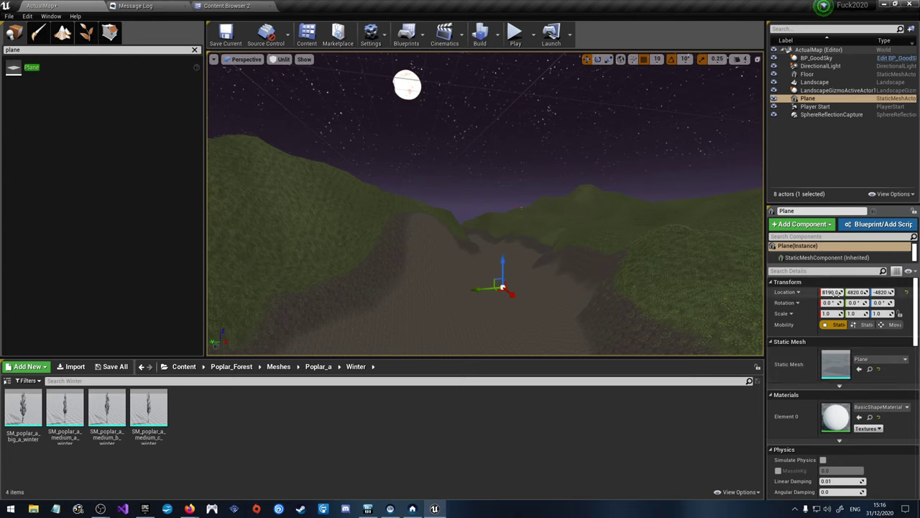
{"action": "left_click", "coordinate": [830, 292]}
{"action": "type", "text": "0"}
{"action": "left_click", "coordinate": [854, 292]}
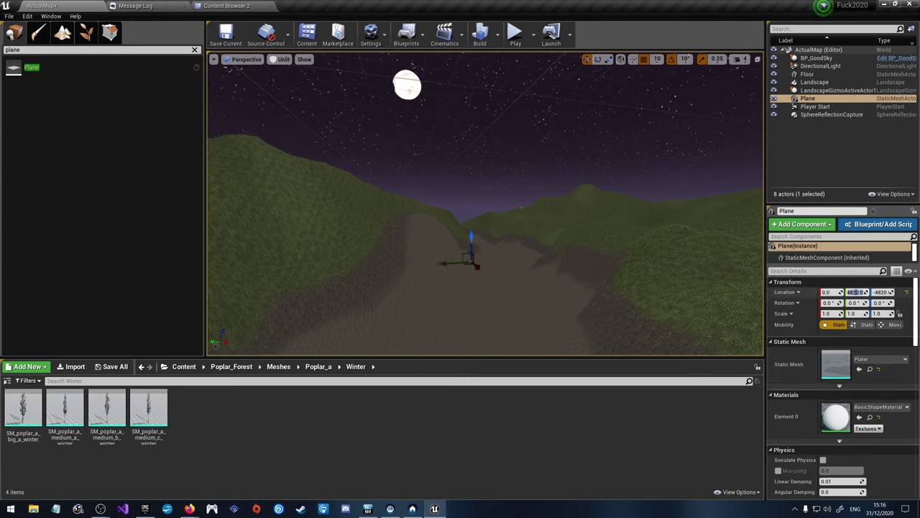
{"action": "type", "text": "0"}
{"action": "key", "text": "Return"}
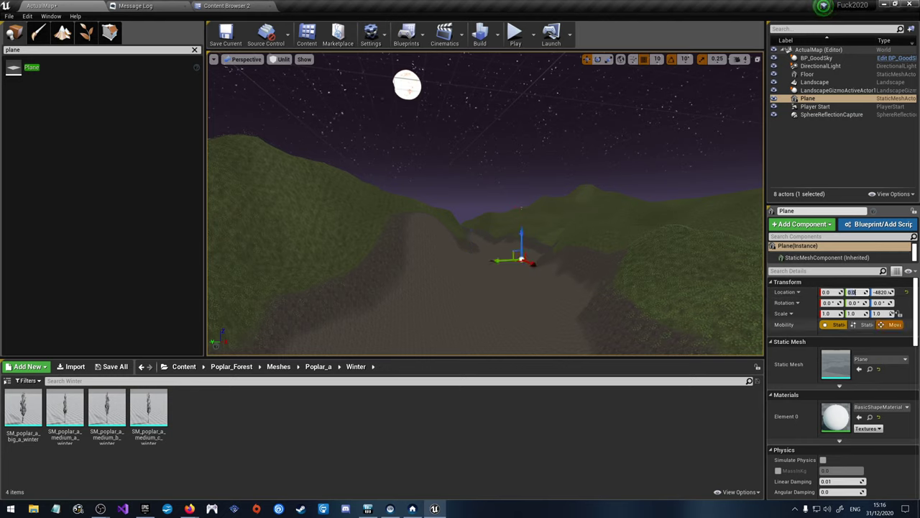
Step: Scale the plane to 6000 in X and 3000 in Y
{"action": "left_click", "coordinate": [832, 314]}
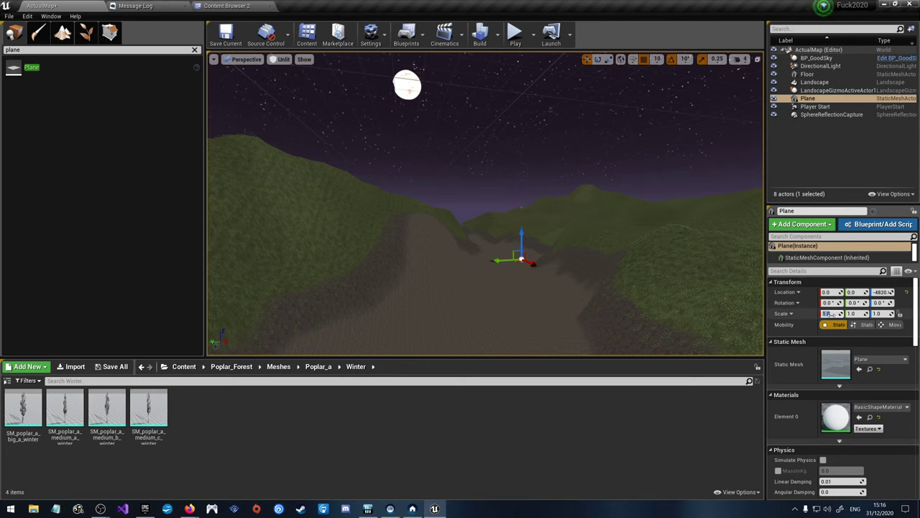
{"action": "type", "text": "6000"}
{"action": "key", "text": "Return"}
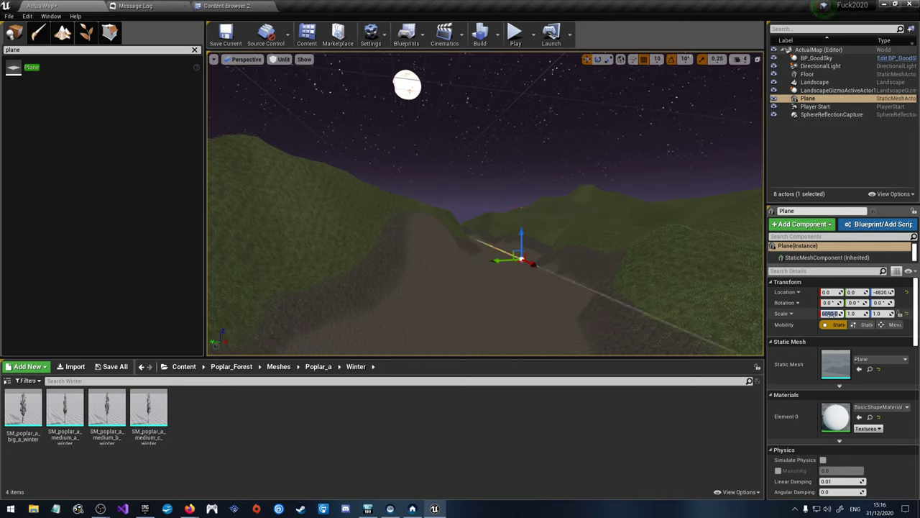
{"action": "left_click", "coordinate": [851, 313]}
{"action": "type", "text": "3000"}
{"action": "key", "text": "Return"}
Step: Reduce the plane's X scale to 3000 and on to 1000, and its Y scale to 500 and on to 300
{"action": "right_click_drag", "start_coordinate": [485, 215], "coordinate": [553, 198]}
{"action": "left_click", "coordinate": [831, 314]}
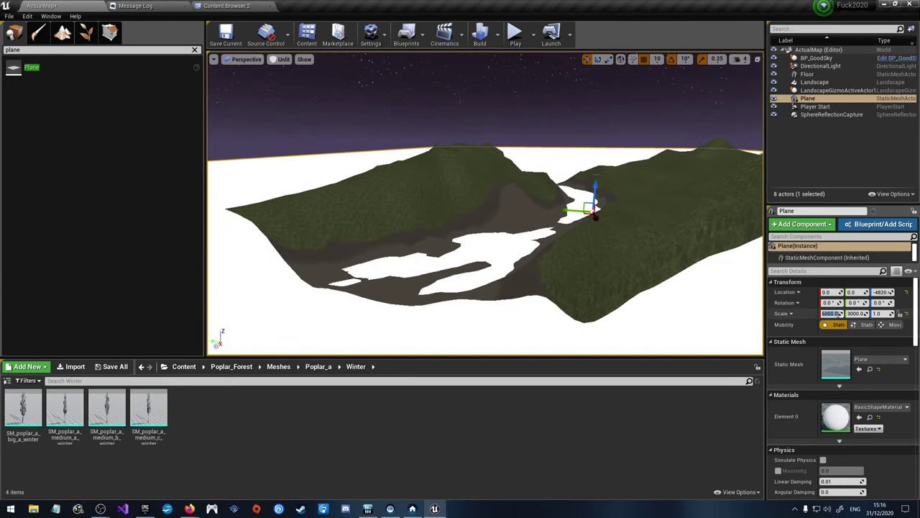
{"action": "type", "text": "300"}
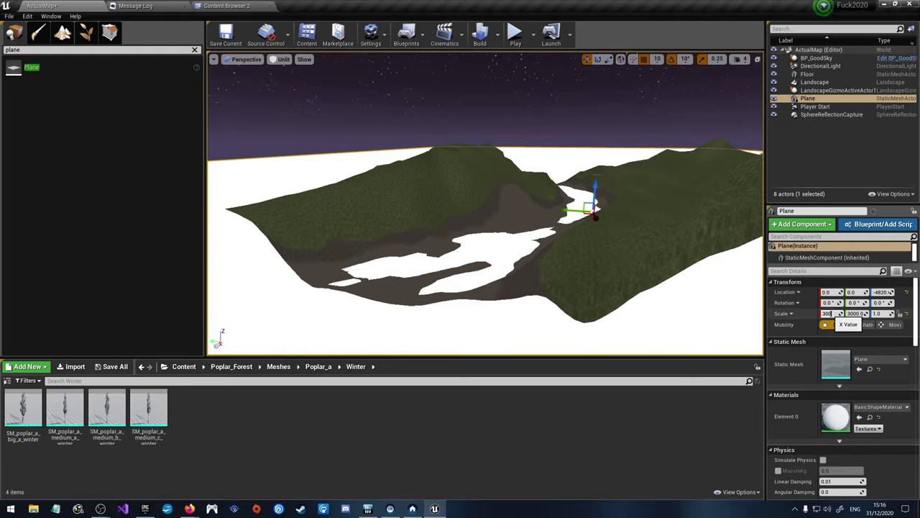
{"action": "type", "text": "0"}
{"action": "key", "text": "Return"}
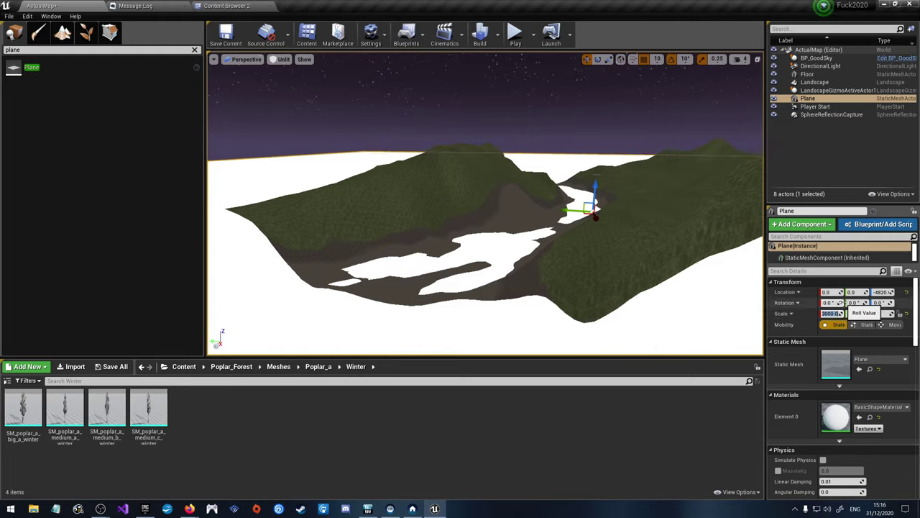
{"action": "left_click", "coordinate": [857, 314]}
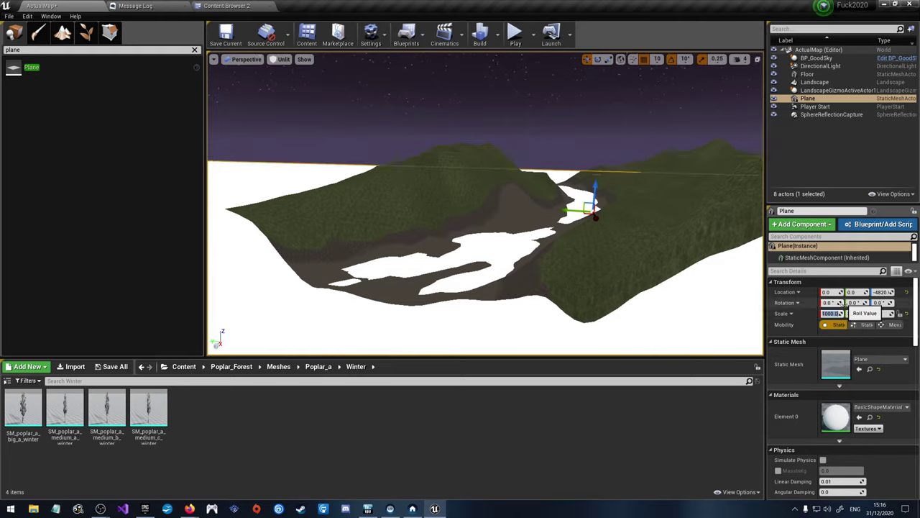
{"action": "type", "text": "5"}
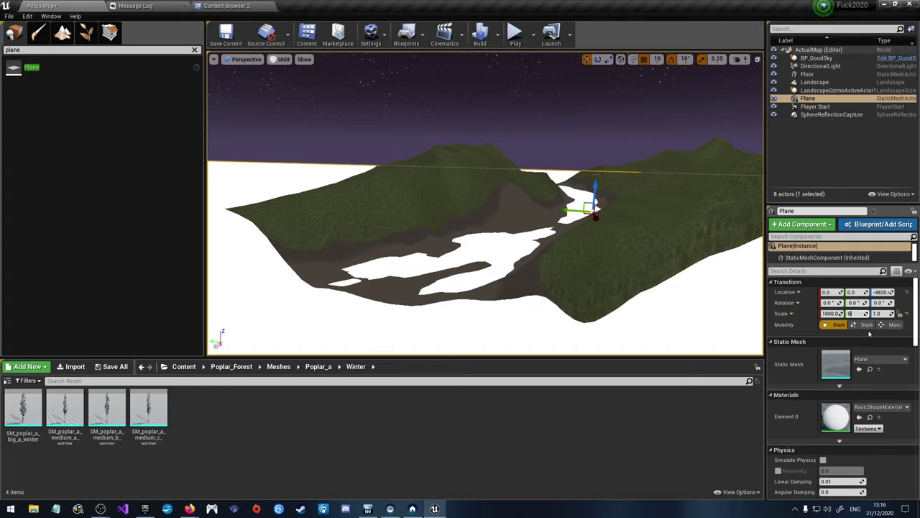
{"action": "type", "text": "00"}
{"action": "key", "text": "Return"}
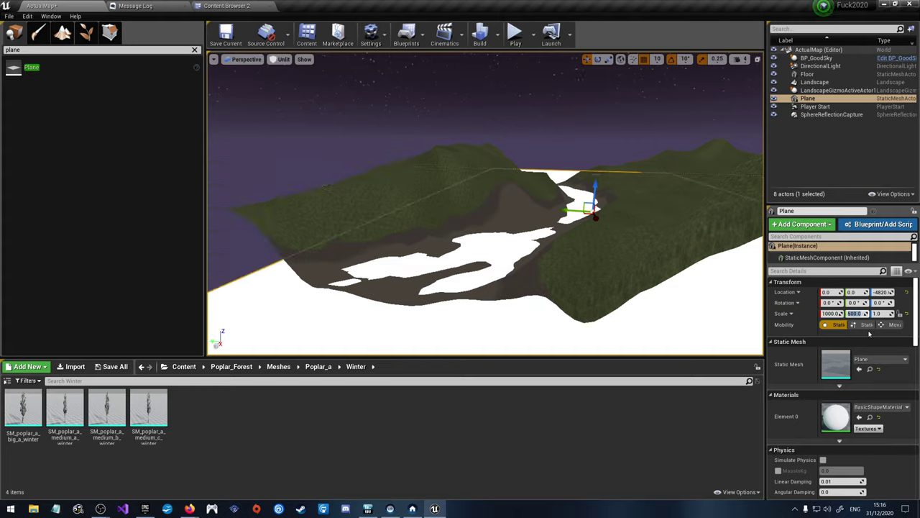
{"action": "type", "text": "300"}
{"action": "key", "text": "Return"}
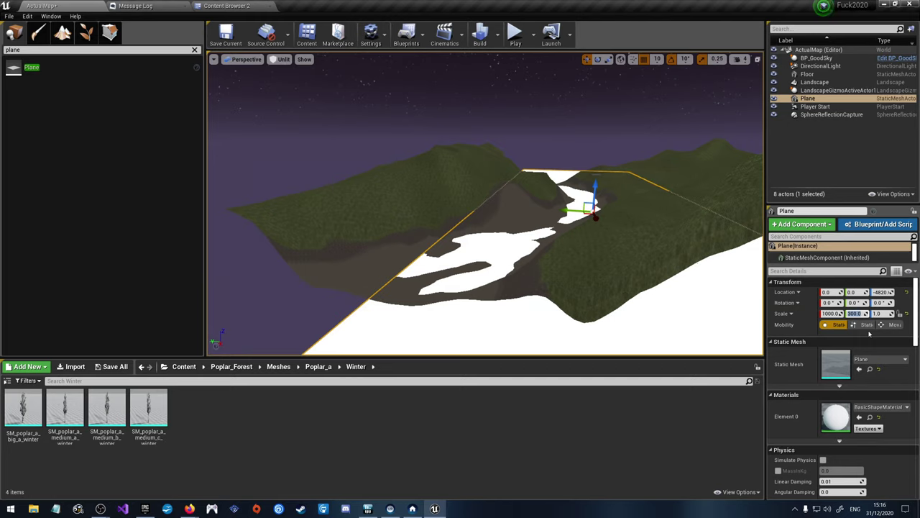
Step: Move the plane along Y to about 8000 and reduce its X scale to 600, then to 500
{"action": "left_click_drag", "start_coordinate": [580, 210], "coordinate": [507, 207]}
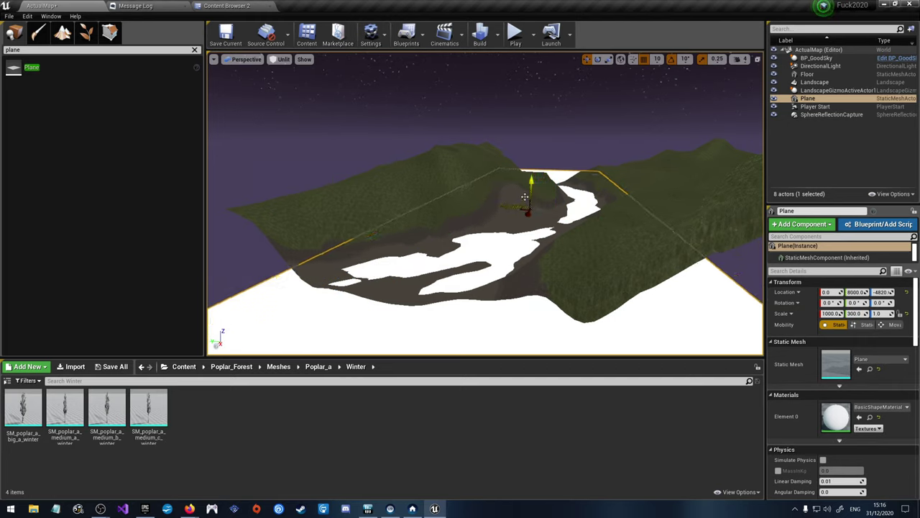
{"action": "left_click", "coordinate": [830, 314]}
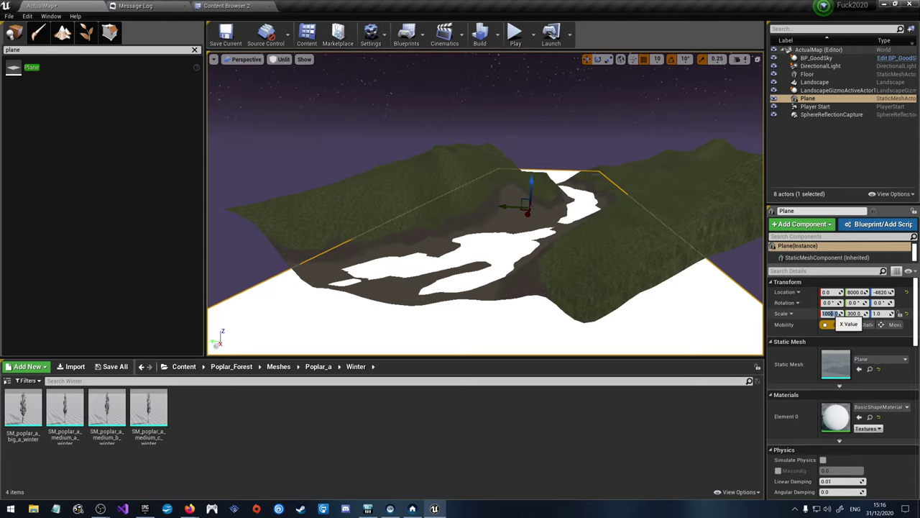
{"action": "type", "text": "600"}
{"action": "key", "text": "Return"}
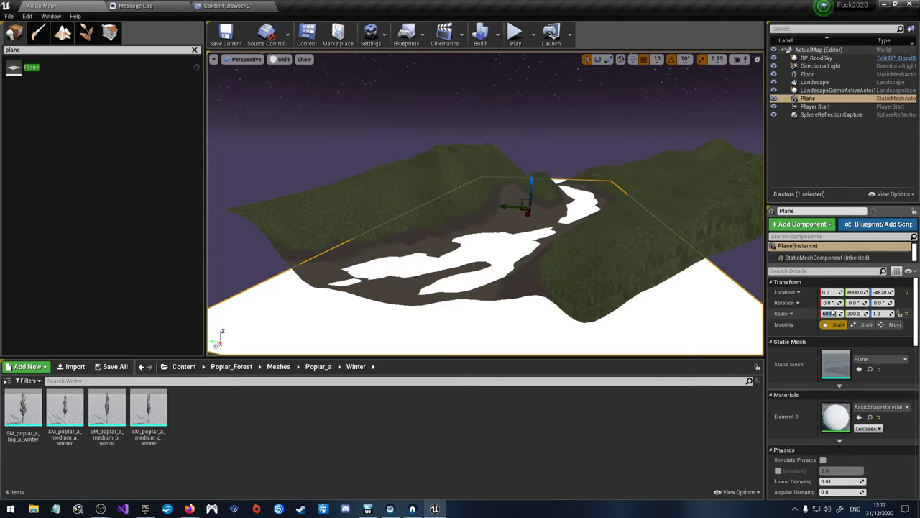
{"action": "type", "text": "50"}
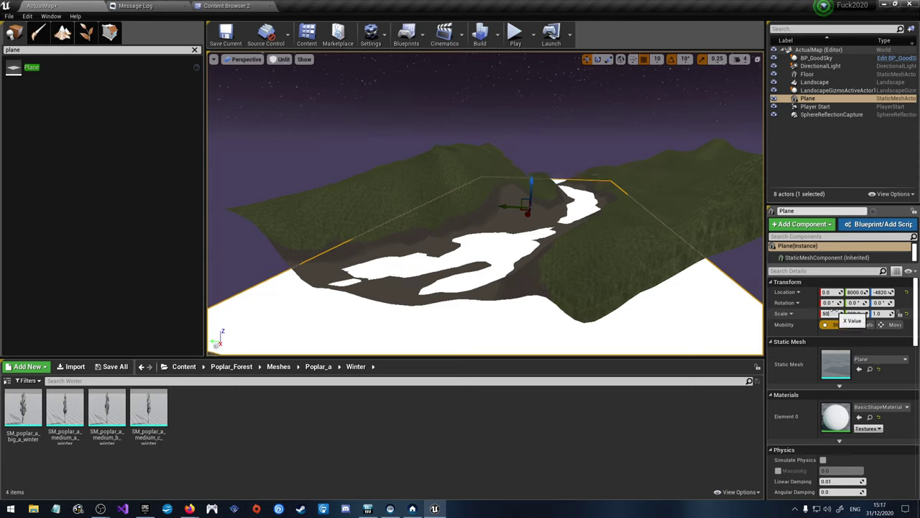
{"action": "type", "text": "0"}
{"action": "key", "text": "Return"}
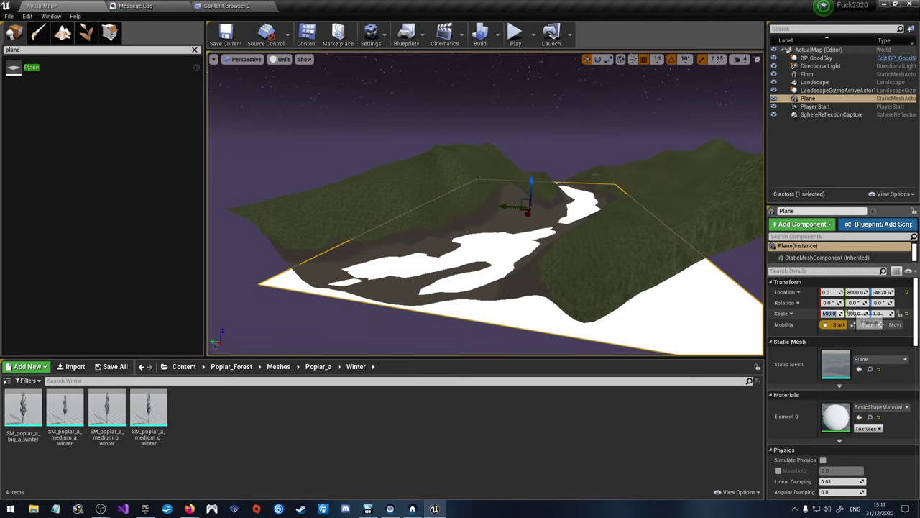
Step: Try Y scales of 100, 200 and 400 on the plane, and raise it to a Z location of about -4200
{"action": "left_click", "coordinate": [854, 313]}
{"action": "type", "text": "100"}
{"action": "key", "text": "Return"}
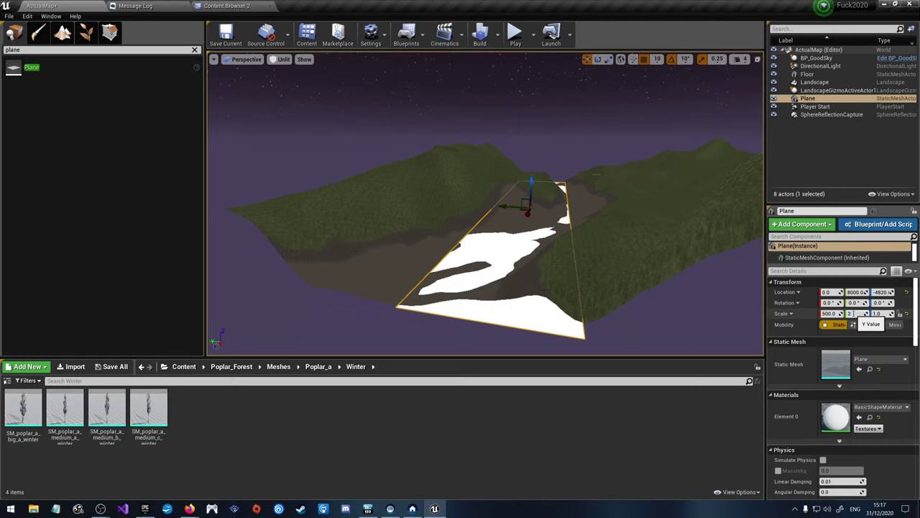
{"action": "type", "text": "200"}
{"action": "key", "text": "Return"}
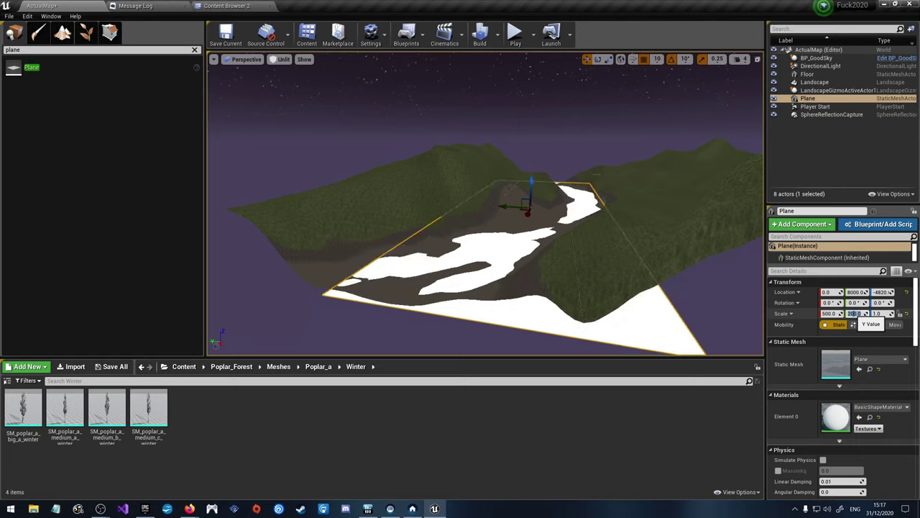
{"action": "type", "text": "400"}
{"action": "key", "text": "Return"}
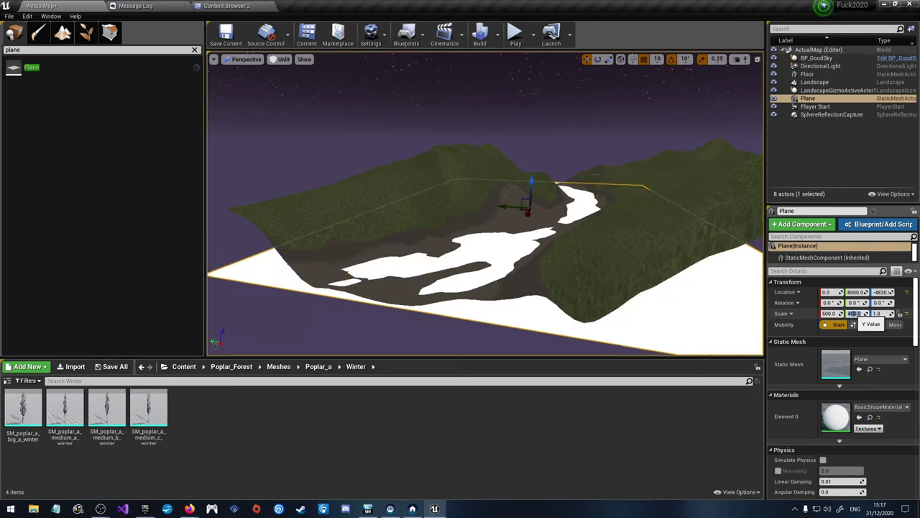
{"action": "left_click_drag", "start_coordinate": [531, 190], "coordinate": [528, 188]}
{"action": "mouse_move", "coordinate": [529, 185]}
{"action": "right_mouse_down"}
{"action": "mouse_move", "coordinate": [528, 152]}
{"action": "mouse_move", "coordinate": [528, 195]}
{"action": "mouse_move", "coordinate": [529, 138]}
{"action": "mouse_move", "coordinate": [553, 193]}
{"action": "mouse_move", "coordinate": [563, 178]}
{"action": "right_mouse_up"}
Step: Fine-tune the plane's X scale against the landscape's near edge through 456, 466, 476 and 486, settling on 496
{"action": "left_click", "coordinate": [831, 314]}
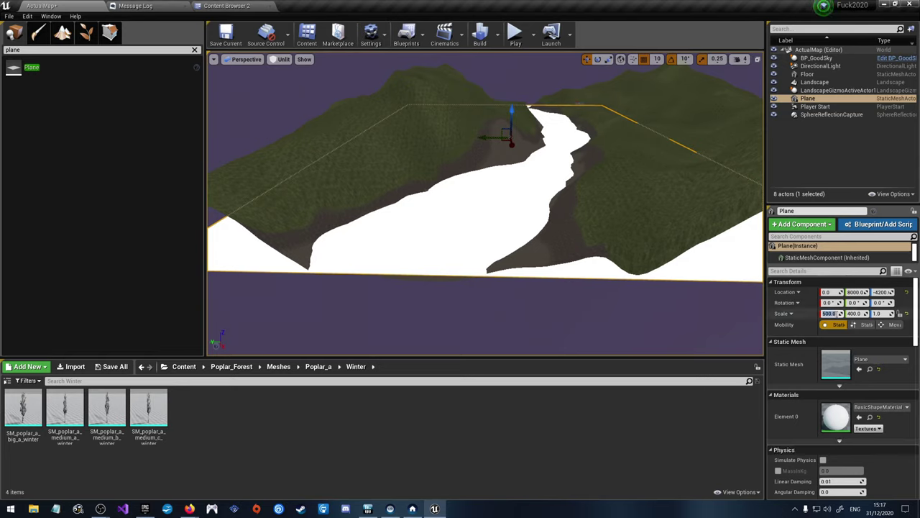
{"action": "key", "text": "Return"}
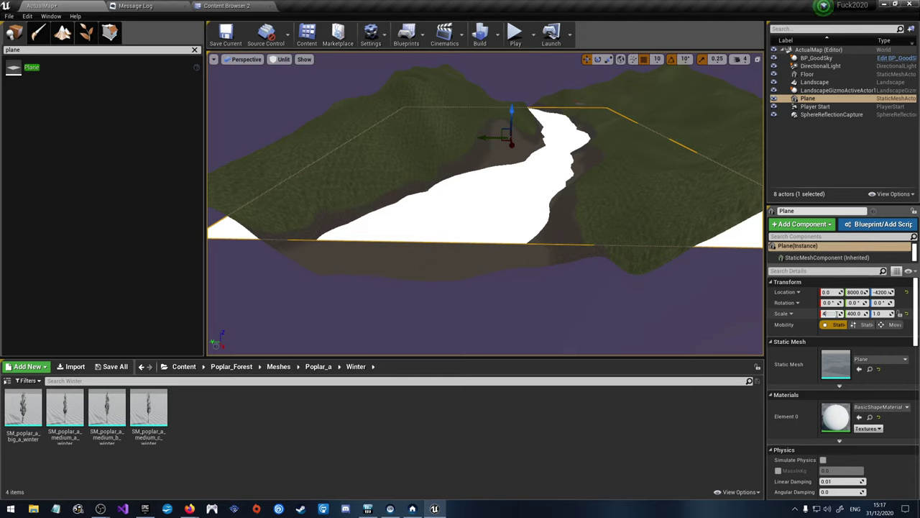
{"action": "key", "text": "Return"}
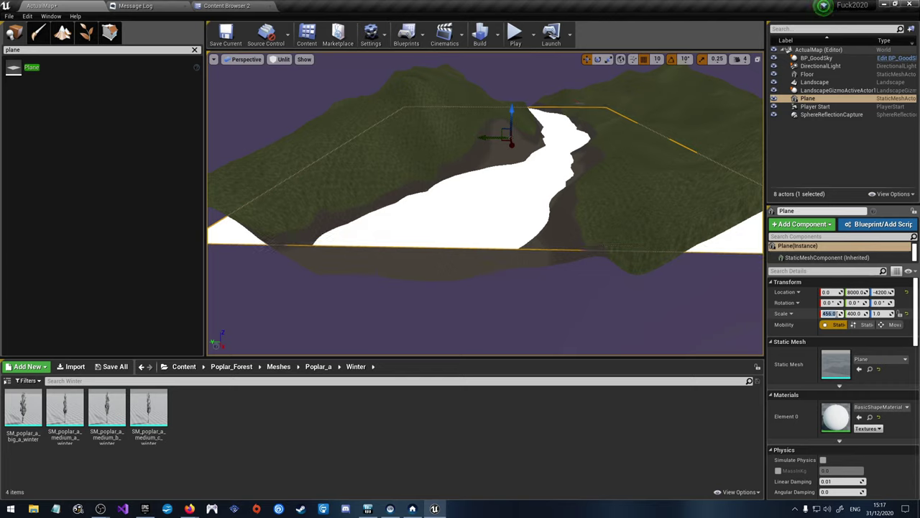
{"action": "type", "text": "466"}
{"action": "key", "text": "Return"}
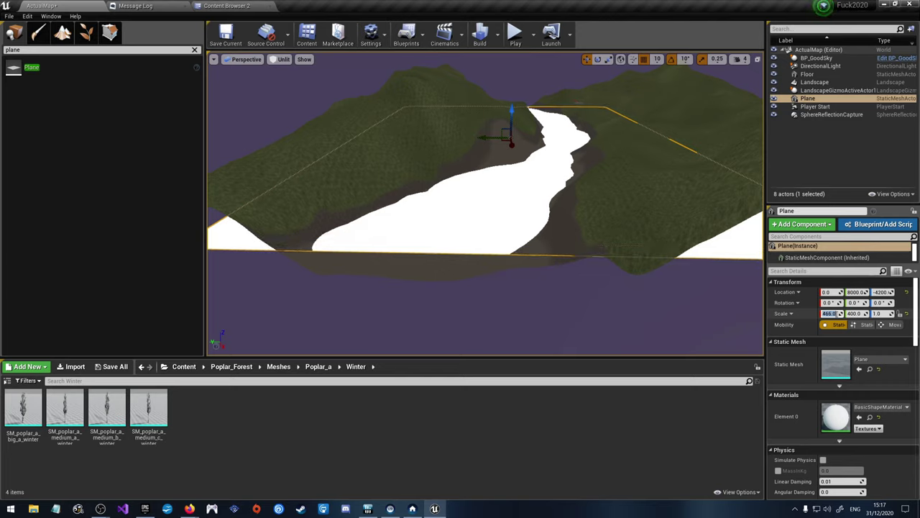
{"action": "type", "text": "476"}
{"action": "key", "text": "Return"}
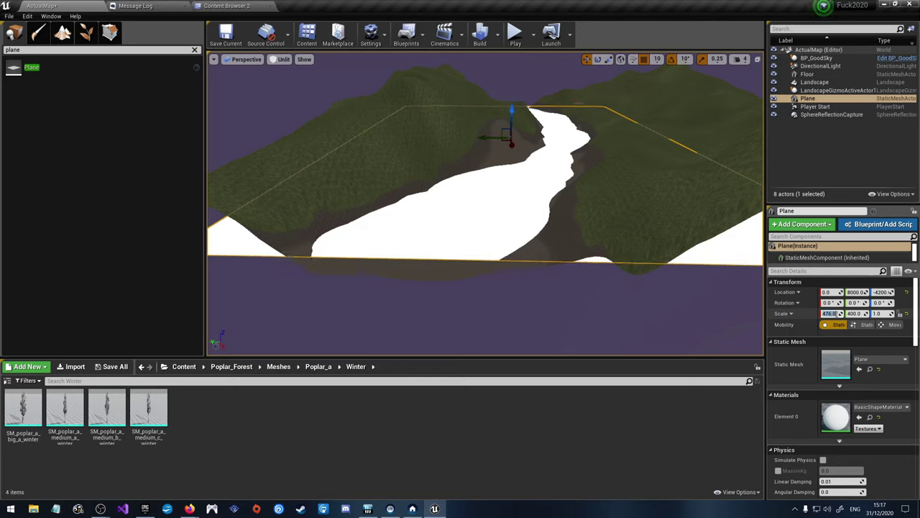
{"action": "type", "text": "486"}
{"action": "key", "text": "Return"}
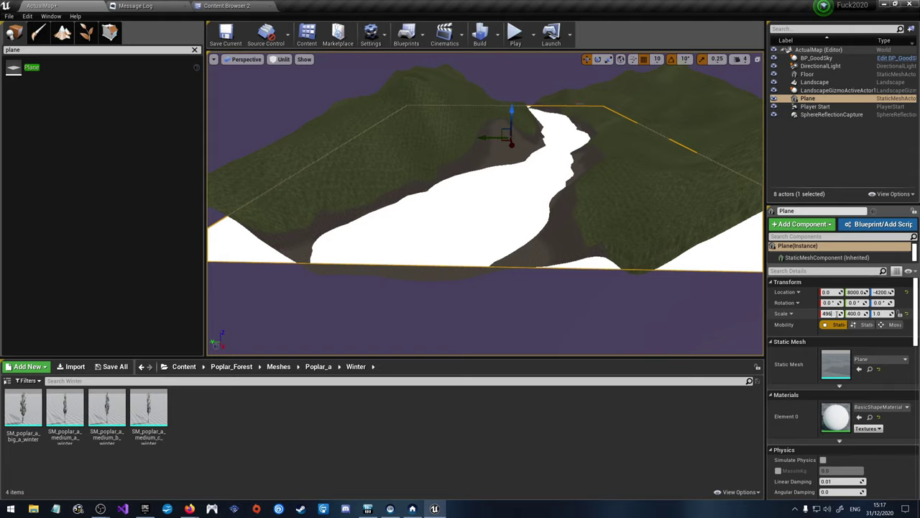
{"action": "key", "text": "Return"}
Step: Narrow the plane's Y scale in stages through 350, 320, 300, 290 and 260 down to 240
{"action": "right_click_drag", "start_coordinate": [485, 216], "coordinate": [552, 230]}
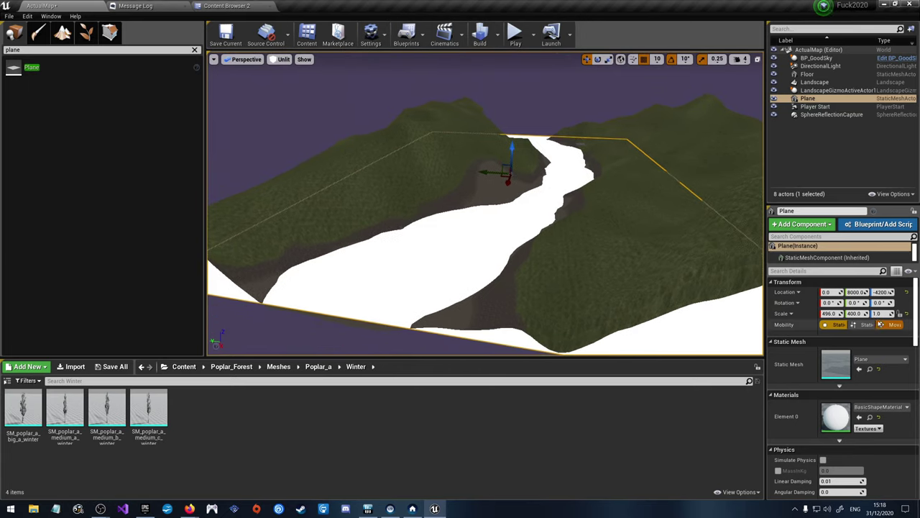
{"action": "left_click", "coordinate": [862, 315]}
{"action": "type", "text": "35"}
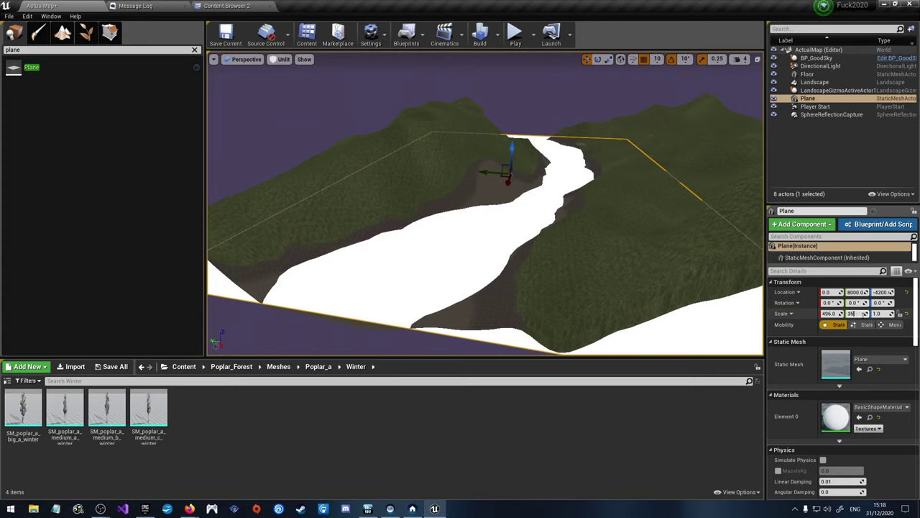
{"action": "type", "text": "0"}
{"action": "key", "text": "Return"}
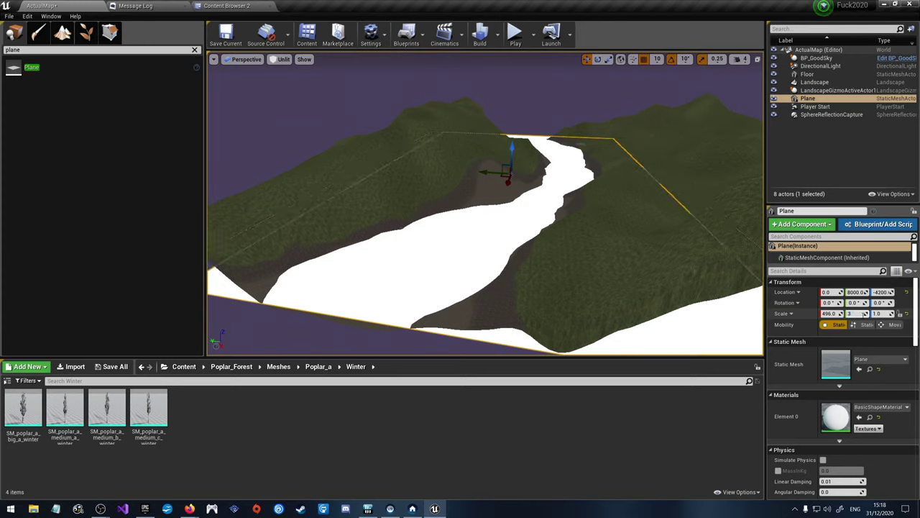
{"action": "type", "text": "320"}
{"action": "key", "text": "Return"}
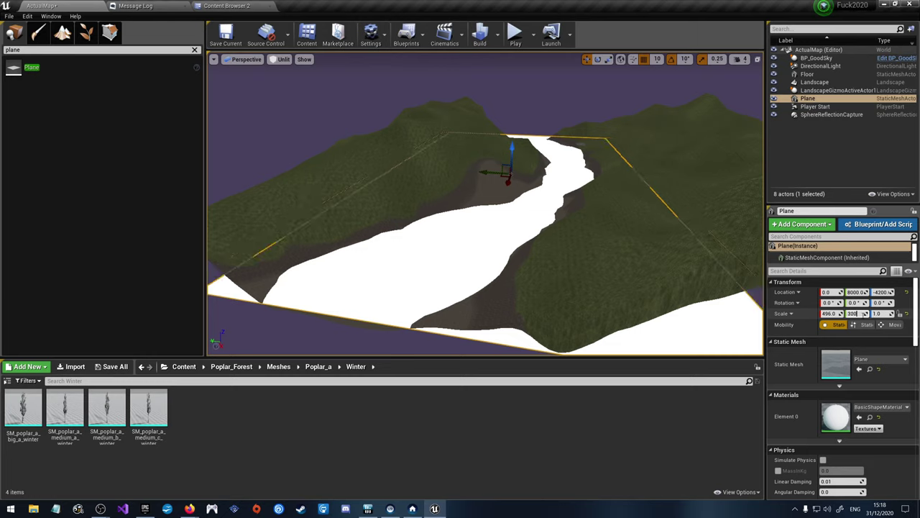
{"action": "type", "text": "300"}
{"action": "key", "text": "Return"}
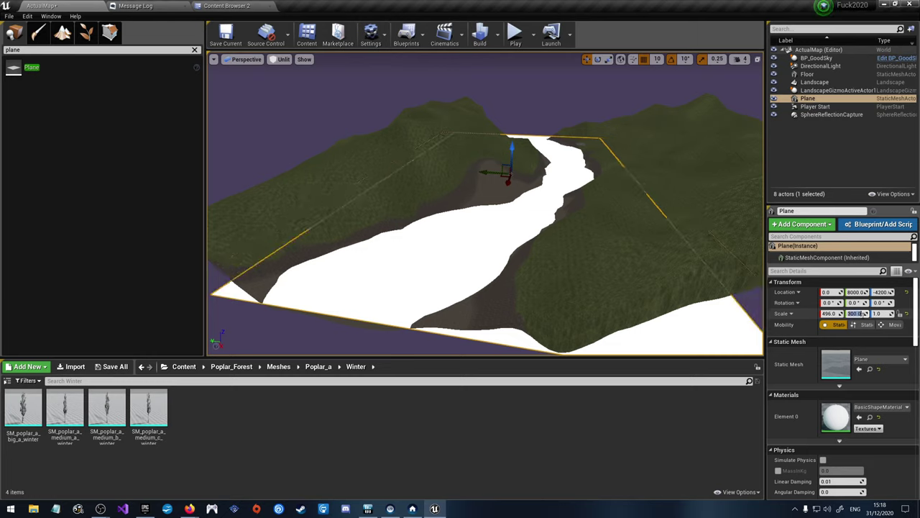
{"action": "type", "text": "290"}
{"action": "key", "text": "Return"}
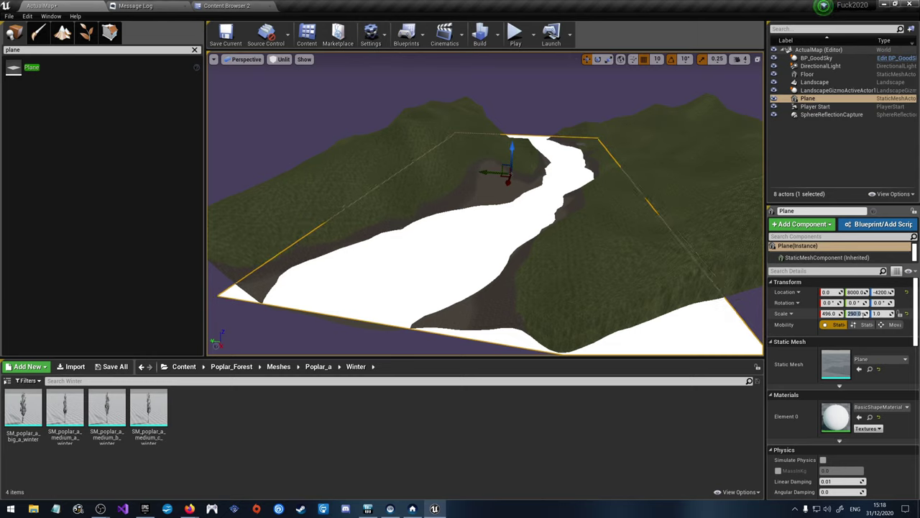
{"action": "type", "text": "260"}
{"action": "key", "text": "Return"}
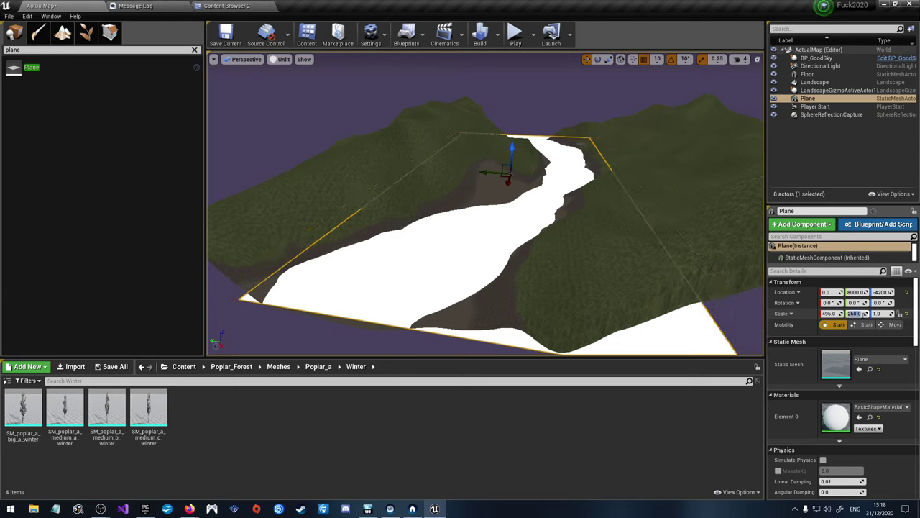
{"action": "type", "text": "240"}
{"action": "key", "text": "Return"}
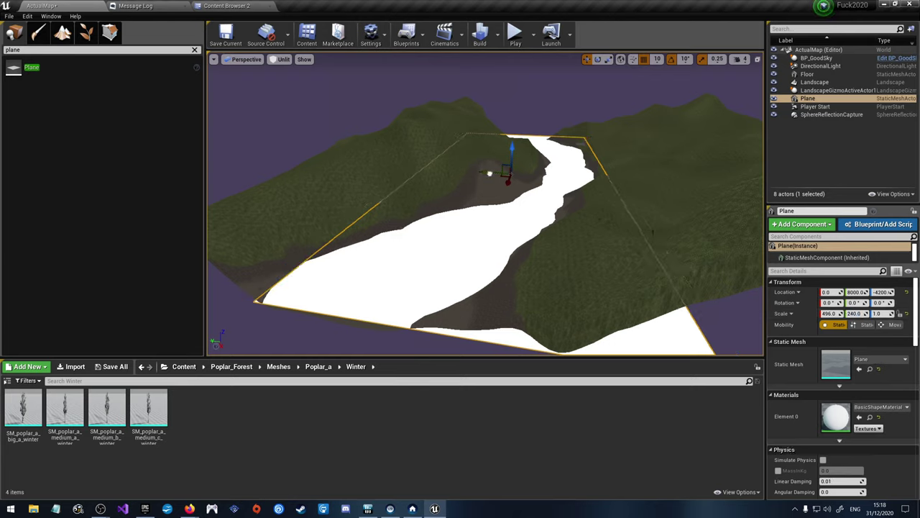
Step: Shift the plane along Y to about 9010 and set its Y scale to 230
{"action": "left_click_drag", "start_coordinate": [483, 177], "coordinate": [482, 173]}
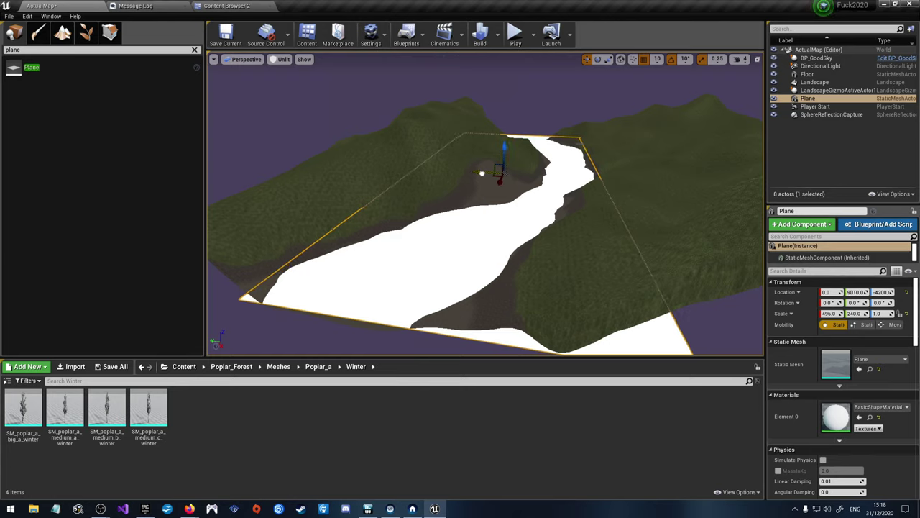
{"action": "left_click_drag", "start_coordinate": [561, 195], "coordinate": [561, 194]}
{"action": "left_click", "coordinate": [854, 314]}
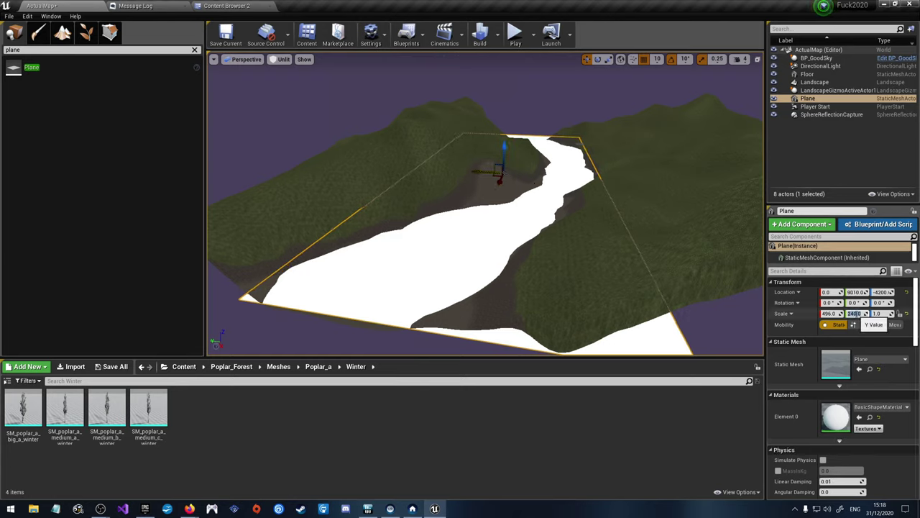
{"action": "type", "text": "230"}
{"action": "key", "text": "Return"}
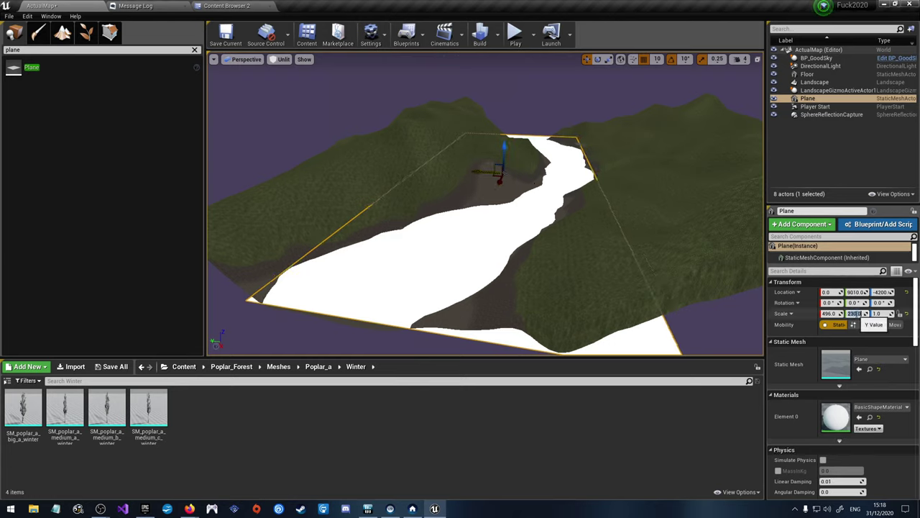
Step: Set the river plane's Y scale to 235
{"action": "right_click_drag", "start_coordinate": [488, 215], "coordinate": [431, 188]}
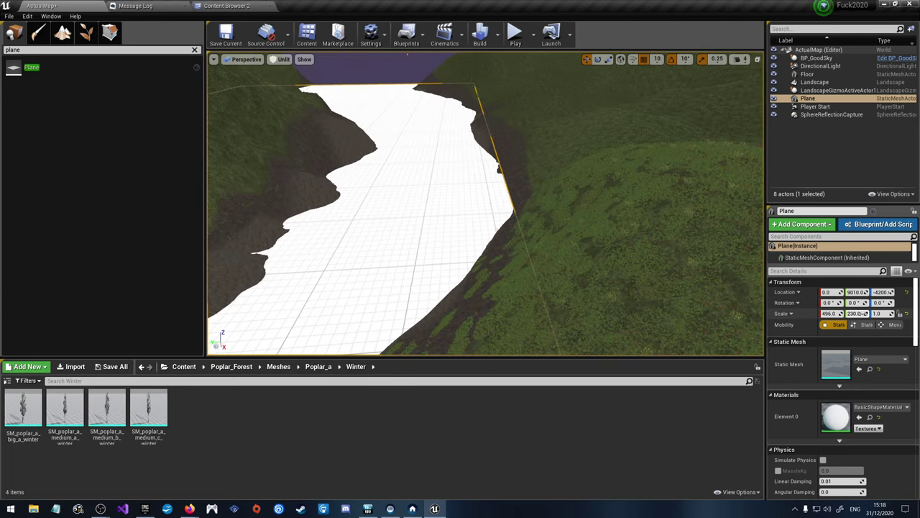
{"action": "left_click", "coordinate": [854, 314]}
{"action": "key", "text": "Return"}
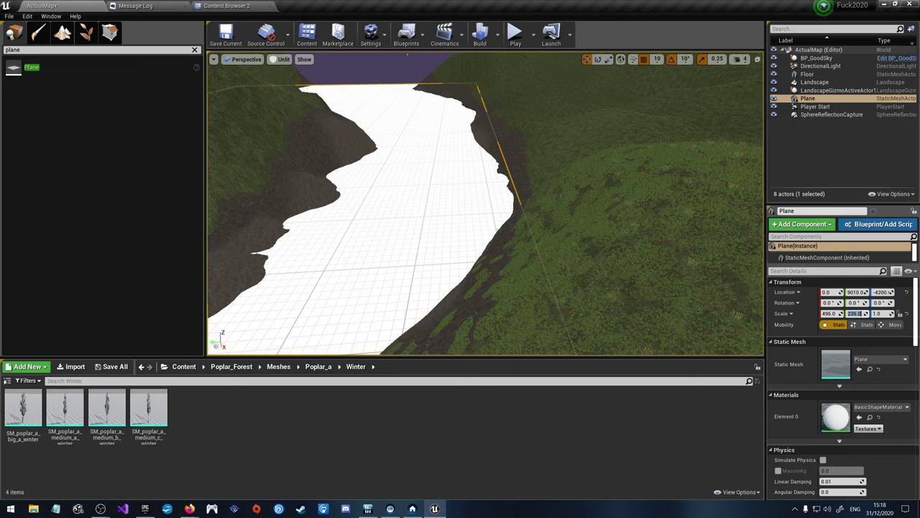
{"action": "key", "text": "f"}
{"action": "right_click_drag", "start_coordinate": [438, 190], "coordinate": [568, 223]}
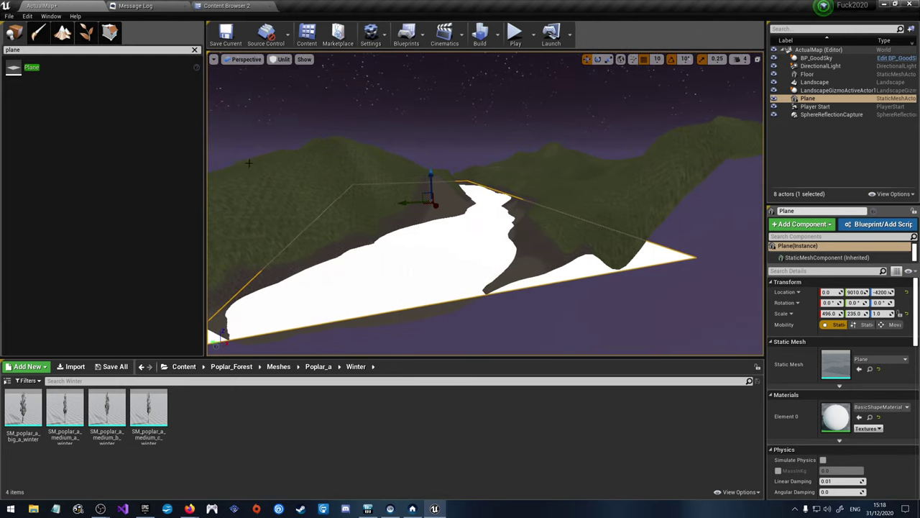
Step: Sculpt the terrain along the river plane's edge with a spherical brush falloff and a brush size of up to about 864
{"action": "left_click", "coordinate": [294, 169]}
{"action": "left_click", "coordinate": [62, 33]}
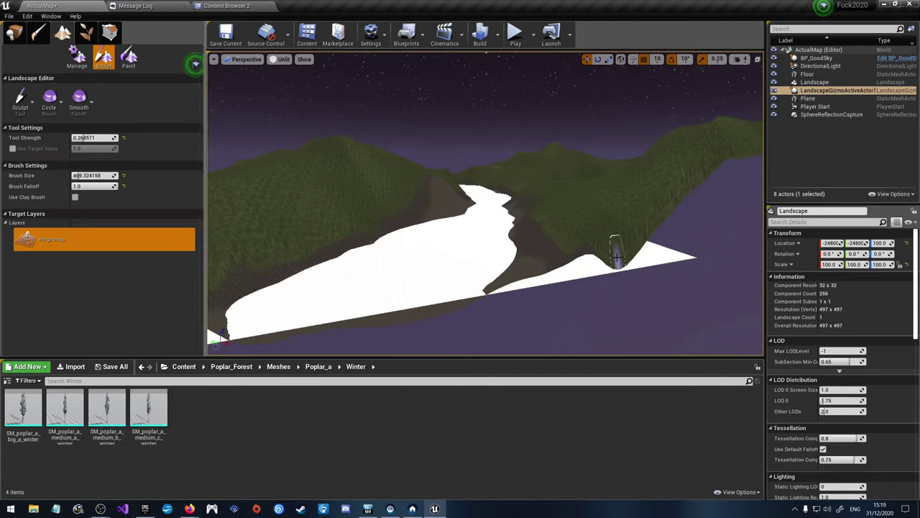
{"action": "left_click", "coordinate": [79, 100]}
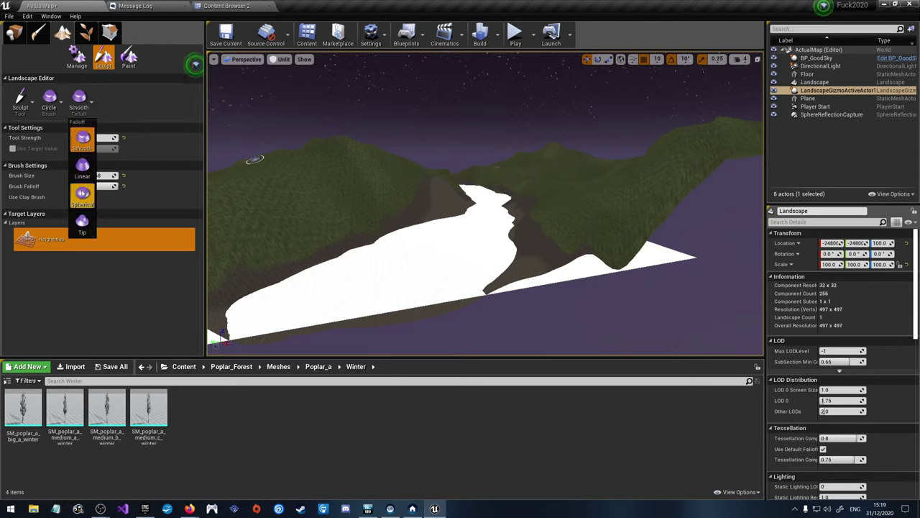
{"action": "left_click", "coordinate": [83, 193]}
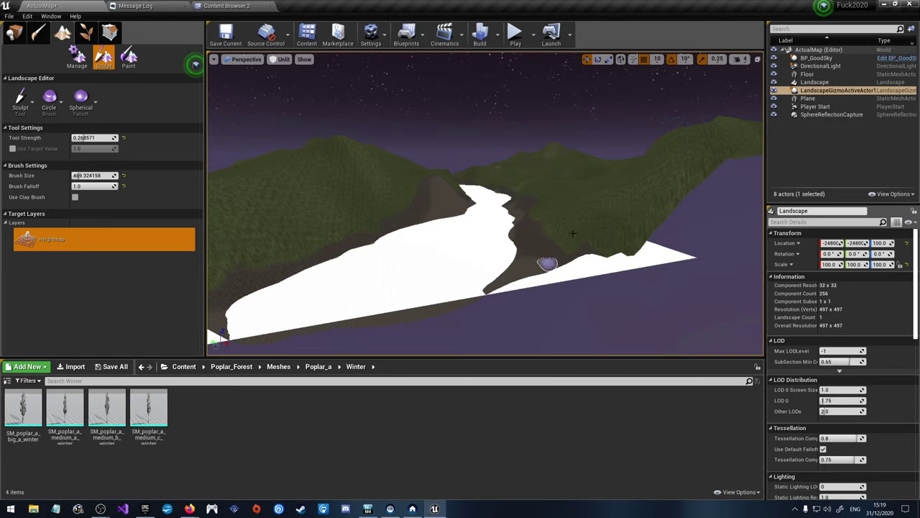
{"action": "mouse_move", "coordinate": [578, 225]}
{"action": "right_mouse_down"}
{"action": "mouse_move", "coordinate": [546, 230]}
{"action": "mouse_move", "coordinate": [575, 225]}
{"action": "right_mouse_up"}
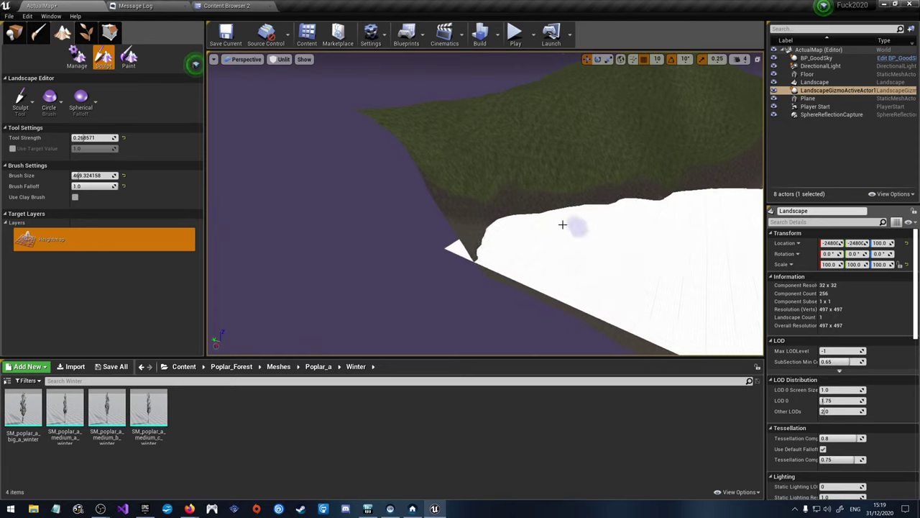
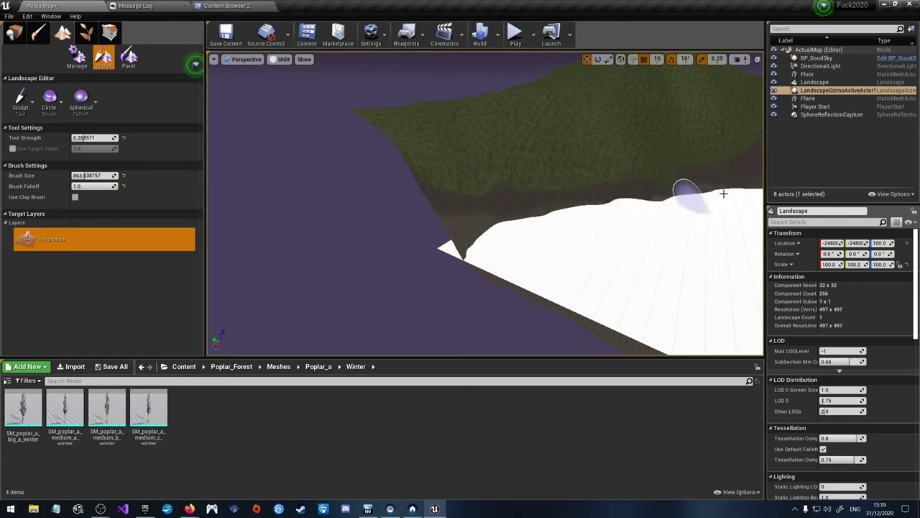
Step: Smooth the terrain along the riverbanks with the Smooth sculpting tool at a brush size of about 1917
{"action": "mouse_move", "coordinate": [568, 206]}
{"action": "right_mouse_down"}
{"action": "mouse_move", "coordinate": [546, 215]}
{"action": "mouse_move", "coordinate": [489, 212]}
{"action": "mouse_move", "coordinate": [230, 155]}
{"action": "right_mouse_up"}
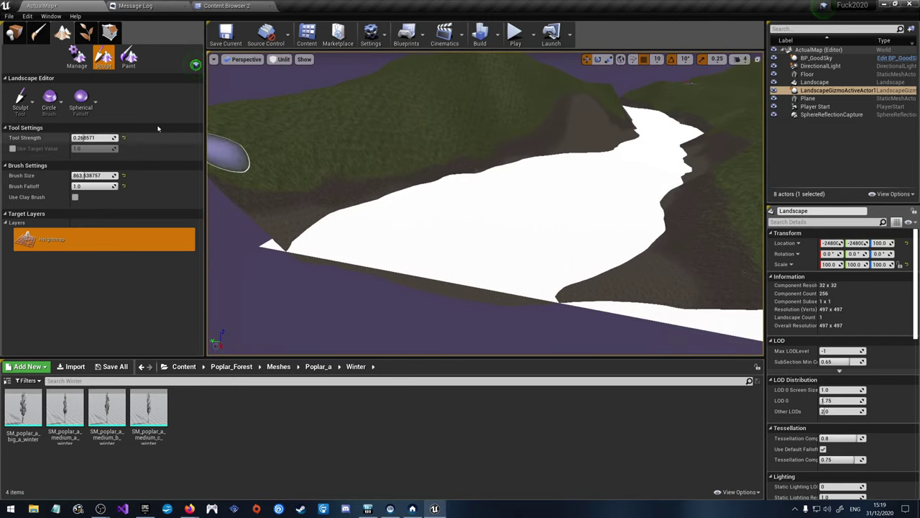
{"action": "left_click", "coordinate": [23, 106]}
{"action": "left_click", "coordinate": [31, 167]}
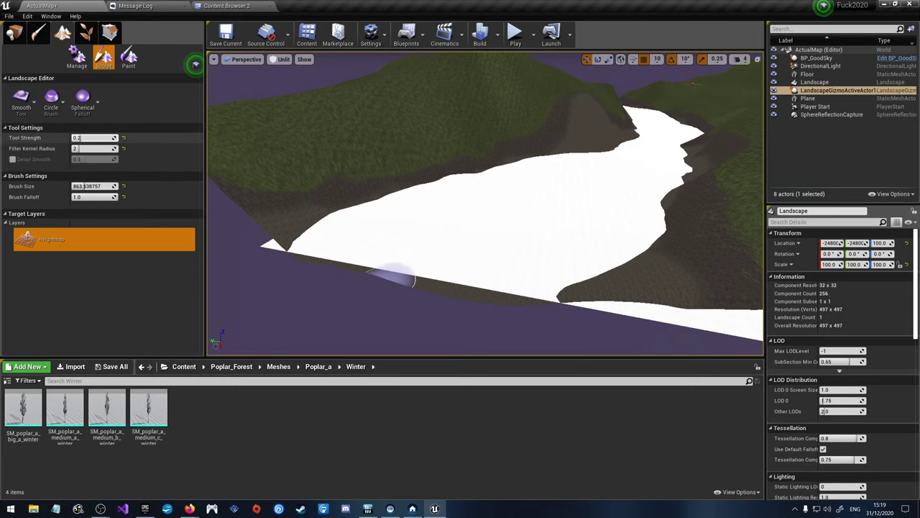
{"action": "left_click", "coordinate": [86, 148]}
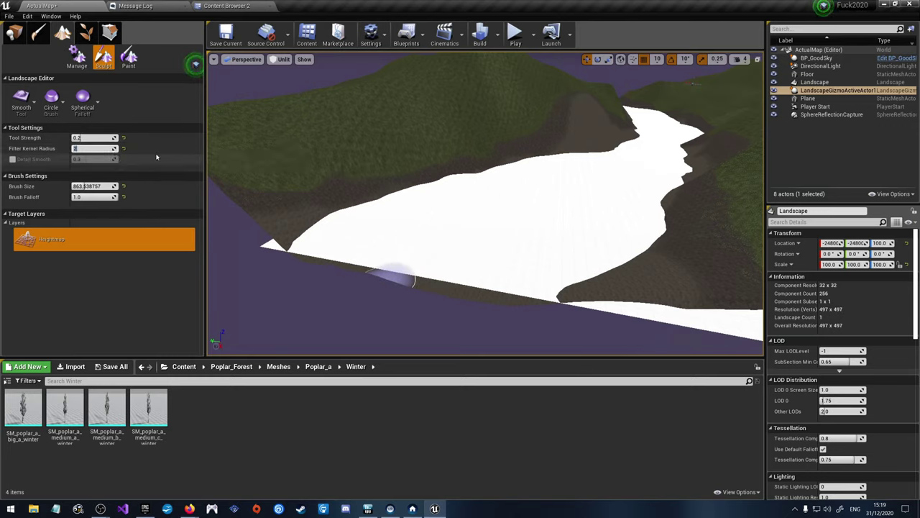
{"action": "left_click_drag", "start_coordinate": [79, 185], "coordinate": [87, 186]}
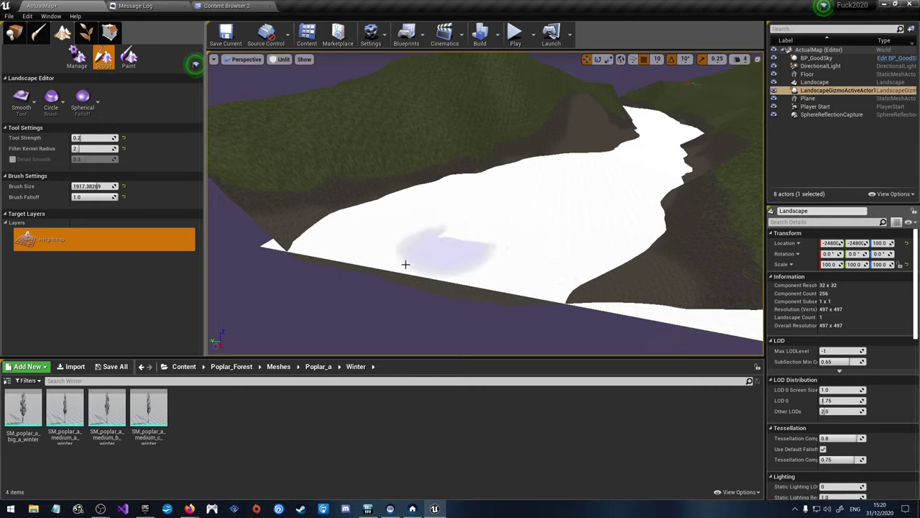
{"action": "mouse_move", "coordinate": [529, 280]}
{"action": "right_mouse_down"}
{"action": "mouse_move", "coordinate": [529, 302]}
{"action": "mouse_move", "coordinate": [503, 295]}
{"action": "mouse_move", "coordinate": [411, 216]}
{"action": "right_mouse_up"}
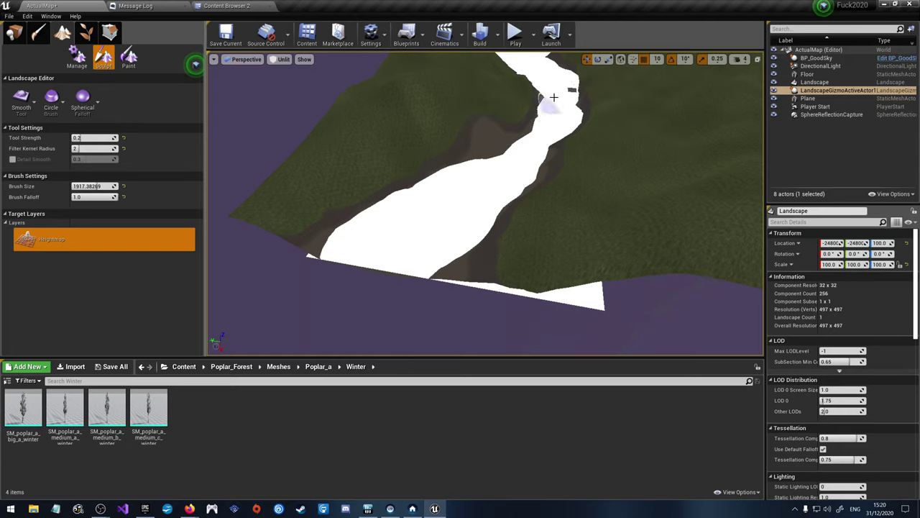
{"action": "mouse_move", "coordinate": [554, 97]}
{"action": "right_mouse_down"}
{"action": "mouse_move", "coordinate": [557, 66]}
{"action": "mouse_move", "coordinate": [481, 186]}
{"action": "right_mouse_up"}
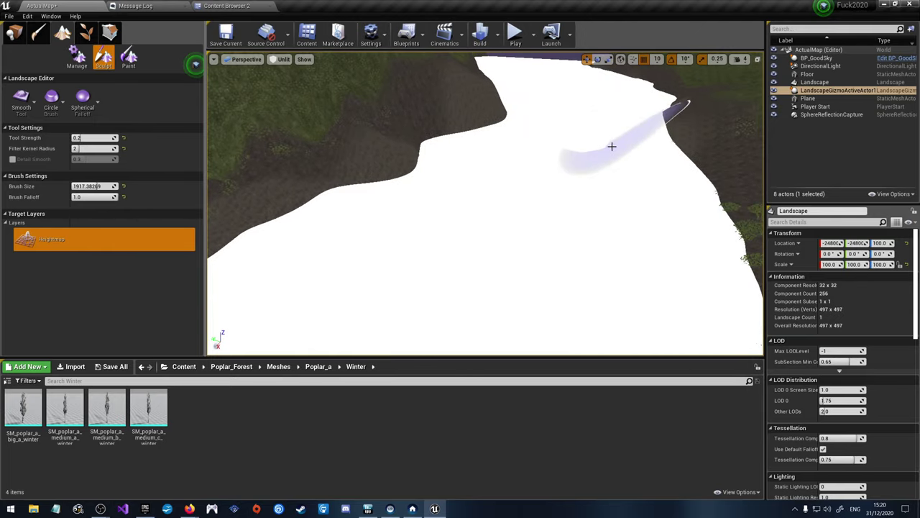
{"action": "right_click_drag", "start_coordinate": [612, 146], "coordinate": [564, 279]}
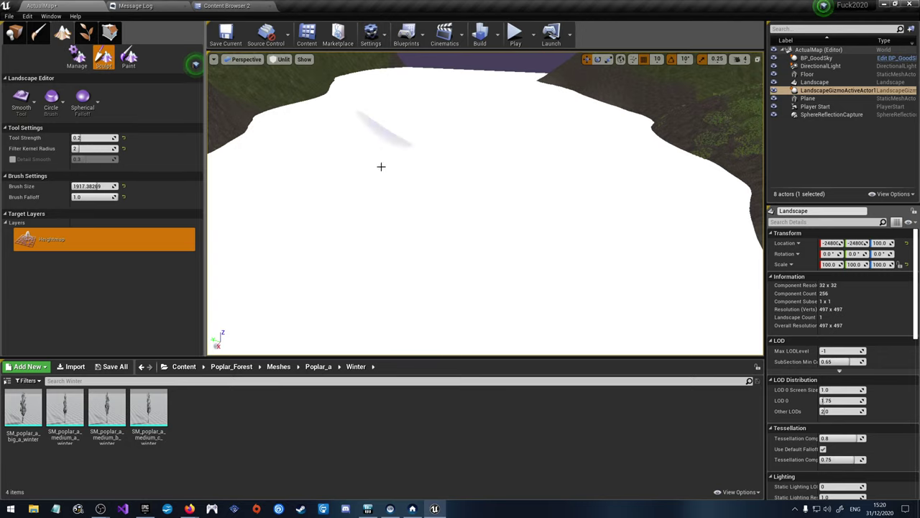
{"action": "mouse_move", "coordinate": [381, 166]}
{"action": "left_mouse_down"}
{"action": "mouse_move", "coordinate": [377, 281]}
{"action": "mouse_move", "coordinate": [435, 309]}
{"action": "left_mouse_up"}
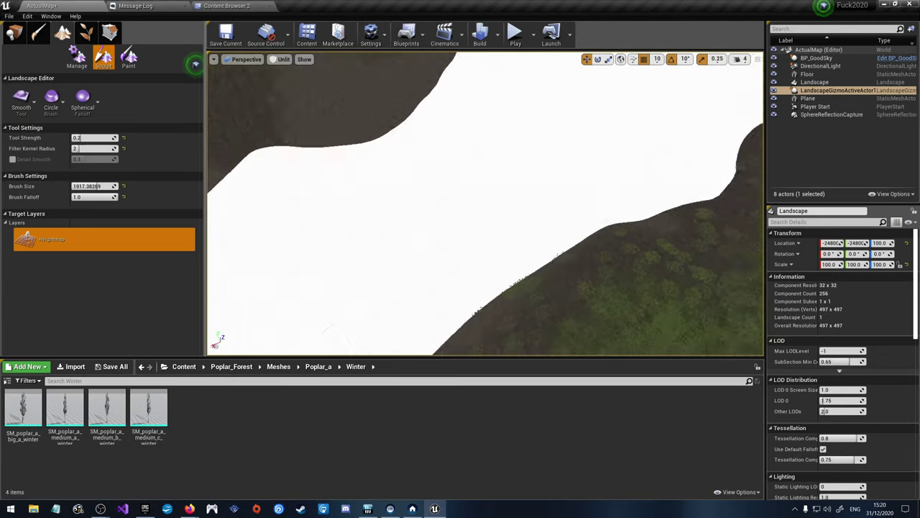
{"action": "scroll", "coordinate": [503, 215], "scroll_direction": "down", "scroll_amount": 5}
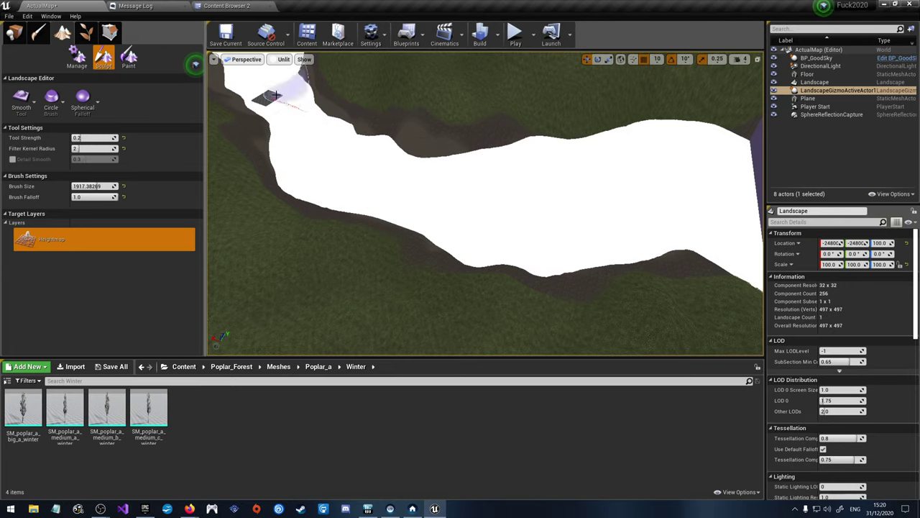
Step: Smooth the hills and slopes on both sides of the river with the same brush
{"action": "mouse_move", "coordinate": [317, 133]}
{"action": "right_mouse_down"}
{"action": "mouse_move", "coordinate": [317, 107]}
{"action": "mouse_move", "coordinate": [209, 112]}
{"action": "mouse_move", "coordinate": [421, 191]}
{"action": "right_mouse_up"}
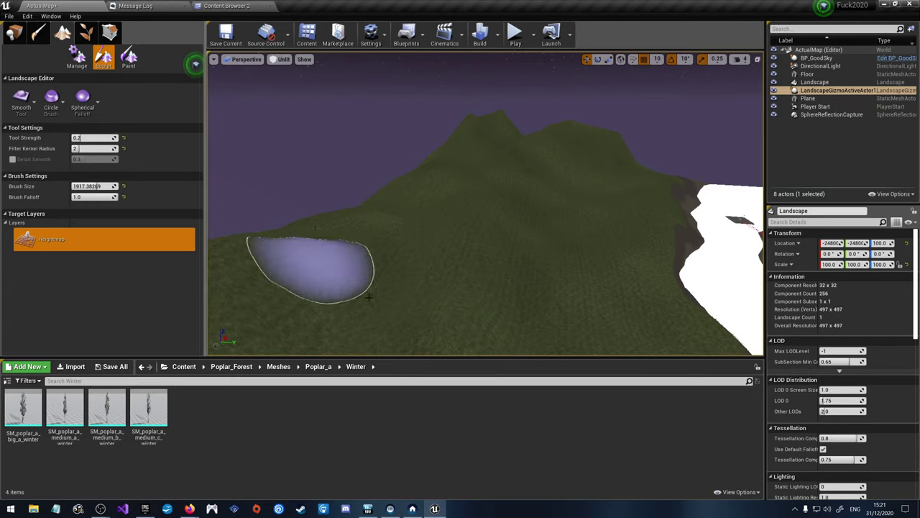
{"action": "right_click_drag", "start_coordinate": [406, 322], "coordinate": [507, 204]}
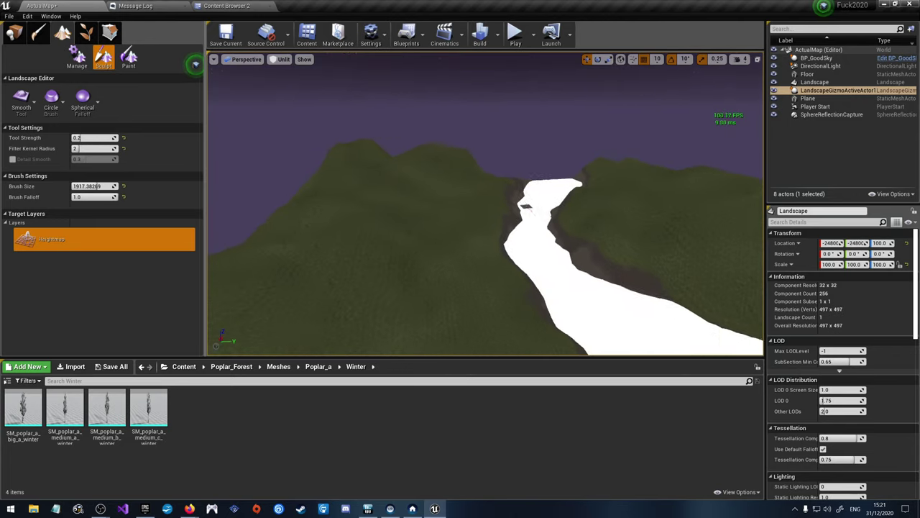
{"action": "right_click_drag", "start_coordinate": [489, 237], "coordinate": [488, 232]}
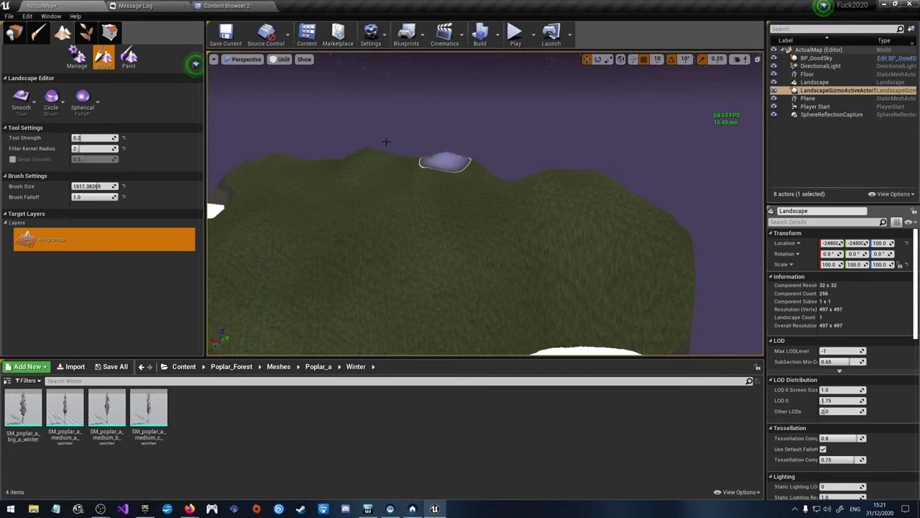
{"action": "mouse_move", "coordinate": [334, 135]}
{"action": "right_mouse_down"}
{"action": "mouse_move", "coordinate": [450, 125]}
{"action": "mouse_move", "coordinate": [479, 195]}
{"action": "right_mouse_up"}
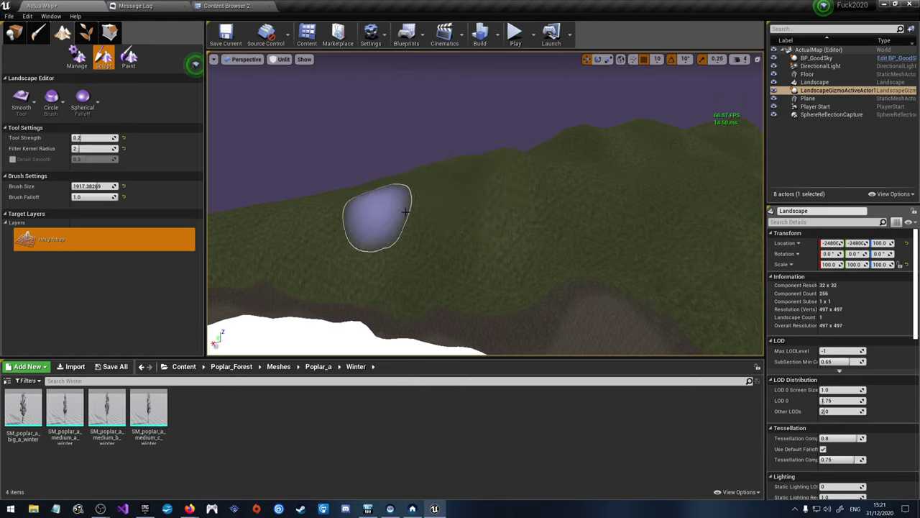
{"action": "mouse_move", "coordinate": [349, 222]}
{"action": "right_mouse_down"}
{"action": "mouse_move", "coordinate": [388, 237]}
{"action": "mouse_move", "coordinate": [452, 224]}
{"action": "mouse_move", "coordinate": [432, 230]}
{"action": "mouse_move", "coordinate": [423, 248]}
{"action": "mouse_move", "coordinate": [403, 230]}
{"action": "mouse_move", "coordinate": [406, 252]}
{"action": "mouse_move", "coordinate": [464, 208]}
{"action": "right_mouse_up"}
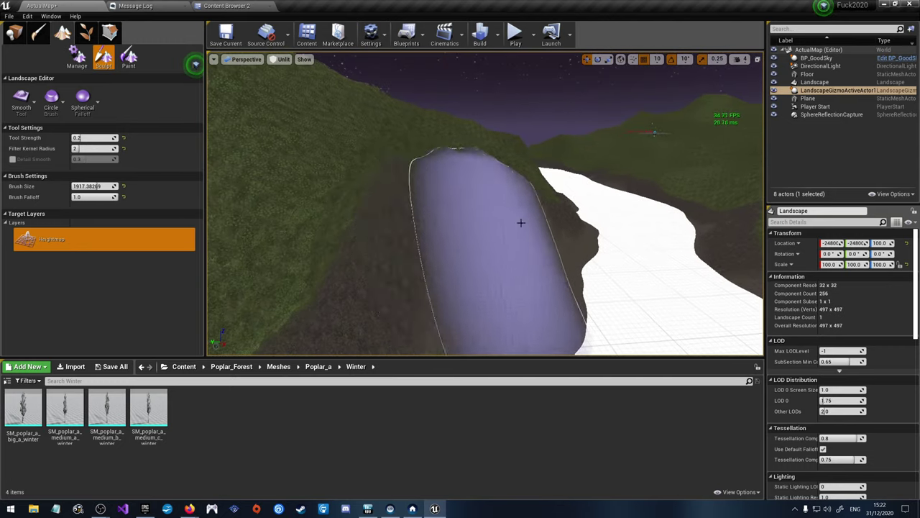
{"action": "mouse_move", "coordinate": [518, 237]}
{"action": "right_mouse_down"}
{"action": "mouse_move", "coordinate": [493, 239]}
{"action": "mouse_move", "coordinate": [599, 187]}
{"action": "right_mouse_up"}
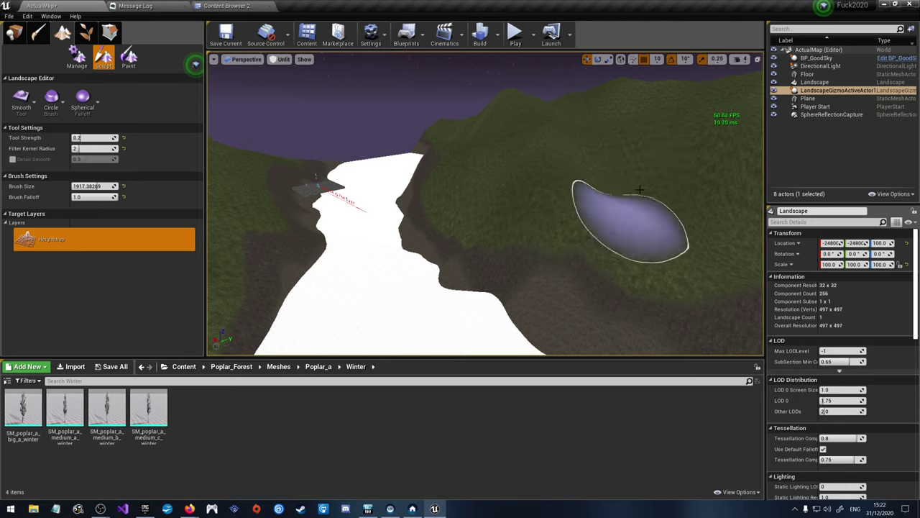
{"action": "mouse_move", "coordinate": [639, 190]}
{"action": "right_mouse_down"}
{"action": "mouse_move", "coordinate": [634, 285]}
{"action": "mouse_move", "coordinate": [589, 183]}
{"action": "mouse_move", "coordinate": [554, 166]}
{"action": "mouse_move", "coordinate": [525, 172]}
{"action": "mouse_move", "coordinate": [449, 113]}
{"action": "right_mouse_up"}
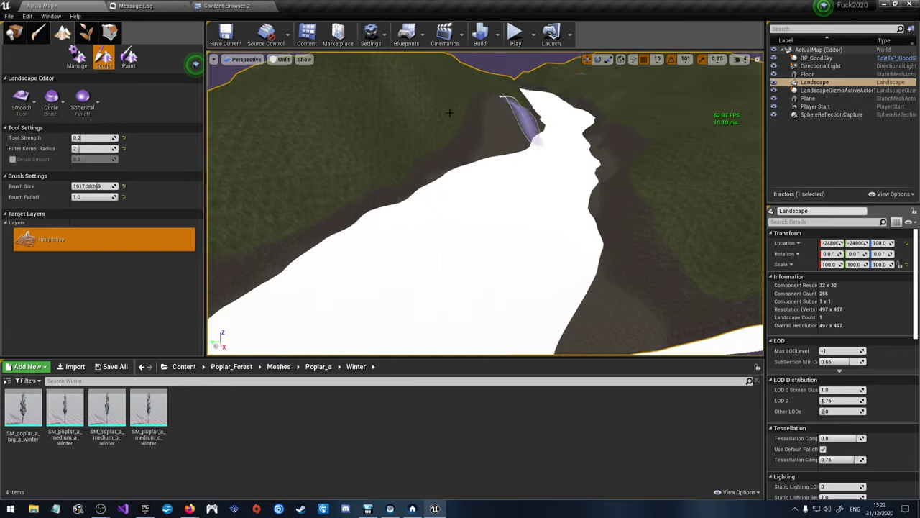
Step: Try to create a static mesh foliage type under the name SM_fern_a_small_spring in Poplar_Forest/Meshes/Foliage, declining to replace the existing mesh
{"action": "key", "text": "shift+4"}
{"action": "left_click", "coordinate": [26, 149]}
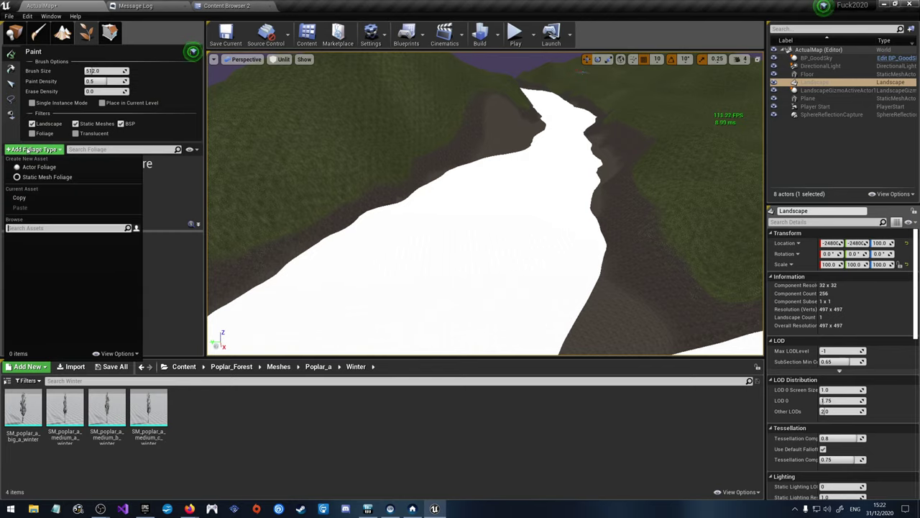
{"action": "left_click", "coordinate": [43, 176]}
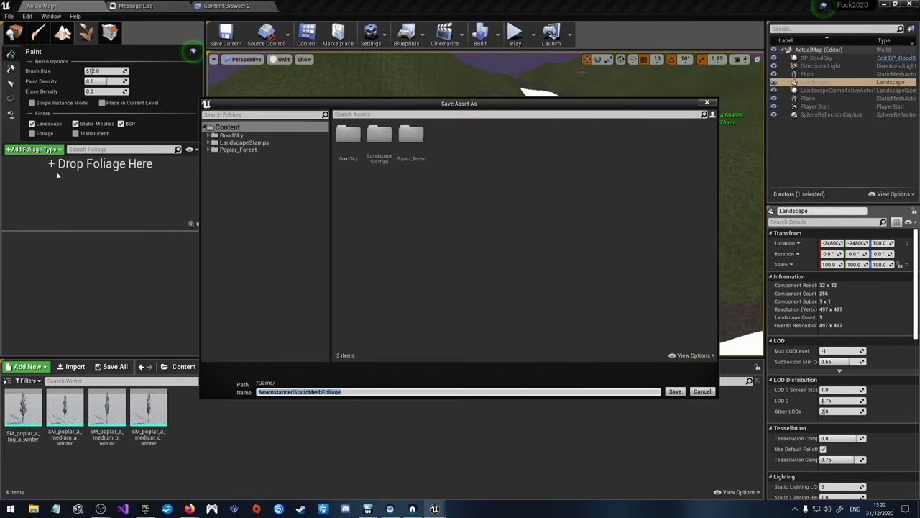
{"action": "left_click", "coordinate": [219, 150]}
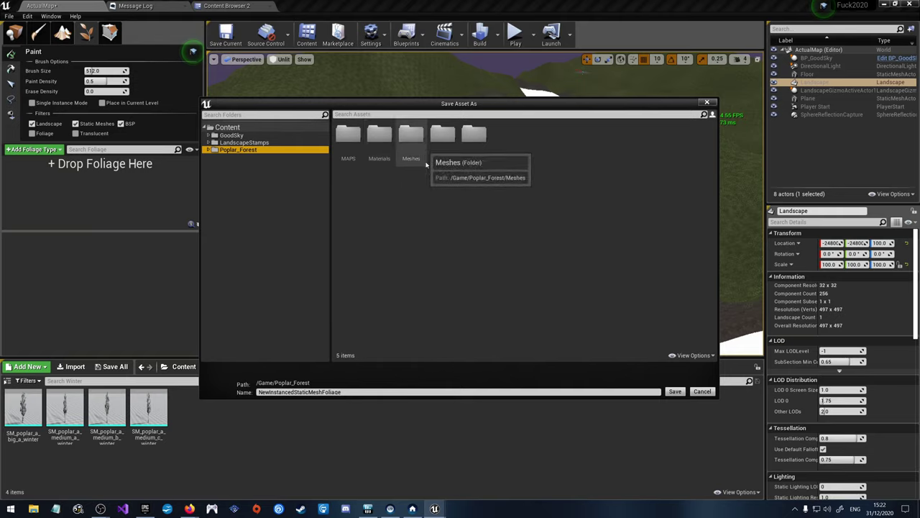
{"action": "double_click", "coordinate": [412, 138]}
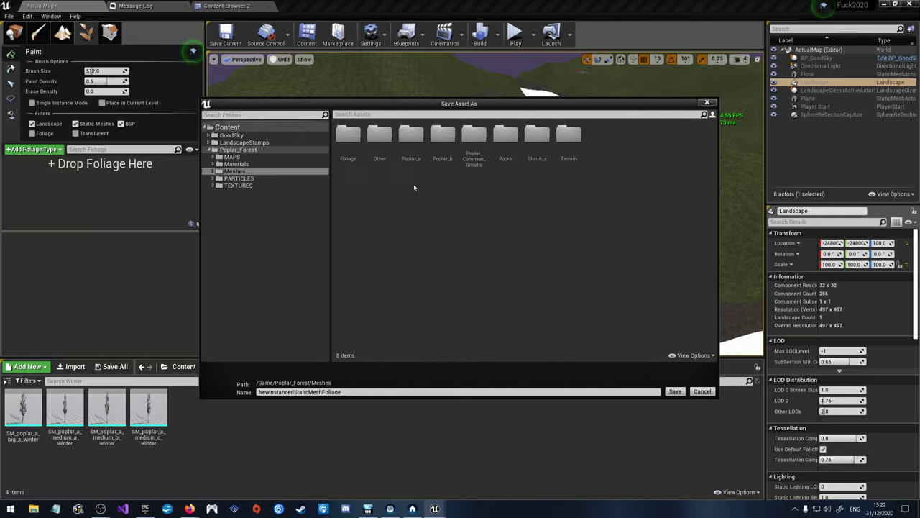
{"action": "double_click", "coordinate": [348, 135]}
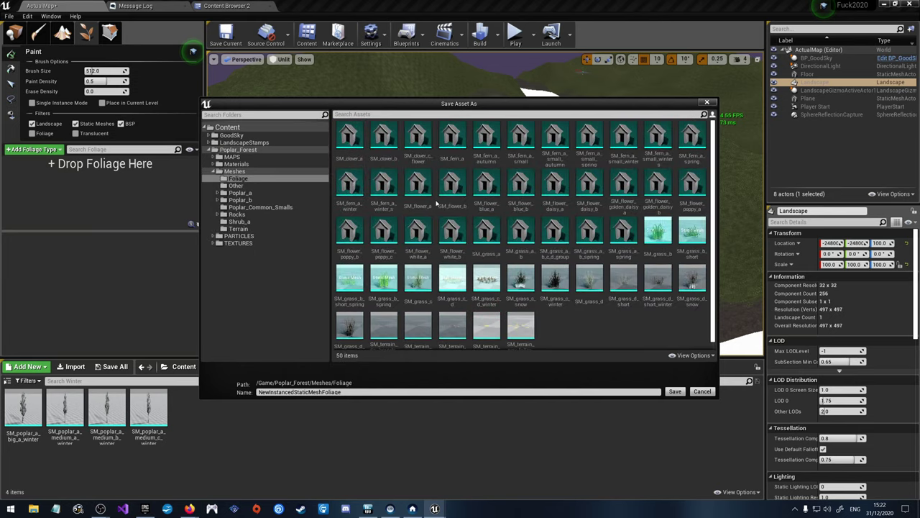
{"action": "scroll", "coordinate": [437, 201], "scroll_direction": "down", "scroll_amount": 1}
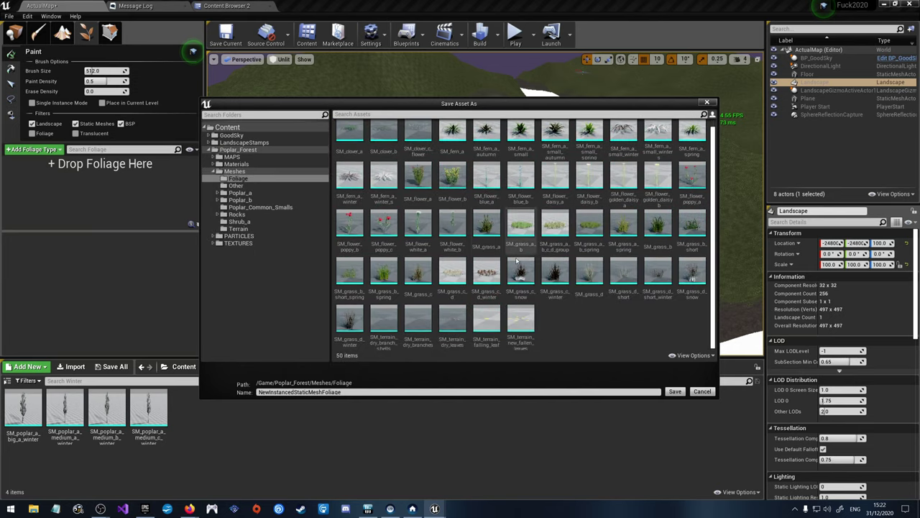
{"action": "scroll", "coordinate": [626, 349], "scroll_direction": "up", "scroll_amount": 1}
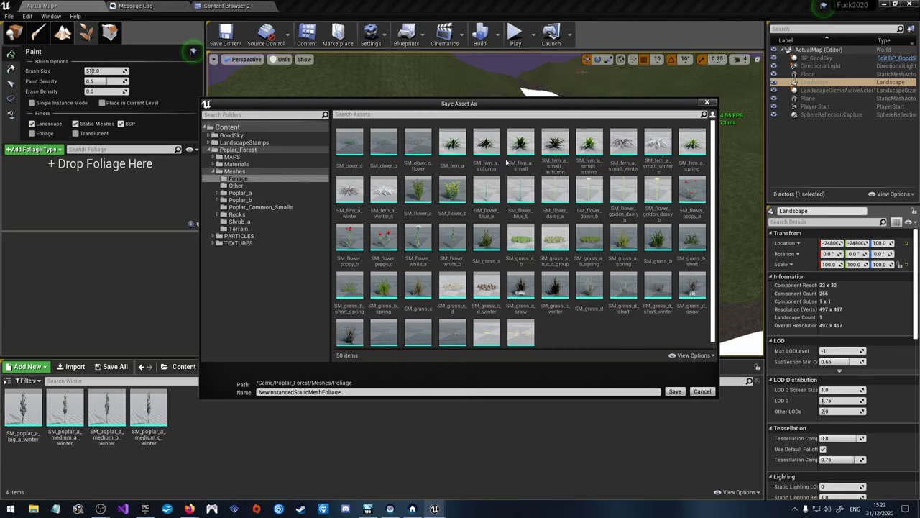
{"action": "left_click", "coordinate": [588, 147]}
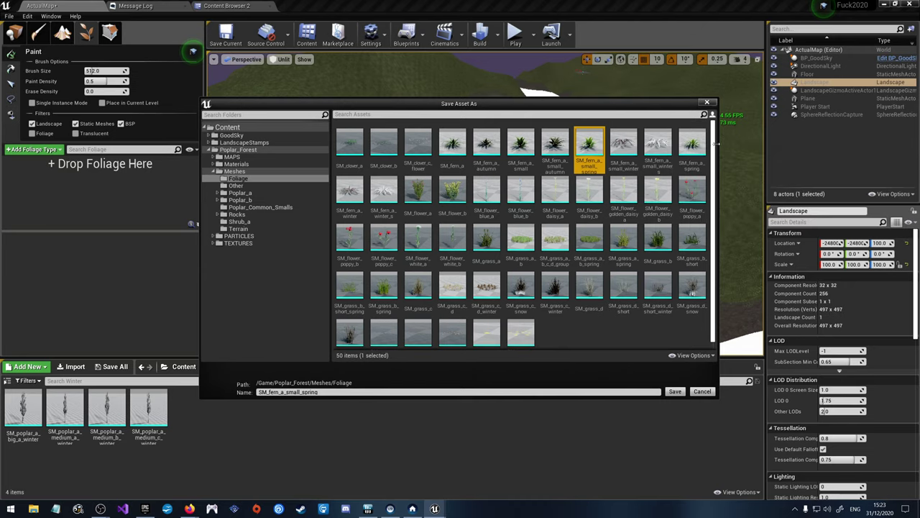
{"action": "double_click", "coordinate": [589, 140]}
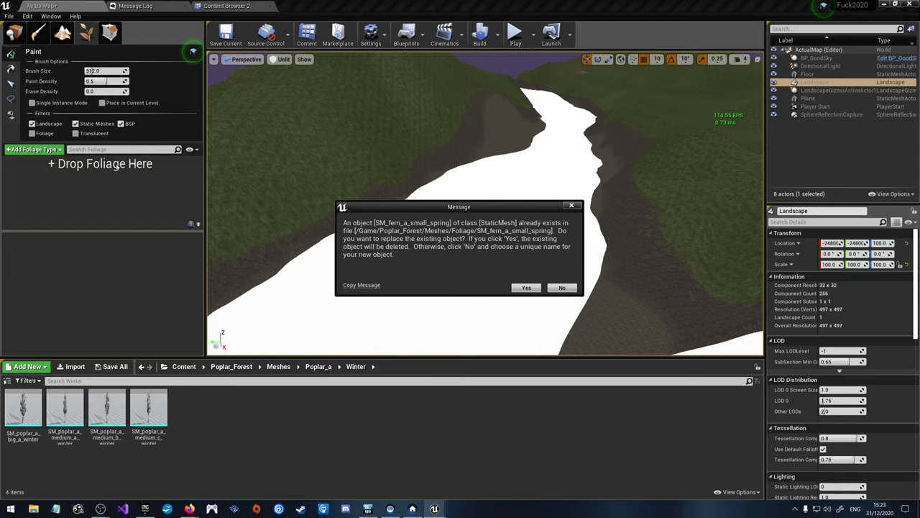
{"action": "left_click", "coordinate": [562, 287]}
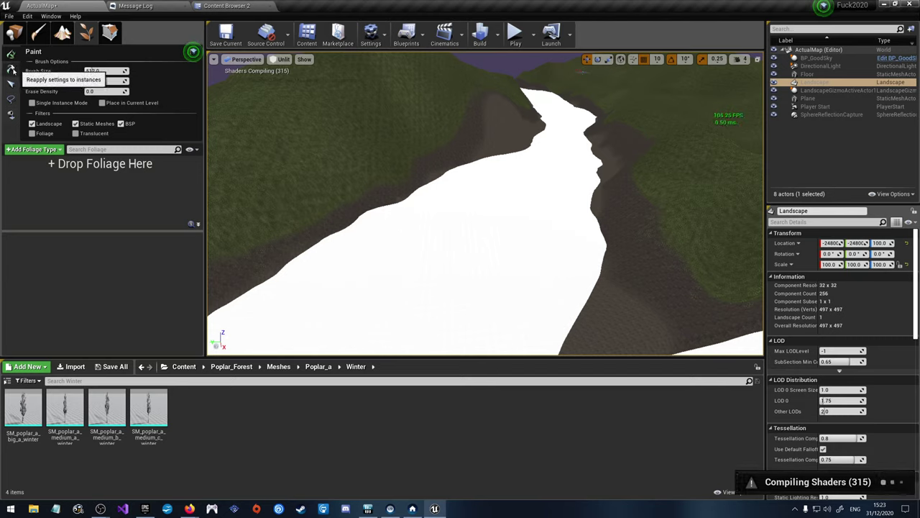
{"action": "left_click", "coordinate": [10, 68]}
{"action": "left_click", "coordinate": [11, 84]}
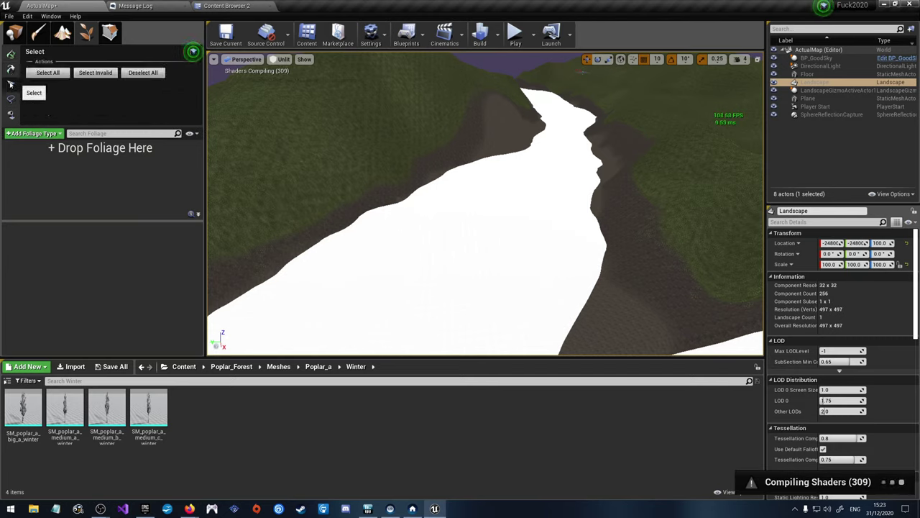
{"action": "left_click", "coordinate": [12, 98]}
{"action": "left_click", "coordinate": [11, 53]}
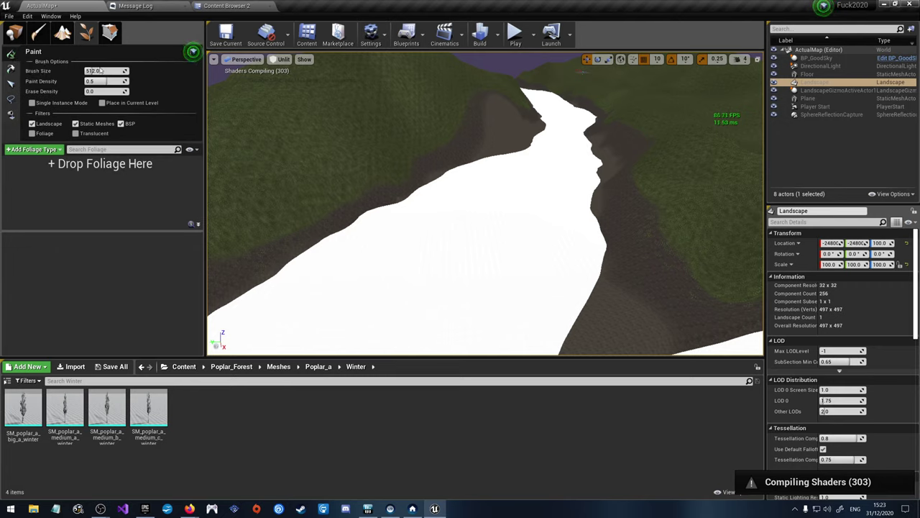
{"action": "left_click", "coordinate": [190, 149]}
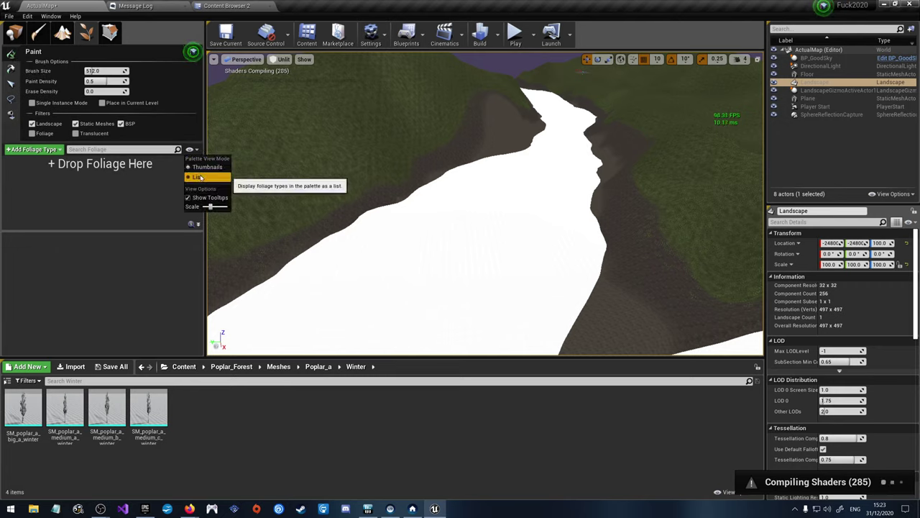
{"action": "left_click", "coordinate": [199, 177]}
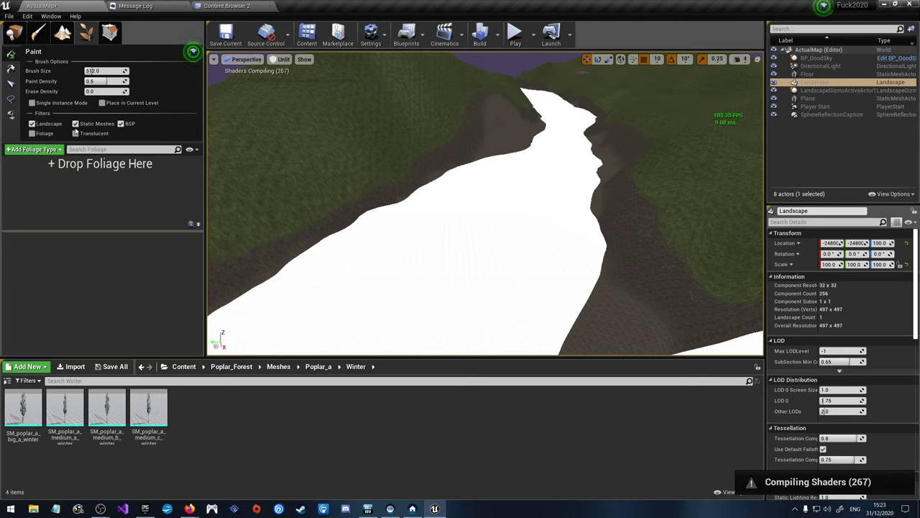
{"action": "left_click", "coordinate": [63, 33]}
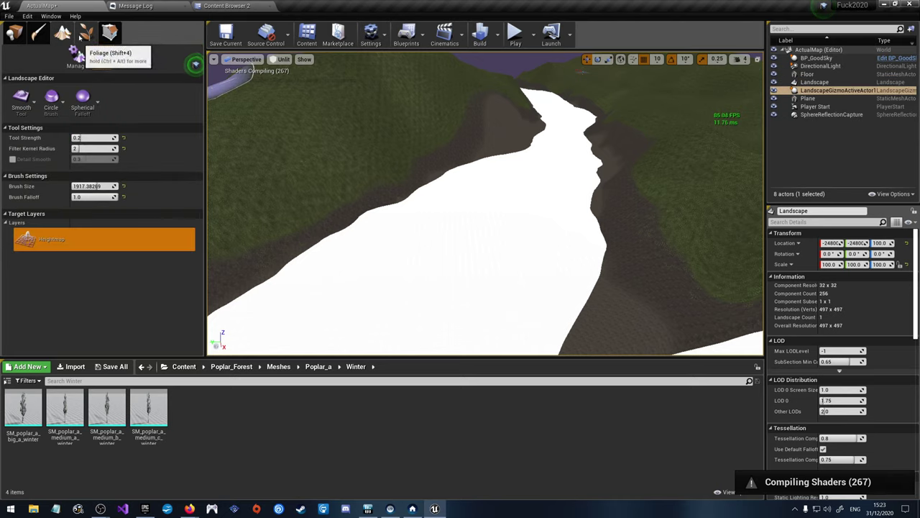
{"action": "left_click", "coordinate": [39, 33]}
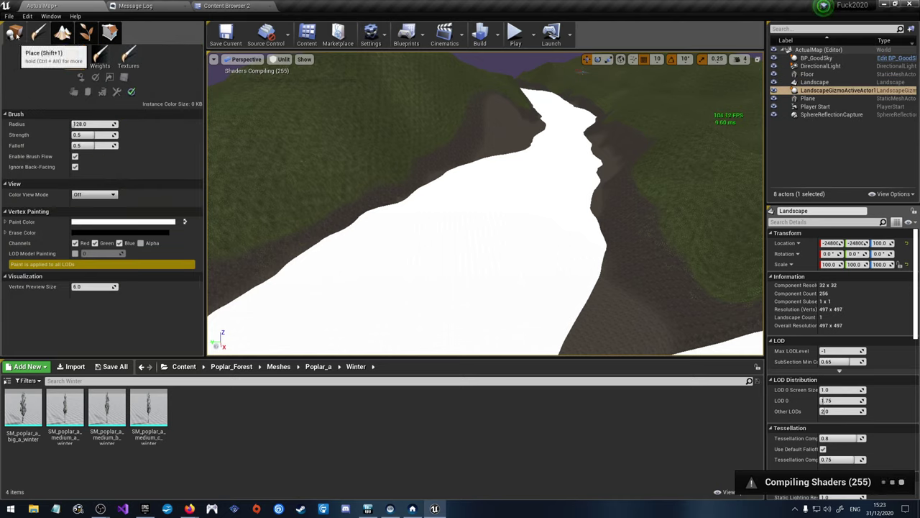
Step: Switch to Place mode and open the Spring folder of the Poplar_a meshes
{"action": "left_click", "coordinate": [13, 33]}
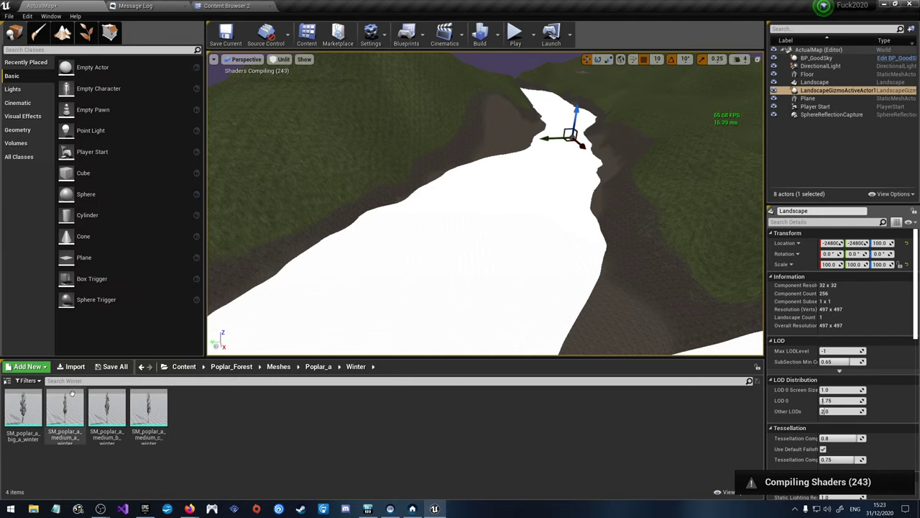
{"action": "left_click", "coordinate": [319, 366]}
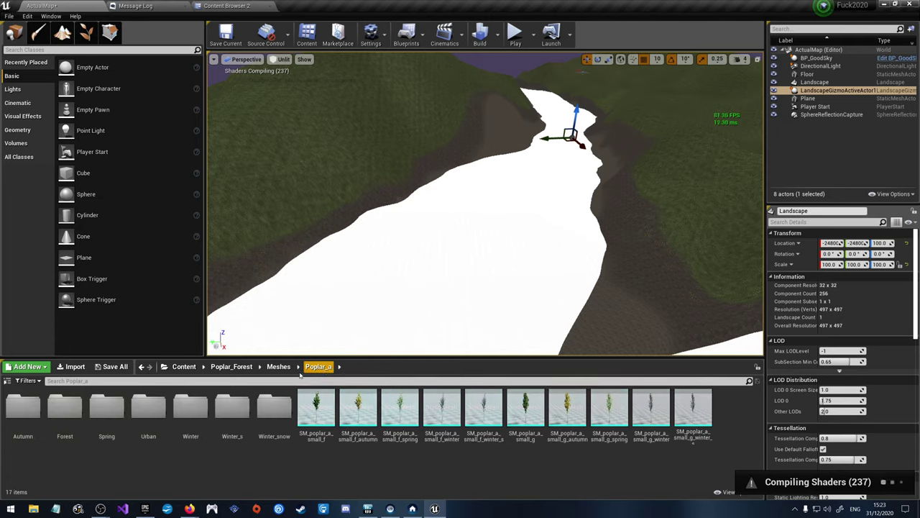
{"action": "double_click", "coordinate": [106, 406]}
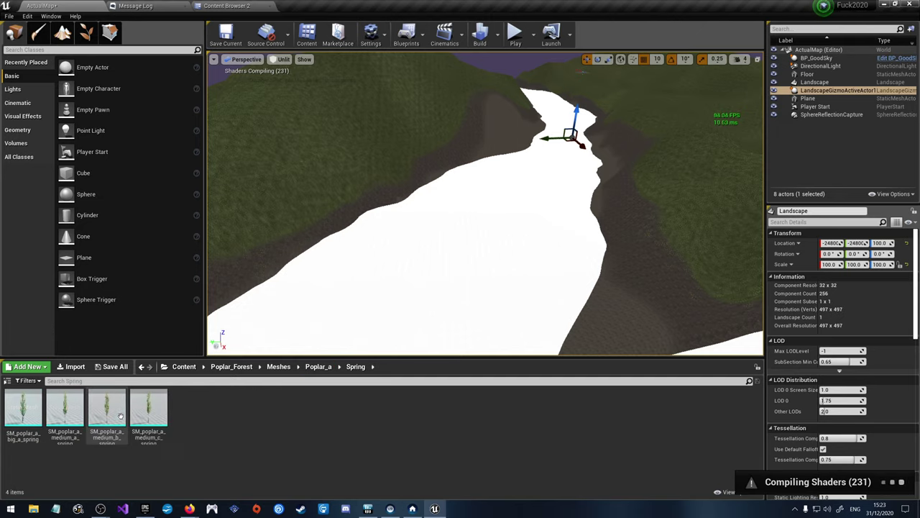
Step: Create a folder named popler in the World Outliner
{"action": "right_click_drag", "start_coordinate": [431, 305], "coordinate": [431, 305]}
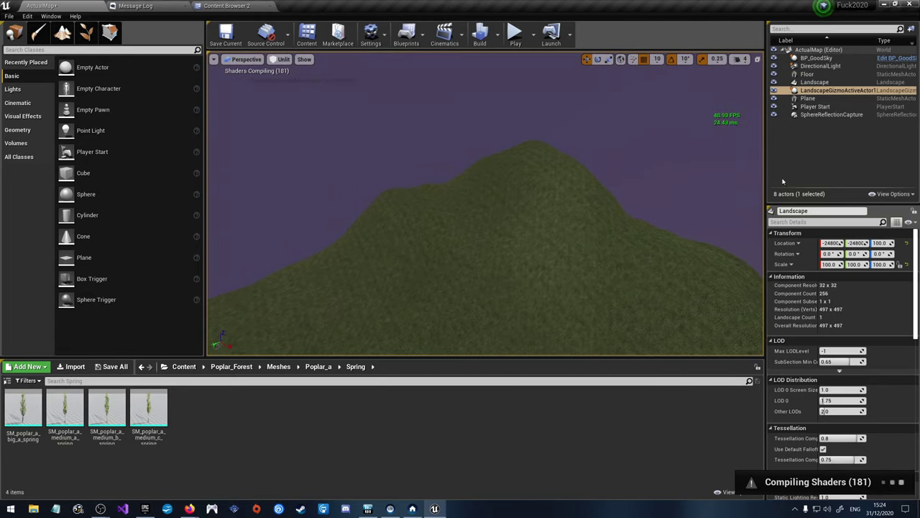
{"action": "left_click", "coordinate": [910, 30]}
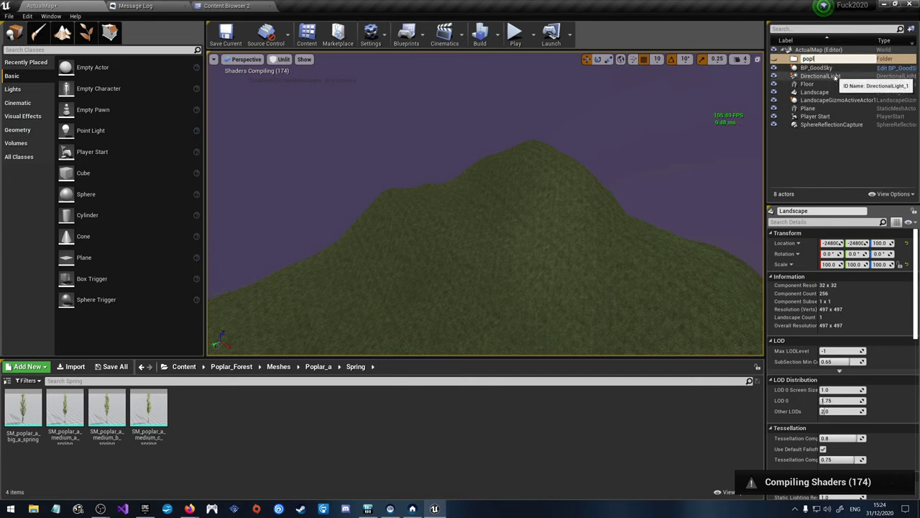
{"action": "key", "text": "Return"}
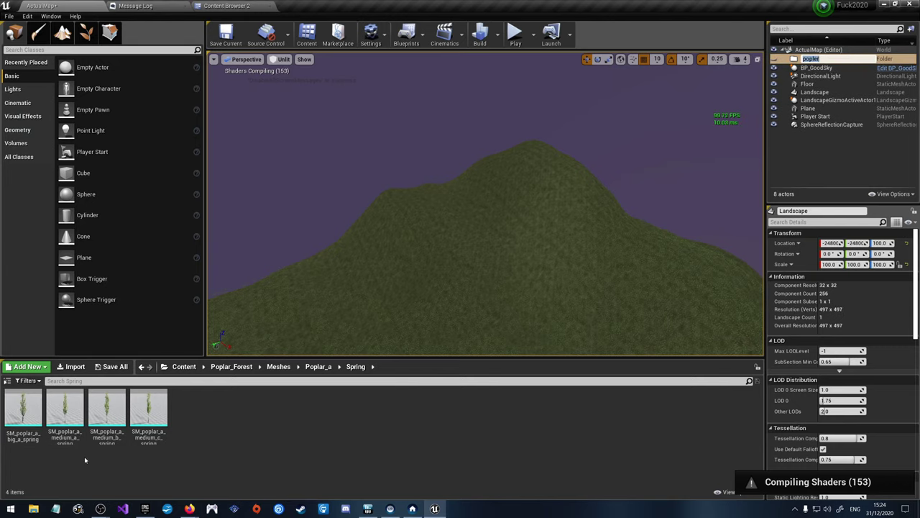
Step: Place all four SM_poplar_a spring meshes together on the grassy hill and move them into the popler folder
{"action": "left_click", "coordinate": [137, 417]}
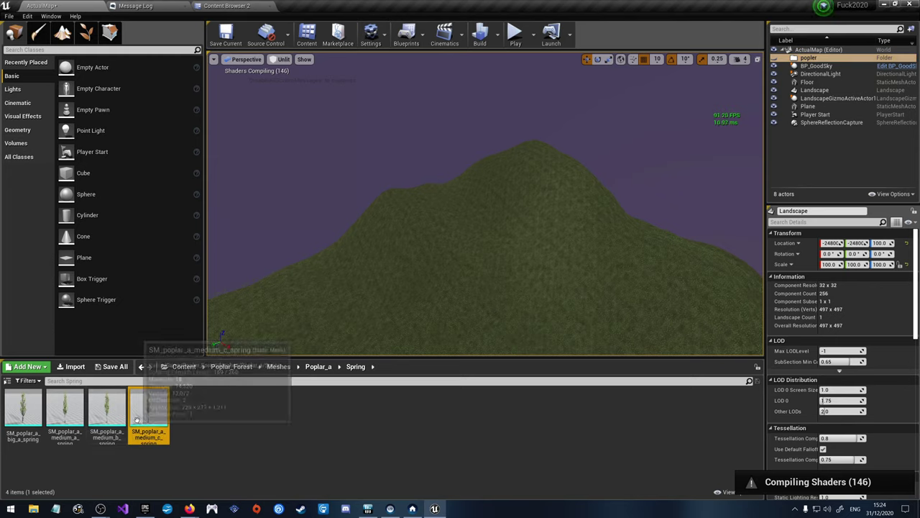
{"action": "left_click", "coordinate": [23, 410], "text": "shift"}
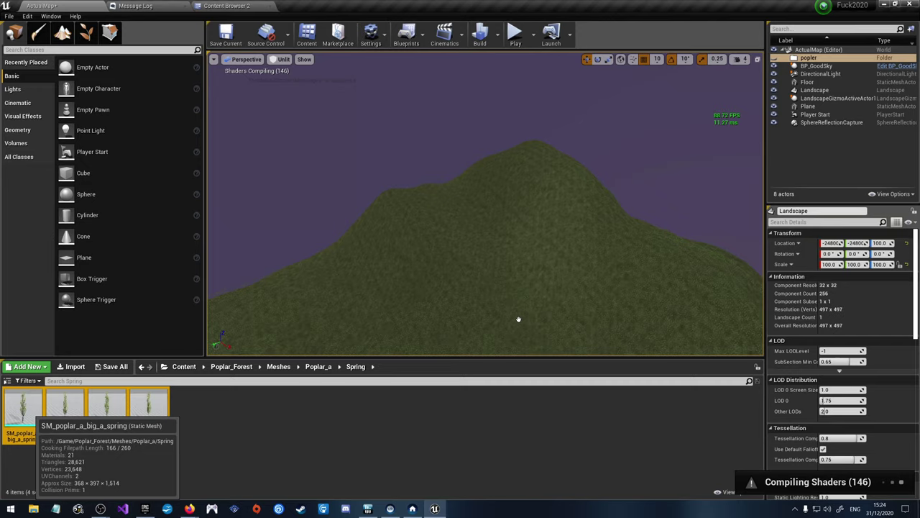
{"action": "left_click_drag", "start_coordinate": [518, 319], "coordinate": [520, 322]}
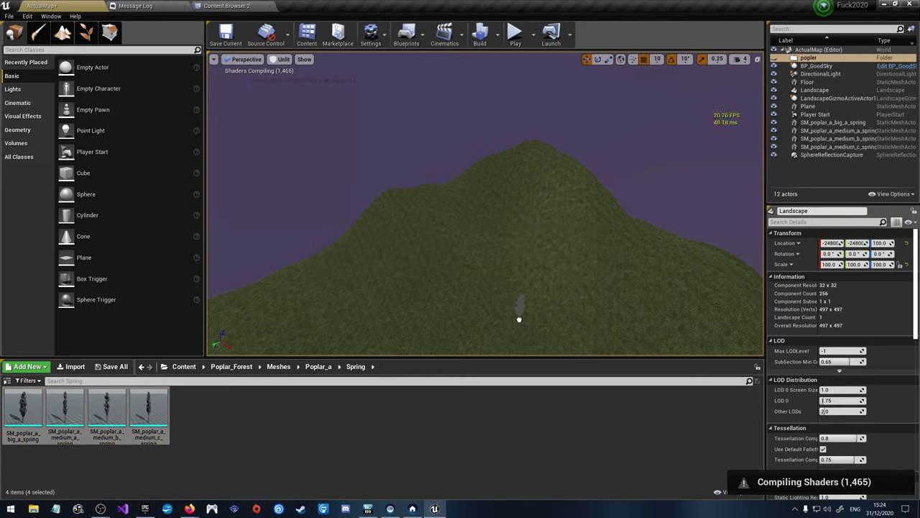
{"action": "left_click_drag", "start_coordinate": [491, 311], "coordinate": [523, 190]}
{"action": "left_click_drag", "start_coordinate": [542, 219], "coordinate": [541, 217]}
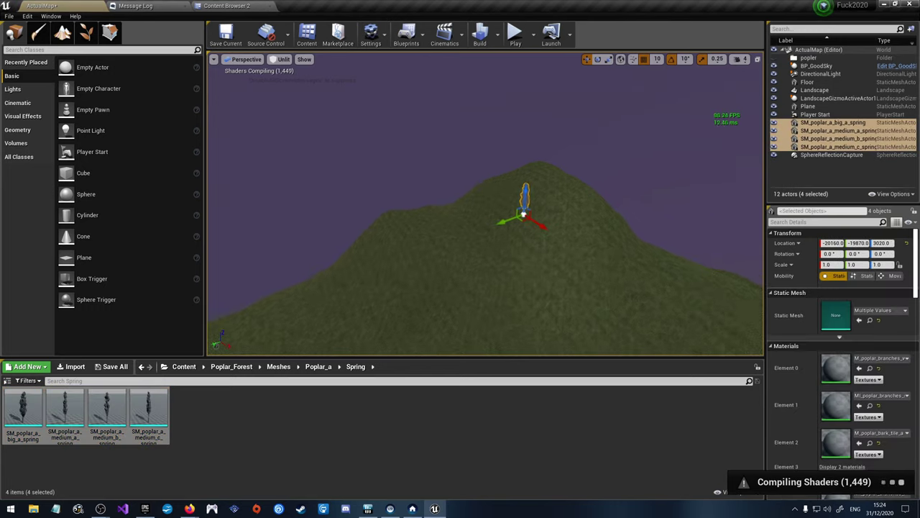
{"action": "mouse_move", "coordinate": [649, 185]}
{"action": "right_mouse_down"}
{"action": "mouse_move", "coordinate": [639, 180]}
{"action": "mouse_move", "coordinate": [626, 194]}
{"action": "mouse_move", "coordinate": [649, 185]}
{"action": "right_mouse_up"}
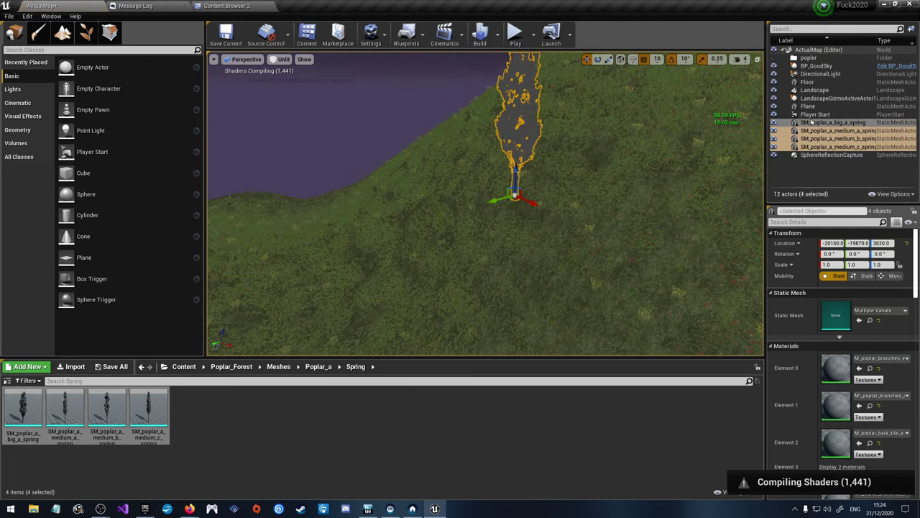
{"action": "left_click_drag", "start_coordinate": [834, 138], "coordinate": [812, 62]}
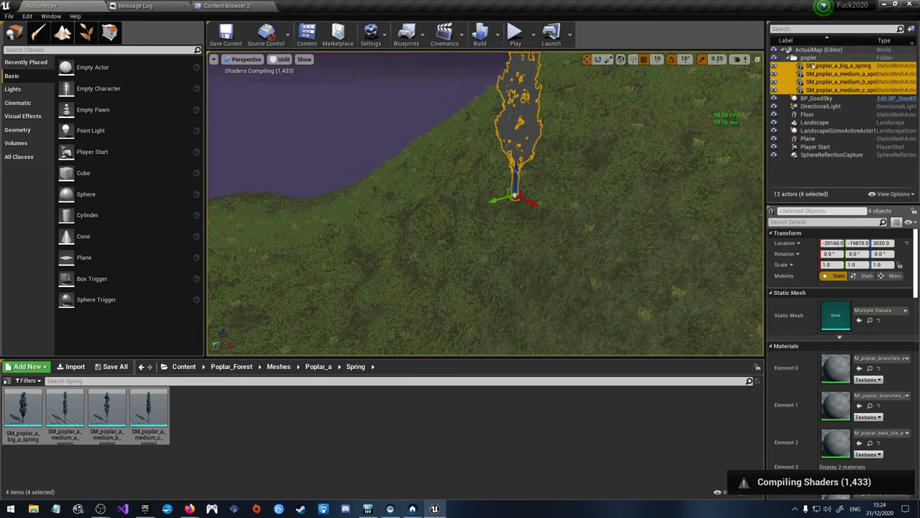
Step: Spread the stacked big and medium spring poplars apart along the hillside so they stand separately
{"action": "left_click", "coordinate": [818, 67]}
{"action": "left_click_drag", "start_coordinate": [501, 201], "coordinate": [450, 216]}
{"action": "left_click", "coordinate": [819, 74]}
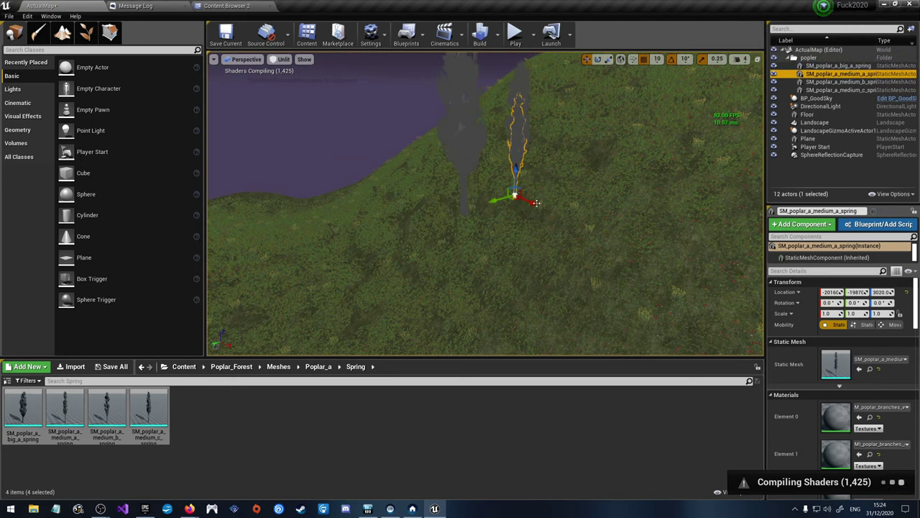
{"action": "left_click", "coordinate": [819, 90]}
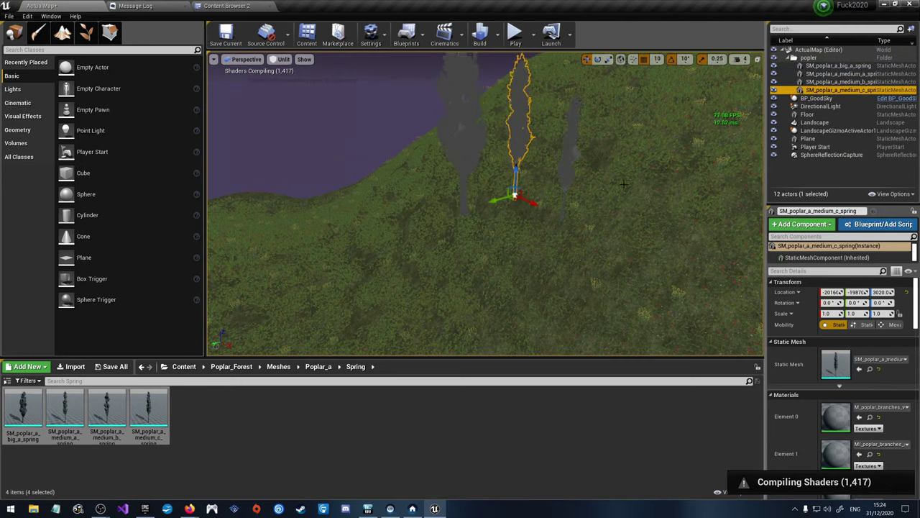
{"action": "left_click_drag", "start_coordinate": [529, 204], "coordinate": [556, 214]}
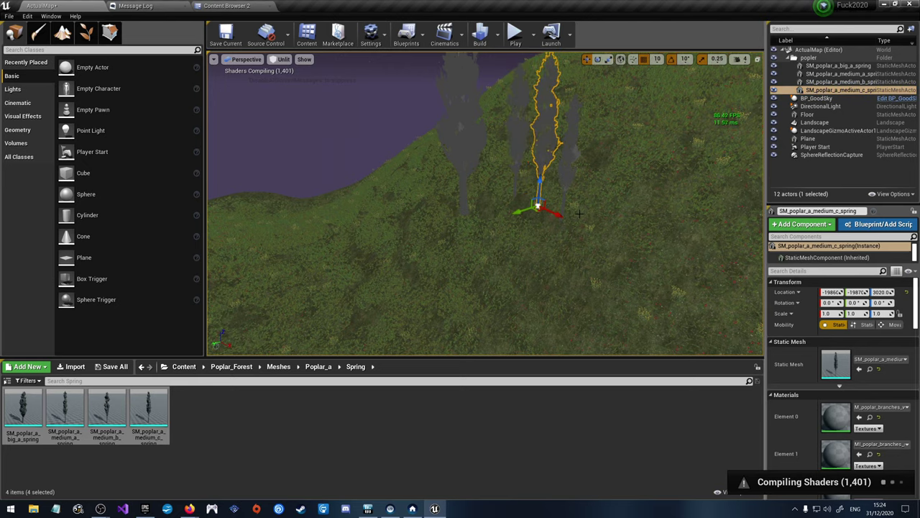
Step: Examine the placed poplars up close and the material slots of SM_poplar_a_medium_c_spring
{"action": "right_click_drag", "start_coordinate": [578, 213], "coordinate": [546, 188]}
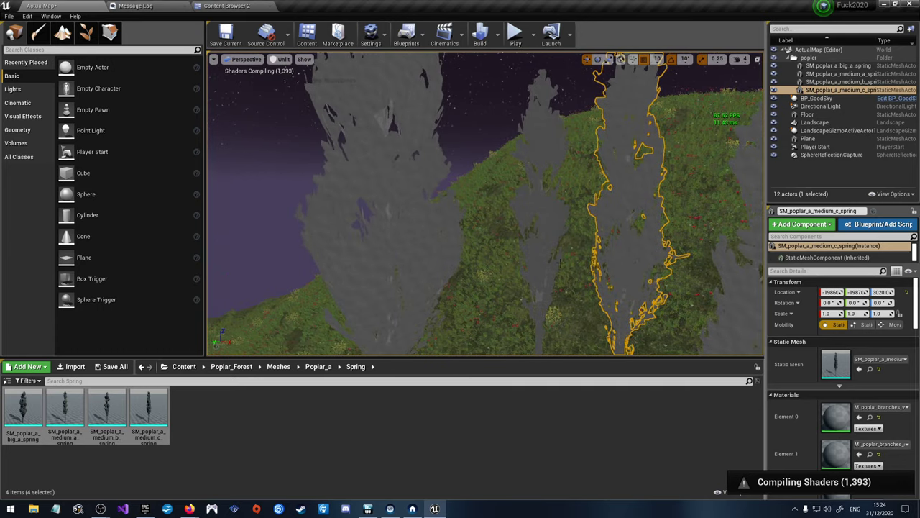
{"action": "scroll", "coordinate": [816, 424], "scroll_direction": "down", "scroll_amount": 10}
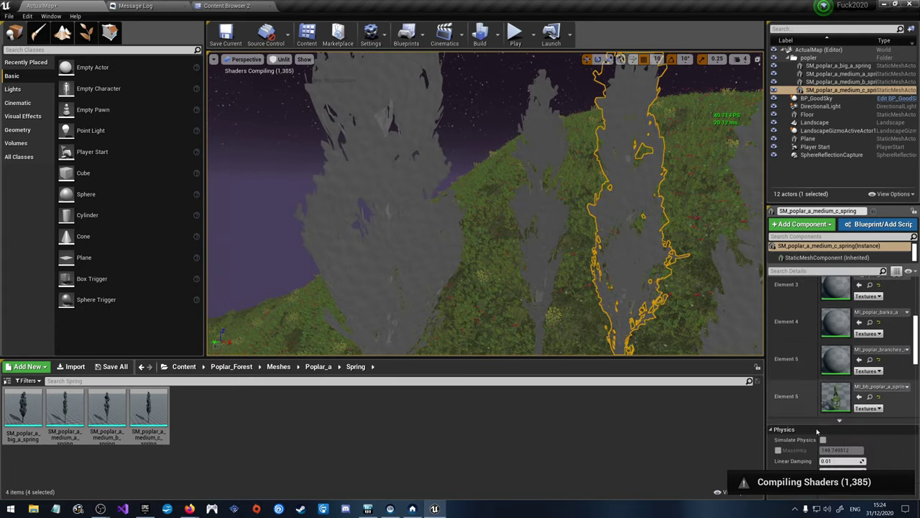
{"action": "scroll", "coordinate": [817, 432], "scroll_direction": "down", "scroll_amount": 1}
{"action": "scroll", "coordinate": [816, 430], "scroll_direction": "down", "scroll_amount": 4}
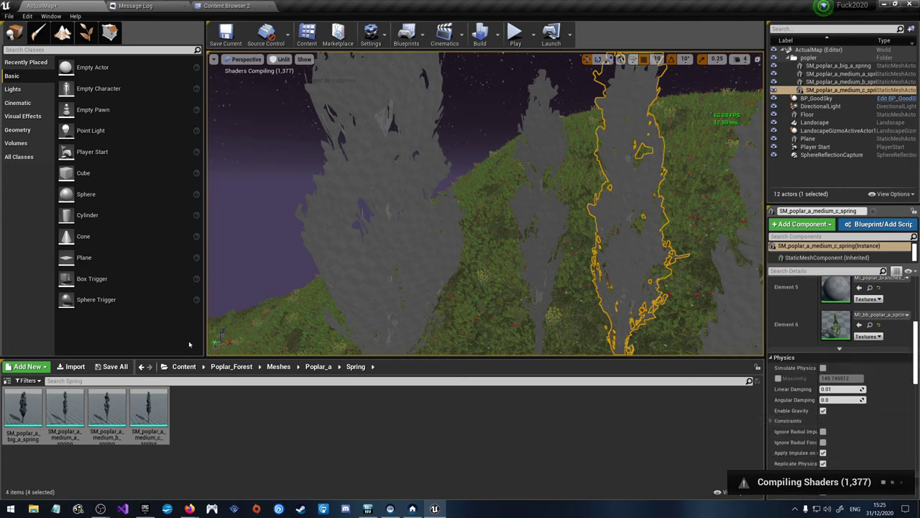
Step: Browse the Foliage, Terrain, Shrub_a and Poplar_Common_Smalls mesh folders of Poplar_Forest for suitable assets
{"action": "left_click", "coordinate": [319, 366]}
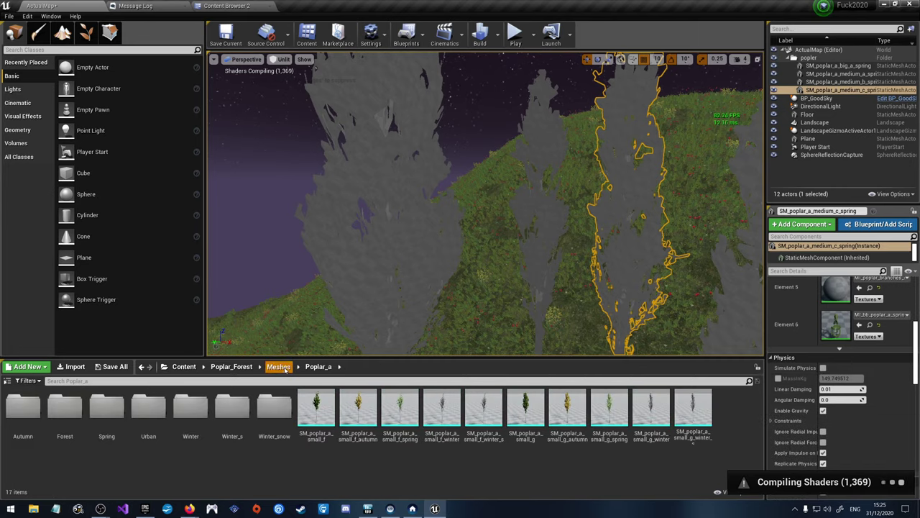
{"action": "left_click", "coordinate": [284, 367]}
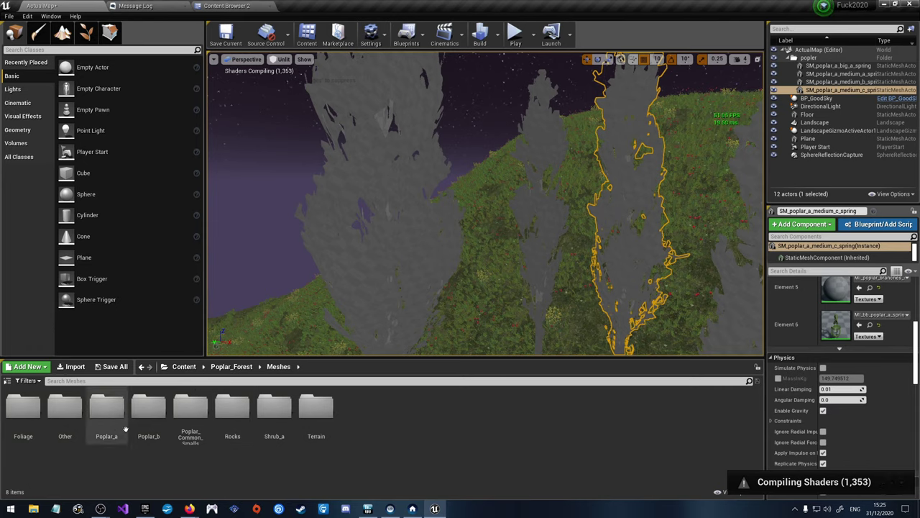
{"action": "double_click", "coordinate": [25, 417]}
{"action": "scroll", "coordinate": [159, 424], "scroll_direction": "down", "scroll_amount": 2}
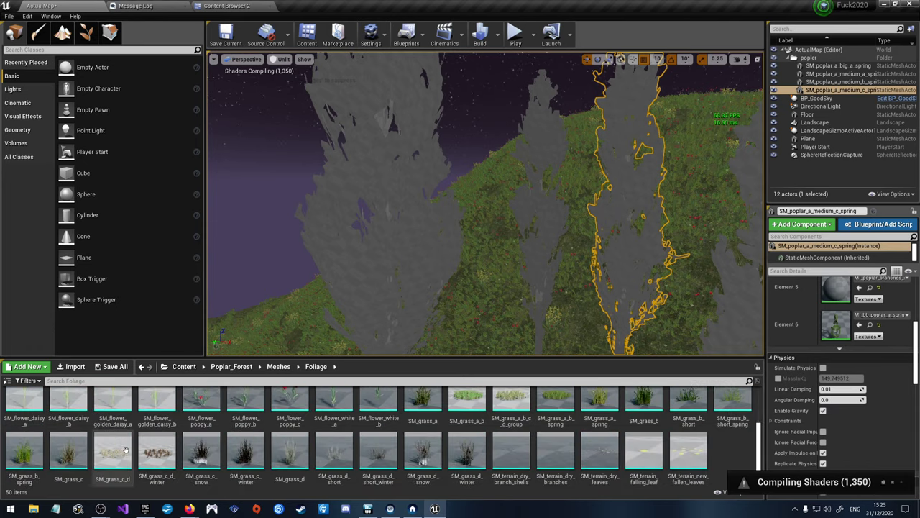
{"action": "left_click", "coordinate": [278, 365]}
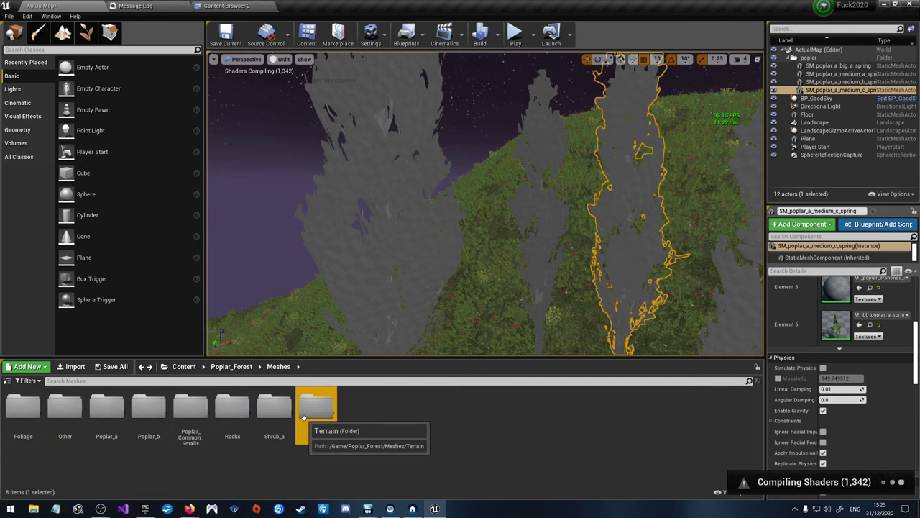
{"action": "double_click", "coordinate": [309, 406]}
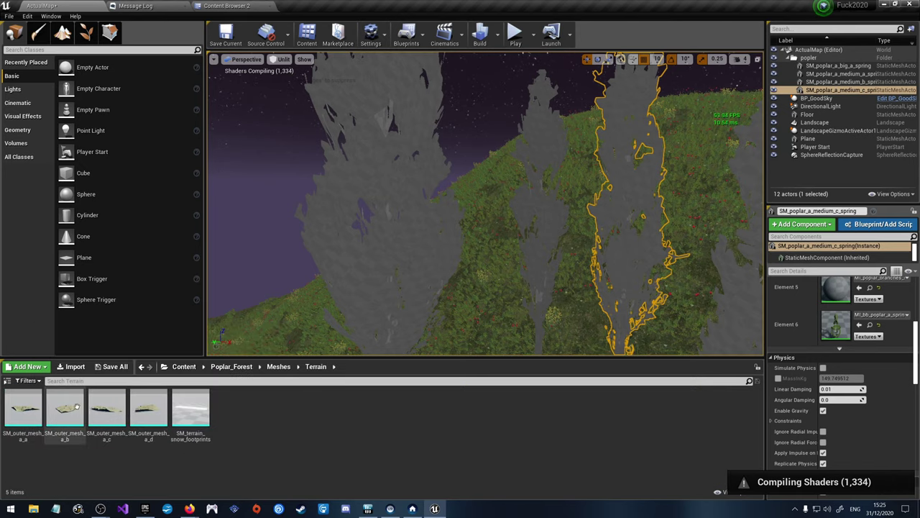
{"action": "key", "text": "alt+Left"}
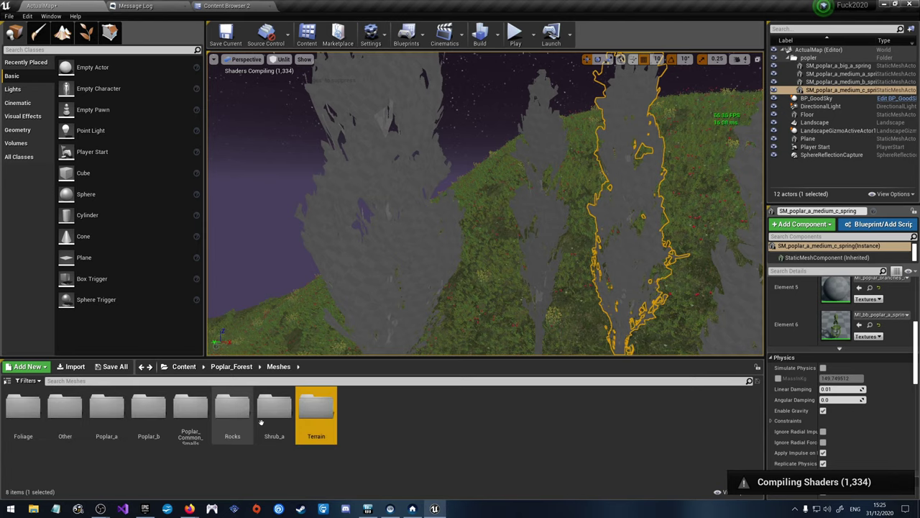
{"action": "double_click", "coordinate": [272, 406]}
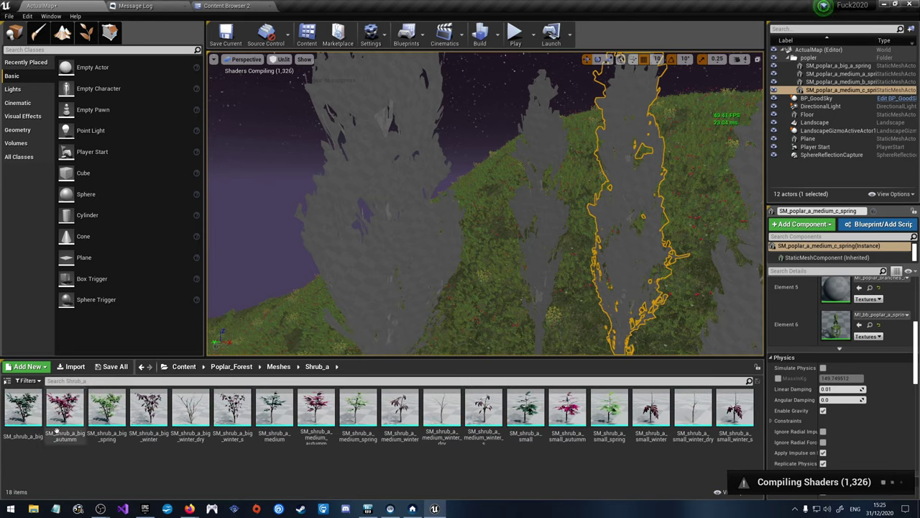
{"action": "left_click", "coordinate": [272, 369]}
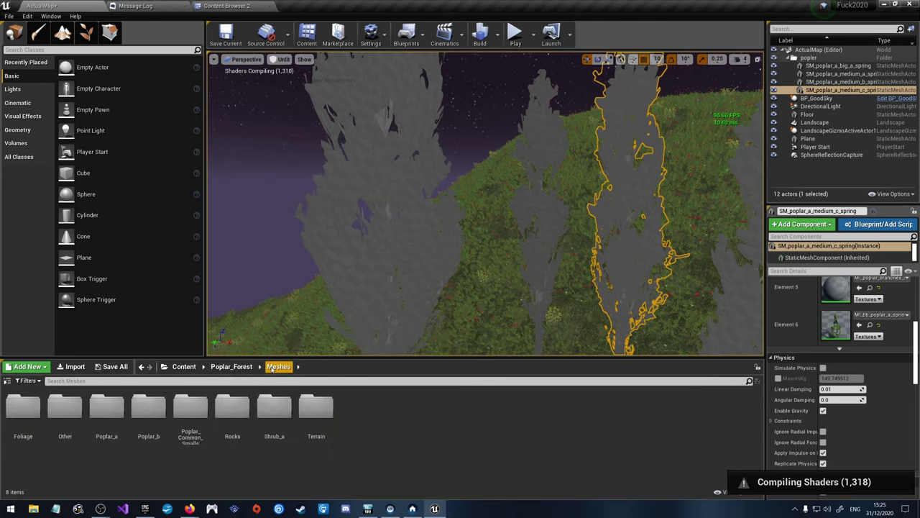
{"action": "double_click", "coordinate": [184, 408]}
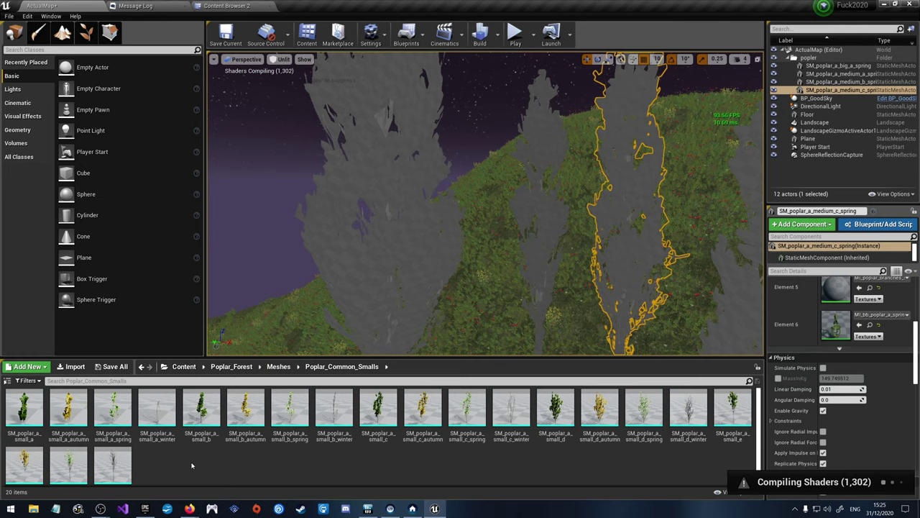
Step: Inspect the placed poplars on the hillside from farther back, then select their popler folder
{"action": "key", "text": "f"}
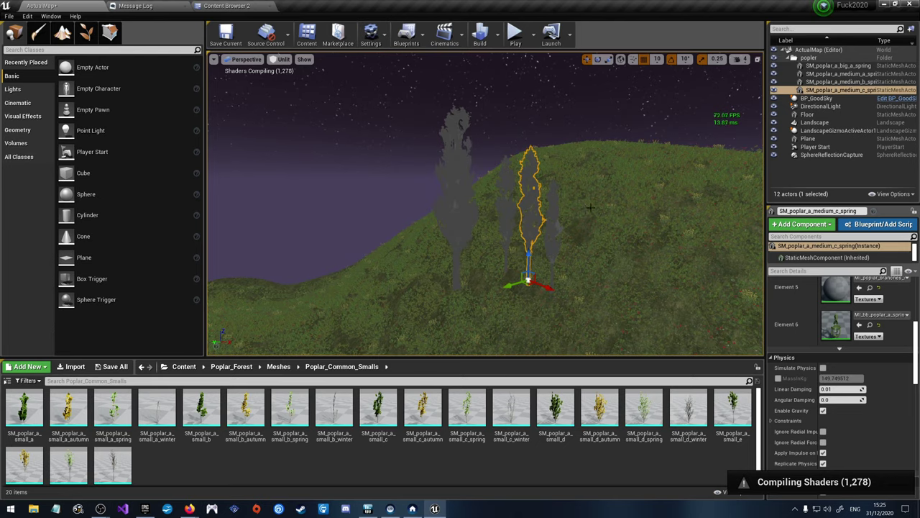
{"action": "right_click_drag", "start_coordinate": [589, 207], "coordinate": [611, 214]}
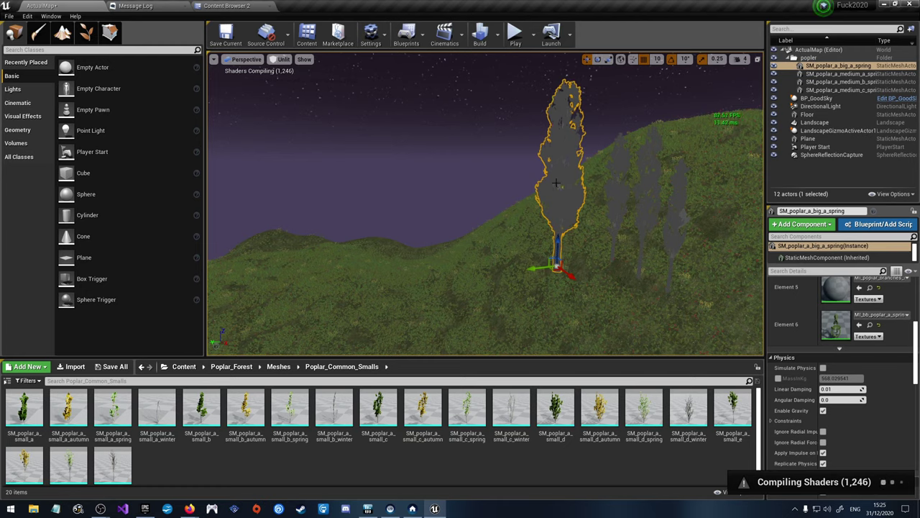
{"action": "left_click", "coordinate": [811, 59]}
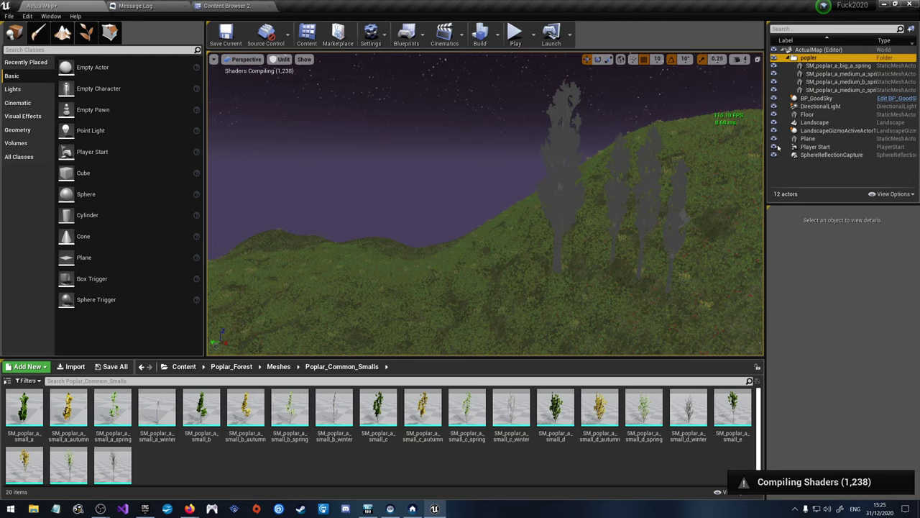
Step: Delete the popler folder and the four spring poplar meshes it contained from the level
{"action": "key", "text": "Delete"}
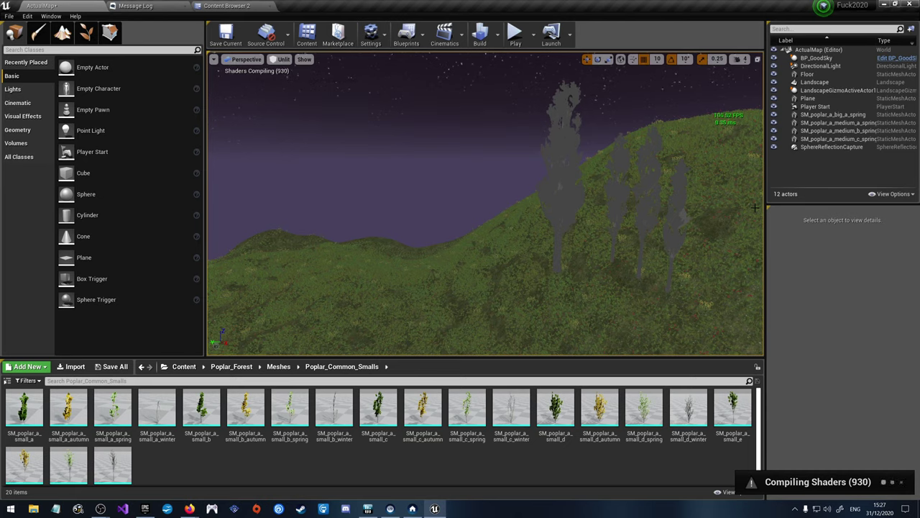
{"action": "left_click", "coordinate": [834, 114]}
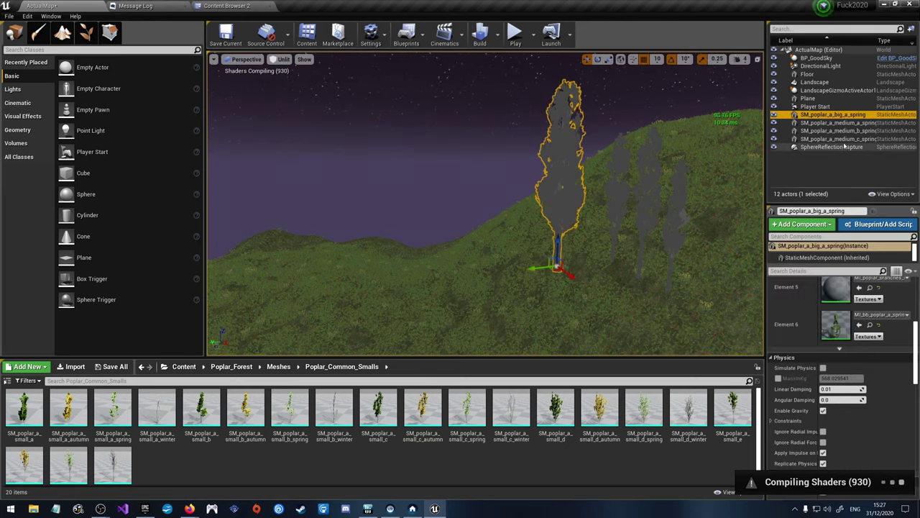
{"action": "left_click", "coordinate": [847, 139], "text": "shift"}
{"action": "key", "text": "Delete"}
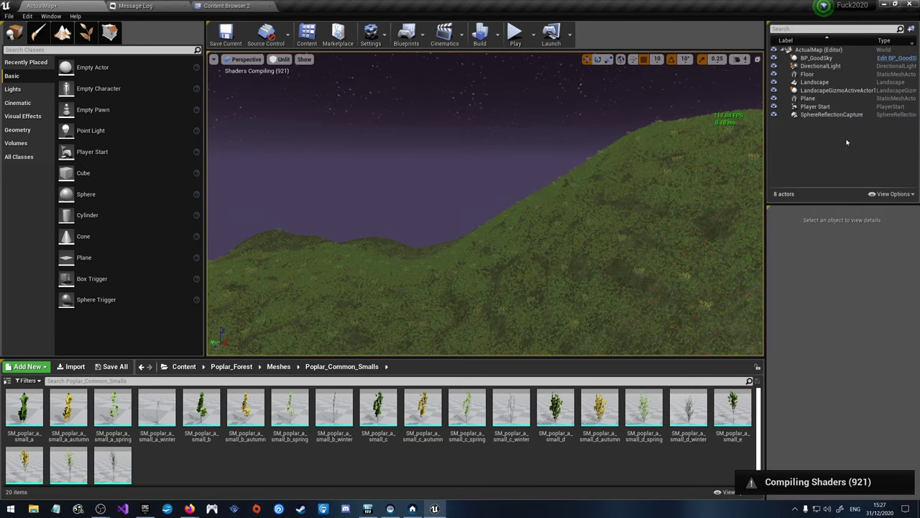
Step: Save all modified content, including the ActualMap level
{"action": "right_click_drag", "start_coordinate": [430, 136], "coordinate": [370, 87]}
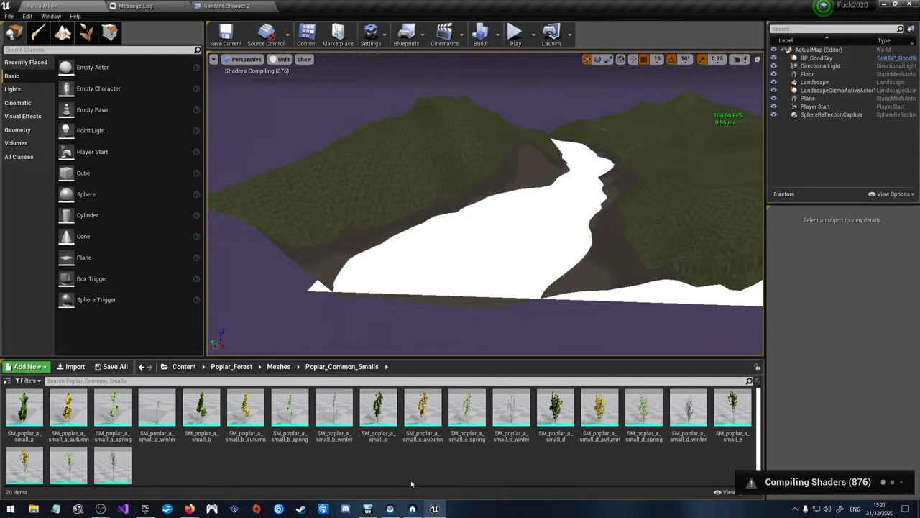
{"action": "left_click", "coordinate": [10, 16]}
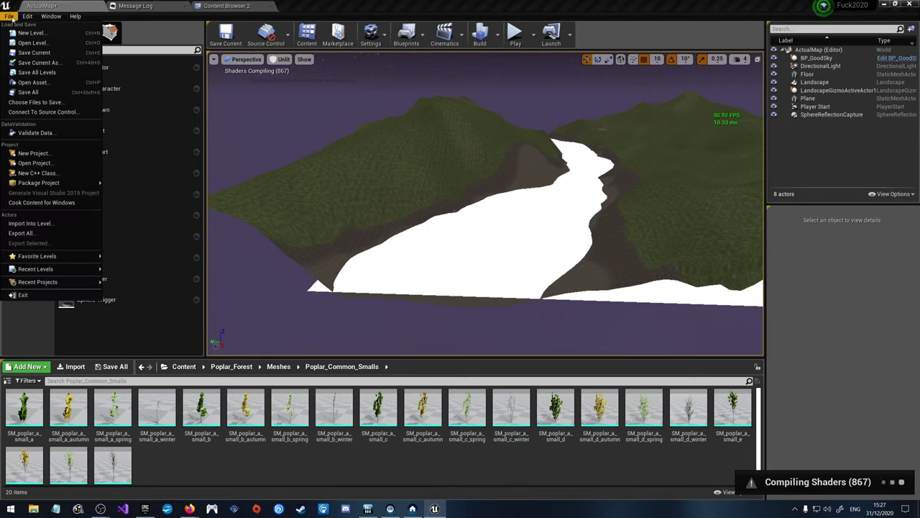
{"action": "left_click", "coordinate": [9, 16]}
{"action": "left_click", "coordinate": [9, 16]}
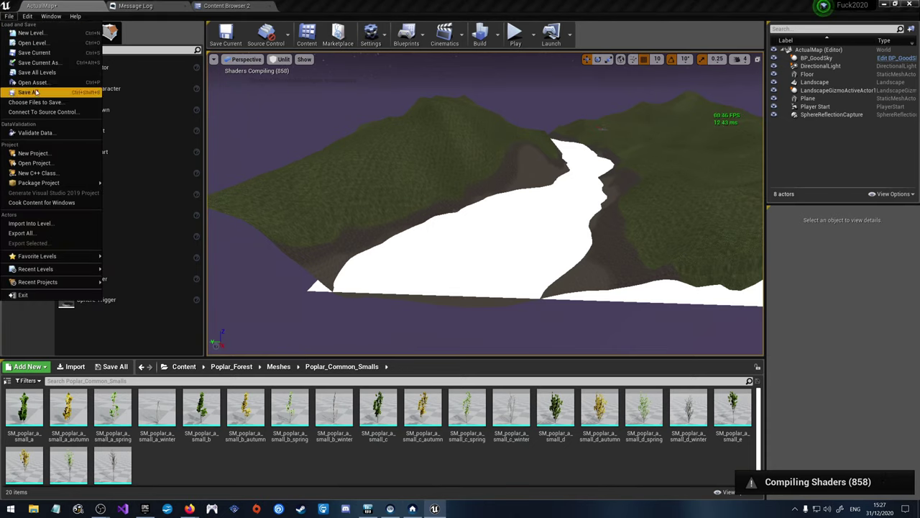
{"action": "left_click", "coordinate": [34, 91]}
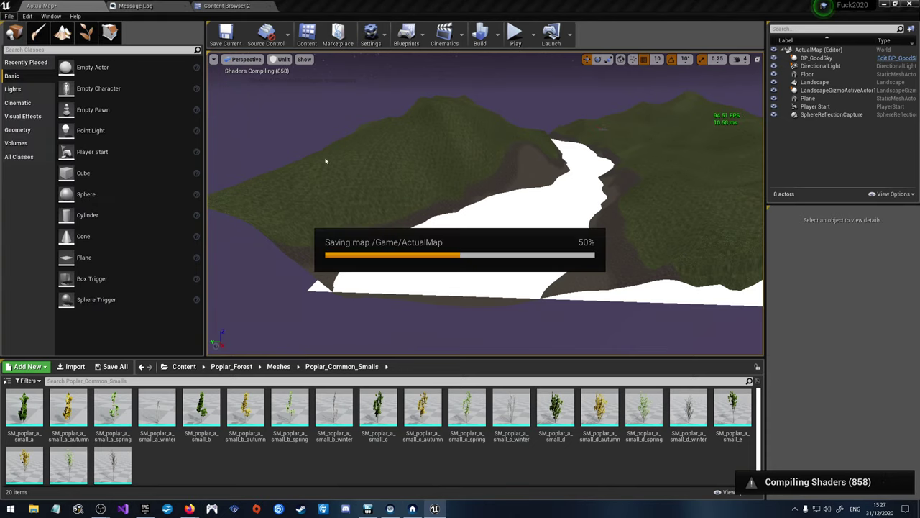
Step: Disable the Oculus VR and SteamVR plugins and restart the editor for the change to take effect
{"action": "left_click", "coordinate": [10, 16]}
{"action": "mouse_move", "coordinate": [28, 16]}
{"action": "left_click", "coordinate": [36, 145]}
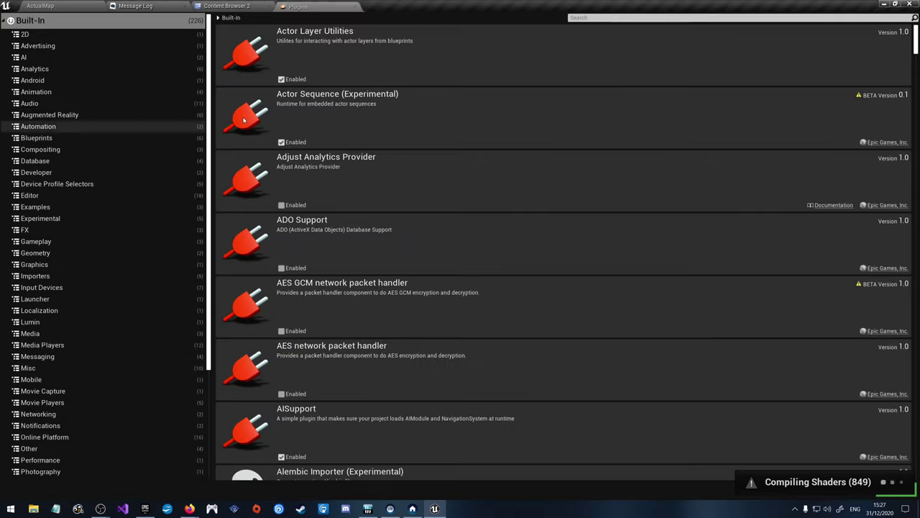
{"action": "left_click", "coordinate": [598, 19]}
{"action": "type", "text": "vr"}
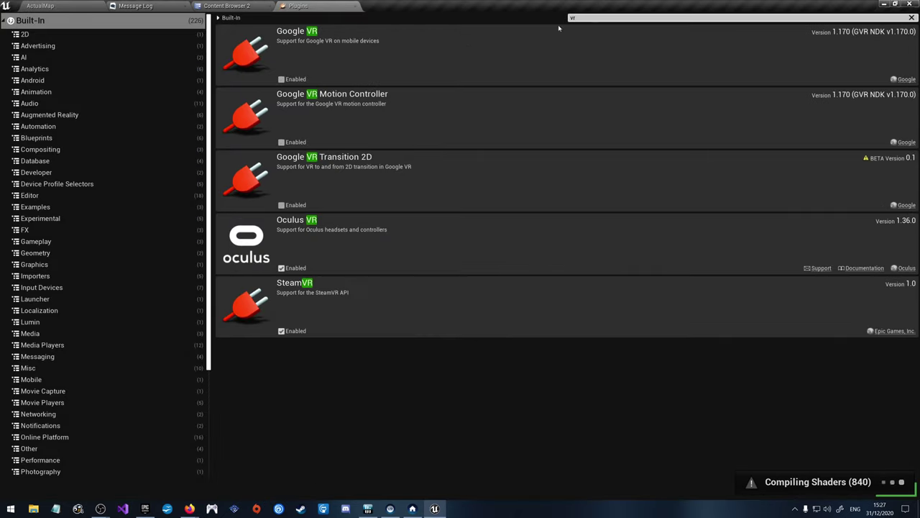
{"action": "left_click", "coordinate": [281, 267]}
{"action": "left_click", "coordinate": [281, 330]}
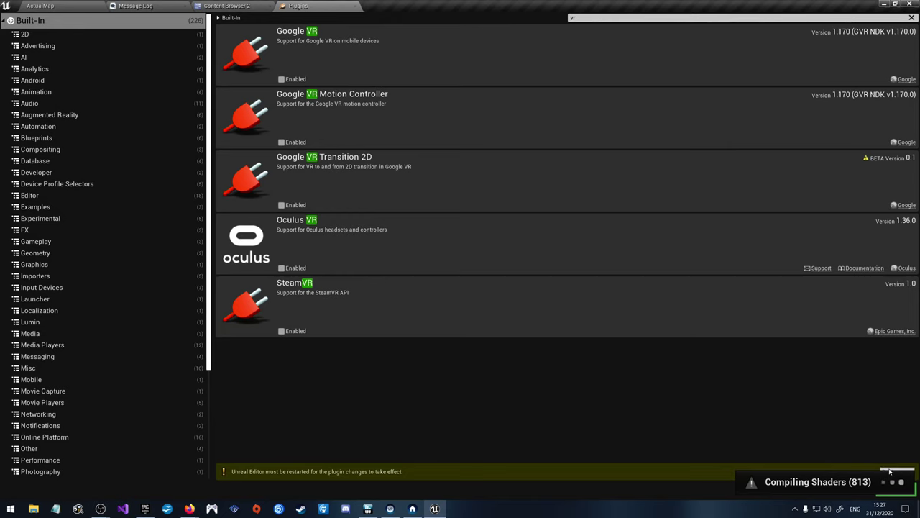
{"action": "left_click", "coordinate": [893, 471]}
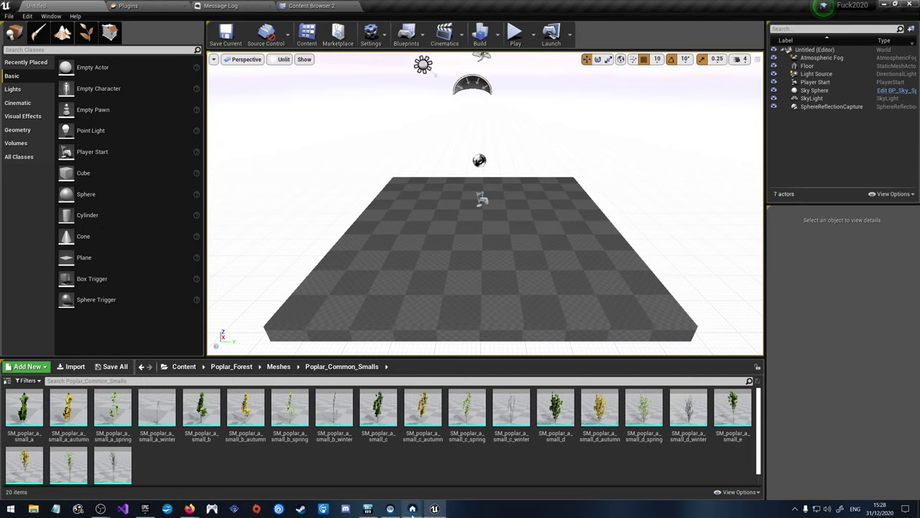
Step: Switch to the Epic Games Launcher and open the Vaporwave project
{"action": "mouse_move", "coordinate": [410, 511]}
{"action": "left_click", "coordinate": [451, 473]}
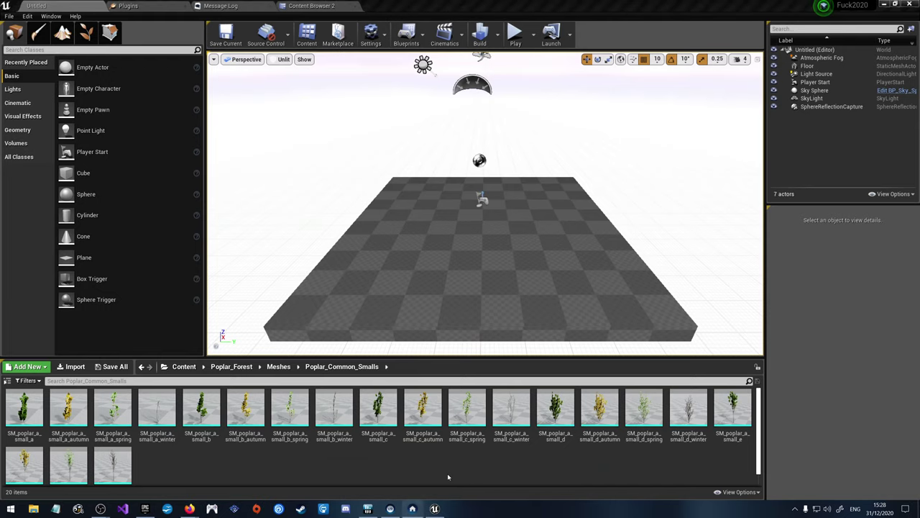
{"action": "mouse_move", "coordinate": [392, 505]}
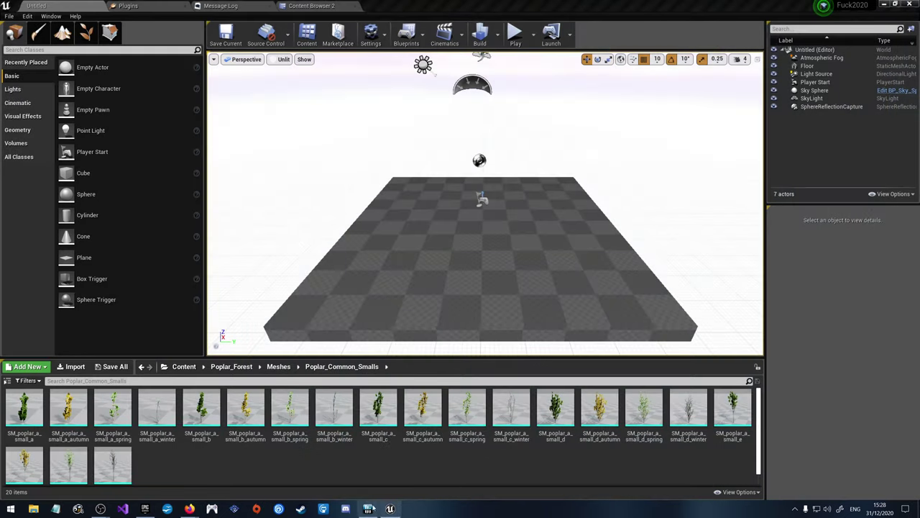
{"action": "left_click", "coordinate": [145, 509]}
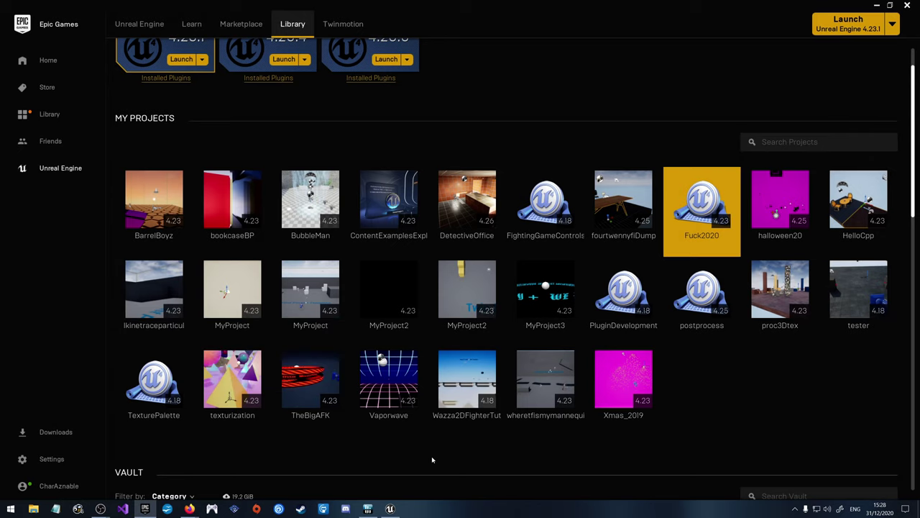
{"action": "double_click", "coordinate": [395, 396]}
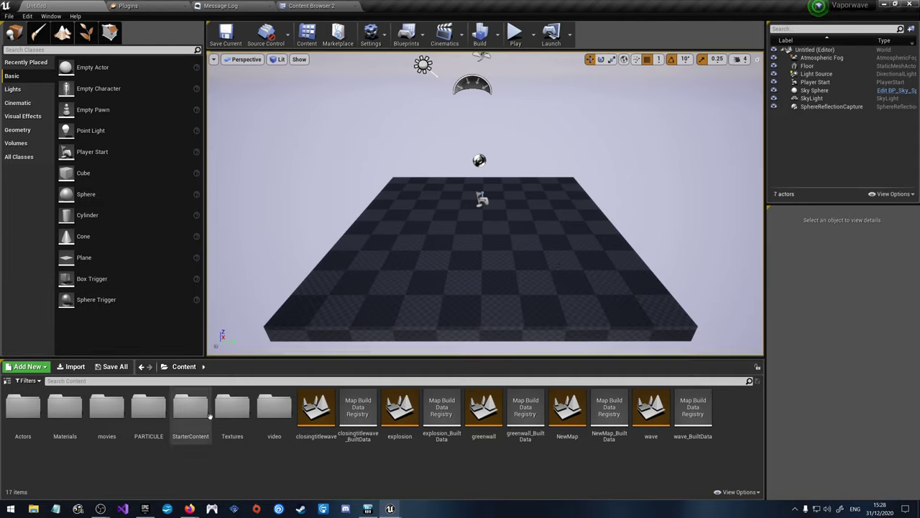
Step: Start migrating mi_skytile and mi_walltile from the Materials folder together with their dependent assets
{"action": "double_click", "coordinate": [56, 409]}
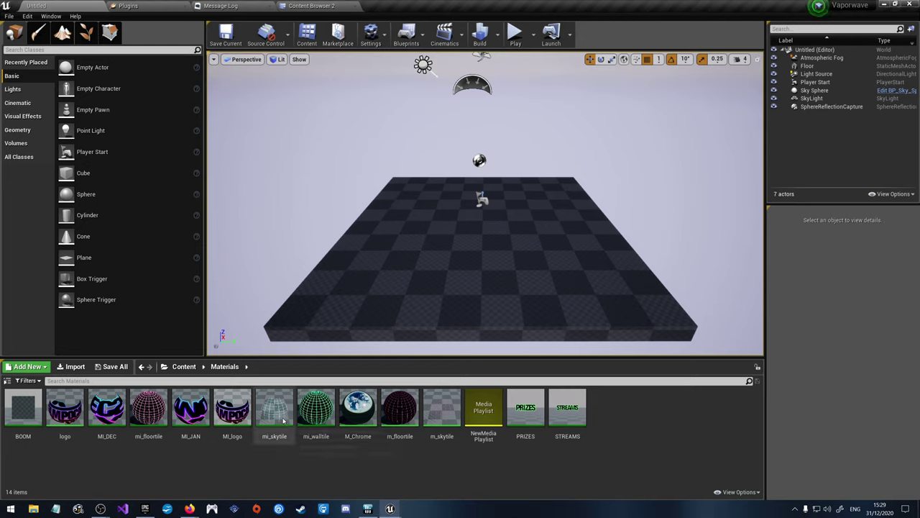
{"action": "left_click", "coordinate": [316, 409]}
{"action": "left_click", "coordinate": [276, 409], "text": "ctrl"}
{"action": "right_click", "coordinate": [281, 411]}
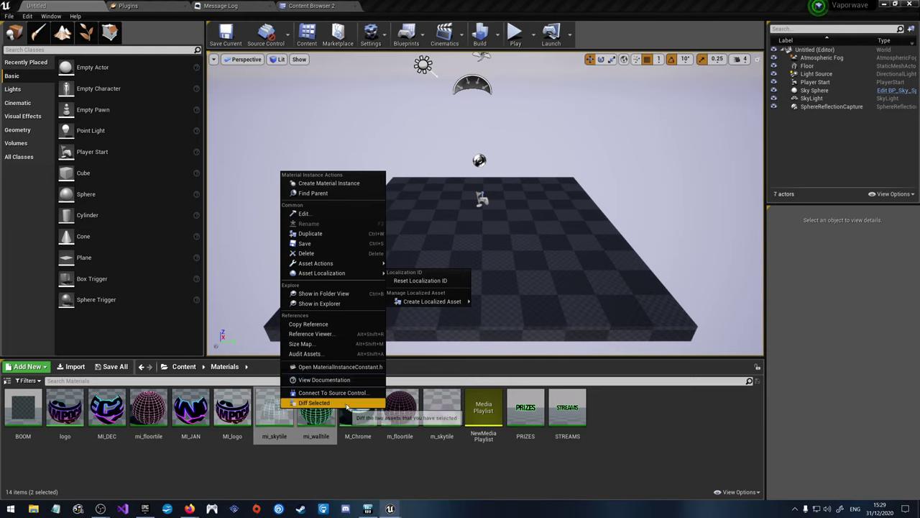
{"action": "mouse_move", "coordinate": [339, 267]}
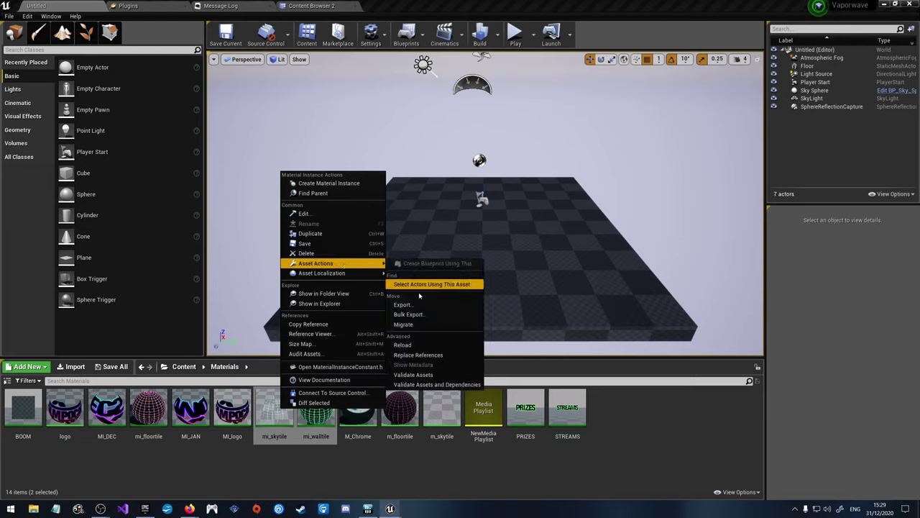
{"action": "left_click", "coordinate": [416, 324]}
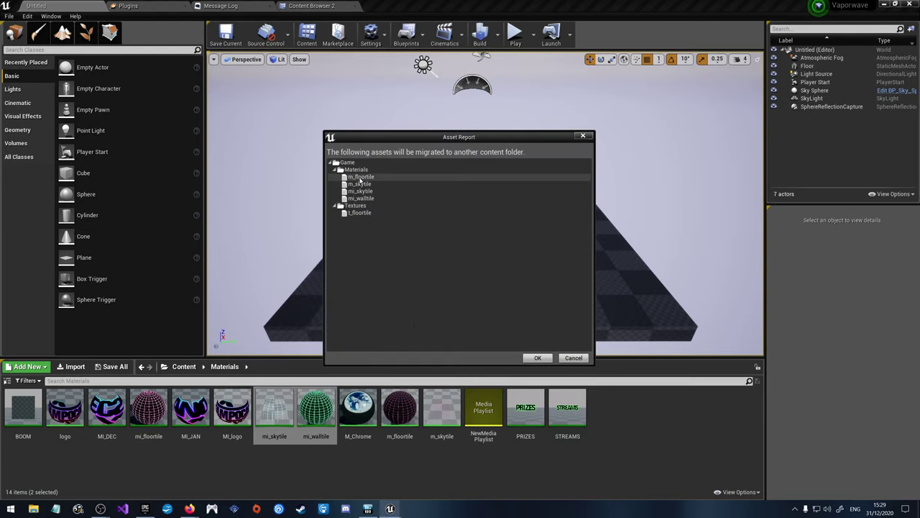
{"action": "left_click", "coordinate": [536, 358]}
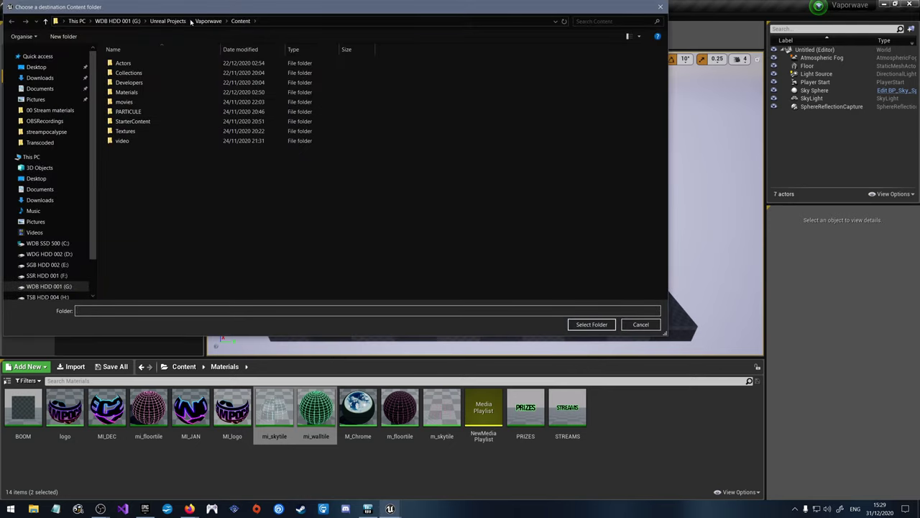
Step: Choose the Content folder of the Fuck2020 project as the migration destination
{"action": "left_click", "coordinate": [170, 21]}
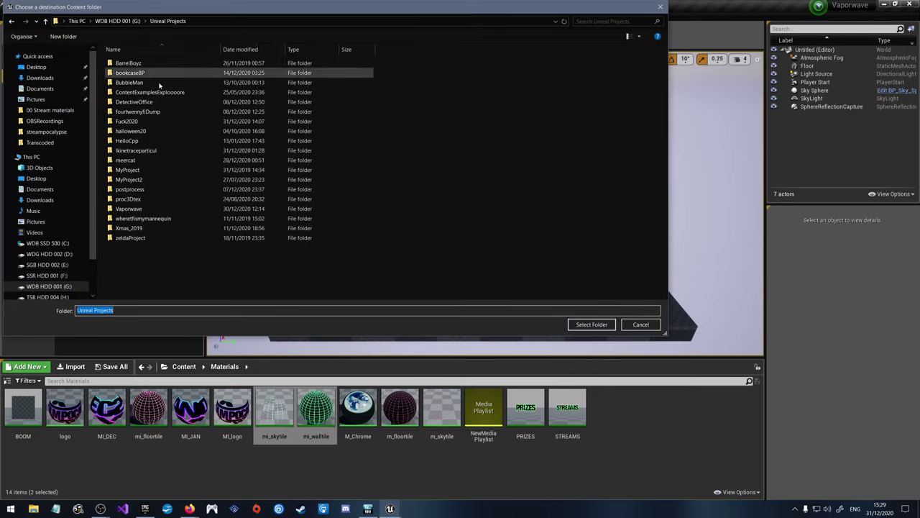
{"action": "double_click", "coordinate": [140, 122]}
{"action": "left_click", "coordinate": [132, 73]}
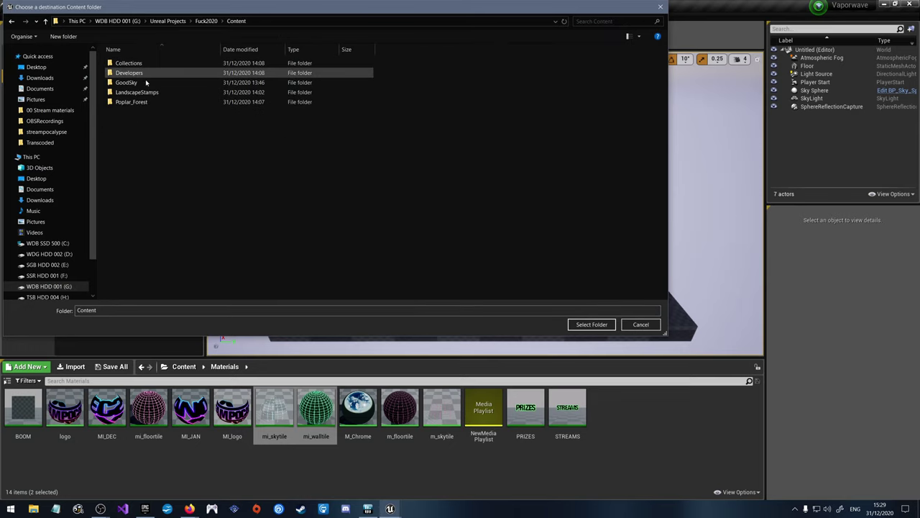
{"action": "left_click", "coordinate": [591, 324]}
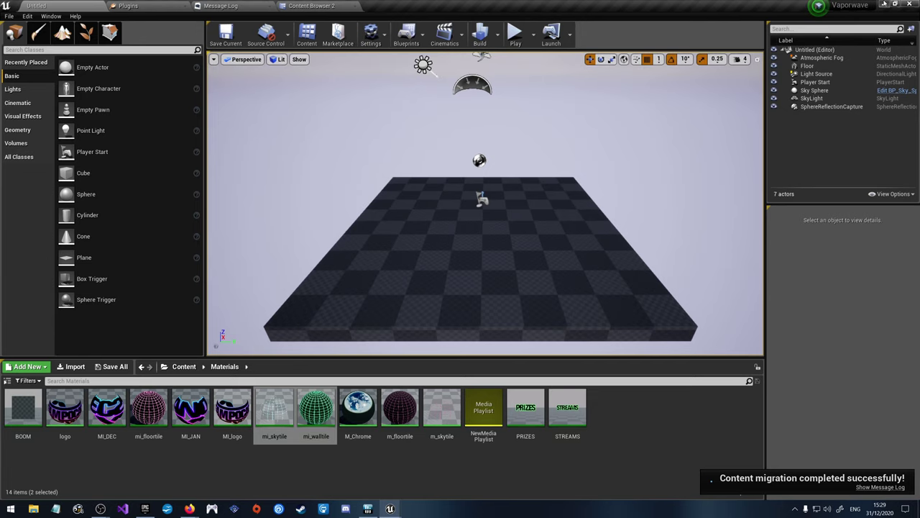
Step: Switch back to the Fuck2020 project and open the ActualMap level from the root Content folder
{"action": "key", "text": "alt+Tab"}
{"action": "mouse_move", "coordinate": [391, 507]}
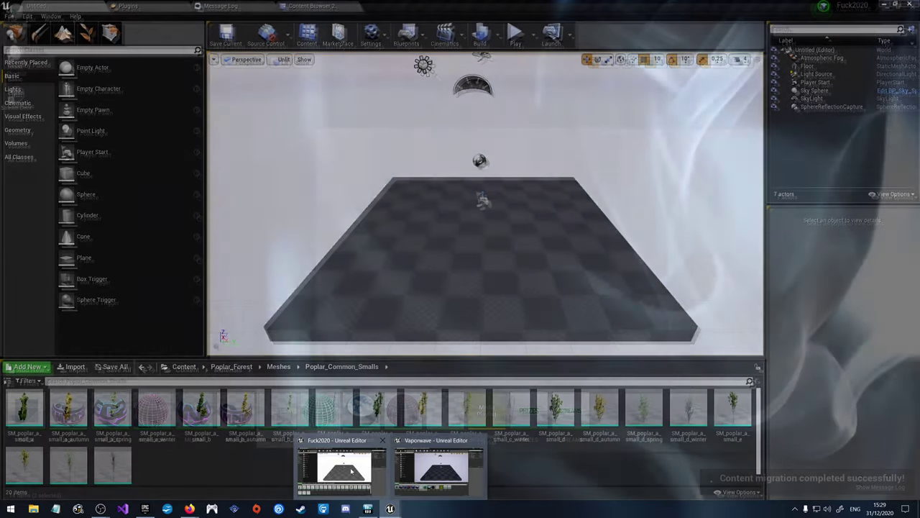
{"action": "left_click", "coordinate": [352, 465]}
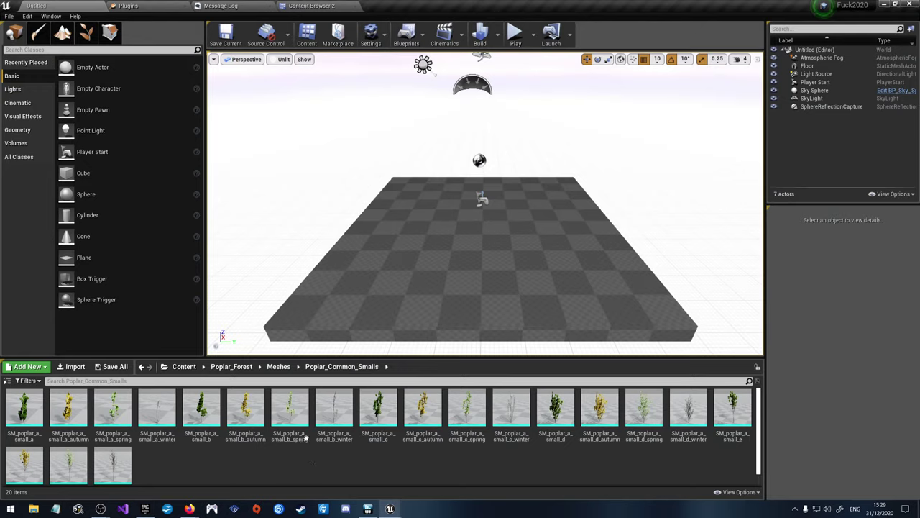
{"action": "left_click", "coordinate": [231, 366]}
{"action": "left_click", "coordinate": [184, 366]}
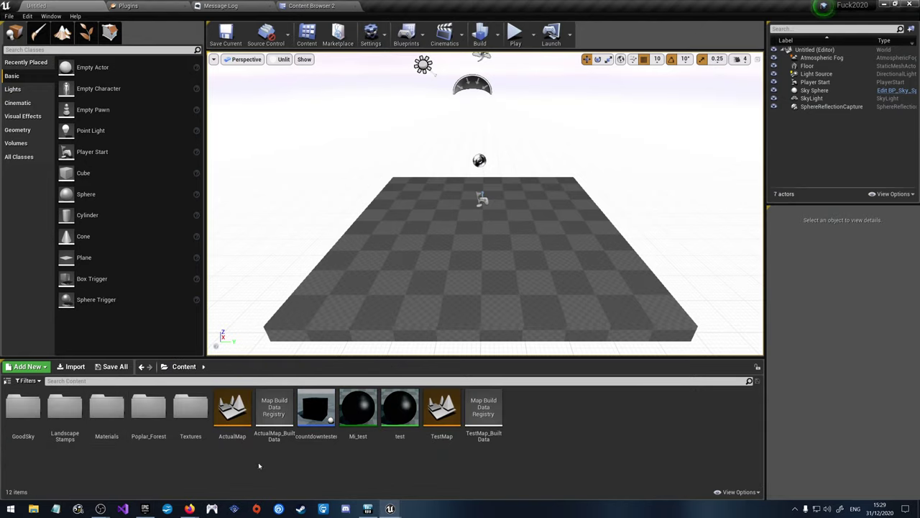
{"action": "double_click", "coordinate": [232, 411]}
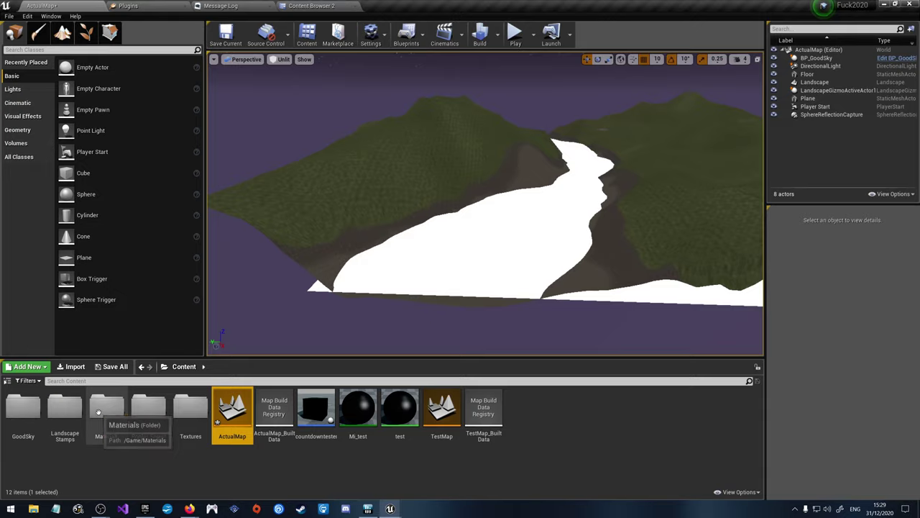
Step: Apply mi_walltile from the Materials folder to the river plane, then replace it with mi_skytile
{"action": "double_click", "coordinate": [106, 408]}
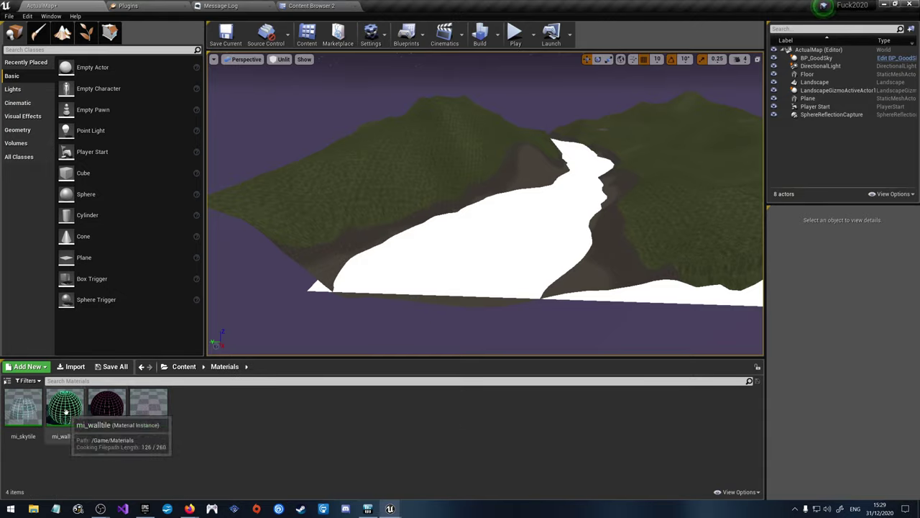
{"action": "left_click_drag", "start_coordinate": [65, 412], "coordinate": [431, 267]}
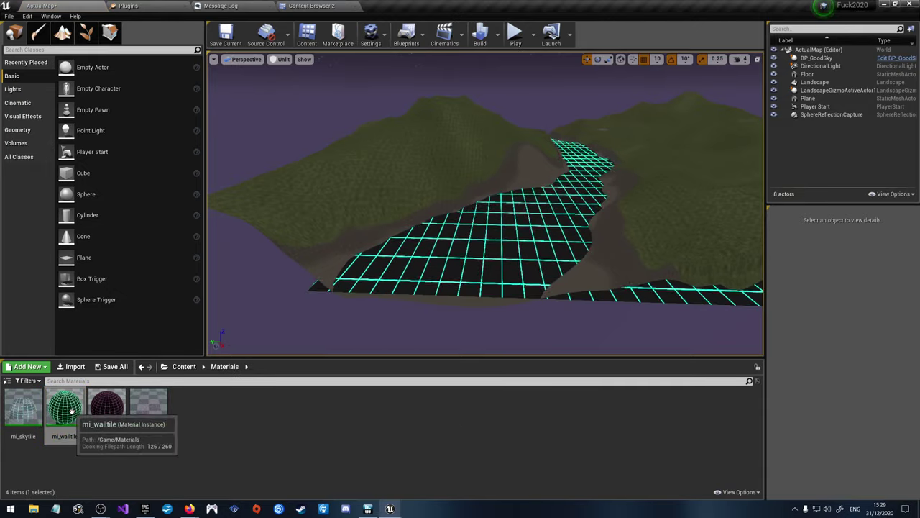
{"action": "left_click_drag", "start_coordinate": [34, 401], "coordinate": [406, 294]}
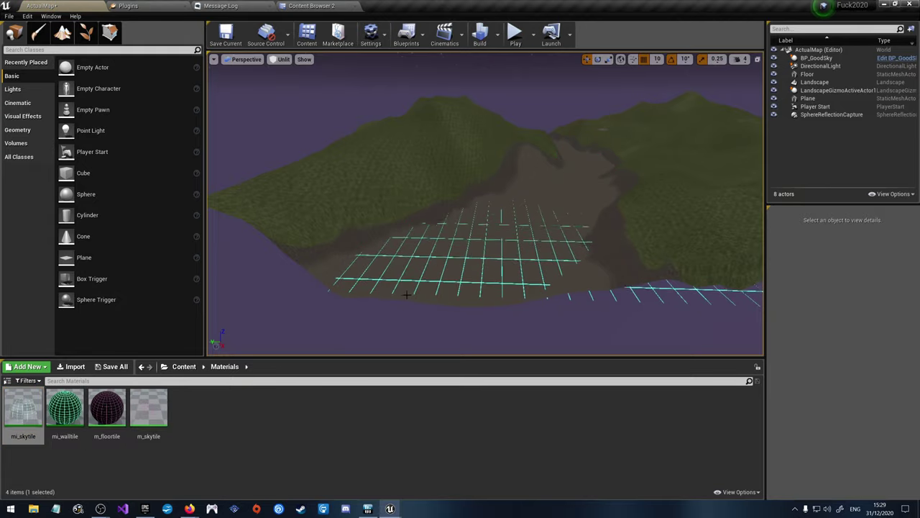
Step: Try to apply the mi_walltile material to the river plane directly in the scene
{"action": "mouse_move", "coordinate": [433, 271]}
{"action": "right_mouse_down"}
{"action": "mouse_move", "coordinate": [433, 237]}
{"action": "mouse_move", "coordinate": [426, 274]}
{"action": "mouse_move", "coordinate": [402, 271]}
{"action": "mouse_move", "coordinate": [394, 285]}
{"action": "mouse_move", "coordinate": [403, 272]}
{"action": "mouse_move", "coordinate": [399, 282]}
{"action": "mouse_move", "coordinate": [420, 278]}
{"action": "right_mouse_up"}
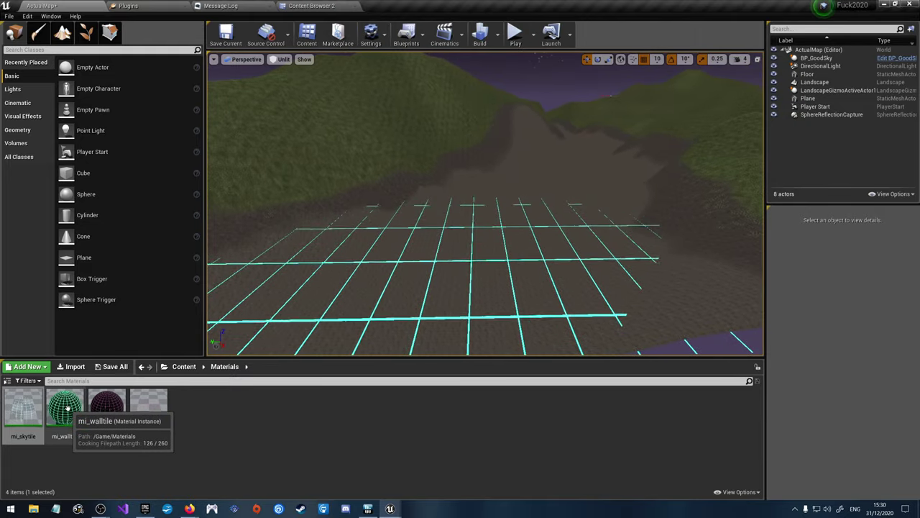
{"action": "left_click_drag", "start_coordinate": [64, 408], "coordinate": [367, 300]}
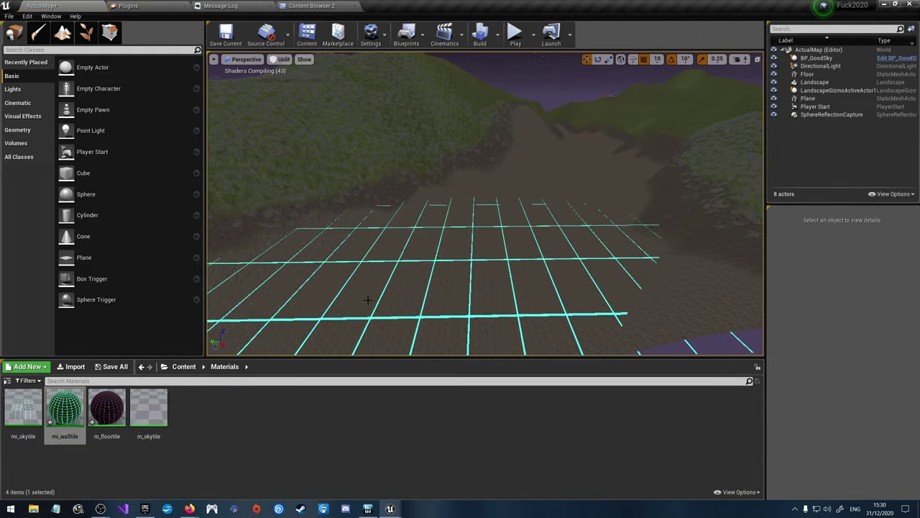
{"action": "left_click", "coordinate": [368, 300]}
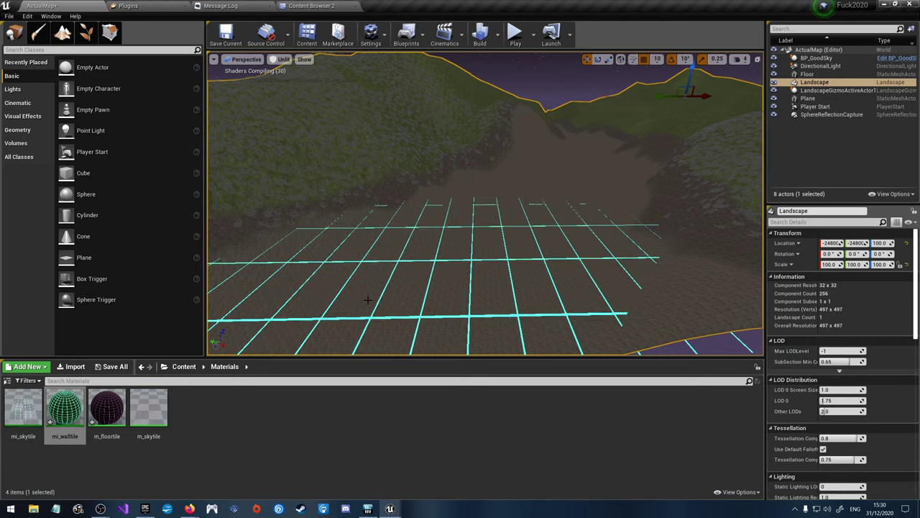
{"action": "right_click_drag", "start_coordinate": [394, 294], "coordinate": [455, 280]}
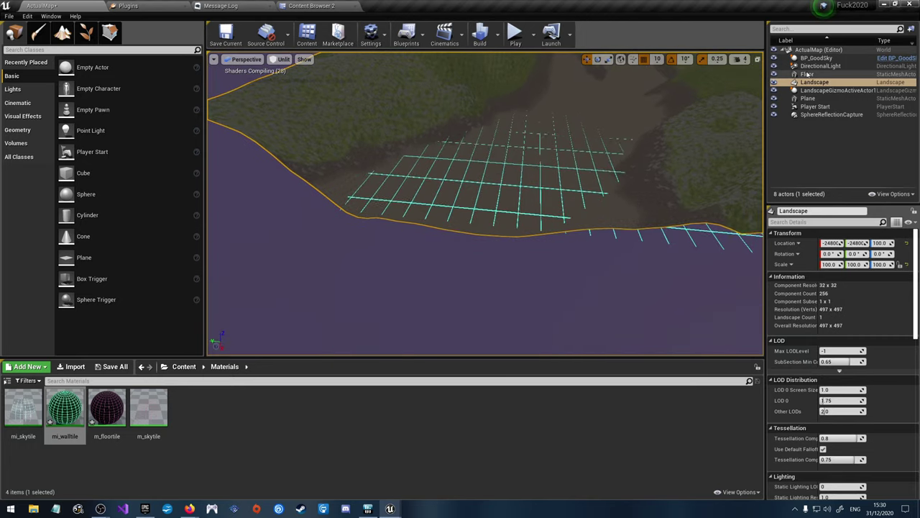
Step: Select the river's Plane actor and assign mi_walltile as its Element 0 material
{"action": "left_click", "coordinate": [814, 106]}
{"action": "left_click", "coordinate": [808, 98]}
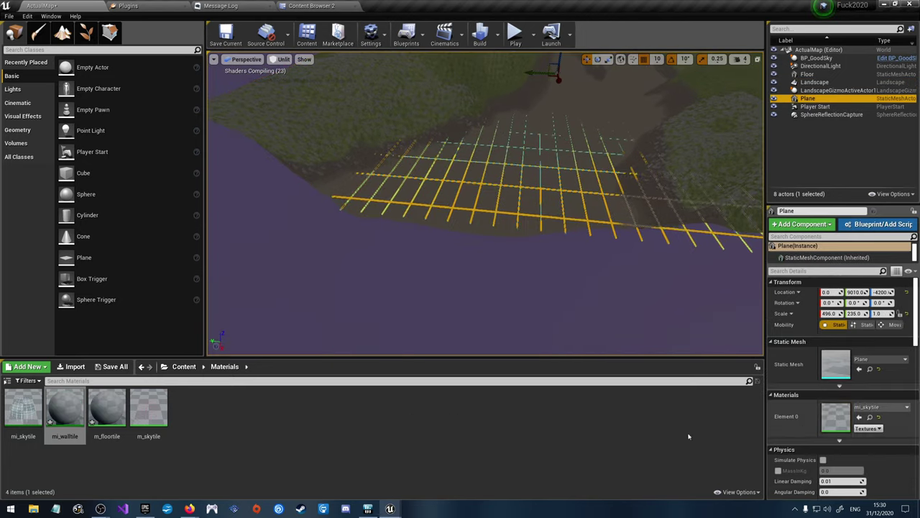
{"action": "left_click_drag", "start_coordinate": [65, 410], "coordinate": [805, 430]}
{"action": "key", "text": "f"}
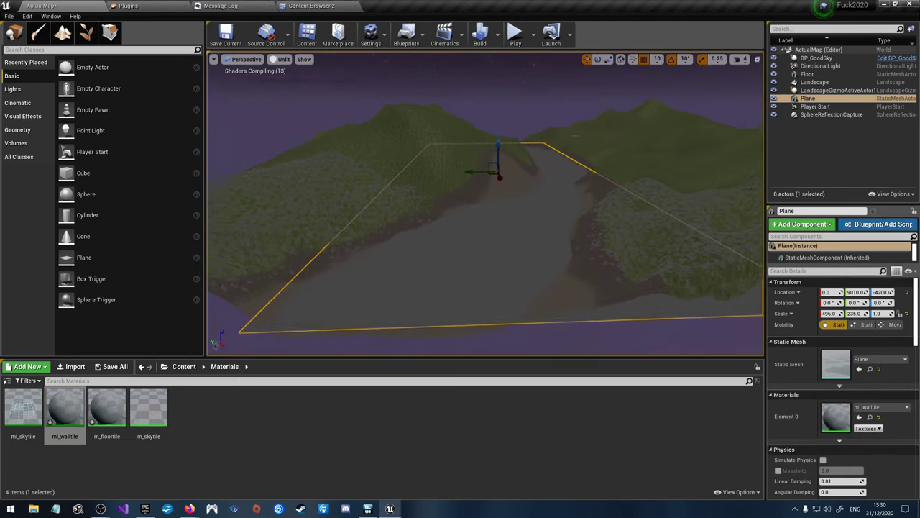
{"action": "right_click_drag", "start_coordinate": [578, 70], "coordinate": [578, 69]}
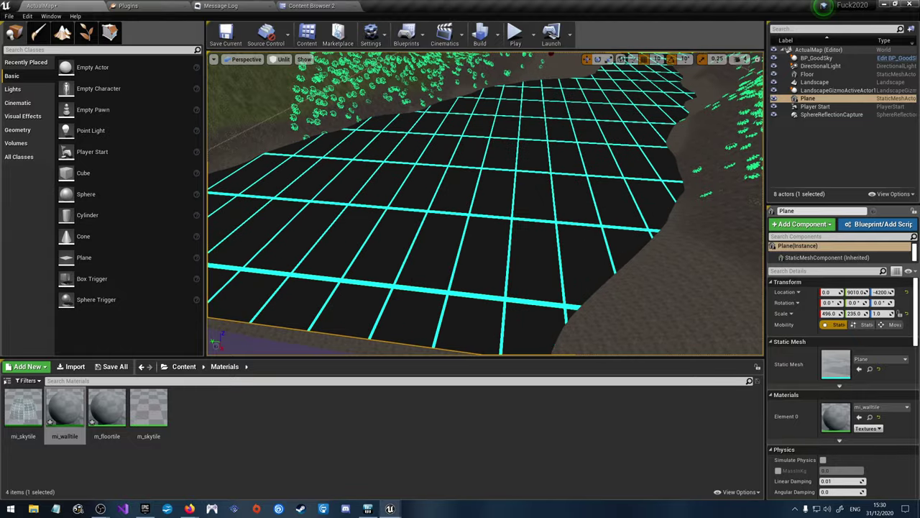
{"action": "right_click_drag", "start_coordinate": [578, 69], "coordinate": [578, 69]}
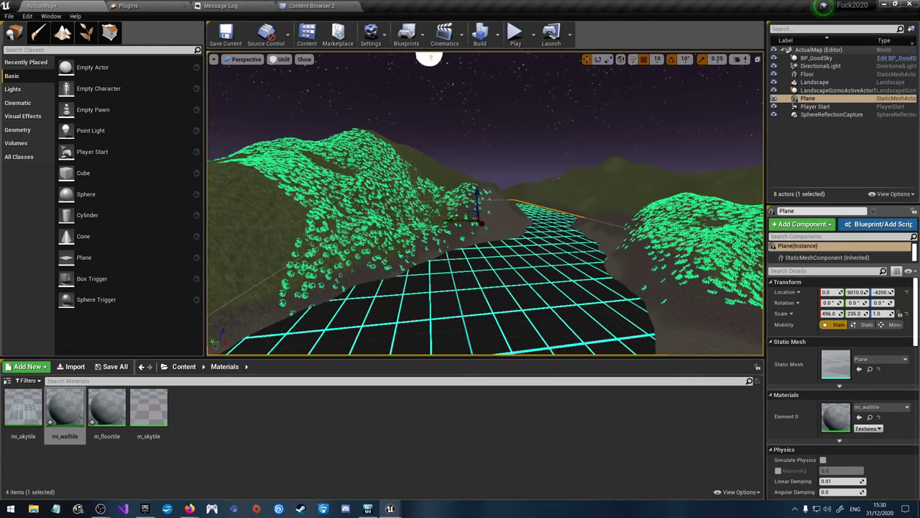
Step: Switch the viewport to Lit shading and build only the level's lighting
{"action": "left_click", "coordinate": [280, 59]}
{"action": "left_click", "coordinate": [301, 77]}
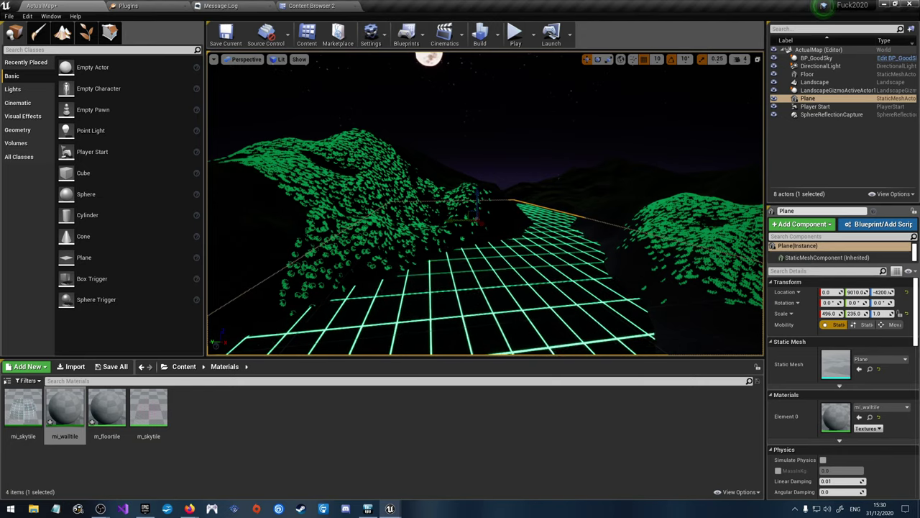
{"action": "left_click", "coordinate": [497, 34]}
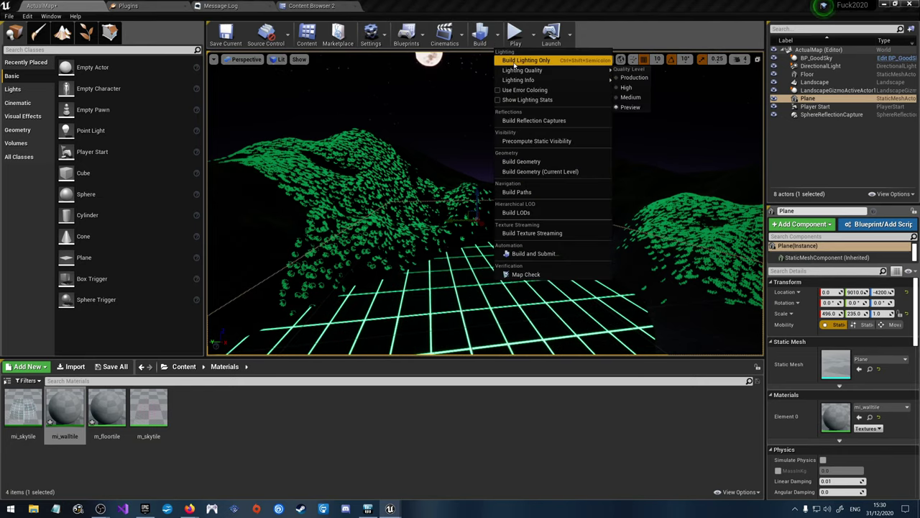
{"action": "left_click", "coordinate": [513, 60]}
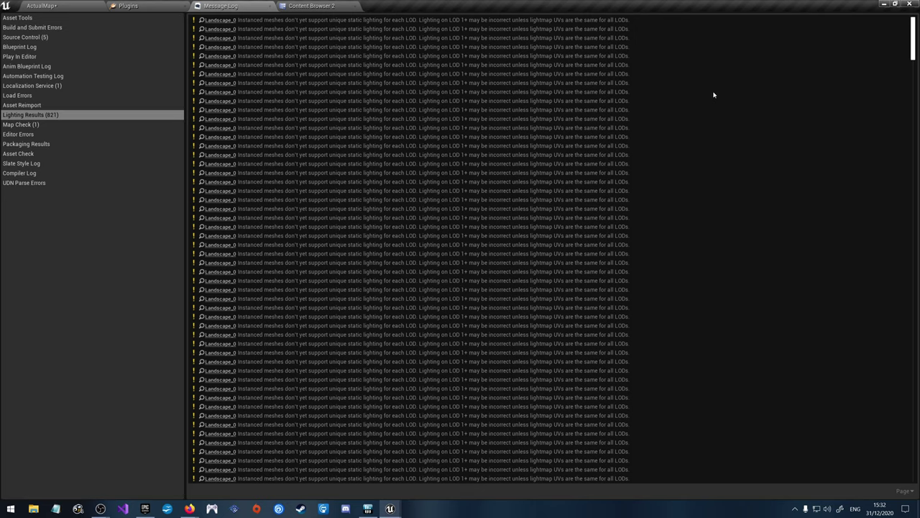
Step: Cancel the save prompt to keep the editor open, and close the Message Log, Plugins and Content Browser 2 windows
{"action": "left_click", "coordinate": [909, 4]}
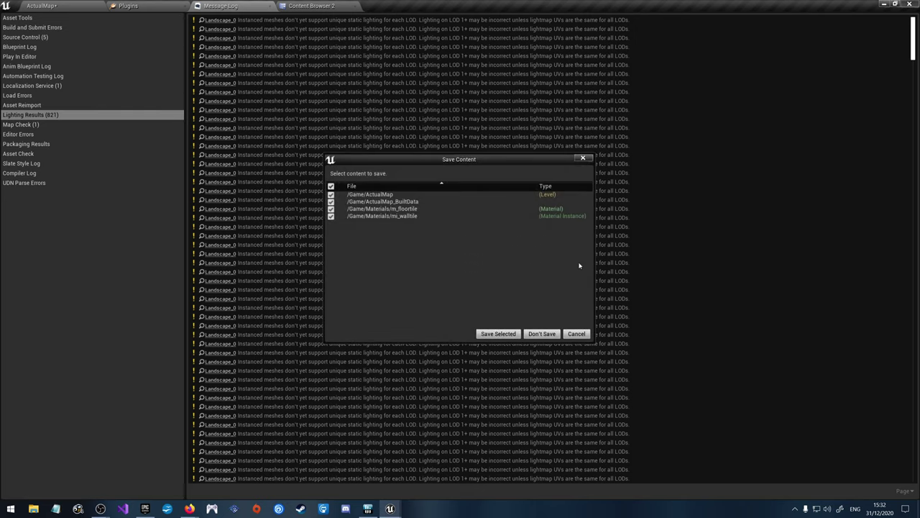
{"action": "left_click", "coordinate": [577, 333]}
{"action": "left_click", "coordinate": [276, 6]}
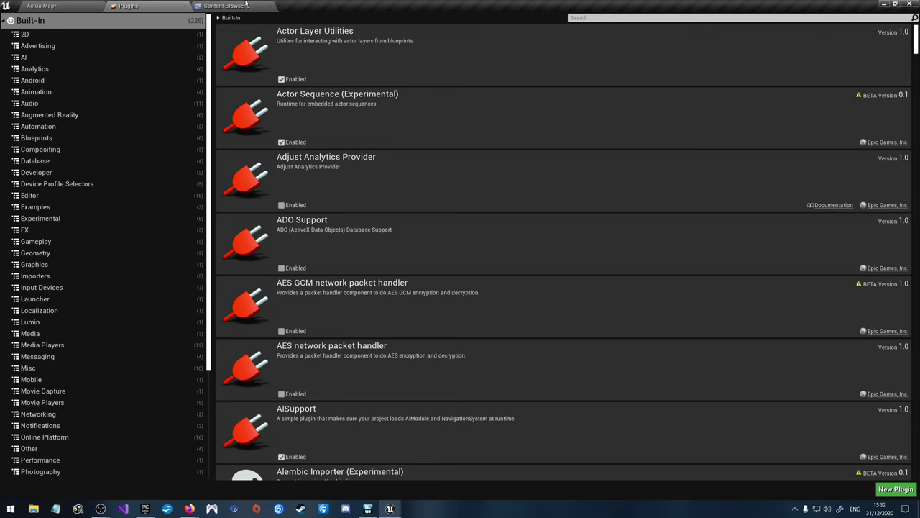
{"action": "left_click", "coordinate": [165, 5]}
{"action": "left_click", "coordinate": [128, 7]}
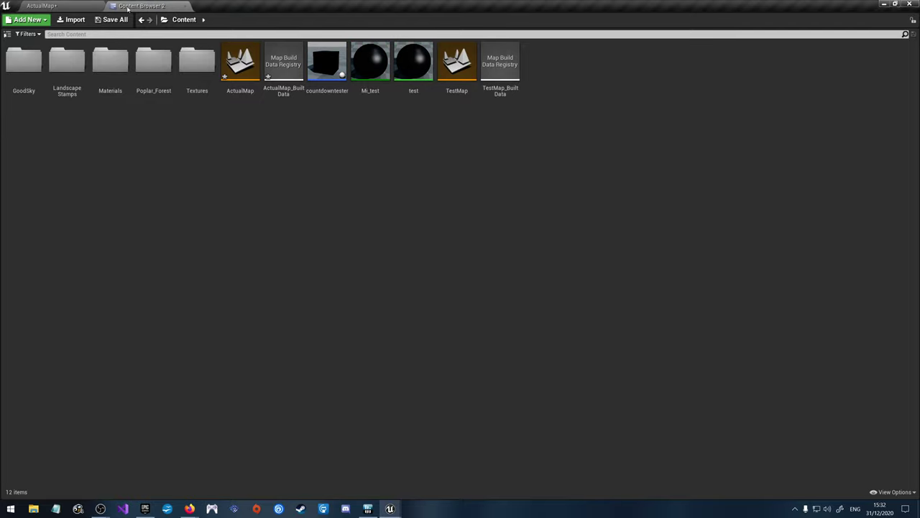
{"action": "left_click", "coordinate": [185, 6]}
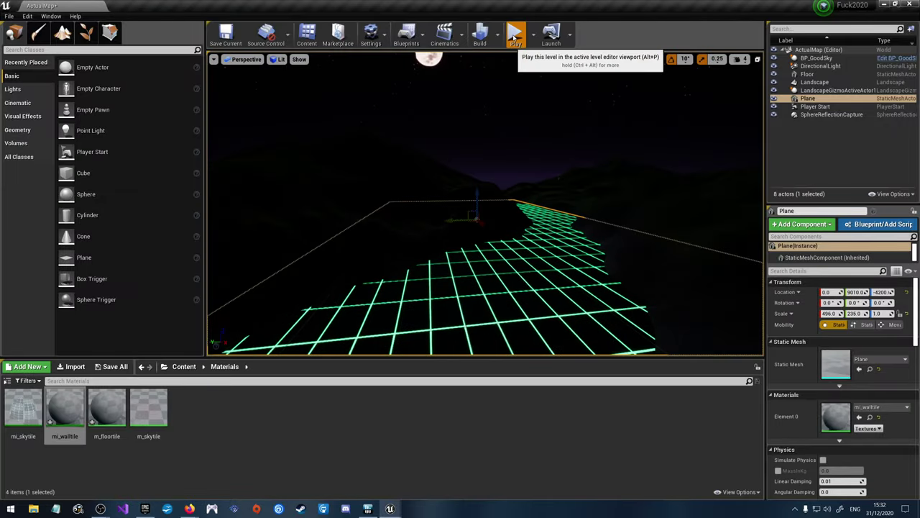
Step: Play the level to preview the river valley with its grid water, and stop the session
{"action": "left_click", "coordinate": [514, 36]}
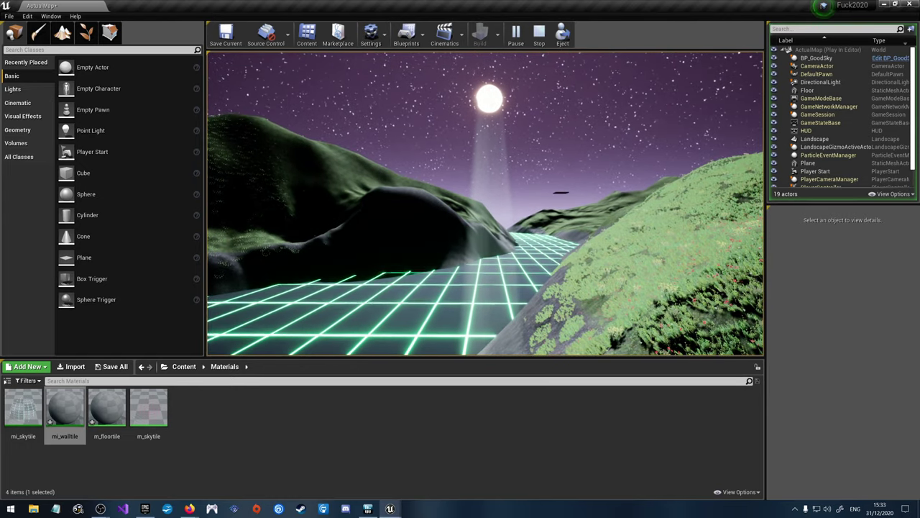
{"action": "key", "text": "Escape"}
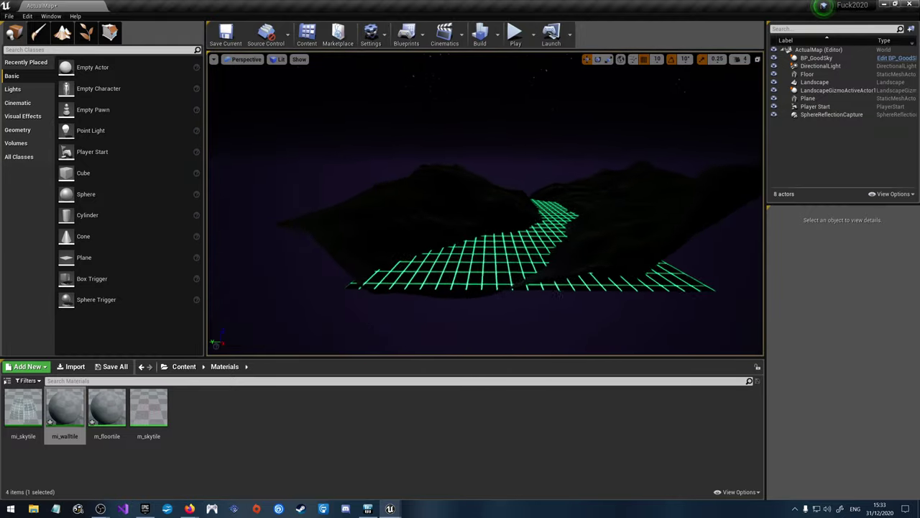
Step: Select the Landscape actor and assign m_floortile from the Materials folder as its Landscape Material
{"action": "left_click_drag", "start_coordinate": [112, 405], "coordinate": [374, 252]}
{"action": "left_click", "coordinate": [374, 251]}
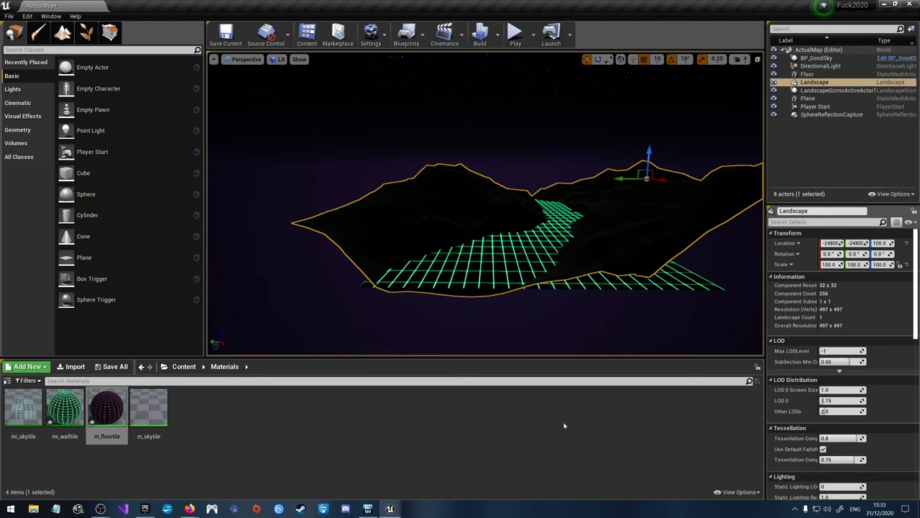
{"action": "scroll", "coordinate": [823, 399], "scroll_direction": "down", "scroll_amount": 10}
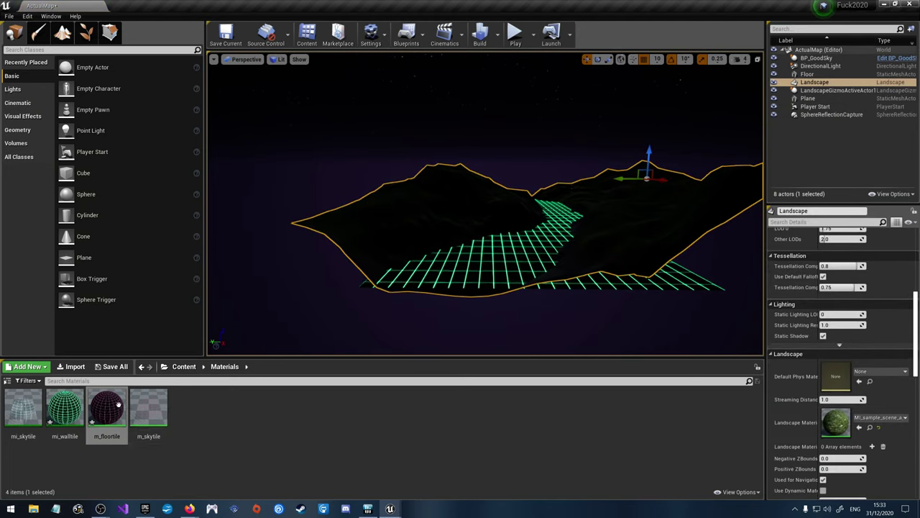
{"action": "left_click_drag", "start_coordinate": [119, 406], "coordinate": [835, 422]}
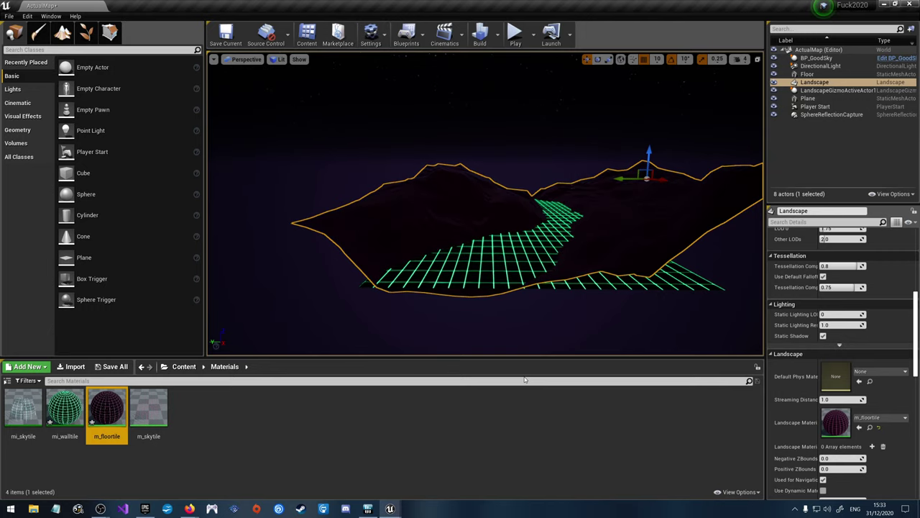
{"action": "right_click_drag", "start_coordinate": [474, 345], "coordinate": [434, 330]}
Step: Lower the Landscape's Tessellation Component Screen Size to about 0.468
{"action": "scroll", "coordinate": [824, 386], "scroll_direction": "down", "scroll_amount": 3}
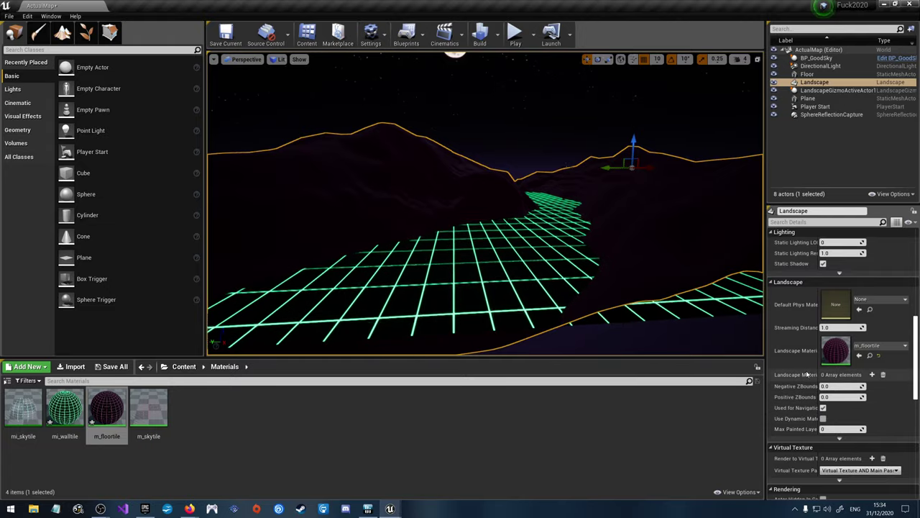
{"action": "scroll", "coordinate": [806, 399], "scroll_direction": "up", "scroll_amount": 3}
{"action": "scroll", "coordinate": [806, 400], "scroll_direction": "up", "scroll_amount": 1}
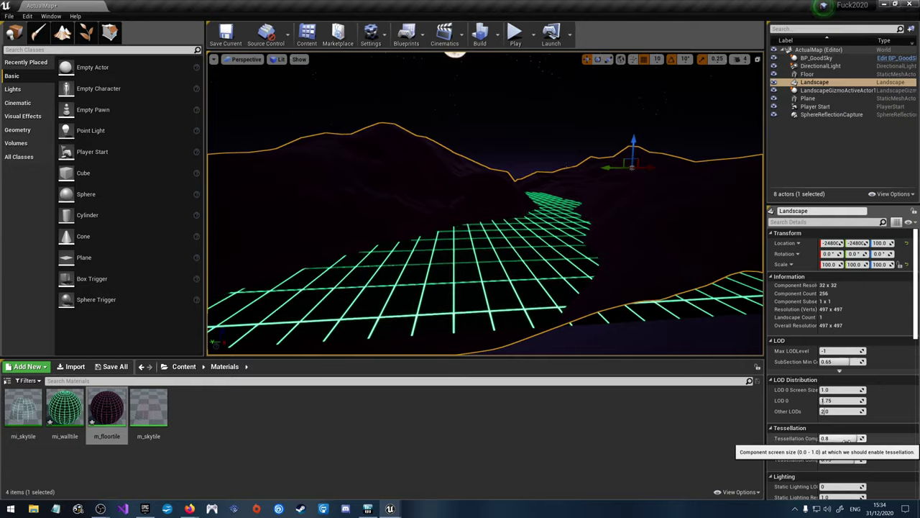
{"action": "left_click_drag", "start_coordinate": [838, 438], "coordinate": [805, 438]}
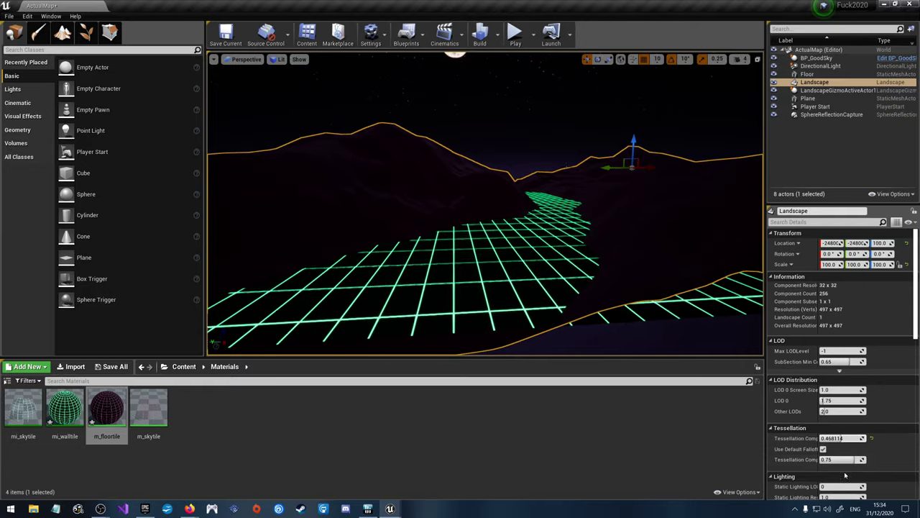
{"action": "right_click_drag", "start_coordinate": [504, 251], "coordinate": [506, 228]}
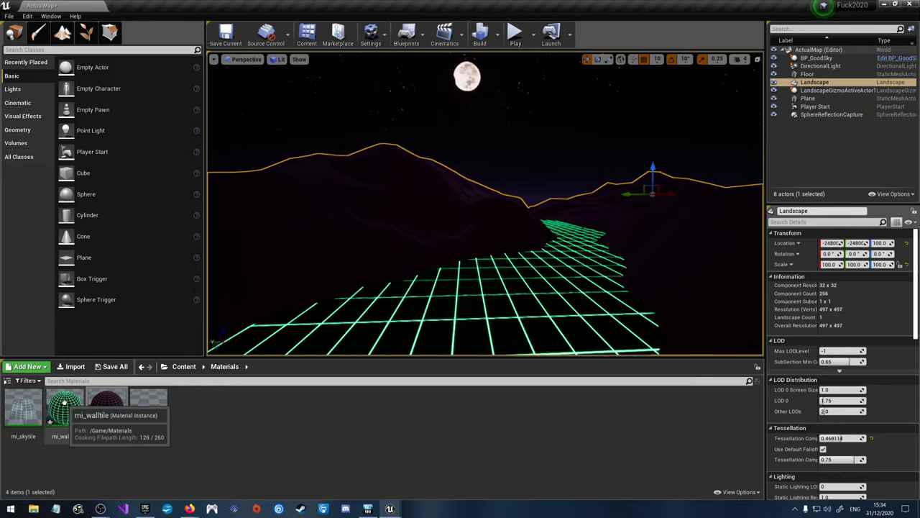
{"action": "scroll", "coordinate": [834, 467], "scroll_direction": "down", "scroll_amount": 5}
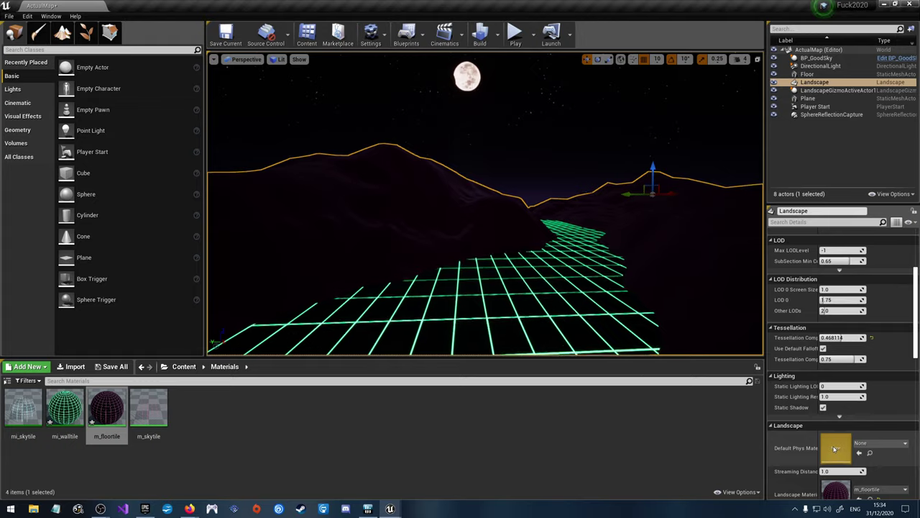
{"action": "scroll", "coordinate": [837, 442], "scroll_direction": "down", "scroll_amount": 3}
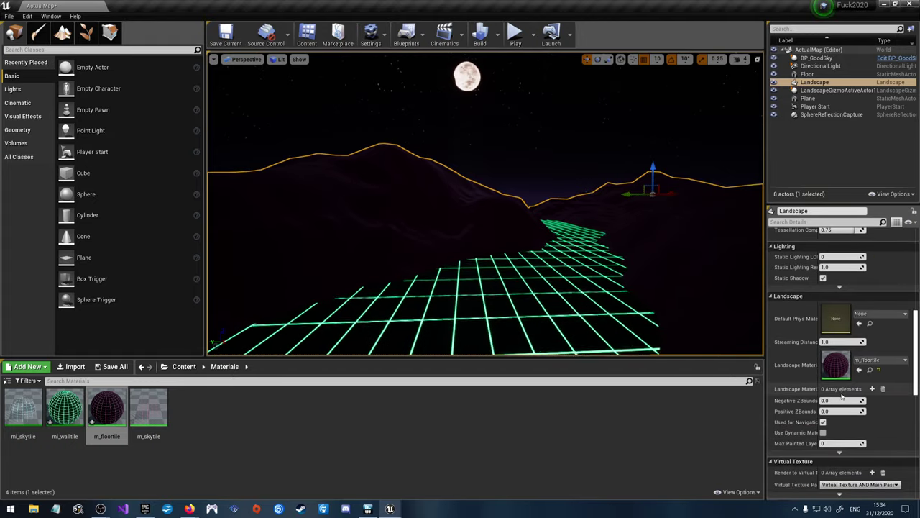
{"action": "scroll", "coordinate": [838, 417], "scroll_direction": "down", "scroll_amount": 3}
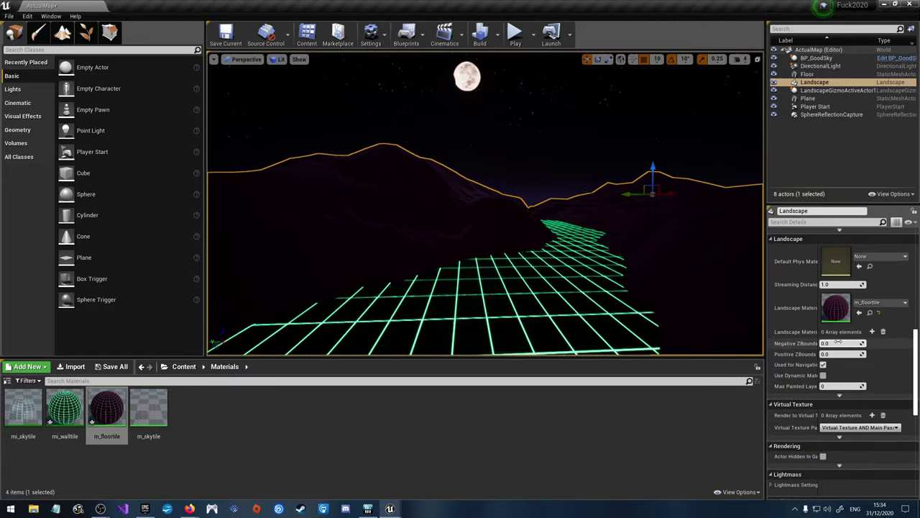
{"action": "scroll", "coordinate": [823, 416], "scroll_direction": "down", "scroll_amount": 3}
{"action": "scroll", "coordinate": [822, 415], "scroll_direction": "down", "scroll_amount": 7}
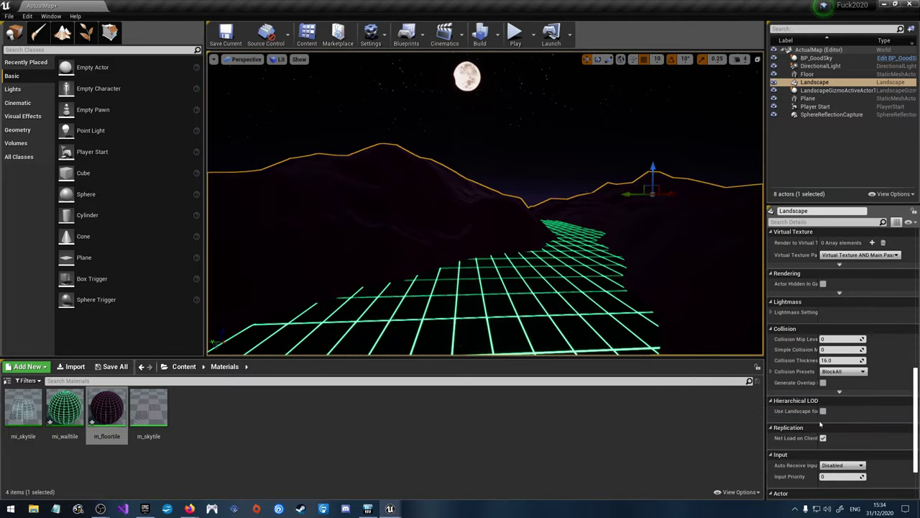
Step: Open the m_floortile material, examine its node graph and the TexCoord node's tiling settings, and close it
{"action": "double_click", "coordinate": [107, 408]}
{"action": "right_click_drag", "start_coordinate": [368, 340], "coordinate": [682, 257]}
{"action": "scroll", "coordinate": [589, 239], "scroll_direction": "down", "scroll_amount": 1}
{"action": "right_click_drag", "start_coordinate": [402, 237], "coordinate": [557, 245]}
{"action": "right_click_drag", "start_coordinate": [323, 216], "coordinate": [529, 223]}
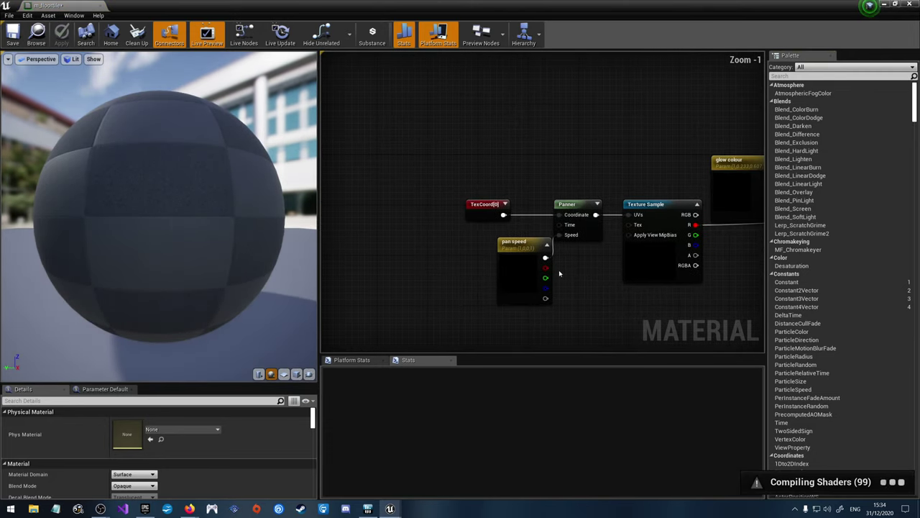
{"action": "left_click", "coordinate": [475, 216]}
{"action": "right_click_drag", "start_coordinate": [626, 312], "coordinate": [585, 268]}
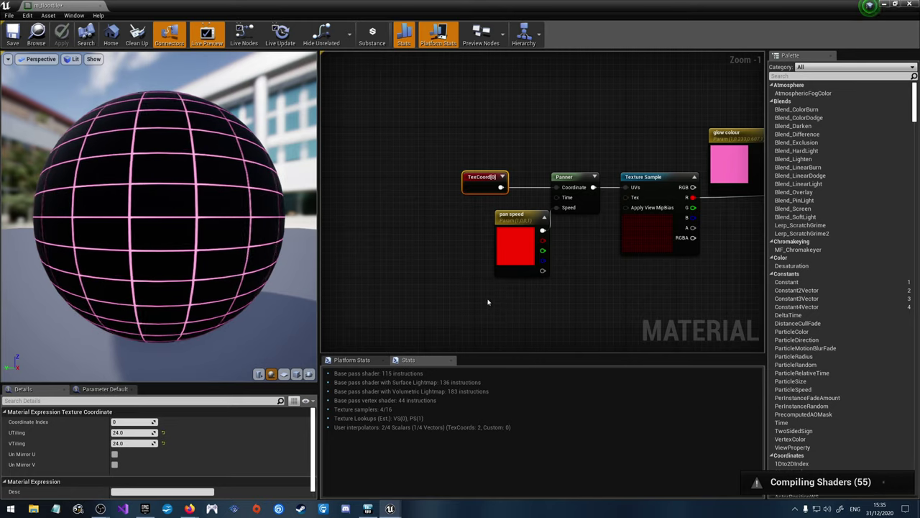
{"action": "scroll", "coordinate": [461, 256], "scroll_direction": "down", "scroll_amount": 3}
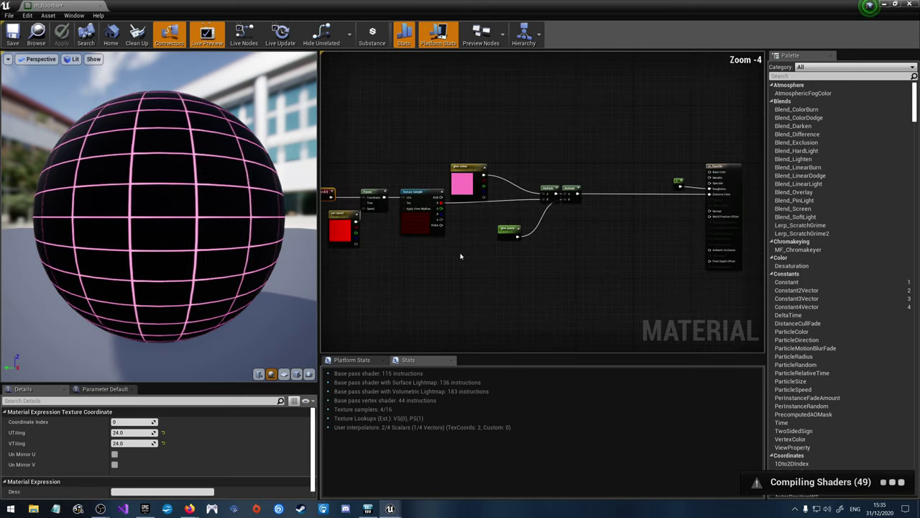
{"action": "right_click_drag", "start_coordinate": [460, 255], "coordinate": [566, 259]}
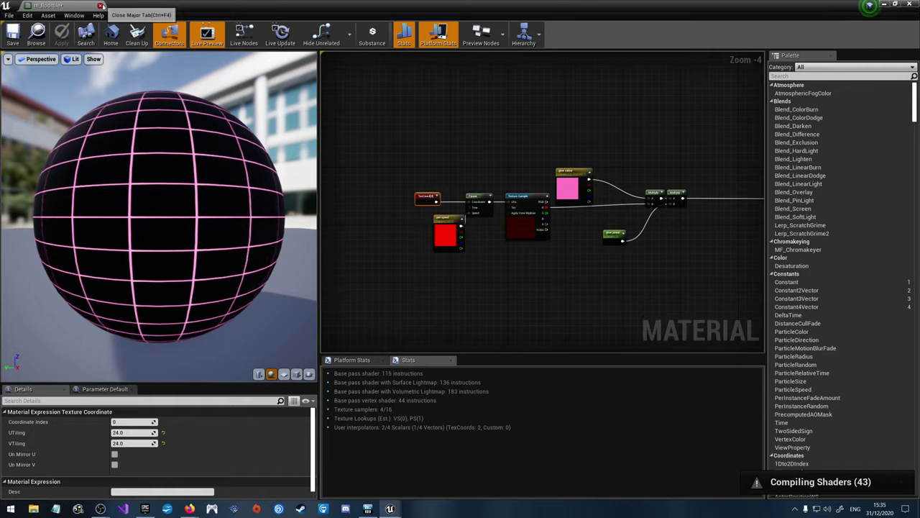
{"action": "left_click", "coordinate": [101, 6]}
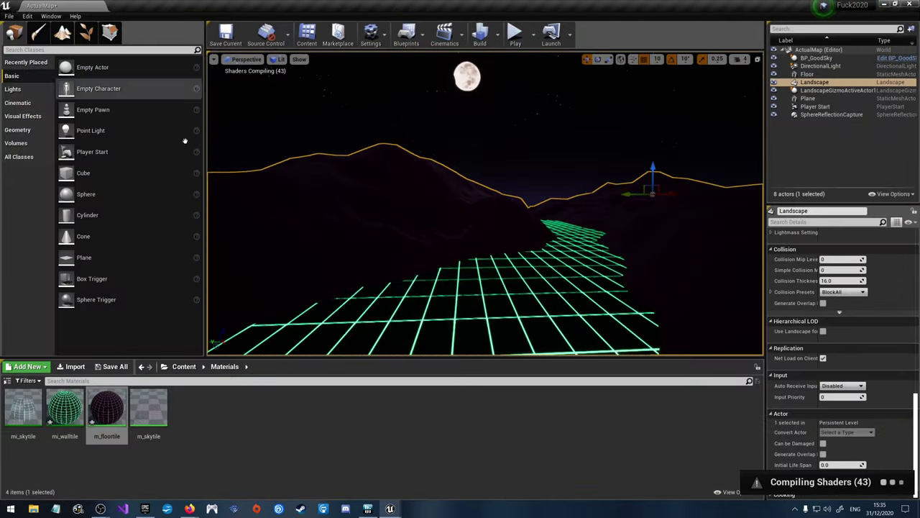
Step: Duplicate the m_floortile material under the name m_terraintile and save the copy
{"action": "right_click", "coordinate": [109, 410]}
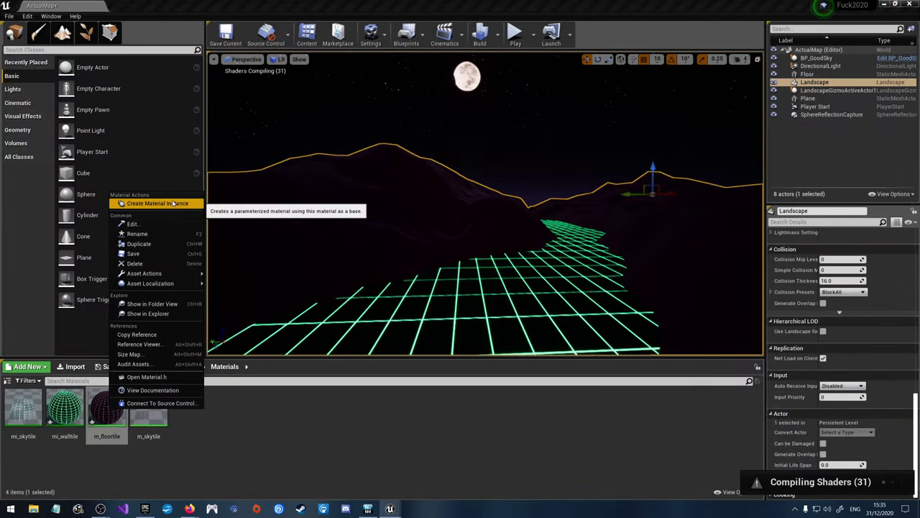
{"action": "left_click", "coordinate": [140, 244]}
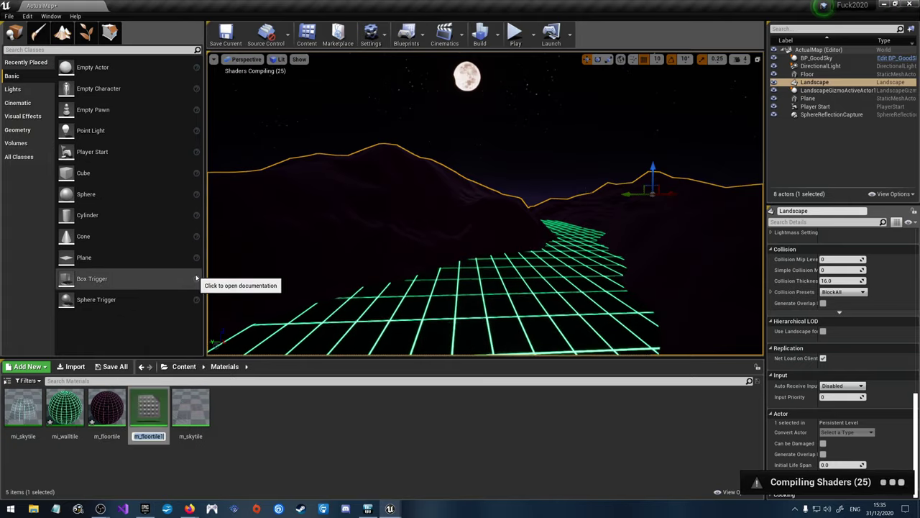
{"action": "type", "text": "mi"}
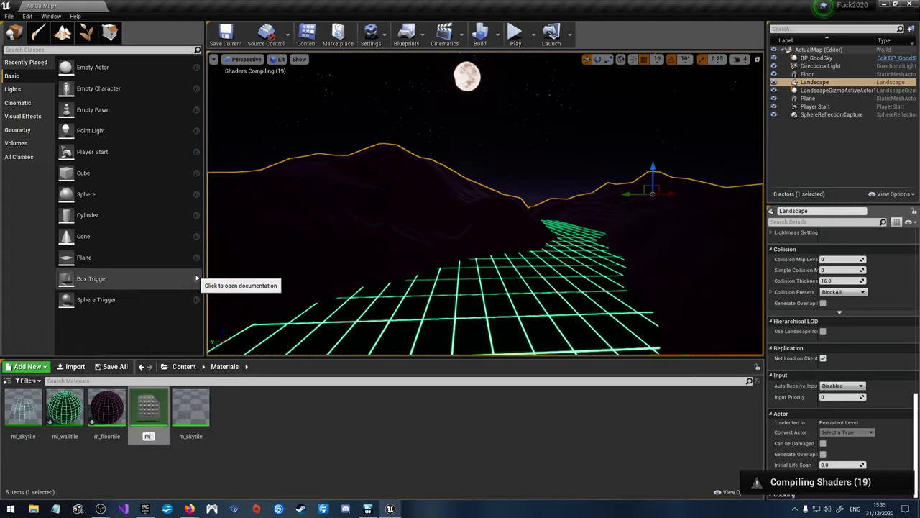
{"action": "type", "text": "_"}
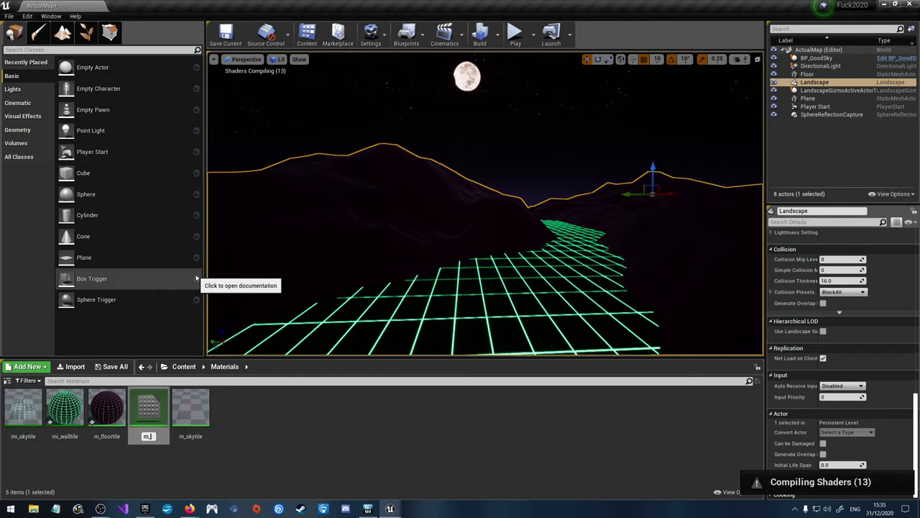
{"action": "type", "text": "terraint"}
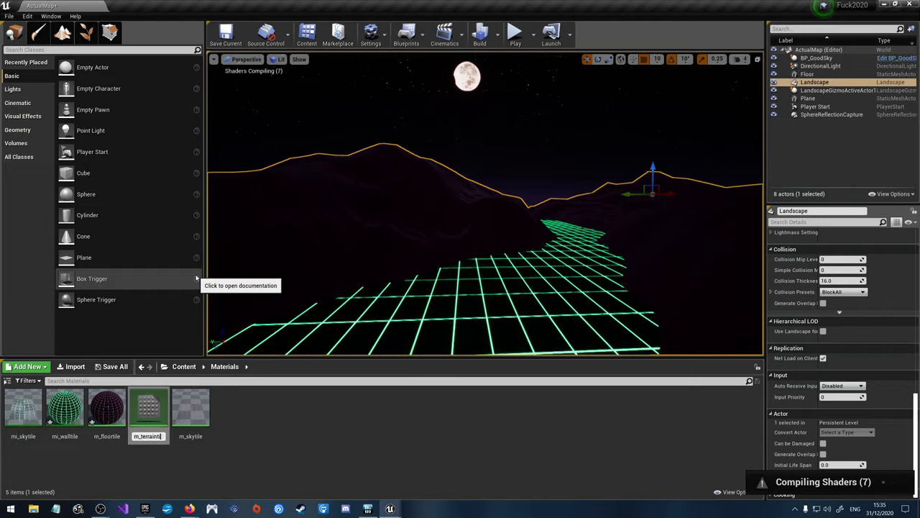
{"action": "type", "text": "ile"}
{"action": "key", "text": "Return"}
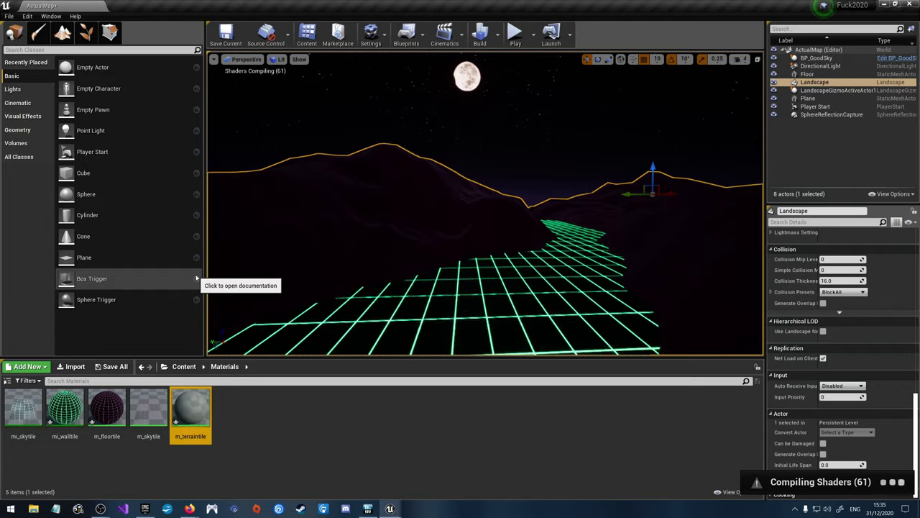
{"action": "key", "text": "ctrl+s"}
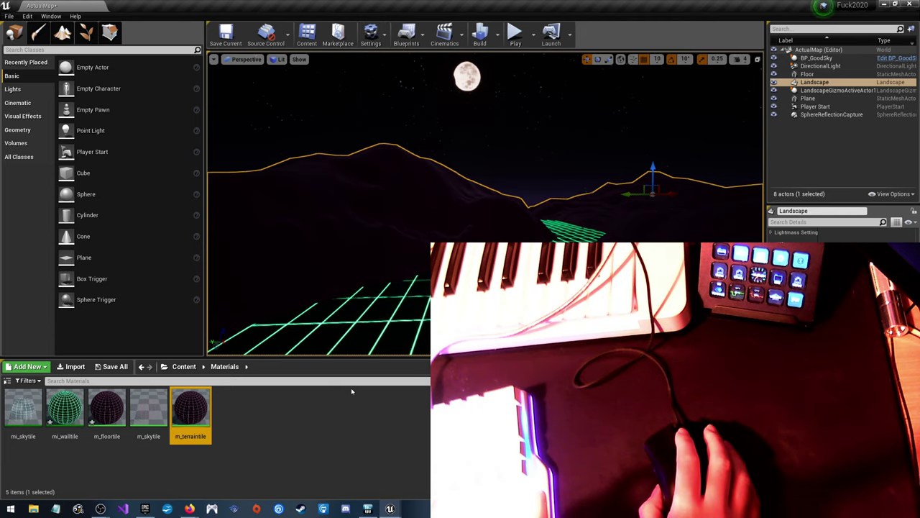
Step: Open the m_terraintile material and delete its Panner and pan speed nodes
{"action": "double_click", "coordinate": [193, 409]}
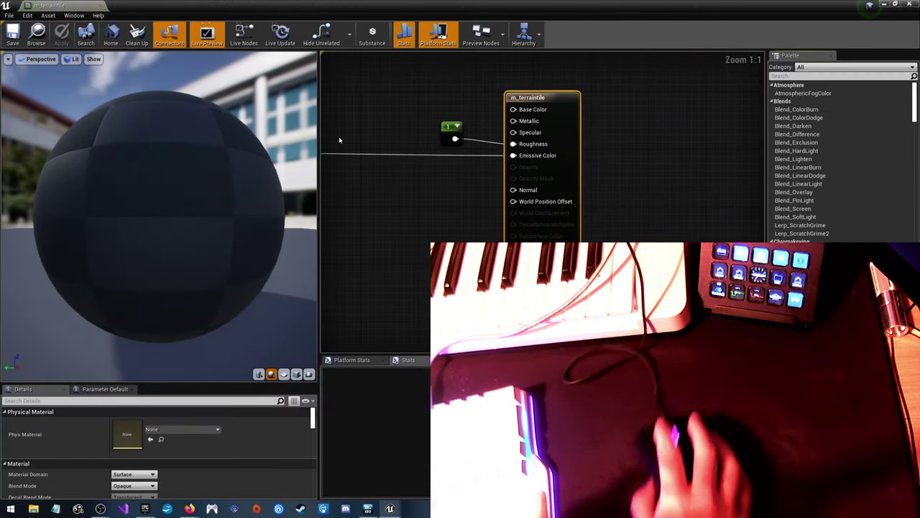
{"action": "scroll", "coordinate": [432, 180], "scroll_direction": "down", "scroll_amount": 4}
{"action": "scroll", "coordinate": [460, 180], "scroll_direction": "up", "scroll_amount": 4}
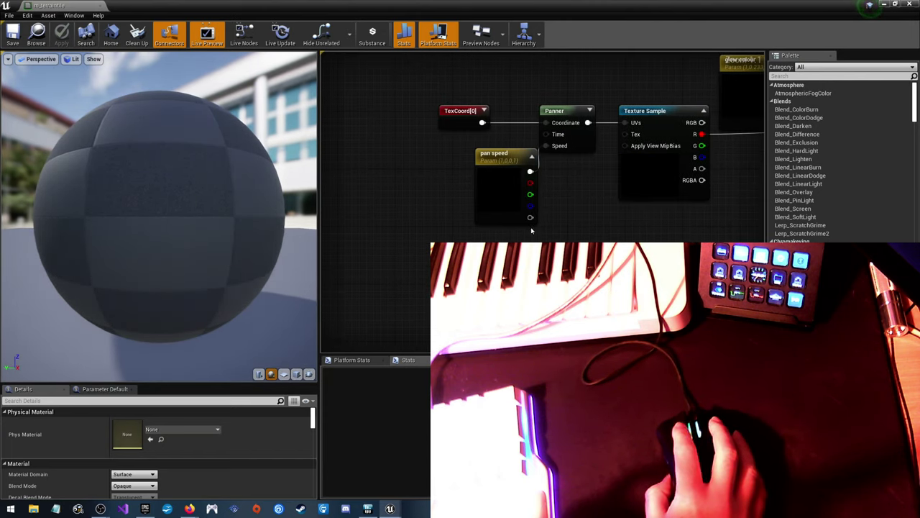
{"action": "left_click_drag", "start_coordinate": [532, 230], "coordinate": [570, 86]}
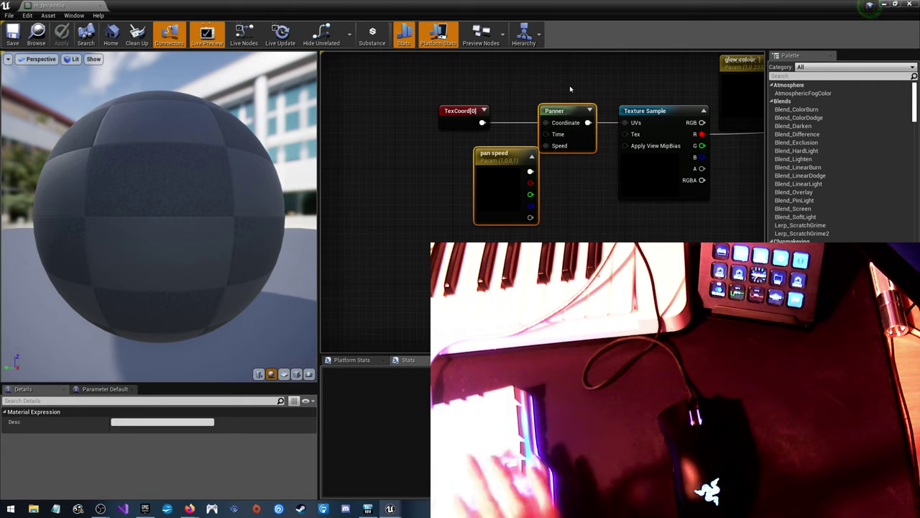
{"action": "key", "text": "Delete"}
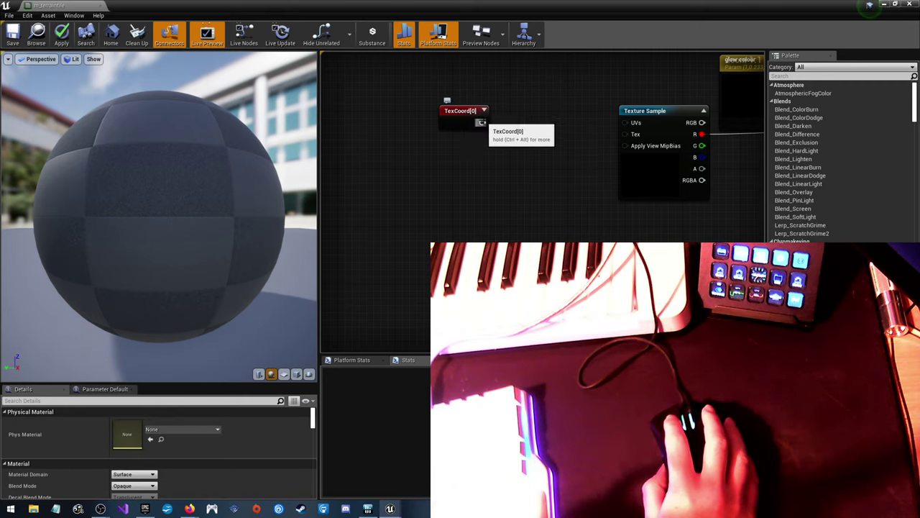
Step: Add a WorldAlignedTexture function node and place it just below the Texture Sample node
{"action": "right_click", "coordinate": [456, 178]}
{"action": "type", "text": "wo"}
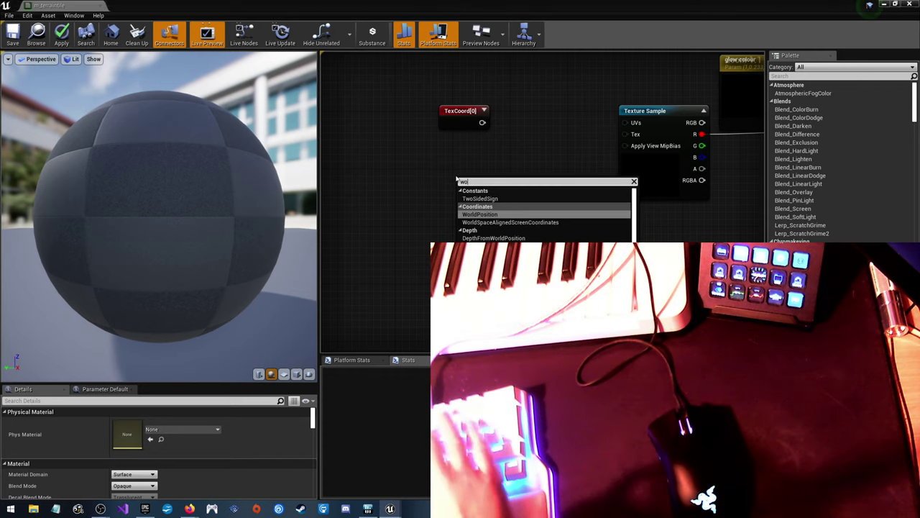
{"action": "type", "text": "rld"}
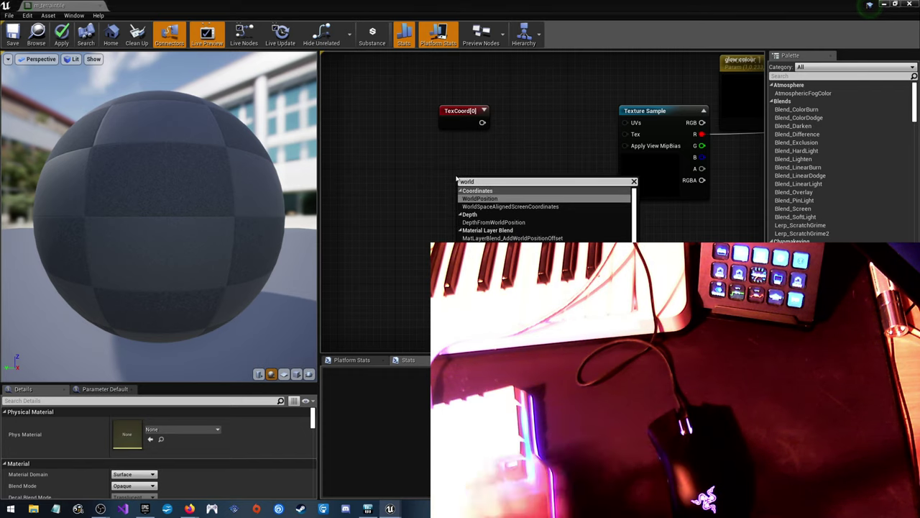
{"action": "type", "text": " align"}
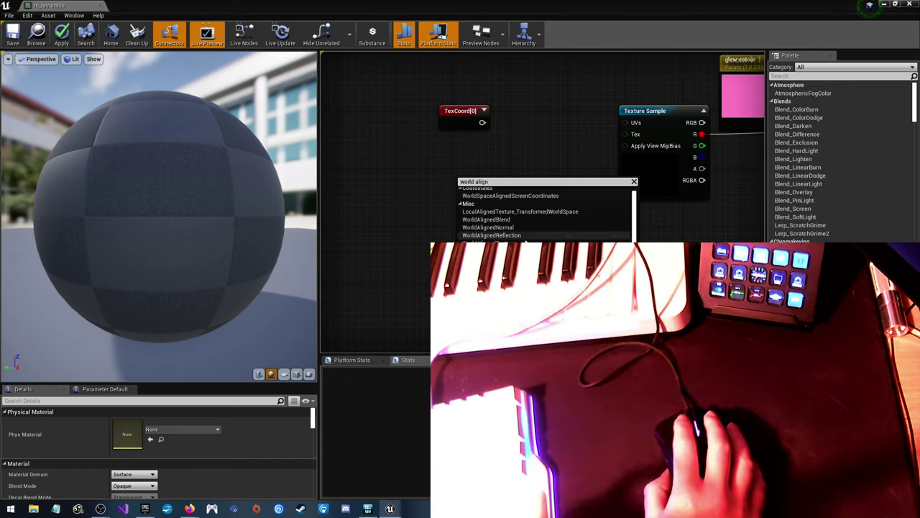
{"action": "left_click", "coordinate": [525, 243]}
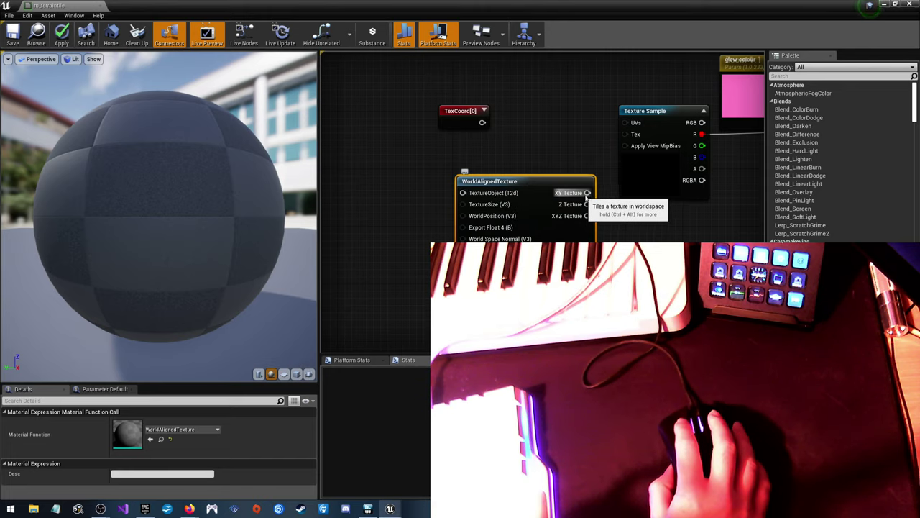
{"action": "scroll", "coordinate": [458, 192], "scroll_direction": "down", "scroll_amount": 2}
{"action": "right_click_drag", "start_coordinate": [458, 193], "coordinate": [416, 196]}
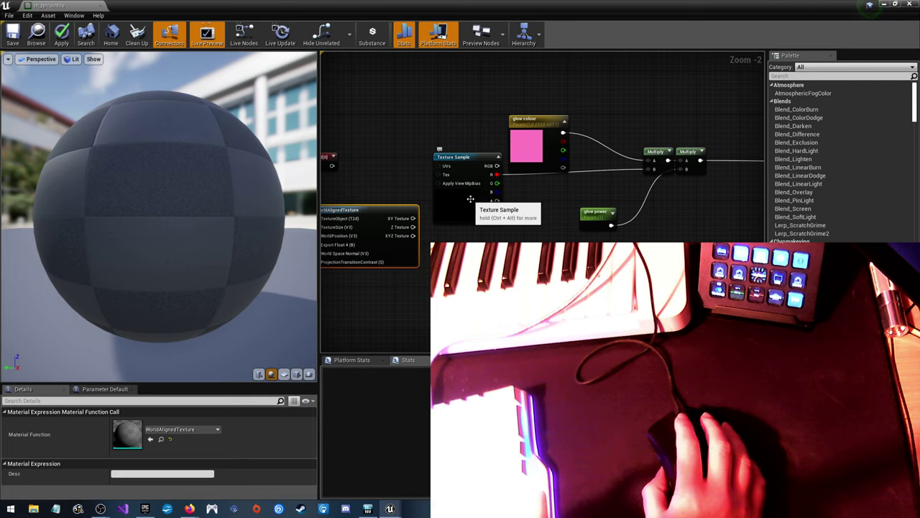
{"action": "right_click_drag", "start_coordinate": [498, 190], "coordinate": [555, 239]}
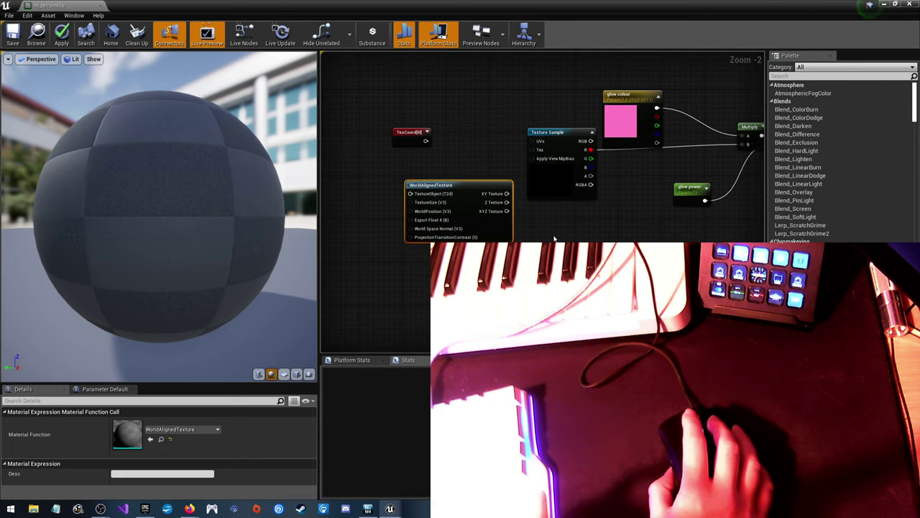
{"action": "right_click", "coordinate": [507, 193]}
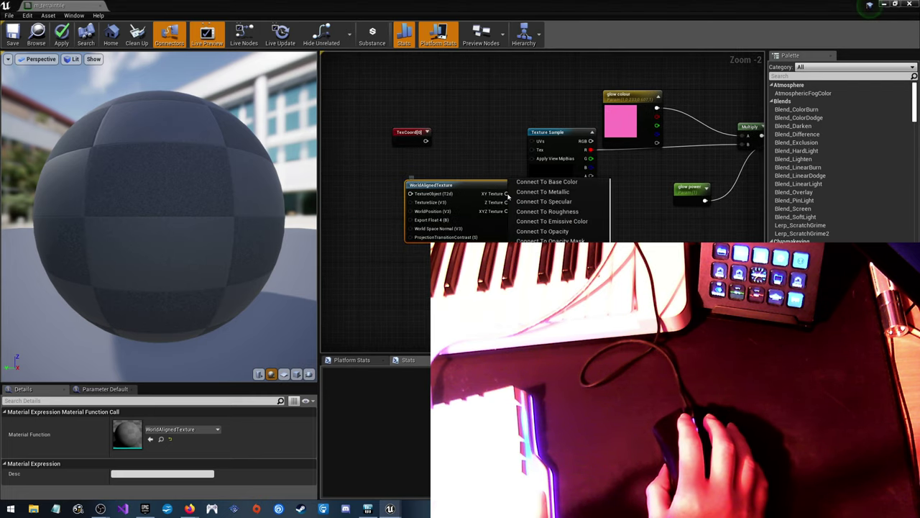
{"action": "left_click", "coordinate": [515, 207]}
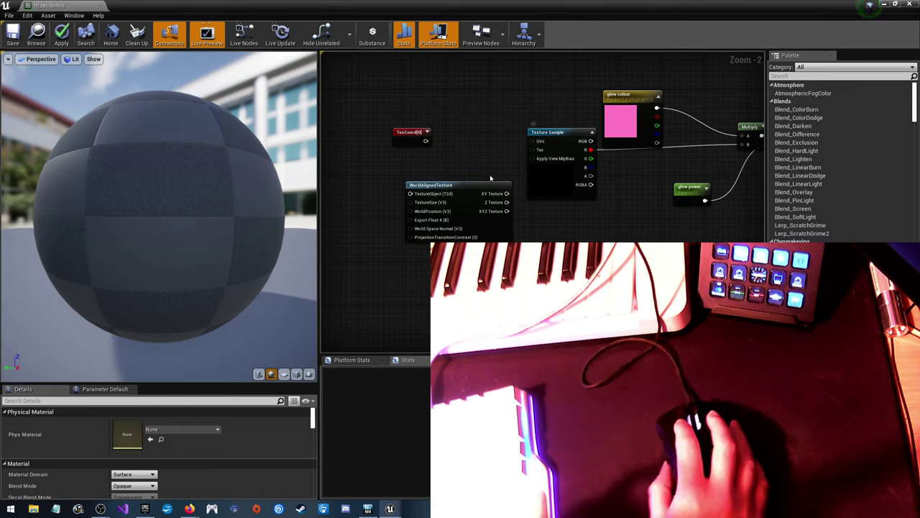
{"action": "left_click_drag", "start_coordinate": [484, 188], "coordinate": [566, 217]}
Step: Check which texture the Texture Sample uses and add a Texture Object node beside the WorldAlignedTexture node
{"action": "left_click", "coordinate": [561, 174]}
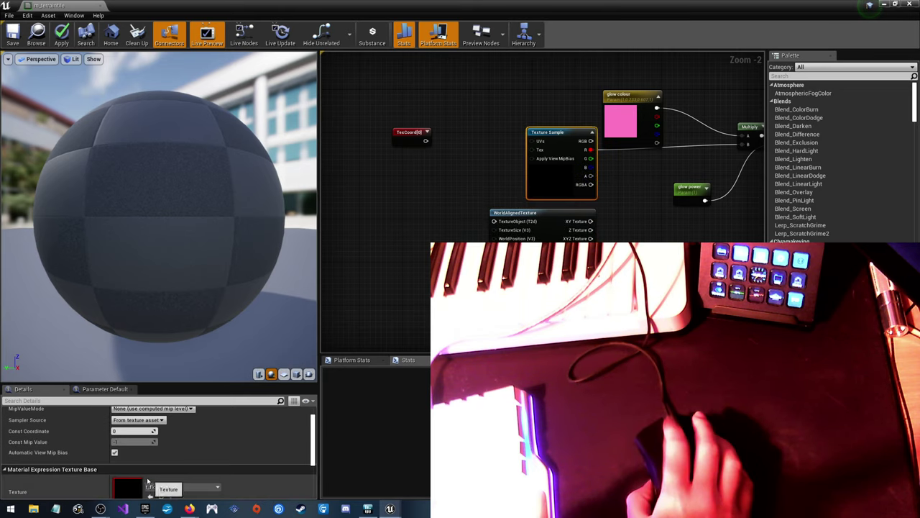
{"action": "right_click", "coordinate": [373, 211]}
{"action": "type", "text": "text"}
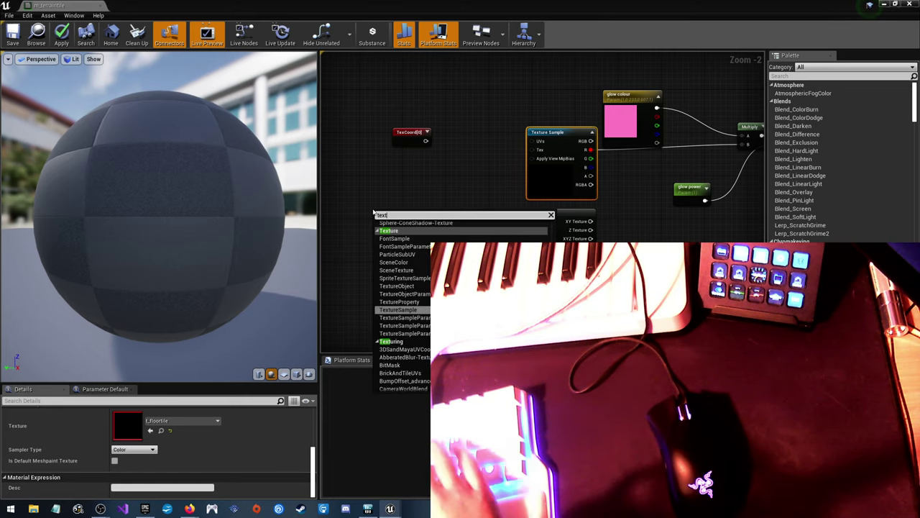
{"action": "type", "text": "ure io"}
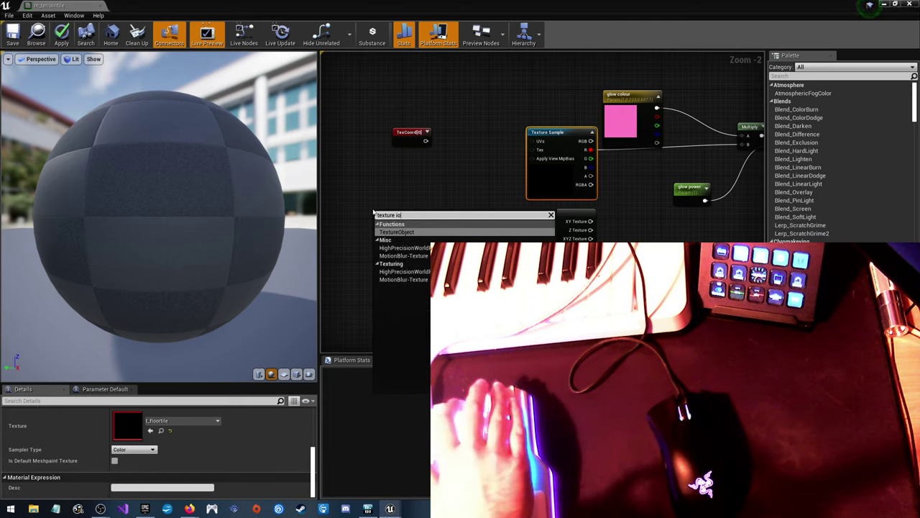
{"action": "left_click", "coordinate": [395, 230]}
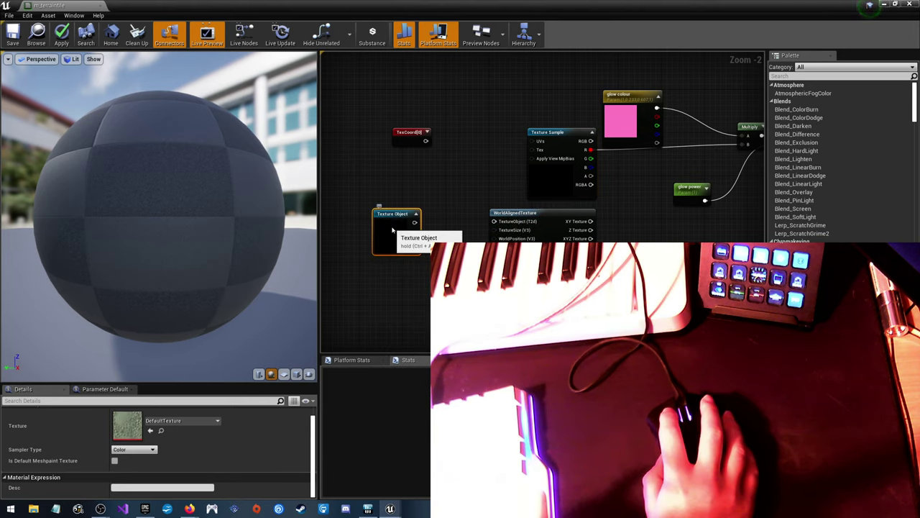
{"action": "left_click", "coordinate": [181, 420]}
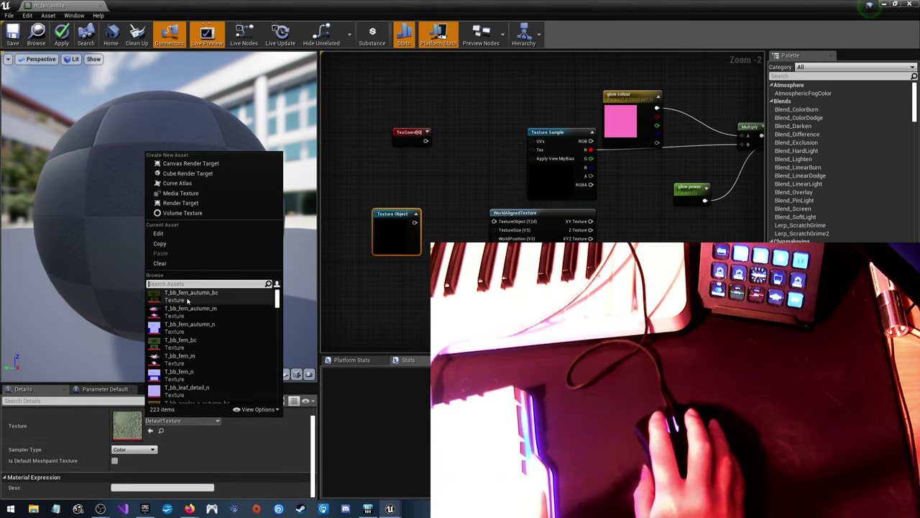
{"action": "type", "text": "t"}
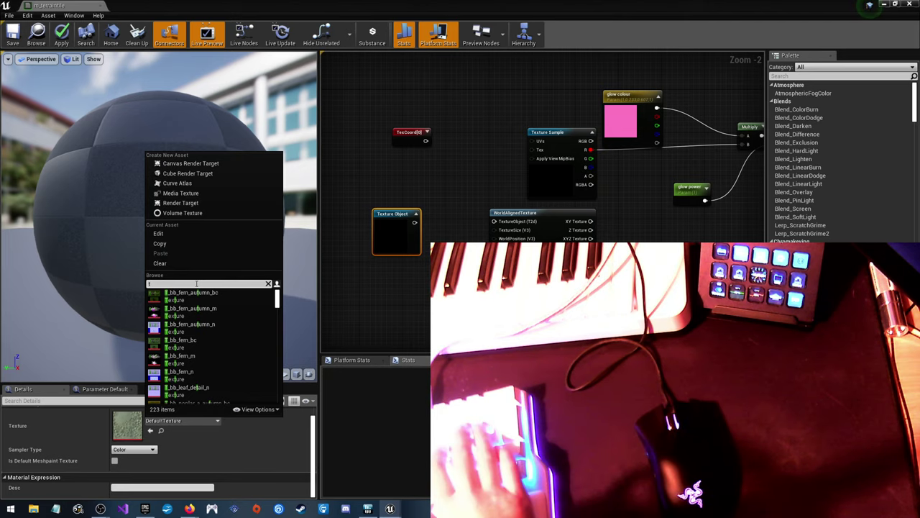
{"action": "type", "text": "_"}
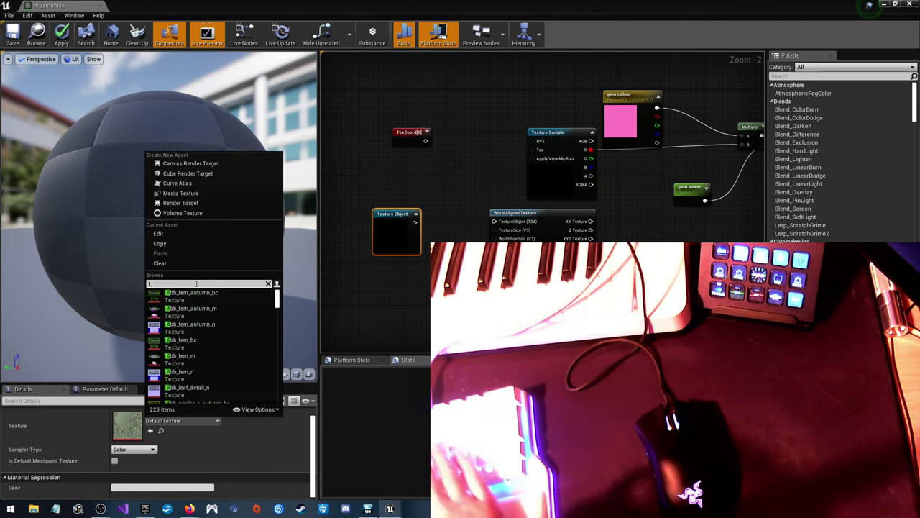
{"action": "type", "text": "gr"}
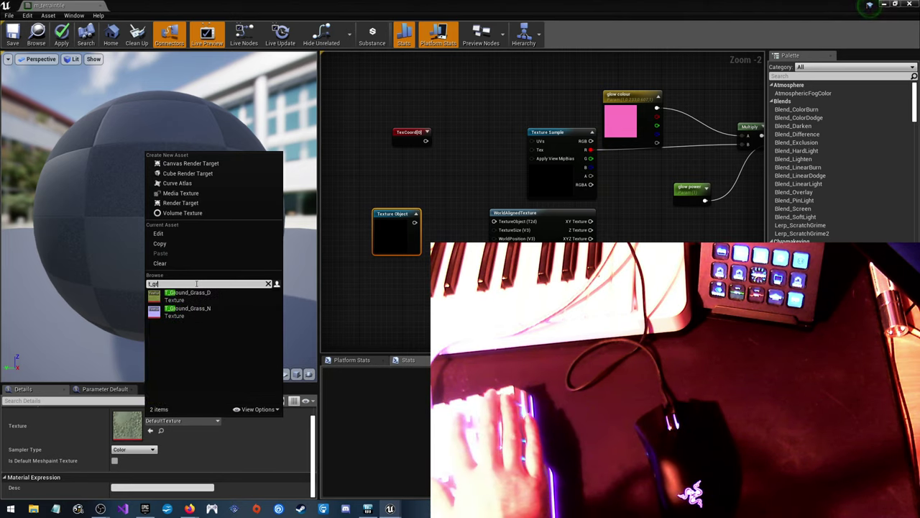
{"action": "key", "text": "BackSpace"}
{"action": "key", "text": "BackSpace"}
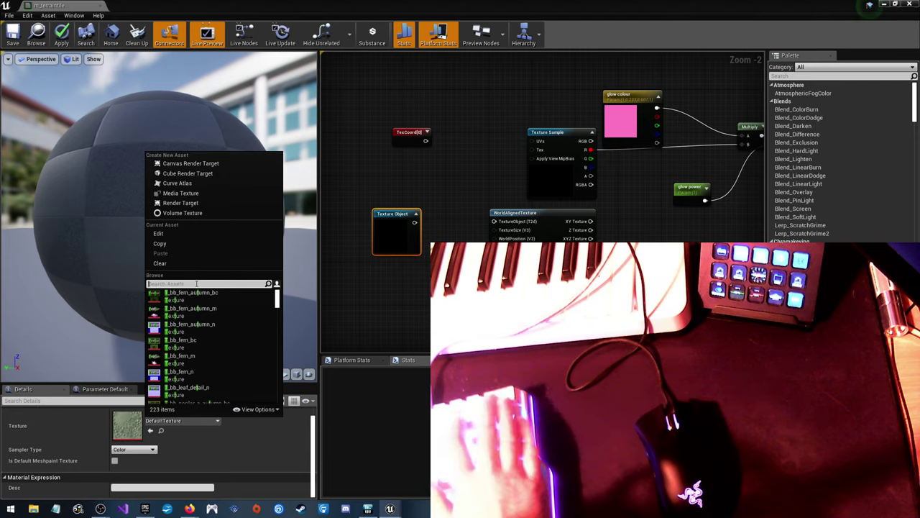
{"action": "key", "text": "BackSpace"}
{"action": "key", "text": "Escape"}
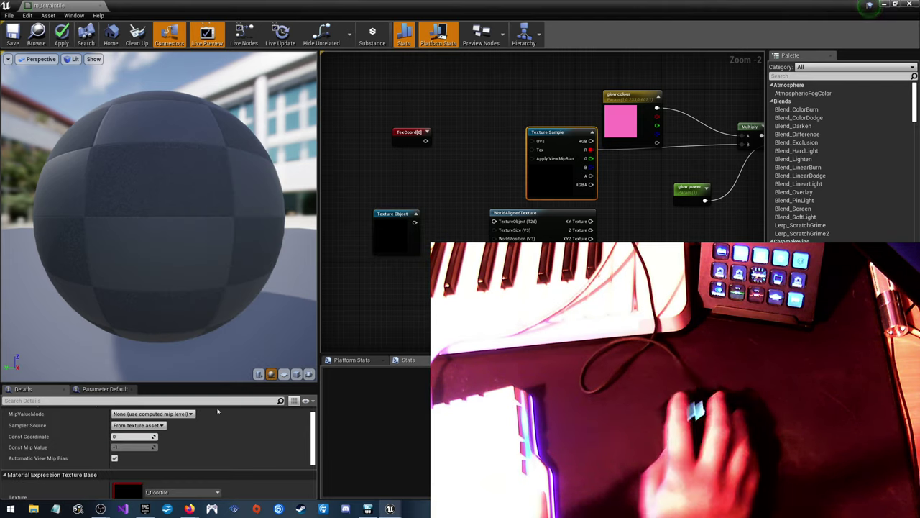
Step: Assign the t_floortile texture to the Texture Object node and connect it to WorldAlignedTexture's TextureObject input
{"action": "left_click", "coordinate": [388, 235]}
{"action": "left_click", "coordinate": [180, 421]}
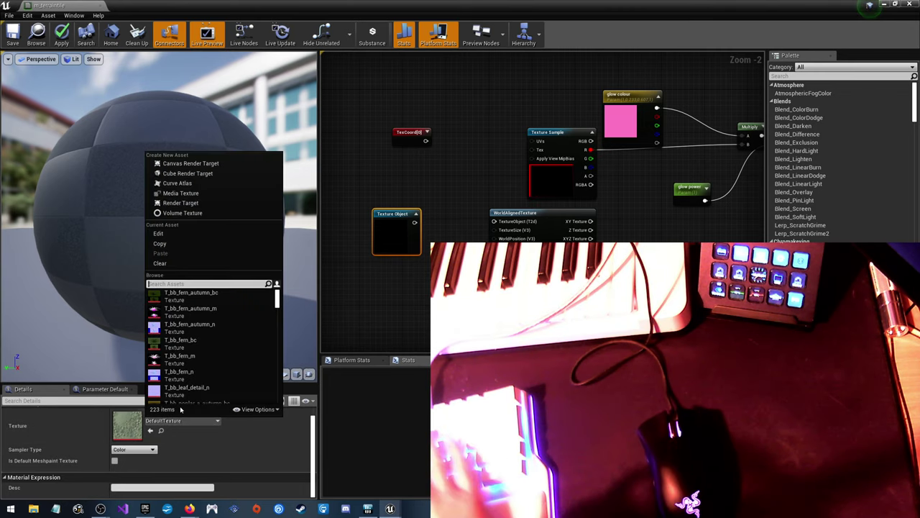
{"action": "type", "text": "floort"}
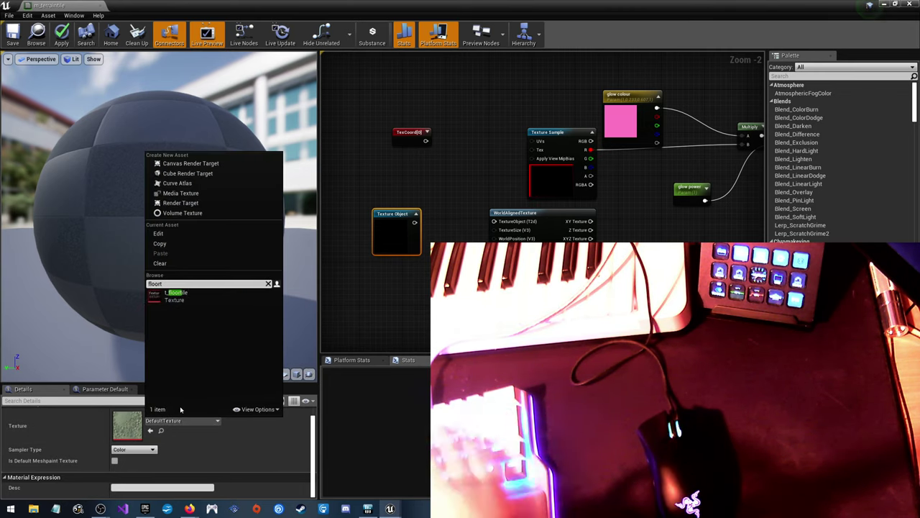
{"action": "left_click", "coordinate": [209, 298]}
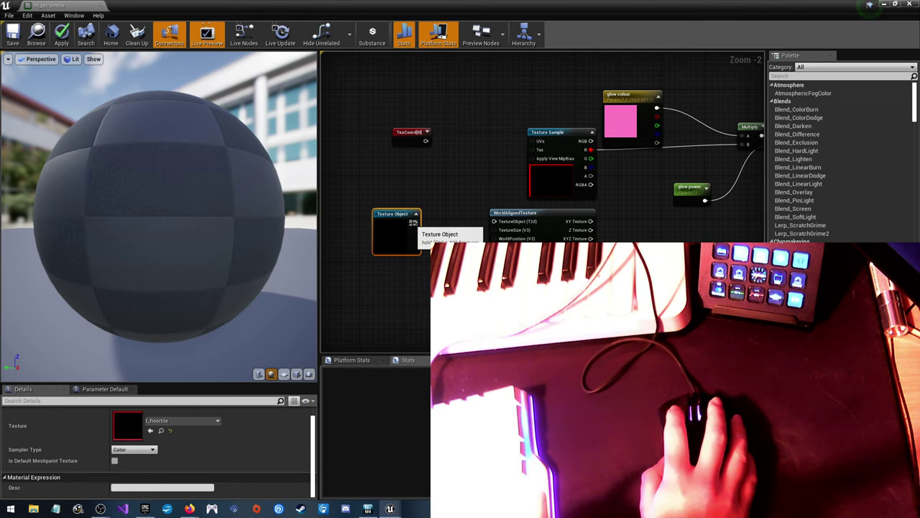
{"action": "left_click_drag", "start_coordinate": [415, 222], "coordinate": [494, 222]}
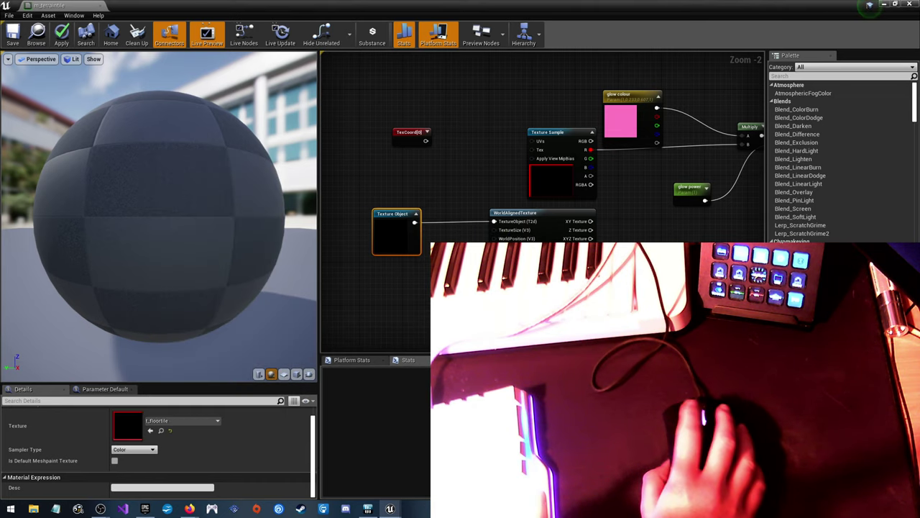
Step: Delete the Texture Sample node that feeds the first glow Multiply
{"action": "right_click_drag", "start_coordinate": [577, 235], "coordinate": [485, 270]}
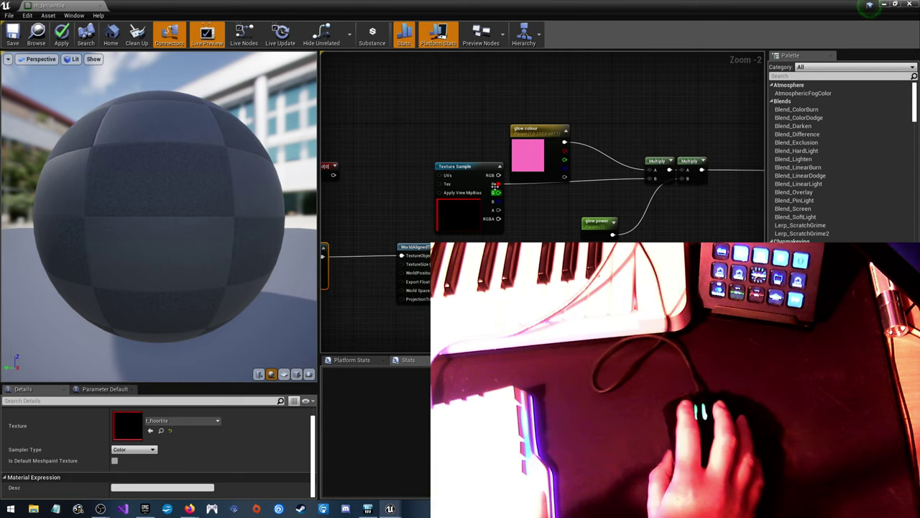
{"action": "left_click", "coordinate": [474, 173]}
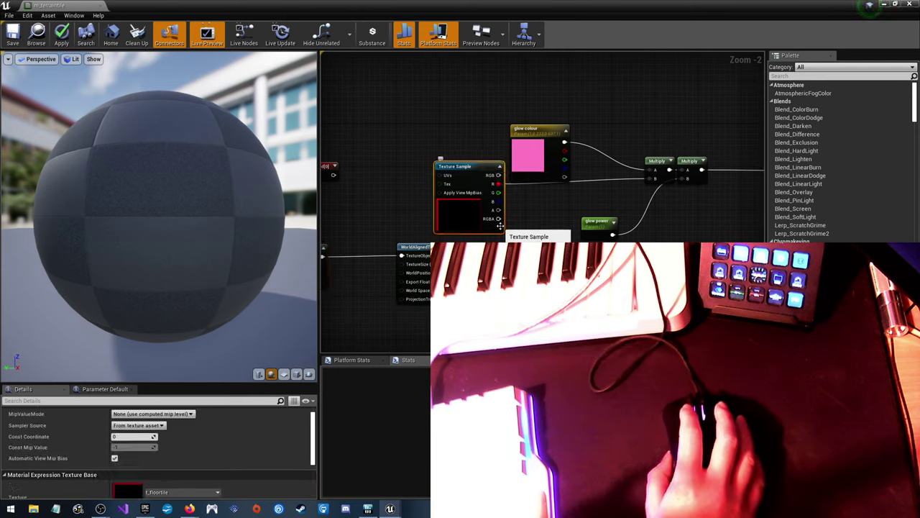
{"action": "key", "text": "Delete"}
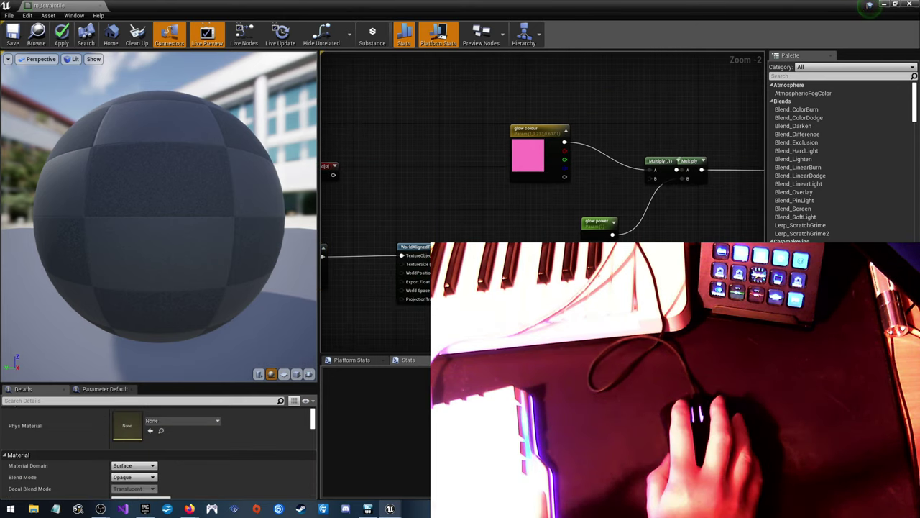
Step: Add a red-only Component Mask from WorldAlignedTexture's XY Texture output, connect it to the first Multiply's B input, and place it under glow colour
{"action": "left_click_drag", "start_coordinate": [460, 255], "coordinate": [532, 230]}
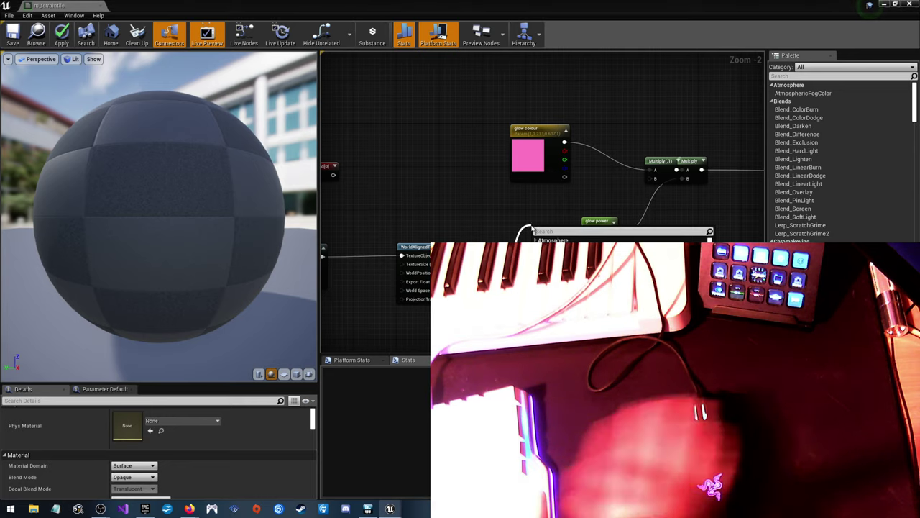
{"action": "type", "text": "compon"}
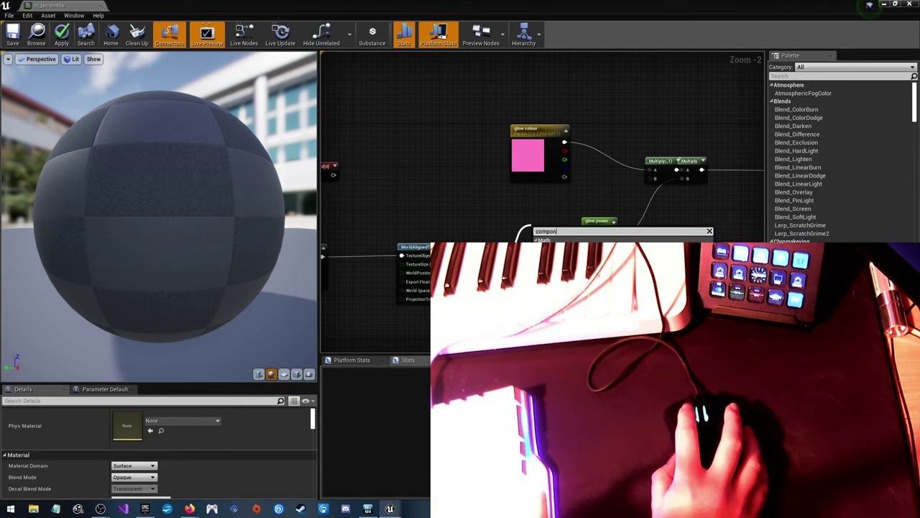
{"action": "key", "text": "Return"}
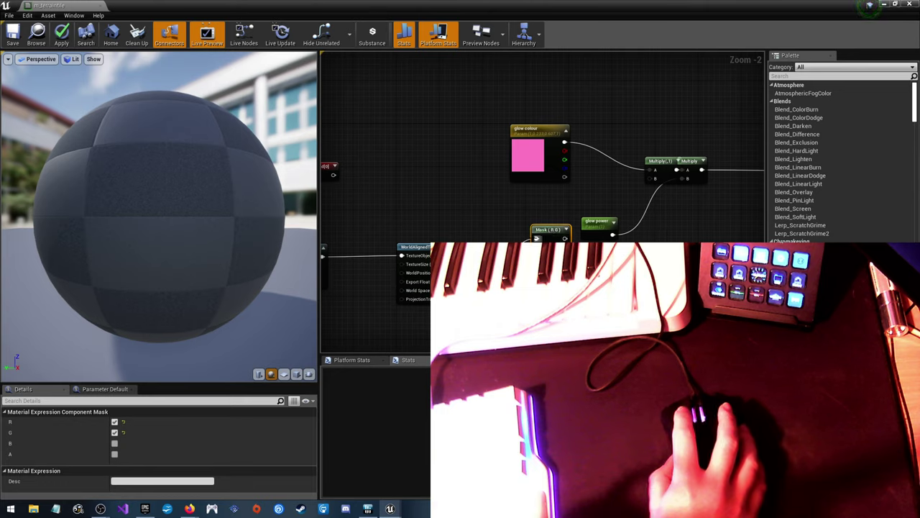
{"action": "left_click", "coordinate": [115, 432]}
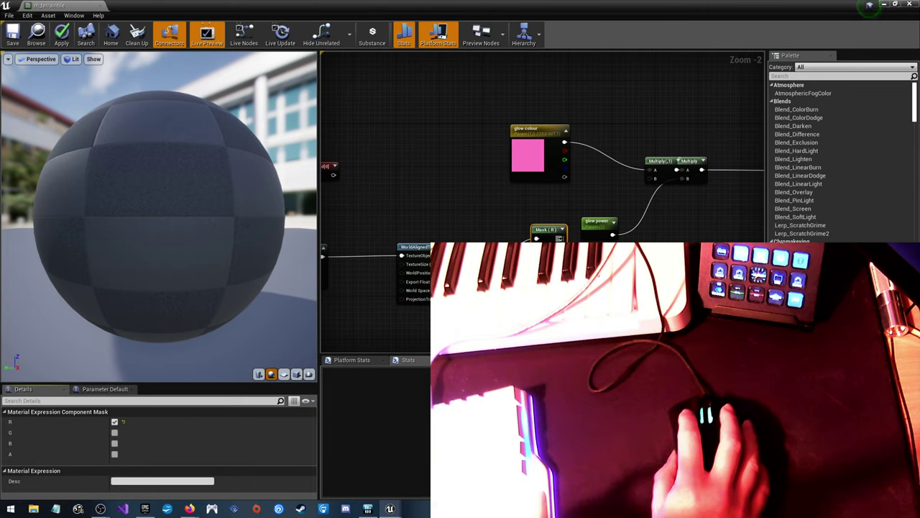
{"action": "left_click_drag", "start_coordinate": [561, 238], "coordinate": [649, 183]}
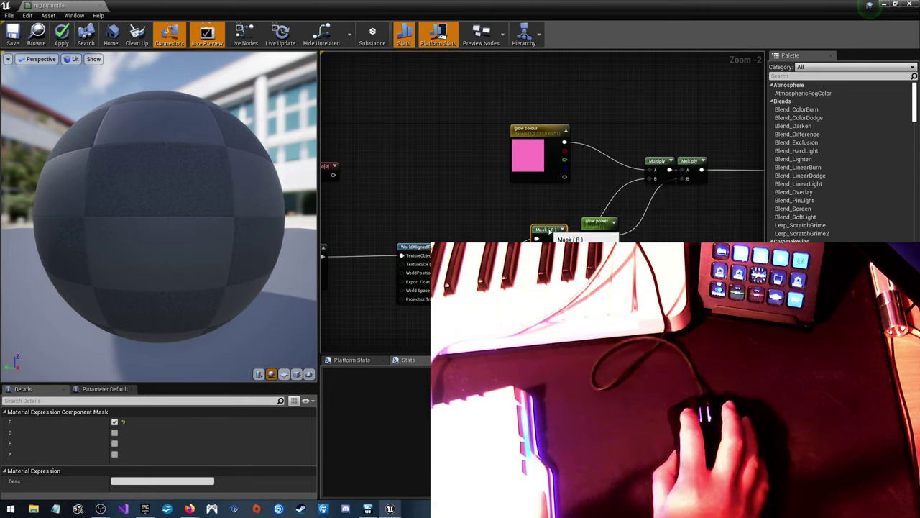
{"action": "left_click_drag", "start_coordinate": [550, 231], "coordinate": [547, 201]}
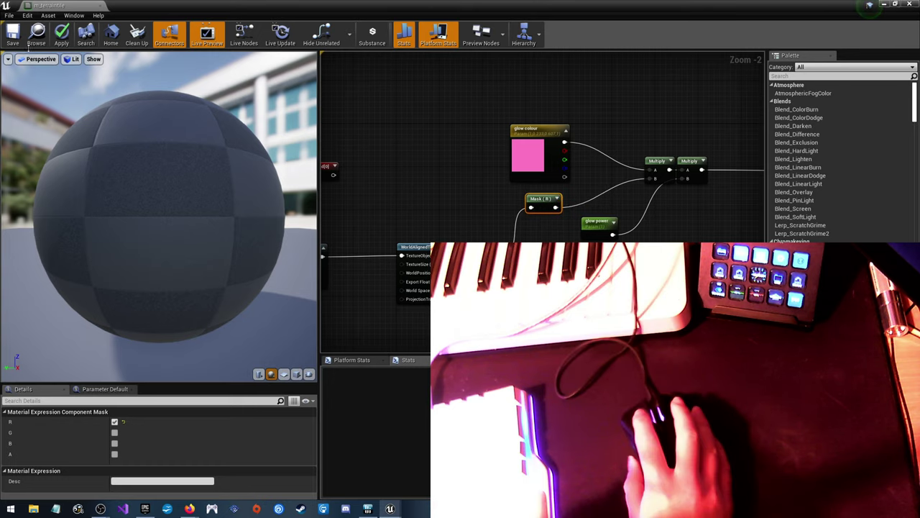
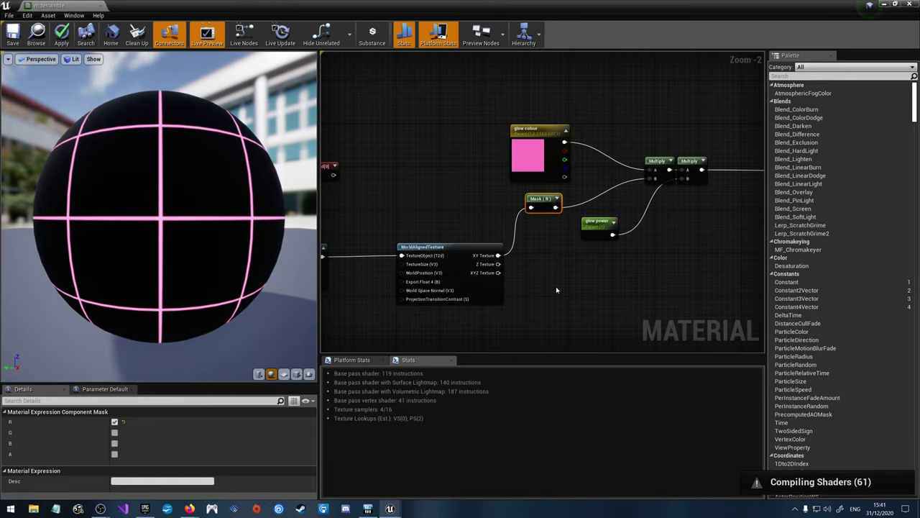
Step: Inspect the grid lines around the preview sphere, reopen m_terraintile from the level's Materials folder, and apply the material changes
{"action": "left_click_drag", "start_coordinate": [196, 169], "coordinate": [82, 133]}
{"action": "left_click_drag", "start_coordinate": [11, 208], "coordinate": [73, 231]}
{"action": "left_click_drag", "start_coordinate": [20, 270], "coordinate": [91, 276]}
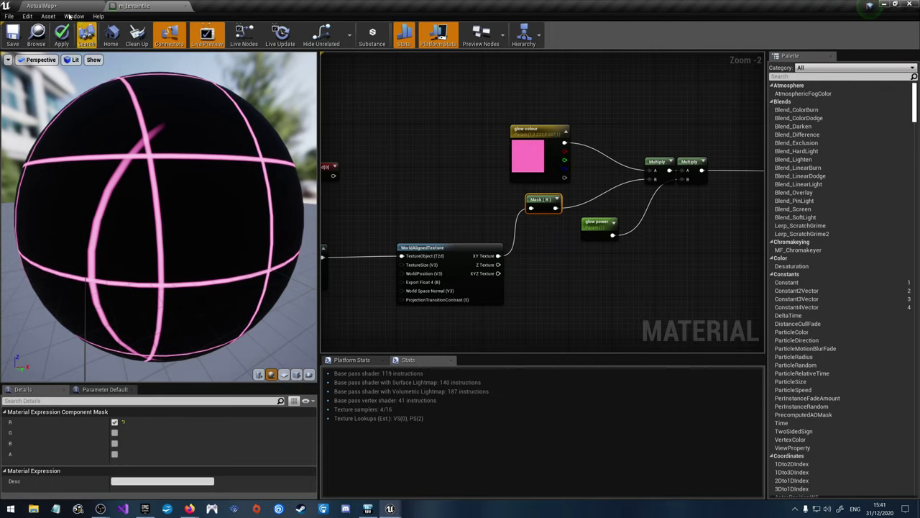
{"action": "left_click", "coordinate": [41, 6]}
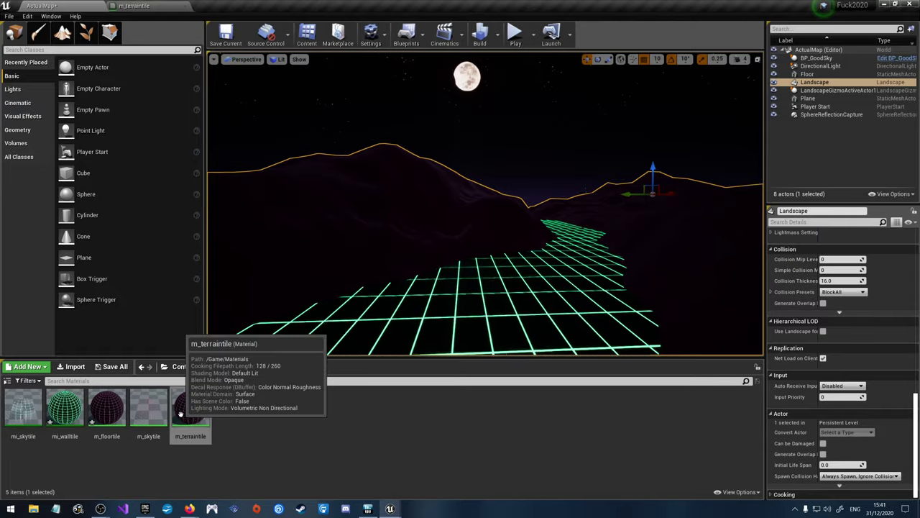
{"action": "left_click", "coordinate": [272, 438]}
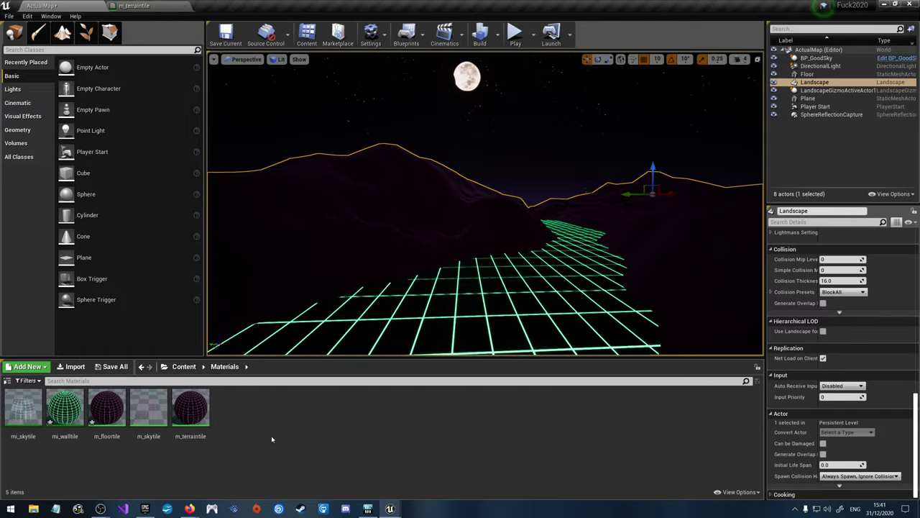
{"action": "double_click", "coordinate": [191, 409]}
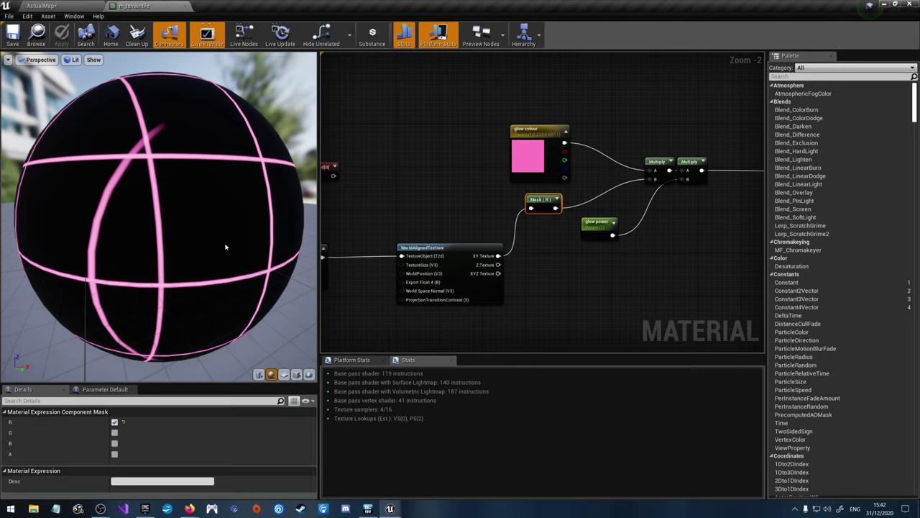
Step: Assign m_terraintile as the Landscape Material of the Landscape actor in ActualMap and look at the terrain
{"action": "left_click", "coordinate": [42, 6]}
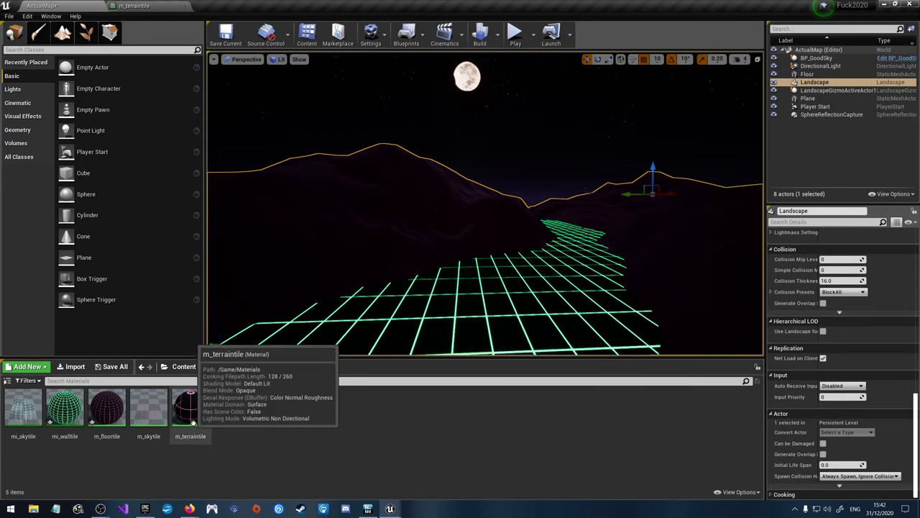
{"action": "left_click", "coordinate": [191, 417]}
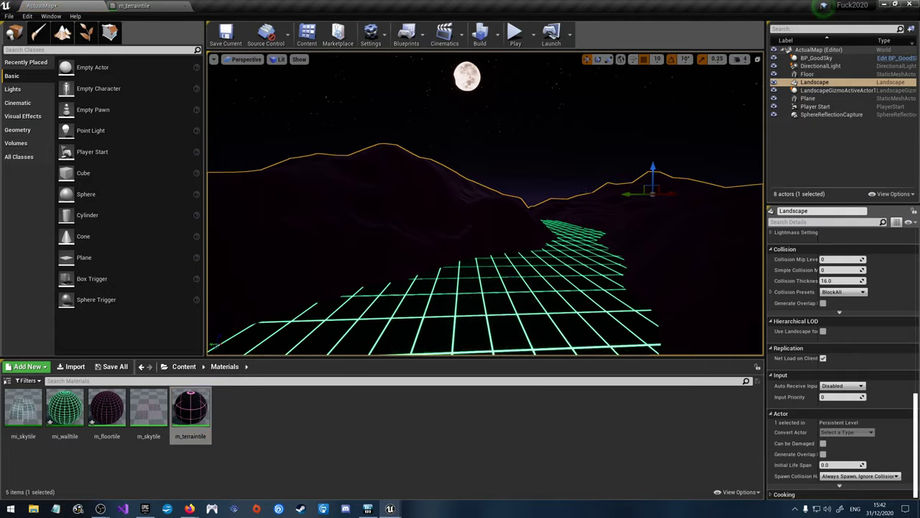
{"action": "scroll", "coordinate": [841, 359], "scroll_direction": "up", "scroll_amount": 5}
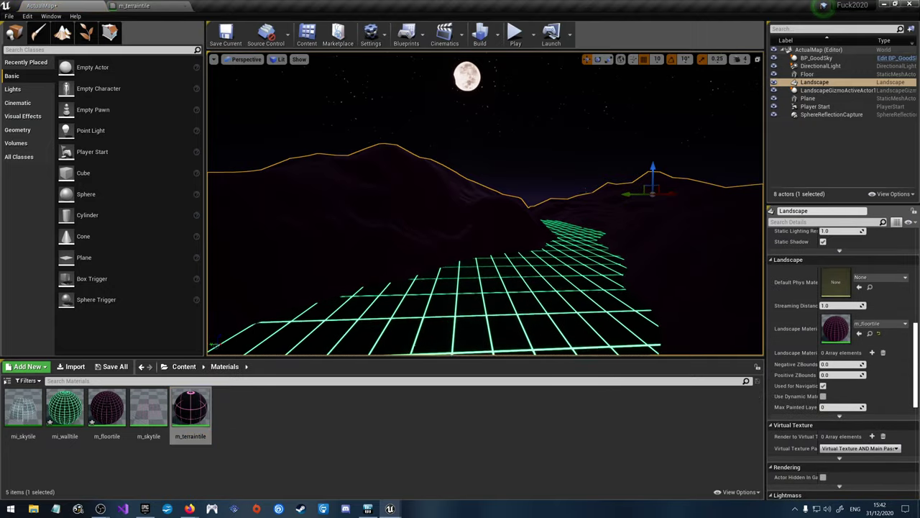
{"action": "left_click_drag", "start_coordinate": [191, 411], "coordinate": [861, 323]}
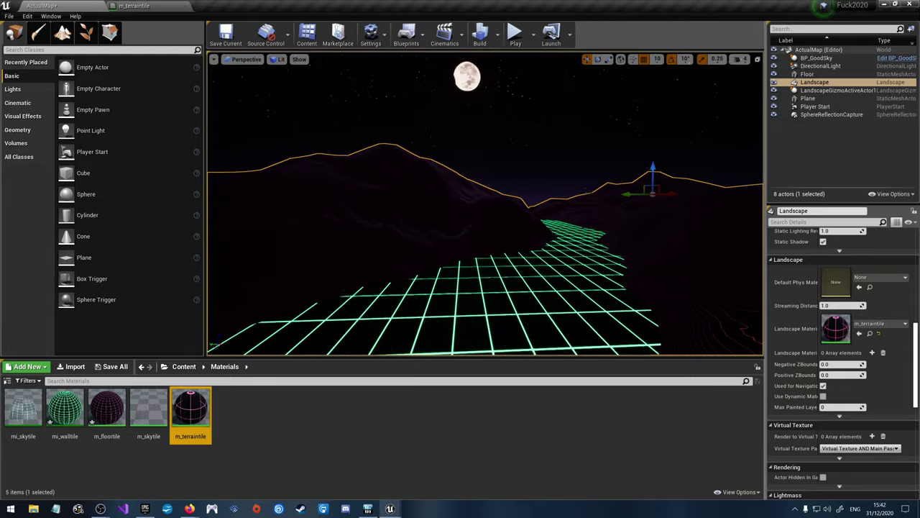
{"action": "right_click_drag", "start_coordinate": [485, 204], "coordinate": [505, 187]}
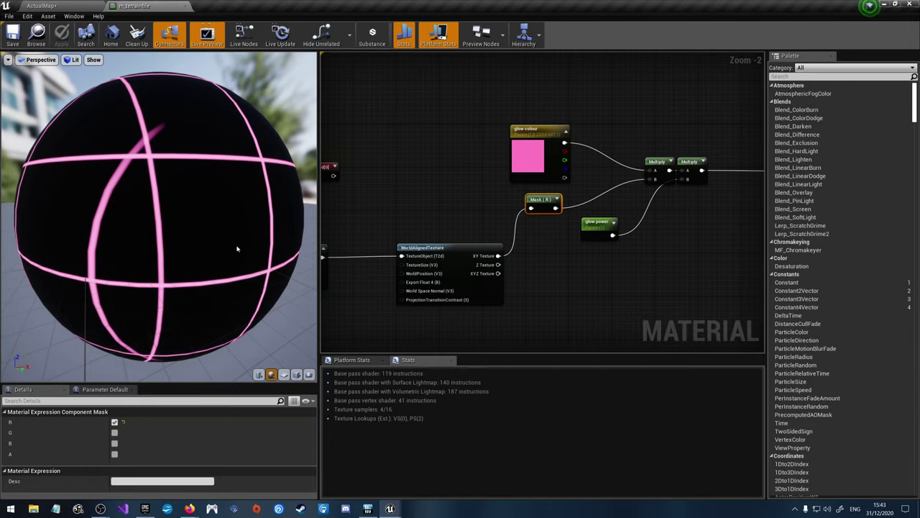
Step: In m_terraintile, move the Texture Object node up and check the default values of WorldAlignedTexture's TextureSize and ProjectionTransitionContrast inputs
{"action": "right_click_drag", "start_coordinate": [342, 257], "coordinate": [549, 223]}
{"action": "right_click_drag", "start_coordinate": [607, 186], "coordinate": [545, 178]}
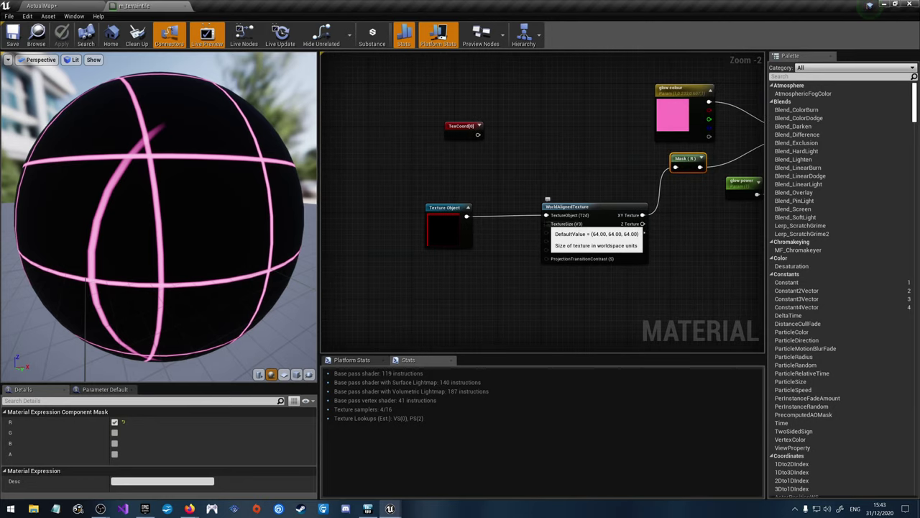
{"action": "left_click_drag", "start_coordinate": [450, 207], "coordinate": [461, 170]}
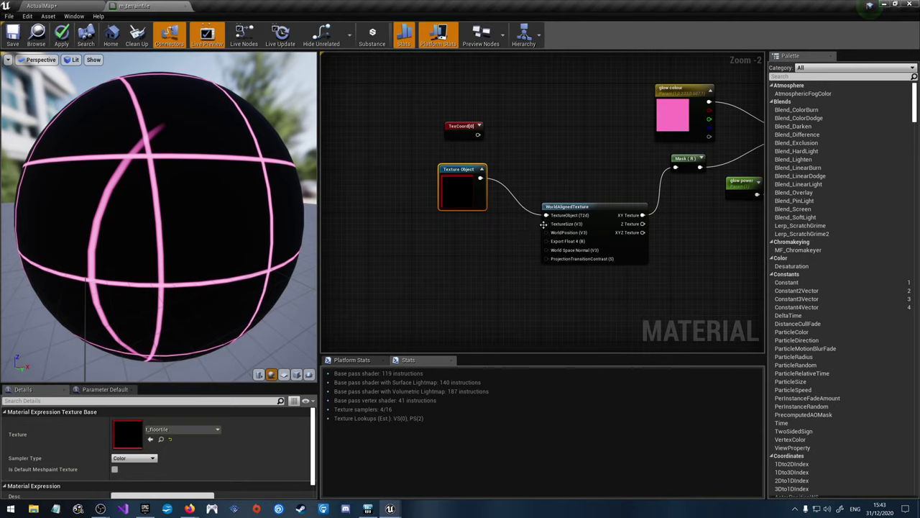
{"action": "mouse_move", "coordinate": [544, 225]}
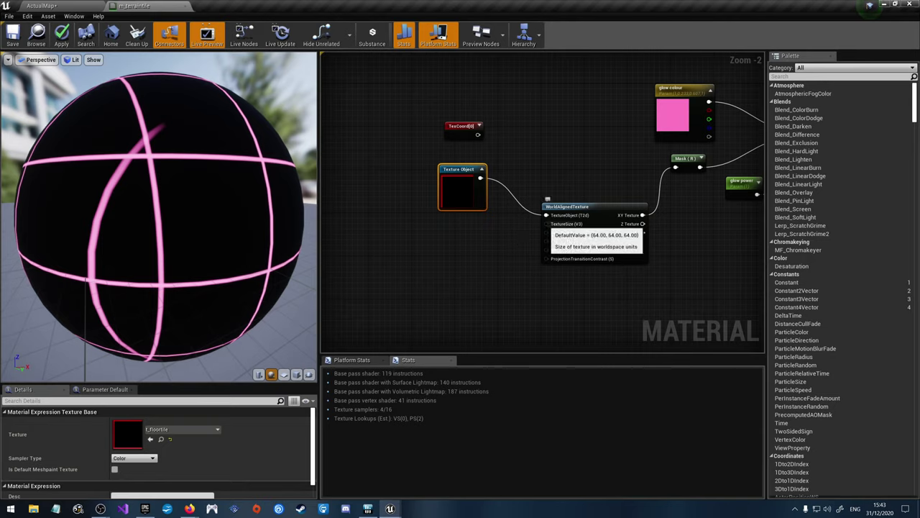
{"action": "scroll", "coordinate": [585, 213], "scroll_direction": "up", "scroll_amount": 2}
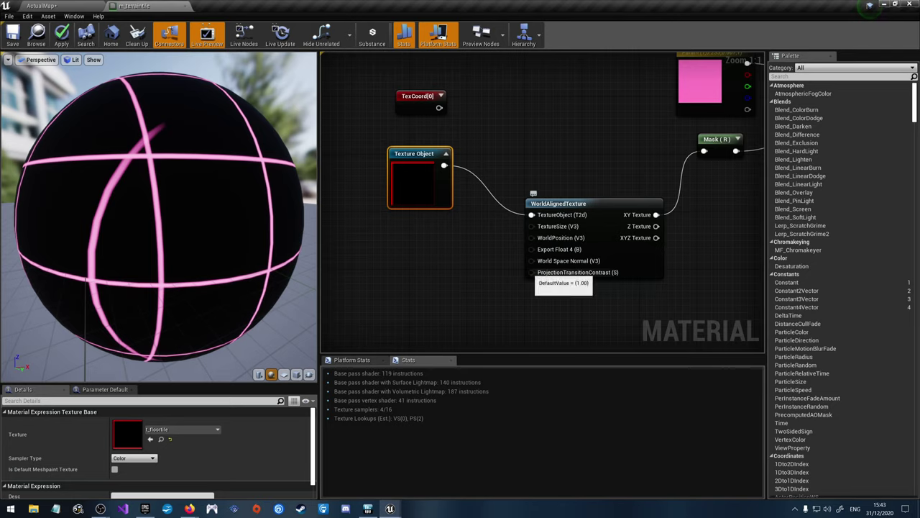
Step: Add a Constant node with value 0.5 and connect it to WorldAlignedTexture's ProjectionTransitionContrast input
{"action": "left_click", "coordinate": [441, 315]}
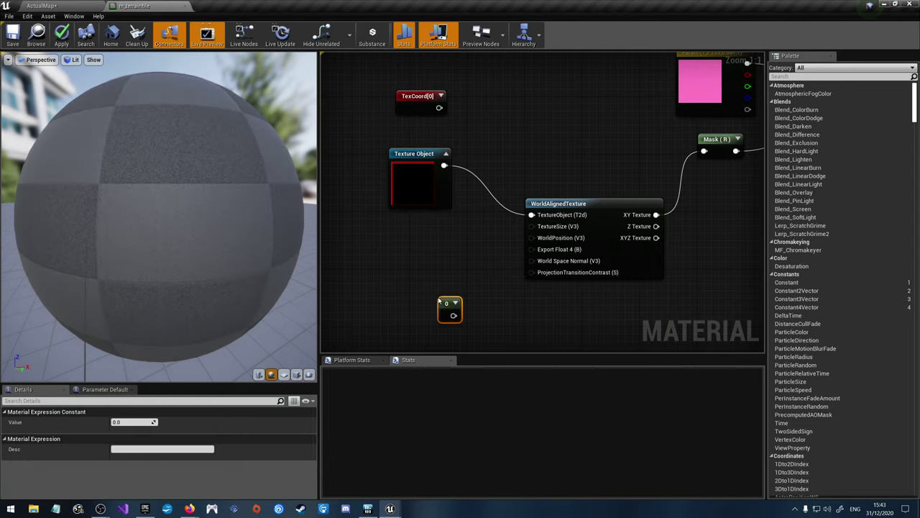
{"action": "left_click", "coordinate": [127, 423]}
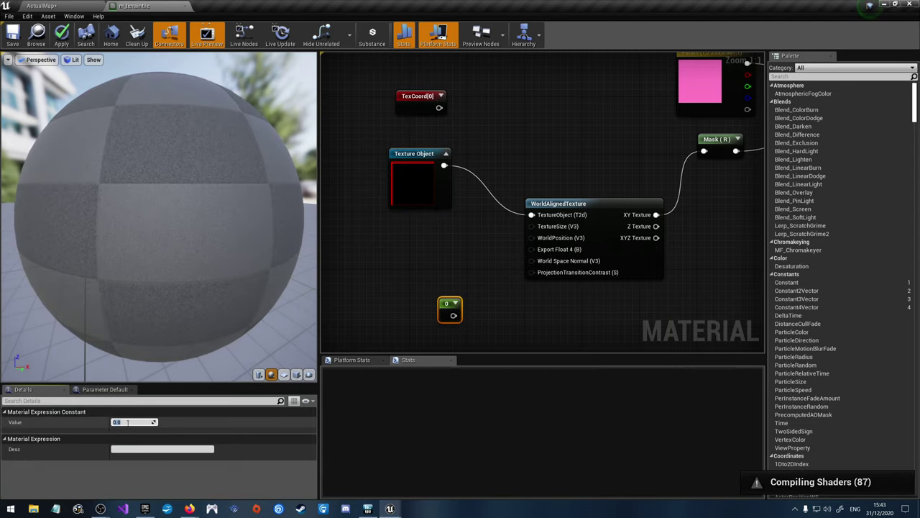
{"action": "type", "text": "0.5"}
{"action": "key", "text": "Return"}
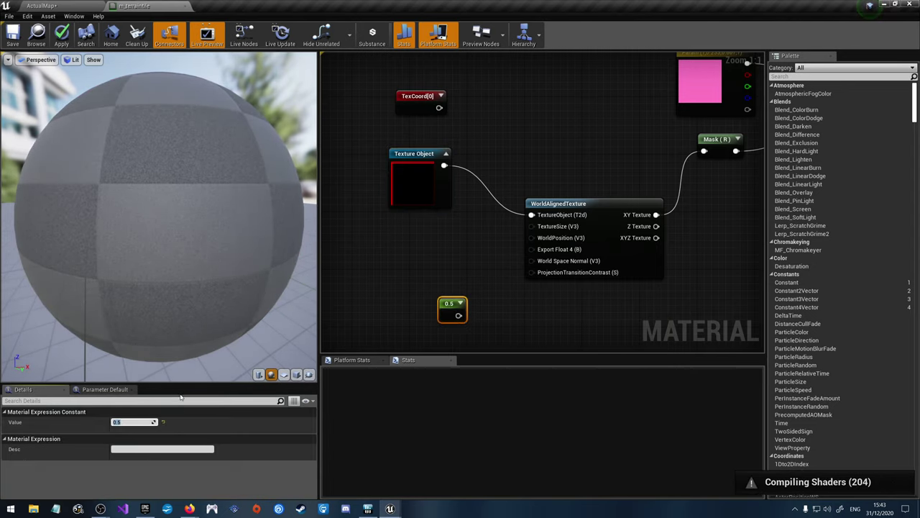
{"action": "left_click_drag", "start_coordinate": [458, 315], "coordinate": [531, 273]}
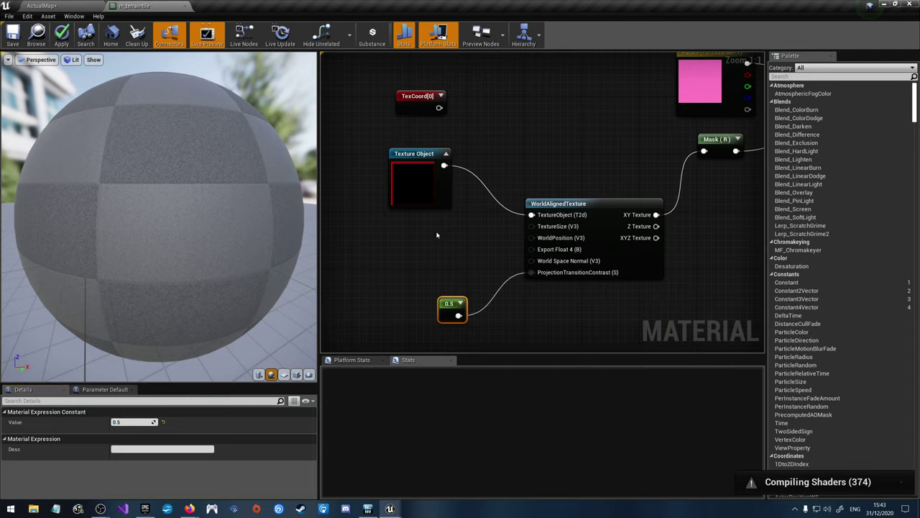
Step: Add a Constant3Vector, convert it to a parameter named size, and connect it to WorldAlignedTexture's TextureSize input
{"action": "left_click", "coordinate": [399, 230]}
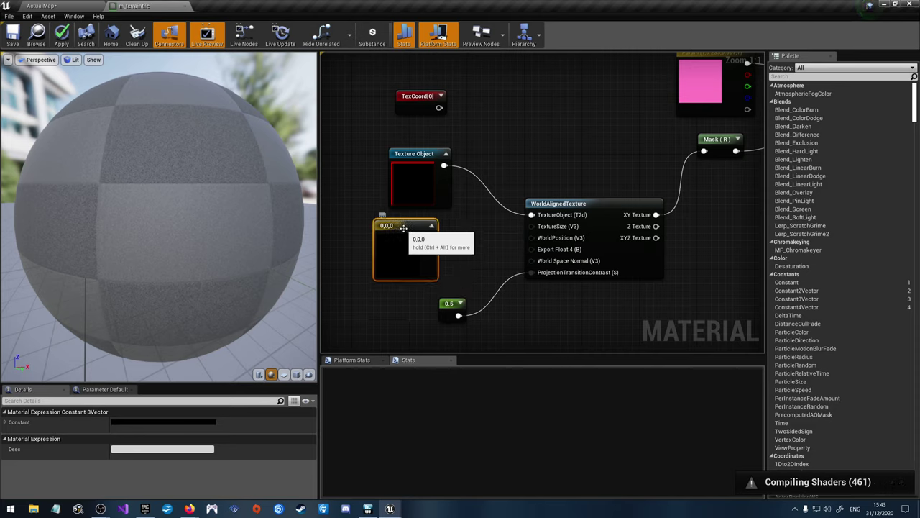
{"action": "right_click", "coordinate": [409, 229]}
{"action": "left_click", "coordinate": [413, 235]}
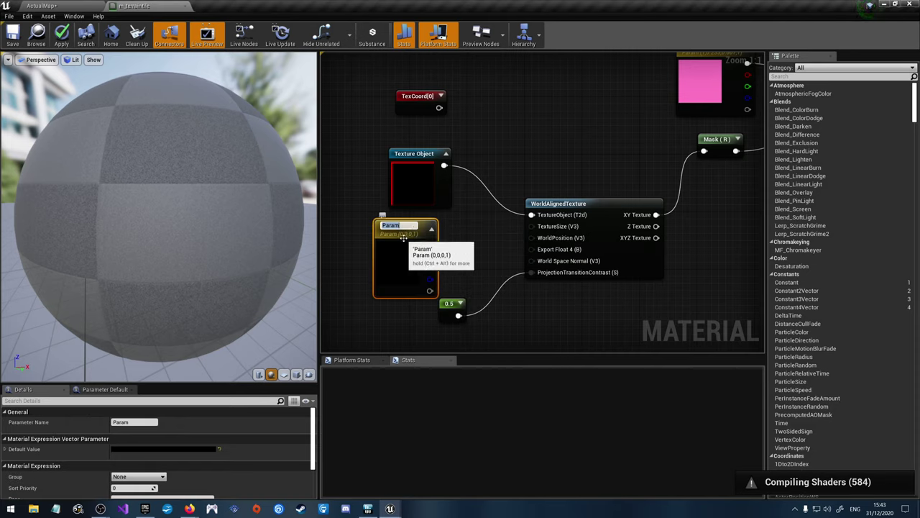
{"action": "type", "text": "size"}
{"action": "key", "text": "Return"}
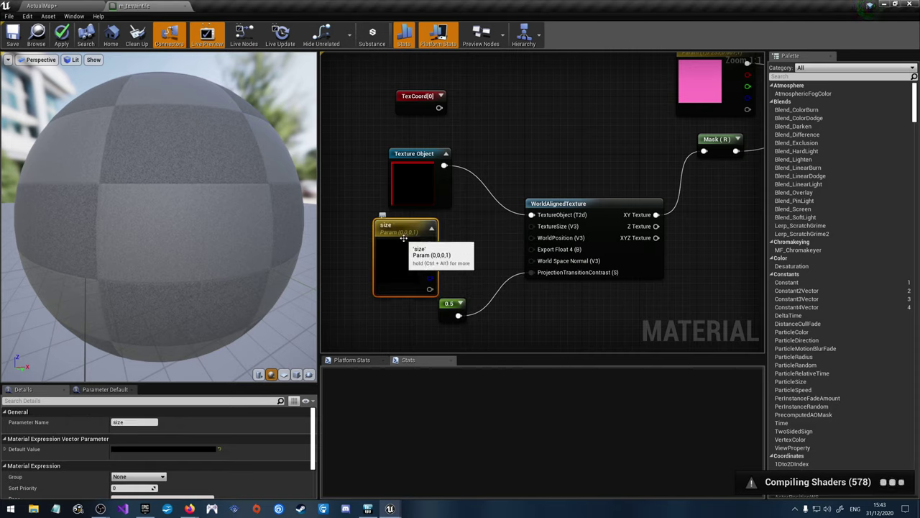
{"action": "left_click_drag", "start_coordinate": [430, 243], "coordinate": [406, 234]}
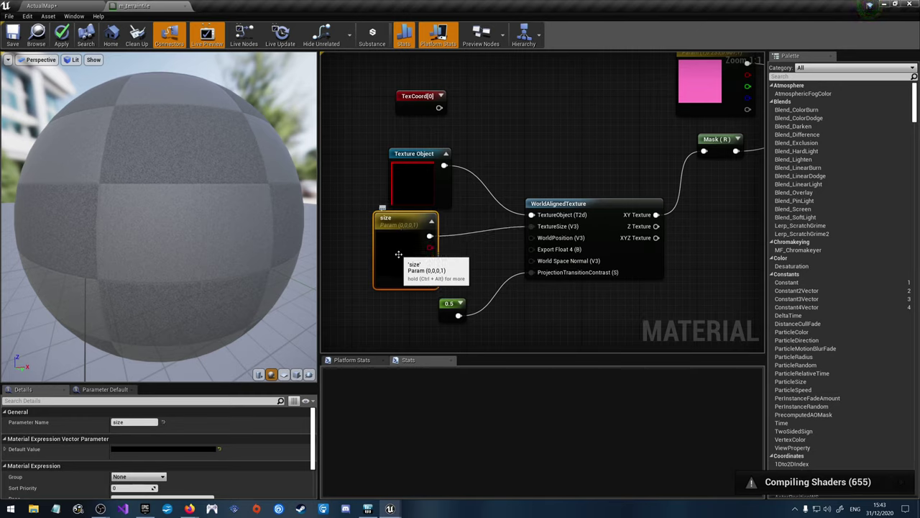
Step: Set the size parameter's default value to 256 in each of its R, G and B channels
{"action": "scroll", "coordinate": [130, 427], "scroll_direction": "down", "scroll_amount": 2}
{"action": "scroll", "coordinate": [130, 427], "scroll_direction": "up", "scroll_amount": 2}
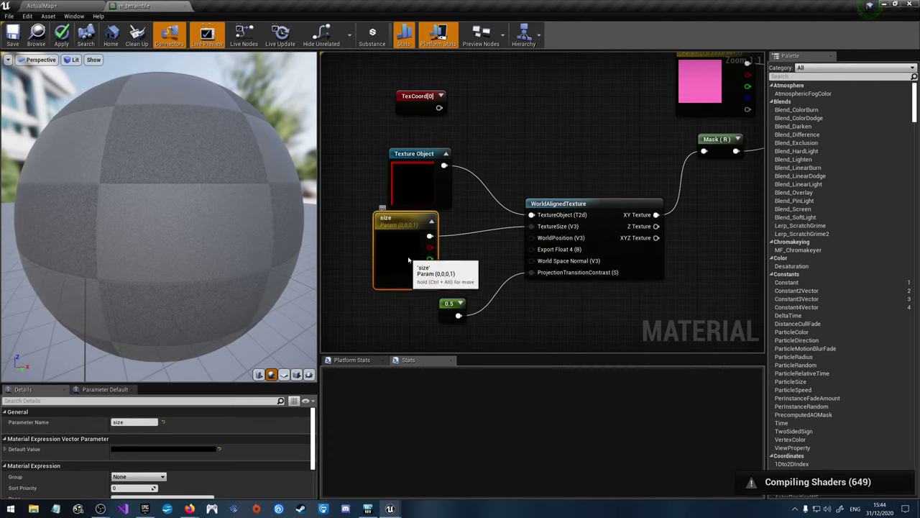
{"action": "double_click", "coordinate": [406, 257]}
{"action": "left_click", "coordinate": [452, 395]}
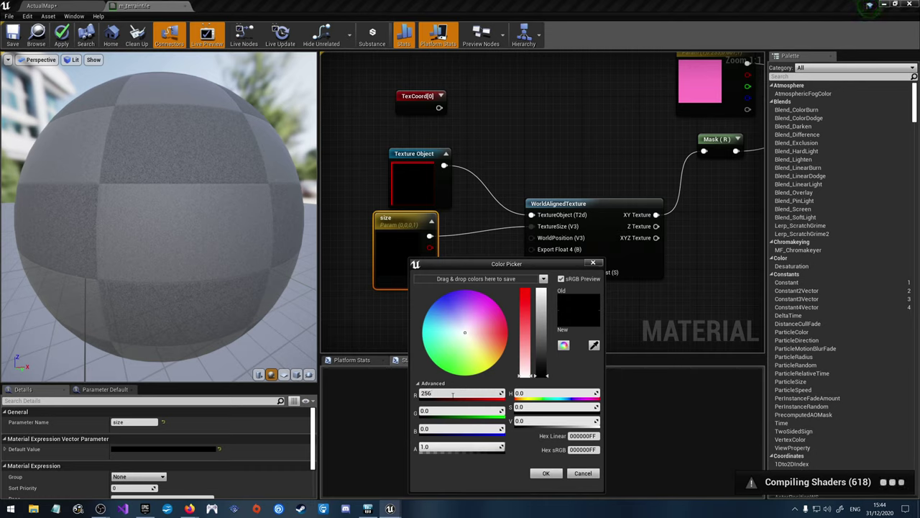
{"action": "left_click", "coordinate": [432, 409]}
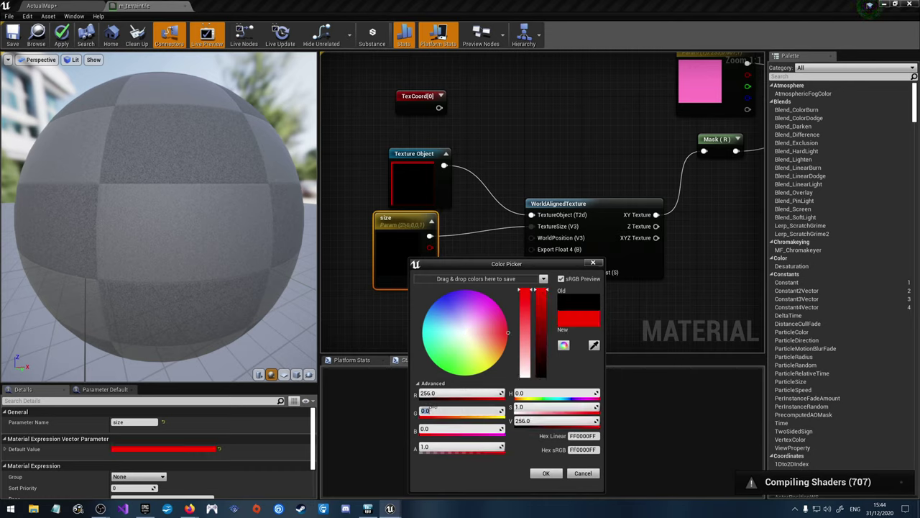
{"action": "left_click", "coordinate": [429, 429]}
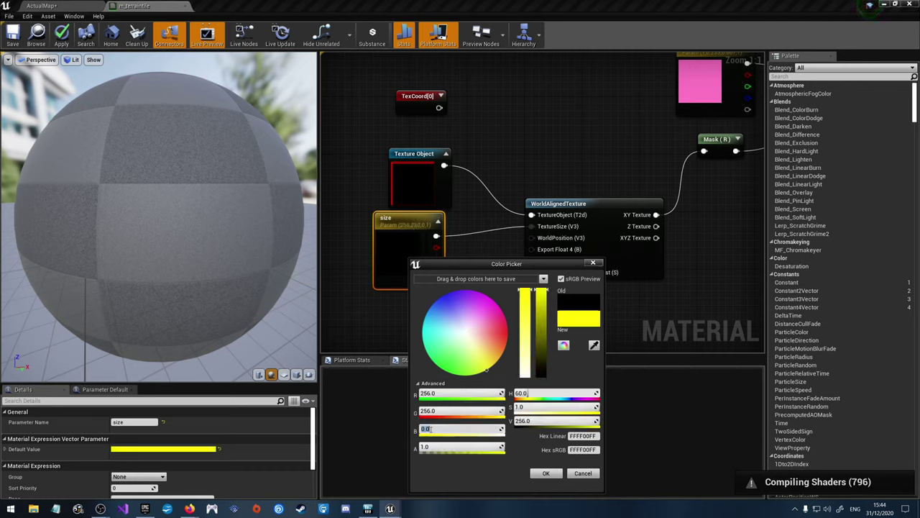
{"action": "type", "text": "256"}
{"action": "left_click", "coordinate": [546, 474]}
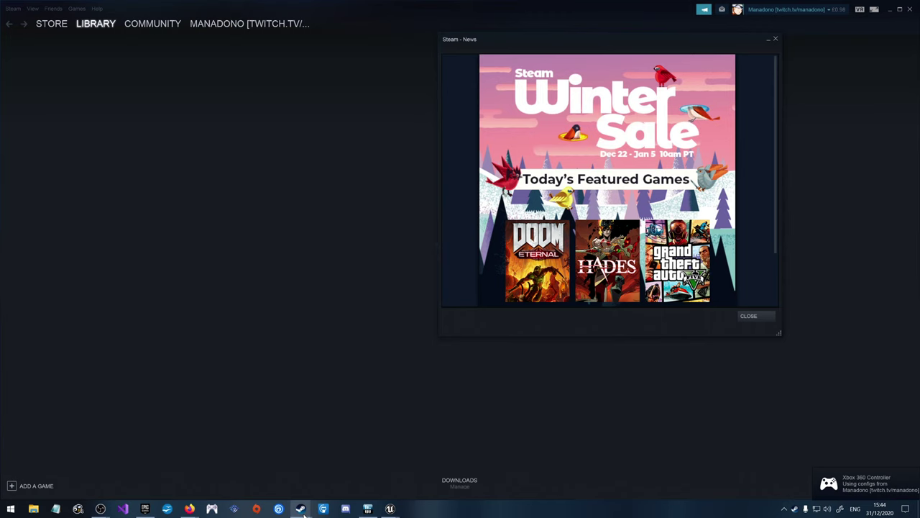
Step: In Steam, close the news window, move the library window aside and switch to another window
{"action": "left_click", "coordinate": [754, 317]}
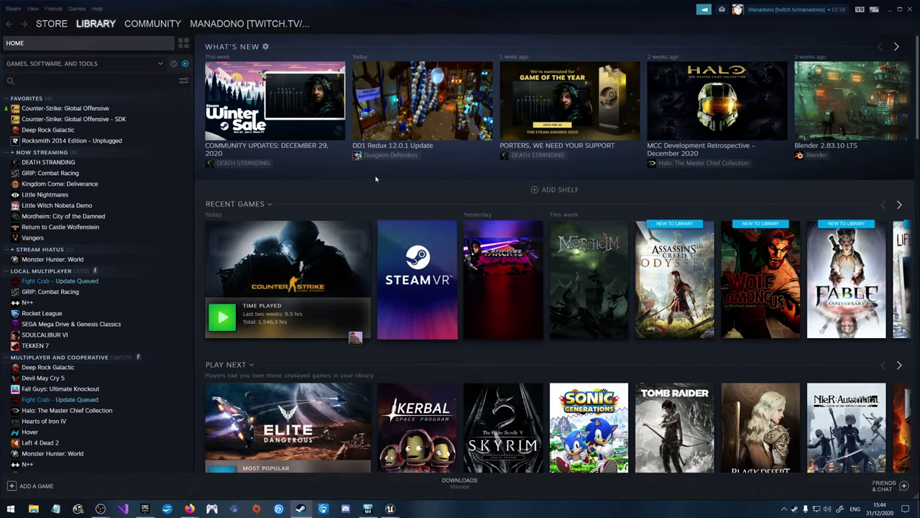
{"action": "left_click_drag", "start_coordinate": [538, 13], "coordinate": [919, 135]}
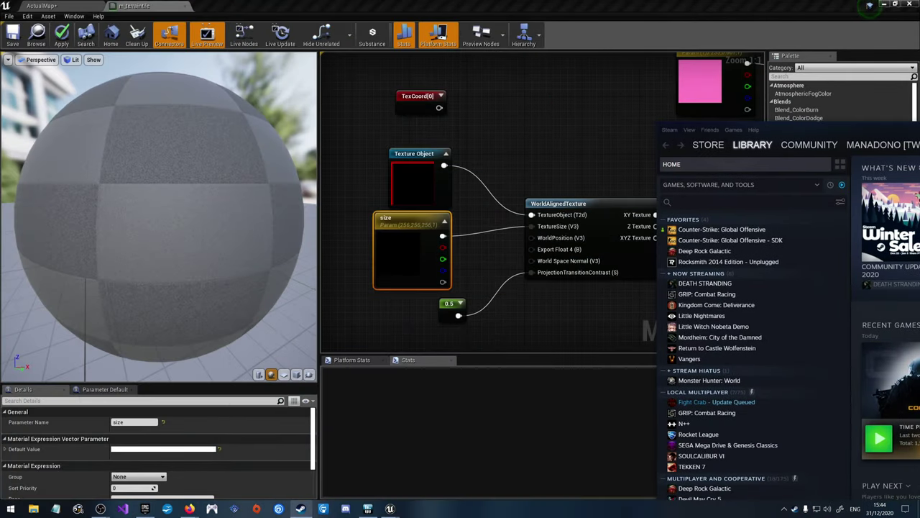
{"action": "key", "text": "alt+Tab"}
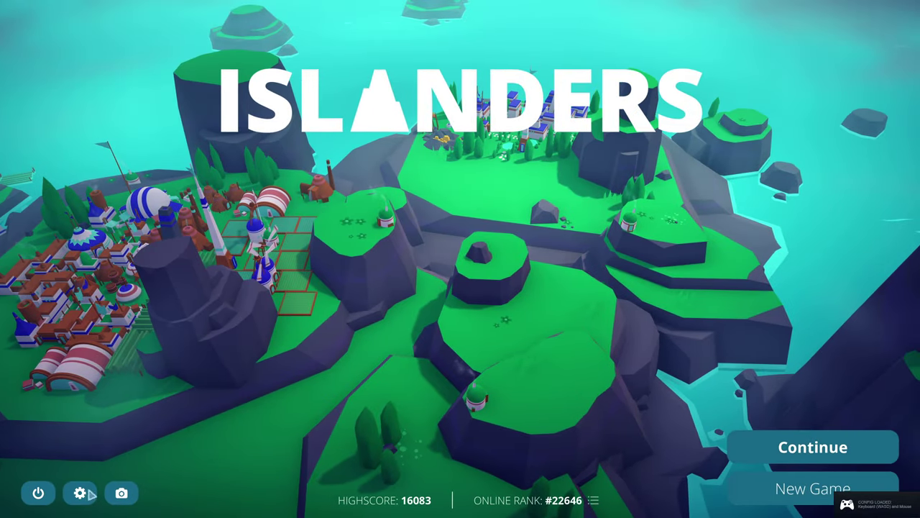
Step: In ISLANDERS, lower the Master volume to about three quarters and accept the audio settings
{"action": "left_click", "coordinate": [82, 493]}
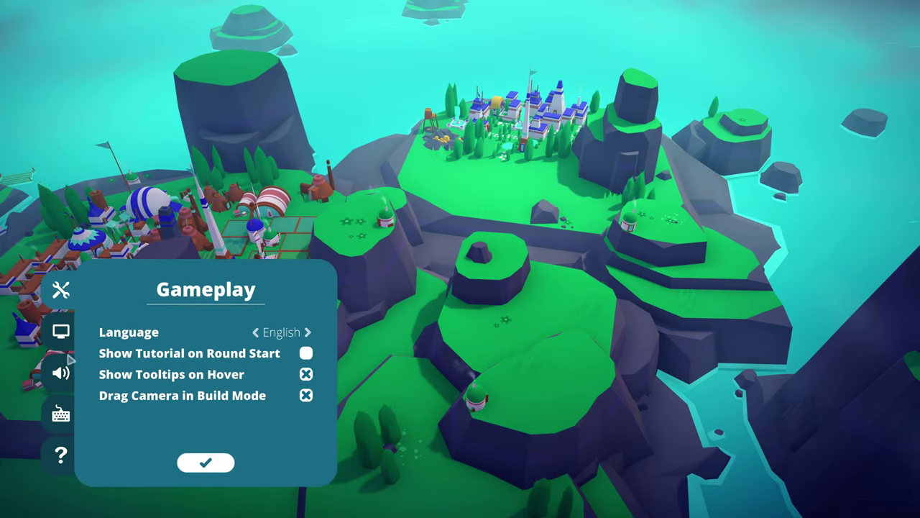
{"action": "left_click", "coordinate": [64, 372]}
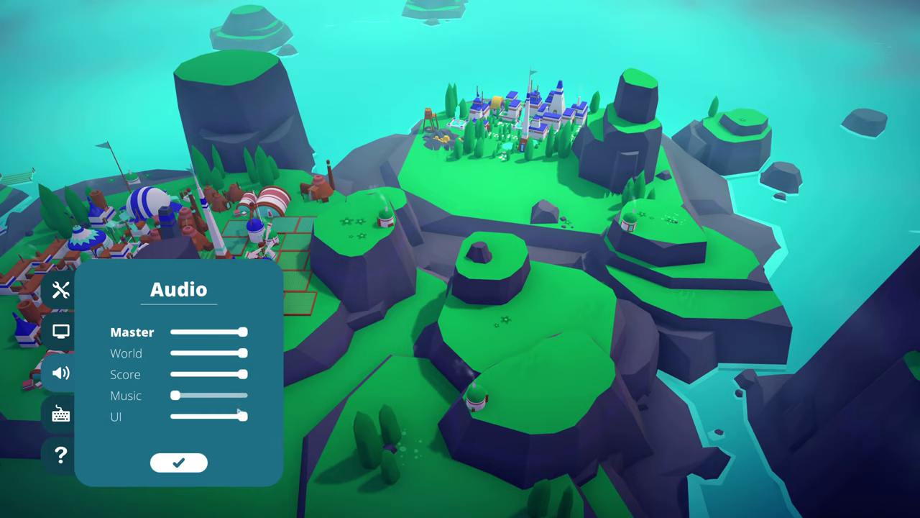
{"action": "left_click_drag", "start_coordinate": [242, 382], "coordinate": [259, 371]}
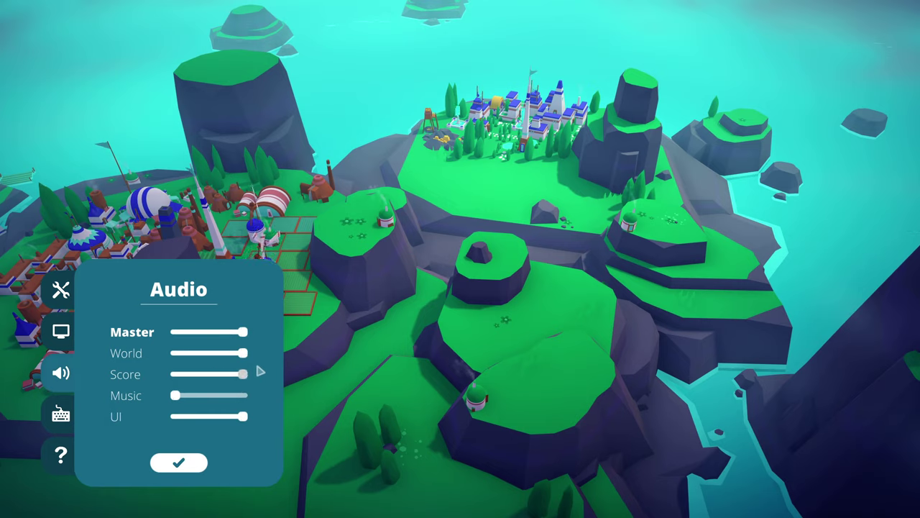
{"action": "left_click_drag", "start_coordinate": [243, 332], "coordinate": [224, 334]}
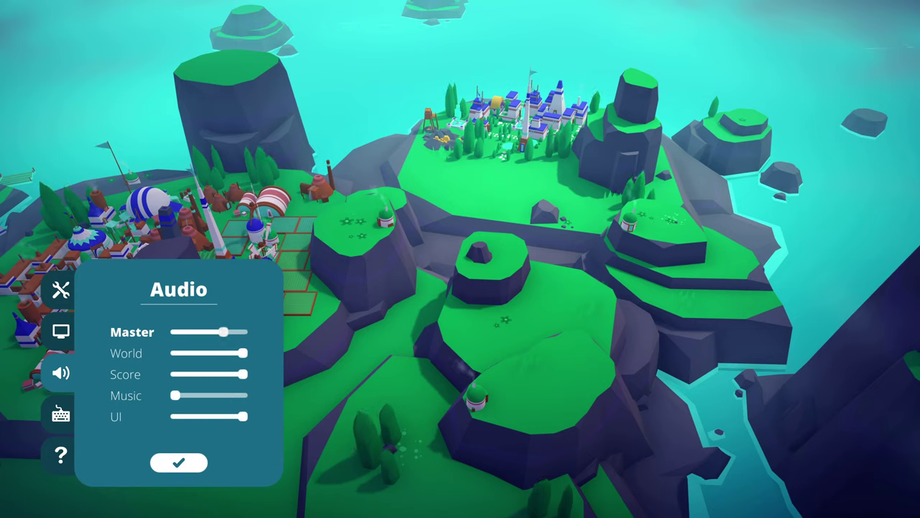
{"action": "left_click", "coordinate": [178, 463]}
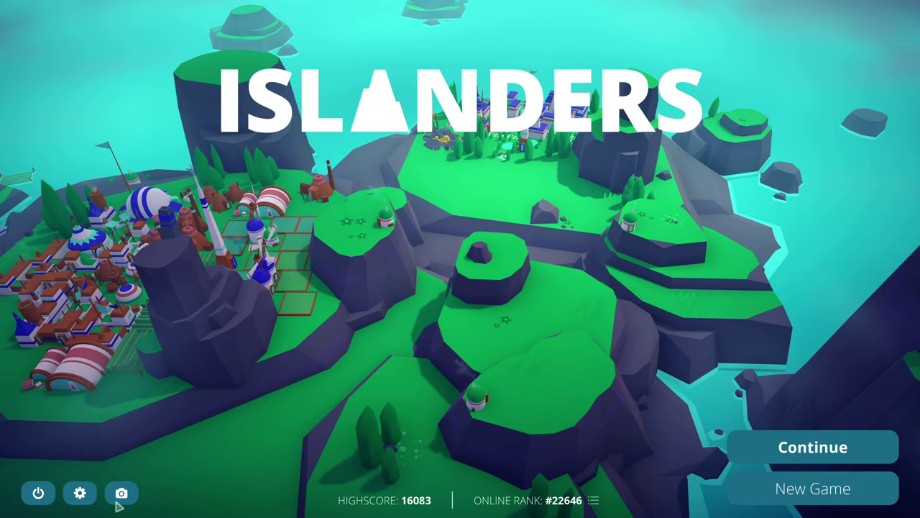
{"action": "left_click", "coordinate": [80, 493]}
{"action": "left_click", "coordinate": [61, 321]}
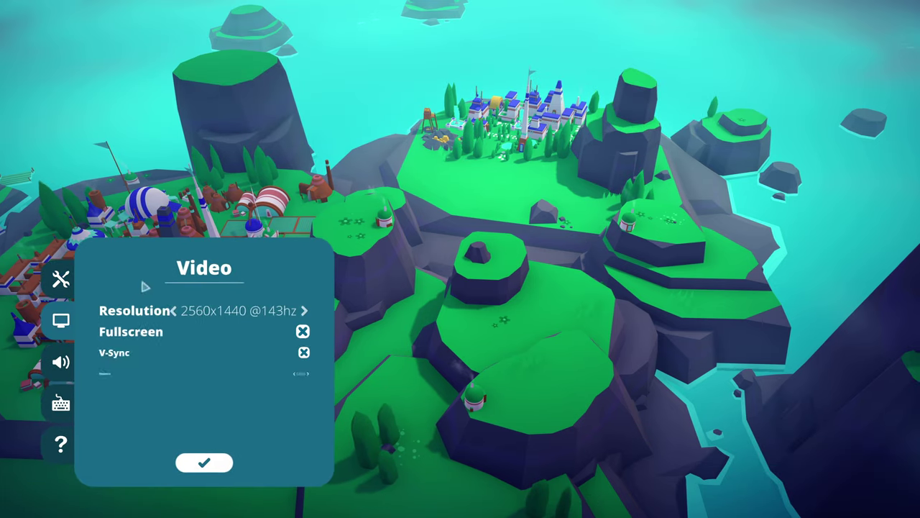
{"action": "left_click", "coordinate": [303, 331]}
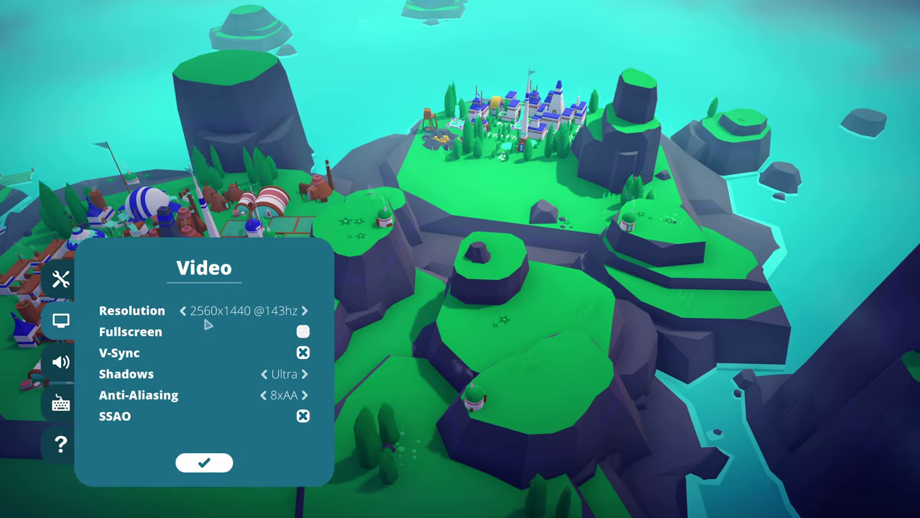
{"action": "left_click", "coordinate": [183, 311]}
{"action": "left_click", "coordinate": [186, 312]}
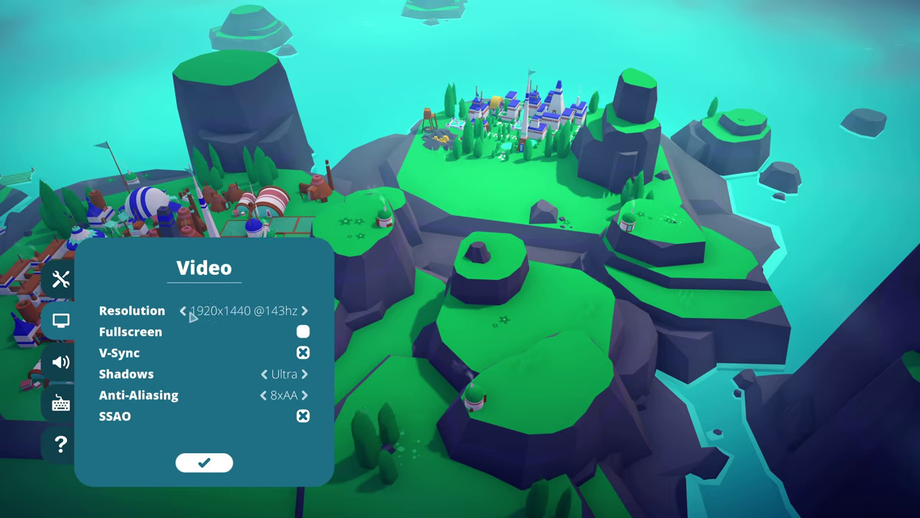
{"action": "left_click", "coordinate": [184, 311]}
{"action": "left_click", "coordinate": [184, 312]}
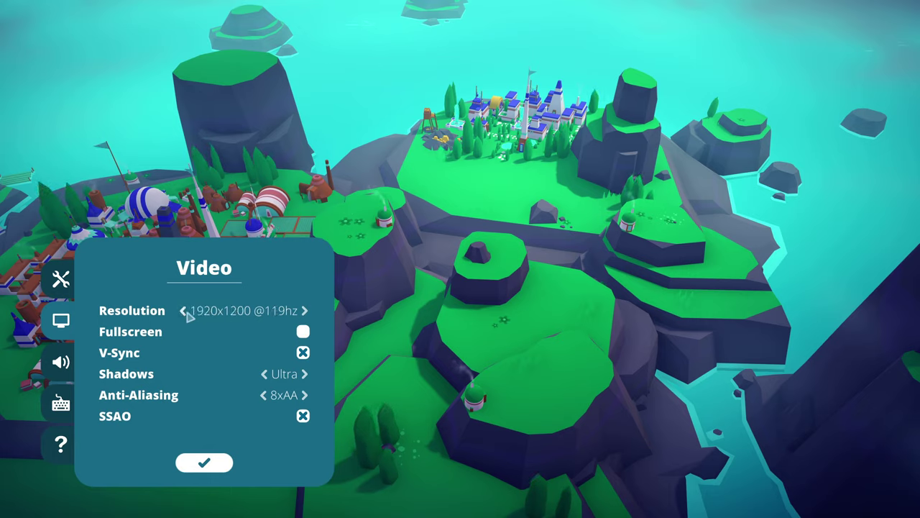
{"action": "left_click", "coordinate": [184, 311]}
{"action": "left_click", "coordinate": [184, 312]}
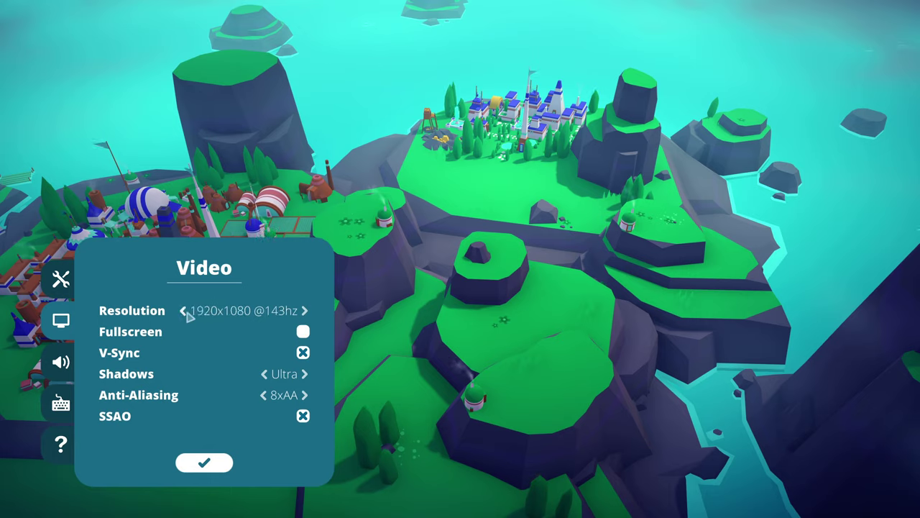
{"action": "left_click", "coordinate": [305, 312]}
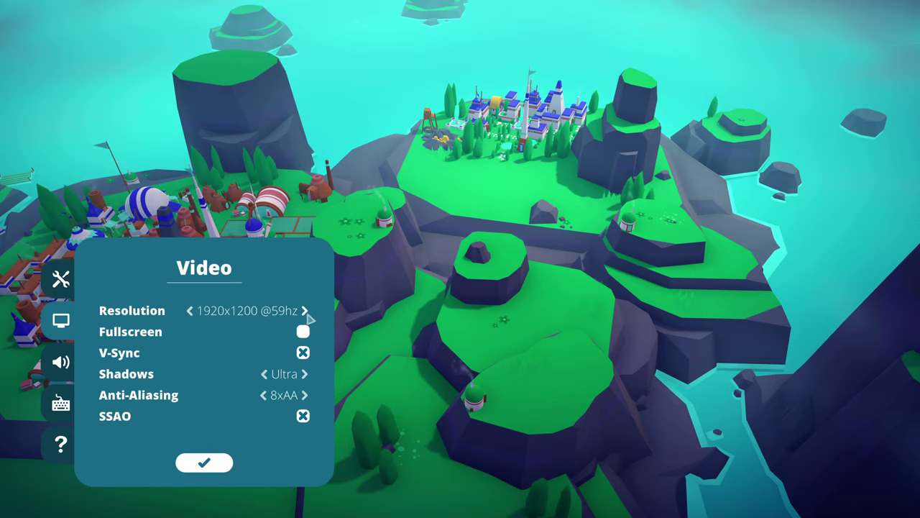
{"action": "left_click", "coordinate": [192, 312]}
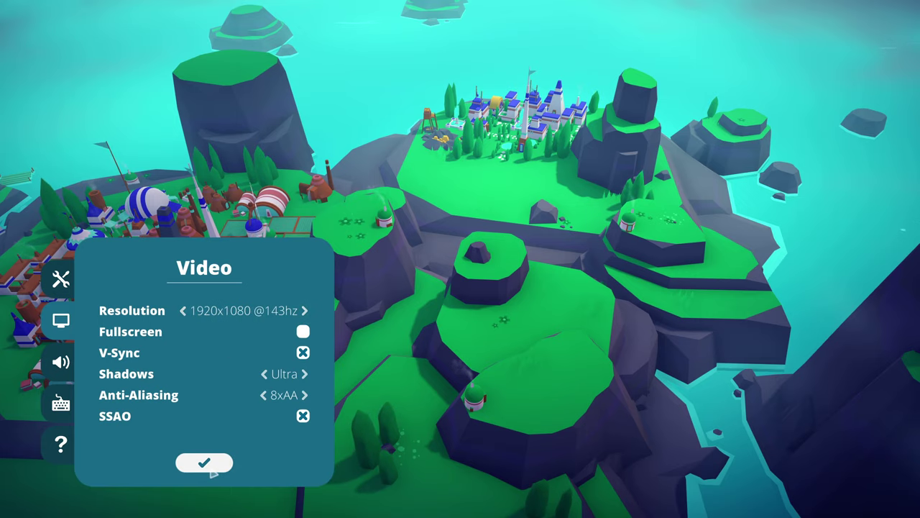
{"action": "left_click", "coordinate": [208, 467]}
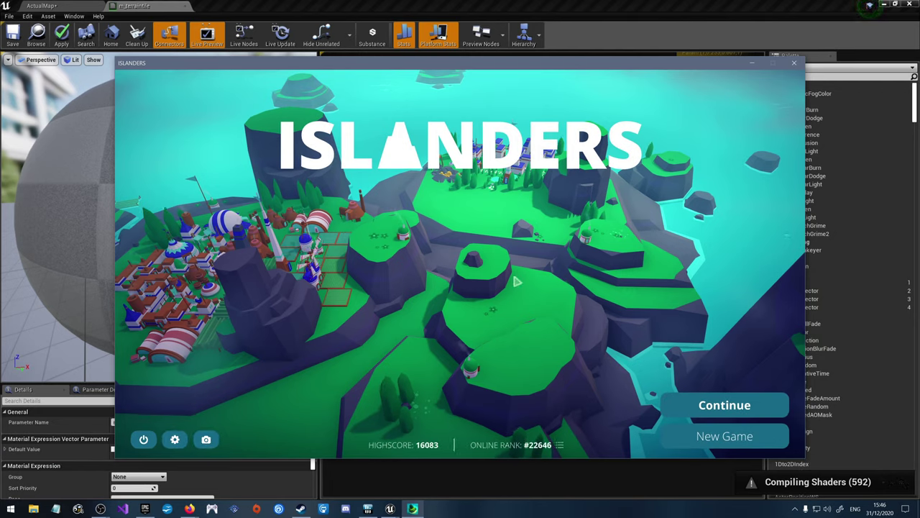
Step: End the current run, start a new game in Highscore Mode and pick the Farming Pack
{"action": "left_click", "coordinate": [709, 412]}
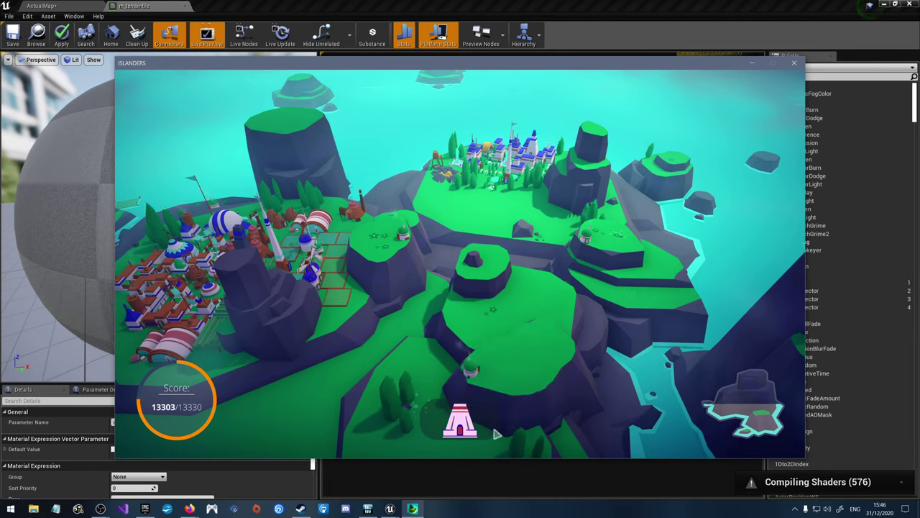
{"action": "key", "text": "Escape"}
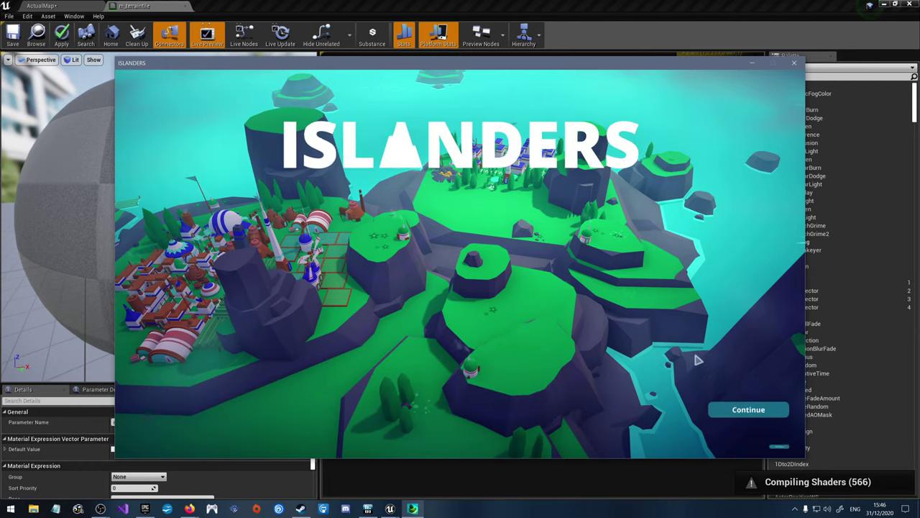
{"action": "left_click", "coordinate": [715, 435]}
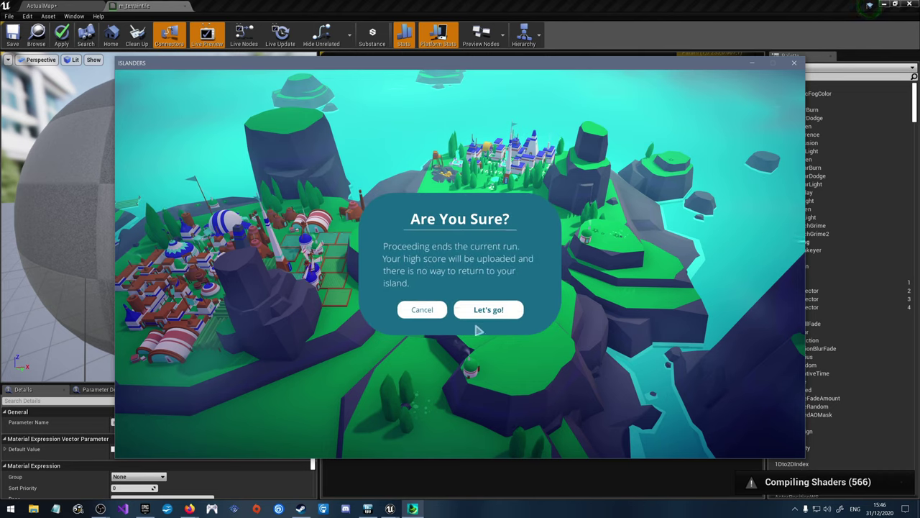
{"action": "left_click", "coordinate": [482, 311]}
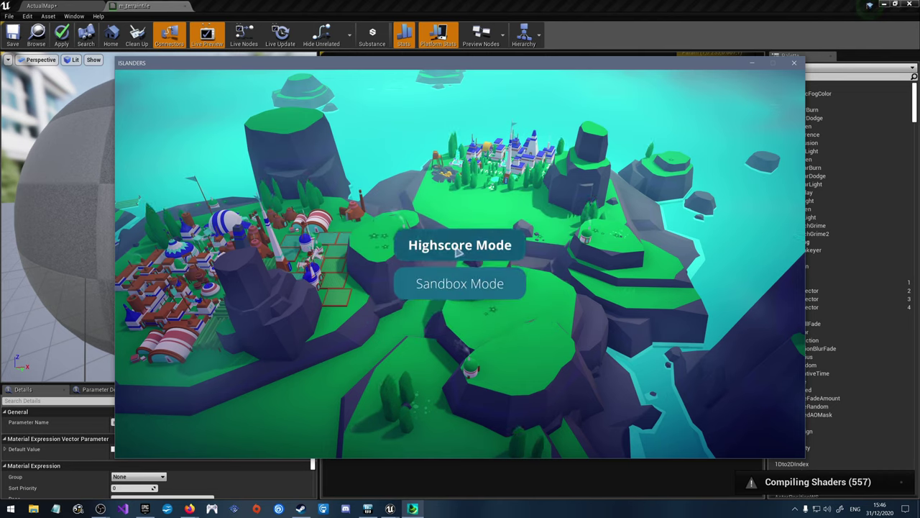
{"action": "left_click", "coordinate": [431, 282]}
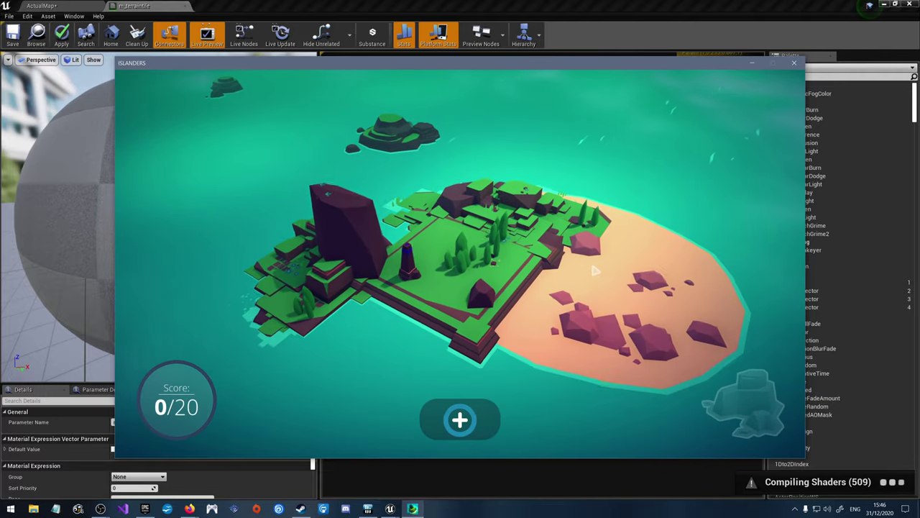
{"action": "left_click", "coordinate": [463, 423]}
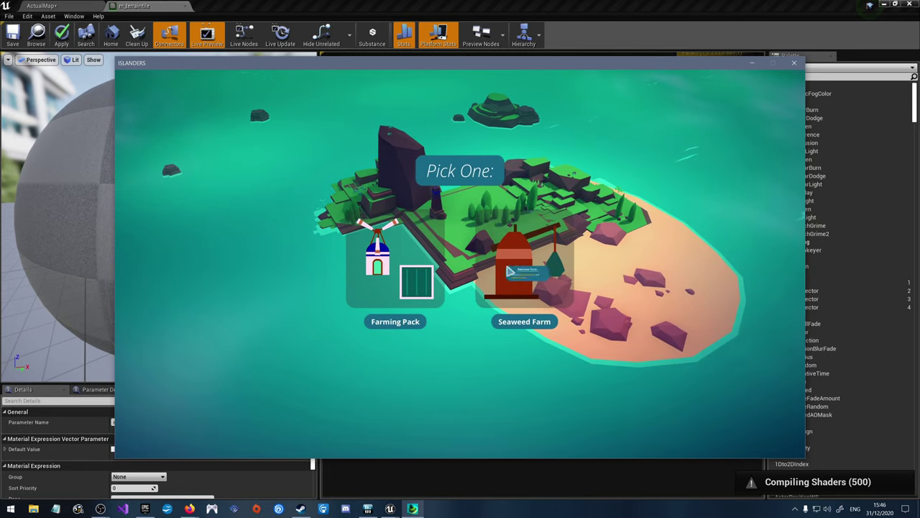
{"action": "left_click", "coordinate": [395, 271]}
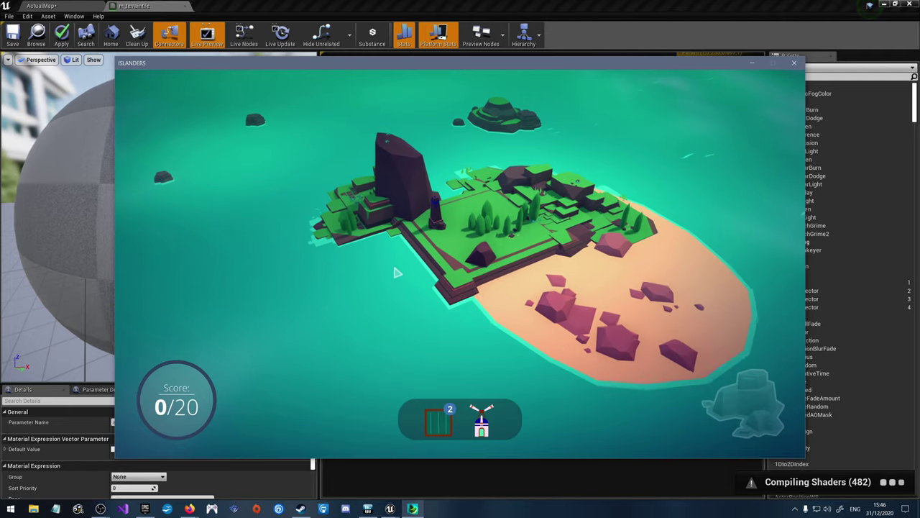
Step: Place the mill beside the blue-banded obelisk near the tall rock, and a field next to the mill
{"action": "scroll", "coordinate": [396, 269], "scroll_direction": "up", "scroll_amount": 5}
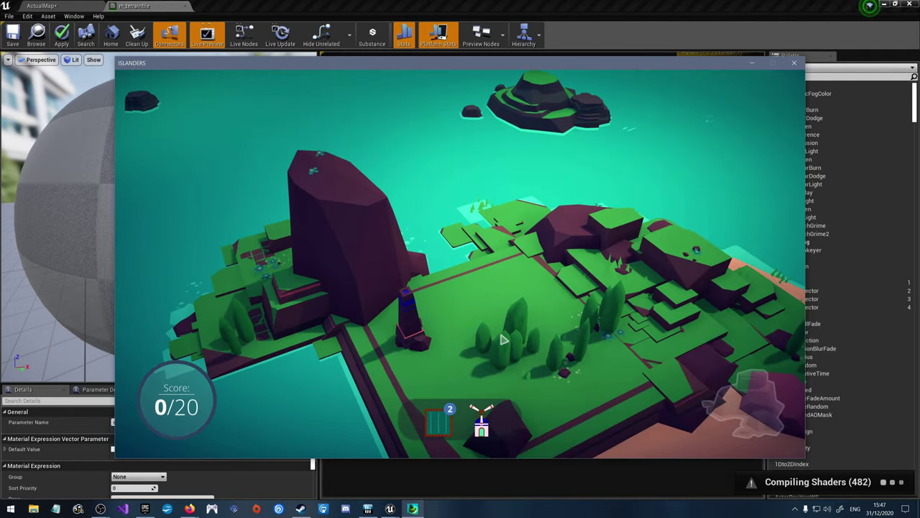
{"action": "scroll", "coordinate": [504, 339], "scroll_direction": "up", "scroll_amount": 3}
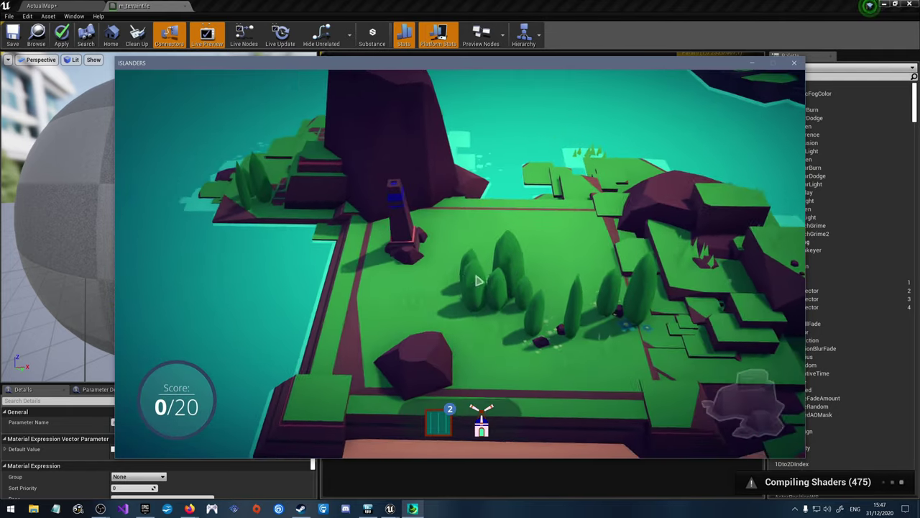
{"action": "right_click_drag", "start_coordinate": [479, 280], "coordinate": [526, 273]}
{"action": "right_click_drag", "start_coordinate": [516, 362], "coordinate": [483, 334]}
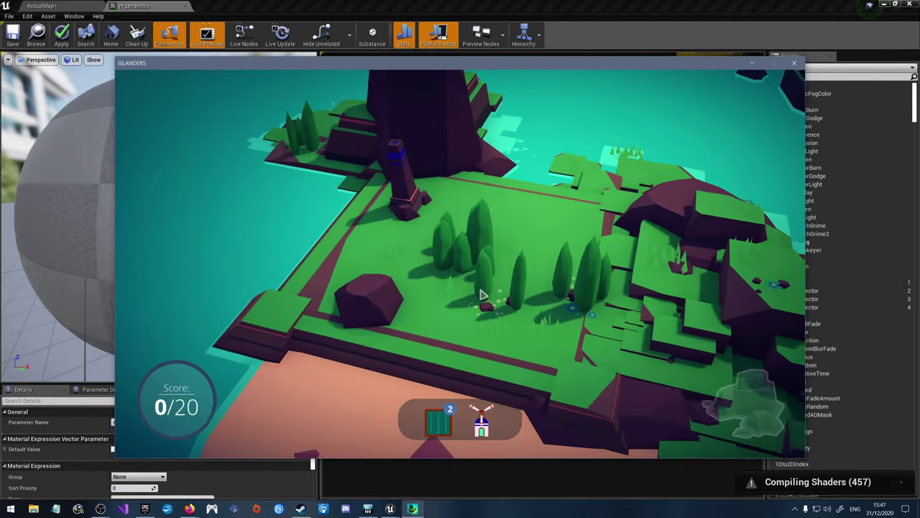
{"action": "left_click", "coordinate": [481, 420]}
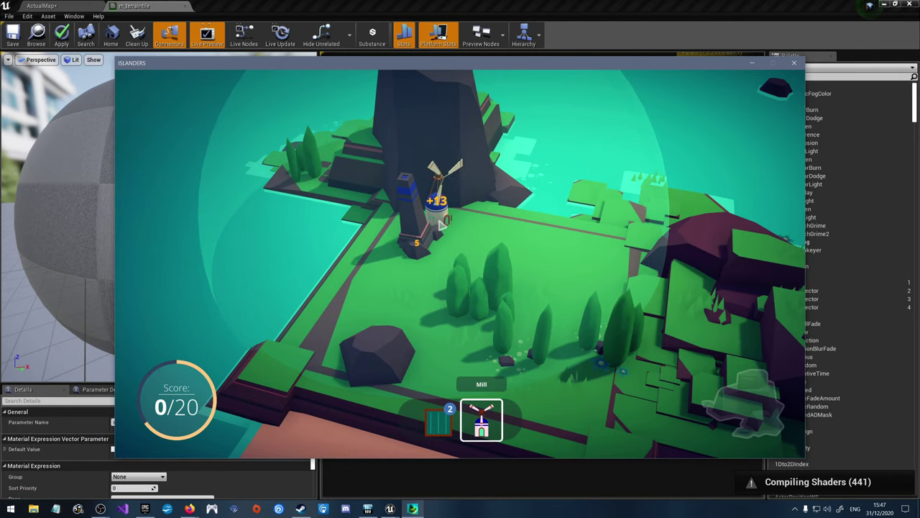
{"action": "left_click", "coordinate": [445, 225]}
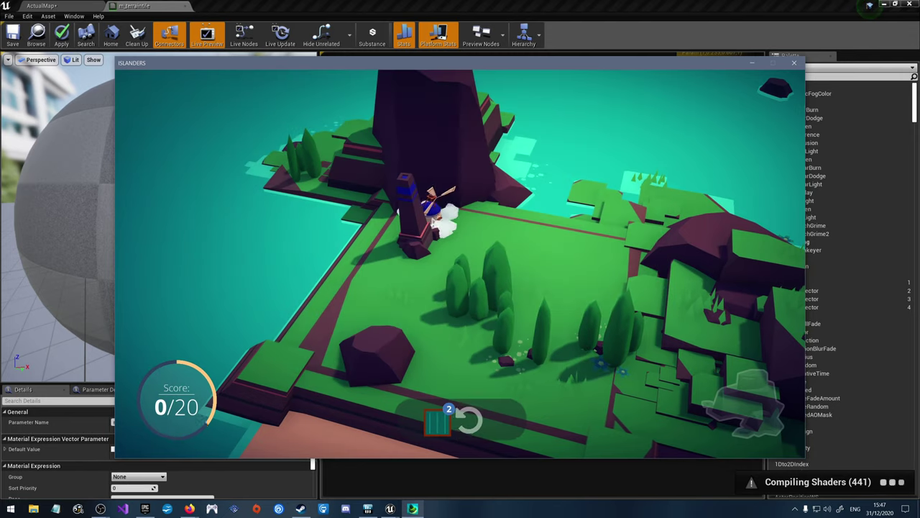
{"action": "left_click", "coordinate": [431, 424]}
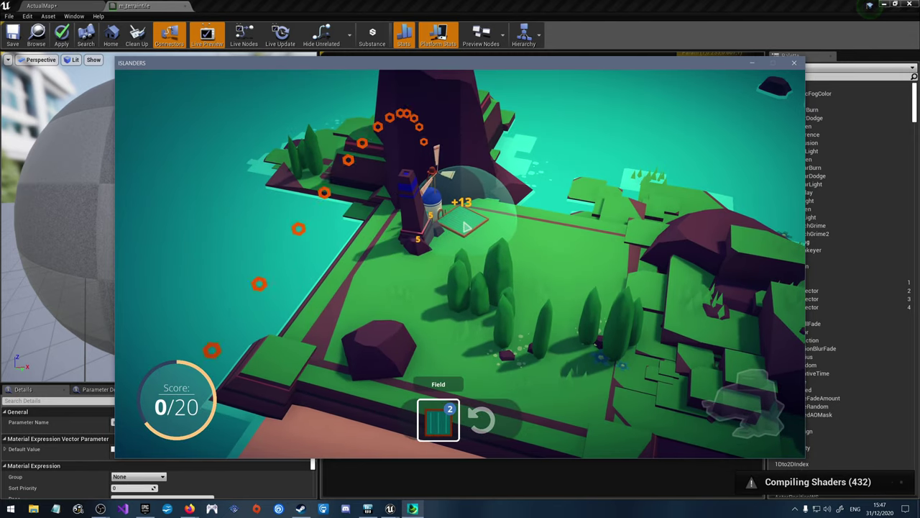
{"action": "left_click", "coordinate": [460, 234]}
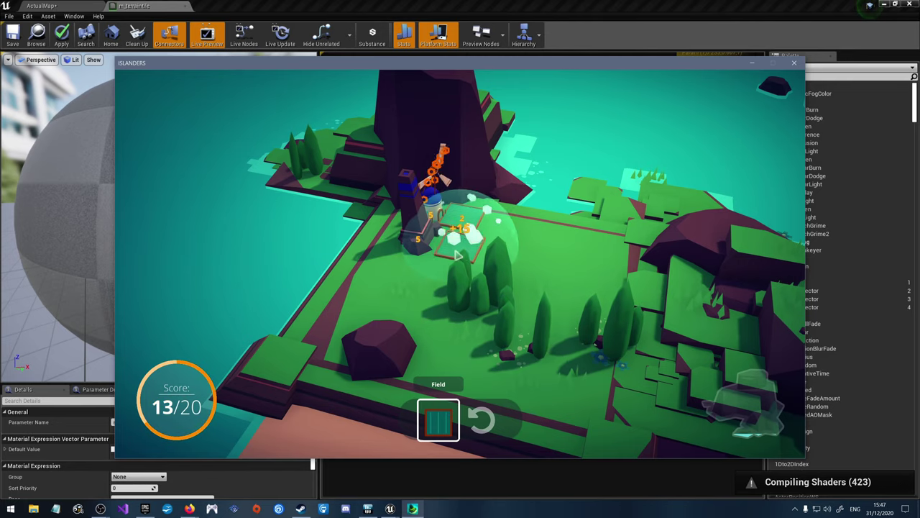
Step: Place the remaining field beside the obelisk and mill, and pick the Brewing Pack
{"action": "left_click", "coordinate": [451, 235]}
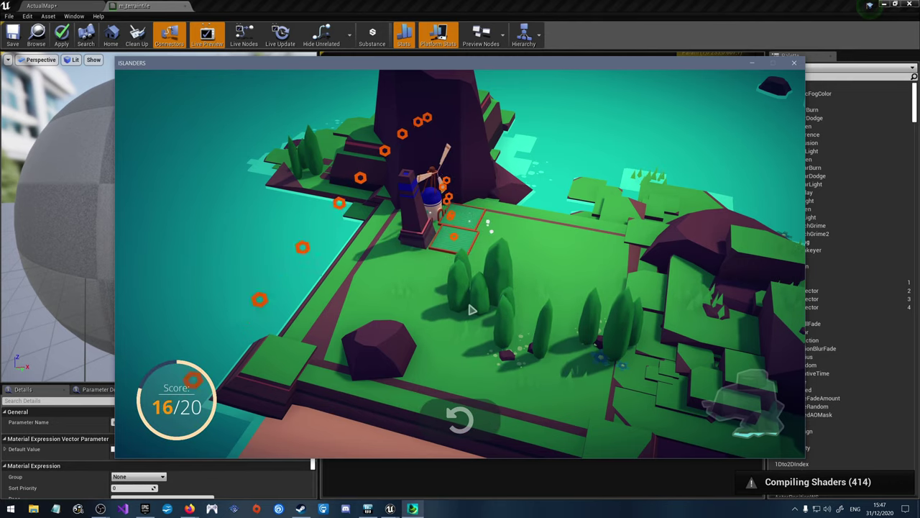
{"action": "left_click", "coordinate": [436, 421]}
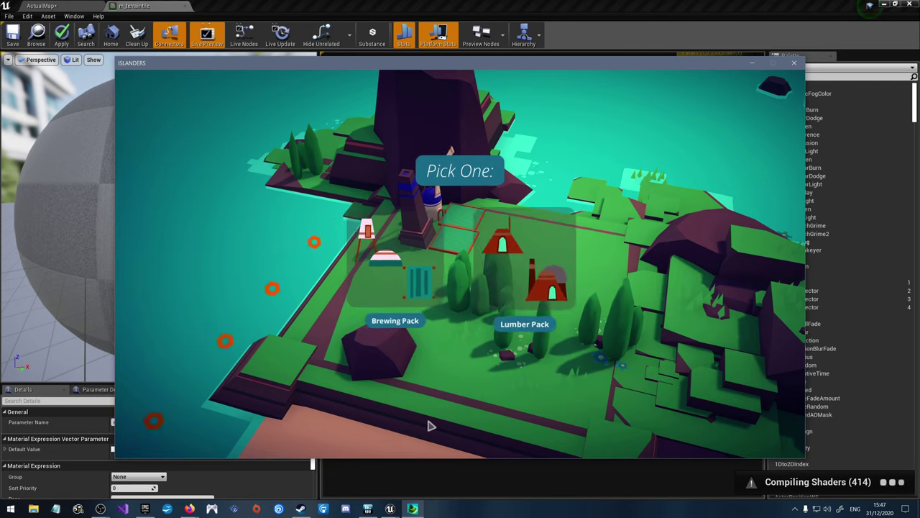
{"action": "left_click", "coordinate": [399, 272]}
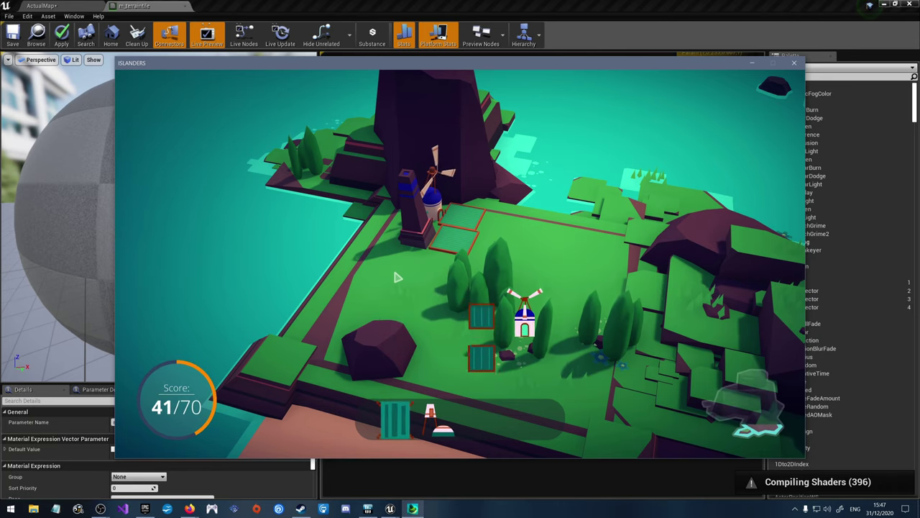
Step: Place three fields around the blue-banded obelisk, two on its seaward side and one directly in front of it
{"action": "left_click", "coordinate": [483, 422]}
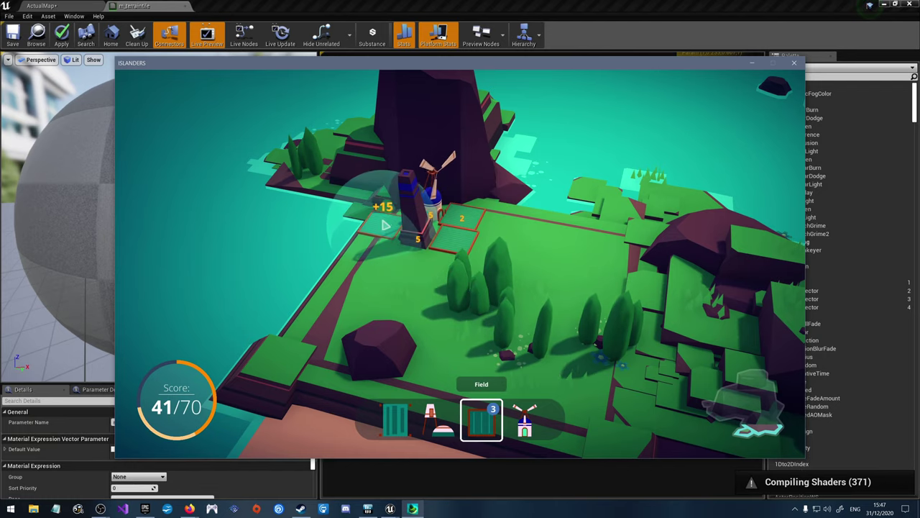
{"action": "left_click", "coordinate": [404, 207]}
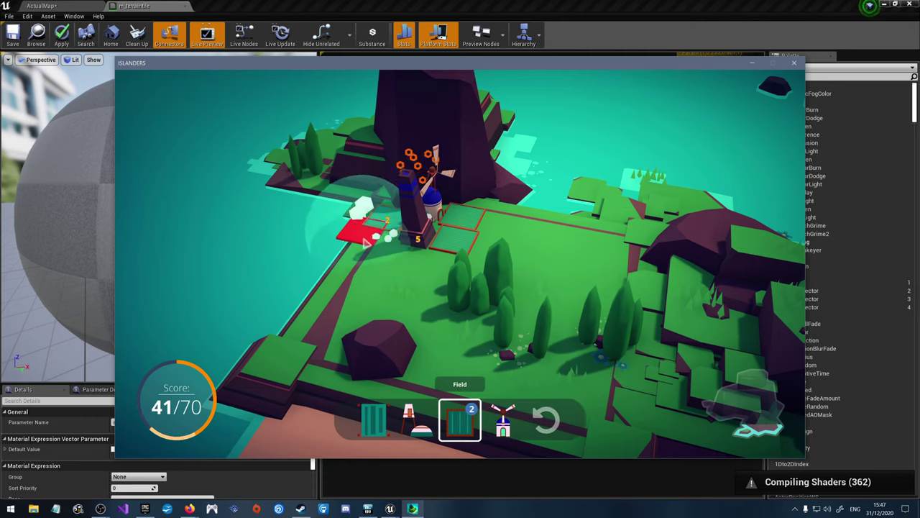
{"action": "left_click", "coordinate": [405, 242]}
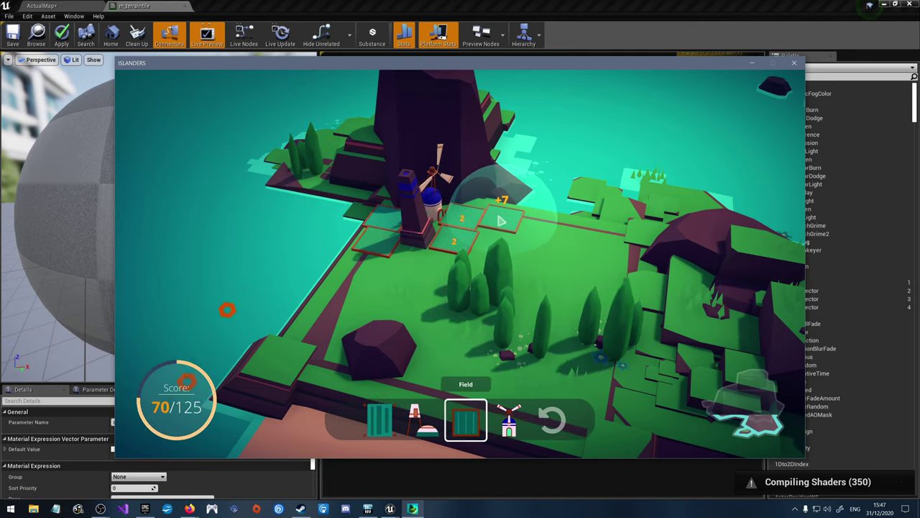
{"action": "left_click", "coordinate": [397, 241]}
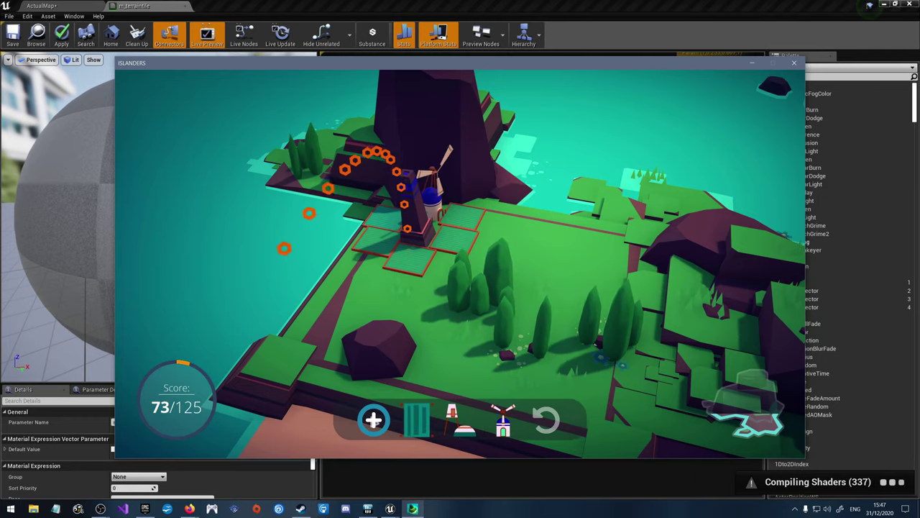
Step: Pick the Lumber Pack and place two lumberjacks on opposite sides of the trees with the sawmill between them
{"action": "left_click", "coordinate": [374, 421]}
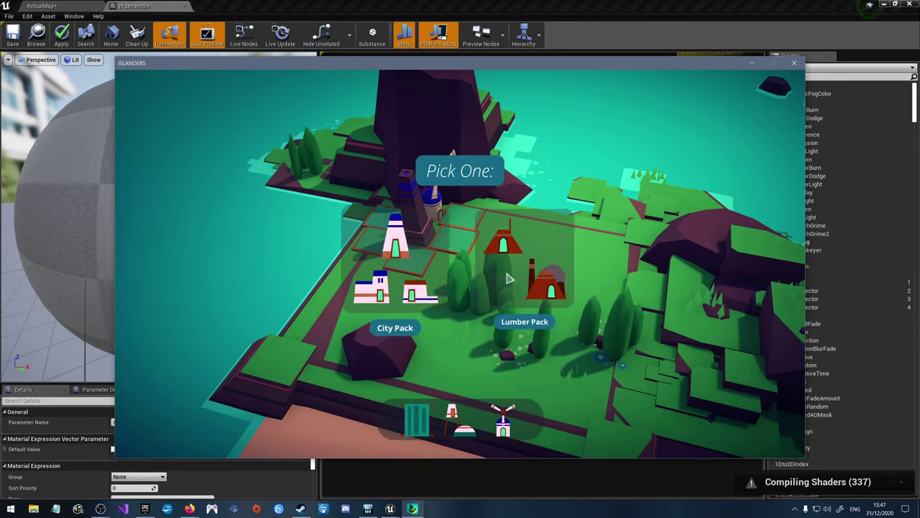
{"action": "left_click", "coordinate": [508, 278]}
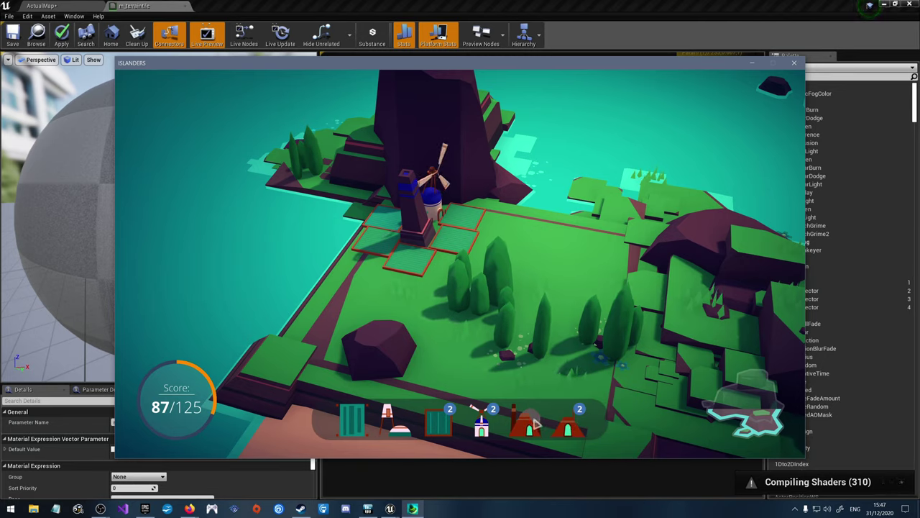
{"action": "left_click", "coordinate": [567, 424]}
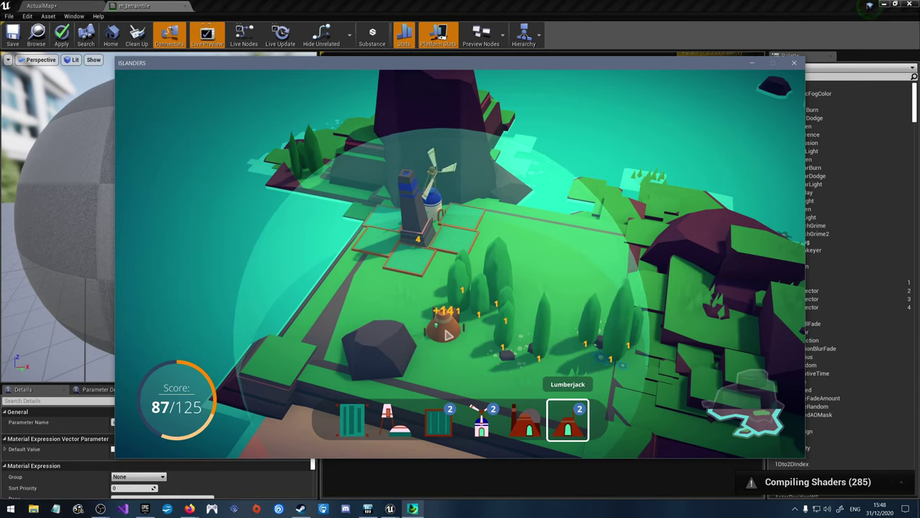
{"action": "left_click", "coordinate": [446, 332]}
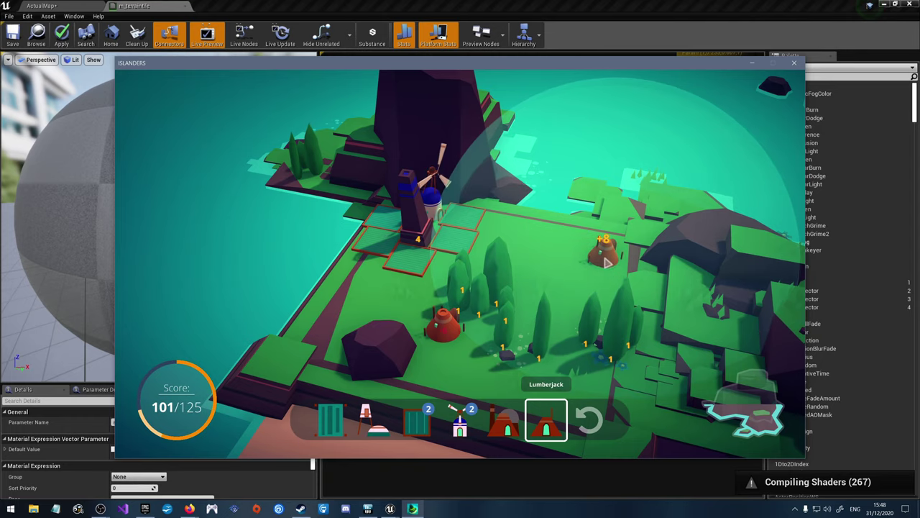
{"action": "left_click", "coordinate": [606, 257]}
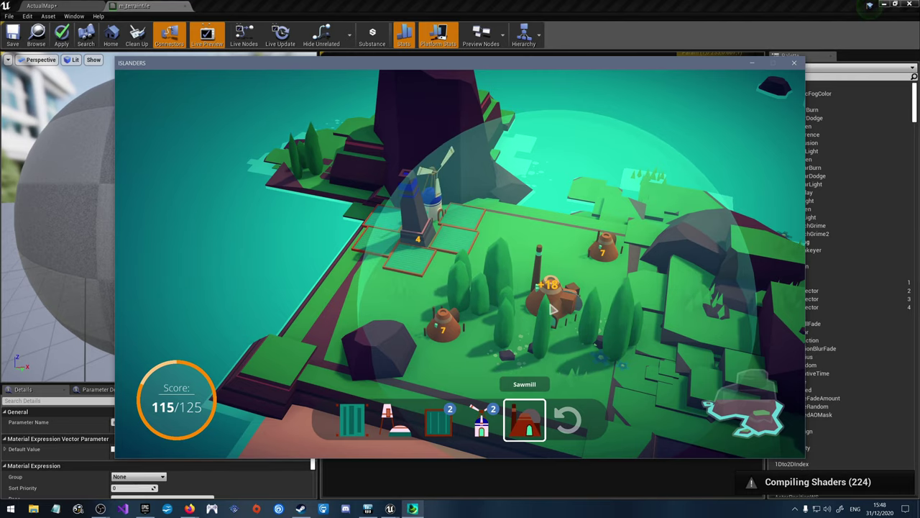
{"action": "left_click", "coordinate": [552, 309]}
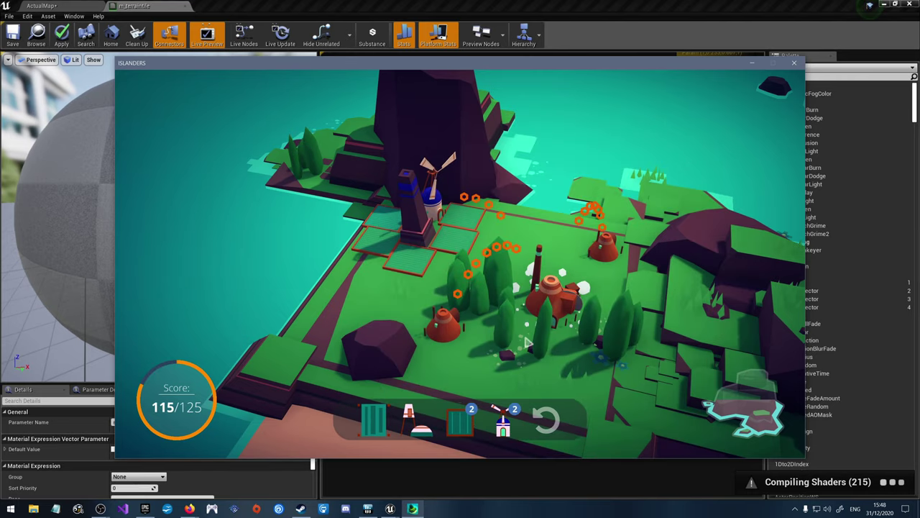
Step: Add two fields to the outer row of the field cluster, one by the coast and one next to the trees
{"action": "left_click", "coordinate": [464, 421]}
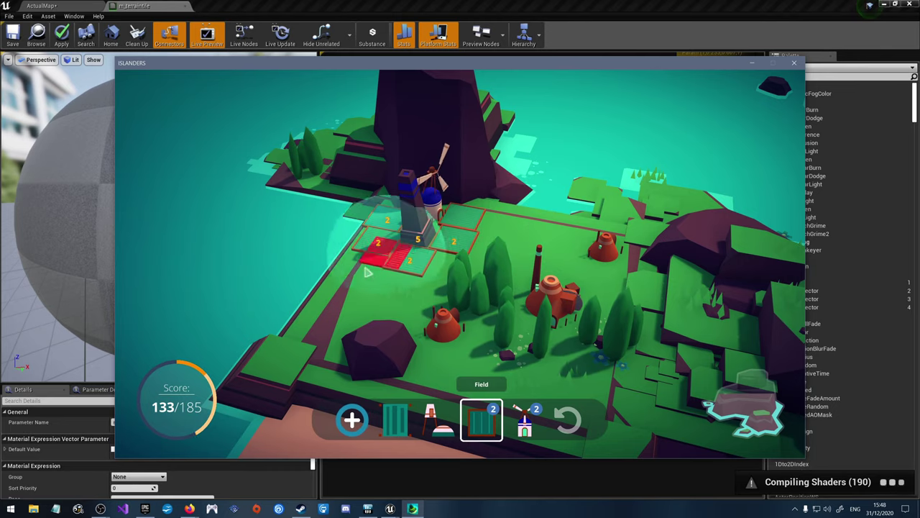
{"action": "left_click", "coordinate": [400, 265]}
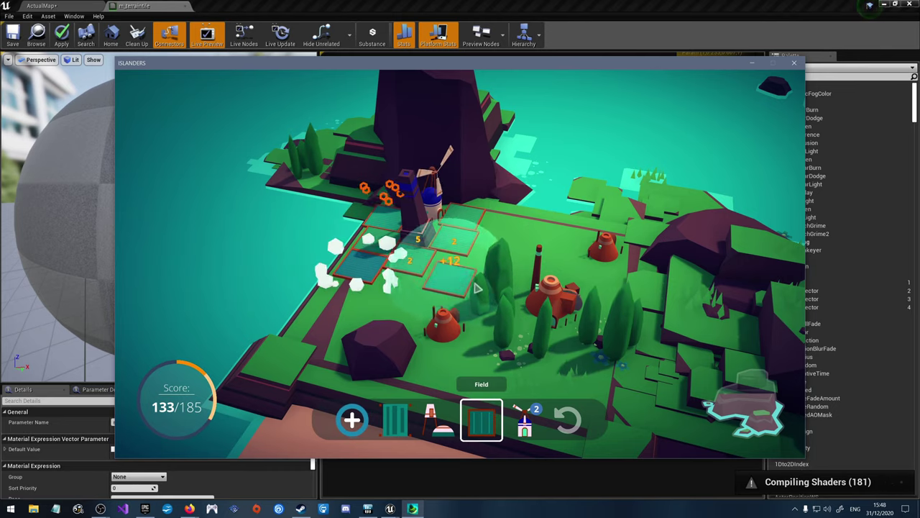
{"action": "left_click", "coordinate": [440, 255]}
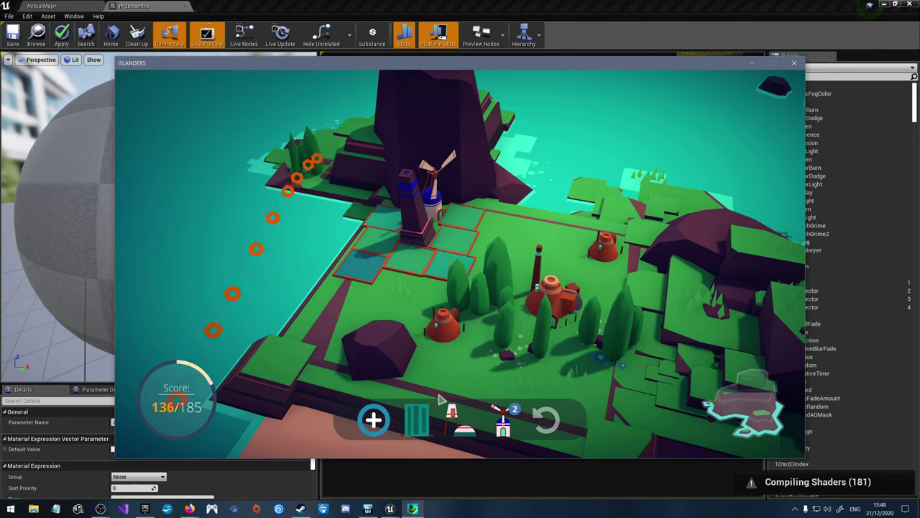
Step: Pick another building pack and extend the field cluster with one field at its front and one behind the trees
{"action": "left_click", "coordinate": [374, 420]}
{"action": "left_click", "coordinate": [533, 261]}
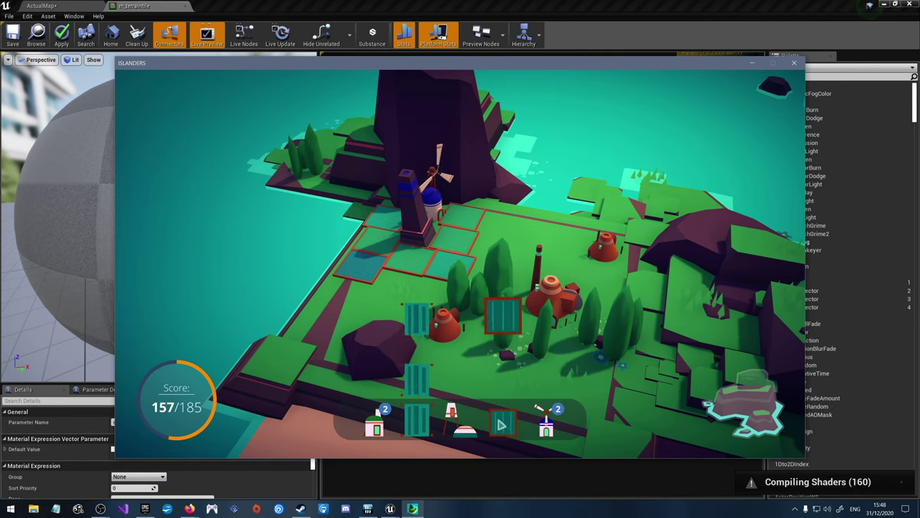
{"action": "left_click", "coordinate": [512, 425]}
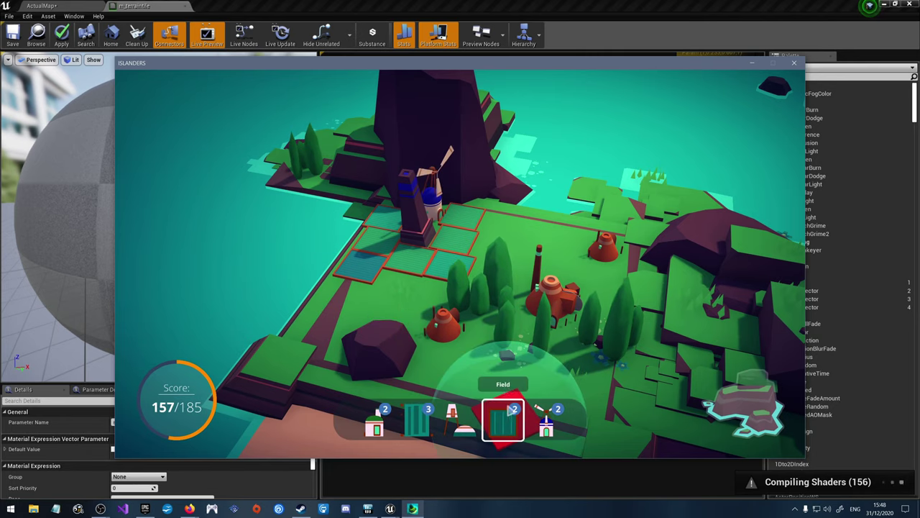
{"action": "left_click", "coordinate": [391, 267]}
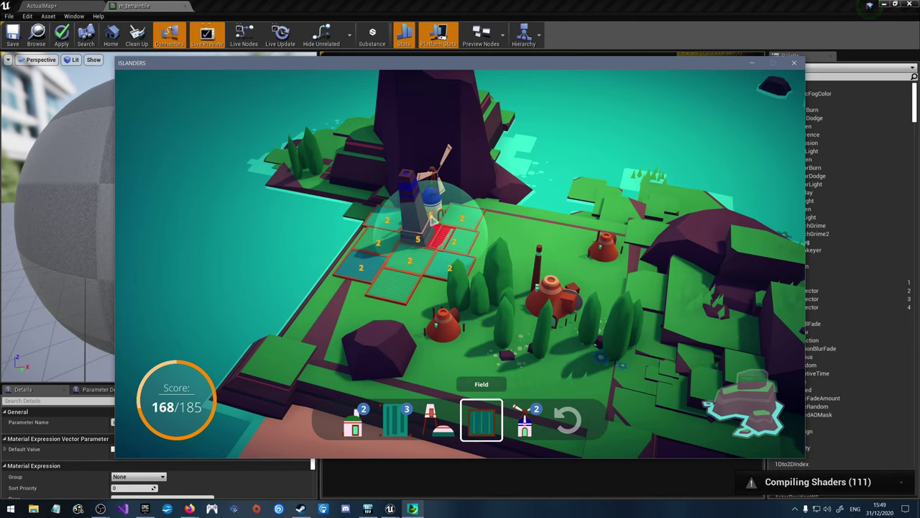
{"action": "left_click", "coordinate": [461, 263]}
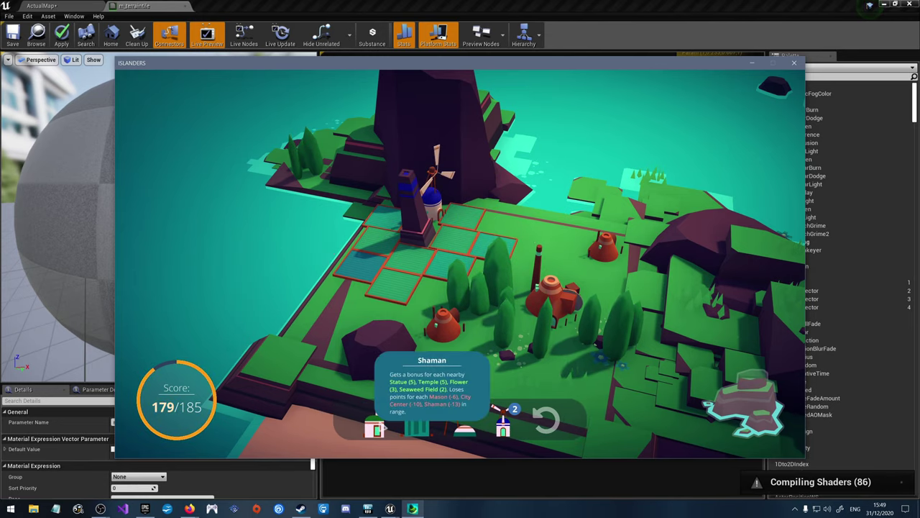
Step: Place a shaman on the low green terrace above the beach, within range of the flowers
{"action": "left_click", "coordinate": [374, 421]}
{"action": "key", "text": "s"}
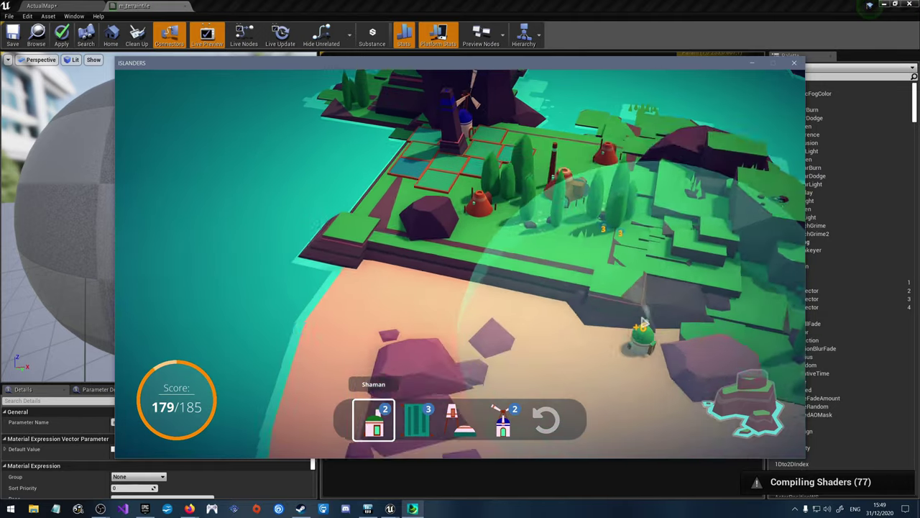
{"action": "key", "text": "w"}
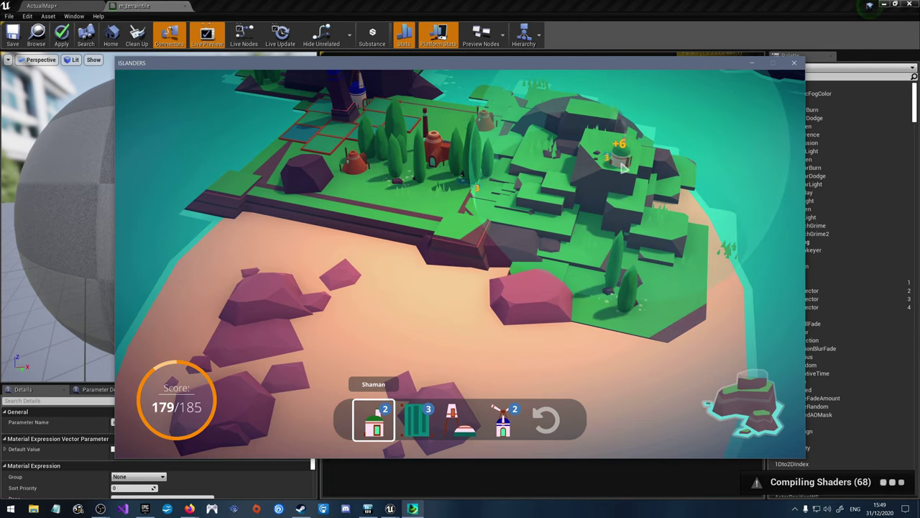
{"action": "key", "text": "s"}
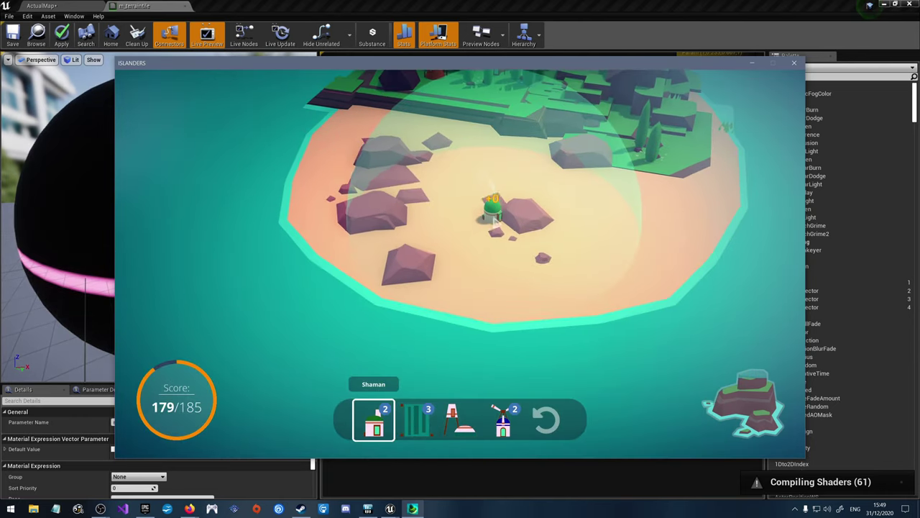
{"action": "key", "text": "w"}
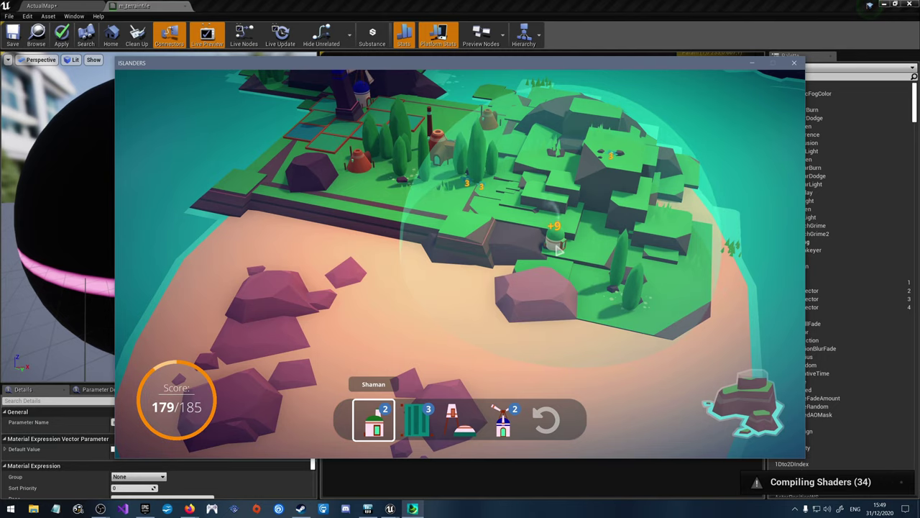
{"action": "left_click", "coordinate": [557, 248]}
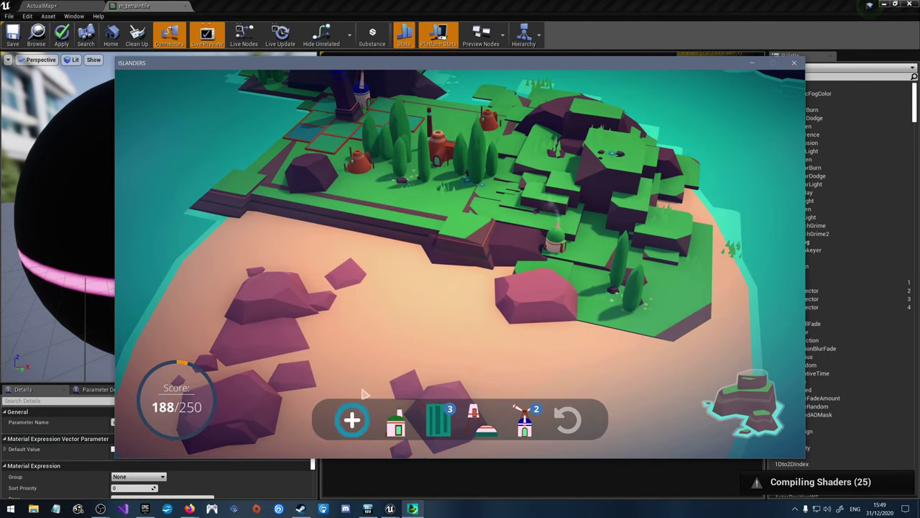
Step: Pick the City Pack and place the City Center on the sand between the beach rocks
{"action": "left_click", "coordinate": [352, 420]}
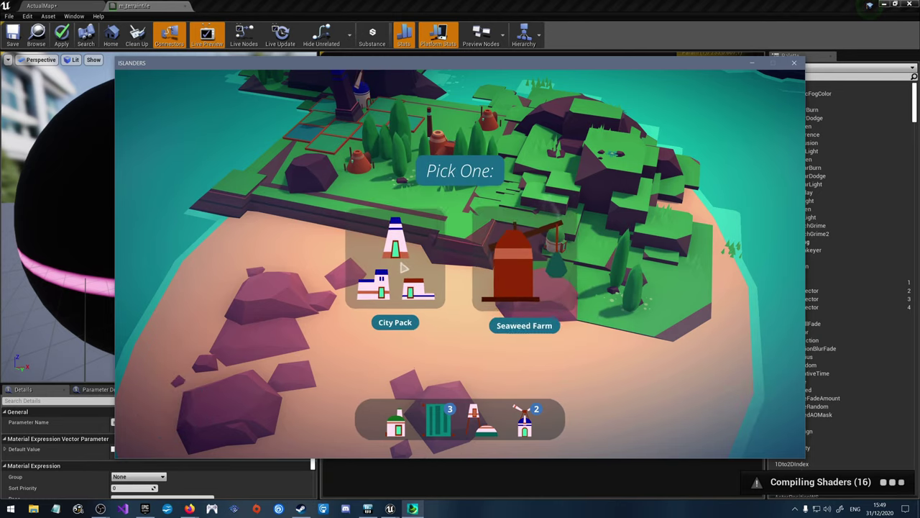
{"action": "left_click", "coordinate": [402, 278]}
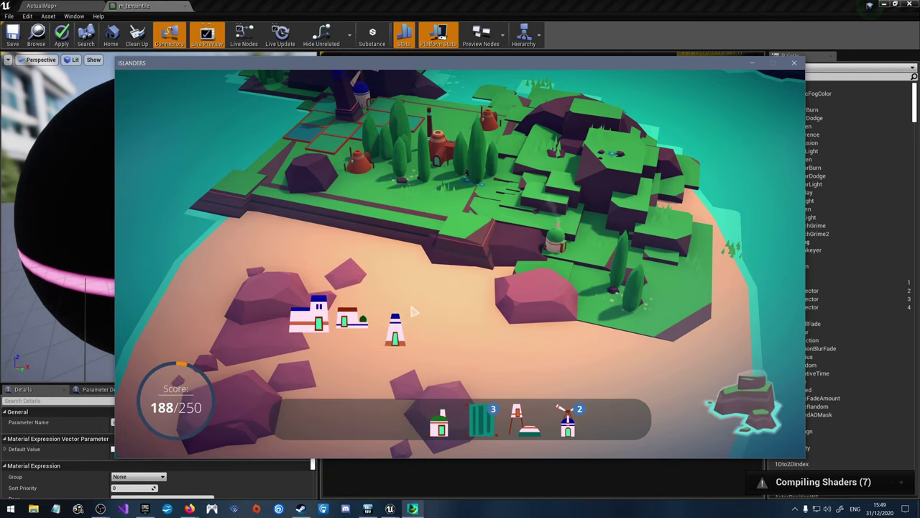
{"action": "key", "text": "s"}
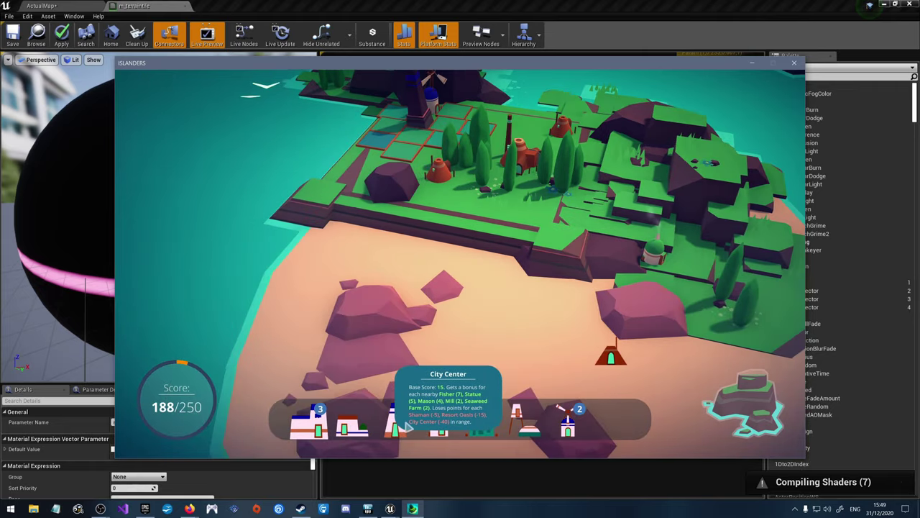
{"action": "left_click", "coordinate": [394, 423]}
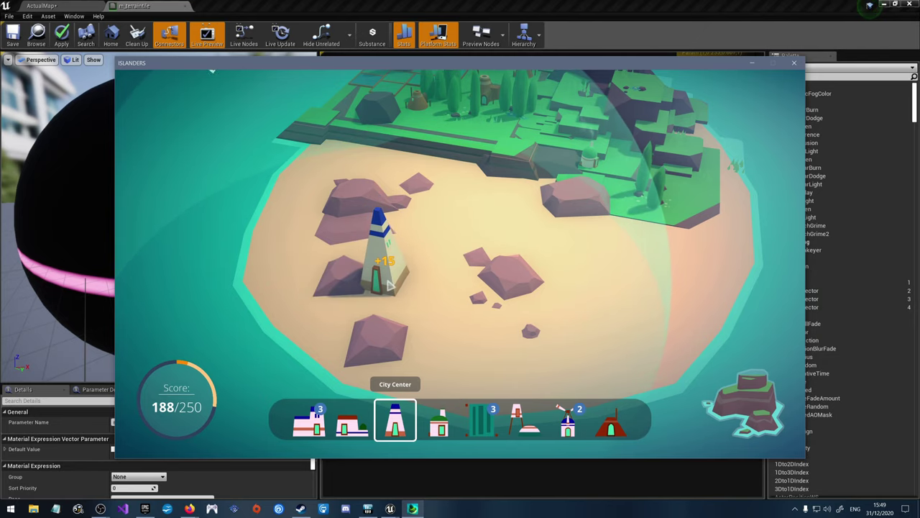
{"action": "left_click", "coordinate": [388, 288]}
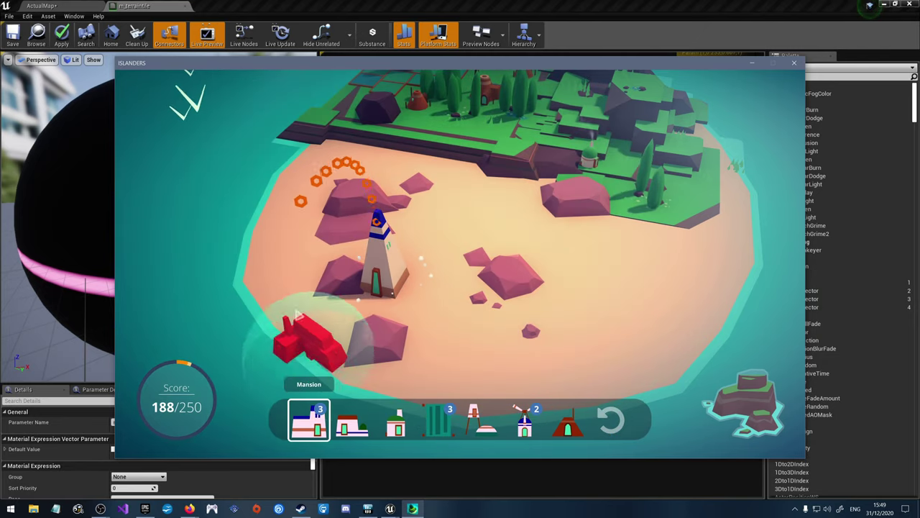
Step: Place three mansions close around the City Center on the beach
{"action": "left_click", "coordinate": [376, 268]}
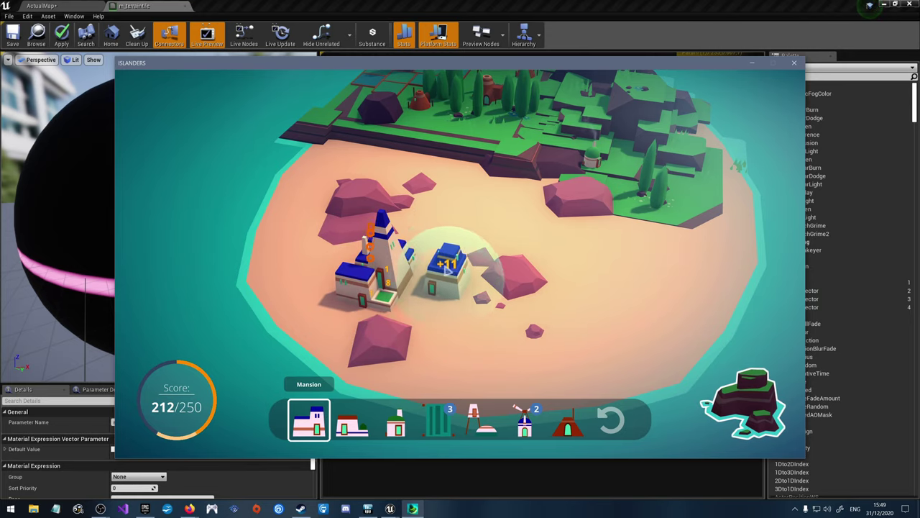
{"action": "left_click", "coordinate": [418, 278]}
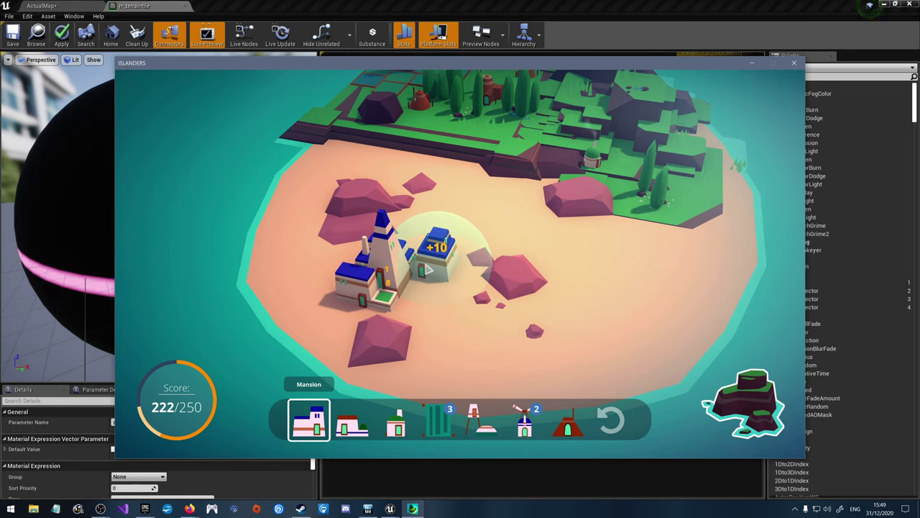
{"action": "left_click", "coordinate": [418, 275]}
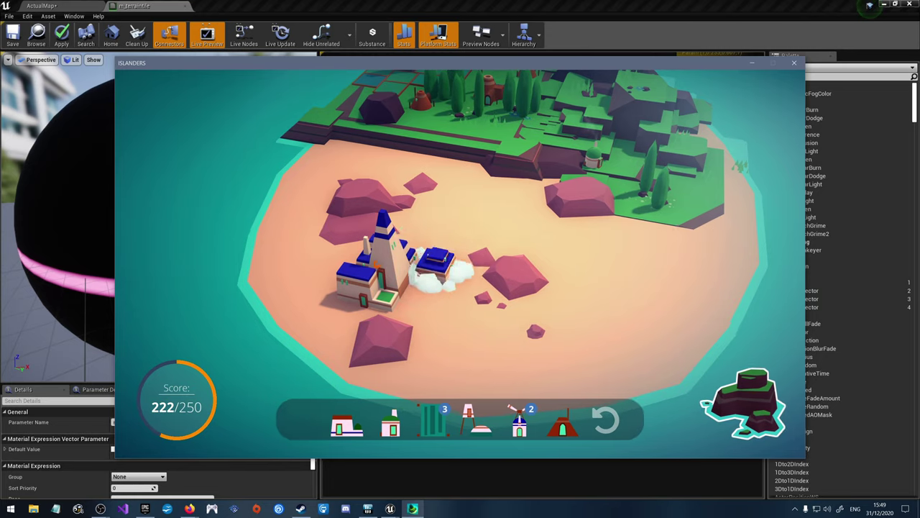
{"action": "scroll", "coordinate": [446, 266], "scroll_direction": "up", "scroll_amount": 3}
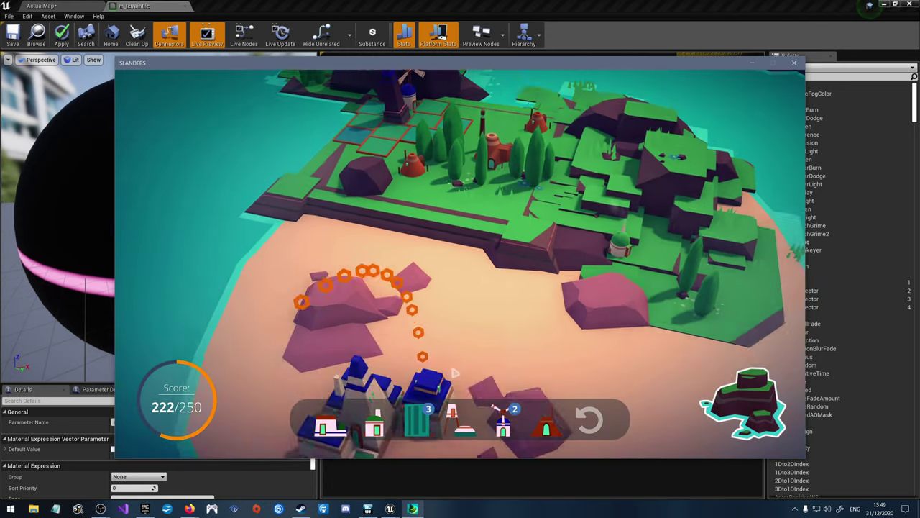
{"action": "scroll", "coordinate": [452, 322], "scroll_direction": "down", "scroll_amount": 3}
{"action": "scroll", "coordinate": [456, 319], "scroll_direction": "up", "scroll_amount": 3}
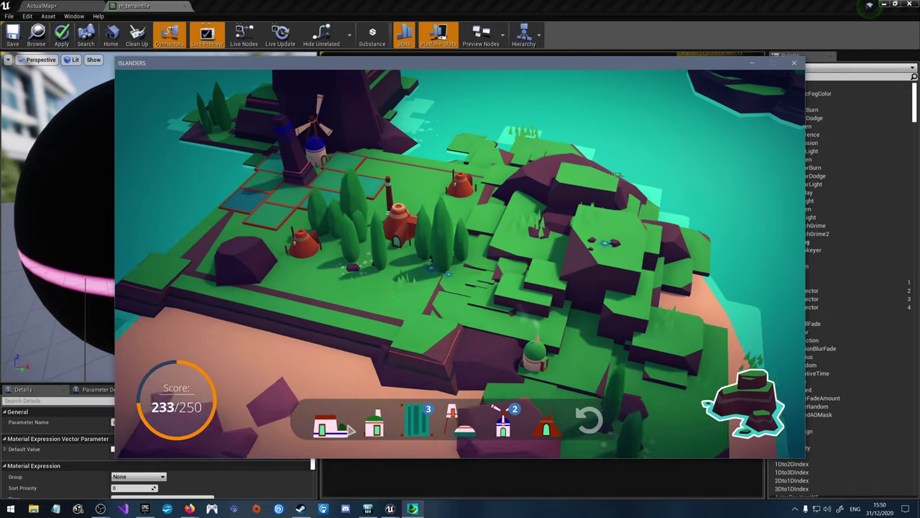
Step: Place a house directly beside the shaman on the low green terrace above the beach
{"action": "left_click", "coordinate": [330, 424]}
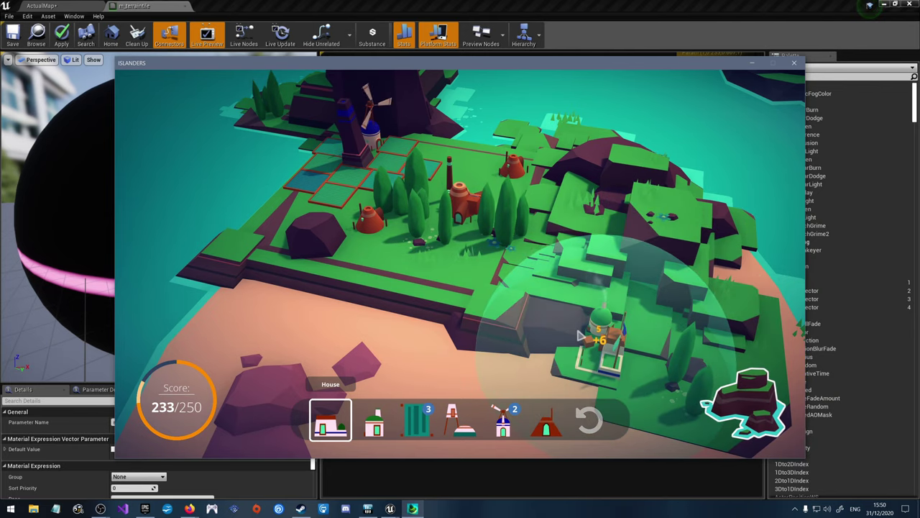
{"action": "left_click", "coordinate": [581, 335]}
{"action": "scroll", "coordinate": [580, 335], "scroll_direction": "up", "scroll_amount": 2}
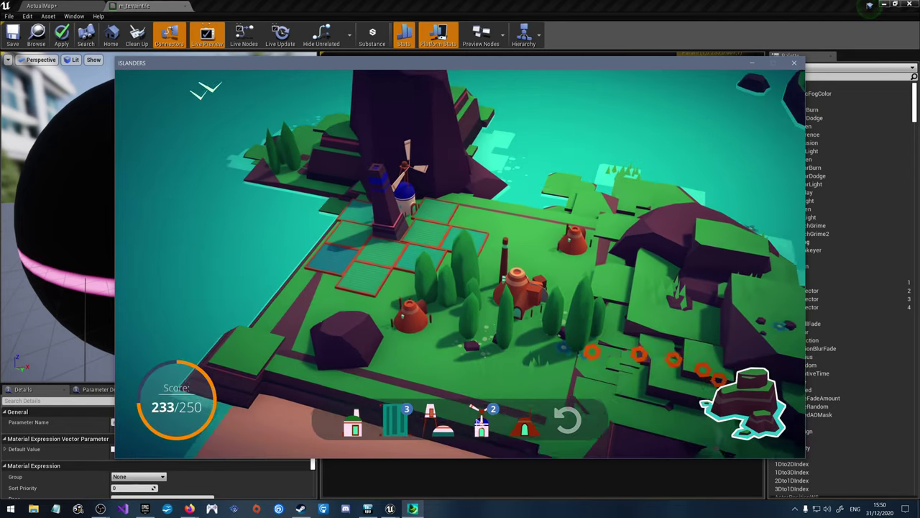
{"action": "key", "text": "s"}
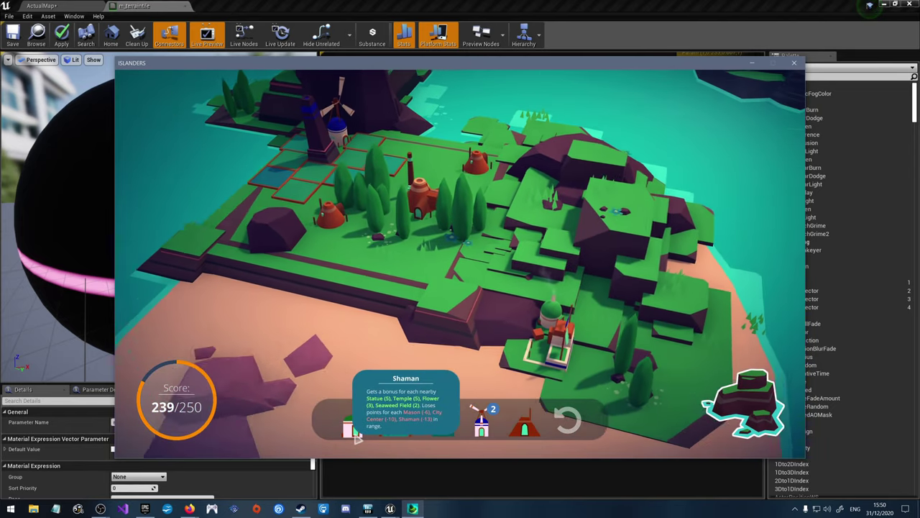
Step: Place a shaman by the flowers on the terraces beside the tall rock and pick the Fountain pack
{"action": "left_click", "coordinate": [354, 430]}
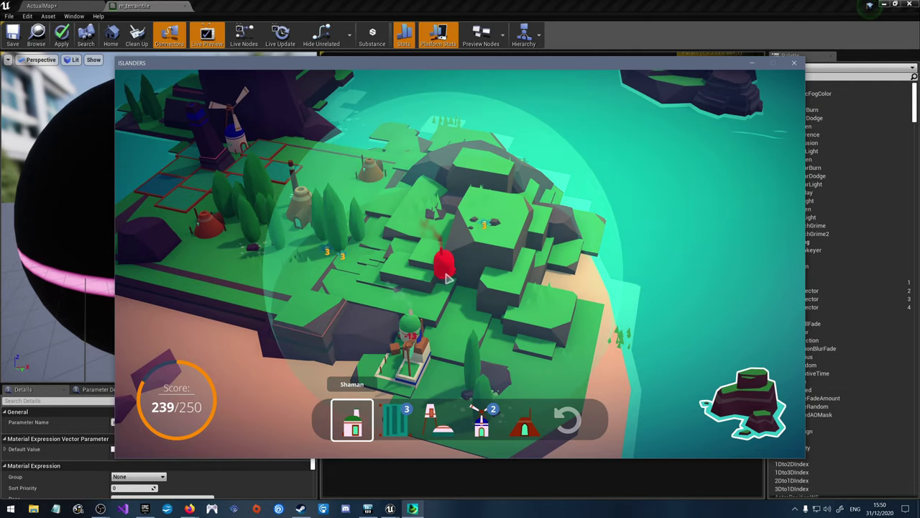
{"action": "key", "text": "q"}
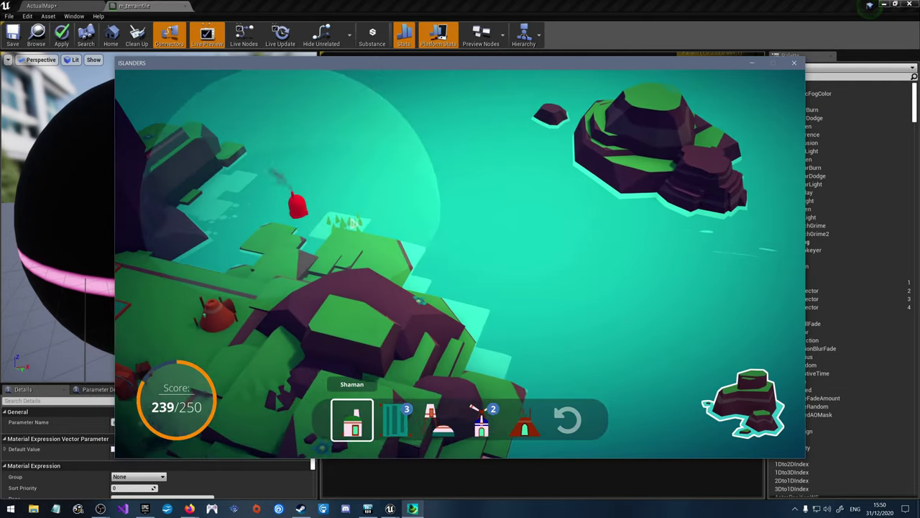
{"action": "key", "text": "q"}
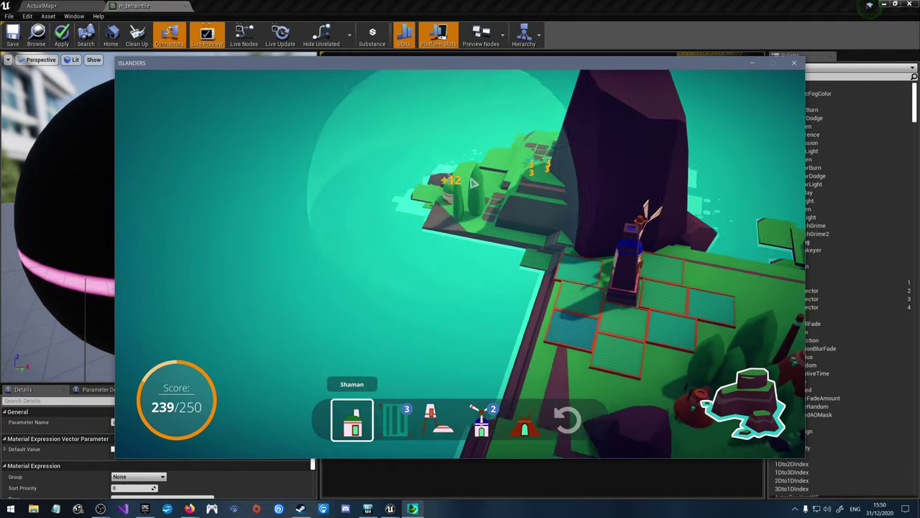
{"action": "key", "text": "q"}
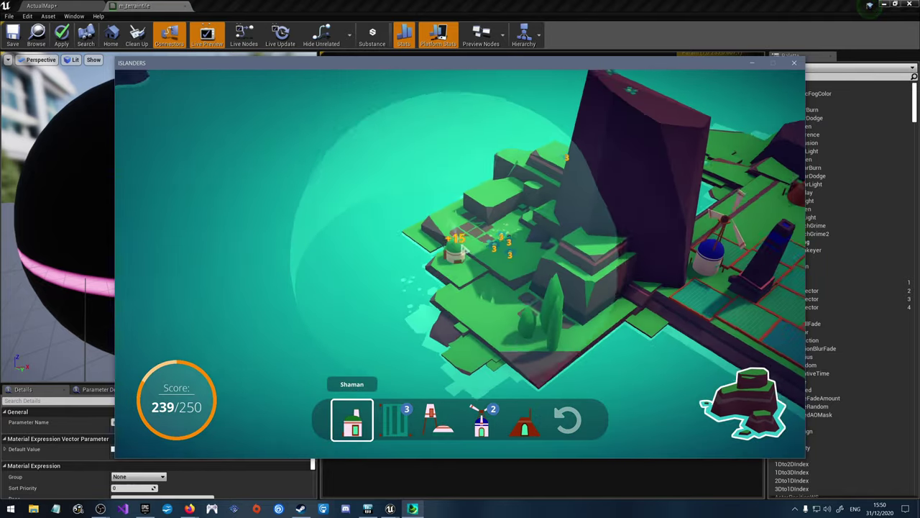
{"action": "key", "text": "q"}
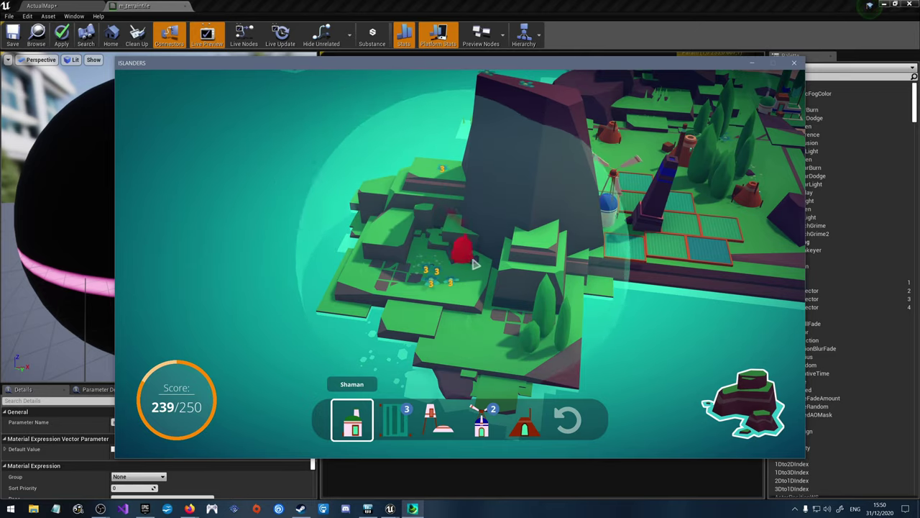
{"action": "key", "text": "e"}
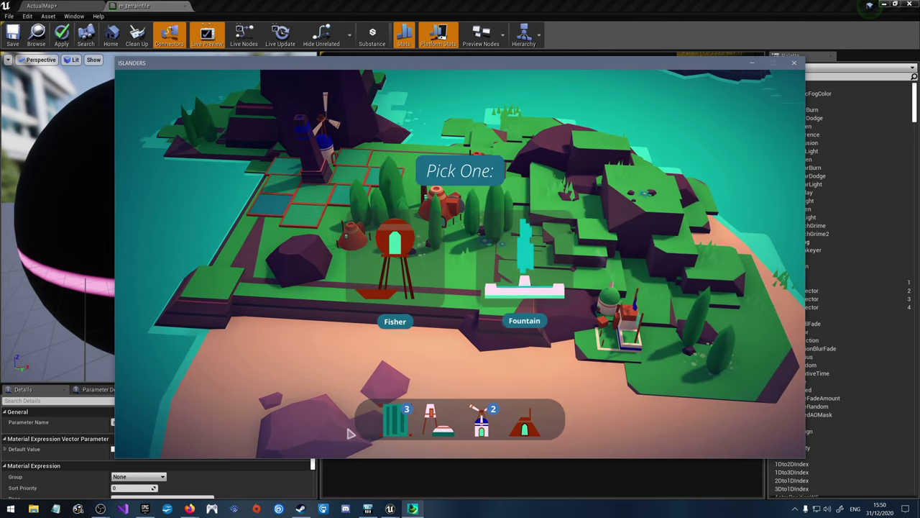
{"action": "left_click", "coordinate": [513, 287]}
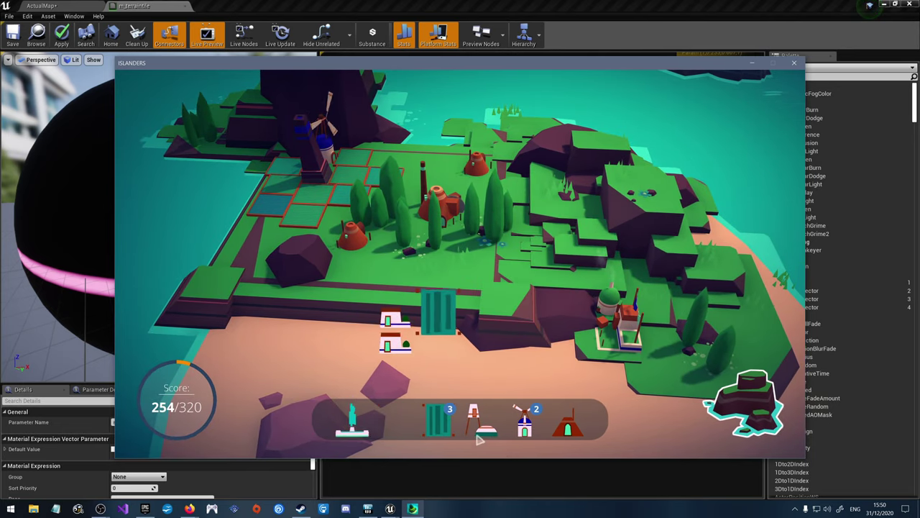
{"action": "key", "text": "e"}
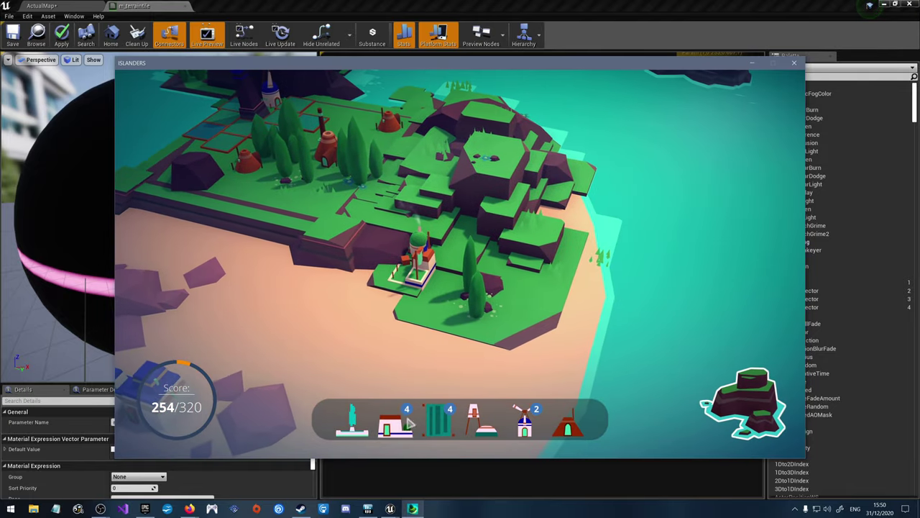
Step: Switch to Unreal Editor, check the grid lines on the preview sphere and the landscape, and save the m_terraintile material
{"action": "left_click", "coordinate": [567, 493]}
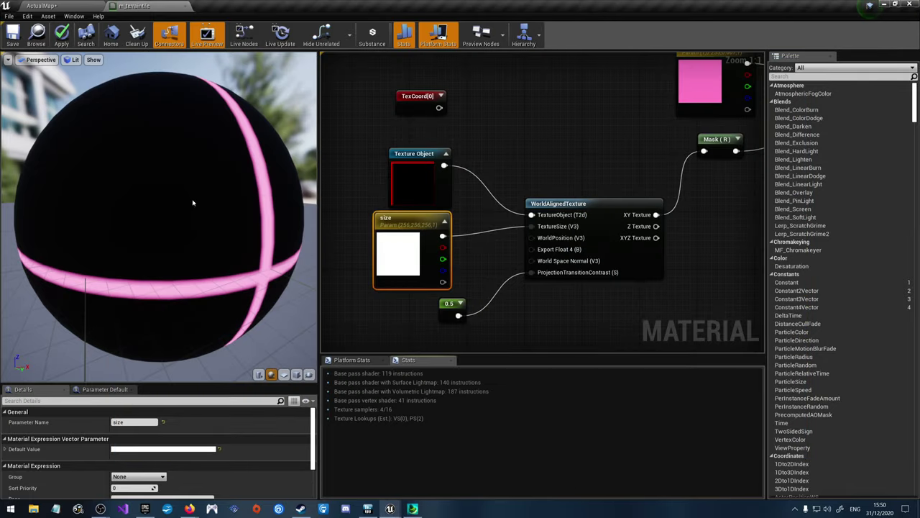
{"action": "left_click_drag", "start_coordinate": [69, 107], "coordinate": [50, 294]}
{"action": "left_click_drag", "start_coordinate": [55, 254], "coordinate": [69, 165]}
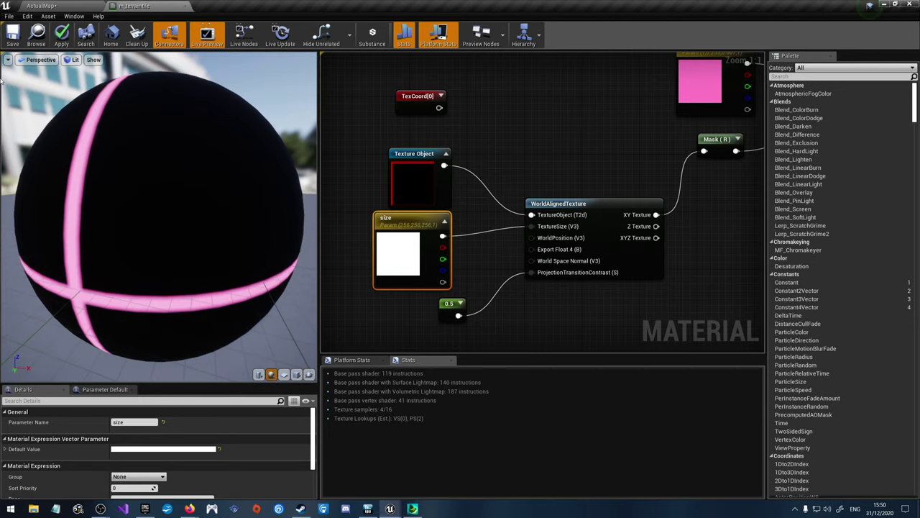
{"action": "left_click", "coordinate": [37, 5]}
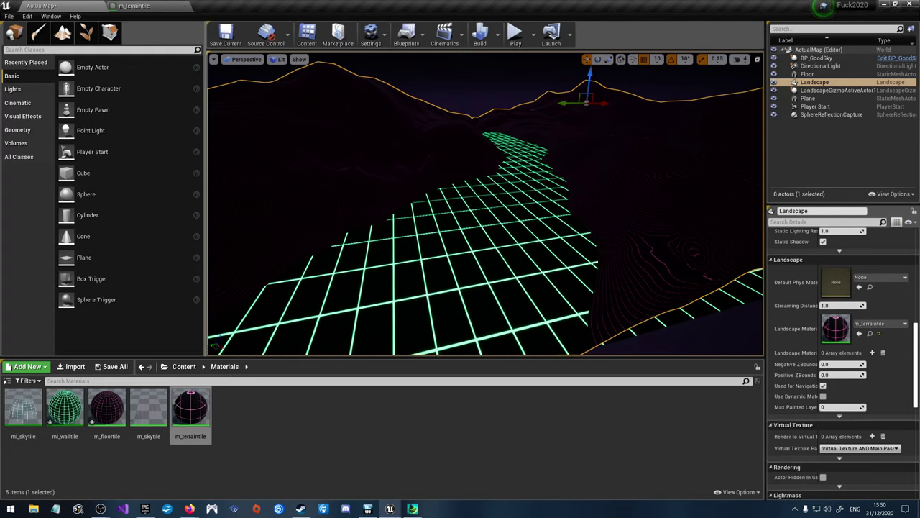
{"action": "left_click", "coordinate": [160, 5]}
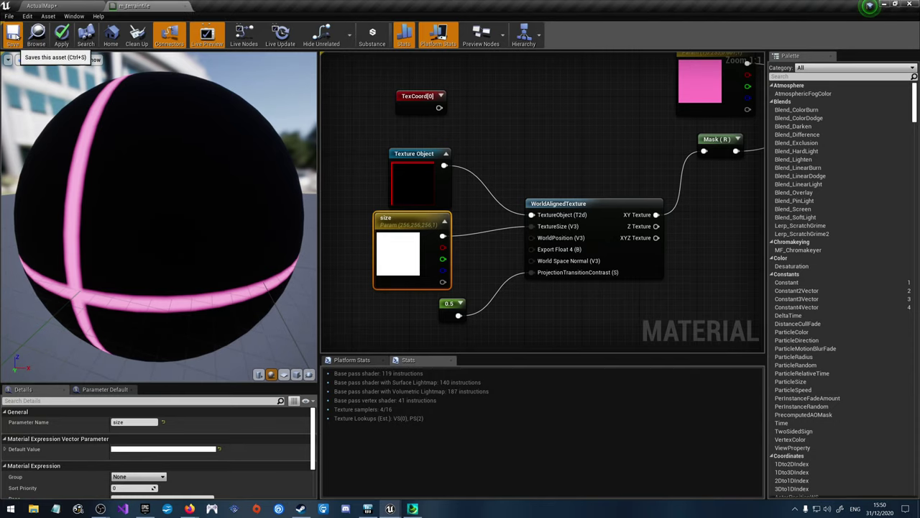
{"action": "left_click", "coordinate": [13, 34]}
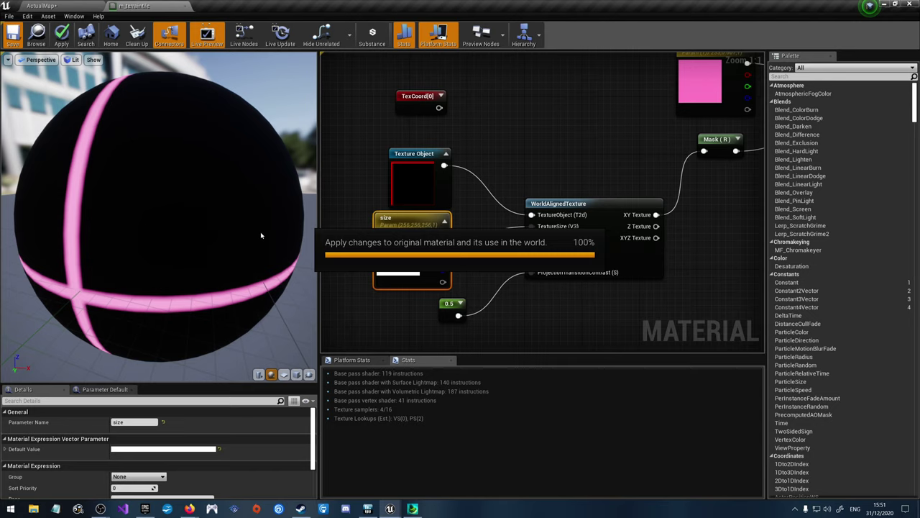
Step: Switch back to ISLANDERS and place four houses close around the first house, three on the green terrace and one on the adjoining sand
{"action": "left_click", "coordinate": [411, 508]}
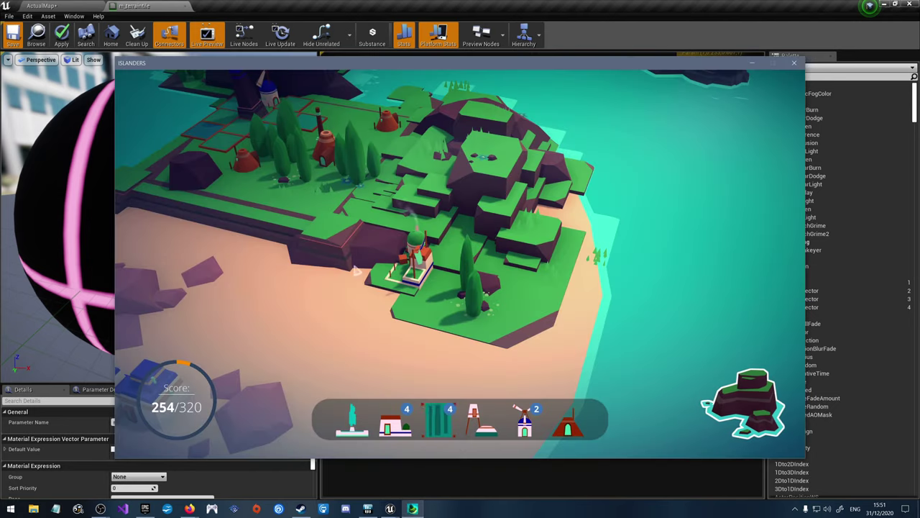
{"action": "left_click", "coordinate": [394, 421]}
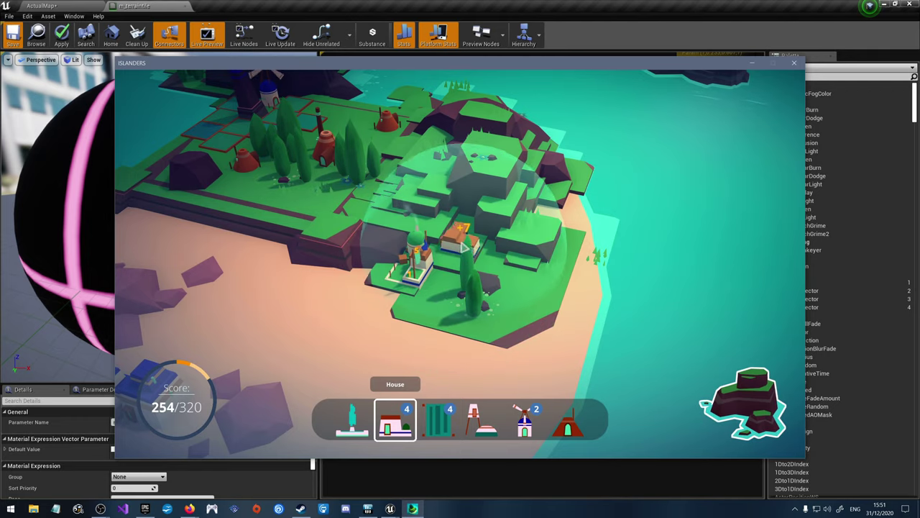
{"action": "left_click", "coordinate": [433, 258]}
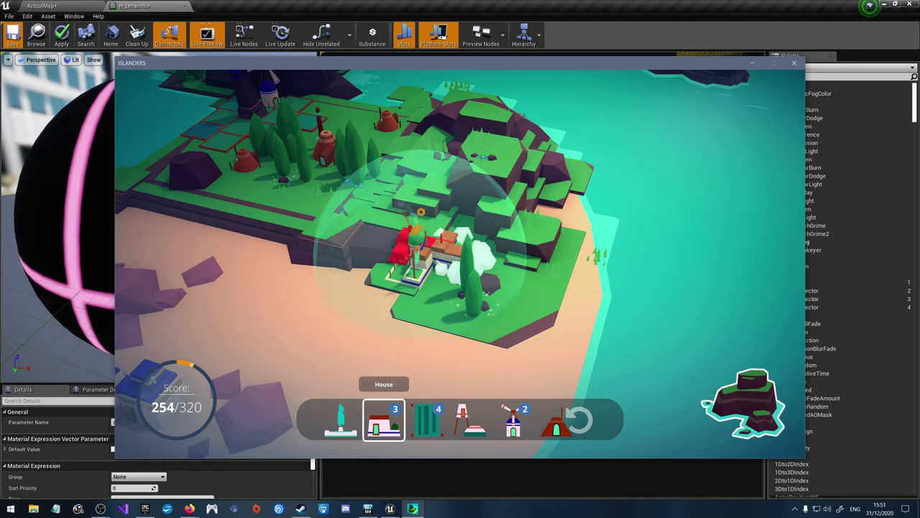
{"action": "left_click", "coordinate": [444, 268]}
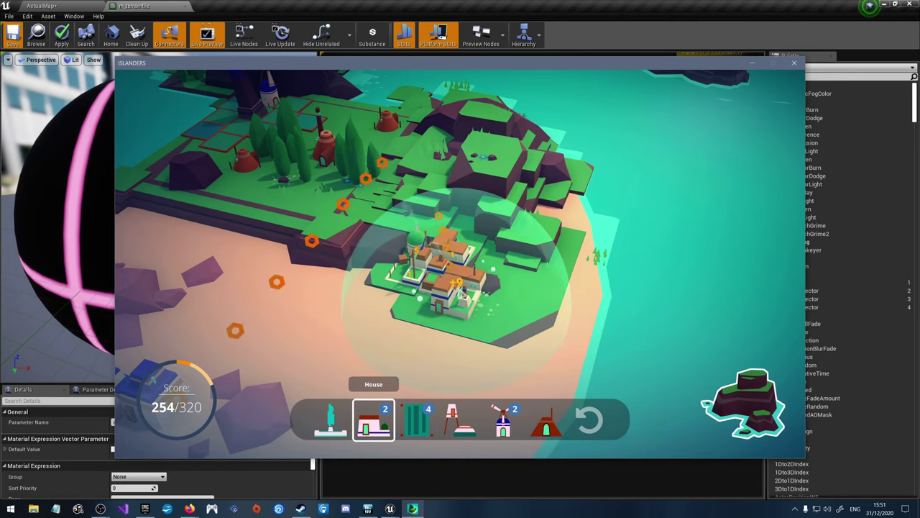
{"action": "left_click", "coordinate": [463, 270]}
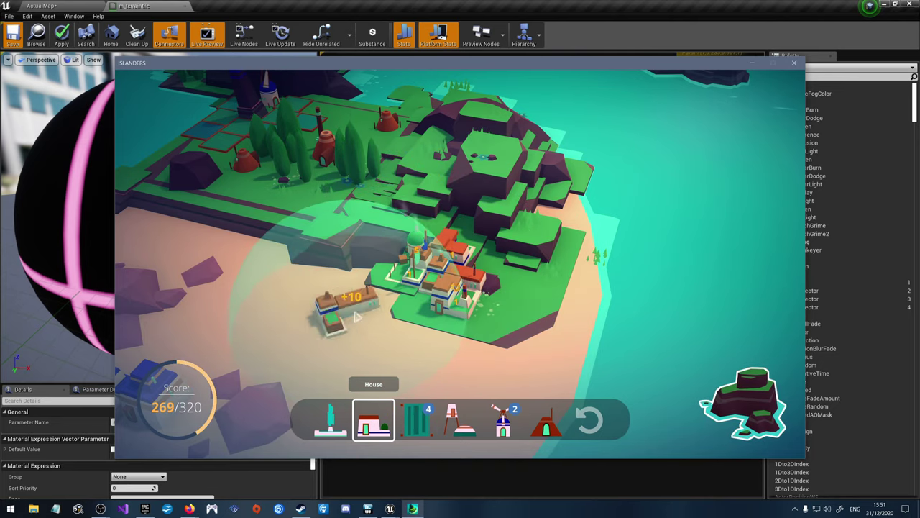
{"action": "left_click", "coordinate": [420, 260]}
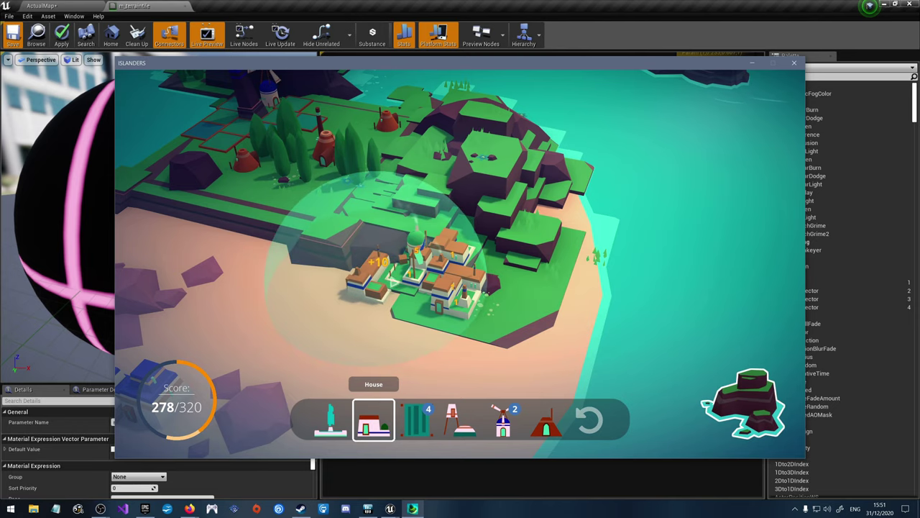
{"action": "left_click", "coordinate": [378, 283]}
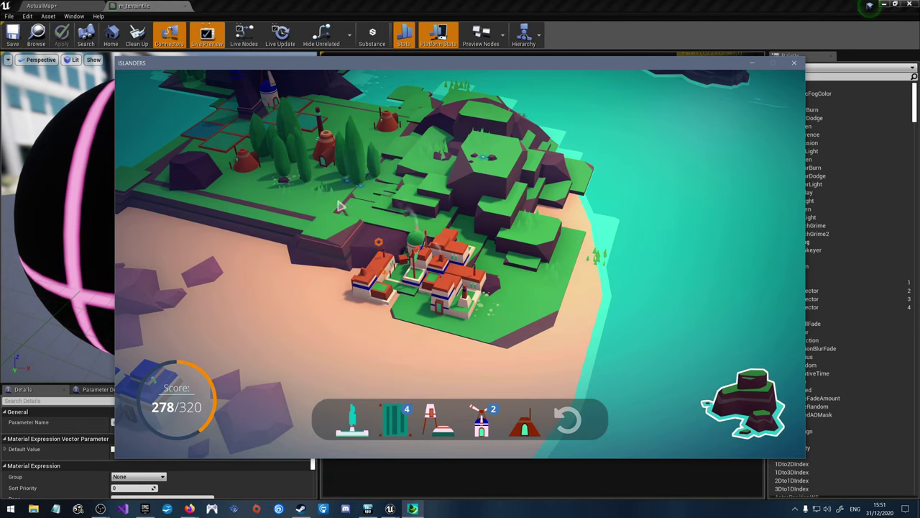
Step: Place a lumberjack directly in front of the lumberjack next to the dark boulder, within range of the trees
{"action": "right_click_drag", "start_coordinate": [341, 206], "coordinate": [435, 273]}
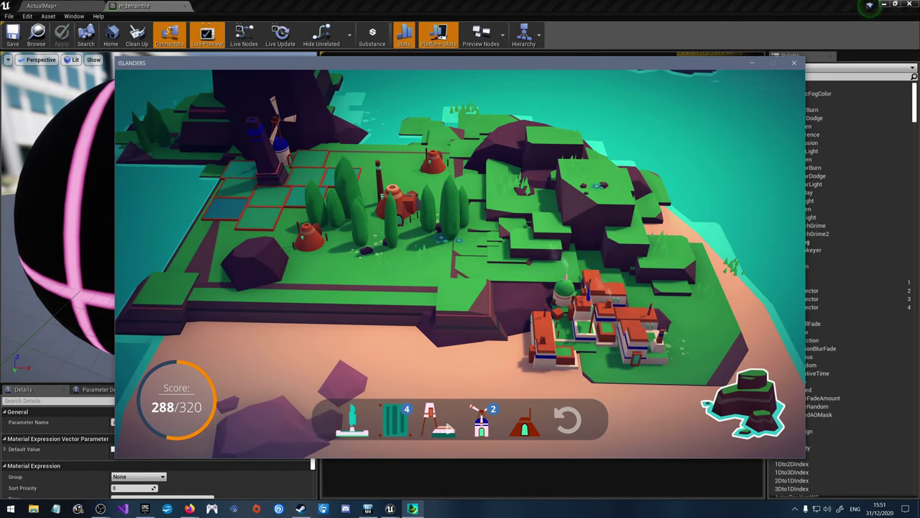
{"action": "left_click", "coordinate": [524, 421]}
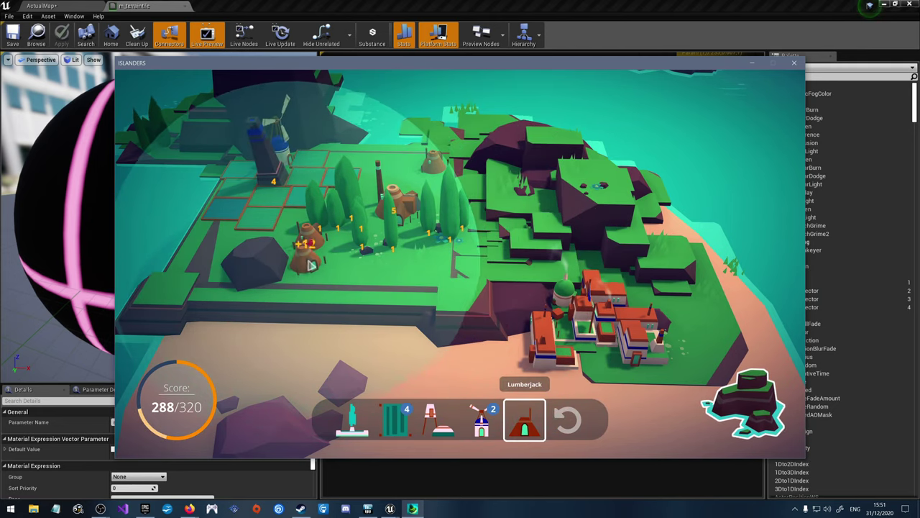
{"action": "left_click", "coordinate": [307, 260]}
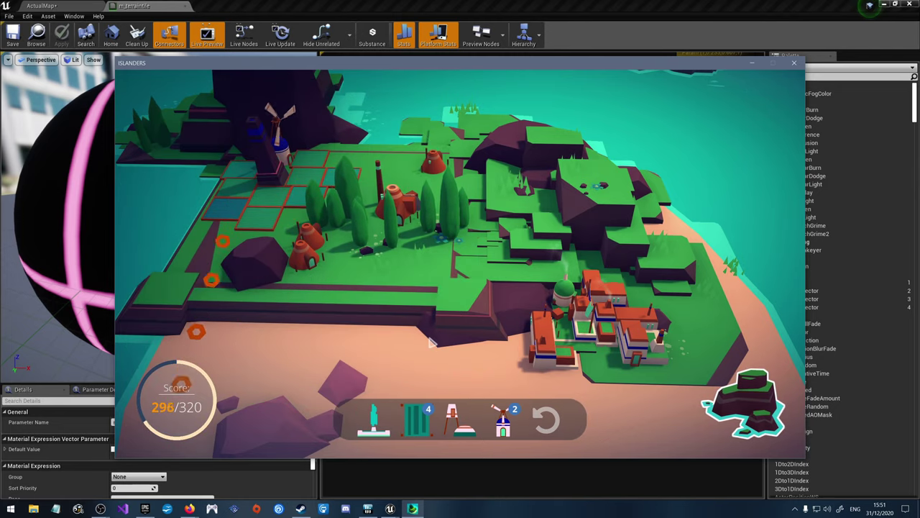
Step: Place the fountain among the blue-roofed mansions and City Center on the beach
{"action": "right_click_drag", "start_coordinate": [432, 298], "coordinate": [454, 264]}
{"action": "scroll", "coordinate": [455, 265], "scroll_direction": "down", "scroll_amount": 5}
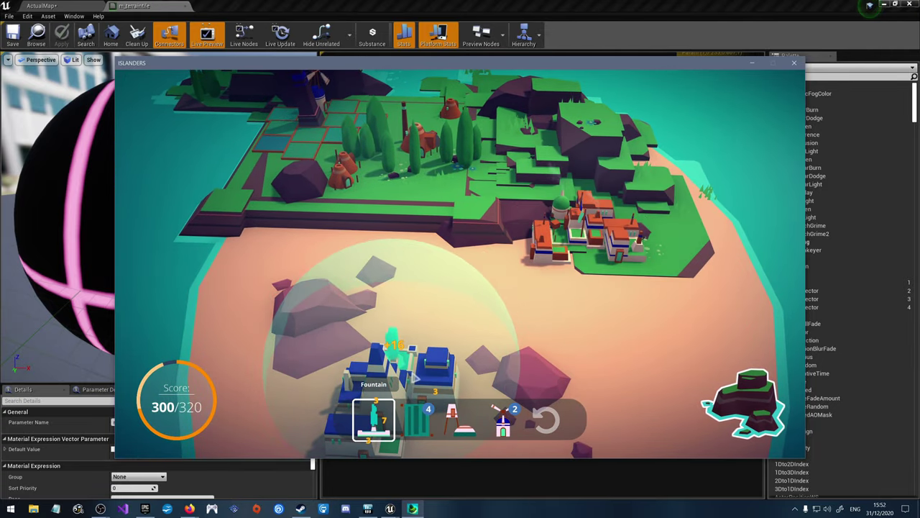
{"action": "left_click", "coordinate": [392, 342]}
Step: Place a mill on the grass in front of the trees, with the field cluster inside its range
{"action": "scroll", "coordinate": [507, 359], "scroll_direction": "down", "scroll_amount": 4}
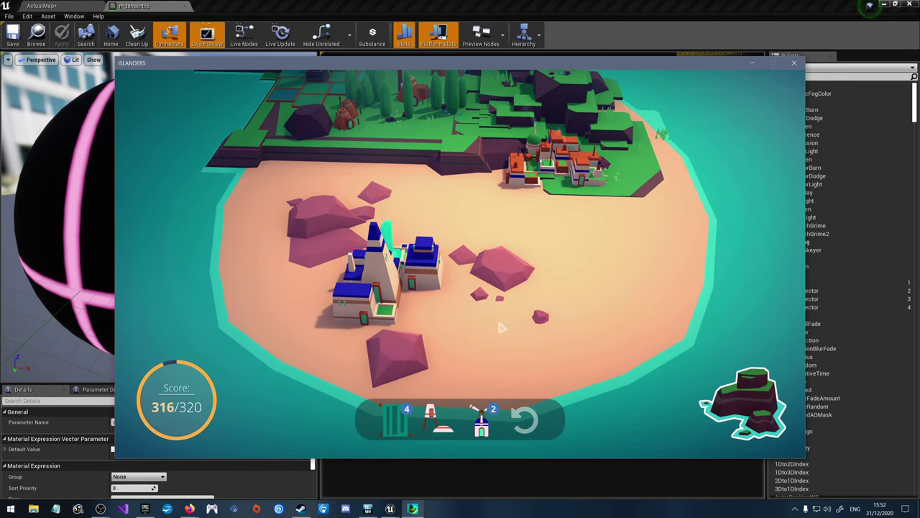
{"action": "right_click_drag", "start_coordinate": [501, 328], "coordinate": [487, 338]}
{"action": "scroll", "coordinate": [494, 211], "scroll_direction": "up", "scroll_amount": 5}
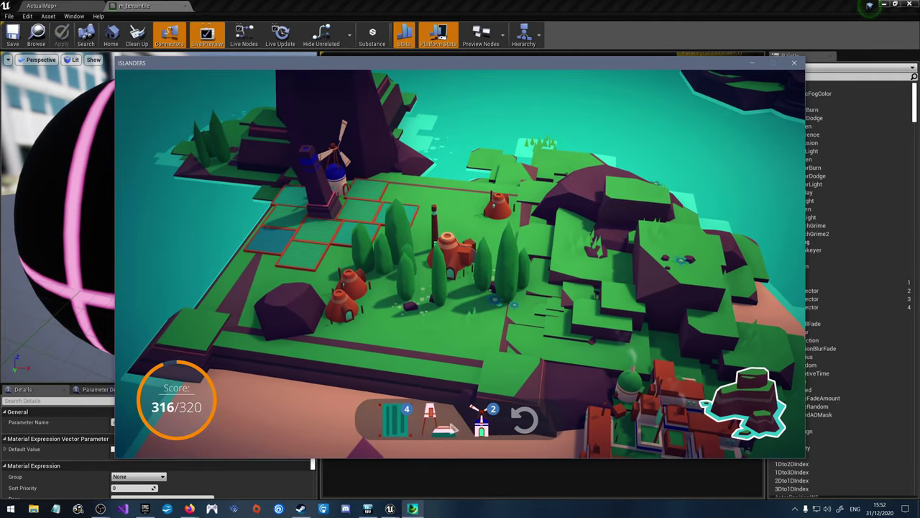
{"action": "left_click", "coordinate": [480, 421]}
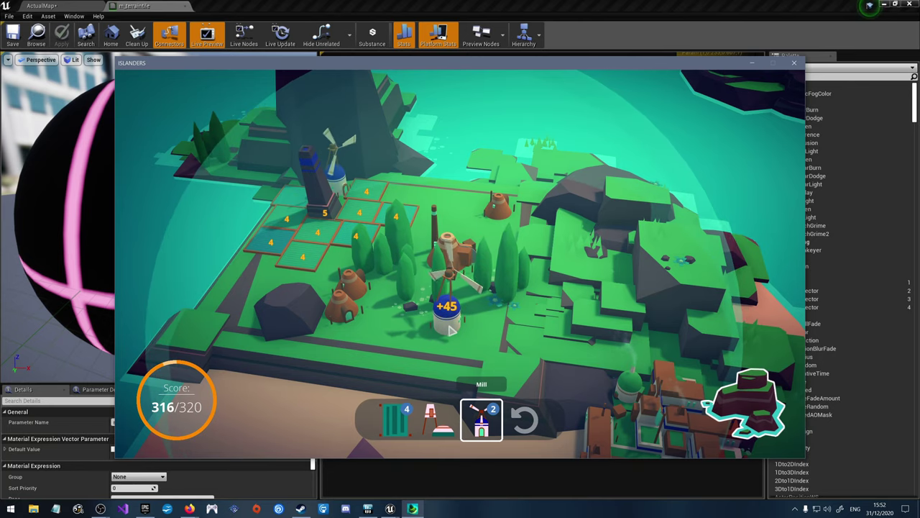
{"action": "left_click", "coordinate": [447, 330]}
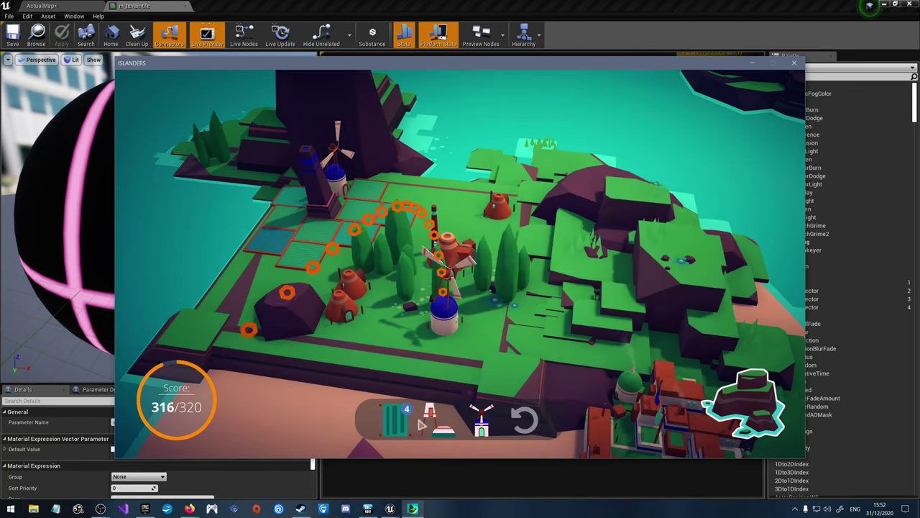
Step: Switch to the ActualMap level in Unreal Editor, play it to examine the terrain grid along the valley, and stop the session
{"action": "key", "text": "Escape"}
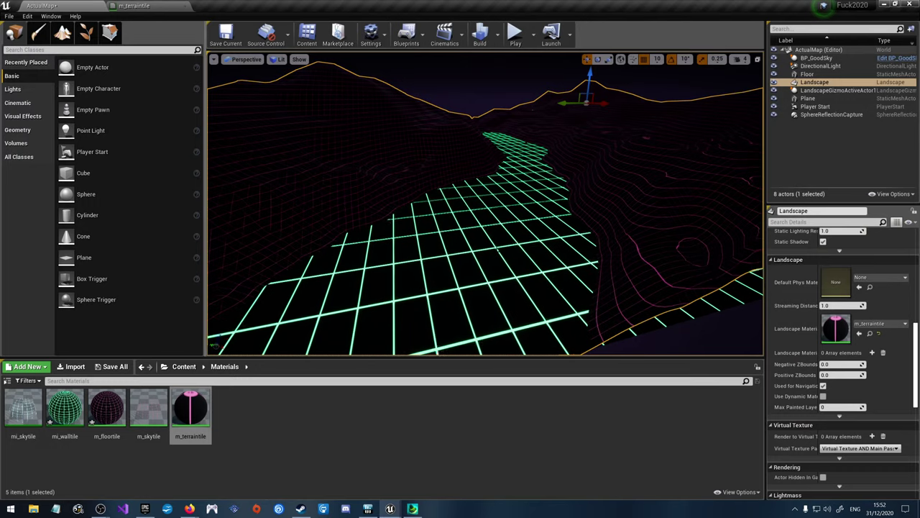
{"action": "right_click_drag", "start_coordinate": [486, 209], "coordinate": [532, 202]}
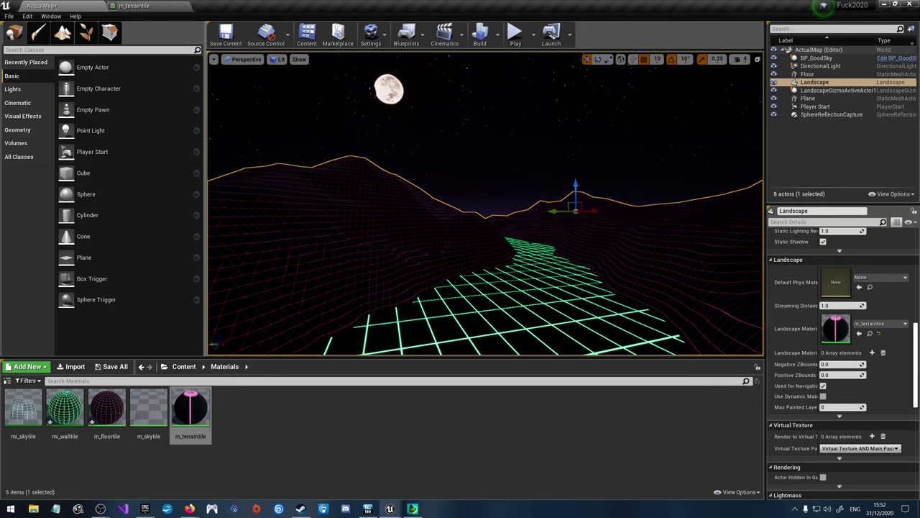
{"action": "left_click", "coordinate": [516, 38]}
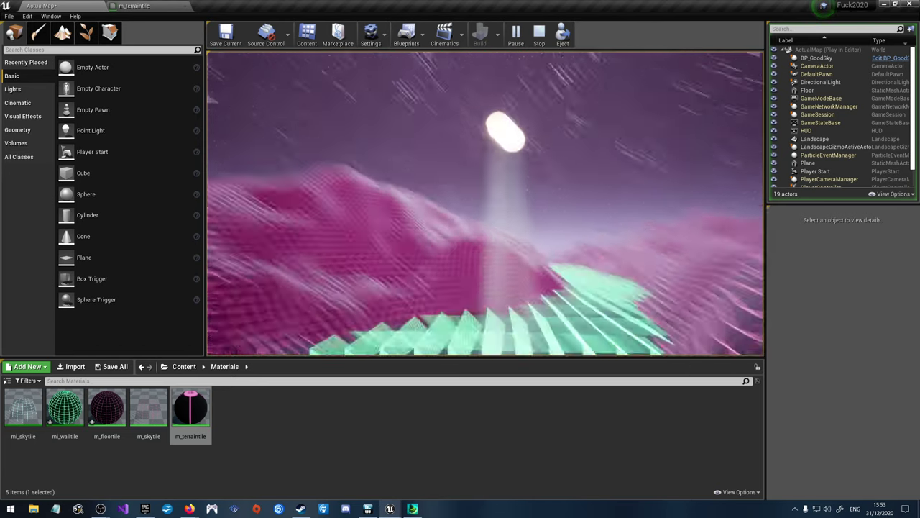
{"action": "key", "text": "Escape"}
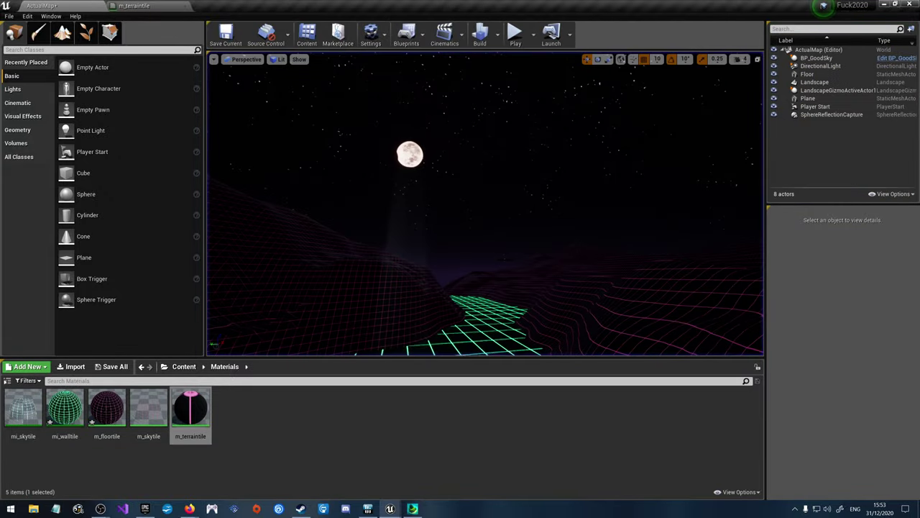
Step: Set the R, G and B values of the size parameter in the m_terraintile material to 512
{"action": "left_click", "coordinate": [134, 6]}
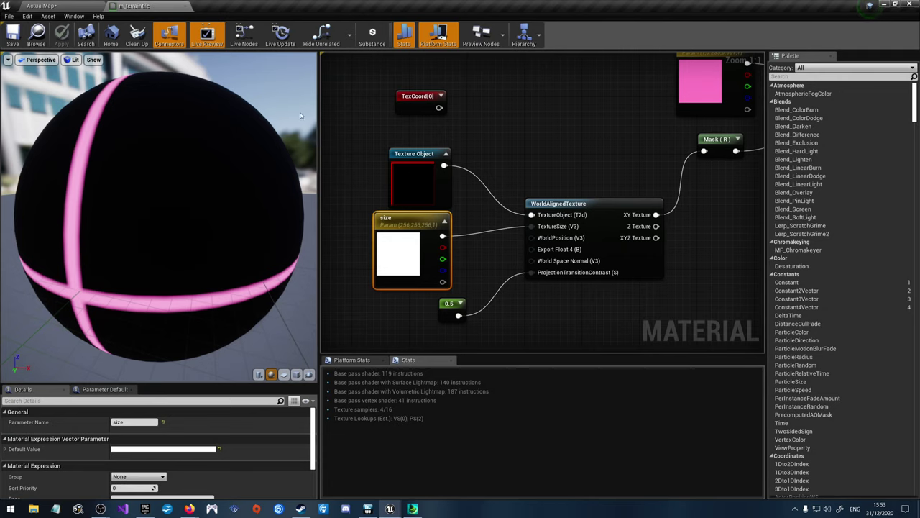
{"action": "left_click", "coordinate": [410, 264]}
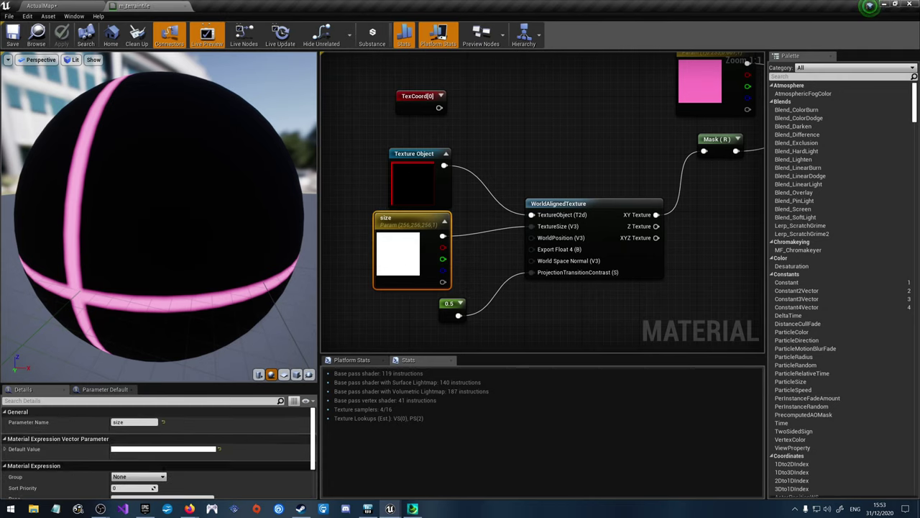
{"action": "double_click", "coordinate": [392, 266]}
{"action": "left_click", "coordinate": [448, 394]}
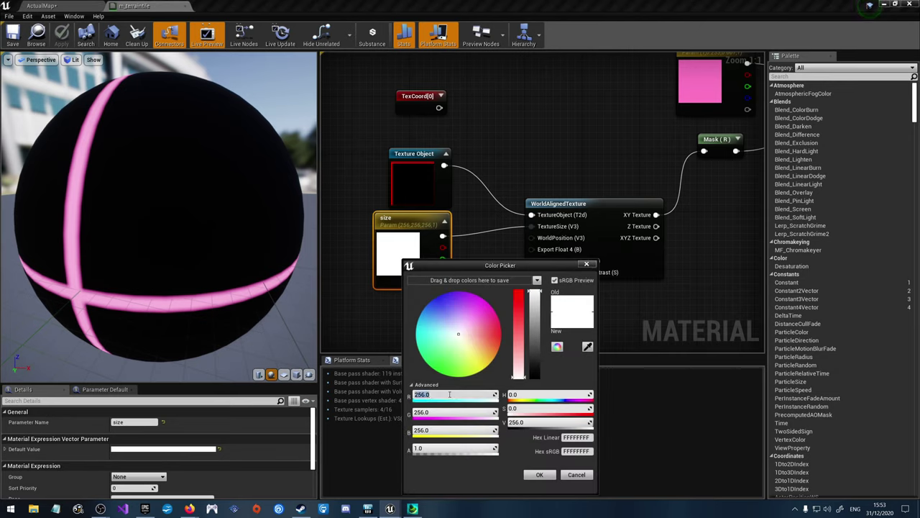
{"action": "type", "text": "512"}
{"action": "left_click", "coordinate": [452, 412]}
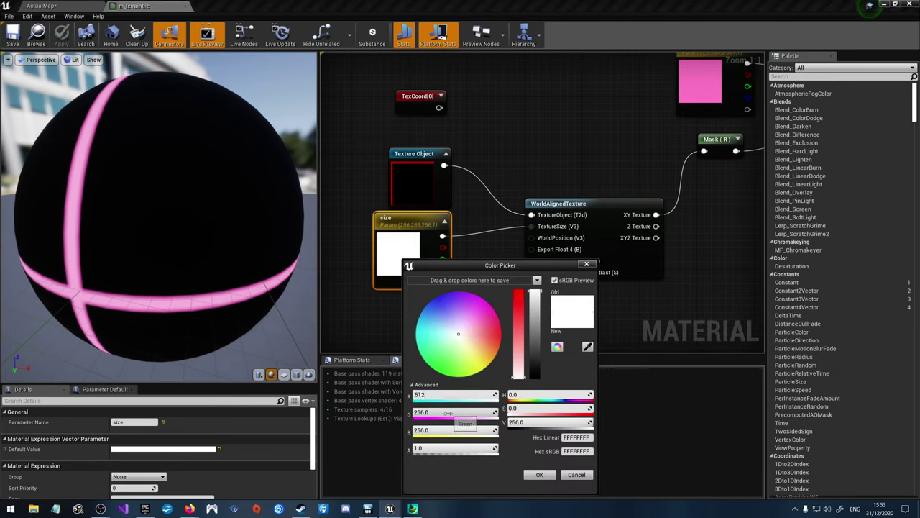
{"action": "type", "text": "512"}
{"action": "left_click", "coordinate": [448, 430]}
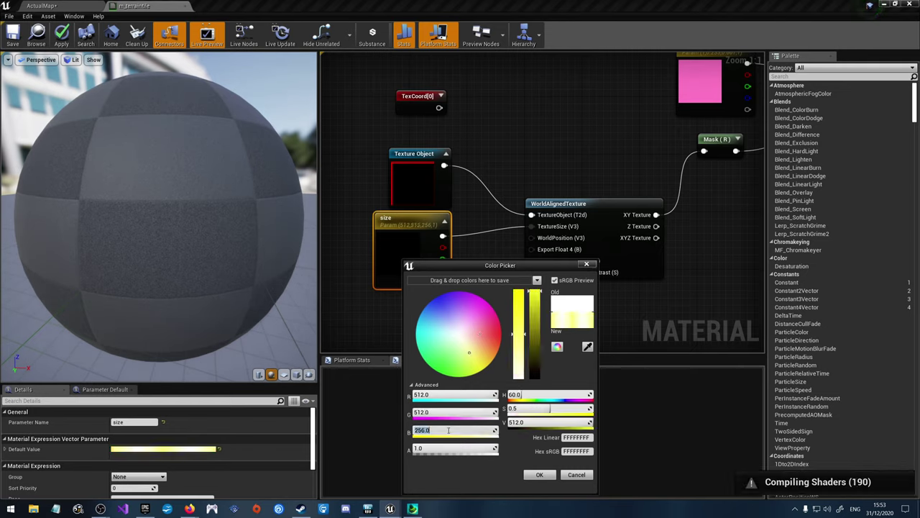
{"action": "key", "text": "Return"}
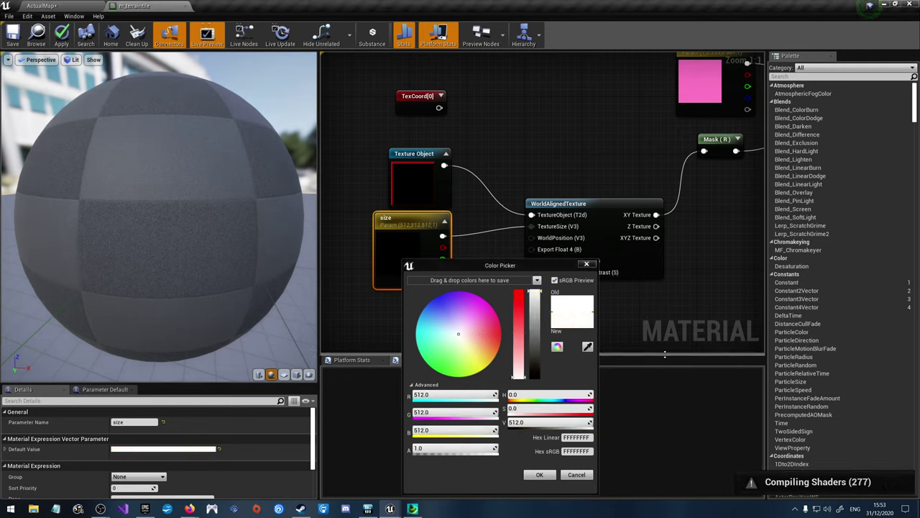
{"action": "left_click", "coordinate": [649, 321]}
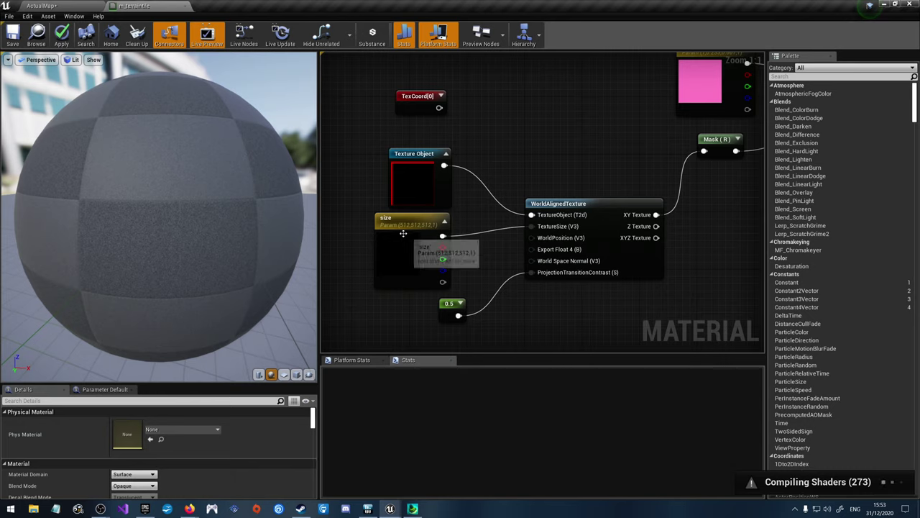
Step: Add a MakeFloat3 node to the material graph, just below the 0.5 constant
{"action": "right_click_drag", "start_coordinate": [353, 351], "coordinate": [445, 234]}
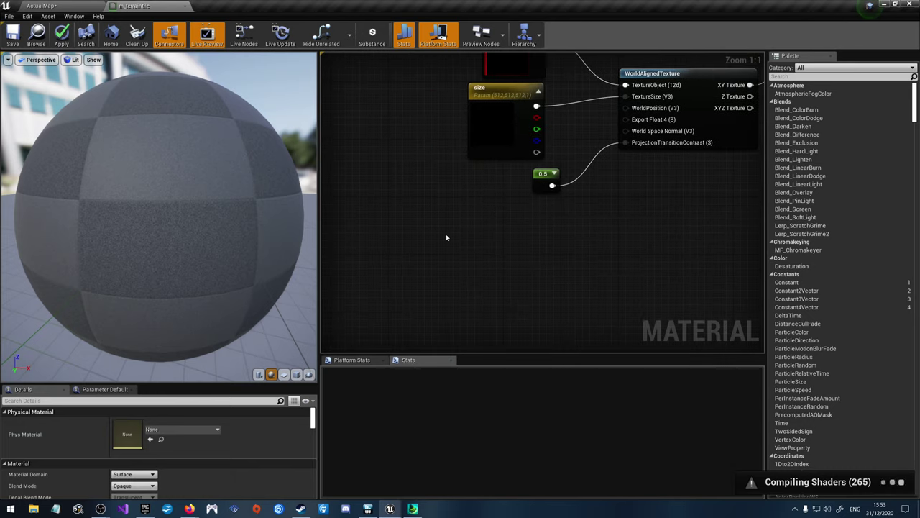
{"action": "right_click", "coordinate": [446, 235]}
{"action": "type", "text": "make 3"}
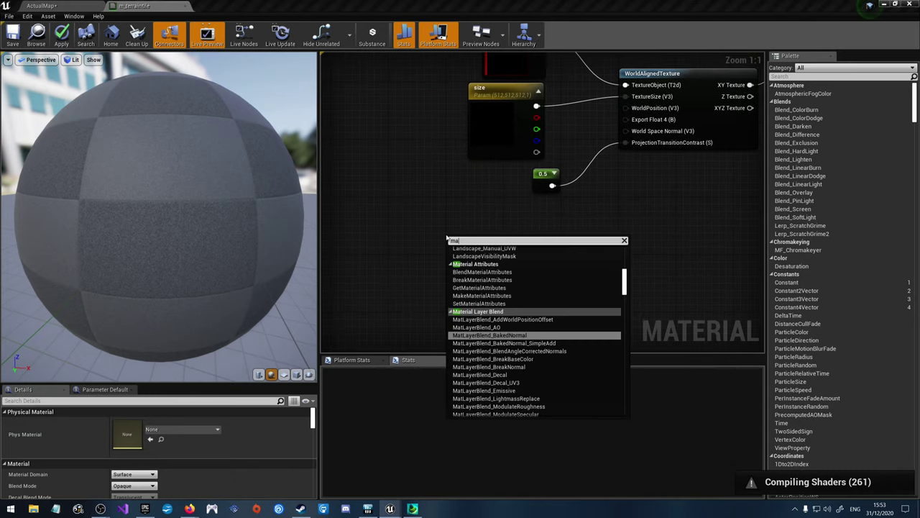
{"action": "left_click", "coordinate": [475, 256]}
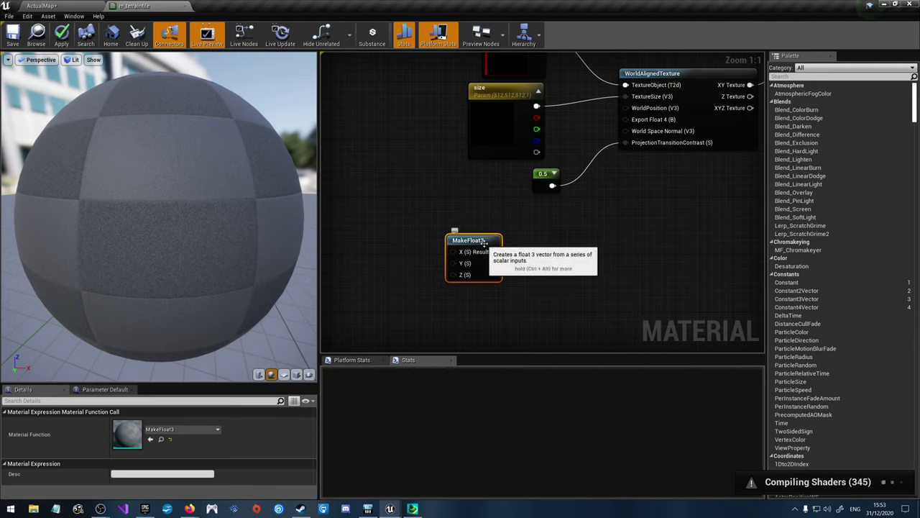
{"action": "left_click_drag", "start_coordinate": [487, 240], "coordinate": [559, 231]}
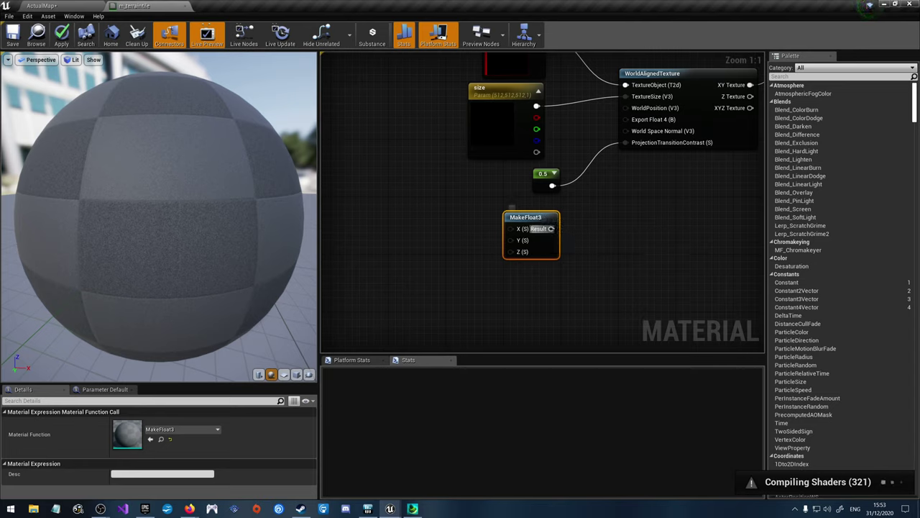
{"action": "mouse_move", "coordinate": [551, 228]}
{"action": "left_mouse_down"}
{"action": "mouse_move", "coordinate": [631, 101]}
{"action": "mouse_move", "coordinate": [591, 200]}
{"action": "mouse_move", "coordinate": [552, 230]}
{"action": "left_mouse_up"}
Step: Add a constant beside the MakeFloat3 node and convert it to a scalar parameter named scale
{"action": "left_click", "coordinate": [410, 219]}
{"action": "right_click", "coordinate": [423, 228]}
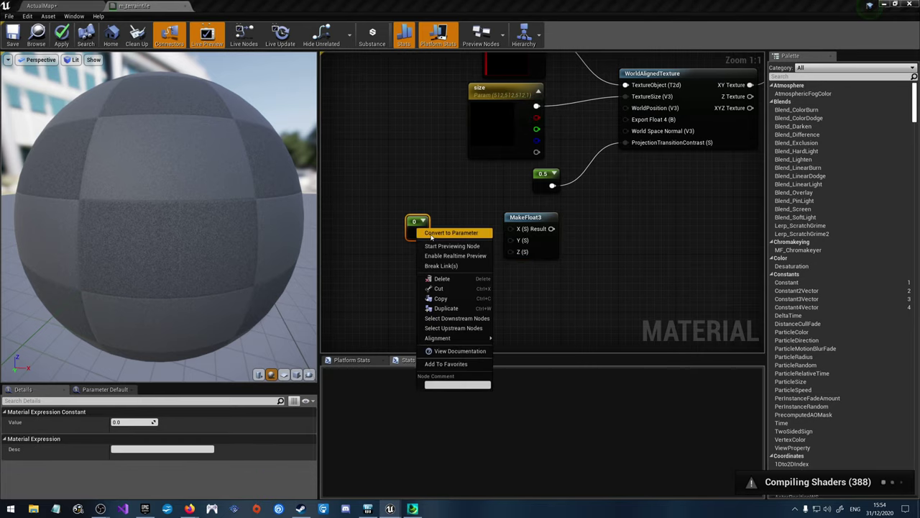
{"action": "left_click", "coordinate": [433, 233]}
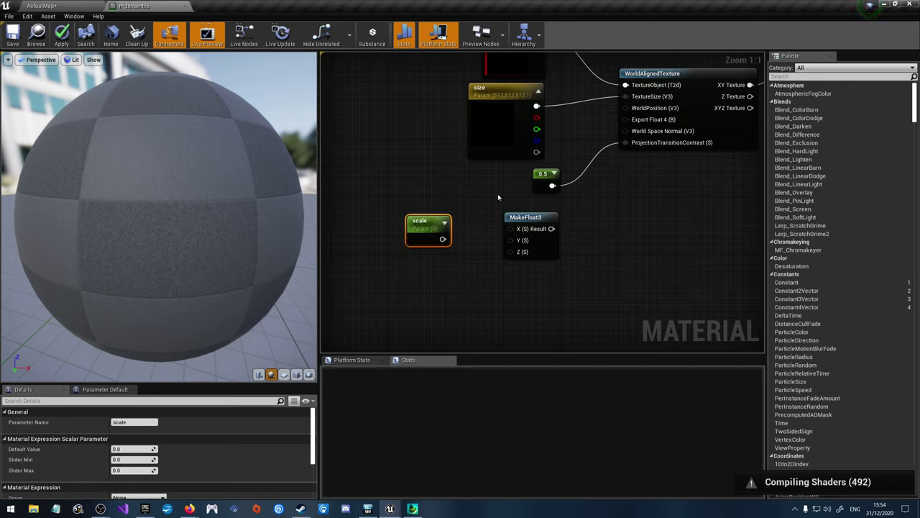
Step: Replace the size parameter with MakeFloat3 as the WorldAlignedTexture's TextureSize input, feeding scale into its X, Y and Z inputs
{"action": "left_click", "coordinate": [528, 94]}
{"action": "key", "text": "Delete"}
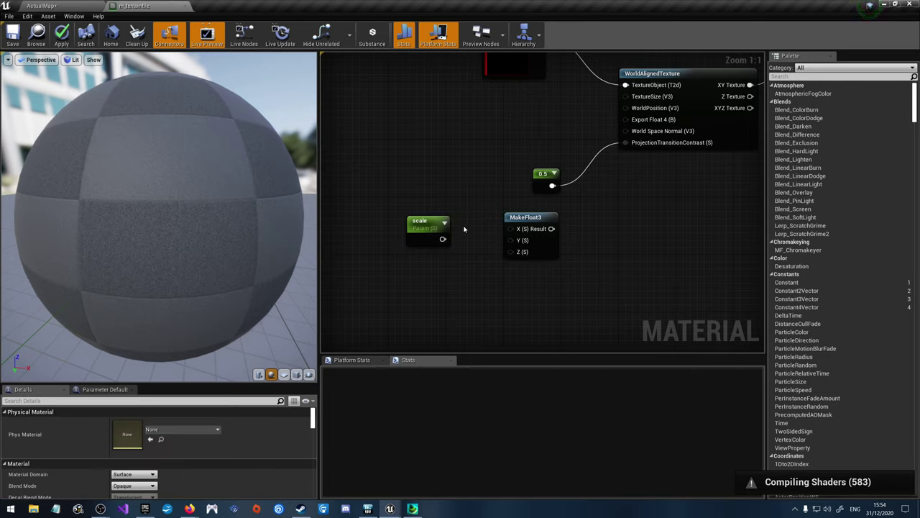
{"action": "left_click_drag", "start_coordinate": [443, 238], "coordinate": [512, 230]}
{"action": "left_click_drag", "start_coordinate": [442, 238], "coordinate": [512, 251]}
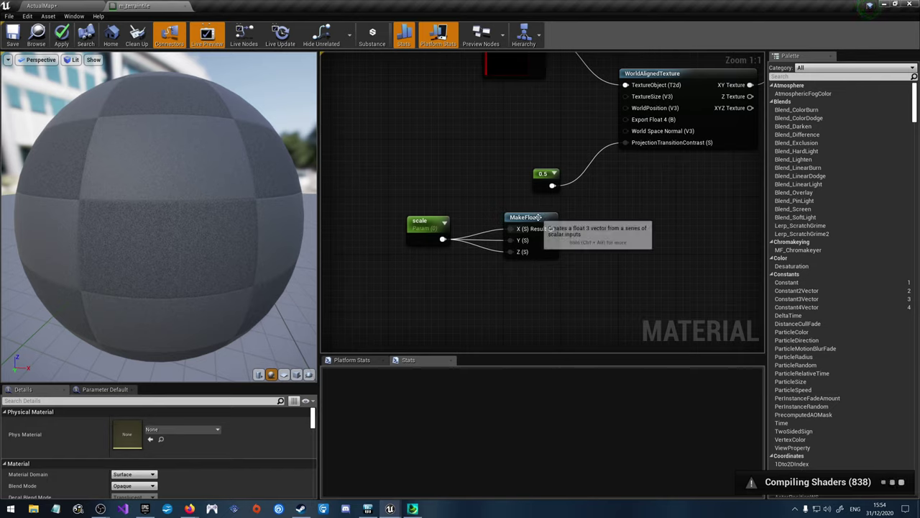
{"action": "left_click_drag", "start_coordinate": [526, 217], "coordinate": [609, 115]}
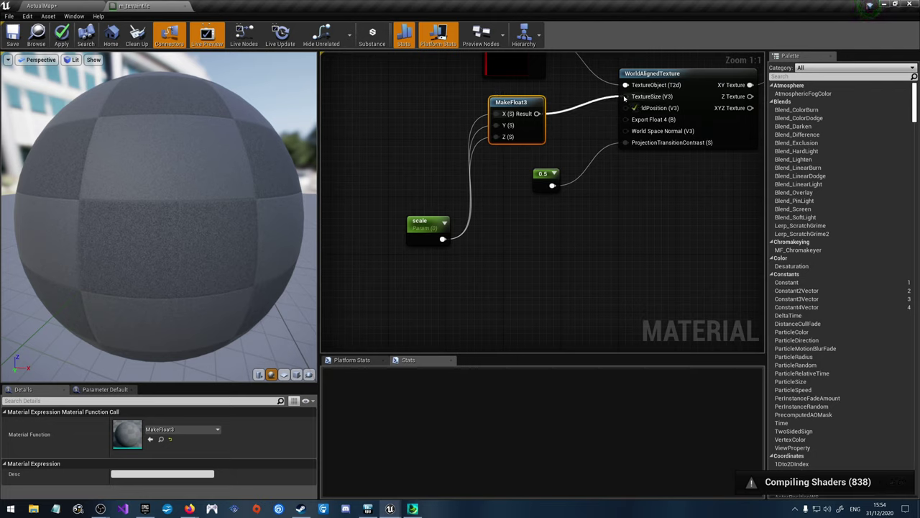
{"action": "left_click_drag", "start_coordinate": [517, 104], "coordinate": [532, 97]}
Step: Set the scale parameter's default value to 512 and save the m_terraintile material
{"action": "left_click", "coordinate": [424, 223]}
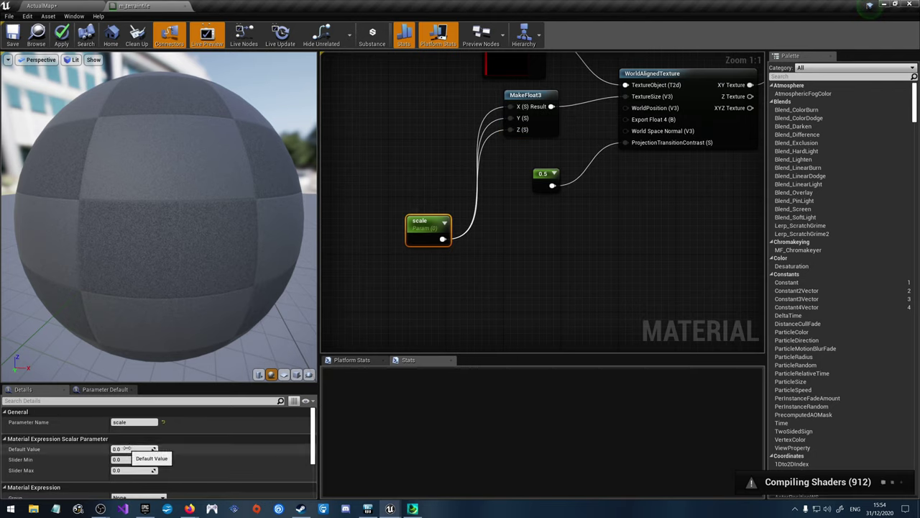
{"action": "scroll", "coordinate": [138, 446], "scroll_direction": "down", "scroll_amount": 2}
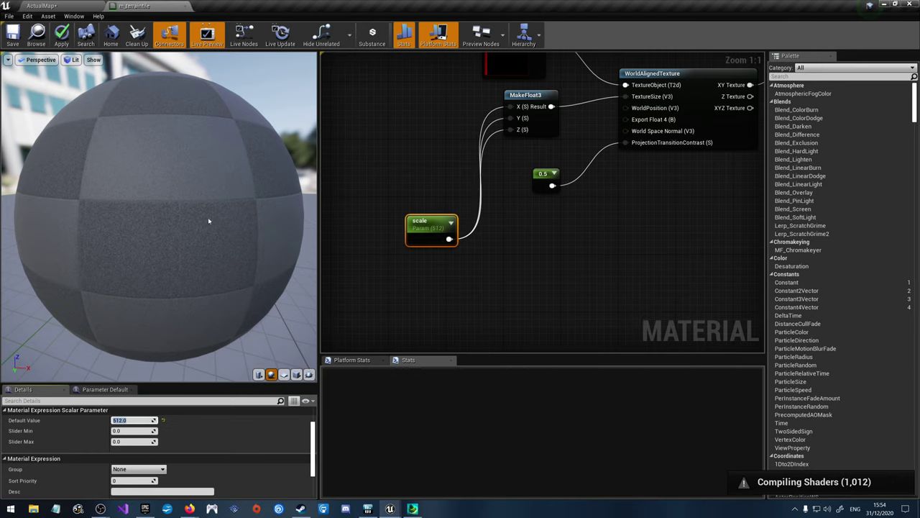
{"action": "left_click", "coordinate": [13, 36]}
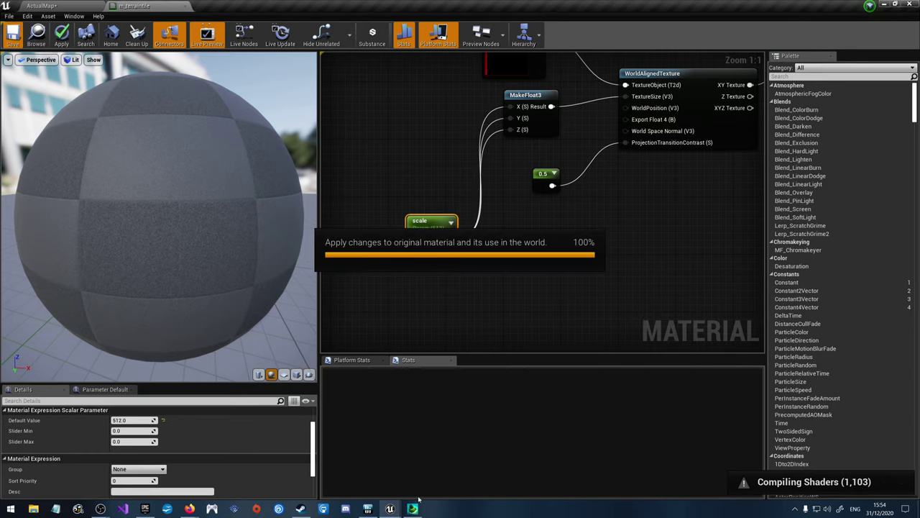
Step: Switch to the ISLANDERS game and choose the Fisher building pack
{"action": "left_click", "coordinate": [412, 508]}
{"action": "left_click", "coordinate": [417, 308]}
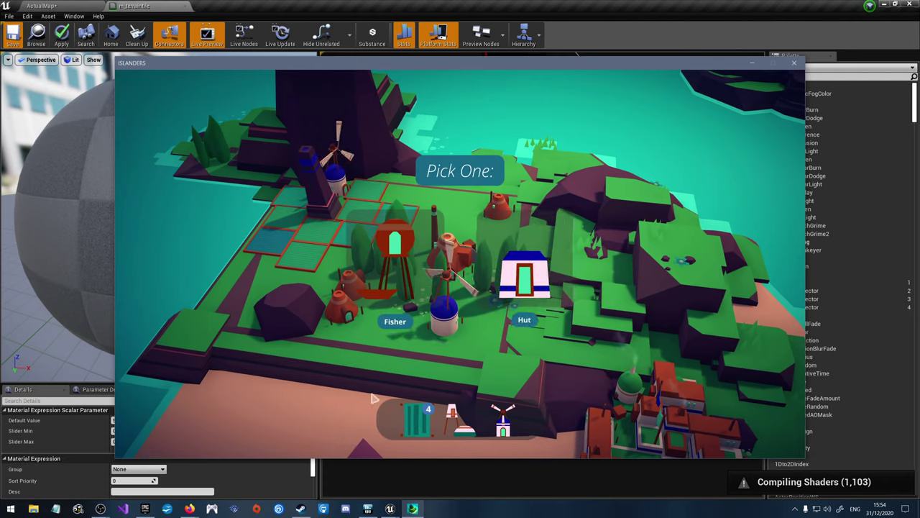
{"action": "left_click", "coordinate": [406, 306]}
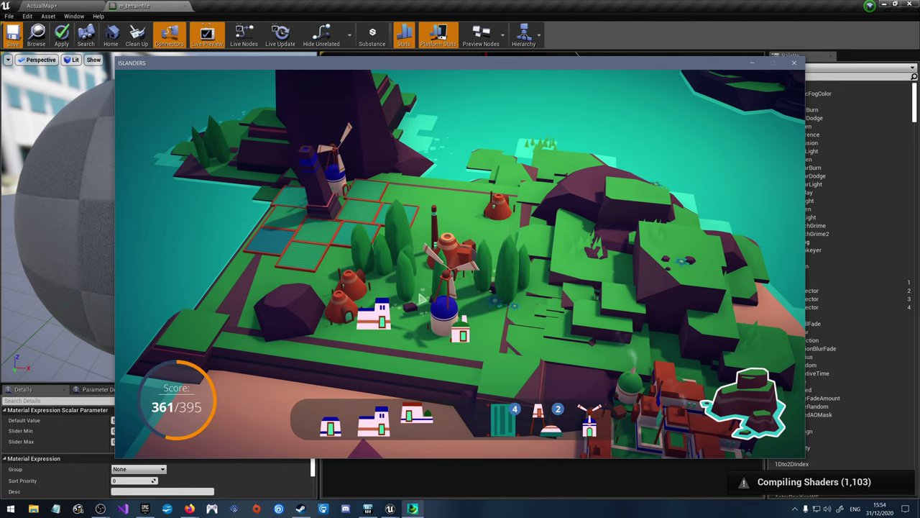
Step: Place the house at the front of the red-roofed house cluster on the grass beside the beach
{"action": "key", "text": "s"}
{"action": "key", "text": "d"}
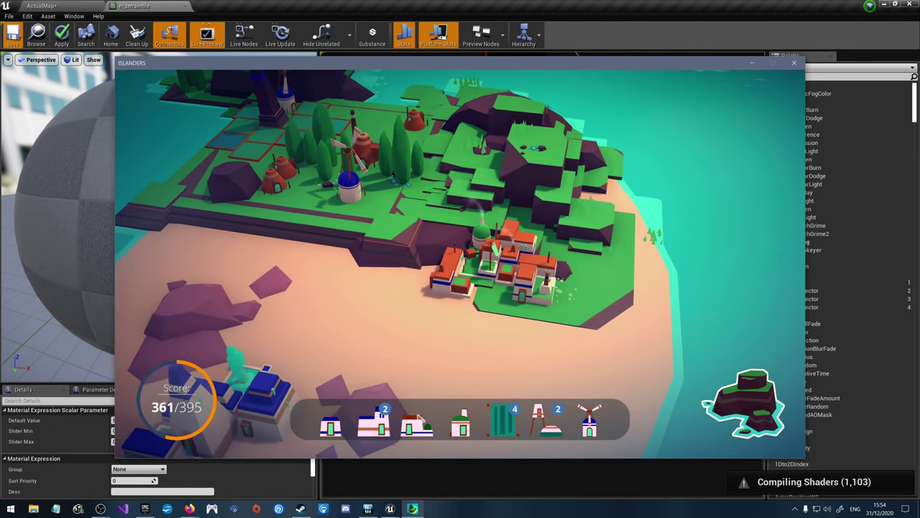
{"action": "left_click", "coordinate": [416, 424]}
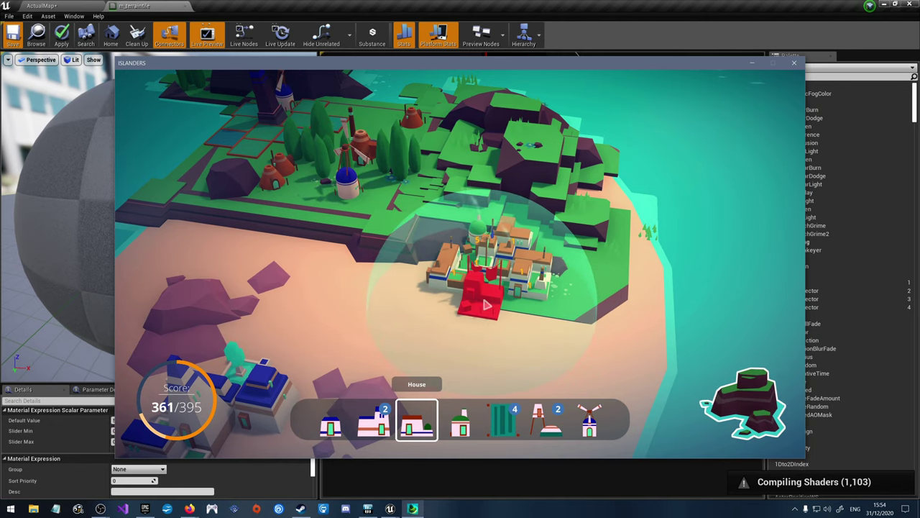
{"action": "left_click", "coordinate": [483, 268]}
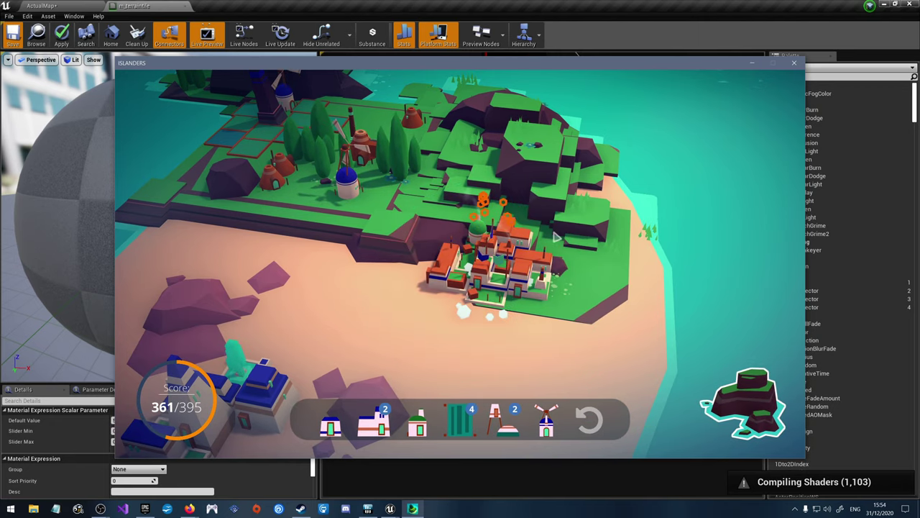
Step: Place both mansions one in front of the other beside the blue-roofed mansions and City Center on the beach
{"action": "scroll", "coordinate": [388, 298], "scroll_direction": "down", "scroll_amount": 3}
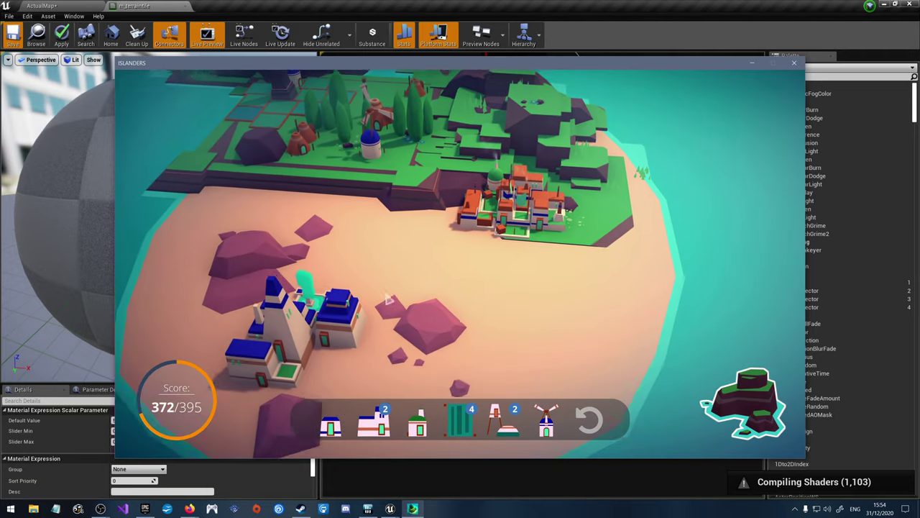
{"action": "key", "text": "2"}
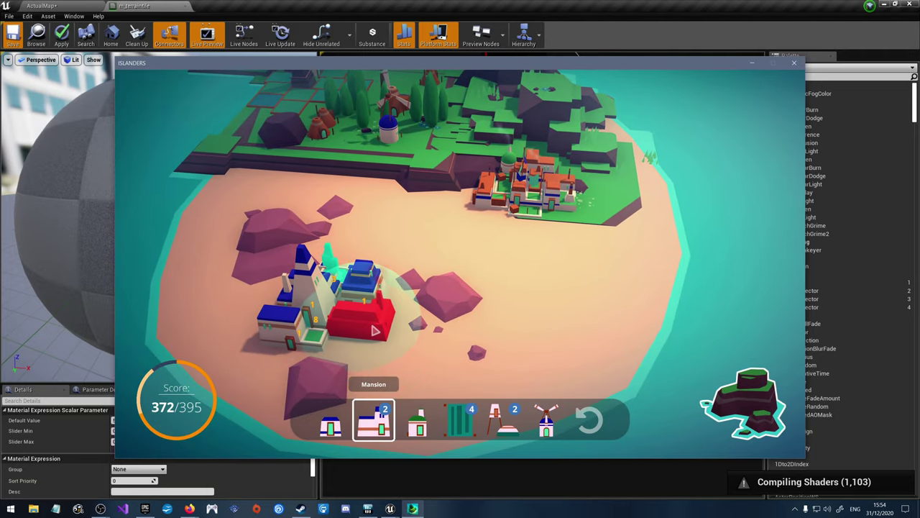
{"action": "left_click", "coordinate": [363, 302]}
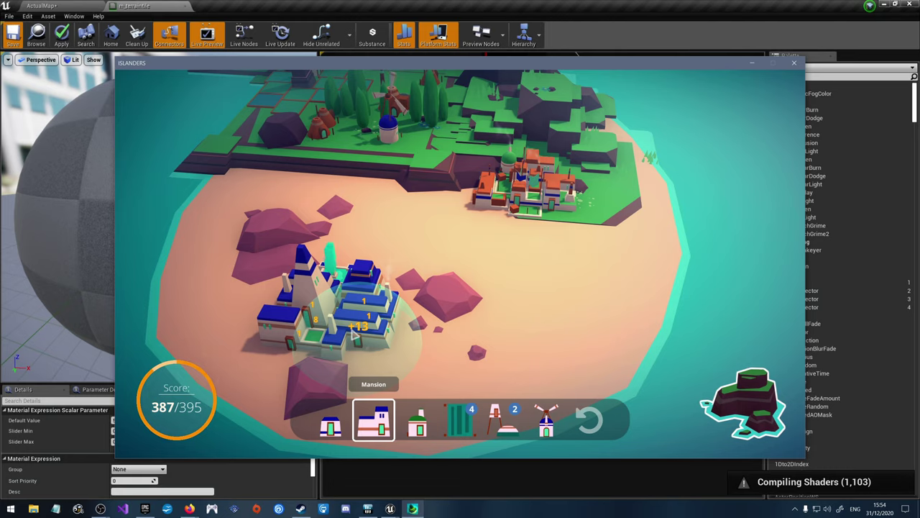
{"action": "left_click", "coordinate": [354, 334]}
Step: Choose the Park building pack and place the new mansion between the City Center's mansions and the large pink boulders
{"action": "right_click_drag", "start_coordinate": [394, 286], "coordinate": [533, 314]}
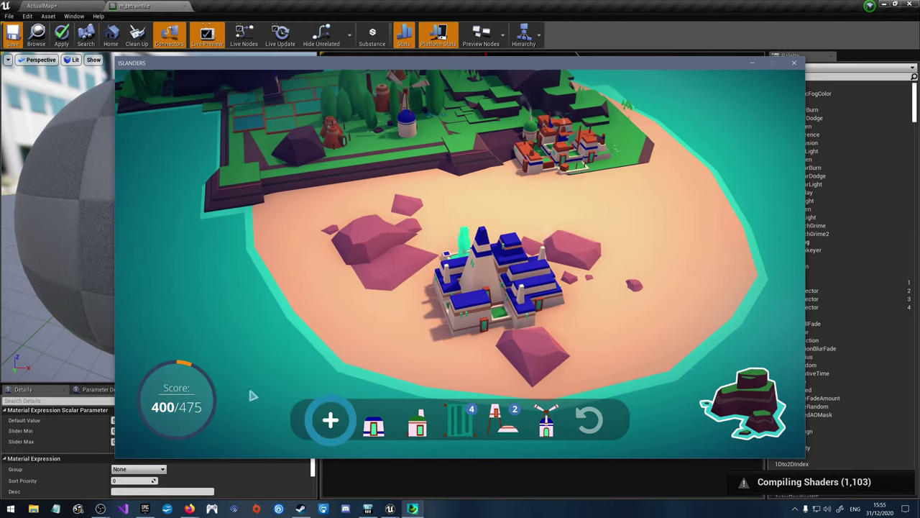
{"action": "left_click", "coordinate": [330, 420]}
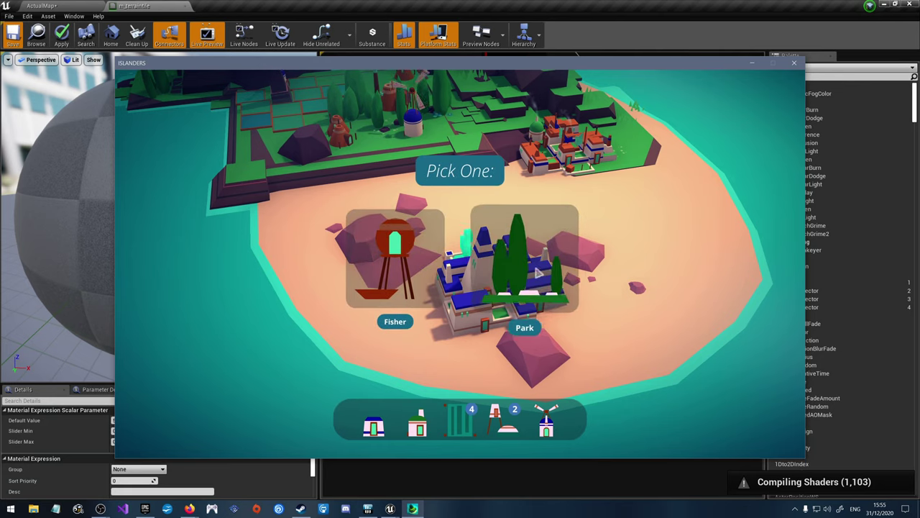
{"action": "left_click", "coordinate": [515, 268]}
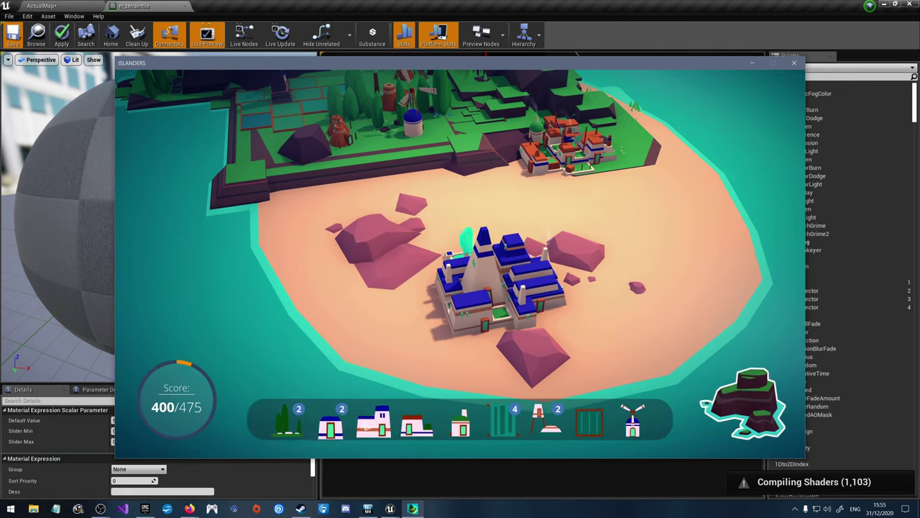
{"action": "left_click", "coordinate": [374, 420]}
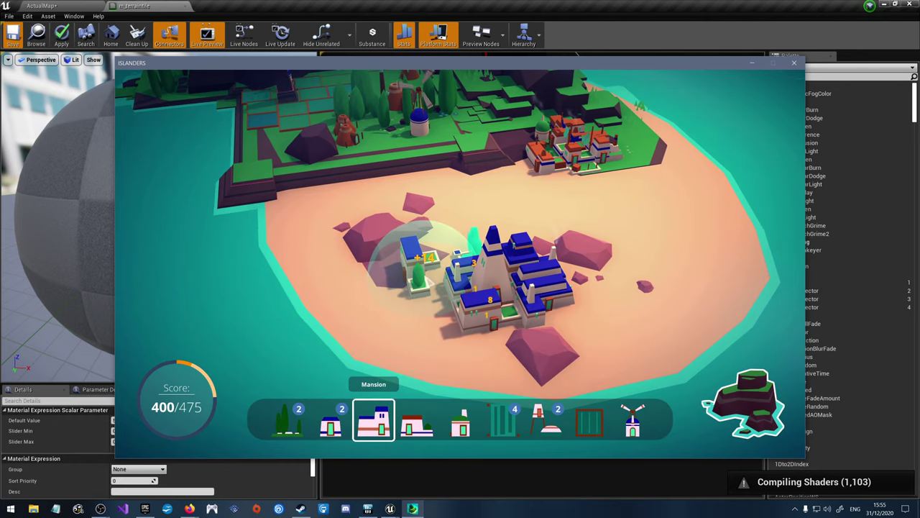
{"action": "left_click", "coordinate": [454, 287]}
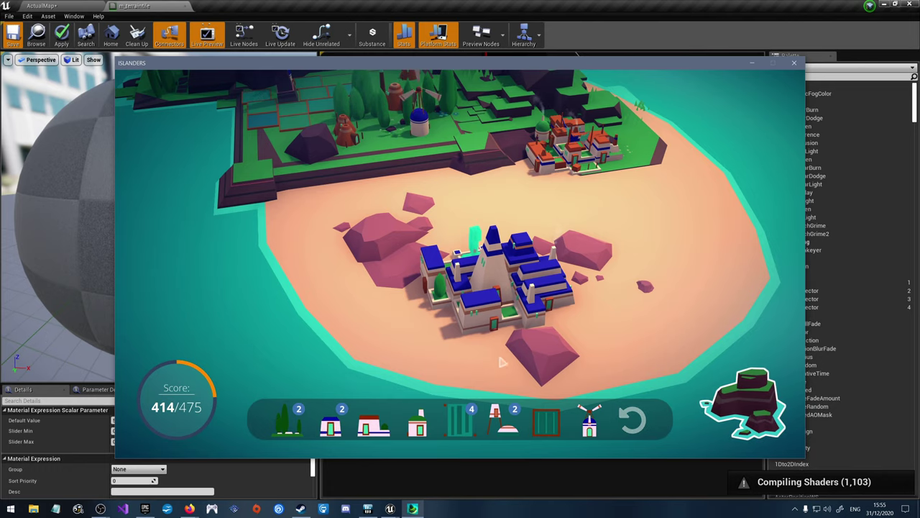
Step: Place the remaining house in the gap inside the red-roofed house cluster below the cliff
{"action": "key", "text": "w"}
{"action": "key", "text": "d"}
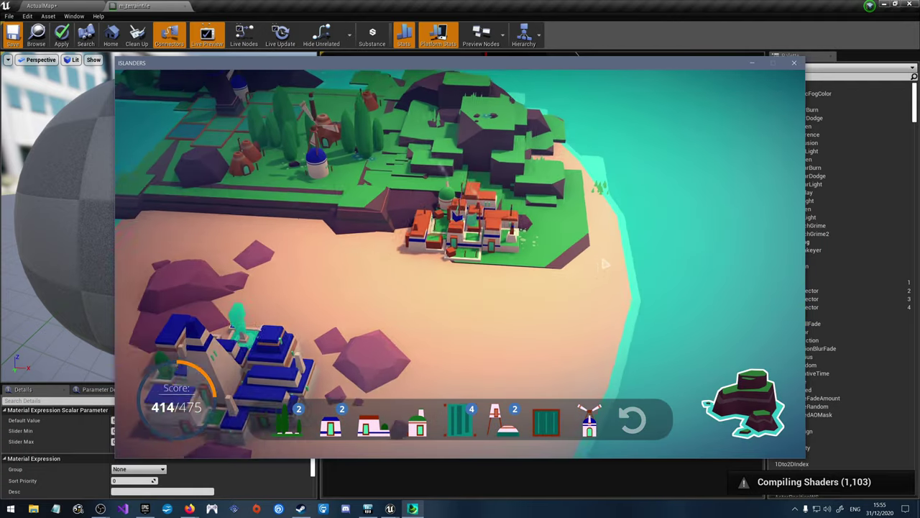
{"action": "scroll", "coordinate": [533, 268], "scroll_direction": "up", "scroll_amount": 3}
{"action": "key", "text": "3"}
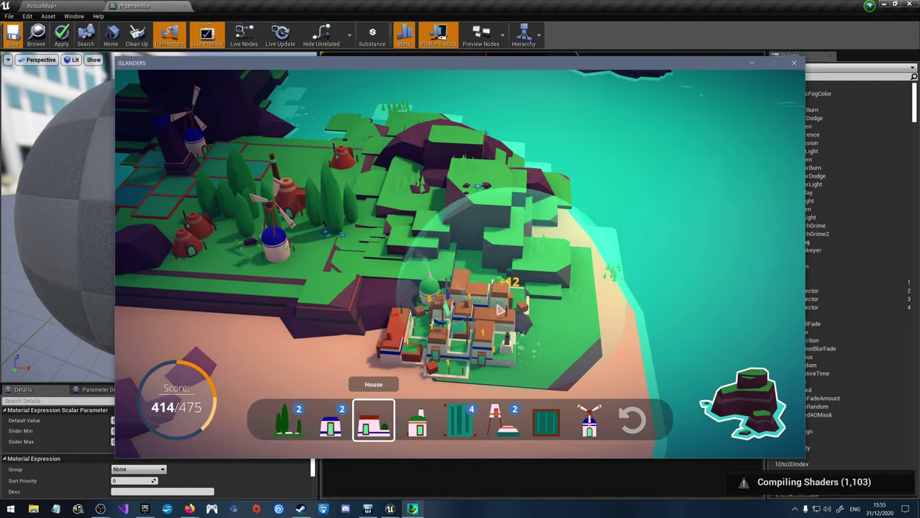
{"action": "left_click", "coordinate": [480, 309]}
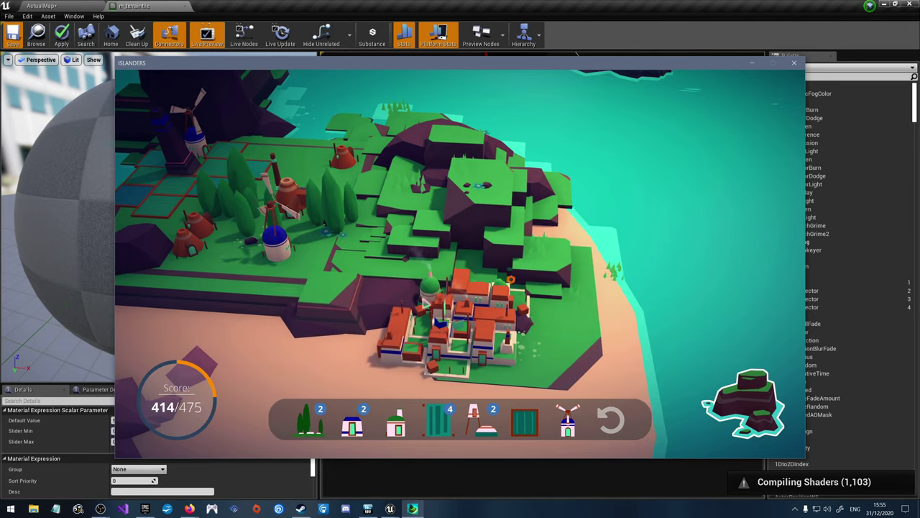
{"action": "key", "text": "s"}
{"action": "key", "text": "a"}
{"action": "key", "text": "a"}
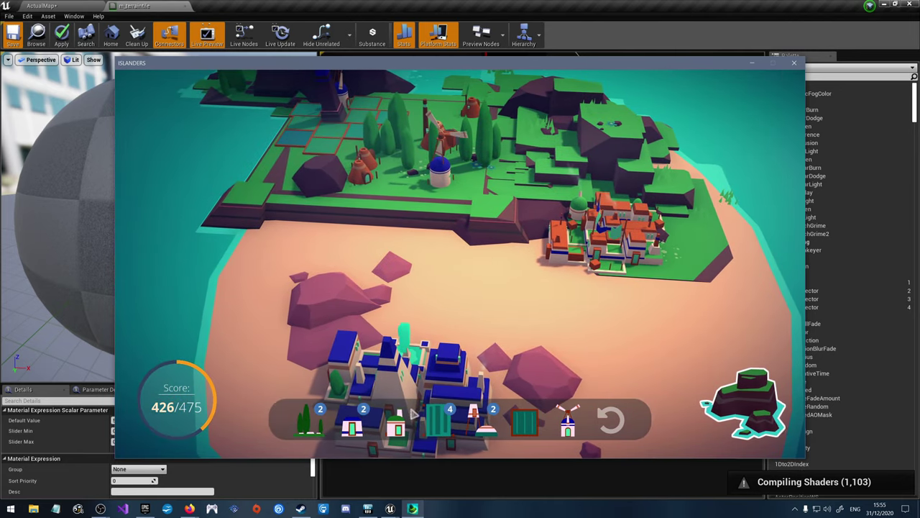
{"action": "key", "text": "w"}
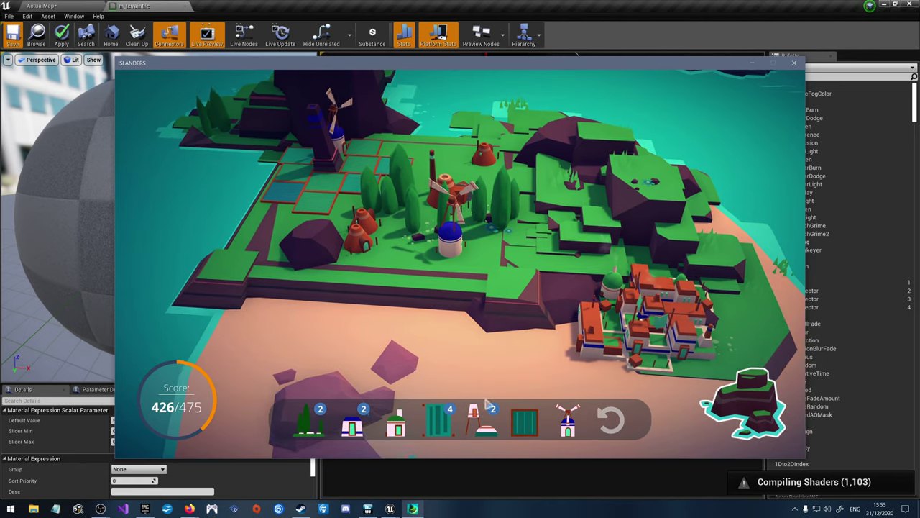
{"action": "scroll", "coordinate": [542, 425], "scroll_direction": "up", "scroll_amount": 3}
{"action": "left_click", "coordinate": [538, 425]}
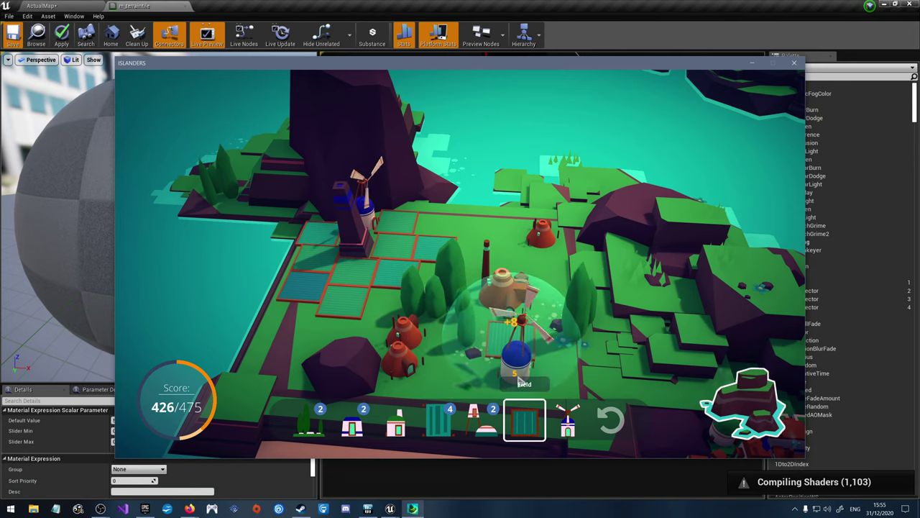
{"action": "right_click", "coordinate": [435, 233]}
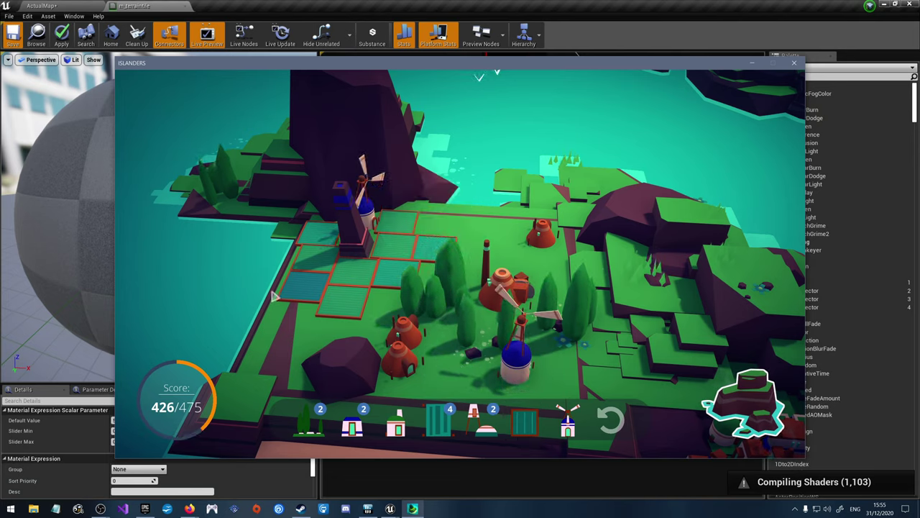
Step: Place one Brewery on the beach at the foot of the grassy cliff, between the pink boulders and the red-roofed houses
{"action": "key", "text": "s"}
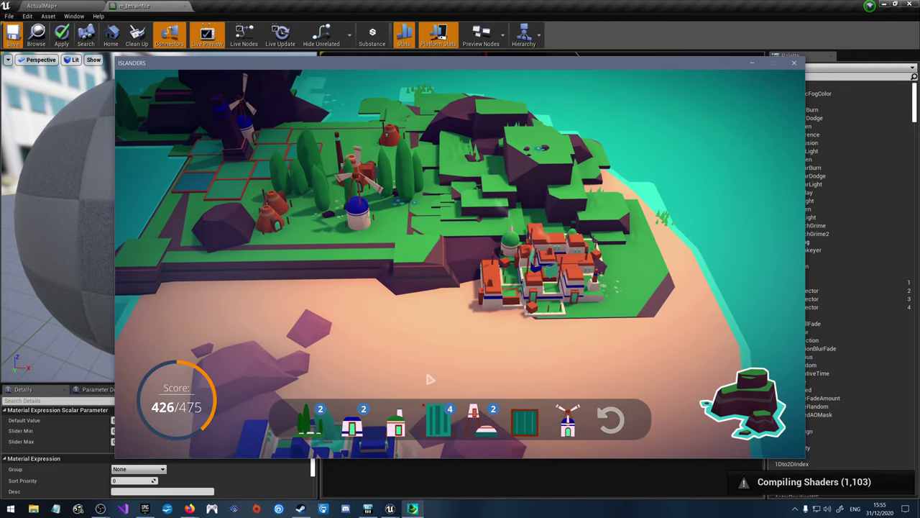
{"action": "left_click", "coordinate": [481, 421]}
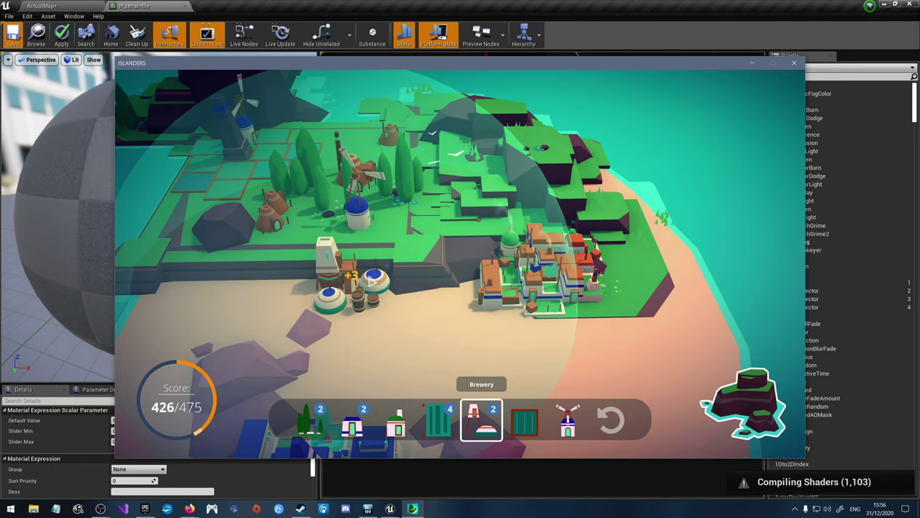
{"action": "left_click", "coordinate": [372, 281]}
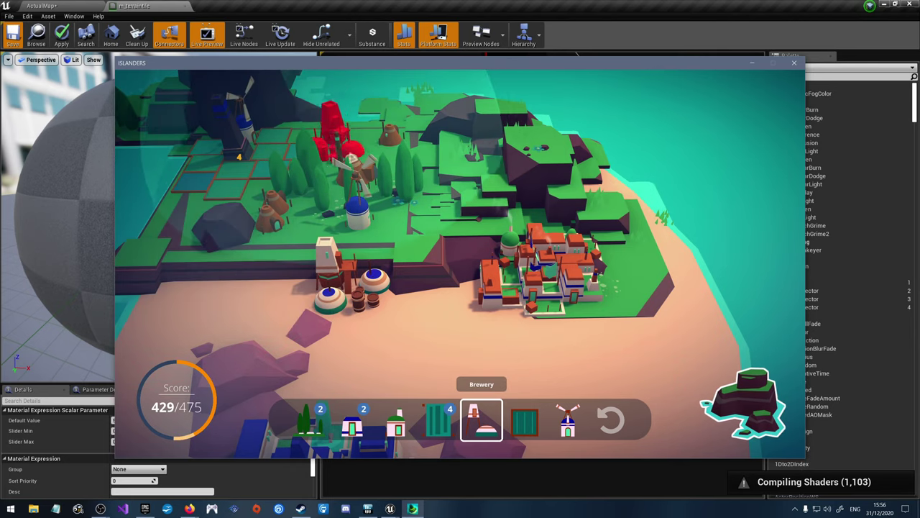
{"action": "right_click", "coordinate": [436, 164]}
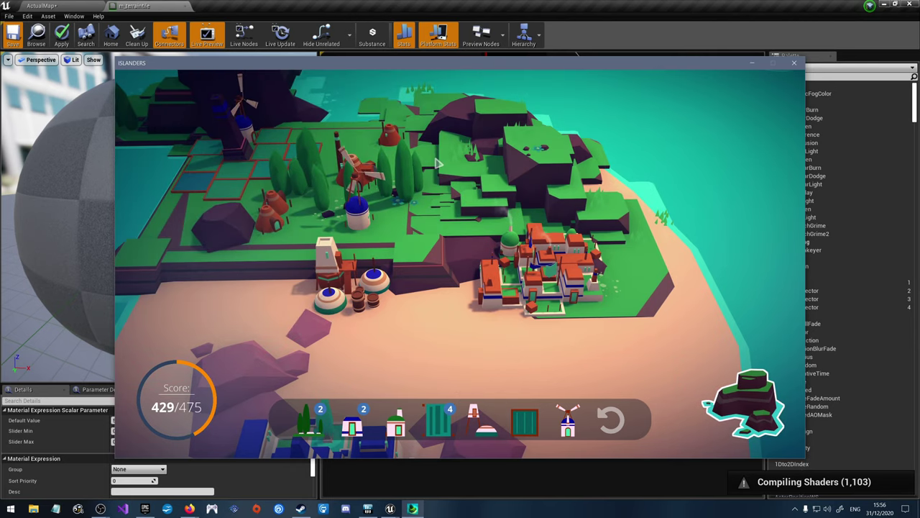
Step: Place three Hop Fields side by side along the cliff next to the Brewery and a fourth in front of its domes
{"action": "left_click", "coordinate": [427, 426]}
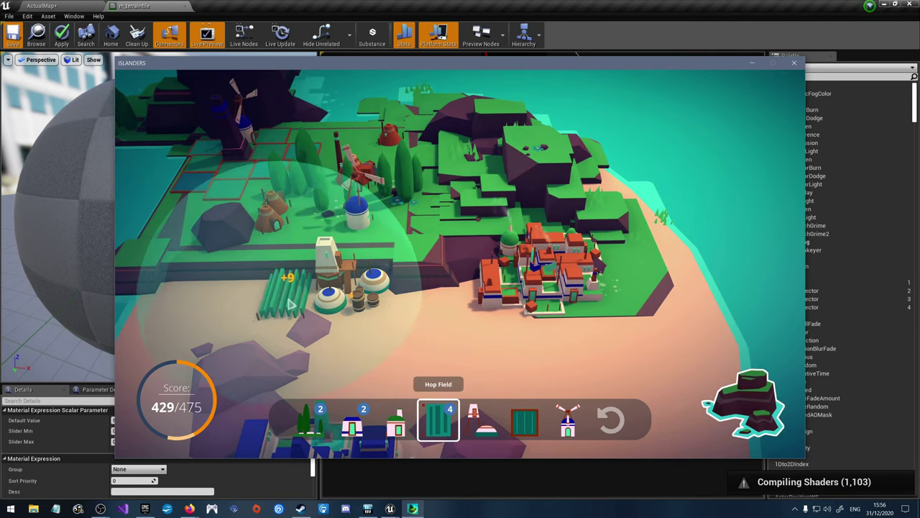
{"action": "left_click", "coordinate": [312, 292]}
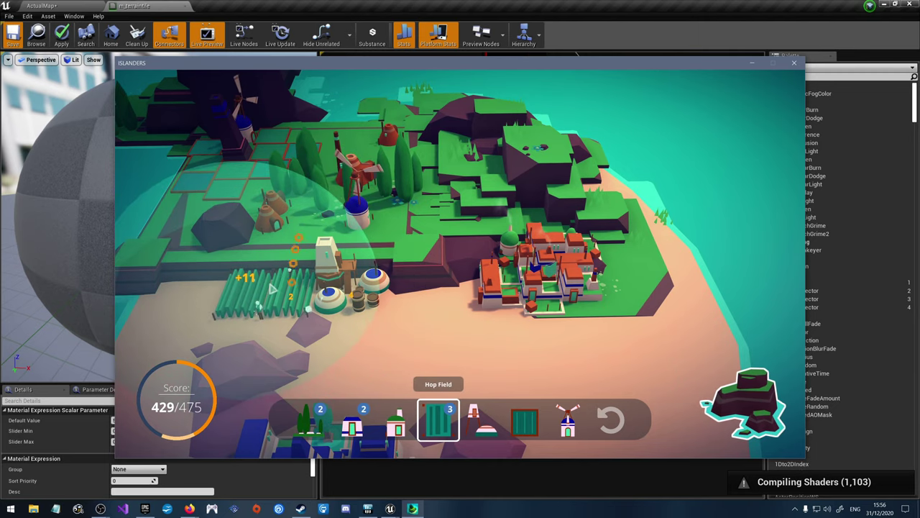
{"action": "left_click", "coordinate": [253, 292]}
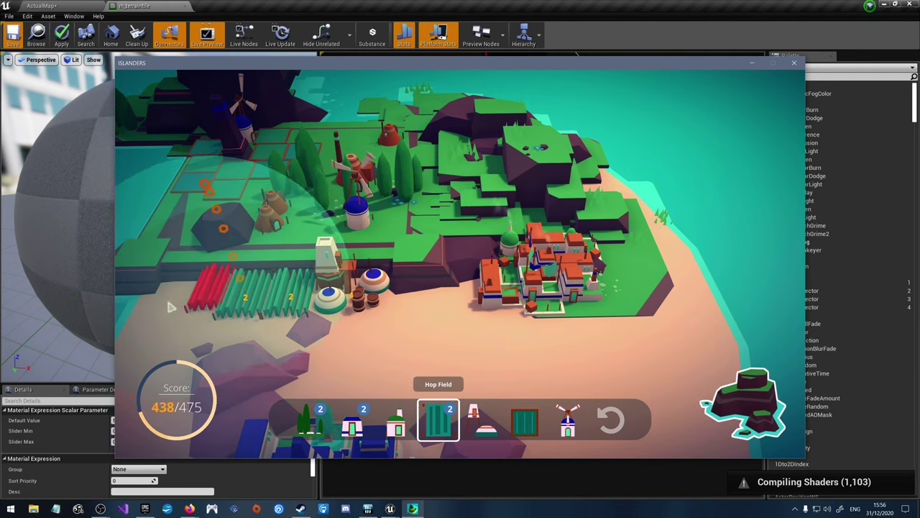
{"action": "left_click", "coordinate": [205, 306]}
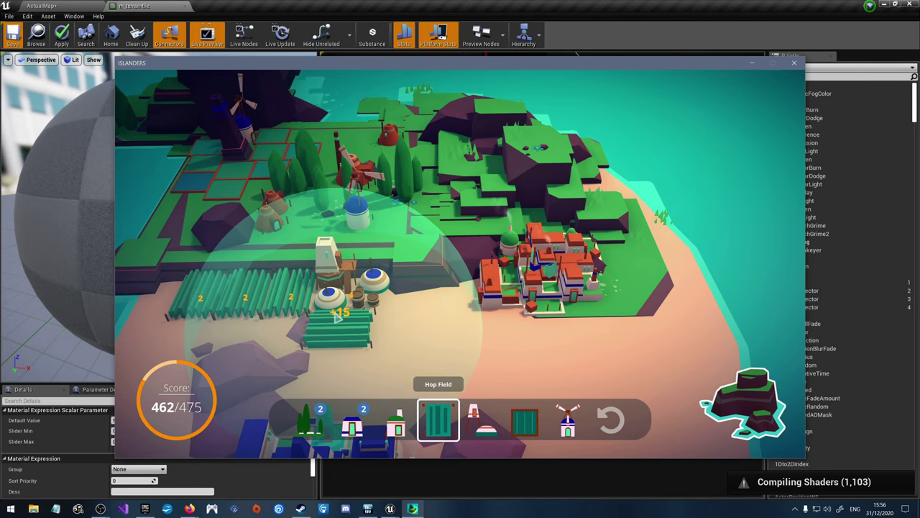
{"action": "left_click", "coordinate": [332, 317]}
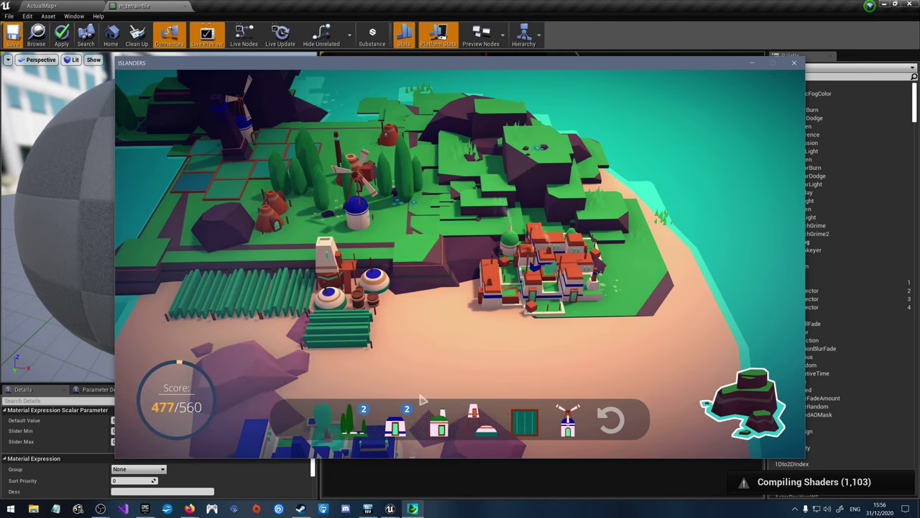
Step: Choose the Plateau building pack and place its Mansion at the outer end of the blue-roofed cluster around the City Center
{"action": "left_click", "coordinate": [309, 421]}
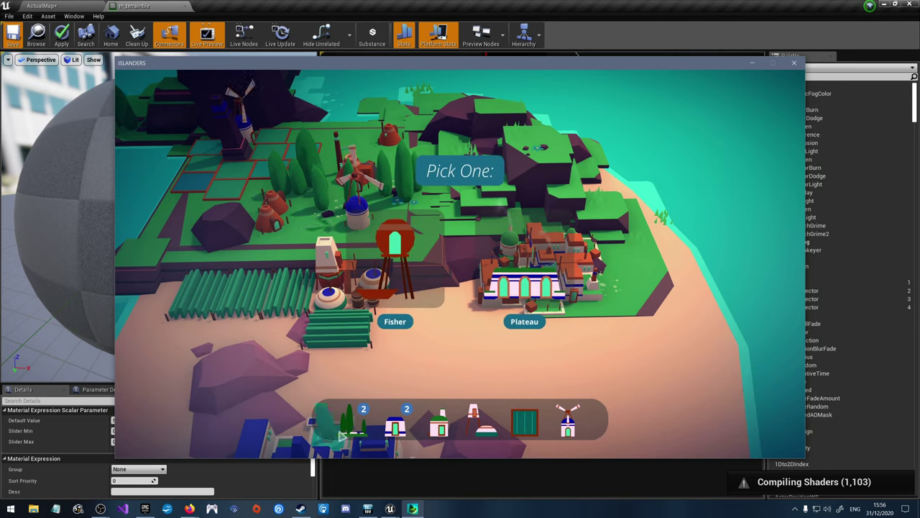
{"action": "left_click", "coordinate": [524, 299]}
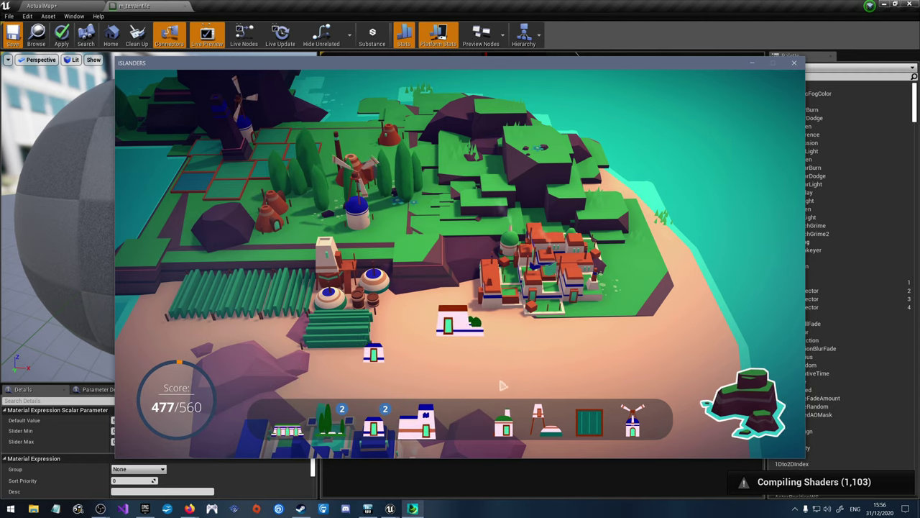
{"action": "key", "text": "s"}
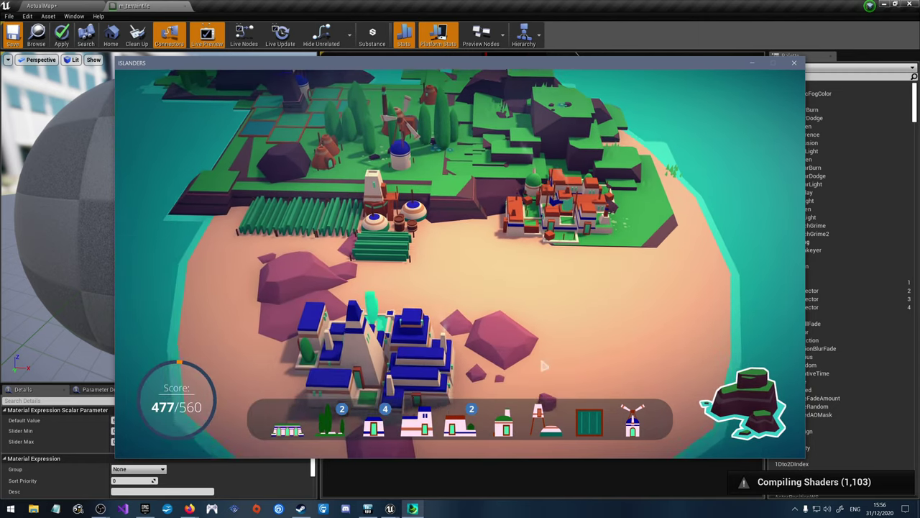
{"action": "key", "text": "s"}
{"action": "left_click", "coordinate": [287, 423]}
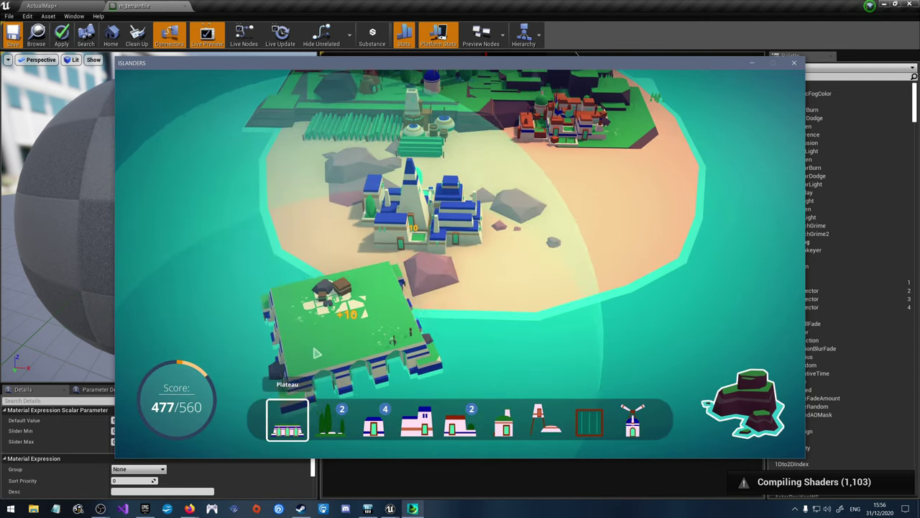
{"action": "right_click", "coordinate": [395, 428]}
{"action": "left_click", "coordinate": [421, 420]}
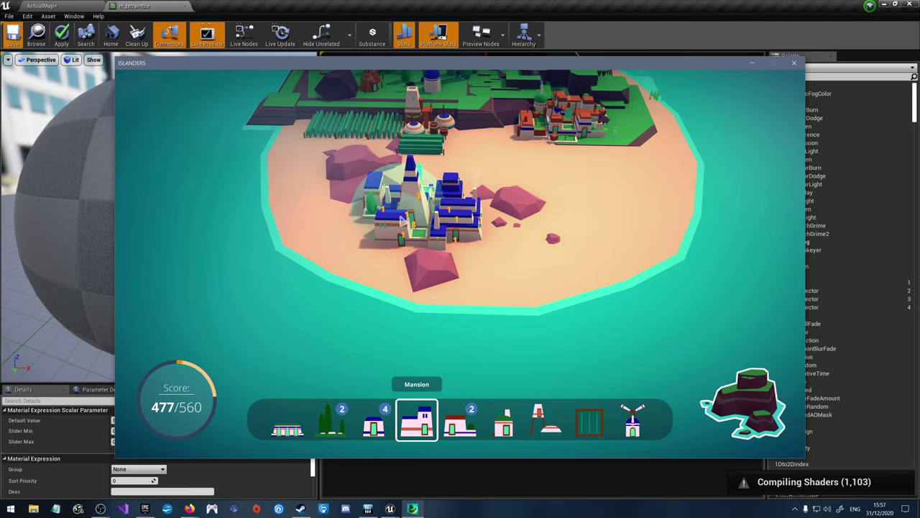
{"action": "left_click", "coordinate": [395, 225]}
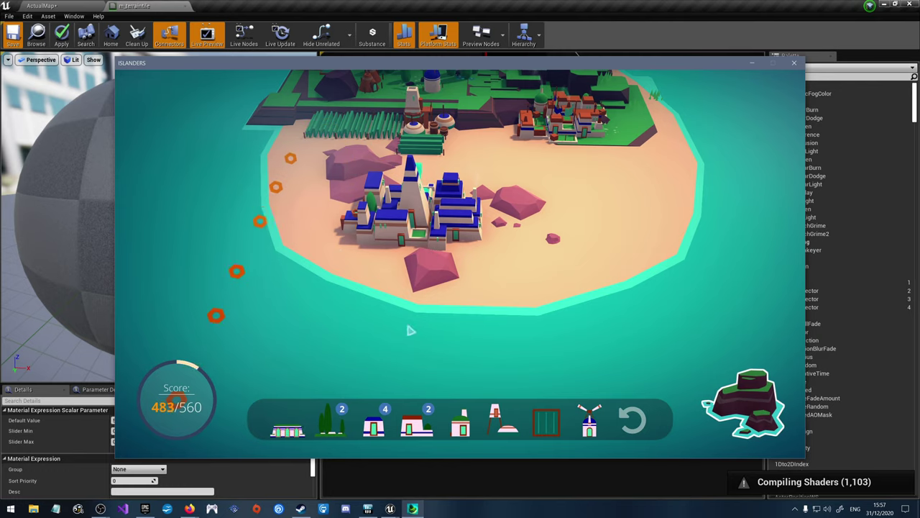
Step: Place one House at the Brewery-facing end of the red-roofed cluster and the other at its front corner on the grass edge
{"action": "scroll", "coordinate": [555, 225], "scroll_direction": "up", "scroll_amount": 4}
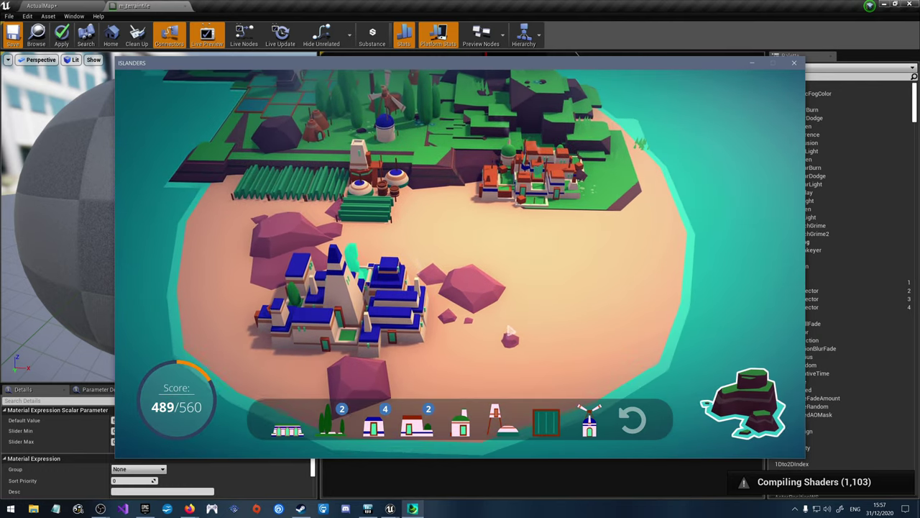
{"action": "right_click_drag", "start_coordinate": [455, 363], "coordinate": [599, 343]}
{"action": "left_click", "coordinate": [417, 421]}
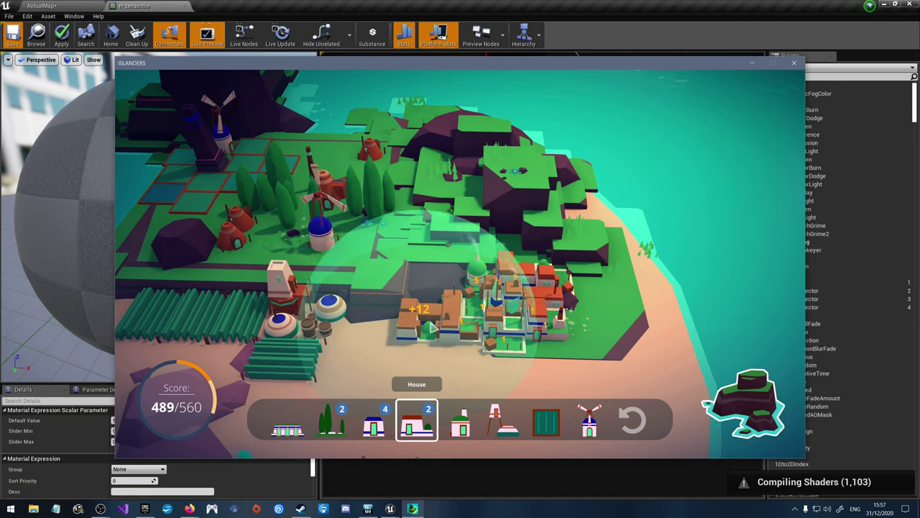
{"action": "left_click", "coordinate": [449, 320]}
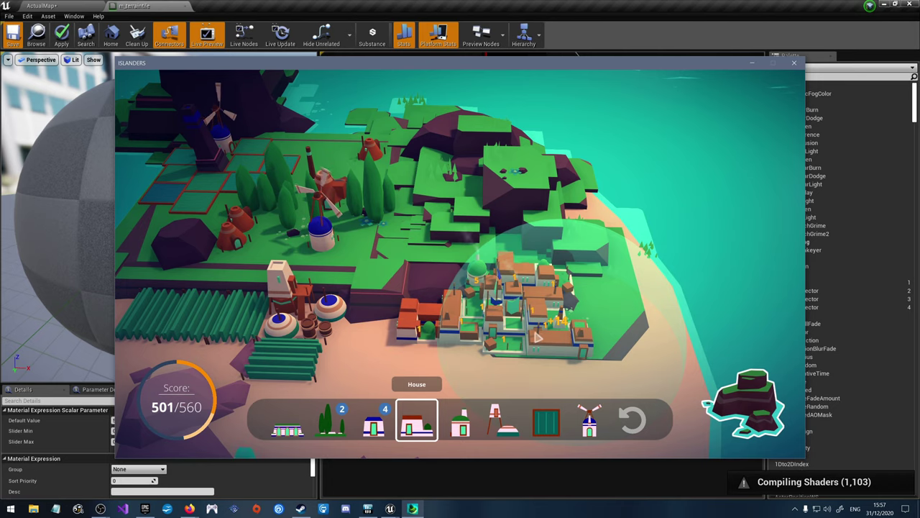
{"action": "left_click", "coordinate": [535, 336]}
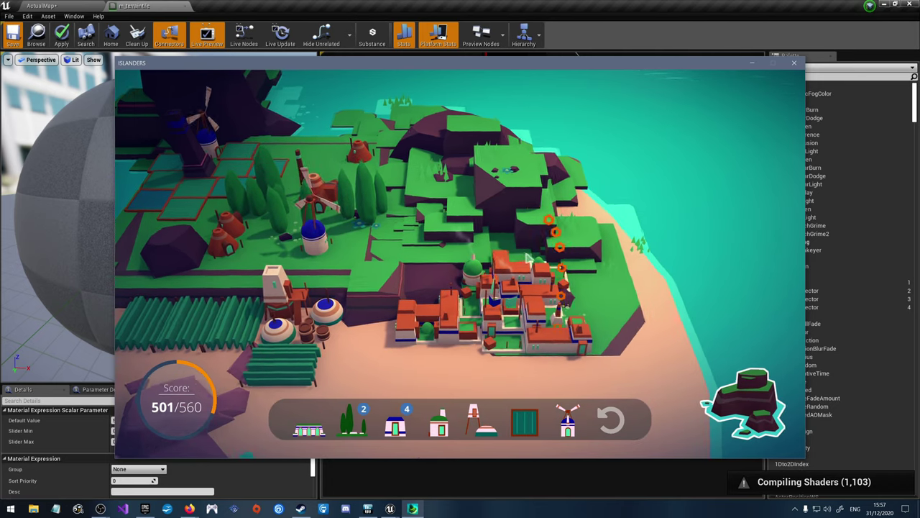
Step: Check the Vaporwave project in its Unreal Editor window and return to ISLANDERS
{"action": "key", "text": "s"}
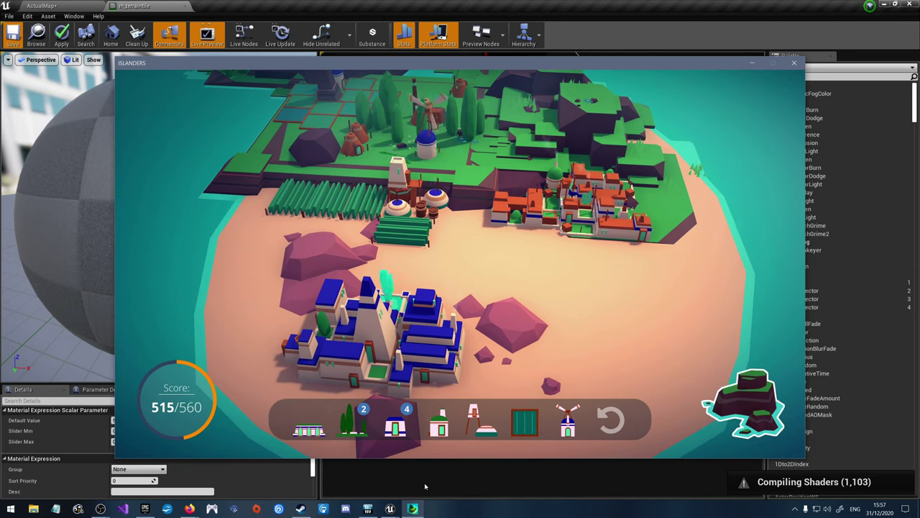
{"action": "left_click", "coordinate": [424, 486]}
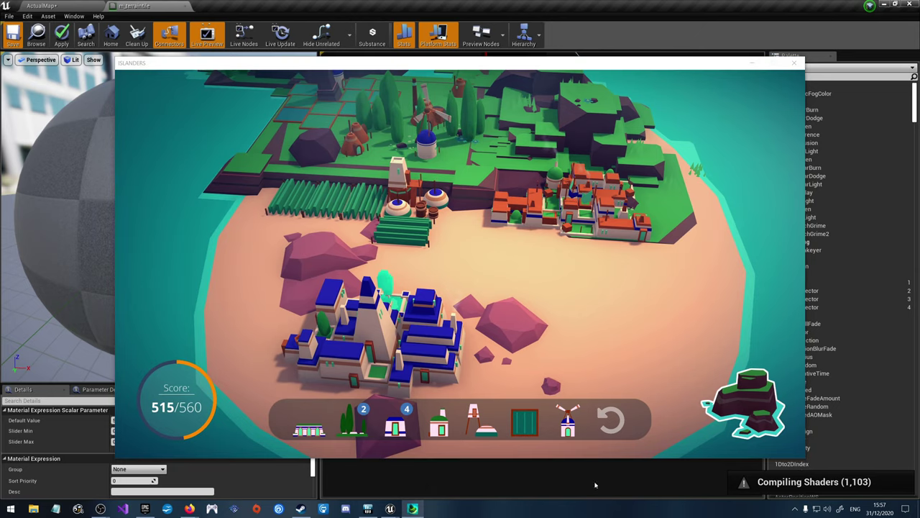
{"action": "left_click", "coordinate": [432, 471]}
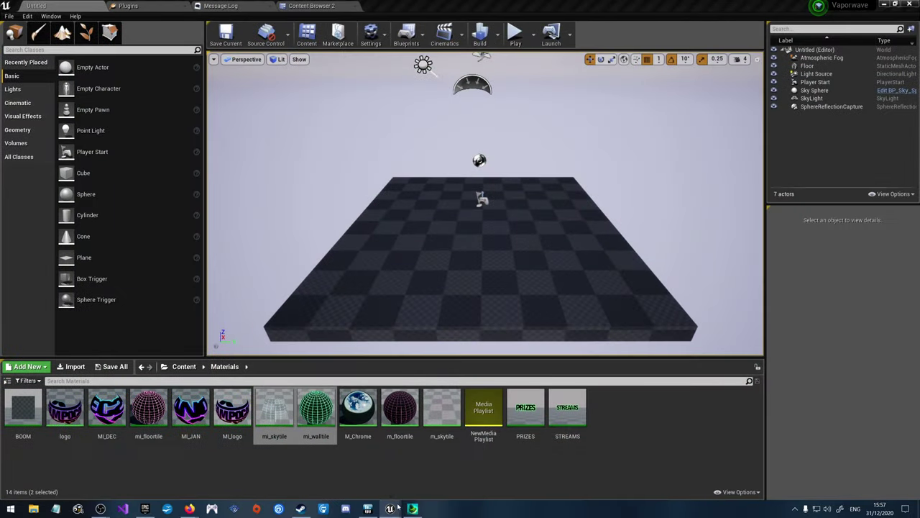
{"action": "mouse_move", "coordinate": [410, 512]}
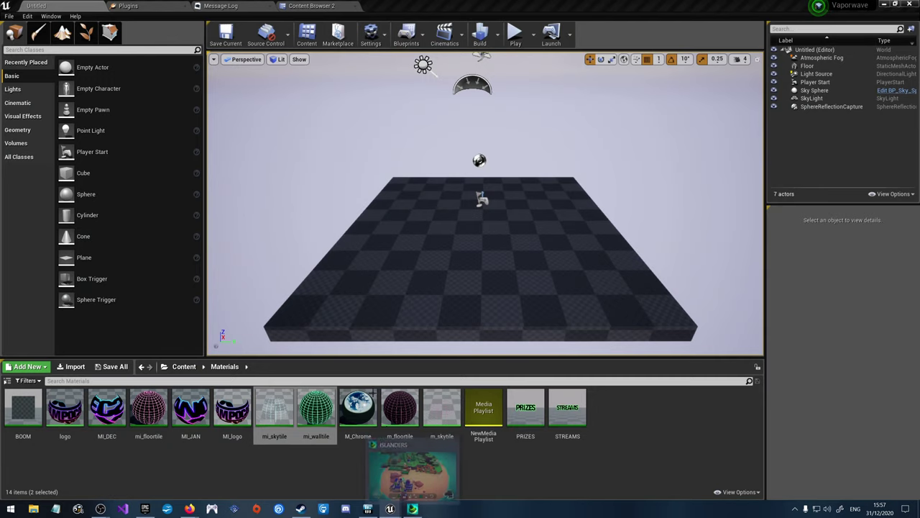
{"action": "left_click", "coordinate": [412, 468]}
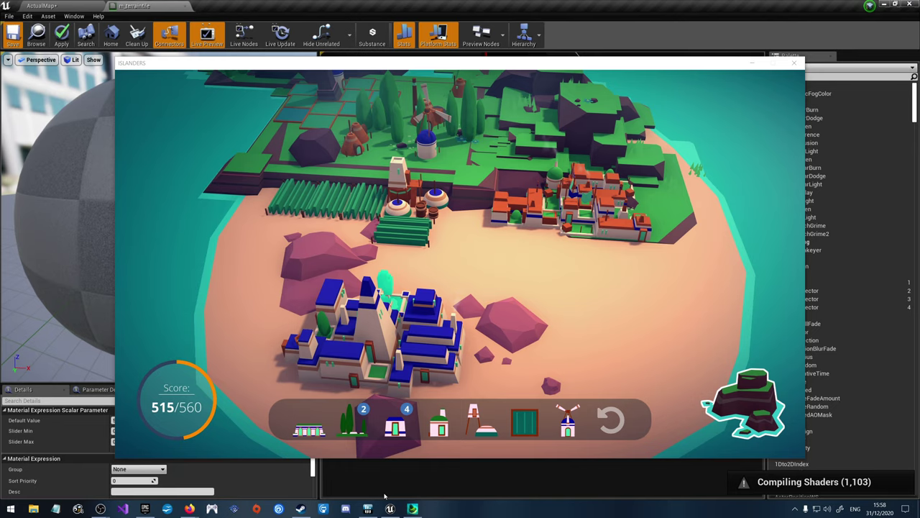
Step: Shift the game window slightly and place the Shaman on the grass between the rust-coloured huts and the tall trees
{"action": "mouse_move", "coordinate": [475, 64]}
{"action": "left_mouse_down"}
{"action": "mouse_move", "coordinate": [407, 101]}
{"action": "mouse_move", "coordinate": [407, 446]}
{"action": "mouse_move", "coordinate": [474, 270]}
{"action": "mouse_move", "coordinate": [599, 475]}
{"action": "mouse_move", "coordinate": [596, 511]}
{"action": "mouse_move", "coordinate": [452, 242]}
{"action": "mouse_move", "coordinate": [448, 59]}
{"action": "mouse_move", "coordinate": [440, 59]}
{"action": "mouse_move", "coordinate": [465, 76]}
{"action": "left_mouse_up"}
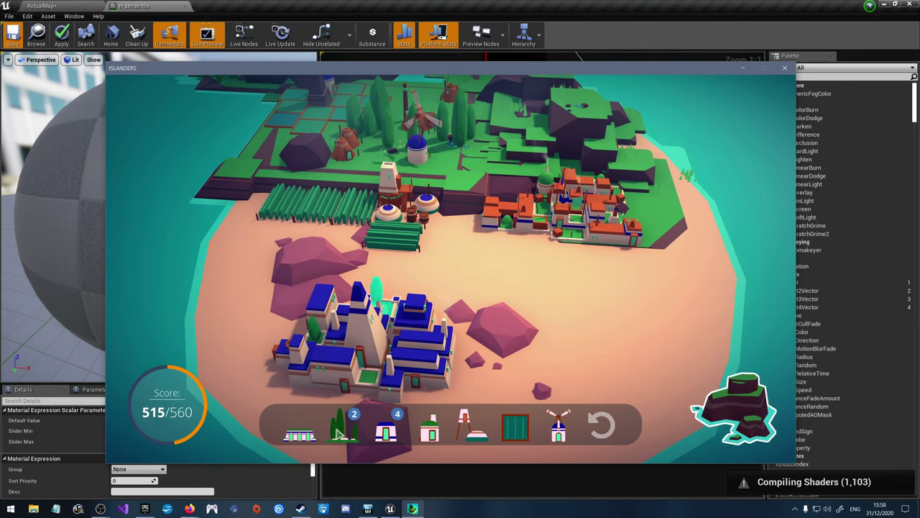
{"action": "mouse_move", "coordinate": [526, 437]}
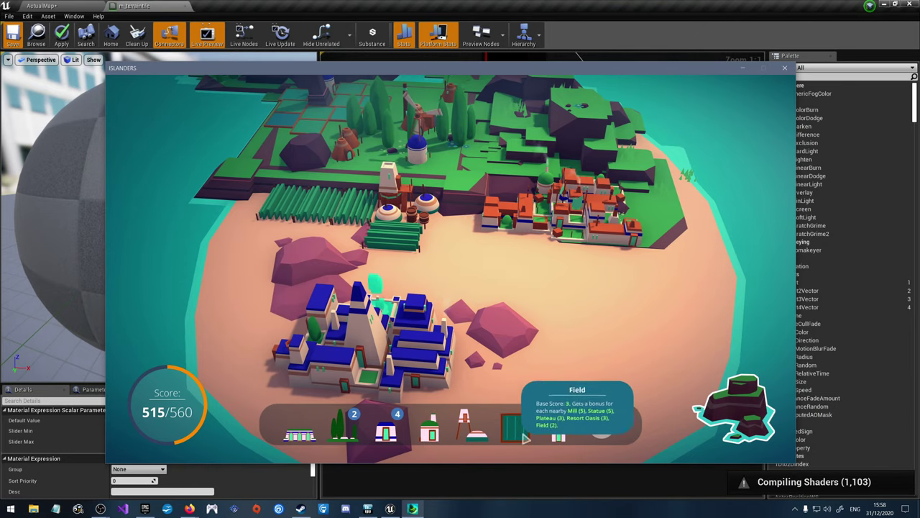
{"action": "mouse_move", "coordinate": [478, 432]}
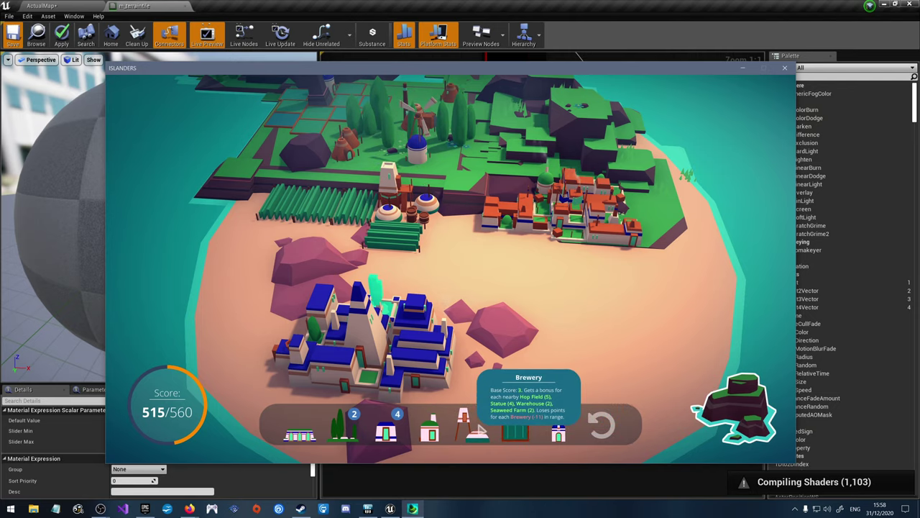
{"action": "left_click", "coordinate": [429, 429]}
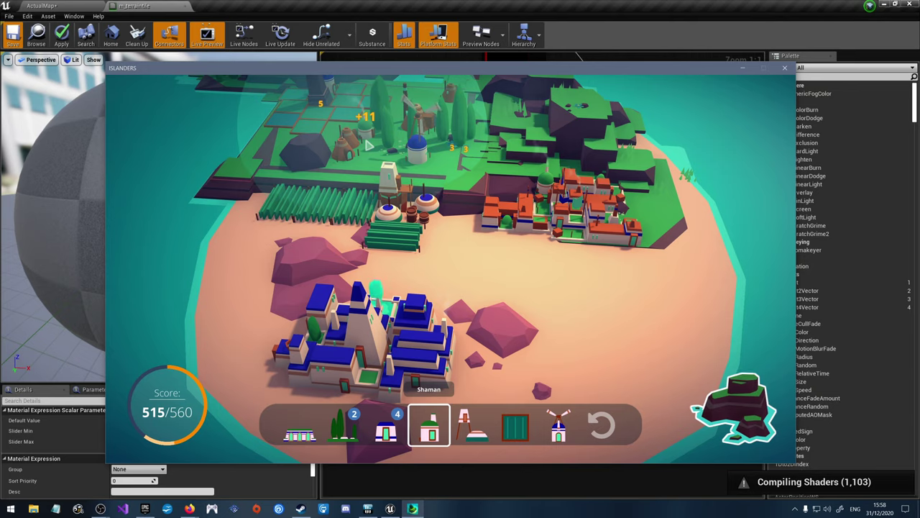
{"action": "left_click", "coordinate": [368, 145]}
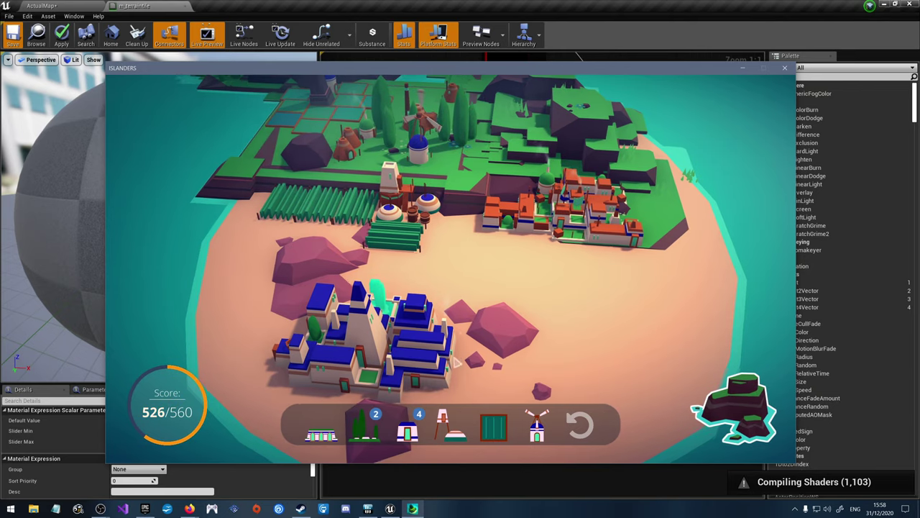
Step: Place the Plateau over the water at the beach's edge, next to the blue-roofed mansions of the City Center
{"action": "key", "text": "w"}
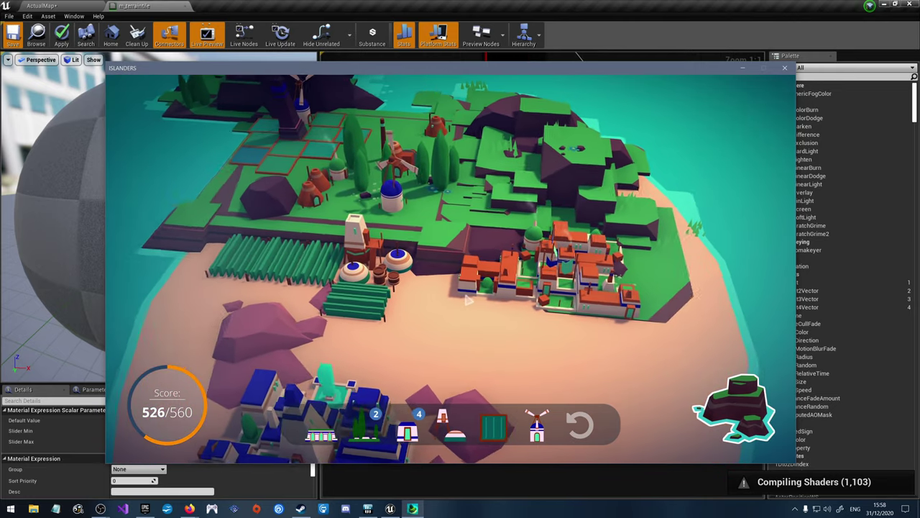
{"action": "key", "text": "w"}
{"action": "key", "text": "a"}
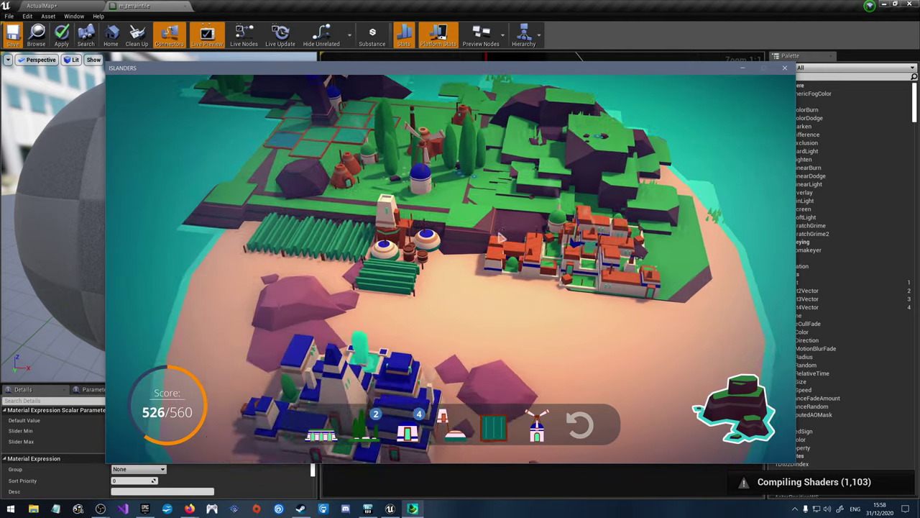
{"action": "key", "text": "d"}
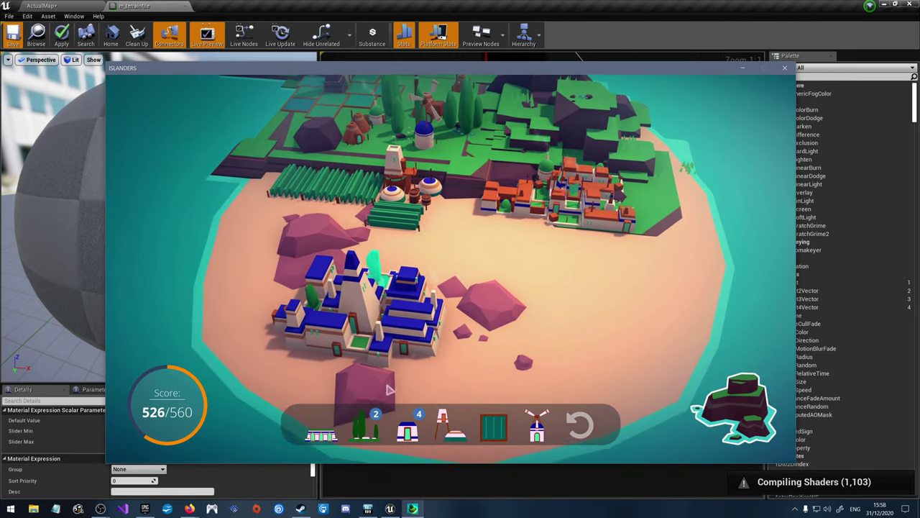
{"action": "mouse_move", "coordinate": [407, 436]}
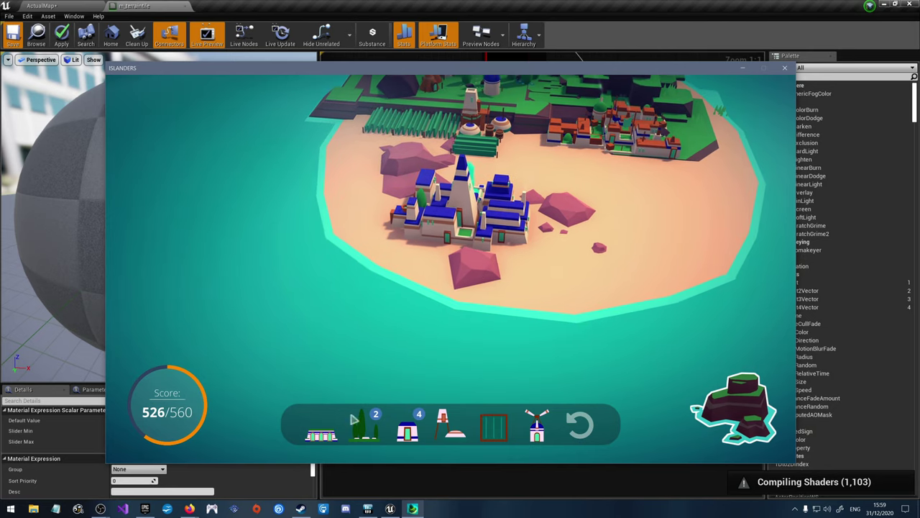
{"action": "left_click", "coordinate": [320, 429]}
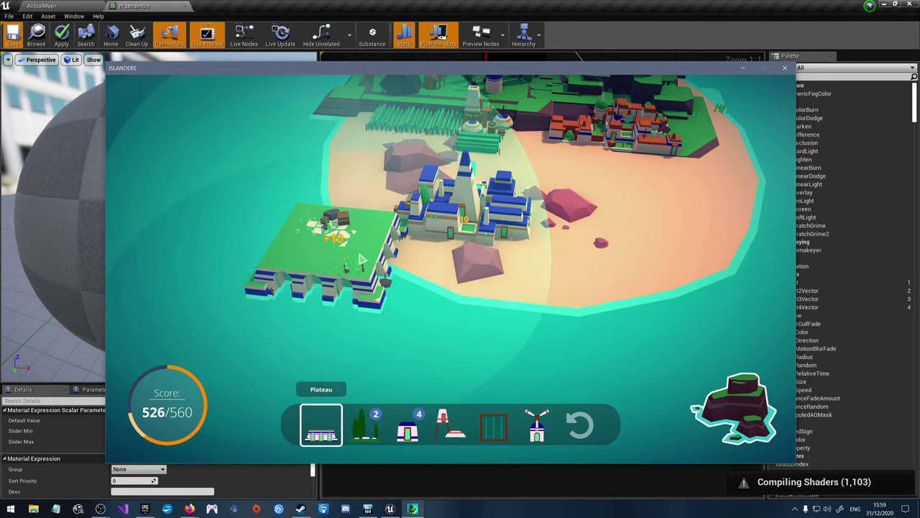
{"action": "left_click", "coordinate": [360, 256]}
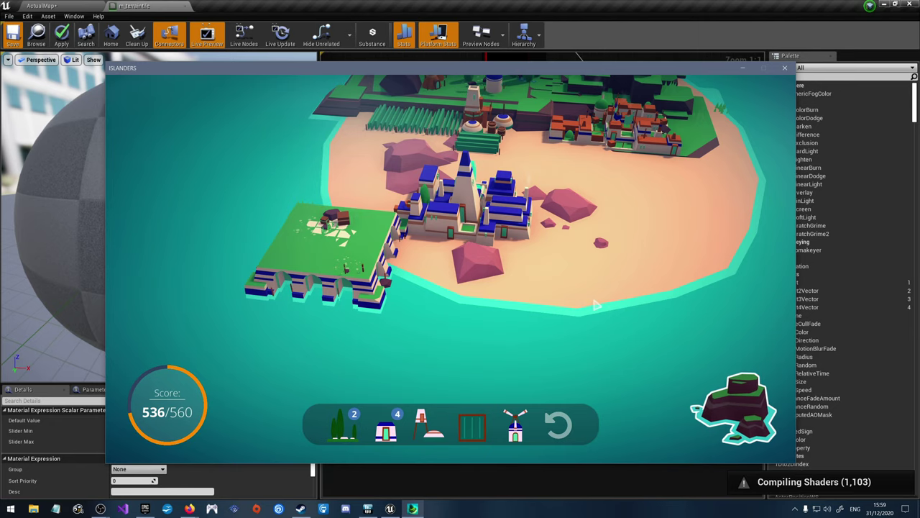
{"action": "key", "text": "w"}
{"action": "scroll", "coordinate": [611, 239], "scroll_direction": "up", "scroll_amount": 3}
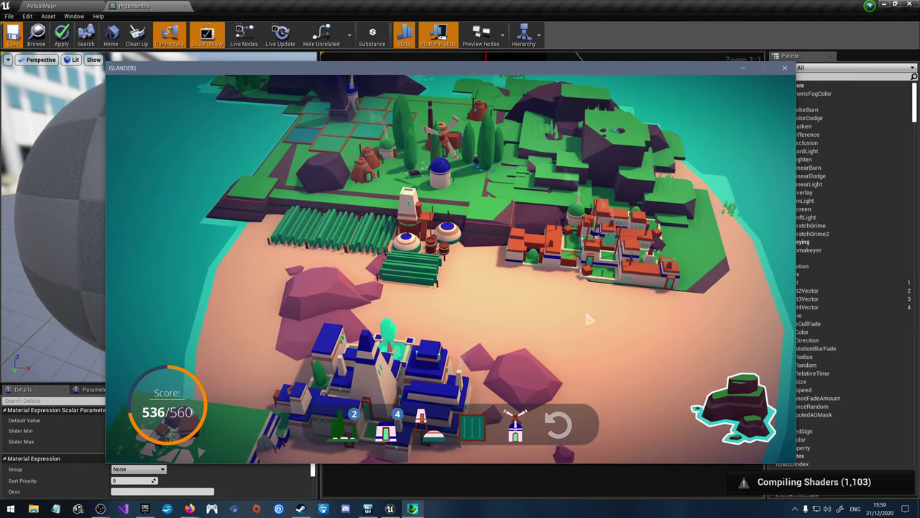
{"action": "left_click", "coordinate": [437, 420]}
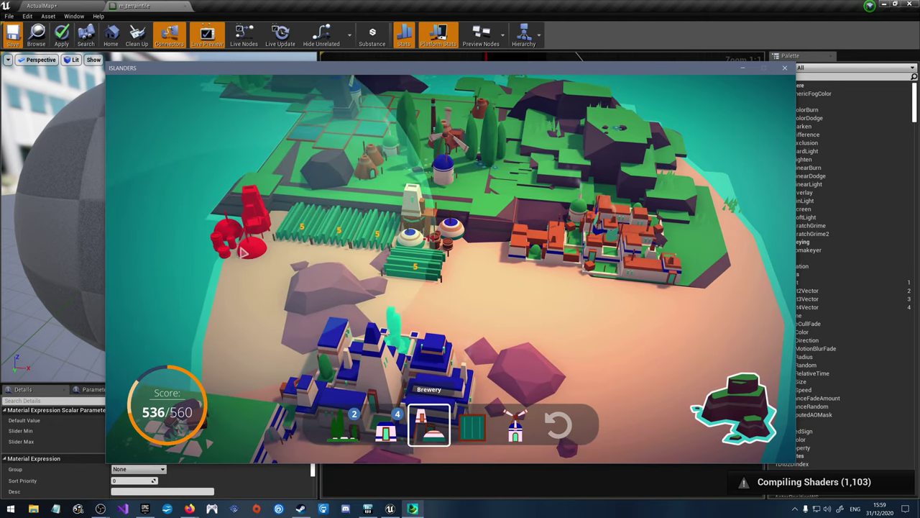
{"action": "left_click", "coordinate": [317, 180]}
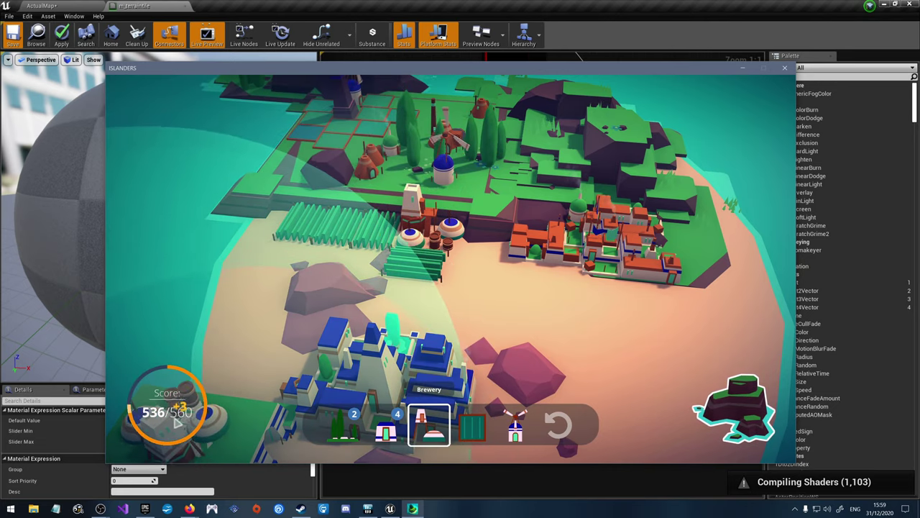
{"action": "right_click", "coordinate": [248, 331]}
Step: Place the available huts in a row along the edge of the blue-roofed town on the beach
{"action": "right_click_drag", "start_coordinate": [431, 345], "coordinate": [478, 350]}
{"action": "key", "text": "s"}
{"action": "left_click", "coordinate": [385, 426]}
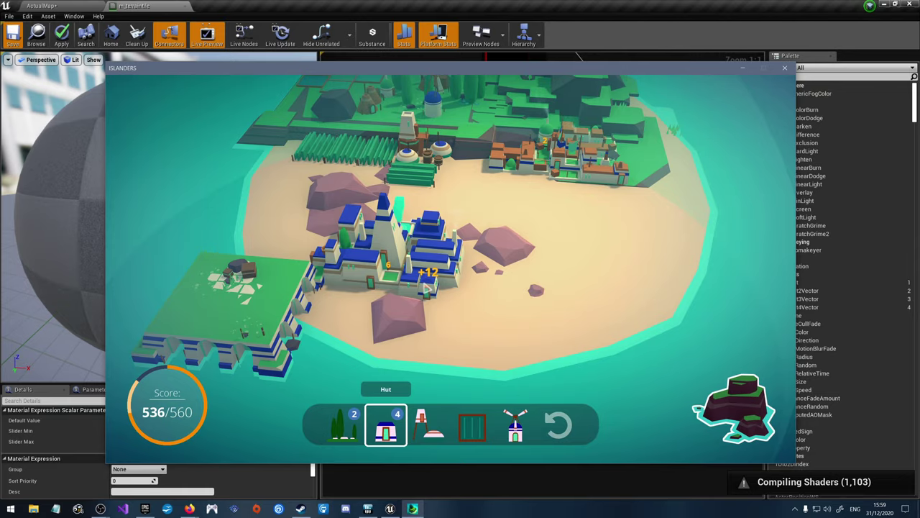
{"action": "key", "text": "e"}
{"action": "scroll", "coordinate": [426, 288], "scroll_direction": "up", "scroll_amount": 3}
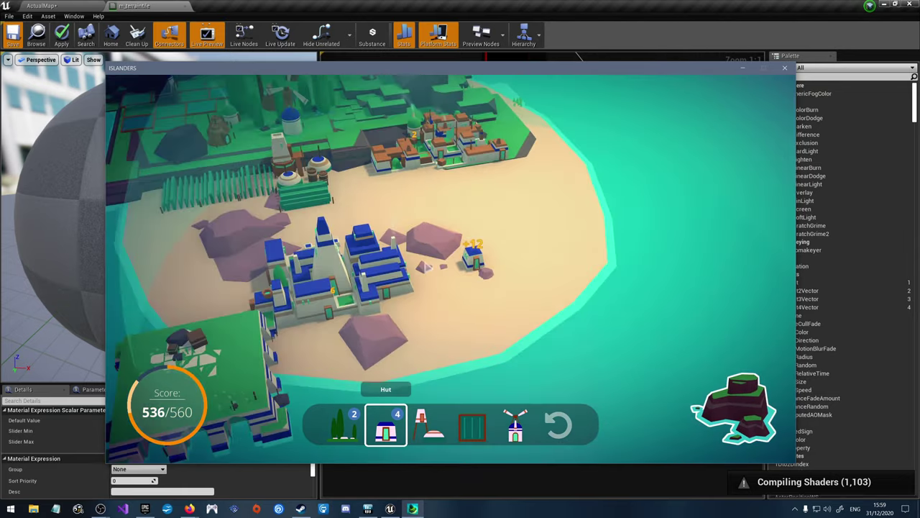
{"action": "scroll", "coordinate": [397, 271], "scroll_direction": "down", "scroll_amount": 3}
{"action": "key", "text": "q"}
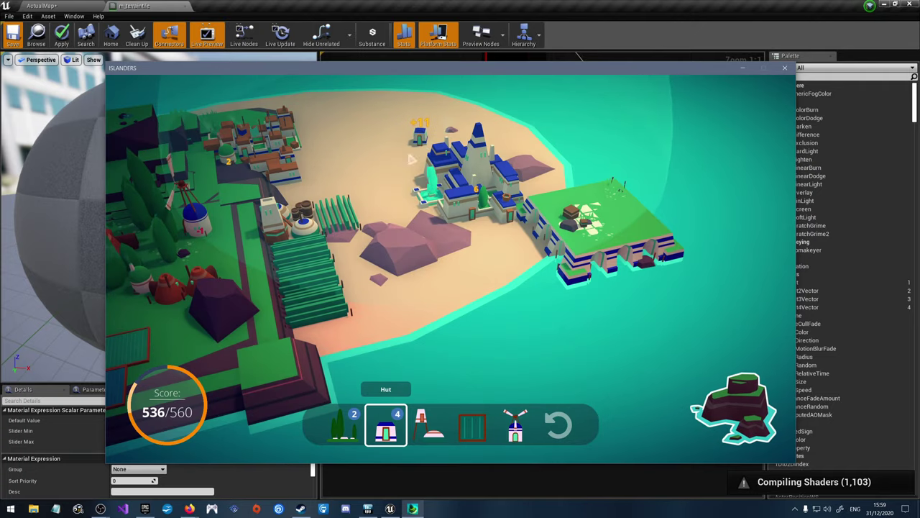
{"action": "key", "text": "q"}
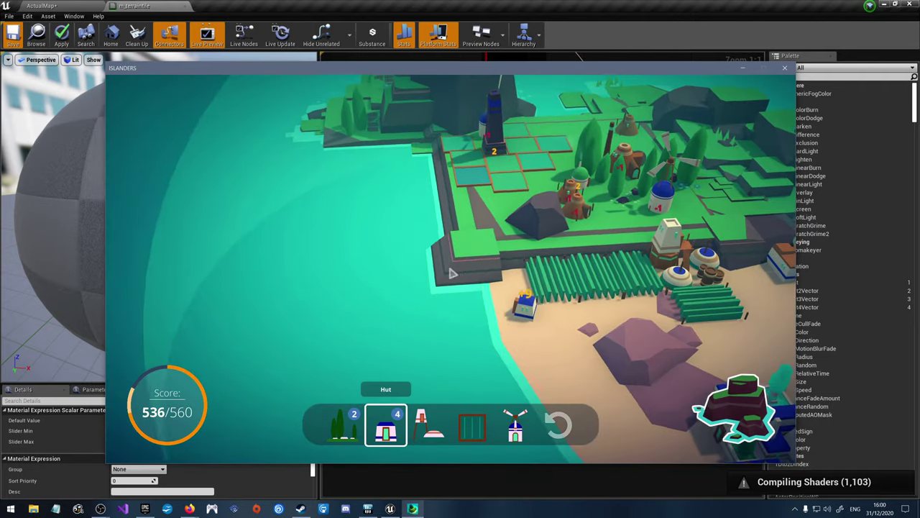
{"action": "scroll", "coordinate": [549, 292], "scroll_direction": "down", "scroll_amount": 2}
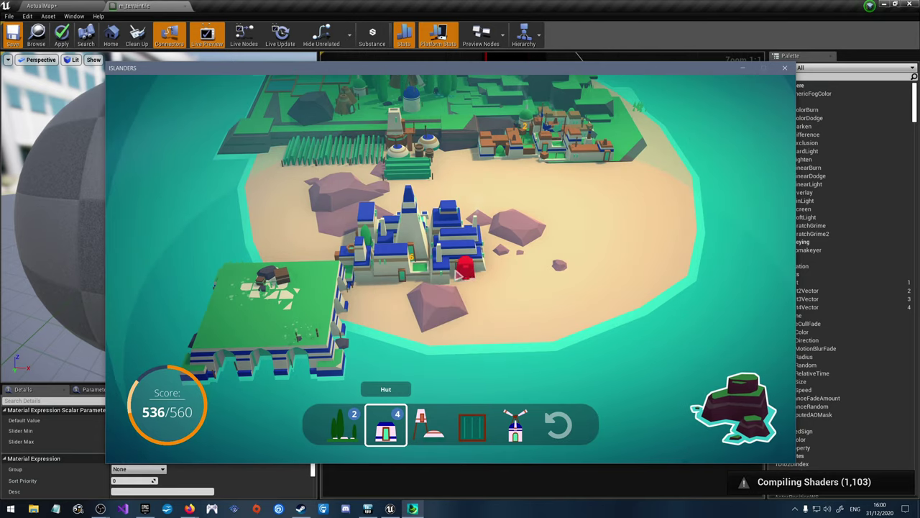
{"action": "left_click", "coordinate": [456, 267]}
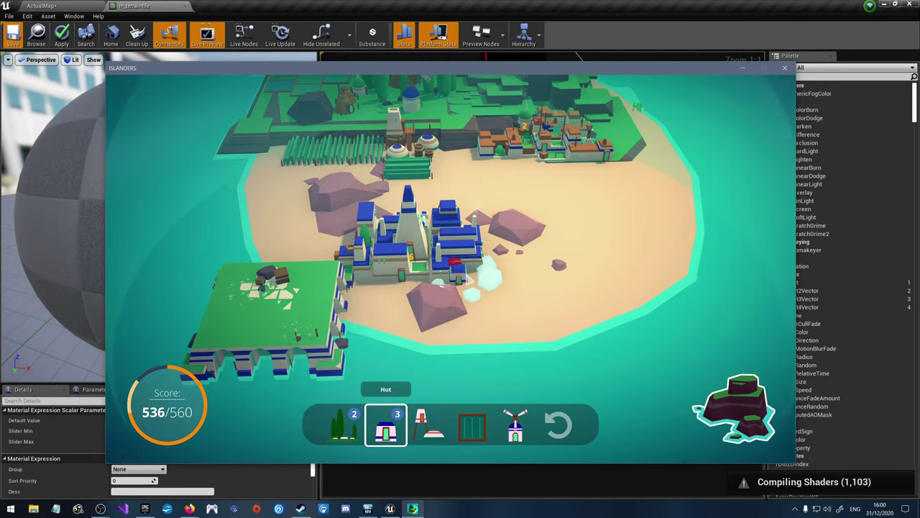
{"action": "left_click", "coordinate": [468, 268]}
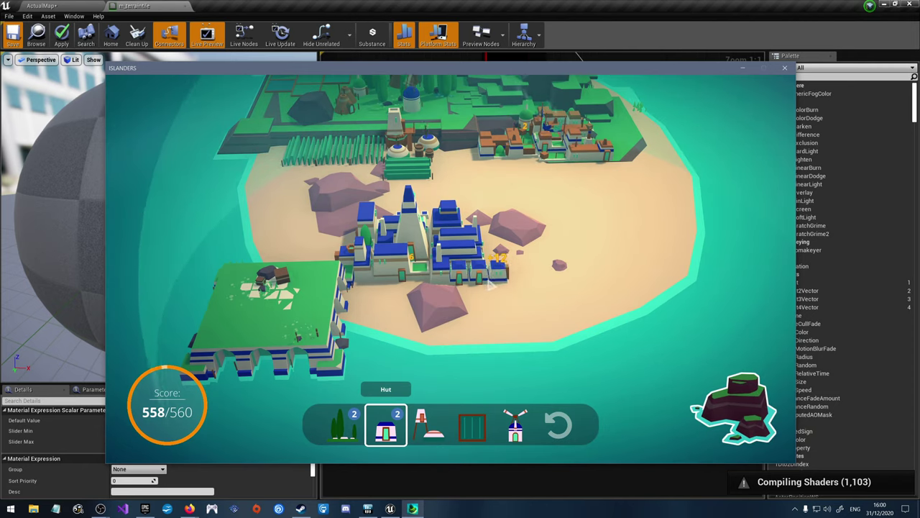
{"action": "left_click", "coordinate": [489, 284]}
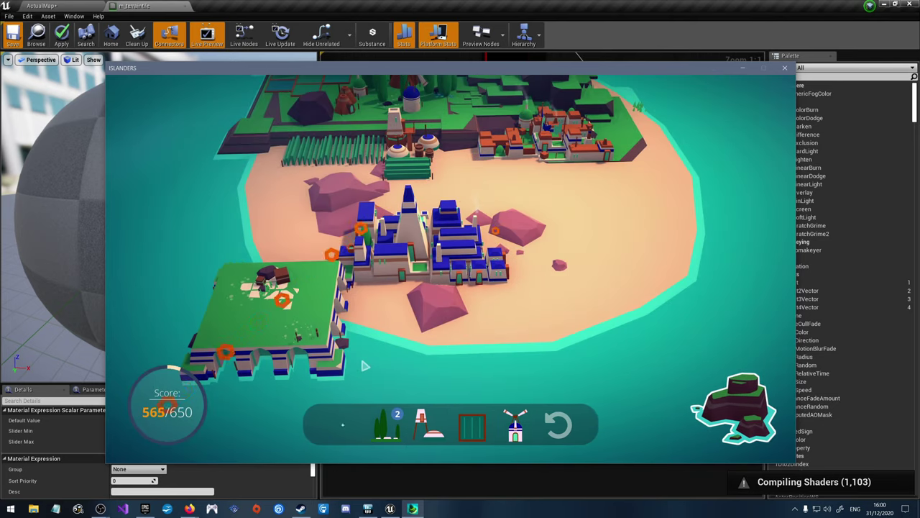
Step: Claim the new building reward and pick the Tower option
{"action": "left_click", "coordinate": [335, 426]}
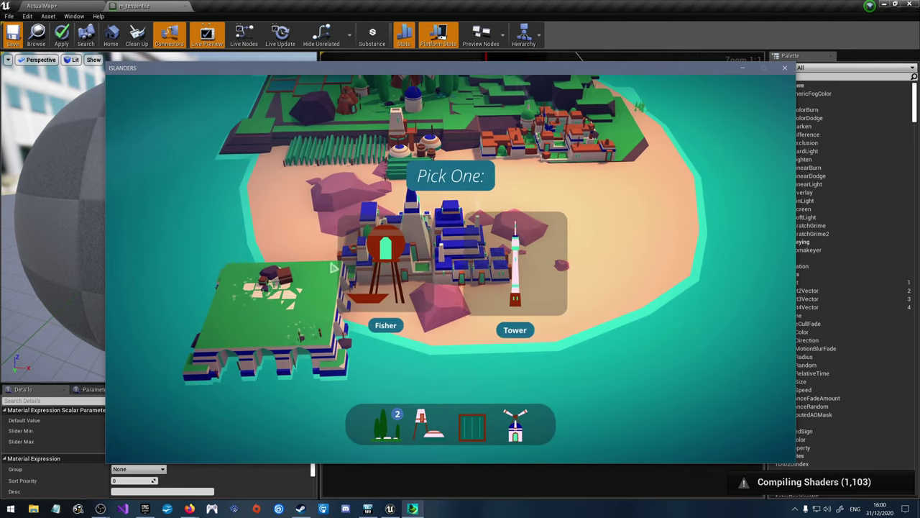
{"action": "left_click", "coordinate": [514, 269]}
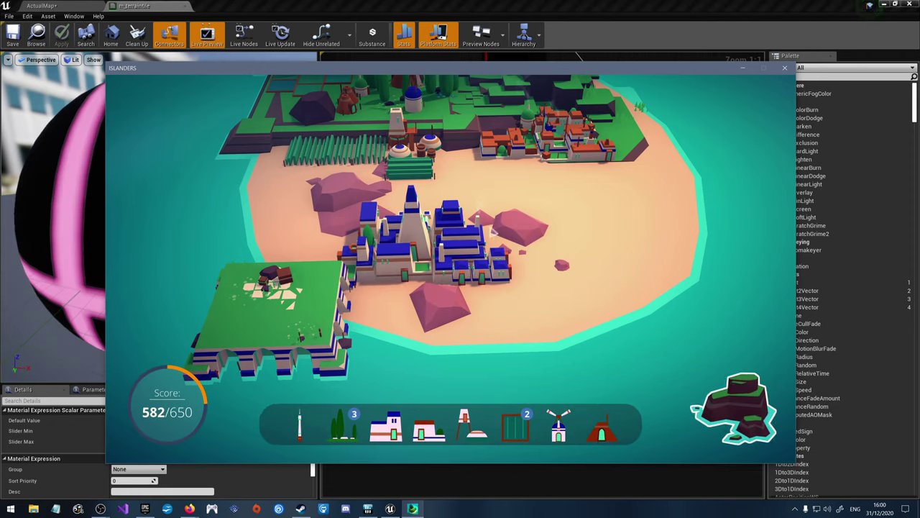
Step: Switch to Unreal Editor and bring up the ActualMap level, viewing the neon valley and moon
{"action": "key", "text": "alt+Tab"}
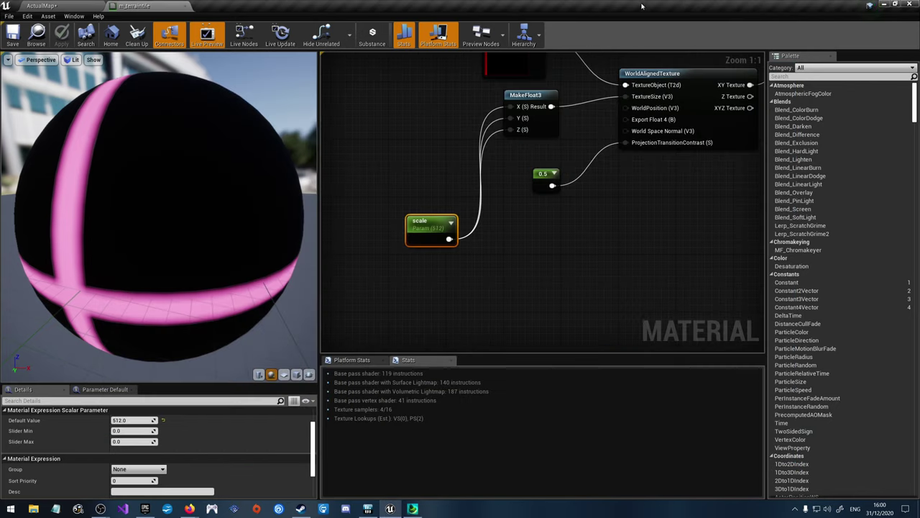
{"action": "left_click", "coordinate": [41, 5]}
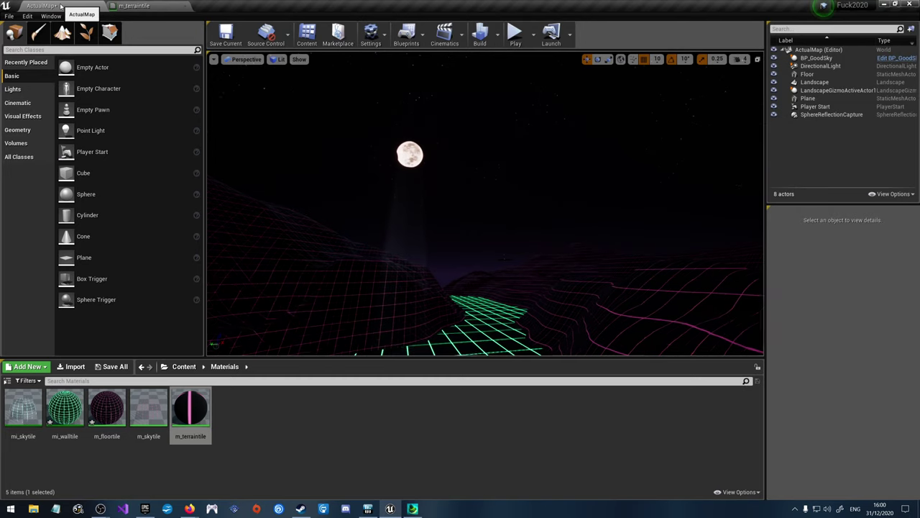
{"action": "right_click_drag", "start_coordinate": [486, 209], "coordinate": [492, 185]}
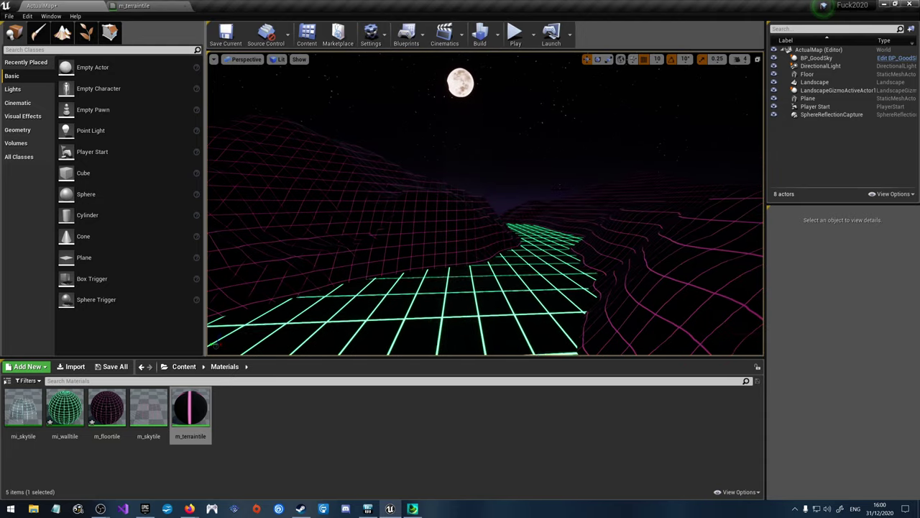
{"action": "mouse_move", "coordinate": [493, 185]}
{"action": "right_mouse_down"}
{"action": "mouse_move", "coordinate": [506, 190]}
{"action": "mouse_move", "coordinate": [494, 184]}
{"action": "right_mouse_up"}
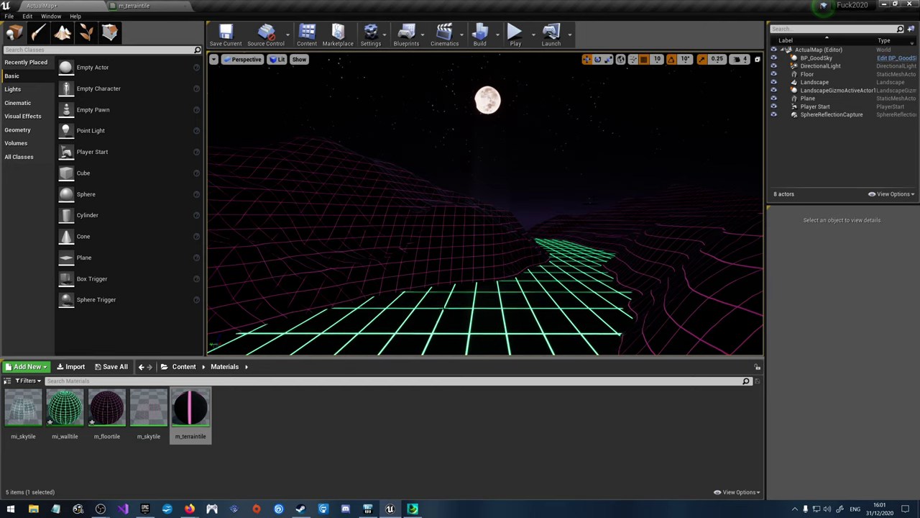
Step: Place a Camera Actor on the green grid plane in the valley
{"action": "right_click", "coordinate": [470, 184]}
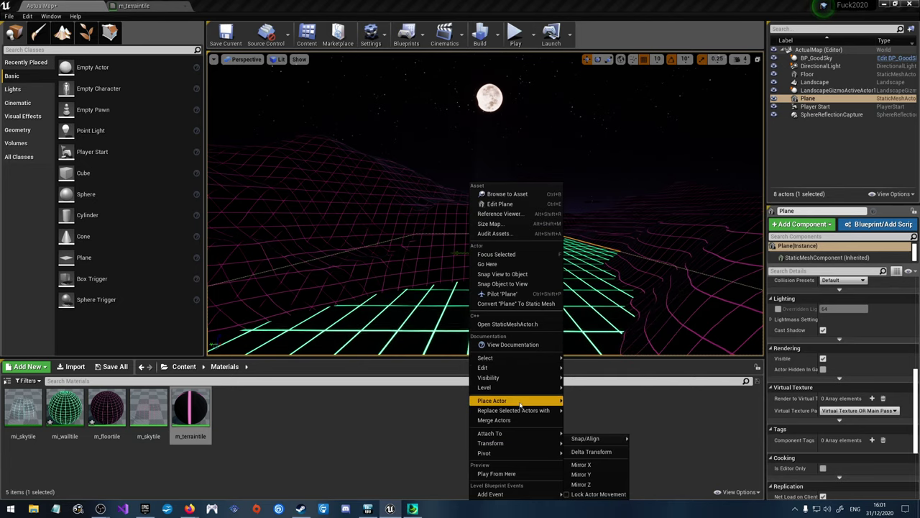
{"action": "mouse_move", "coordinate": [518, 445]}
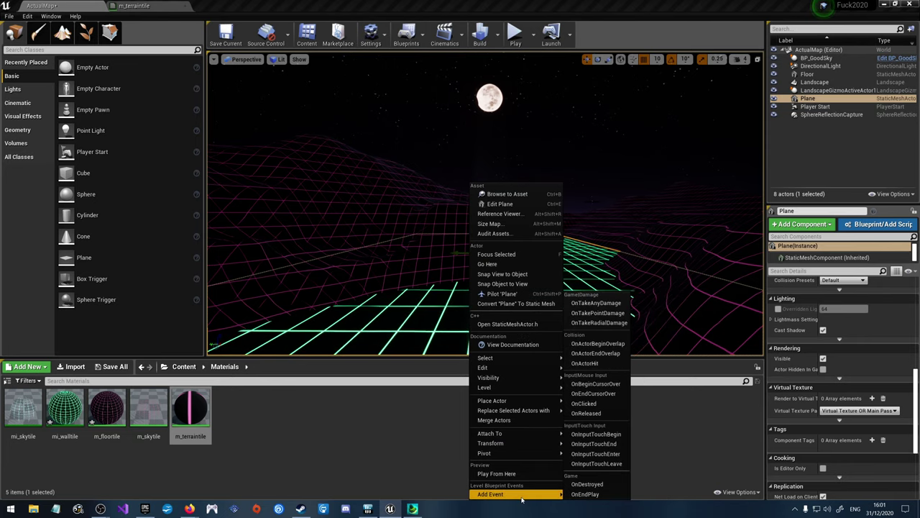
{"action": "mouse_move", "coordinate": [503, 400]}
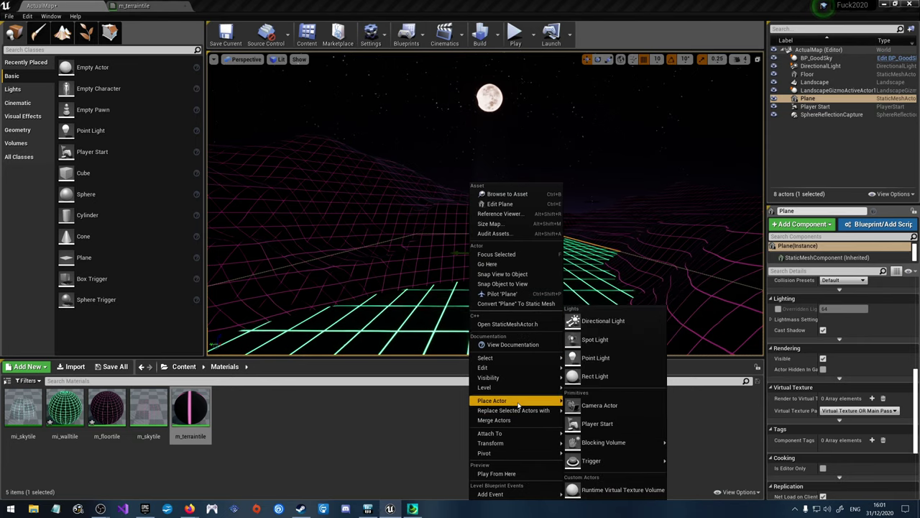
{"action": "left_click", "coordinate": [586, 407]}
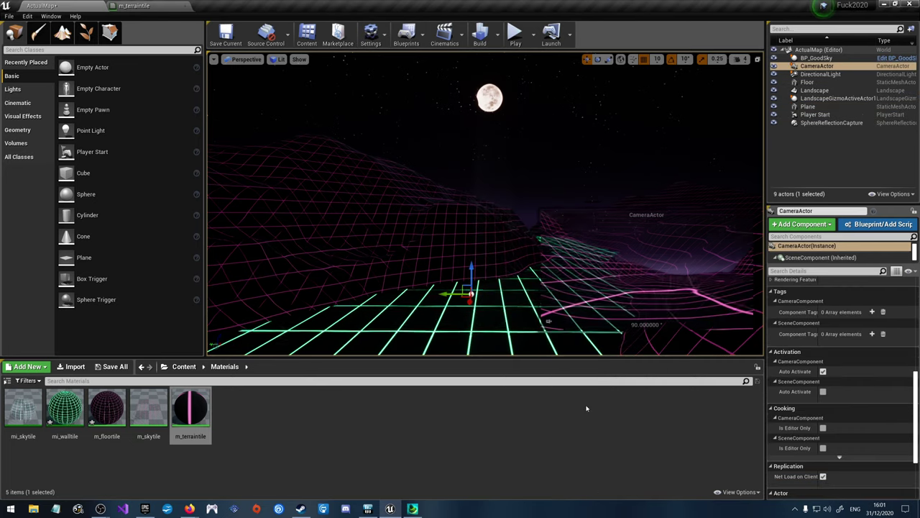
Step: Rotate and move the camera actor over the valley floor so it frames the moon, the hills and the green grid
{"action": "left_click_drag", "start_coordinate": [473, 295], "coordinate": [403, 288]}
{"action": "key", "text": "e"}
{"action": "key", "text": "w"}
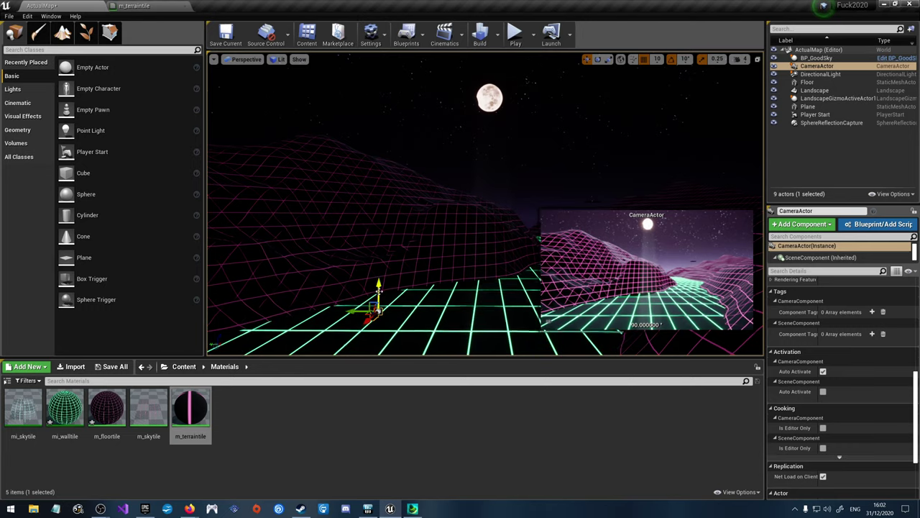
{"action": "left_click_drag", "start_coordinate": [374, 305], "coordinate": [544, 327]}
{"action": "right_click_drag", "start_coordinate": [544, 327], "coordinate": [568, 338]}
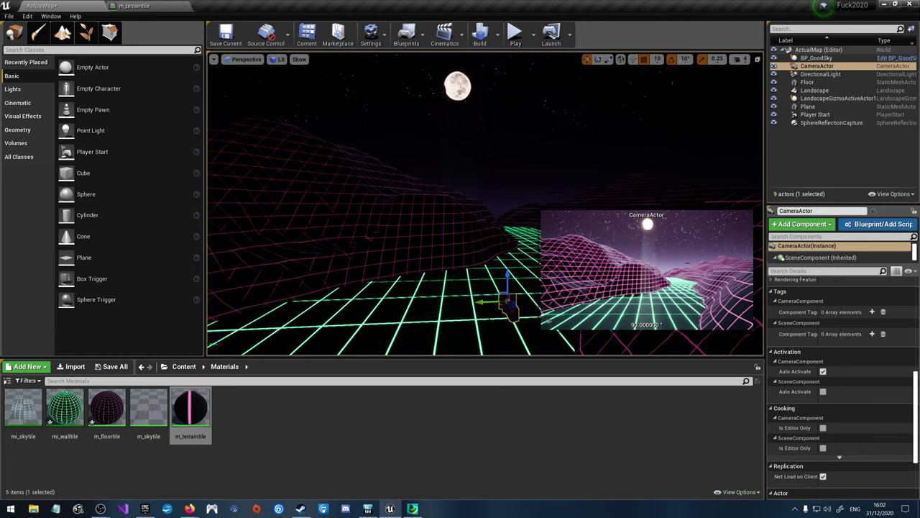
{"action": "left_click_drag", "start_coordinate": [507, 286], "coordinate": [456, 213]}
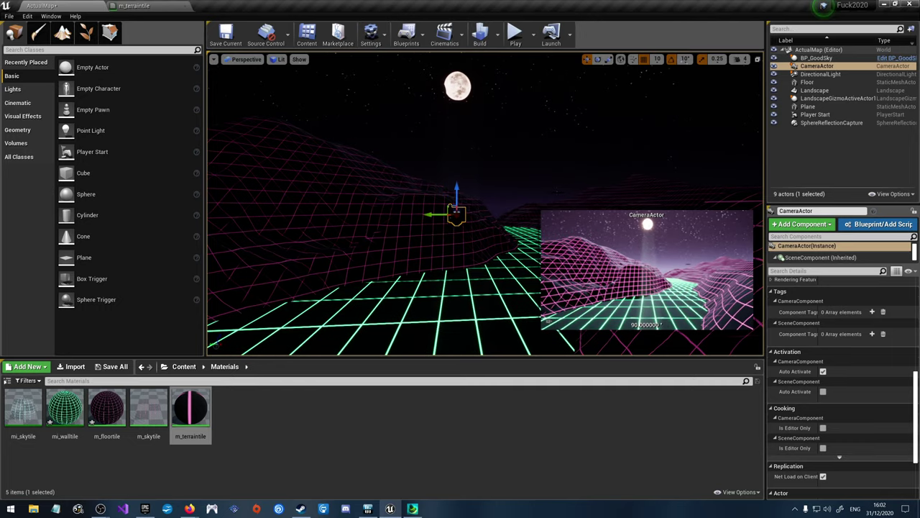
{"action": "right_click_drag", "start_coordinate": [457, 213], "coordinate": [483, 263]}
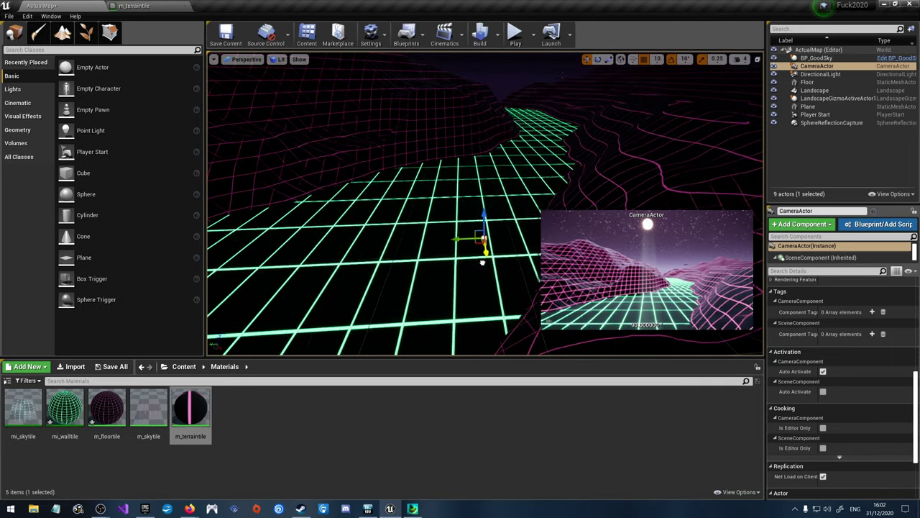
{"action": "left_click_drag", "start_coordinate": [482, 263], "coordinate": [368, 273]}
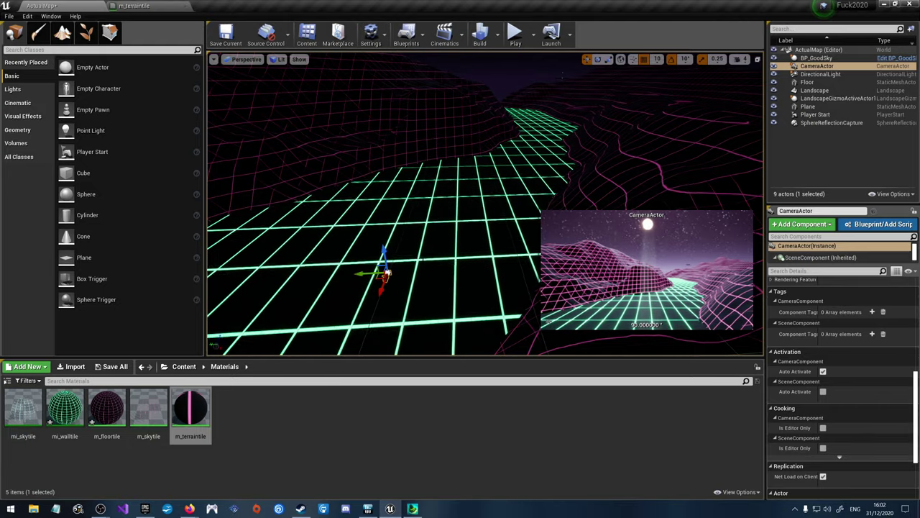
Step: In the m_terraintile material, convert the 0.5 constant feeding ProjectionTransitionContrast to a parameter named ProjectionContrast
{"action": "right_click_drag", "start_coordinate": [485, 203], "coordinate": [485, 204]}
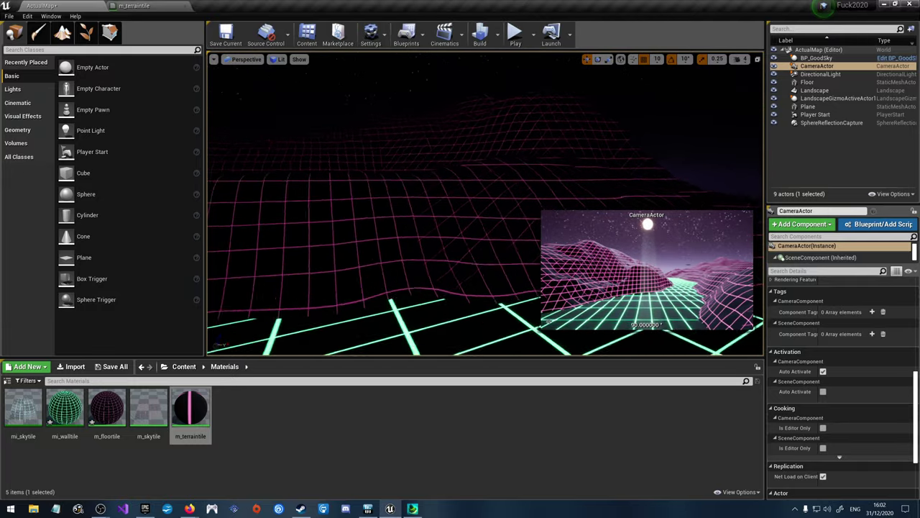
{"action": "right_click_drag", "start_coordinate": [485, 203], "coordinate": [485, 203]}
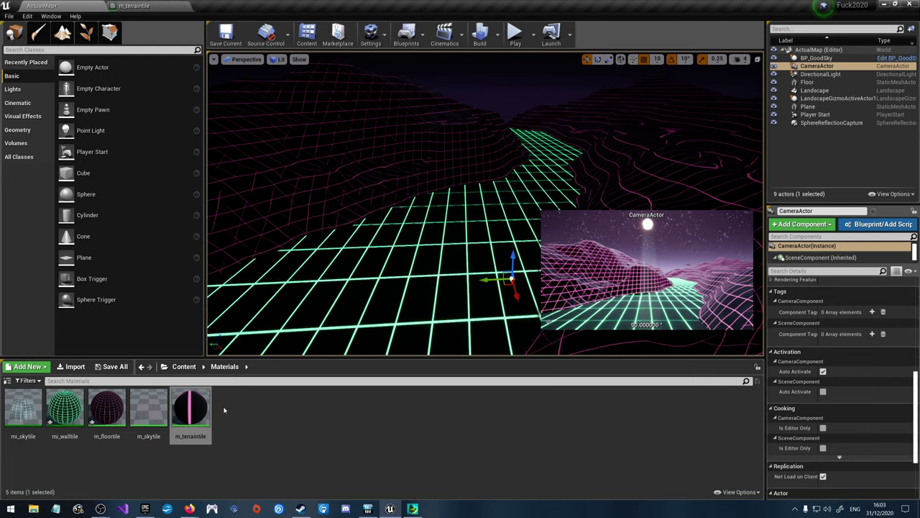
{"action": "double_click", "coordinate": [190, 413]}
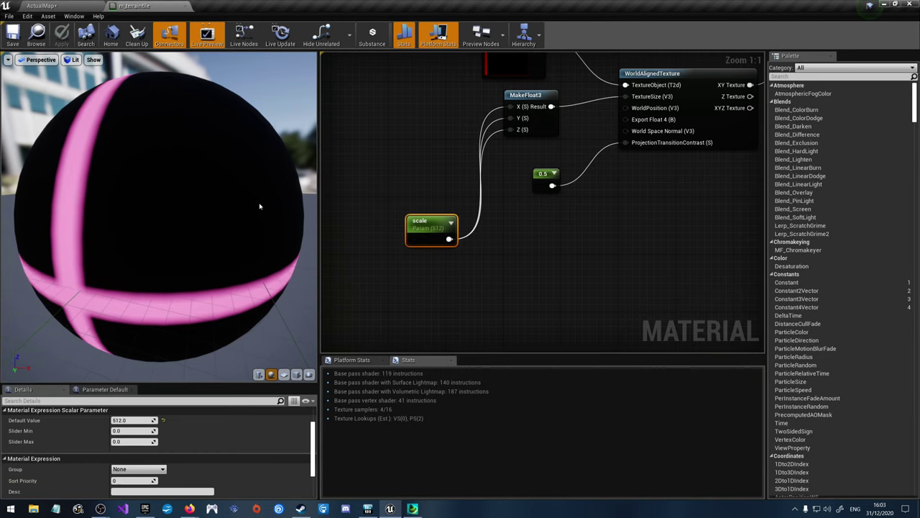
{"action": "left_click", "coordinate": [544, 184]}
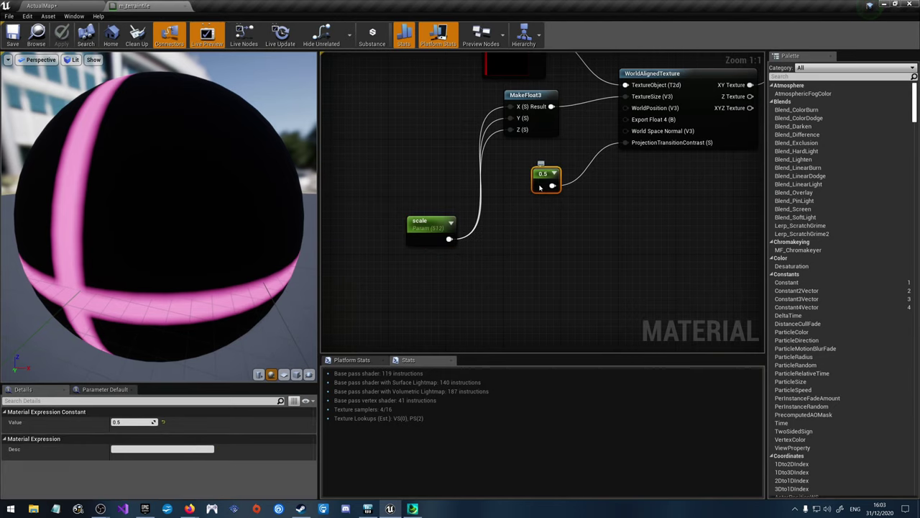
{"action": "right_click", "coordinate": [540, 186]}
{"action": "left_click", "coordinate": [568, 189]}
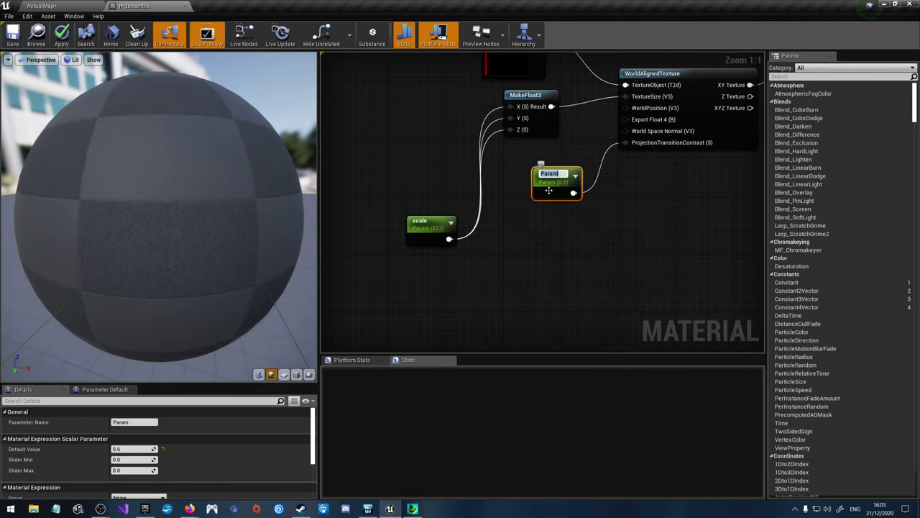
{"action": "type", "text": "Pro"}
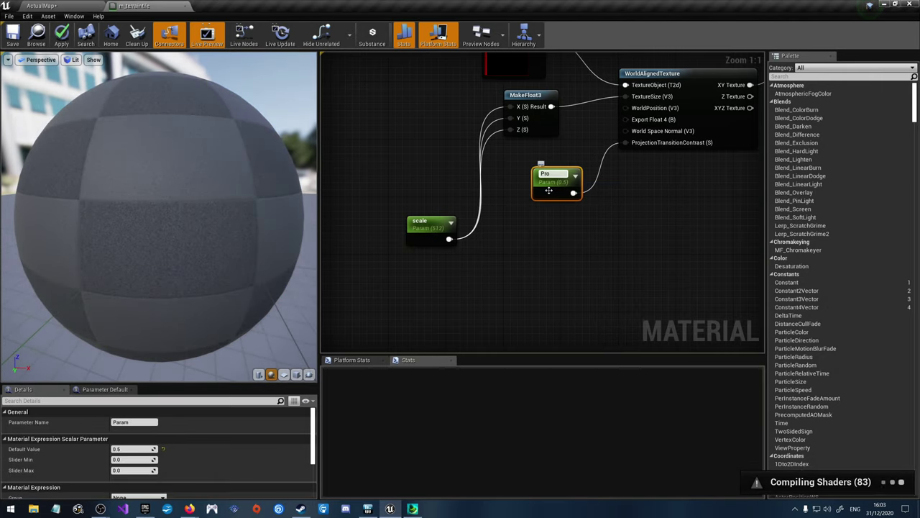
{"action": "type", "text": "jection"}
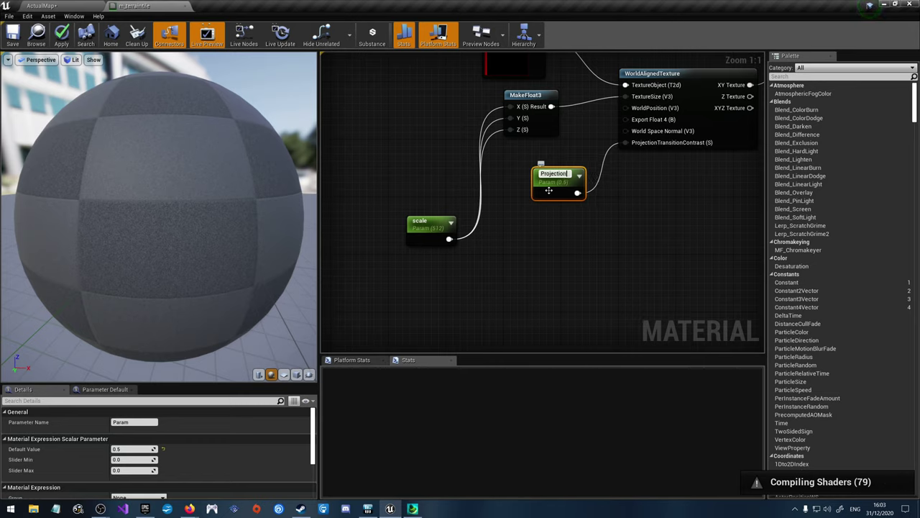
{"action": "type", "text": "Contra"}
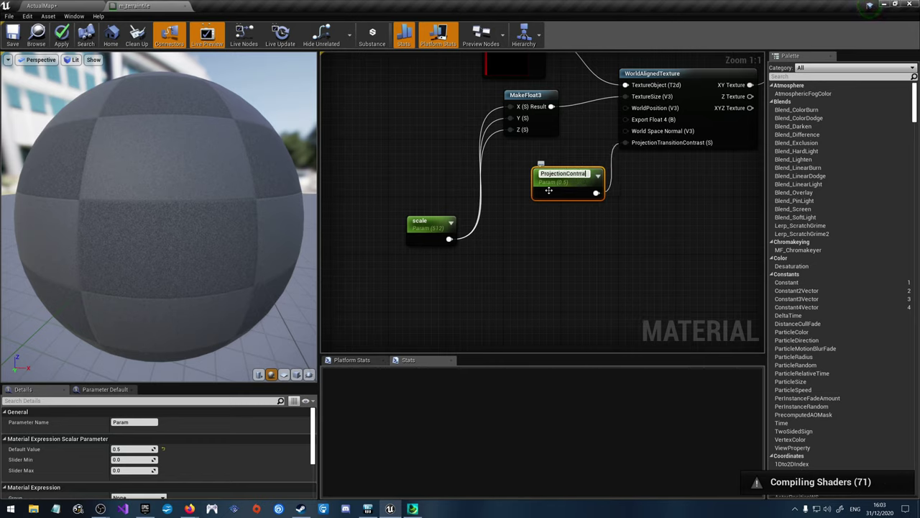
{"action": "type", "text": "st"}
{"action": "key", "text": "Return"}
{"action": "left_click", "coordinate": [503, 273]}
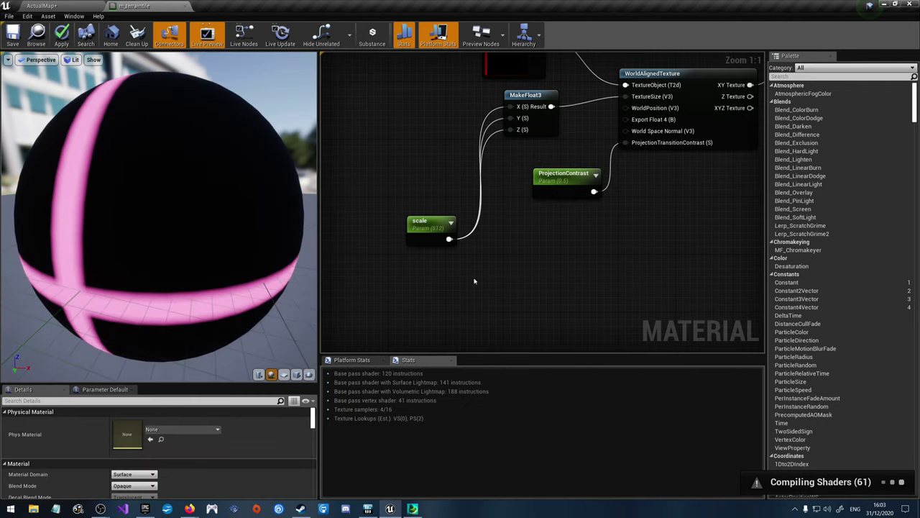
Step: Delete the unconnected TexCoord[0] node above the Texture Object in the m_terraintile graph
{"action": "right_click_drag", "start_coordinate": [509, 277], "coordinate": [586, 138]}
{"action": "left_click", "coordinate": [483, 100]}
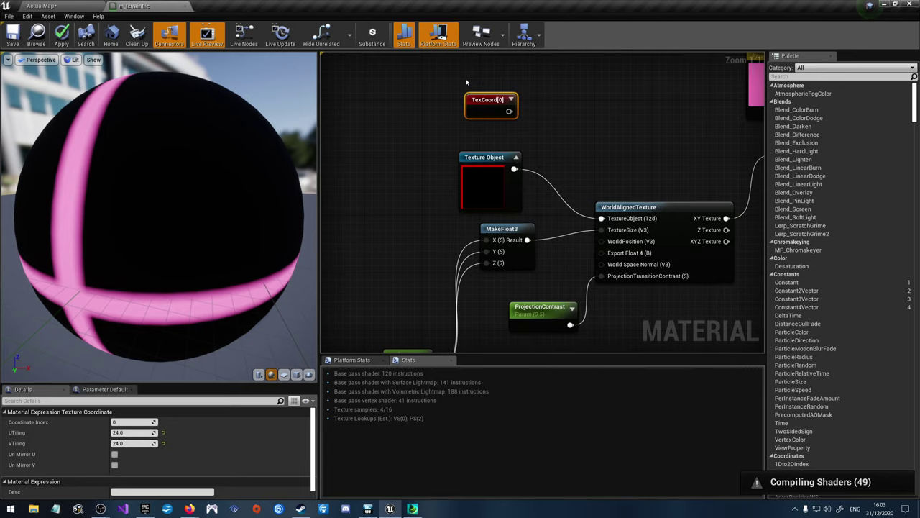
{"action": "key", "text": "Delete"}
Step: Feed the Mask (R) node from the WorldAlignedTexture's XYZ Texture output instead of its XY Texture output
{"action": "right_click_drag", "start_coordinate": [477, 87], "coordinate": [519, 191]}
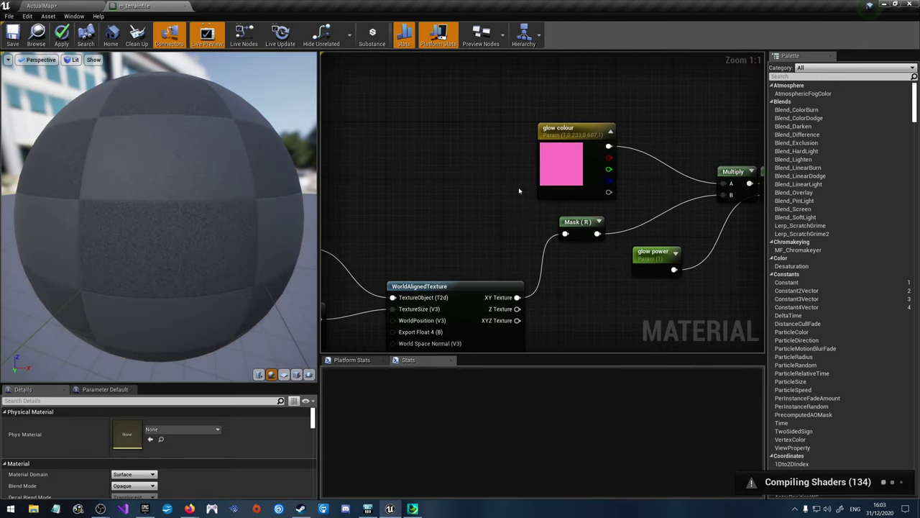
{"action": "right_click_drag", "start_coordinate": [604, 233], "coordinate": [538, 275]}
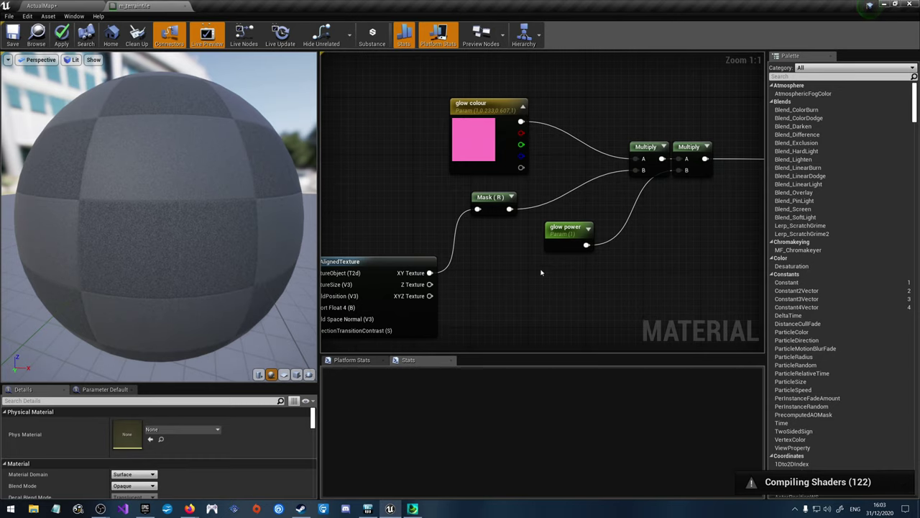
{"action": "right_click_drag", "start_coordinate": [541, 273], "coordinate": [628, 251]}
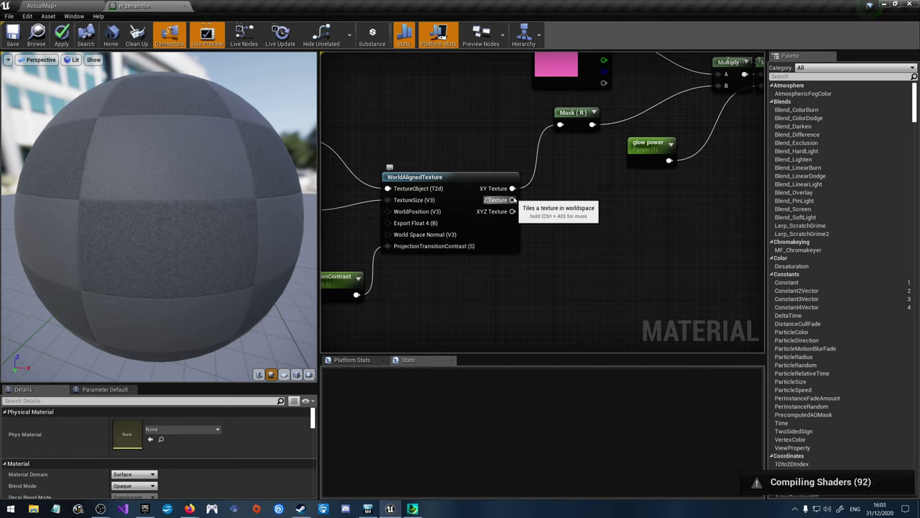
{"action": "left_click_drag", "start_coordinate": [513, 211], "coordinate": [561, 126]}
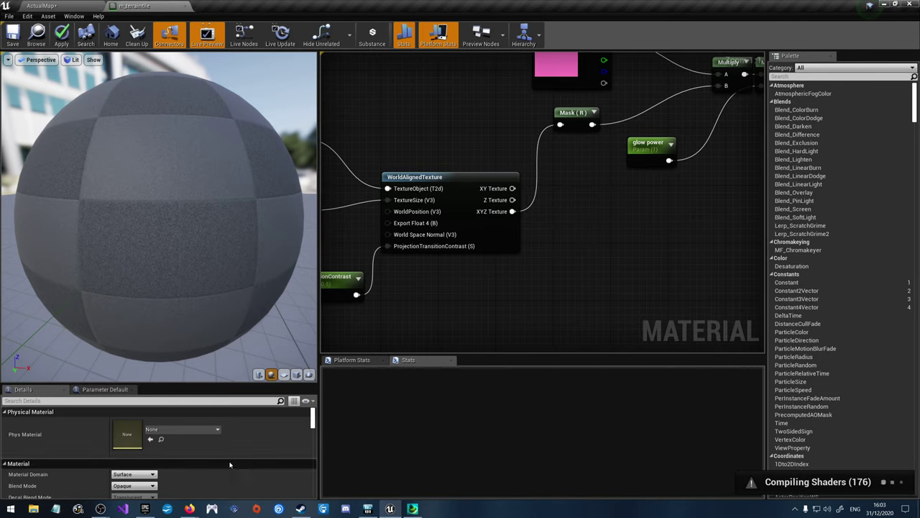
Step: Switch to Islanders and place a Mansion at the near edge of the blue-roofed city, beside the grassy platform
{"action": "left_click", "coordinate": [413, 508]}
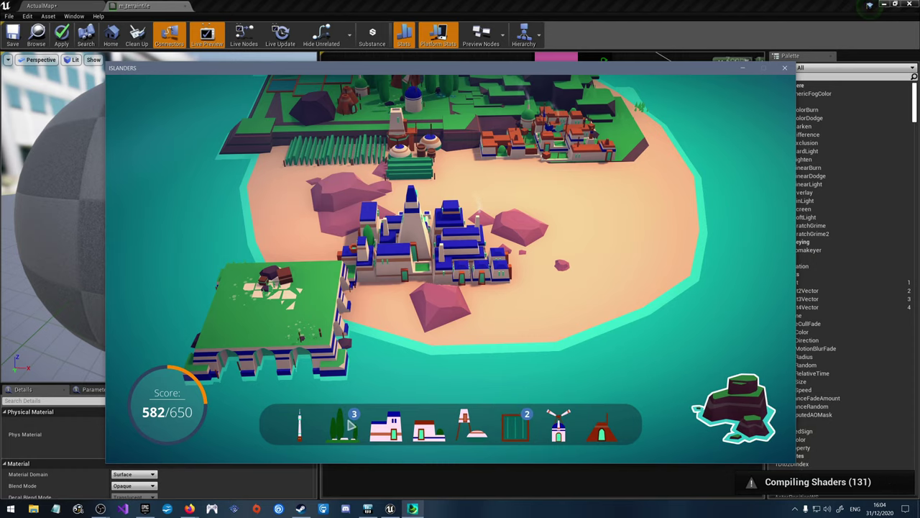
{"action": "left_click", "coordinate": [386, 427]}
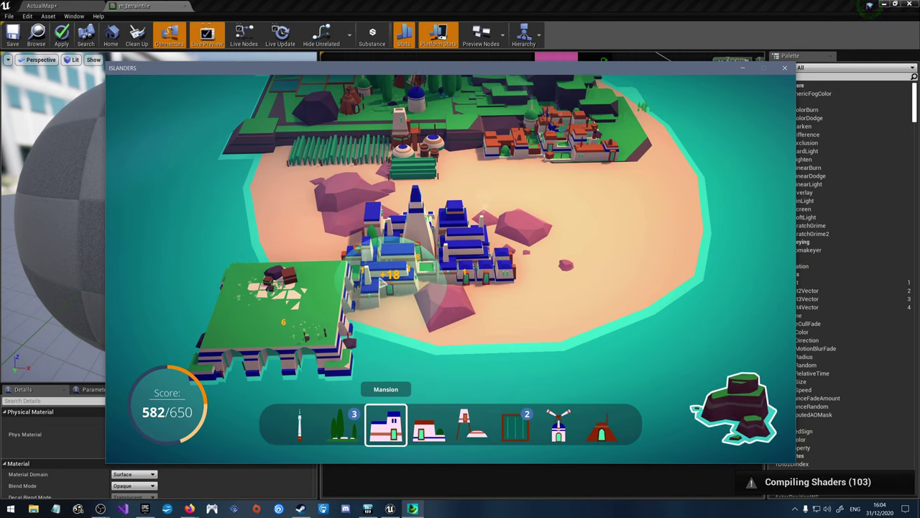
{"action": "left_click", "coordinate": [392, 273]}
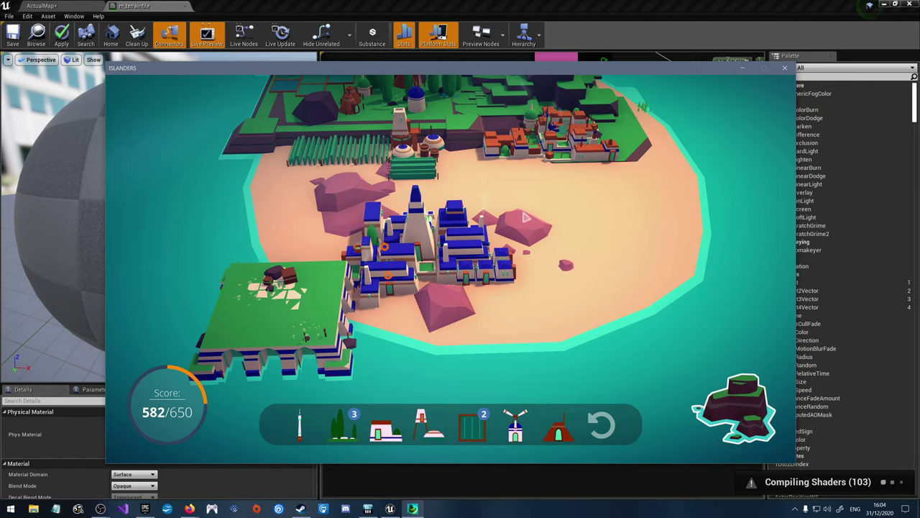
Step: Place a House at the end of the red-roofed village nearest the brewery and hop fields
{"action": "key", "text": "w"}
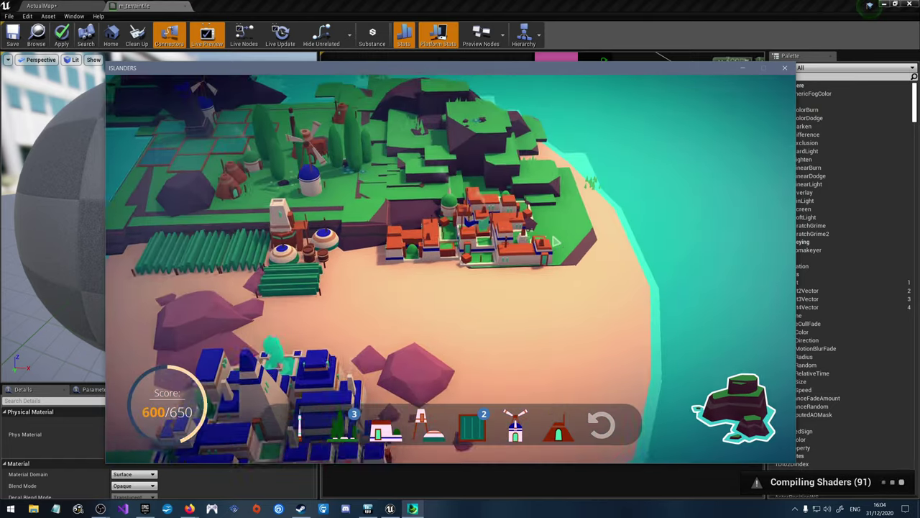
{"action": "key", "text": "a"}
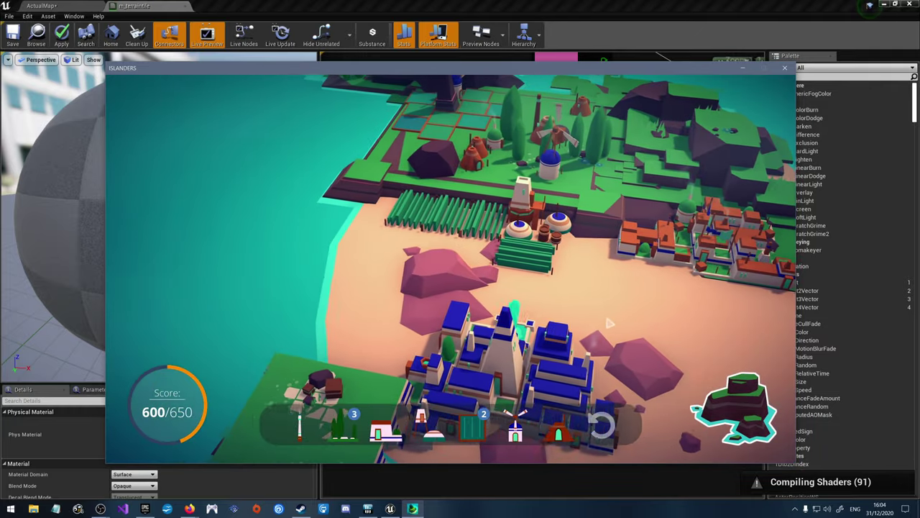
{"action": "key", "text": "e"}
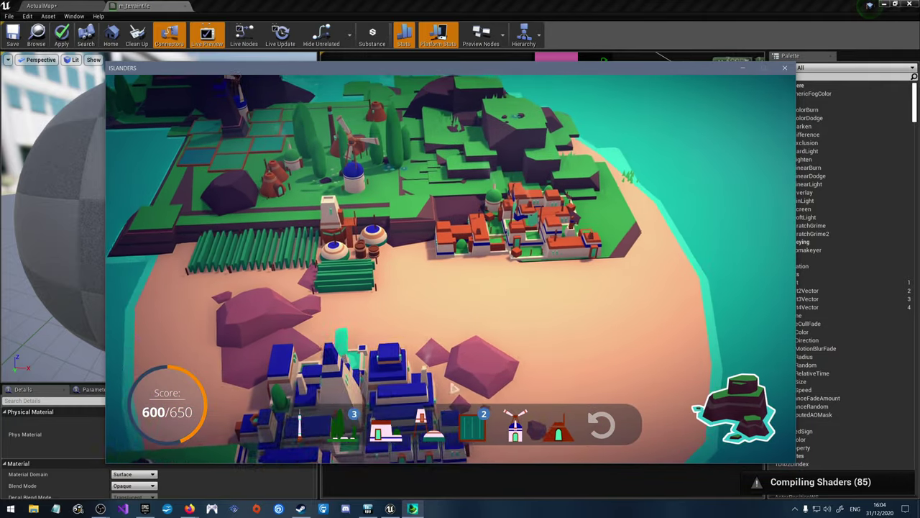
{"action": "left_click", "coordinate": [342, 424]}
{"action": "left_click", "coordinate": [385, 424]}
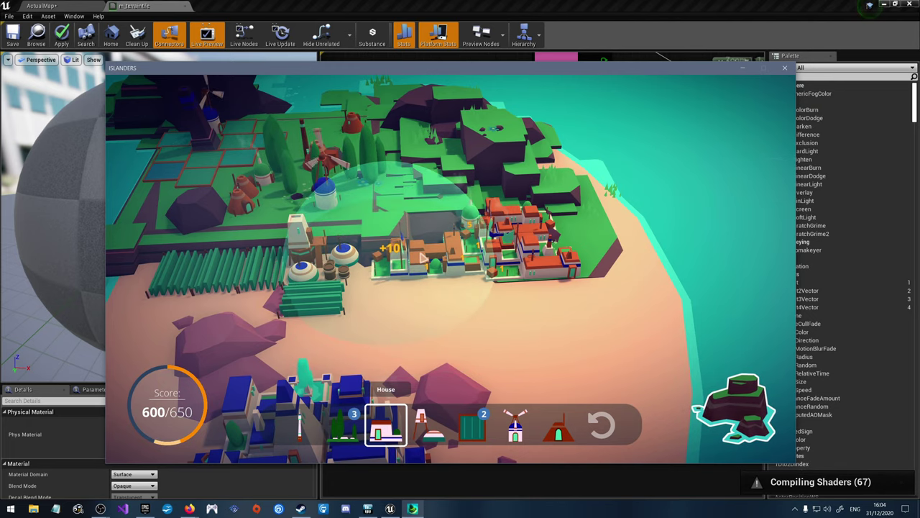
{"action": "left_click", "coordinate": [423, 257]}
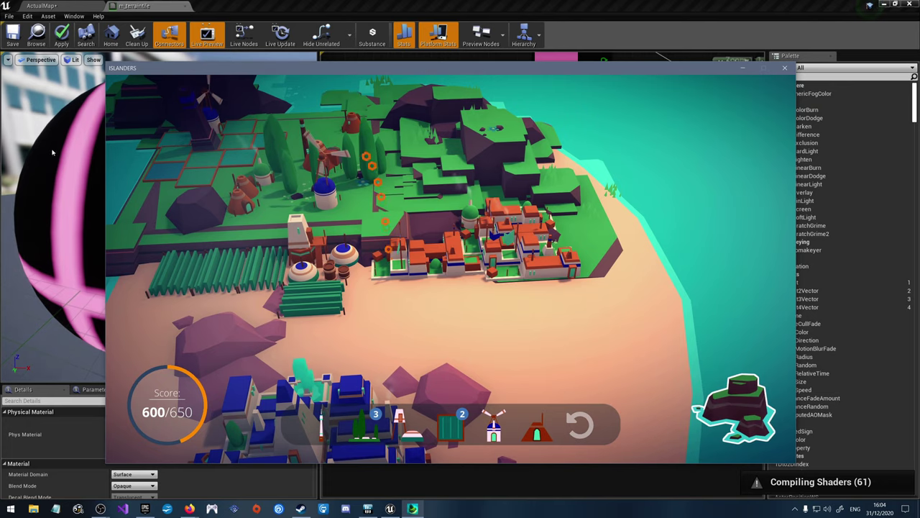
Step: Check the m_terraintile preview and shader stats in Unreal Editor, and return to the Islanders game
{"action": "left_click", "coordinate": [179, 6]}
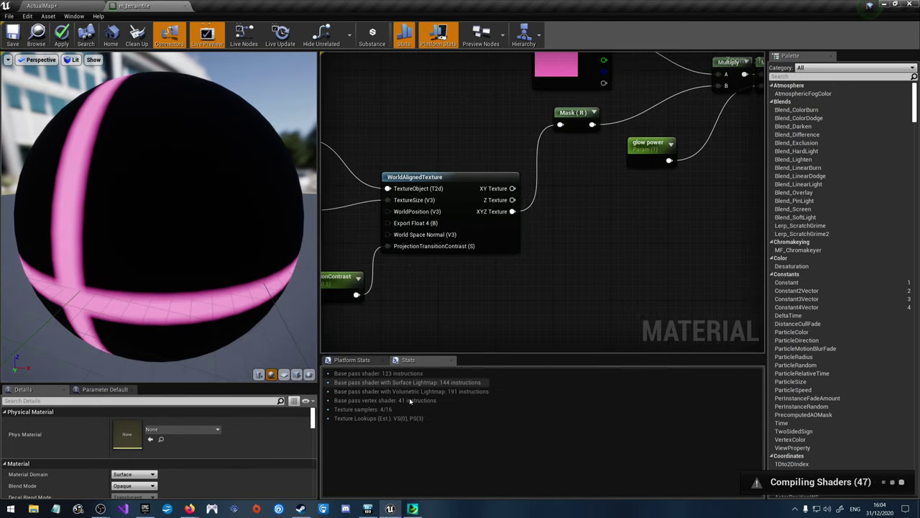
{"action": "key", "text": "alt+Tab"}
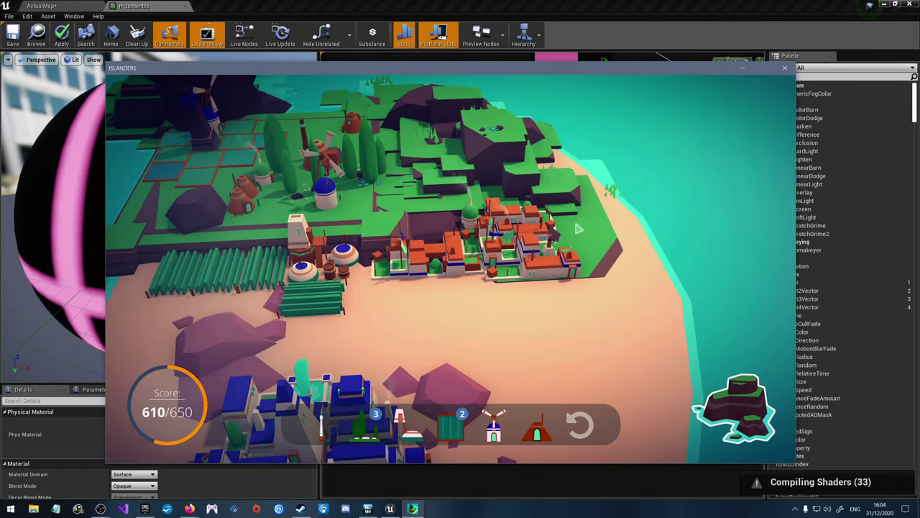
{"action": "right_click_drag", "start_coordinate": [662, 311], "coordinate": [482, 295]}
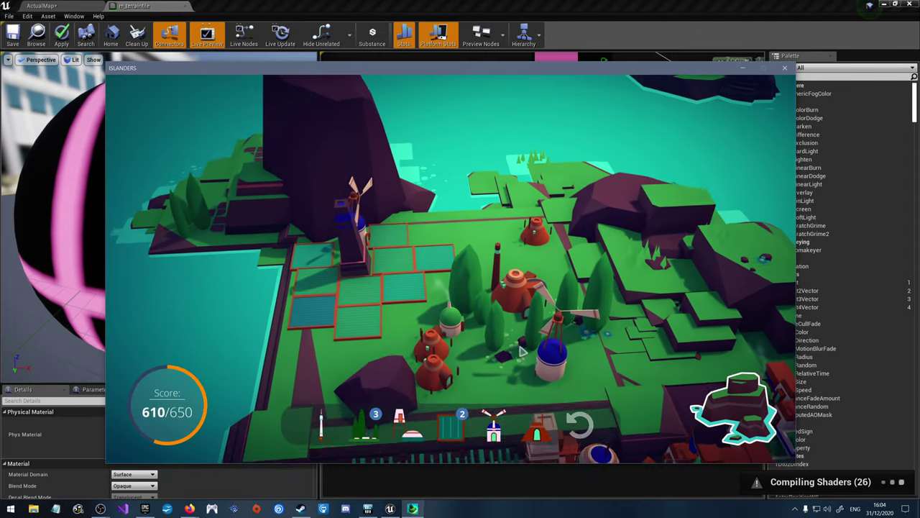
{"action": "left_click", "coordinate": [451, 424]}
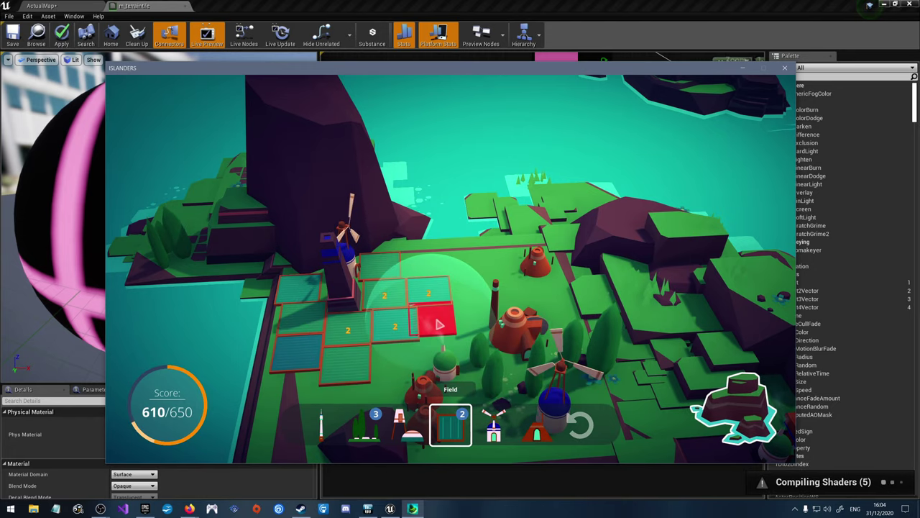
{"action": "right_click", "coordinate": [438, 318]}
{"action": "left_click", "coordinate": [493, 426]}
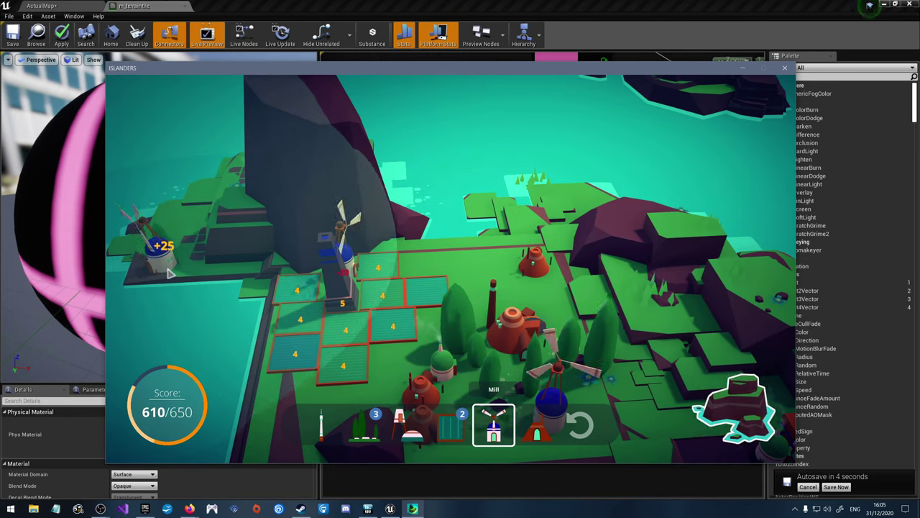
{"action": "right_click", "coordinate": [220, 283]}
Step: Place two Fields against opposite ends of the existing farm plots and a Mill on the grassy ledge across the water
{"action": "left_click", "coordinate": [452, 430]}
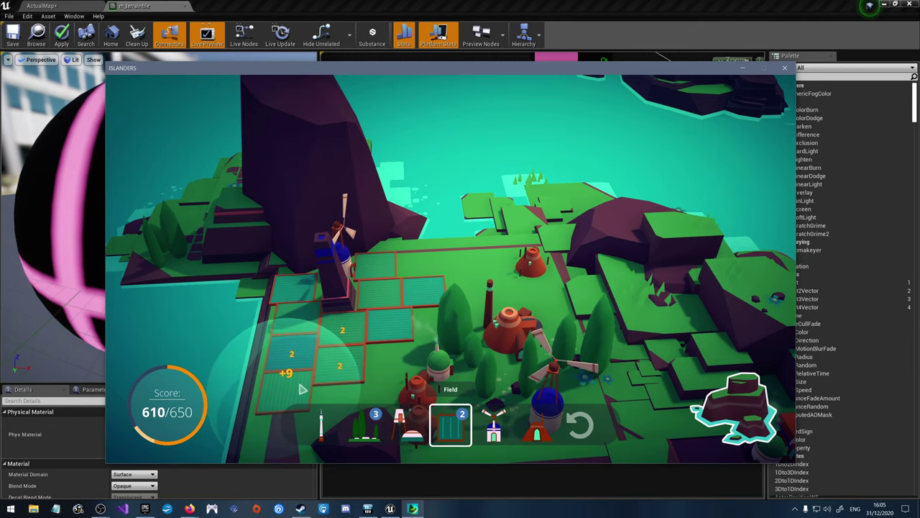
{"action": "left_click", "coordinate": [303, 389]}
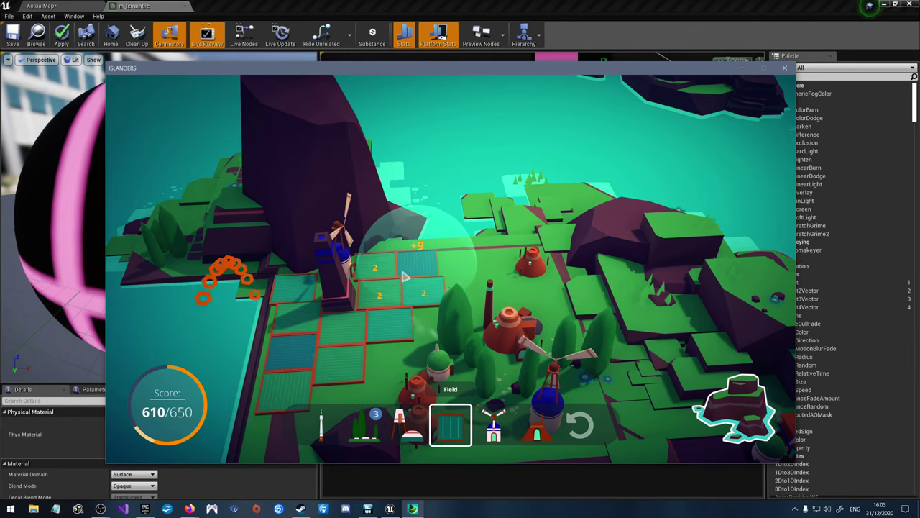
{"action": "left_click", "coordinate": [435, 262]}
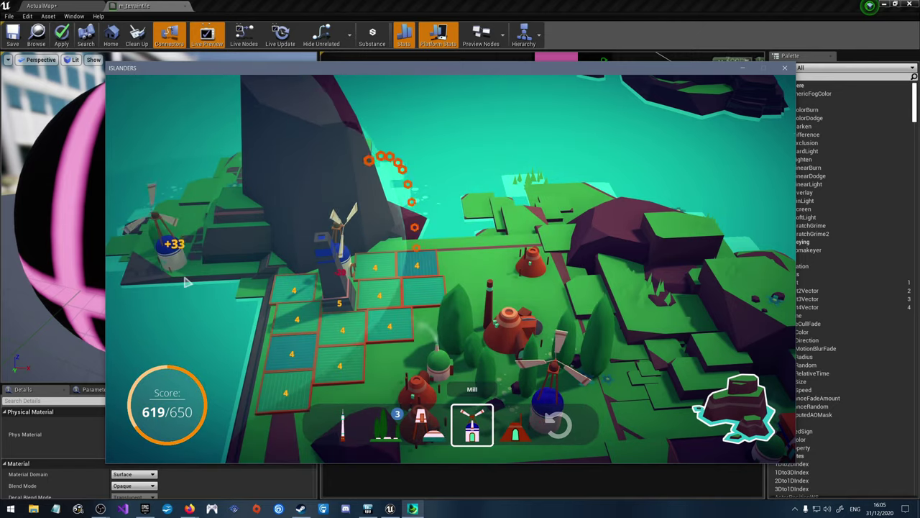
{"action": "left_click", "coordinate": [194, 281]}
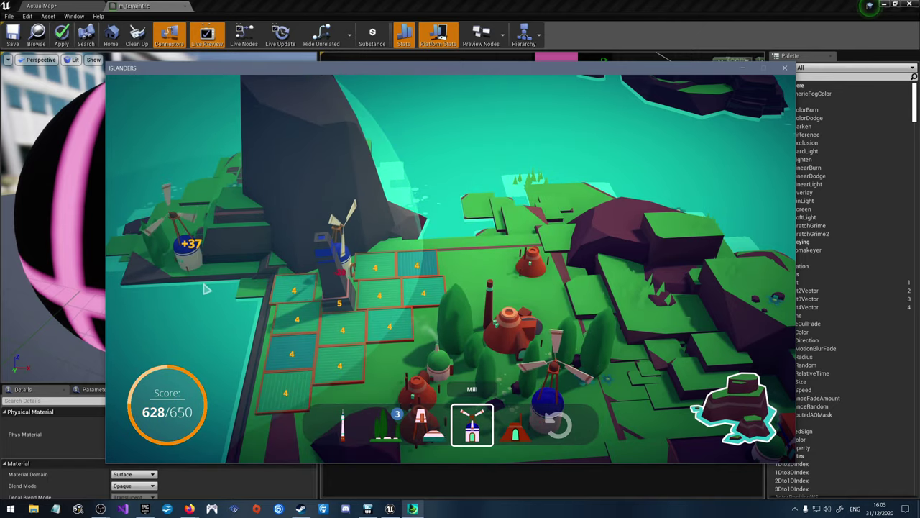
{"action": "right_click_drag", "start_coordinate": [205, 288], "coordinate": [239, 333]}
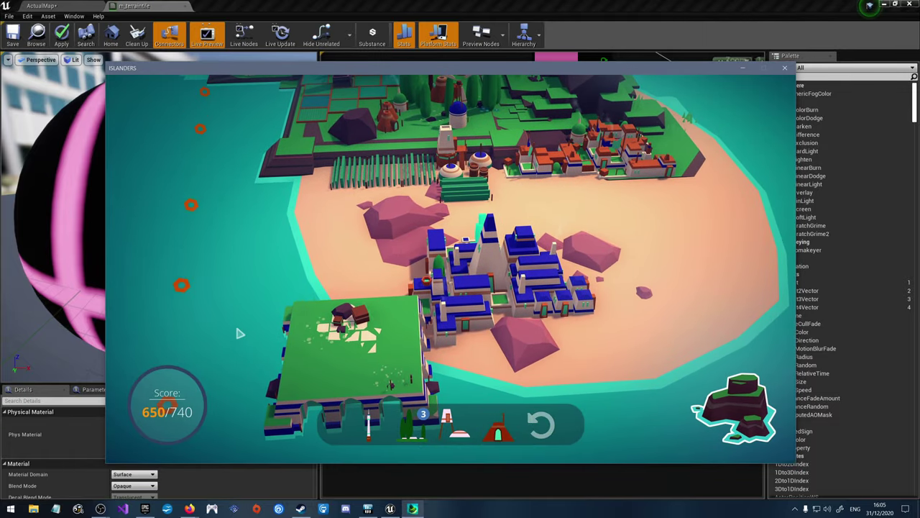
Step: Pick a new building pack and place a Warehouse between the brown huts and the blue-domed mill
{"action": "left_click", "coordinate": [342, 425]}
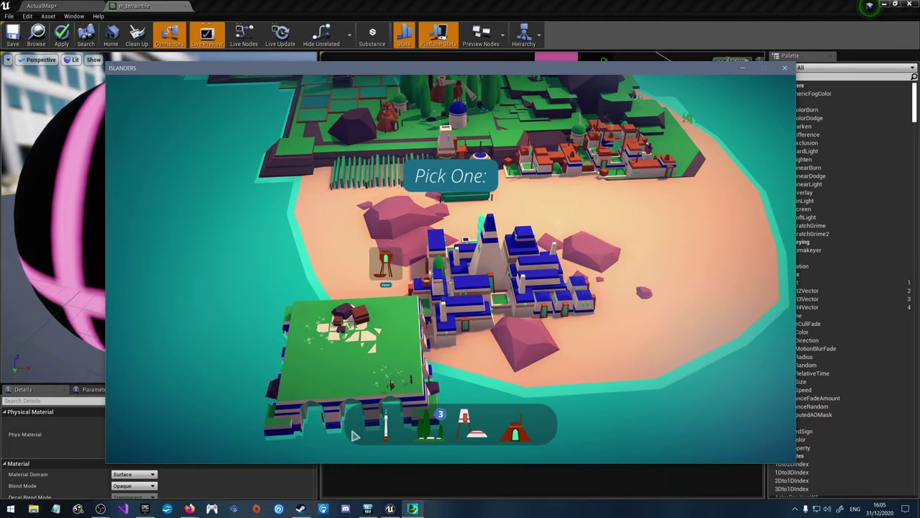
{"action": "left_click", "coordinate": [515, 288]}
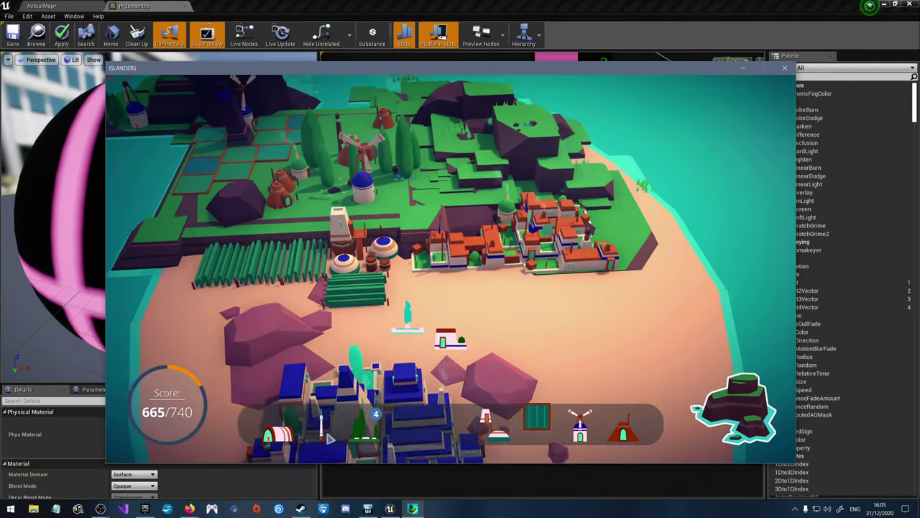
{"action": "left_click", "coordinate": [278, 424]}
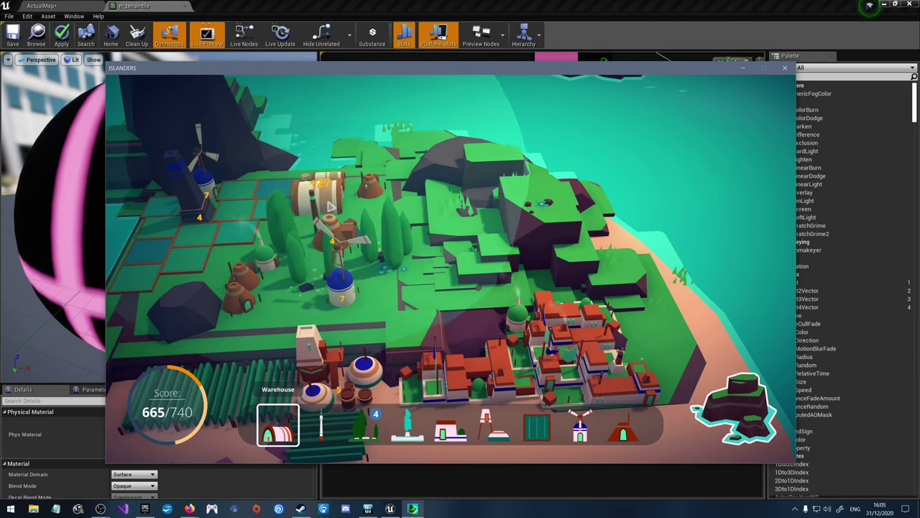
{"action": "middle_click_drag", "start_coordinate": [172, 279], "coordinate": [434, 289]}
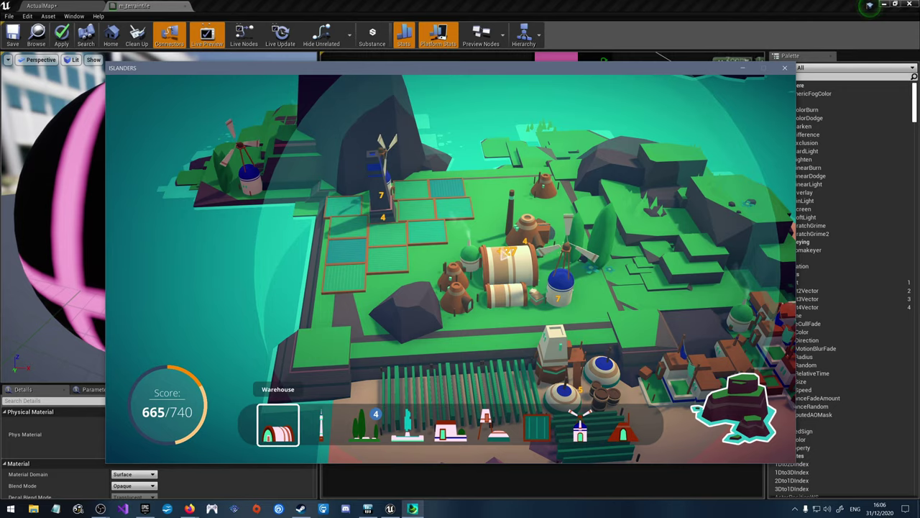
{"action": "left_click", "coordinate": [507, 252]}
Step: Place a Fountain at the near edge of the blue-roofed city, between the grassy platform and the pink rock
{"action": "key", "text": "w"}
{"action": "key", "text": "d"}
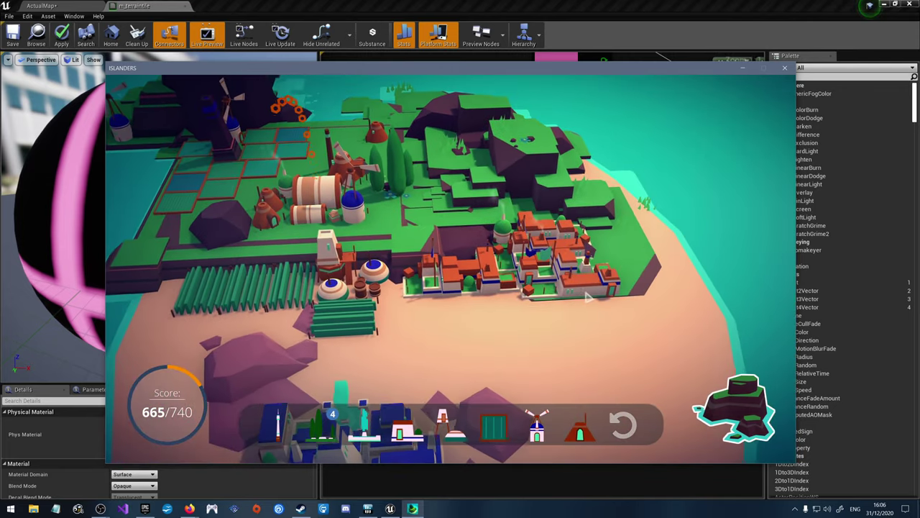
{"action": "key", "text": "s"}
{"action": "key", "text": "a"}
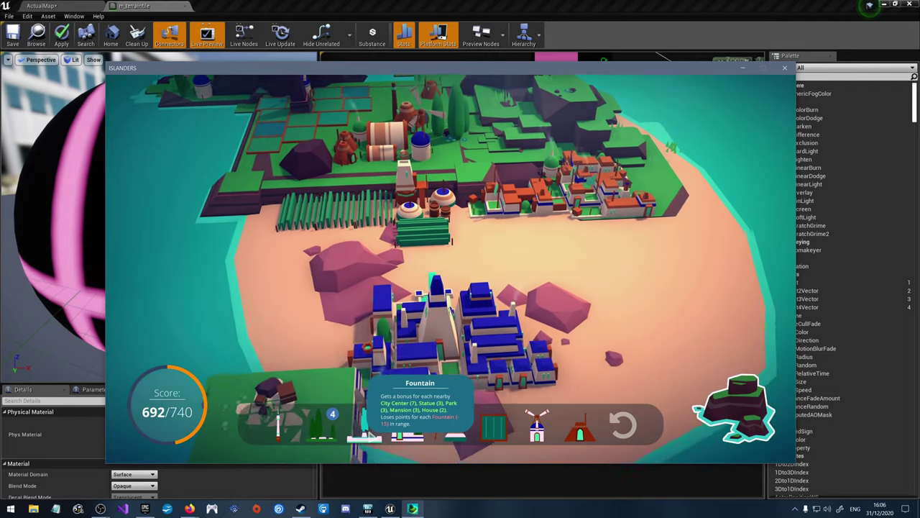
{"action": "left_click", "coordinate": [363, 424]}
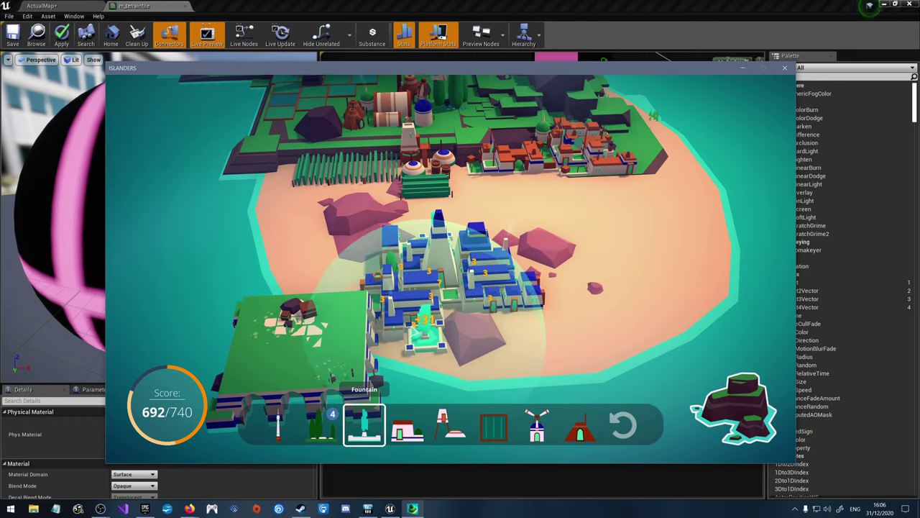
{"action": "left_click", "coordinate": [424, 330]}
Step: Place a House on the green terrace directly behind the red-roofed village
{"action": "scroll", "coordinate": [424, 329], "scroll_direction": "up", "scroll_amount": 3}
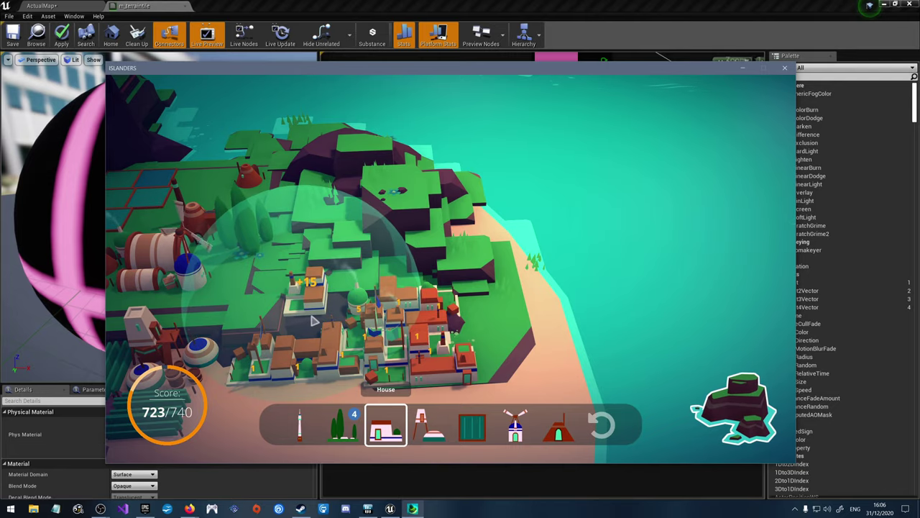
{"action": "left_click", "coordinate": [313, 320]}
{"action": "key", "text": "s"}
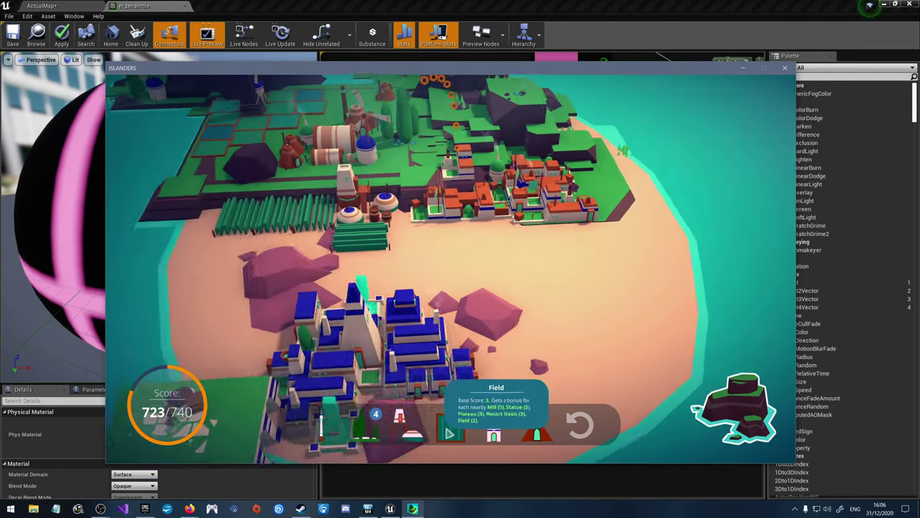
{"action": "key", "text": "a"}
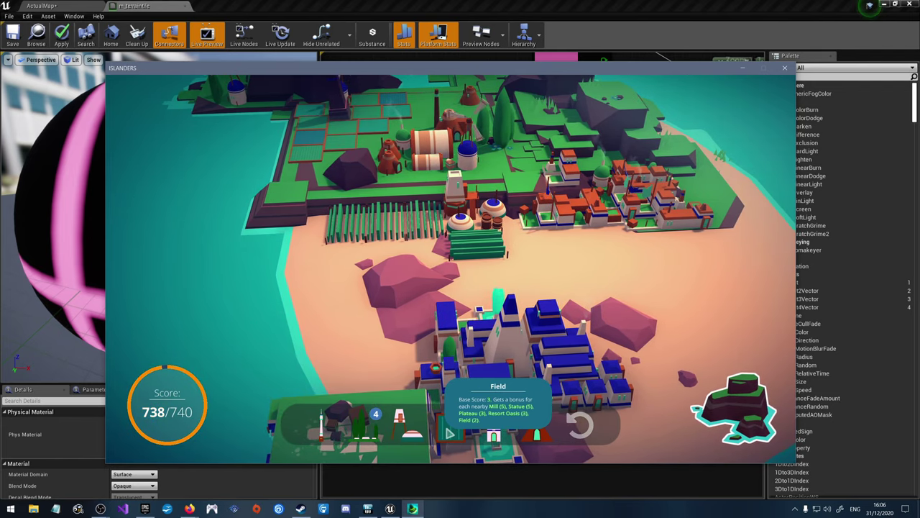
Step: Switch to Unreal Editor, return from the ActualMap level to the m_terraintile material and save it
{"action": "left_click", "coordinate": [869, 5]}
{"action": "left_click", "coordinate": [44, 6]}
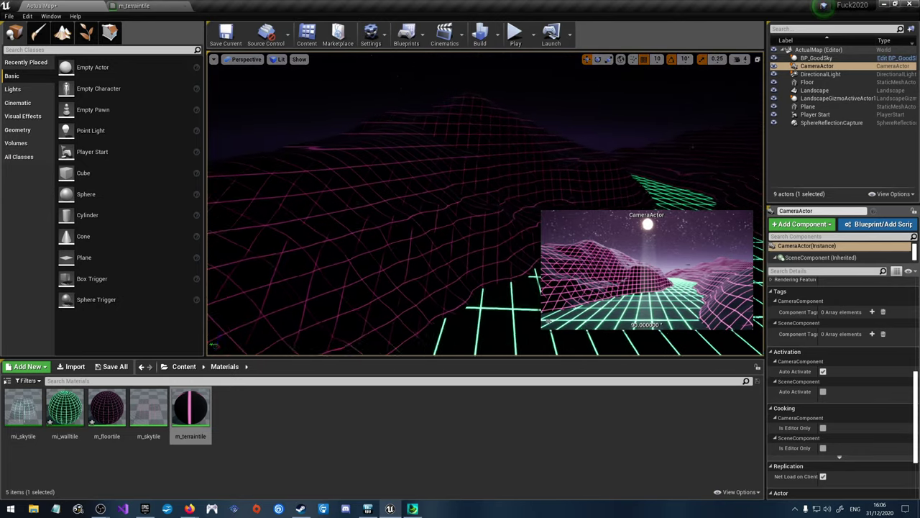
{"action": "left_click", "coordinate": [133, 5]}
{"action": "left_click", "coordinate": [13, 33]}
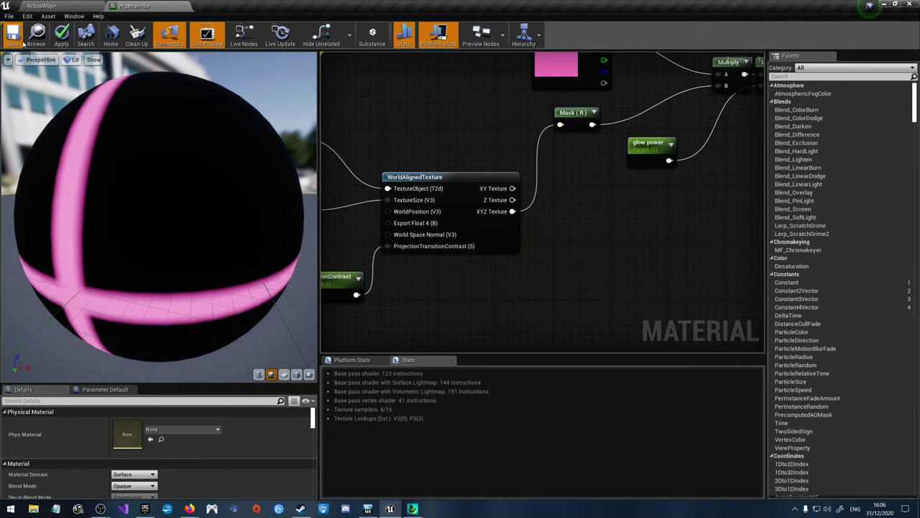
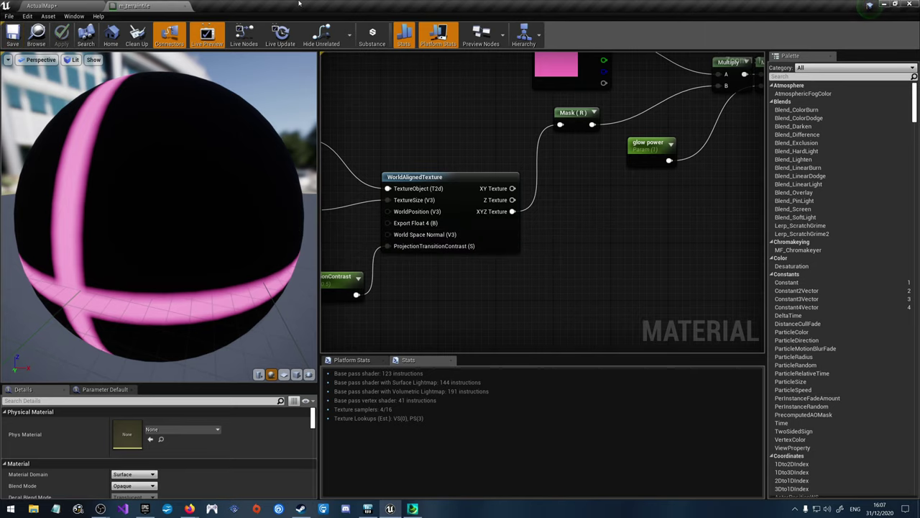
Step: Return to the ActualMap level and examine the pink grid terrain and green floor path from several angles and distances
{"action": "left_click", "coordinate": [884, 4]}
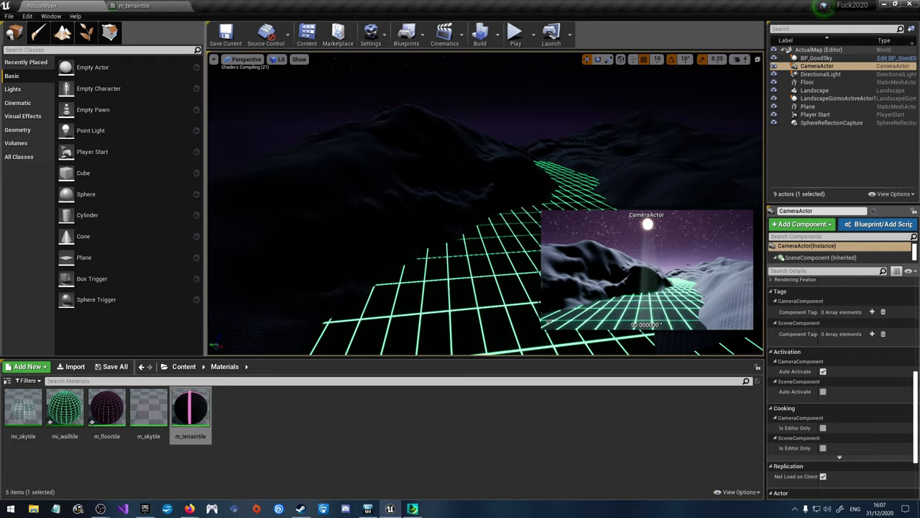
{"action": "key", "text": "Right"}
{"action": "key", "text": "Right"}
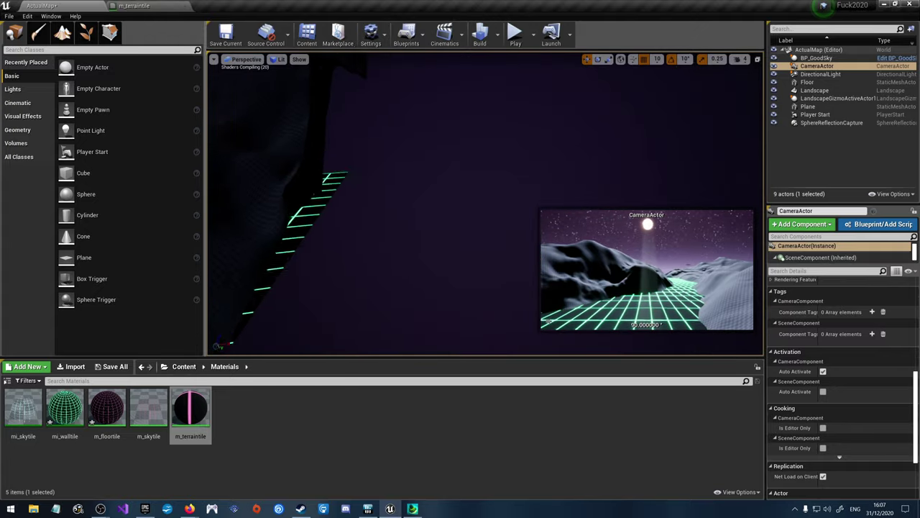
{"action": "key", "text": "Left"}
{"action": "key", "text": "Left"}
{"action": "key", "text": "Right"}
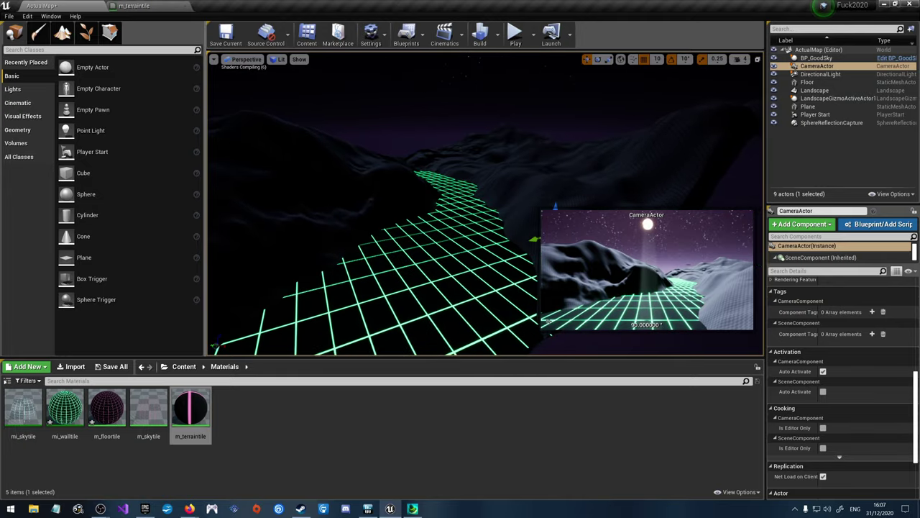
{"action": "key", "text": "Down"}
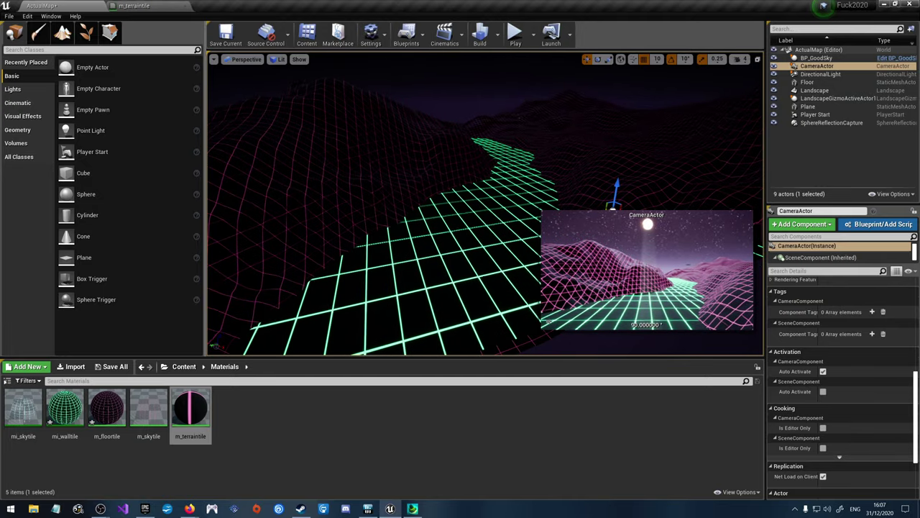
{"action": "key", "text": "Right"}
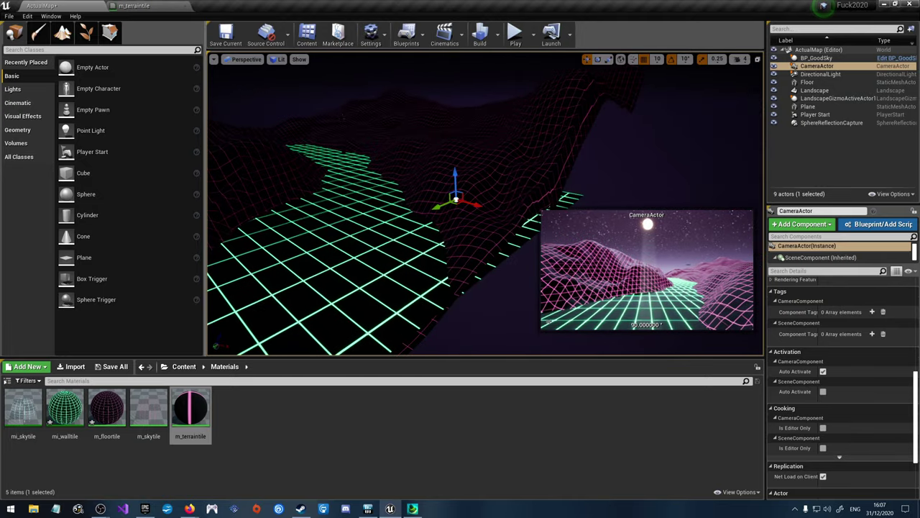
{"action": "key", "text": "Page_Up"}
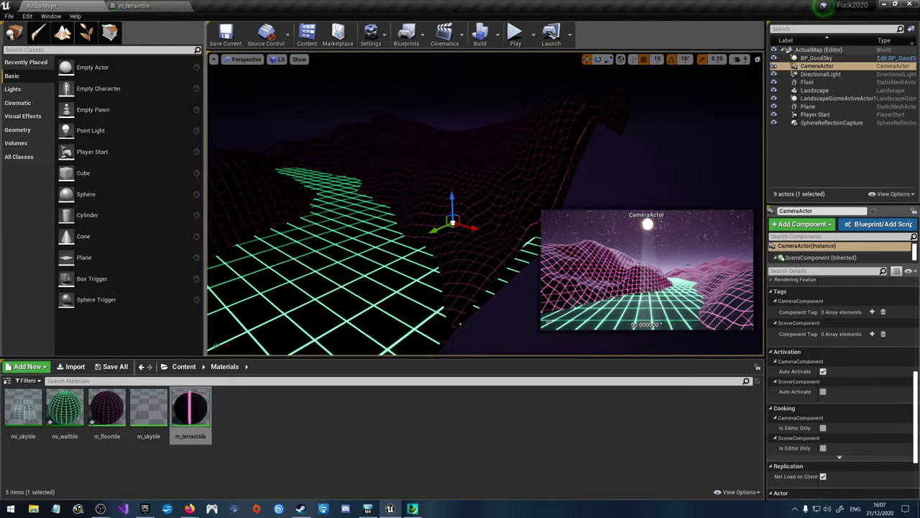
{"action": "key", "text": "Up"}
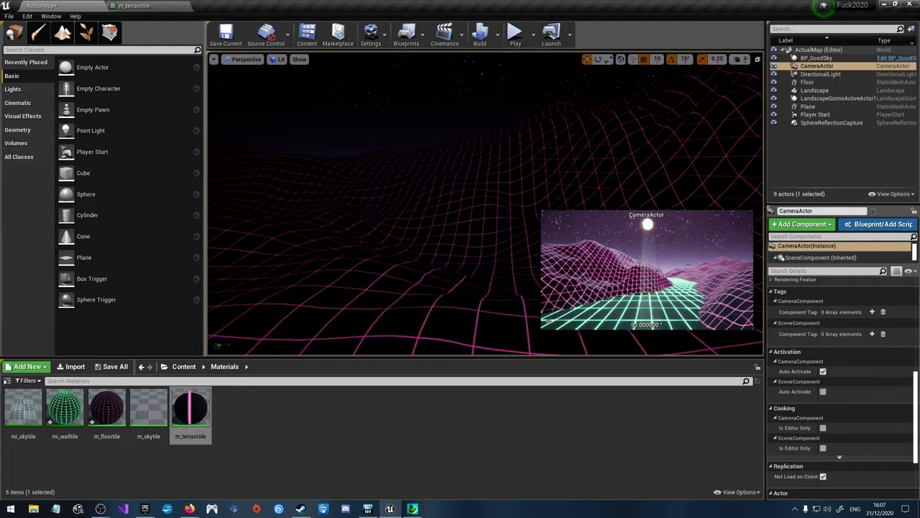
{"action": "key", "text": "Left"}
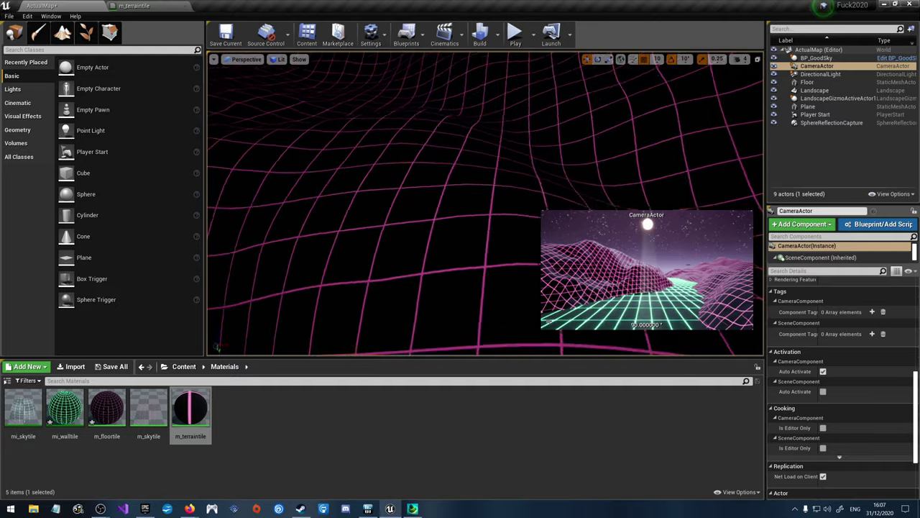
{"action": "key", "text": "Left"}
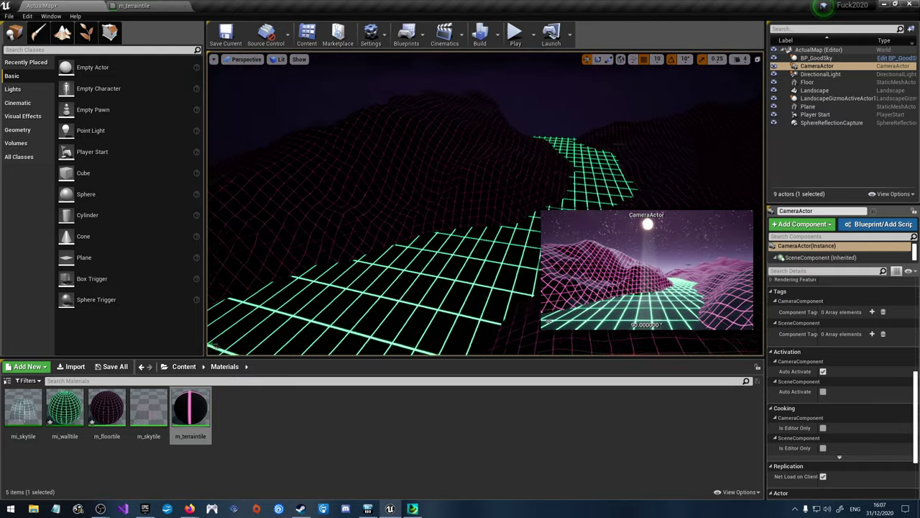
{"action": "key", "text": "Right"}
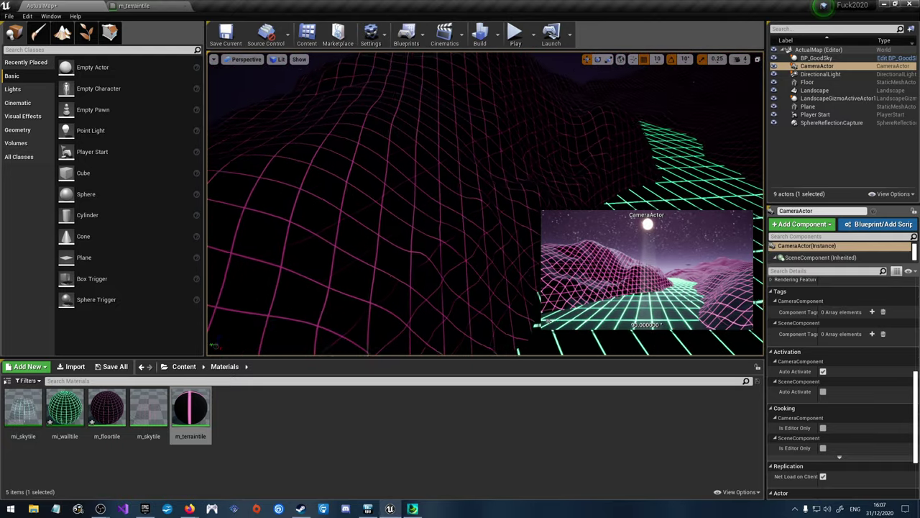
{"action": "key", "text": "Left"}
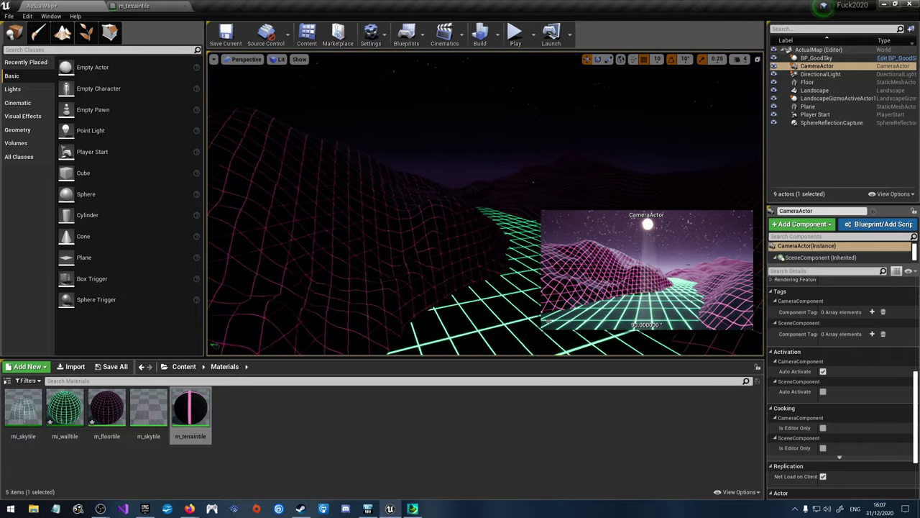
{"action": "key", "text": "Left"}
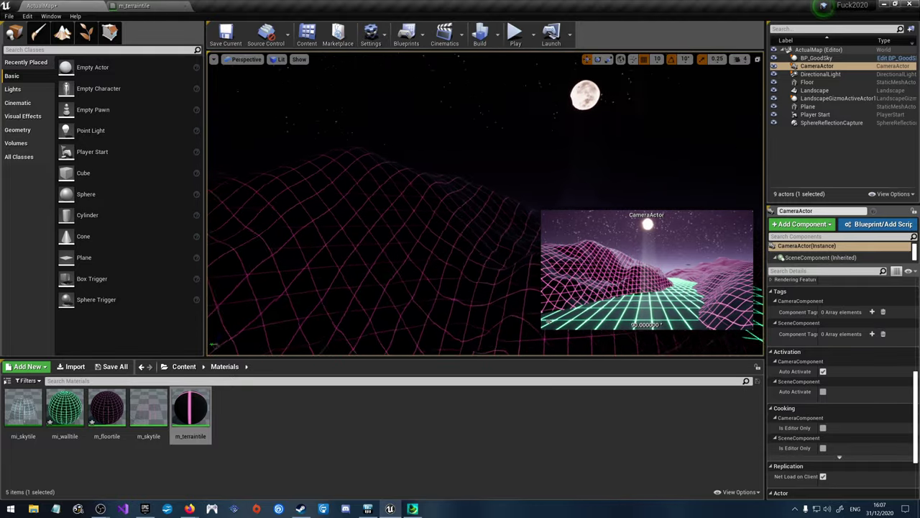
{"action": "key", "text": "Down"}
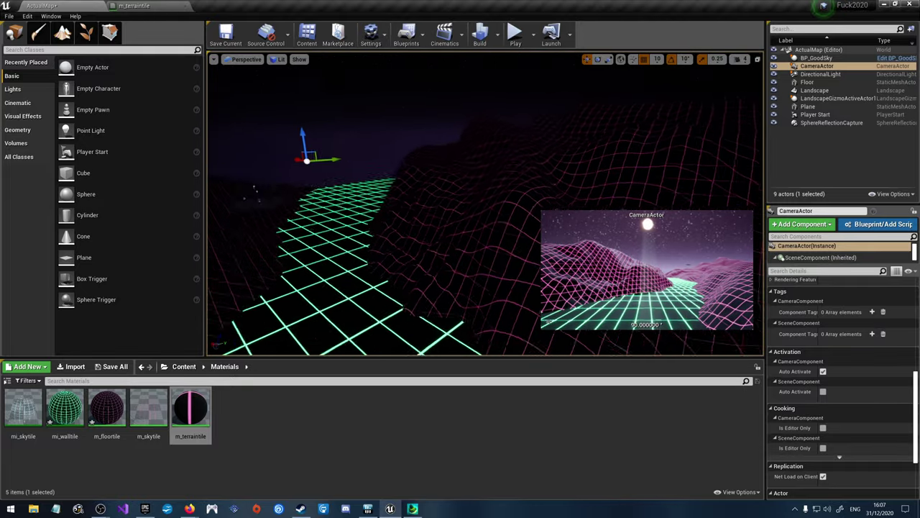
{"action": "key", "text": "Down"}
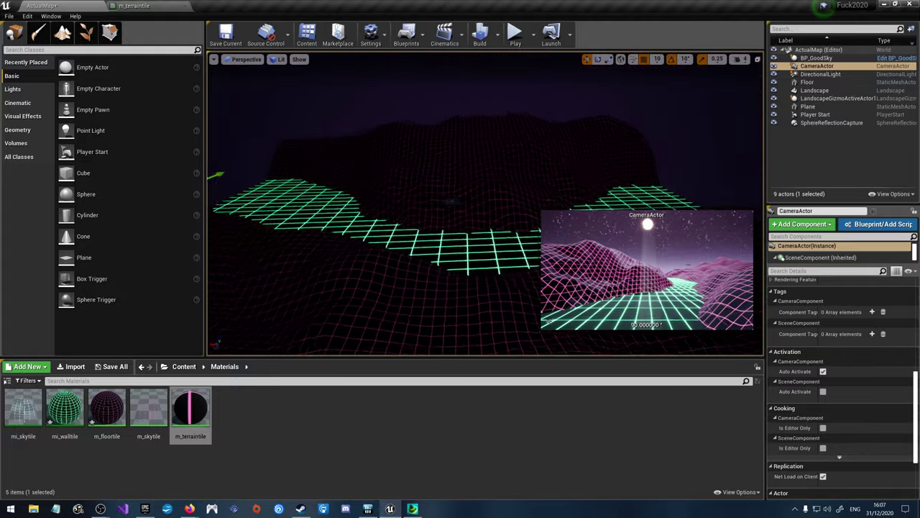
{"action": "key", "text": "Down"}
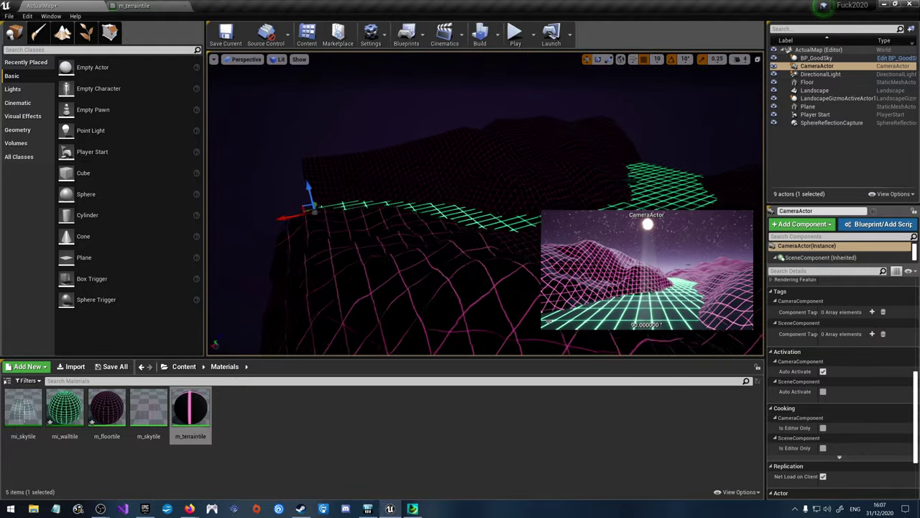
{"action": "key", "text": "Down"}
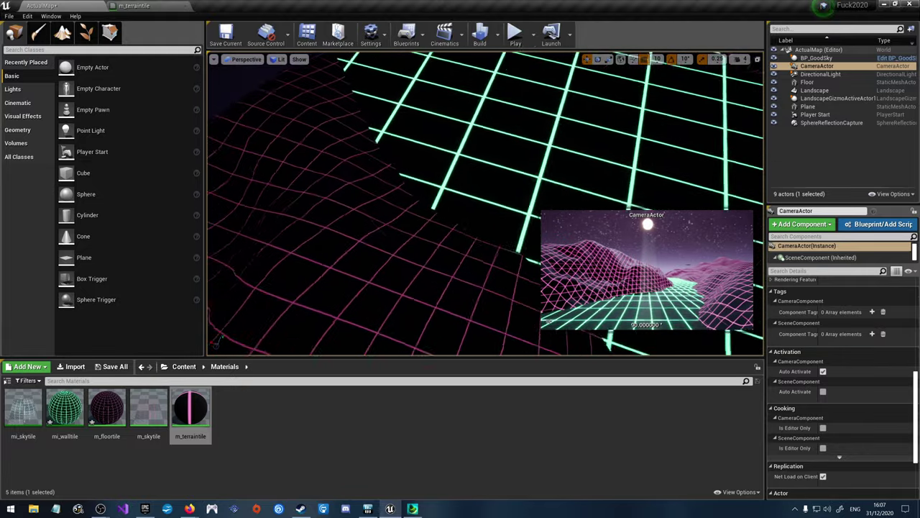
{"action": "key", "text": "Down"}
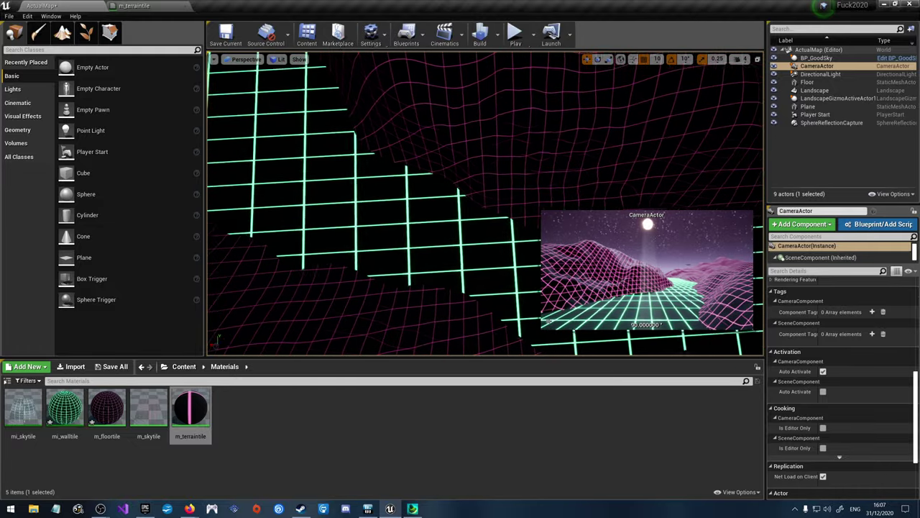
{"action": "key", "text": "Down"}
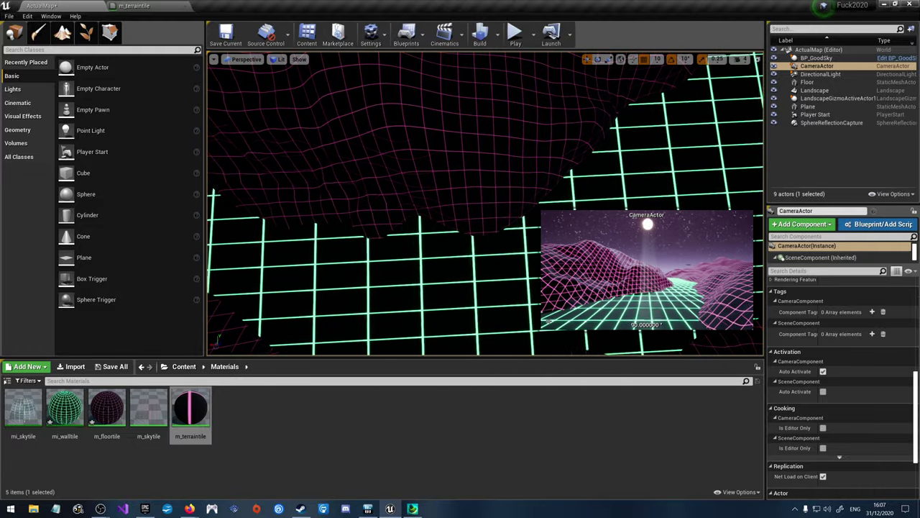
{"action": "key", "text": "Down"}
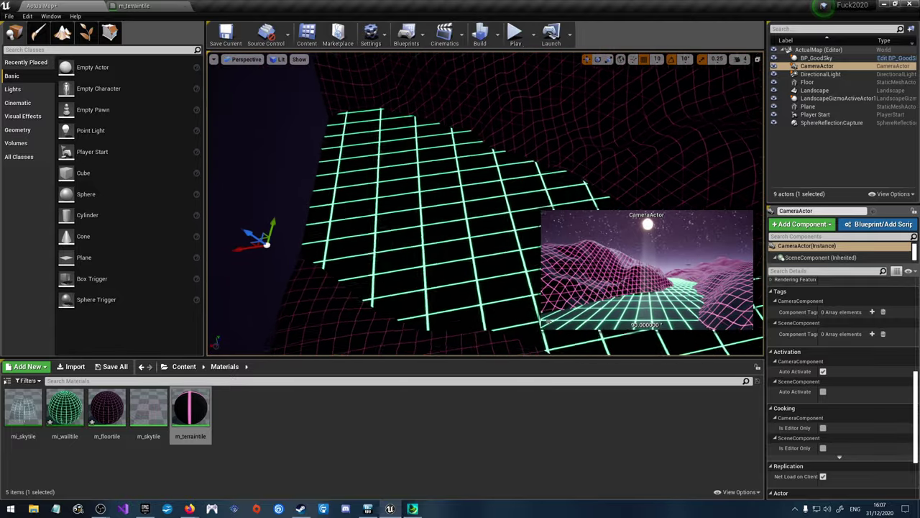
{"action": "key", "text": "Down"}
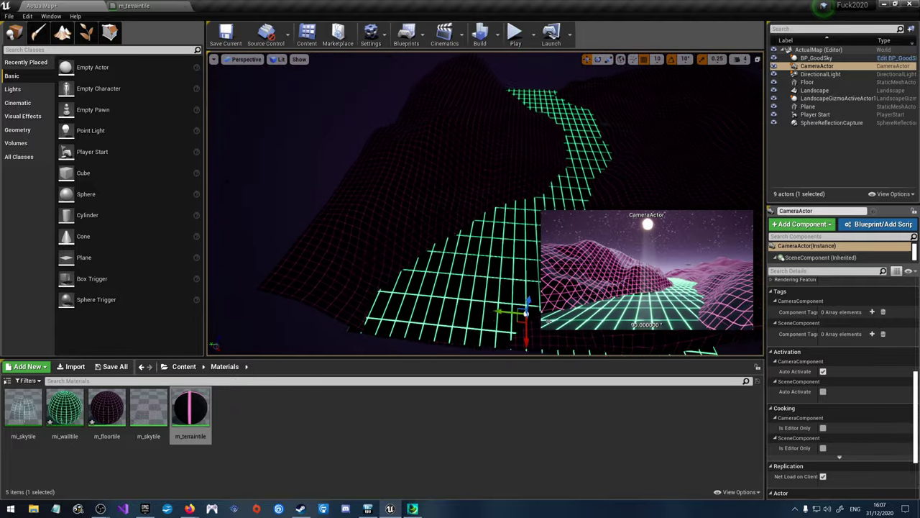
{"action": "key", "text": "Down"}
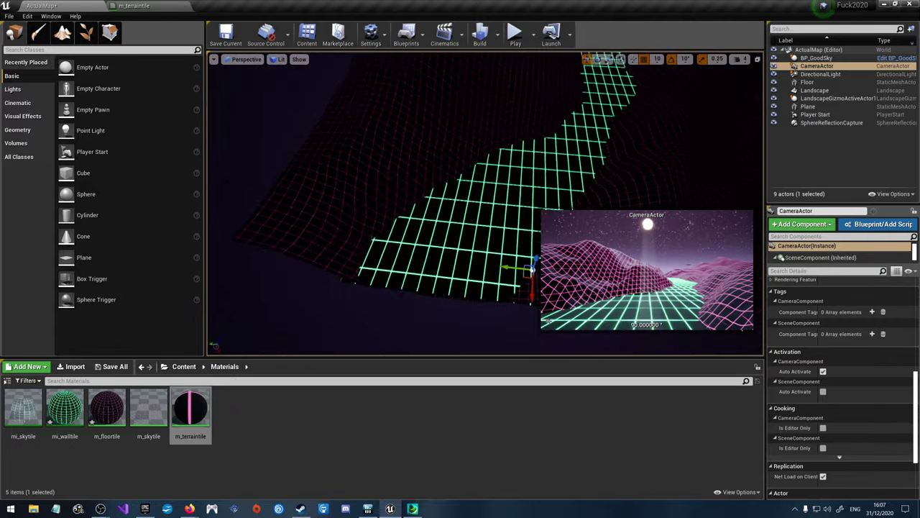
{"action": "key", "text": "Down"}
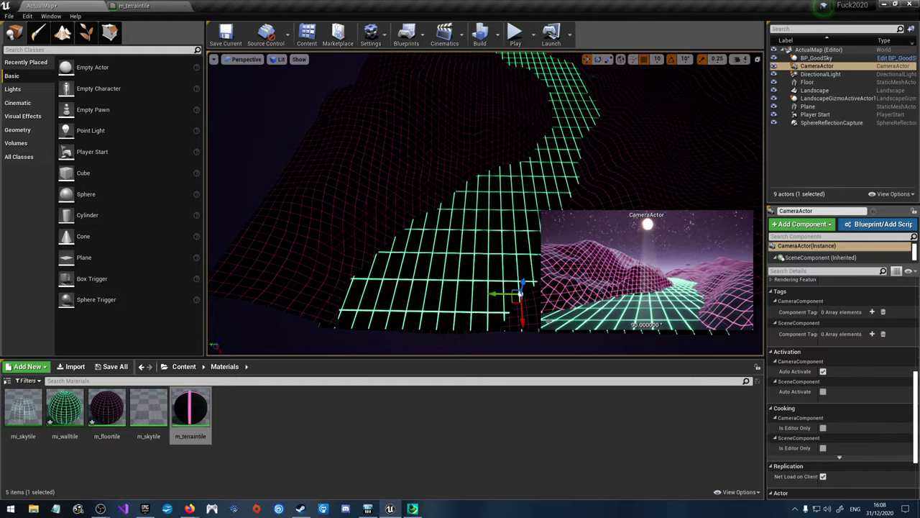
{"action": "key", "text": "Up"}
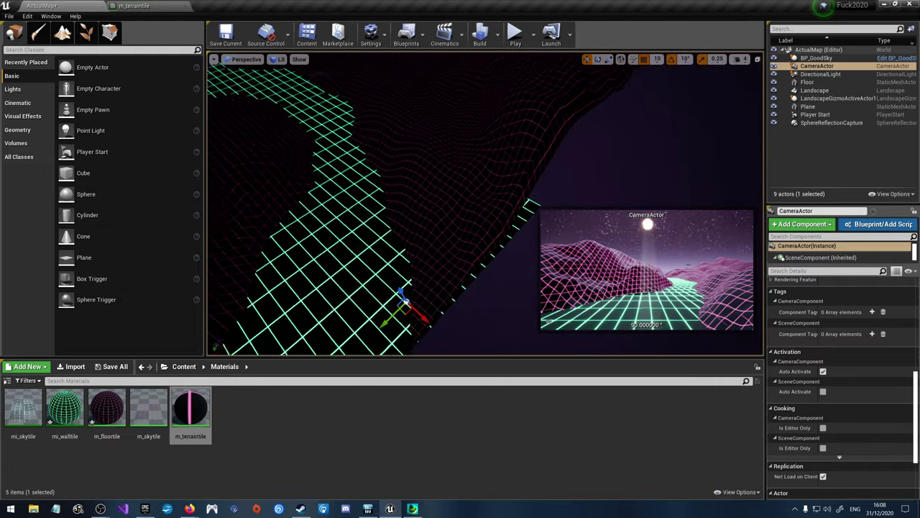
{"action": "key", "text": "Up"}
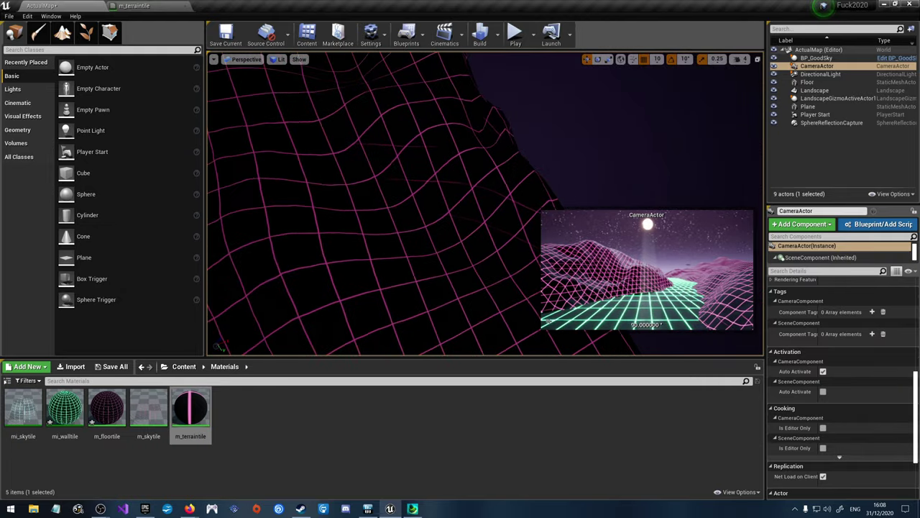
{"action": "key", "text": "Up"}
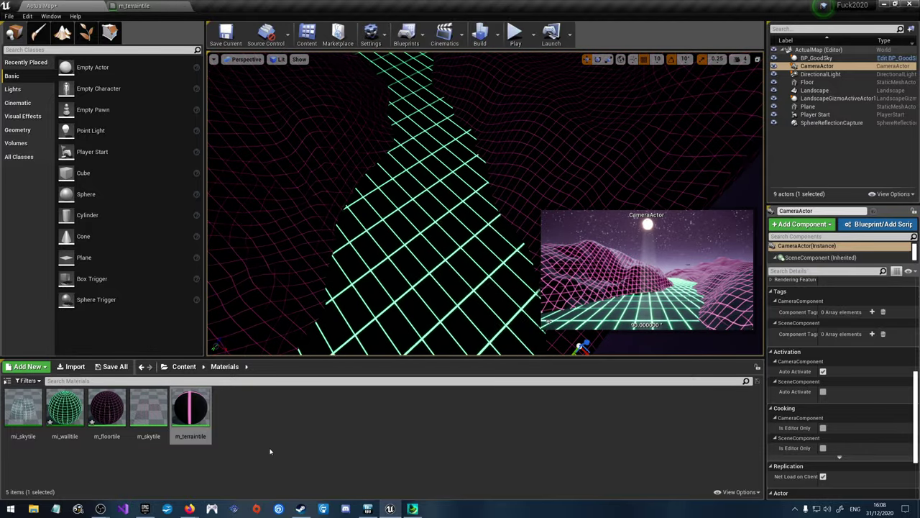
Step: Create a material instance from m_terraintile and name it mi_terrainTile
{"action": "right_click", "coordinate": [188, 424]}
{"action": "left_click", "coordinate": [230, 205]}
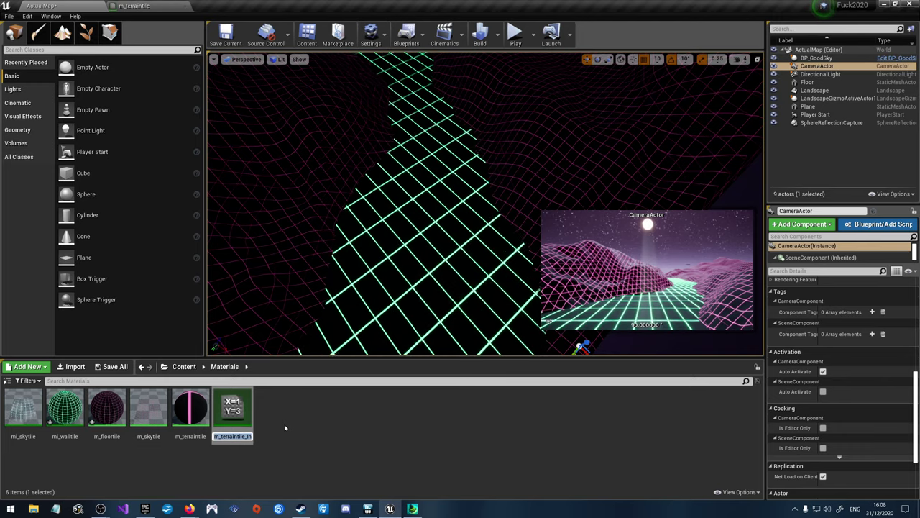
{"action": "type", "text": "mi_"}
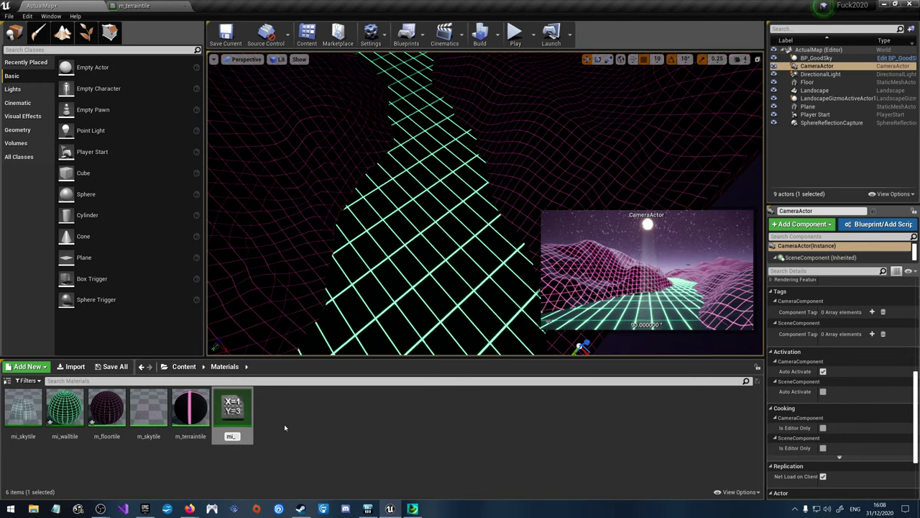
{"action": "type", "text": "terrainTil"}
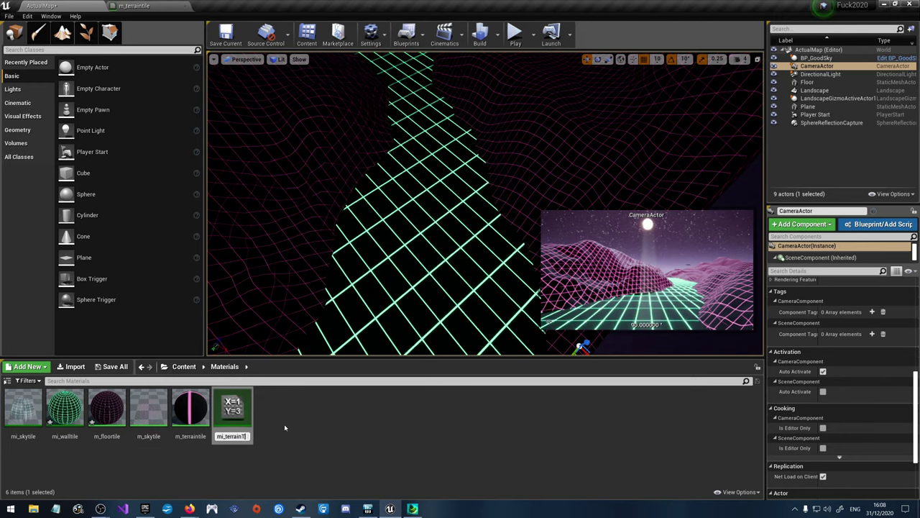
{"action": "type", "text": "e"}
{"action": "key", "text": "Return"}
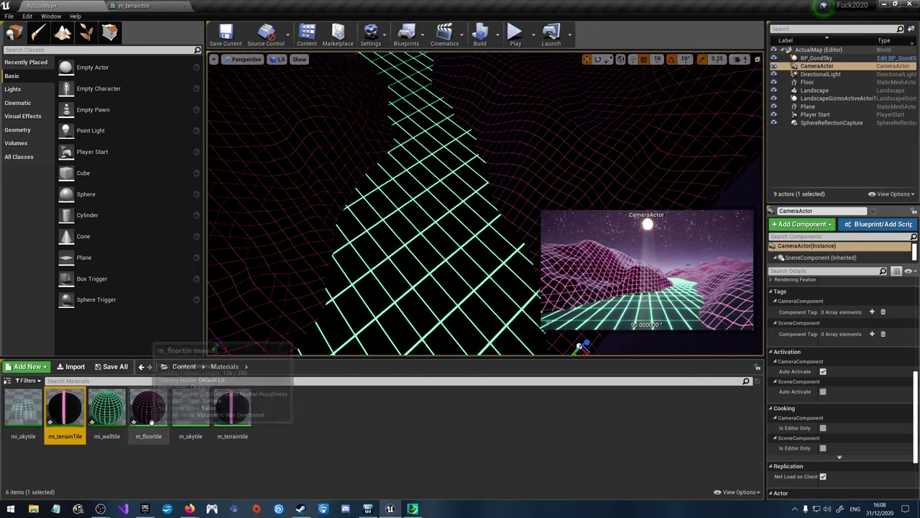
{"action": "left_click", "coordinate": [150, 477]}
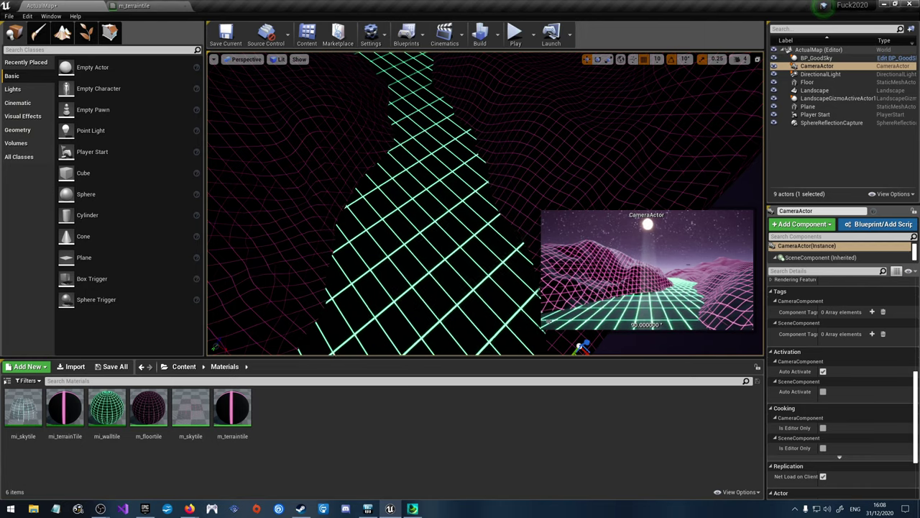
Step: Assign mi_terrainTile as the Landscape actor's landscape material and open the instance for editing
{"action": "left_click", "coordinate": [814, 90]}
{"action": "left_click_drag", "start_coordinate": [64, 410], "coordinate": [863, 327]}
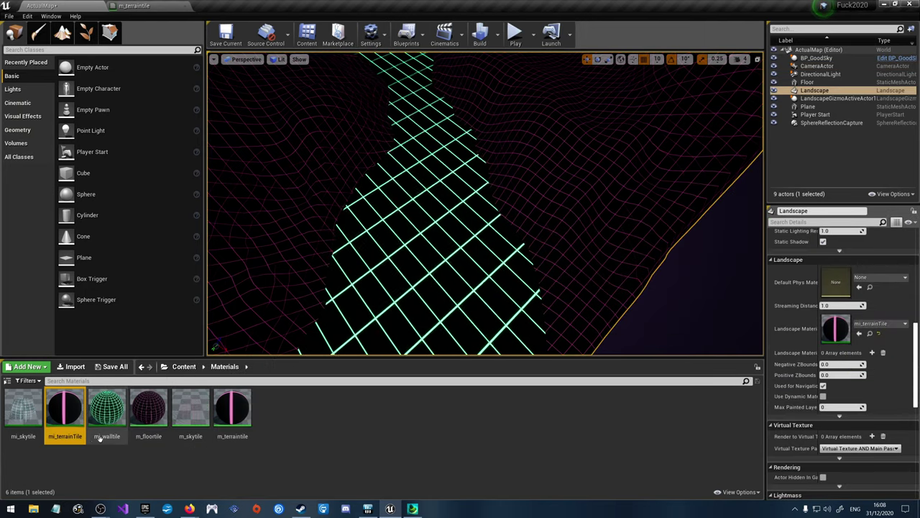
{"action": "double_click", "coordinate": [64, 411]}
{"action": "left_click_drag", "start_coordinate": [244, 5], "coordinate": [919, 402]}
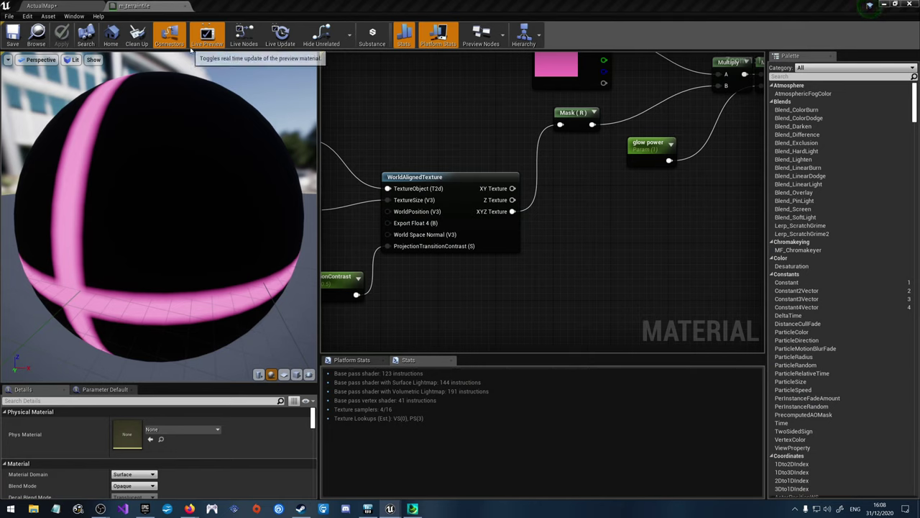
Step: Go back to the ActualMap level and inspect the grid lines on the landscape slopes up close
{"action": "left_click", "coordinate": [41, 6]}
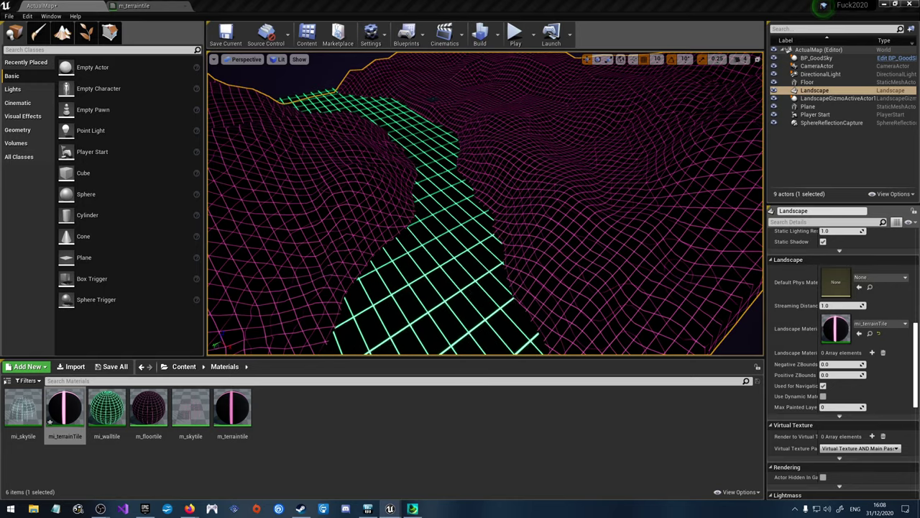
{"action": "scroll", "coordinate": [485, 204], "scroll_direction": "up", "scroll_amount": 6}
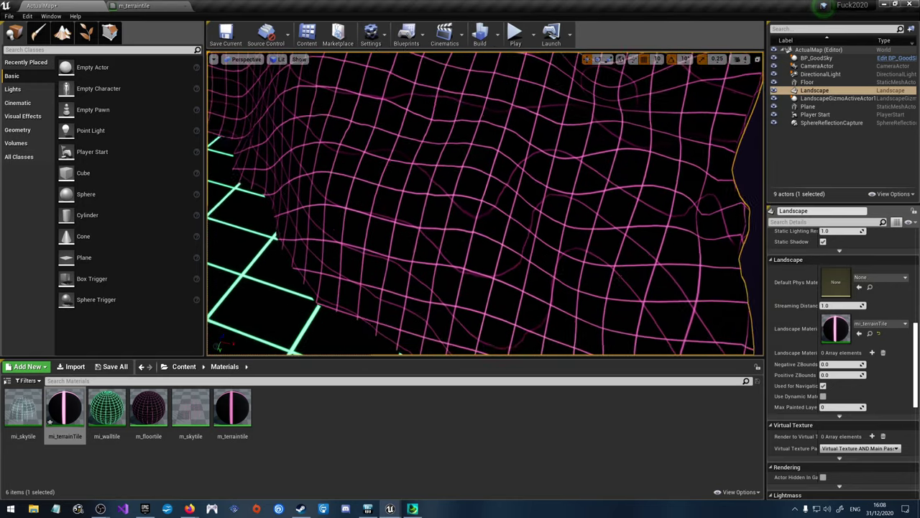
Step: Examine the grid terrain slopes and the path through the valley, and bring up the CameraActor's preview for comparison
{"action": "right_click_drag", "start_coordinate": [485, 204], "coordinate": [428, 167]}
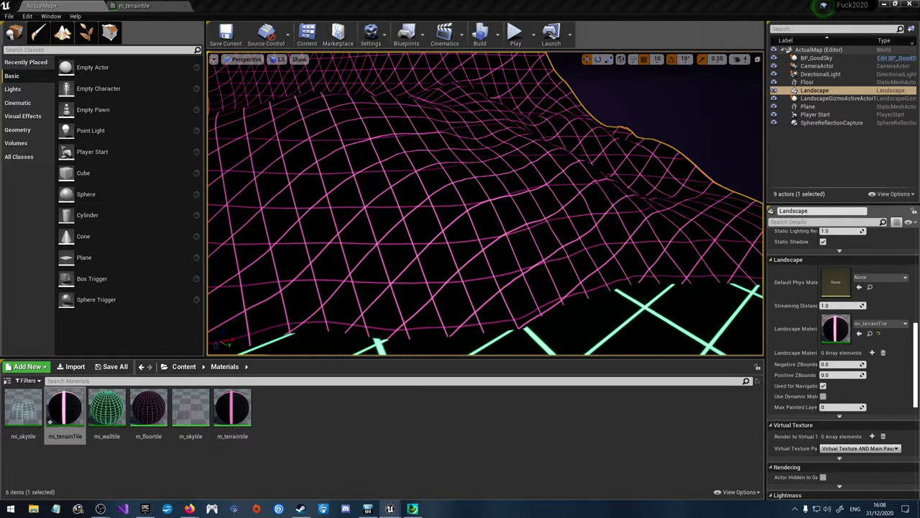
{"action": "right_click_drag", "start_coordinate": [485, 204], "coordinate": [549, 183]}
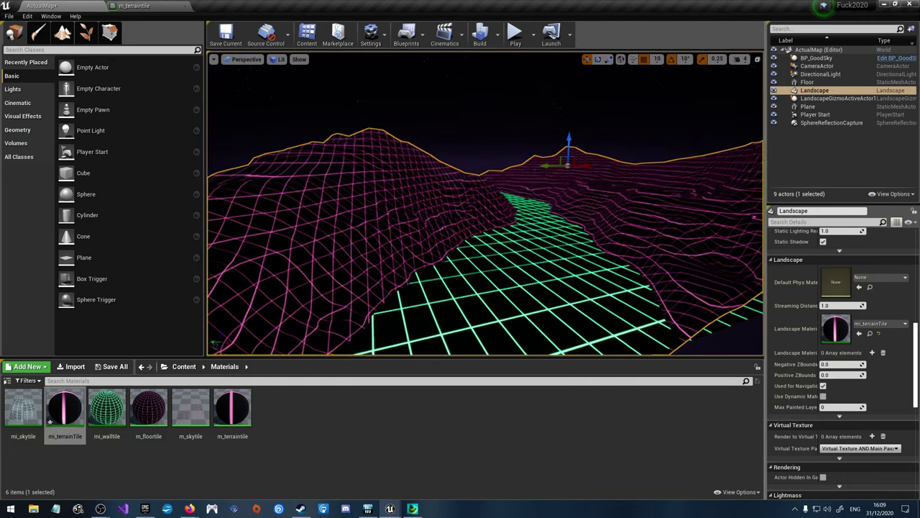
{"action": "left_click", "coordinate": [816, 66]}
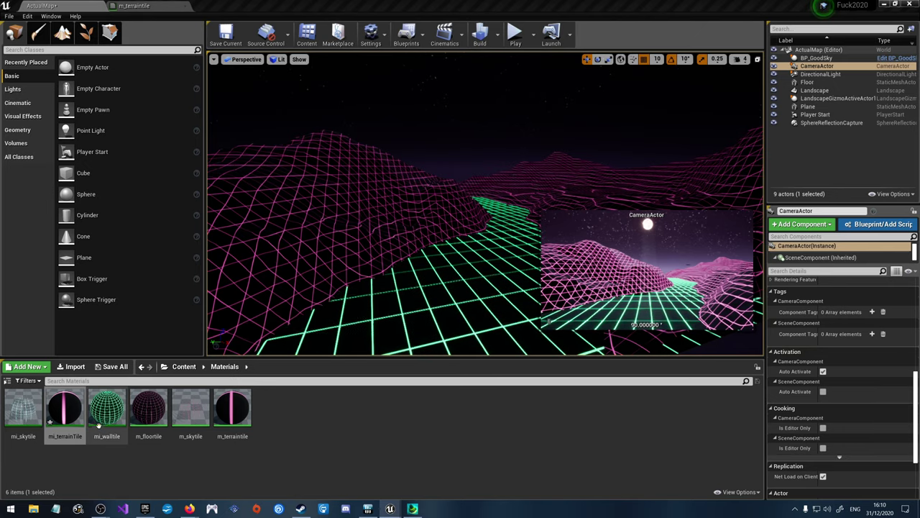
Step: Open m_terraintile and feed the Mask (R) node from the WorldAlignedTexture's Z Texture output instead of XYZ Texture
{"action": "left_click", "coordinate": [229, 411]}
{"action": "double_click", "coordinate": [230, 411]}
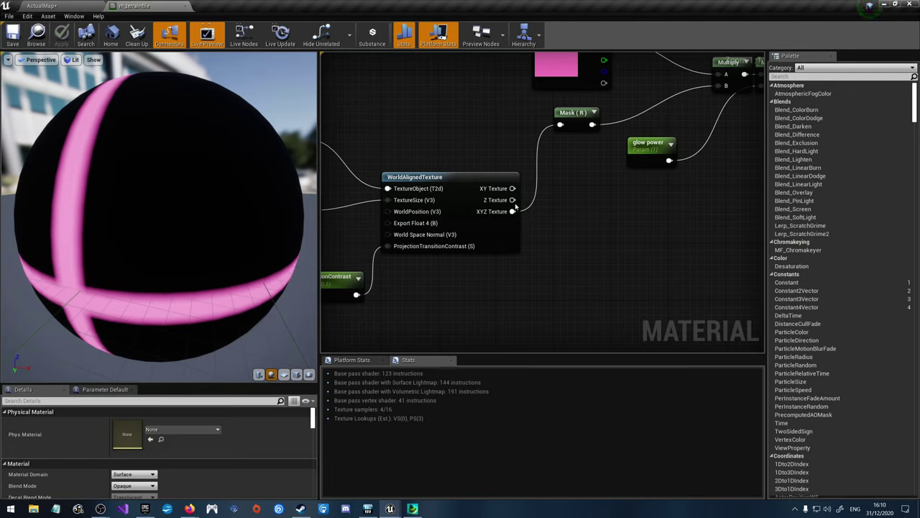
{"action": "left_click_drag", "start_coordinate": [512, 200], "coordinate": [561, 125]}
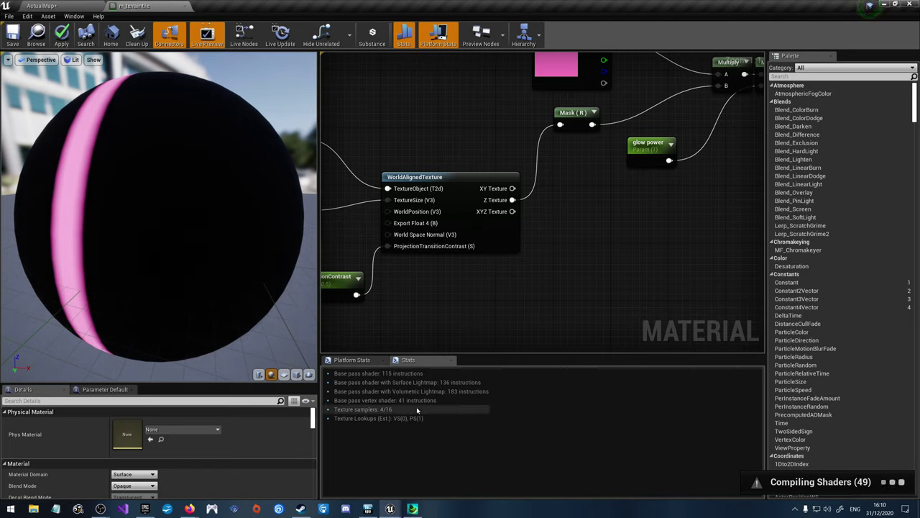
Step: Switch to the ISLANDERS game and place the Tower on the sand between the crop fields and the blue-roofed city
{"action": "mouse_move", "coordinate": [412, 508]}
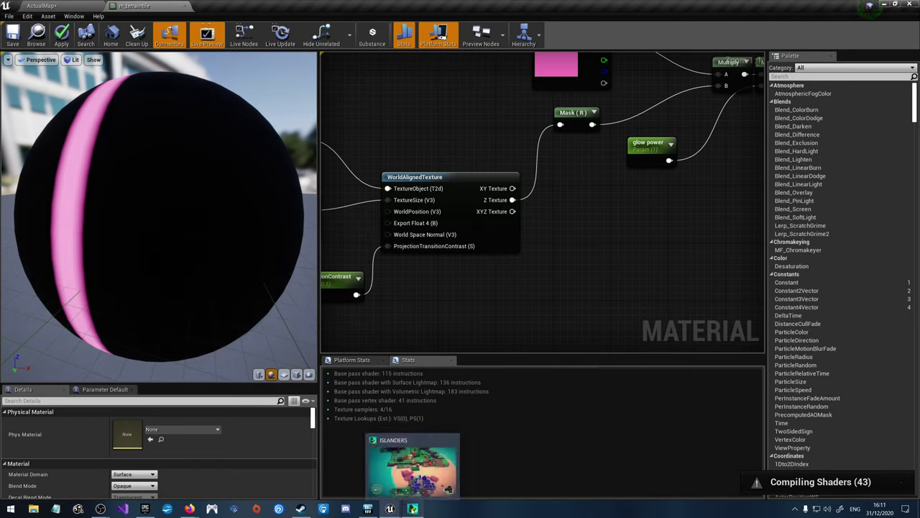
{"action": "left_click", "coordinate": [412, 508]}
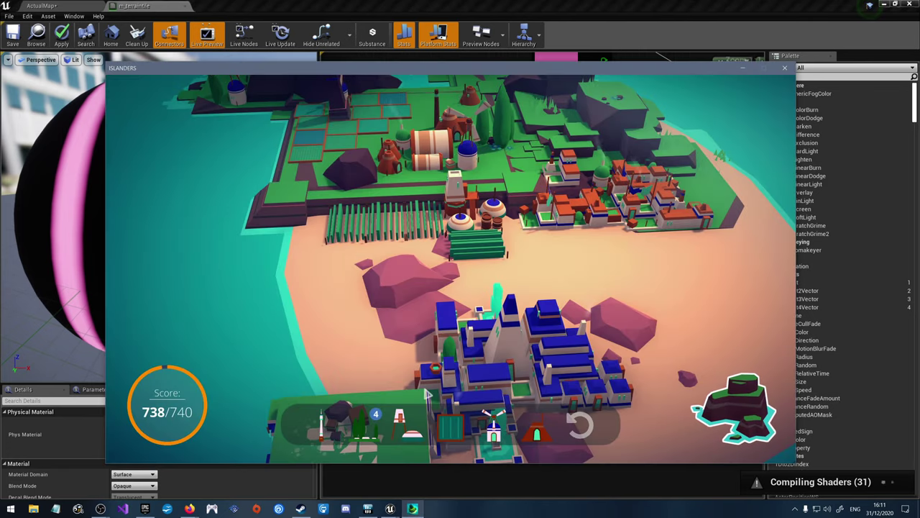
{"action": "left_click", "coordinate": [320, 428]}
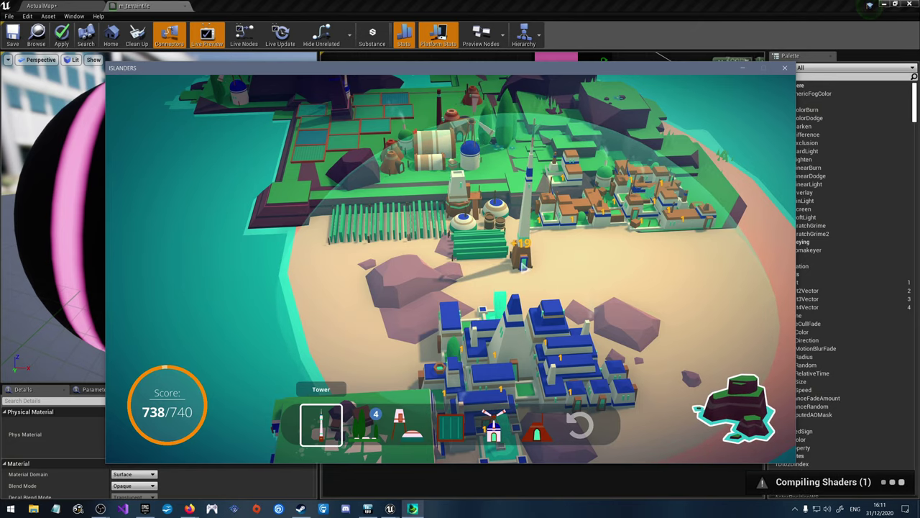
{"action": "left_click", "coordinate": [523, 264]}
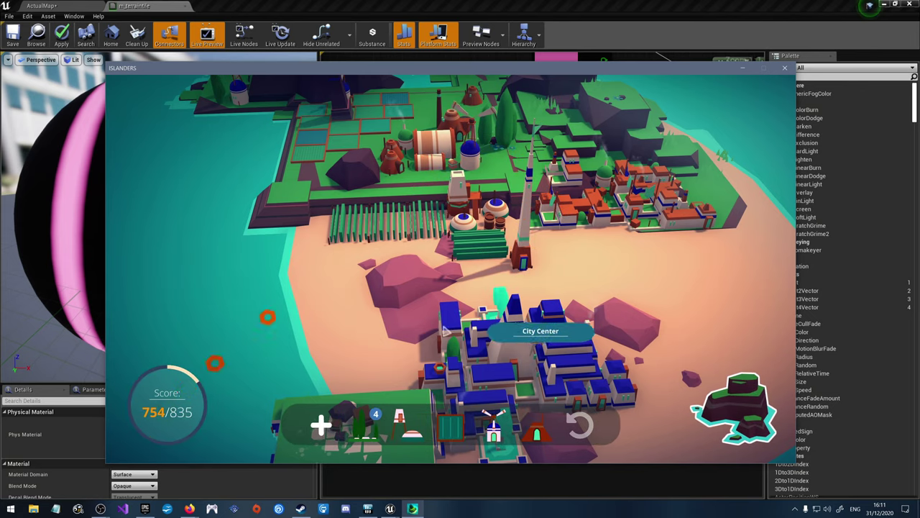
Step: Open the new building choice and pick the Circus pack
{"action": "left_click", "coordinate": [322, 424]}
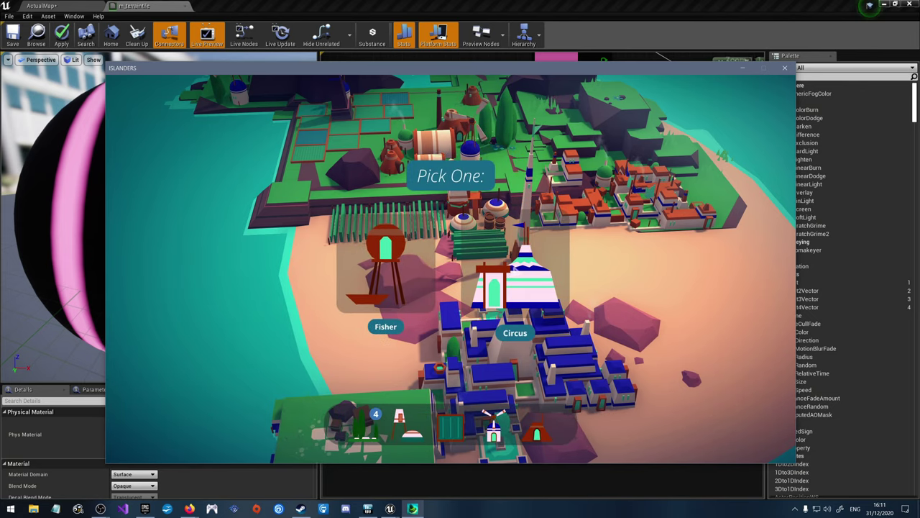
{"action": "mouse_move", "coordinate": [519, 274]}
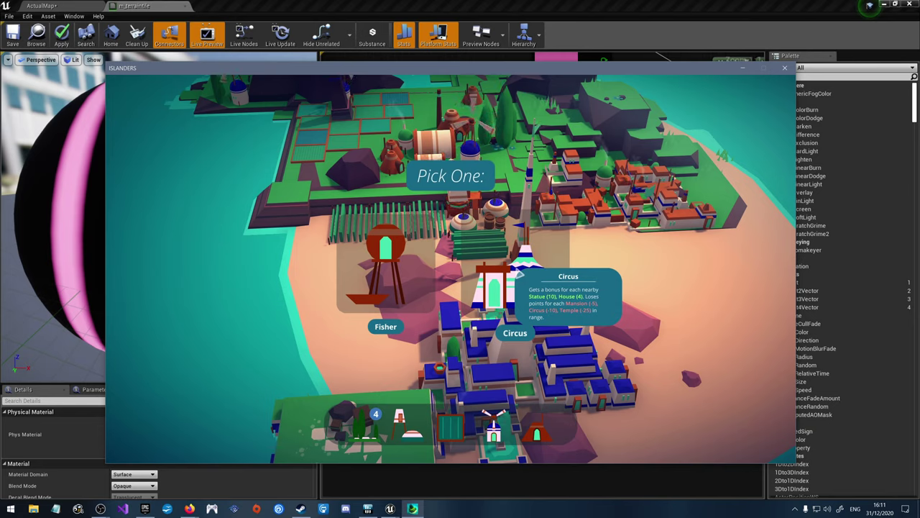
{"action": "left_click", "coordinate": [393, 286]}
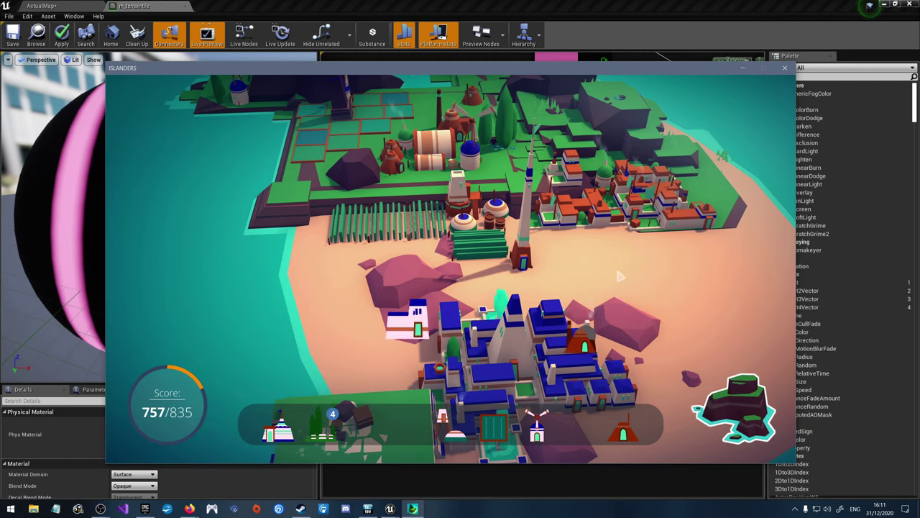
Step: Place two Mansions in the blue-roofed city, one beside the fountain and one on the side facing the Tower
{"action": "key", "text": "s"}
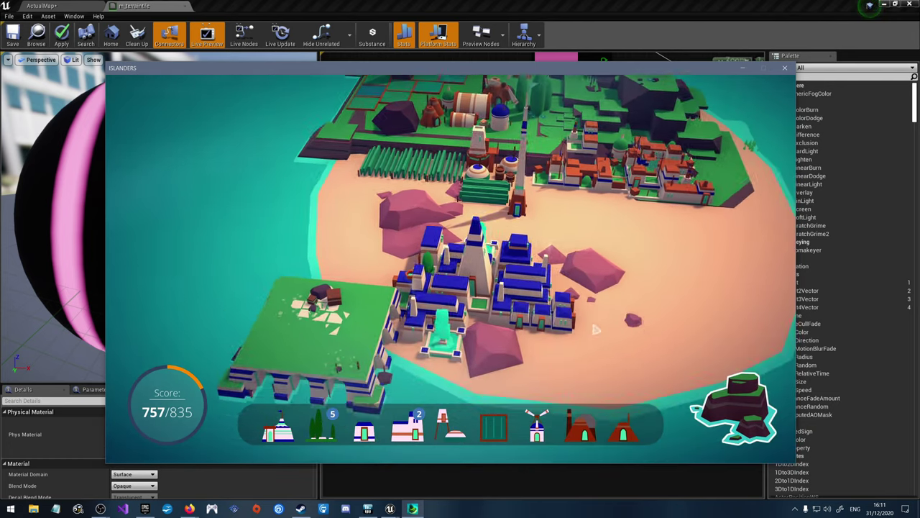
{"action": "key", "text": "4"}
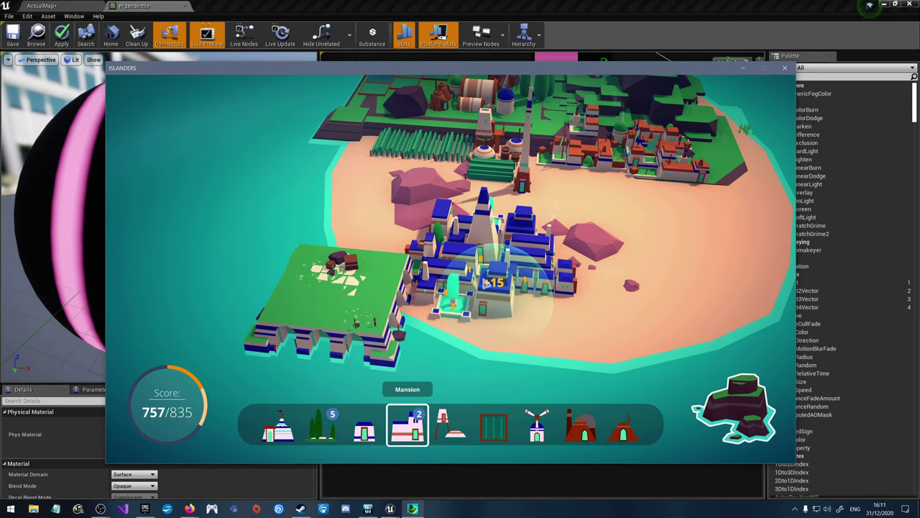
{"action": "left_click", "coordinate": [480, 284]}
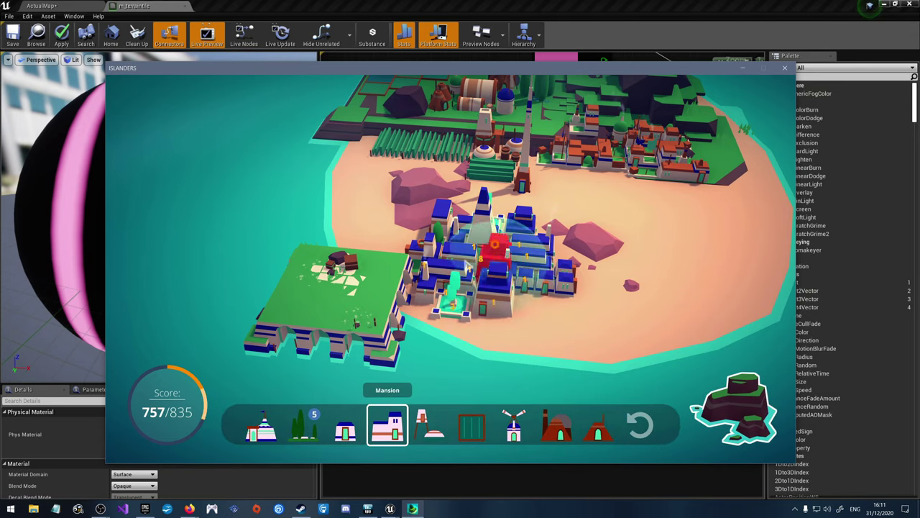
{"action": "scroll", "coordinate": [416, 241], "scroll_direction": "up", "scroll_amount": 1}
{"action": "key", "text": "w"}
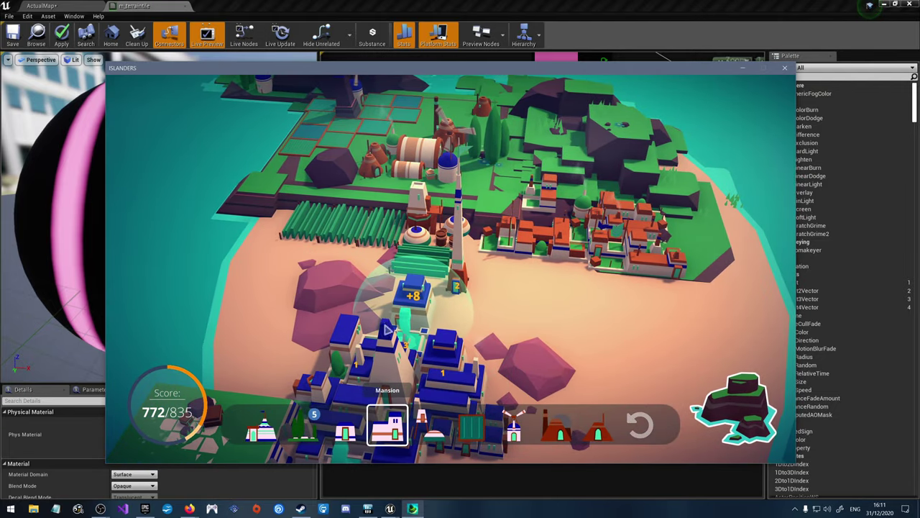
{"action": "left_click", "coordinate": [435, 351]}
Step: Place the Hut at the end of the row of small houses on the blue-roofed city's edge
{"action": "scroll", "coordinate": [460, 349], "scroll_direction": "down", "scroll_amount": 3}
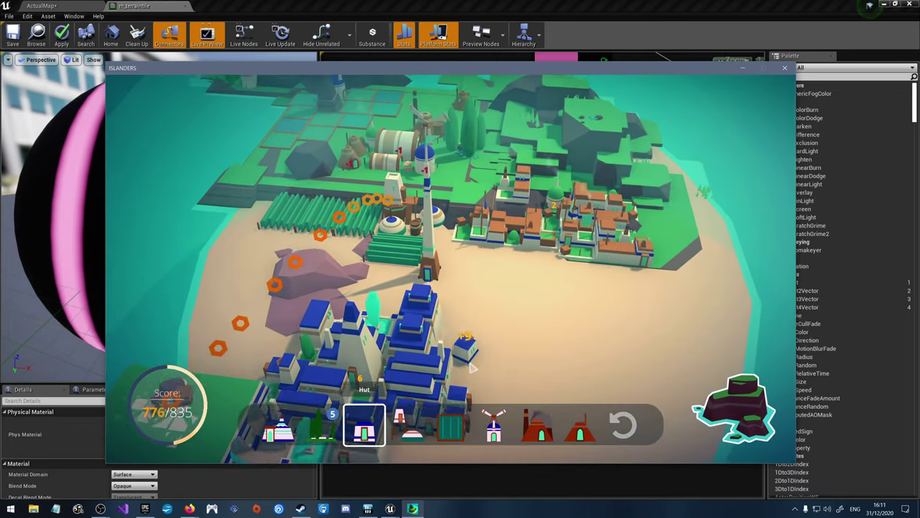
{"action": "middle_click_drag", "start_coordinate": [487, 347], "coordinate": [394, 344]}
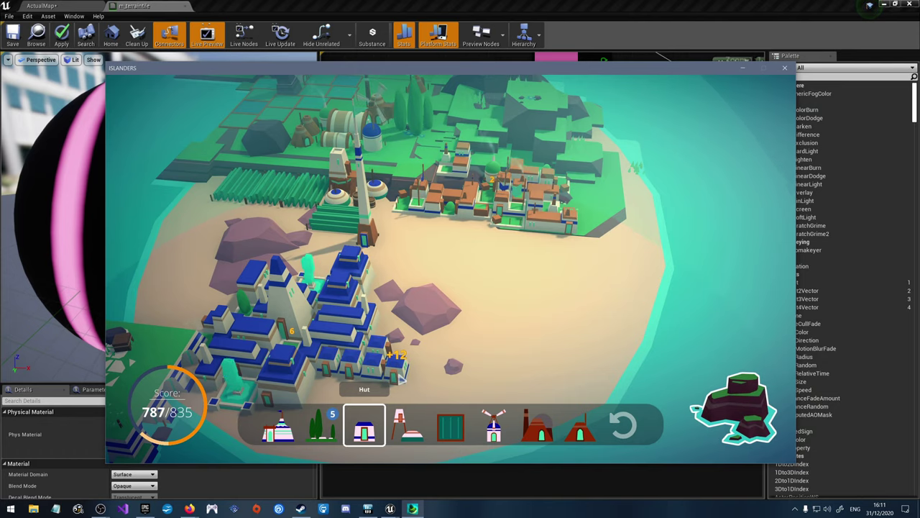
{"action": "left_click", "coordinate": [401, 375]}
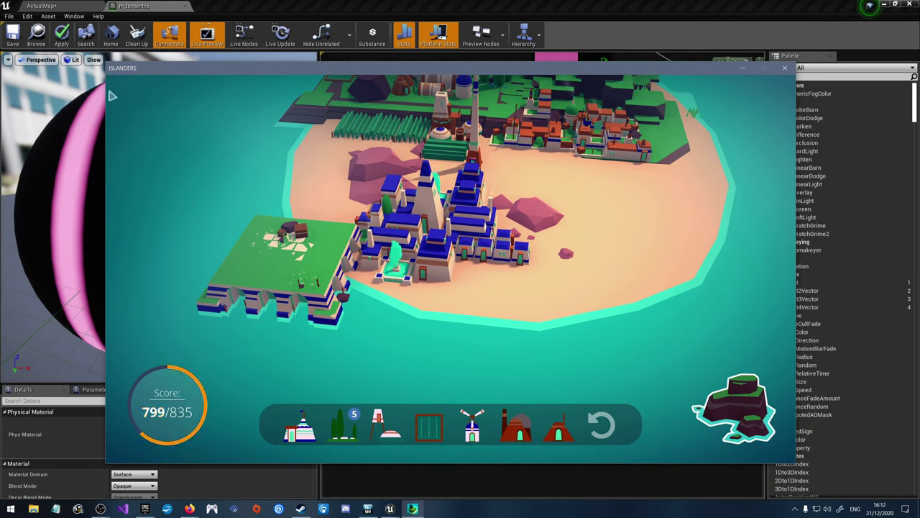
Step: Save the m_terraintile material in Unreal Editor, return to the ActualMap level and inspect the updated terrain grid
{"action": "left_click", "coordinate": [13, 36]}
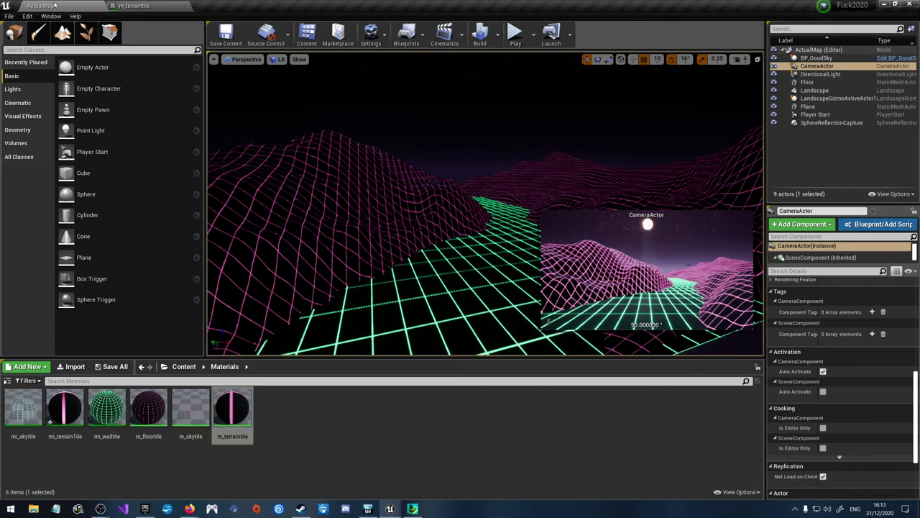
{"action": "left_click", "coordinate": [41, 6]}
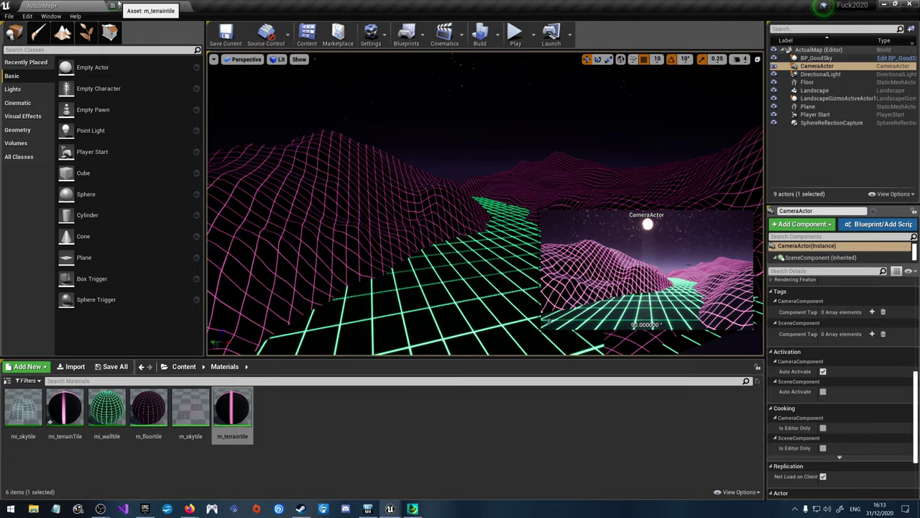
{"action": "key", "text": "f"}
{"action": "right_click_drag", "start_coordinate": [475, 216], "coordinate": [357, 91]}
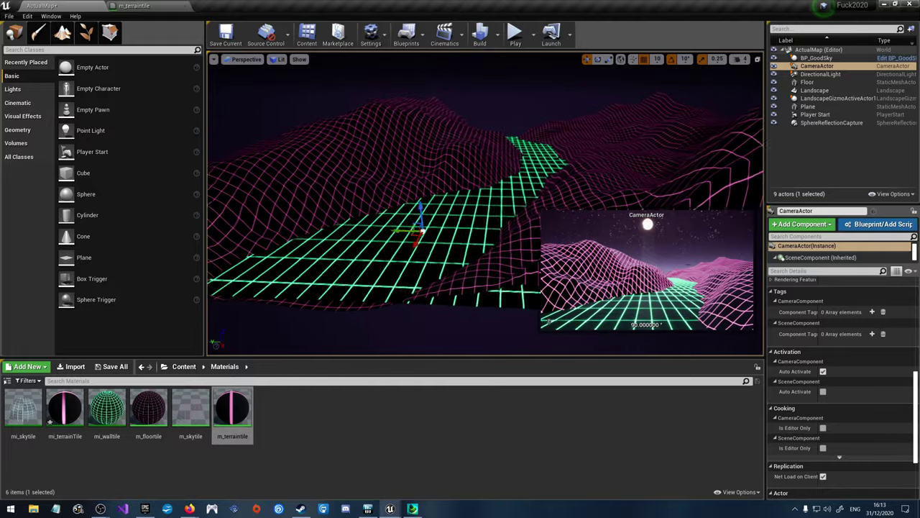
Step: Delete the Floor, Player Start and SphereReflectionCapture actors from the level
{"action": "right_click_drag", "start_coordinate": [485, 203], "coordinate": [499, 190]}
{"action": "left_click", "coordinate": [506, 190]}
{"action": "key", "text": "Delete"}
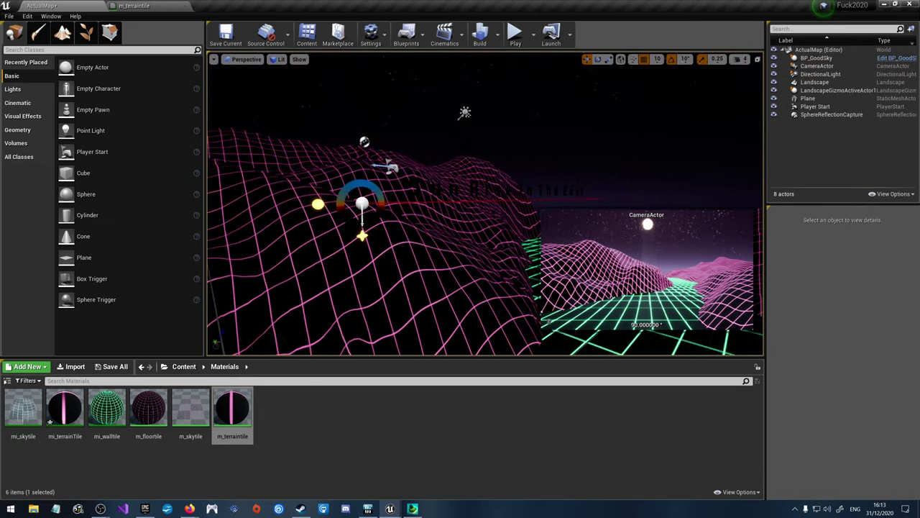
{"action": "left_click", "coordinate": [392, 166]}
{"action": "key", "text": "Delete"}
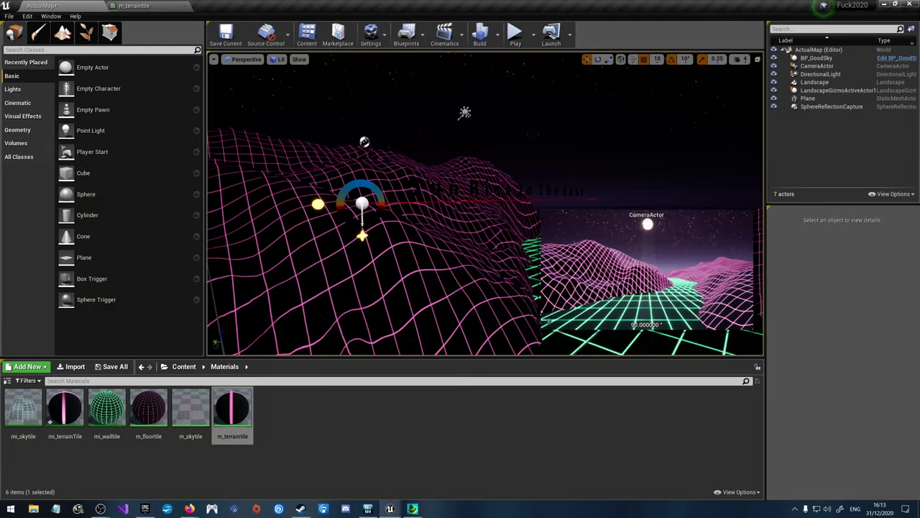
{"action": "left_click", "coordinate": [365, 142]}
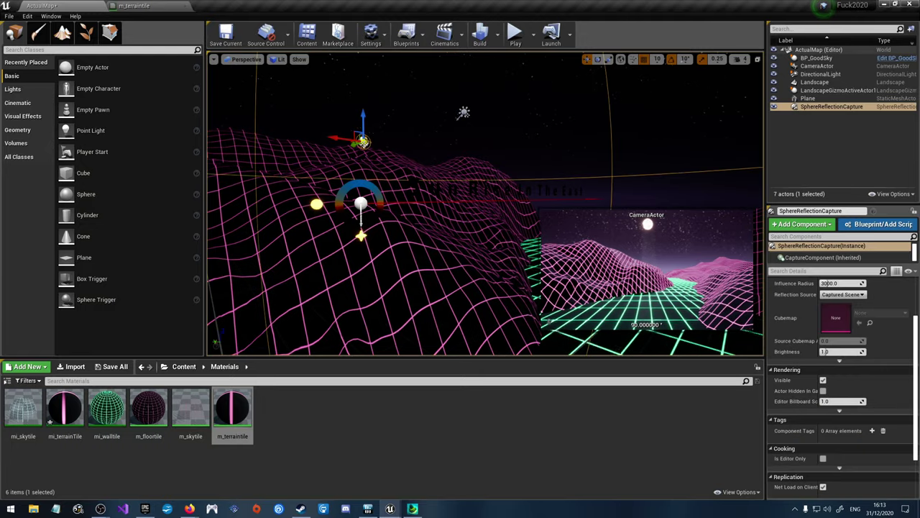
{"action": "right_click_drag", "start_coordinate": [364, 141], "coordinate": [355, 140]}
{"action": "right_click_drag", "start_coordinate": [359, 121], "coordinate": [327, 123]}
{"action": "key", "text": "Delete"}
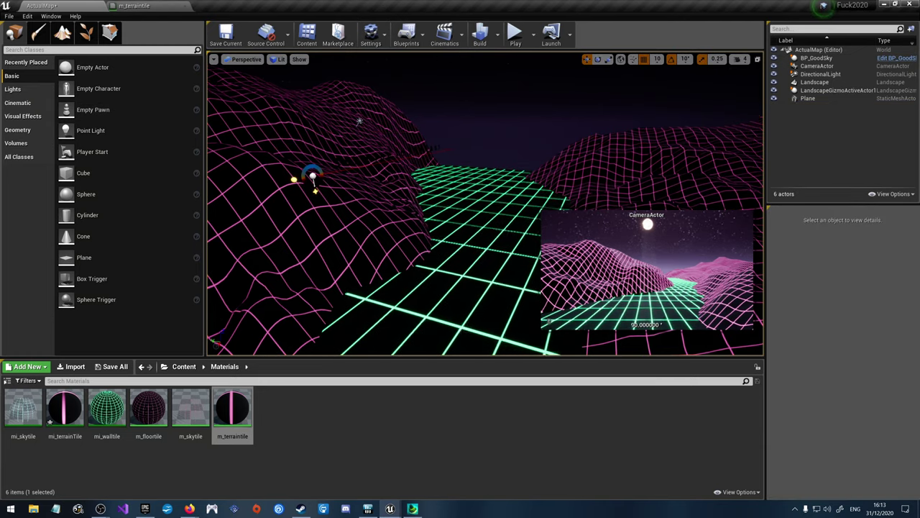
Step: Check the DirectionalLight's settings and briefly play the level to look over the terrain in game view
{"action": "left_click", "coordinate": [359, 120]}
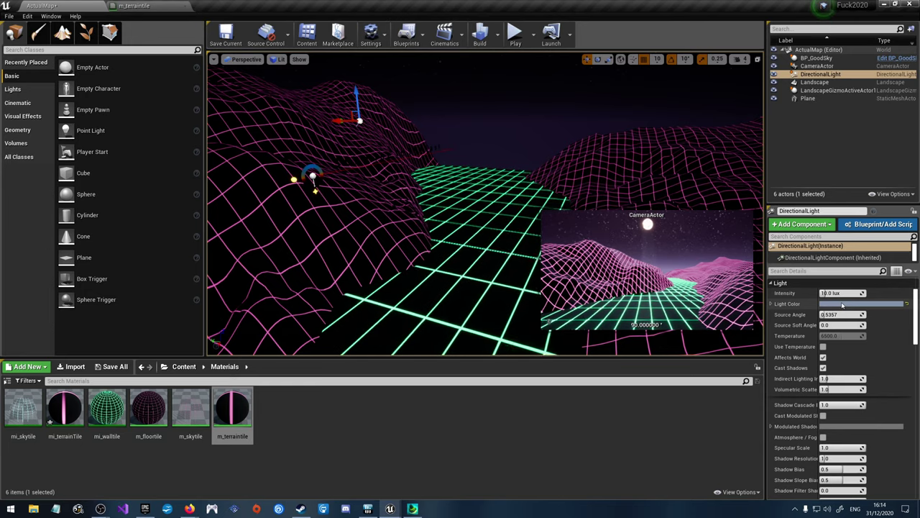
{"action": "right_click_drag", "start_coordinate": [719, 302], "coordinate": [618, 302]}
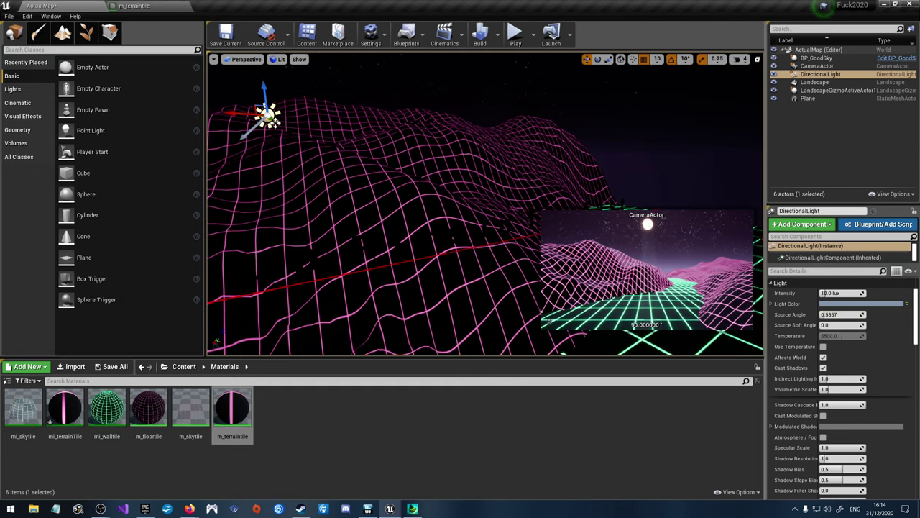
{"action": "left_click", "coordinate": [509, 43]}
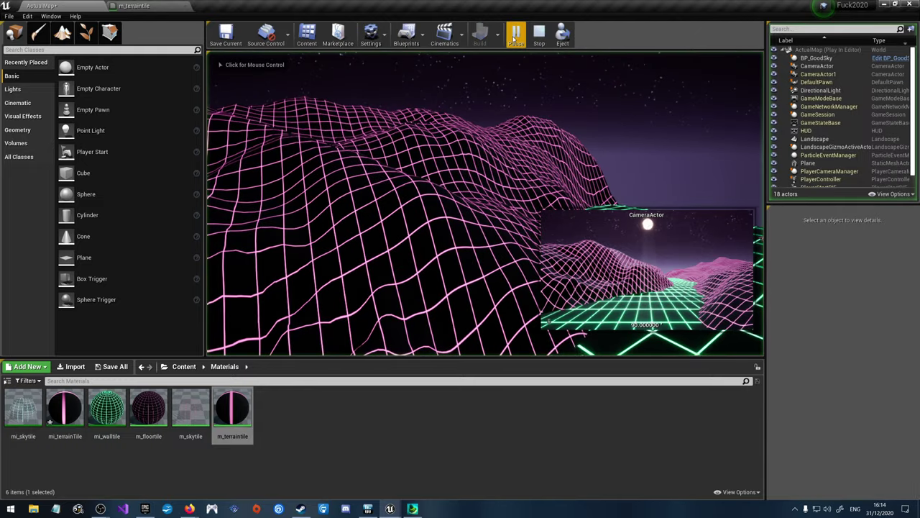
{"action": "left_click", "coordinate": [485, 204]}
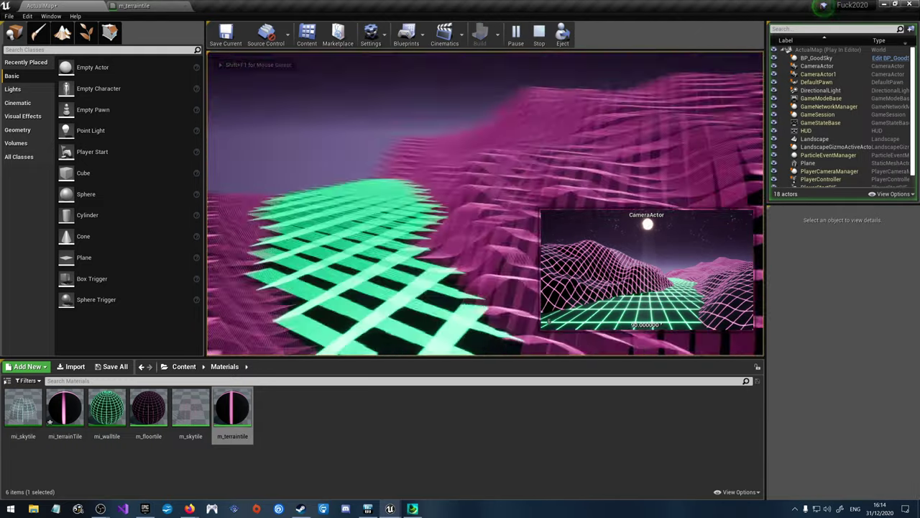
{"action": "key", "text": "Escape"}
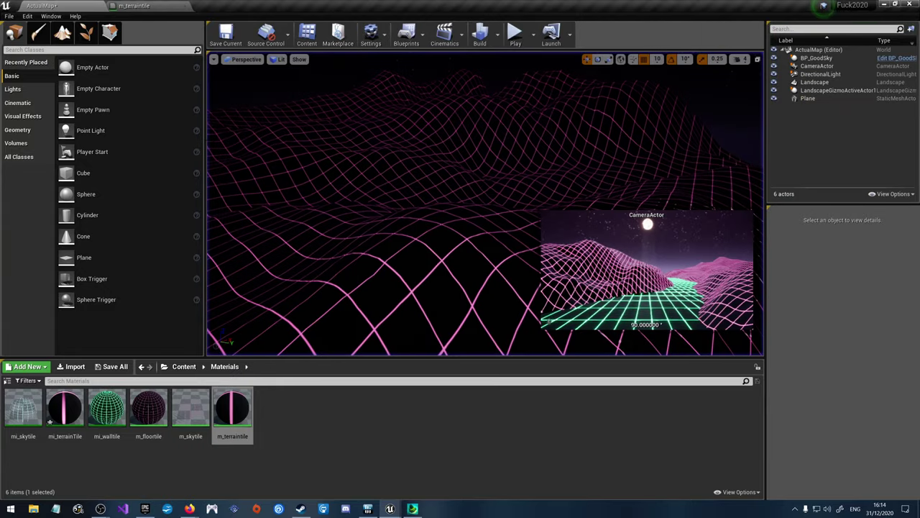
Step: Set the CameraActor to auto-activate for Player 0 and save the current level
{"action": "left_click", "coordinate": [817, 65]}
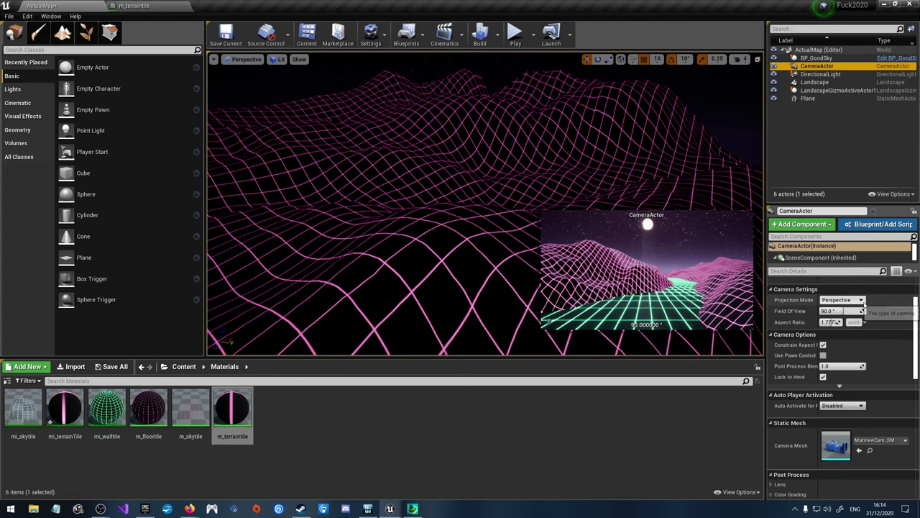
{"action": "scroll", "coordinate": [855, 342], "scroll_direction": "down", "scroll_amount": 2}
{"action": "scroll", "coordinate": [813, 376], "scroll_direction": "down", "scroll_amount": 2}
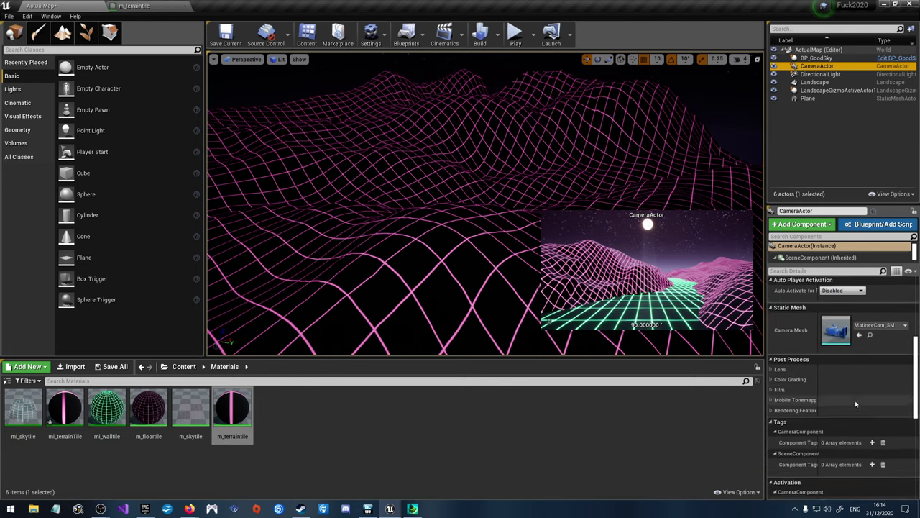
{"action": "scroll", "coordinate": [813, 377], "scroll_direction": "down", "scroll_amount": 4}
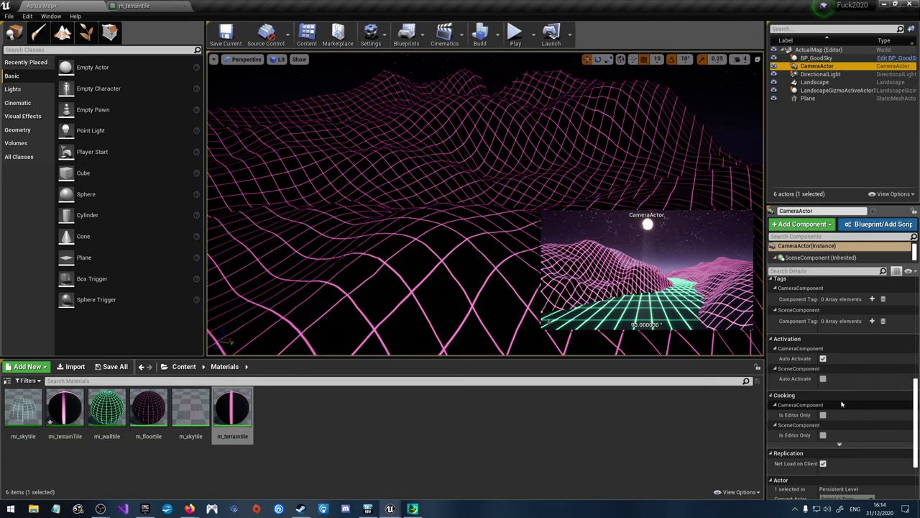
{"action": "scroll", "coordinate": [834, 395], "scroll_direction": "down", "scroll_amount": 2}
{"action": "left_click", "coordinate": [823, 406]}
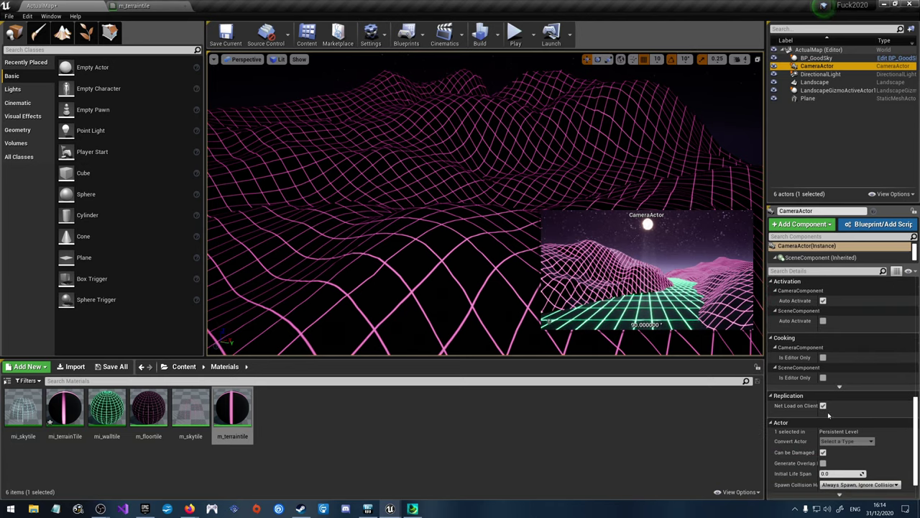
{"action": "scroll", "coordinate": [830, 412], "scroll_direction": "down", "scroll_amount": 2}
{"action": "scroll", "coordinate": [830, 412], "scroll_direction": "up", "scroll_amount": 5}
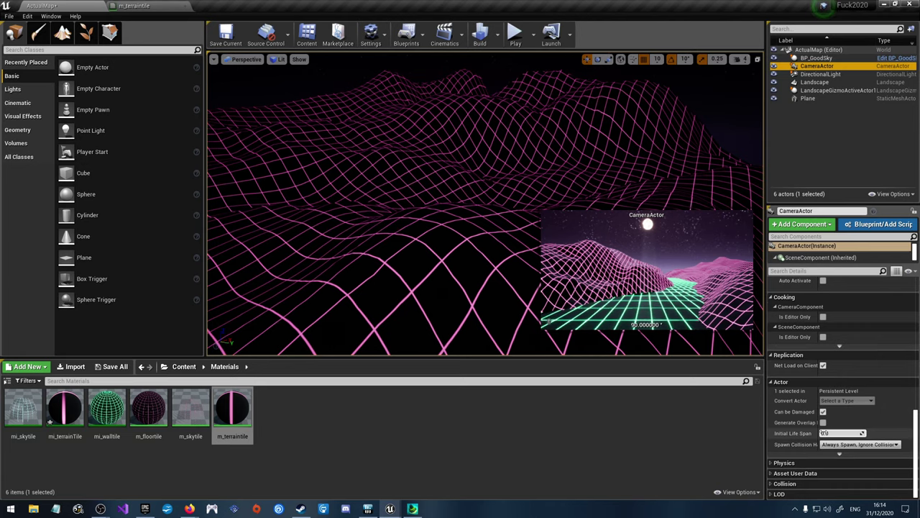
{"action": "scroll", "coordinate": [826, 413], "scroll_direction": "up", "scroll_amount": 5}
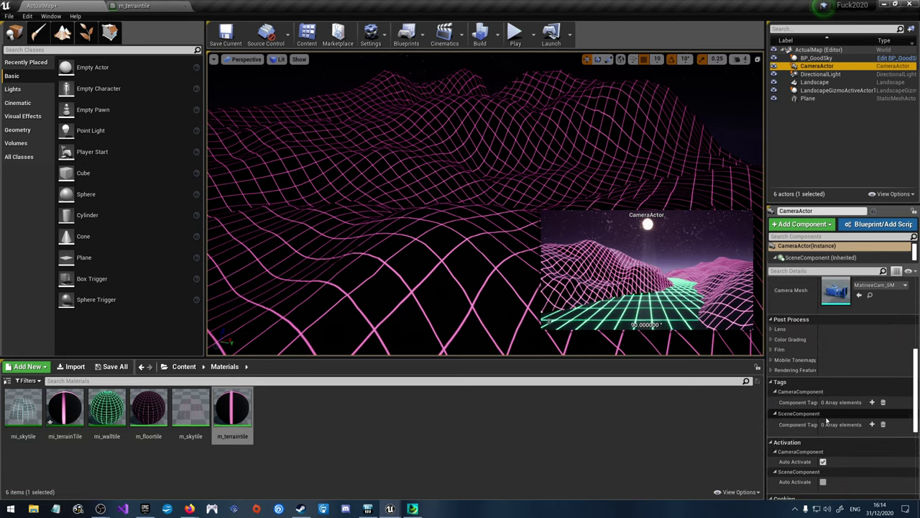
{"action": "left_click", "coordinate": [851, 351]}
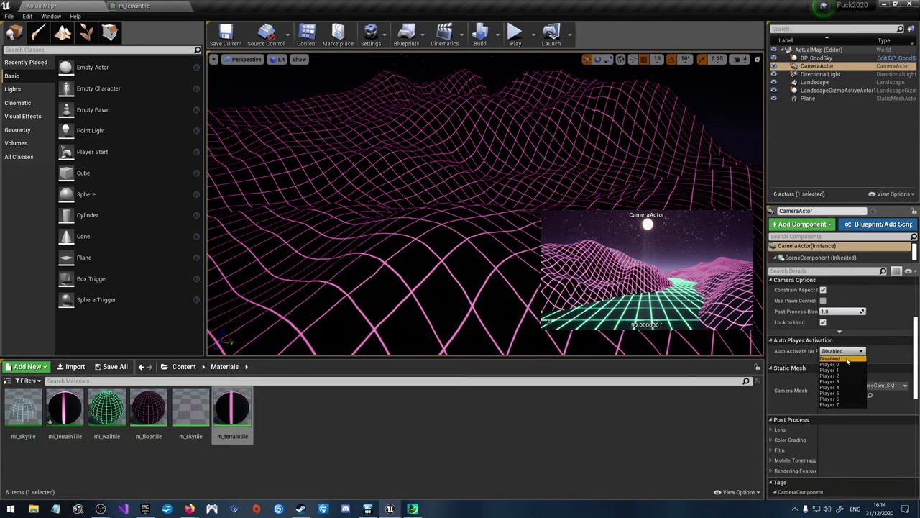
{"action": "left_click", "coordinate": [837, 367]}
{"action": "left_click", "coordinate": [230, 35]}
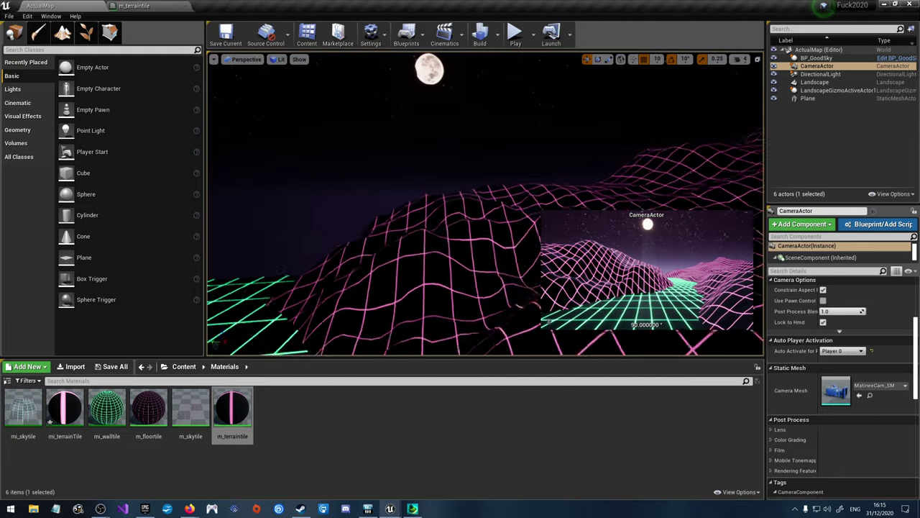
Step: Find the Atmospheric Fog actor by searching for "atmos" and place it in the level above the terrain
{"action": "right_click_drag", "start_coordinate": [485, 208], "coordinate": [511, 193]}
{"action": "left_click", "coordinate": [94, 50]}
{"action": "type", "text": "a"}
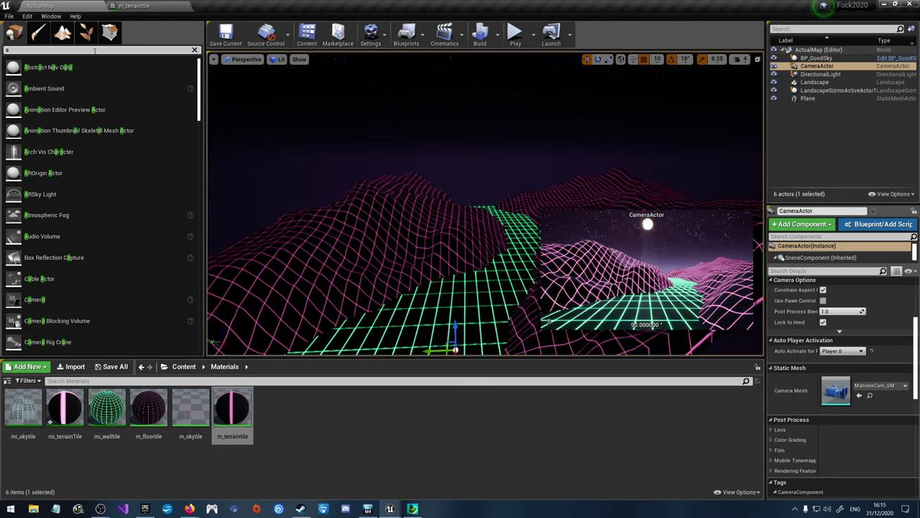
{"action": "type", "text": "tmos"}
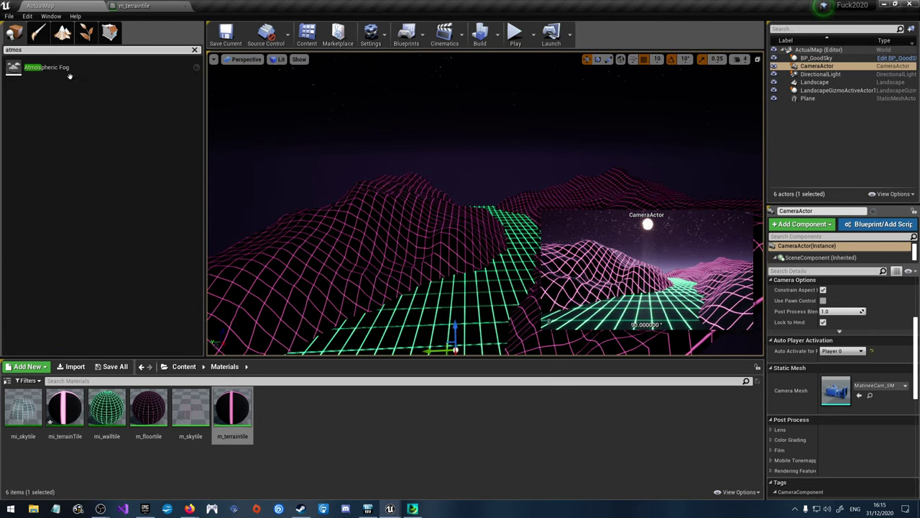
{"action": "left_click_drag", "start_coordinate": [46, 67], "coordinate": [498, 128]}
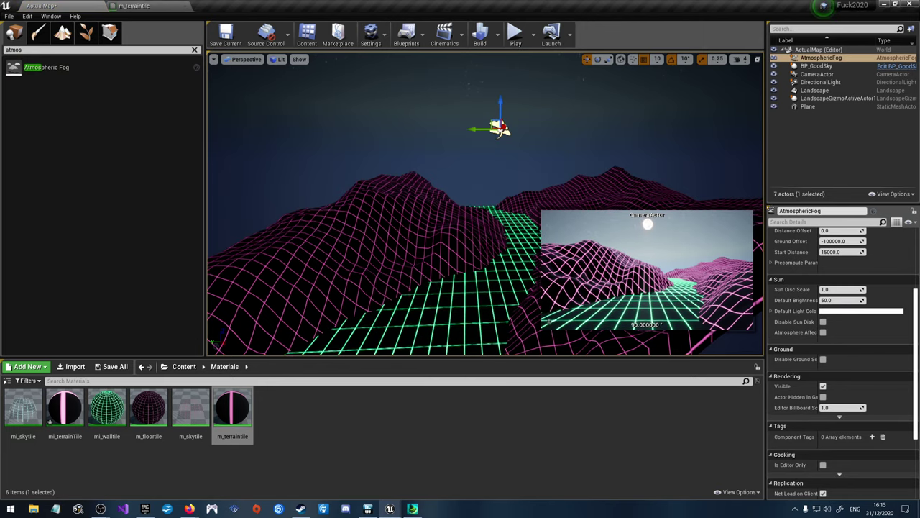
Step: Set the AtmosphericFog actor's location to 0, 0, 0
{"action": "scroll", "coordinate": [834, 237], "scroll_direction": "up", "scroll_amount": 5}
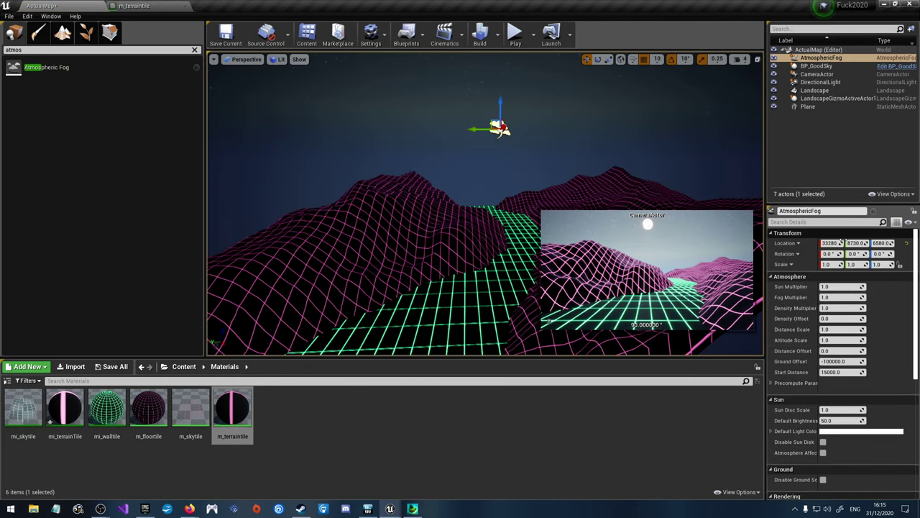
{"action": "left_click", "coordinate": [832, 243]}
{"action": "type", "text": "0"}
{"action": "key", "text": "Tab"}
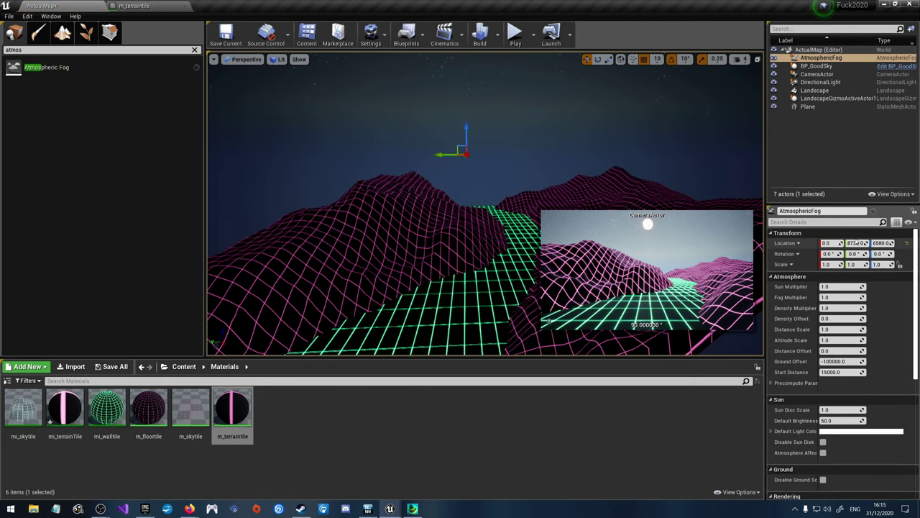
{"action": "type", "text": "0"}
{"action": "key", "text": "Tab"}
{"action": "type", "text": "0"}
{"action": "key", "text": "Return"}
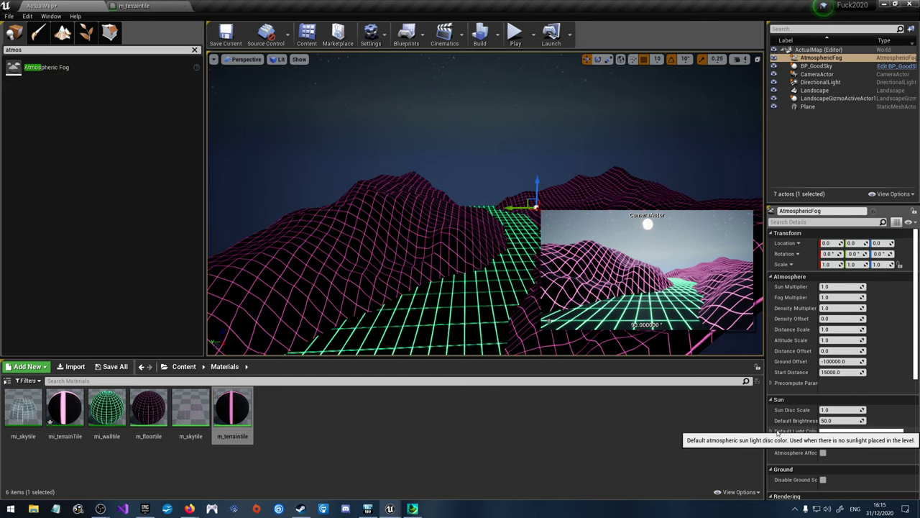
Step: Set the fog's Default Brightness to 1 and enable the Disable Sun Disk and atmosphere-affecting sun options
{"action": "scroll", "coordinate": [834, 402], "scroll_direction": "down", "scroll_amount": 2}
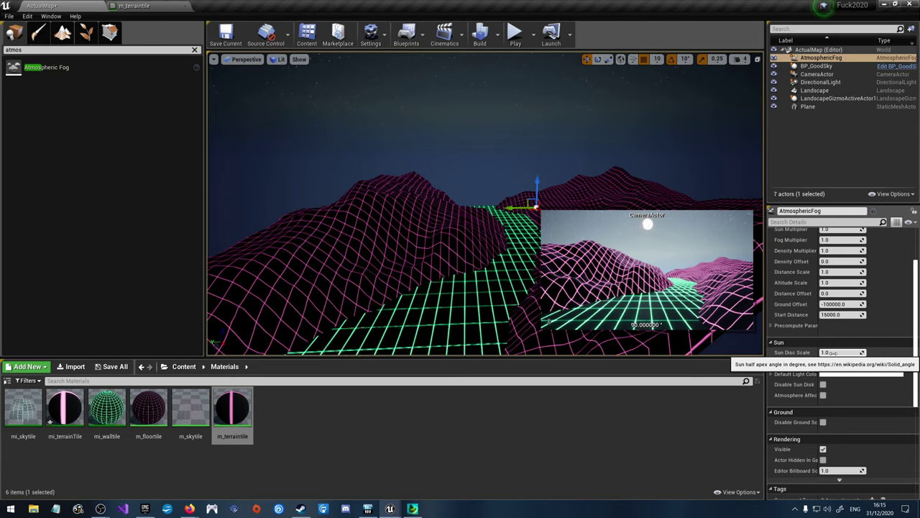
{"action": "scroll", "coordinate": [832, 352], "scroll_direction": "down", "scroll_amount": 1}
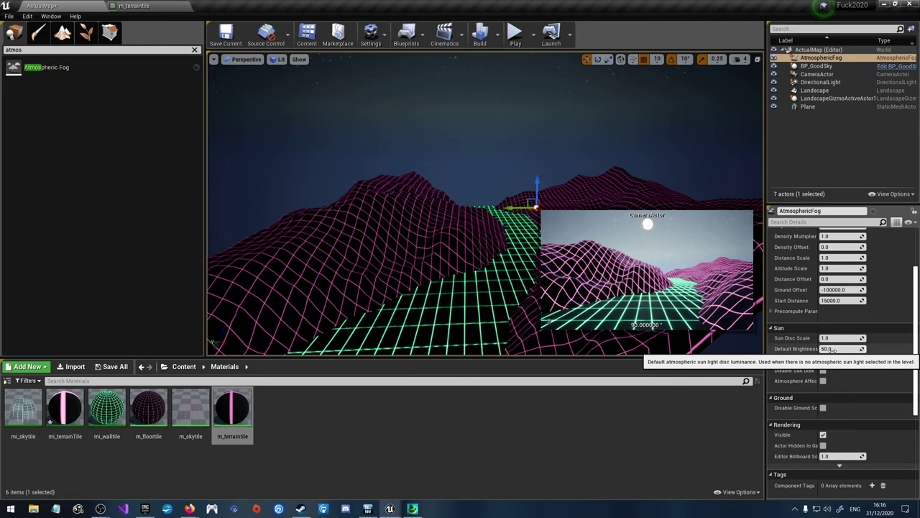
{"action": "type", "text": "1"}
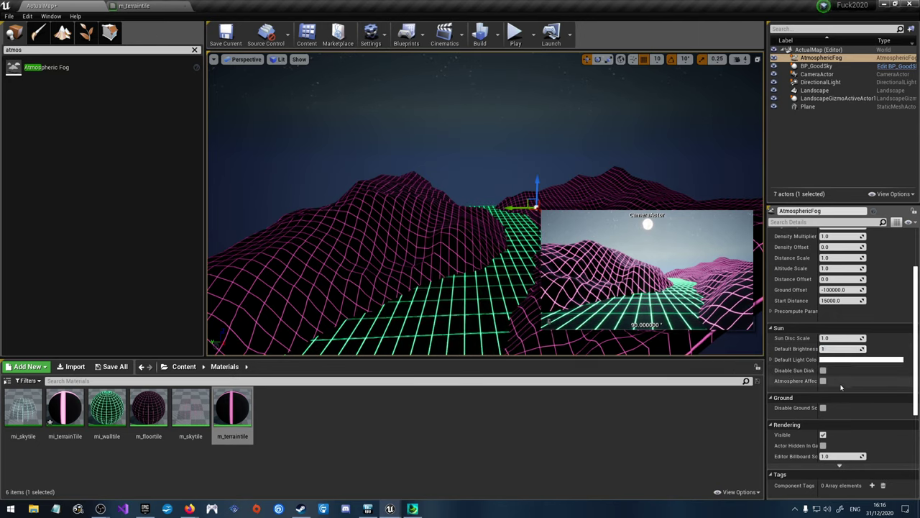
{"action": "key", "text": "Return"}
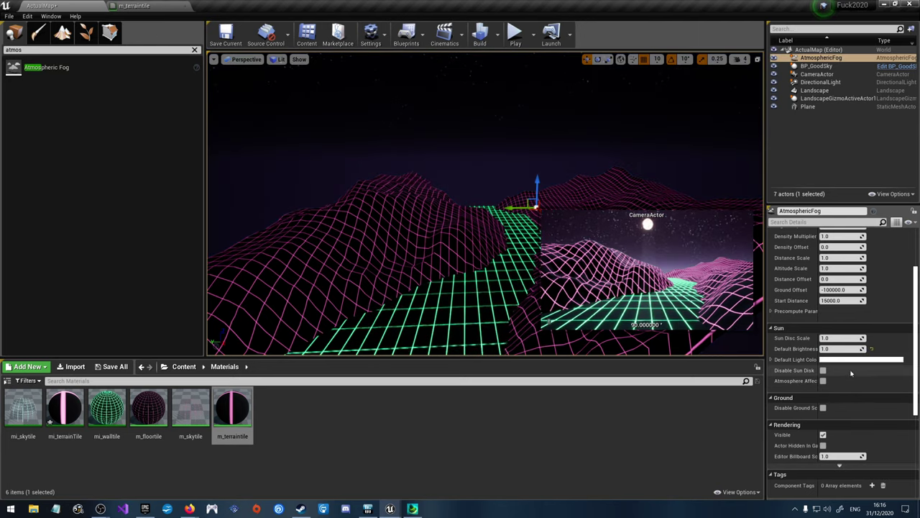
{"action": "left_click", "coordinate": [843, 348]}
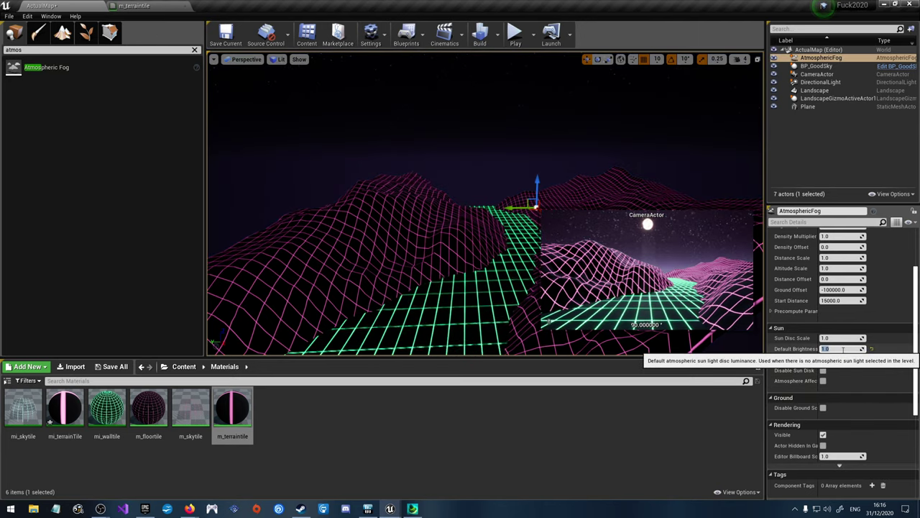
{"action": "key", "text": "Return"}
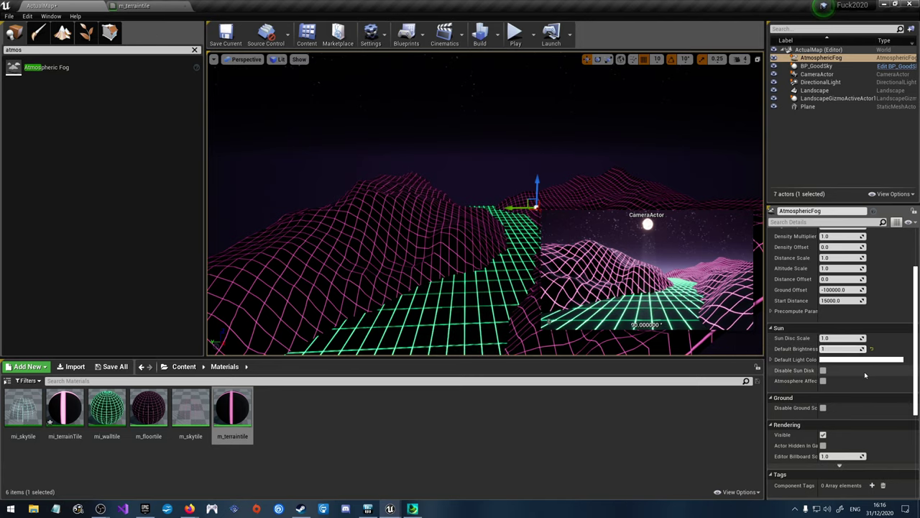
{"action": "left_click", "coordinate": [823, 370]}
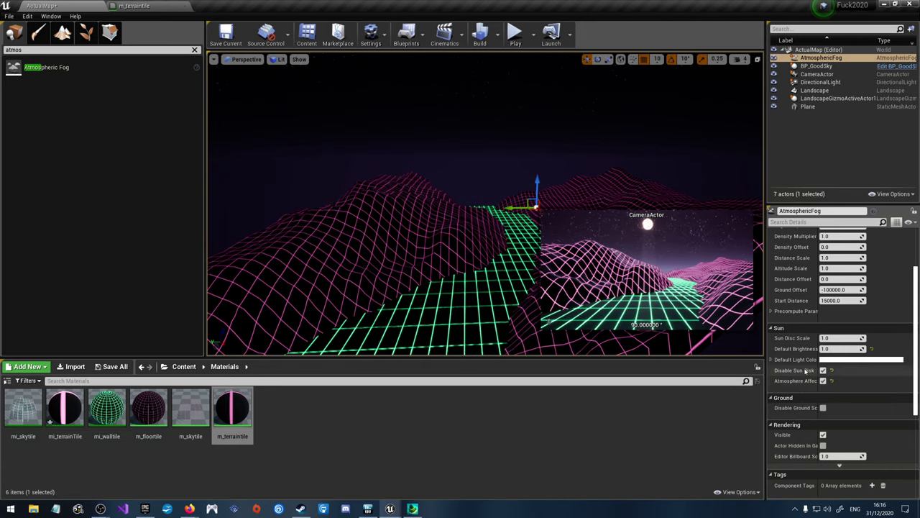
Step: Change the fog's default light colour to pink with R 255, G 183 and B 254
{"action": "left_click", "coordinate": [803, 360]}
{"action": "left_click", "coordinate": [856, 360]}
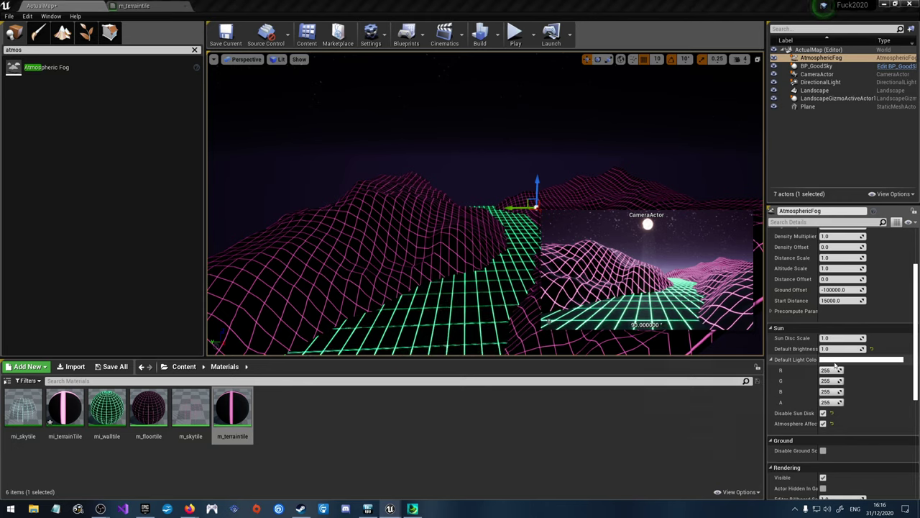
{"action": "left_click", "coordinate": [695, 324]}
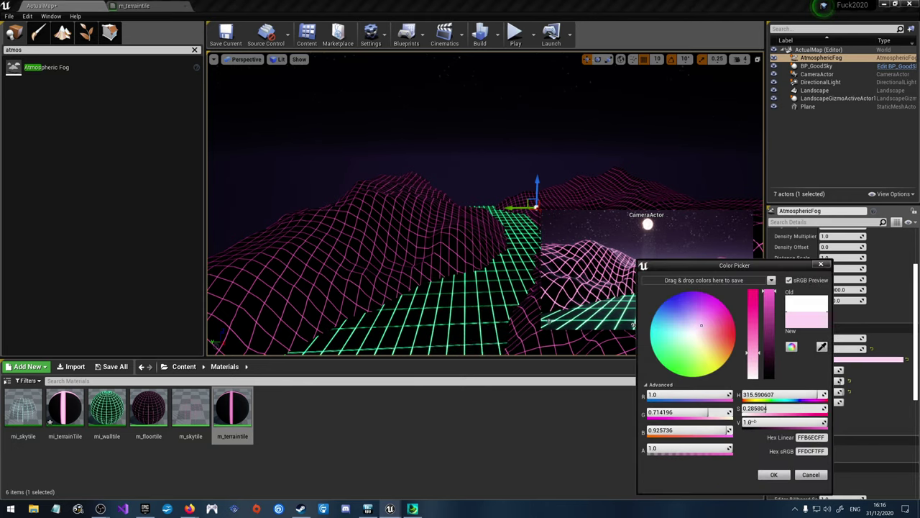
{"action": "left_click", "coordinate": [773, 474]}
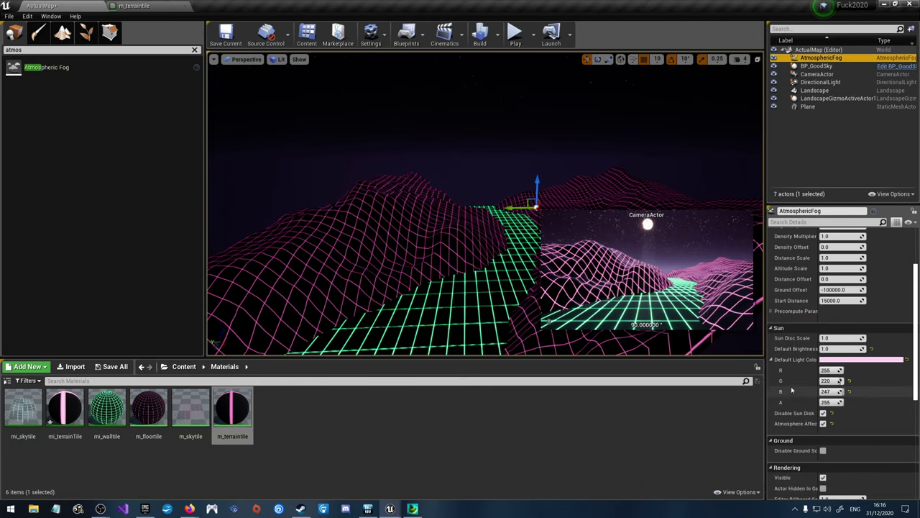
{"action": "left_click", "coordinate": [847, 360]}
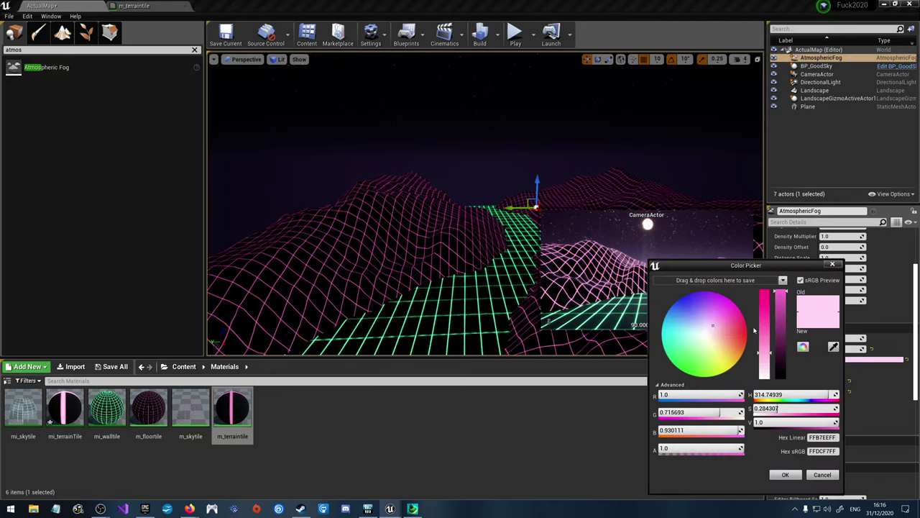
{"action": "left_click", "coordinate": [716, 316]}
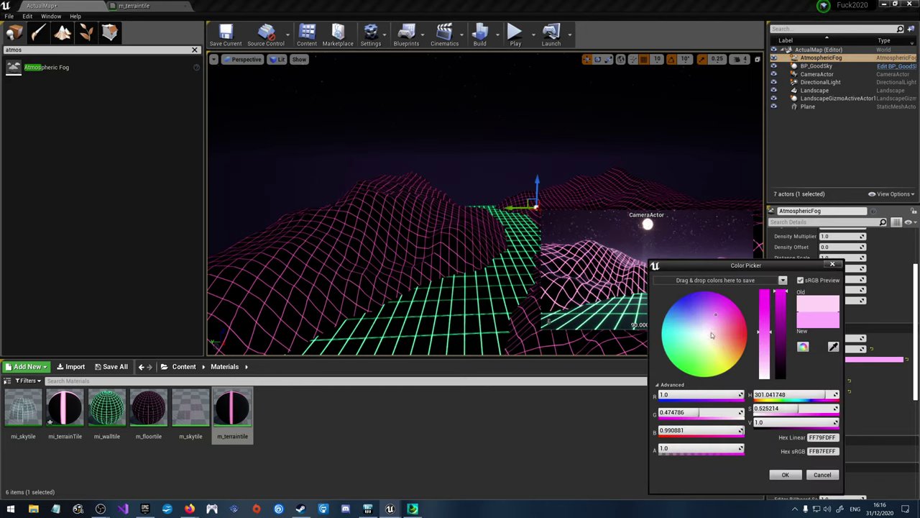
{"action": "left_click", "coordinate": [785, 474]}
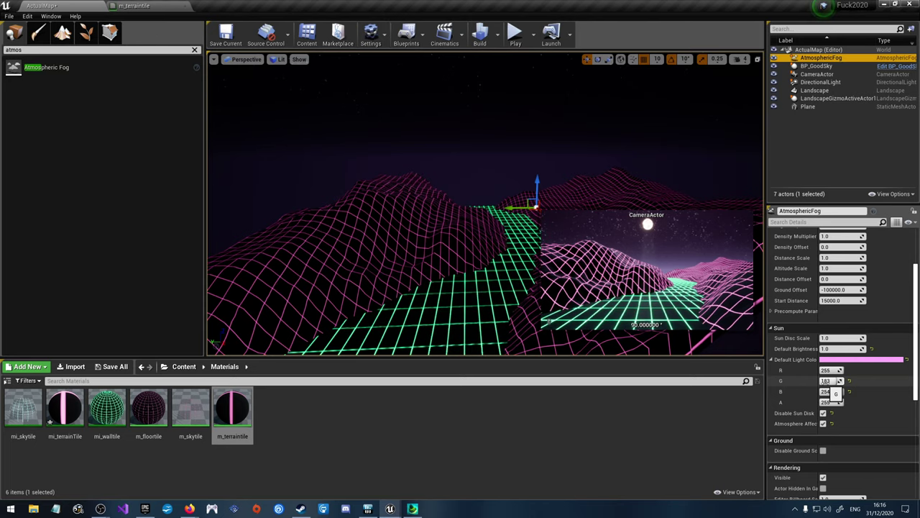
Step: Try the fog's option for disabling ground scattering and look through its remaining settings
{"action": "scroll", "coordinate": [827, 394], "scroll_direction": "down", "scroll_amount": 3}
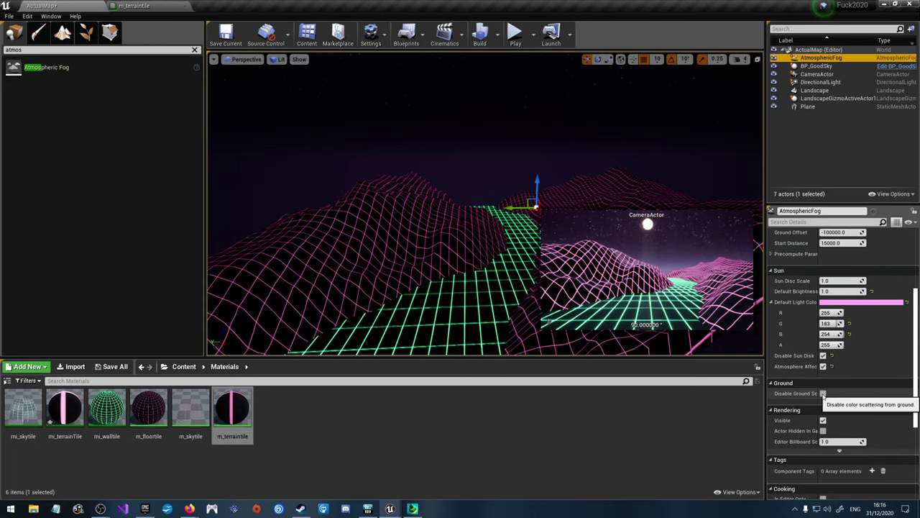
{"action": "left_click", "coordinate": [824, 394]}
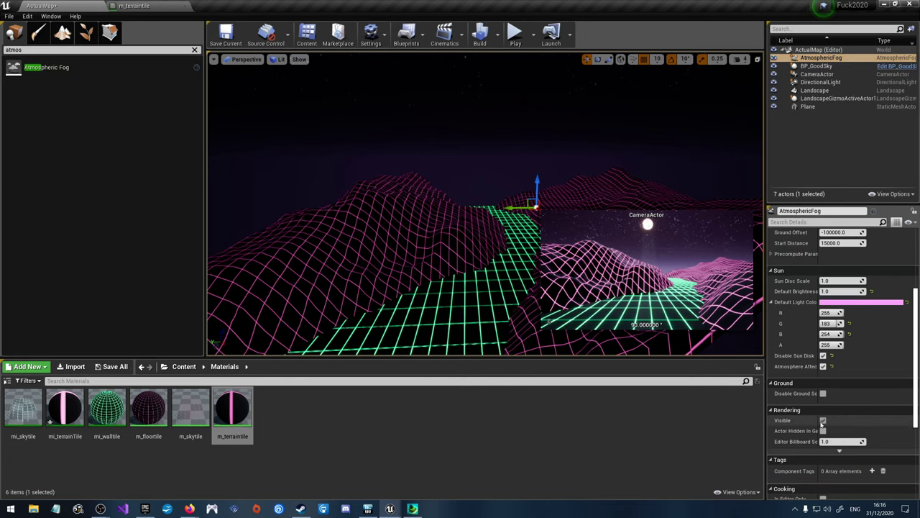
{"action": "scroll", "coordinate": [874, 437], "scroll_direction": "down", "scroll_amount": 3}
{"action": "scroll", "coordinate": [874, 436], "scroll_direction": "up", "scroll_amount": 10}
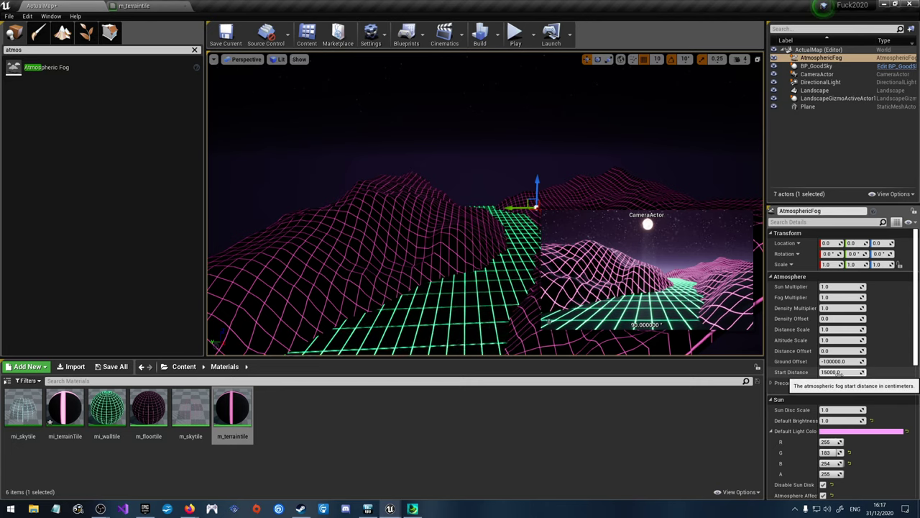
Step: Lower the fog's Start Distance to about 1309 and try different Ground Offset values
{"action": "mouse_move", "coordinate": [841, 371]}
{"action": "left_mouse_down"}
{"action": "mouse_move", "coordinate": [859, 371]}
{"action": "mouse_move", "coordinate": [838, 372]}
{"action": "left_mouse_up"}
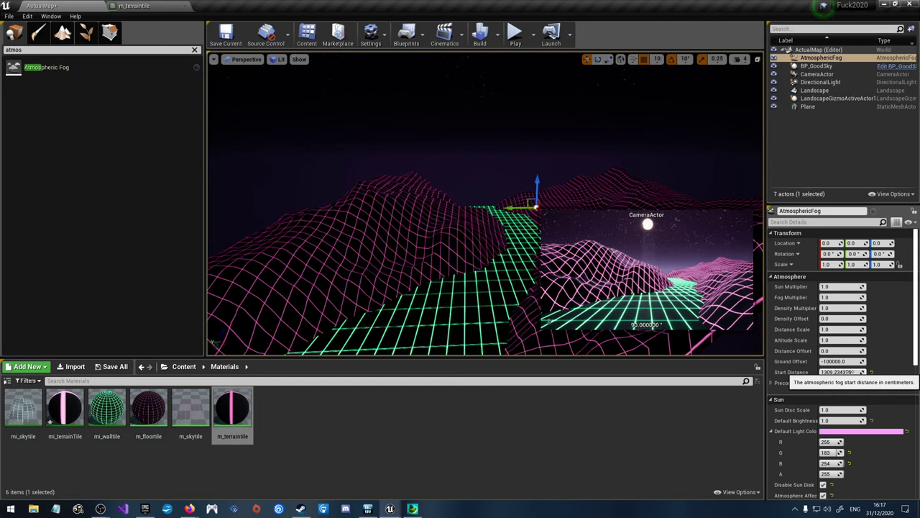
{"action": "left_click_drag", "start_coordinate": [841, 361], "coordinate": [812, 361]}
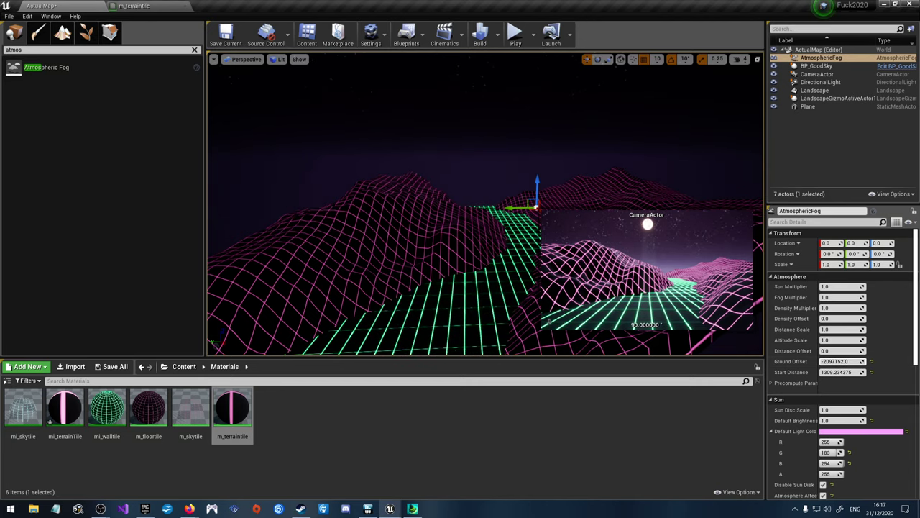
{"action": "left_click", "coordinate": [825, 361]}
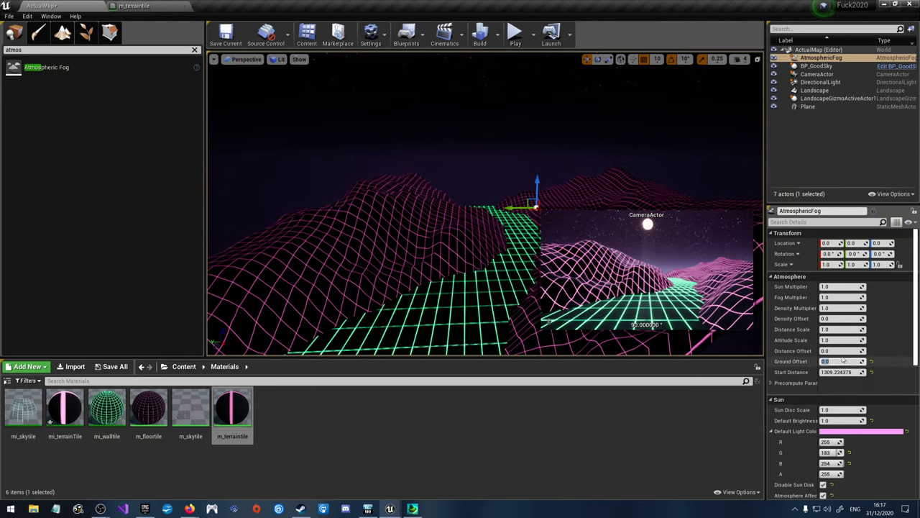
{"action": "left_click_drag", "start_coordinate": [837, 361], "coordinate": [862, 361]}
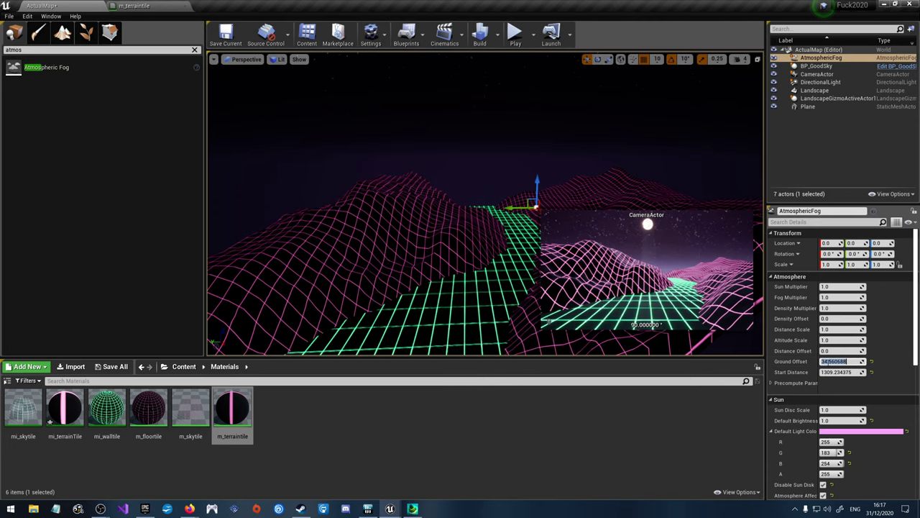
{"action": "left_click", "coordinate": [838, 351]}
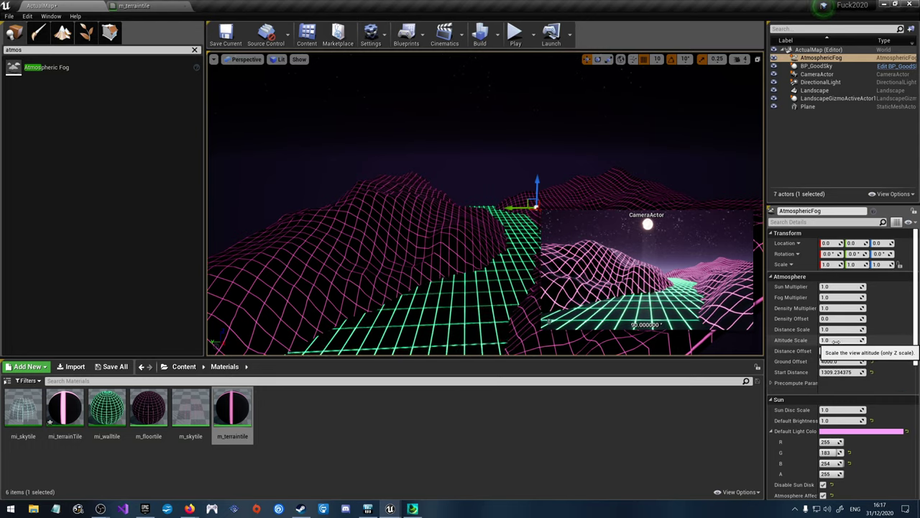
Step: Try a higher Altitude Scale for the fog, about 1.51, and set it back to 1
{"action": "left_click_drag", "start_coordinate": [835, 342], "coordinate": [849, 342]}
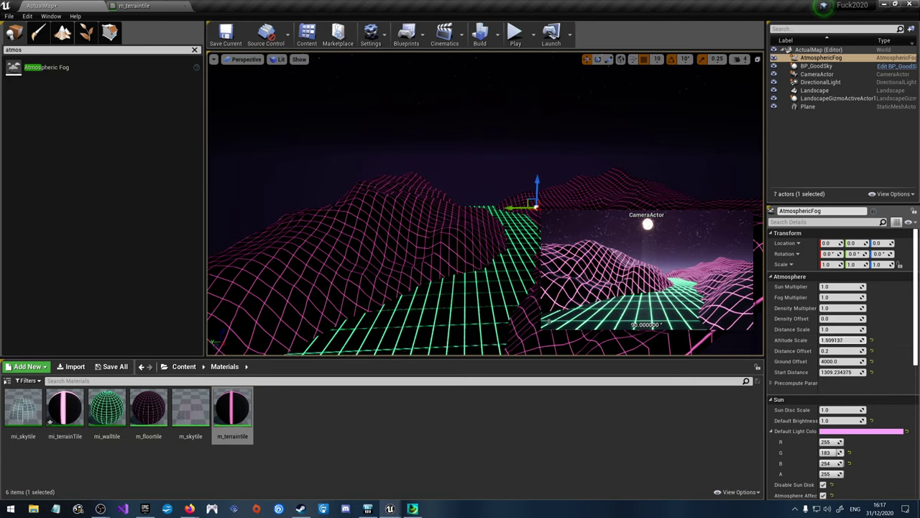
{"action": "left_click", "coordinate": [841, 341]}
{"action": "type", "text": "2"}
{"action": "key", "text": "Return"}
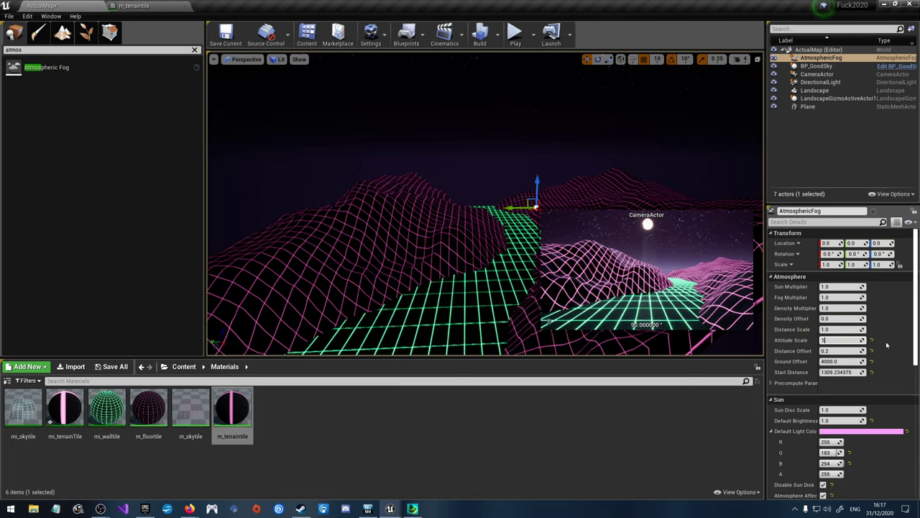
Step: Set the fog's Density Multiplier to 2 and its Fog Multiplier to 0.5 after trying higher values
{"action": "left_click_drag", "start_coordinate": [841, 308], "coordinate": [866, 308]}
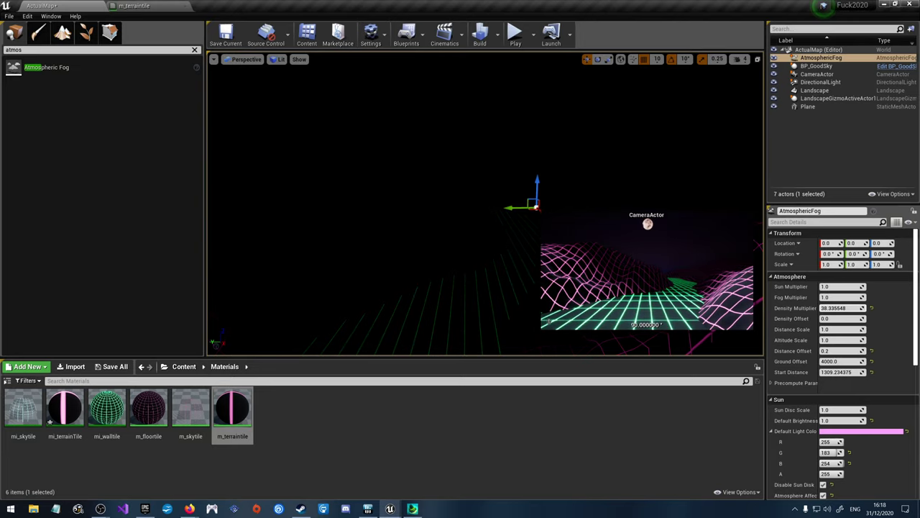
{"action": "left_click", "coordinate": [841, 307]}
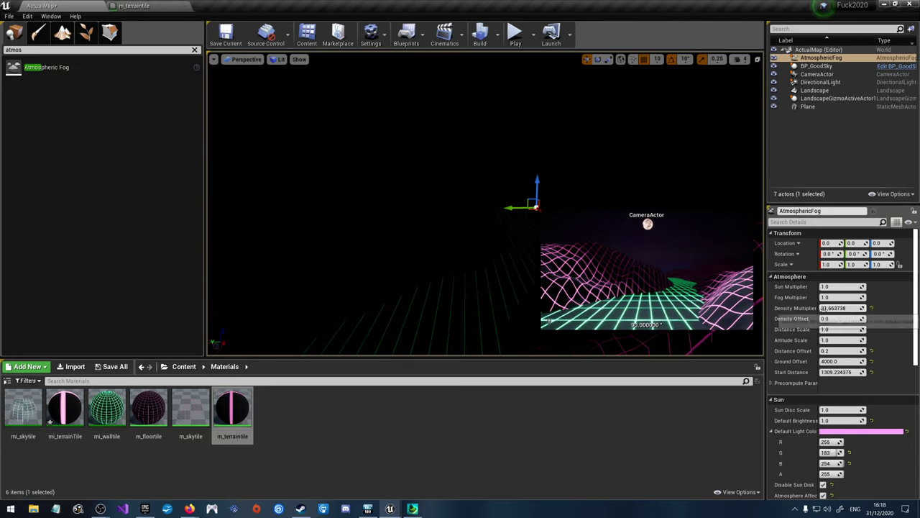
{"action": "type", "text": "2"}
{"action": "key", "text": "Return"}
{"action": "mouse_move", "coordinate": [841, 296]}
{"action": "left_mouse_down"}
{"action": "mouse_move", "coordinate": [874, 297]}
{"action": "mouse_move", "coordinate": [854, 298]}
{"action": "left_mouse_up"}
{"action": "left_click", "coordinate": [853, 298]}
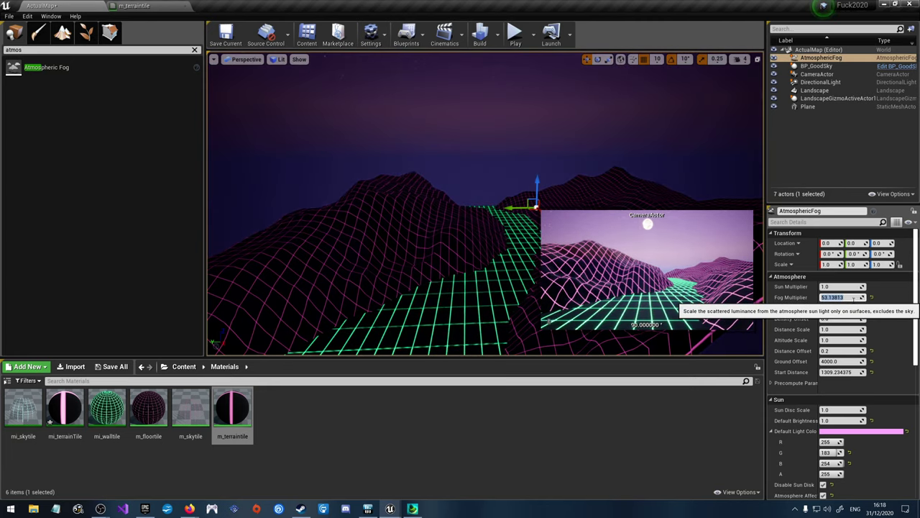
{"action": "type", "text": "0.5"}
{"action": "key", "text": "Return"}
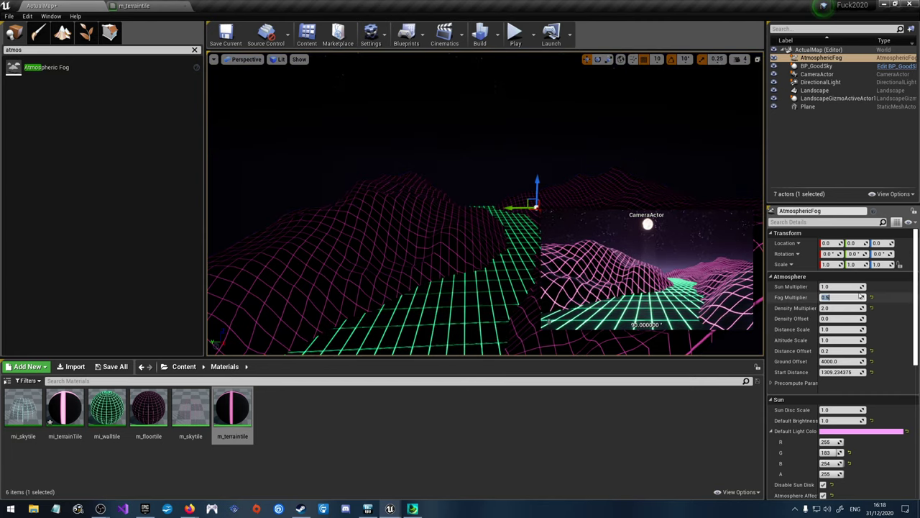
Step: Try a high Sun Multiplier of about 47 on the fog and set it to 0
{"action": "left_click", "coordinate": [852, 286]}
{"action": "left_click_drag", "start_coordinate": [840, 286], "coordinate": [891, 286]}
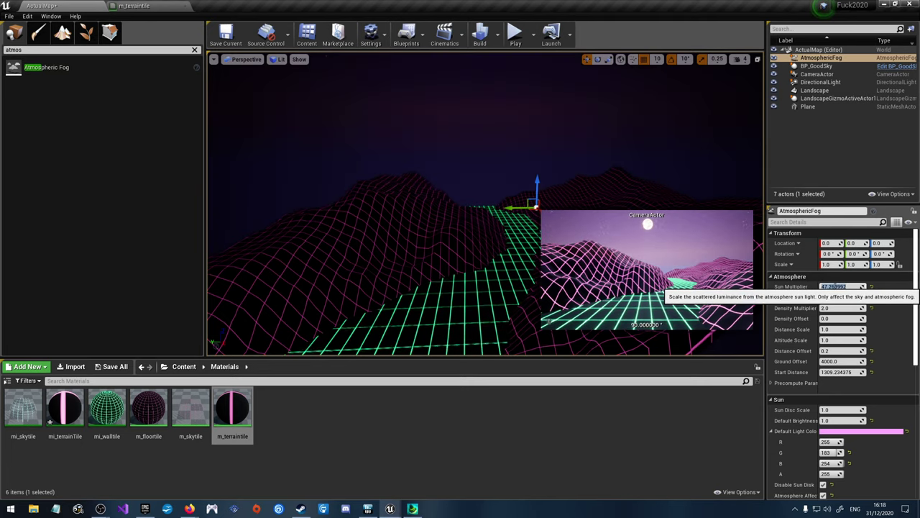
{"action": "left_click", "coordinate": [843, 286]}
{"action": "type", "text": "0"}
{"action": "key", "text": "Return"}
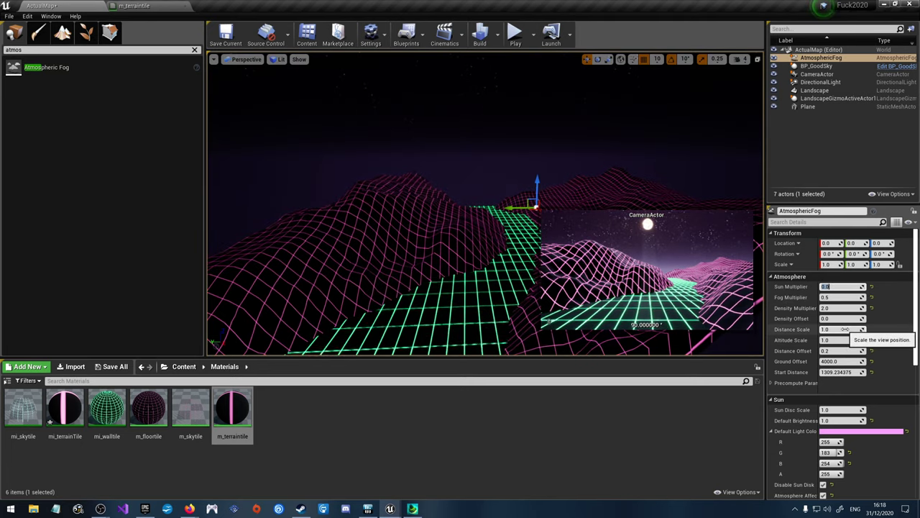
Step: Try a different Density Offset for the fog, about 0.47, and set it back to 0
{"action": "mouse_move", "coordinate": [841, 318]}
{"action": "left_mouse_down"}
{"action": "mouse_move", "coordinate": [855, 319]}
{"action": "mouse_move", "coordinate": [827, 318]}
{"action": "left_mouse_up"}
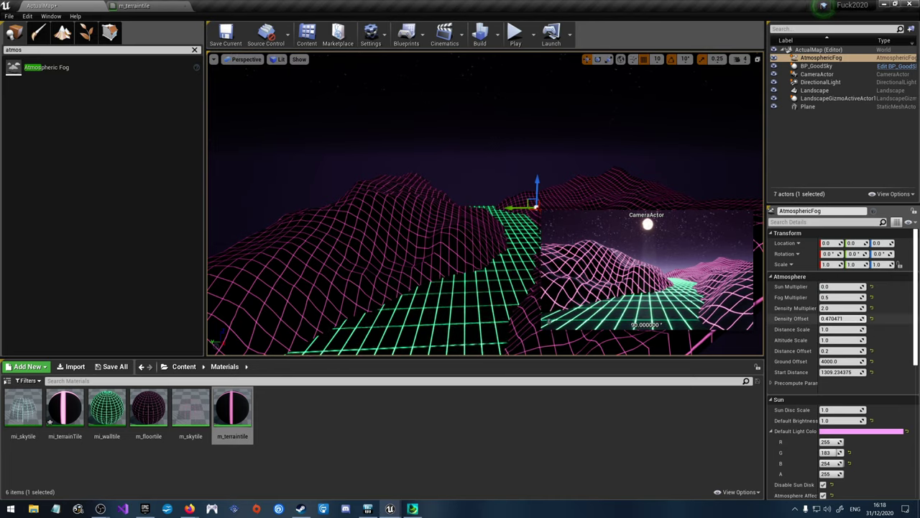
{"action": "left_click", "coordinate": [856, 318]}
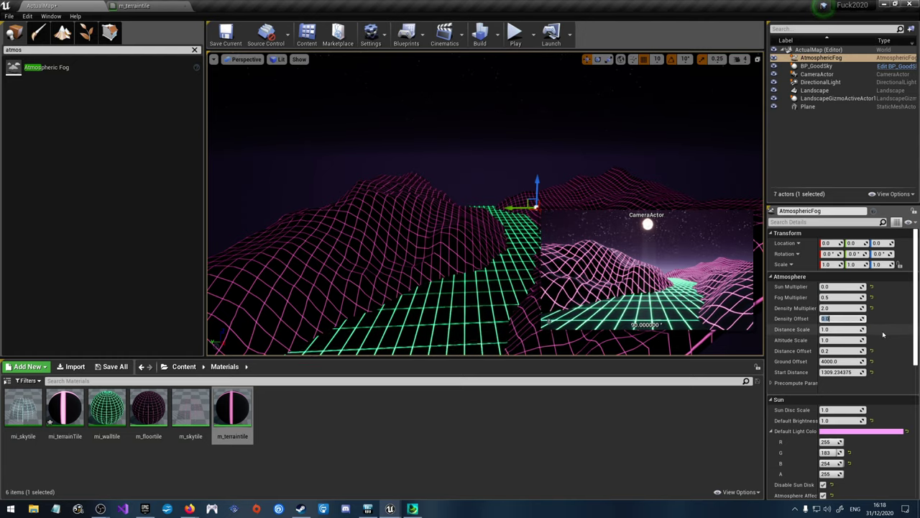
{"action": "key", "text": "Return"}
Step: Set the fog's Default Brightness to 0 after trying about 3.17, keeping Sun Disc Scale at 1
{"action": "scroll", "coordinate": [878, 375], "scroll_direction": "down", "scroll_amount": 2}
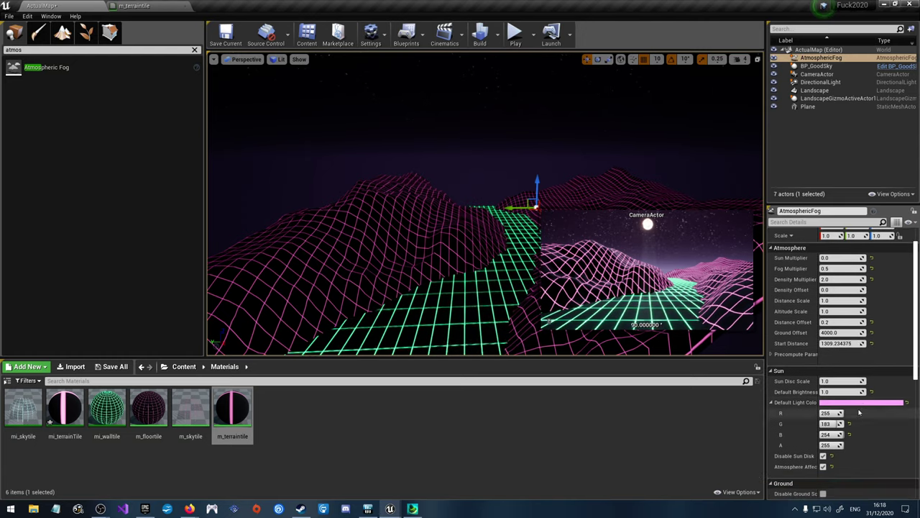
{"action": "left_click_drag", "start_coordinate": [841, 391], "coordinate": [863, 391]}
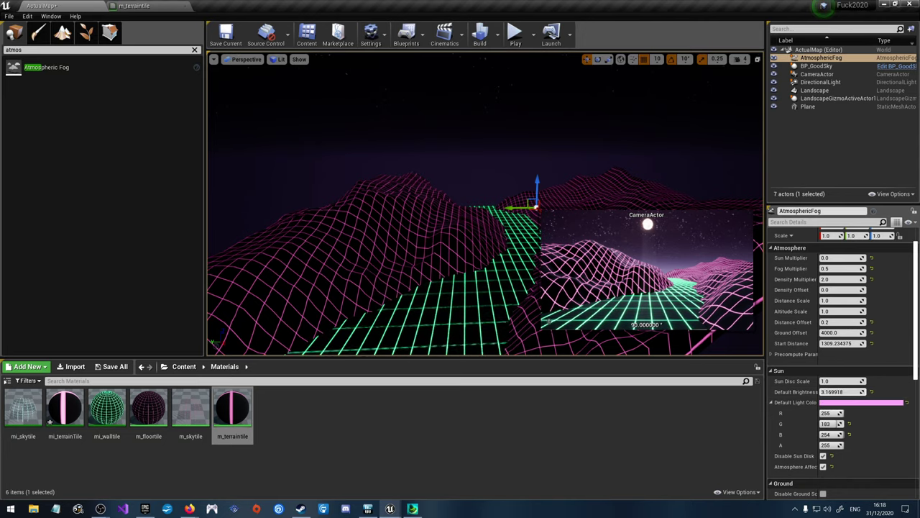
{"action": "left_click", "coordinate": [845, 392]}
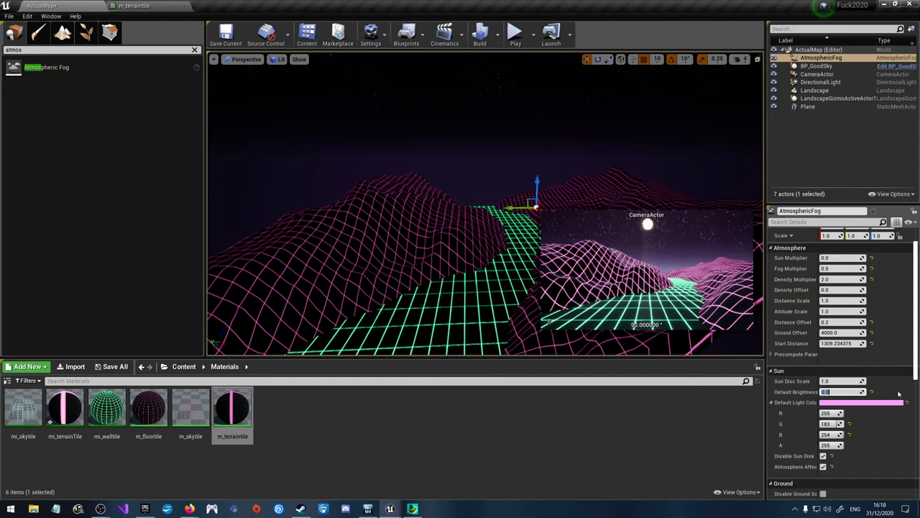
{"action": "key", "text": "Return"}
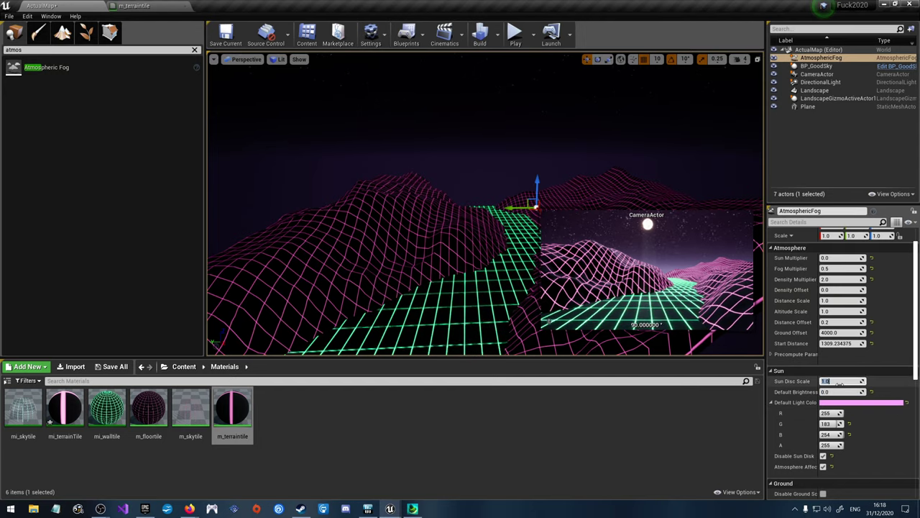
{"action": "key", "text": "Return"}
Step: Look through the fog's remaining settings and play-test the level briefly to check the fog through the camera
{"action": "scroll", "coordinate": [849, 440], "scroll_direction": "down", "scroll_amount": 2}
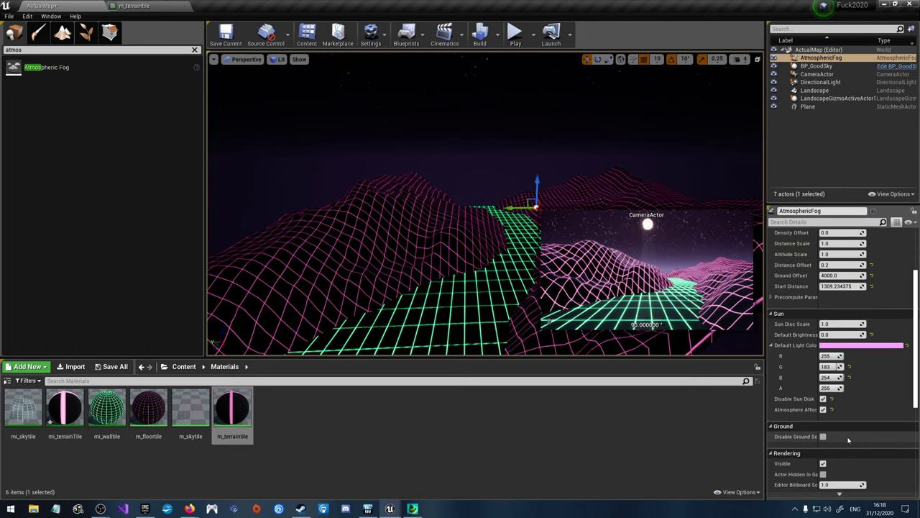
{"action": "scroll", "coordinate": [849, 438], "scroll_direction": "down", "scroll_amount": 2}
{"action": "scroll", "coordinate": [853, 432], "scroll_direction": "down", "scroll_amount": 2}
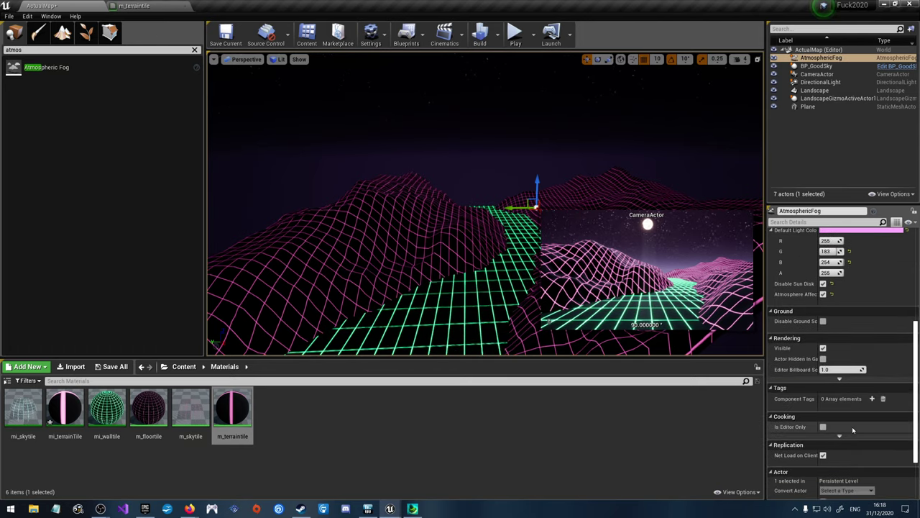
{"action": "left_click", "coordinate": [515, 32]}
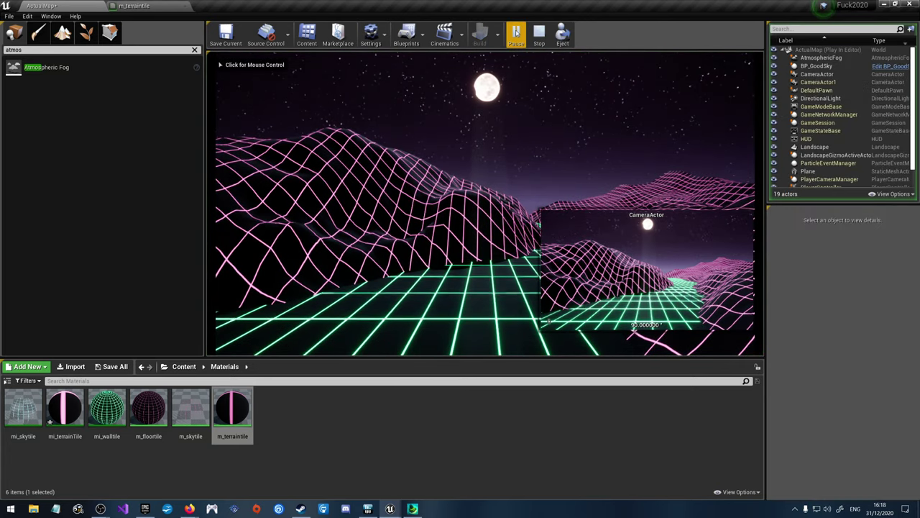
{"action": "left_click", "coordinate": [539, 32]}
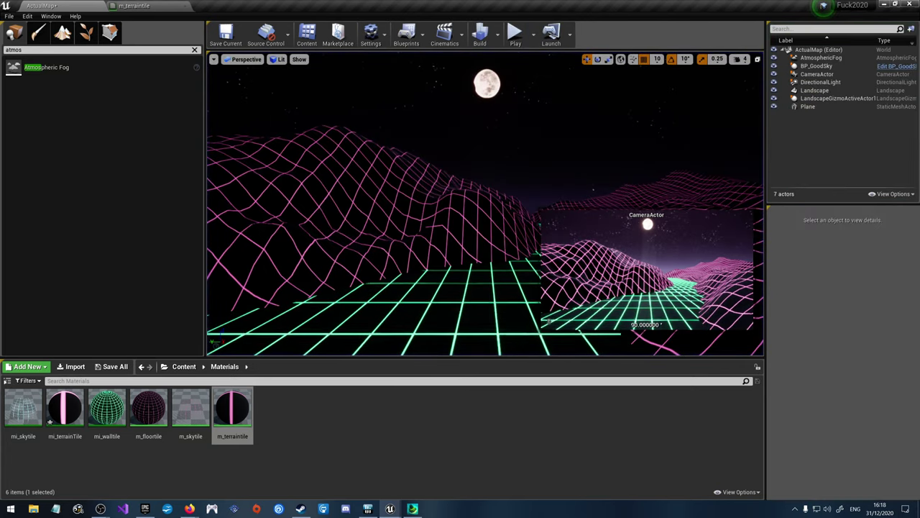
Step: Save the current level and all other unsaved project assets
{"action": "left_click", "coordinate": [226, 33]}
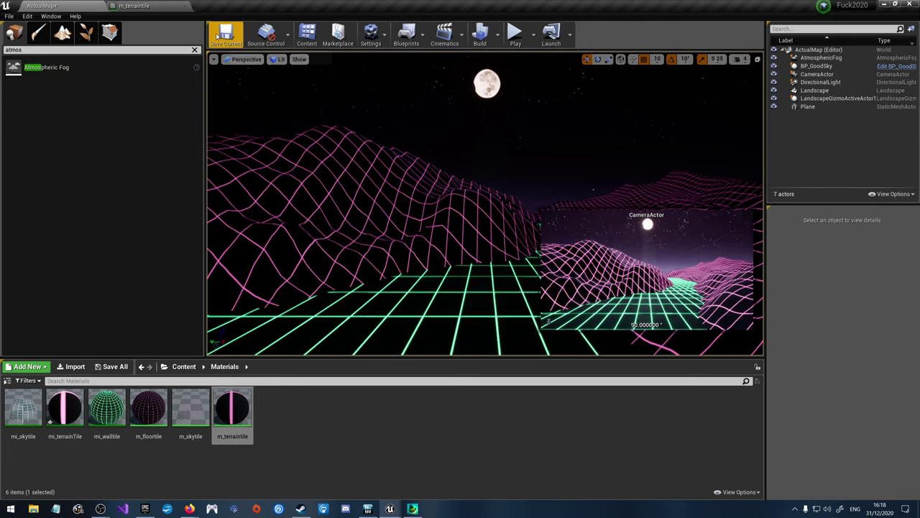
{"action": "left_click", "coordinate": [9, 16]}
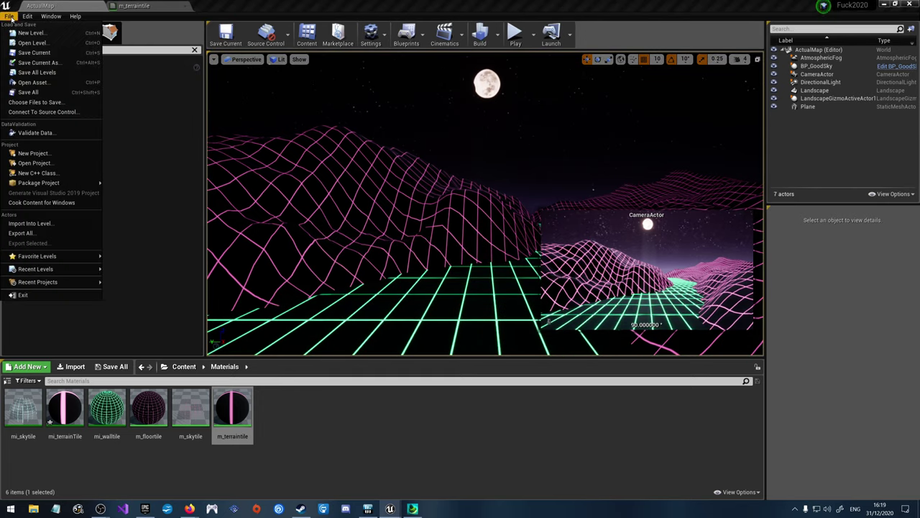
{"action": "left_click", "coordinate": [32, 92]}
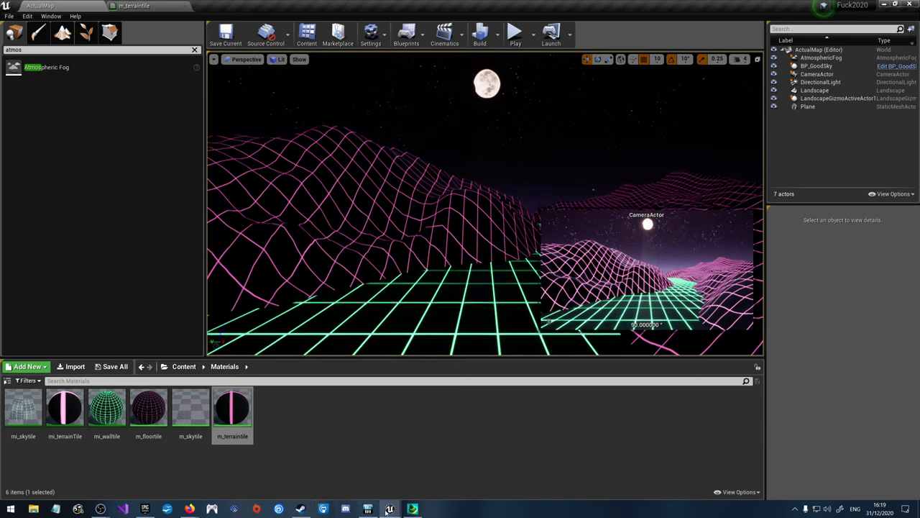
Step: Examine the settings of the Landscape, Plane, DirectionalLight and CameraActor, down to the camera's activation options
{"action": "left_click", "coordinate": [814, 90]}
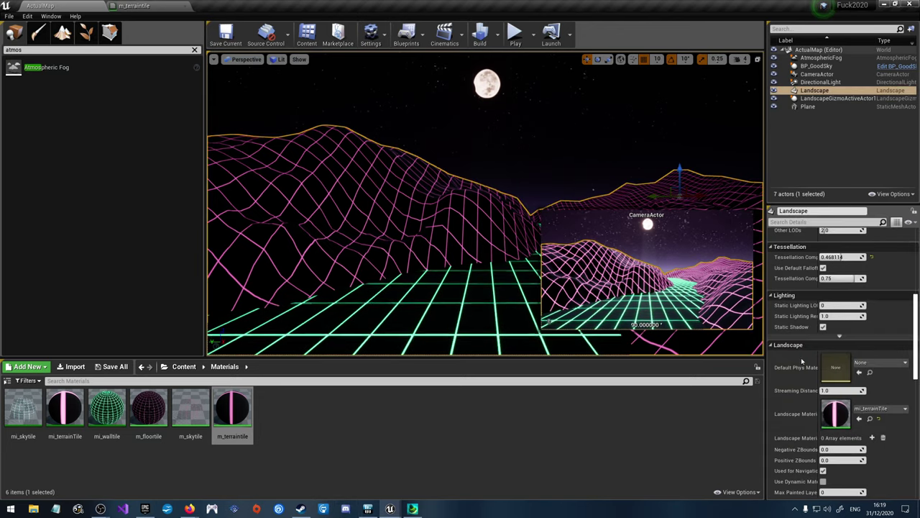
{"action": "left_click", "coordinate": [808, 107]}
{"action": "left_click", "coordinate": [821, 82]}
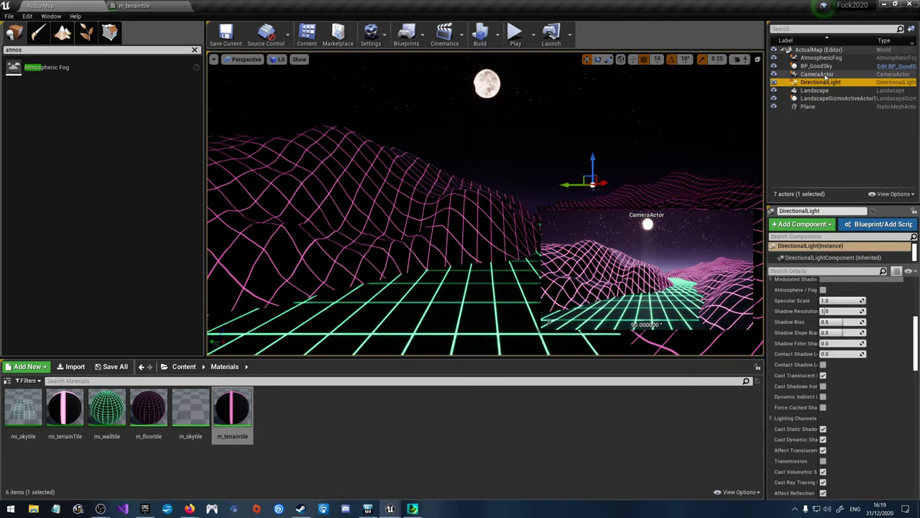
{"action": "left_click", "coordinate": [820, 75]}
{"action": "scroll", "coordinate": [806, 406], "scroll_direction": "down", "scroll_amount": 10}
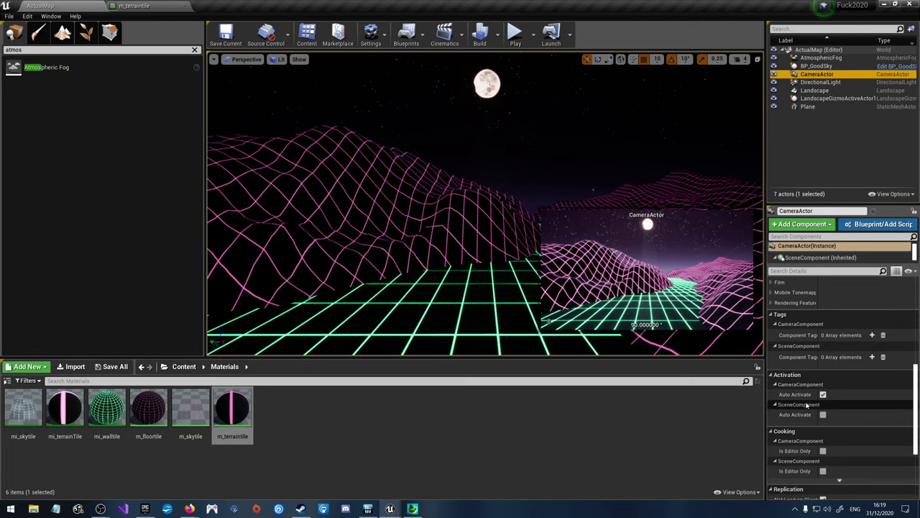
Step: Switch to the Epic Games Launcher, open the Vaporwave project and load its wave level from the Content folder
{"action": "left_click", "coordinate": [144, 508]}
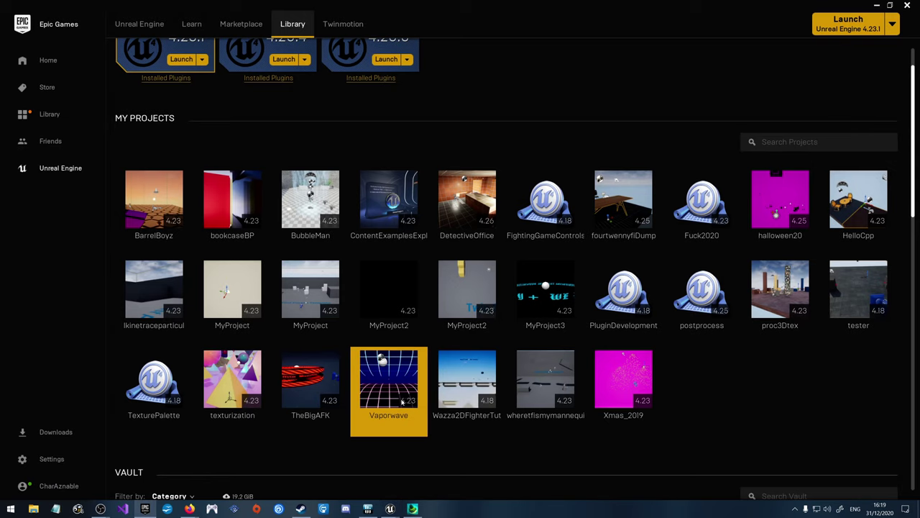
{"action": "double_click", "coordinate": [400, 392]}
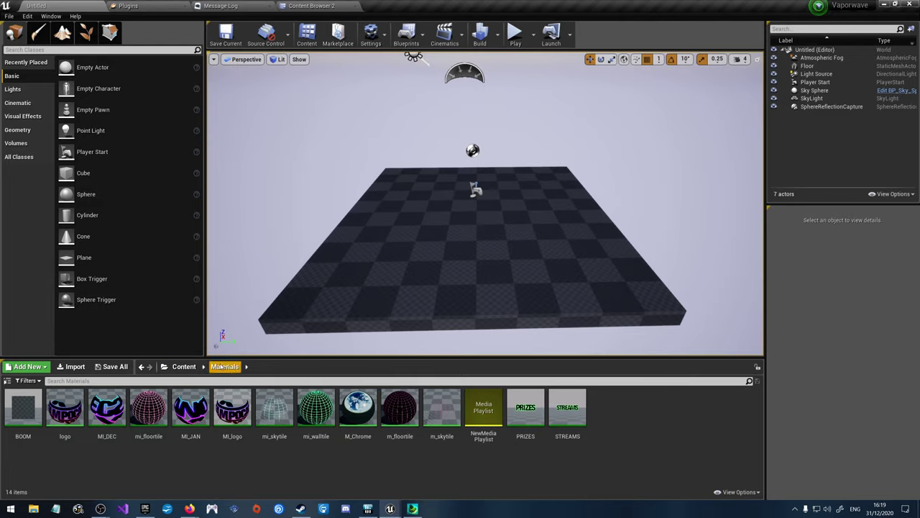
{"action": "left_click", "coordinate": [182, 366]}
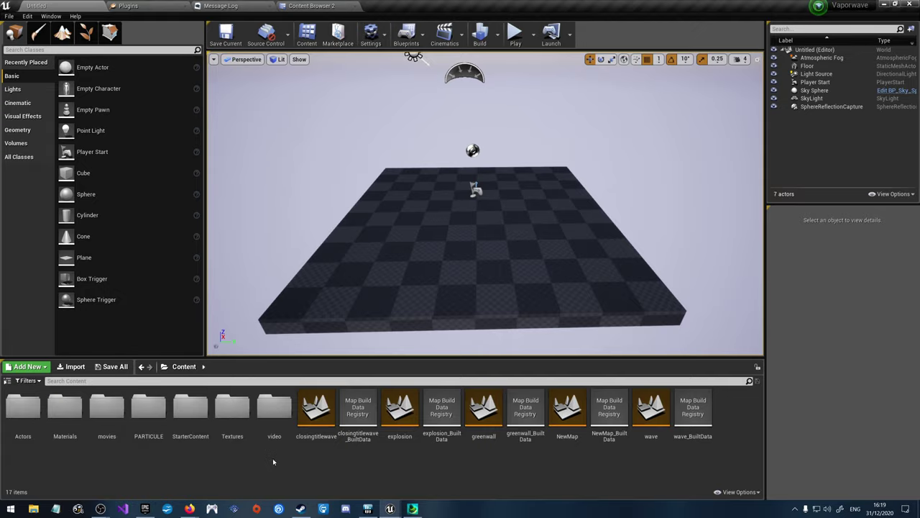
{"action": "left_click", "coordinate": [651, 410]}
{"action": "double_click", "coordinate": [650, 409]}
Step: Play the wave level to view its logo animation and stop the session
{"action": "left_click", "coordinate": [516, 33]}
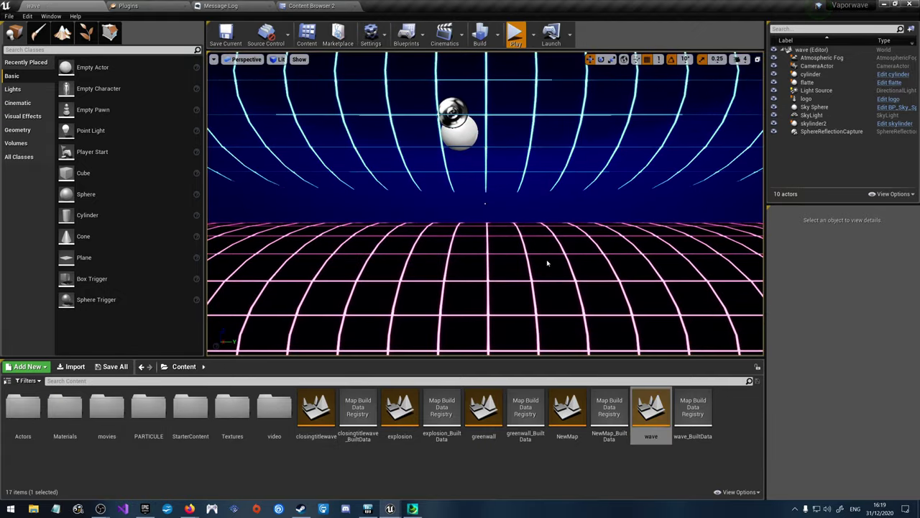
{"action": "left_click", "coordinate": [569, 199]}
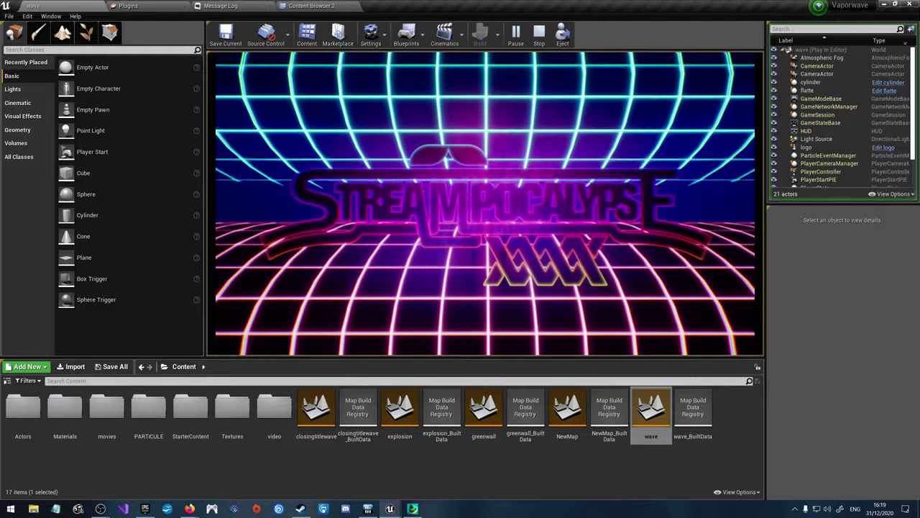
{"action": "key", "text": "Escape"}
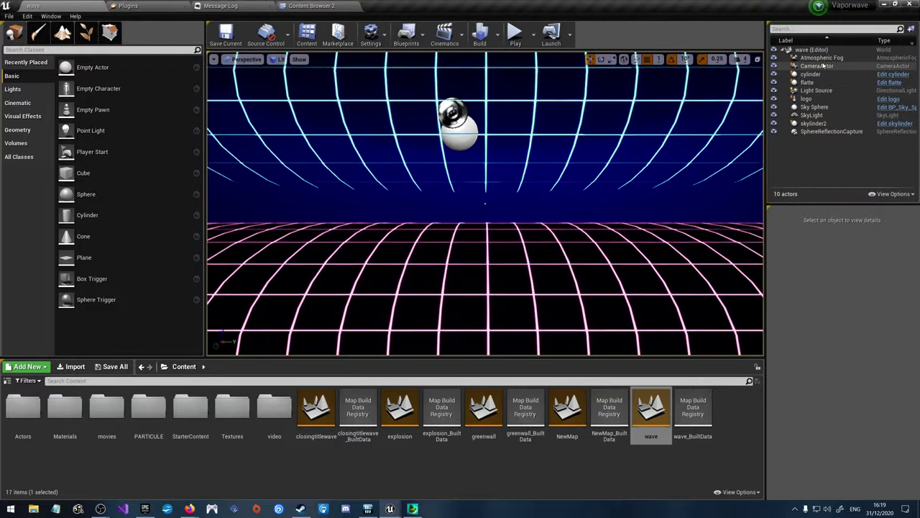
Step: Examine the wave level's CameraActor settings and available actions, and switch back to the editor window with ActualMap
{"action": "left_click", "coordinate": [819, 65]}
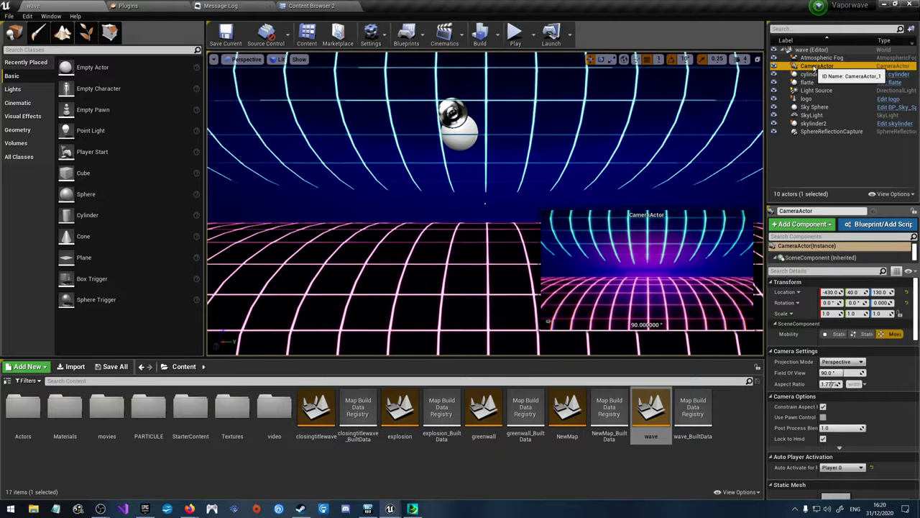
{"action": "right_click", "coordinate": [815, 66]}
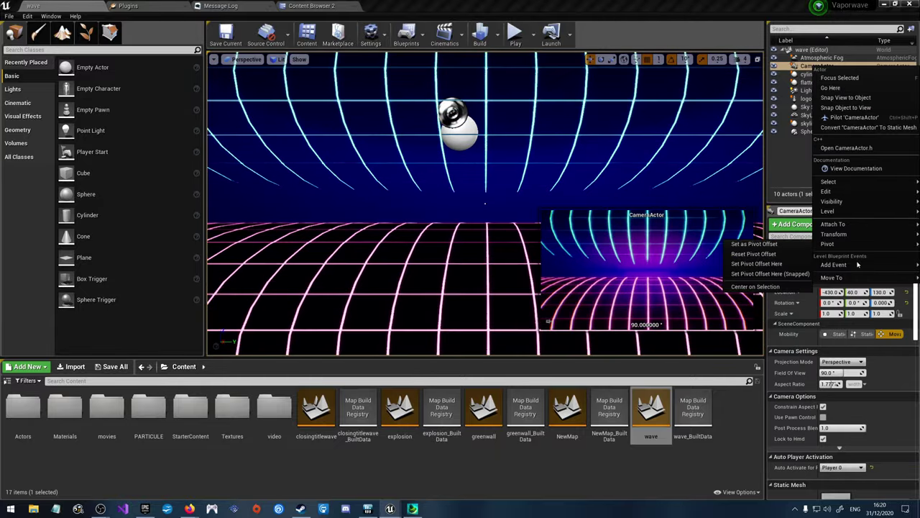
{"action": "left_click", "coordinate": [815, 70]}
{"action": "left_click", "coordinate": [810, 74]}
{"action": "left_click", "coordinate": [817, 66]}
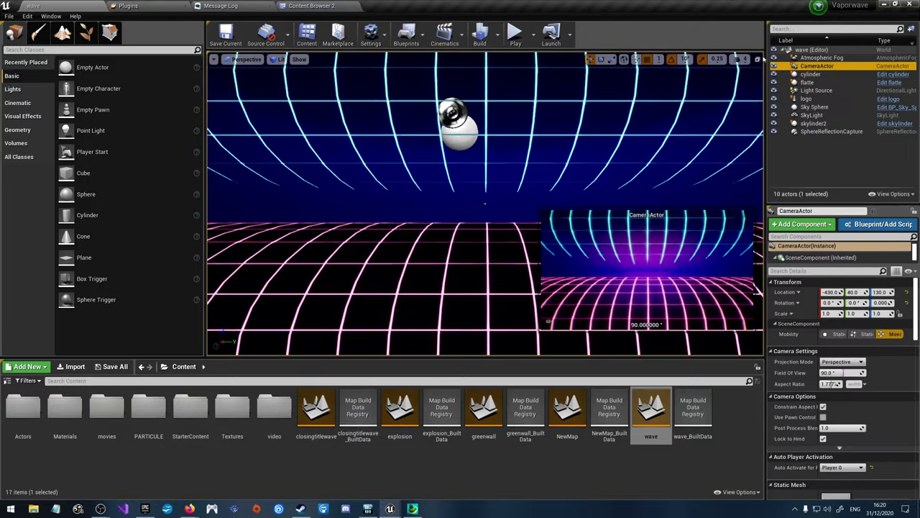
{"action": "left_click", "coordinate": [389, 509]}
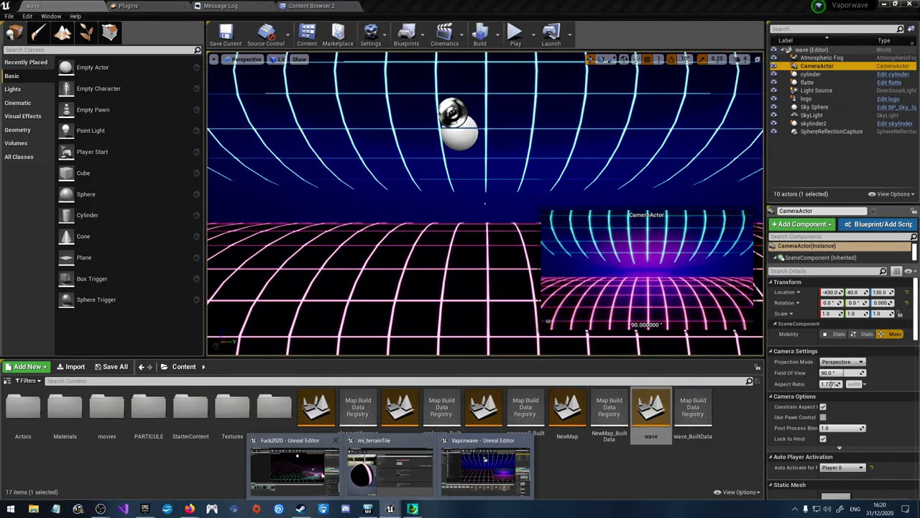
{"action": "left_click", "coordinate": [316, 454]}
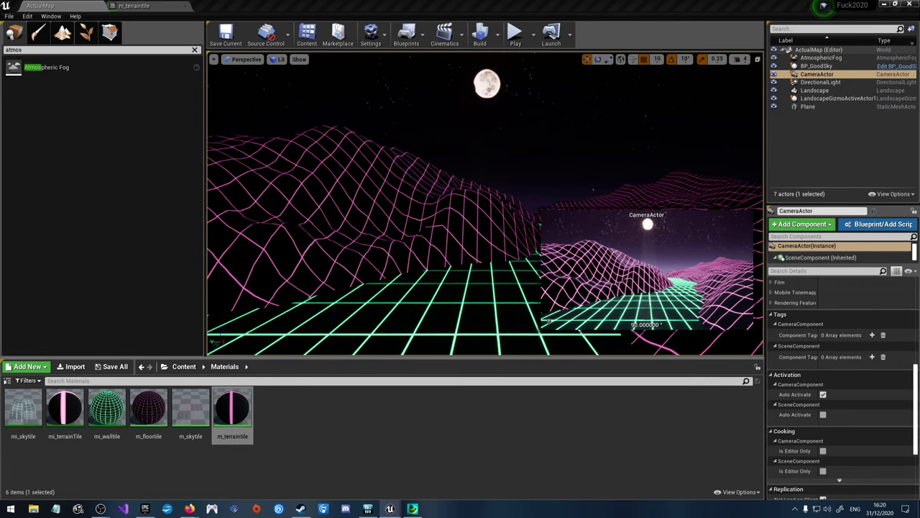
Step: Paste the copied camera into the level and copy the original CameraActor's location onto the pasted CameraActor2
{"action": "left_click", "coordinate": [814, 89]}
{"action": "key", "text": "ctrl+v"}
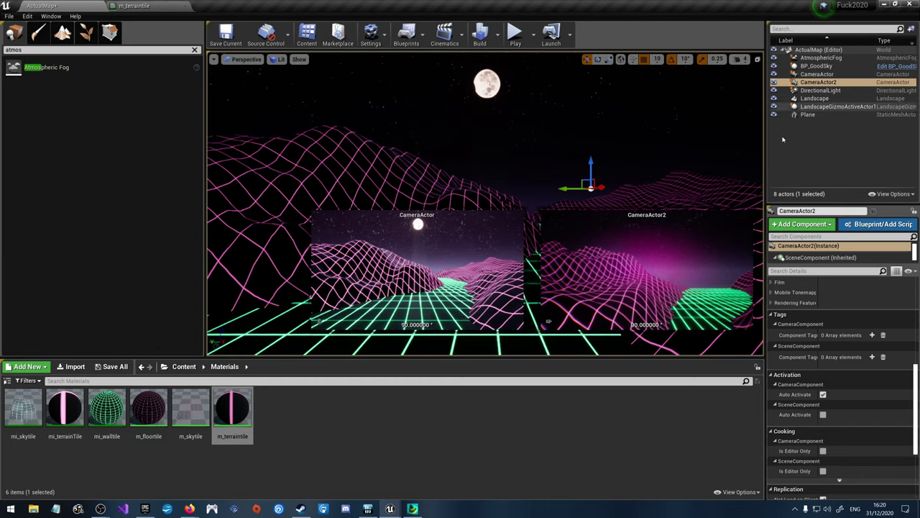
{"action": "left_click", "coordinate": [816, 74]}
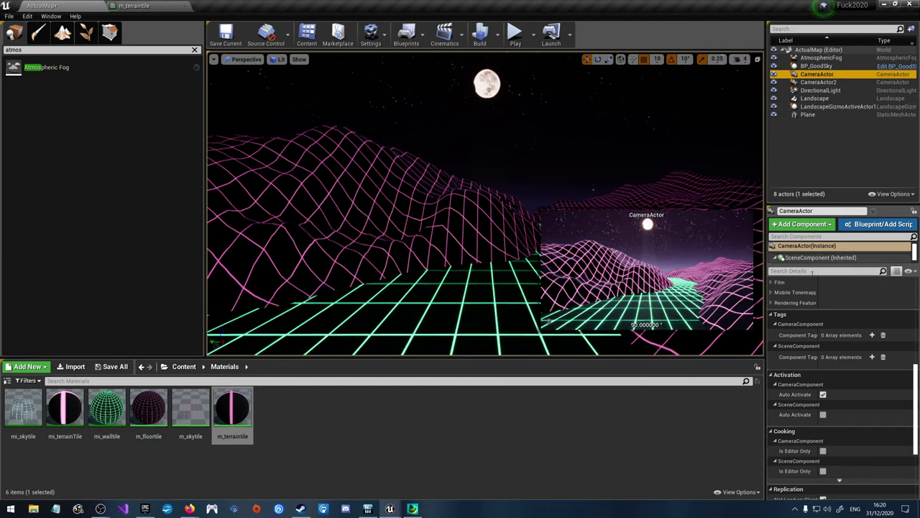
{"action": "scroll", "coordinate": [813, 313], "scroll_direction": "up", "scroll_amount": 6}
{"action": "scroll", "coordinate": [813, 312], "scroll_direction": "up", "scroll_amount": 3}
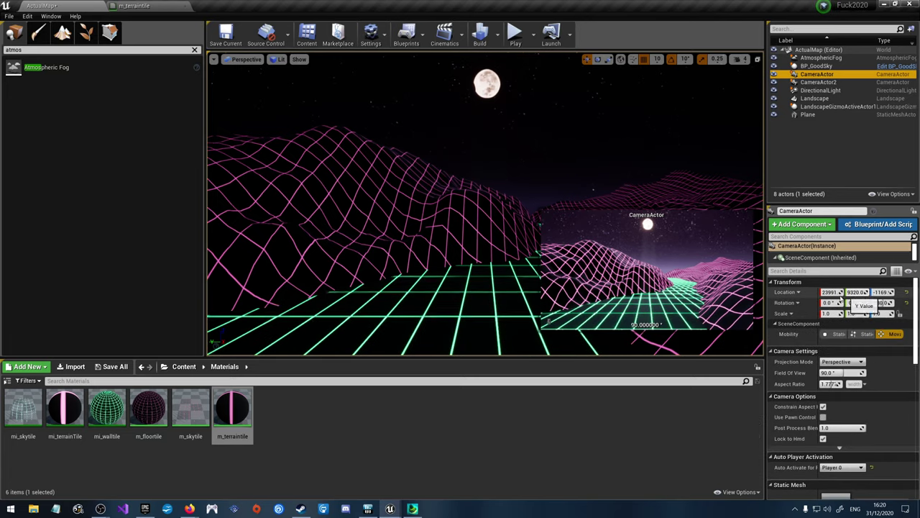
{"action": "right_click", "coordinate": [810, 289]}
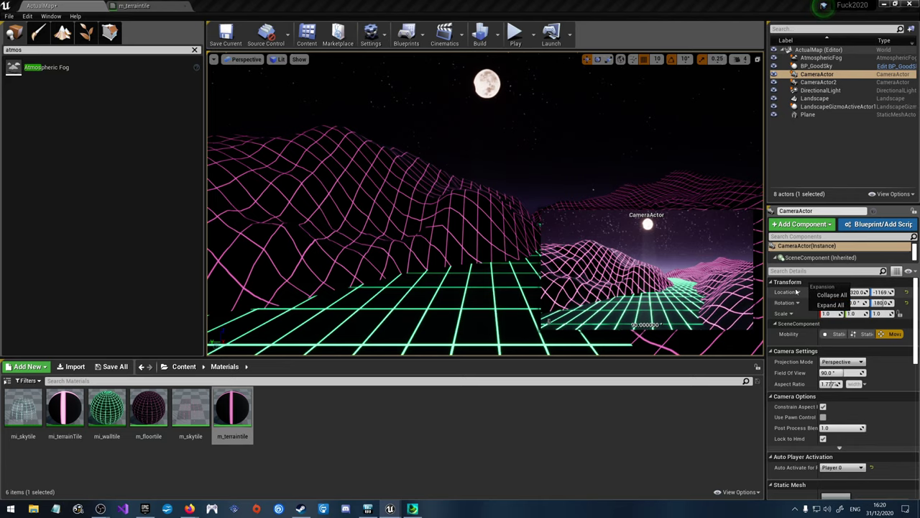
{"action": "left_click", "coordinate": [830, 295]}
{"action": "left_click", "coordinate": [818, 82]}
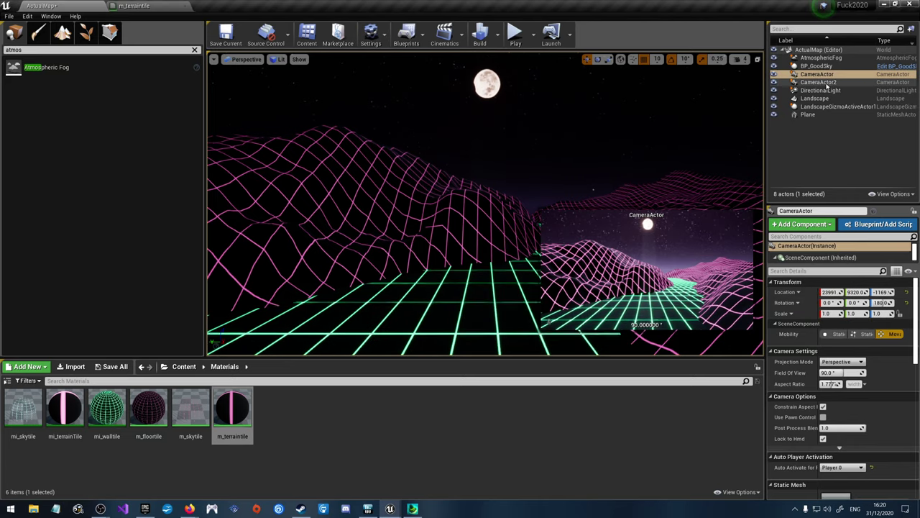
{"action": "right_click", "coordinate": [818, 293]}
{"action": "left_click", "coordinate": [825, 305]}
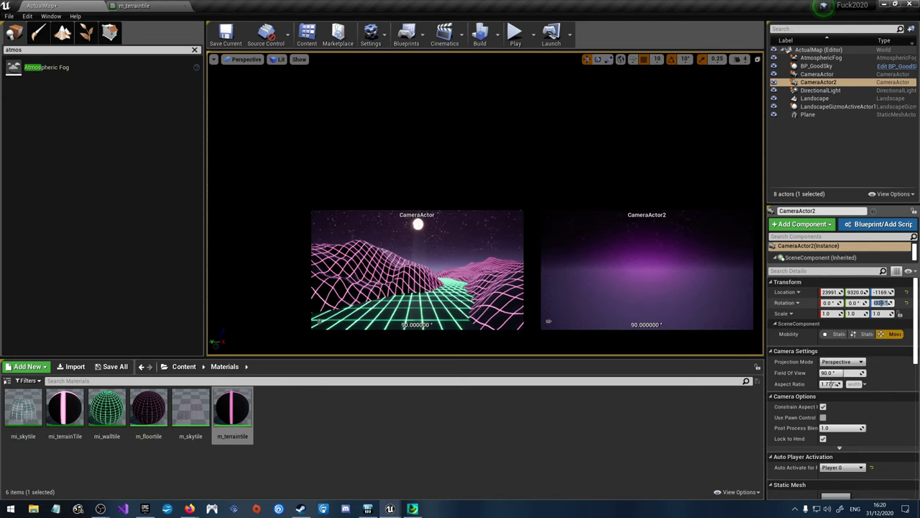
Step: Set CameraActor2's Z rotation to 180°
{"action": "left_click", "coordinate": [879, 303]}
{"action": "type", "text": "80"}
{"action": "key", "text": "Return"}
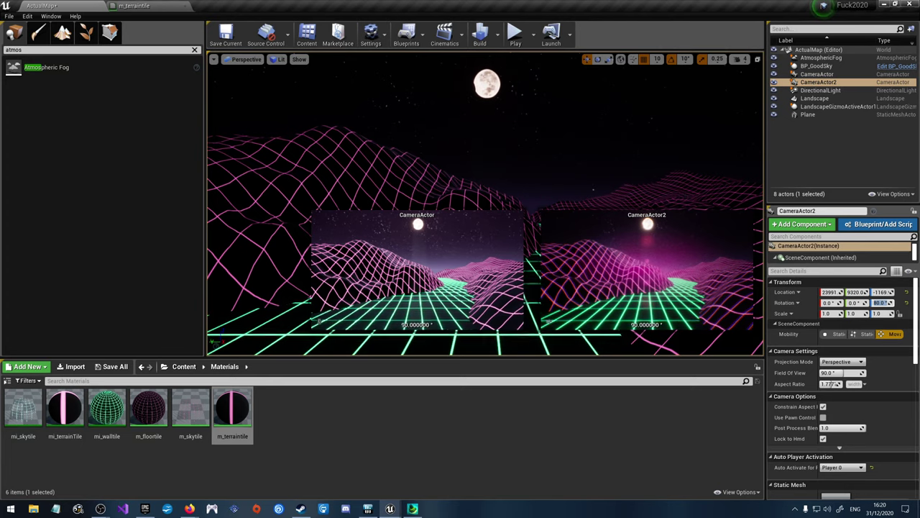
Step: Delete the original CameraActor, check CameraActor2's camera and player activation options, and save the level
{"action": "left_click", "coordinate": [826, 74]}
{"action": "key", "text": "Delete"}
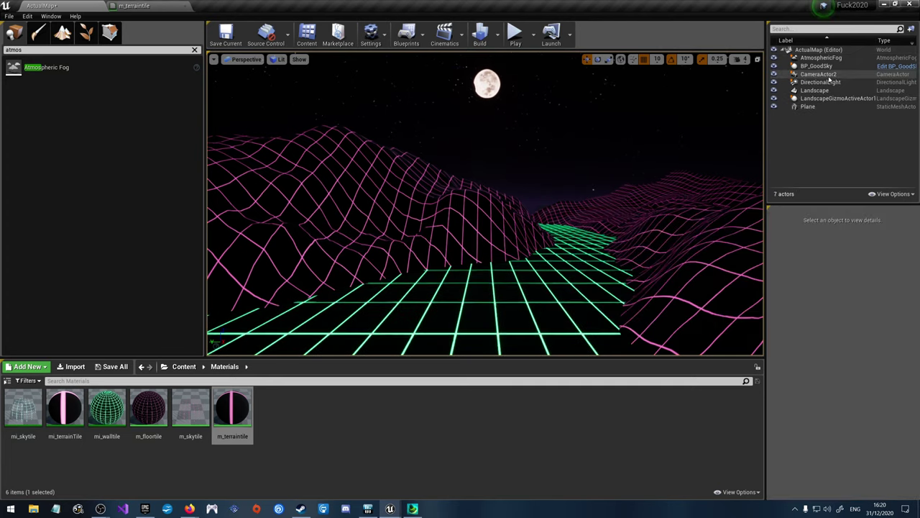
{"action": "left_click", "coordinate": [827, 75]}
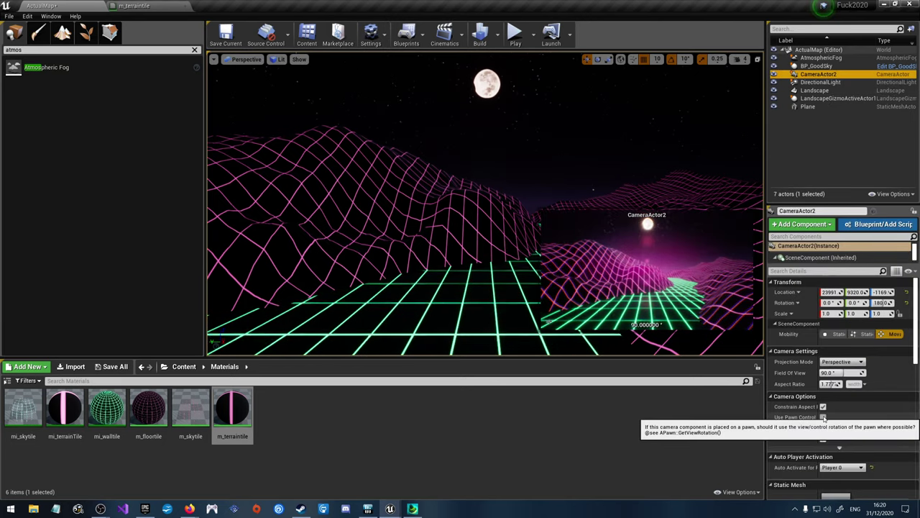
{"action": "scroll", "coordinate": [827, 417], "scroll_direction": "down", "scroll_amount": 3}
{"action": "scroll", "coordinate": [839, 415], "scroll_direction": "down", "scroll_amount": 1}
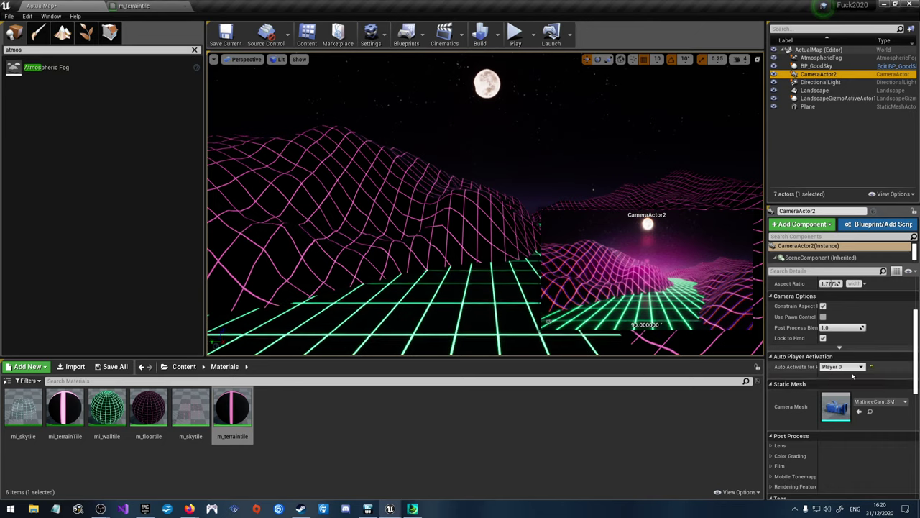
{"action": "left_click", "coordinate": [225, 35]}
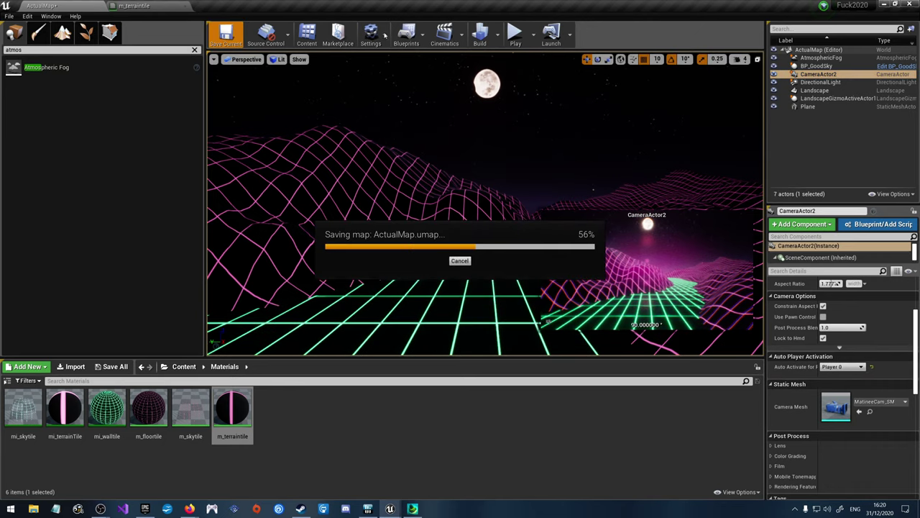
Step: Play the level to view it through the new camera and stop the session
{"action": "left_click", "coordinate": [514, 34]}
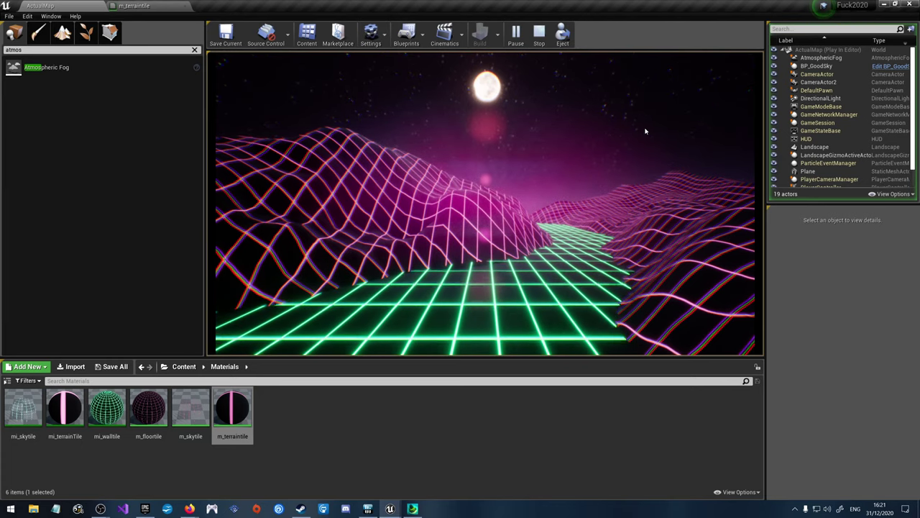
{"action": "left_click", "coordinate": [535, 27]}
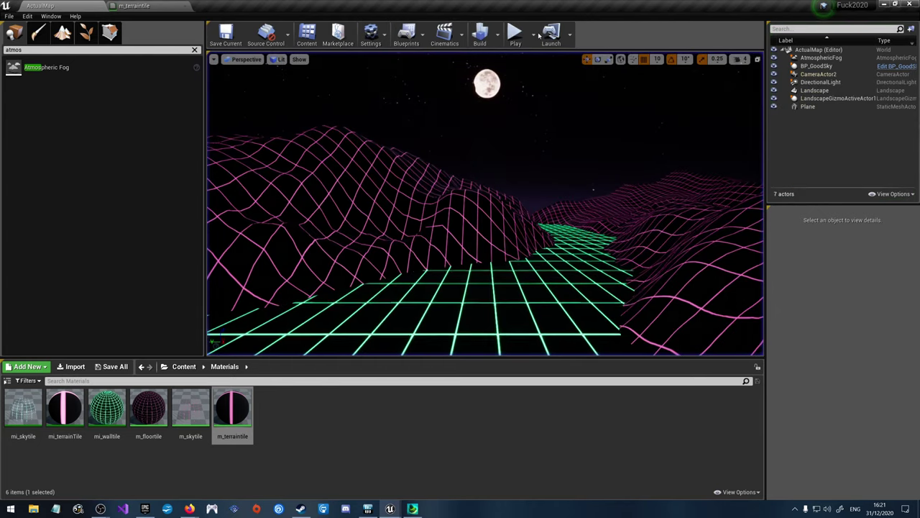
{"action": "left_click", "coordinate": [536, 30]}
{"action": "left_click", "coordinate": [535, 30]}
Step: Build the whole level and save the map, closing the message log
{"action": "left_click", "coordinate": [498, 36]}
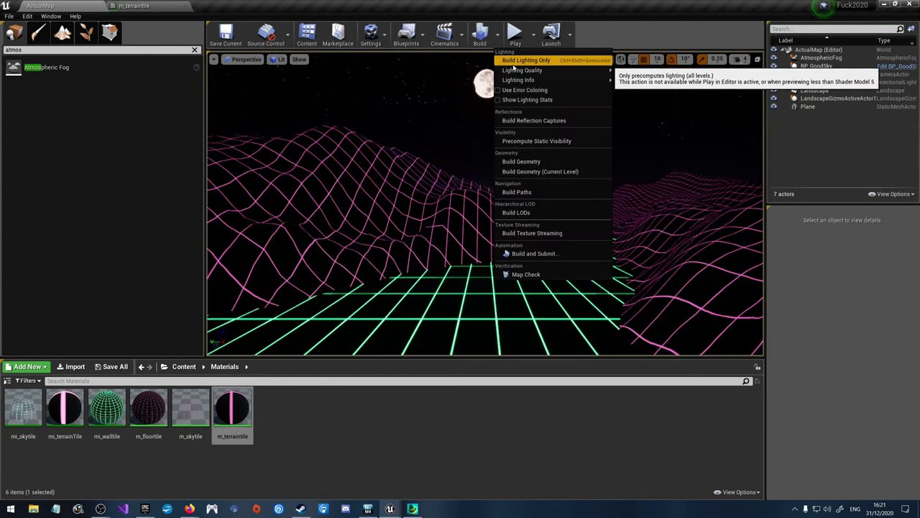
{"action": "left_click", "coordinate": [483, 34]}
{"action": "left_click", "coordinate": [482, 33]}
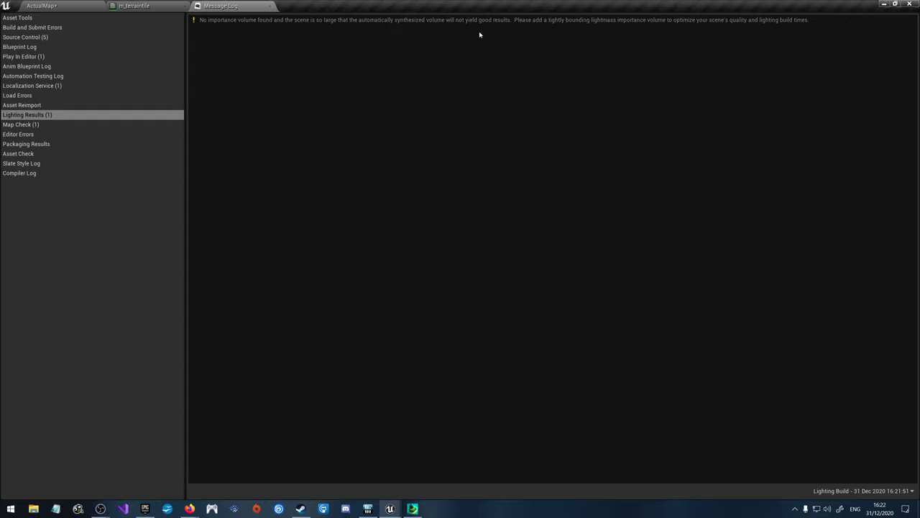
{"action": "left_click", "coordinate": [909, 4]}
{"action": "left_click", "coordinate": [551, 335]}
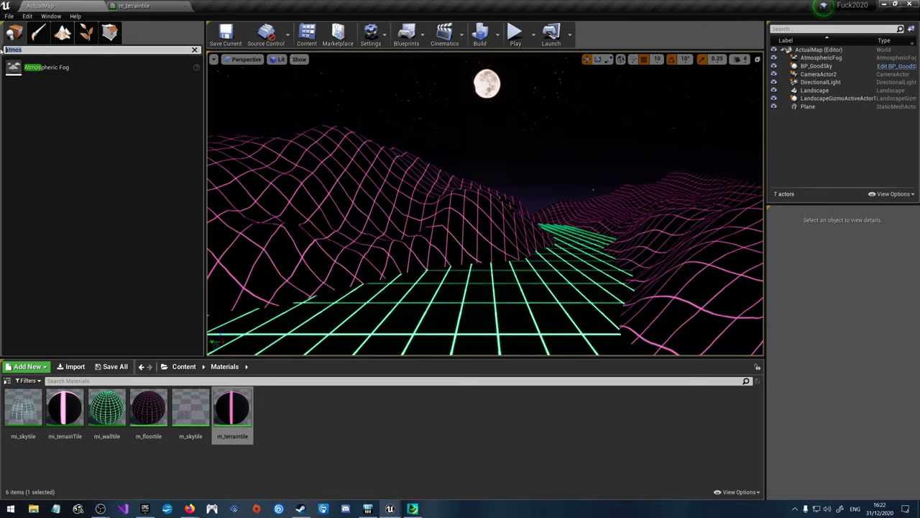
Step: Search the placeable actors for "impo" and place a Lightmass Importance Volume above the landscape
{"action": "key", "text": "BackSpace"}
{"action": "key", "text": "BackSpace"}
{"action": "key", "text": "BackSpace"}
{"action": "key", "text": "BackSpace"}
{"action": "key", "text": "BackSpace"}
{"action": "type", "text": "impo"}
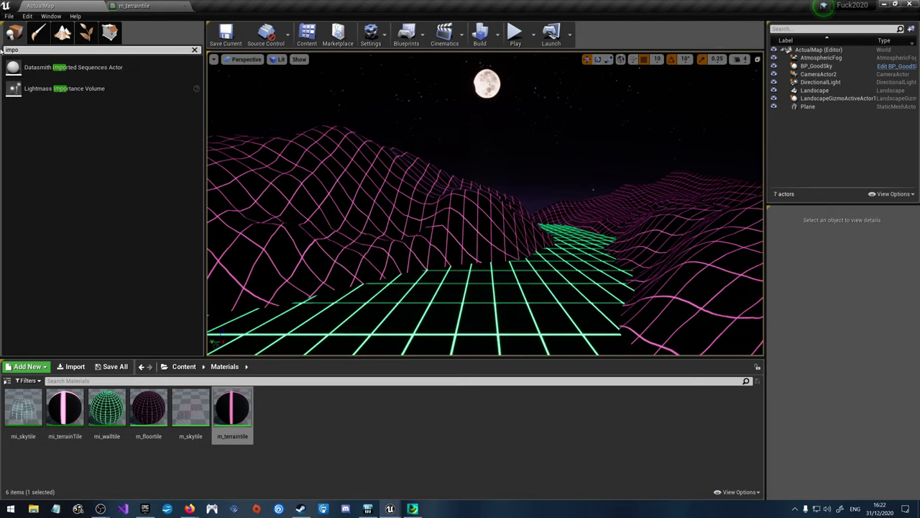
{"action": "left_click_drag", "start_coordinate": [65, 88], "coordinate": [487, 139]}
{"action": "key", "text": "f"}
{"action": "mouse_move", "coordinate": [487, 180]}
{"action": "left_mouse_down", "text": "alt"}
{"action": "mouse_move", "coordinate": [467, 237]}
{"action": "mouse_move", "coordinate": [453, 244]}
{"action": "mouse_move", "coordinate": [453, 223]}
{"action": "left_mouse_up", "text": "alt"}
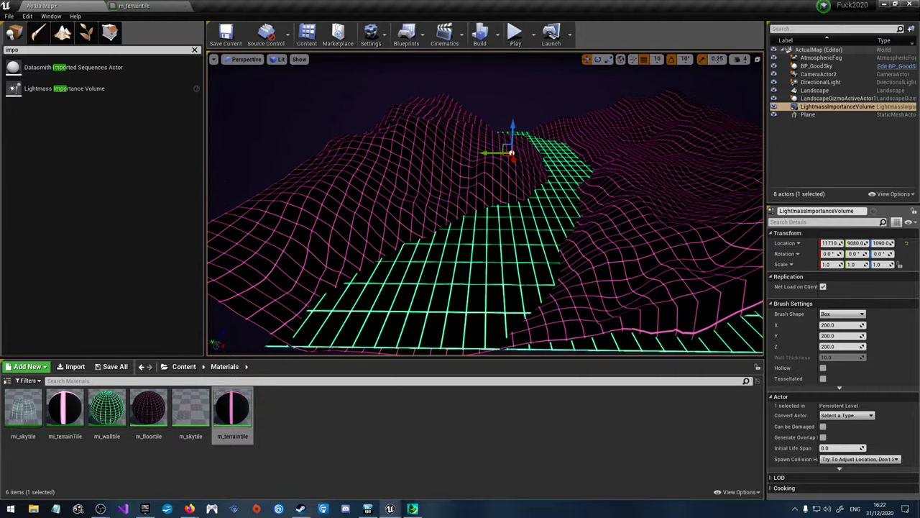
Step: Set the importance volume's brush size to 20000 in X and Y
{"action": "left_click", "coordinate": [841, 325]}
{"action": "type", "text": "2000"}
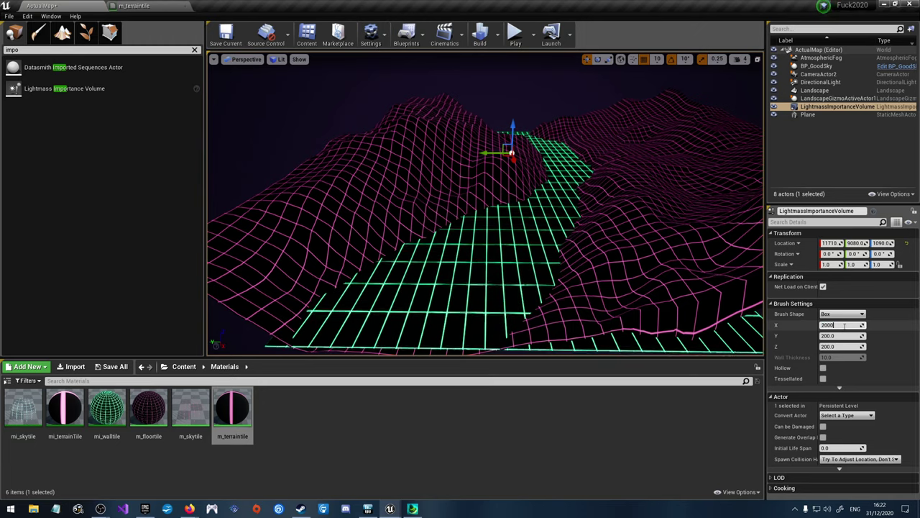
{"action": "key", "text": "Return"}
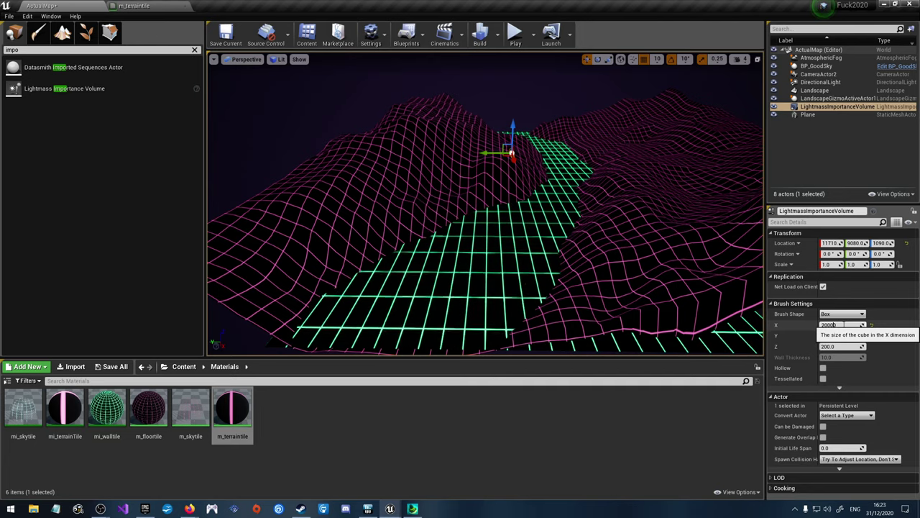
{"action": "key", "text": "Return"}
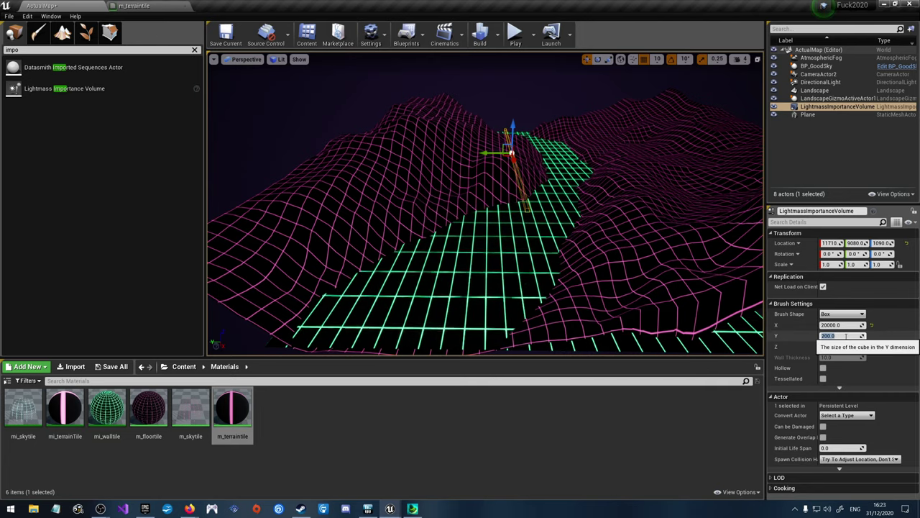
{"action": "left_click", "coordinate": [847, 335]}
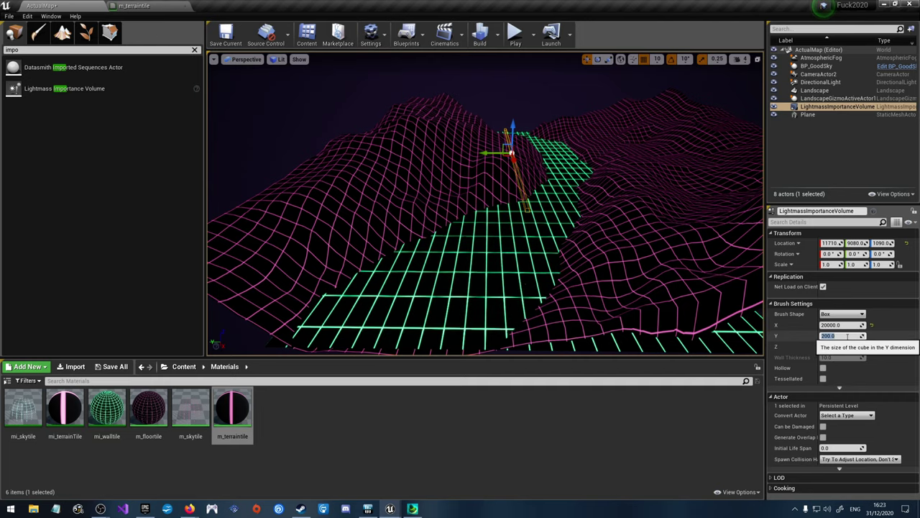
{"action": "type", "text": "200"}
Step: Set the importance volume's brush Z size to 10000 and lower its Z location to 240
{"action": "left_click", "coordinate": [839, 346]}
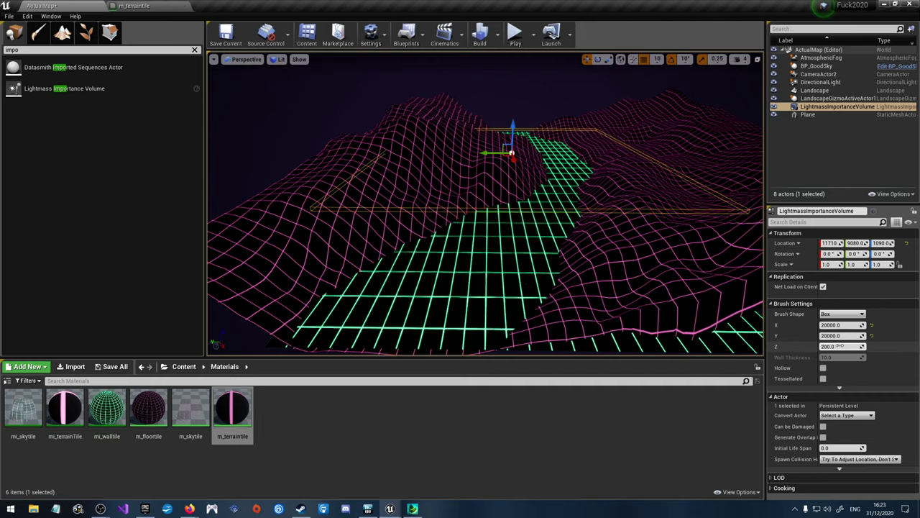
{"action": "type", "text": "20000"}
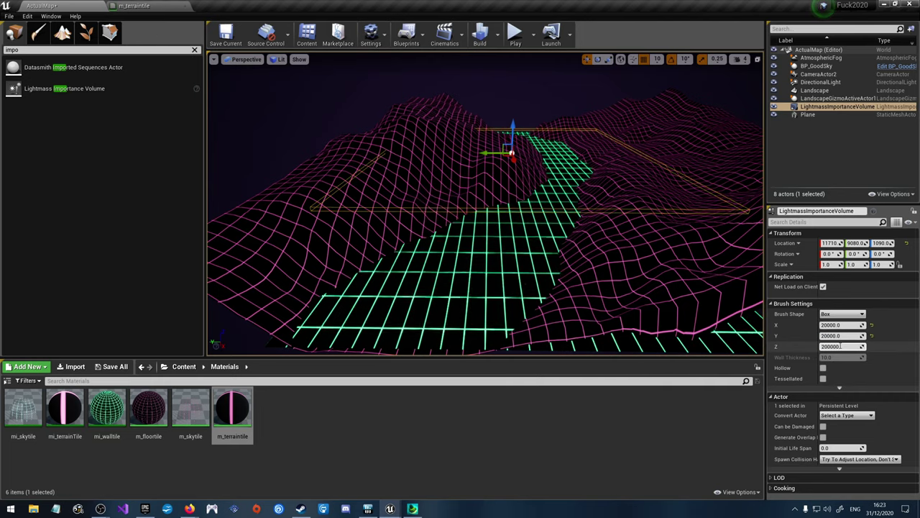
{"action": "type", "text": "0"}
{"action": "key", "text": "Return"}
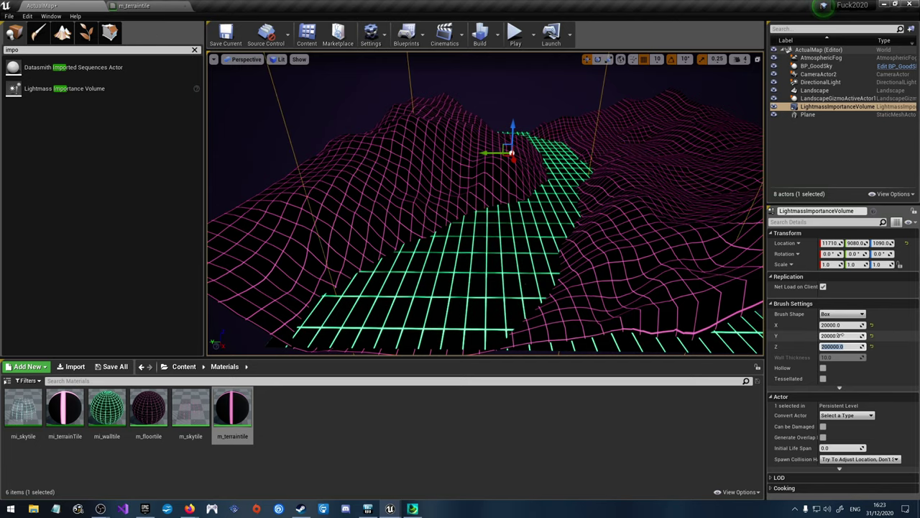
{"action": "type", "text": "10"}
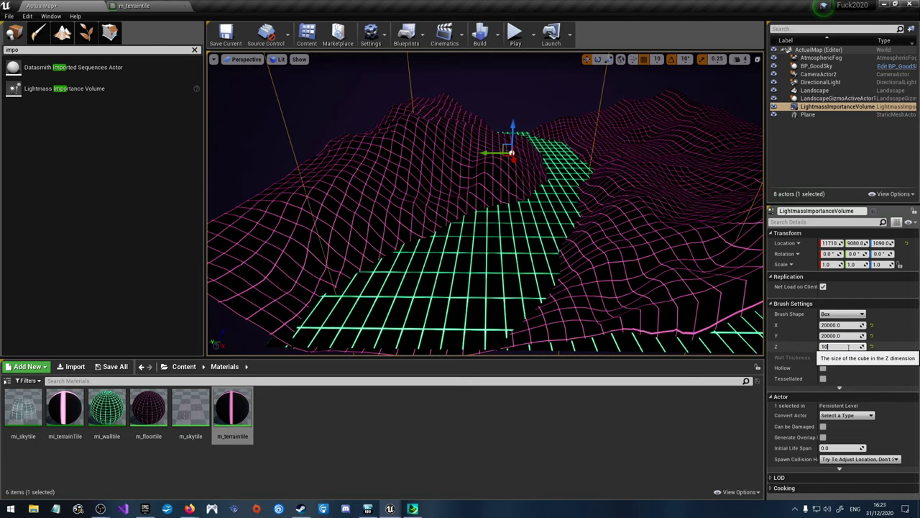
{"action": "key", "text": "Return"}
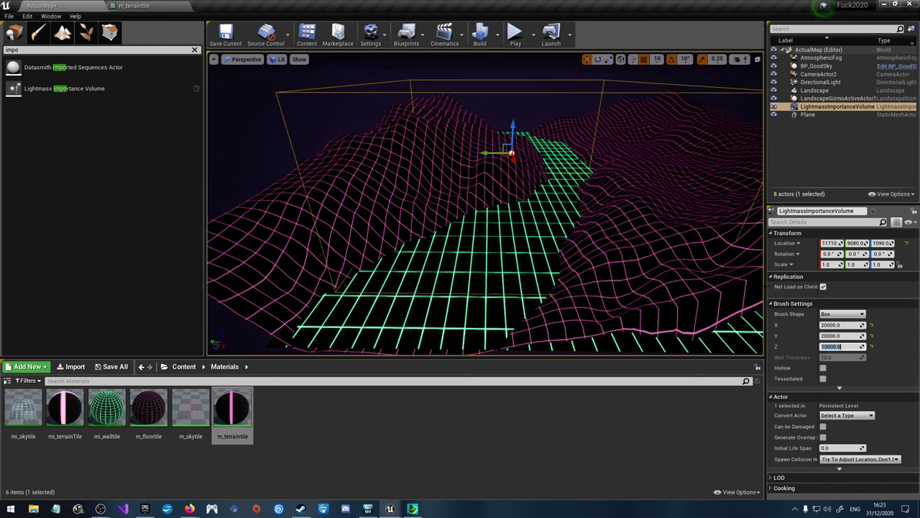
{"action": "left_click_drag", "start_coordinate": [879, 243], "coordinate": [805, 296]}
Step: Set the importance volume's brush size to 30000 in both X and Y
{"action": "left_click", "coordinate": [832, 325]}
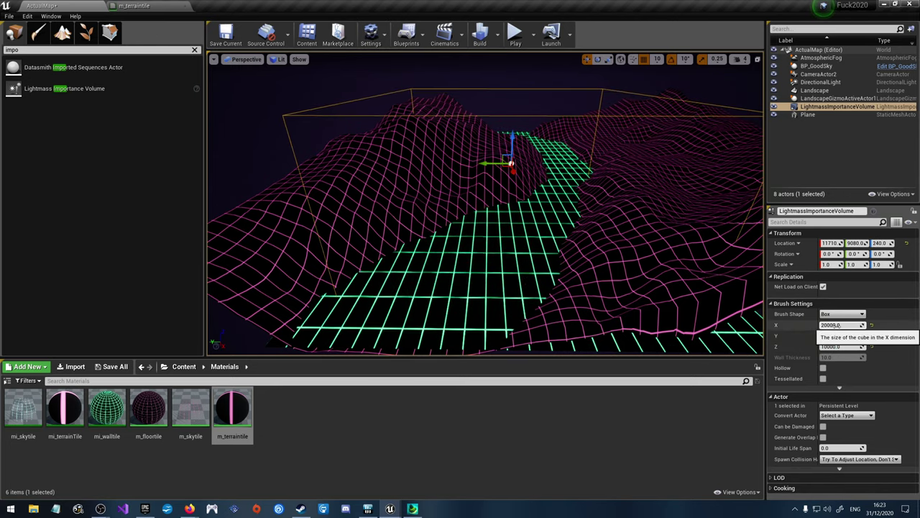
{"action": "type", "text": "40"}
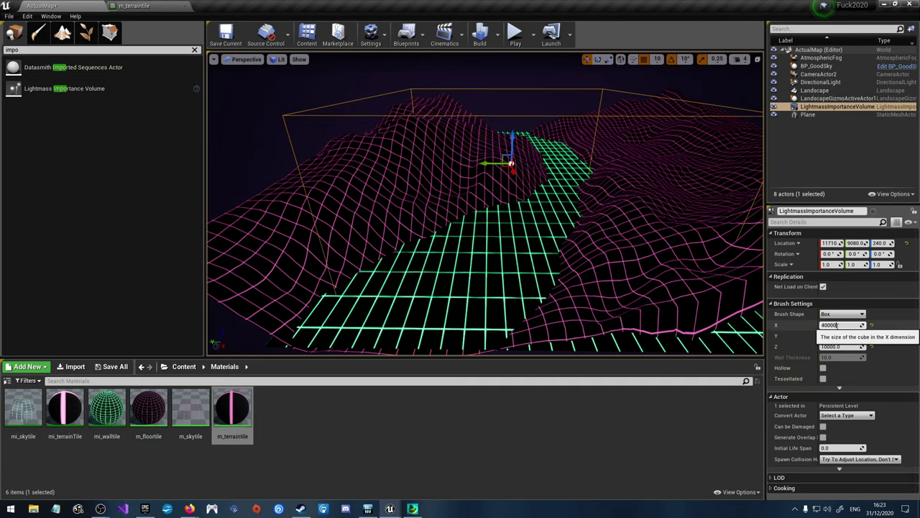
{"action": "type", "text": "000"}
{"action": "key", "text": "Return"}
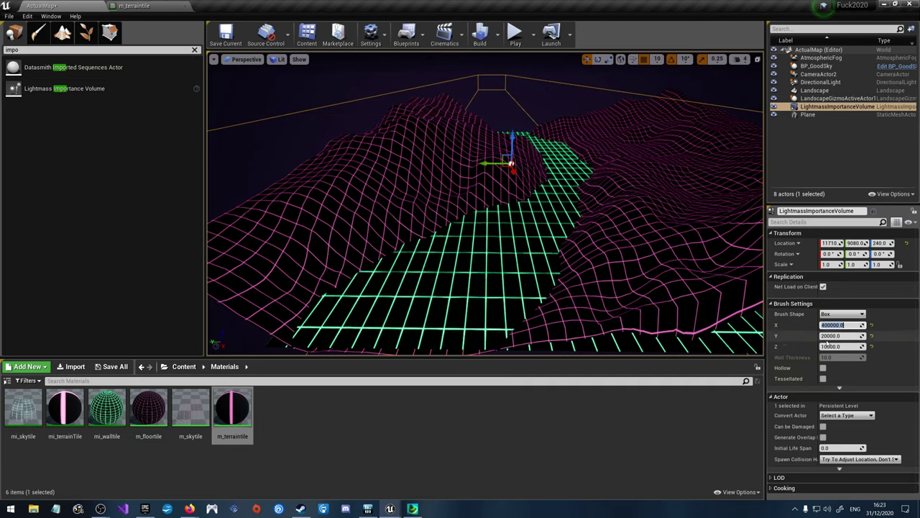
{"action": "type", "text": "8"}
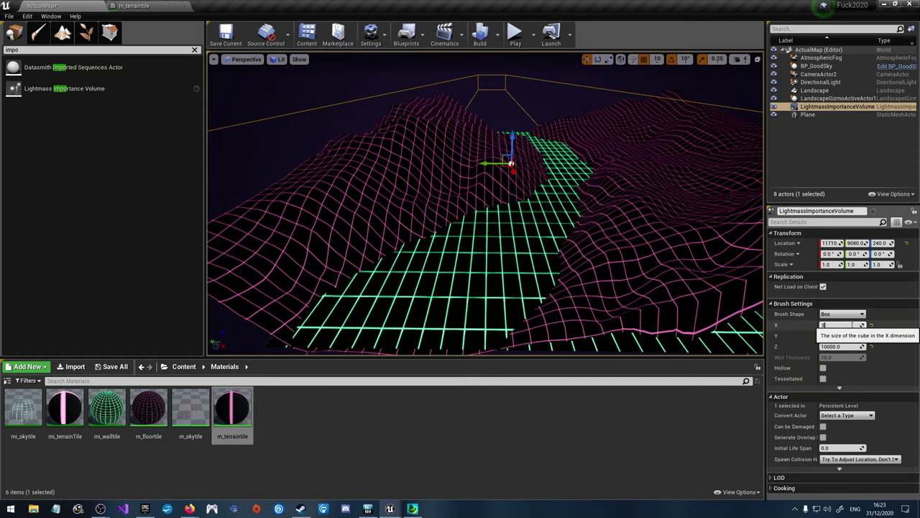
{"action": "key", "text": "Return"}
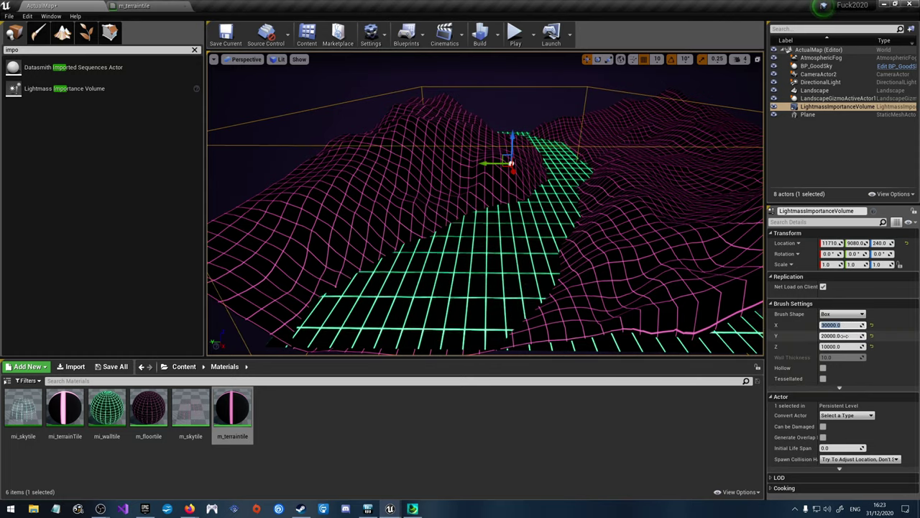
{"action": "left_click", "coordinate": [845, 335]}
{"action": "type", "text": "30000"}
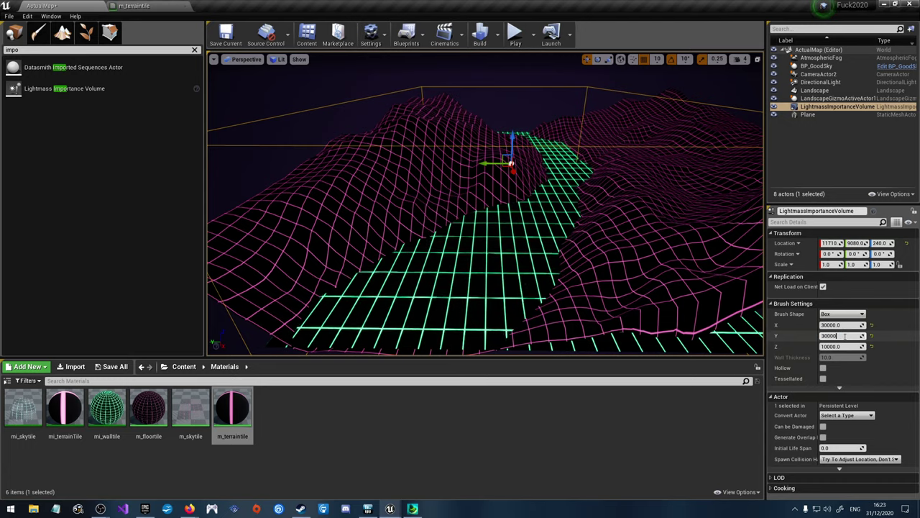
{"action": "key", "text": "Return"}
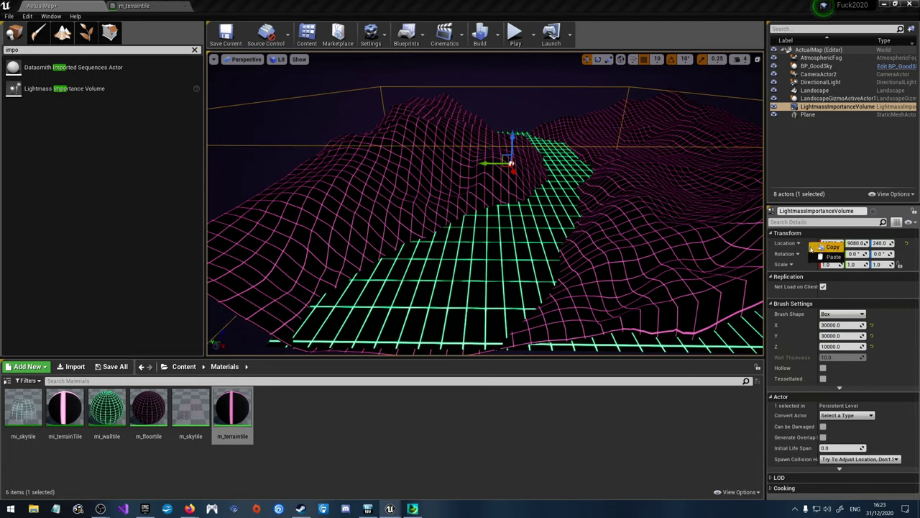
Step: Paste the copied camera location onto the importance volume and slide it along X to about 8542
{"action": "left_click_drag", "start_coordinate": [826, 242], "coordinate": [830, 265]}
{"action": "left_click_drag", "start_coordinate": [527, 294], "coordinate": [538, 167]}
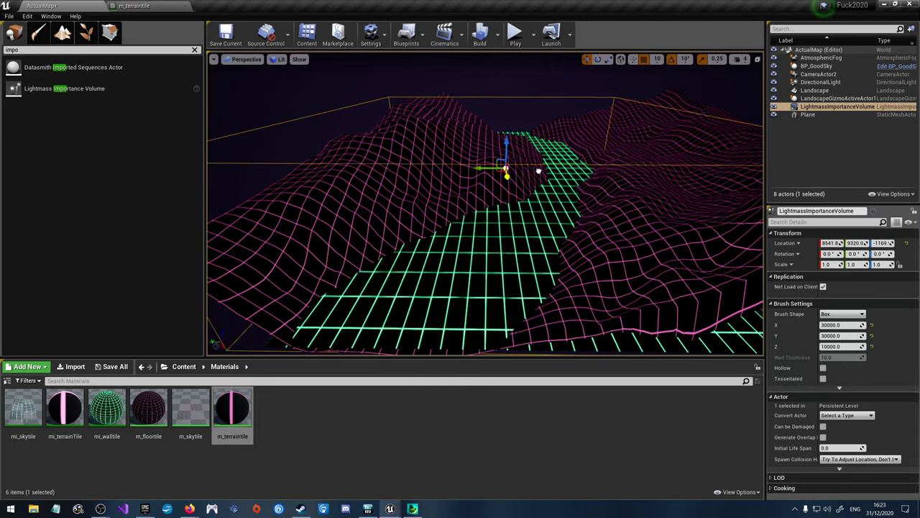
Step: Save the current level and build its lighting with the resized importance volume
{"action": "left_click", "coordinate": [226, 35]}
{"action": "left_click", "coordinate": [497, 35]}
{"action": "left_click", "coordinate": [504, 62]}
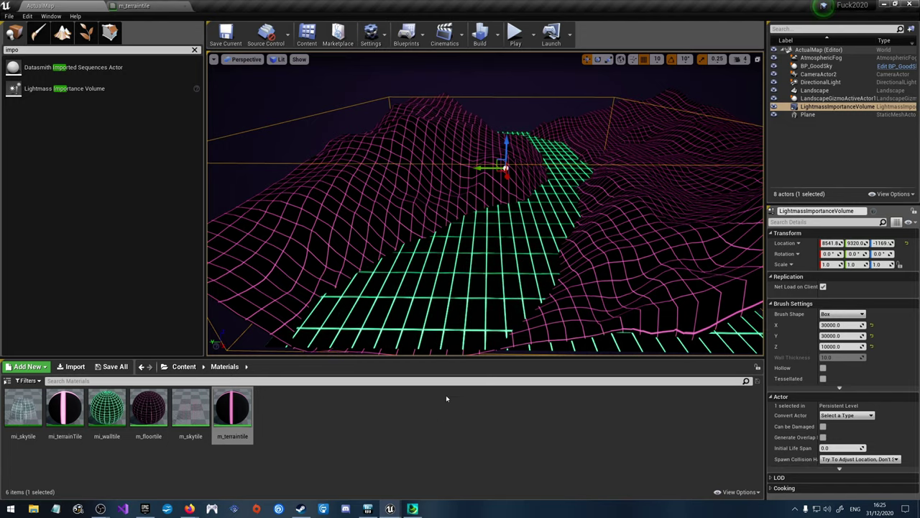
Step: Play the level in the editor to review the landscape, fog and camera look, and stop the session
{"action": "left_click", "coordinate": [434, 464]}
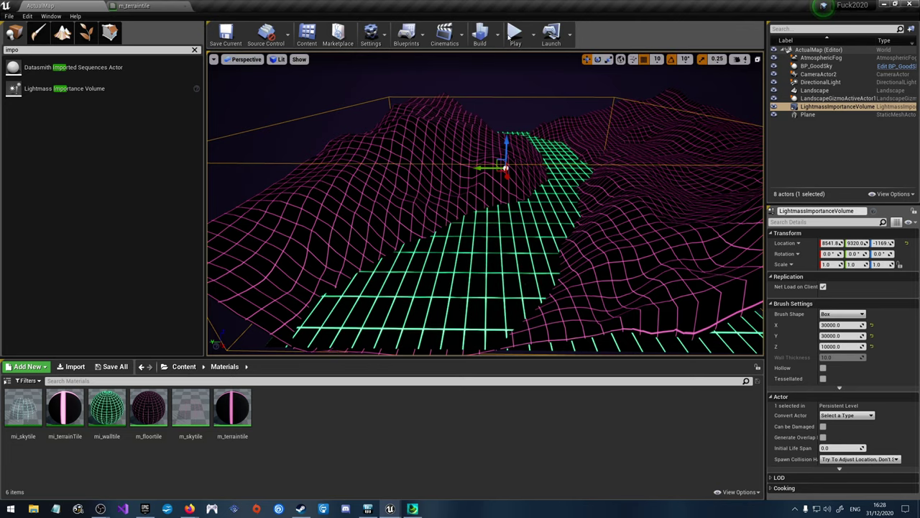
{"action": "left_click", "coordinate": [515, 33]}
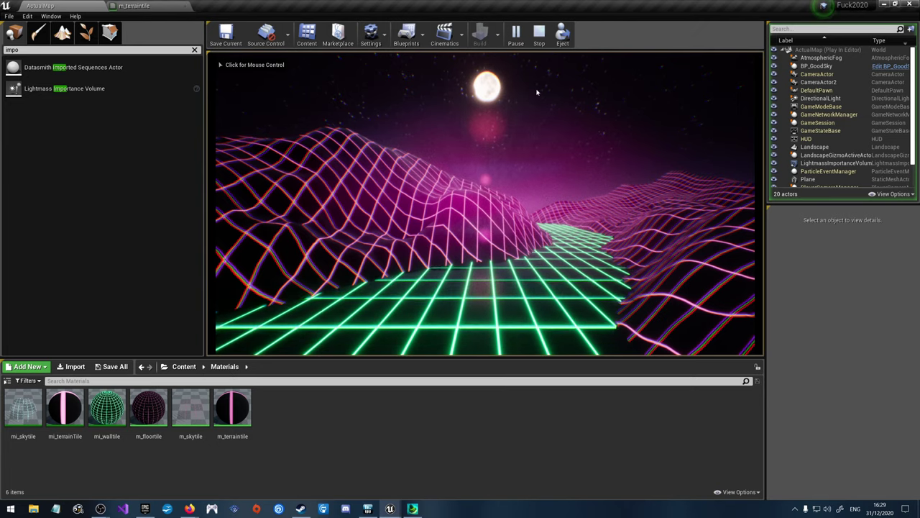
{"action": "left_click", "coordinate": [539, 32]}
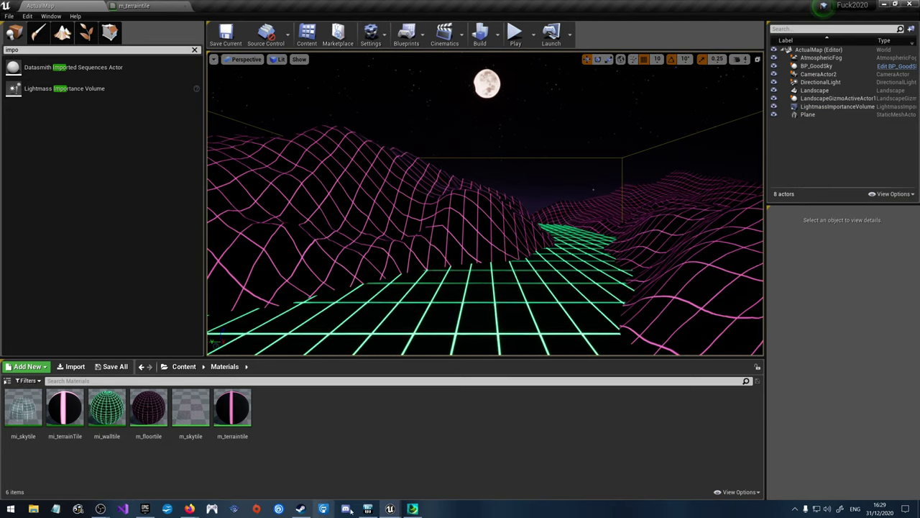
Step: Switch to the Vaporwave project and check the dropdown particle system in its PARTICULE folder
{"action": "mouse_move", "coordinate": [389, 509]}
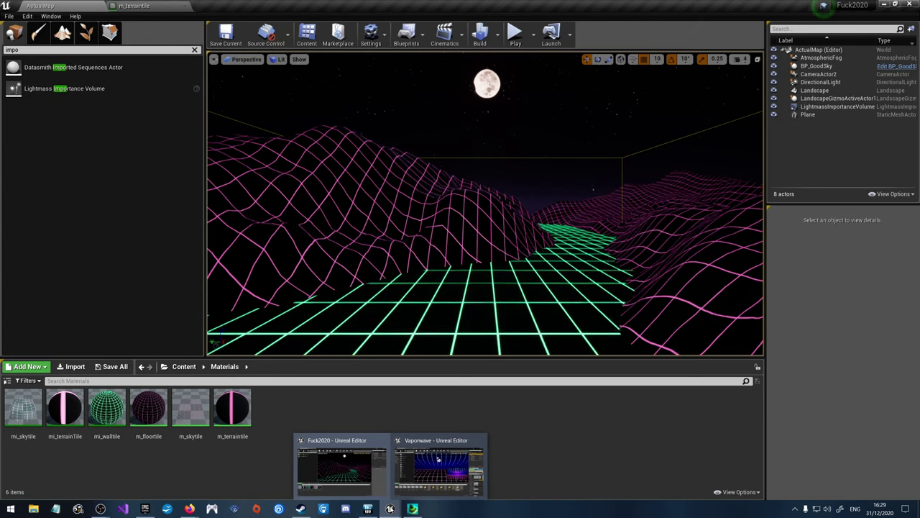
{"action": "left_click", "coordinate": [415, 480]}
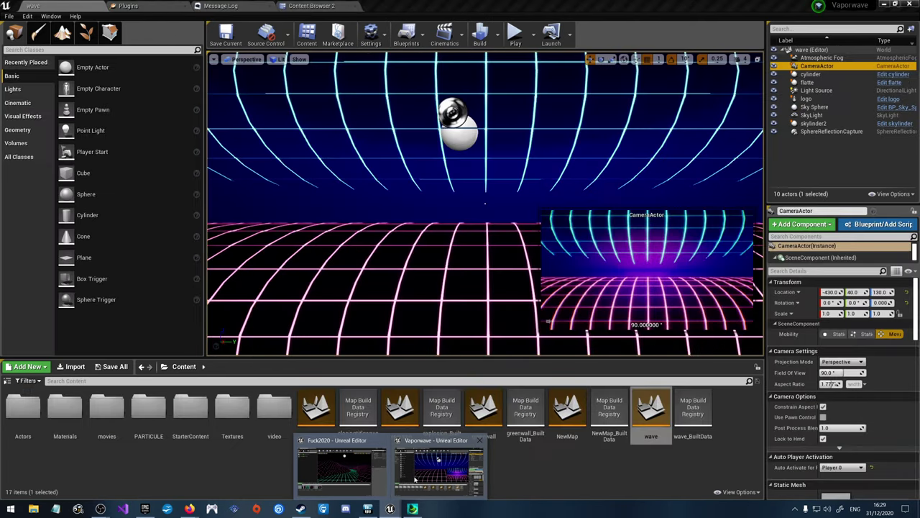
{"action": "double_click", "coordinate": [146, 412]}
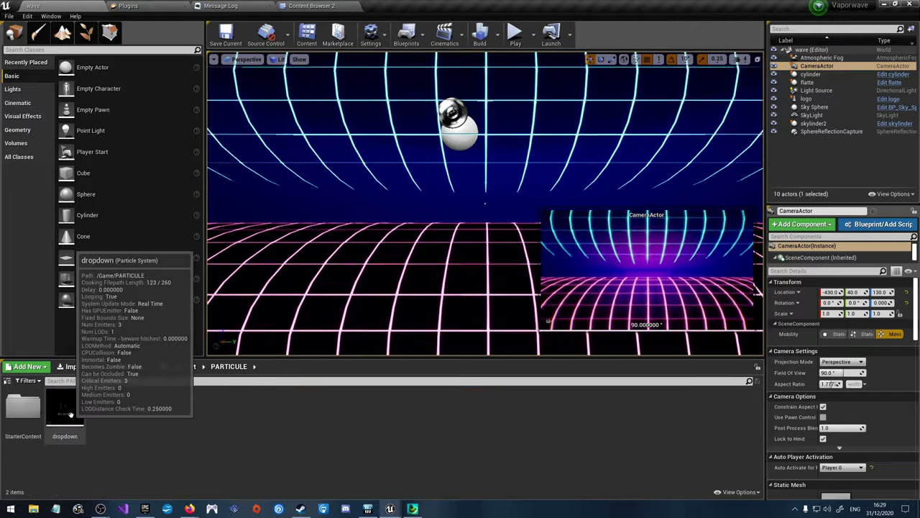
{"action": "left_click", "coordinate": [47, 408]}
{"action": "left_click", "coordinate": [68, 409]}
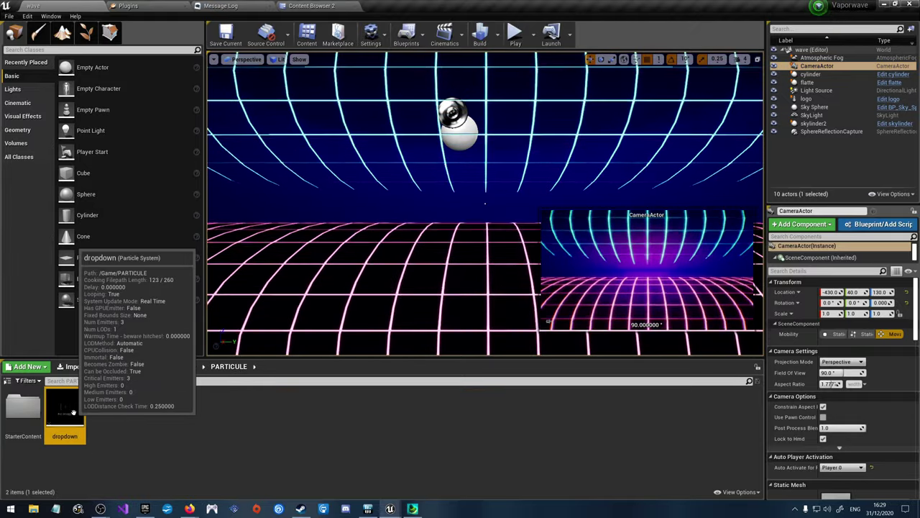
{"action": "key", "text": "BackSpace"}
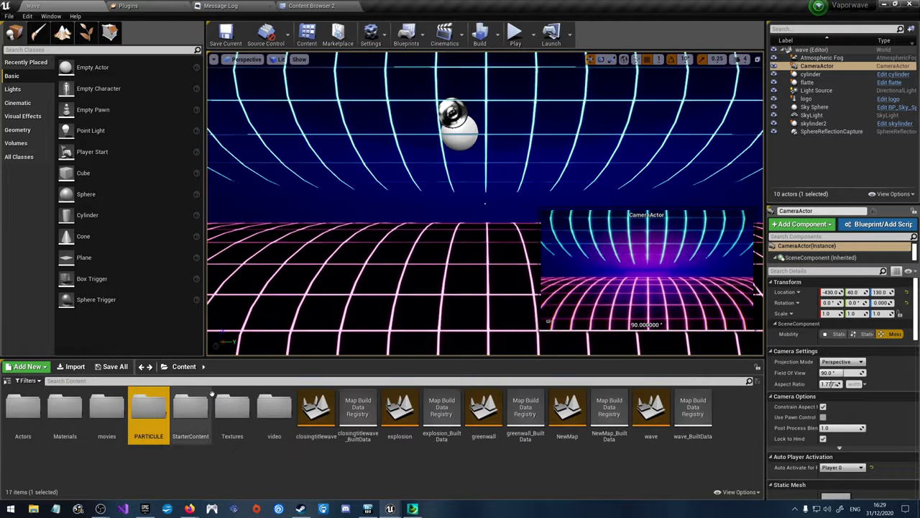
{"action": "left_click", "coordinate": [23, 411]}
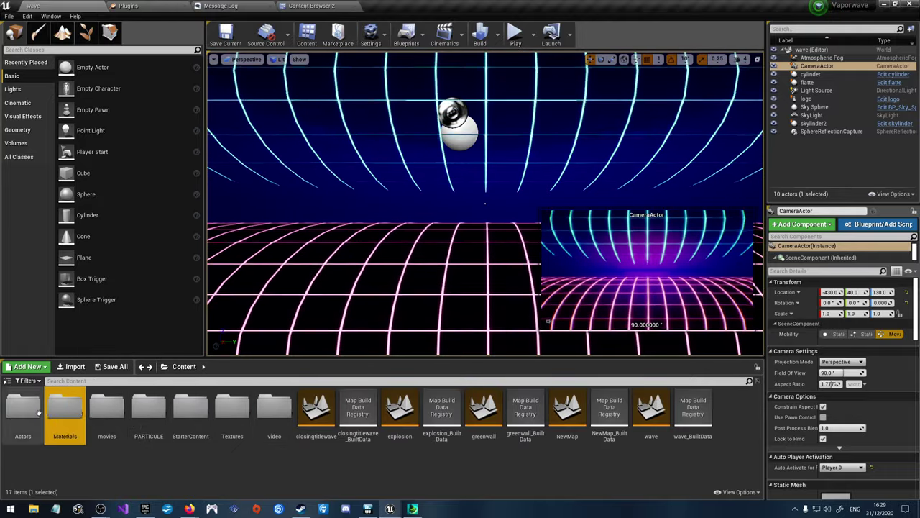
Step: Open the explosion level and run it briefly in play mode
{"action": "double_click", "coordinate": [399, 410]}
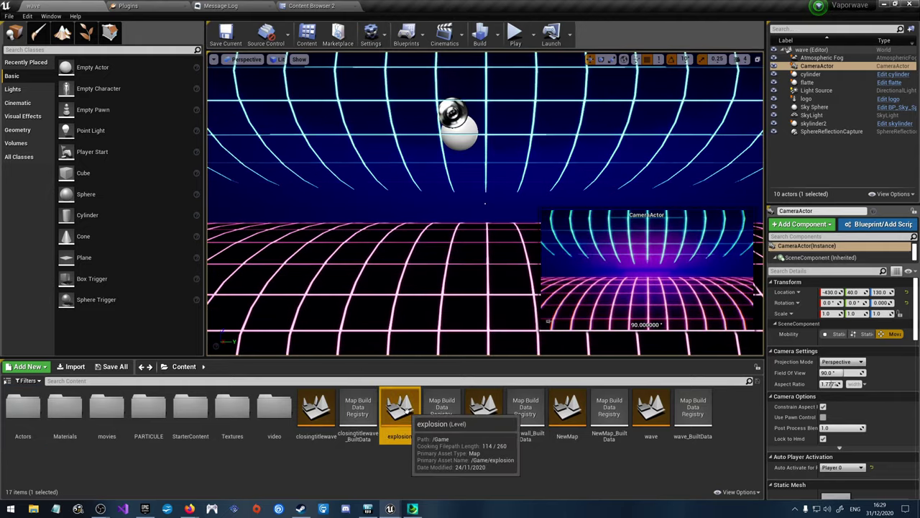
{"action": "left_click", "coordinate": [514, 33]}
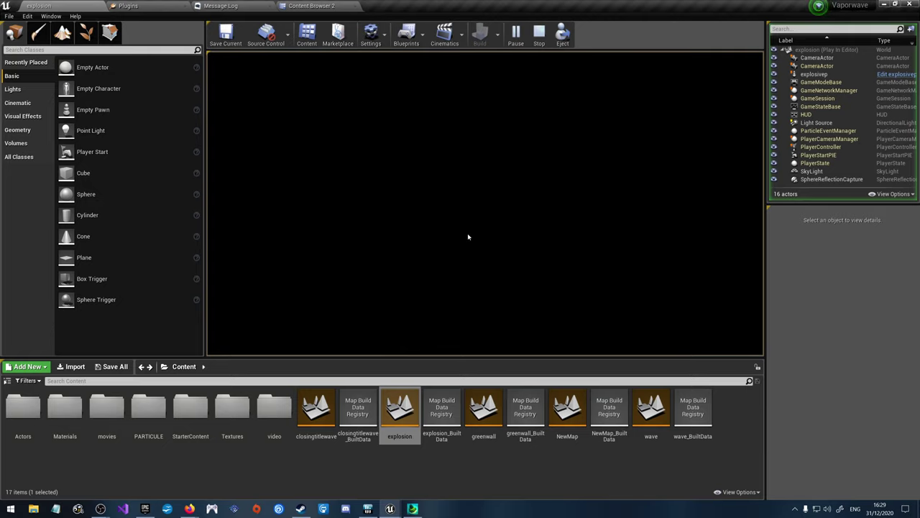
{"action": "key", "text": "Escape"}
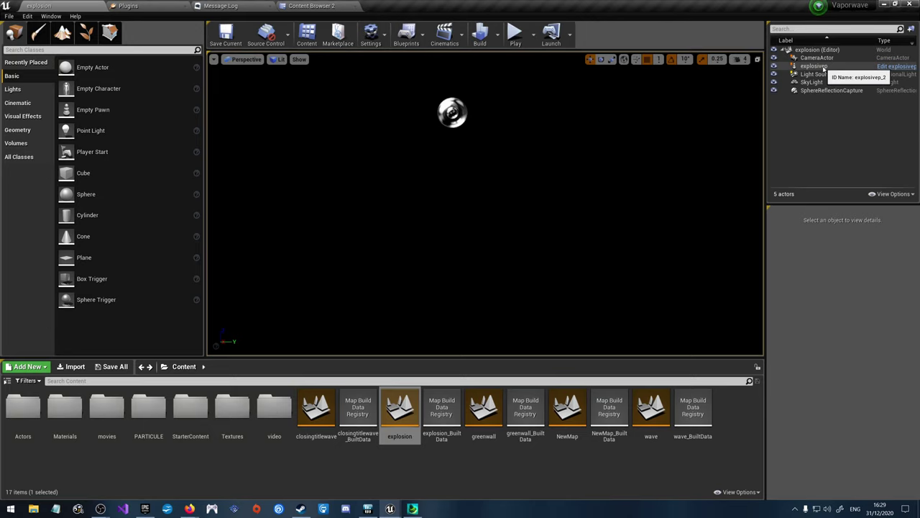
Step: Open the explosivep blueprint and locate its P_Explosion component's particle template in the project content
{"action": "left_click", "coordinate": [889, 66]}
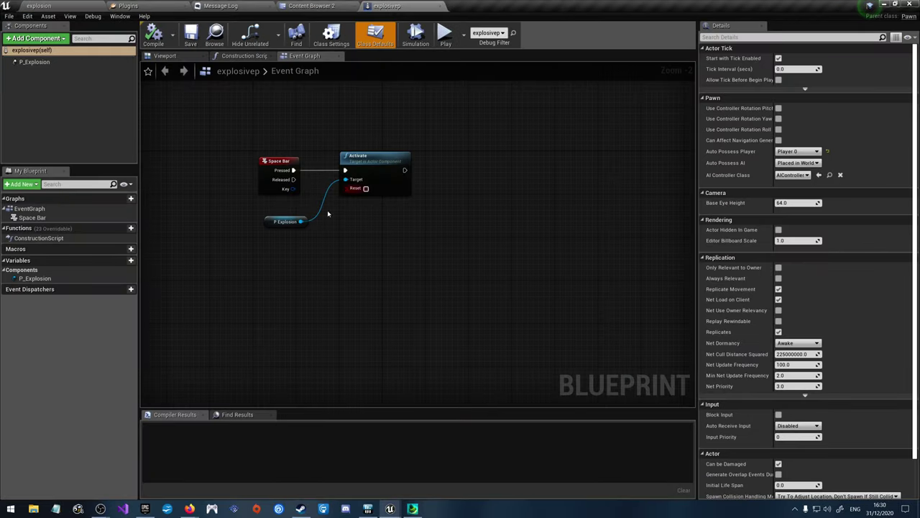
{"action": "left_click", "coordinate": [273, 222]}
{"action": "left_click", "coordinate": [32, 62]}
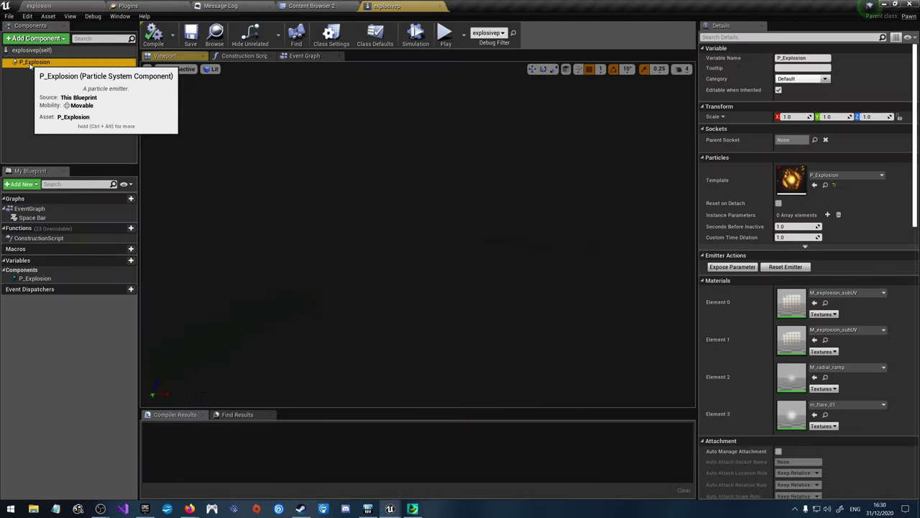
{"action": "left_click", "coordinate": [824, 185]}
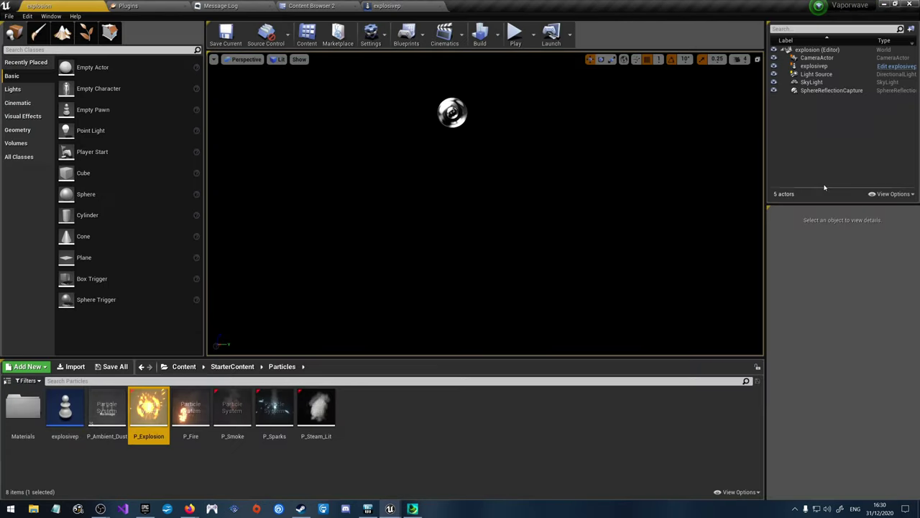
Step: Start migrating P_Explosion with all its listed dependencies to another project
{"action": "right_click", "coordinate": [149, 405]}
{"action": "mouse_move", "coordinate": [205, 270]}
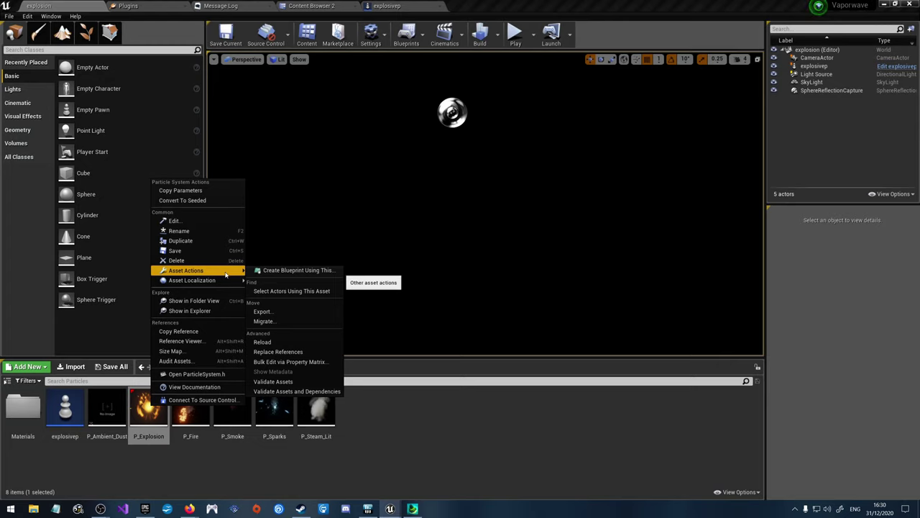
{"action": "left_click", "coordinate": [274, 319]}
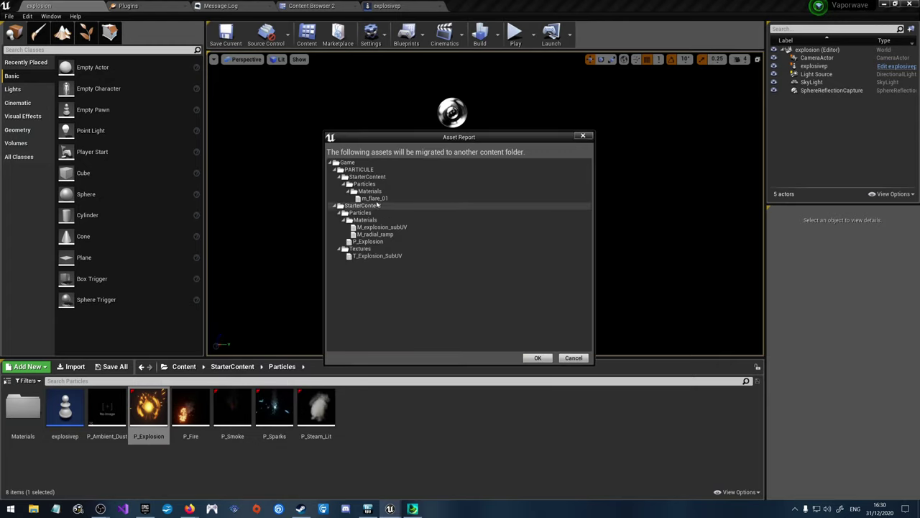
{"action": "left_click", "coordinate": [536, 357]}
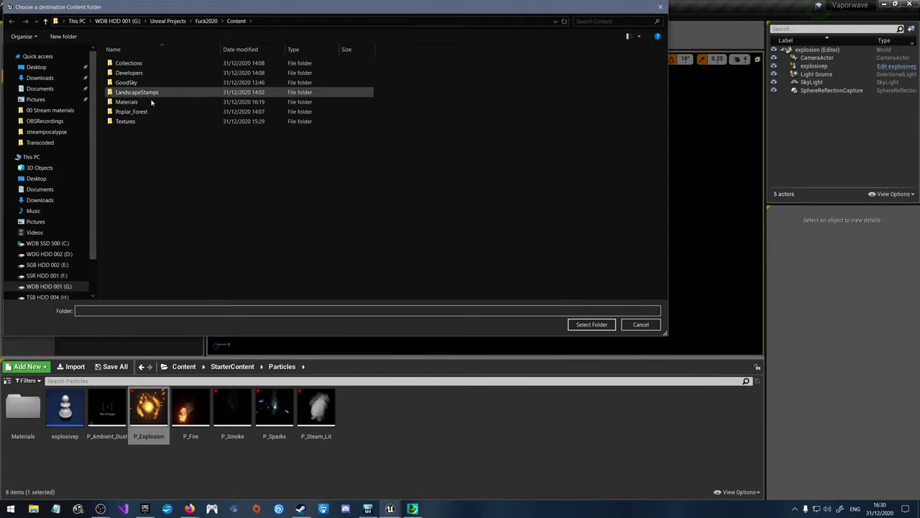
Step: Create a Particles folder inside the Fuck2020 project's Content folder and migrate the explosion assets into it
{"action": "right_click", "coordinate": [126, 138]}
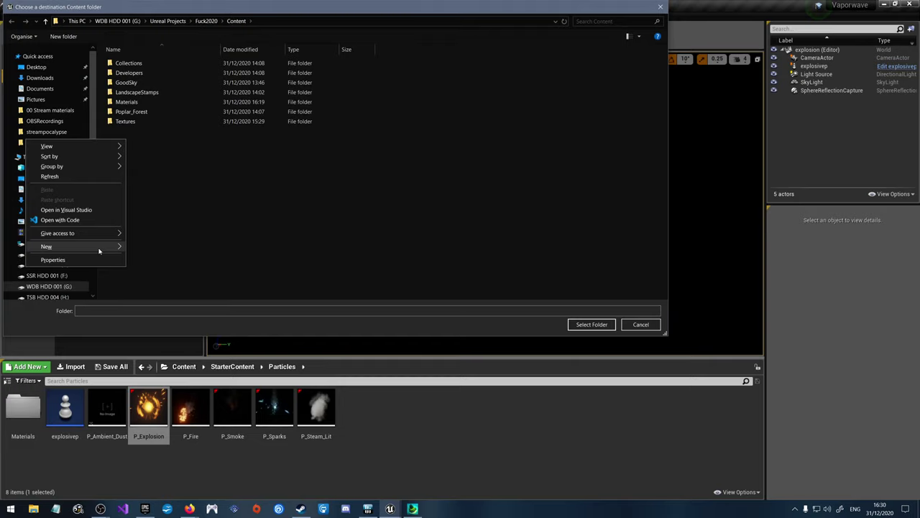
{"action": "mouse_move", "coordinate": [99, 249]}
{"action": "left_click", "coordinate": [143, 247]}
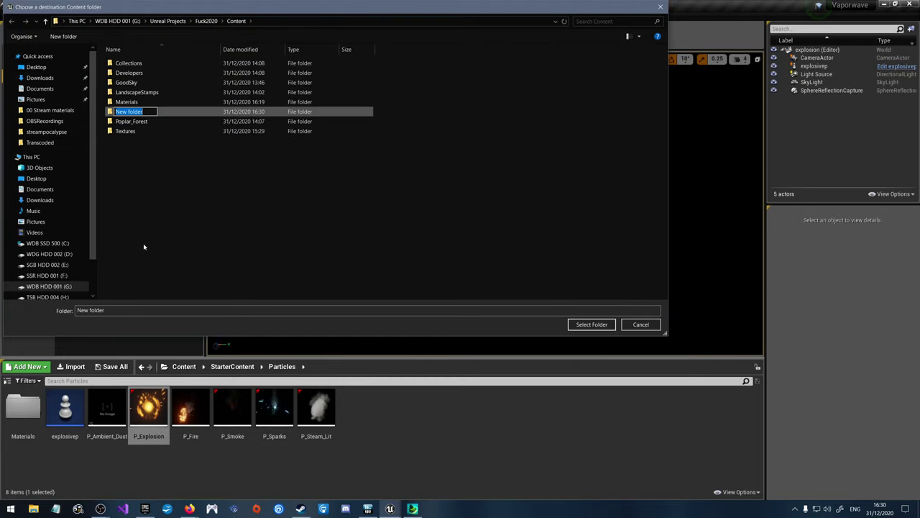
{"action": "type", "text": "Particles"}
{"action": "key", "text": "Return"}
{"action": "double_click", "coordinate": [126, 113]}
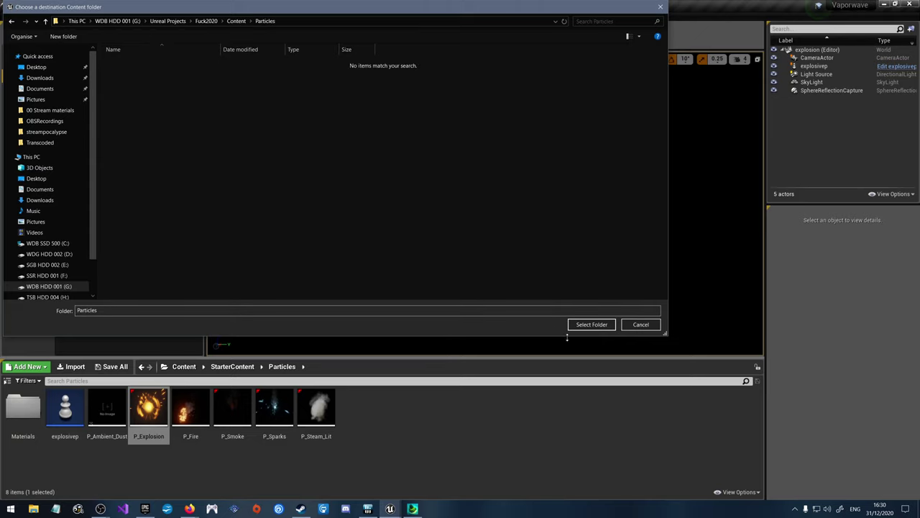
{"action": "left_click", "coordinate": [591, 326]}
{"action": "left_click", "coordinate": [528, 280]}
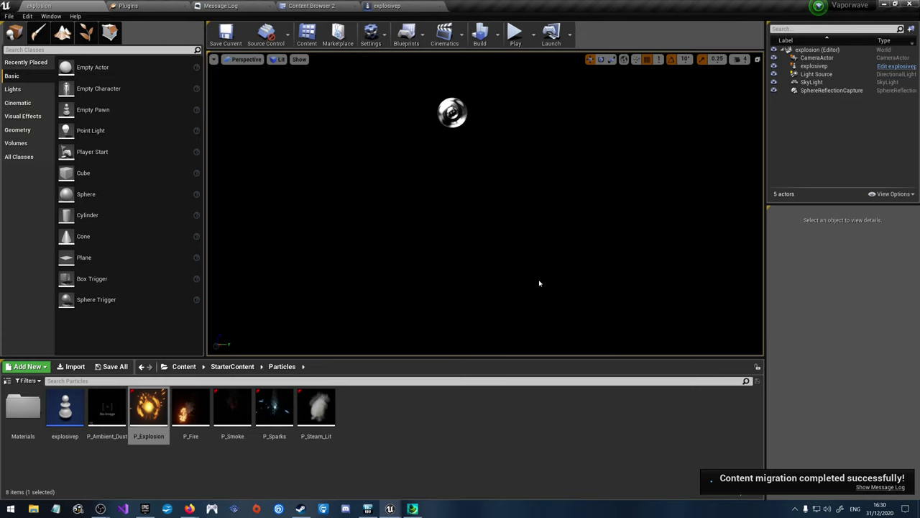
Step: Switch to the Fuck2020 project and inspect how the migrated assets are organised in its Particles folder
{"action": "mouse_move", "coordinate": [392, 507]}
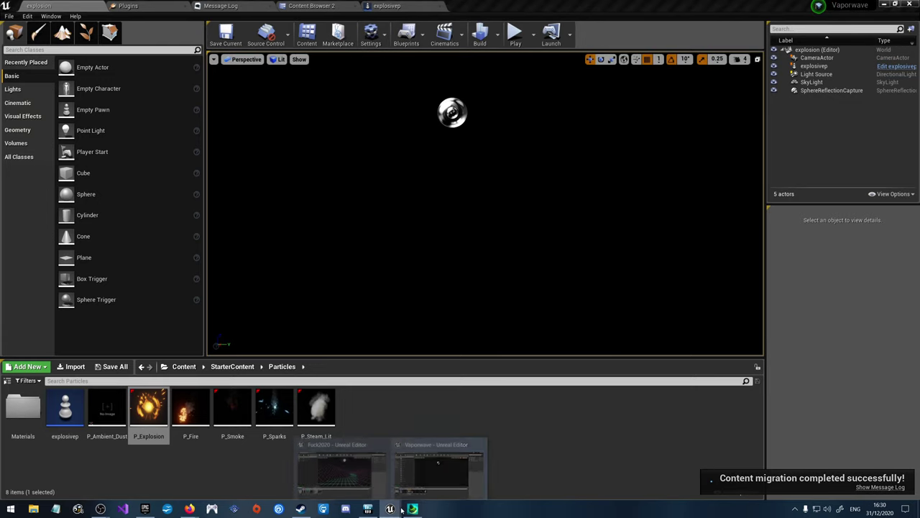
{"action": "left_click", "coordinate": [413, 460]}
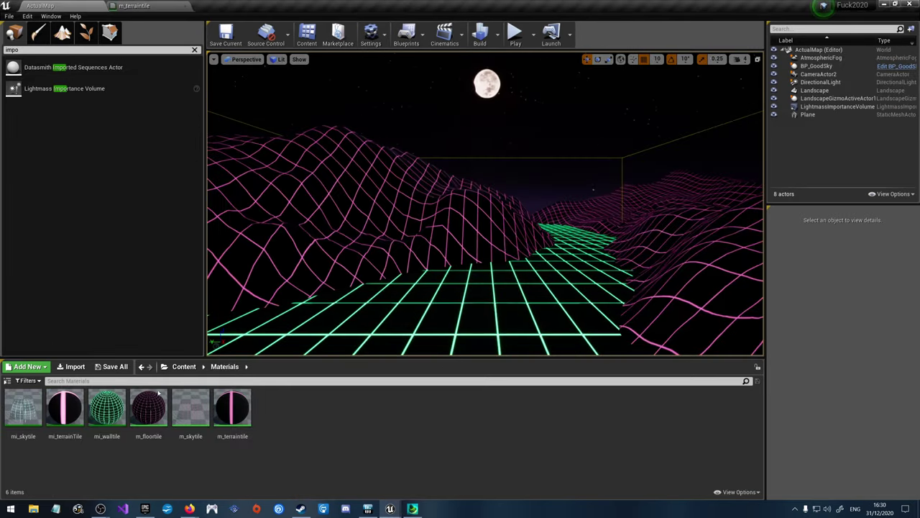
{"action": "left_click", "coordinate": [198, 367]}
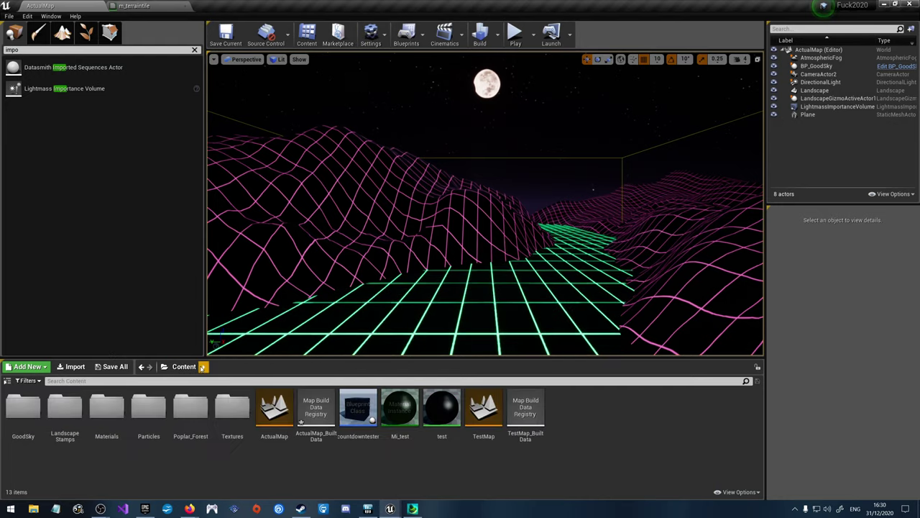
{"action": "double_click", "coordinate": [148, 409]}
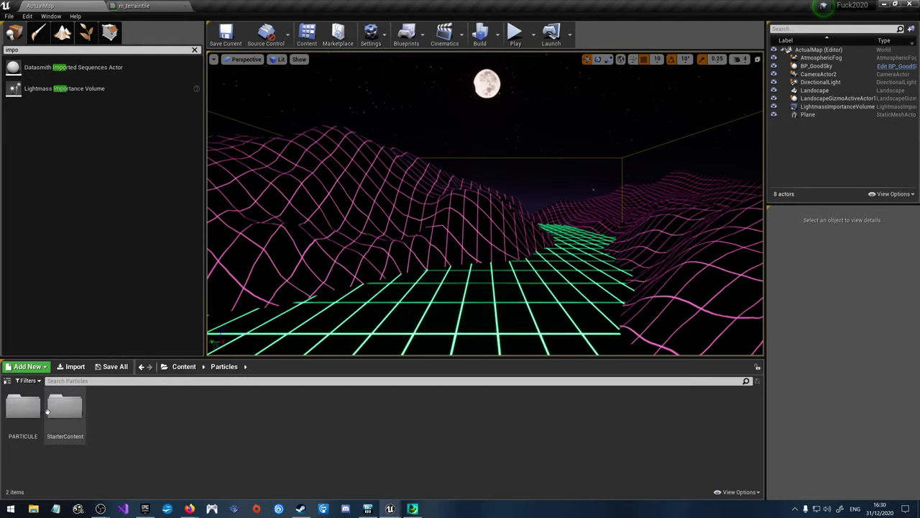
{"action": "double_click", "coordinate": [23, 407]}
Step: Delete the Particles folder with the migrated explosion assets from the project's root content
{"action": "key", "text": "alt+Left"}
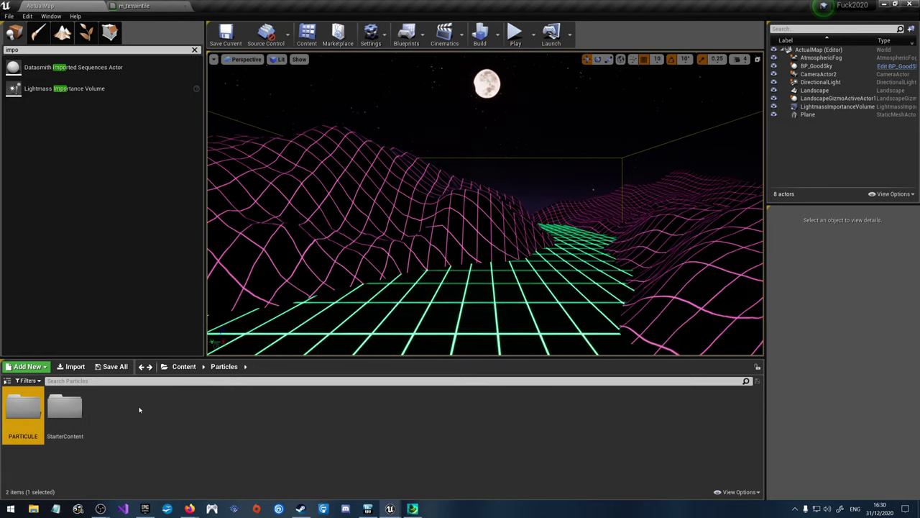
{"action": "key", "text": "alt+Left"}
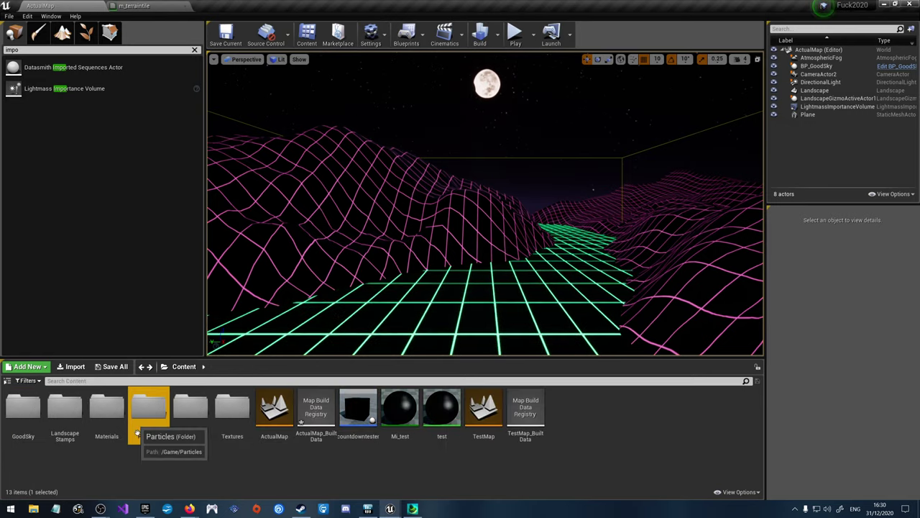
{"action": "key", "text": "Delete"}
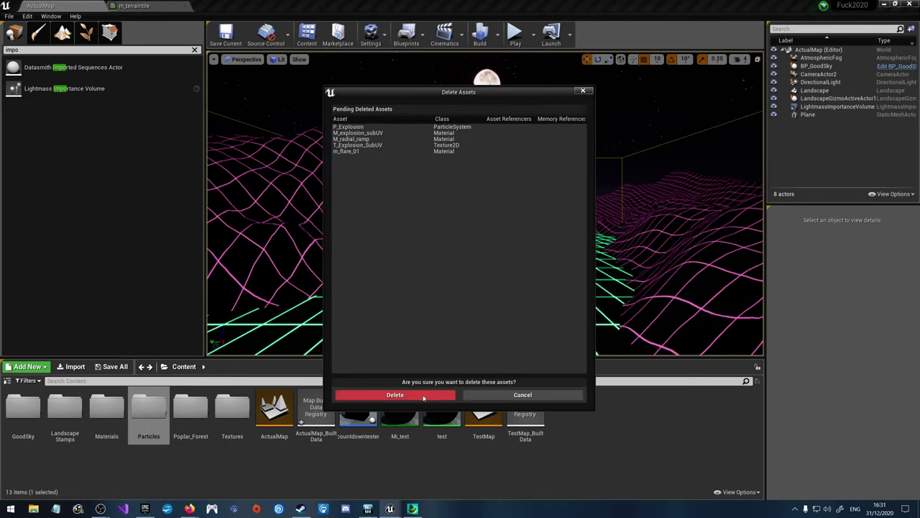
{"action": "left_click", "coordinate": [423, 397]}
Step: Switch to the Vaporwave project and start migrating P_Explosion with all its listed dependencies
{"action": "mouse_move", "coordinate": [389, 508]}
{"action": "left_click", "coordinate": [437, 479]}
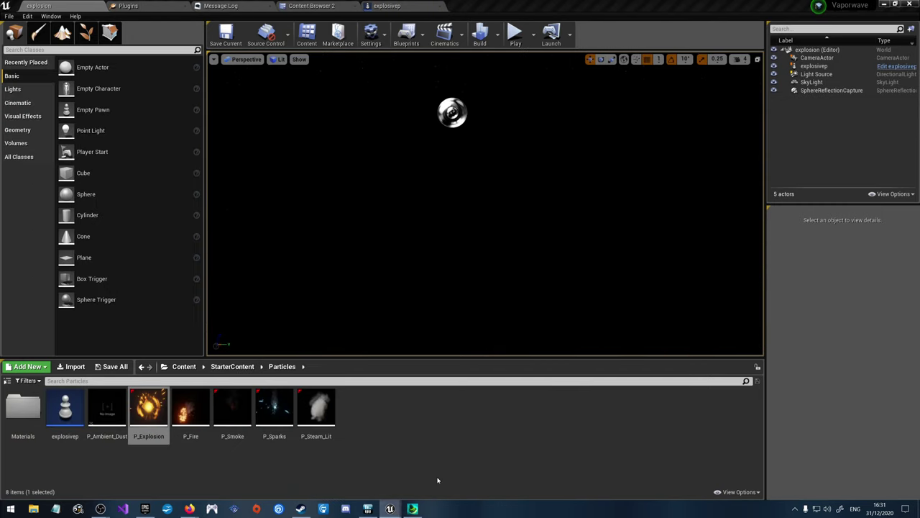
{"action": "right_click", "coordinate": [164, 411]}
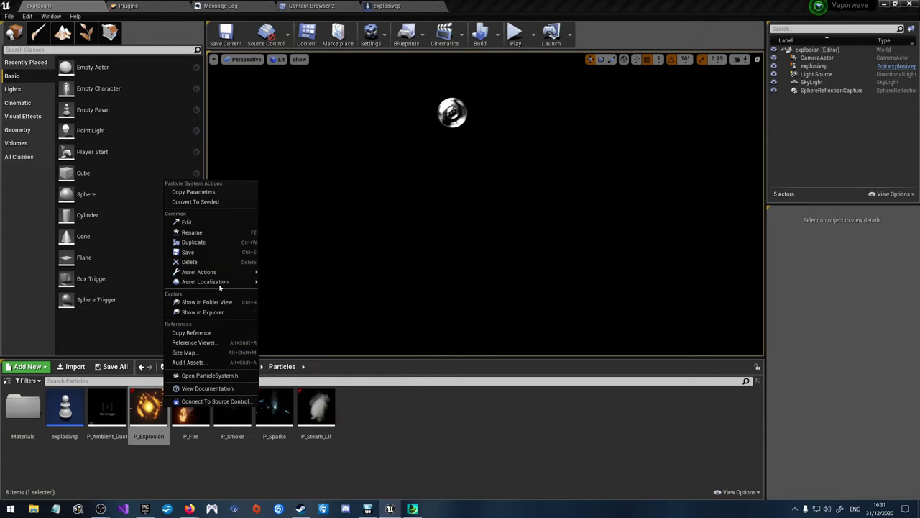
{"action": "mouse_move", "coordinate": [216, 271]}
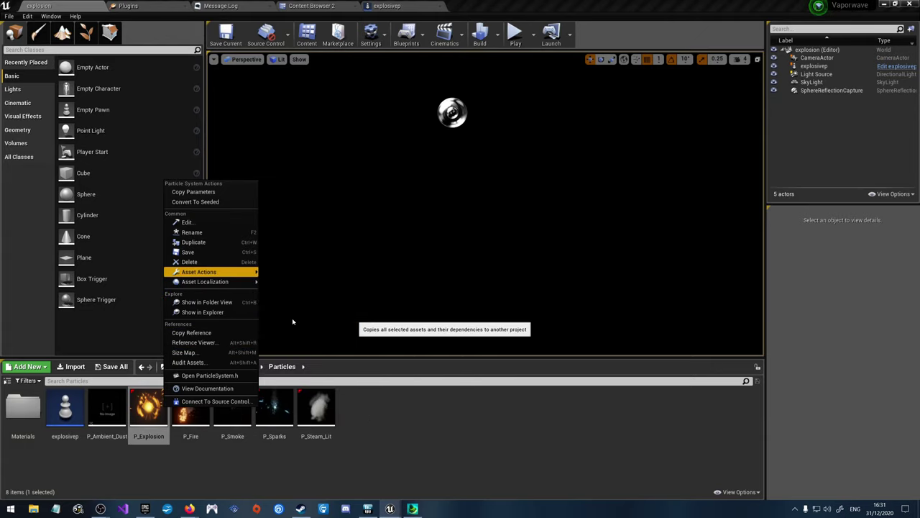
{"action": "left_click", "coordinate": [292, 320]}
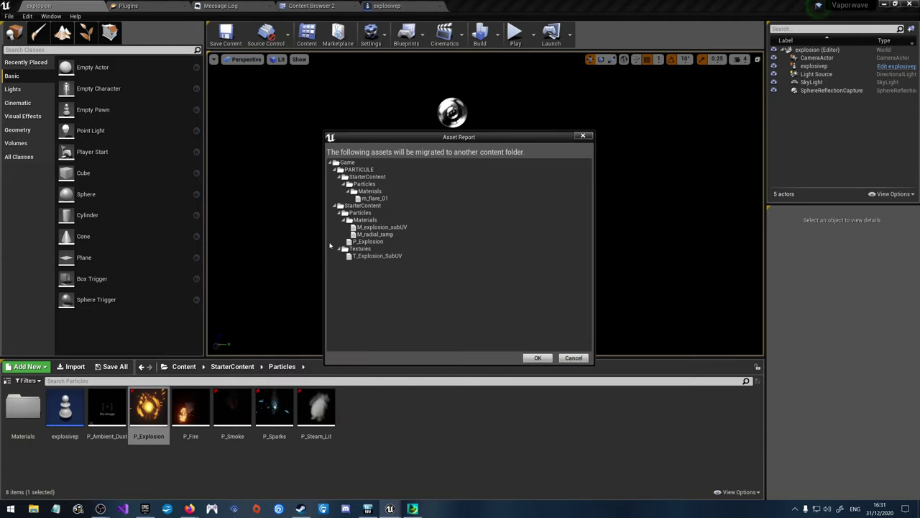
{"action": "left_click", "coordinate": [536, 358]}
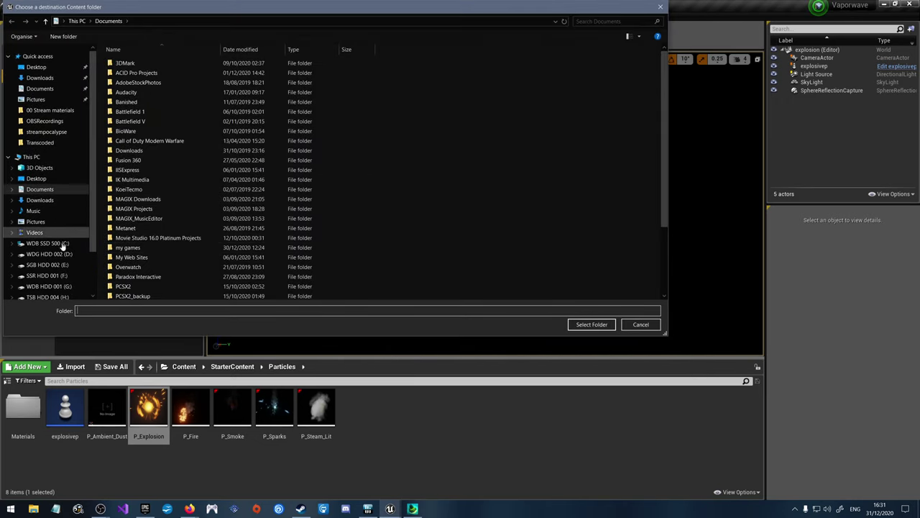
Step: Migrate the explosion assets directly into the Fuck2020 project's Content folder under Unreal Projects on the G drive
{"action": "left_click", "coordinate": [65, 287]}
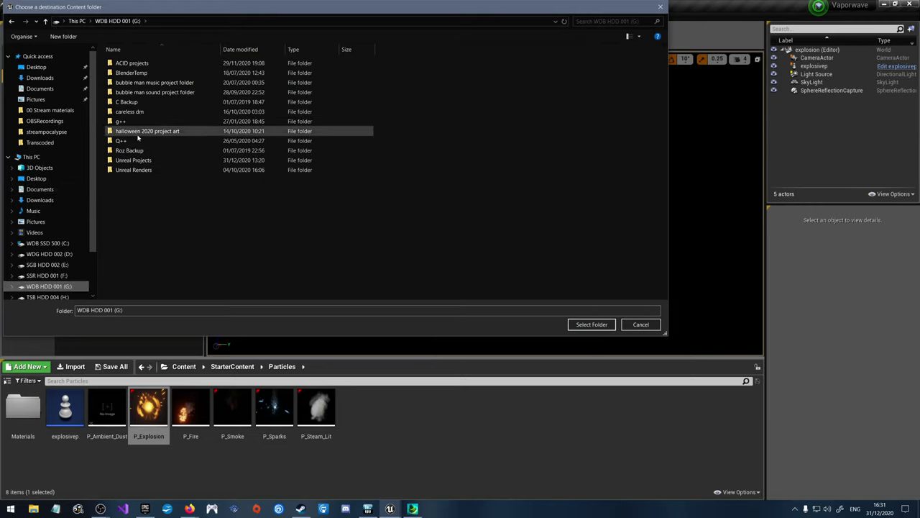
{"action": "double_click", "coordinate": [138, 161]}
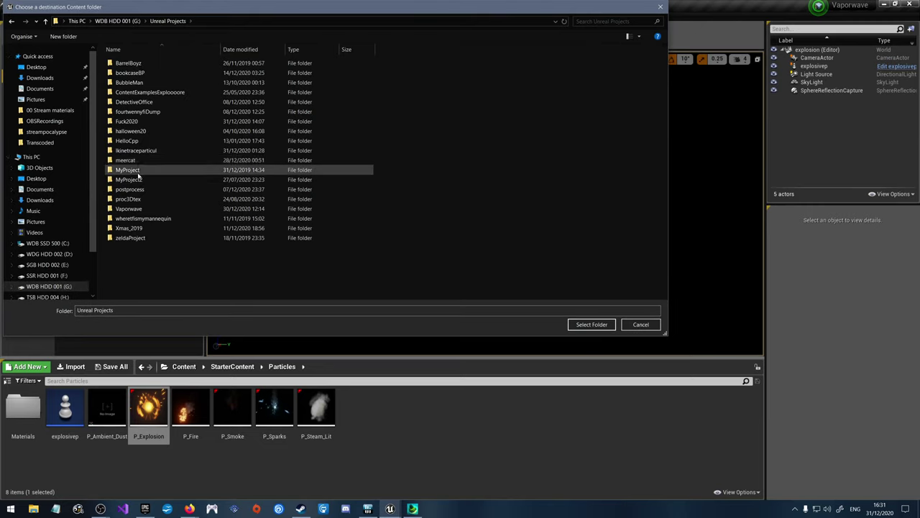
{"action": "double_click", "coordinate": [128, 121]}
{"action": "left_click", "coordinate": [130, 75]}
{"action": "double_click", "coordinate": [129, 76]}
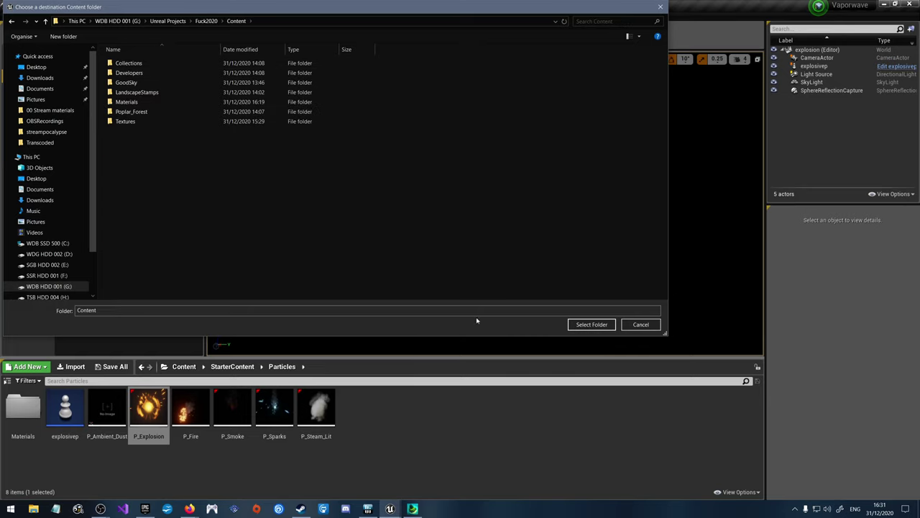
{"action": "left_click", "coordinate": [591, 325]}
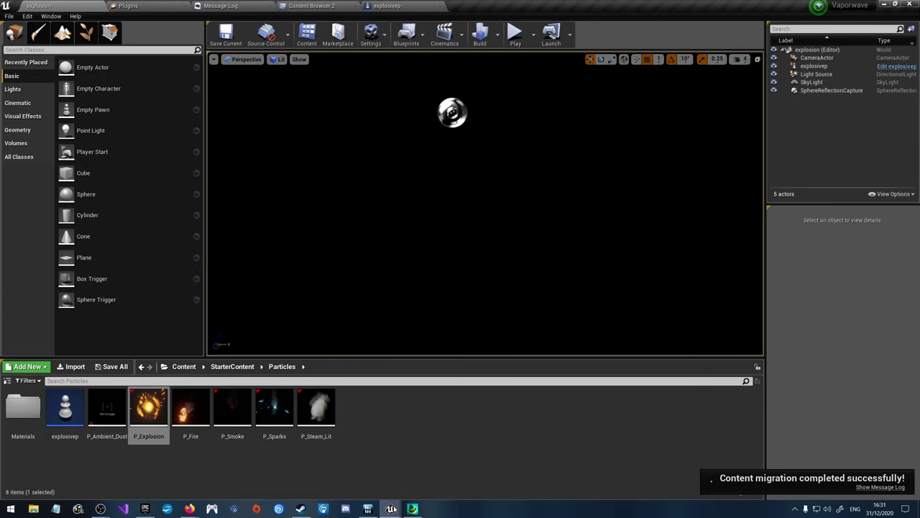
Step: Switch to the Fuck2020 project, examine the subfolders of the migrated PARTICULE folder, and return to the root content
{"action": "mouse_move", "coordinate": [391, 509]}
{"action": "left_click", "coordinate": [437, 471]}
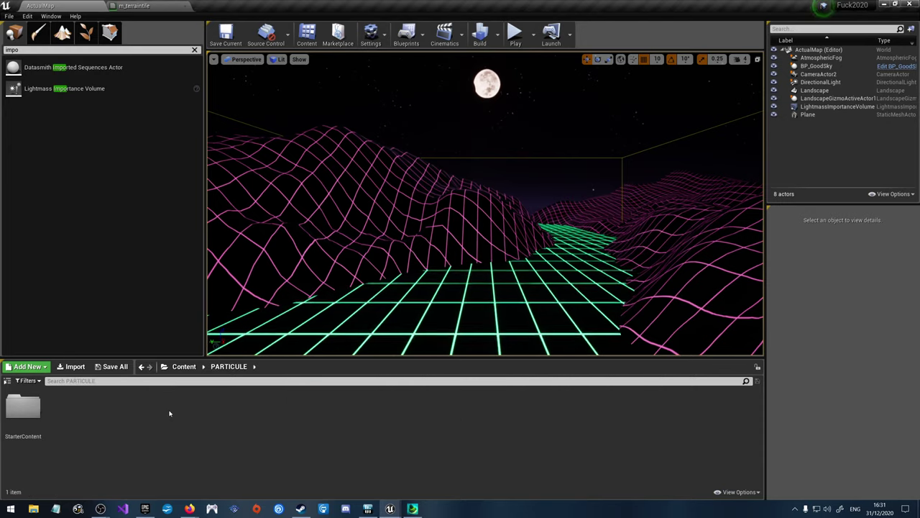
{"action": "double_click", "coordinate": [32, 411]}
{"action": "double_click", "coordinate": [36, 411]}
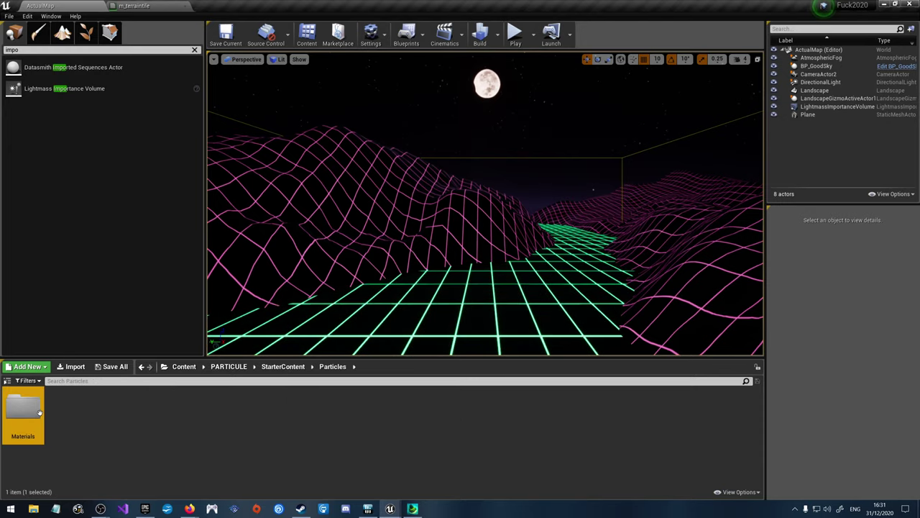
{"action": "double_click", "coordinate": [40, 411]}
{"action": "key", "text": "alt+Left"}
{"action": "key", "text": "alt+Left"}
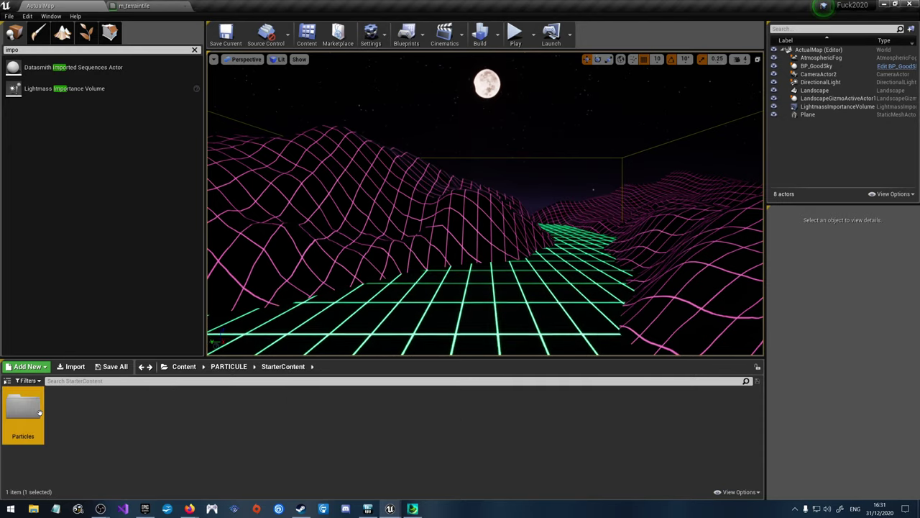
{"action": "key", "text": "alt+Left"}
{"action": "key", "text": "alt+Left"}
{"action": "left_click", "coordinate": [180, 463]}
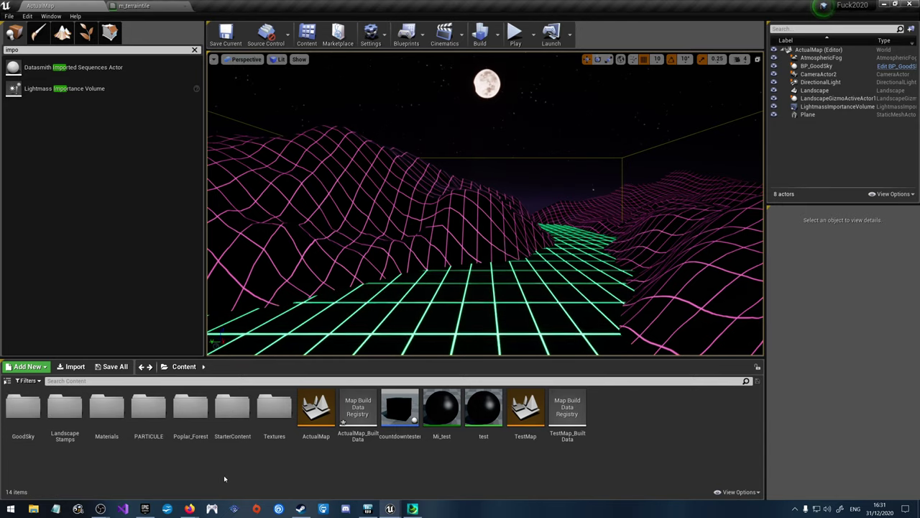
Step: Open the m_flare_01 material from the PARTICULE folder, examine its node graph, and go back to the root content
{"action": "left_click", "coordinate": [152, 406]}
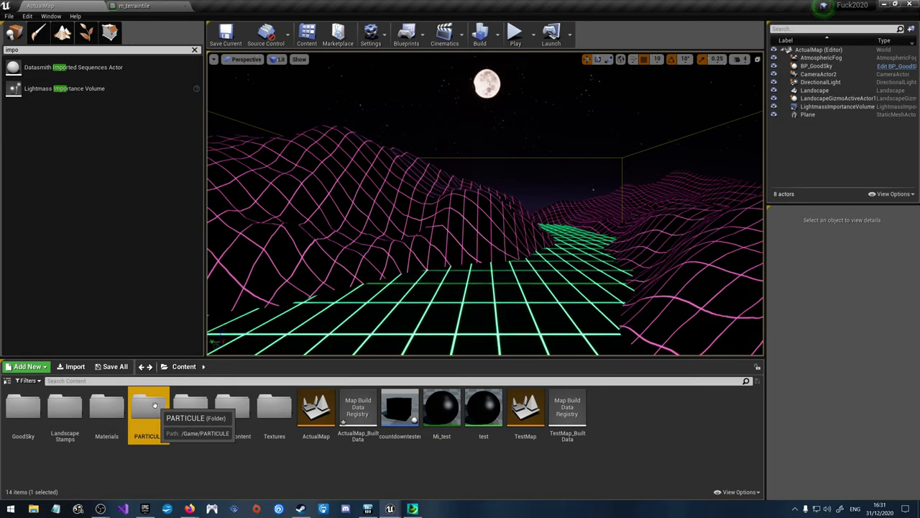
{"action": "double_click", "coordinate": [107, 410]}
{"action": "key", "text": "alt+Left"}
{"action": "double_click", "coordinate": [148, 406]}
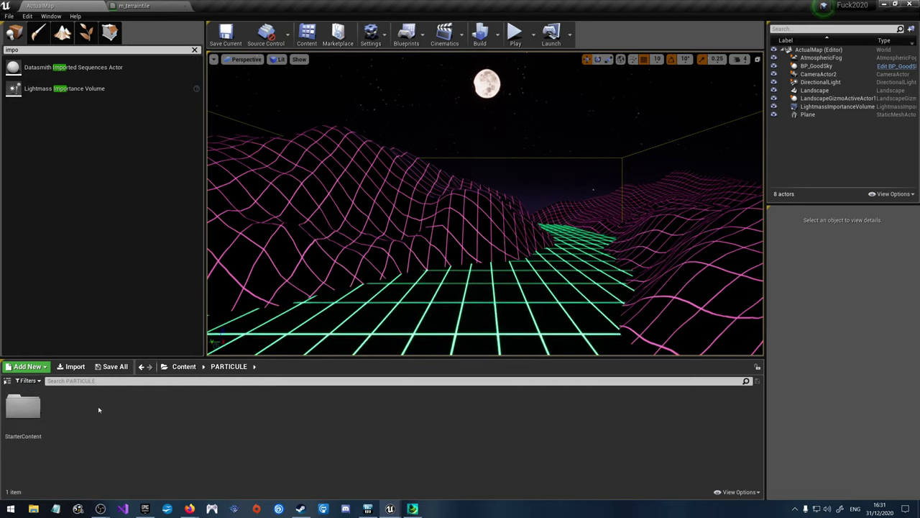
{"action": "double_click", "coordinate": [35, 402]}
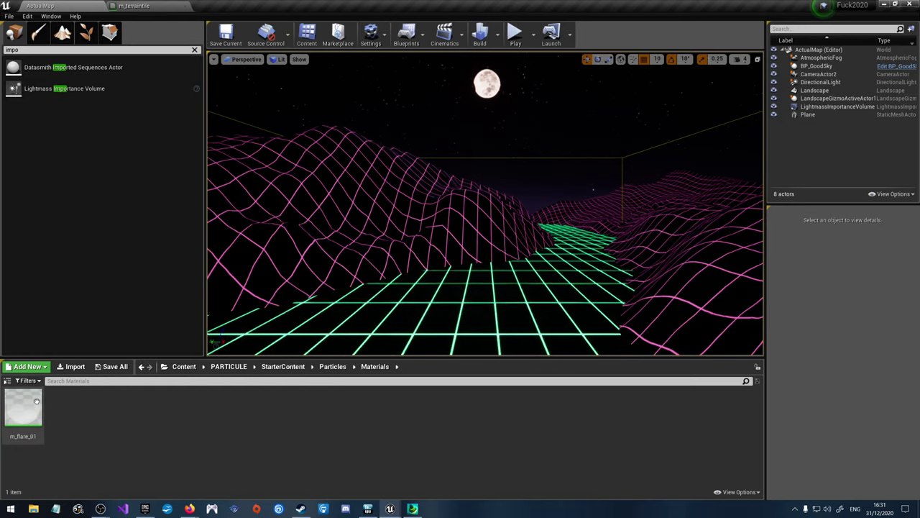
{"action": "double_click", "coordinate": [23, 407]}
{"action": "double_click", "coordinate": [23, 407]}
{"action": "right_click_drag", "start_coordinate": [454, 254], "coordinate": [695, 288]}
{"action": "right_click_drag", "start_coordinate": [466, 265], "coordinate": [736, 294]}
{"action": "left_click", "coordinate": [270, 6]}
{"action": "left_click", "coordinate": [82, 4]}
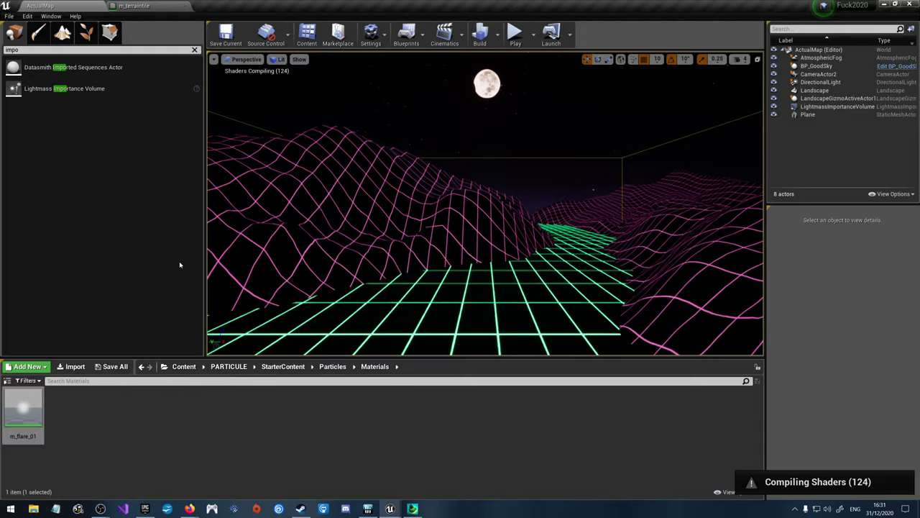
{"action": "left_click", "coordinate": [333, 367]}
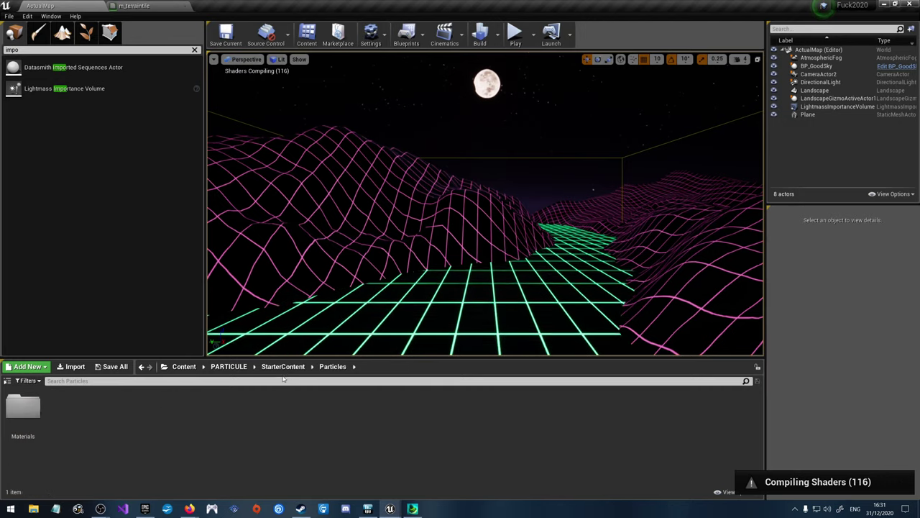
{"action": "left_click", "coordinate": [192, 368]}
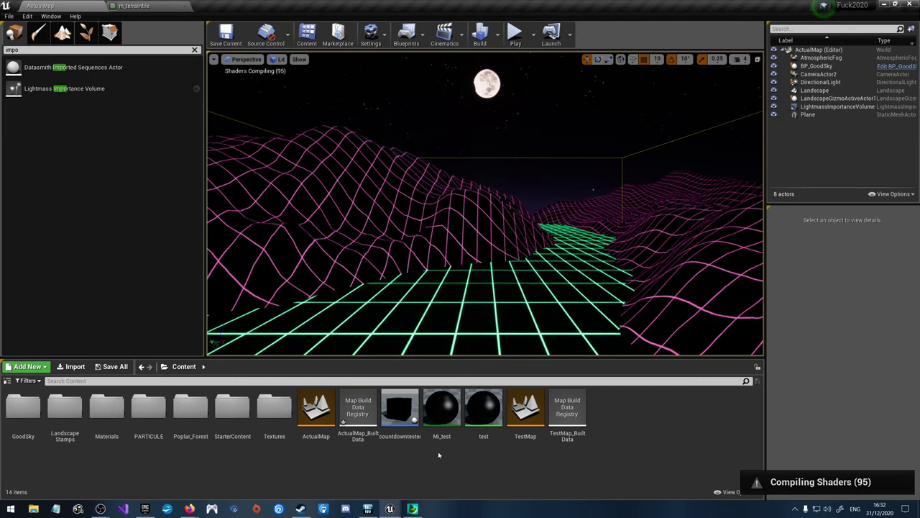
Step: Switch to the Vaporwave project, preview the P_Explosion particle system in its editor, and close it
{"action": "mouse_move", "coordinate": [390, 508]}
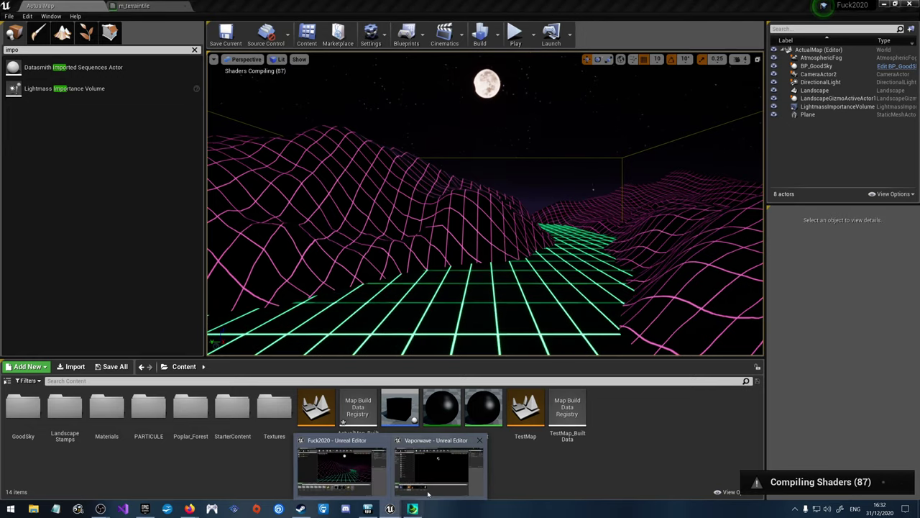
{"action": "left_click", "coordinate": [444, 487]}
{"action": "double_click", "coordinate": [148, 409]}
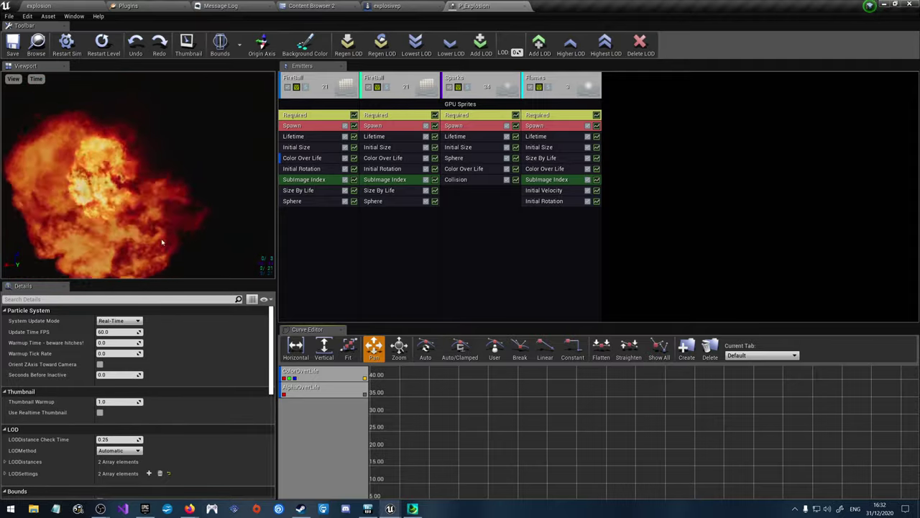
{"action": "middle_click", "coordinate": [472, 10]}
{"action": "left_click", "coordinate": [39, 6]}
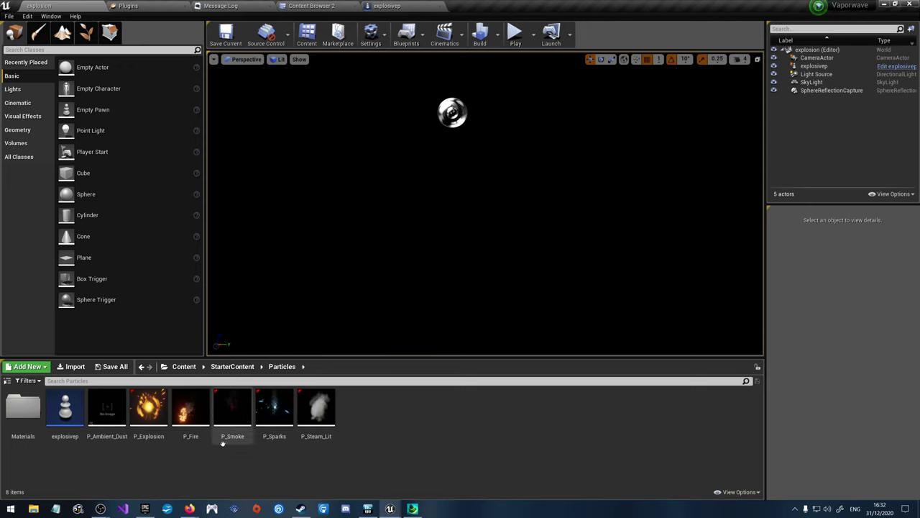
{"action": "left_click", "coordinate": [392, 501]}
{"action": "left_click", "coordinate": [344, 467]}
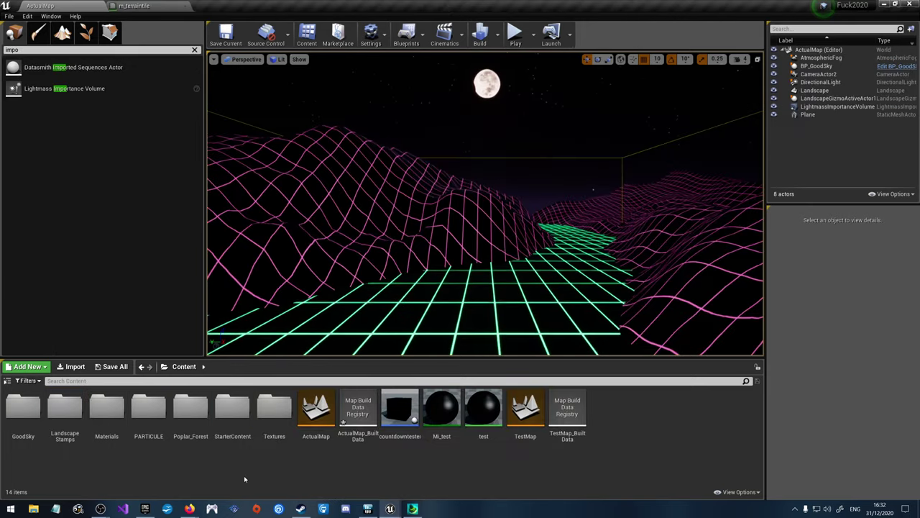
{"action": "left_click", "coordinate": [390, 508]}
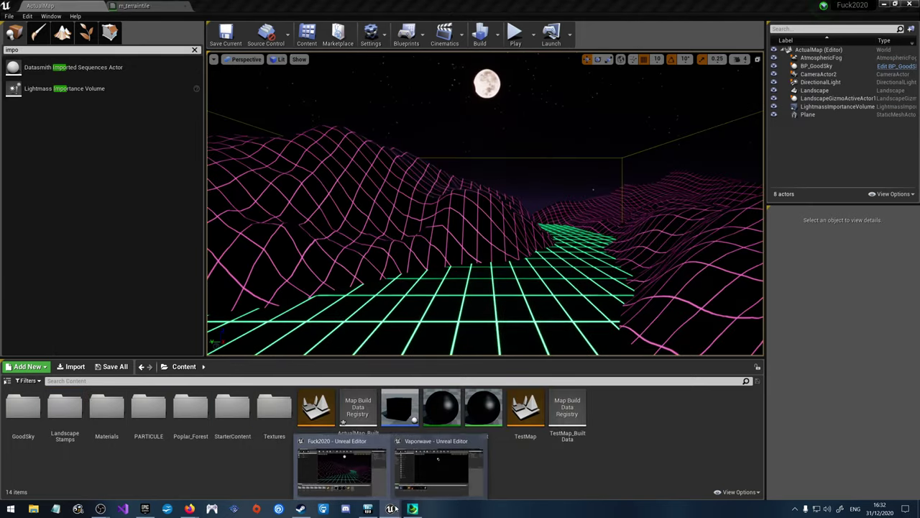
{"action": "left_click", "coordinate": [424, 468]}
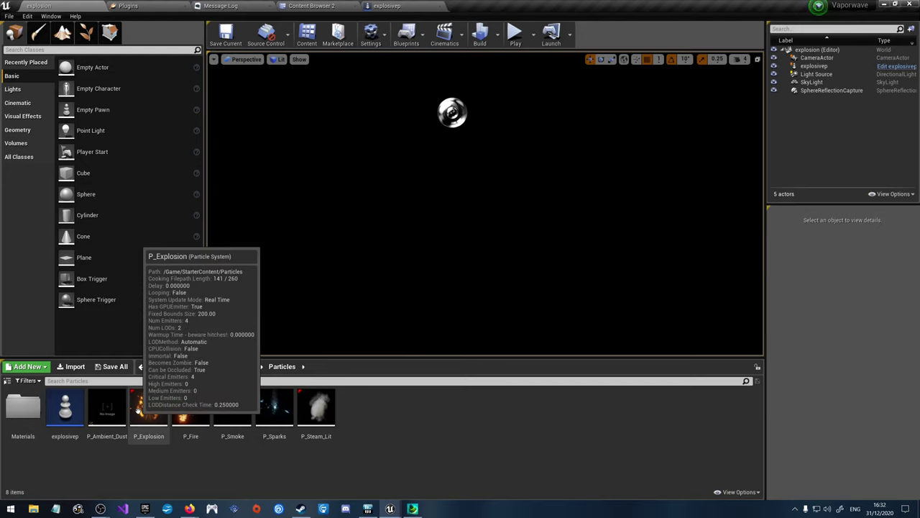
{"action": "right_click", "coordinate": [153, 413]}
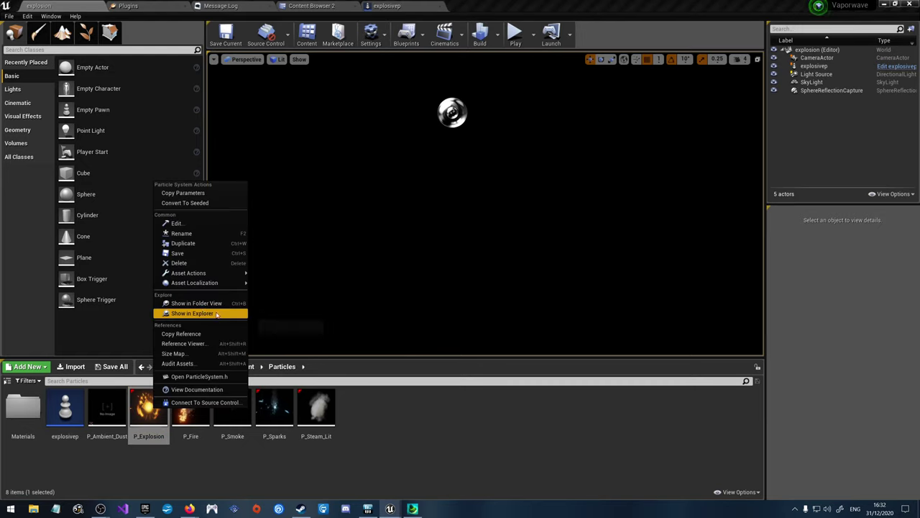
{"action": "mouse_move", "coordinate": [237, 272]}
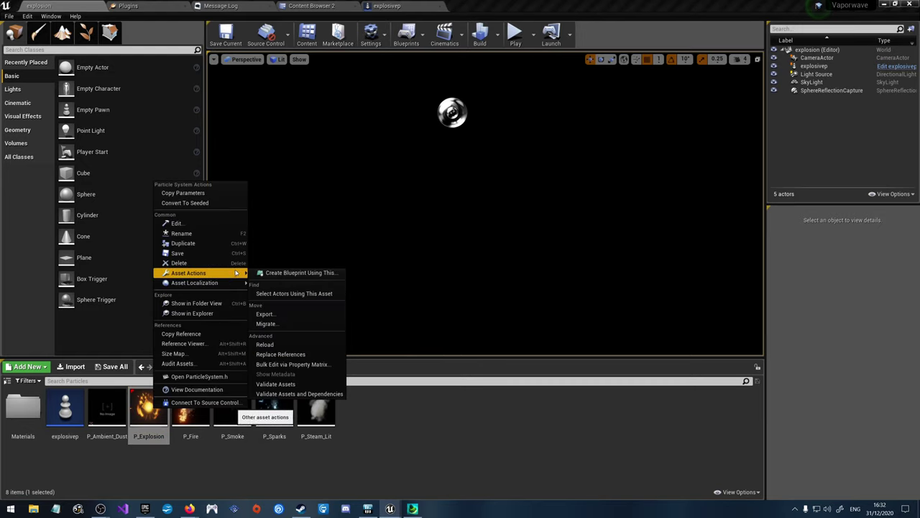
{"action": "left_click", "coordinate": [265, 323]}
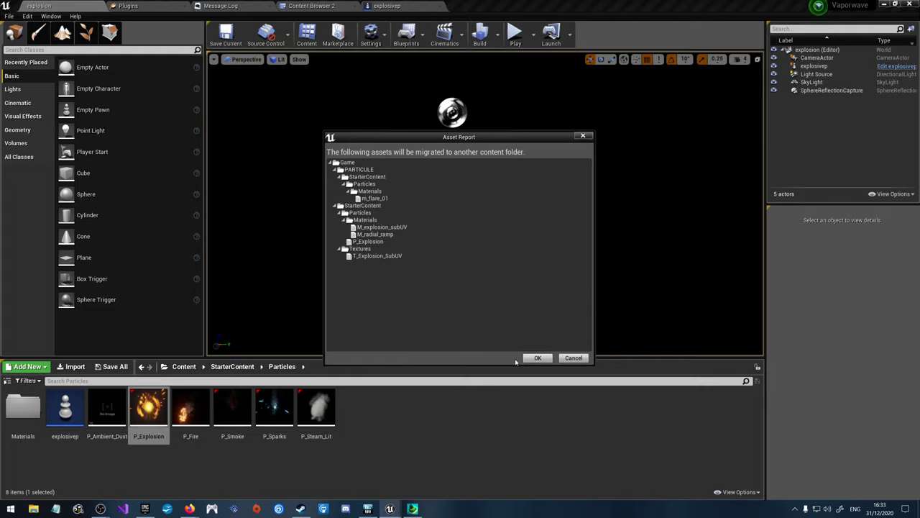
{"action": "left_click", "coordinate": [536, 358]}
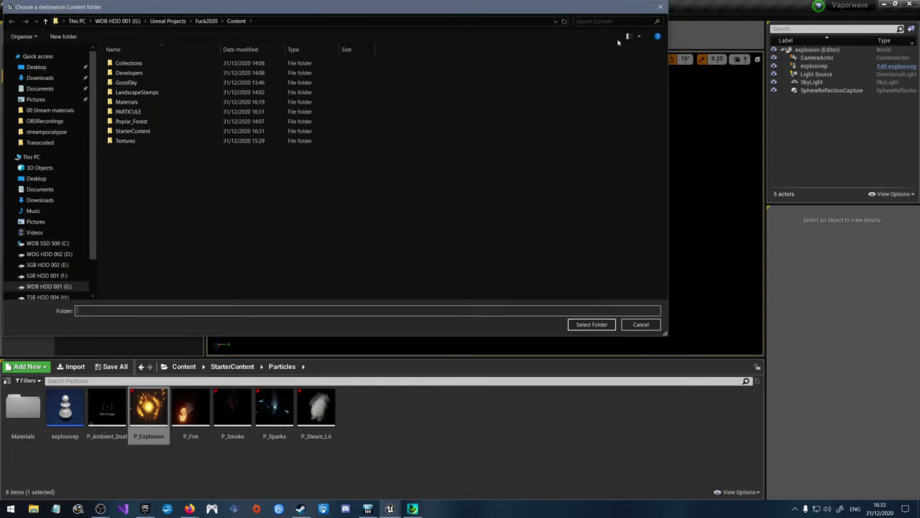
{"action": "left_click", "coordinate": [659, 7]}
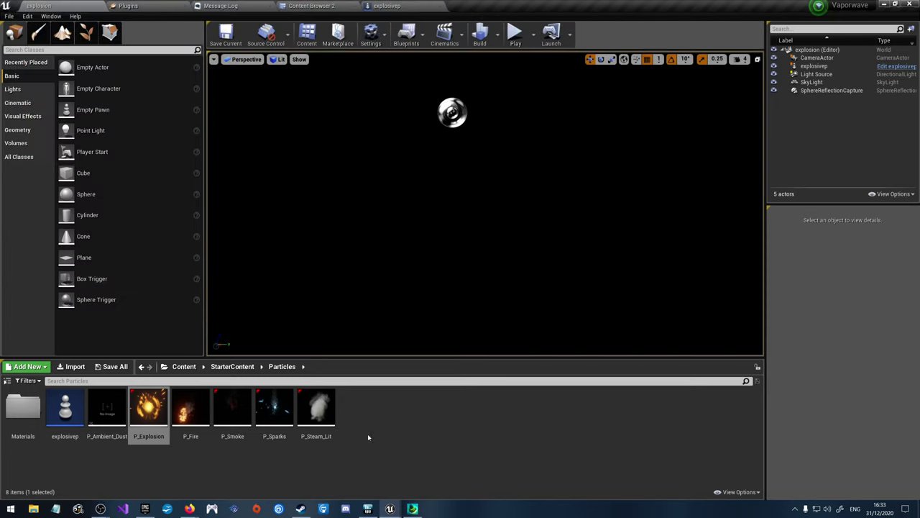
Step: Switch to the Fuck2020 project and open the StarterContent Particles folder that holds the migrated P_Explosion
{"action": "left_click", "coordinate": [390, 508]}
{"action": "left_click", "coordinate": [438, 467]}
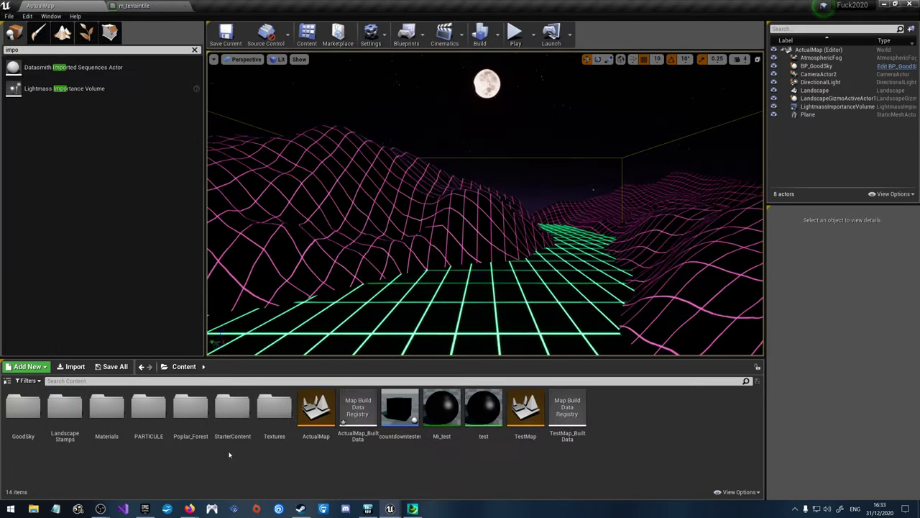
{"action": "double_click", "coordinate": [238, 427]}
{"action": "double_click", "coordinate": [23, 408]}
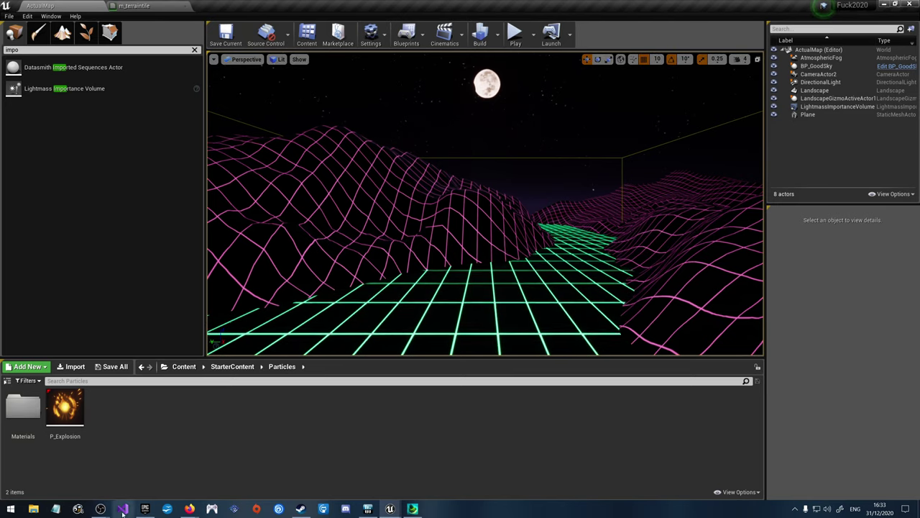
Step: Save the current level and all other modified content in the project
{"action": "mouse_move", "coordinate": [100, 508]}
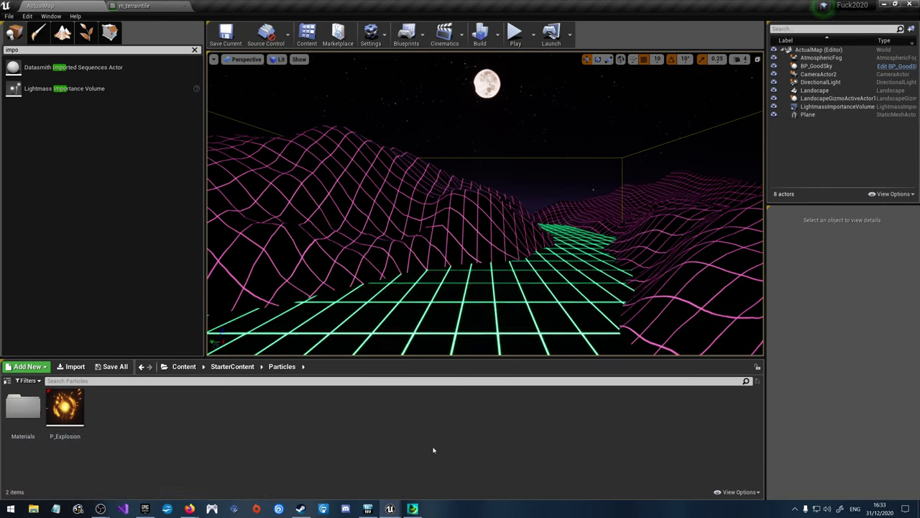
{"action": "left_click", "coordinate": [217, 35]}
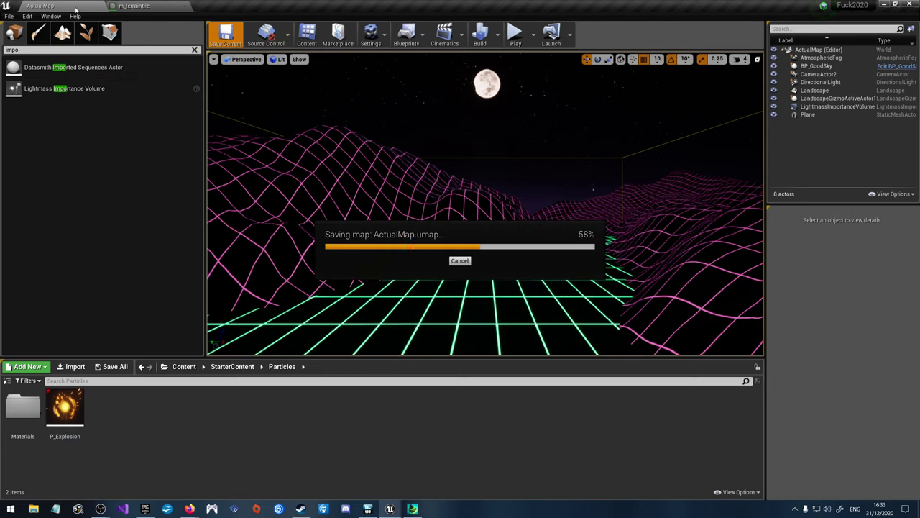
{"action": "left_click", "coordinate": [9, 16]}
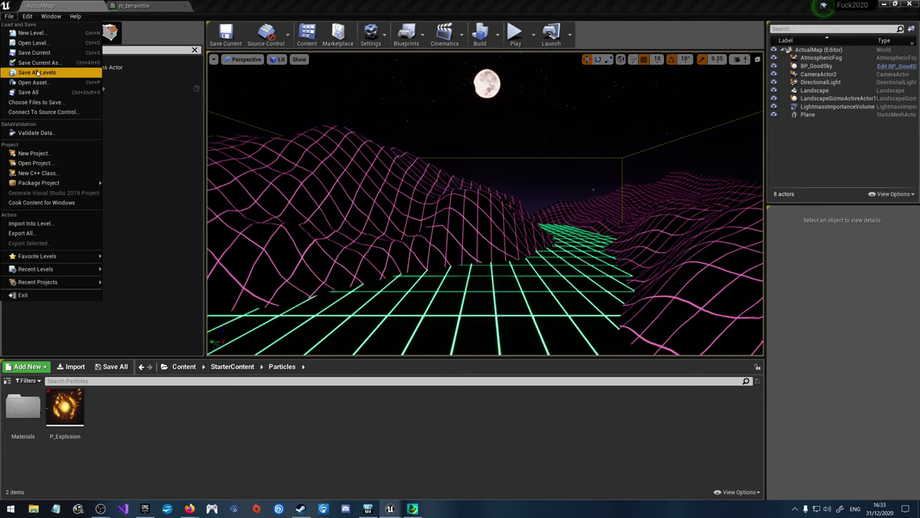
{"action": "left_click", "coordinate": [28, 92]}
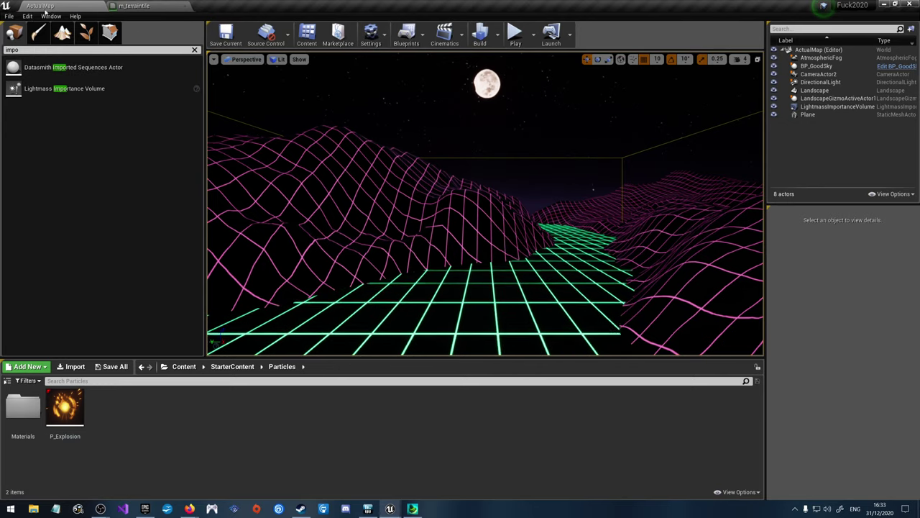
Step: Open the Project Settings and filter them by "defau" to find the default maps
{"action": "left_click", "coordinate": [28, 16]}
{"action": "left_click", "coordinate": [57, 144]}
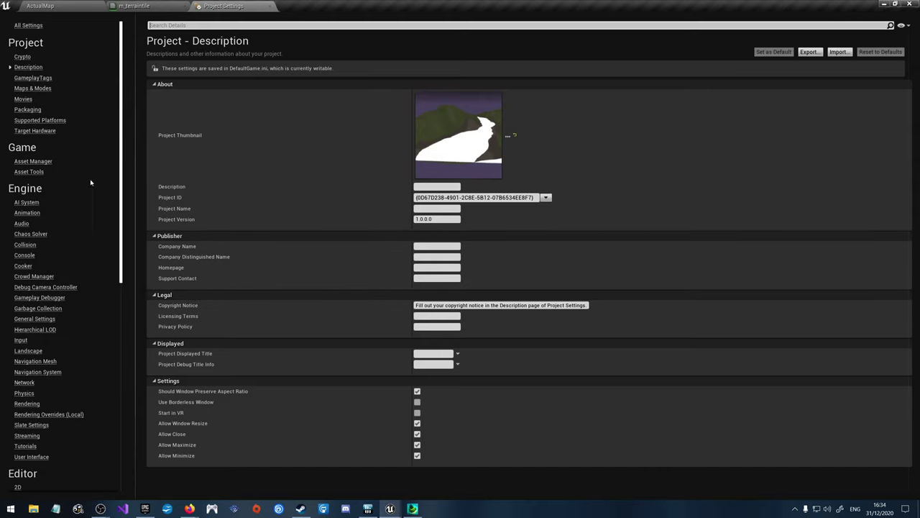
{"action": "left_click", "coordinate": [190, 26]}
{"action": "type", "text": "defauk"}
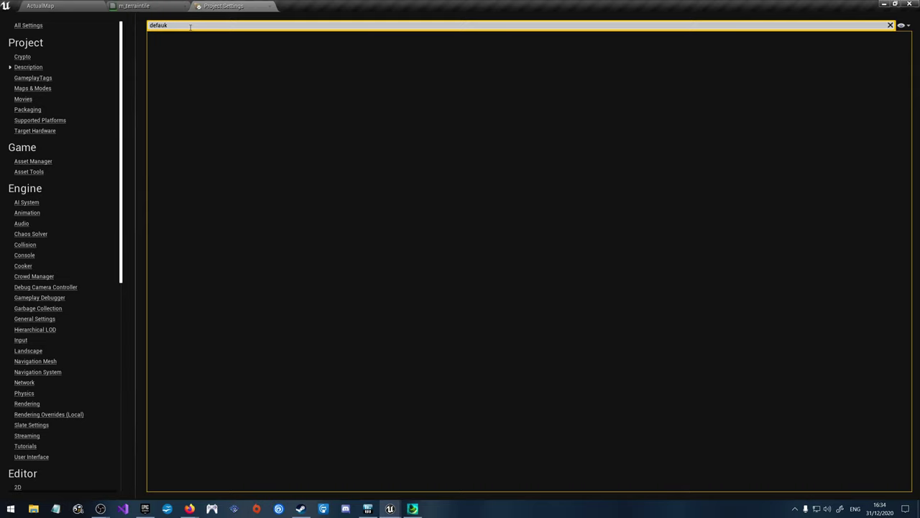
{"action": "key", "text": "BackSpace"}
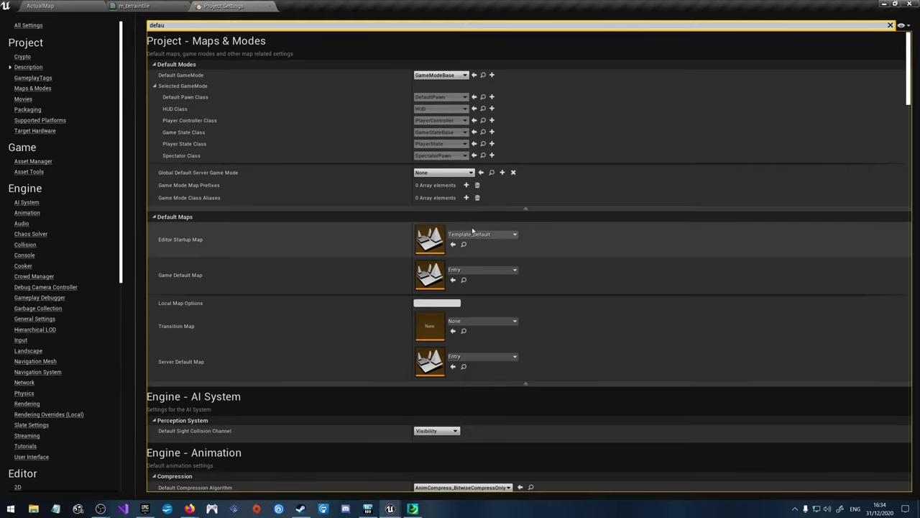
Step: Set the Editor Startup, Game Default, Transition and Server Default maps to ActualMap, and close the Project Settings
{"action": "left_click", "coordinate": [471, 235]}
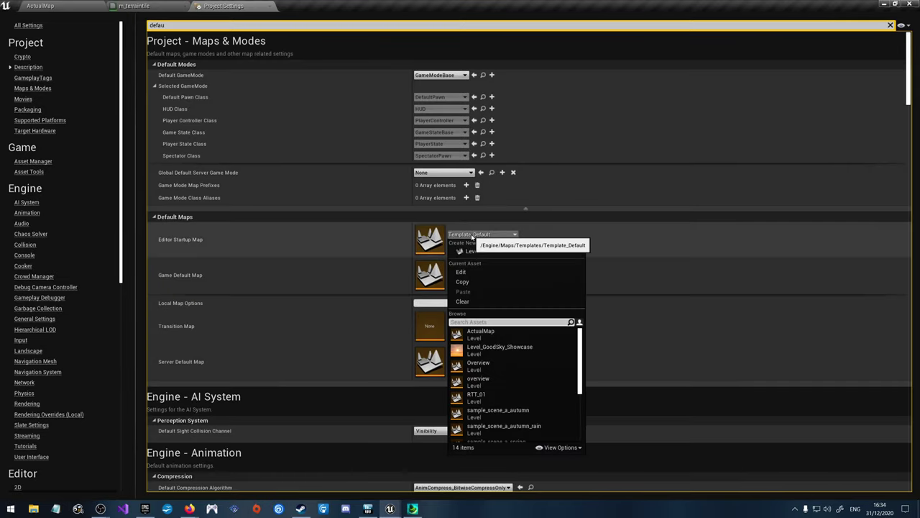
{"action": "left_click", "coordinate": [488, 339]}
{"action": "left_click", "coordinate": [471, 270]}
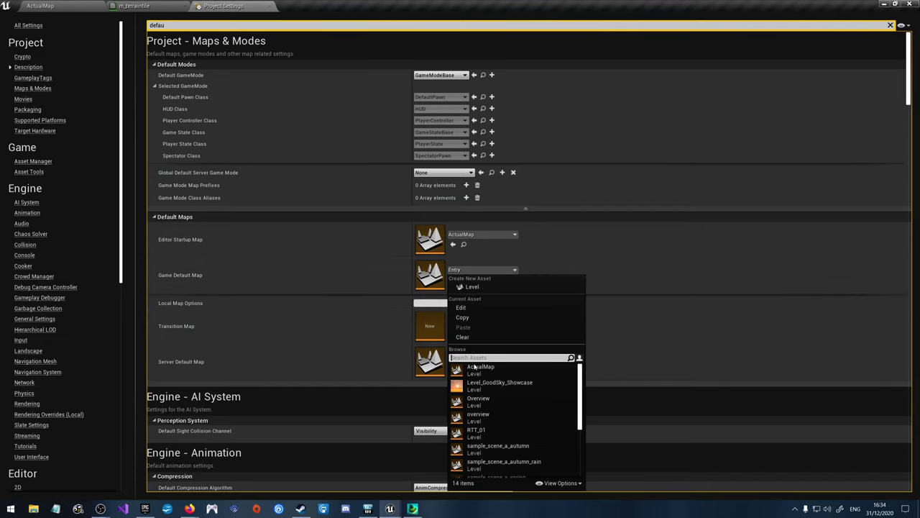
{"action": "left_click", "coordinate": [476, 363]}
{"action": "left_click", "coordinate": [486, 321]}
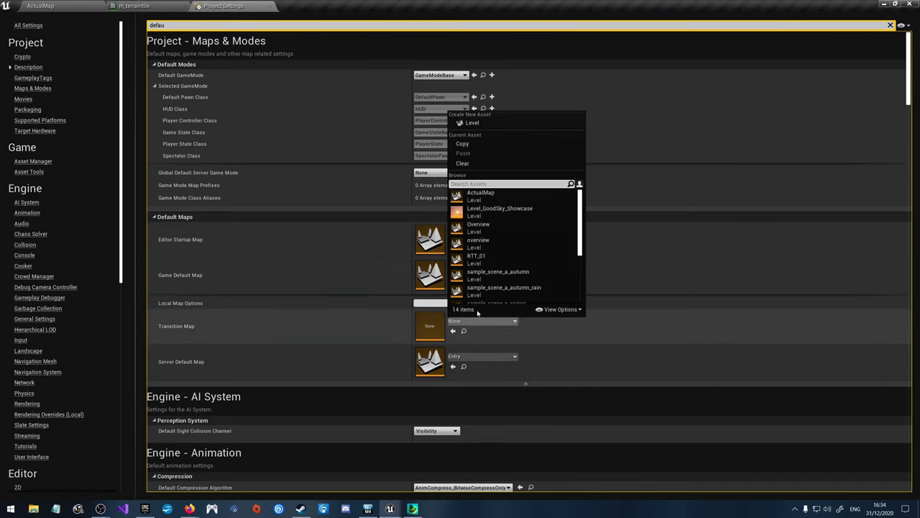
{"action": "left_click", "coordinate": [475, 185]}
{"action": "left_click", "coordinate": [482, 356]}
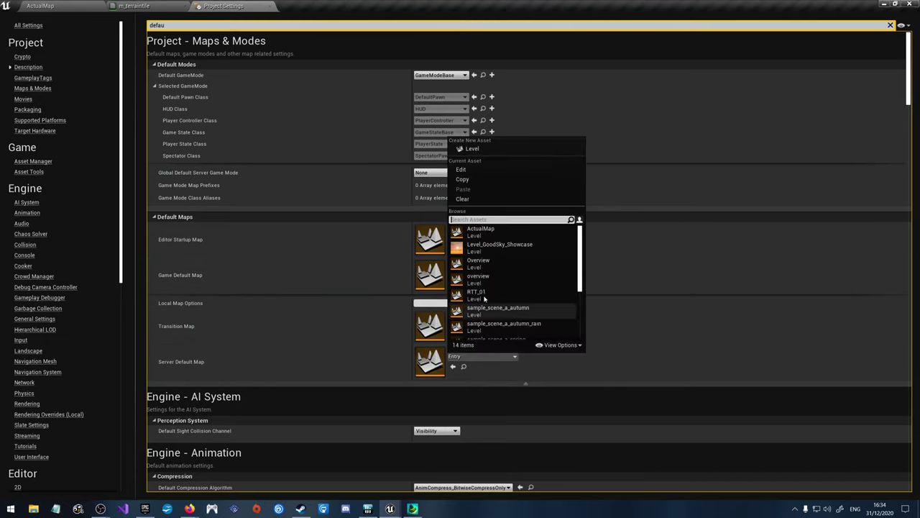
{"action": "left_click", "coordinate": [479, 252]}
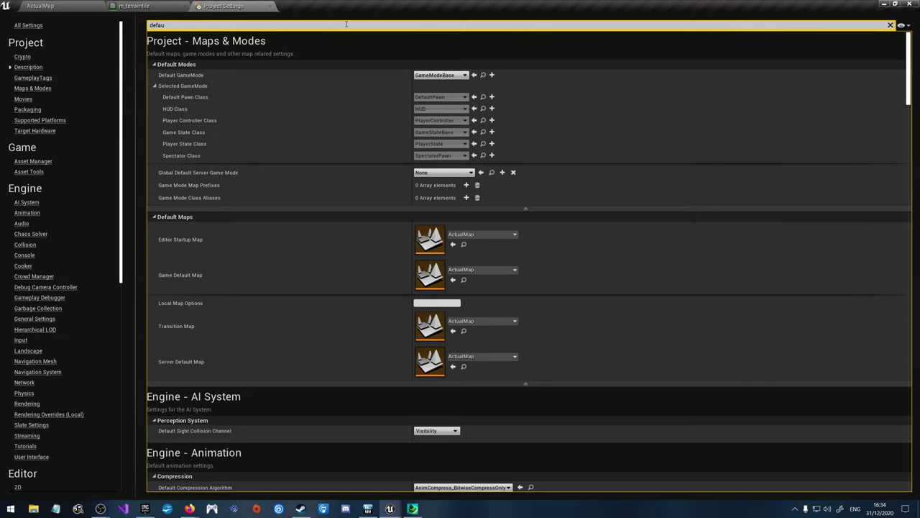
{"action": "left_click", "coordinate": [272, 6]}
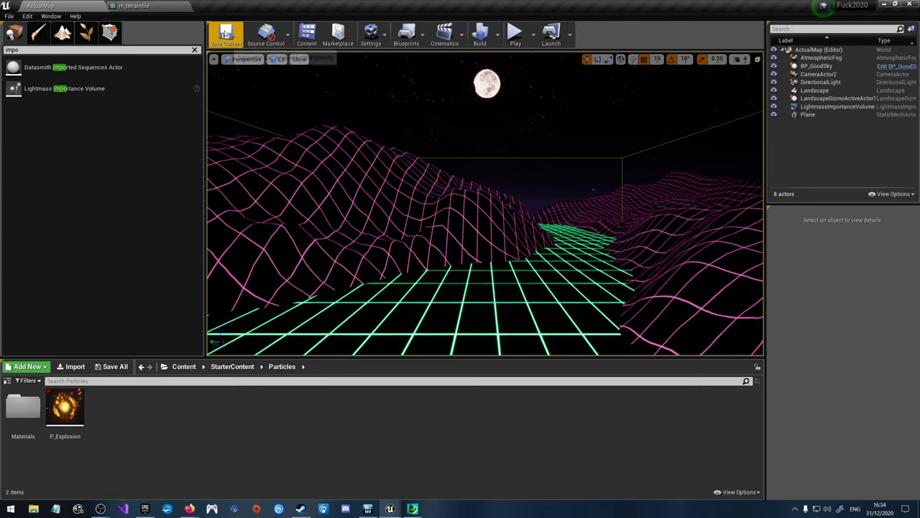
Step: Save the level, launch the project on the Windows device, and allow it through the firewall on private networks
{"action": "left_click", "coordinate": [225, 35]}
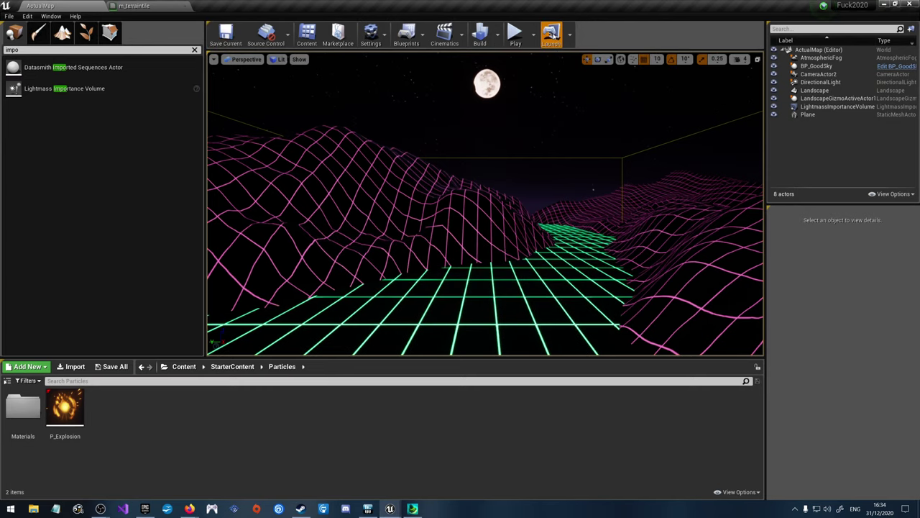
{"action": "left_click", "coordinate": [552, 34]}
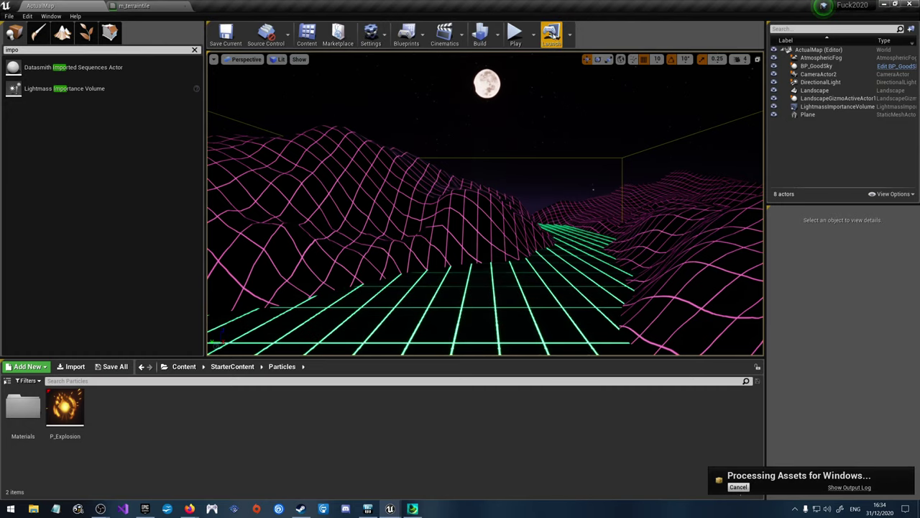
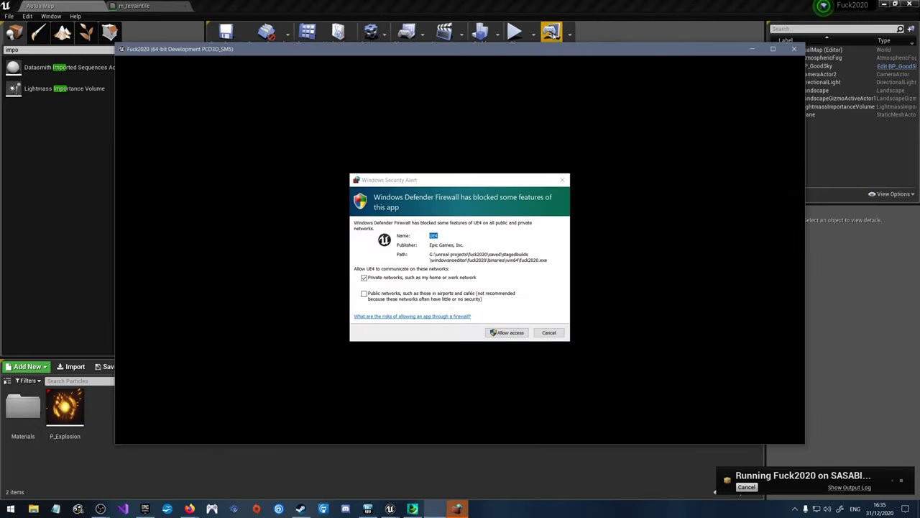
{"action": "left_click", "coordinate": [510, 332]}
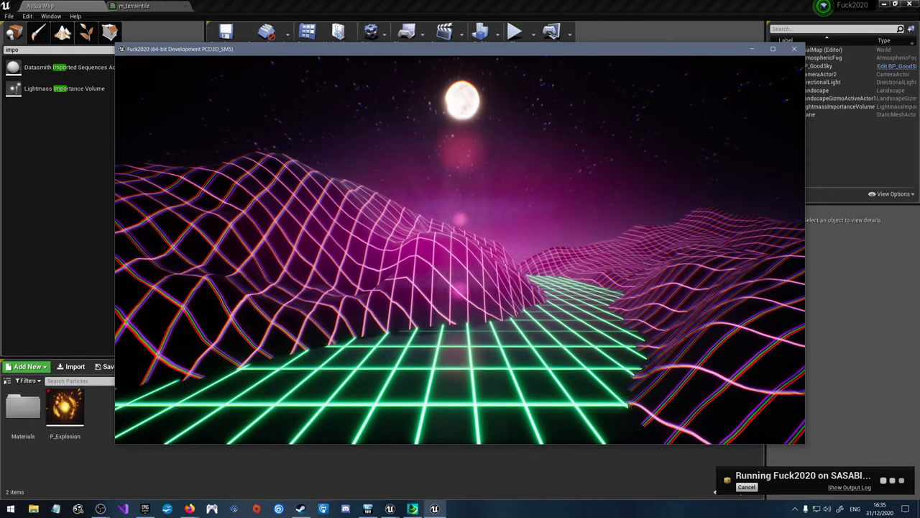
Step: View the launched game in full screen, return it to windowed mode, and close it
{"action": "key", "text": "alt+Return"}
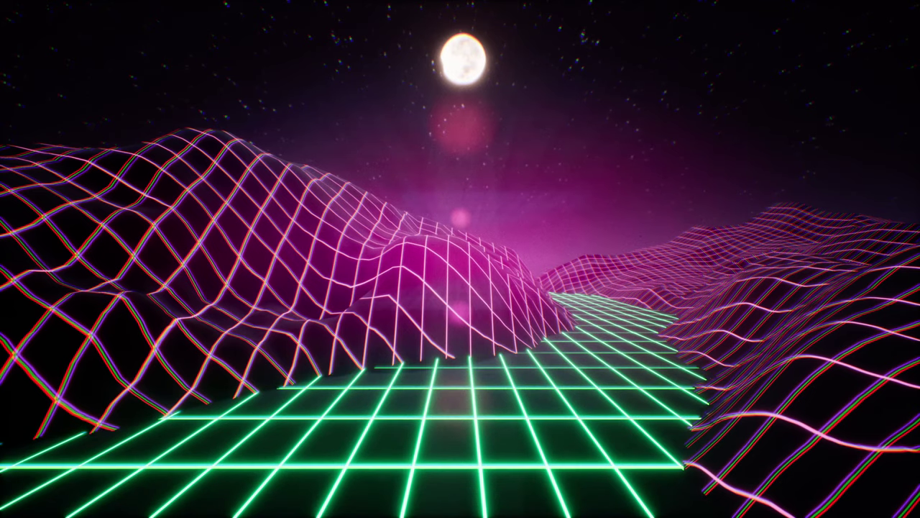
{"action": "key", "text": "alt+Return"}
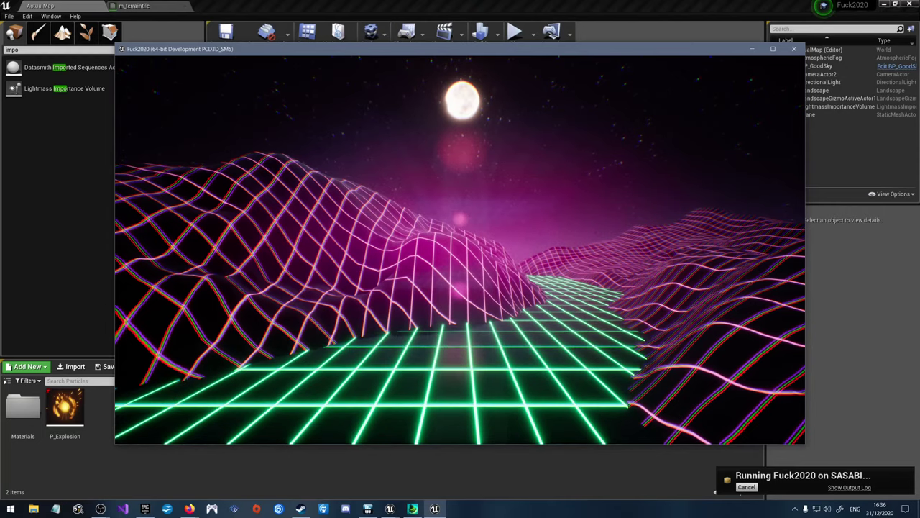
{"action": "key", "text": "alt+F4"}
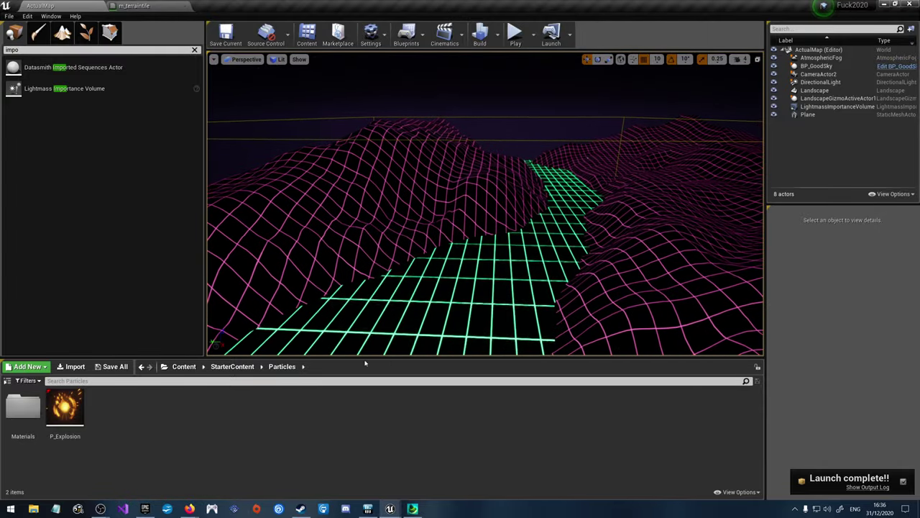
Step: Create a new material named m_chrome in the Materials folder
{"action": "left_click", "coordinate": [184, 366]}
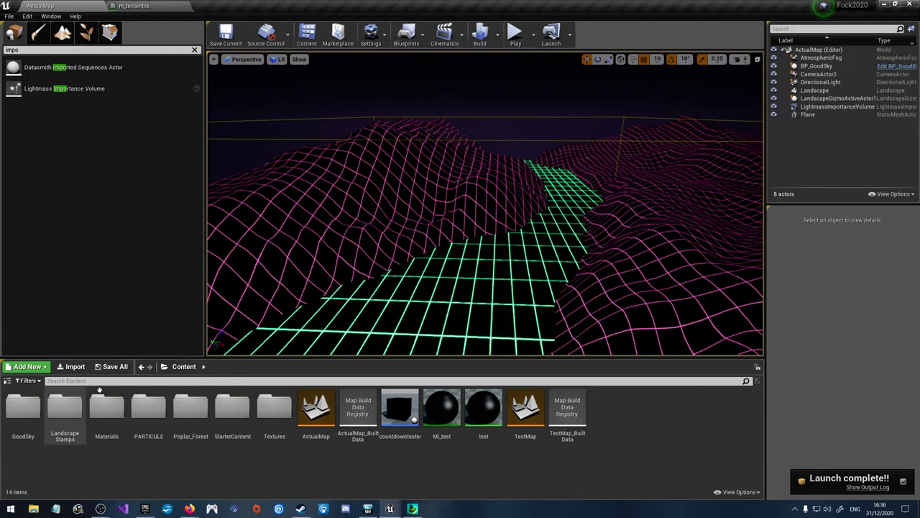
{"action": "double_click", "coordinate": [107, 410]}
{"action": "right_click", "coordinate": [319, 429]}
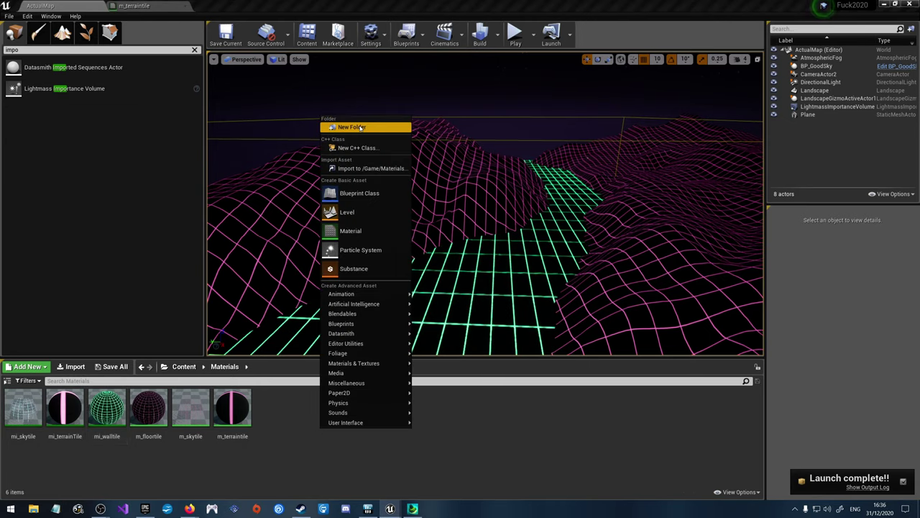
{"action": "left_click", "coordinate": [351, 230]}
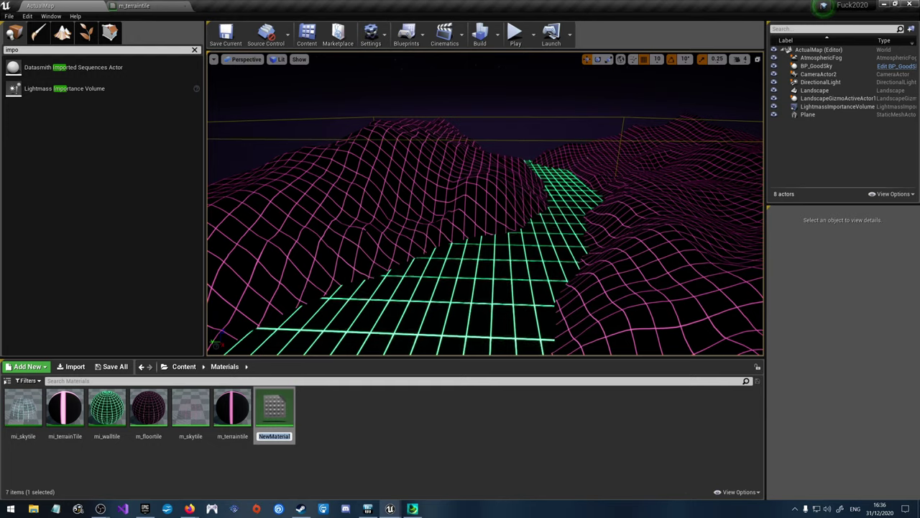
{"action": "type", "text": "m_chrome"}
{"action": "key", "text": "Return"}
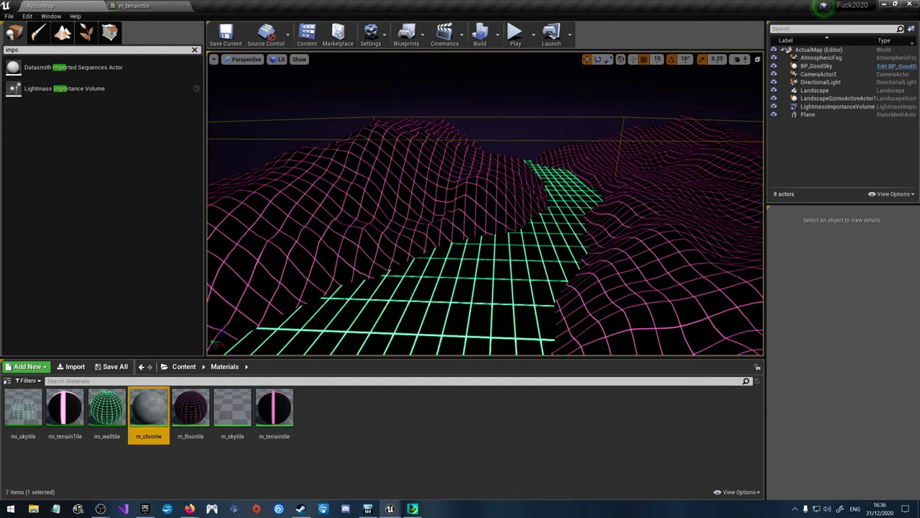
Step: Open the m_chrome material and add two Constant3Vector nodes, one above the other, beside the output node
{"action": "double_click", "coordinate": [147, 407]}
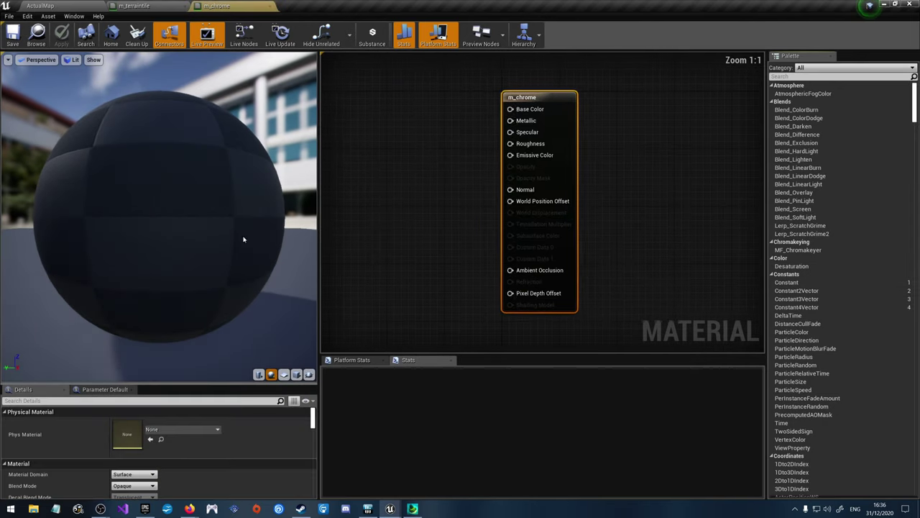
{"action": "scroll", "coordinate": [549, 204], "scroll_direction": "down", "scroll_amount": 3}
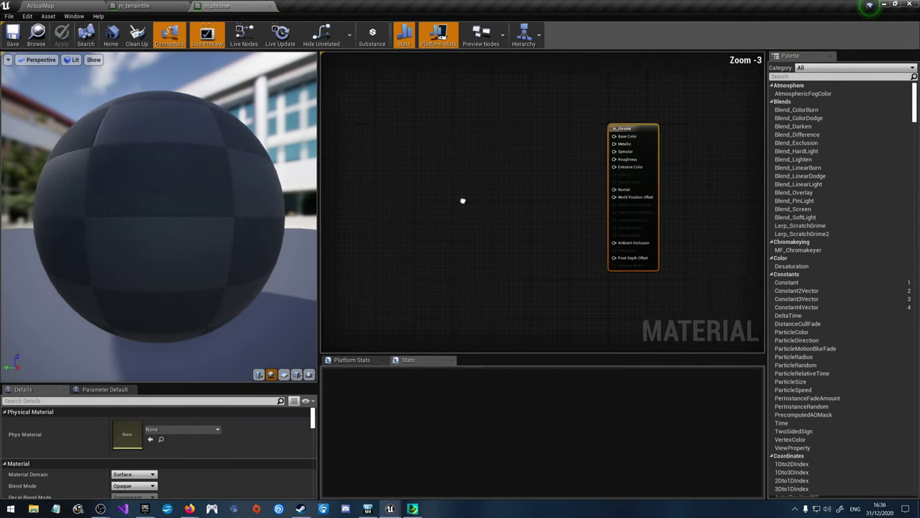
{"action": "left_click", "coordinate": [424, 162]}
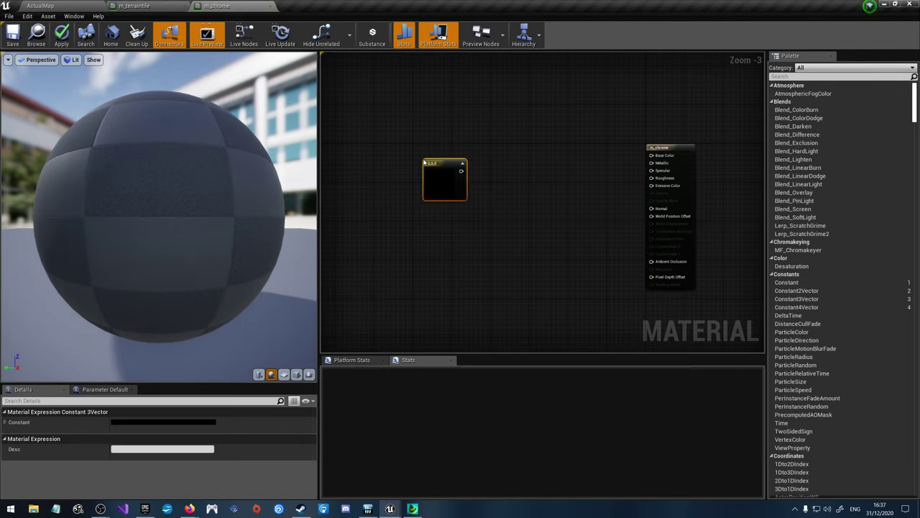
{"action": "left_click", "coordinate": [437, 228]}
{"action": "mouse_move", "coordinate": [452, 230]}
{"action": "left_mouse_down"}
{"action": "mouse_move", "coordinate": [442, 207]}
{"action": "mouse_move", "coordinate": [445, 214]}
{"action": "left_mouse_up"}
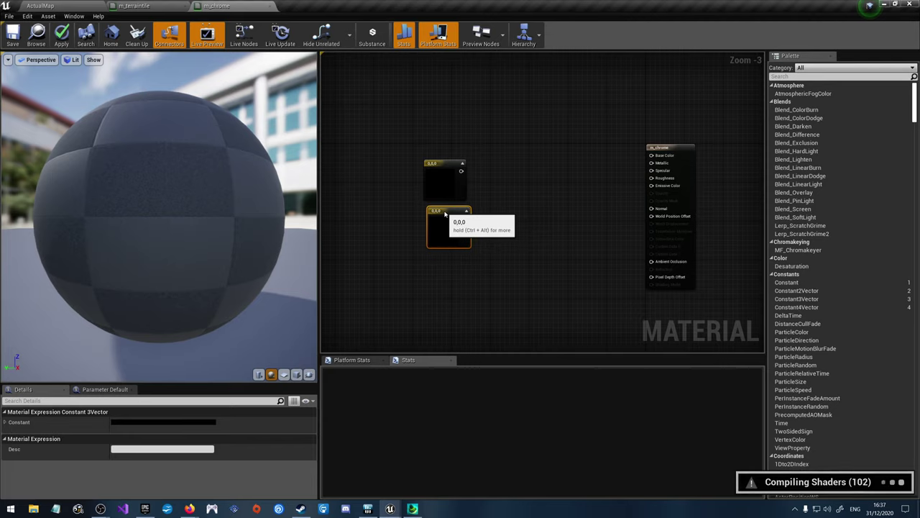
{"action": "left_click_drag", "start_coordinate": [447, 173], "coordinate": [448, 147]}
Step: Convert the upper Constant3Vector to a parameter named tint and connect it to the Base Color input
{"action": "right_click", "coordinate": [448, 145]}
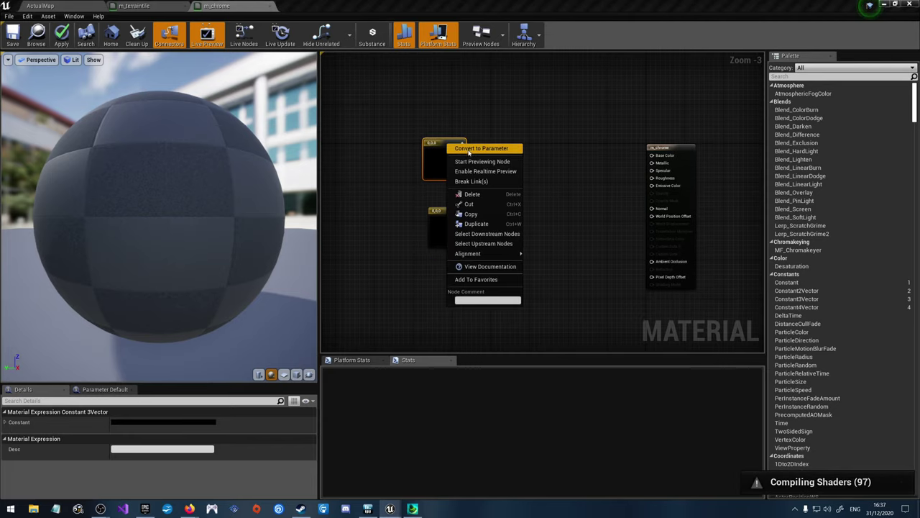
{"action": "left_click", "coordinate": [474, 148]}
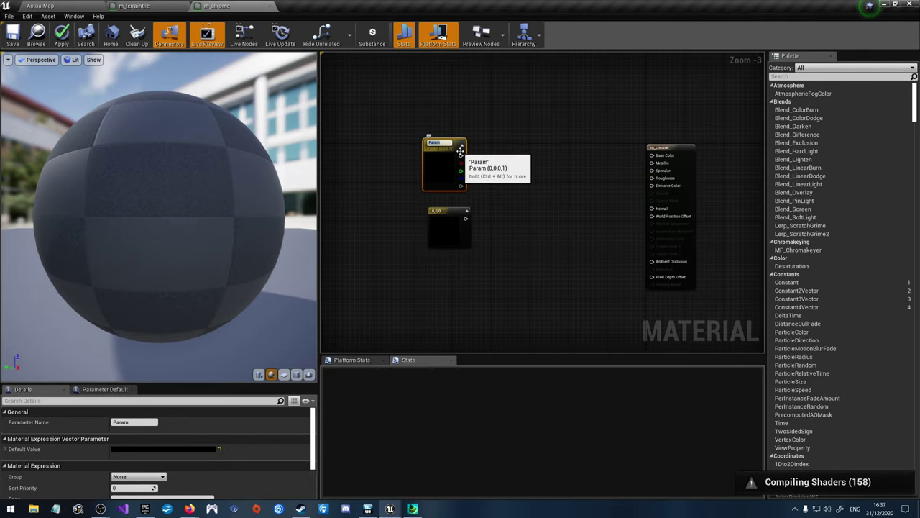
{"action": "type", "text": "tint"}
{"action": "key", "text": "Return"}
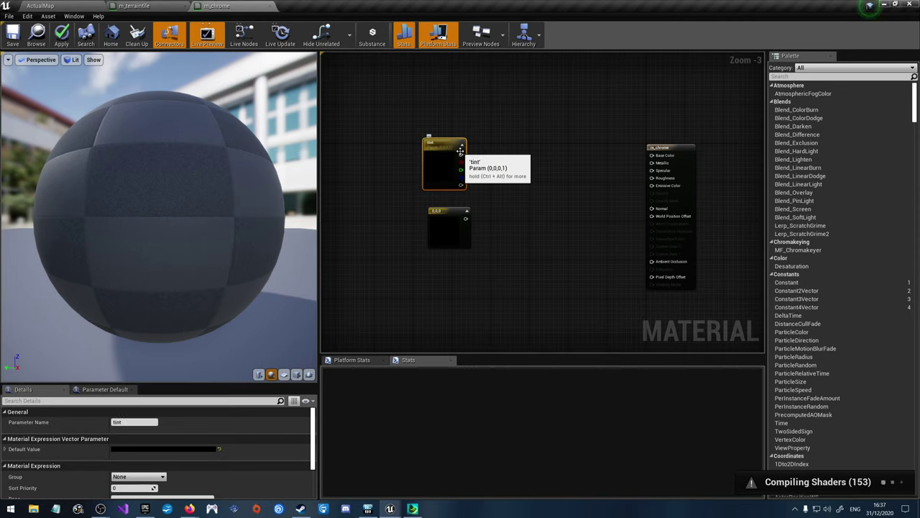
{"action": "left_click_drag", "start_coordinate": [459, 155], "coordinate": [652, 156]}
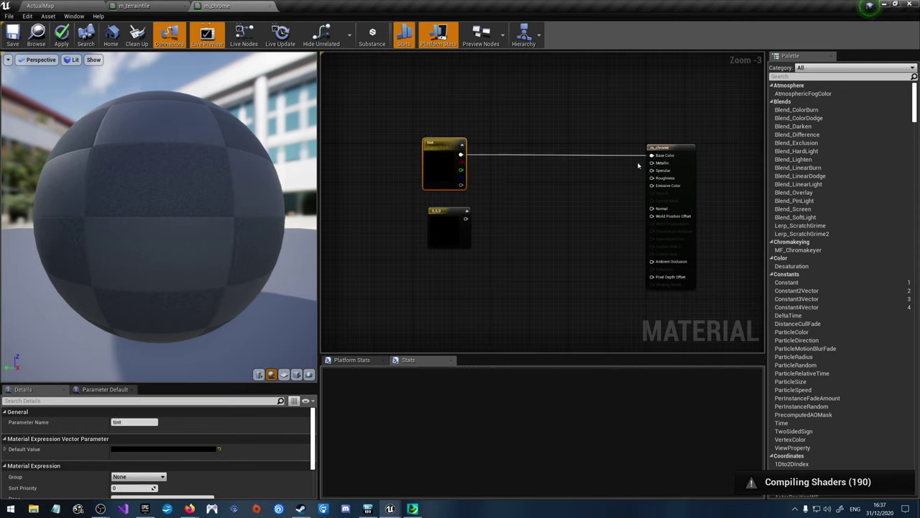
Step: Convert the lower Constant3Vector node to a parameter named MSR
{"action": "right_click", "coordinate": [447, 213]}
{"action": "left_click", "coordinate": [461, 218]}
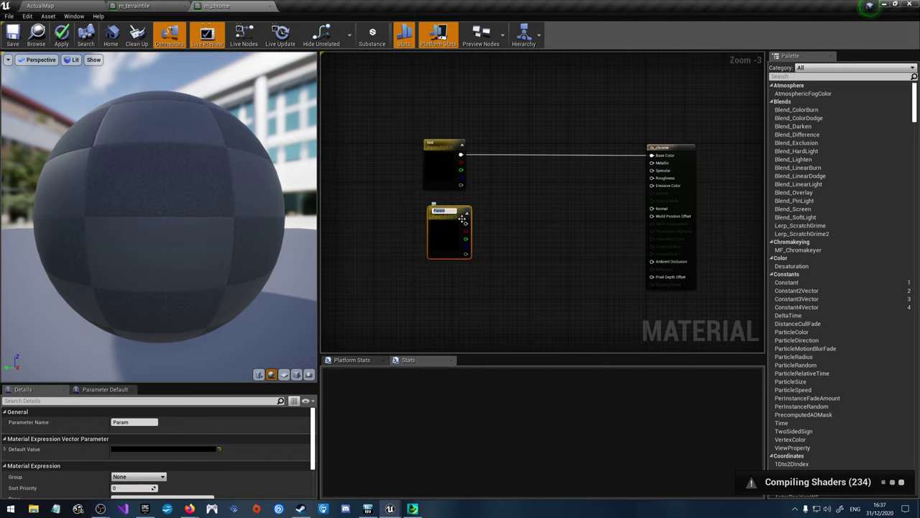
{"action": "type", "text": "Met"}
{"action": "key", "text": "Return"}
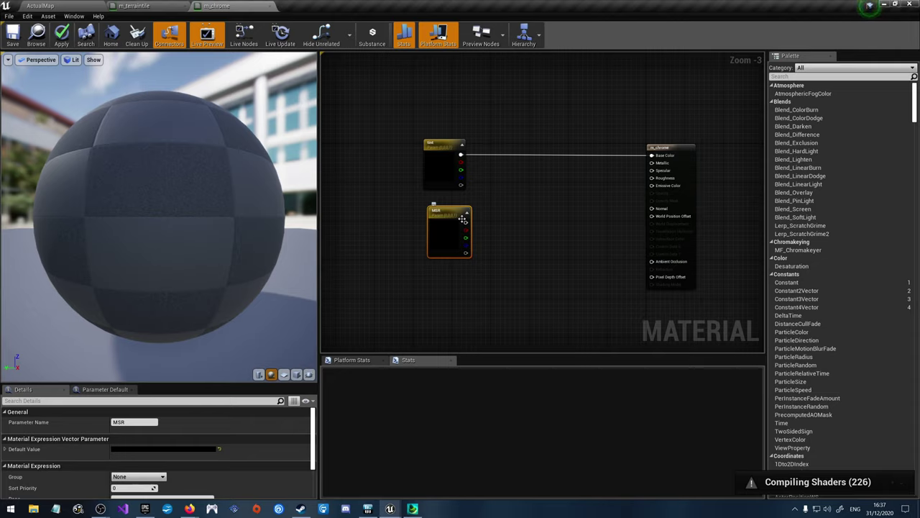
{"action": "key", "text": "F2"}
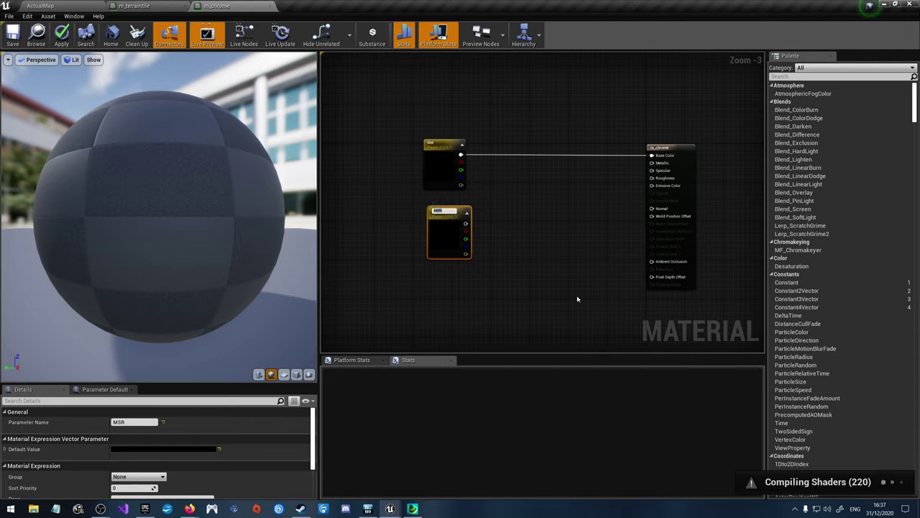
{"action": "left_click", "coordinate": [577, 299]}
Step: Replace the MSR node below tint with a Constant2Vector node and convert that to a parameter
{"action": "left_click", "coordinate": [445, 218]}
{"action": "key", "text": "Delete"}
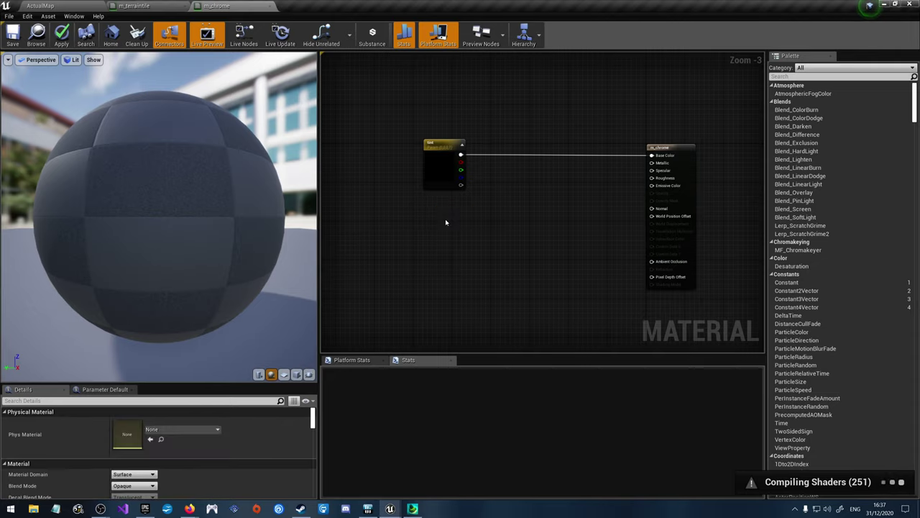
{"action": "left_click", "coordinate": [446, 222]}
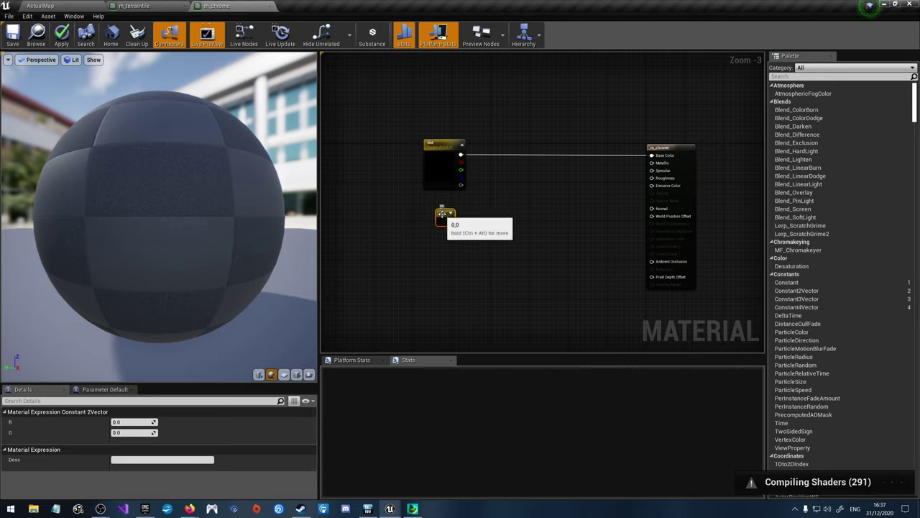
{"action": "right_click", "coordinate": [446, 222]}
{"action": "left_click", "coordinate": [477, 218]}
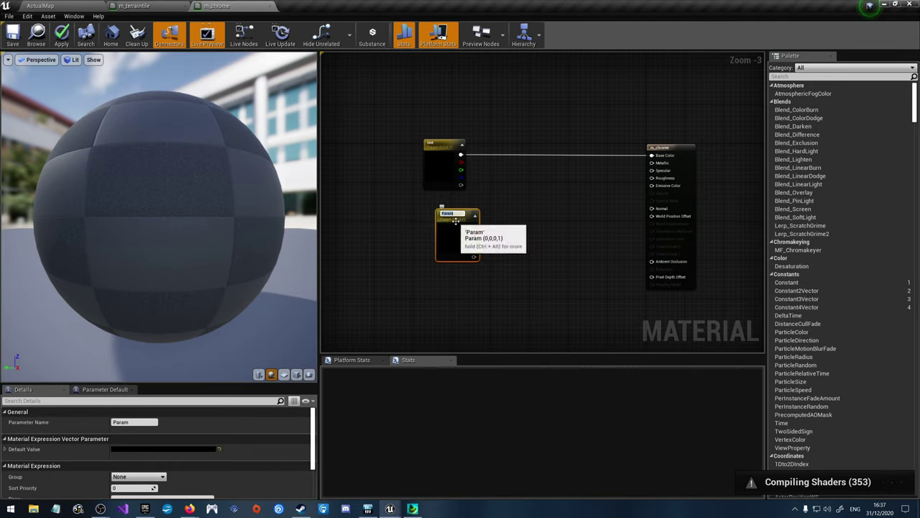
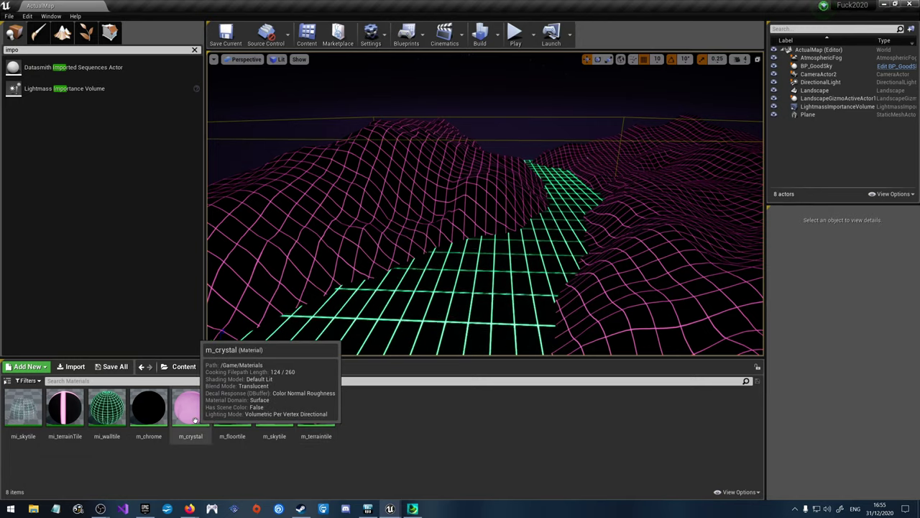
Step: Create a material instance of m_crystal named m_2021crystal in the Materials folder
{"action": "right_click", "coordinate": [197, 409]}
{"action": "left_click", "coordinate": [245, 216]}
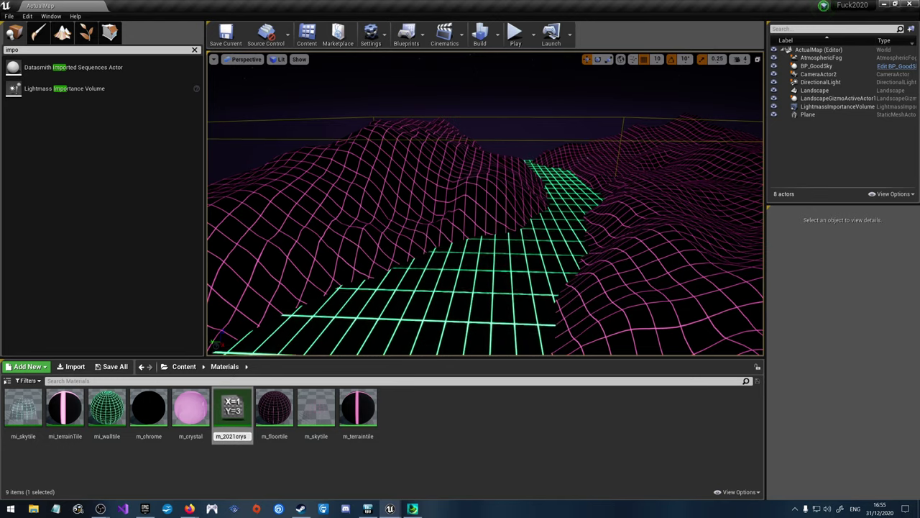
{"action": "key", "text": "Return"}
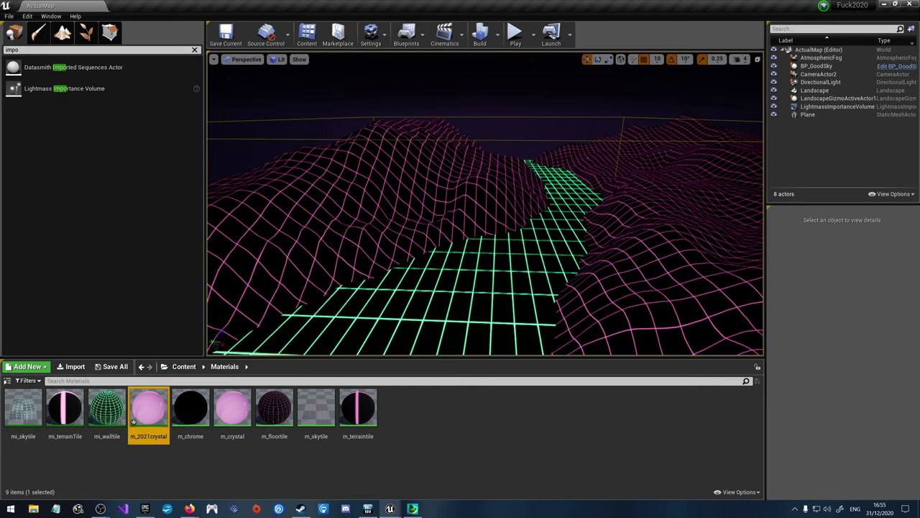
Step: Create a material instance of m_chrome named mi_2020chrome
{"action": "right_click", "coordinate": [192, 410]}
{"action": "left_click", "coordinate": [242, 201]}
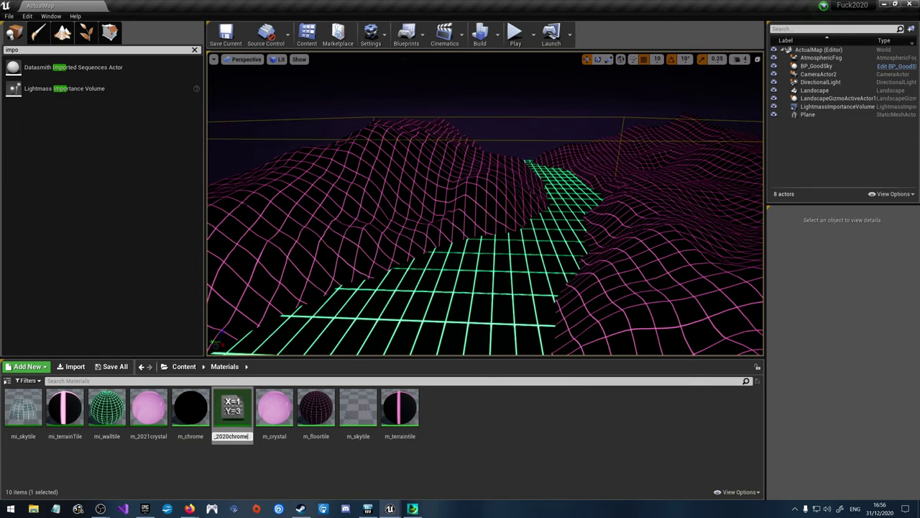
{"action": "key", "text": "Return"}
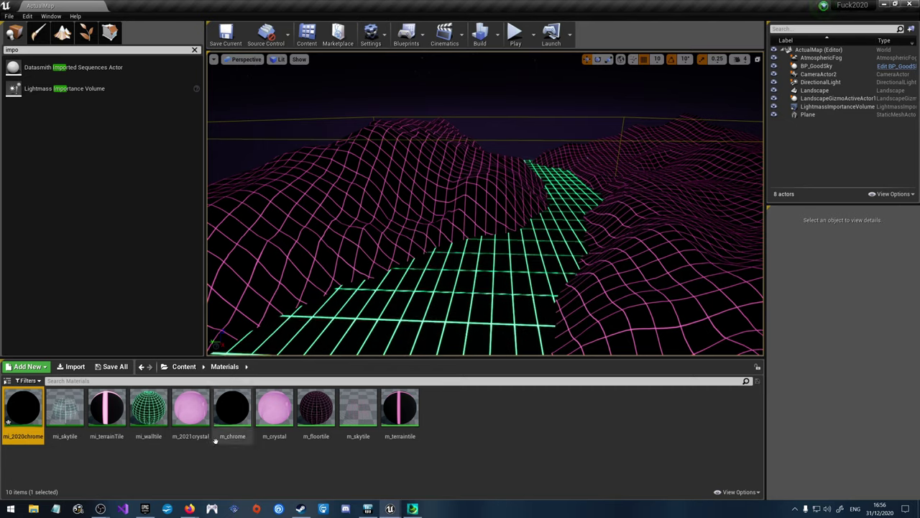
Step: Rename the m_2021crystal material instance to mi_2021crystal
{"action": "left_click", "coordinate": [174, 439]}
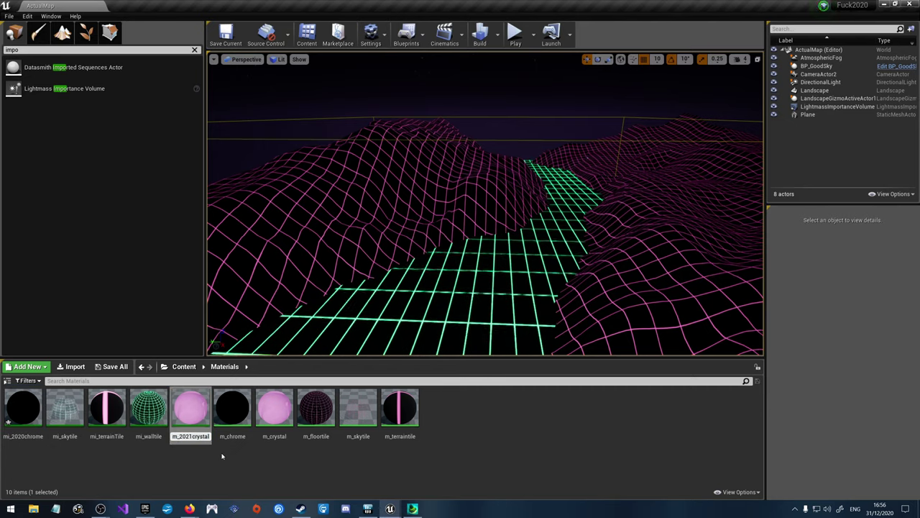
{"action": "type", "text": "i"}
{"action": "key", "text": "Return"}
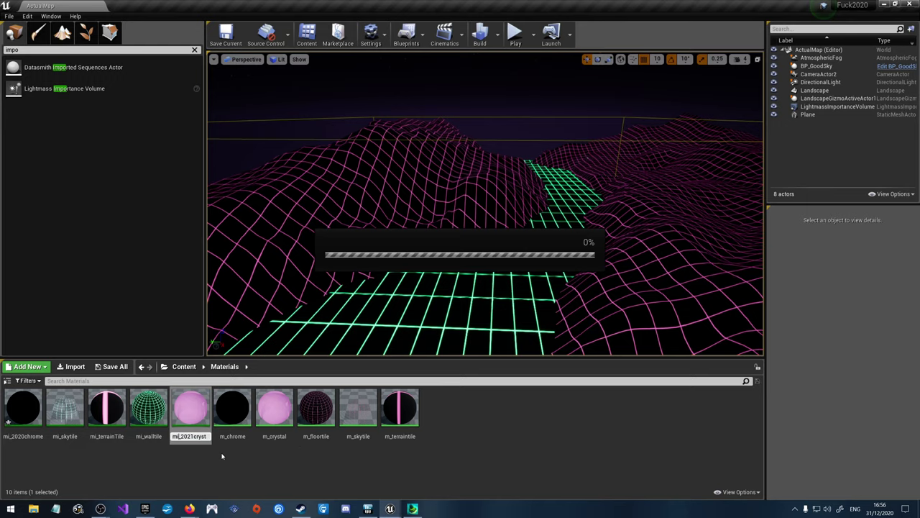
Step: Open the mi_2020chrome instance and enable overrides for its MR, specular and tint parameters
{"action": "left_click", "coordinate": [29, 408]}
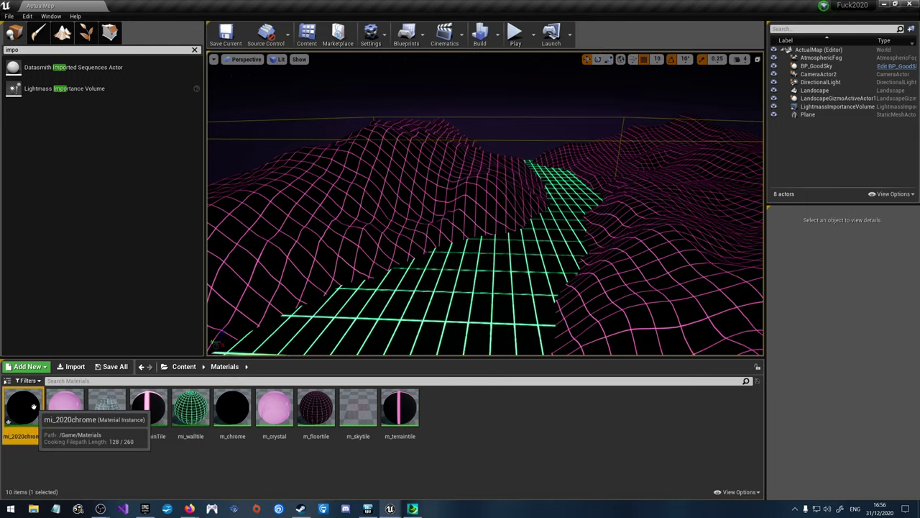
{"action": "double_click", "coordinate": [29, 407]}
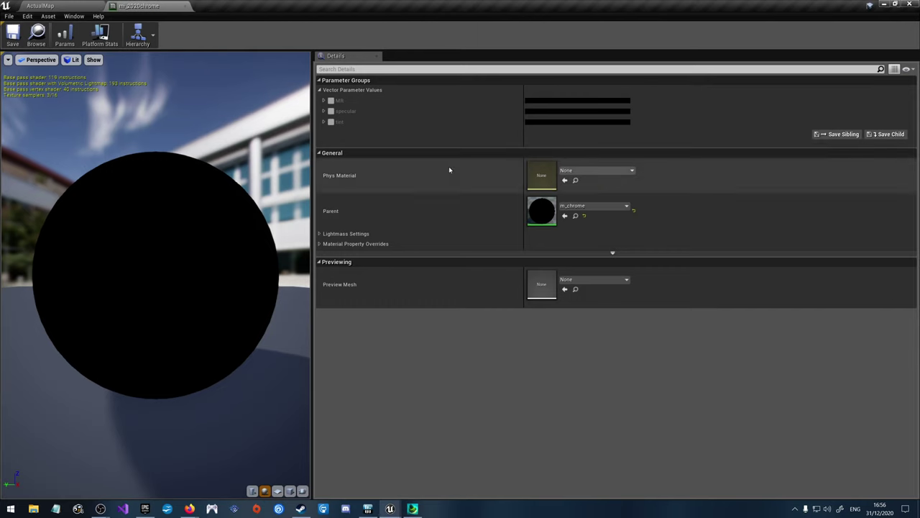
{"action": "left_click", "coordinate": [330, 101]}
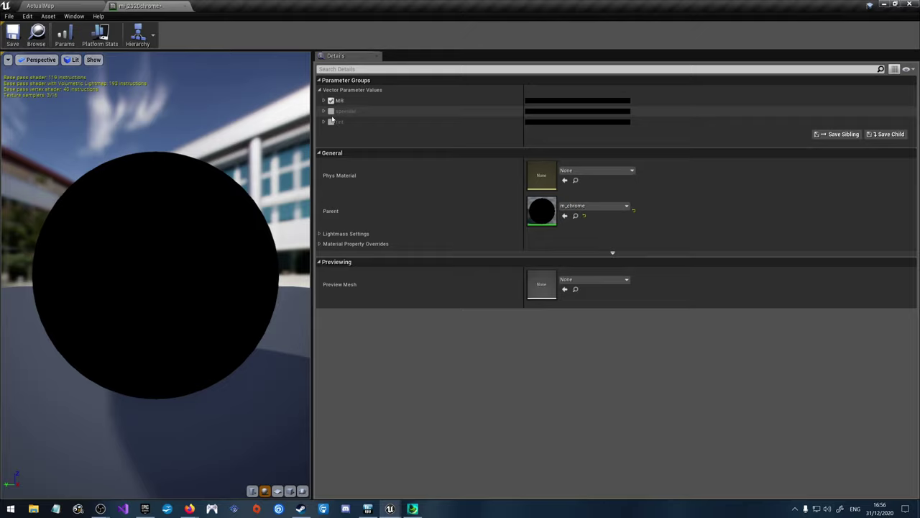
{"action": "left_click", "coordinate": [330, 121]}
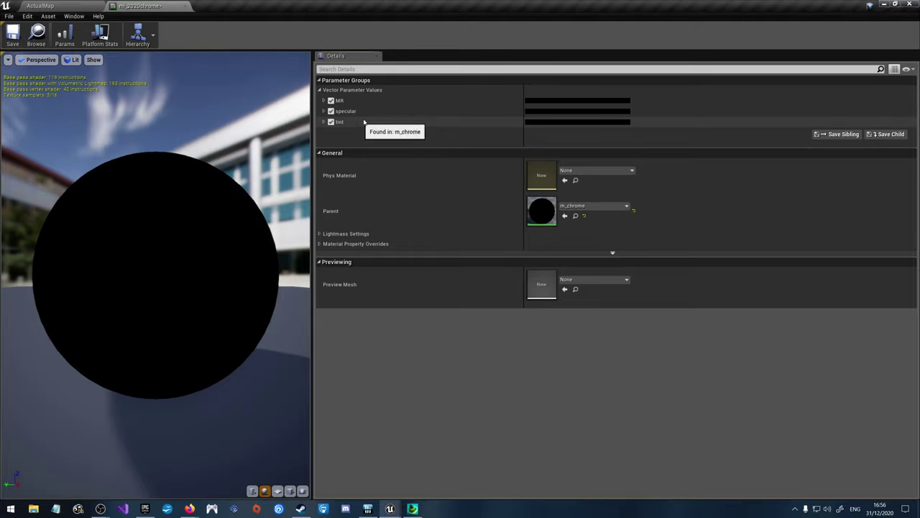
{"action": "left_click", "coordinate": [331, 110]}
Step: Set the tint parameter to a near-white grey with a value of about 0.85
{"action": "left_click", "coordinate": [579, 121]}
{"action": "left_click_drag", "start_coordinate": [698, 220], "coordinate": [701, 167]}
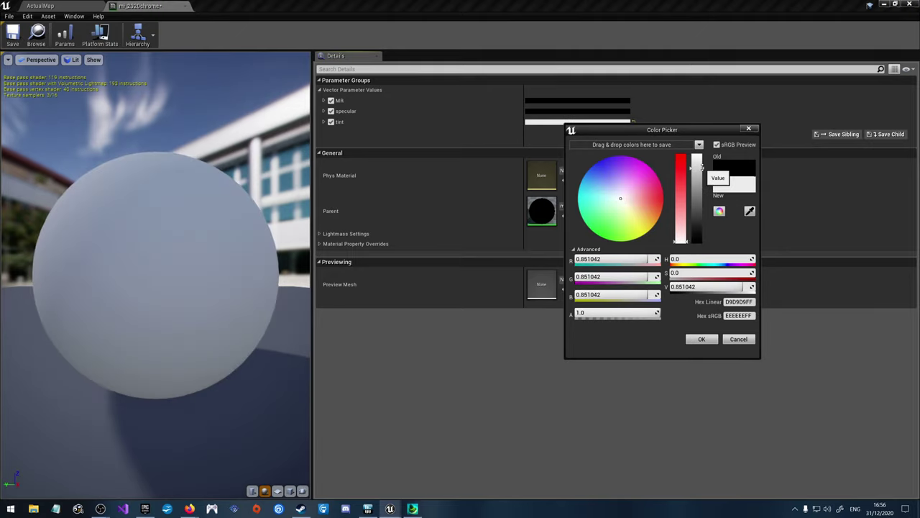
{"action": "left_click", "coordinate": [697, 340]}
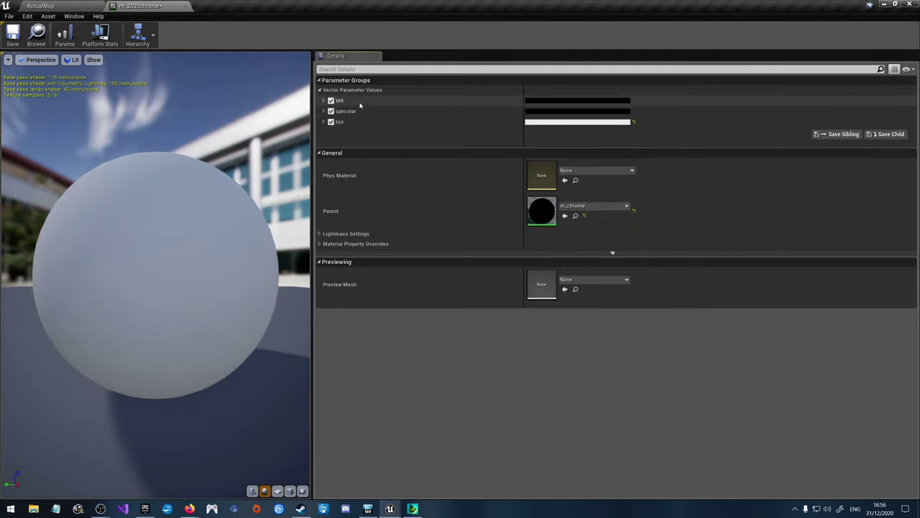
Step: Set the MR parameter to red 1.0 and green 0.0, after trying red 0.8 and green 0.1
{"action": "left_click", "coordinate": [537, 110]}
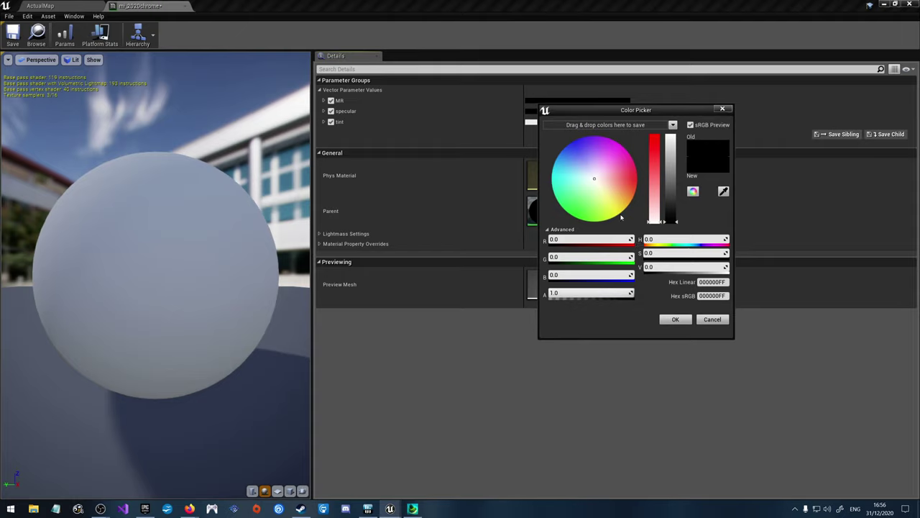
{"action": "left_click", "coordinate": [569, 256]}
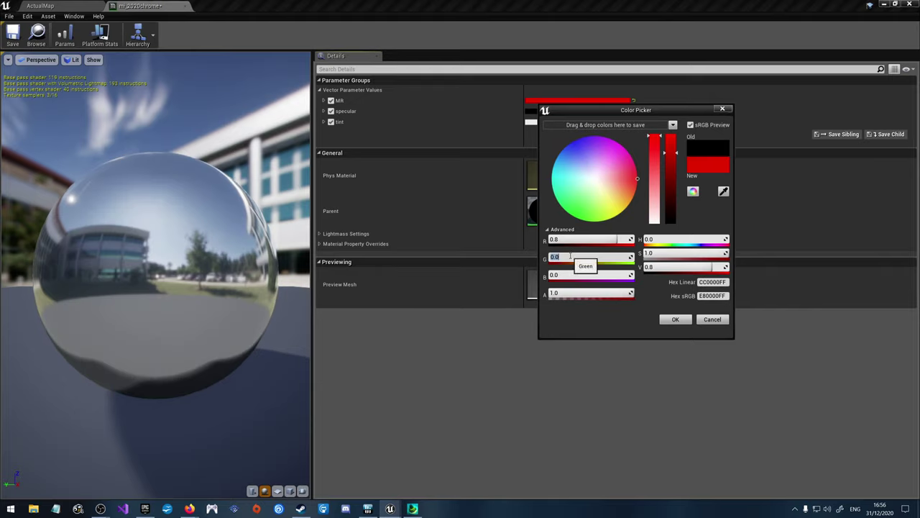
{"action": "type", "text": "0.1"}
{"action": "key", "text": "Return"}
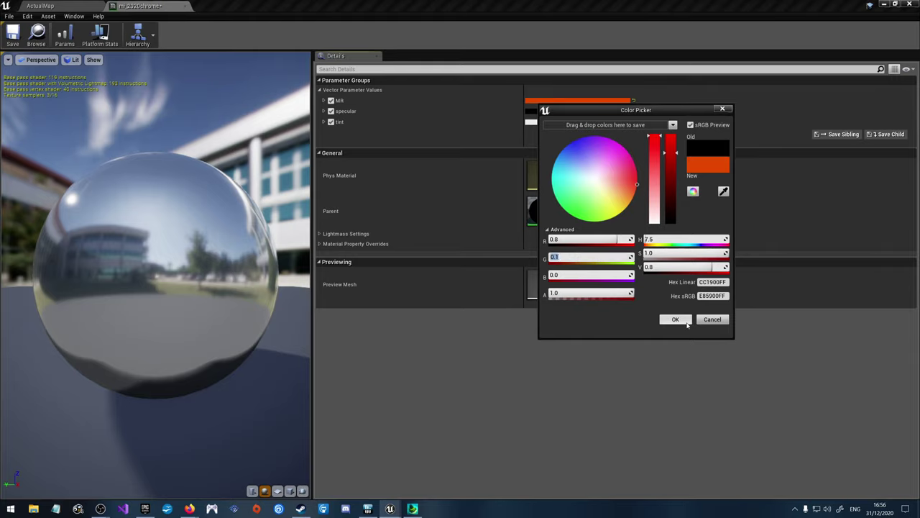
{"action": "type", "text": "0"}
{"action": "key", "text": "Return"}
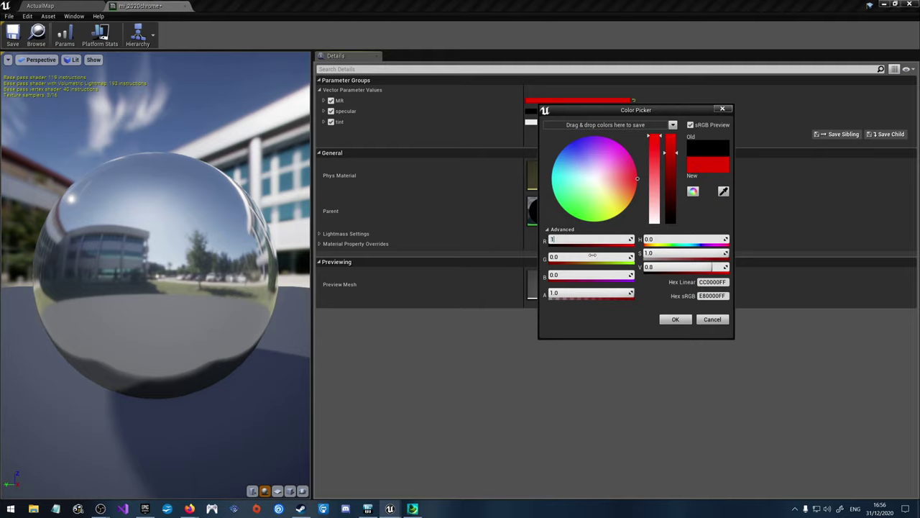
{"action": "type", "text": "1"}
{"action": "key", "text": "Return"}
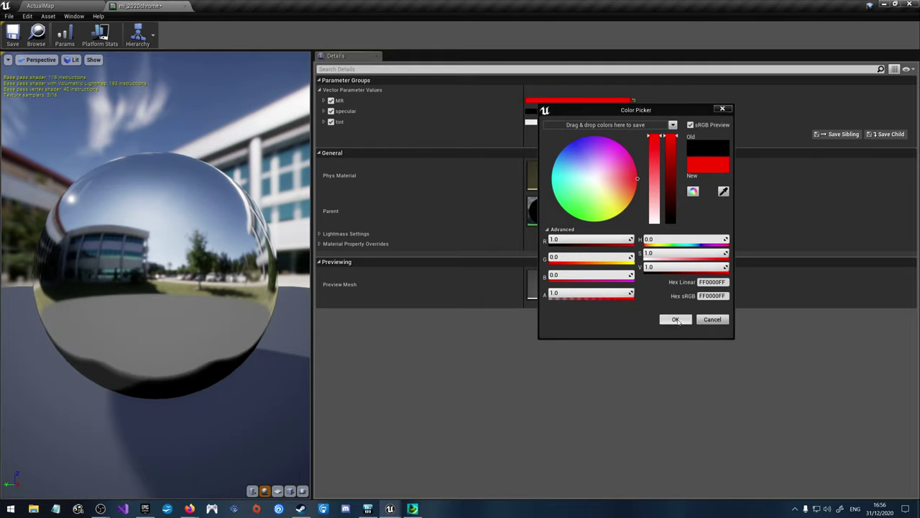
{"action": "left_click", "coordinate": [593, 241]}
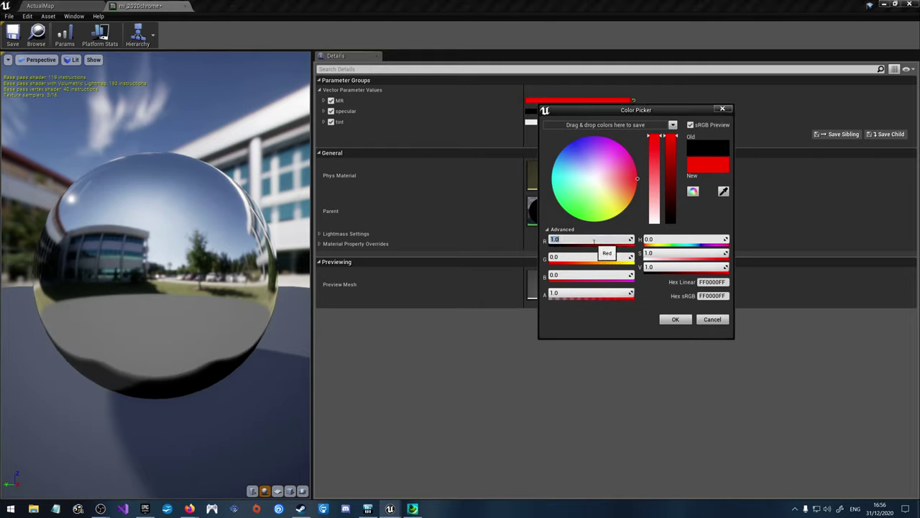
{"action": "left_click", "coordinate": [683, 318]}
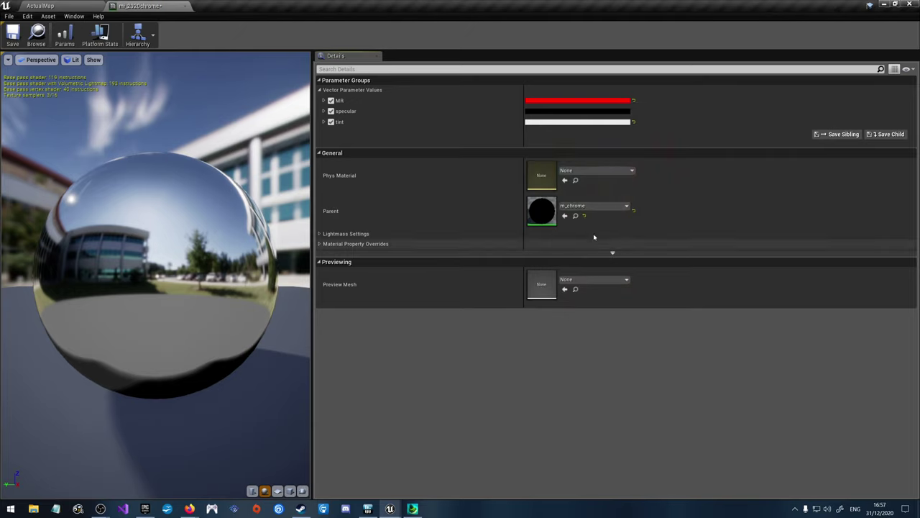
Step: Set the specular parameter to a bright pink with R 1.0, G 0.0 and B about 0.589, and save the mi_2020chrome instance
{"action": "left_click", "coordinate": [550, 112]}
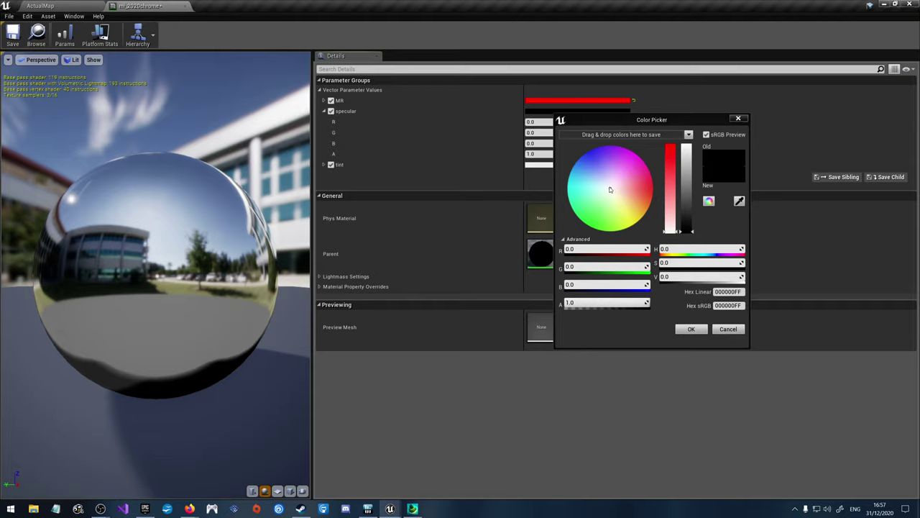
{"action": "left_click_drag", "start_coordinate": [608, 188], "coordinate": [686, 145]}
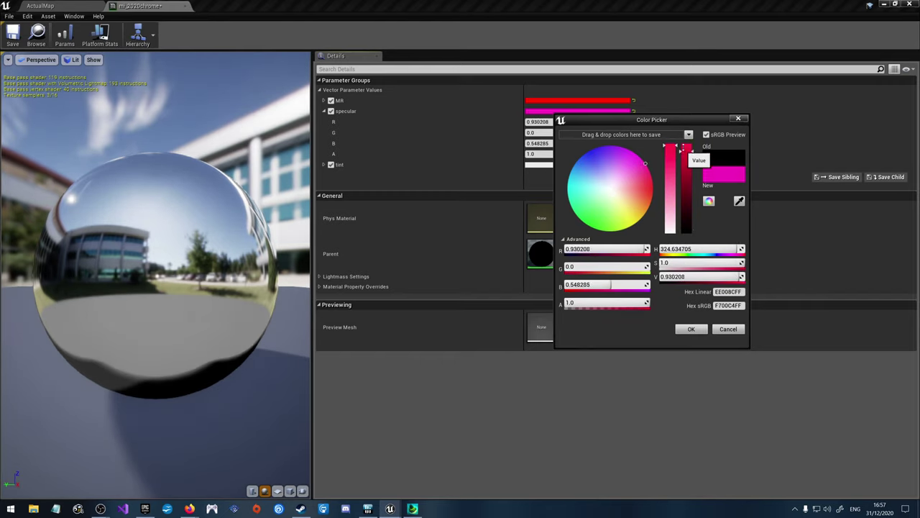
{"action": "left_click", "coordinate": [690, 329]}
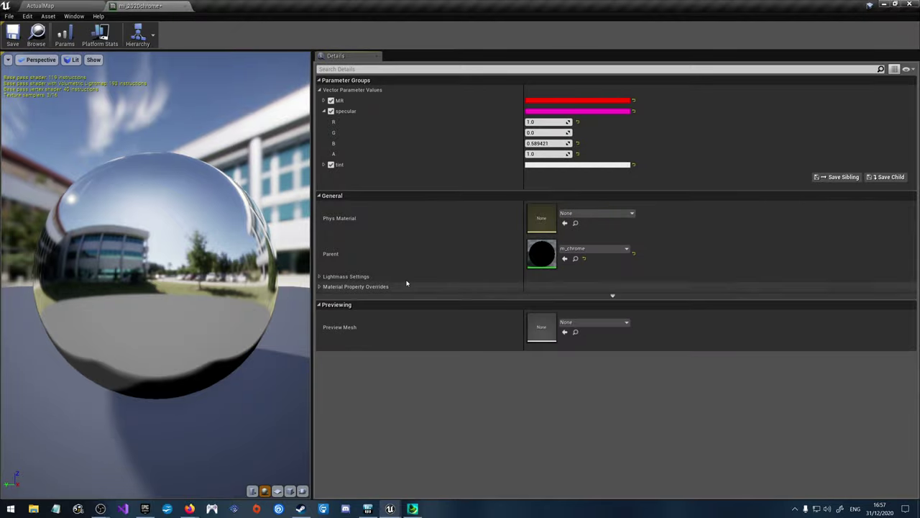
{"action": "left_click_drag", "start_coordinate": [158, 215], "coordinate": [241, 252]}
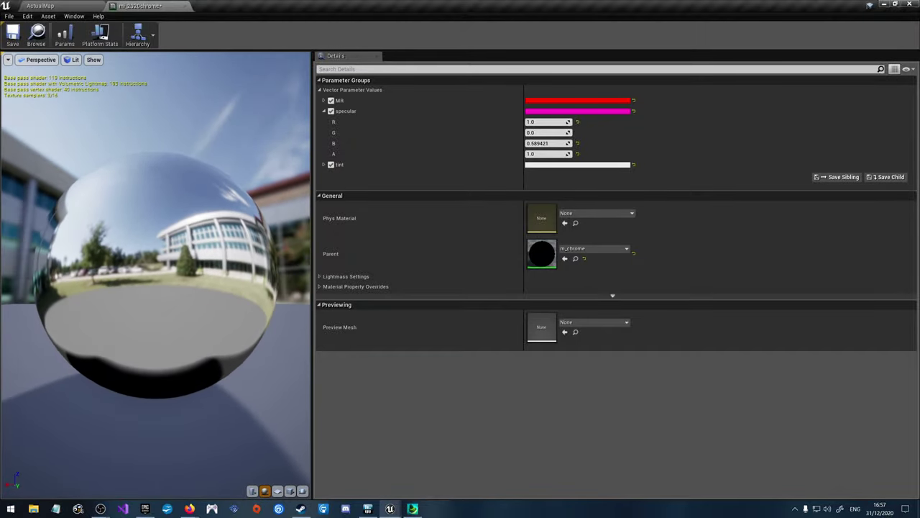
{"action": "left_click", "coordinate": [12, 34]}
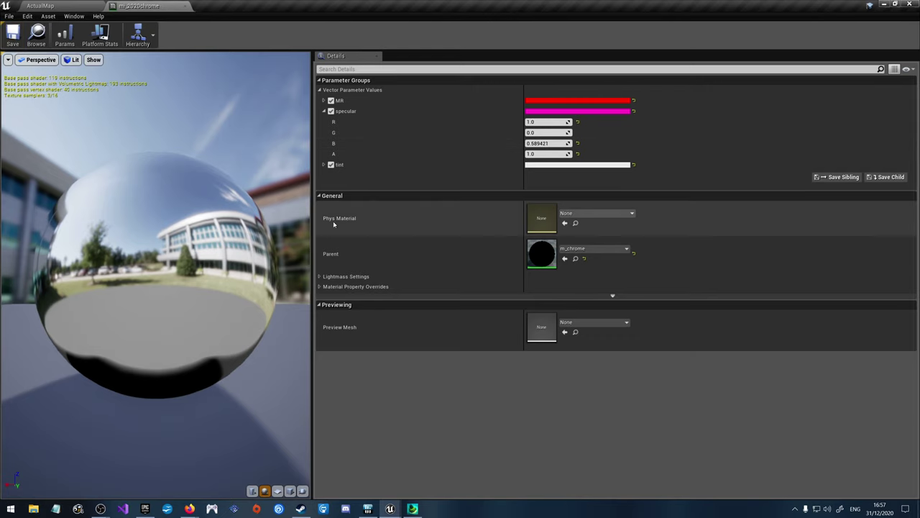
{"action": "left_click_drag", "start_coordinate": [162, 119], "coordinate": [150, 111]}
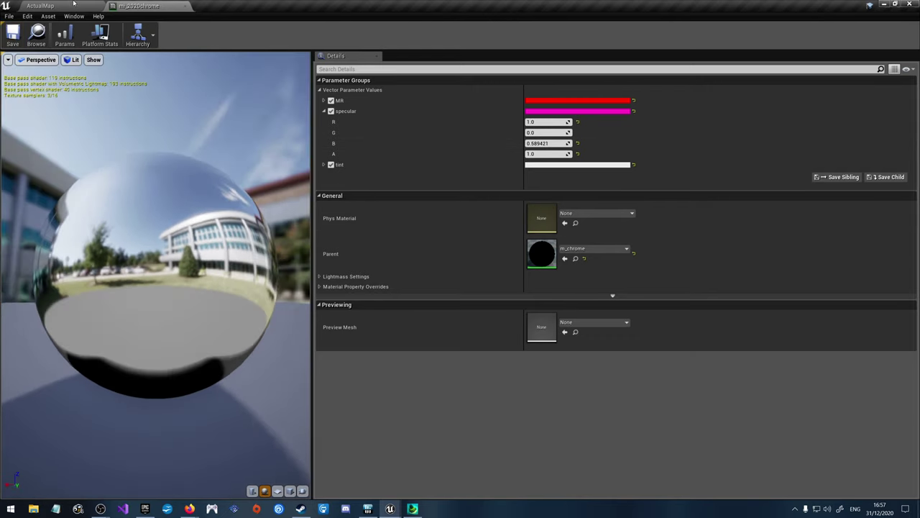
Step: Open the mi_2021crystal instance from the Materials folder and enable overrides for its colour_alpha and refractiveIndex parameters
{"action": "left_click", "coordinate": [73, 4]}
{"action": "double_click", "coordinate": [73, 400]}
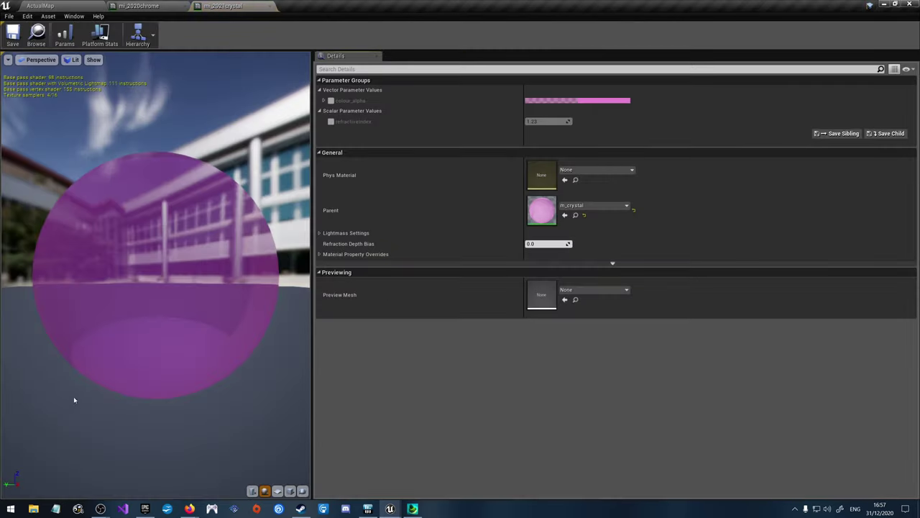
{"action": "left_click_drag", "start_coordinate": [73, 400], "coordinate": [138, 232]}
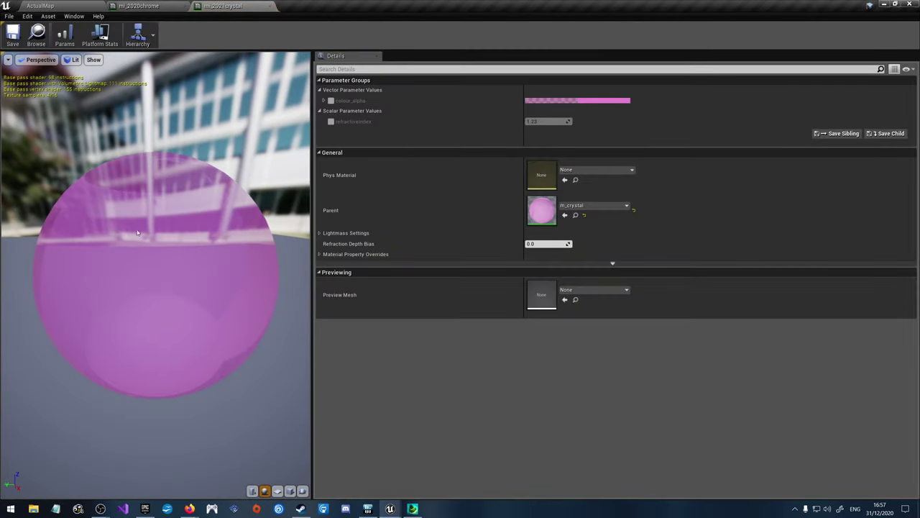
{"action": "left_click", "coordinate": [331, 100]}
{"action": "left_click", "coordinate": [331, 120]}
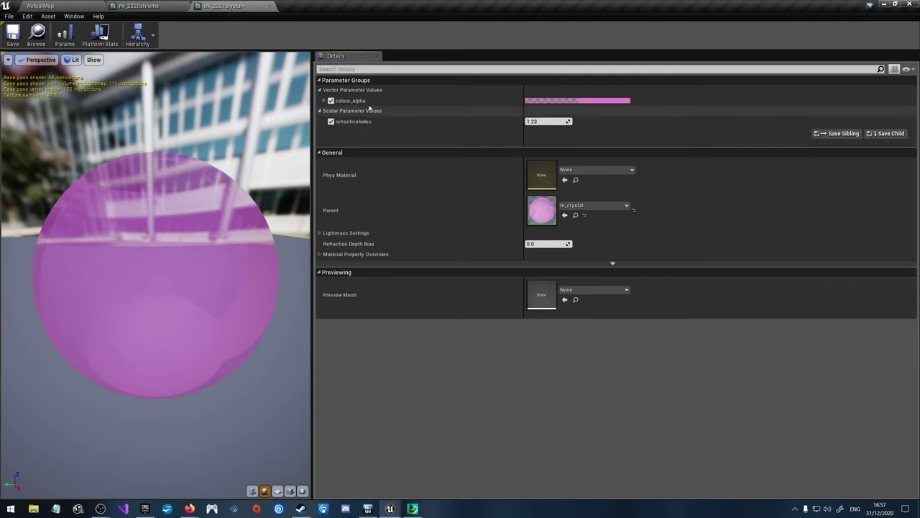
Step: Set the crystal instance's colour_alpha parameter to a fully saturated bright cyan-blue with R 0.0, G about 0.591 and B 1.0
{"action": "left_click", "coordinate": [546, 100]}
{"action": "left_click_drag", "start_coordinate": [596, 173], "coordinate": [563, 160]}
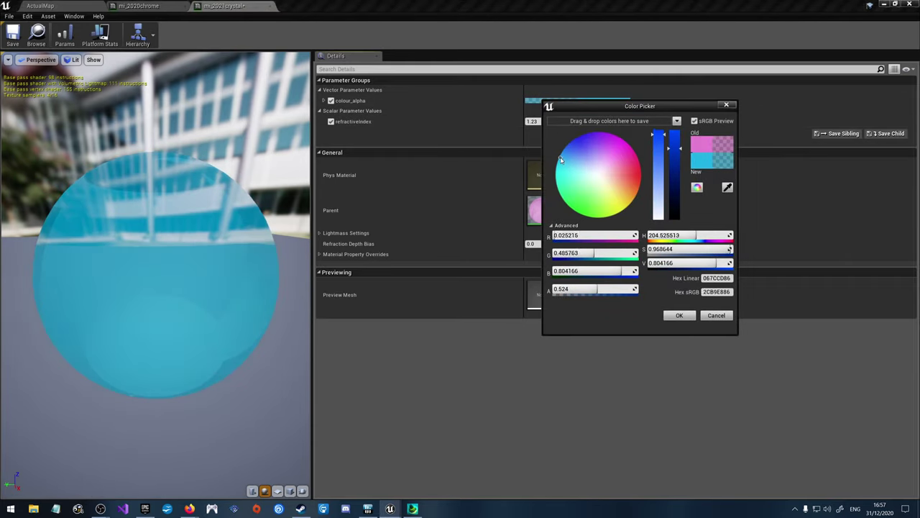
{"action": "mouse_move", "coordinate": [674, 149]}
{"action": "left_mouse_down"}
{"action": "mouse_move", "coordinate": [674, 133]}
{"action": "mouse_move", "coordinate": [659, 132]}
{"action": "left_mouse_up"}
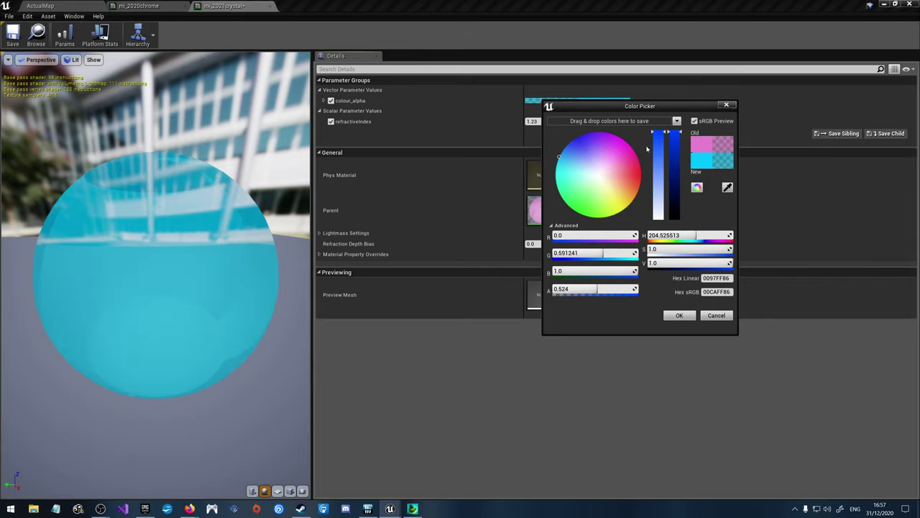
Step: Set the colour_alpha parameter's alpha to 0.5, after trying 0.725, 1.0 and 0.0 on the preview sphere, and return to the ActualMap level
{"action": "left_click_drag", "start_coordinate": [591, 291], "coordinate": [632, 291]}
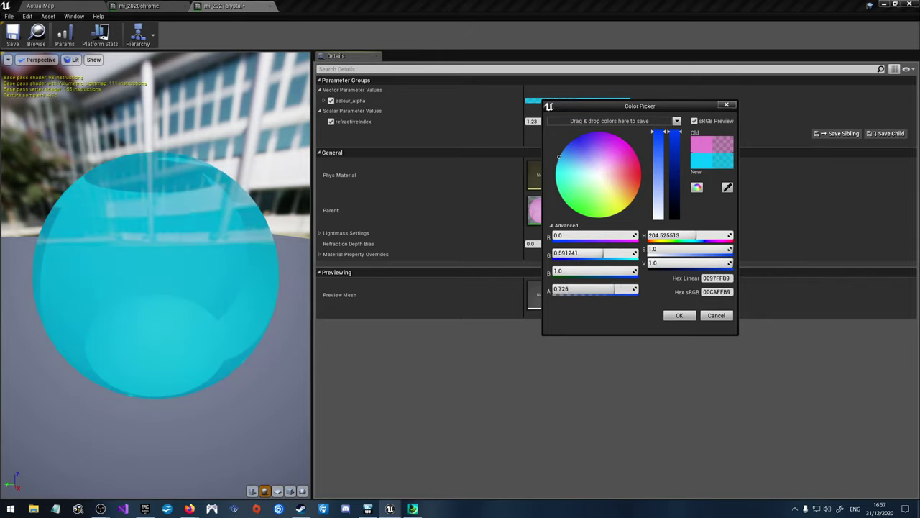
{"action": "mouse_move", "coordinate": [179, 288]}
{"action": "left_mouse_down"}
{"action": "mouse_move", "coordinate": [158, 259]}
{"action": "mouse_move", "coordinate": [172, 280]}
{"action": "mouse_move", "coordinate": [162, 302]}
{"action": "mouse_move", "coordinate": [169, 272]}
{"action": "mouse_move", "coordinate": [167, 281]}
{"action": "left_mouse_up"}
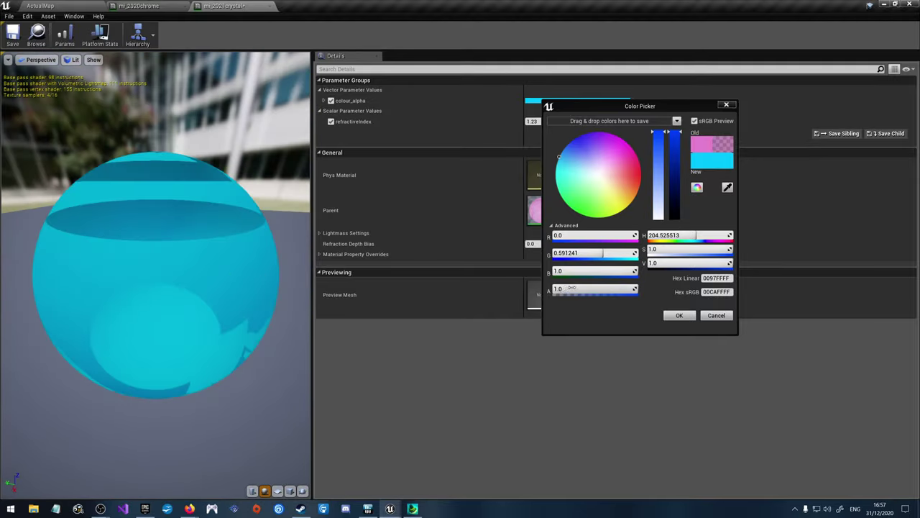
{"action": "left_click_drag", "start_coordinate": [595, 289], "coordinate": [584, 289]}
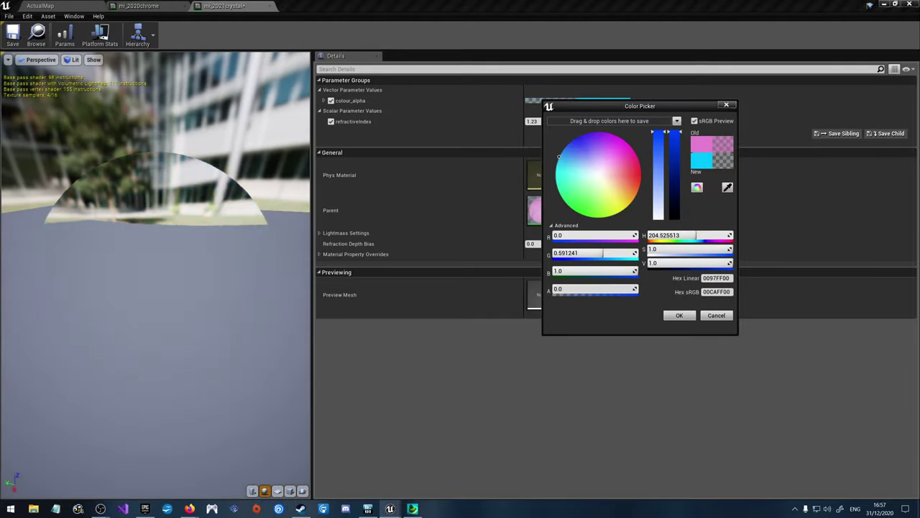
{"action": "mouse_move", "coordinate": [167, 280]}
{"action": "left_mouse_down"}
{"action": "mouse_move", "coordinate": [171, 269]}
{"action": "mouse_move", "coordinate": [165, 279]}
{"action": "mouse_move", "coordinate": [198, 275]}
{"action": "mouse_move", "coordinate": [179, 295]}
{"action": "mouse_move", "coordinate": [173, 279]}
{"action": "left_mouse_up"}
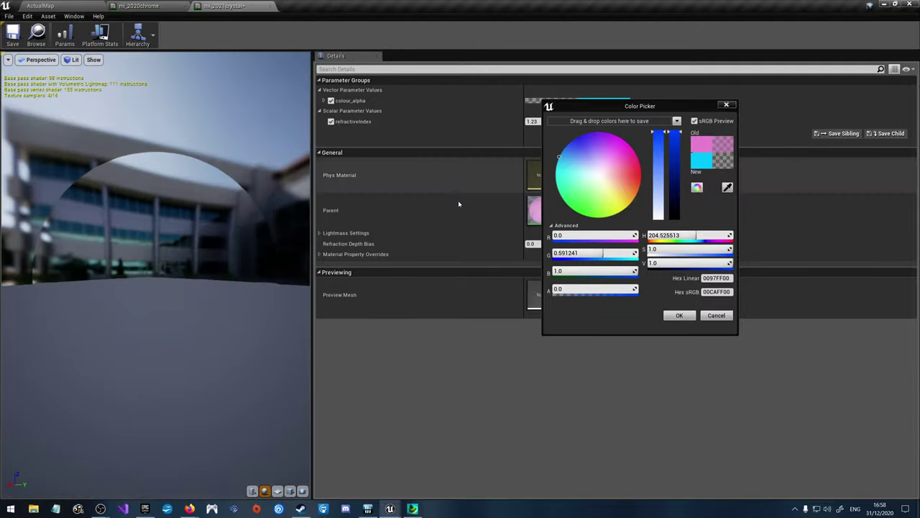
{"action": "mouse_move", "coordinate": [588, 289]}
{"action": "left_mouse_down"}
{"action": "mouse_move", "coordinate": [611, 289]}
{"action": "mouse_move", "coordinate": [593, 289]}
{"action": "left_mouse_up"}
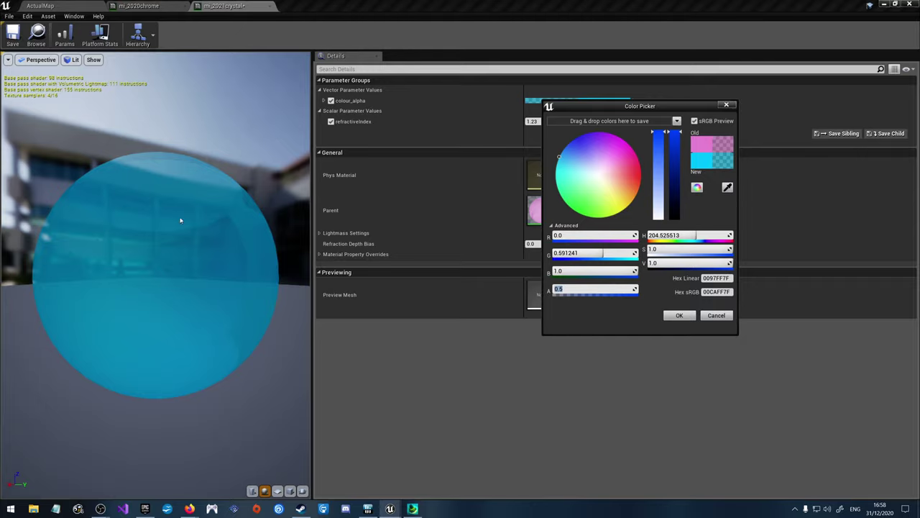
{"action": "left_click_drag", "start_coordinate": [181, 221], "coordinate": [227, 220]}
{"action": "left_click", "coordinate": [41, 5]}
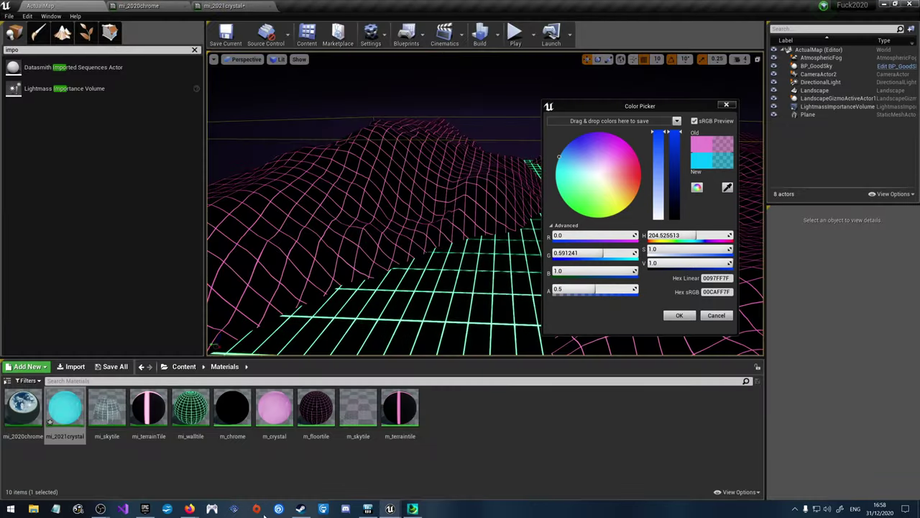
Step: Close the Color Picker, turn off Two Sided for the m_crystal material, and save the material
{"action": "double_click", "coordinate": [274, 410]}
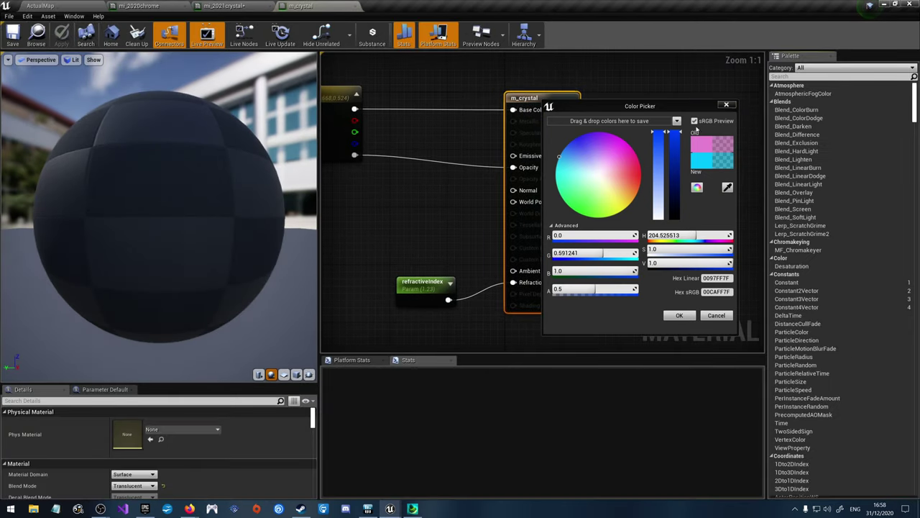
{"action": "left_click", "coordinate": [725, 105]}
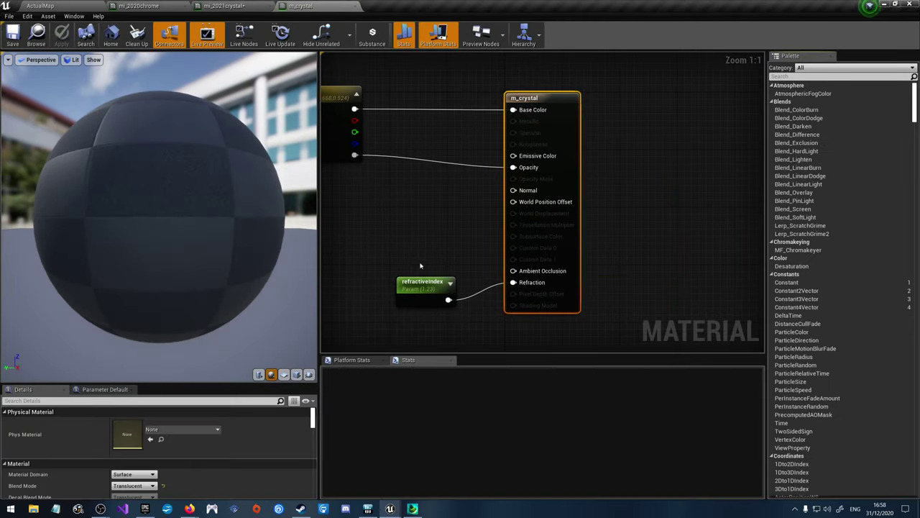
{"action": "left_click", "coordinate": [386, 203]}
{"action": "scroll", "coordinate": [228, 467], "scroll_direction": "down", "scroll_amount": 3}
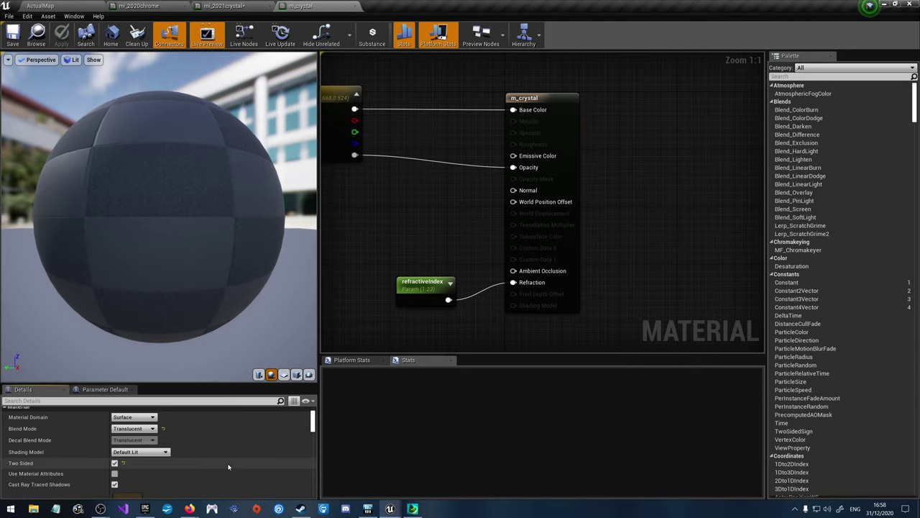
{"action": "left_click", "coordinate": [113, 463]}
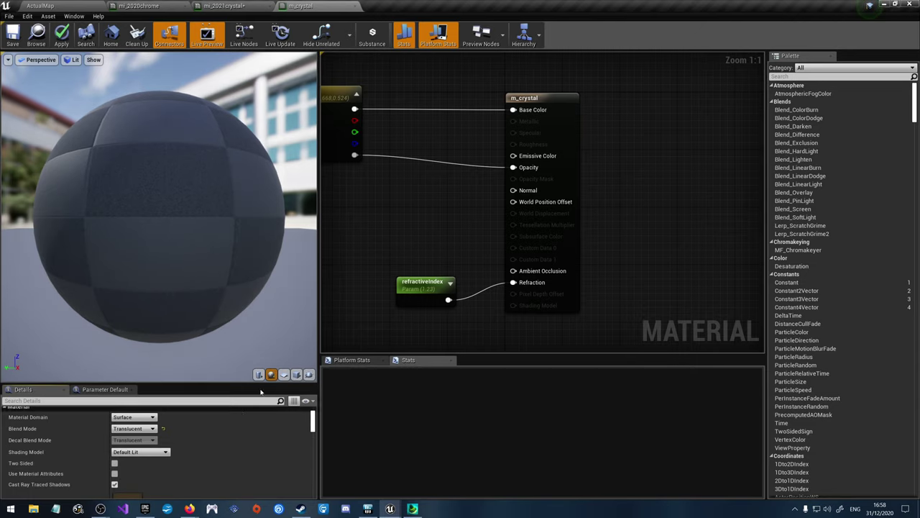
{"action": "left_click", "coordinate": [20, 34]}
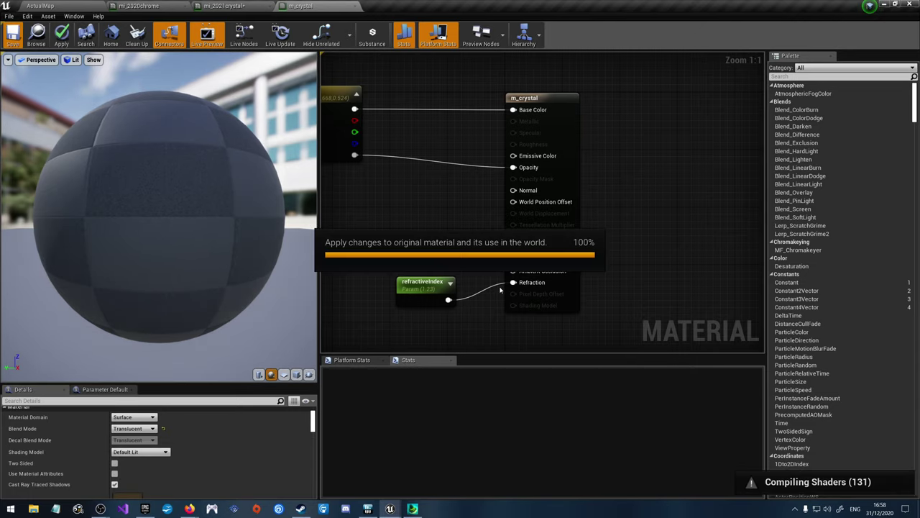
Step: Switch to the ISLANDERS game and place the small blue-roofed house at the city's edge beside the open sand
{"action": "left_click", "coordinate": [422, 508]}
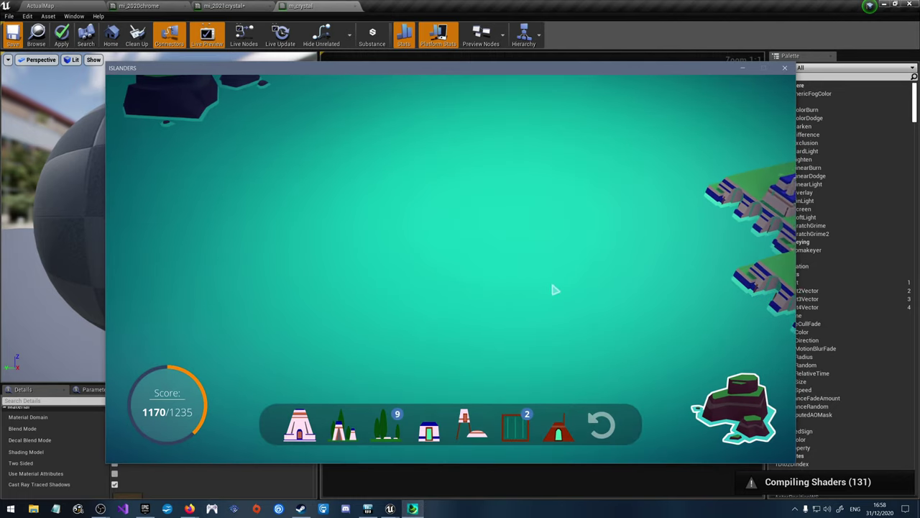
{"action": "key", "text": "d"}
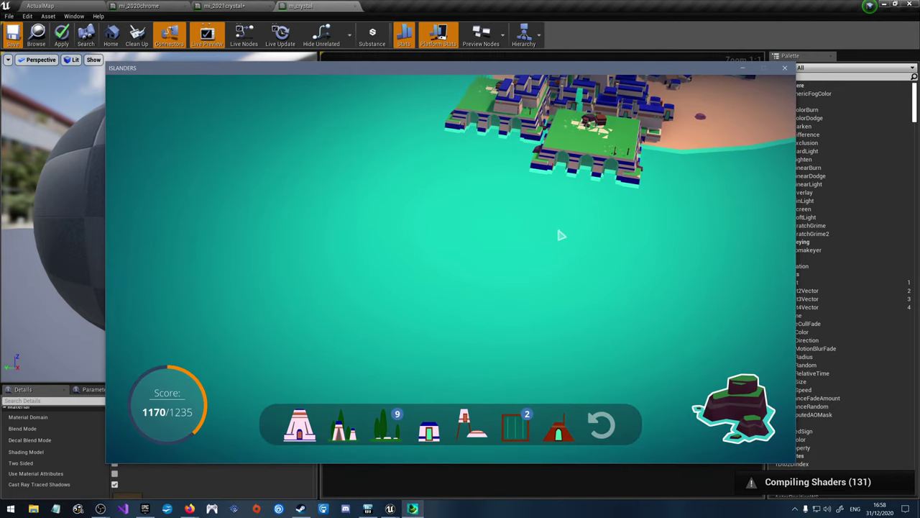
{"action": "key", "text": "w"}
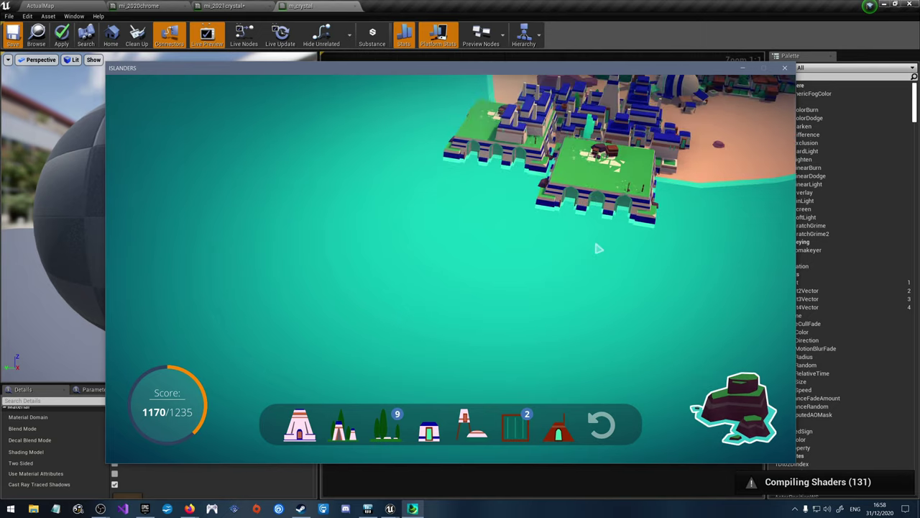
{"action": "key", "text": "w"}
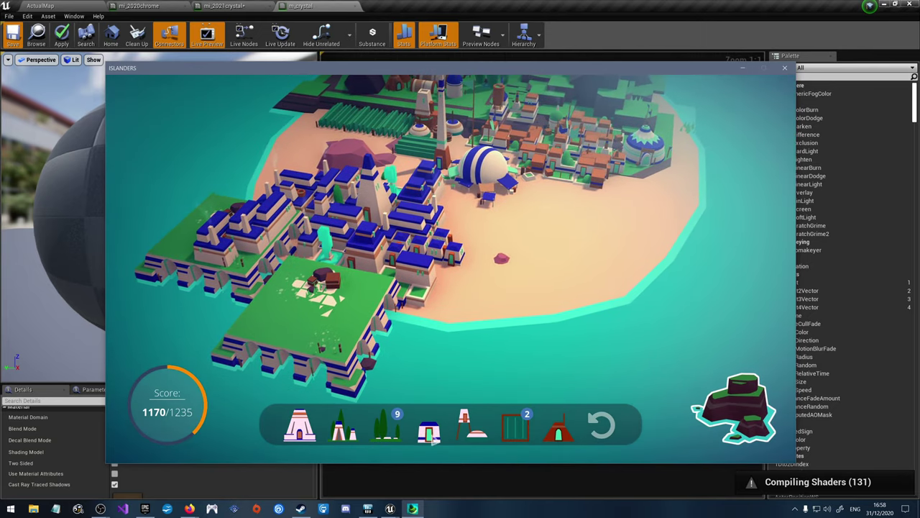
{"action": "left_click", "coordinate": [429, 425]}
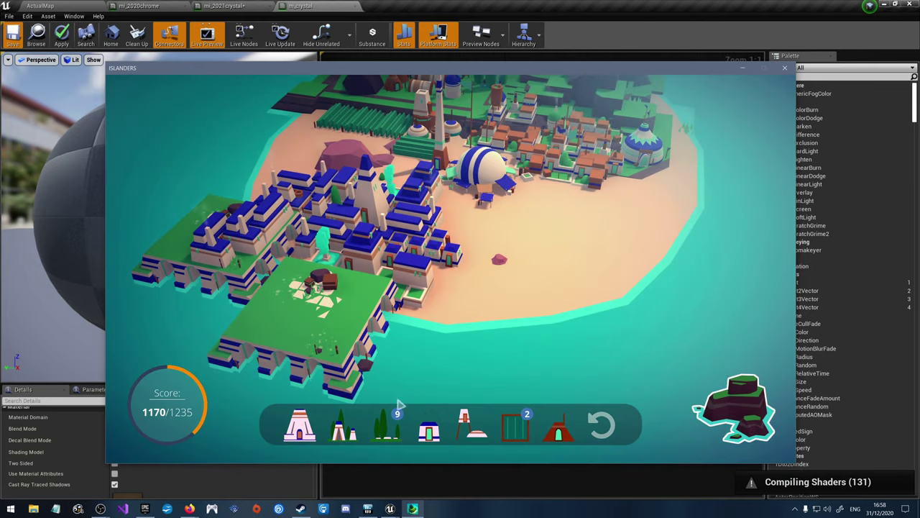
{"action": "left_click", "coordinate": [299, 425]}
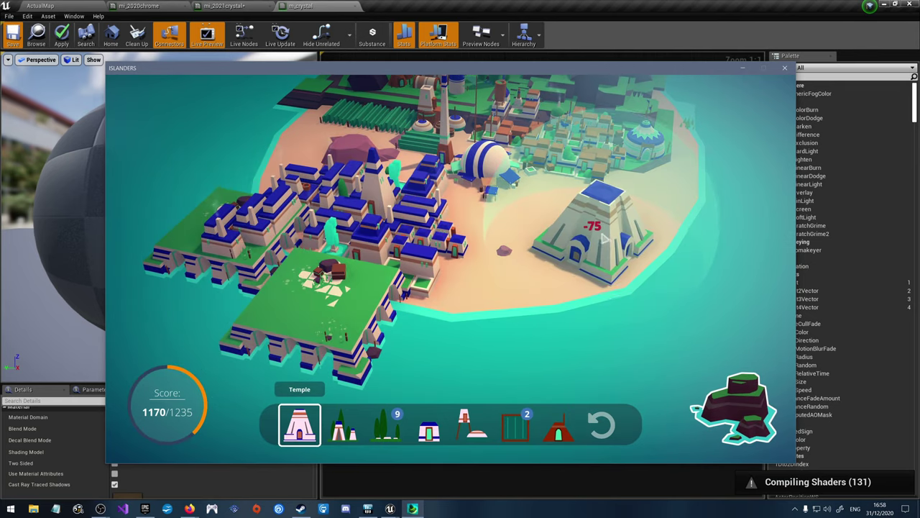
{"action": "right_click", "coordinate": [507, 239]}
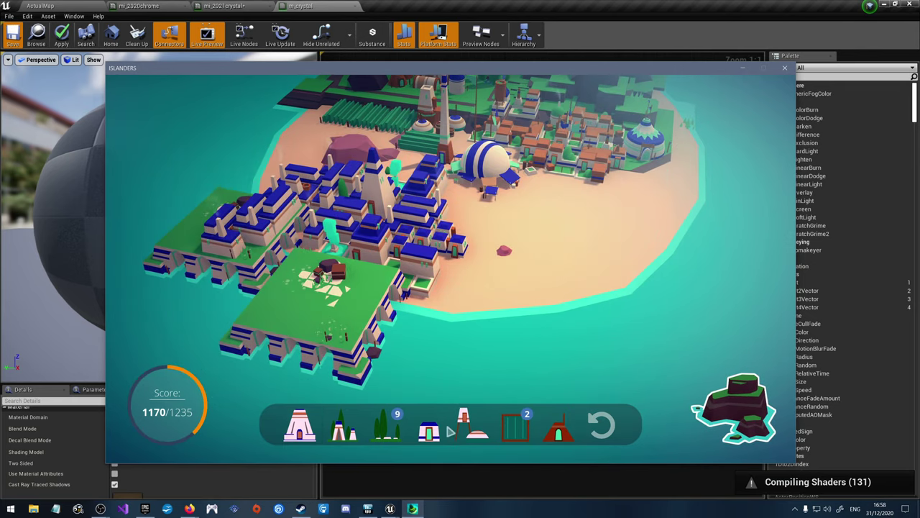
{"action": "left_click", "coordinate": [429, 425]}
{"action": "left_click", "coordinate": [474, 237]}
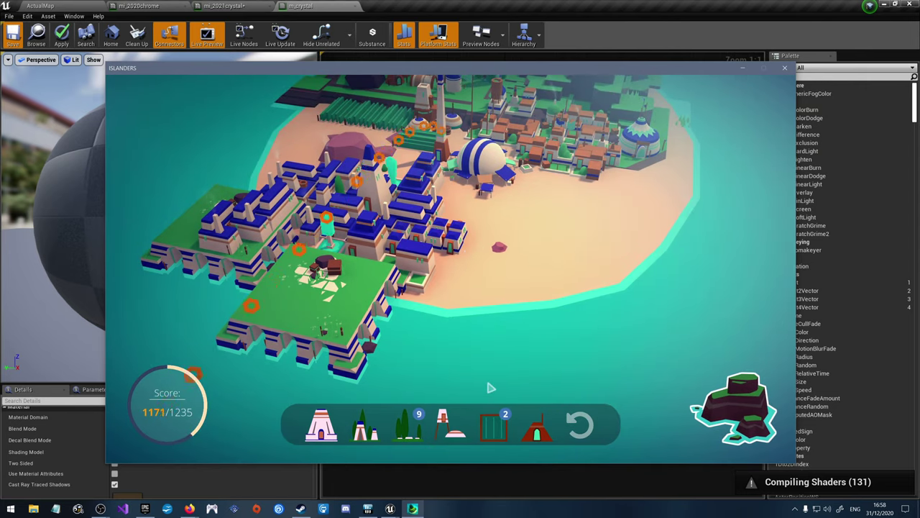
{"action": "left_click", "coordinate": [452, 425]}
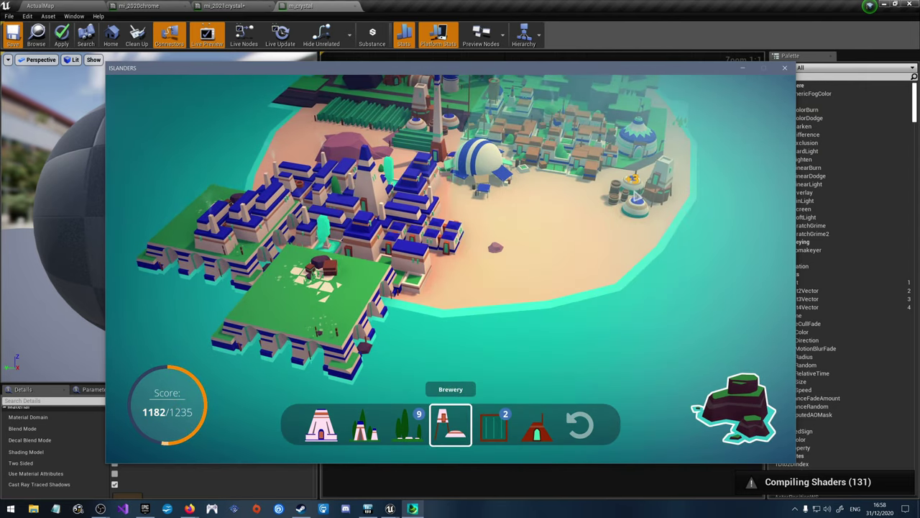
{"action": "right_click_drag", "start_coordinate": [691, 180], "coordinate": [451, 229]}
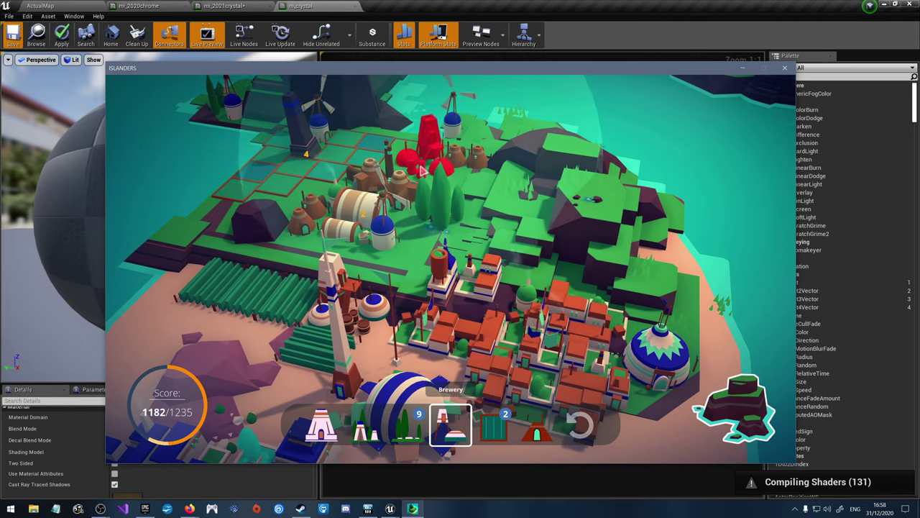
{"action": "right_click_drag", "start_coordinate": [100, 269], "coordinate": [422, 287]}
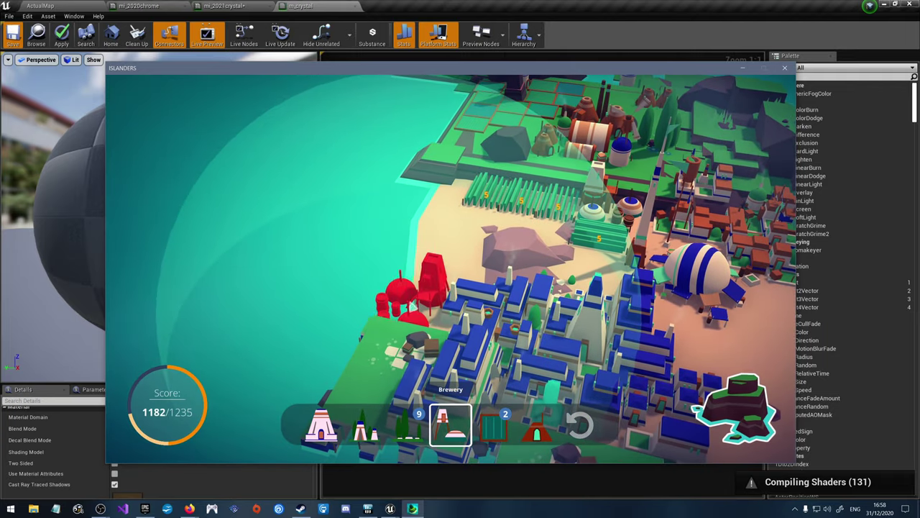
{"action": "right_click_drag", "start_coordinate": [380, 266], "coordinate": [535, 251]}
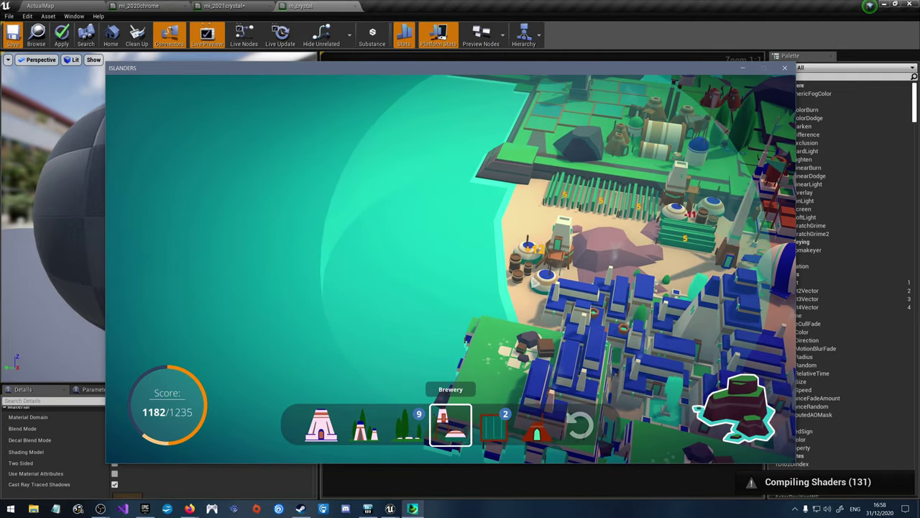
{"action": "key", "text": "w"}
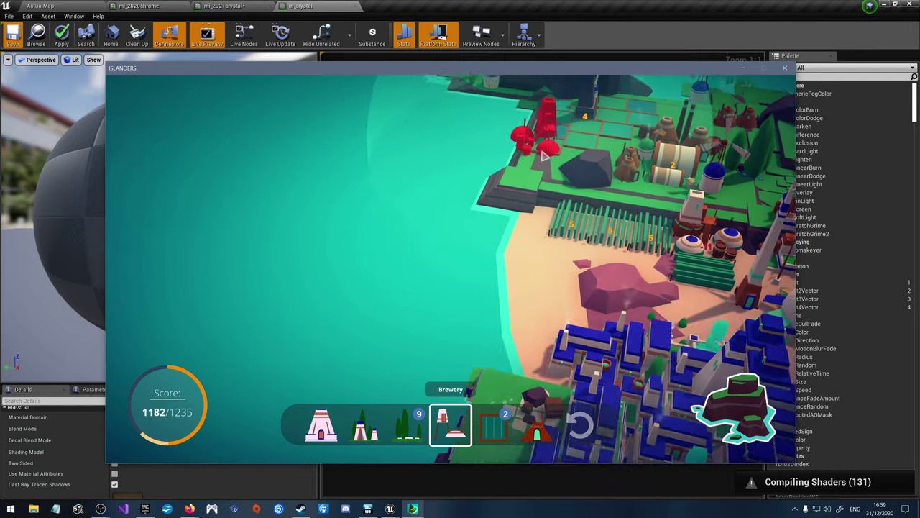
{"action": "key", "text": "w"}
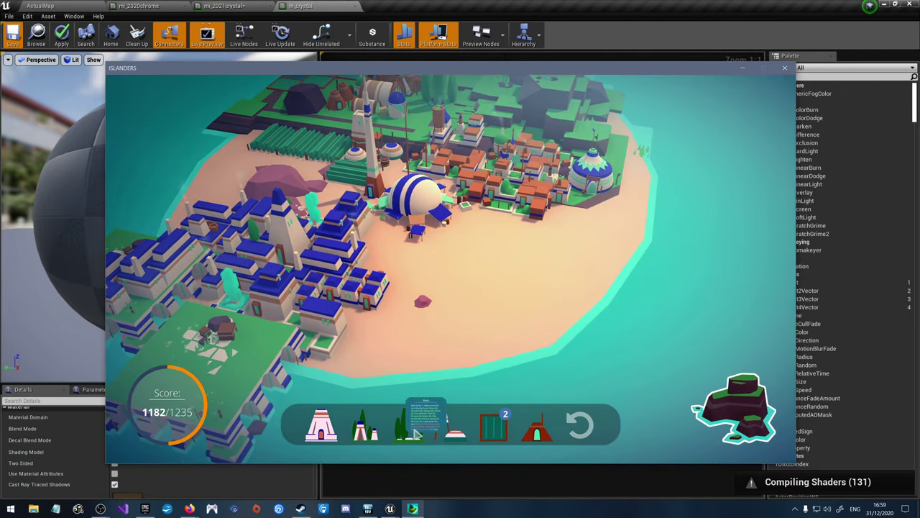
Step: Place a park on the sand between the blue-roofed city's pointed tower and the nearby crop field
{"action": "left_click", "coordinate": [409, 425]}
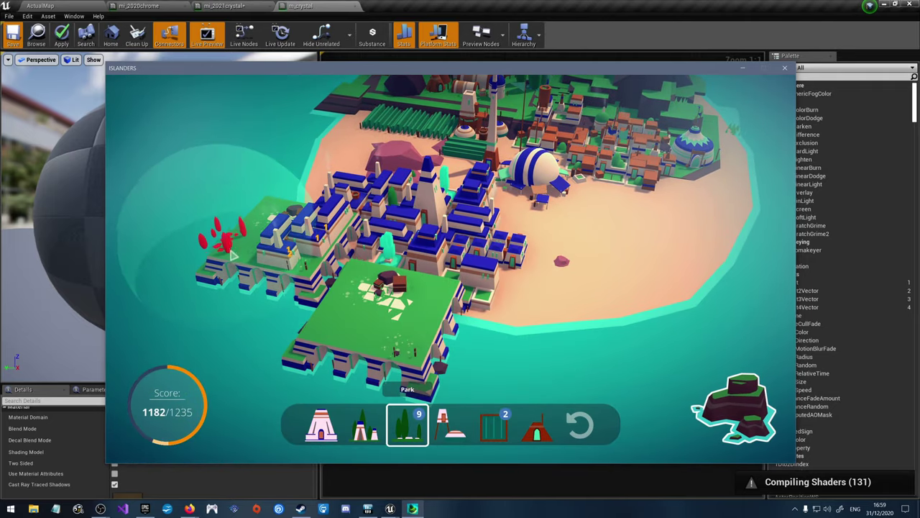
{"action": "scroll", "coordinate": [389, 331], "scroll_direction": "up", "scroll_amount": 3}
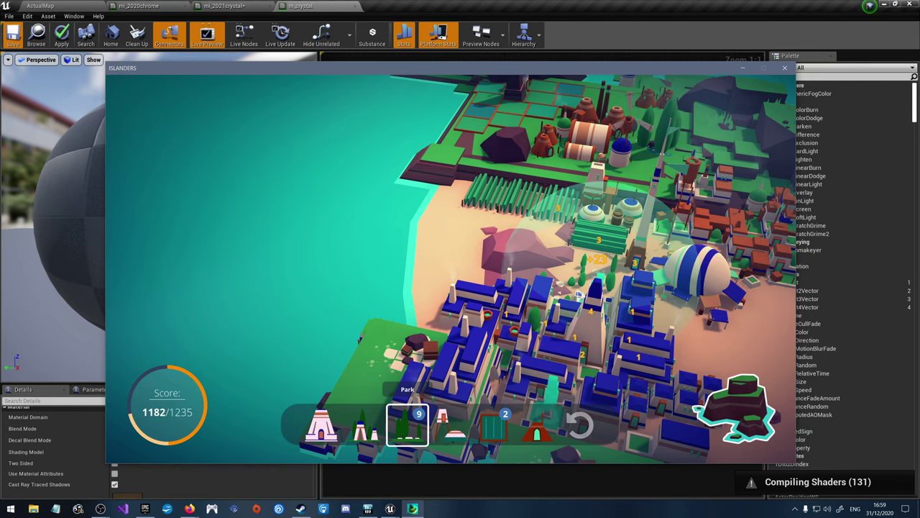
{"action": "left_click", "coordinate": [594, 259]}
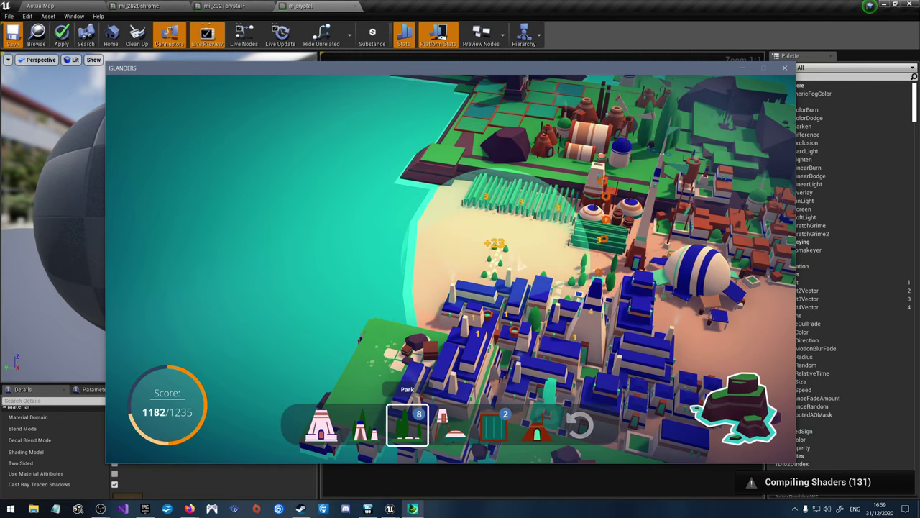
Step: Try a park on the front edge of the nearest green platform and undo its placement
{"action": "right_click_drag", "start_coordinate": [557, 230], "coordinate": [498, 301]}
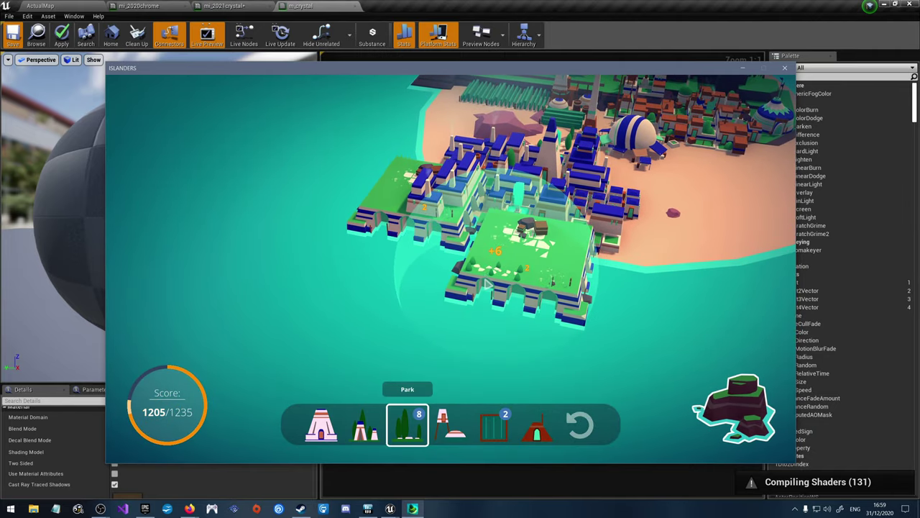
{"action": "left_click", "coordinate": [475, 280]}
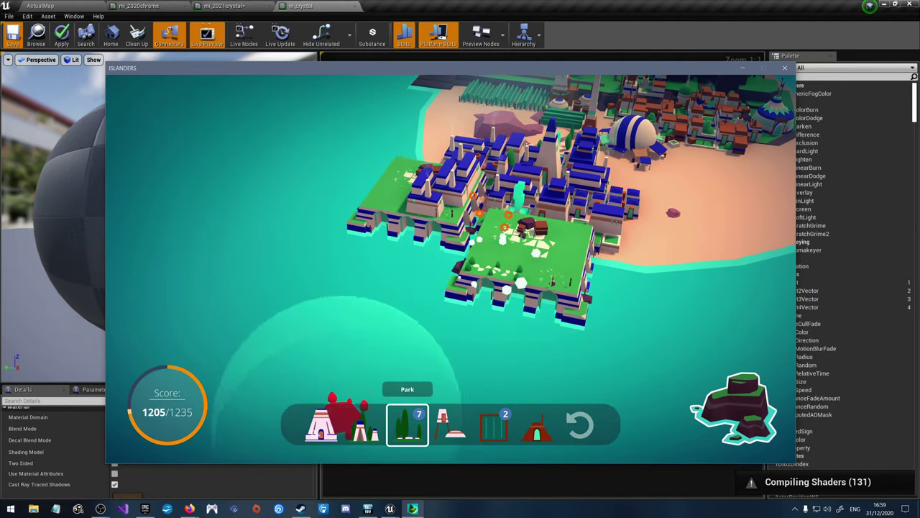
{"action": "left_click", "coordinate": [321, 424]}
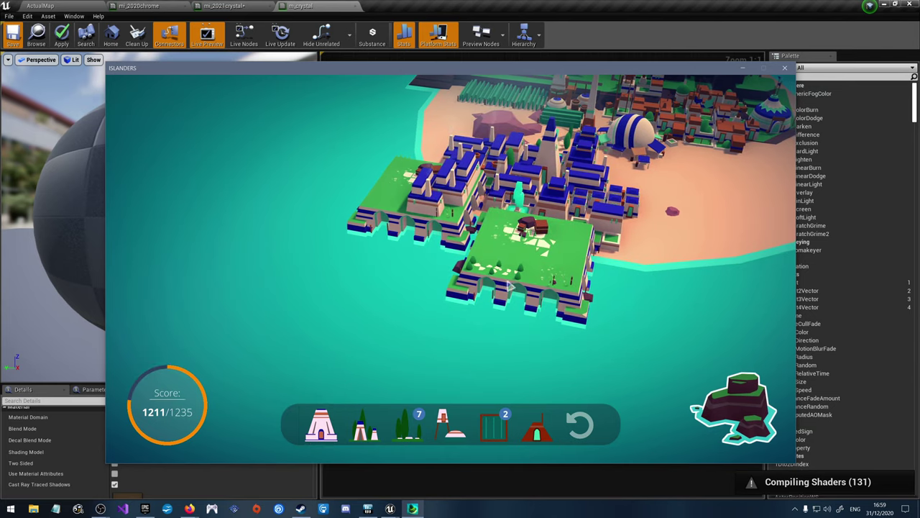
{"action": "left_click", "coordinate": [579, 424]}
Step: Place a park on the open sand beside the row of small houses at the city's edge
{"action": "left_click", "coordinate": [429, 425]}
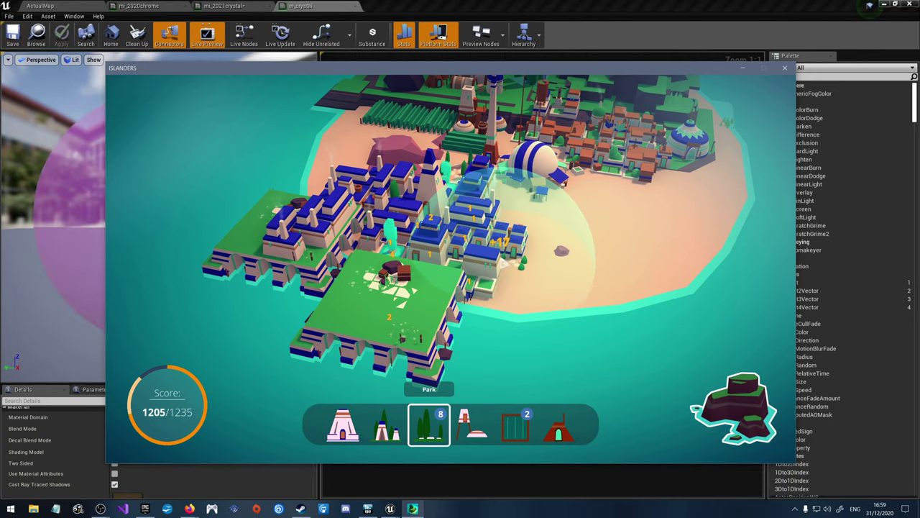
{"action": "left_click", "coordinate": [514, 288]}
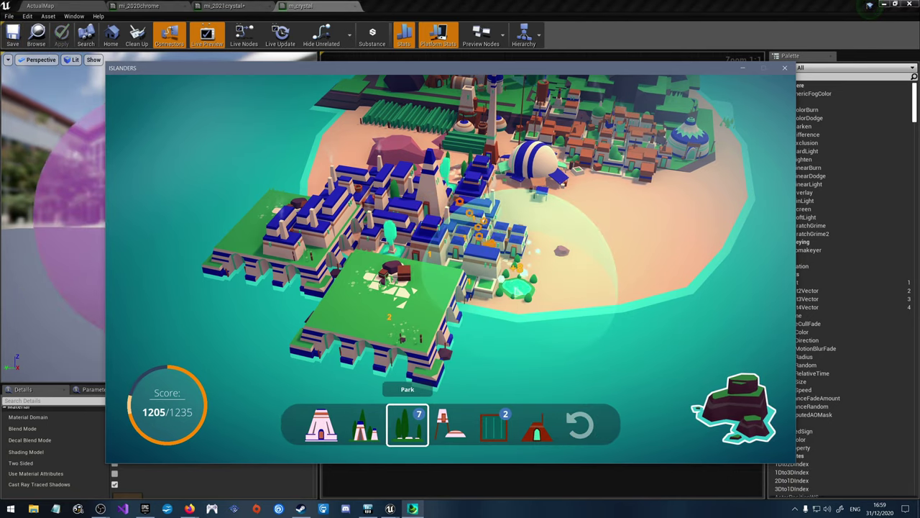
{"action": "right_click_drag", "start_coordinate": [531, 245], "coordinate": [424, 324]}
{"action": "right_click_drag", "start_coordinate": [464, 358], "coordinate": [388, 331]}
Step: Place another park behind the blue-roofed city near the crop fields, and pick a new set of buildings
{"action": "left_click", "coordinate": [320, 424]}
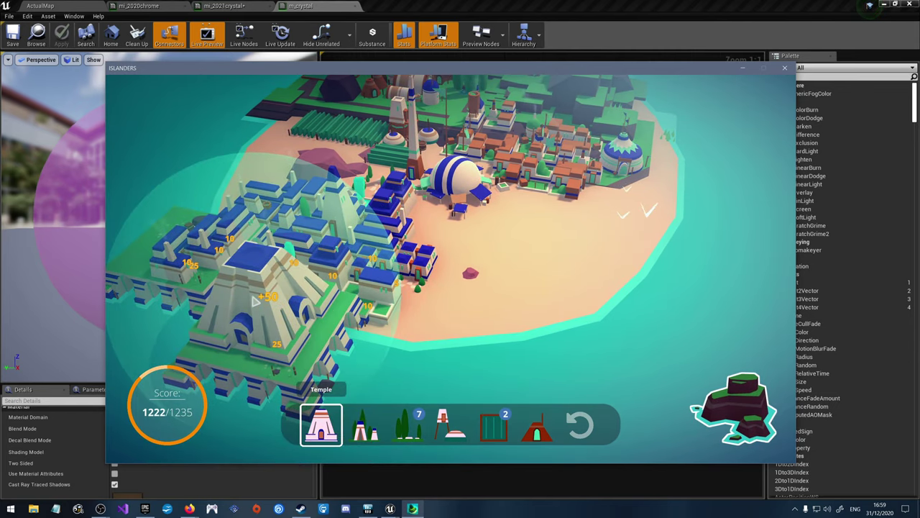
{"action": "left_click", "coordinate": [253, 300]}
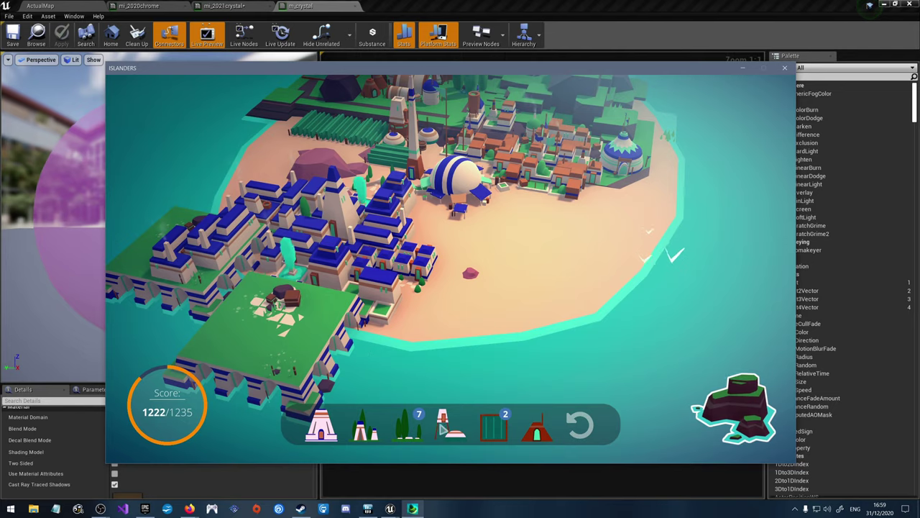
{"action": "scroll", "coordinate": [441, 428], "scroll_direction": "up", "scroll_amount": 3}
{"action": "left_click", "coordinate": [407, 424]}
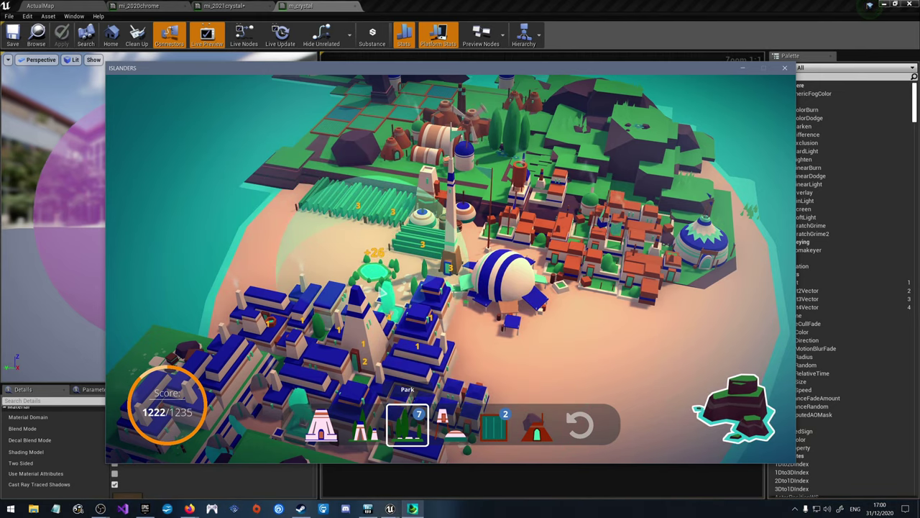
{"action": "left_click", "coordinate": [374, 271]}
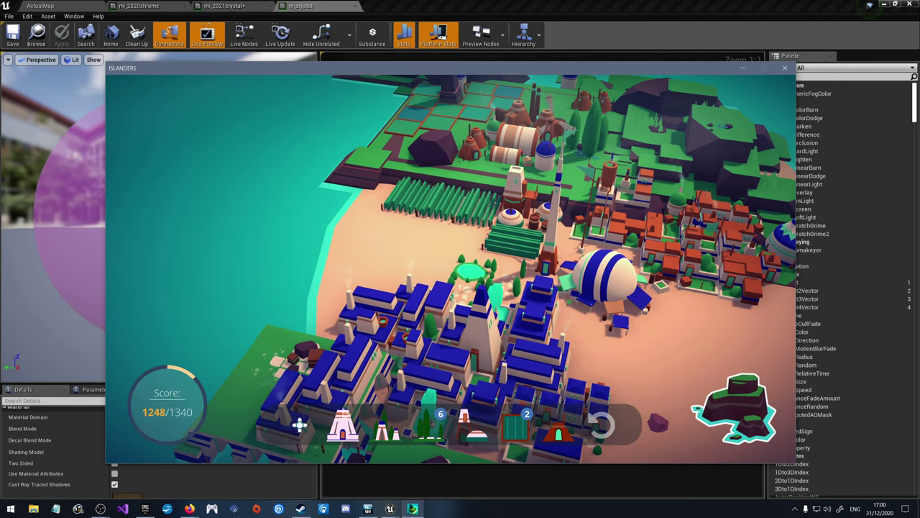
{"action": "left_click", "coordinate": [425, 241]}
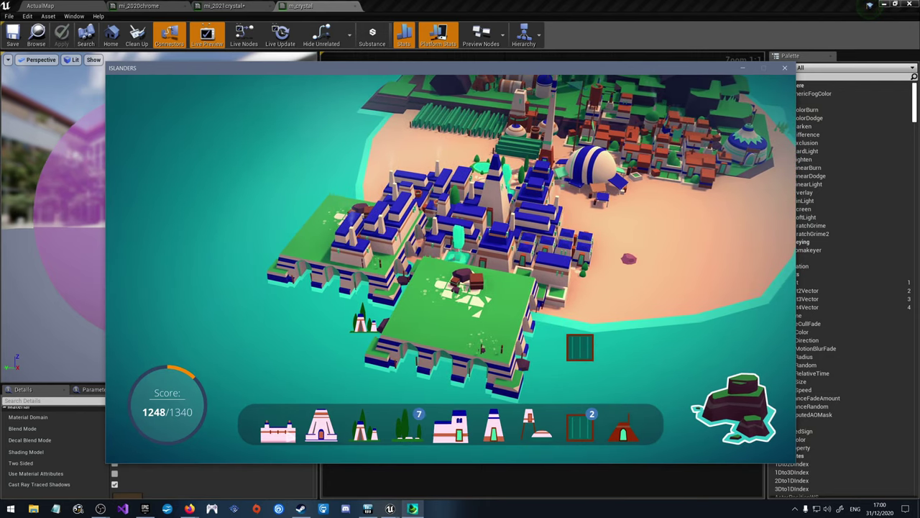
Step: Try a wall along the front edge of the nearest green platform and undo its placement
{"action": "left_click", "coordinate": [278, 430]}
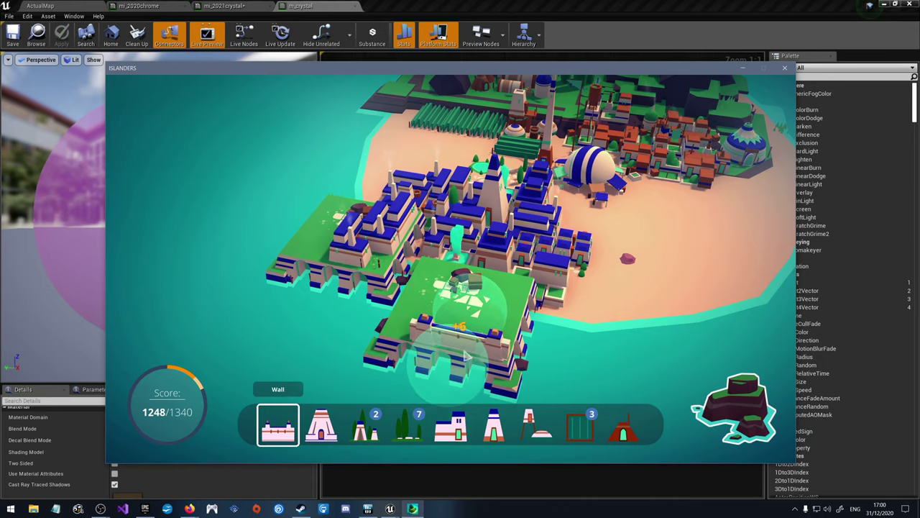
{"action": "left_click", "coordinate": [470, 363]}
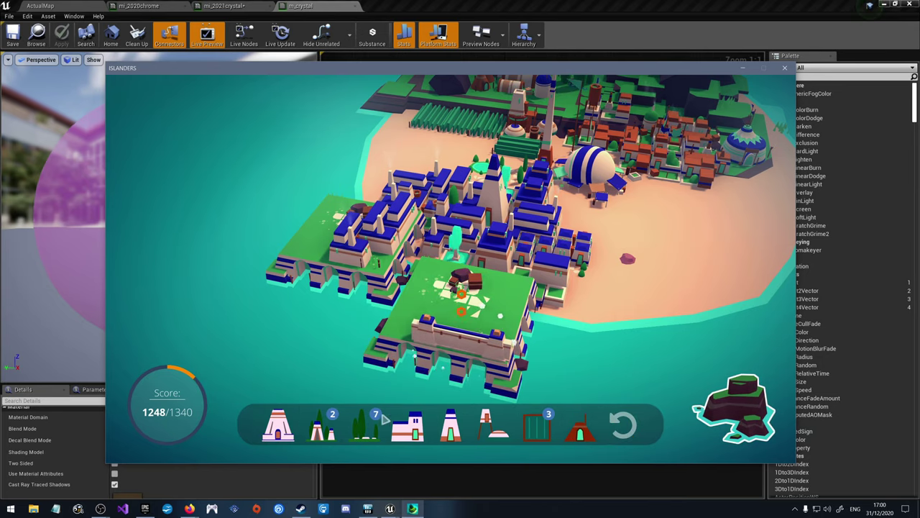
{"action": "left_click", "coordinate": [623, 424]}
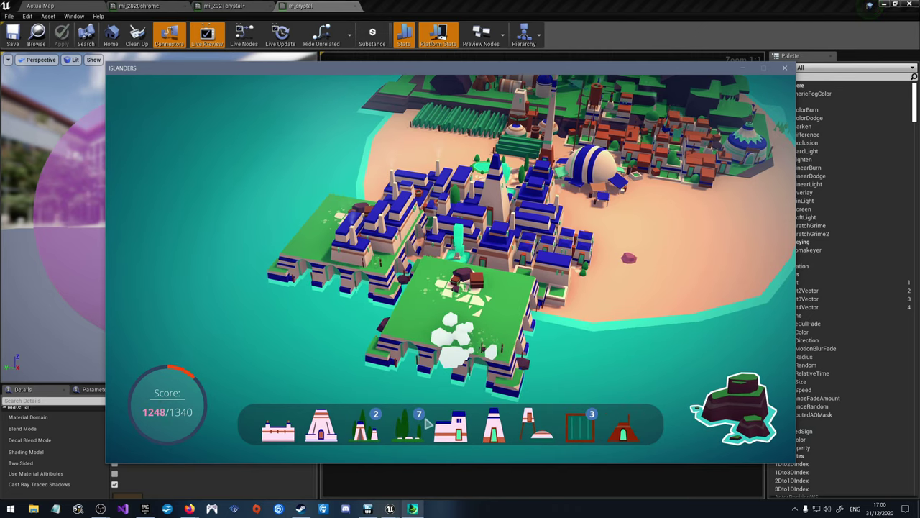
Step: Turn the wall and place it along the edge of the nearest green platform that faces the neighbouring platform
{"action": "right_click", "coordinate": [426, 301]}
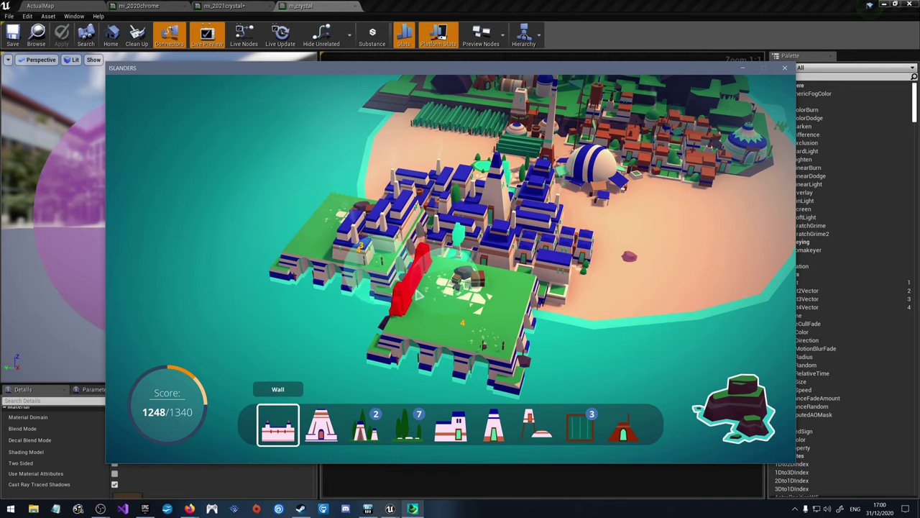
{"action": "left_click", "coordinate": [460, 284]}
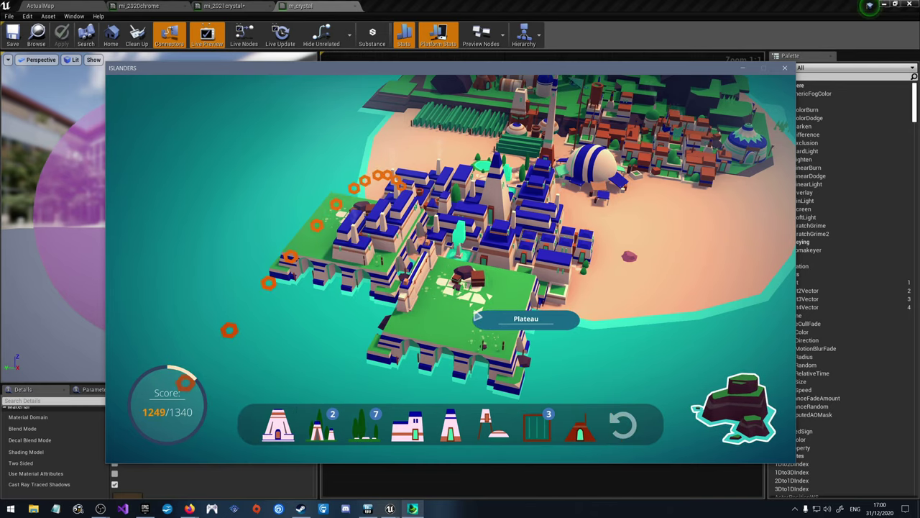
Step: Place a mansion at the inland edge of the blue-roofed district, next to the blue-and-white striped dome
{"action": "key", "text": "d"}
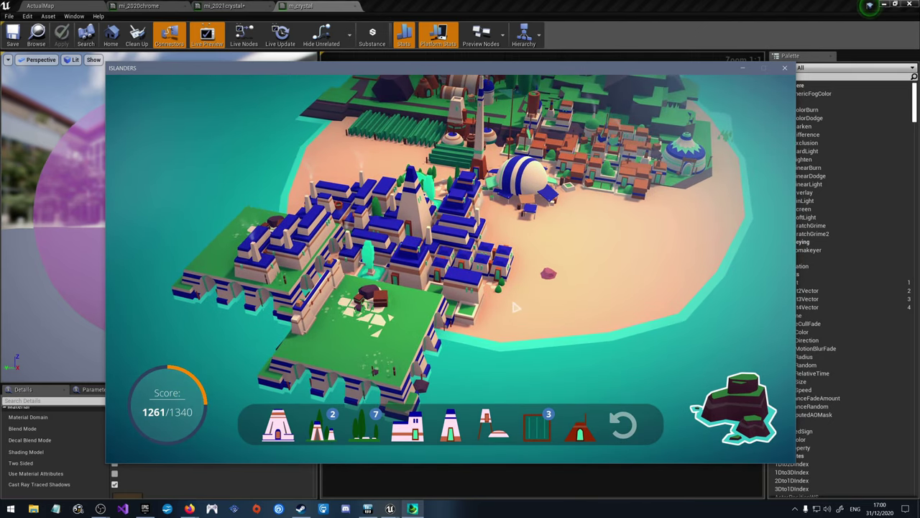
{"action": "scroll", "coordinate": [512, 302], "scroll_direction": "up", "scroll_amount": 2}
{"action": "key", "text": "d"}
{"action": "left_click", "coordinate": [407, 426]}
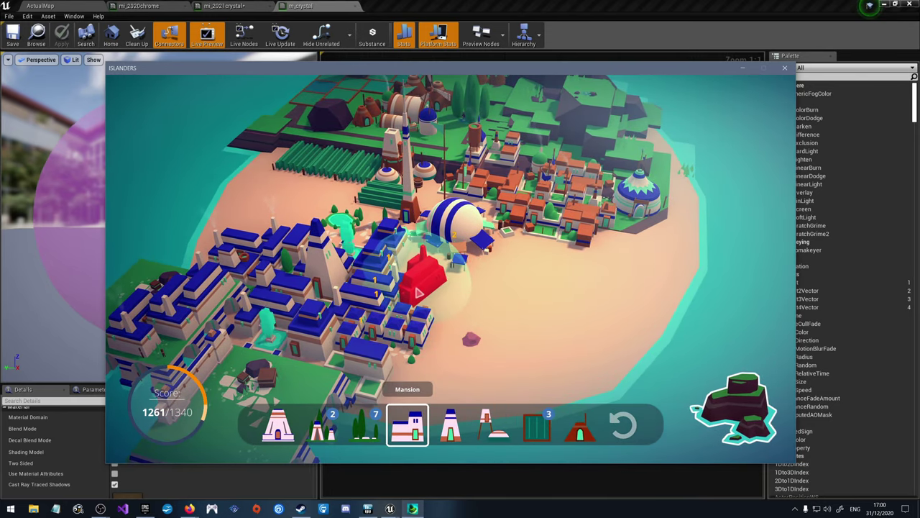
{"action": "key", "text": "a"}
{"action": "scroll", "coordinate": [392, 305], "scroll_direction": "up", "scroll_amount": 3}
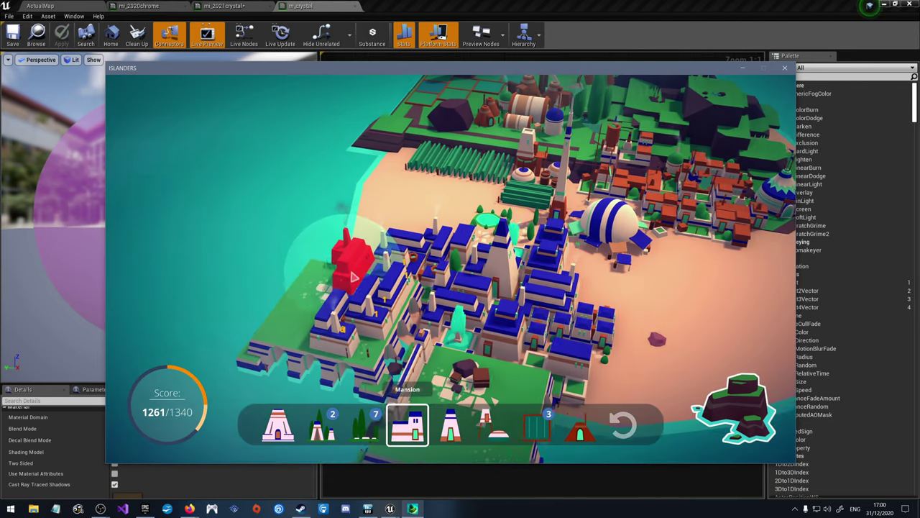
{"action": "right_click", "coordinate": [399, 305]}
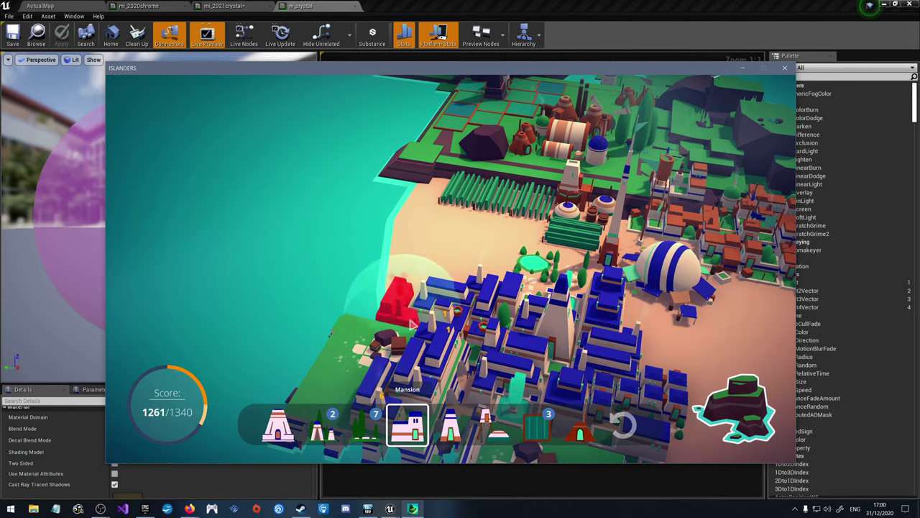
{"action": "middle_click_drag", "start_coordinate": [414, 325], "coordinate": [544, 277]}
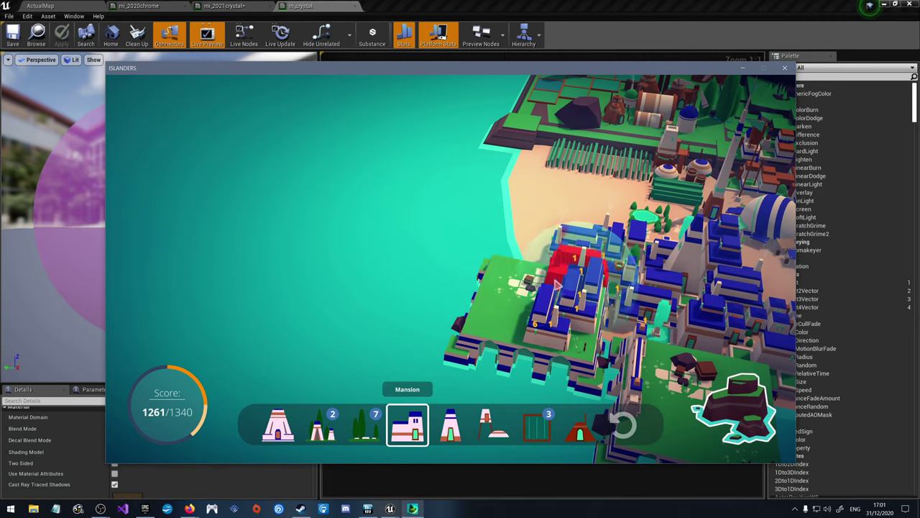
{"action": "right_click_drag", "start_coordinate": [647, 347], "coordinate": [438, 331]}
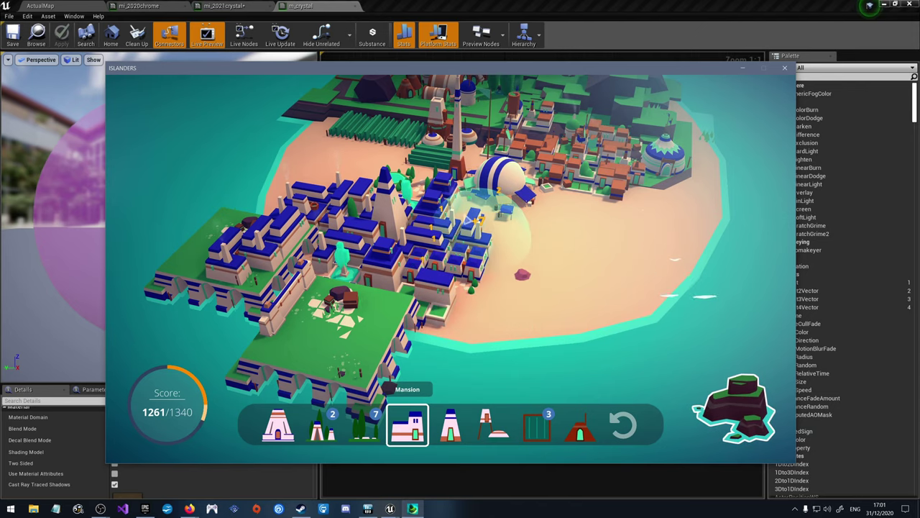
{"action": "right_click_drag", "start_coordinate": [443, 215], "coordinate": [428, 308]}
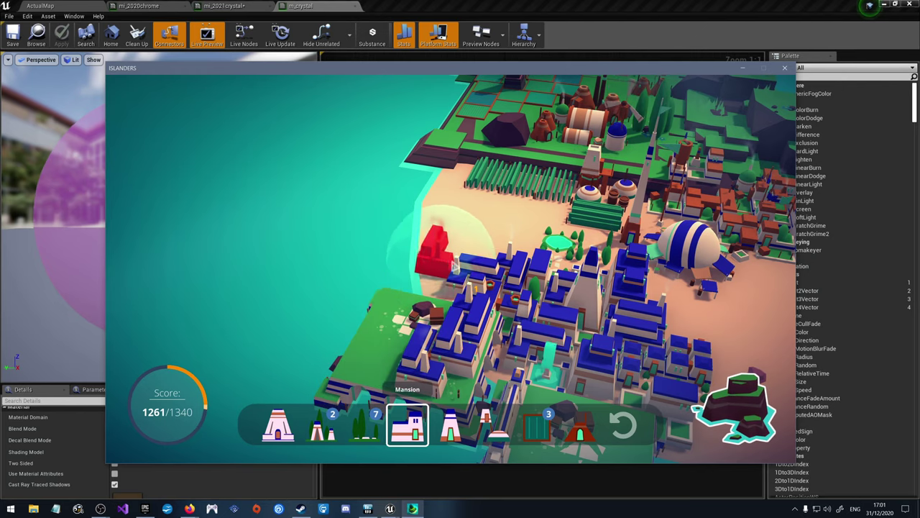
{"action": "key", "text": "w"}
{"action": "scroll", "coordinate": [503, 311], "scroll_direction": "down", "scroll_amount": 3}
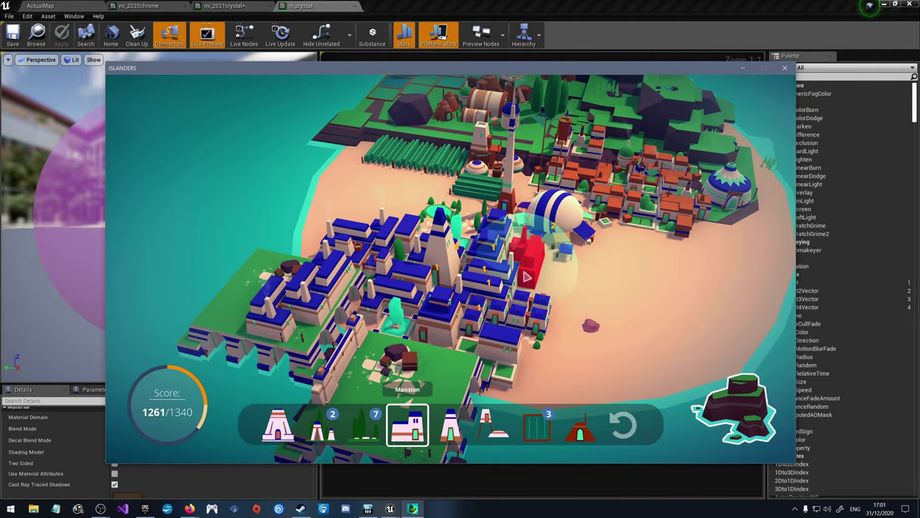
{"action": "left_click", "coordinate": [525, 257]}
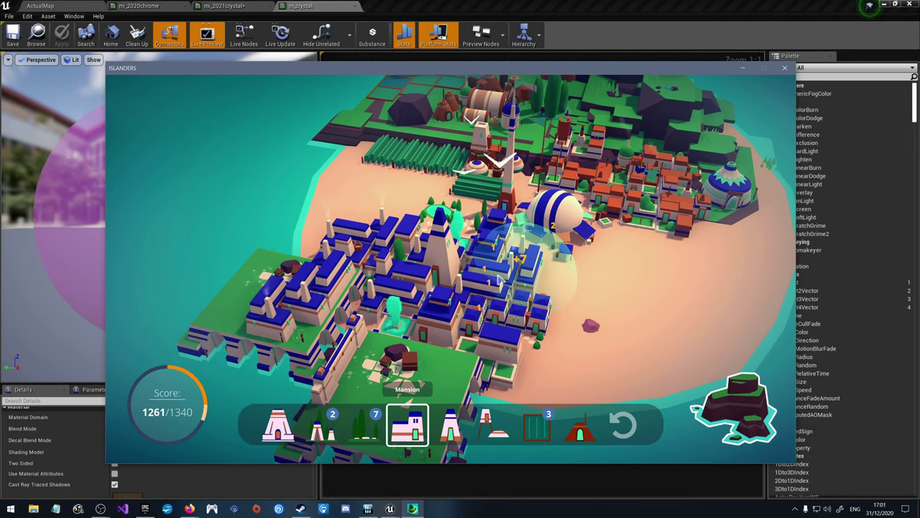
{"action": "left_click", "coordinate": [496, 266]}
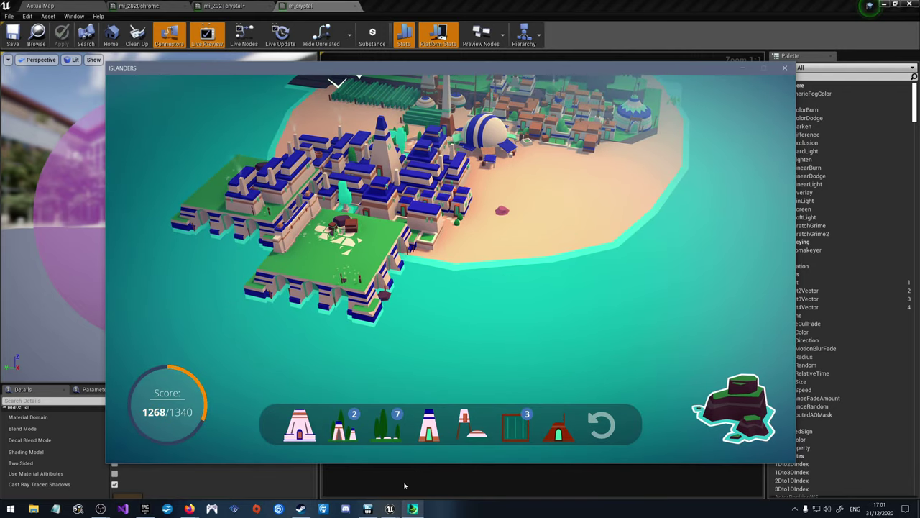
Step: Switch back to Unreal Engine, set refractiveIndex to 1.8 in the mi_2021crystal instance and save it
{"action": "left_click", "coordinate": [402, 474]}
{"action": "left_click_drag", "start_coordinate": [158, 216], "coordinate": [89, 244]}
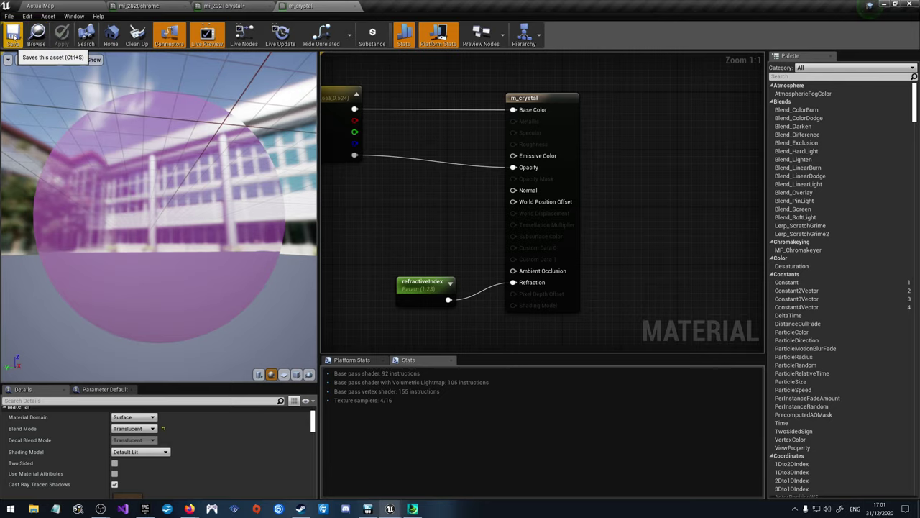
{"action": "left_click", "coordinate": [259, 6]}
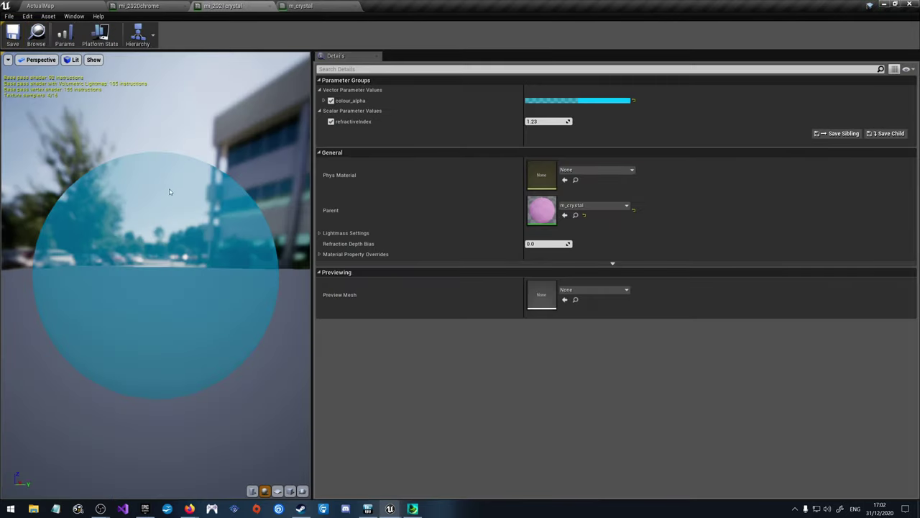
{"action": "mouse_move", "coordinate": [170, 191]}
{"action": "left_mouse_down"}
{"action": "mouse_move", "coordinate": [143, 193]}
{"action": "mouse_move", "coordinate": [187, 194]}
{"action": "left_mouse_up"}
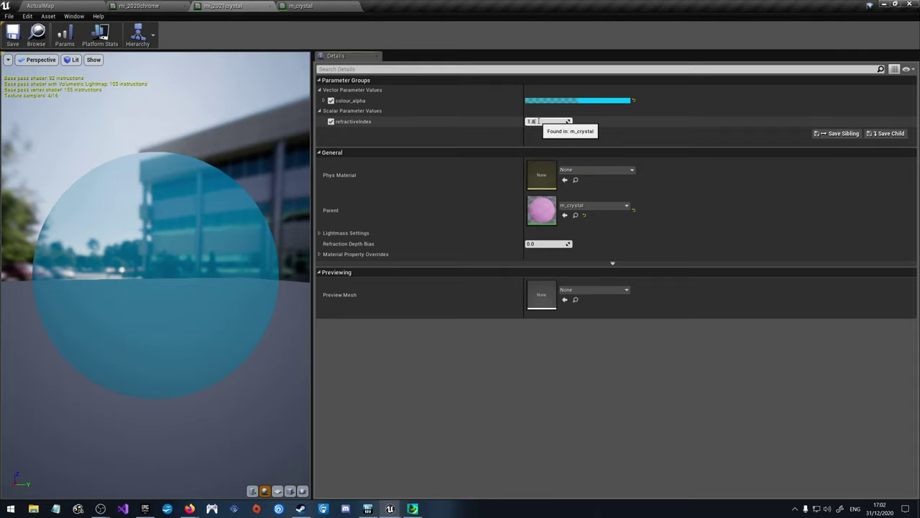
{"action": "left_click_drag", "start_coordinate": [537, 121], "coordinate": [553, 120]}
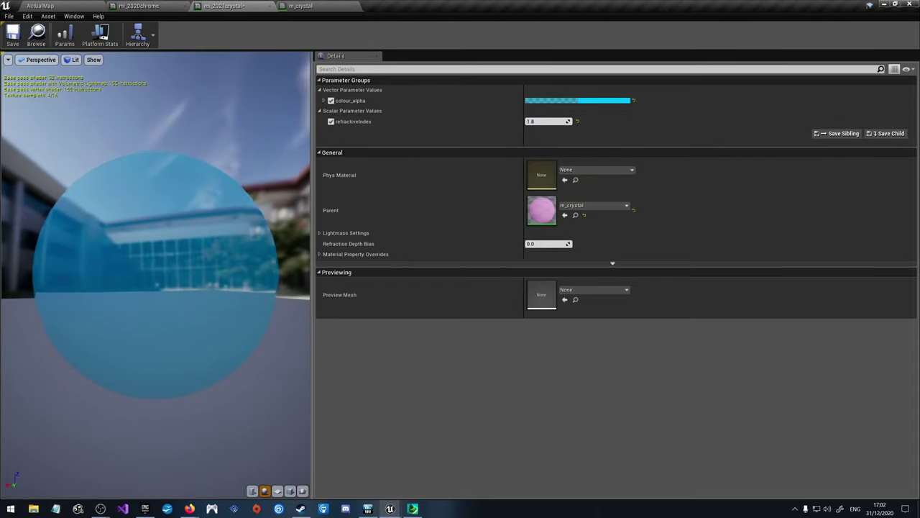
{"action": "left_click_drag", "start_coordinate": [202, 248], "coordinate": [174, 230]}
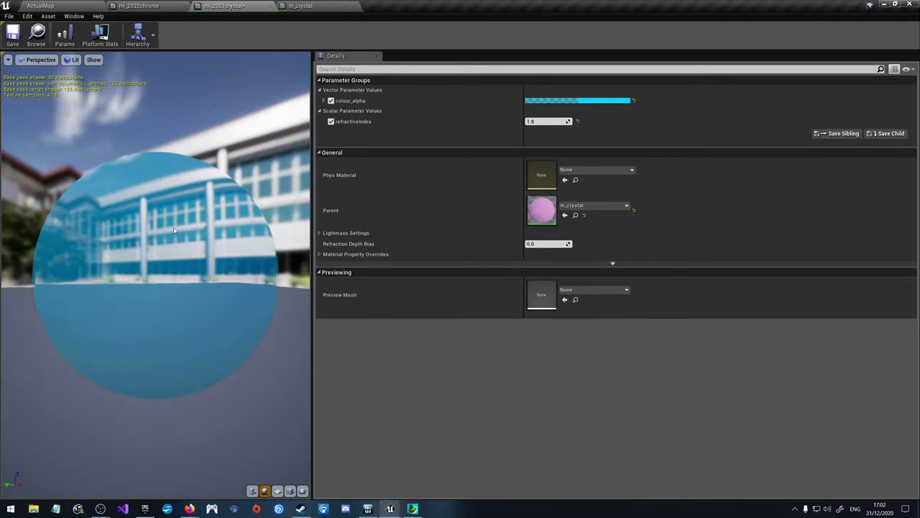
{"action": "left_click", "coordinate": [299, 6]}
{"action": "left_click", "coordinate": [223, 6]}
Step: Review the blend mode options and translucency settings of the m_crystal material
{"action": "left_click", "coordinate": [299, 6]}
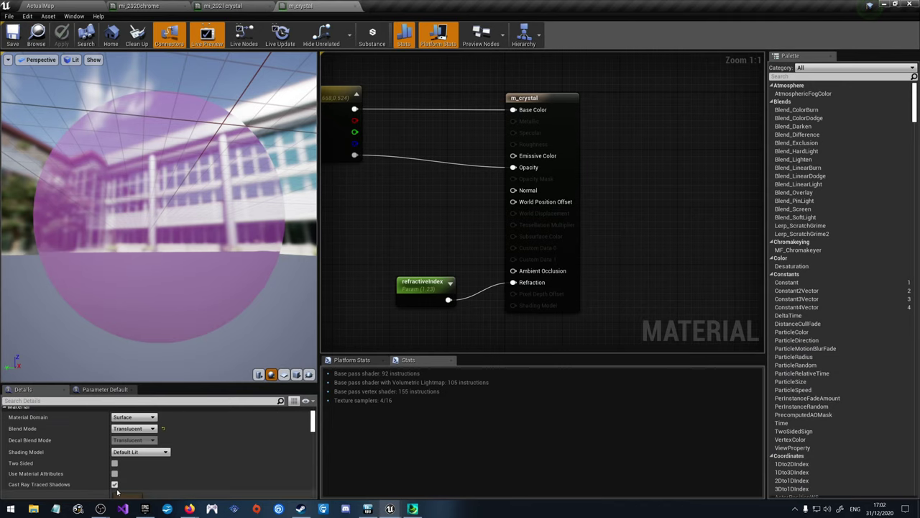
{"action": "scroll", "coordinate": [146, 467], "scroll_direction": "up", "scroll_amount": 1}
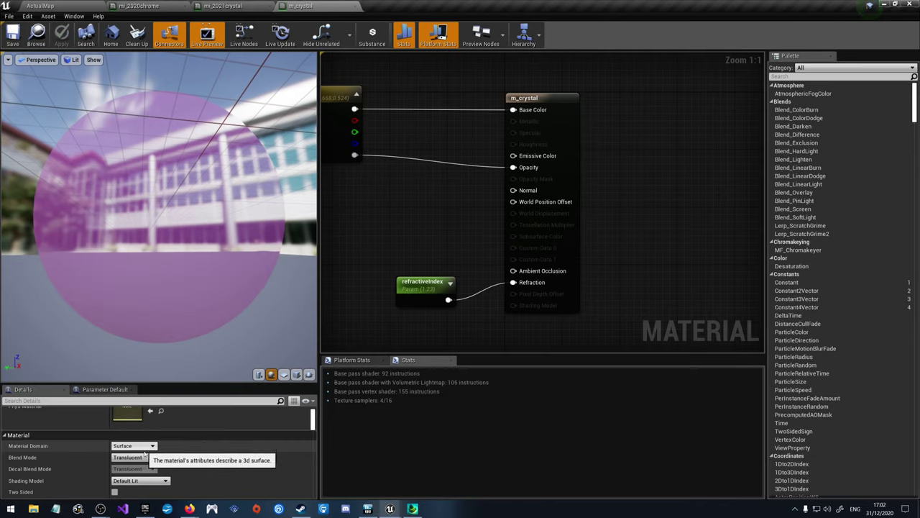
{"action": "left_click", "coordinate": [140, 458]}
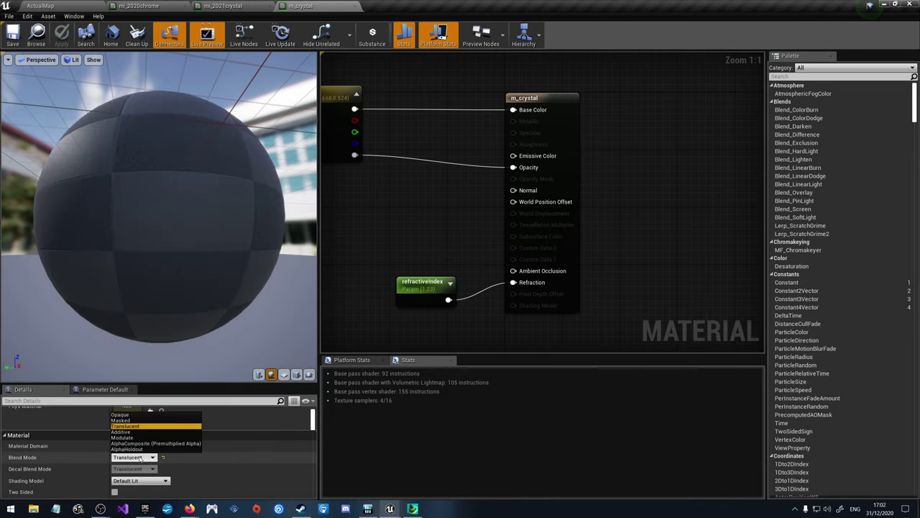
{"action": "left_click", "coordinate": [140, 458]}
{"action": "scroll", "coordinate": [118, 442], "scroll_direction": "down", "scroll_amount": 2}
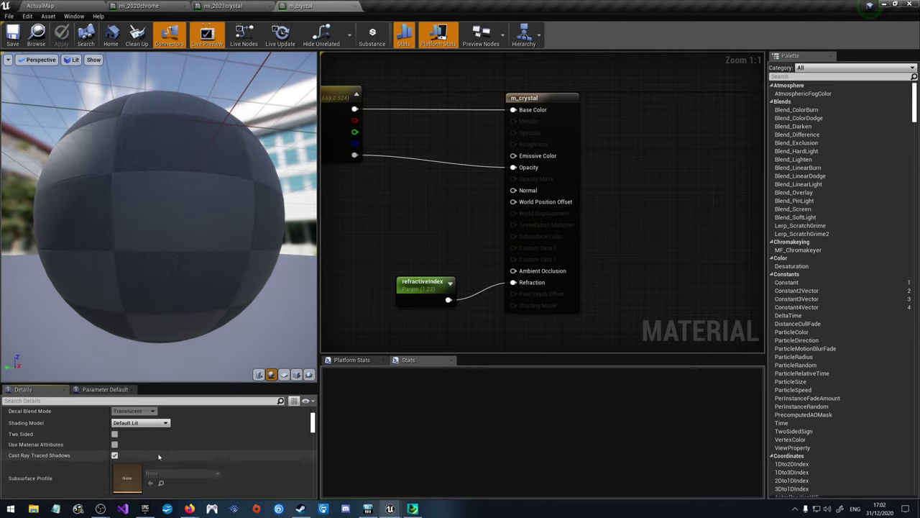
{"action": "scroll", "coordinate": [117, 442], "scroll_direction": "down", "scroll_amount": 1}
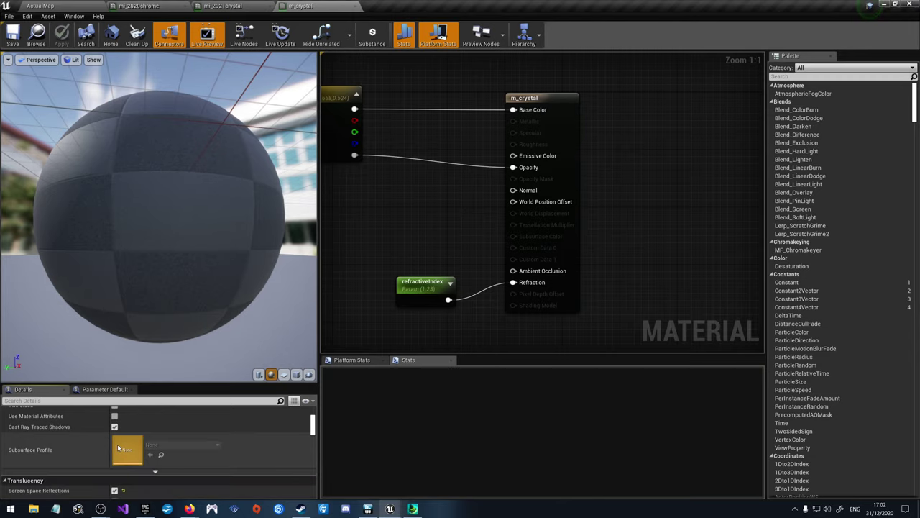
{"action": "scroll", "coordinate": [119, 447], "scroll_direction": "down", "scroll_amount": 2}
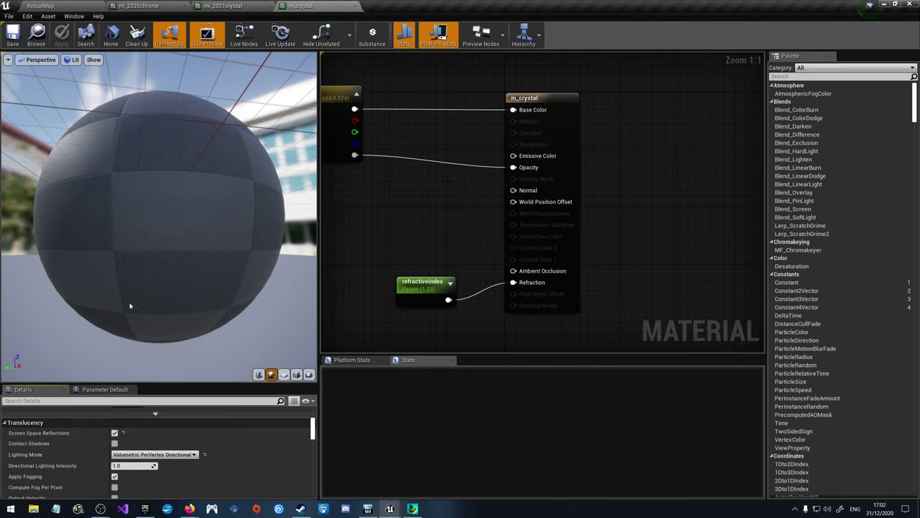
Step: Return to the ActualMap level and save it
{"action": "left_click", "coordinate": [39, 6]}
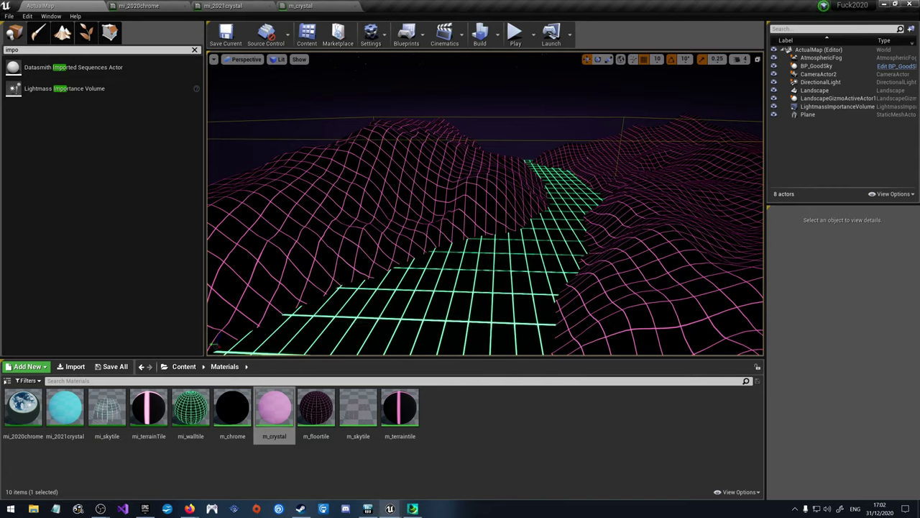
{"action": "left_click", "coordinate": [226, 35]}
{"action": "left_click", "coordinate": [12, 17]}
{"action": "key", "text": "Escape"}
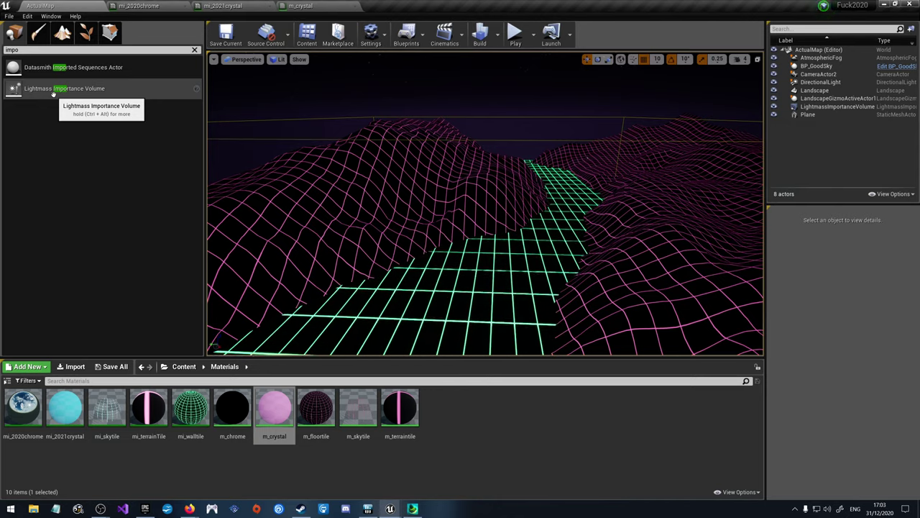
Step: Launch Krita and create a new document 1000 px wide and 1000 px high
{"action": "left_click", "coordinate": [11, 509]}
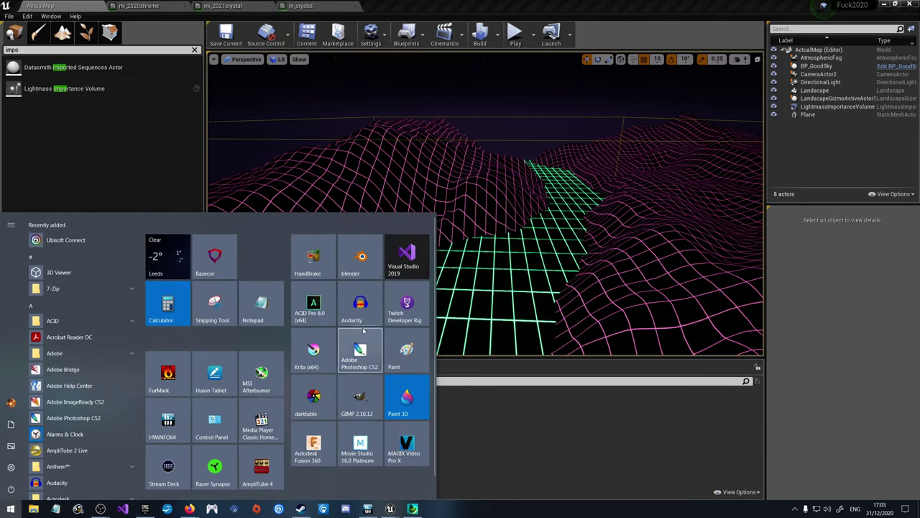
{"action": "left_click", "coordinate": [313, 352]}
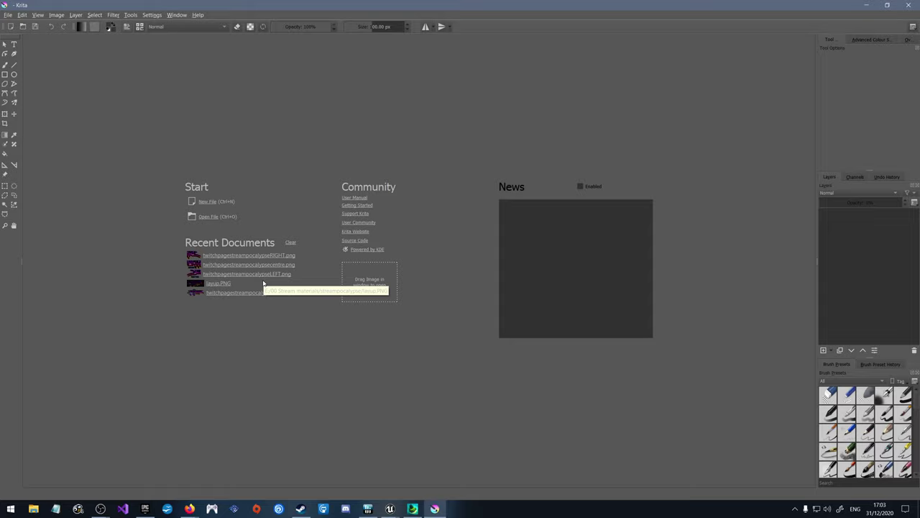
{"action": "left_click", "coordinate": [209, 202]}
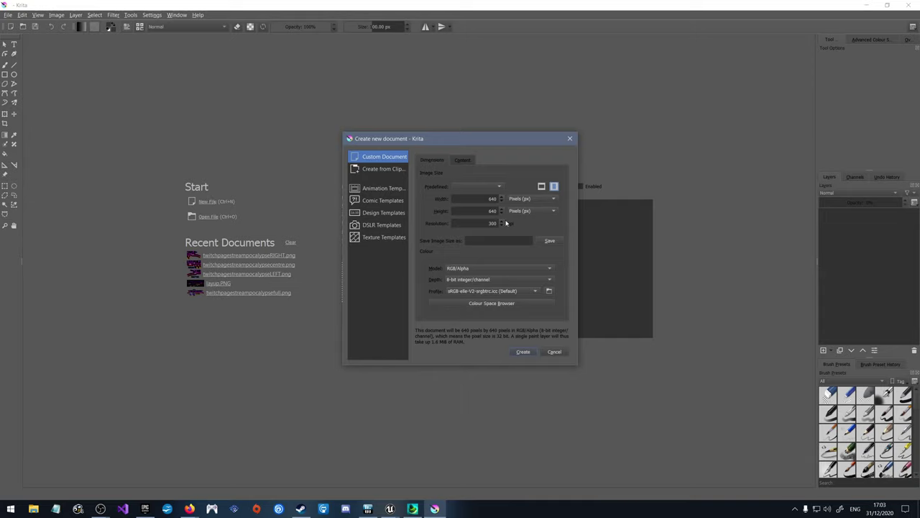
{"action": "left_click_drag", "start_coordinate": [482, 197], "coordinate": [522, 206]}
{"action": "type", "text": "1000"}
{"action": "key", "text": "Tab"}
{"action": "type", "text": "1000"}
{"action": "left_click", "coordinate": [522, 352]}
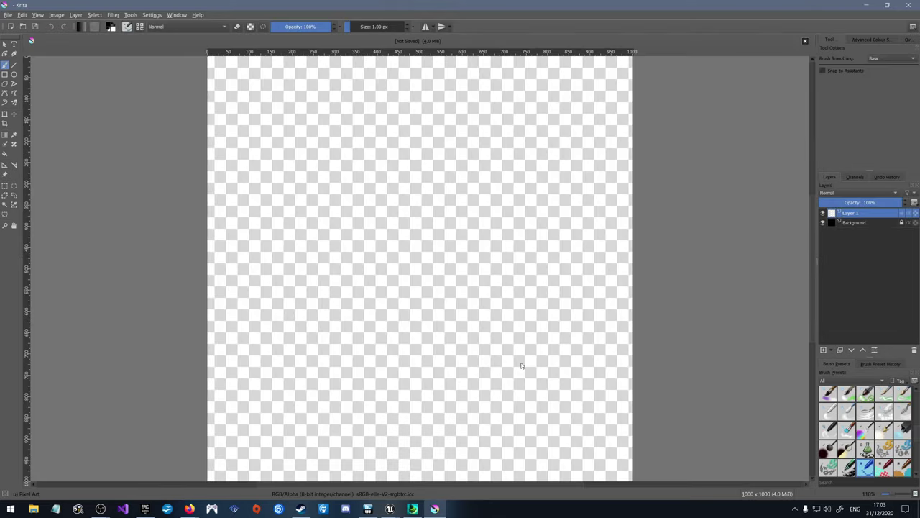
{"action": "scroll", "coordinate": [430, 283], "scroll_direction": "down", "scroll_amount": 2}
{"action": "scroll", "coordinate": [430, 282], "scroll_direction": "up", "scroll_amount": 1}
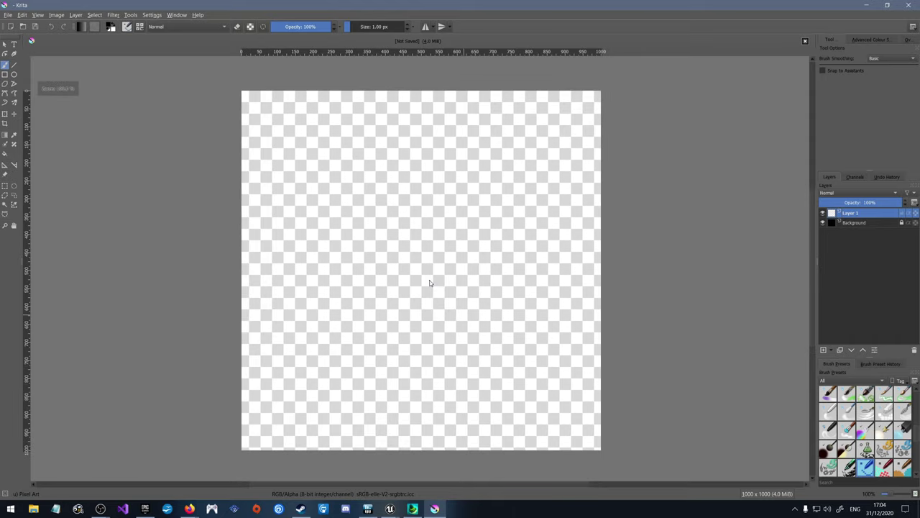
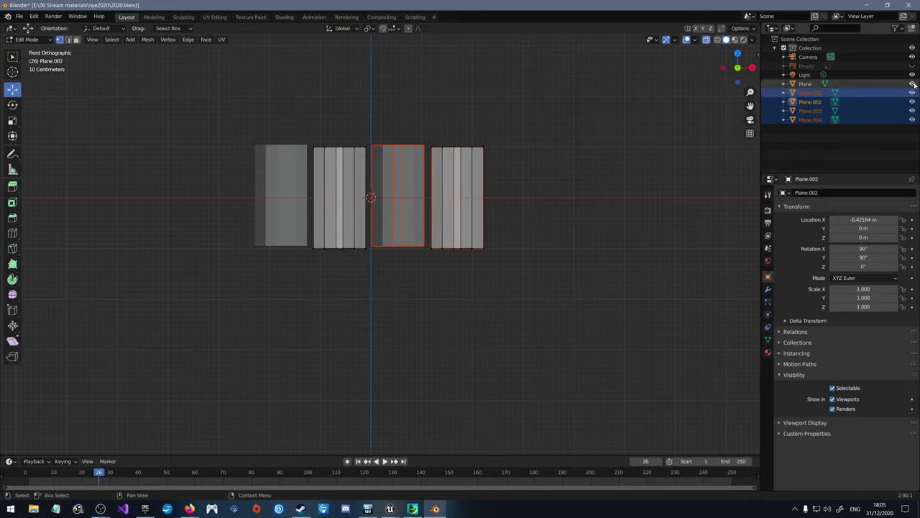
Step: In Blender, hide and show Plane, Plane.001 and Plane.002 in turn to identify which mesh each one is
{"action": "left_click", "coordinate": [912, 83]}
{"action": "left_click", "coordinate": [912, 84]}
{"action": "left_click", "coordinate": [912, 92]}
{"action": "left_click", "coordinate": [913, 93]}
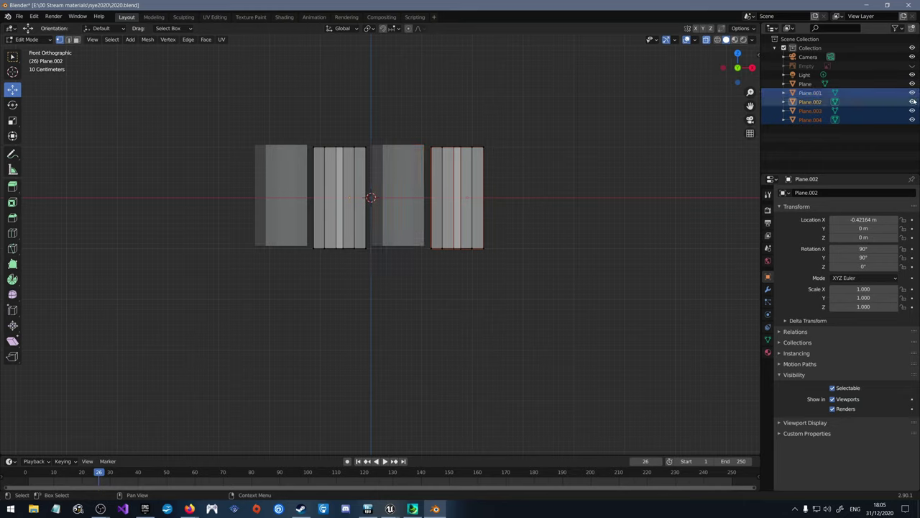
{"action": "left_click", "coordinate": [912, 102]}
{"action": "left_click", "coordinate": [912, 101]}
Step: Check Plane.003 by hiding and showing it, and delete that object from the scene
{"action": "left_click", "coordinate": [912, 111]}
{"action": "left_click", "coordinate": [912, 111]}
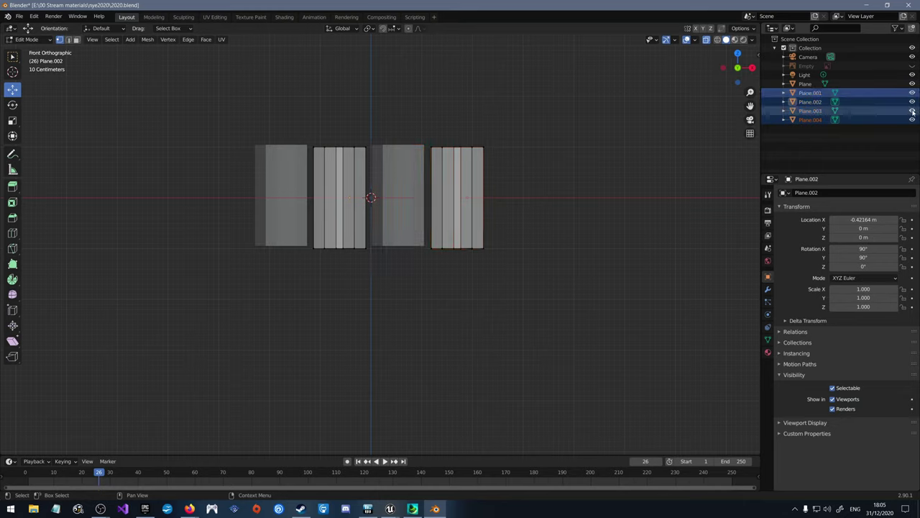
{"action": "left_click", "coordinate": [913, 111]}
{"action": "left_click", "coordinate": [912, 111]}
{"action": "left_click", "coordinate": [898, 112]}
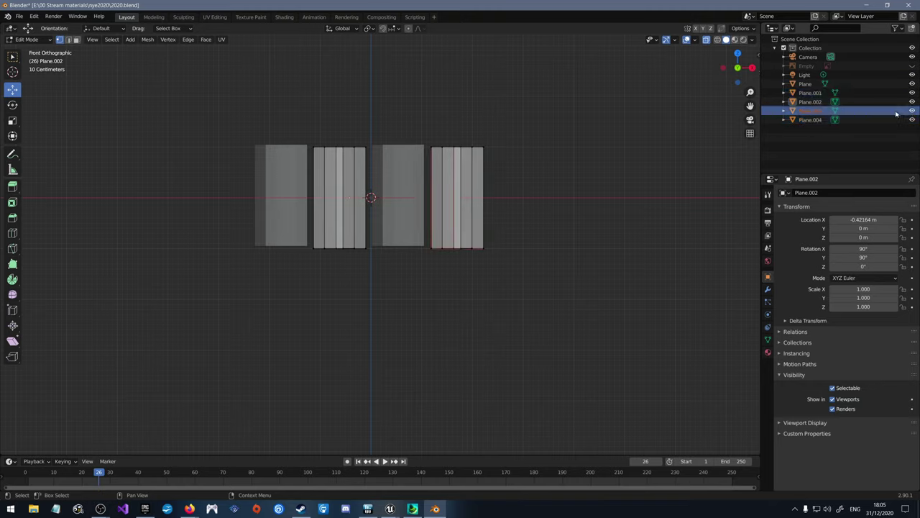
{"action": "key", "text": "Delete"}
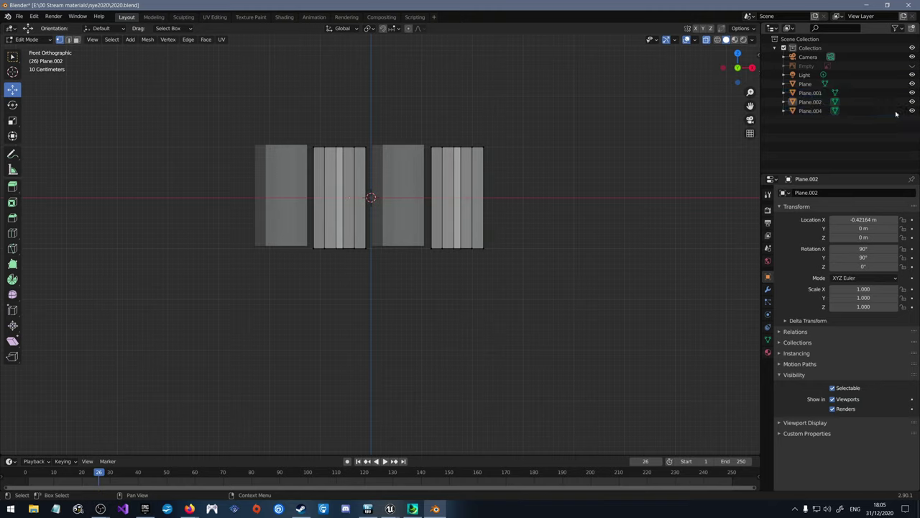
Step: Select Plane, Plane.001, Plane.002 and Plane.004 together and flatten their top vertices to one level by scaling Z to 0
{"action": "left_click", "coordinate": [896, 111]}
{"action": "left_click", "coordinate": [874, 102], "text": "shift"}
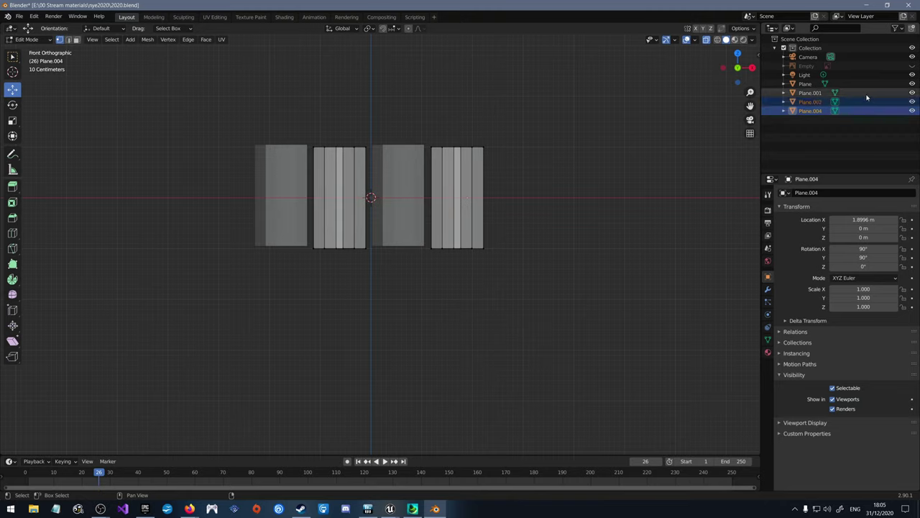
{"action": "left_click", "coordinate": [868, 85], "text": "shift"}
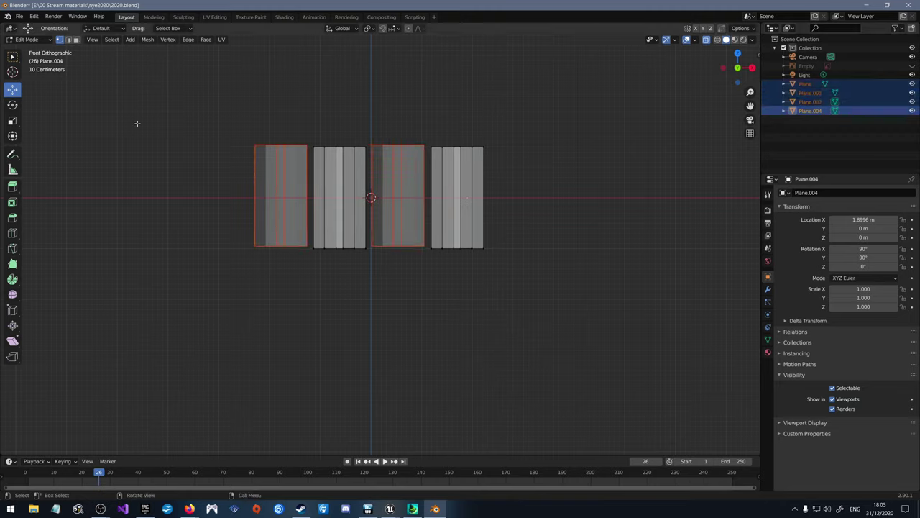
{"action": "left_click_drag", "start_coordinate": [167, 103], "coordinate": [539, 162]}
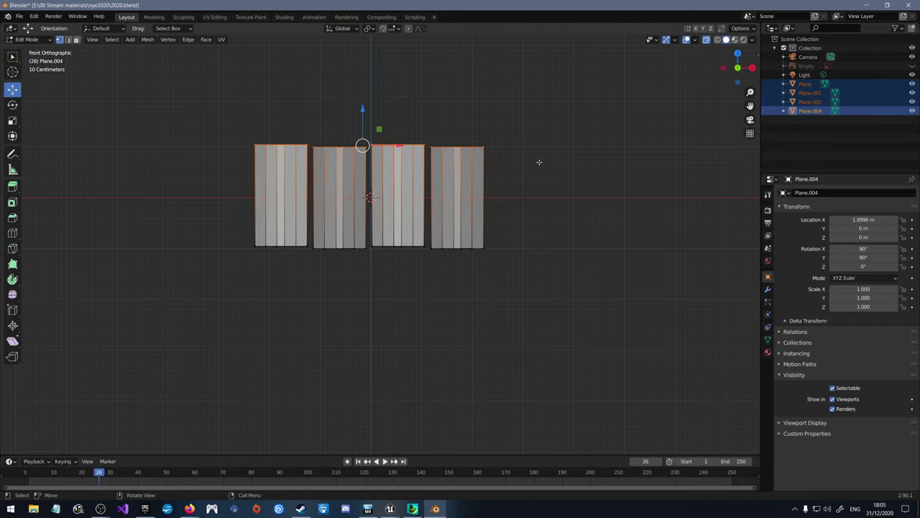
{"action": "key", "text": "s"}
{"action": "key", "text": "z"}
{"action": "key", "text": "0"}
{"action": "key", "text": "Return"}
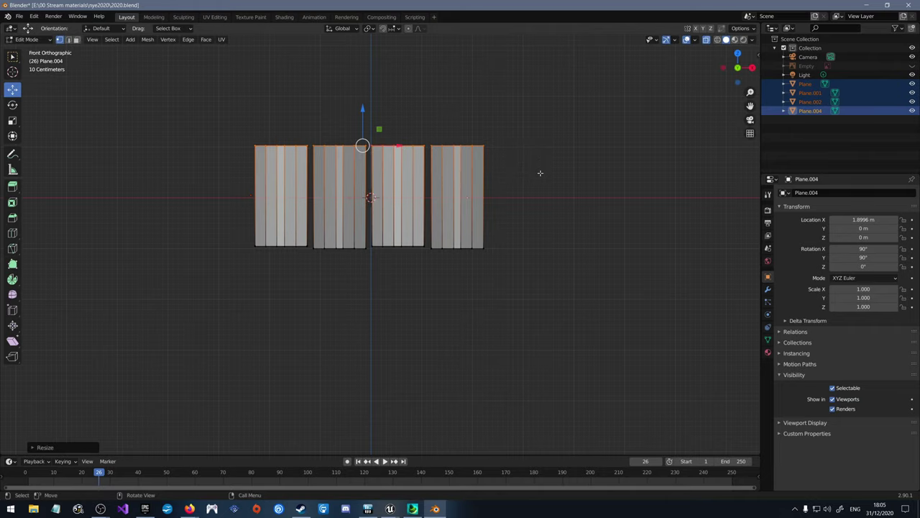
Step: Flatten the bottom vertices of all four digits to one level by scaling them to 0 along Z
{"action": "left_click_drag", "start_coordinate": [575, 270], "coordinate": [220, 234]}
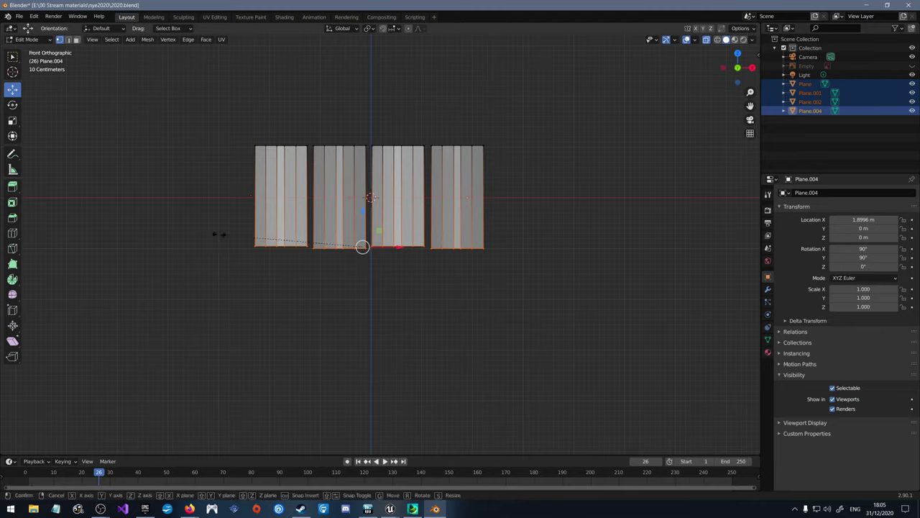
{"action": "key", "text": "s"}
{"action": "key", "text": "z"}
{"action": "key", "text": "0"}
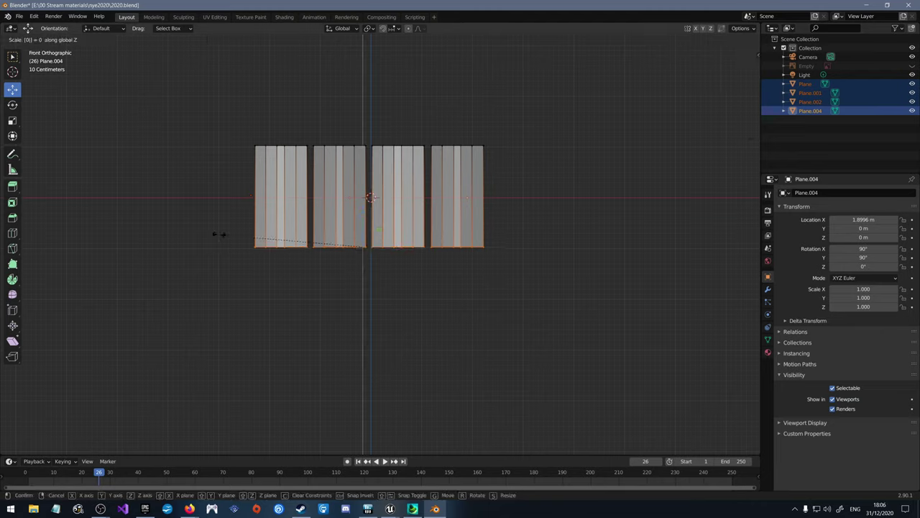
{"action": "key", "text": "Return"}
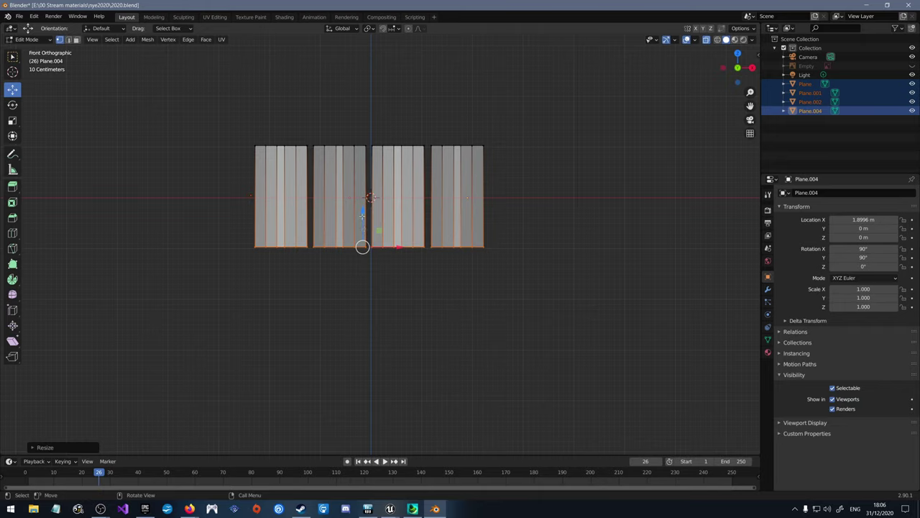
Step: Thin the digits by raising their bottom vertices along Z and lowering their top vertices about 0.85 m
{"action": "key", "text": "g"}
{"action": "key", "text": "z"}
{"action": "left_click", "coordinate": [557, 152]}
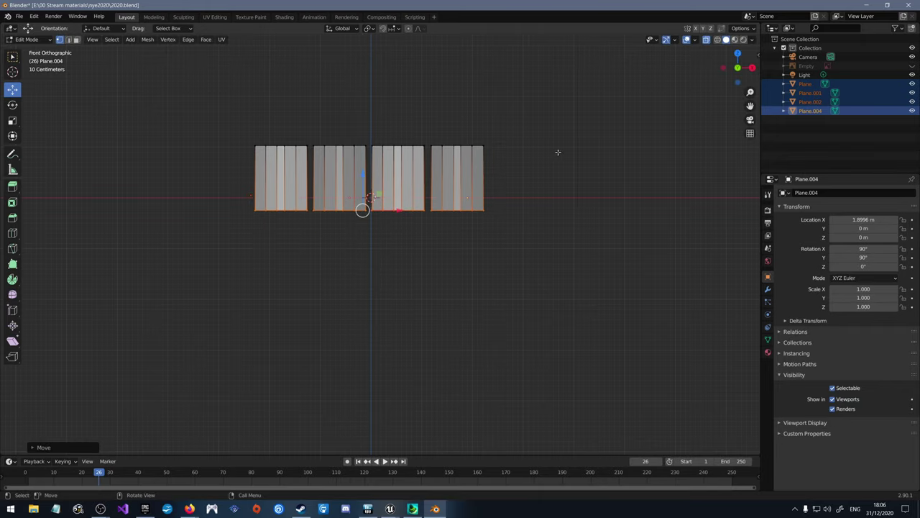
{"action": "left_click_drag", "start_coordinate": [568, 159], "coordinate": [205, 108]}
{"action": "key", "text": "g"}
{"action": "key", "text": "z"}
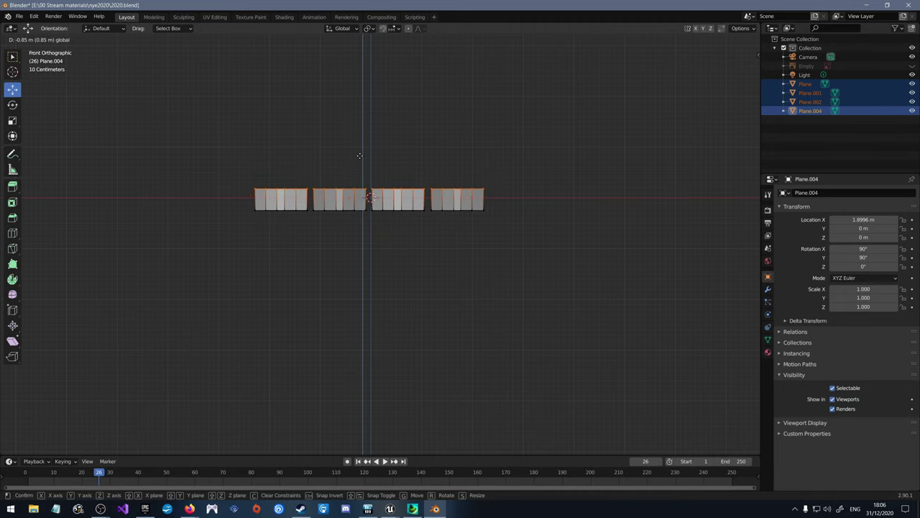
{"action": "left_click", "coordinate": [360, 156]}
{"action": "scroll", "coordinate": [359, 237], "scroll_direction": "up", "scroll_amount": 5}
{"action": "scroll", "coordinate": [271, 289], "scroll_direction": "down", "scroll_amount": 3}
{"action": "scroll", "coordinate": [444, 222], "scroll_direction": "up", "scroll_amount": 2}
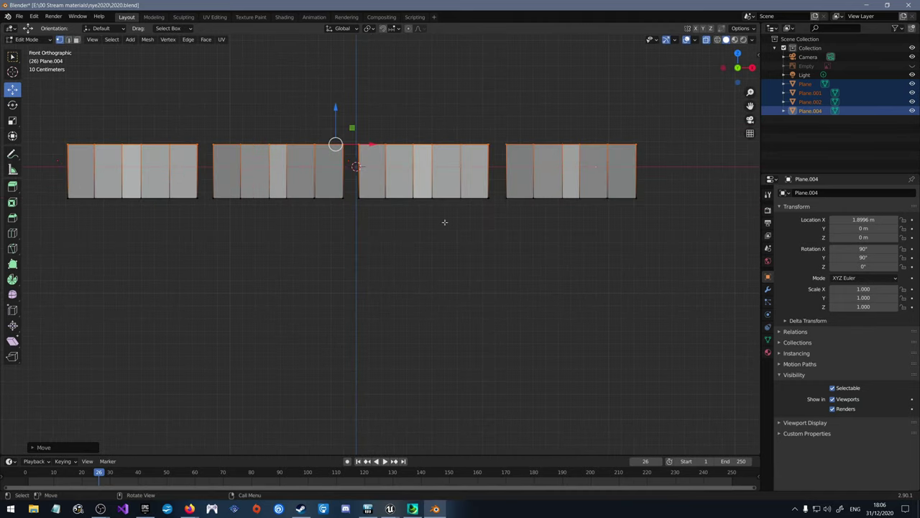
Step: Raise the digits' bottom vertices about 0.12 m along Z and clear the selection
{"action": "left_click_drag", "start_coordinate": [720, 257], "coordinate": [31, 181]}
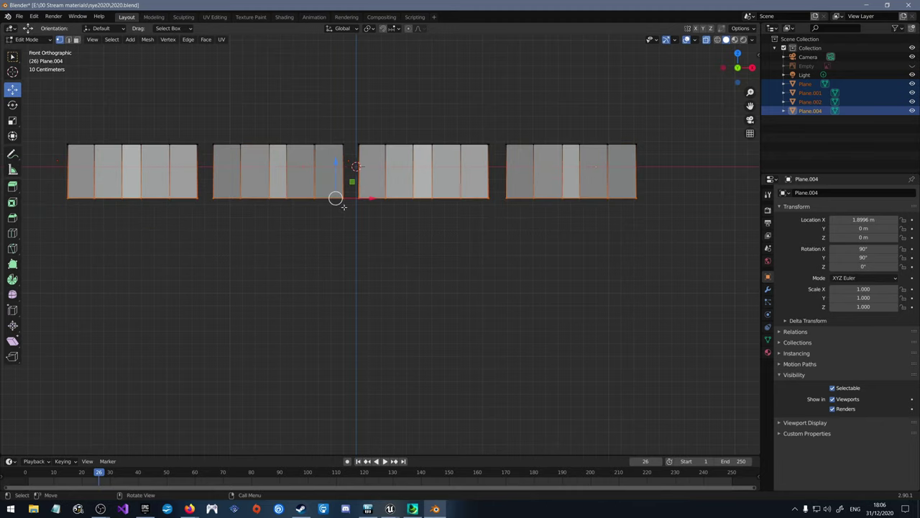
{"action": "key", "text": "g"}
{"action": "key", "text": "z"}
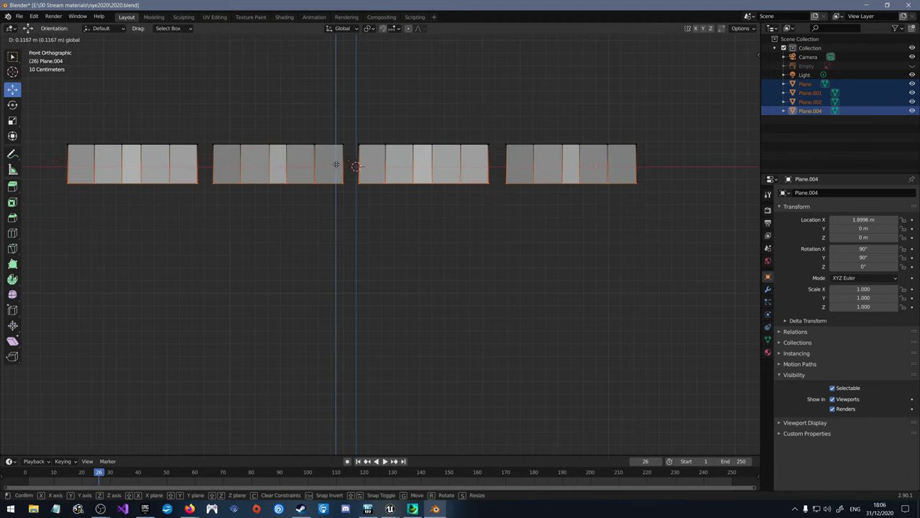
{"action": "left_click", "coordinate": [336, 164]}
{"action": "middle_click_drag", "start_coordinate": [371, 109], "coordinate": [425, 256]}
{"action": "key", "text": "alt+a"}
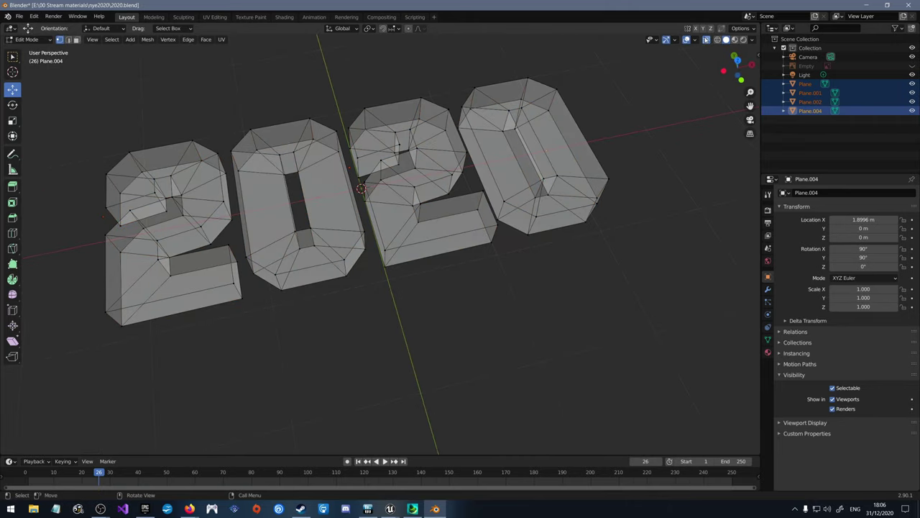
Step: Turn off X-ray display and save 2020.blend
{"action": "key", "text": "alt+z"}
{"action": "left_click", "coordinate": [19, 15]}
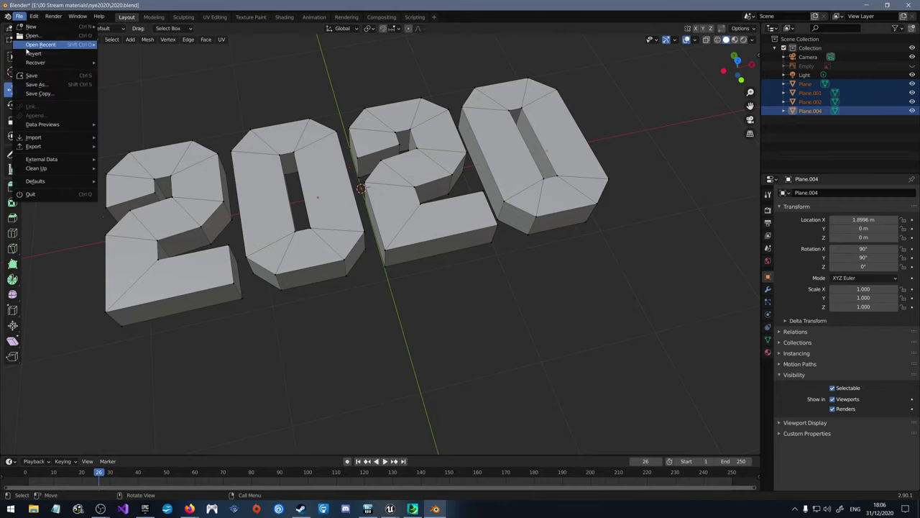
{"action": "left_click", "coordinate": [36, 75]}
Step: Enable X-ray and select the complete geometry of all four digits, including the hidden vertices
{"action": "middle_click_drag", "start_coordinate": [402, 216], "coordinate": [399, 289]}
{"action": "scroll", "coordinate": [399, 289], "scroll_direction": "down", "scroll_amount": 3}
{"action": "scroll", "coordinate": [313, 165], "scroll_direction": "up", "scroll_amount": 8}
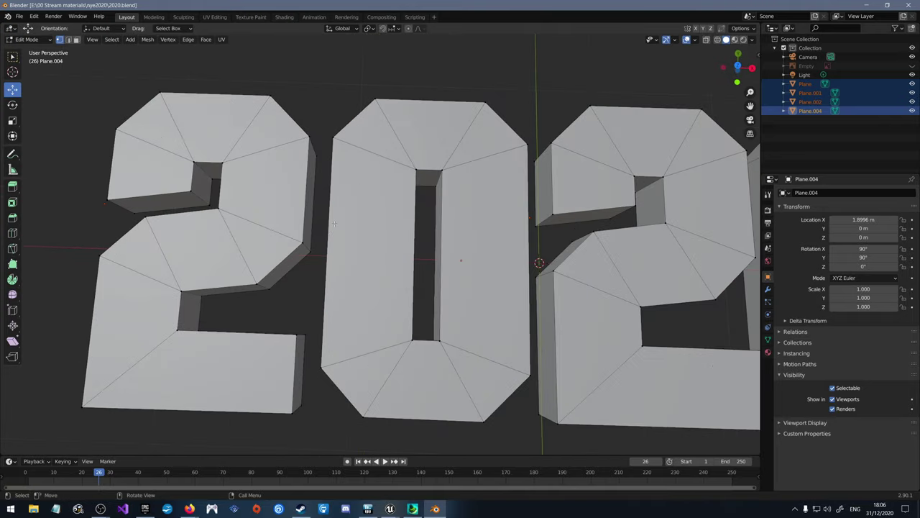
{"action": "scroll", "coordinate": [334, 223], "scroll_direction": "down", "scroll_amount": 4}
{"action": "middle_click_drag", "start_coordinate": [444, 356], "coordinate": [413, 198]}
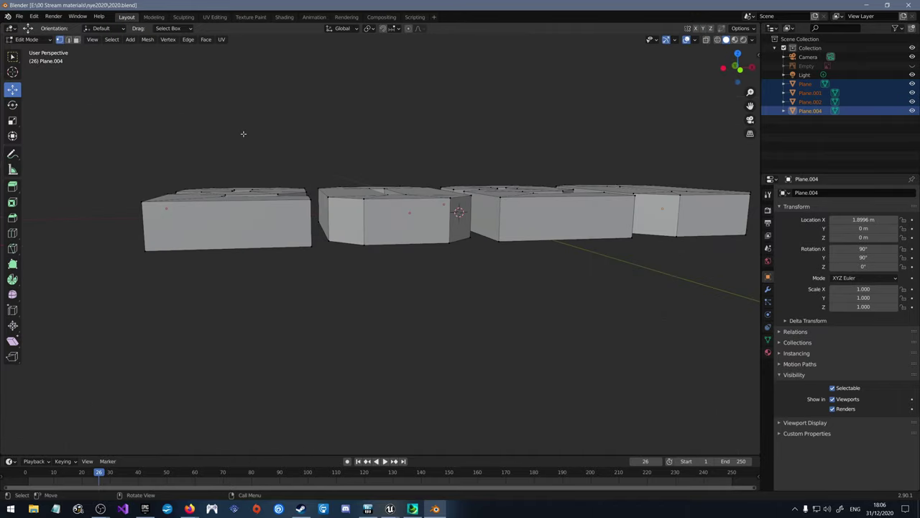
{"action": "left_click_drag", "start_coordinate": [52, 81], "coordinate": [761, 296]}
{"action": "left_click", "coordinate": [706, 40]}
{"action": "scroll", "coordinate": [326, 107], "scroll_direction": "down", "scroll_amount": 2}
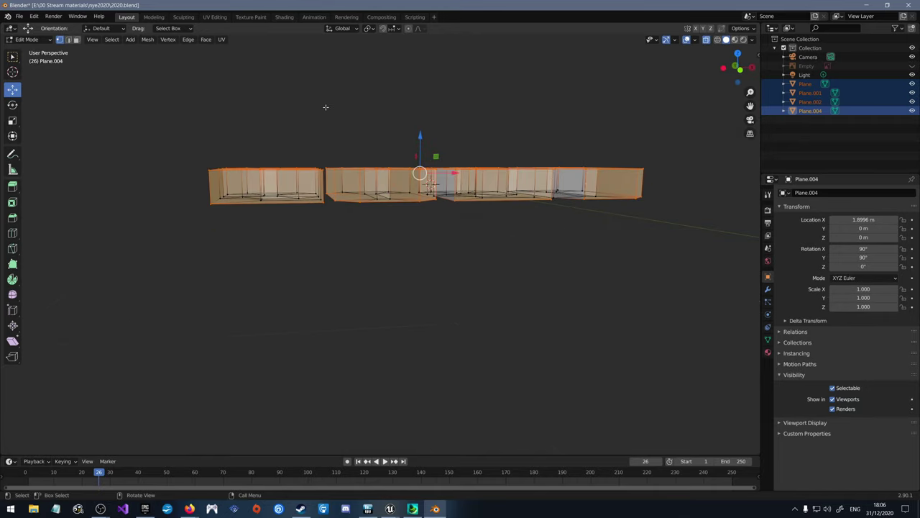
{"action": "left_click_drag", "start_coordinate": [158, 120], "coordinate": [718, 247]}
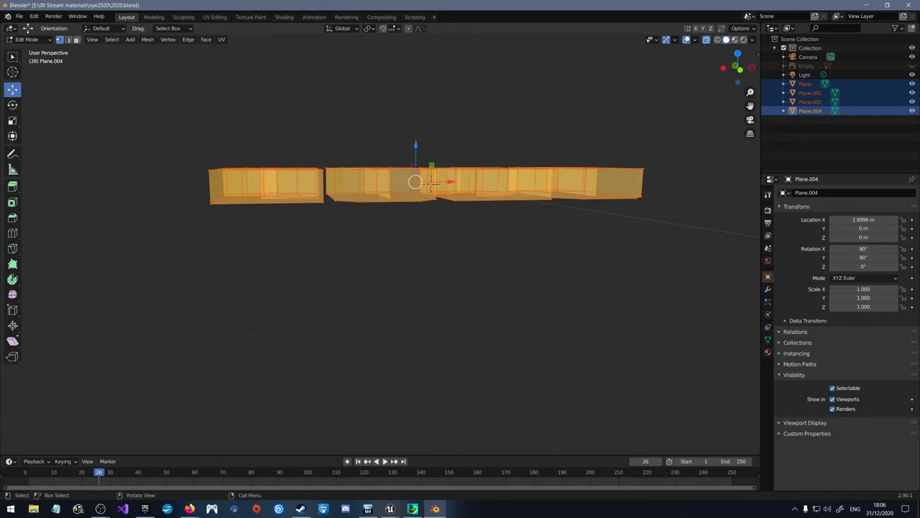
Step: Try to bevel all edges of the four digits with one segment and a width of about 0.07 m
{"action": "left_click", "coordinate": [12, 217]}
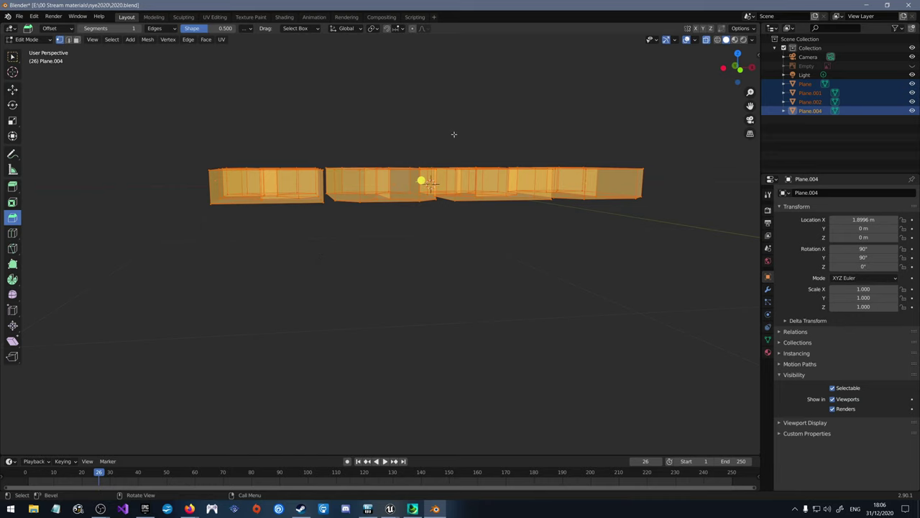
{"action": "middle_click_drag", "start_coordinate": [454, 134], "coordinate": [421, 148]}
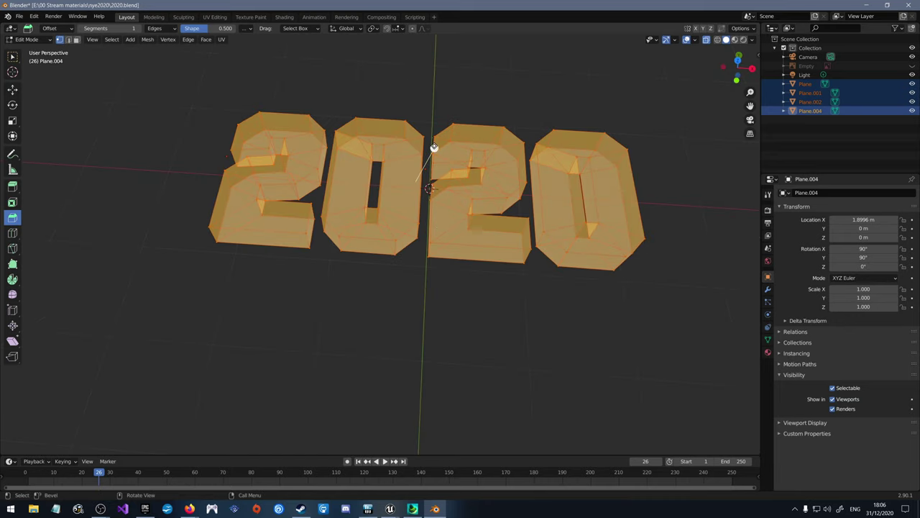
{"action": "left_click_drag", "start_coordinate": [434, 147], "coordinate": [432, 147]}
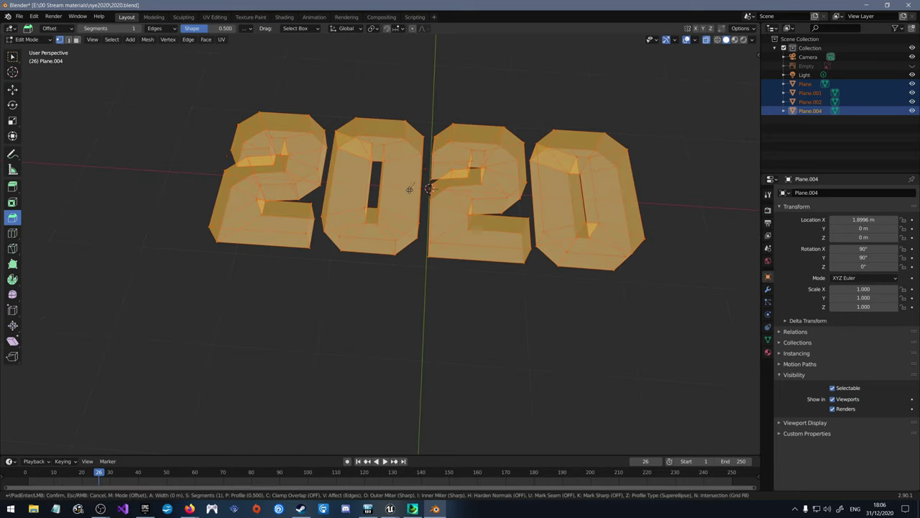
{"action": "left_click_drag", "start_coordinate": [409, 189], "coordinate": [380, 149]}
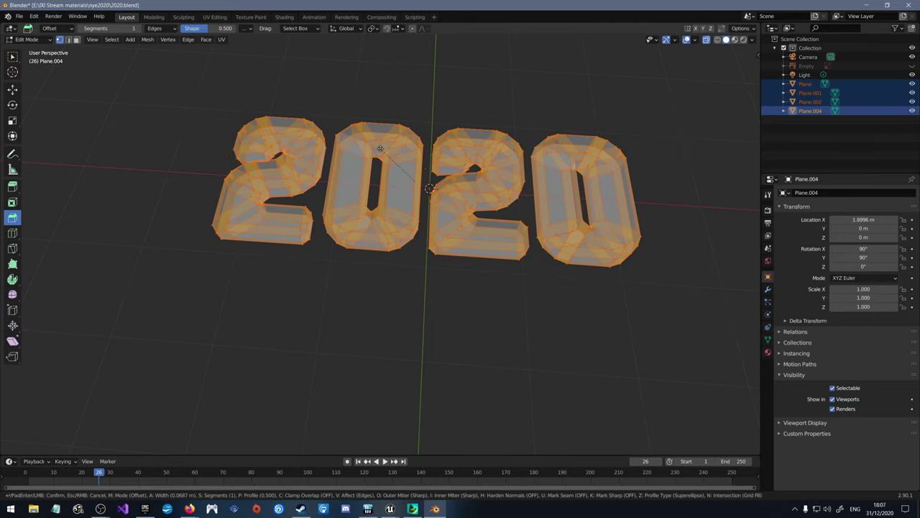
{"action": "left_click", "coordinate": [380, 149]}
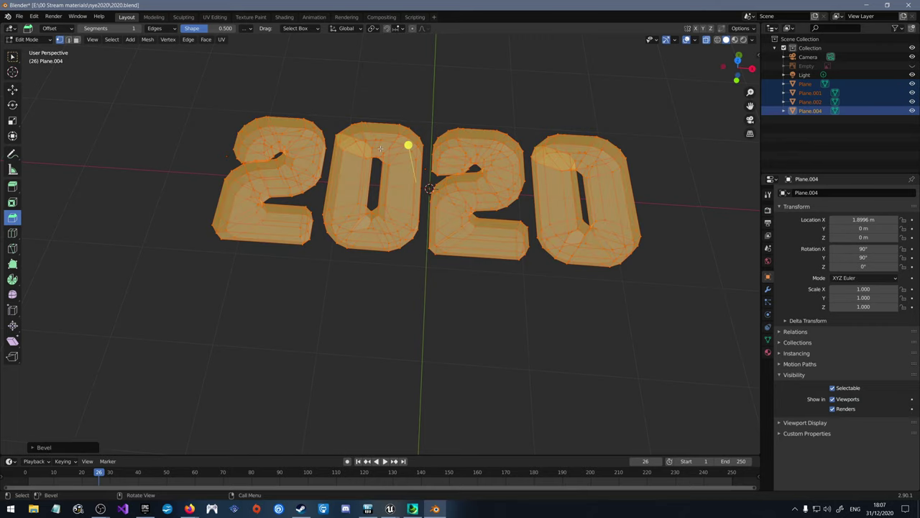
Step: Examine the bevelled inner corners of the first 0 with X-ray off and undo the bevel
{"action": "middle_click_drag", "start_coordinate": [452, 286], "coordinate": [511, 317]}
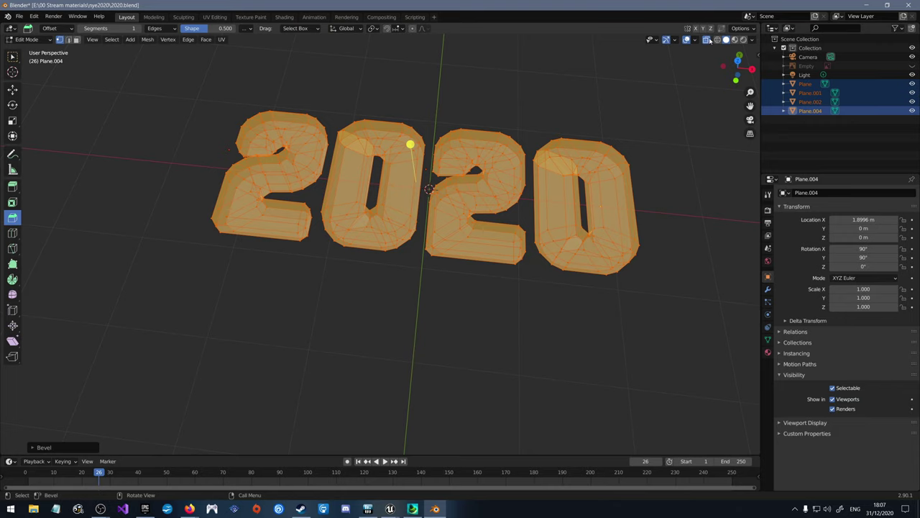
{"action": "key", "text": "alt+a"}
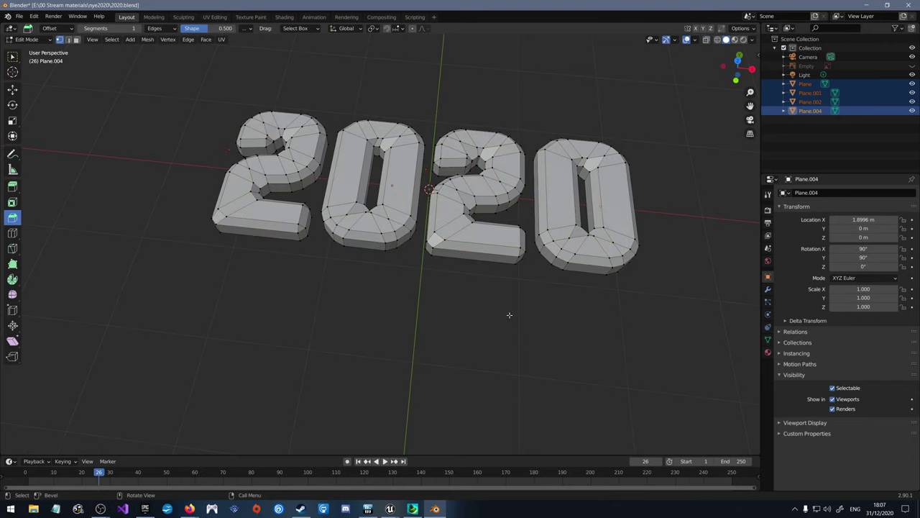
{"action": "middle_click_drag", "start_coordinate": [509, 315], "coordinate": [609, 347]}
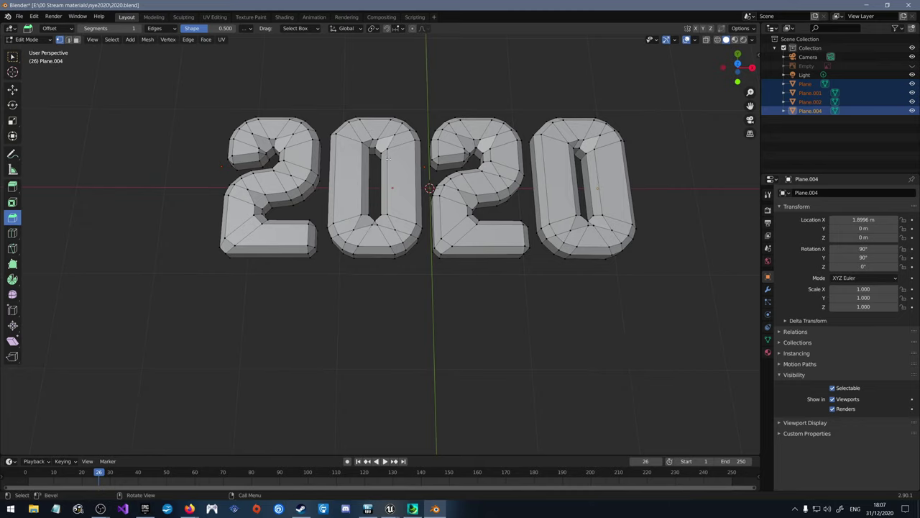
{"action": "scroll", "coordinate": [389, 157], "scroll_direction": "up", "scroll_amount": 8}
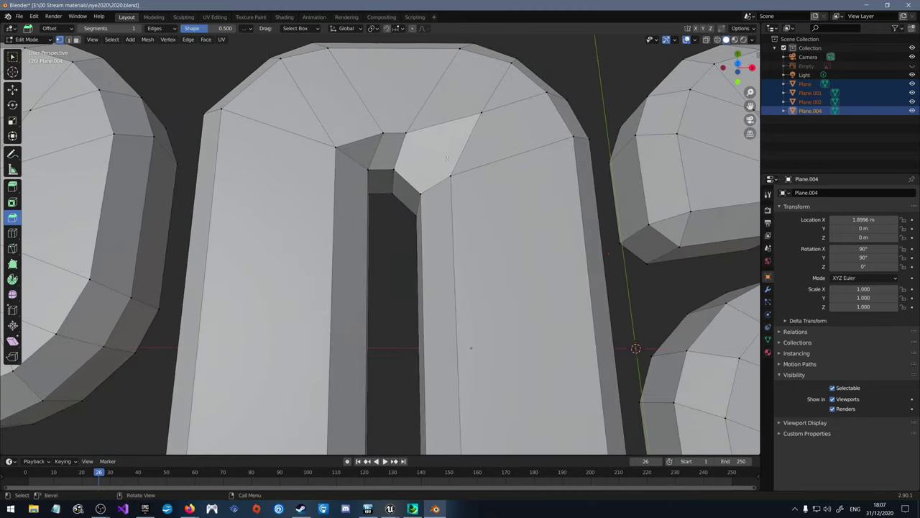
{"action": "key", "text": "a"}
{"action": "scroll", "coordinate": [439, 167], "scroll_direction": "up", "scroll_amount": 3}
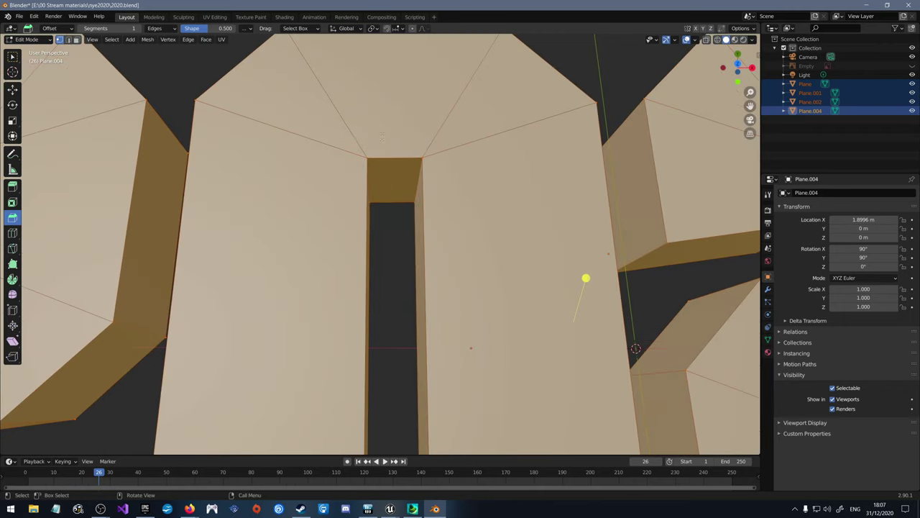
{"action": "scroll", "coordinate": [382, 136], "scroll_direction": "down", "scroll_amount": 10}
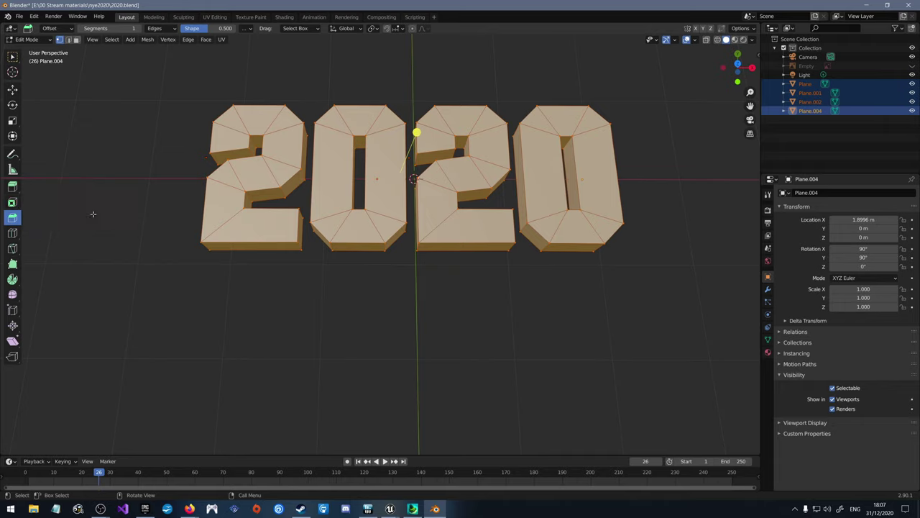
Step: Bevel all edges of the four digits with one segment and a width of about 0.027 m, and clear the selection
{"action": "mouse_move", "coordinate": [418, 132]}
{"action": "left_mouse_down"}
{"action": "mouse_move", "coordinate": [481, 83]}
{"action": "mouse_move", "coordinate": [406, 134]}
{"action": "mouse_move", "coordinate": [361, 118]}
{"action": "mouse_move", "coordinate": [404, 126]}
{"action": "mouse_move", "coordinate": [425, 93]}
{"action": "mouse_move", "coordinate": [479, 420]}
{"action": "mouse_move", "coordinate": [493, 384]}
{"action": "mouse_move", "coordinate": [418, 115]}
{"action": "mouse_move", "coordinate": [415, 127]}
{"action": "left_mouse_up"}
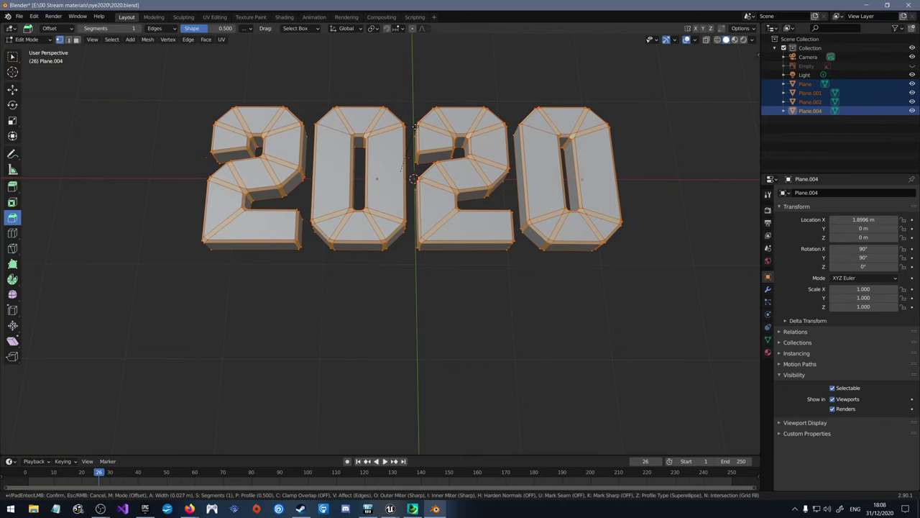
{"action": "left_click_drag", "start_coordinate": [415, 127], "coordinate": [414, 126]}
{"action": "middle_click_drag", "start_coordinate": [415, 127], "coordinate": [517, 362]}
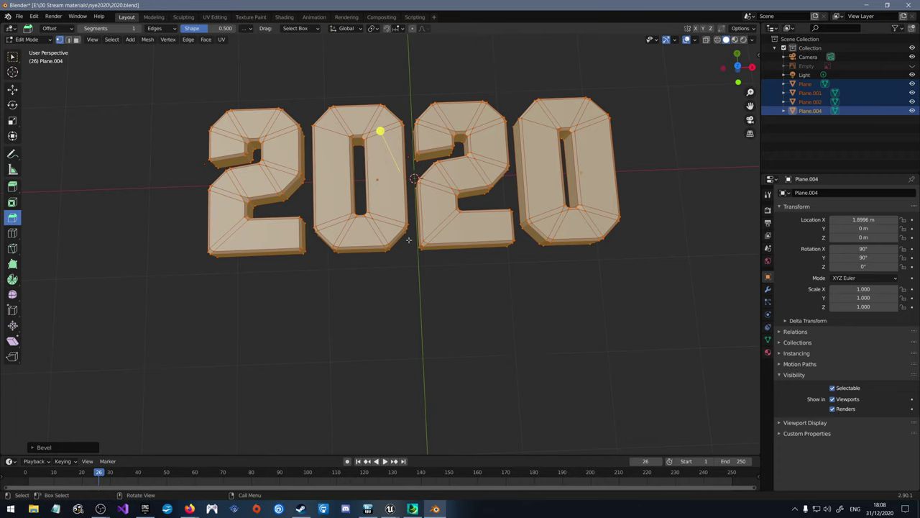
{"action": "scroll", "coordinate": [368, 105], "scroll_direction": "up", "scroll_amount": 5}
{"action": "scroll", "coordinate": [368, 104], "scroll_direction": "up", "scroll_amount": 6}
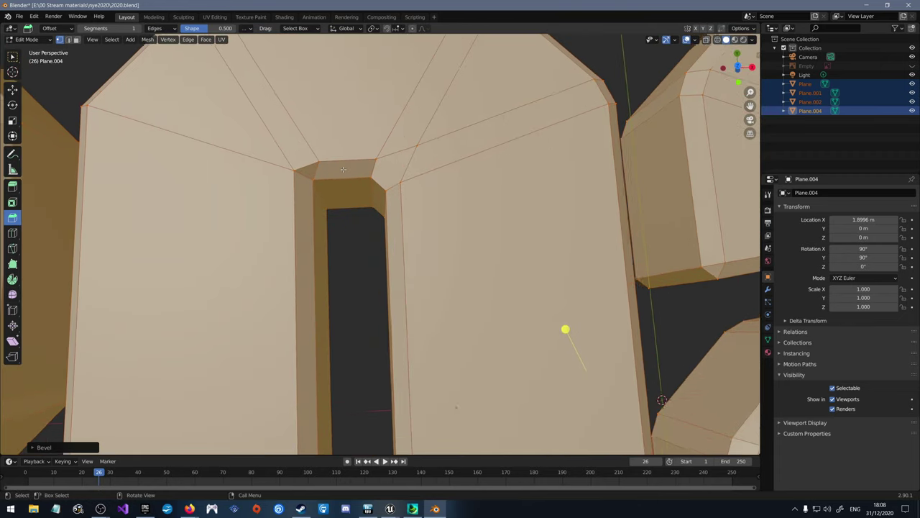
{"action": "scroll", "coordinate": [410, 157], "scroll_direction": "down", "scroll_amount": 6}
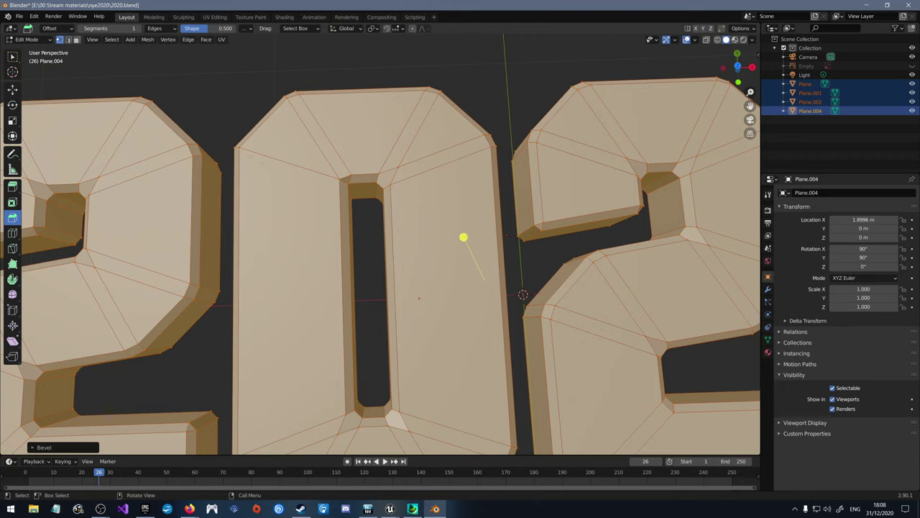
{"action": "scroll", "coordinate": [380, 243], "scroll_direction": "down", "scroll_amount": 4}
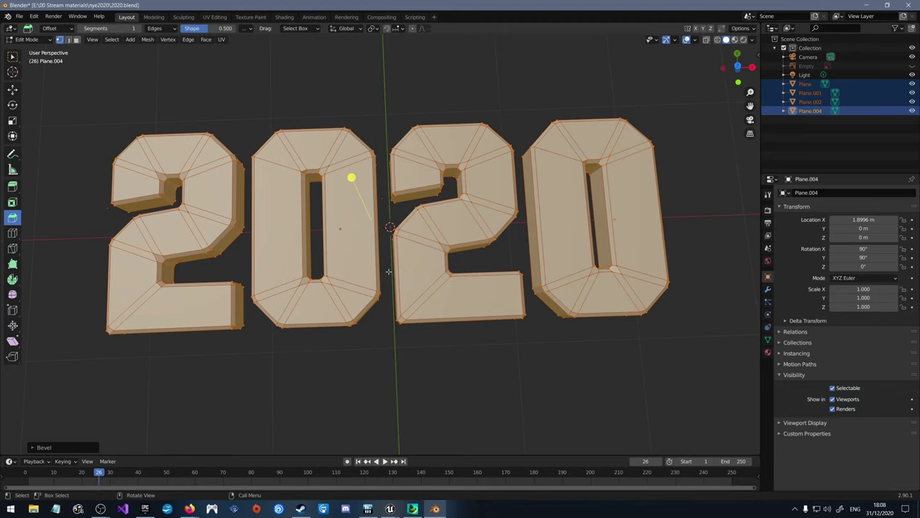
{"action": "left_click", "coordinate": [363, 425]}
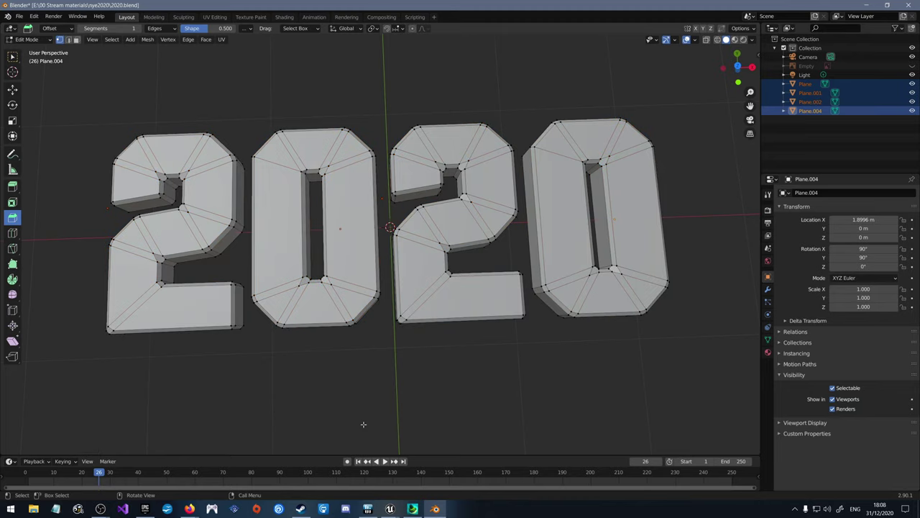
Step: Undo the last bevel, enable X-ray and select only the upper vertices of all four digits from the front view
{"action": "key", "text": "a"}
{"action": "key", "text": "alt+a"}
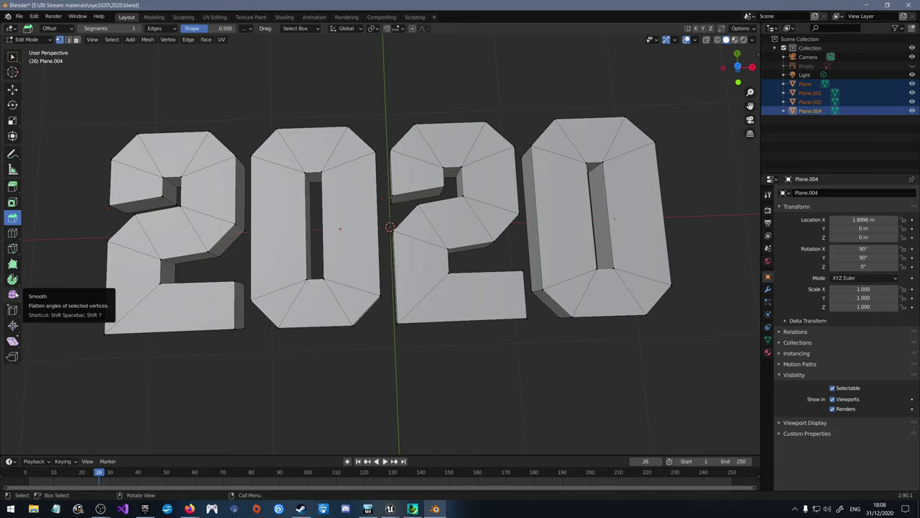
{"action": "middle_click_drag", "start_coordinate": [460, 399], "coordinate": [474, 309]}
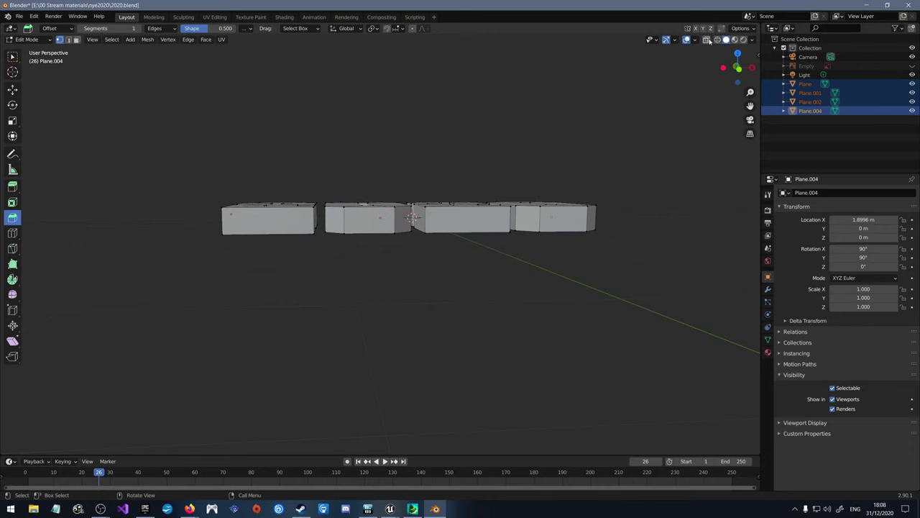
{"action": "left_click", "coordinate": [706, 40]}
{"action": "left_click", "coordinate": [738, 67]}
{"action": "left_click_drag", "start_coordinate": [160, 170], "coordinate": [616, 214]}
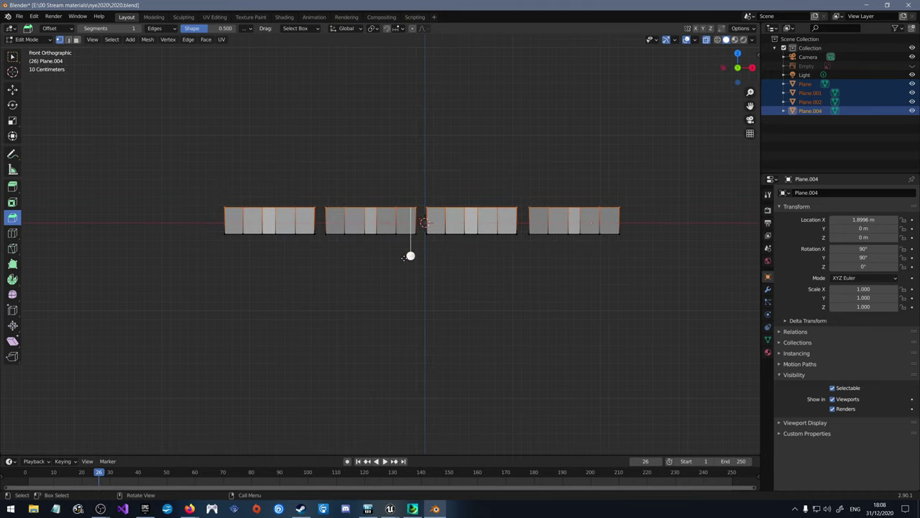
Step: Try to bevel only the upper edges of the four digits with one segment, and undo it
{"action": "left_click_drag", "start_coordinate": [410, 256], "coordinate": [411, 257]}
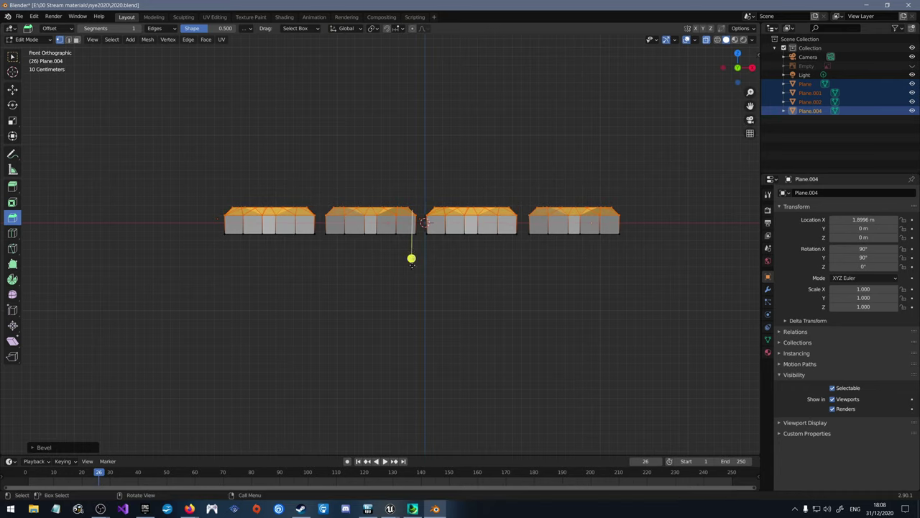
{"action": "middle_click_drag", "start_coordinate": [411, 256], "coordinate": [492, 215]}
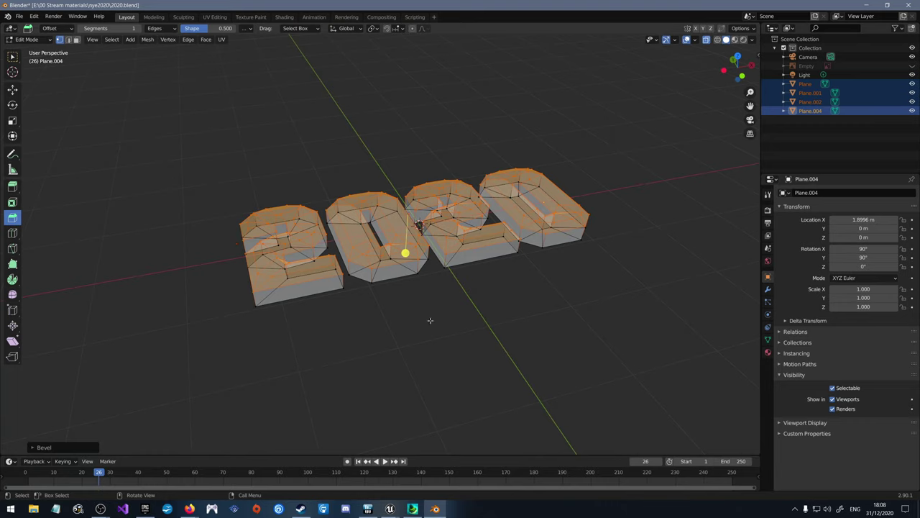
{"action": "left_click", "coordinate": [447, 342]}
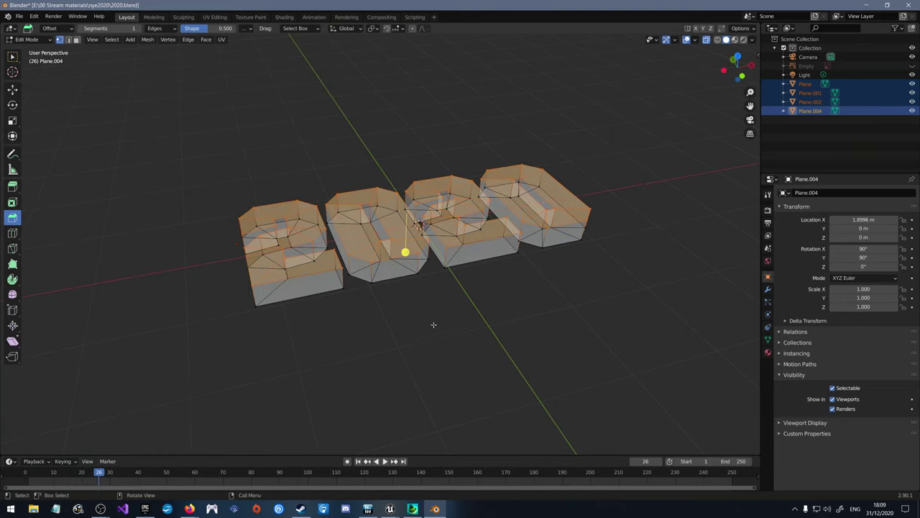
Step: Clear the selection, turn X-ray off and save the 2020.blend file
{"action": "middle_click_drag", "start_coordinate": [433, 325], "coordinate": [496, 282]}
{"action": "middle_click_drag", "start_coordinate": [601, 243], "coordinate": [507, 320]}
{"action": "scroll", "coordinate": [468, 221], "scroll_direction": "up", "scroll_amount": 10}
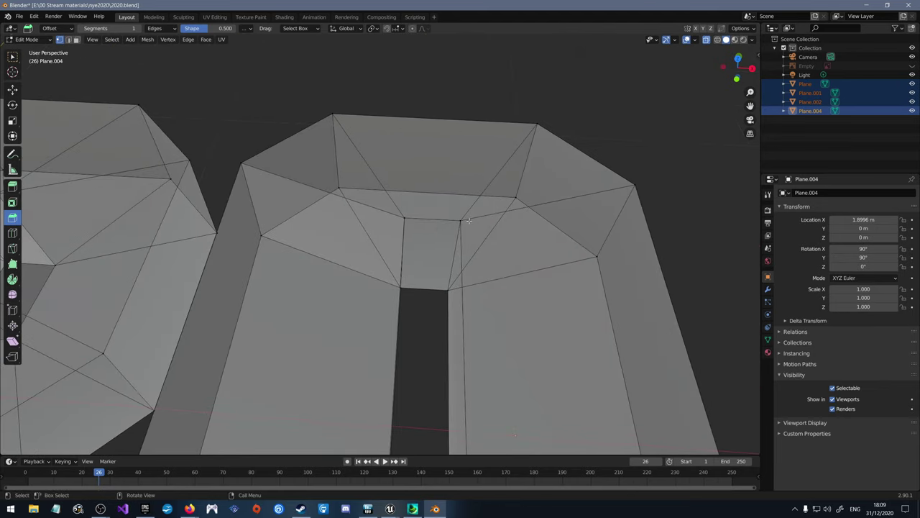
{"action": "scroll", "coordinate": [468, 221], "scroll_direction": "down", "scroll_amount": 12}
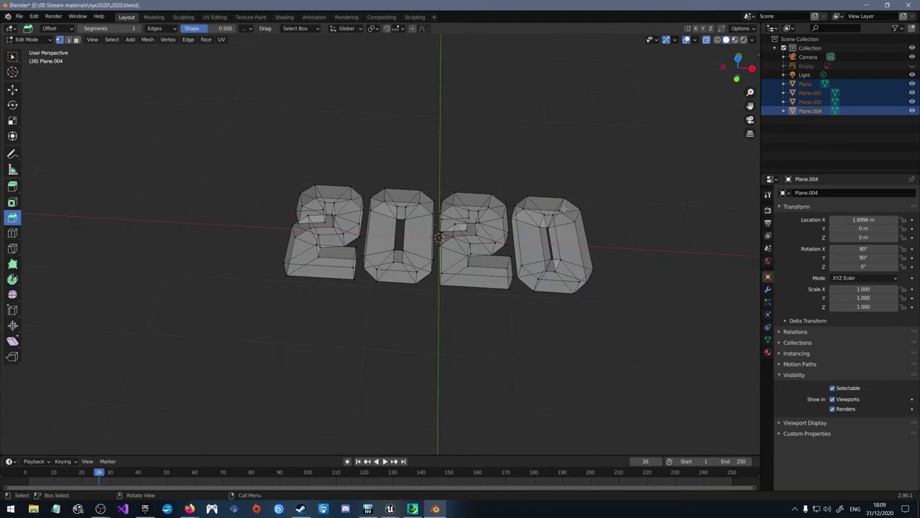
{"action": "left_click", "coordinate": [706, 40]}
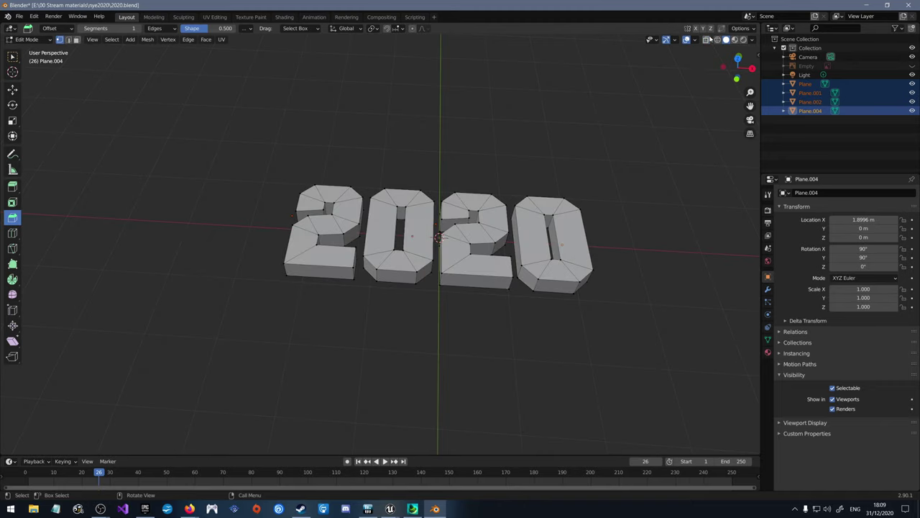
{"action": "middle_click_drag", "start_coordinate": [489, 93], "coordinate": [249, 316]}
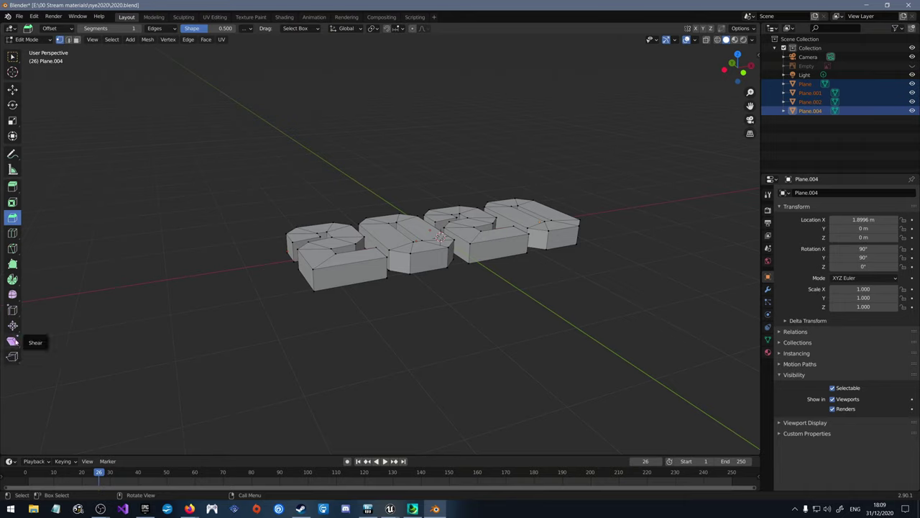
{"action": "left_click", "coordinate": [20, 16]}
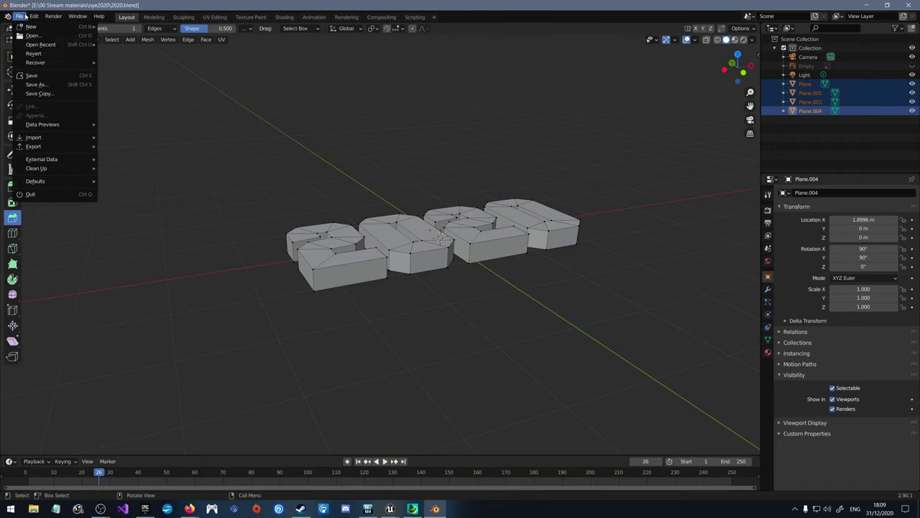
{"action": "left_click", "coordinate": [36, 76]}
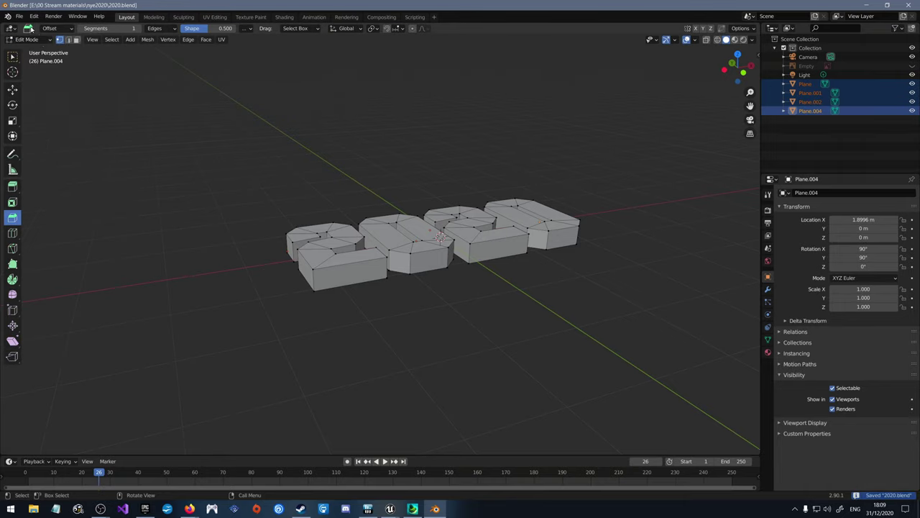
Step: Set the Bevel tool to Percent width with 2 segments and select the complete geometry of all four digits in X-ray
{"action": "left_click", "coordinate": [47, 28]}
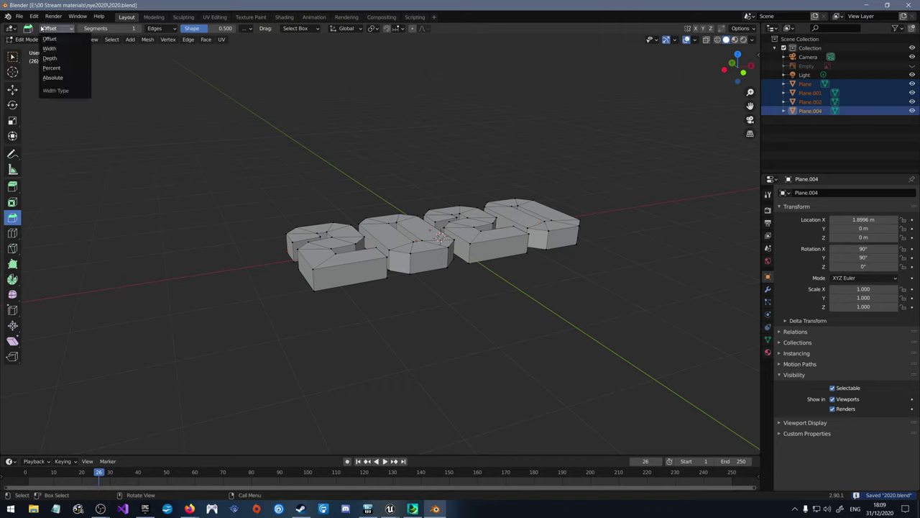
{"action": "left_click", "coordinate": [63, 69]}
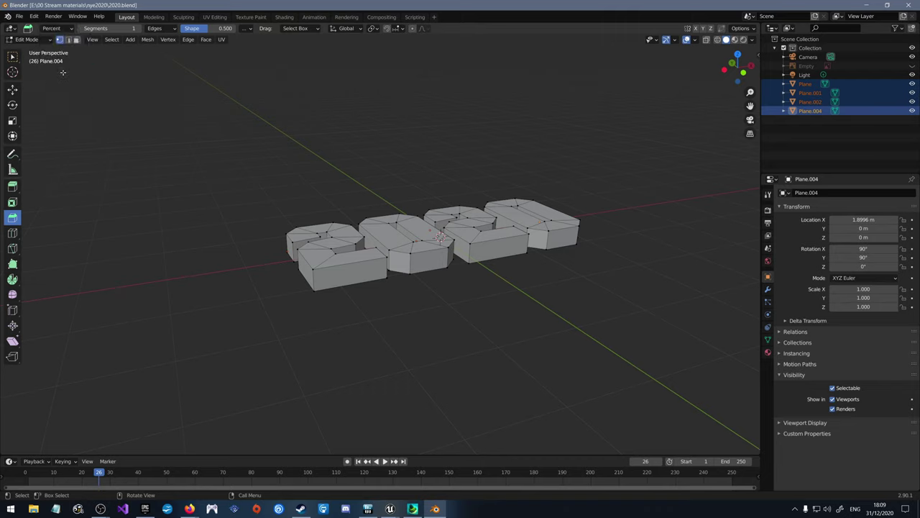
{"action": "left_click_drag", "start_coordinate": [108, 28], "coordinate": [144, 28]}
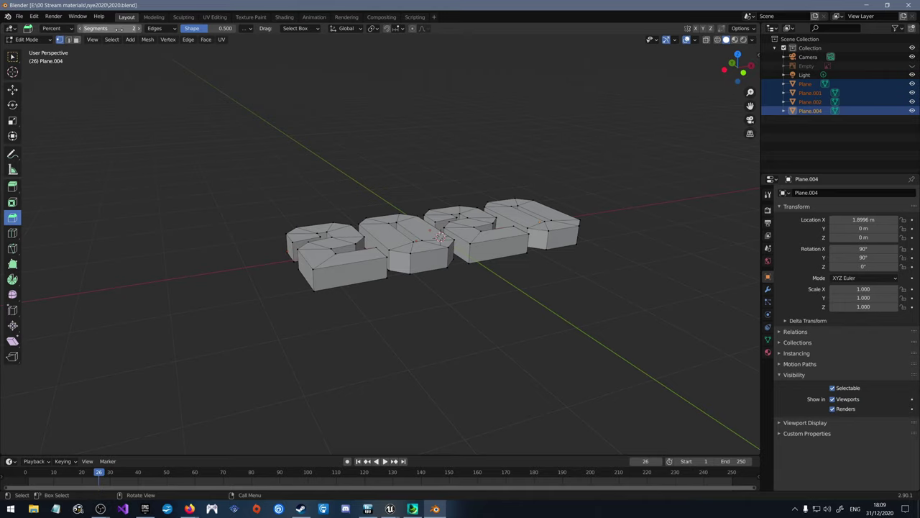
{"action": "left_click", "coordinate": [708, 41]}
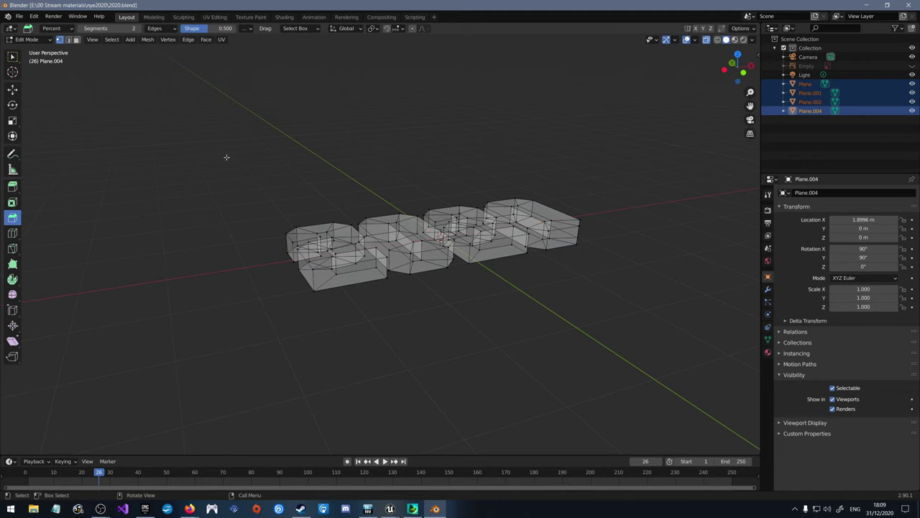
{"action": "left_click_drag", "start_coordinate": [212, 156], "coordinate": [651, 303]}
Step: Try a percent-width bevel with two segments on all edges of the four digits and inspect the first 0
{"action": "left_click_drag", "start_coordinate": [426, 221], "coordinate": [429, 222]}
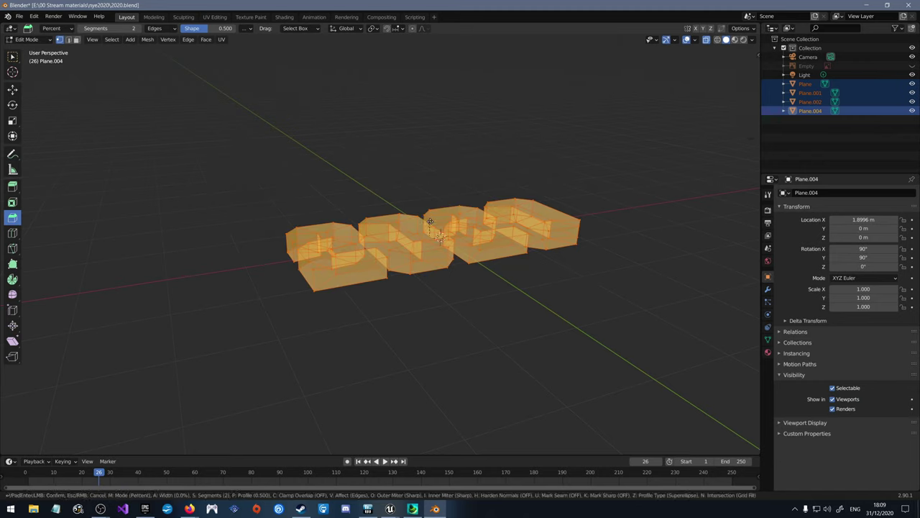
{"action": "scroll", "coordinate": [429, 222], "scroll_direction": "up", "scroll_amount": 6}
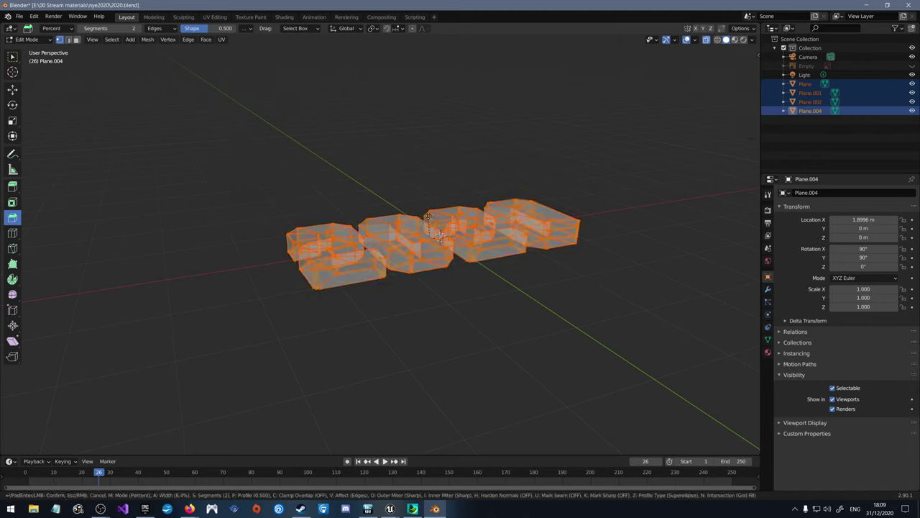
{"action": "left_click", "coordinate": [427, 210]}
{"action": "middle_click_drag", "start_coordinate": [427, 211], "coordinate": [391, 216]}
{"action": "right_click", "coordinate": [541, 194]}
{"action": "scroll", "coordinate": [382, 228], "scroll_direction": "up", "scroll_amount": 3}
{"action": "scroll", "coordinate": [273, 208], "scroll_direction": "up", "scroll_amount": 4}
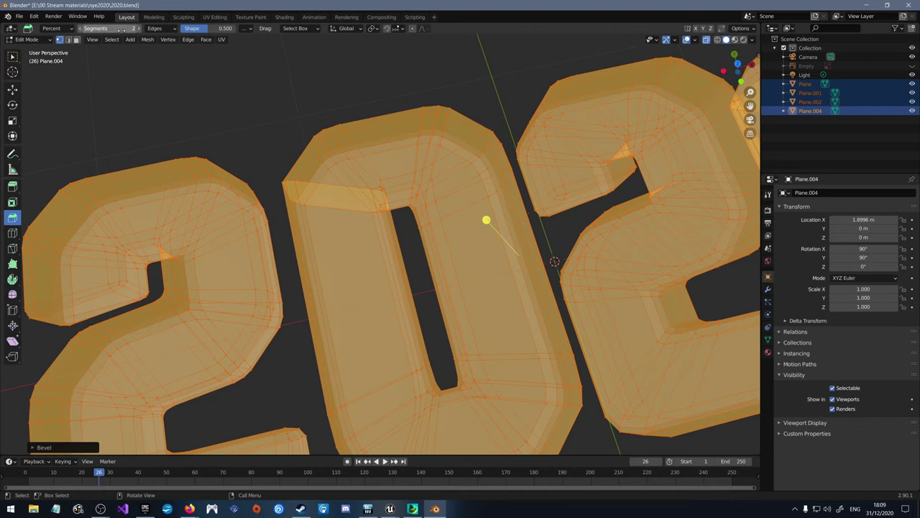
Step: Set the Bevel tool to affect vertices, keeping its shape at 0.500
{"action": "left_click", "coordinate": [160, 29]}
{"action": "left_click", "coordinate": [167, 42]}
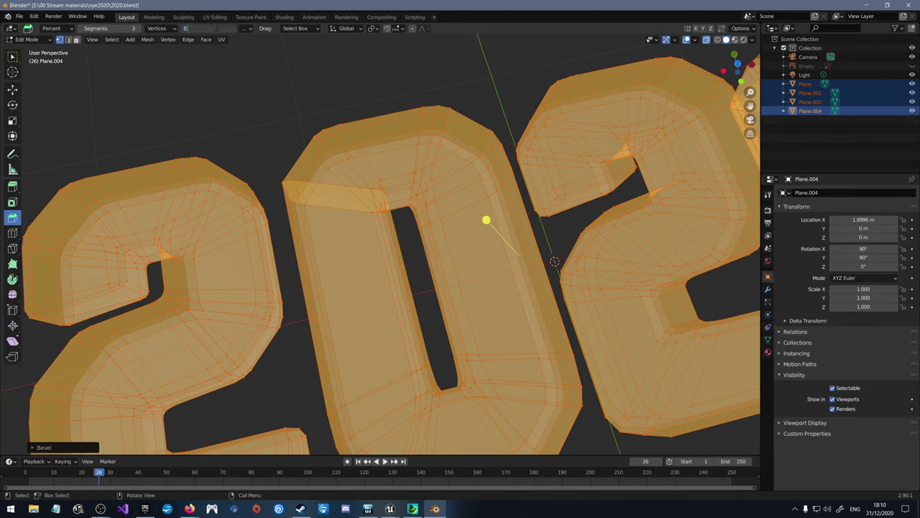
{"action": "key", "text": "Return"}
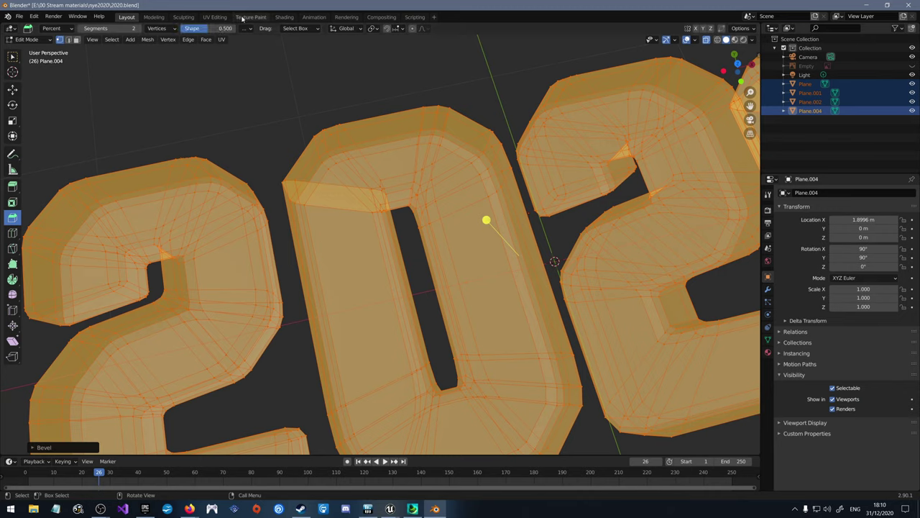
{"action": "left_click", "coordinate": [295, 28]}
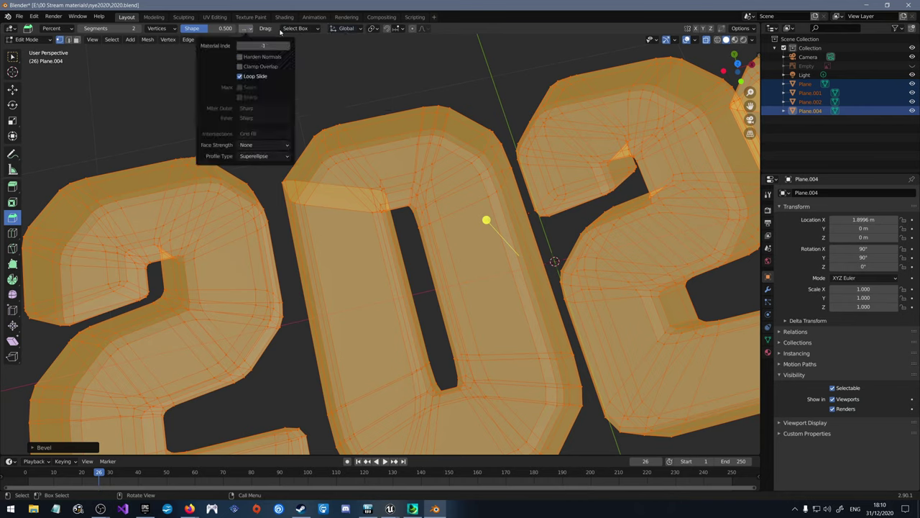
{"action": "mouse_move", "coordinate": [346, 28]}
{"action": "left_click", "coordinate": [325, 65]}
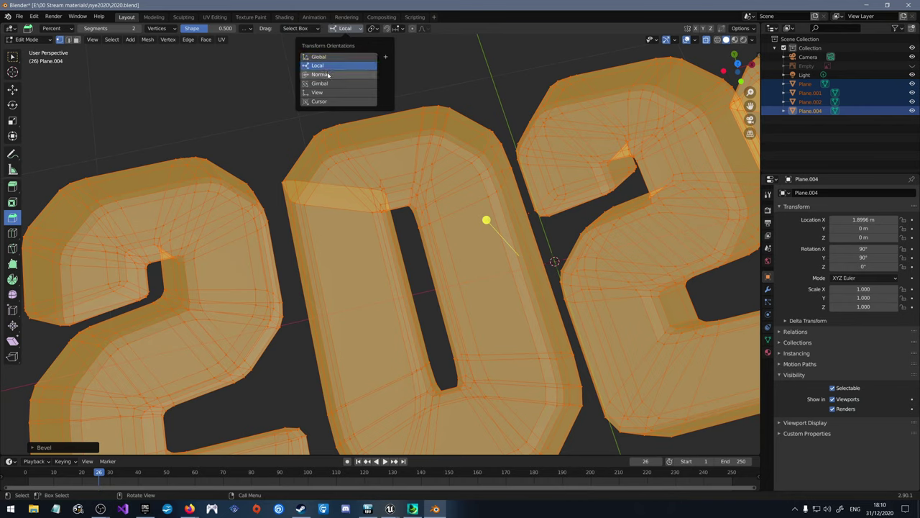
{"action": "left_click", "coordinate": [328, 75]}
{"action": "left_click", "coordinate": [328, 57]}
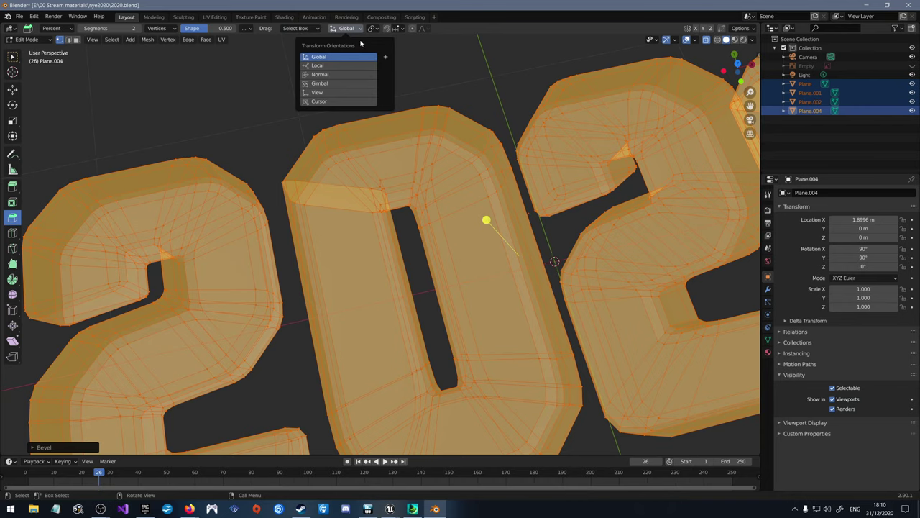
{"action": "mouse_move", "coordinate": [379, 31]}
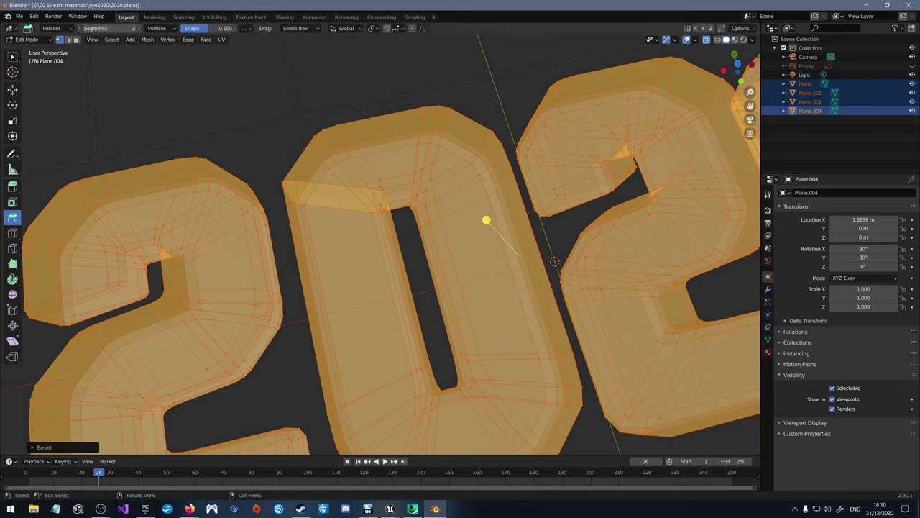
Step: Try a five-segment vertex bevel on top of the edge-bevelled digits, and clear the selection
{"action": "left_click", "coordinate": [107, 28]}
{"action": "type", "text": "4"}
{"action": "key", "text": "Return"}
{"action": "left_click_drag", "start_coordinate": [490, 217], "coordinate": [452, 202]}
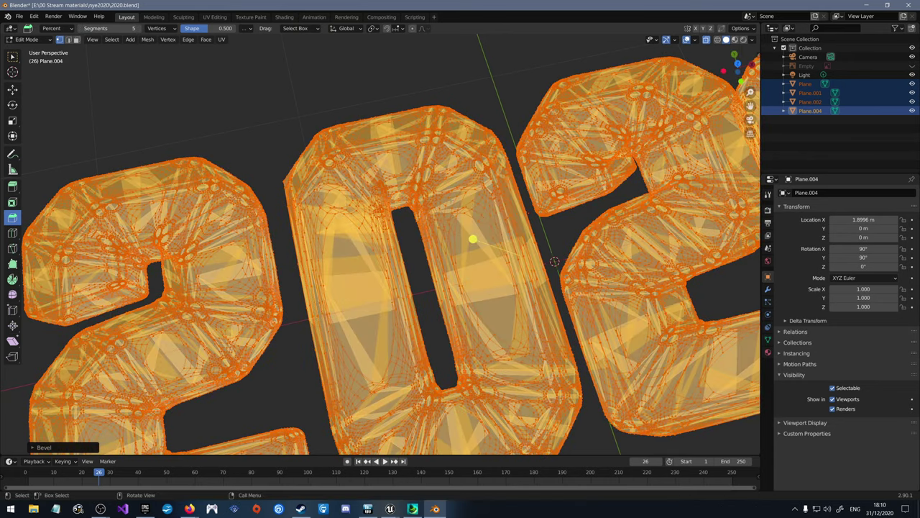
{"action": "left_click", "coordinate": [281, 137]}
{"action": "middle_click_drag", "start_coordinate": [282, 137], "coordinate": [480, 108]}
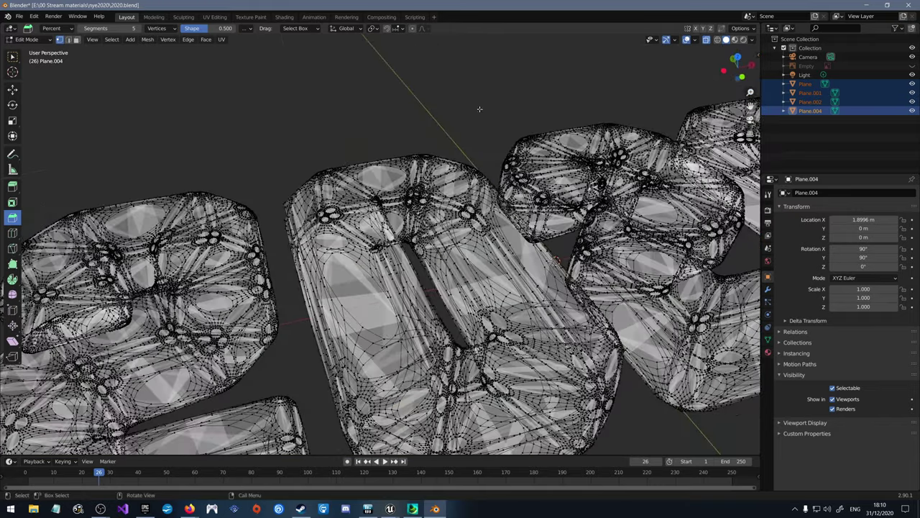
Step: Turn X-ray off and undo both the vertex bevel and the edge bevel on the four digits
{"action": "left_click", "coordinate": [704, 41]}
{"action": "middle_click_drag", "start_coordinate": [518, 156], "coordinate": [455, 154]}
{"action": "key", "text": "ctrl+z"}
{"action": "key", "text": "ctrl+z"}
{"action": "key", "text": "ctrl+z"}
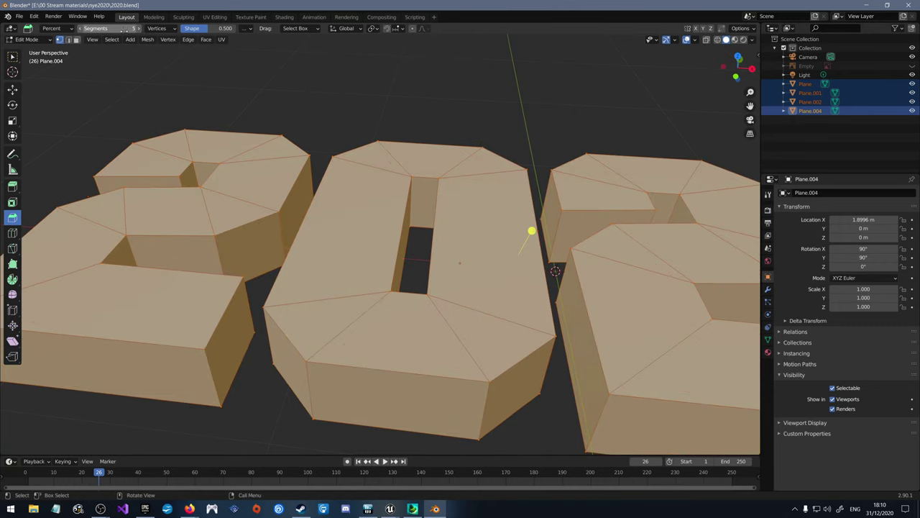
Step: Try to bevel the vertices of the unbevelled digits with five segments at about 35 percent width, and undo it
{"action": "key", "text": "ctrl+b"}
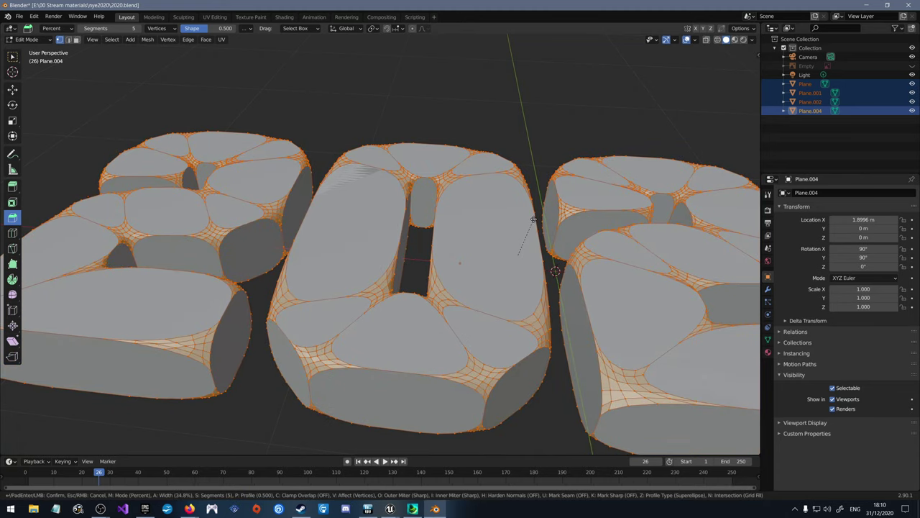
{"action": "left_click", "coordinate": [535, 216]}
{"action": "scroll", "coordinate": [535, 213], "scroll_direction": "up", "scroll_amount": 3}
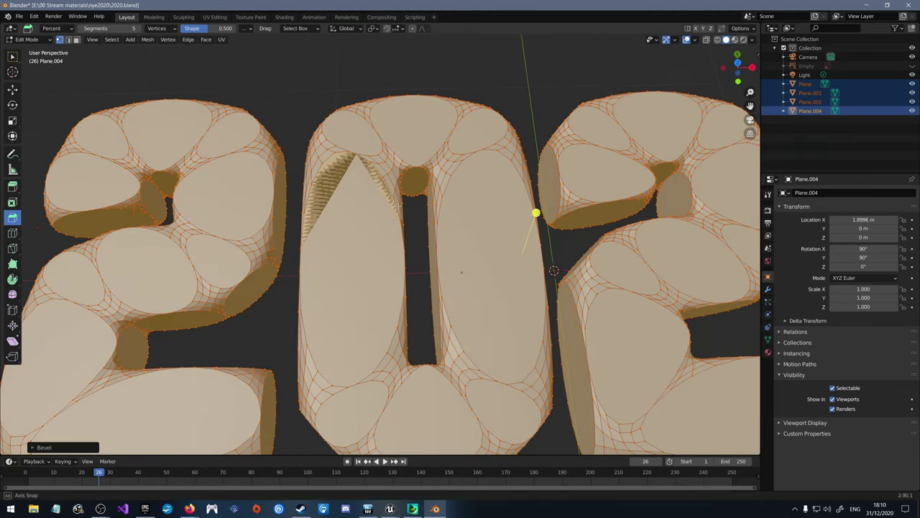
{"action": "middle_click_drag", "start_coordinate": [382, 207], "coordinate": [435, 122]}
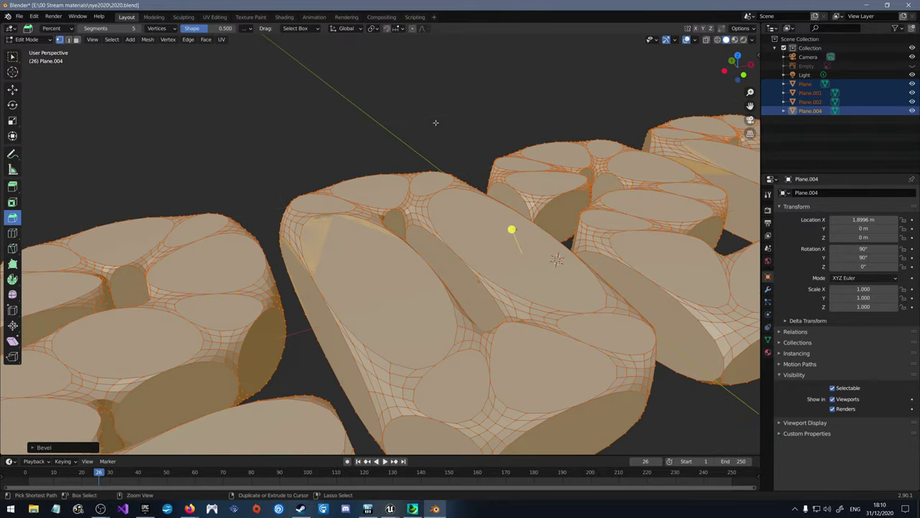
{"action": "key", "text": "ctrl+z"}
Step: Set the Bevel tool back to Edges, try bevelling all digit edges with five segments, and undo the bevel
{"action": "left_click", "coordinate": [167, 29]}
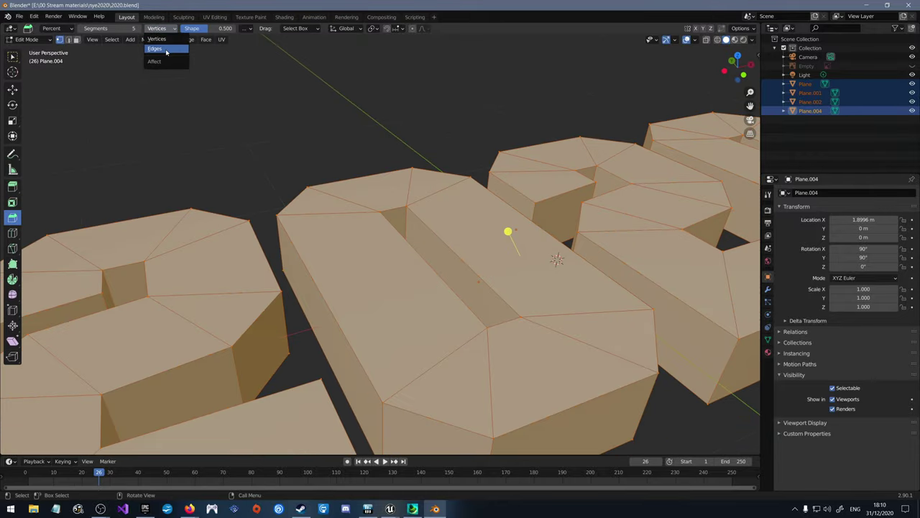
{"action": "left_click", "coordinate": [167, 49]}
{"action": "mouse_move", "coordinate": [509, 231]}
{"action": "left_mouse_down"}
{"action": "mouse_move", "coordinate": [496, 209]}
{"action": "mouse_move", "coordinate": [514, 226]}
{"action": "left_mouse_up"}
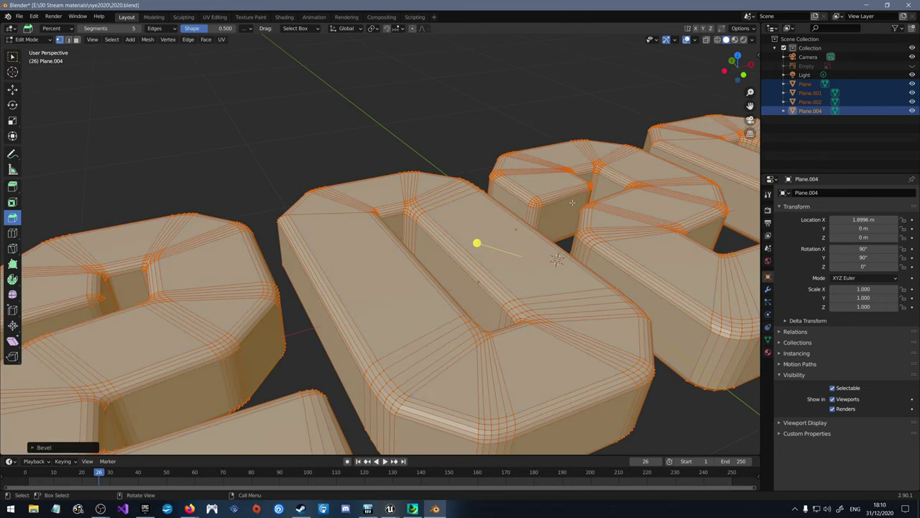
{"action": "middle_click_drag", "start_coordinate": [595, 195], "coordinate": [547, 213]}
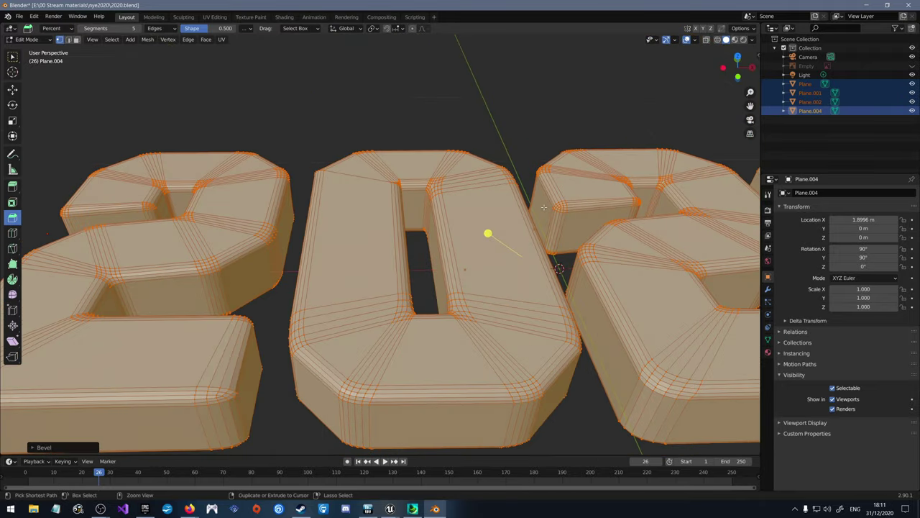
{"action": "key", "text": "ctrl+z"}
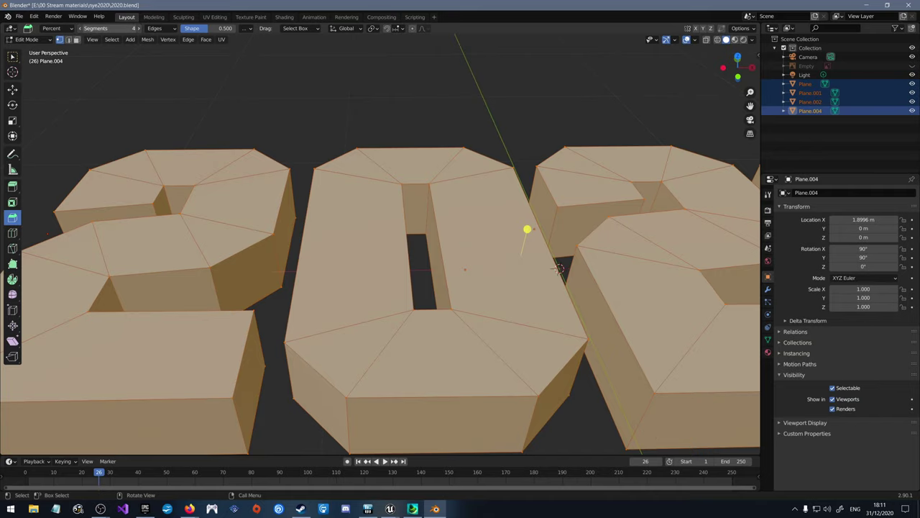
Step: Try bevelling all digit edges with three segments at about 7 percent width, and undo both the bevel and the selection
{"action": "key", "text": "ctrl+b"}
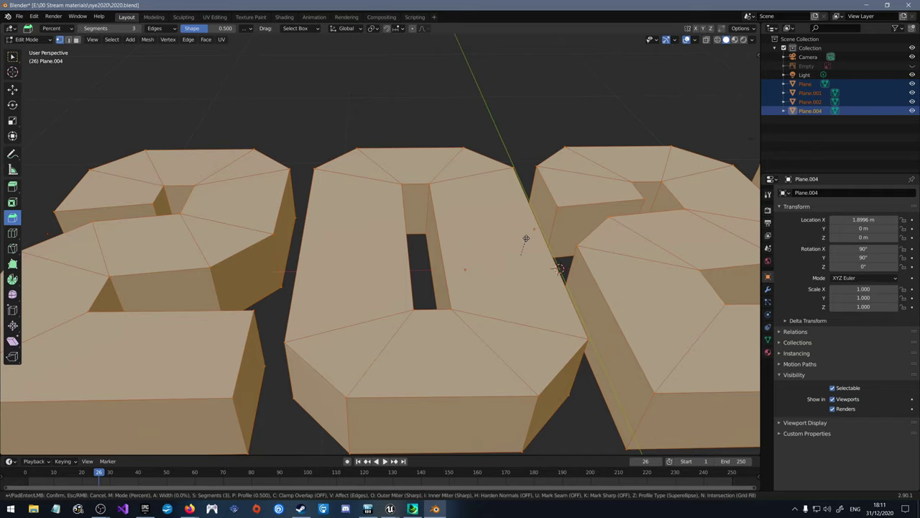
{"action": "mouse_move", "coordinate": [534, 223]}
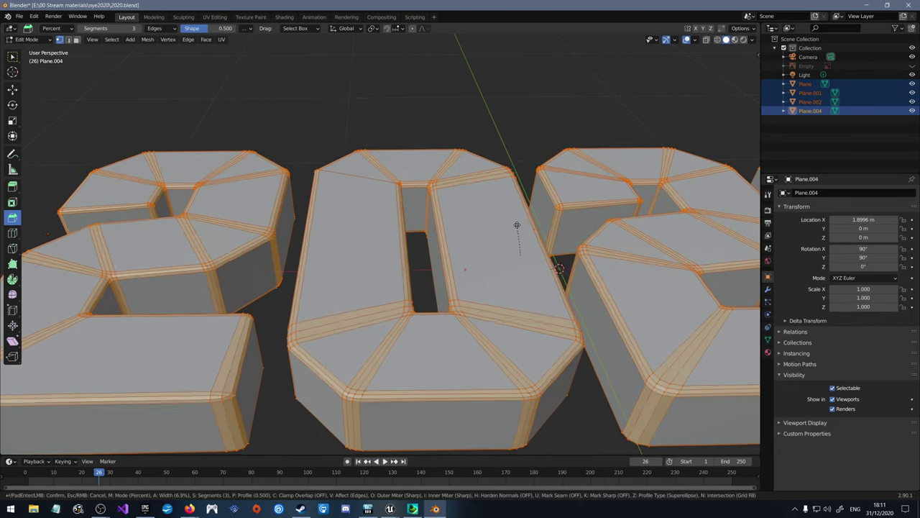
{"action": "left_click", "coordinate": [515, 225]}
{"action": "key", "text": "ctrl+z"}
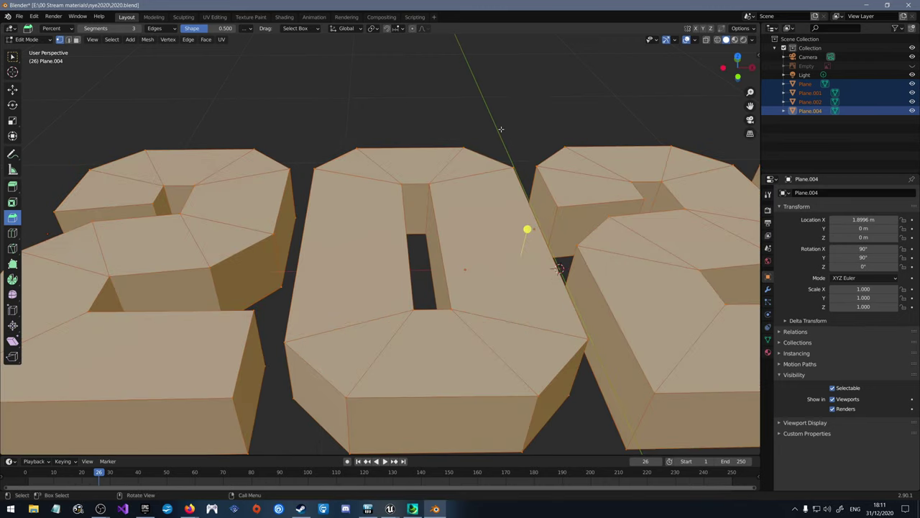
{"action": "key", "text": "ctrl+z"}
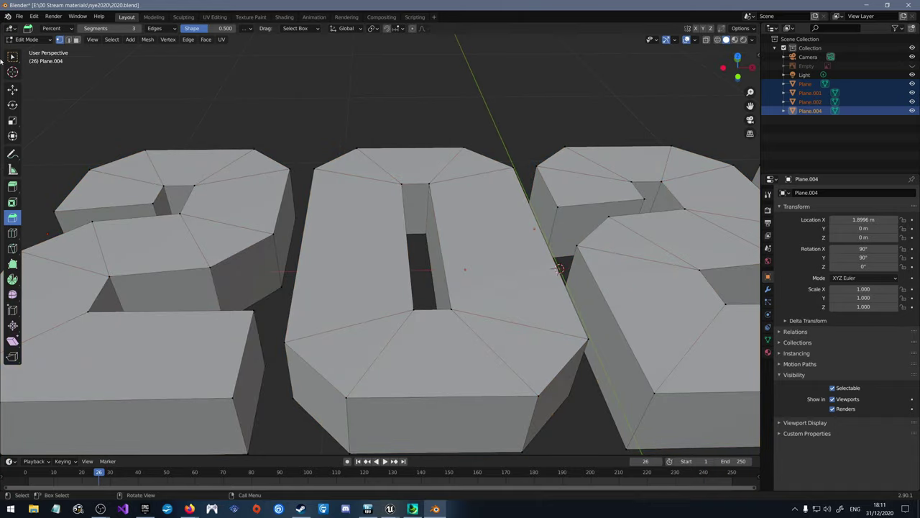
Step: Switch to face selection with X-ray on, and delete the internal face near the upper end of the first 0
{"action": "key", "text": "w"}
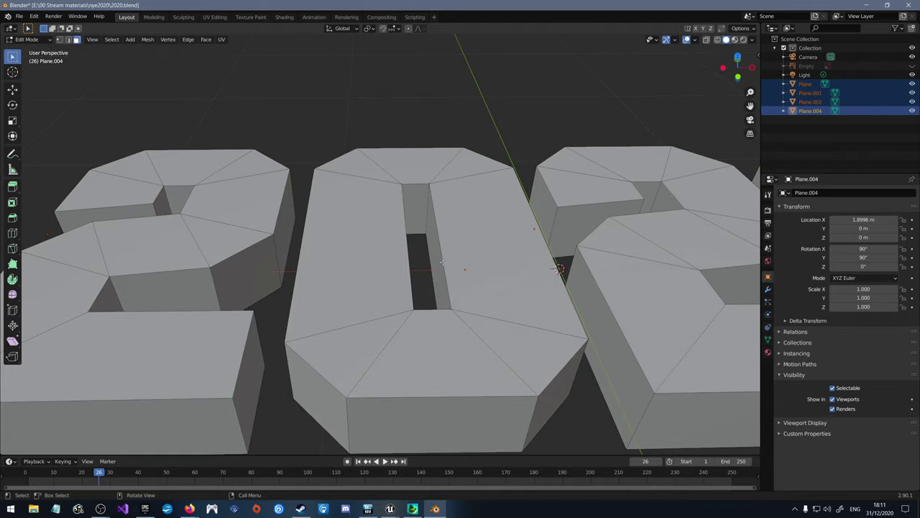
{"action": "key", "text": "alt+z"}
{"action": "middle_click_drag", "start_coordinate": [431, 199], "coordinate": [379, 196]}
{"action": "left_click", "coordinate": [397, 198]}
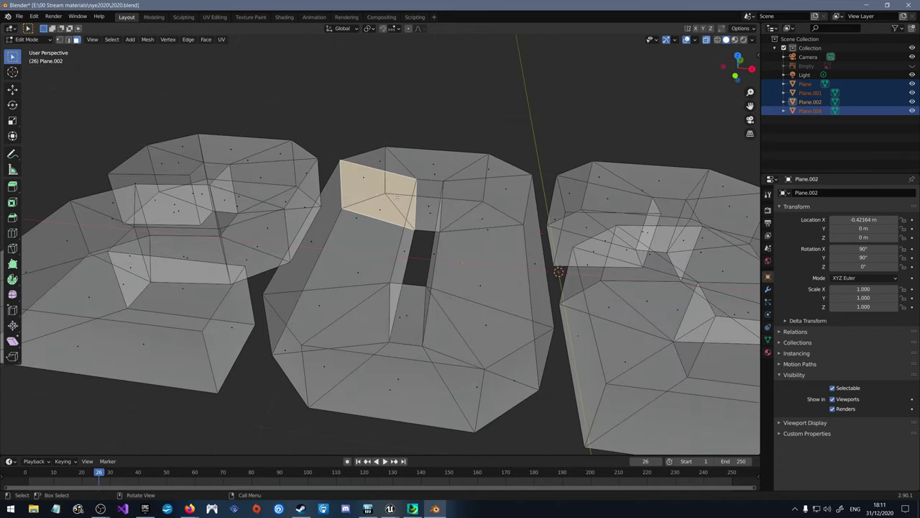
{"action": "key", "text": "x"}
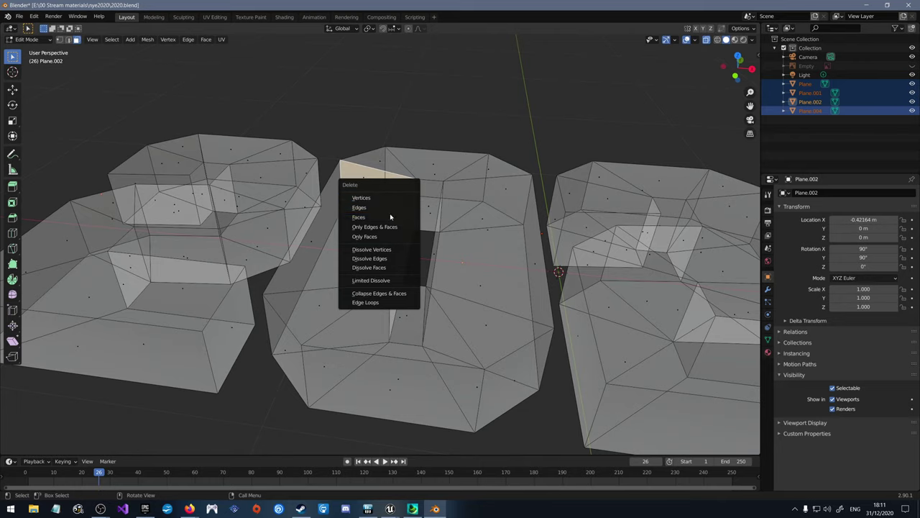
{"action": "left_click", "coordinate": [382, 216]}
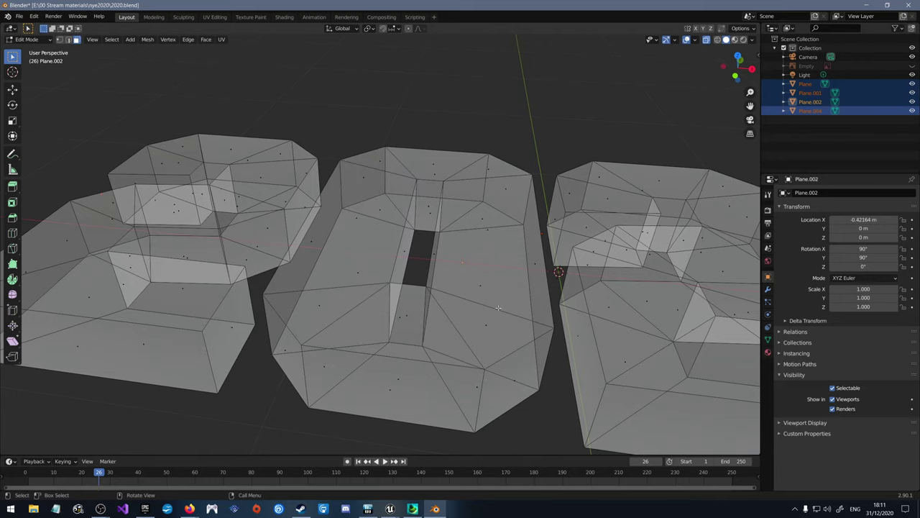
Step: Check the remaining digits for internal faces, return to vertex selection, and save the Blender file
{"action": "middle_click_drag", "start_coordinate": [460, 325], "coordinate": [606, 276]}
{"action": "left_click", "coordinate": [529, 177]}
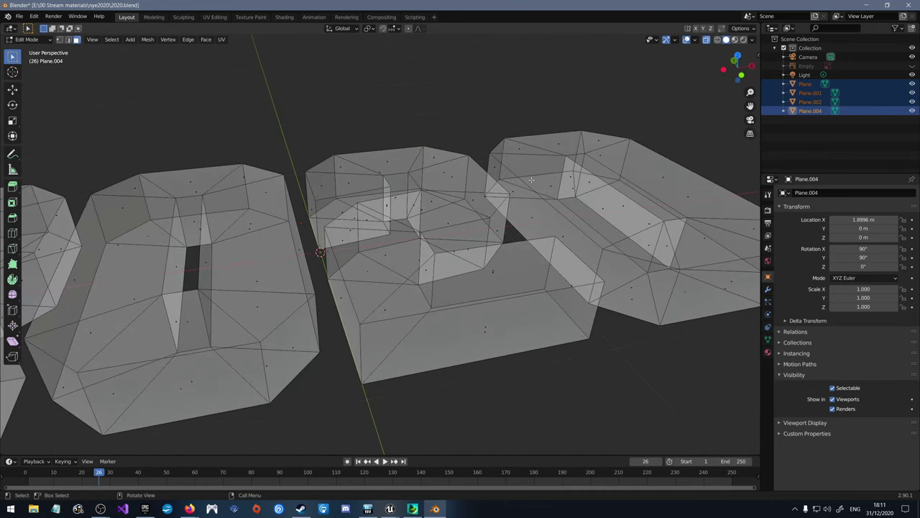
{"action": "middle_click_drag", "start_coordinate": [617, 202], "coordinate": [375, 209]}
{"action": "middle_click_drag", "start_coordinate": [385, 215], "coordinate": [180, 129]}
{"action": "scroll", "coordinate": [63, 76], "scroll_direction": "down", "scroll_amount": 4}
{"action": "scroll", "coordinate": [63, 75], "scroll_direction": "up", "scroll_amount": 2}
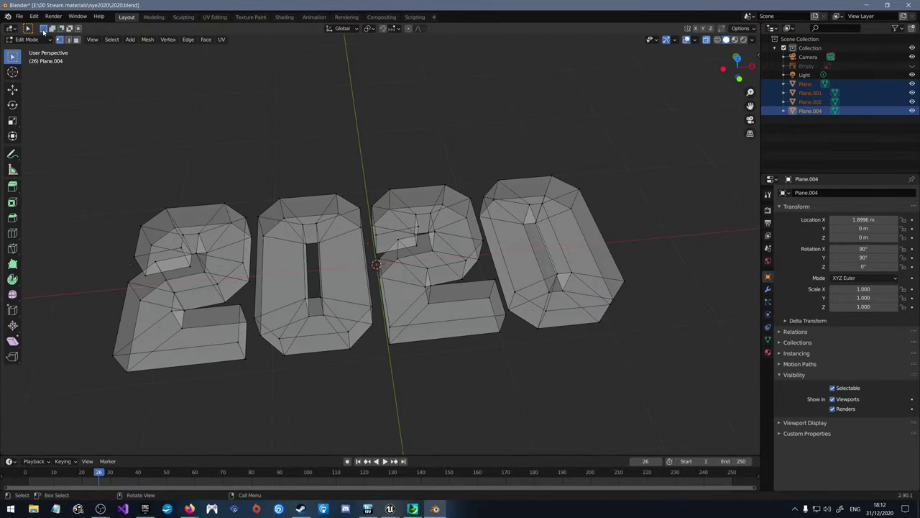
{"action": "left_click_drag", "start_coordinate": [113, 161], "coordinate": [700, 393]}
{"action": "middle_click_drag", "start_coordinate": [136, 171], "coordinate": [741, 390]}
{"action": "left_click", "coordinate": [20, 16]}
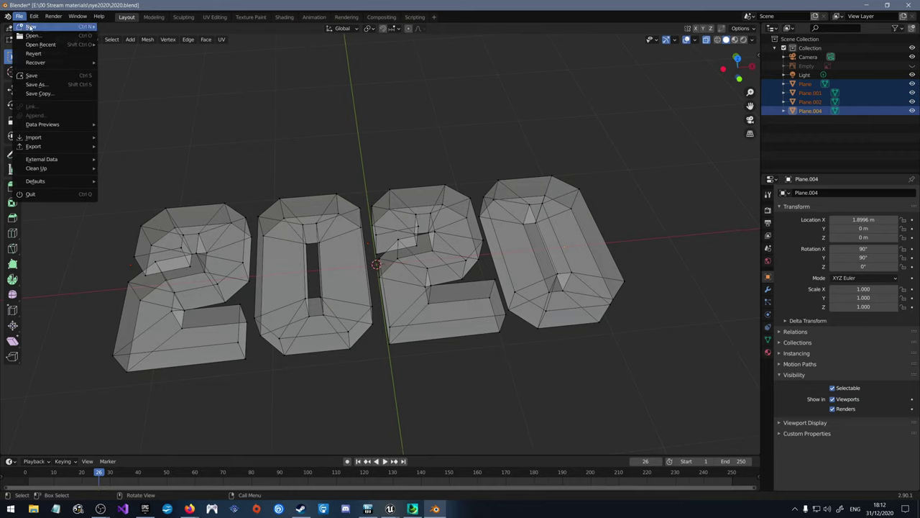
{"action": "left_click", "coordinate": [32, 75]}
Step: Select all geometry of the four digits and try a three-segment edge bevel on it
{"action": "left_click_drag", "start_coordinate": [87, 154], "coordinate": [696, 421]}
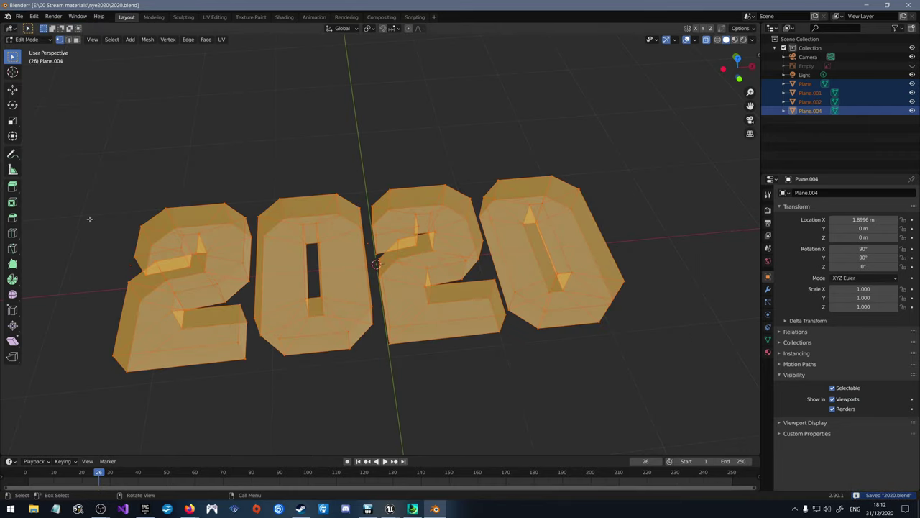
{"action": "left_click", "coordinate": [12, 217]}
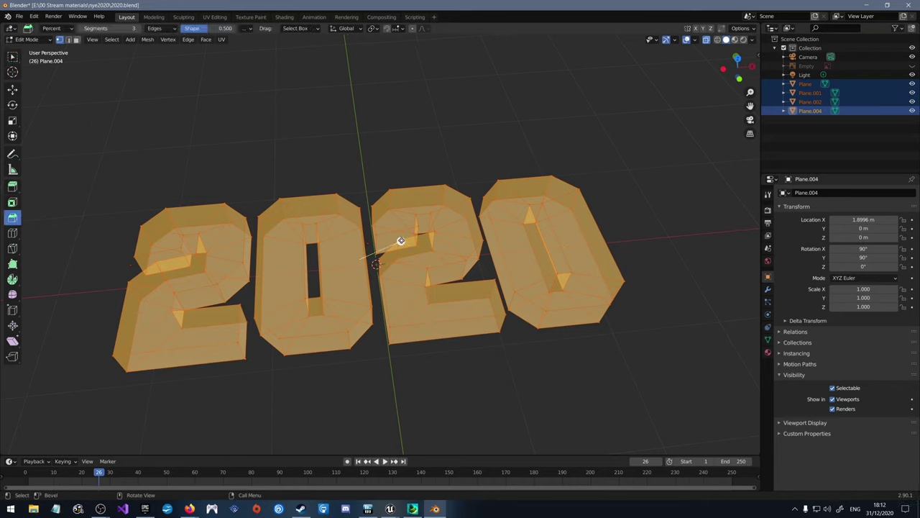
{"action": "left_click_drag", "start_coordinate": [401, 241], "coordinate": [424, 246]}
{"action": "left_click", "coordinate": [424, 246]}
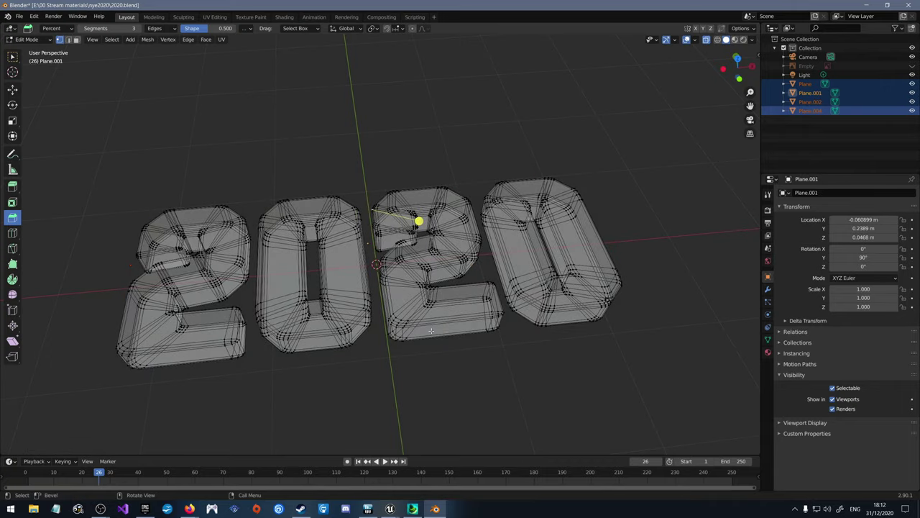
Step: Turn X-ray off, select all vertices of the four digits, and open the mesh data properties
{"action": "middle_click_drag", "start_coordinate": [431, 331], "coordinate": [571, 149]}
{"action": "left_click", "coordinate": [705, 41]}
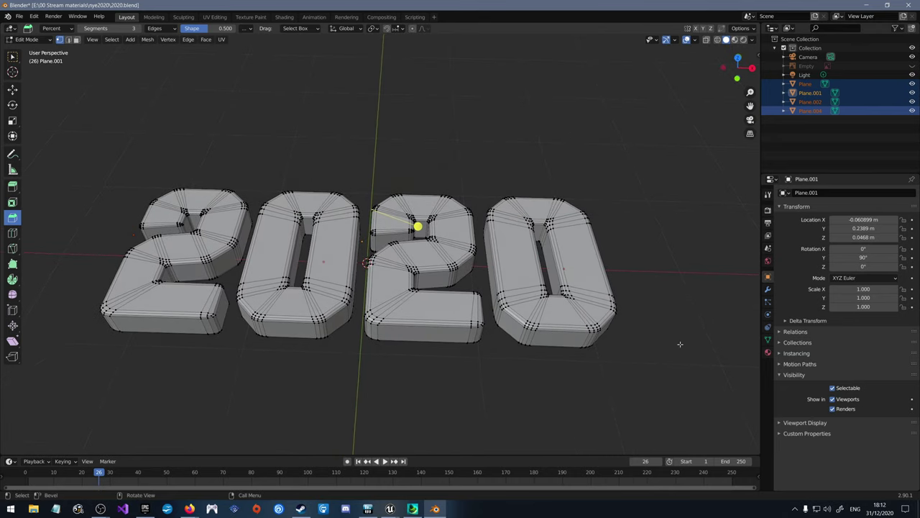
{"action": "left_click_drag", "start_coordinate": [693, 376], "coordinate": [85, 125]}
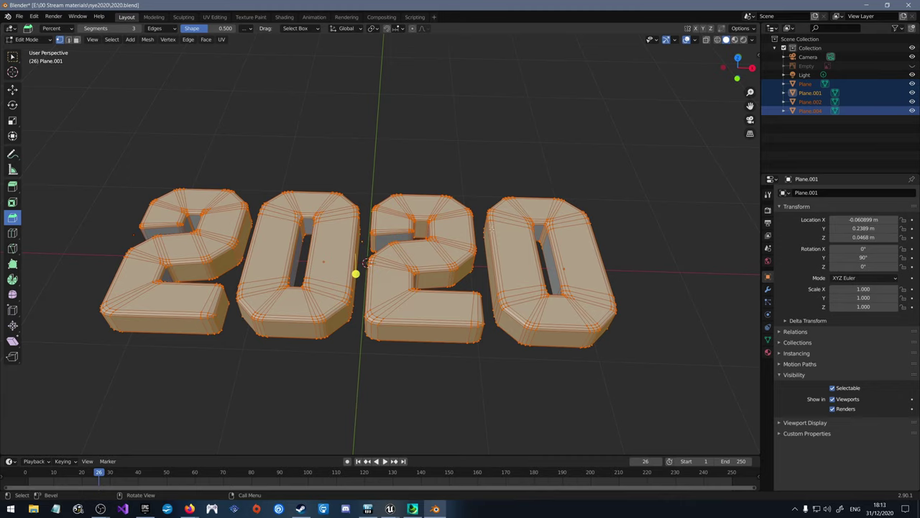
{"action": "left_click", "coordinate": [768, 315]}
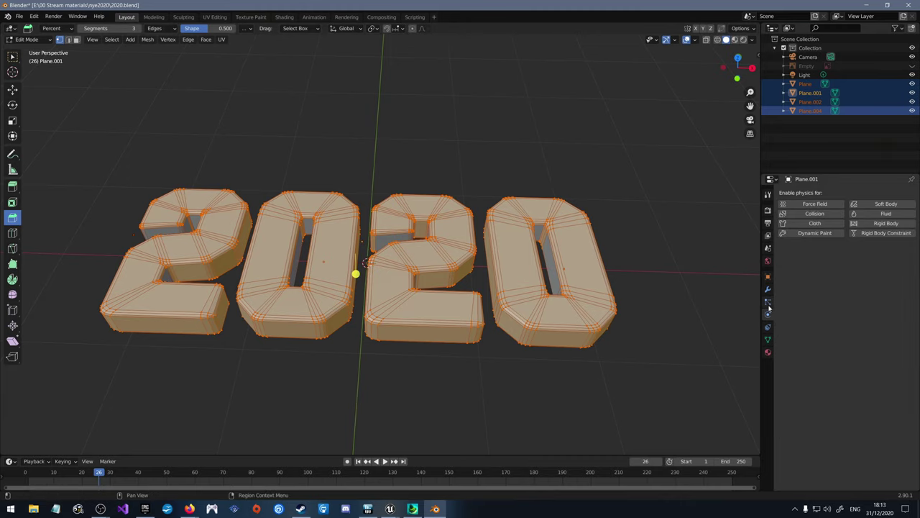
{"action": "left_click", "coordinate": [768, 302]}
{"action": "left_click", "coordinate": [768, 314]}
{"action": "left_click", "coordinate": [767, 339]}
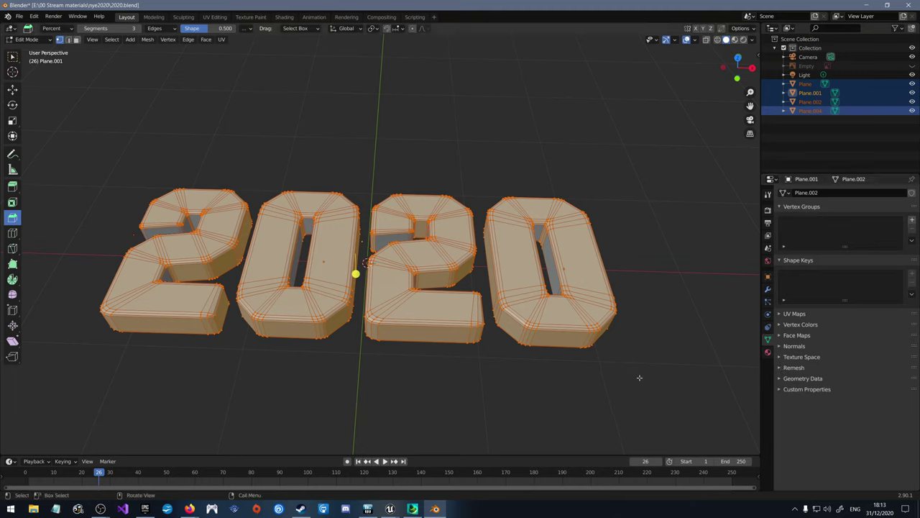
Step: Undo the three-segment edge bevel on the four digits
{"action": "key", "text": "ctrl+z"}
{"action": "key", "text": "ctrl+z"}
{"action": "key", "text": "ctrl+z"}
{"action": "key", "text": "ctrl+z"}
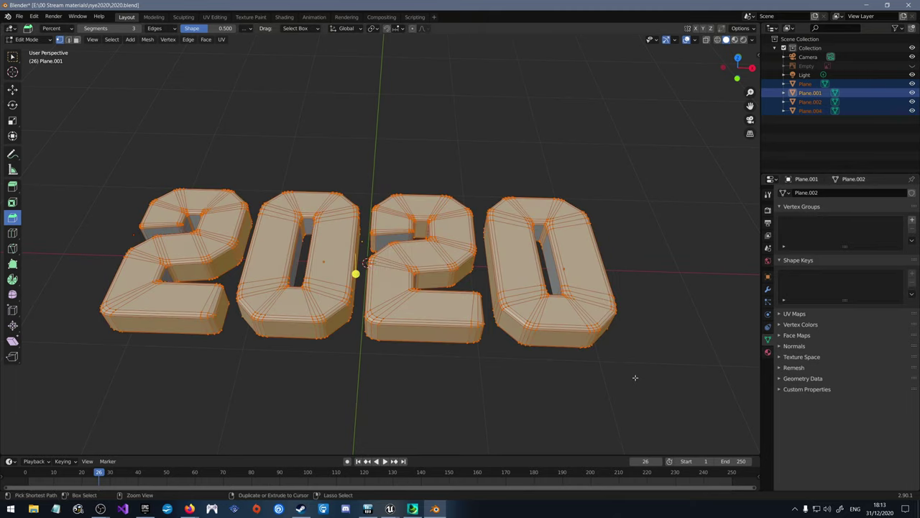
{"action": "key", "text": "ctrl+z"}
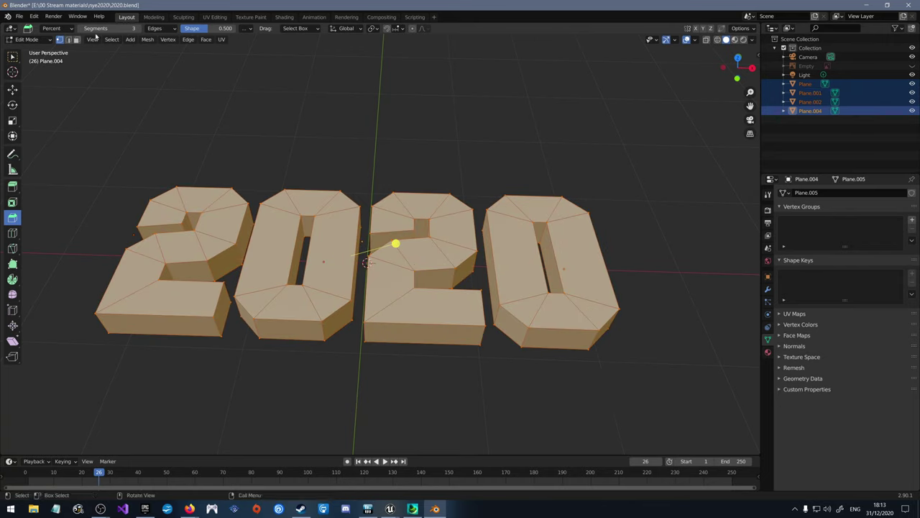
Step: Set the Bevel tool to one segment and bevel all edges of the four digits at about 9 percent width
{"action": "key", "text": "Return"}
{"action": "key", "text": "ctrl+b"}
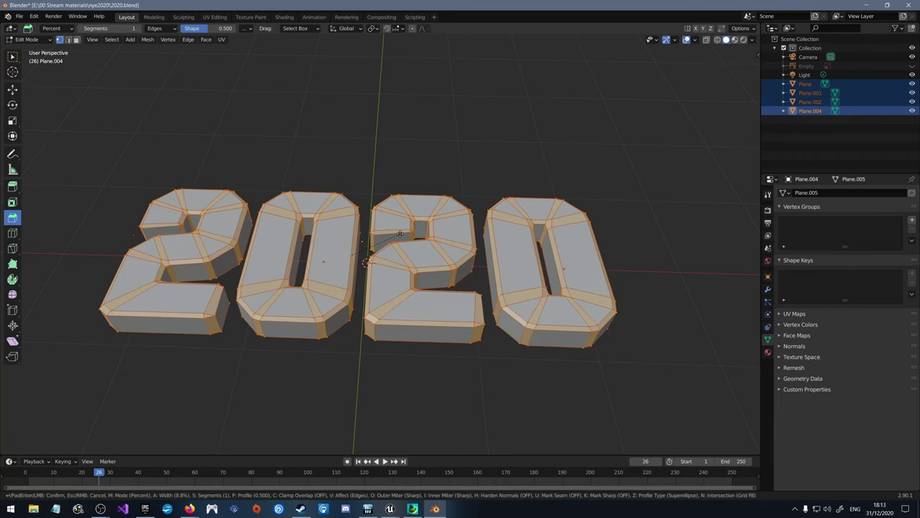
{"action": "left_click", "coordinate": [400, 233]}
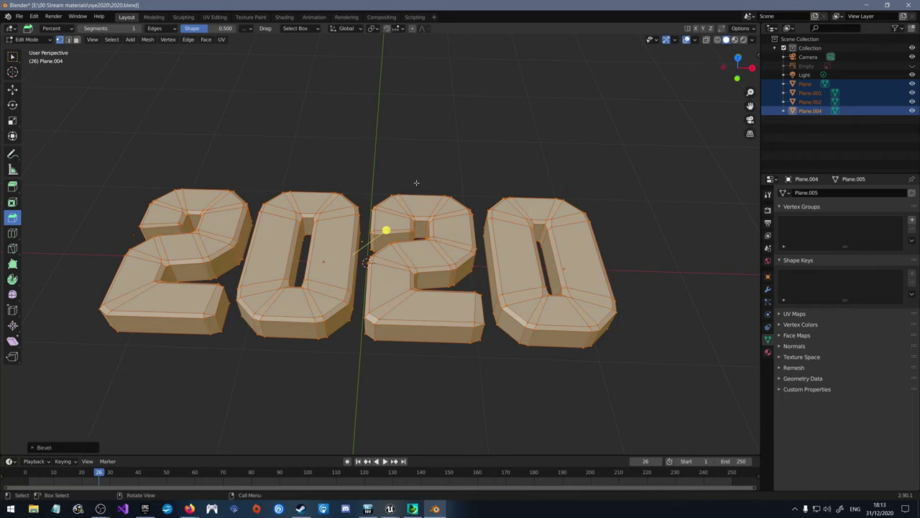
{"action": "middle_click_drag", "start_coordinate": [416, 182], "coordinate": [460, 192]}
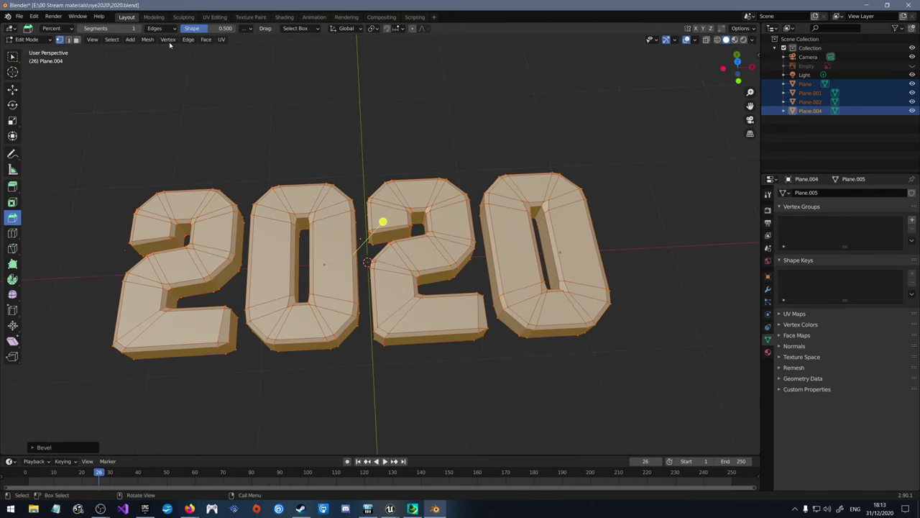
Step: Look at the Bevel tool's width type options, clear the selection, and inspect the bevelled digits from several angles
{"action": "left_click", "coordinate": [205, 28]}
{"action": "left_click", "coordinate": [248, 28]}
{"action": "left_click", "coordinate": [68, 29]}
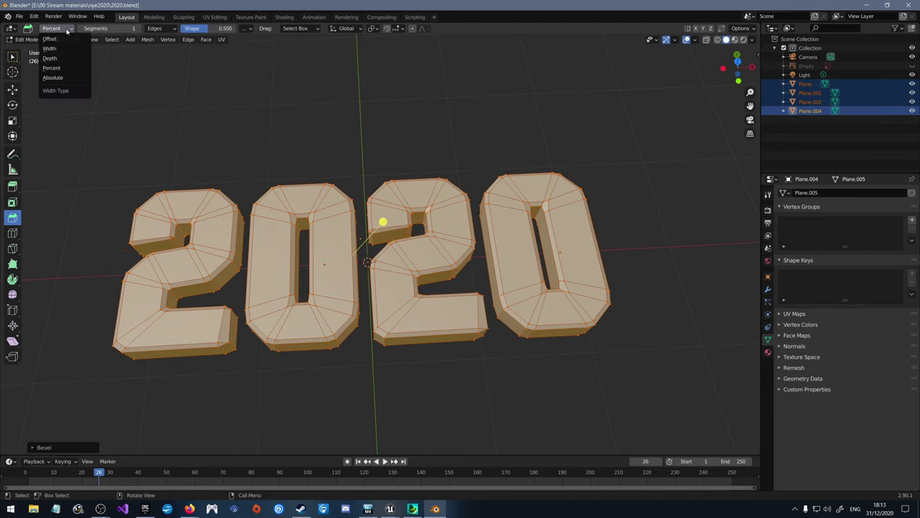
{"action": "left_click", "coordinate": [235, 126]}
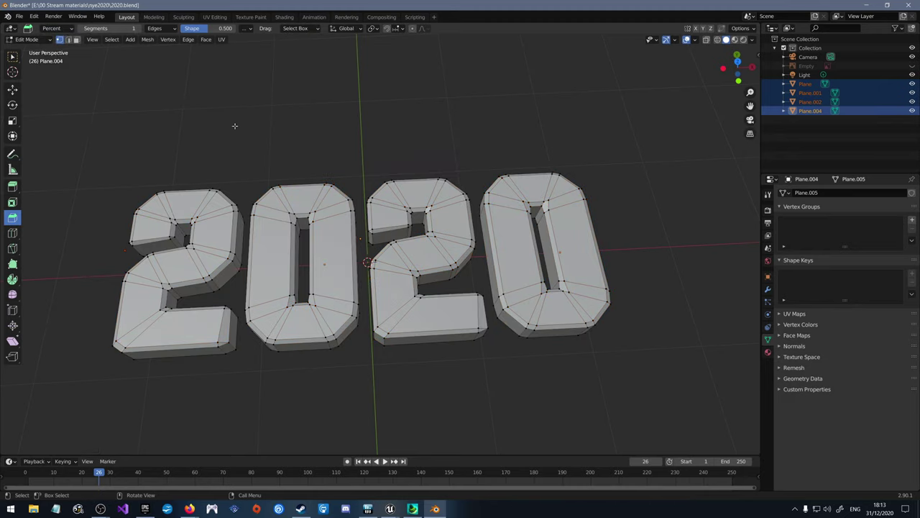
{"action": "middle_click_drag", "start_coordinate": [387, 348], "coordinate": [384, 272]}
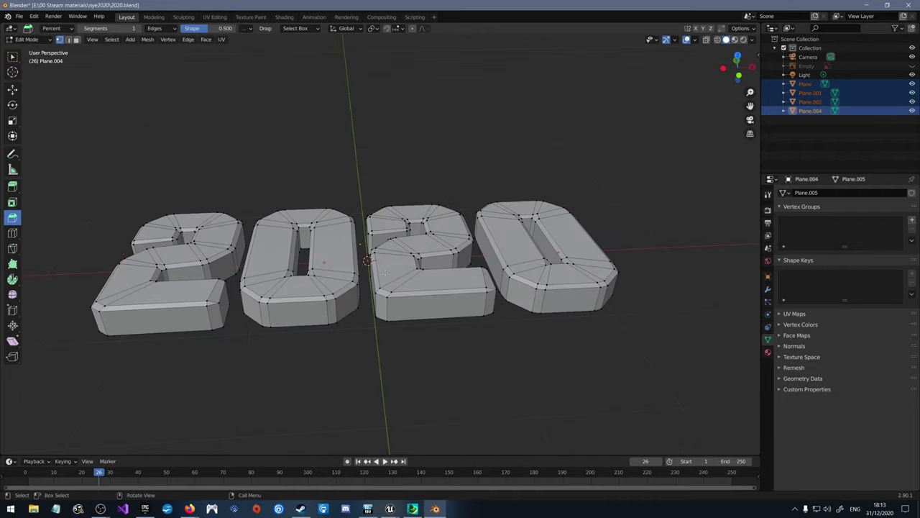
{"action": "middle_click_drag", "start_coordinate": [484, 336], "coordinate": [455, 408]}
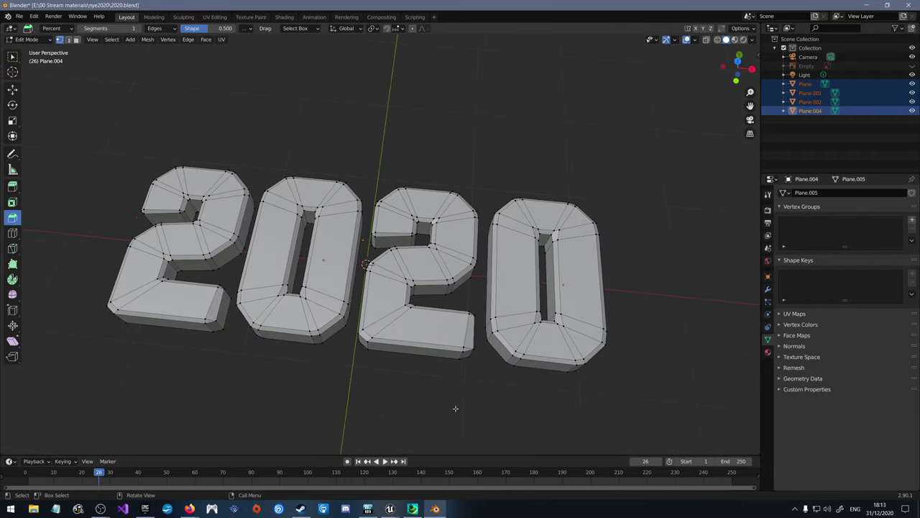
Step: Save the Blender file and export the digits as 2020.fbx into the nye2020 folder with the default FBX settings
{"action": "left_click", "coordinate": [19, 16]}
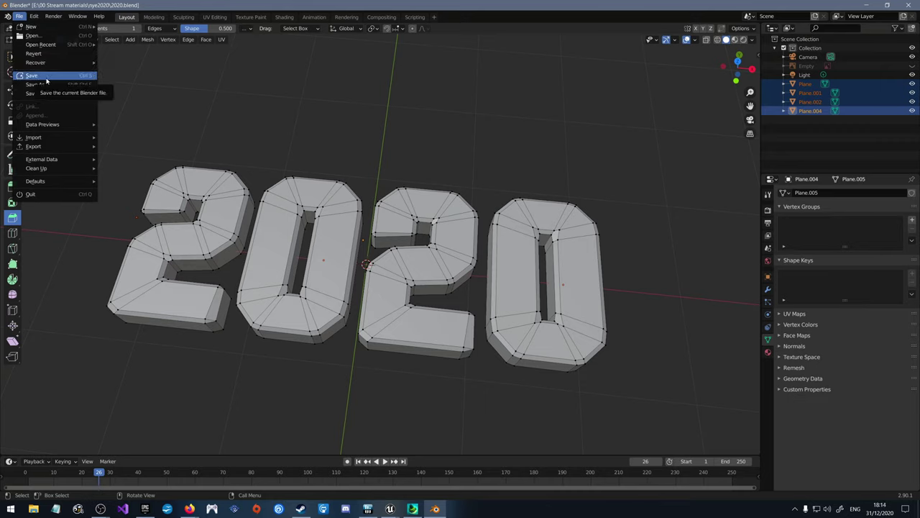
{"action": "left_click", "coordinate": [45, 77]}
{"action": "left_click", "coordinate": [19, 16]}
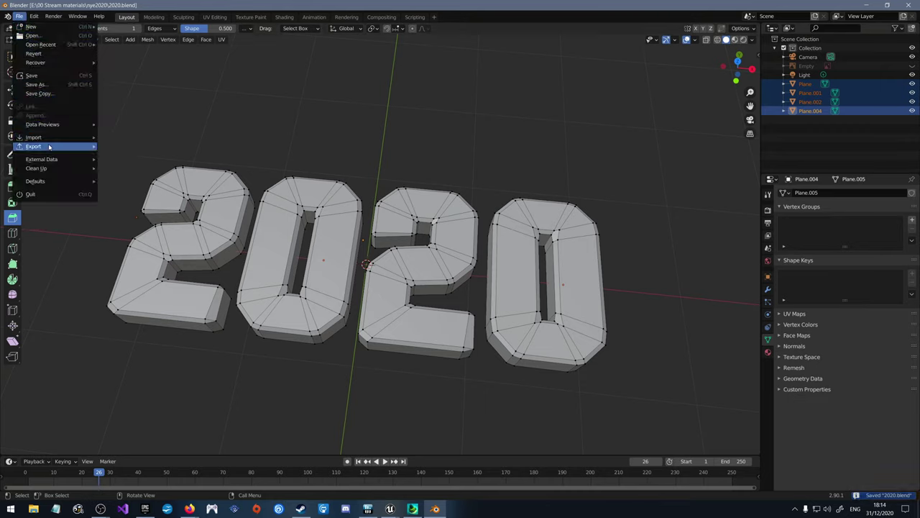
{"action": "mouse_move", "coordinate": [50, 147]}
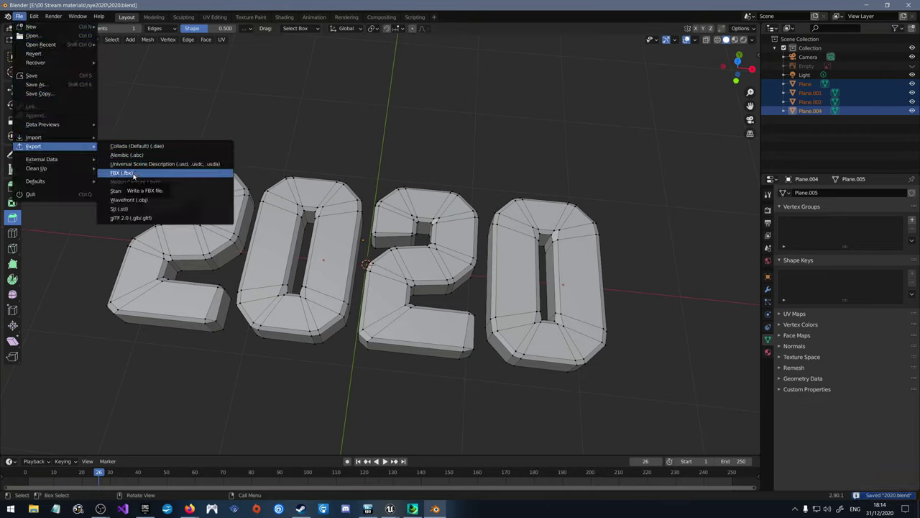
{"action": "left_click", "coordinate": [133, 174]}
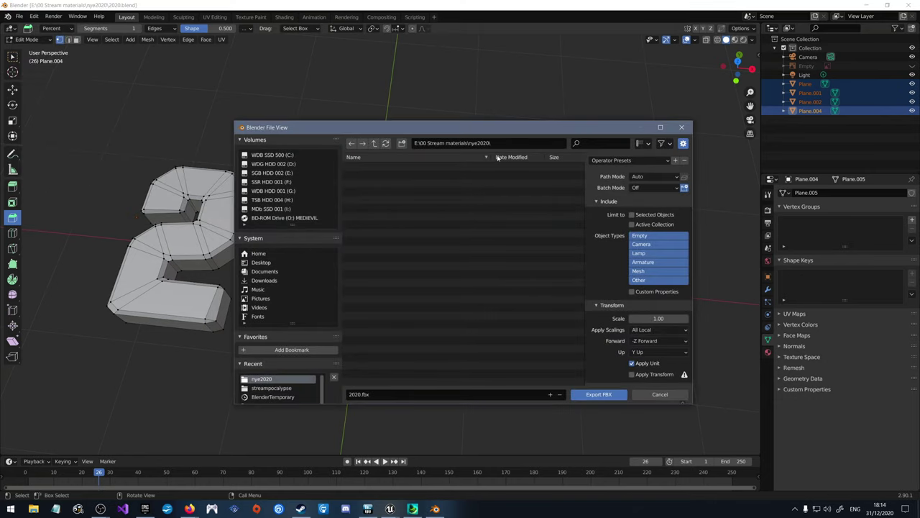
{"action": "left_click", "coordinate": [592, 394]}
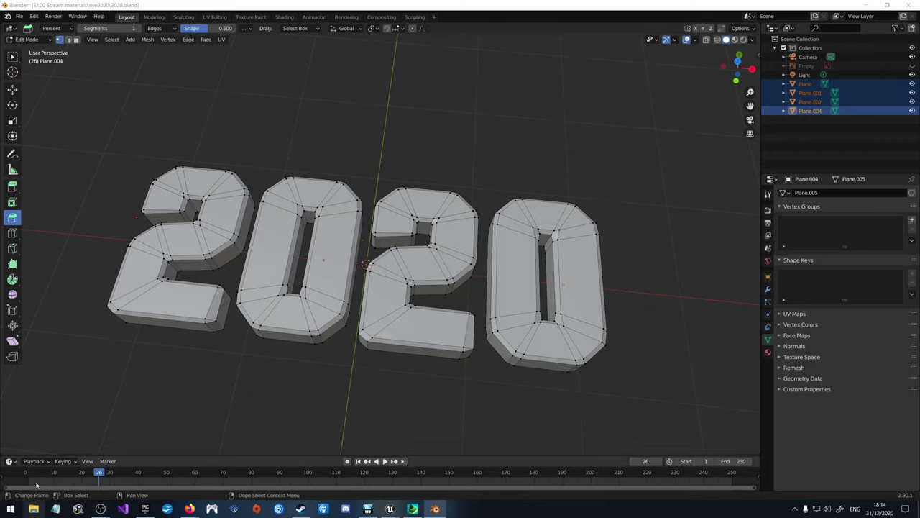
Step: Open File Explorer and set it aside, and switch to the Fuck2020 project in Unreal Editor
{"action": "left_click", "coordinate": [33, 508]}
{"action": "key", "text": "super+Down"}
{"action": "key", "text": "super+Down"}
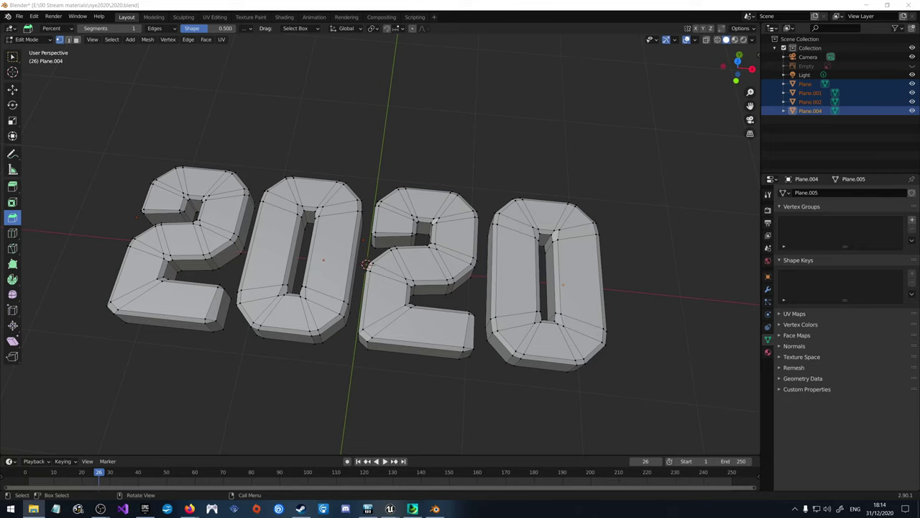
{"action": "mouse_move", "coordinate": [389, 508]}
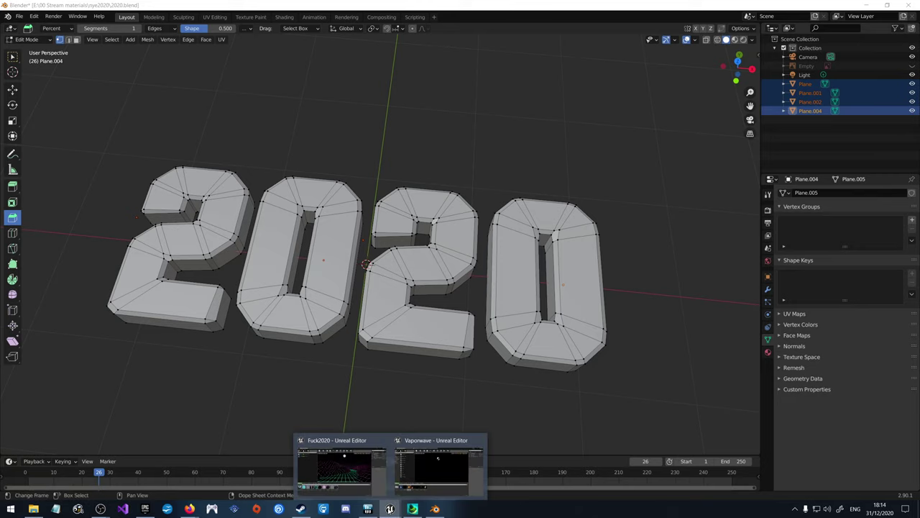
{"action": "left_click", "coordinate": [342, 467]}
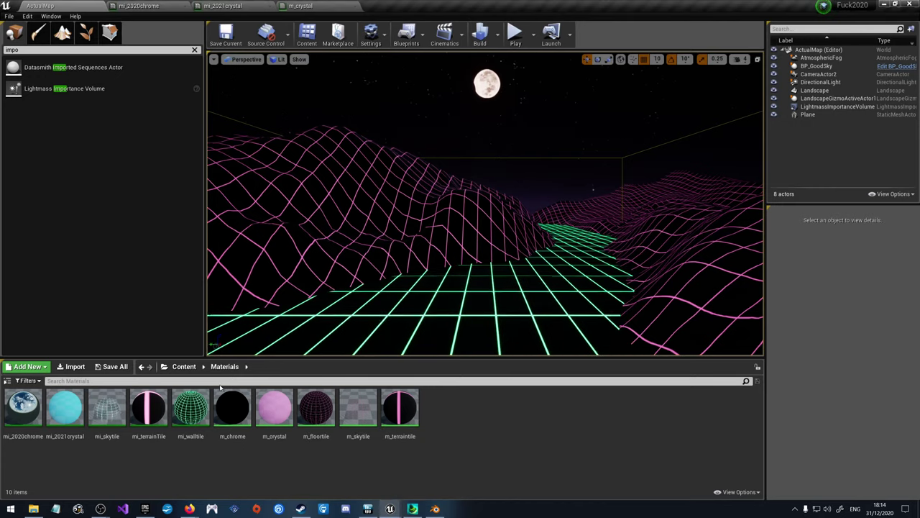
Step: Create a folder called Mesh in the project's root Content folder and open it
{"action": "left_click", "coordinate": [183, 366]}
{"action": "right_click", "coordinate": [173, 463]}
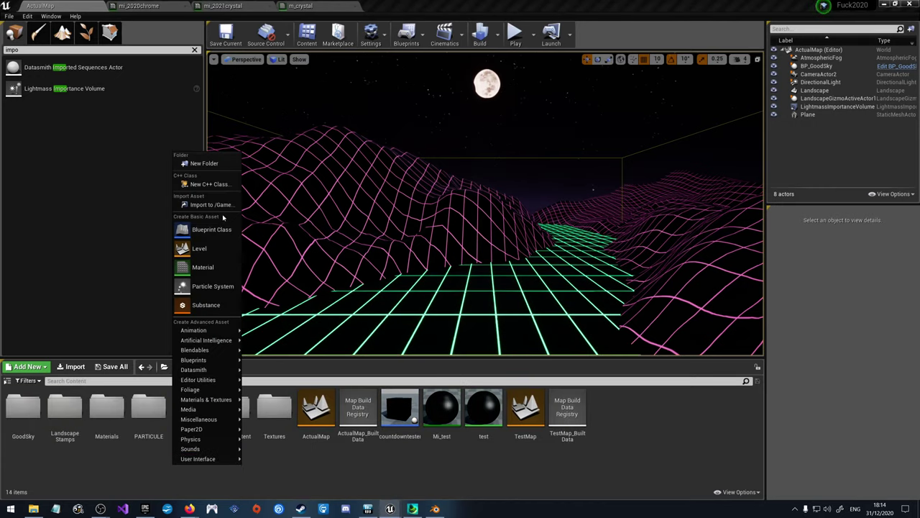
{"action": "left_click", "coordinate": [207, 164]}
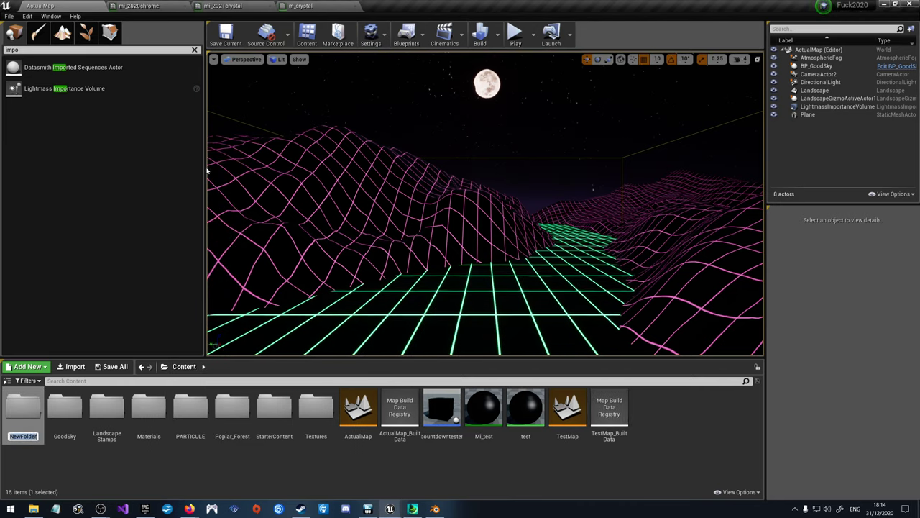
{"action": "type", "text": "Mesh"}
{"action": "key", "text": "Return"}
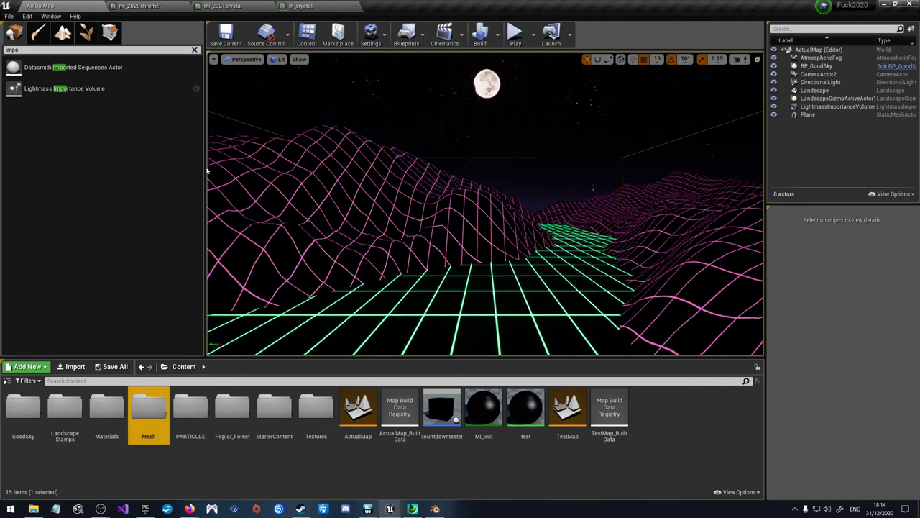
{"action": "double_click", "coordinate": [148, 409]}
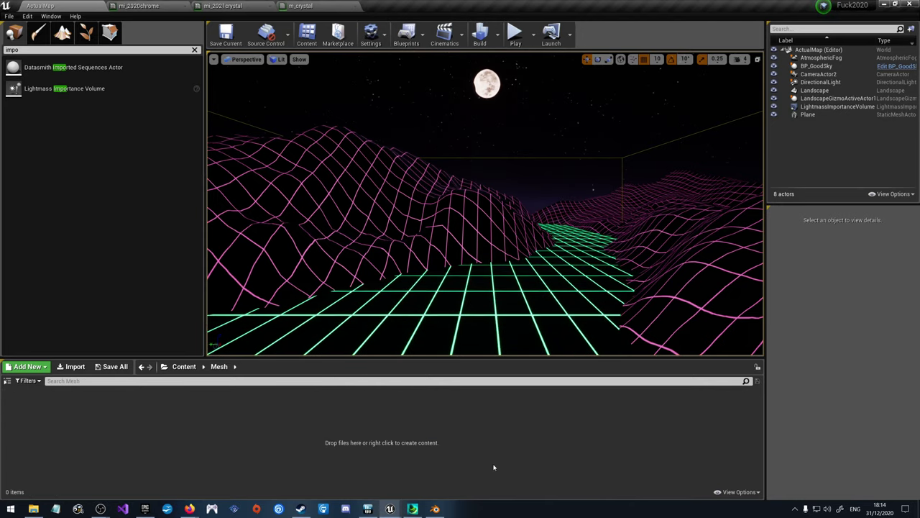
Step: Import 2020.fbx into the Mesh folder without generated collision, created materials or textures, close the import log, and return to ActualMap
{"action": "left_click_drag", "start_coordinate": [493, 467], "coordinate": [369, 437]}
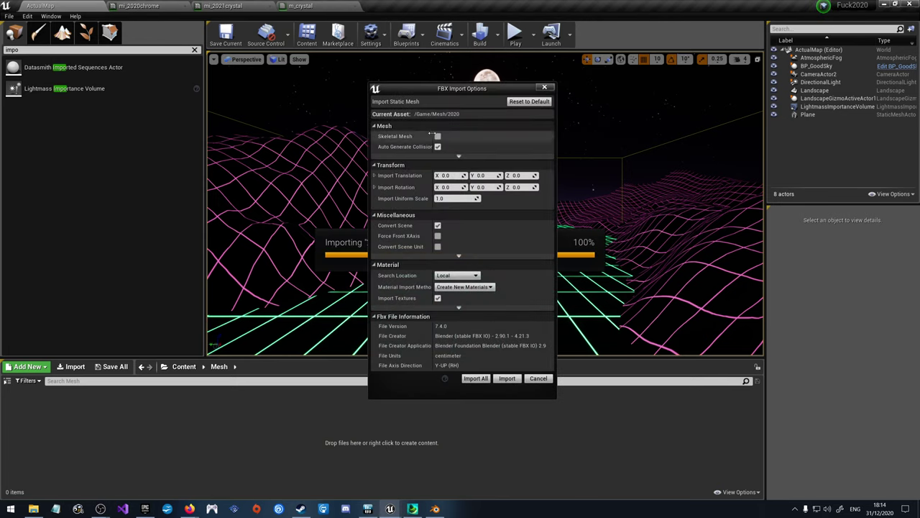
{"action": "left_click", "coordinate": [438, 147]}
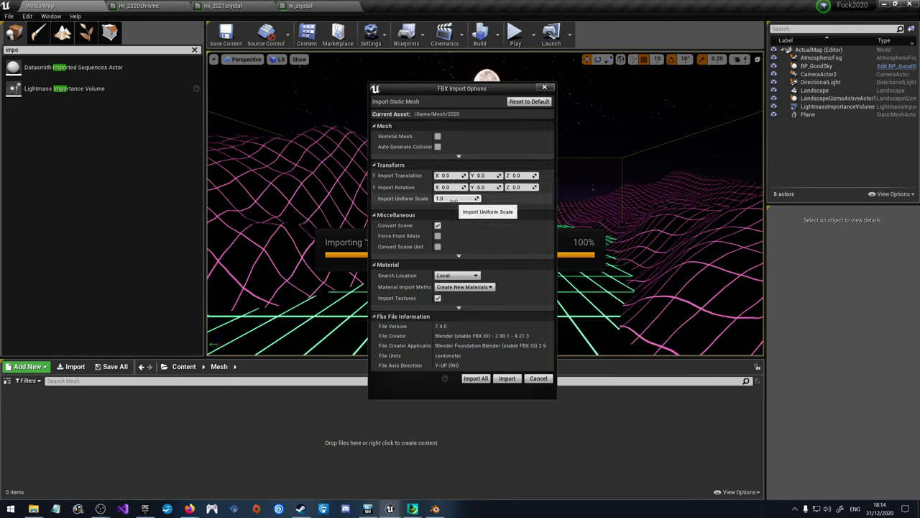
{"action": "left_click", "coordinate": [469, 287]}
{"action": "left_click", "coordinate": [442, 297]}
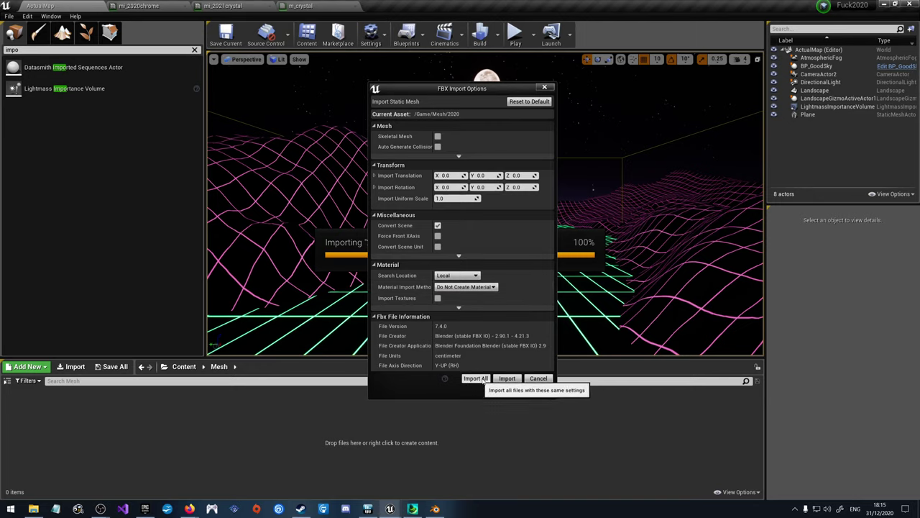
{"action": "left_click", "coordinate": [505, 378]}
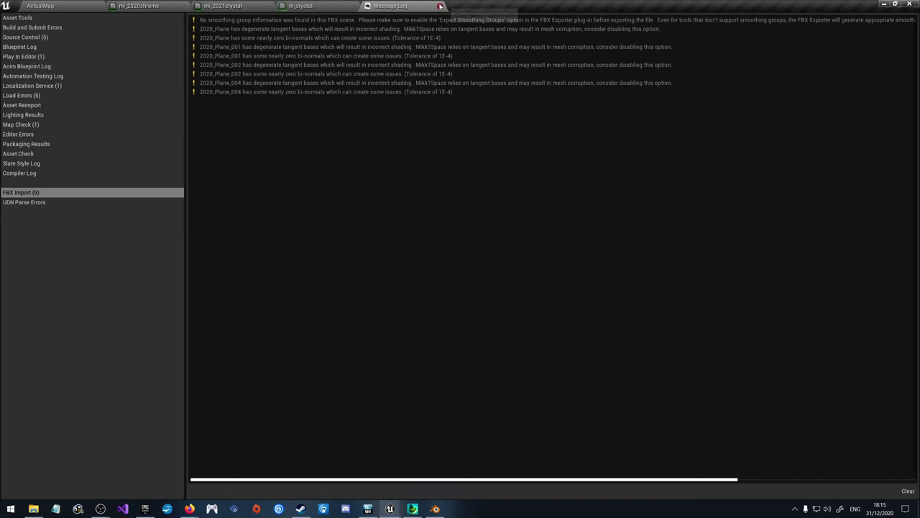
{"action": "left_click", "coordinate": [440, 6]}
{"action": "left_click", "coordinate": [39, 6]}
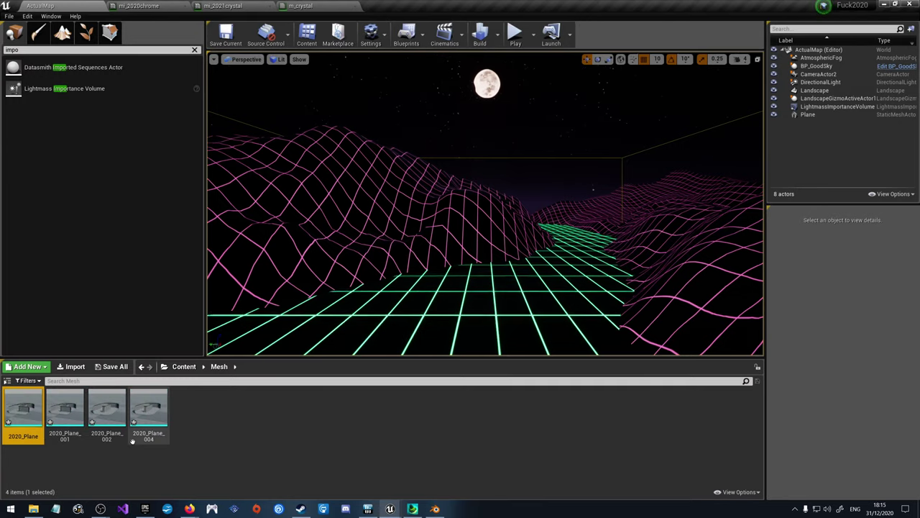
Step: Open the imported 2020_Plane mesh, inspect its faces from several angles, close it, and return to ActualMap
{"action": "double_click", "coordinate": [23, 411]}
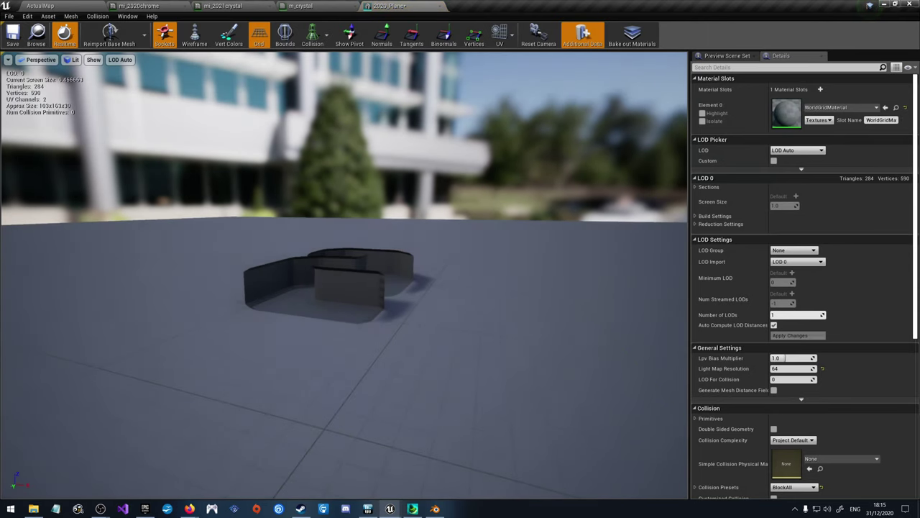
{"action": "left_click_drag", "start_coordinate": [345, 274], "coordinate": [453, 276]}
{"action": "left_click_drag", "start_coordinate": [345, 273], "coordinate": [282, 267]}
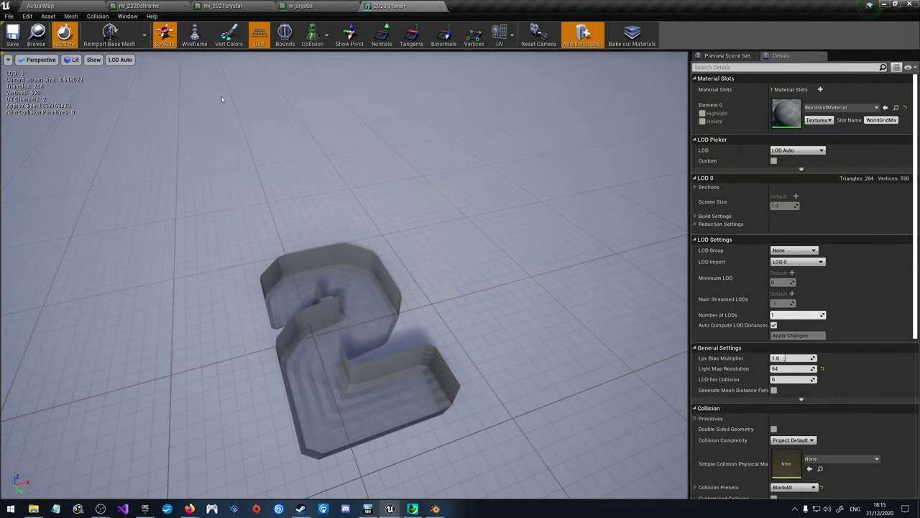
{"action": "left_click_drag", "start_coordinate": [447, 332], "coordinate": [460, 273]}
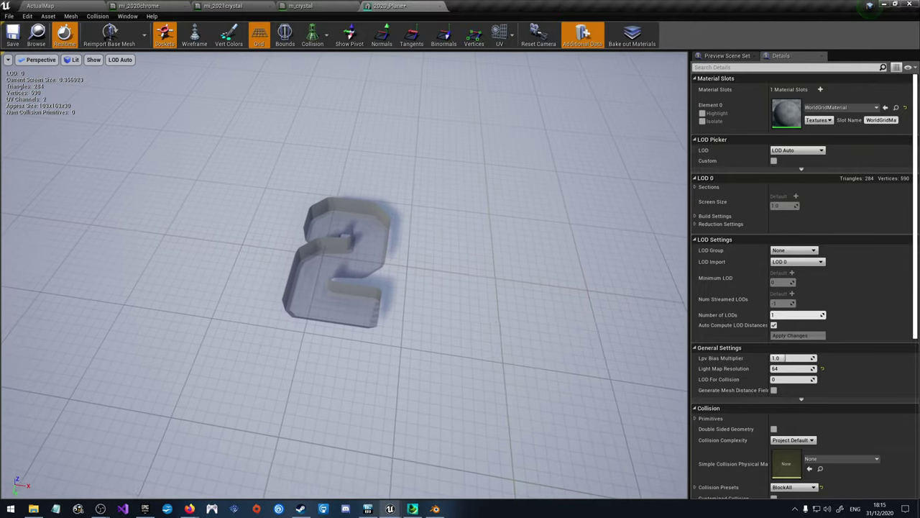
{"action": "middle_click", "coordinate": [409, 6]}
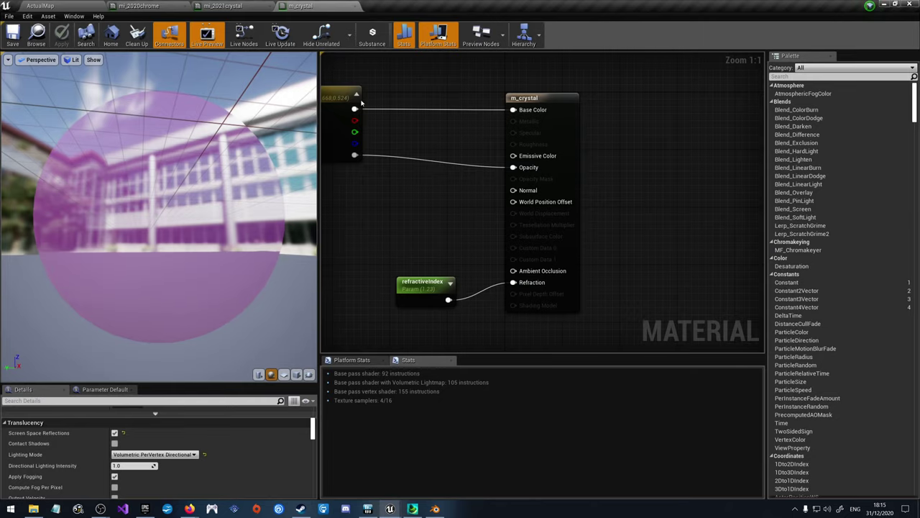
{"action": "left_click", "coordinate": [40, 6]}
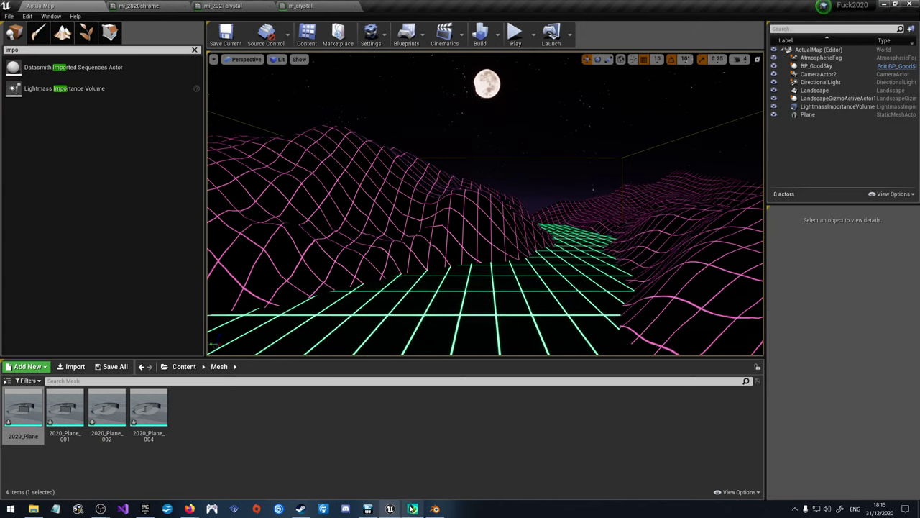
Step: Switch to Blender, review the viewport shading options for the digits, and open the viewport overlay settings
{"action": "key", "text": "alt+Tab"}
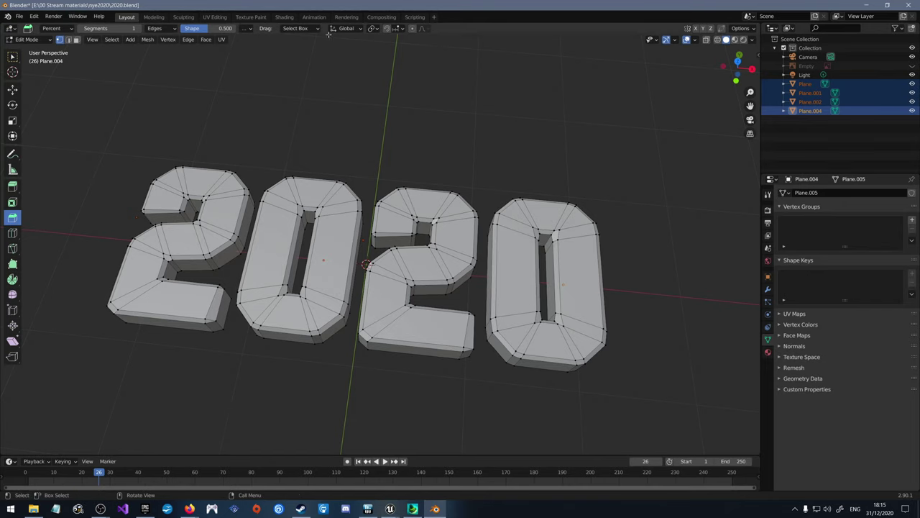
{"action": "left_click", "coordinate": [652, 40]}
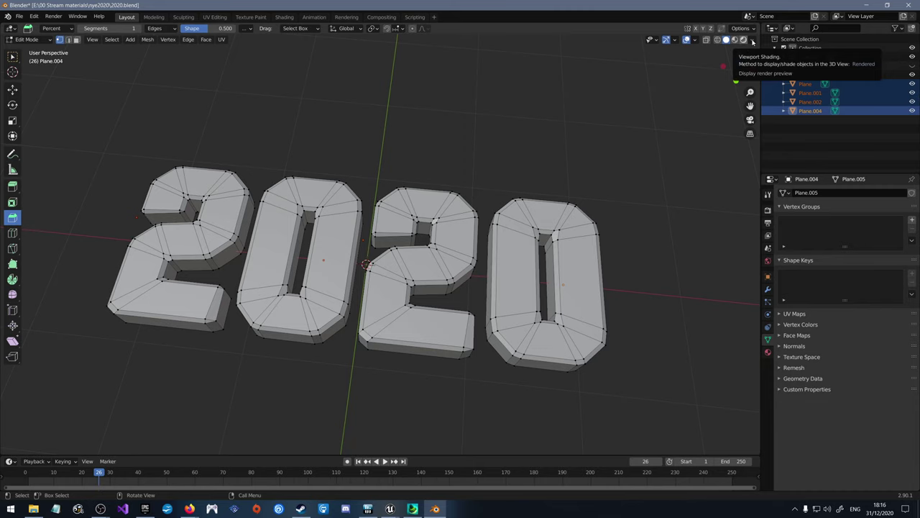
{"action": "left_click", "coordinate": [752, 40]}
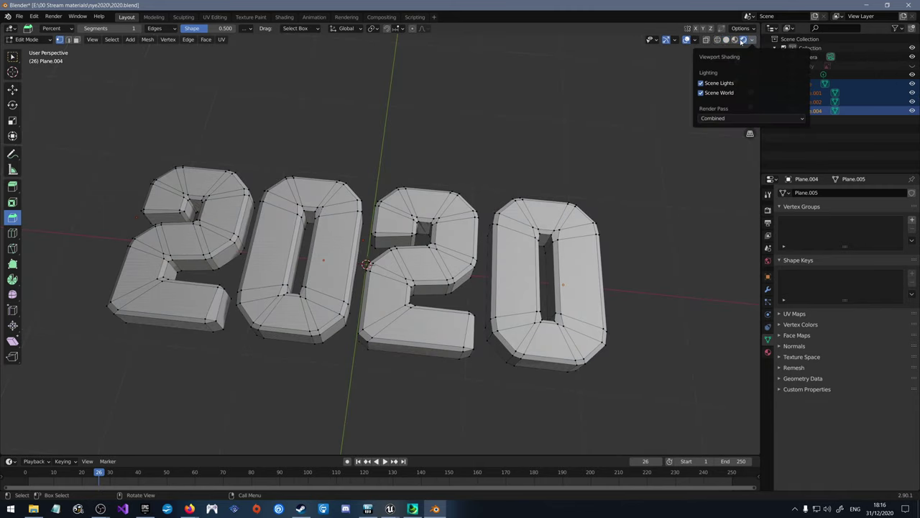
{"action": "left_click", "coordinate": [726, 40]}
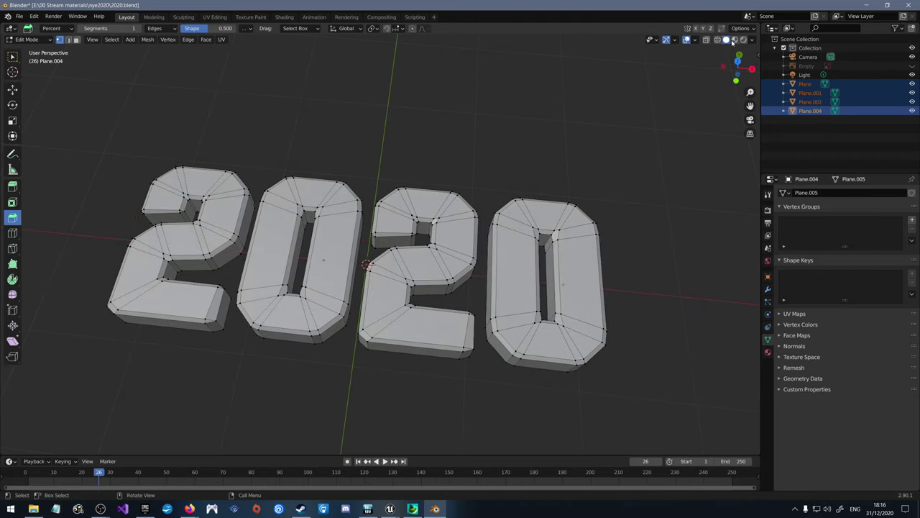
{"action": "left_click", "coordinate": [752, 40]}
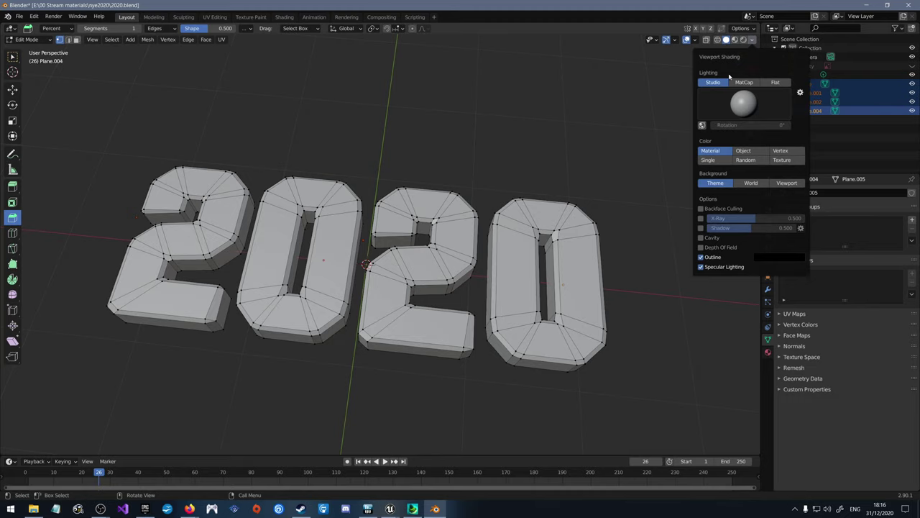
{"action": "left_click", "coordinate": [754, 41]}
{"action": "left_click", "coordinate": [695, 41]}
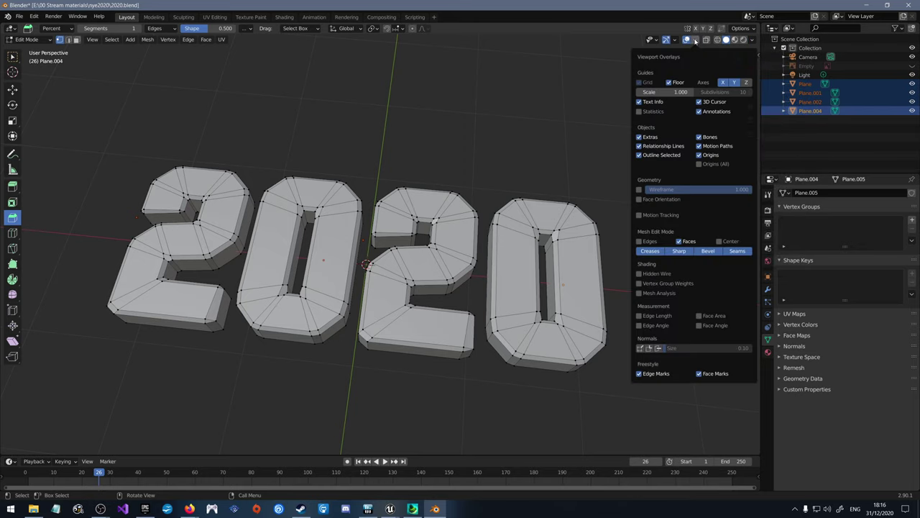
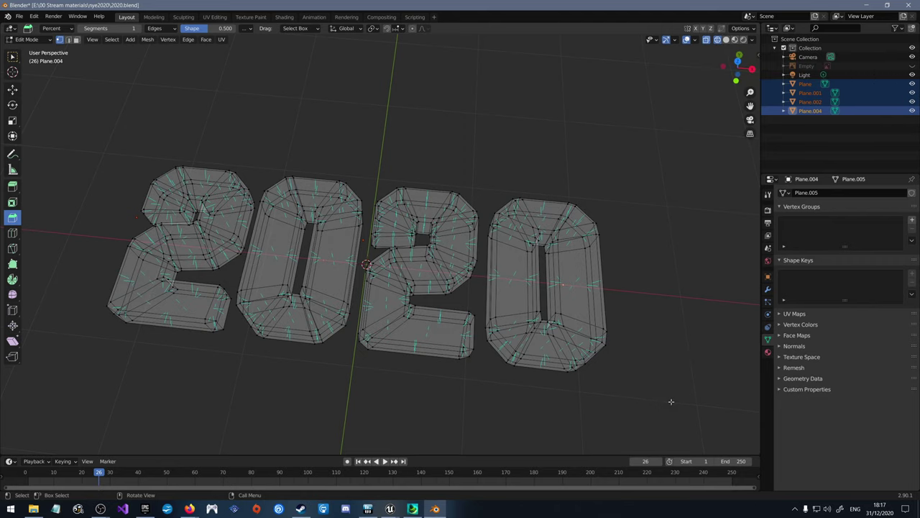
Step: Select all geometry of the four digits, flip its normals, and clear the selection
{"action": "left_click_drag", "start_coordinate": [671, 401], "coordinate": [77, 89]}
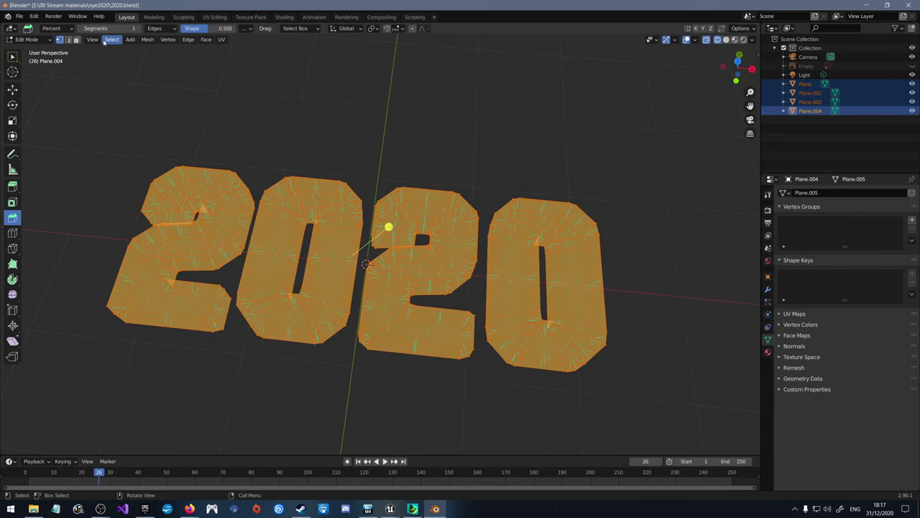
{"action": "left_click", "coordinate": [149, 39]}
{"action": "mouse_move", "coordinate": [157, 54]}
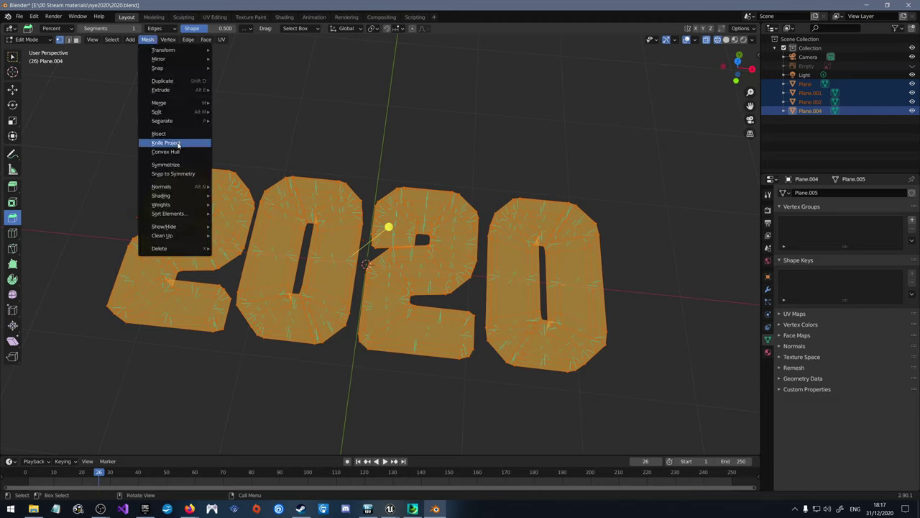
{"action": "mouse_move", "coordinate": [209, 187]}
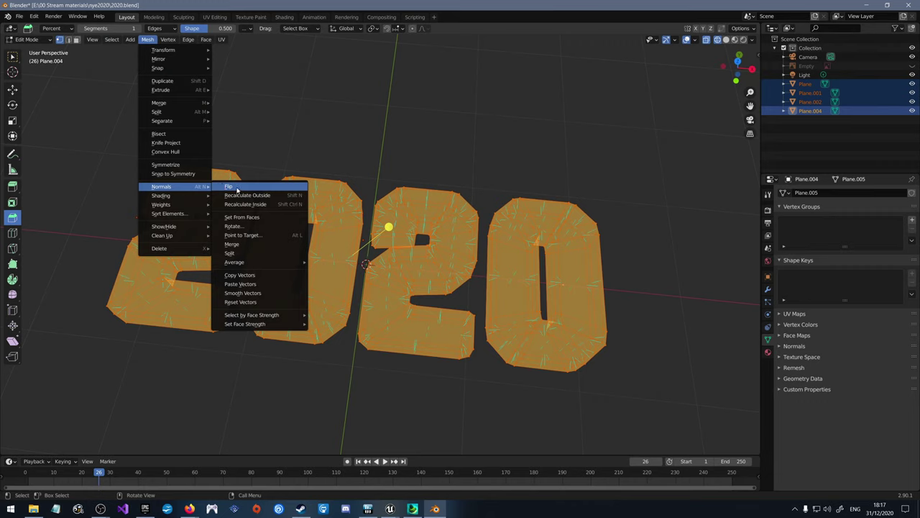
{"action": "left_click", "coordinate": [236, 187]}
{"action": "key", "text": "alt+a"}
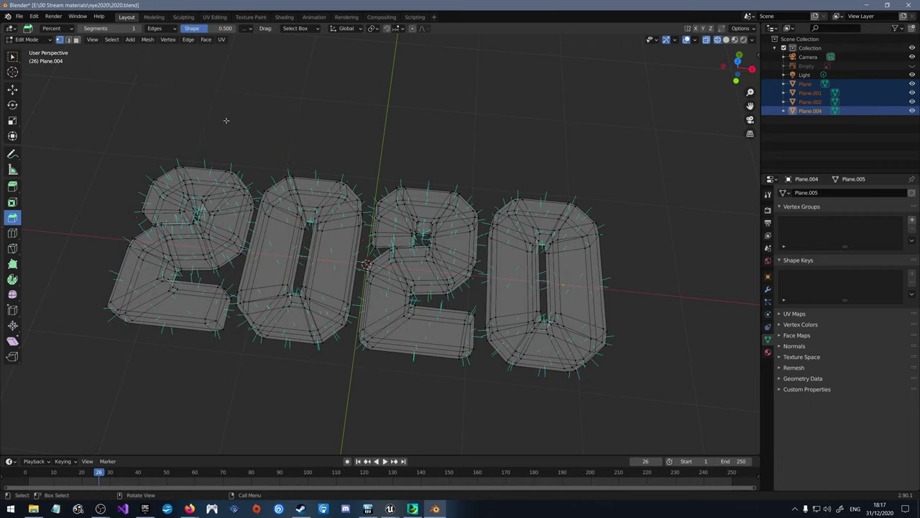
Step: Save the Blender file and export the digits over 2020.fbx in the nye2020 folder with the default FBX settings
{"action": "left_click", "coordinate": [18, 16]}
{"action": "left_click", "coordinate": [29, 76]}
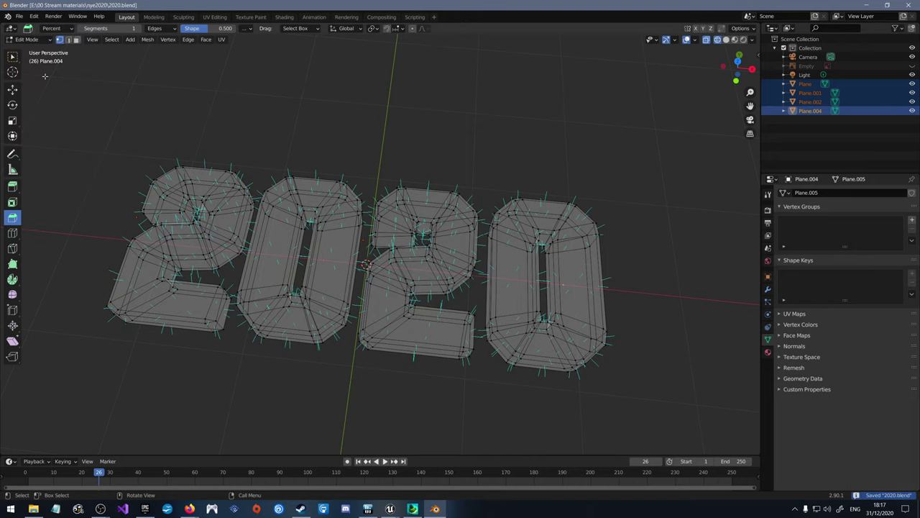
{"action": "left_click", "coordinate": [19, 16]}
{"action": "mouse_move", "coordinate": [43, 149]}
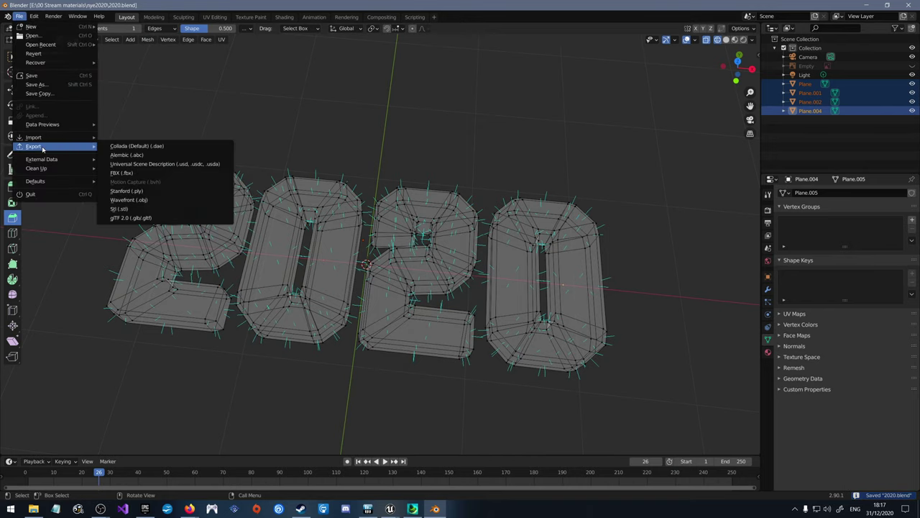
{"action": "left_click", "coordinate": [121, 173]}
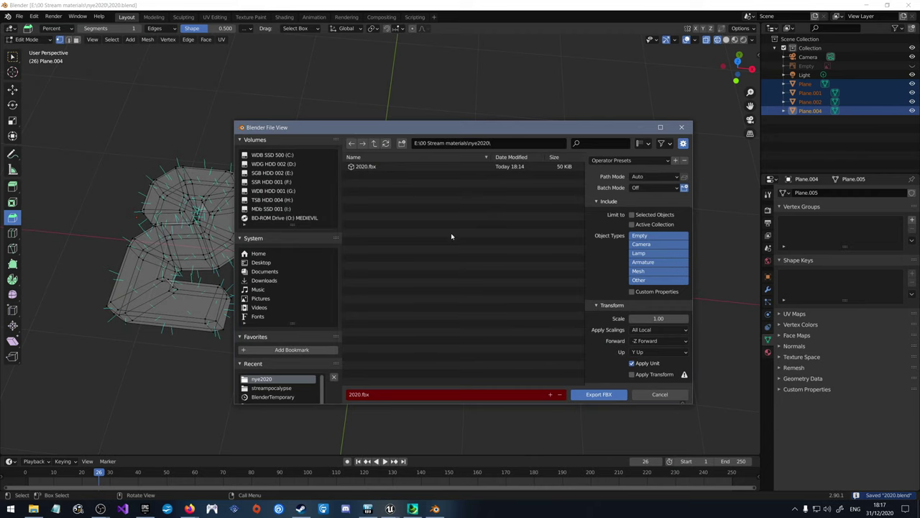
{"action": "left_click", "coordinate": [598, 394]}
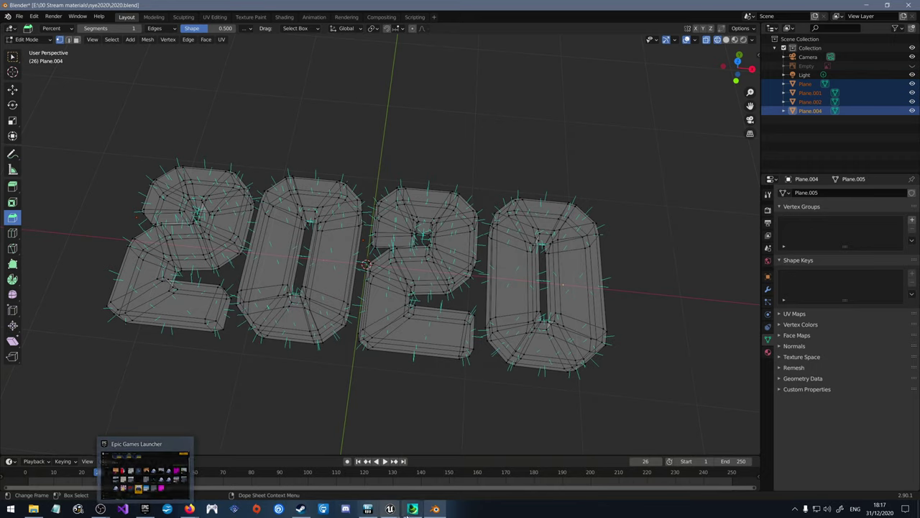
Step: Switch to Unreal Editor, import the updated 2020.fbx into the Mesh folder with the same options, and close the import log
{"action": "mouse_move", "coordinate": [370, 510]}
{"action": "left_click", "coordinate": [354, 481]}
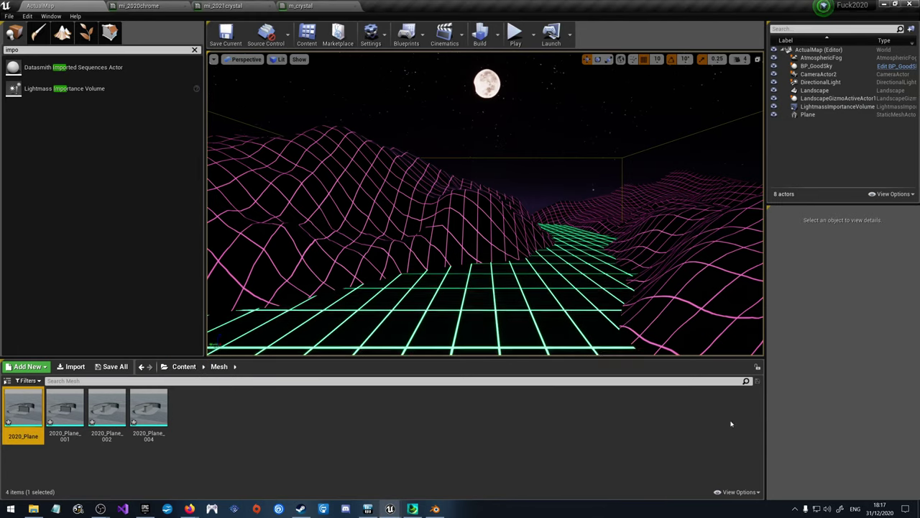
{"action": "key", "text": "super+e"}
{"action": "left_click_drag", "start_coordinate": [578, 379], "coordinate": [337, 421]}
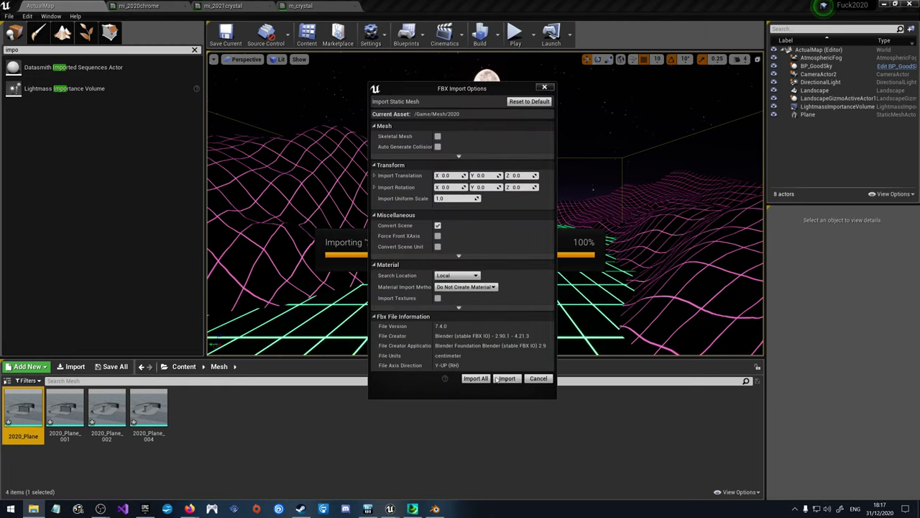
{"action": "left_click", "coordinate": [505, 380]}
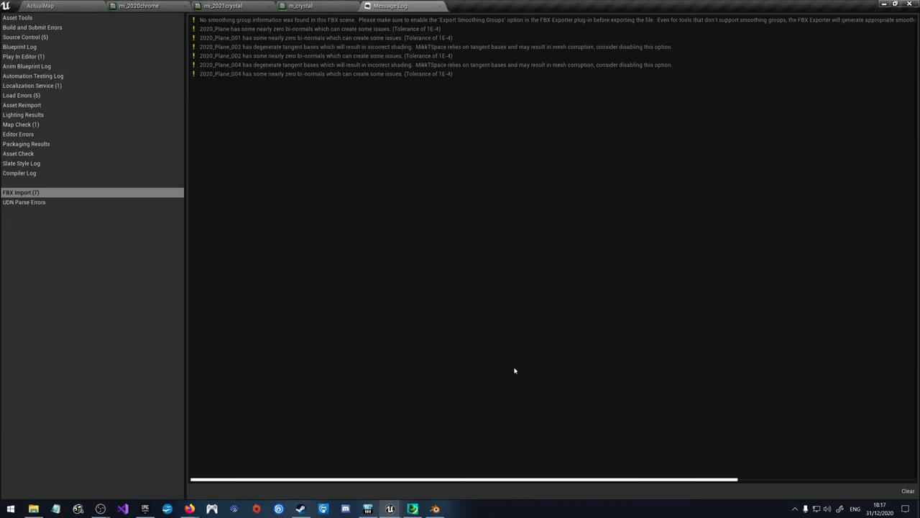
{"action": "left_click", "coordinate": [439, 5]}
{"action": "left_click", "coordinate": [83, 9]}
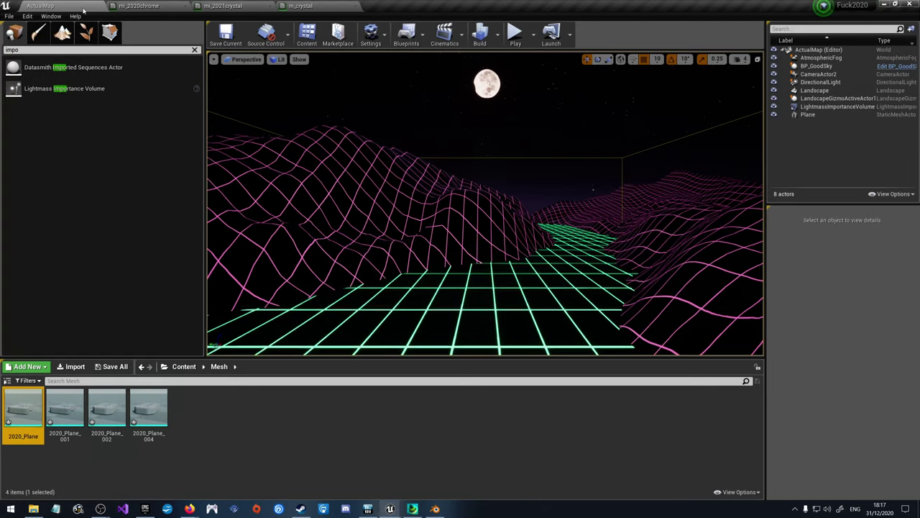
Step: Open the 2020_Plane static mesh and assign mi_2020chrome to its material slot
{"action": "double_click", "coordinate": [23, 407]}
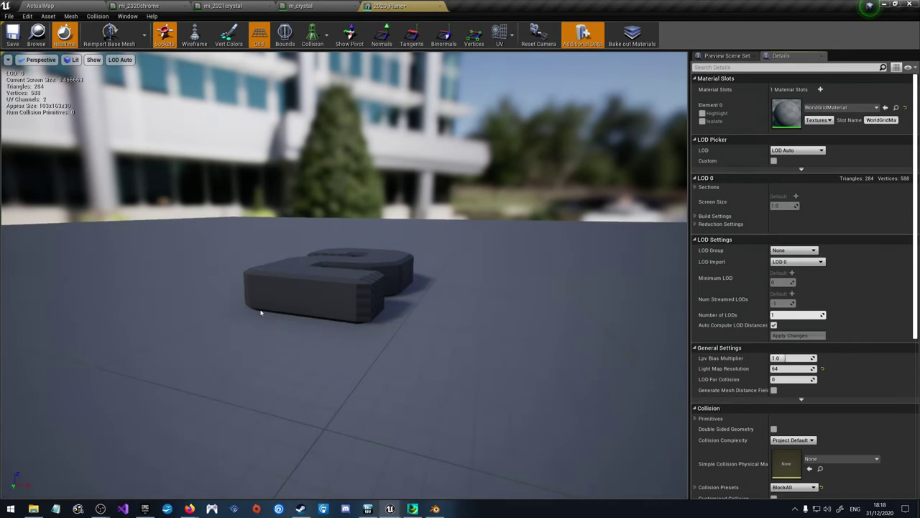
{"action": "left_click_drag", "start_coordinate": [261, 312], "coordinate": [209, 314]}
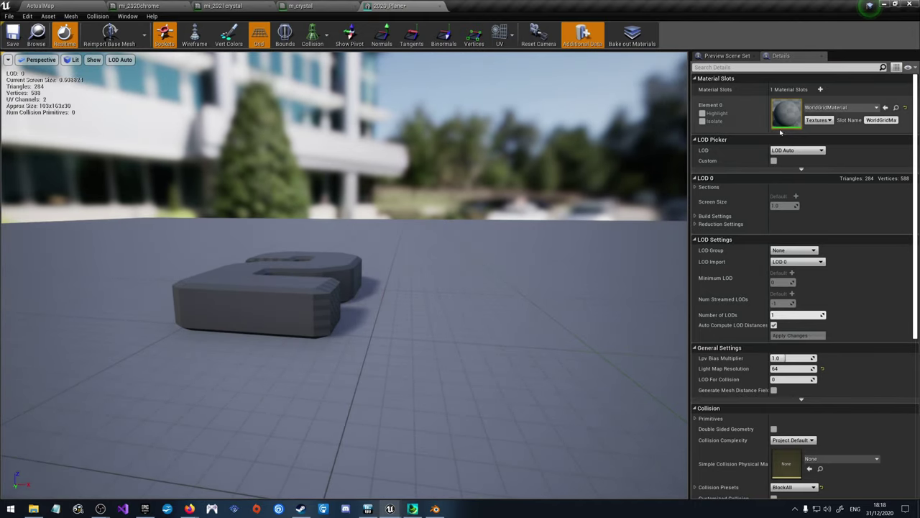
{"action": "left_click", "coordinate": [818, 120]}
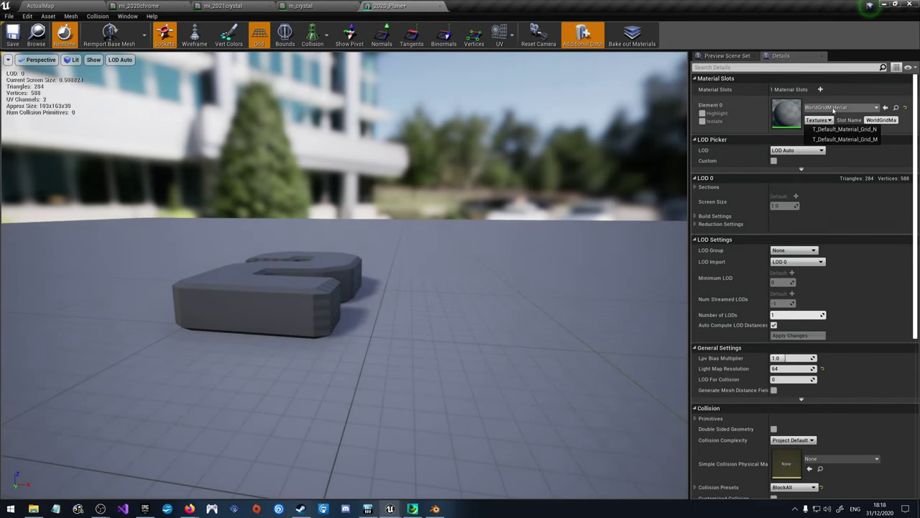
{"action": "left_click", "coordinate": [834, 108]}
{"action": "left_click", "coordinate": [827, 213]}
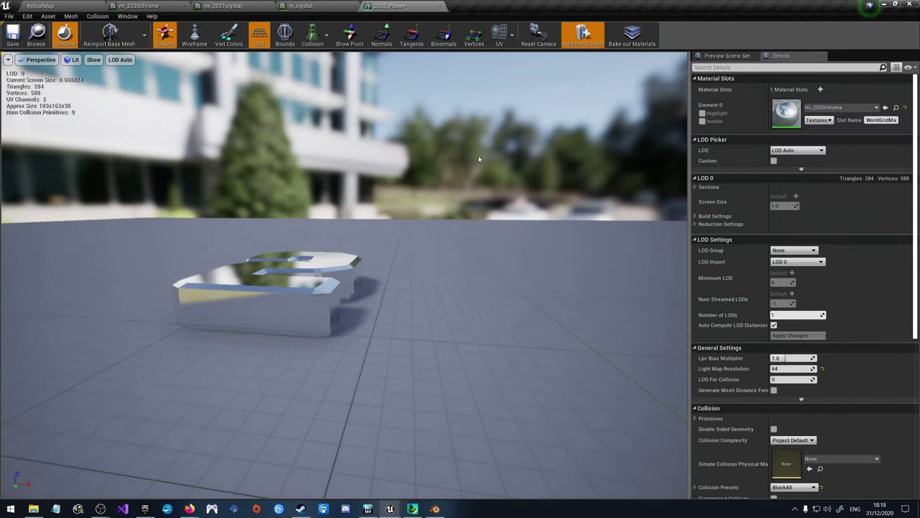
{"action": "left_click_drag", "start_coordinate": [479, 158], "coordinate": [460, 198]}
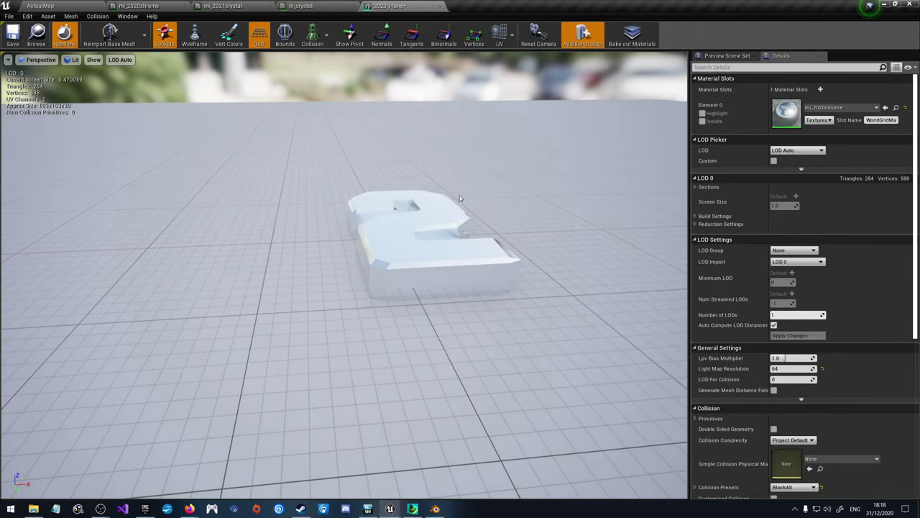
Step: Examine the digit 2 mesh's settings and its vertex normals, tangents and binormals, and hide those vector displays again
{"action": "scroll", "coordinate": [752, 458], "scroll_direction": "down", "scroll_amount": 8}
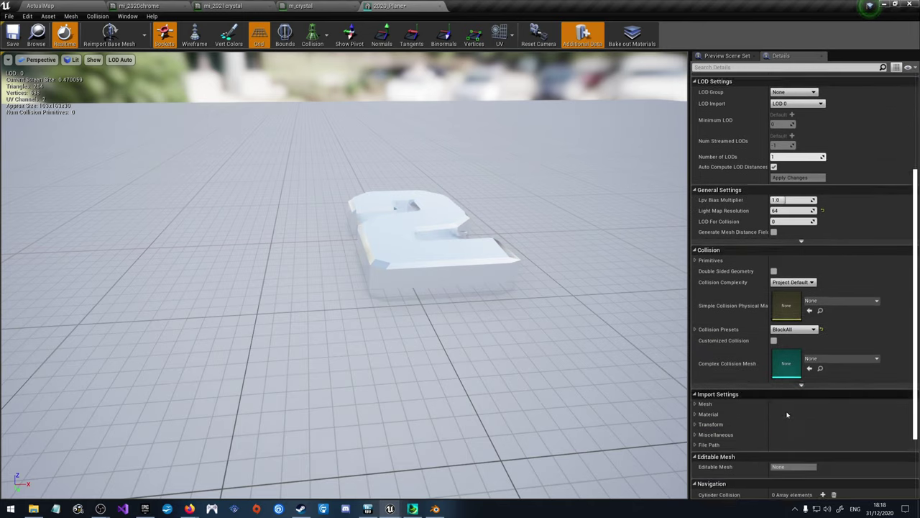
{"action": "scroll", "coordinate": [752, 459], "scroll_direction": "up", "scroll_amount": 1}
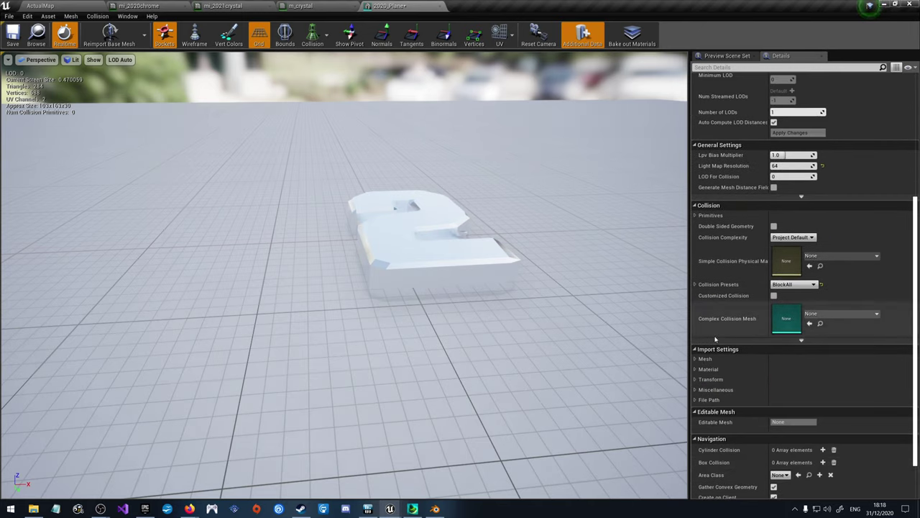
{"action": "scroll", "coordinate": [774, 307], "scroll_direction": "up", "scroll_amount": 4}
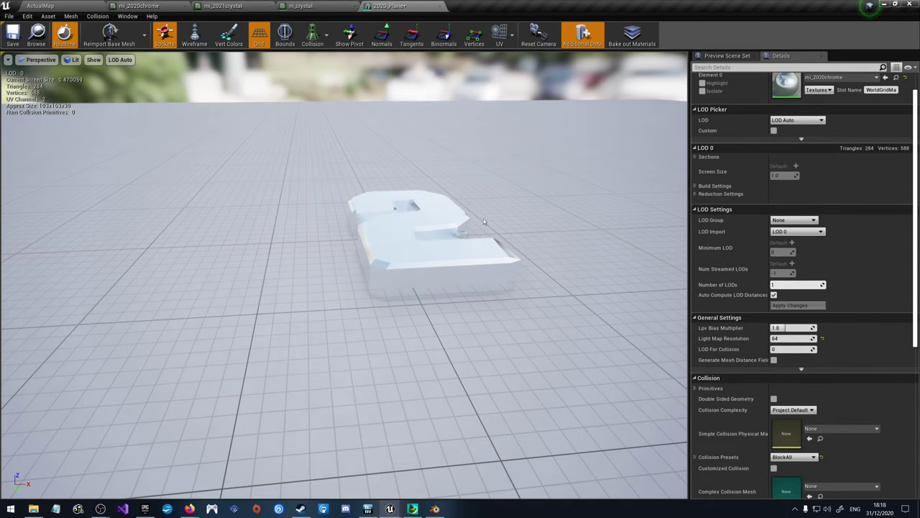
{"action": "scroll", "coordinate": [805, 270], "scroll_direction": "up", "scroll_amount": 1}
{"action": "scroll", "coordinate": [777, 282], "scroll_direction": "down", "scroll_amount": 1}
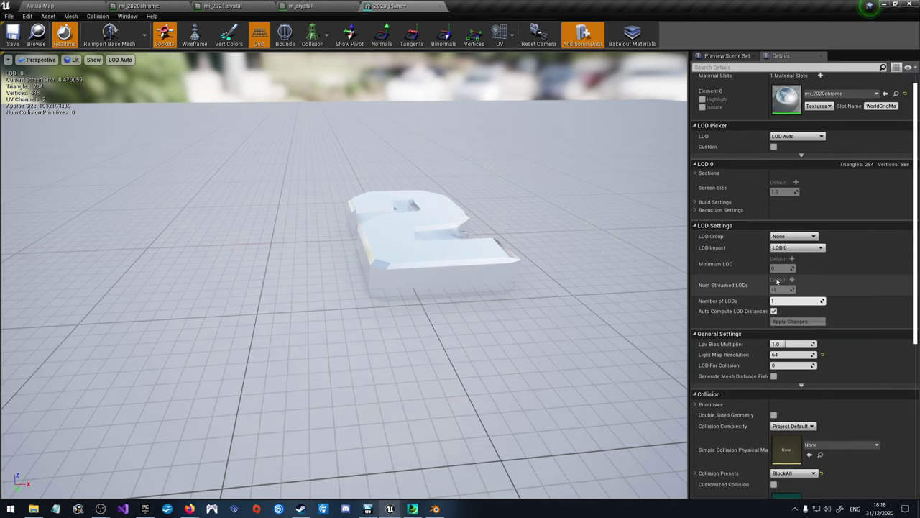
{"action": "left_click", "coordinate": [423, 30]}
{"action": "left_click", "coordinate": [443, 33]}
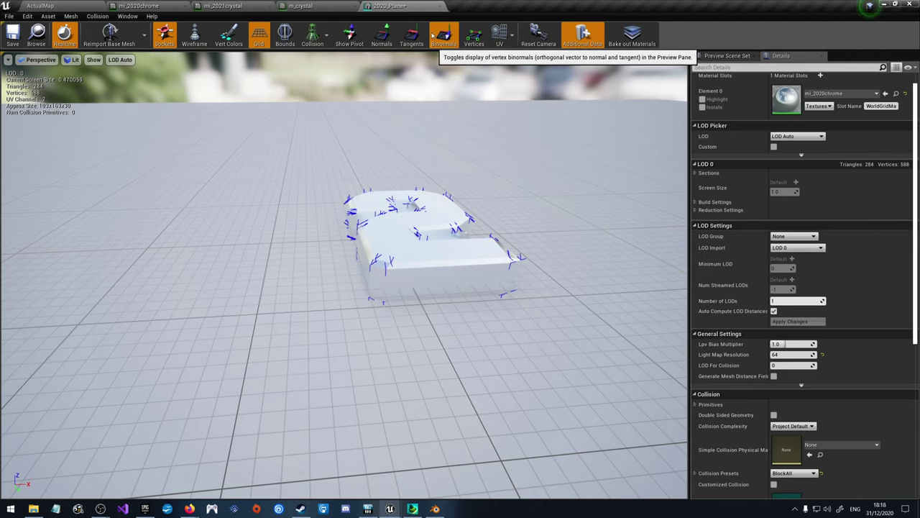
{"action": "left_click", "coordinate": [411, 33]}
{"action": "left_click", "coordinate": [443, 33]}
{"action": "left_click", "coordinate": [381, 33]}
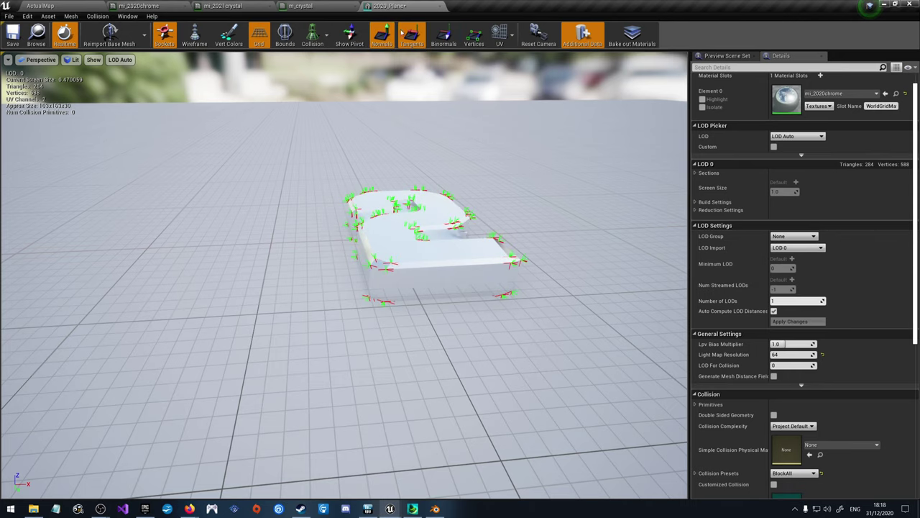
{"action": "left_click", "coordinate": [401, 32]}
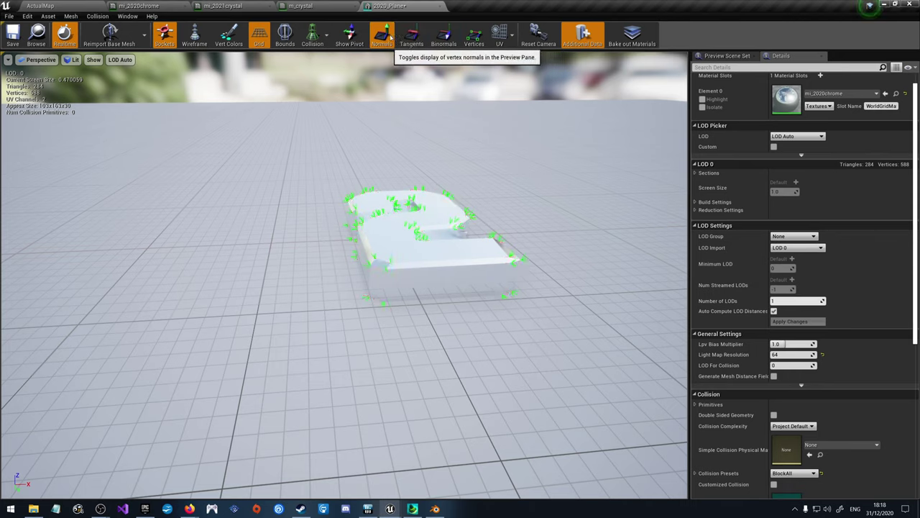
{"action": "left_click", "coordinate": [390, 36]}
Step: Inspect the digit 2 mesh's UV Channel 0 and UV Channel 1 layouts, and turn the UV display off
{"action": "left_click", "coordinate": [501, 33]}
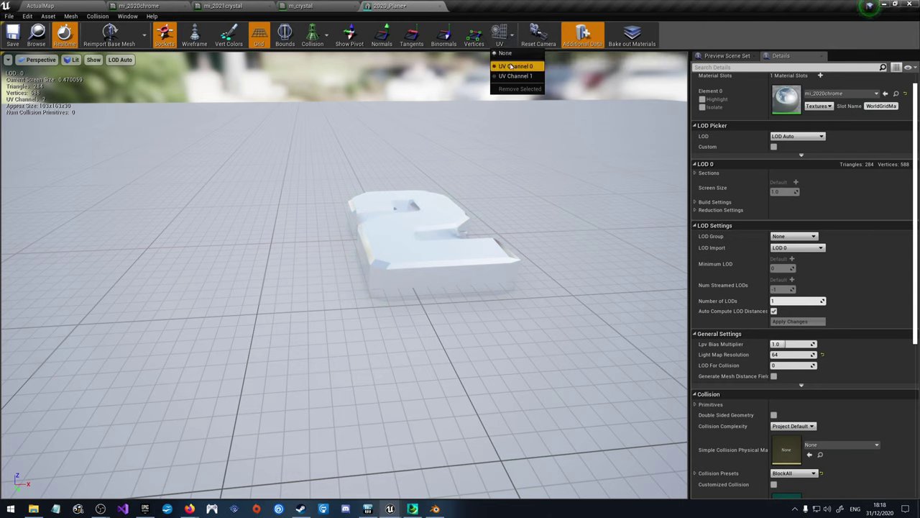
{"action": "left_click", "coordinate": [511, 66]}
{"action": "left_click", "coordinate": [501, 33]}
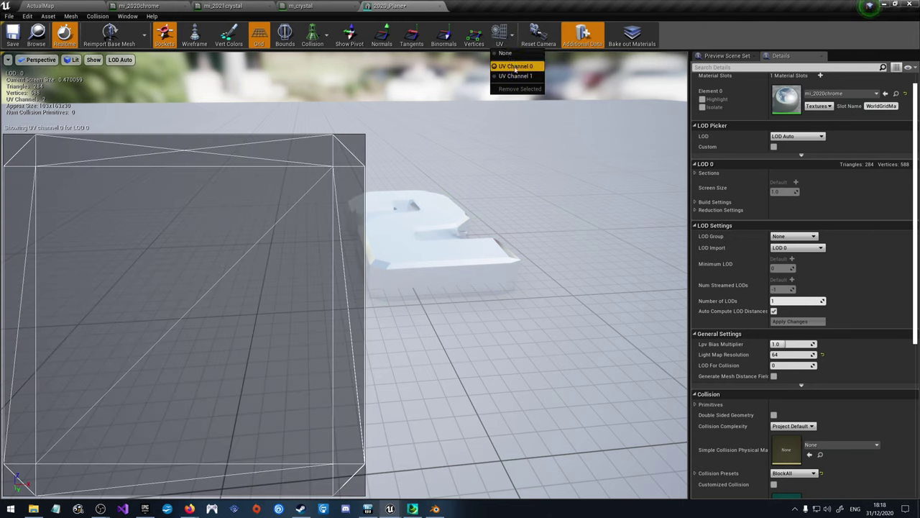
{"action": "left_click", "coordinate": [514, 77]}
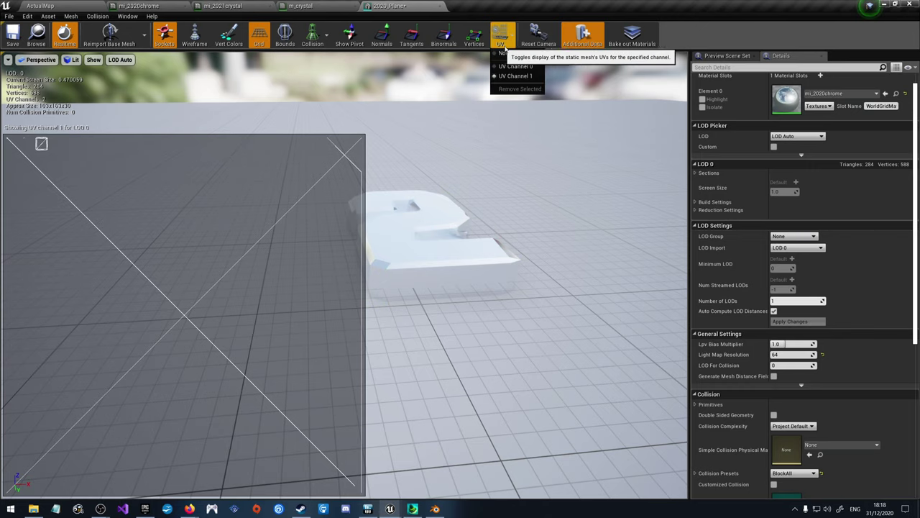
{"action": "left_click", "coordinate": [501, 33]}
{"action": "left_click", "coordinate": [509, 56]}
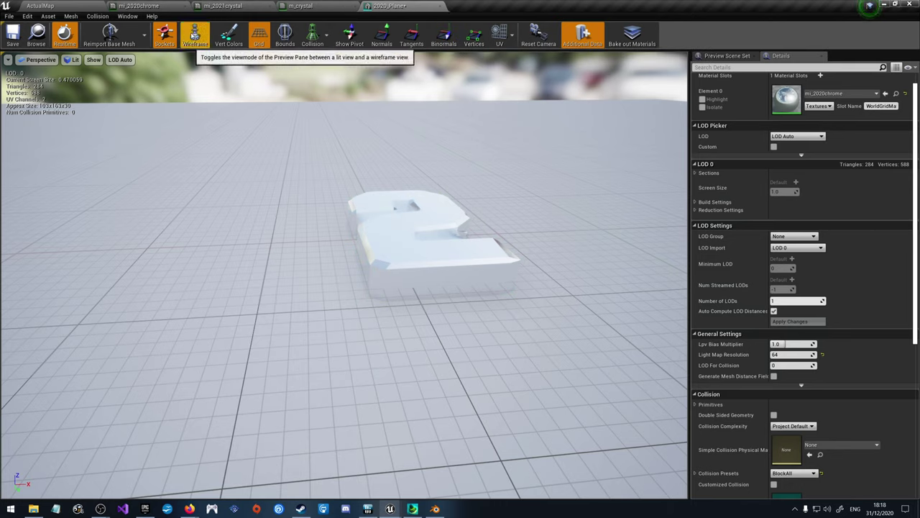
Step: Try reimporting the digit 2 mesh with import rotation Z 90, and reimport it with X 90, Y 0 and Z 0 instead
{"action": "scroll", "coordinate": [833, 295], "scroll_direction": "down", "scroll_amount": 3}
{"action": "scroll", "coordinate": [834, 295], "scroll_direction": "down", "scroll_amount": 5}
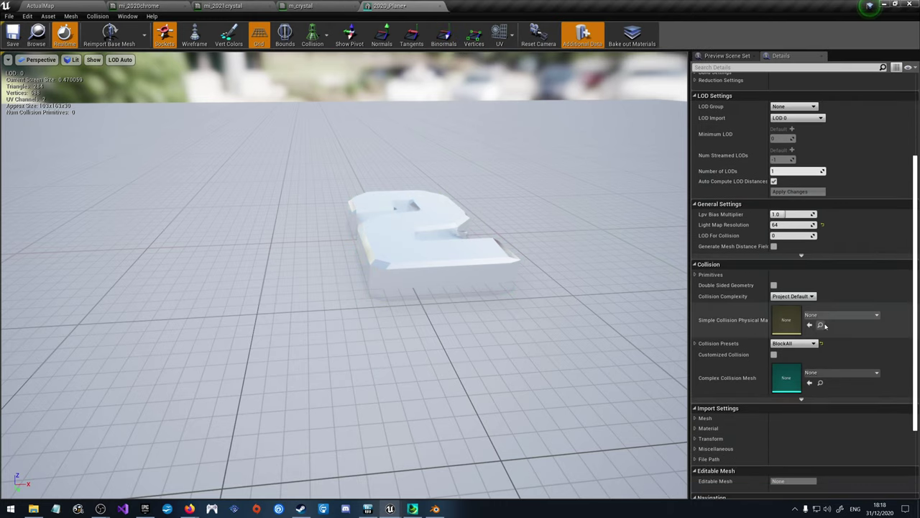
{"action": "left_click", "coordinate": [709, 337]}
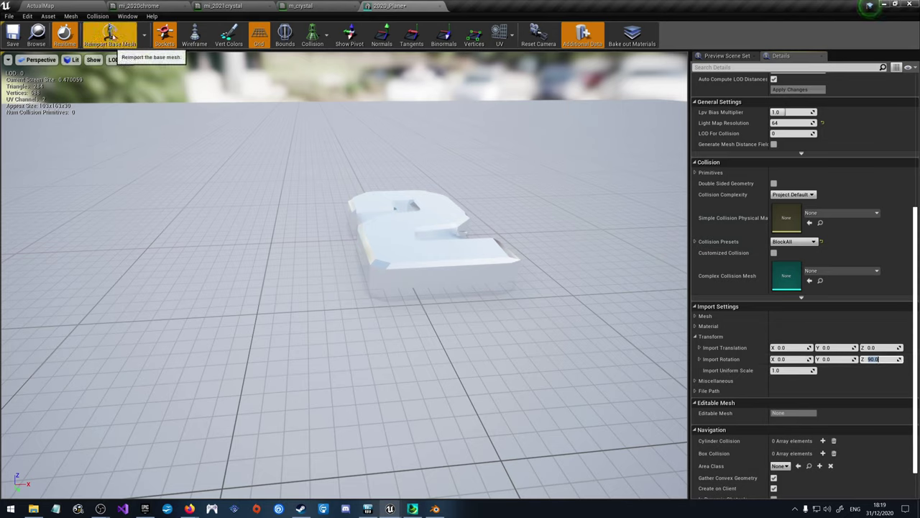
{"action": "left_click", "coordinate": [110, 34]}
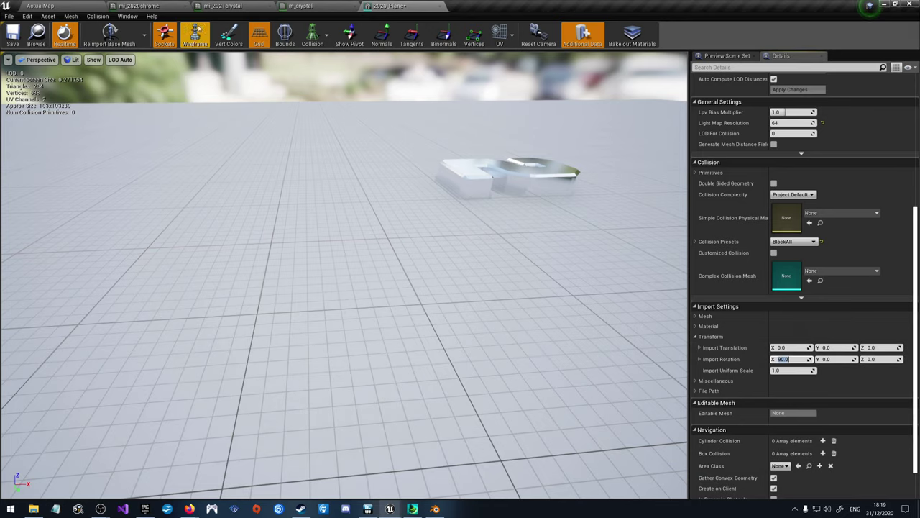
{"action": "left_click", "coordinate": [112, 33]}
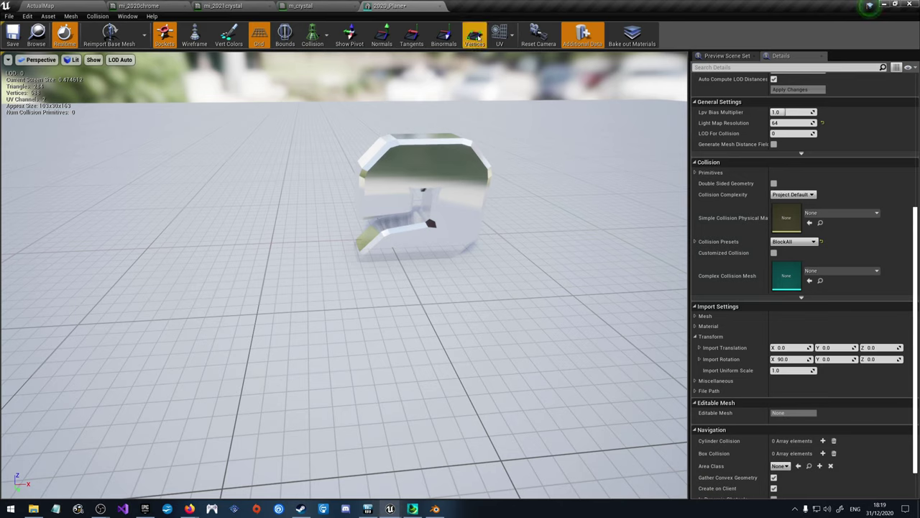
Step: Return to ActualMap and delete the 2020_Plane_001 and 2020_Plane_004 meshes from the Mesh folder
{"action": "left_click", "coordinate": [80, 5]}
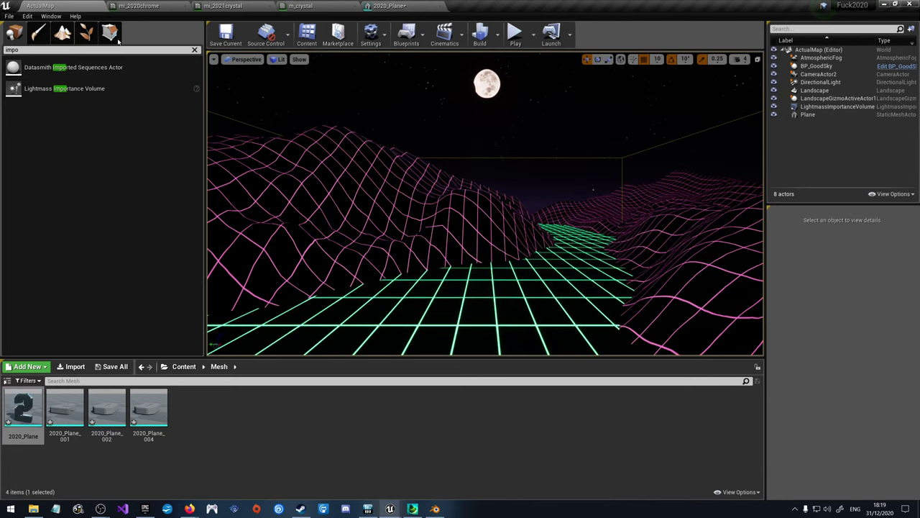
{"action": "left_click", "coordinate": [68, 407]}
{"action": "key", "text": "Delete"}
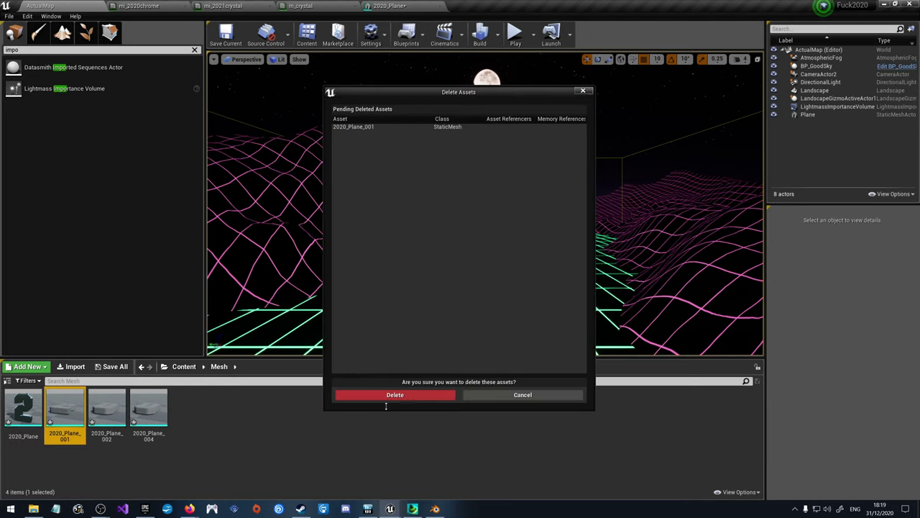
{"action": "left_click", "coordinate": [386, 396]}
{"action": "left_click", "coordinate": [104, 408]}
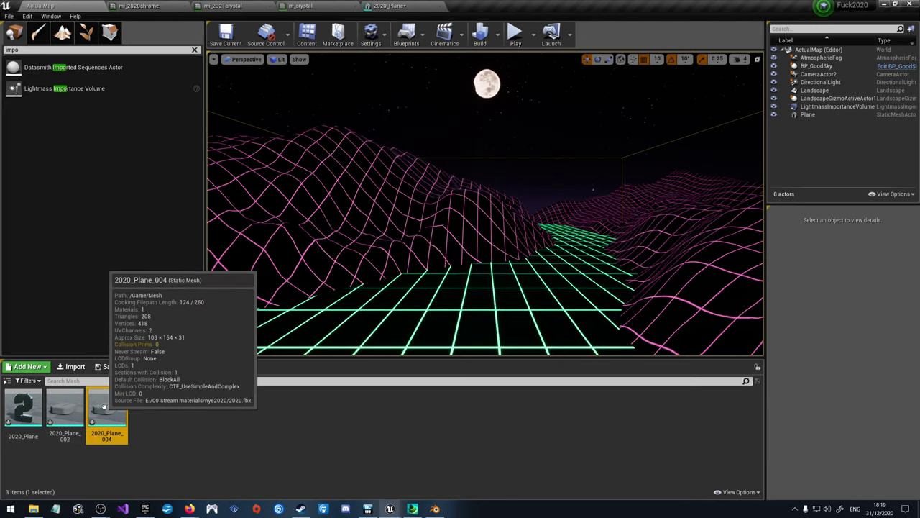
{"action": "key", "text": "Delete"}
{"action": "left_click", "coordinate": [355, 397]}
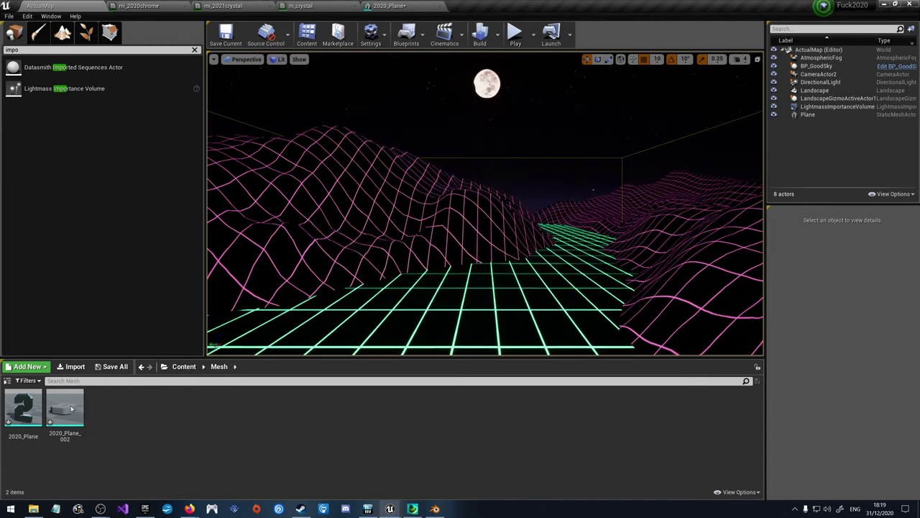
Step: Open the 2020_Plane_002 mesh, assign it mi_2020chrome, and reimport it upright by changing its X import rotation
{"action": "double_click", "coordinate": [65, 407]}
{"action": "scroll", "coordinate": [777, 358], "scroll_direction": "down", "scroll_amount": 8}
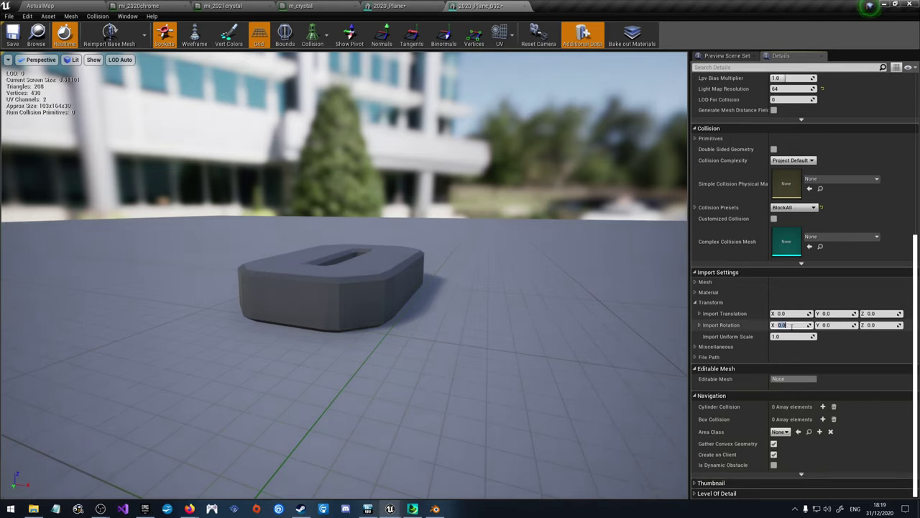
{"action": "scroll", "coordinate": [791, 325], "scroll_direction": "up", "scroll_amount": 15}
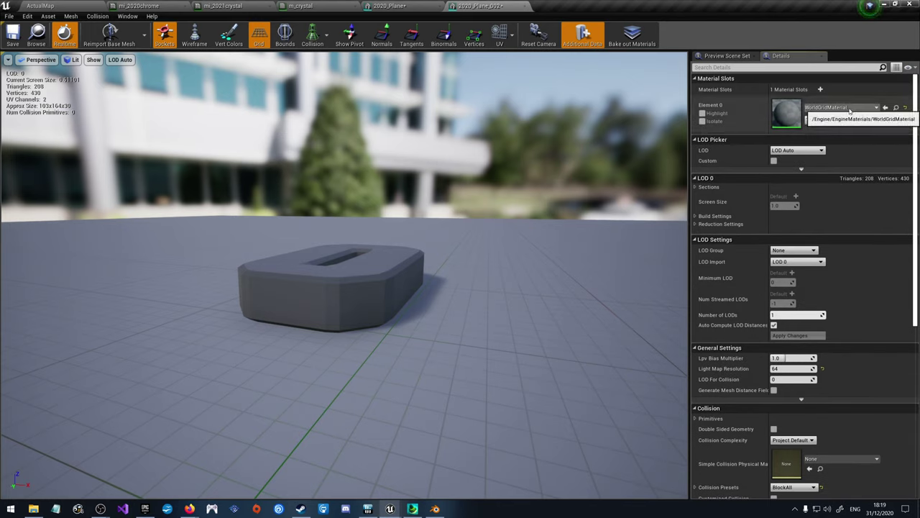
{"action": "left_click", "coordinate": [839, 107]}
{"action": "left_click", "coordinate": [827, 211]}
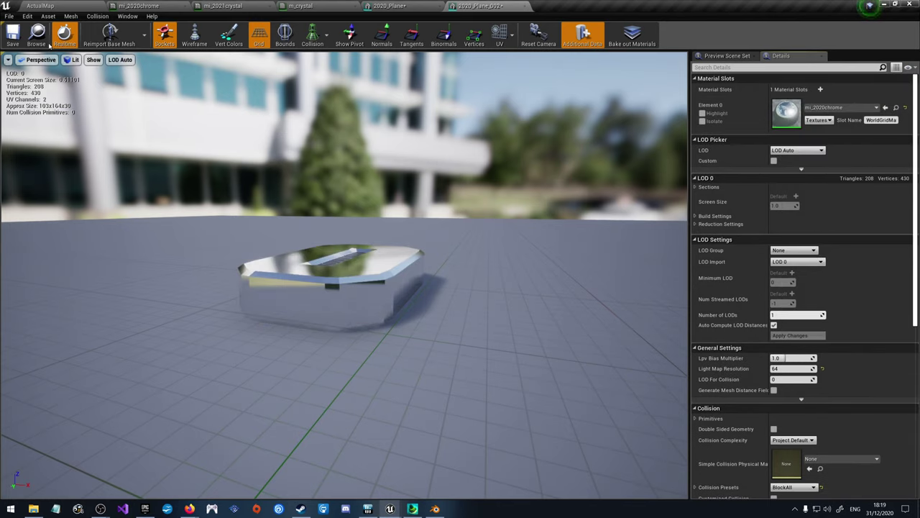
{"action": "left_click", "coordinate": [109, 33]}
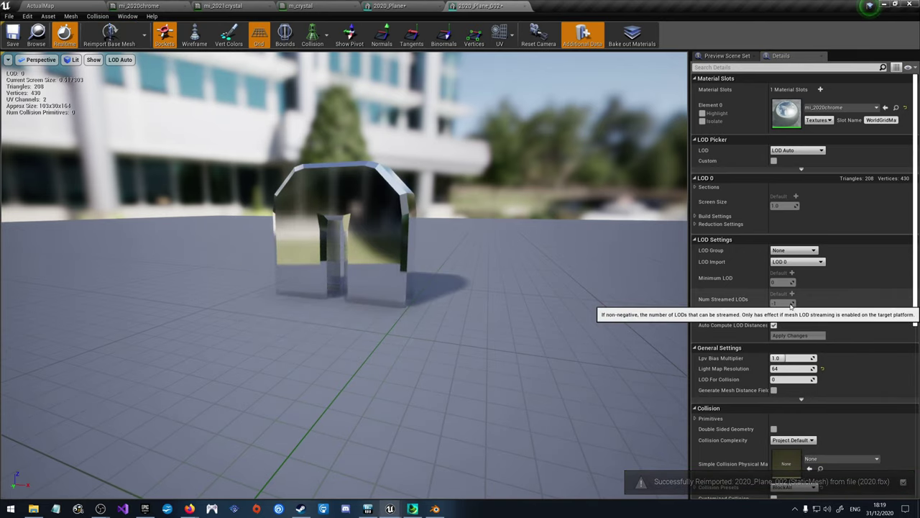
{"action": "scroll", "coordinate": [787, 306], "scroll_direction": "down", "scroll_amount": 4}
{"action": "scroll", "coordinate": [787, 305], "scroll_direction": "up", "scroll_amount": 4}
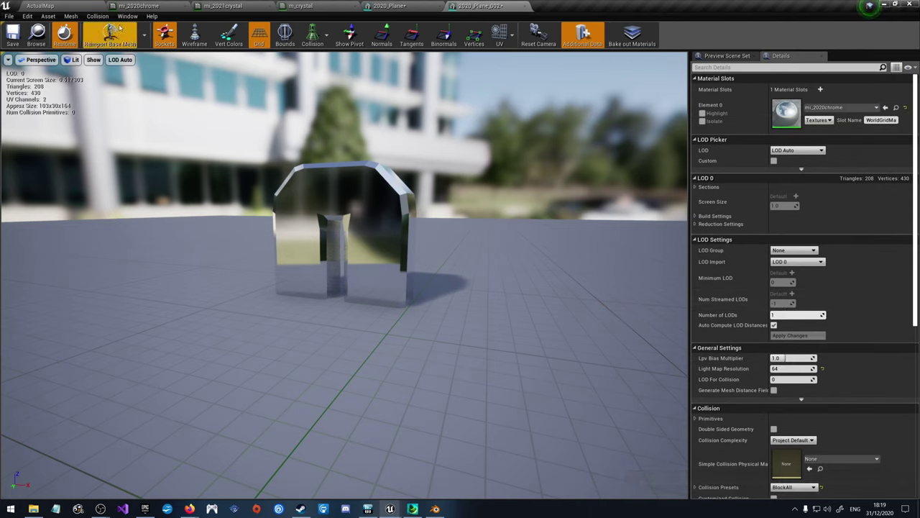
Step: Display simple collision for the 2020_Plane_002 mesh and add a box simplified collision around it
{"action": "left_click", "coordinate": [326, 34]}
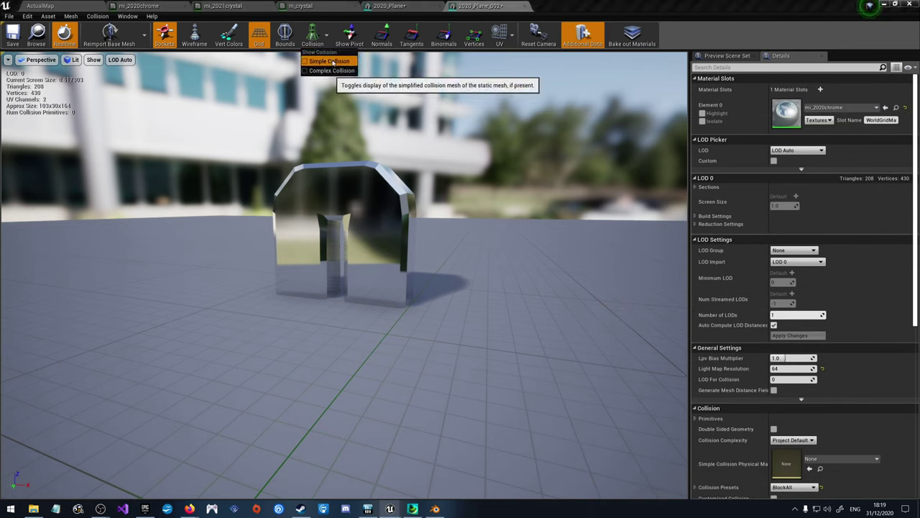
{"action": "left_click", "coordinate": [330, 63]}
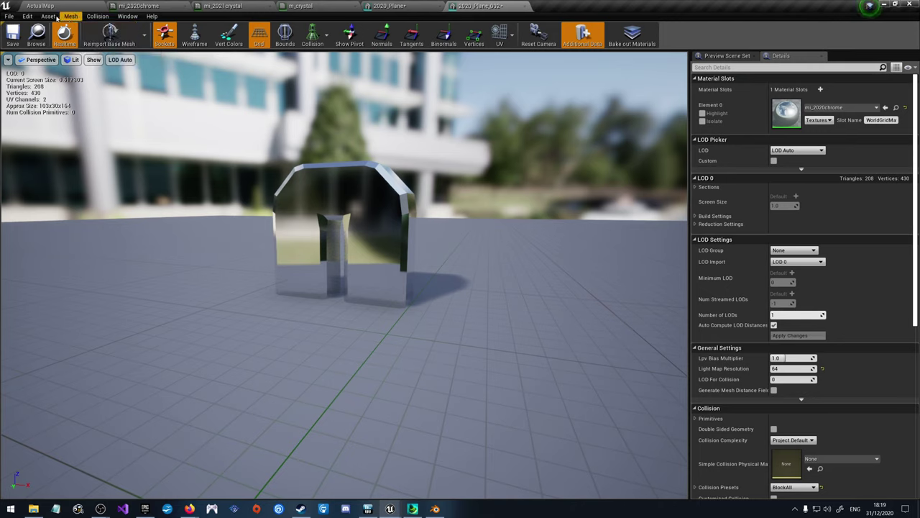
{"action": "left_click", "coordinate": [97, 16]}
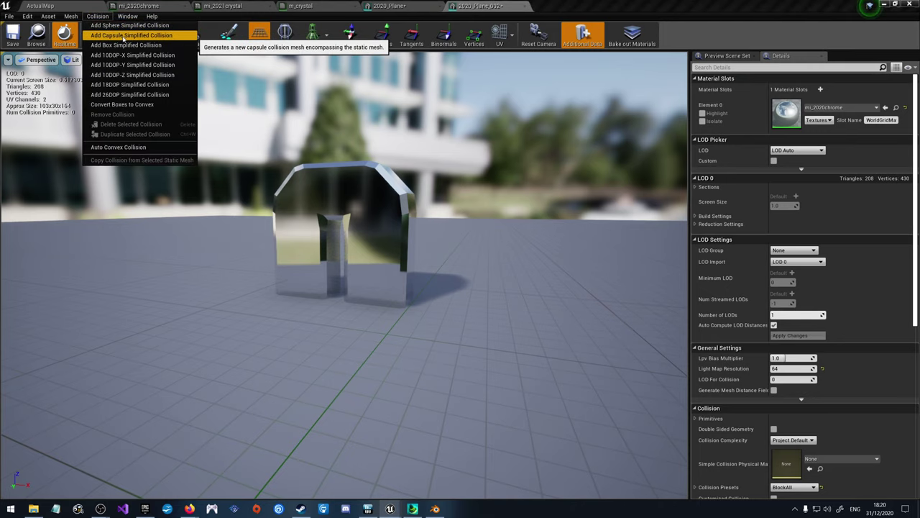
{"action": "left_click", "coordinate": [145, 97]}
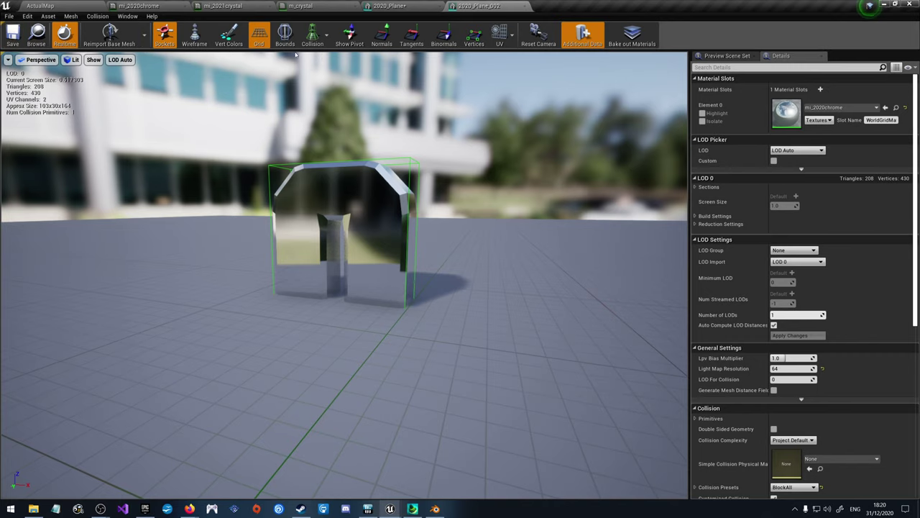
Step: Switch to the 2020_Plane mesh and add a box simplified collision around it
{"action": "left_click", "coordinate": [390, 6]}
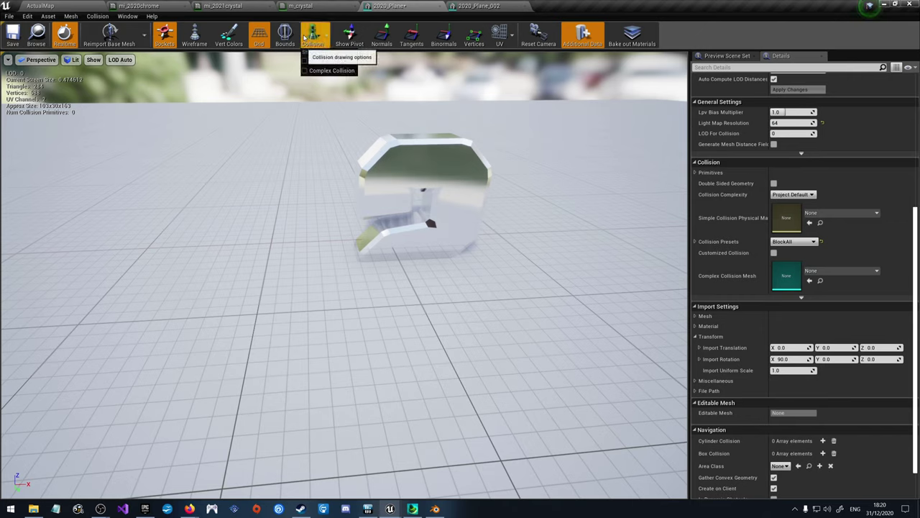
{"action": "left_click", "coordinate": [92, 17]}
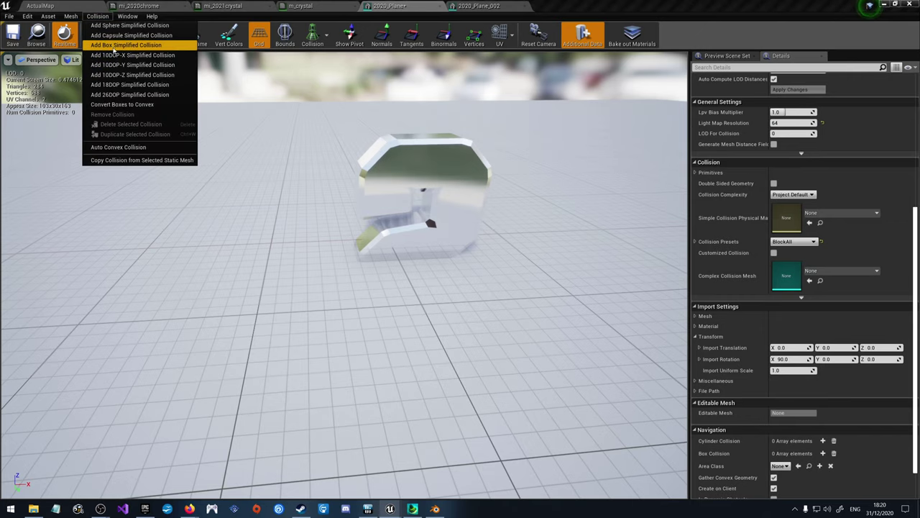
{"action": "left_click", "coordinate": [111, 44]}
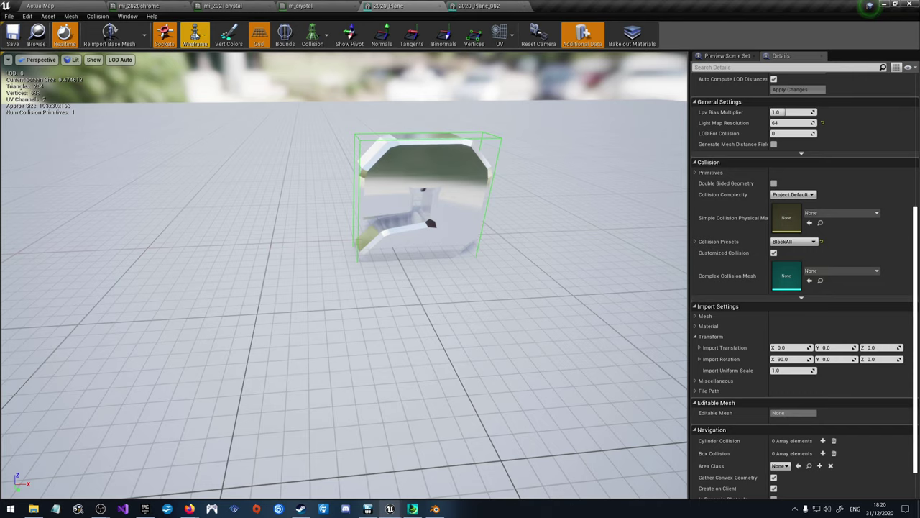
Step: Show the 2020_Plane mesh's pivot and examine its mesh import settings, including the Normal Generation Method options
{"action": "left_click", "coordinate": [144, 40]}
{"action": "left_click", "coordinate": [144, 40]}
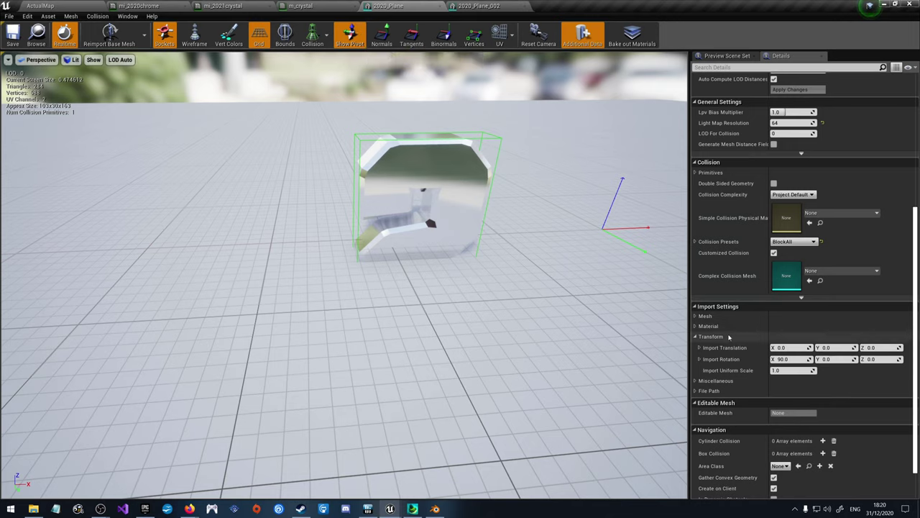
{"action": "left_click", "coordinate": [696, 317]}
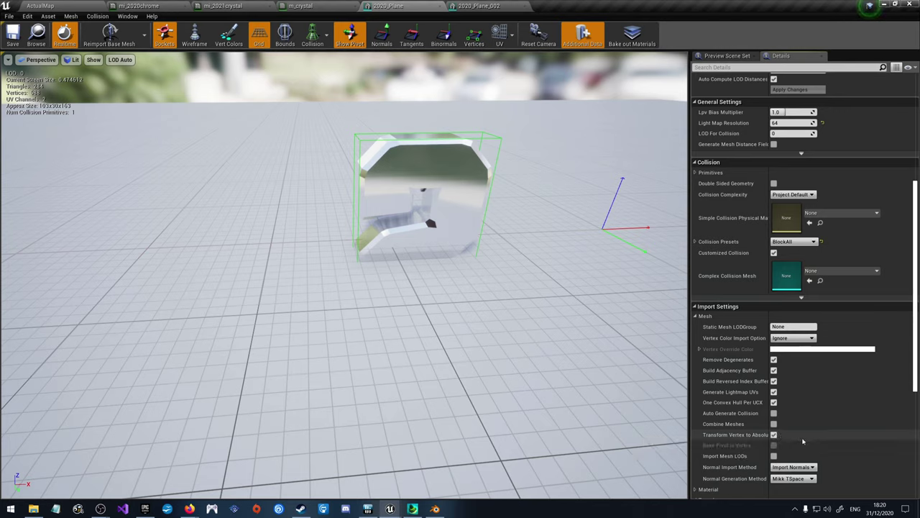
{"action": "left_click", "coordinate": [808, 480]}
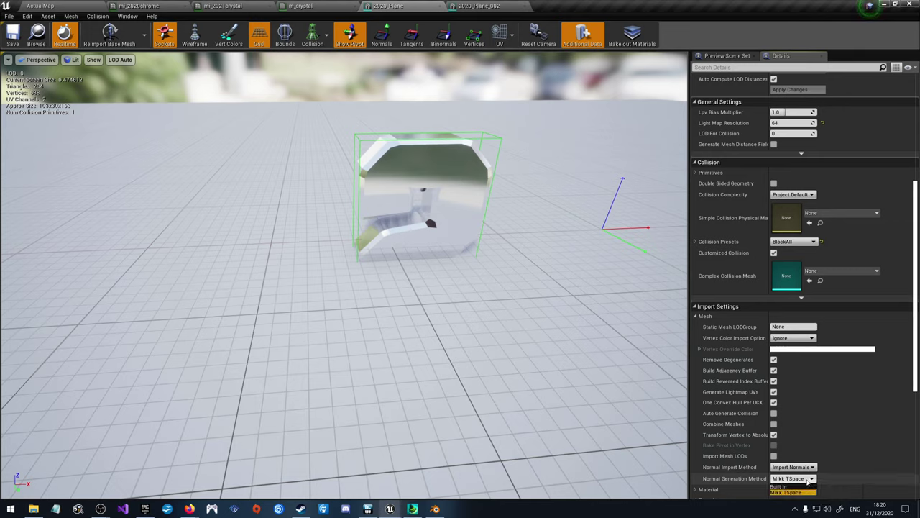
{"action": "left_click", "coordinate": [807, 481]}
{"action": "scroll", "coordinate": [745, 469], "scroll_direction": "down", "scroll_amount": 1}
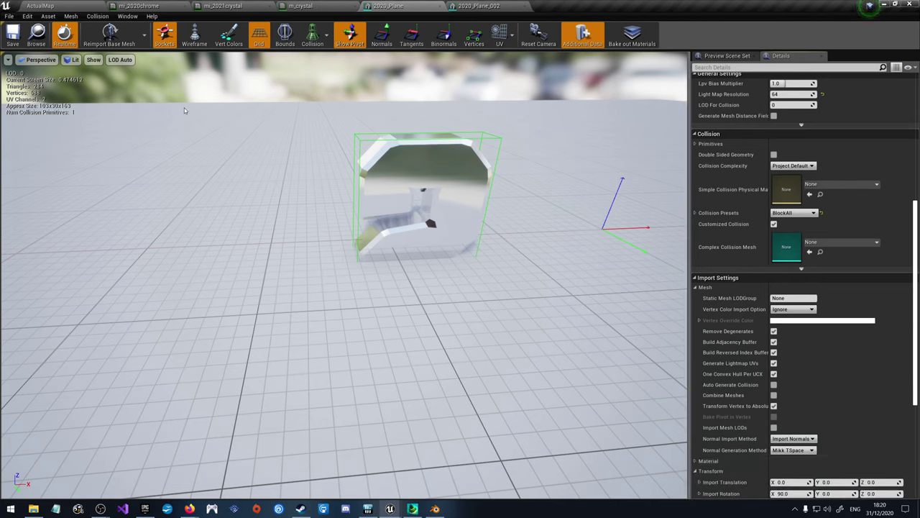
Step: Return to ActualMap and create an Actor blueprint class named 2020boom in the Mesh folder
{"action": "left_click", "coordinate": [39, 5]}
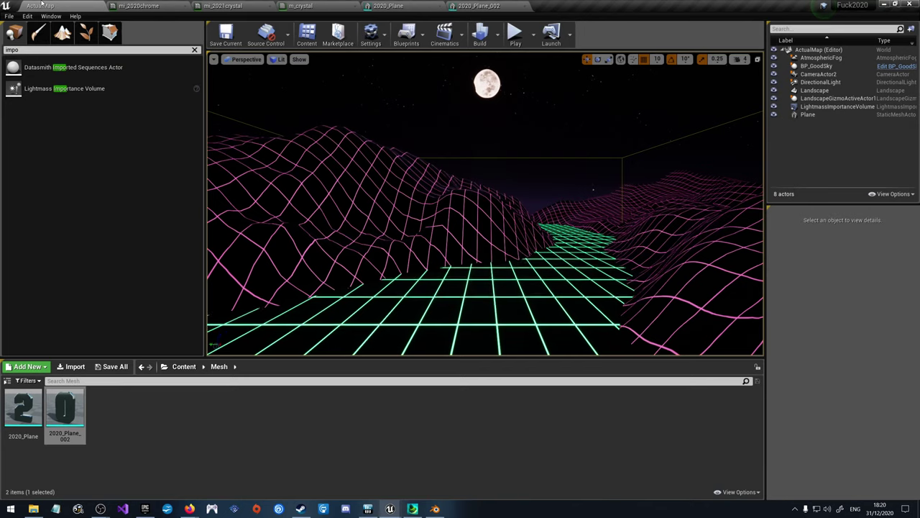
{"action": "right_click", "coordinate": [134, 420]}
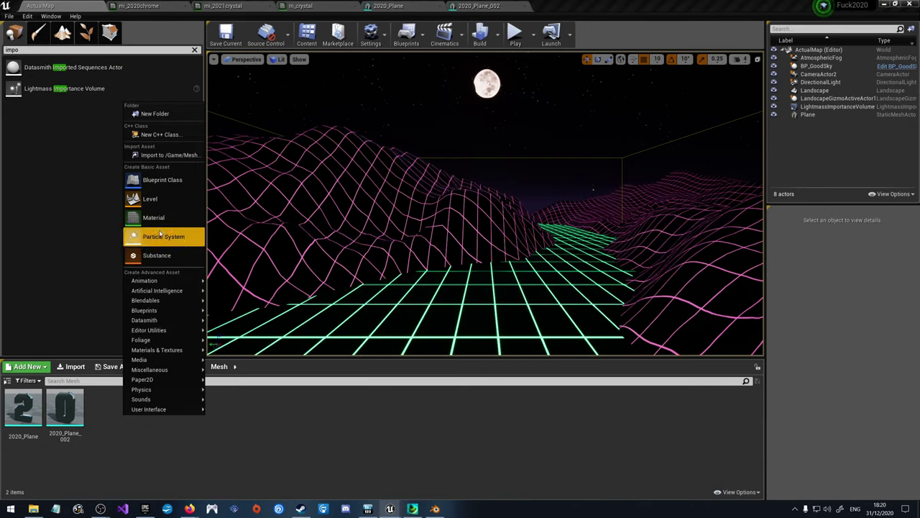
{"action": "left_click", "coordinate": [161, 180]}
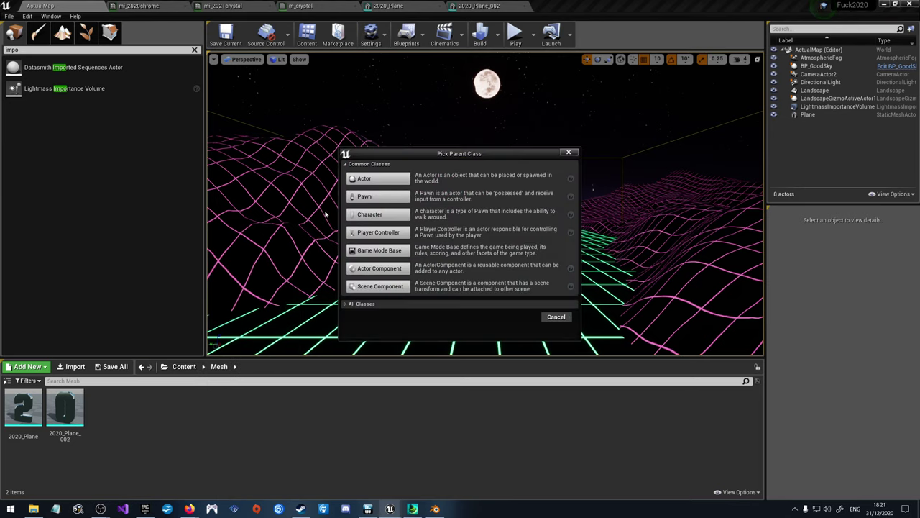
{"action": "left_click", "coordinate": [378, 178]}
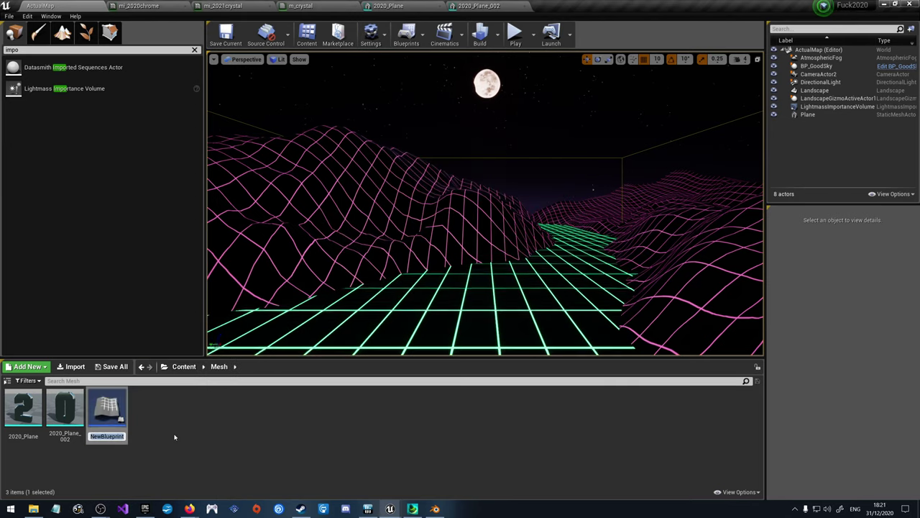
{"action": "type", "text": "2020b"}
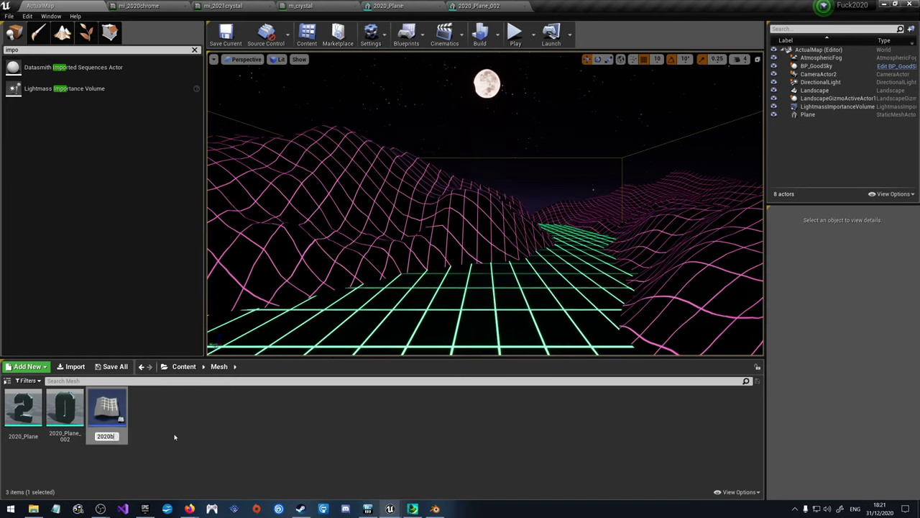
{"action": "type", "text": "oom"}
{"action": "key", "text": "Return"}
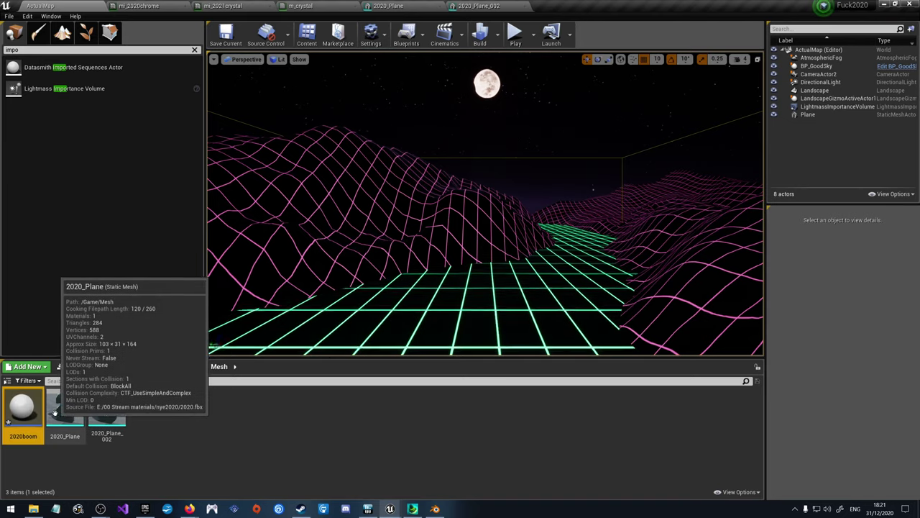
Step: Open the 2020boom blueprint and add the 2020_Plane_002 and 2020_Plane meshes from the Mesh folder as components
{"action": "double_click", "coordinate": [30, 417]}
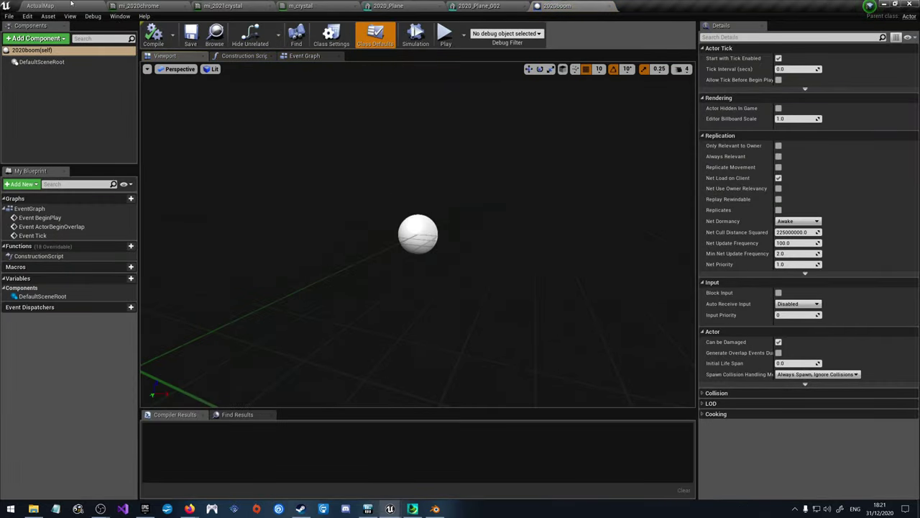
{"action": "left_click", "coordinate": [70, 5]}
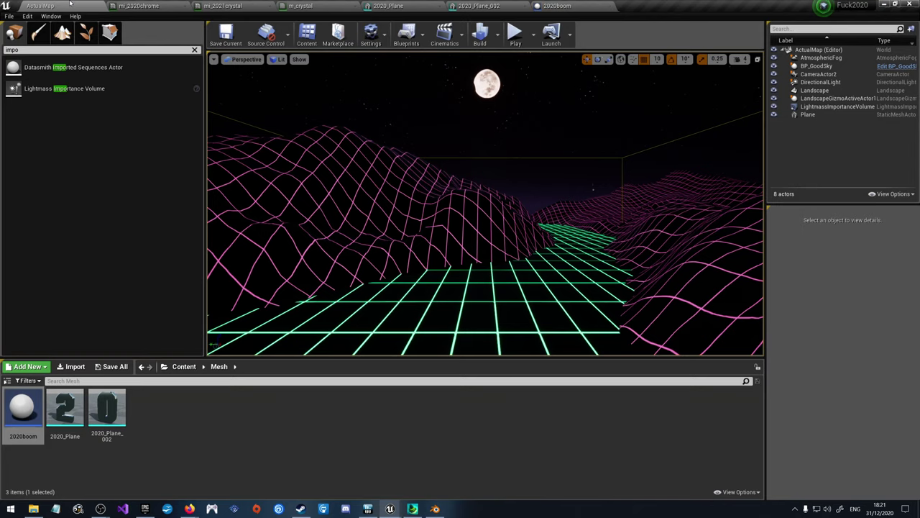
{"action": "left_click", "coordinate": [105, 408]}
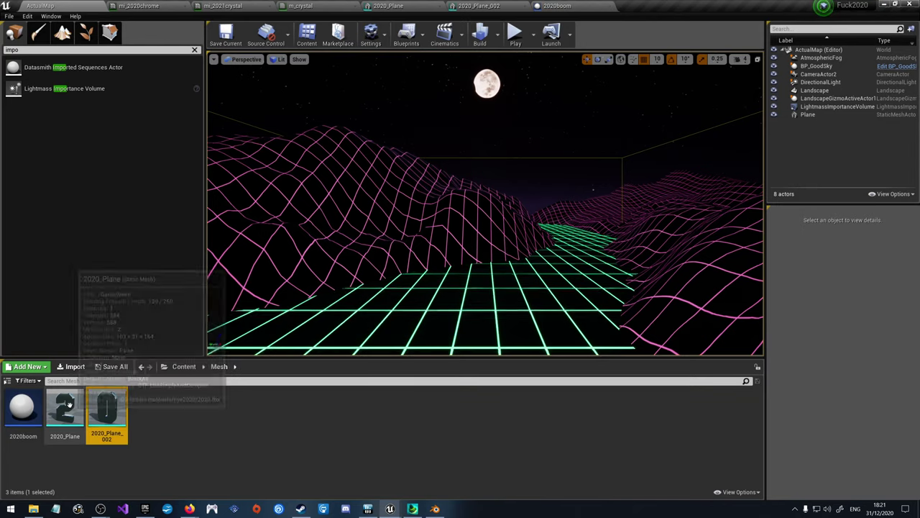
{"action": "left_click", "coordinate": [64, 408], "text": "ctrl"}
{"action": "left_click_drag", "start_coordinate": [65, 409], "coordinate": [55, 109]}
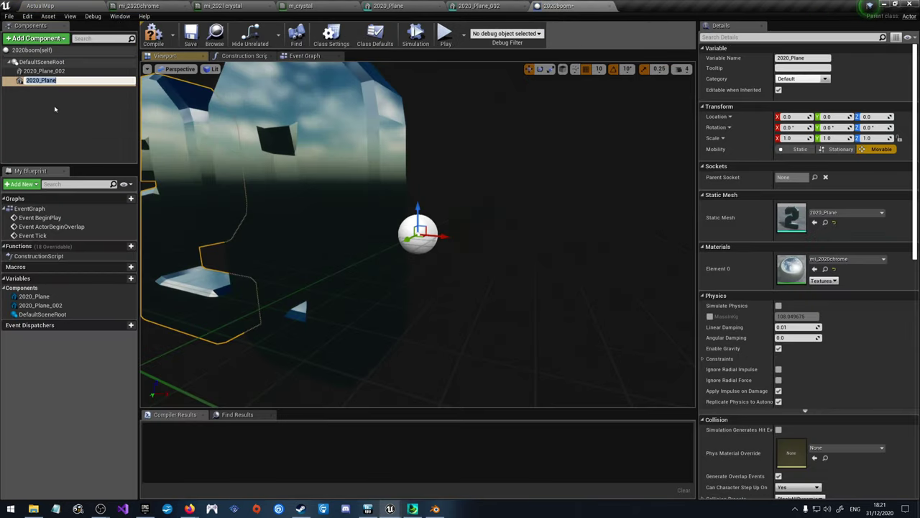
{"action": "left_click", "coordinate": [68, 103]}
Step: Rename the 2020_Plane component to 2020_2A and the 2020_Plane_002 component to 2020_0A
{"action": "left_click", "coordinate": [69, 82]}
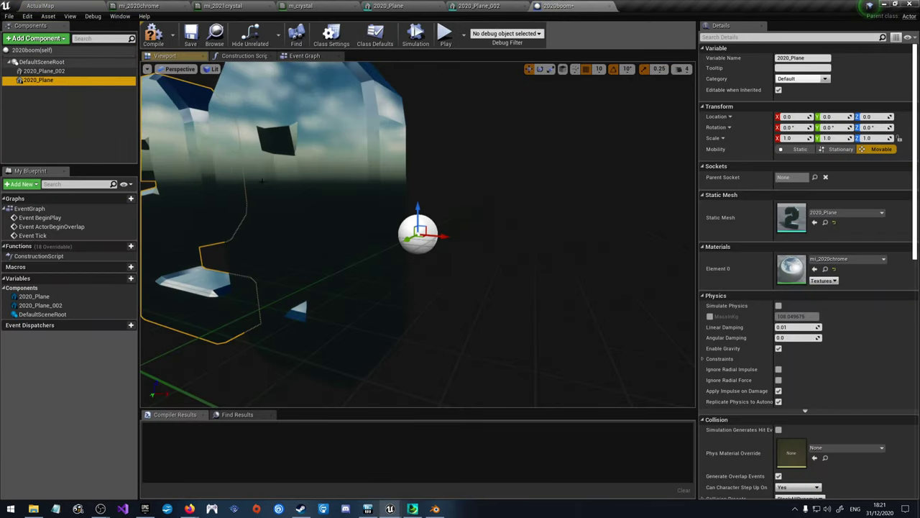
{"action": "left_click", "coordinate": [57, 81]}
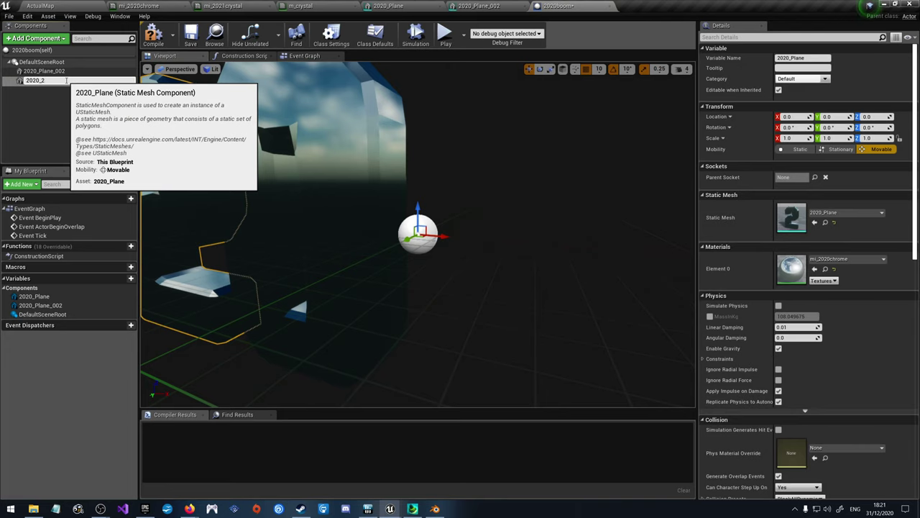
{"action": "type", "text": "2A"}
{"action": "key", "text": "Return"}
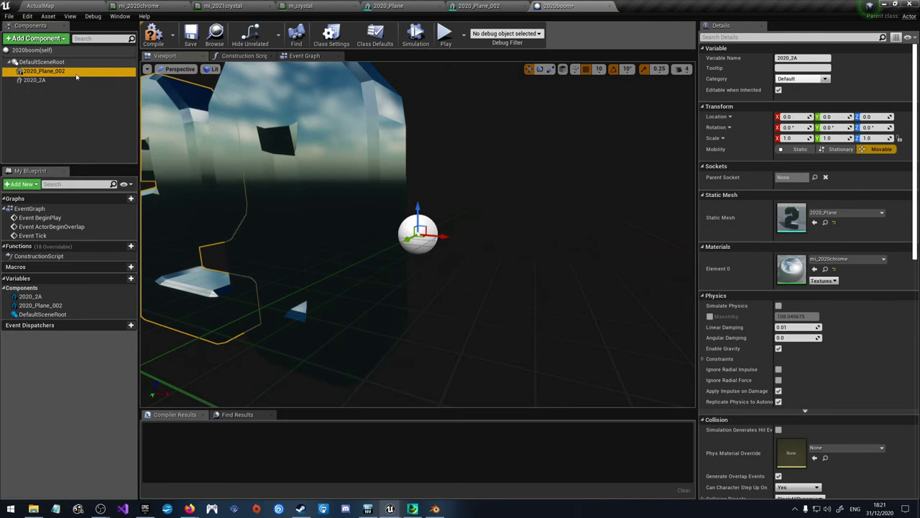
{"action": "left_click", "coordinate": [74, 71]}
{"action": "left_click", "coordinate": [77, 72]}
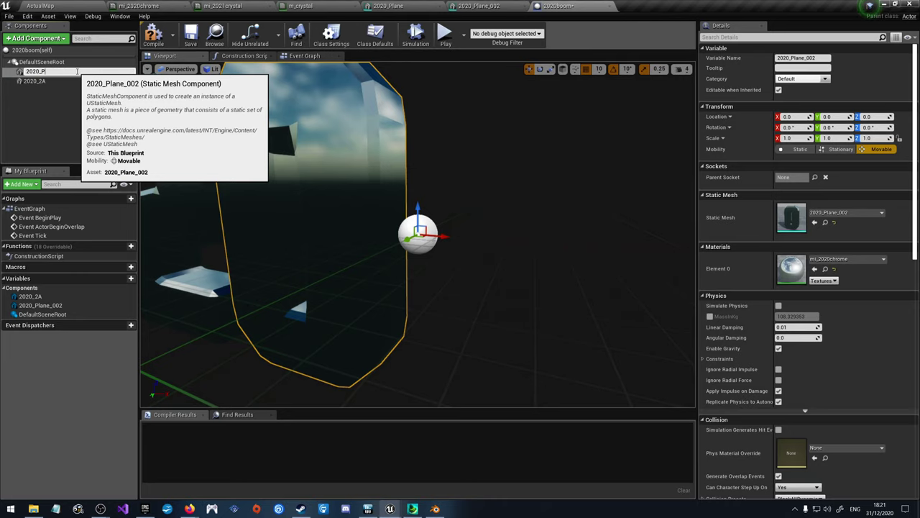
{"action": "type", "text": "2020_0A"}
{"action": "key", "text": "Return"}
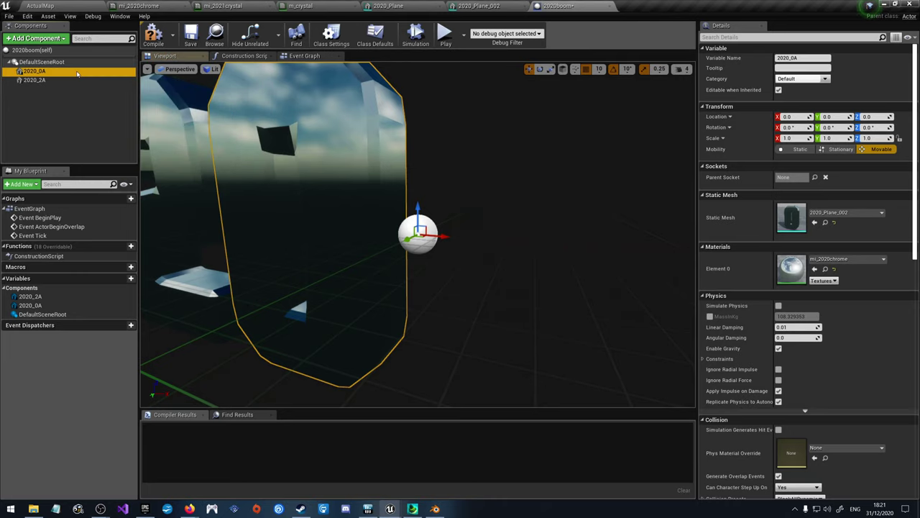
Step: Duplicate the 2020_0A and 2020_2A components beside the originals along X to spell 2020, and compile and save the blueprint
{"action": "scroll", "coordinate": [417, 230], "scroll_direction": "down", "scroll_amount": 3}
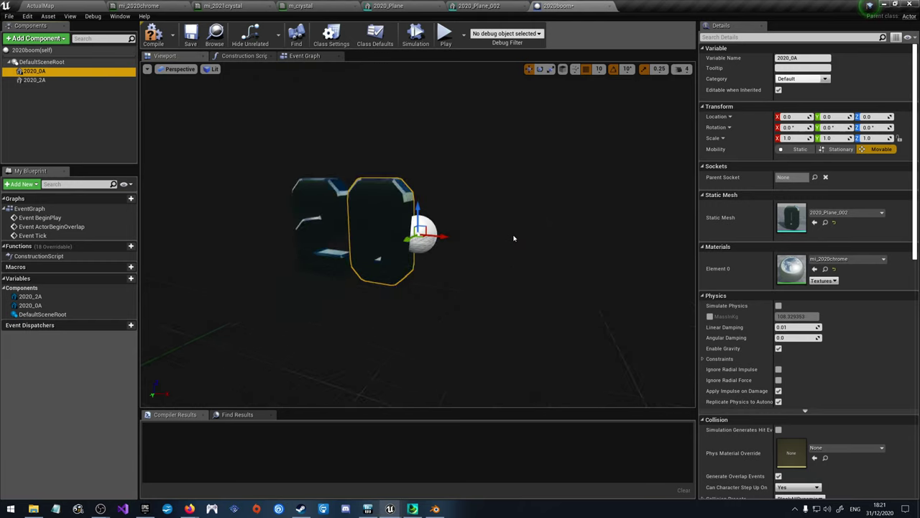
{"action": "left_click_drag", "start_coordinate": [431, 237], "coordinate": [496, 238]}
{"action": "left_click", "coordinate": [53, 77], "text": "ctrl"}
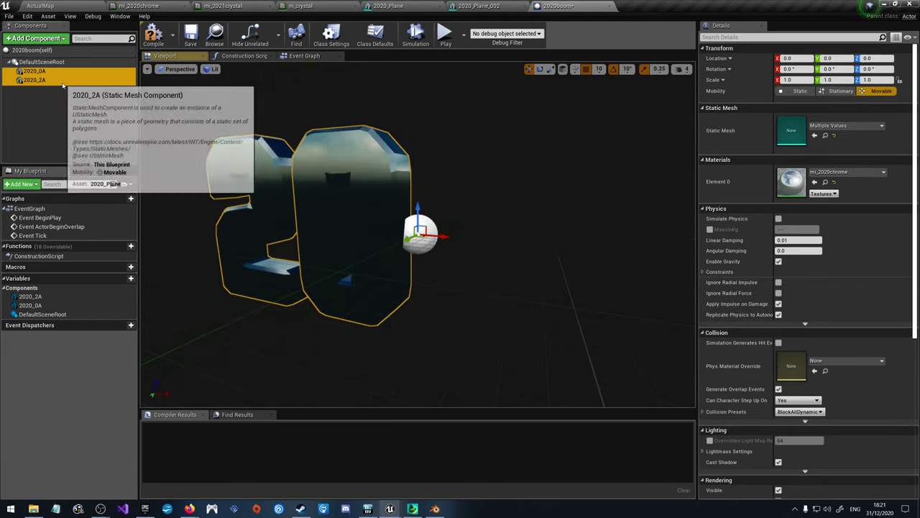
{"action": "key", "text": "ctrl+w"}
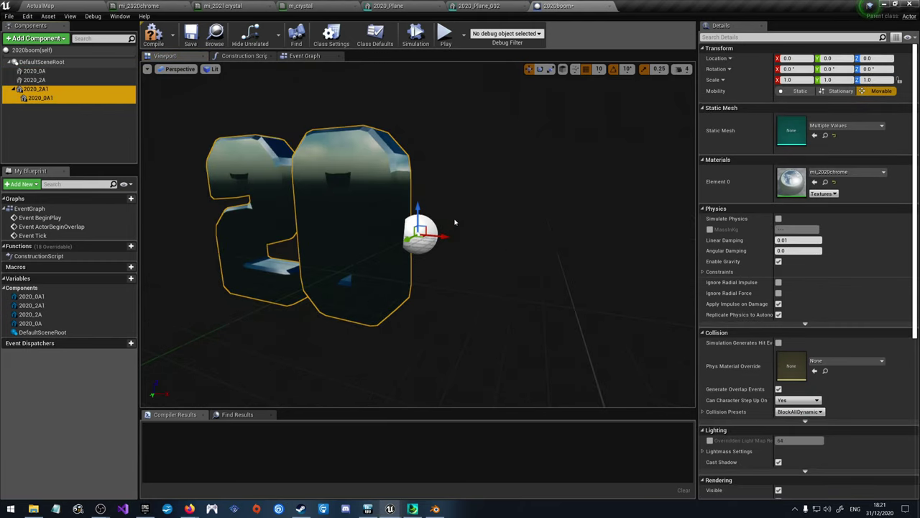
{"action": "left_click_drag", "start_coordinate": [440, 237], "coordinate": [632, 252]}
{"action": "scroll", "coordinate": [523, 240], "scroll_direction": "down", "scroll_amount": 2}
{"action": "mouse_move", "coordinate": [417, 238]}
{"action": "right_mouse_down"}
{"action": "mouse_move", "coordinate": [389, 239]}
{"action": "mouse_move", "coordinate": [402, 239]}
{"action": "right_mouse_up"}
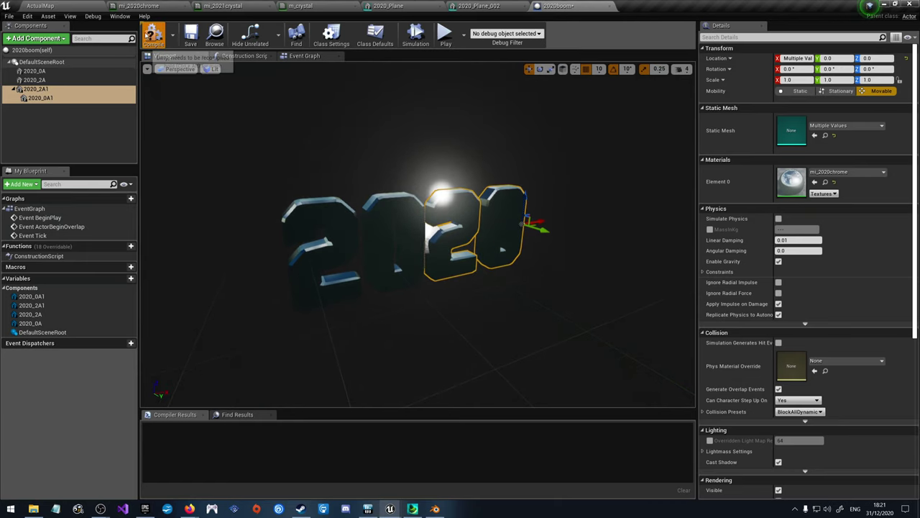
{"action": "left_click", "coordinate": [150, 36]}
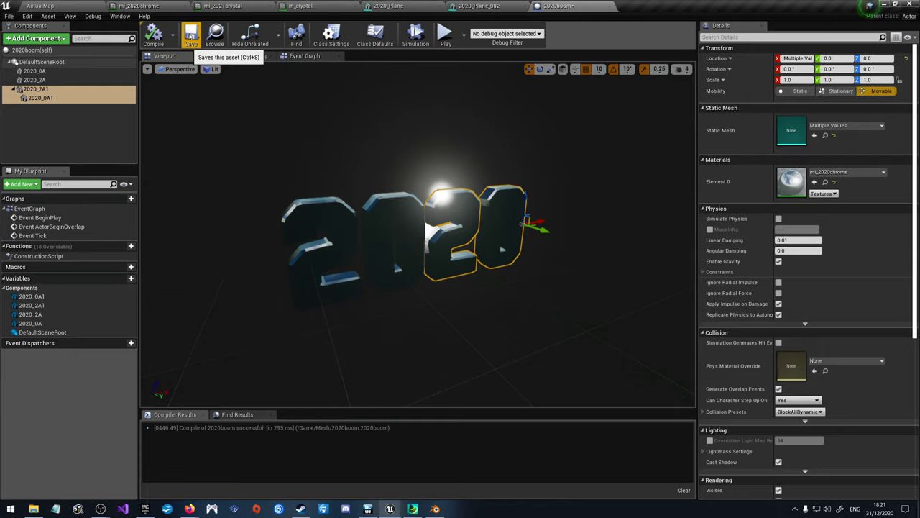
{"action": "left_click", "coordinate": [191, 35]}
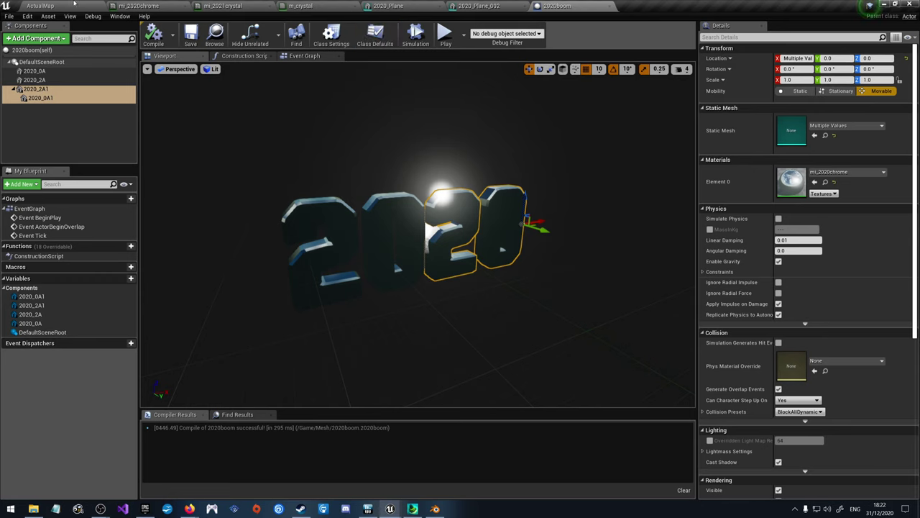
Step: Place the 2020boom actor in ActualMap above the pink hills and raise it to about Z 390
{"action": "left_click", "coordinate": [41, 5]}
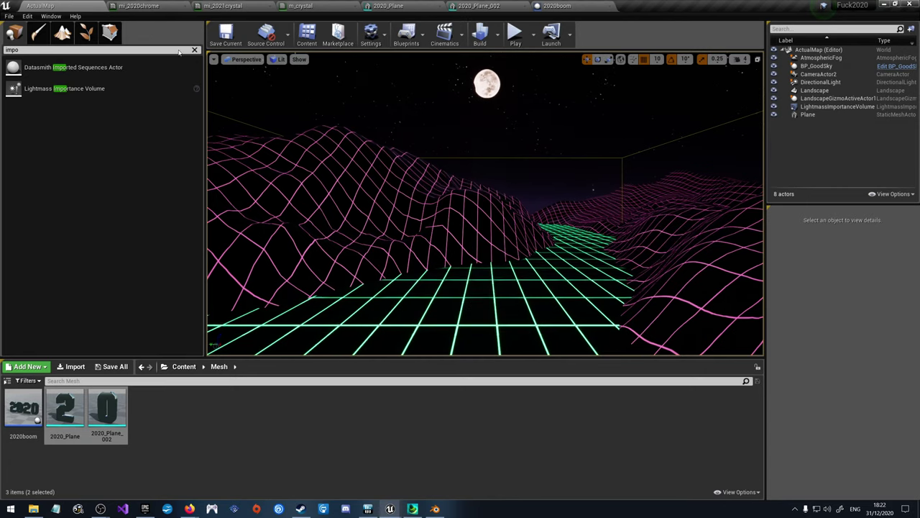
{"action": "left_click", "coordinate": [389, 241]}
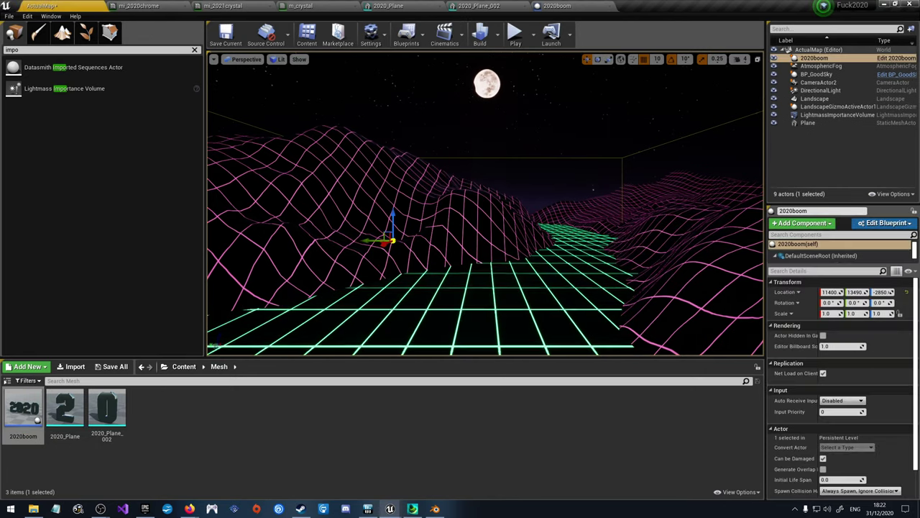
{"action": "left_click_drag", "start_coordinate": [391, 239], "coordinate": [393, 168]}
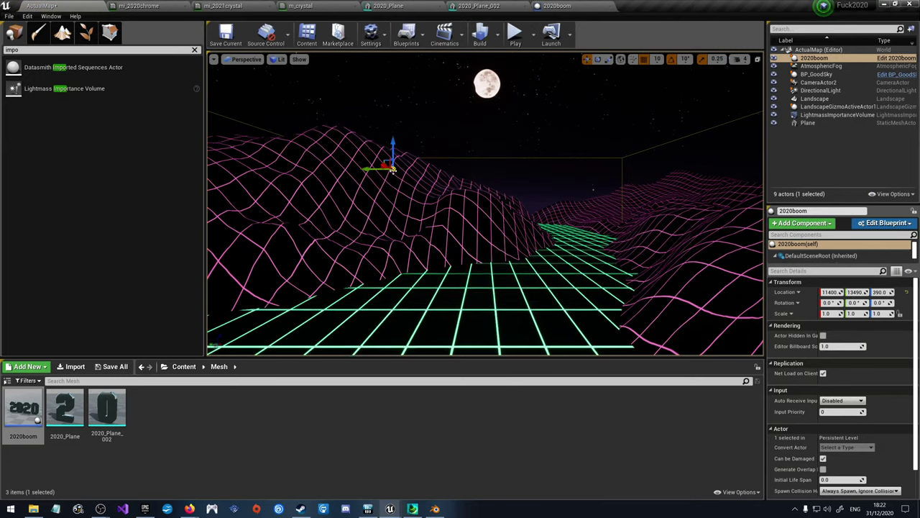
{"action": "mouse_move", "coordinate": [392, 168]}
{"action": "right_mouse_down"}
{"action": "mouse_move", "coordinate": [374, 159]}
{"action": "mouse_move", "coordinate": [384, 172]}
{"action": "right_mouse_up"}
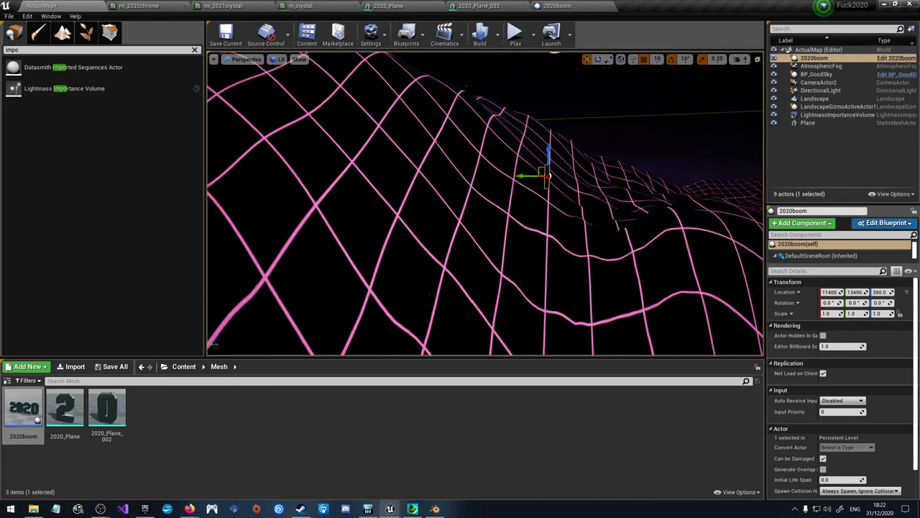
Step: Rotate the 2020boom actor to -90 degrees about Z so its digits face along the valley
{"action": "key", "text": "f"}
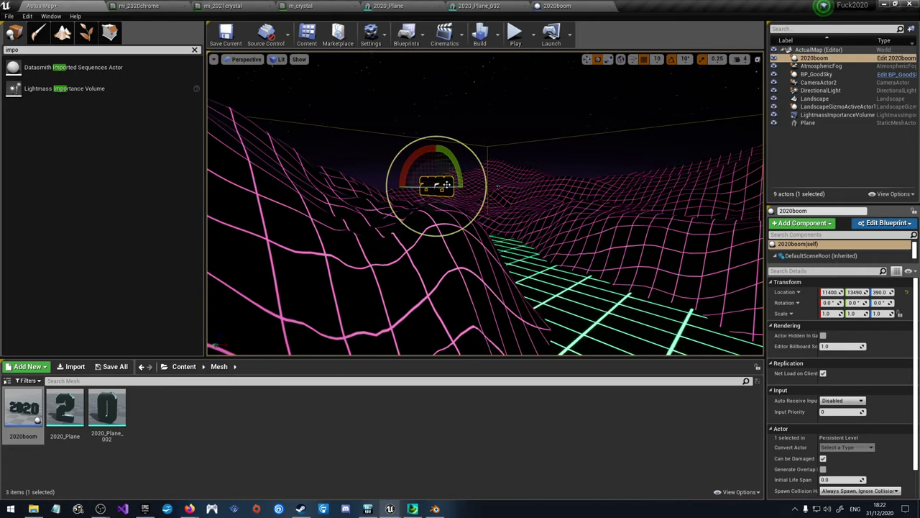
{"action": "left_click_drag", "start_coordinate": [446, 186], "coordinate": [437, 186]}
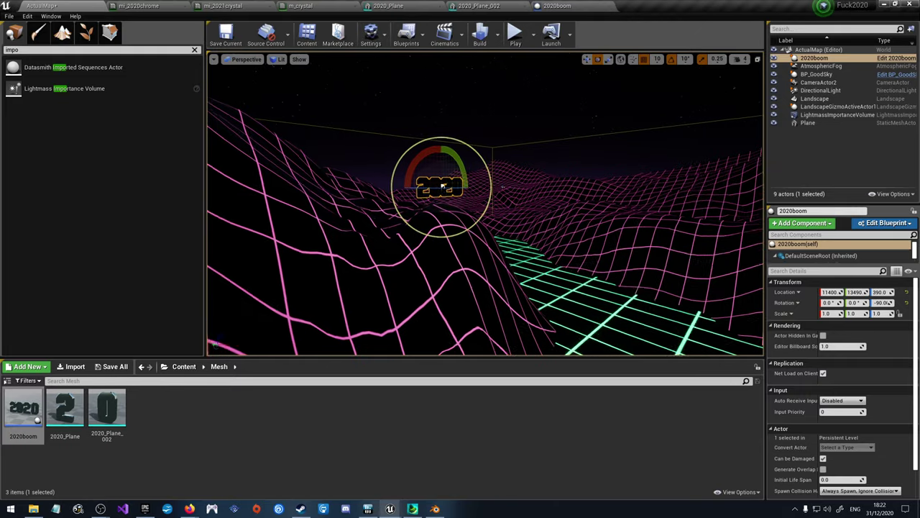
{"action": "right_click_drag", "start_coordinate": [443, 186], "coordinate": [527, 180]}
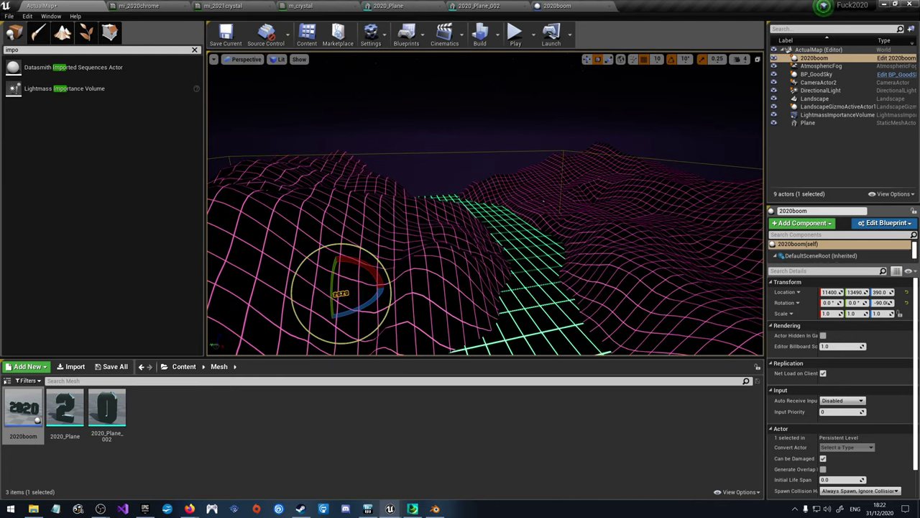
Step: Move the 2020boom actor along X to about 12860 and keep the CameraActor2 preview displayed in the viewport
{"action": "left_click", "coordinate": [833, 83]}
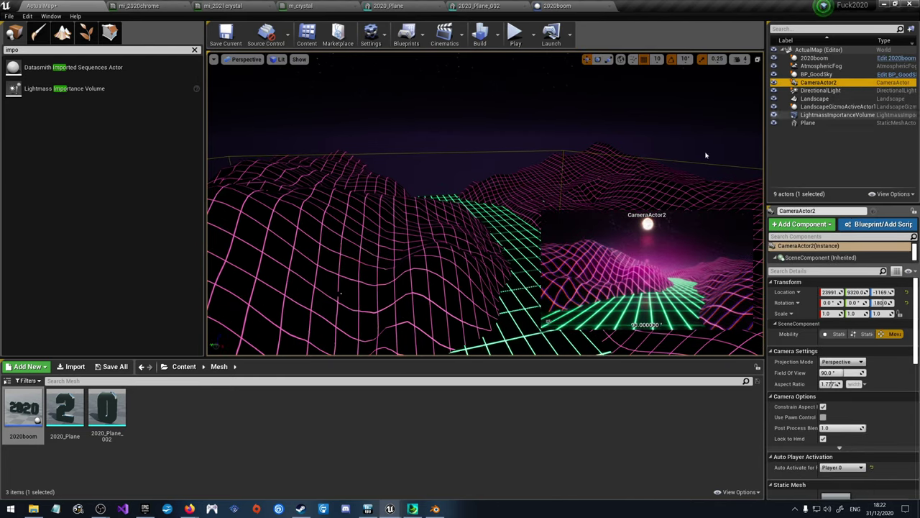
{"action": "left_click", "coordinate": [813, 58]}
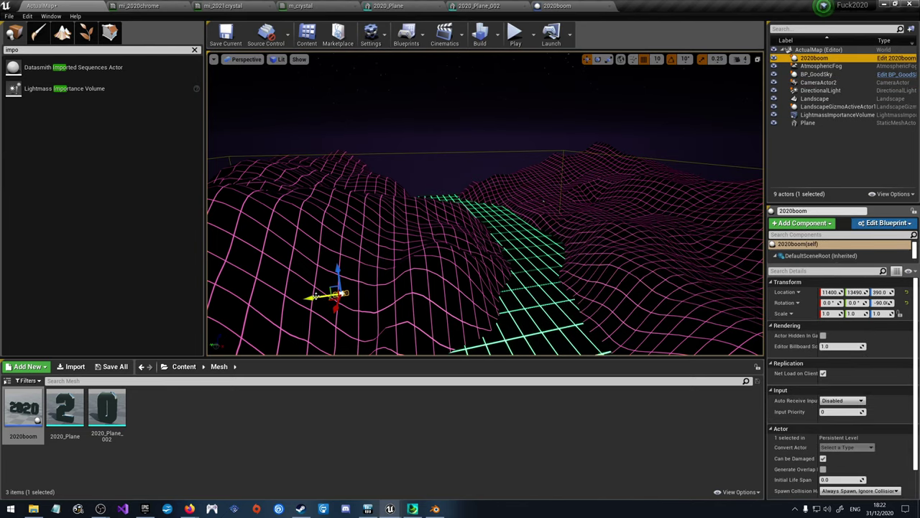
{"action": "left_click_drag", "start_coordinate": [338, 301], "coordinate": [319, 326]}
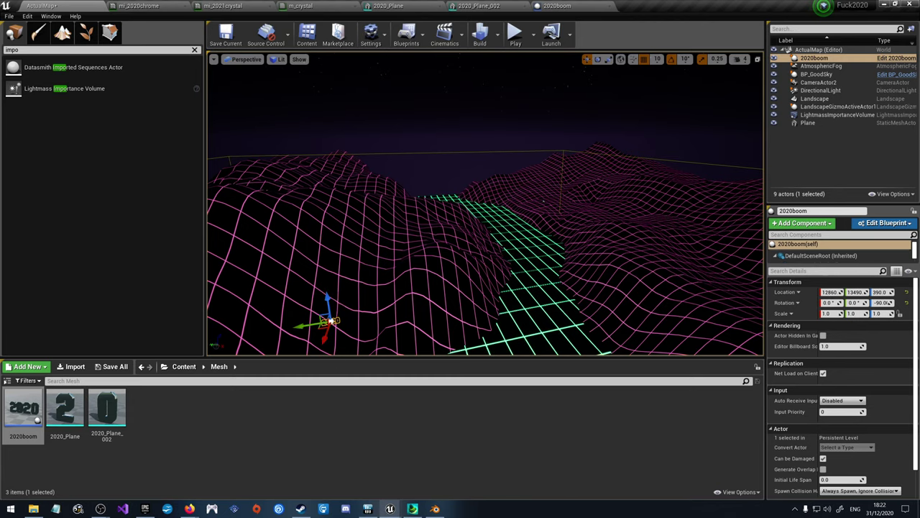
{"action": "key", "text": "f"}
{"action": "key", "text": "Down"}
{"action": "key", "text": "Down"}
{"action": "key", "text": "Down"}
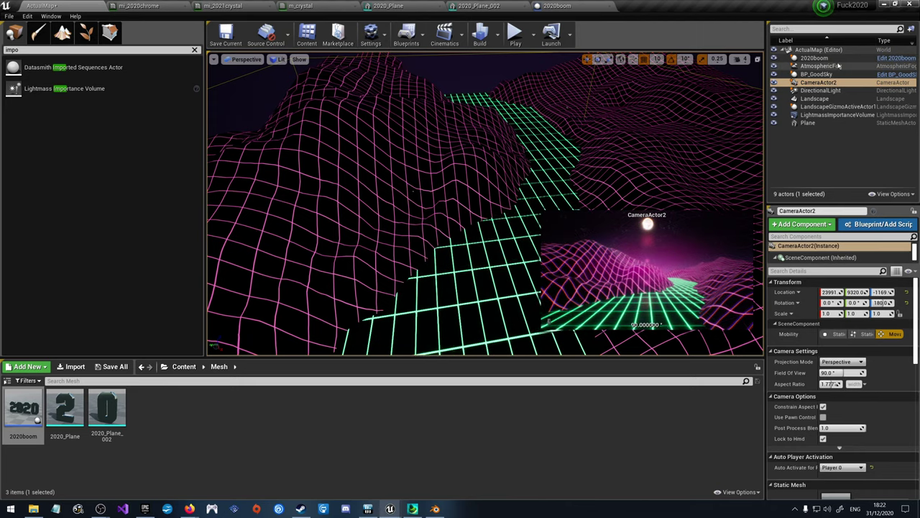
Step: Set the 2020boom actor's scale to 4 on the X, Y and Z axes
{"action": "left_click", "coordinate": [813, 58]}
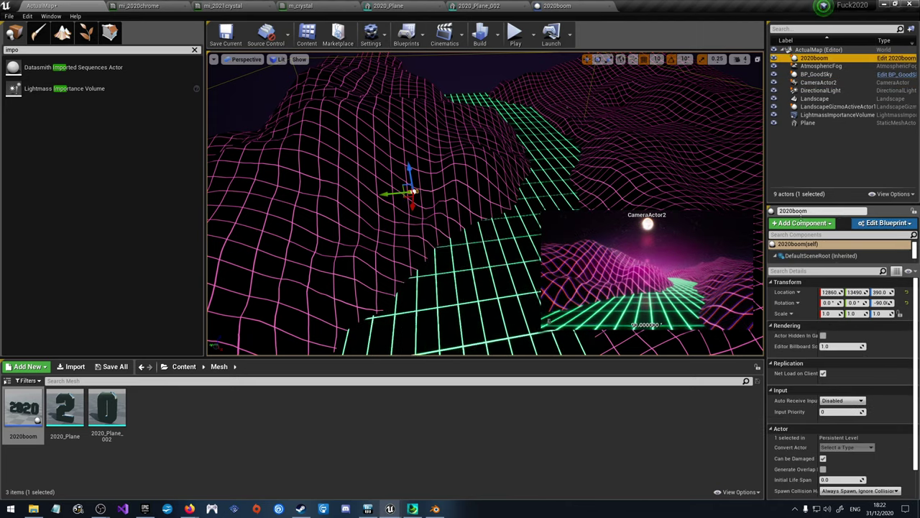
{"action": "left_click", "coordinate": [827, 314]}
{"action": "type", "text": "4"}
{"action": "key", "text": "Tab"}
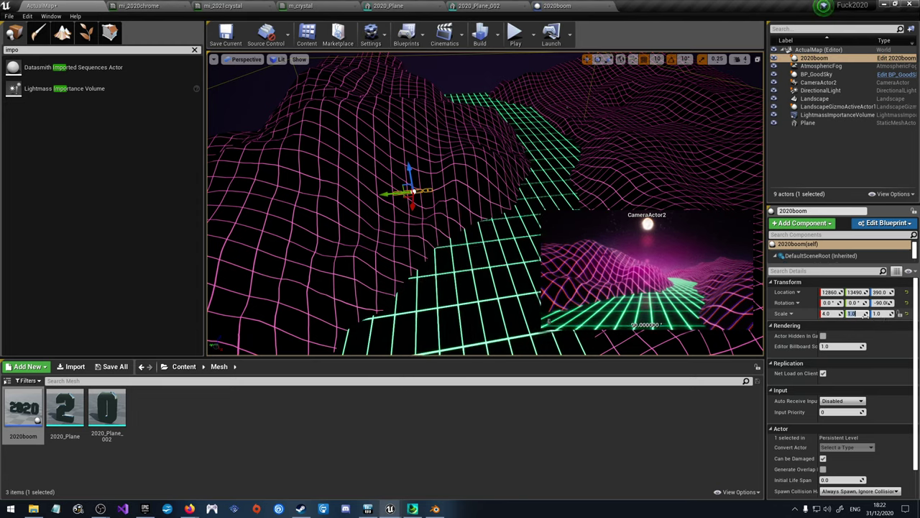
{"action": "type", "text": "4"}
{"action": "key", "text": "Tab"}
{"action": "type", "text": "4"}
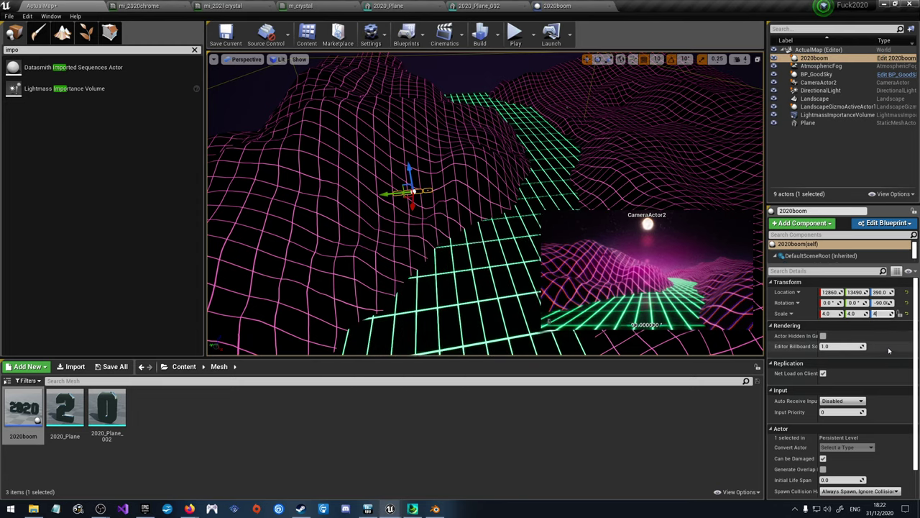
{"action": "key", "text": "Return"}
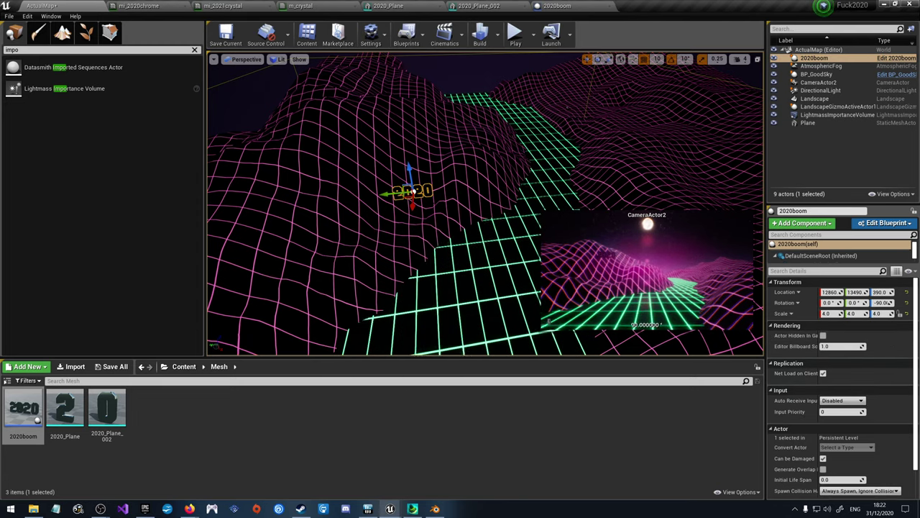
Step: Move the 2020boom actor to about X 17750, Y 11060 and reset its rotation to 0 on all three axes
{"action": "left_click_drag", "start_coordinate": [413, 207], "coordinate": [432, 272]}
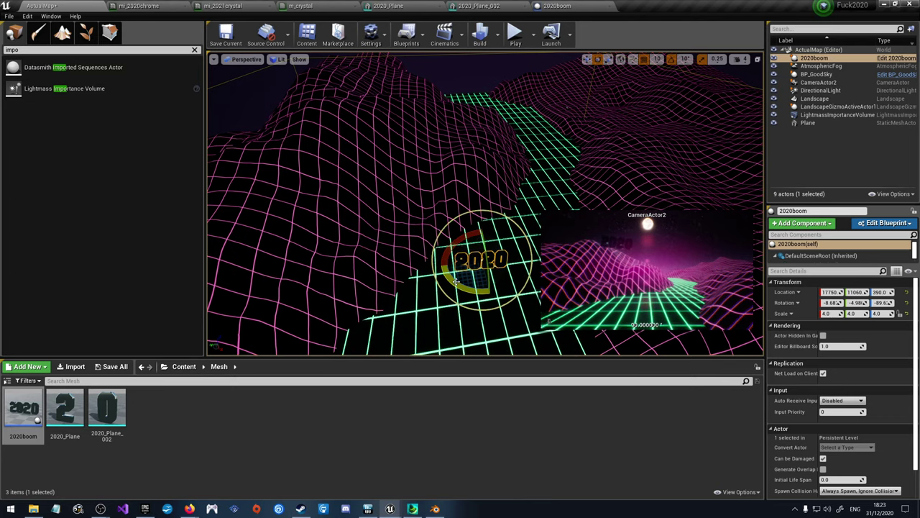
{"action": "right_click_drag", "start_coordinate": [485, 204], "coordinate": [540, 266]}
{"action": "left_click_drag", "start_coordinate": [831, 303], "coordinate": [820, 302]}
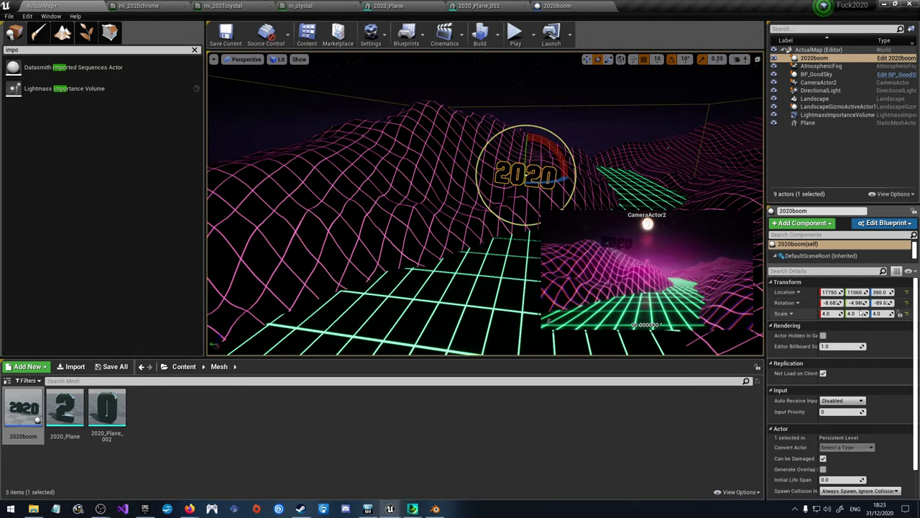
{"action": "left_click", "coordinate": [881, 303]}
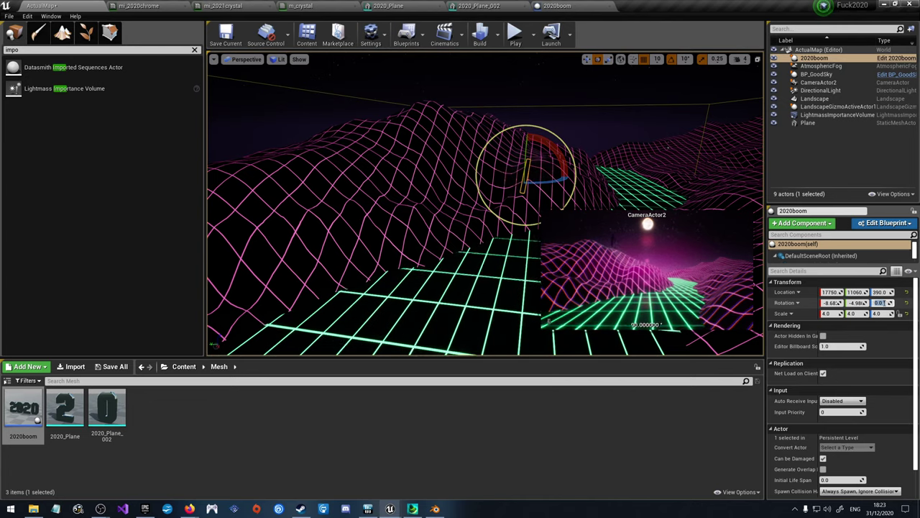
{"action": "left_click_drag", "start_coordinate": [856, 302], "coordinate": [863, 303]}
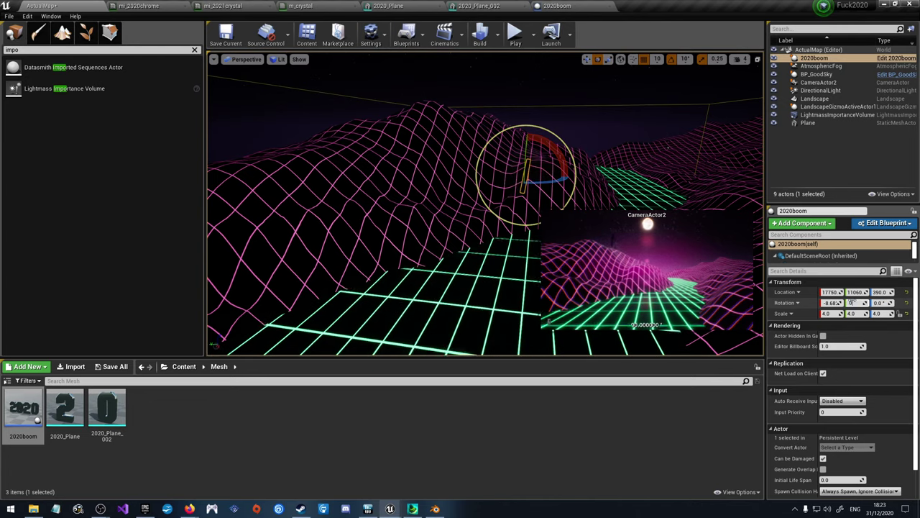
{"action": "left_click", "coordinate": [830, 303]}
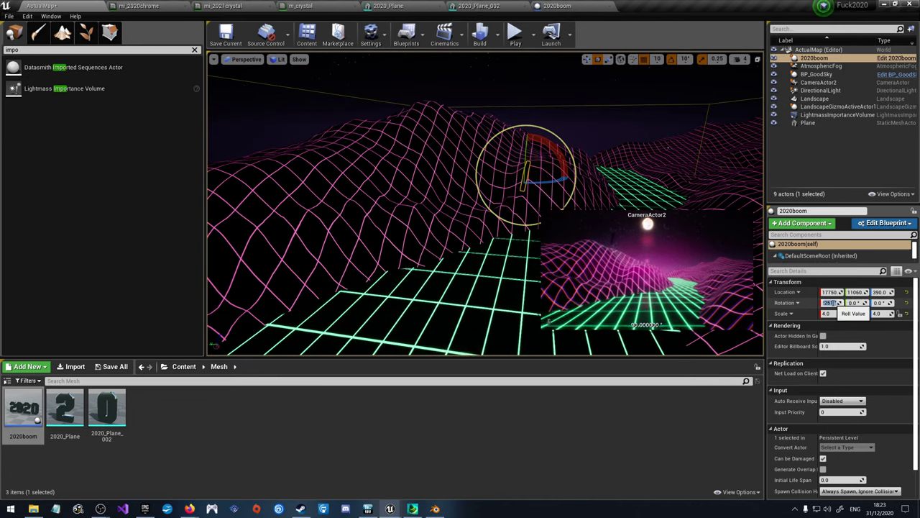
{"action": "left_click_drag", "start_coordinate": [831, 303], "coordinate": [837, 302]}
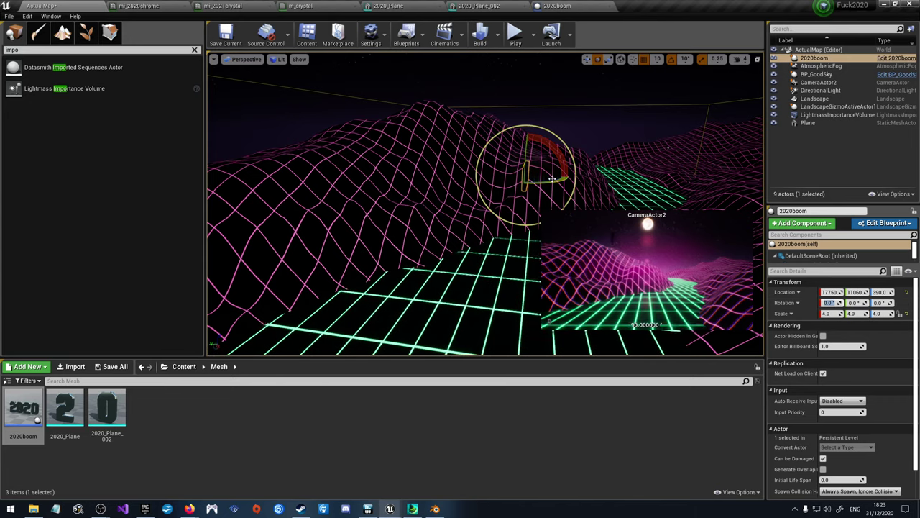
Step: Rotate the 2020boom actor to -90 degrees about Z, keeping its roll and pitch at 0
{"action": "left_click_drag", "start_coordinate": [552, 178], "coordinate": [517, 172]}
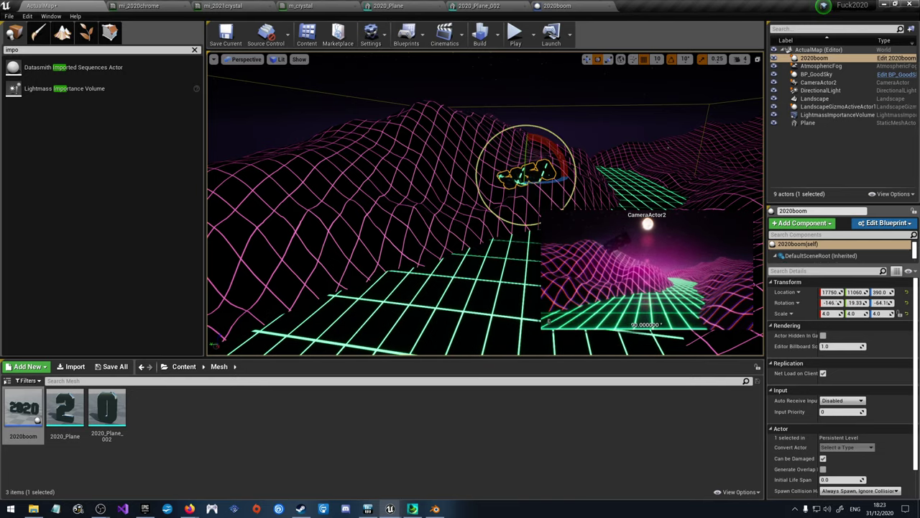
{"action": "key", "text": "ctrl+z"}
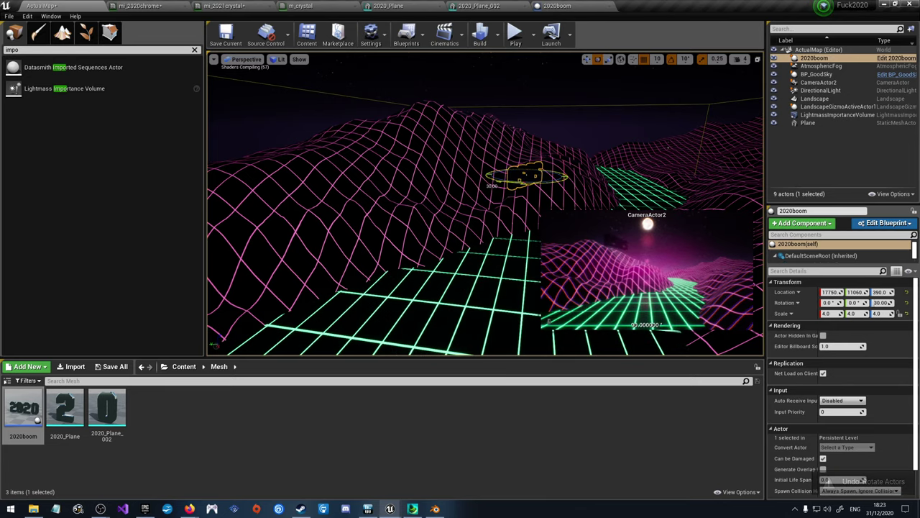
{"action": "left_click_drag", "start_coordinate": [492, 181], "coordinate": [529, 185]}
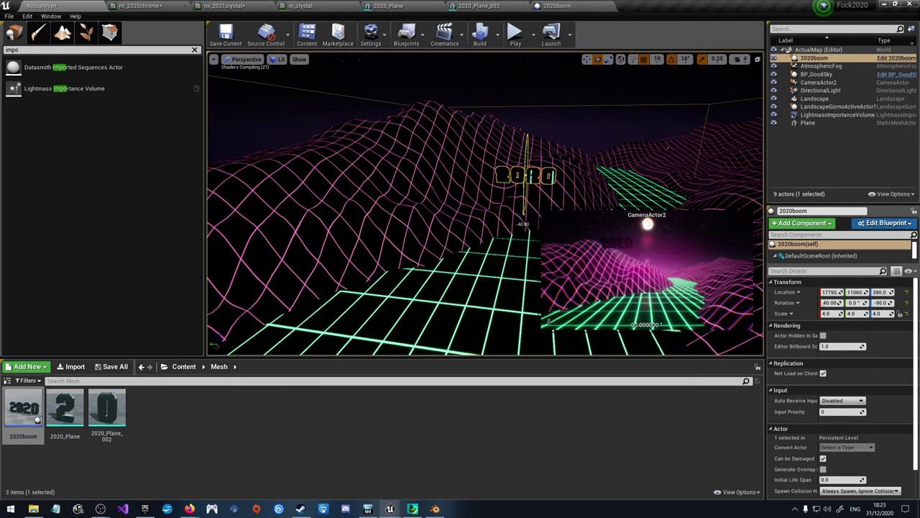
{"action": "mouse_move", "coordinate": [525, 208]}
{"action": "left_mouse_down"}
{"action": "mouse_move", "coordinate": [525, 180]}
{"action": "mouse_move", "coordinate": [509, 183]}
{"action": "mouse_move", "coordinate": [523, 194]}
{"action": "left_mouse_up"}
Step: Move the 2020boom actor down onto the green valley floor at about X 19930, Y 11360, Z -1720
{"action": "key", "text": "w"}
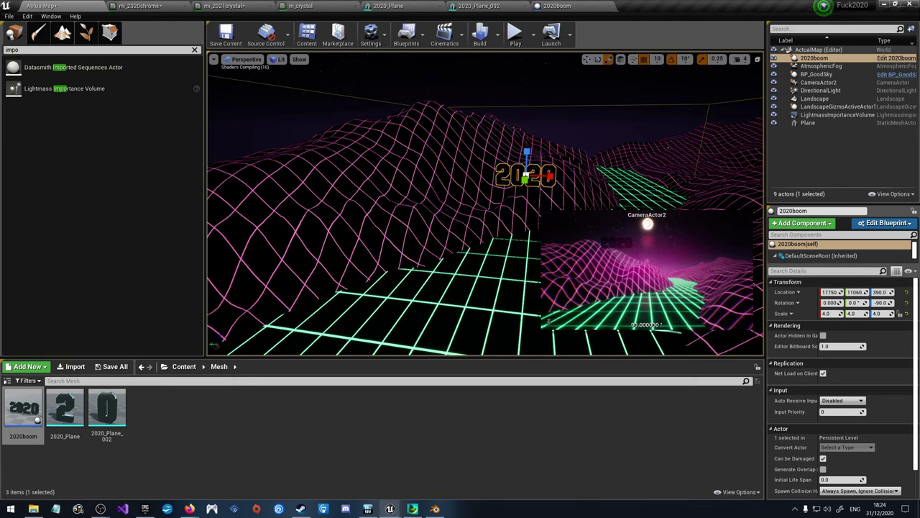
{"action": "key", "text": "ctrl+grave"}
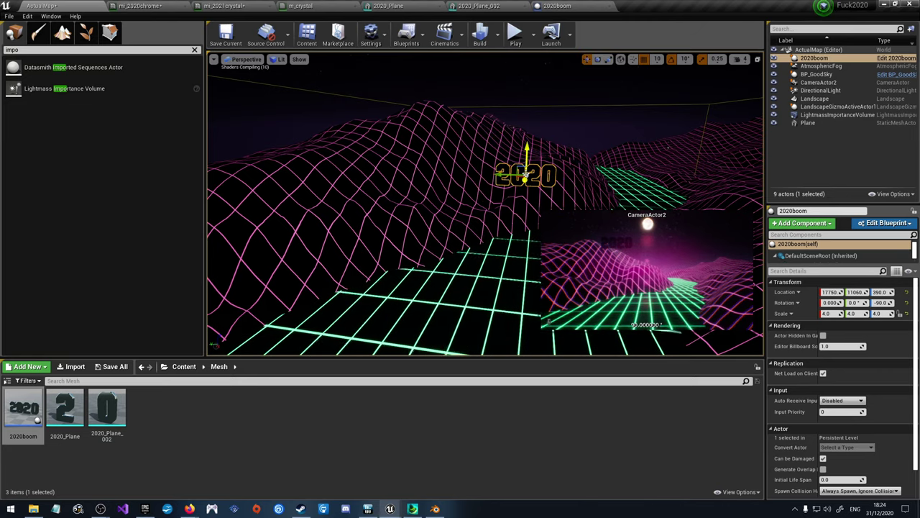
{"action": "left_click_drag", "start_coordinate": [524, 176], "coordinate": [516, 273]}
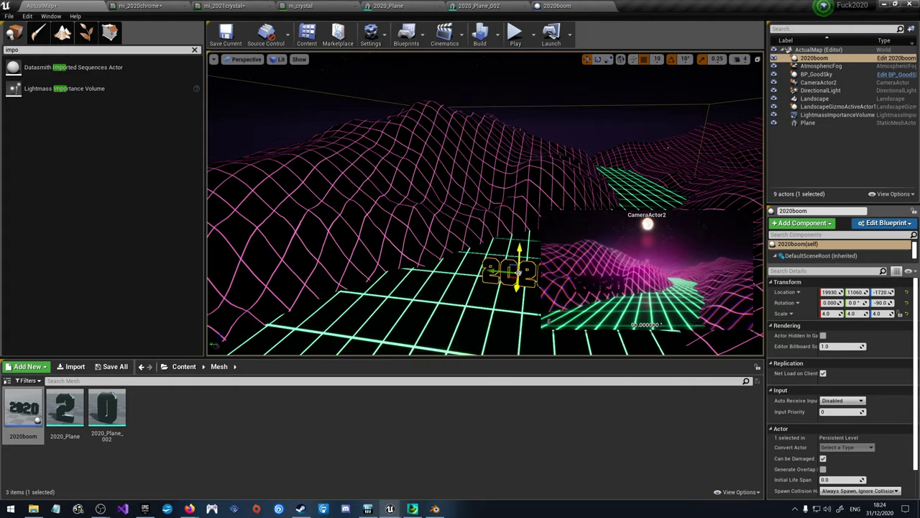
{"action": "right_click_drag", "start_coordinate": [516, 272], "coordinate": [604, 333]}
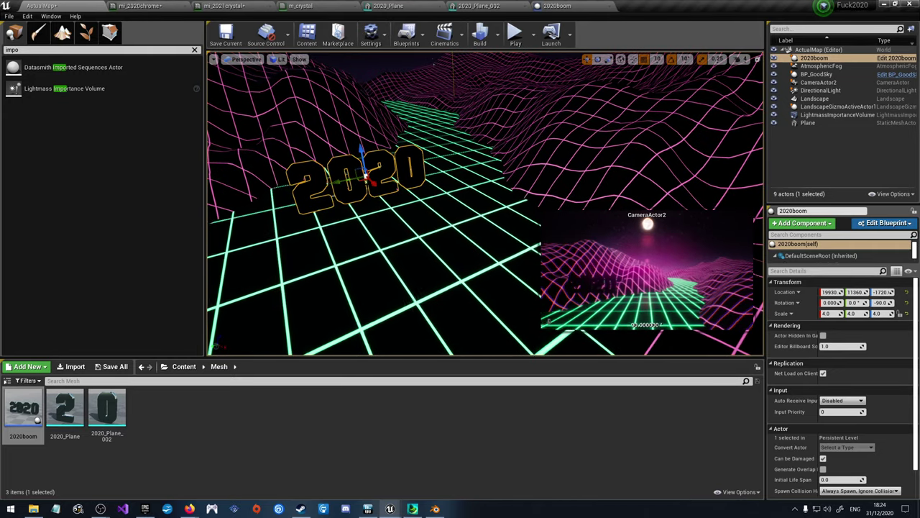
Step: Rotate the 2020boom actor to about -120 degrees about Z and raise it to about Z -1200
{"action": "key", "text": "e"}
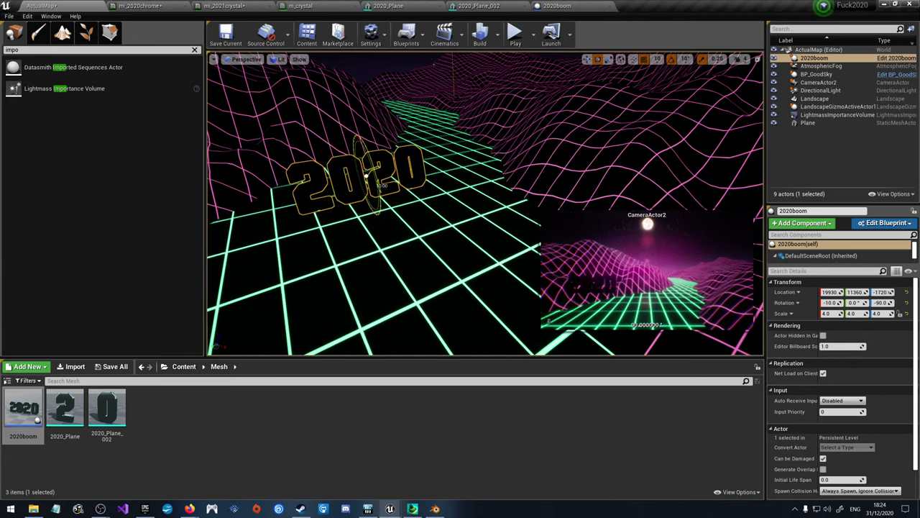
{"action": "key", "text": "w"}
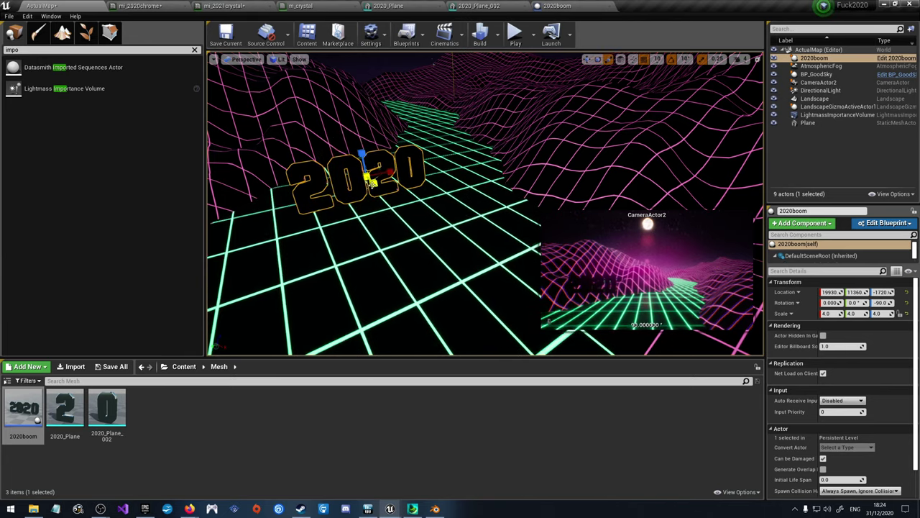
{"action": "key", "text": "e"}
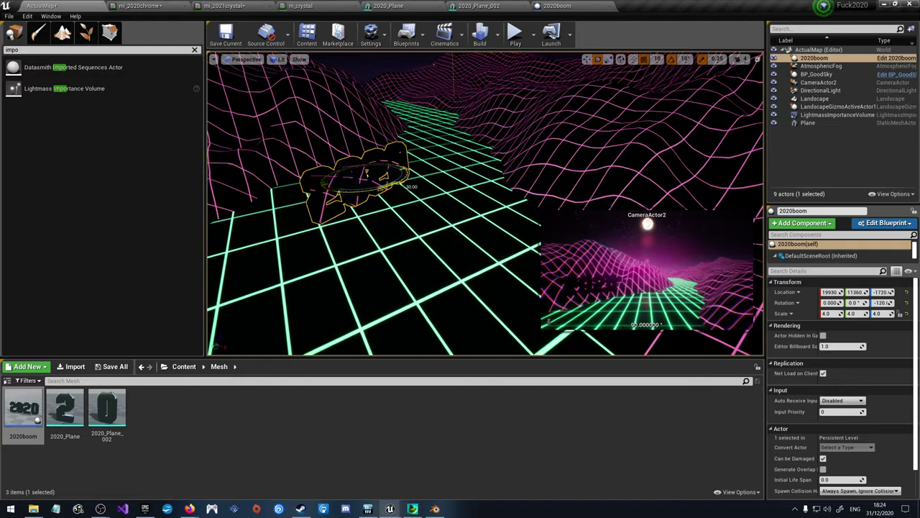
{"action": "left_click_drag", "start_coordinate": [368, 174], "coordinate": [374, 197]}
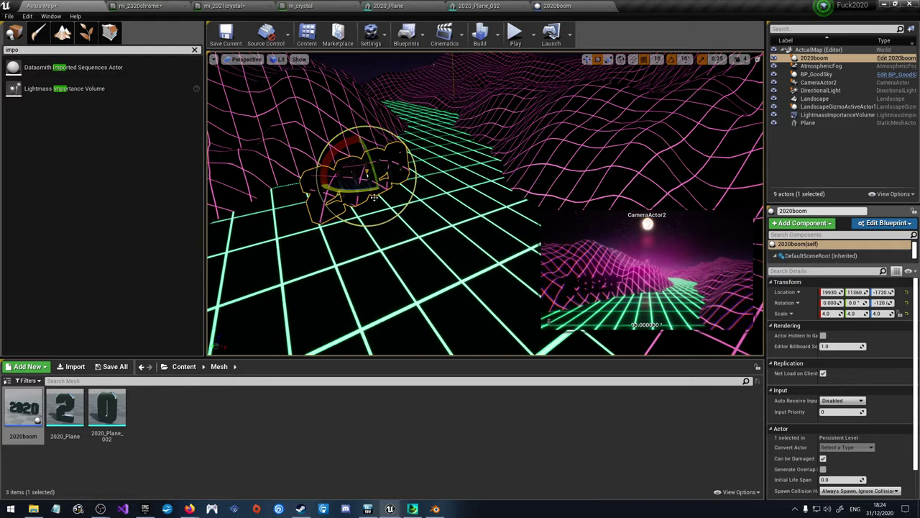
{"action": "mouse_move", "coordinate": [374, 197]}
{"action": "right_mouse_down"}
{"action": "mouse_move", "coordinate": [345, 215]}
{"action": "mouse_move", "coordinate": [338, 165]}
{"action": "mouse_move", "coordinate": [374, 197]}
{"action": "mouse_move", "coordinate": [363, 193]}
{"action": "right_mouse_up"}
{"action": "key", "text": "w"}
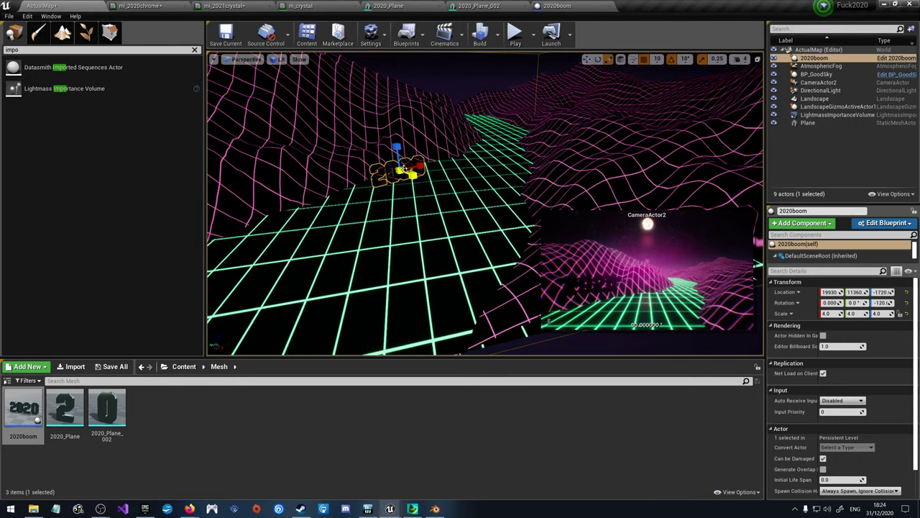
{"action": "left_click_drag", "start_coordinate": [393, 147], "coordinate": [393, 131]}
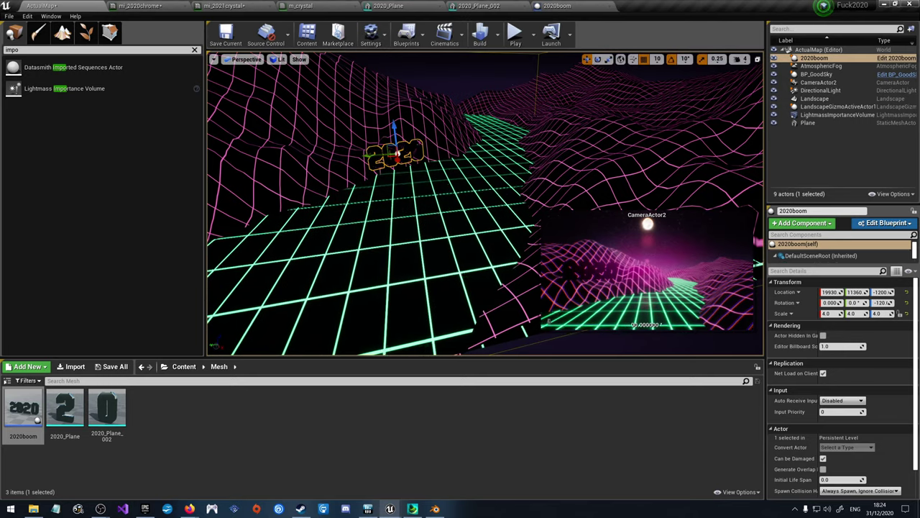
{"action": "left_click", "coordinate": [558, 5]}
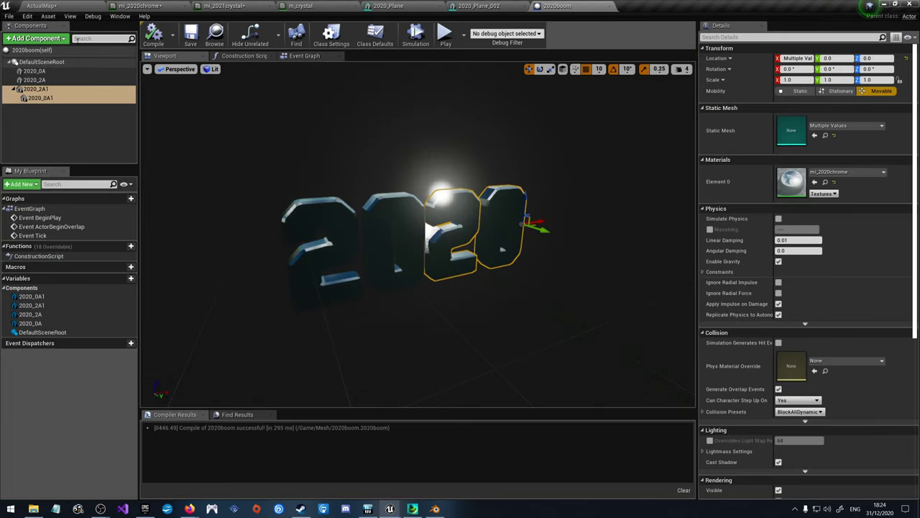
{"action": "left_click", "coordinate": [58, 38]}
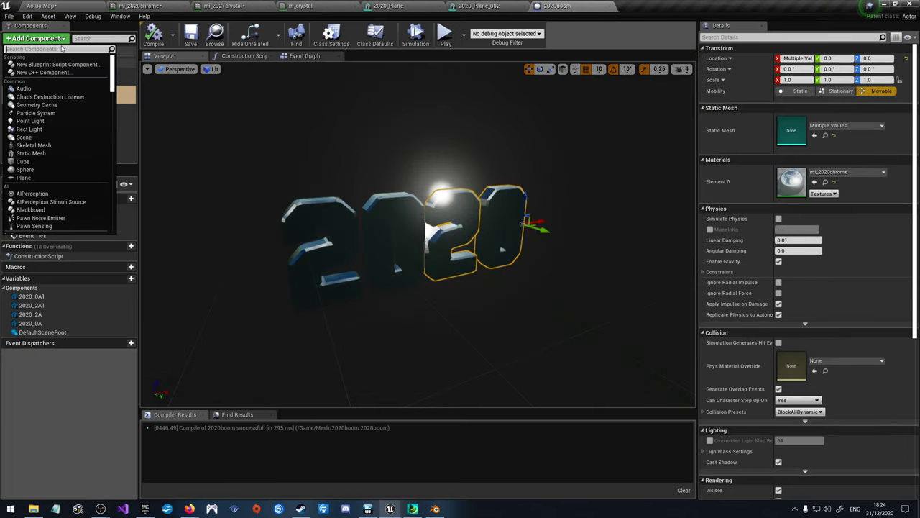
{"action": "type", "text": "ref"}
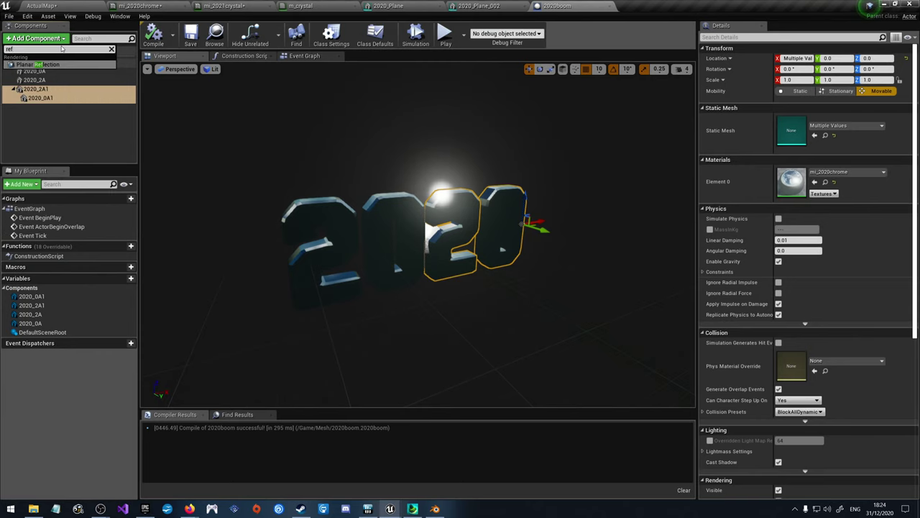
{"action": "key", "text": "BackSpace"}
{"action": "key", "text": "BackSpace"}
{"action": "key", "text": "BackSpace"}
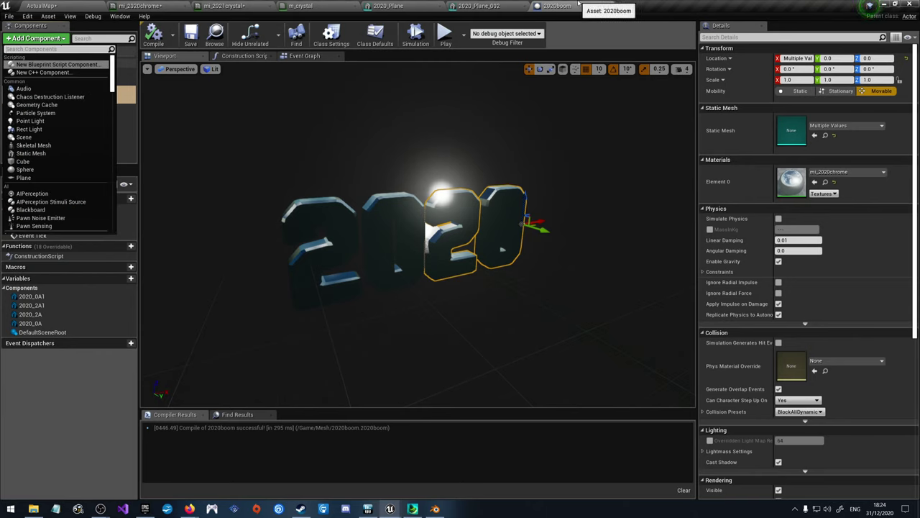
{"action": "left_click", "coordinate": [41, 5]}
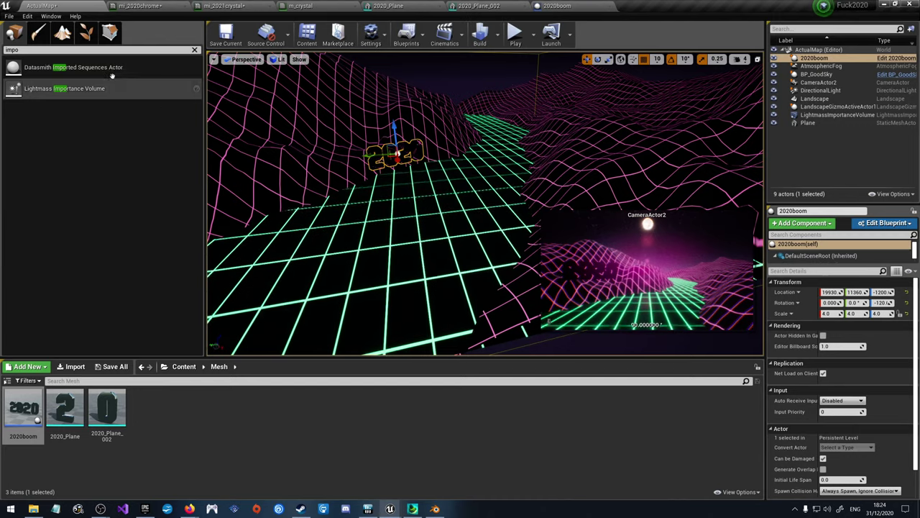
Step: Find the reflection actors with "ref" and place a Box Reflection Capture in ActualMap
{"action": "left_click", "coordinate": [71, 50]}
{"action": "key", "text": "BackSpace"}
{"action": "key", "text": "BackSpace"}
{"action": "key", "text": "BackSpace"}
{"action": "key", "text": "BackSpace"}
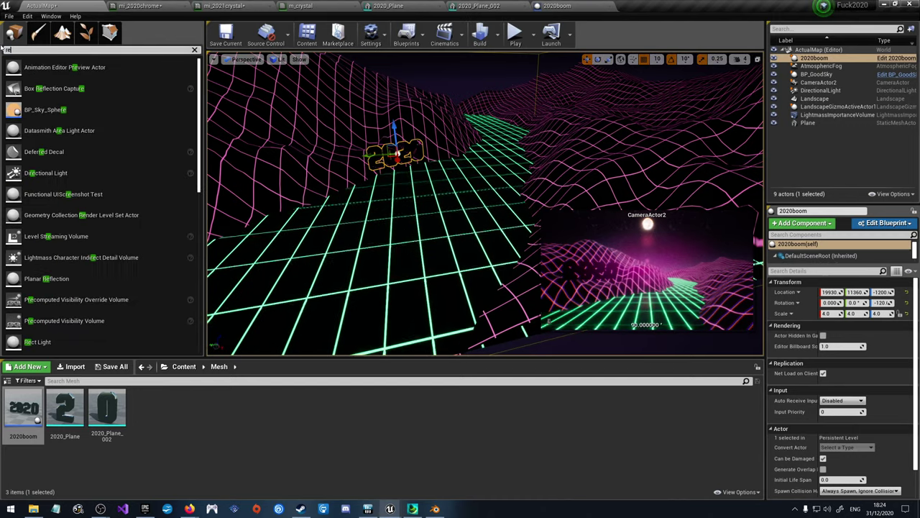
{"action": "type", "text": "ref"}
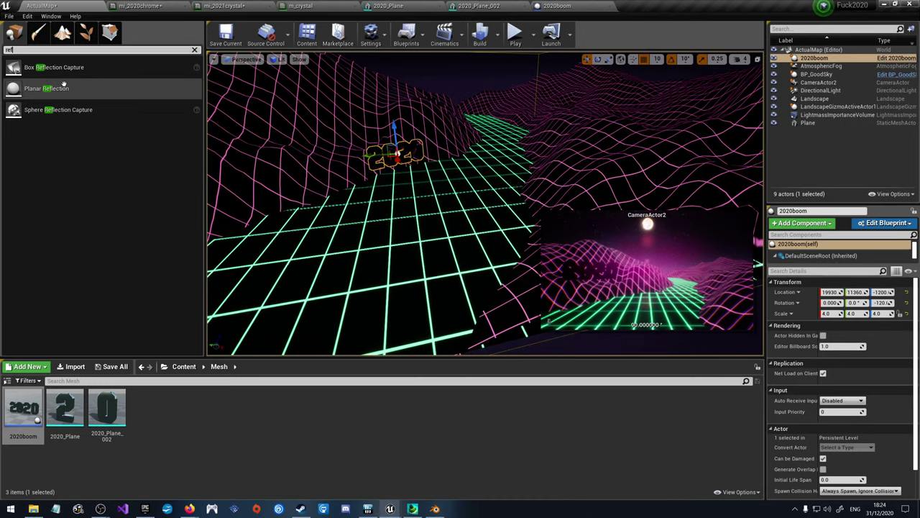
{"action": "left_click_drag", "start_coordinate": [54, 67], "coordinate": [261, 112]}
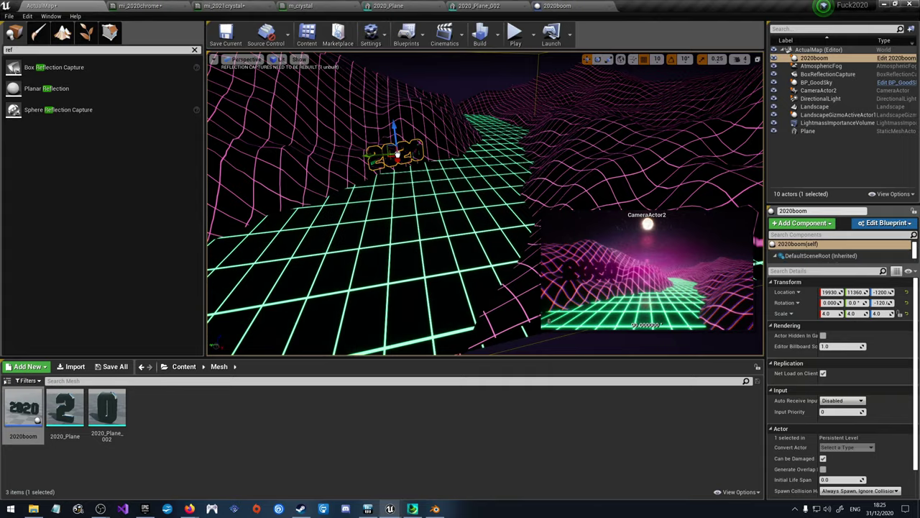
Step: Move the Box Reflection Capture to about X 20213, Y 11355, Z -1100 and set its box transition distance to about 107.6
{"action": "left_click", "coordinate": [397, 154]}
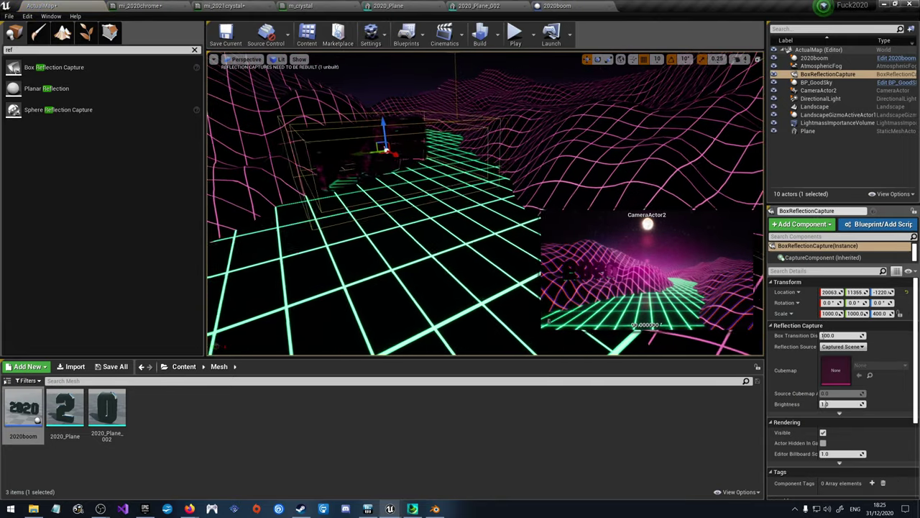
{"action": "left_click_drag", "start_coordinate": [387, 150], "coordinate": [428, 160]}
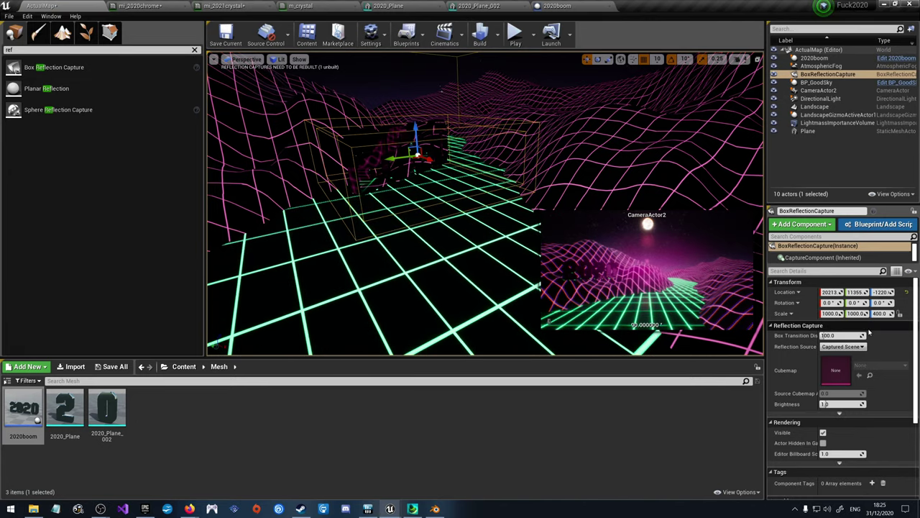
{"action": "mouse_move", "coordinate": [841, 336]}
{"action": "left_mouse_down"}
{"action": "mouse_move", "coordinate": [859, 336]}
{"action": "mouse_move", "coordinate": [827, 336]}
{"action": "mouse_move", "coordinate": [848, 336]}
{"action": "left_mouse_up"}
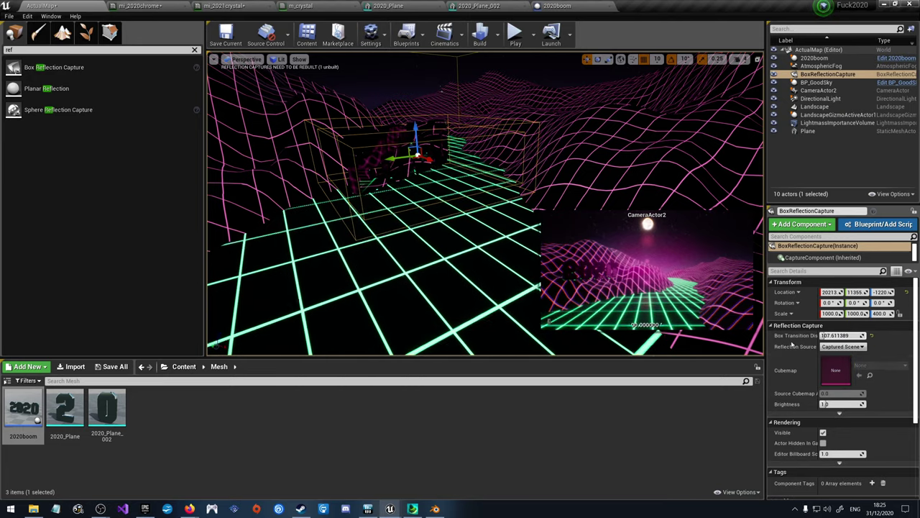
{"action": "left_click_drag", "start_coordinate": [415, 138], "coordinate": [409, 131]}
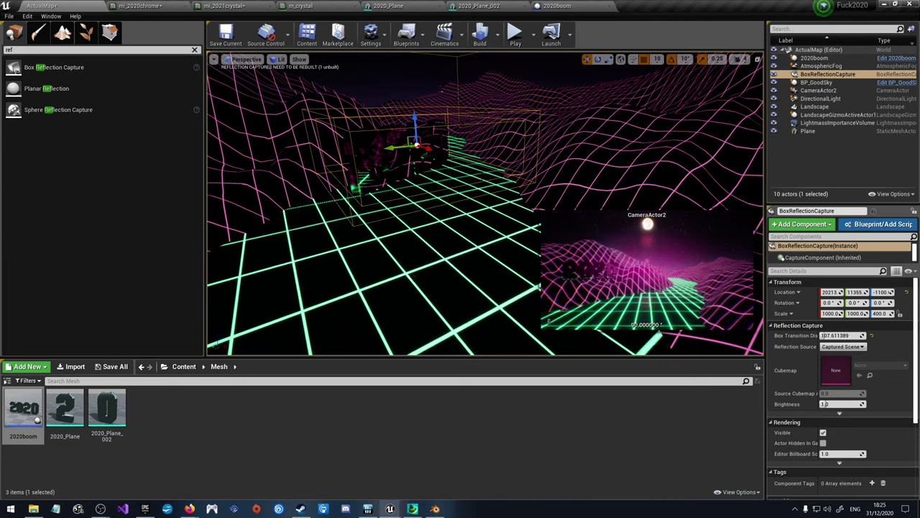
Step: Play the level briefly to check the reflections on the 2020 digits, and delete the Box Reflection Capture
{"action": "left_click", "coordinate": [512, 37]}
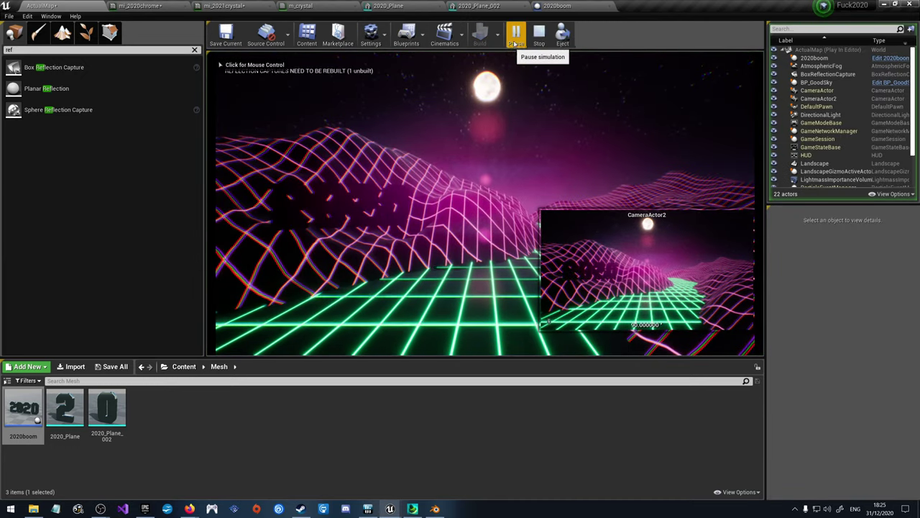
{"action": "key", "text": "Escape"}
{"action": "right_click_drag", "start_coordinate": [485, 208], "coordinate": [496, 228]}
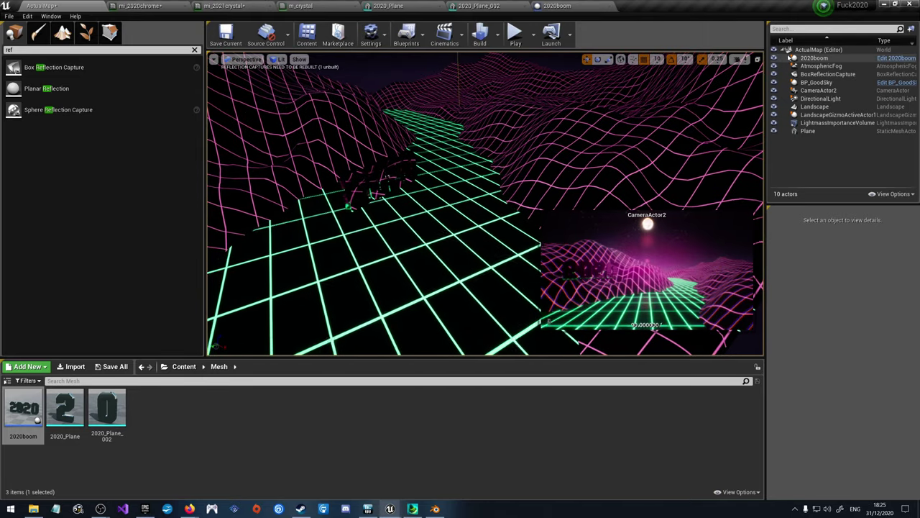
{"action": "left_click", "coordinate": [826, 74]}
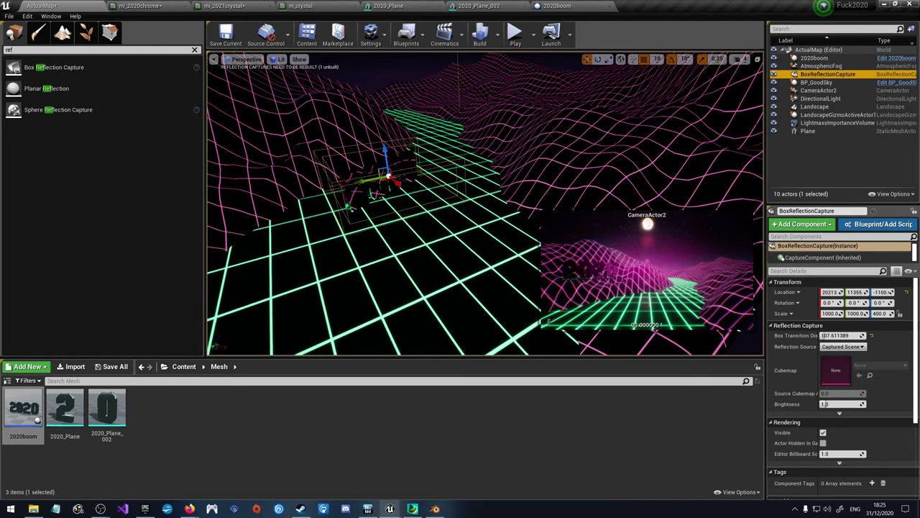
{"action": "key", "text": "Delete"}
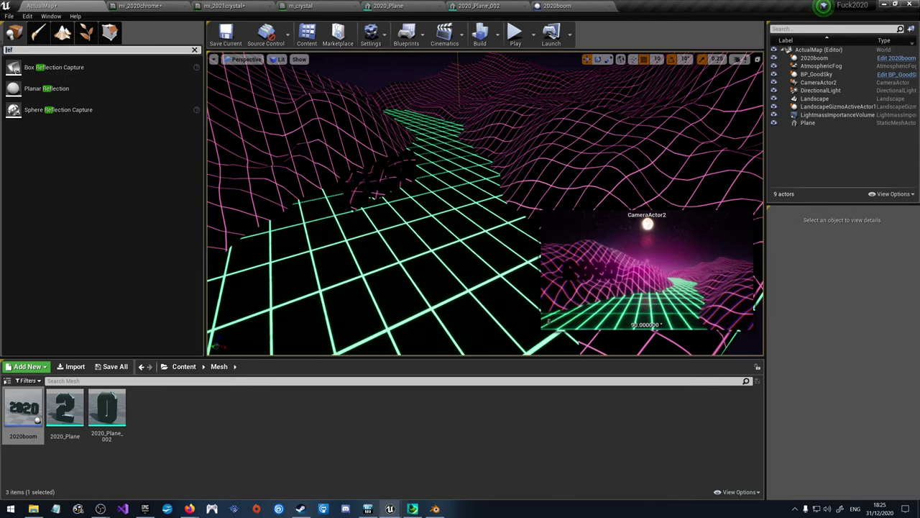
Step: Find the spot light with "spo" and place one in the level at about X 19655, Y 5324, Z -2955
{"action": "key", "text": "BackSpace"}
{"action": "key", "text": "BackSpace"}
{"action": "key", "text": "BackSpace"}
{"action": "type", "text": "spo"}
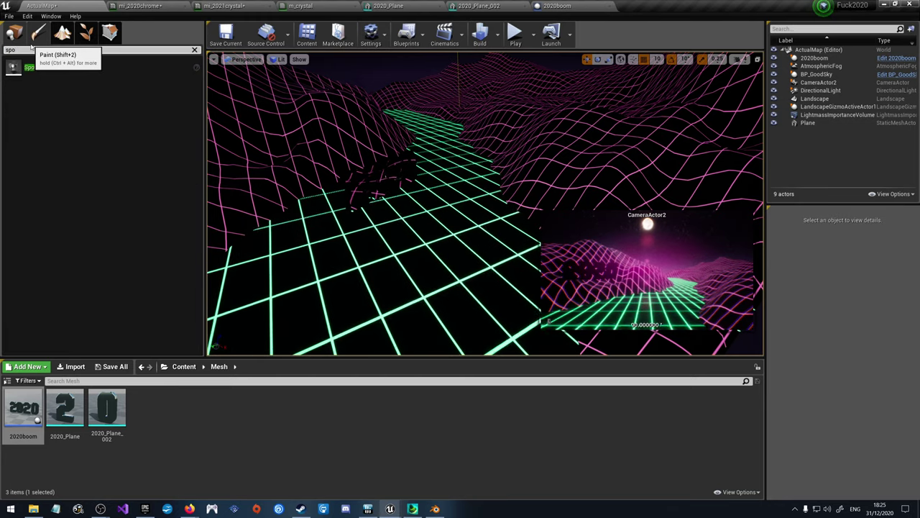
{"action": "left_click_drag", "start_coordinate": [72, 67], "coordinate": [575, 198]}
{"action": "key", "text": "e"}
{"action": "key", "text": "w"}
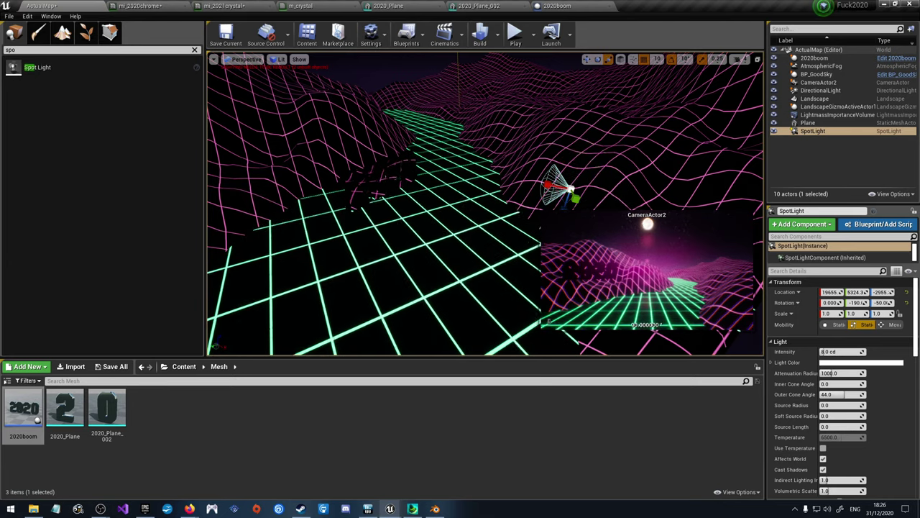
Step: Set the spot light's color to light blue, hex sRGB 99E8FFFF
{"action": "left_click", "coordinate": [859, 362]}
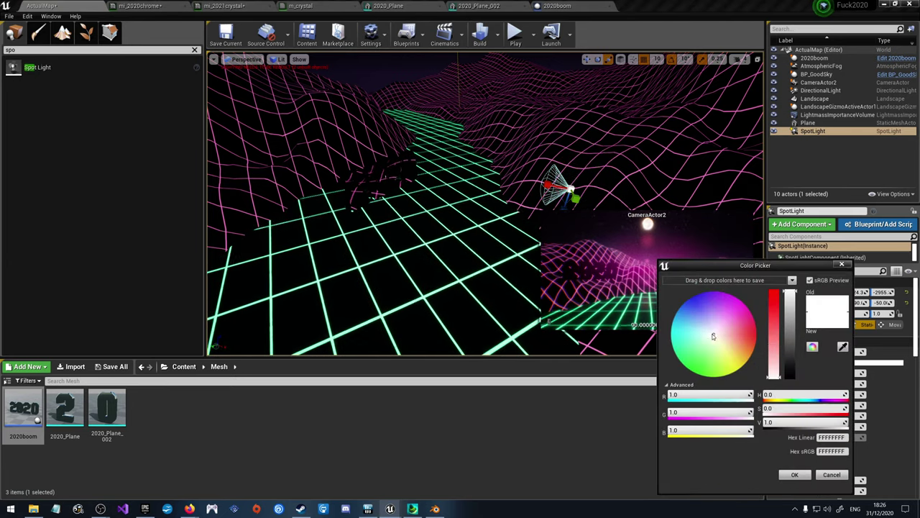
{"action": "left_click", "coordinate": [687, 323]}
{"action": "left_click", "coordinate": [686, 325]}
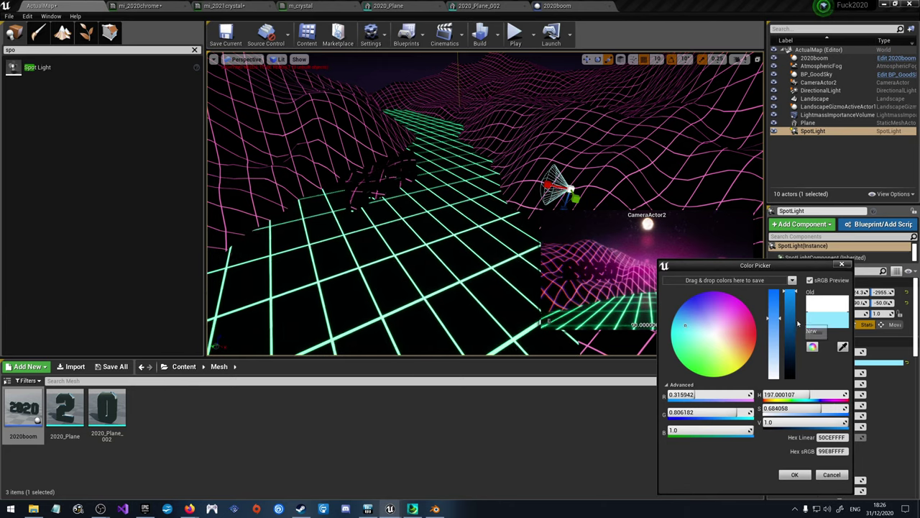
{"action": "left_click", "coordinate": [793, 474]}
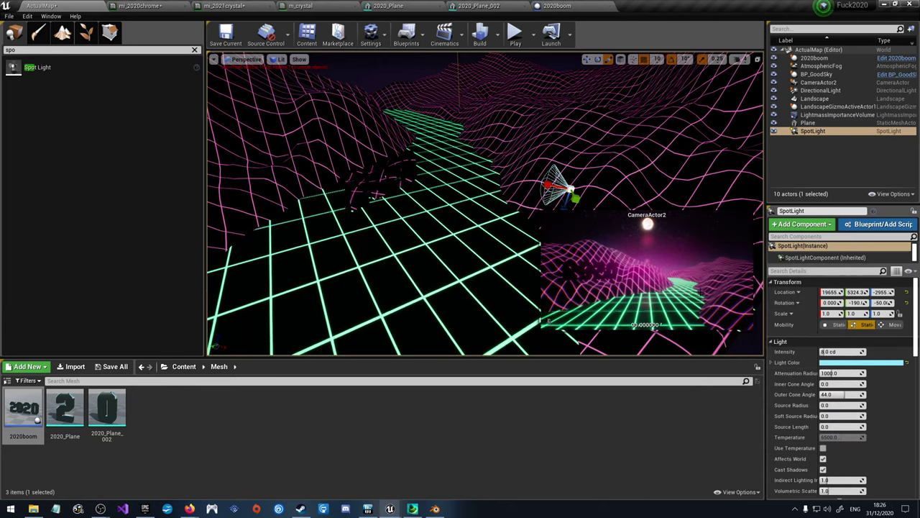
Step: Set the spot light to about 45.3 cd with an attenuation radius of about 8692, moved to about X 20535, Z -2325
{"action": "left_click_drag", "start_coordinate": [838, 371], "coordinate": [843, 351]}
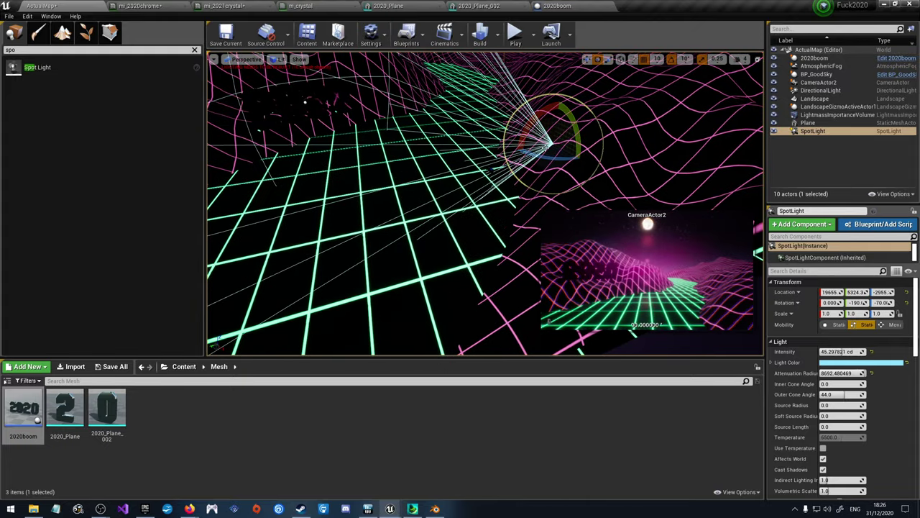
{"action": "left_click_drag", "start_coordinate": [555, 135], "coordinate": [579, 117], "text": "shift"}
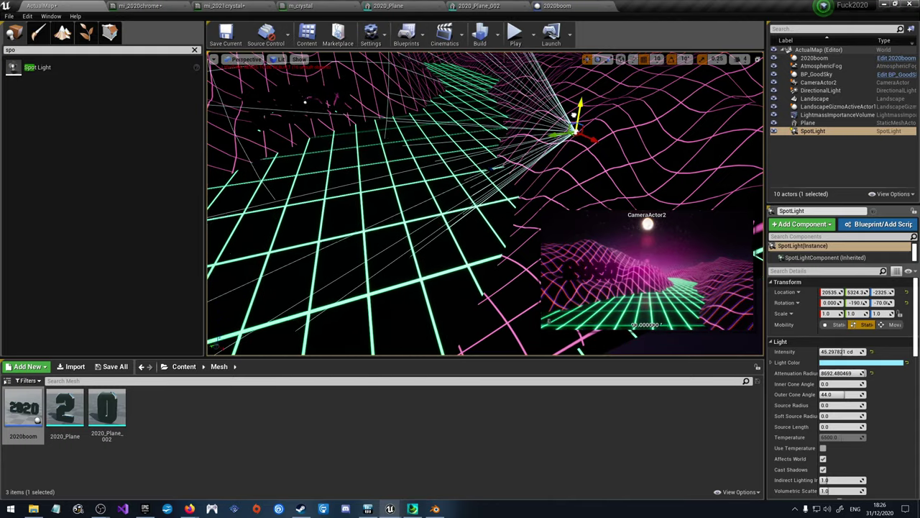
Step: Make the spot light Movable and play the level briefly to check its effect on the 2020 digits
{"action": "left_click", "coordinate": [894, 325]}
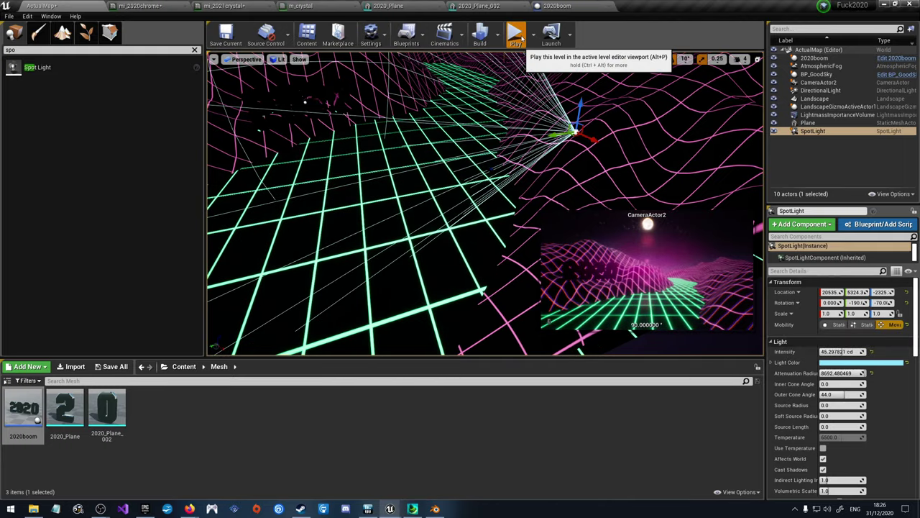
{"action": "left_click", "coordinate": [519, 34]}
{"action": "left_click", "coordinate": [540, 35]}
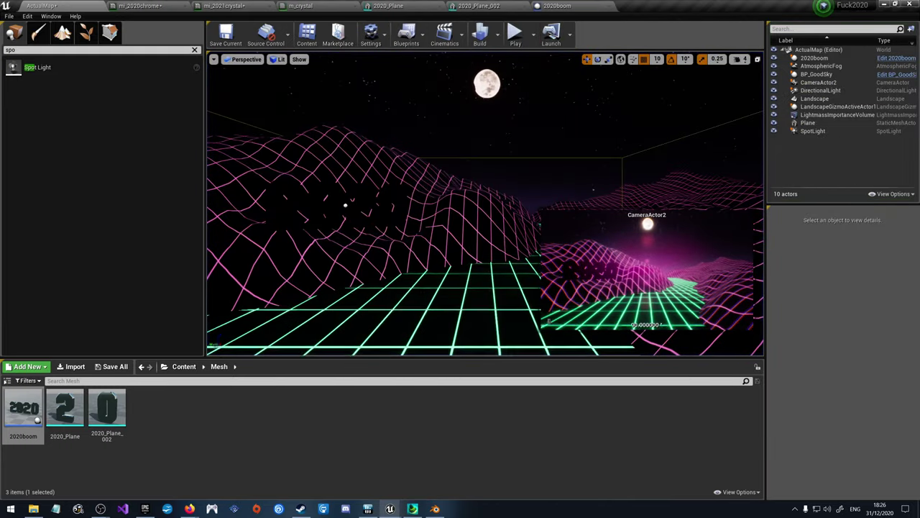
Step: Reposition the spot light to about X 20285, Y 8424, Z -1265, rotated to -110 degrees about Z, and delete it
{"action": "right_click_drag", "start_coordinate": [485, 205], "coordinate": [539, 251]}
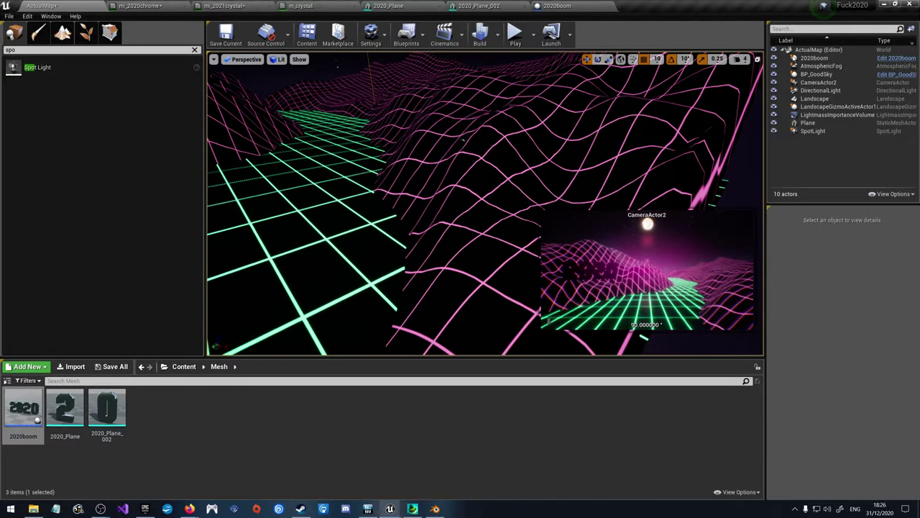
{"action": "left_click", "coordinate": [823, 90]}
{"action": "left_click", "coordinate": [813, 131]}
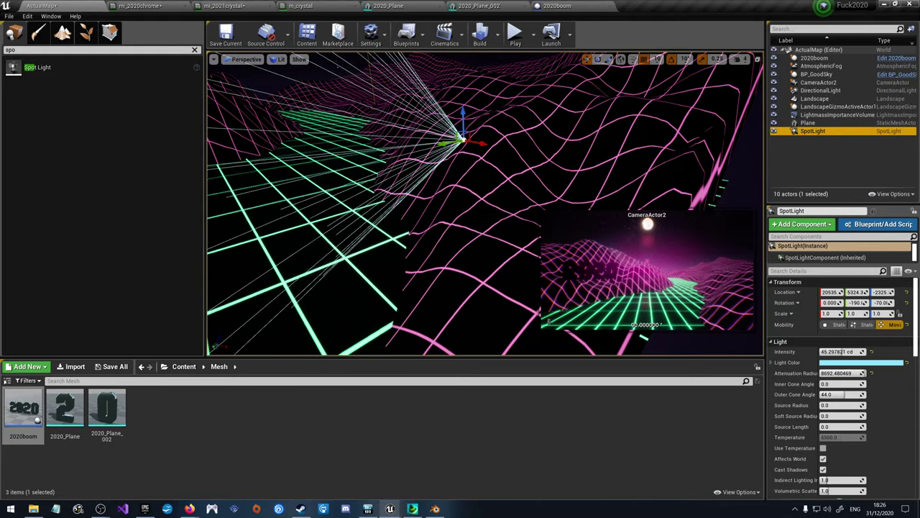
{"action": "key", "text": "f"}
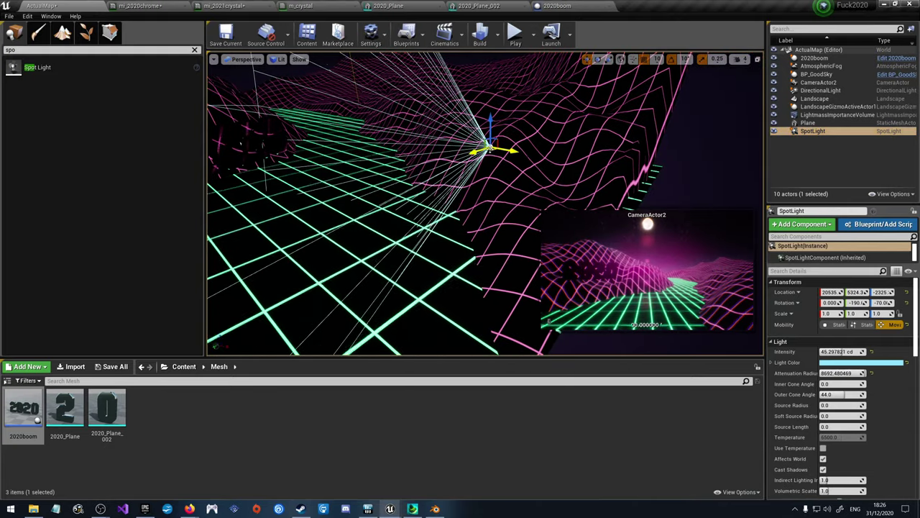
{"action": "left_click_drag", "start_coordinate": [488, 150], "coordinate": [304, 151]}
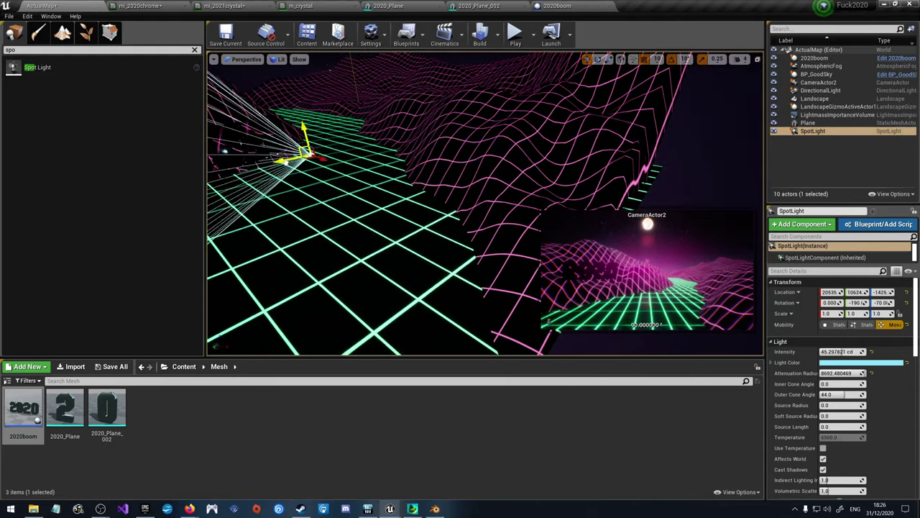
{"action": "right_click_drag", "start_coordinate": [485, 203], "coordinate": [370, 196]}
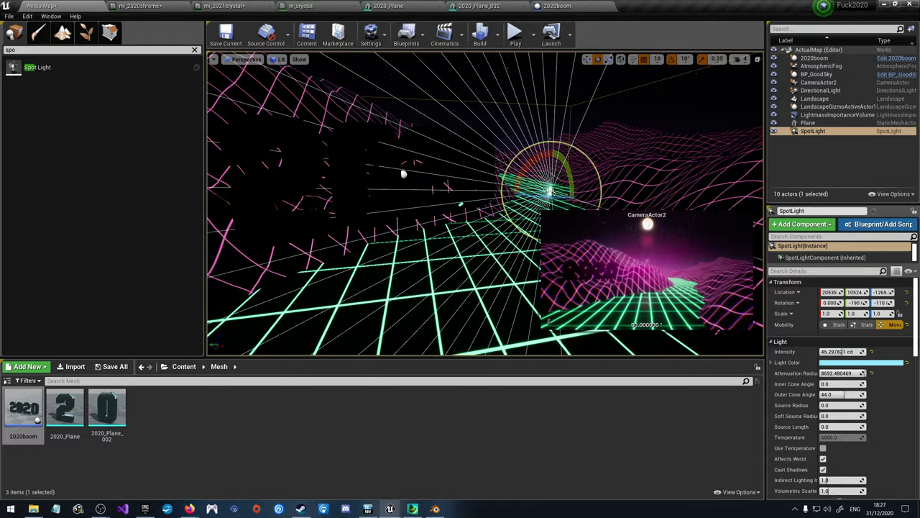
{"action": "right_click_drag", "start_coordinate": [370, 196], "coordinate": [349, 189]}
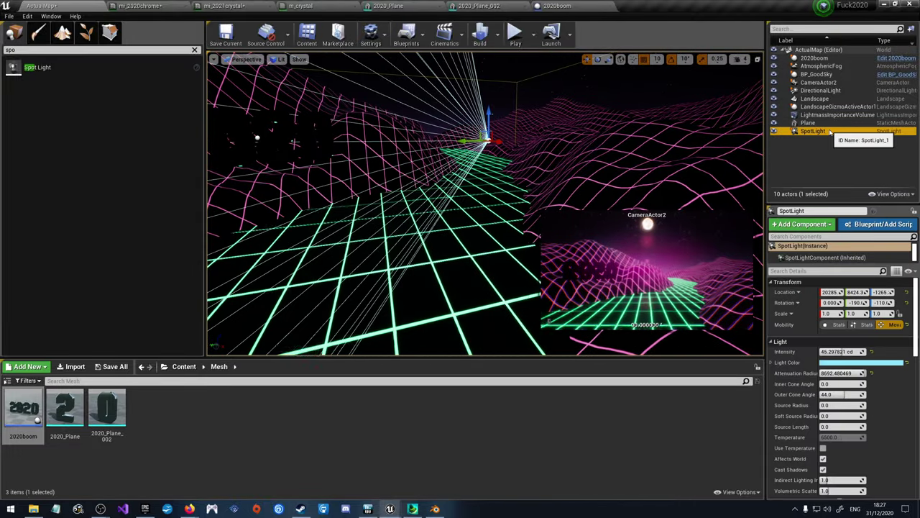
{"action": "key", "text": "Delete"}
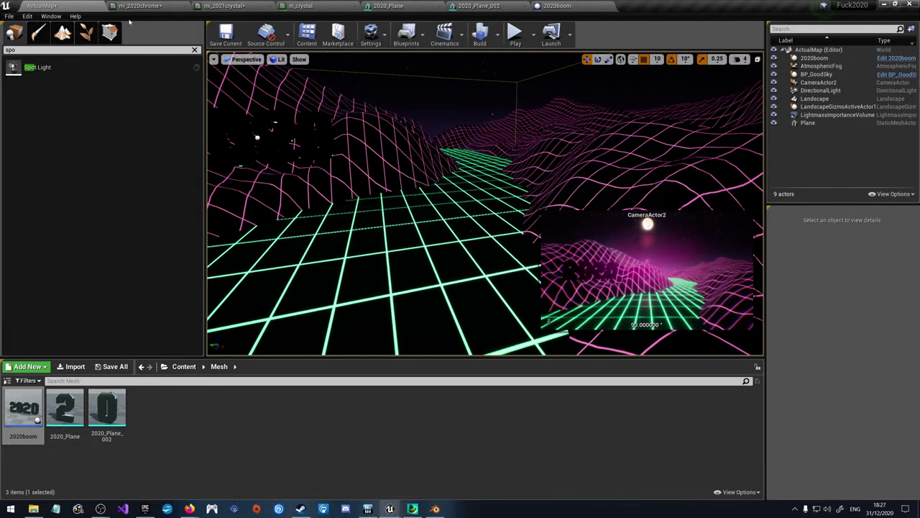
Step: Search the project's plugins for "ray", clear the search and close the plugin browser
{"action": "left_click", "coordinate": [10, 16]}
{"action": "mouse_move", "coordinate": [54, 280]}
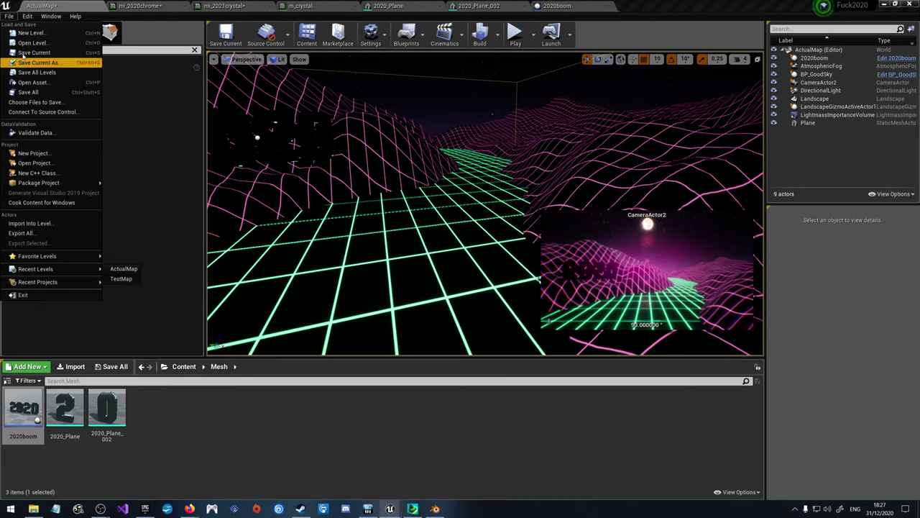
{"action": "left_click", "coordinate": [27, 16]}
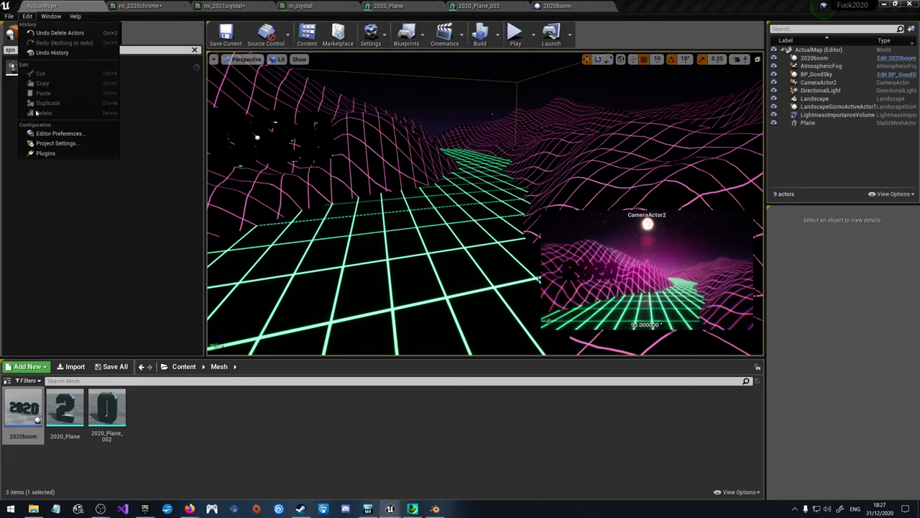
{"action": "left_click", "coordinate": [45, 153]}
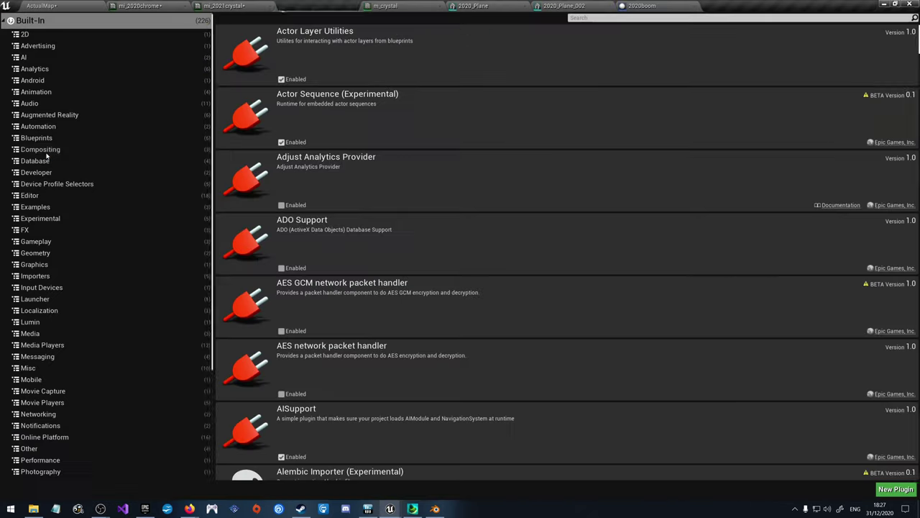
{"action": "left_click", "coordinate": [602, 18]}
{"action": "type", "text": "ray"}
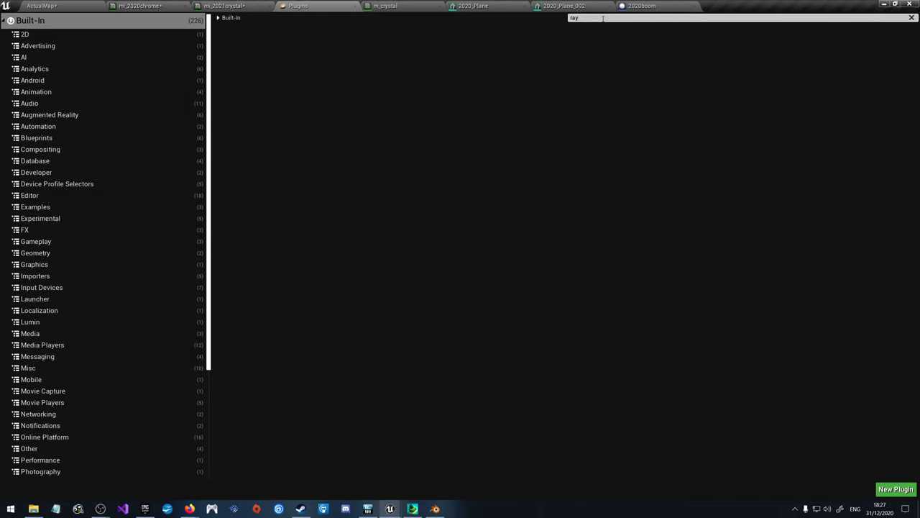
{"action": "key", "text": "BackSpace"}
{"action": "key", "text": "BackSpace"}
{"action": "key", "text": "BackSpace"}
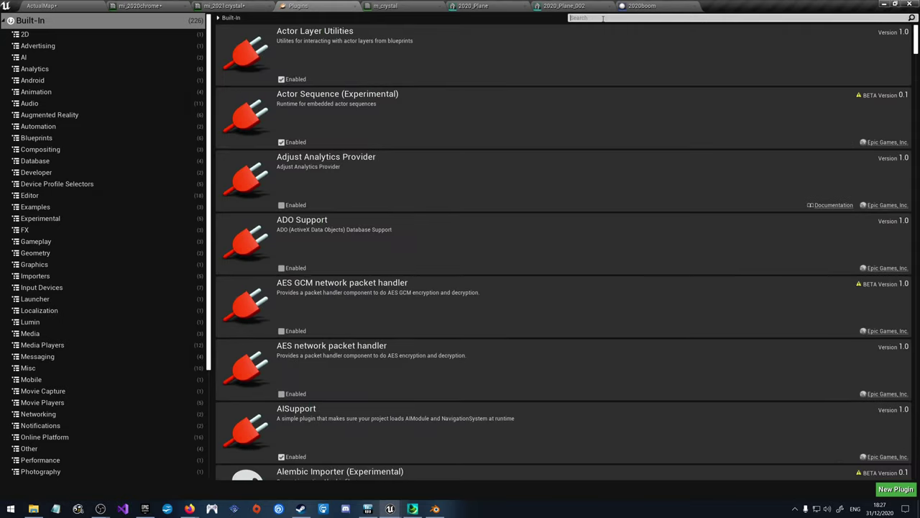
{"action": "left_click", "coordinate": [41, 5]}
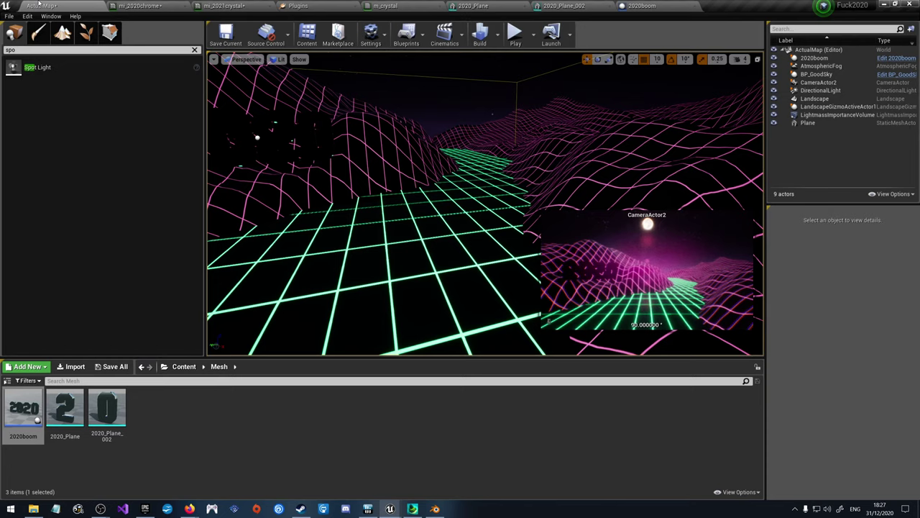
{"action": "left_click", "coordinate": [352, 5]}
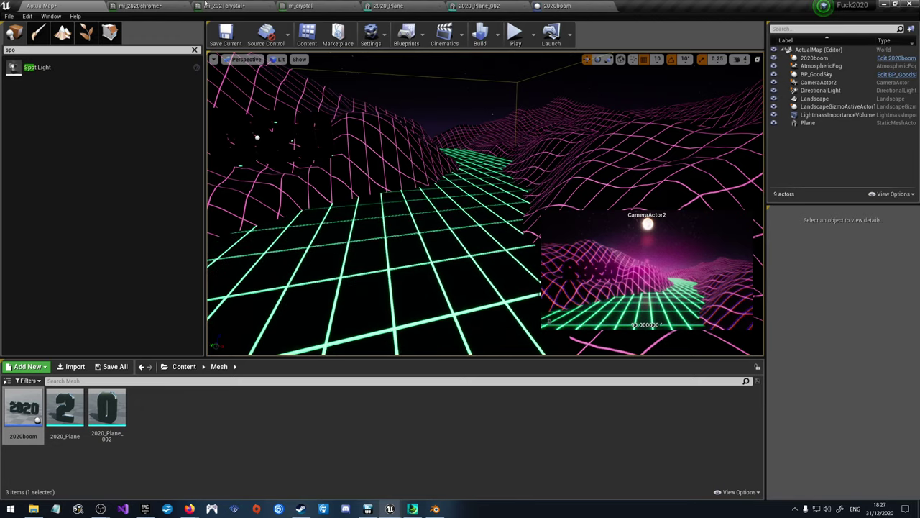
Step: Find Ray Tracing in the project settings with "rayt" and enable it, accepting the automatic enabling of the skin cache
{"action": "left_click", "coordinate": [28, 16]}
{"action": "left_click", "coordinate": [51, 148]}
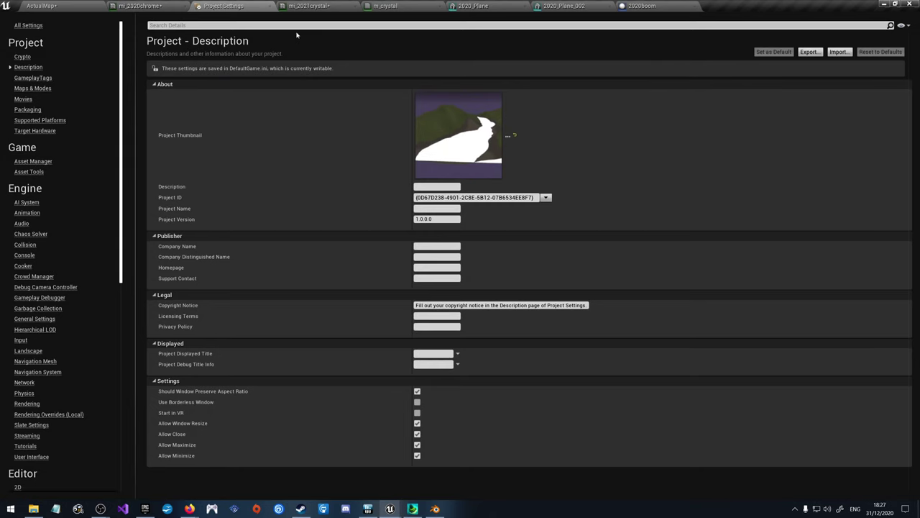
{"action": "left_click", "coordinate": [299, 26]}
{"action": "type", "text": "rayt"}
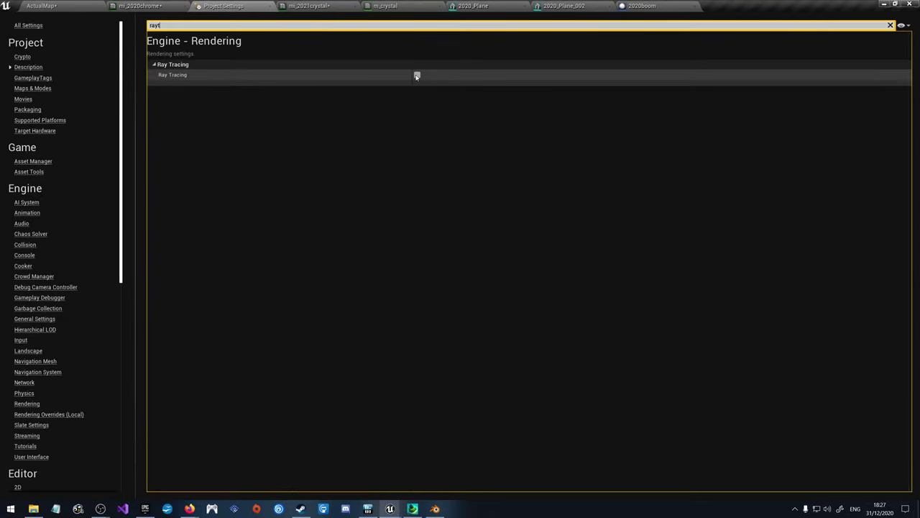
{"action": "left_click", "coordinate": [417, 75]}
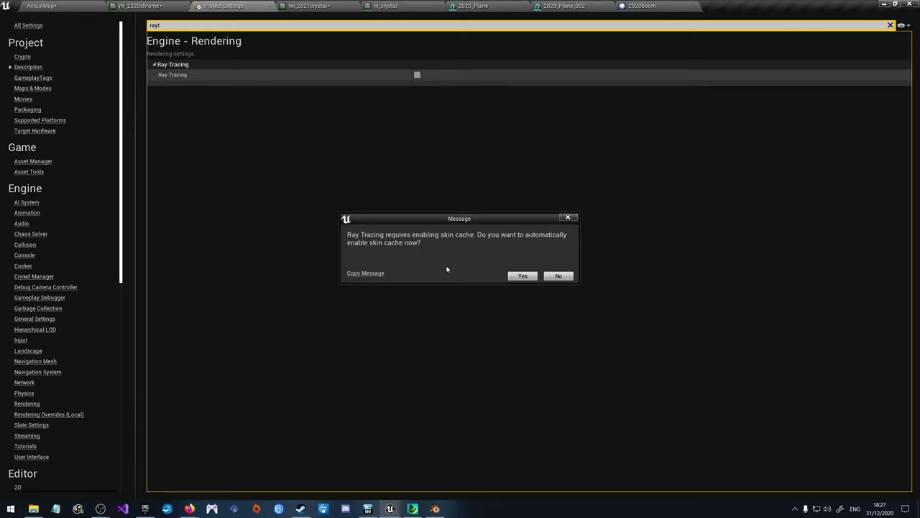
{"action": "left_click", "coordinate": [531, 276]}
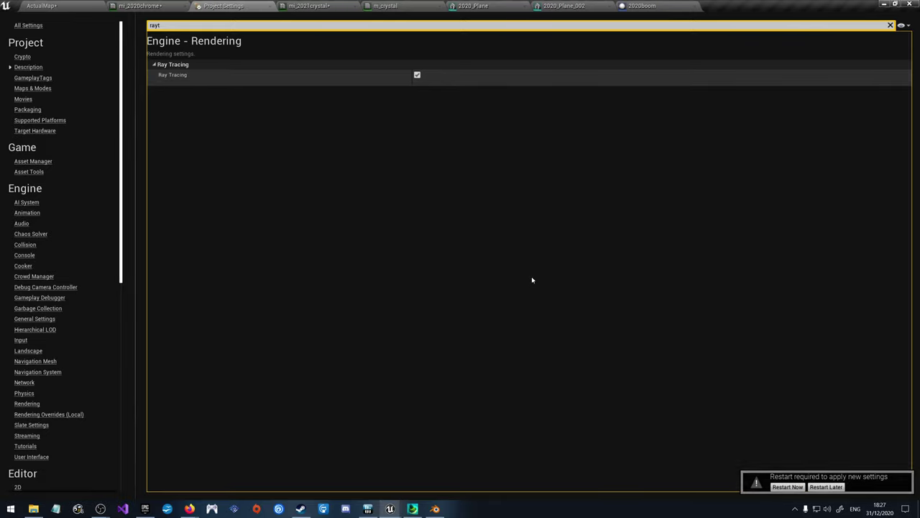
Step: Restart the editor to apply the ray tracing setting, applying the pending changes to the m_crystal material
{"action": "left_click", "coordinate": [787, 486]}
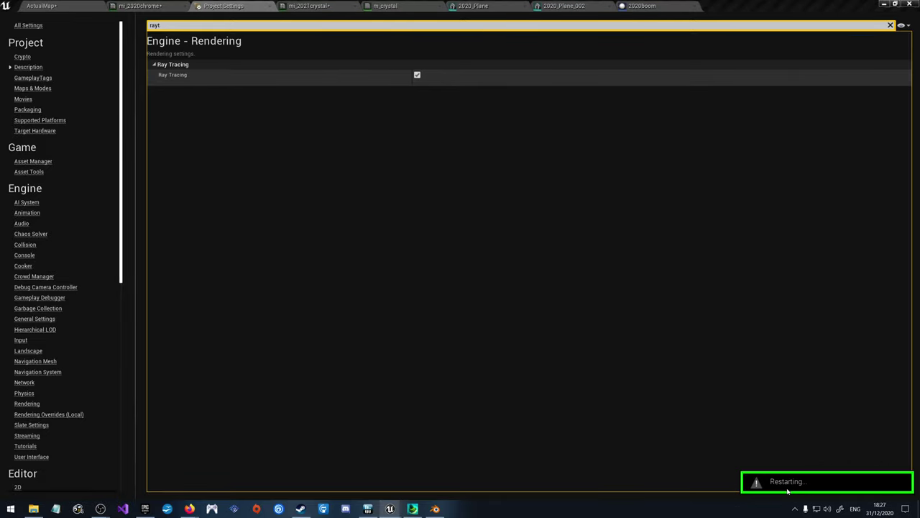
{"action": "left_click", "coordinate": [496, 280]}
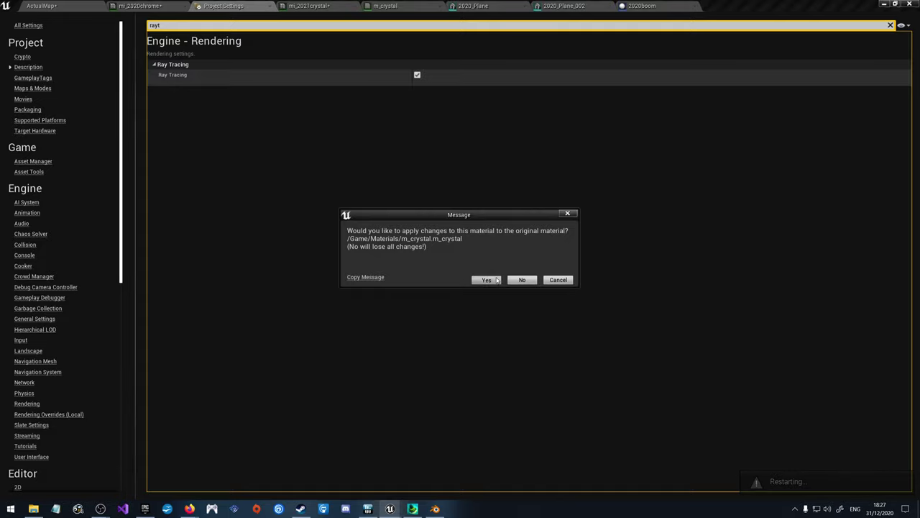
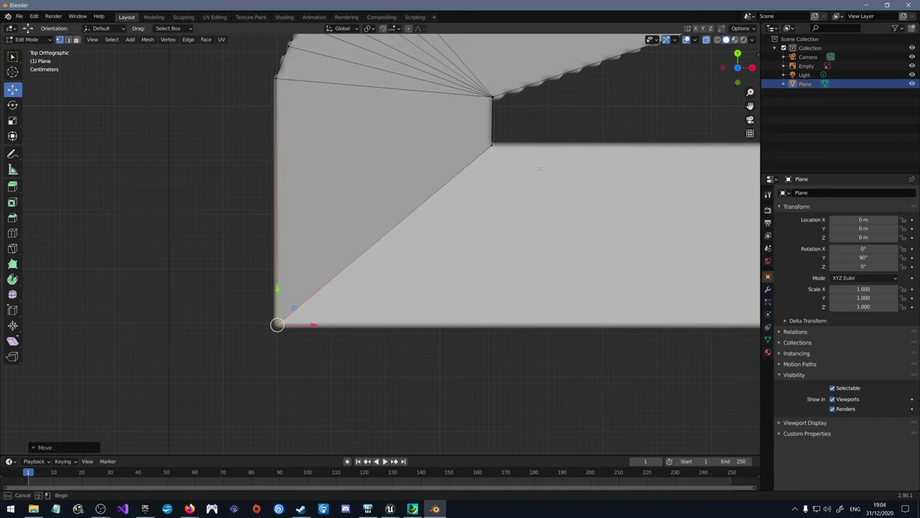
Step: In Blender, extrude the diagonal edge at the digit 2's lower-left corner toward the foot of the digit
{"action": "left_click", "coordinate": [478, 141], "text": "shift"}
{"action": "key", "text": "e"}
{"action": "left_click", "coordinate": [573, 256]}
{"action": "scroll", "coordinate": [543, 293], "scroll_direction": "down", "scroll_amount": 4}
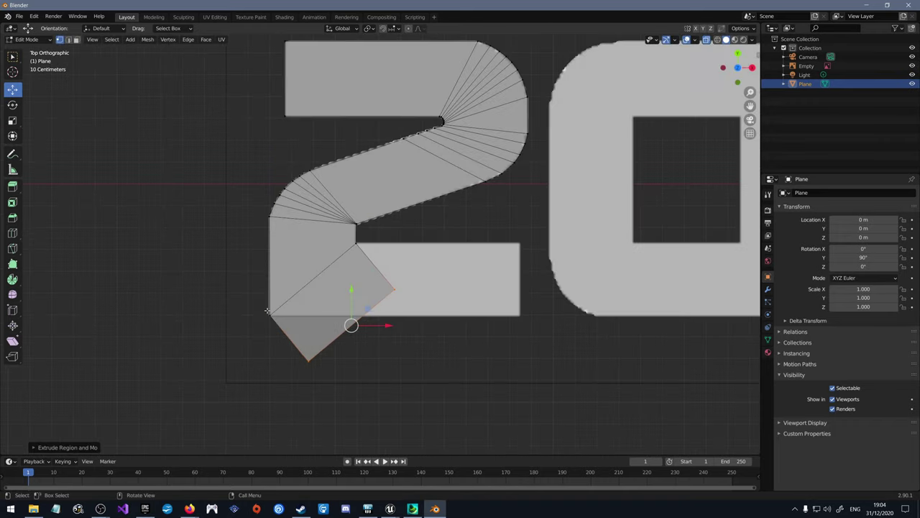
{"action": "scroll", "coordinate": [542, 293], "scroll_direction": "up", "scroll_amount": 3}
{"action": "key", "text": "ctrl+z"}
{"action": "scroll", "coordinate": [458, 250], "scroll_direction": "down", "scroll_amount": 2}
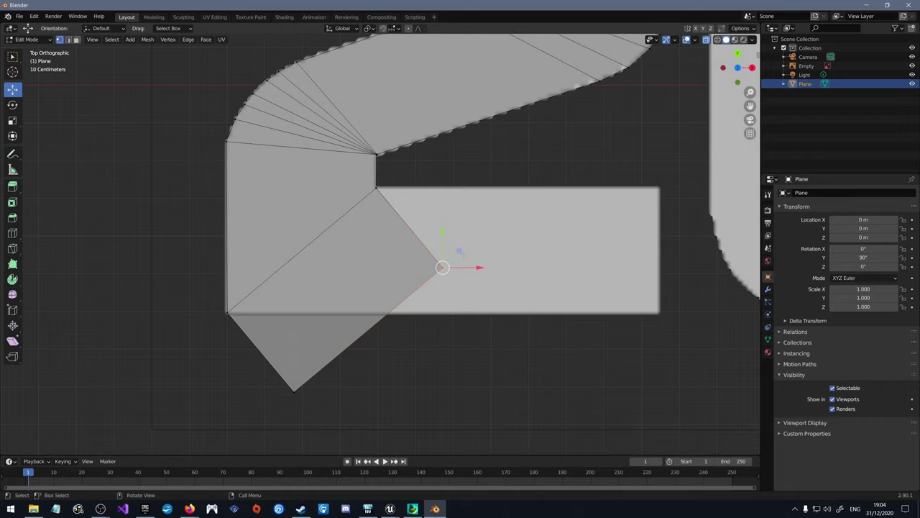
Step: Move the two end vertices of the extruded face to the right-hand corners of the reference 2's foot
{"action": "left_click_drag", "start_coordinate": [459, 251], "coordinate": [676, 171]}
{"action": "left_click_drag", "start_coordinate": [260, 368], "coordinate": [325, 411]}
{"action": "left_click_drag", "start_coordinate": [309, 374], "coordinate": [675, 296]}
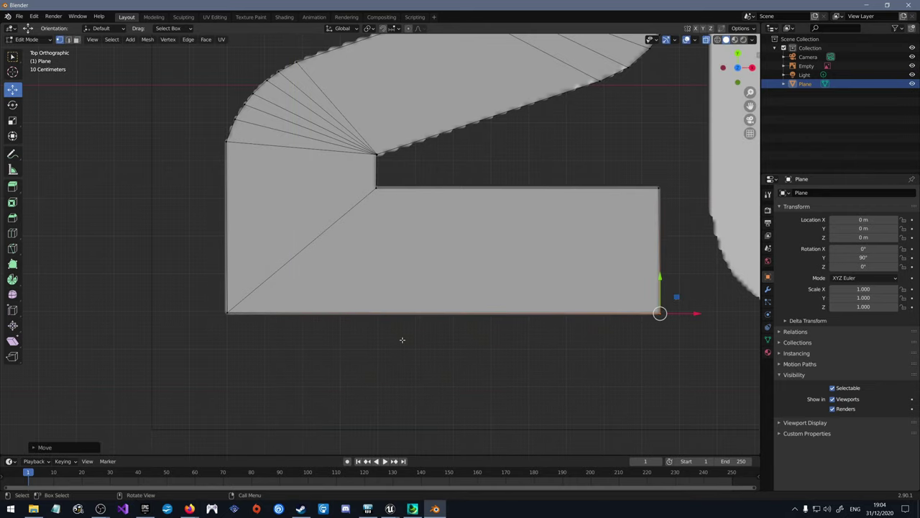
{"action": "scroll", "coordinate": [402, 339], "scroll_direction": "down", "scroll_amount": 4}
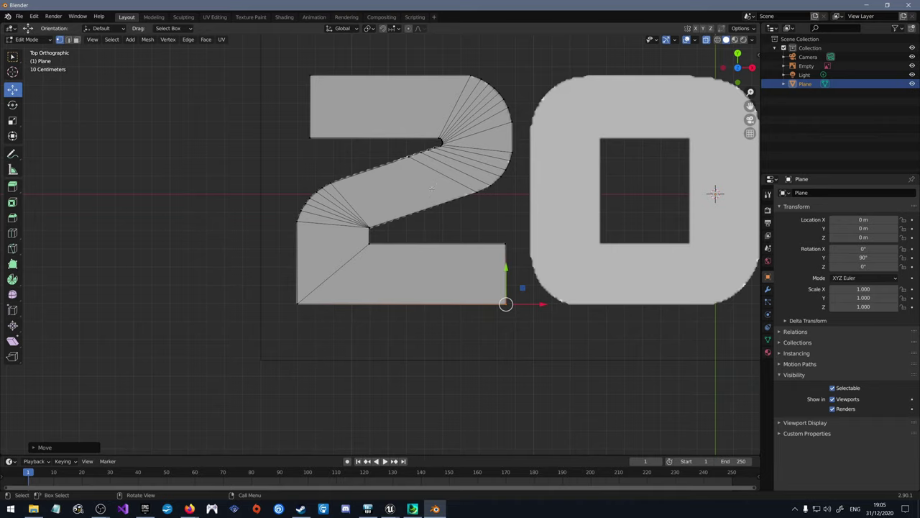
Step: Merge the overlapping vertices at the digit 2's lower inner corner, where the curve's fan of edges meets
{"action": "right_click", "coordinate": [633, 104]}
{"action": "left_click", "coordinate": [633, 121]}
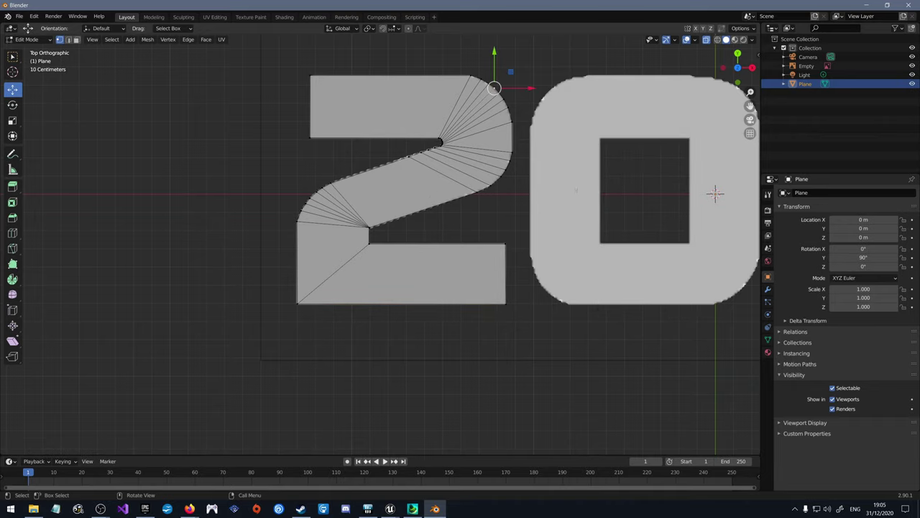
{"action": "middle_click_drag", "start_coordinate": [576, 190], "coordinate": [242, 115]}
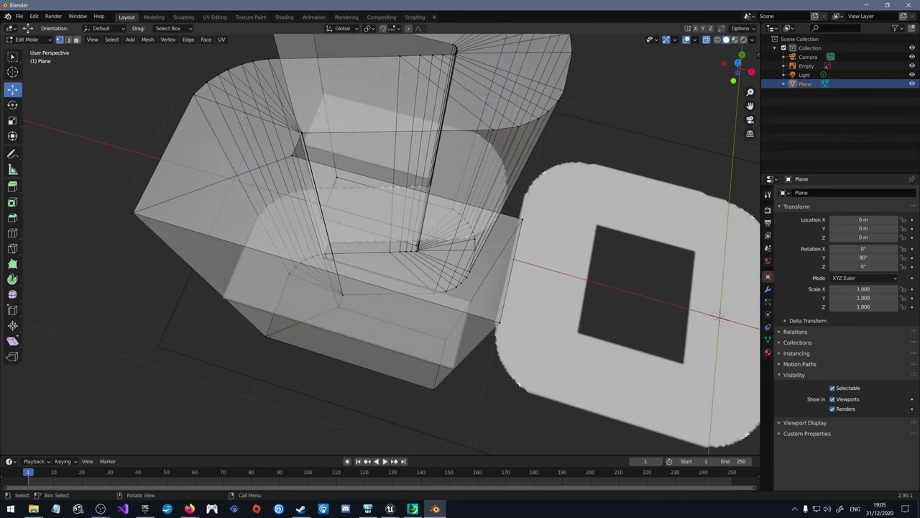
{"action": "scroll", "coordinate": [324, 126], "scroll_direction": "up", "scroll_amount": 5}
{"action": "left_click", "coordinate": [360, 165]}
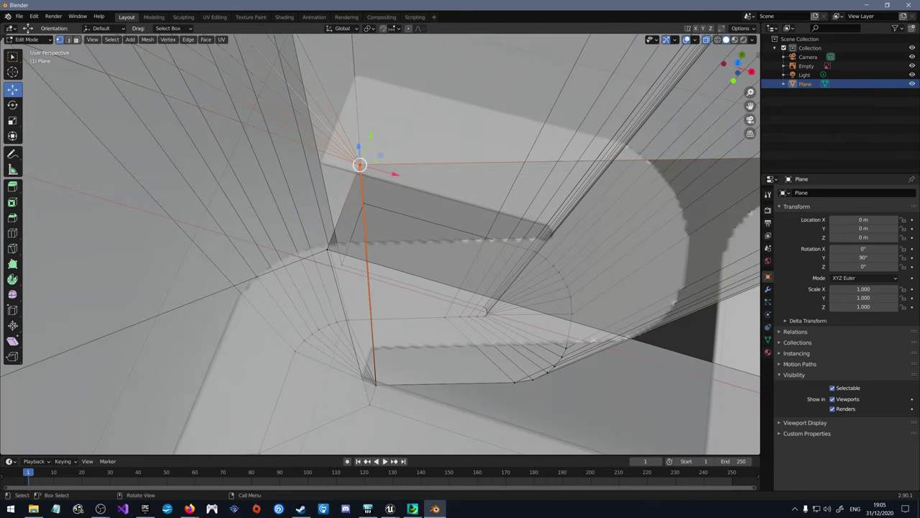
{"action": "key", "text": "m"}
{"action": "left_click", "coordinate": [355, 158]}
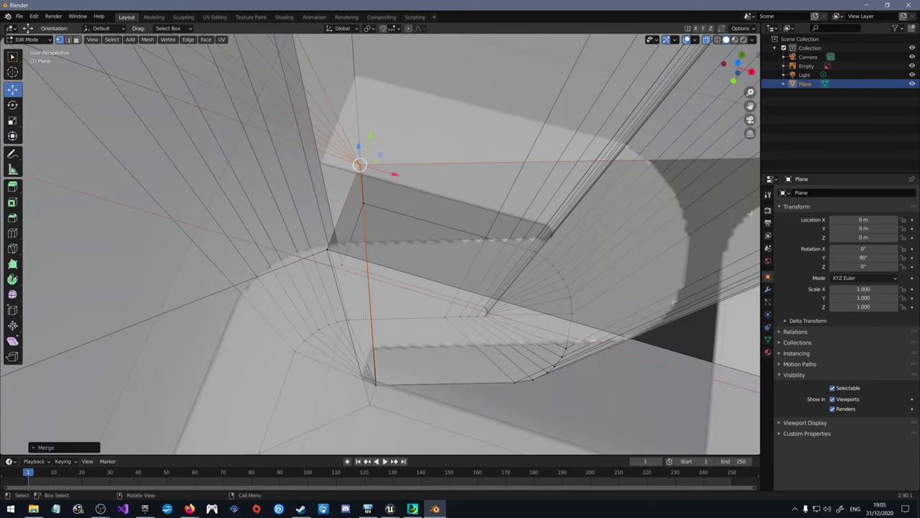
{"action": "left_click", "coordinate": [376, 385]}
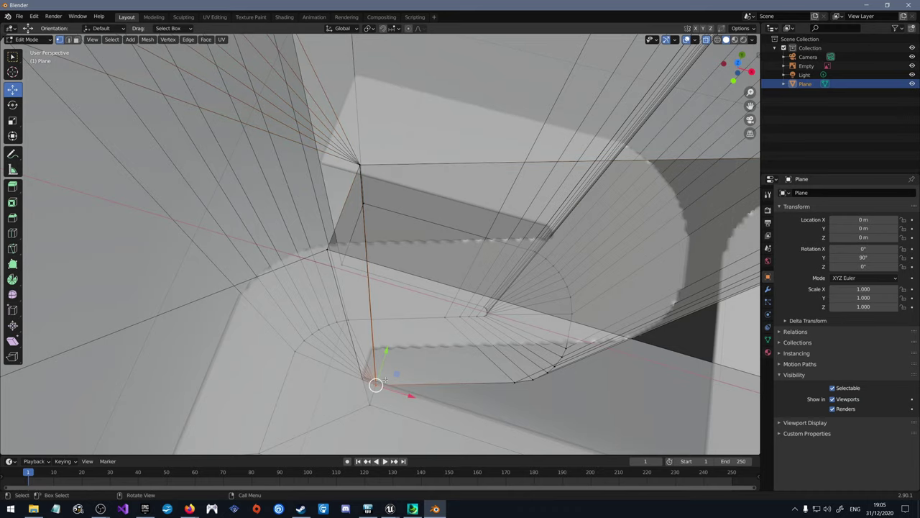
{"action": "scroll", "coordinate": [329, 294], "scroll_direction": "down", "scroll_amount": 5}
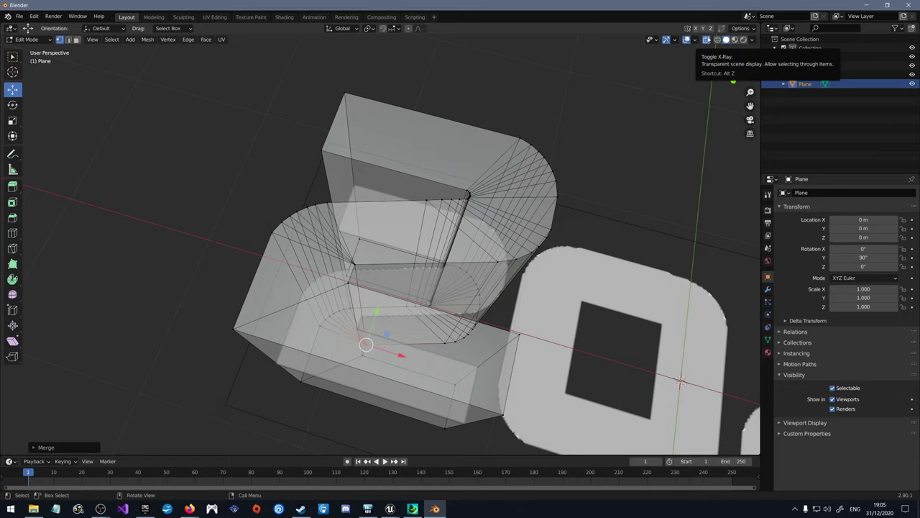
Step: Examine from the top view how closely the digit 2's outline follows the reference image around its corners and curves
{"action": "left_click", "coordinate": [738, 63]}
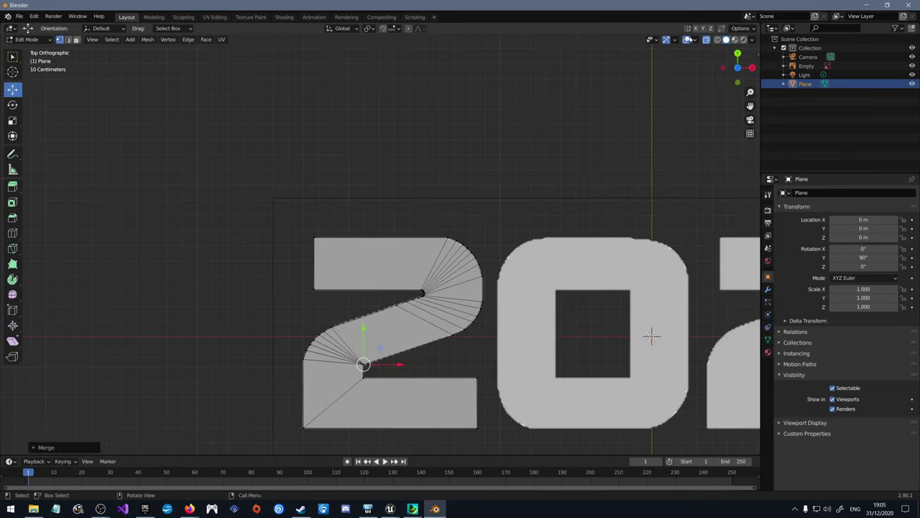
{"action": "scroll", "coordinate": [383, 224], "scroll_direction": "up", "scroll_amount": 5}
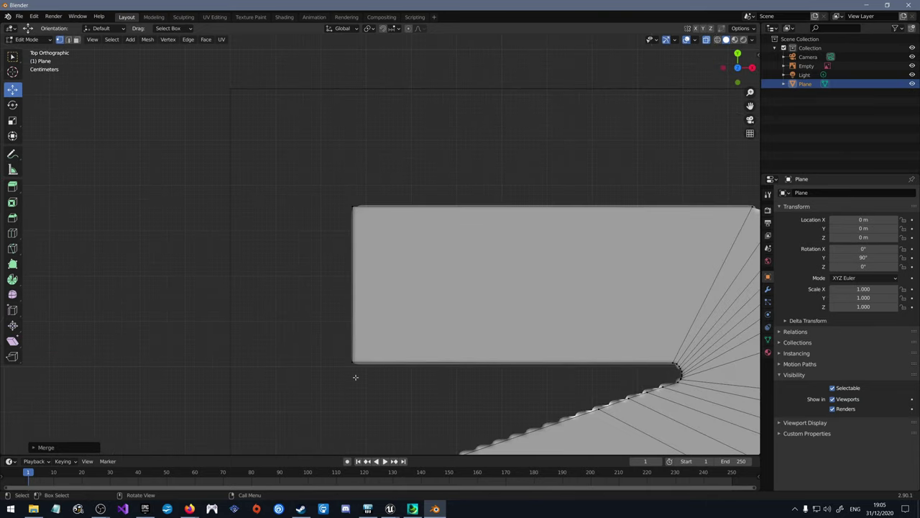
{"action": "scroll", "coordinate": [208, 315], "scroll_direction": "right", "scroll_amount": 8, "text": "ctrl"}
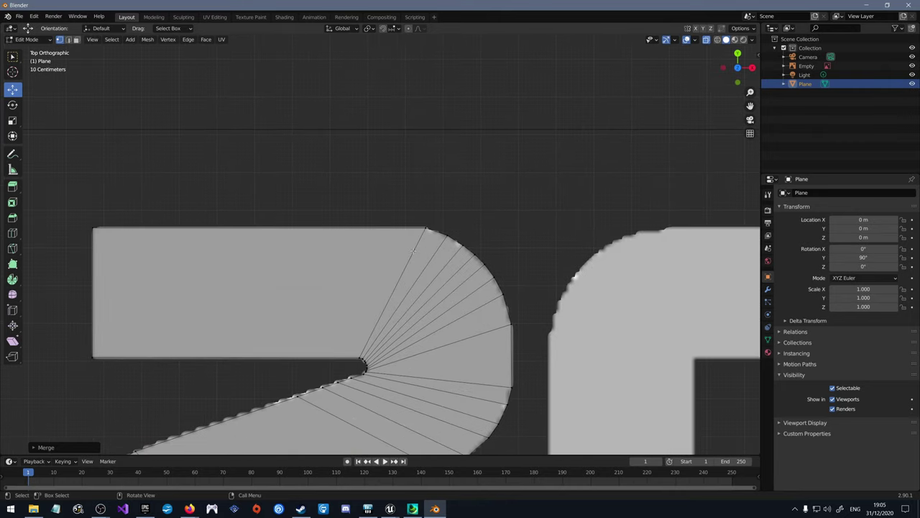
{"action": "scroll", "coordinate": [723, 349], "scroll_direction": "down", "scroll_amount": 5}
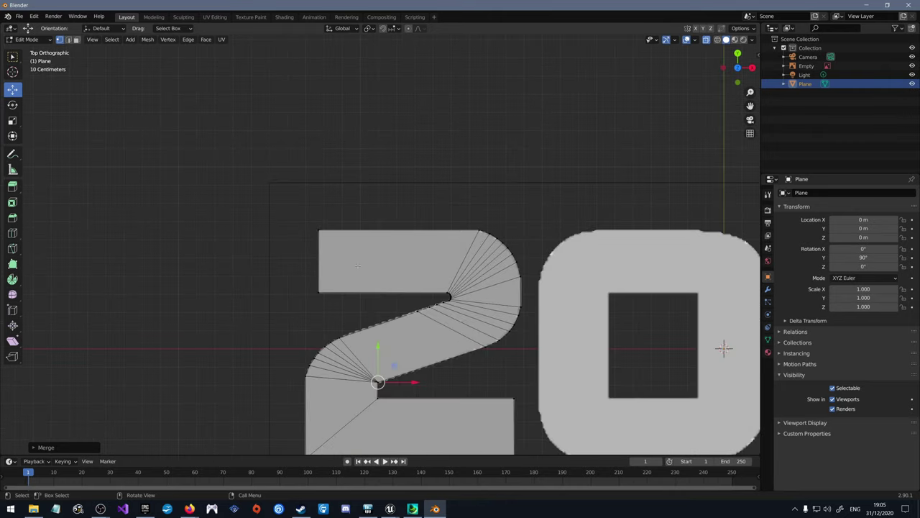
{"action": "scroll", "coordinate": [723, 350], "scroll_direction": "up", "scroll_amount": 4}
{"action": "scroll", "coordinate": [747, 287], "scroll_direction": "down", "scroll_amount": 4}
{"action": "scroll", "coordinate": [753, 262], "scroll_direction": "up", "scroll_amount": 4}
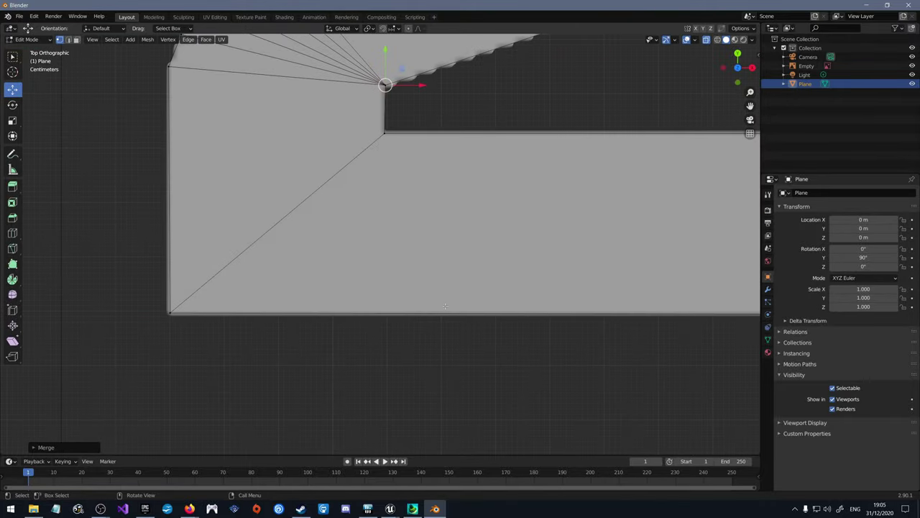
{"action": "scroll", "coordinate": [743, 181], "scroll_direction": "down", "scroll_amount": 4}
{"action": "scroll", "coordinate": [487, 257], "scroll_direction": "up", "scroll_amount": 4}
{"action": "scroll", "coordinate": [487, 257], "scroll_direction": "up", "scroll_amount": 1}
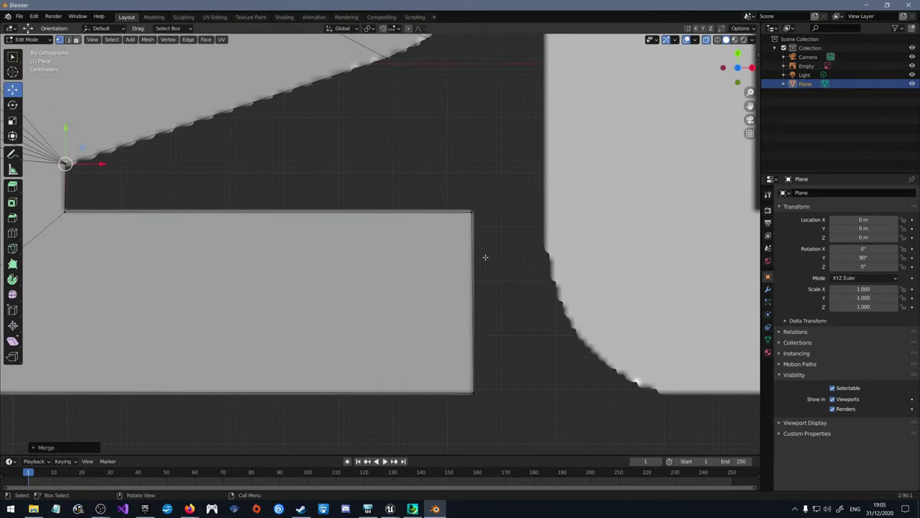
{"action": "scroll", "coordinate": [480, 257], "scroll_direction": "down", "scroll_amount": 5}
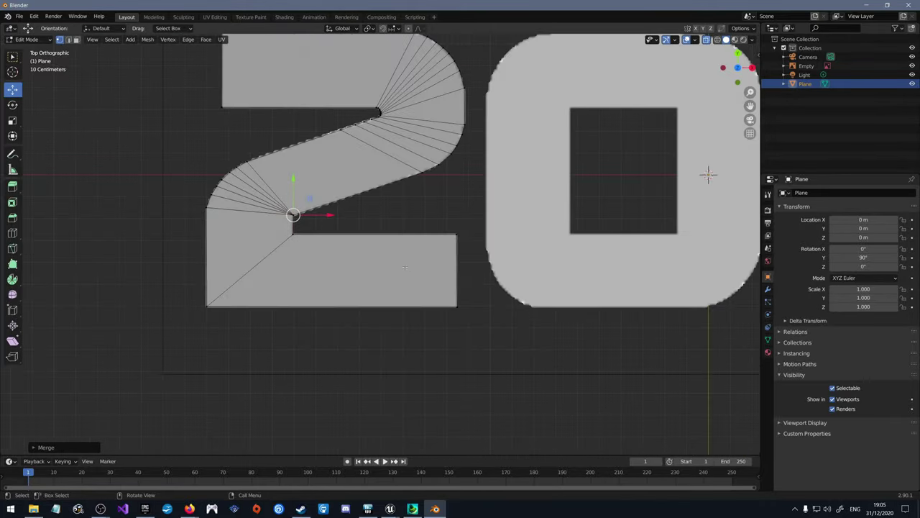
Step: Nudge the two vertices of the short vertical inner edge above the 2's foot onto the reference outline
{"action": "scroll", "coordinate": [296, 207], "scroll_direction": "up", "scroll_amount": 5}
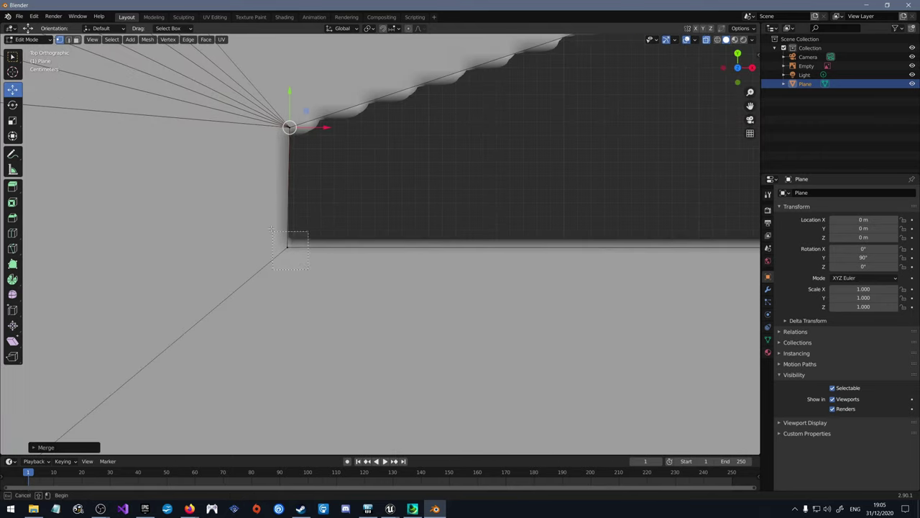
{"action": "left_click_drag", "start_coordinate": [307, 230], "coordinate": [305, 220]}
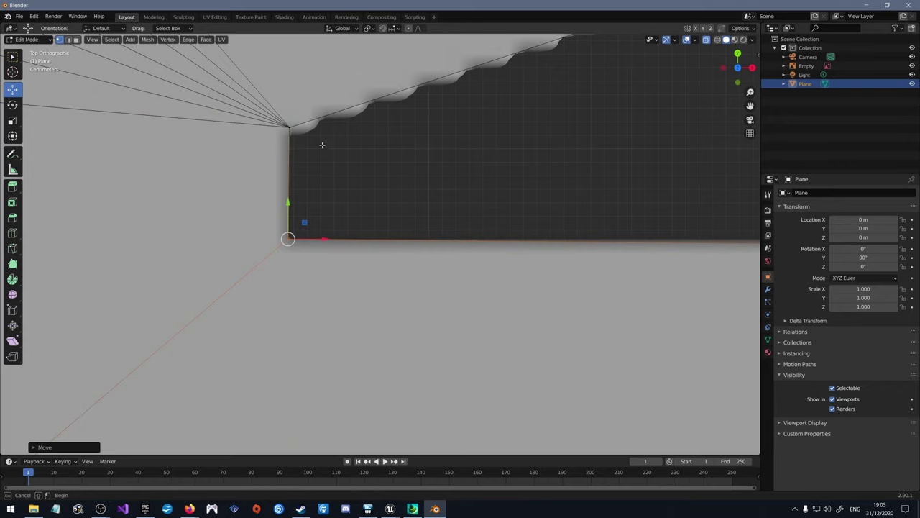
{"action": "left_click", "coordinate": [290, 125]}
{"action": "left_click_drag", "start_coordinate": [306, 111], "coordinate": [306, 110]}
{"action": "scroll", "coordinate": [307, 110], "scroll_direction": "down", "scroll_amount": 3}
Step: Move the upper-right vertex of the 2's foot out to the reference corner
{"action": "scroll", "coordinate": [245, 179], "scroll_direction": "up", "scroll_amount": 6}
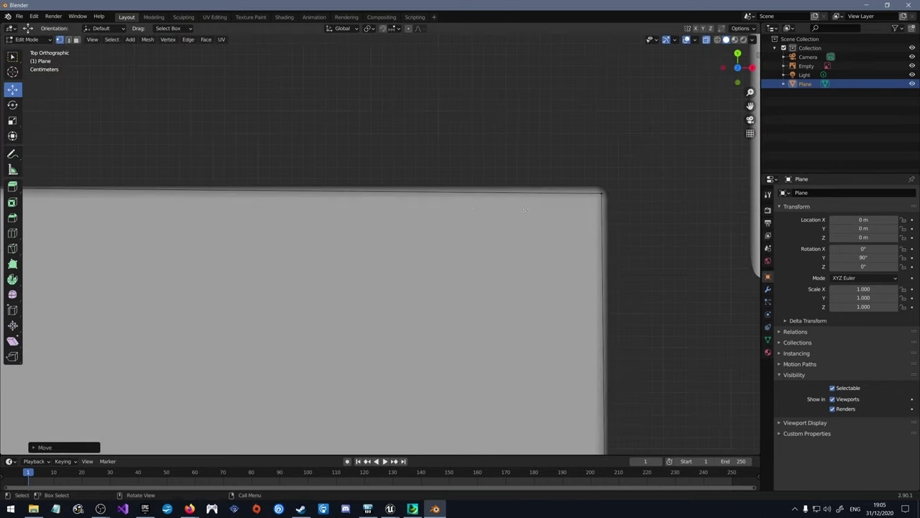
{"action": "left_click", "coordinate": [615, 189]}
{"action": "left_click_drag", "start_coordinate": [618, 176], "coordinate": [621, 167]}
{"action": "scroll", "coordinate": [553, 300], "scroll_direction": "down", "scroll_amount": 3}
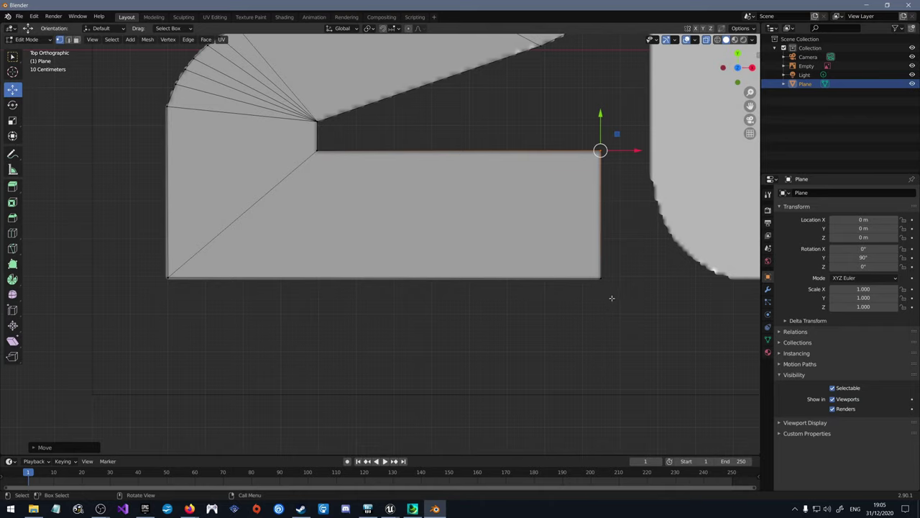
{"action": "scroll", "coordinate": [215, 278], "scroll_direction": "up", "scroll_amount": 4}
{"action": "left_click_drag", "start_coordinate": [218, 255], "coordinate": [205, 338]}
{"action": "scroll", "coordinate": [215, 323], "scroll_direction": "down", "scroll_amount": 5}
Step: Shift the vertices along the 2's lower-left outer curve one by one to match the reference's rounded edge
{"action": "scroll", "coordinate": [219, 288], "scroll_direction": "up", "scroll_amount": 5}
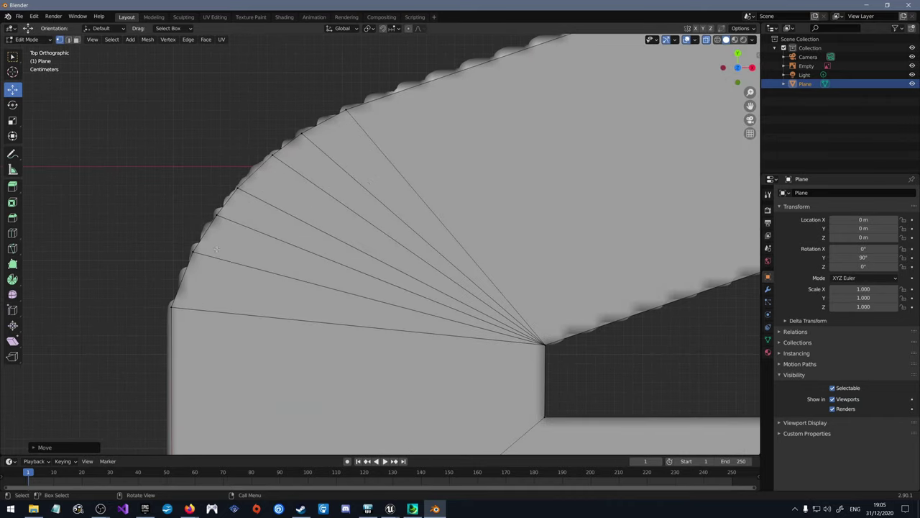
{"action": "left_click", "coordinate": [201, 258]}
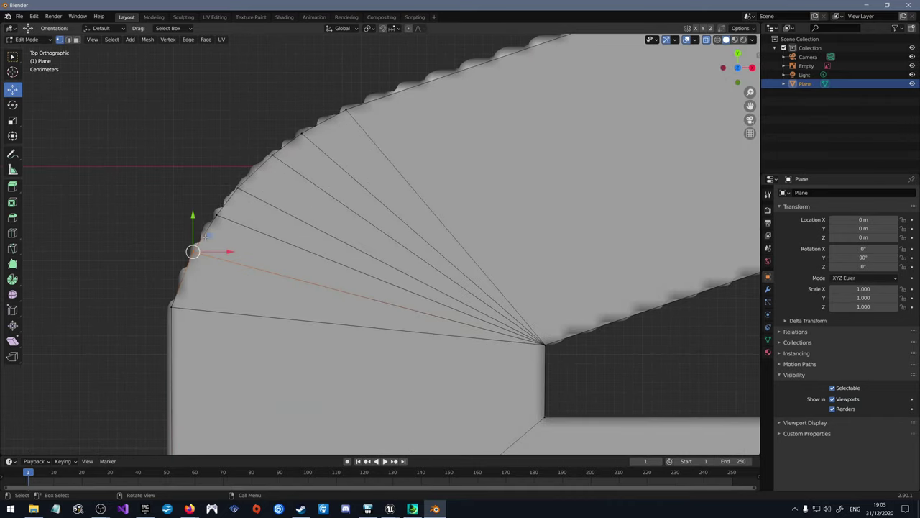
{"action": "key", "text": "g"}
{"action": "left_click", "coordinate": [206, 236]}
{"action": "left_click", "coordinate": [207, 204]}
{"action": "key", "text": "g"}
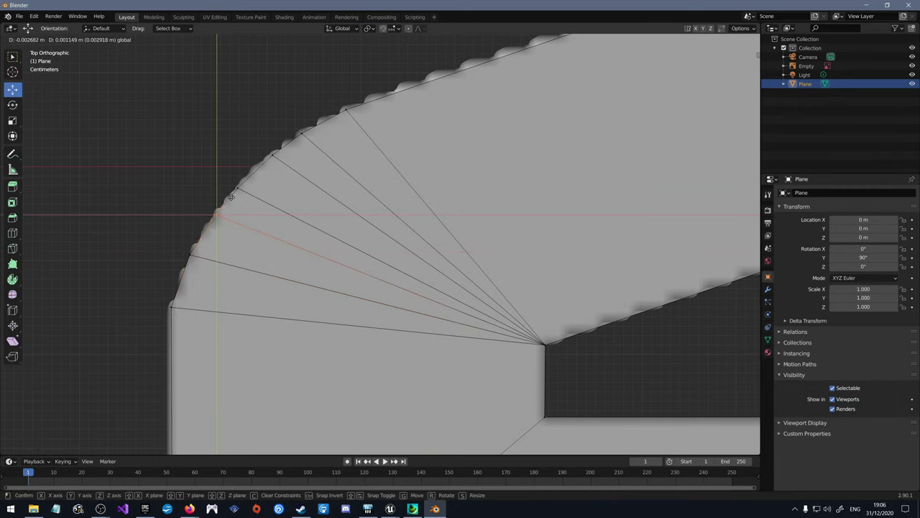
{"action": "left_click", "coordinate": [232, 198]}
{"action": "left_click", "coordinate": [238, 178]}
{"action": "key", "text": "g"}
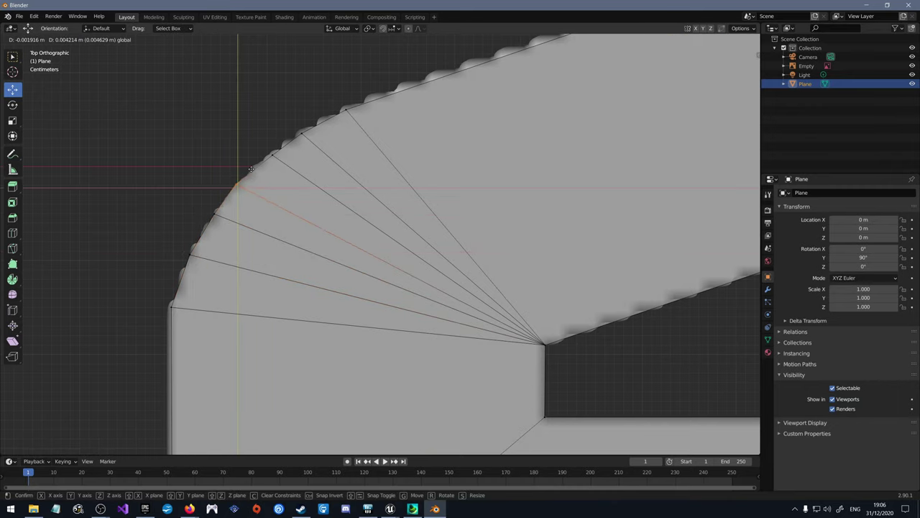
{"action": "left_click", "coordinate": [239, 185]}
{"action": "left_click", "coordinate": [278, 147]}
{"action": "key", "text": "g"}
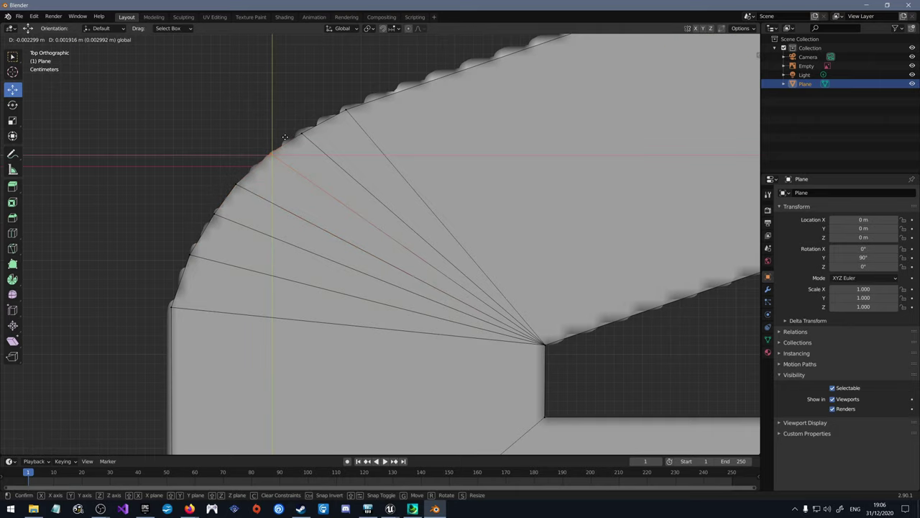
{"action": "left_click", "coordinate": [277, 144]}
{"action": "left_click", "coordinate": [310, 137]}
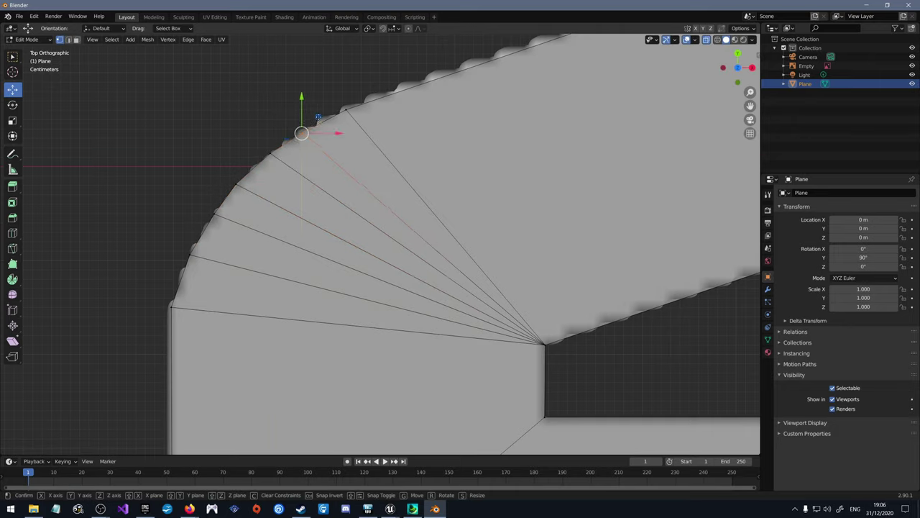
Step: Reposition the vertex near the upper end of the 2's lower-left outer curve to follow the reference outline
{"action": "key", "text": "g"}
{"action": "left_click", "coordinate": [341, 111]}
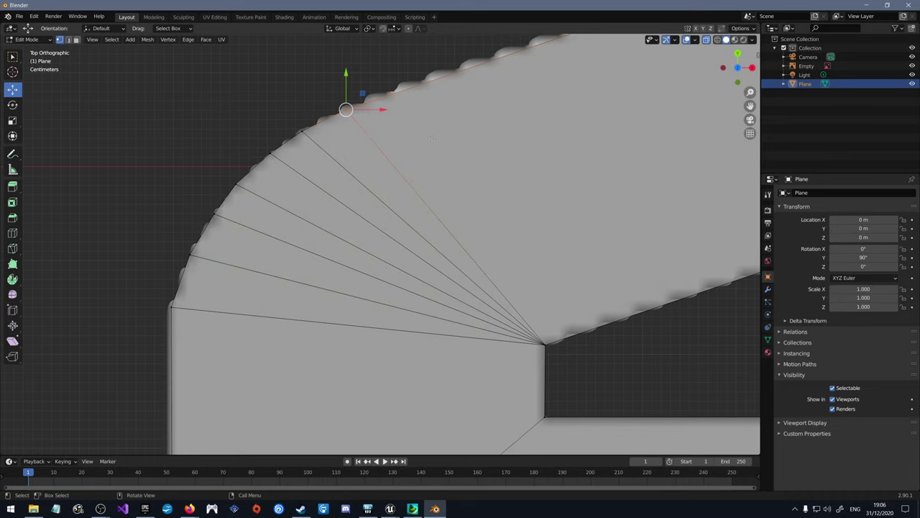
Step: Move the two lowest vertices of the 2's inner curve down and outward, shifting the one nearest the diagonal about 5 mm left
{"action": "scroll", "coordinate": [166, 280], "scroll_direction": "down", "scroll_amount": 5}
{"action": "scroll", "coordinate": [377, 178], "scroll_direction": "up", "scroll_amount": 6}
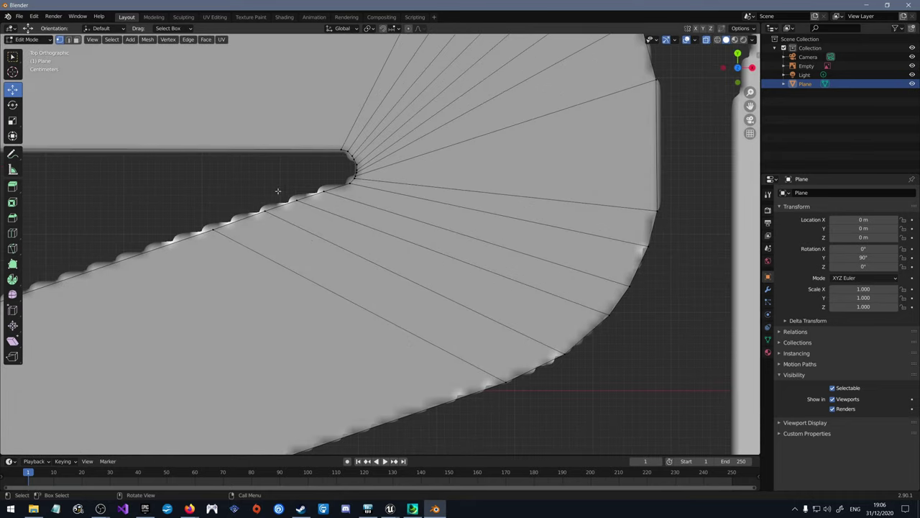
{"action": "scroll", "coordinate": [365, 167], "scroll_direction": "up", "scroll_amount": 5}
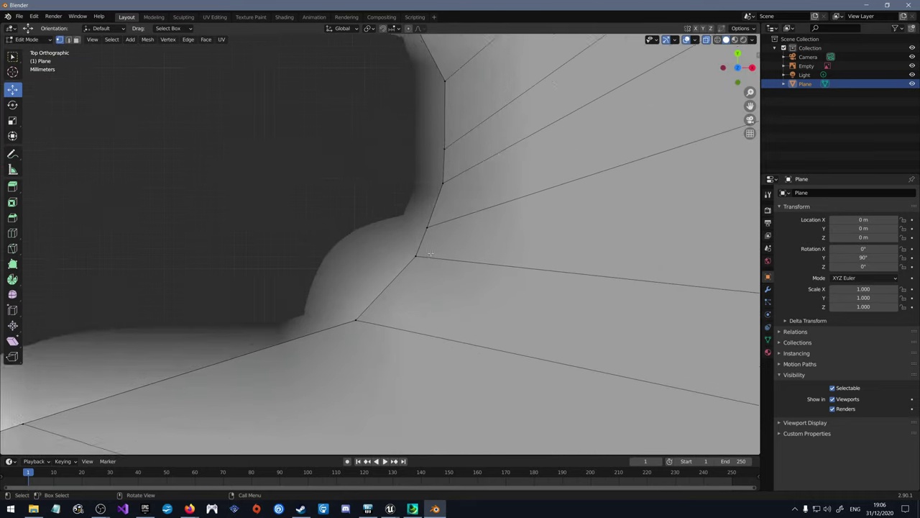
{"action": "left_click", "coordinate": [428, 250]}
{"action": "key", "text": "g"}
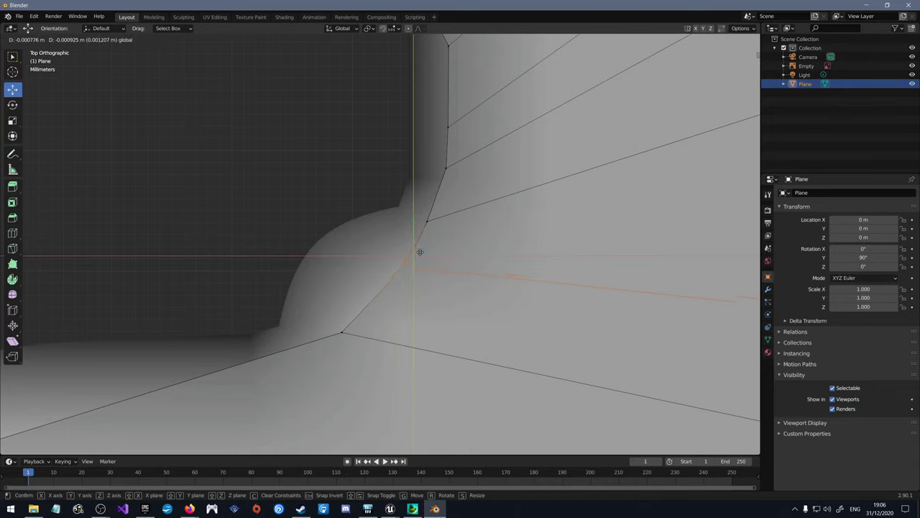
{"action": "left_click", "coordinate": [345, 284]}
{"action": "left_click", "coordinate": [342, 333]}
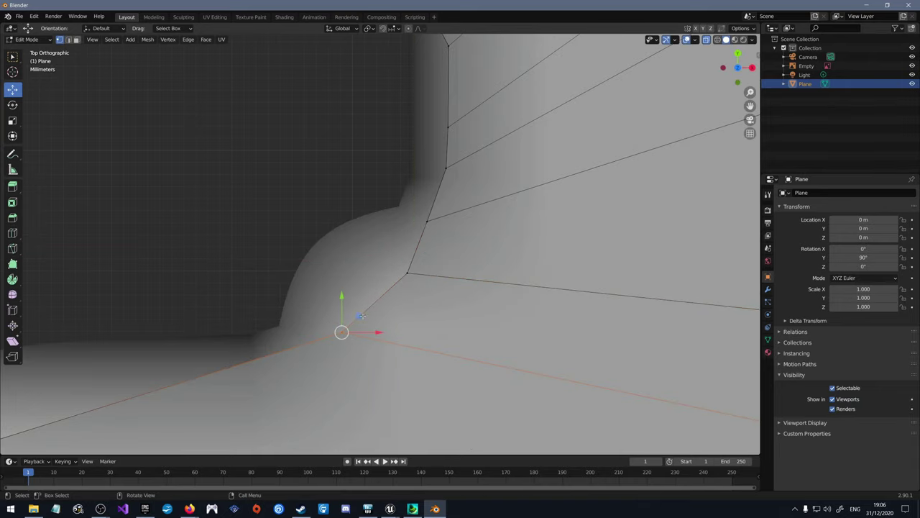
{"action": "key", "text": "g"}
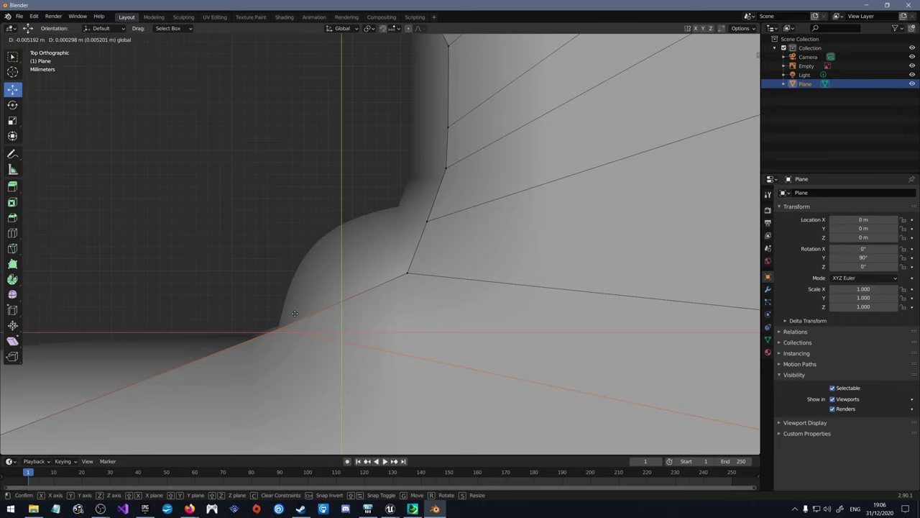
{"action": "left_click", "coordinate": [295, 313]}
Step: Move the second inner-curve vertex about 1.4 mm left and slightly up, and raise the vertex above it to smooth the lower bend
{"action": "left_click", "coordinate": [427, 222]}
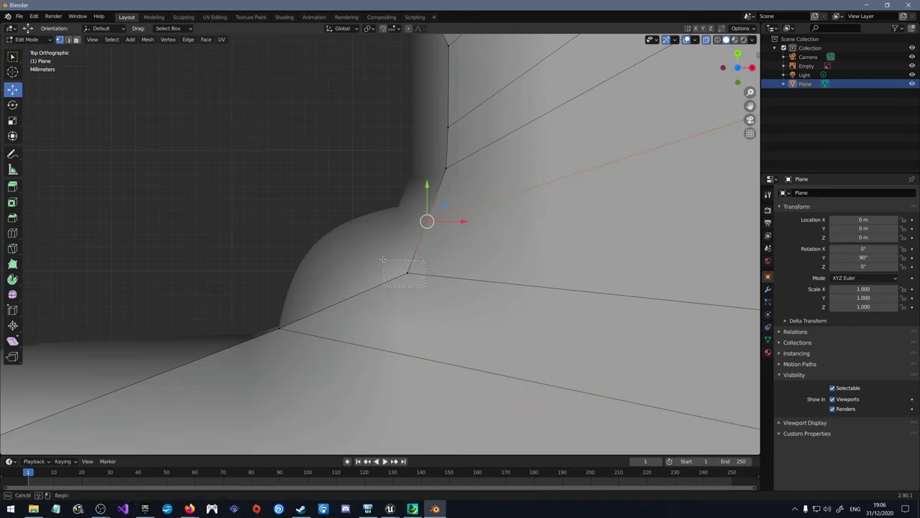
{"action": "left_click", "coordinate": [407, 273]}
{"action": "key", "text": "g"}
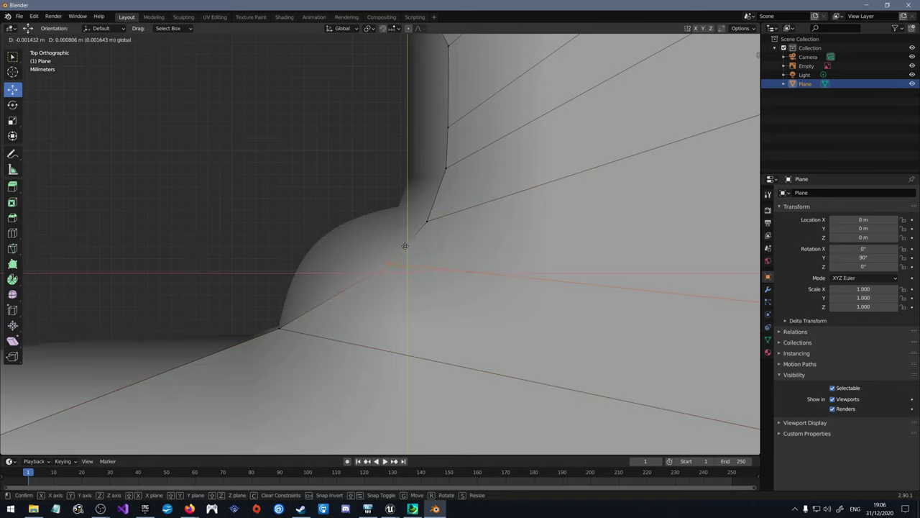
{"action": "left_click", "coordinate": [431, 216]}
{"action": "key", "text": "g"}
{"action": "left_click", "coordinate": [438, 187]}
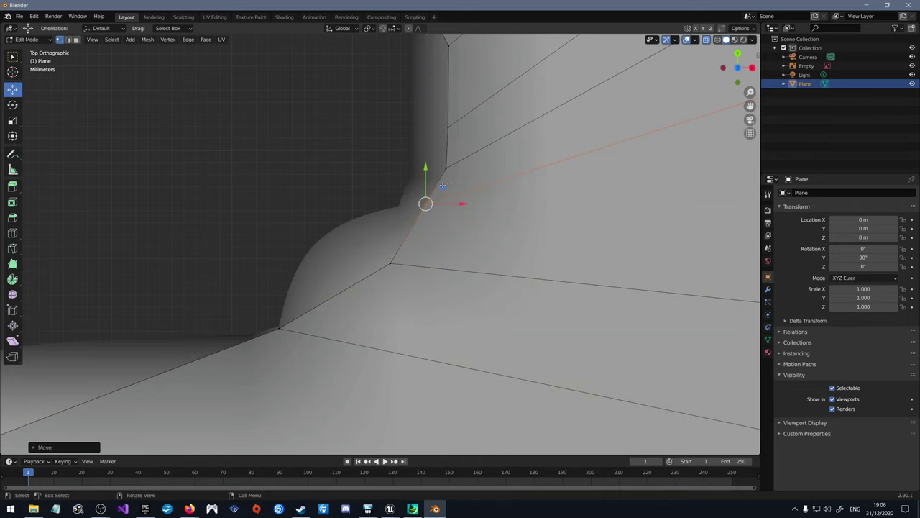
Step: Raise the two vertices on the middle of the inner curve, moving the upper one about 3.3 mm up
{"action": "scroll", "coordinate": [318, 310], "scroll_direction": "down", "scroll_amount": 3}
{"action": "scroll", "coordinate": [329, 142], "scroll_direction": "down", "scroll_amount": 2}
{"action": "scroll", "coordinate": [359, 215], "scroll_direction": "up", "scroll_amount": 3}
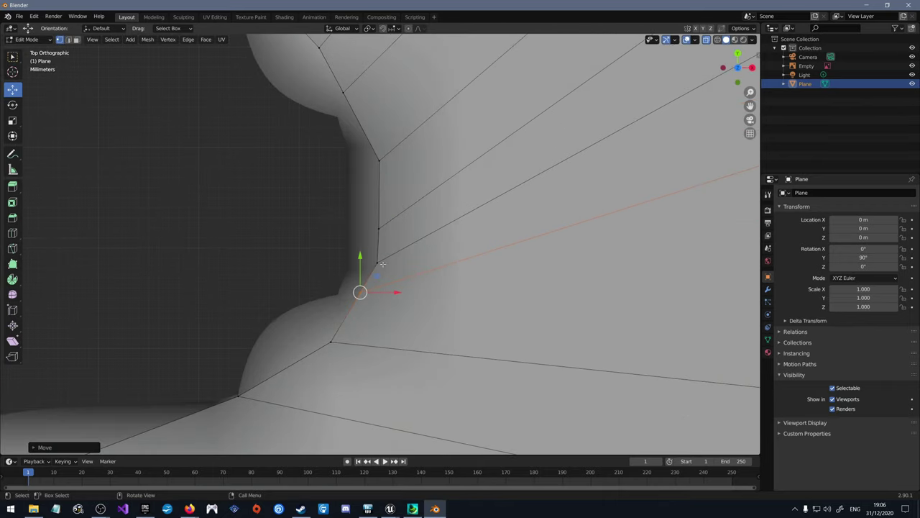
{"action": "key", "text": "ctrl+z"}
{"action": "key", "text": "g"}
{"action": "left_click", "coordinate": [391, 232]}
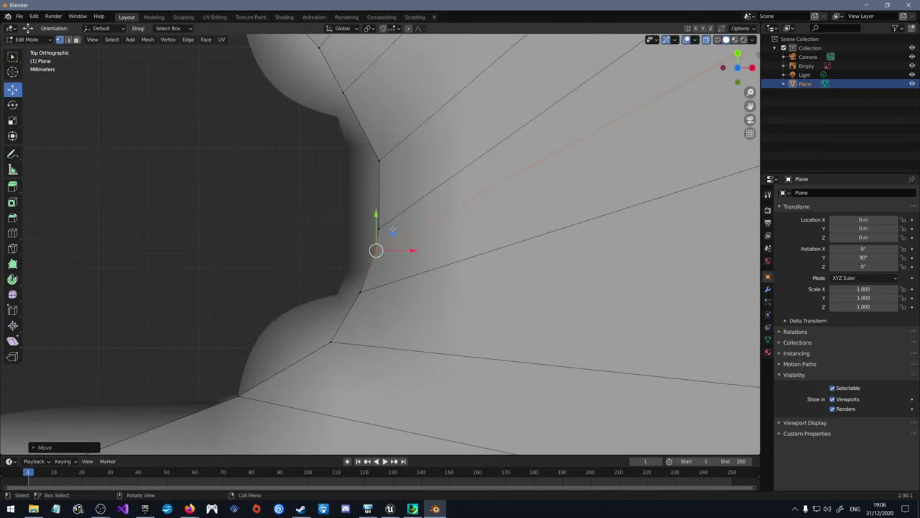
{"action": "left_click", "coordinate": [383, 211]}
{"action": "left_click_drag", "start_coordinate": [383, 212], "coordinate": [354, 231]}
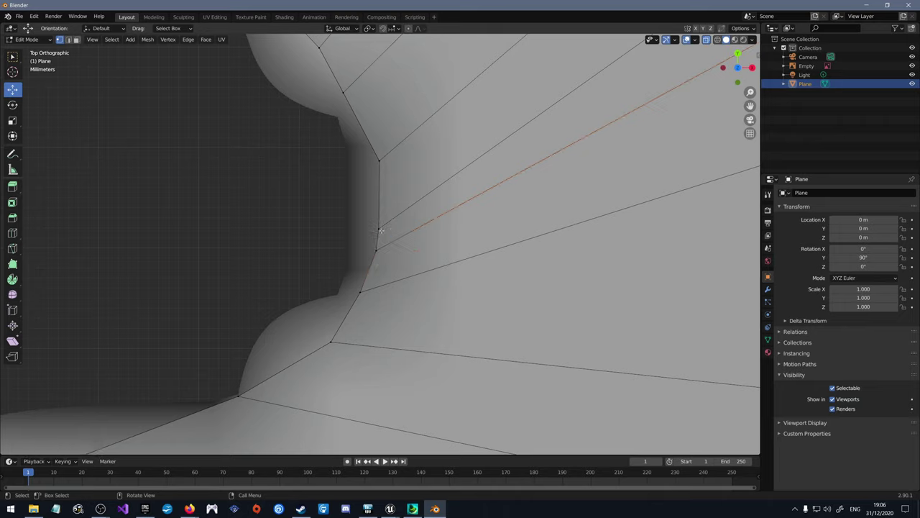
{"action": "key", "text": "g"}
{"action": "key", "text": "shift+z"}
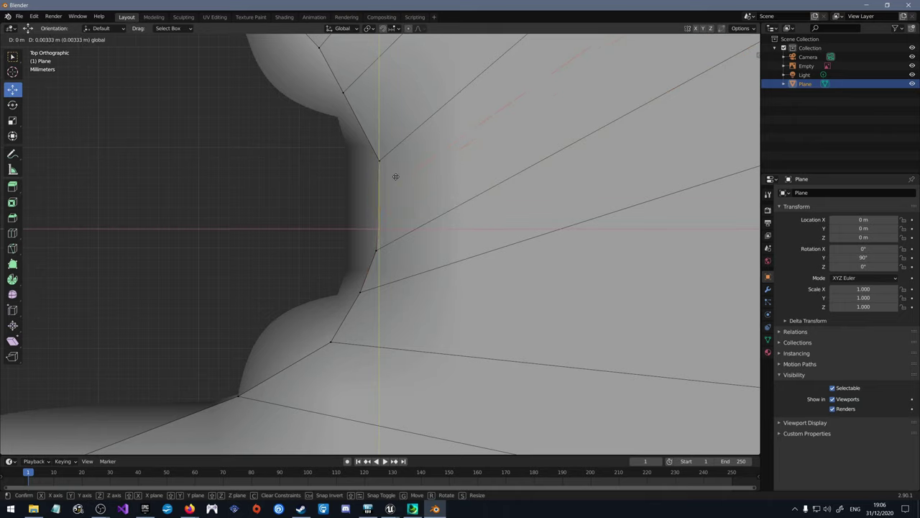
{"action": "left_click", "coordinate": [399, 177]}
Step: Shift the next two vertices above the inner curve's middle up by about 3 mm and 2.3 mm to round the arc
{"action": "scroll", "coordinate": [370, 164], "scroll_direction": "up", "scroll_amount": 3}
{"action": "middle_click_drag", "start_coordinate": [369, 163], "coordinate": [410, 270], "text": "shift"}
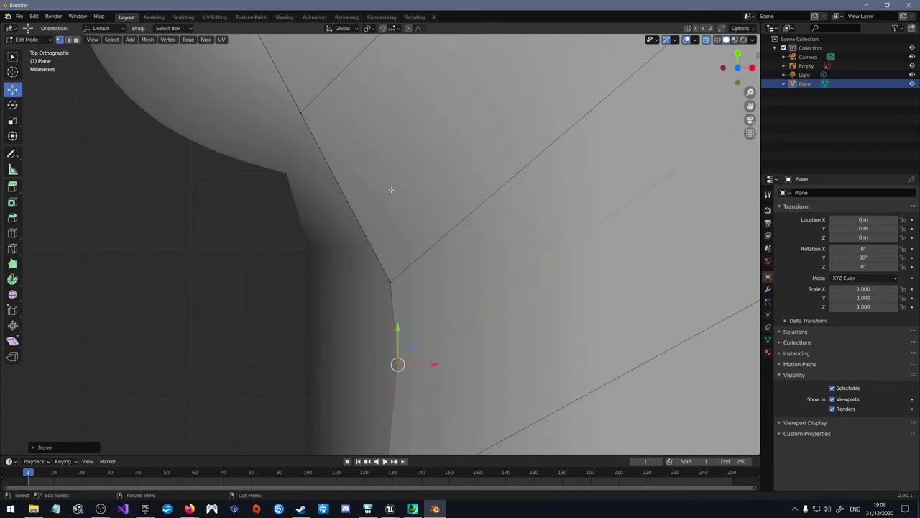
{"action": "key", "text": "g"}
{"action": "key", "text": "shift+z"}
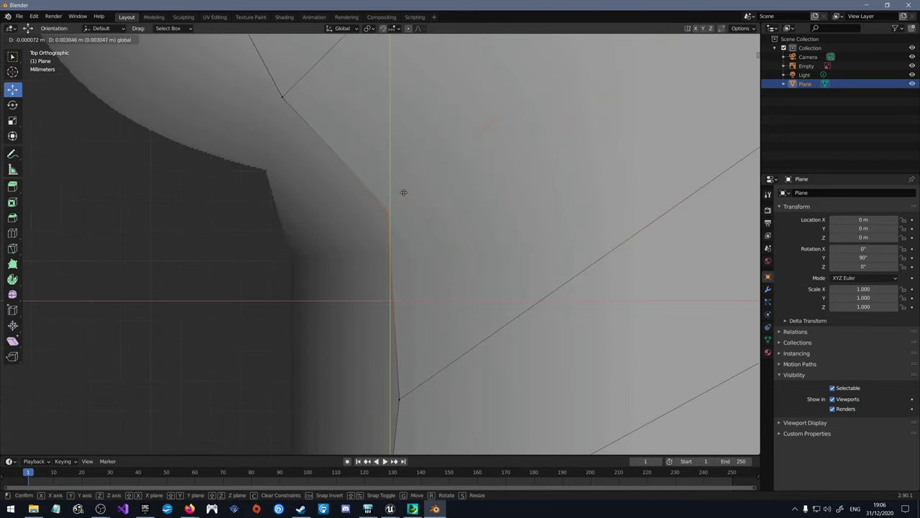
{"action": "left_click", "coordinate": [390, 201]}
{"action": "scroll", "coordinate": [390, 201], "scroll_direction": "down", "scroll_amount": 2}
{"action": "middle_click_drag", "start_coordinate": [390, 201], "coordinate": [383, 214], "text": "shift"}
{"action": "key", "text": "g"}
{"action": "key", "text": "shift+z"}
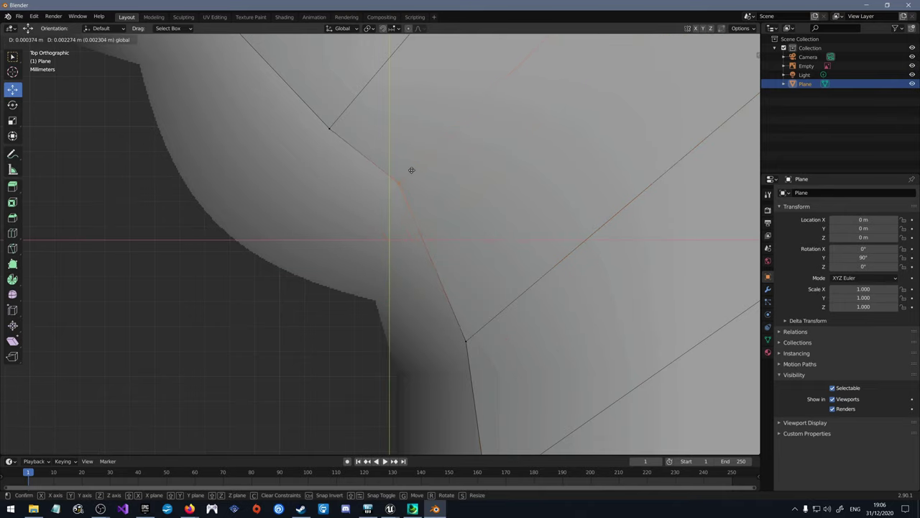
{"action": "left_click", "coordinate": [398, 182]}
Step: Move the vertex on the inner curve's upper bend up and slightly left, and select the neighbouring vertex closer to the top bar
{"action": "middle_click_drag", "start_coordinate": [398, 183], "coordinate": [581, 337], "text": "shift"}
{"action": "left_click", "coordinate": [536, 299]}
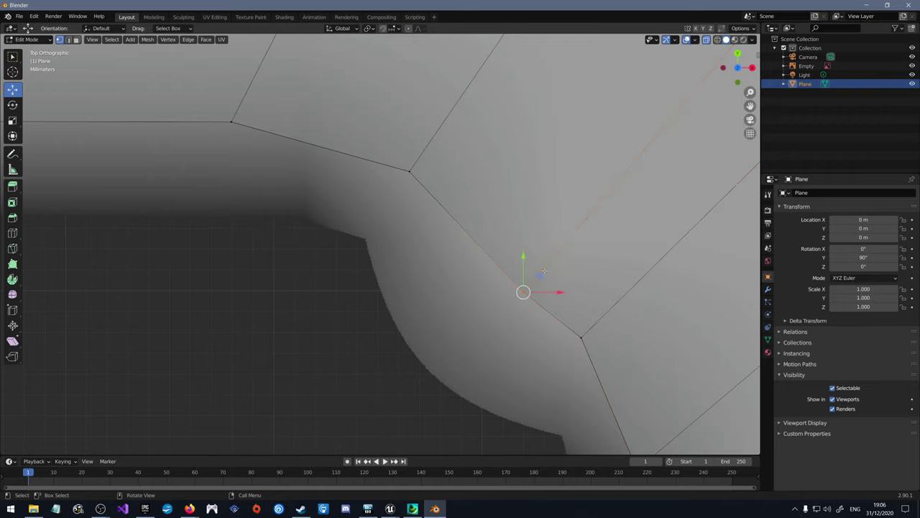
{"action": "key", "text": "g"}
{"action": "left_click", "coordinate": [537, 256]}
{"action": "key", "text": "g"}
{"action": "left_click", "coordinate": [534, 244]}
{"action": "key", "text": "g"}
{"action": "left_click", "coordinate": [519, 216]}
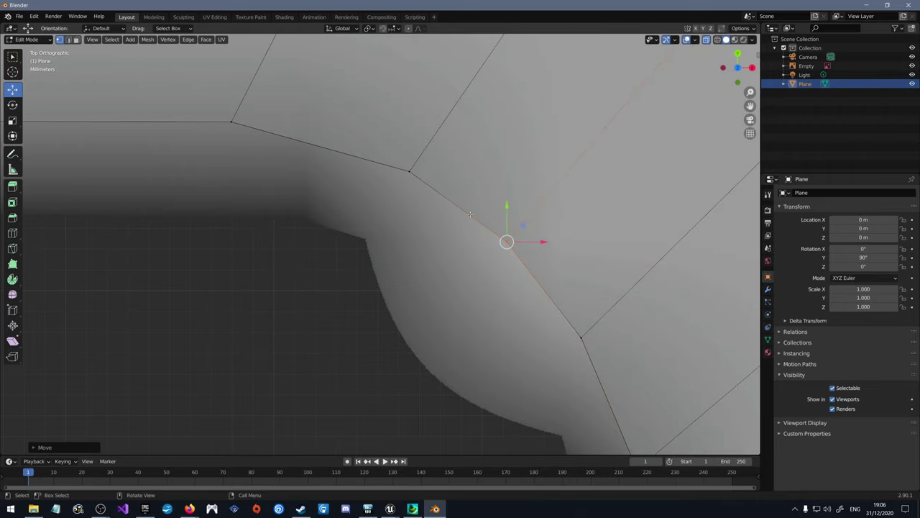
{"action": "left_click", "coordinate": [419, 178]}
Step: Examine the 2's inner curve, corners and outer curves to compare its mesh edges with the reference outline
{"action": "scroll", "coordinate": [308, 254], "scroll_direction": "down", "scroll_amount": 5}
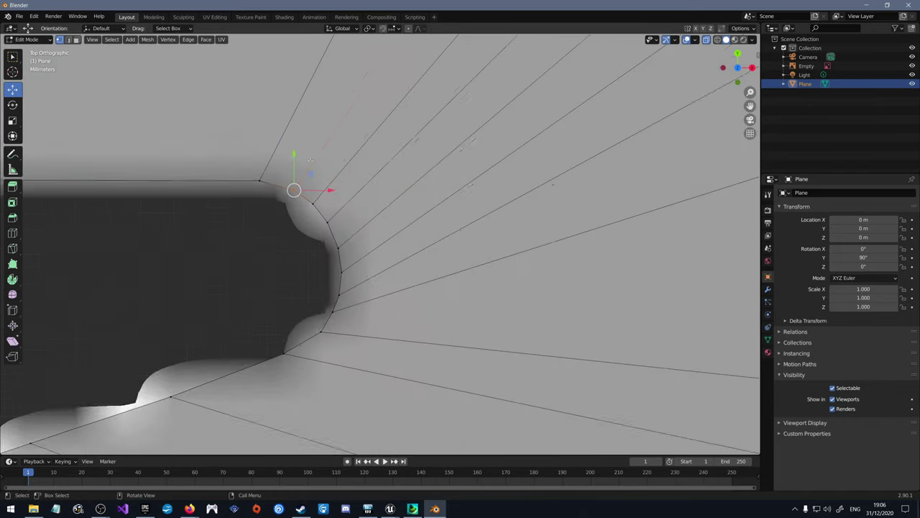
{"action": "scroll", "coordinate": [274, 304], "scroll_direction": "up", "scroll_amount": 7}
{"action": "scroll", "coordinate": [256, 254], "scroll_direction": "down", "scroll_amount": 6}
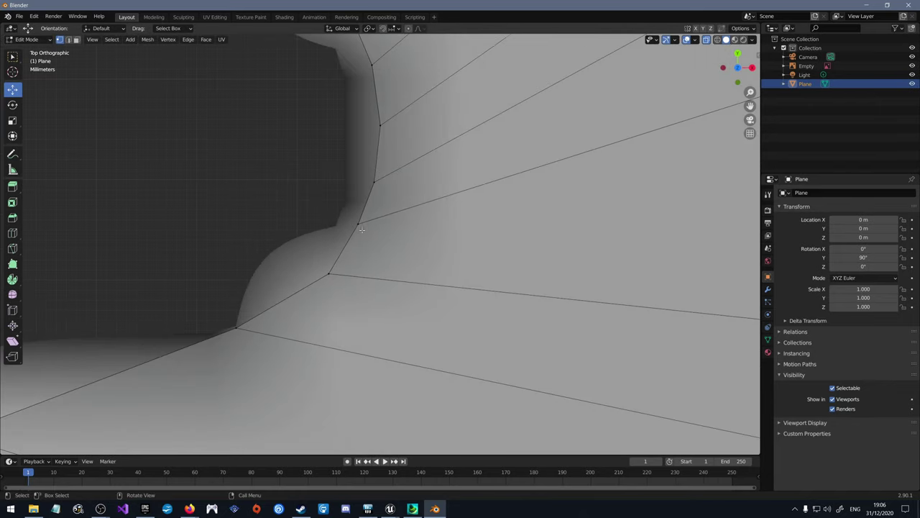
{"action": "scroll", "coordinate": [270, 287], "scroll_direction": "down", "scroll_amount": 8}
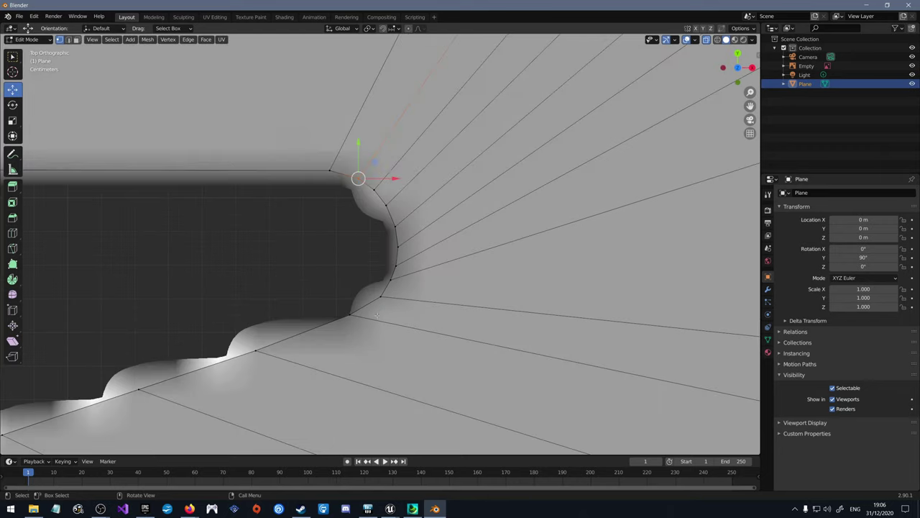
{"action": "scroll", "coordinate": [328, 310], "scroll_direction": "down", "scroll_amount": 2}
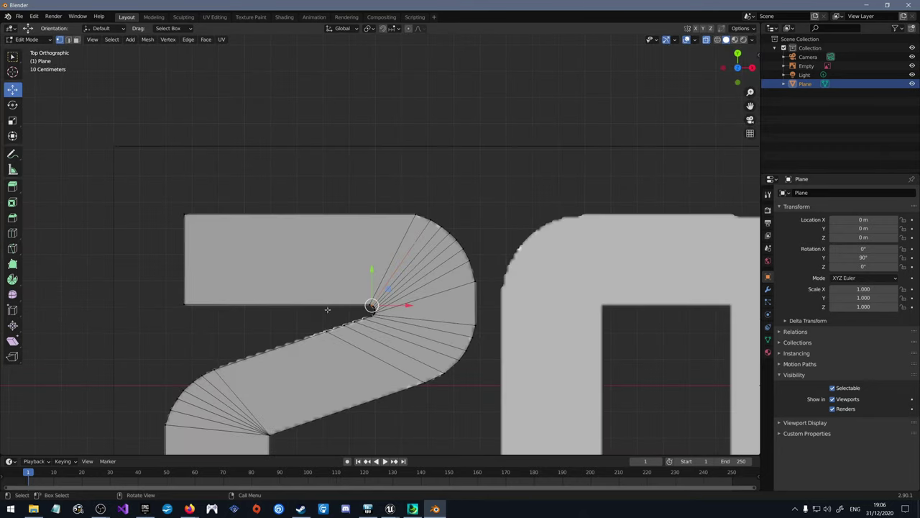
{"action": "scroll", "coordinate": [329, 311], "scroll_direction": "up", "scroll_amount": 10}
{"action": "scroll", "coordinate": [395, 304], "scroll_direction": "down", "scroll_amount": 8}
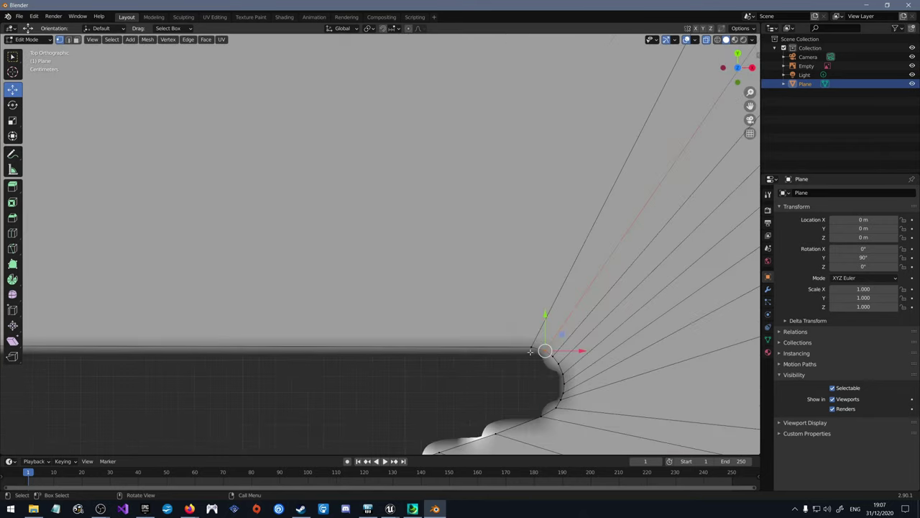
{"action": "scroll", "coordinate": [288, 345], "scroll_direction": "up", "scroll_amount": 5}
{"action": "scroll", "coordinate": [288, 344], "scroll_direction": "down", "scroll_amount": 6}
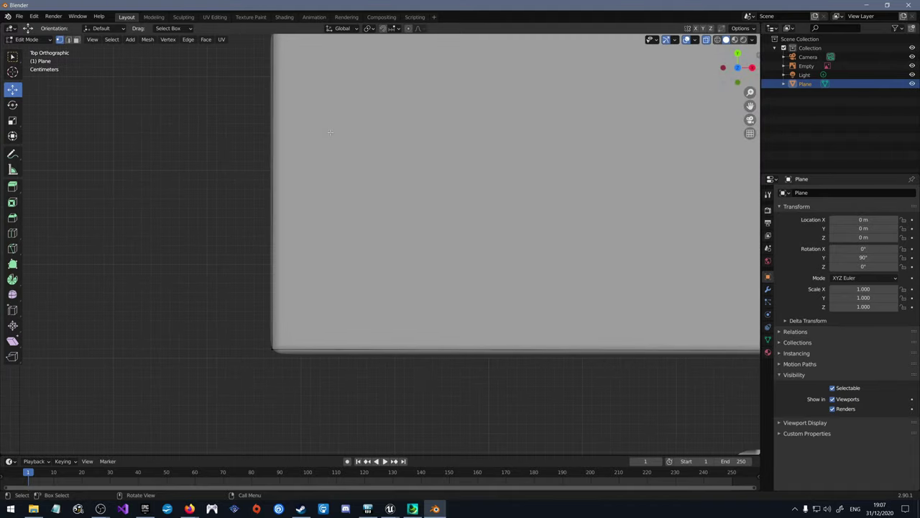
{"action": "scroll", "coordinate": [153, 343], "scroll_direction": "up", "scroll_amount": 4}
{"action": "scroll", "coordinate": [243, 305], "scroll_direction": "down", "scroll_amount": 4}
{"action": "scroll", "coordinate": [381, 319], "scroll_direction": "up", "scroll_amount": 4}
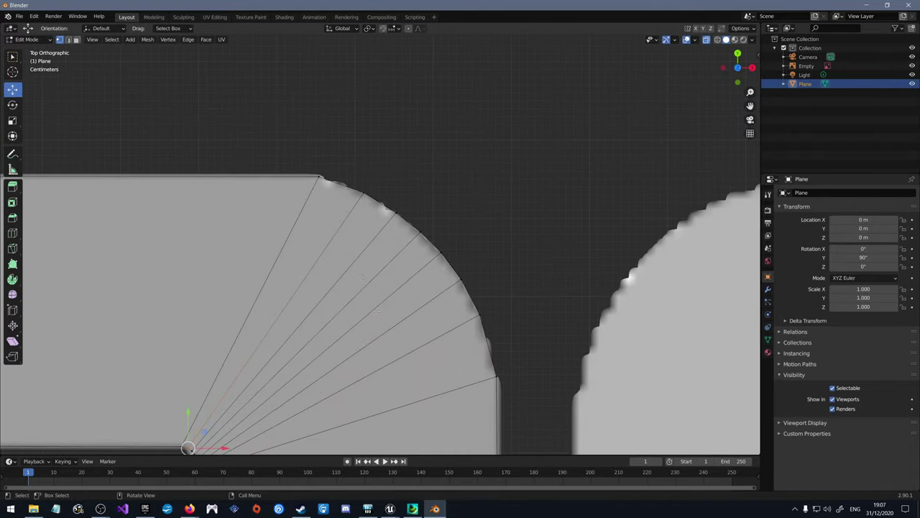
{"action": "scroll", "coordinate": [407, 289], "scroll_direction": "up", "scroll_amount": 3}
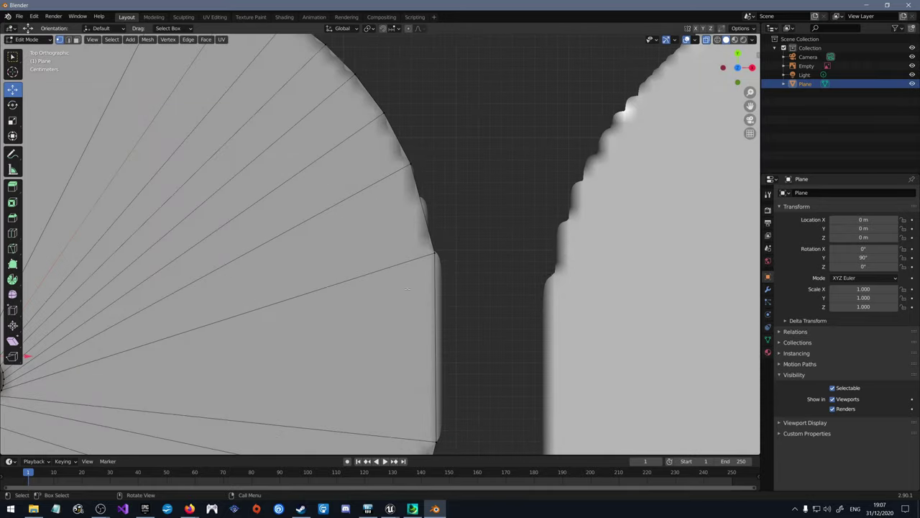
{"action": "scroll", "coordinate": [418, 212], "scroll_direction": "down", "scroll_amount": 5}
{"action": "scroll", "coordinate": [460, 242], "scroll_direction": "up", "scroll_amount": 4}
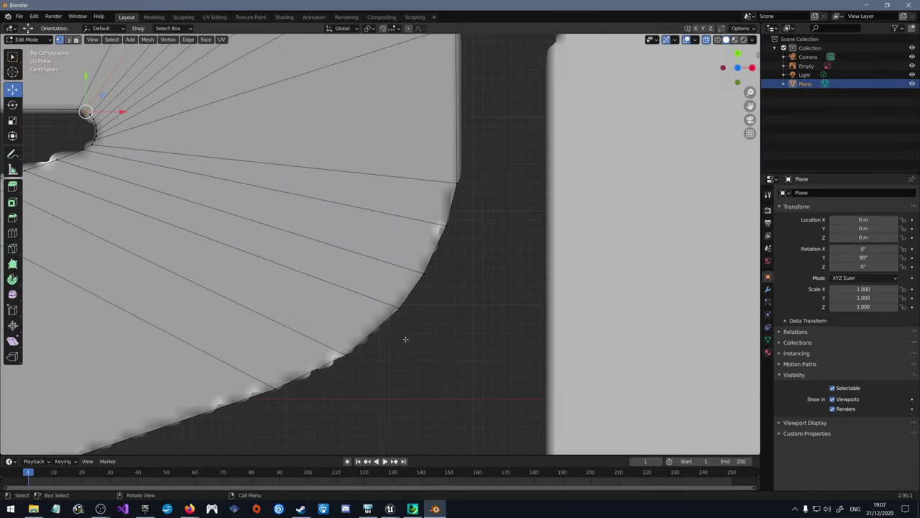
{"action": "scroll", "coordinate": [470, 312], "scroll_direction": "down", "scroll_amount": 4}
{"action": "scroll", "coordinate": [460, 314], "scroll_direction": "down", "scroll_amount": 2}
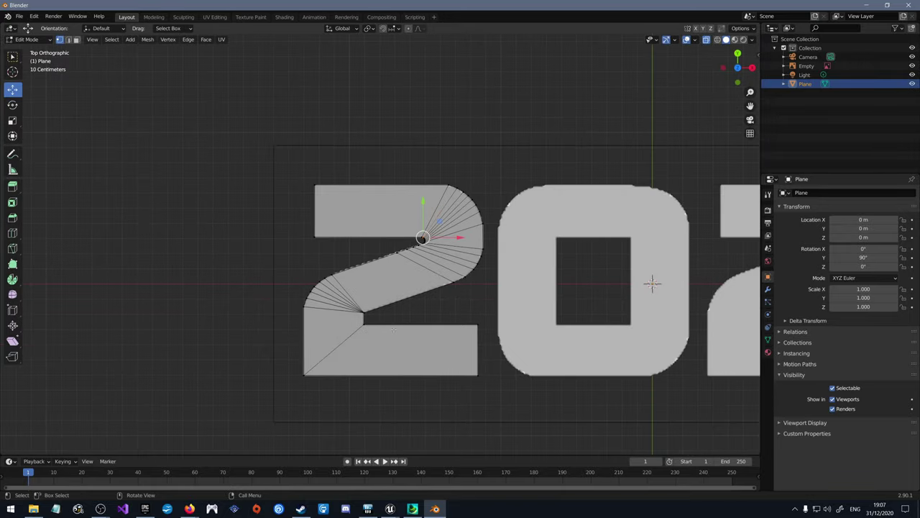
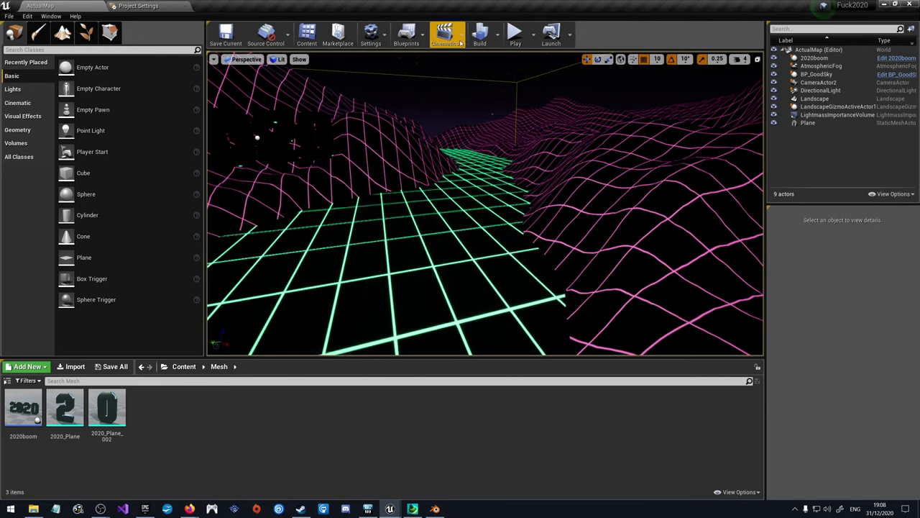
Step: Switch to Unreal Editor, play the ActualMap level to preview the neon grid scene, and stop the preview
{"action": "left_click", "coordinate": [515, 33]}
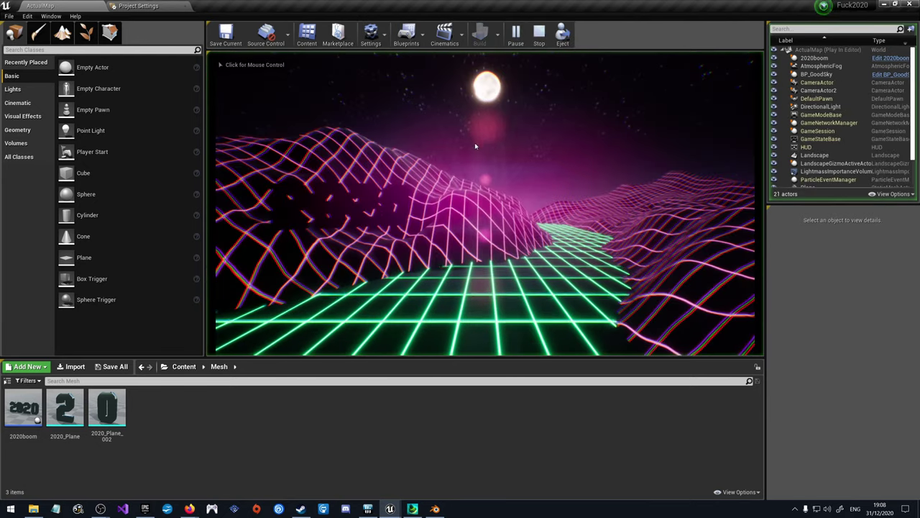
{"action": "left_click", "coordinate": [372, 213]}
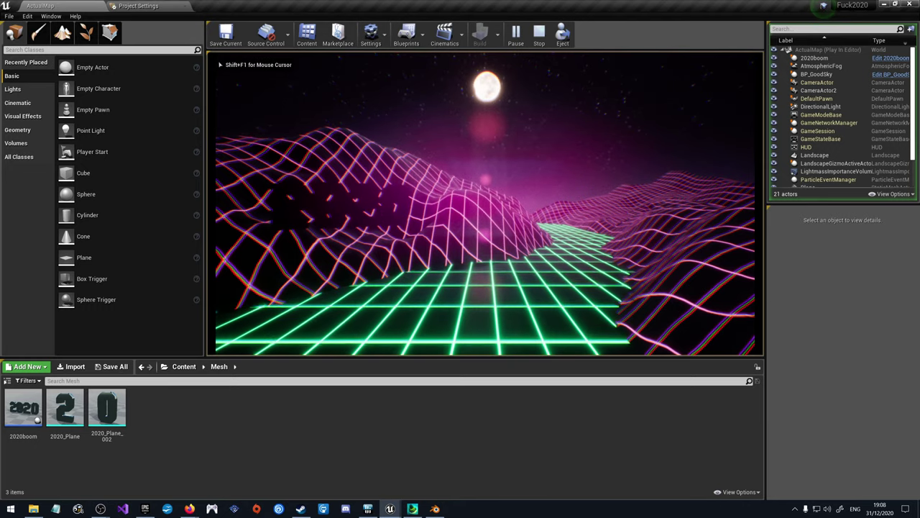
{"action": "key", "text": "Escape"}
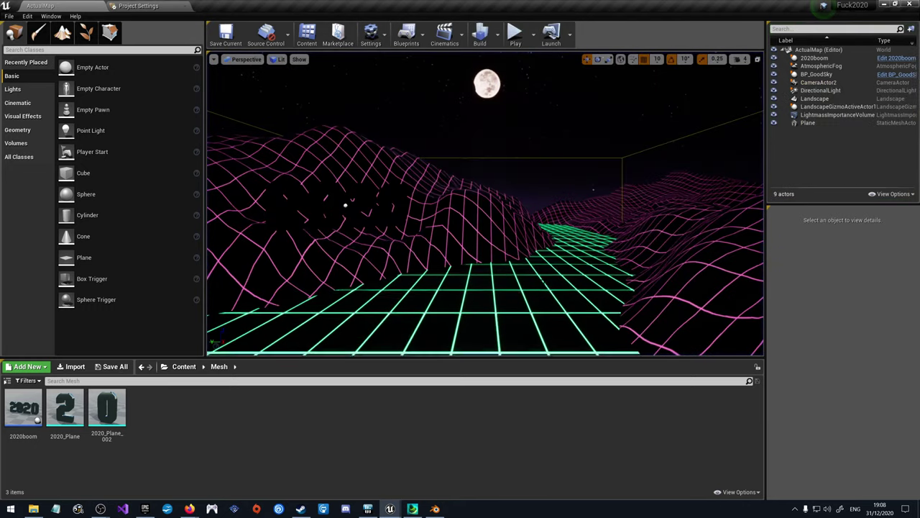
Step: Select CameraActor2, search its components for "ray", and clear the search
{"action": "left_click", "coordinate": [820, 83]}
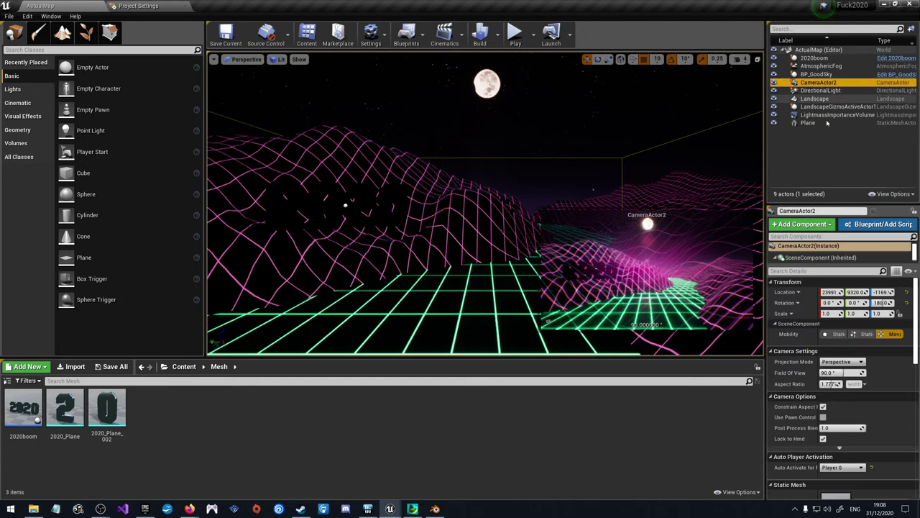
{"action": "type", "text": "ray"}
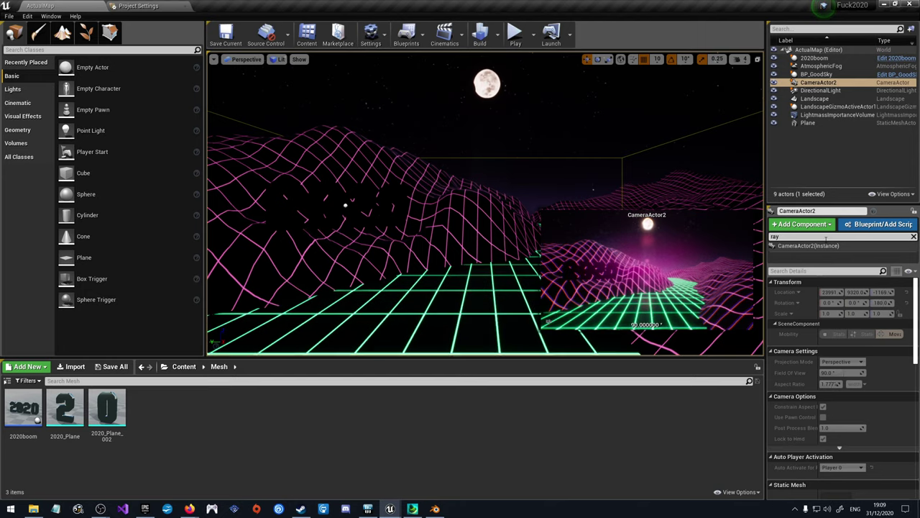
{"action": "key", "text": "BackSpace"}
{"action": "key", "text": "BackSpace"}
{"action": "key", "text": "BackSpace"}
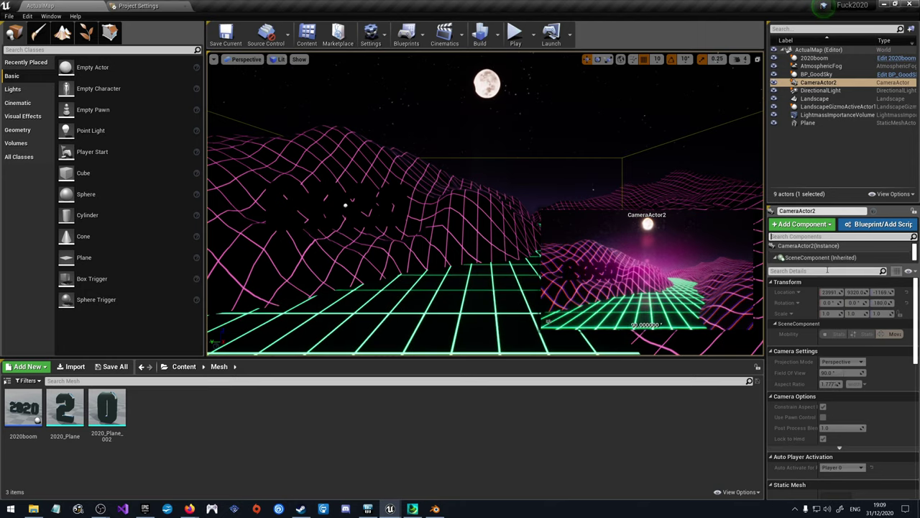
Step: Search CameraActor2's details for "raytr" to check its ray tracing settings, and clear the search
{"action": "left_click", "coordinate": [827, 270]}
{"action": "type", "text": "ray"}
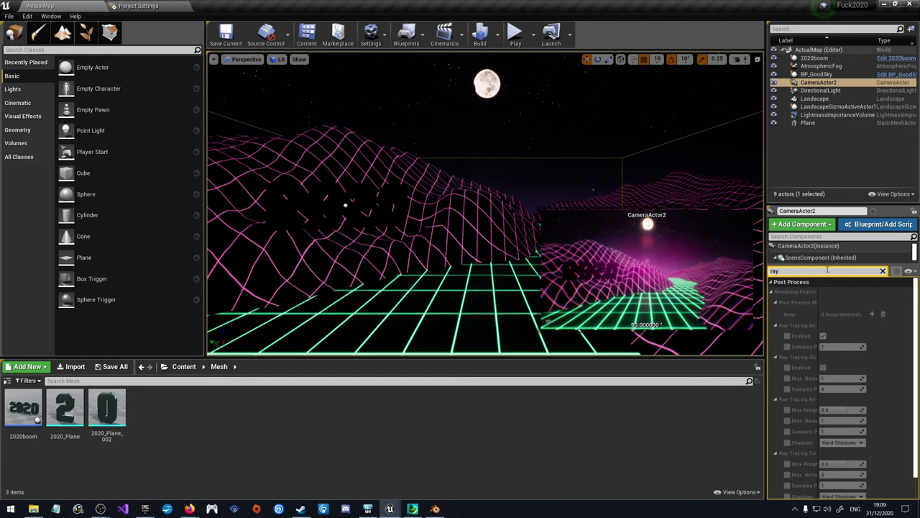
{"action": "type", "text": "tr"}
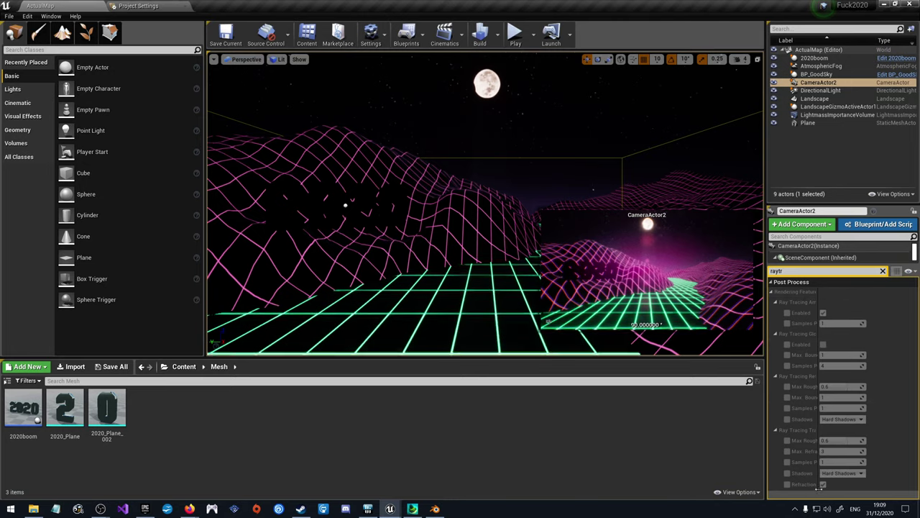
{"action": "left_click", "coordinate": [883, 271]}
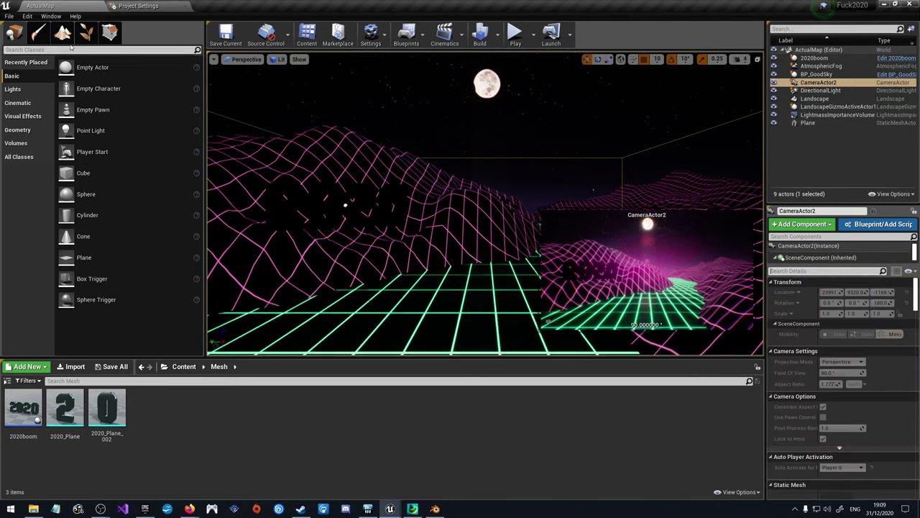
Step: Search the project settings for "ray" to check the Ray Tracing option, and close the settings
{"action": "left_click", "coordinate": [27, 16]}
{"action": "left_click", "coordinate": [56, 143]}
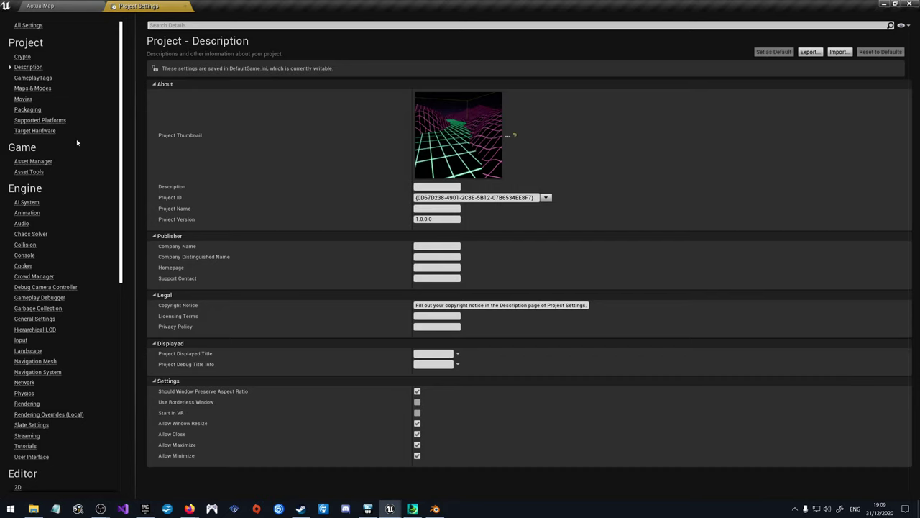
{"action": "left_click", "coordinate": [171, 25]}
{"action": "type", "text": "ray"}
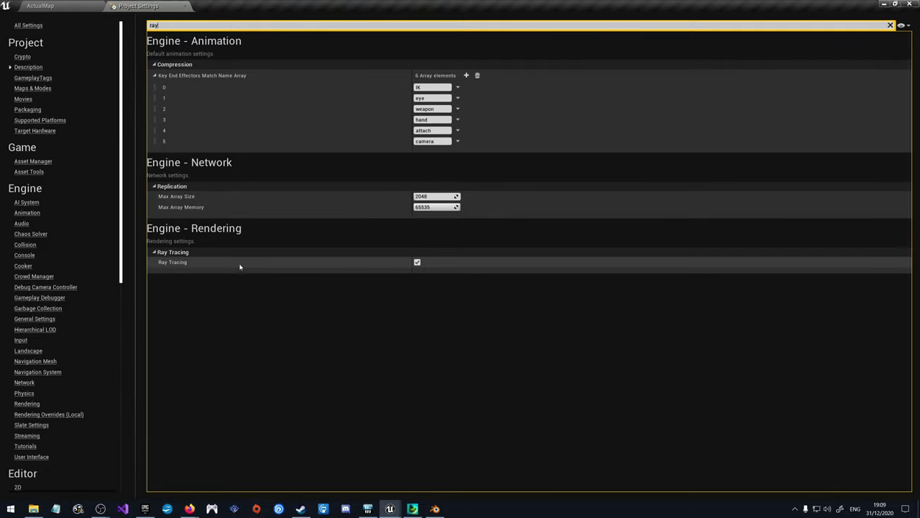
{"action": "left_click", "coordinate": [185, 6]}
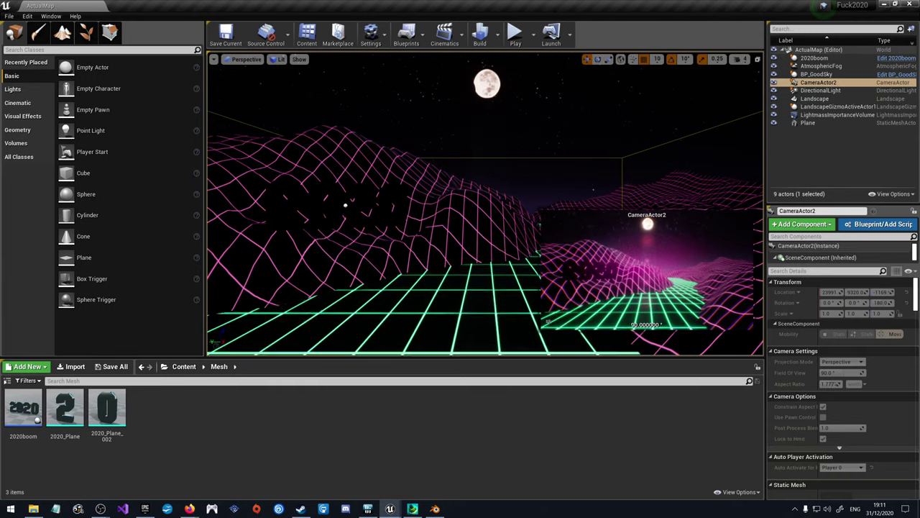
Step: Set the Windows platform's Default RHI to DirectX 12 in the project settings, and close the settings
{"action": "left_click", "coordinate": [27, 16]}
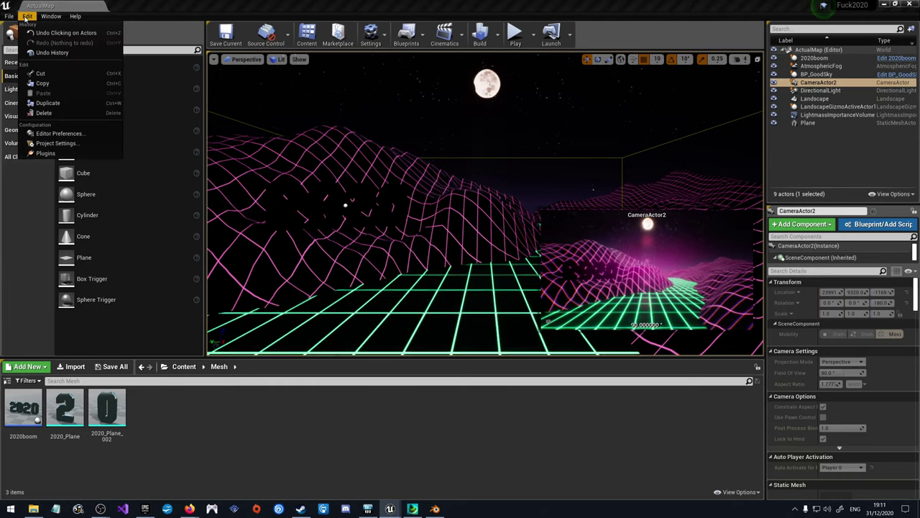
{"action": "left_click", "coordinate": [72, 145]}
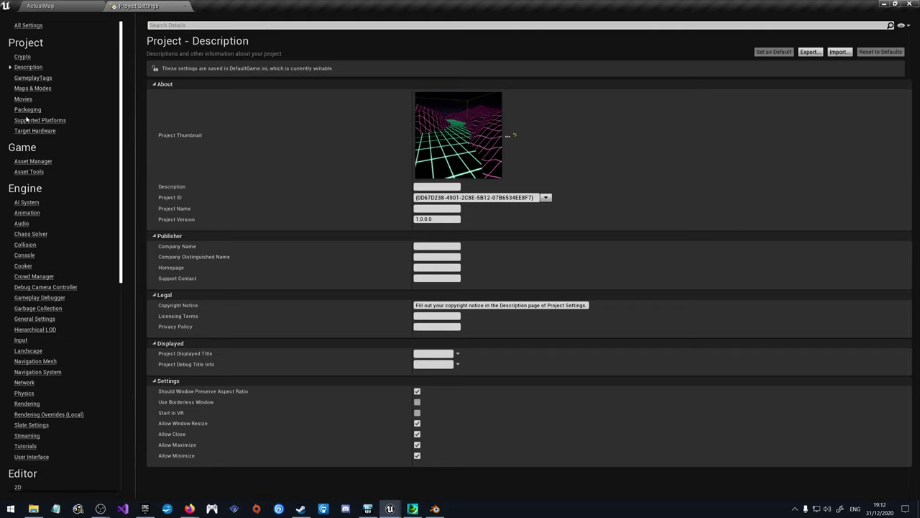
{"action": "scroll", "coordinate": [33, 115], "scroll_direction": "down", "scroll_amount": 5}
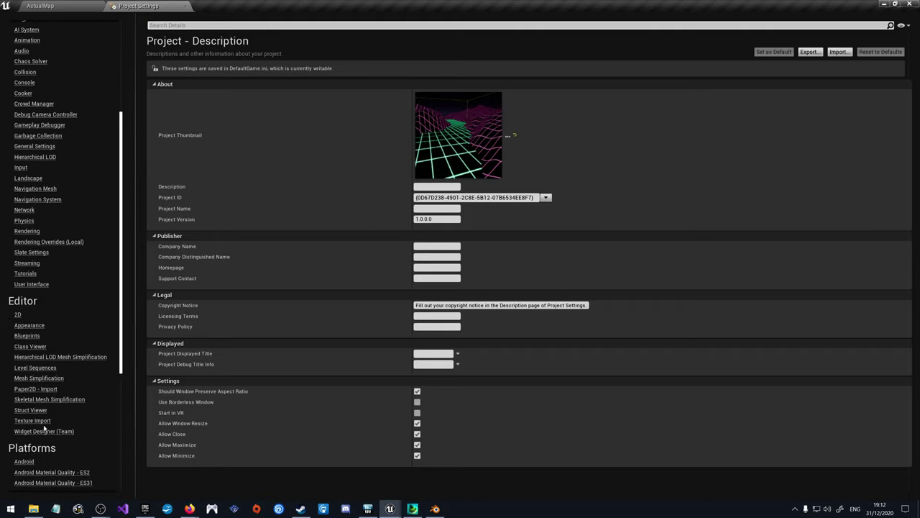
{"action": "scroll", "coordinate": [43, 420], "scroll_direction": "down", "scroll_amount": 5}
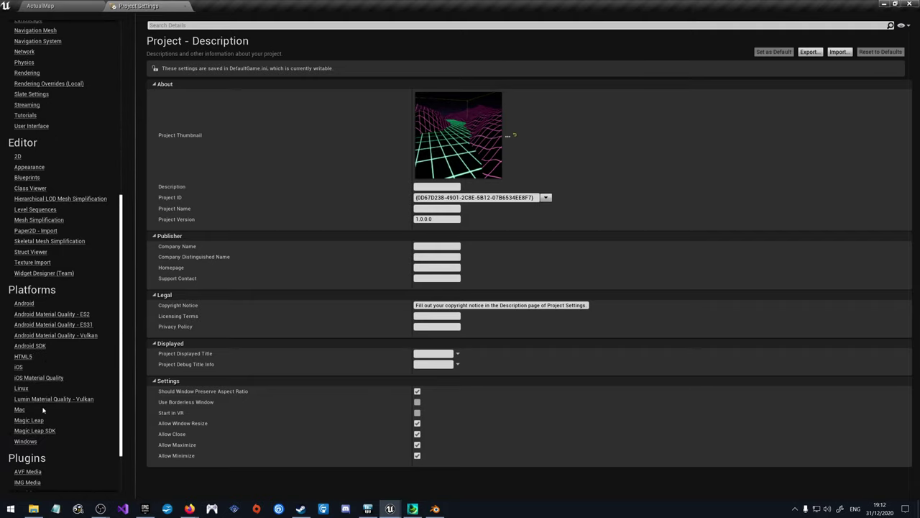
{"action": "left_click", "coordinate": [26, 440]}
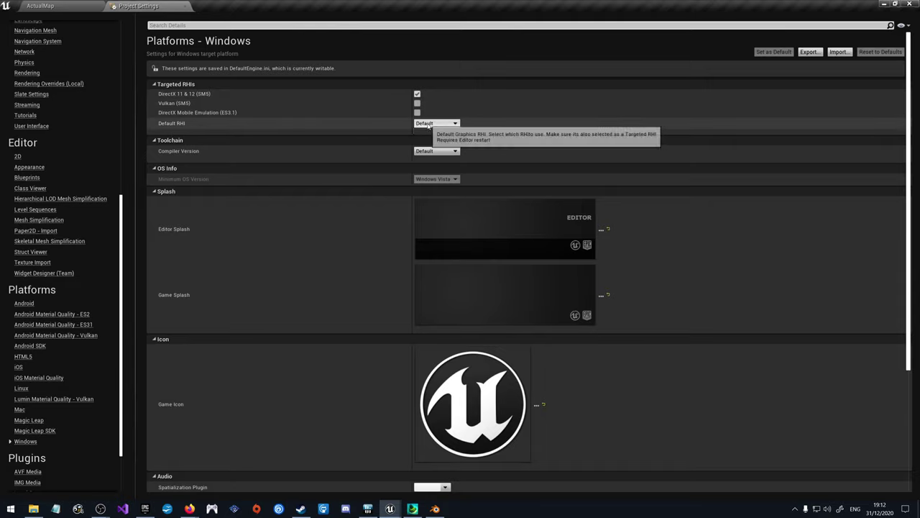
{"action": "left_click", "coordinate": [455, 125]}
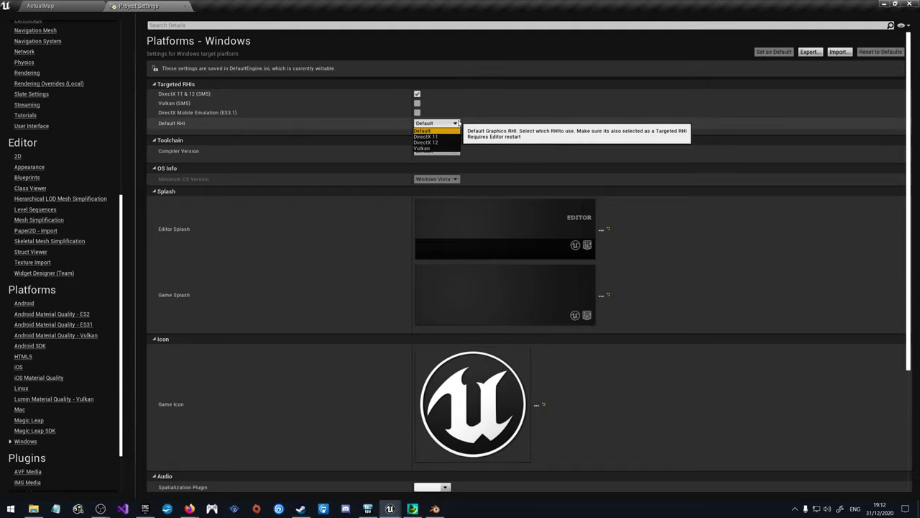
{"action": "left_click", "coordinate": [430, 137]}
{"action": "left_click", "coordinate": [436, 123]}
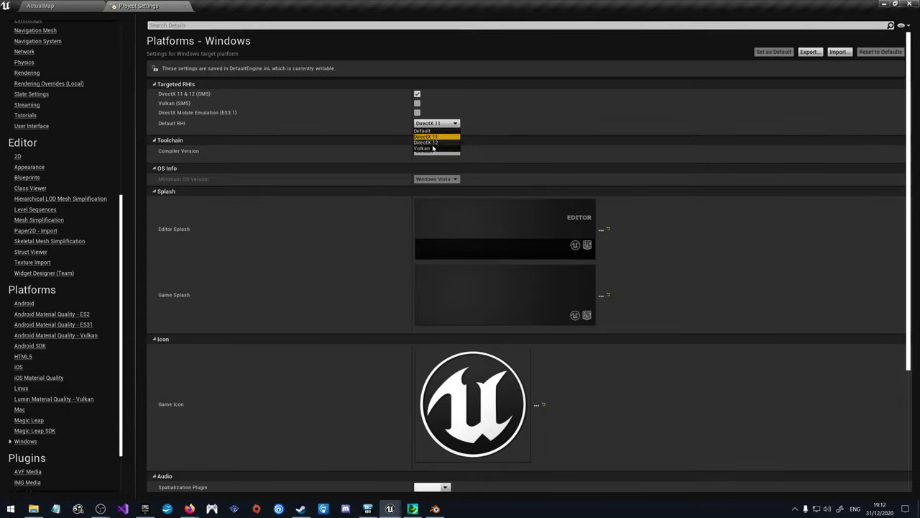
{"action": "left_click", "coordinate": [435, 141]}
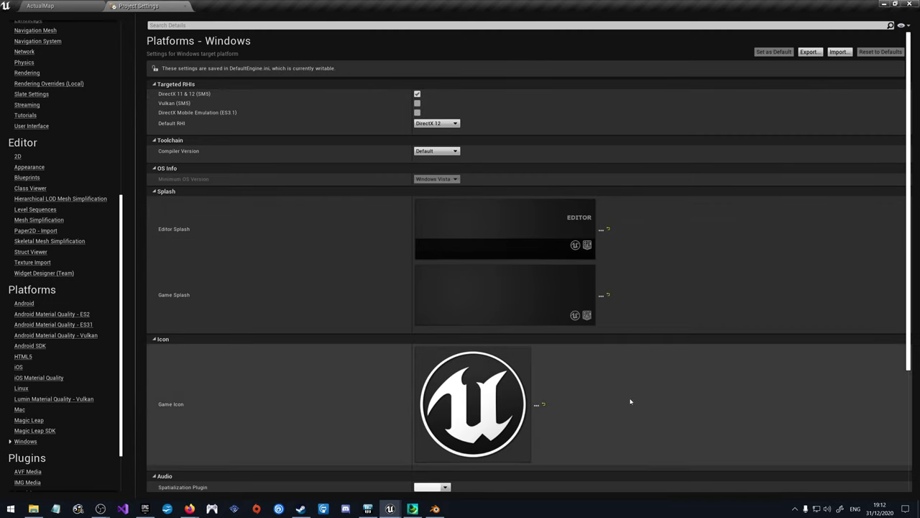
{"action": "left_click", "coordinate": [185, 5]}
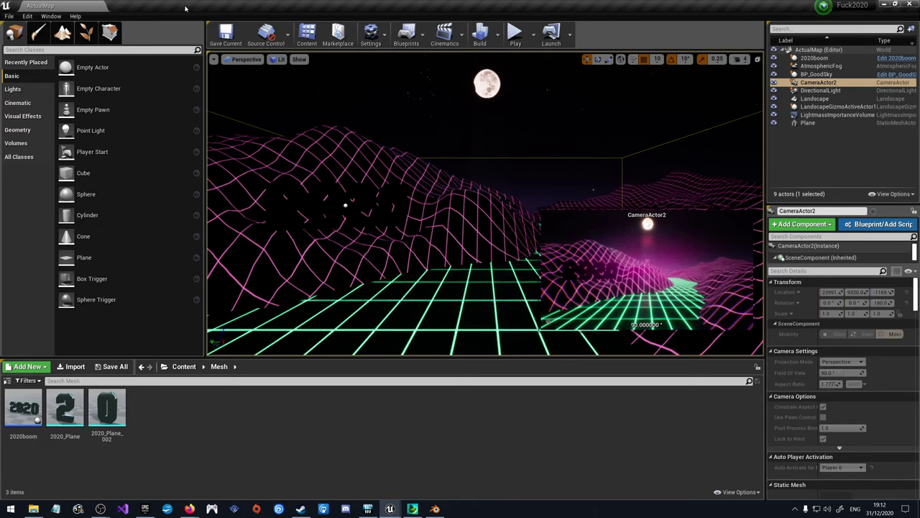
Step: Save the current level and reopen the Fuck2020 project from the Epic Games Launcher
{"action": "left_click", "coordinate": [226, 35]}
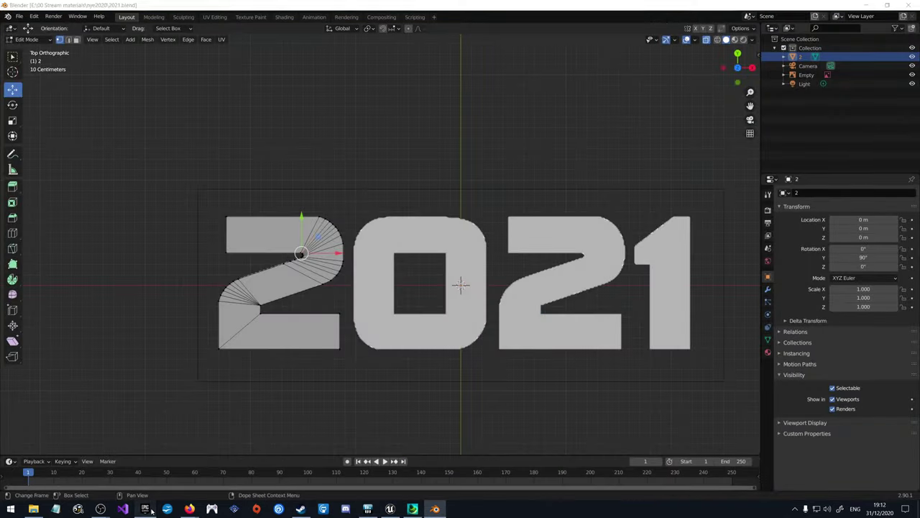
{"action": "left_click", "coordinate": [146, 508]}
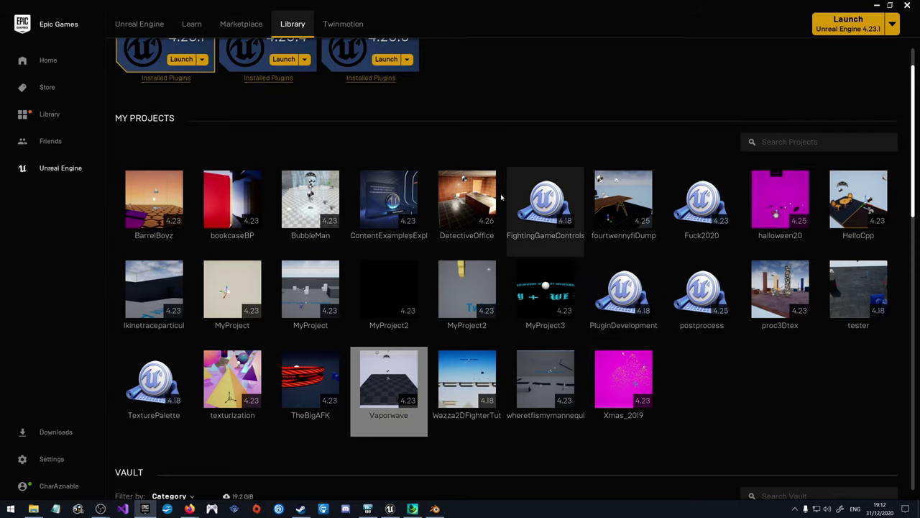
{"action": "double_click", "coordinate": [716, 193]}
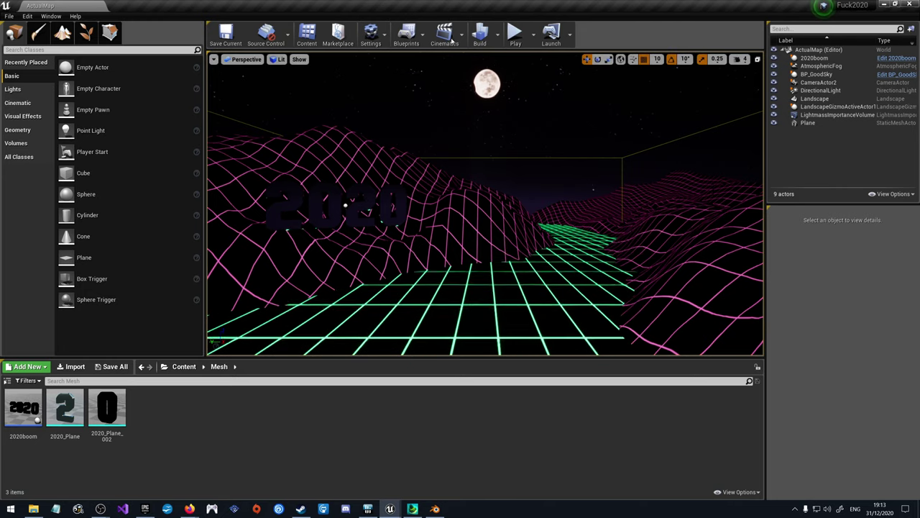
Step: Save the reopened level, play it to preview the neon scene at full screen, and stop the preview
{"action": "left_click", "coordinate": [225, 34]}
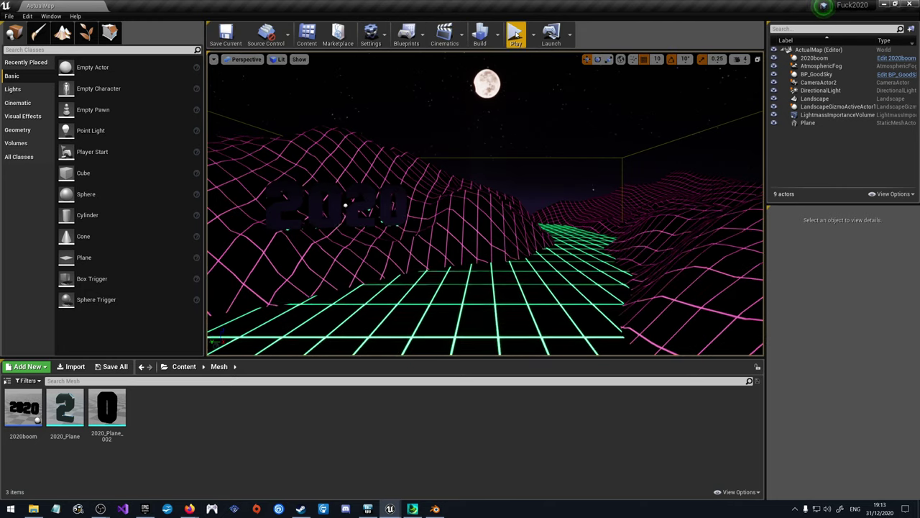
{"action": "left_click", "coordinate": [516, 34]}
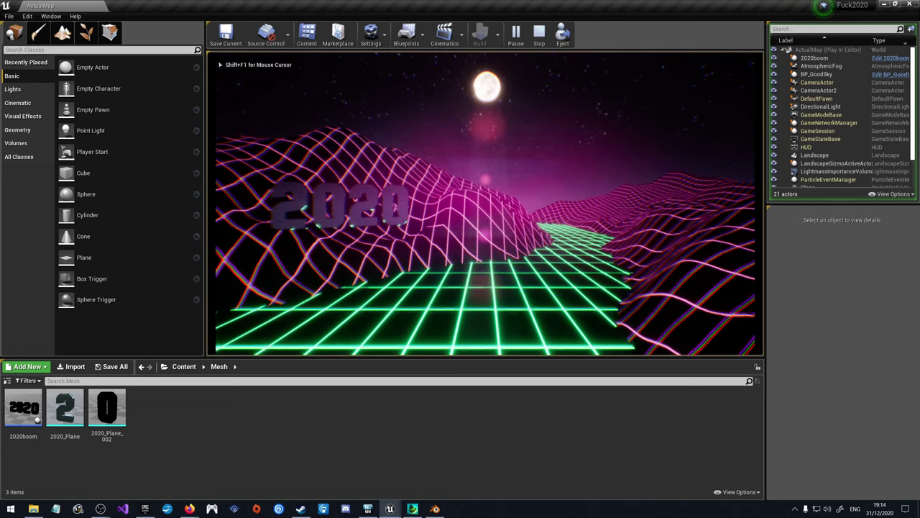
{"action": "key", "text": "F11"}
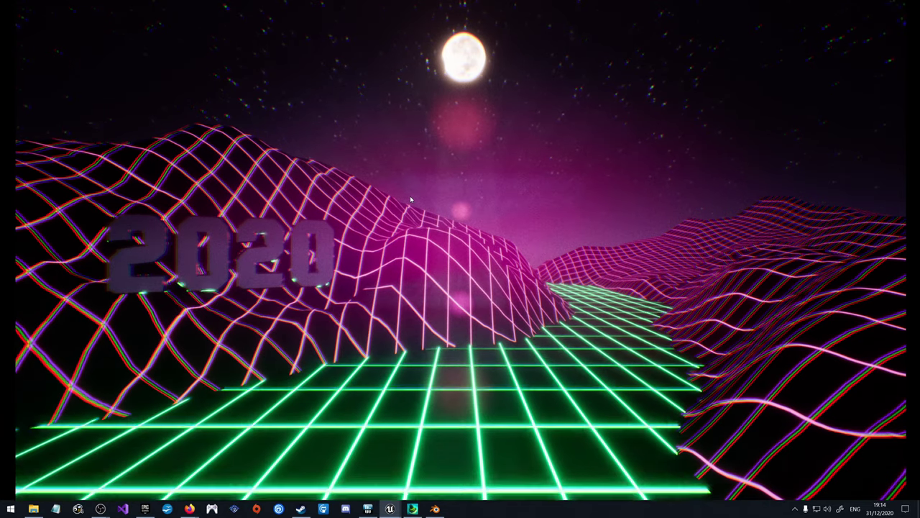
{"action": "key", "text": "F11"}
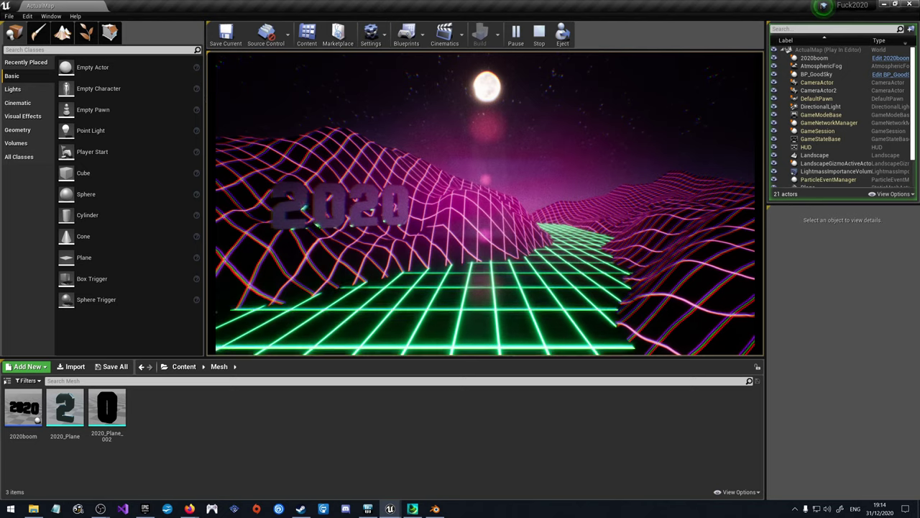
{"action": "key", "text": "Escape"}
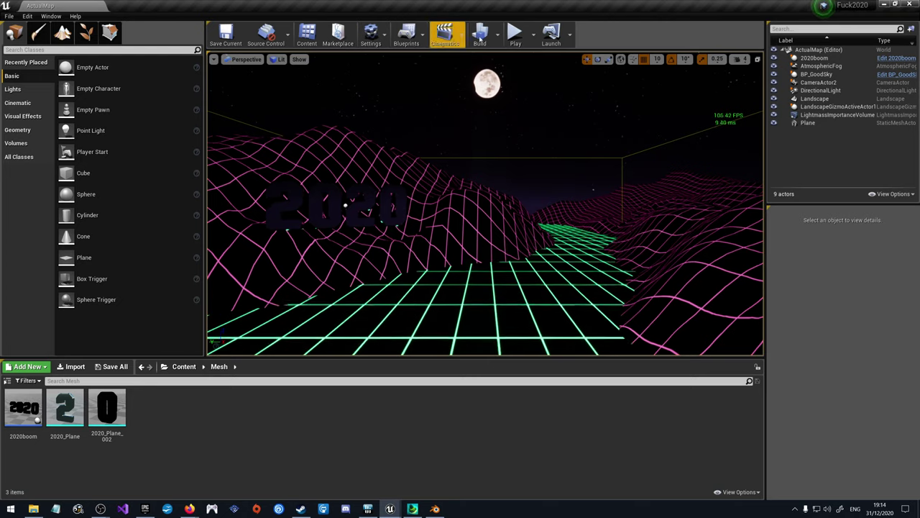
Step: Play the level again to check its frame rate in the viewport and at full screen, and launch the project
{"action": "left_click", "coordinate": [515, 38]}
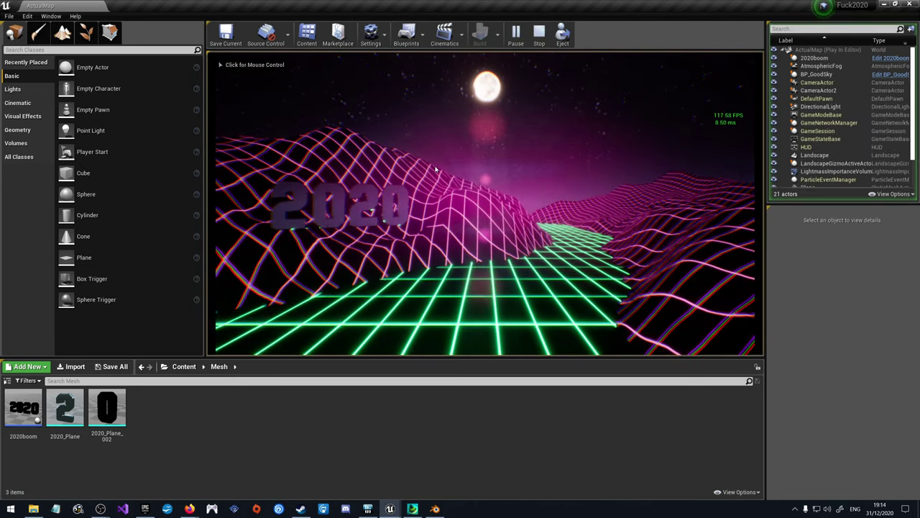
{"action": "left_click", "coordinate": [496, 144]}
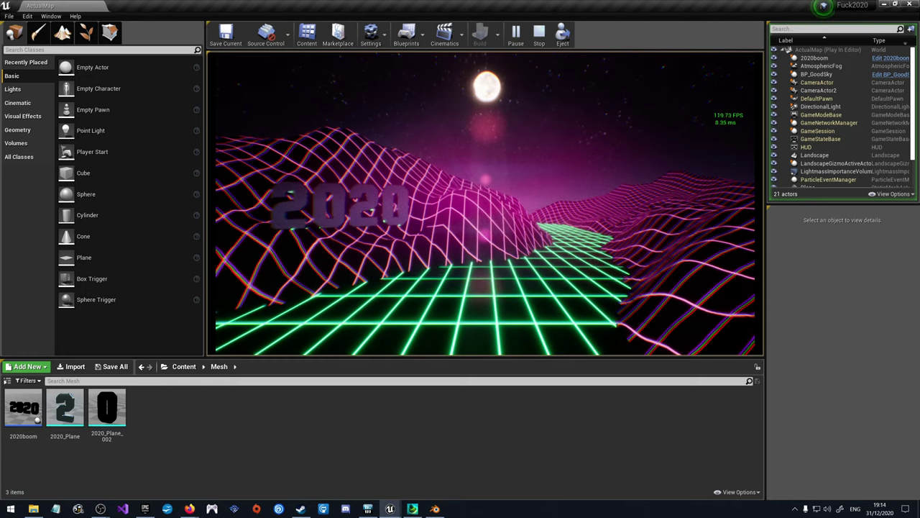
{"action": "key", "text": "F11"}
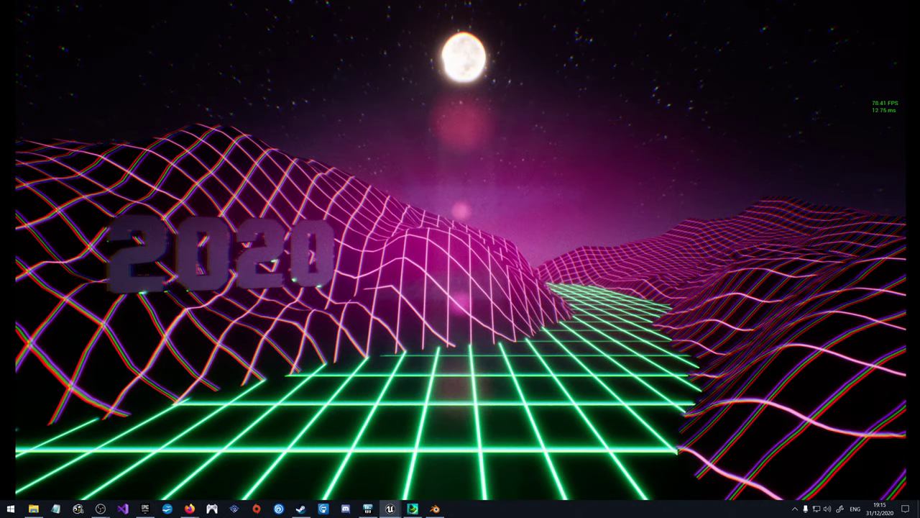
{"action": "key", "text": "F11"}
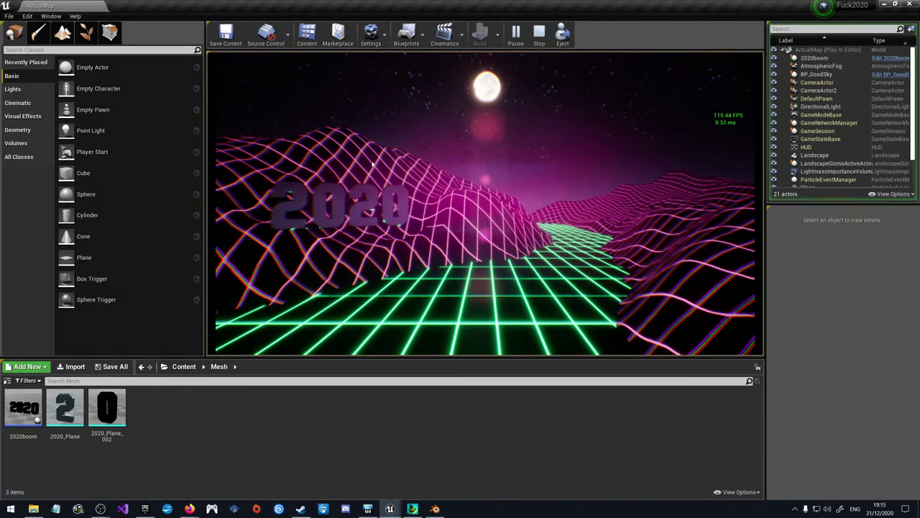
{"action": "left_click", "coordinate": [543, 36]}
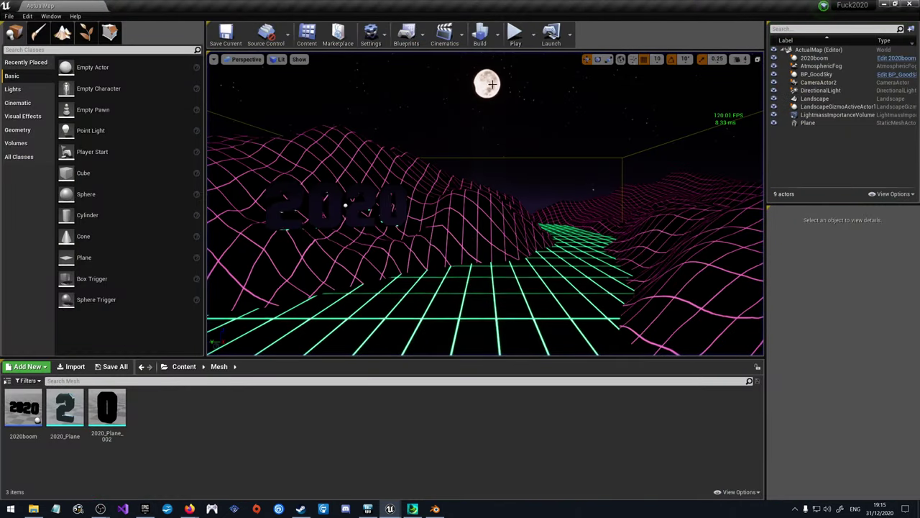
{"action": "left_click", "coordinate": [551, 36]}
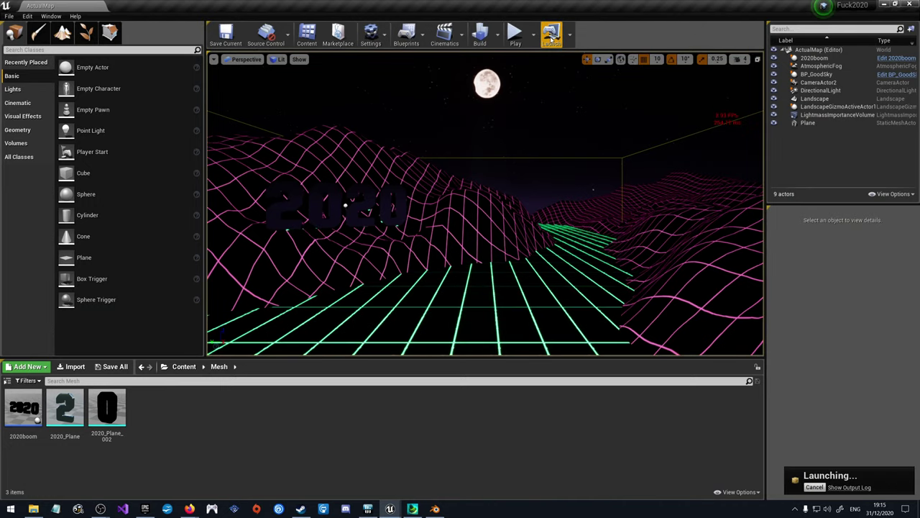
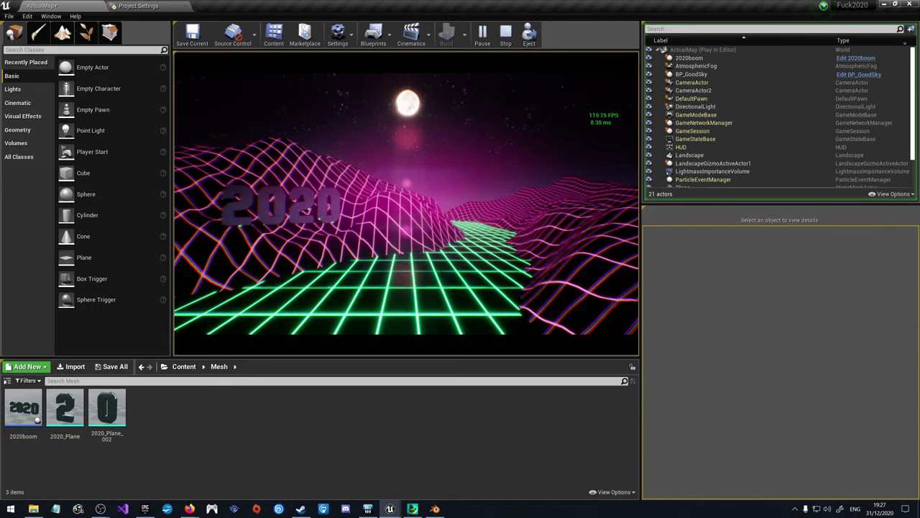
Step: Stop the preview, select CameraActor2, and review its ray tracing ambient occlusion, global illumination, reflection and translucency settings
{"action": "key", "text": "Escape"}
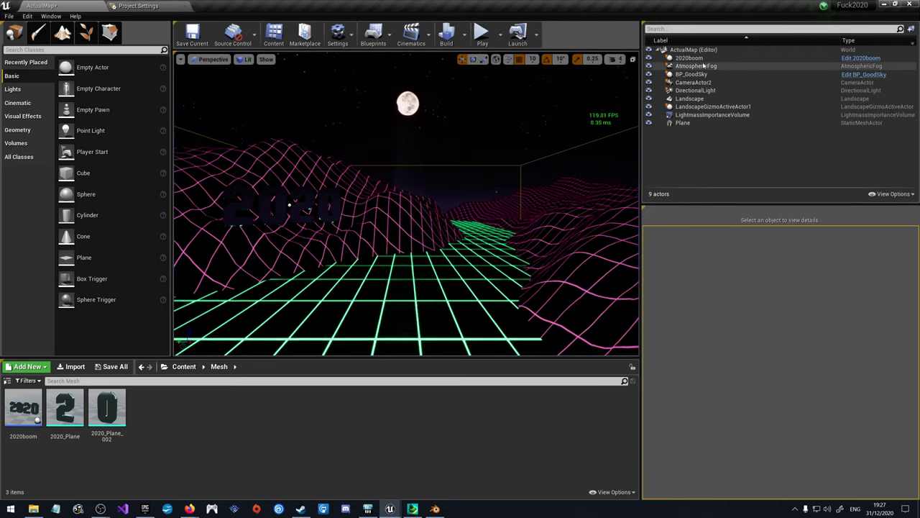
{"action": "left_click", "coordinate": [694, 83]}
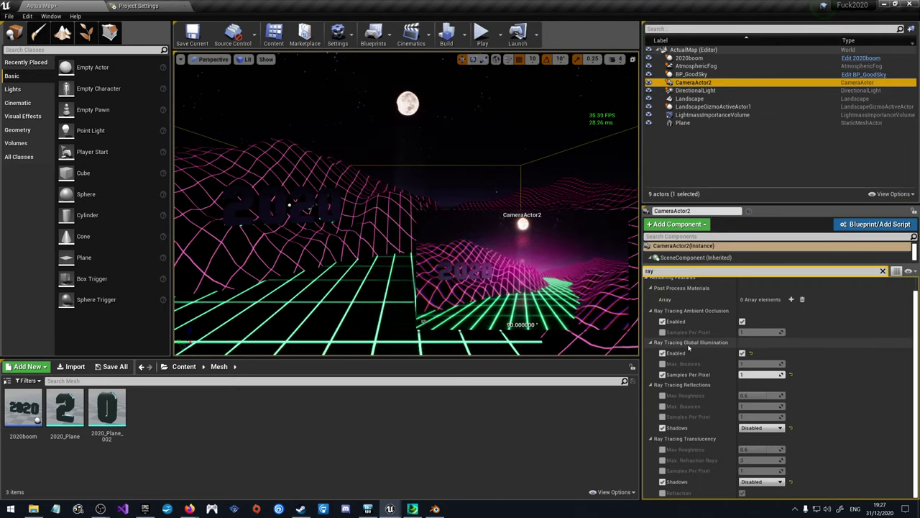
{"action": "scroll", "coordinate": [699, 309], "scroll_direction": "up", "scroll_amount": 2}
{"action": "left_click", "coordinate": [693, 292]}
{"action": "left_click", "coordinate": [694, 294]}
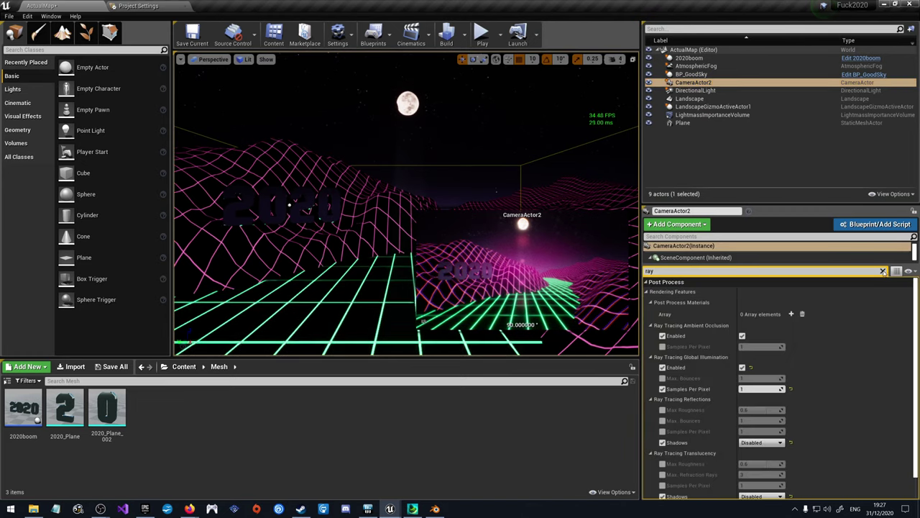
Step: Replace the details search with "post pro" and look through CameraActor2's post process settings
{"action": "left_click", "coordinate": [883, 271]}
{"action": "left_click", "coordinate": [789, 272]}
{"action": "type", "text": "post pro"}
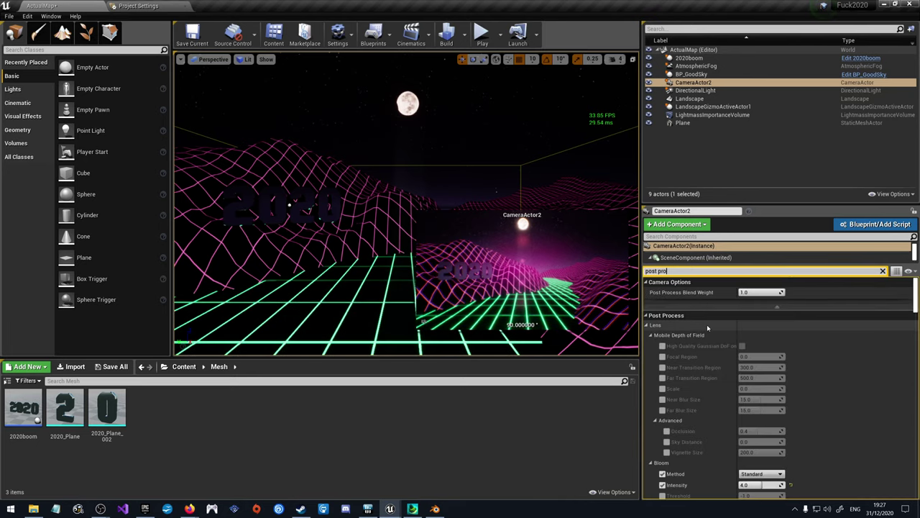
{"action": "scroll", "coordinate": [719, 352], "scroll_direction": "down", "scroll_amount": 5}
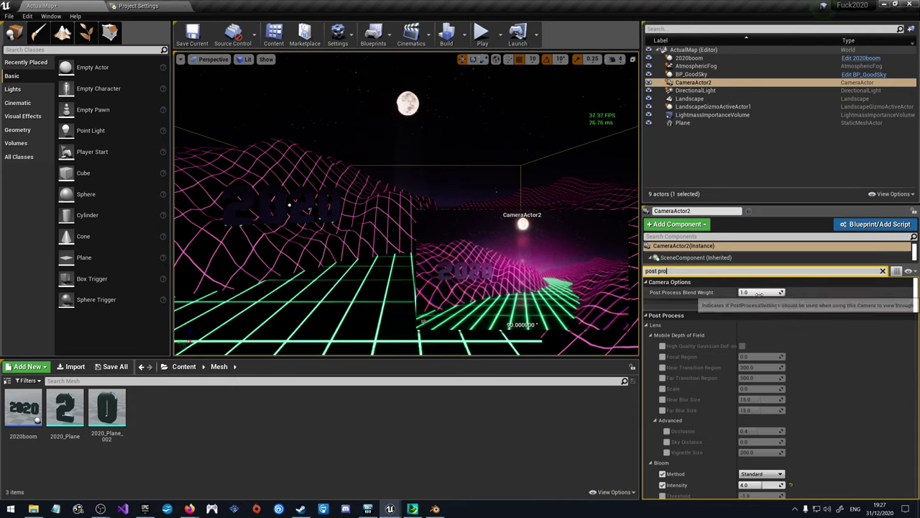
Step: Override CameraActor2's ambient occlusion settings, with intensity at 0.0 and radius at 0.1
{"action": "scroll", "coordinate": [706, 365], "scroll_direction": "down", "scroll_amount": 10}
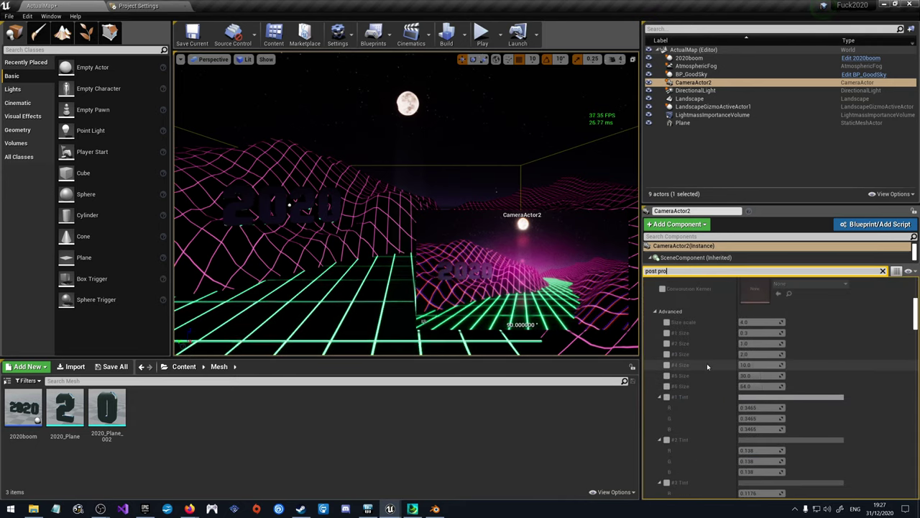
{"action": "scroll", "coordinate": [706, 366], "scroll_direction": "down", "scroll_amount": 6}
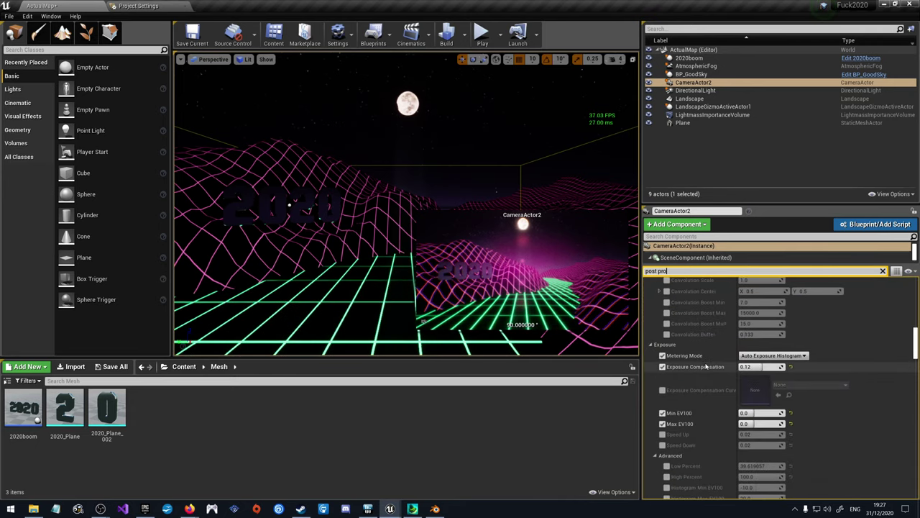
{"action": "scroll", "coordinate": [705, 366], "scroll_direction": "down", "scroll_amount": 10}
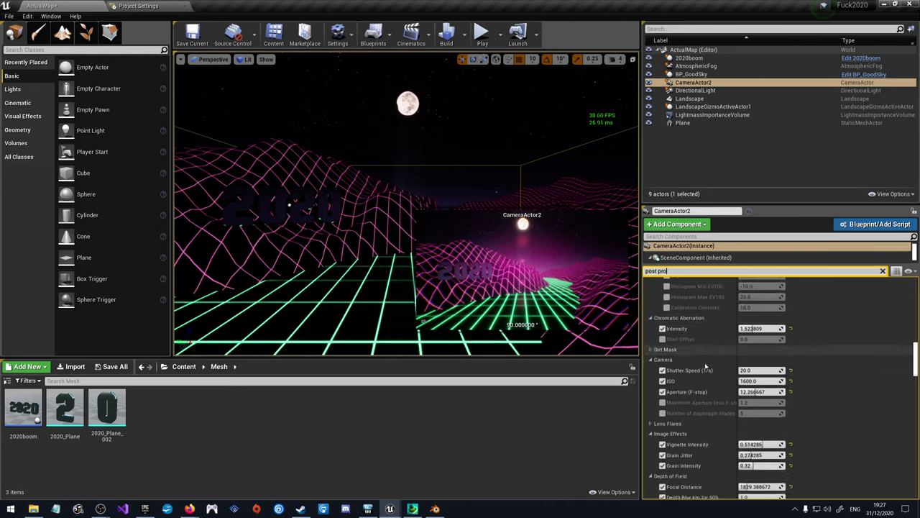
{"action": "scroll", "coordinate": [702, 365], "scroll_direction": "down", "scroll_amount": 4}
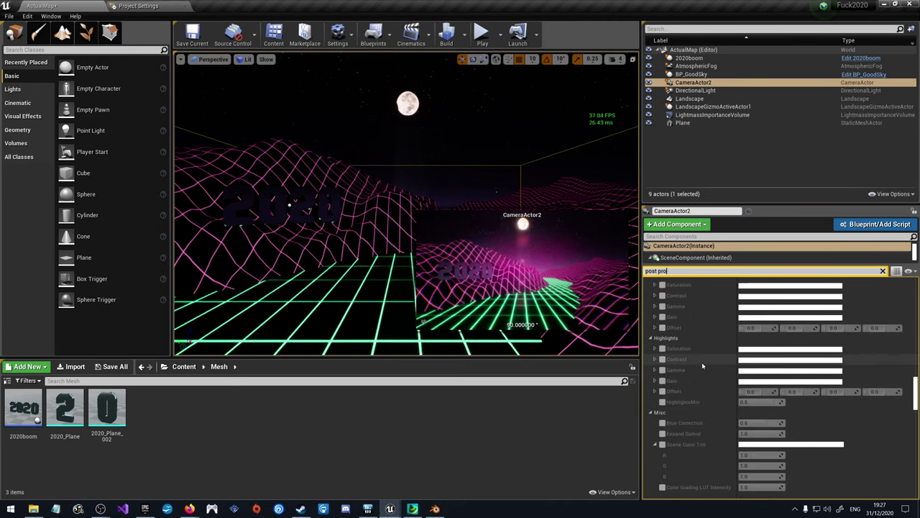
{"action": "scroll", "coordinate": [702, 365], "scroll_direction": "down", "scroll_amount": 8}
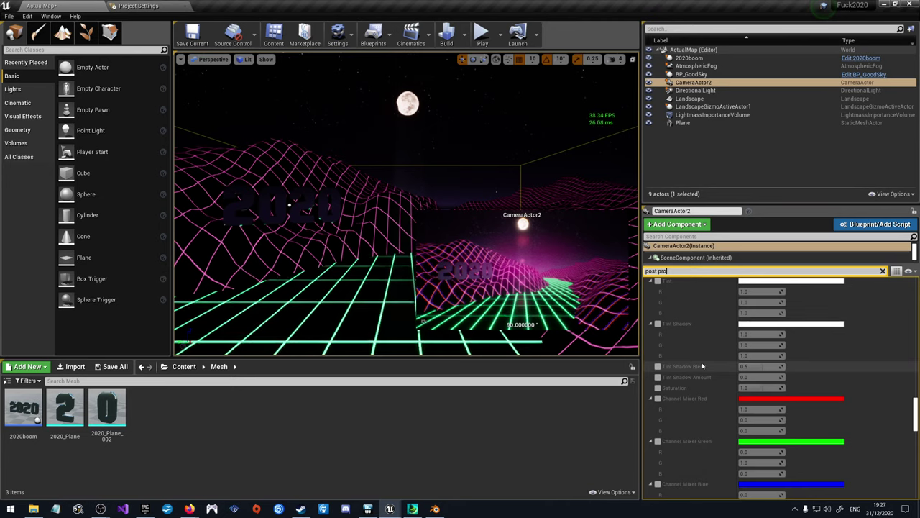
{"action": "scroll", "coordinate": [702, 365], "scroll_direction": "down", "scroll_amount": 4}
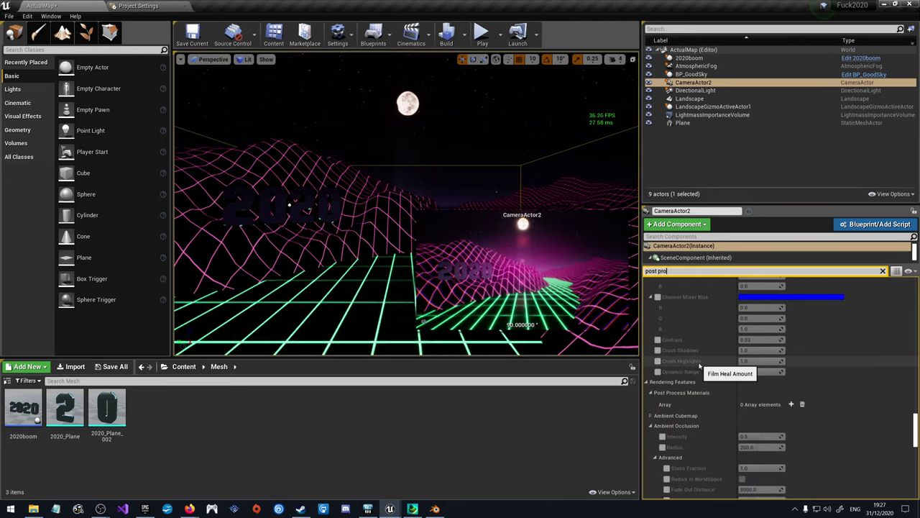
{"action": "scroll", "coordinate": [698, 366], "scroll_direction": "down", "scroll_amount": 2}
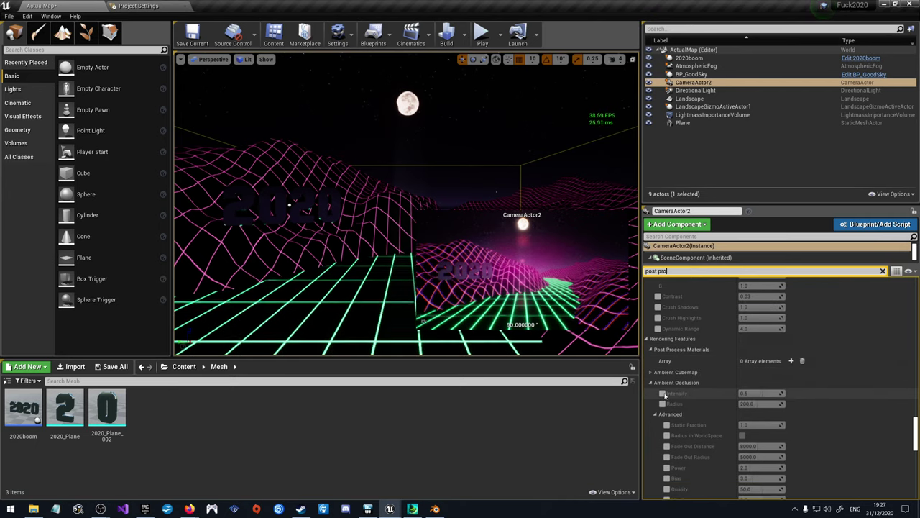
{"action": "left_click", "coordinate": [663, 393]}
{"action": "left_click", "coordinate": [662, 404]}
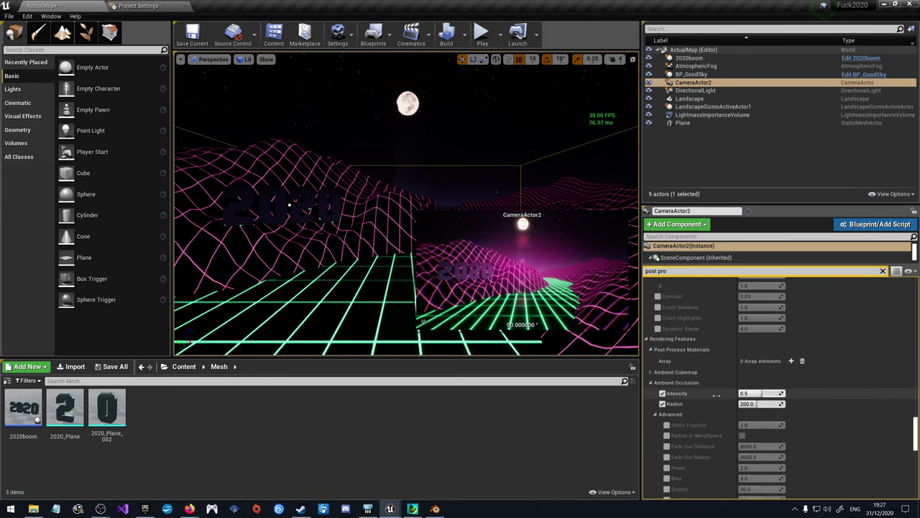
{"action": "left_click_drag", "start_coordinate": [751, 394], "coordinate": [711, 404]}
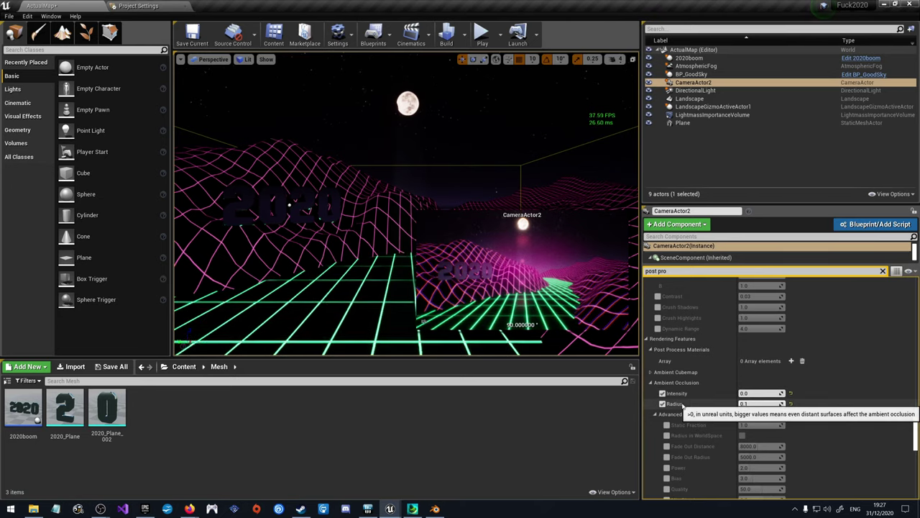
Step: Override CameraActor2's motion blur amount and set it to 0.0
{"action": "scroll", "coordinate": [664, 426], "scroll_direction": "down", "scroll_amount": 3}
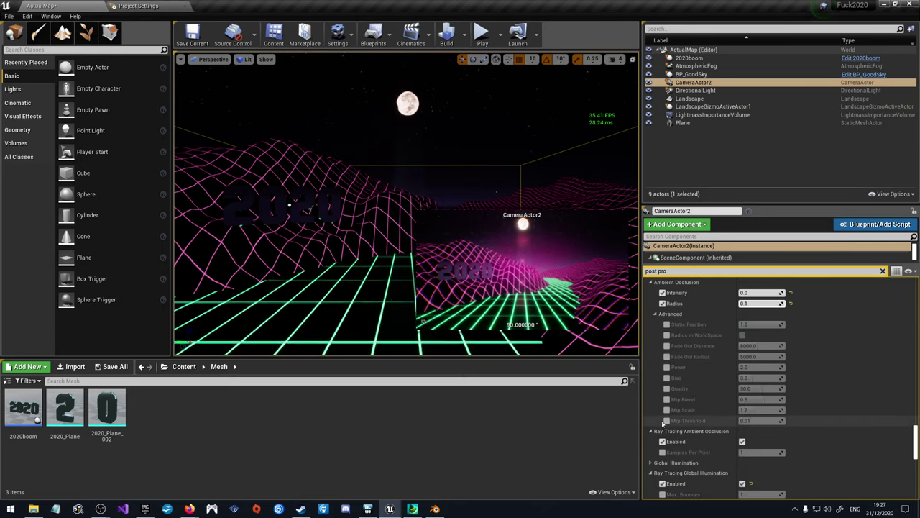
{"action": "scroll", "coordinate": [663, 422], "scroll_direction": "down", "scroll_amount": 1}
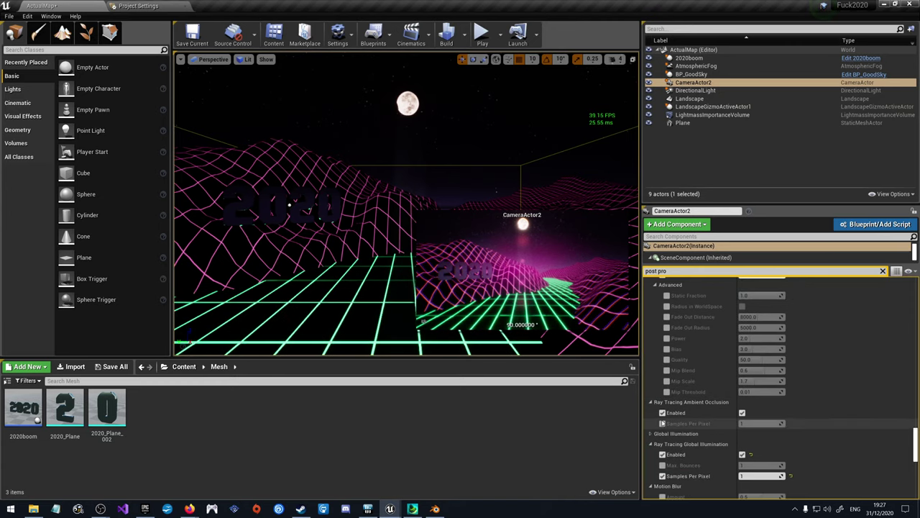
{"action": "scroll", "coordinate": [662, 424], "scroll_direction": "down", "scroll_amount": 1}
{"action": "scroll", "coordinate": [662, 426], "scroll_direction": "down", "scroll_amount": 1}
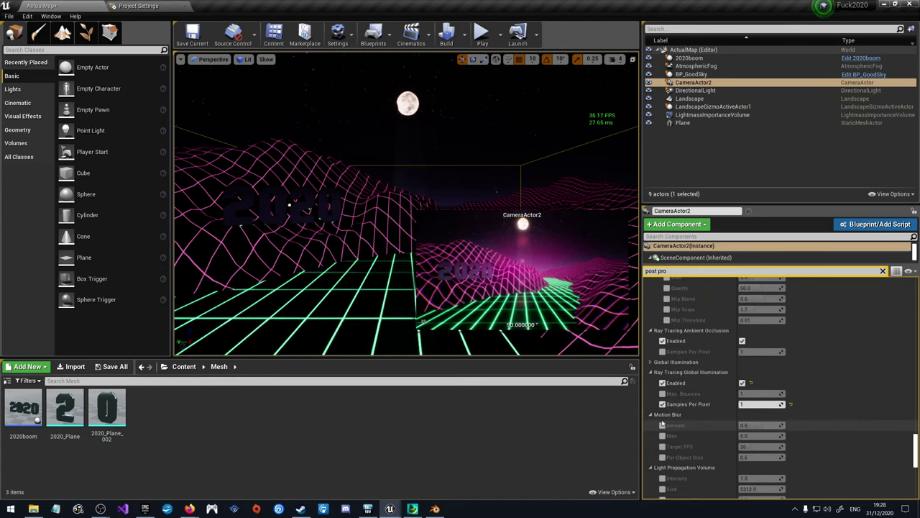
{"action": "left_click", "coordinate": [662, 425]}
{"action": "left_click_drag", "start_coordinate": [751, 425], "coordinate": [740, 425]}
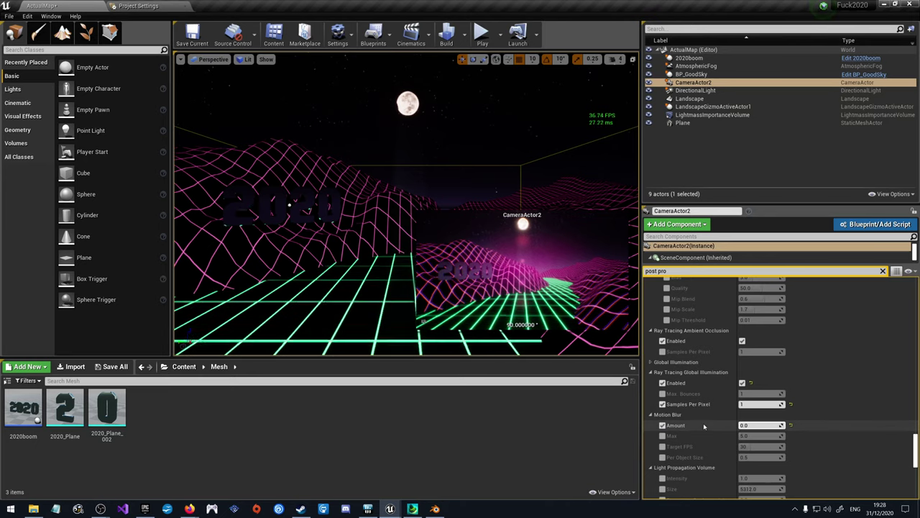
Step: Override CameraActor2's reflections type, keeping it on Ray Tracing
{"action": "scroll", "coordinate": [703, 426], "scroll_direction": "down", "scroll_amount": 4}
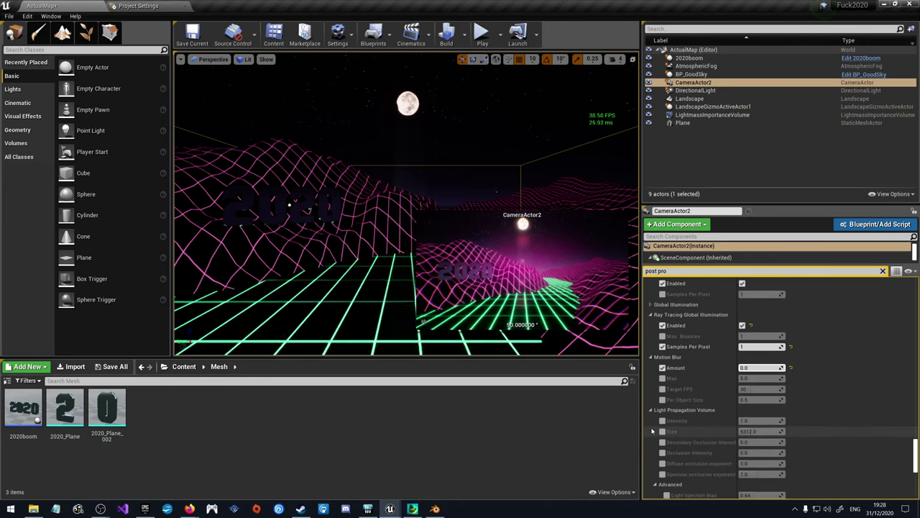
{"action": "scroll", "coordinate": [655, 425], "scroll_direction": "down", "scroll_amount": 4}
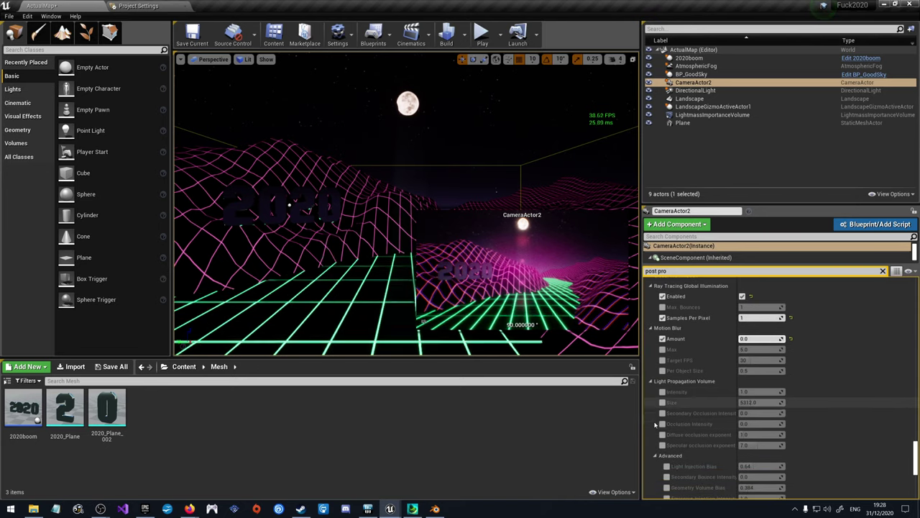
{"action": "scroll", "coordinate": [655, 425], "scroll_direction": "down", "scroll_amount": 7}
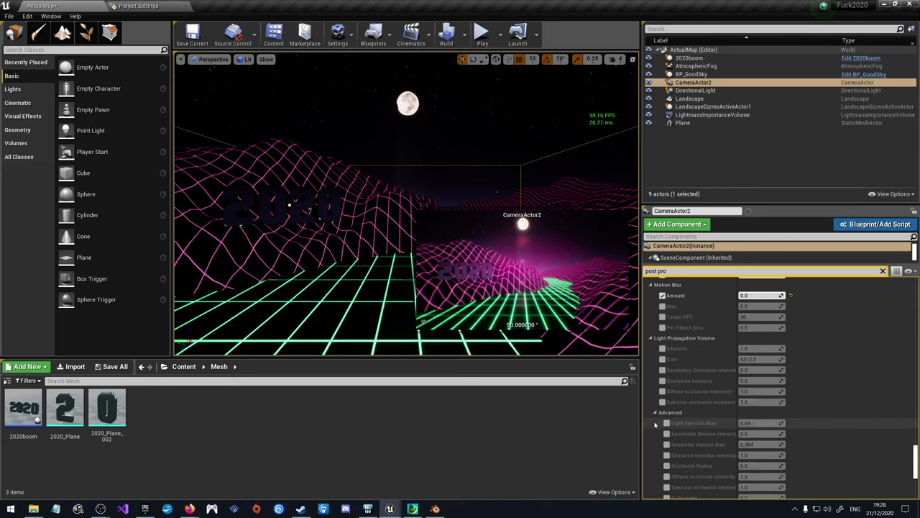
{"action": "left_click", "coordinate": [651, 432]}
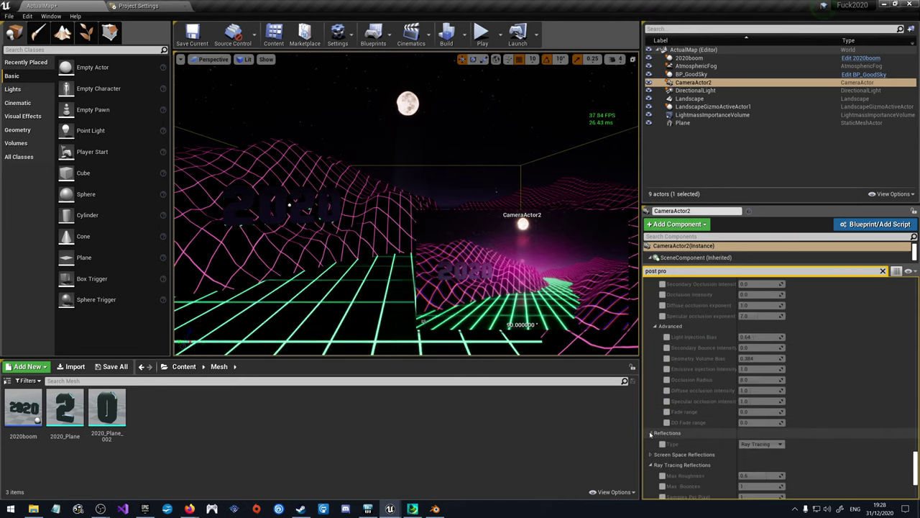
{"action": "left_click", "coordinate": [662, 444]}
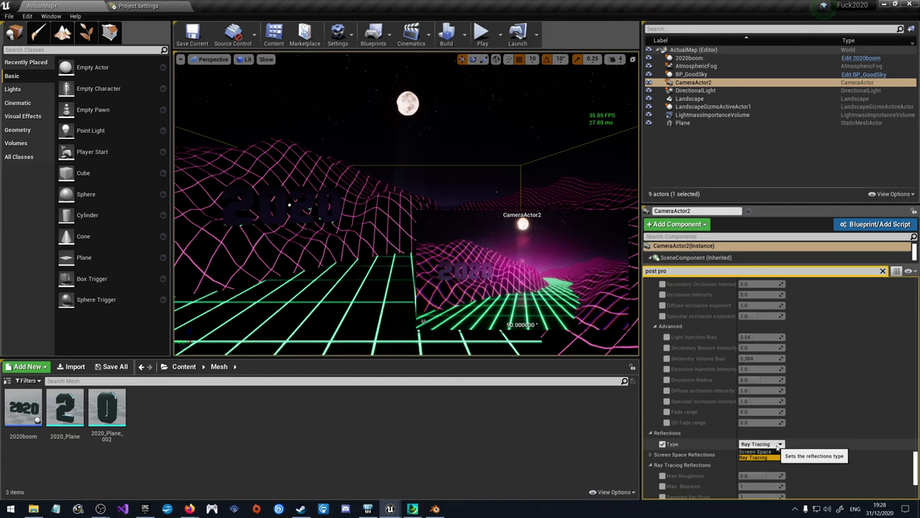
Step: Override CameraActor2's translucency type and set it to Ray Tracing
{"action": "scroll", "coordinate": [655, 432], "scroll_direction": "down", "scroll_amount": 4}
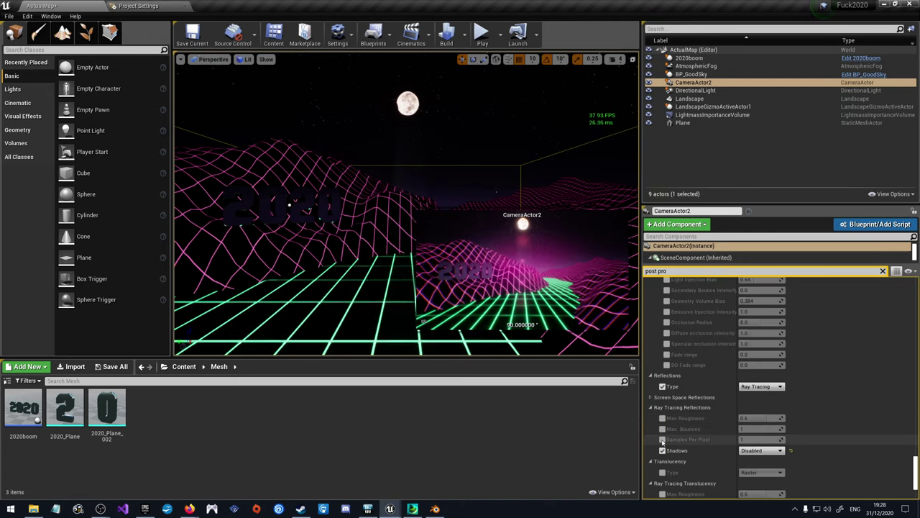
{"action": "scroll", "coordinate": [662, 439], "scroll_direction": "down", "scroll_amount": 3}
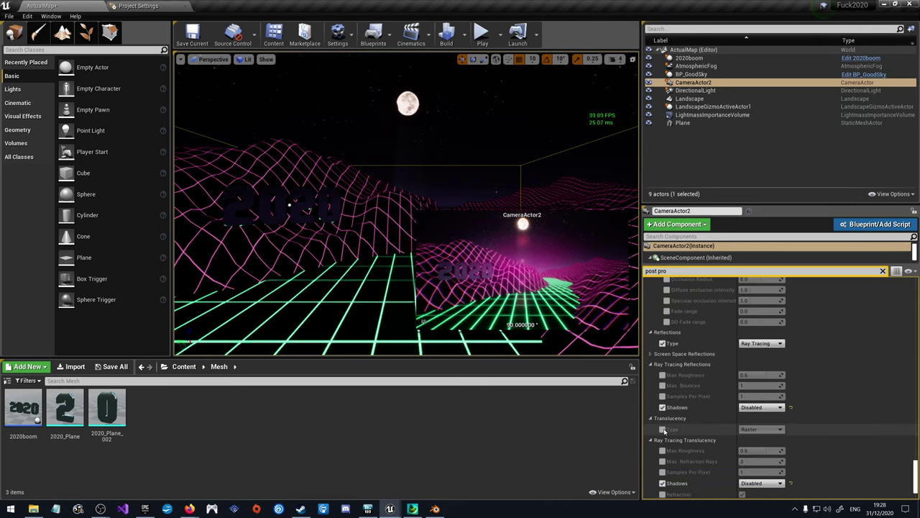
{"action": "left_click", "coordinate": [662, 429]}
{"action": "left_click", "coordinate": [761, 429]}
{"action": "left_click", "coordinate": [766, 443]}
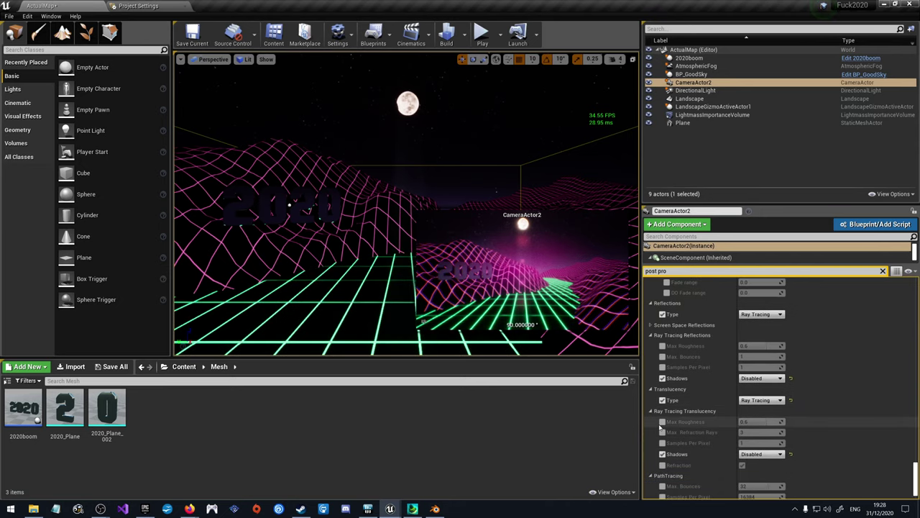
Step: Override CameraActor2's path tracing samples per pixel and set the value to 64
{"action": "scroll", "coordinate": [657, 430], "scroll_direction": "down", "scroll_amount": 3}
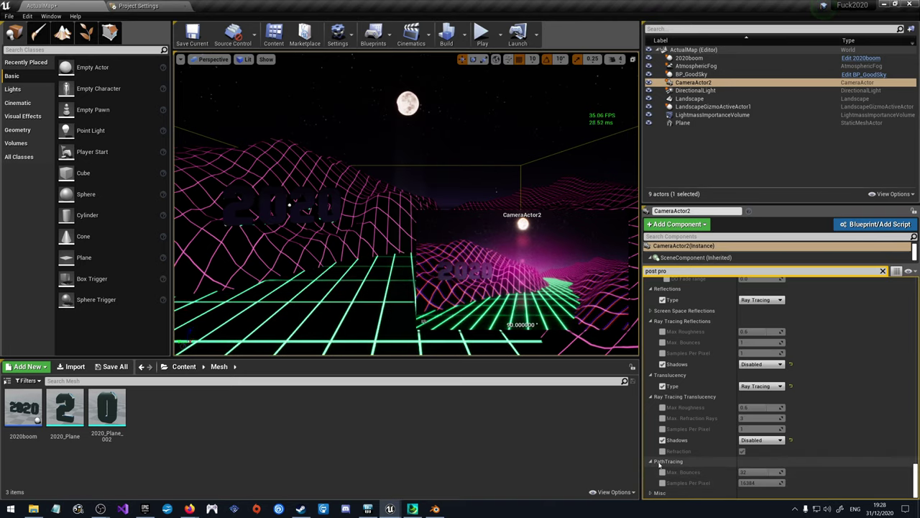
{"action": "left_click", "coordinate": [662, 483]}
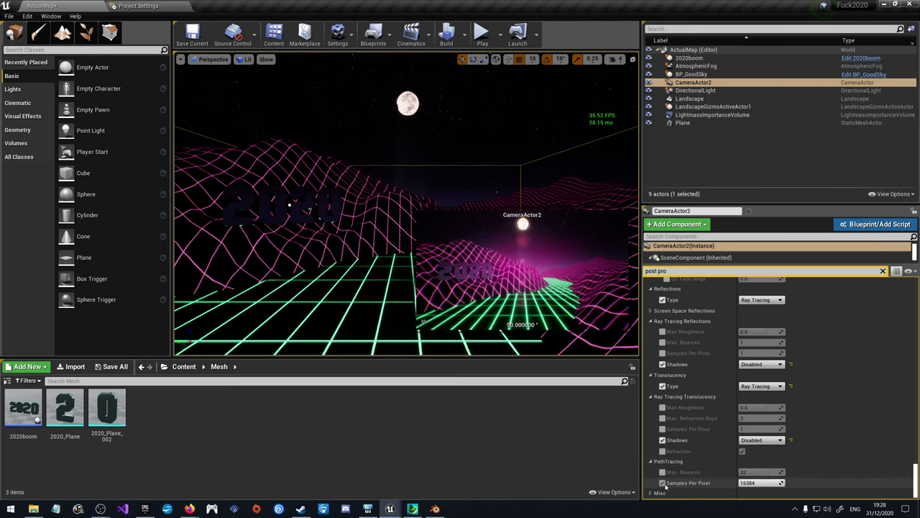
{"action": "left_click", "coordinate": [757, 483]}
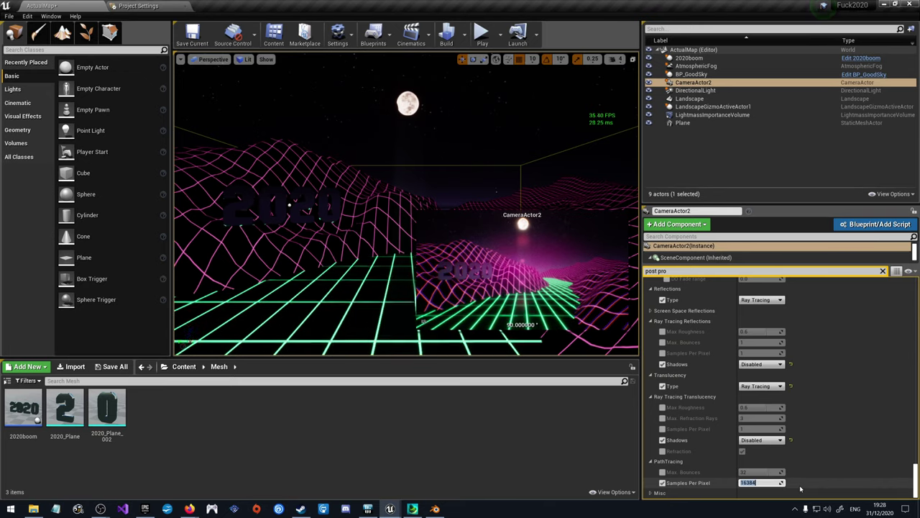
{"action": "type", "text": "800"}
{"action": "key", "text": "BackSpace"}
{"action": "key", "text": "BackSpace"}
{"action": "key", "text": "BackSpace"}
{"action": "type", "text": "64"}
{"action": "key", "text": "Return"}
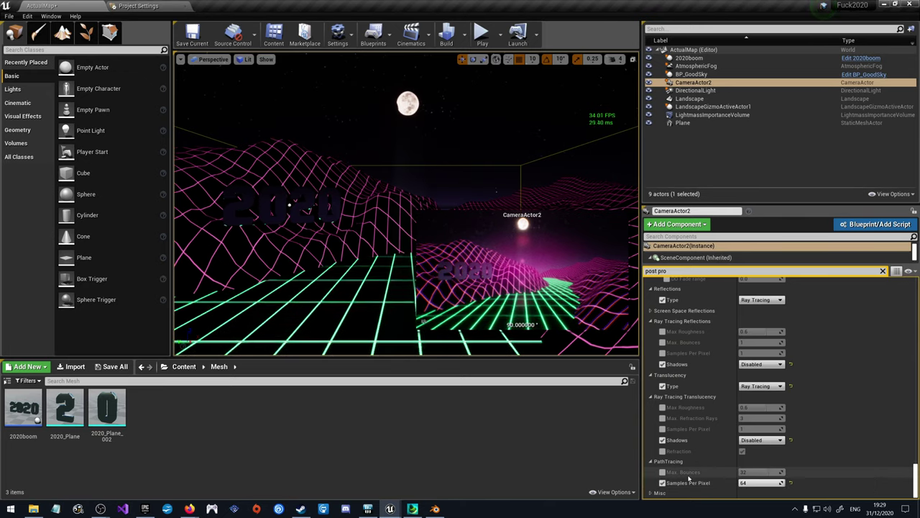
Step: Save the level, play it to check the neon scene at full screen, and stop the preview
{"action": "left_click", "coordinate": [192, 34]}
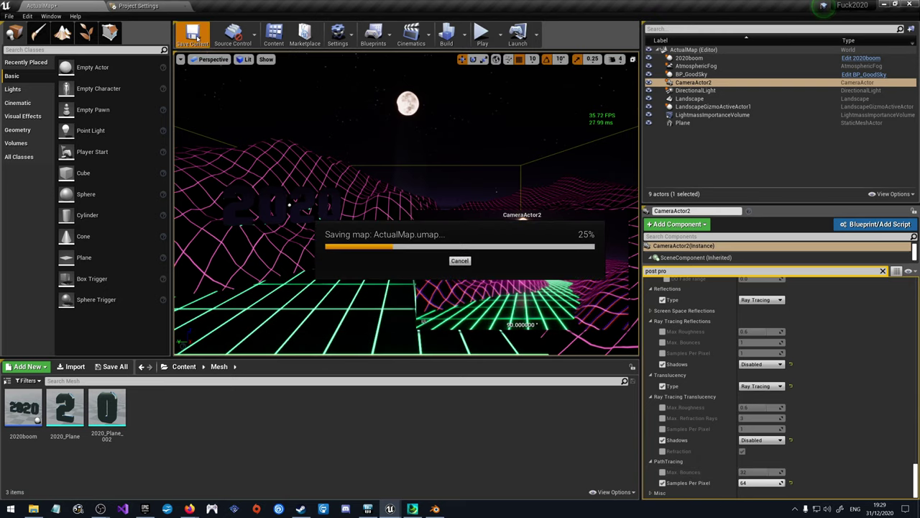
{"action": "left_click", "coordinate": [483, 34]}
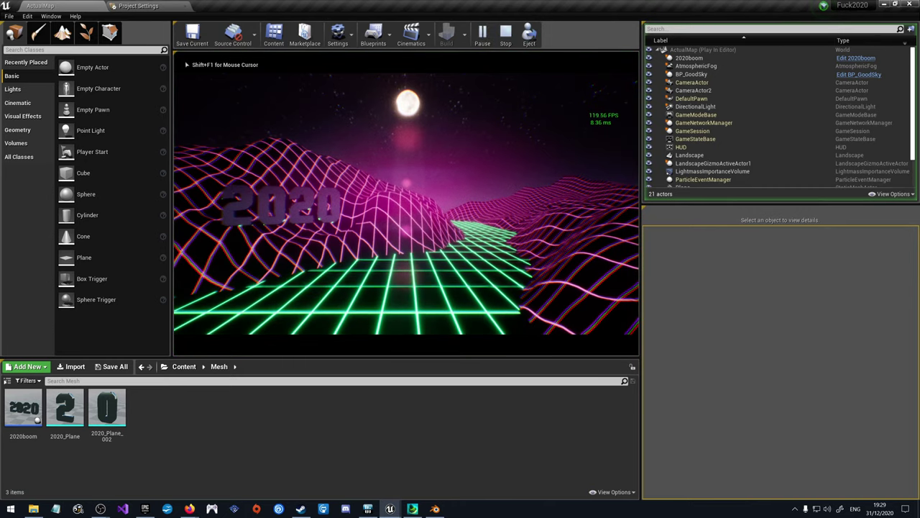
{"action": "key", "text": "shift+F1"}
{"action": "key", "text": "F11"}
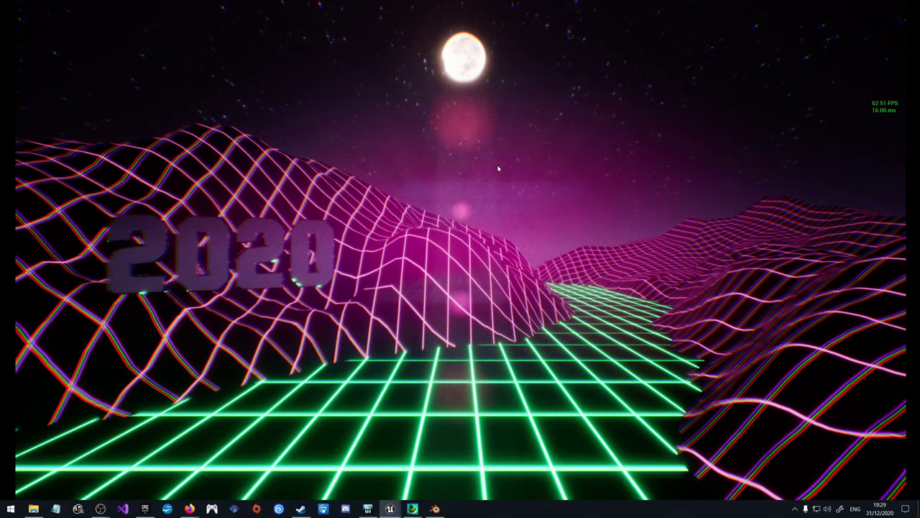
{"action": "key", "text": "F11"}
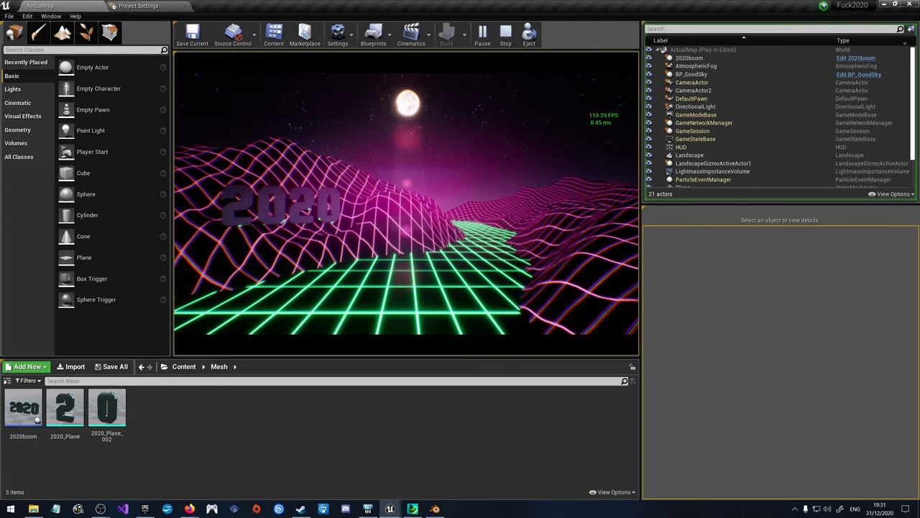
{"action": "key", "text": "Escape"}
Step: Select LightmassImportanceVolume, clear the details search, and reduce its box brush X size to about 12152
{"action": "left_click", "coordinate": [700, 115]}
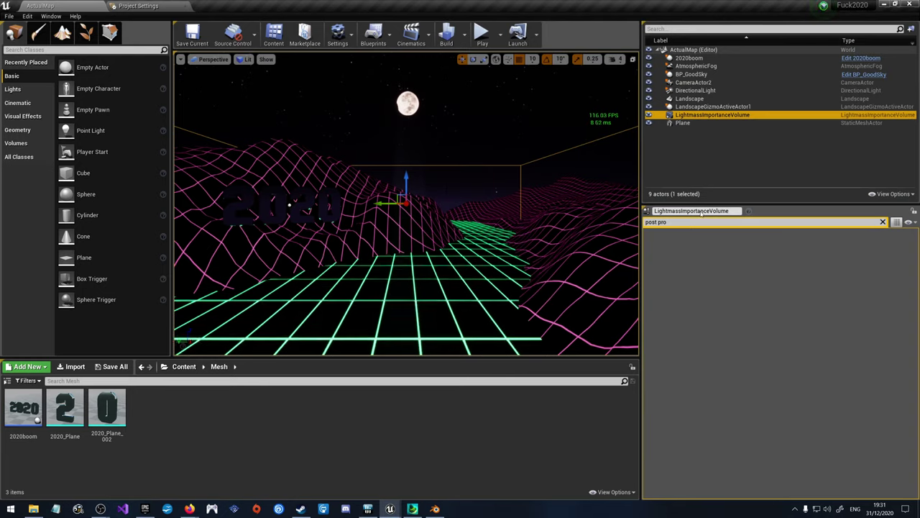
{"action": "left_click", "coordinate": [883, 222]}
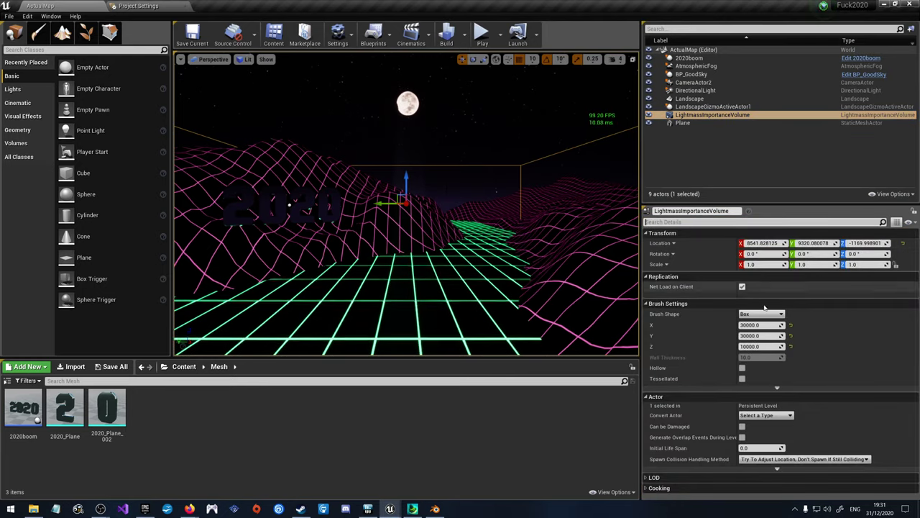
{"action": "mouse_move", "coordinate": [760, 325]}
{"action": "left_mouse_down"}
{"action": "mouse_move", "coordinate": [719, 325]}
{"action": "mouse_move", "coordinate": [737, 324]}
{"action": "left_mouse_up"}
Step: Move the LightmassImportanceVolume to about X 16470, Y 14410, Z -860, undoing a misplaced move along the way
{"action": "mouse_move", "coordinate": [381, 204]}
{"action": "left_mouse_down"}
{"action": "mouse_move", "coordinate": [294, 203]}
{"action": "mouse_move", "coordinate": [320, 179]}
{"action": "mouse_move", "coordinate": [324, 199]}
{"action": "mouse_move", "coordinate": [295, 205]}
{"action": "mouse_move", "coordinate": [305, 207]}
{"action": "left_mouse_up"}
{"action": "key", "text": "ctrl+z"}
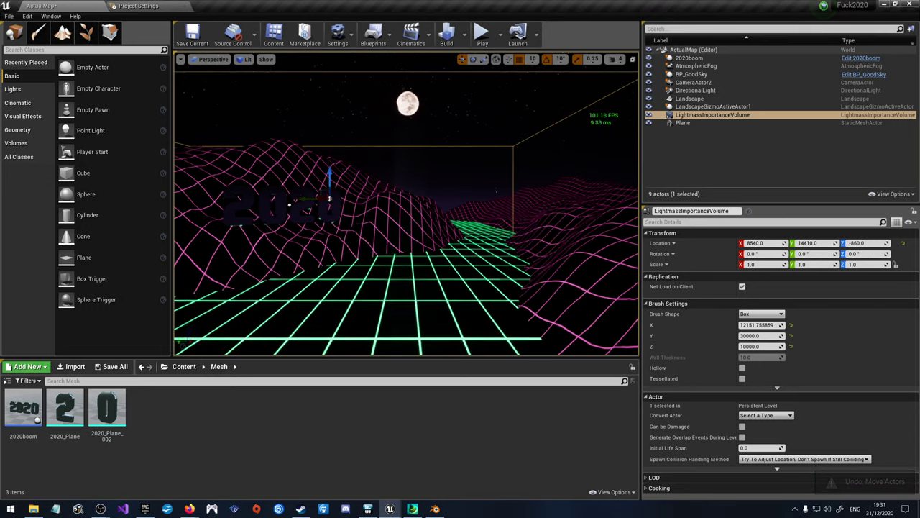
{"action": "mouse_move", "coordinate": [406, 205]}
{"action": "right_mouse_down"}
{"action": "mouse_move", "coordinate": [403, 216]}
{"action": "mouse_move", "coordinate": [413, 198]}
{"action": "right_mouse_up"}
{"action": "left_click_drag", "start_coordinate": [503, 135], "coordinate": [417, 155]}
{"action": "right_click_drag", "start_coordinate": [417, 216], "coordinate": [471, 212]}
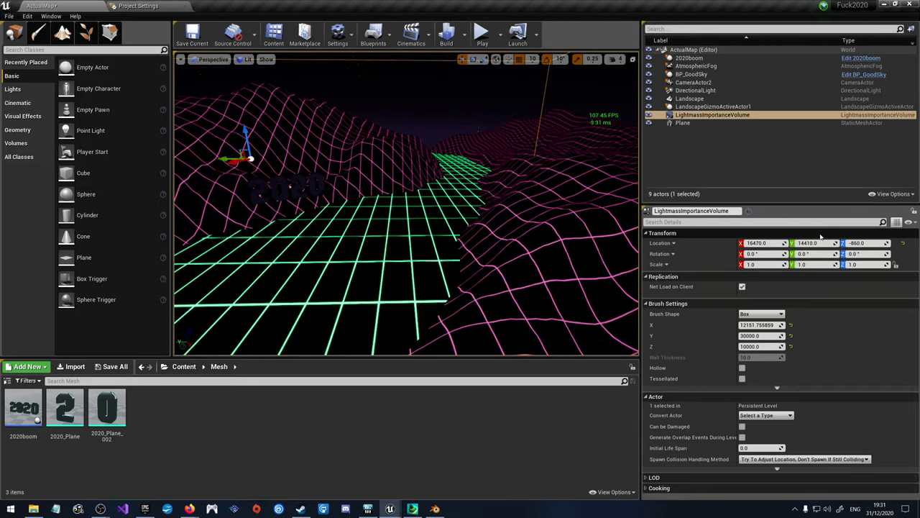
Step: Shrink the LightmassImportanceVolume's brush to about X 8272 and Y 13125, and move it to about X 19690, Y 13420
{"action": "mouse_move", "coordinate": [769, 325]}
{"action": "left_mouse_down"}
{"action": "mouse_move", "coordinate": [798, 325]}
{"action": "mouse_move", "coordinate": [739, 335]}
{"action": "mouse_move", "coordinate": [744, 325]}
{"action": "left_mouse_up"}
{"action": "mouse_move", "coordinate": [525, 164]}
{"action": "right_mouse_down"}
{"action": "mouse_move", "coordinate": [503, 172]}
{"action": "mouse_move", "coordinate": [521, 165]}
{"action": "right_mouse_up"}
{"action": "mouse_move", "coordinate": [437, 159]}
{"action": "left_mouse_down"}
{"action": "mouse_move", "coordinate": [415, 164]}
{"action": "mouse_move", "coordinate": [441, 167]}
{"action": "mouse_move", "coordinate": [424, 163]}
{"action": "left_mouse_up"}
{"action": "right_click_drag", "start_coordinate": [431, 162], "coordinate": [441, 159]}
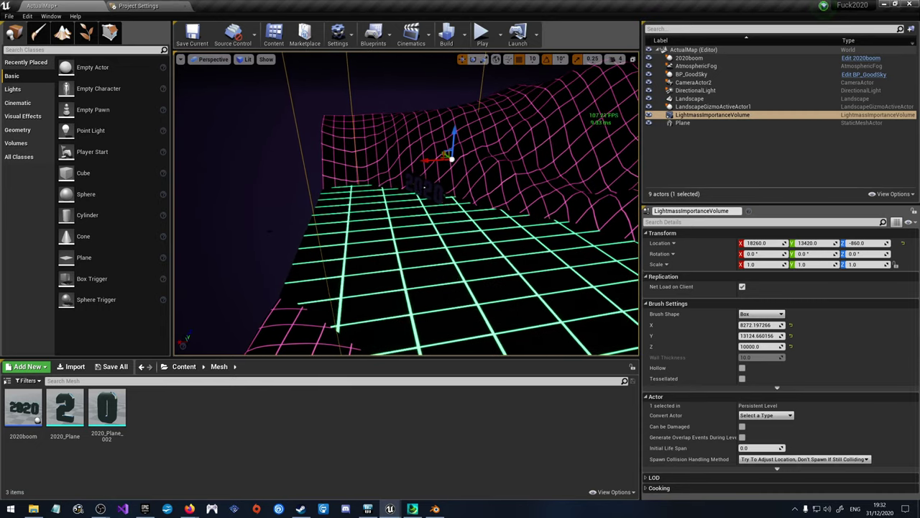
{"action": "left_click_drag", "start_coordinate": [446, 160], "coordinate": [413, 161]}
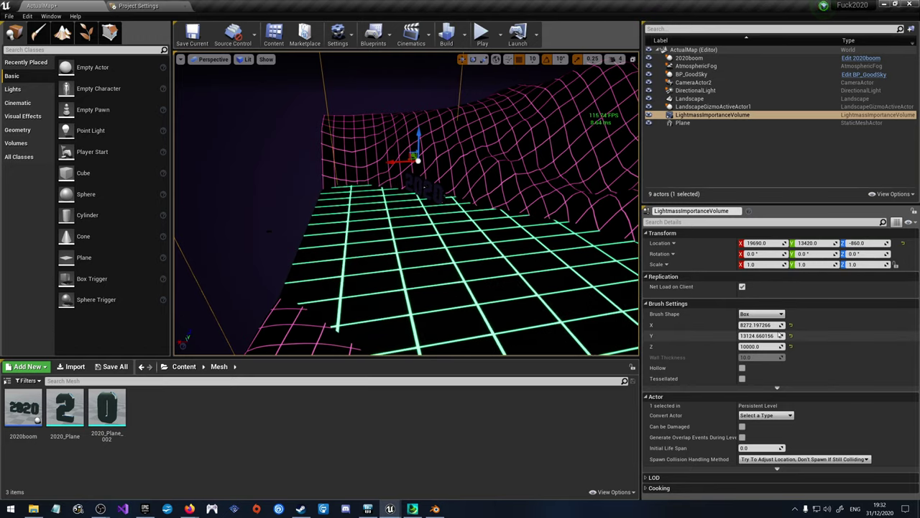
Step: Shrink the LightmassImportanceVolume's brush Y size to about 9148 and move the volume to Y 12780
{"action": "mouse_move", "coordinate": [760, 336]}
{"action": "left_mouse_down"}
{"action": "mouse_move", "coordinate": [708, 336]}
{"action": "mouse_move", "coordinate": [727, 335]}
{"action": "left_mouse_up"}
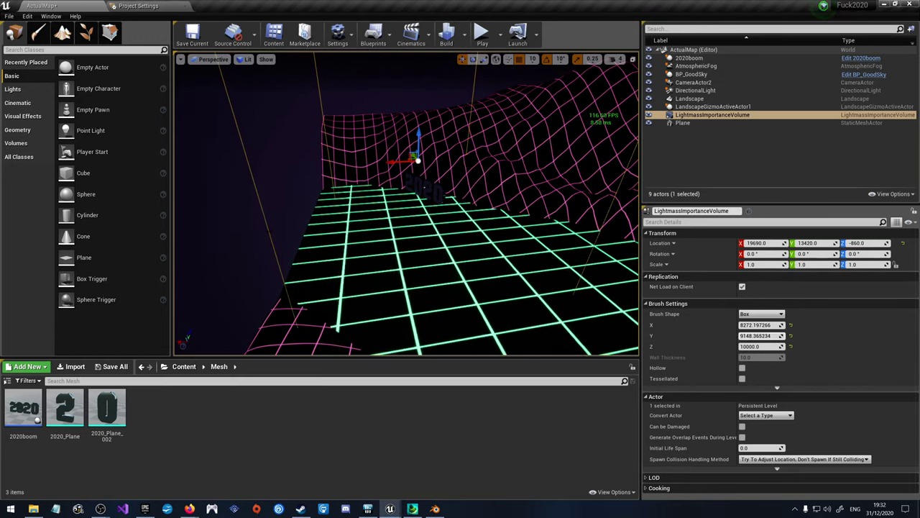
{"action": "left_click_drag", "start_coordinate": [414, 156], "coordinate": [421, 161]}
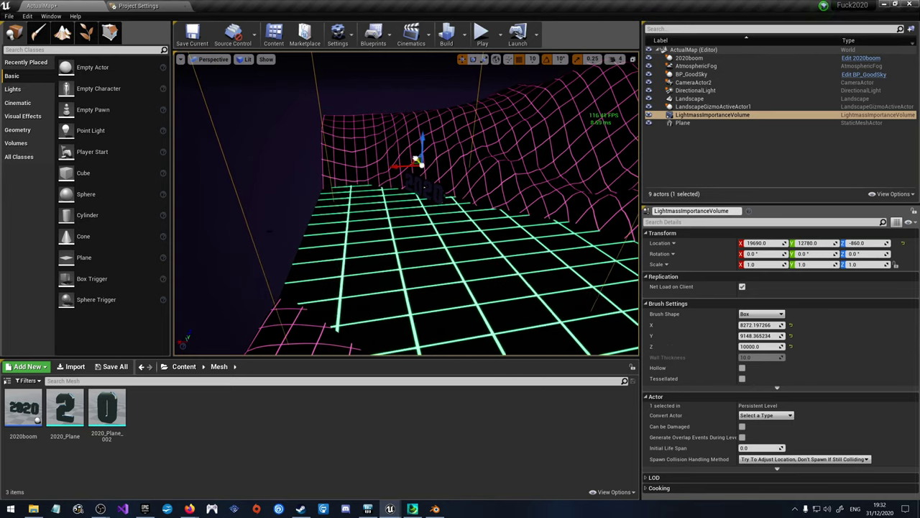
Step: Save the current level and build its lighting
{"action": "left_click", "coordinate": [199, 40]}
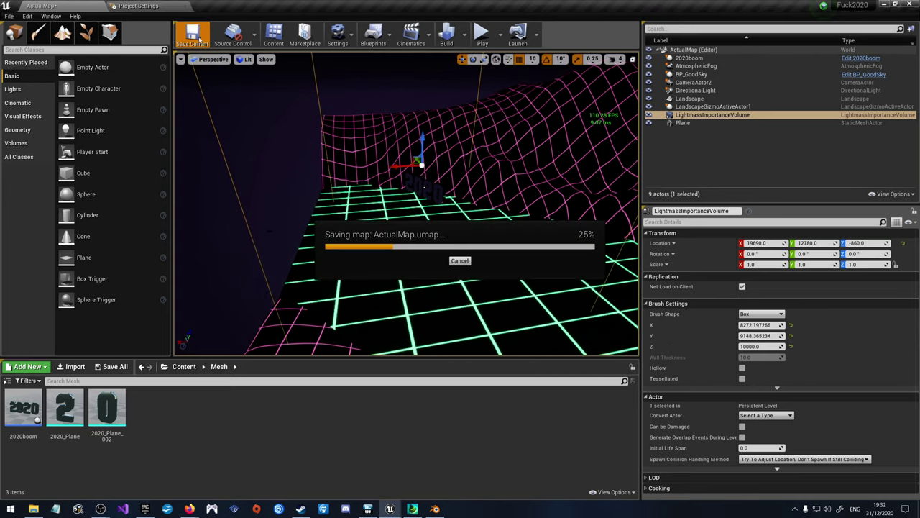
{"action": "left_click", "coordinate": [465, 35]}
{"action": "left_click", "coordinate": [485, 62]}
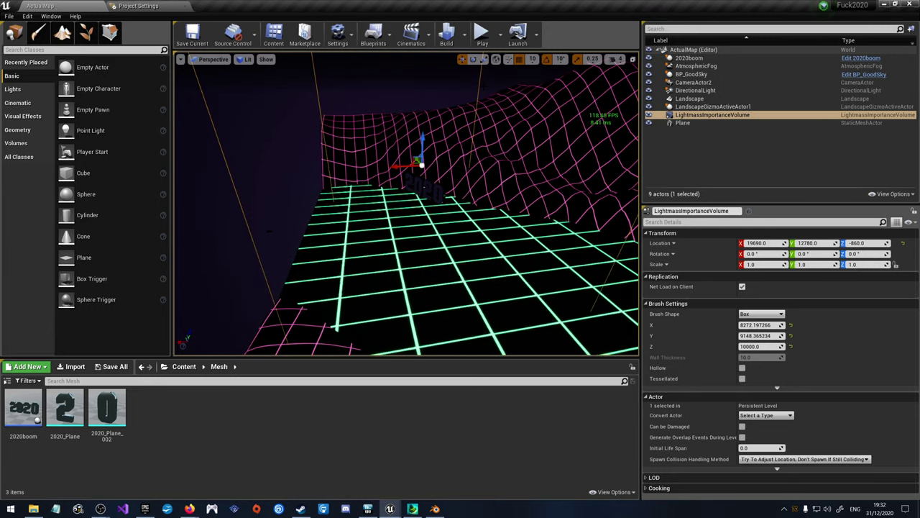
Step: Play the level and resize the viewport wider and narrower to check how the neon scene scales
{"action": "left_click", "coordinate": [482, 33]}
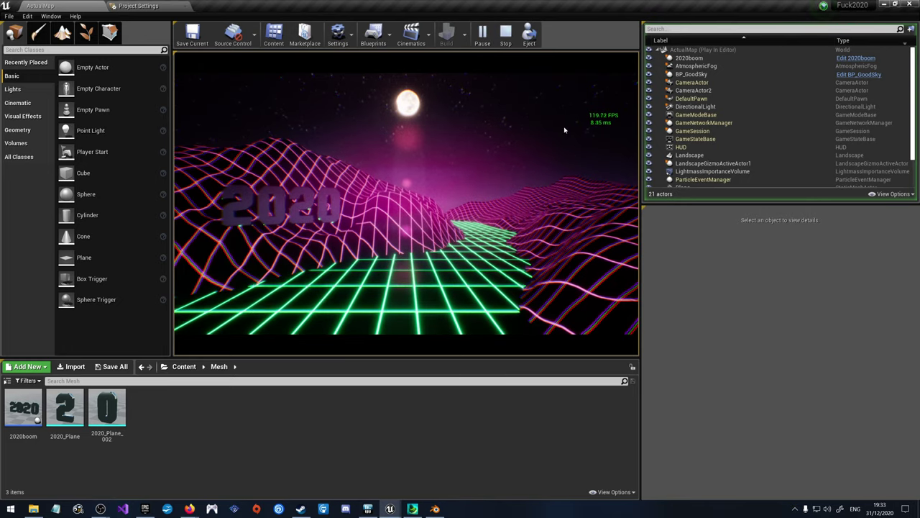
{"action": "left_click_drag", "start_coordinate": [638, 126], "coordinate": [805, 125]}
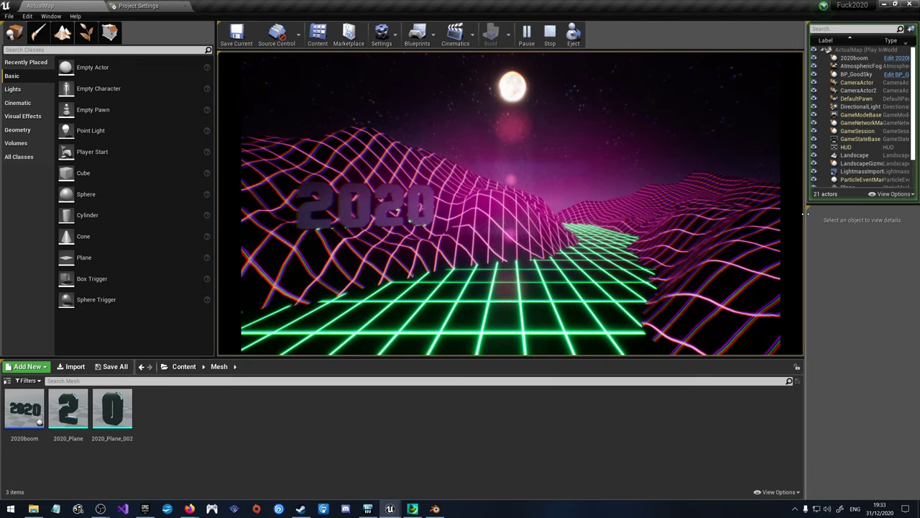
{"action": "left_click_drag", "start_coordinate": [806, 221], "coordinate": [270, 224]}
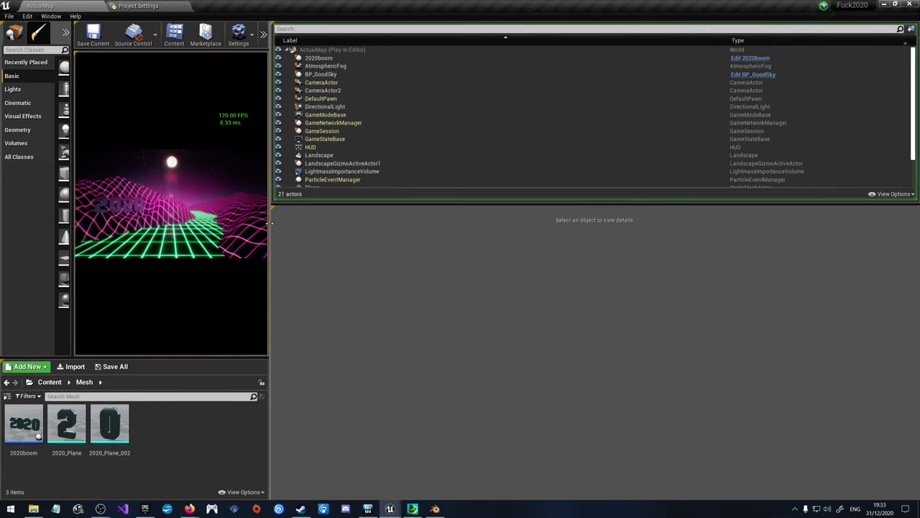
{"action": "left_click_drag", "start_coordinate": [270, 224], "coordinate": [618, 251]}
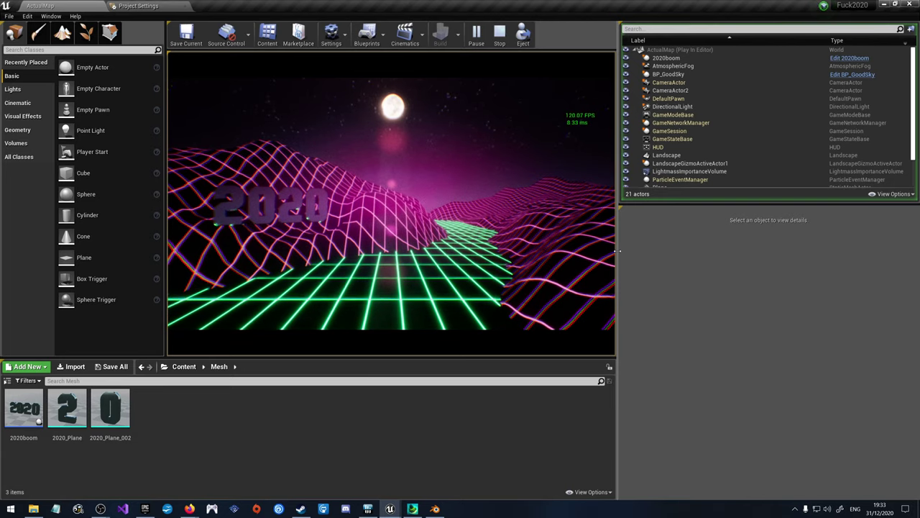
Step: View the running neon scene at full screen, return to the normal layout, and stop the preview
{"action": "left_click", "coordinate": [538, 243]}
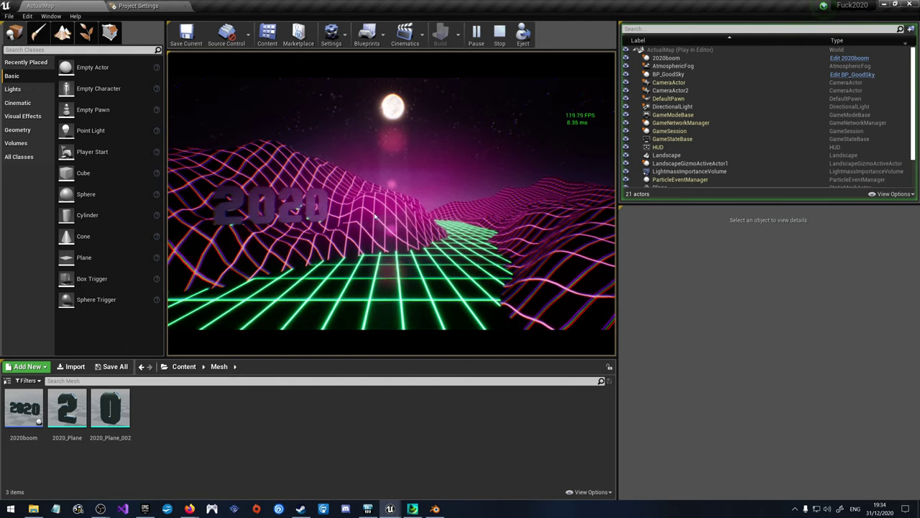
{"action": "key", "text": "F11"}
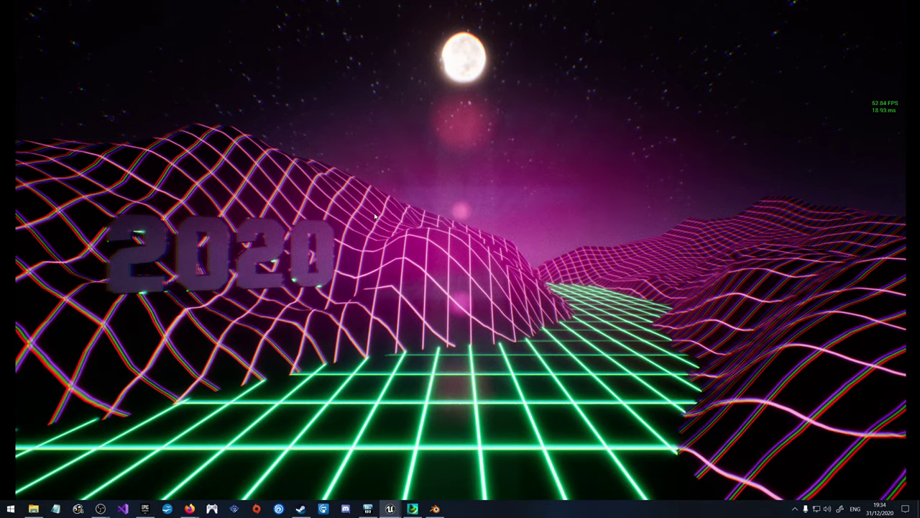
{"action": "key", "text": "F11"}
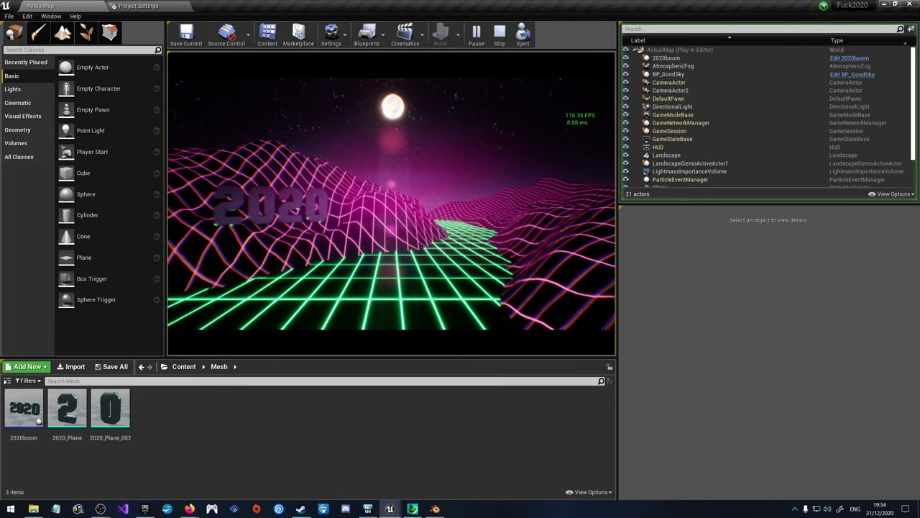
{"action": "key", "text": "Escape"}
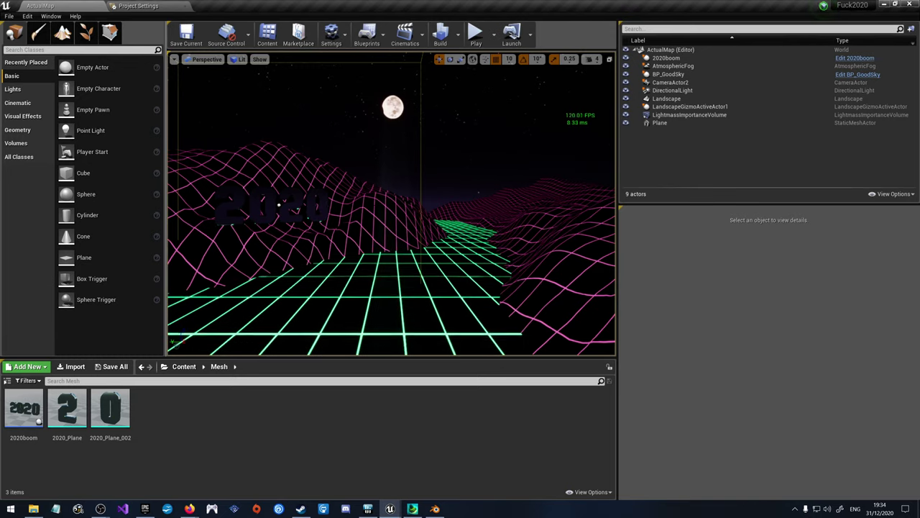
Step: In the 2020boom blueprint's event graph, delete the Event ActorBeginOverlap node and move Event Tick up beneath Event BeginPlay
{"action": "double_click", "coordinate": [40, 406]}
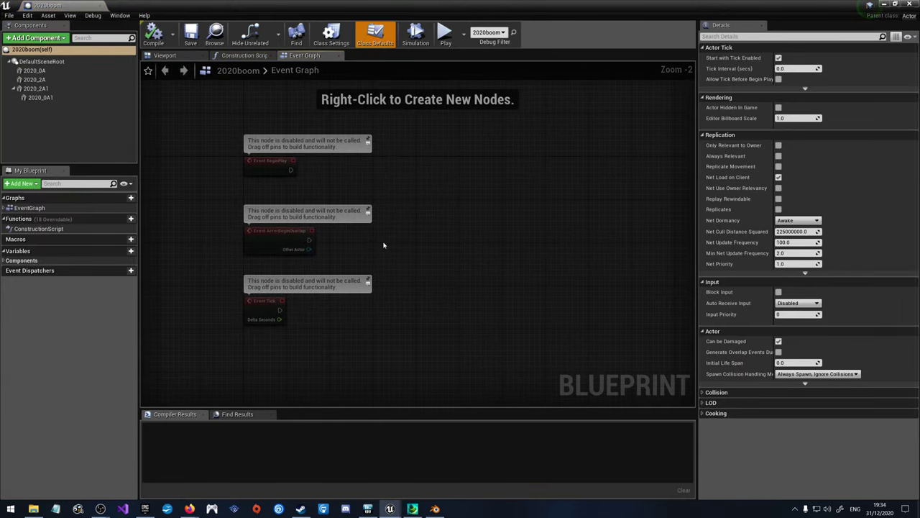
{"action": "left_click_drag", "start_coordinate": [427, 357], "coordinate": [222, 124]}
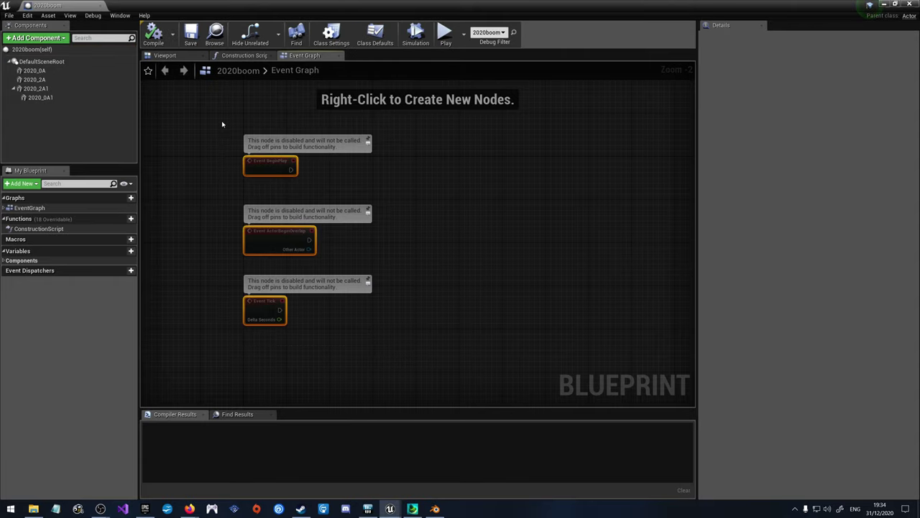
{"action": "left_click", "coordinate": [456, 321]}
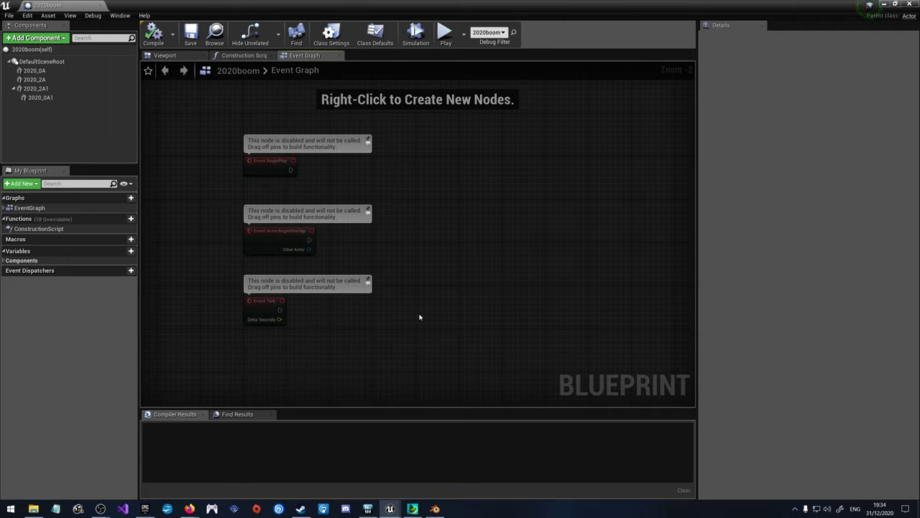
{"action": "left_click_drag", "start_coordinate": [410, 259], "coordinate": [203, 201]}
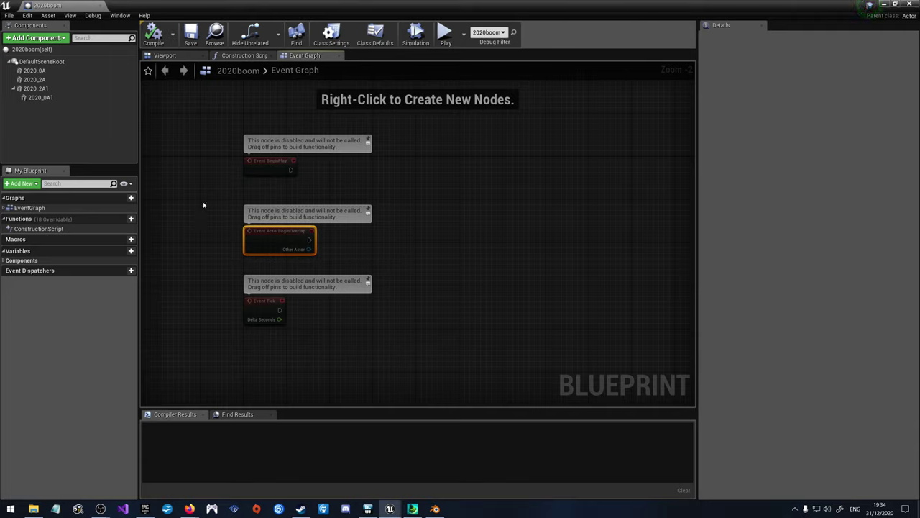
{"action": "key", "text": "Delete"}
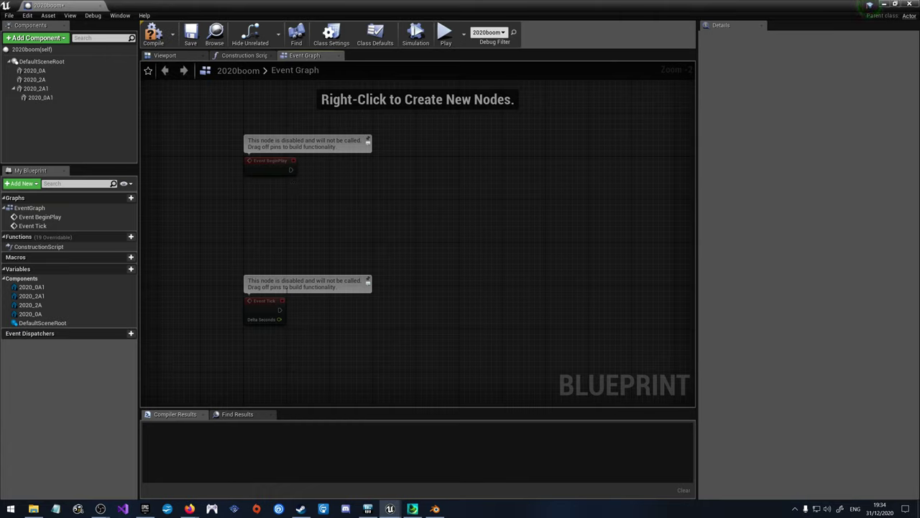
{"action": "left_click_drag", "start_coordinate": [261, 299], "coordinate": [258, 232]}
{"action": "left_click", "coordinate": [201, 266]}
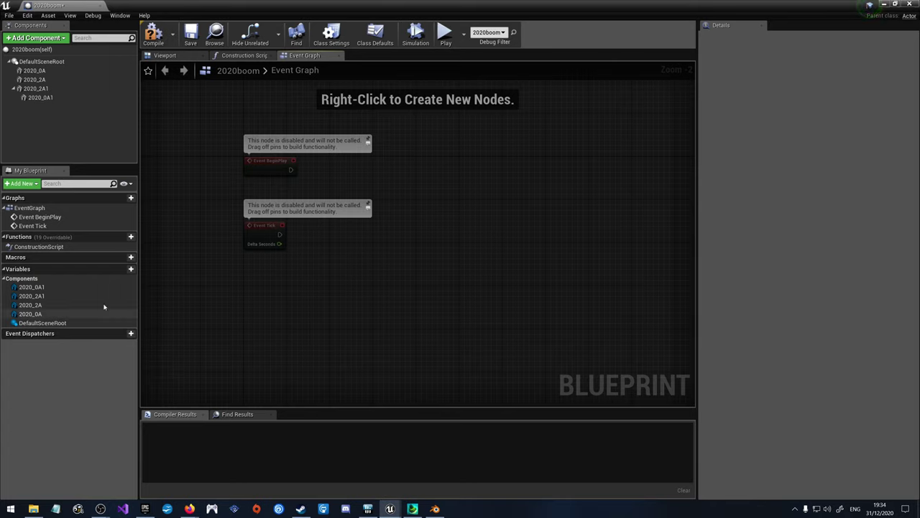
Step: Add a blueprint variable named Date with the variable type Date Time
{"action": "left_click", "coordinate": [120, 269]}
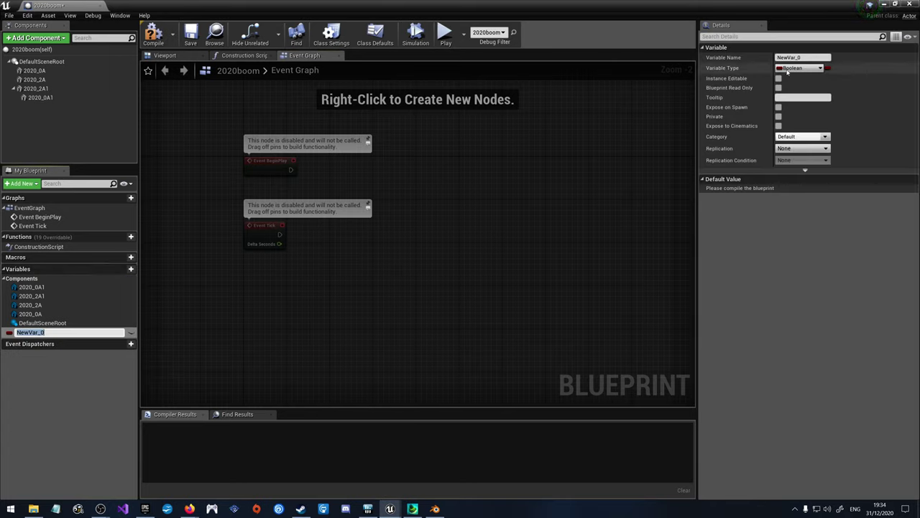
{"action": "left_click", "coordinate": [807, 56]}
{"action": "type", "text": "date"}
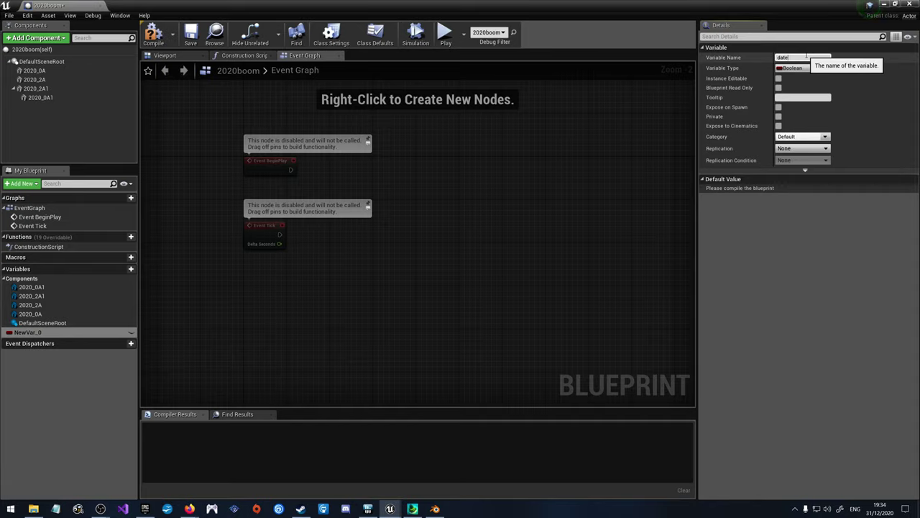
{"action": "key", "text": "BackSpace"}
{"action": "key", "text": "BackSpace"}
{"action": "key", "text": "BackSpace"}
{"action": "type", "text": "Date"}
{"action": "key", "text": "Return"}
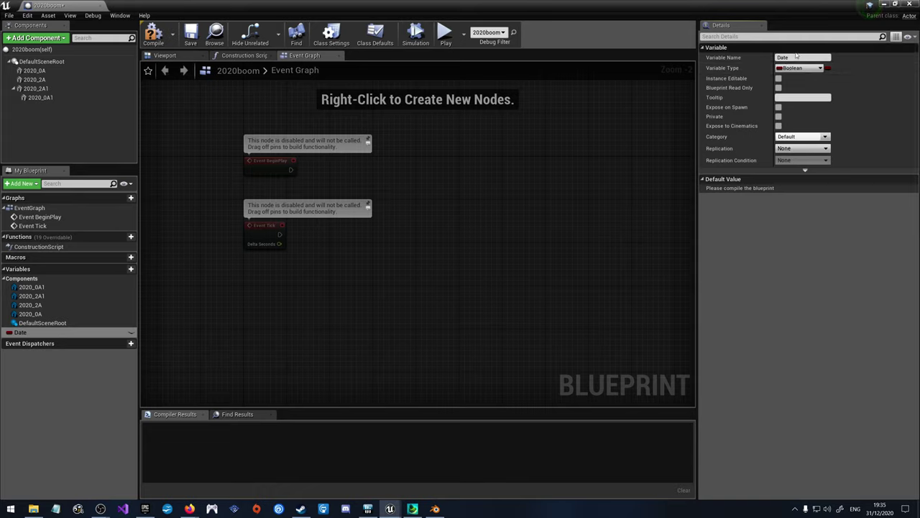
{"action": "left_click", "coordinate": [791, 68]}
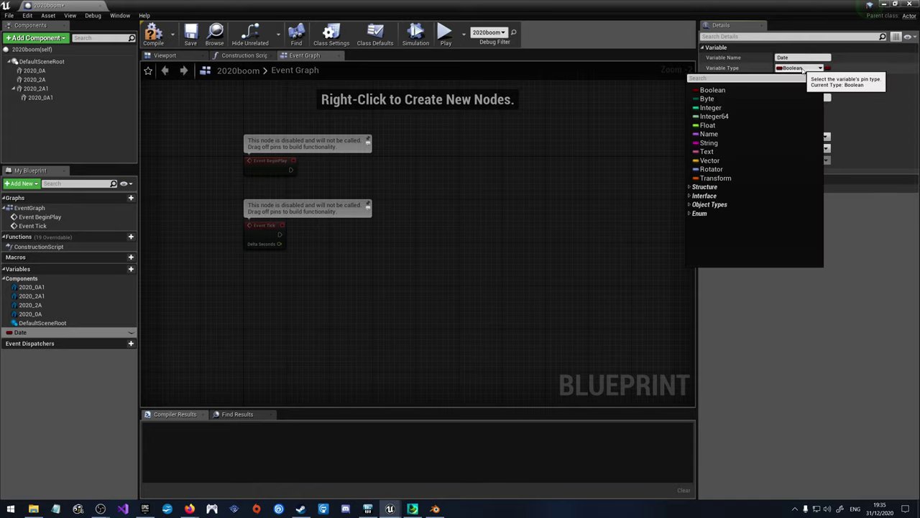
{"action": "type", "text": "date"}
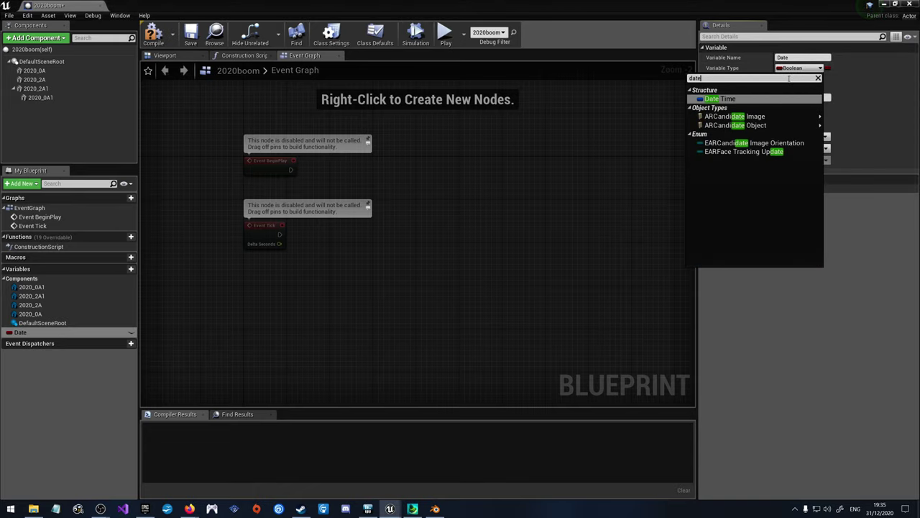
{"action": "left_click", "coordinate": [752, 99]}
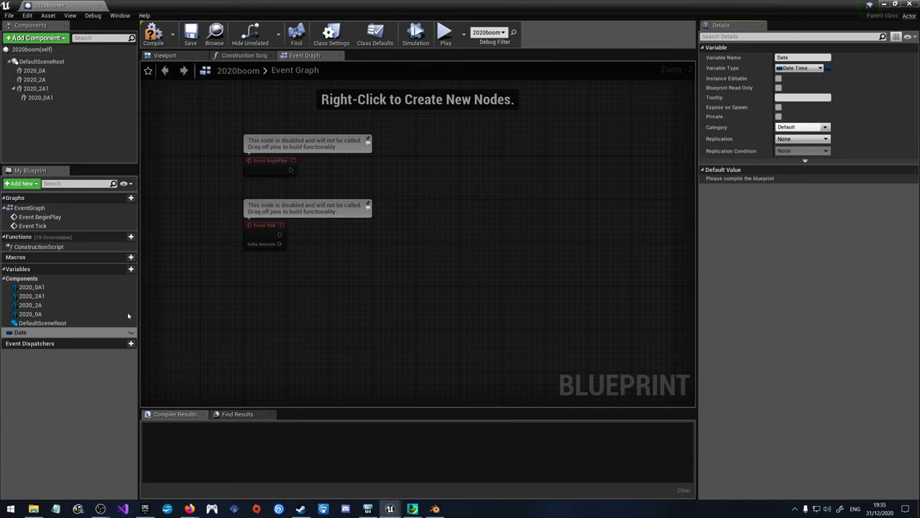
Step: Place a Set Date node connected to Event BeginPlay, and look up the UtcNow function for the graph
{"action": "left_click_drag", "start_coordinate": [51, 332], "coordinate": [293, 170]}
{"action": "left_click_drag", "start_coordinate": [360, 174], "coordinate": [479, 170]}
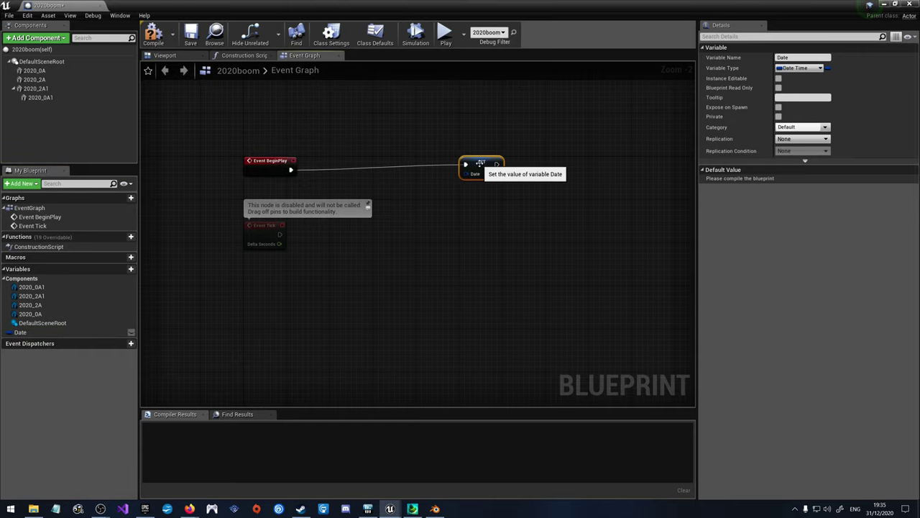
{"action": "right_click", "coordinate": [318, 192]}
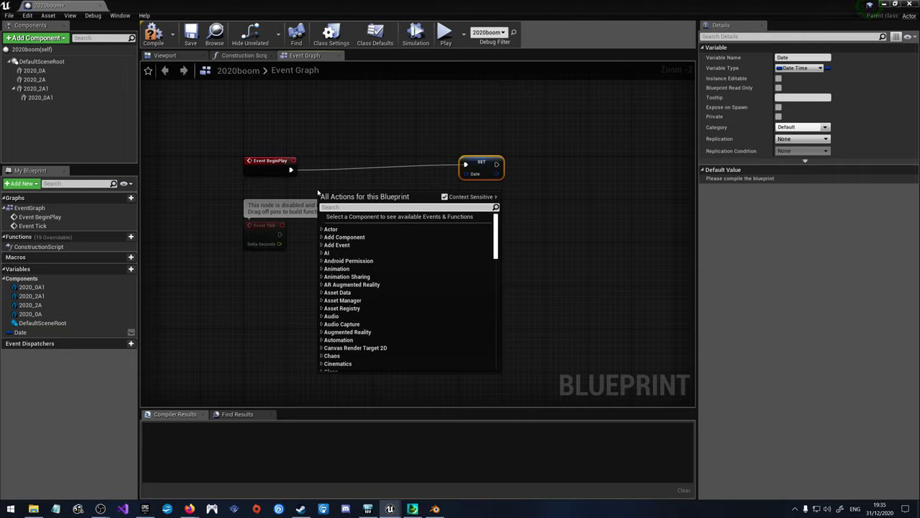
{"action": "type", "text": "utcnow"}
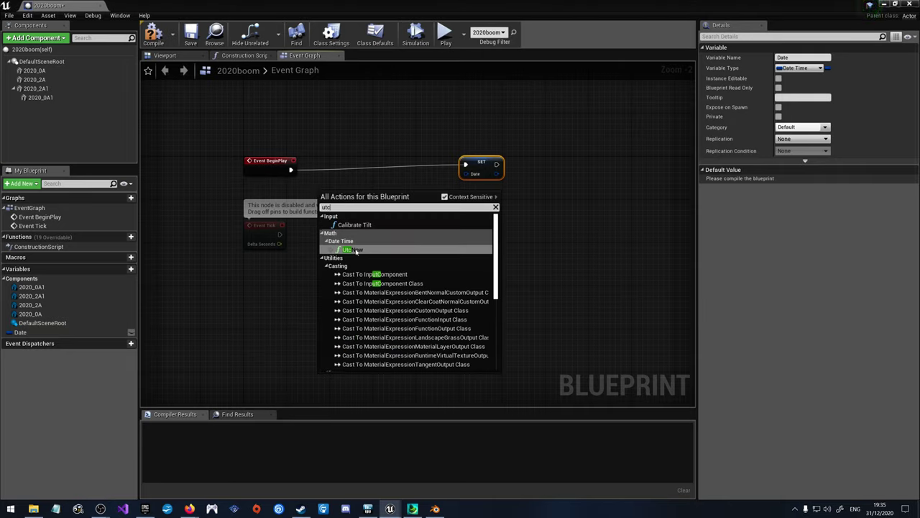
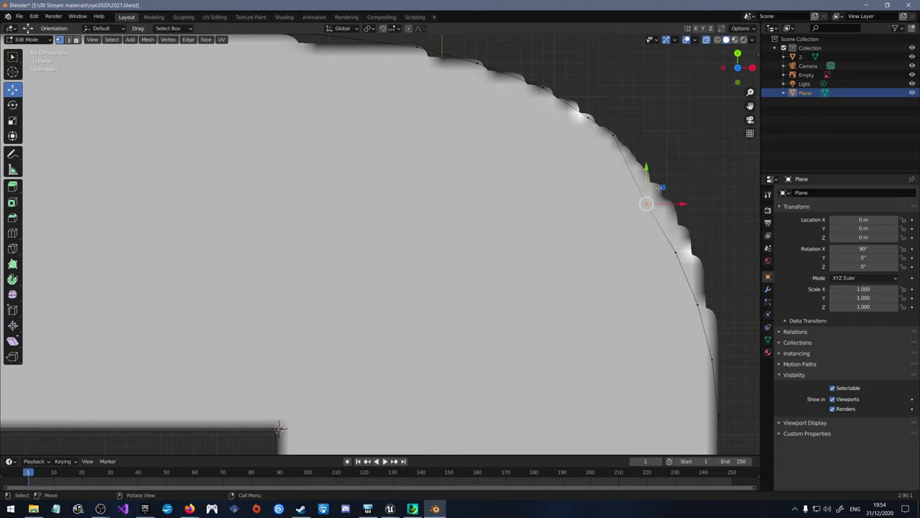
Step: In Blender, move four successive vertices of the Plane outline up to follow the reference digit's upper-right curve
{"action": "key", "text": "g"}
{"action": "left_click", "coordinate": [662, 152]}
{"action": "middle_click_drag", "start_coordinate": [670, 228], "coordinate": [622, 211], "text": "shift"}
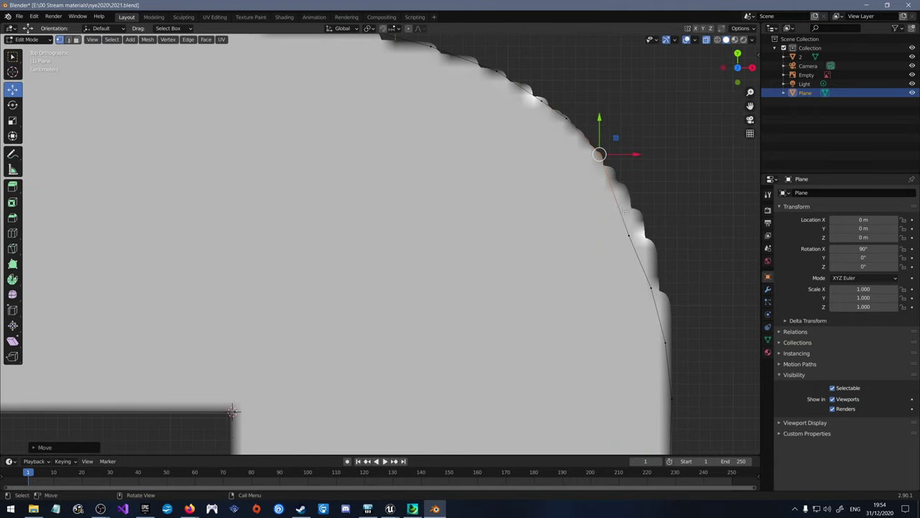
{"action": "left_click", "coordinate": [643, 240]}
{"action": "key", "text": "g"}
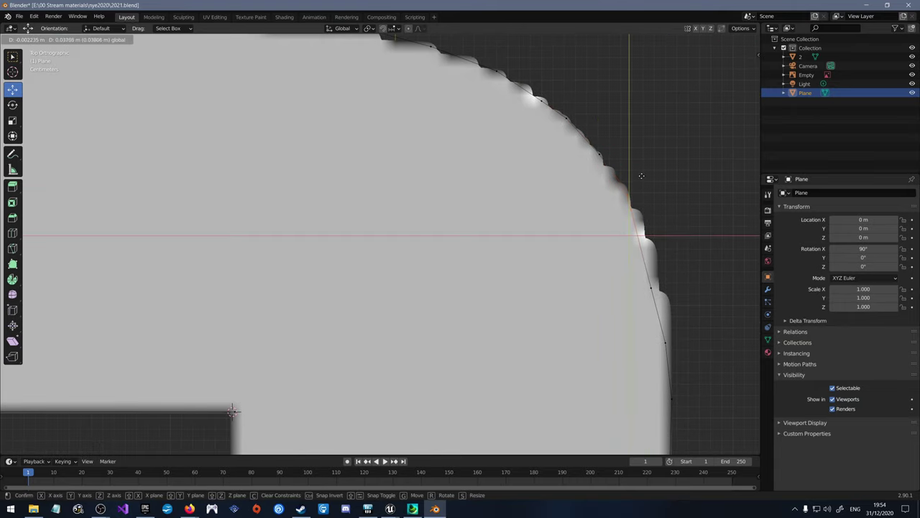
{"action": "left_click", "coordinate": [641, 176]}
{"action": "left_click", "coordinate": [661, 295]}
{"action": "key", "text": "g"}
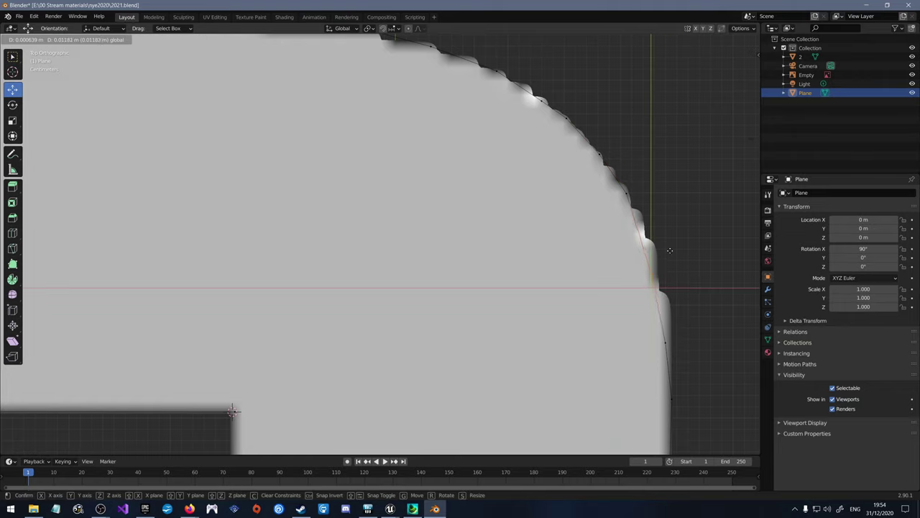
{"action": "left_click", "coordinate": [669, 226]}
{"action": "scroll", "coordinate": [650, 237], "scroll_direction": "up", "scroll_amount": 2}
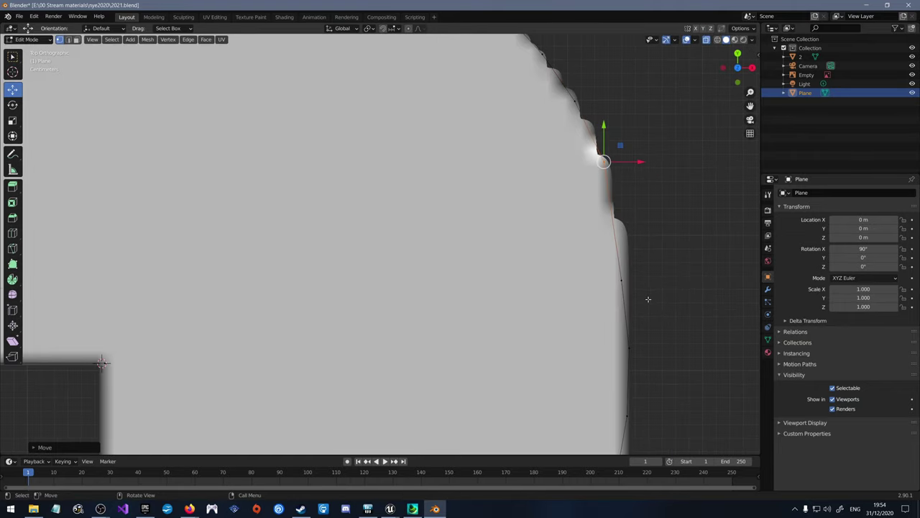
{"action": "left_click", "coordinate": [622, 277]}
{"action": "key", "text": "x"}
{"action": "key", "text": "Return"}
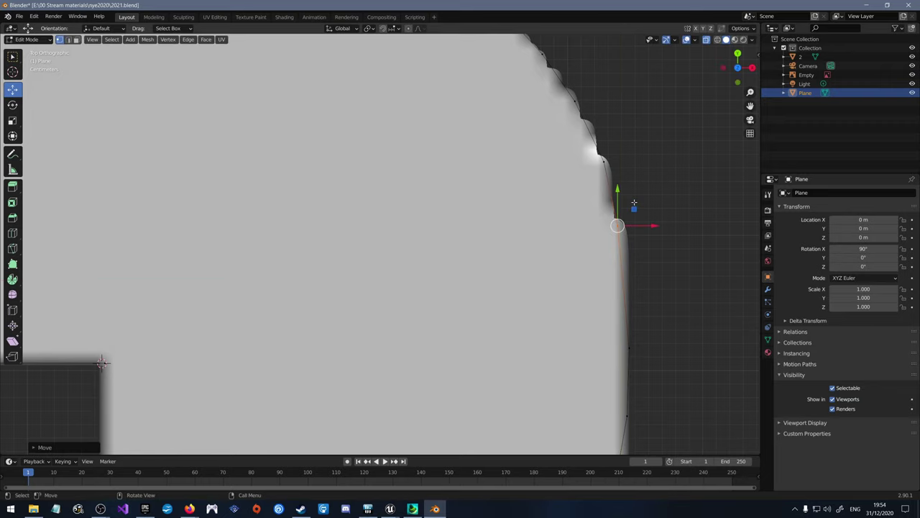
Step: Delete the two lowest vertices of the Plane's curved outline and move the remaining end vertex slightly up the digit's outer edge
{"action": "scroll", "coordinate": [598, 331], "scroll_direction": "down", "scroll_amount": 1}
{"action": "left_click_drag", "start_coordinate": [617, 296], "coordinate": [579, 365]}
{"action": "left_click_drag", "start_coordinate": [577, 297], "coordinate": [578, 297]}
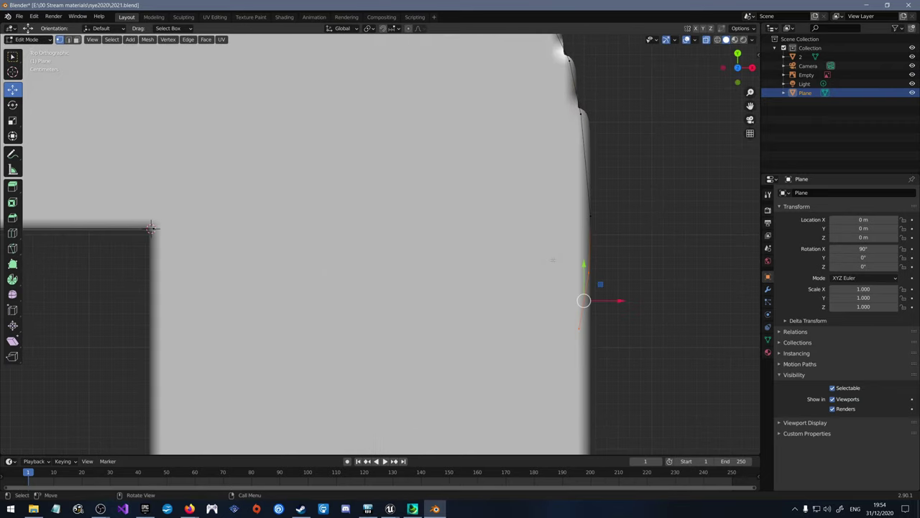
{"action": "key", "text": "x"}
{"action": "left_click", "coordinate": [553, 262]}
{"action": "left_click_drag", "start_coordinate": [603, 226], "coordinate": [605, 186]}
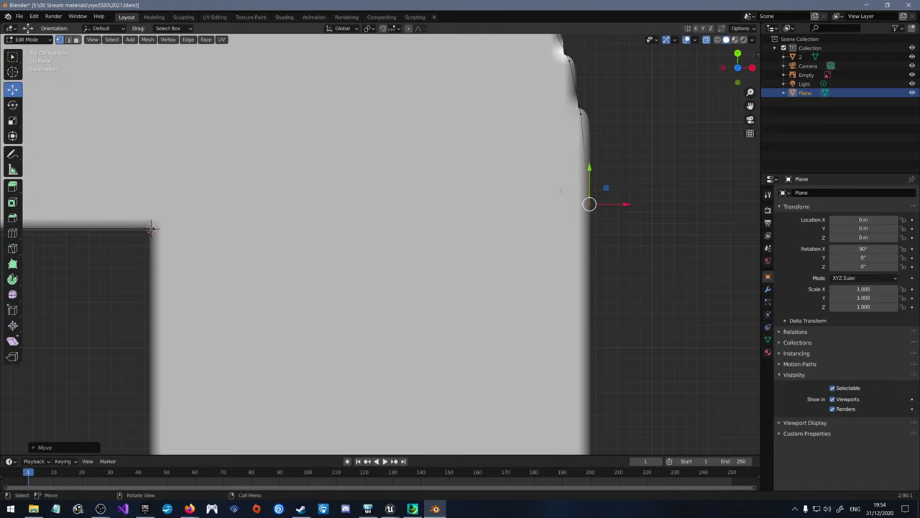
Step: Extrude the Plane's inner corner and outer edge vertices straight down to form the side stroke of the reference digit 0
{"action": "scroll", "coordinate": [561, 190], "scroll_direction": "down", "scroll_amount": 5}
{"action": "left_click", "coordinate": [323, 185], "text": "shift"}
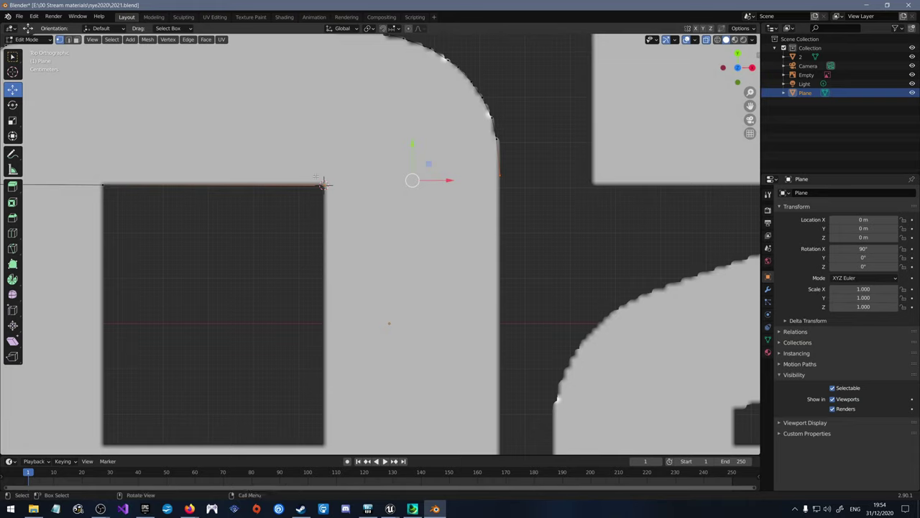
{"action": "key", "text": "g"}
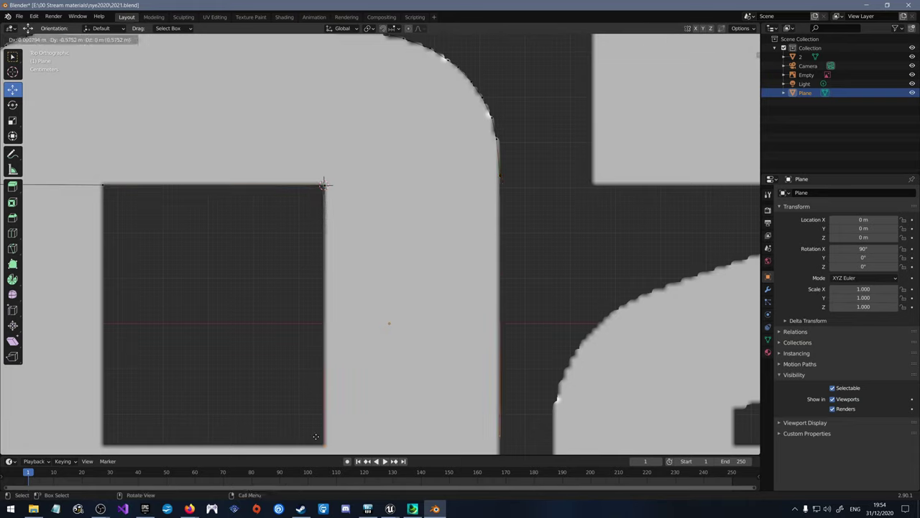
{"action": "left_click", "coordinate": [316, 436]}
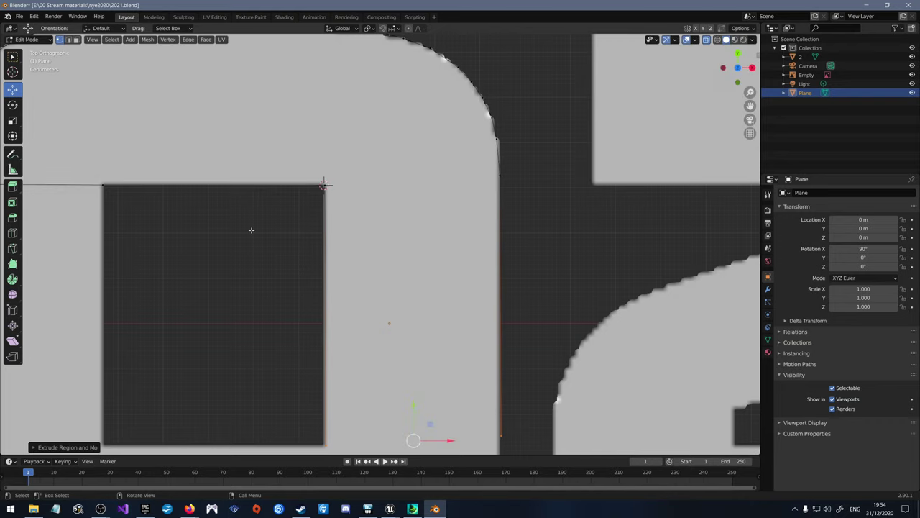
{"action": "scroll", "coordinate": [251, 231], "scroll_direction": "down", "scroll_amount": 5}
{"action": "scroll", "coordinate": [251, 244], "scroll_direction": "up", "scroll_amount": 4}
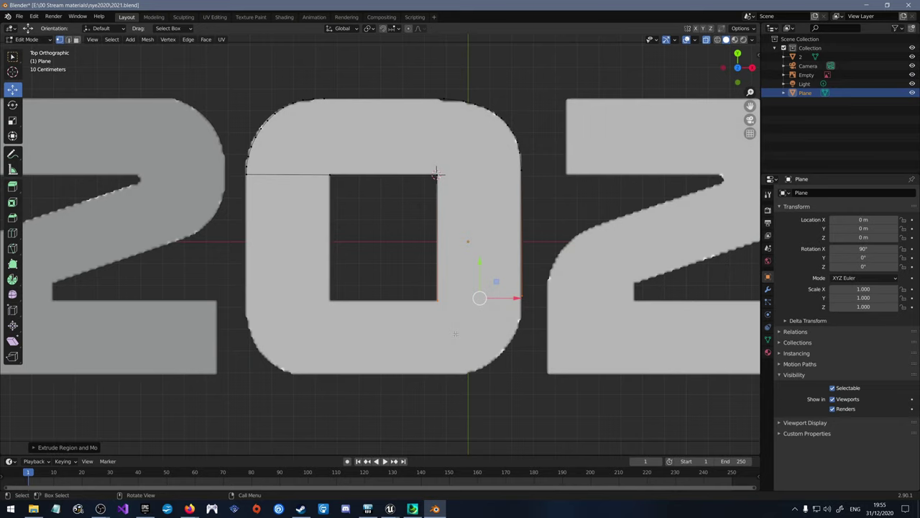
{"action": "left_click", "coordinate": [455, 333]}
Step: In Unreal Editor, play the ActualMap level to check how the 2020 digits behave, and stop the session
{"action": "left_click", "coordinate": [368, 509]}
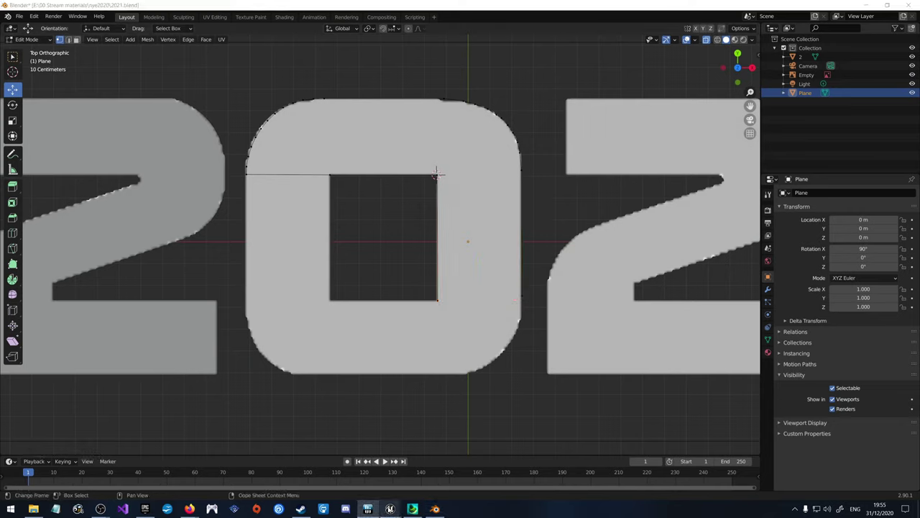
{"action": "left_click", "coordinate": [415, 449]}
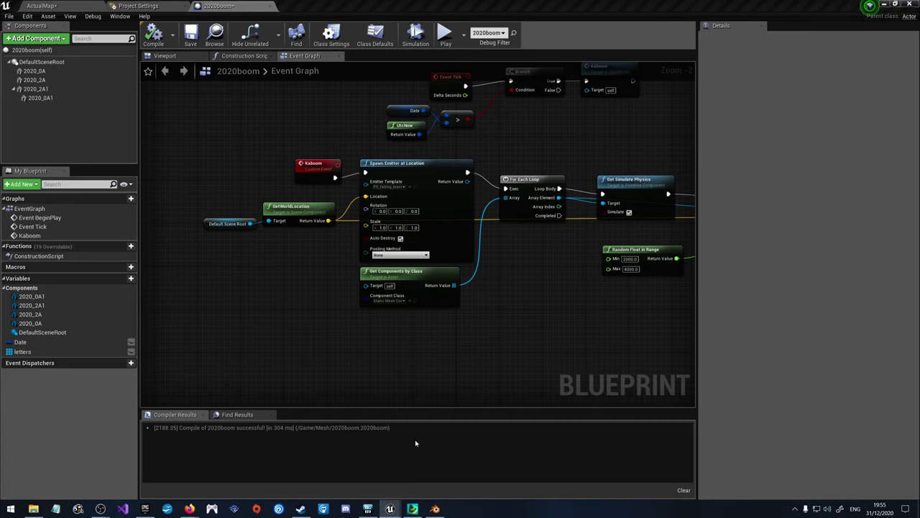
{"action": "left_click", "coordinate": [138, 6]}
{"action": "left_click", "coordinate": [41, 6]}
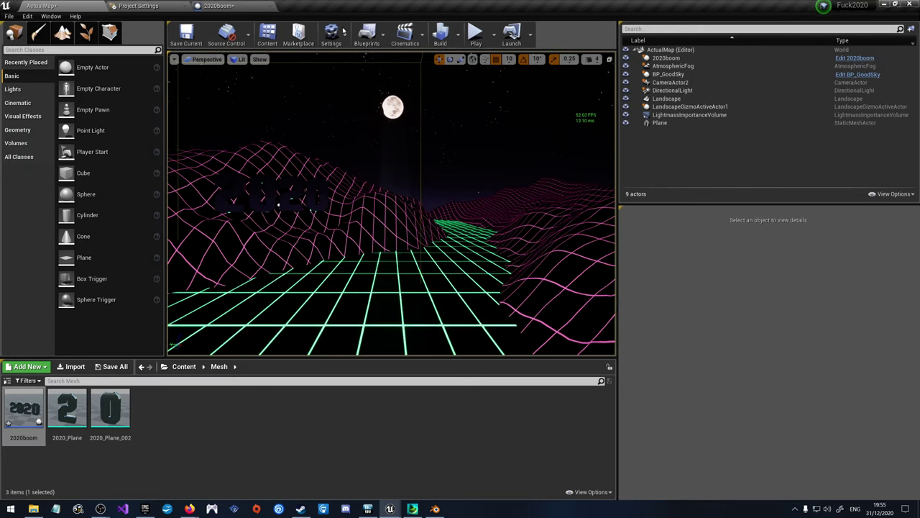
{"action": "left_click", "coordinate": [473, 31]}
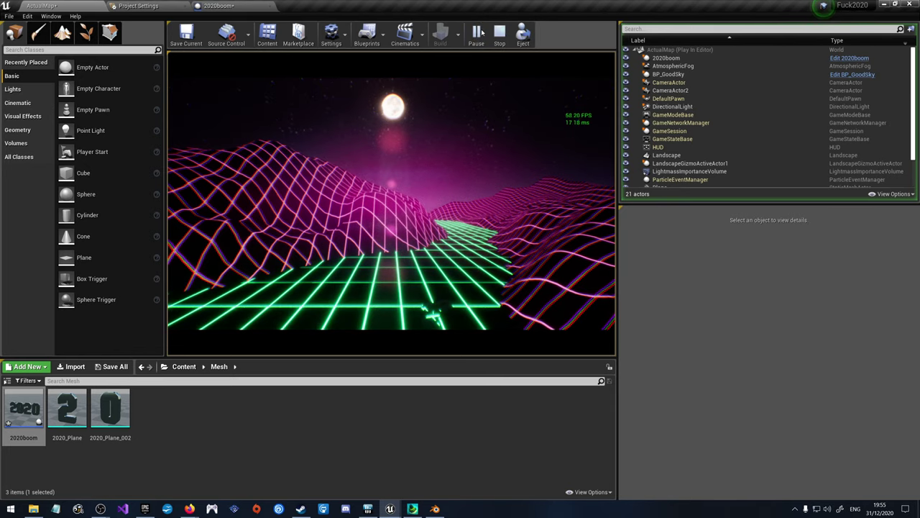
{"action": "left_click", "coordinate": [499, 31]}
Step: Set the Emitter Template of the Spawn Emitter at Location node to P_Explosion in the 2020boom graph, and compile and save the blueprint
{"action": "left_click", "coordinate": [215, 5]}
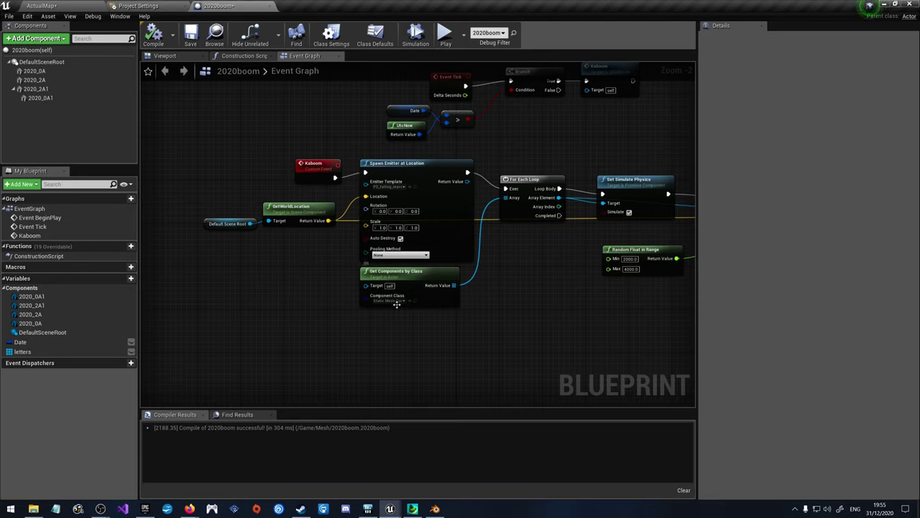
{"action": "left_click", "coordinate": [394, 186]}
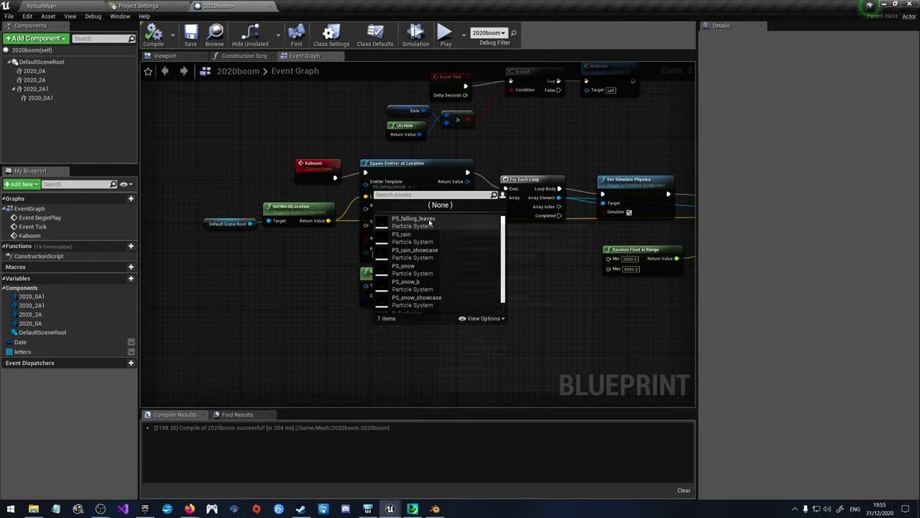
{"action": "scroll", "coordinate": [432, 245], "scroll_direction": "down", "scroll_amount": 1}
{"action": "left_click", "coordinate": [431, 304]}
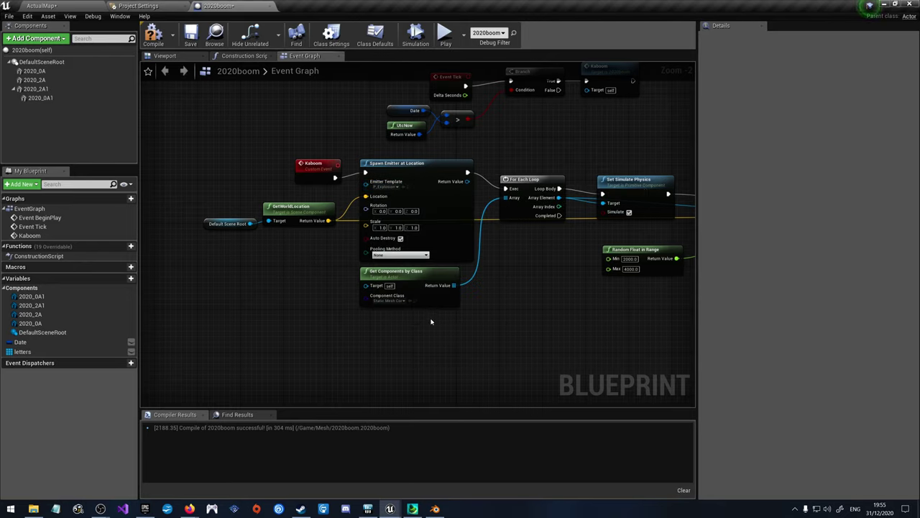
{"action": "left_click", "coordinate": [160, 41]}
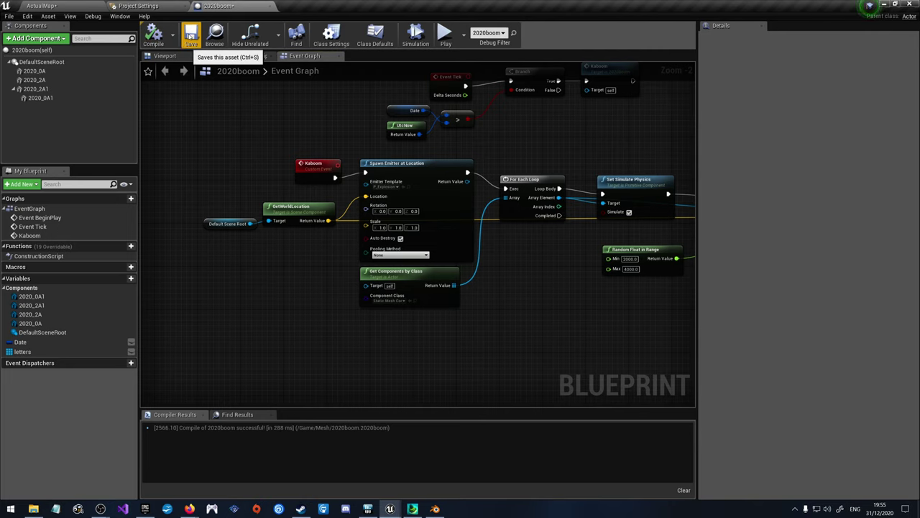
{"action": "left_click", "coordinate": [190, 35]}
Step: Find P_Explosion in the StarterContent Particles folder and preview the particle system in its editor
{"action": "left_click", "coordinate": [41, 6]}
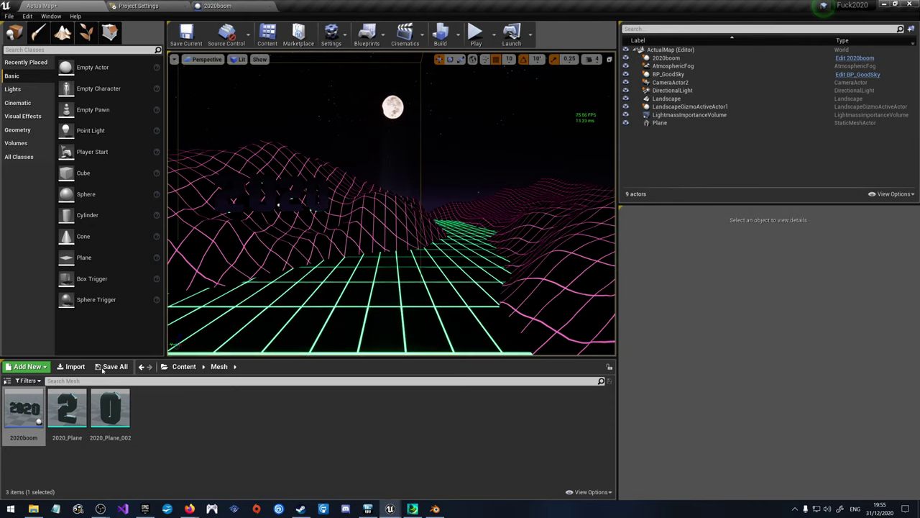
{"action": "left_click", "coordinate": [184, 367]}
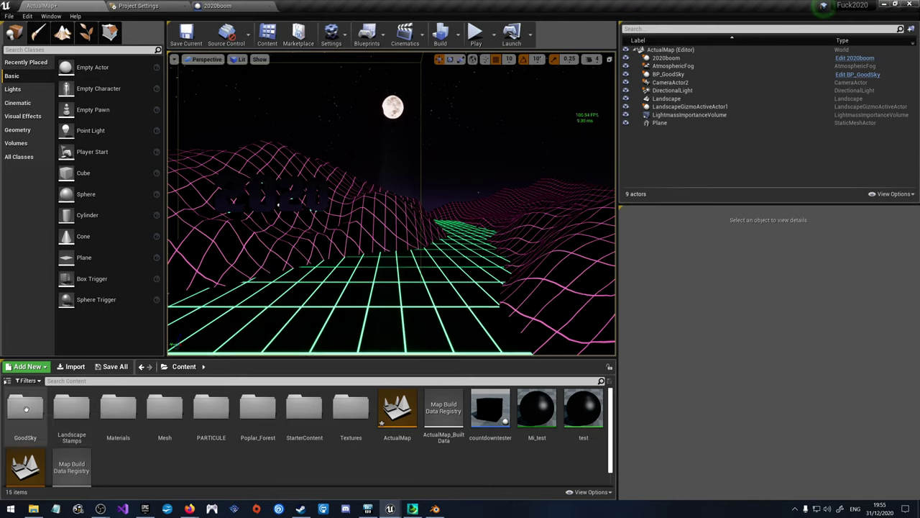
{"action": "double_click", "coordinate": [304, 410]}
{"action": "double_click", "coordinate": [23, 409]}
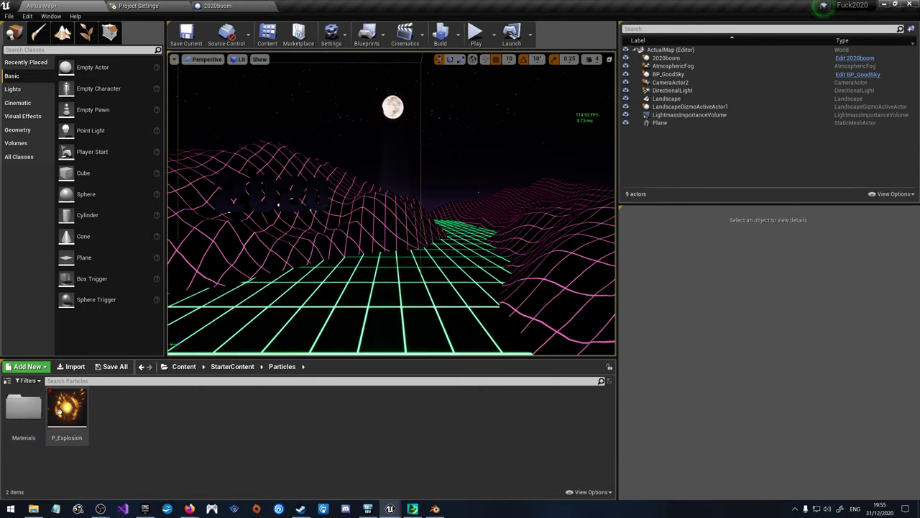
{"action": "double_click", "coordinate": [67, 411]}
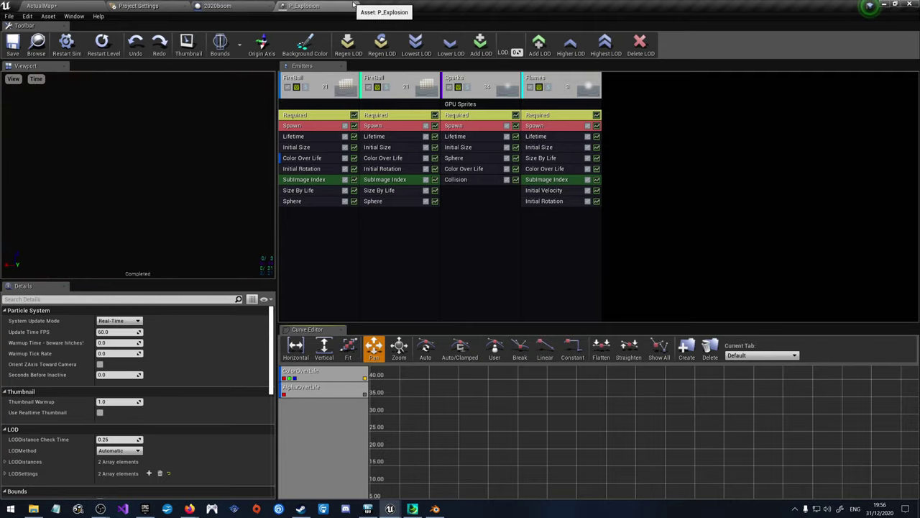
{"action": "left_click", "coordinate": [351, 6]}
{"action": "left_click", "coordinate": [42, 6]}
Step: Save the map, place a P_Explosion emitter in the level above the 2020 digits and play the level to test it
{"action": "left_click", "coordinate": [186, 34]}
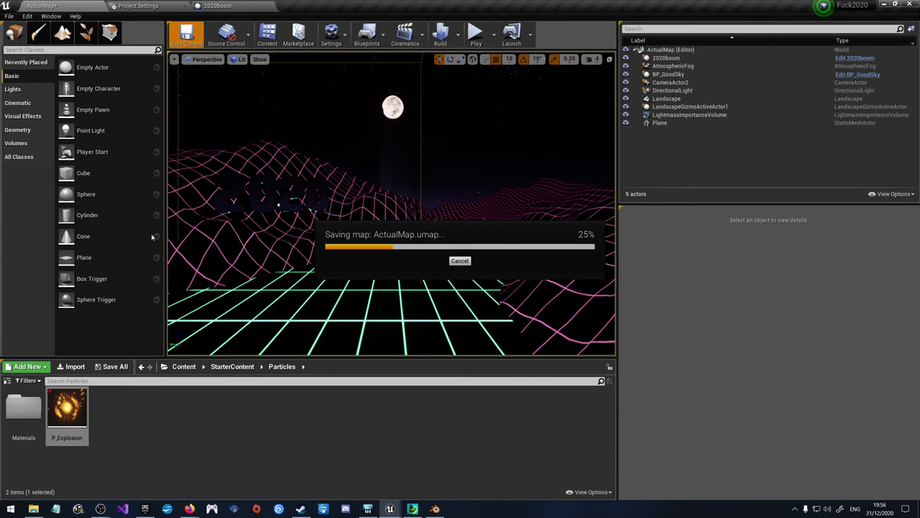
{"action": "left_click_drag", "start_coordinate": [61, 414], "coordinate": [325, 143]}
{"action": "left_click", "coordinate": [325, 243]}
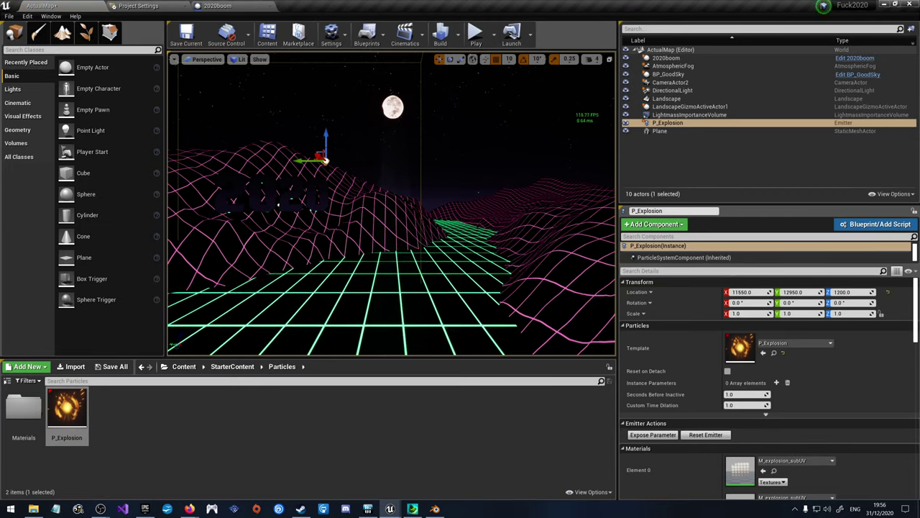
{"action": "left_click", "coordinate": [476, 33]}
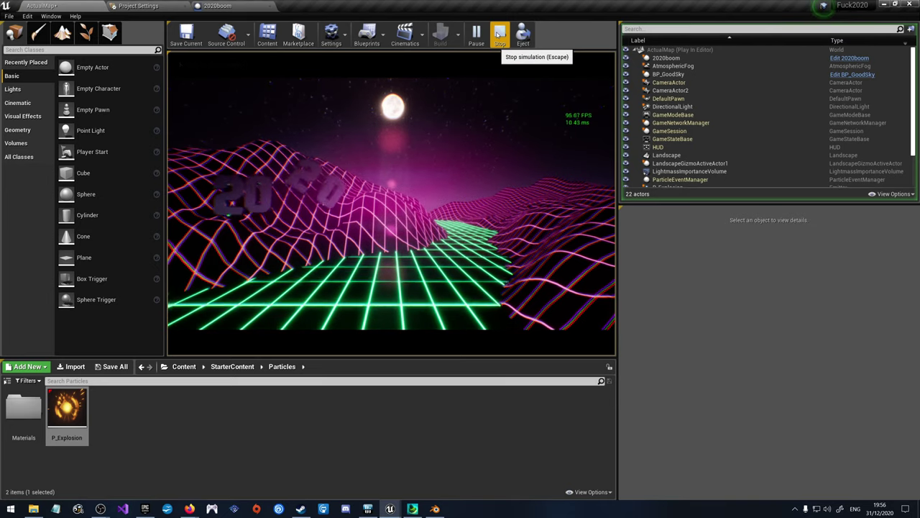
{"action": "left_click", "coordinate": [499, 34]}
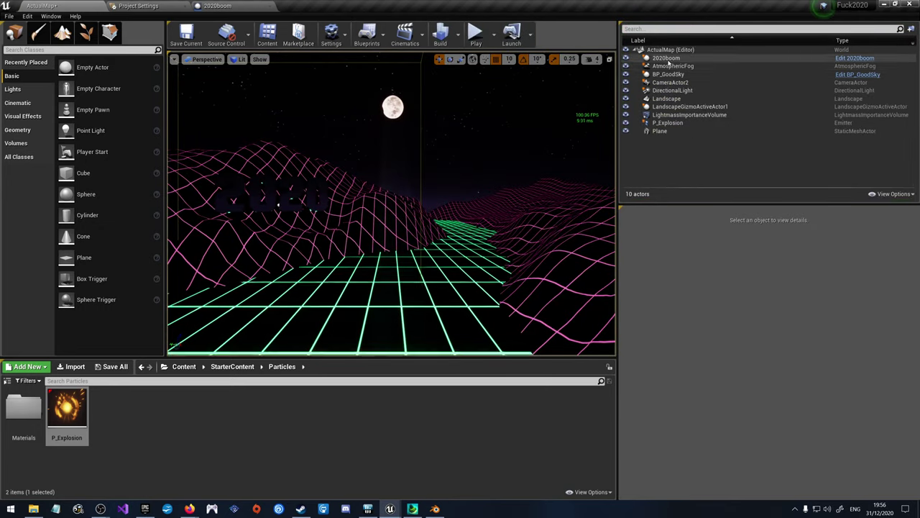
Step: Review the placed P_Explosion emitter's properties and delete the emitter from the level
{"action": "left_click", "coordinate": [668, 122]}
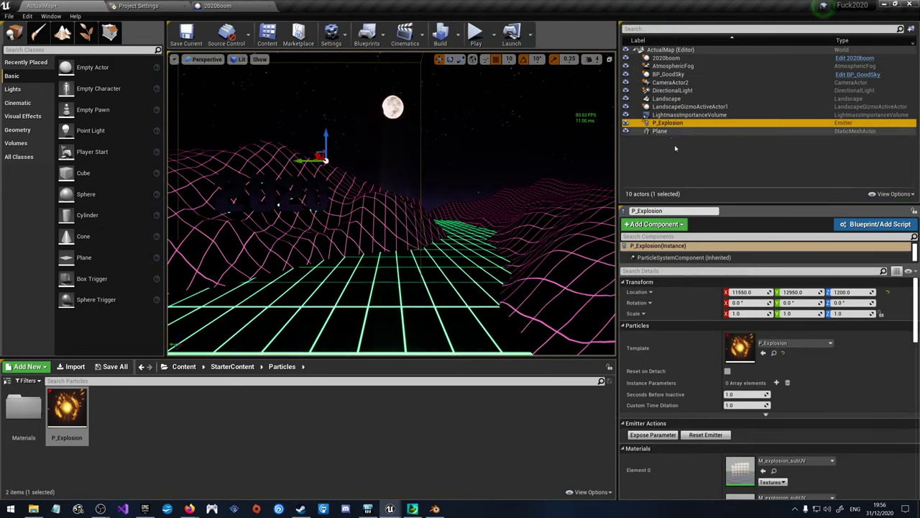
{"action": "scroll", "coordinate": [710, 382], "scroll_direction": "down", "scroll_amount": 8}
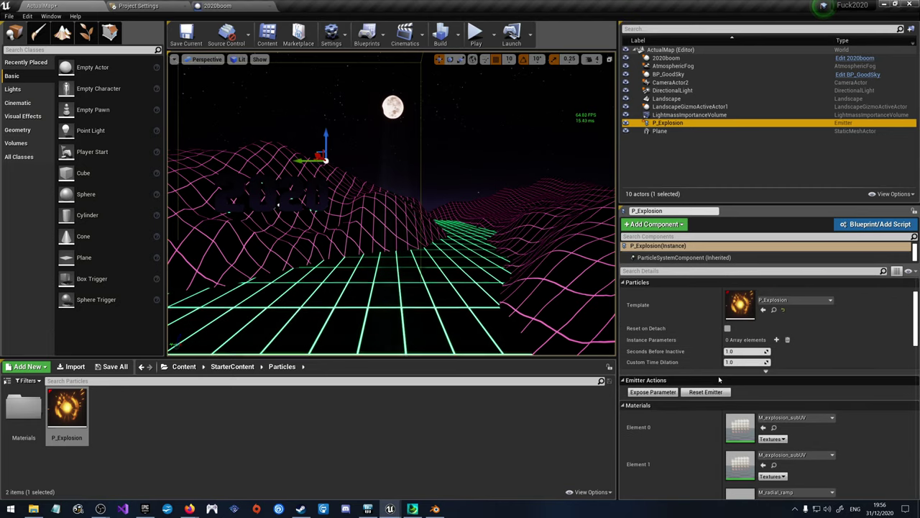
{"action": "scroll", "coordinate": [713, 378], "scroll_direction": "down", "scroll_amount": 6}
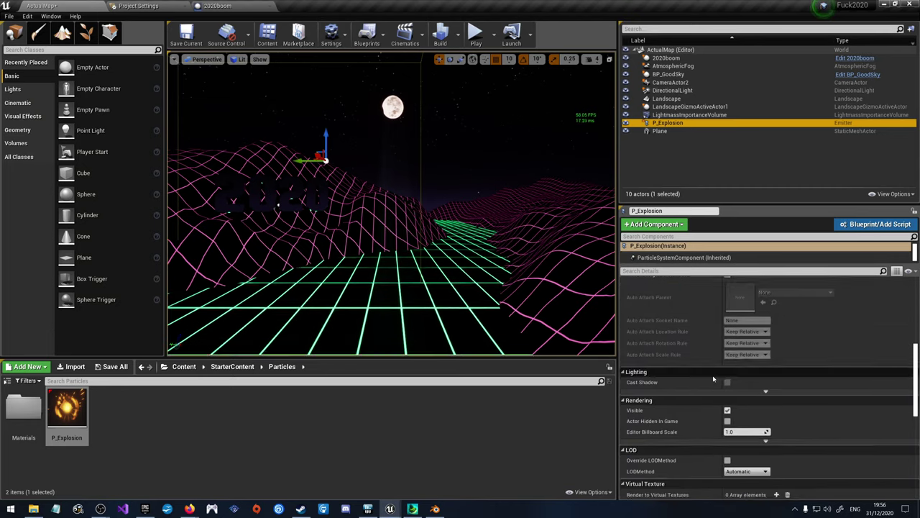
{"action": "scroll", "coordinate": [713, 378], "scroll_direction": "down", "scroll_amount": 5}
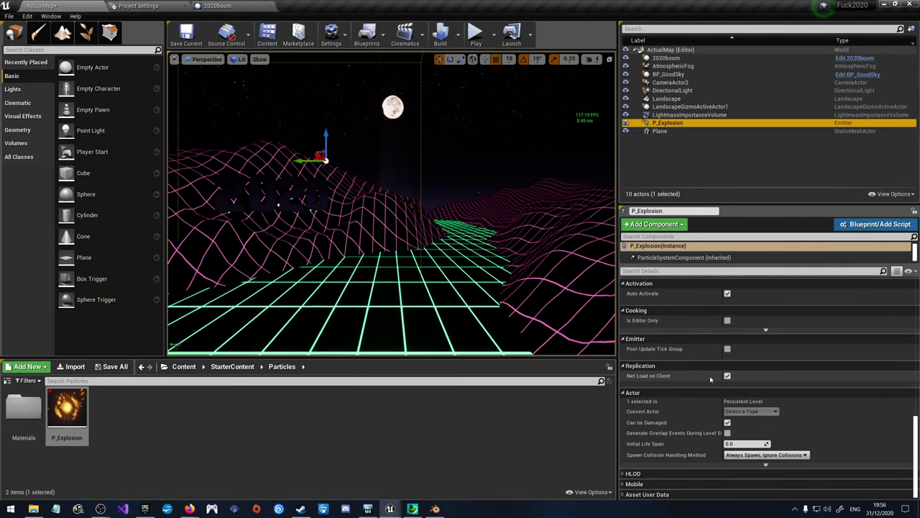
{"action": "key", "text": "Delete"}
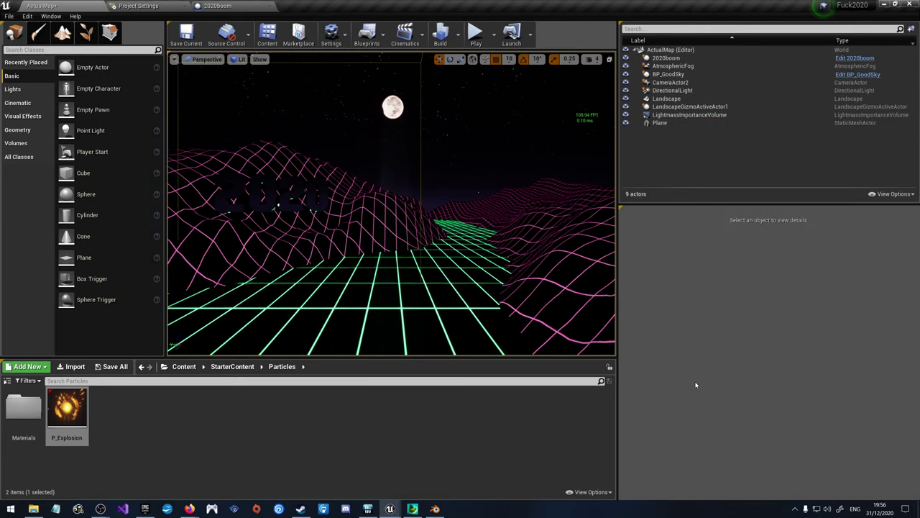
Step: Set the Pooling Method of the 2020boom Spawn Emitter at Location node to Auto Release, and compile and save the blueprint
{"action": "left_click", "coordinate": [133, 7]}
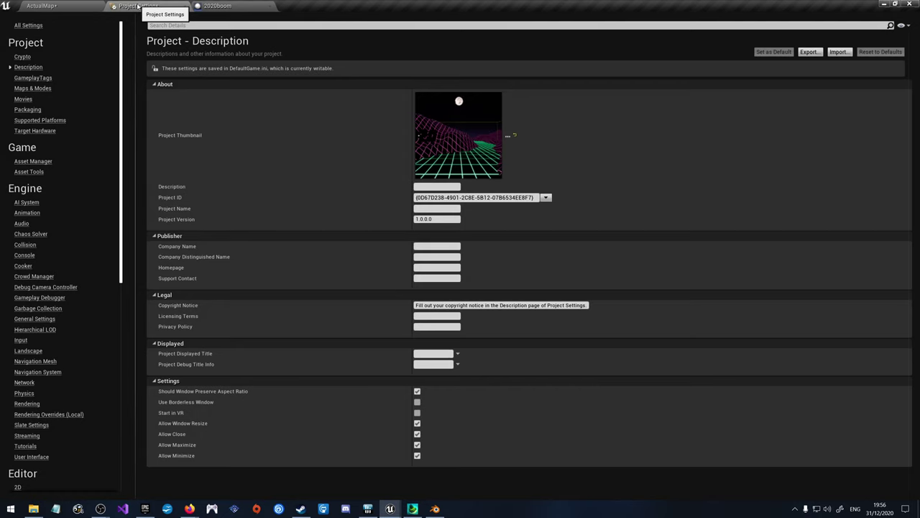
{"action": "left_click", "coordinate": [216, 6]}
{"action": "left_click", "coordinate": [41, 5]}
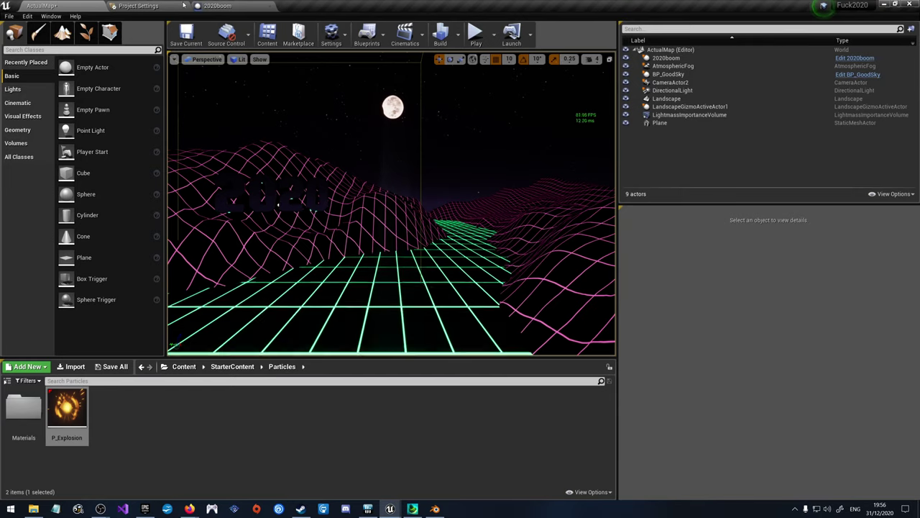
{"action": "left_click", "coordinate": [216, 6]}
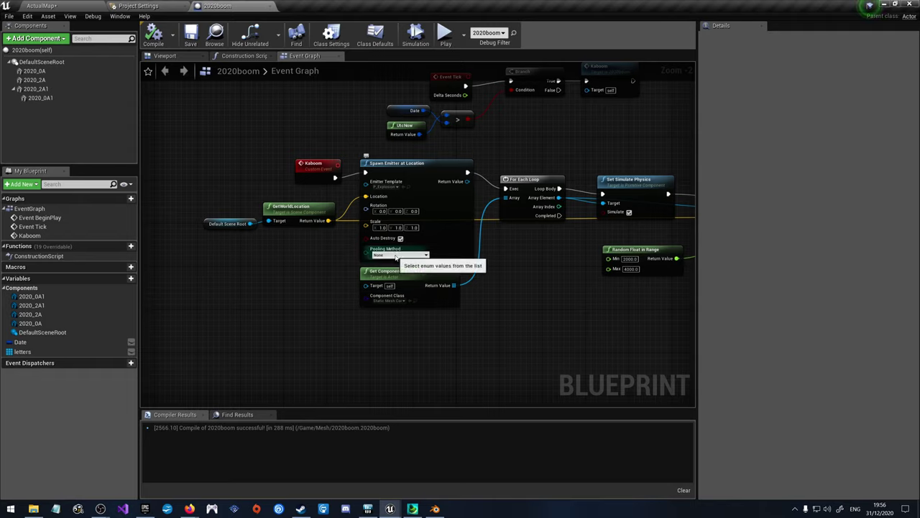
{"action": "left_click", "coordinate": [397, 255]}
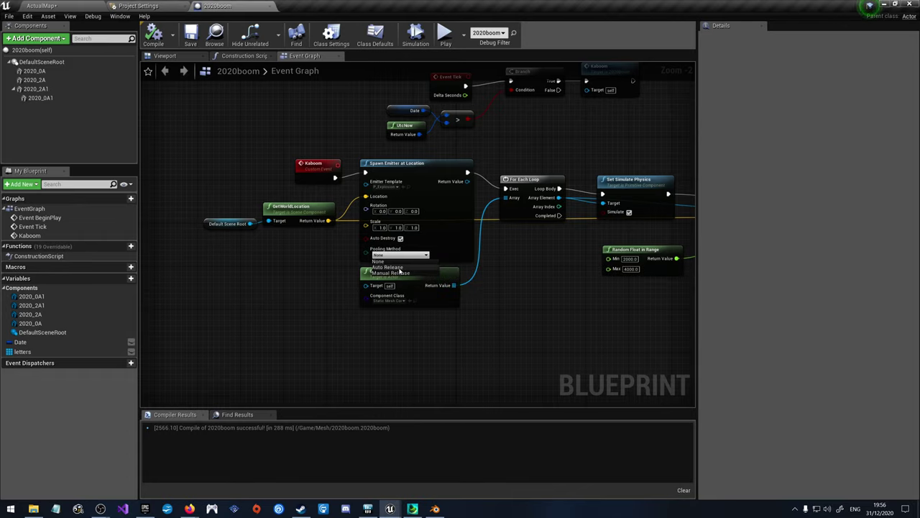
{"action": "left_click", "coordinate": [396, 267]}
{"action": "left_click", "coordinate": [156, 35]}
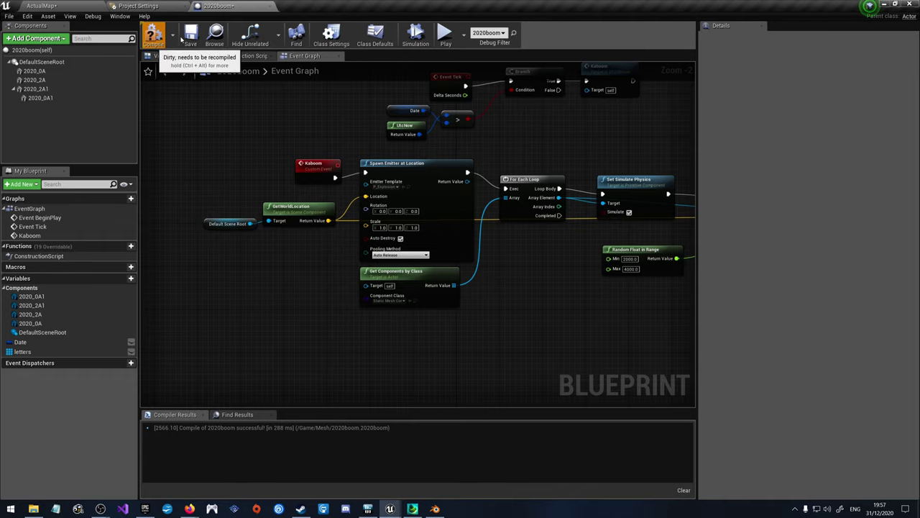
{"action": "left_click", "coordinate": [191, 35]}
Step: Simulate the 2020boom blueprint in its viewport to check the explosion, and stop the simulation
{"action": "left_click", "coordinate": [166, 55]}
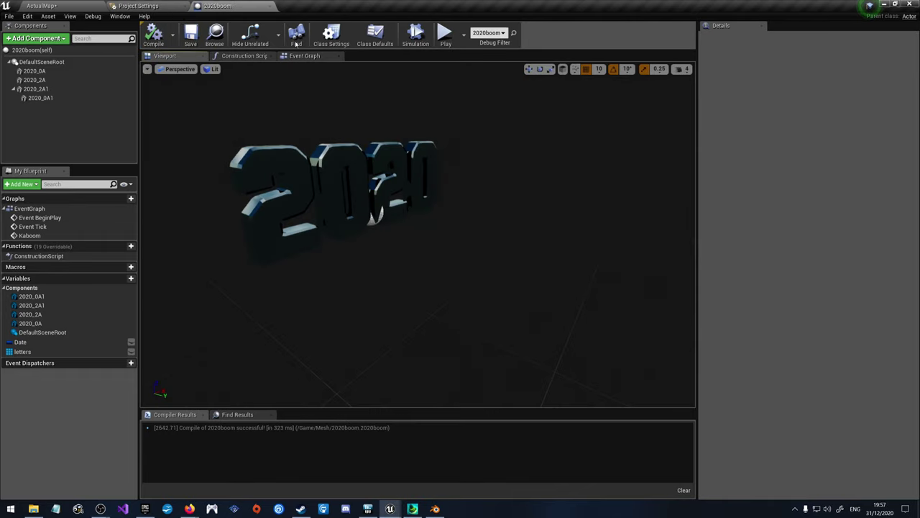
{"action": "left_click", "coordinate": [415, 33]}
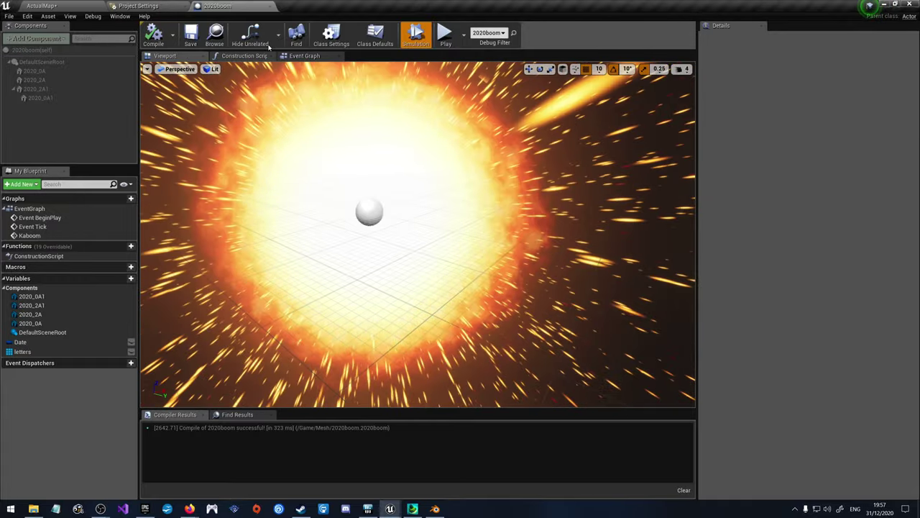
{"action": "left_click", "coordinate": [416, 34]}
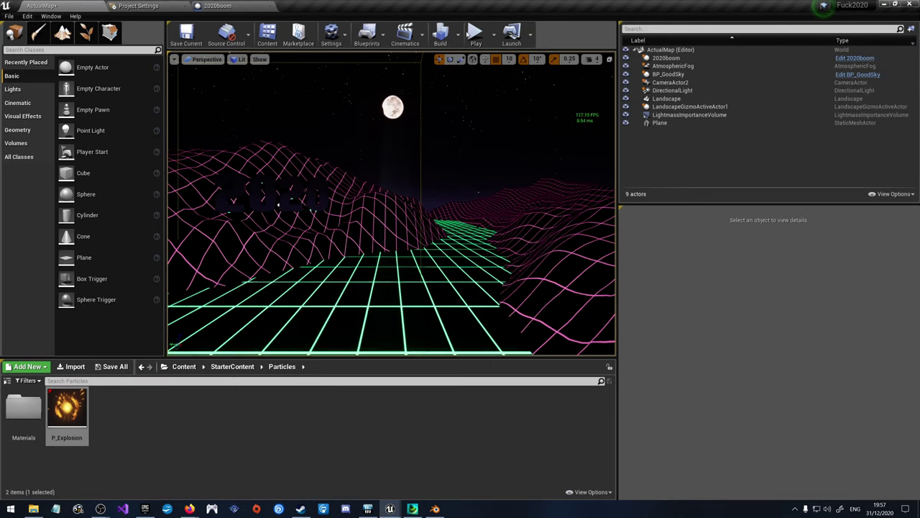
Step: Save the ActualMap level and play it to test the 2020 explosion in the scene
{"action": "left_click", "coordinate": [186, 35]}
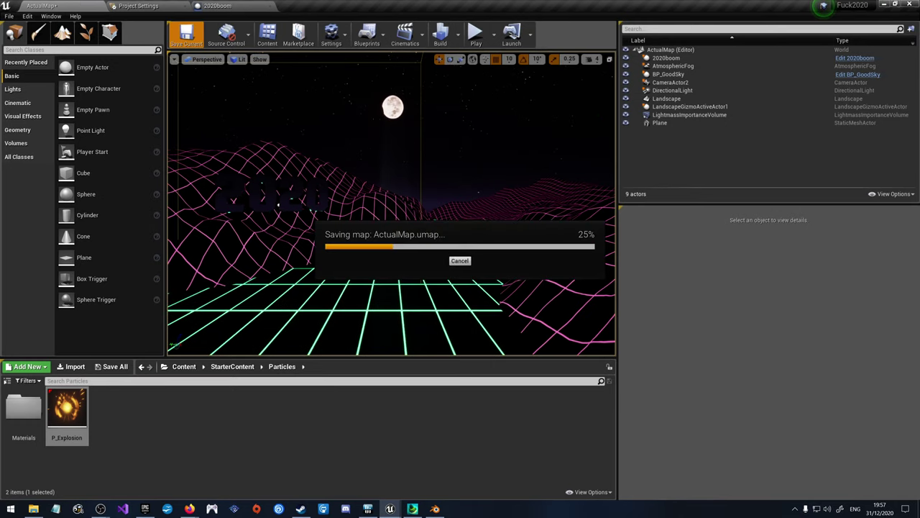
{"action": "left_click", "coordinate": [477, 32]}
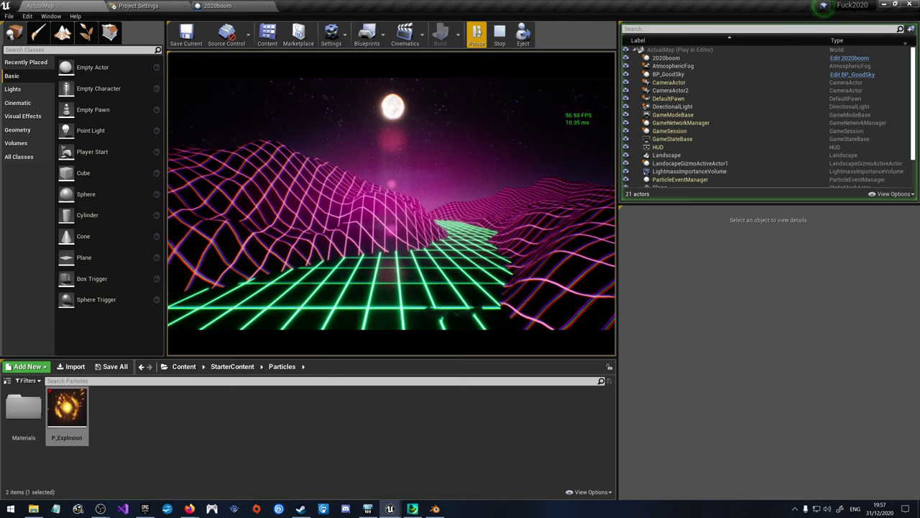
Step: Raise all four 2020 digit meshes in the 2020boom blueprint by about 130 units, and compile and save the blueprint
{"action": "left_click", "coordinate": [218, 6]}
{"action": "left_click", "coordinate": [366, 183]}
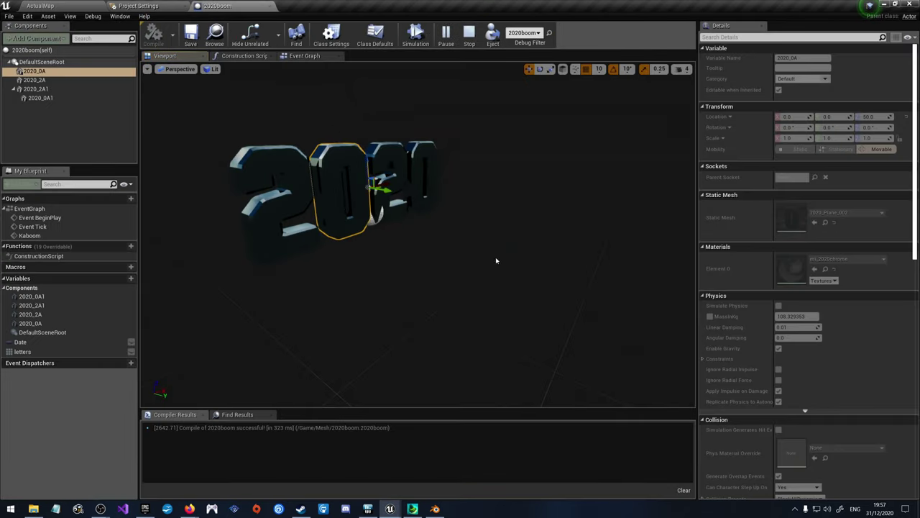
{"action": "key", "text": "Up"}
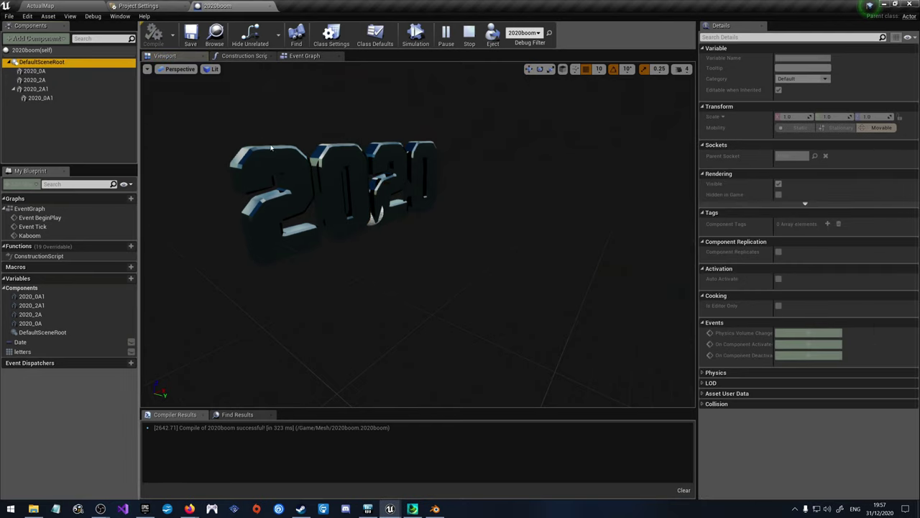
{"action": "left_click", "coordinate": [41, 98]}
{"action": "left_click", "coordinate": [34, 71], "text": "shift"}
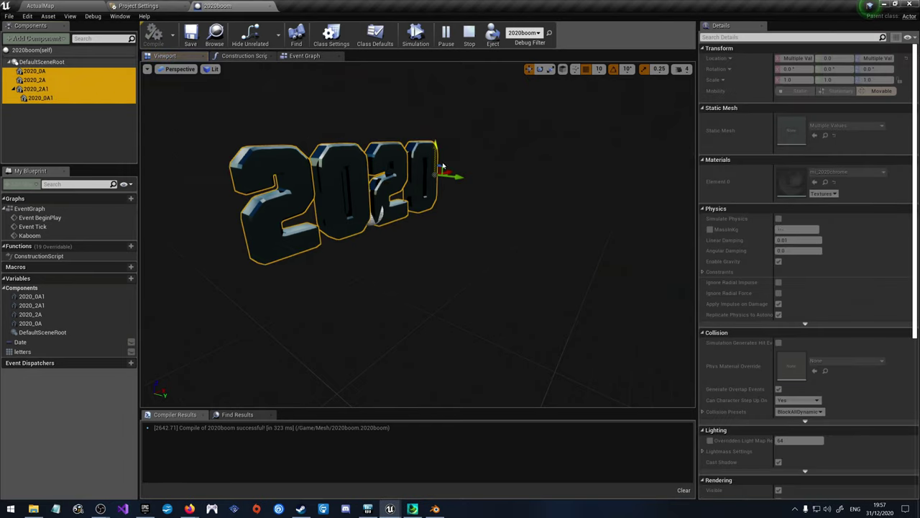
{"action": "left_click_drag", "start_coordinate": [437, 156], "coordinate": [435, 127]}
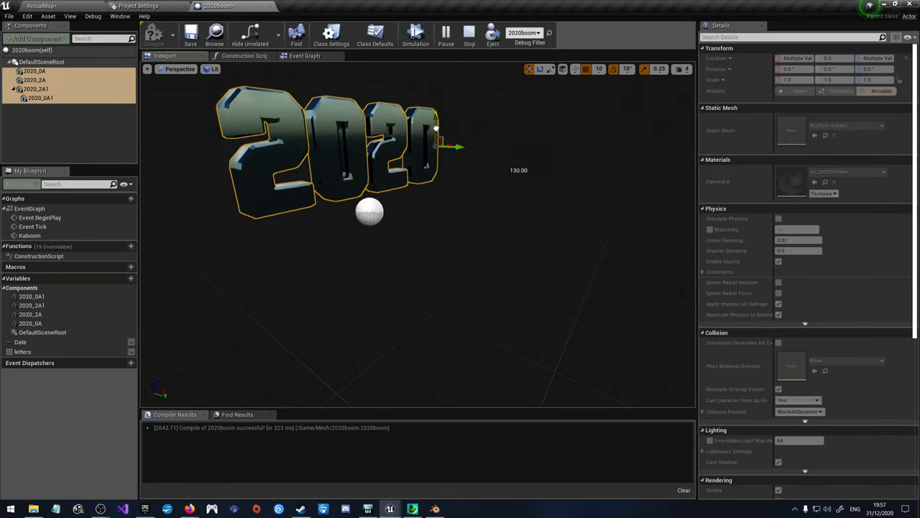
{"action": "left_click", "coordinate": [191, 35]}
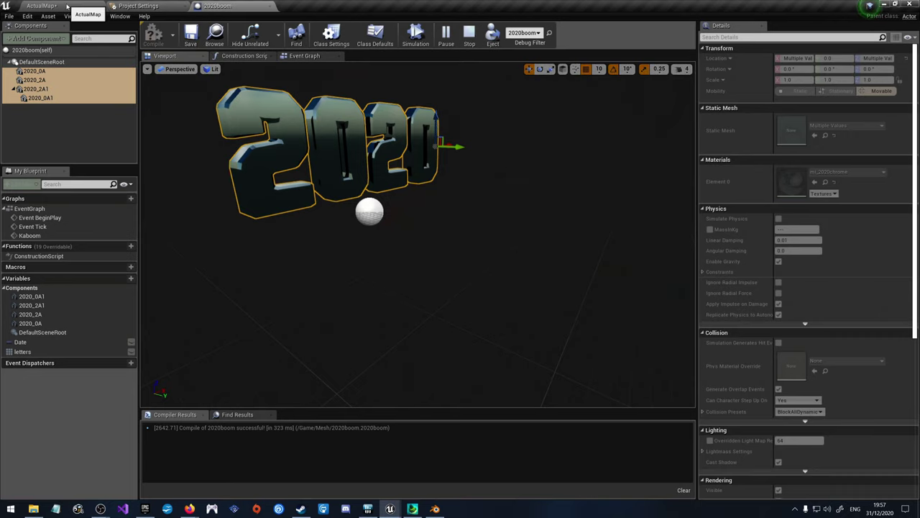
{"action": "left_click", "coordinate": [474, 36]}
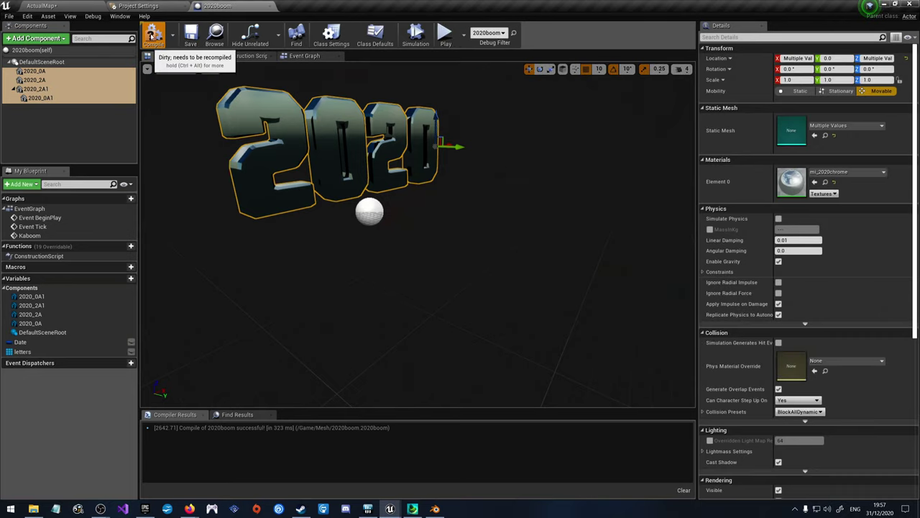
Step: Save the ActualMap level, play it to check the explosion with the raised digits, and stop the play session
{"action": "left_click", "coordinate": [81, 8]}
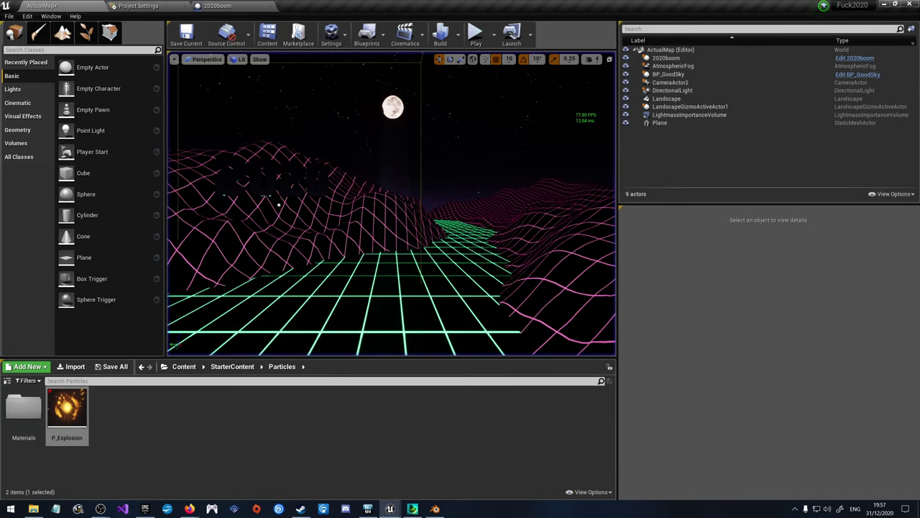
{"action": "left_click", "coordinate": [185, 34]}
{"action": "left_click", "coordinate": [476, 34]}
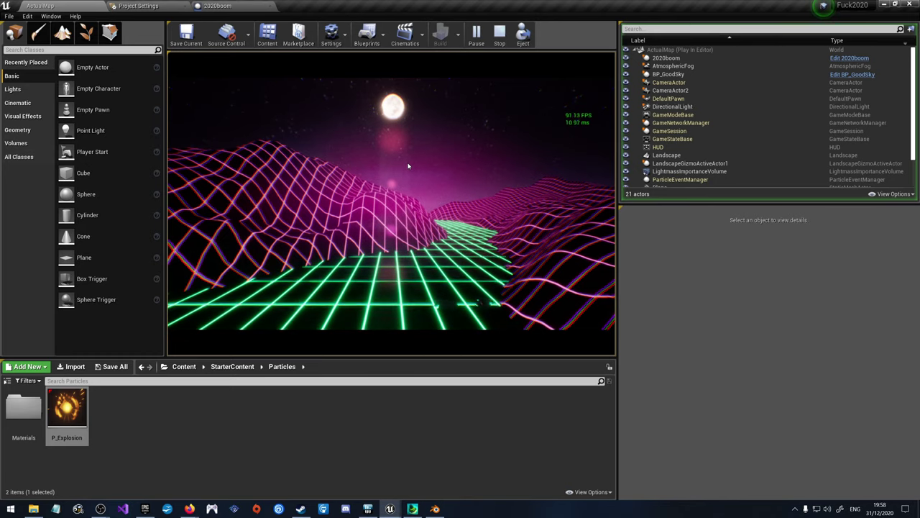
{"action": "left_click", "coordinate": [217, 6]}
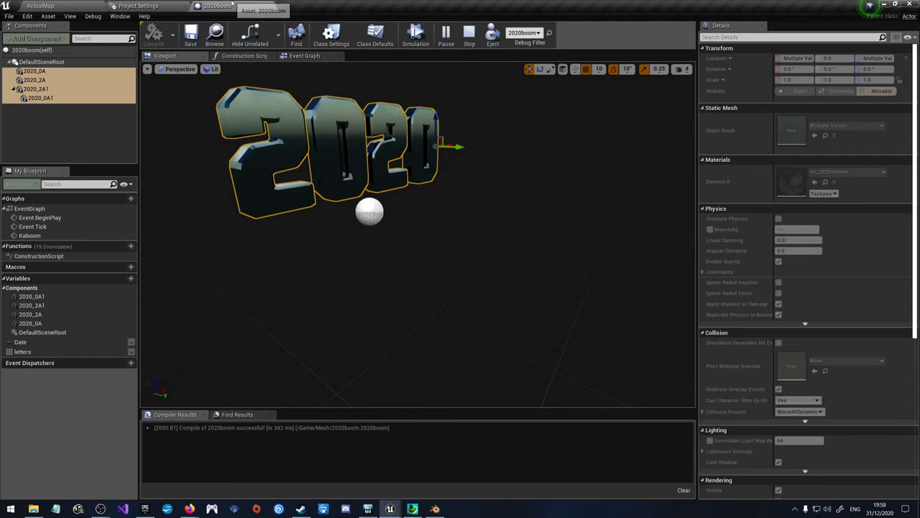
{"action": "left_click", "coordinate": [138, 5]}
{"action": "left_click", "coordinate": [73, 4]}
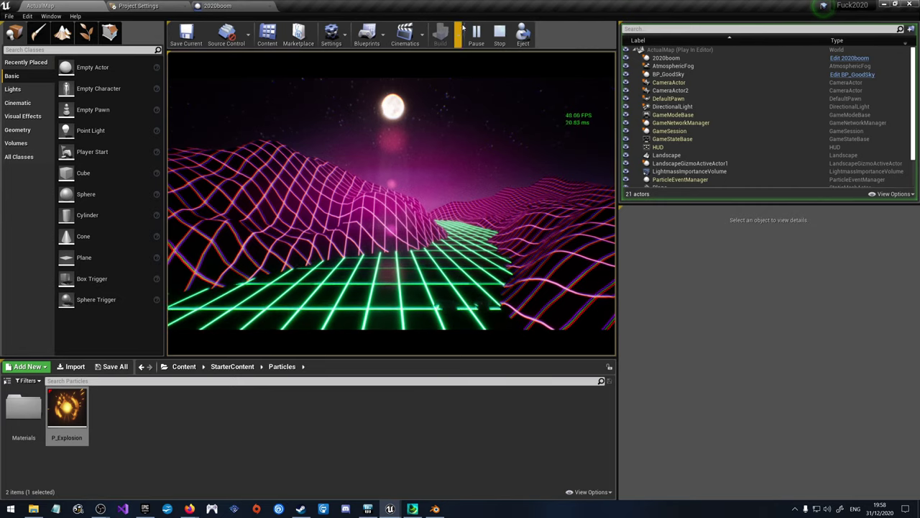
{"action": "left_click", "coordinate": [499, 33]}
Step: Set the Spawn Emitter at Location node's scale to 4.0 on X, Y and Z in the 2020boom event graph, and compile and save
{"action": "left_click", "coordinate": [359, 214]}
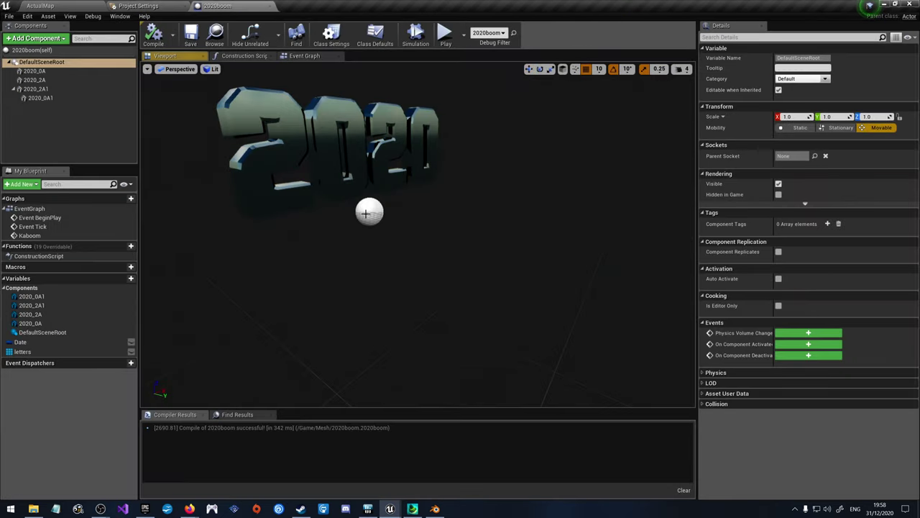
{"action": "left_click", "coordinate": [305, 56]}
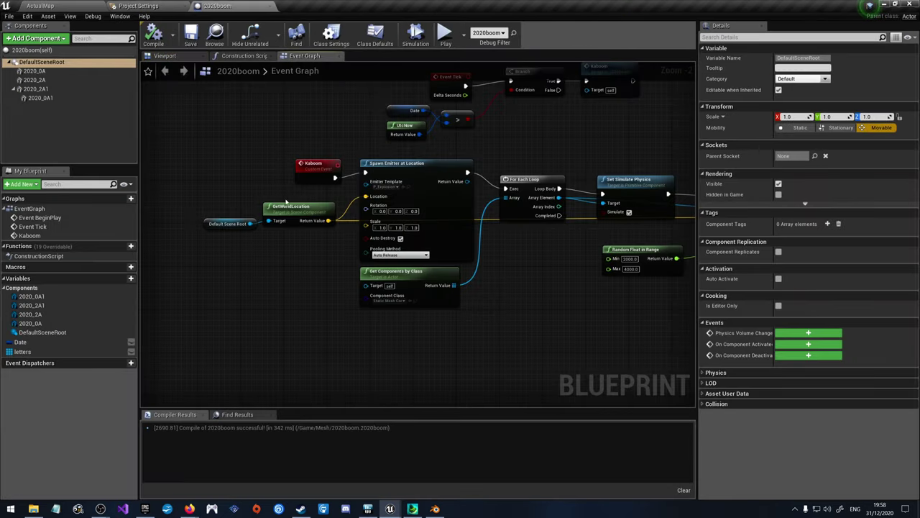
{"action": "scroll", "coordinate": [431, 187], "scroll_direction": "up", "scroll_amount": 2}
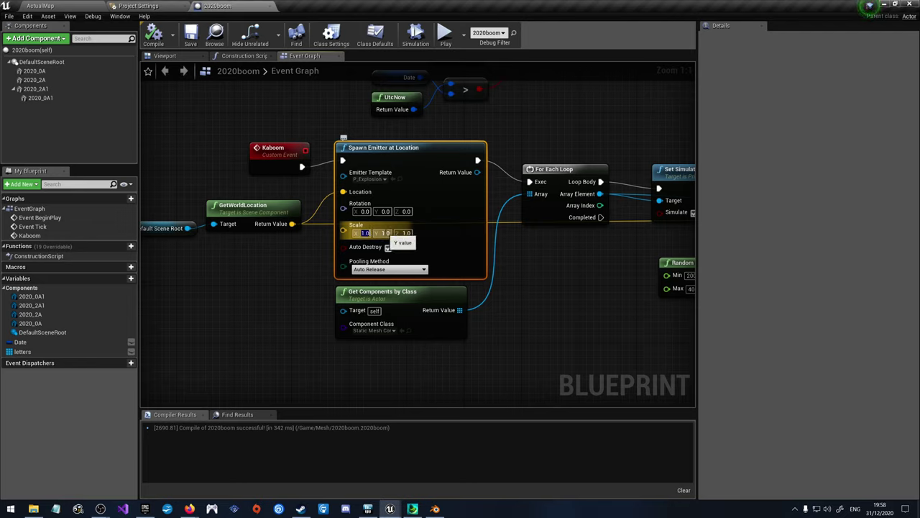
{"action": "type", "text": "4"}
{"action": "key", "text": "Tab"}
{"action": "type", "text": "4"}
{"action": "key", "text": "Return"}
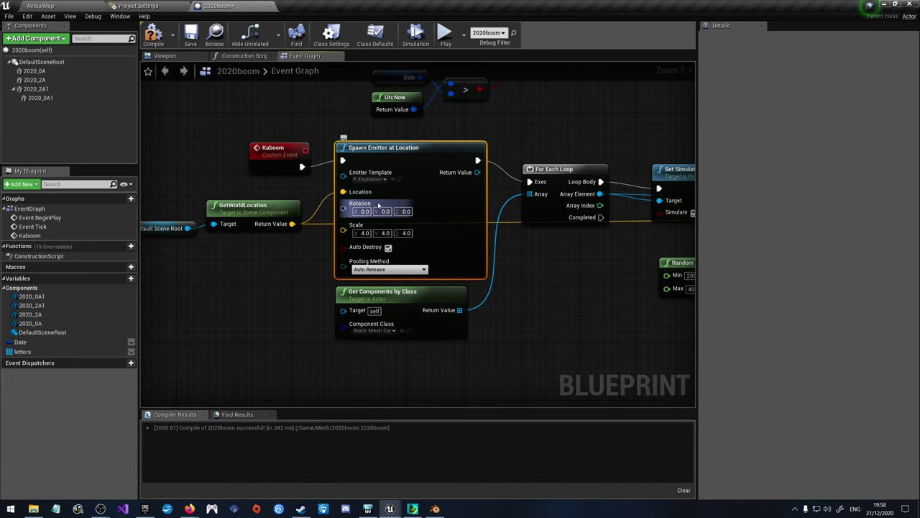
{"action": "left_click", "coordinate": [153, 36]}
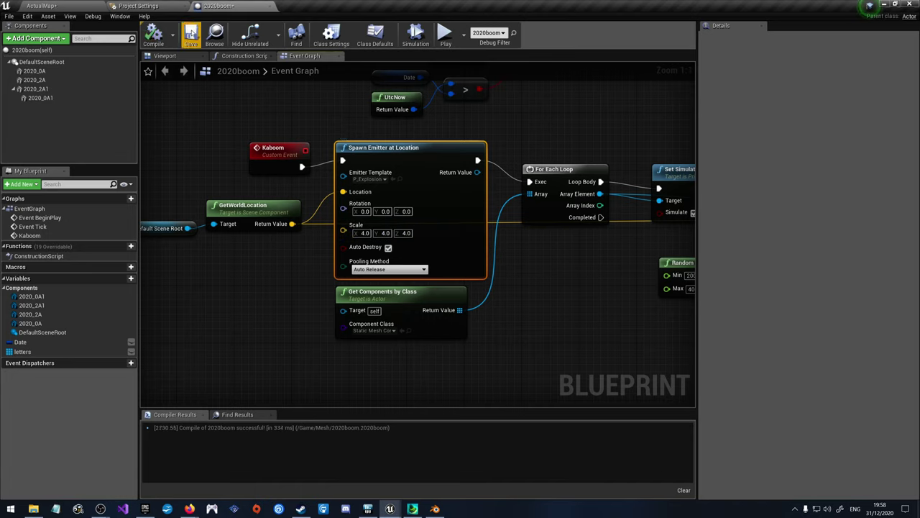
Step: Save the ActualMap level and play it to test the explosion at its larger scale
{"action": "left_click", "coordinate": [72, 4]}
{"action": "key", "text": "ctrl+s"}
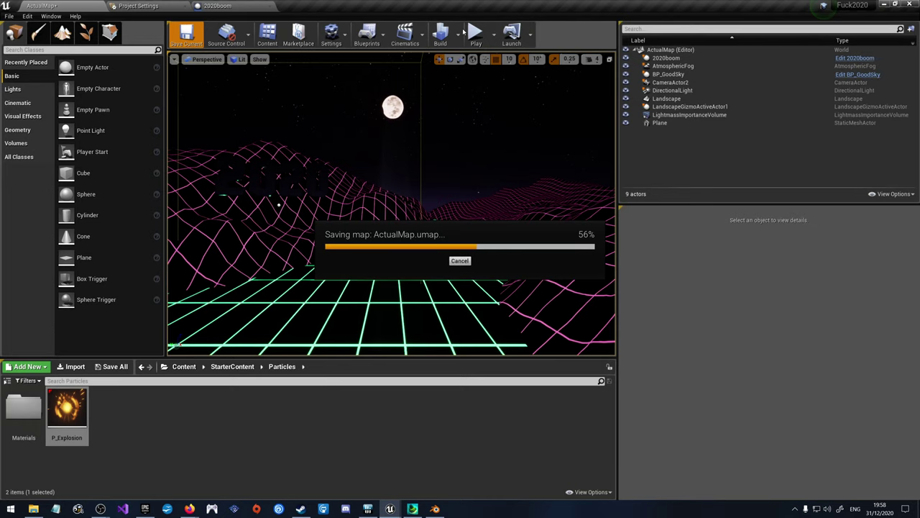
{"action": "left_click", "coordinate": [474, 33]}
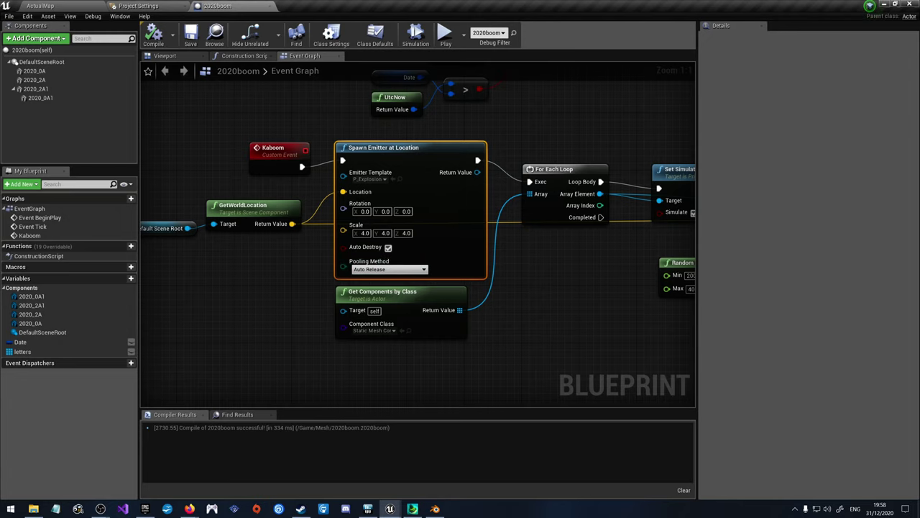
Step: Delete the Random Float in Range node, set the Add Radial Impulse node's Strength to 6000, and compile the 2020boom blueprint
{"action": "right_click_drag", "start_coordinate": [659, 282], "coordinate": [465, 254]}
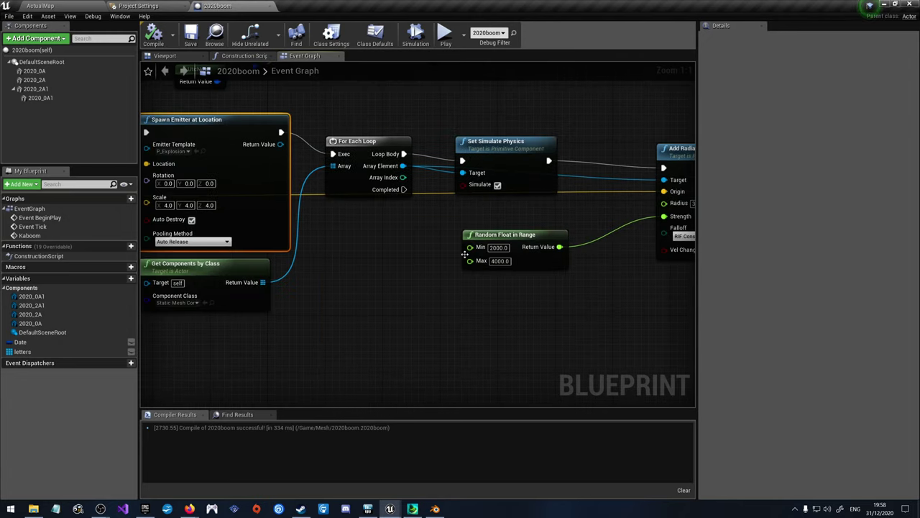
{"action": "left_click", "coordinate": [540, 235]}
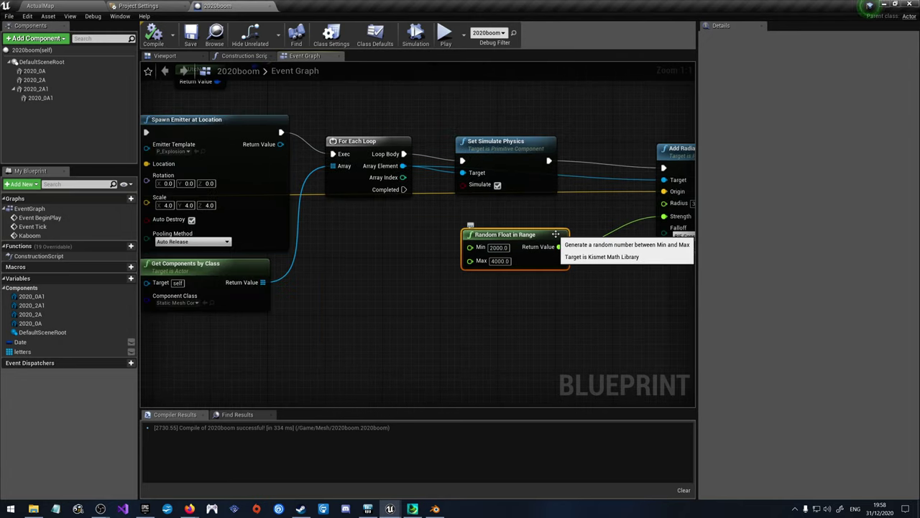
{"action": "key", "text": "Delete"}
{"action": "right_click_drag", "start_coordinate": [615, 243], "coordinate": [550, 246]}
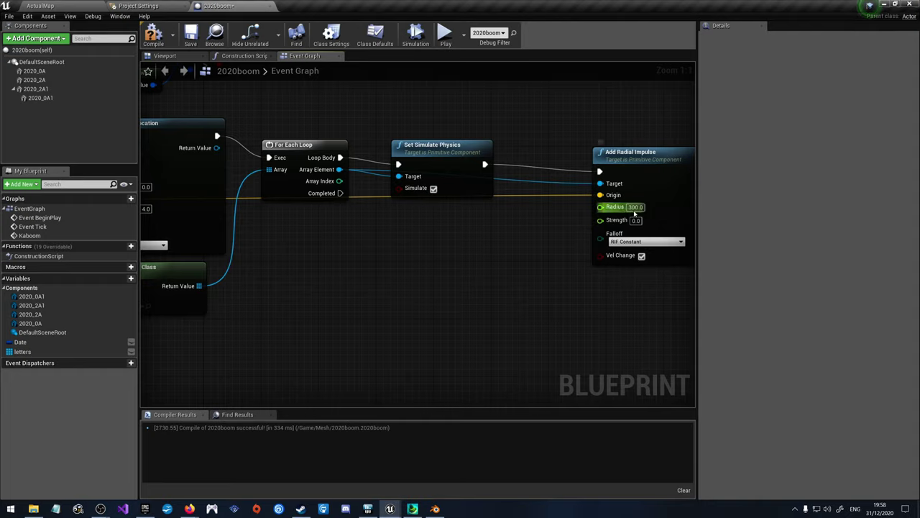
{"action": "left_click", "coordinate": [636, 221]}
{"action": "type", "text": "600"}
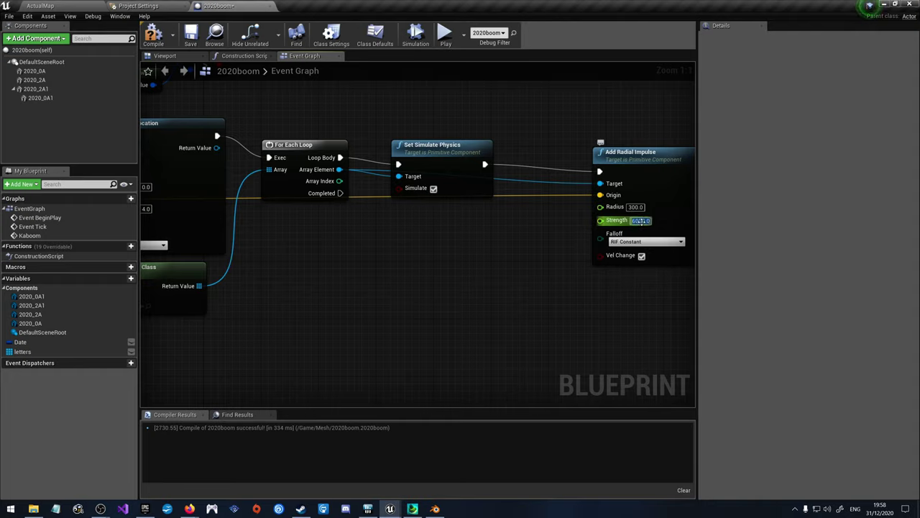
{"action": "key", "text": "Return"}
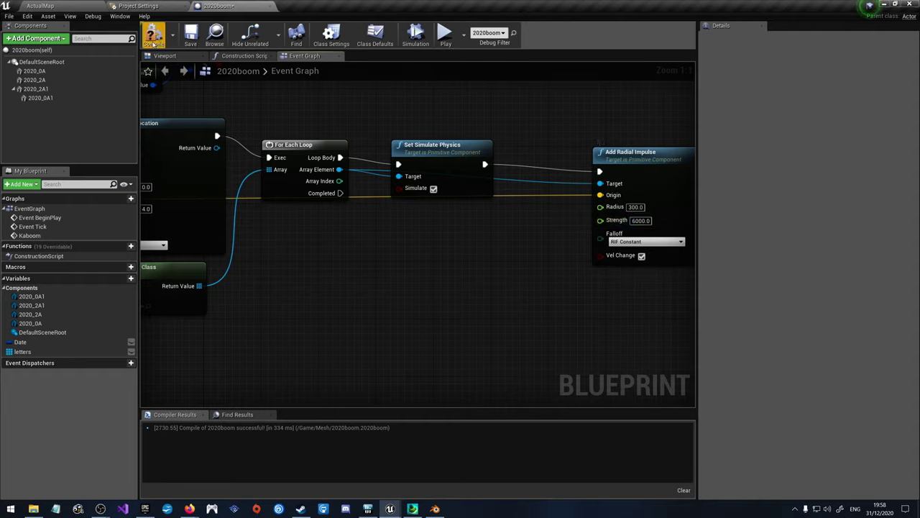
{"action": "left_click", "coordinate": [153, 34]}
Step: Play the ActualMap level, eject from the player camera to view the stronger explosion, and stop the play session
{"action": "left_click", "coordinate": [85, 7]}
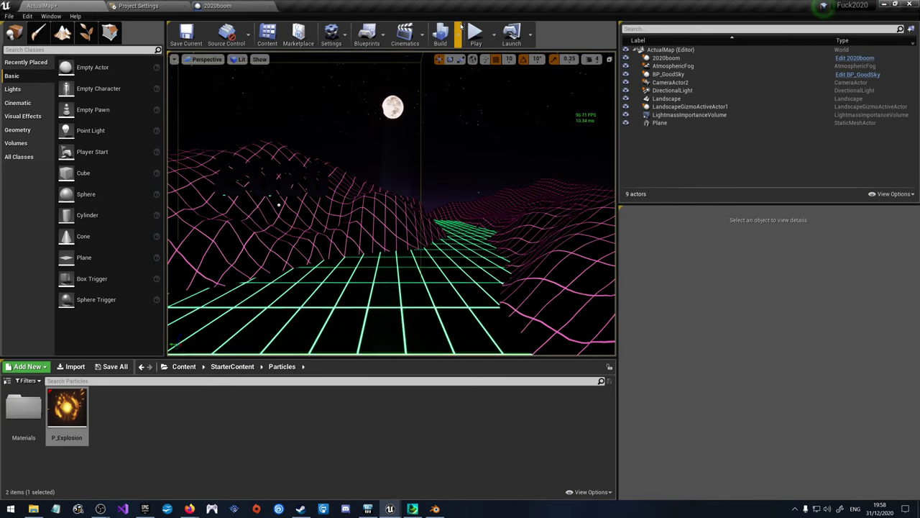
{"action": "left_click", "coordinate": [474, 32]}
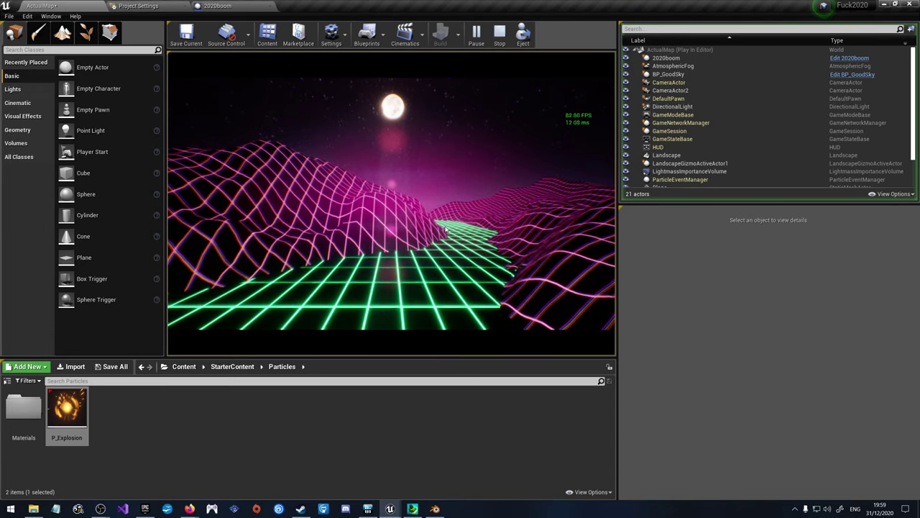
{"action": "left_click", "coordinate": [522, 36]}
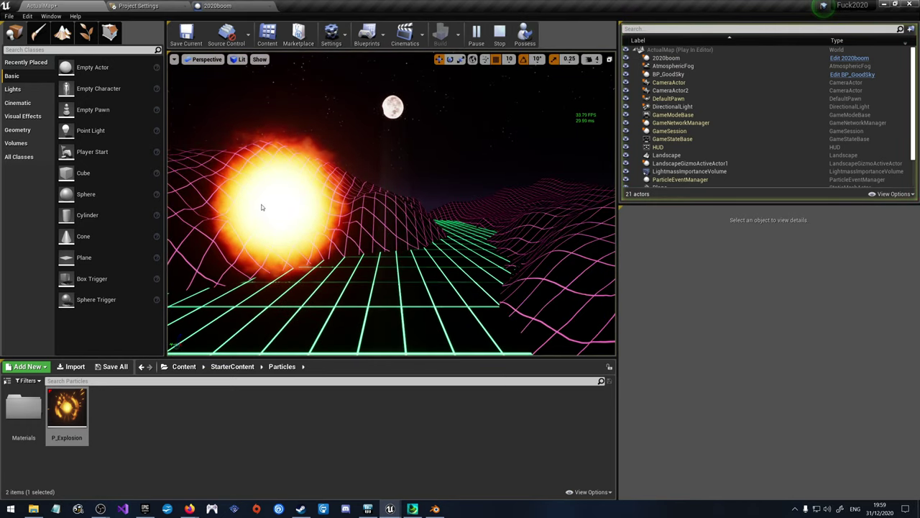
{"action": "left_click", "coordinate": [500, 32]}
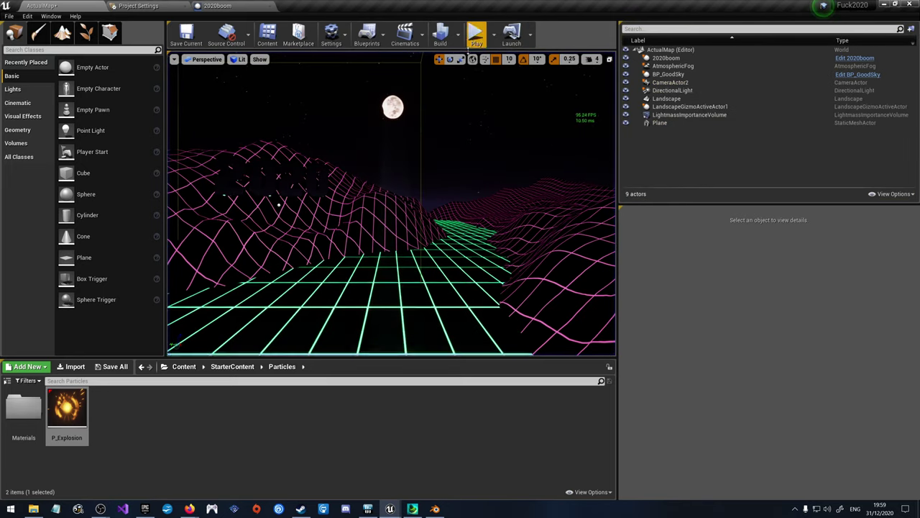
Step: Select CameraActor2 in the level, search its details for "par", and clear the search
{"action": "left_click", "coordinate": [672, 82]}
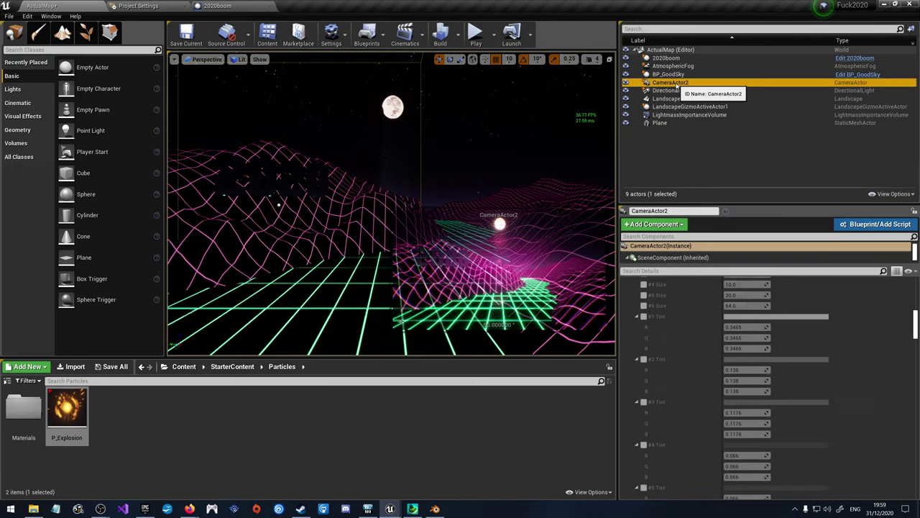
{"action": "scroll", "coordinate": [719, 388], "scroll_direction": "up", "scroll_amount": 5}
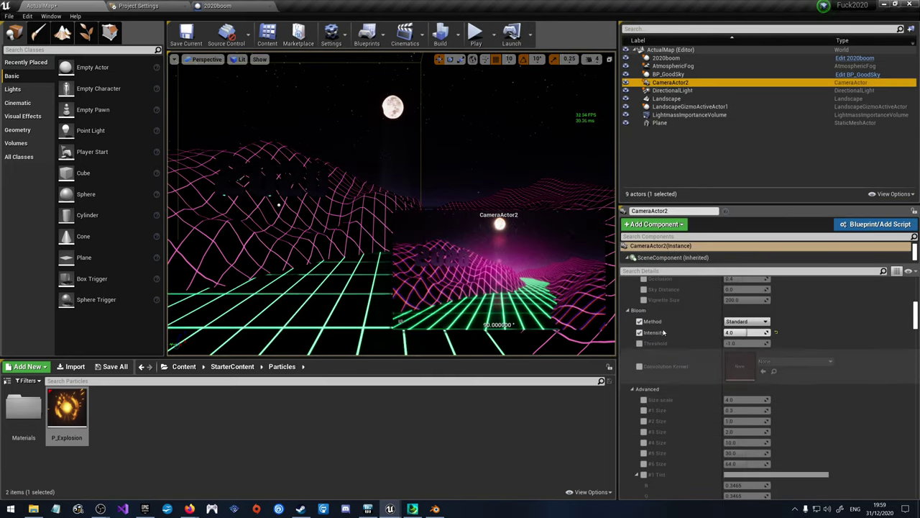
{"action": "left_click", "coordinate": [681, 270]}
{"action": "type", "text": "par"}
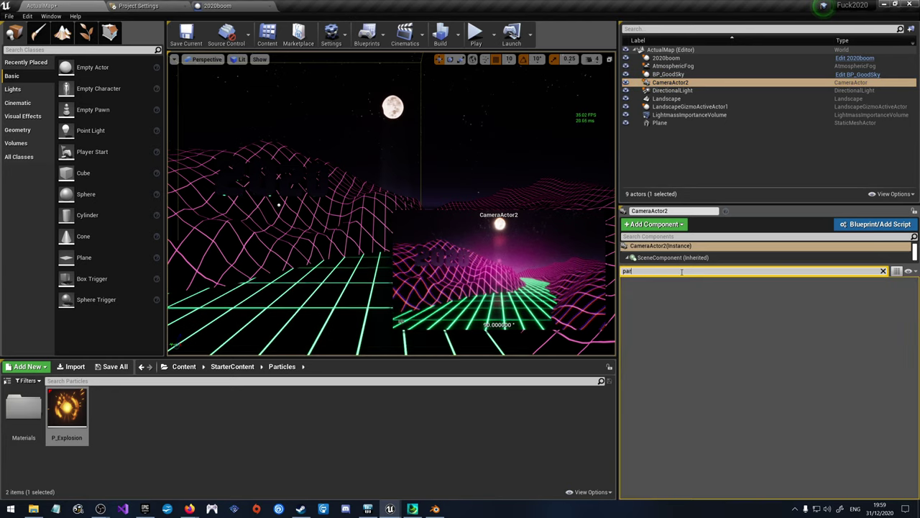
{"action": "key", "text": "BackSpace"}
{"action": "key", "text": "BackSpace"}
{"action": "key", "text": "BackSpace"}
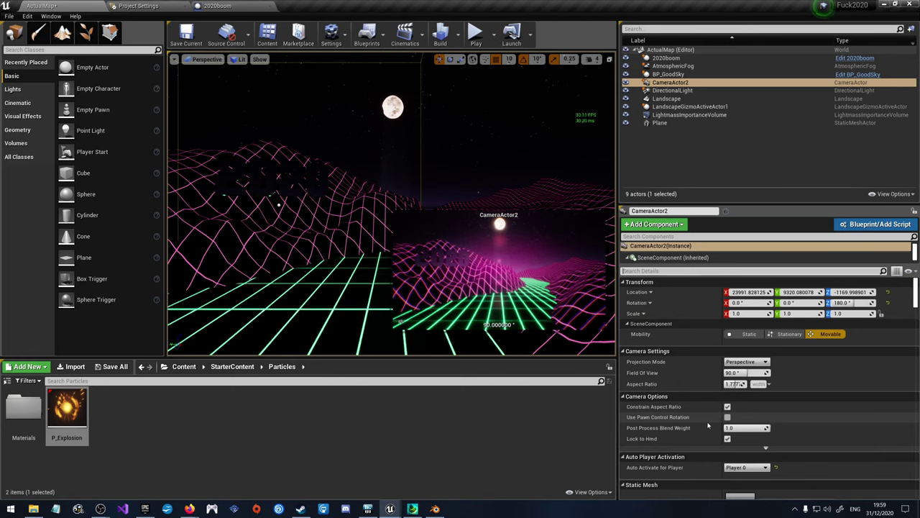
Step: Override CameraActor2's motion blur settings with Max 0.0, Target FPS 82 and Per Object Size 0.0
{"action": "scroll", "coordinate": [703, 427], "scroll_direction": "down", "scroll_amount": 2}
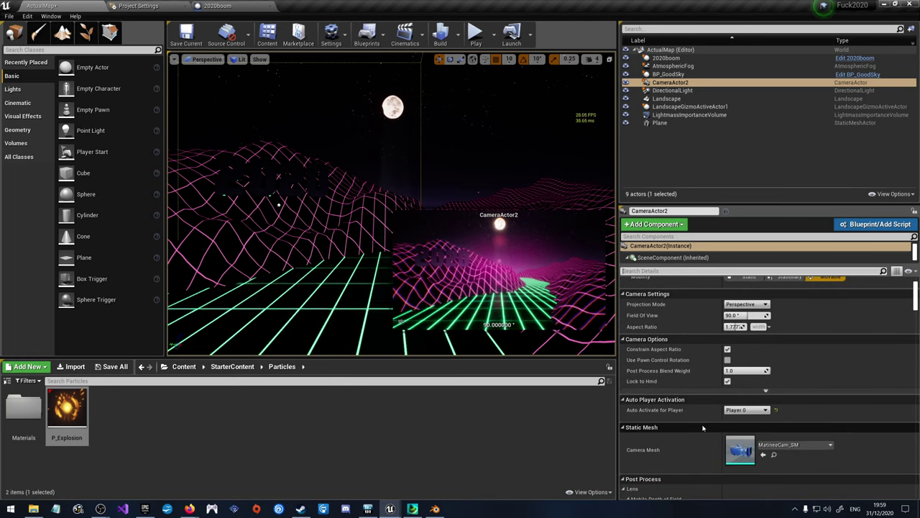
{"action": "scroll", "coordinate": [703, 427], "scroll_direction": "down", "scroll_amount": 6}
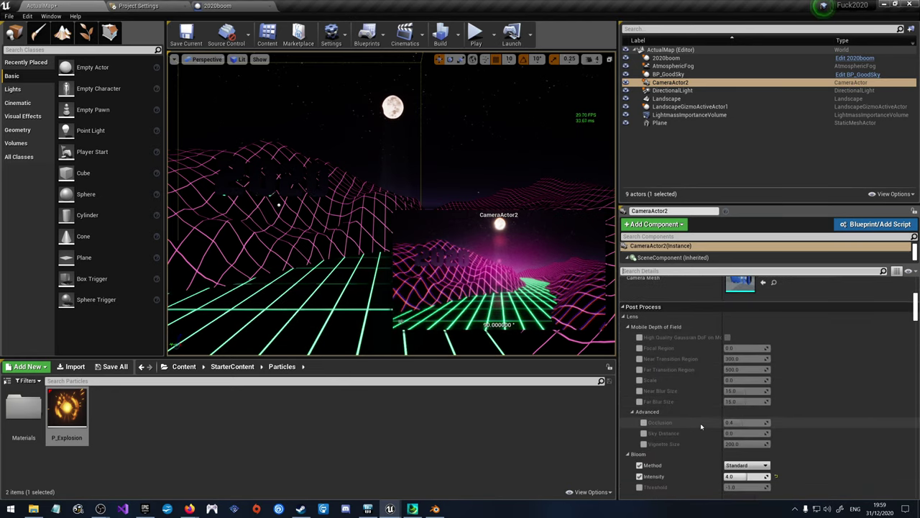
{"action": "scroll", "coordinate": [701, 426], "scroll_direction": "down", "scroll_amount": 3}
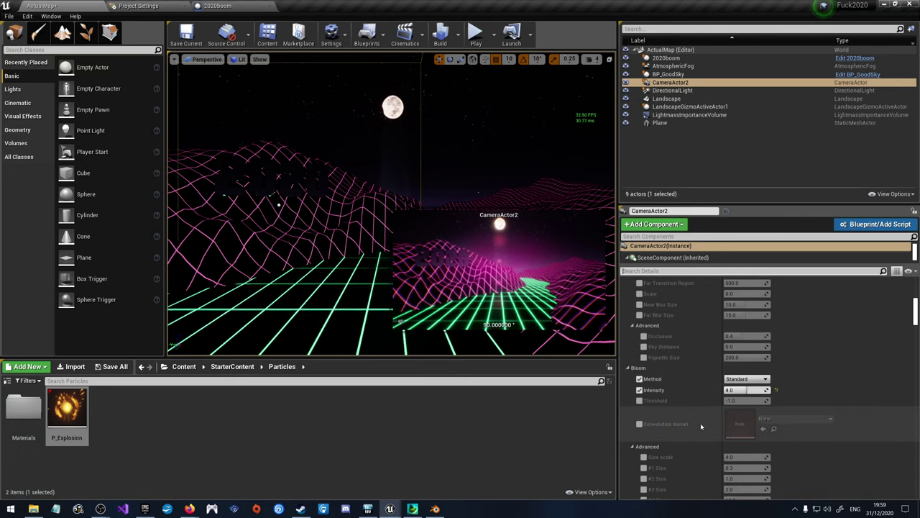
{"action": "scroll", "coordinate": [700, 427], "scroll_direction": "down", "scroll_amount": 6}
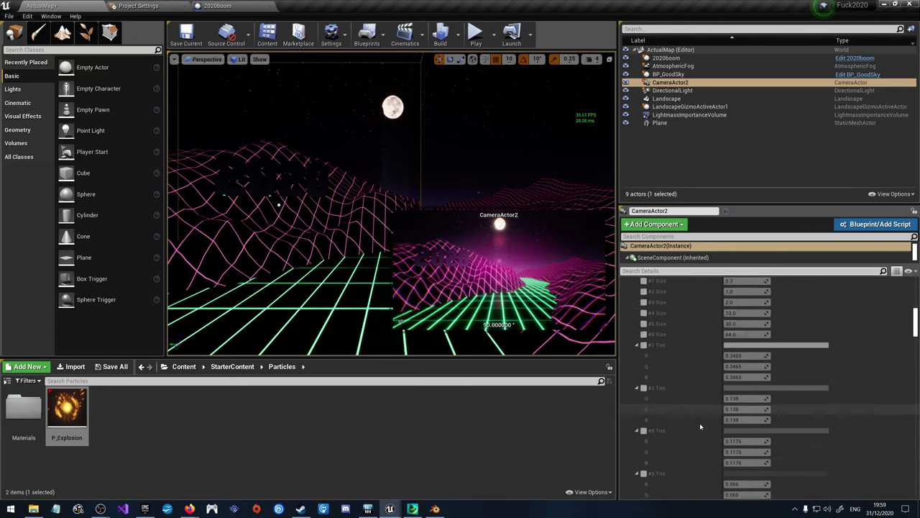
{"action": "scroll", "coordinate": [700, 426], "scroll_direction": "down", "scroll_amount": 10}
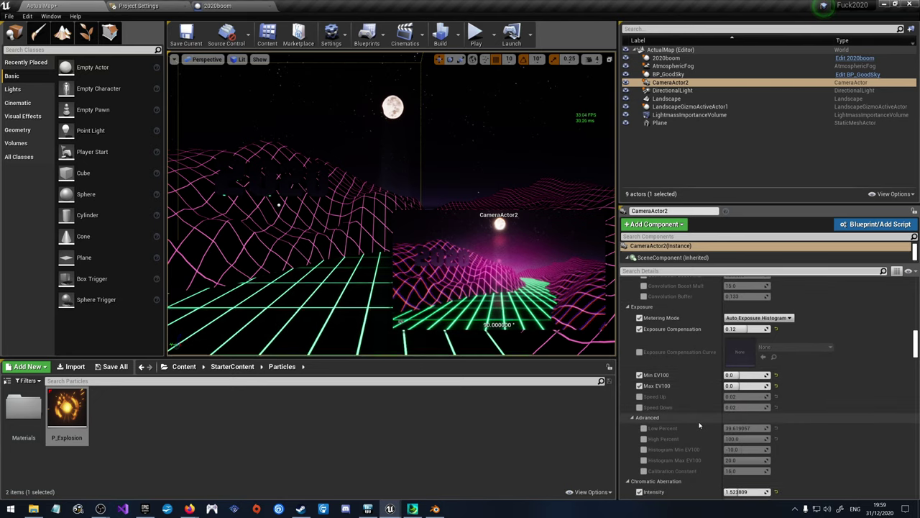
{"action": "scroll", "coordinate": [700, 425], "scroll_direction": "down", "scroll_amount": 2}
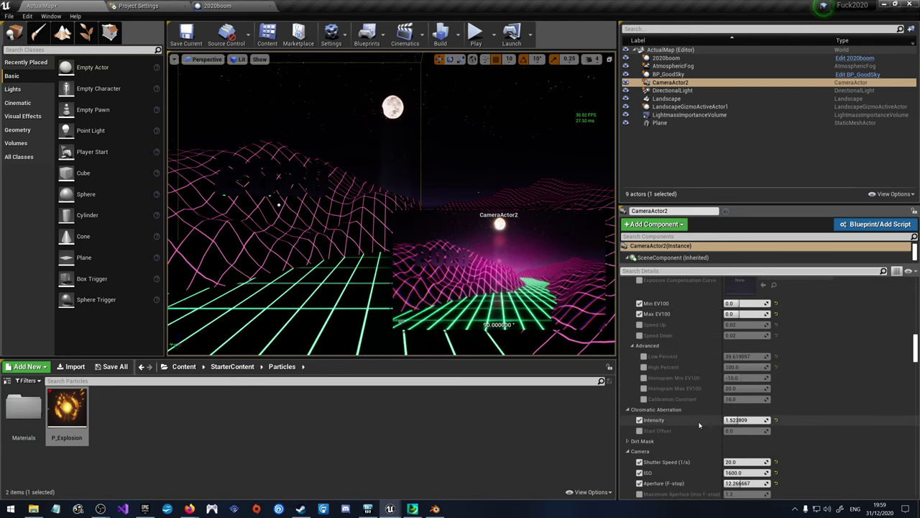
{"action": "scroll", "coordinate": [699, 425], "scroll_direction": "down", "scroll_amount": 8}
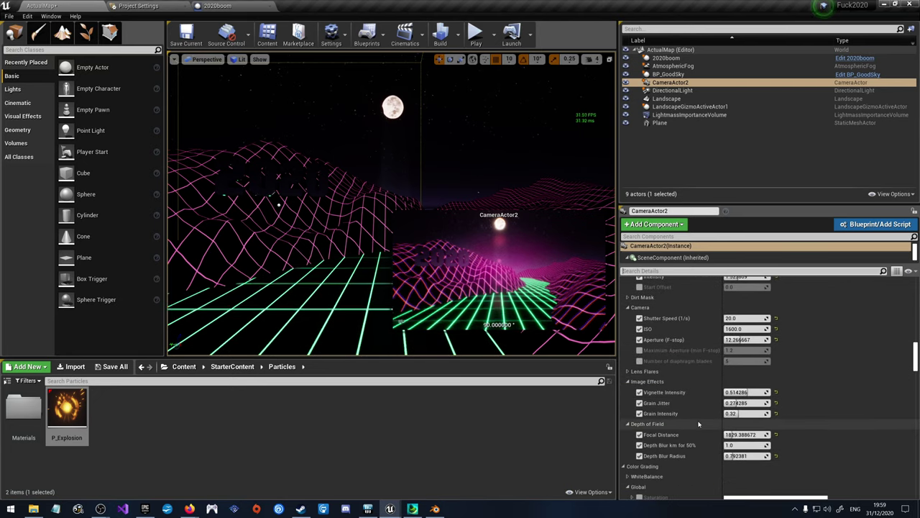
{"action": "scroll", "coordinate": [695, 420], "scroll_direction": "down", "scroll_amount": 5}
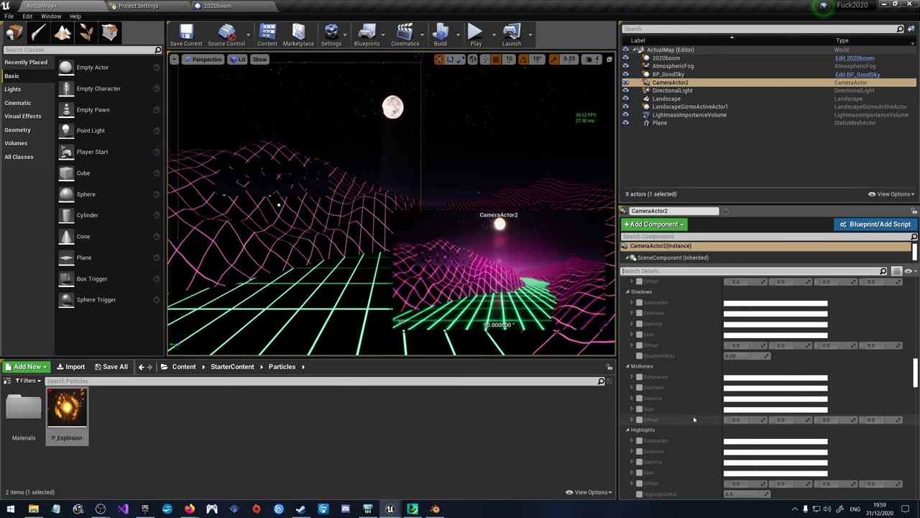
{"action": "scroll", "coordinate": [693, 417], "scroll_direction": "down", "scroll_amount": 6}
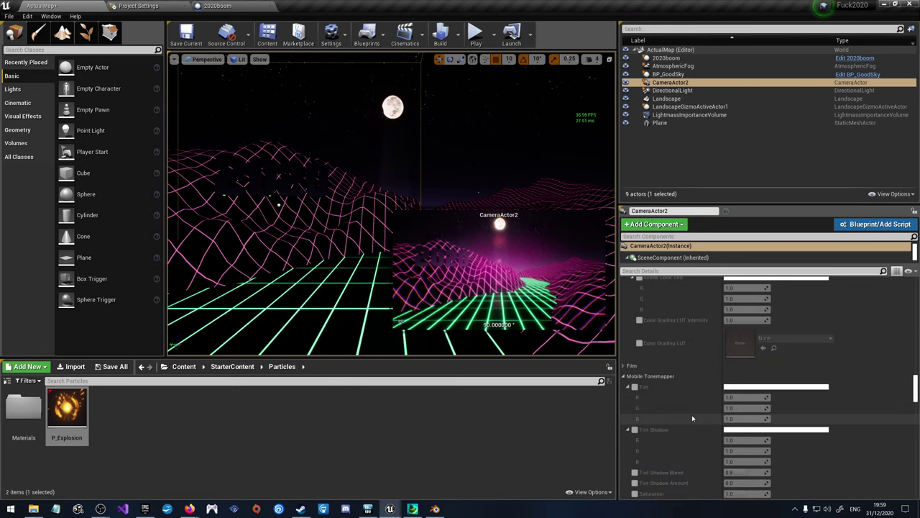
{"action": "scroll", "coordinate": [693, 418], "scroll_direction": "down", "scroll_amount": 8}
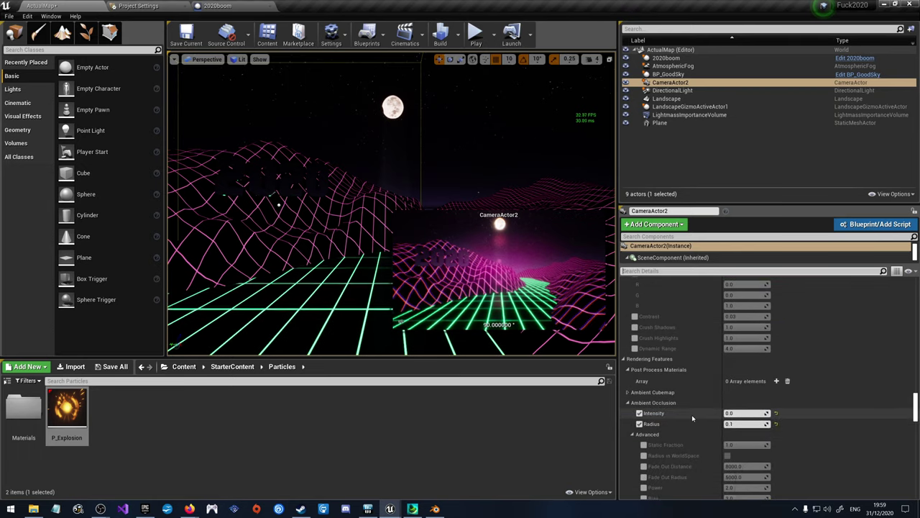
{"action": "scroll", "coordinate": [693, 417], "scroll_direction": "down", "scroll_amount": 3}
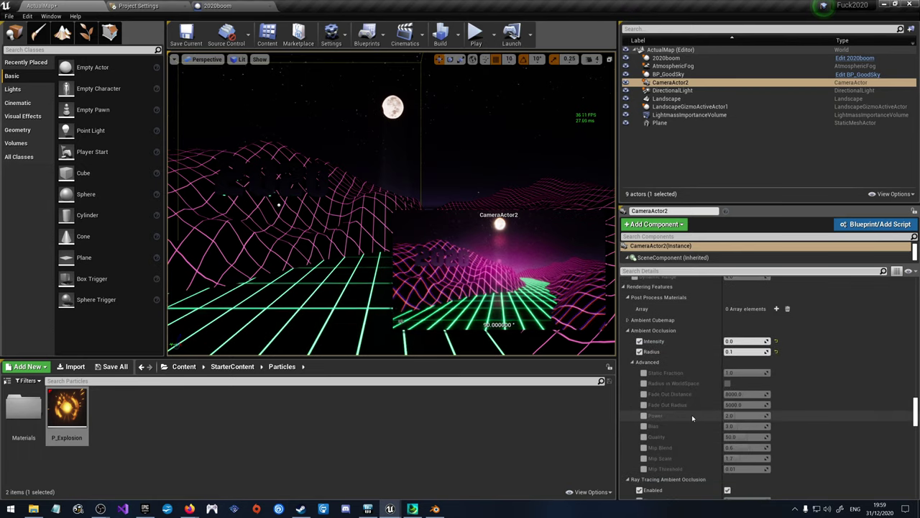
{"action": "scroll", "coordinate": [692, 418], "scroll_direction": "down", "scroll_amount": 3}
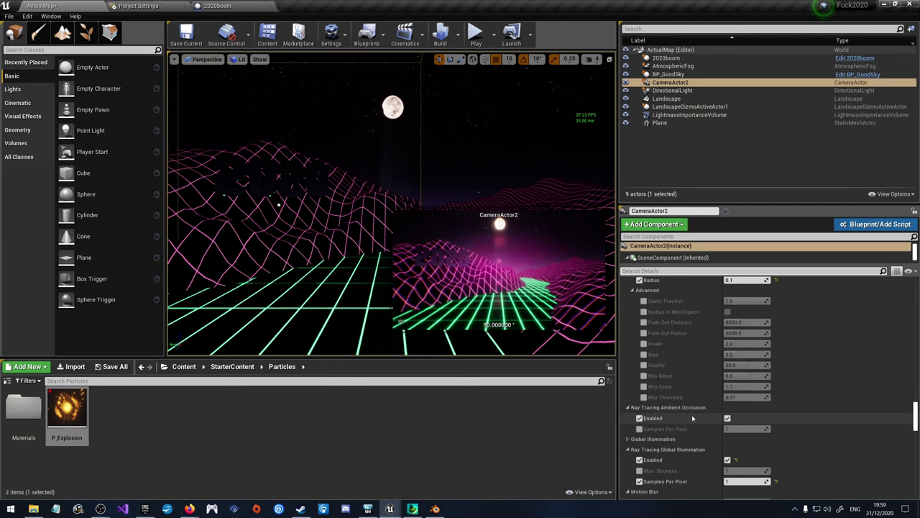
{"action": "scroll", "coordinate": [692, 418], "scroll_direction": "down", "scroll_amount": 2}
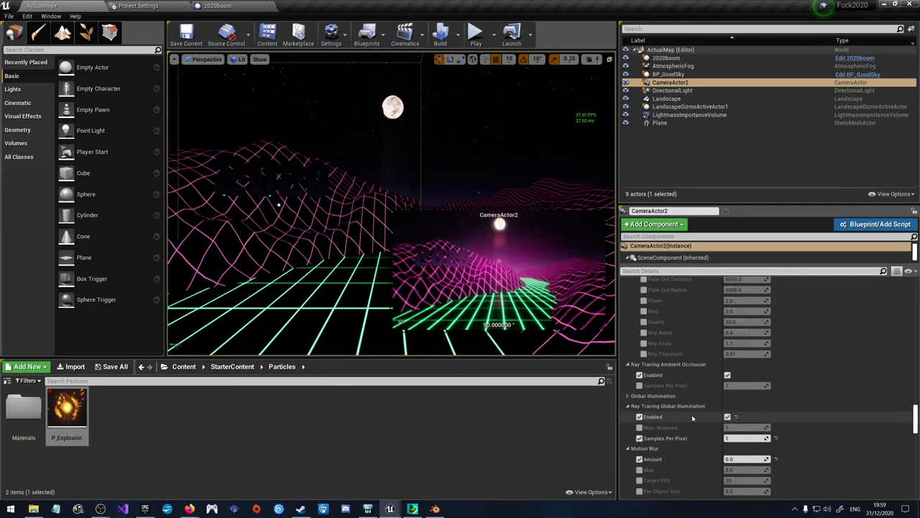
{"action": "scroll", "coordinate": [692, 418], "scroll_direction": "down", "scroll_amount": 2}
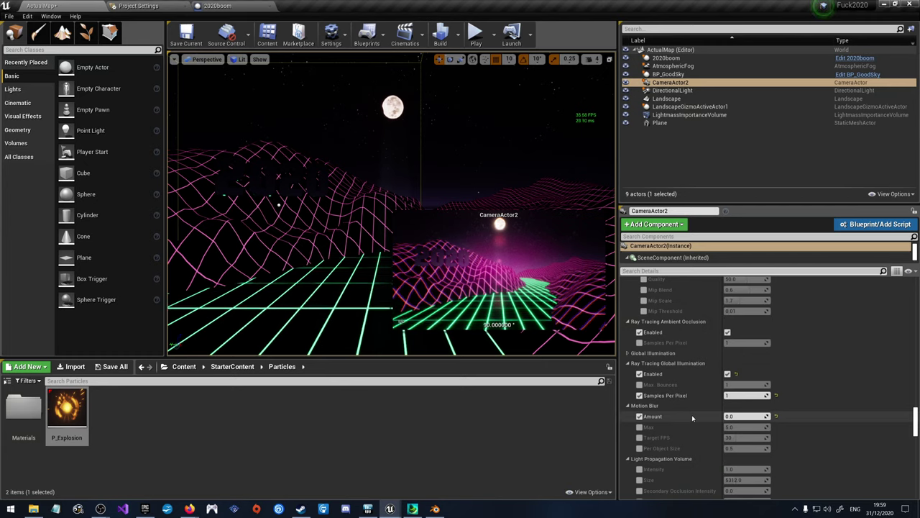
{"action": "scroll", "coordinate": [692, 418], "scroll_direction": "down", "scroll_amount": 1}
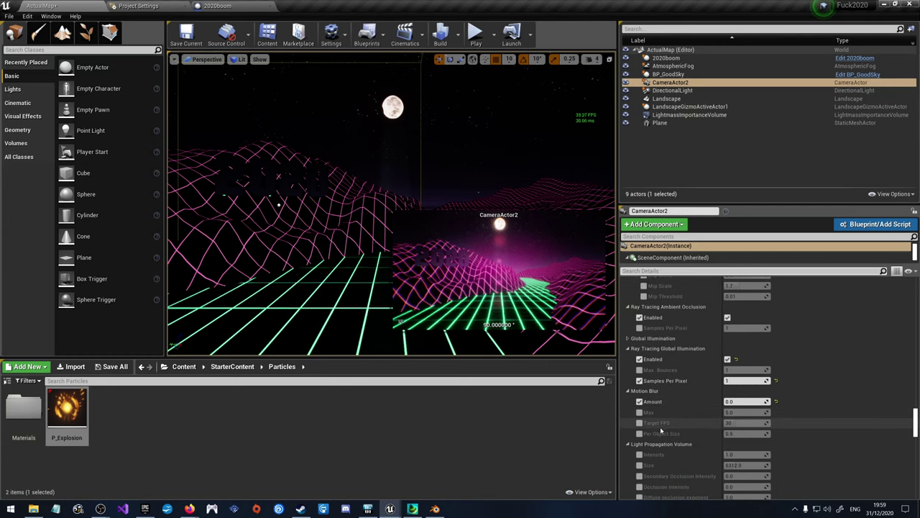
{"action": "left_click", "coordinate": [639, 422]}
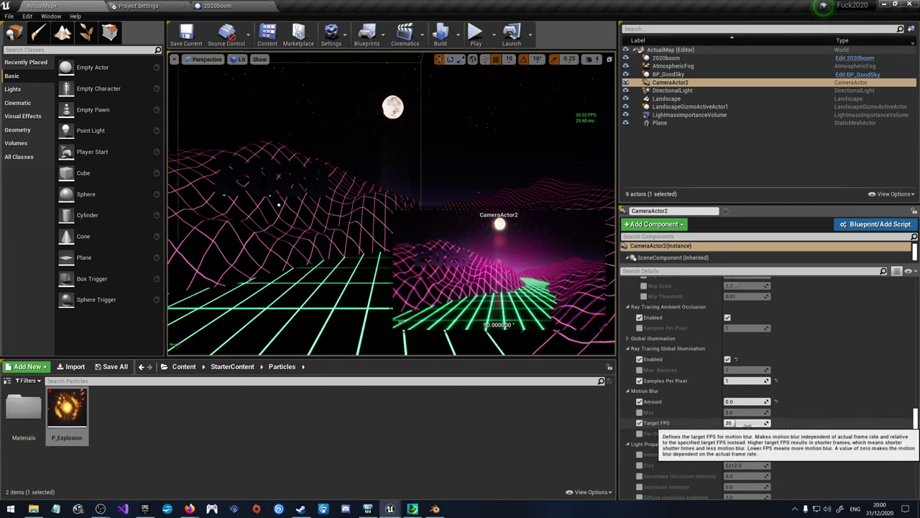
{"action": "left_click_drag", "start_coordinate": [740, 423], "coordinate": [754, 422]}
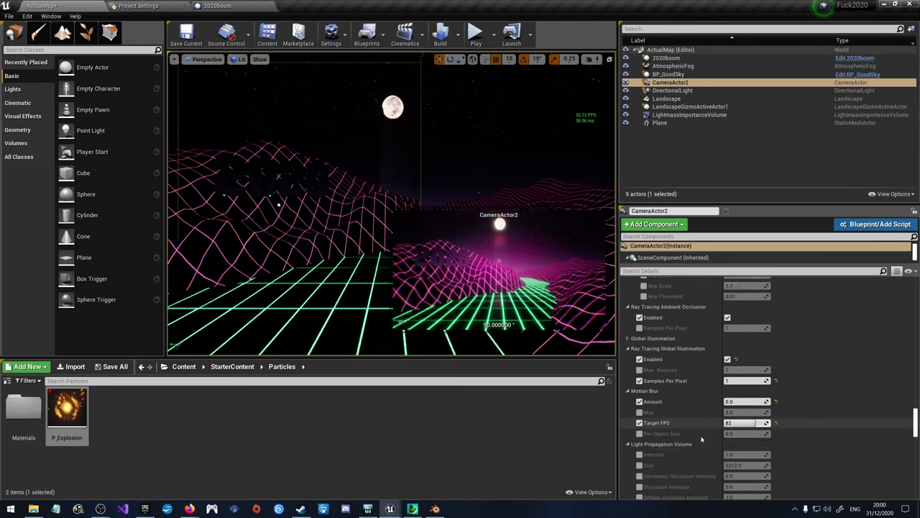
{"action": "left_click", "coordinate": [639, 412]}
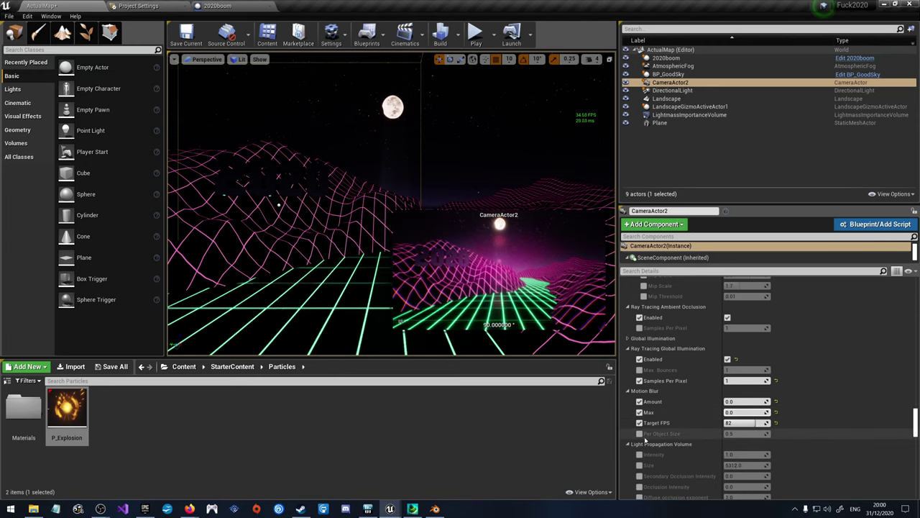
{"action": "left_click", "coordinate": [639, 434]}
{"action": "scroll", "coordinate": [708, 460], "scroll_direction": "down", "scroll_amount": 2}
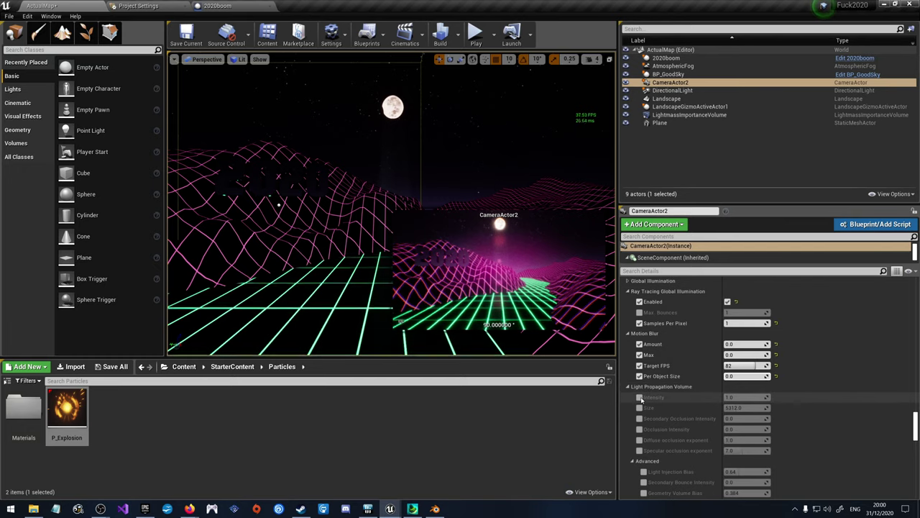
Step: Examine CameraActor2's light propagation, reflection and translucency settings, keeping Ray Tracing as the translucency type
{"action": "left_click", "coordinate": [639, 398]}
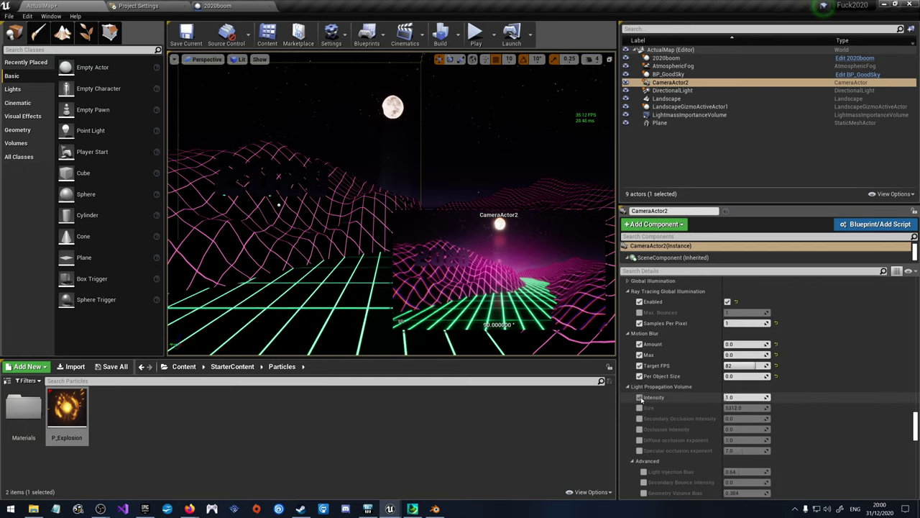
{"action": "left_click", "coordinate": [639, 397]}
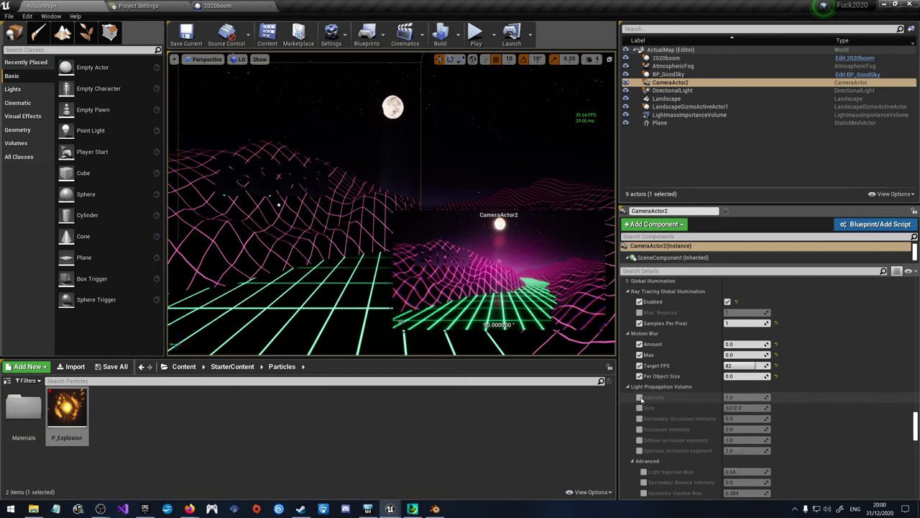
{"action": "scroll", "coordinate": [642, 400], "scroll_direction": "down", "scroll_amount": 3}
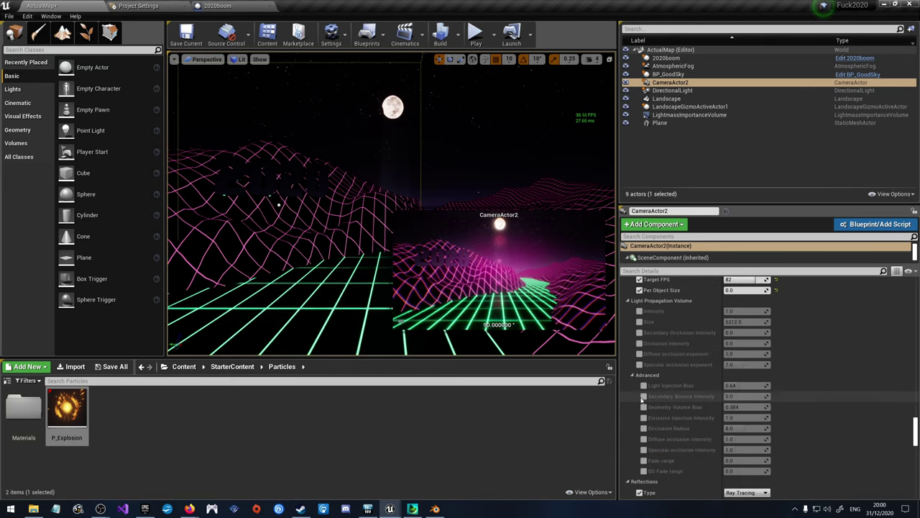
{"action": "scroll", "coordinate": [642, 396], "scroll_direction": "down", "scroll_amount": 2}
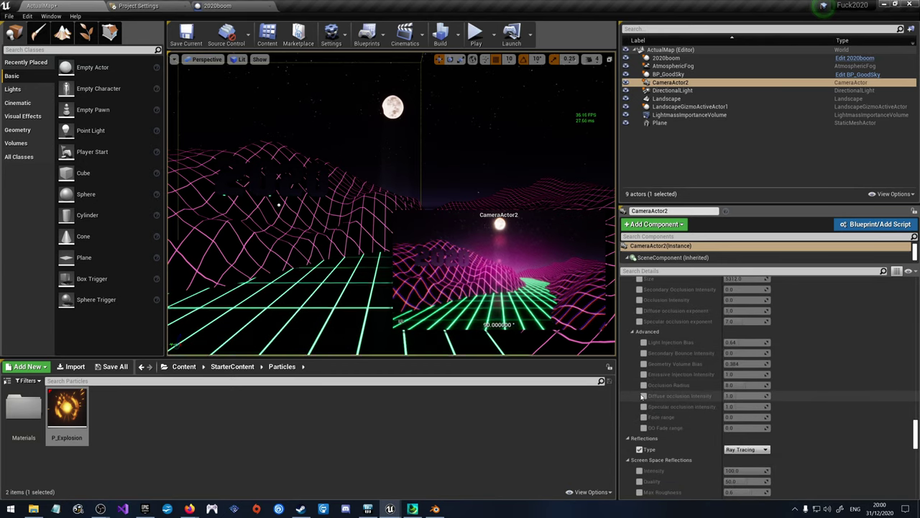
{"action": "scroll", "coordinate": [642, 396], "scroll_direction": "down", "scroll_amount": 3}
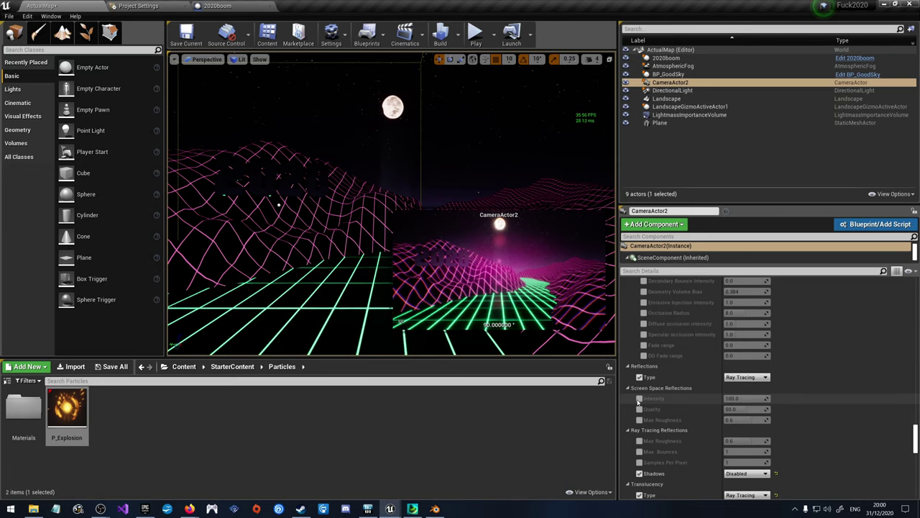
{"action": "scroll", "coordinate": [637, 401], "scroll_direction": "down", "scroll_amount": 3}
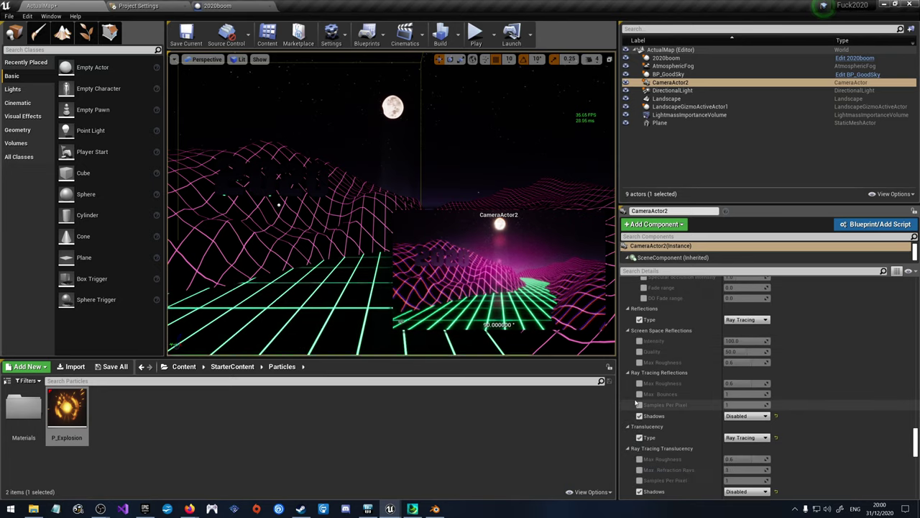
{"action": "scroll", "coordinate": [637, 404], "scroll_direction": "down", "scroll_amount": 3}
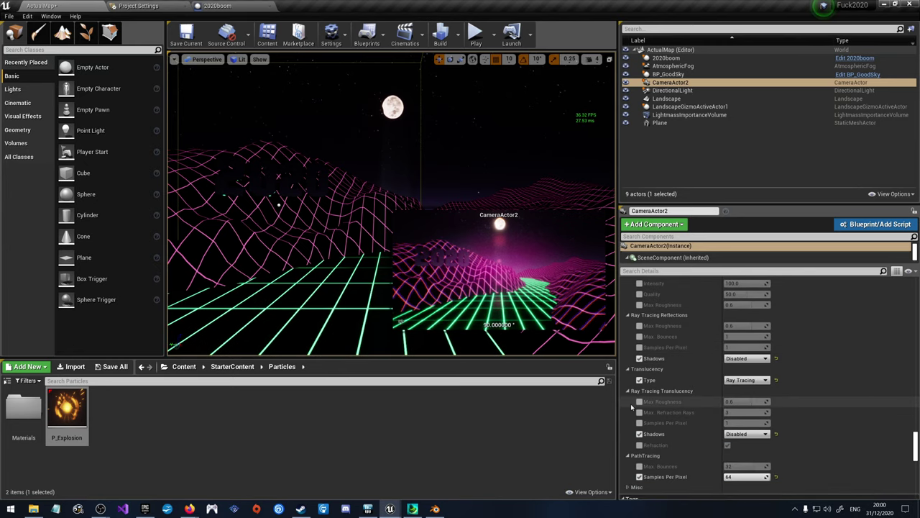
{"action": "left_click", "coordinate": [746, 380]}
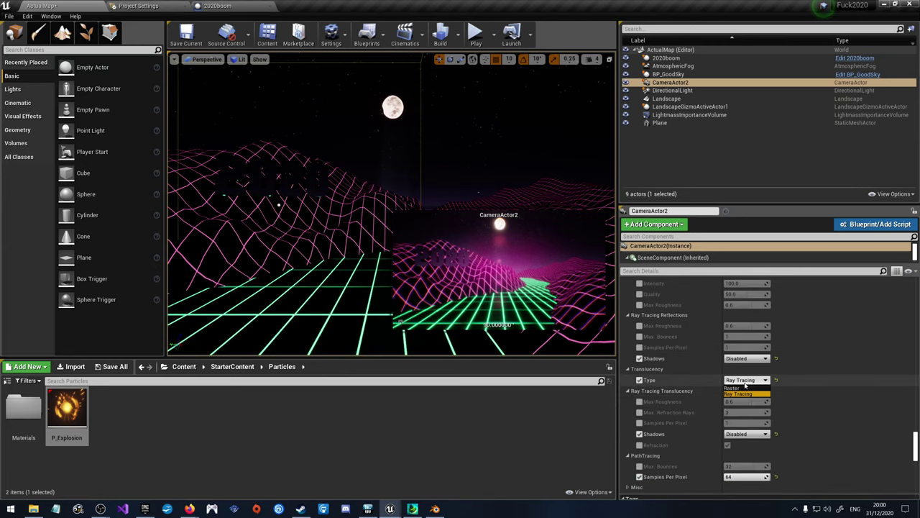
{"action": "left_click", "coordinate": [740, 391]}
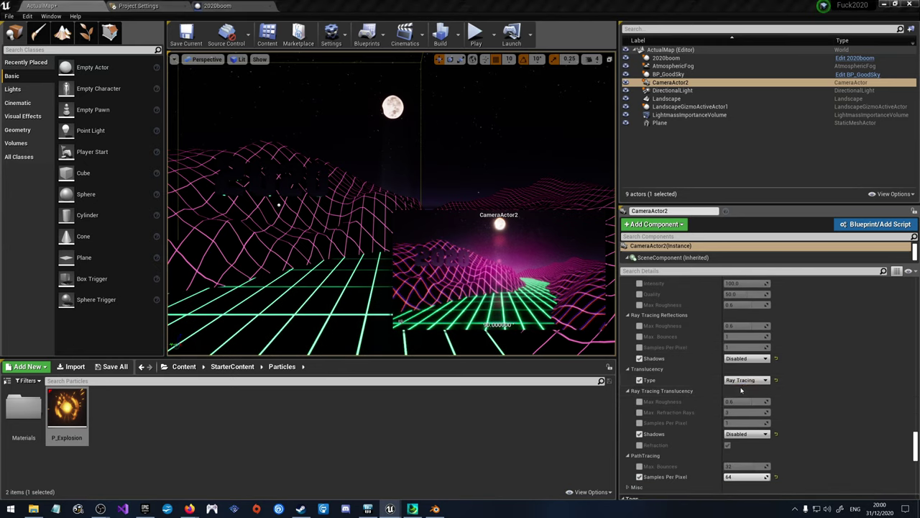
Step: Play the ActualMap level to view the explosion through the adjusted camera, and stop the play session
{"action": "left_click", "coordinate": [474, 33]}
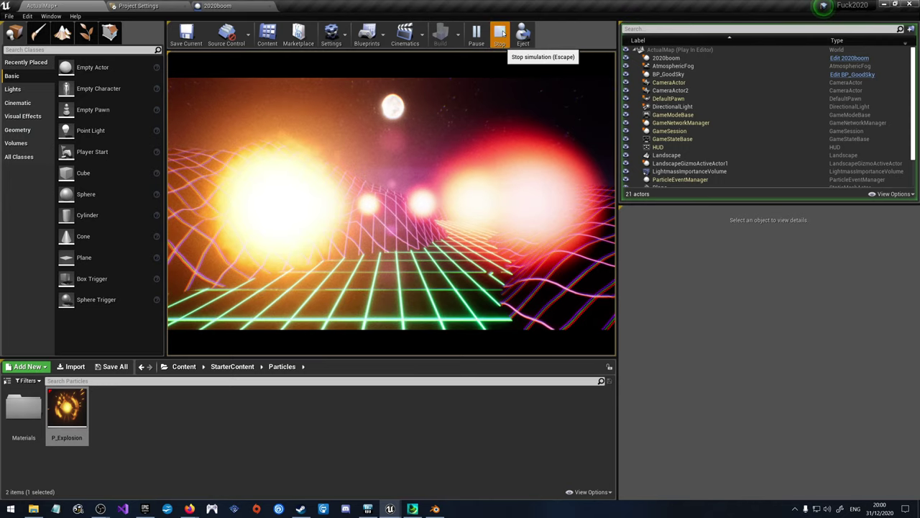
{"action": "left_click", "coordinate": [500, 32]}
Step: Go to the Kaboom event's Spawn Emitter at Location node in the 2020boom event graph and compile the blueprint
{"action": "left_click", "coordinate": [217, 6]}
{"action": "right_click_drag", "start_coordinate": [306, 251], "coordinate": [507, 239]}
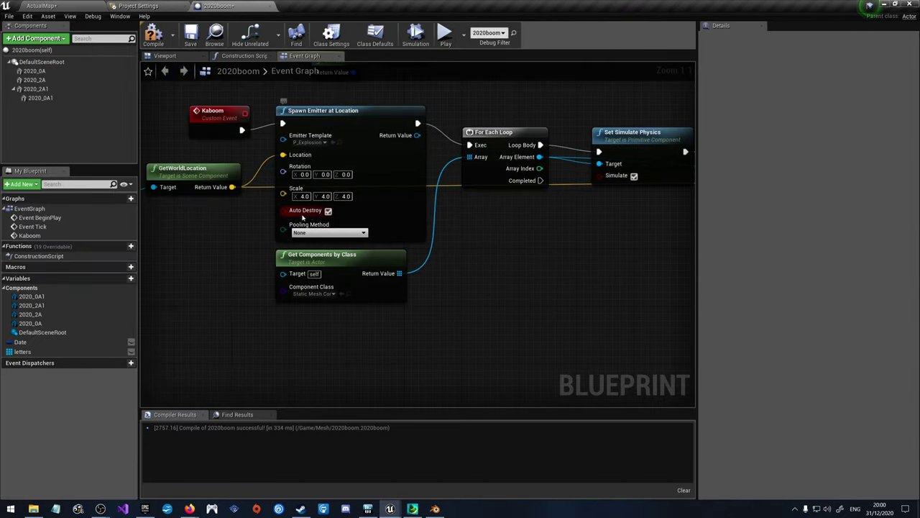
{"action": "left_click", "coordinate": [153, 33]}
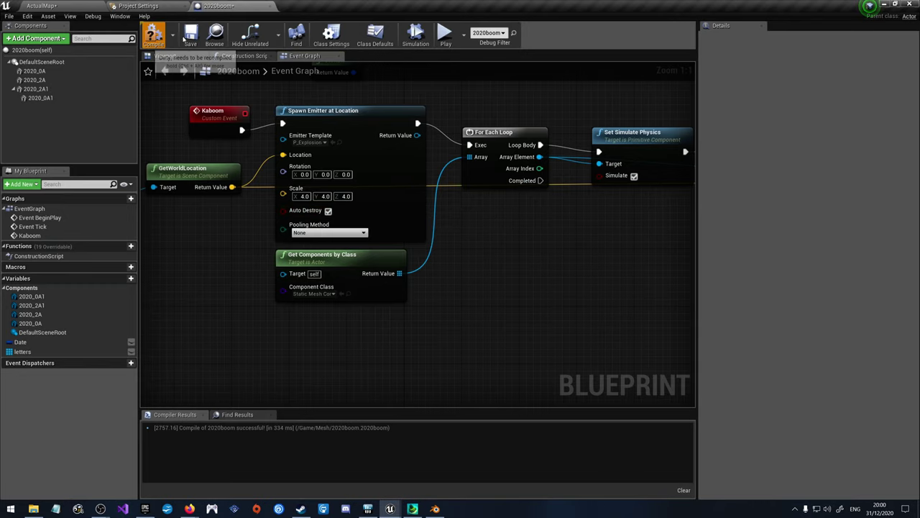
Step: Save the 2020boom blueprint and the ActualMap level, play the level to view the explosion, and stop the session
{"action": "left_click", "coordinate": [190, 33]}
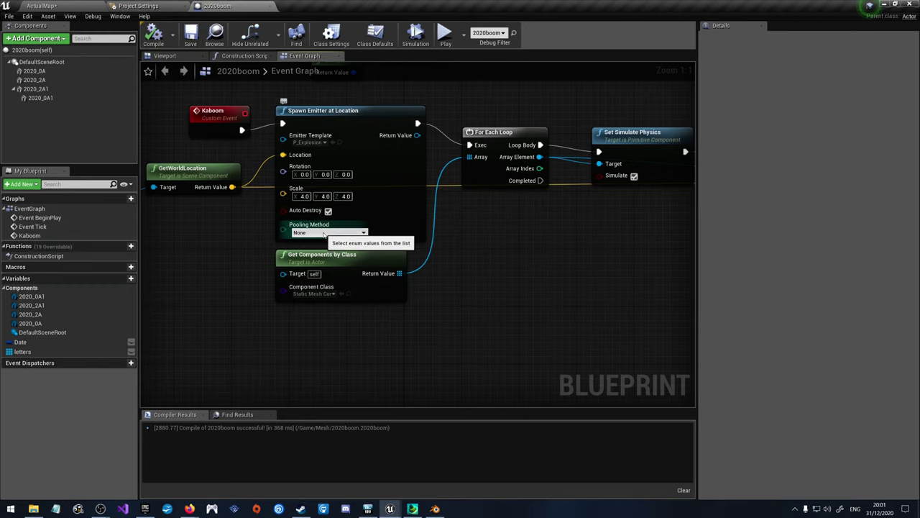
{"action": "left_click", "coordinate": [72, 7]}
{"action": "left_click", "coordinate": [186, 33]}
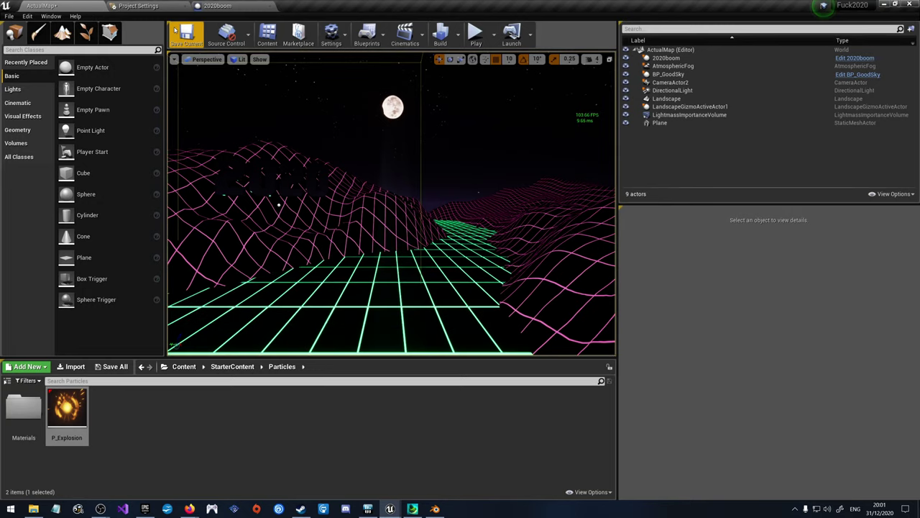
{"action": "left_click", "coordinate": [477, 36]}
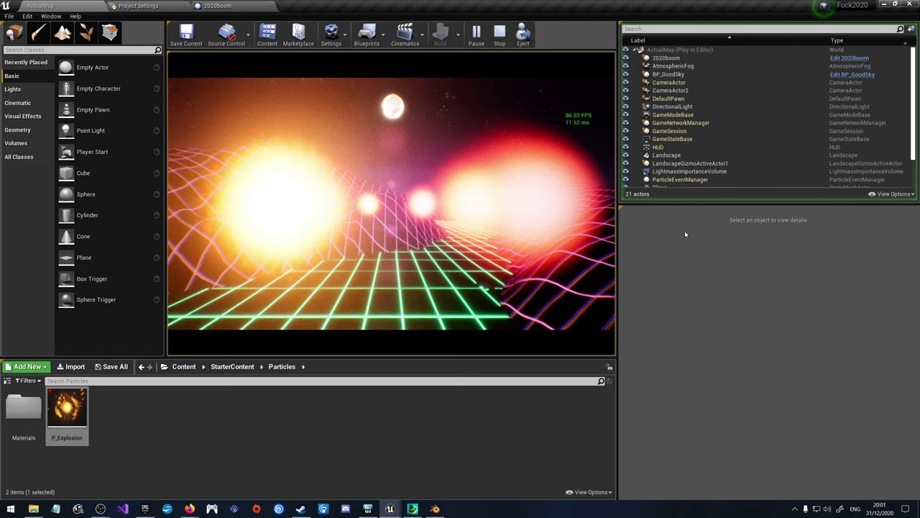
{"action": "left_click", "coordinate": [500, 32]}
Step: Examine the Kaboom event's node chain in the 2020boom event graph, from Default Scene Root through to Add Radial Impulse
{"action": "left_click", "coordinate": [216, 5]}
{"action": "left_click", "coordinate": [150, 6]}
{"action": "left_click", "coordinate": [217, 6]}
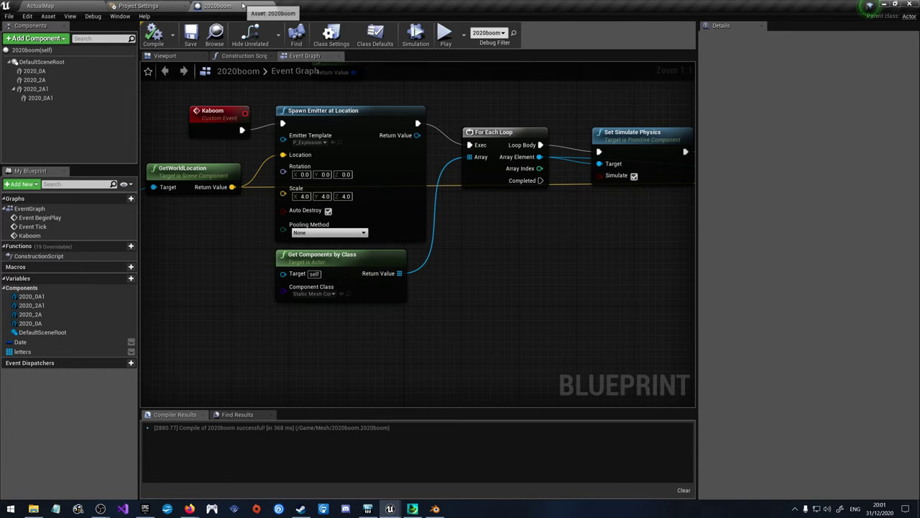
{"action": "scroll", "coordinate": [288, 179], "scroll_direction": "up", "scroll_amount": 2}
{"action": "left_click", "coordinate": [245, 196]}
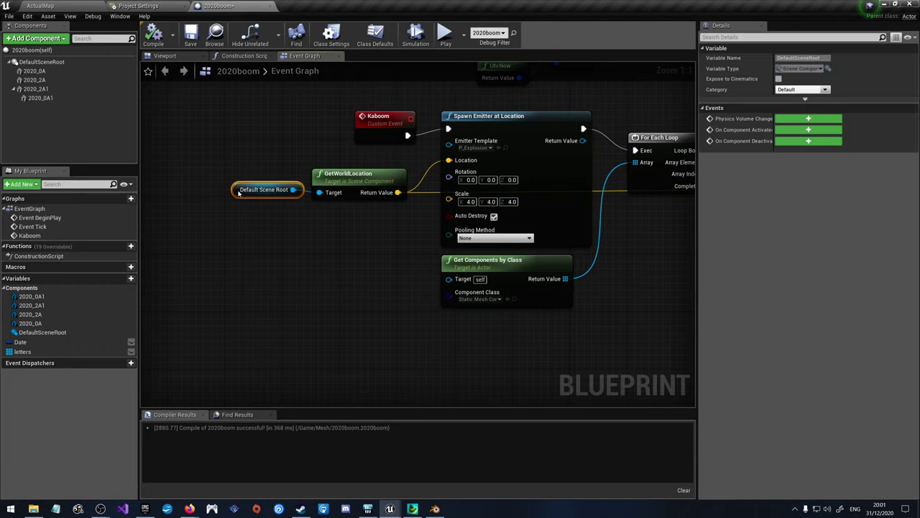
{"action": "left_click", "coordinate": [363, 264]}
{"action": "right_click_drag", "start_coordinate": [436, 245], "coordinate": [371, 265]}
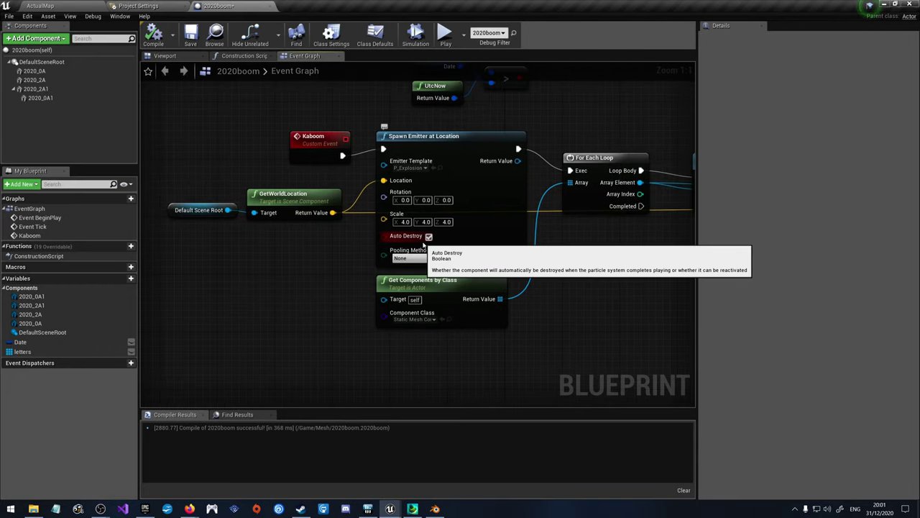
{"action": "right_click_drag", "start_coordinate": [414, 174], "coordinate": [174, 134]}
{"action": "right_click_drag", "start_coordinate": [351, 168], "coordinate": [230, 175]}
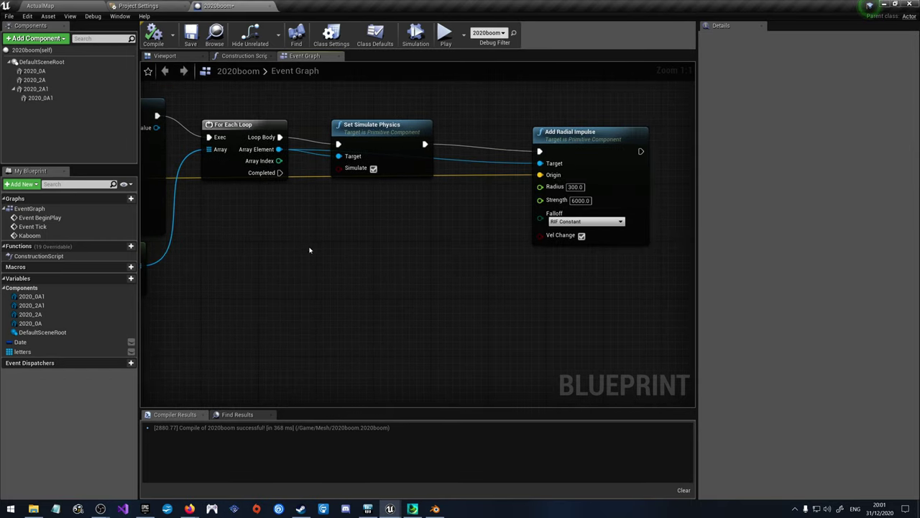
{"action": "right_click_drag", "start_coordinate": [309, 250], "coordinate": [386, 232]}
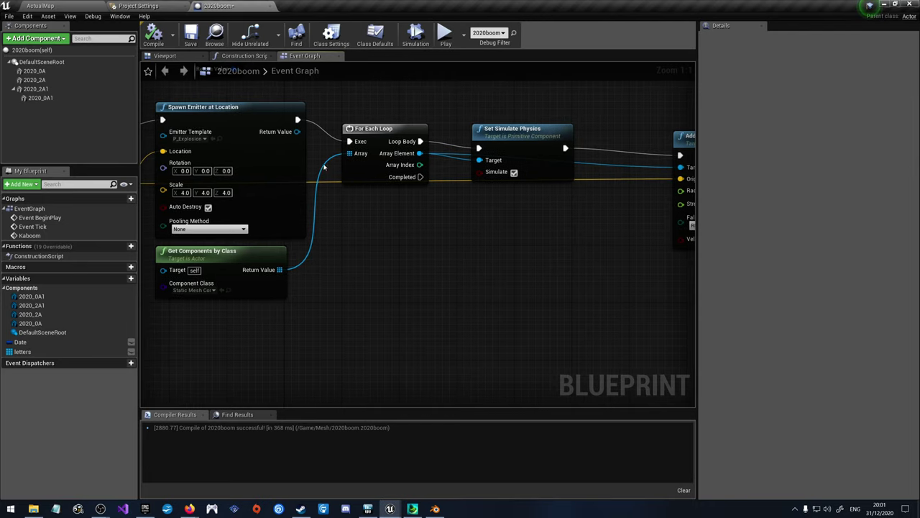
Step: Add a Deactivate node to the For Each Loop's Completed output, with Spawn Emitter at Location's Return Value as its target
{"action": "left_click_drag", "start_coordinate": [410, 179], "coordinate": [424, 184]}
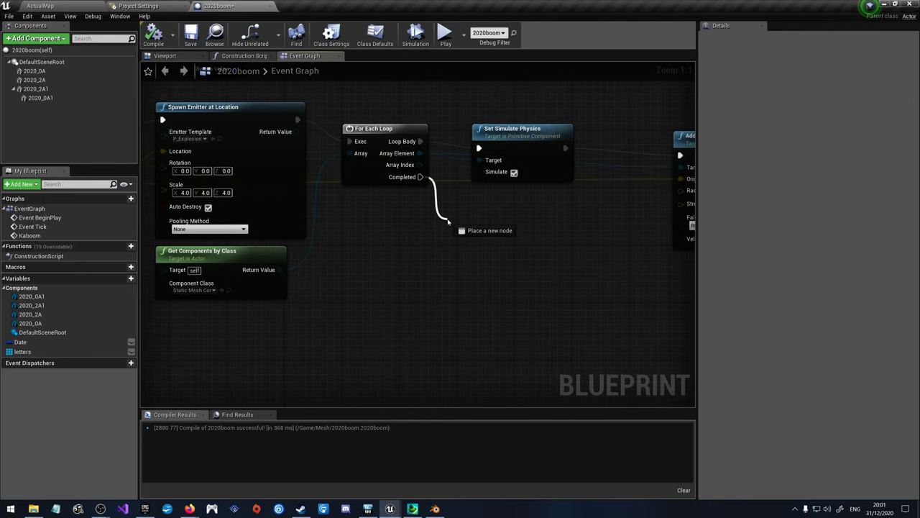
{"action": "left_click_drag", "start_coordinate": [448, 222], "coordinate": [447, 222]}
{"action": "type", "text": "deactiv"}
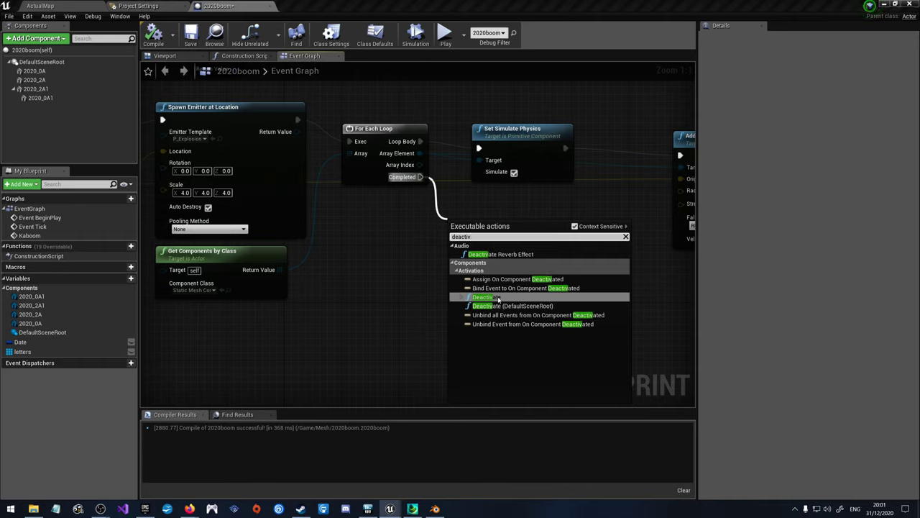
{"action": "key", "text": "Return"}
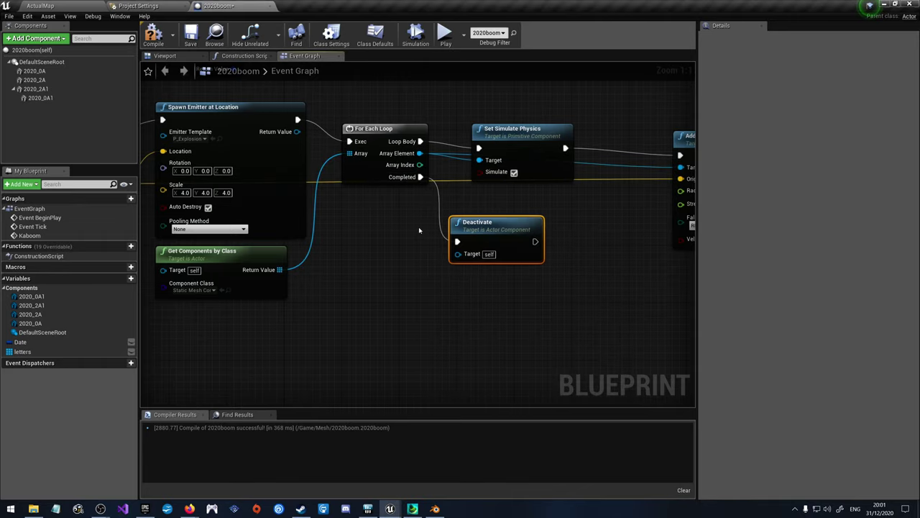
{"action": "left_click_drag", "start_coordinate": [297, 132], "coordinate": [340, 179]}
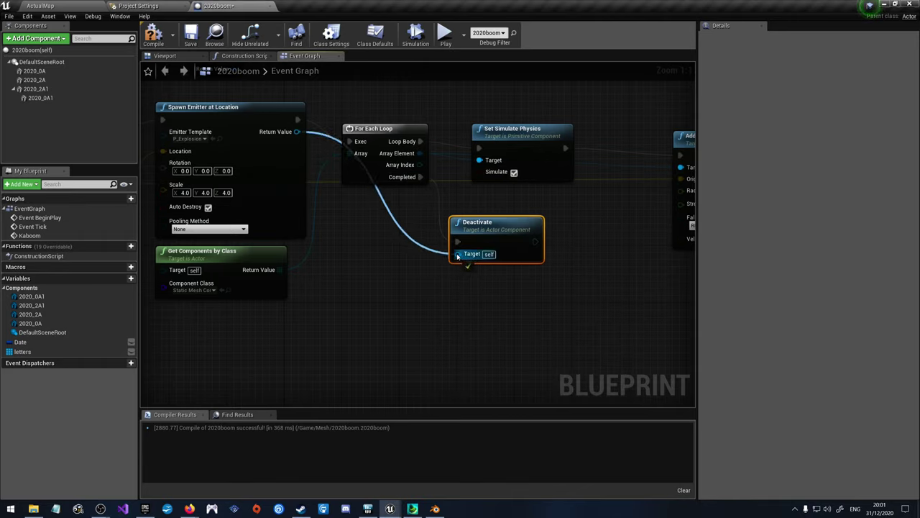
{"action": "left_click_drag", "start_coordinate": [458, 256], "coordinate": [457, 256]}
Step: Play the ActualMap level to check the explosion with the Deactivate node, and stop the session
{"action": "left_click", "coordinate": [75, 4]}
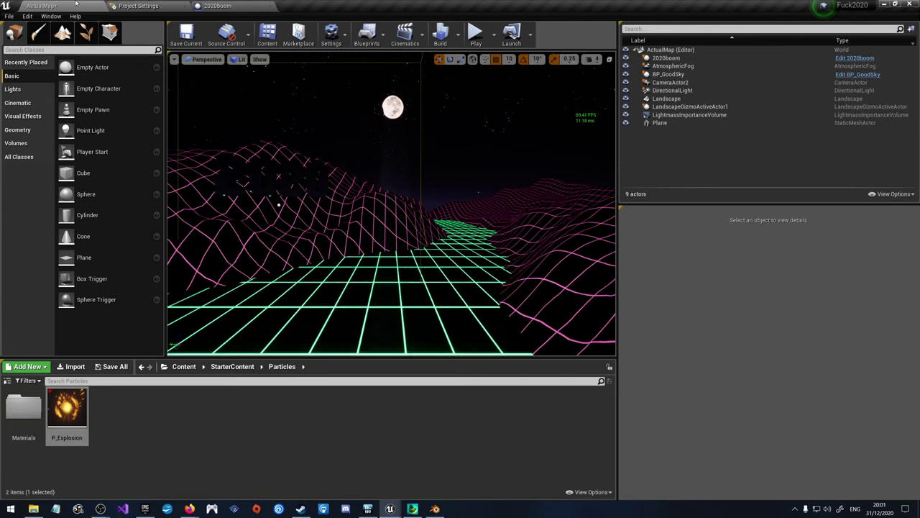
{"action": "left_click", "coordinate": [479, 35]}
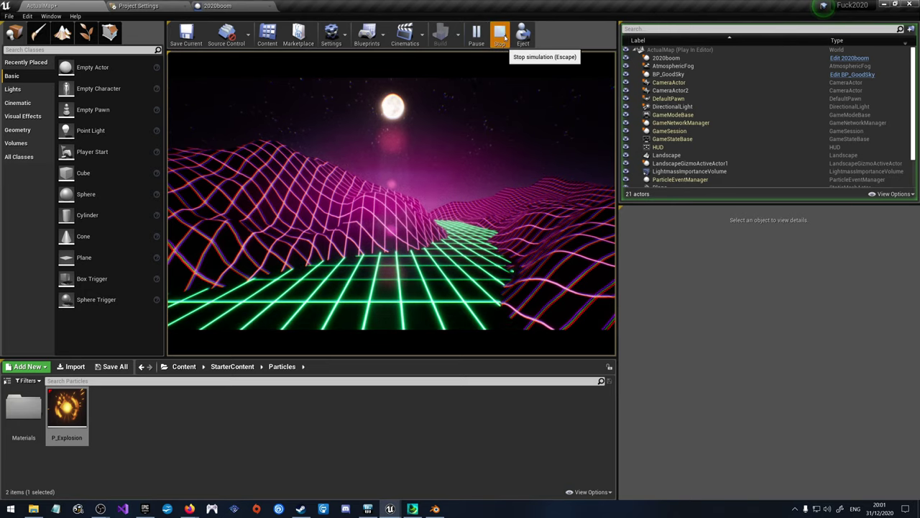
{"action": "left_click", "coordinate": [505, 38]}
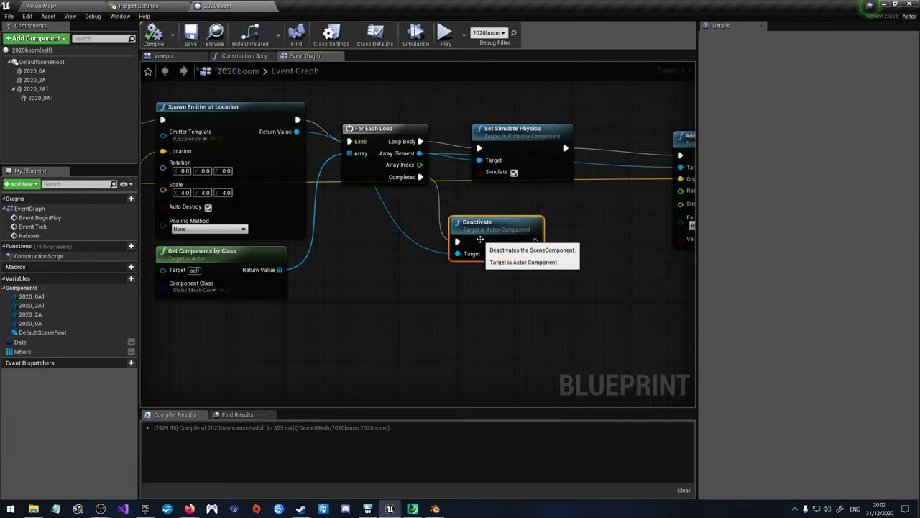
Step: Replace the Deactivate node with a DestroyComponent node that targets the emitter's Return Value and runs from the loop's Completed output
{"action": "key", "text": "Delete"}
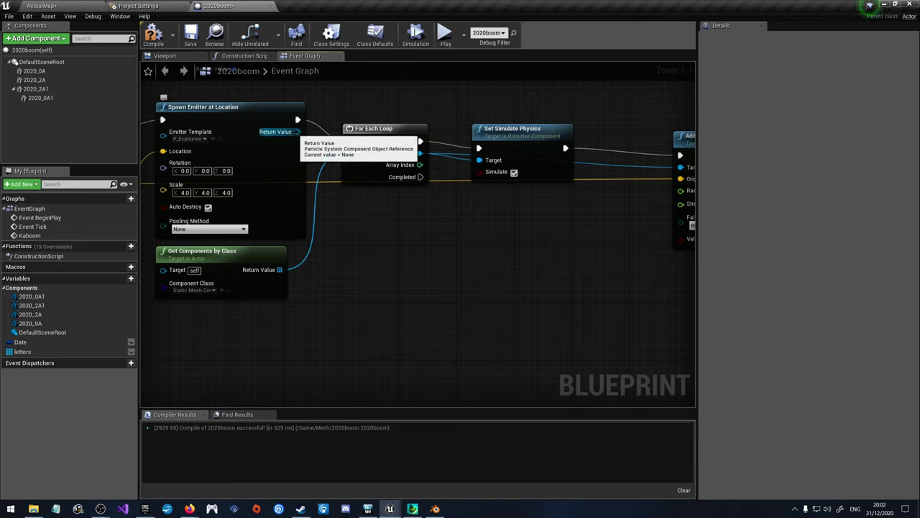
{"action": "left_click_drag", "start_coordinate": [296, 131], "coordinate": [344, 245]}
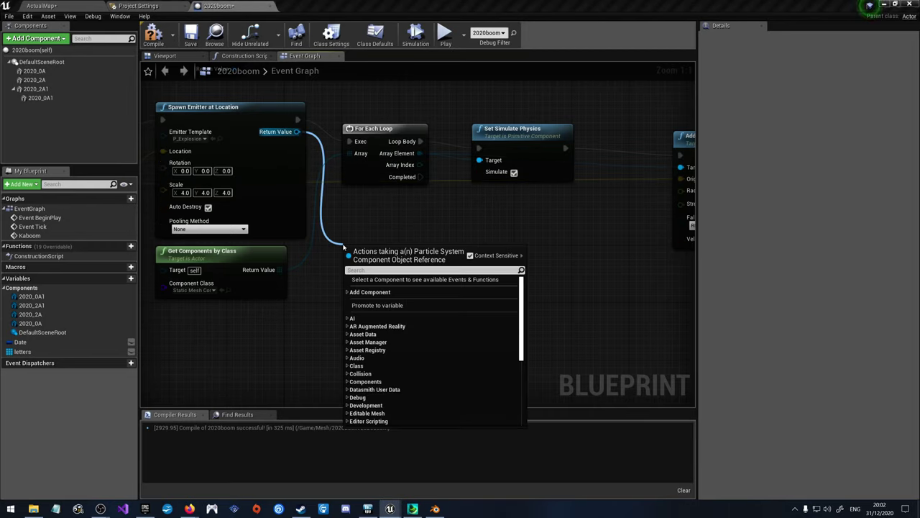
{"action": "type", "text": "destr"}
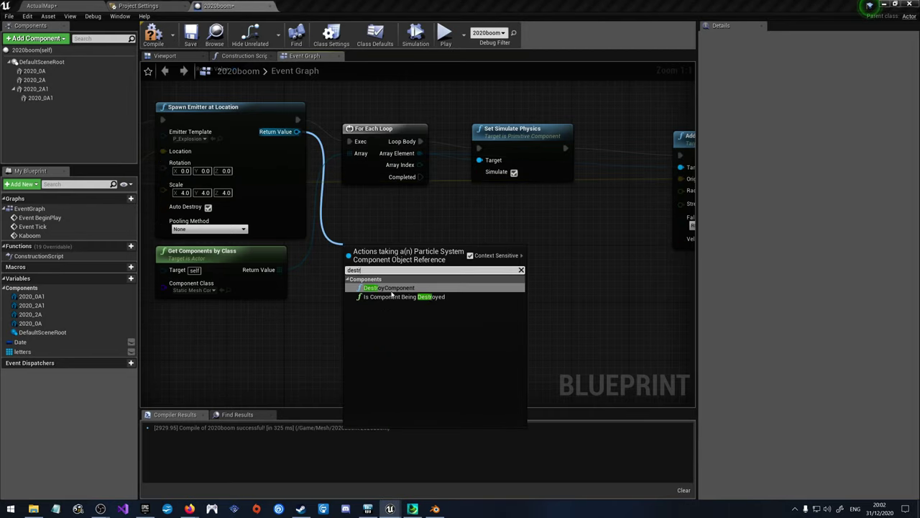
{"action": "left_click", "coordinate": [389, 288]}
{"action": "left_click_drag", "start_coordinate": [398, 258], "coordinate": [419, 236]}
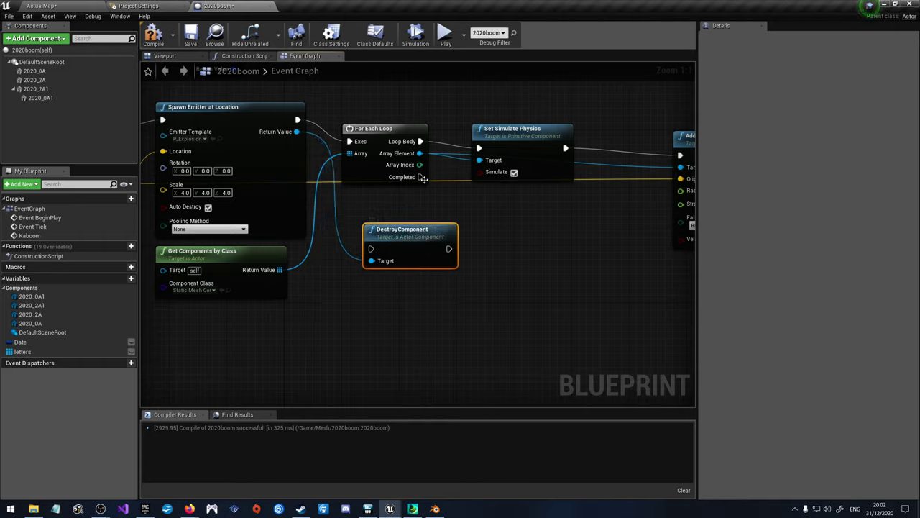
{"action": "left_click_drag", "start_coordinate": [421, 177], "coordinate": [373, 249]}
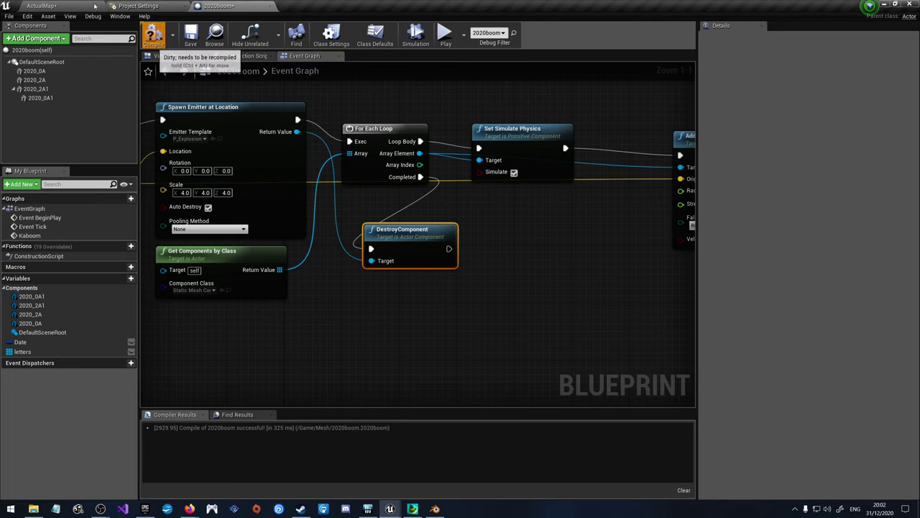
Step: Play the ActualMap level to test the DestroyComponent node, and delete that node from the 2020boom graph
{"action": "left_click", "coordinate": [41, 6]}
{"action": "left_click", "coordinate": [477, 32]}
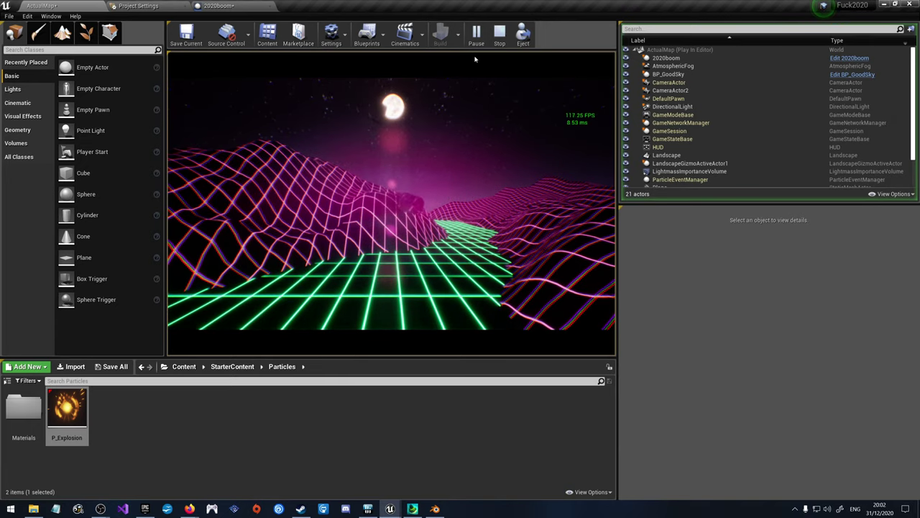
{"action": "left_click", "coordinate": [499, 33]}
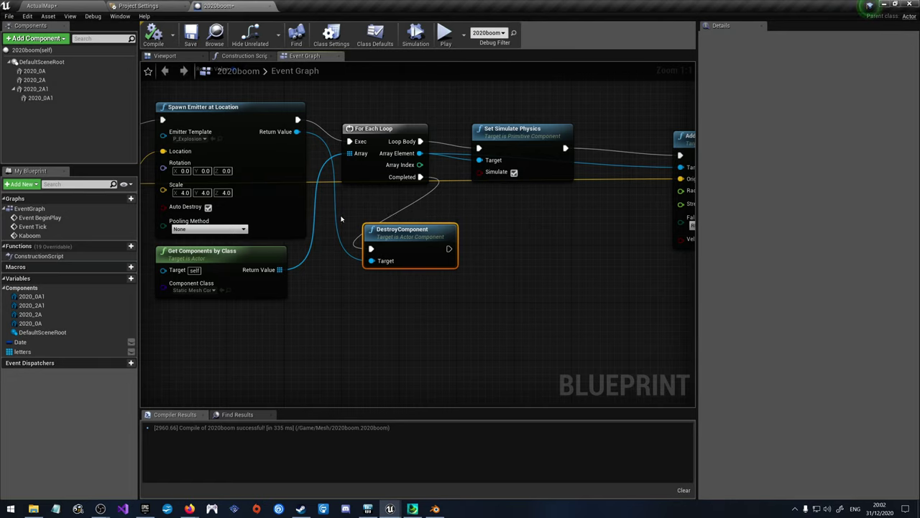
{"action": "key", "text": "Delete"}
Step: Open the P_Explosion particle system and examine the Required settings of its two Fireball, Sparks and Flames emitters
{"action": "left_click", "coordinate": [41, 5]}
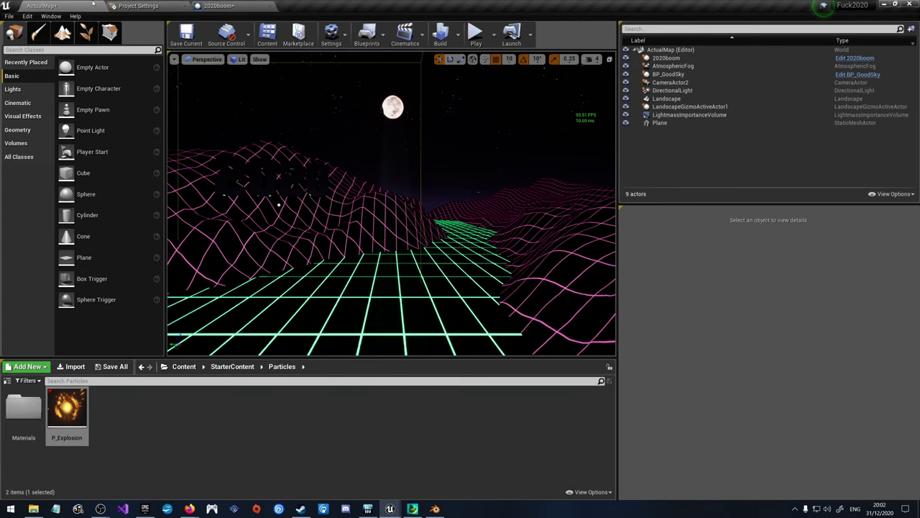
{"action": "double_click", "coordinate": [67, 411]}
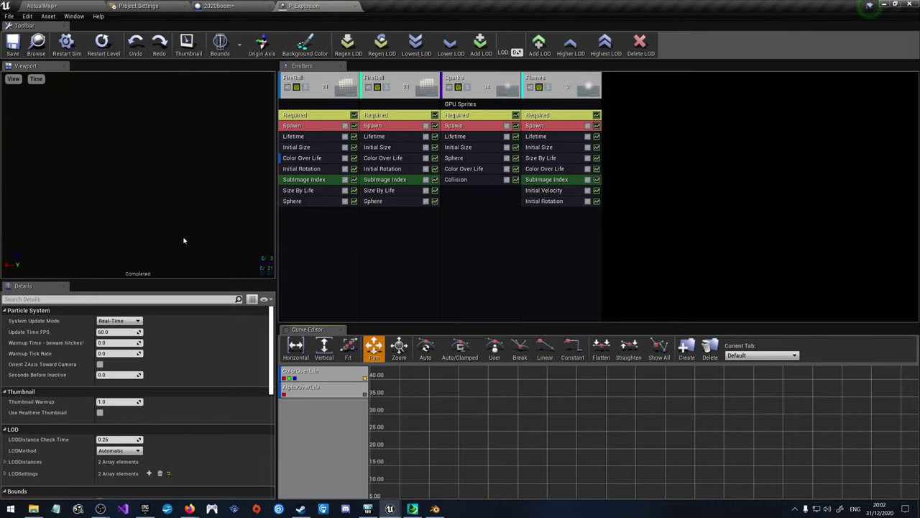
{"action": "left_click", "coordinate": [314, 114]}
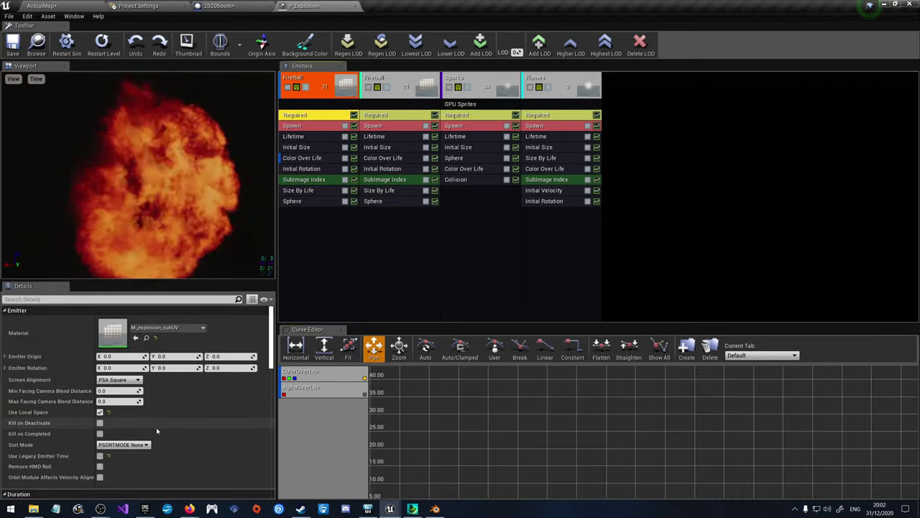
{"action": "scroll", "coordinate": [156, 427], "scroll_direction": "down", "scroll_amount": 2}
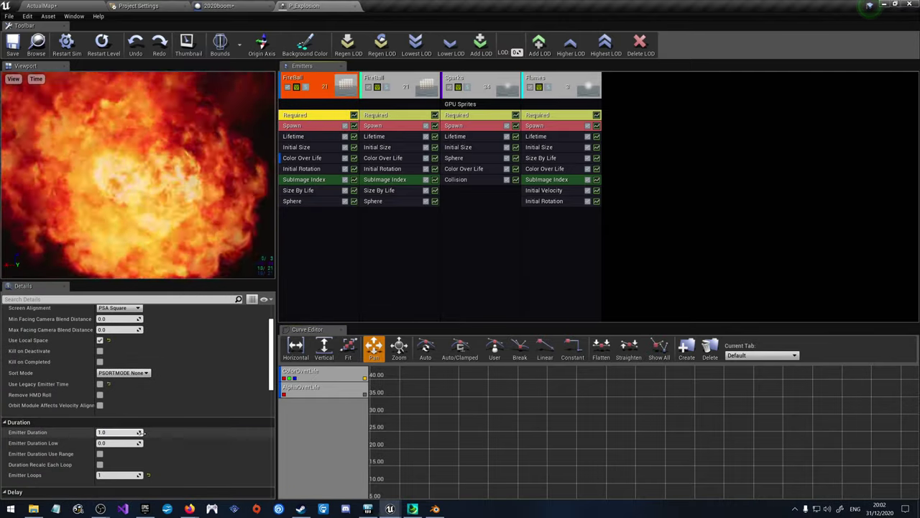
{"action": "left_click", "coordinate": [388, 116]}
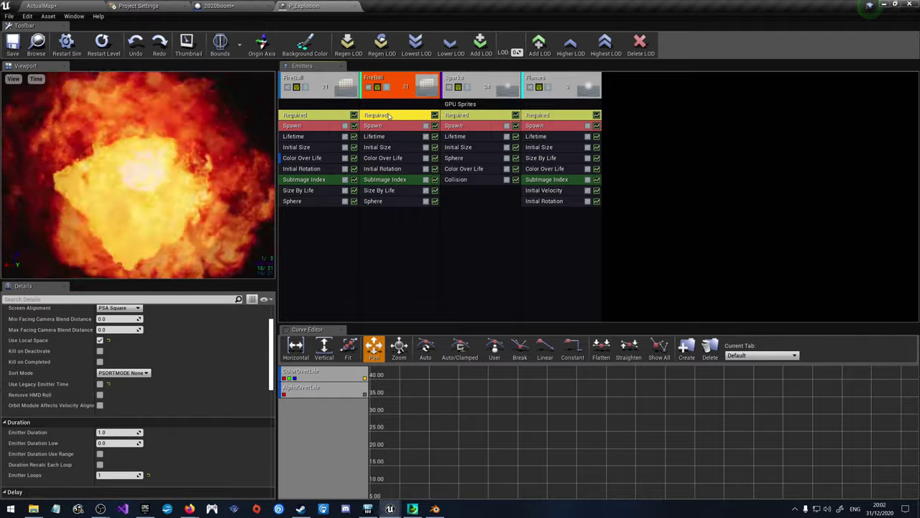
{"action": "left_click", "coordinate": [463, 116]}
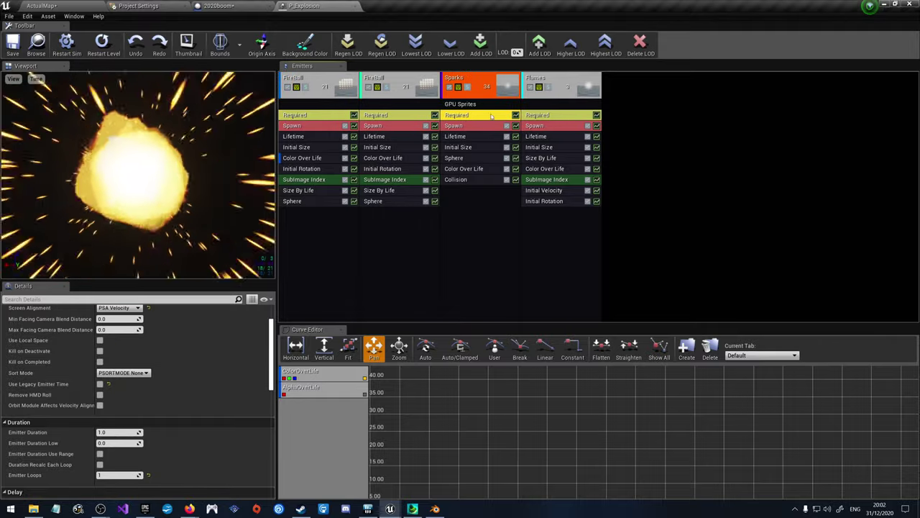
{"action": "left_click", "coordinate": [550, 116]}
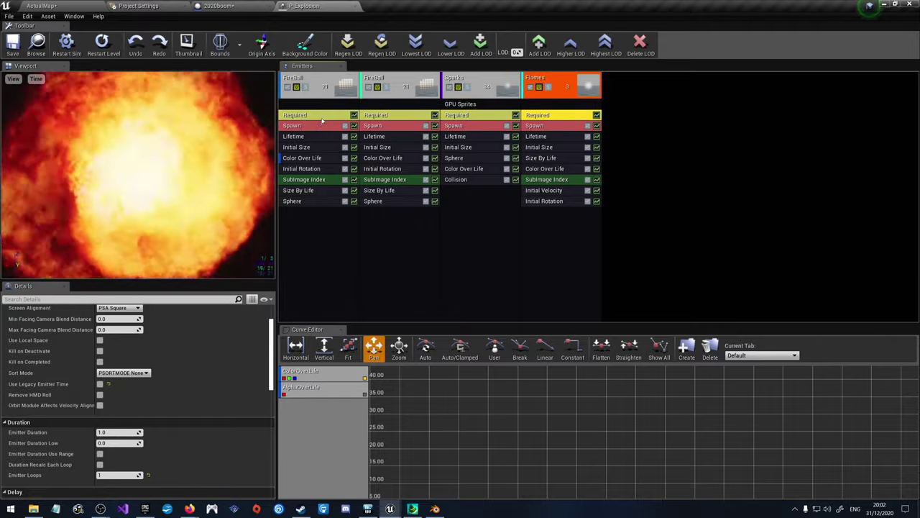
Step: Enable Kill on Completed in the Required module of both Fireball emitters, Sparks and Flames in P_Explosion
{"action": "left_click", "coordinate": [322, 119]}
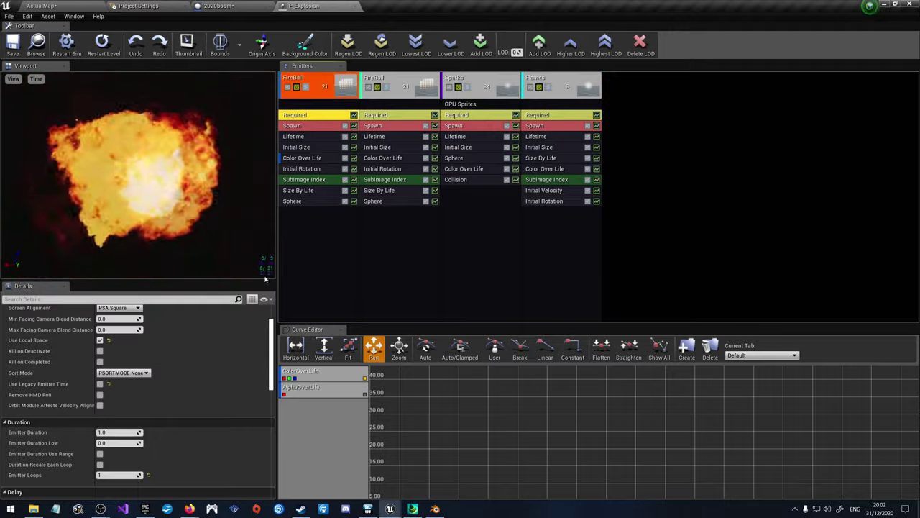
{"action": "left_click", "coordinate": [100, 361]}
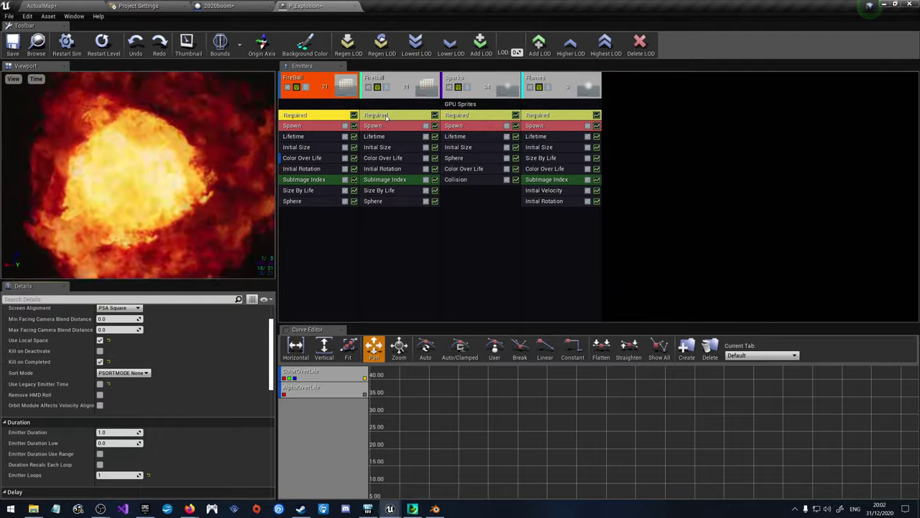
{"action": "left_click", "coordinate": [387, 116]}
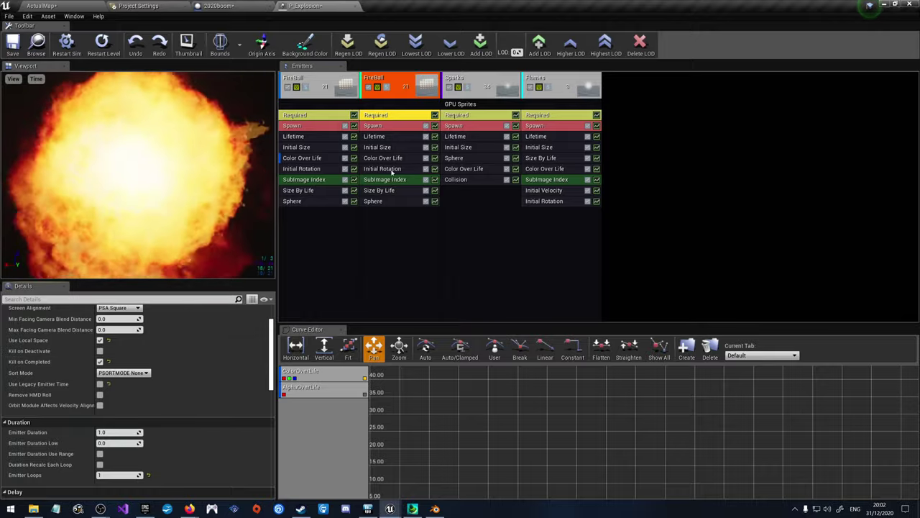
{"action": "left_click", "coordinate": [464, 116]}
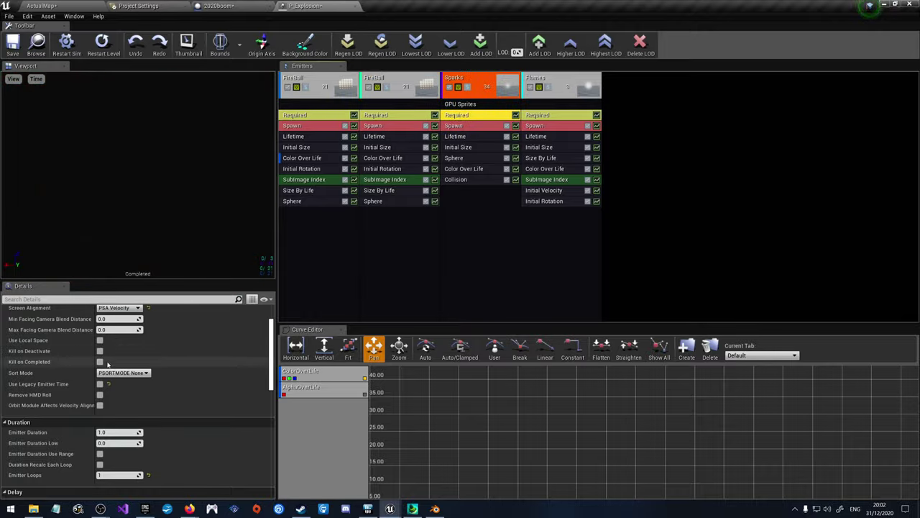
{"action": "left_click", "coordinate": [537, 116]}
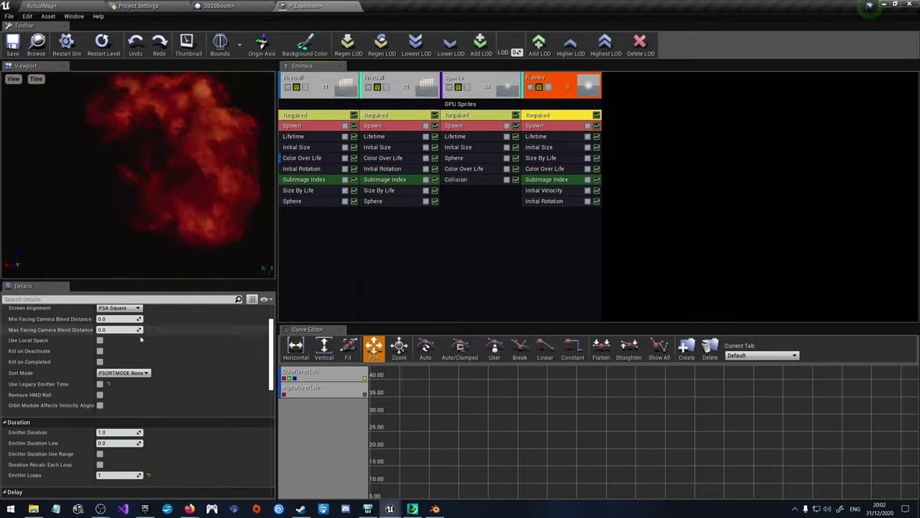
{"action": "left_click", "coordinate": [100, 361]}
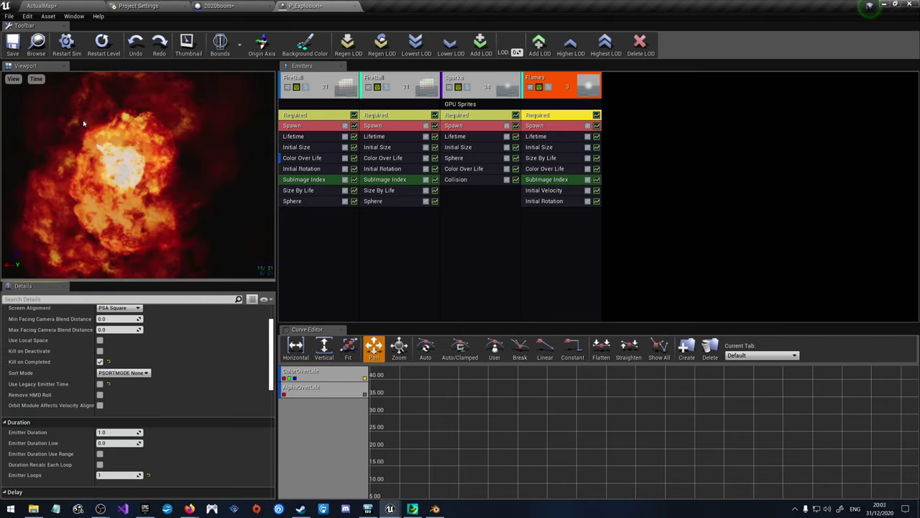
Step: Save the P_Explosion particle system and the ActualMap level, and play the level to test the explosion
{"action": "left_click", "coordinate": [12, 43]}
{"action": "left_click", "coordinate": [41, 6]}
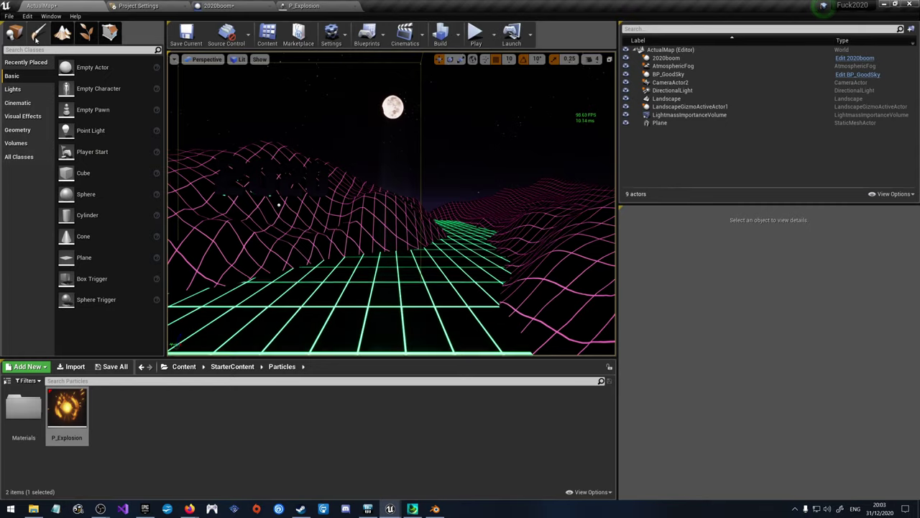
{"action": "left_click", "coordinate": [184, 32]}
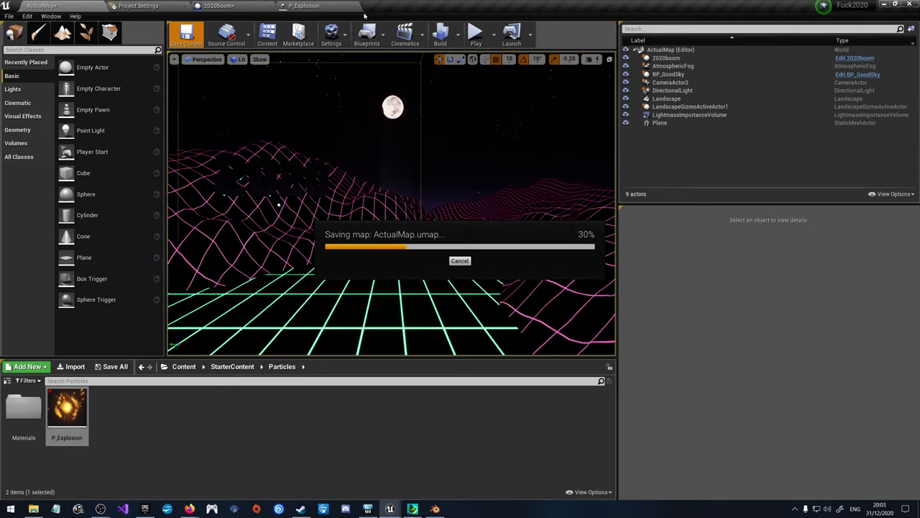
{"action": "left_click", "coordinate": [475, 32]}
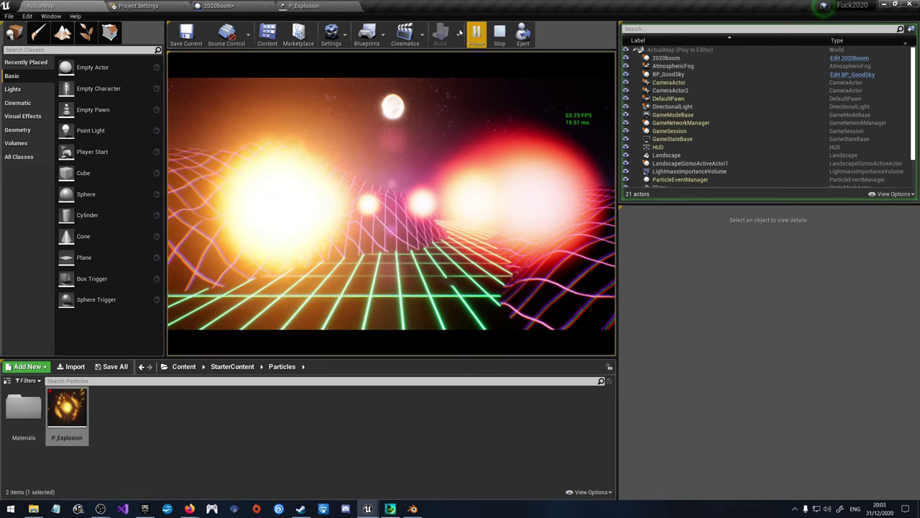
{"action": "left_click", "coordinate": [499, 32]}
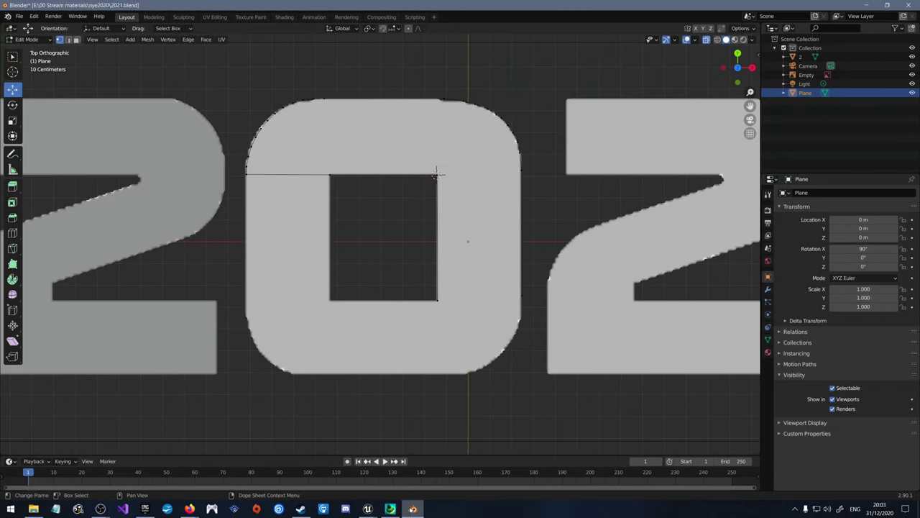
Step: Switch to Blender and place the 3D cursor on the lower-right inner corner of the 0 in 2021.blend
{"action": "key", "text": "alt+Tab"}
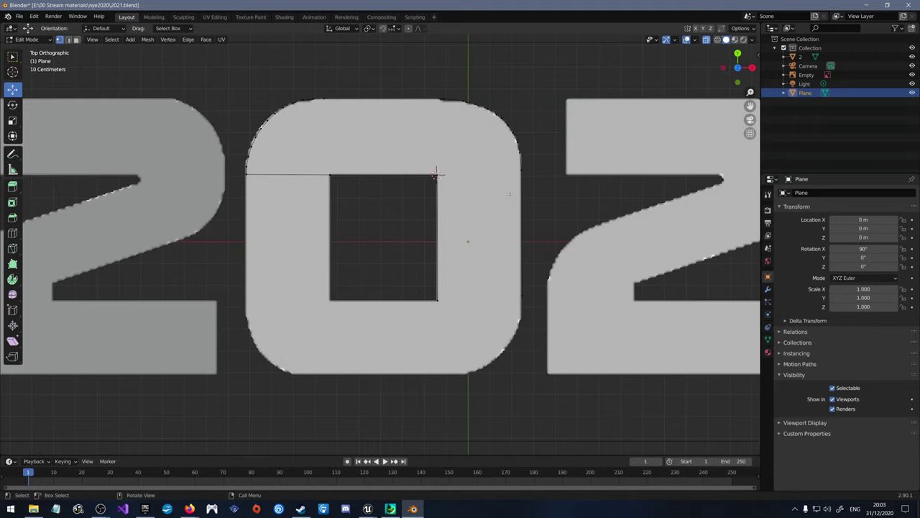
{"action": "scroll", "coordinate": [431, 172], "scroll_direction": "up", "scroll_amount": 1}
{"action": "left_click_drag", "start_coordinate": [419, 301], "coordinate": [420, 302]}
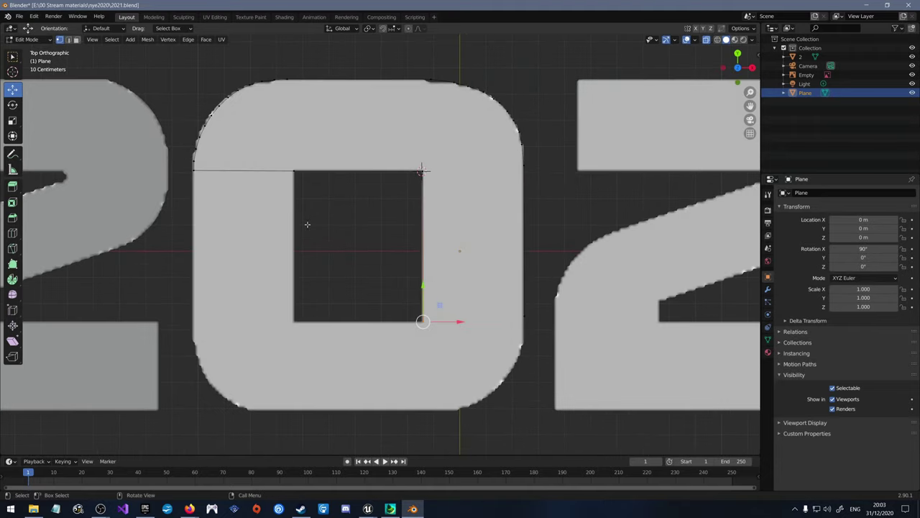
{"action": "right_click", "coordinate": [7, 77]}
{"action": "left_click", "coordinate": [13, 72]}
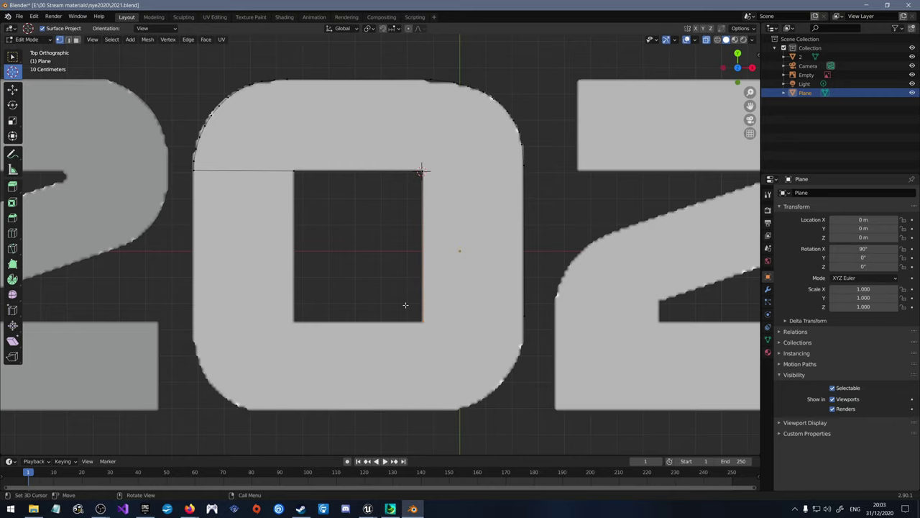
{"action": "scroll", "coordinate": [405, 305], "scroll_direction": "up", "scroll_amount": 5}
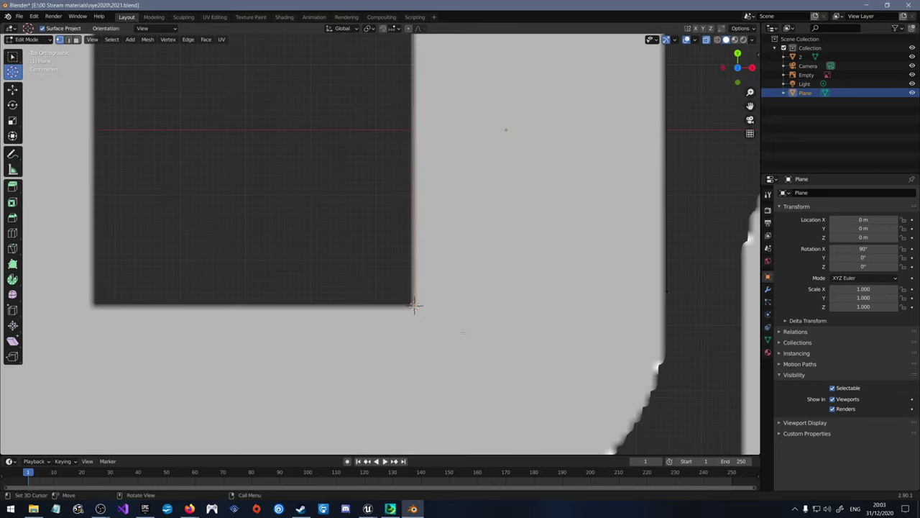
{"action": "scroll", "coordinate": [414, 305], "scroll_direction": "down", "scroll_amount": 5}
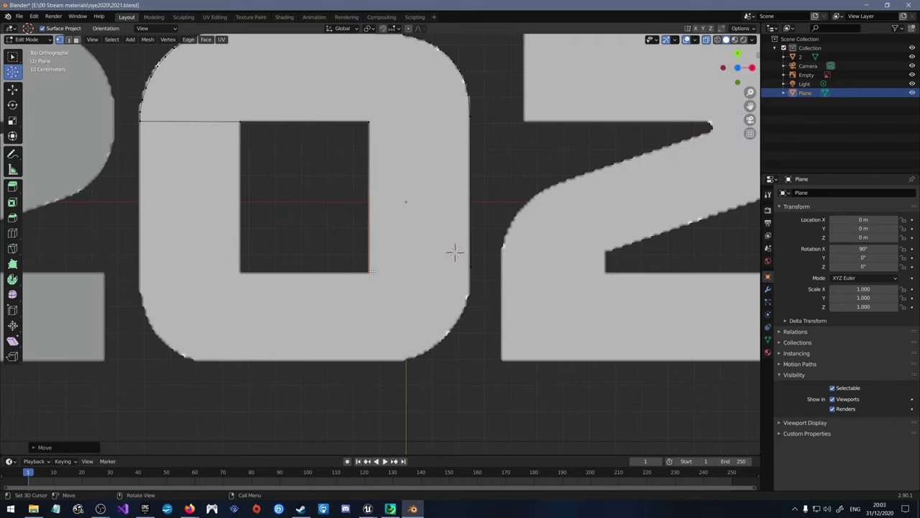
{"action": "scroll", "coordinate": [367, 269], "scroll_direction": "up", "scroll_amount": 6}
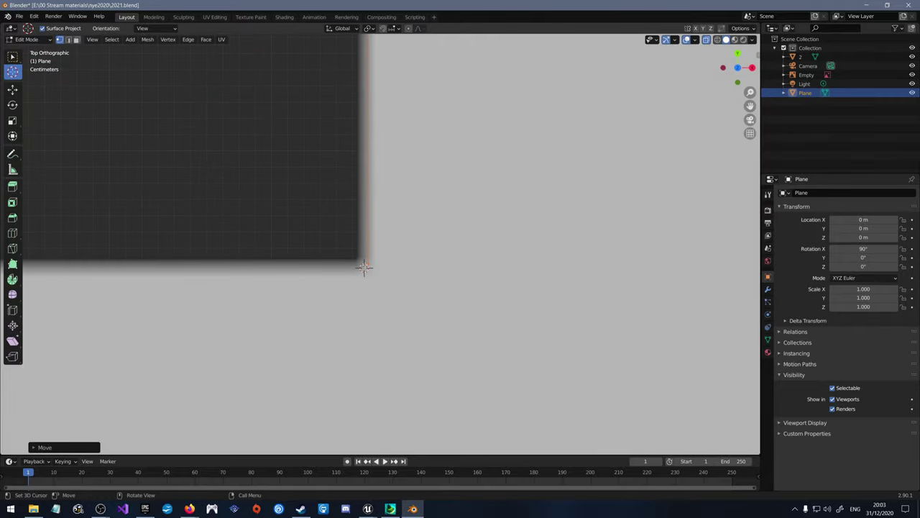
{"action": "scroll", "coordinate": [368, 263], "scroll_direction": "down", "scroll_amount": 6}
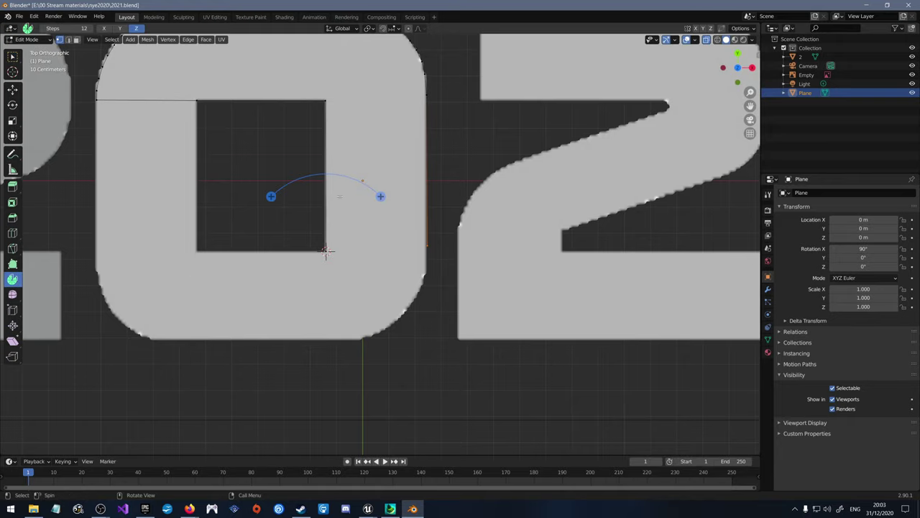
Step: Spin the lower end of the 0's right outer edge around the 3D cursor in 12 steps to form the lower-right corner arc
{"action": "left_click_drag", "start_coordinate": [380, 196], "coordinate": [384, 279]}
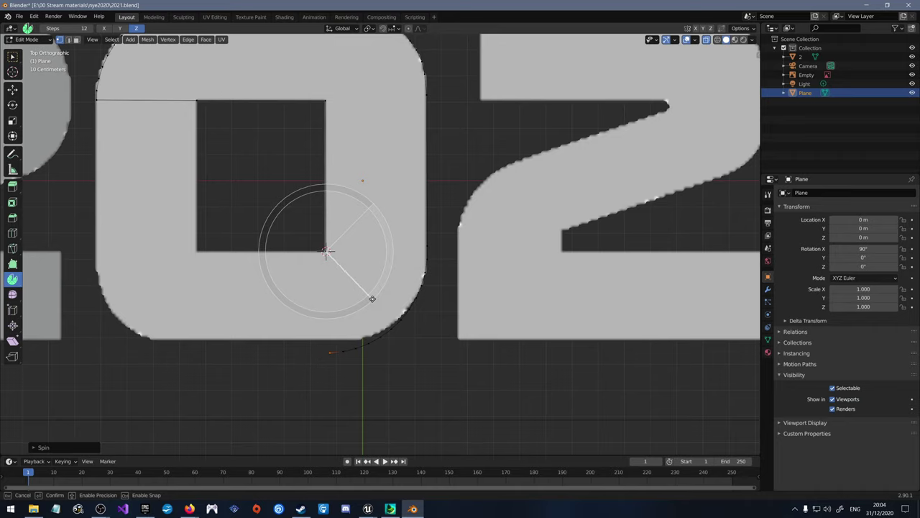
{"action": "left_click_drag", "start_coordinate": [372, 298], "coordinate": [370, 297]}
{"action": "scroll", "coordinate": [400, 345], "scroll_direction": "up", "scroll_amount": 5}
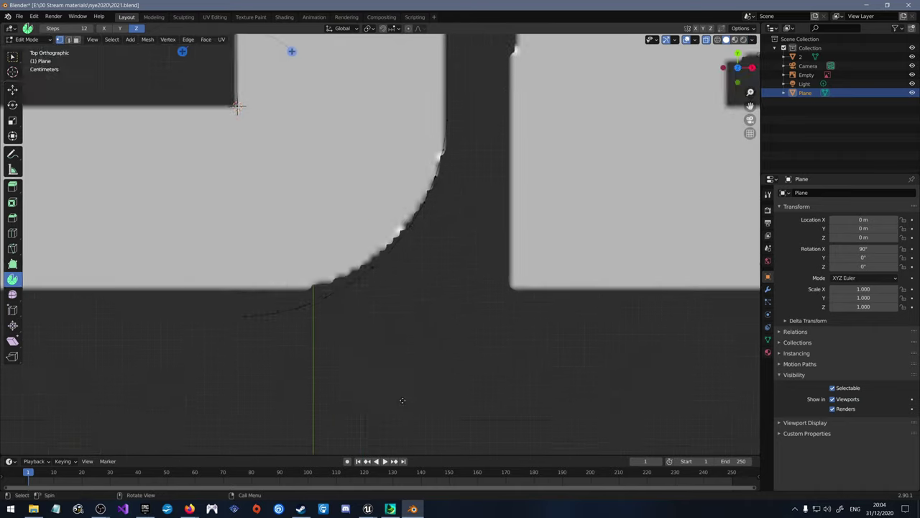
Step: Select the lower vertices of the spun arc and move them together toward the rounded corner of the reference 0
{"action": "left_click_drag", "start_coordinate": [431, 349], "coordinate": [131, 178]}
{"action": "key", "text": "KP_Decimal"}
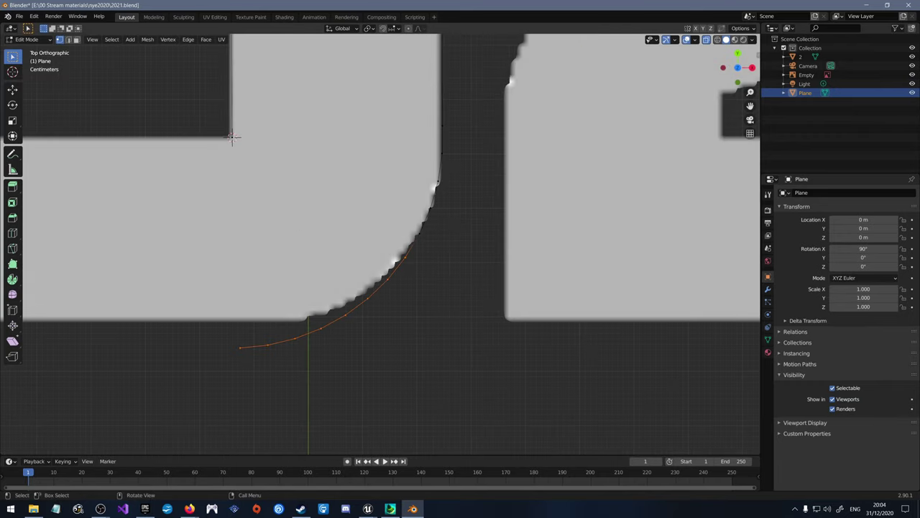
{"action": "scroll", "coordinate": [380, 259], "scroll_direction": "up", "scroll_amount": 4}
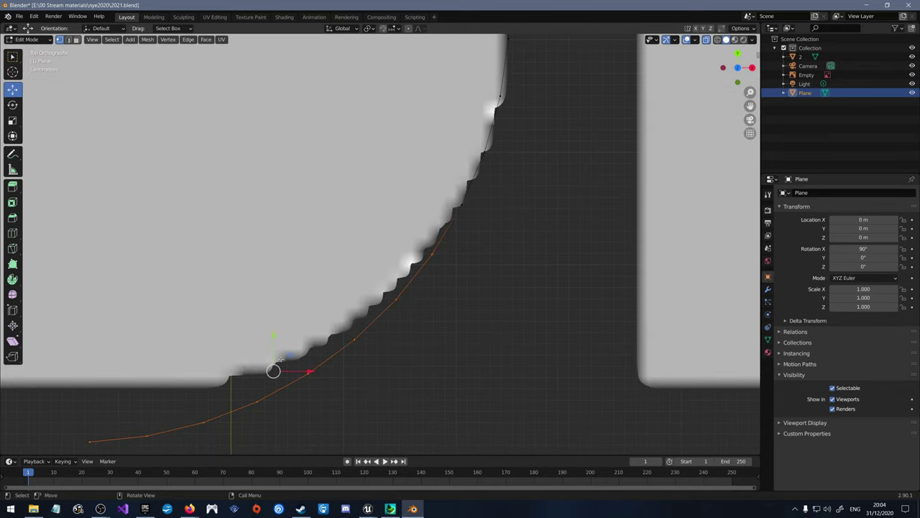
{"action": "left_click_drag", "start_coordinate": [288, 354], "coordinate": [282, 346]}
{"action": "scroll", "coordinate": [425, 371], "scroll_direction": "down", "scroll_amount": 3}
{"action": "left_click_drag", "start_coordinate": [528, 353], "coordinate": [305, 91]}
{"action": "left_click_drag", "start_coordinate": [422, 291], "coordinate": [420, 289]}
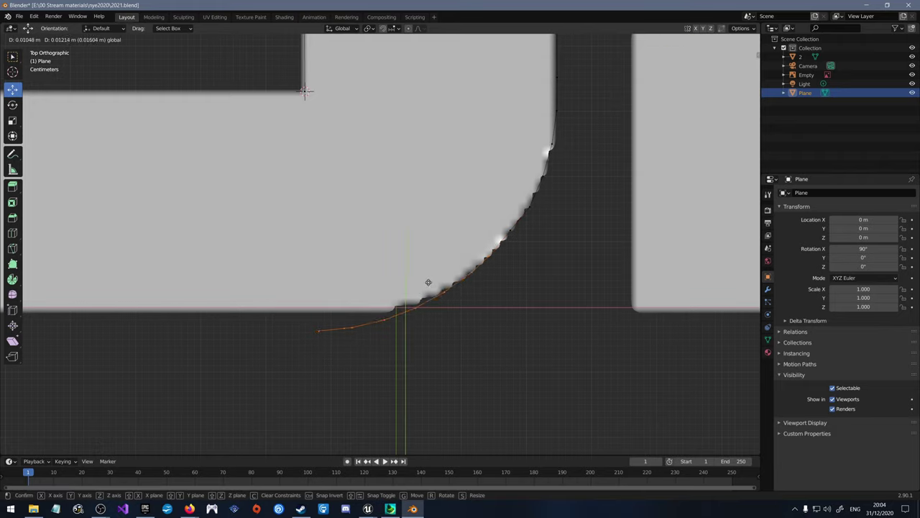
{"action": "left_click_drag", "start_coordinate": [428, 282], "coordinate": [429, 282]}
Step: Reposition the individual vertices on the upper part of the lower-right arc to follow the reference outline
{"action": "scroll", "coordinate": [571, 184], "scroll_direction": "up", "scroll_amount": 3}
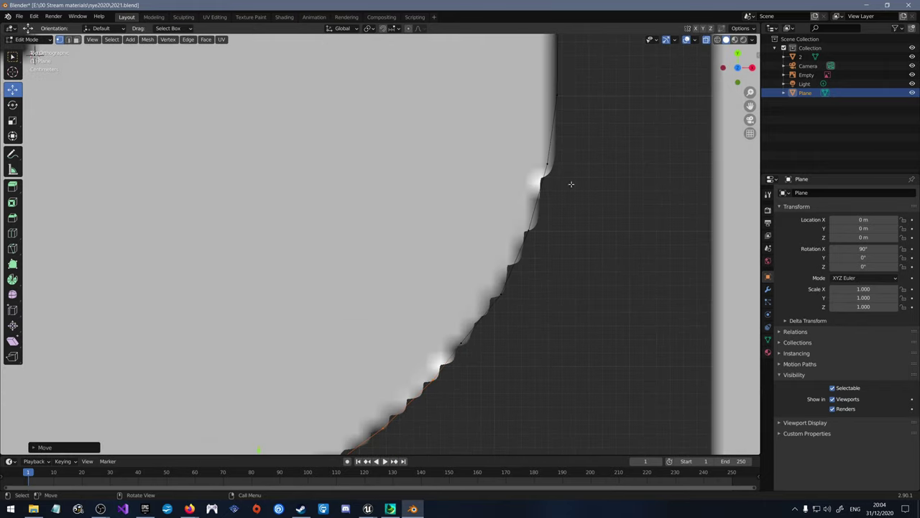
{"action": "left_click_drag", "start_coordinate": [563, 148], "coordinate": [540, 225]}
{"action": "left_click", "coordinate": [531, 233]}
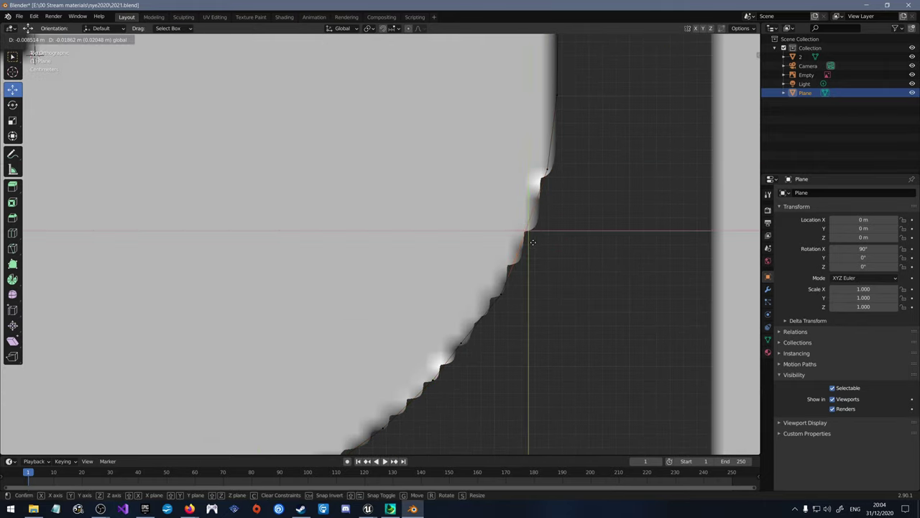
{"action": "left_click", "coordinate": [533, 243]}
{"action": "scroll", "coordinate": [524, 302], "scroll_direction": "down", "scroll_amount": 1}
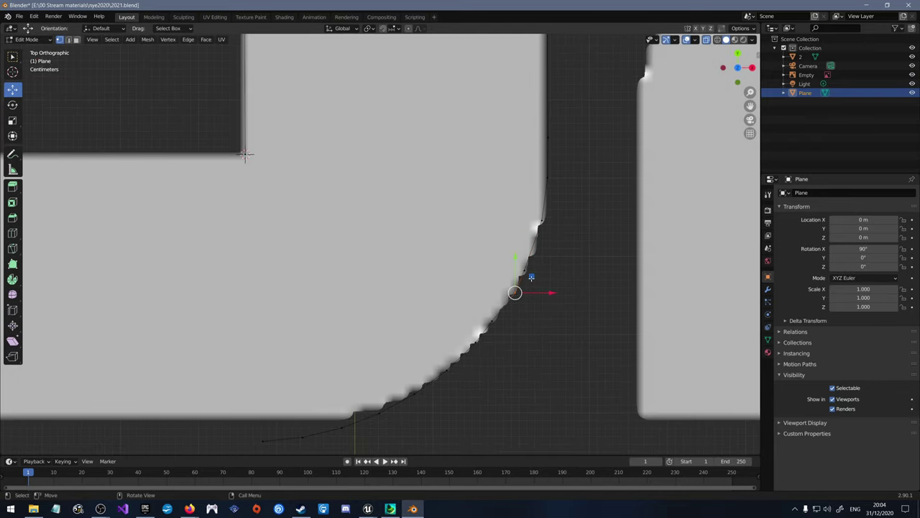
{"action": "left_click_drag", "start_coordinate": [531, 276], "coordinate": [509, 297]}
{"action": "scroll", "coordinate": [509, 331], "scroll_direction": "up", "scroll_amount": 2}
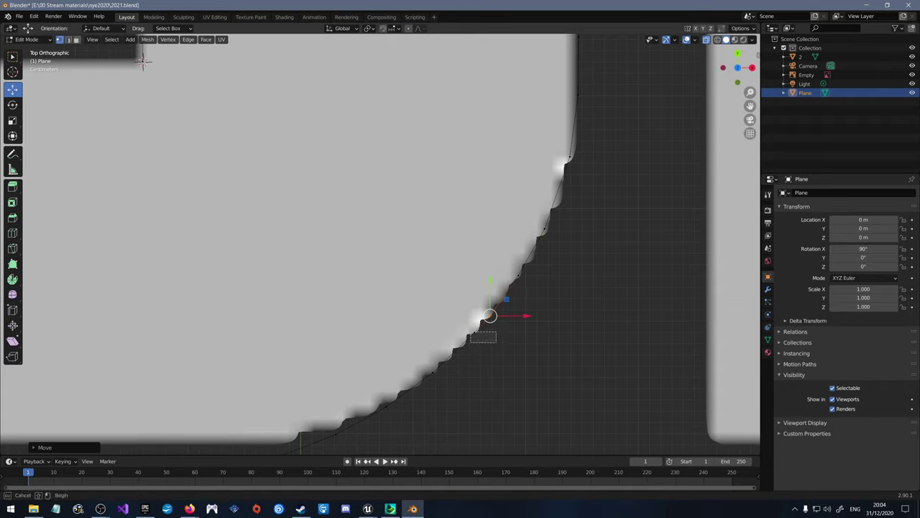
Step: Move the middle and lower vertices of the lower-right arc onto the reference curve
{"action": "left_click", "coordinate": [474, 332]}
{"action": "left_click_drag", "start_coordinate": [492, 316], "coordinate": [407, 341]}
{"action": "scroll", "coordinate": [482, 345], "scroll_direction": "up", "scroll_amount": 2}
{"action": "left_click", "coordinate": [476, 317]}
{"action": "scroll", "coordinate": [446, 343], "scroll_direction": "down", "scroll_amount": 2}
{"action": "scroll", "coordinate": [446, 343], "scroll_direction": "up", "scroll_amount": 2}
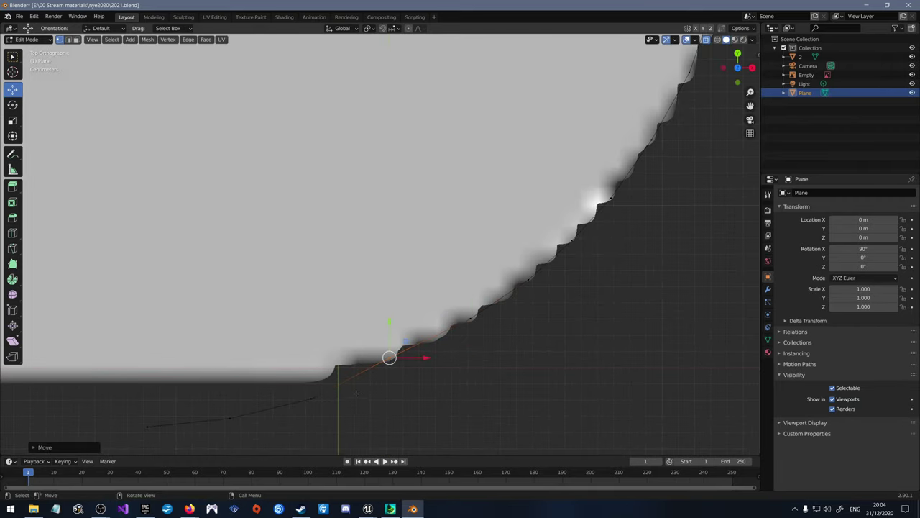
Step: Move the arc's remaining end vertices onto the 0's bottom edge and delete the surplus last vertex
{"action": "left_click", "coordinate": [309, 397]}
{"action": "left_click_drag", "start_coordinate": [310, 396], "coordinate": [323, 371]}
{"action": "scroll", "coordinate": [399, 336], "scroll_direction": "down", "scroll_amount": 2}
{"action": "left_click_drag", "start_coordinate": [372, 392], "coordinate": [354, 325]}
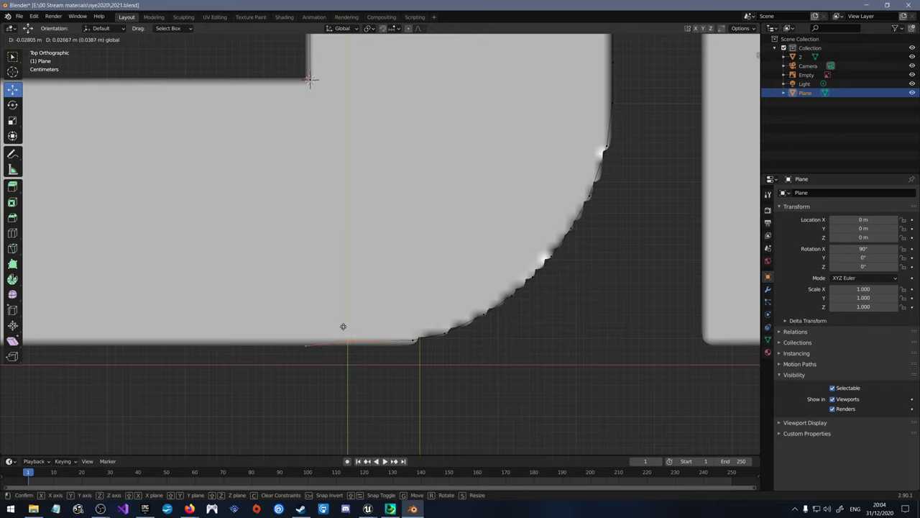
{"action": "left_click", "coordinate": [340, 327]}
{"action": "left_click", "coordinate": [306, 346]}
{"action": "key", "text": "x"}
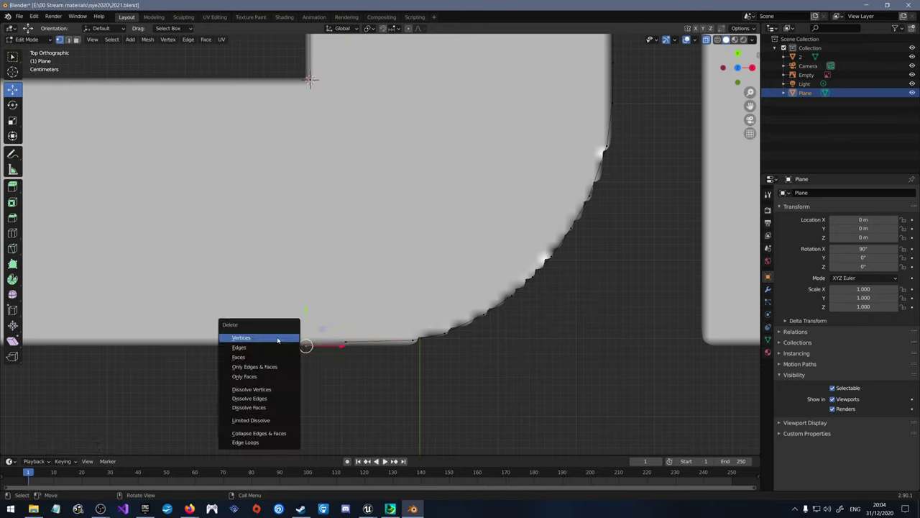
{"action": "left_click", "coordinate": [278, 339]}
Step: Extrude the arc's end vertex and the lower-right inner corner vertex about 0.49 m along negative X
{"action": "left_click_drag", "start_coordinate": [378, 394], "coordinate": [291, 43]}
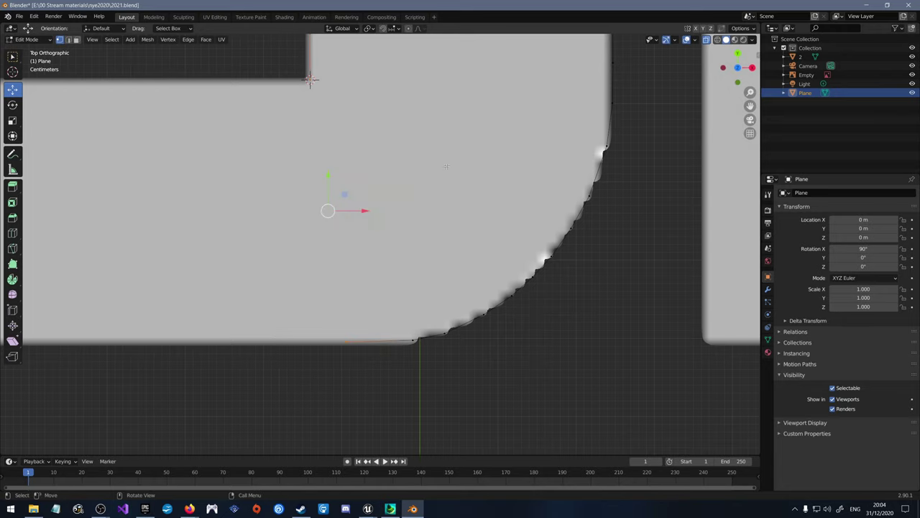
{"action": "scroll", "coordinate": [507, 241], "scroll_direction": "down", "scroll_amount": 3}
{"action": "key", "text": "g"}
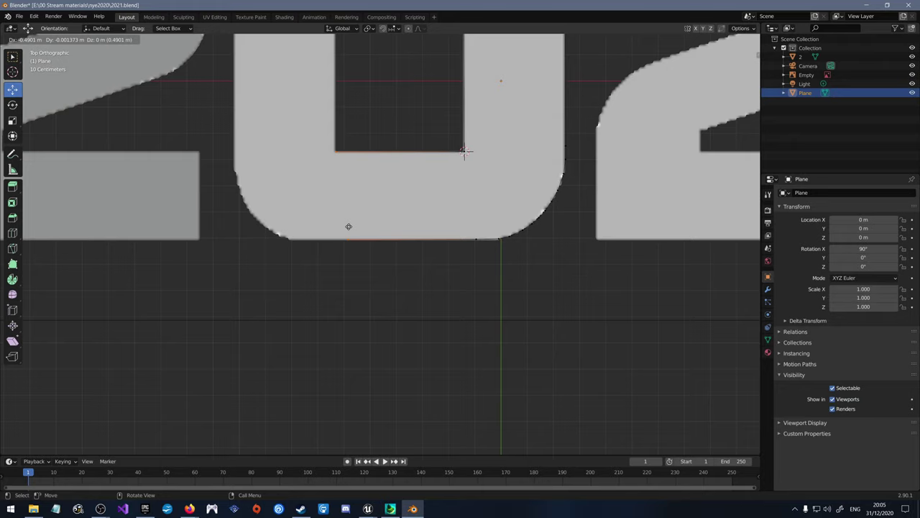
{"action": "left_click", "coordinate": [349, 226]}
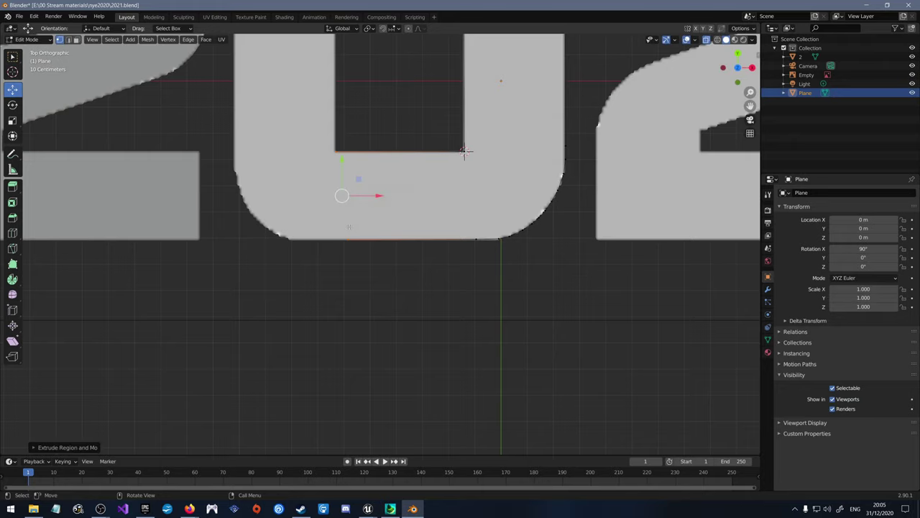
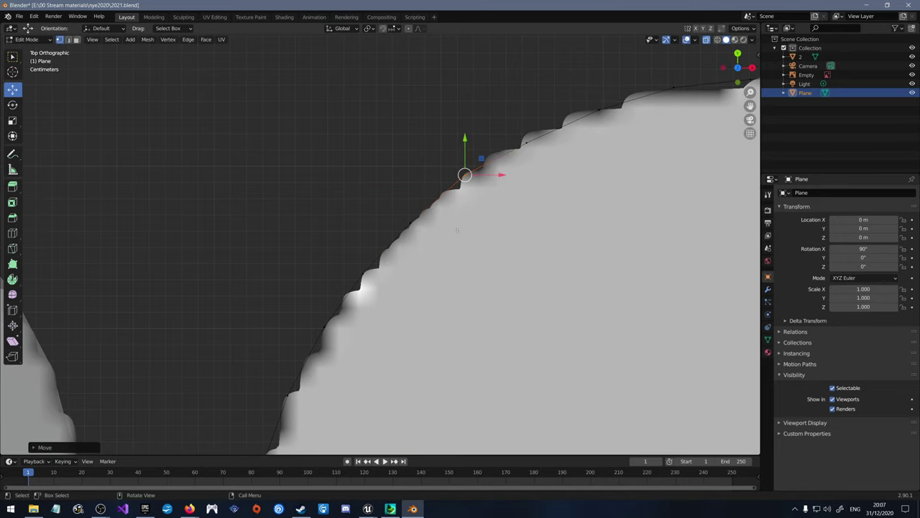
Step: Move successive vertices of the 0's upper-left corner arc onto the reference outline
{"action": "mouse_move", "coordinate": [479, 158]}
{"action": "middle_mouse_down", "text": "shift"}
{"action": "mouse_move", "coordinate": [416, 205]}
{"action": "mouse_move", "coordinate": [477, 177]}
{"action": "mouse_move", "coordinate": [421, 186]}
{"action": "mouse_move", "coordinate": [481, 171]}
{"action": "middle_mouse_up", "text": "shift"}
{"action": "key", "text": "g"}
{"action": "left_click", "coordinate": [448, 159]}
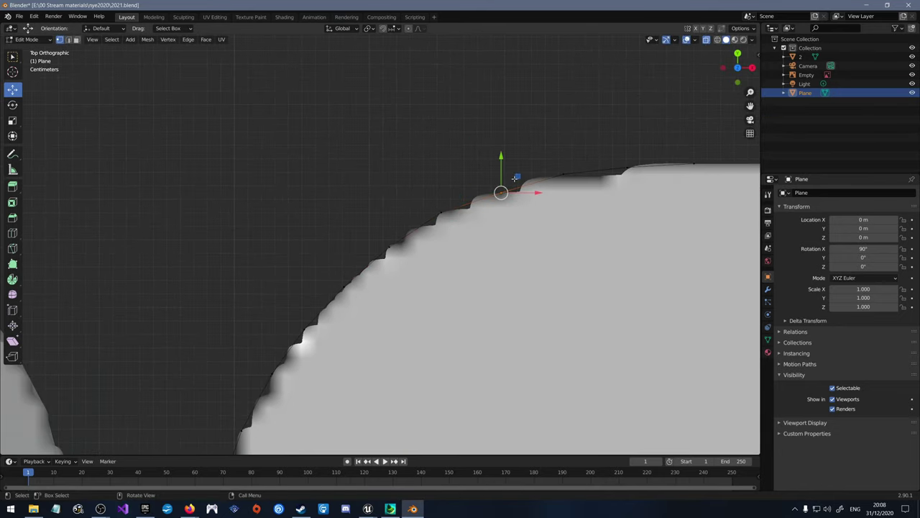
{"action": "key", "text": "g"}
{"action": "left_click", "coordinate": [410, 243]}
{"action": "middle_click_drag", "start_coordinate": [410, 243], "coordinate": [317, 254], "text": "shift"}
{"action": "left_click_drag", "start_coordinate": [513, 203], "coordinate": [461, 175]}
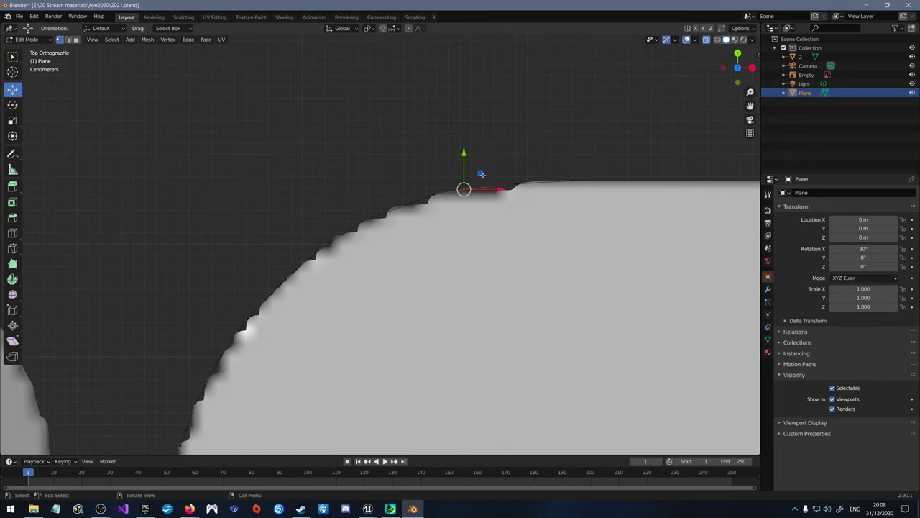
Step: Reposition the upper-left arc's vertices near the start of the 0's straight top edge
{"action": "key", "text": "g"}
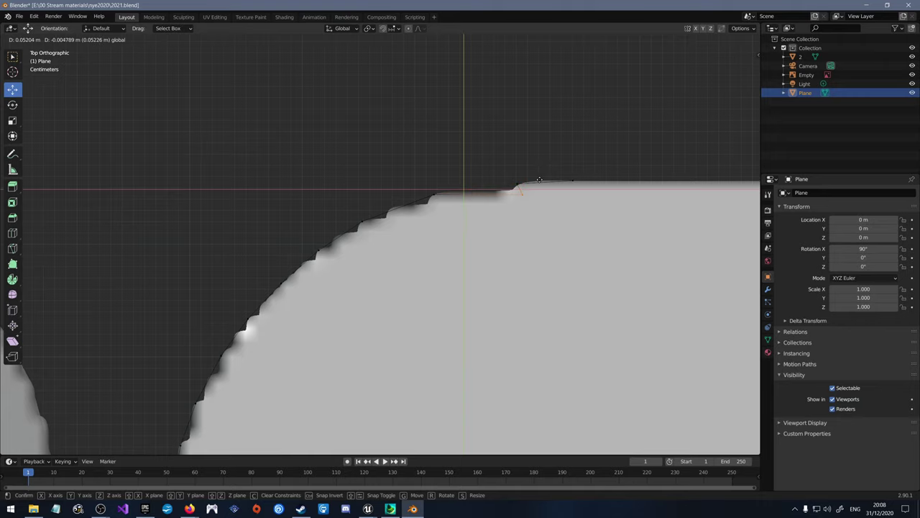
{"action": "left_click", "coordinate": [578, 176]}
{"action": "left_click", "coordinate": [516, 185]}
{"action": "key", "text": "g"}
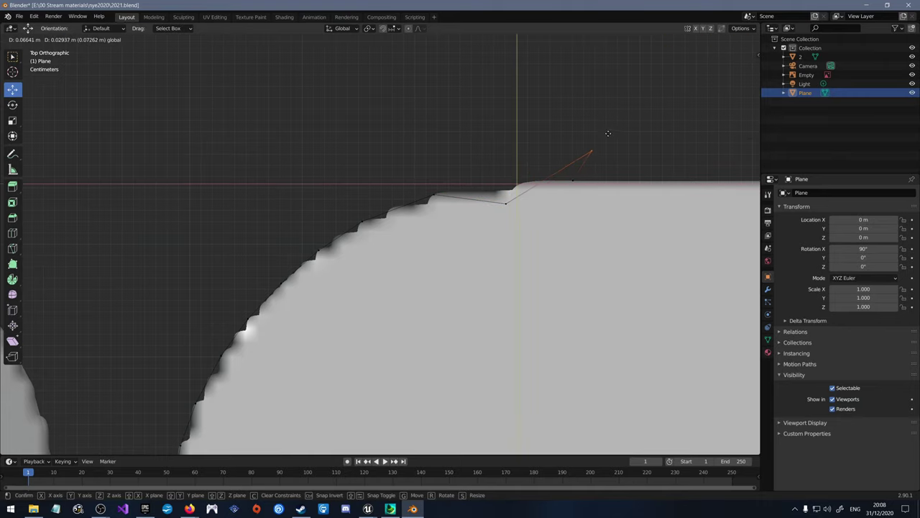
{"action": "left_click", "coordinate": [512, 188]}
{"action": "left_click", "coordinate": [506, 204]}
{"action": "key", "text": "g"}
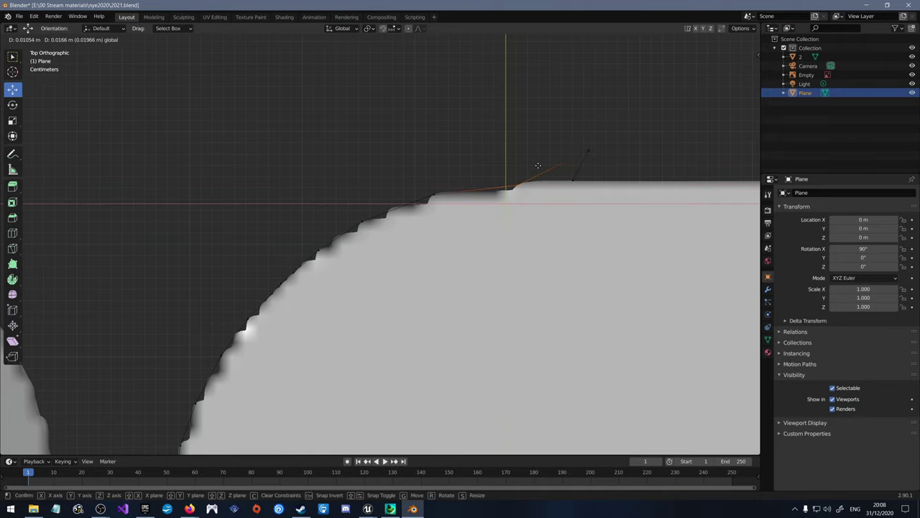
{"action": "left_click", "coordinate": [539, 167]}
Step: Move the stray last vertex of the upper-left arc onto the end of the 0's top edge
{"action": "middle_click_drag", "start_coordinate": [538, 167], "coordinate": [453, 183], "text": "shift"}
{"action": "left_click", "coordinate": [493, 172]}
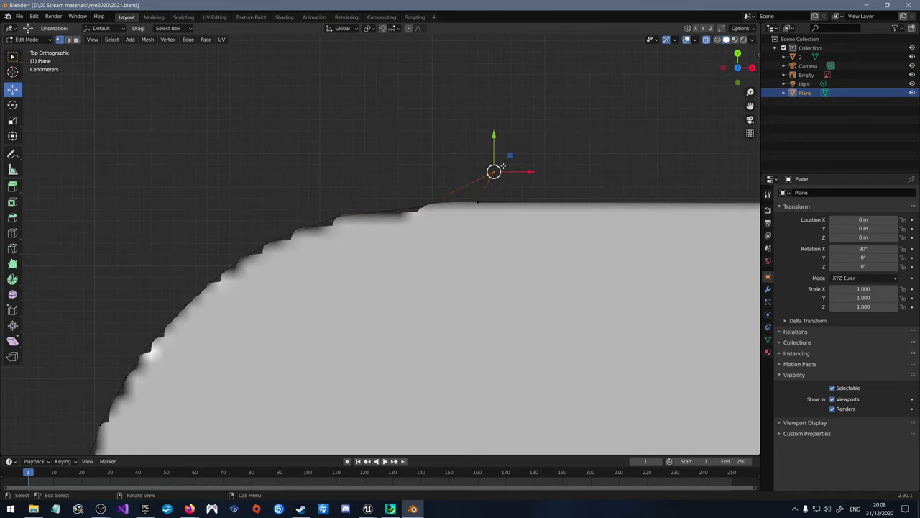
{"action": "key", "text": "g"}
{"action": "left_click", "coordinate": [492, 185]}
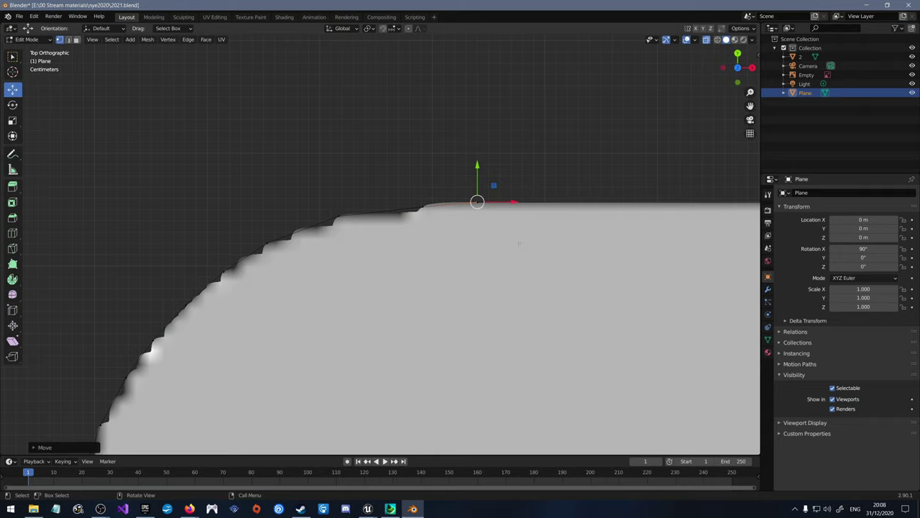
{"action": "scroll", "coordinate": [519, 244], "scroll_direction": "down", "scroll_amount": 6}
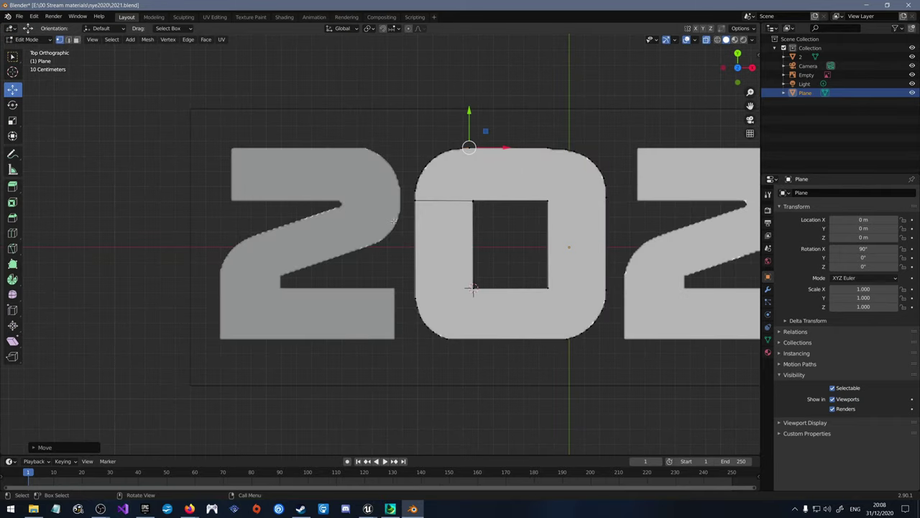
Step: Merge the overlapping vertices at the far face's upper-left and upper-right inner corners of the 0 at their center
{"action": "scroll", "coordinate": [523, 251], "scroll_direction": "up", "scroll_amount": 2}
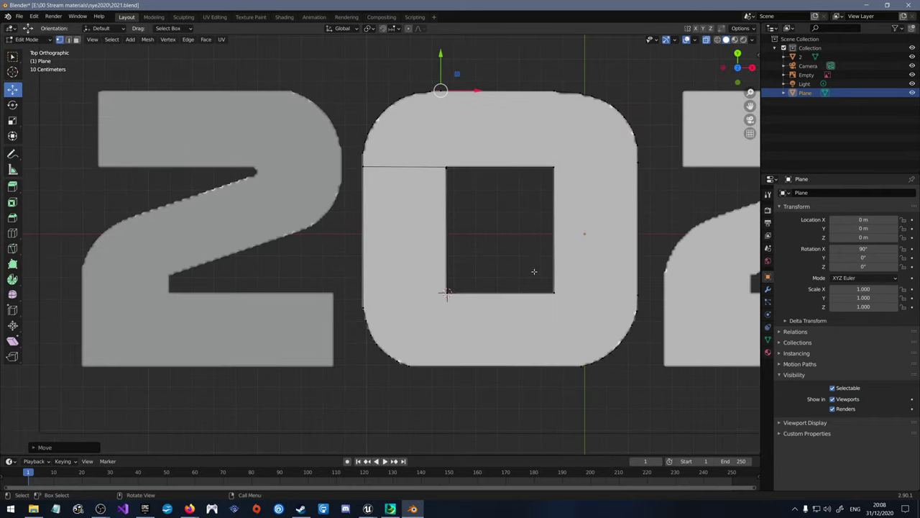
{"action": "middle_click_drag", "start_coordinate": [534, 271], "coordinate": [539, 232]}
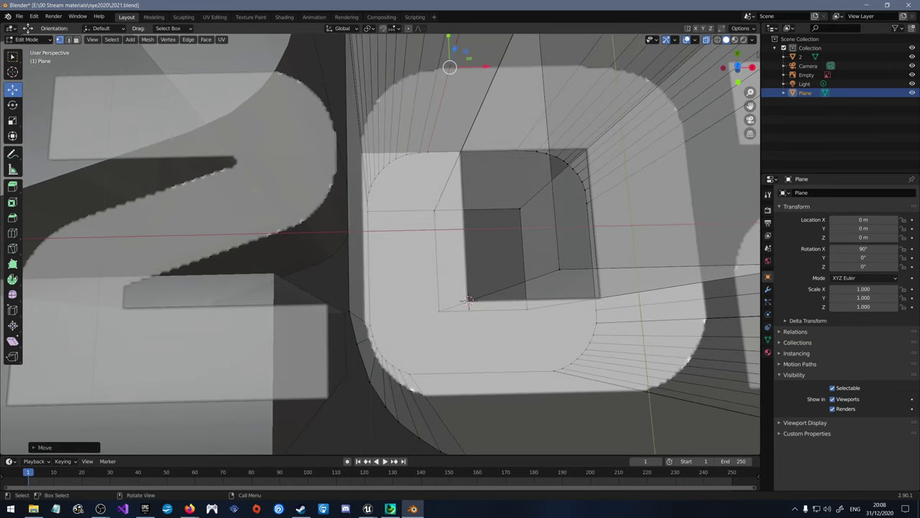
{"action": "key", "text": "m"}
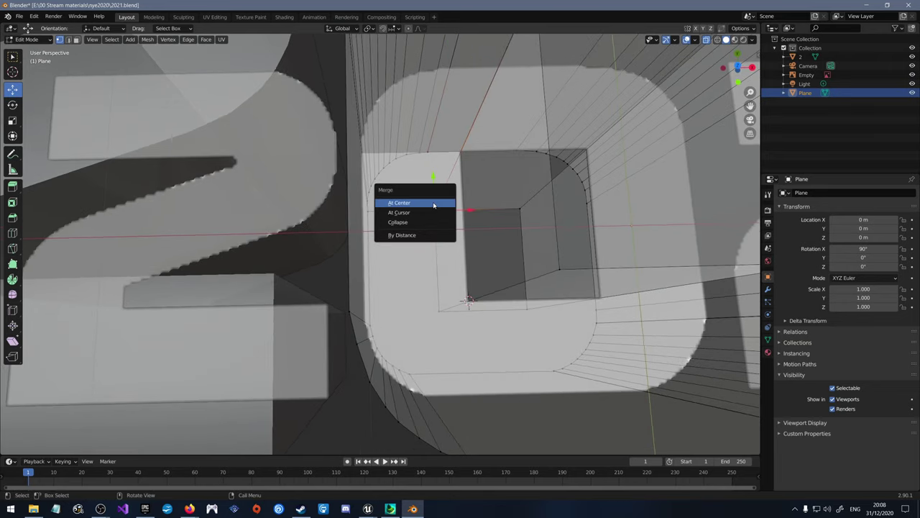
{"action": "left_click", "coordinate": [435, 202]}
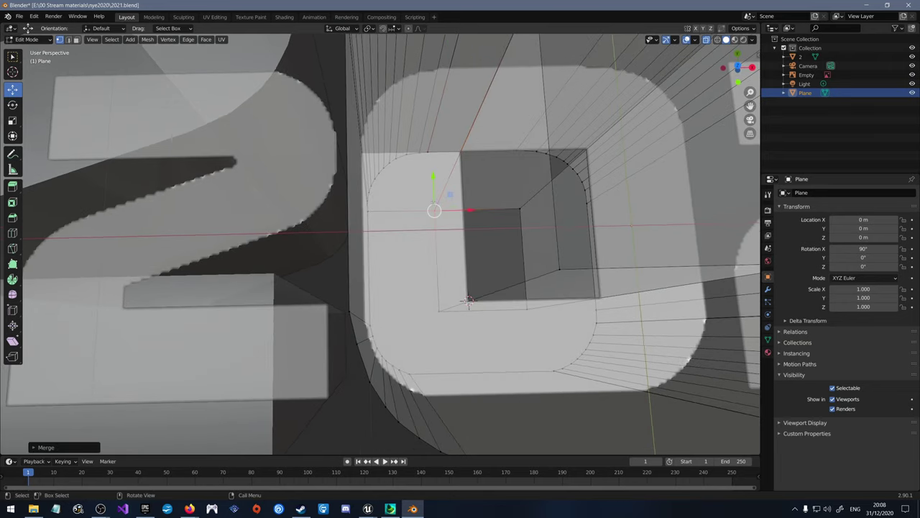
{"action": "left_click", "coordinate": [519, 209]}
{"action": "key", "text": "m"}
{"action": "left_click", "coordinate": [515, 197]}
Step: Merge the overlapping vertices at the far face's lower-right and lower-left inner corners of the 0 at their center
{"action": "left_click", "coordinate": [530, 308]}
{"action": "key", "text": "m"}
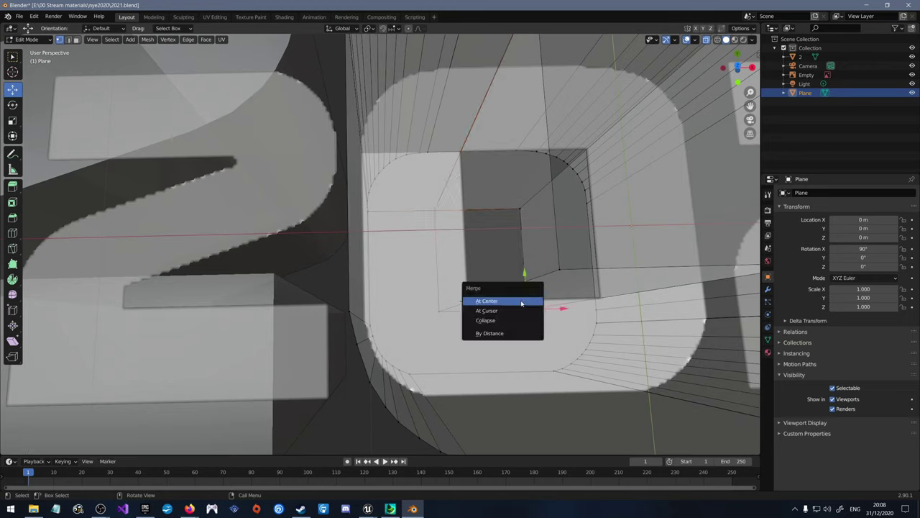
{"action": "left_click", "coordinate": [522, 300]}
{"action": "left_click", "coordinate": [430, 298]}
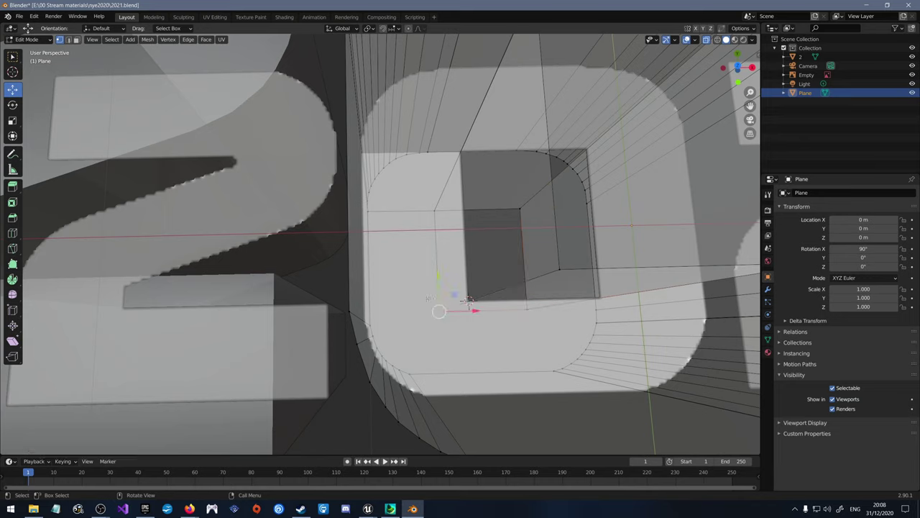
{"action": "key", "text": "m"}
{"action": "left_click", "coordinate": [427, 298]}
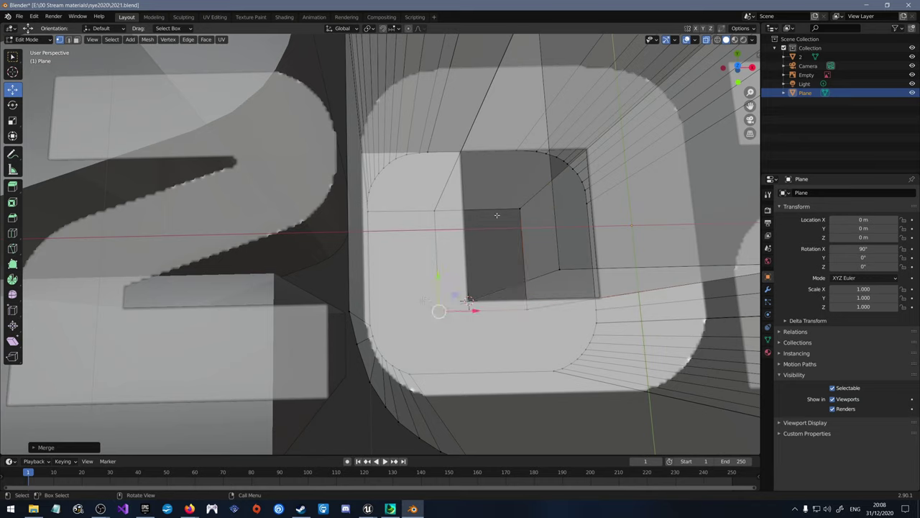
Step: Merge the vertices at the near face's lower-left and upper-left inner corners of the 0 at their center
{"action": "left_click", "coordinate": [558, 267]}
{"action": "key", "text": "m"}
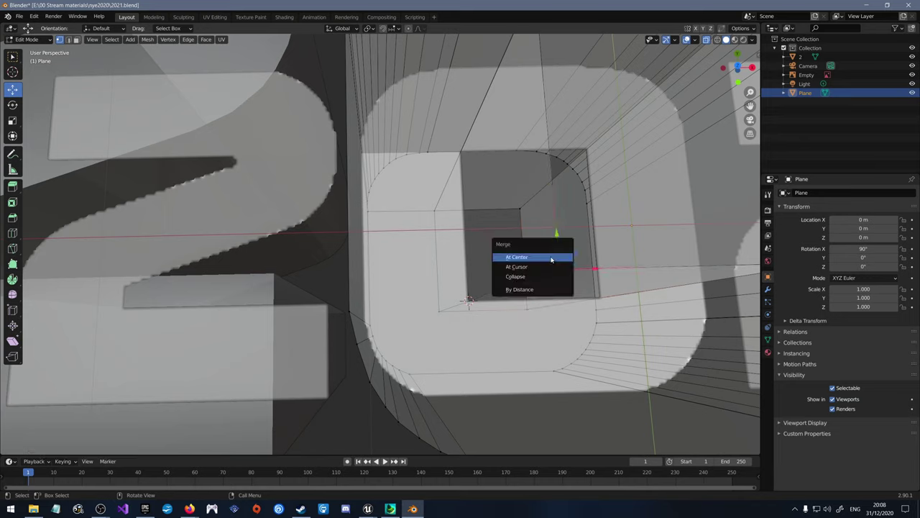
{"action": "left_click", "coordinate": [550, 255]}
{"action": "scroll", "coordinate": [549, 241], "scroll_direction": "down", "scroll_amount": 6}
{"action": "scroll", "coordinate": [525, 250], "scroll_direction": "up", "scroll_amount": 8}
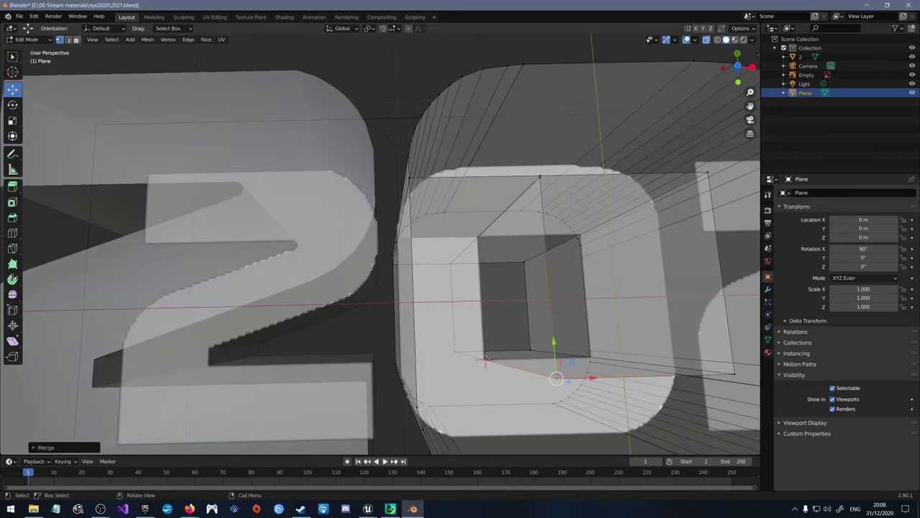
{"action": "key", "text": "m"}
{"action": "left_click", "coordinate": [527, 138]}
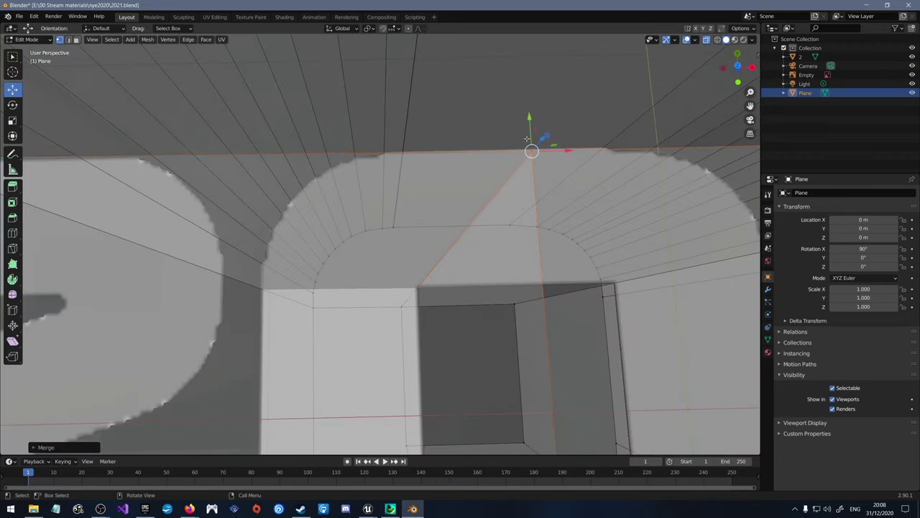
Step: Merge at center the vertices at the near face's upper-right, lower-right and lower-left corners of the 0's square opening
{"action": "scroll", "coordinate": [467, 166], "scroll_direction": "down", "scroll_amount": 4}
{"action": "scroll", "coordinate": [523, 166], "scroll_direction": "up", "scroll_amount": 4}
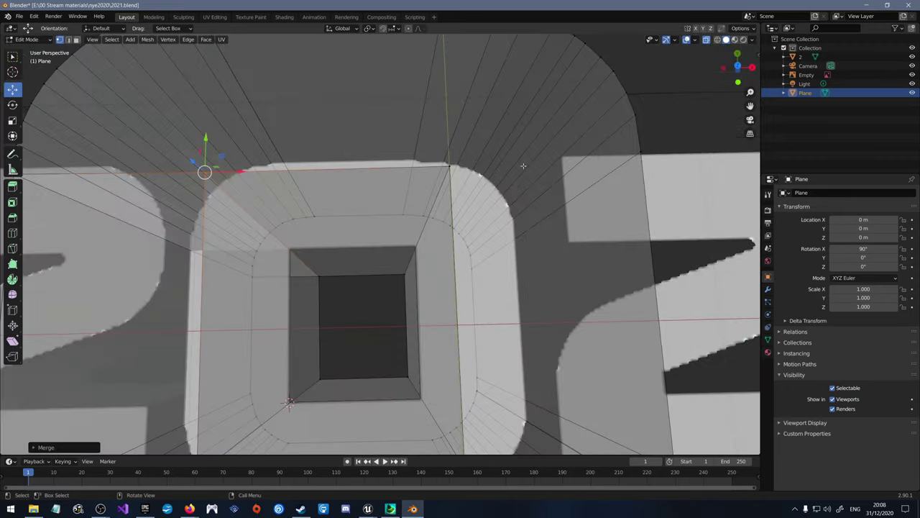
{"action": "left_click", "coordinate": [448, 166]}
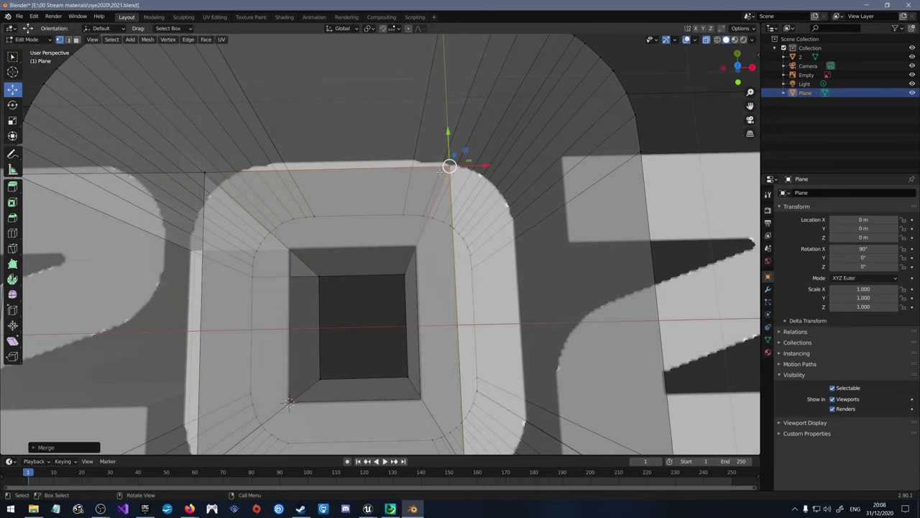
{"action": "scroll", "coordinate": [441, 171], "scroll_direction": "down", "scroll_amount": 5}
{"action": "scroll", "coordinate": [434, 70], "scroll_direction": "up", "scroll_amount": 5}
{"action": "left_click", "coordinate": [440, 207]}
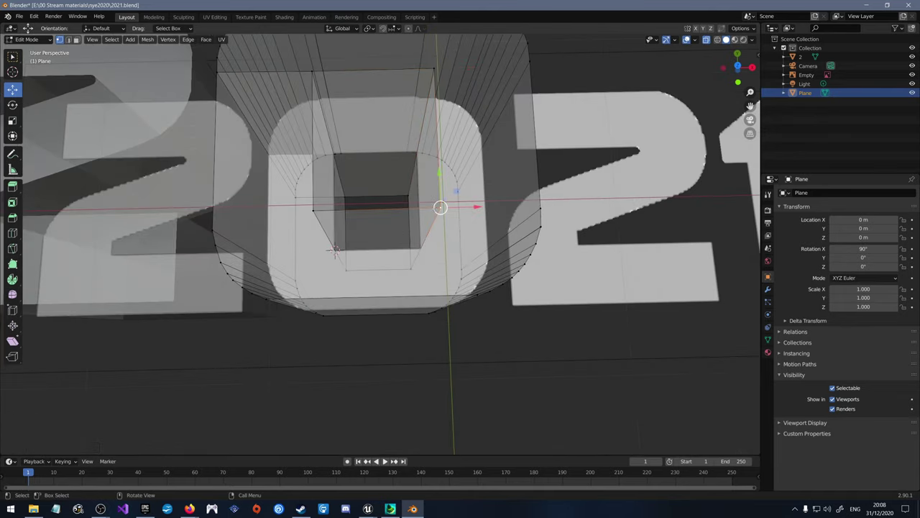
{"action": "left_click", "coordinate": [313, 210]}
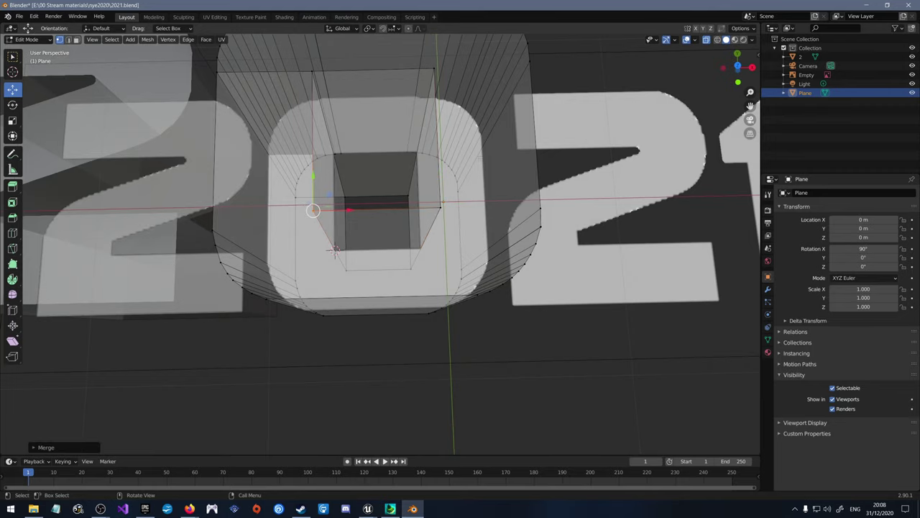
Step: Merge at center the duplicate vertices where the 0's upper-left arc meets its top edge, on the near and far faces
{"action": "scroll", "coordinate": [438, 138], "scroll_direction": "down", "scroll_amount": 5}
{"action": "scroll", "coordinate": [438, 138], "scroll_direction": "up", "scroll_amount": 5}
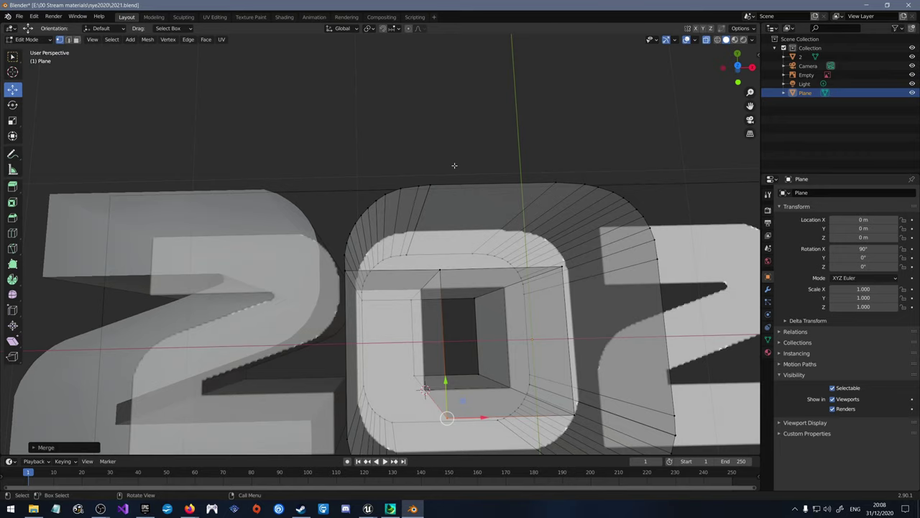
{"action": "scroll", "coordinate": [427, 185], "scroll_direction": "up", "scroll_amount": 4}
{"action": "left_click", "coordinate": [421, 154]}
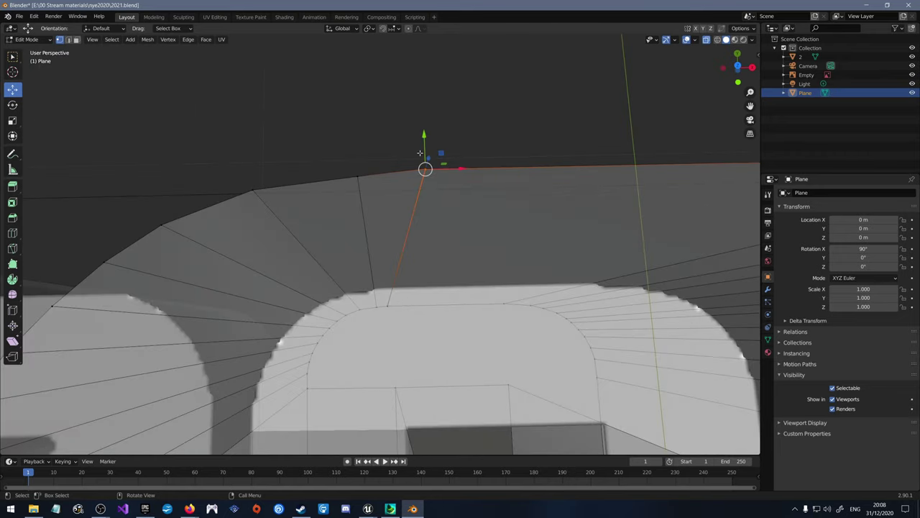
{"action": "left_click", "coordinate": [387, 306]}
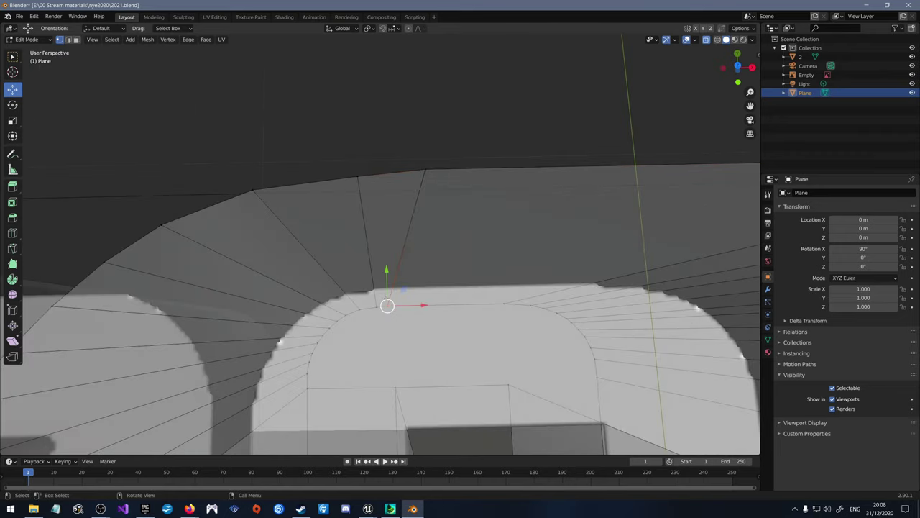
{"action": "key", "text": "m"}
{"action": "left_click", "coordinate": [387, 298]}
Step: Merge at center the near and far vertices where the 0's upper-left arc meets its straight left edge
{"action": "scroll", "coordinate": [386, 304], "scroll_direction": "down", "scroll_amount": 3}
{"action": "middle_click_drag", "start_coordinate": [386, 305], "coordinate": [510, 197]}
{"action": "scroll", "coordinate": [510, 196], "scroll_direction": "up", "scroll_amount": 4}
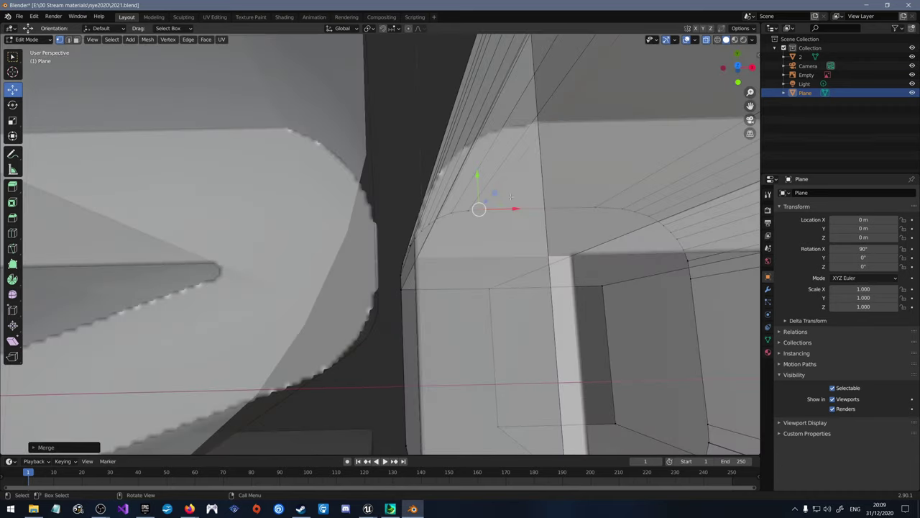
{"action": "scroll", "coordinate": [510, 196], "scroll_direction": "down", "scroll_amount": 4}
{"action": "scroll", "coordinate": [504, 197], "scroll_direction": "up", "scroll_amount": 5}
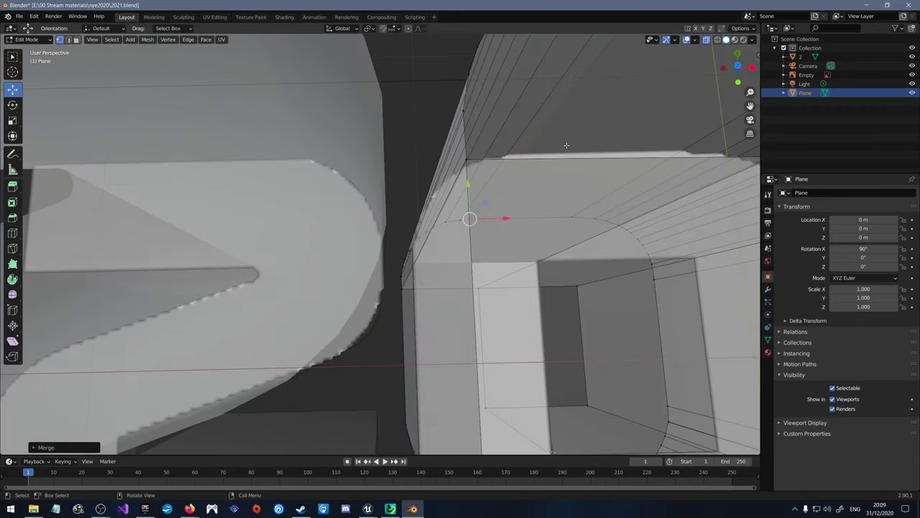
{"action": "middle_click_drag", "start_coordinate": [551, 144], "coordinate": [532, 137]}
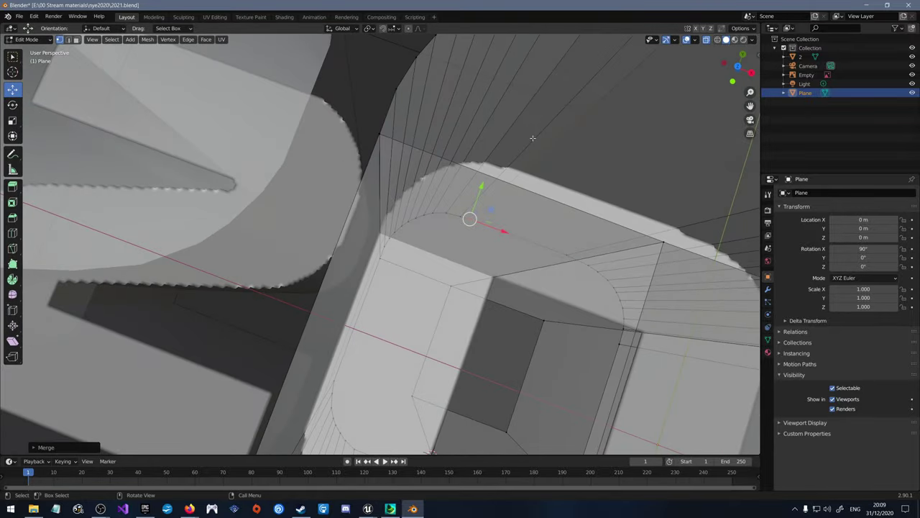
{"action": "left_click", "coordinate": [366, 126]}
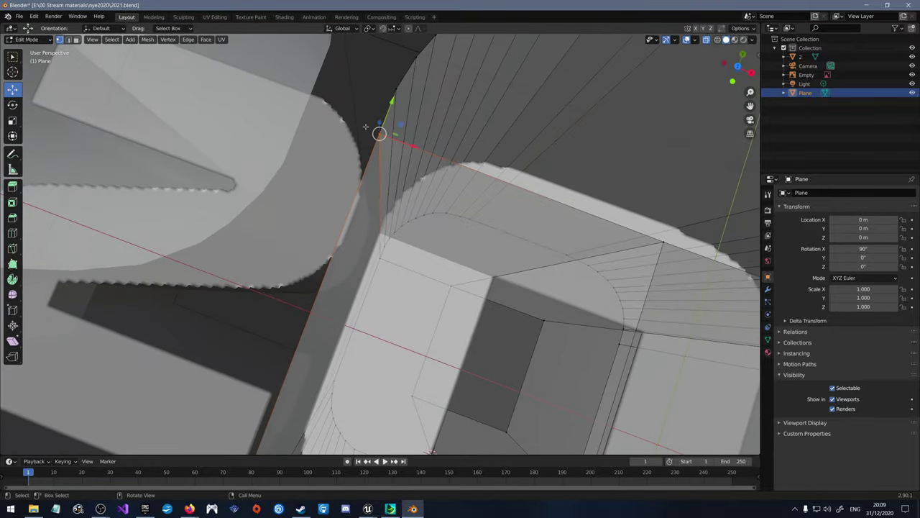
{"action": "key", "text": "m"}
{"action": "left_click", "coordinate": [365, 127]}
{"action": "left_click", "coordinate": [368, 250]}
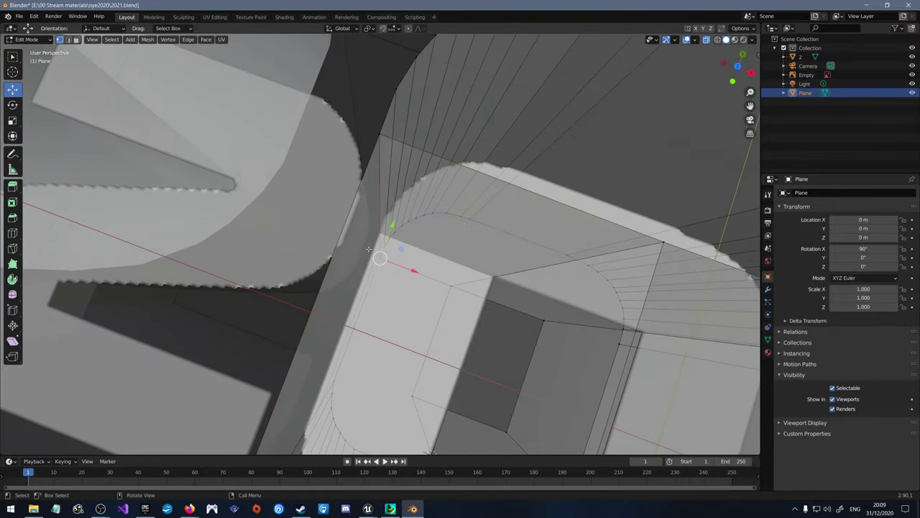
{"action": "key", "text": "m"}
{"action": "left_click", "coordinate": [363, 248]}
Step: Merge at center the near and far vertices where the 0's lower-left arc meets its bottom edge
{"action": "middle_click_drag", "start_coordinate": [368, 250], "coordinate": [469, 216]}
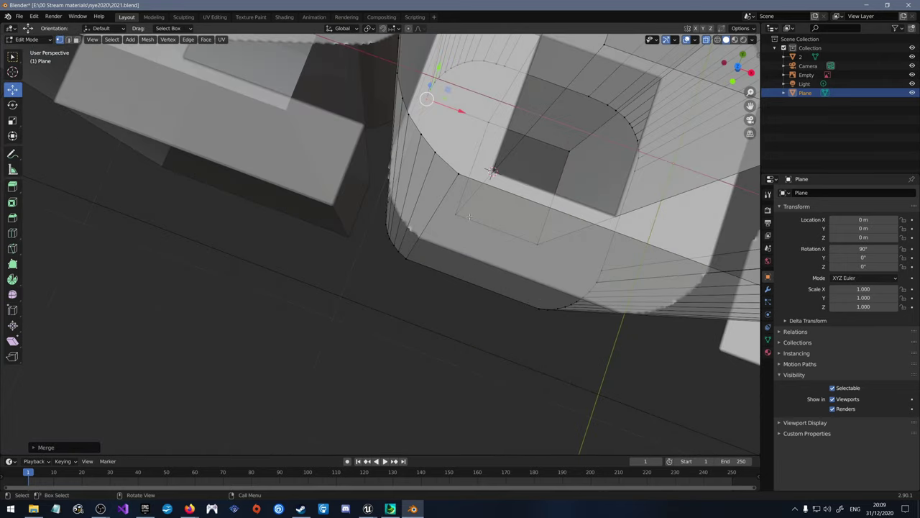
{"action": "left_click", "coordinate": [468, 193], "text": "shift"}
{"action": "key", "text": "m"}
{"action": "left_click", "coordinate": [469, 193]}
{"action": "left_click", "coordinate": [407, 255], "text": "shift"}
{"action": "key", "text": "m"}
{"action": "left_click", "coordinate": [406, 253]}
Step: Merge at center the far and near vertices where the 0's bottom edge meets its lower-right arc
{"action": "left_click", "coordinate": [539, 308], "text": "shift"}
{"action": "key", "text": "m"}
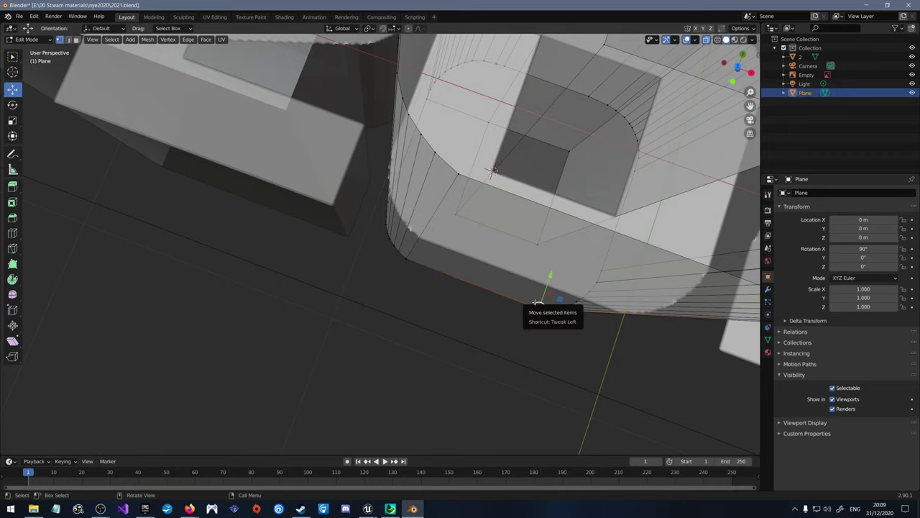
{"action": "left_click", "coordinate": [536, 306]}
{"action": "middle_click_drag", "start_coordinate": [534, 302], "coordinate": [421, 318]}
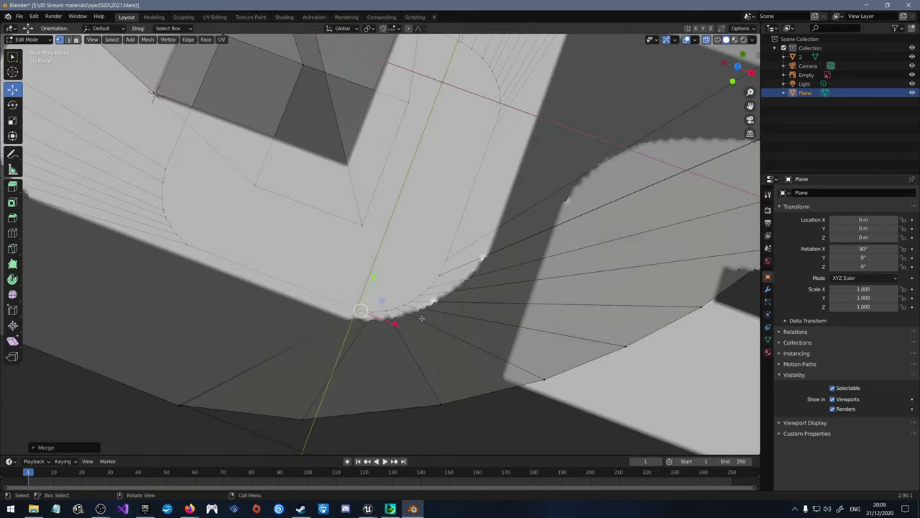
{"action": "left_click", "coordinate": [173, 398]}
{"action": "key", "text": "m"}
{"action": "left_click", "coordinate": [173, 397]}
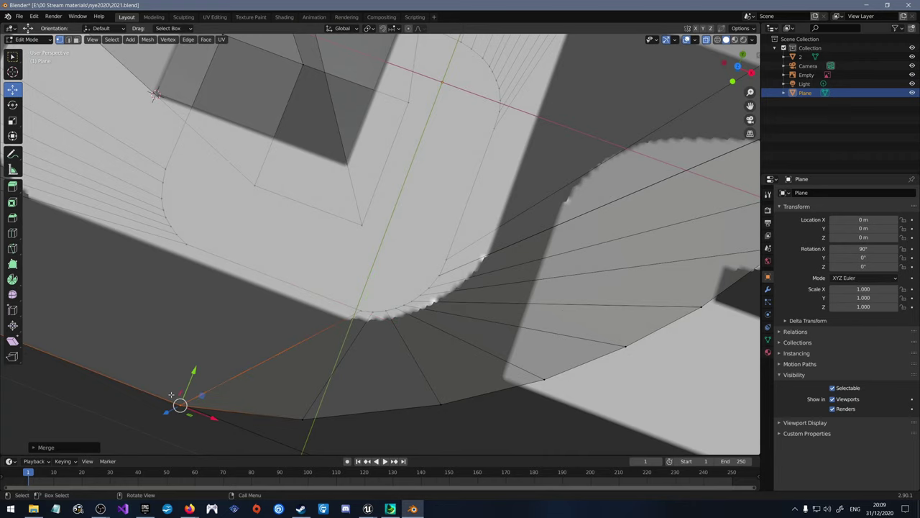
Step: Merge at center the near and far vertices where the 0's lower-left arc meets its straight left edge
{"action": "middle_click_drag", "start_coordinate": [173, 397], "coordinate": [422, 285]}
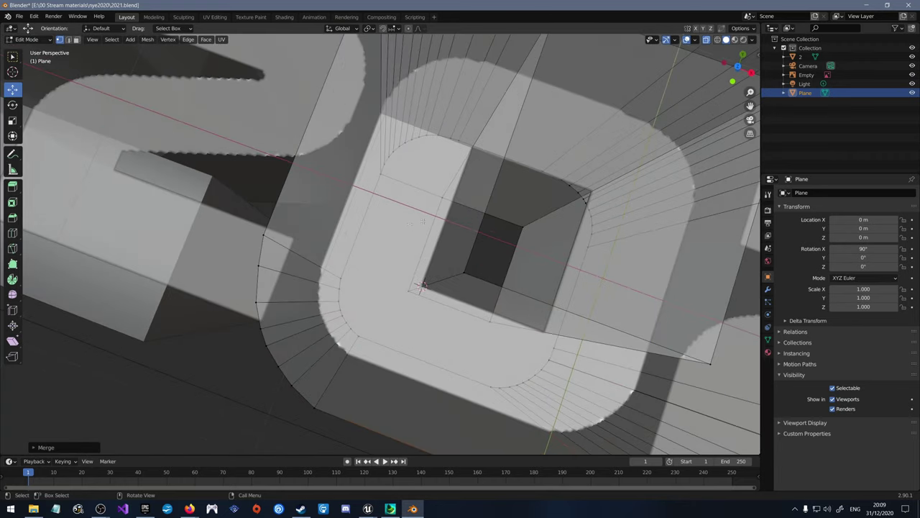
{"action": "left_click", "coordinate": [263, 236]}
{"action": "key", "text": "m"}
{"action": "left_click", "coordinate": [259, 232]}
{"action": "scroll", "coordinate": [288, 244], "scroll_direction": "up", "scroll_amount": 5}
{"action": "left_click", "coordinate": [329, 267]}
{"action": "key", "text": "m"}
{"action": "left_click", "coordinate": [546, 282]}
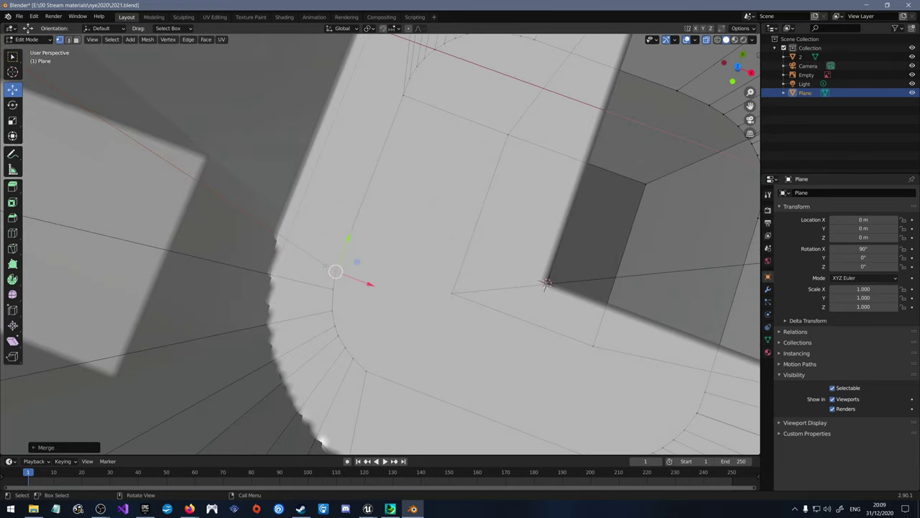
Step: Examine the 0's upper-right corner arc for duplicate vertices
{"action": "scroll", "coordinate": [546, 283], "scroll_direction": "down", "scroll_amount": 6}
{"action": "middle_click_drag", "start_coordinate": [546, 283], "coordinate": [614, 156]}
{"action": "scroll", "coordinate": [614, 156], "scroll_direction": "up", "scroll_amount": 4}
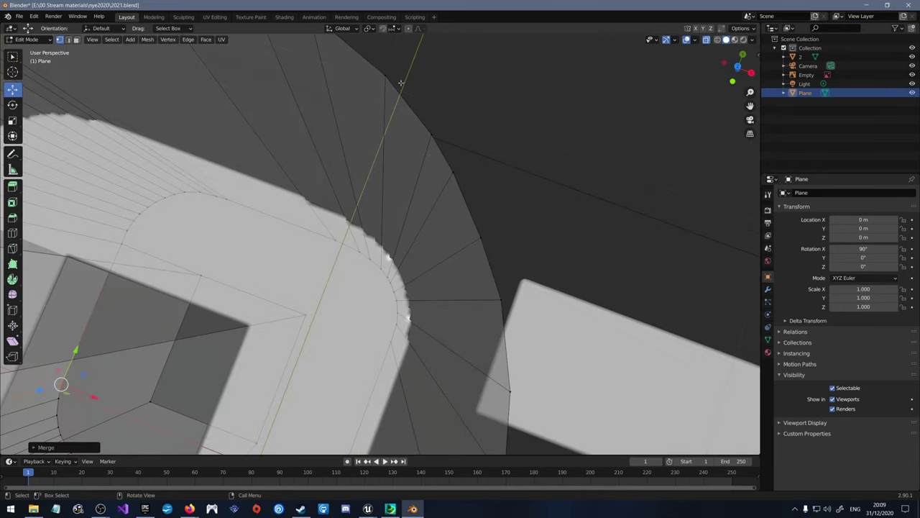
{"action": "scroll", "coordinate": [575, 165], "scroll_direction": "down", "scroll_amount": 6}
{"action": "middle_click_drag", "start_coordinate": [539, 173], "coordinate": [449, 140]}
{"action": "scroll", "coordinate": [421, 98], "scroll_direction": "up", "scroll_amount": 4}
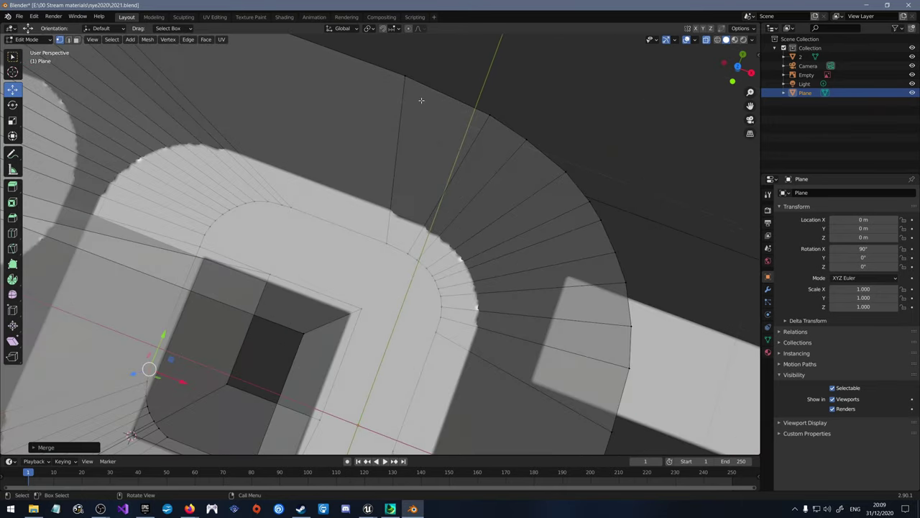
{"action": "scroll", "coordinate": [445, 149], "scroll_direction": "down", "scroll_amount": 3}
{"action": "scroll", "coordinate": [485, 164], "scroll_direction": "up", "scroll_amount": 3}
{"action": "scroll", "coordinate": [446, 142], "scroll_direction": "down", "scroll_amount": 5}
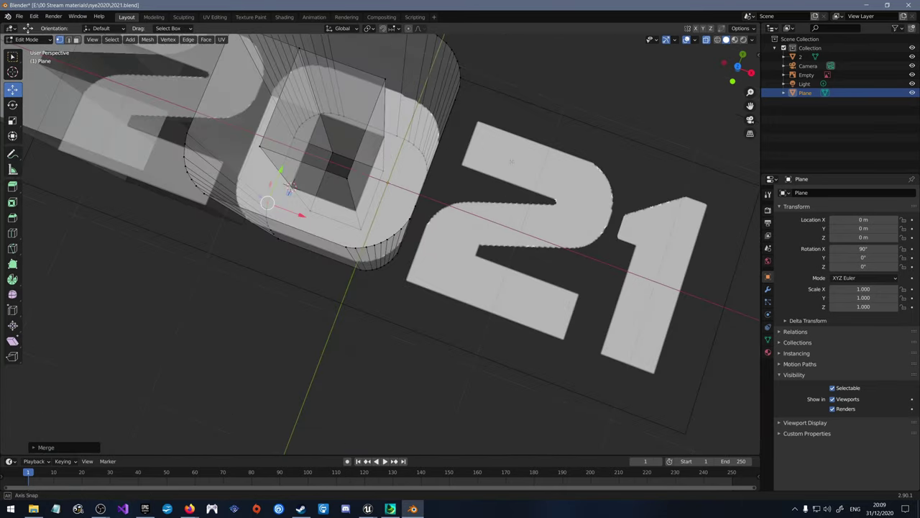
Step: Merge at center the near and far vertices where the 0's upper-right arc meets its straight right edge
{"action": "scroll", "coordinate": [446, 142], "scroll_direction": "up", "scroll_amount": 4}
{"action": "middle_click_drag", "start_coordinate": [446, 142], "coordinate": [344, 215]}
{"action": "scroll", "coordinate": [344, 215], "scroll_direction": "up", "scroll_amount": 3}
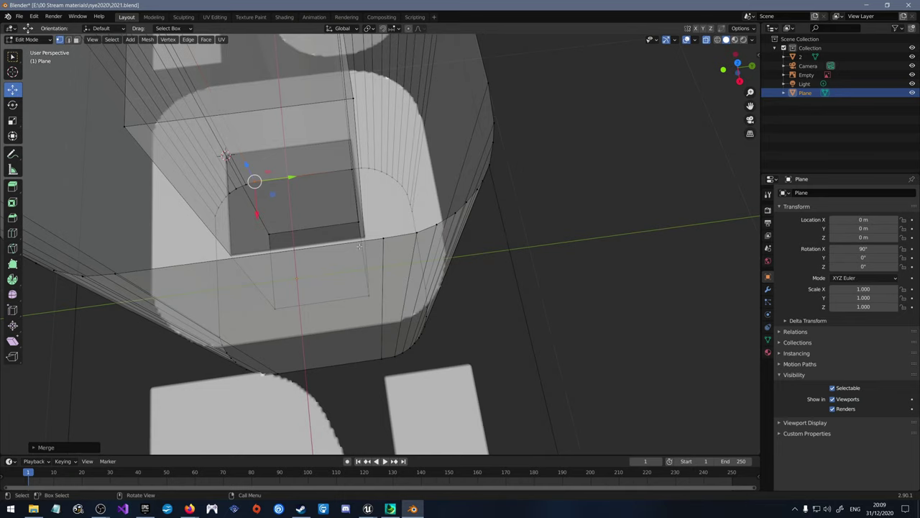
{"action": "key", "text": "m"}
{"action": "left_click", "coordinate": [391, 236]}
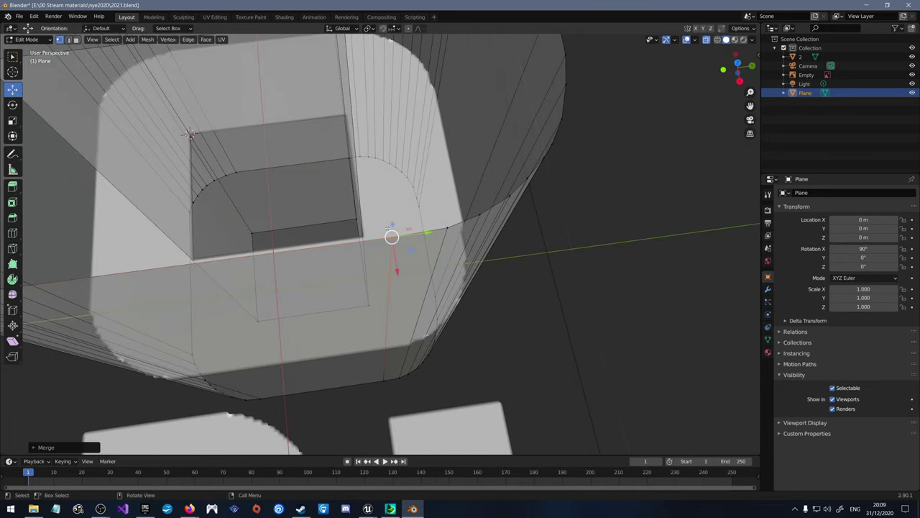
{"action": "left_click", "coordinate": [374, 373]}
{"action": "key", "text": "m"}
{"action": "left_click", "coordinate": [374, 373]}
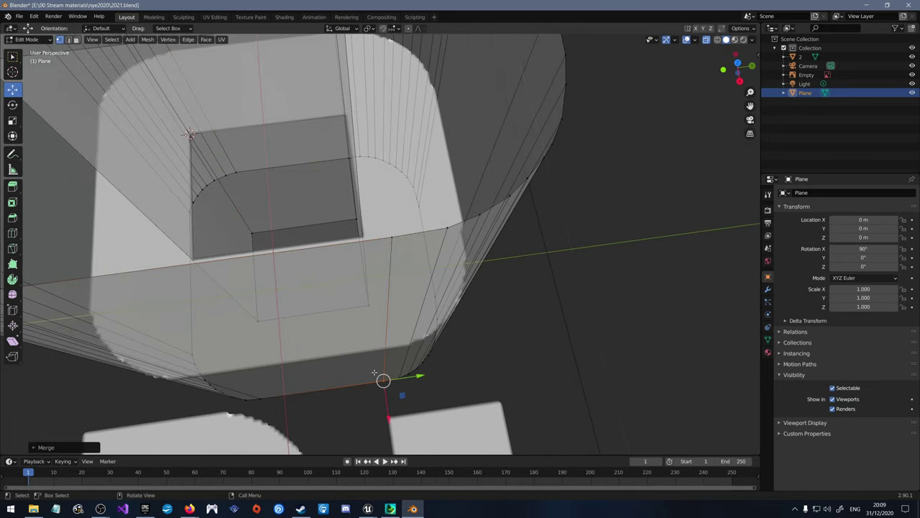
{"action": "middle_click_drag", "start_coordinate": [553, 276], "coordinate": [569, 219]}
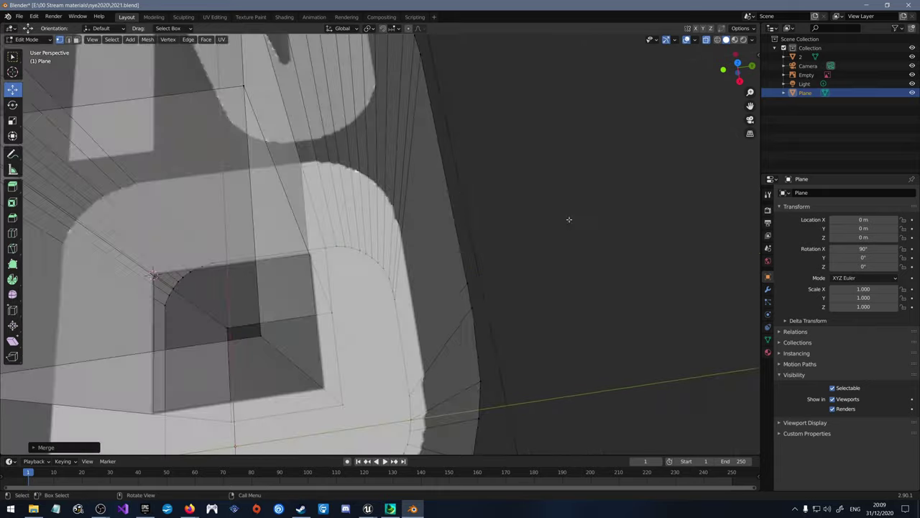
Step: Merge at center the near and far vertices where the 0's top edge meets its upper-right arc
{"action": "left_click", "coordinate": [471, 307]}
{"action": "key", "text": "m"}
{"action": "left_click", "coordinate": [469, 292]}
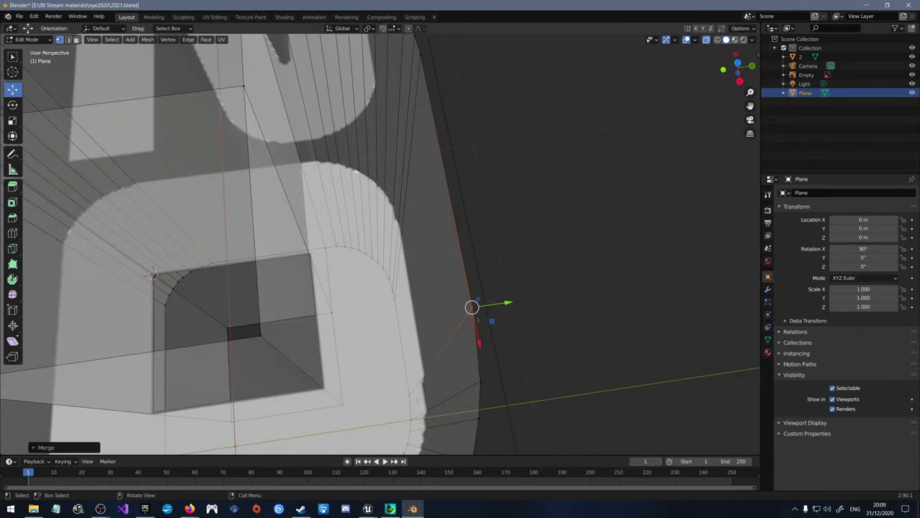
{"action": "left_click", "coordinate": [409, 395]}
{"action": "key", "text": "m"}
{"action": "left_click", "coordinate": [403, 386]}
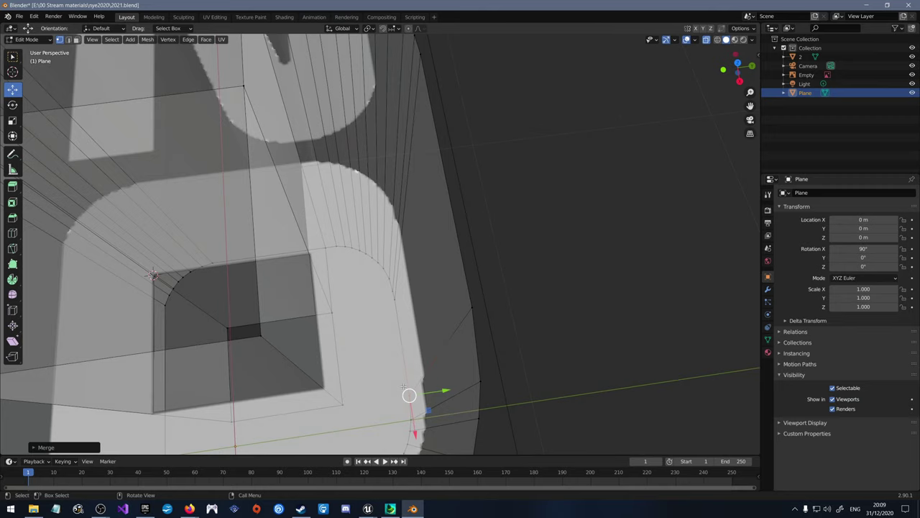
Step: Turn off X-ray and delete the stray face covering the gap between the 0's inner square and its outer left wall
{"action": "middle_click_drag", "start_coordinate": [468, 317], "coordinate": [541, 286]}
{"action": "scroll", "coordinate": [533, 157], "scroll_direction": "down", "scroll_amount": 6}
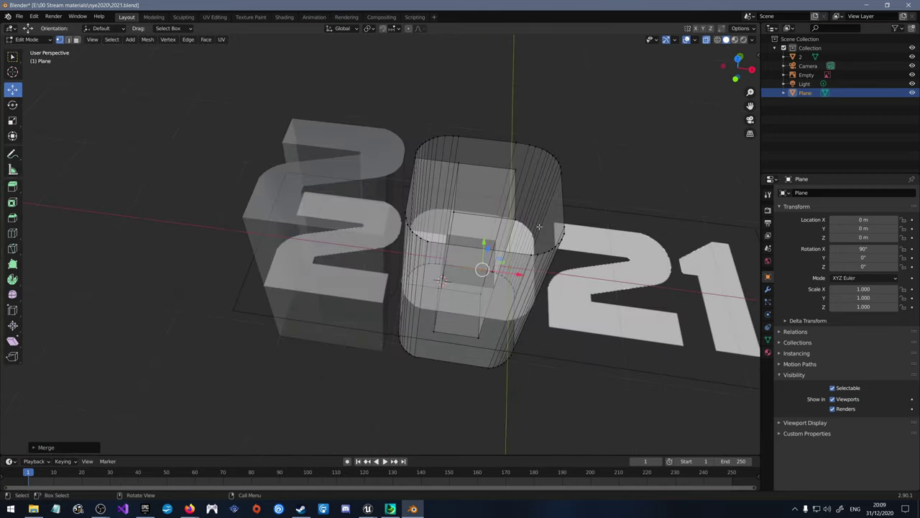
{"action": "middle_click_drag", "start_coordinate": [533, 157], "coordinate": [425, 148]}
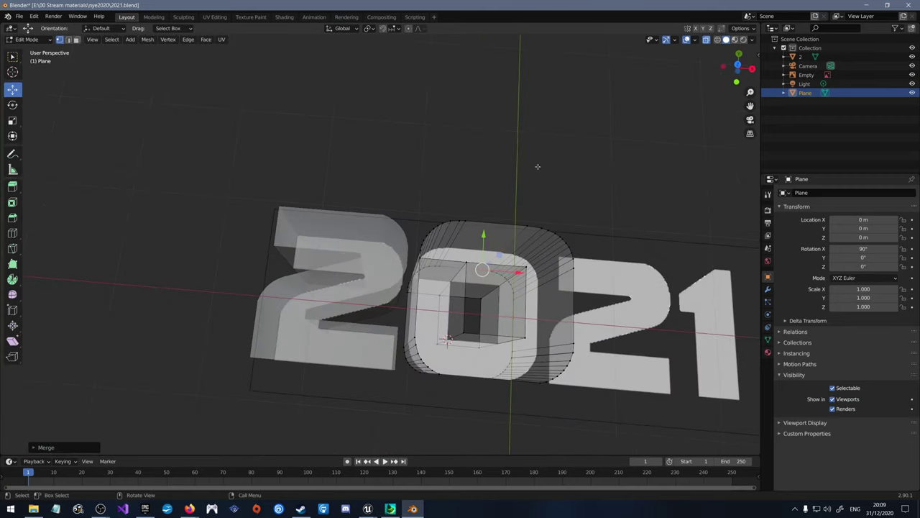
{"action": "scroll", "coordinate": [503, 167], "scroll_direction": "down", "scroll_amount": 4}
{"action": "scroll", "coordinate": [460, 168], "scroll_direction": "up", "scroll_amount": 3}
{"action": "left_click", "coordinate": [706, 40]}
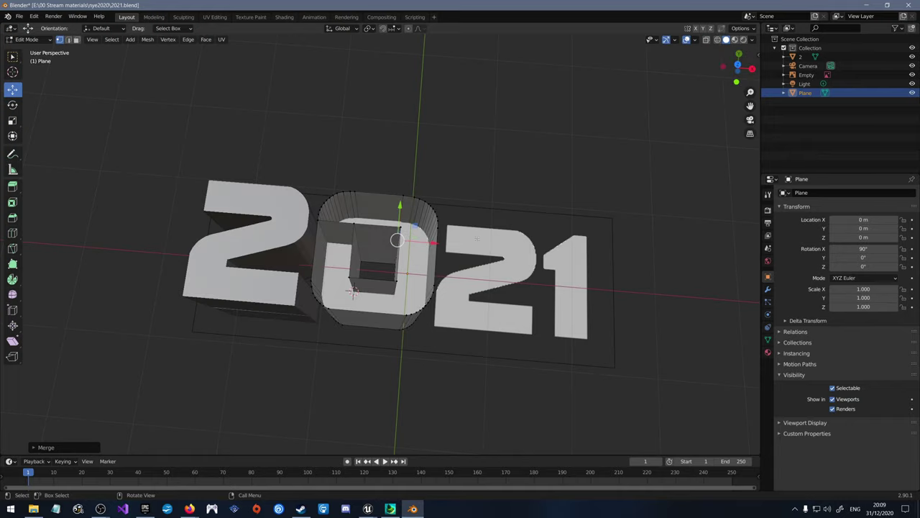
{"action": "middle_click_drag", "start_coordinate": [402, 266], "coordinate": [422, 258]}
{"action": "left_click", "coordinate": [76, 40]}
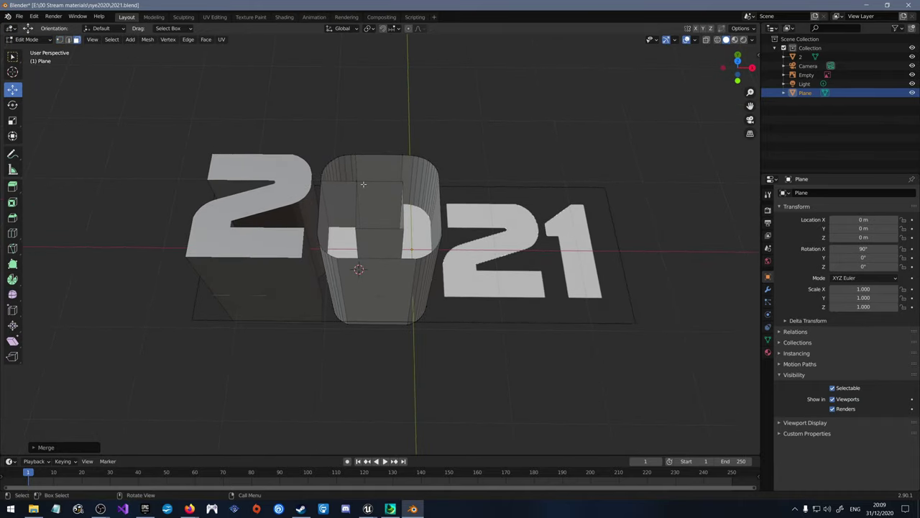
{"action": "left_click", "coordinate": [339, 199]}
{"action": "key", "text": "x"}
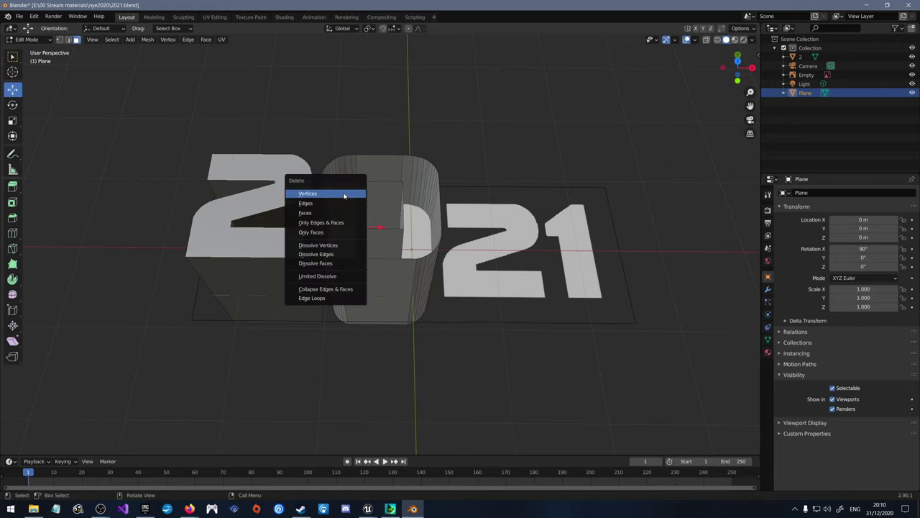
{"action": "left_click", "coordinate": [333, 210]}
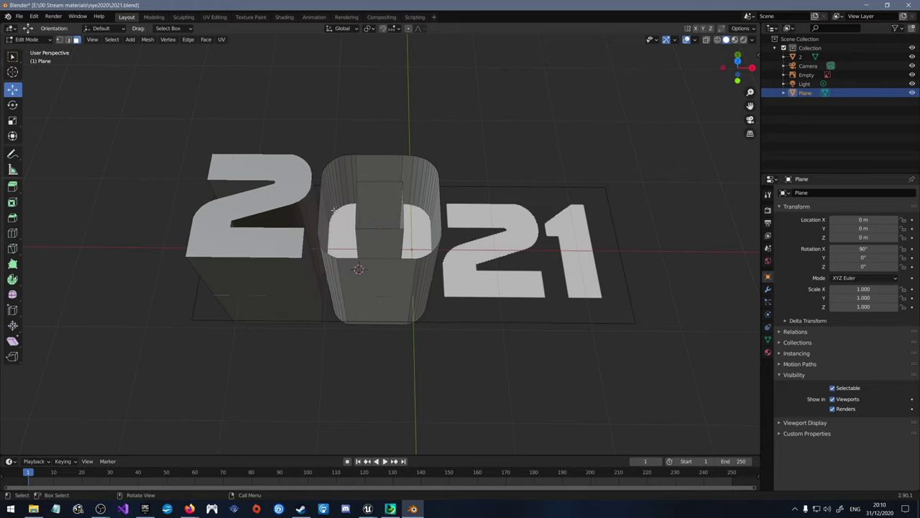
{"action": "middle_click_drag", "start_coordinate": [353, 198], "coordinate": [367, 279]}
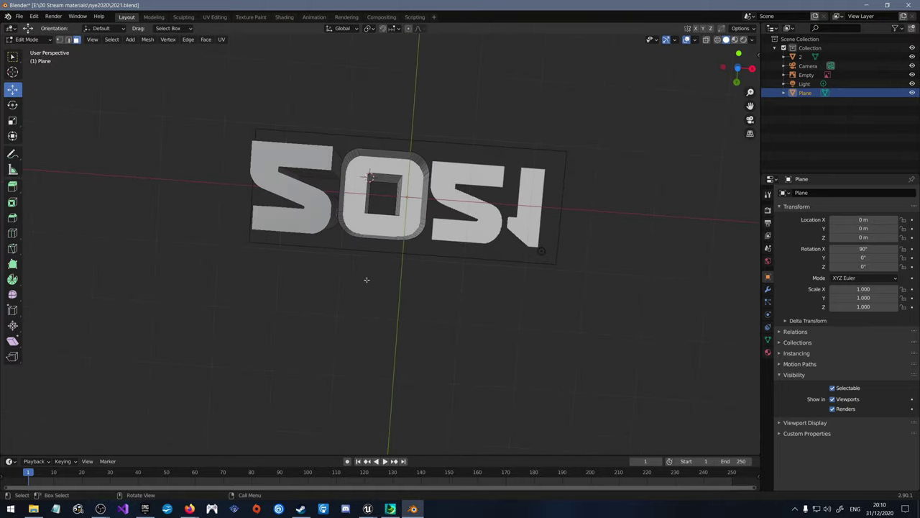
{"action": "middle_click_drag", "start_coordinate": [353, 204], "coordinate": [670, 197]}
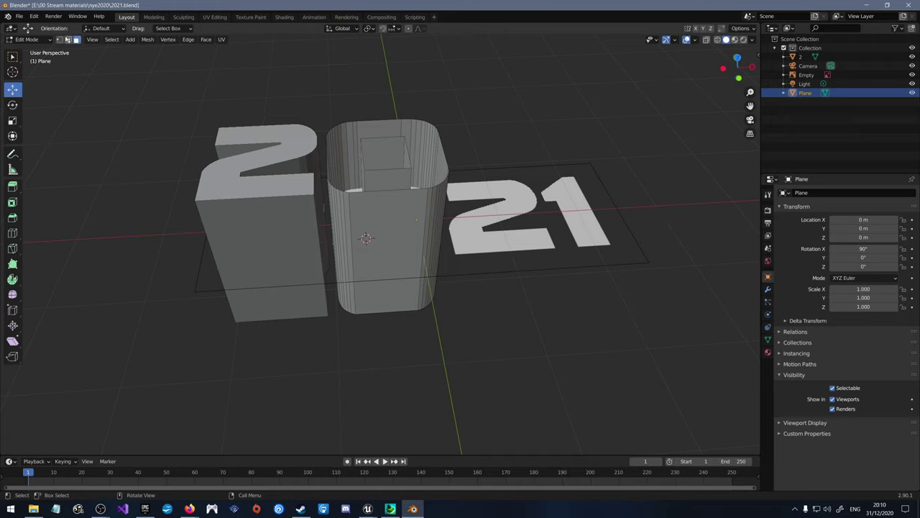
Step: Fill the 0's upper and lower end vertices with new faces, selecting each end from the front view with X-ray on
{"action": "left_click", "coordinate": [60, 40]}
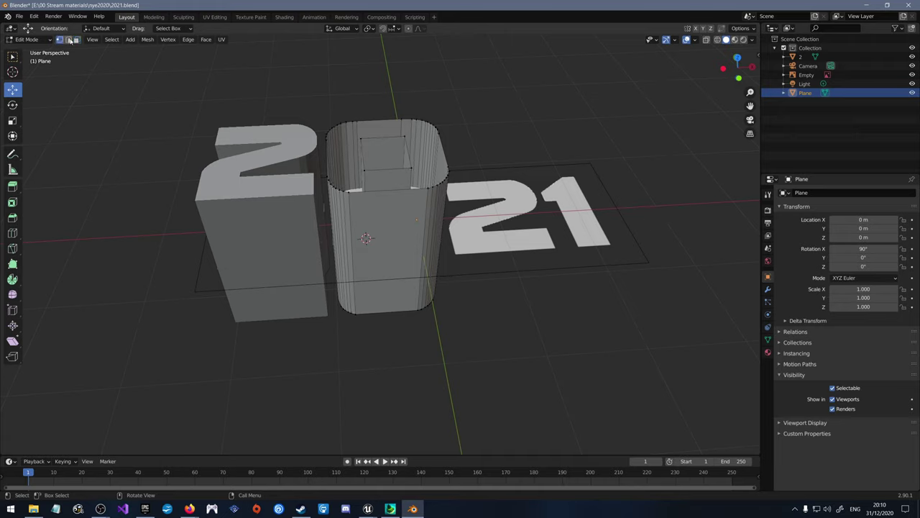
{"action": "left_click", "coordinate": [707, 40]}
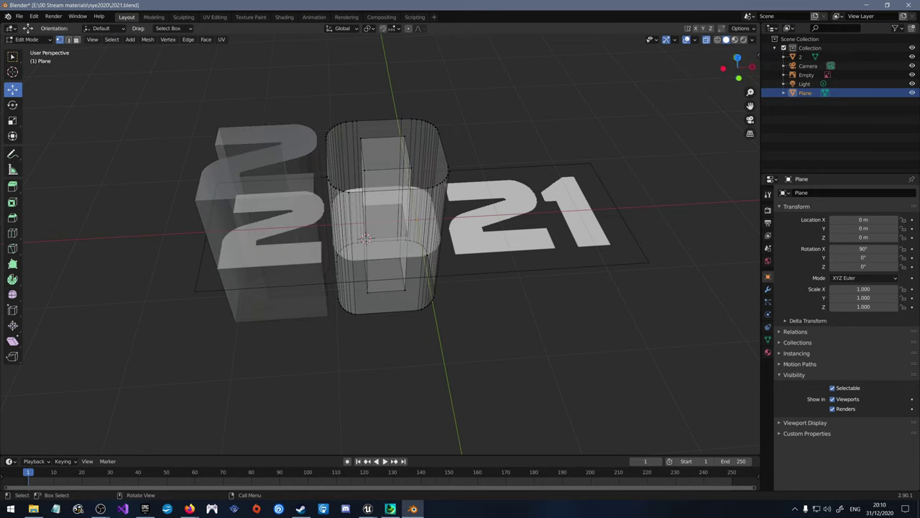
{"action": "left_click", "coordinate": [740, 78]}
{"action": "left_click_drag", "start_coordinate": [320, 92], "coordinate": [454, 122]}
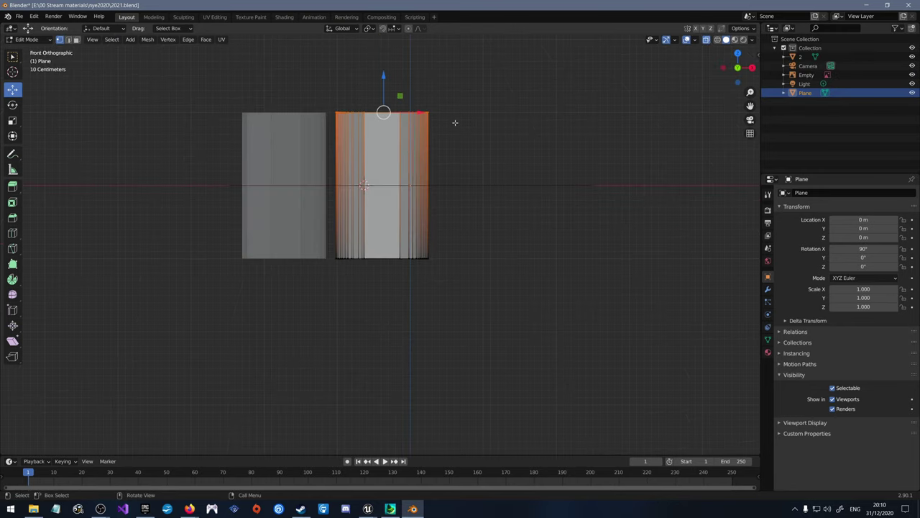
{"action": "left_click", "coordinate": [166, 40]}
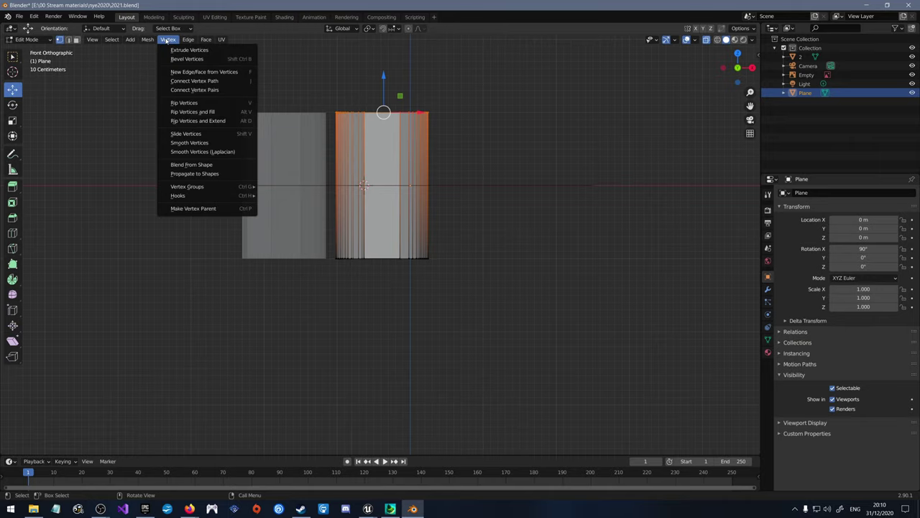
{"action": "left_click", "coordinate": [204, 72]}
{"action": "left_click_drag", "start_coordinate": [523, 300], "coordinate": [329, 248]}
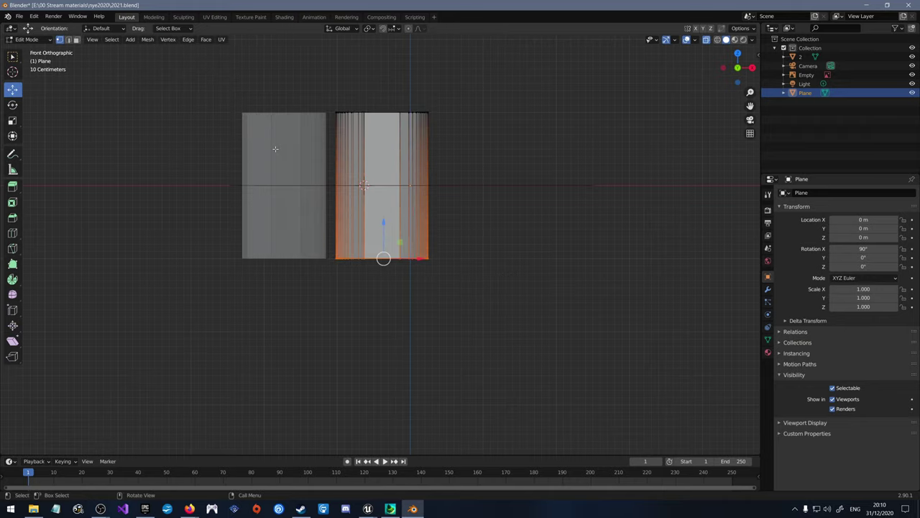
{"action": "middle_click_drag", "start_coordinate": [488, 156], "coordinate": [531, 254]}
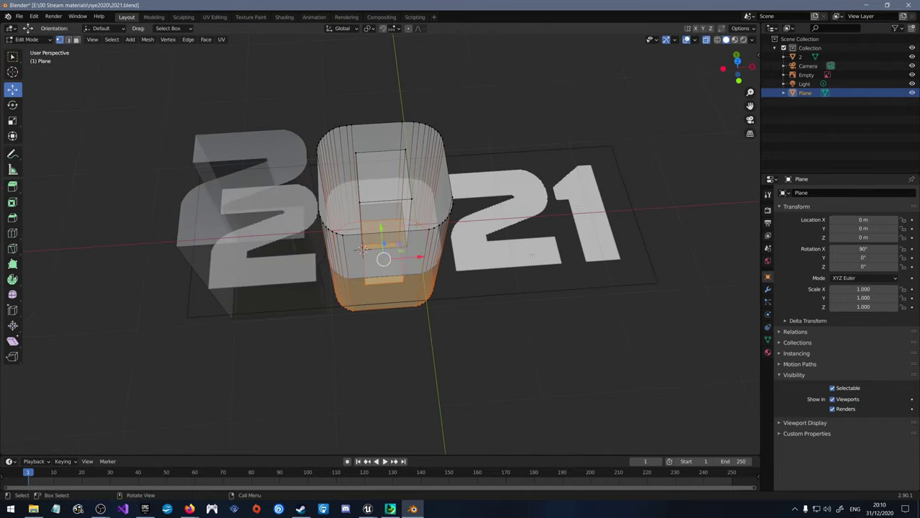
{"action": "left_click", "coordinate": [707, 41]}
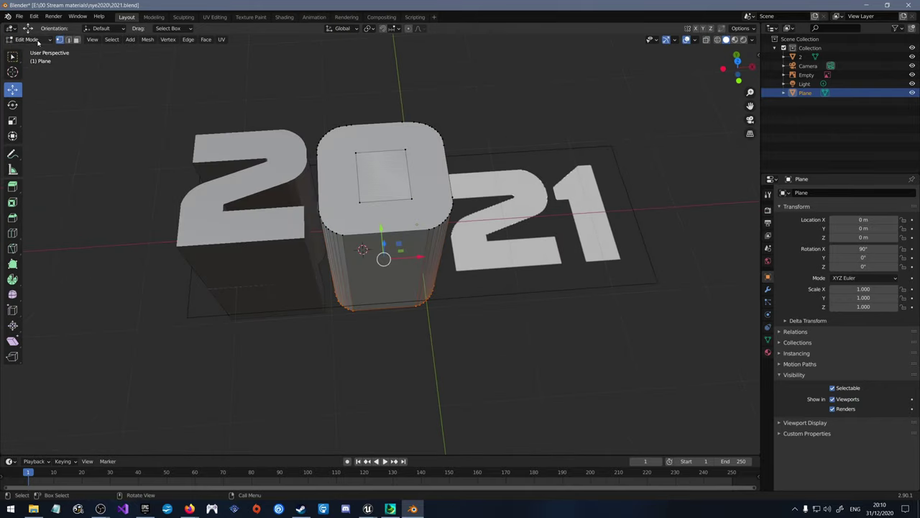
Step: Delete the large face capping the 0's upper end in face selection mode
{"action": "left_click", "coordinate": [76, 39]}
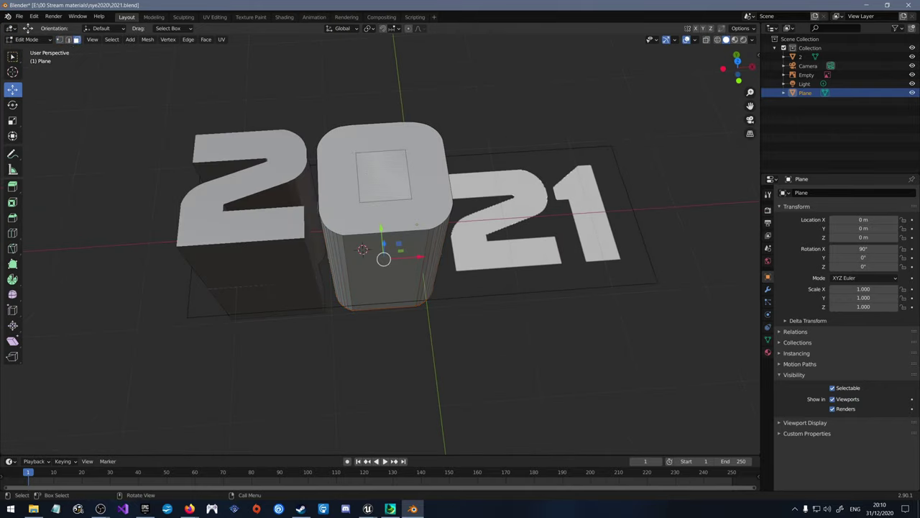
{"action": "left_click", "coordinate": [383, 176]}
{"action": "key", "text": "x"}
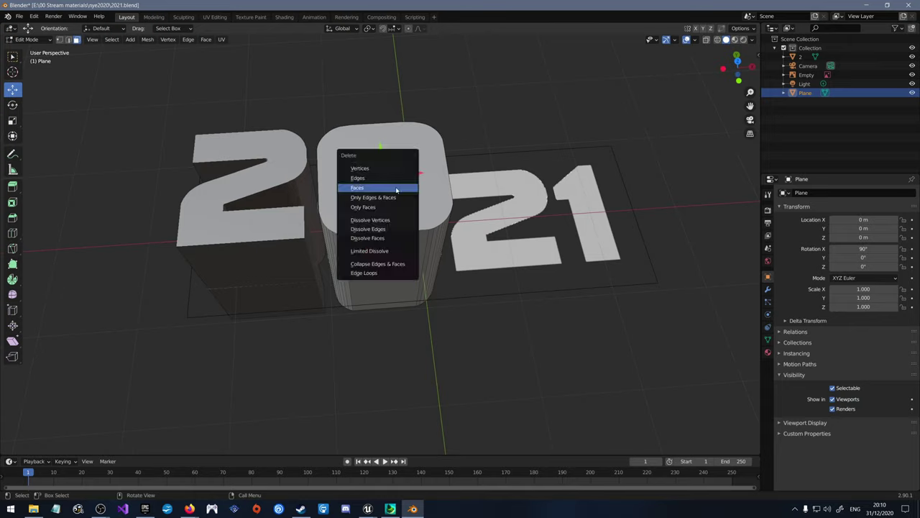
{"action": "key", "text": "Escape"}
{"action": "left_click", "coordinate": [385, 171]}
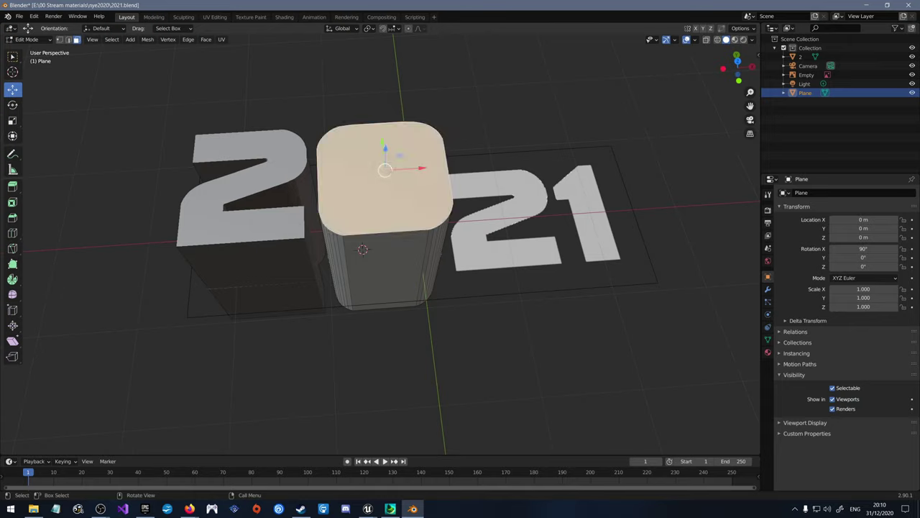
{"action": "key", "text": "x"}
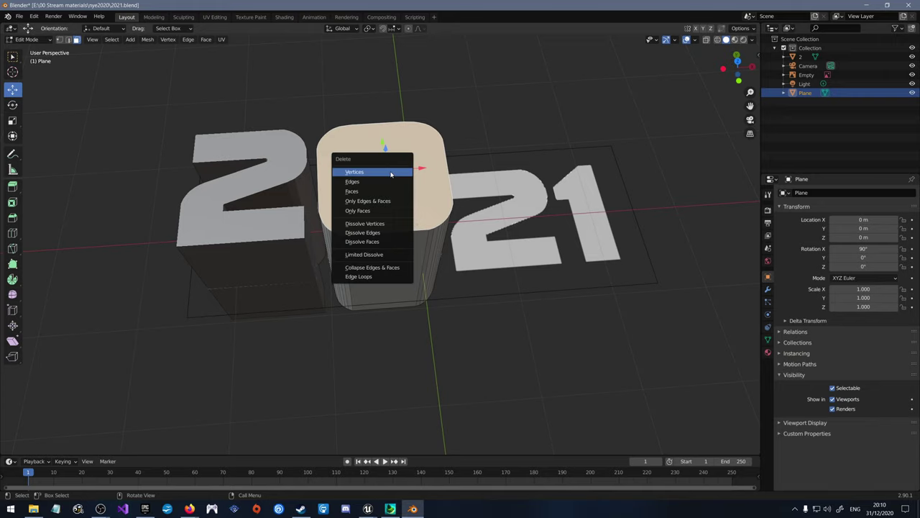
{"action": "left_click", "coordinate": [388, 189]}
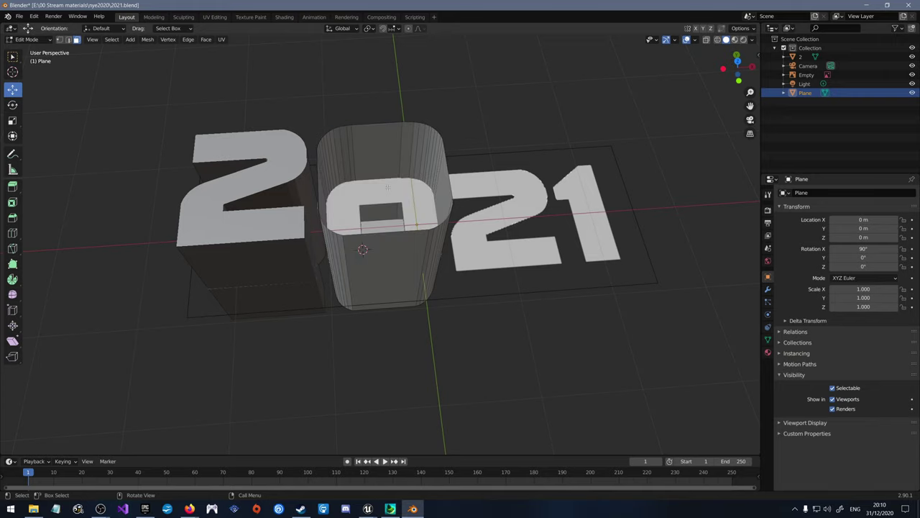
Step: Undo the cap deletion, then delete the 0's outer cap face while keeping the square face over the hole
{"action": "middle_click_drag", "start_coordinate": [388, 188], "coordinate": [346, 219]}
{"action": "key", "text": "ctrl+z"}
{"action": "key", "text": "ctrl+z"}
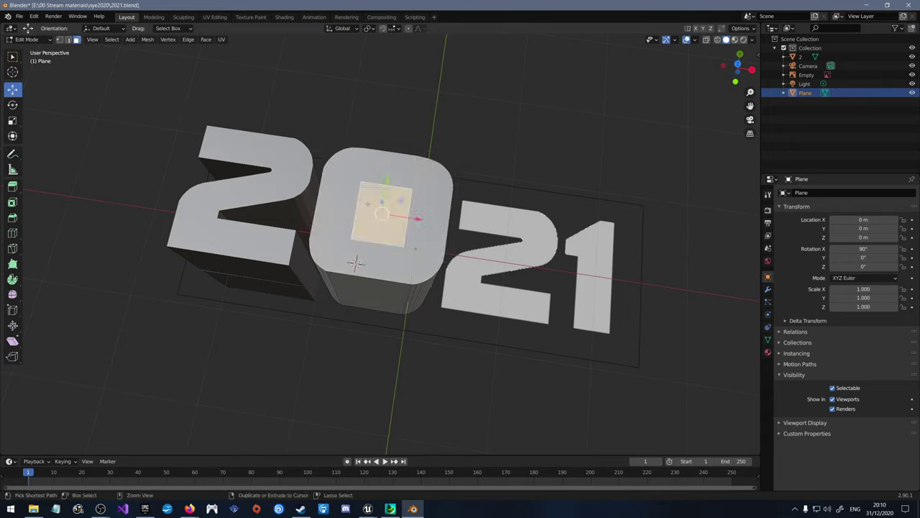
{"action": "key", "text": "ctrl+z"}
{"action": "key", "text": "ctrl+z"}
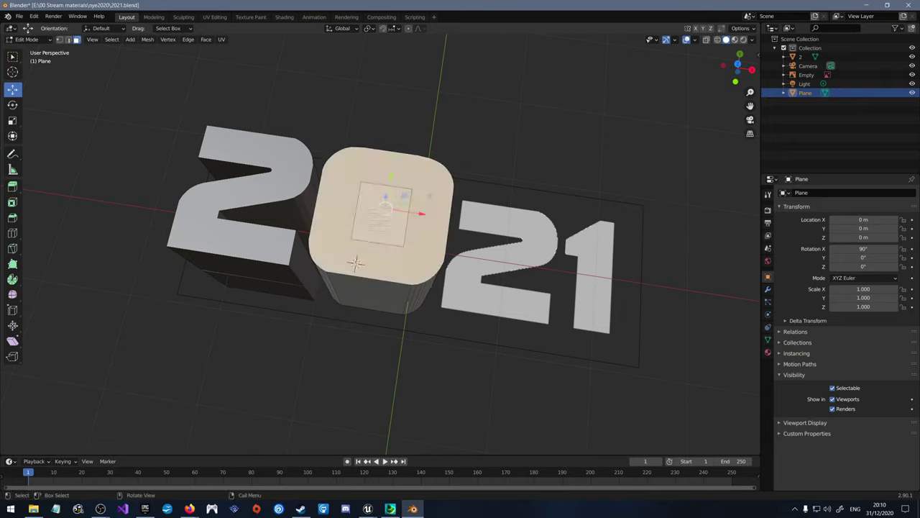
{"action": "key", "text": "x"}
{"action": "left_click", "coordinate": [430, 197]}
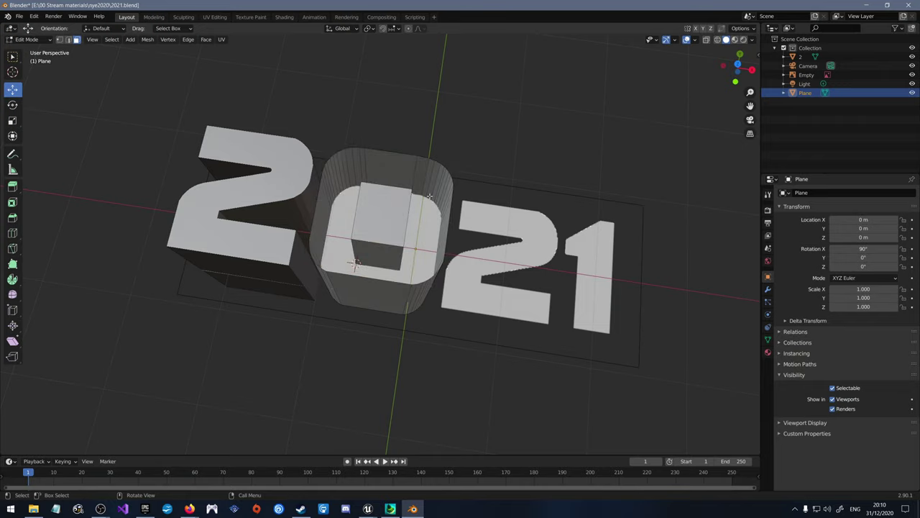
Step: Undo the cap deletion and the end fills on the 0, and clear the selection in vertex mode
{"action": "key", "text": "ctrl"}
{"action": "key", "text": "ctrl+z"}
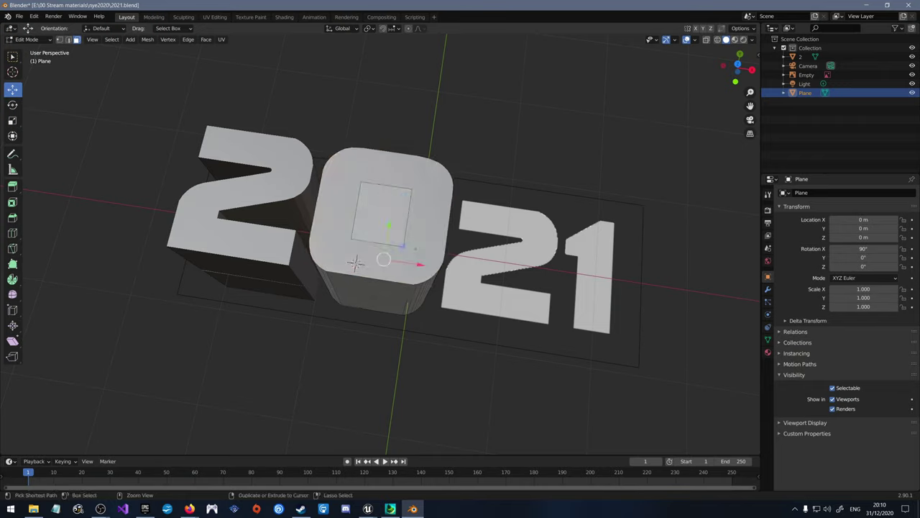
{"action": "key", "text": "1"}
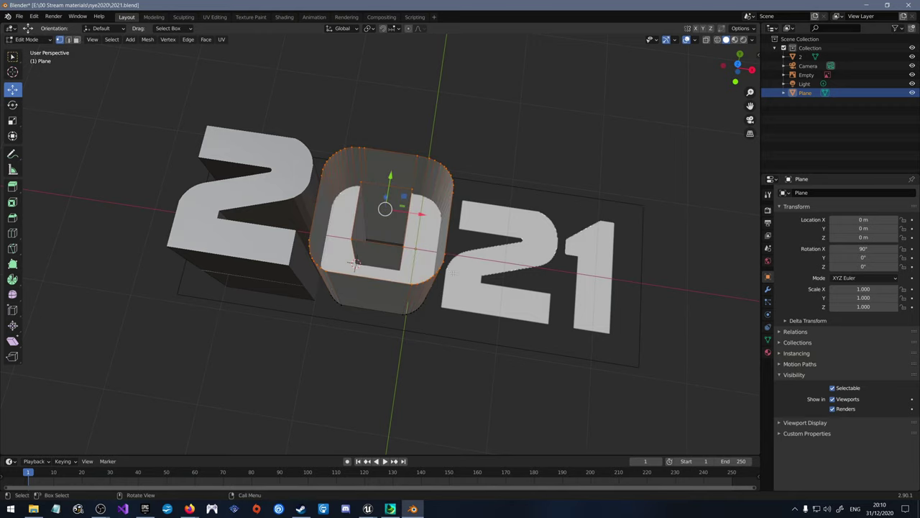
{"action": "middle_click_drag", "start_coordinate": [489, 237], "coordinate": [457, 238]}
{"action": "scroll", "coordinate": [453, 241], "scroll_direction": "up", "scroll_amount": 3}
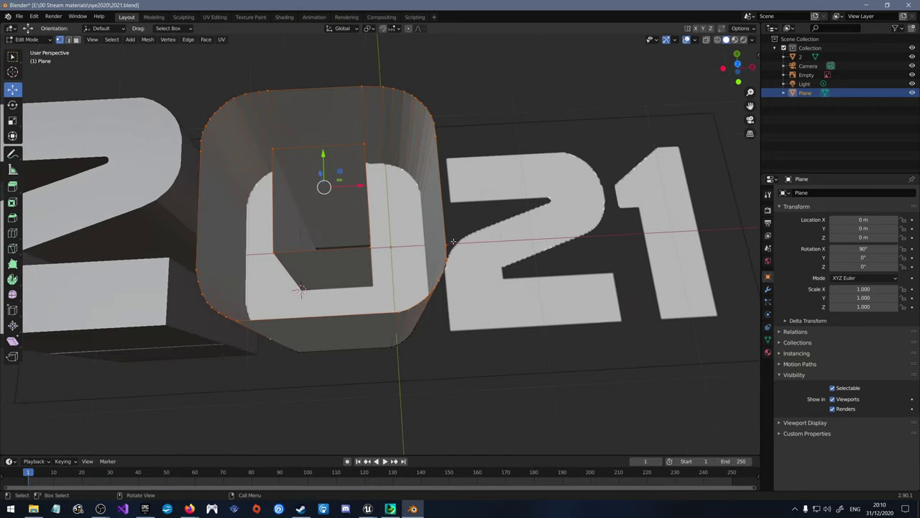
{"action": "key", "text": "alt+a"}
Step: Try to connect the inner square's lower-left corner with the 0's lower-left outer arc vertices using Connect Vertex Path
{"action": "middle_click_drag", "start_coordinate": [488, 159], "coordinate": [453, 147]}
{"action": "scroll", "coordinate": [449, 151], "scroll_direction": "up", "scroll_amount": 4}
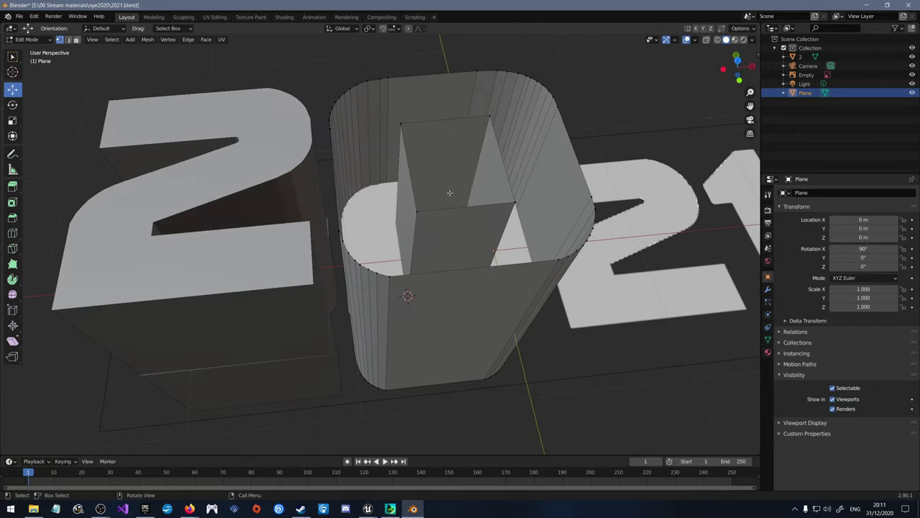
{"action": "left_click", "coordinate": [419, 212]}
{"action": "middle_click_drag", "start_coordinate": [419, 212], "coordinate": [402, 172]}
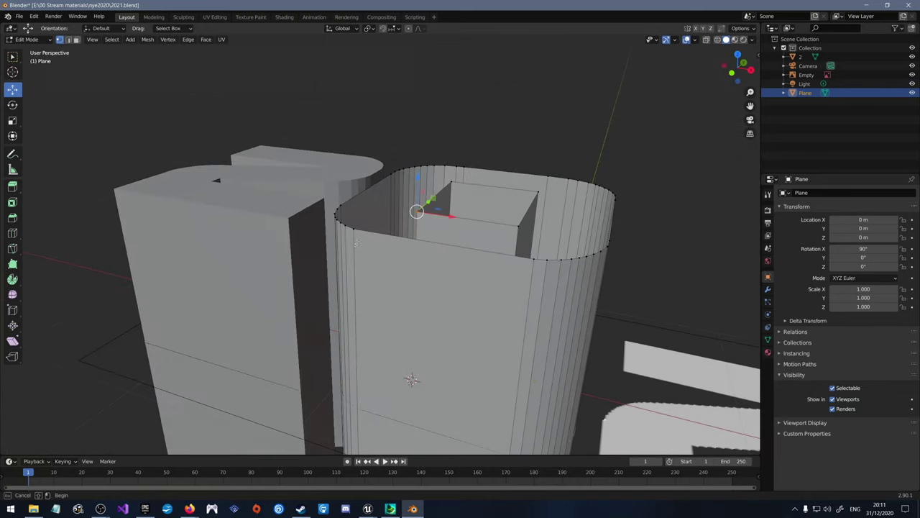
{"action": "left_click", "coordinate": [365, 191]}
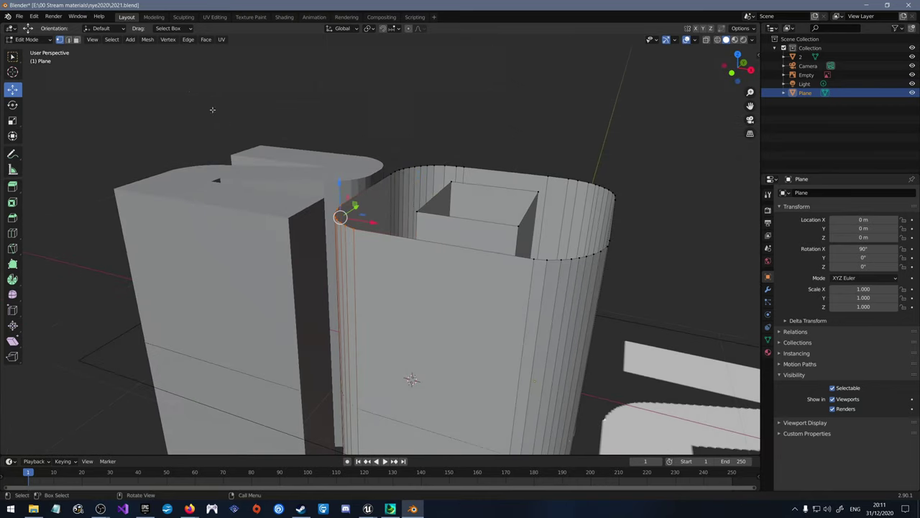
{"action": "left_click", "coordinate": [168, 40]}
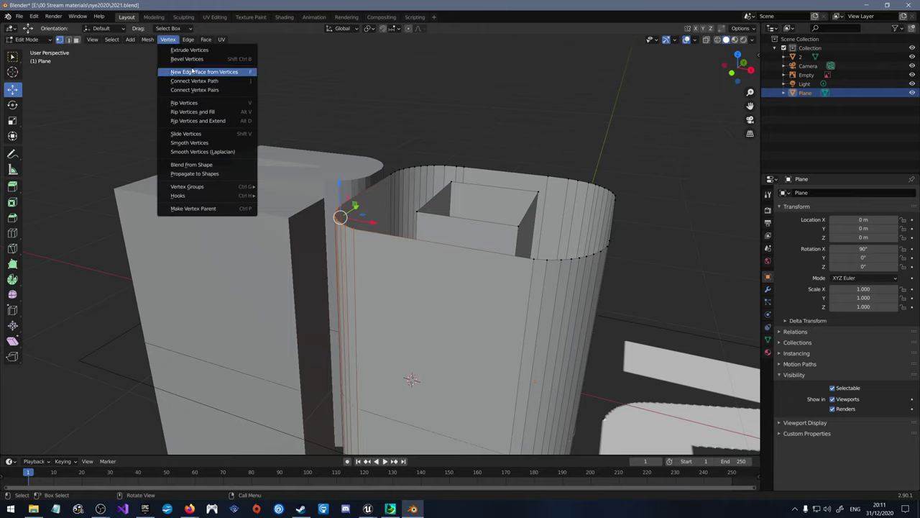
{"action": "left_click", "coordinate": [210, 80]}
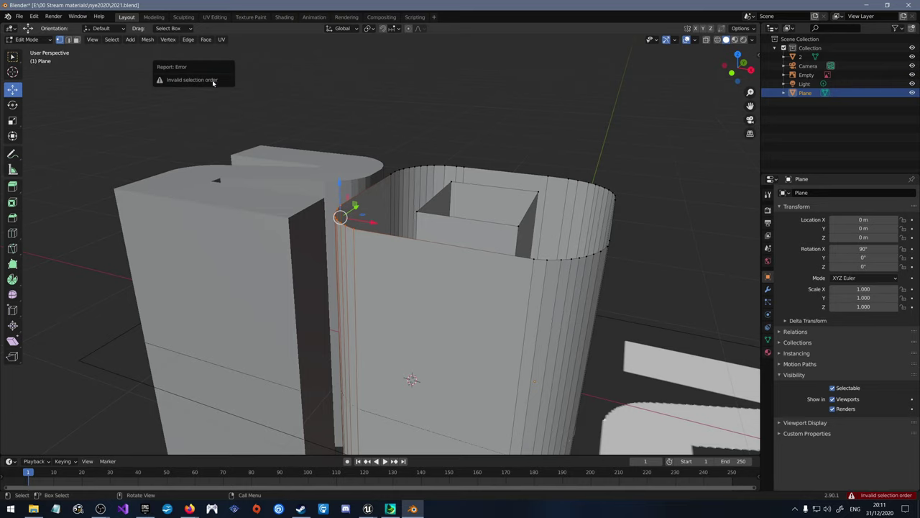
Step: Select the inner square's lower-left corner vertex together with the outer vertex where the 0's bottom edge meets its lower-left arc
{"action": "middle_click_drag", "start_coordinate": [352, 124], "coordinate": [360, 146]}
{"action": "middle_click_drag", "start_coordinate": [418, 234], "coordinate": [417, 243]}
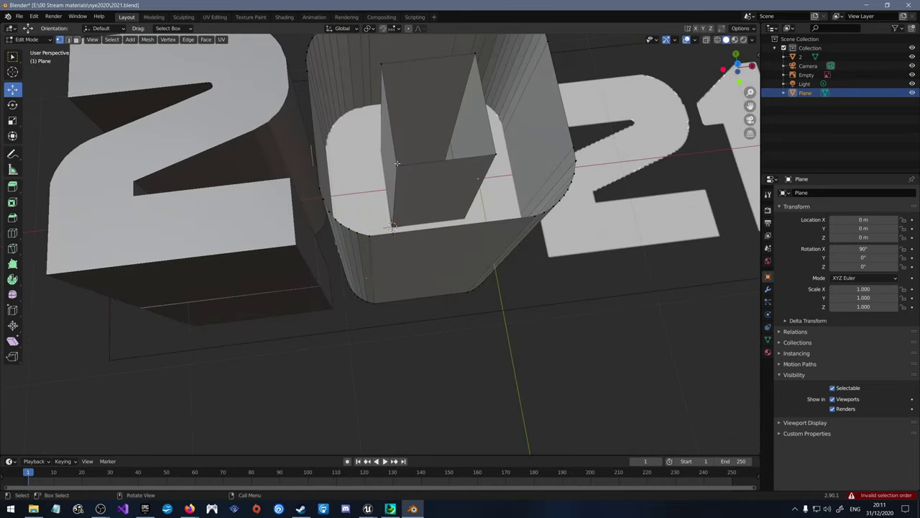
{"action": "left_click", "coordinate": [358, 236], "text": "alt"}
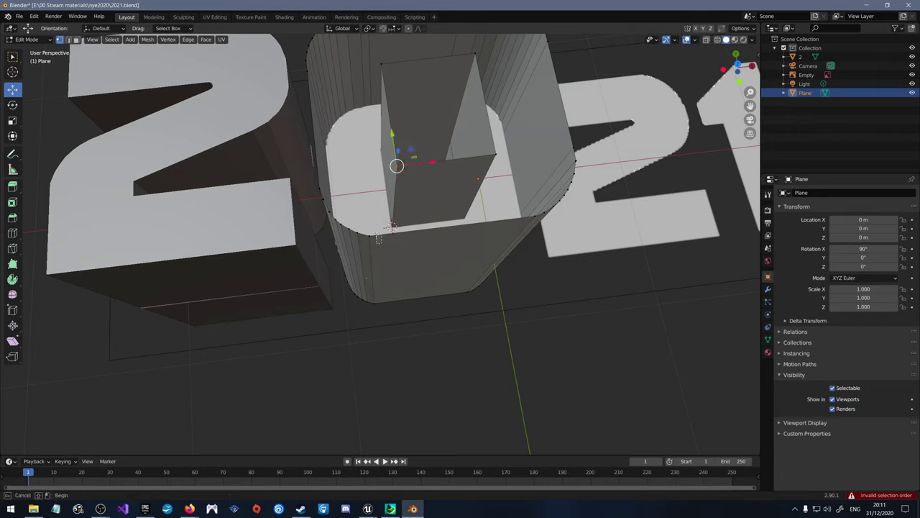
{"action": "left_click", "coordinate": [365, 227], "text": "alt"}
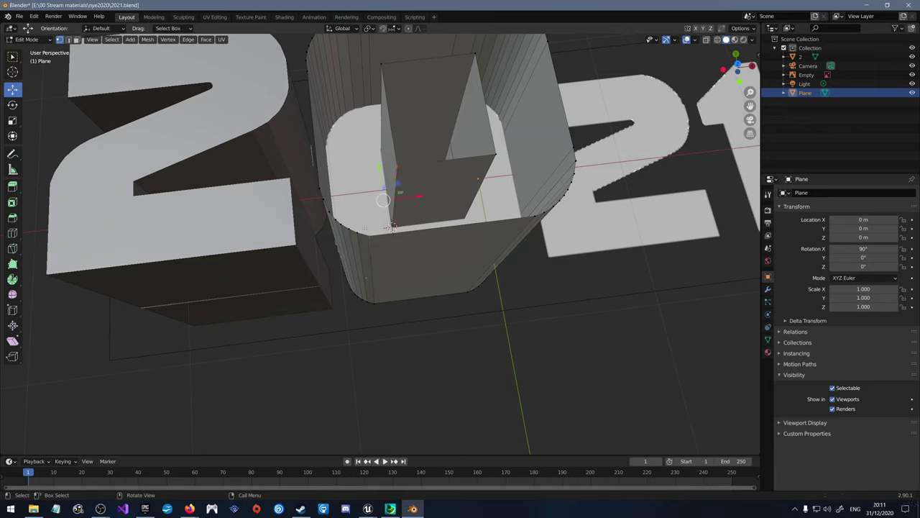
Step: Try to connect the zero's selected inner and outer bottom-left corner vertices, including with Connect Vertex Pairs and Connect Vertex Path
{"action": "key", "text": "j"}
{"action": "left_click", "coordinate": [147, 40]}
{"action": "mouse_move", "coordinate": [176, 45]}
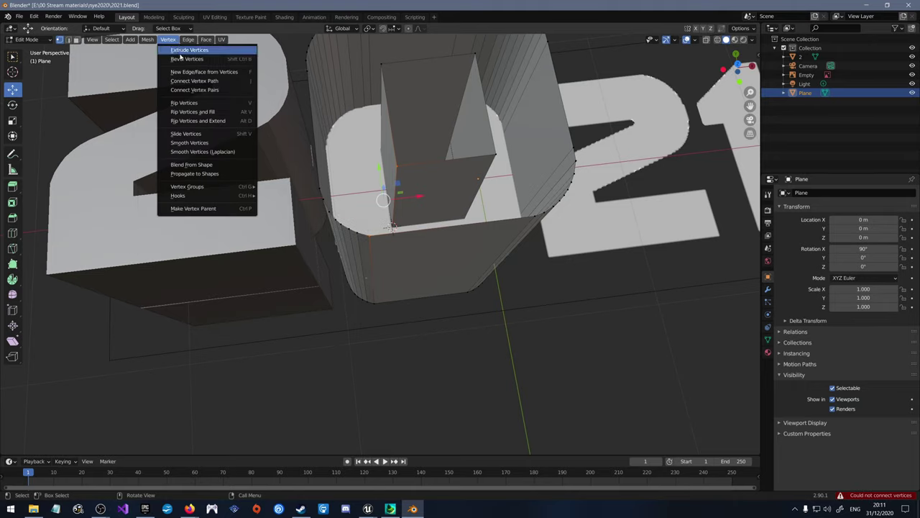
{"action": "left_click", "coordinate": [200, 91]}
{"action": "left_click", "coordinate": [150, 40]}
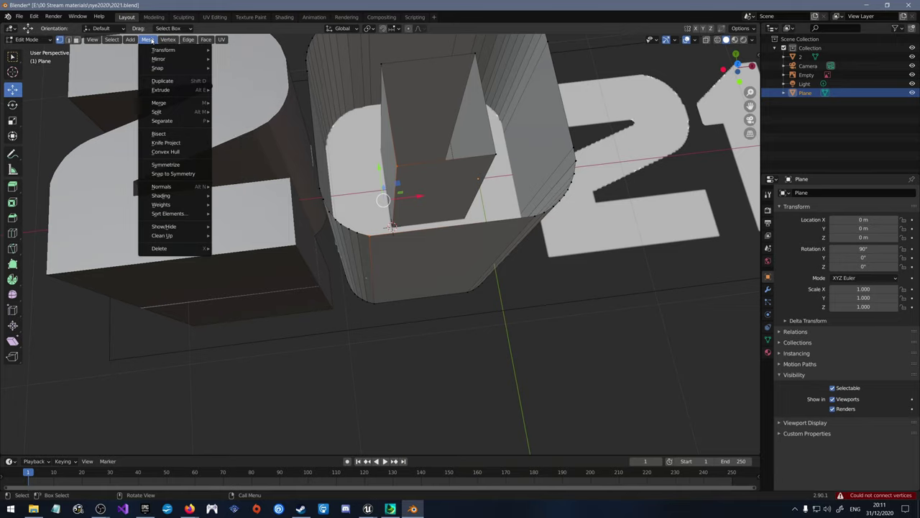
{"action": "mouse_move", "coordinate": [171, 40]}
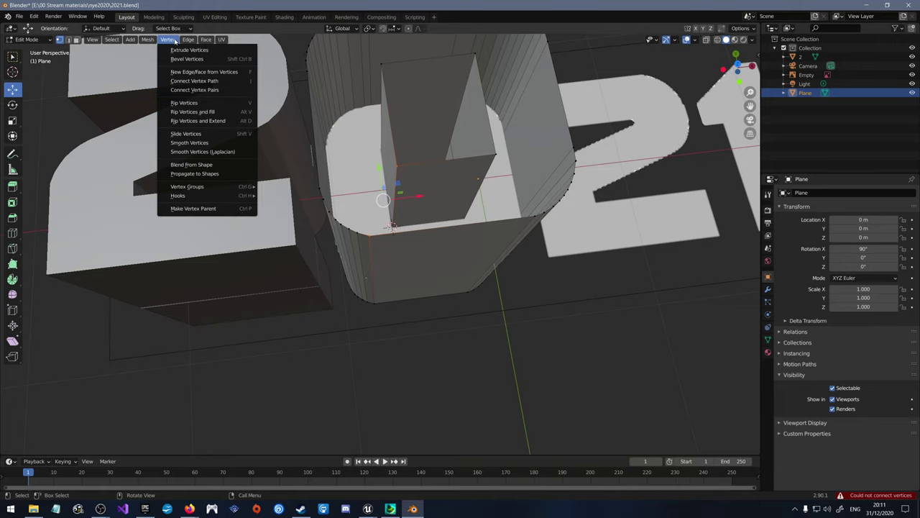
{"action": "left_click", "coordinate": [205, 81]}
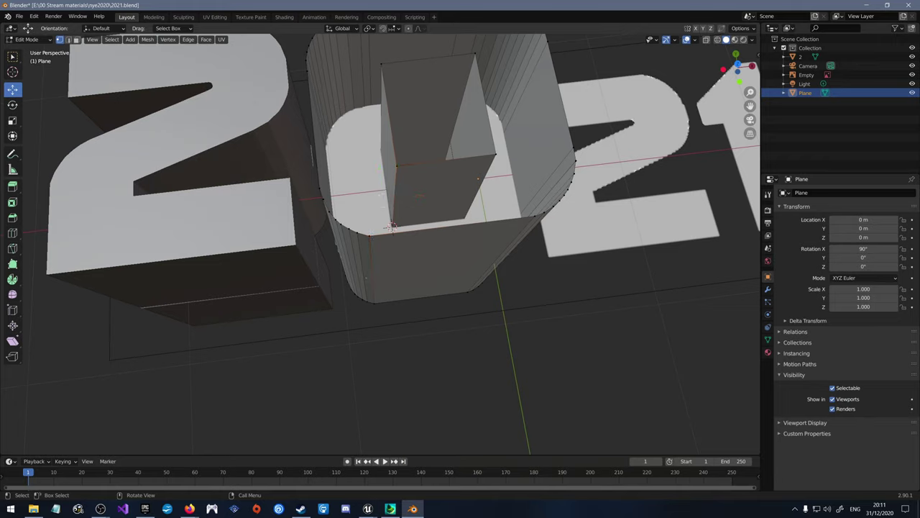
{"action": "left_click", "coordinate": [396, 164]}
{"action": "key", "text": "Return"}
{"action": "scroll", "coordinate": [360, 195], "scroll_direction": "up", "scroll_amount": 8}
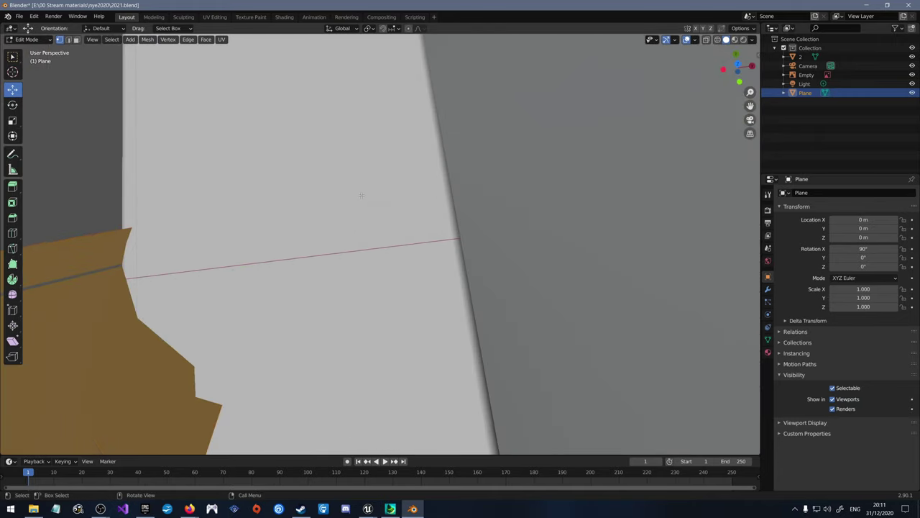
{"action": "scroll", "coordinate": [361, 195], "scroll_direction": "down", "scroll_amount": 8}
{"action": "middle_click_drag", "start_coordinate": [431, 252], "coordinate": [406, 206]}
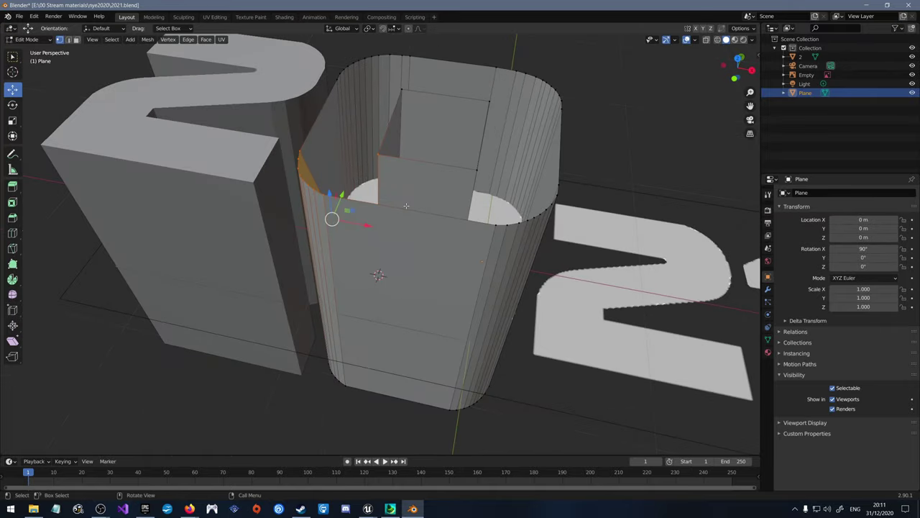
{"action": "left_click", "coordinate": [409, 204], "text": "shift"}
Step: Fill the zero's bottom-left corner with a face joining the rounded outer corner vertices to the inner corner vertex
{"action": "key", "text": "alt+a"}
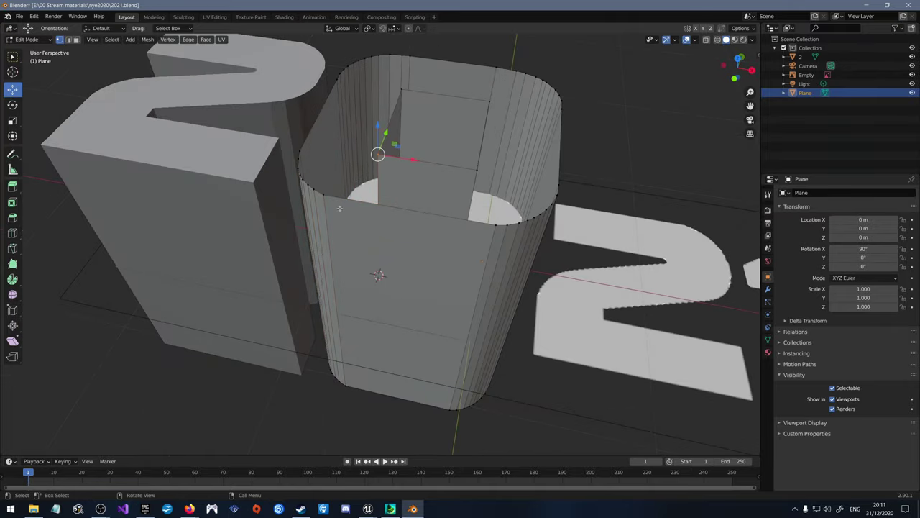
{"action": "left_click", "coordinate": [292, 144], "text": "alt"}
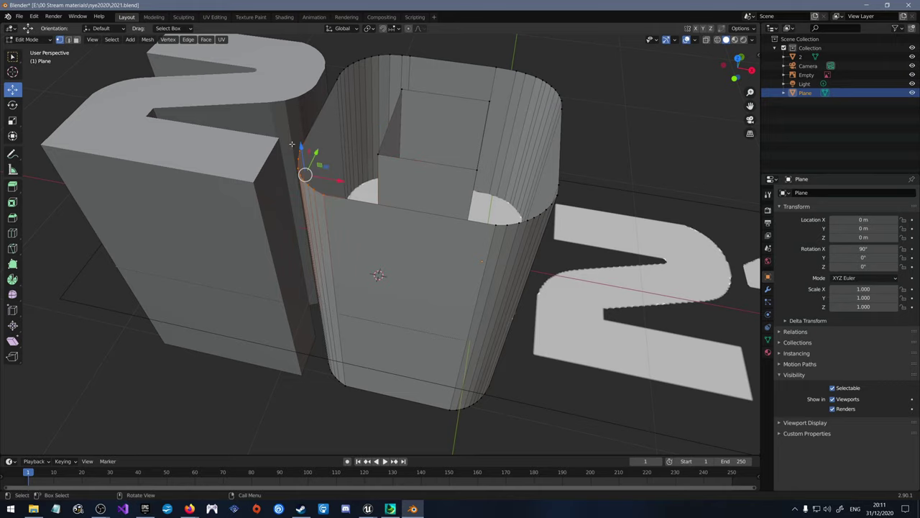
{"action": "left_click", "coordinate": [382, 152], "text": "alt+shift"}
{"action": "key", "text": "f"}
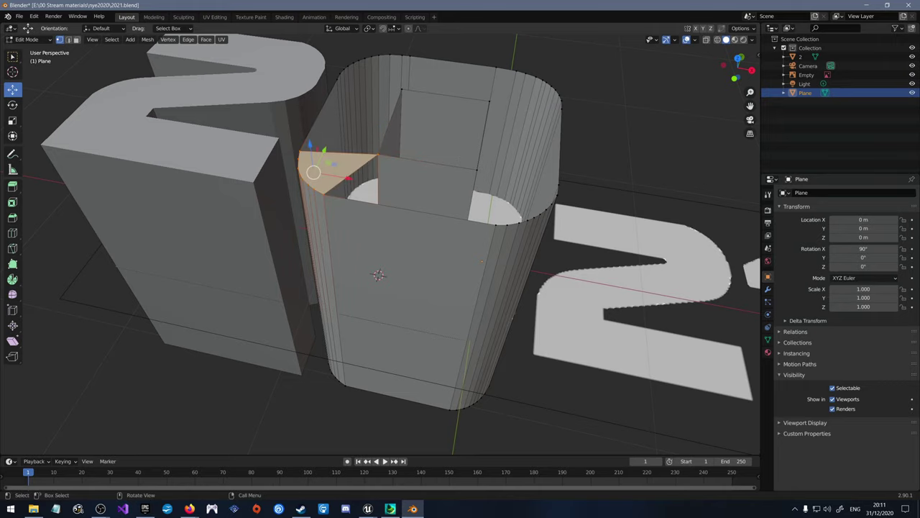
Step: Fill the zero's straight bottom section with a face between the two inner corners and the outer edge
{"action": "middle_click_drag", "start_coordinate": [603, 227], "coordinate": [432, 180]}
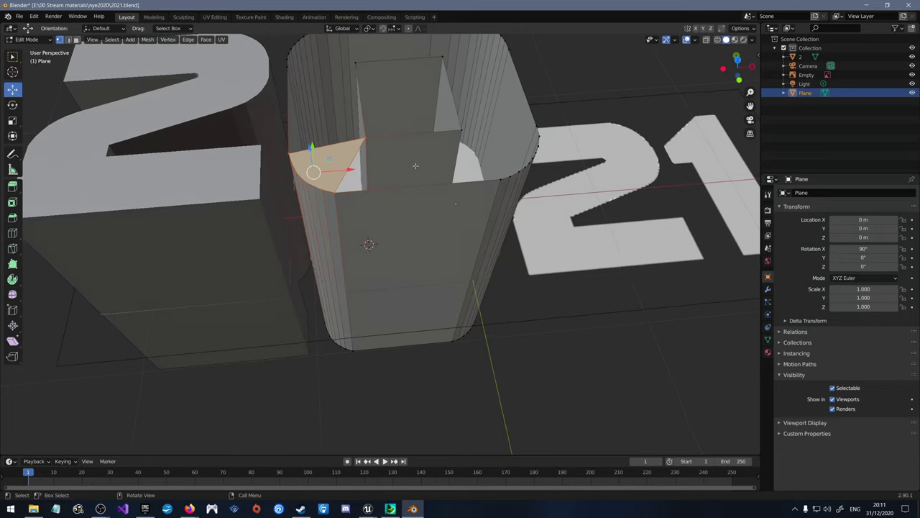
{"action": "key", "text": "alt+a"}
{"action": "key", "text": "b"}
{"action": "left_click_drag", "start_coordinate": [370, 144], "coordinate": [361, 132]}
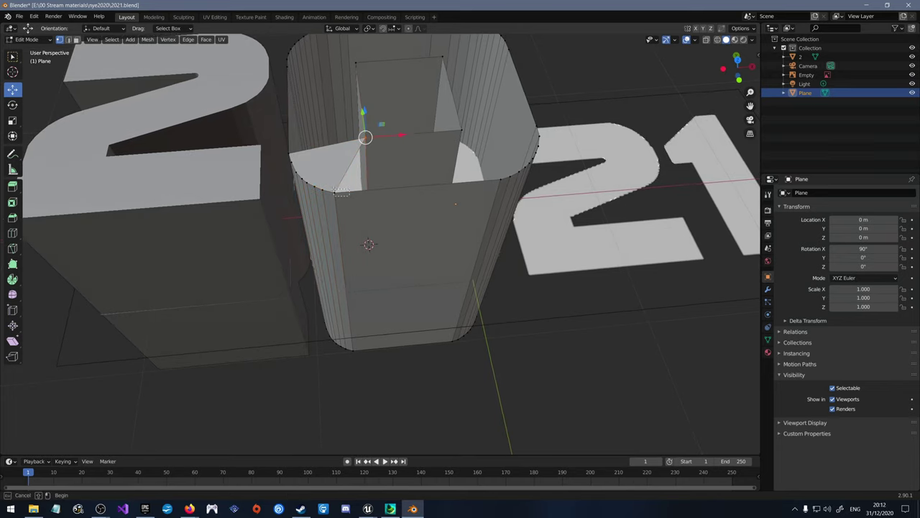
{"action": "left_click", "coordinate": [338, 192], "text": "ctrl"}
{"action": "left_click", "coordinate": [469, 135], "text": "ctrl"}
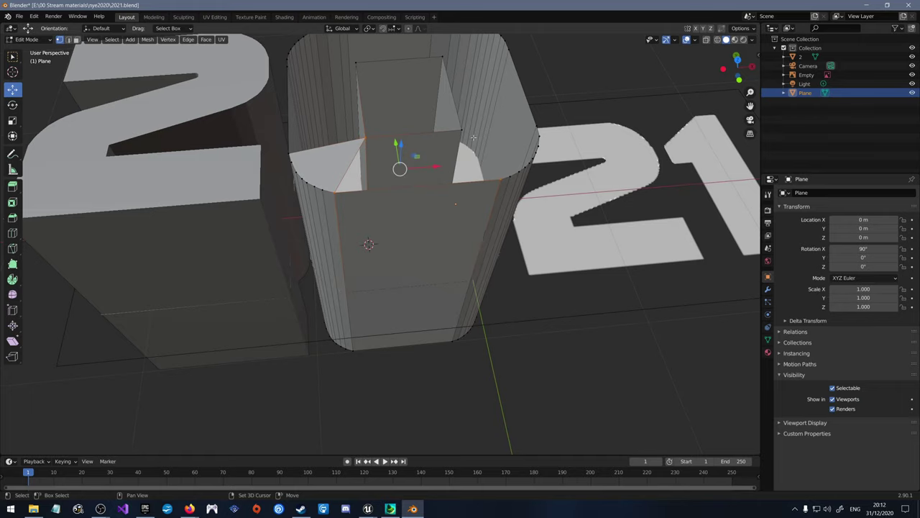
{"action": "key", "text": "f"}
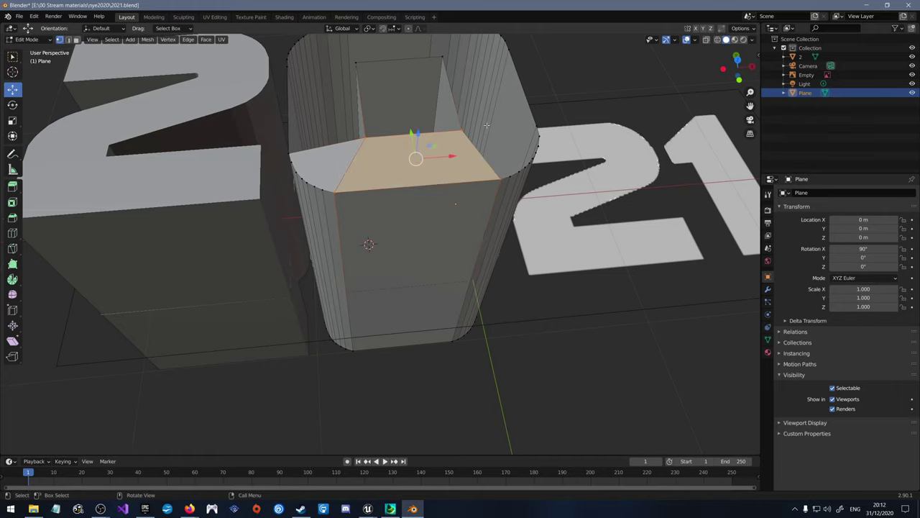
Step: Fill the zero's bottom-right corner with a face between the inner corner vertex and the rounded outer vertices
{"action": "scroll", "coordinate": [503, 133], "scroll_direction": "up", "scroll_amount": 3}
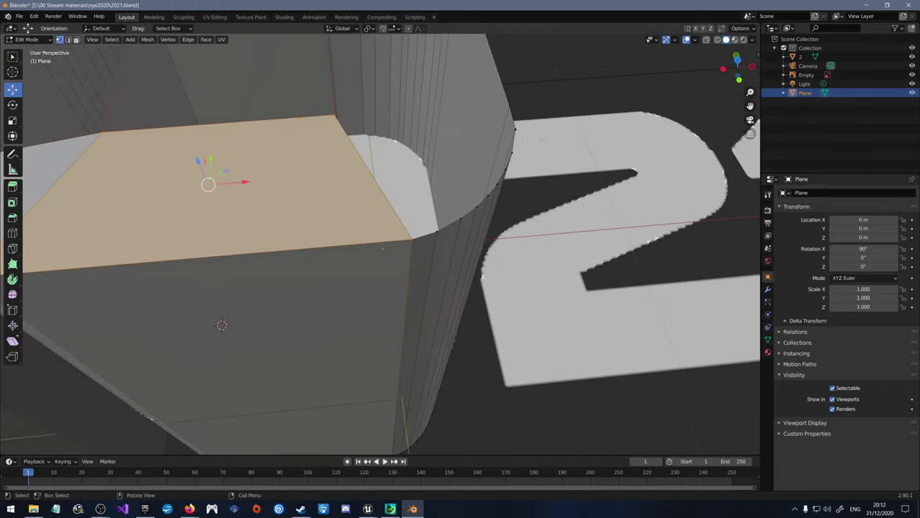
{"action": "left_click", "coordinate": [337, 115]}
{"action": "left_click", "coordinate": [409, 234], "text": "shift"}
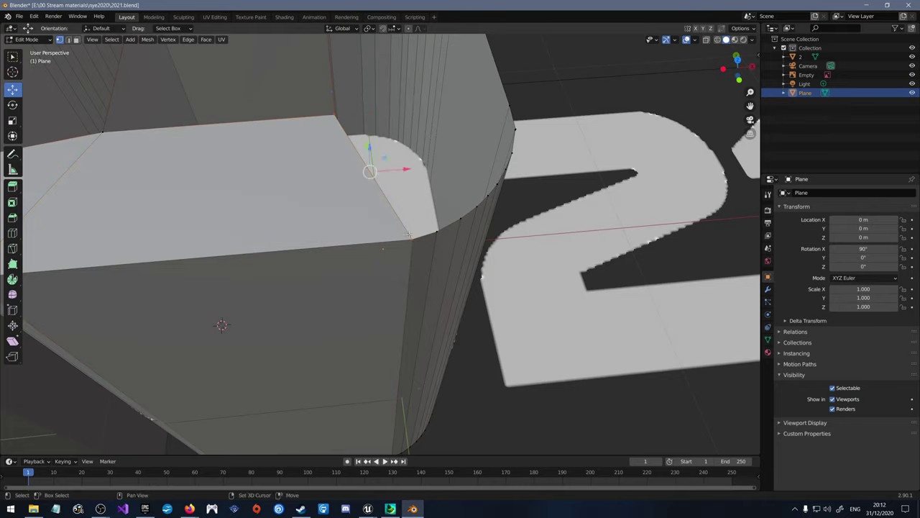
{"action": "left_click", "coordinate": [535, 101], "text": "ctrl"}
{"action": "key", "text": "f"}
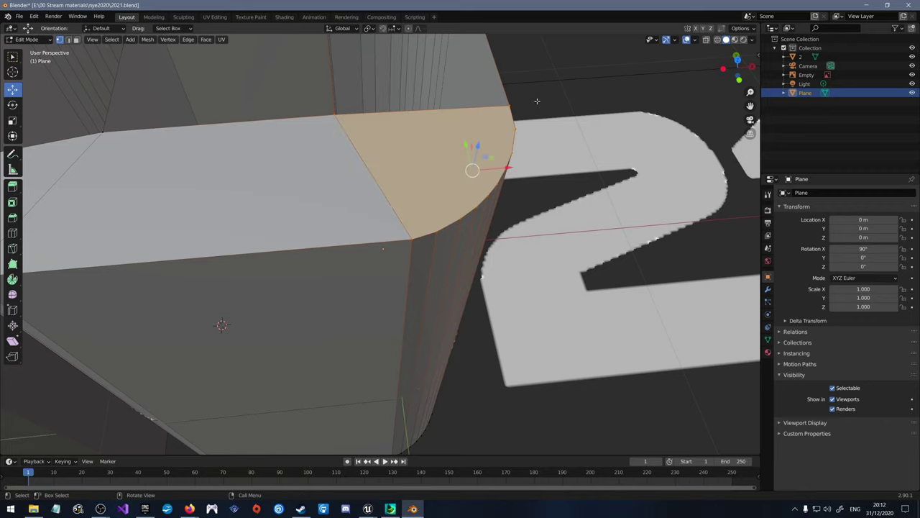
Step: Fill the zero's straight right section, facing the flat 21, with a four-vertex face between the inner and outer edges
{"action": "scroll", "coordinate": [537, 138], "scroll_direction": "down", "scroll_amount": 5}
{"action": "scroll", "coordinate": [459, 113], "scroll_direction": "up", "scroll_amount": 8}
{"action": "middle_click_drag", "start_coordinate": [460, 114], "coordinate": [403, 211]}
{"action": "scroll", "coordinate": [402, 212], "scroll_direction": "up", "scroll_amount": 2}
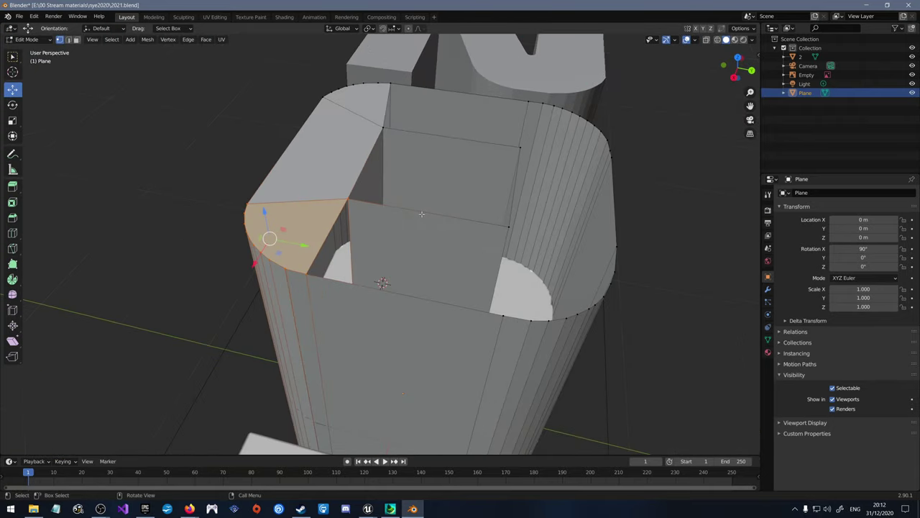
{"action": "left_click", "coordinate": [348, 200]}
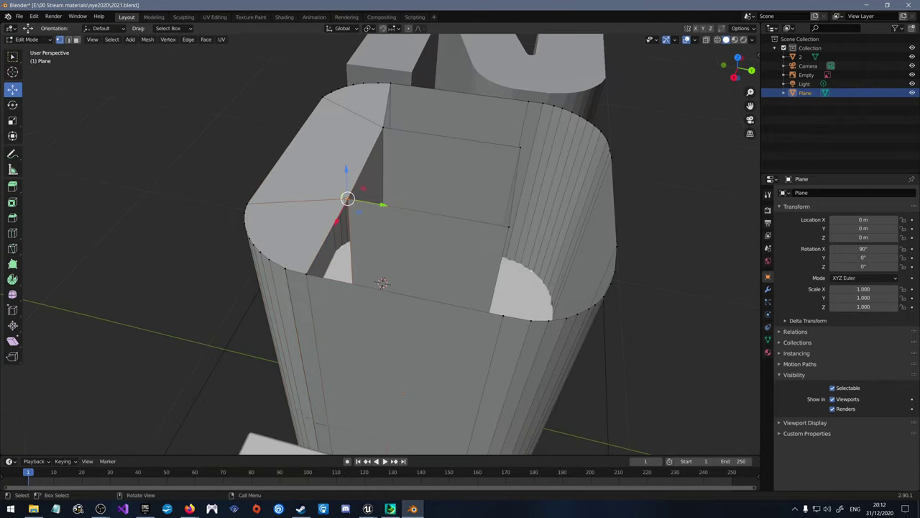
{"action": "left_click", "coordinate": [309, 272], "text": "shift"}
{"action": "left_click", "coordinate": [512, 233], "text": "shift"}
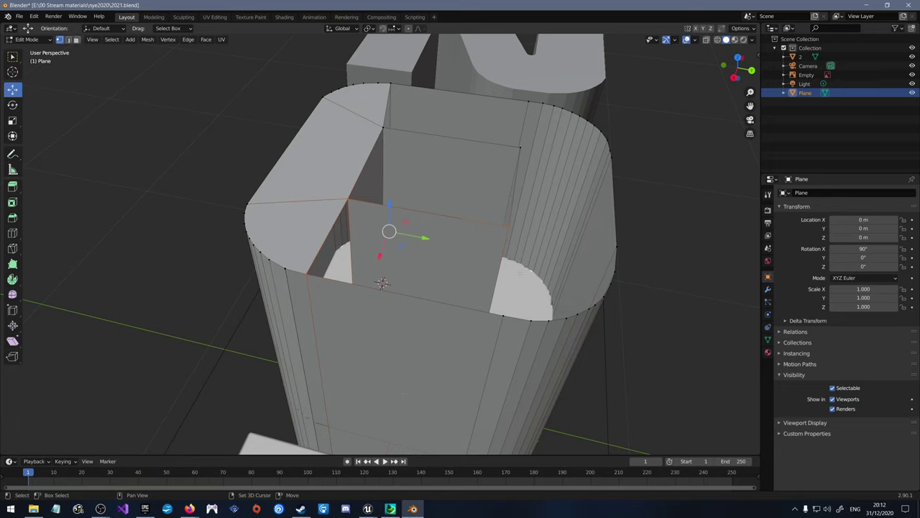
{"action": "left_click", "coordinate": [505, 318], "text": "shift"}
{"action": "key", "text": "f"}
Step: Fill the zero's top-right corner with a face from the inner corner vertex to the rounded outer vertices
{"action": "middle_click_drag", "start_coordinate": [506, 319], "coordinate": [548, 282]}
{"action": "left_click", "coordinate": [522, 275]}
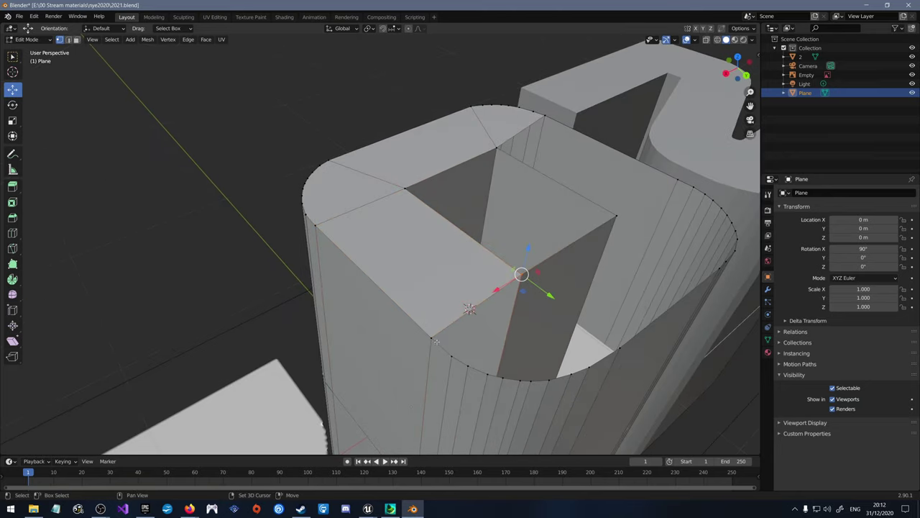
{"action": "left_click_drag", "start_coordinate": [427, 341], "coordinate": [625, 388], "text": "shift"}
{"action": "key", "text": "f"}
Step: Fill the zero's straight top section with a four-vertex face between the inner and outer edges
{"action": "scroll", "coordinate": [581, 348], "scroll_direction": "down", "scroll_amount": 3}
{"action": "middle_click_drag", "start_coordinate": [581, 348], "coordinate": [382, 241]}
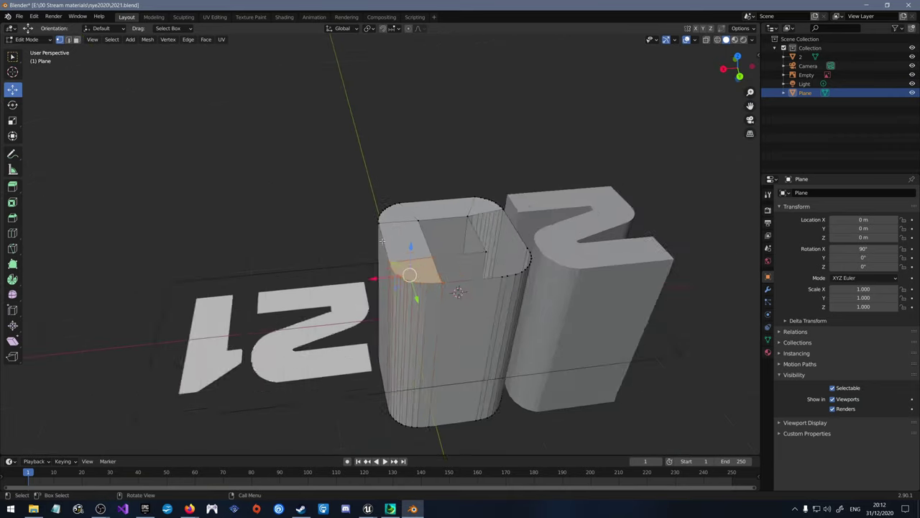
{"action": "scroll", "coordinate": [382, 241], "scroll_direction": "up", "scroll_amount": 6}
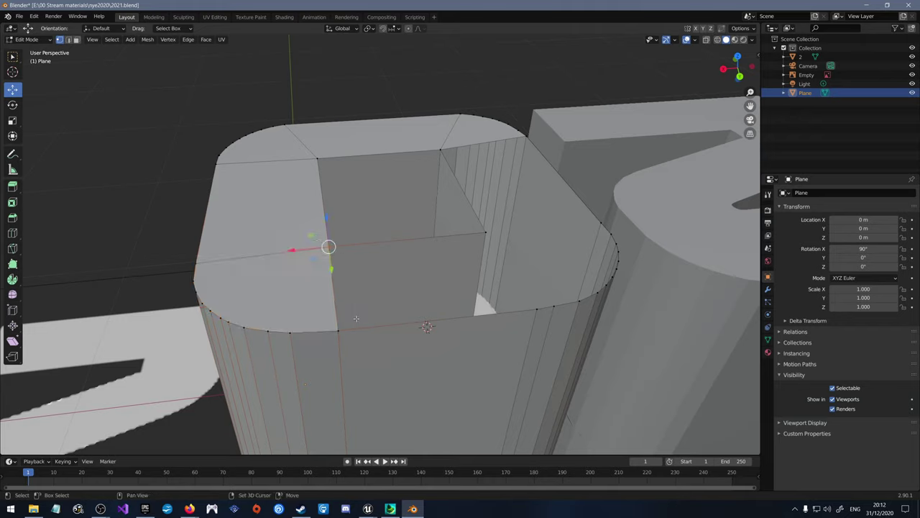
{"action": "left_click", "coordinate": [481, 232], "text": "shift"}
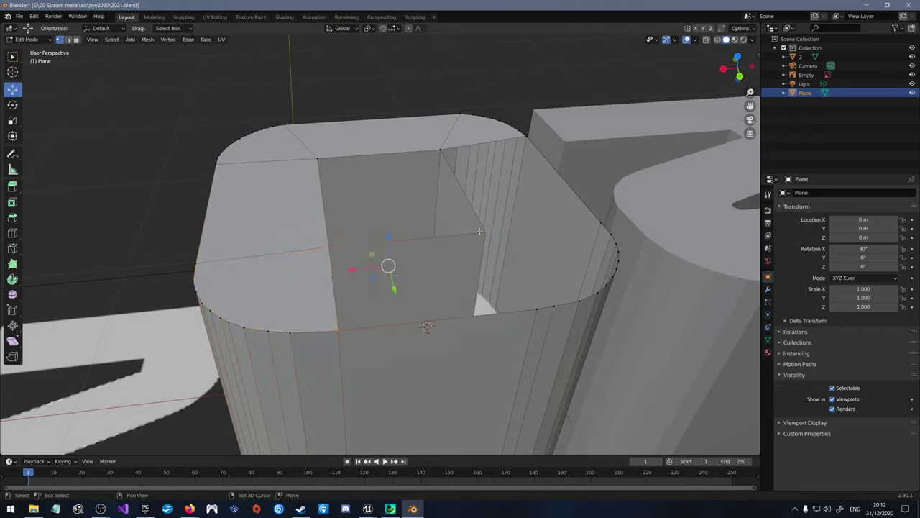
{"action": "left_click", "coordinate": [533, 306], "text": "shift"}
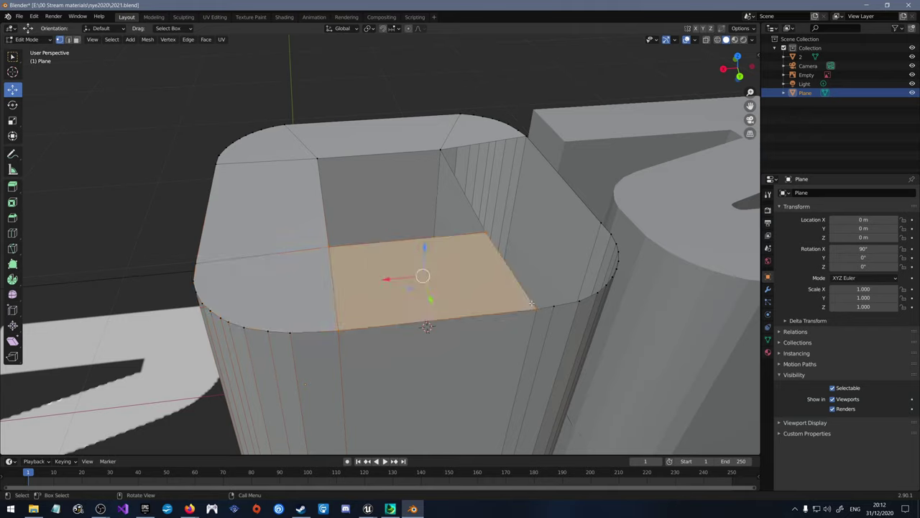
Step: Fill the zero's top-left corner with a face from the inner corner vertex to the rounded outer vertices
{"action": "middle_click_drag", "start_coordinate": [552, 267], "coordinate": [454, 269]}
{"action": "left_click", "coordinate": [531, 274]}
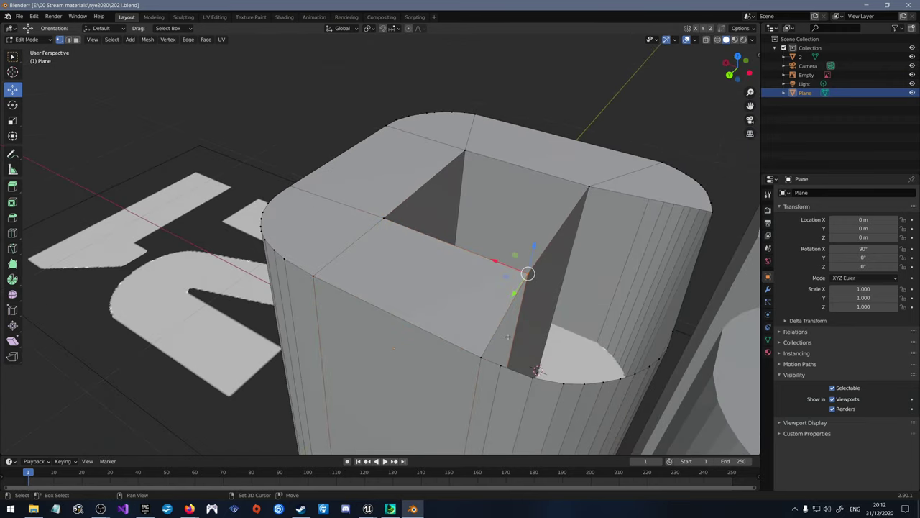
{"action": "left_click", "coordinate": [471, 347], "text": "shift"}
{"action": "left_click_drag", "start_coordinate": [500, 382], "coordinate": [694, 323], "text": "shift"}
{"action": "key", "text": "f"}
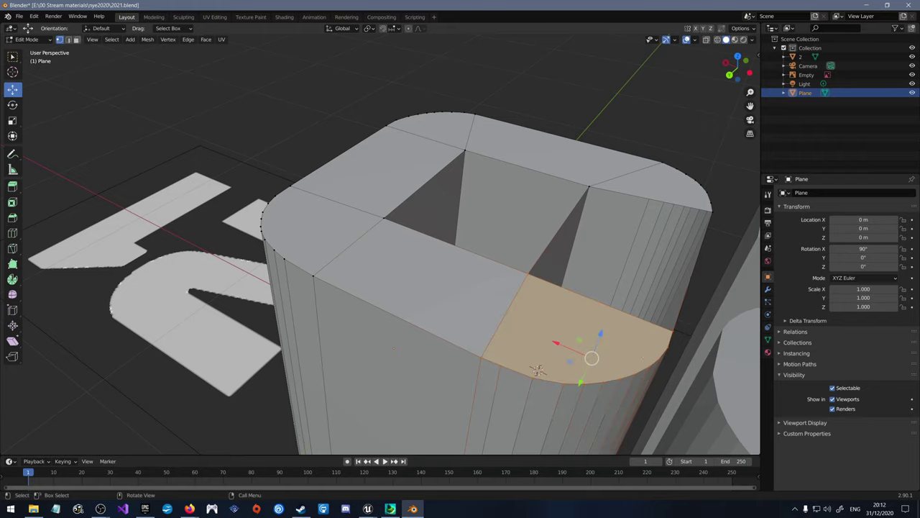
Step: Close the zero's front cap by filling the straight left section beside the extruded 2 with a face
{"action": "middle_click_drag", "start_coordinate": [642, 358], "coordinate": [395, 280]}
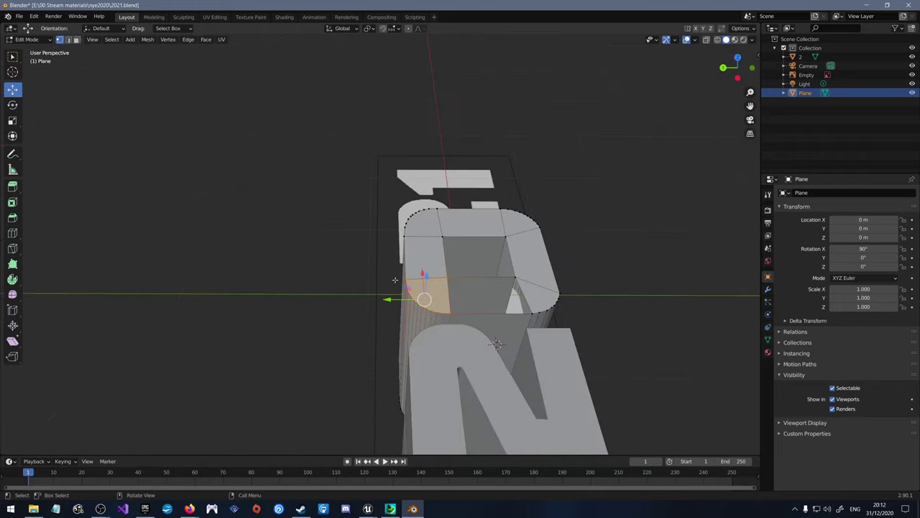
{"action": "key", "text": "KP_Decimal"}
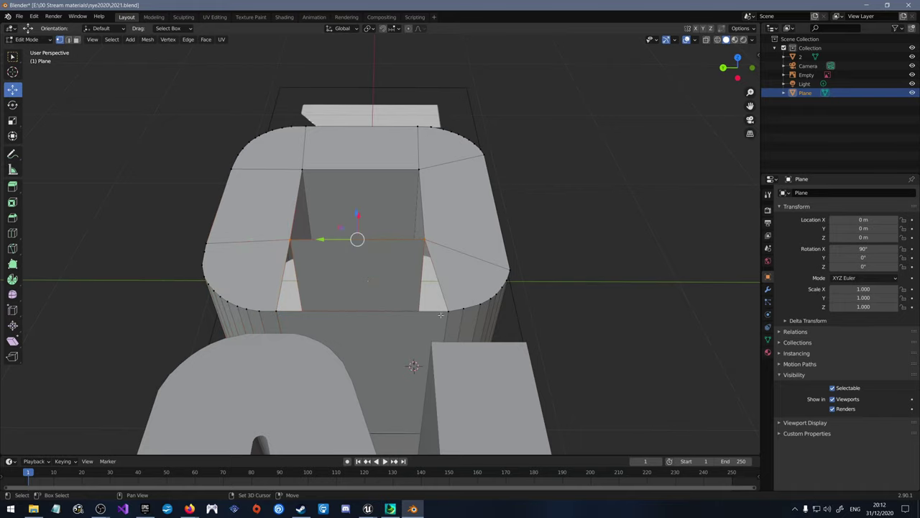
{"action": "left_click", "coordinate": [432, 298]}
{"action": "left_click_drag", "start_coordinate": [258, 308], "coordinate": [453, 234]}
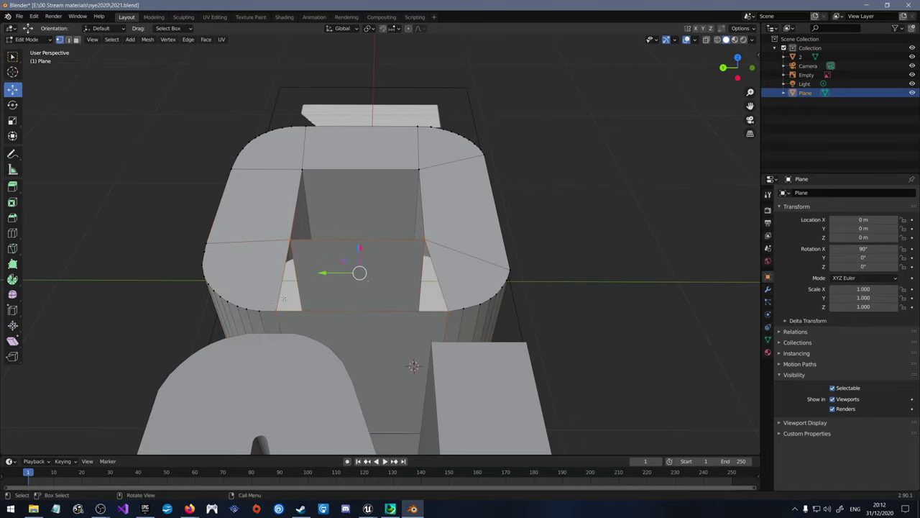
{"action": "middle_click_drag", "start_coordinate": [453, 234], "coordinate": [432, 187]}
{"action": "middle_click_drag", "start_coordinate": [374, 216], "coordinate": [366, 282]}
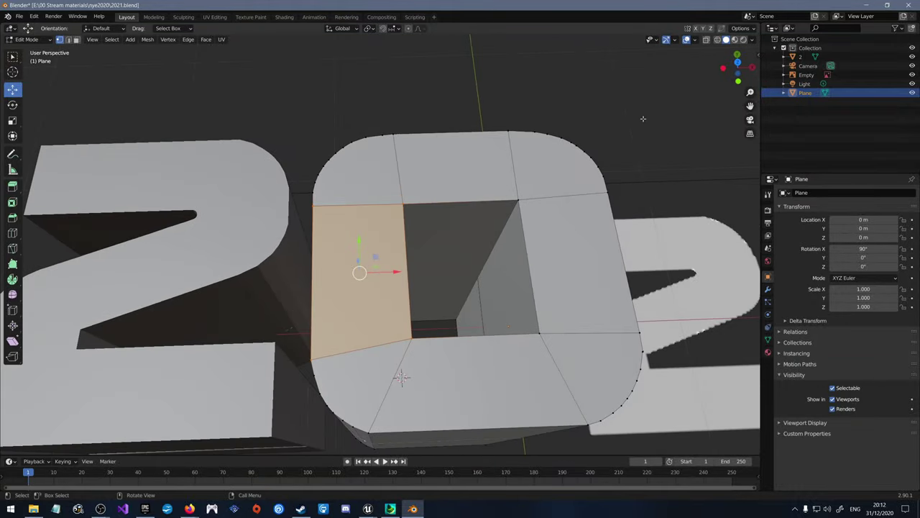
Step: On the zero's open back side, fill the rounded corner nearest the flat 21's top with a face to the inner corner vertex
{"action": "scroll", "coordinate": [643, 119], "scroll_direction": "down", "scroll_amount": 6}
{"action": "middle_click_drag", "start_coordinate": [642, 118], "coordinate": [404, 157]}
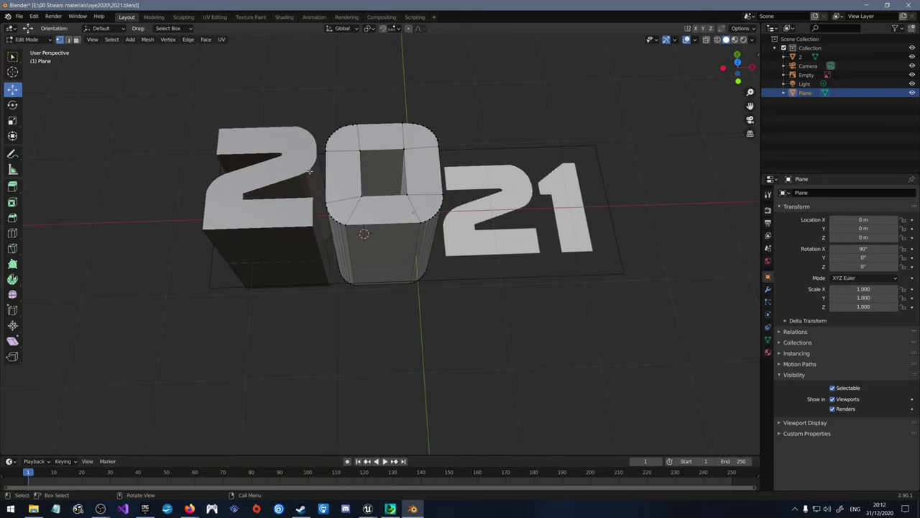
{"action": "middle_click_drag", "start_coordinate": [416, 189], "coordinate": [41, 188]}
{"action": "middle_click_drag", "start_coordinate": [549, 250], "coordinate": [467, 187]}
{"action": "scroll", "coordinate": [542, 288], "scroll_direction": "down", "scroll_amount": 5}
{"action": "scroll", "coordinate": [496, 227], "scroll_direction": "up", "scroll_amount": 5}
{"action": "middle_click_drag", "start_coordinate": [496, 227], "coordinate": [469, 178]}
{"action": "scroll", "coordinate": [539, 215], "scroll_direction": "down", "scroll_amount": 4}
{"action": "scroll", "coordinate": [626, 187], "scroll_direction": "up", "scroll_amount": 3}
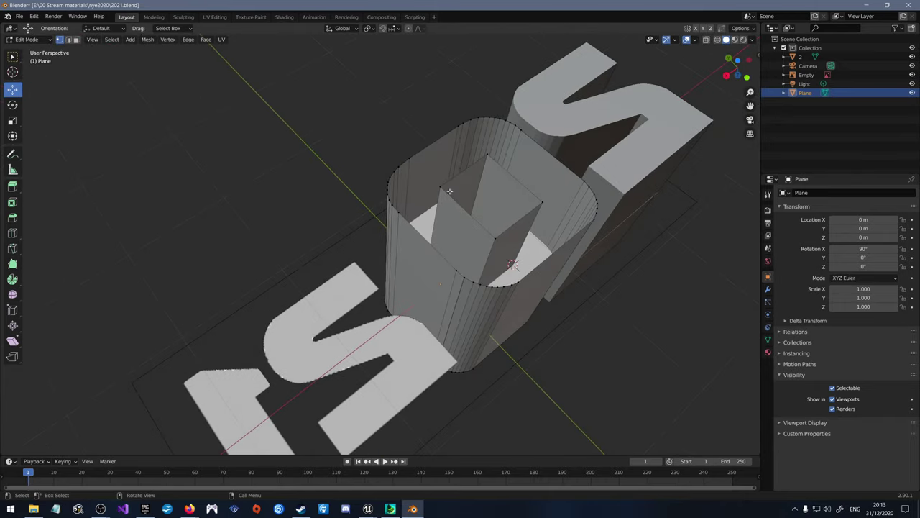
{"action": "left_click_drag", "start_coordinate": [364, 225], "coordinate": [395, 150]}
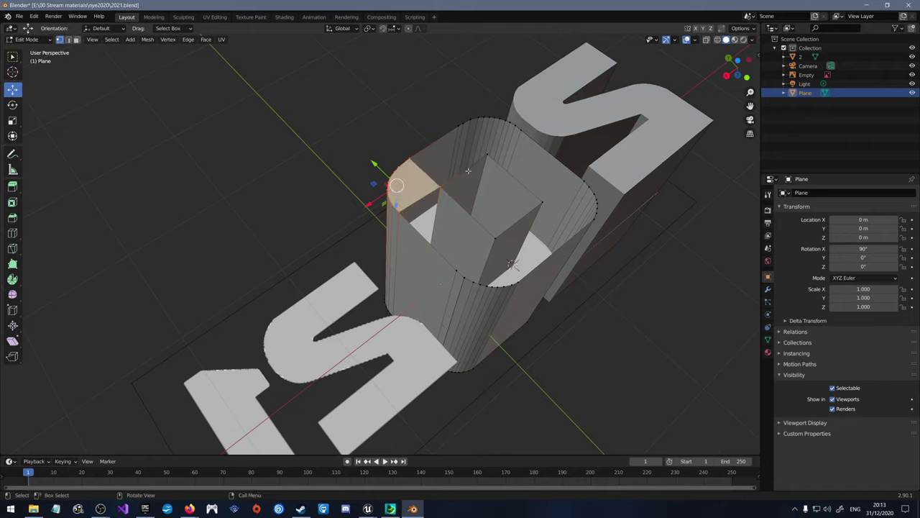
Step: Undo the accidental move of the back side's inner corner vertex and switch to the Select Box tool
{"action": "left_click_drag", "start_coordinate": [396, 186], "coordinate": [422, 170]}
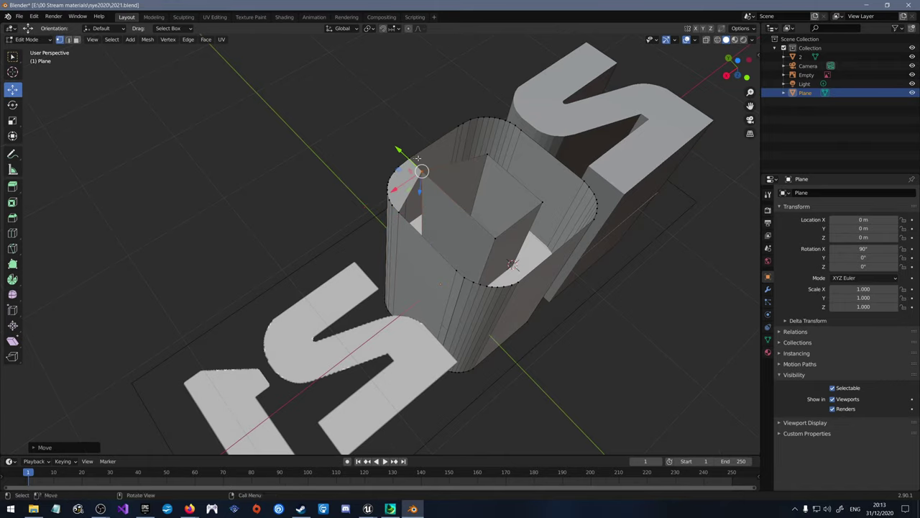
{"action": "key", "text": "ctrl+z"}
{"action": "key", "text": "w"}
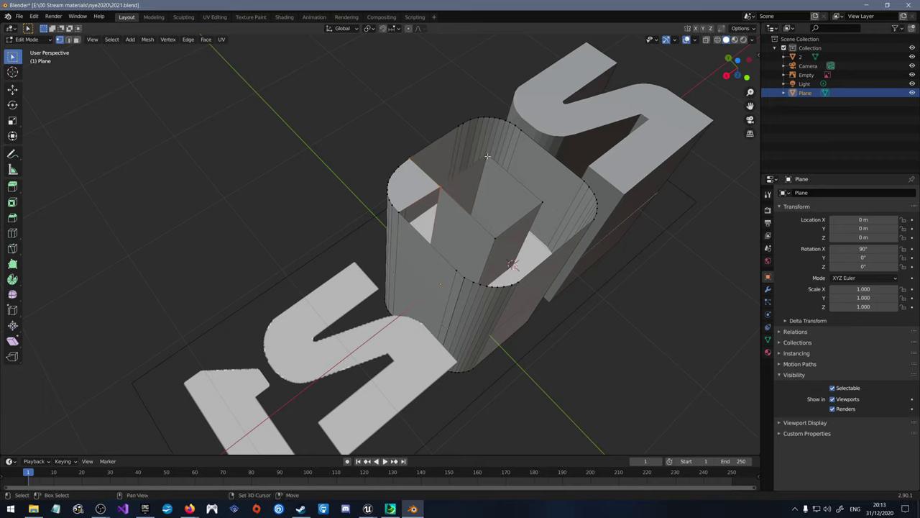
Step: Fill the zero's back side with faces from the finished corner around to the straight section and far corner beside the extruded 2
{"action": "left_click", "coordinate": [452, 108]}
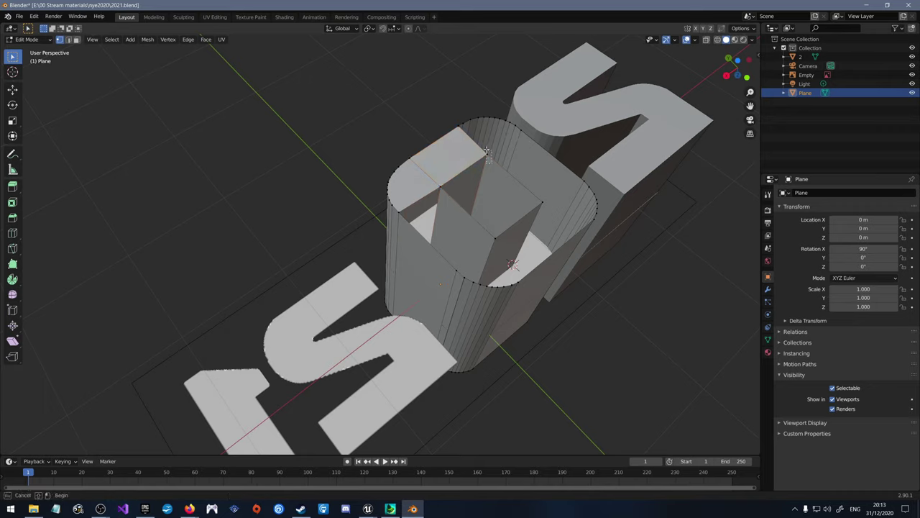
{"action": "left_click_drag", "start_coordinate": [527, 139], "coordinate": [464, 103]}
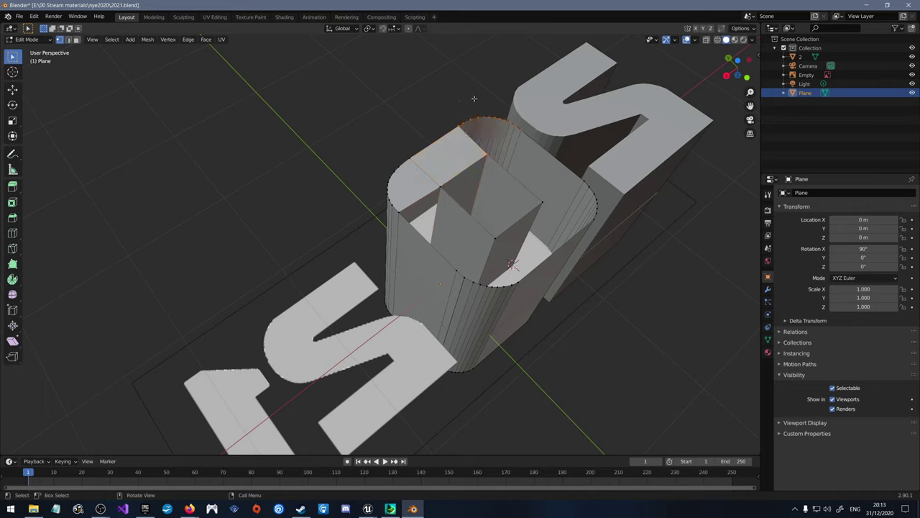
{"action": "left_click", "coordinate": [503, 144], "text": "shift"}
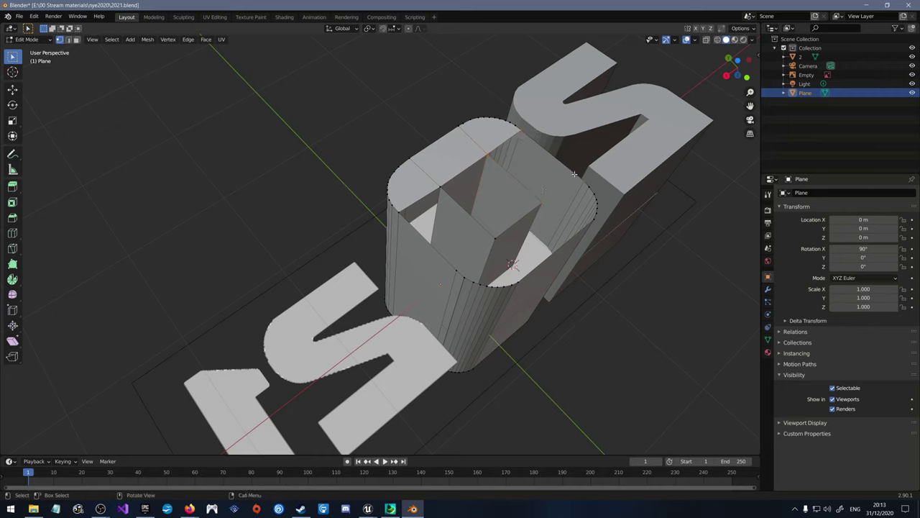
{"action": "left_click", "coordinate": [587, 176], "text": "shift"}
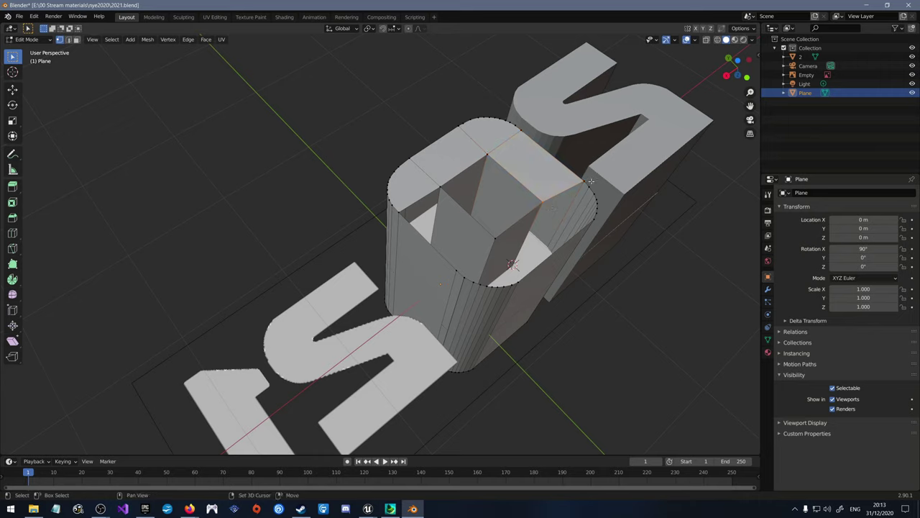
{"action": "left_click", "coordinate": [610, 233], "text": "shift"}
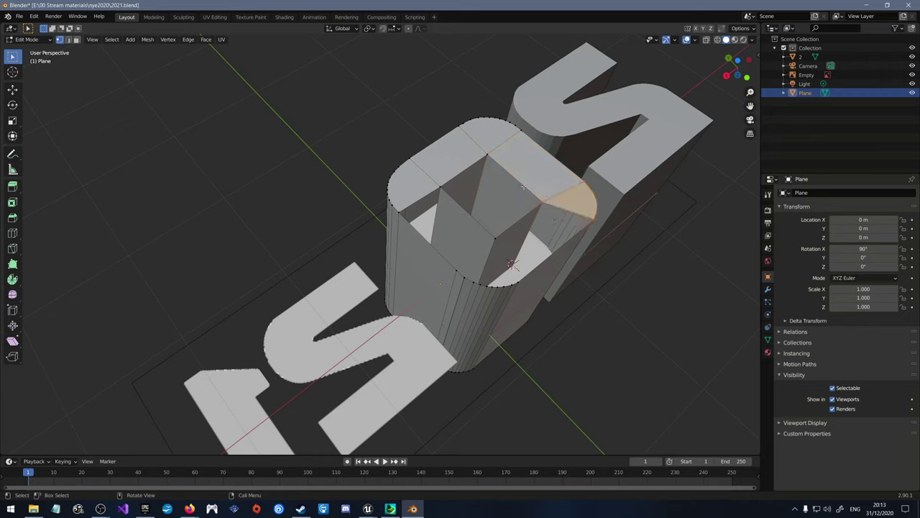
Step: Close the rest of the zero's back side by filling the two remaining straight sections and the rounded corner between them with faces
{"action": "left_click", "coordinate": [558, 213], "text": "shift"}
{"action": "left_click", "coordinate": [533, 287], "text": "shift"}
{"action": "key", "text": "ctrl+z"}
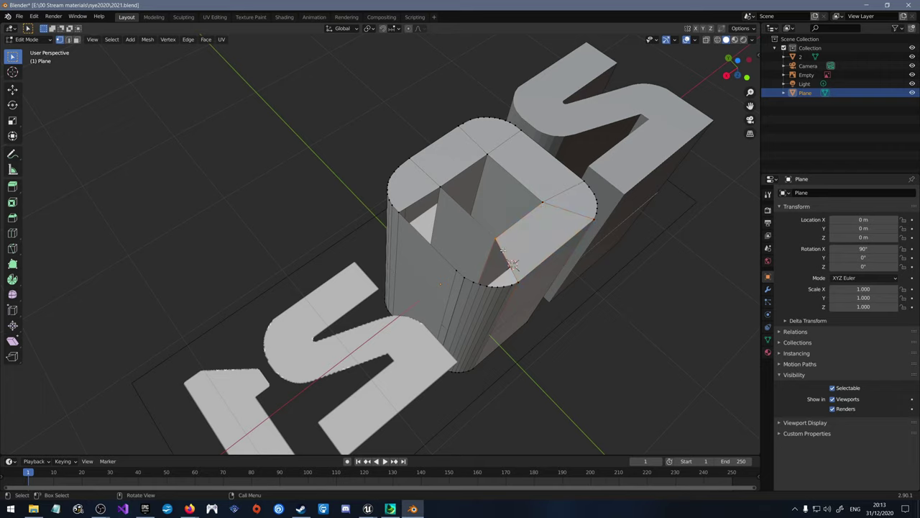
{"action": "left_click_drag", "start_coordinate": [447, 264], "coordinate": [519, 290]}
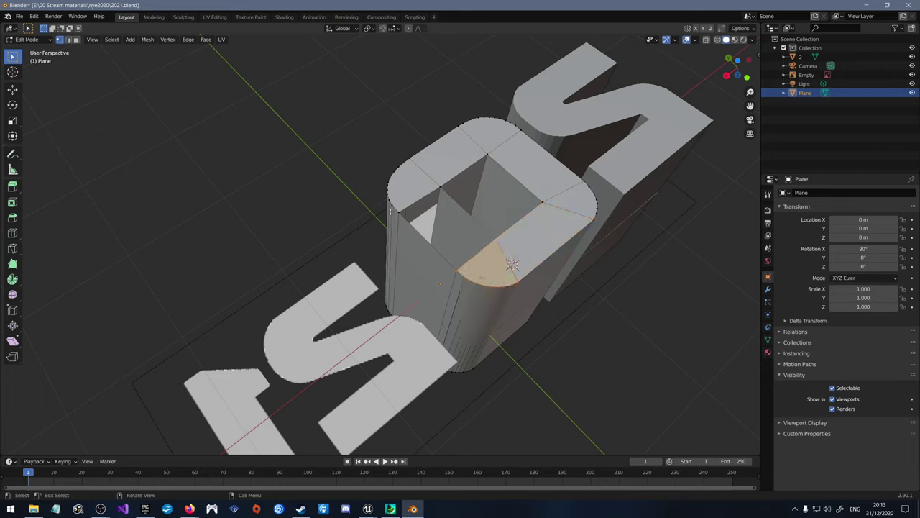
{"action": "left_click", "coordinate": [453, 193]}
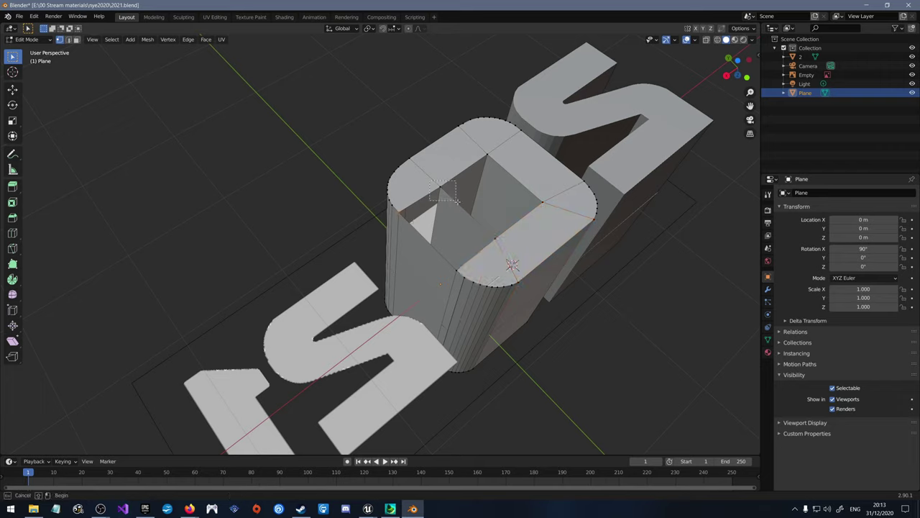
{"action": "left_click", "coordinate": [471, 271], "text": "shift"}
{"action": "middle_click_drag", "start_coordinate": [617, 350], "coordinate": [456, 232]}
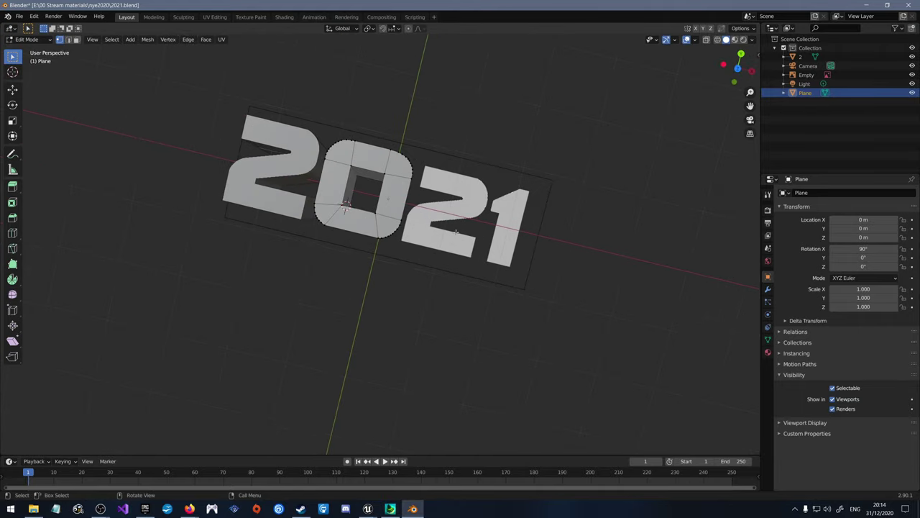
Step: Rename the zero's Plane object as 0
{"action": "double_click", "coordinate": [805, 92]}
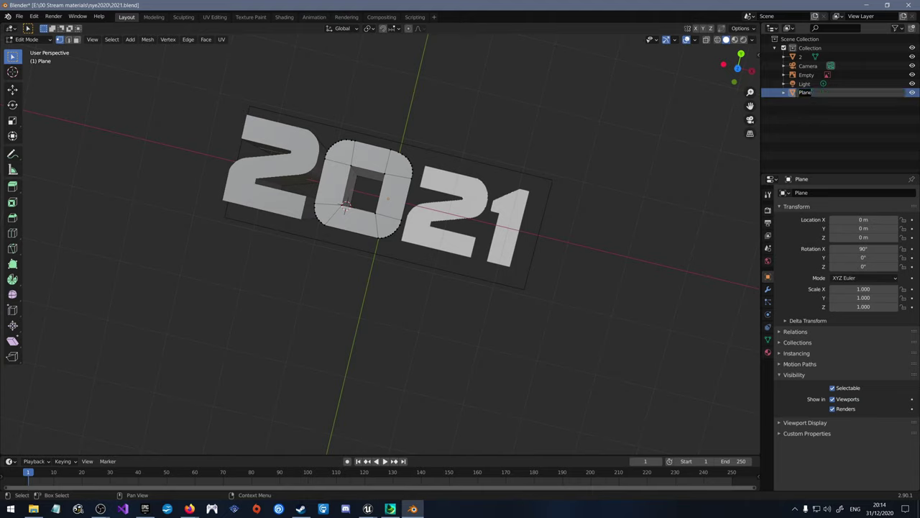
{"action": "type", "text": "0"}
{"action": "key", "text": "Return"}
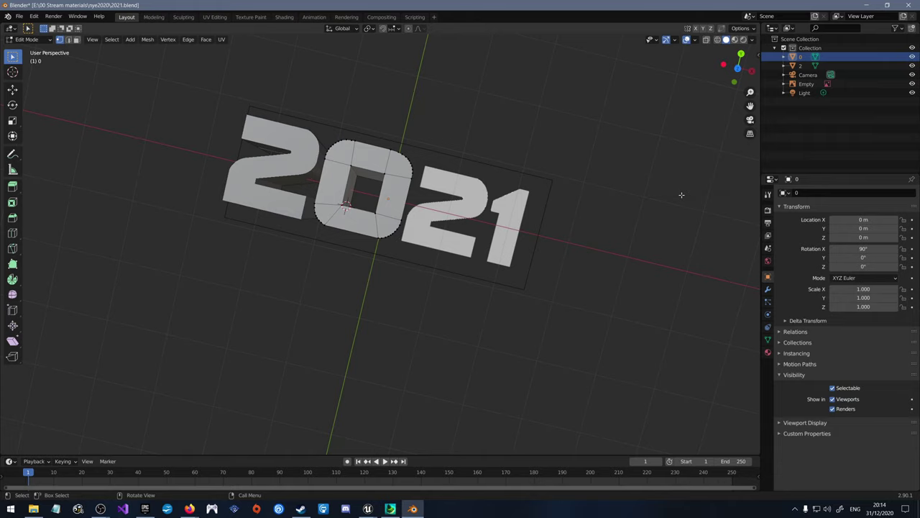
{"action": "key", "text": "Tab"}
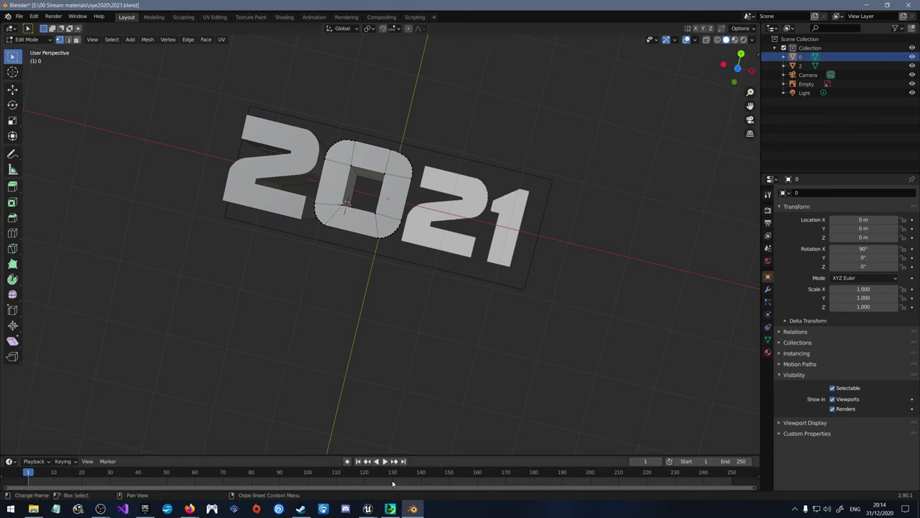
Step: Switch to Unreal Editor and stop the simulation running in ActualMap
{"action": "mouse_move", "coordinate": [368, 508]}
{"action": "left_click", "coordinate": [405, 468]}
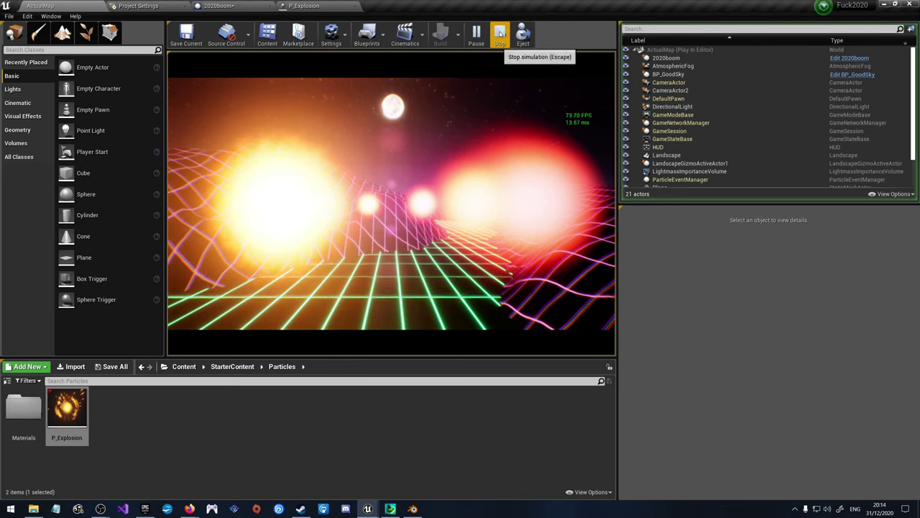
{"action": "left_click", "coordinate": [499, 33]}
Step: In the P_Explosion particle system, enable Kill on Deactivate for the Sparks emitter, check the other emitters' Required settings, and save
{"action": "left_click", "coordinate": [317, 4]}
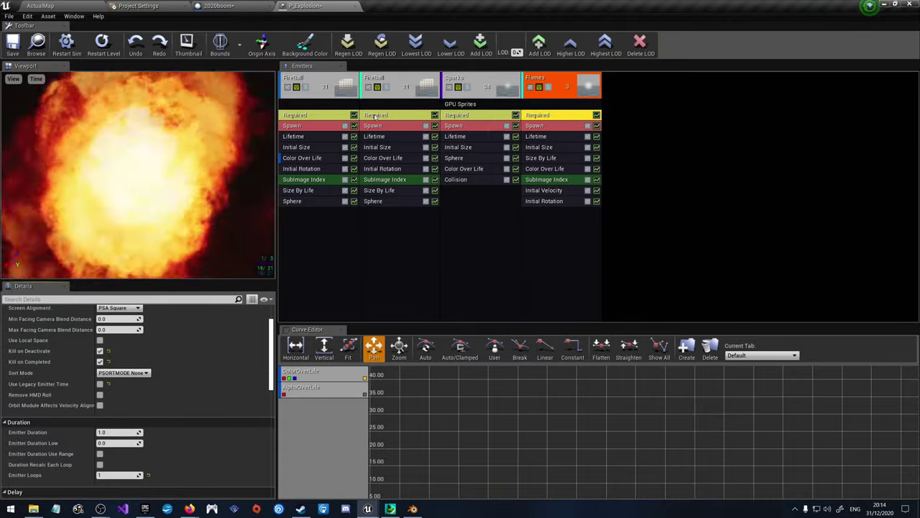
{"action": "left_click", "coordinate": [393, 93]}
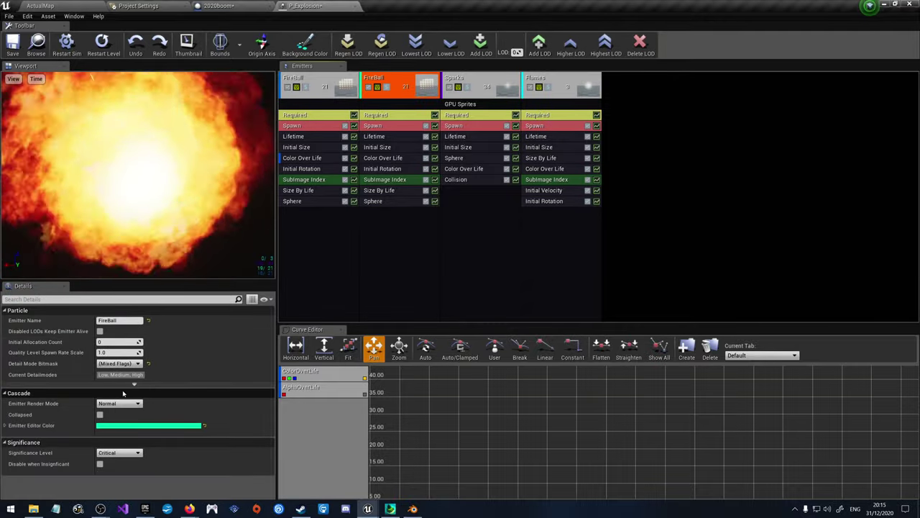
{"action": "left_click", "coordinate": [387, 116]}
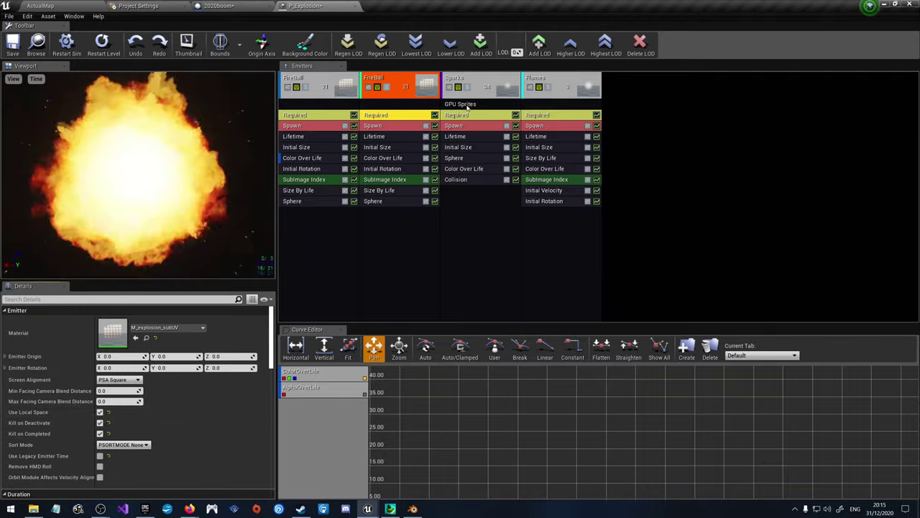
{"action": "left_click", "coordinate": [467, 115]}
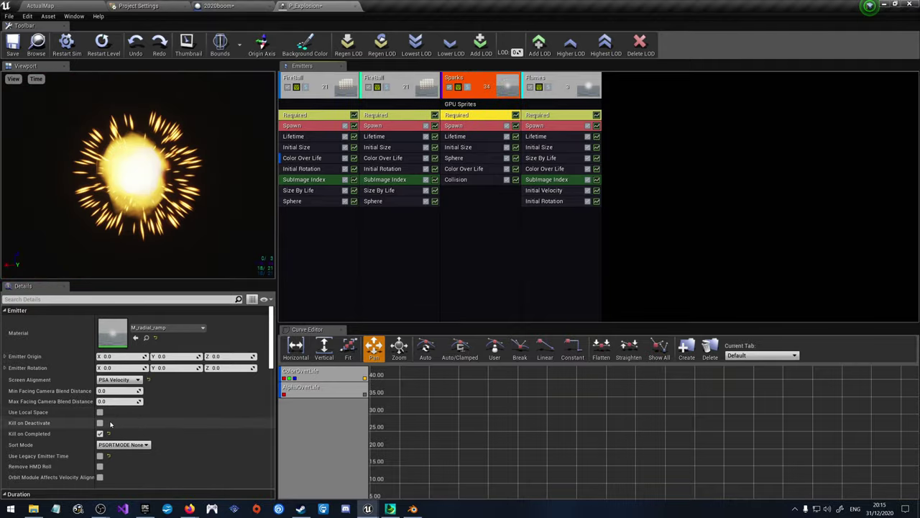
{"action": "left_click", "coordinate": [100, 423]}
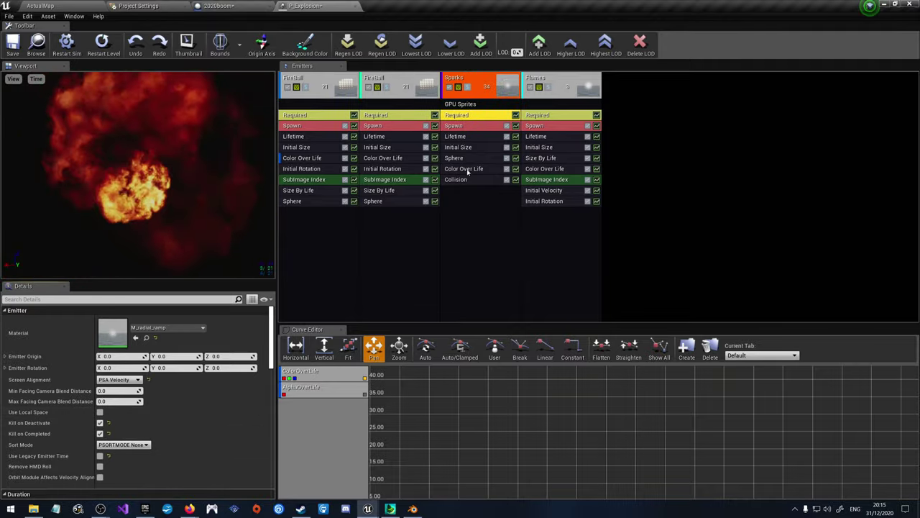
{"action": "left_click", "coordinate": [536, 115]}
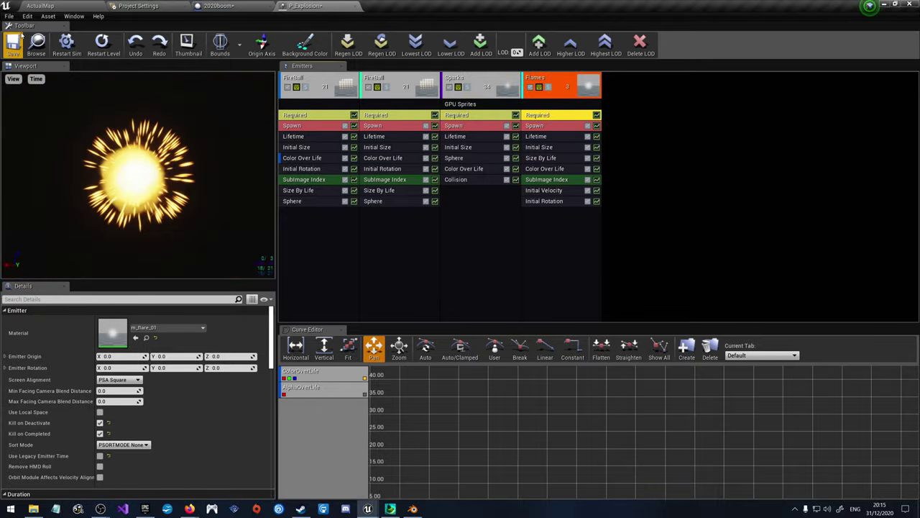
Step: Preview the two FireBall, Sparks and Flames emitters using solo mode, turn solo off again, and restart the explosion simulation
{"action": "left_click", "coordinate": [316, 86]}
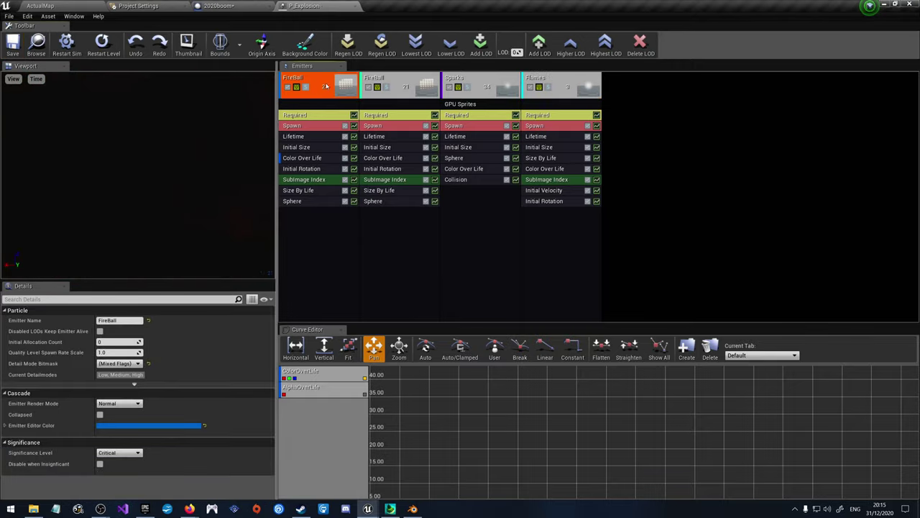
{"action": "left_click", "coordinate": [306, 87]}
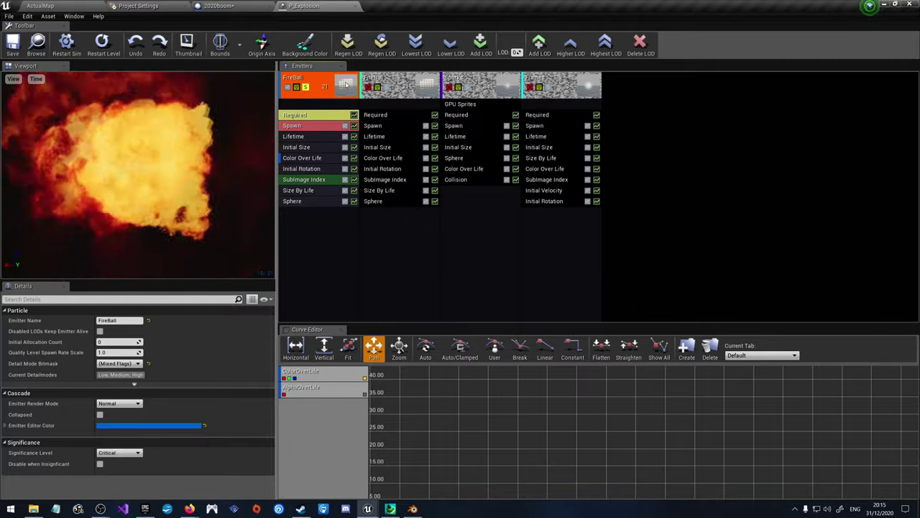
{"action": "left_click", "coordinate": [386, 87]}
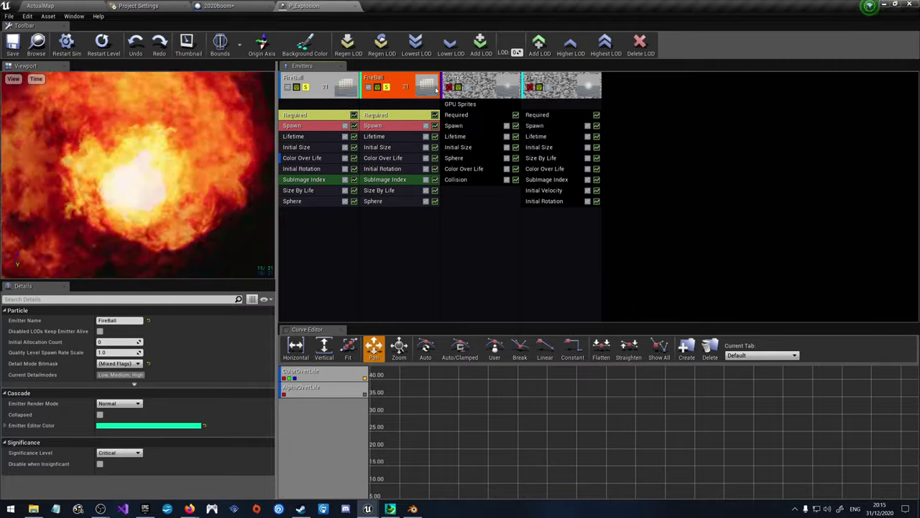
{"action": "left_click", "coordinate": [305, 87]}
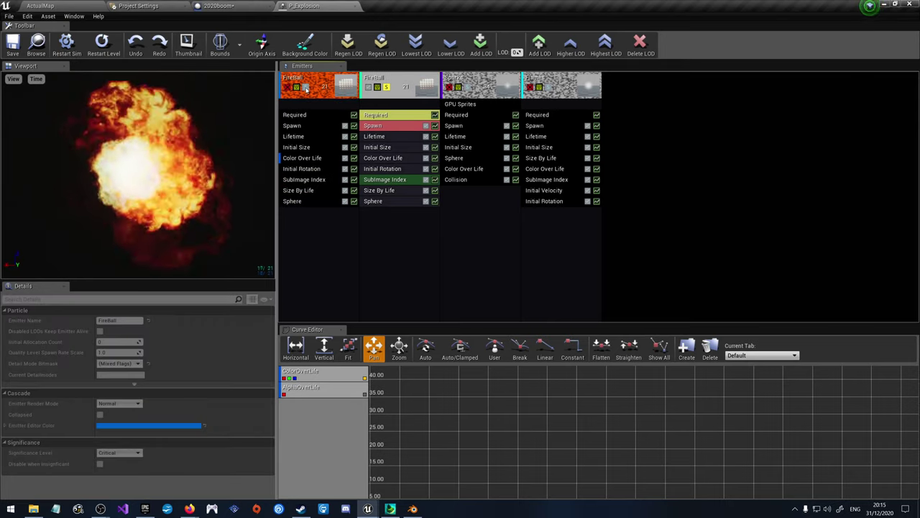
{"action": "left_click", "coordinate": [386, 87]}
{"action": "left_click", "coordinate": [467, 87]}
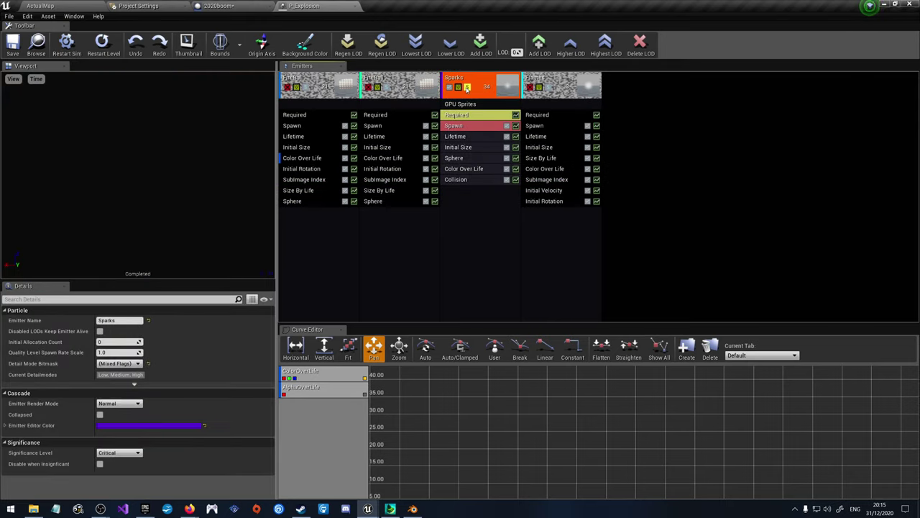
{"action": "left_click", "coordinate": [467, 87]}
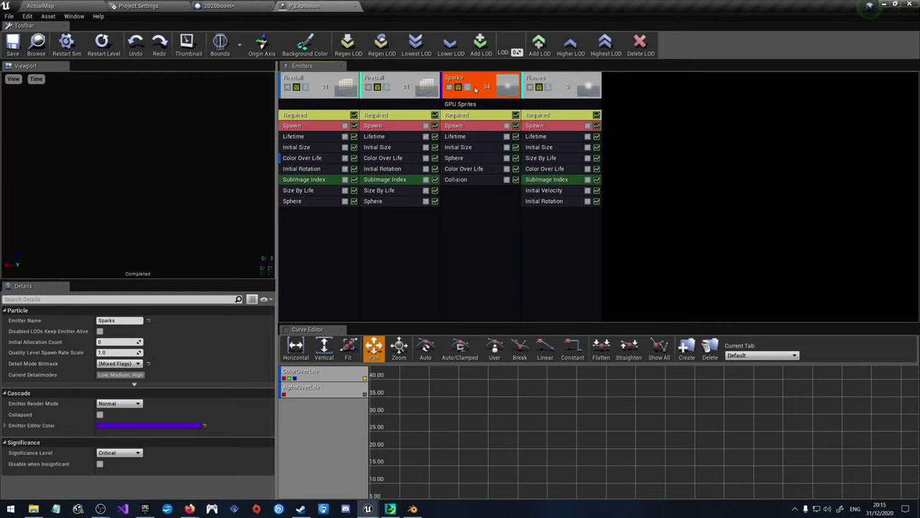
{"action": "left_click", "coordinate": [545, 87]}
{"action": "left_click", "coordinate": [548, 87]}
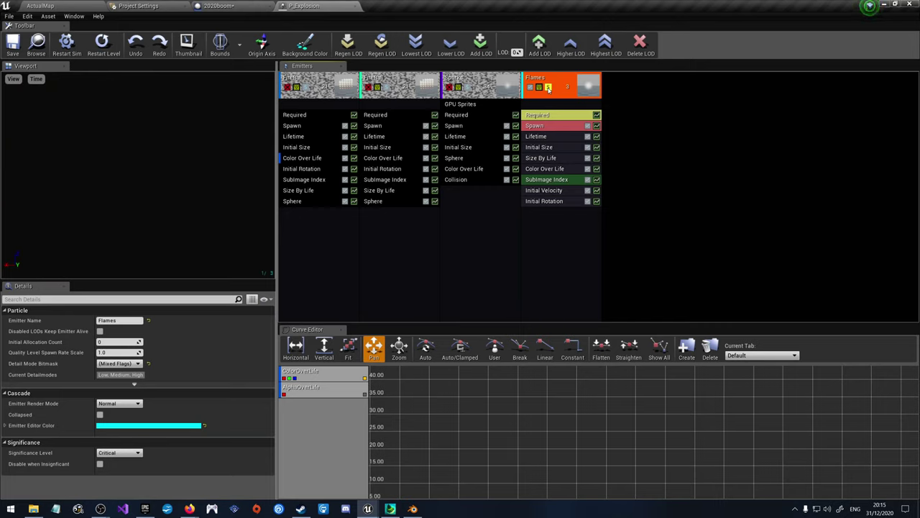
{"action": "left_click", "coordinate": [547, 87]}
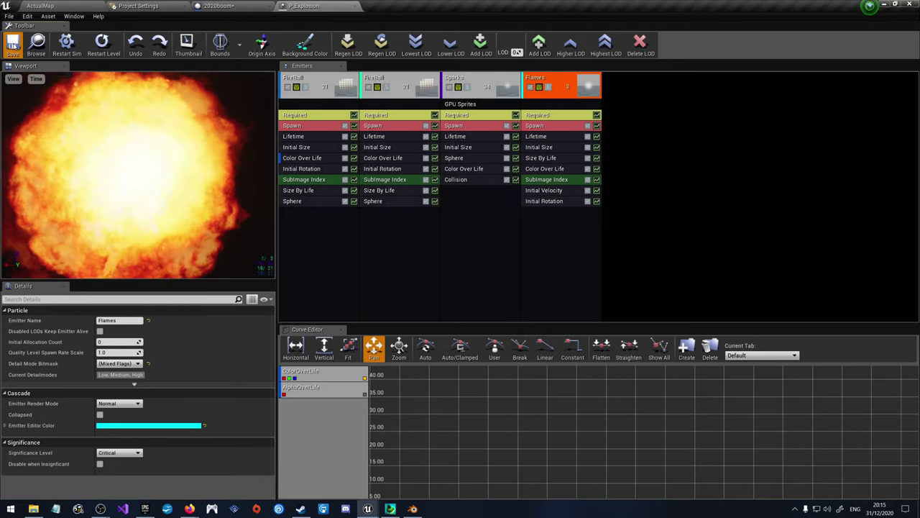
{"action": "left_click", "coordinate": [67, 50]}
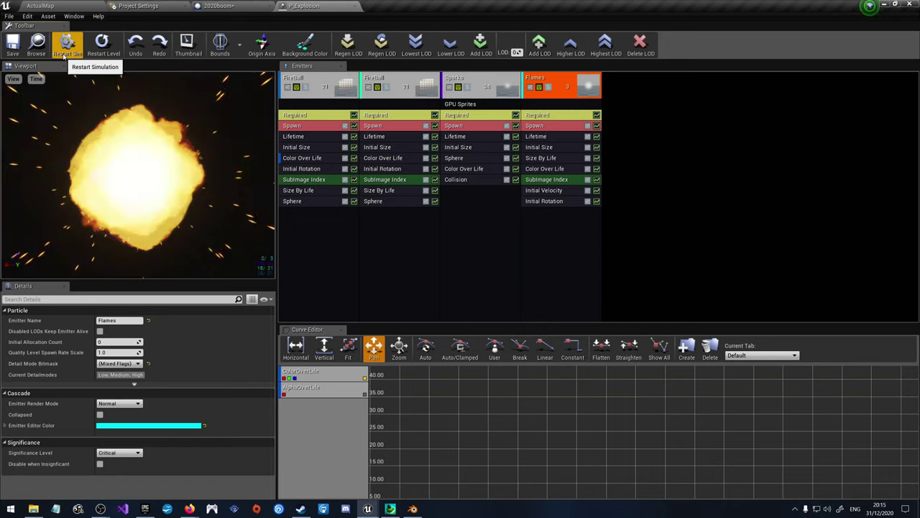
Step: Return to ActualMap, play the level to watch the explosion effects, and stop the simulation
{"action": "left_click", "coordinate": [54, 5]}
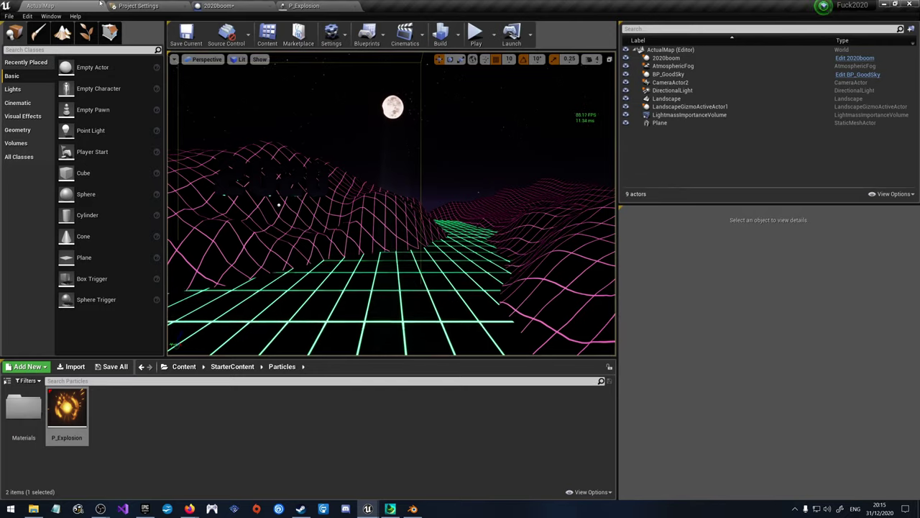
{"action": "left_click", "coordinate": [119, 5]}
{"action": "left_click", "coordinate": [219, 6]}
{"action": "left_click", "coordinate": [304, 6]}
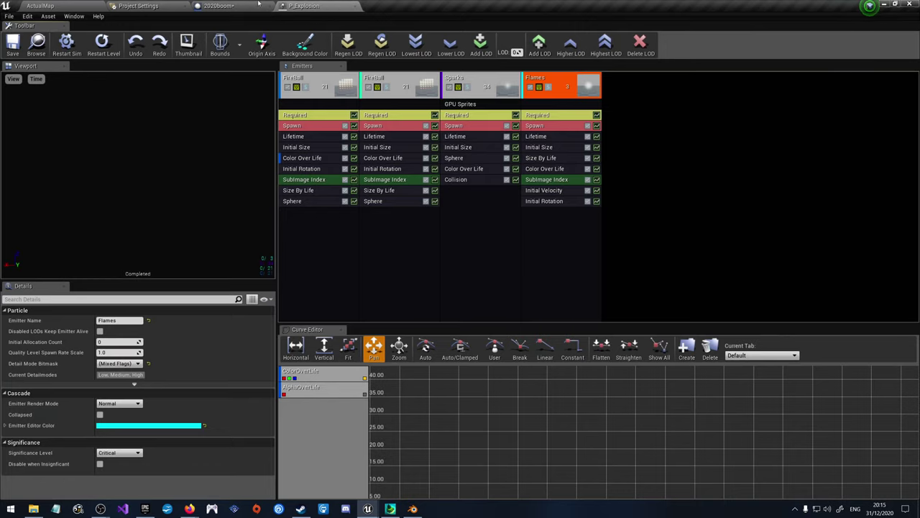
{"action": "left_click", "coordinate": [218, 6]}
{"action": "left_click", "coordinate": [76, 5]}
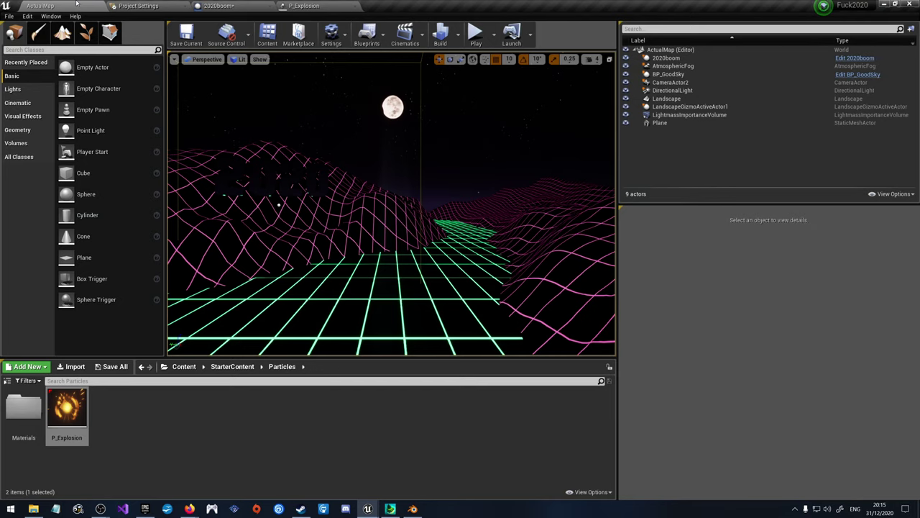
{"action": "left_click", "coordinate": [476, 37]}
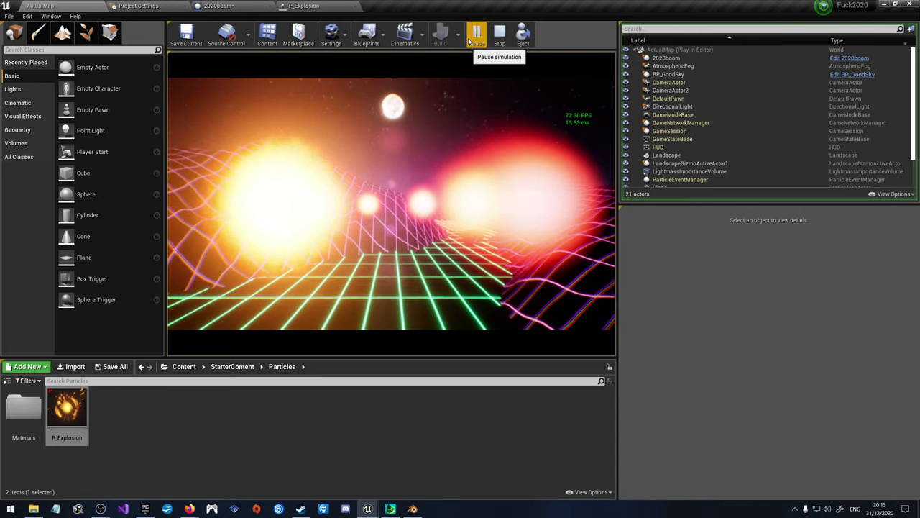
{"action": "left_click", "coordinate": [500, 33]}
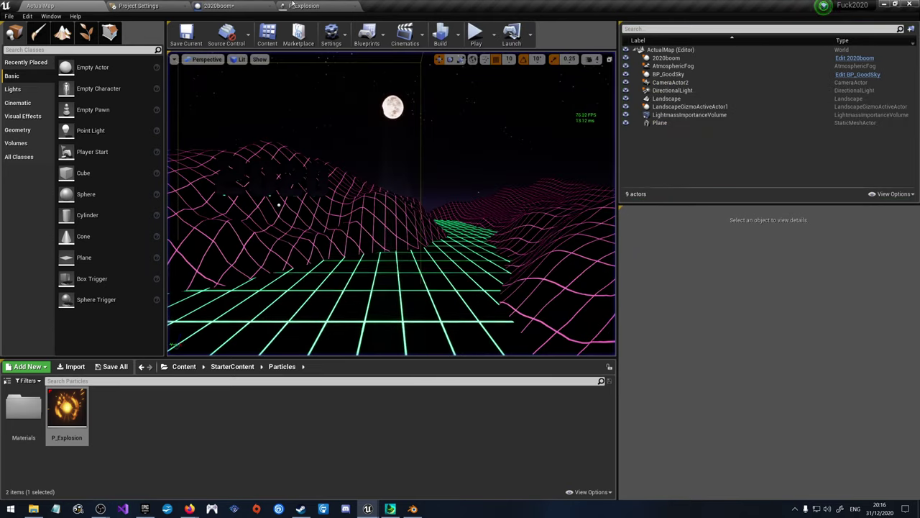
Step: Delete the Spawn Emitter at Location node after the Kaboom event in the 2020boom blueprint's event graph
{"action": "right_click_drag", "start_coordinate": [366, 249], "coordinate": [501, 244]}
{"action": "left_click", "coordinate": [401, 105]}
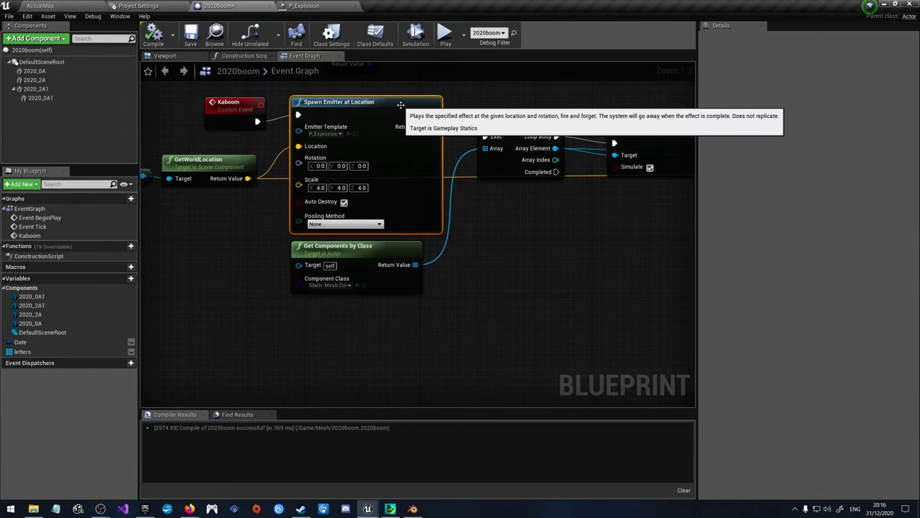
{"action": "key", "text": "Delete"}
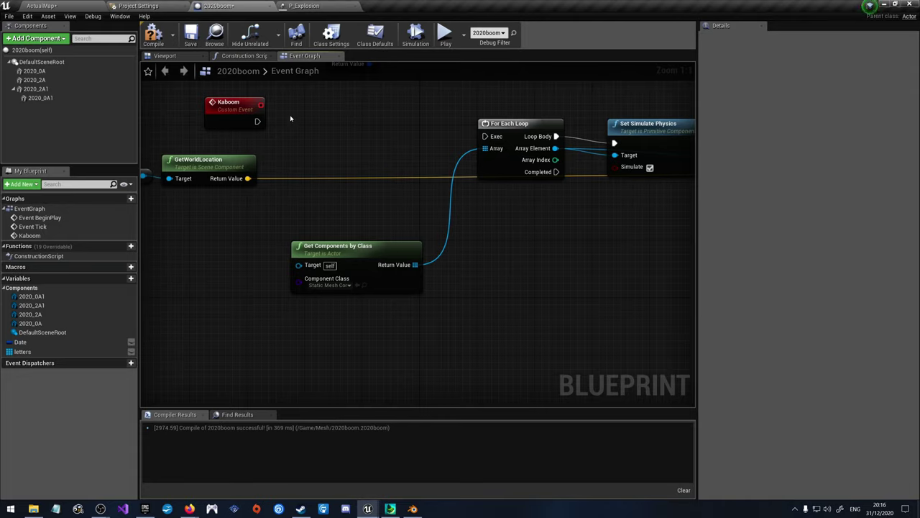
Step: Add a Spawn Emitter Attached node after the Kaboom event and set its emitter template to P_Explosion
{"action": "left_click_drag", "start_coordinate": [256, 121], "coordinate": [302, 125]}
{"action": "type", "text": "spawn emi"}
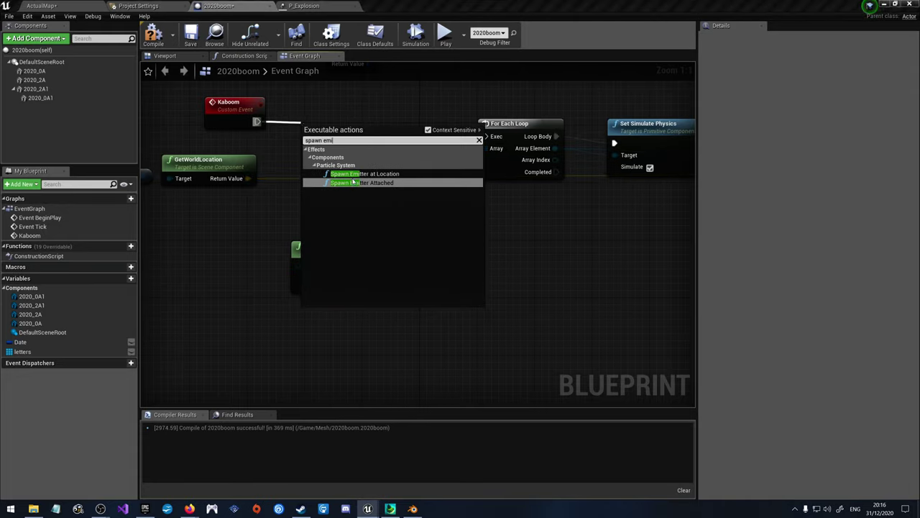
{"action": "left_click", "coordinate": [354, 182]}
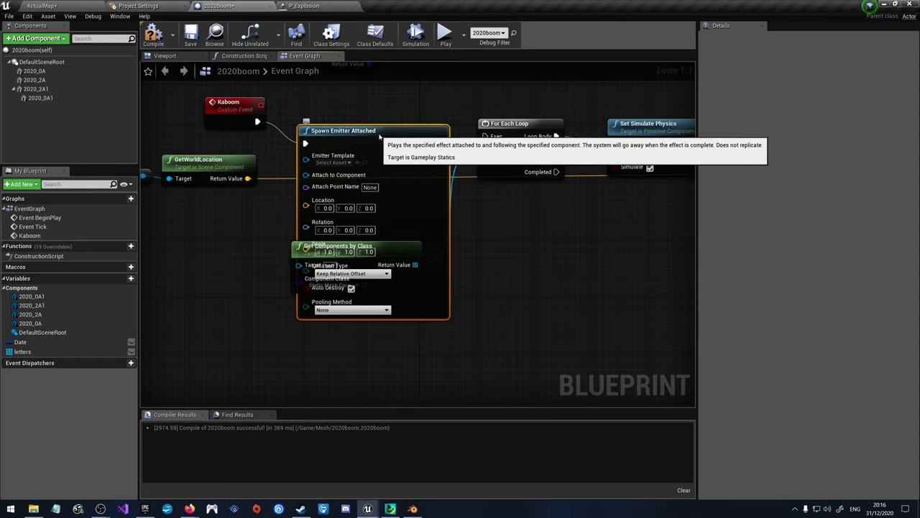
{"action": "left_click_drag", "start_coordinate": [365, 155], "coordinate": [366, 126]}
{"action": "left_click", "coordinate": [335, 134]}
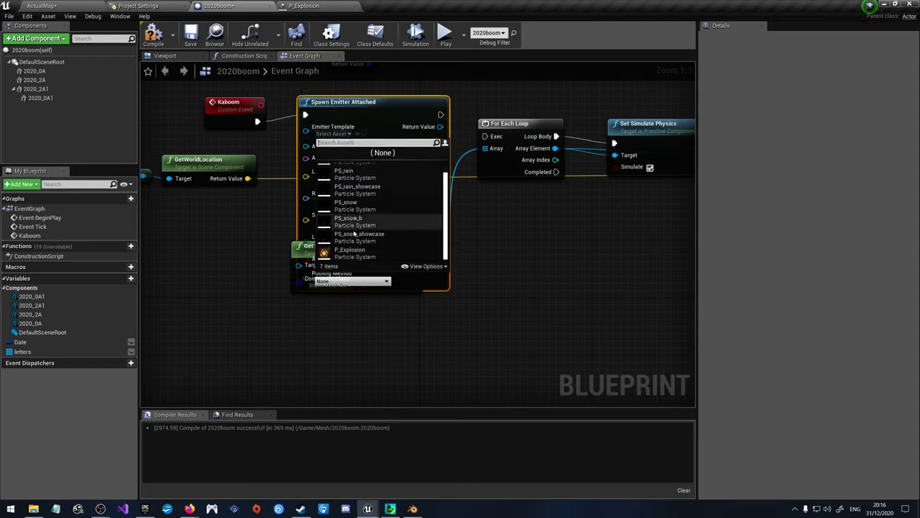
{"action": "left_click", "coordinate": [360, 251]}
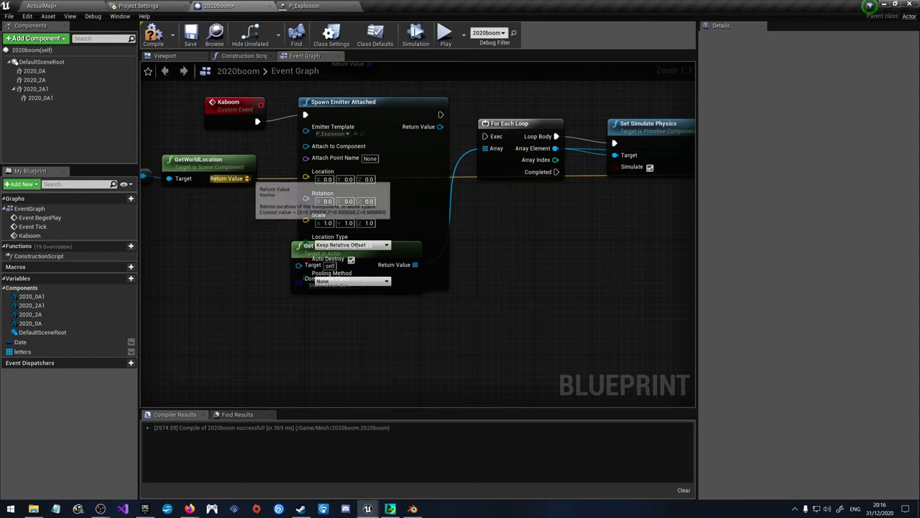
Step: Connect GetWorldLocation to the emitter node's Location, move Get Components by Class below it, and link its execution output to the For Each Loop
{"action": "left_click_drag", "start_coordinate": [247, 179], "coordinate": [306, 174]}
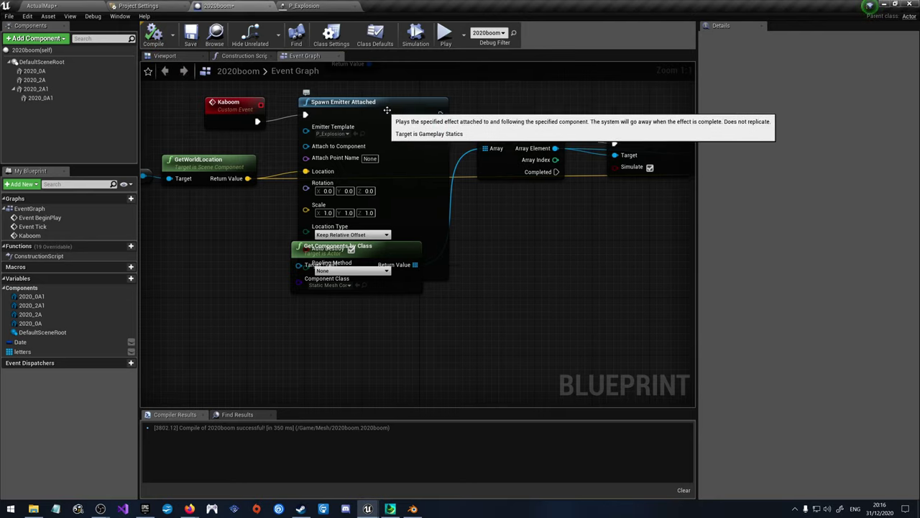
{"action": "scroll", "coordinate": [406, 209], "scroll_direction": "down", "scroll_amount": 3}
{"action": "left_click_drag", "start_coordinate": [340, 238], "coordinate": [386, 270]}
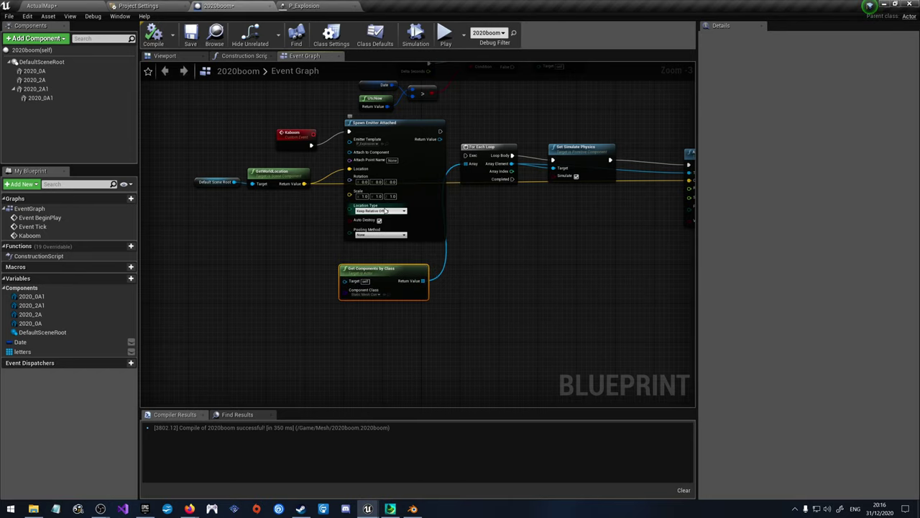
{"action": "scroll", "coordinate": [419, 169], "scroll_direction": "up", "scroll_amount": 1}
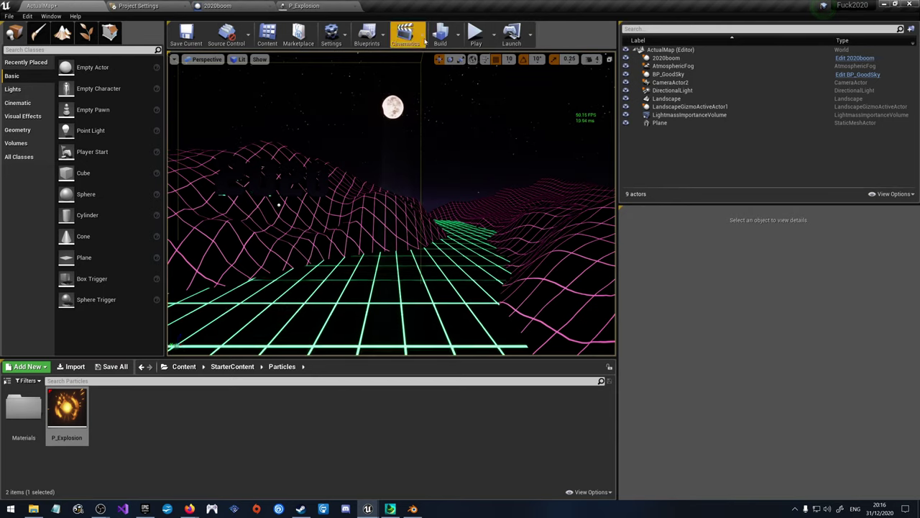
Step: Play ActualMap to check the attached explosion emitter, stop the simulation, and return to the 2020boom event graph
{"action": "left_click", "coordinate": [475, 36]}
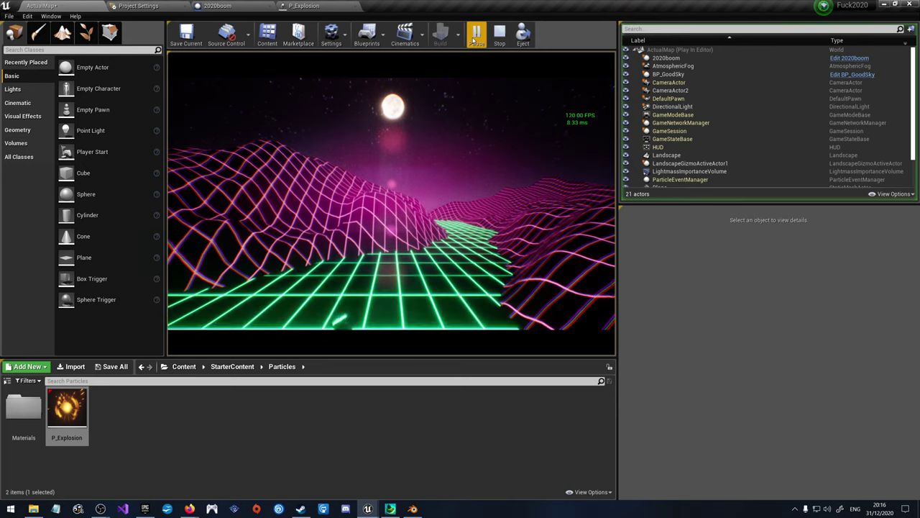
{"action": "left_click", "coordinate": [500, 34]}
{"action": "left_click", "coordinate": [302, 5]}
{"action": "left_click", "coordinate": [217, 6]}
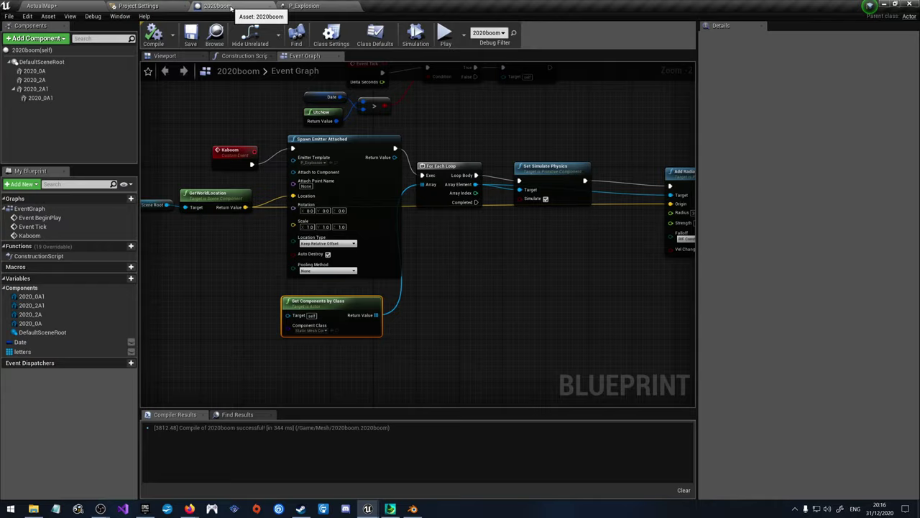
{"action": "left_click", "coordinate": [138, 6]}
{"action": "left_click", "coordinate": [42, 5]}
{"action": "left_click", "coordinate": [217, 6]}
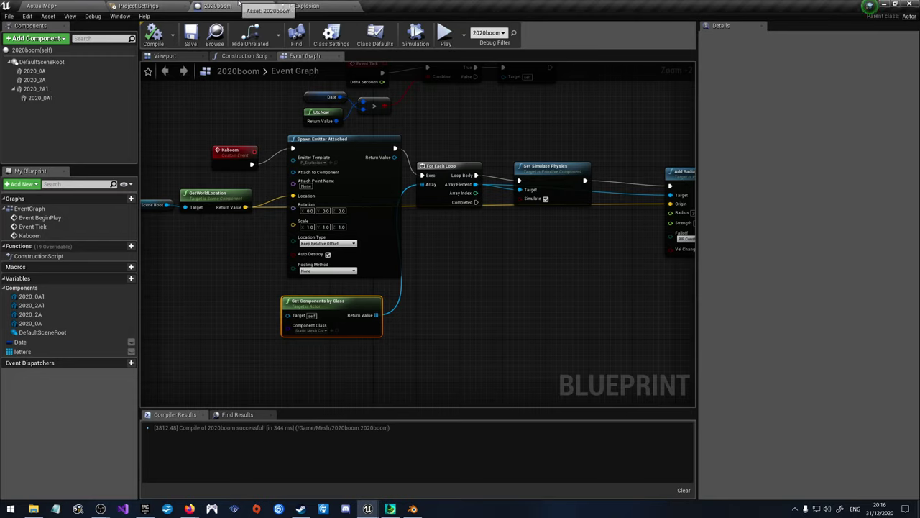
Step: Set the Spawn Emitter Attached node's scale to 4.0 on X, Y and Z and its location type to Keep World Position
{"action": "scroll", "coordinate": [335, 207], "scroll_direction": "up", "scroll_amount": 2}
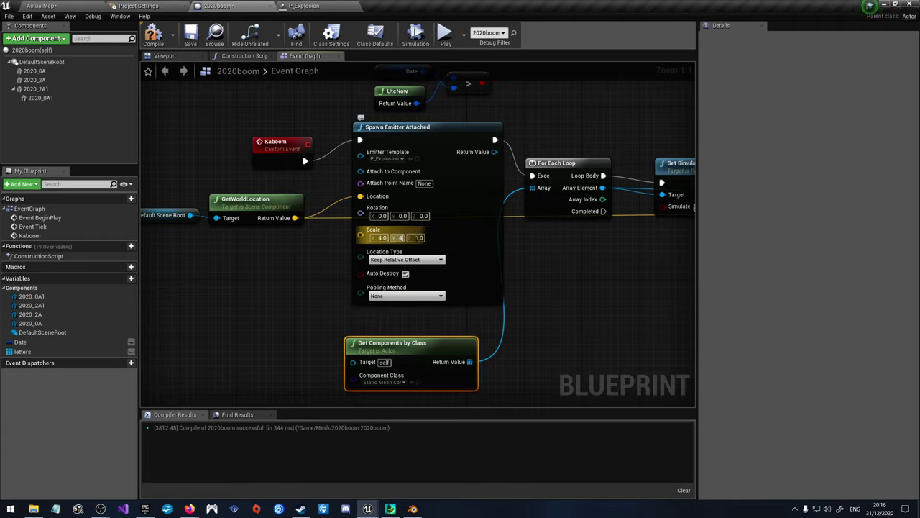
{"action": "type", "text": "4"}
{"action": "left_click", "coordinate": [407, 265]}
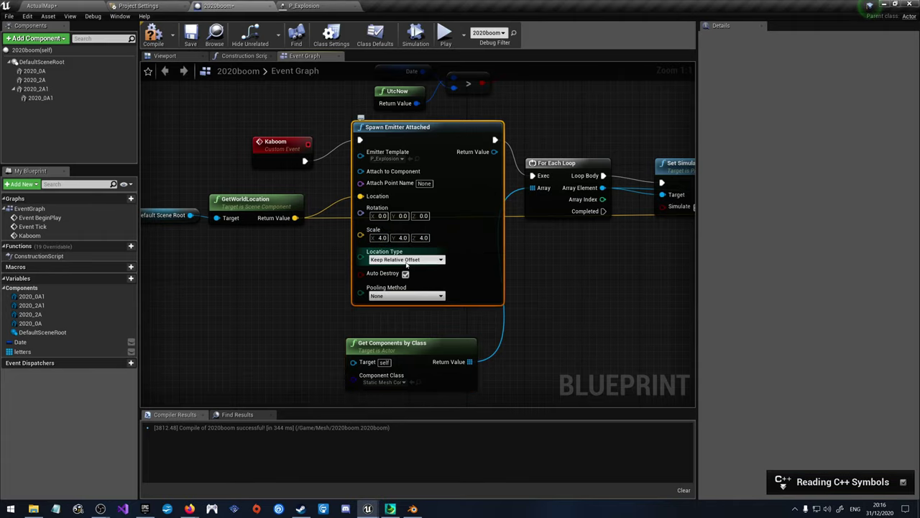
{"action": "left_click", "coordinate": [407, 261]}
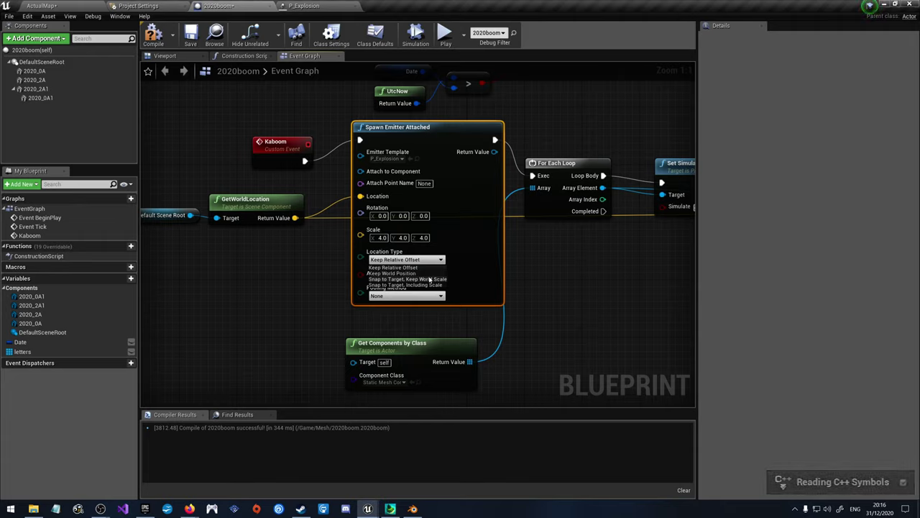
{"action": "left_click", "coordinate": [428, 273]}
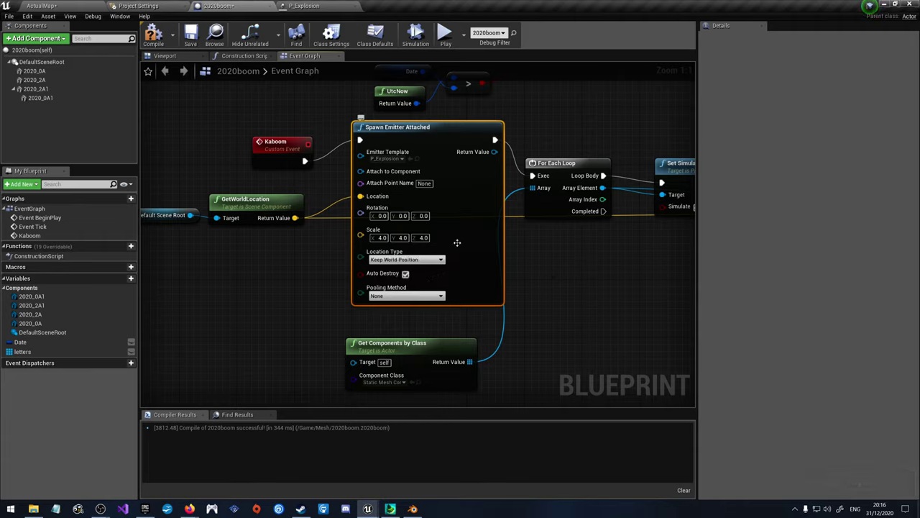
Step: Connect a DefaultSceneRoot reference to the emitter node's Attach to Component input, then compile and save the blueprint
{"action": "left_click", "coordinate": [34, 50]}
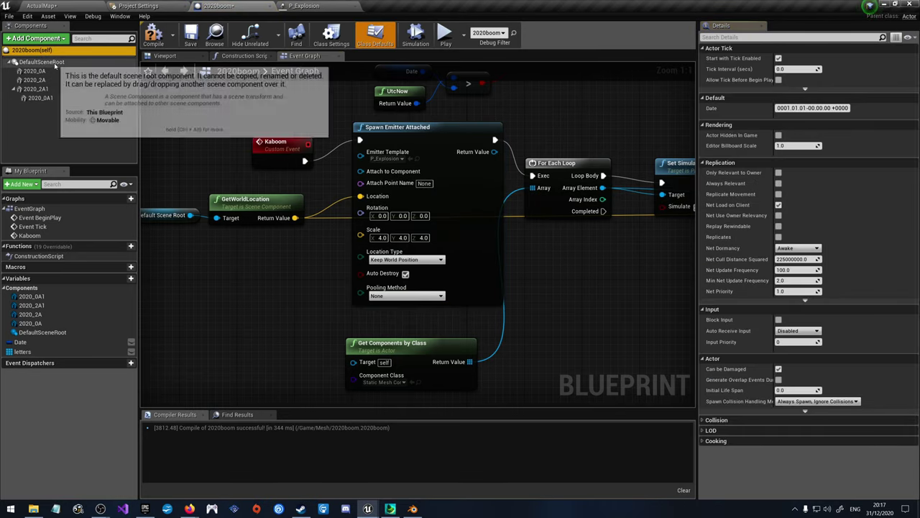
{"action": "left_click_drag", "start_coordinate": [55, 65], "coordinate": [360, 171]}
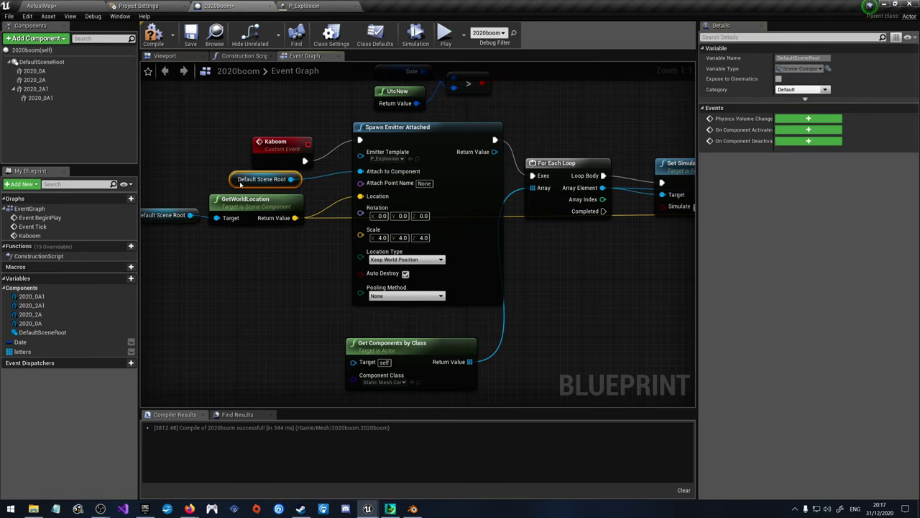
{"action": "left_click_drag", "start_coordinate": [241, 184], "coordinate": [205, 184]}
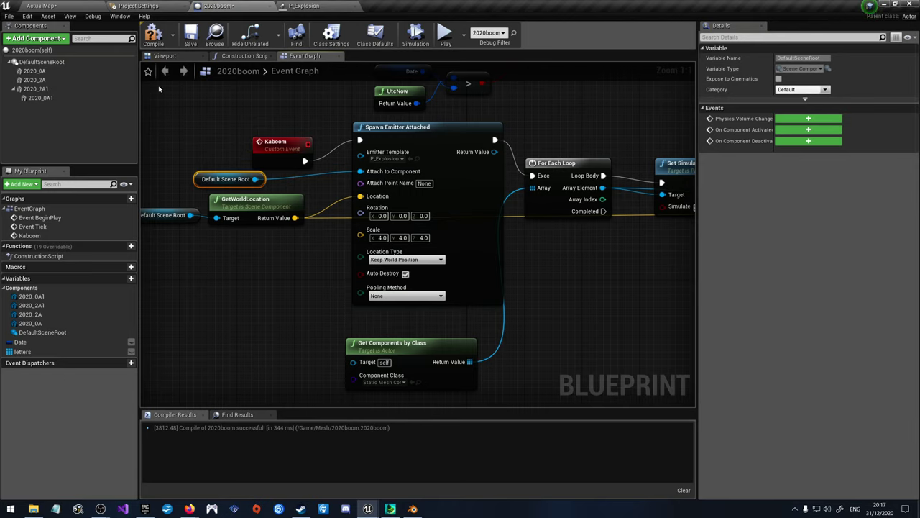
{"action": "left_click", "coordinate": [191, 32]}
Step: Play ActualMap to watch the enlarged explosion, stop the simulation, and look at the P_Explosion particle system
{"action": "left_click", "coordinate": [42, 6]}
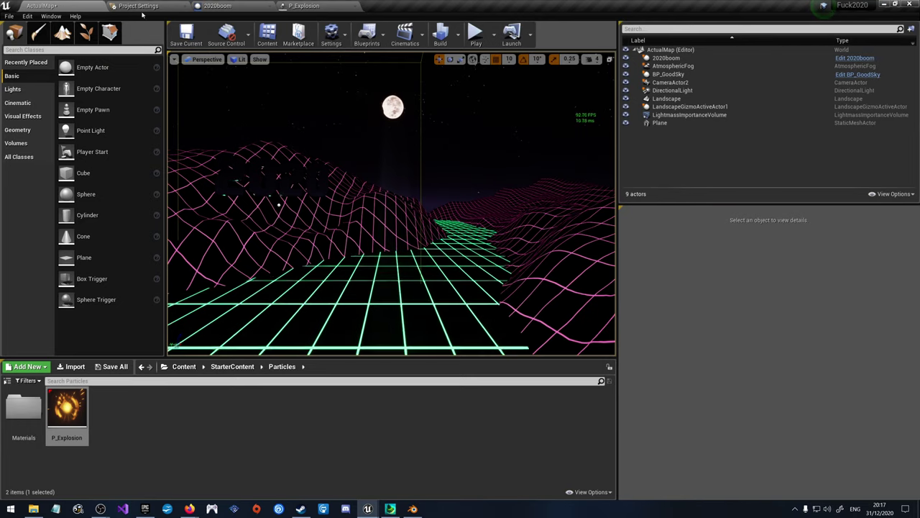
{"action": "left_click", "coordinate": [474, 33]}
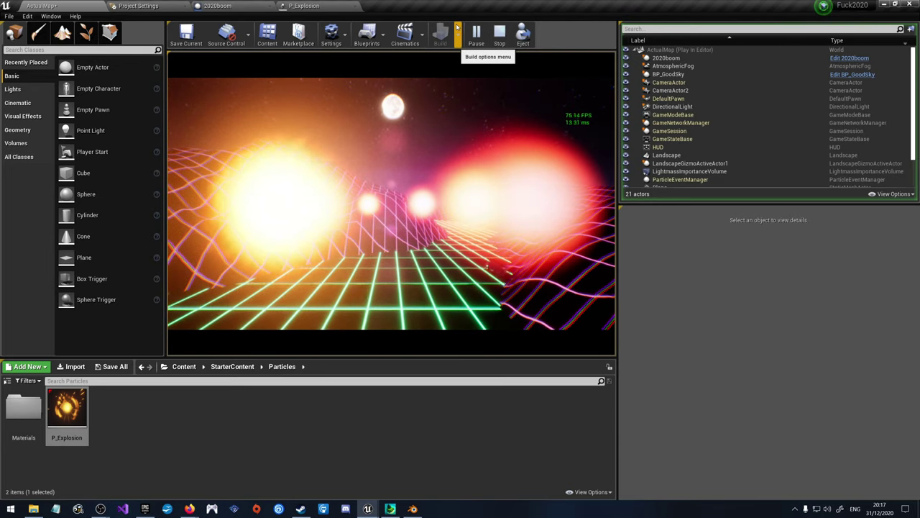
{"action": "left_click", "coordinate": [500, 33]}
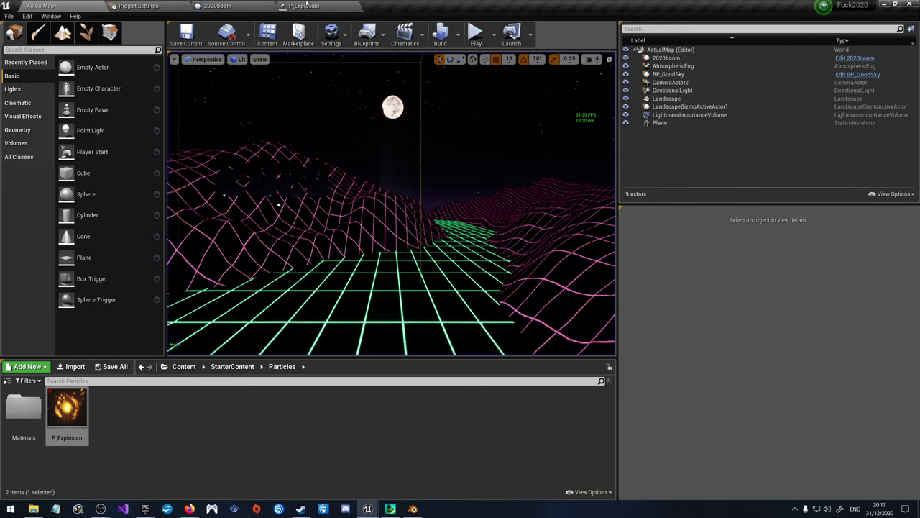
{"action": "left_click", "coordinate": [138, 6]}
{"action": "left_click", "coordinate": [41, 6]}
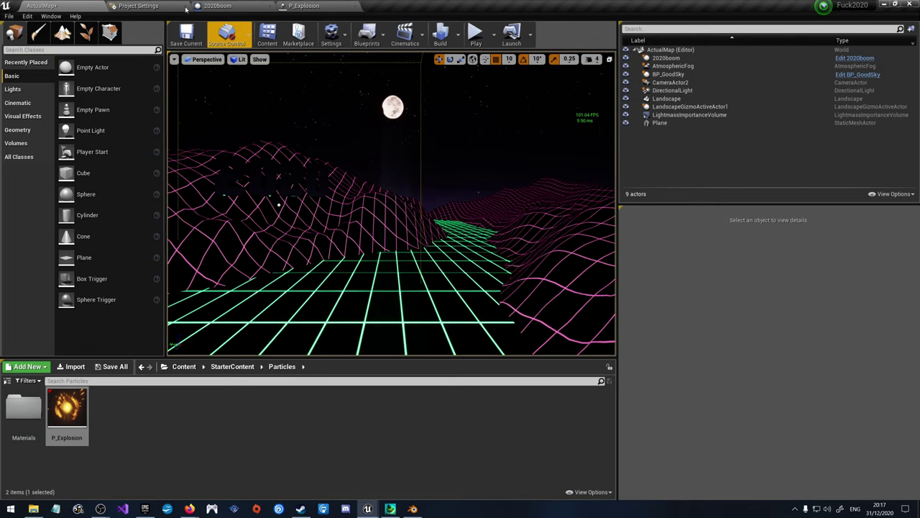
{"action": "left_click", "coordinate": [304, 6]}
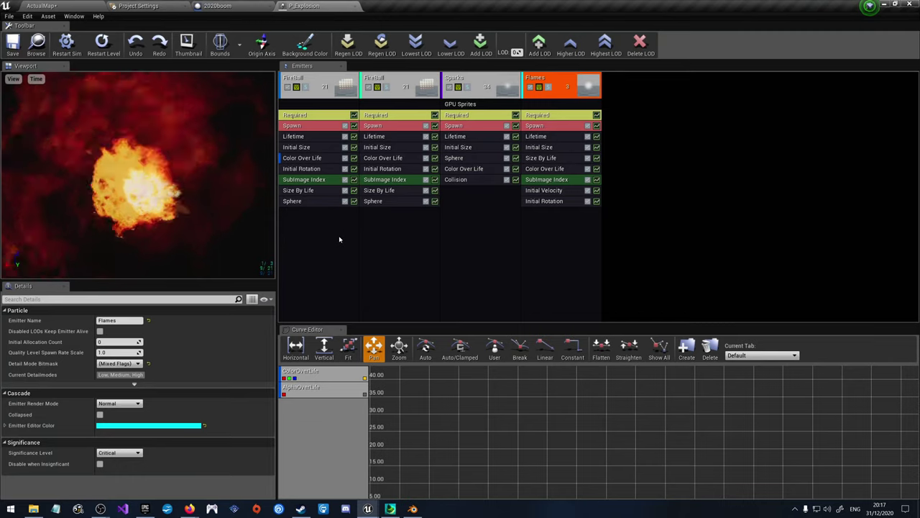
{"action": "left_click", "coordinate": [42, 6]}
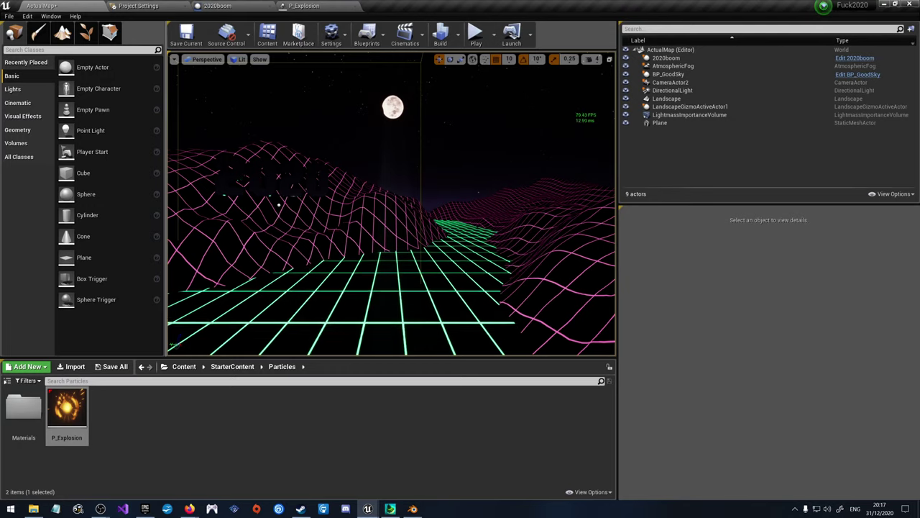
Step: Add a DestroyActor node to the 2020boom event graph, run it from the For Each Loop's Completed output, and compile
{"action": "left_click", "coordinate": [217, 5]}
{"action": "scroll", "coordinate": [462, 316], "scroll_direction": "up", "scroll_amount": 3}
{"action": "scroll", "coordinate": [308, 247], "scroll_direction": "down", "scroll_amount": 4}
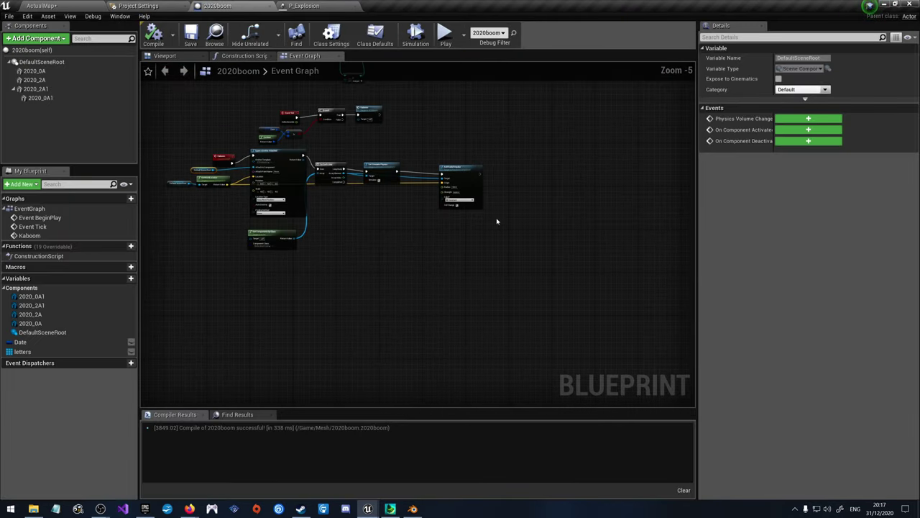
{"action": "left_click_drag", "start_coordinate": [513, 177], "coordinate": [513, 178]}
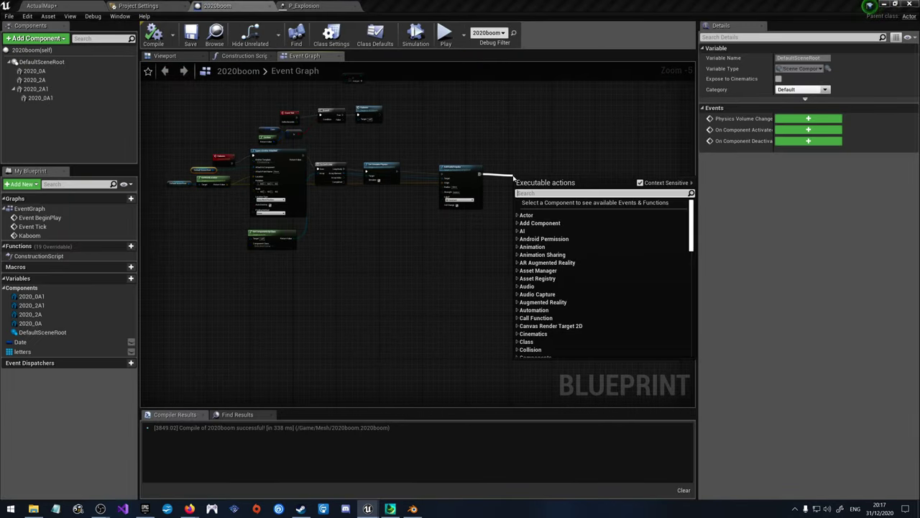
{"action": "type", "text": "destroy"}
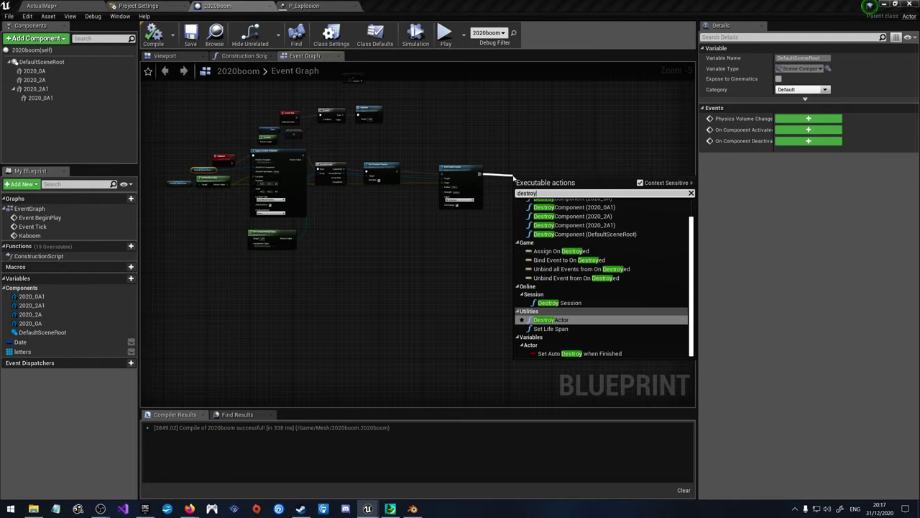
{"action": "type", "text": " actor"}
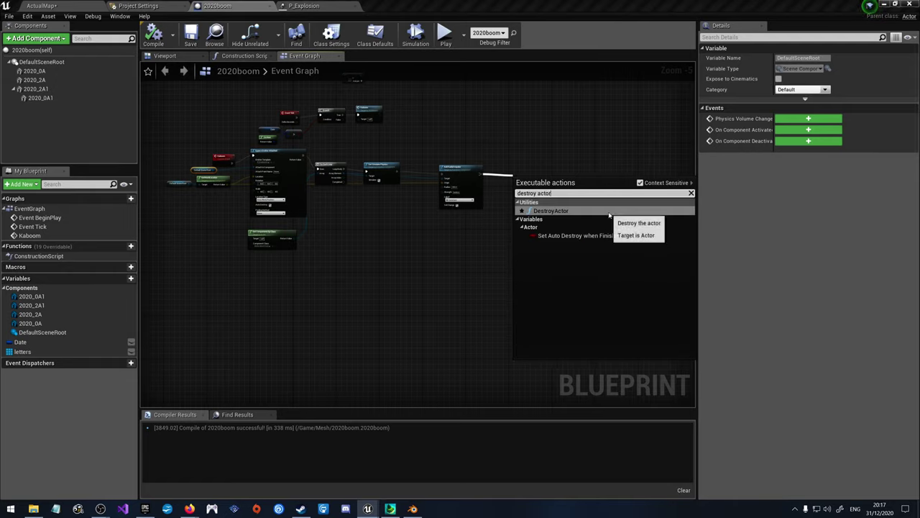
{"action": "left_click", "coordinate": [575, 211]}
{"action": "left_click", "coordinate": [157, 34]}
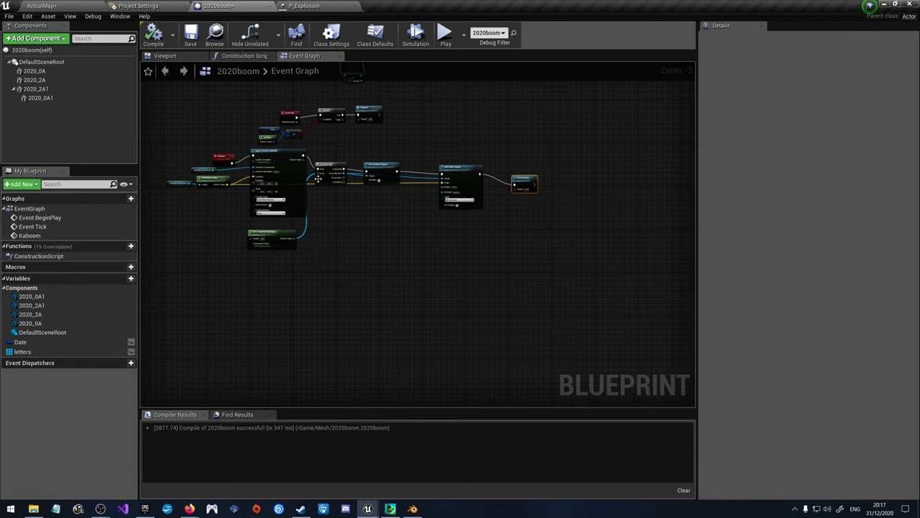
{"action": "scroll", "coordinate": [439, 209], "scroll_direction": "up", "scroll_amount": 1}
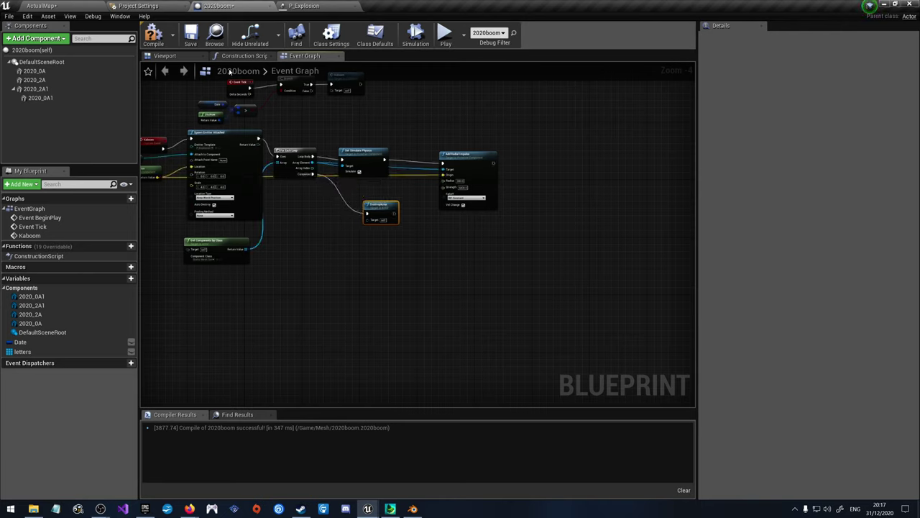
Step: Play ActualMap to test destroying the 2020boom actor after the loop, then stop the simulation
{"action": "left_click", "coordinate": [76, 5]}
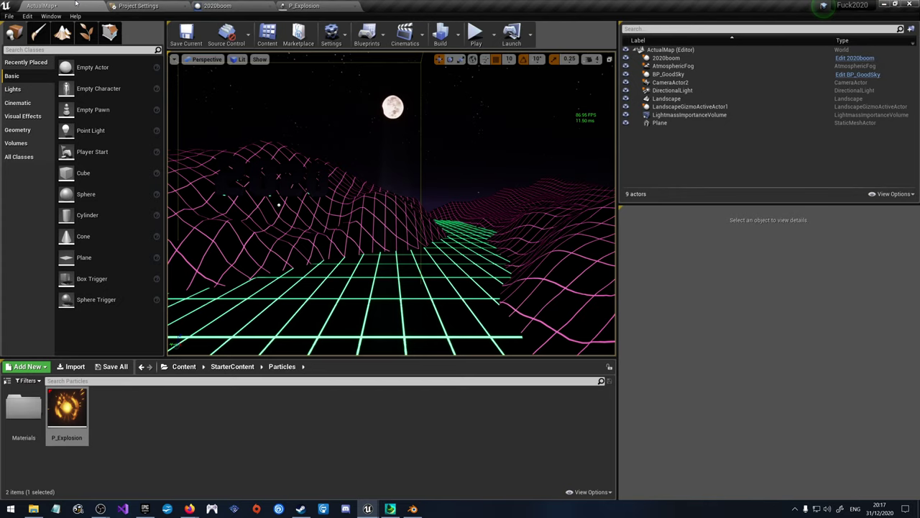
{"action": "left_click", "coordinate": [476, 34]}
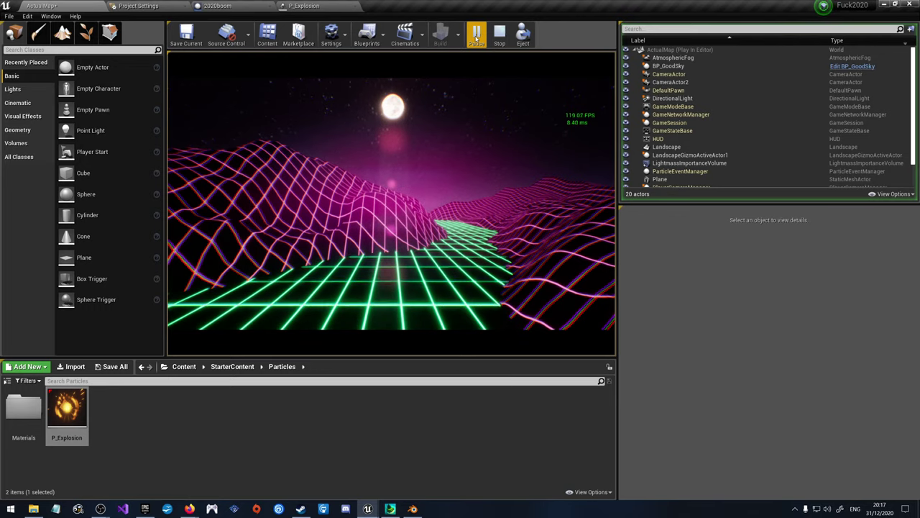
{"action": "left_click", "coordinate": [499, 35]}
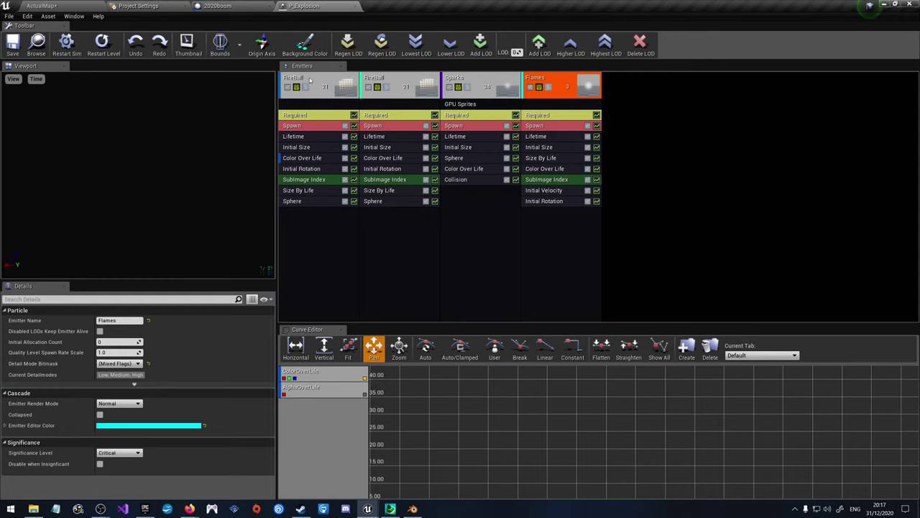
Step: Insert a 10.0-second Delay between the For Each Loop's Completed output and DestroyActor in the 2020boom event graph, and compile
{"action": "left_click", "coordinate": [161, 6]}
{"action": "left_click", "coordinate": [219, 6]}
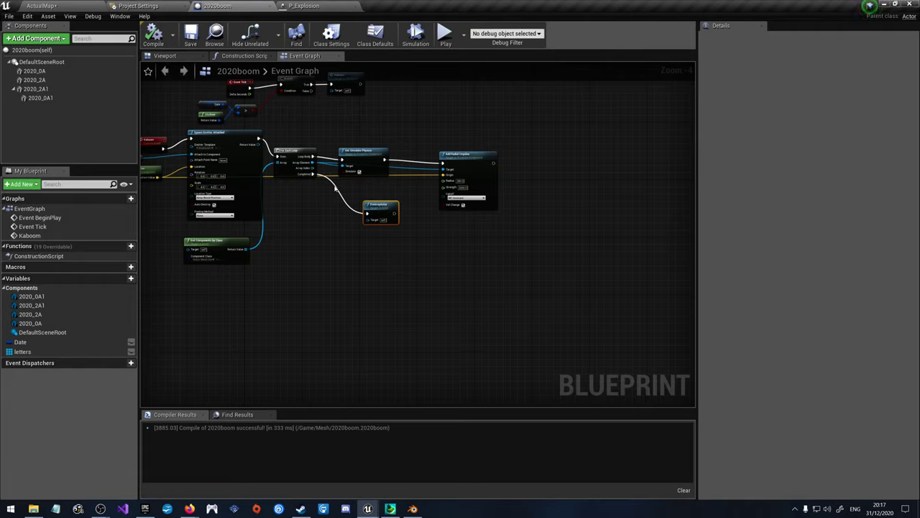
{"action": "type", "text": "delay"}
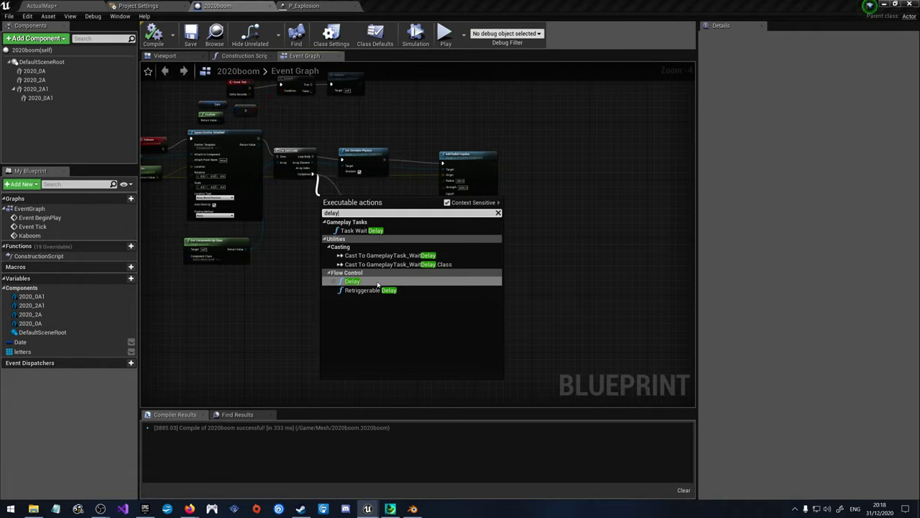
{"action": "left_click", "coordinate": [378, 285]}
{"action": "scroll", "coordinate": [353, 212], "scroll_direction": "up", "scroll_amount": 4}
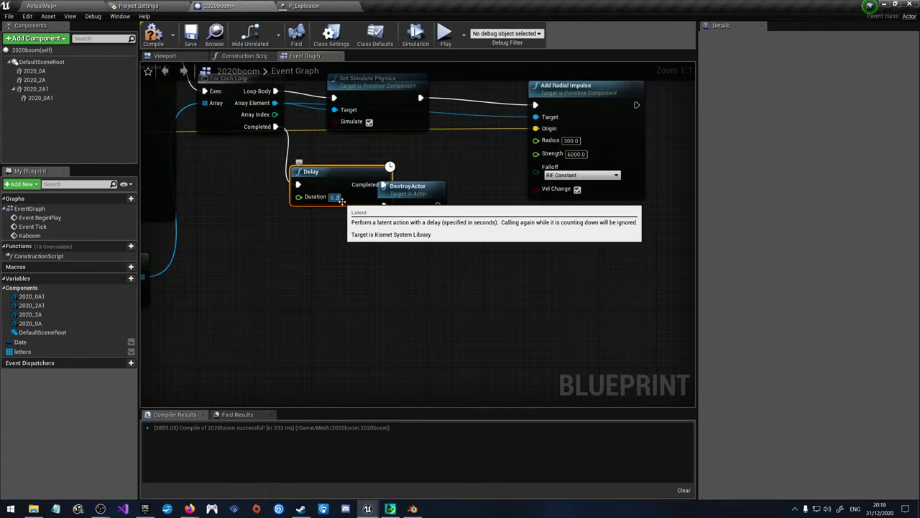
{"action": "left_click_drag", "start_coordinate": [409, 189], "coordinate": [459, 195]}
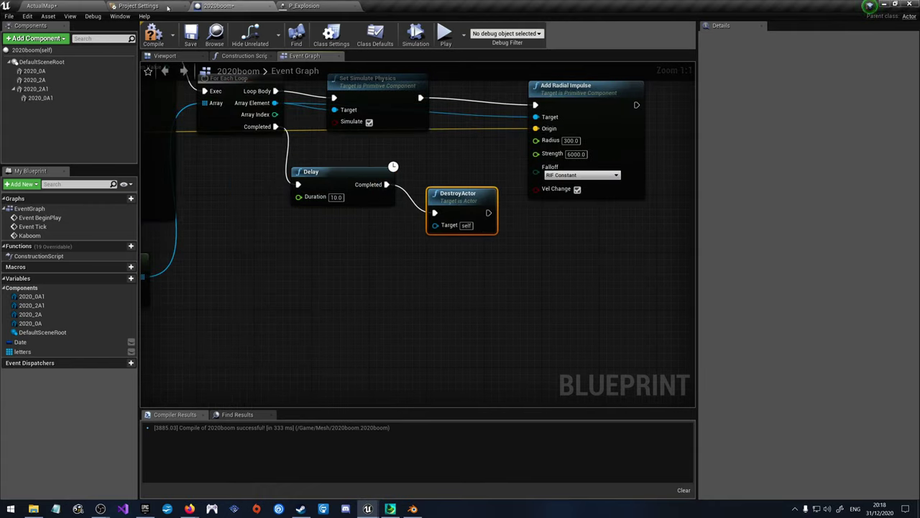
{"action": "left_click", "coordinate": [153, 33]}
Step: Play ActualMap to test the delayed actor destruction, check the P_Explosion particle system, and stop the simulation from the 2020boom blueprint
{"action": "left_click", "coordinate": [43, 6]}
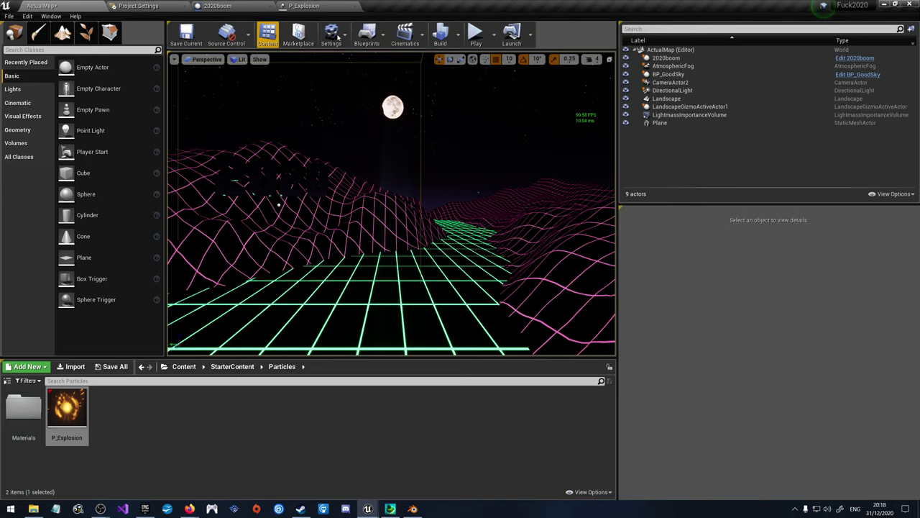
{"action": "left_click", "coordinate": [474, 36]}
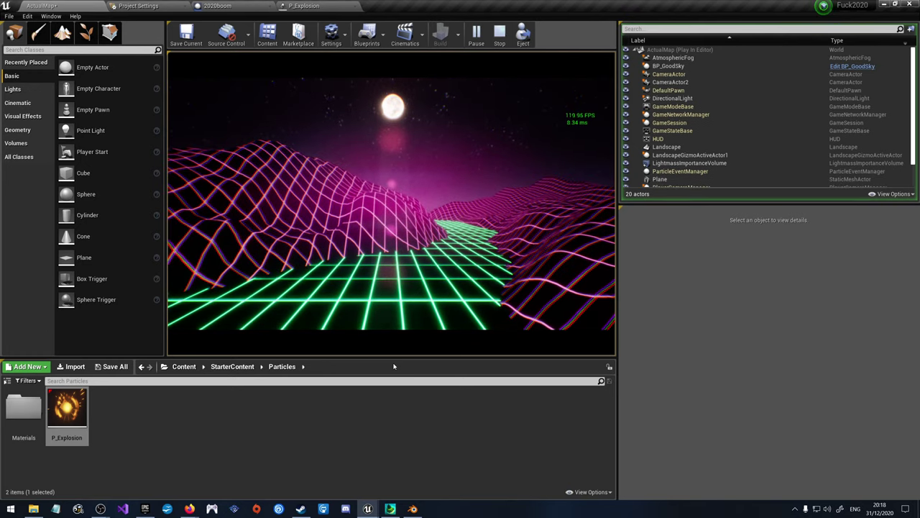
{"action": "left_click", "coordinate": [291, 5]}
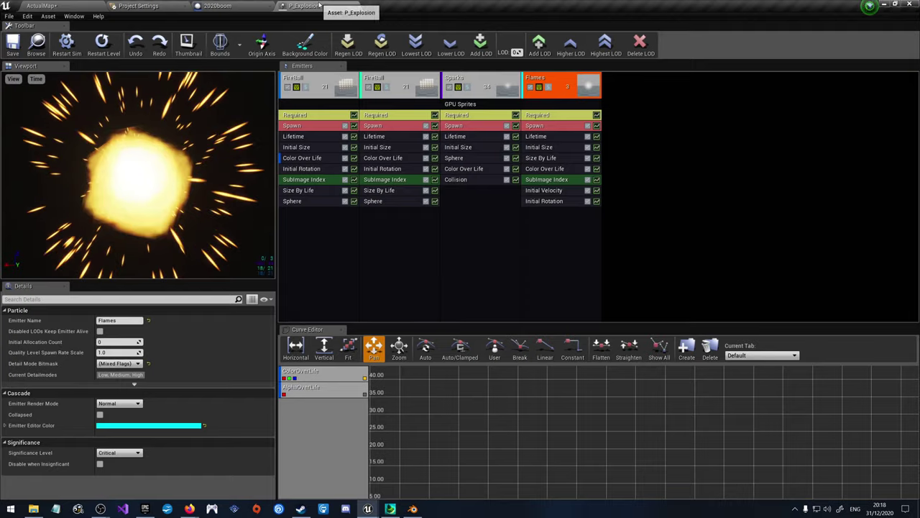
{"action": "left_click", "coordinate": [138, 5]}
{"action": "left_click", "coordinate": [41, 6]}
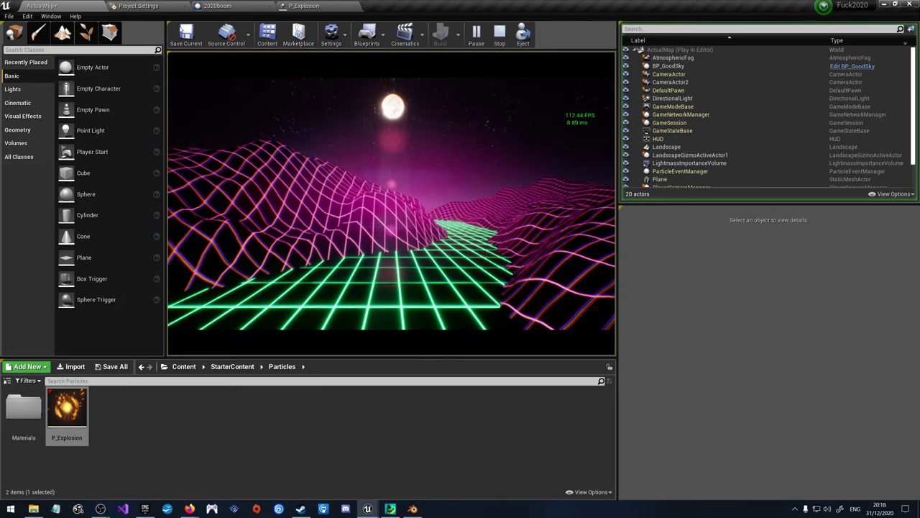
{"action": "left_click", "coordinate": [138, 6]}
{"action": "left_click", "coordinate": [236, 5]}
{"action": "scroll", "coordinate": [511, 322], "scroll_direction": "down", "scroll_amount": 4}
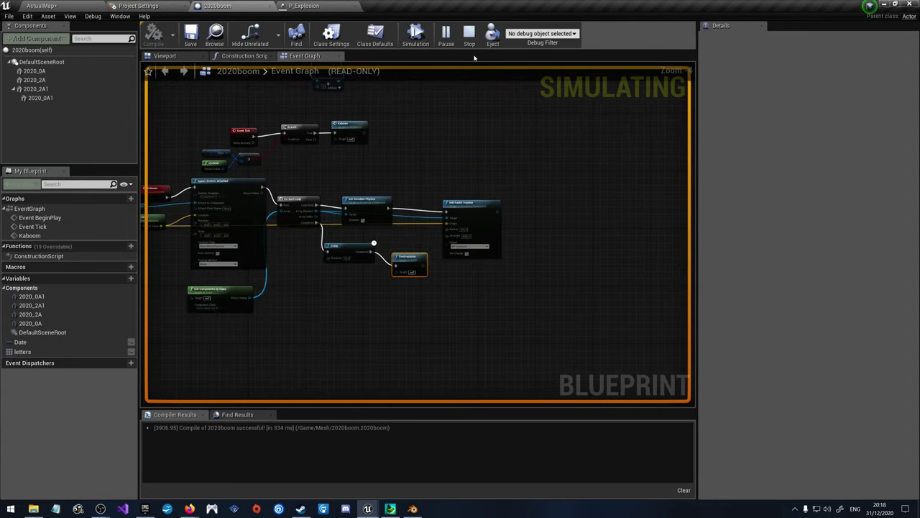
{"action": "left_click", "coordinate": [469, 33]}
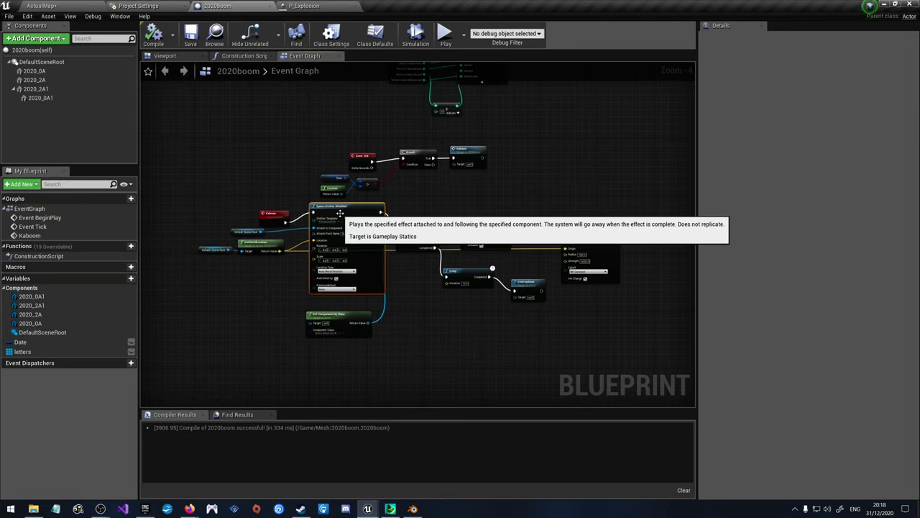
Step: Delete the Spawn Emitter Attached node and search for "particle" actions from the Kaboom event's execution output
{"action": "key", "text": "Delete"}
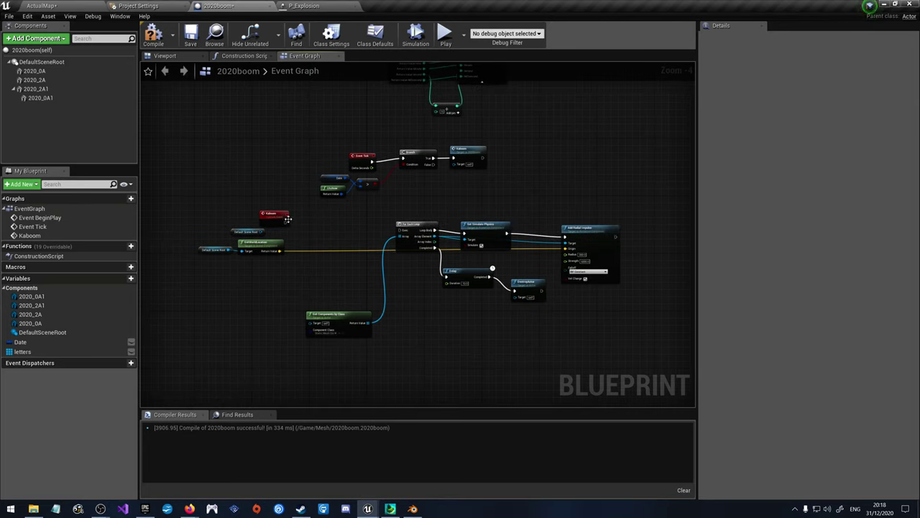
{"action": "left_click_drag", "start_coordinate": [285, 221], "coordinate": [319, 228]}
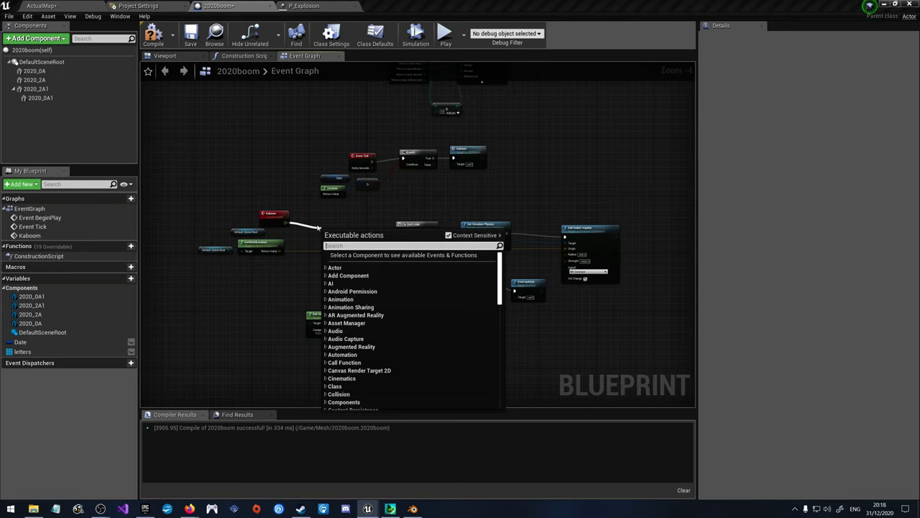
{"action": "type", "text": "particle"}
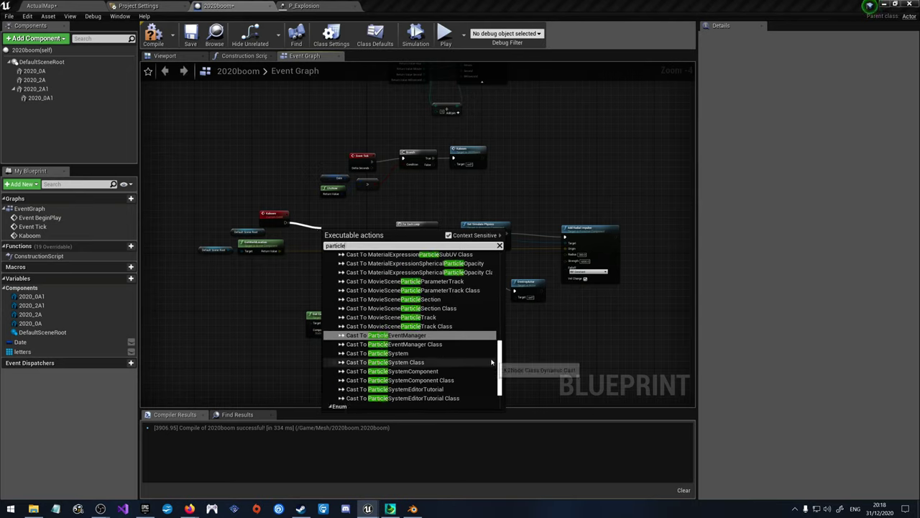
{"action": "left_click_drag", "start_coordinate": [498, 367], "coordinate": [498, 386]}
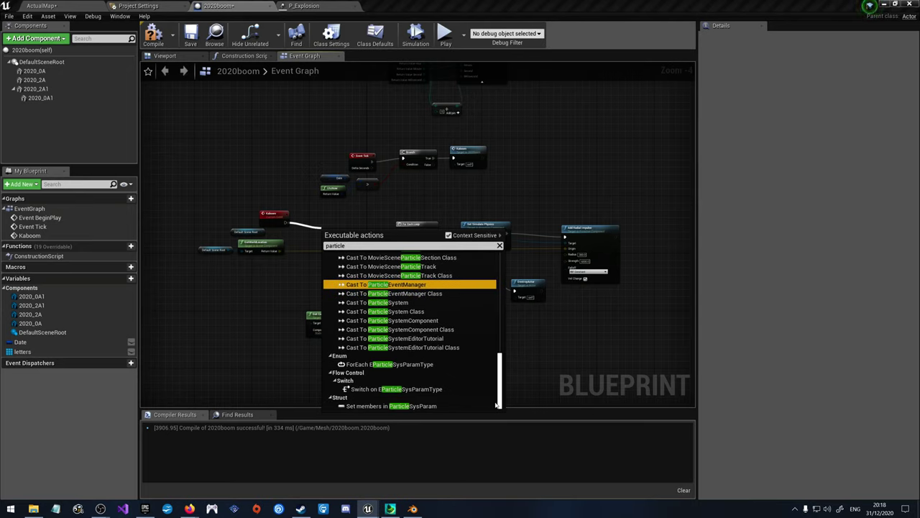
{"action": "scroll", "coordinate": [498, 399], "scroll_direction": "up", "scroll_amount": 5}
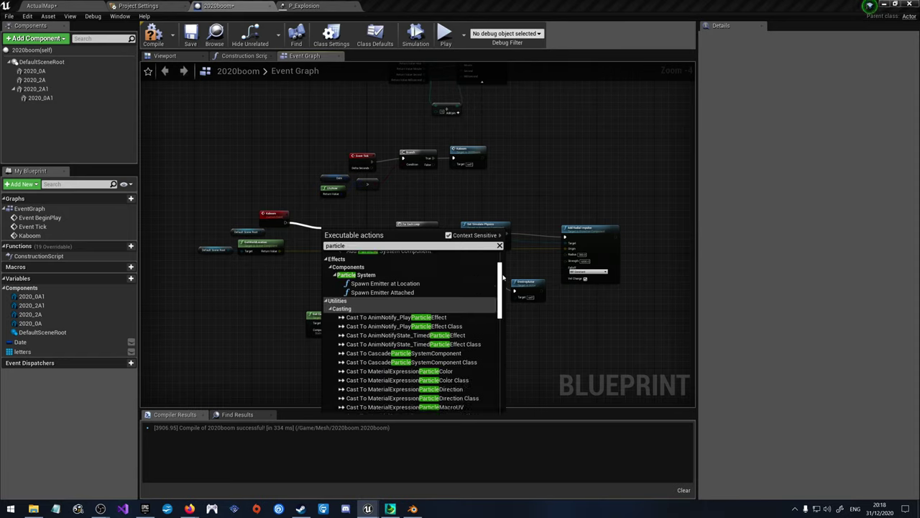
Step: Turn off context-sensitive filtering and look through all particle-related actions for a replacement emitter node
{"action": "left_click", "coordinate": [448, 235]}
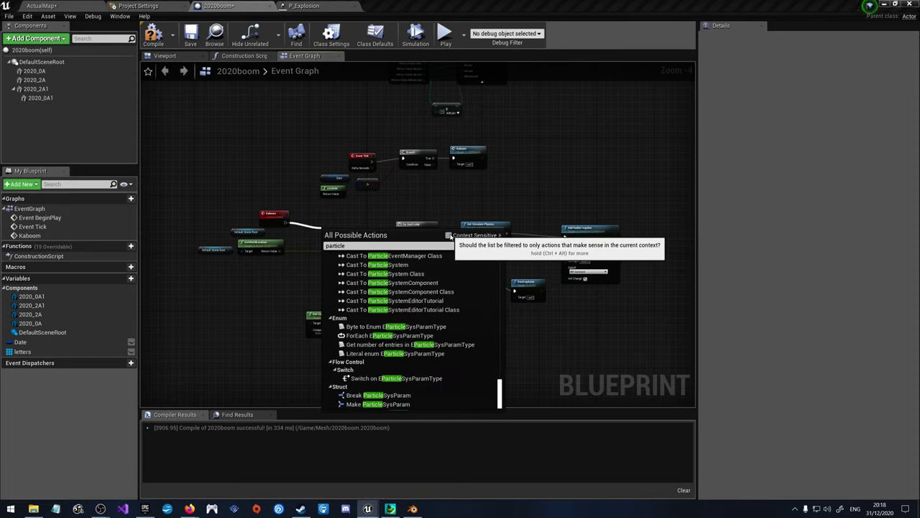
{"action": "left_click_drag", "start_coordinate": [499, 388], "coordinate": [513, 251]}
{"action": "scroll", "coordinate": [423, 291], "scroll_direction": "down", "scroll_amount": 1}
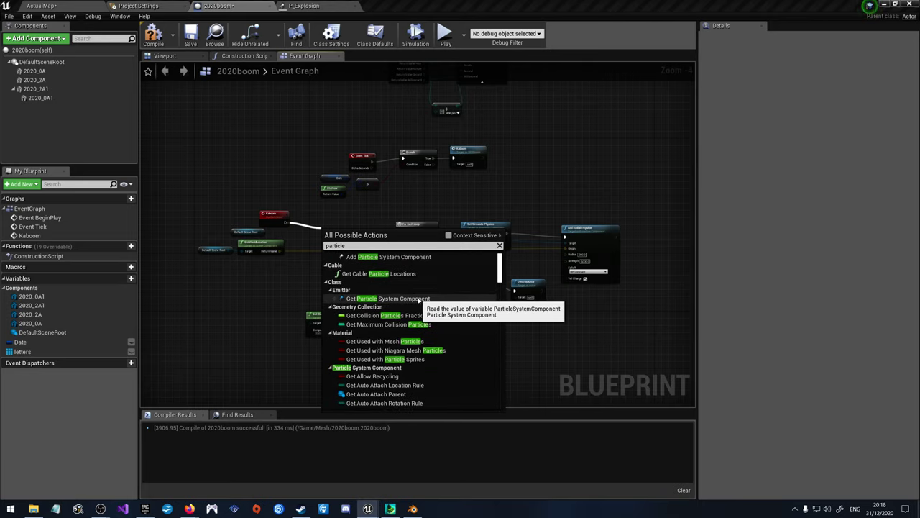
{"action": "scroll", "coordinate": [420, 295], "scroll_direction": "up", "scroll_amount": 1}
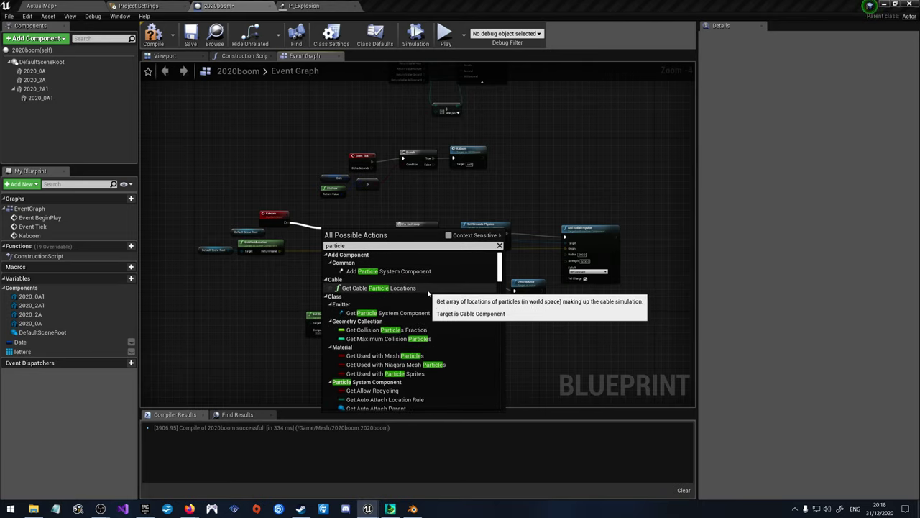
{"action": "scroll", "coordinate": [424, 295], "scroll_direction": "down", "scroll_amount": 5}
{"action": "scroll", "coordinate": [428, 294], "scroll_direction": "down", "scroll_amount": 7}
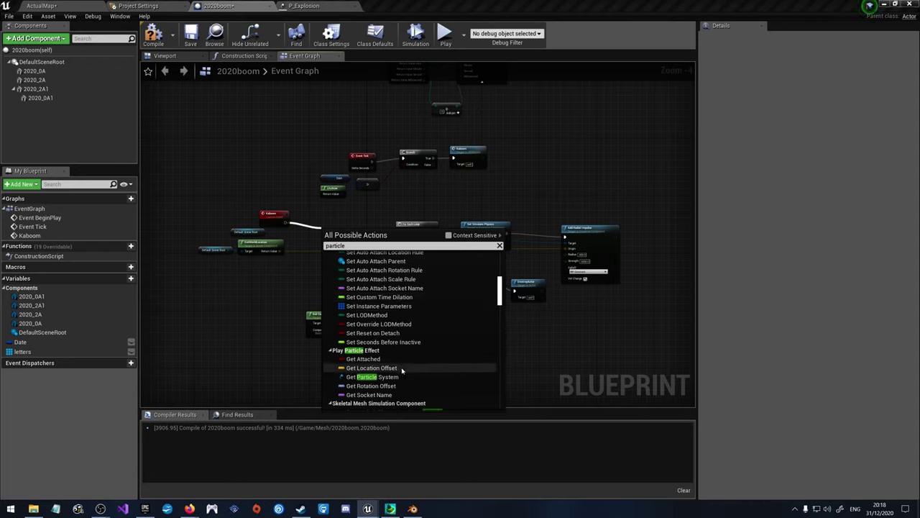
{"action": "scroll", "coordinate": [405, 371], "scroll_direction": "down", "scroll_amount": 1}
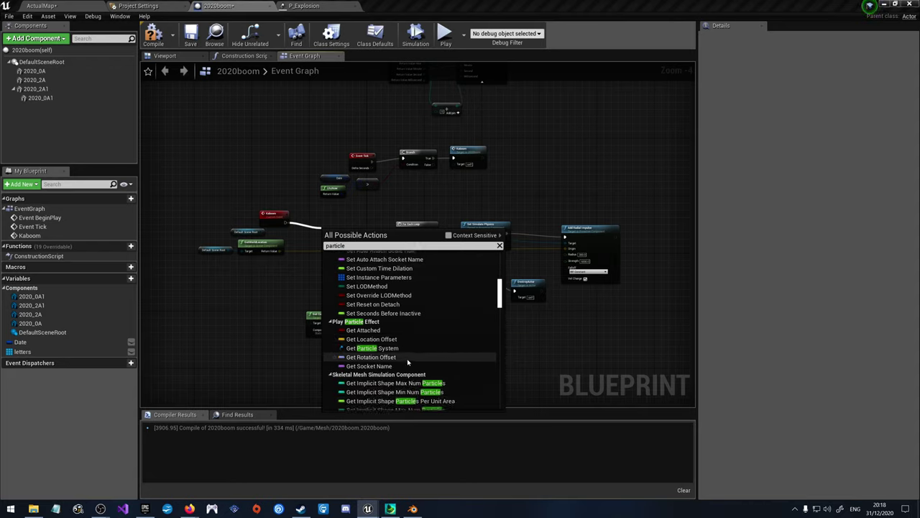
{"action": "scroll", "coordinate": [417, 355], "scroll_direction": "down", "scroll_amount": 2}
{"action": "scroll", "coordinate": [419, 356], "scroll_direction": "down", "scroll_amount": 4}
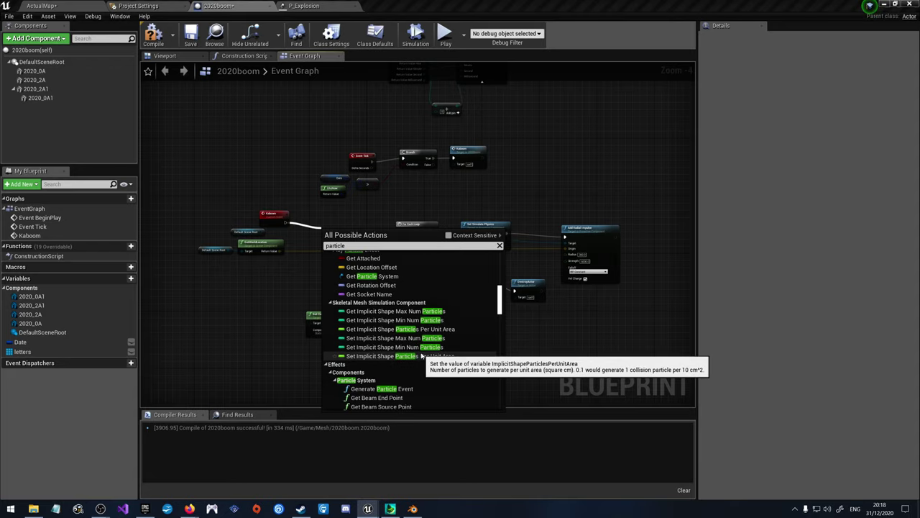
{"action": "scroll", "coordinate": [421, 359], "scroll_direction": "down", "scroll_amount": 4}
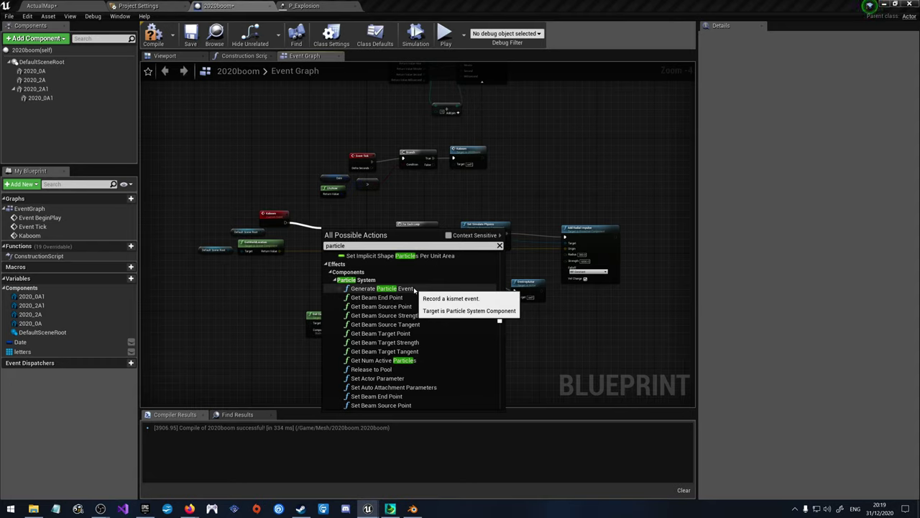
{"action": "scroll", "coordinate": [415, 290], "scroll_direction": "down", "scroll_amount": 6}
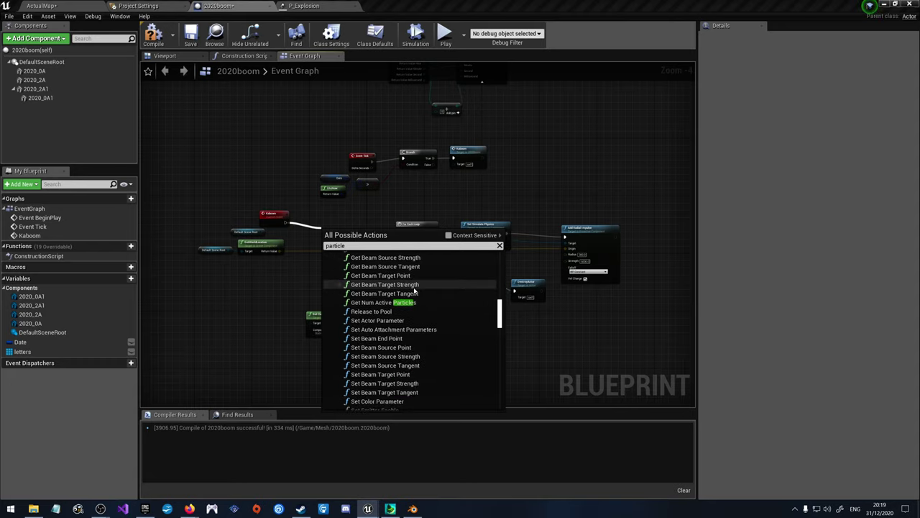
{"action": "scroll", "coordinate": [414, 290], "scroll_direction": "down", "scroll_amount": 4}
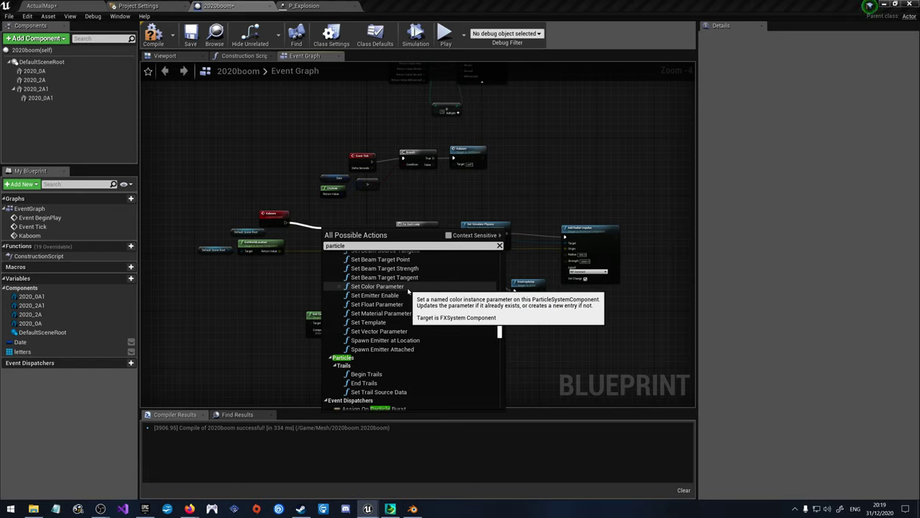
{"action": "scroll", "coordinate": [431, 345], "scroll_direction": "down", "scroll_amount": 10}
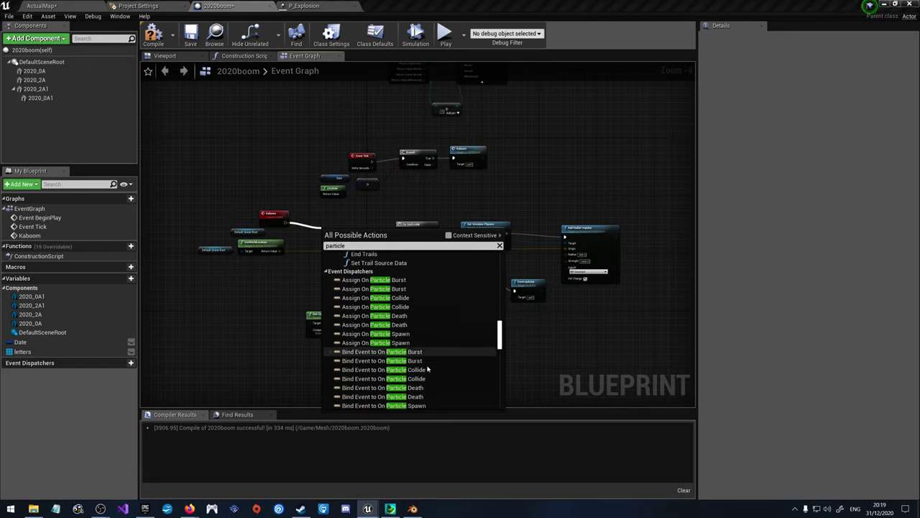
{"action": "scroll", "coordinate": [427, 367], "scroll_direction": "down", "scroll_amount": 4}
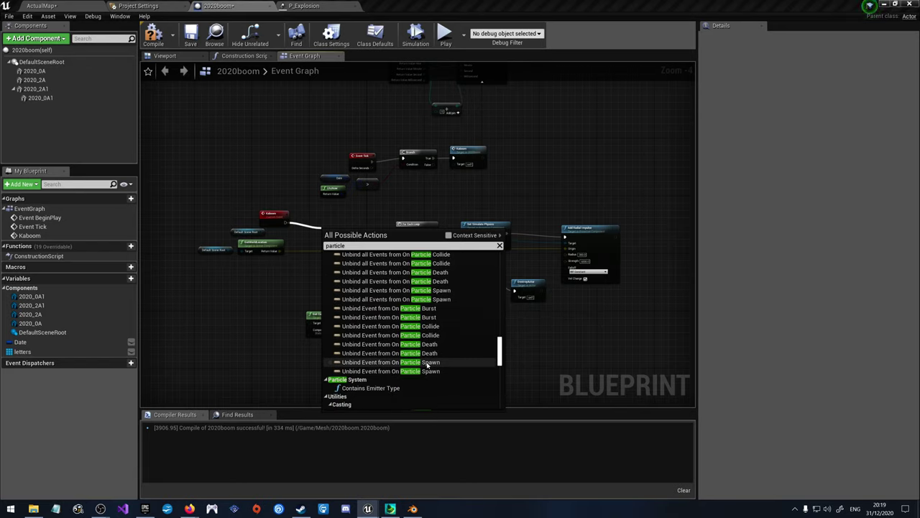
{"action": "scroll", "coordinate": [428, 365], "scroll_direction": "down", "scroll_amount": 4}
{"action": "scroll", "coordinate": [428, 360], "scroll_direction": "up", "scroll_amount": 7}
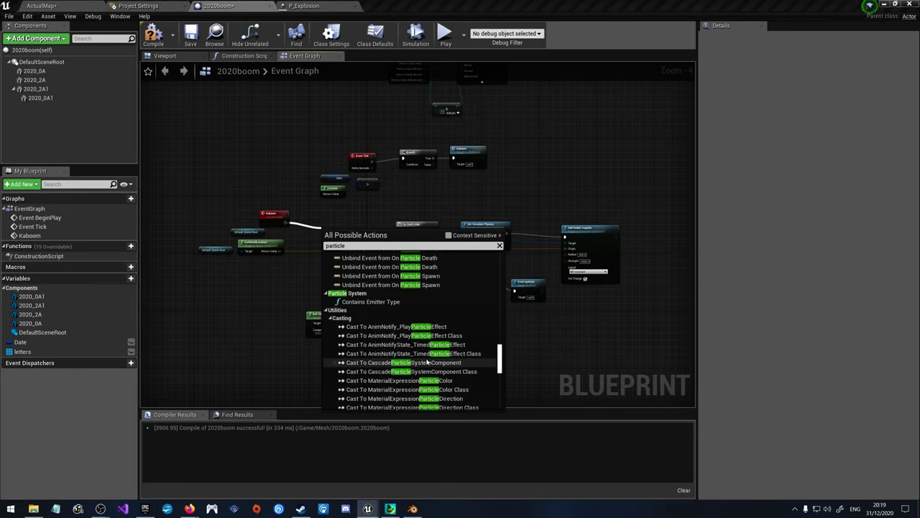
{"action": "scroll", "coordinate": [427, 352], "scroll_direction": "up", "scroll_amount": 5}
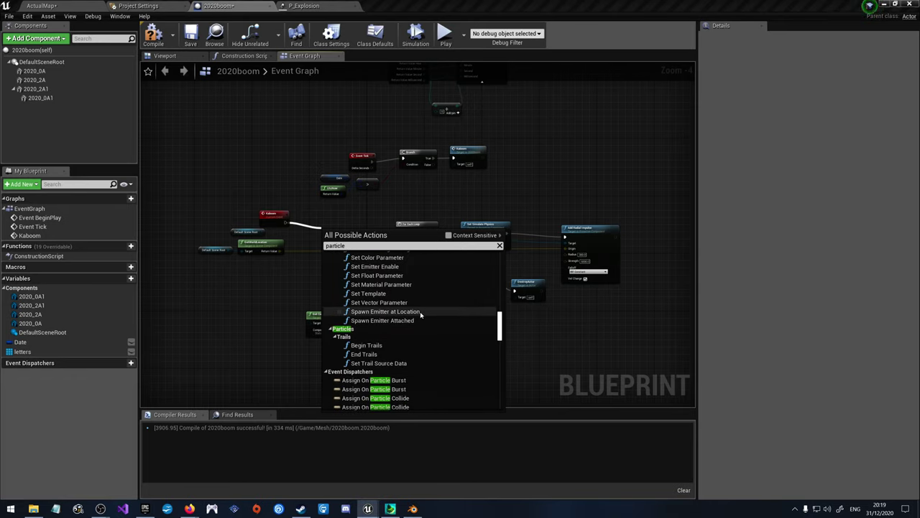
Step: Add a Spawn Emitter at Location node after the Kaboom event and set its Emitter Template to P_Explosion
{"action": "left_click", "coordinate": [421, 314]}
{"action": "scroll", "coordinate": [420, 315], "scroll_direction": "up", "scroll_amount": 4}
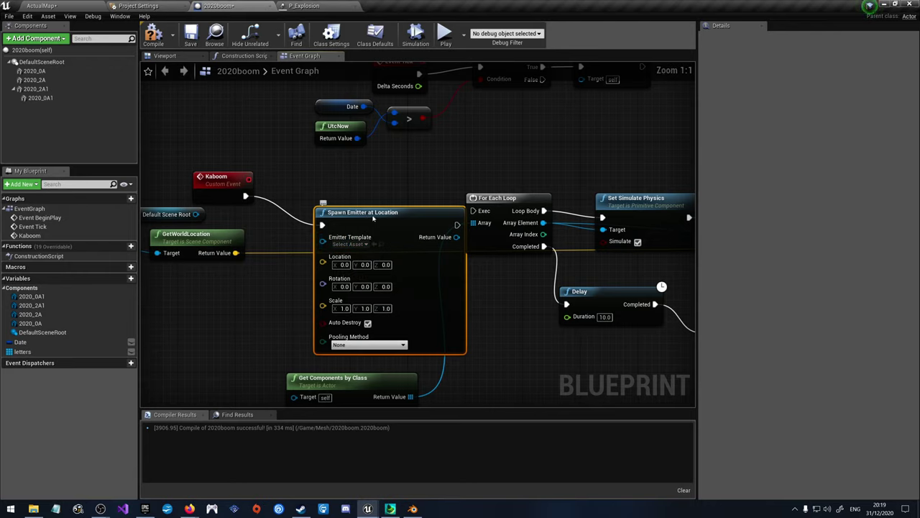
{"action": "left_click", "coordinate": [327, 214]}
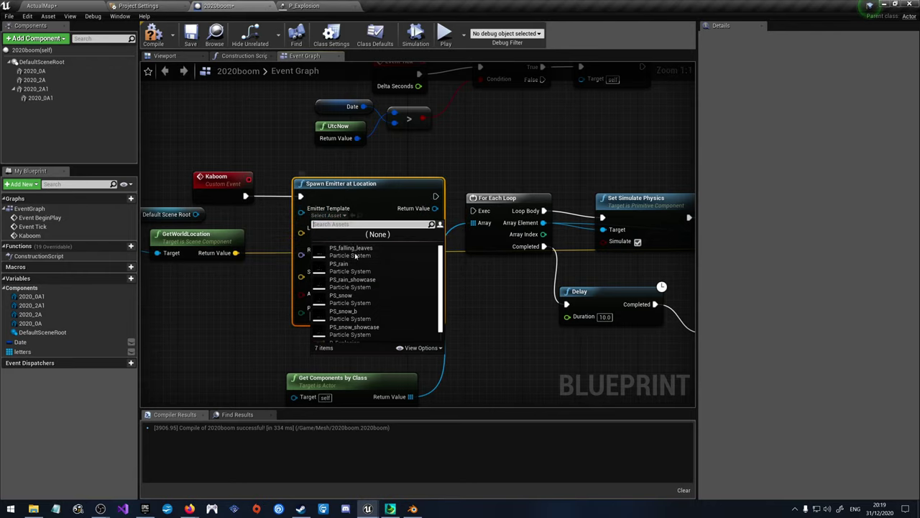
{"action": "scroll", "coordinate": [353, 320], "scroll_direction": "down", "scroll_amount": 1}
{"action": "left_click", "coordinate": [352, 331]}
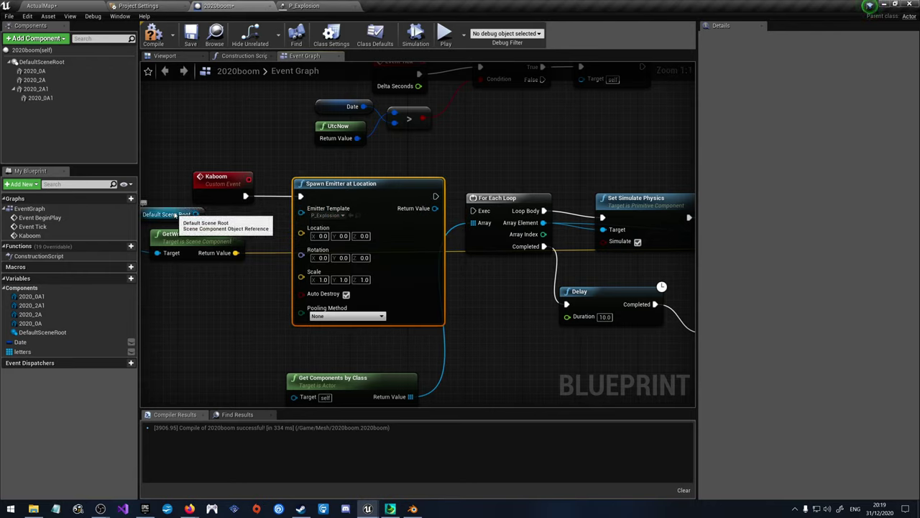
Step: Delete the unconnected Default Scene Root reference, and wire GetWorldLocation into the emitter's Location and the emitter's execution output into For Each Loop
{"action": "left_click", "coordinate": [204, 210]}
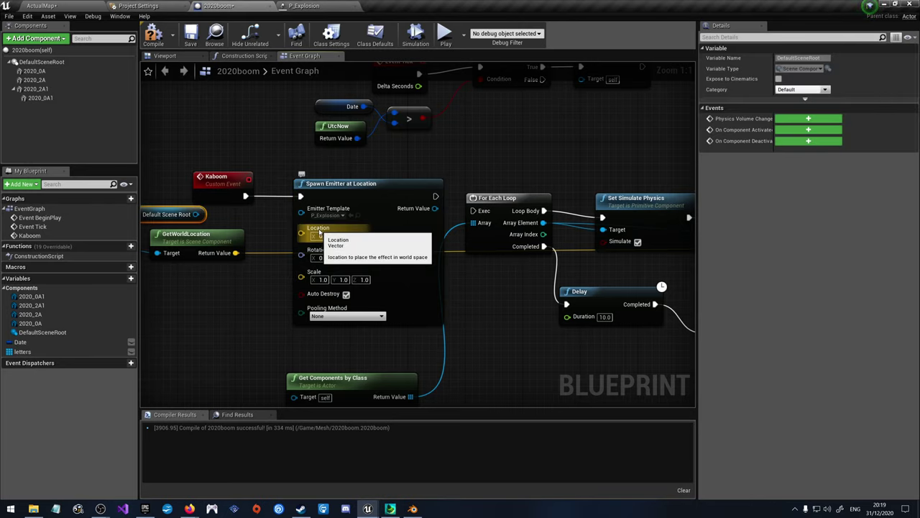
{"action": "key", "text": "Delete"}
{"action": "right_click_drag", "start_coordinate": [319, 231], "coordinate": [382, 232]}
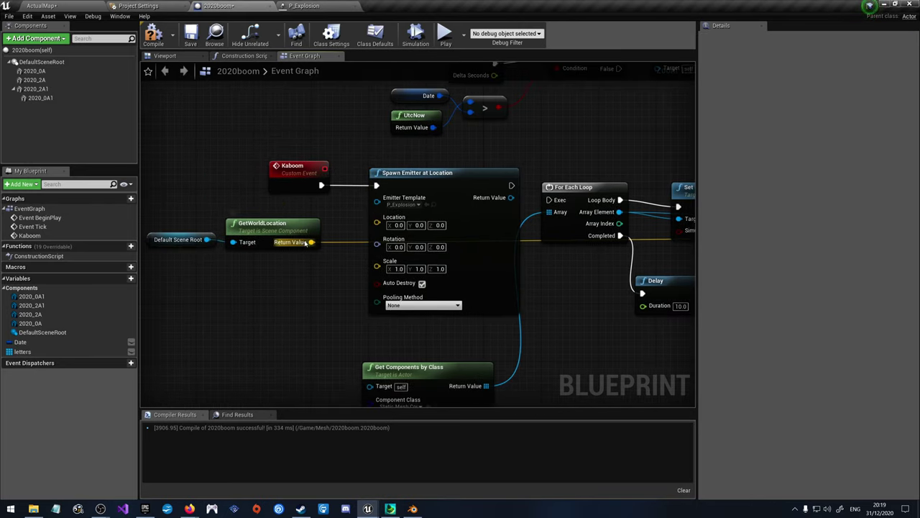
{"action": "left_click_drag", "start_coordinate": [379, 224], "coordinate": [377, 225]}
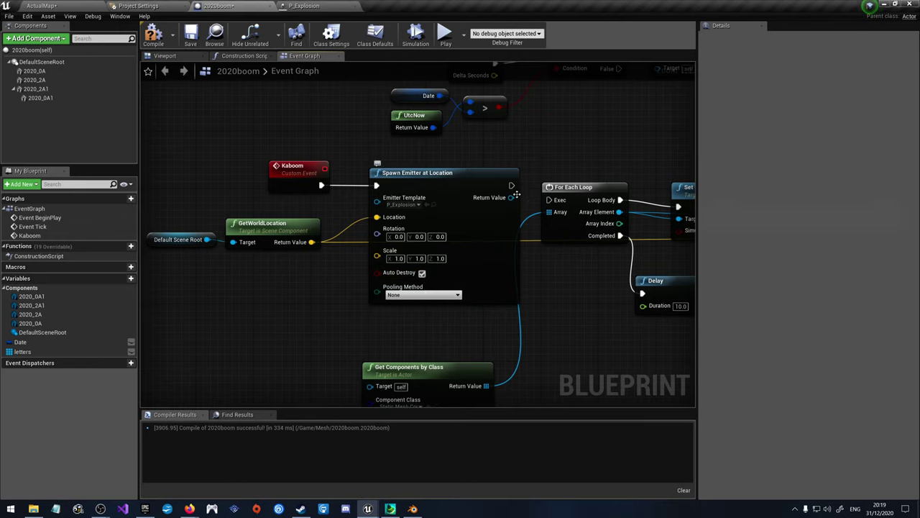
{"action": "left_click_drag", "start_coordinate": [512, 187], "coordinate": [549, 200]}
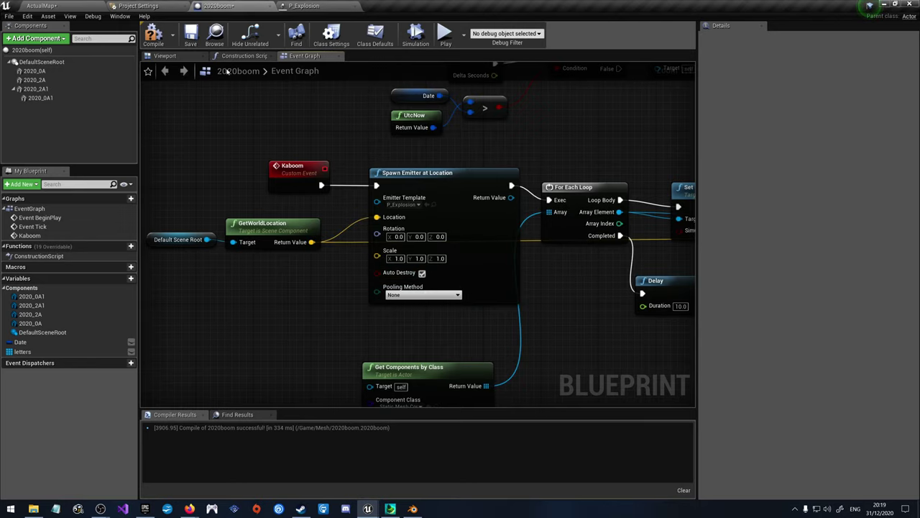
Step: Compile and save the 2020boom blueprint, and save the ActualMap level
{"action": "left_click", "coordinate": [153, 34]}
{"action": "left_click", "coordinate": [191, 34]}
{"action": "left_click", "coordinate": [41, 6]}
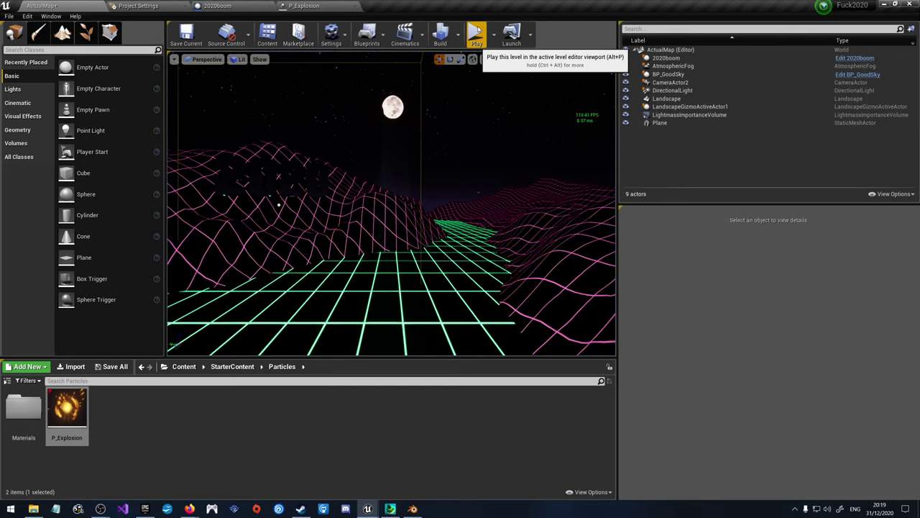
{"action": "left_click", "coordinate": [186, 34]}
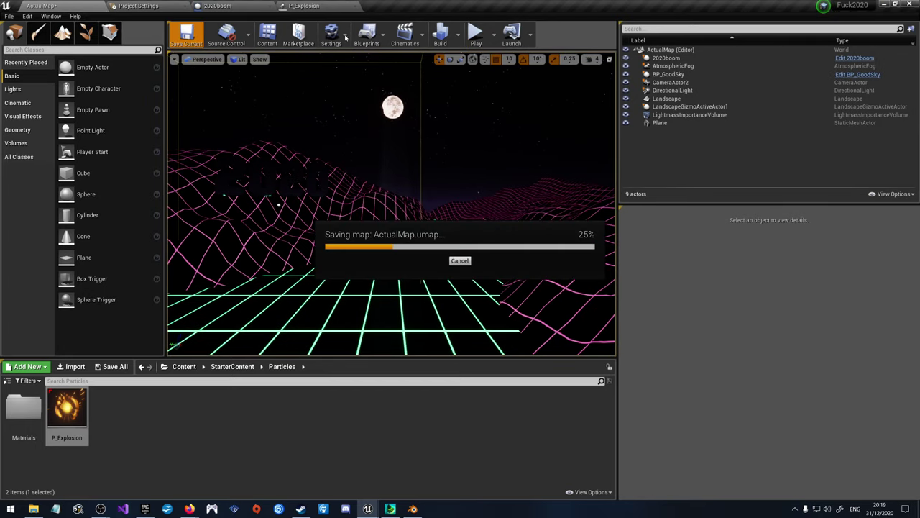
Step: Play-test the level twice to watch the explosion, and inspect ParticleEventManager among the running actors
{"action": "left_click", "coordinate": [476, 34]}
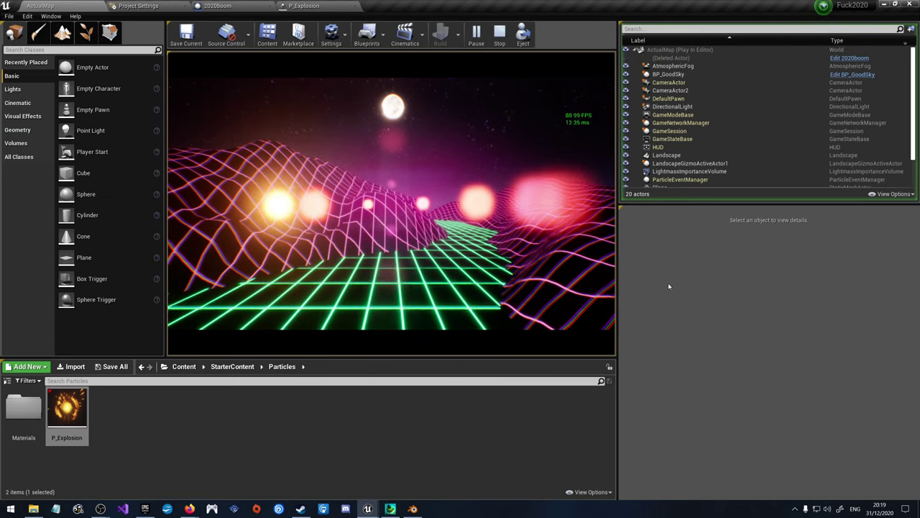
{"action": "left_click", "coordinate": [701, 171]}
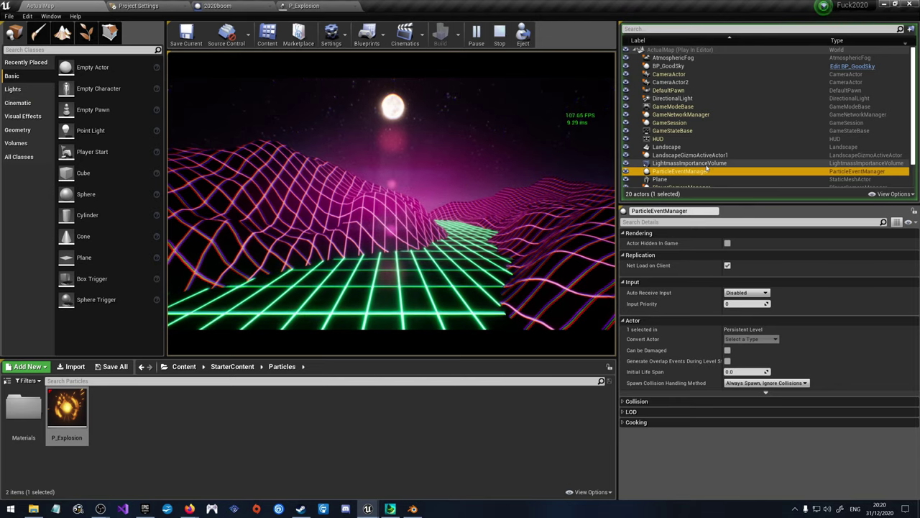
{"action": "scroll", "coordinate": [707, 166], "scroll_direction": "down", "scroll_amount": 2}
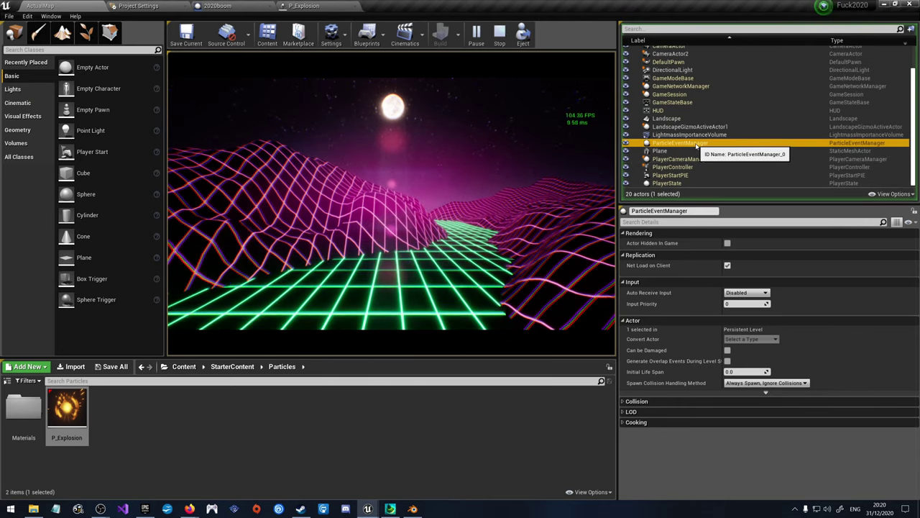
{"action": "scroll", "coordinate": [696, 146], "scroll_direction": "up", "scroll_amount": 2}
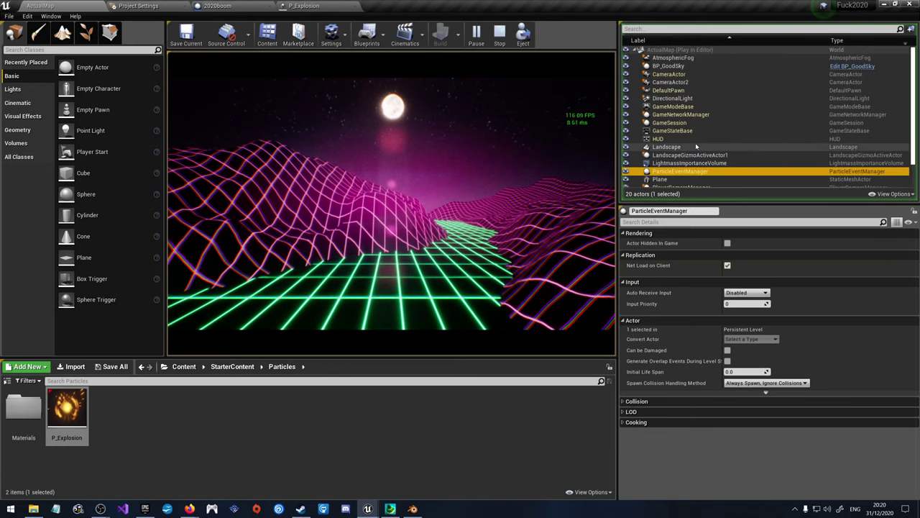
{"action": "left_click", "coordinate": [501, 34]}
{"action": "left_click", "coordinate": [475, 33]}
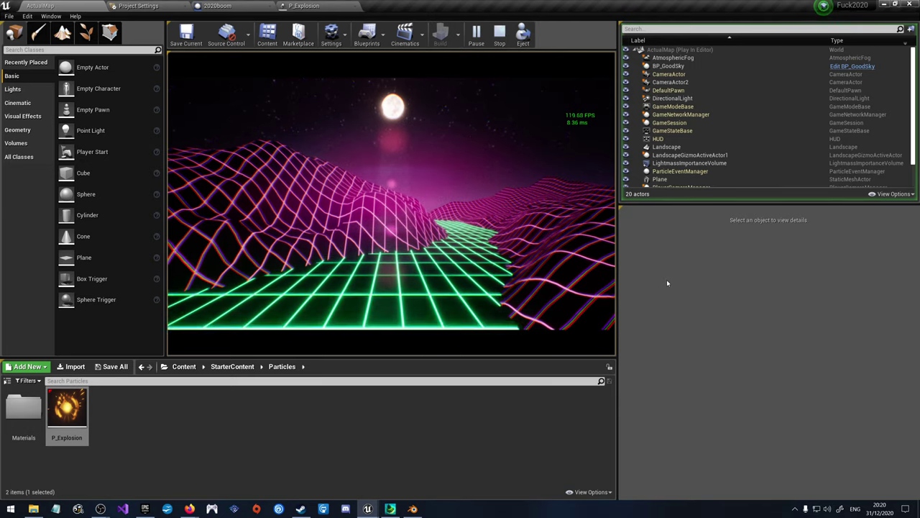
{"action": "left_click", "coordinate": [500, 33]}
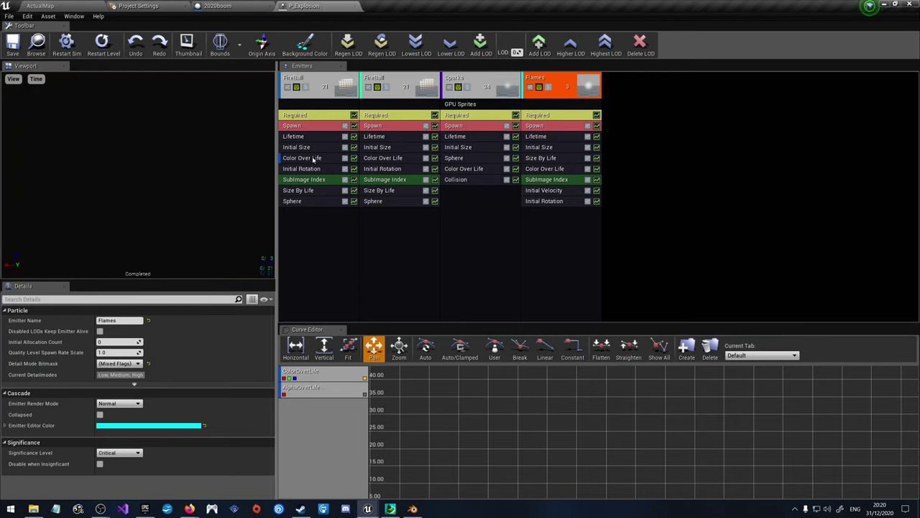
Step: Examine the first FireBall emitter's modules in P_Explosion, plus the second FireBall's Sphere and the Sparks Collision settings
{"action": "left_click", "coordinate": [305, 125]}
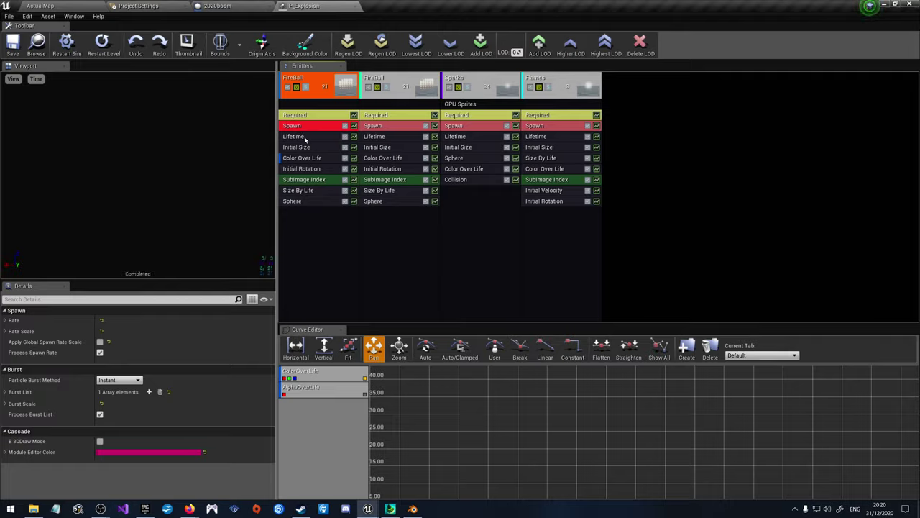
{"action": "left_click", "coordinate": [305, 136]}
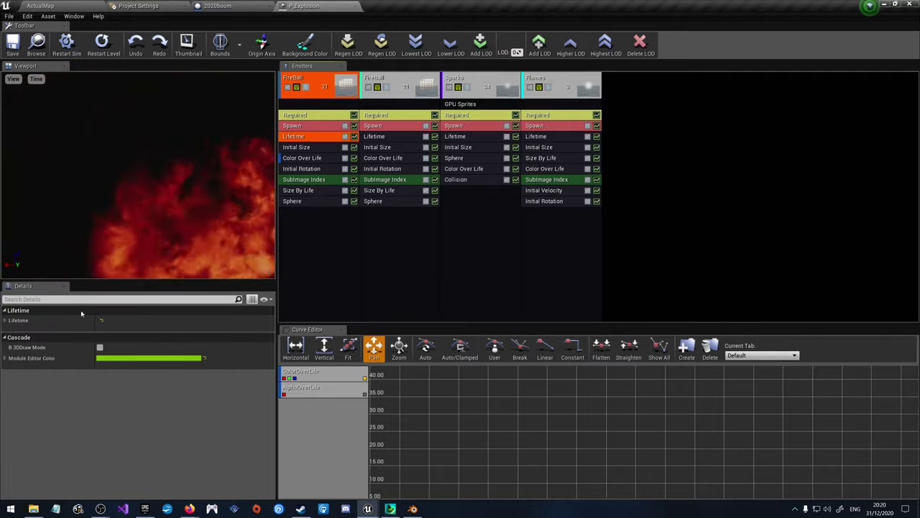
{"action": "left_click", "coordinate": [319, 149]}
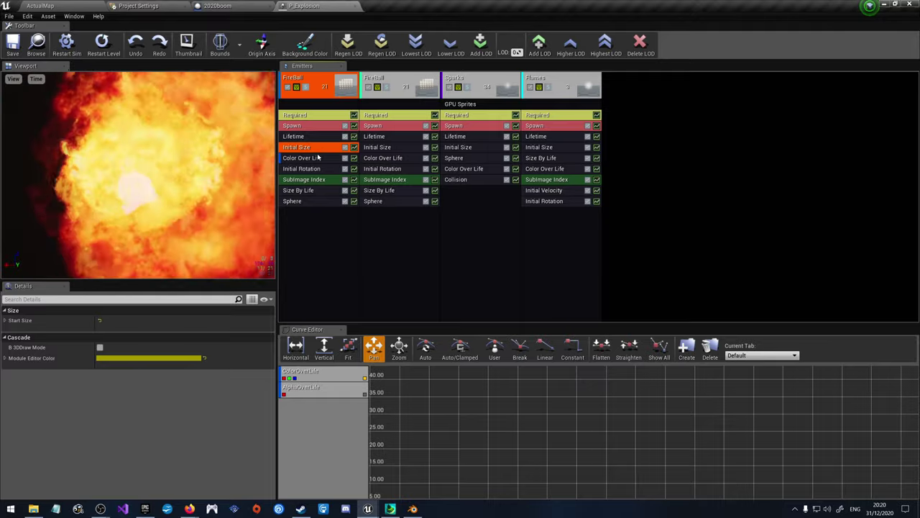
{"action": "left_click", "coordinate": [318, 158]}
{"action": "left_click", "coordinate": [318, 169]}
{"action": "left_click", "coordinate": [317, 180]}
{"action": "left_click", "coordinate": [317, 191]}
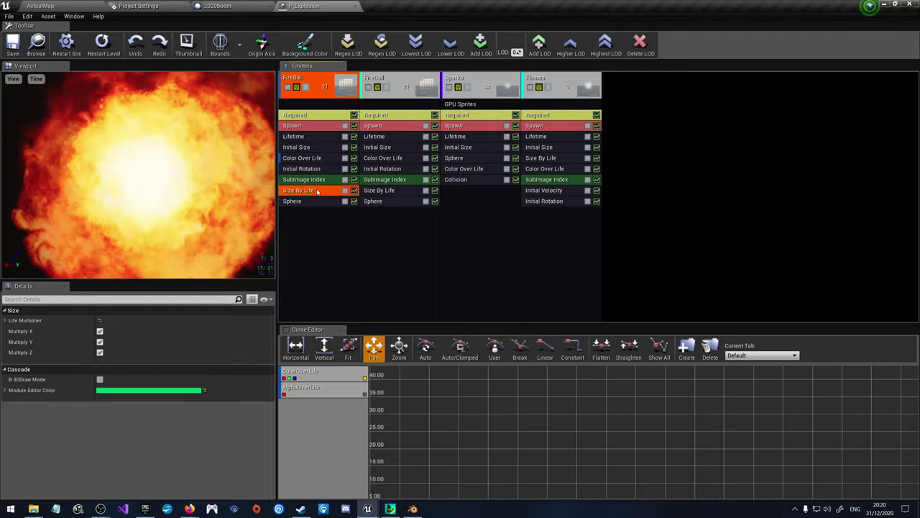
{"action": "left_click", "coordinate": [315, 201]}
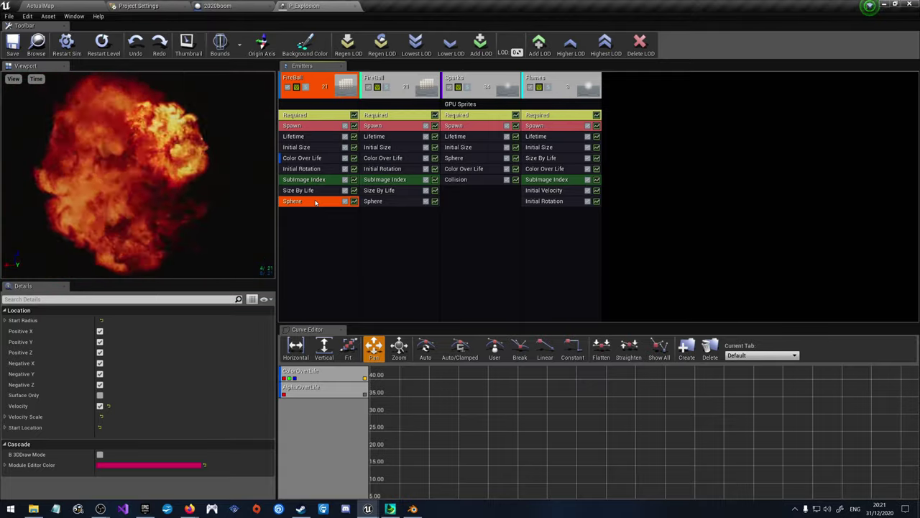
{"action": "left_click", "coordinate": [369, 202]}
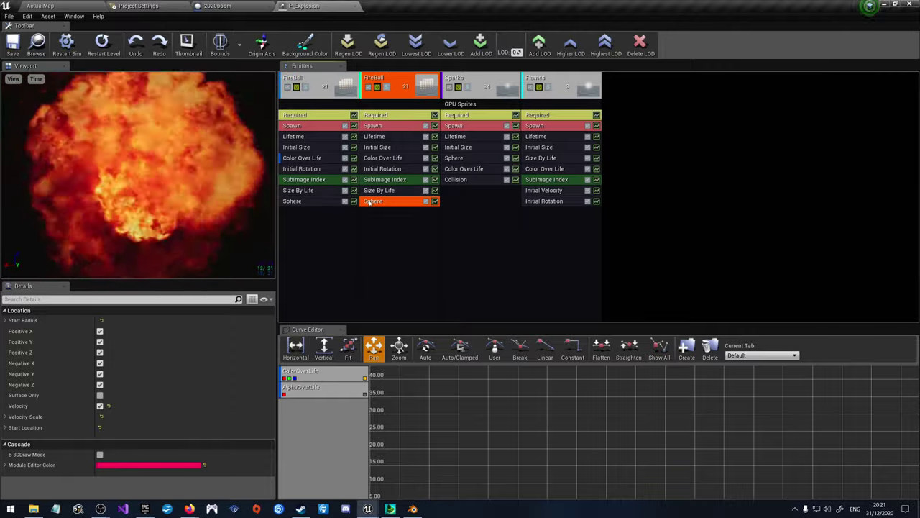
{"action": "left_click", "coordinate": [470, 180]}
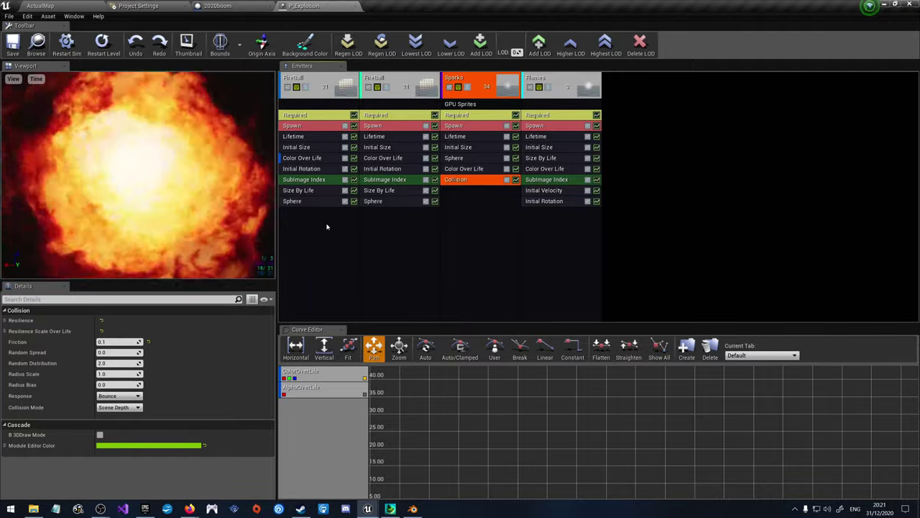
Step: Enable Duration Recalc Each Loop in the first FireBall emitter's Required module and review its remaining settings
{"action": "left_click", "coordinate": [309, 115]}
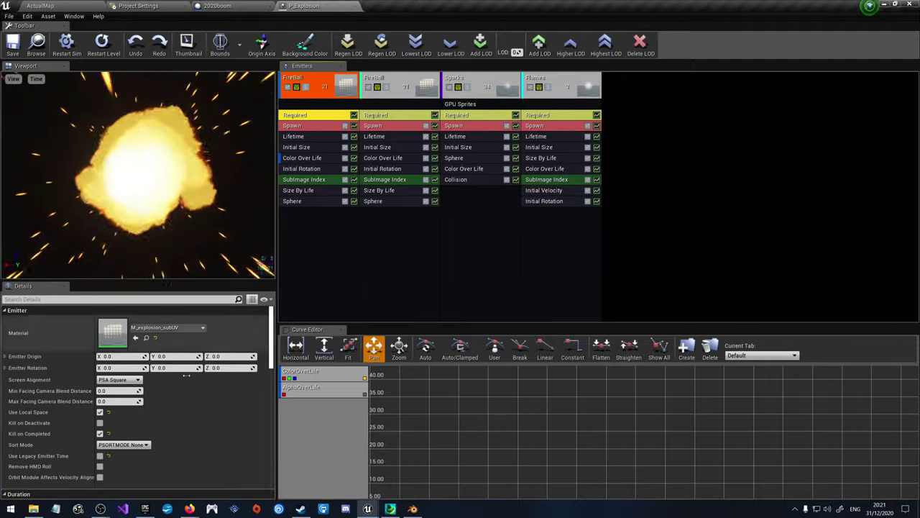
{"action": "left_click", "coordinate": [118, 379]}
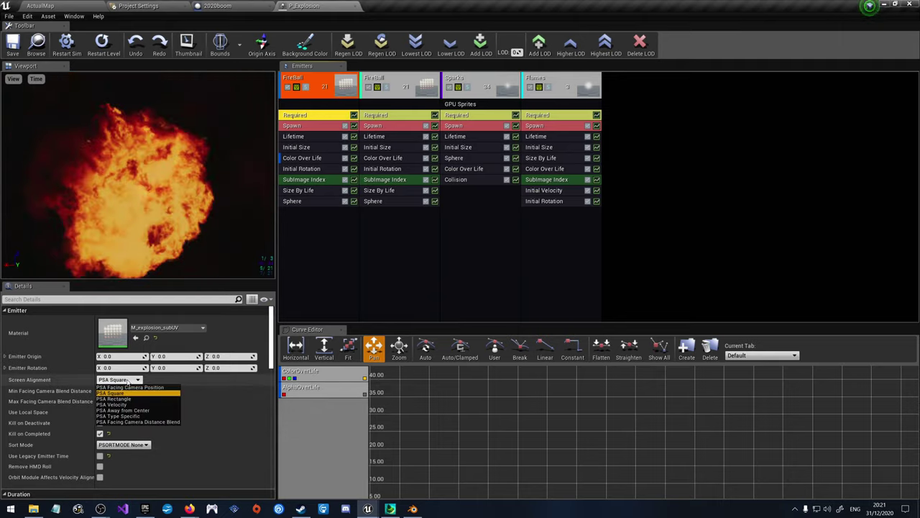
{"action": "left_click", "coordinate": [127, 381]}
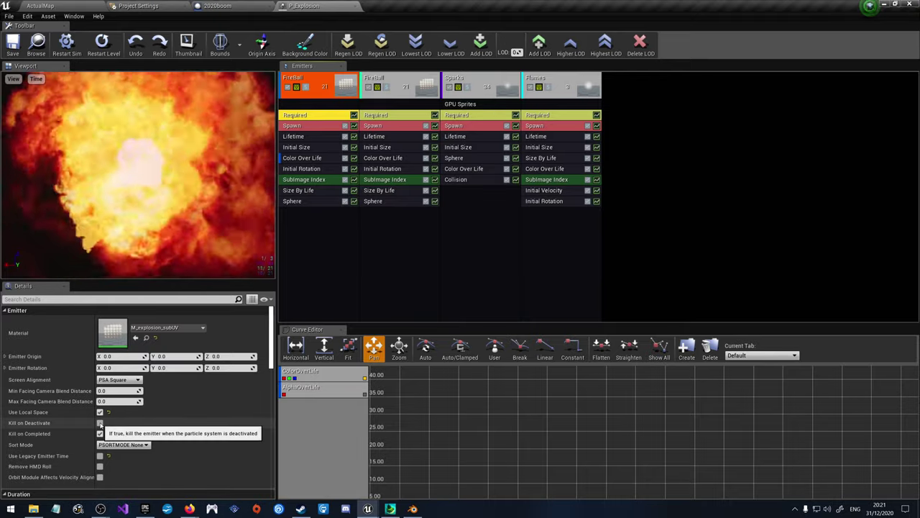
{"action": "scroll", "coordinate": [115, 426], "scroll_direction": "down", "scroll_amount": 2}
{"action": "scroll", "coordinate": [125, 423], "scroll_direction": "down", "scroll_amount": 2}
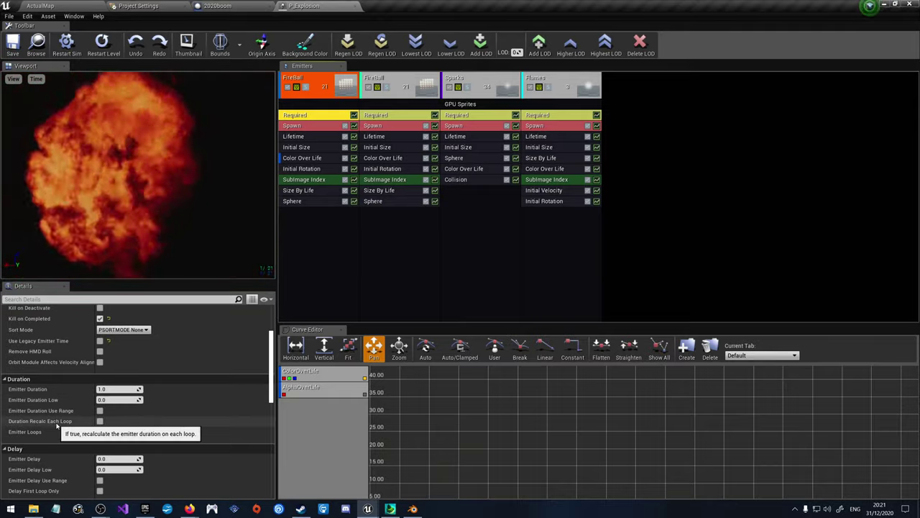
{"action": "left_click", "coordinate": [100, 421]}
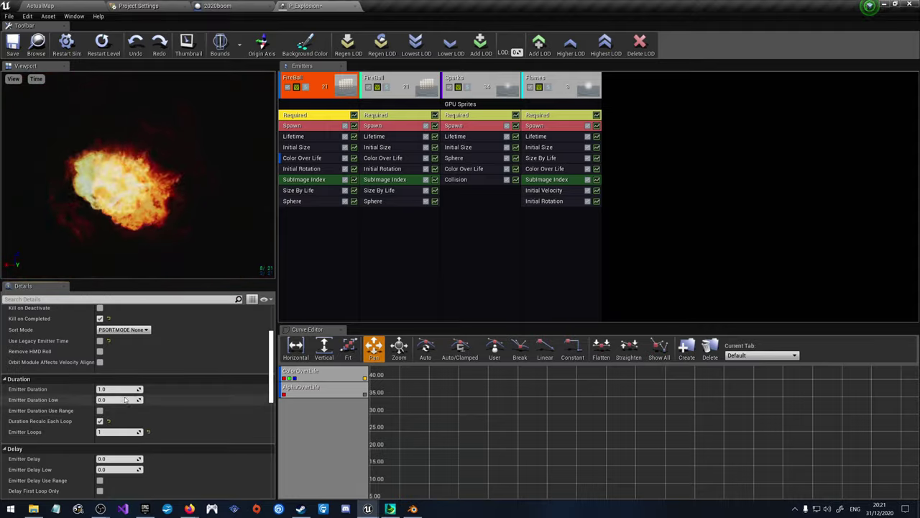
{"action": "scroll", "coordinate": [128, 429], "scroll_direction": "down", "scroll_amount": 2}
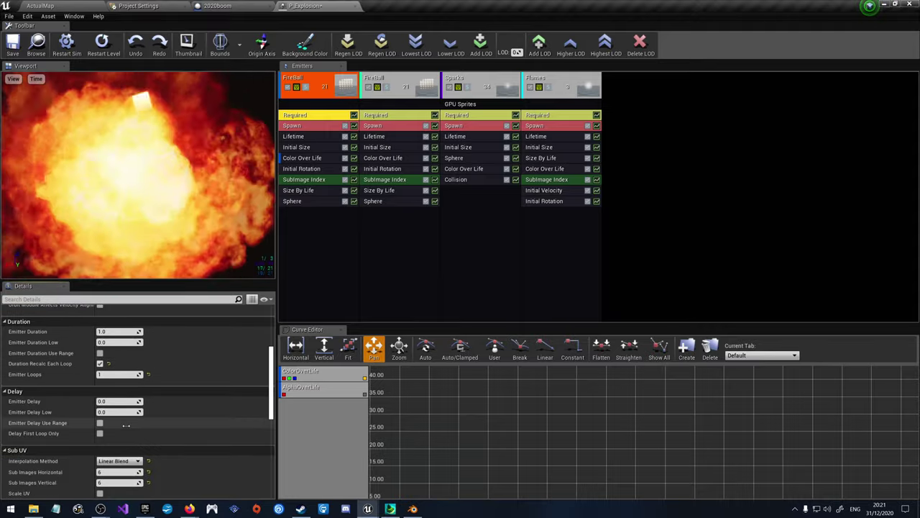
{"action": "scroll", "coordinate": [127, 426], "scroll_direction": "down", "scroll_amount": 3}
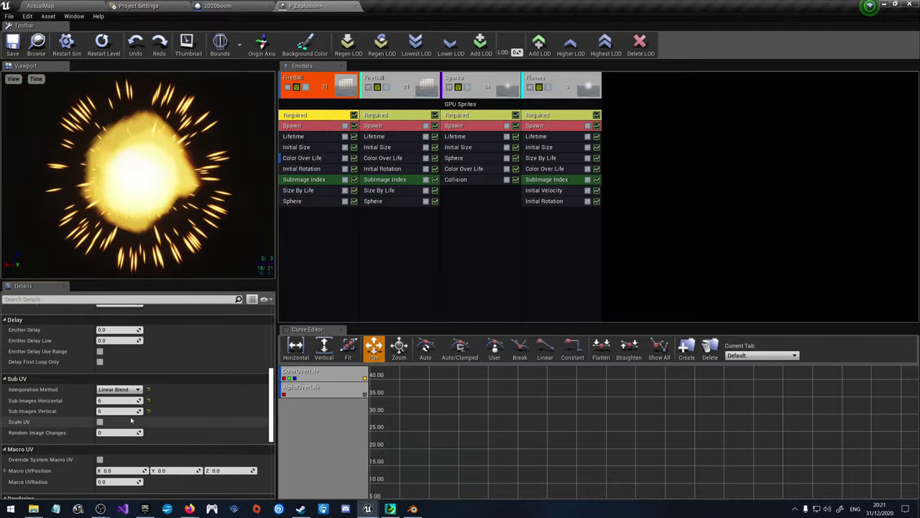
{"action": "scroll", "coordinate": [124, 399], "scroll_direction": "down", "scroll_amount": 2}
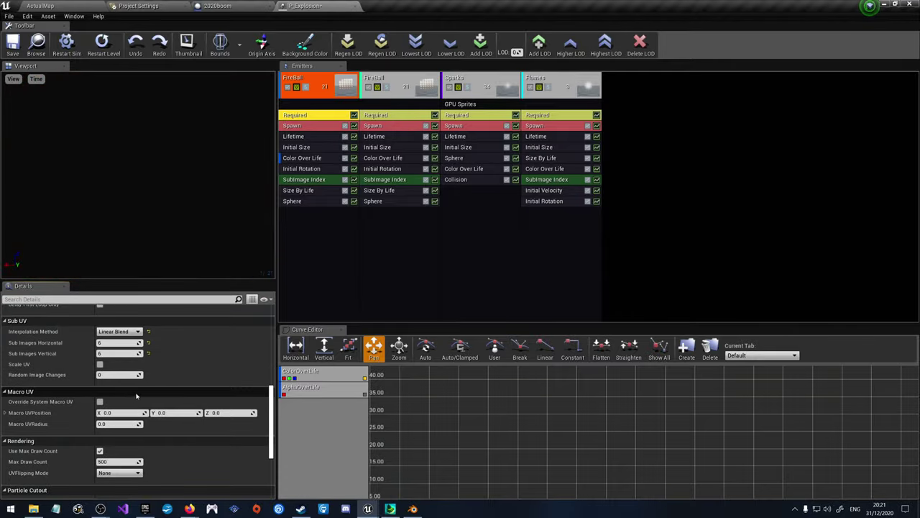
{"action": "scroll", "coordinate": [204, 436], "scroll_direction": "up", "scroll_amount": 6}
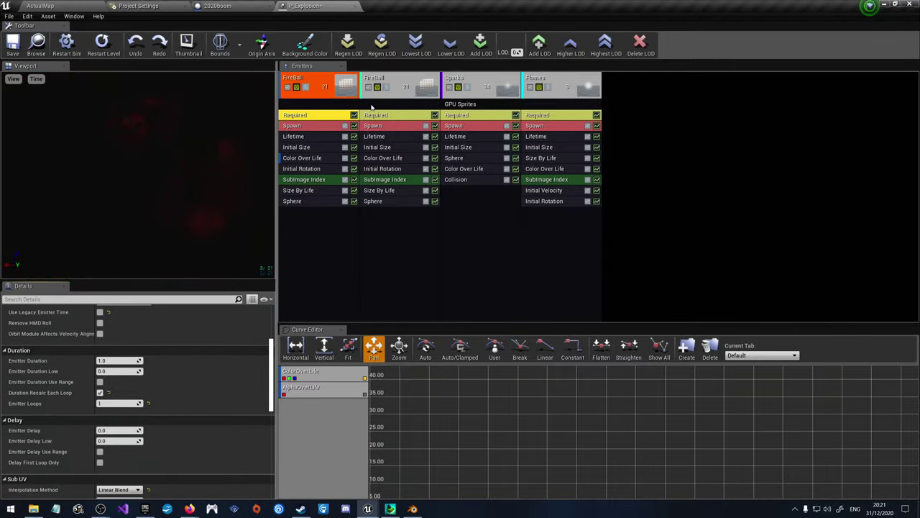
Step: Compare the two FireBall emitters' settings and enable Duration Recalc Each Loop in the second one's Required module
{"action": "left_click", "coordinate": [378, 99]}
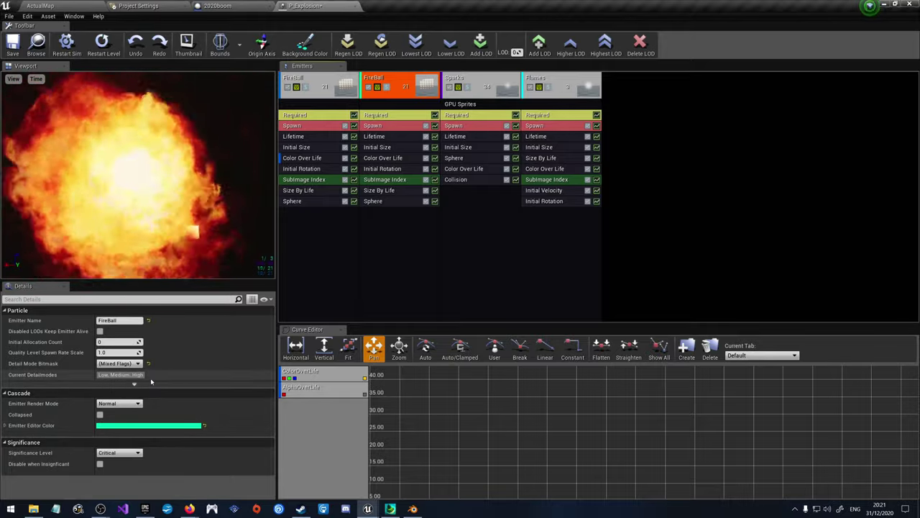
{"action": "left_click", "coordinate": [326, 94]}
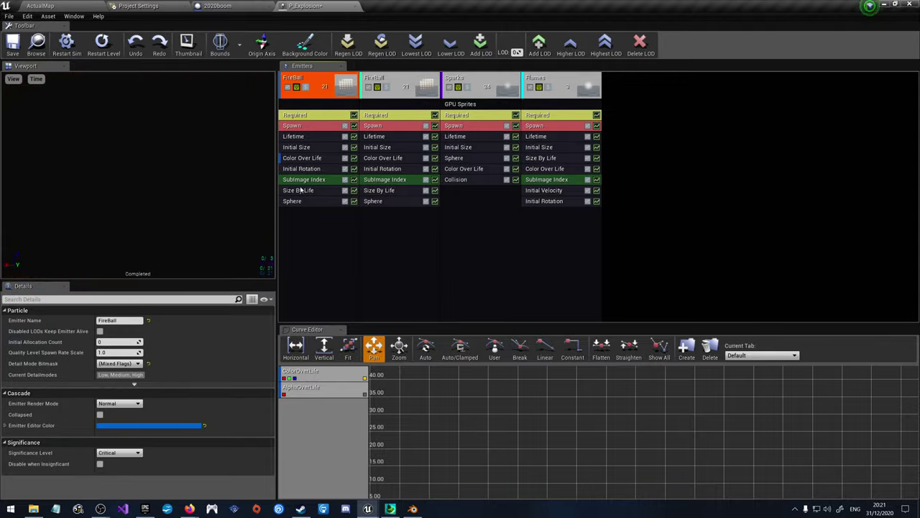
{"action": "left_click", "coordinate": [325, 115]}
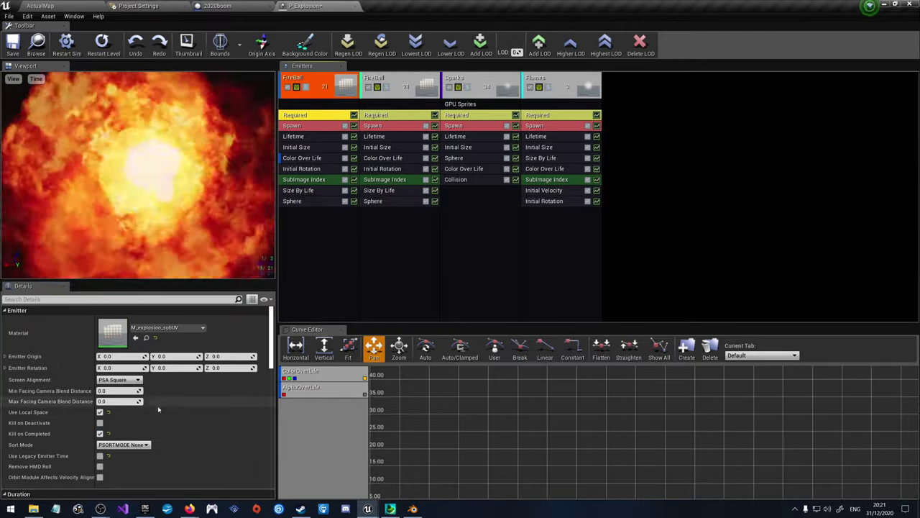
{"action": "left_click", "coordinate": [391, 116]}
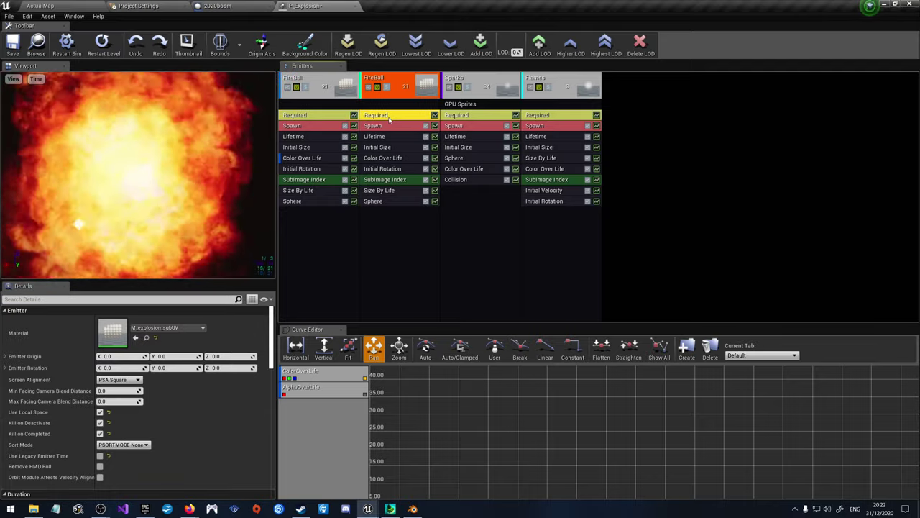
{"action": "scroll", "coordinate": [205, 392], "scroll_direction": "down", "scroll_amount": 3}
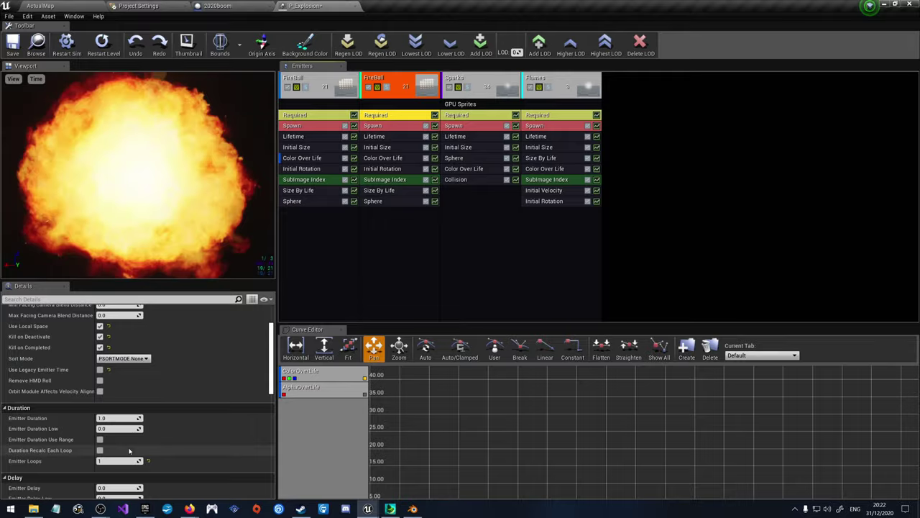
{"action": "left_click", "coordinate": [100, 450]}
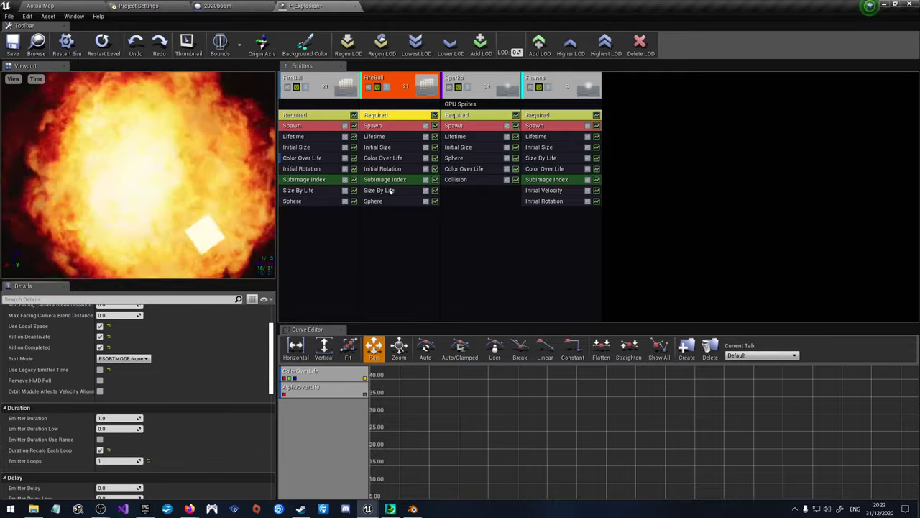
Step: Enable Duration Recalc Each Loop in the Required modules of the Sparks and Flames emitters
{"action": "left_click", "coordinate": [480, 116]}
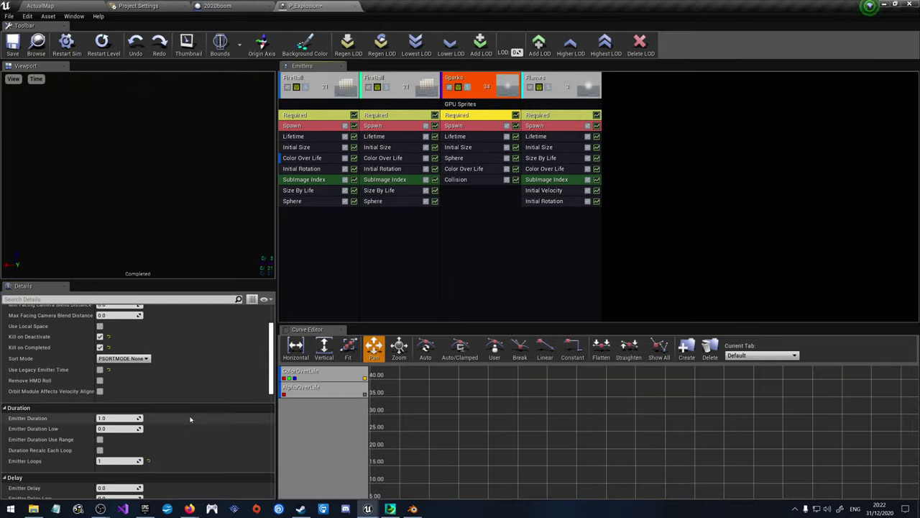
{"action": "left_click", "coordinate": [100, 450]}
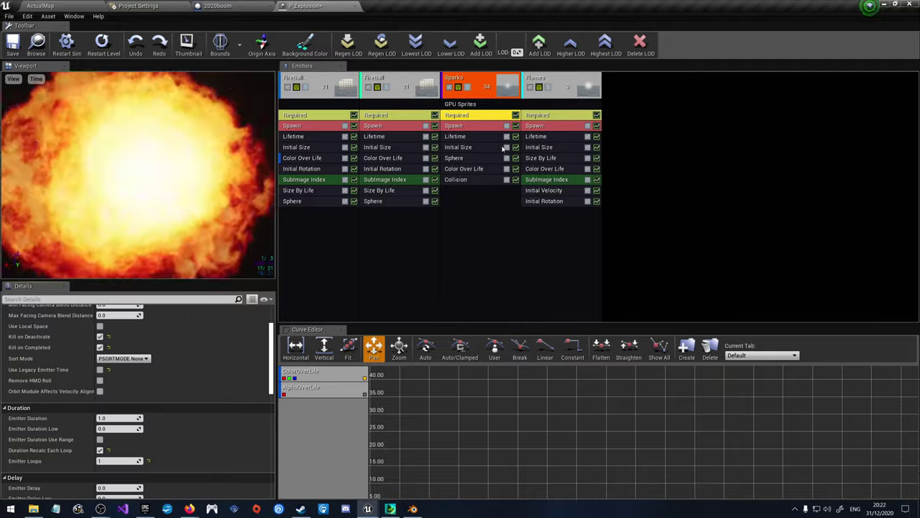
{"action": "left_click", "coordinate": [549, 116]}
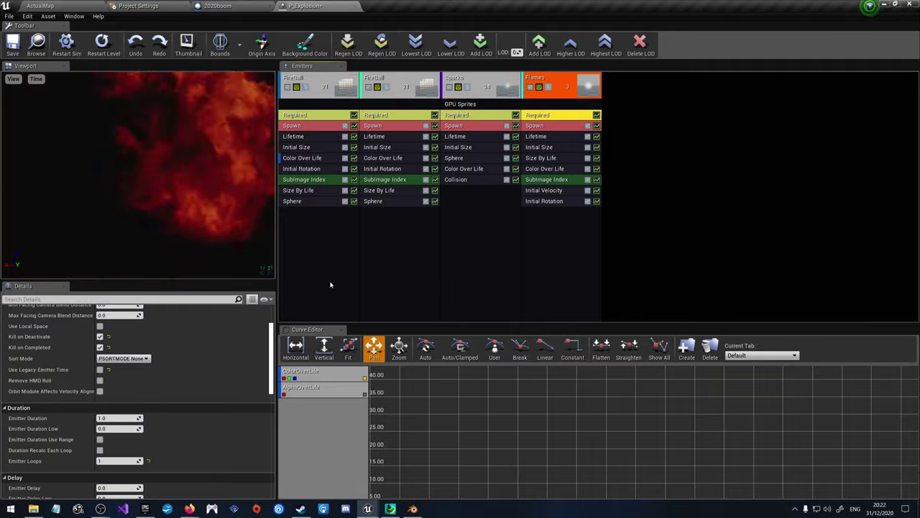
{"action": "left_click", "coordinate": [99, 450]}
{"action": "scroll", "coordinate": [189, 436], "scroll_direction": "down", "scroll_amount": 5}
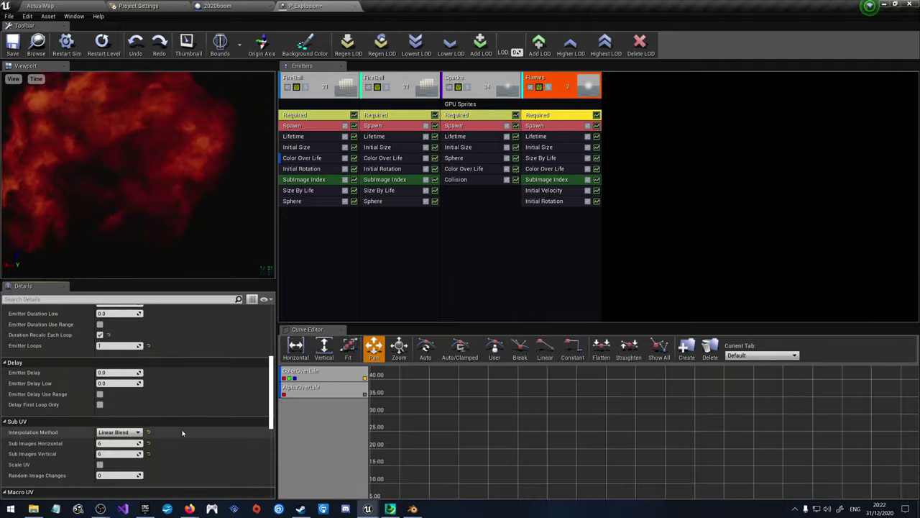
{"action": "scroll", "coordinate": [182, 433], "scroll_direction": "down", "scroll_amount": 1}
{"action": "scroll", "coordinate": [154, 421], "scroll_direction": "down", "scroll_amount": 5}
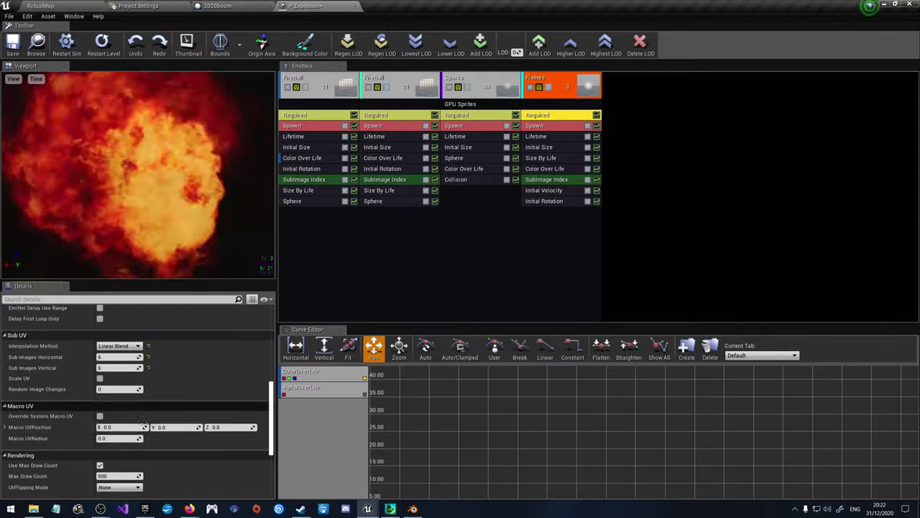
Step: Review the remaining Required settings of the Flames emitter and save P_Explosion
{"action": "scroll", "coordinate": [154, 421], "scroll_direction": "down", "scroll_amount": 4}
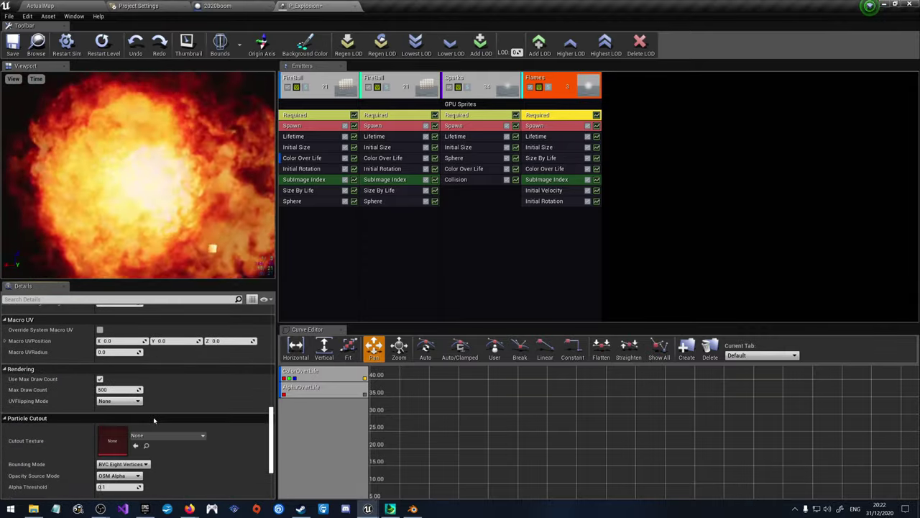
{"action": "scroll", "coordinate": [153, 419], "scroll_direction": "down", "scroll_amount": 3}
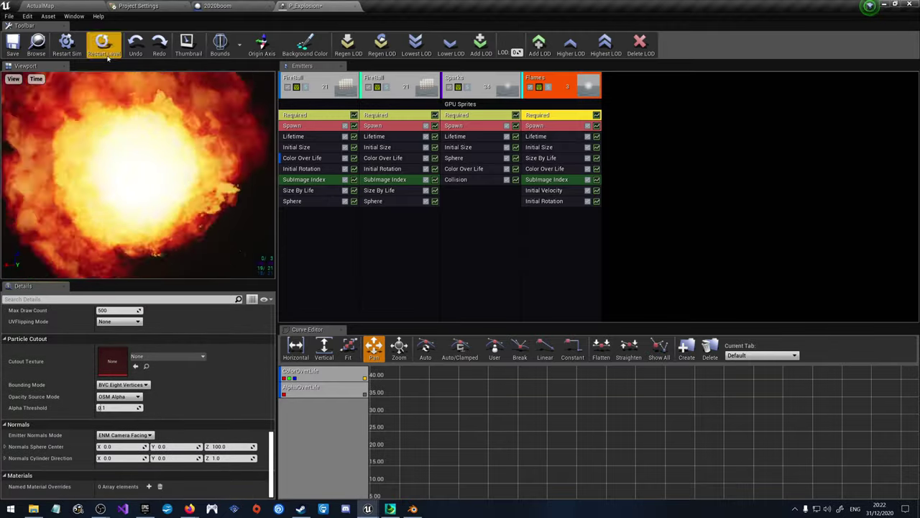
{"action": "left_click", "coordinate": [11, 44]}
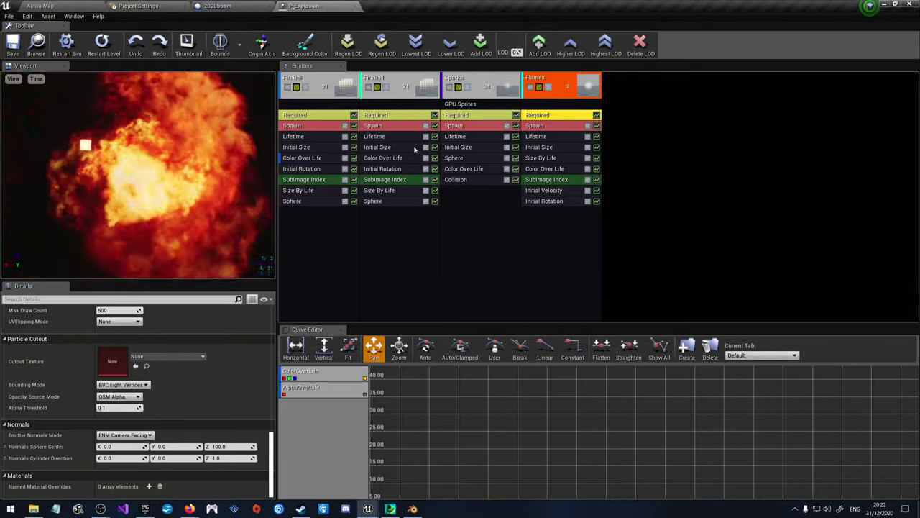
Step: Inspect the Sparks emitter's Sphere module and render mode options, and compare the two FireBall emitters' general settings
{"action": "left_click", "coordinate": [456, 158]}
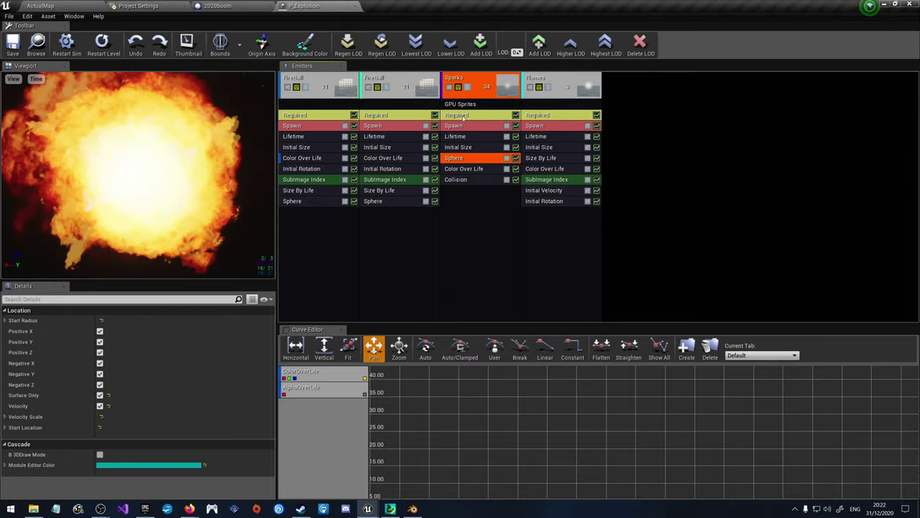
{"action": "left_click", "coordinate": [475, 96]}
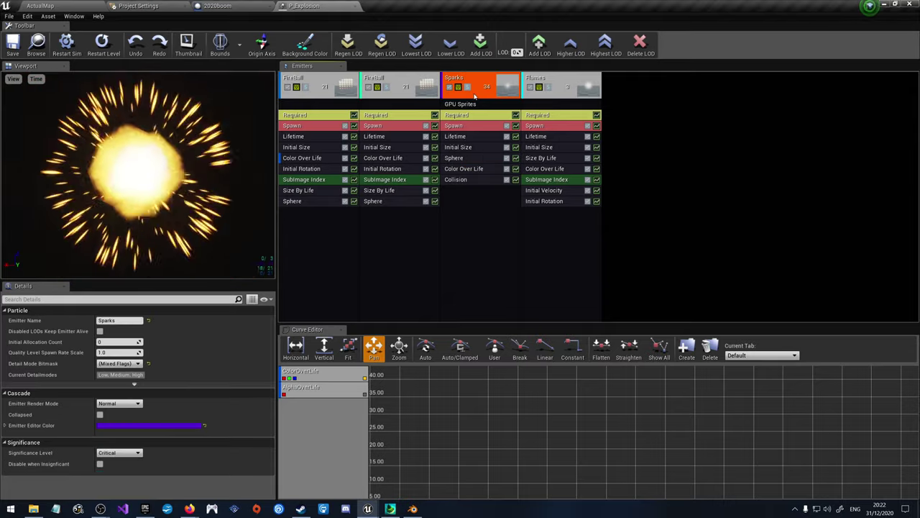
{"action": "left_click", "coordinate": [119, 404]}
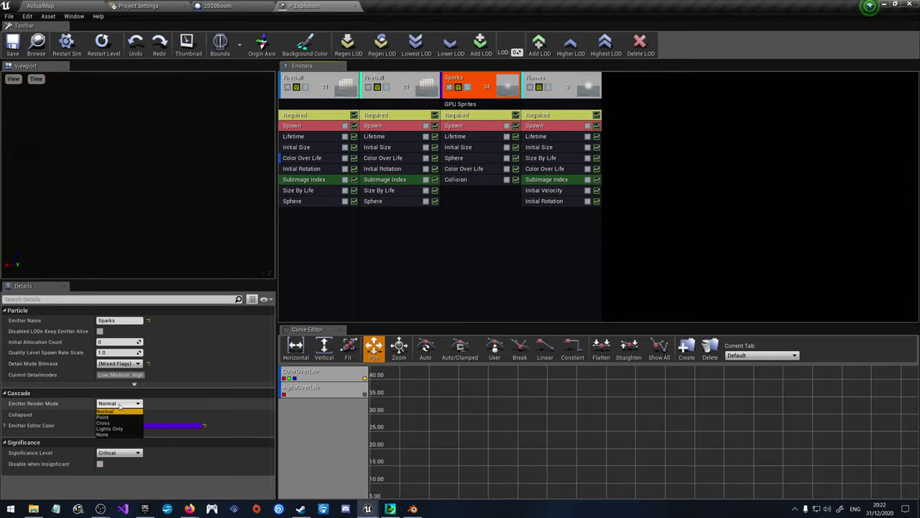
{"action": "left_click", "coordinate": [119, 410]}
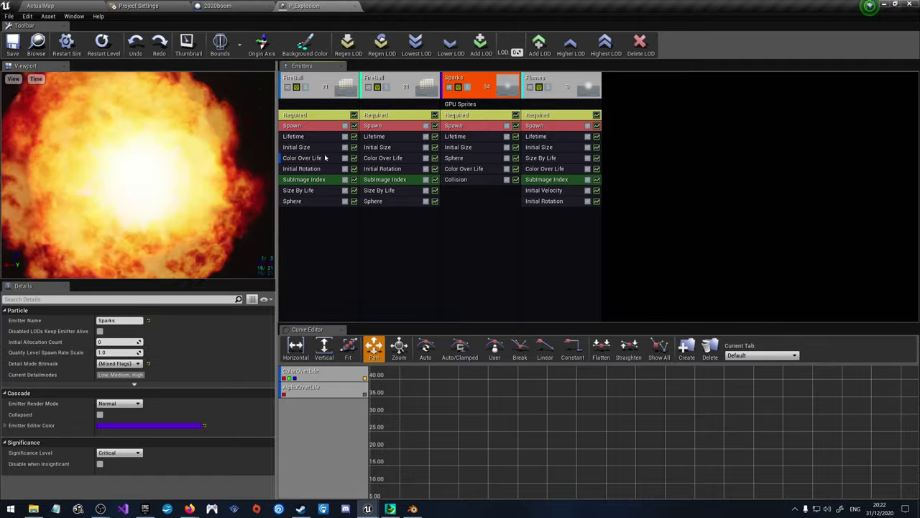
{"action": "left_click", "coordinate": [323, 96]}
{"action": "left_click", "coordinate": [363, 95]}
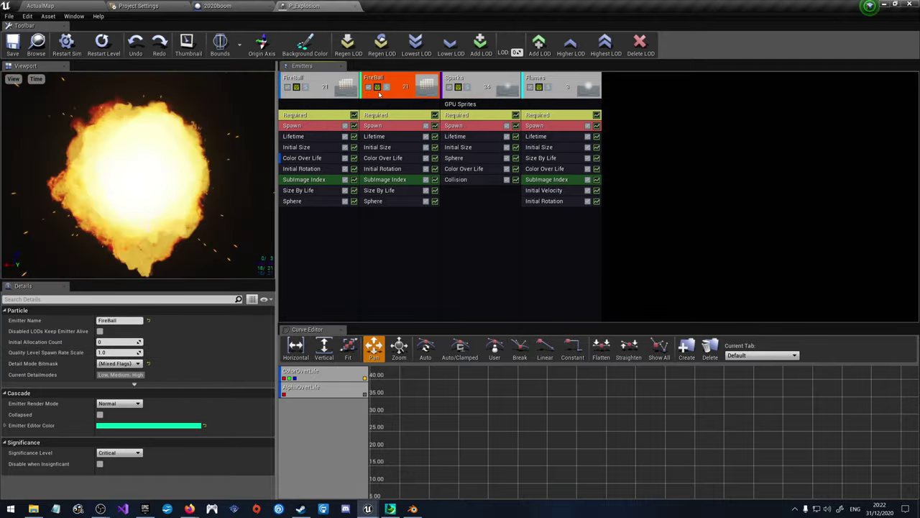
{"action": "left_click", "coordinate": [315, 95]}
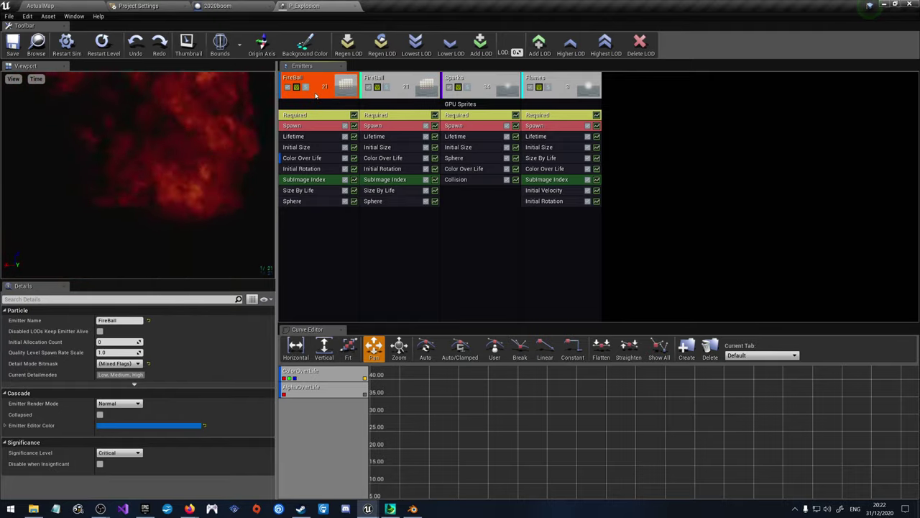
{"action": "left_click", "coordinate": [363, 96]}
{"action": "left_click", "coordinate": [120, 321]}
{"action": "left_click", "coordinate": [123, 320]}
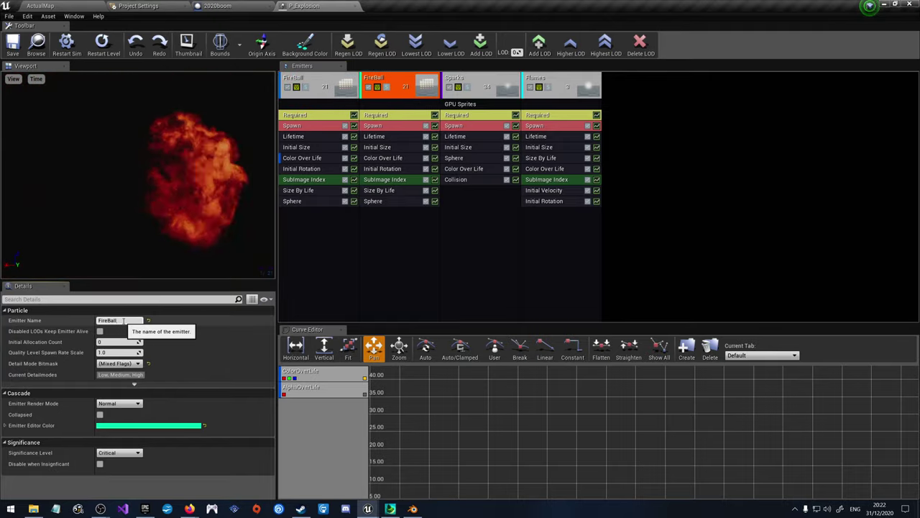
{"action": "key", "text": "Return"}
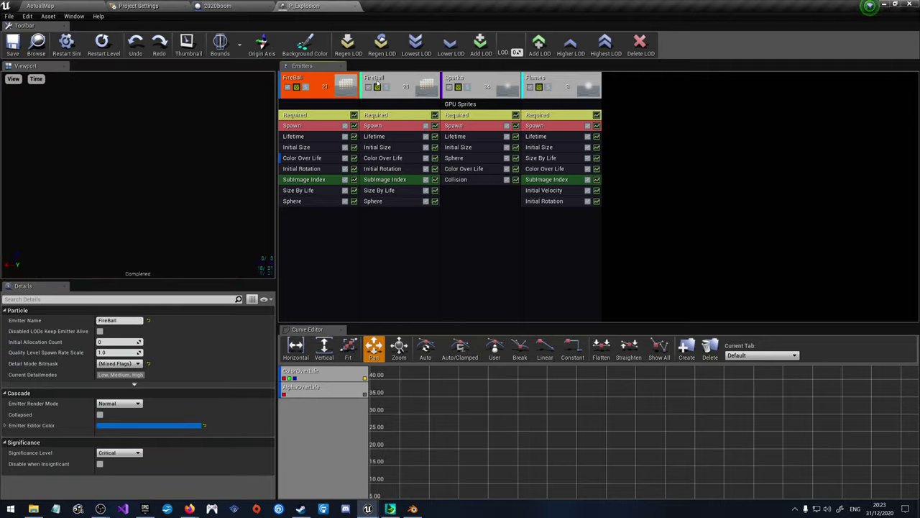
Step: Delete the second FireBall emitter and undo the deletion
{"action": "left_click", "coordinate": [376, 84]}
{"action": "key", "text": "Delete"}
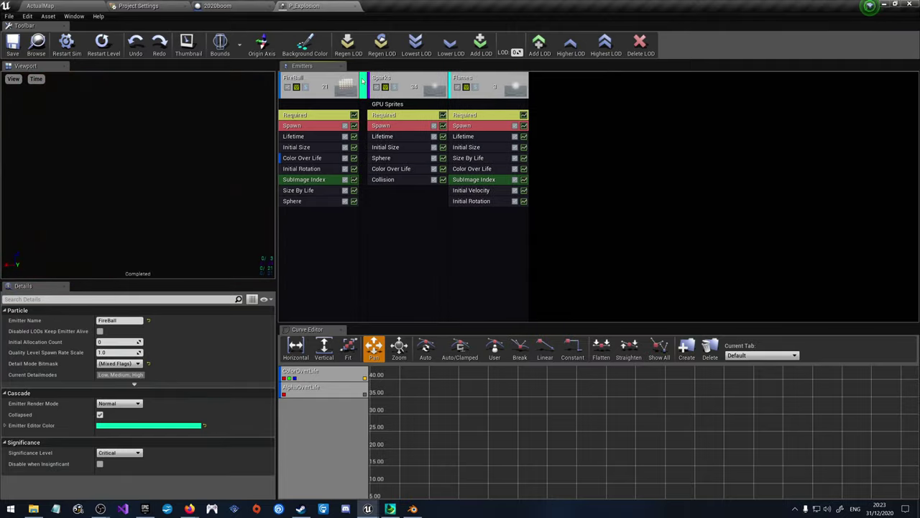
{"action": "key", "text": "ctrl+z"}
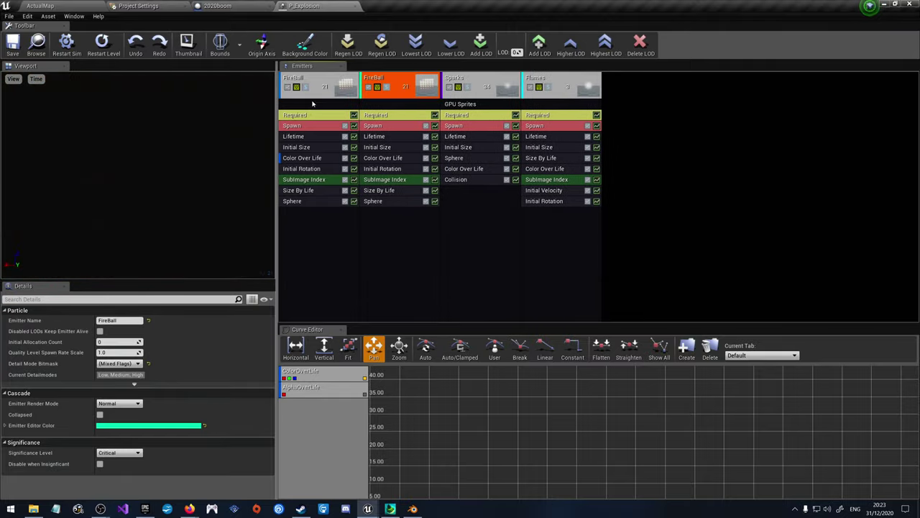
Step: Rename the second FireBall emitter to FireBall2
{"action": "left_click", "coordinate": [312, 104]}
{"action": "left_click", "coordinate": [376, 84]}
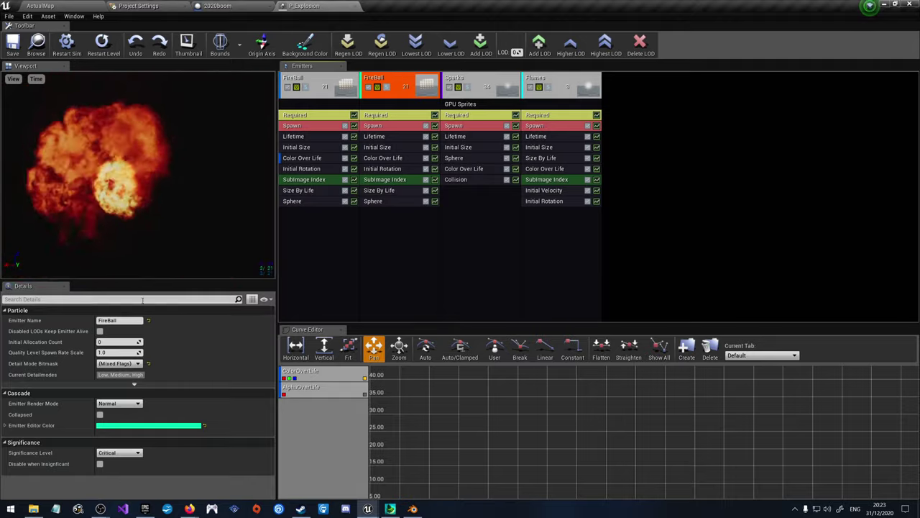
{"action": "left_click", "coordinate": [123, 321]}
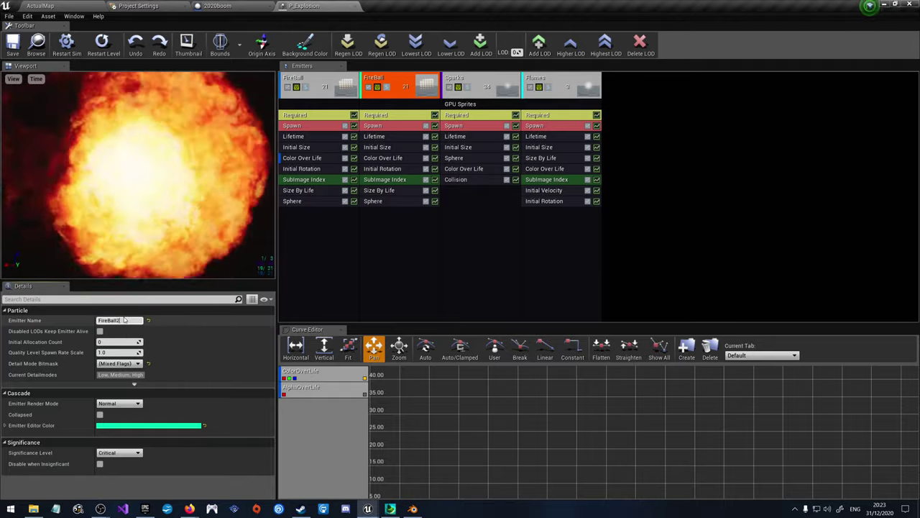
{"action": "type", "text": "2"}
{"action": "key", "text": "Return"}
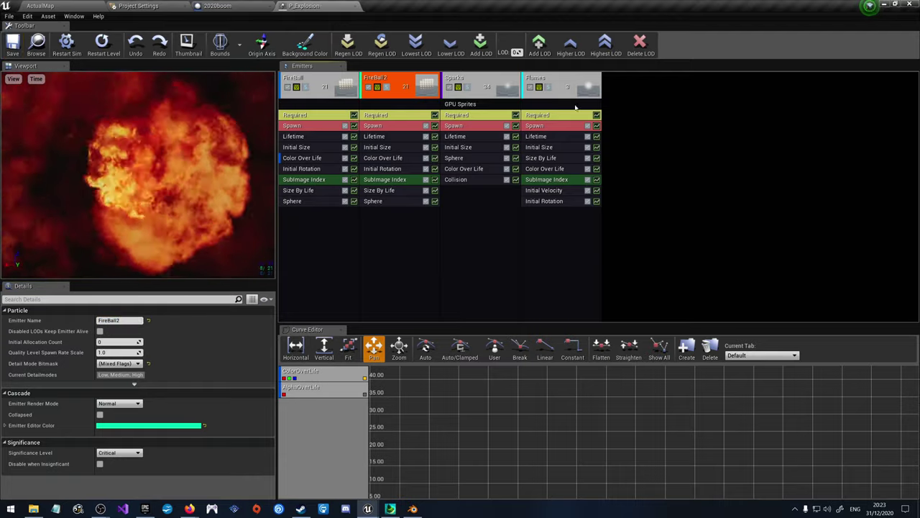
Step: Compare the Lifetime modules of all four emitters and set the maximum lifetime of FireBall2 to 1.0
{"action": "left_click", "coordinate": [547, 158]}
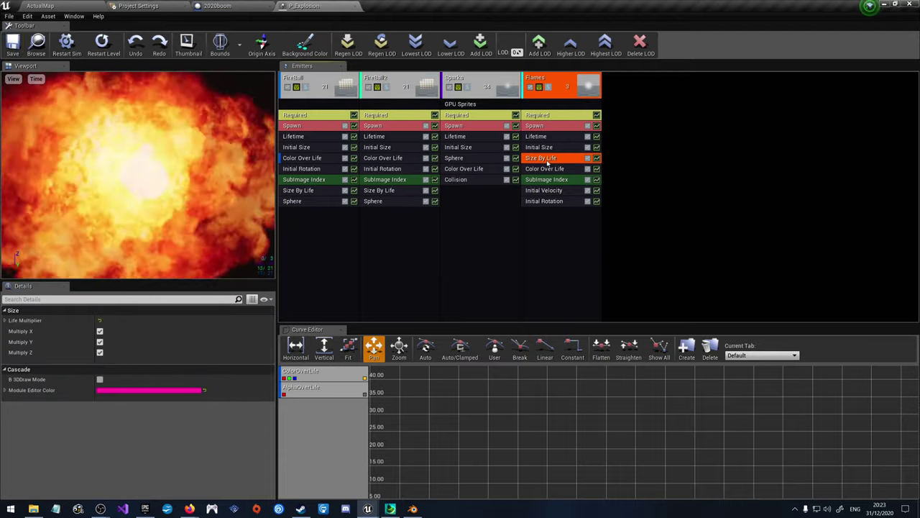
{"action": "left_click", "coordinate": [553, 137]}
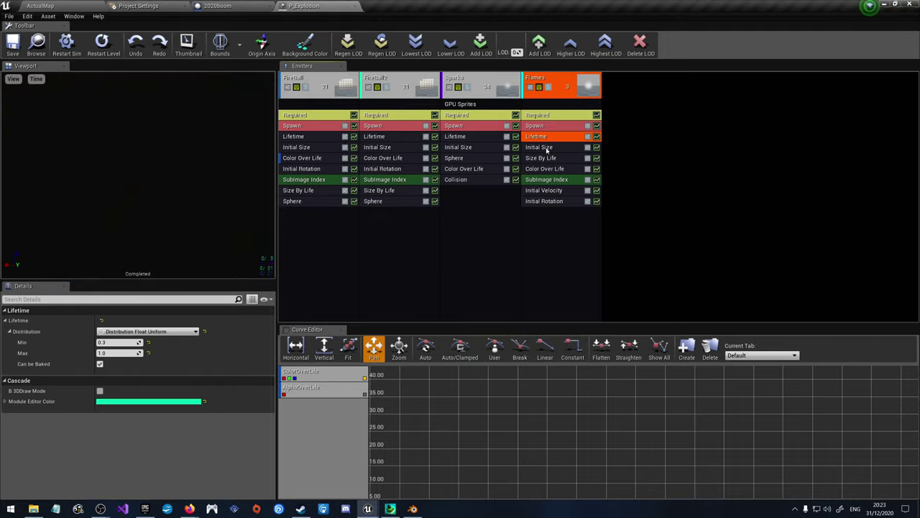
{"action": "left_click", "coordinate": [485, 137]}
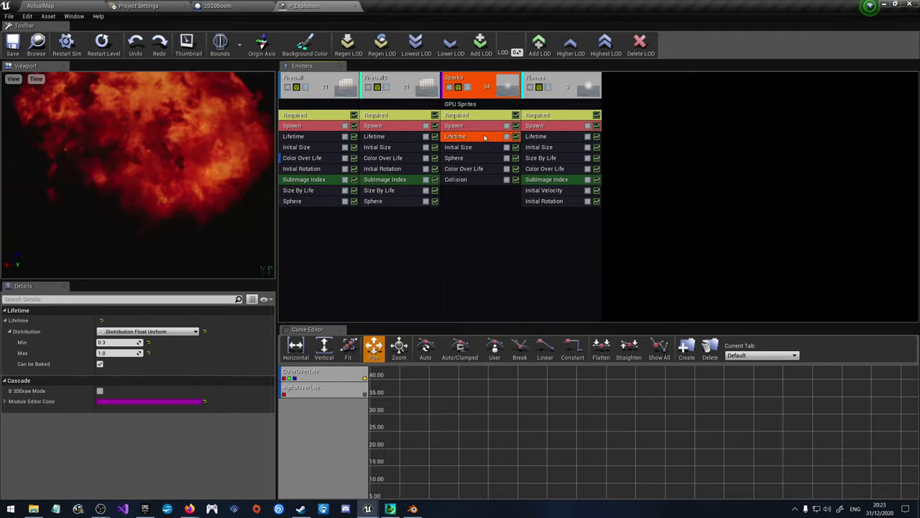
{"action": "left_click", "coordinate": [380, 138]}
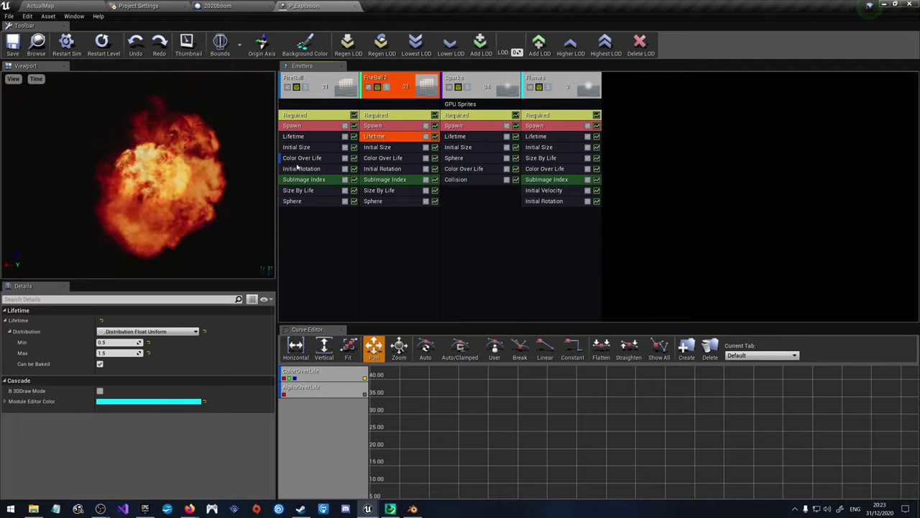
{"action": "left_click", "coordinate": [109, 353]}
{"action": "type", "text": "1"}
{"action": "key", "text": "Return"}
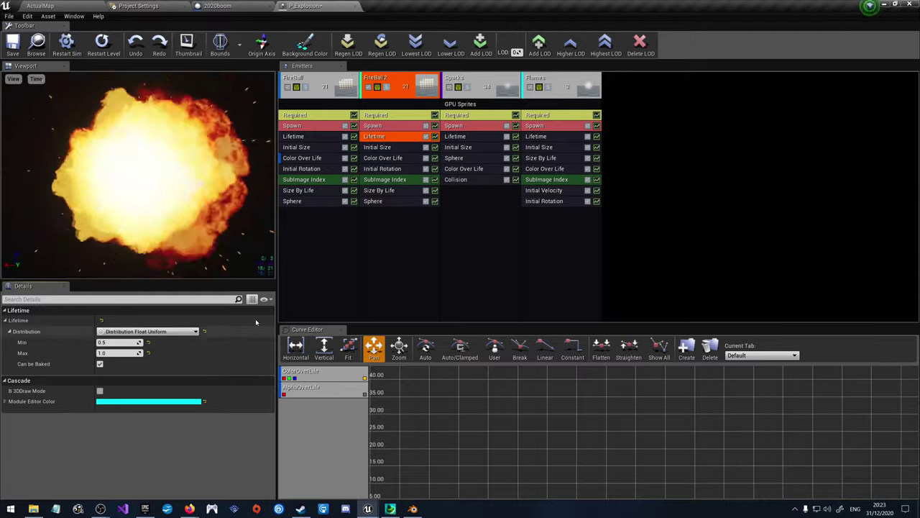
{"action": "left_click", "coordinate": [325, 138]}
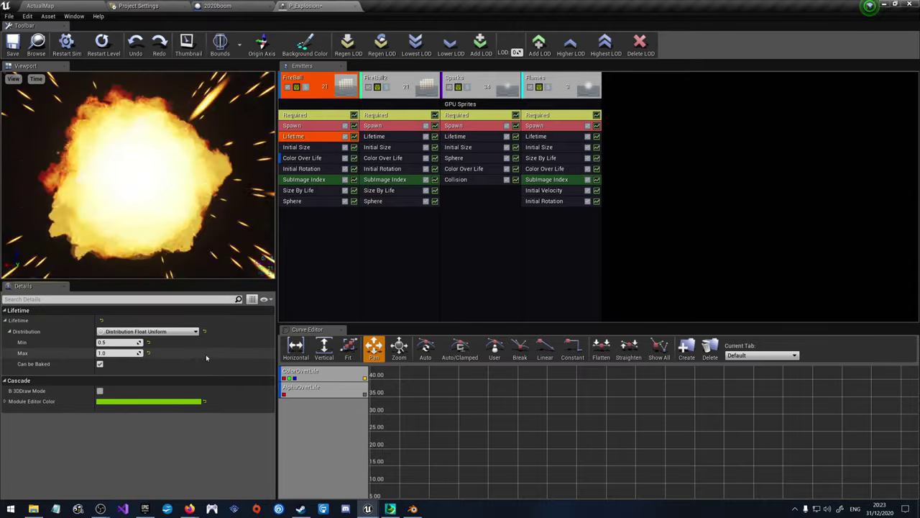
Step: Save P_Explosion and play the ActualMap level to test the shortened explosion
{"action": "left_click", "coordinate": [15, 44]}
{"action": "left_click", "coordinate": [41, 6]}
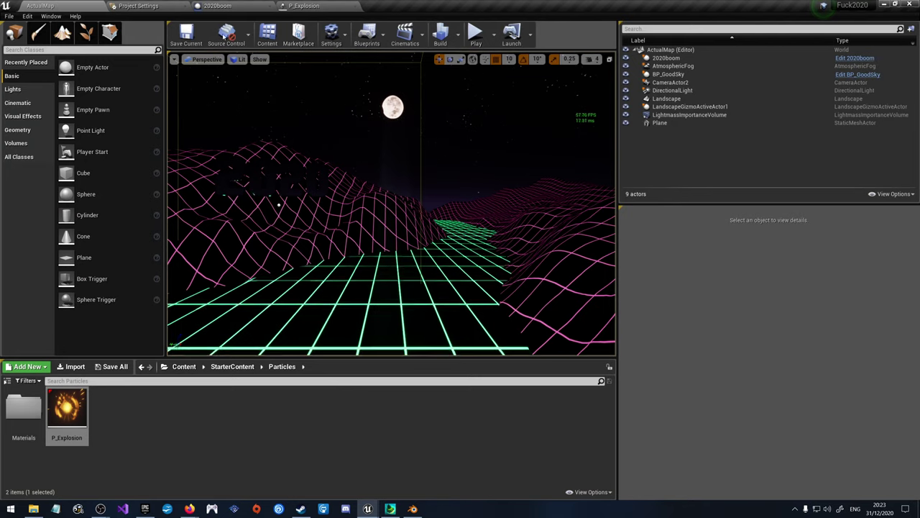
{"action": "left_click", "coordinate": [475, 36]}
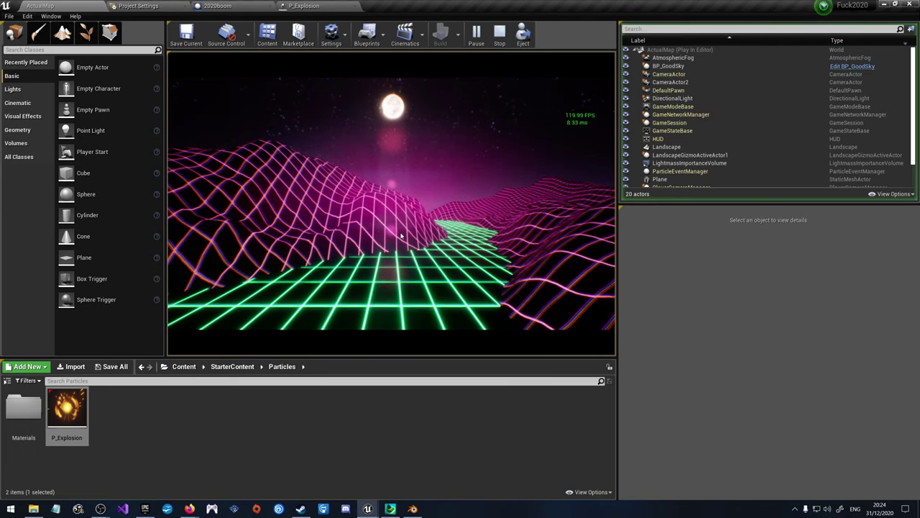
Step: Examine the FireBall emitter's Required and Spawn modules in P_Explosion, including the burst list, burst scale and constant spawn rate
{"action": "left_click", "coordinate": [304, 6]}
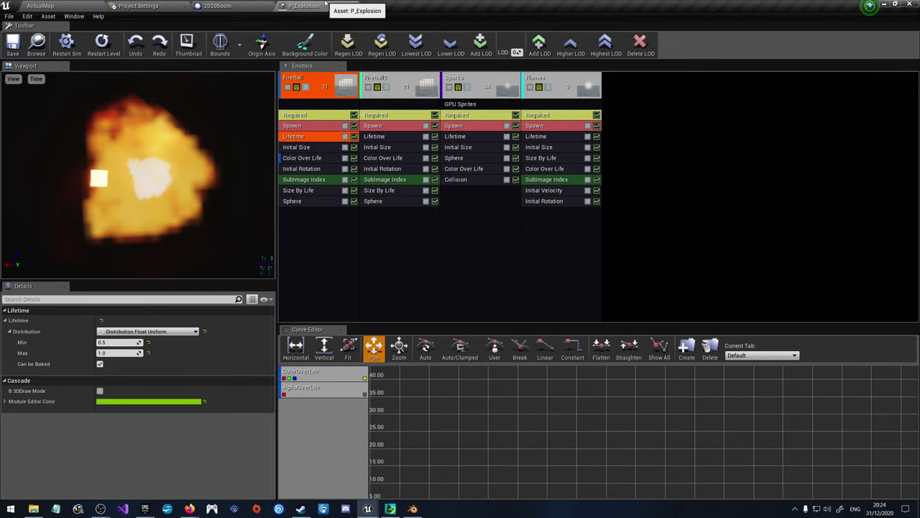
{"action": "left_click", "coordinate": [306, 116]}
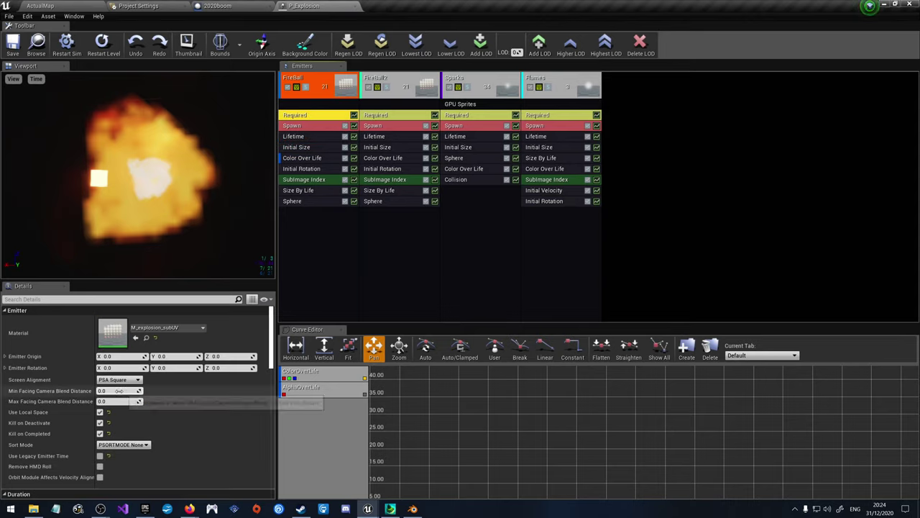
{"action": "left_click", "coordinate": [310, 126]}
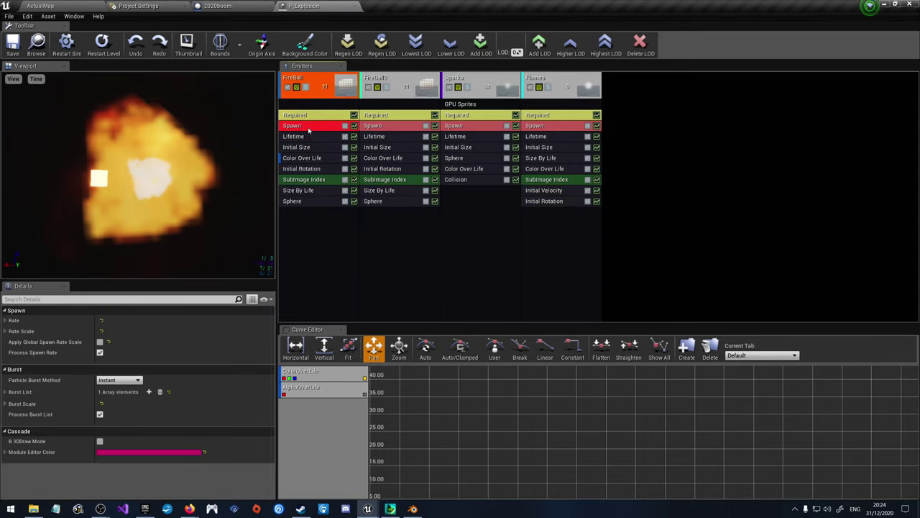
{"action": "left_click", "coordinate": [319, 117]}
{"action": "left_click", "coordinate": [318, 127]}
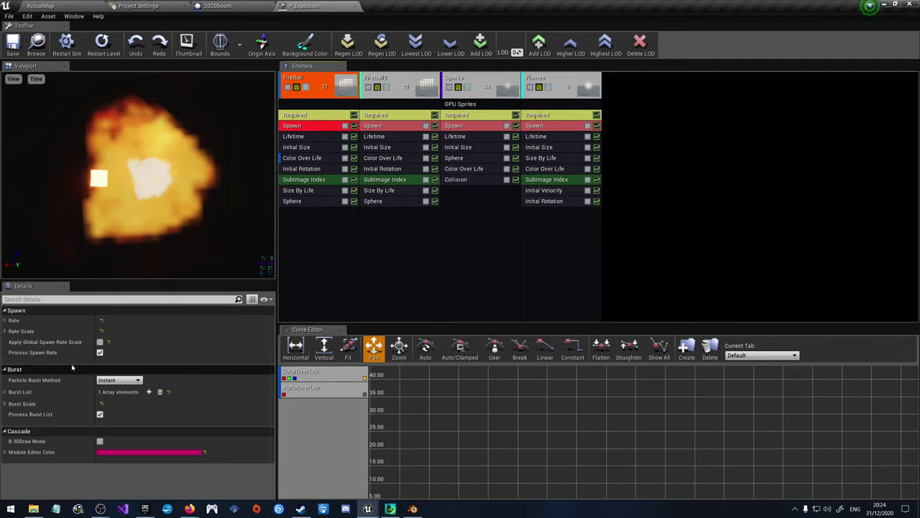
{"action": "left_click", "coordinate": [5, 392]}
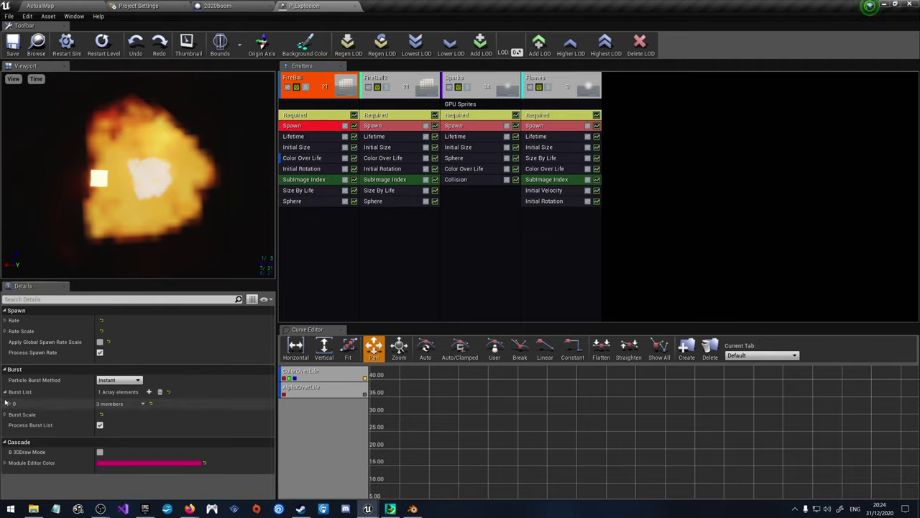
{"action": "left_click", "coordinate": [6, 392]}
{"action": "left_click", "coordinate": [6, 404]}
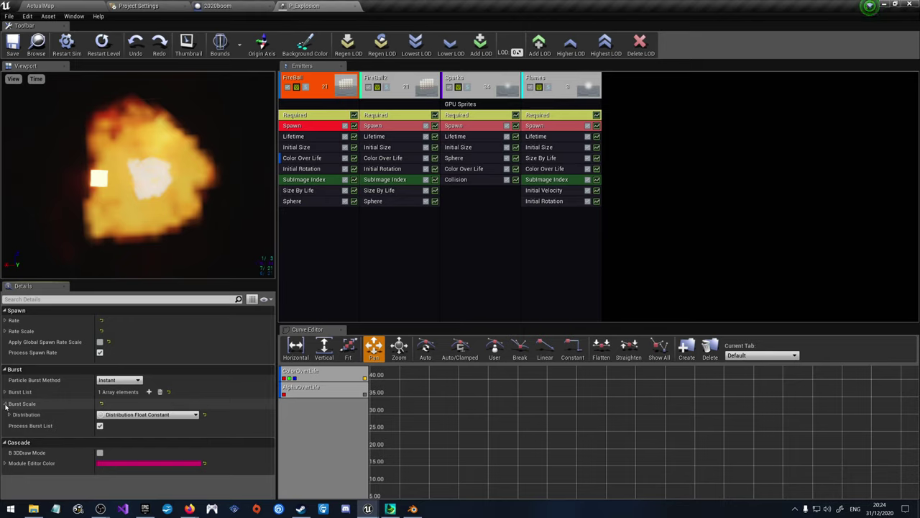
{"action": "left_click", "coordinate": [6, 404]}
{"action": "left_click", "coordinate": [5, 320]}
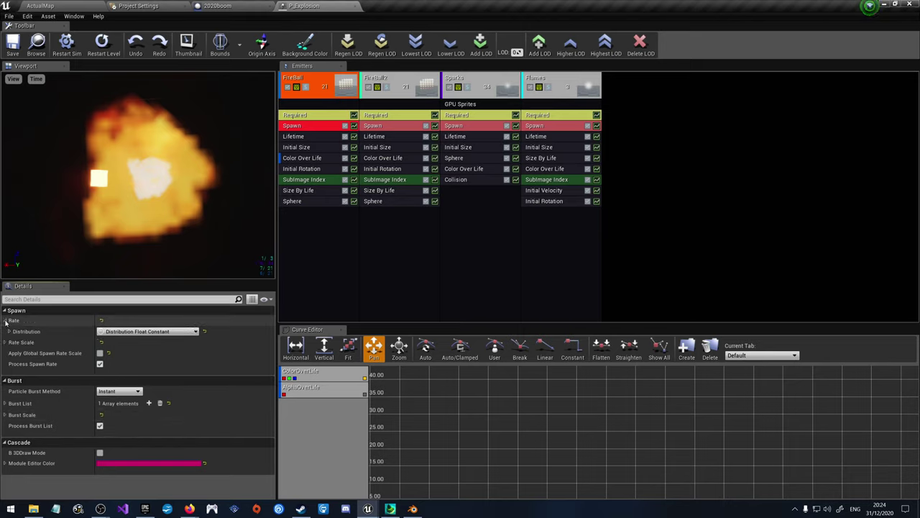
{"action": "left_click", "coordinate": [9, 332]}
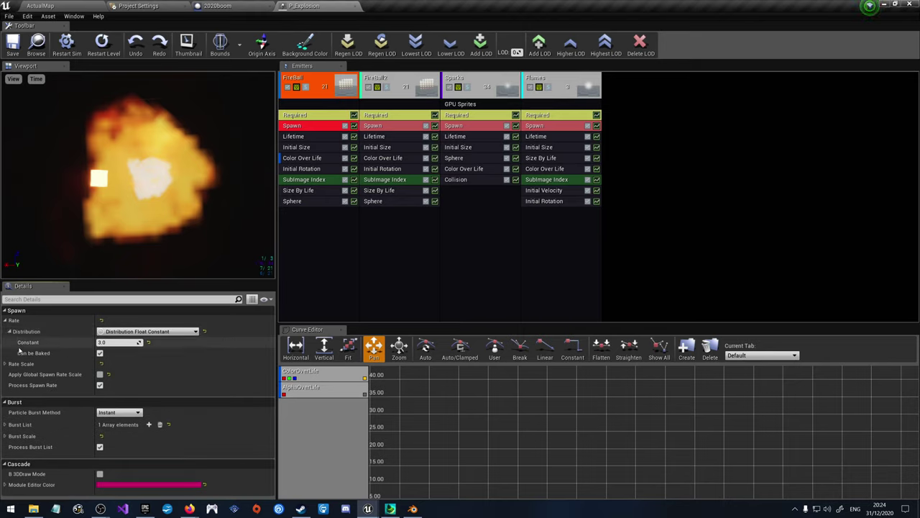
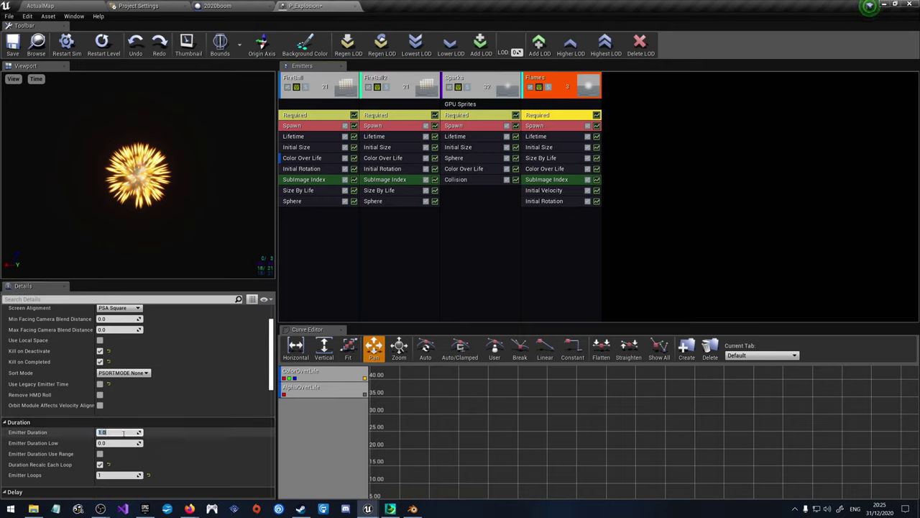
Step: Set the Flames emitter's Emitter Duration to 0 and return to the running ActualMap level
{"action": "type", "text": "0"}
{"action": "left_click", "coordinate": [339, 219]}
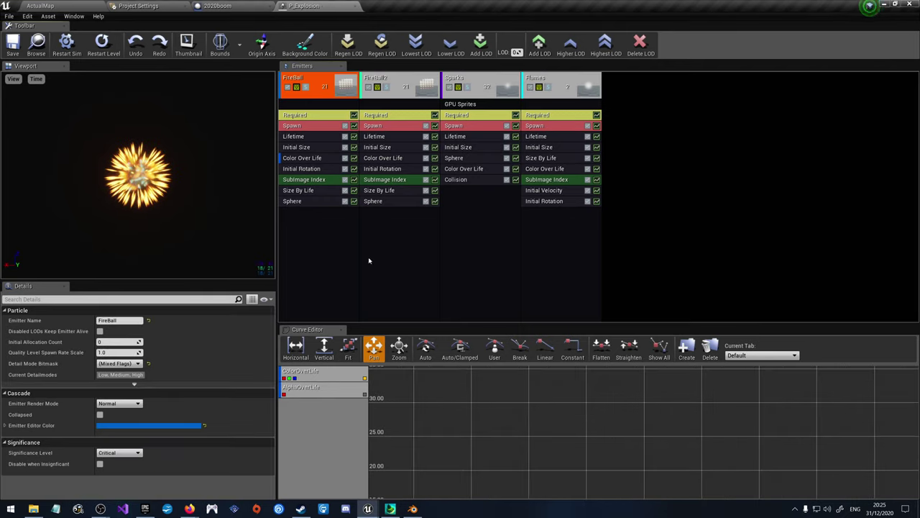
{"action": "left_click", "coordinate": [96, 5]}
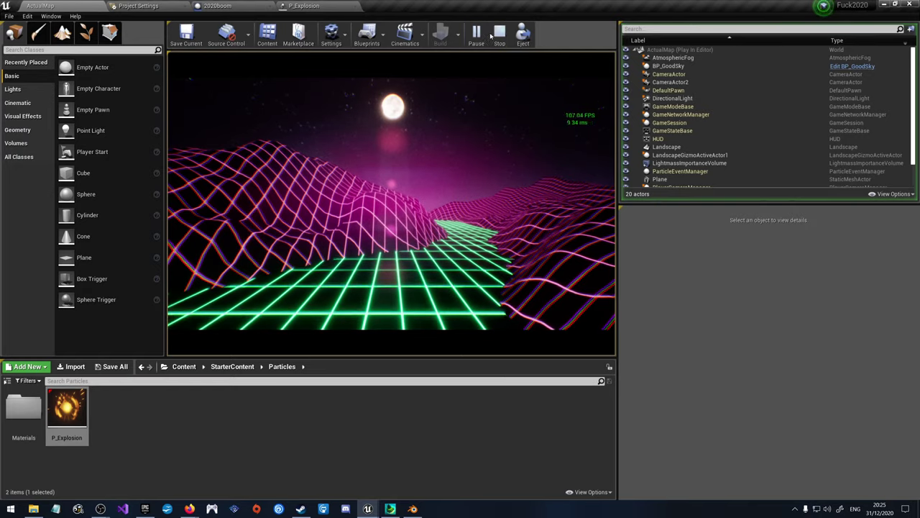
Step: Solo the FireBall, FireBall2, Sparks and Flames emitters of P_Explosion in turn, and restart the simulation with all emitters active
{"action": "left_click", "coordinate": [304, 6]}
{"action": "left_click", "coordinate": [315, 116]}
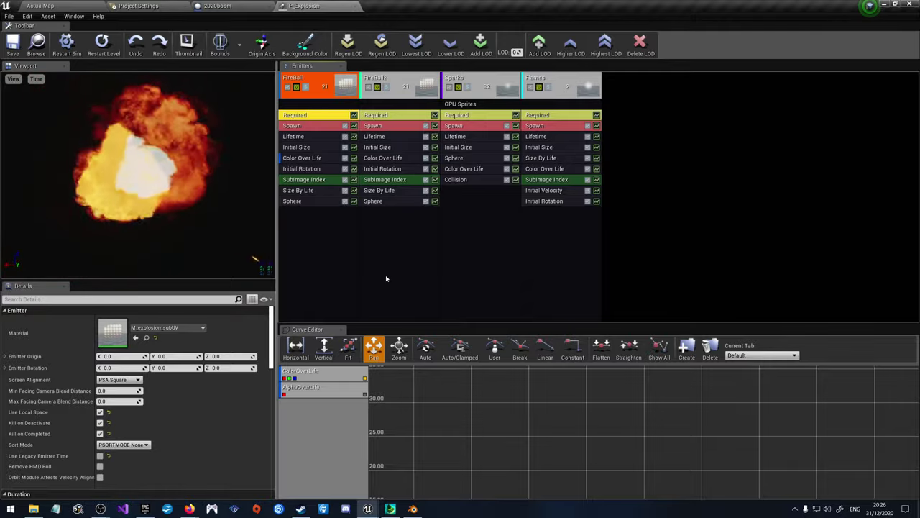
{"action": "left_click", "coordinate": [328, 257]}
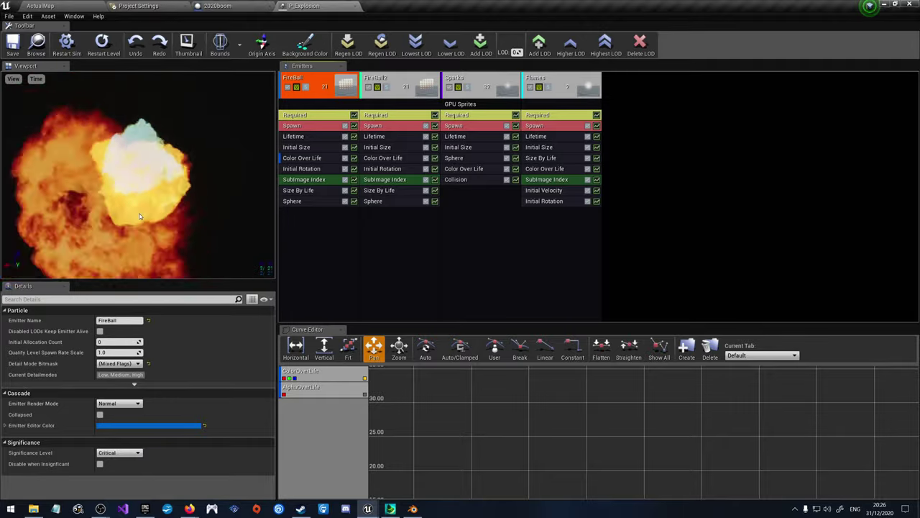
{"action": "left_click", "coordinate": [388, 90]}
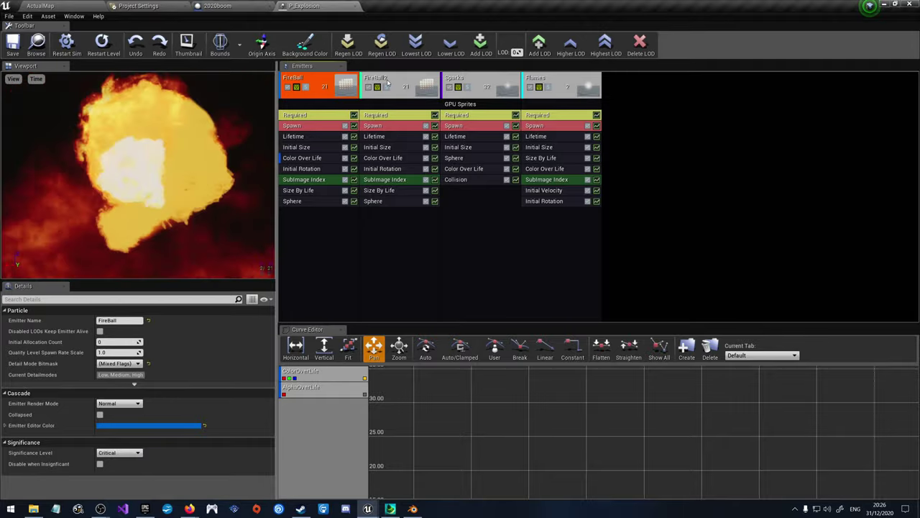
{"action": "left_click", "coordinate": [345, 91]}
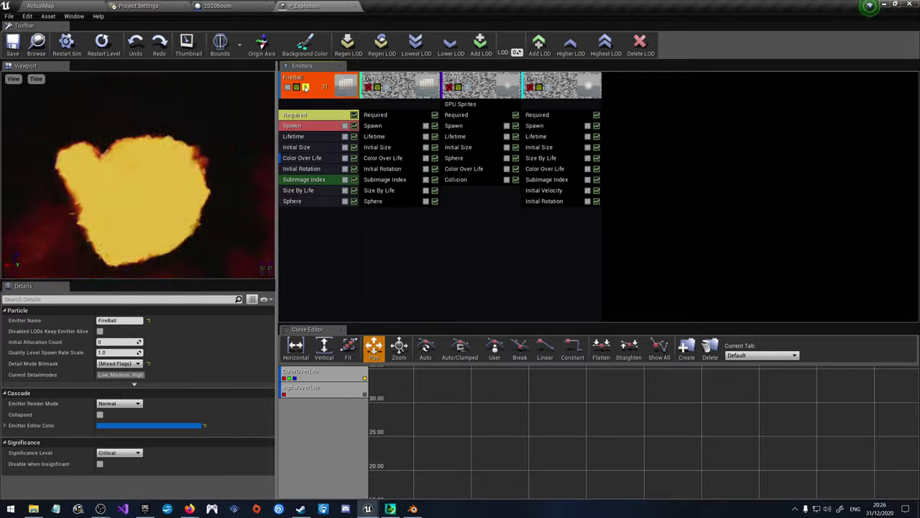
{"action": "left_click", "coordinate": [387, 87]}
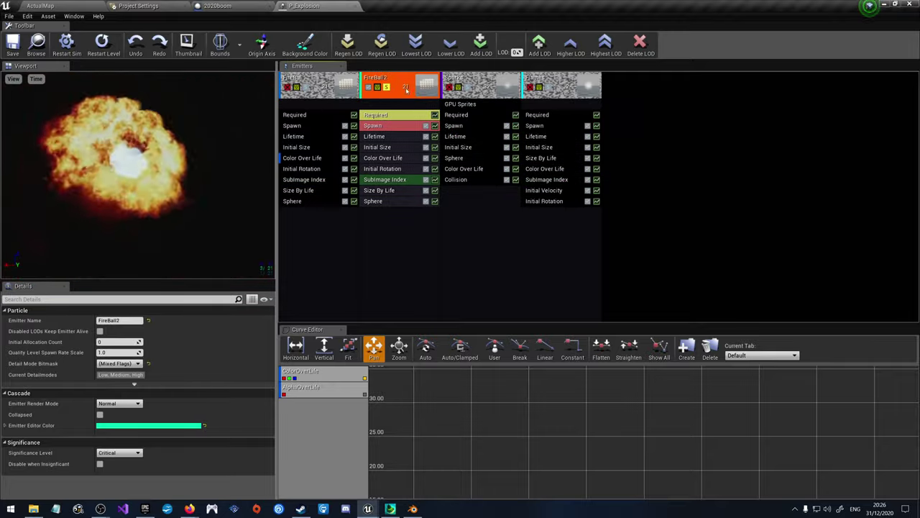
{"action": "left_click", "coordinate": [467, 87]}
{"action": "left_click", "coordinate": [467, 87]}
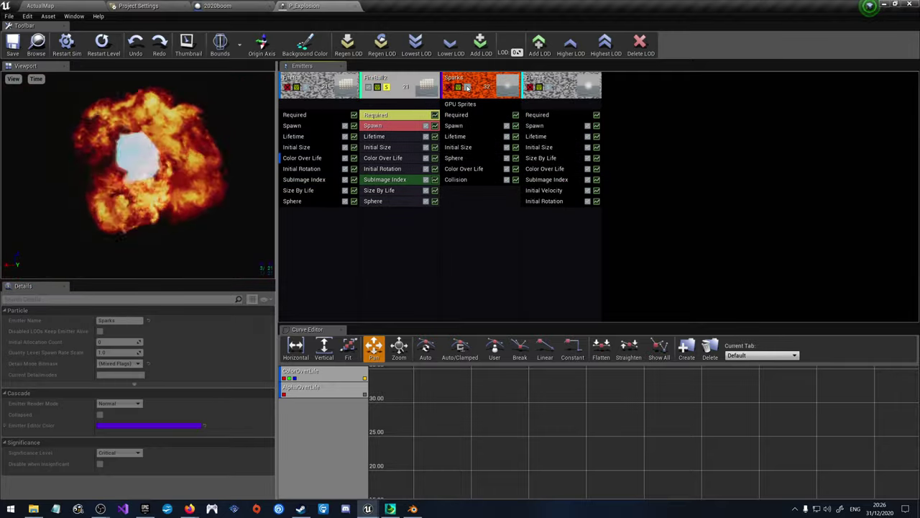
{"action": "left_click", "coordinate": [386, 87]}
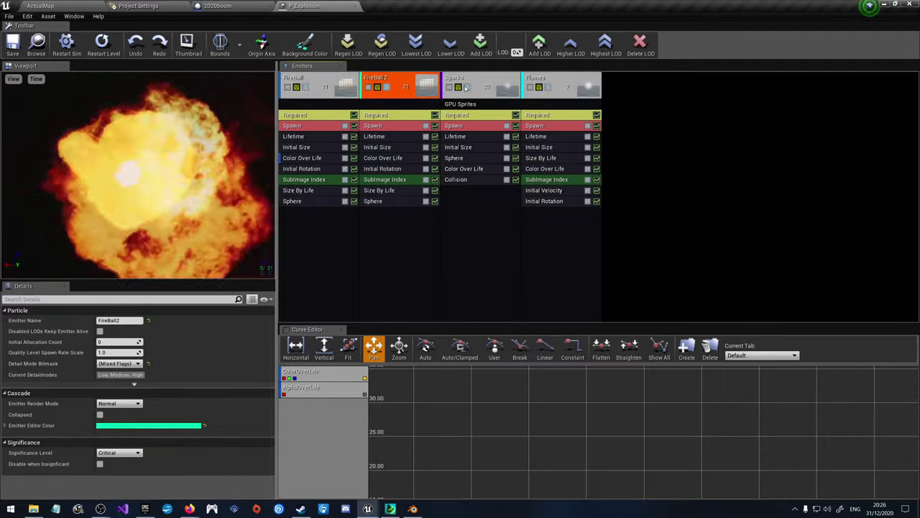
{"action": "left_click", "coordinate": [467, 87]}
{"action": "left_click", "coordinate": [467, 87]}
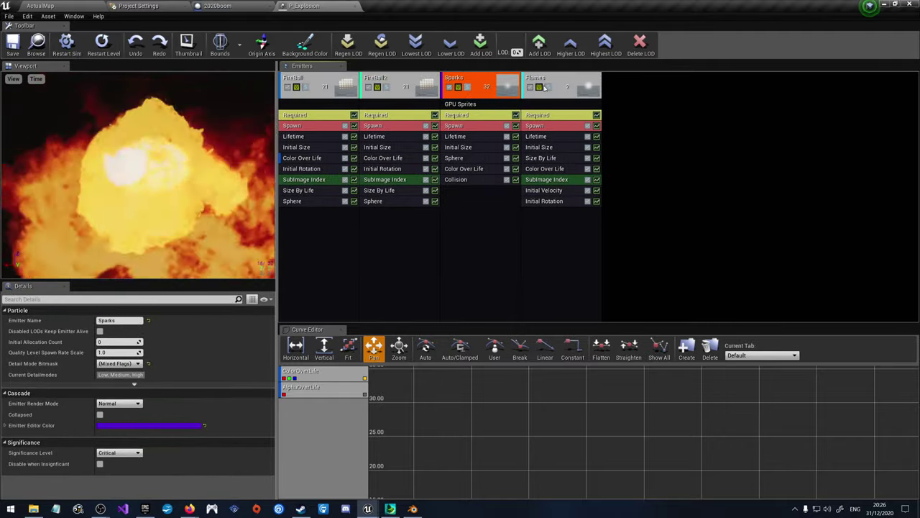
{"action": "left_click", "coordinate": [547, 87]}
{"action": "left_click", "coordinate": [548, 87]}
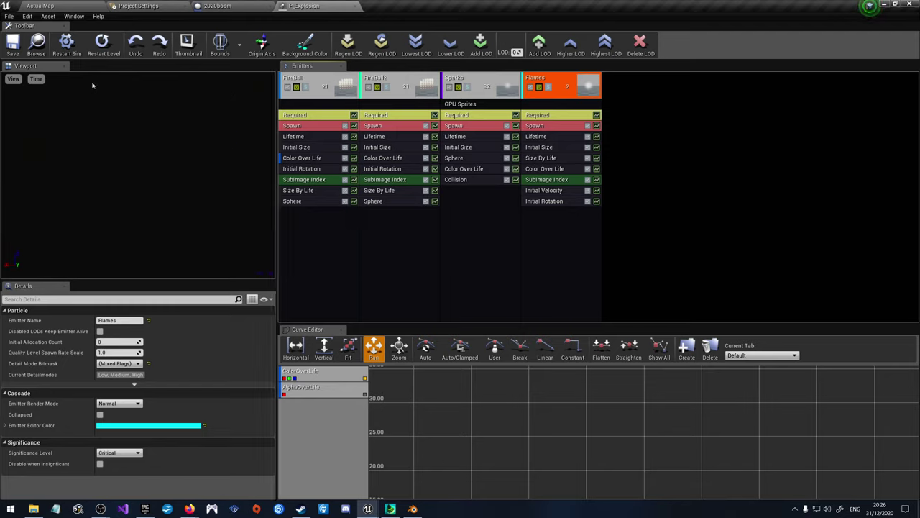
{"action": "left_click", "coordinate": [66, 45]}
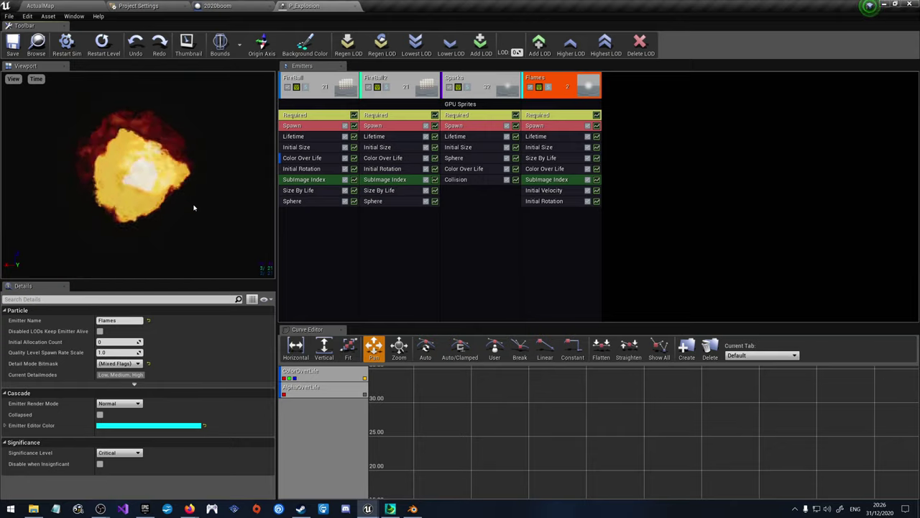
Step: Set the constant spawn rate of the FireBall, FireBall2, Sparks and Flames emitters to 0
{"action": "left_click", "coordinate": [297, 126]}
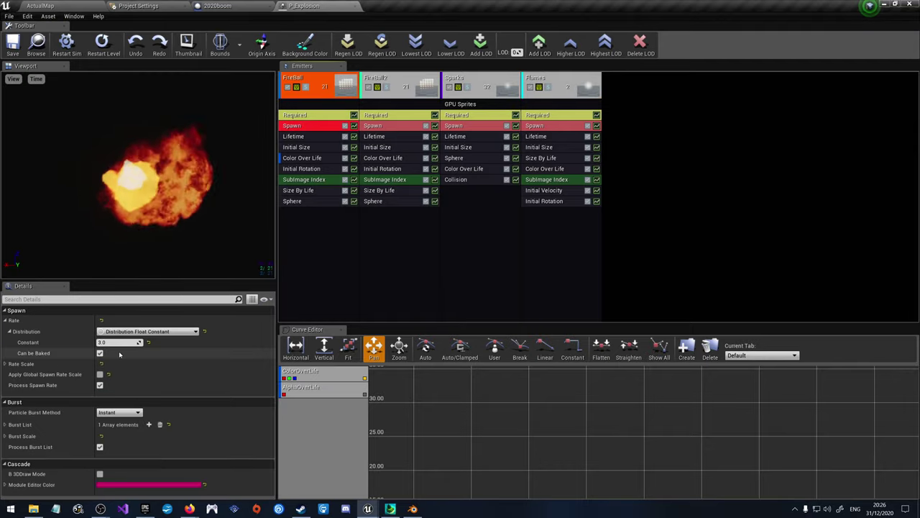
{"action": "left_click", "coordinate": [117, 342]}
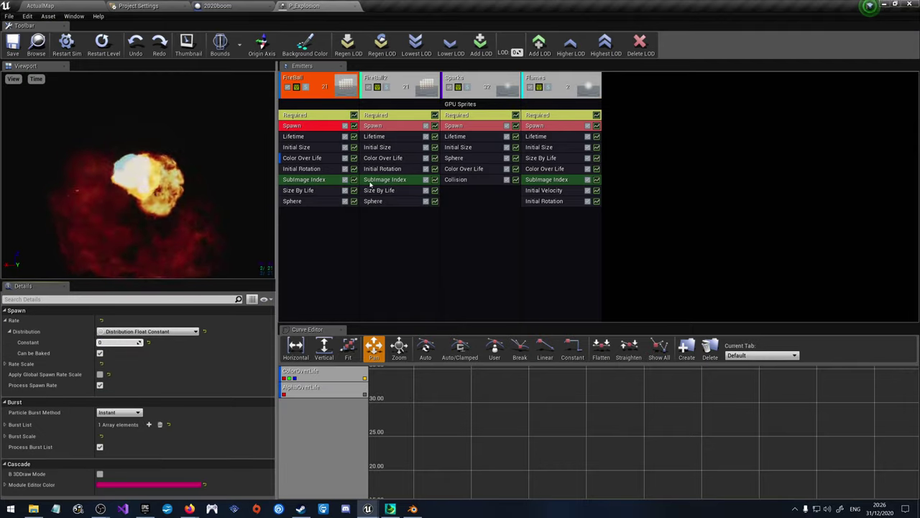
{"action": "left_click", "coordinate": [375, 127]}
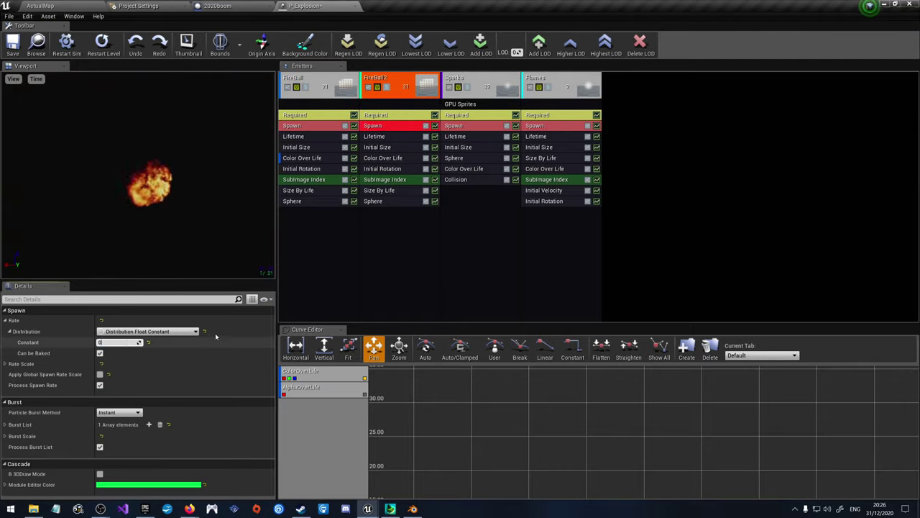
{"action": "left_click", "coordinate": [469, 126]}
{"action": "left_click", "coordinate": [117, 342]}
{"action": "type", "text": "0"}
{"action": "key", "text": "Return"}
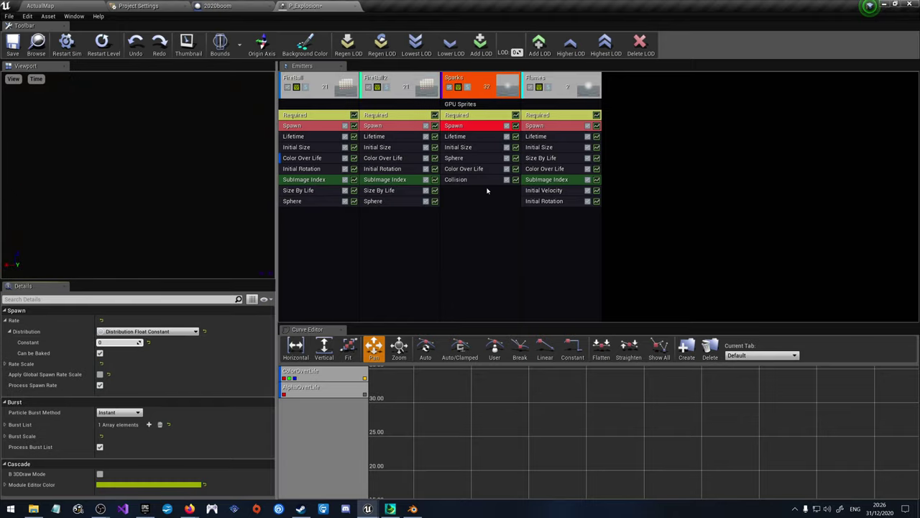
{"action": "left_click", "coordinate": [535, 127]}
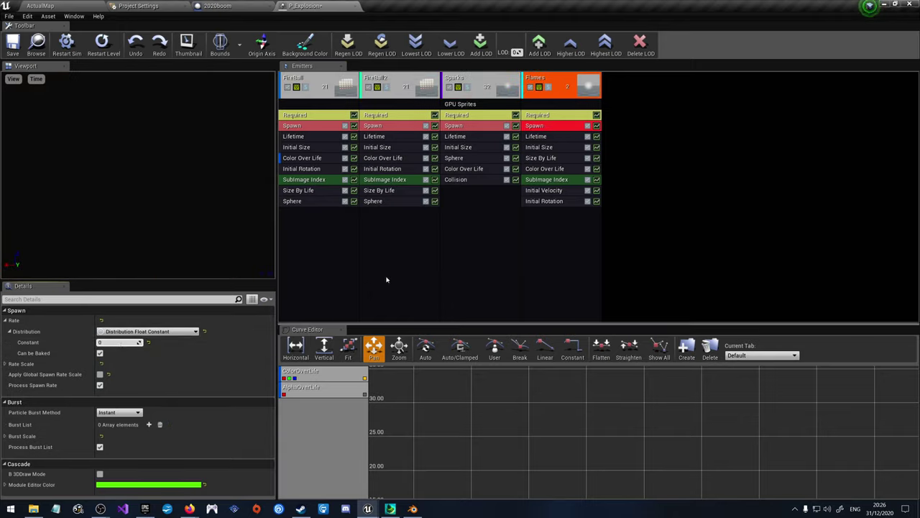
{"action": "left_click", "coordinate": [386, 279]}
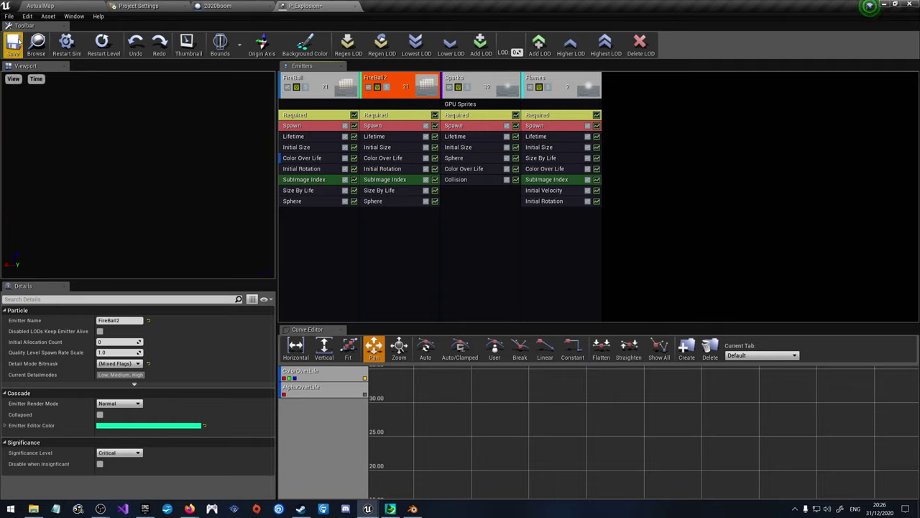
Step: Restart the explosion preview, save ActualMap and play the level to test the zeroed spawn rates
{"action": "left_click", "coordinate": [70, 43]}
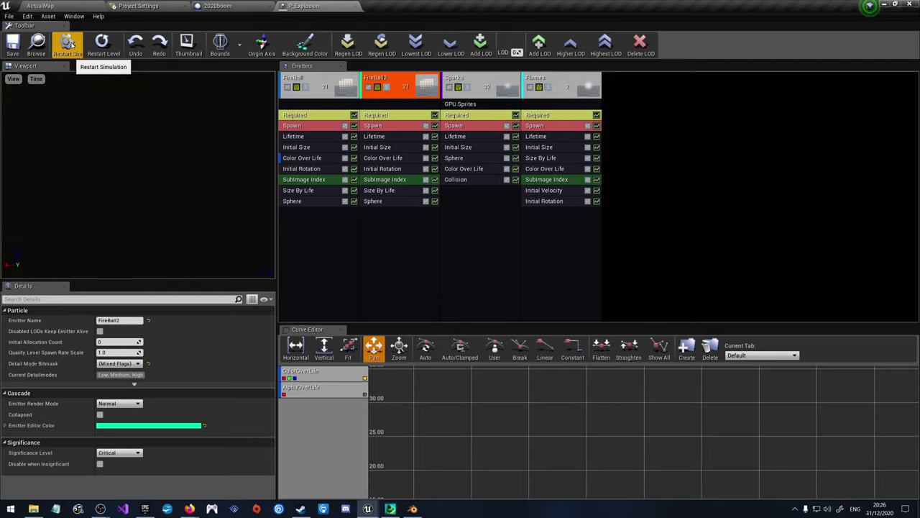
{"action": "left_click", "coordinate": [70, 43]}
{"action": "left_click", "coordinate": [64, 6]}
{"action": "left_click", "coordinate": [186, 36]}
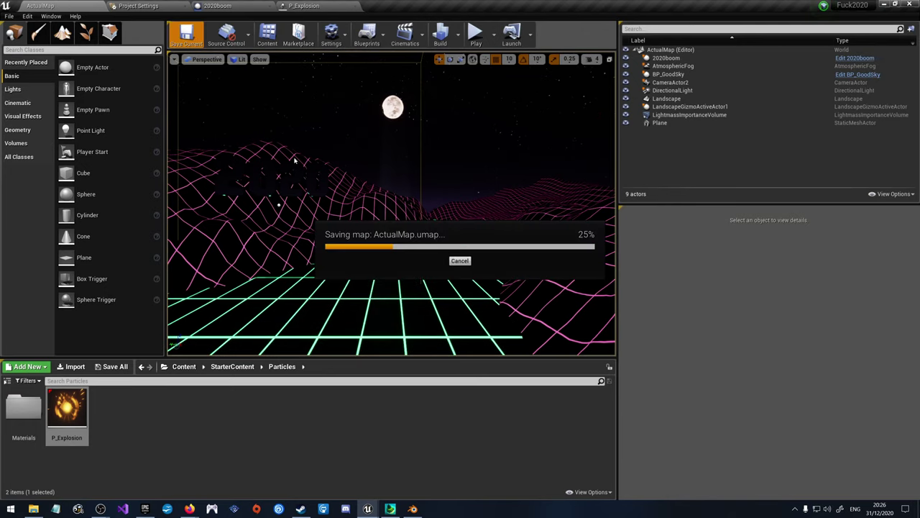
{"action": "left_click", "coordinate": [476, 35]}
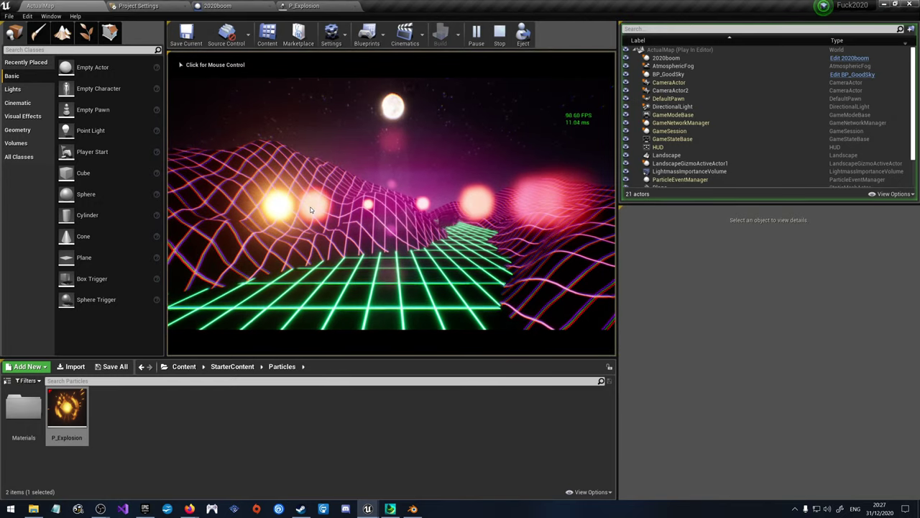
Step: Compare the running ActualMap level with P_Explosion, restarting the explosion both in the level and in the preview simulation
{"action": "left_click", "coordinate": [304, 5]}
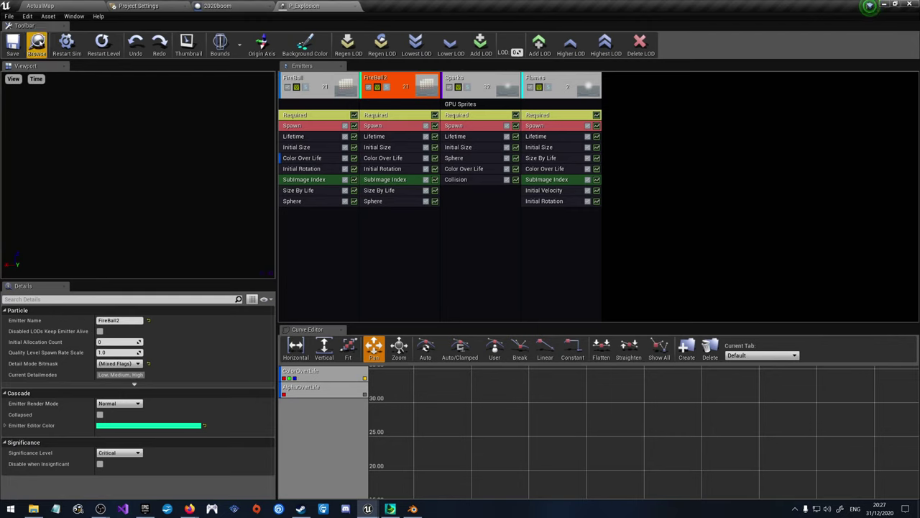
{"action": "left_click", "coordinate": [40, 5]}
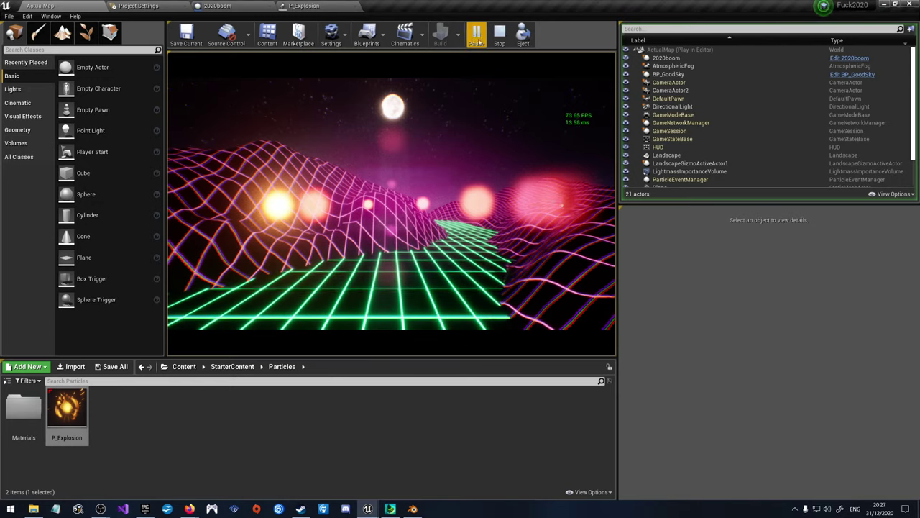
{"action": "left_click", "coordinate": [303, 5]}
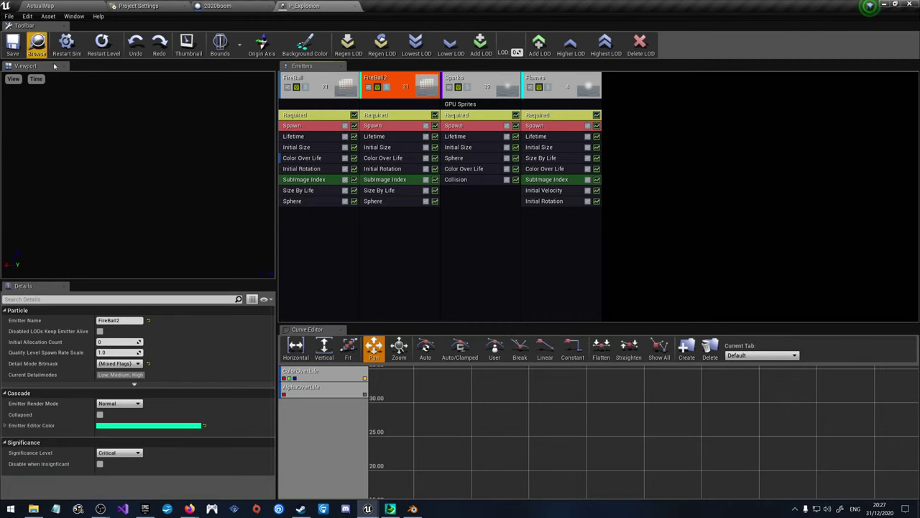
{"action": "left_click", "coordinate": [101, 44]}
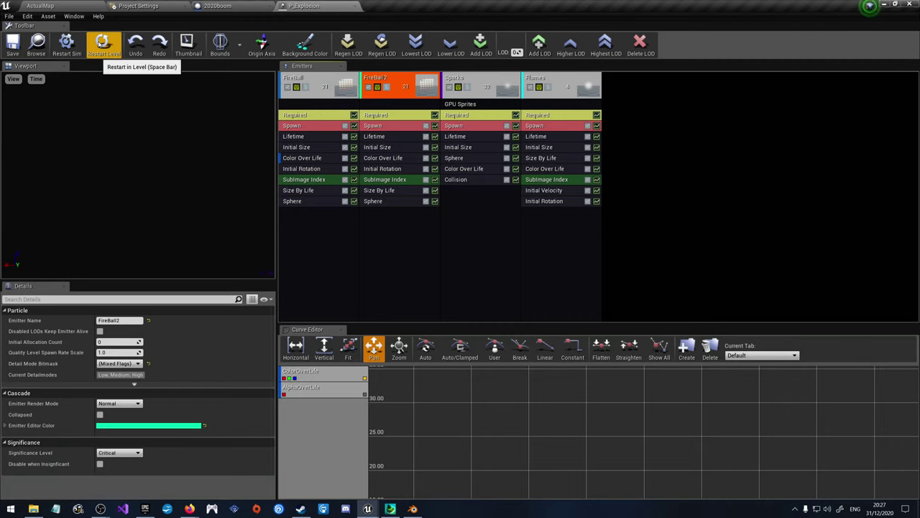
{"action": "left_click", "coordinate": [72, 45]}
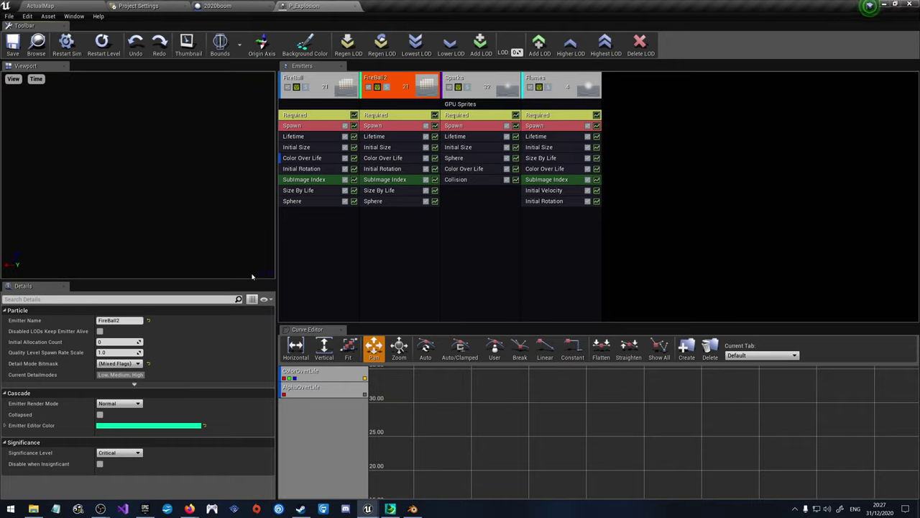
Step: Examine the burst list entries of the FireBall, FireBall2 and Sparks Spawn modules, including count, count low and time
{"action": "left_click", "coordinate": [311, 129]}
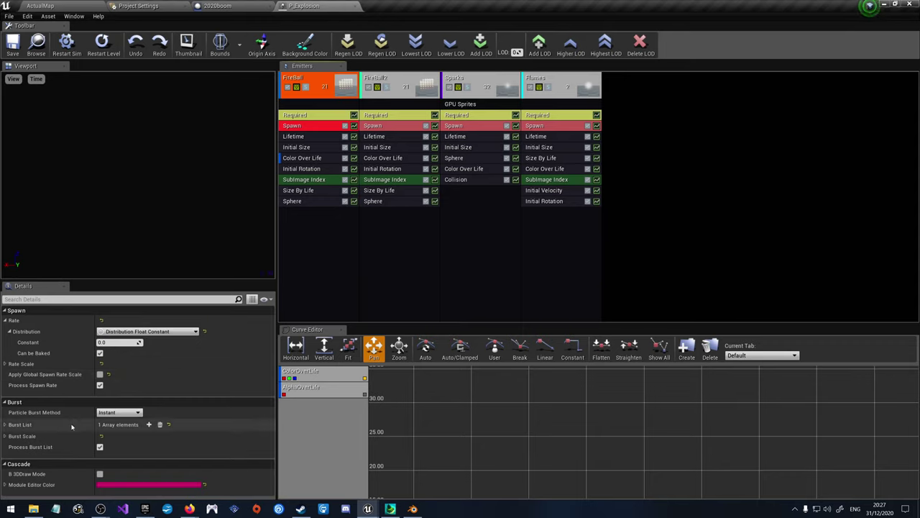
{"action": "left_click", "coordinate": [5, 424]}
{"action": "left_click", "coordinate": [9, 436]}
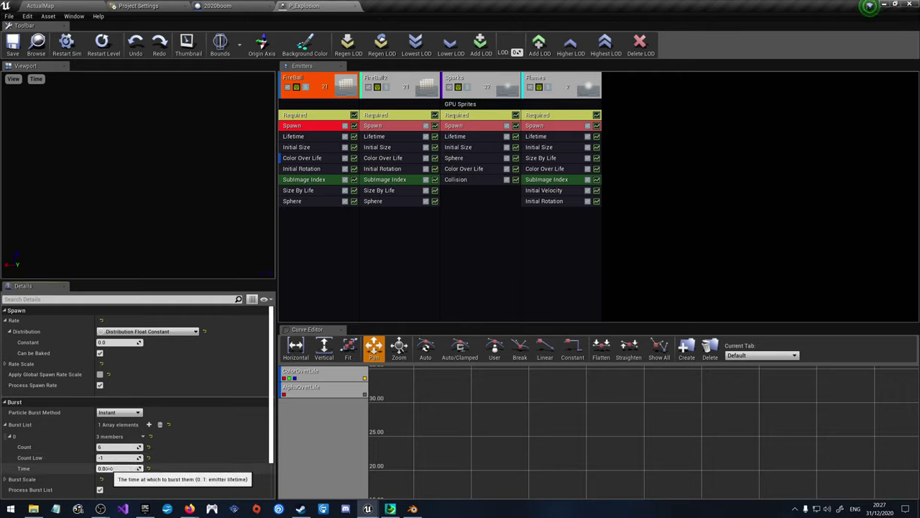
{"action": "scroll", "coordinate": [122, 468], "scroll_direction": "down", "scroll_amount": 1}
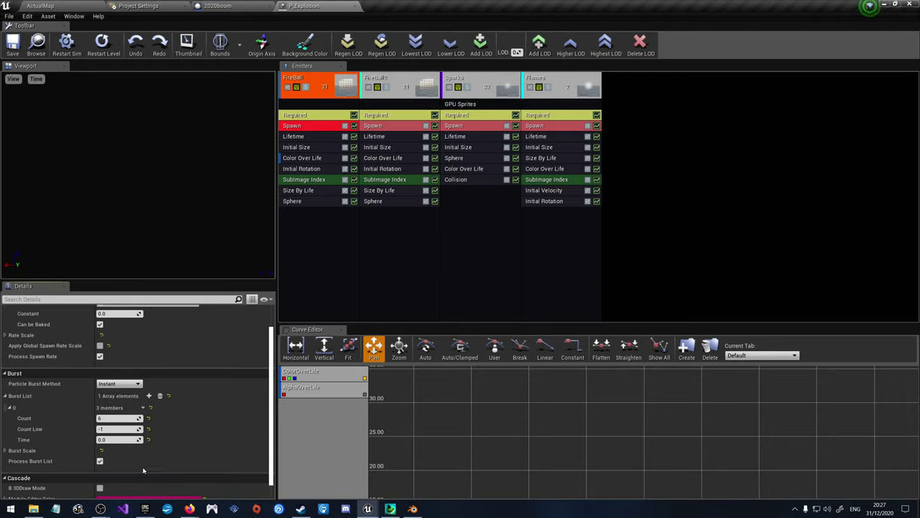
{"action": "left_click", "coordinate": [375, 127]}
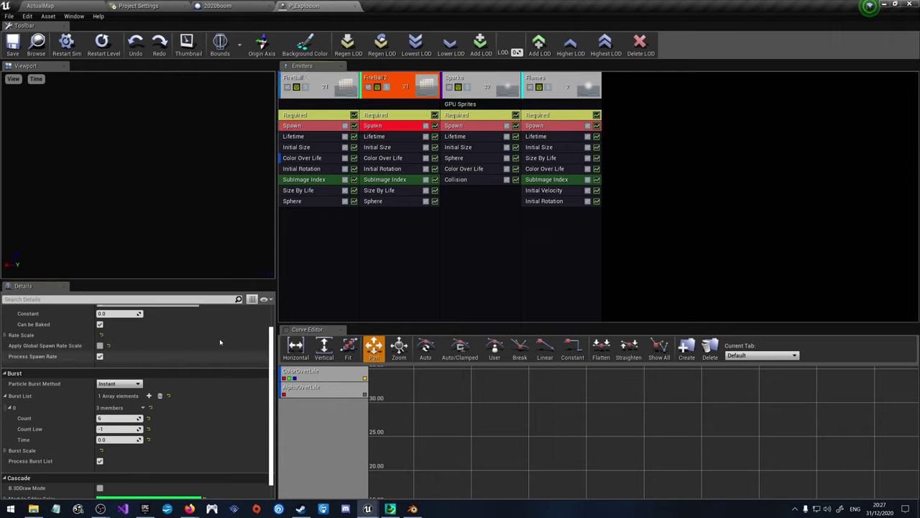
{"action": "left_click", "coordinate": [472, 126]}
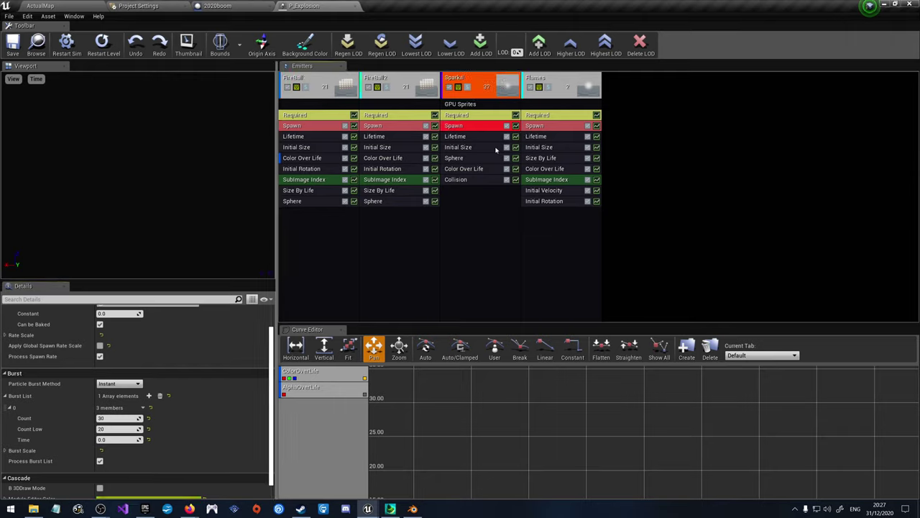
Step: Add a burst list element to the Flames emitter's Spawn module and set its Count to 16
{"action": "left_click", "coordinate": [547, 126]}
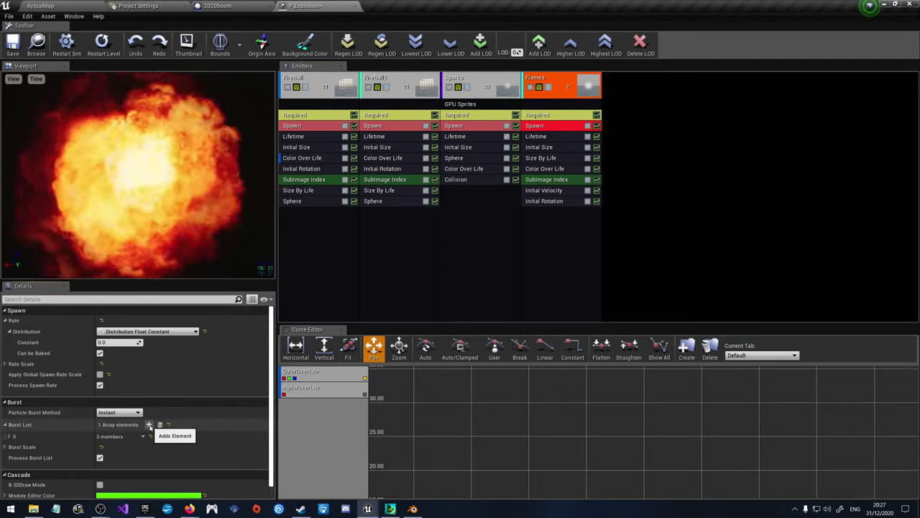
{"action": "left_click", "coordinate": [150, 425]}
{"action": "left_click", "coordinate": [10, 436]}
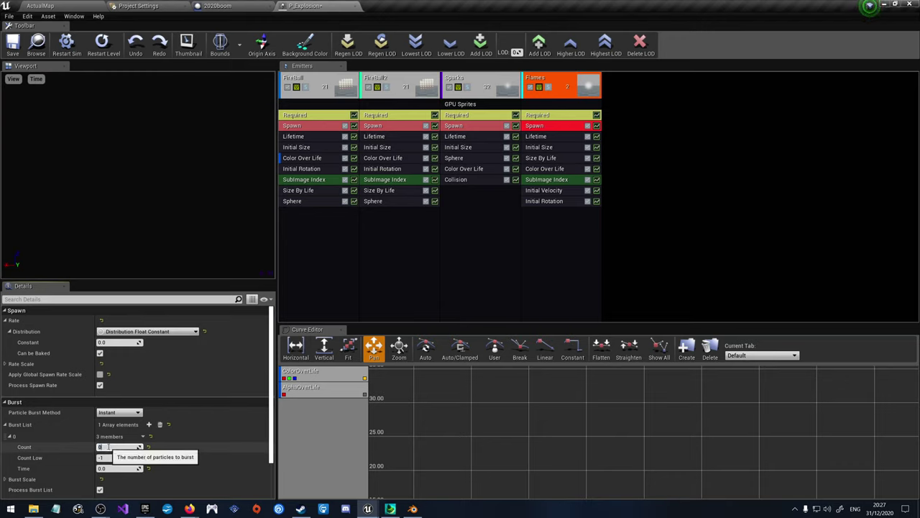
{"action": "key", "text": "Return"}
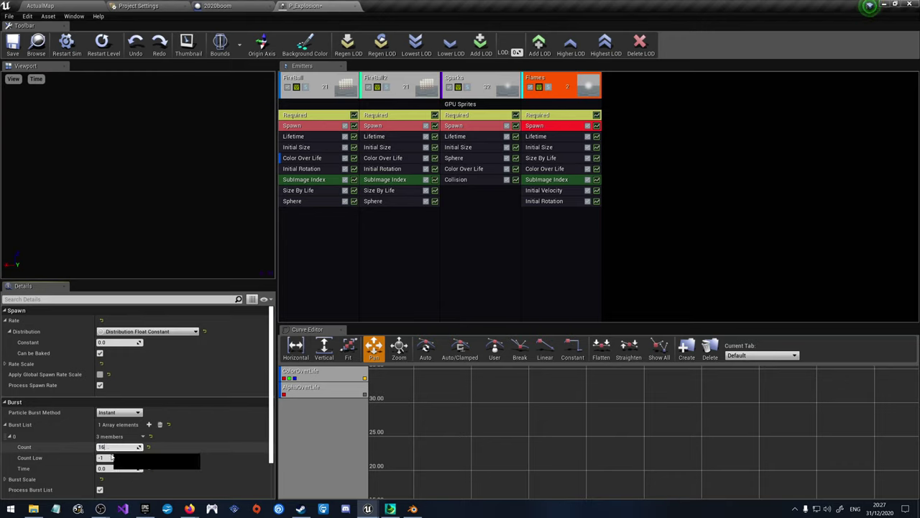
Step: Save P_Explosion, play the ActualMap level to test the Flames burst, and return to the particle system
{"action": "left_click", "coordinate": [13, 44]}
{"action": "left_click", "coordinate": [40, 6]}
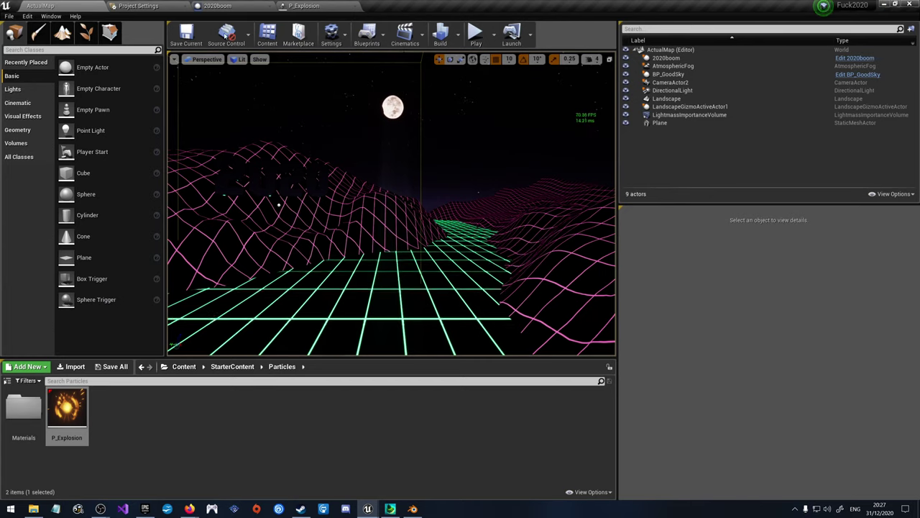
{"action": "left_click", "coordinate": [476, 43]}
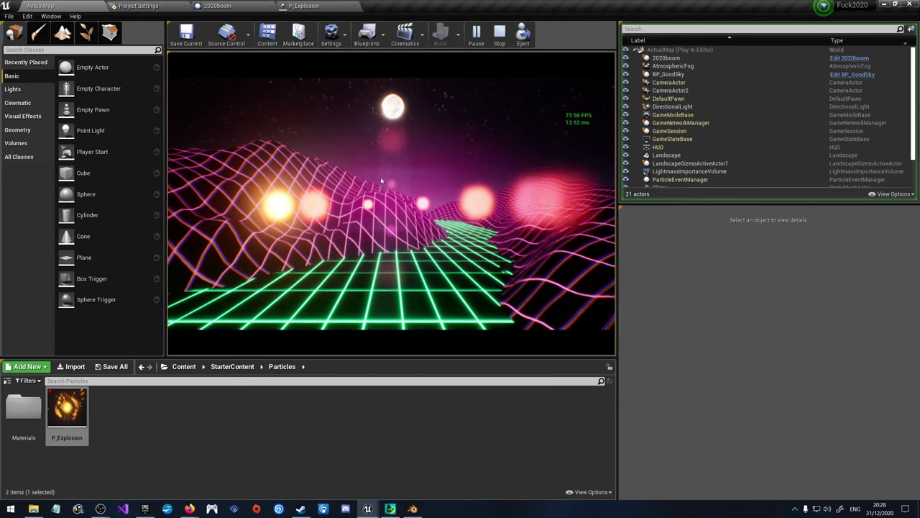
{"action": "left_click", "coordinate": [309, 6]}
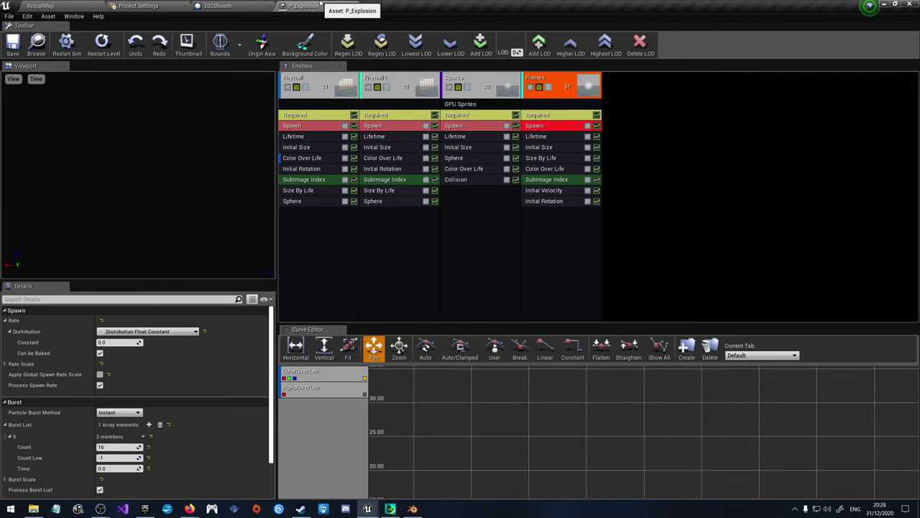
Step: Restart the P_Explosion preview simulation several times and compare it with the running ActualMap level
{"action": "left_click", "coordinate": [68, 45]}
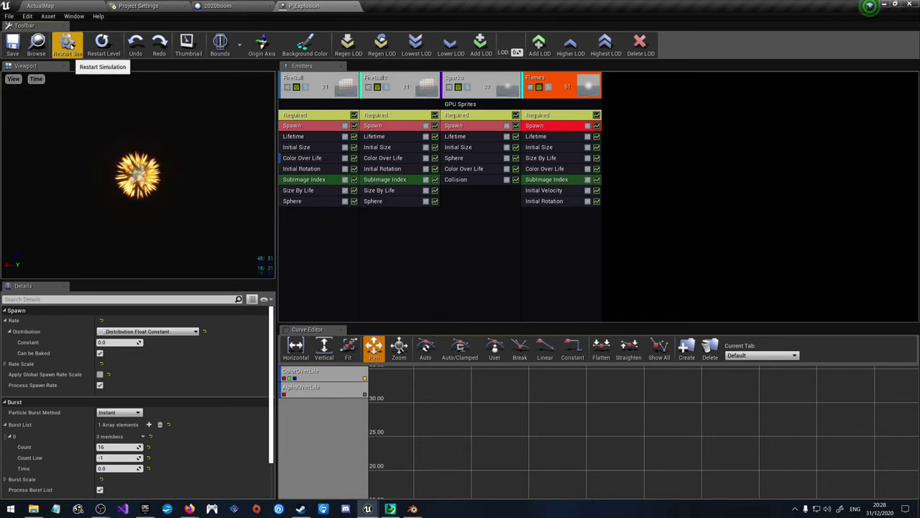
{"action": "left_click", "coordinate": [65, 5]}
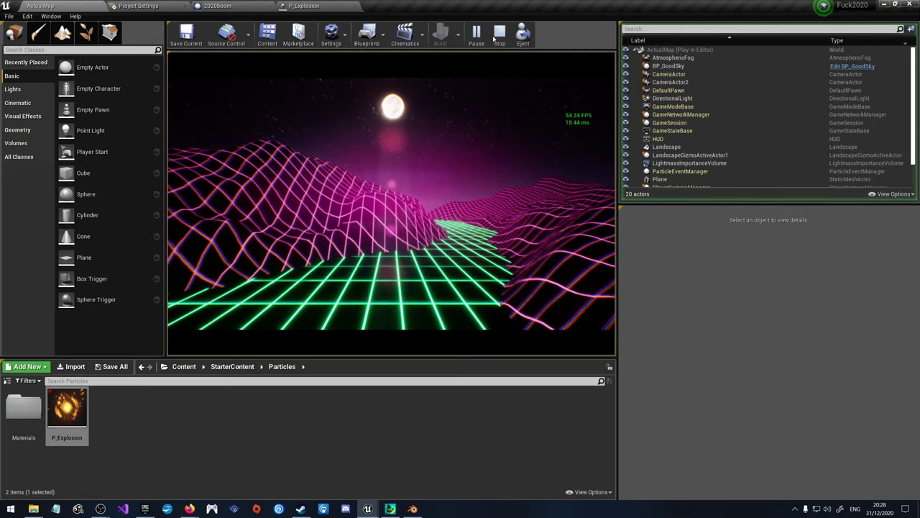
{"action": "left_click", "coordinate": [317, 5]}
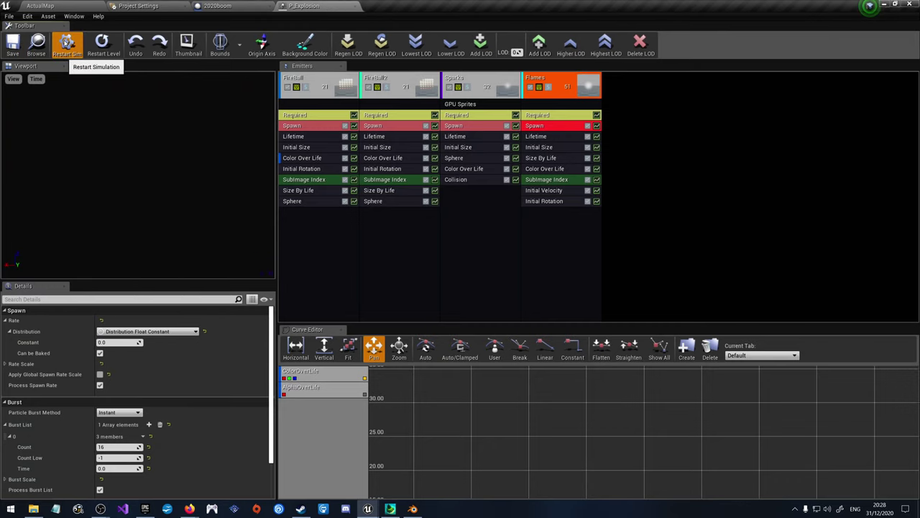
{"action": "left_click", "coordinate": [67, 45]}
{"action": "left_click", "coordinate": [67, 44]}
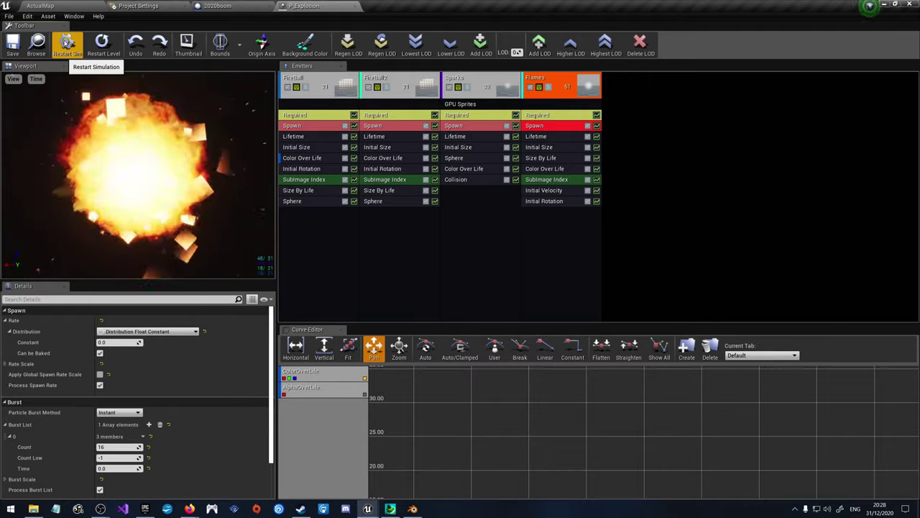
{"action": "left_click", "coordinate": [220, 43]}
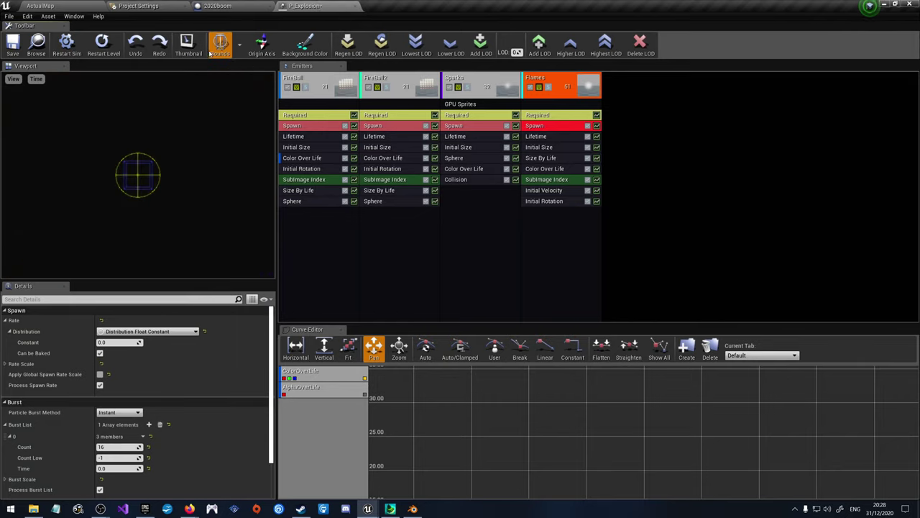
{"action": "left_click", "coordinate": [252, 63]}
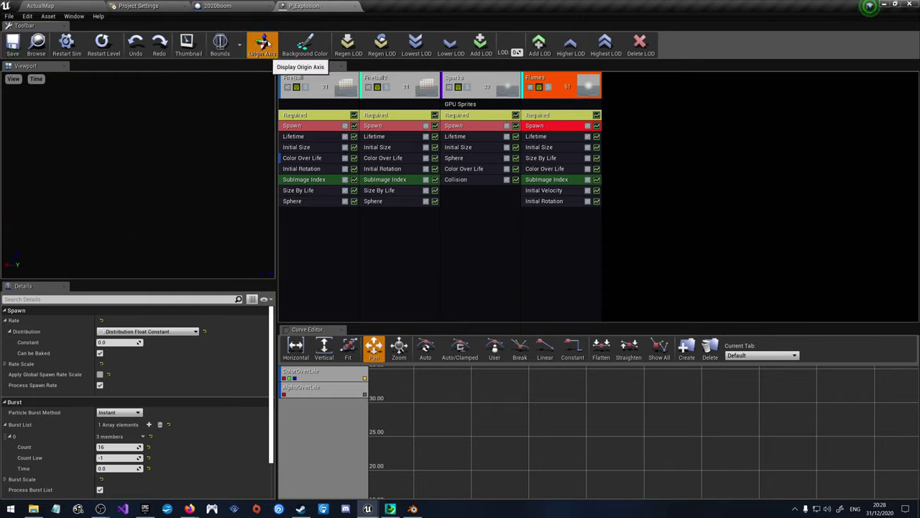
{"action": "left_click", "coordinate": [304, 45]}
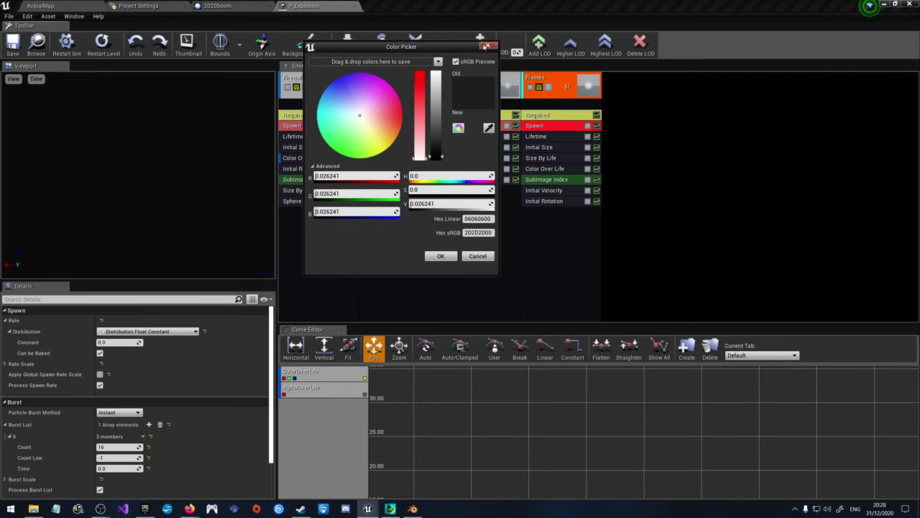
{"action": "key", "text": "Escape"}
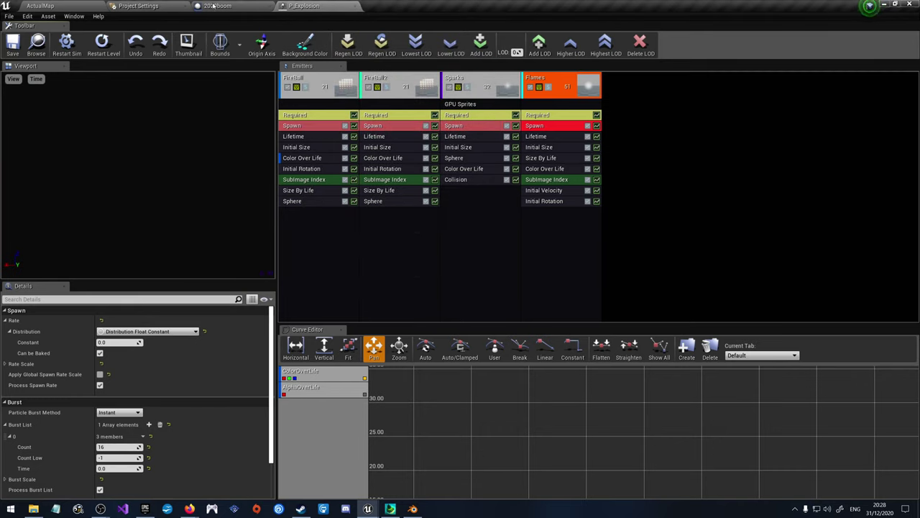
Step: Examine the Spawn Emitter at Location node of the Kaboom event in the 2020boom Event Graph, including its Auto Destroy option
{"action": "left_click", "coordinate": [216, 6]}
{"action": "left_click", "coordinate": [138, 6]}
{"action": "left_click", "coordinate": [43, 6]}
{"action": "left_click", "coordinate": [215, 6]}
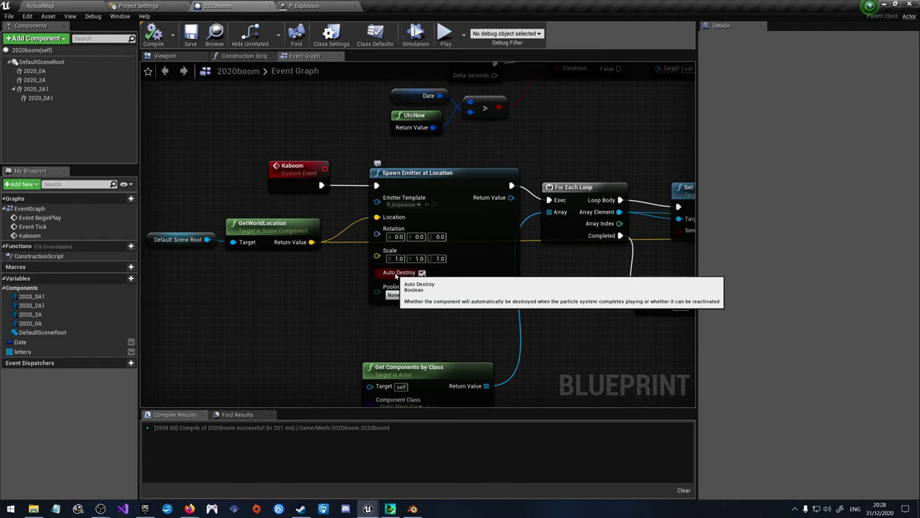
{"action": "scroll", "coordinate": [254, 265], "scroll_direction": "down", "scroll_amount": 1}
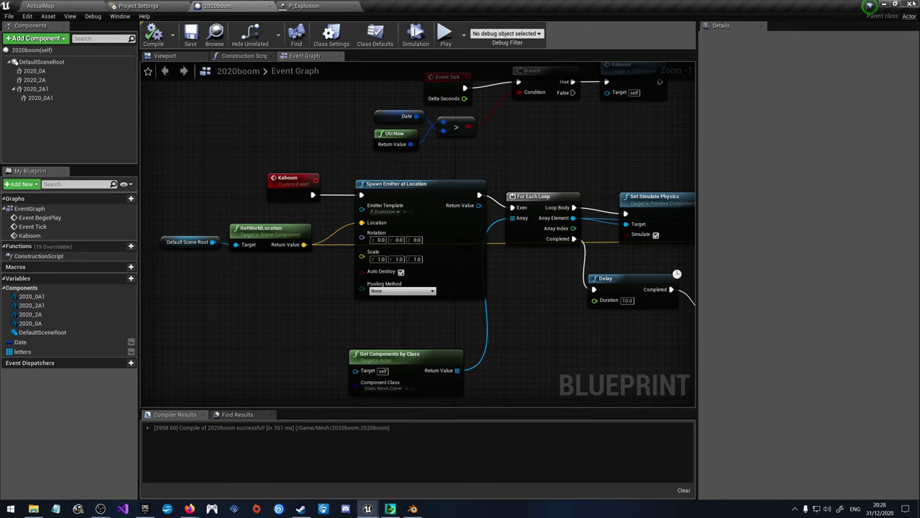
Step: Close the Unreal editor and reopen the Fuck2020 project from the Epic Games launcher
{"action": "key", "text": "alt+Tab"}
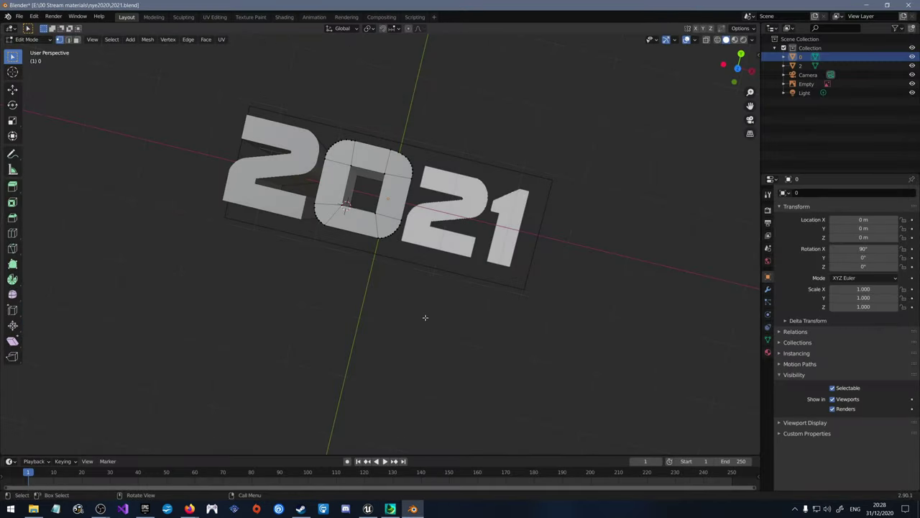
{"action": "left_click", "coordinate": [147, 508]}
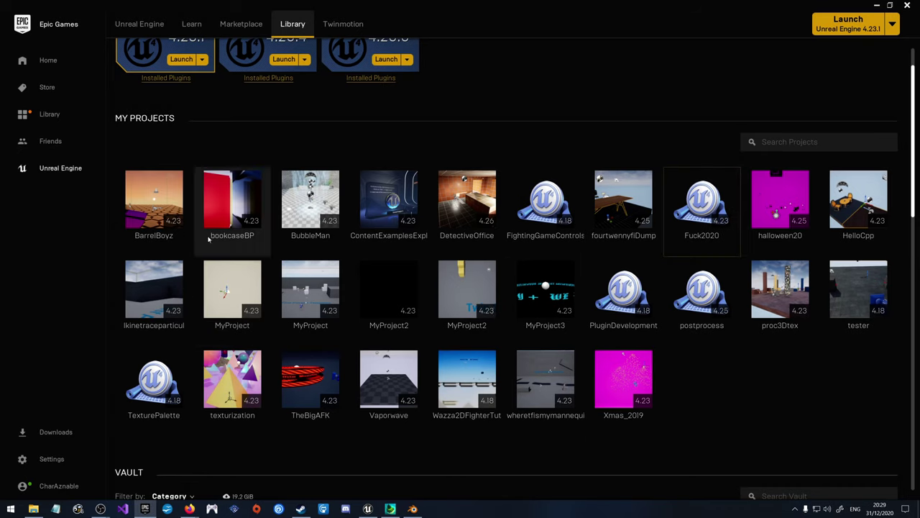
{"action": "double_click", "coordinate": [706, 196]}
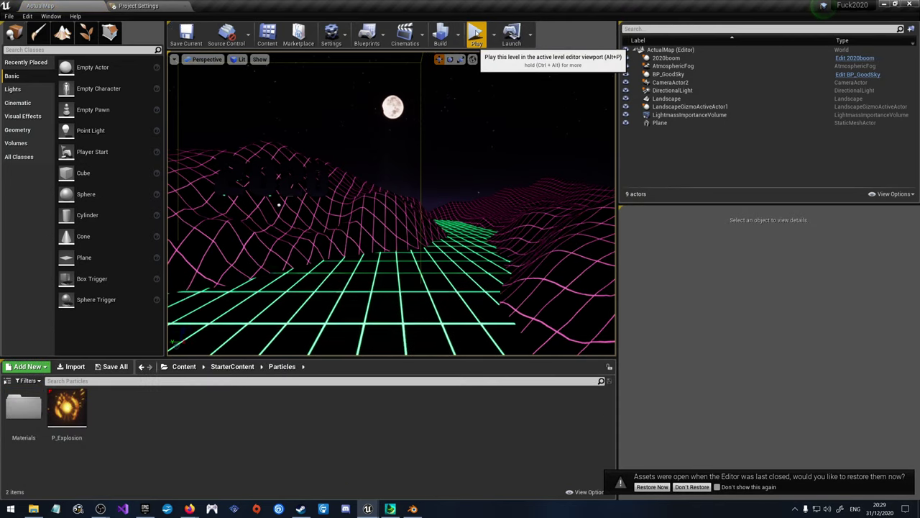
Step: Play the ActualMap level to test the 2020 explosion in the reopened project, and stop the simulation
{"action": "left_click", "coordinate": [475, 34]}
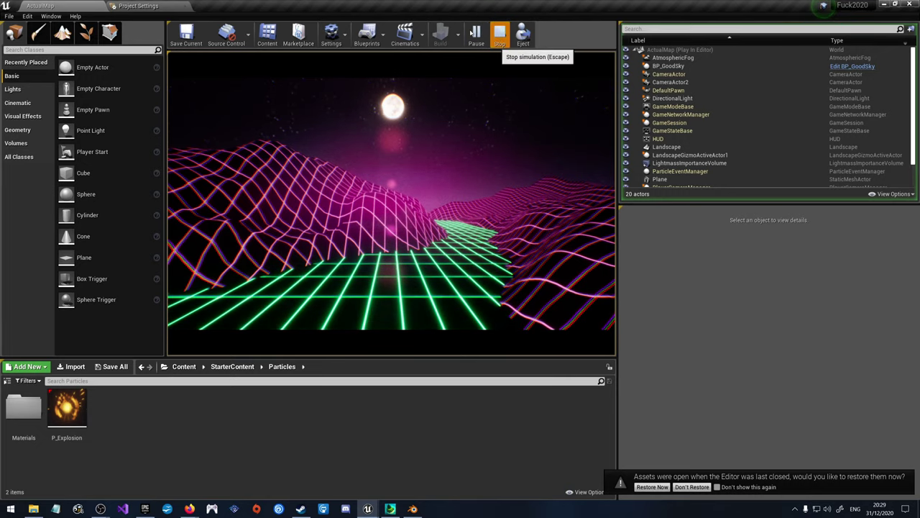
{"action": "left_click", "coordinate": [500, 33]}
{"action": "left_click", "coordinate": [149, 5]}
{"action": "left_click", "coordinate": [95, 4]}
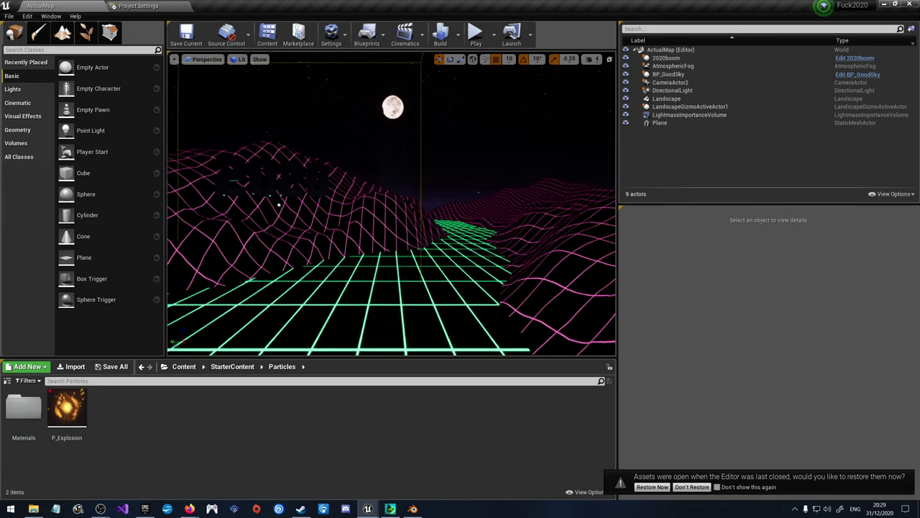
Step: Open P_Explosion and check the Spawn module settings of the FireBall, FireBall2, Sparks and Flames emitters
{"action": "double_click", "coordinate": [64, 406]}
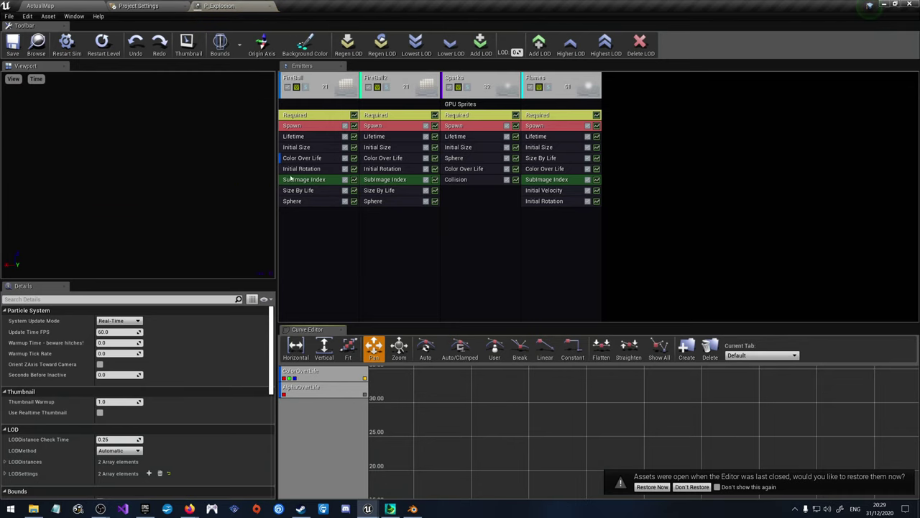
{"action": "left_click", "coordinate": [309, 126]}
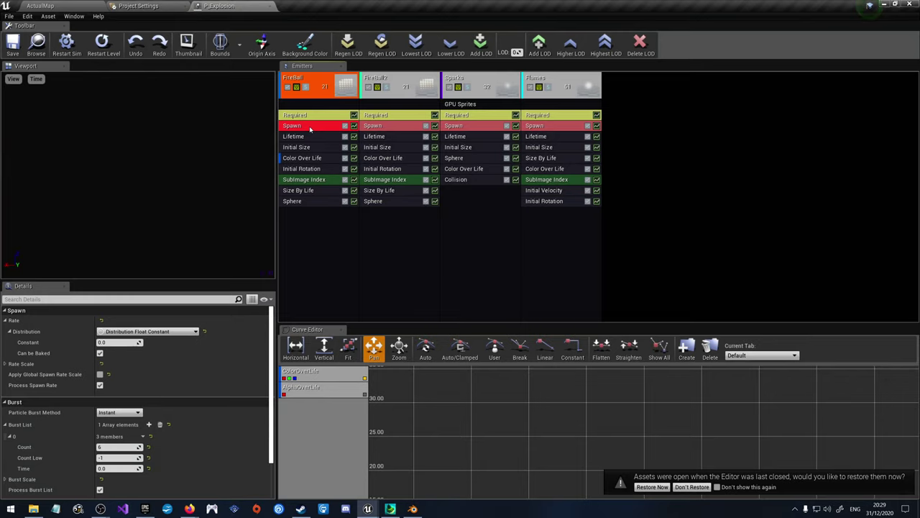
{"action": "left_click", "coordinate": [388, 127]}
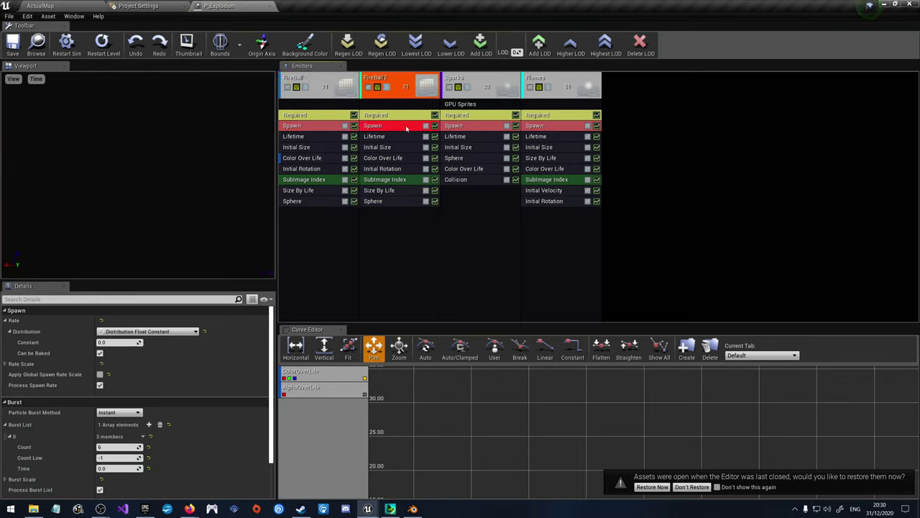
{"action": "left_click", "coordinate": [463, 127]}
{"action": "left_click", "coordinate": [539, 126]}
Step: Compare the Required modules of all four emitters, including duration and loops, and read through the remaining Flames settings
{"action": "left_click", "coordinate": [321, 115]}
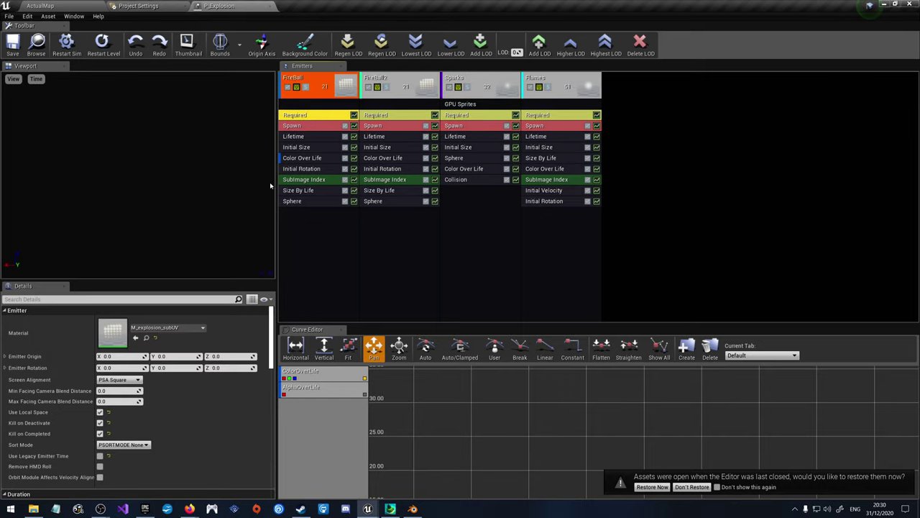
{"action": "scroll", "coordinate": [205, 431], "scroll_direction": "down", "scroll_amount": 5}
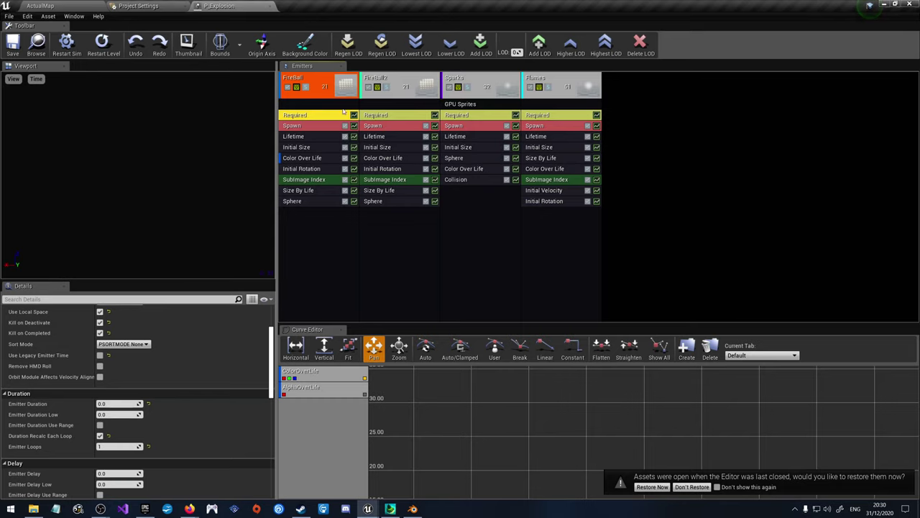
{"action": "left_click", "coordinate": [385, 116]}
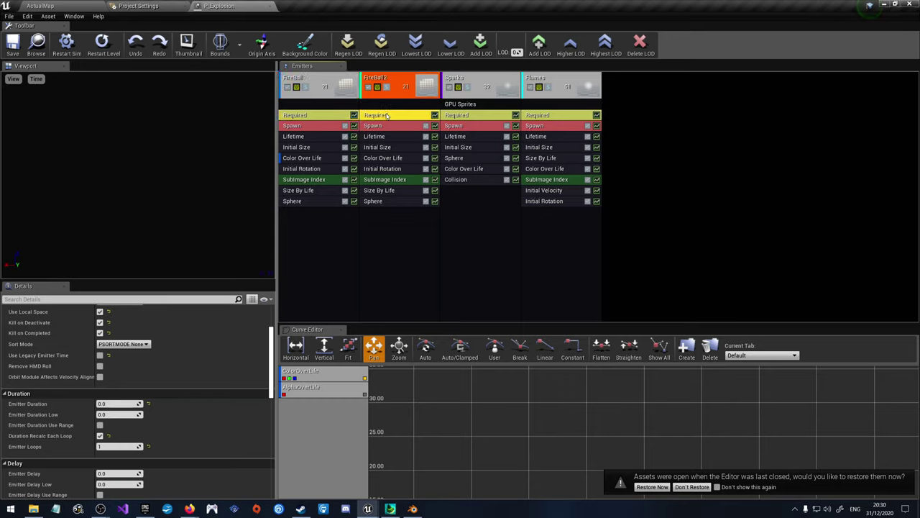
{"action": "left_click", "coordinate": [466, 117]}
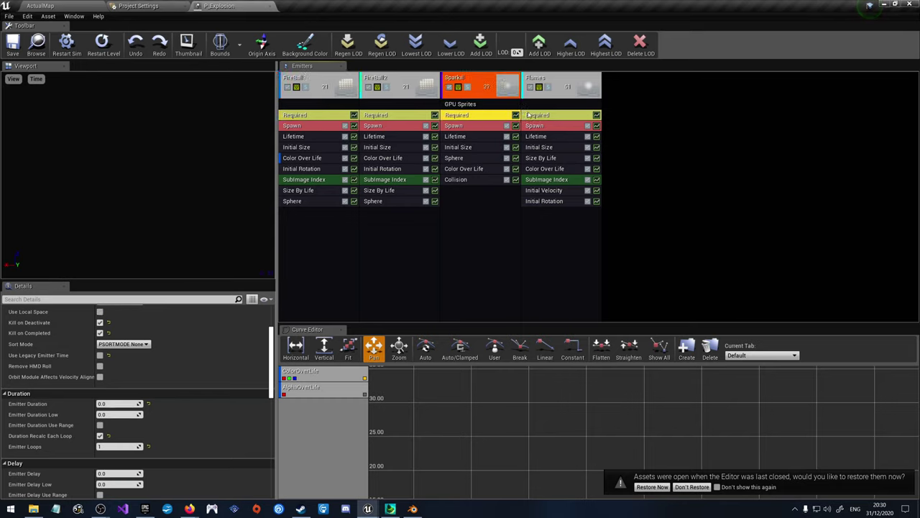
{"action": "left_click", "coordinate": [385, 116]}
{"action": "left_click", "coordinate": [471, 116]}
{"action": "left_click", "coordinate": [316, 116]}
{"action": "left_click", "coordinate": [433, 117]}
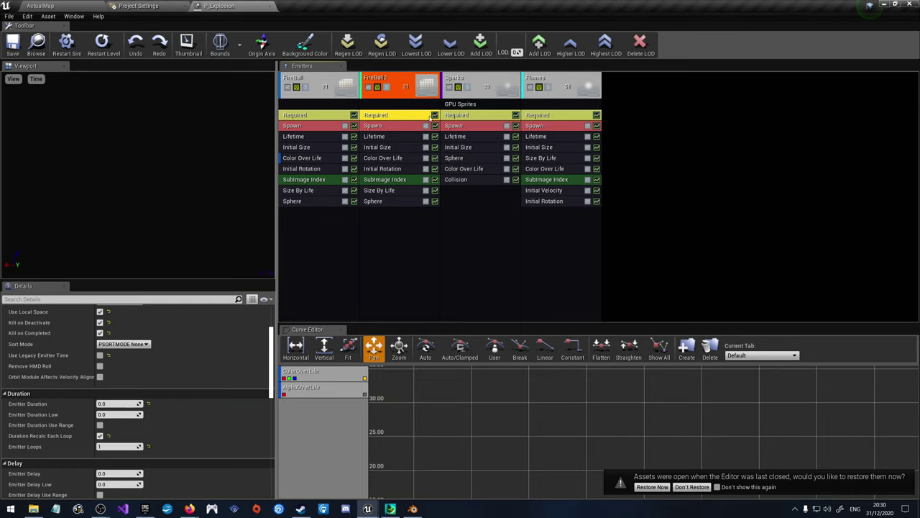
{"action": "left_click", "coordinate": [475, 116]}
{"action": "left_click", "coordinate": [546, 115]}
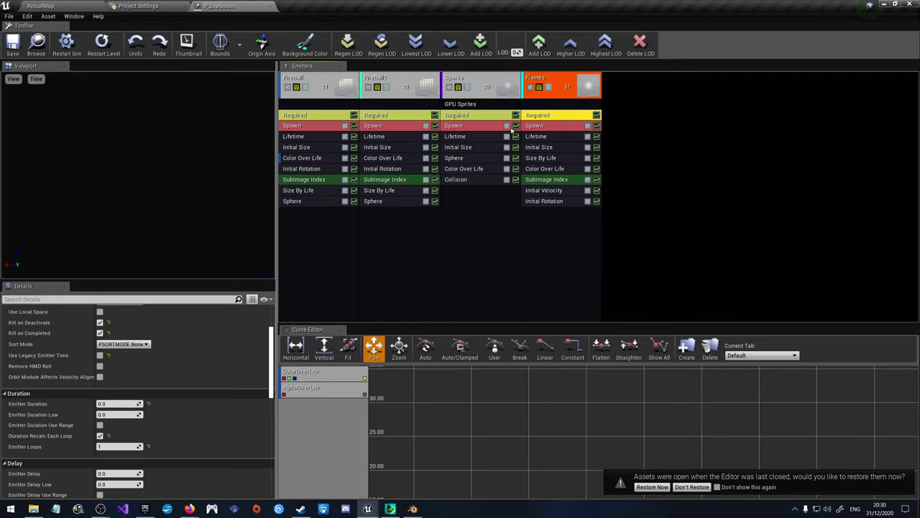
{"action": "scroll", "coordinate": [205, 438], "scroll_direction": "down", "scroll_amount": 6}
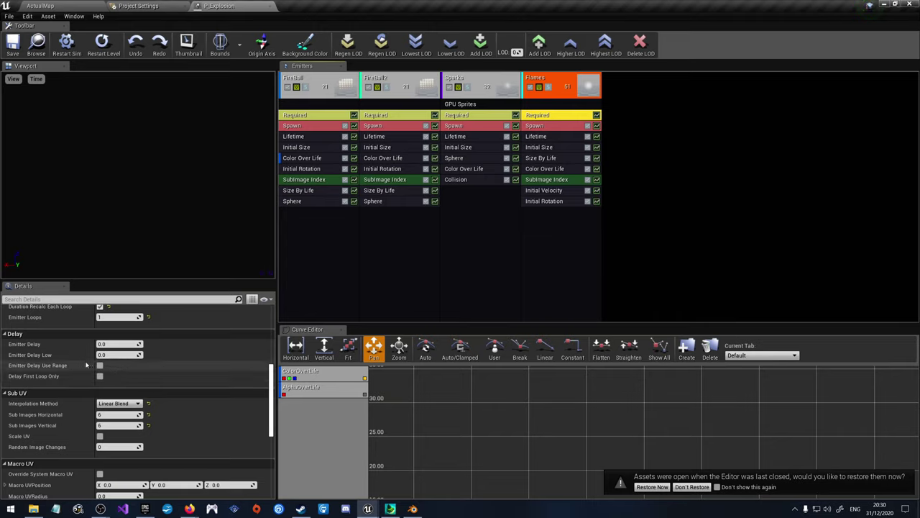
{"action": "scroll", "coordinate": [64, 403], "scroll_direction": "down", "scroll_amount": 12}
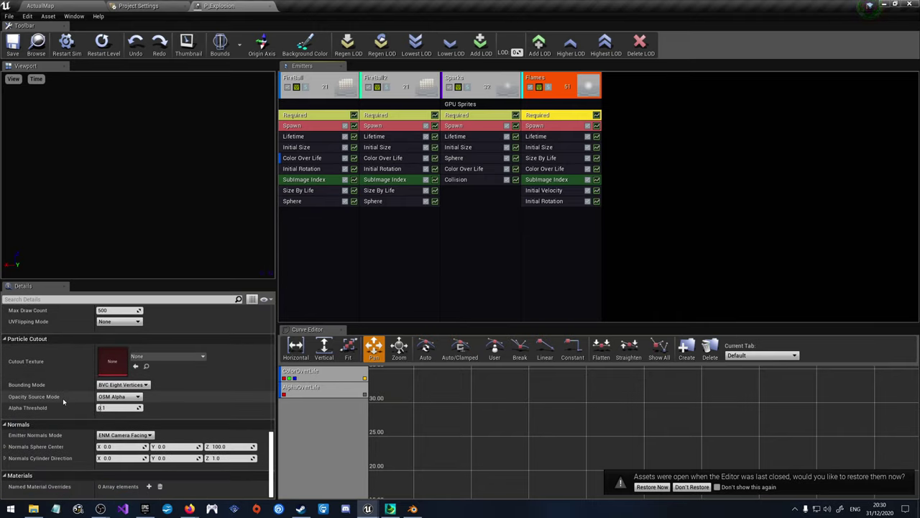
{"action": "scroll", "coordinate": [63, 402], "scroll_direction": "up", "scroll_amount": 20}
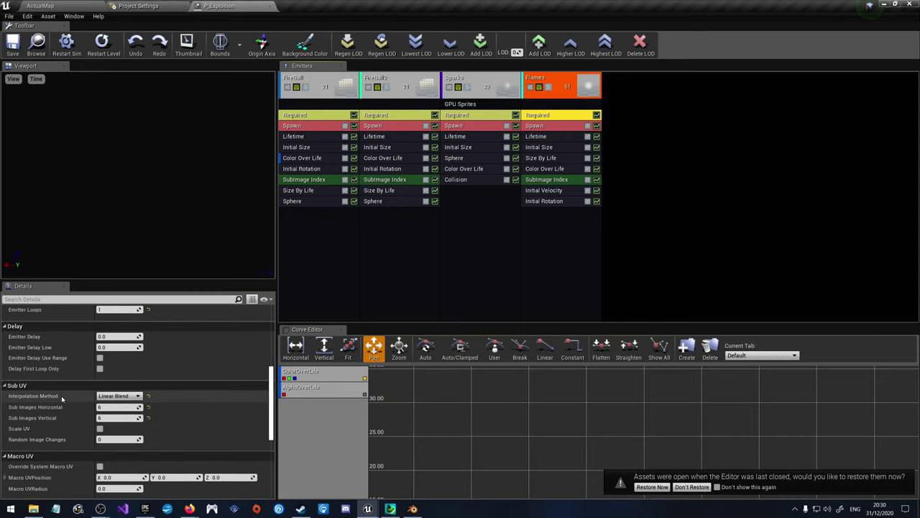
Step: Review the emitters' Spawn modules and turn off Process Spawn Rate for FireBall2
{"action": "left_click", "coordinate": [316, 126]}
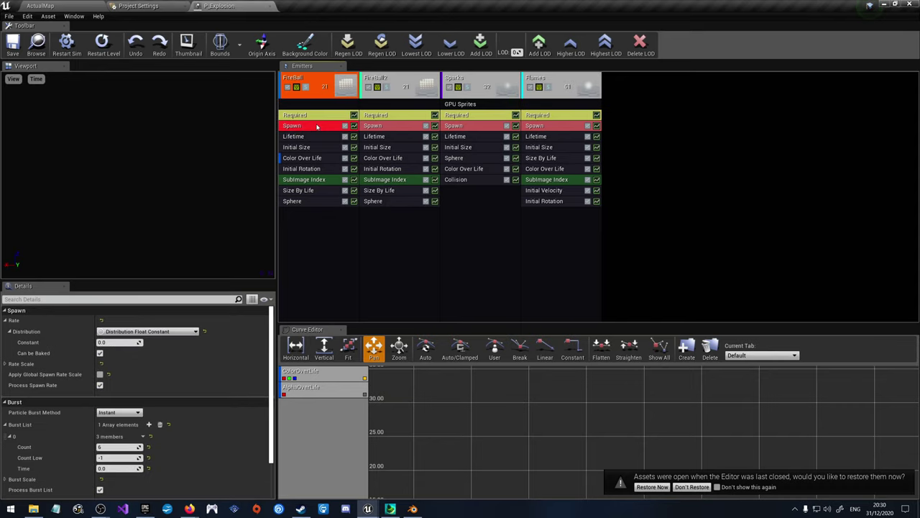
{"action": "left_click", "coordinate": [377, 128]}
{"action": "left_click", "coordinate": [450, 127]}
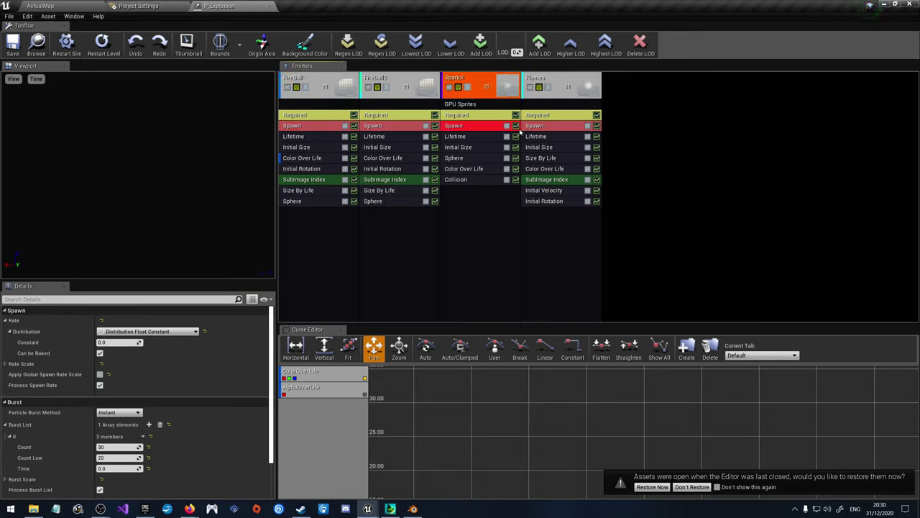
{"action": "left_click", "coordinate": [535, 127]}
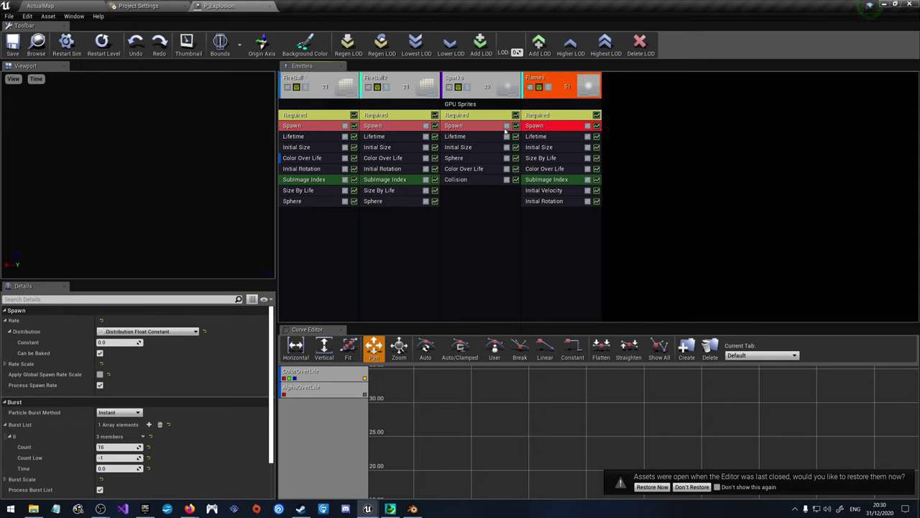
{"action": "left_click", "coordinate": [308, 127]}
{"action": "left_click", "coordinate": [368, 127]}
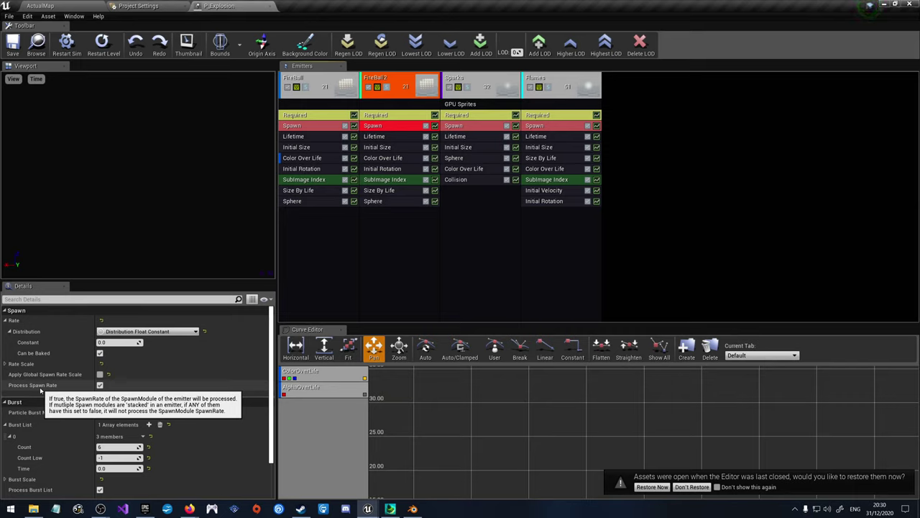
{"action": "left_click", "coordinate": [99, 385]}
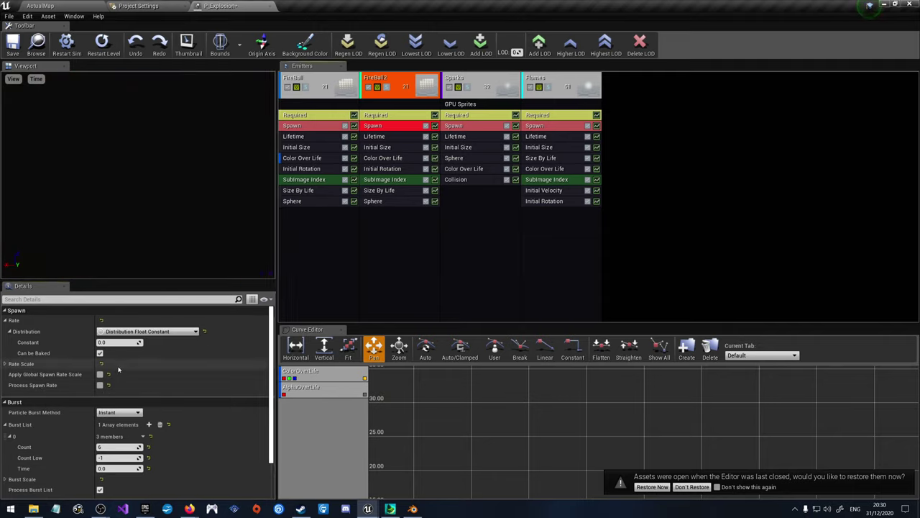
Step: Turn off Process Spawn Rate in the Spawn modules of the remaining emitters, including FireBall and Flames
{"action": "left_click", "coordinate": [457, 126]}
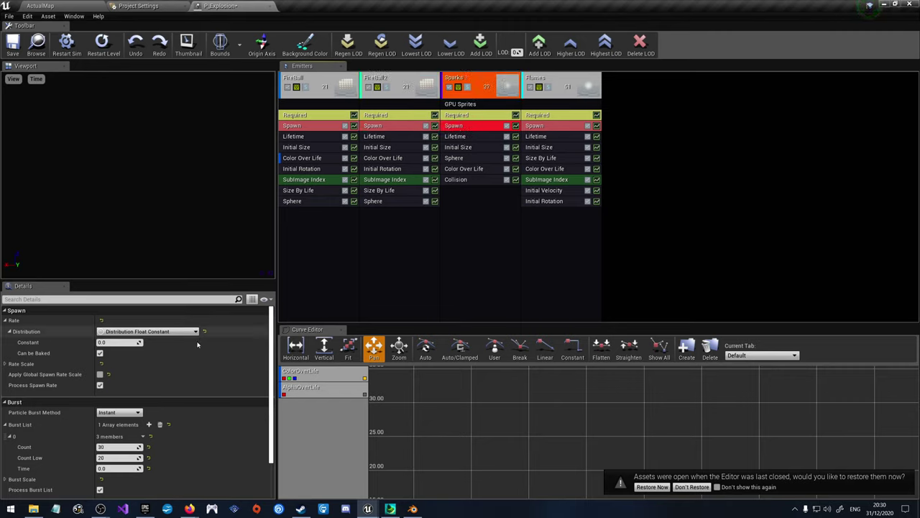
{"action": "left_click", "coordinate": [302, 126]}
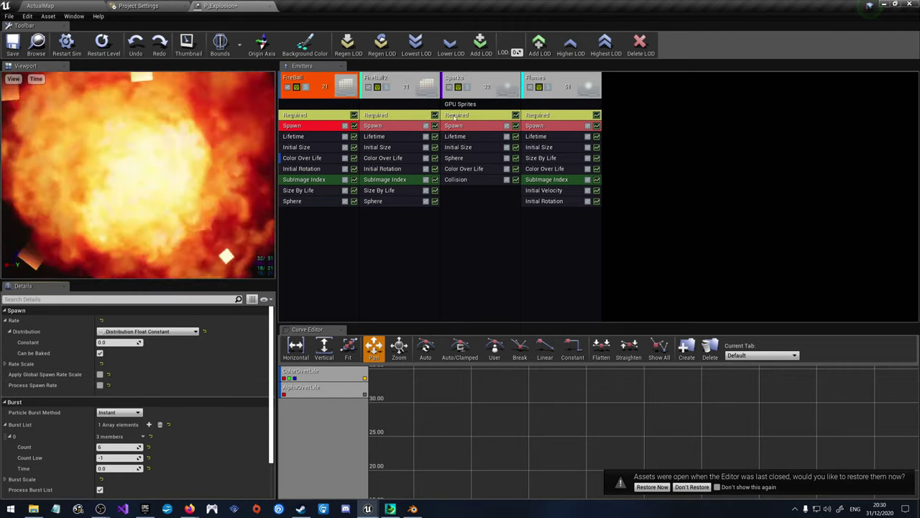
{"action": "left_click", "coordinate": [535, 126]}
{"action": "left_click", "coordinate": [100, 385]}
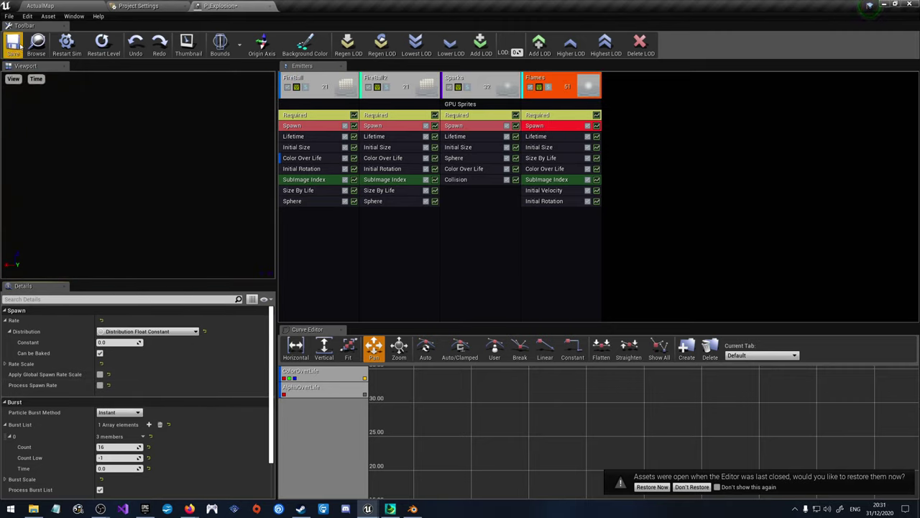
Step: Replay the P_Explosion particle simulation several times to check how the burst plays out
{"action": "left_click", "coordinate": [65, 47]}
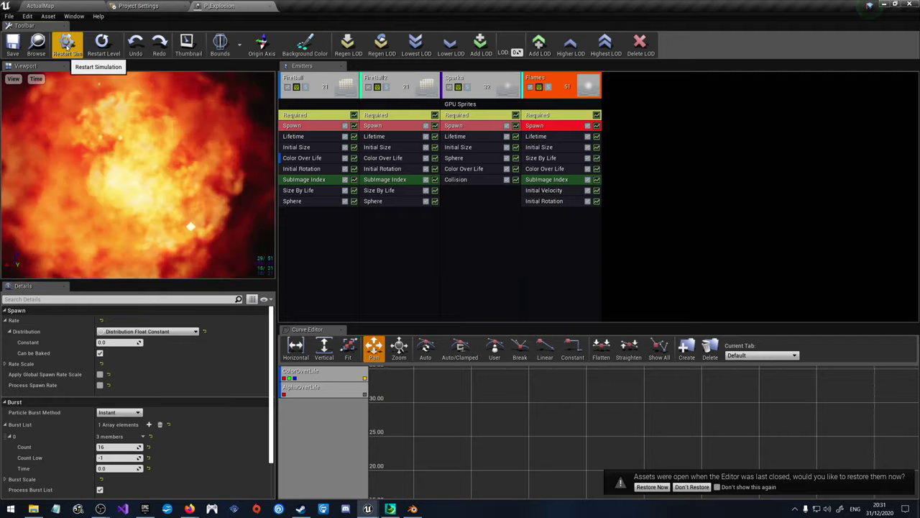
{"action": "left_click", "coordinate": [66, 47]}
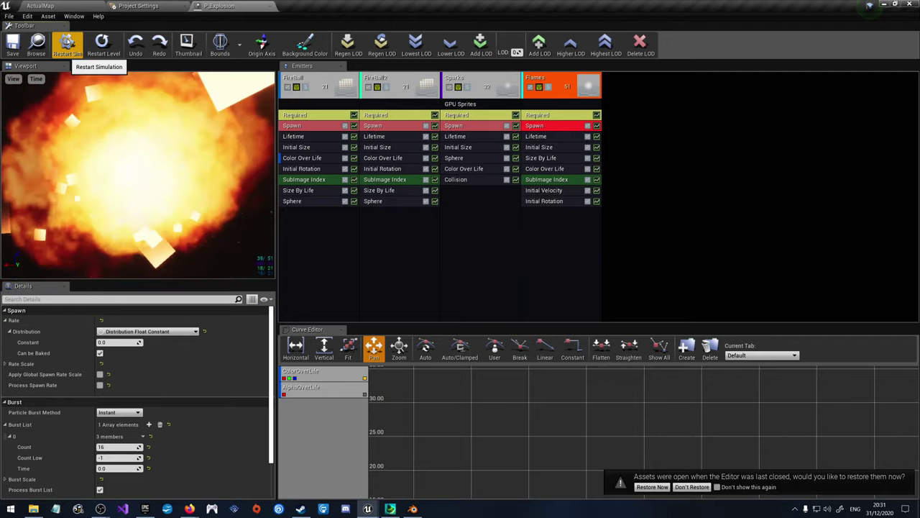
{"action": "left_click", "coordinate": [67, 47]}
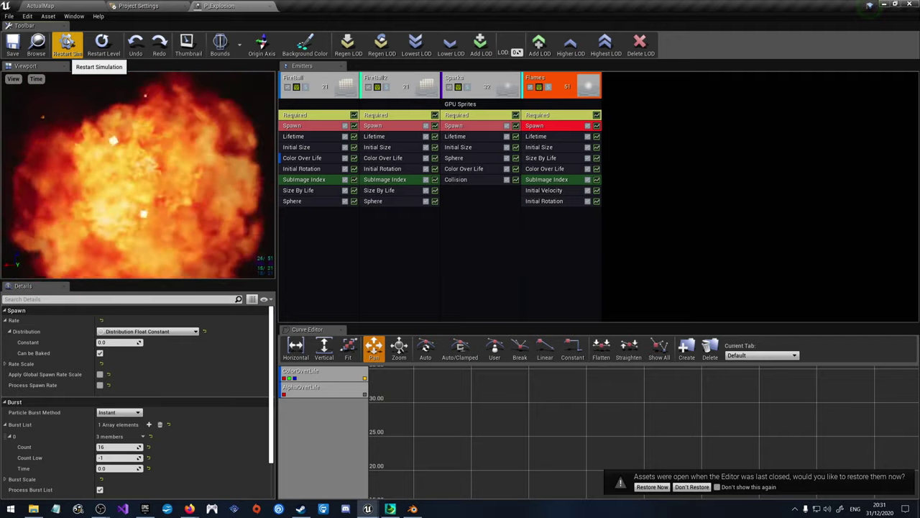
Step: Return to ActualMap and open the 2020boom blueprint from the content's Mesh folder
{"action": "left_click", "coordinate": [133, 6]}
{"action": "left_click", "coordinate": [43, 6]}
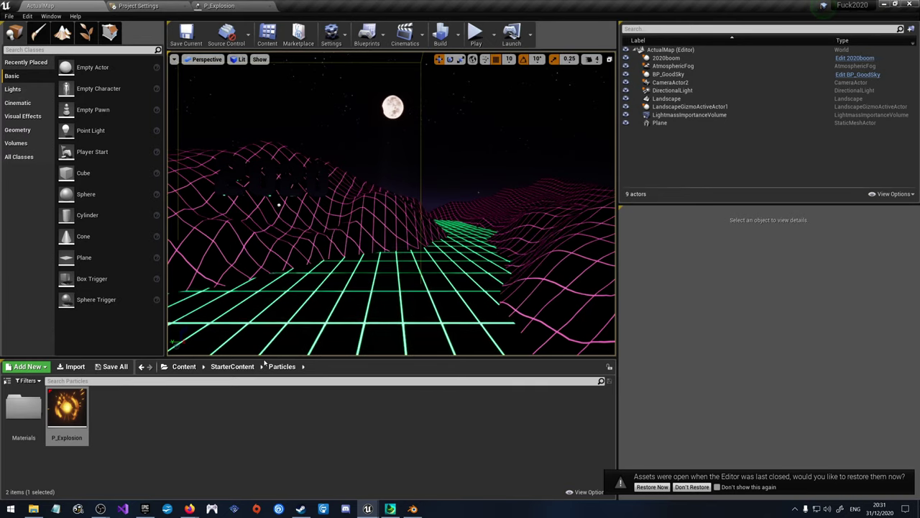
{"action": "left_click", "coordinate": [203, 367]}
{"action": "left_click", "coordinate": [183, 367]}
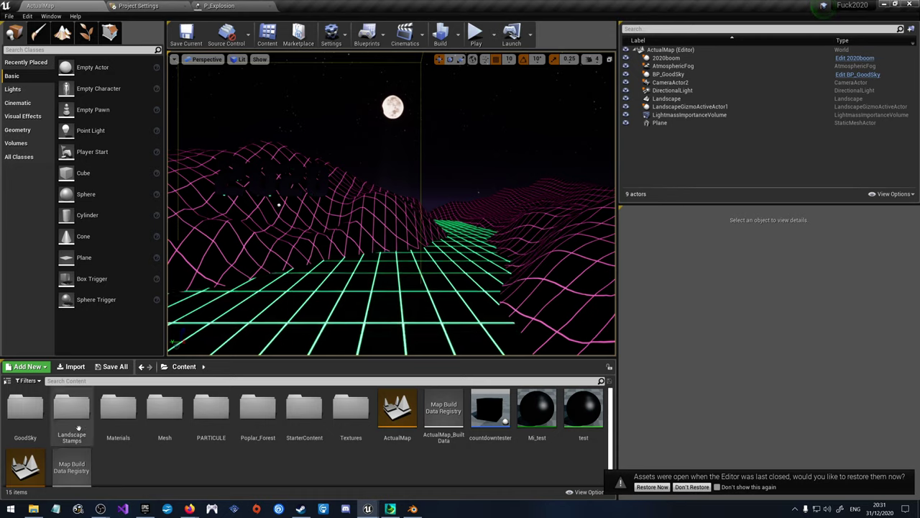
{"action": "double_click", "coordinate": [170, 410]}
{"action": "double_click", "coordinate": [25, 407]}
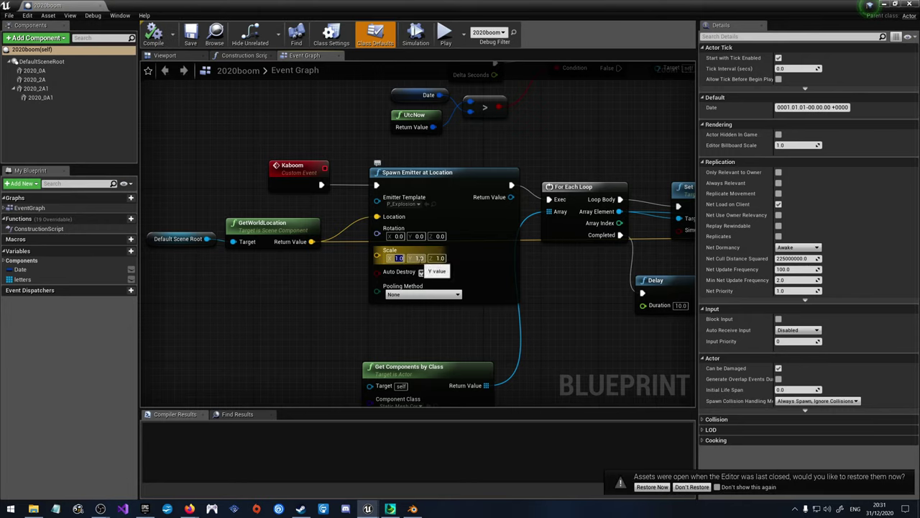
Step: Set the Spawn Emitter at Location node's scale to 8.0 on X, Y and Z, and compile and save 2020boom
{"action": "type", "text": "8"}
{"action": "left_click", "coordinate": [435, 258]}
{"action": "type", "text": "8"}
{"action": "type", "text": "8"}
{"action": "left_click", "coordinate": [465, 263]}
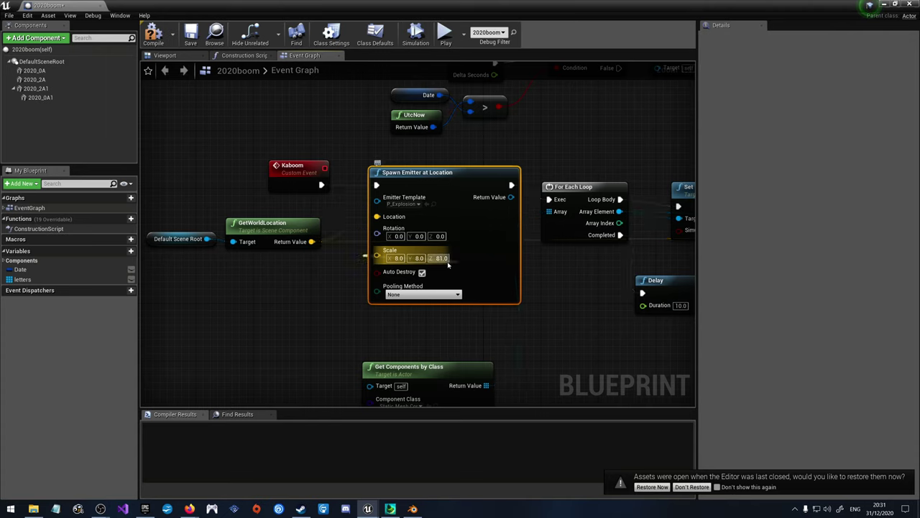
{"action": "key", "text": "F7"}
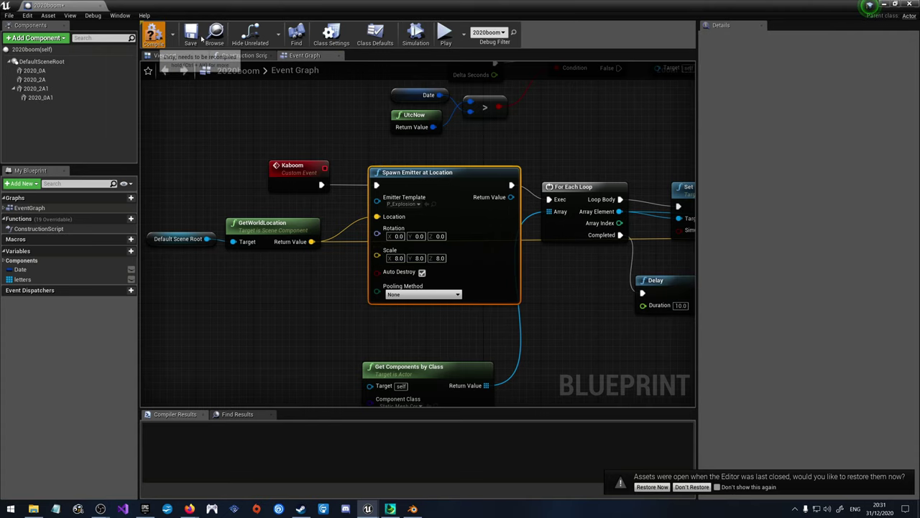
{"action": "key", "text": "ctrl+s"}
Step: Turn off Auto Destroy on the Spawn Emitter at Location node, and compile and save the blueprint
{"action": "left_click", "coordinate": [422, 272]}
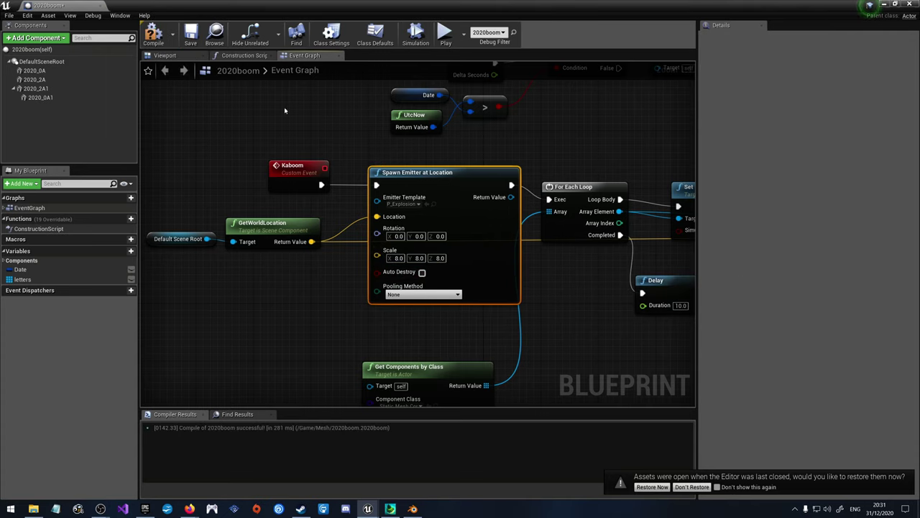
{"action": "left_click", "coordinate": [153, 33]}
{"action": "left_click", "coordinate": [190, 34]}
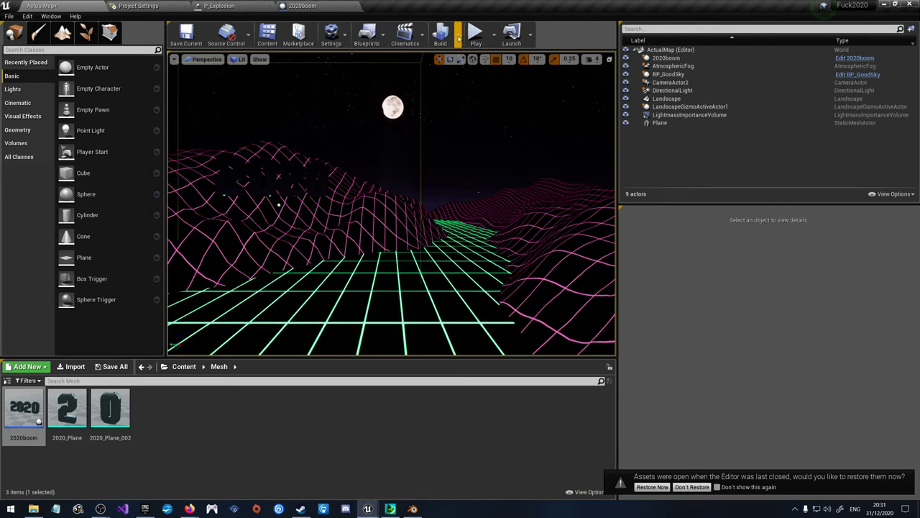
Step: Play ActualMap in the editor to watch the scaled-up 2020 explosion, and stop the session
{"action": "left_click", "coordinate": [475, 34]}
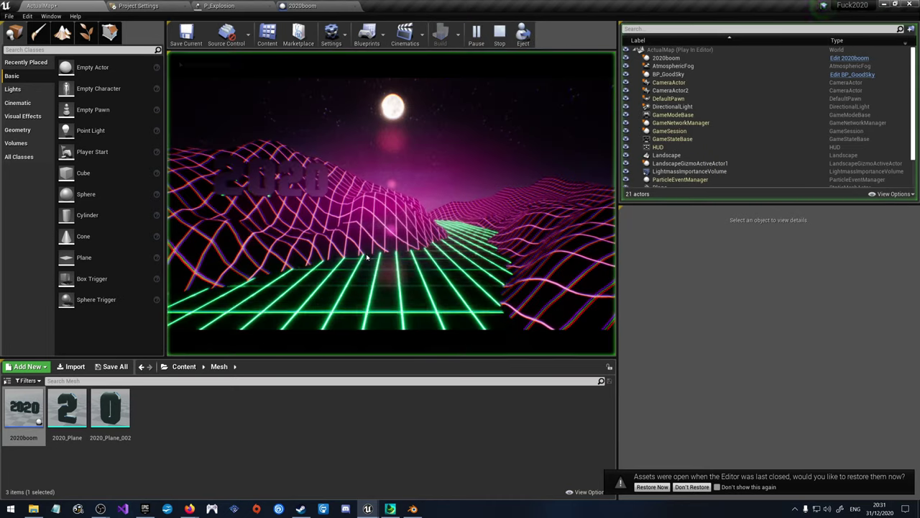
{"action": "left_click", "coordinate": [401, 408]}
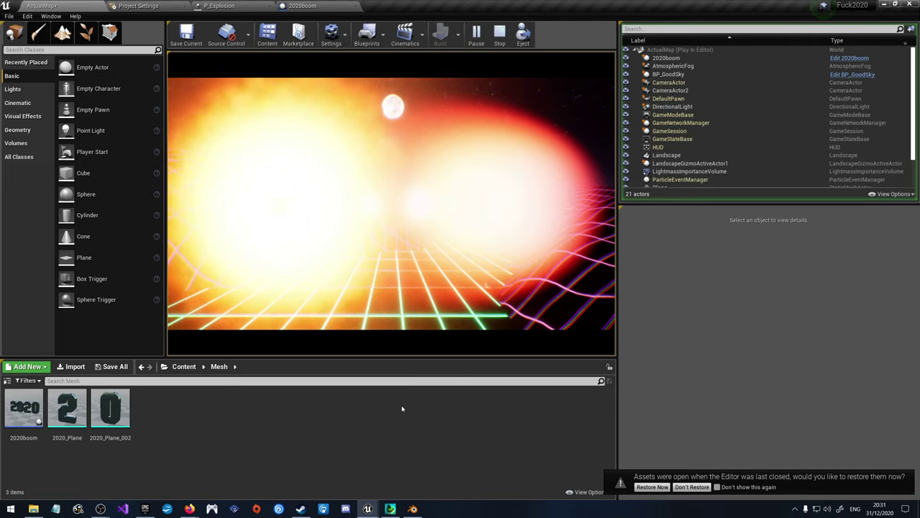
{"action": "left_click", "coordinate": [500, 33]}
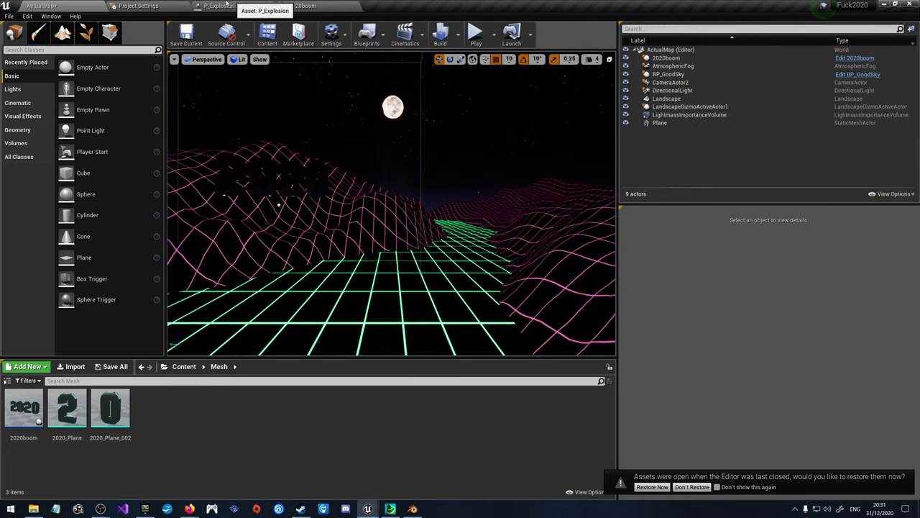
Step: Raise all four digit components together above the root in the 2020boom blueprint and check the actor in ActualMap
{"action": "left_click", "coordinate": [302, 6]}
{"action": "left_click", "coordinate": [164, 55]}
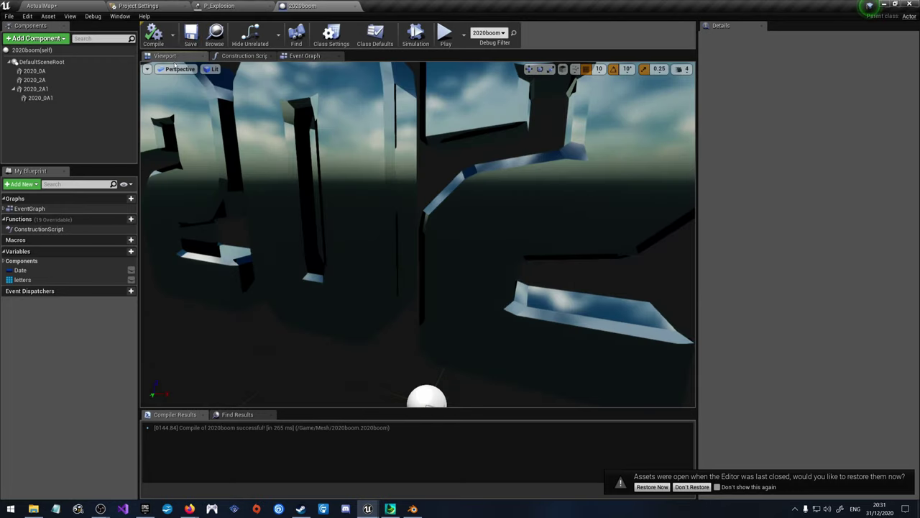
{"action": "mouse_move", "coordinate": [417, 237]}
{"action": "left_mouse_down"}
{"action": "mouse_move", "coordinate": [288, 237]}
{"action": "mouse_move", "coordinate": [406, 237]}
{"action": "left_mouse_up"}
{"action": "left_click", "coordinate": [29, 89]}
{"action": "mouse_move", "coordinate": [507, 247]}
{"action": "left_mouse_down"}
{"action": "mouse_move", "coordinate": [402, 247]}
{"action": "mouse_move", "coordinate": [514, 250]}
{"action": "left_mouse_up"}
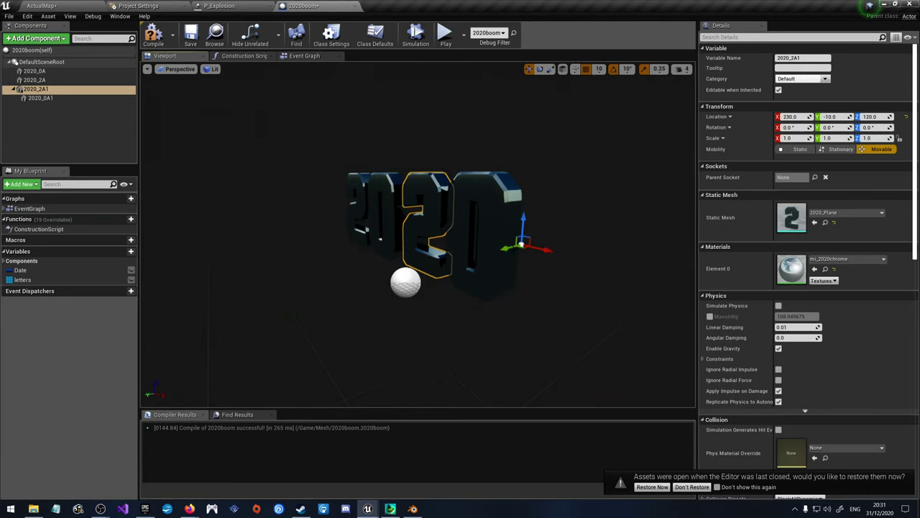
{"action": "left_click", "coordinate": [72, 134]}
{"action": "left_click", "coordinate": [35, 71]}
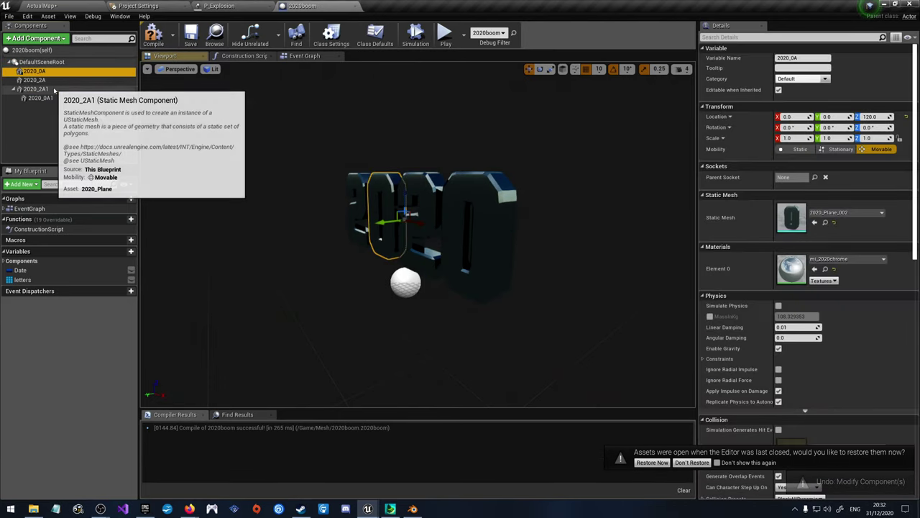
{"action": "left_click", "coordinate": [41, 98], "text": "shift"}
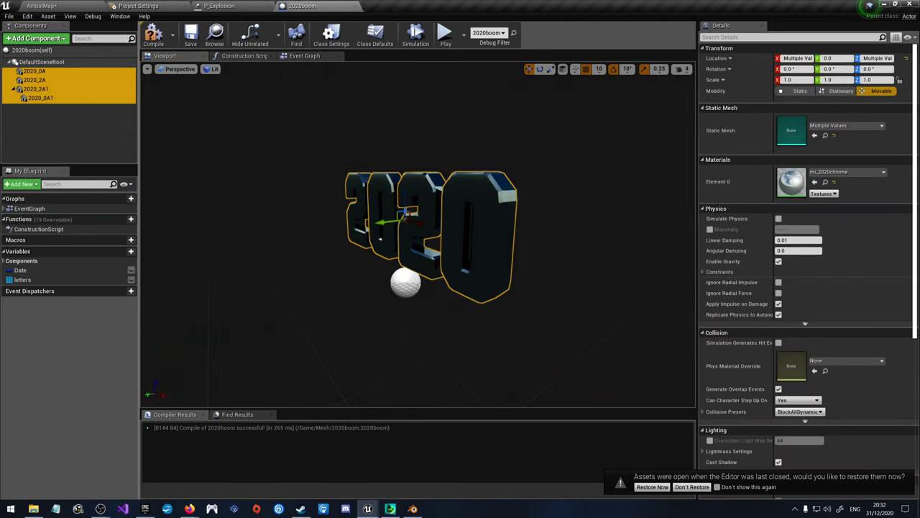
{"action": "left_click_drag", "start_coordinate": [388, 220], "coordinate": [375, 202]}
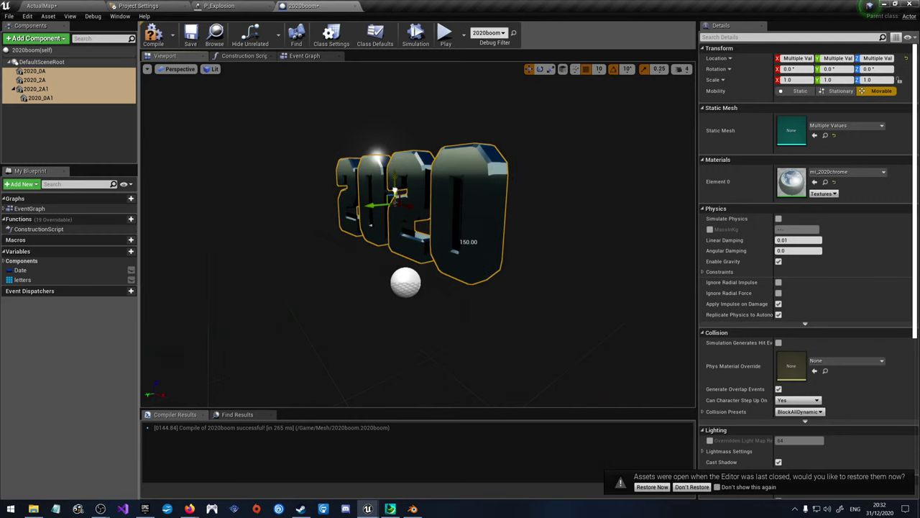
{"action": "left_click", "coordinate": [42, 5]}
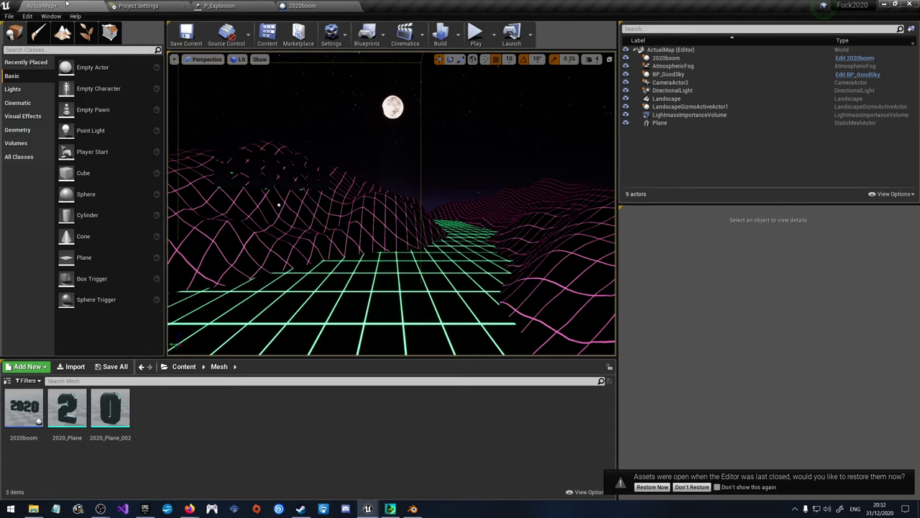
{"action": "left_click", "coordinate": [278, 205]}
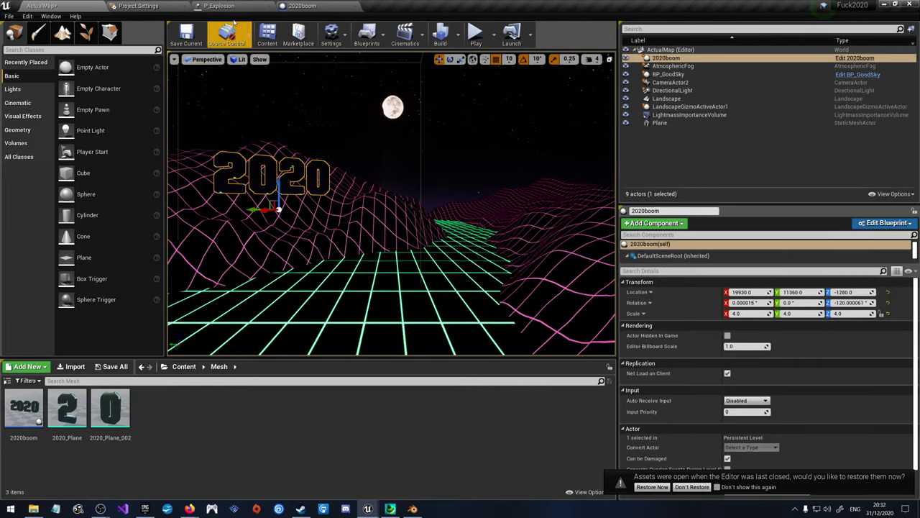
Step: Set the Add Radial Impulse node's Strength to 9001 and Radius to 500 in 2020boom, and compile and save
{"action": "left_click", "coordinate": [264, 7]}
{"action": "left_click", "coordinate": [302, 5]}
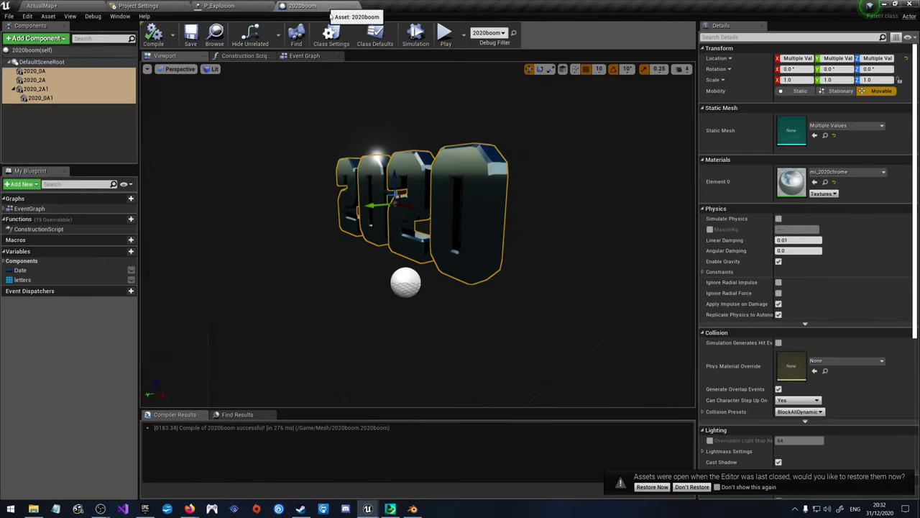
{"action": "left_click", "coordinate": [306, 56]}
{"action": "right_click_drag", "start_coordinate": [417, 235], "coordinate": [244, 228]}
{"action": "right_click_drag", "start_coordinate": [680, 297], "coordinate": [488, 208]}
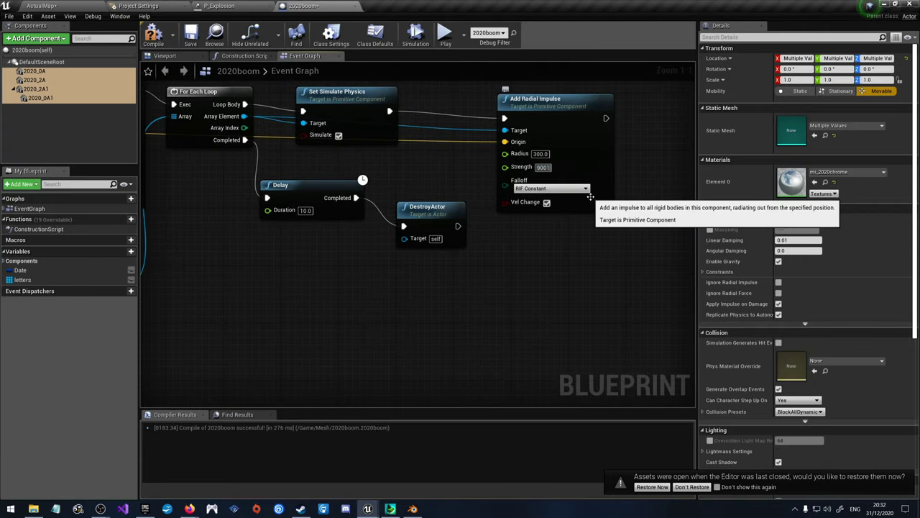
{"action": "left_click", "coordinate": [153, 34]}
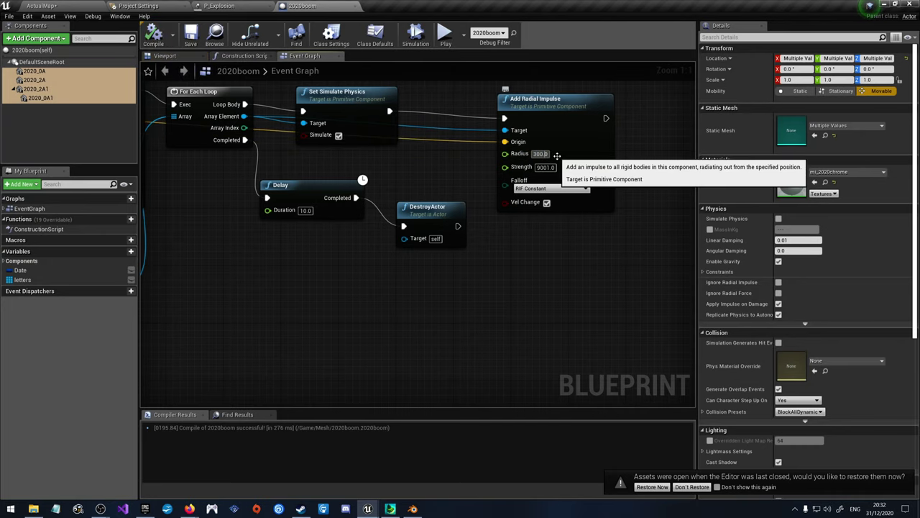
{"action": "key", "text": "Return"}
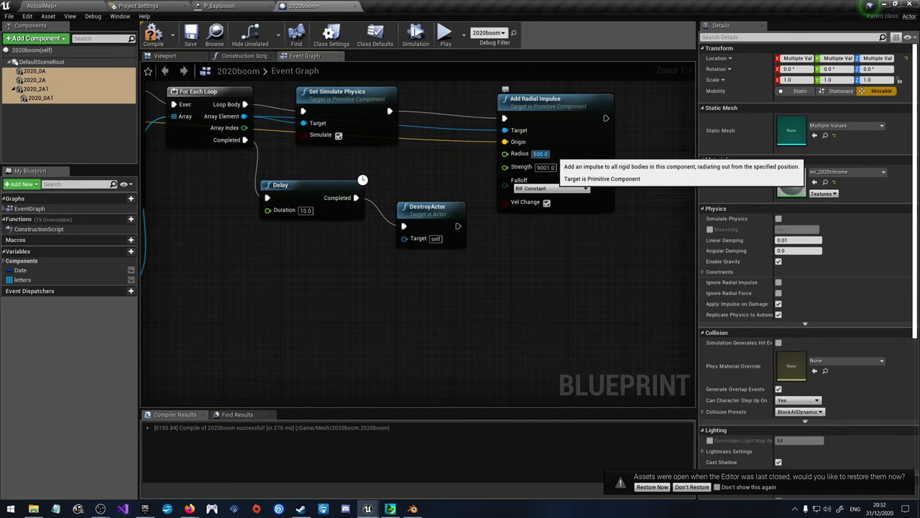
{"action": "left_click", "coordinate": [190, 36]}
Step: Save ActualMap and play the level to test the explosion with the stronger impulse
{"action": "left_click", "coordinate": [41, 6]}
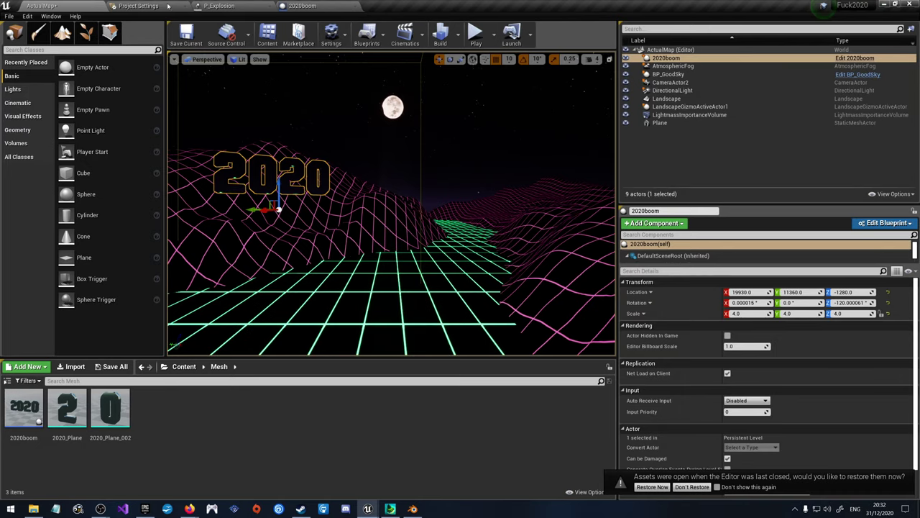
{"action": "left_click", "coordinate": [186, 36]}
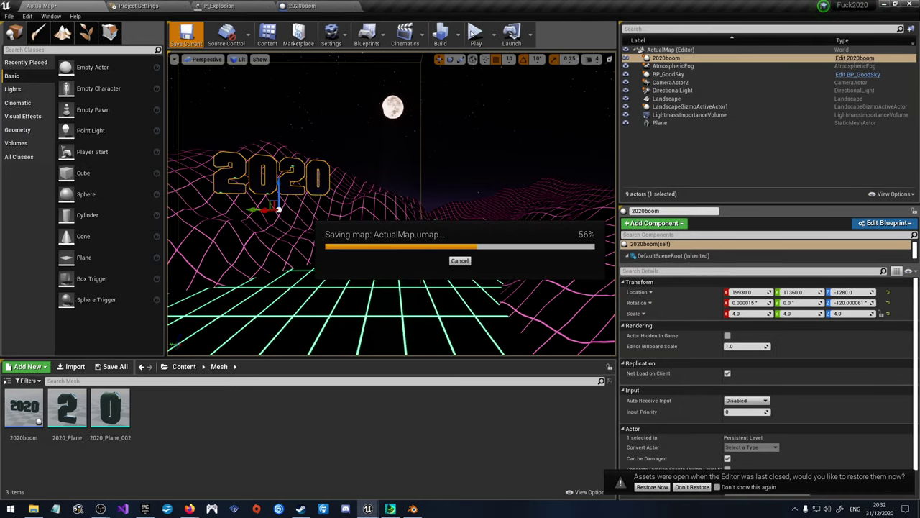
{"action": "left_click", "coordinate": [476, 32]}
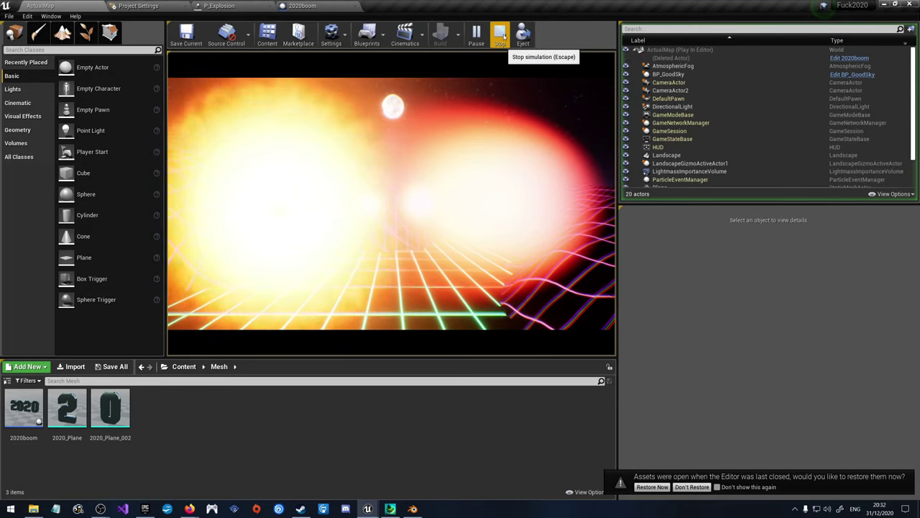
{"action": "left_click", "coordinate": [500, 35]}
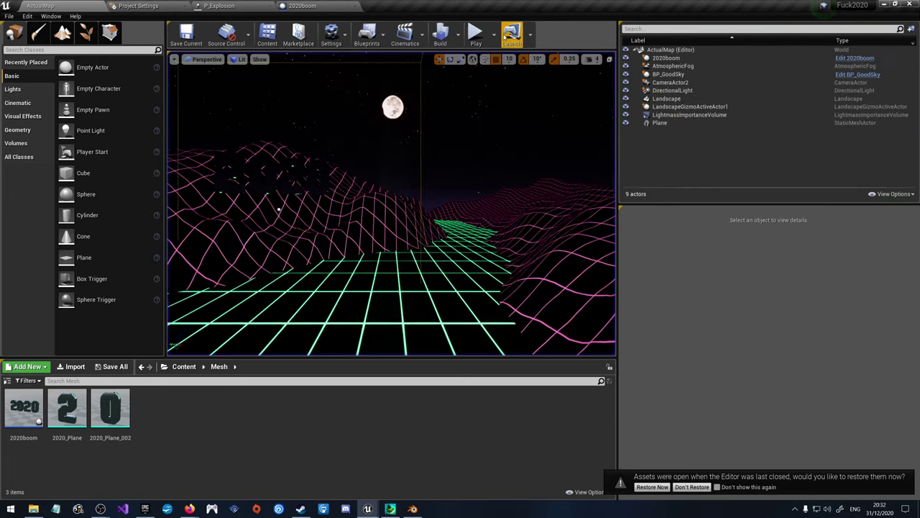
Step: Detach Spawn Emitter at Location in 2020boom's event graph and connect the Kaboom event directly to the For Each Loop
{"action": "left_click", "coordinate": [256, 5]}
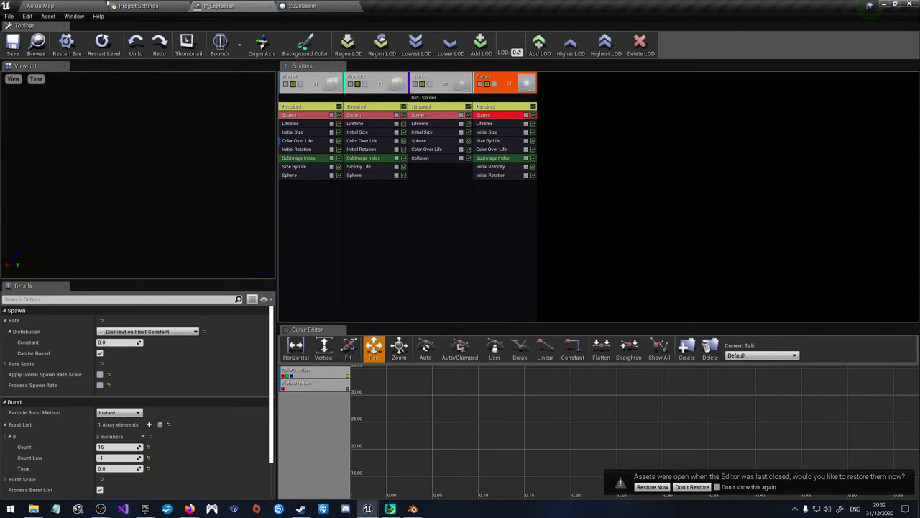
{"action": "left_click", "coordinate": [107, 6]}
{"action": "left_click", "coordinate": [236, 6]}
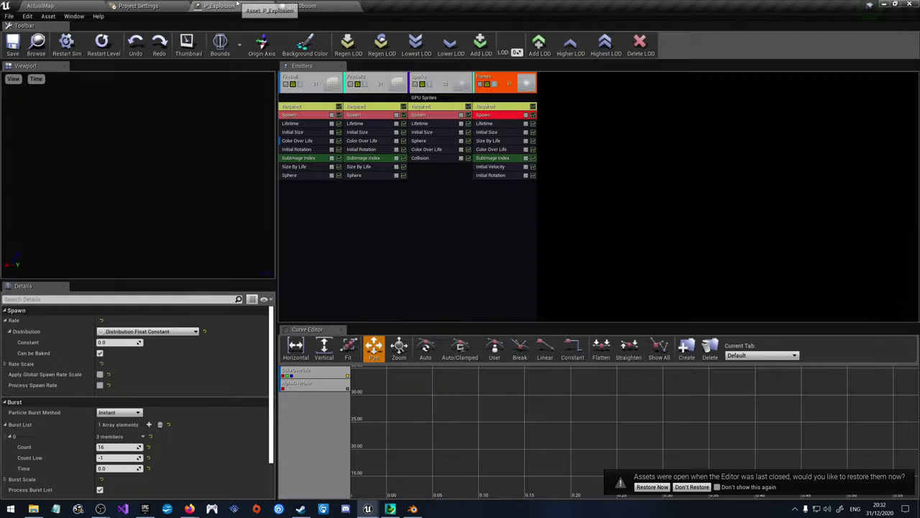
{"action": "left_click", "coordinate": [302, 6]}
{"action": "scroll", "coordinate": [527, 347], "scroll_direction": "up", "scroll_amount": 2}
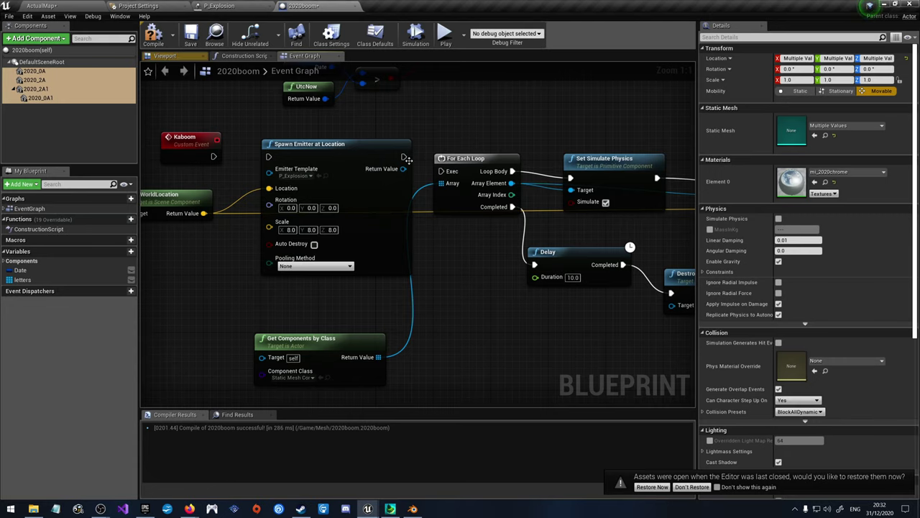
{"action": "left_click_drag", "start_coordinate": [403, 155], "coordinate": [261, 277]}
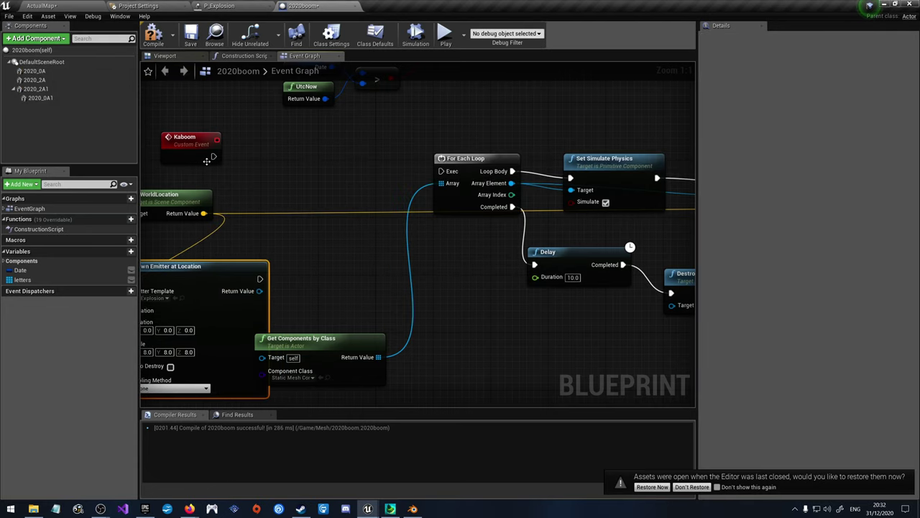
{"action": "left_click_drag", "start_coordinate": [214, 156], "coordinate": [441, 171]}
Step: Insert Spawn Emitter at Location between the Branch node's True output and the Kaboom call in 2020boom's event graph
{"action": "scroll", "coordinate": [460, 291], "scroll_direction": "down", "scroll_amount": 3}
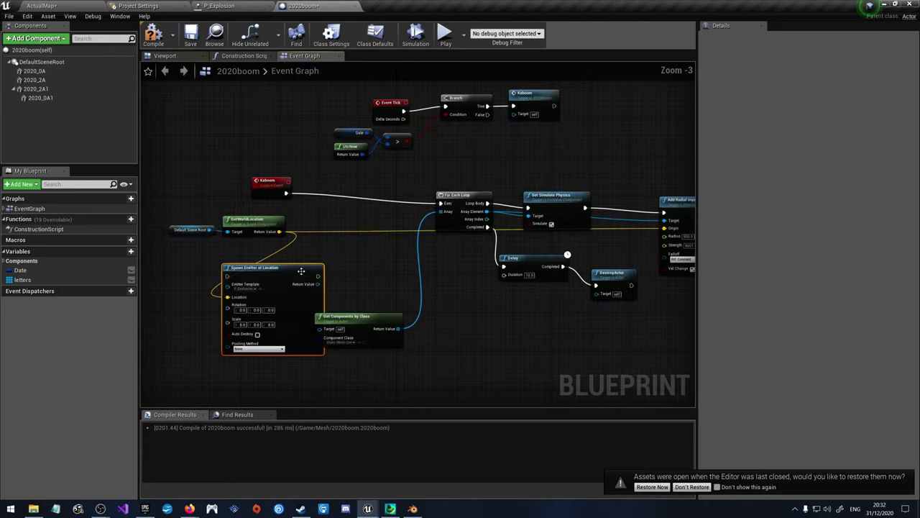
{"action": "left_click_drag", "start_coordinate": [301, 270], "coordinate": [651, 96]}
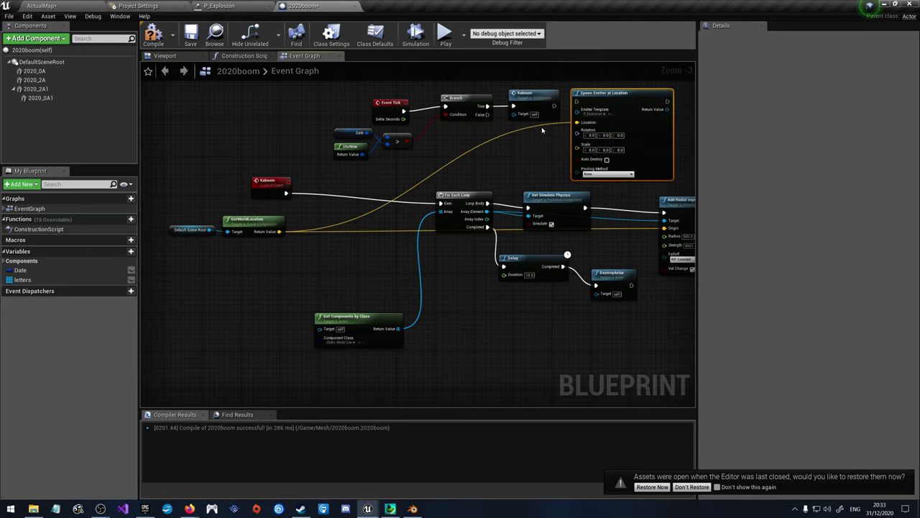
{"action": "mouse_move", "coordinate": [553, 105]}
{"action": "left_mouse_down"}
{"action": "mouse_move", "coordinate": [546, 112]}
{"action": "mouse_move", "coordinate": [577, 102]}
{"action": "mouse_move", "coordinate": [559, 108]}
{"action": "mouse_move", "coordinate": [566, 114]}
{"action": "left_mouse_up"}
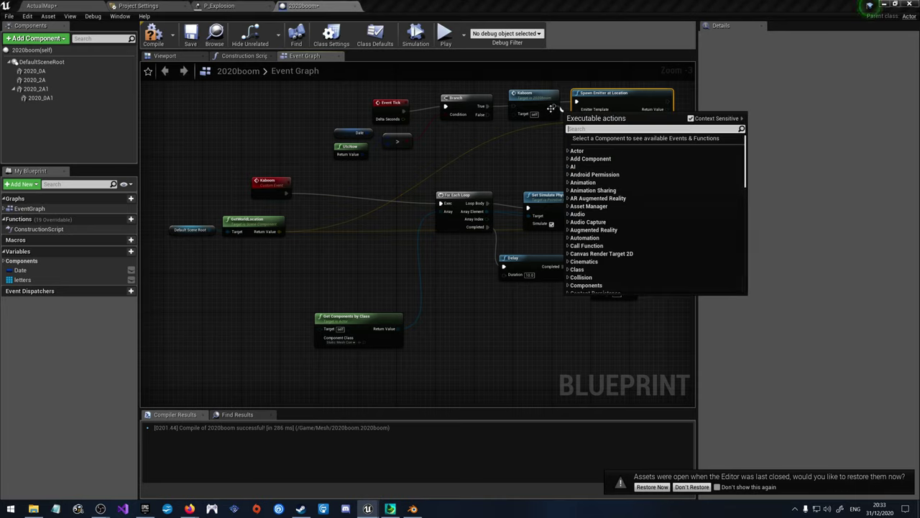
{"action": "right_click", "coordinate": [639, 98]}
{"action": "left_click", "coordinate": [667, 101]}
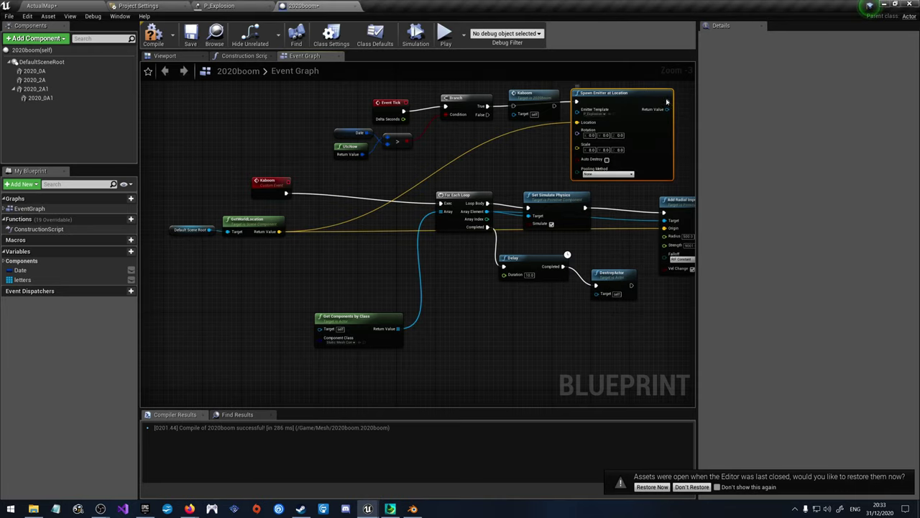
{"action": "left_click_drag", "start_coordinate": [668, 102], "coordinate": [586, 105]}
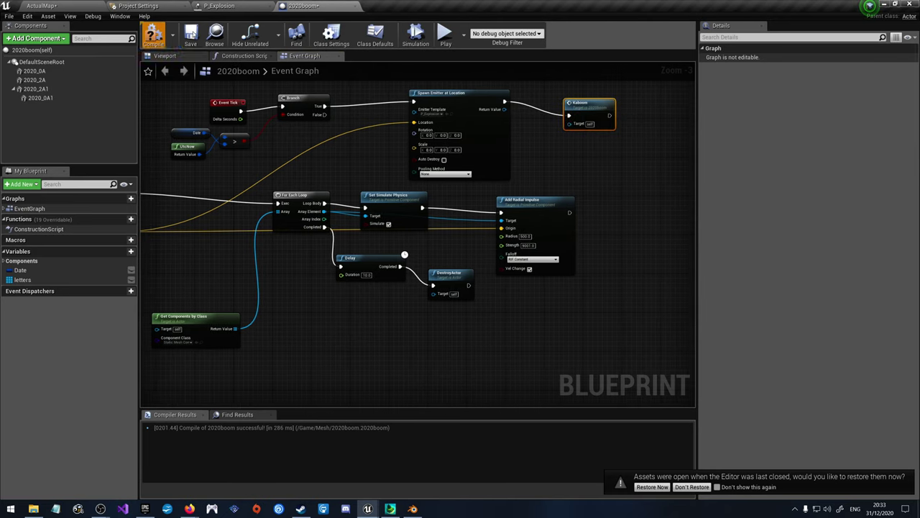
Step: Save ActualMap and play the level to test the emitter spawned ahead of the Kaboom call
{"action": "left_click", "coordinate": [41, 5]}
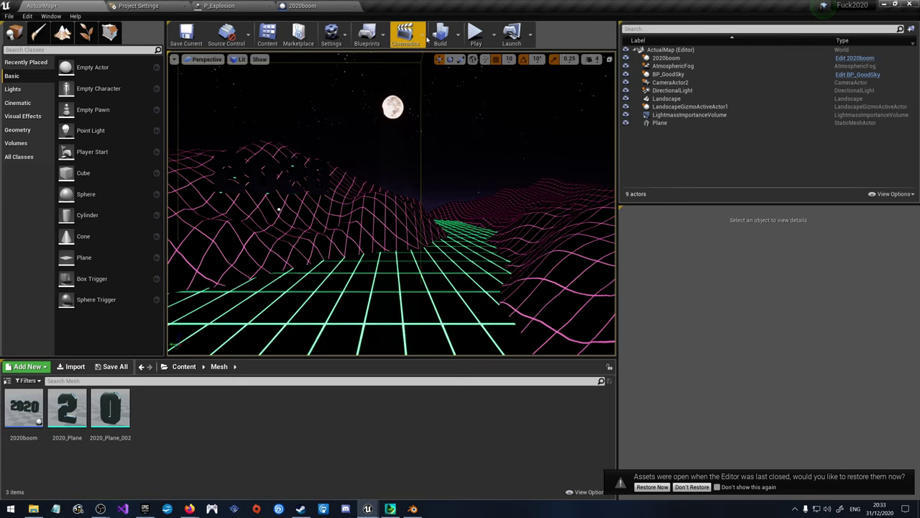
{"action": "left_click", "coordinate": [186, 33]}
{"action": "left_click", "coordinate": [477, 34]}
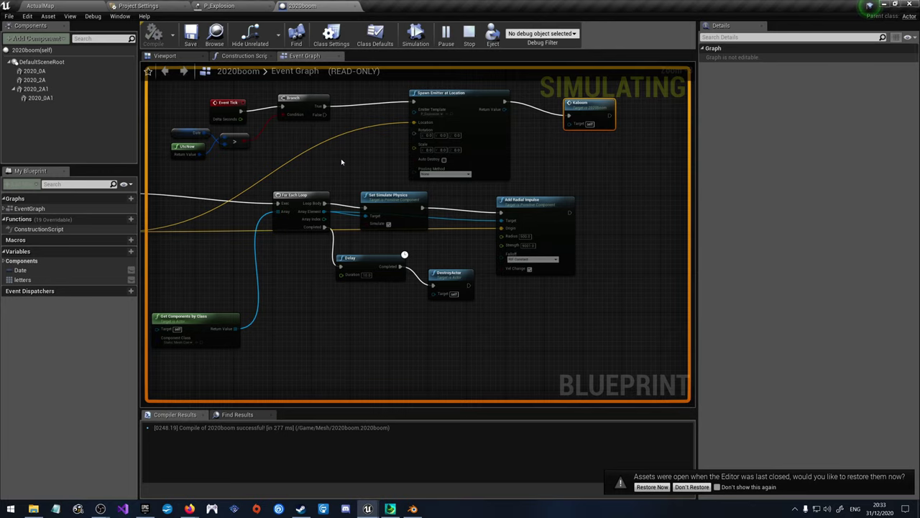
Step: Examine the Event Tick date check and its Branch in 2020boom's simulating event graph, and stop the play session
{"action": "right_click_drag", "start_coordinate": [340, 161], "coordinate": [420, 164]}
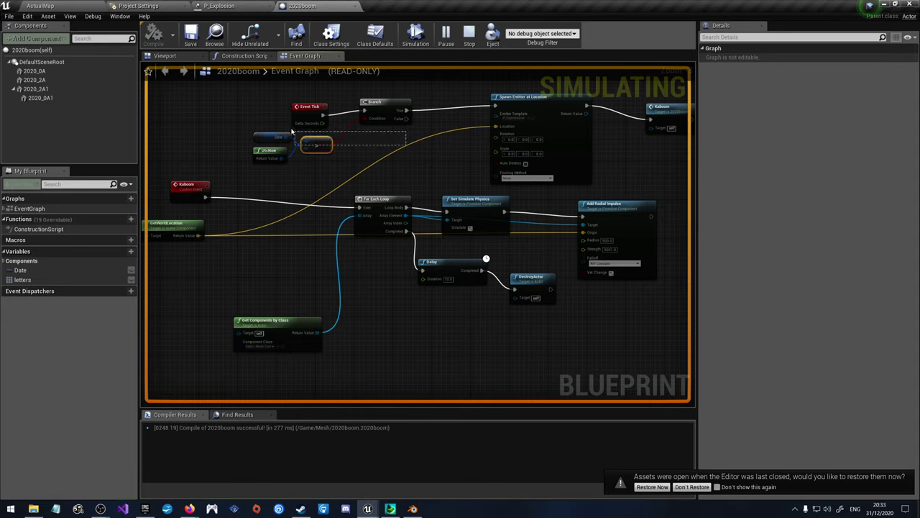
{"action": "left_click_drag", "start_coordinate": [292, 131], "coordinate": [250, 102]}
{"action": "left_click_drag", "start_coordinate": [396, 146], "coordinate": [245, 140]}
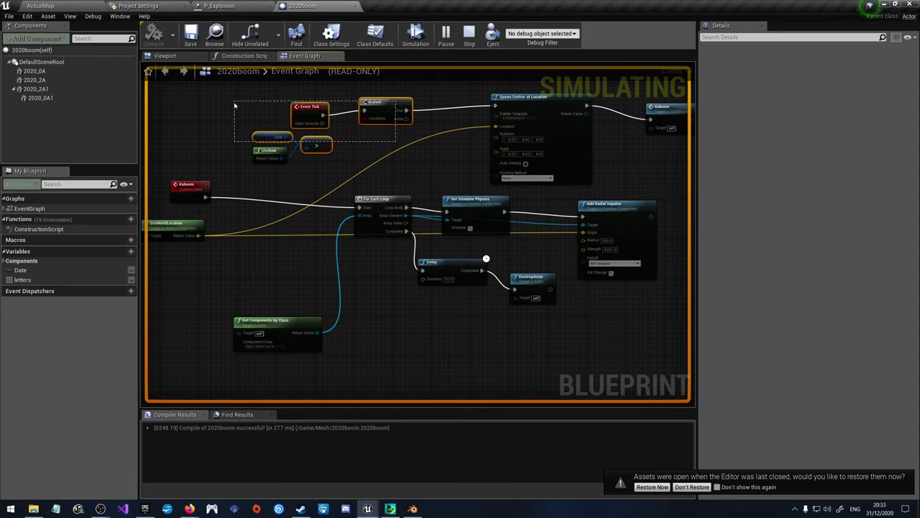
{"action": "left_click_drag", "start_coordinate": [355, 163], "coordinate": [216, 86]}
{"action": "scroll", "coordinate": [322, 89], "scroll_direction": "down", "scroll_amount": 5}
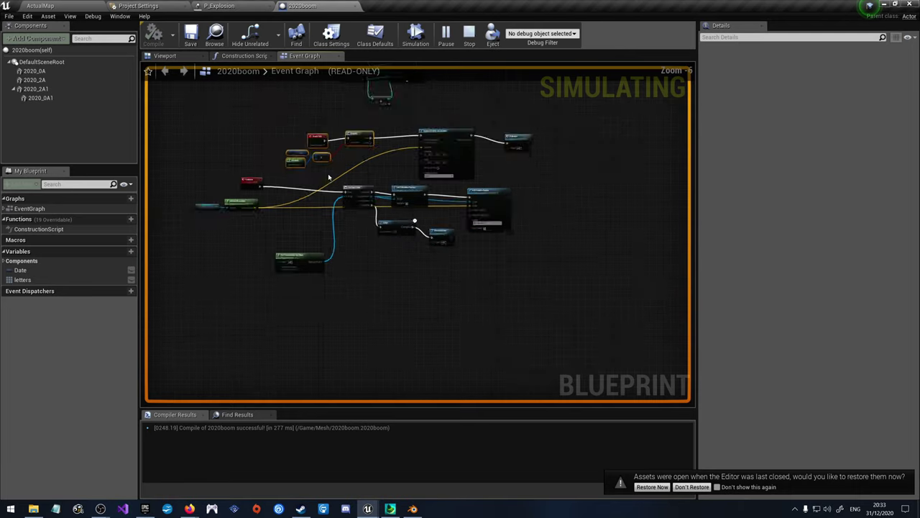
{"action": "left_click", "coordinate": [469, 33]}
{"action": "scroll", "coordinate": [352, 189], "scroll_direction": "up", "scroll_amount": 5}
{"action": "scroll", "coordinate": [355, 139], "scroll_direction": "down", "scroll_amount": 5}
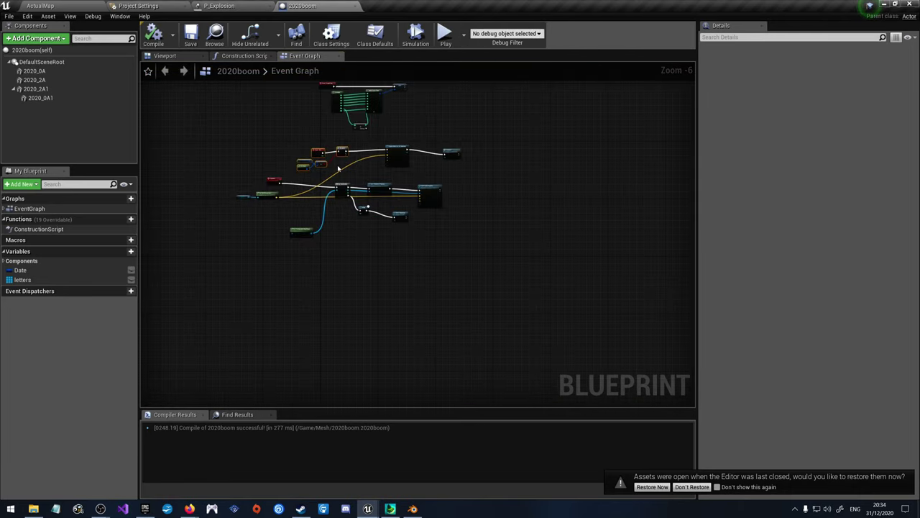
Step: Create a Boolean variable named pop in the 2020boom blueprint
{"action": "scroll", "coordinate": [352, 162], "scroll_direction": "up", "scroll_amount": 3}
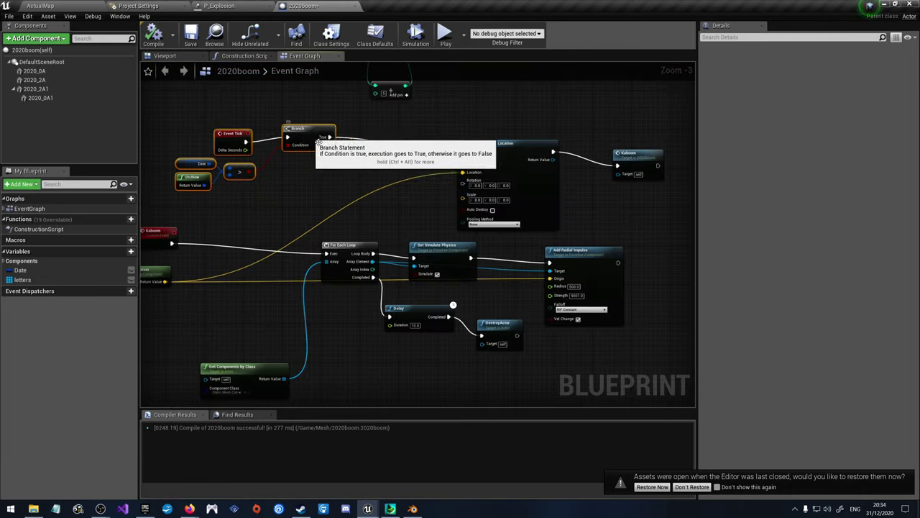
{"action": "left_click", "coordinate": [130, 251]}
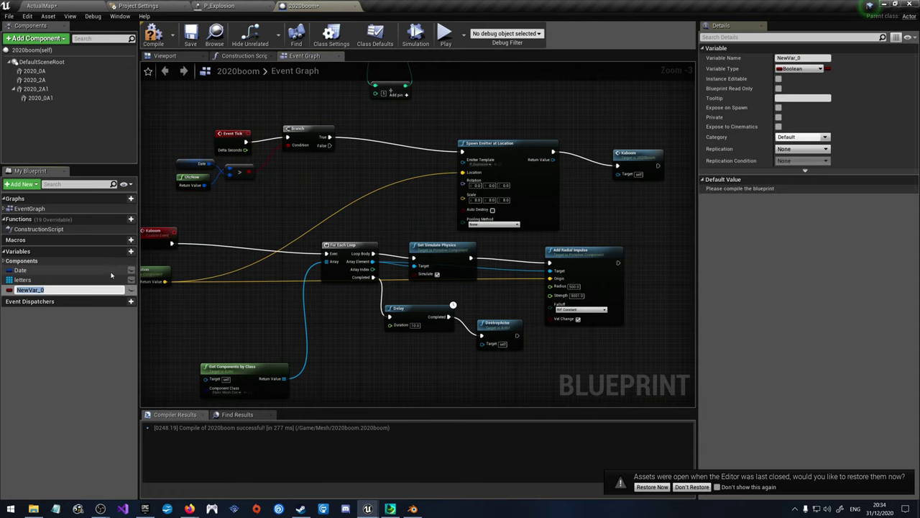
{"action": "key", "text": "Return"}
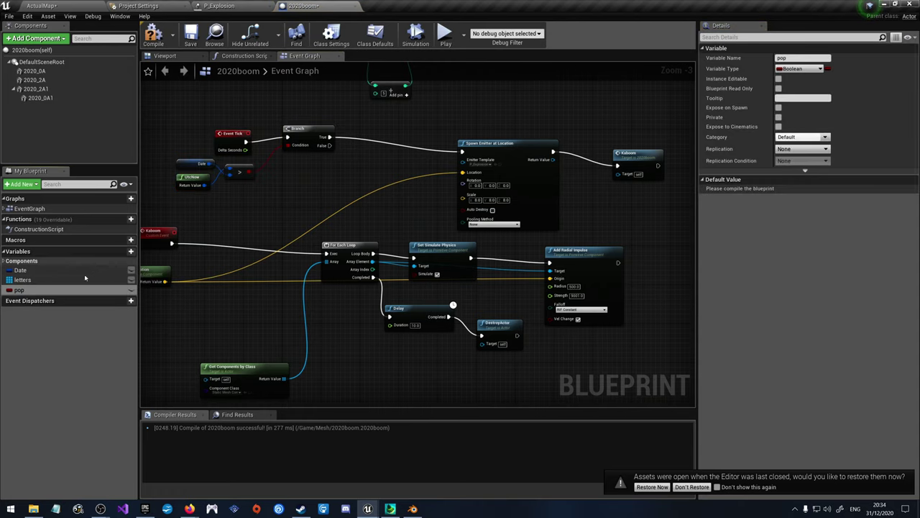
Step: Add a second Branch after the first Branch's True output, use pop as its condition, and compile
{"action": "left_click", "coordinate": [360, 142]}
{"action": "mouse_move", "coordinate": [370, 147]}
{"action": "left_mouse_down"}
{"action": "mouse_move", "coordinate": [370, 130]}
{"action": "mouse_move", "coordinate": [376, 136]}
{"action": "left_mouse_up"}
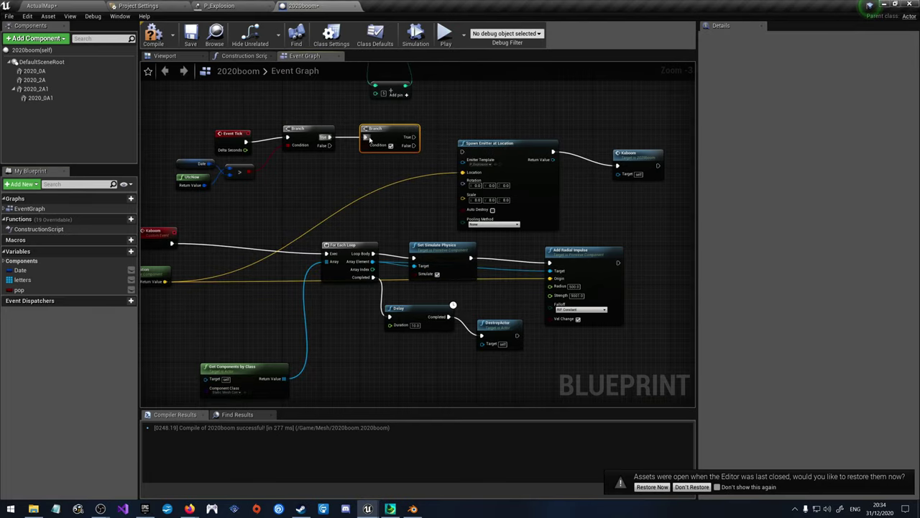
{"action": "left_click_drag", "start_coordinate": [73, 292], "coordinate": [354, 185]}
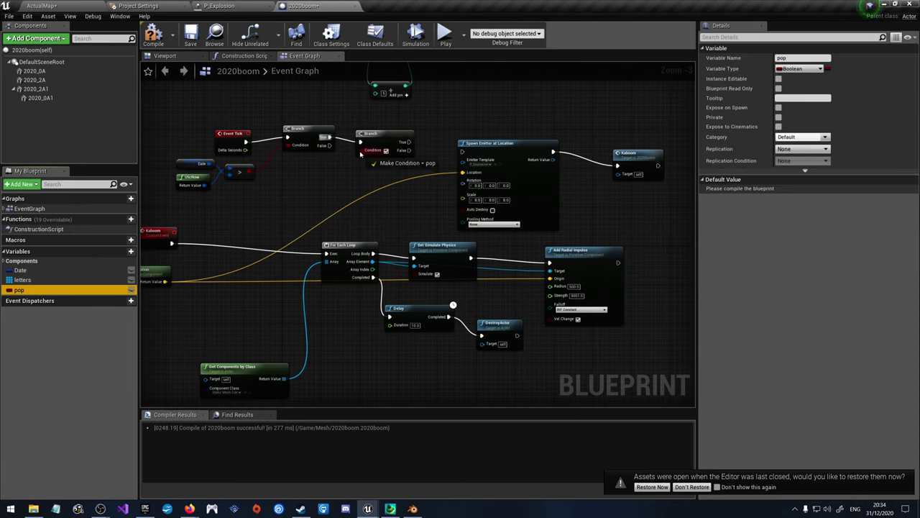
{"action": "left_click_drag", "start_coordinate": [360, 153], "coordinate": [296, 156]}
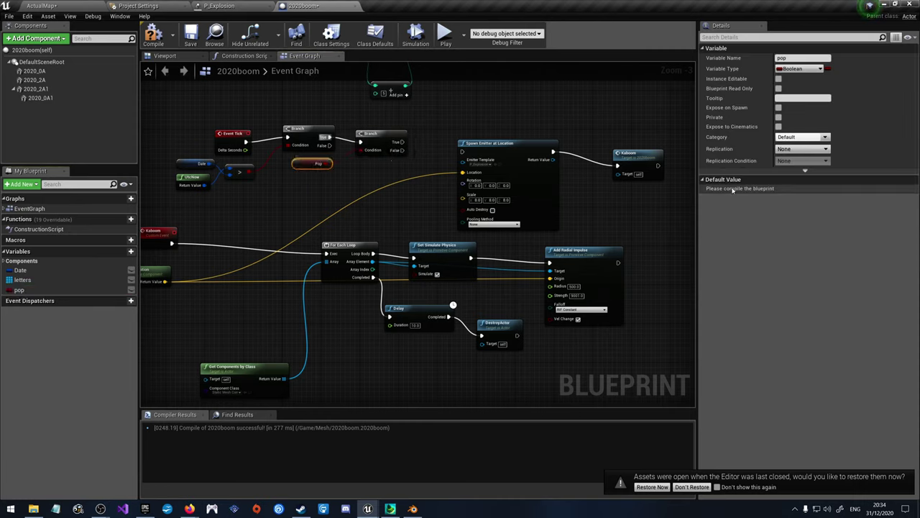
{"action": "left_click", "coordinate": [153, 36]}
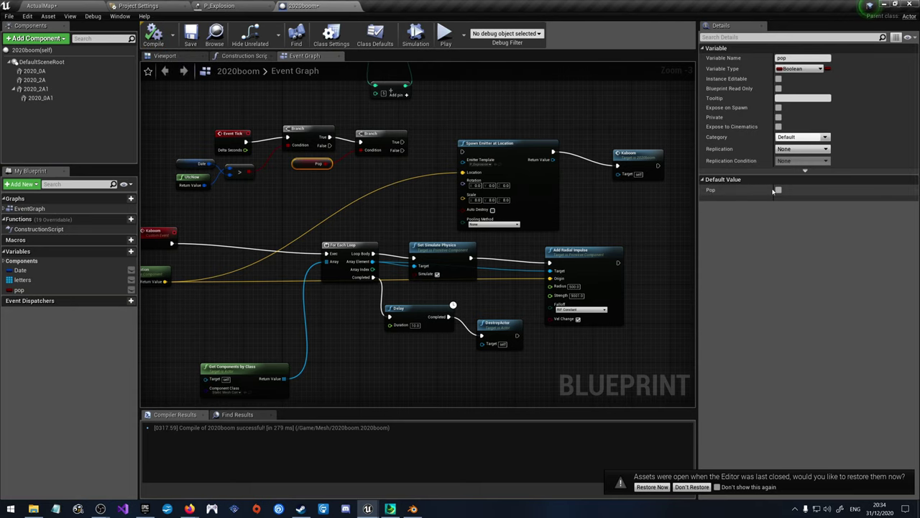
{"action": "left_click_drag", "start_coordinate": [373, 133], "coordinate": [379, 127]}
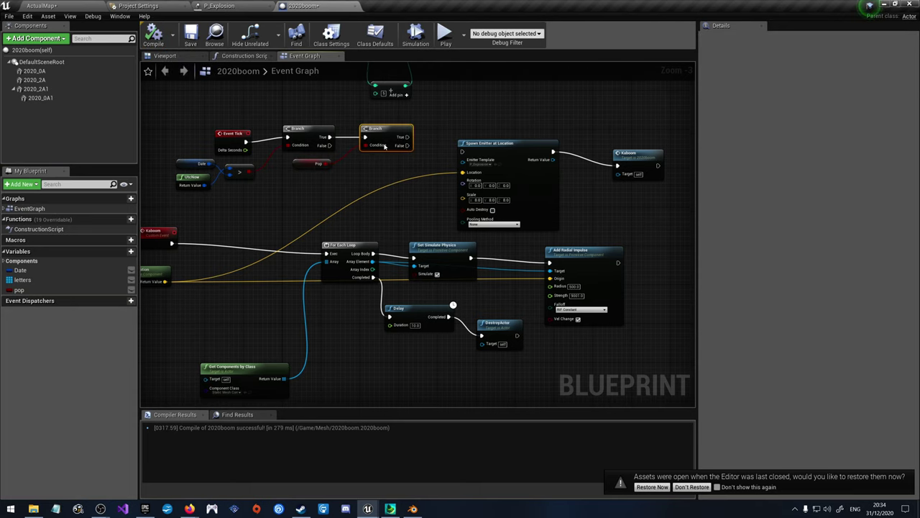
Step: Insert a Set pop node with pop enabled between the second Branch's False output and Spawn Emitter at Location, and compile
{"action": "left_click_drag", "start_coordinate": [87, 288], "coordinate": [408, 210]}
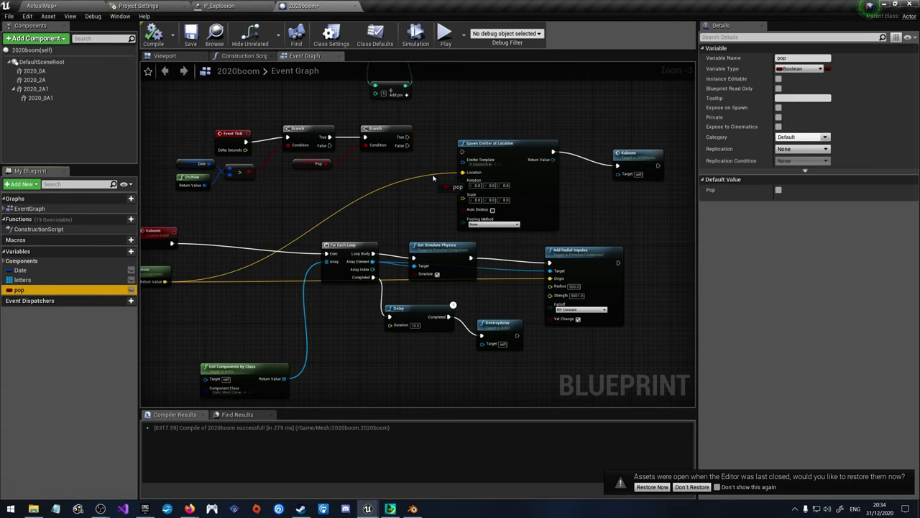
{"action": "left_click_drag", "start_coordinate": [408, 147], "coordinate": [461, 151]}
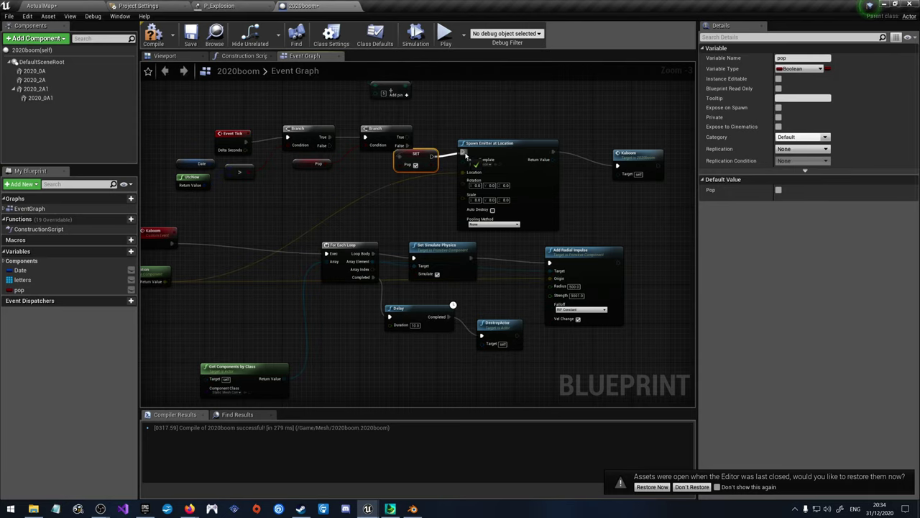
{"action": "left_click", "coordinate": [157, 36]}
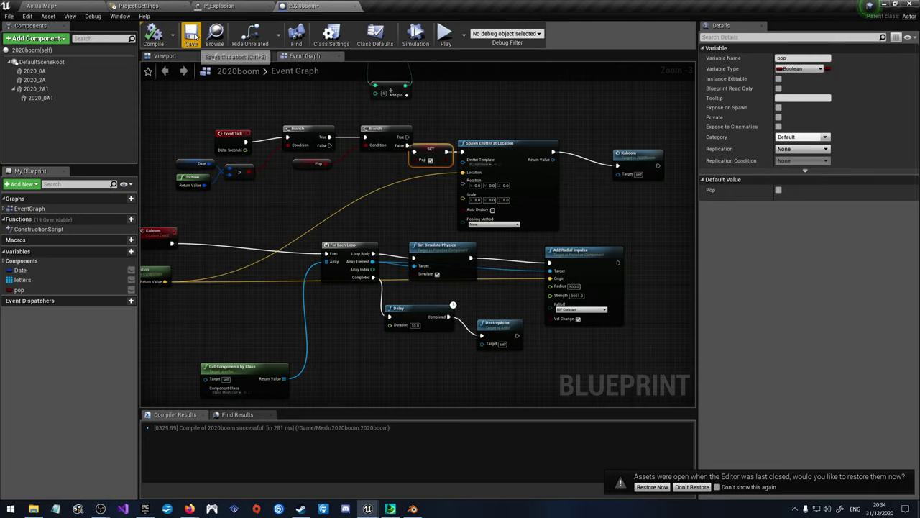
{"action": "left_click", "coordinate": [373, 137]}
{"action": "left_click", "coordinate": [386, 173]}
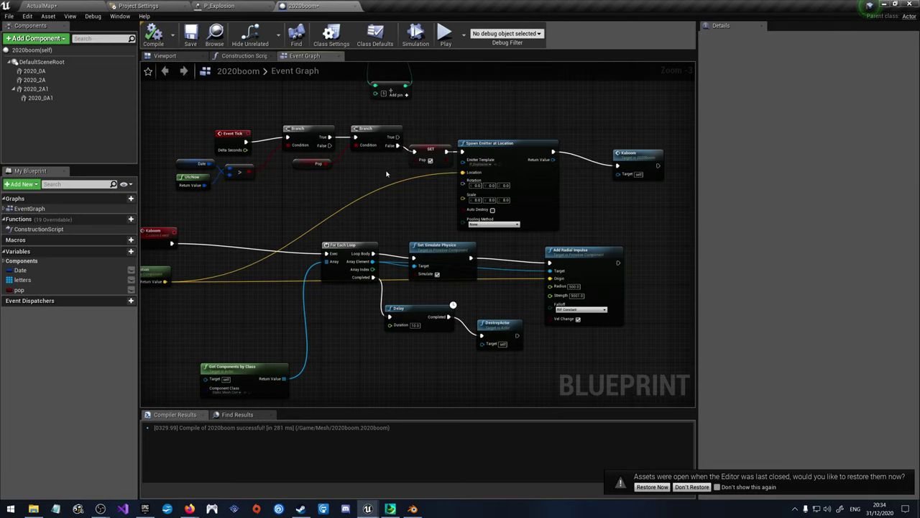
Step: Save ActualMap and play the level twice to test the explosion guarded by the pop check
{"action": "left_click", "coordinate": [47, 6]}
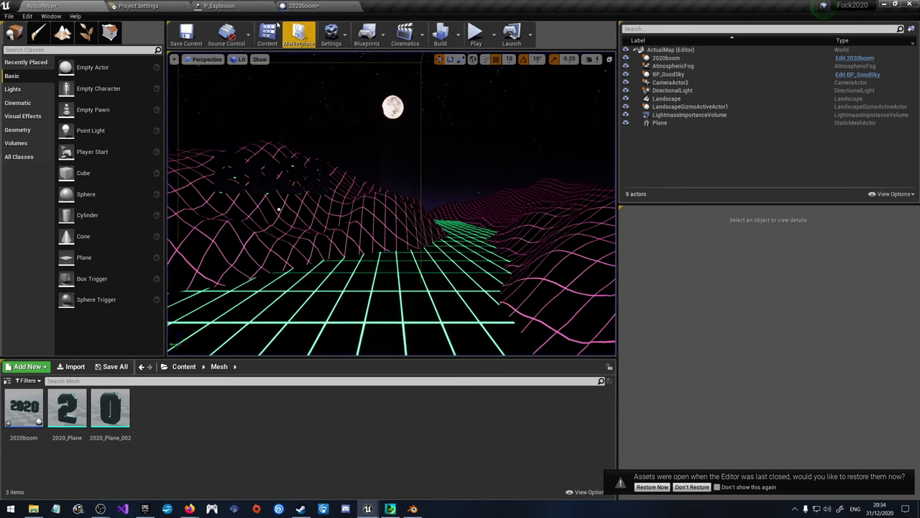
{"action": "key", "text": "ctrl+s"}
{"action": "left_click", "coordinate": [475, 31]}
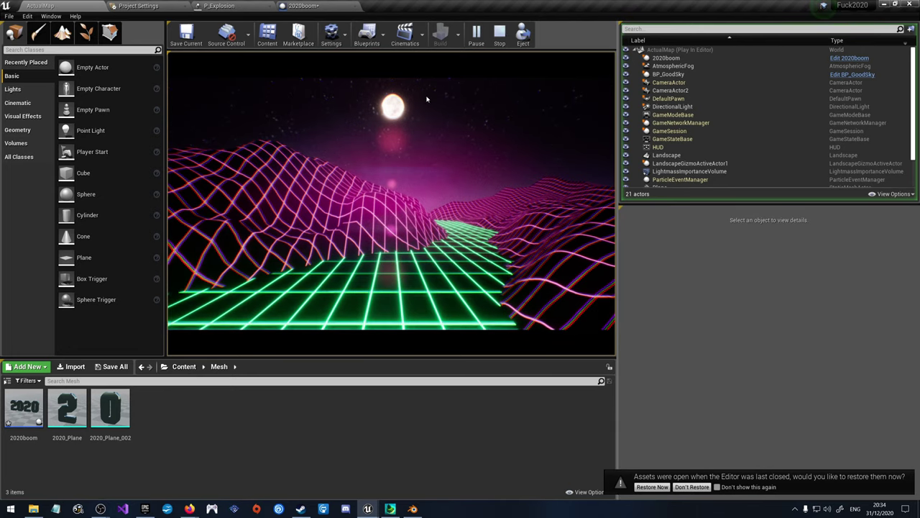
{"action": "left_click", "coordinate": [499, 30]}
{"action": "left_click", "coordinate": [476, 32]}
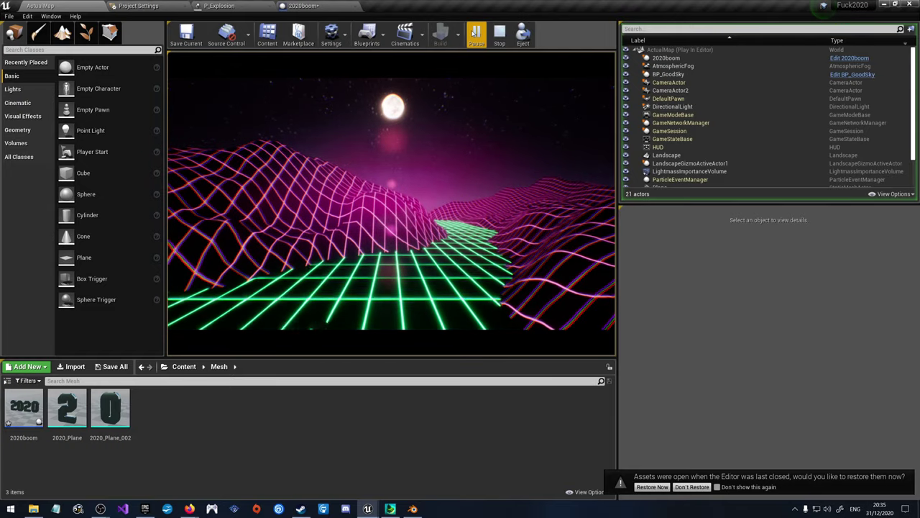
{"action": "key", "text": "Escape"}
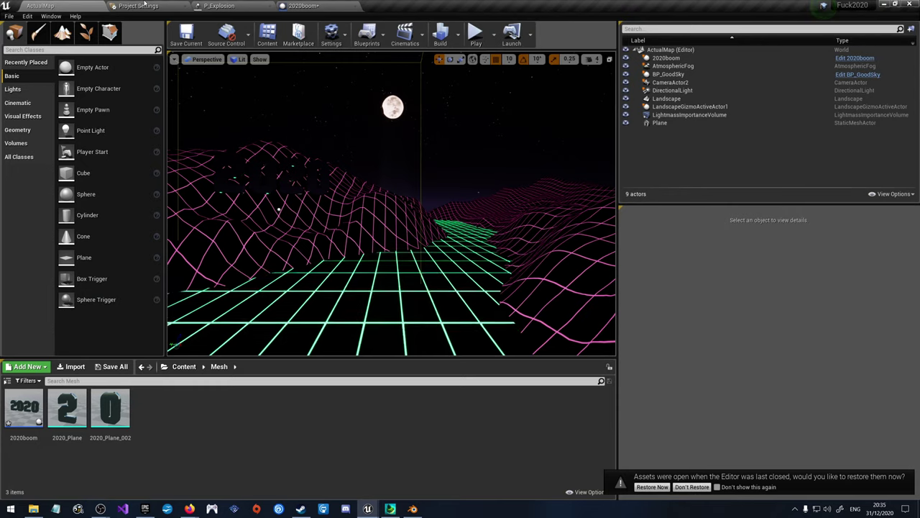
Step: Reinsert Spawn Emitter at Location between the Kaboom event and the For Each Loop, and connect the Set pop node to the Kaboom call
{"action": "left_click", "coordinate": [291, 6]}
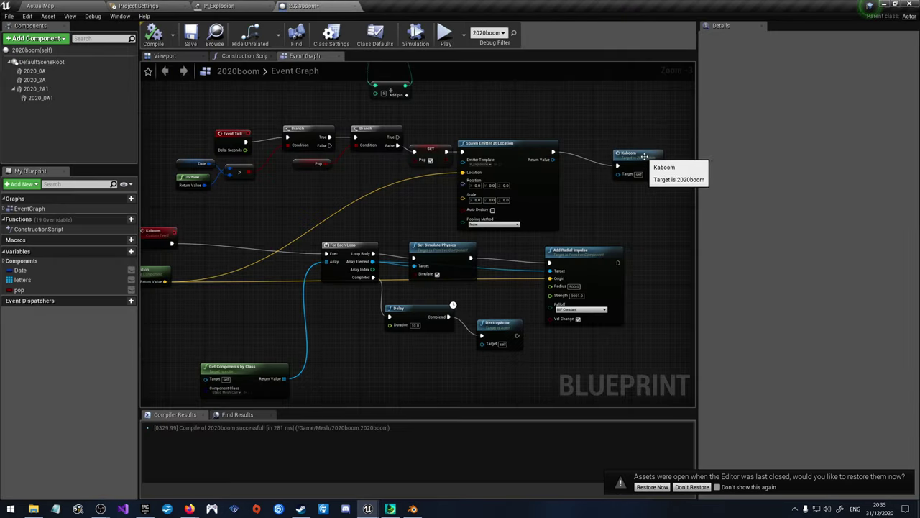
{"action": "left_click_drag", "start_coordinate": [643, 155], "coordinate": [596, 147]}
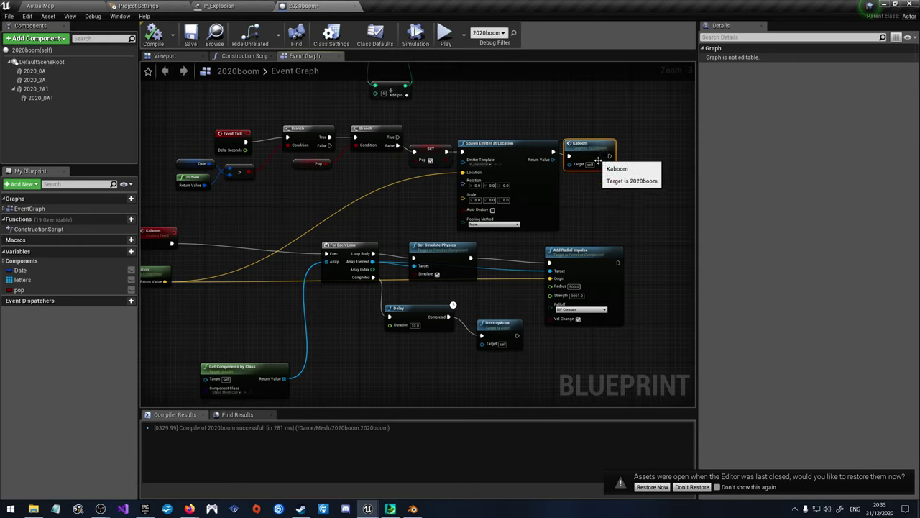
{"action": "right_click_drag", "start_coordinate": [622, 193], "coordinate": [701, 168]}
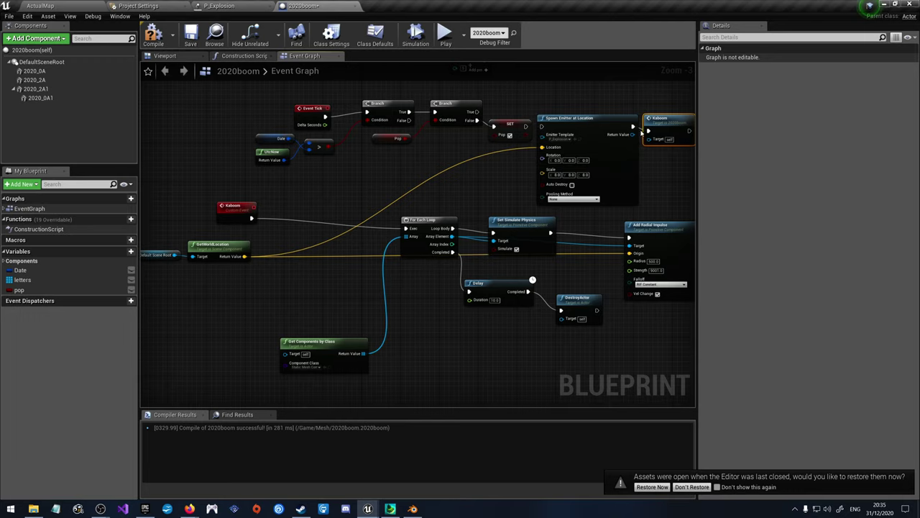
{"action": "left_click_drag", "start_coordinate": [582, 123], "coordinate": [318, 210]}
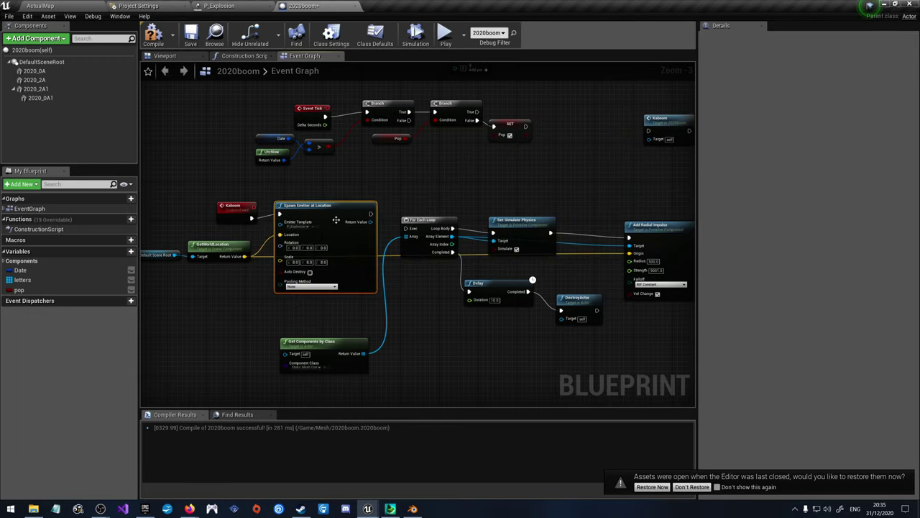
{"action": "left_click_drag", "start_coordinate": [371, 213], "coordinate": [407, 228]}
{"action": "left_click_drag", "start_coordinate": [527, 127], "coordinate": [553, 115]}
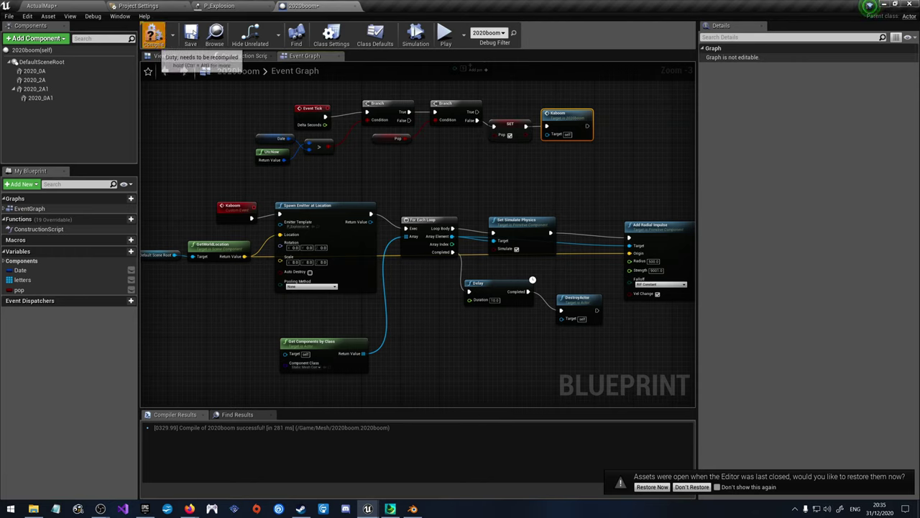
Step: Play ActualMap to test the rewired explosion, return to the 2020boom blueprint and stop the play session
{"action": "left_click", "coordinate": [41, 5]}
{"action": "left_click", "coordinate": [478, 32]}
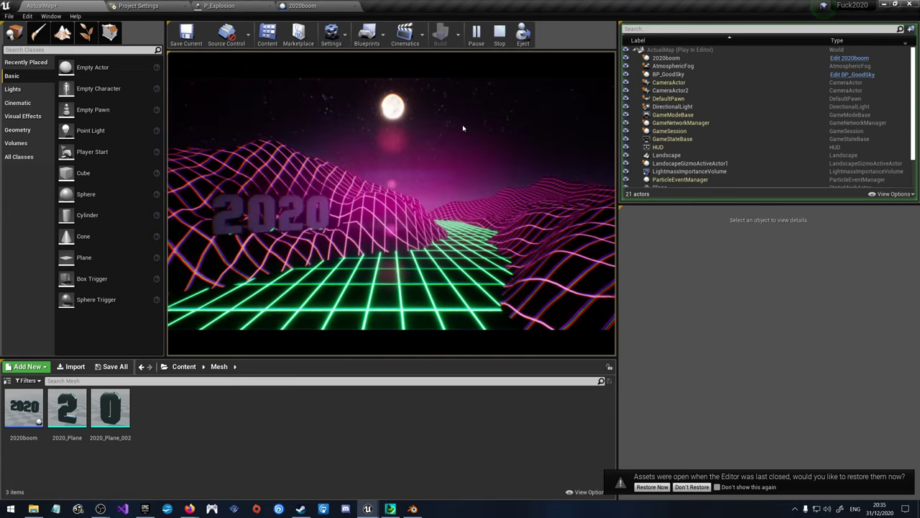
{"action": "left_click", "coordinate": [301, 5]}
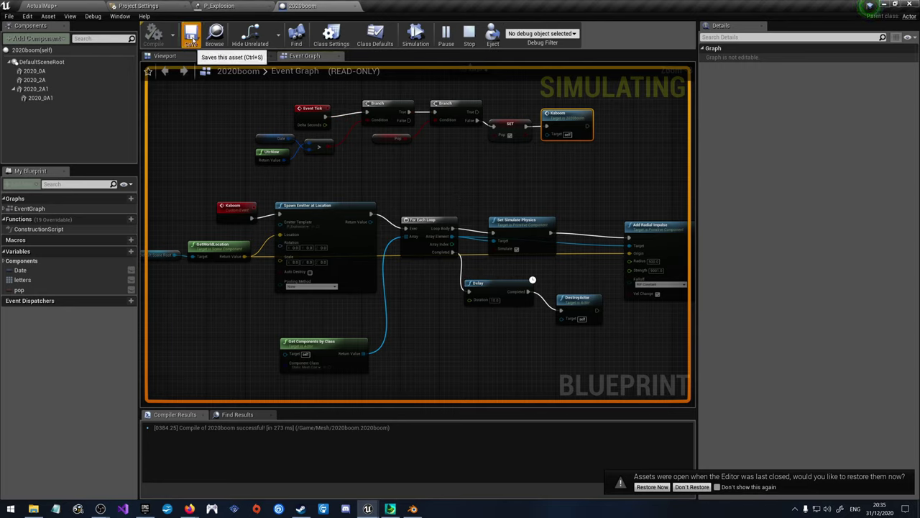
{"action": "left_click", "coordinate": [467, 35]}
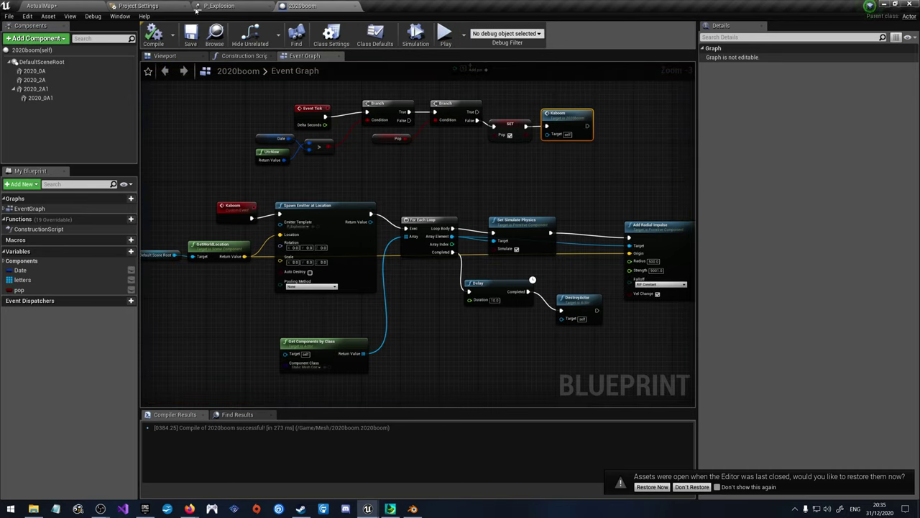
Step: Play the level twice to test the explosion, watching in ActualMap and stopping each session
{"action": "left_click", "coordinate": [444, 32]}
{"action": "left_click", "coordinate": [310, 7]}
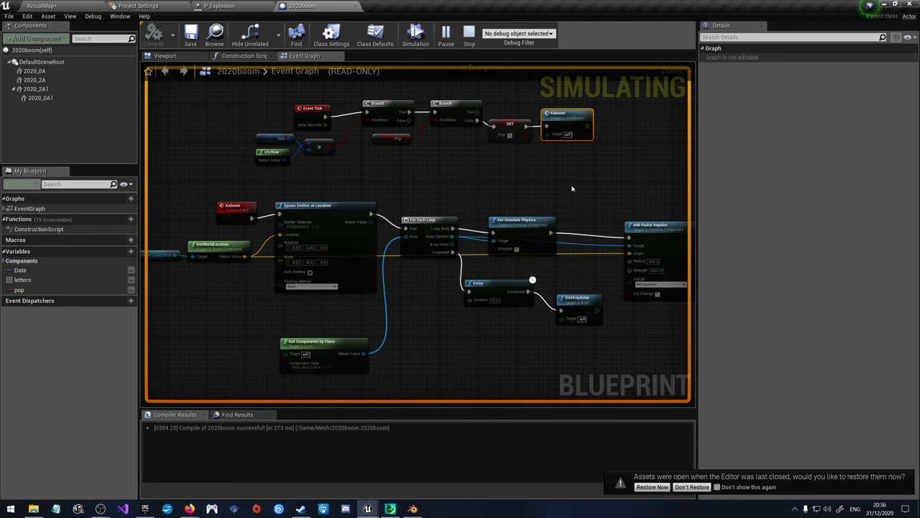
{"action": "left_click", "coordinate": [92, 6]}
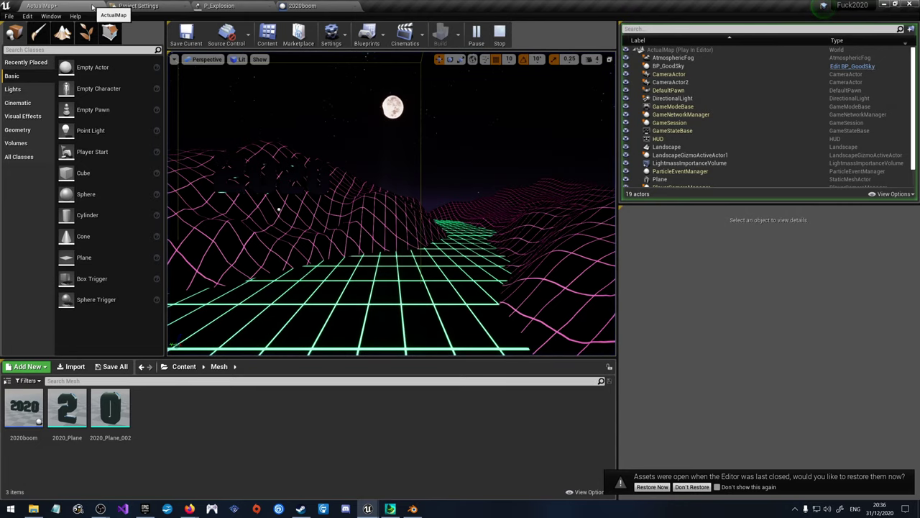
{"action": "left_click", "coordinate": [500, 32]}
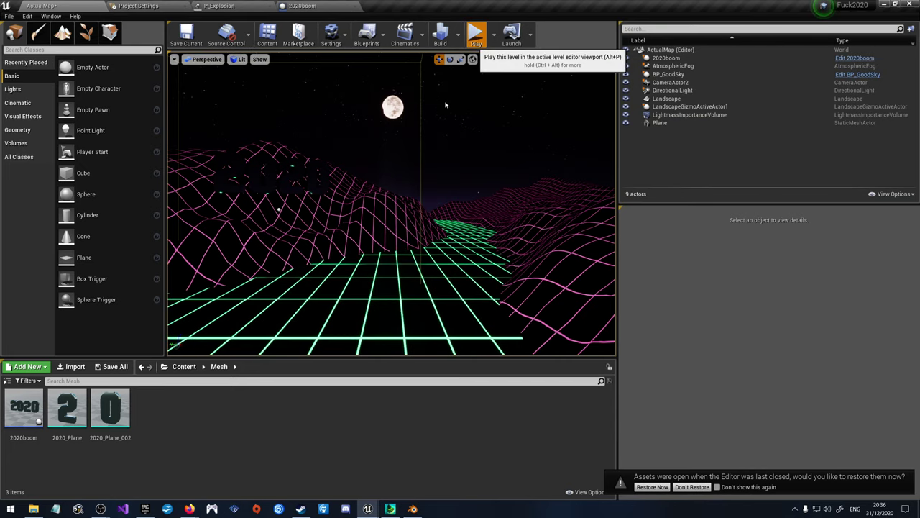
{"action": "left_click", "coordinate": [476, 34]}
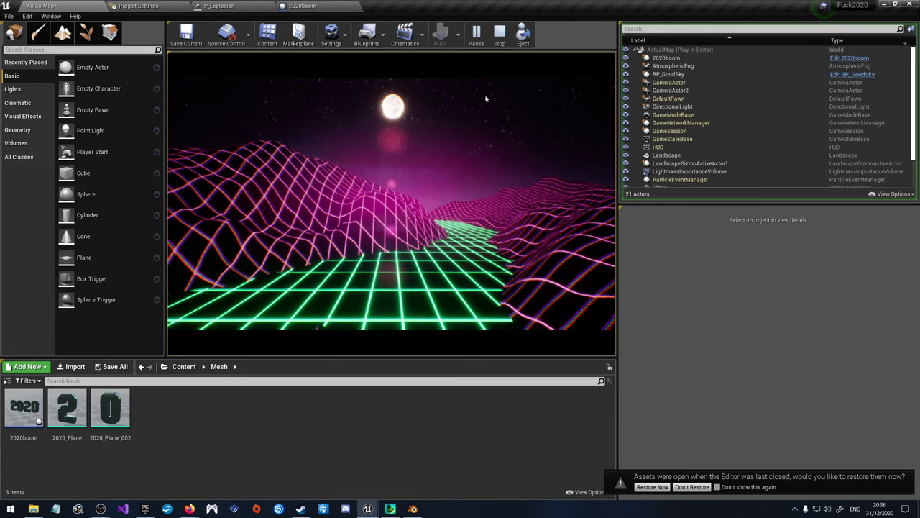
{"action": "left_click", "coordinate": [499, 33]}
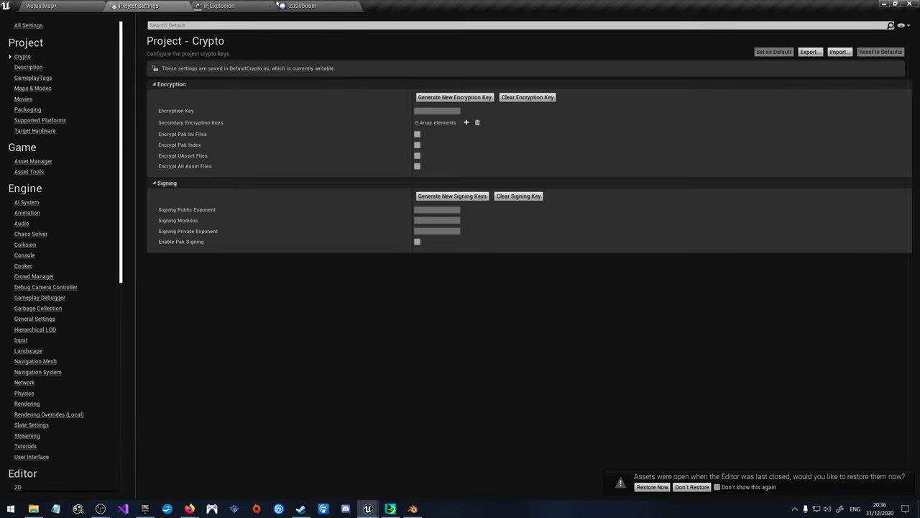
Step: Return to the 2020boom blueprint and align the Set Simulate Physics and Add Radial Impulse nodes with the For Each Loop
{"action": "left_click", "coordinate": [302, 6]}
{"action": "right_click_drag", "start_coordinate": [482, 281], "coordinate": [425, 206]}
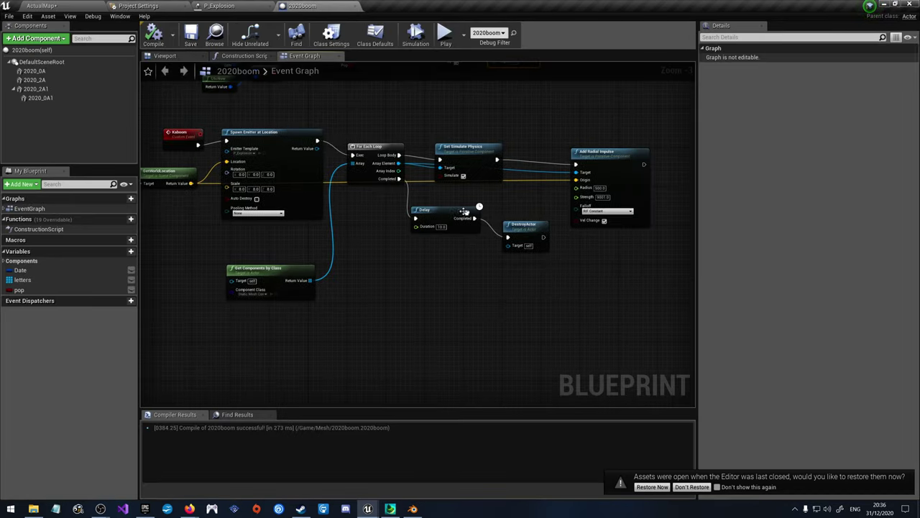
{"action": "left_click", "coordinate": [476, 148]}
{"action": "left_click_drag", "start_coordinate": [572, 167], "coordinate": [569, 157]}
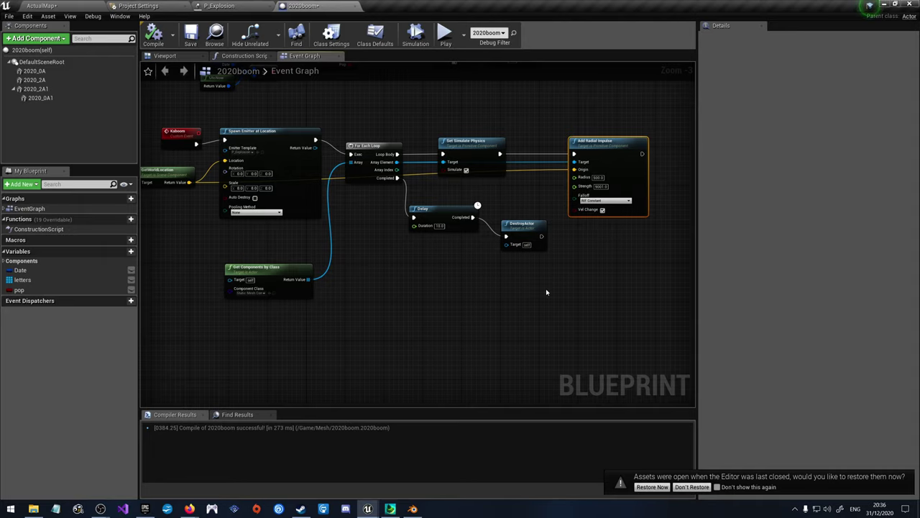
{"action": "scroll", "coordinate": [524, 288], "scroll_direction": "down", "scroll_amount": 2}
{"action": "scroll", "coordinate": [435, 257], "scroll_direction": "up", "scroll_amount": 3}
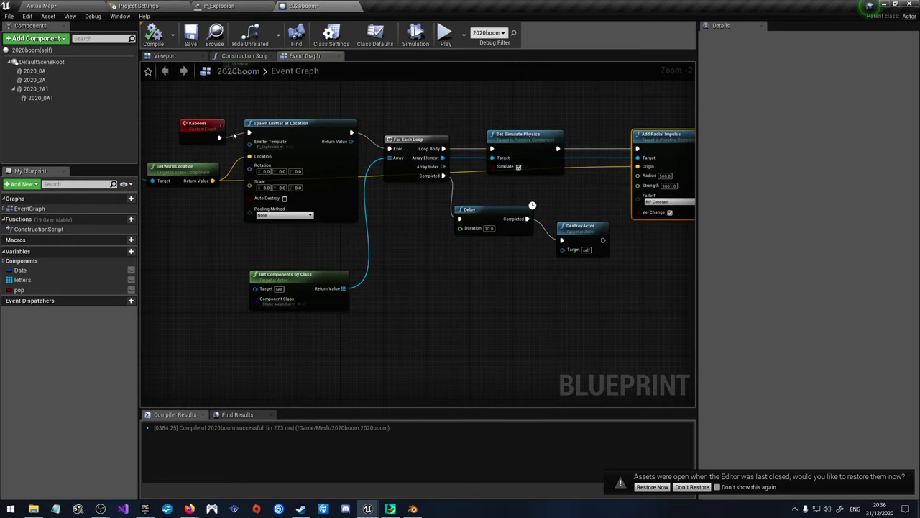
Step: Take Spawn Emitter at Location out of the chain, connect Kaboom directly to the For Each Loop, and reposition the loop and Get Components by Class
{"action": "left_click_drag", "start_coordinate": [314, 123], "coordinate": [508, 290]}
{"action": "left_click_drag", "start_coordinate": [219, 138], "coordinate": [318, 127]}
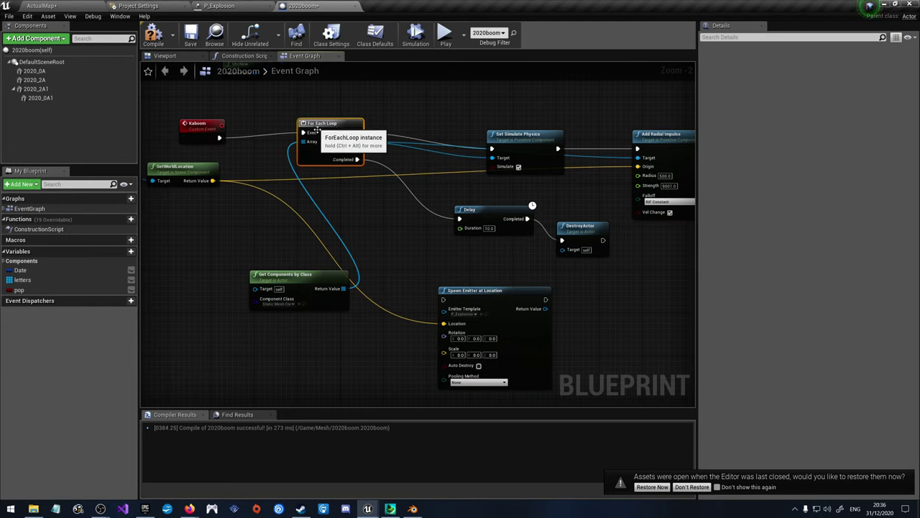
{"action": "left_click", "coordinate": [295, 276]}
{"action": "left_click_drag", "start_coordinate": [294, 276], "coordinate": [184, 238]}
{"action": "scroll", "coordinate": [311, 266], "scroll_direction": "down", "scroll_amount": 2}
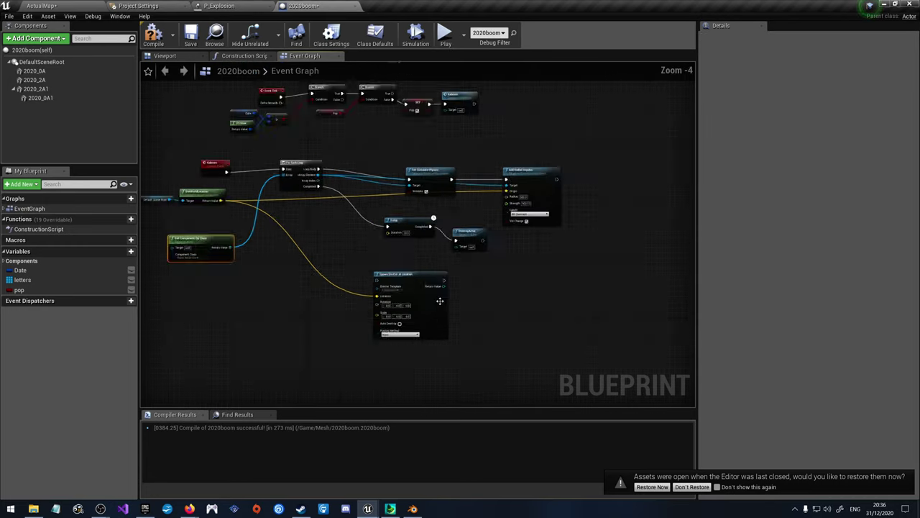
{"action": "scroll", "coordinate": [359, 265], "scroll_direction": "up", "scroll_amount": 1}
Step: Move Spawn Emitter at Location beyond Add Radial Impulse and feed its Location from a new GetWorldLocation on the loop's Array Element
{"action": "left_click_drag", "start_coordinate": [360, 265], "coordinate": [655, 129]}
{"action": "left_click", "coordinate": [627, 178], "text": "alt"}
{"action": "right_click_drag", "start_coordinate": [408, 237], "coordinate": [317, 276]}
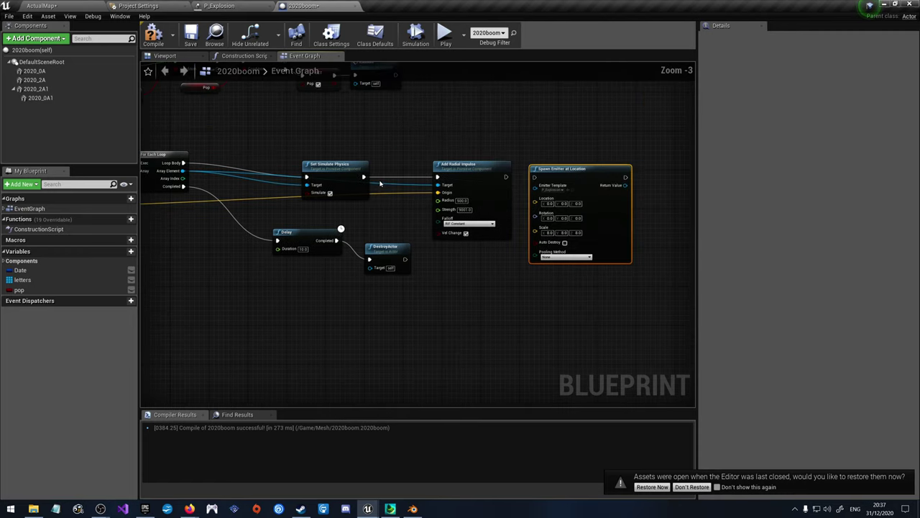
{"action": "left_click_drag", "start_coordinate": [183, 170], "coordinate": [365, 319]}
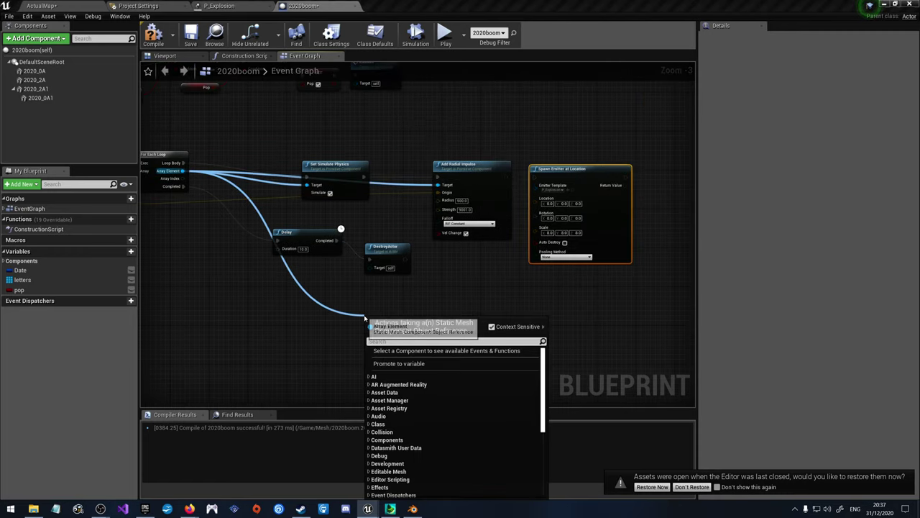
{"action": "type", "text": "get wor"}
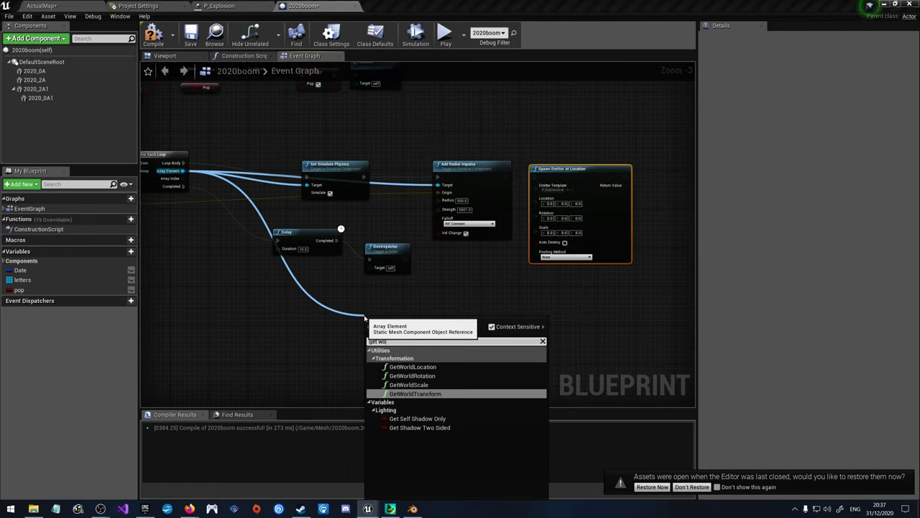
{"action": "left_click", "coordinate": [412, 366]}
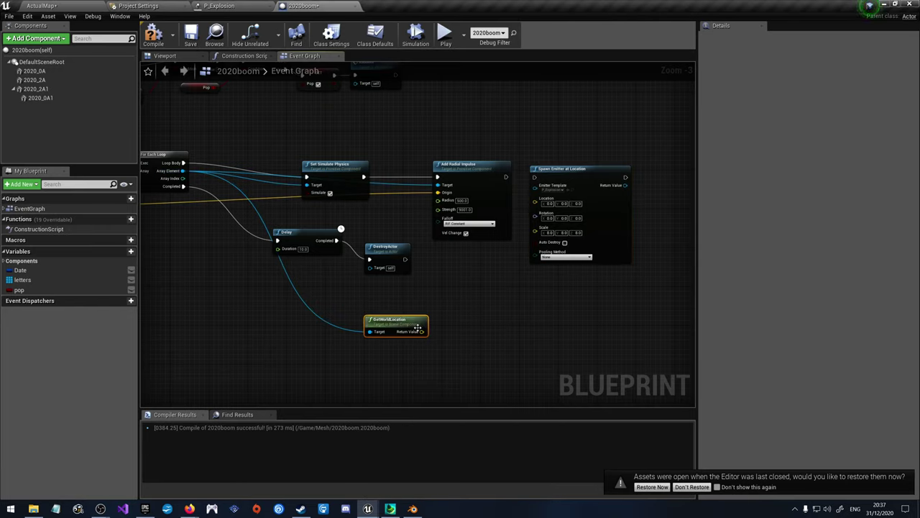
{"action": "left_click_drag", "start_coordinate": [422, 331], "coordinate": [539, 201]}
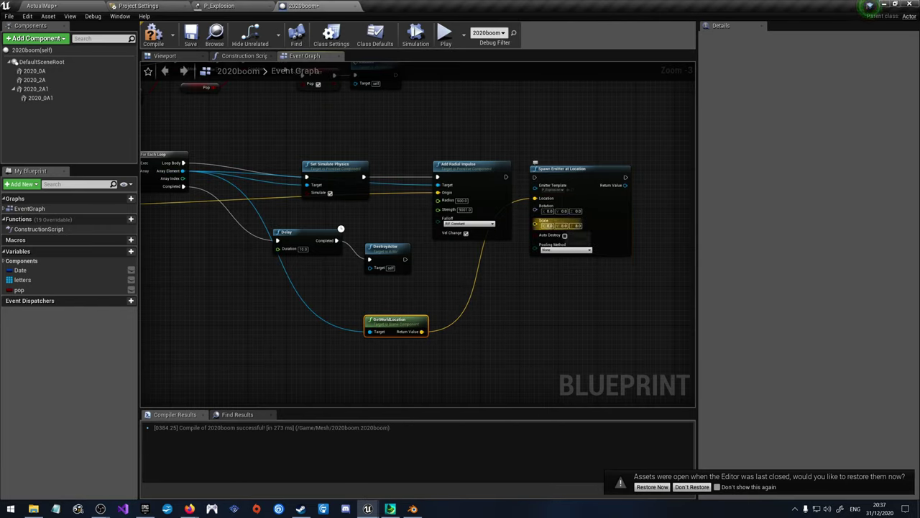
Step: Set Spawn Emitter's scale to 4.0 on all axes, connect Add Radial Impulse's execution output to it, and compile
{"action": "left_click", "coordinate": [585, 233]}
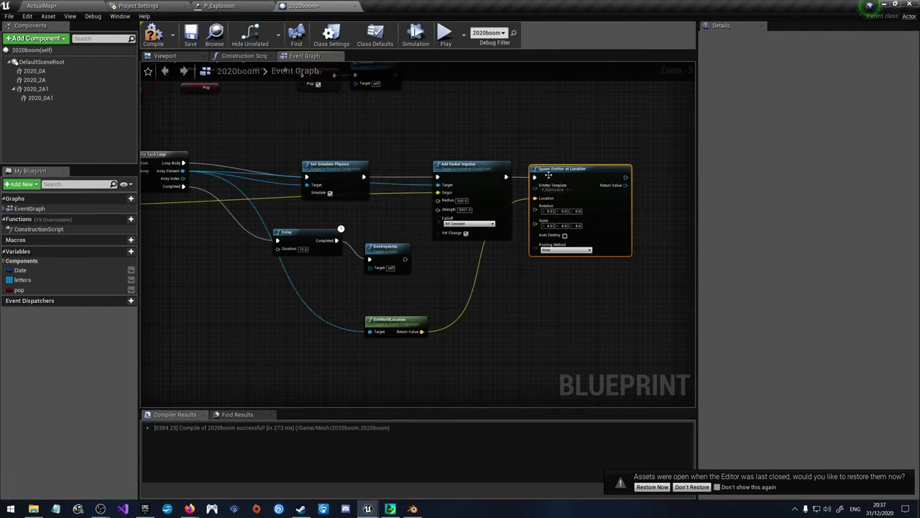
{"action": "scroll", "coordinate": [463, 286], "scroll_direction": "down", "scroll_amount": 3}
{"action": "scroll", "coordinate": [463, 286], "scroll_direction": "up", "scroll_amount": 3}
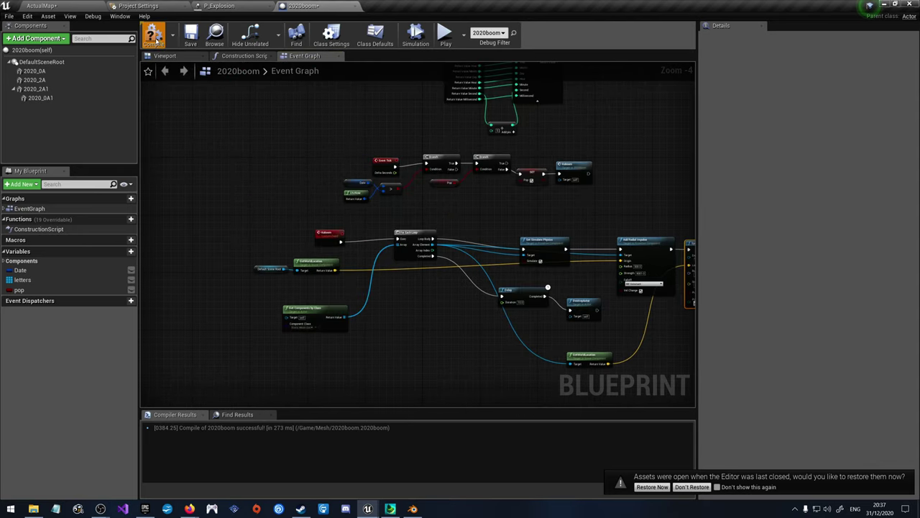
Step: Play ActualMap to test the explosion emitters spawned for each digit, and stop the session
{"action": "left_click", "coordinate": [85, 5]}
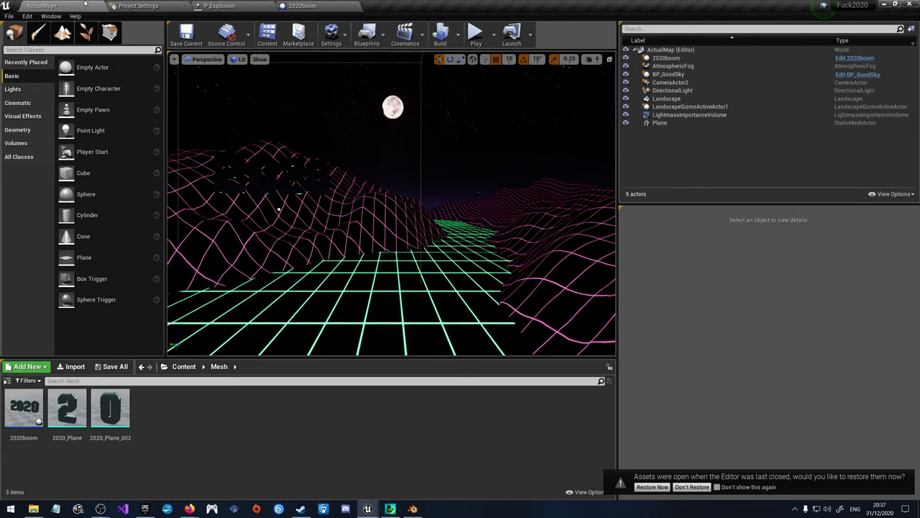
{"action": "left_click", "coordinate": [475, 34]}
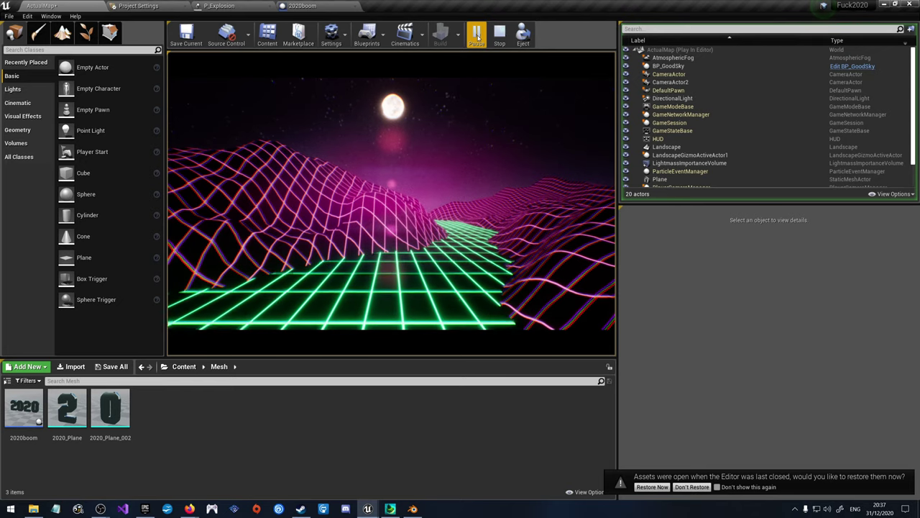
{"action": "left_click", "coordinate": [499, 34]}
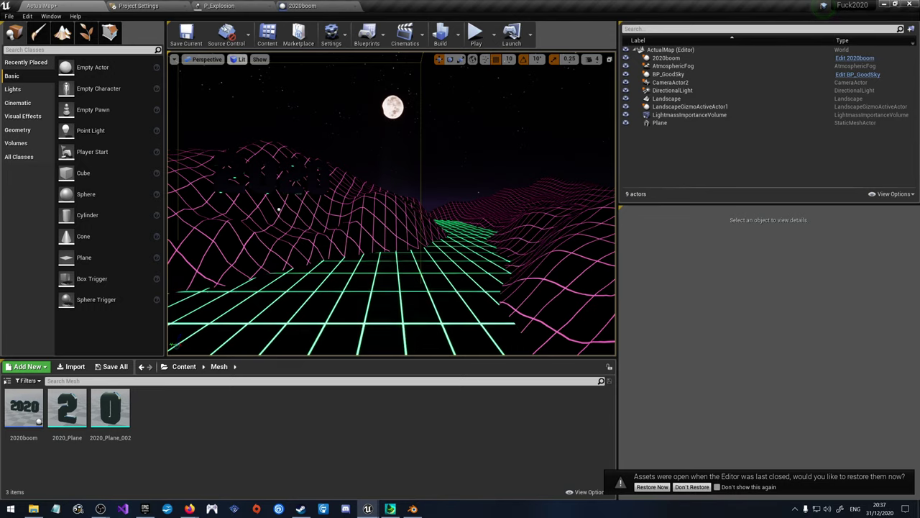
Step: In 2020boom, rewire the second Branch's False output to call Kaboom first and Set pop second, and compile
{"action": "left_click", "coordinate": [298, 6]}
{"action": "right_click_drag", "start_coordinate": [528, 153], "coordinate": [380, 221]}
{"action": "scroll", "coordinate": [379, 222], "scroll_direction": "up", "scroll_amount": 3}
{"action": "left_click", "coordinate": [356, 245]}
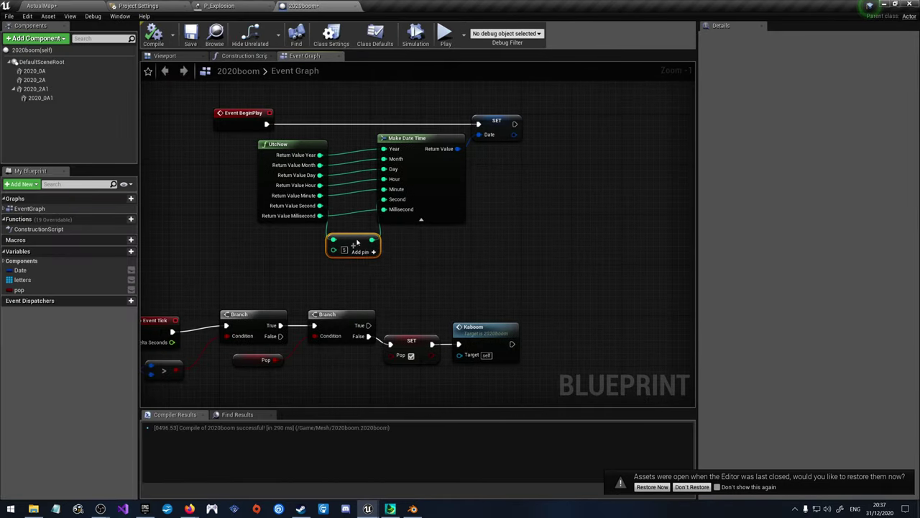
{"action": "right_click_drag", "start_coordinate": [460, 261], "coordinate": [531, 199]}
{"action": "right_click_drag", "start_coordinate": [424, 234], "coordinate": [505, 182]}
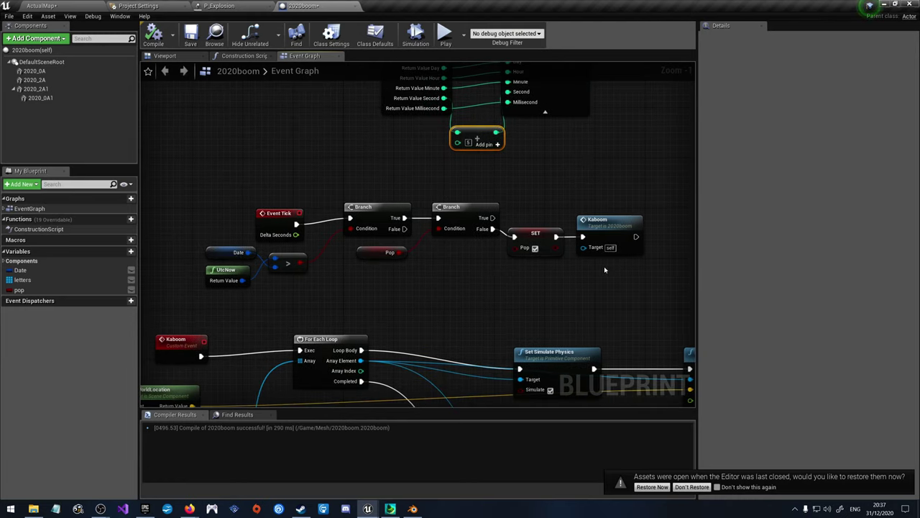
{"action": "left_click", "coordinate": [530, 232]}
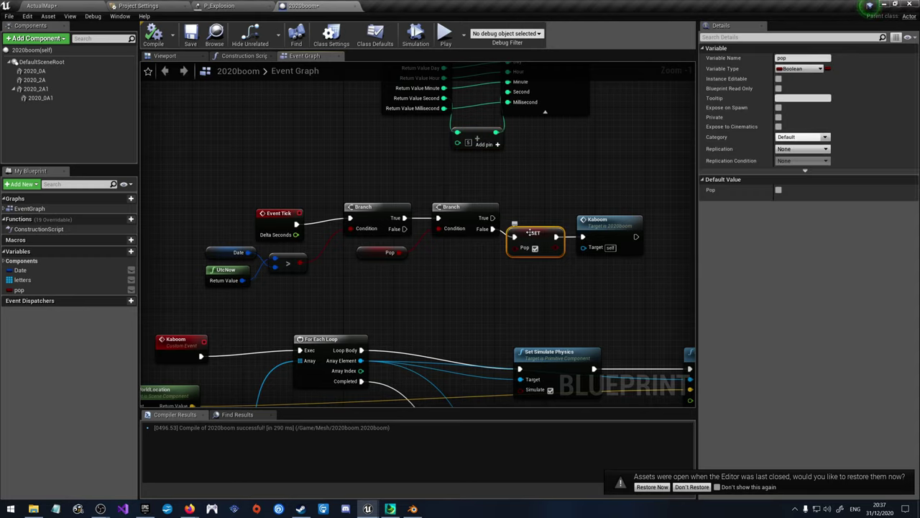
{"action": "left_click_drag", "start_coordinate": [530, 232], "coordinate": [657, 245]}
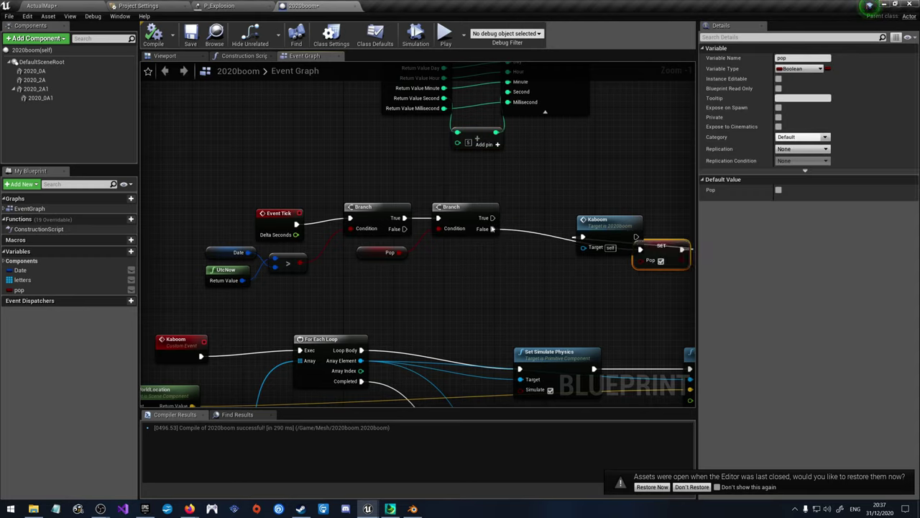
{"action": "left_click_drag", "start_coordinate": [493, 229], "coordinate": [574, 233]}
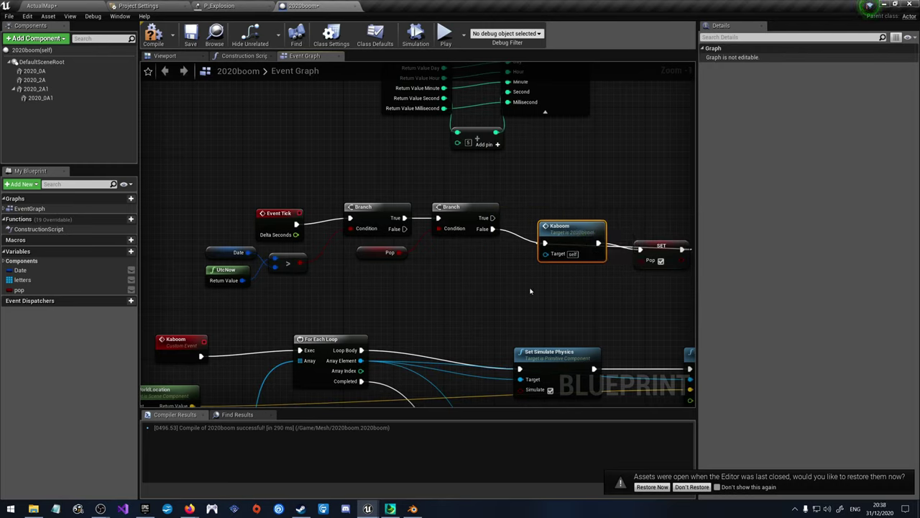
{"action": "left_click_drag", "start_coordinate": [661, 248], "coordinate": [642, 235]}
{"action": "left_click", "coordinate": [585, 274]}
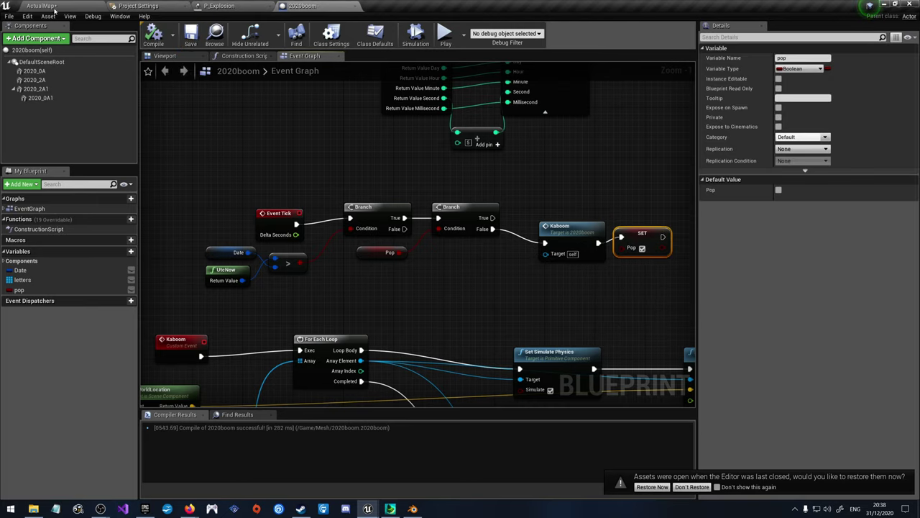
Step: Play ActualMap to test the reordered Kaboom call, stop the session and return to the 2020boom blueprint
{"action": "left_click", "coordinate": [41, 6]}
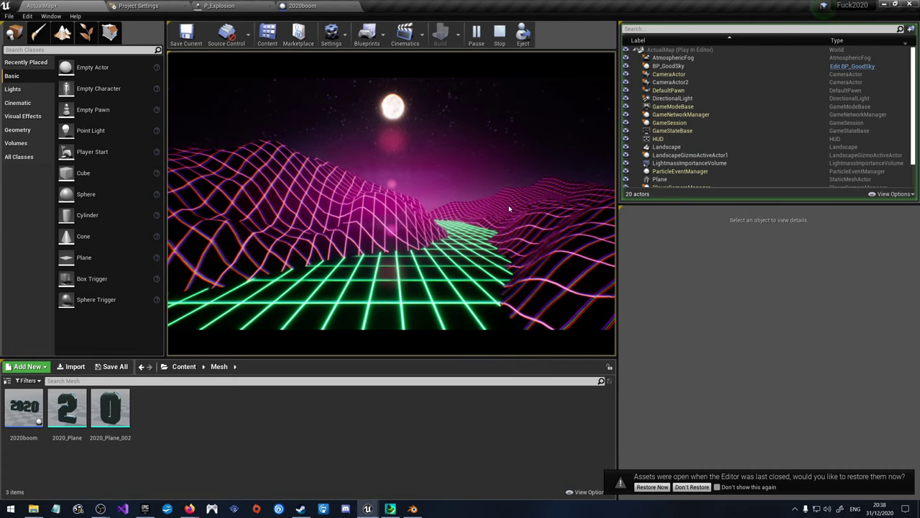
{"action": "left_click", "coordinate": [500, 32]}
{"action": "left_click", "coordinate": [301, 6]}
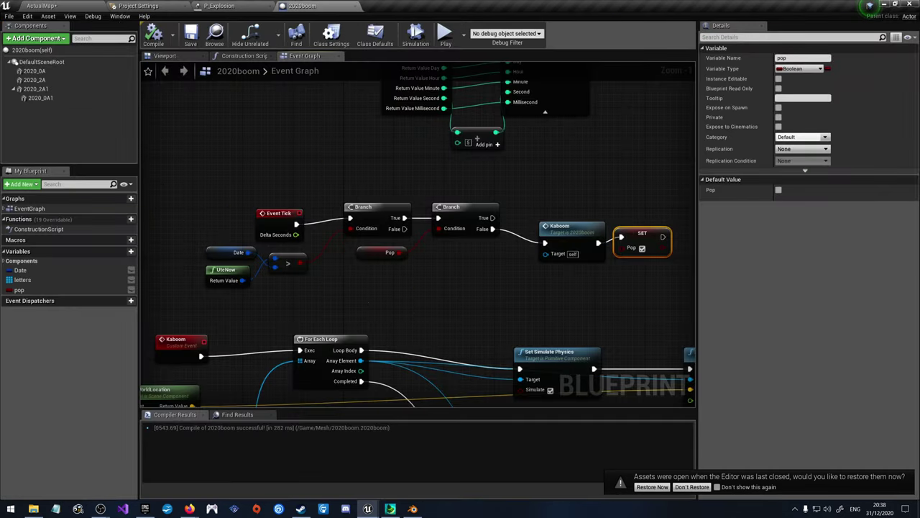
Step: Set the Falloff of Add Radial Impulse to RIF Linear
{"action": "right_click_drag", "start_coordinate": [585, 303], "coordinate": [411, 180]}
{"action": "right_click_drag", "start_coordinate": [493, 209], "coordinate": [343, 165]}
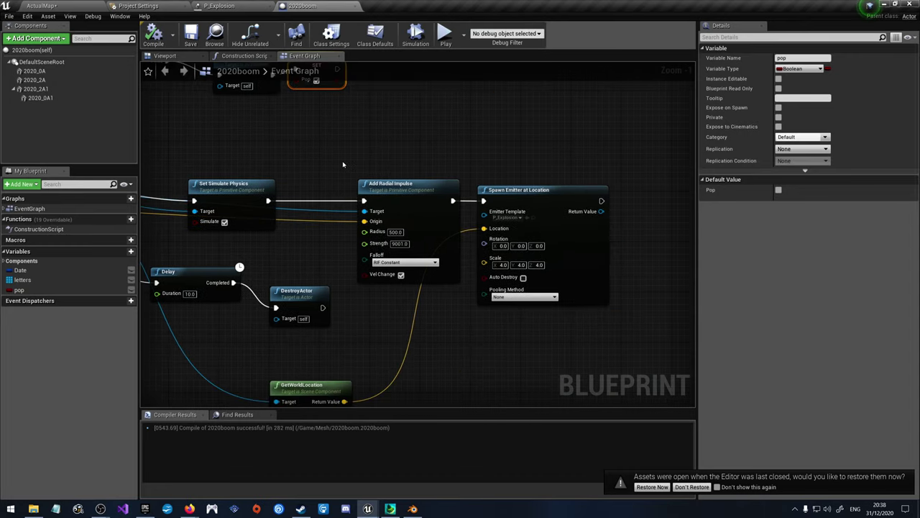
{"action": "left_click_drag", "start_coordinate": [410, 189], "coordinate": [378, 189]}
{"action": "right_click_drag", "start_coordinate": [372, 266], "coordinate": [451, 237]}
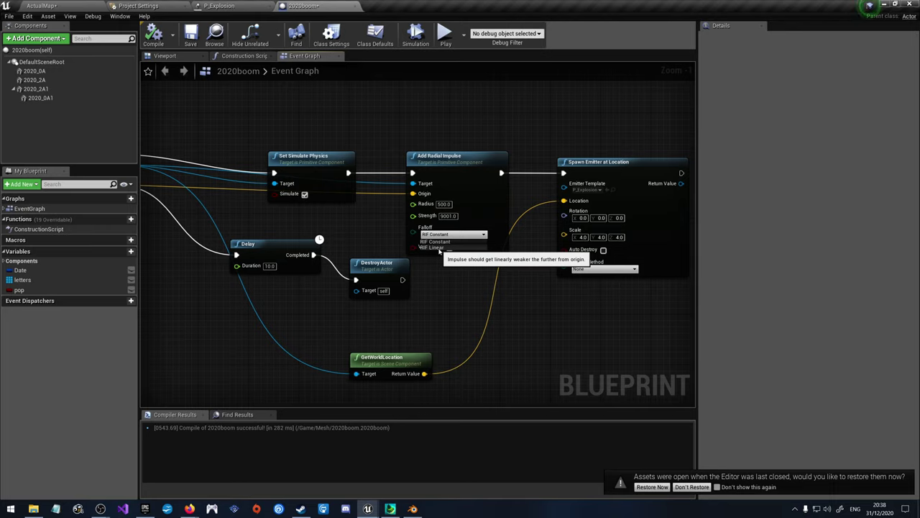
{"action": "left_click", "coordinate": [438, 247]}
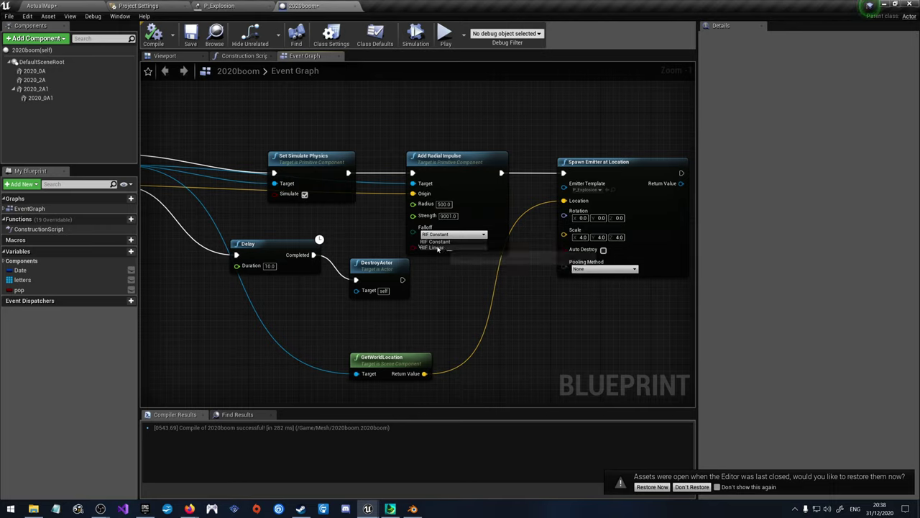
Step: Rearrange the Set Simulate Physics and Add Radial Impulse nodes to separate their wires from the For Each Loop
{"action": "left_click_drag", "start_coordinate": [463, 149], "coordinate": [450, 175]}
{"action": "right_click_drag", "start_coordinate": [429, 154], "coordinate": [543, 132]}
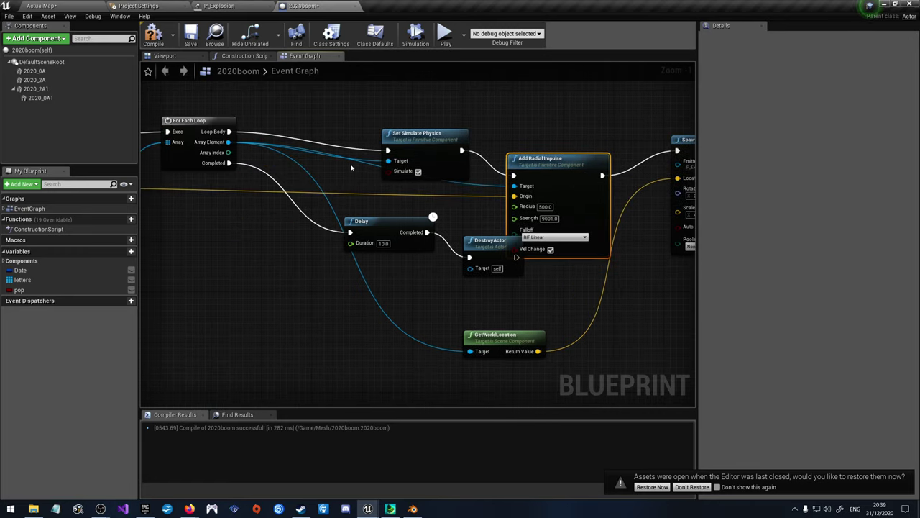
{"action": "left_click_drag", "start_coordinate": [389, 163], "coordinate": [388, 119]}
{"action": "left_click_drag", "start_coordinate": [534, 153], "coordinate": [502, 128]}
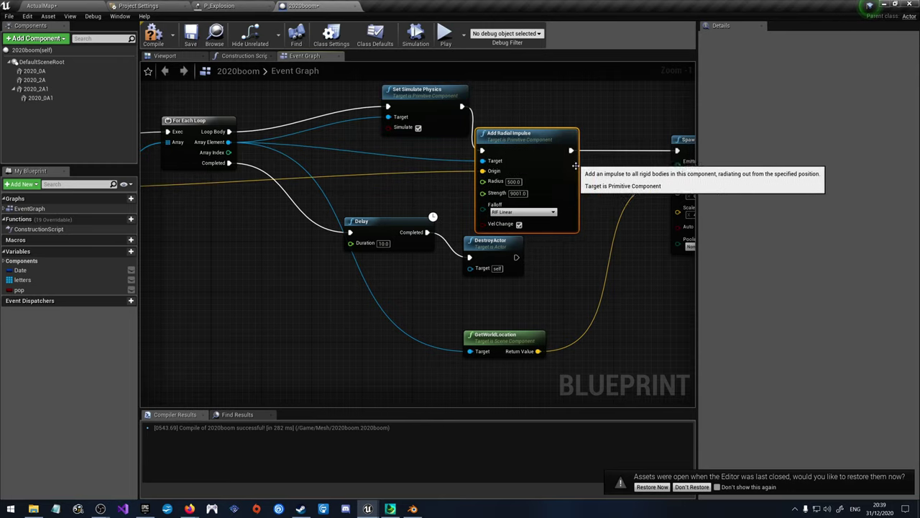
Step: Move the GetWorldLocation node up, disconnect the For Each Loop's Completed output from the Delay node, and save the blueprint
{"action": "left_click_drag", "start_coordinate": [499, 334], "coordinate": [492, 295]}
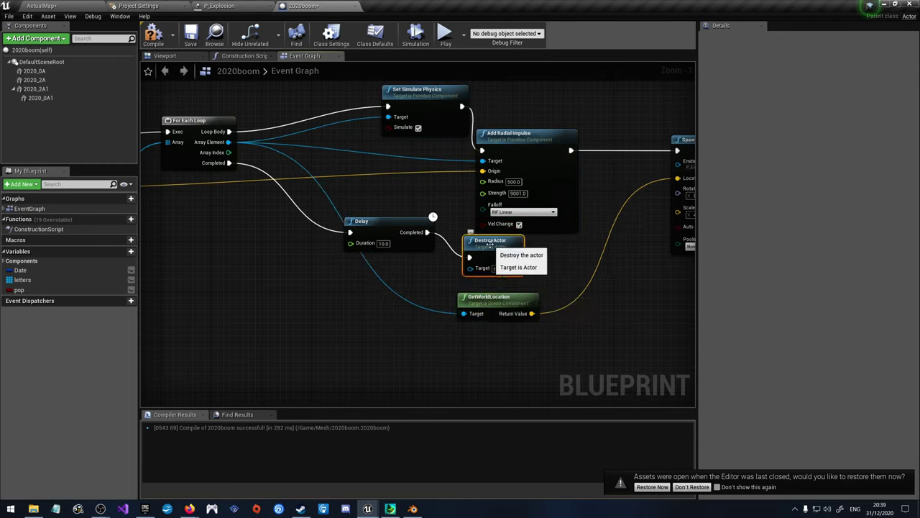
{"action": "left_click", "coordinate": [301, 199], "text": "alt"}
{"action": "left_click", "coordinate": [381, 223]}
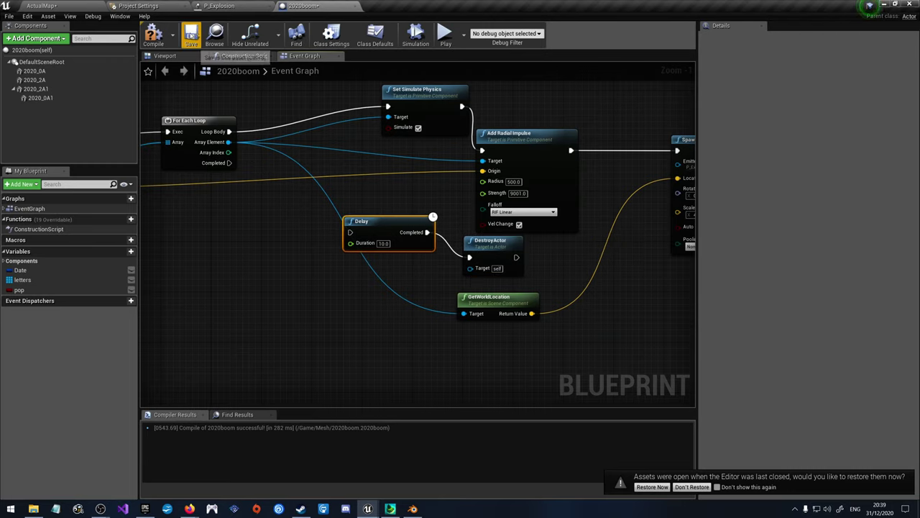
{"action": "left_click", "coordinate": [190, 36]}
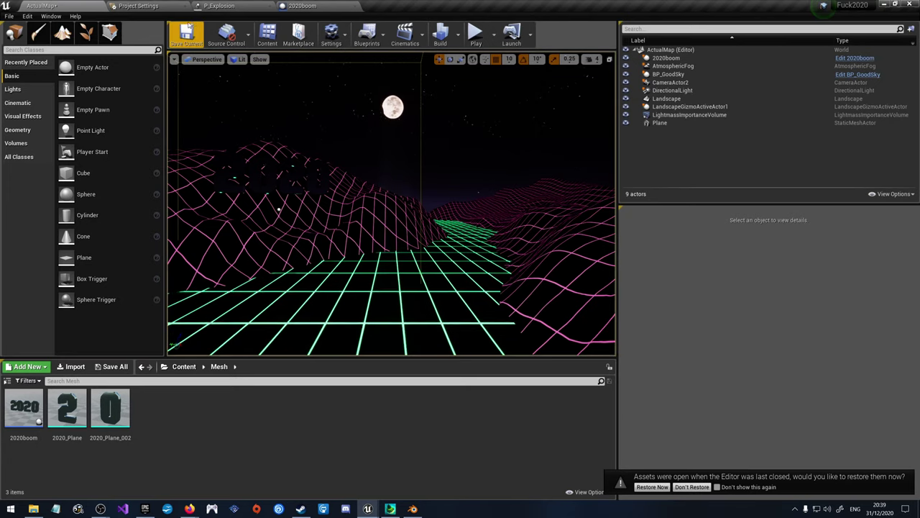
Step: Save ActualMap and play-test the level to check the 2020 explosion
{"action": "left_click", "coordinate": [185, 36]}
{"action": "left_click", "coordinate": [477, 35]}
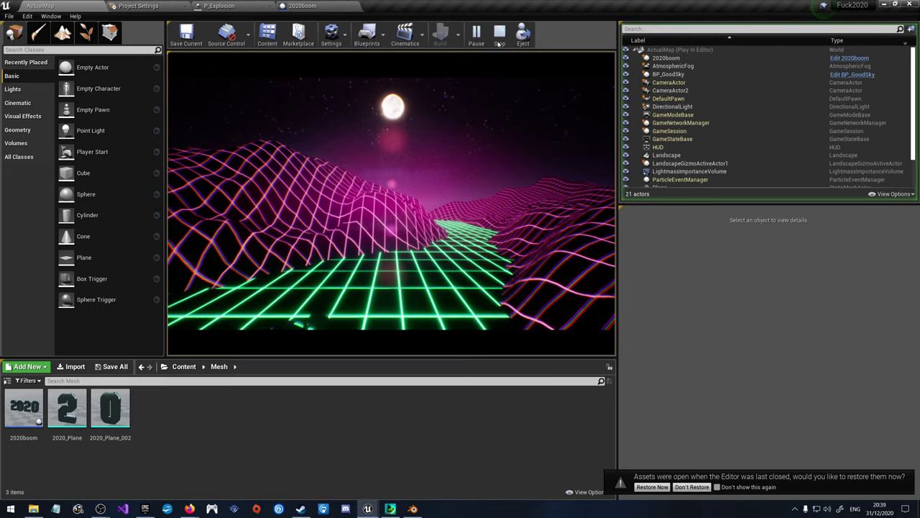
{"action": "key", "text": "Escape"}
Step: In the 2020boom event graph, make room before Spawn Emitter at Location and add a Random Float in Range node
{"action": "left_click", "coordinate": [302, 6]}
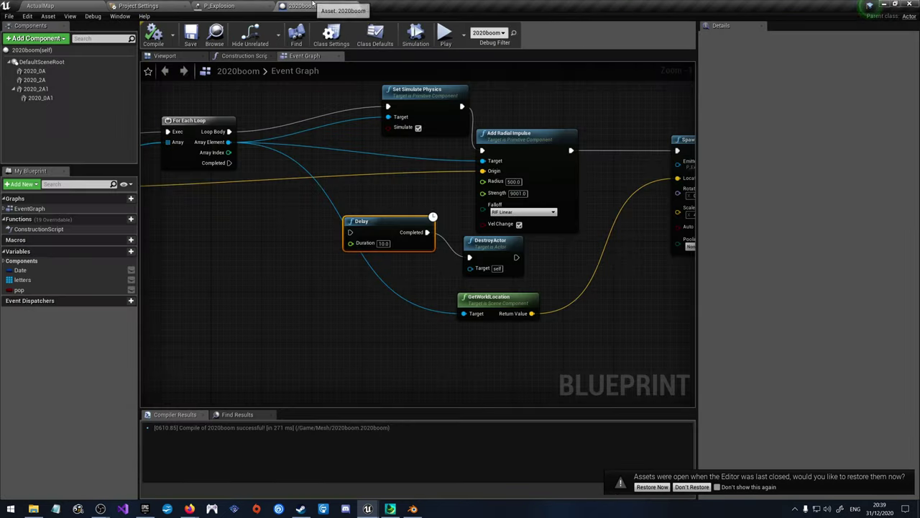
{"action": "scroll", "coordinate": [376, 289], "scroll_direction": "up", "scroll_amount": 2}
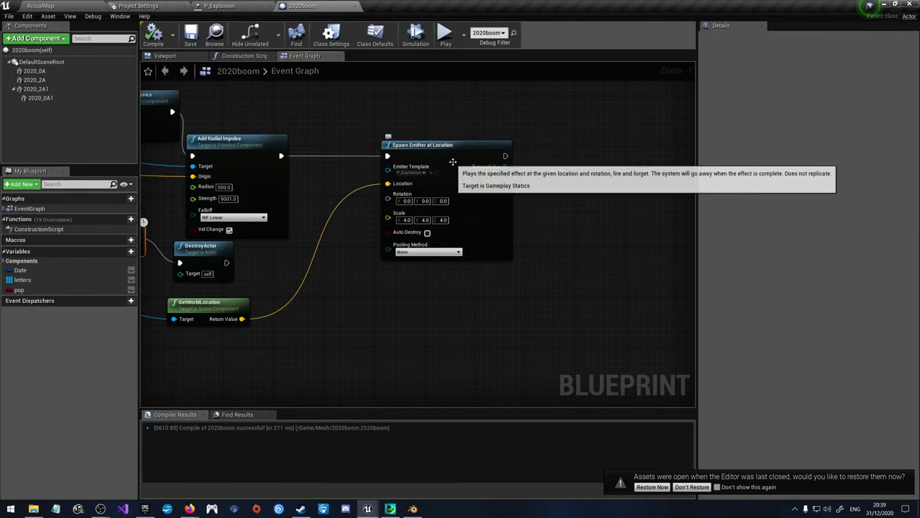
{"action": "left_click_drag", "start_coordinate": [451, 150], "coordinate": [534, 152]}
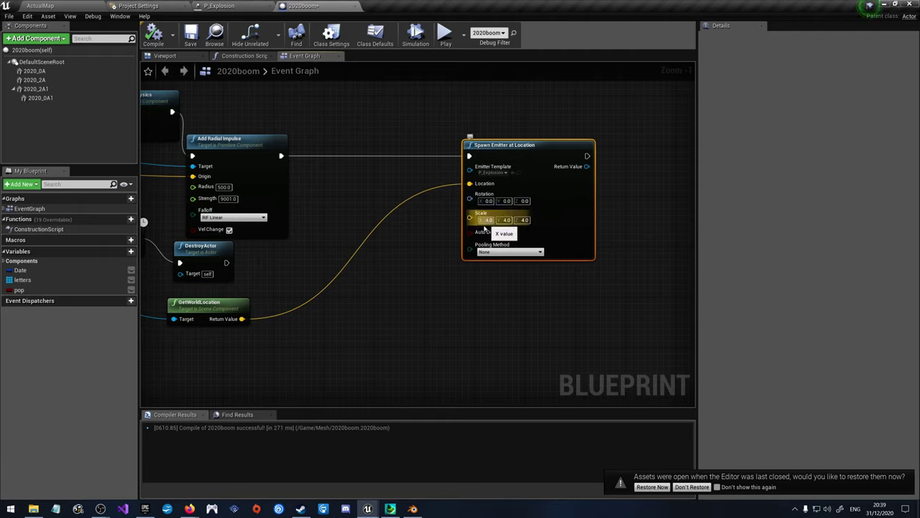
{"action": "right_click", "coordinate": [308, 321]}
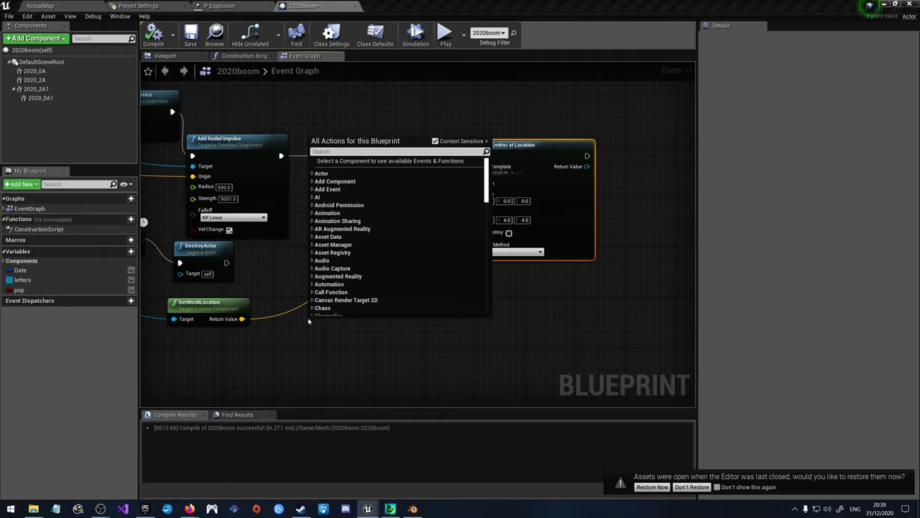
{"action": "type", "text": "random"}
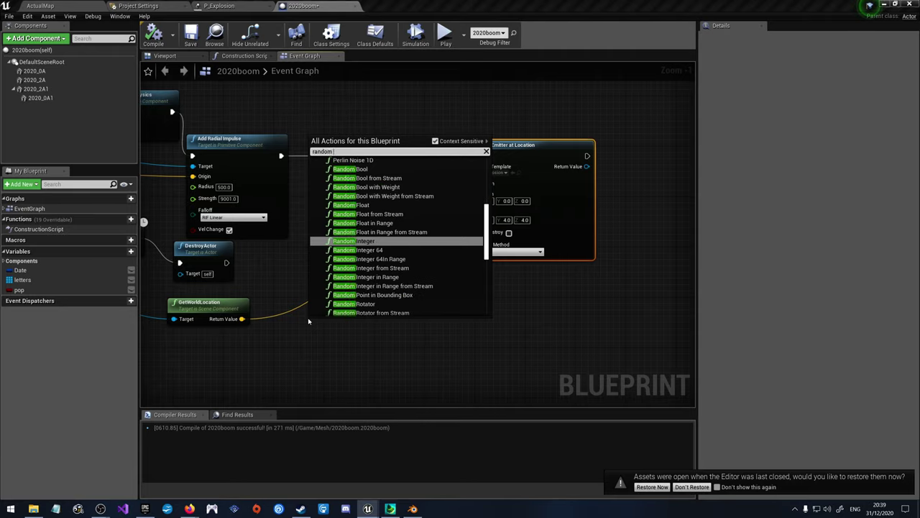
{"action": "type", "text": " fla"}
{"action": "key", "text": "BackSpace"}
{"action": "type", "text": "oa"}
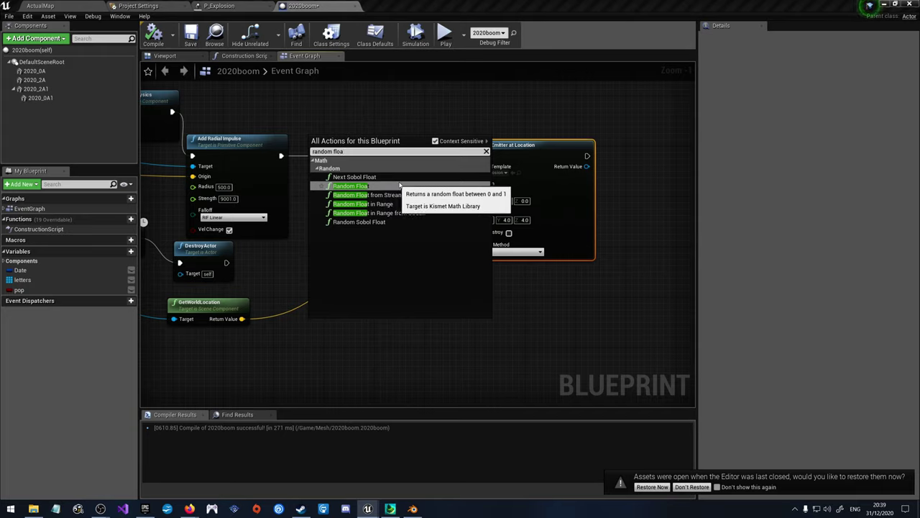
{"action": "left_click", "coordinate": [373, 204]}
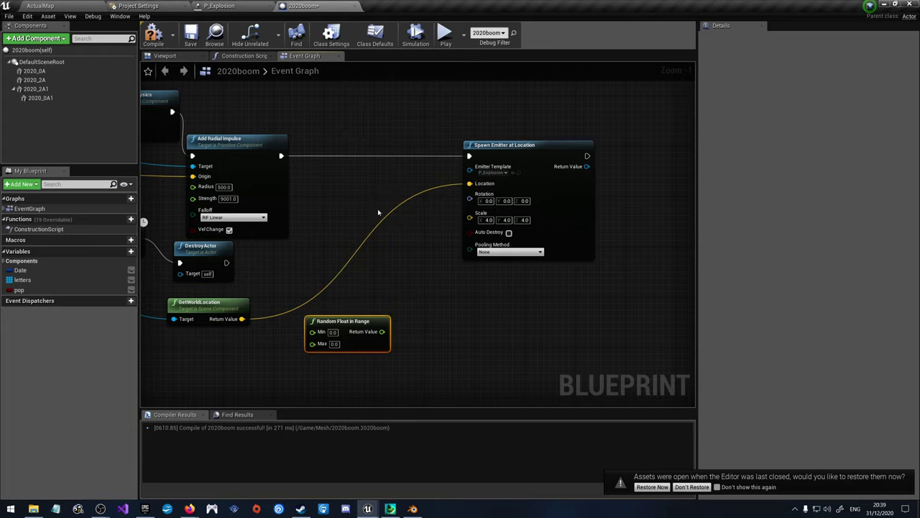
Step: Set the Random Float in Range node's Min to 4.0 and Max to 8.0
{"action": "left_click", "coordinate": [333, 332]}
{"action": "type", "text": "4"}
{"action": "key", "text": "Return"}
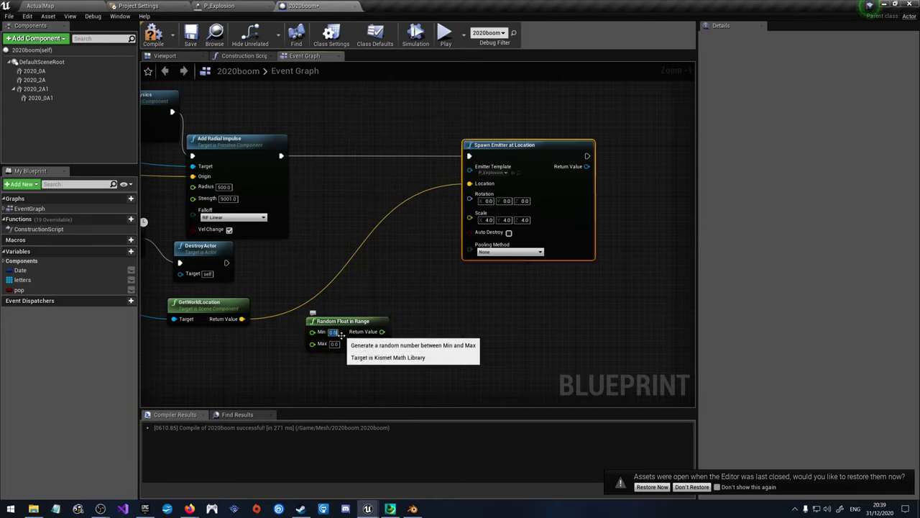
{"action": "left_click", "coordinate": [334, 343]}
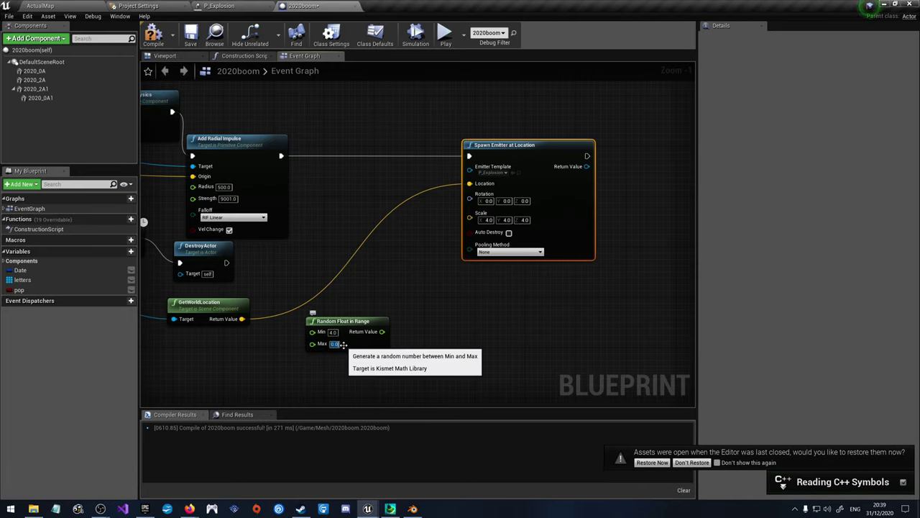
Step: Add a Make Vector node, feed the random float into X, Y and Z, and connect its output to the emitter's Scale
{"action": "right_click", "coordinate": [415, 321]}
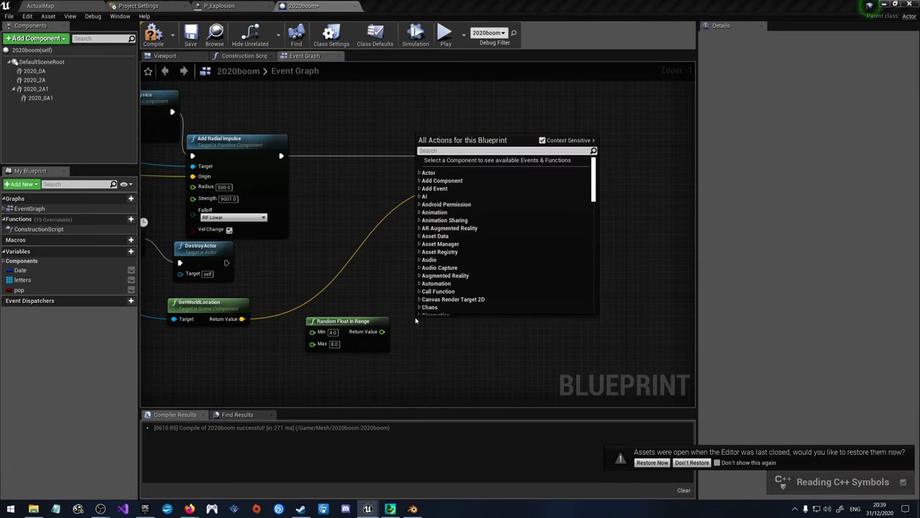
{"action": "type", "text": "make ve"}
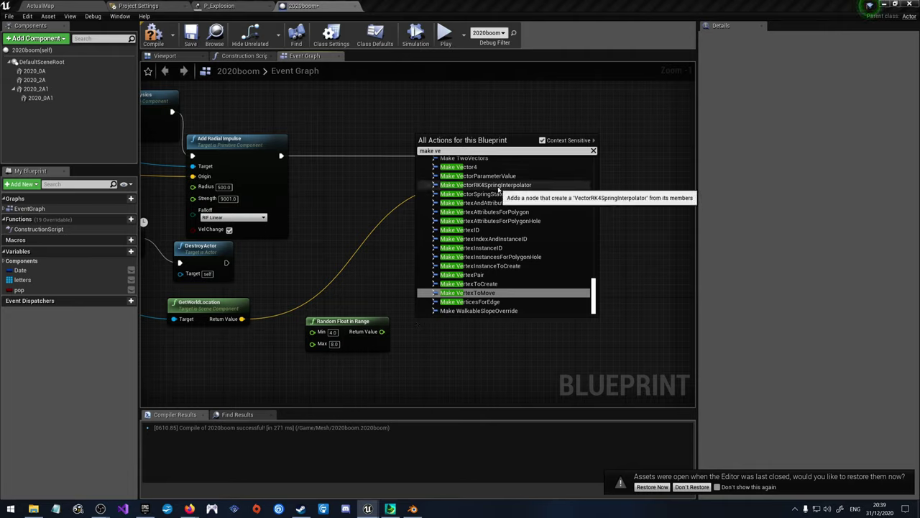
{"action": "type", "text": "ctor"}
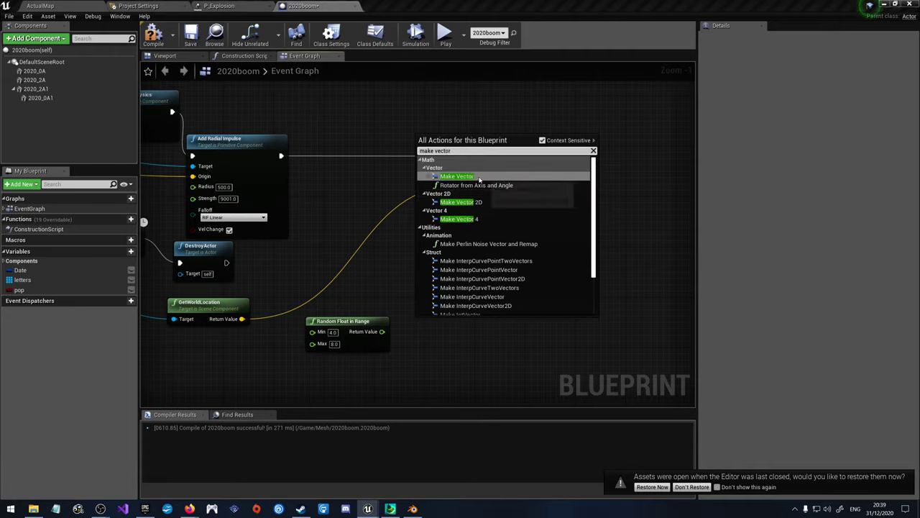
{"action": "left_click", "coordinate": [476, 177]}
{"action": "left_click_drag", "start_coordinate": [382, 331], "coordinate": [420, 353]}
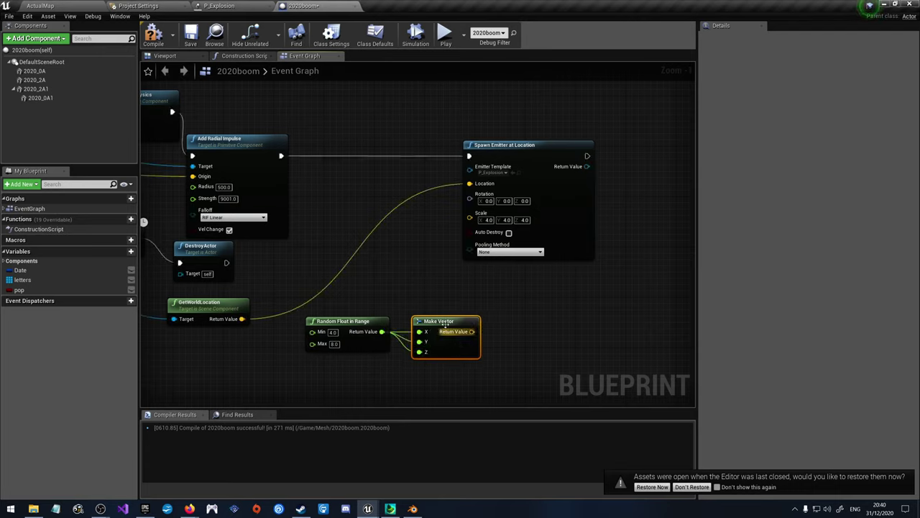
{"action": "left_click_drag", "start_coordinate": [435, 321], "coordinate": [469, 215]}
Step: Move the Random Float in Range and Make Vector nodes beside Spawn Emitter at Location, and compile and save the blueprint
{"action": "left_click", "coordinate": [339, 321], "text": "ctrl"}
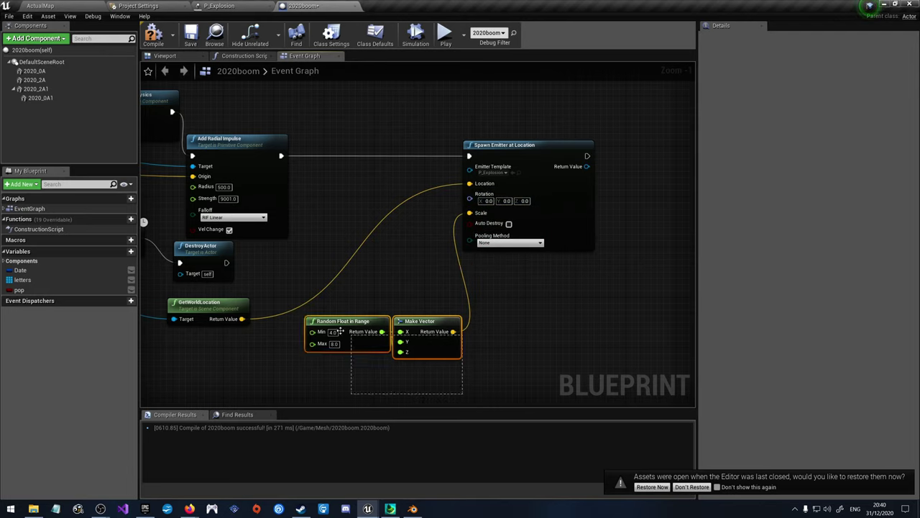
{"action": "left_click_drag", "start_coordinate": [419, 322], "coordinate": [414, 178]}
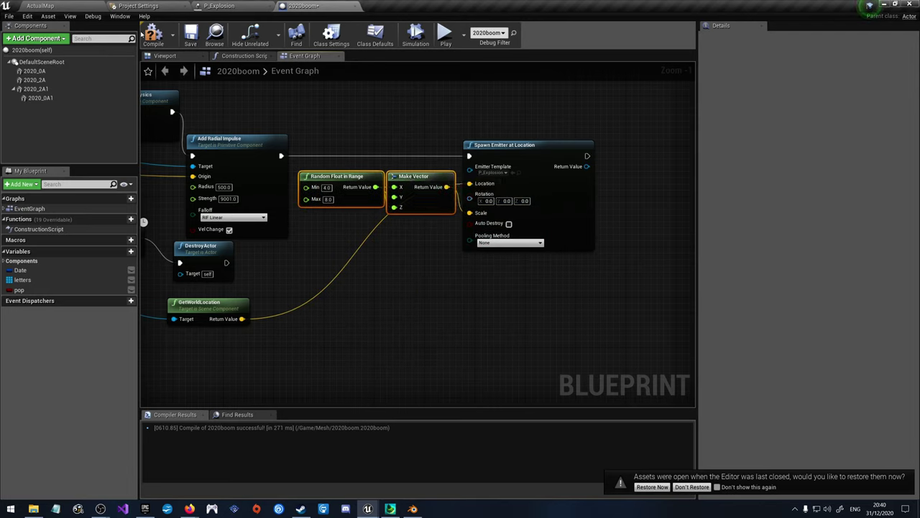
{"action": "left_click", "coordinate": [153, 33]}
{"action": "right_click_drag", "start_coordinate": [331, 144], "coordinate": [582, 344]}
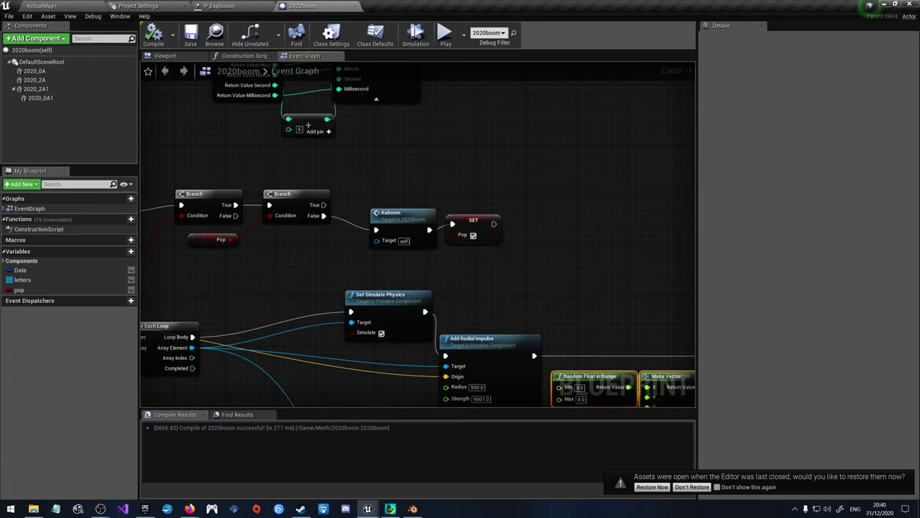
{"action": "right_click_drag", "start_coordinate": [253, 267], "coordinate": [412, 278]}
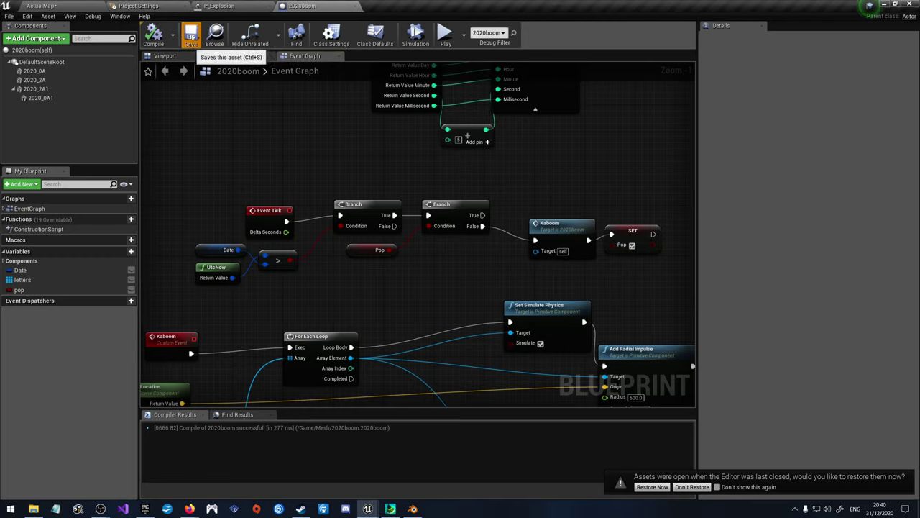
{"action": "left_click", "coordinate": [215, 34]}
Step: Save ActualMap and play the level while examining the live execution flow in the 2020boom event graph, including during a pause
{"action": "left_click", "coordinate": [185, 34]}
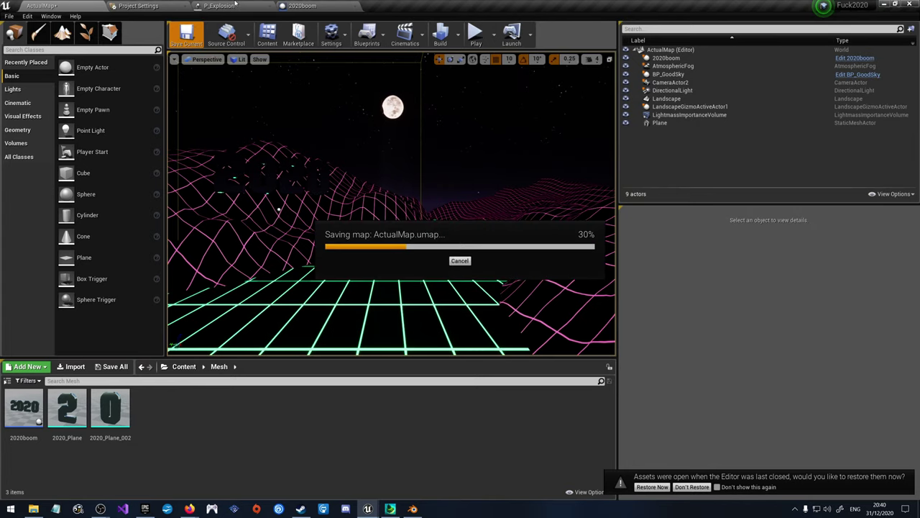
{"action": "left_click", "coordinate": [476, 33]}
{"action": "left_click", "coordinate": [314, 5]}
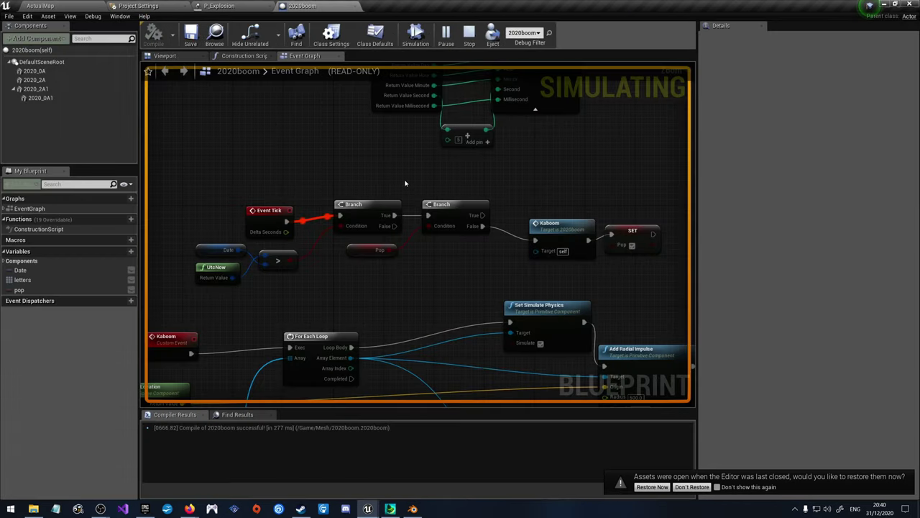
{"action": "scroll", "coordinate": [578, 193], "scroll_direction": "down", "scroll_amount": 3}
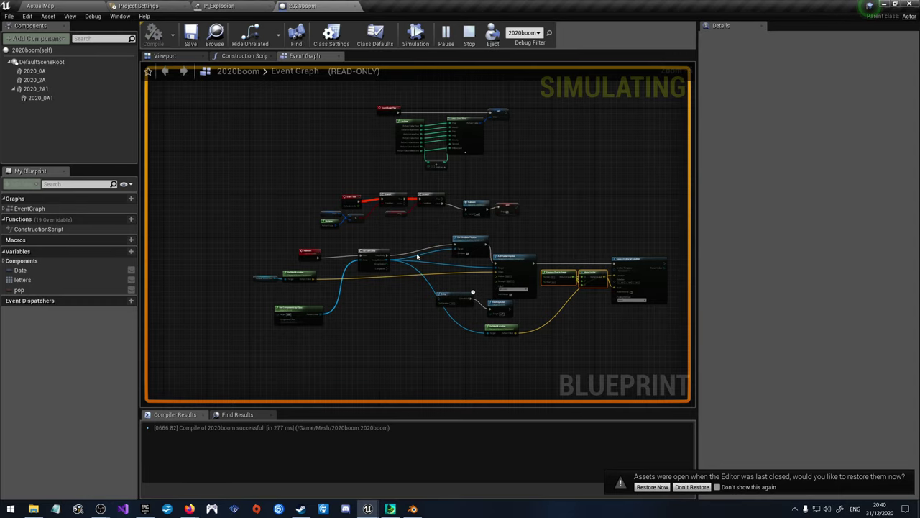
{"action": "scroll", "coordinate": [511, 269], "scroll_direction": "up", "scroll_amount": 5}
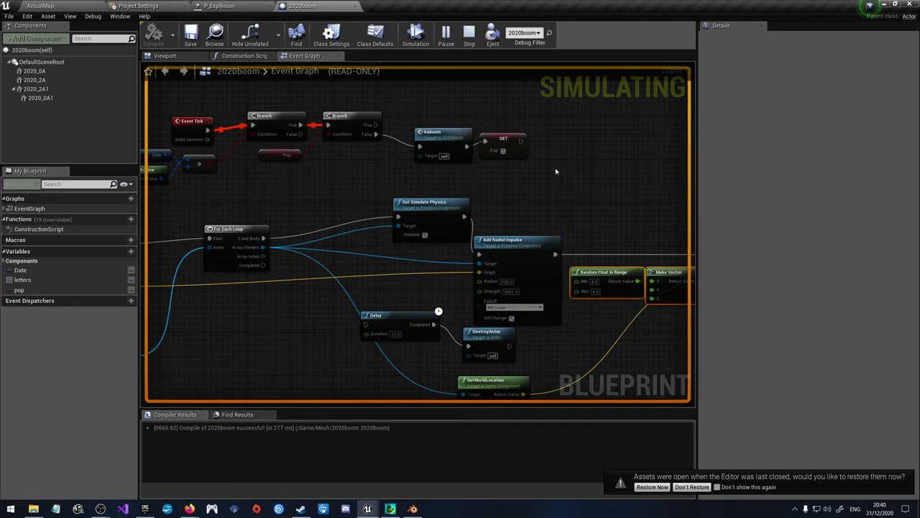
{"action": "left_click", "coordinate": [447, 36]}
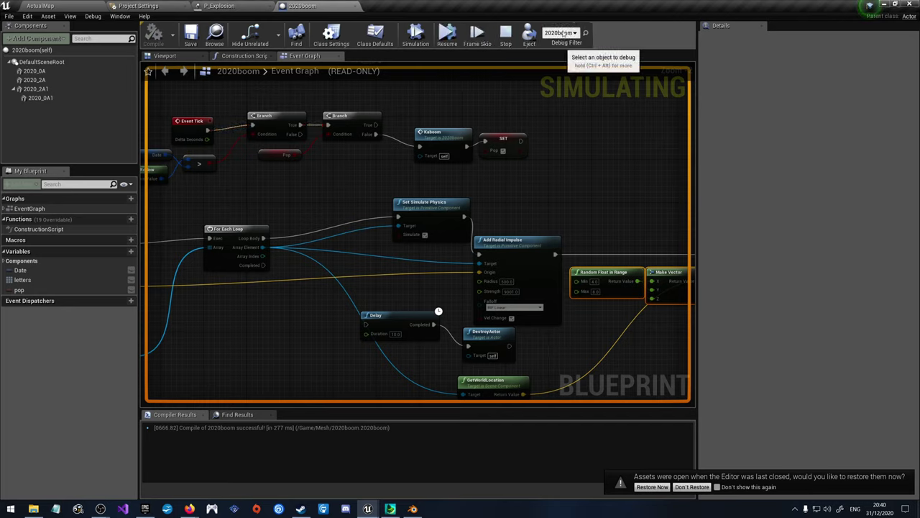
{"action": "left_click", "coordinate": [445, 34]}
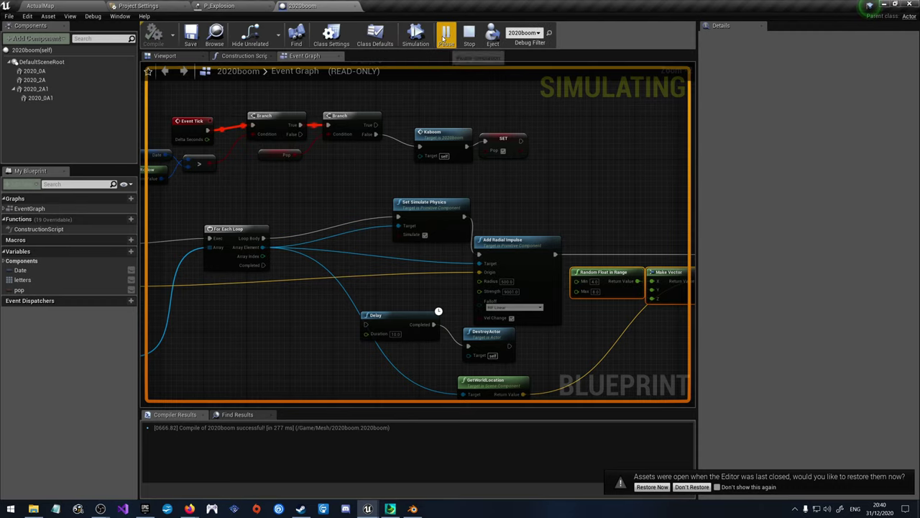
{"action": "left_click", "coordinate": [469, 34]}
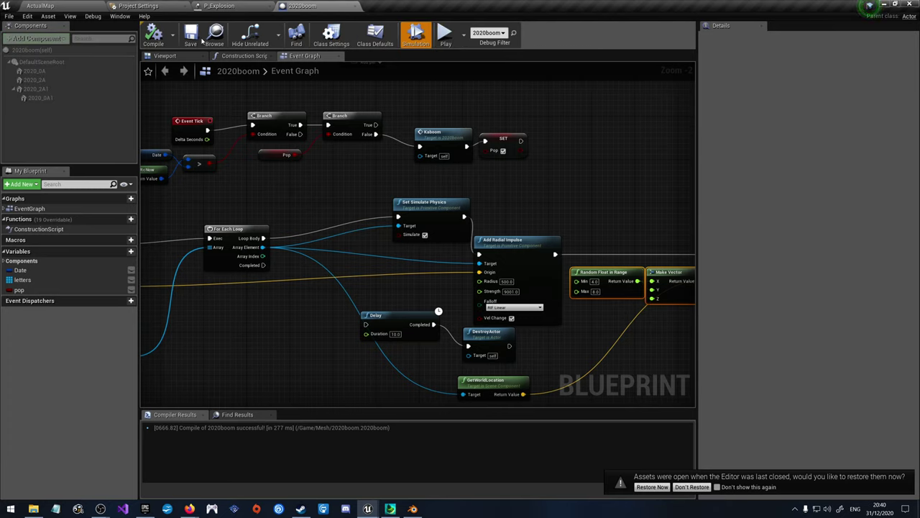
Step: Play the level again, pausing and advancing a single frame to examine the 2020boom event graph's execution, and stop the session
{"action": "left_click", "coordinate": [82, 6]}
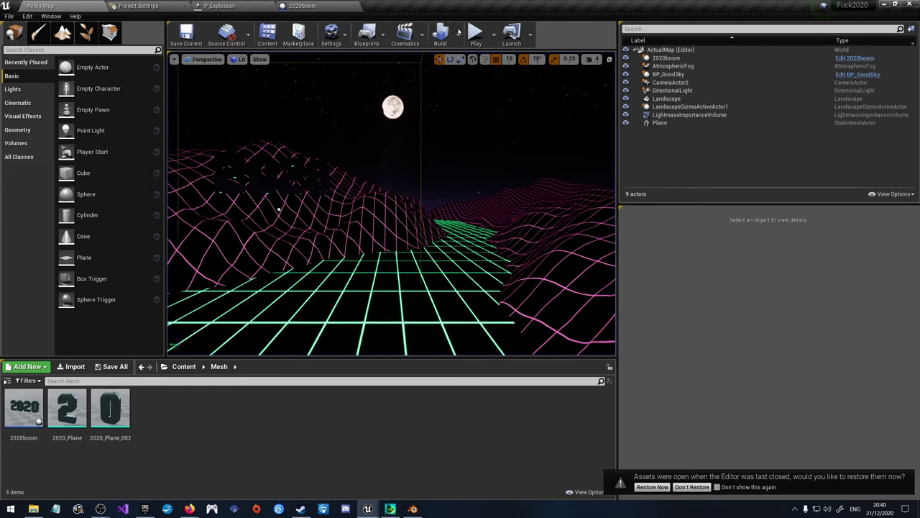
{"action": "left_click", "coordinate": [477, 33]}
{"action": "left_click", "coordinate": [298, 6]}
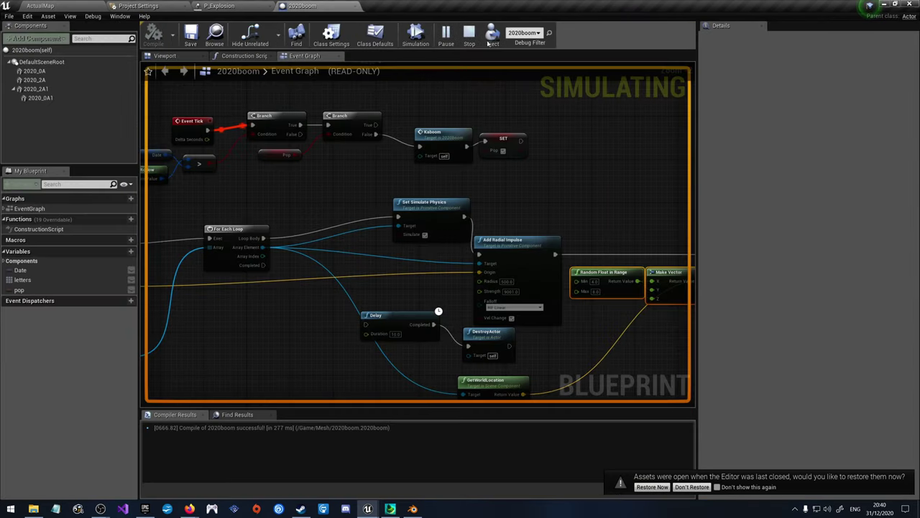
{"action": "left_click", "coordinate": [471, 34]}
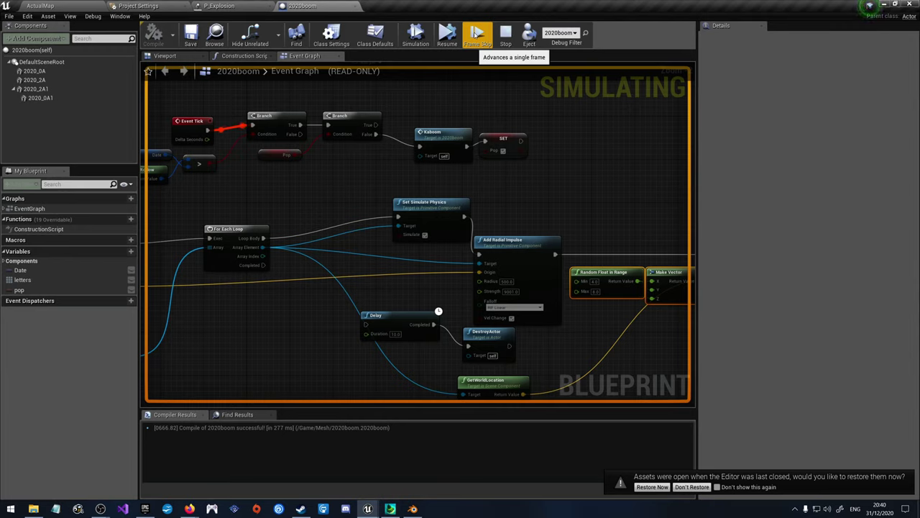
{"action": "left_click", "coordinate": [476, 33]}
{"action": "left_click", "coordinate": [505, 37]}
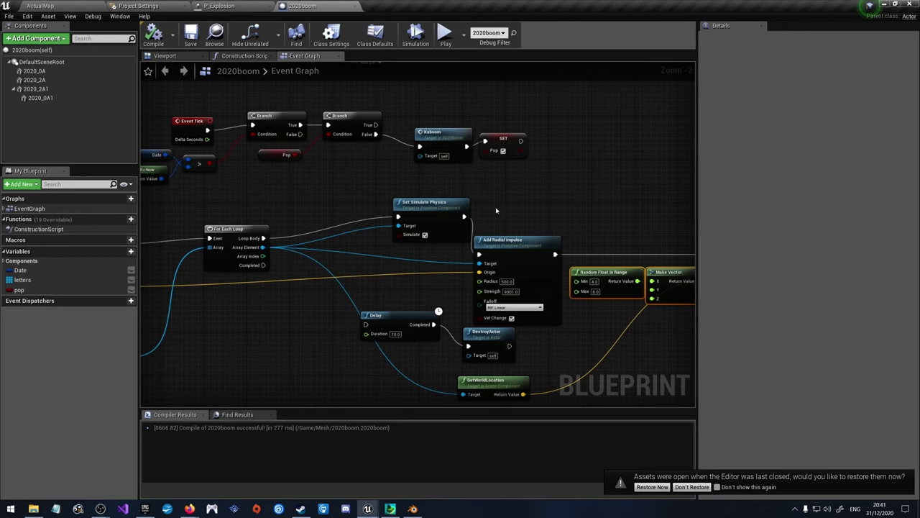
Step: Play-test ActualMap once more to watch the explosion in the level viewport and stop the session
{"action": "scroll", "coordinate": [497, 208], "scroll_direction": "down", "scroll_amount": 6}
{"action": "left_click", "coordinate": [138, 6]}
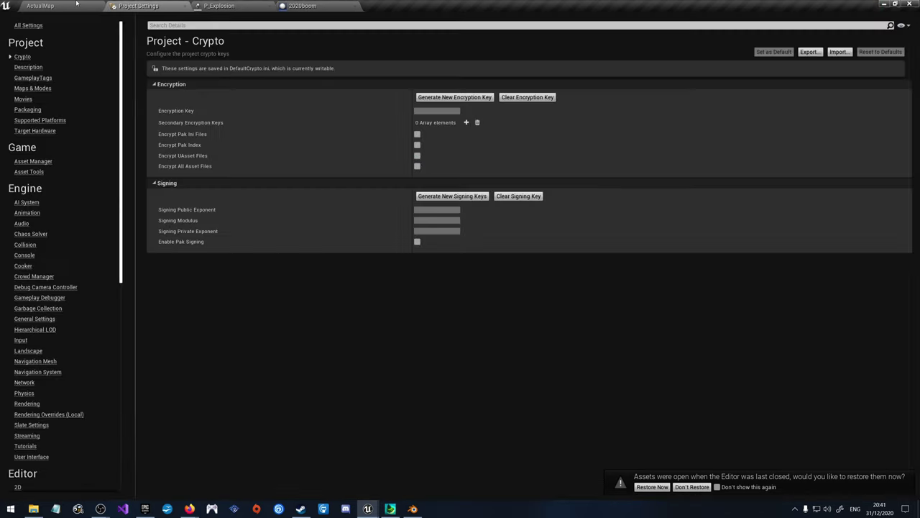
{"action": "left_click", "coordinate": [40, 6]}
{"action": "left_click", "coordinate": [475, 34]}
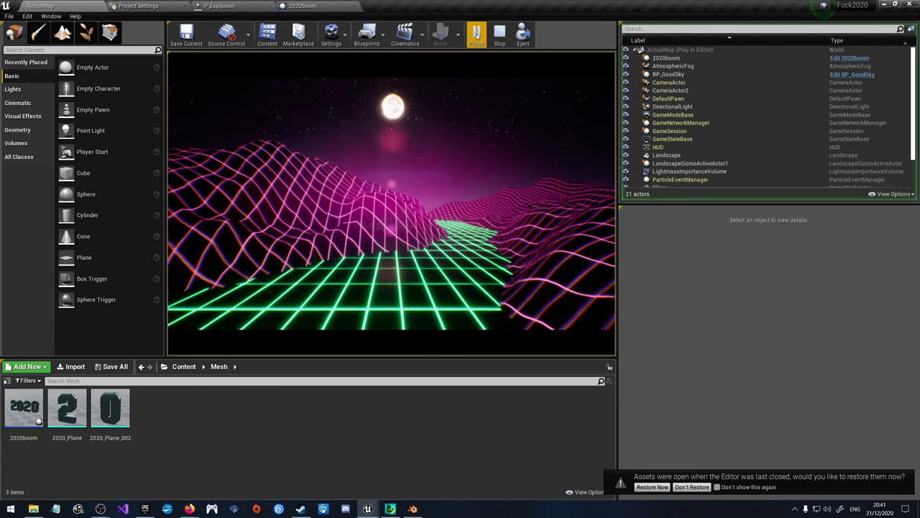
{"action": "left_click", "coordinate": [500, 32]}
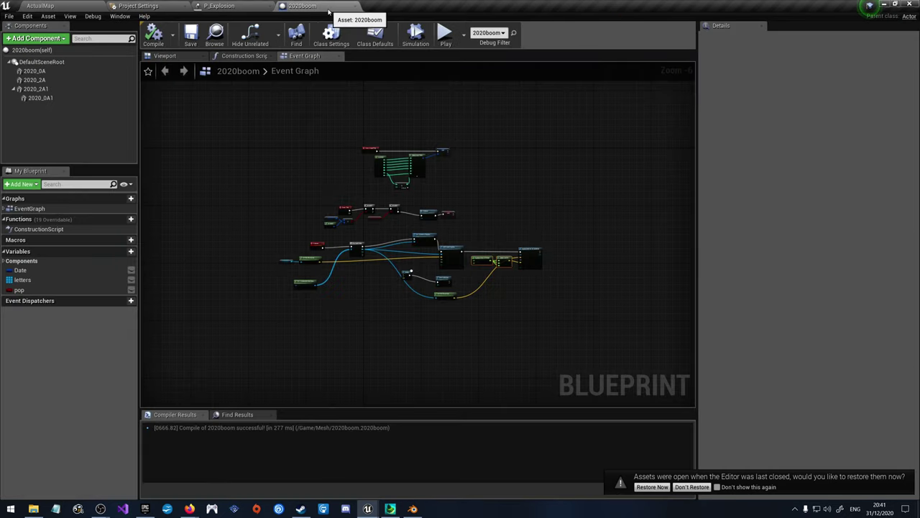
Step: Move the Set Simulate Physics node next to the For Each Loop in the 2020boom event graph
{"action": "scroll", "coordinate": [401, 288], "scroll_direction": "up", "scroll_amount": 5}
{"action": "right_click_drag", "start_coordinate": [383, 269], "coordinate": [355, 294]}
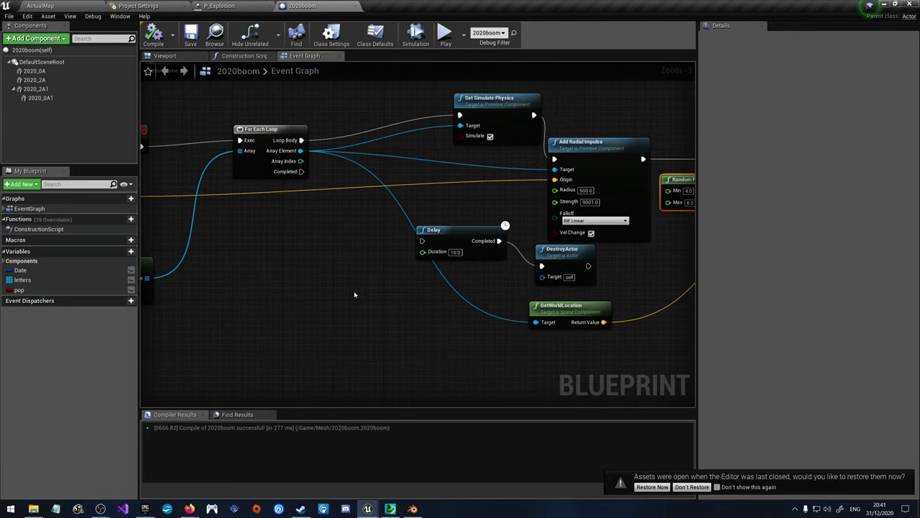
{"action": "scroll", "coordinate": [360, 294], "scroll_direction": "down", "scroll_amount": 2}
{"action": "left_click_drag", "start_coordinate": [490, 139], "coordinate": [388, 147]}
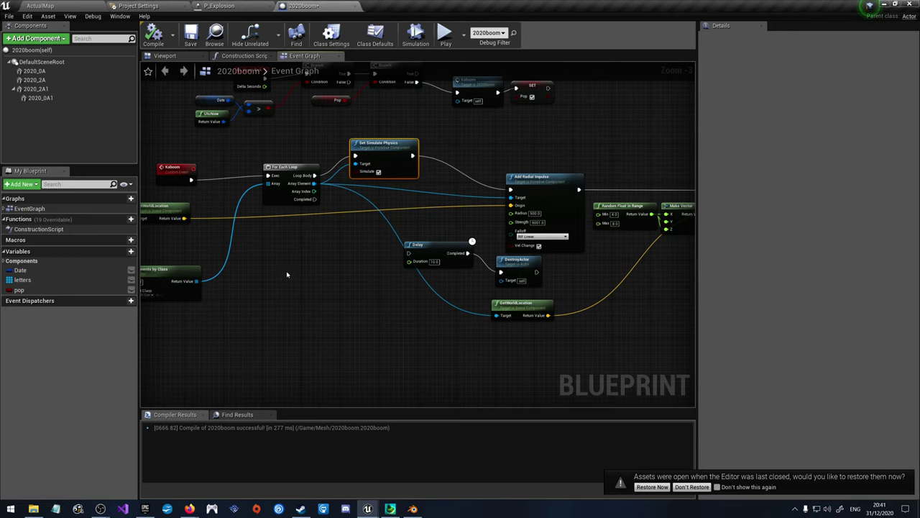
Step: Move the Kaboom call and the SET Pop node closer to the second Branch in the Event Tick chain
{"action": "scroll", "coordinate": [388, 147], "scroll_direction": "down", "scroll_amount": 3}
{"action": "scroll", "coordinate": [257, 246], "scroll_direction": "up", "scroll_amount": 4}
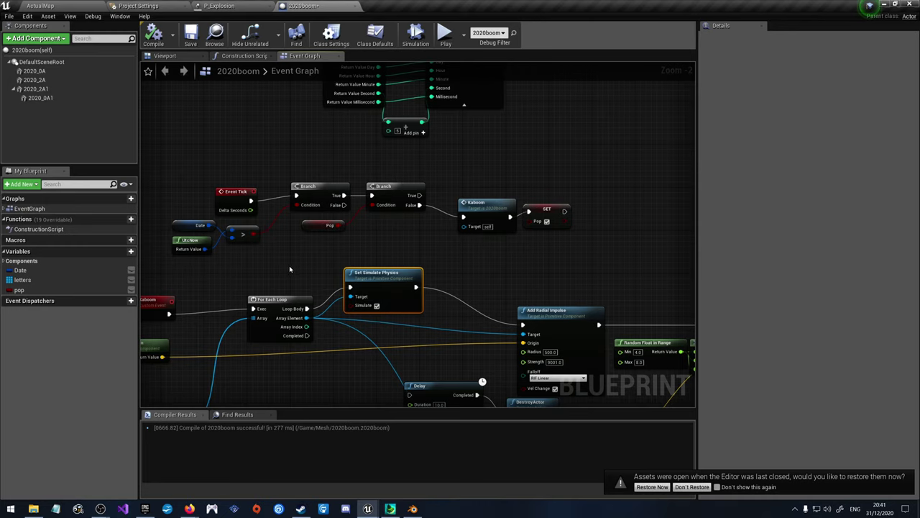
{"action": "right_click_drag", "start_coordinate": [290, 265], "coordinate": [341, 222]}
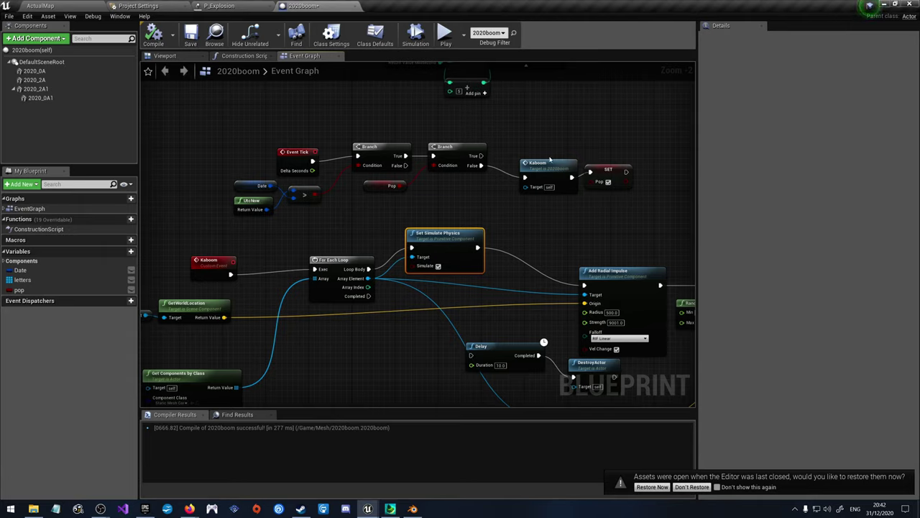
{"action": "left_click_drag", "start_coordinate": [549, 159], "coordinate": [534, 160]}
{"action": "left_click", "coordinate": [561, 227]}
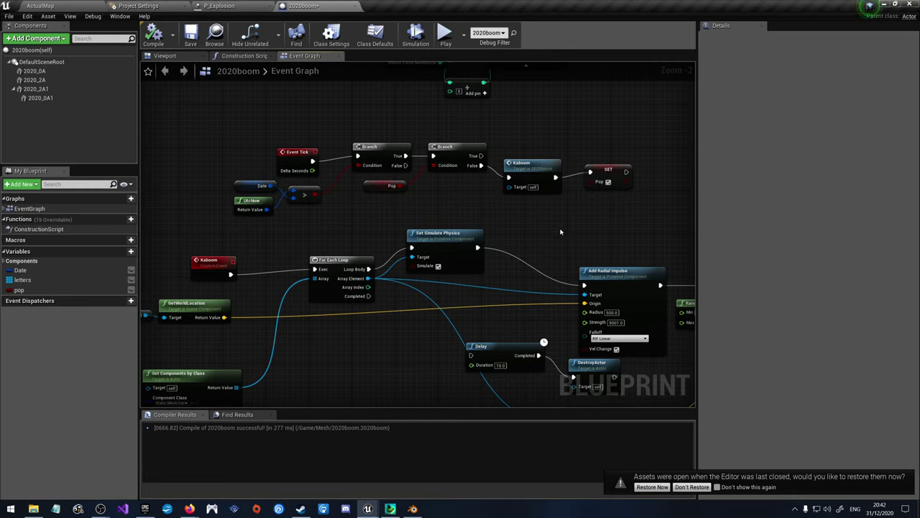
{"action": "left_click_drag", "start_coordinate": [594, 165], "coordinate": [578, 171]}
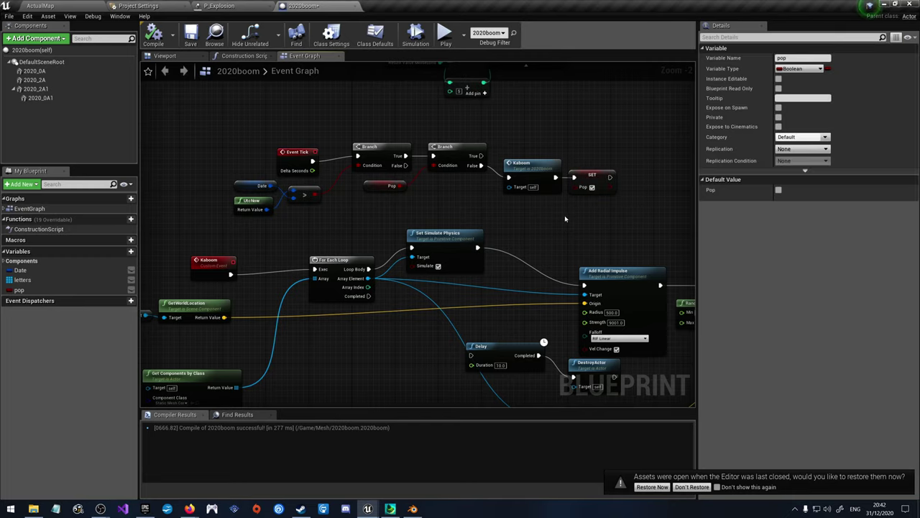
{"action": "left_click", "coordinate": [582, 195]}
{"action": "left_click", "coordinate": [589, 178]}
Step: Examine the 2020boom event graph from the date setup and Event Tick chain through the Kaboom loop to Spawn Emitter at Location
{"action": "scroll", "coordinate": [384, 209], "scroll_direction": "down", "scroll_amount": 3}
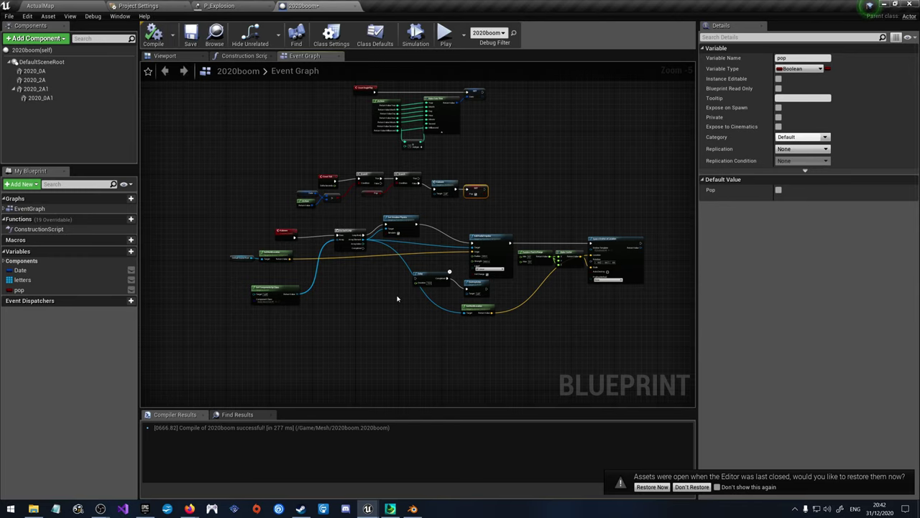
{"action": "scroll", "coordinate": [566, 298], "scroll_direction": "up", "scroll_amount": 4}
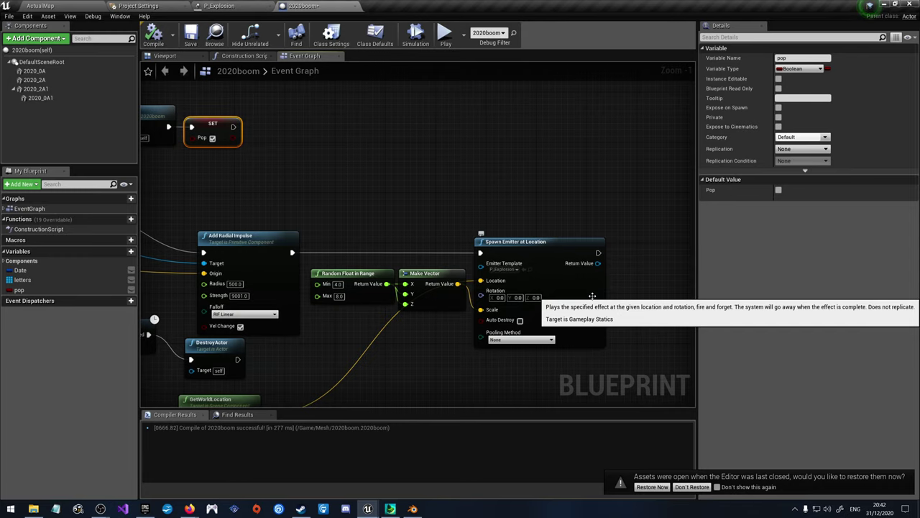
{"action": "scroll", "coordinate": [592, 296], "scroll_direction": "down", "scroll_amount": 3}
{"action": "scroll", "coordinate": [503, 287], "scroll_direction": "up", "scroll_amount": 3}
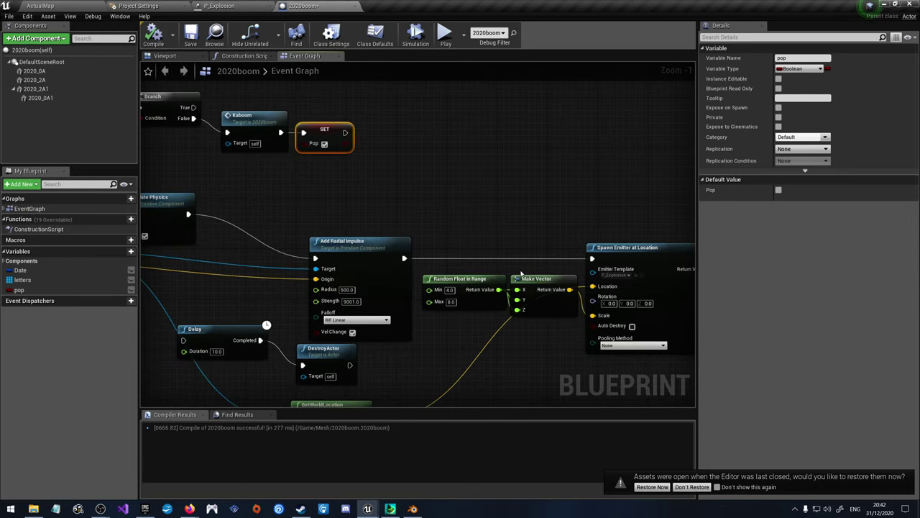
{"action": "scroll", "coordinate": [529, 276], "scroll_direction": "down", "scroll_amount": 6}
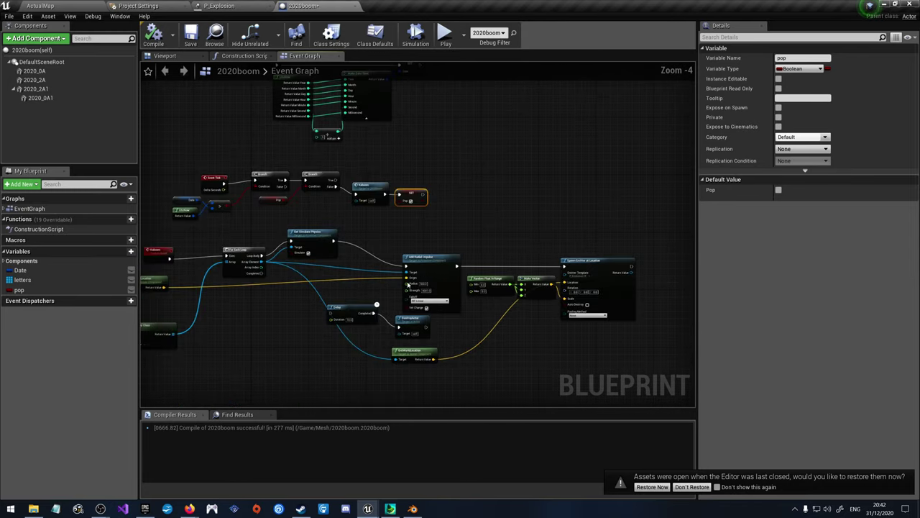
{"action": "scroll", "coordinate": [363, 159], "scroll_direction": "up", "scroll_amount": 7}
{"action": "scroll", "coordinate": [364, 158], "scroll_direction": "down", "scroll_amount": 5}
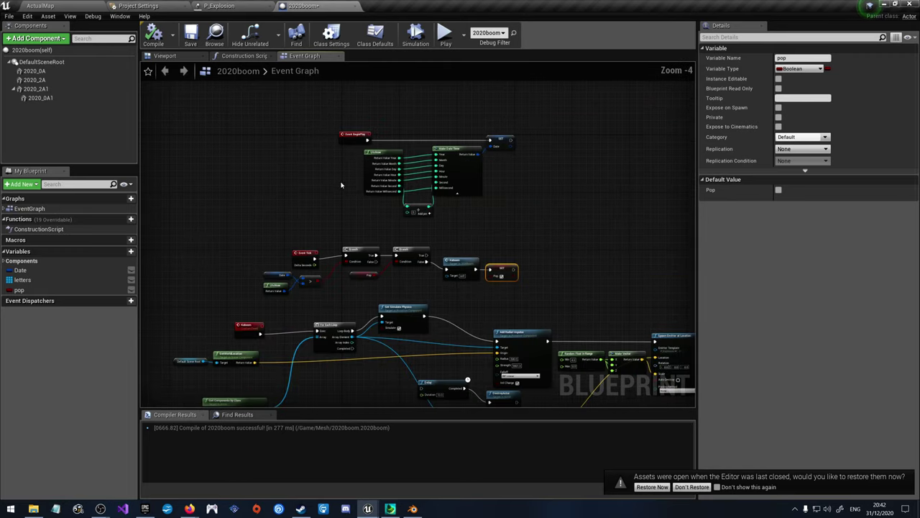
{"action": "right_click_drag", "start_coordinate": [321, 439], "coordinate": [321, 276]}
{"action": "scroll", "coordinate": [321, 276], "scroll_direction": "up", "scroll_amount": 1}
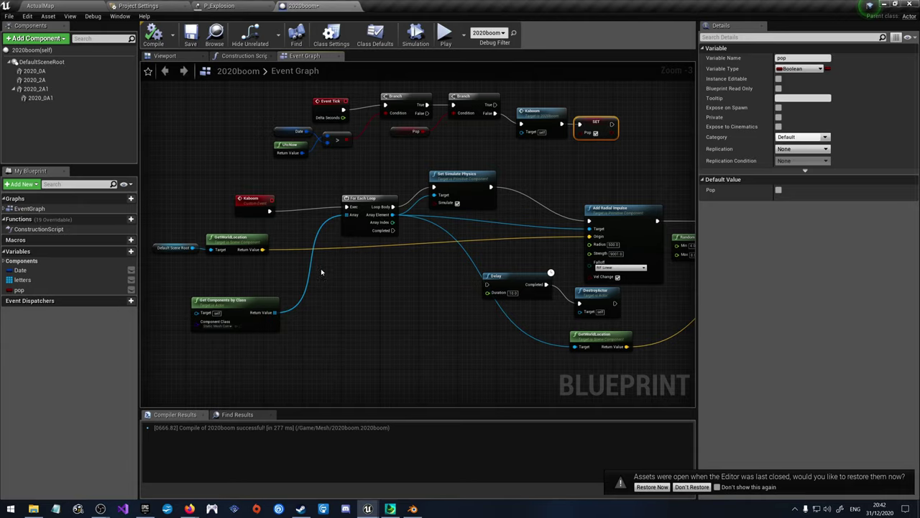
{"action": "left_click", "coordinate": [533, 121]}
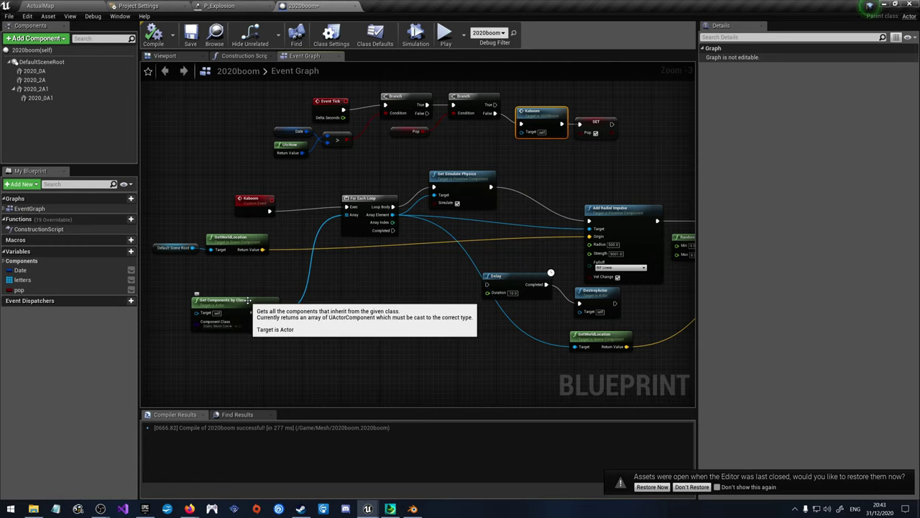
{"action": "left_click", "coordinate": [384, 310]}
{"action": "right_click_drag", "start_coordinate": [425, 314], "coordinate": [328, 306]}
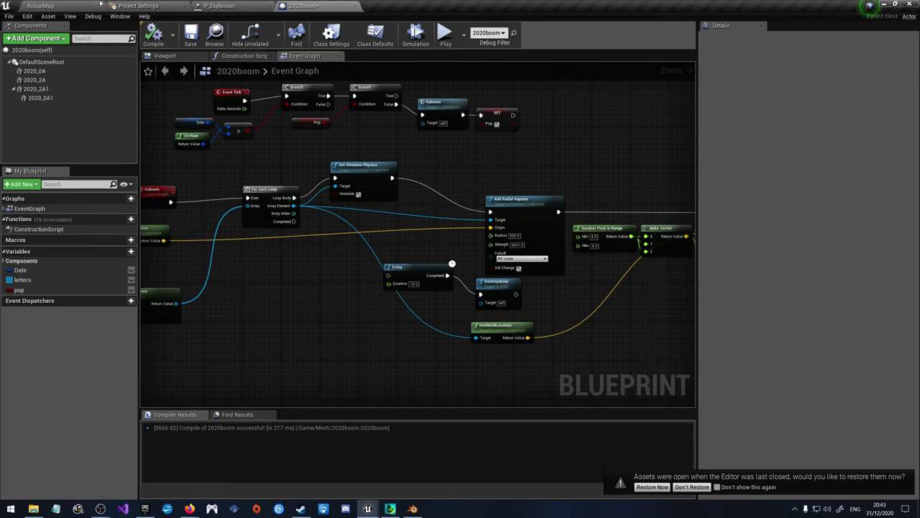
Step: Switch to Blender, leave Edit Mode on the 0, and add a plane rotated 90° about X
{"action": "left_click", "coordinate": [412, 508]}
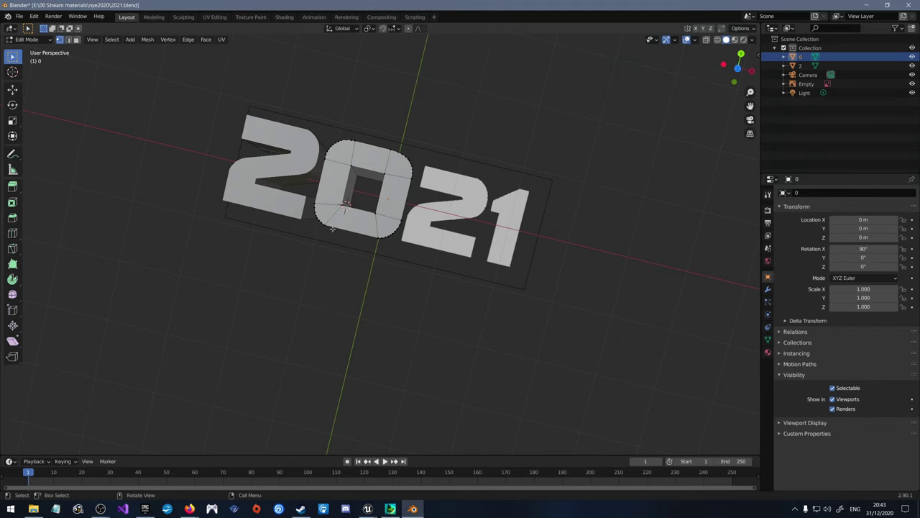
{"action": "scroll", "coordinate": [586, 225], "scroll_direction": "up", "scroll_amount": 4}
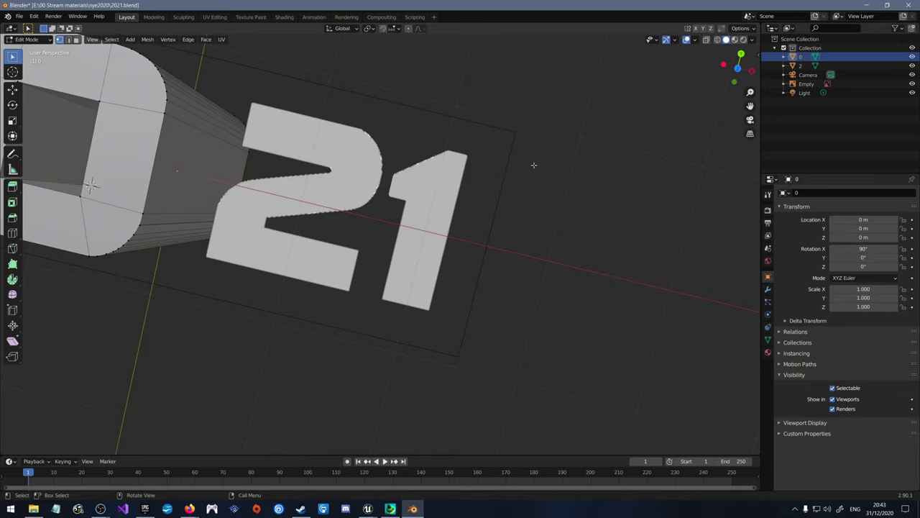
{"action": "key", "text": "Tab"}
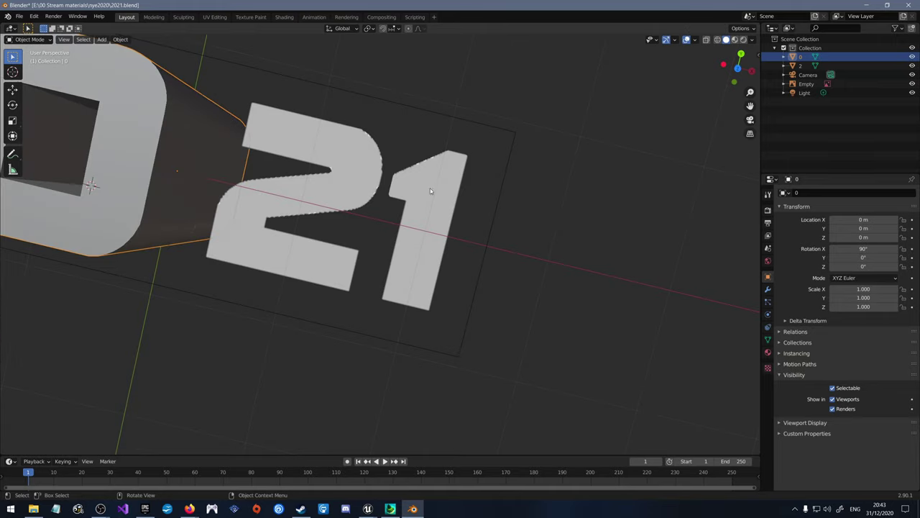
{"action": "key", "text": "shift+a"}
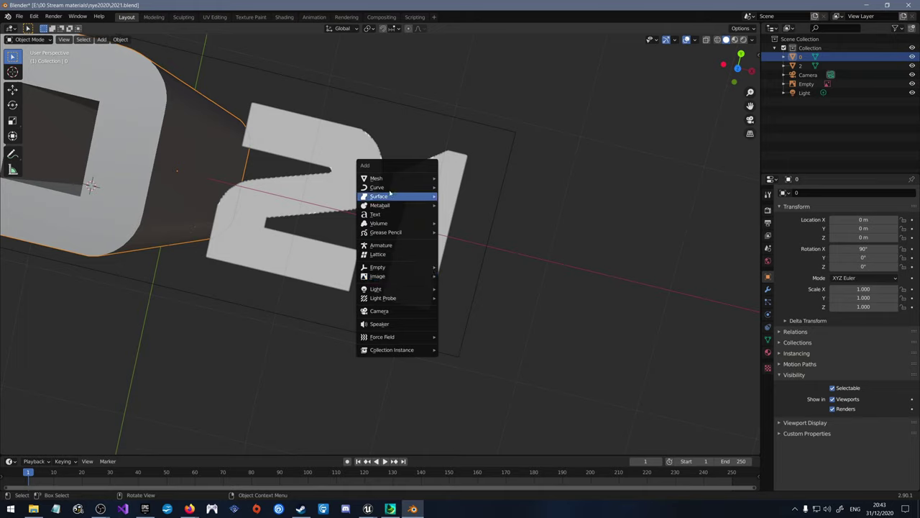
{"action": "mouse_move", "coordinate": [388, 178]}
{"action": "left_click", "coordinate": [459, 179]}
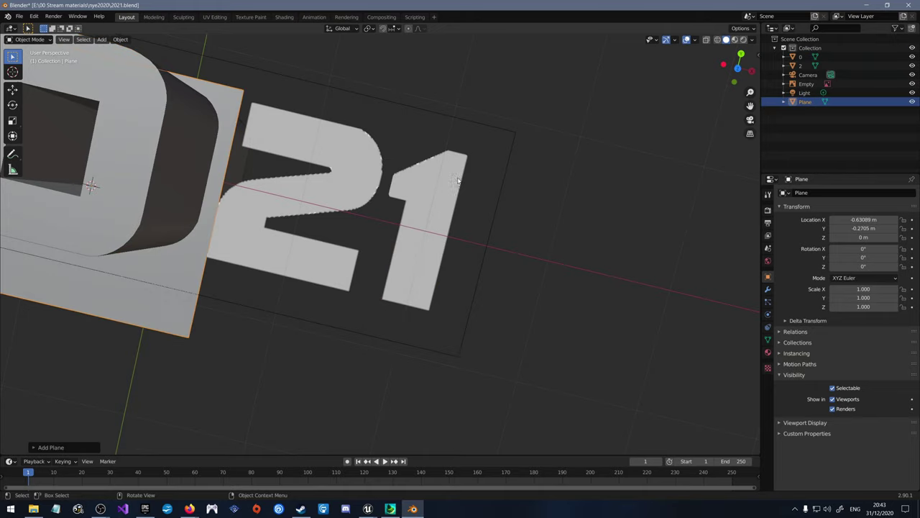
{"action": "left_click", "coordinate": [838, 248]}
{"action": "type", "text": "90"}
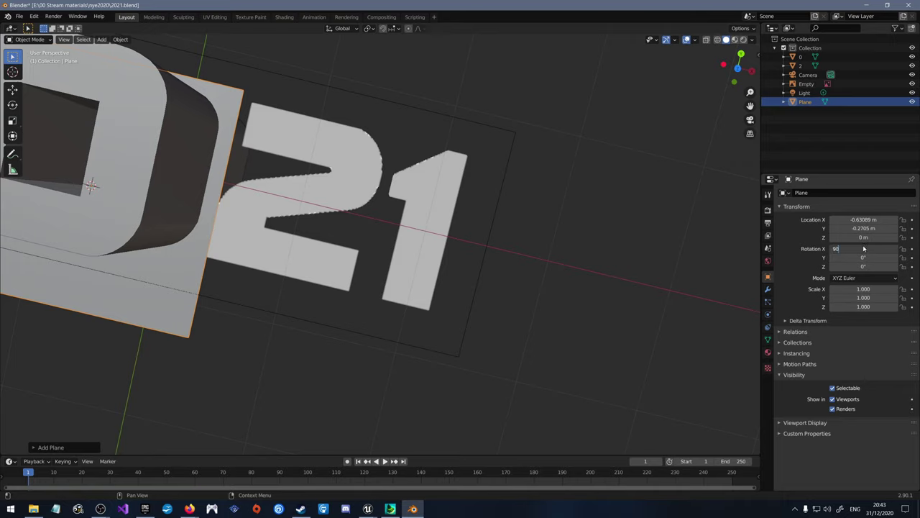
{"action": "key", "text": "Return"}
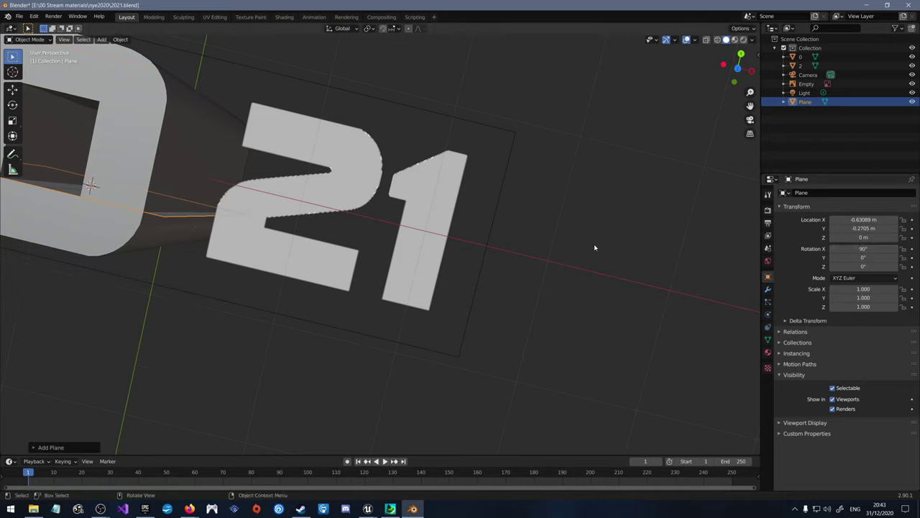
Step: Edit the plane's mesh and, in top view, move it to just above the second 2 and the 1
{"action": "key", "text": "Tab"}
{"action": "key", "text": "shift+space"}
{"action": "key", "text": "g"}
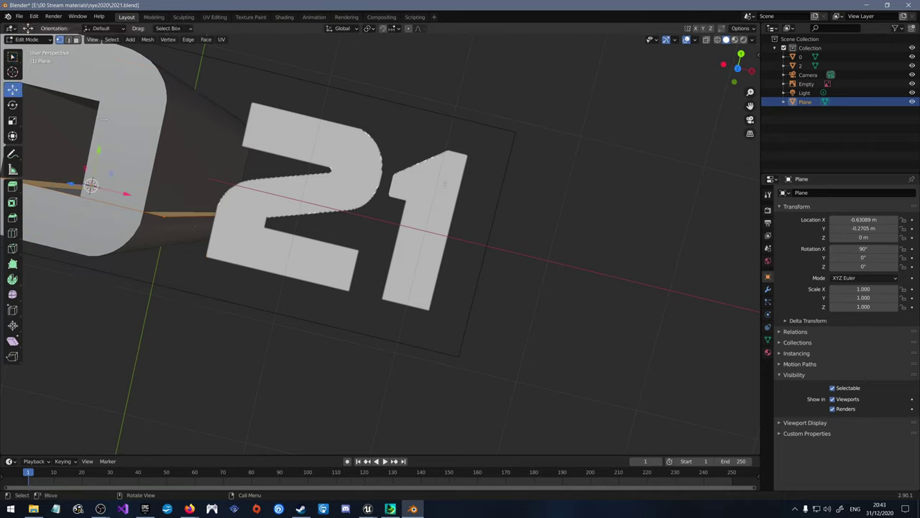
{"action": "left_click", "coordinate": [737, 68]}
{"action": "left_click_drag", "start_coordinate": [196, 188], "coordinate": [365, 107]}
{"action": "scroll", "coordinate": [365, 108], "scroll_direction": "up", "scroll_amount": 4}
Step: With X-ray on, move the plane's end vertices nearest the 1 onto that digit's outer top corner
{"action": "left_click", "coordinate": [502, 122]}
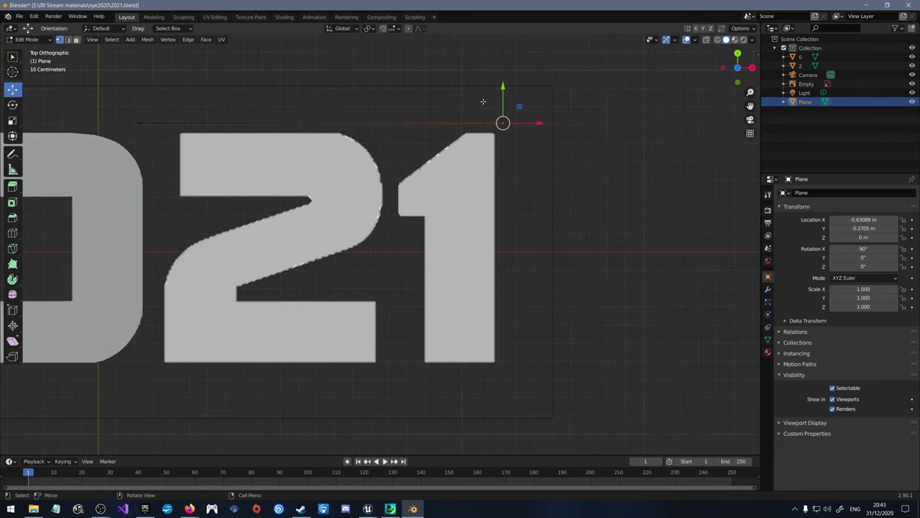
{"action": "scroll", "coordinate": [519, 109], "scroll_direction": "up", "scroll_amount": 2}
{"action": "left_click_drag", "start_coordinate": [506, 115], "coordinate": [481, 142]}
{"action": "key", "text": "Escape"}
{"action": "left_click", "coordinate": [706, 40]}
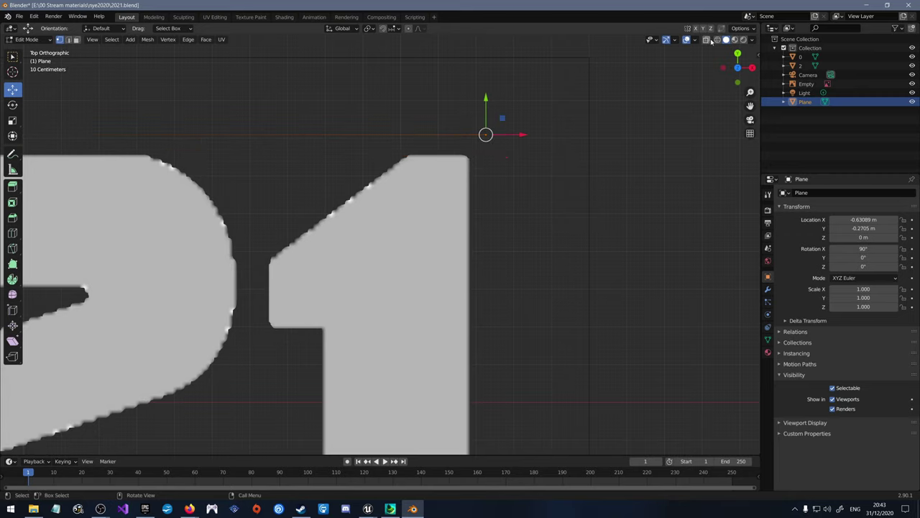
{"action": "left_click_drag", "start_coordinate": [502, 124], "coordinate": [485, 146]}
Step: Move the plane's opposite end vertices onto the 1's inner top corner, where its slanted edge begins
{"action": "scroll", "coordinate": [622, 199], "scroll_direction": "down", "scroll_amount": 4}
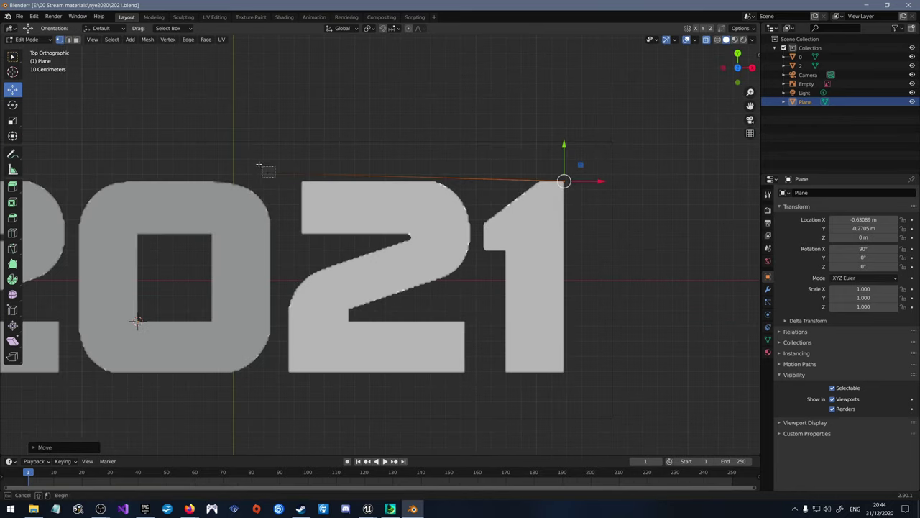
{"action": "left_click", "coordinate": [265, 170]}
{"action": "left_click_drag", "start_coordinate": [283, 154], "coordinate": [552, 165]}
{"action": "scroll", "coordinate": [489, 156], "scroll_direction": "up", "scroll_amount": 5}
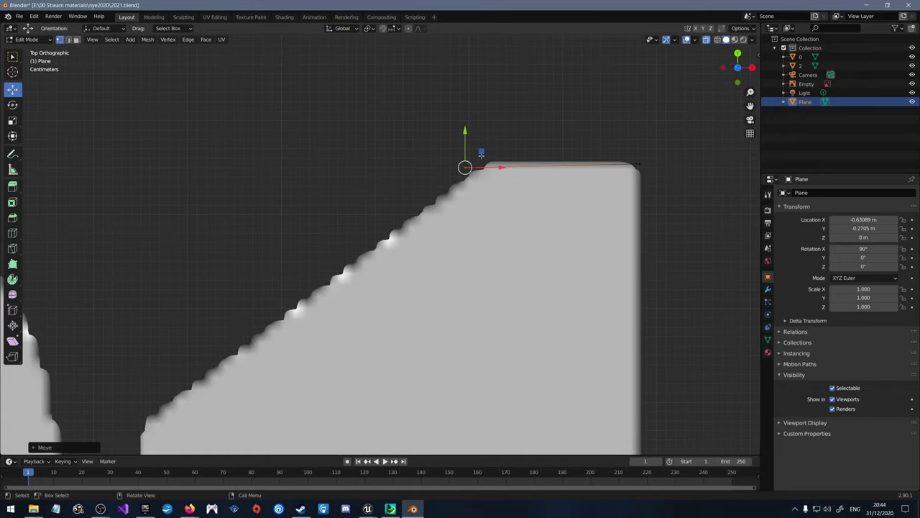
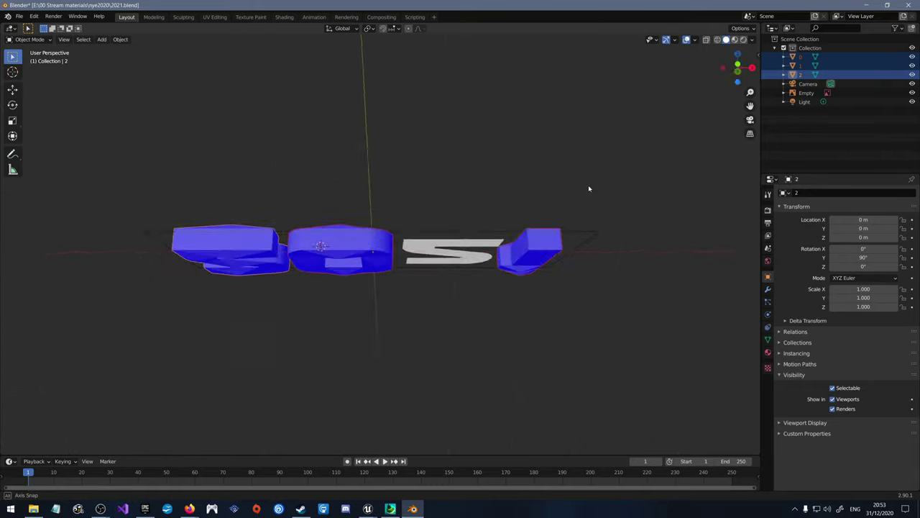
Step: Save 2021.blend and export the scene in FBX format as 2021.fbx to the nye2020 folder
{"action": "left_click", "coordinate": [639, 263]}
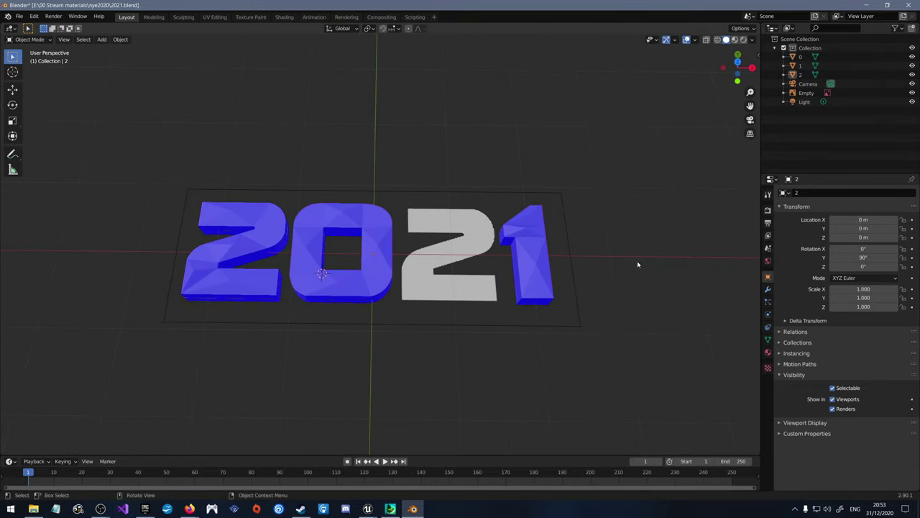
{"action": "left_click", "coordinate": [18, 17]}
{"action": "left_click", "coordinate": [32, 76]}
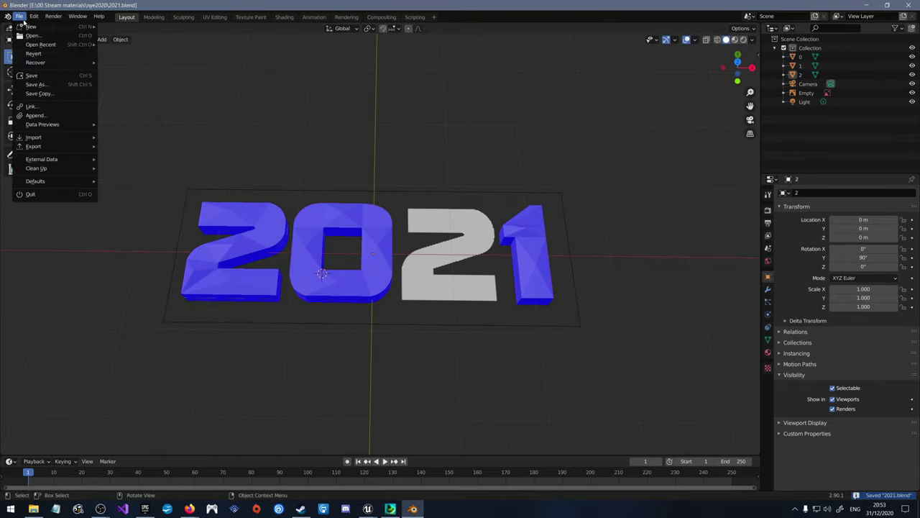
{"action": "mouse_move", "coordinate": [60, 146]}
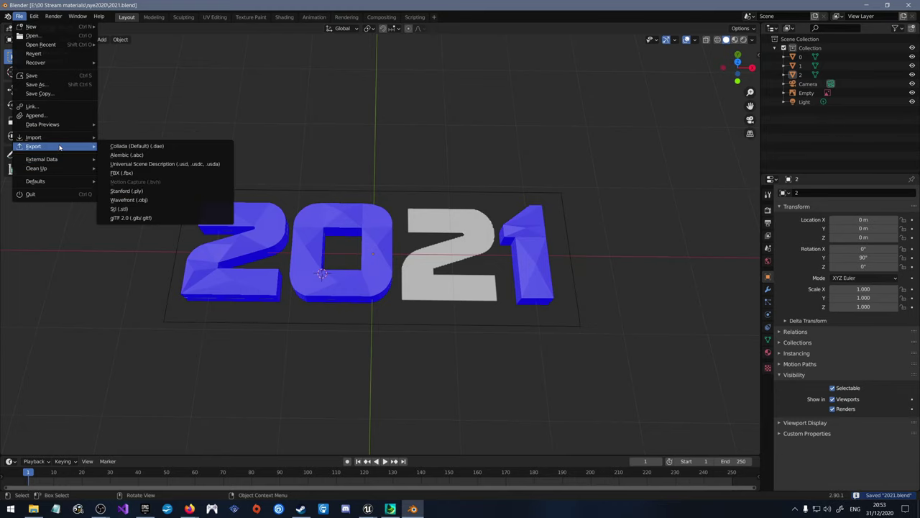
{"action": "left_click", "coordinate": [122, 172]}
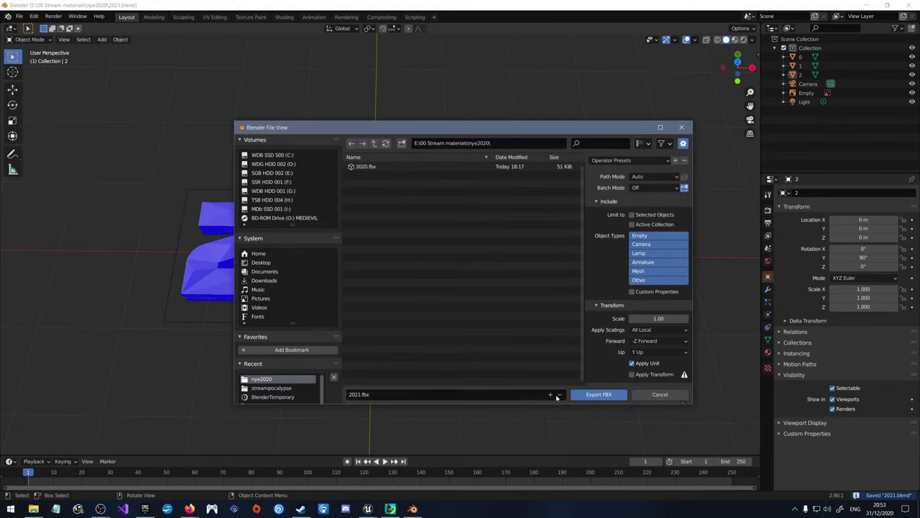
{"action": "left_click", "coordinate": [616, 395]}
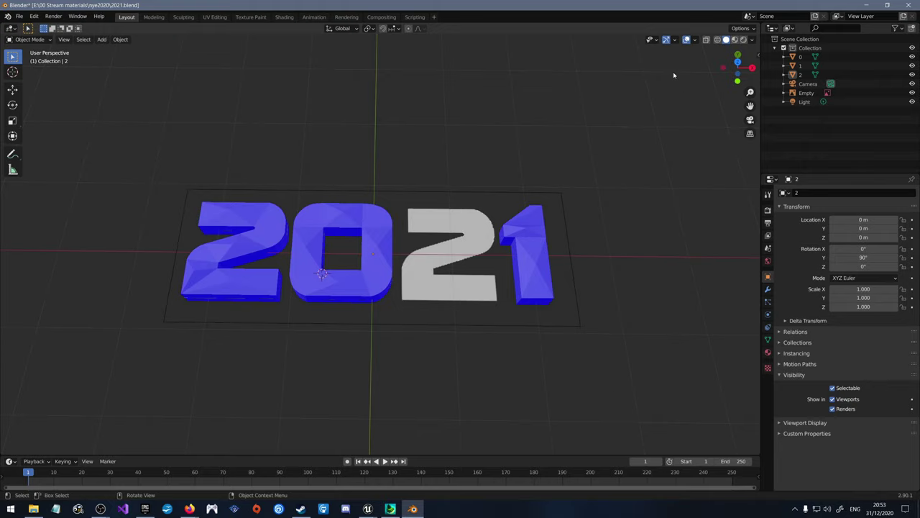
Step: Switch to Unreal Engine, import 2021.fbx into the Mesh folder with import rotation X at 90, and return to the level
{"action": "key", "text": "alt+Tab"}
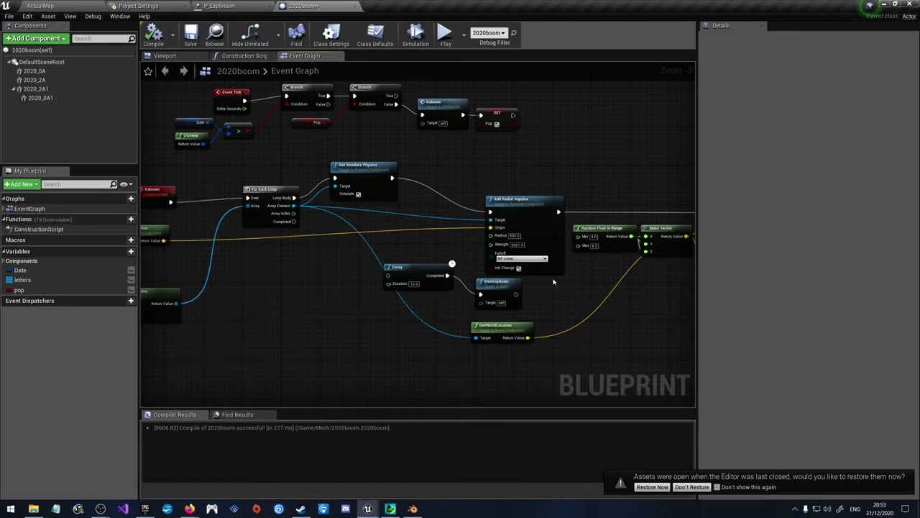
{"action": "left_click", "coordinate": [33, 508]}
{"action": "left_click", "coordinate": [73, 5]}
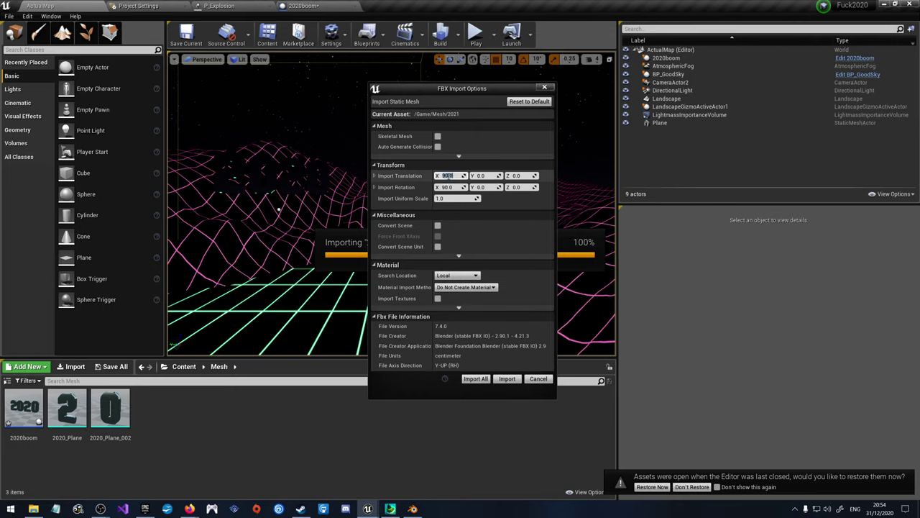
{"action": "type", "text": "90"}
{"action": "left_click", "coordinate": [396, 215]}
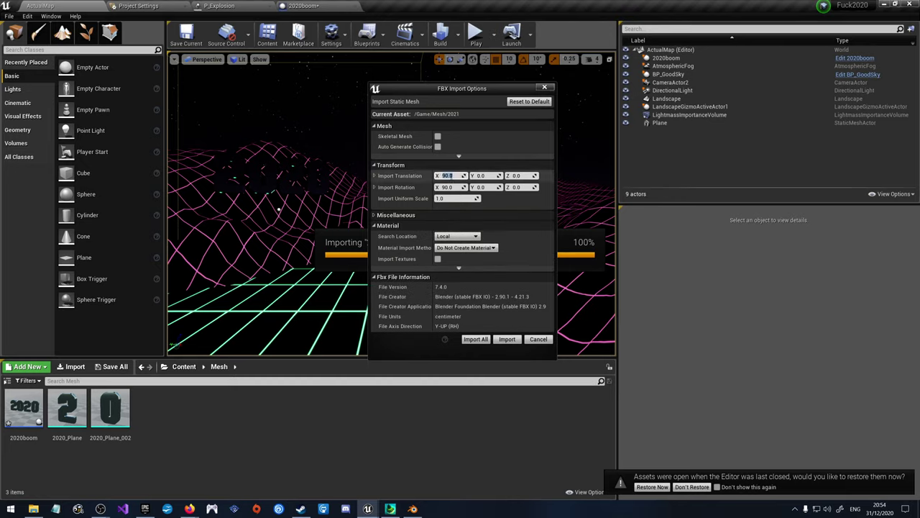
{"action": "left_click", "coordinate": [507, 339]}
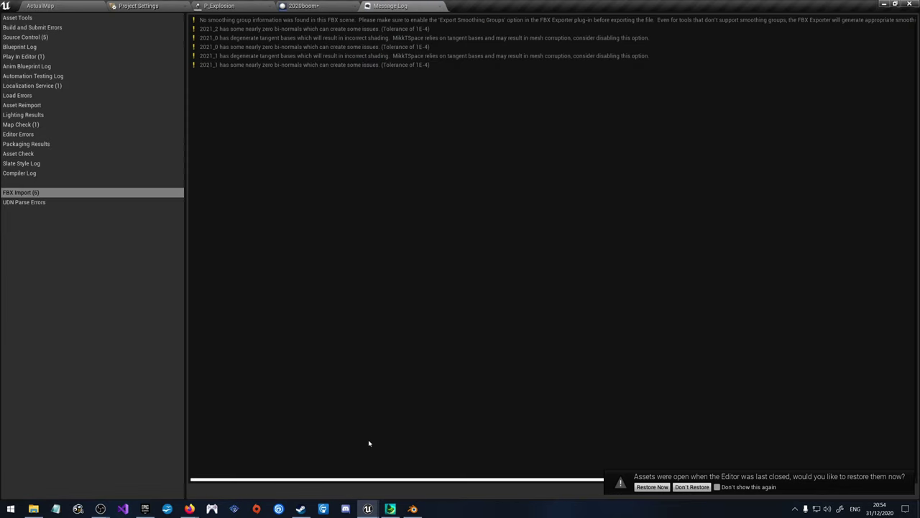
{"action": "left_click", "coordinate": [439, 7]}
{"action": "left_click", "coordinate": [40, 6]}
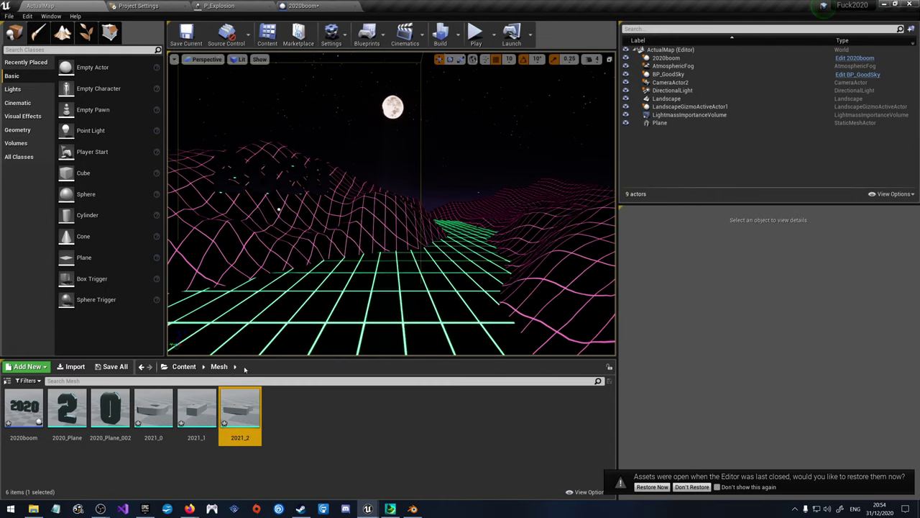
Step: Open the 2021_0 static mesh and assign the mi_2021crystal material to its material slot
{"action": "double_click", "coordinate": [156, 406]}
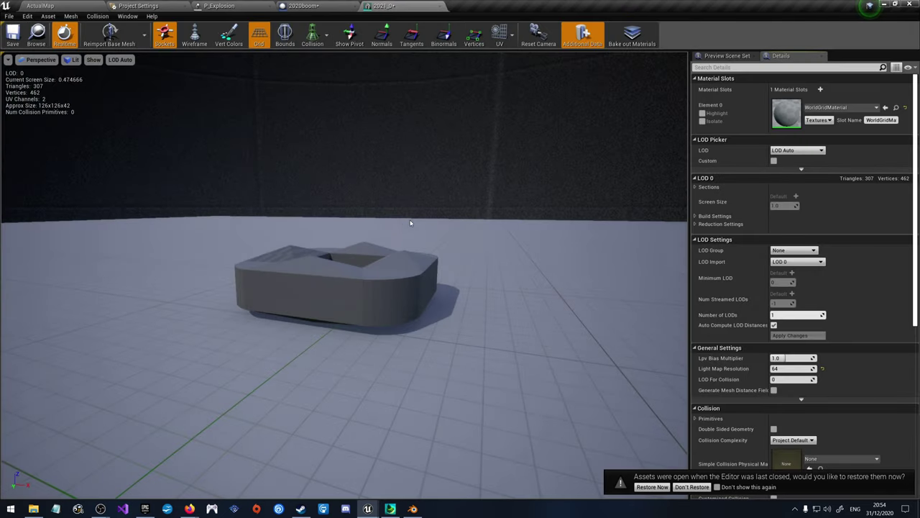
{"action": "left_click_drag", "start_coordinate": [411, 222], "coordinate": [317, 241]}
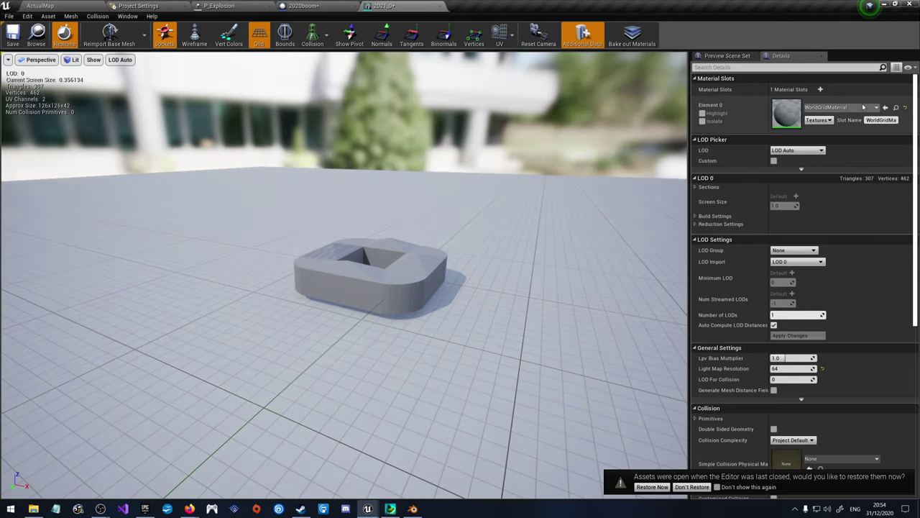
{"action": "left_click", "coordinate": [834, 107]}
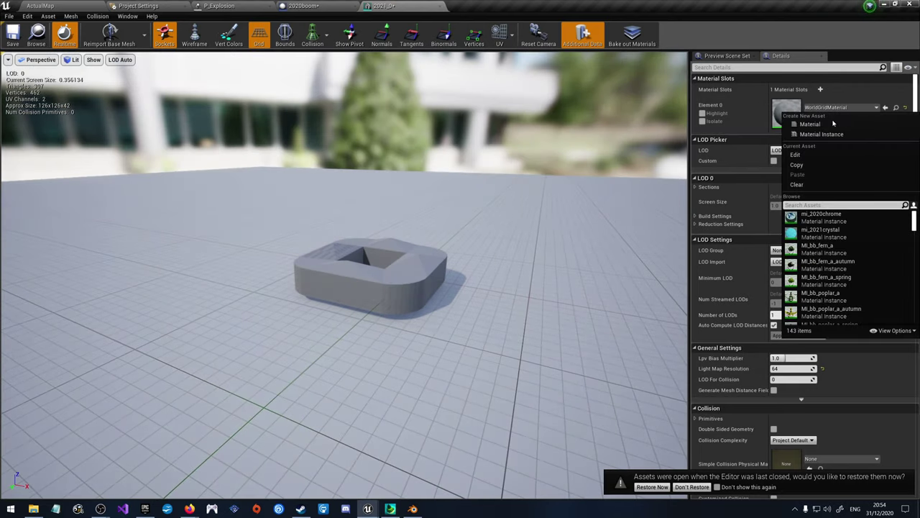
{"action": "left_click", "coordinate": [820, 230]}
{"action": "left_click_drag", "start_coordinate": [544, 199], "coordinate": [496, 205]}
Step: Set the import rotation X of 2021_0 to 0 and reimport its base mesh
{"action": "scroll", "coordinate": [765, 409], "scroll_direction": "down", "scroll_amount": 5}
{"action": "scroll", "coordinate": [766, 408], "scroll_direction": "down", "scroll_amount": 3}
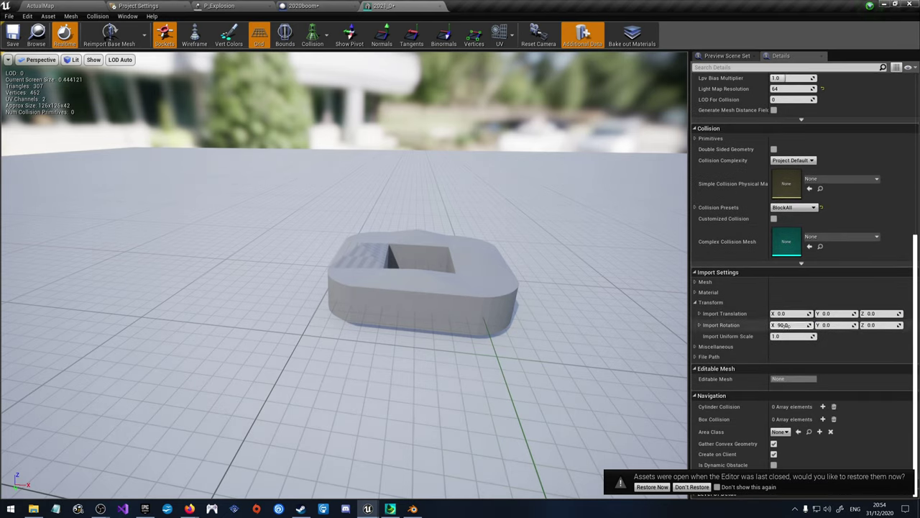
{"action": "left_click", "coordinate": [109, 34]}
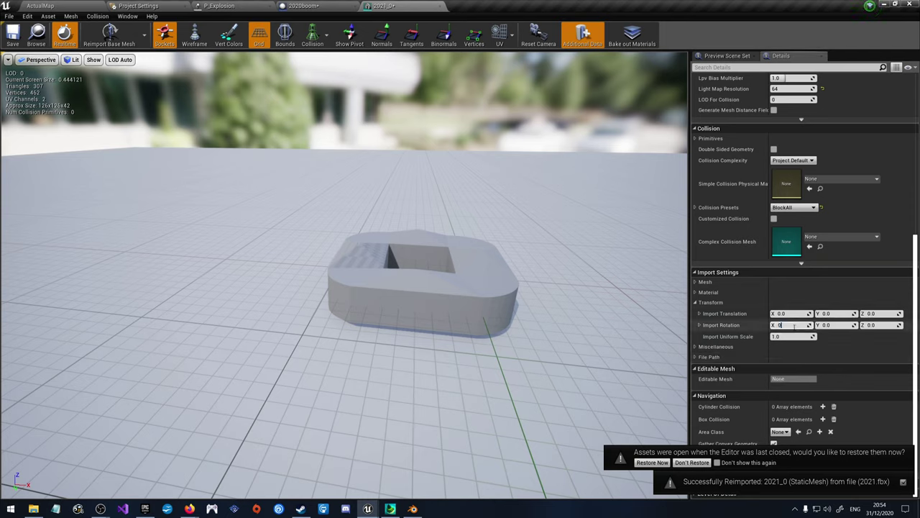
{"action": "left_click", "coordinate": [109, 34]}
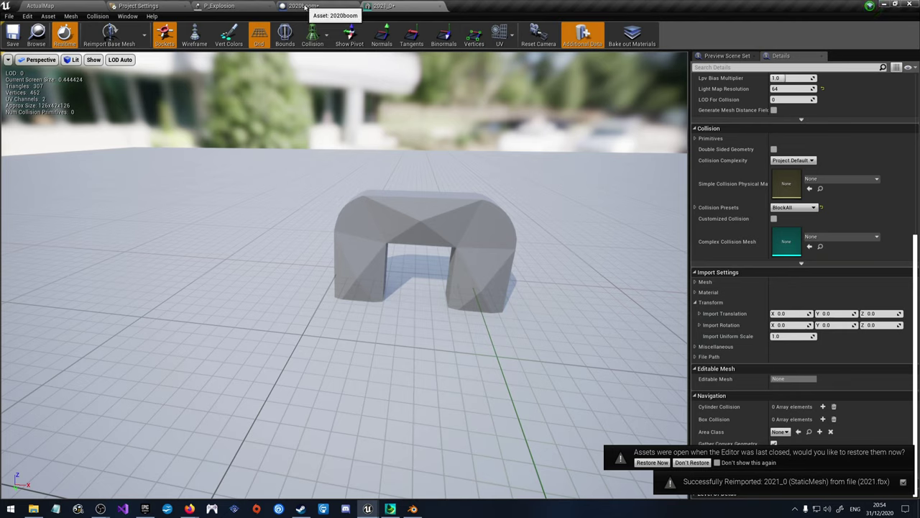
Step: Open the 2021_1 static mesh and examine 2021_0 from another angle for comparison
{"action": "left_click", "coordinate": [72, 5]}
{"action": "double_click", "coordinate": [195, 410]}
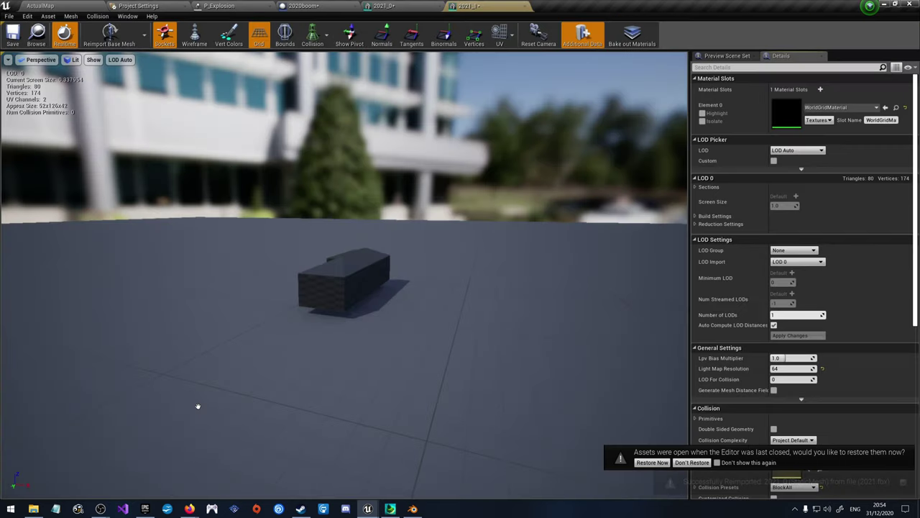
{"action": "left_click", "coordinate": [385, 5]}
{"action": "left_click_drag", "start_coordinate": [452, 196], "coordinate": [165, 230]}
{"action": "left_click", "coordinate": [480, 6]}
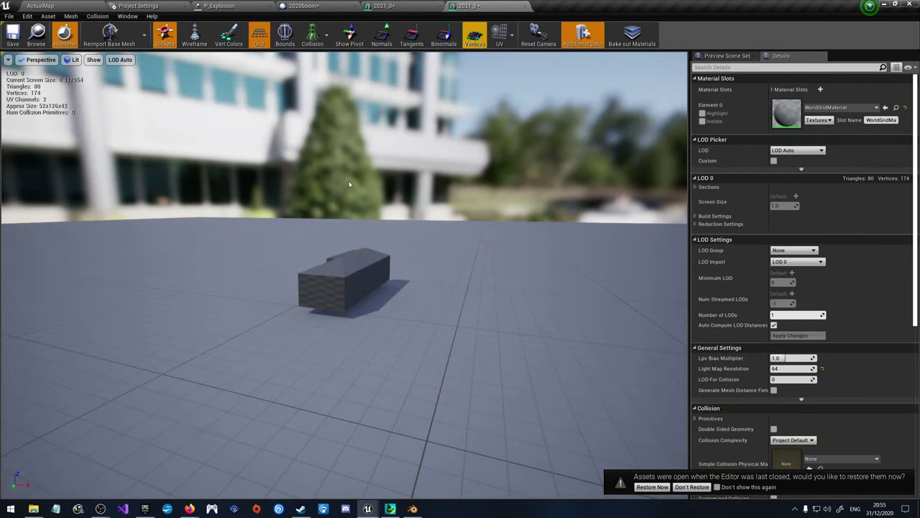
Step: Set the import rotation X of 2021_1 to 0 and reimport its base mesh
{"action": "scroll", "coordinate": [762, 407], "scroll_direction": "down", "scroll_amount": 5}
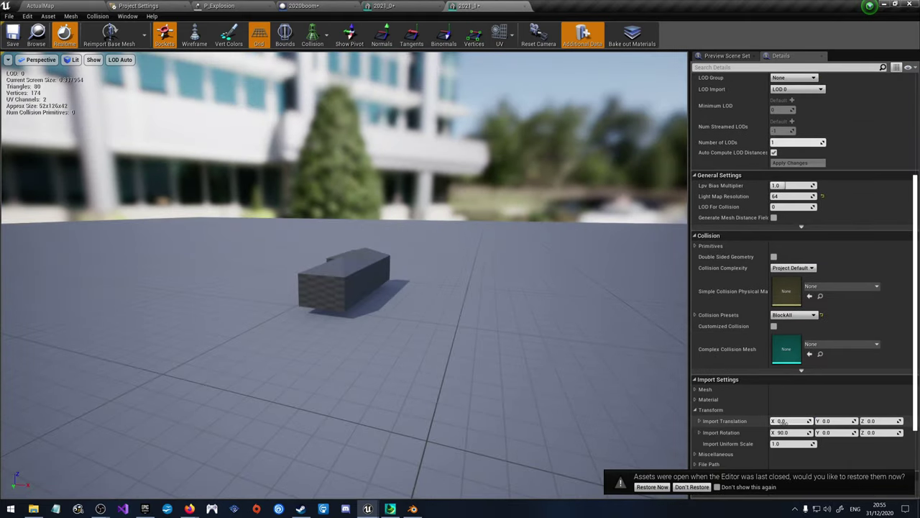
{"action": "left_click", "coordinate": [784, 432]}
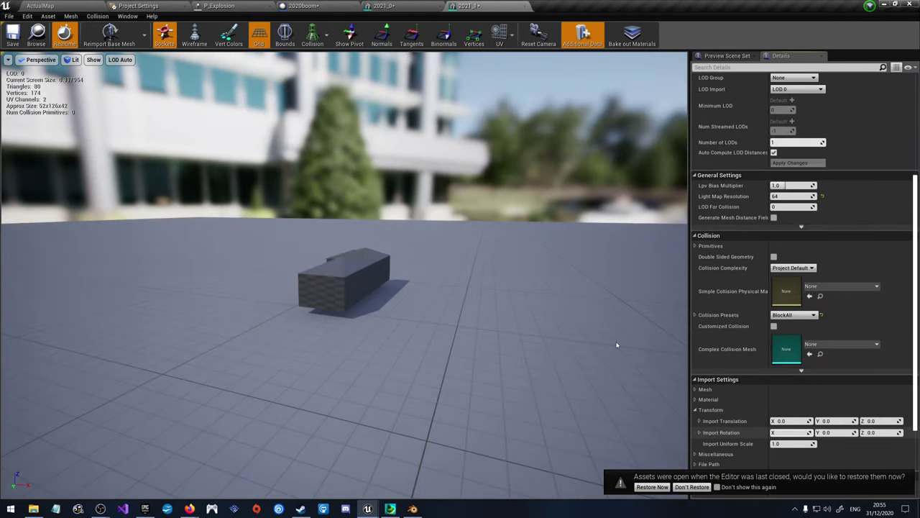
{"action": "left_click", "coordinate": [118, 40]}
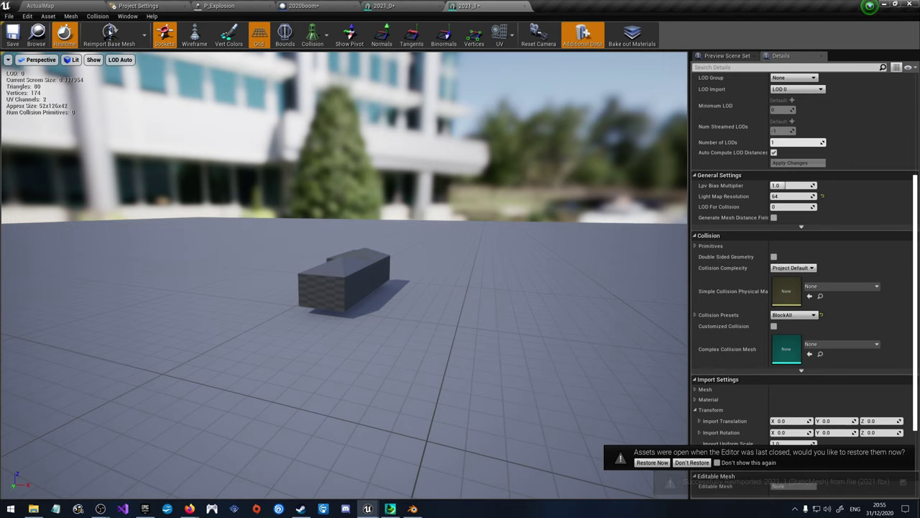
{"action": "left_click", "coordinate": [109, 36]}
Step: Assign the mi_2021crystal material to the 2021_1 mesh and save the asset
{"action": "scroll", "coordinate": [805, 133], "scroll_direction": "up", "scroll_amount": 1}
{"action": "scroll", "coordinate": [804, 133], "scroll_direction": "up", "scroll_amount": 4}
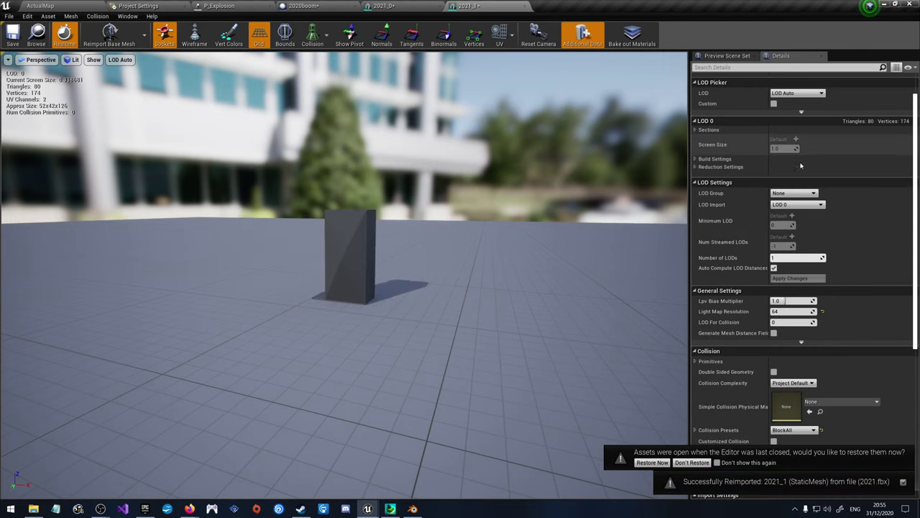
{"action": "left_click", "coordinate": [841, 107]}
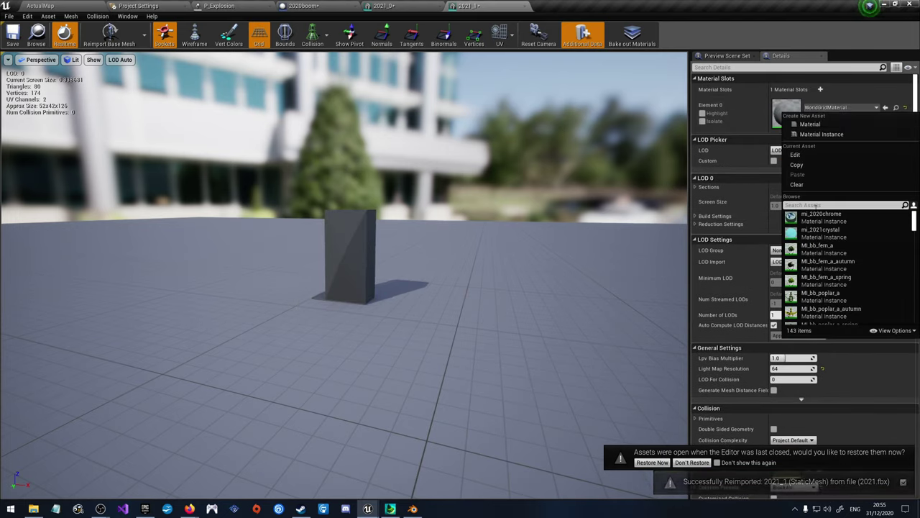
{"action": "left_click", "coordinate": [827, 234]}
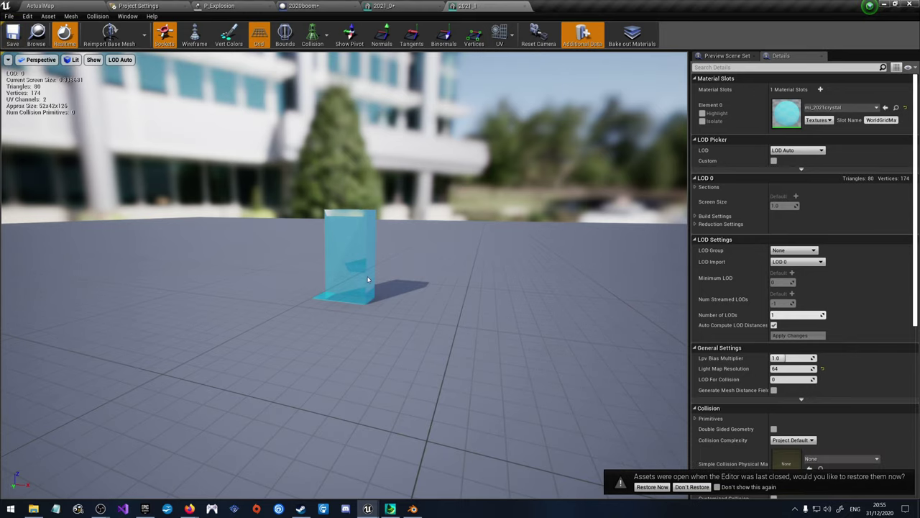
Step: Reimport 2021_1 and 2021_0 with their import rotation X set to 180, saving each mesh
{"action": "left_click_drag", "start_coordinate": [345, 274], "coordinate": [653, 299]}
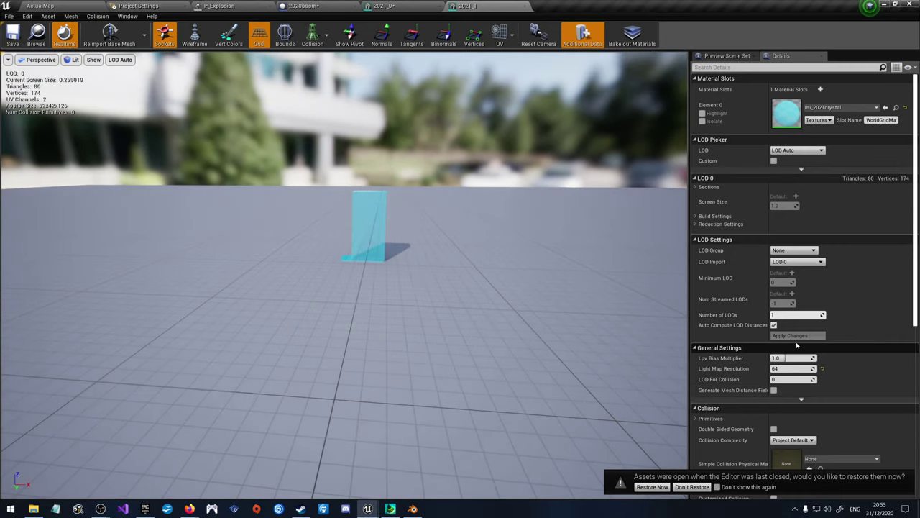
{"action": "scroll", "coordinate": [797, 345], "scroll_direction": "down", "scroll_amount": 6}
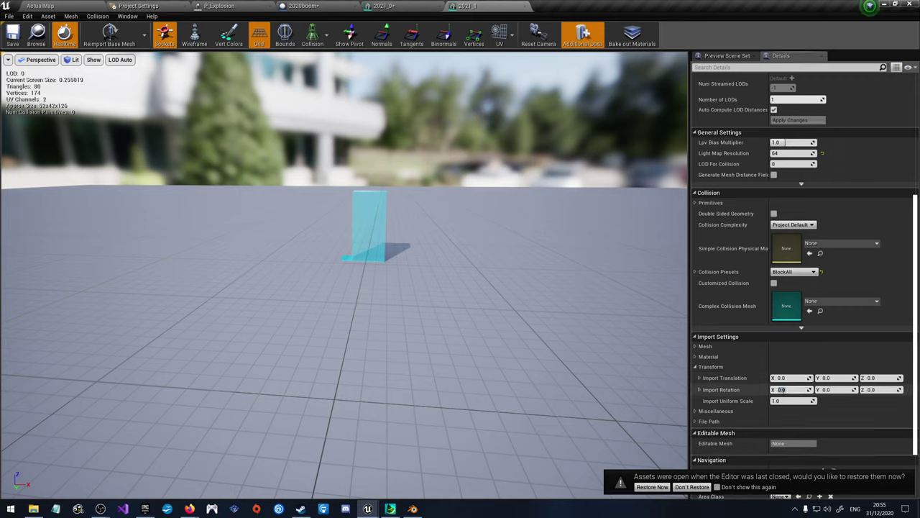
{"action": "key", "text": "Return"}
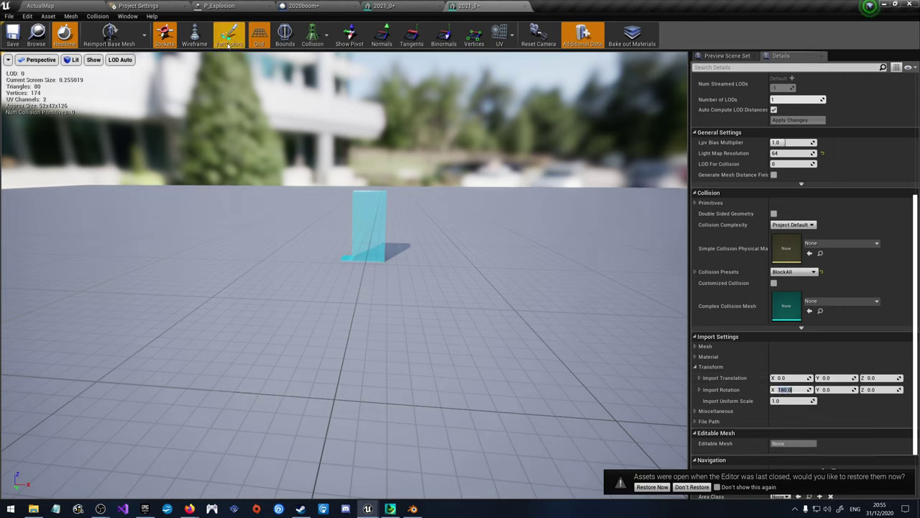
{"action": "left_click", "coordinate": [109, 35]}
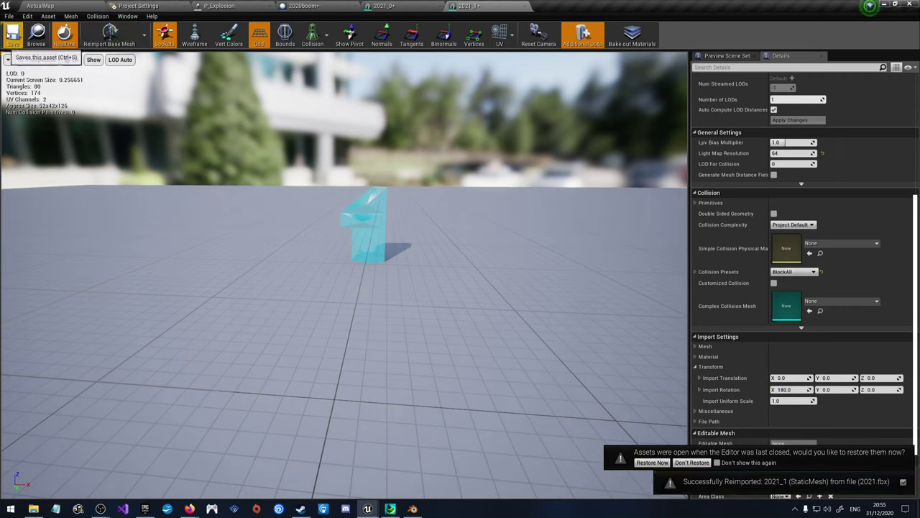
{"action": "left_click", "coordinate": [415, 5]}
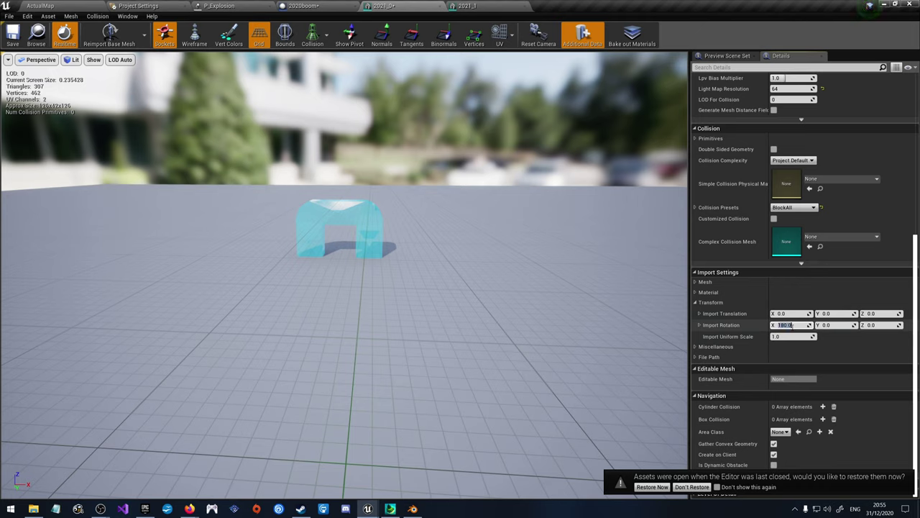
{"action": "left_click", "coordinate": [109, 34]}
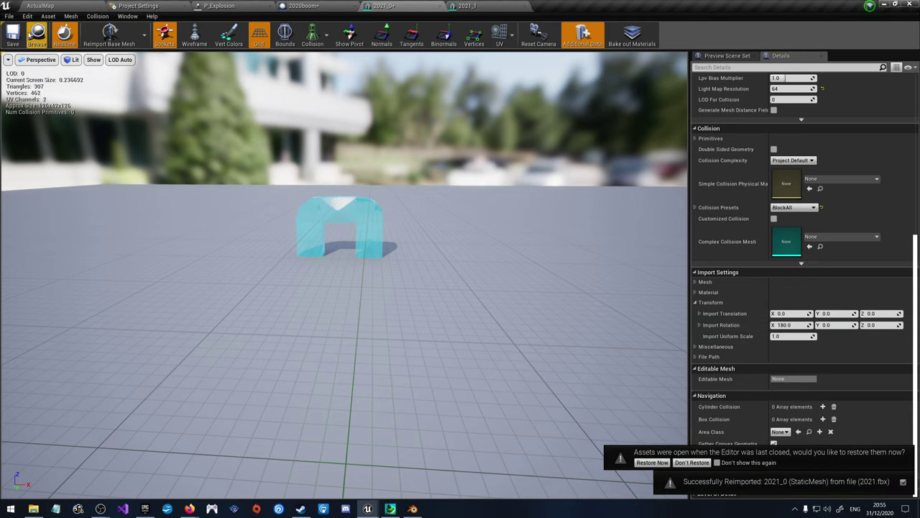
Step: Open the 2021_2 static mesh, set its import rotation X to 180 and reimport the base mesh
{"action": "left_click", "coordinate": [43, 6]}
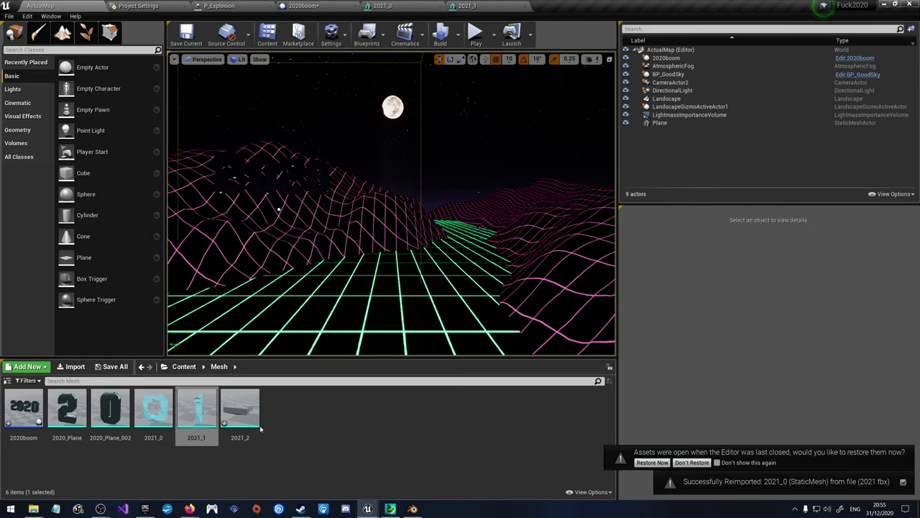
{"action": "double_click", "coordinate": [244, 411]}
{"action": "scroll", "coordinate": [565, 410], "scroll_direction": "down", "scroll_amount": 3}
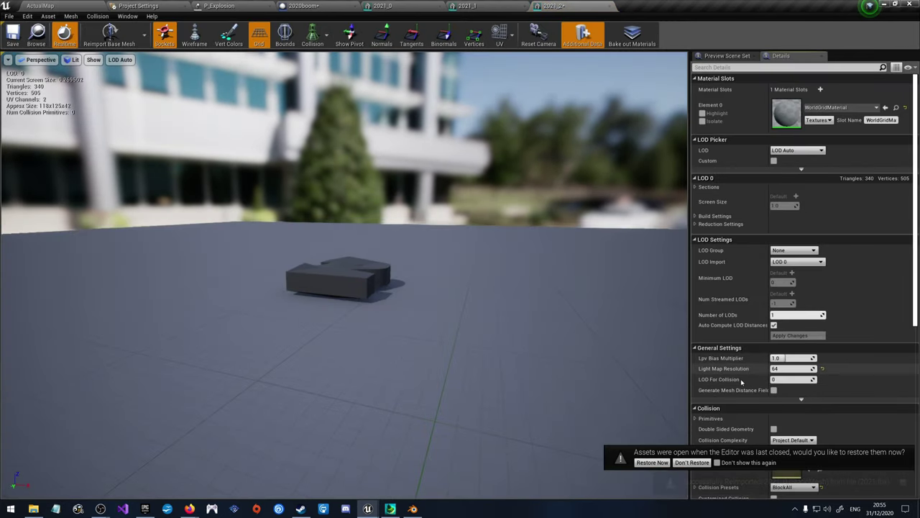
{"action": "scroll", "coordinate": [776, 360], "scroll_direction": "down", "scroll_amount": 4}
{"action": "scroll", "coordinate": [776, 441], "scroll_direction": "down", "scroll_amount": 6}
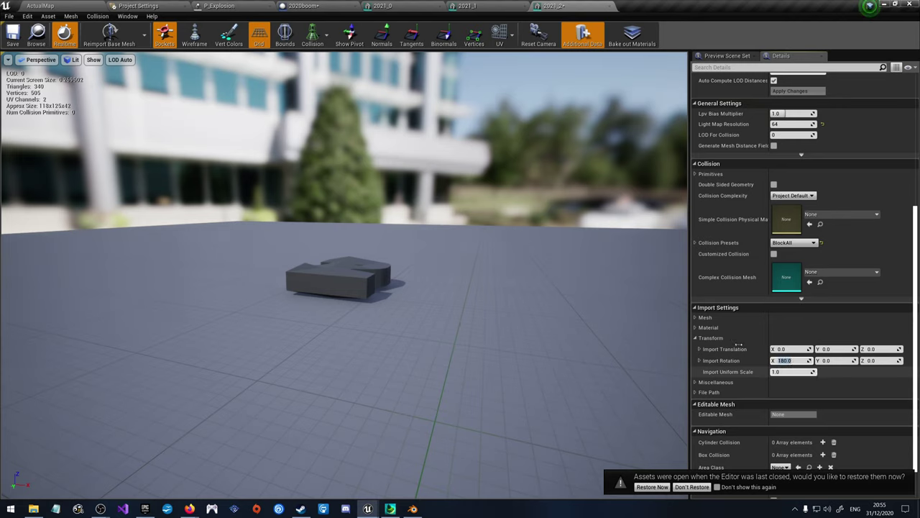
{"action": "left_click", "coordinate": [109, 33]}
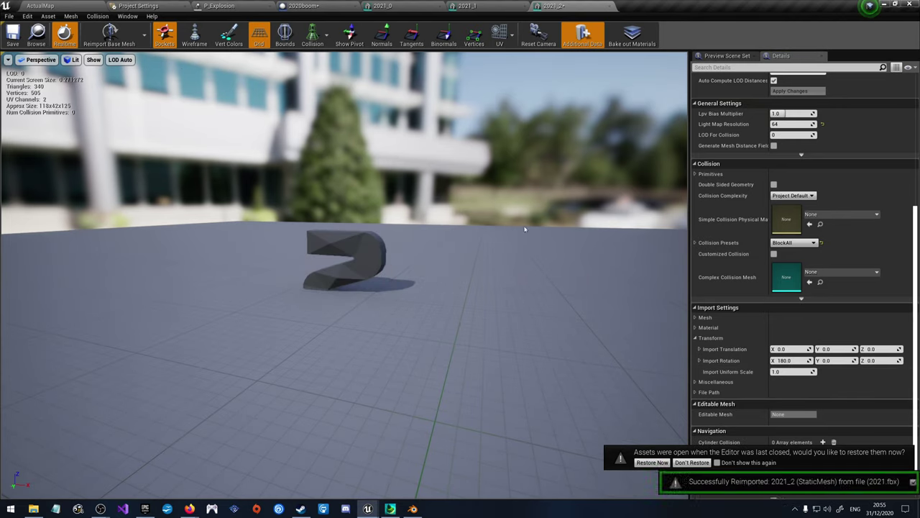
Step: Assign the mi_2021crystal material to the 2021_2 mesh and save the asset
{"action": "scroll", "coordinate": [814, 258], "scroll_direction": "down", "scroll_amount": 1}
{"action": "scroll", "coordinate": [814, 259], "scroll_direction": "up", "scroll_amount": 4}
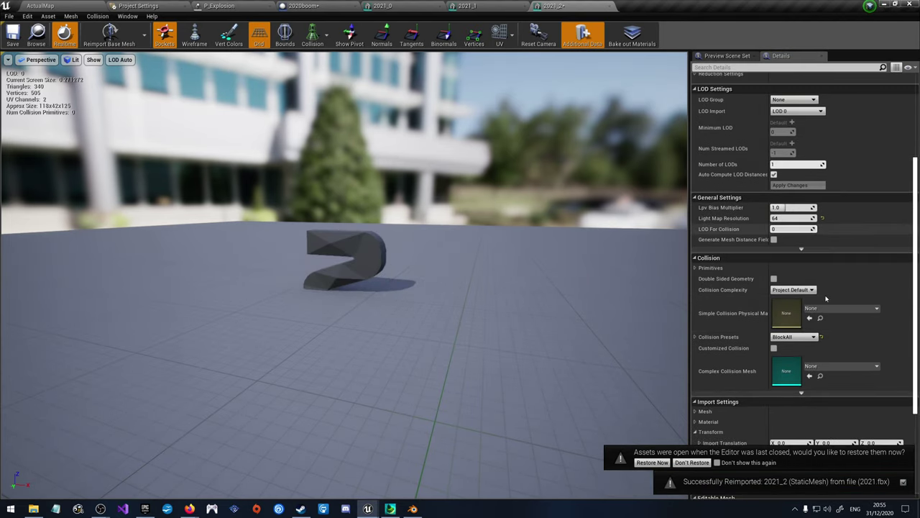
{"action": "scroll", "coordinate": [832, 388], "scroll_direction": "up", "scroll_amount": 4}
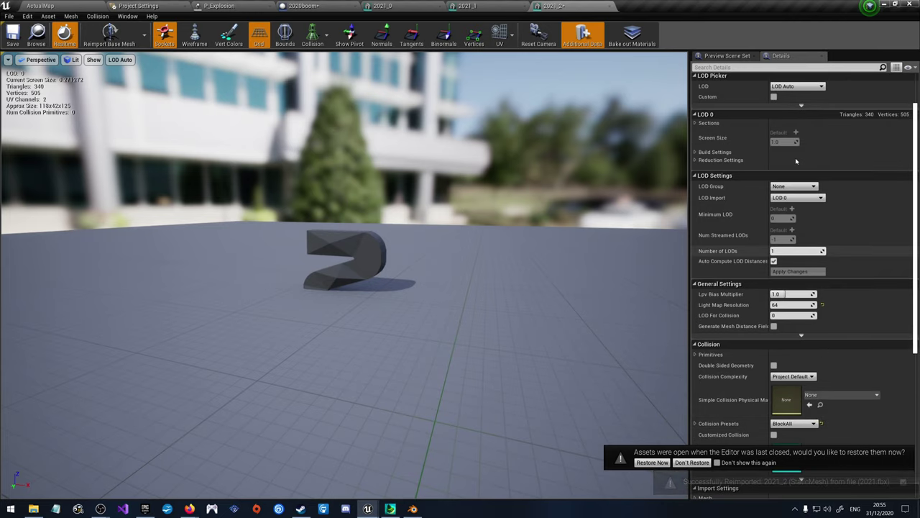
{"action": "left_click", "coordinate": [832, 107]}
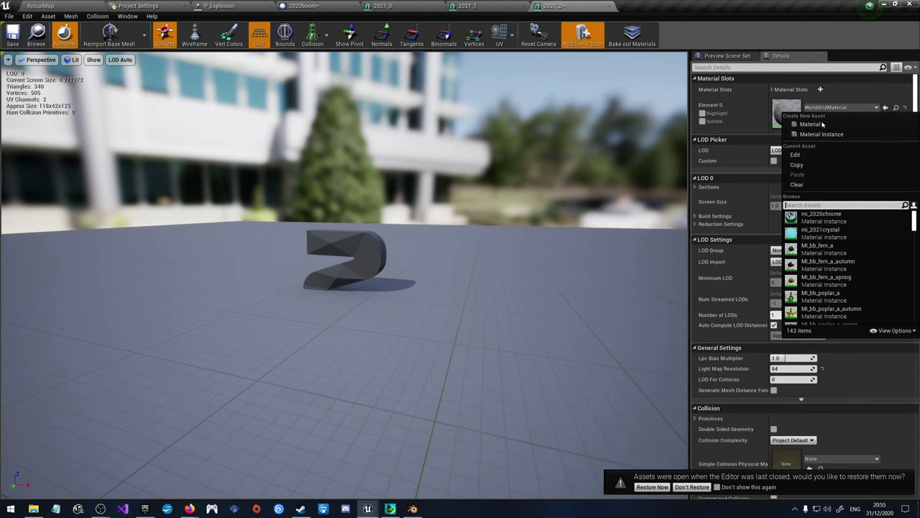
{"action": "left_click", "coordinate": [815, 232]}
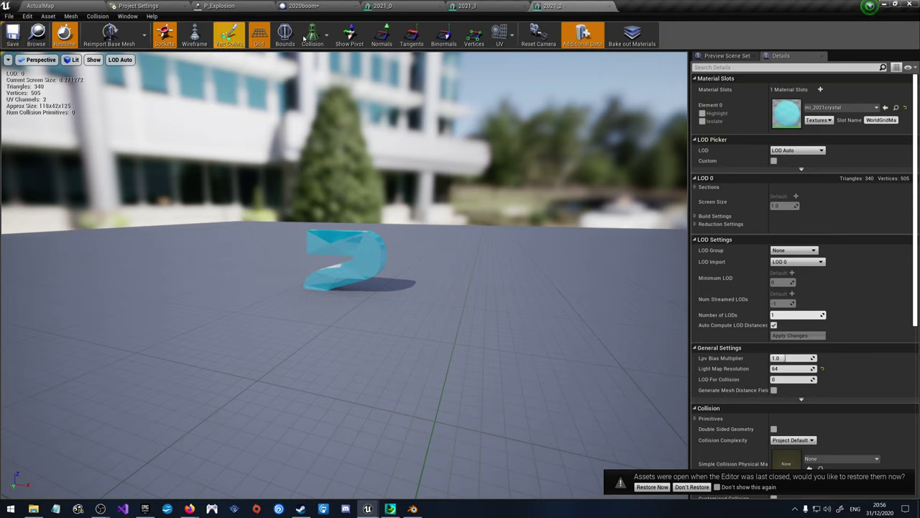
Step: Add a box simplified collision to the 2021_2 mesh
{"action": "left_click", "coordinate": [229, 34]}
{"action": "left_click", "coordinate": [93, 15]}
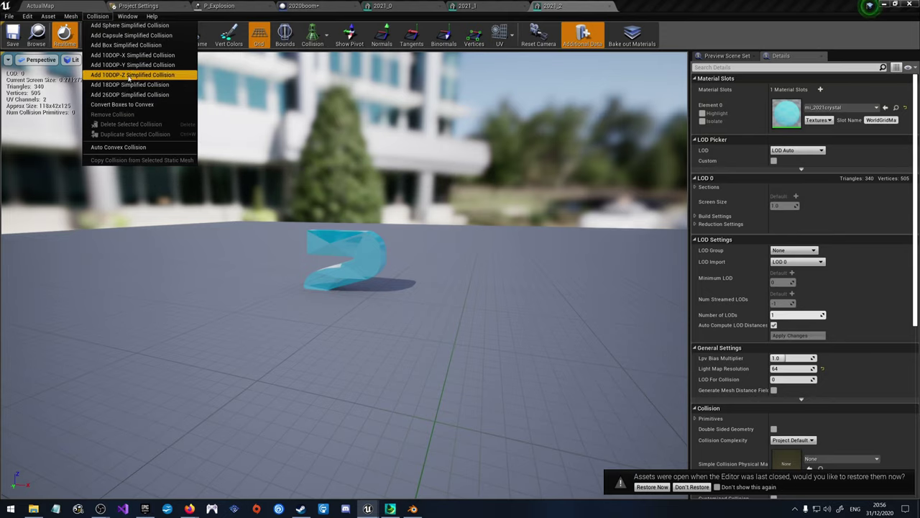
{"action": "left_click", "coordinate": [133, 45]}
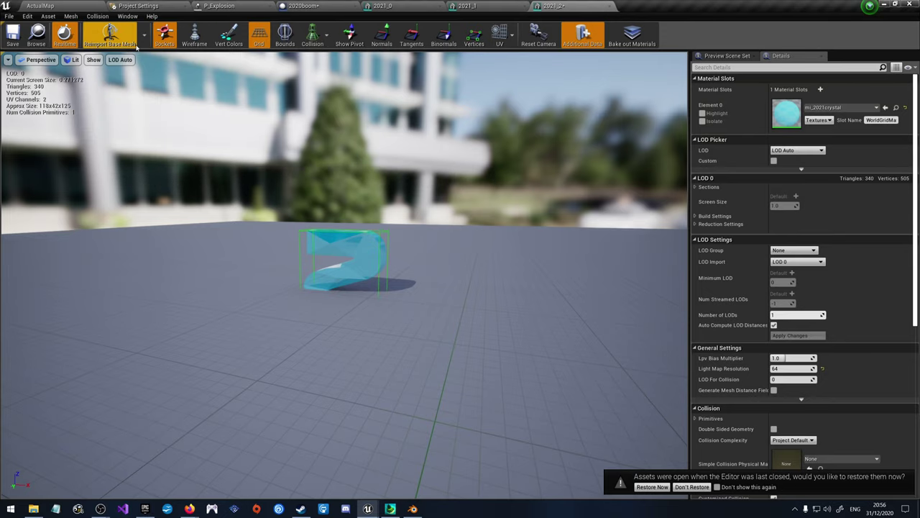
Step: Add a box simplified collision to the 2021_1 static mesh and close its editor
{"action": "left_click", "coordinate": [563, 7]}
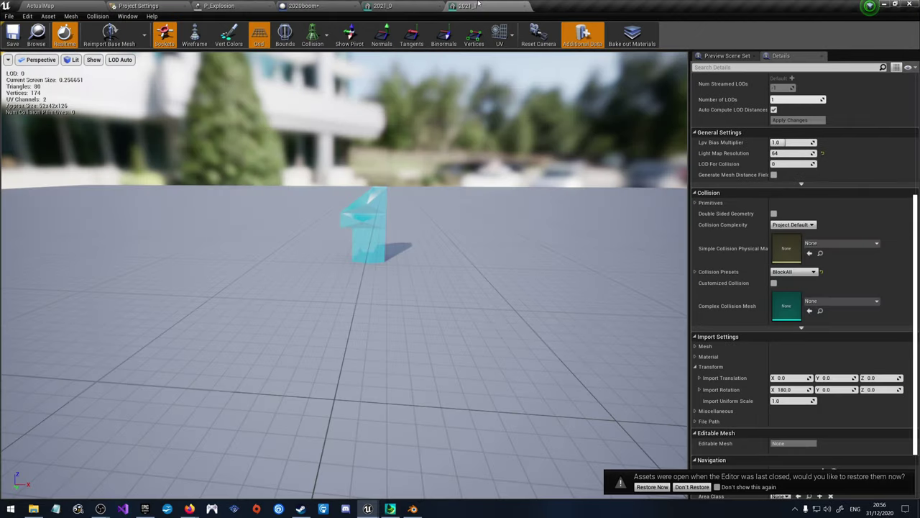
{"action": "left_click", "coordinate": [92, 16]}
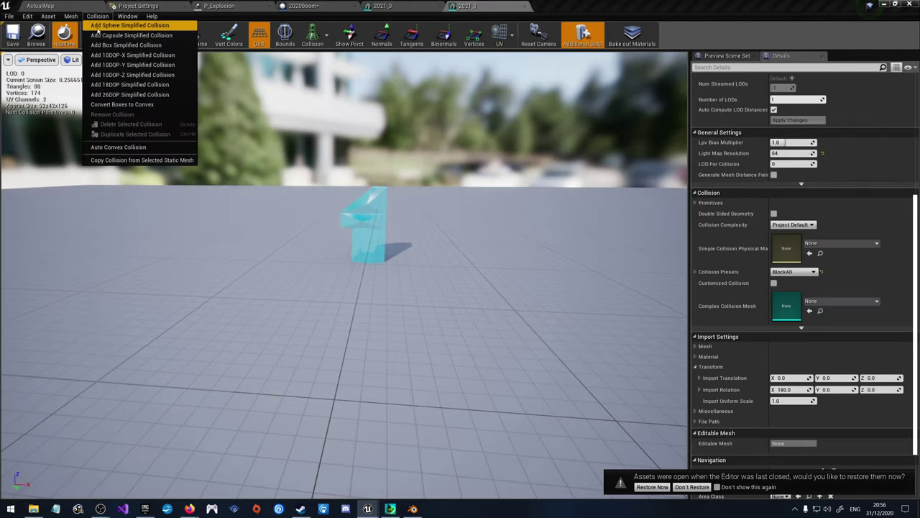
{"action": "left_click", "coordinate": [133, 43]}
{"action": "left_click", "coordinate": [524, 5]}
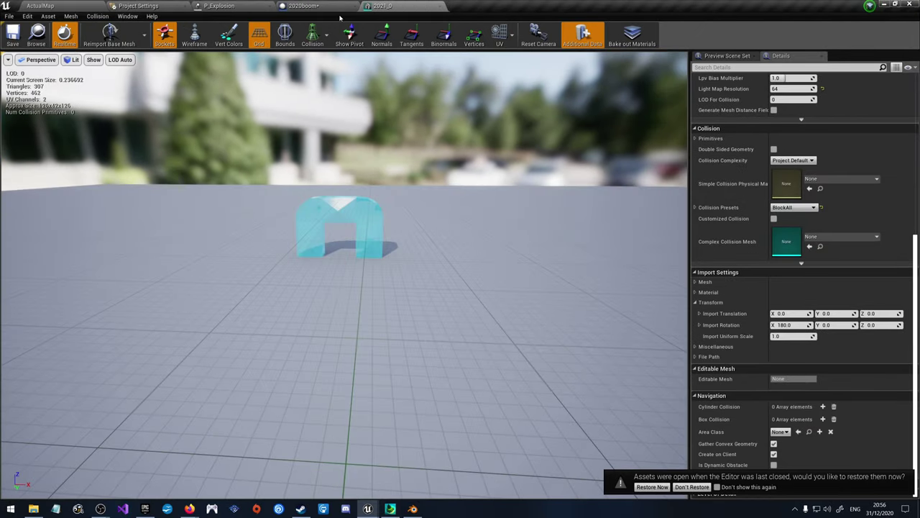
Step: Add a simplified collision to the 2021_0 static mesh, close it, and save the 2020boom blueprint
{"action": "left_click", "coordinate": [98, 17]}
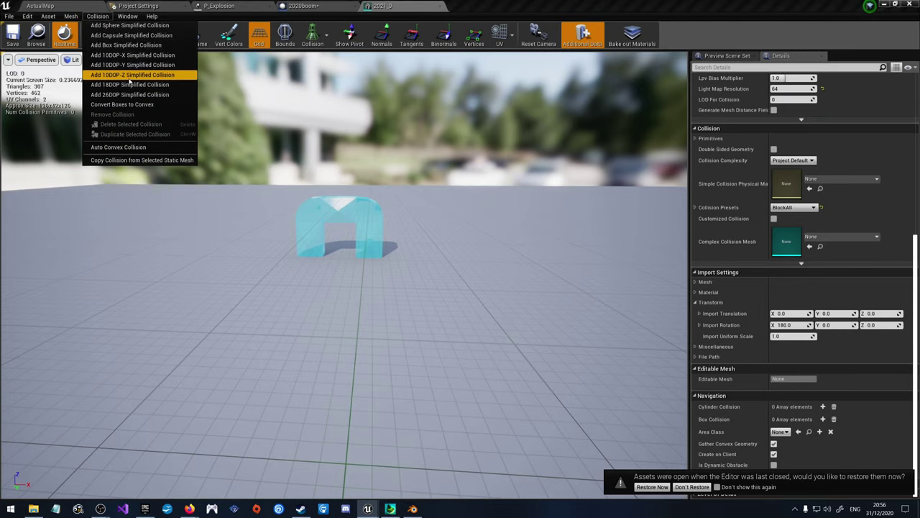
{"action": "left_click", "coordinate": [125, 55]}
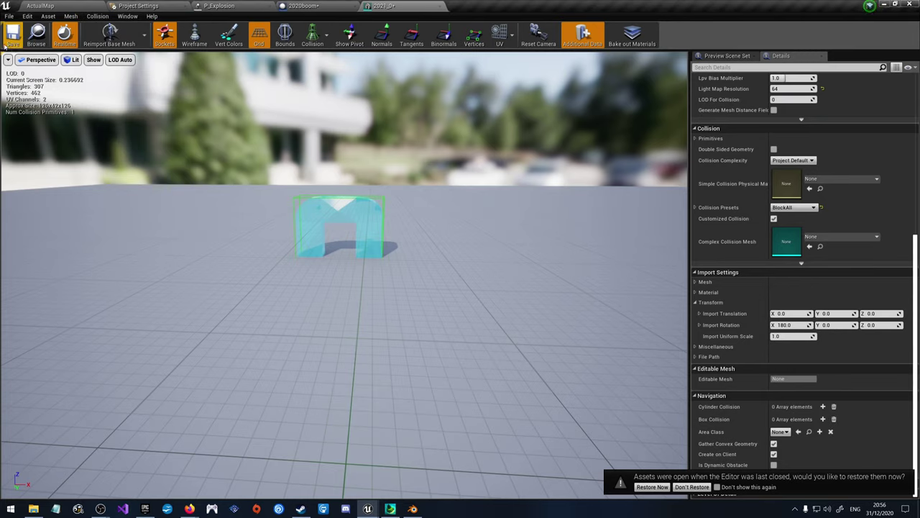
{"action": "left_click", "coordinate": [387, 7]}
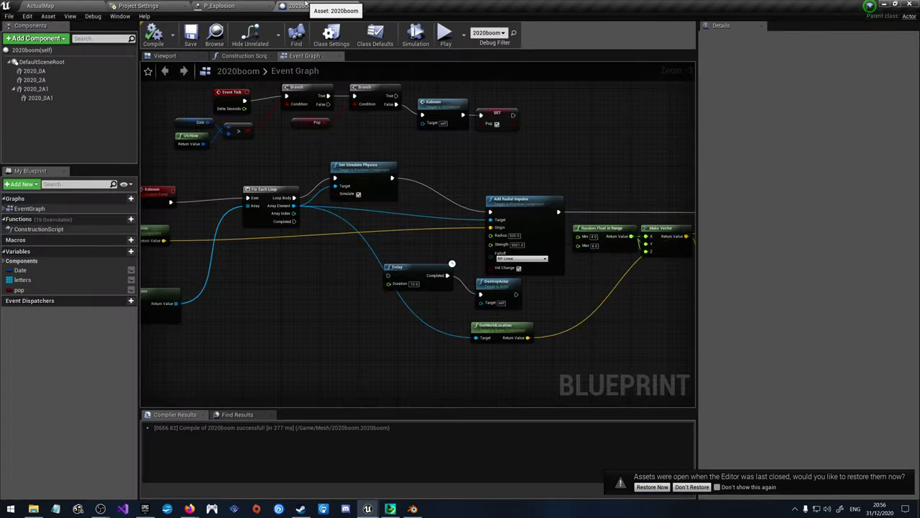
{"action": "left_click", "coordinate": [189, 36]}
Step: Create an Actor blueprint class named 20201 in the Mesh folder
{"action": "left_click", "coordinate": [43, 6]}
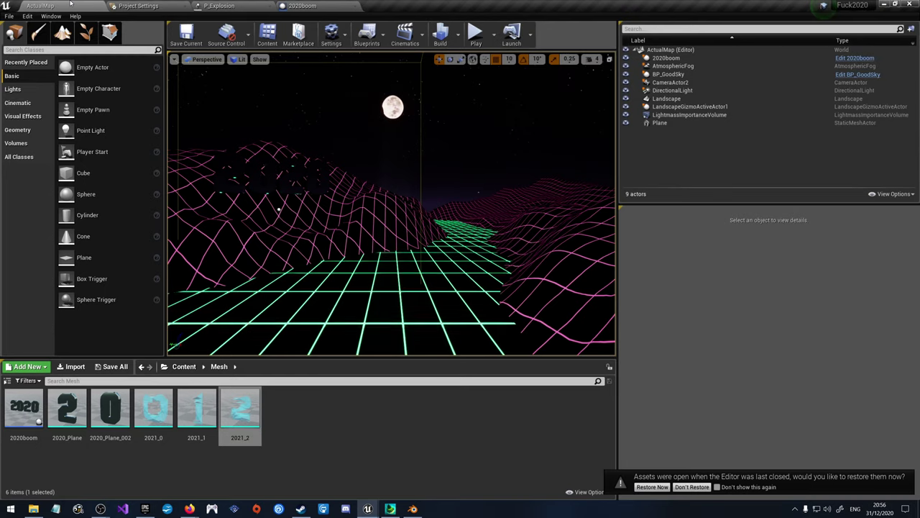
{"action": "right_click", "coordinate": [306, 436]}
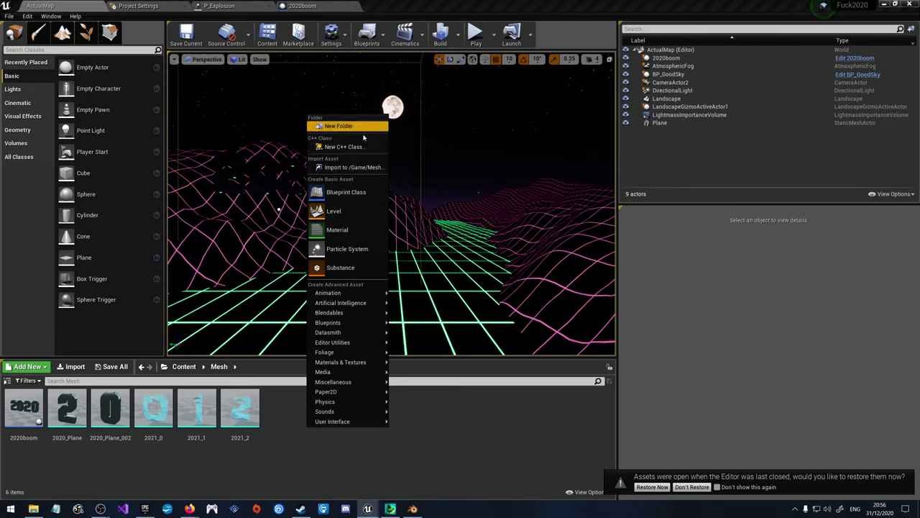
{"action": "left_click", "coordinate": [345, 192]}
{"action": "left_click", "coordinate": [372, 181]}
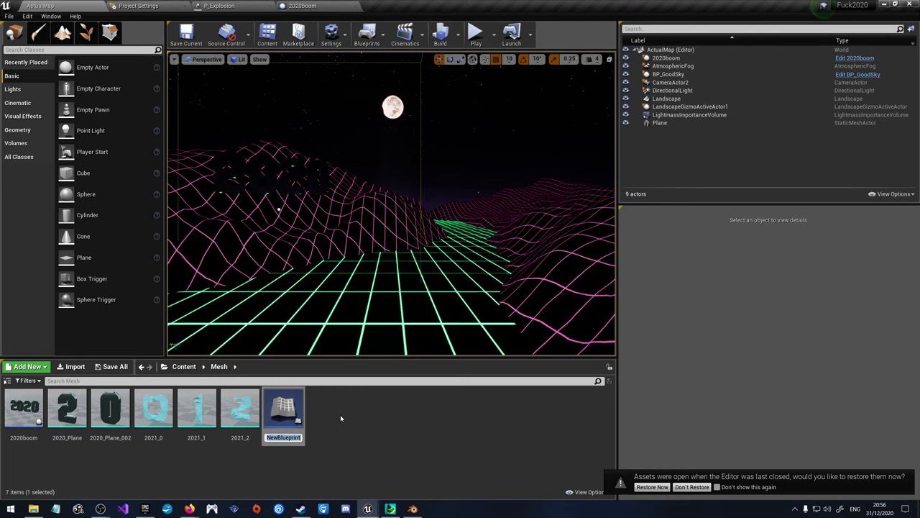
{"action": "type", "text": "20201"}
{"action": "key", "text": "Return"}
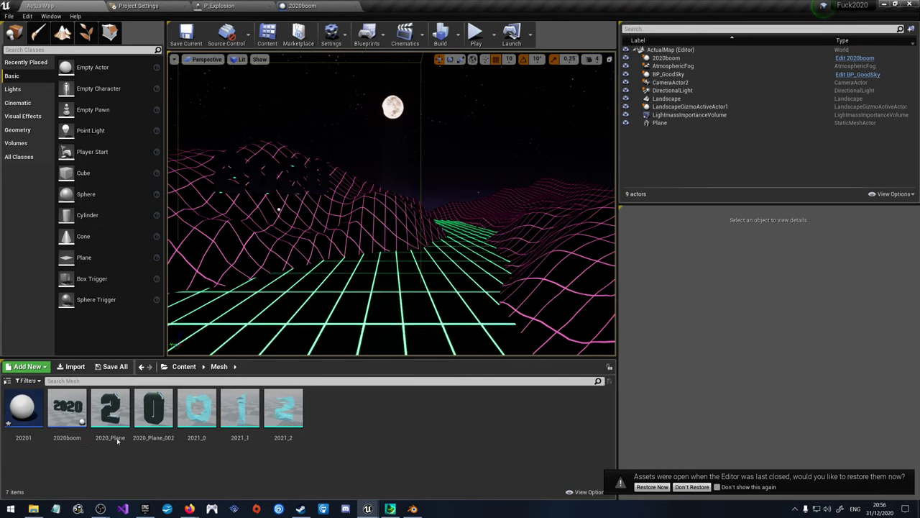
Step: Add the 2021_0, 2021_1 and 2021_2 meshes as components of the 20201 blueprint
{"action": "double_click", "coordinate": [23, 411]}
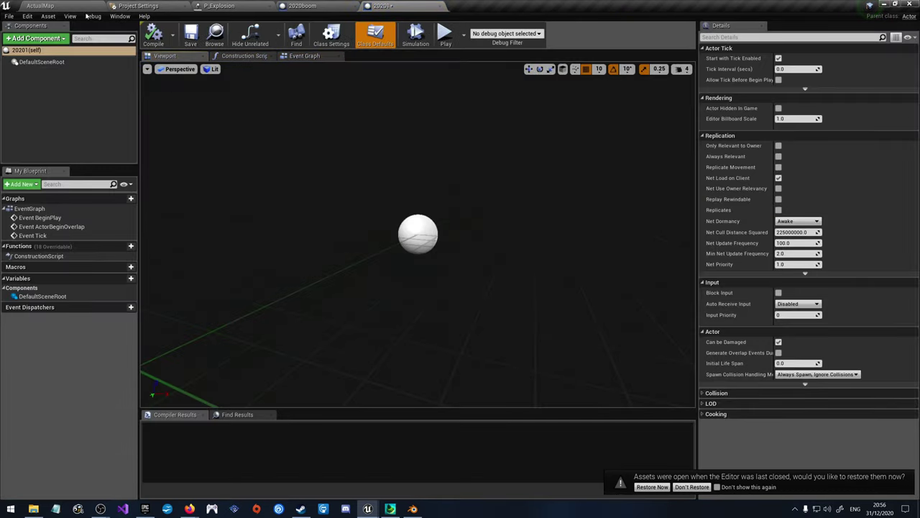
{"action": "left_click", "coordinate": [40, 6]}
{"action": "left_click", "coordinate": [196, 410], "text": "shift"}
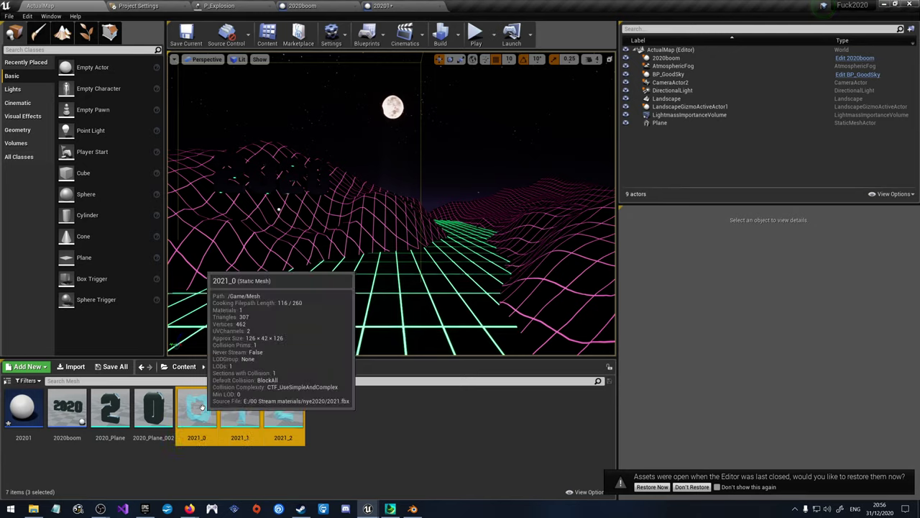
{"action": "left_click_drag", "start_coordinate": [197, 410], "coordinate": [91, 92]}
{"action": "left_click", "coordinate": [71, 142]}
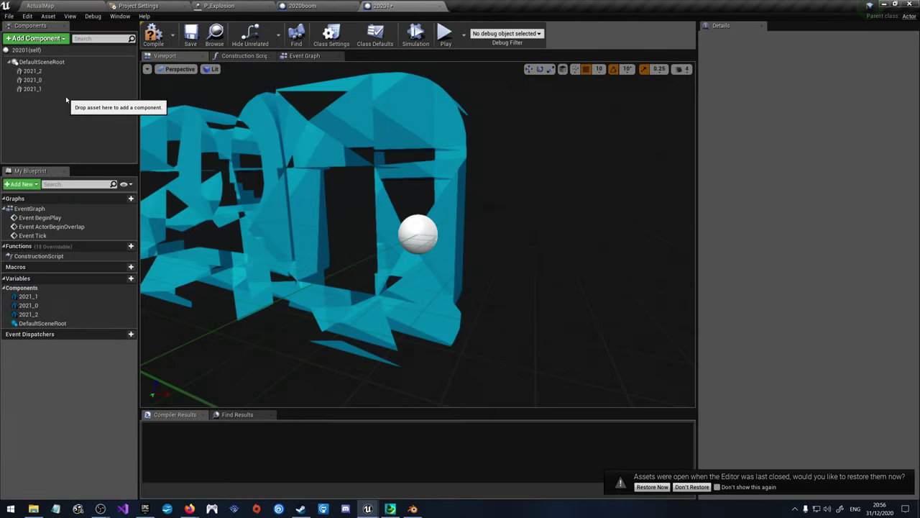
Step: Duplicate the 2021_2 component, place the copy at X 260 between the 0 and the 1, and compile and save the blueprint
{"action": "left_click", "coordinate": [72, 89]}
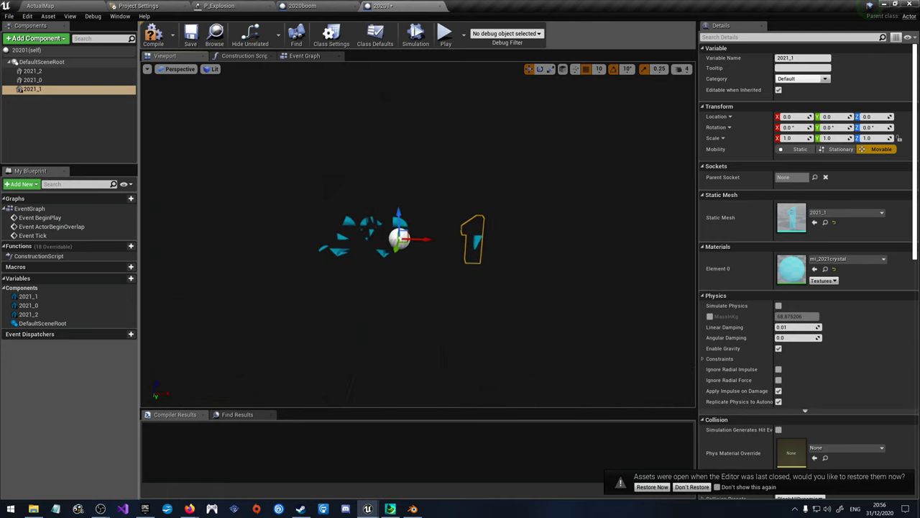
{"action": "middle_click_drag", "start_coordinate": [436, 239], "coordinate": [460, 241]}
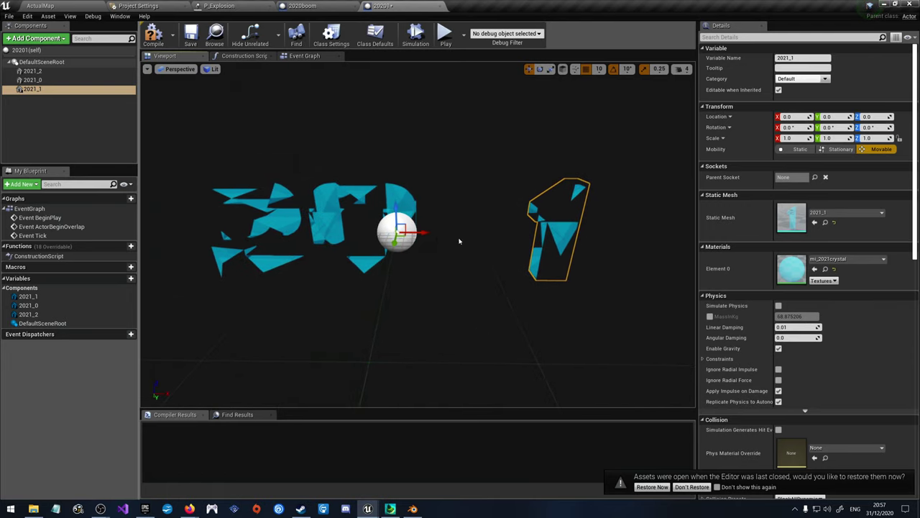
{"action": "left_click", "coordinate": [272, 200]}
{"action": "left_click", "coordinate": [334, 201]}
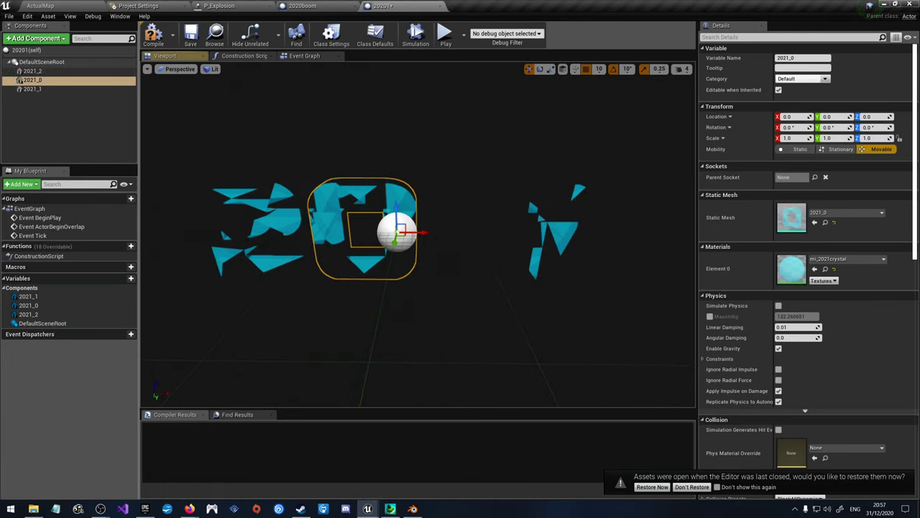
{"action": "left_click", "coordinate": [555, 237]}
{"action": "left_click", "coordinate": [251, 216]}
{"action": "left_click", "coordinate": [65, 73]}
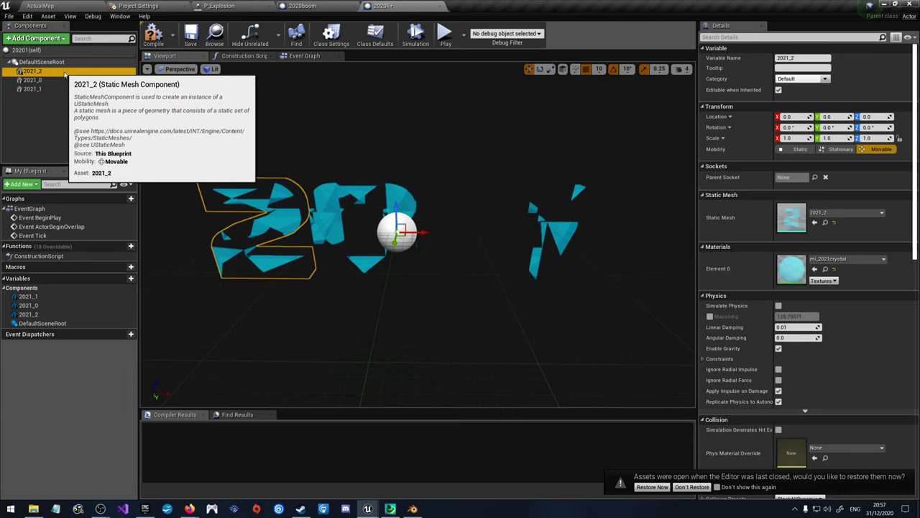
{"action": "key", "text": "ctrl+w"}
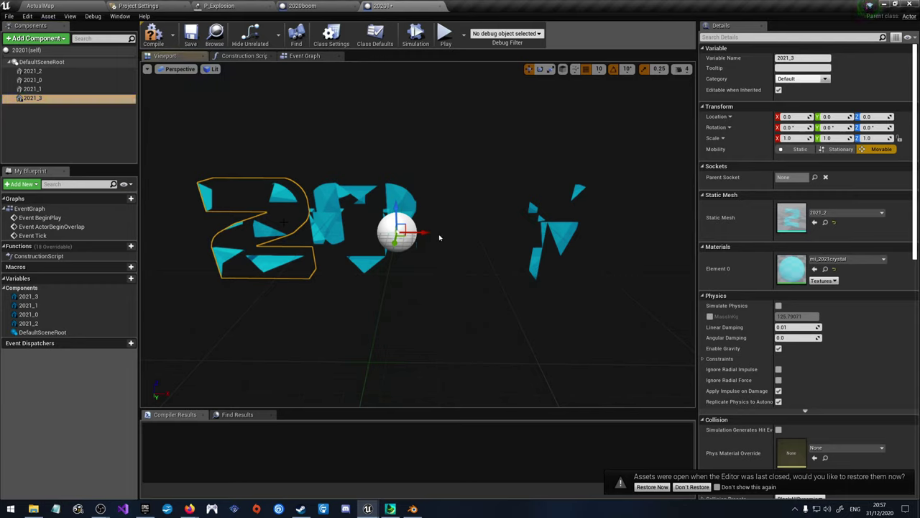
{"action": "left_click_drag", "start_coordinate": [423, 232], "coordinate": [633, 233]}
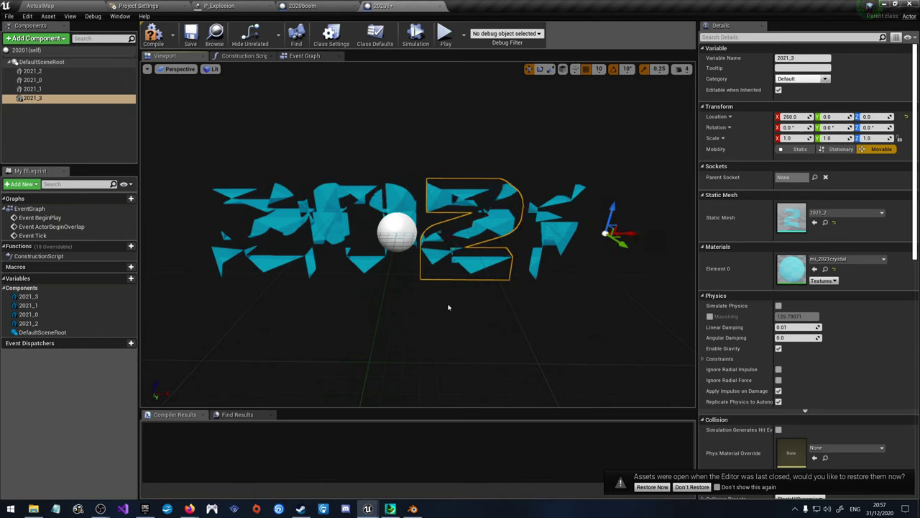
{"action": "left_click", "coordinate": [154, 34]}
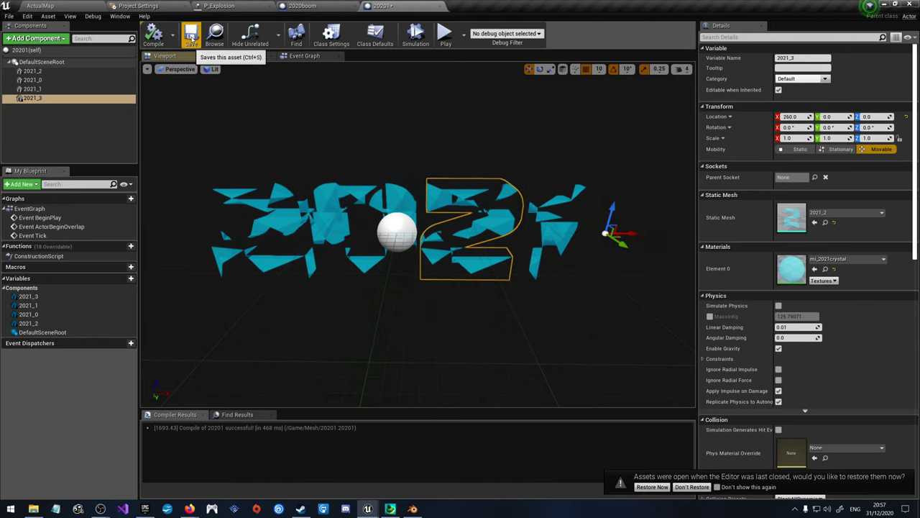
Step: Place the 20201 blueprint in ActualMap and move it to about X 22210, Y 9130
{"action": "left_click", "coordinate": [64, 4]}
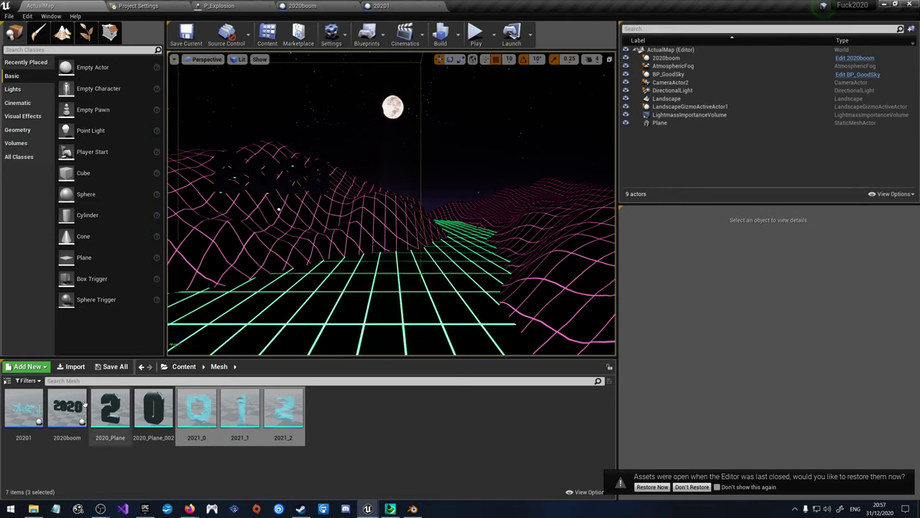
{"action": "left_click_drag", "start_coordinate": [21, 408], "coordinate": [353, 199]}
{"action": "right_click_drag", "start_coordinate": [353, 199], "coordinate": [266, 199]}
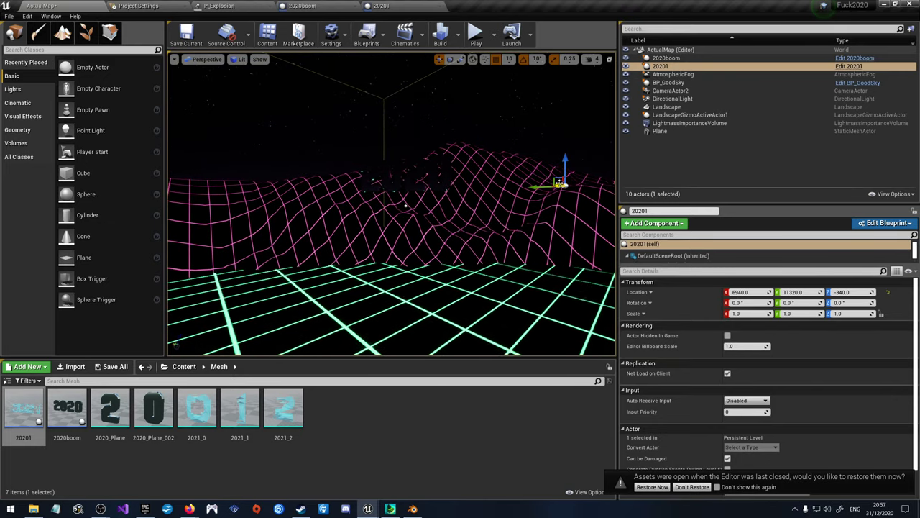
{"action": "left_click_drag", "start_coordinate": [531, 190], "coordinate": [410, 65]}
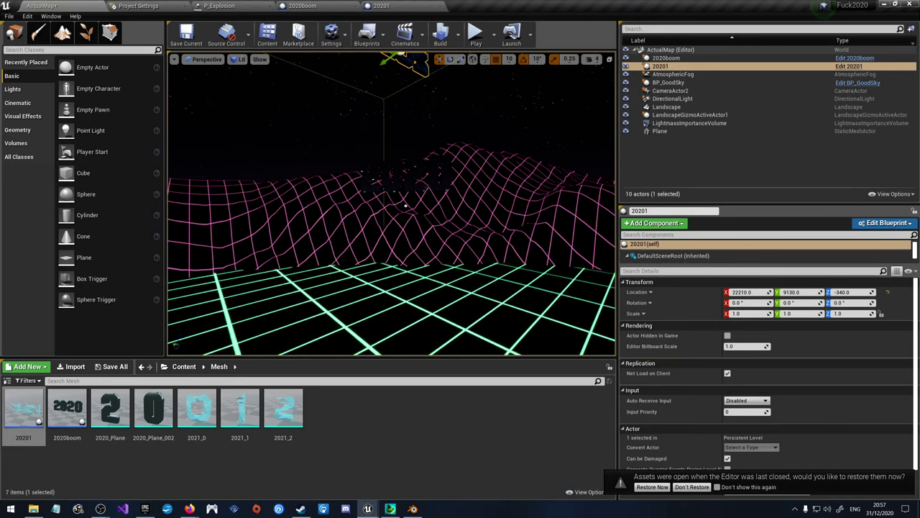
Step: Move the 20201 actor to about Y 8740, Z -1230 and rotate it to -90 degrees about Z
{"action": "right_click_drag", "start_coordinate": [403, 216], "coordinate": [402, 173]}
{"action": "left_click_drag", "start_coordinate": [414, 142], "coordinate": [402, 244]}
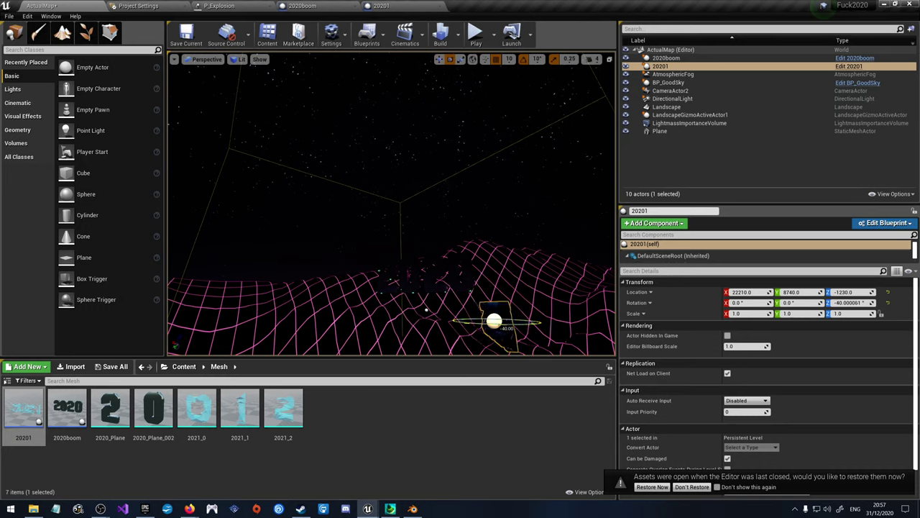
{"action": "right_click_drag", "start_coordinate": [403, 194], "coordinate": [453, 212]}
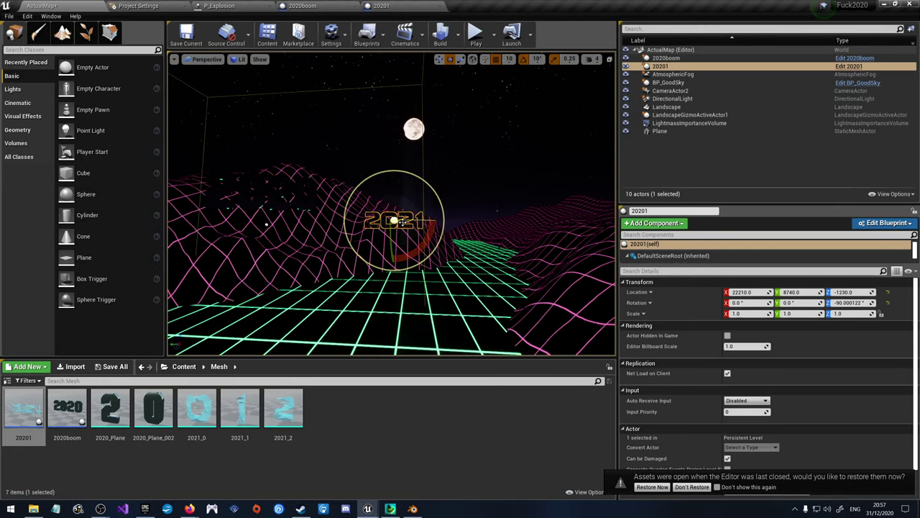
Step: Pin the CameraActor2 preview in the viewport and reselect the 20201 actor
{"action": "right_click_drag", "start_coordinate": [394, 220], "coordinate": [325, 159]}
{"action": "left_click", "coordinate": [483, 173]}
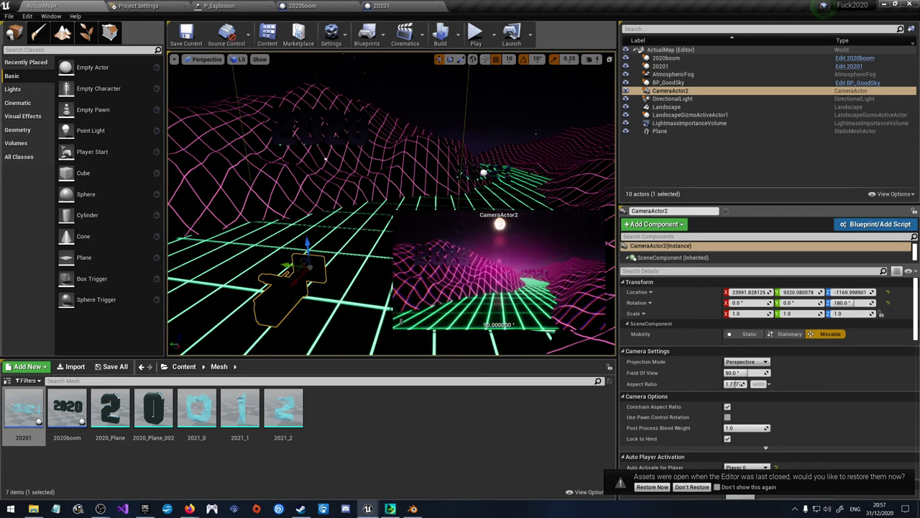
{"action": "left_click", "coordinate": [484, 173]}
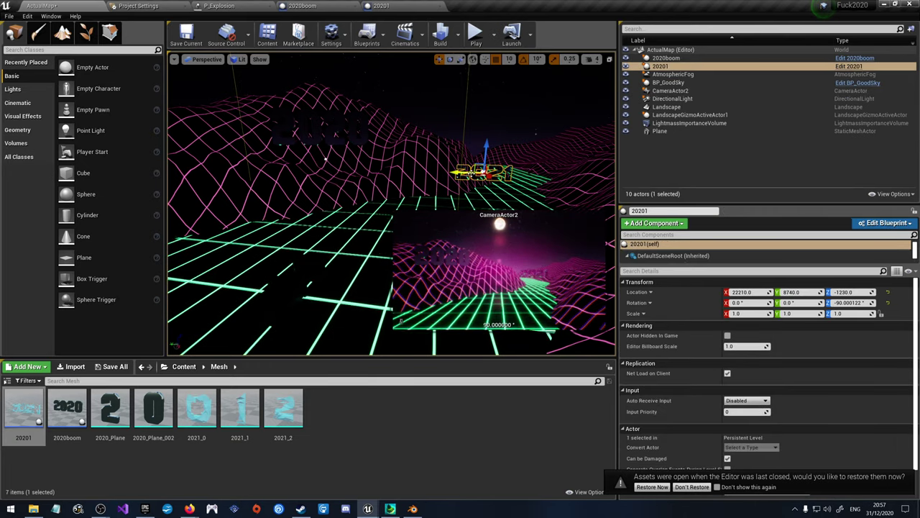
Step: Move the 20201 actor to about Y 9160 and set its scale to 4 on all three axes
{"action": "left_click", "coordinate": [750, 313]}
{"action": "type", "text": "4"}
{"action": "key", "text": "Tab"}
{"action": "type", "text": "4"}
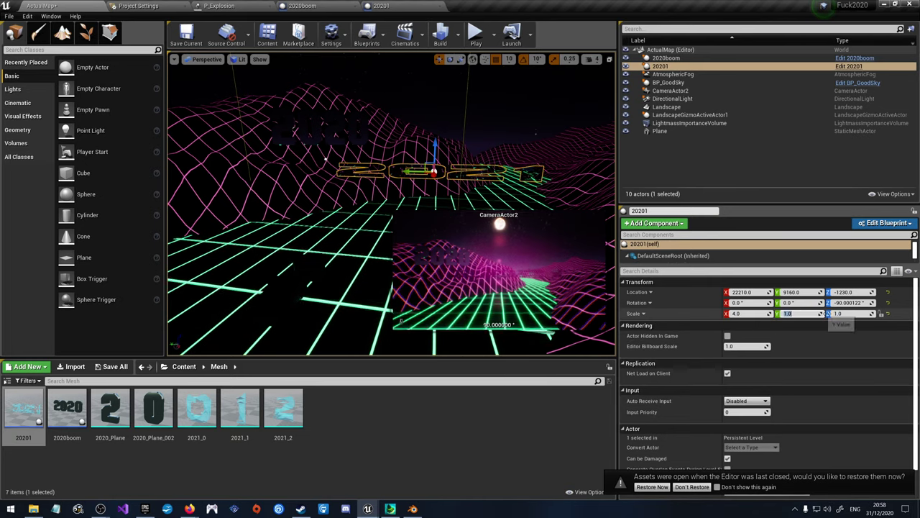
{"action": "key", "text": "Tab"}
{"action": "type", "text": "4"}
{"action": "key", "text": "Return"}
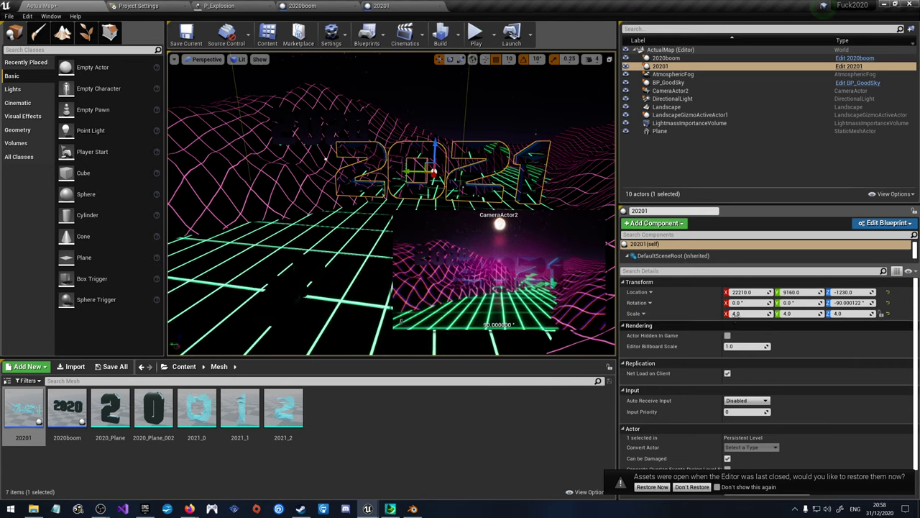
Step: Set the 20201 actor's scale to 5 on all three axes
{"action": "left_click", "coordinate": [740, 314]}
{"action": "type", "text": "5"}
{"action": "key", "text": "Tab"}
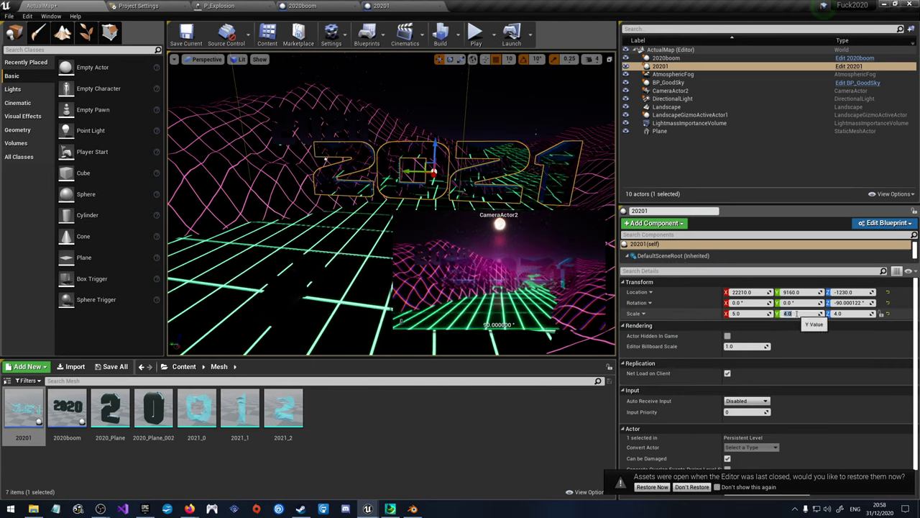
{"action": "type", "text": "5"}
{"action": "key", "text": "Tab"}
{"action": "type", "text": "5"}
{"action": "left_click", "coordinate": [858, 361]}
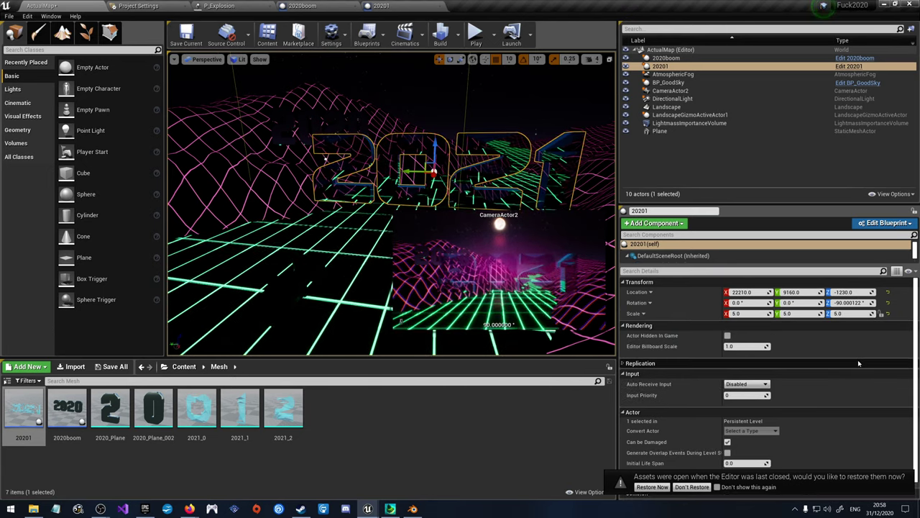
Step: Try a Y scale of 6 on the 20201 actor and set it back to 5
{"action": "left_click", "coordinate": [795, 314]}
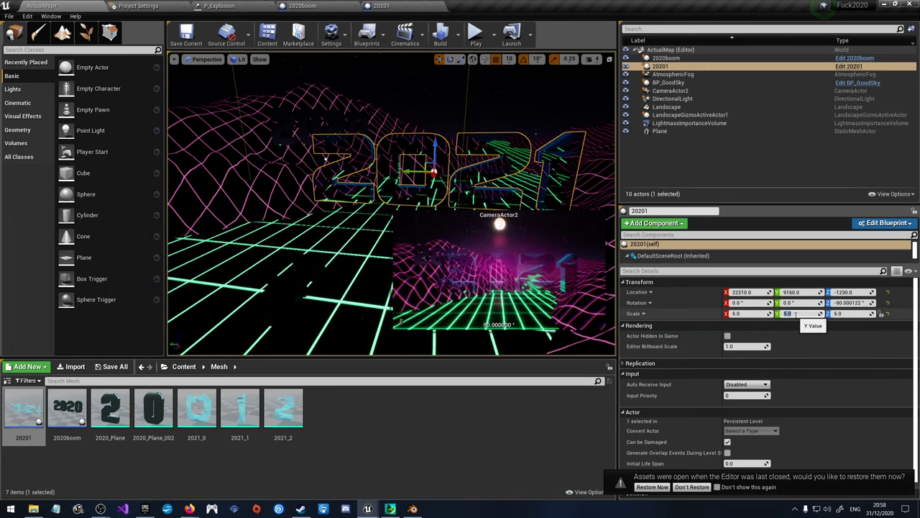
{"action": "type", "text": "6"}
{"action": "key", "text": "Return"}
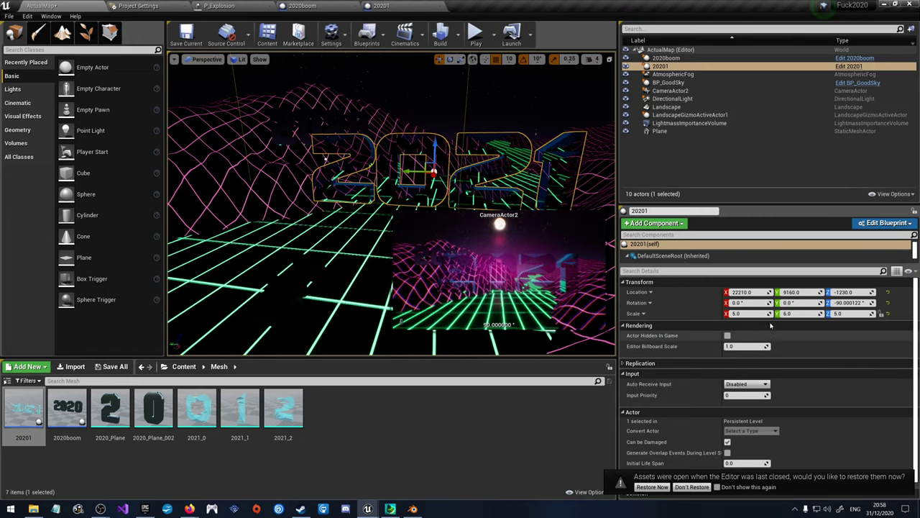
{"action": "left_click", "coordinate": [805, 314]}
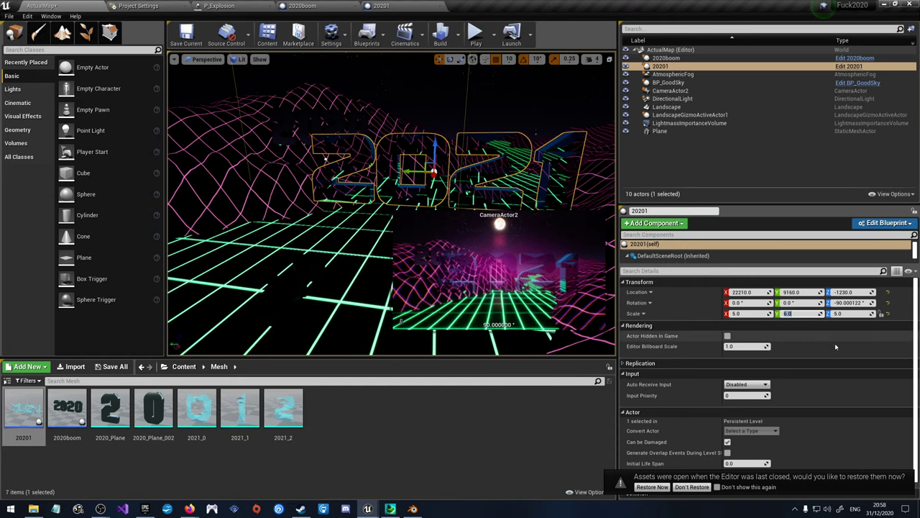
{"action": "type", "text": "5"}
{"action": "key", "text": "Return"}
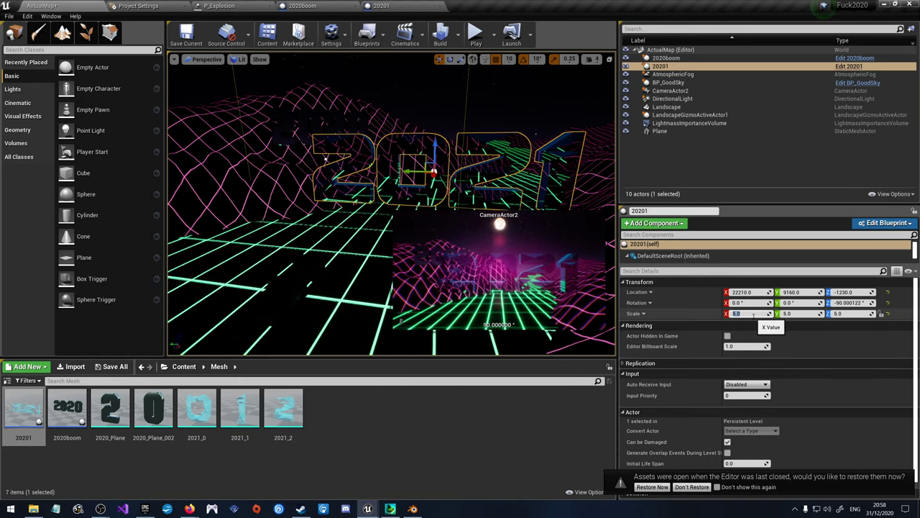
Step: Set the 20201 actor's X scale to 6
{"action": "left_click", "coordinate": [751, 314]}
{"action": "type", "text": "6"}
{"action": "key", "text": "Return"}
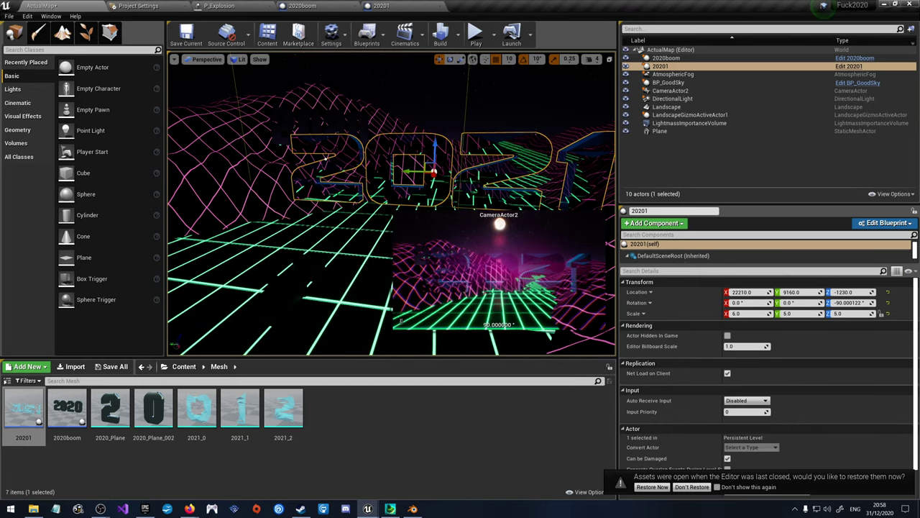
Step: Reselect the 20201 actor and move it to about Y 9220 and Z -1260
{"action": "left_click", "coordinate": [669, 90]}
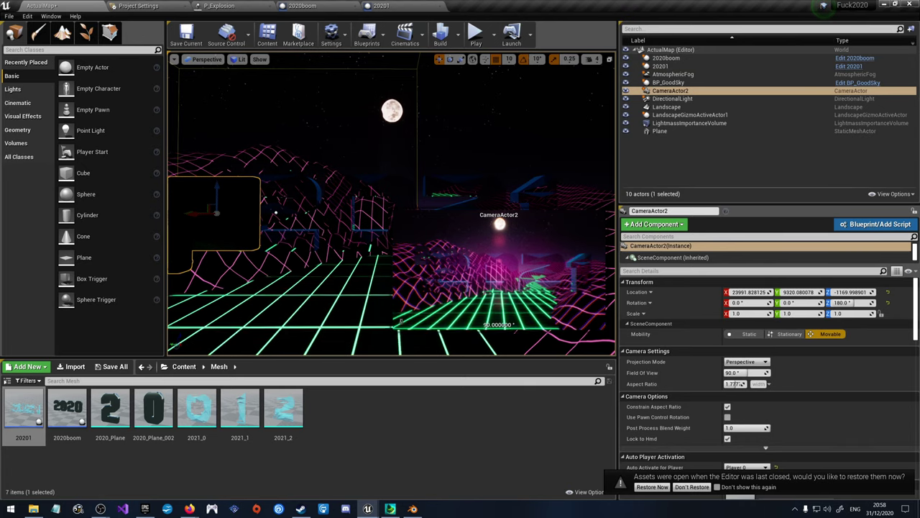
{"action": "left_click", "coordinate": [660, 66]}
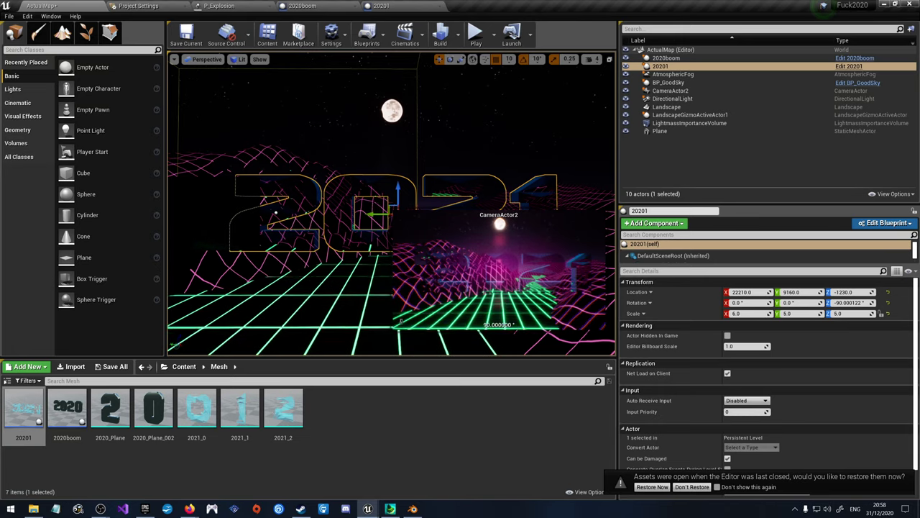
{"action": "left_click_drag", "start_coordinate": [375, 214], "coordinate": [390, 197]}
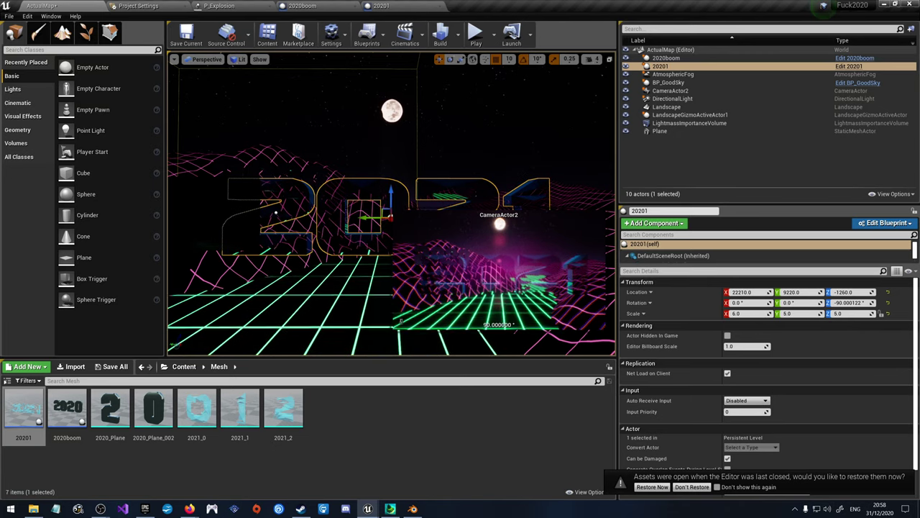
Step: Copy the location of CameraActor2 onto the 20201 actor
{"action": "left_click", "coordinate": [389, 216]}
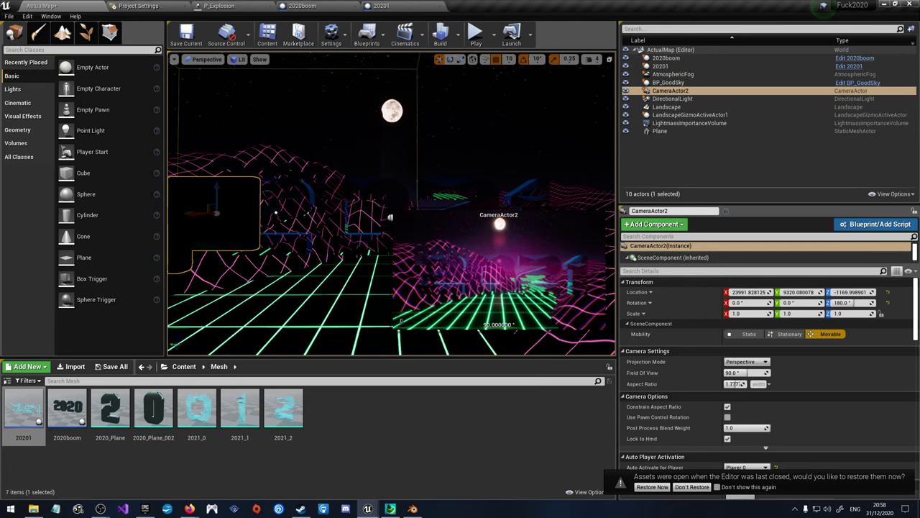
{"action": "key", "text": "ctrl+z"}
{"action": "right_click", "coordinate": [671, 290]}
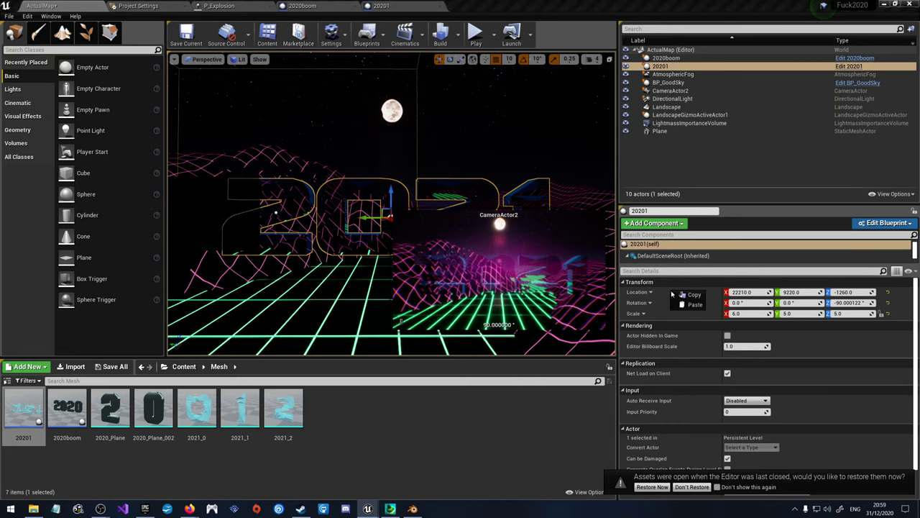
{"action": "left_click", "coordinate": [689, 304]}
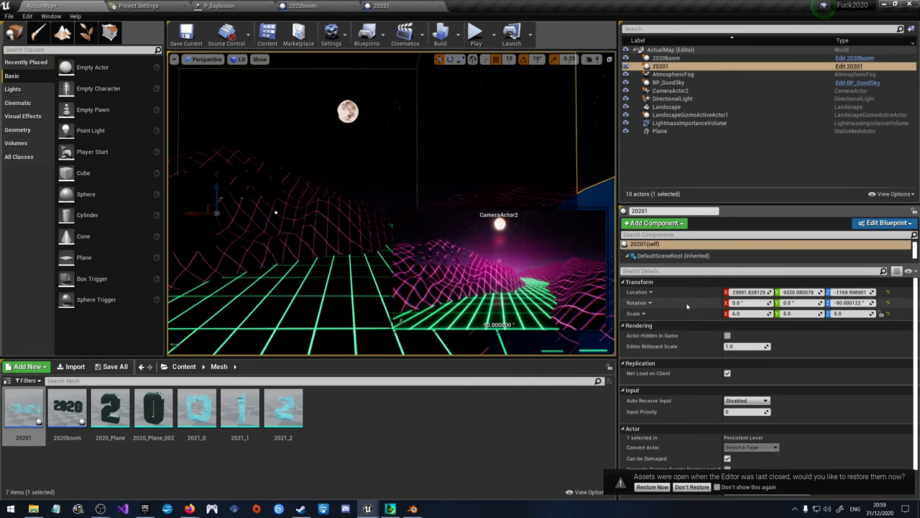
Step: Save the level and move the 20201 actor along X to about 22422, in front of the camera
{"action": "right_click_drag", "start_coordinate": [391, 204], "coordinate": [471, 220]}
{"action": "left_click_drag", "start_coordinate": [494, 150], "coordinate": [176, 202]}
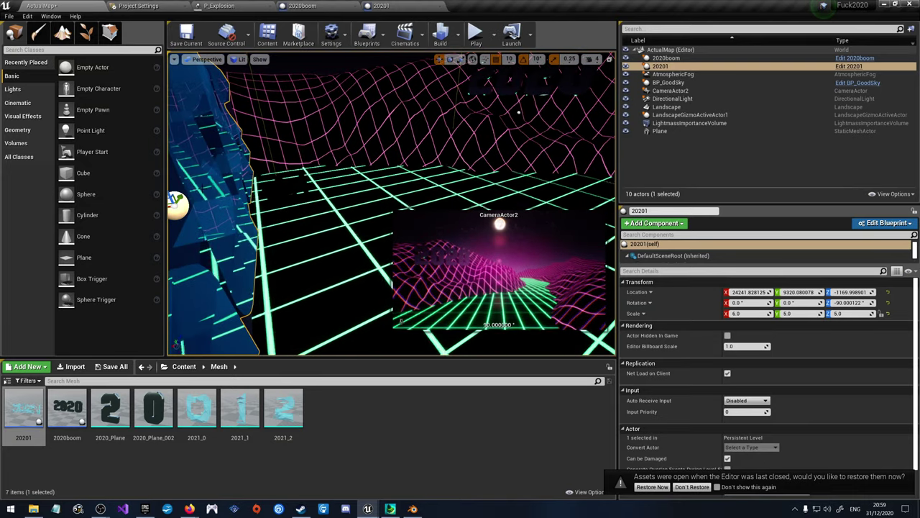
{"action": "left_click", "coordinate": [185, 33]}
{"action": "right_click_drag", "start_coordinate": [395, 180], "coordinate": [320, 176]}
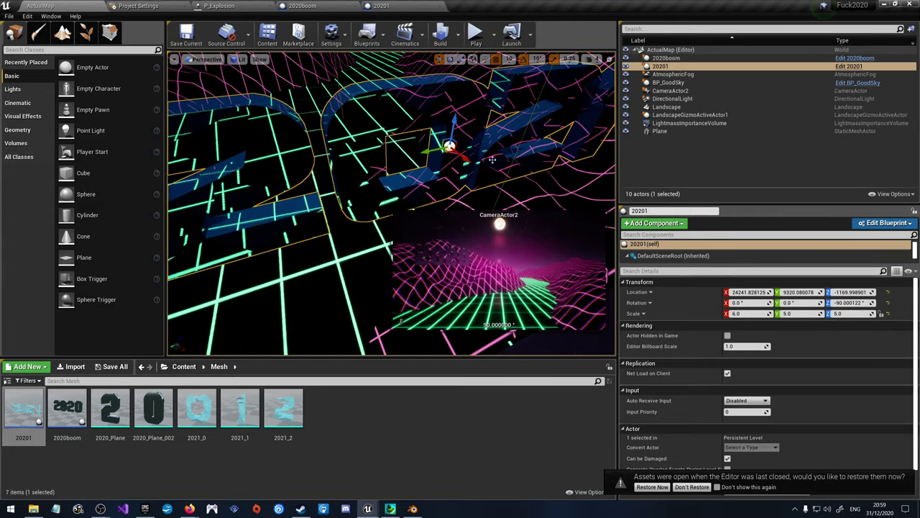
{"action": "left_click_drag", "start_coordinate": [463, 158], "coordinate": [359, 71]}
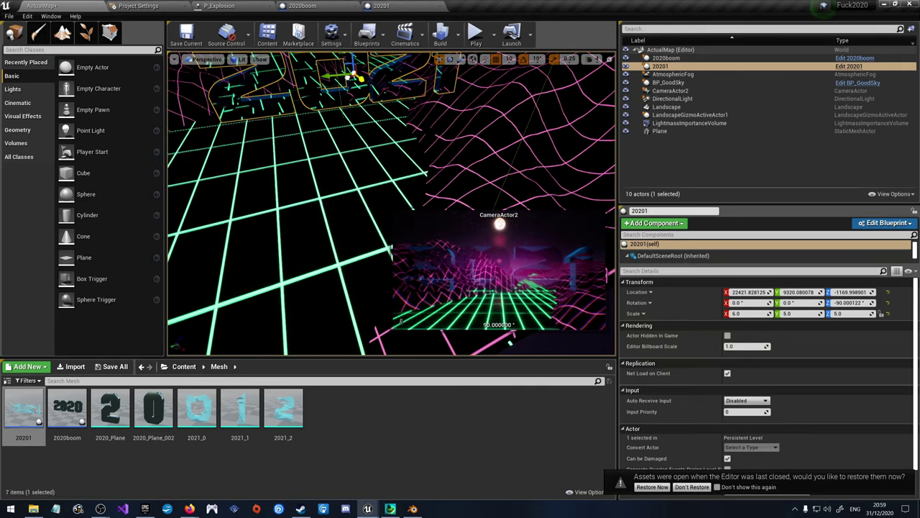
Step: Play the level to examine the 2021 digits through the game camera, and stop the preview
{"action": "left_click", "coordinate": [475, 34]}
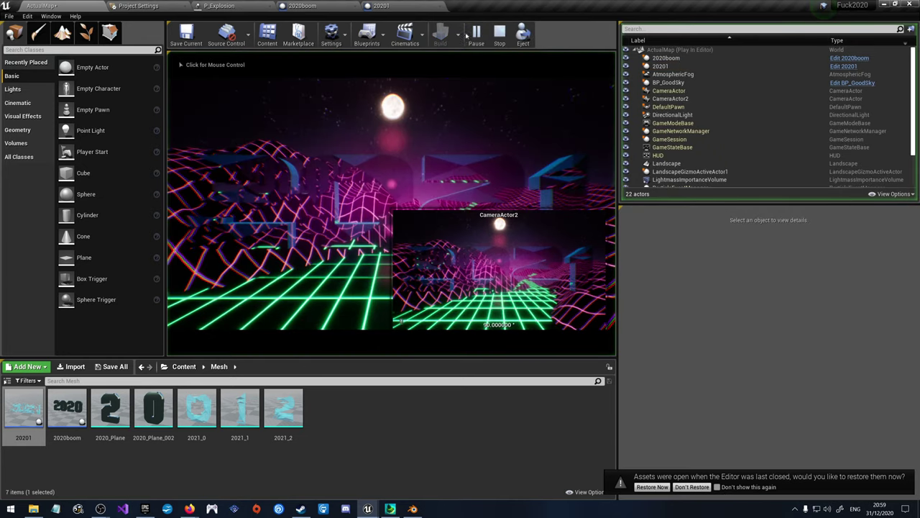
{"action": "left_click", "coordinate": [411, 219]}
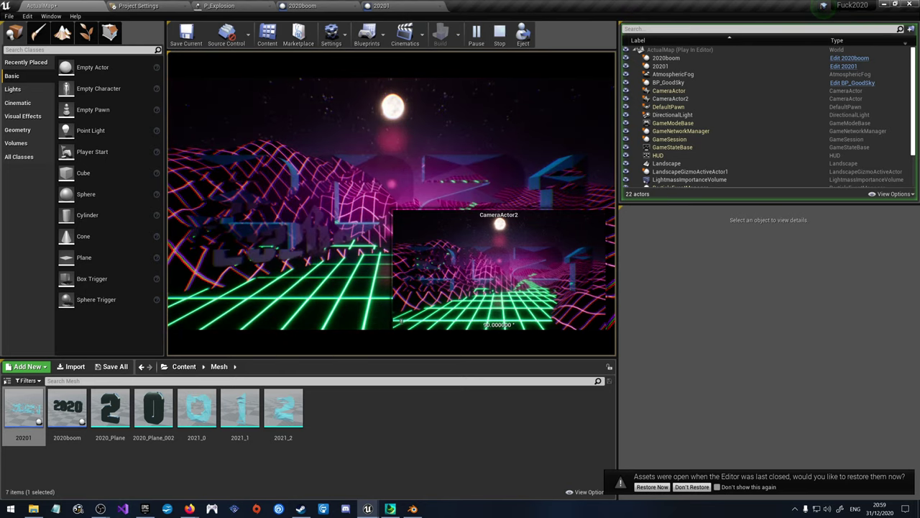
{"action": "key", "text": "Escape"}
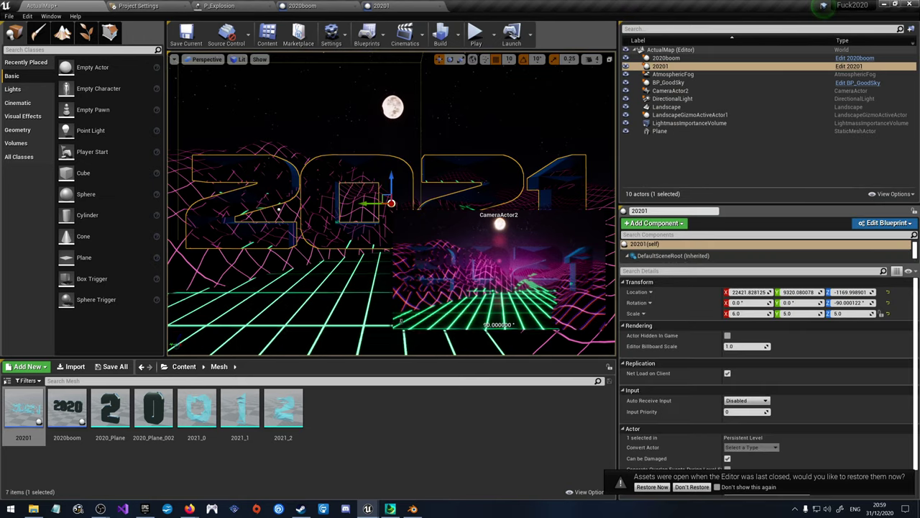
Step: Open the mi_2021crystal material instance from the Materials folder
{"action": "left_click", "coordinate": [184, 366]}
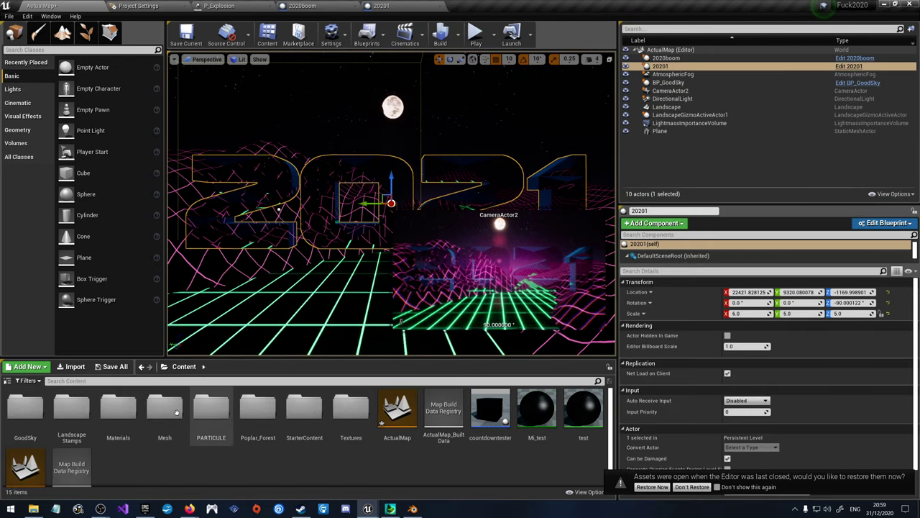
{"action": "double_click", "coordinate": [118, 408]}
{"action": "double_click", "coordinate": [77, 414]}
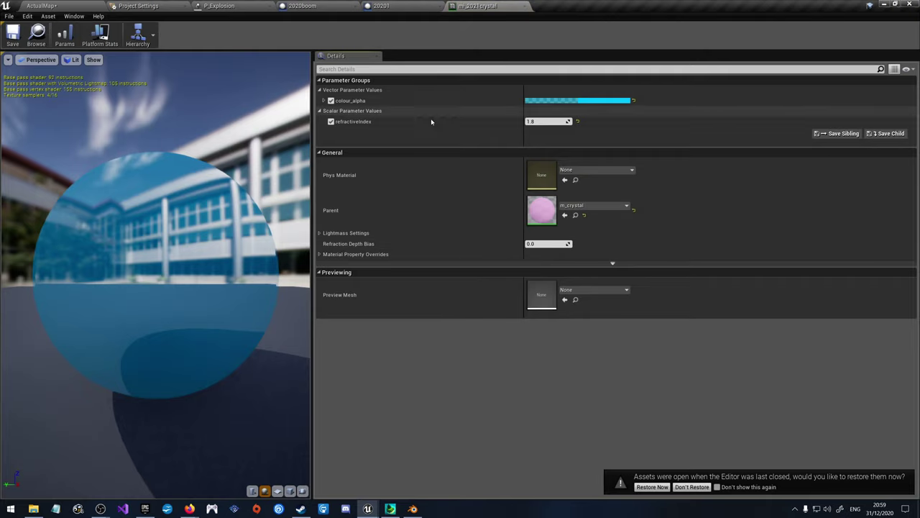
Step: Set the alpha of mi_2021crystal's colour_alpha parameter to 0.75, save the material instance and return to the level
{"action": "left_click", "coordinate": [540, 101]}
{"action": "left_click", "coordinate": [589, 289]}
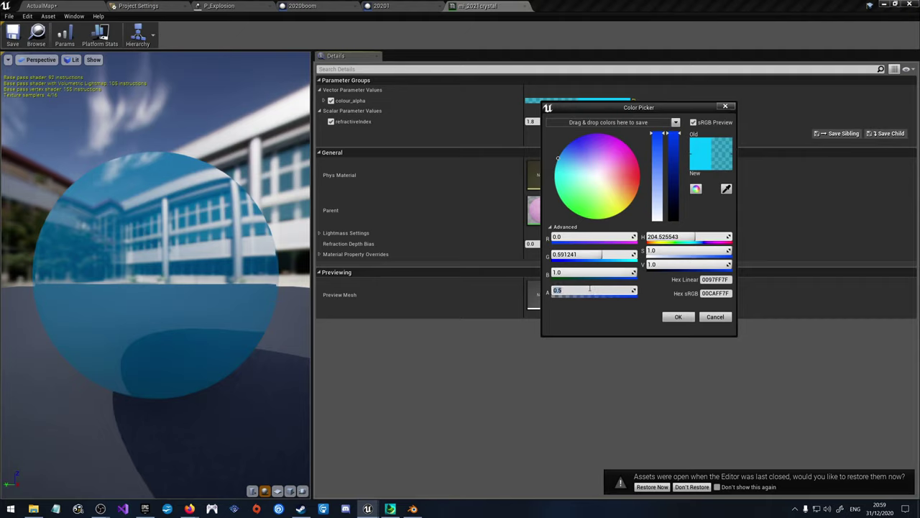
{"action": "type", "text": "0.75"}
{"action": "key", "text": "Return"}
{"action": "left_click", "coordinate": [678, 316]}
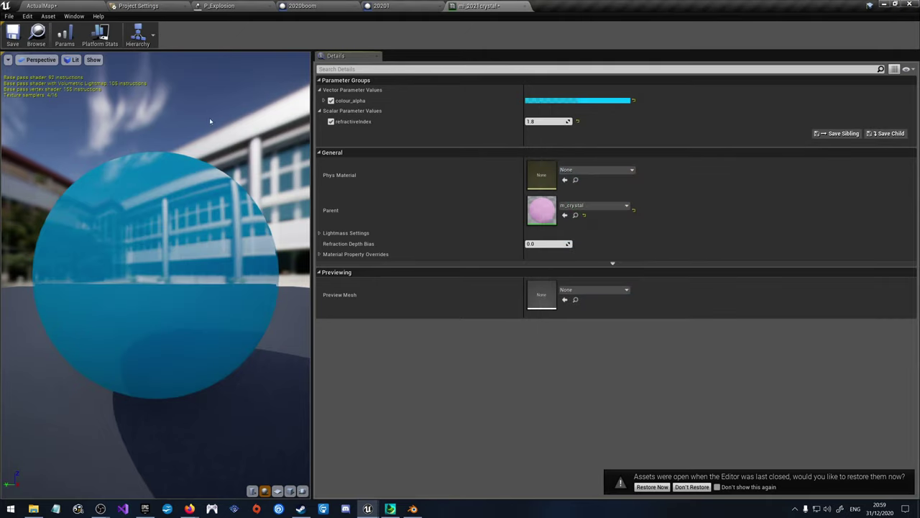
{"action": "left_click", "coordinate": [12, 35]}
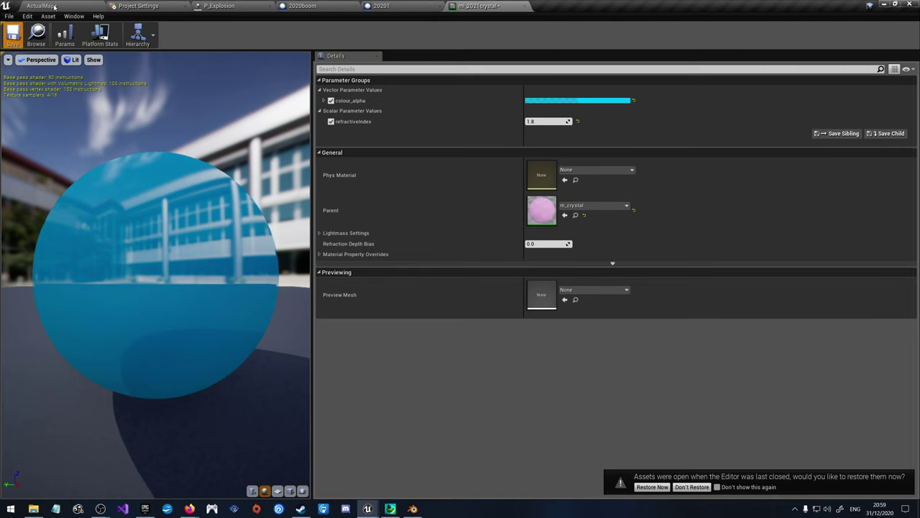
{"action": "left_click", "coordinate": [54, 6]}
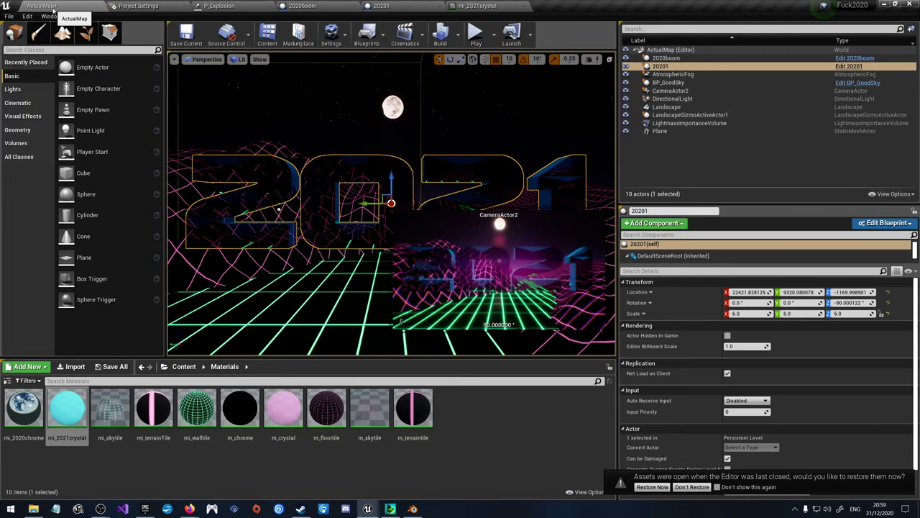
Step: Raise mi_2021crystal's colour_alpha alpha to 1.0, save the material instance and check the digits in the level
{"action": "left_click", "coordinate": [473, 5]}
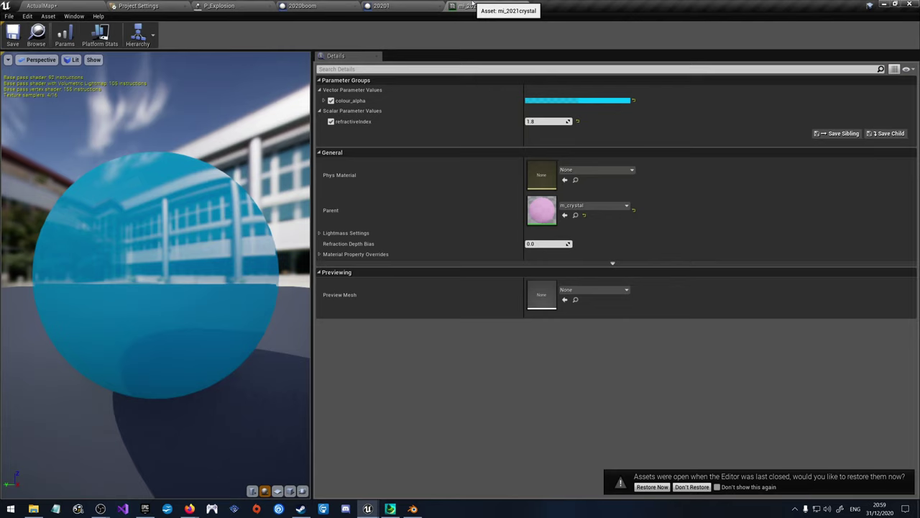
{"action": "left_click", "coordinate": [592, 100]}
{"action": "left_click_drag", "start_coordinate": [659, 294], "coordinate": [685, 294]}
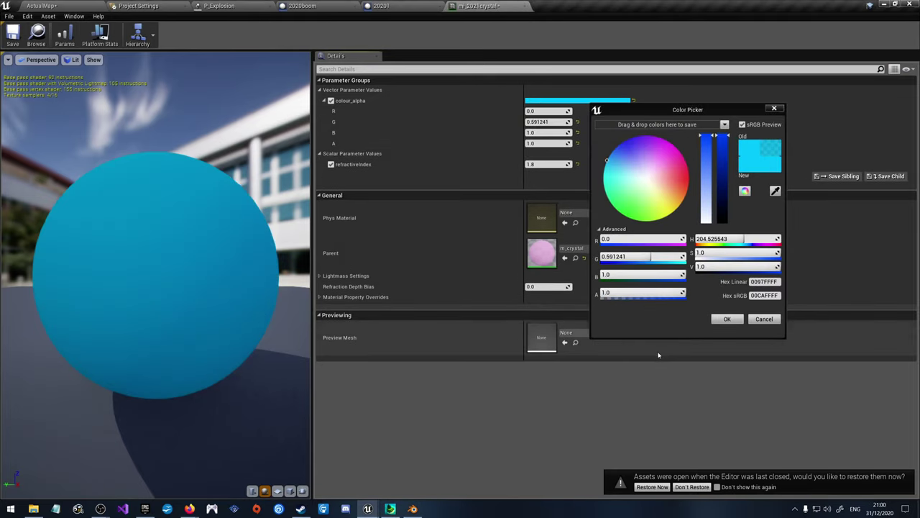
{"action": "left_click", "coordinate": [726, 318]}
{"action": "left_click", "coordinate": [12, 34]}
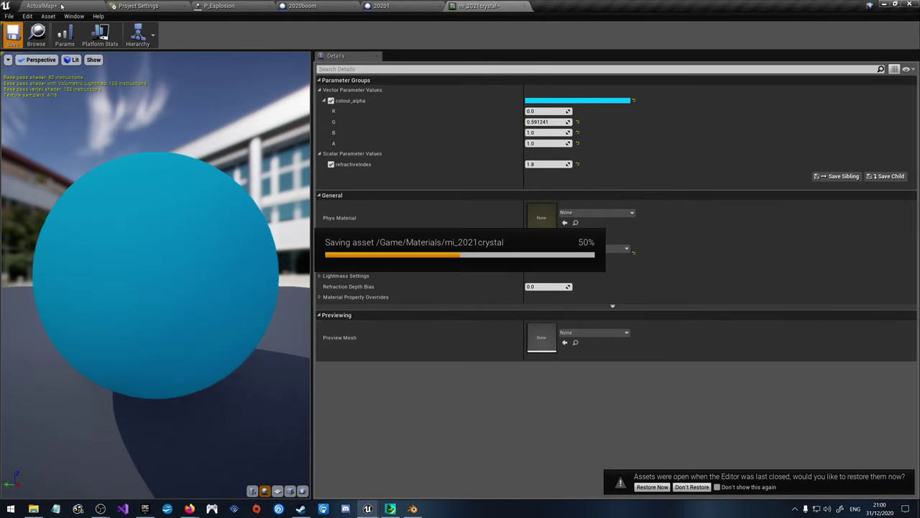
{"action": "left_click", "coordinate": [61, 6]}
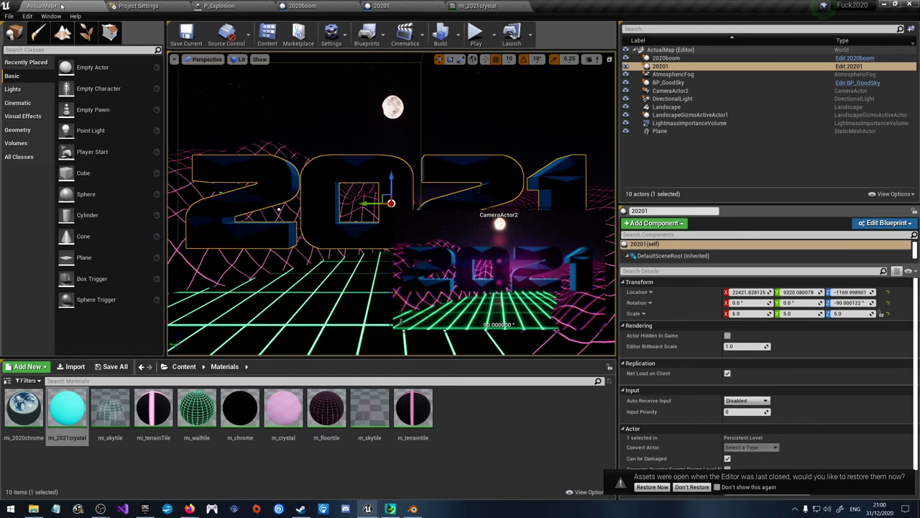
{"action": "right_click_drag", "start_coordinate": [388, 216], "coordinate": [280, 233]}
Step: Set mi_2021crystal's colour_alpha alpha to 0.9, save the material instance and inspect the digits in the level
{"action": "left_click", "coordinate": [477, 5]}
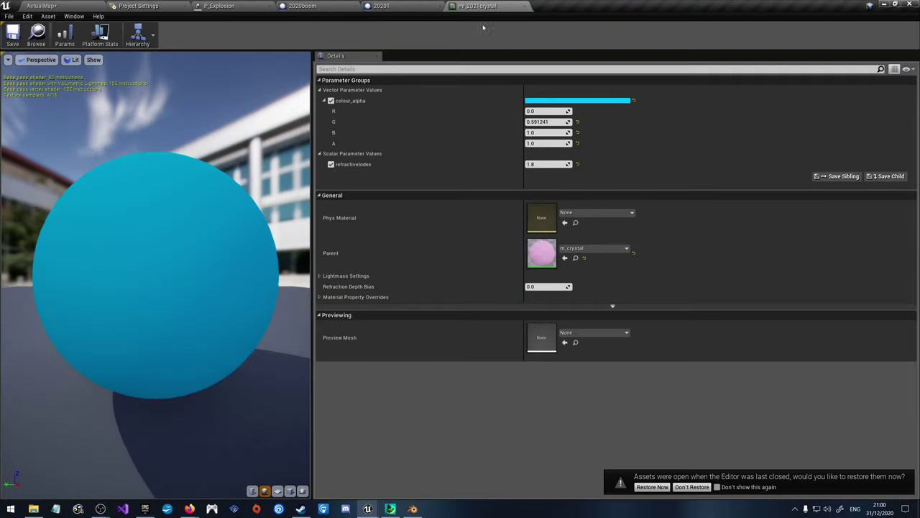
{"action": "left_click", "coordinate": [542, 143]}
{"action": "type", "text": "0.9"}
{"action": "key", "text": "Return"}
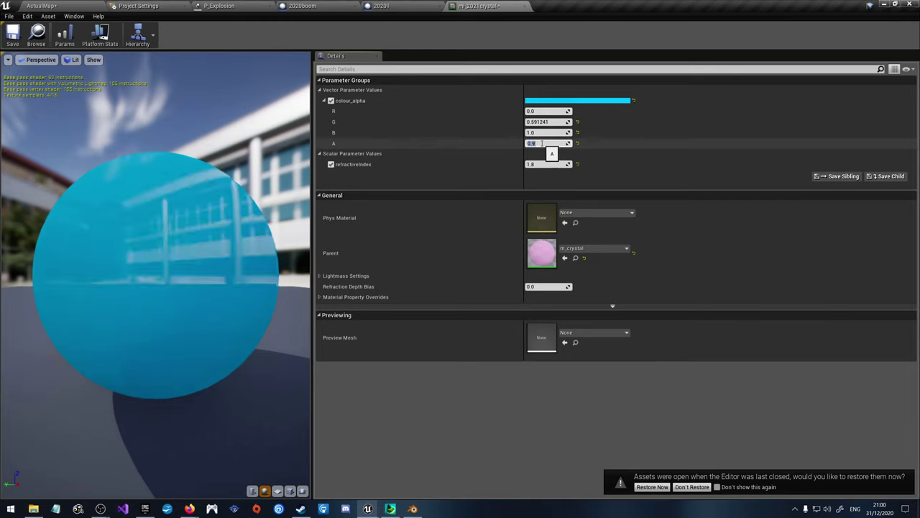
{"action": "left_click", "coordinate": [13, 35]}
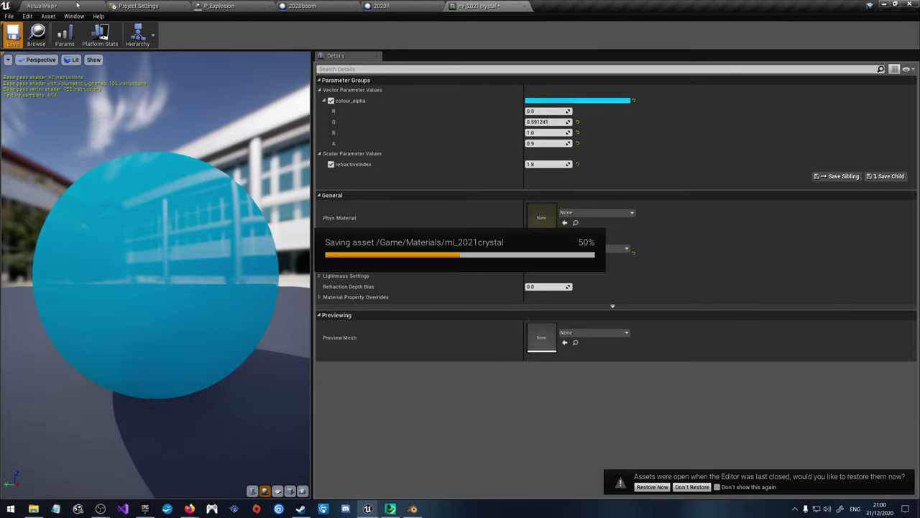
{"action": "left_click", "coordinate": [80, 6]}
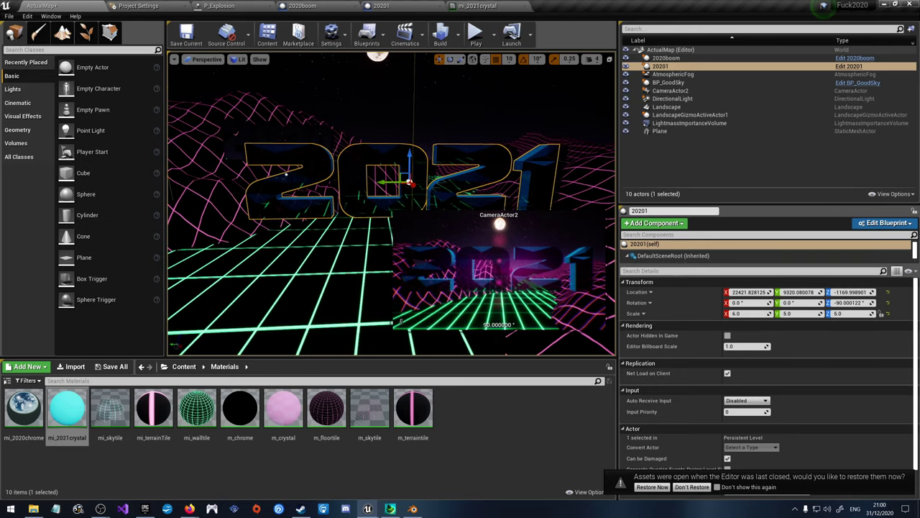
{"action": "right_click_drag", "start_coordinate": [392, 201], "coordinate": [378, 216]}
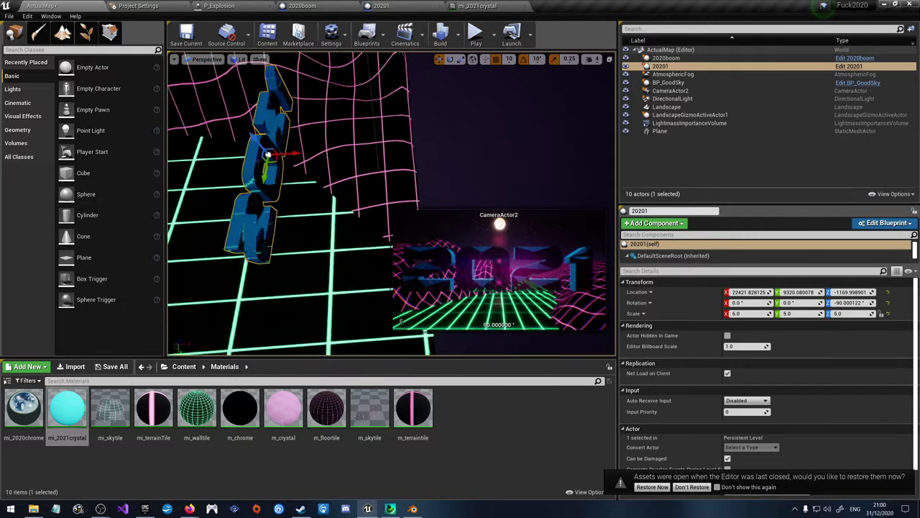
{"action": "right_click_drag", "start_coordinate": [377, 216], "coordinate": [388, 212]}
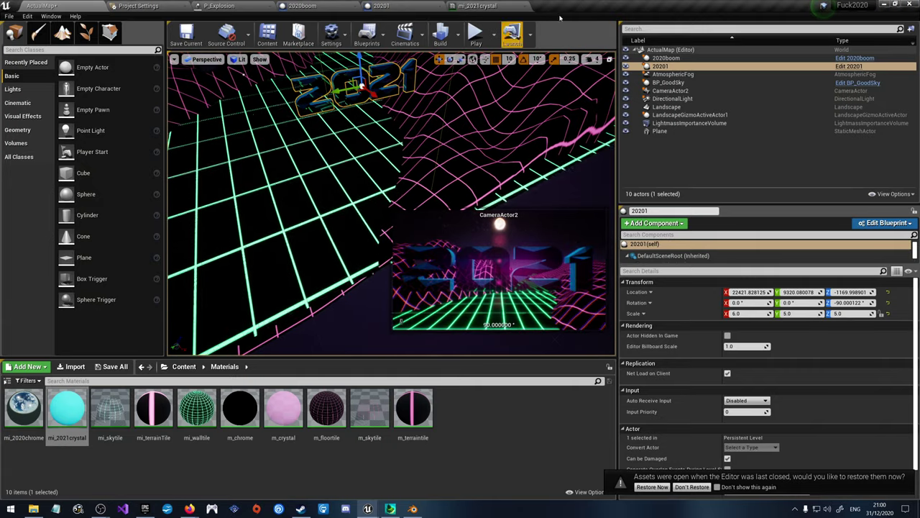
Step: Move the 20201 actor to about X 23512 and Y 9110, closer to CameraActor2
{"action": "double_click", "coordinate": [675, 92]}
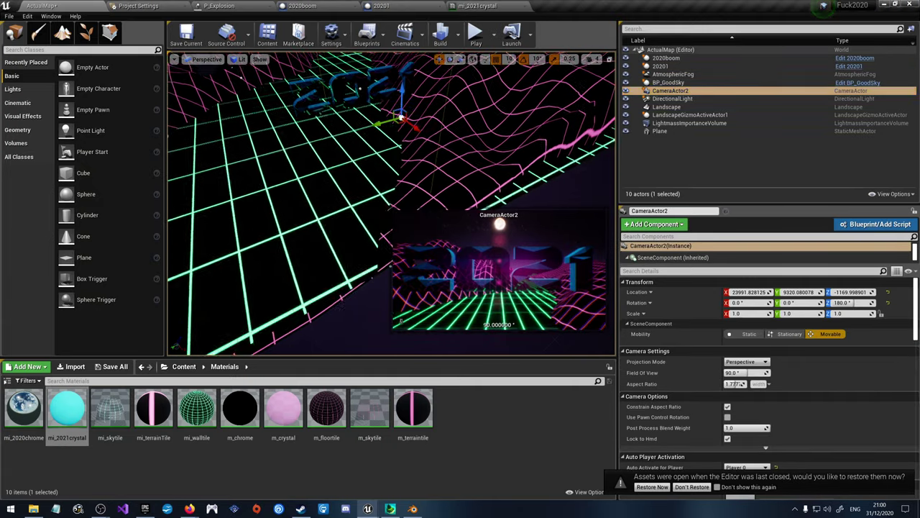
{"action": "right_click_drag", "start_coordinate": [388, 208], "coordinate": [395, 211]}
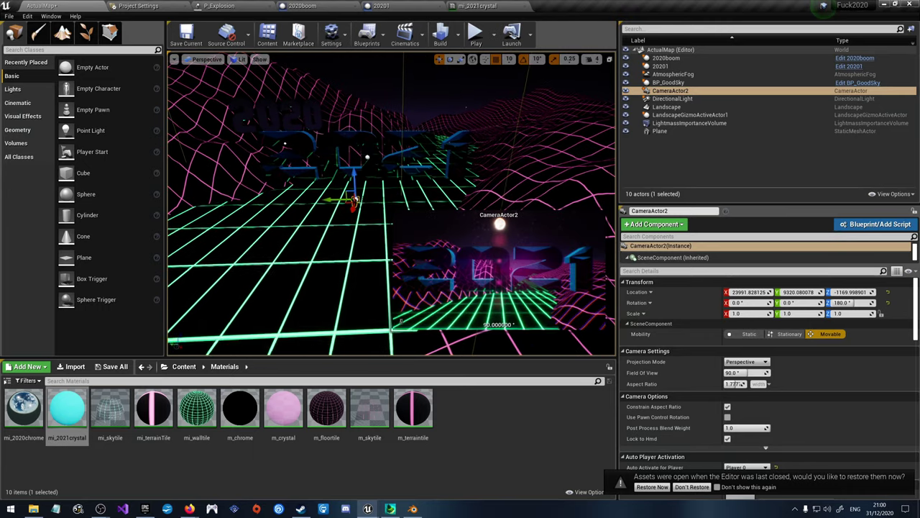
{"action": "left_click", "coordinate": [366, 157]}
{"action": "right_click_drag", "start_coordinate": [396, 211], "coordinate": [392, 194]}
{"action": "left_click", "coordinate": [670, 90]}
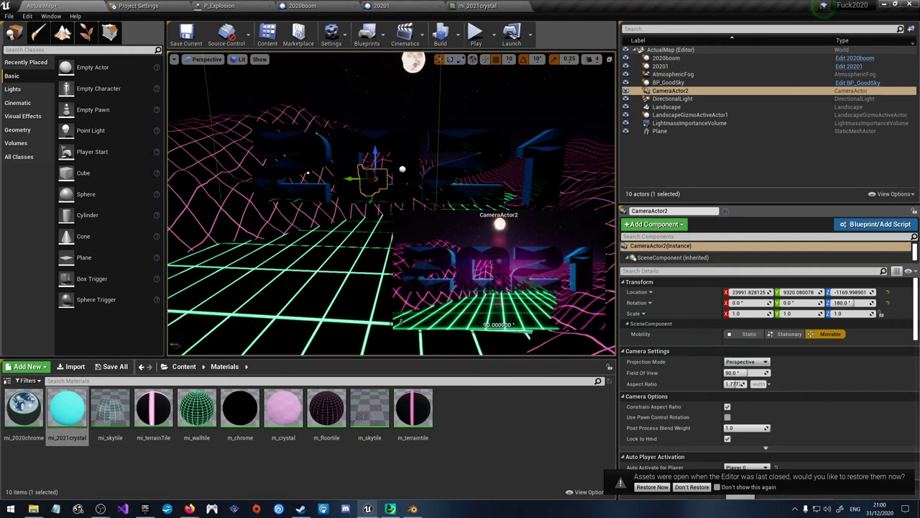
{"action": "right_click_drag", "start_coordinate": [392, 194], "coordinate": [389, 194]}
{"action": "left_click", "coordinate": [302, 175]}
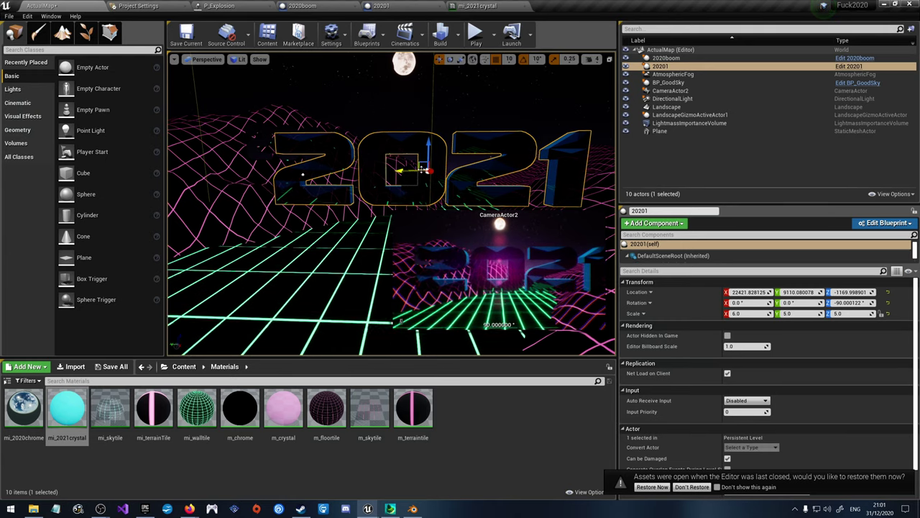
{"action": "right_click_drag", "start_coordinate": [302, 175], "coordinate": [303, 198]}
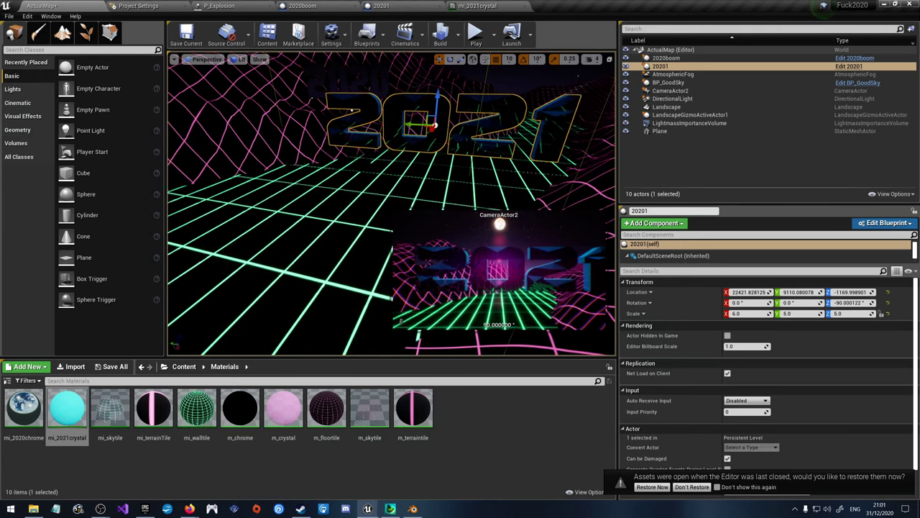
{"action": "left_click_drag", "start_coordinate": [423, 156], "coordinate": [402, 175]}
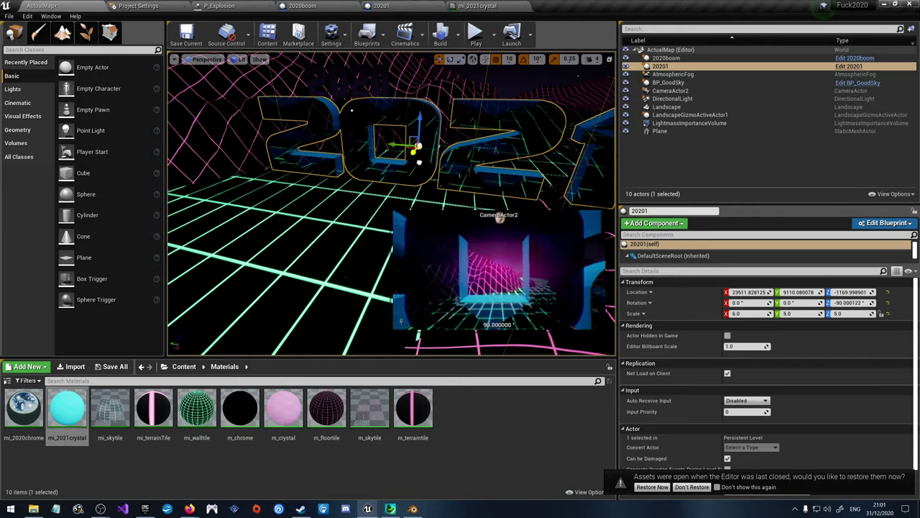
Step: Move the 20201 actor to about X 24482 and check its mi_2021crystal material settings before returning to the level
{"action": "left_click_drag", "start_coordinate": [445, 117], "coordinate": [378, 220]}
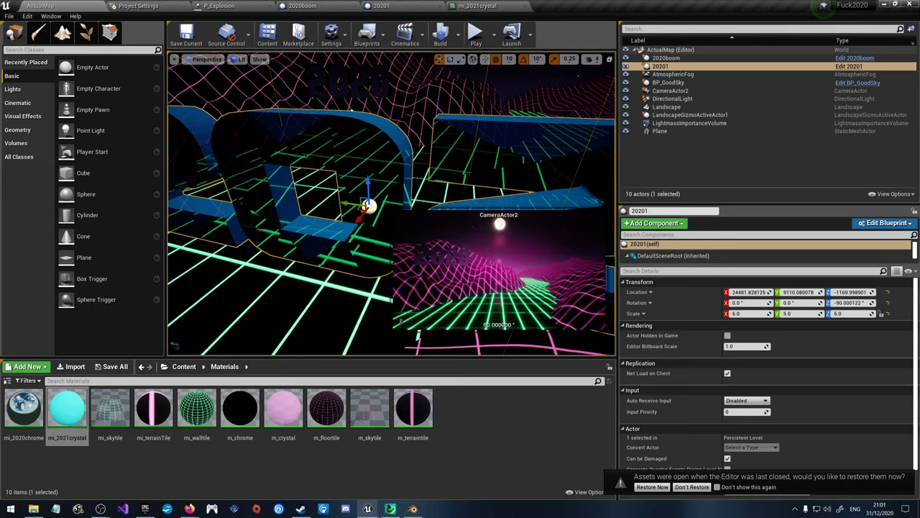
{"action": "right_click_drag", "start_coordinate": [391, 205], "coordinate": [503, 181]}
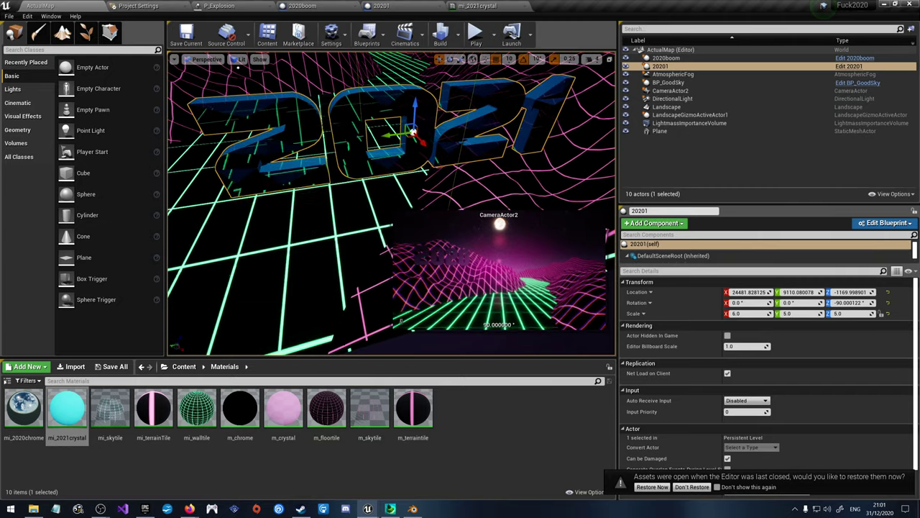
{"action": "left_click", "coordinate": [469, 6]}
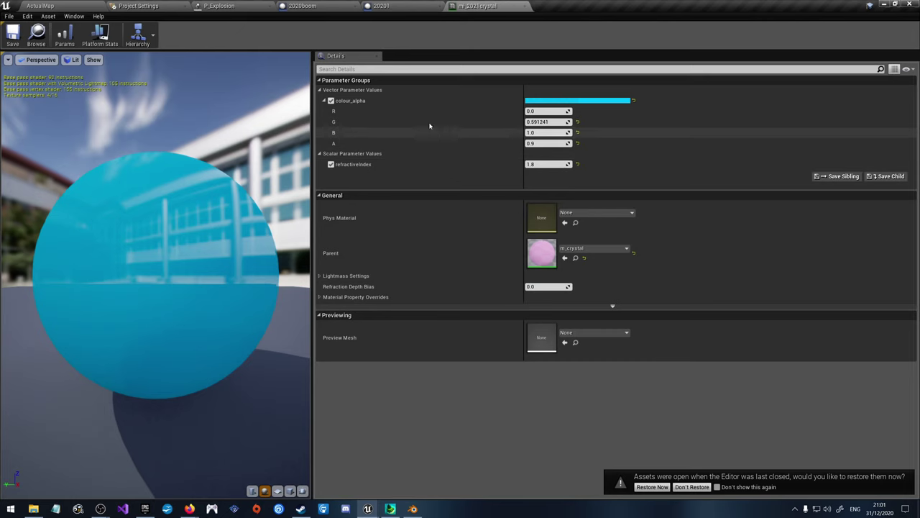
{"action": "left_click", "coordinate": [62, 3]}
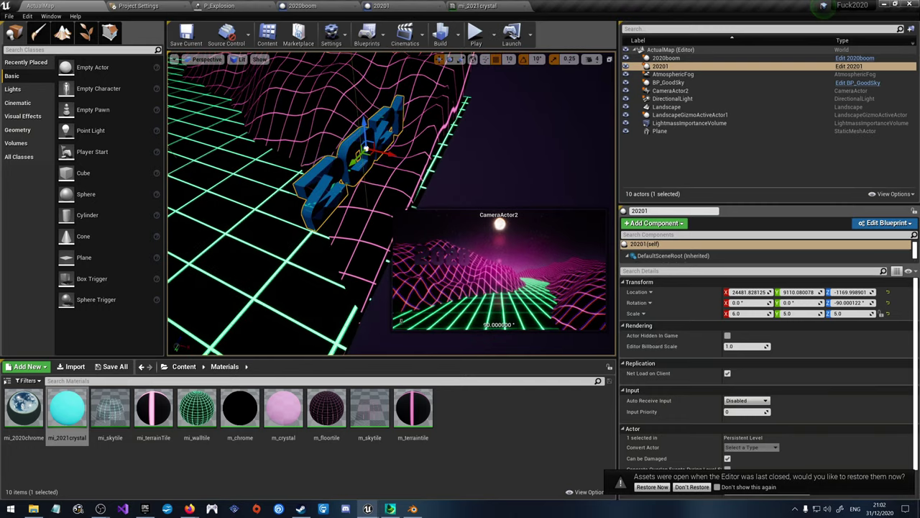
Step: Add a Rect Light next to the 2021 digits and position it at about X 25102, Y 9320 and Z -1170
{"action": "left_click", "coordinate": [13, 88]}
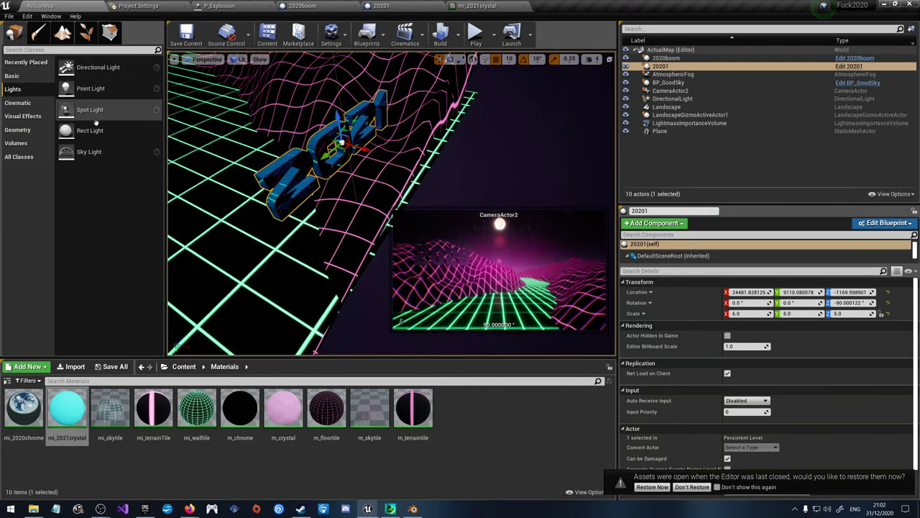
{"action": "left_click_drag", "start_coordinate": [90, 130], "coordinate": [382, 211]}
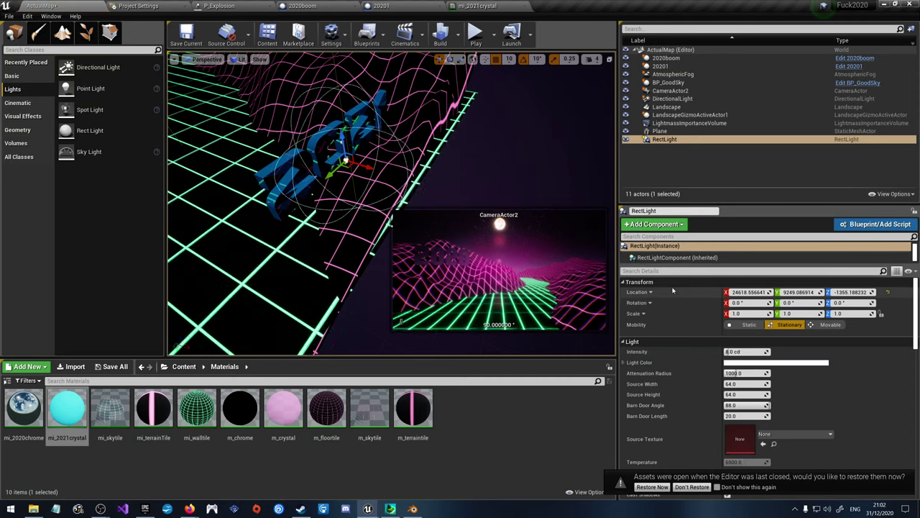
{"action": "left_click_drag", "start_coordinate": [345, 161], "coordinate": [306, 141]}
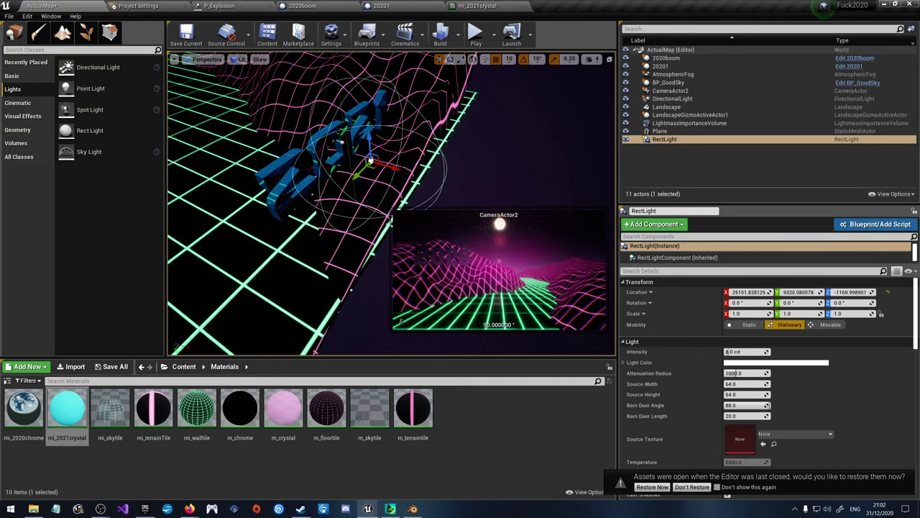
{"action": "right_click_drag", "start_coordinate": [305, 141], "coordinate": [322, 123]}
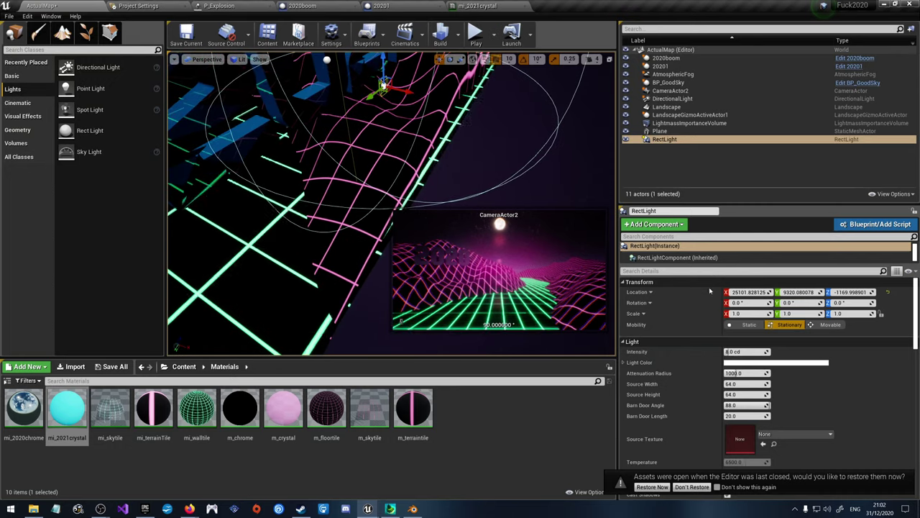
Step: Raise the RectLight's intensity to about 37.9 cd and reposition it at about X 24882 with a Z rotation of -180°
{"action": "left_click_drag", "start_coordinate": [734, 352], "coordinate": [762, 352]}
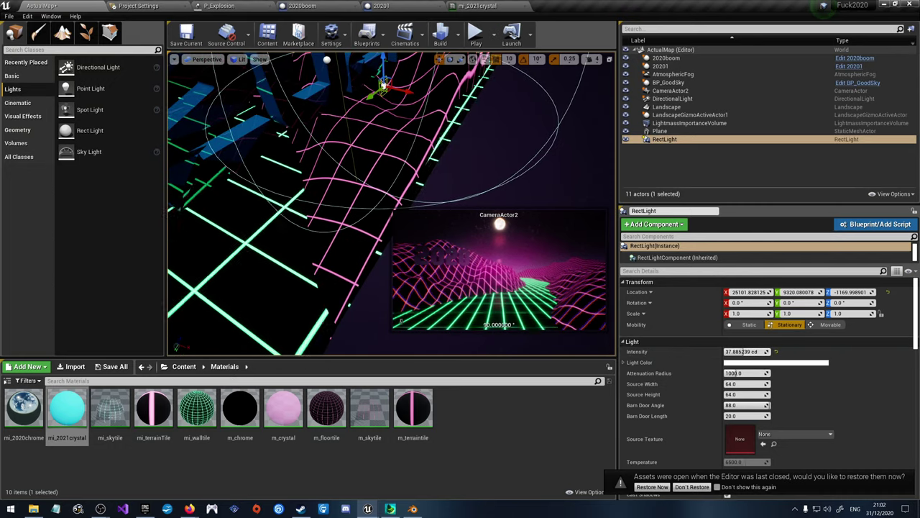
{"action": "right_click_drag", "start_coordinate": [388, 201], "coordinate": [381, 172]}
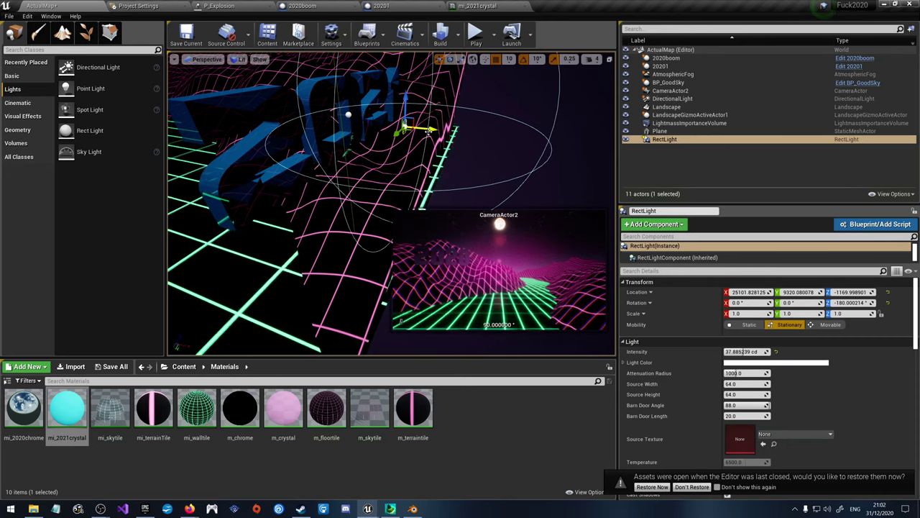
{"action": "left_click_drag", "start_coordinate": [424, 129], "coordinate": [404, 128]}
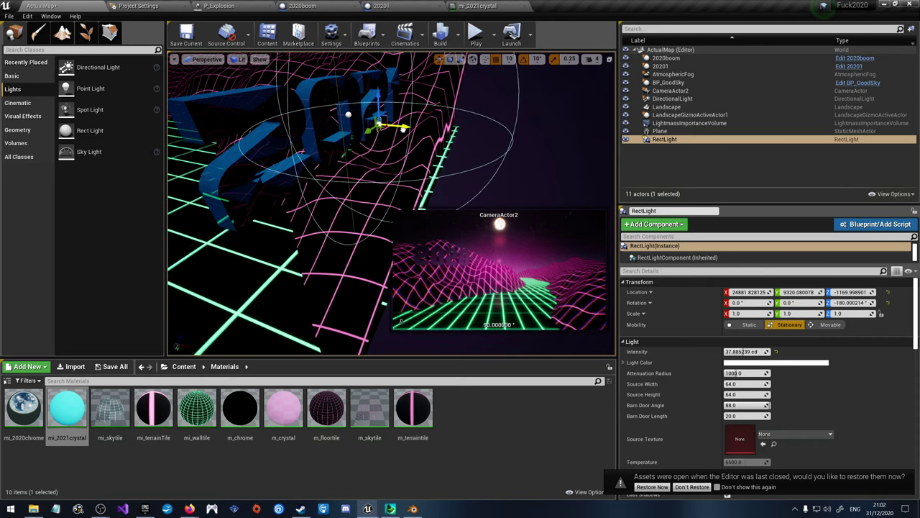
Step: Set the RectLight's attenuation radius to about 2723 and source width to about 1521, and briefly play-test the level
{"action": "right_click_drag", "start_coordinate": [377, 124], "coordinate": [340, 172]}
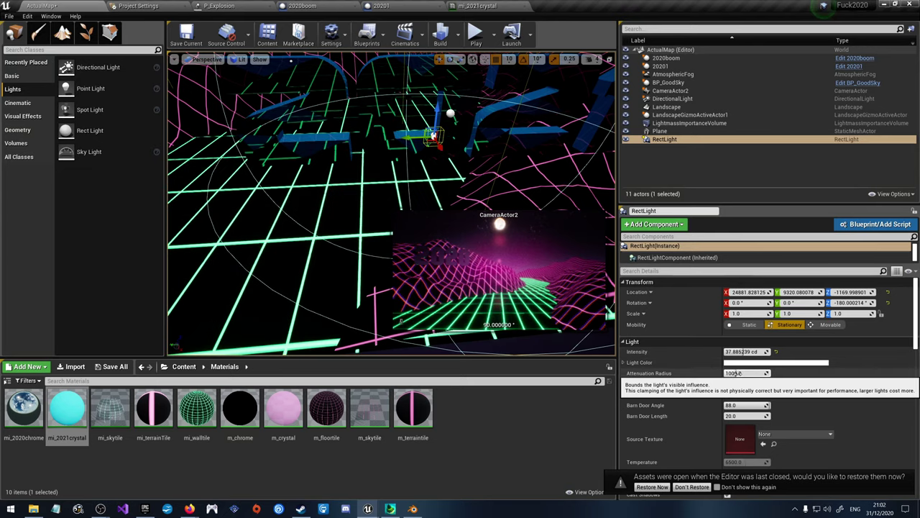
{"action": "left_click_drag", "start_coordinate": [731, 373], "coordinate": [776, 384]}
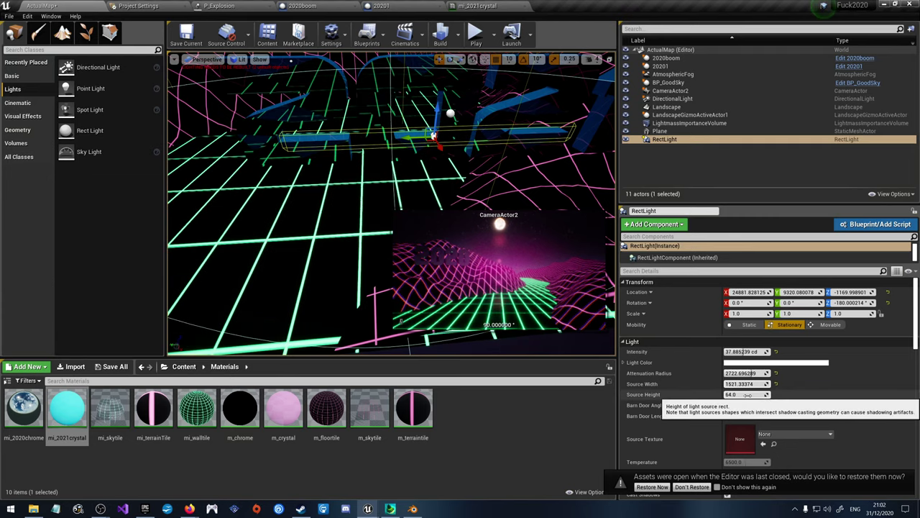
{"action": "left_click", "coordinate": [475, 34]}
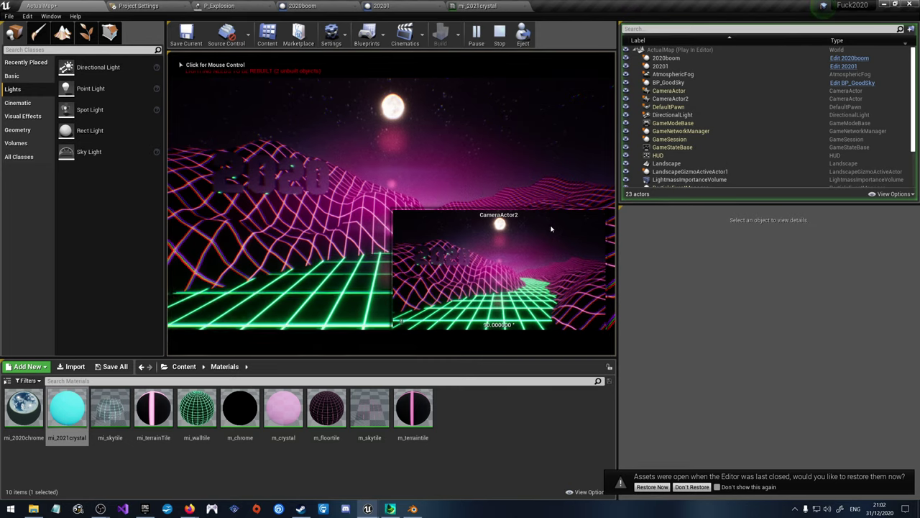
{"action": "left_click", "coordinate": [499, 32]}
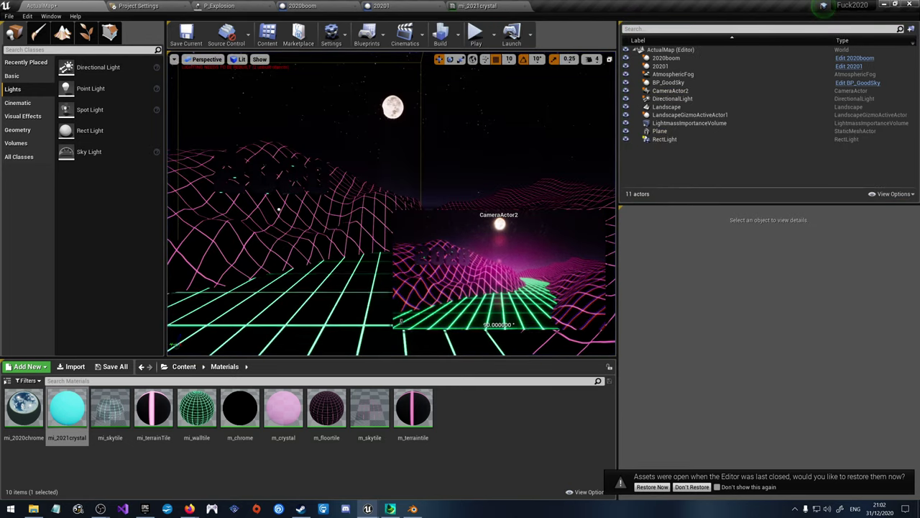
Step: Move the 20201 actor along X to about 22772 so the digits stand in CameraActor2's view
{"action": "right_click_drag", "start_coordinate": [388, 209], "coordinate": [352, 205]}
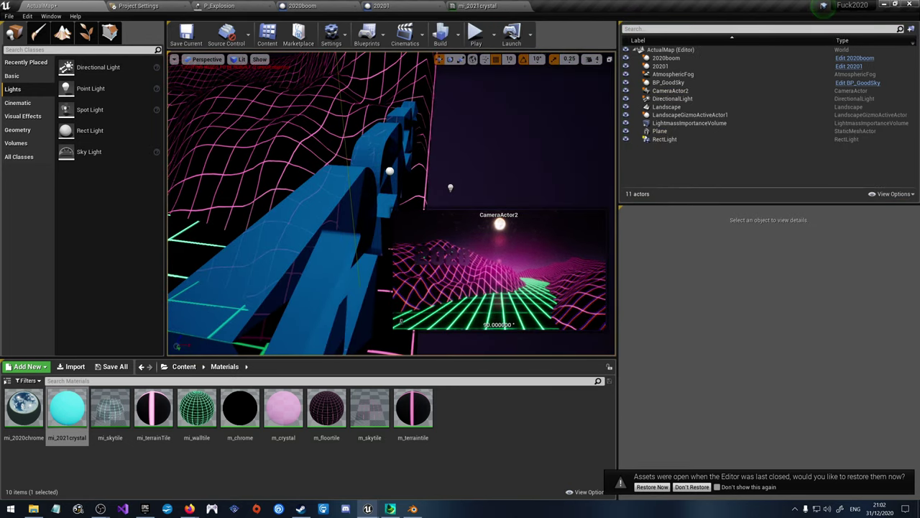
{"action": "left_click", "coordinate": [389, 171]}
{"action": "left_click_drag", "start_coordinate": [389, 171], "coordinate": [181, 157]}
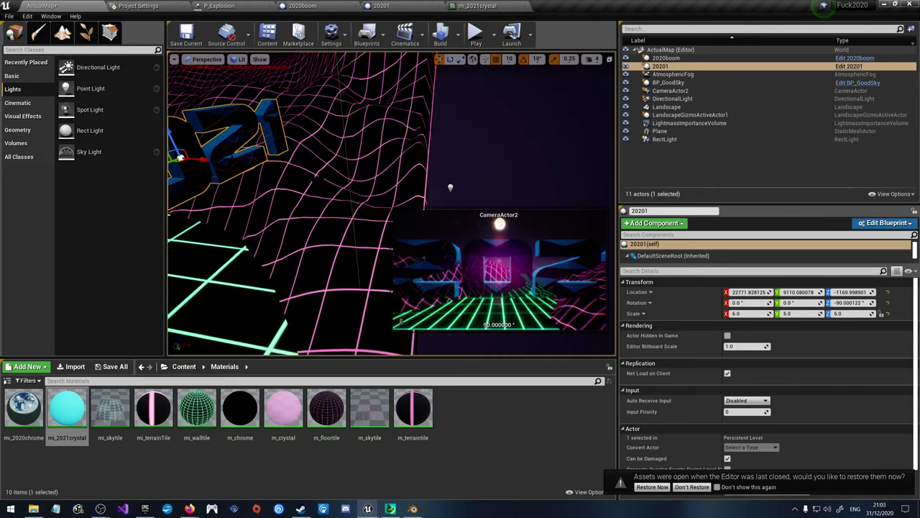
Step: Move the RectLight to about X 24082 to follow the digits and play-test the level
{"action": "left_click", "coordinate": [450, 187]}
{"action": "left_click_drag", "start_coordinate": [457, 189], "coordinate": [320, 177]}
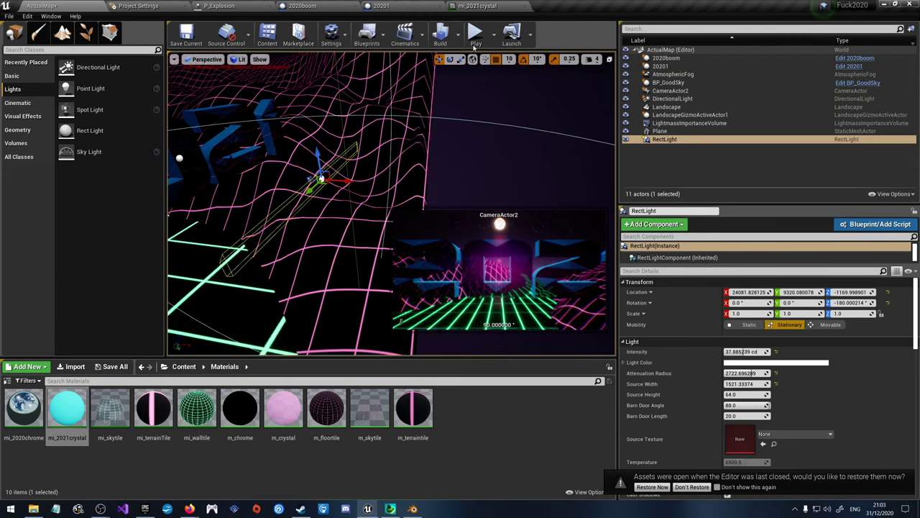
{"action": "left_click", "coordinate": [476, 34]}
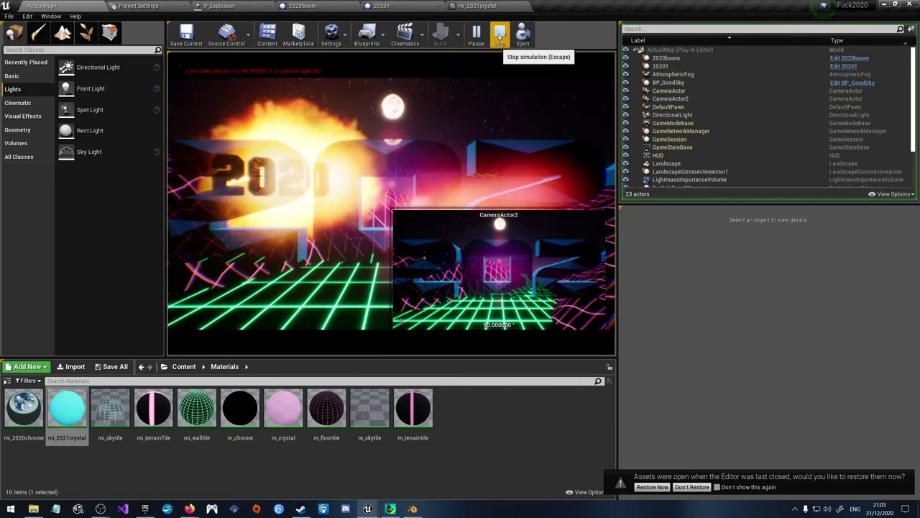
{"action": "left_click", "coordinate": [499, 34]}
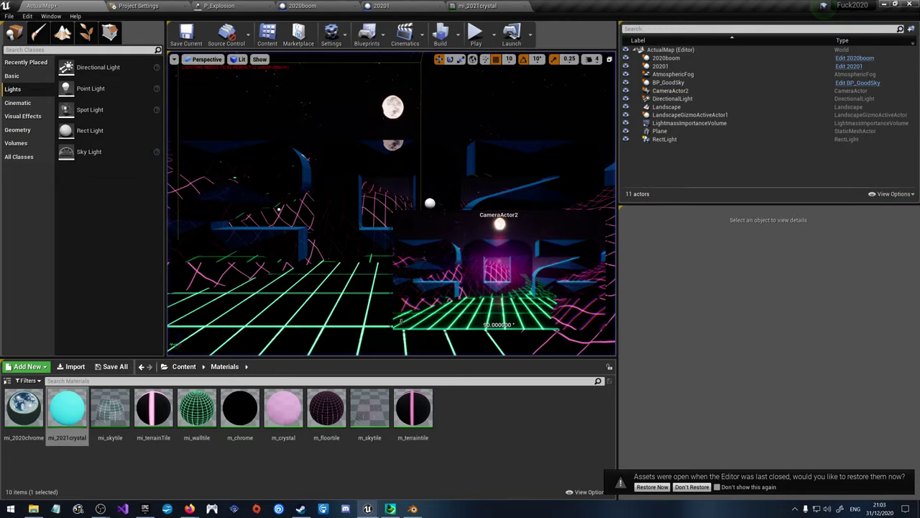
Step: Move the RectLight closer to the 2021 digits, to about X 23682
{"action": "right_click_drag", "start_coordinate": [391, 203], "coordinate": [391, 203]}
{"action": "left_click", "coordinate": [335, 152]}
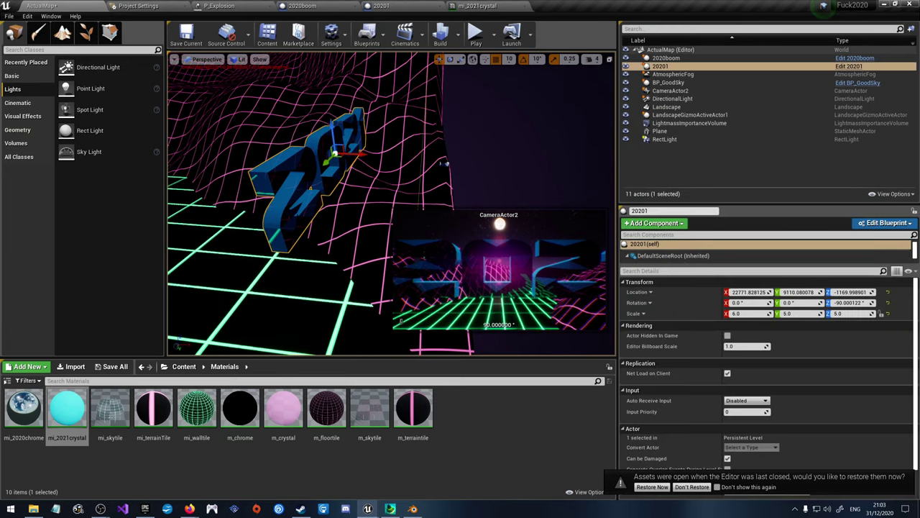
{"action": "right_click_drag", "start_coordinate": [329, 158], "coordinate": [395, 153]}
{"action": "left_click", "coordinate": [330, 157]}
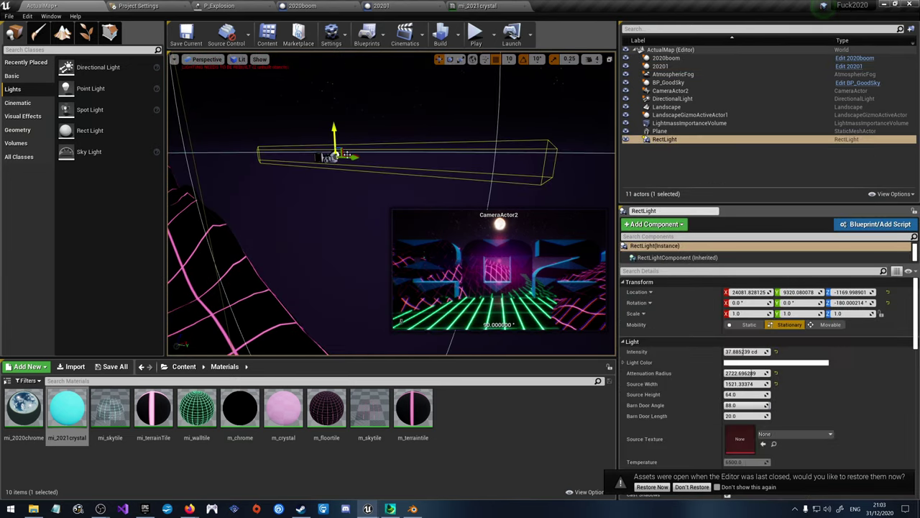
{"action": "right_click_drag", "start_coordinate": [329, 157], "coordinate": [386, 146]}
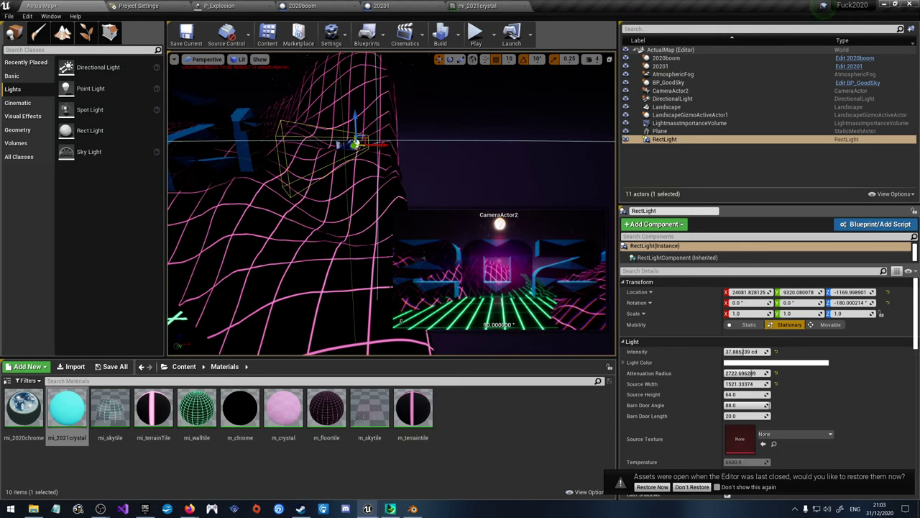
{"action": "left_click_drag", "start_coordinate": [386, 147], "coordinate": [266, 144]}
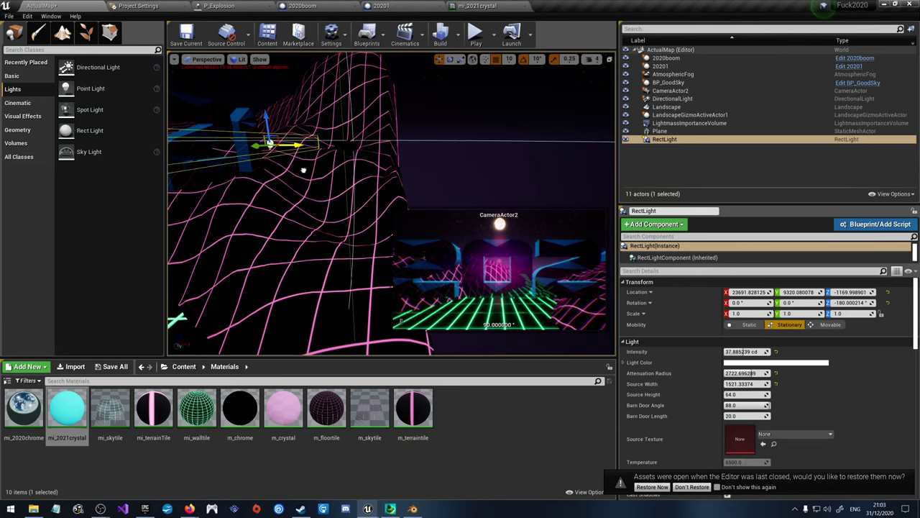
{"action": "right_click_drag", "start_coordinate": [266, 144], "coordinate": [291, 132]}
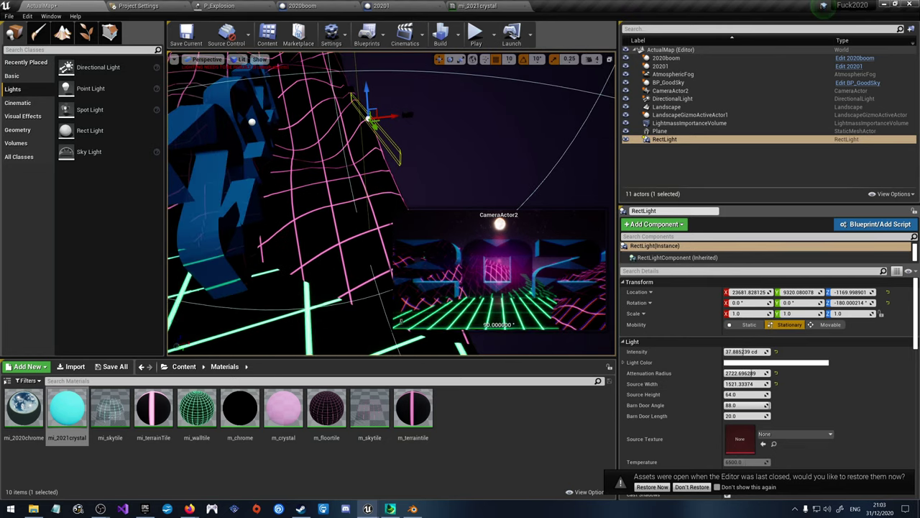
Step: Make the RectLight Movable with barn door angle about 40.5, barn door length 64.7, intensity 34.7 cd and attenuation radius 4255
{"action": "left_click_drag", "start_coordinate": [740, 415], "coordinate": [776, 405]}
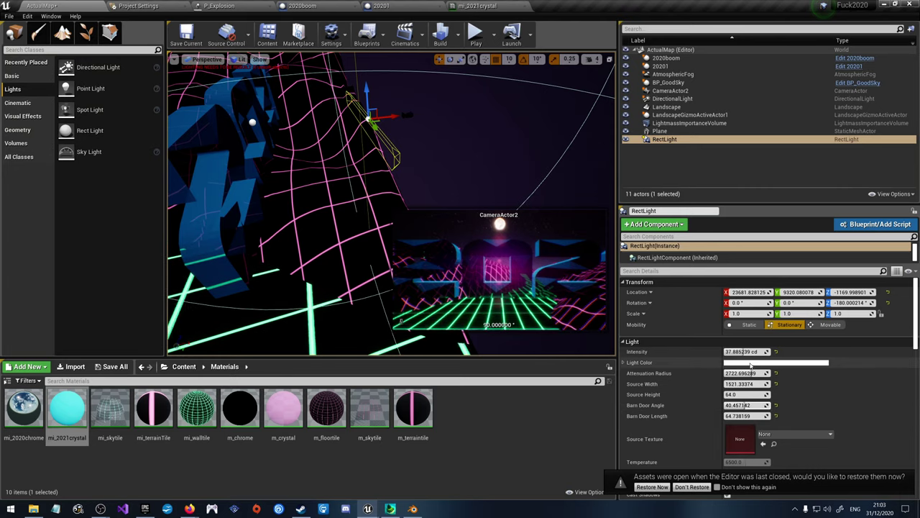
{"action": "left_click_drag", "start_coordinate": [751, 352], "coordinate": [752, 373]}
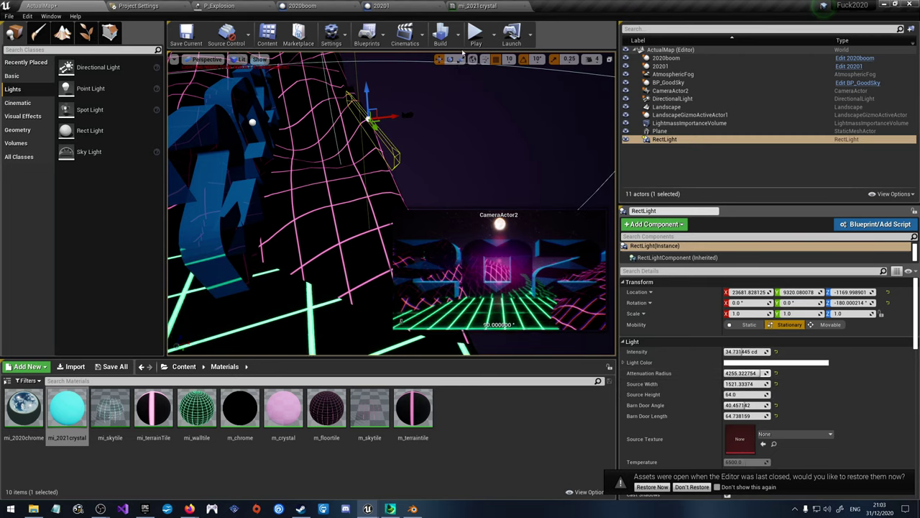
{"action": "left_click", "coordinate": [457, 34]}
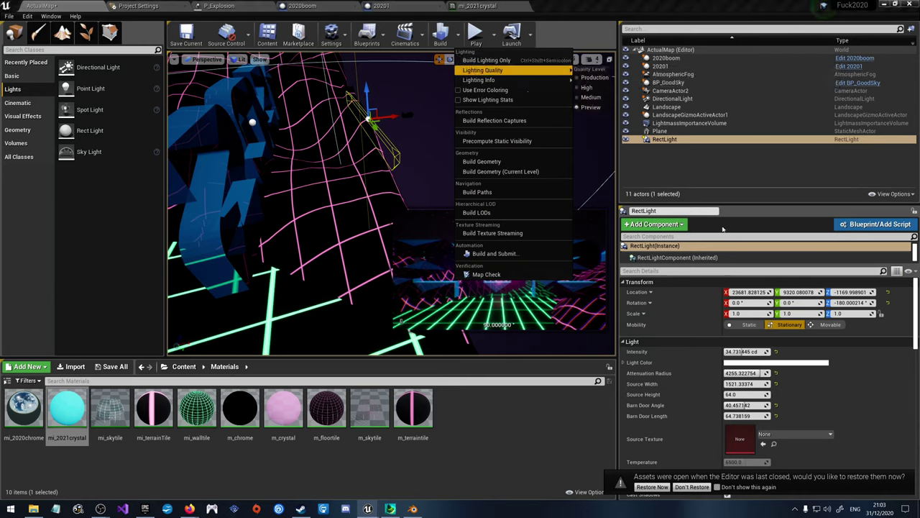
{"action": "left_click", "coordinate": [830, 325]}
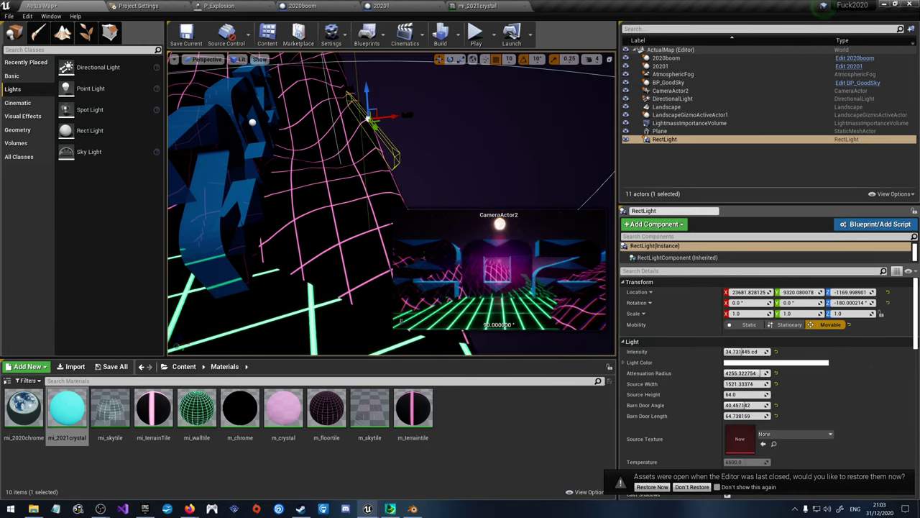
Step: Look through the 20201 actor's detail settings
{"action": "left_click", "coordinate": [660, 65]}
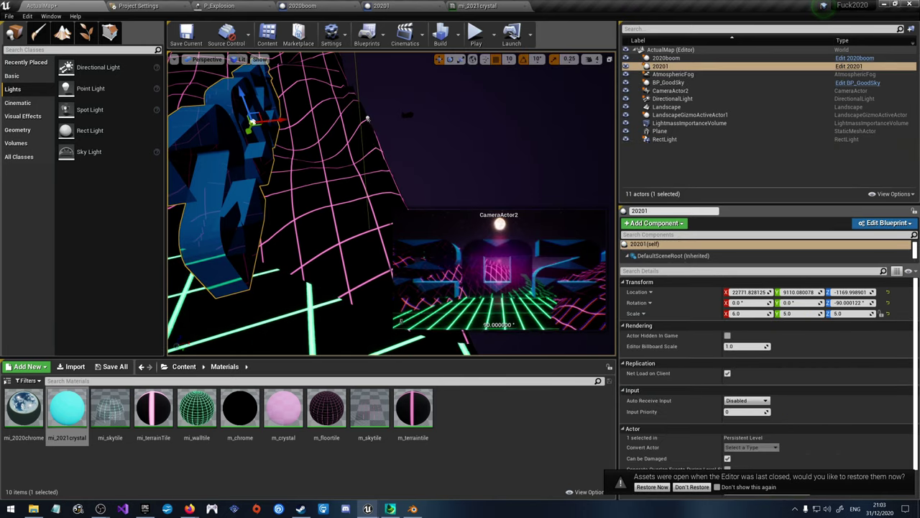
{"action": "scroll", "coordinate": [814, 395], "scroll_direction": "down", "scroll_amount": 2}
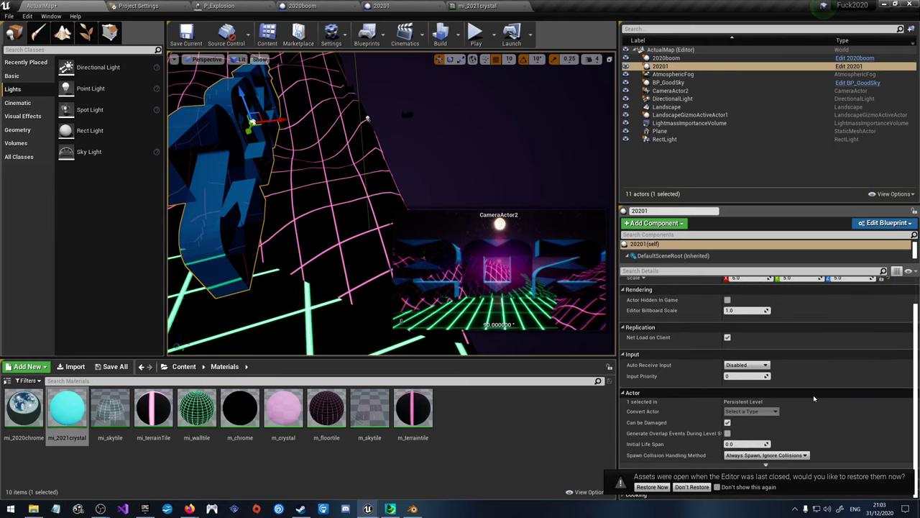
{"action": "scroll", "coordinate": [813, 395], "scroll_direction": "up", "scroll_amount": 1}
{"action": "scroll", "coordinate": [813, 395], "scroll_direction": "down", "scroll_amount": 1}
{"action": "scroll", "coordinate": [811, 394], "scroll_direction": "up", "scroll_amount": 1}
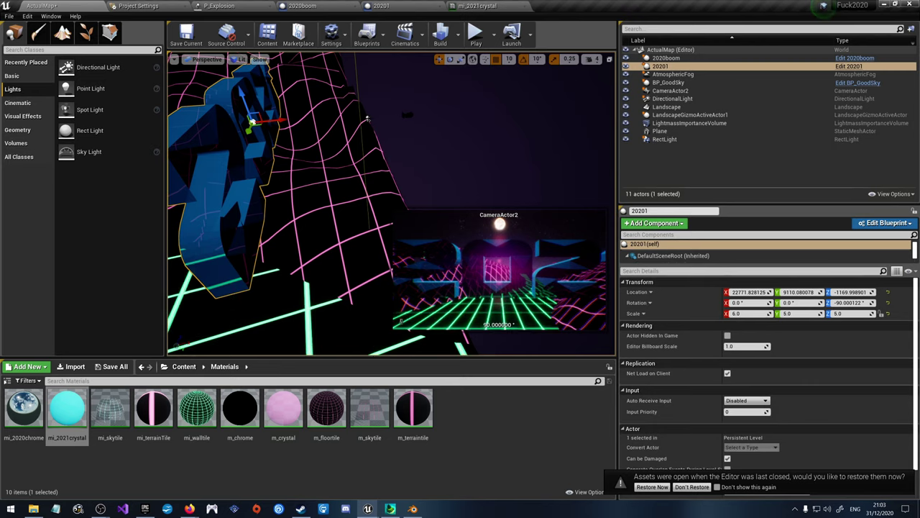
Step: Move the RectLight back from the digits to about X 24052 and play-test the level
{"action": "left_click", "coordinate": [367, 117]}
{"action": "left_click_drag", "start_coordinate": [387, 115], "coordinate": [431, 113]}
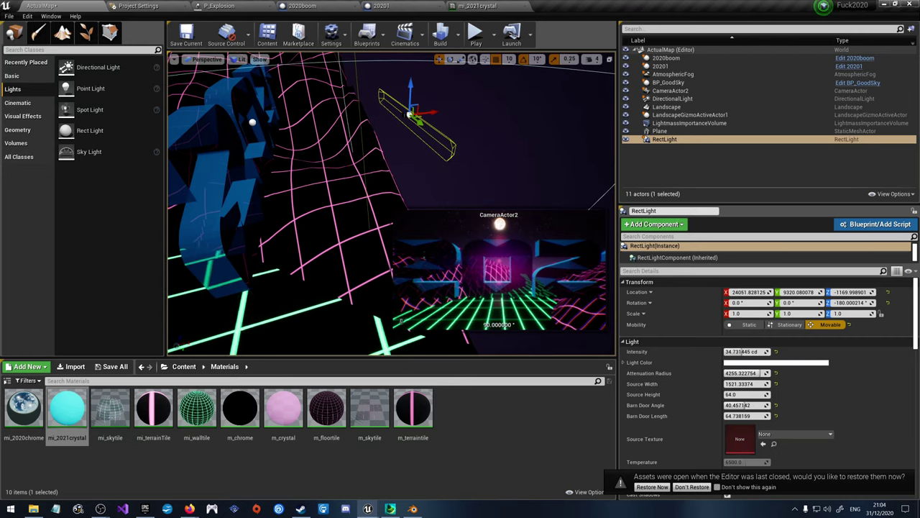
{"action": "left_click", "coordinate": [475, 34]}
{"action": "left_click", "coordinate": [498, 32]}
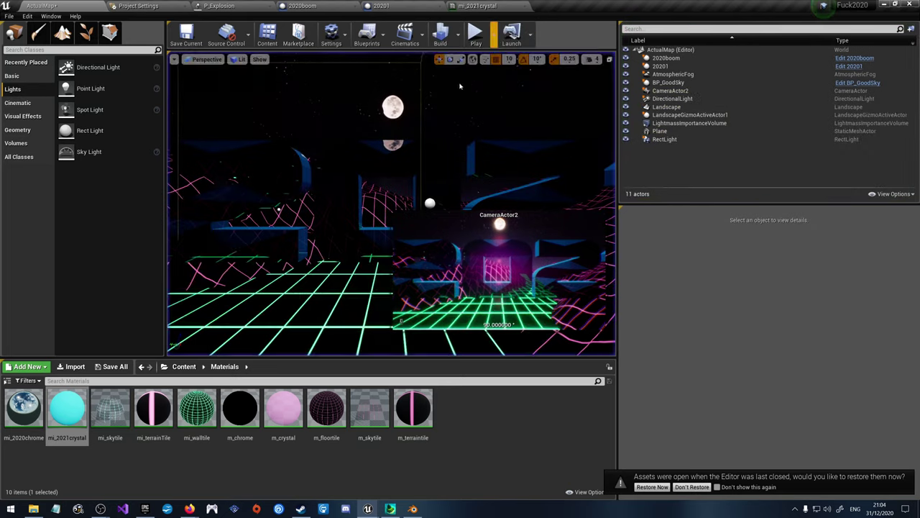
Step: Move the RectLight toward the 2021 digits, to about X 23302
{"action": "right_click_drag", "start_coordinate": [403, 180], "coordinate": [359, 162]}
{"action": "right_click", "coordinate": [360, 161]}
{"action": "left_click", "coordinate": [397, 163]}
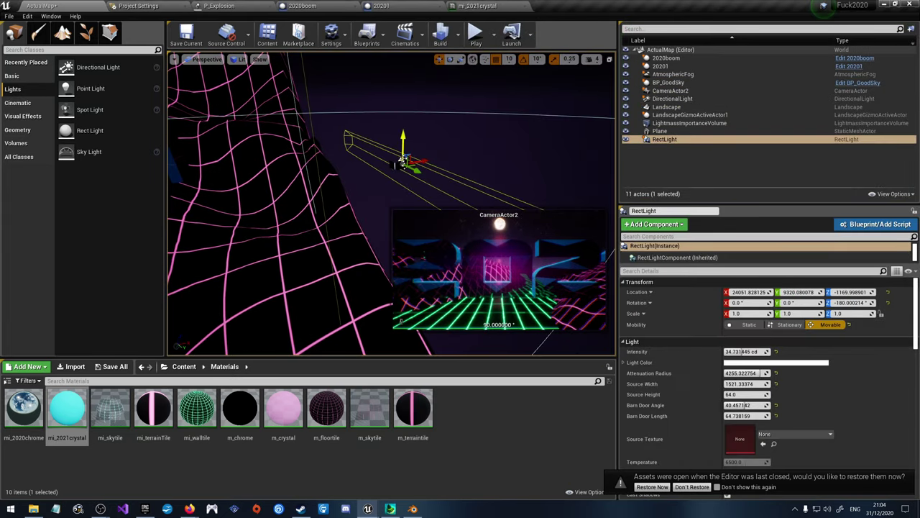
{"action": "left_click", "coordinate": [399, 160]}
{"action": "left_click", "coordinate": [396, 164]}
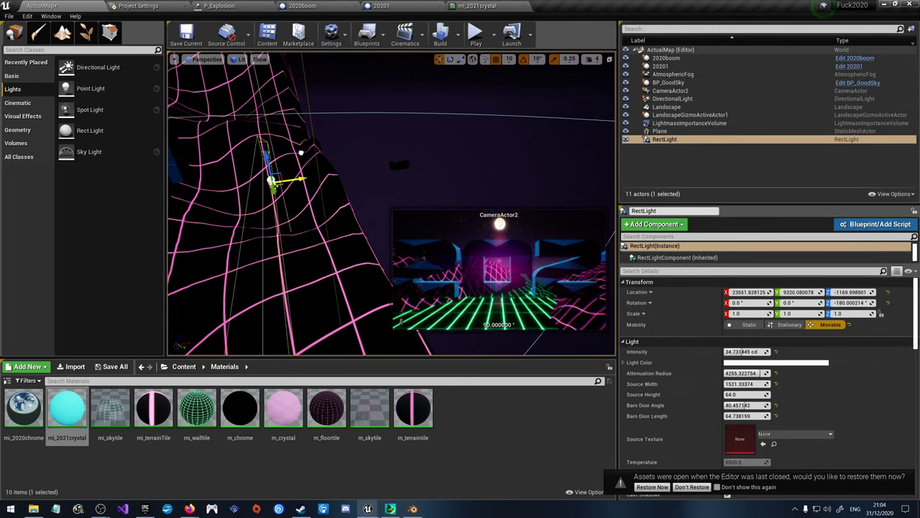
{"action": "key", "text": "f"}
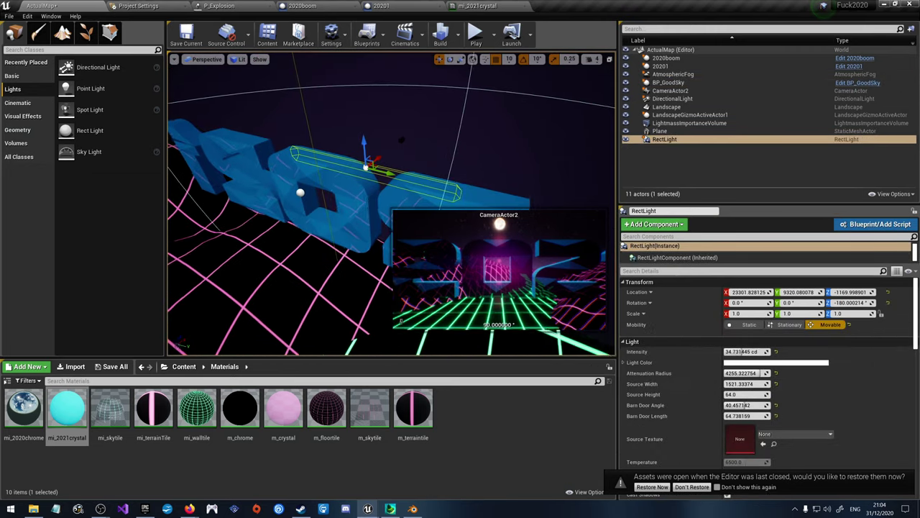
{"action": "right_click_drag", "start_coordinate": [391, 201], "coordinate": [249, 200]}
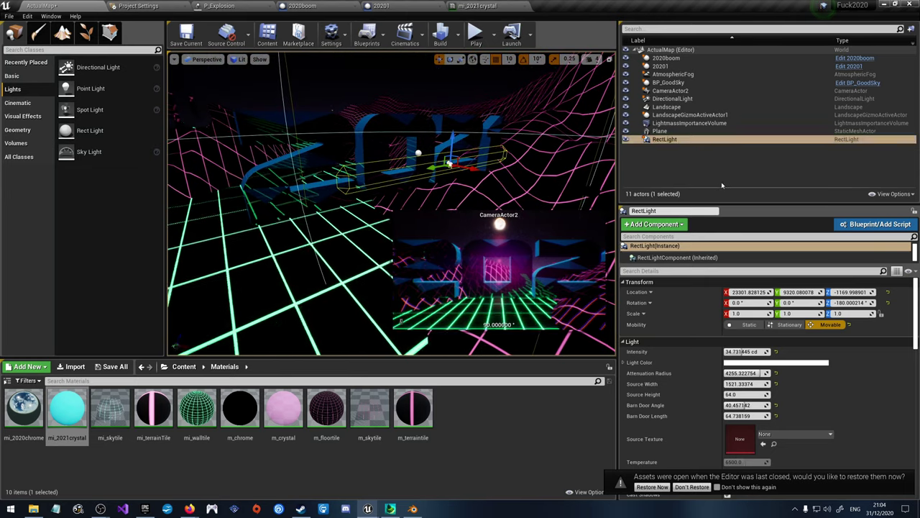
Step: Delete the RectLight from the level and move the 20201 actor back to about X 24252
{"action": "left_click", "coordinate": [700, 140]}
{"action": "key", "text": "Delete"}
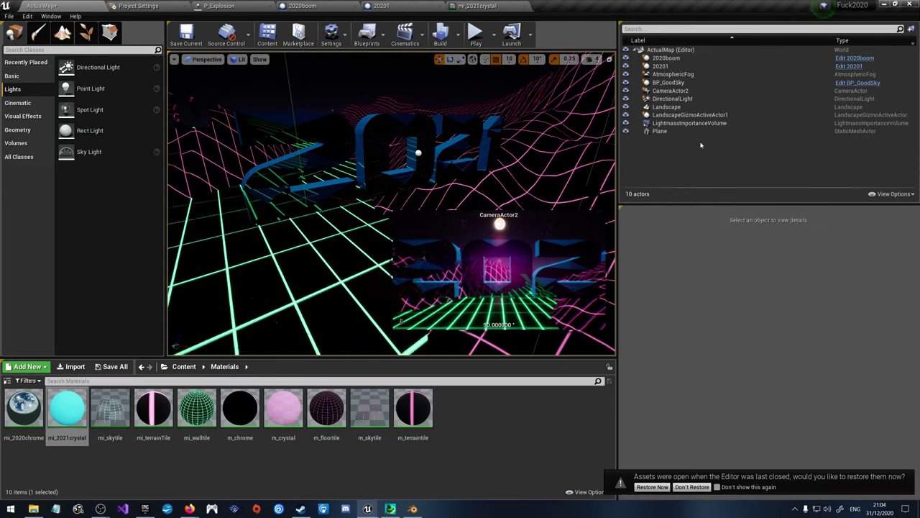
{"action": "left_click", "coordinate": [420, 151]}
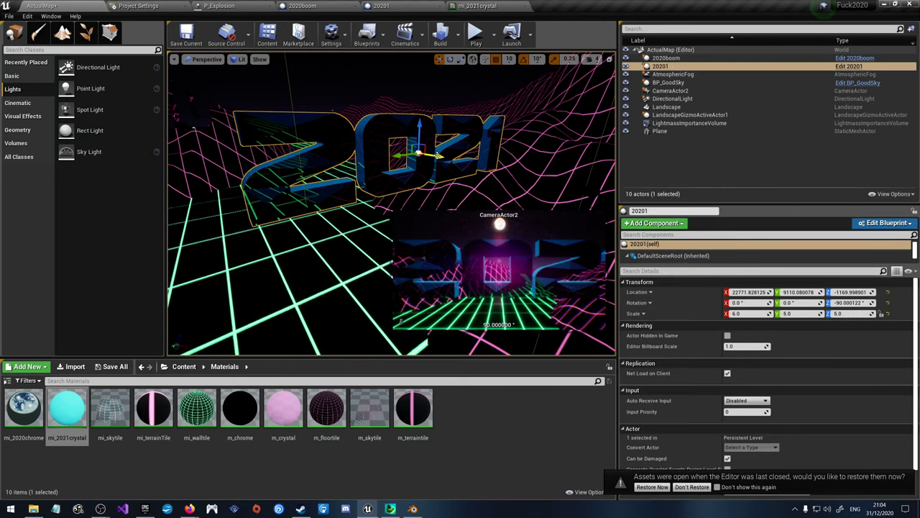
{"action": "left_click_drag", "start_coordinate": [438, 154], "coordinate": [419, 112]}
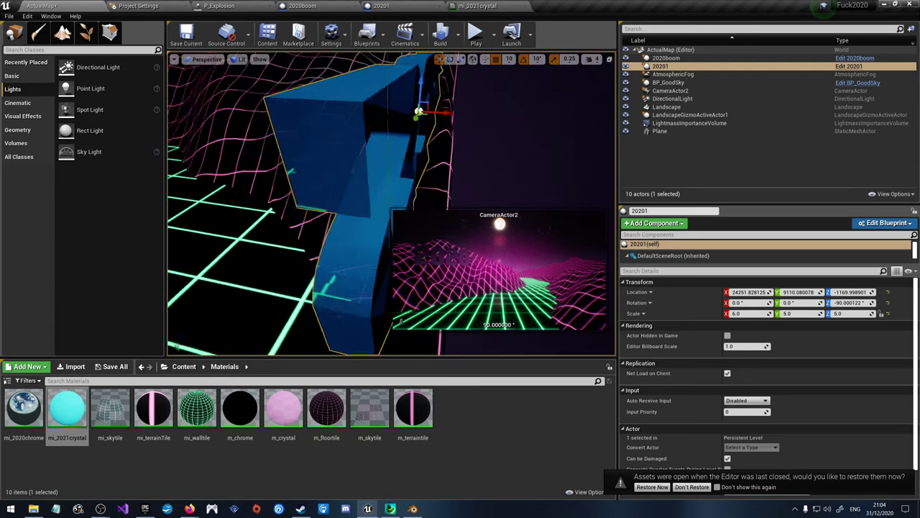
{"action": "right_click_drag", "start_coordinate": [418, 112], "coordinate": [392, 126]}
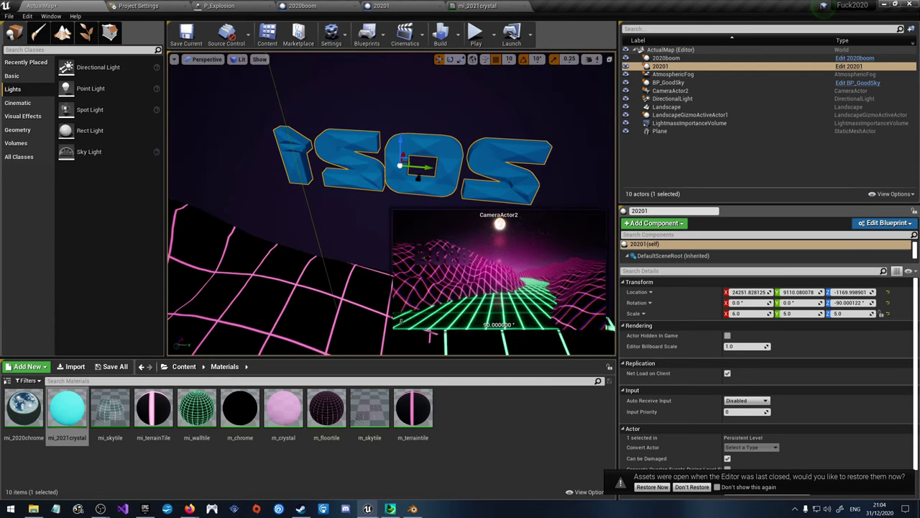
Step: Save the current ActualMap level
{"action": "left_click", "coordinate": [493, 34]}
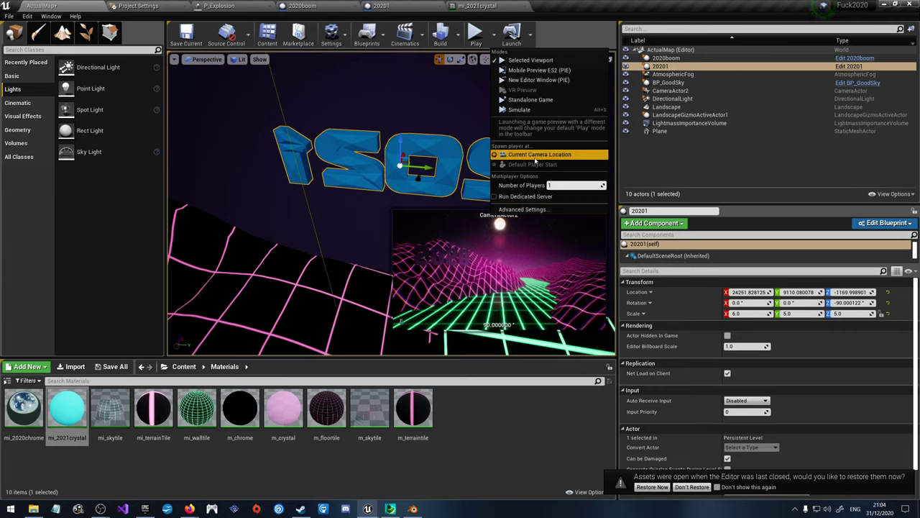
{"action": "left_click", "coordinate": [557, 33]}
{"action": "left_click", "coordinate": [186, 32]}
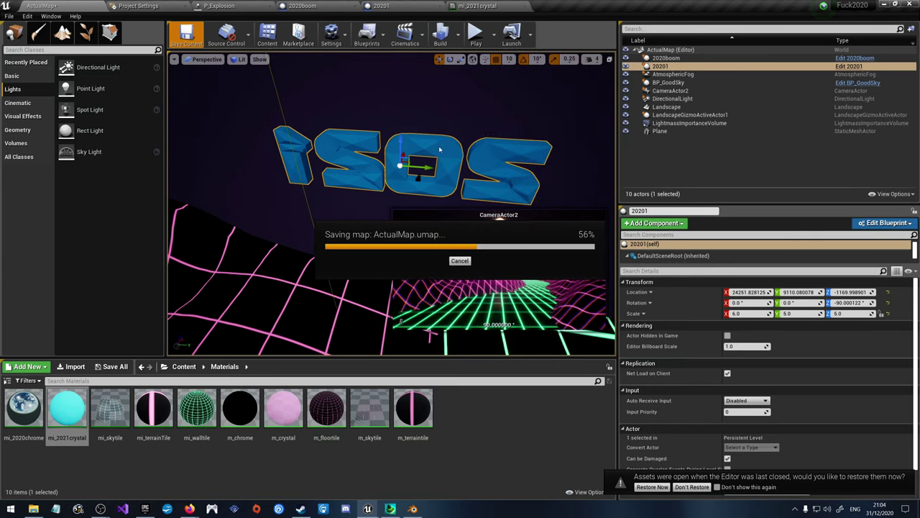
Step: Reposition the 20201 actor farther back, to about X 24412 and Y 9100
{"action": "right_click_drag", "start_coordinate": [440, 150], "coordinate": [440, 149]}
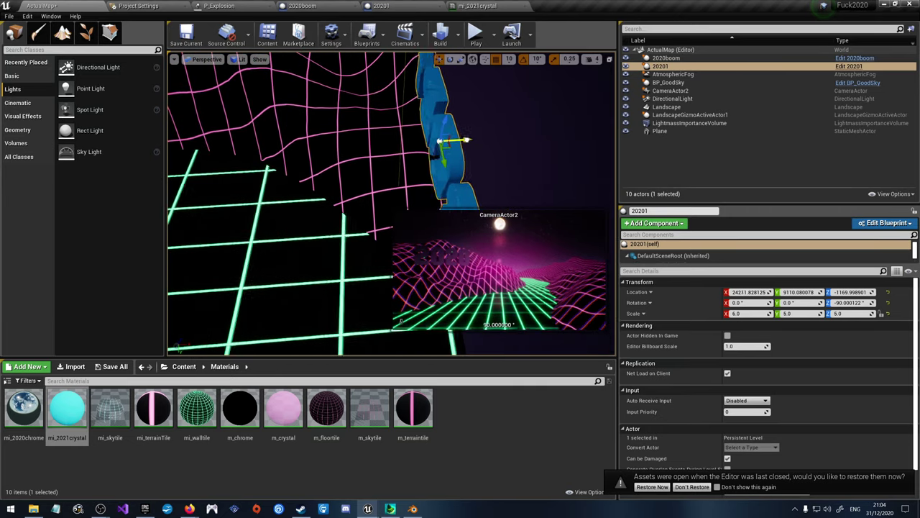
{"action": "left_click_drag", "start_coordinate": [457, 140], "coordinate": [247, 152]}
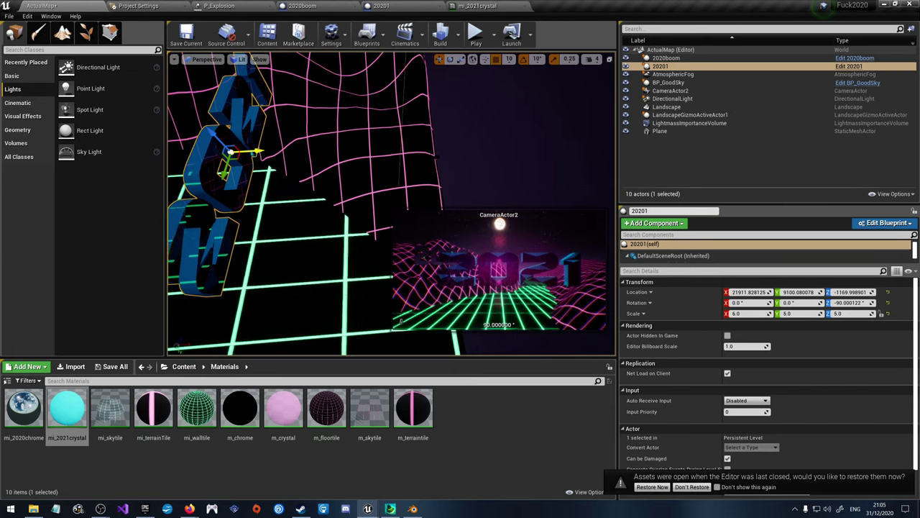
{"action": "left_click_drag", "start_coordinate": [252, 153], "coordinate": [508, 177]}
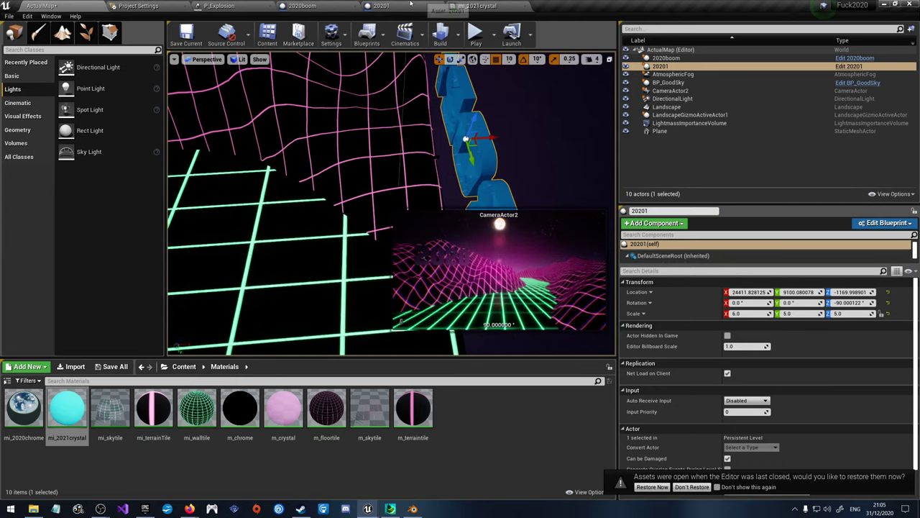
Step: Delete the default BeginPlay, ActorBeginOverlap and Tick event nodes from the 20201 blueprint's event graph
{"action": "left_click", "coordinate": [381, 6]}
{"action": "left_click", "coordinate": [304, 56]}
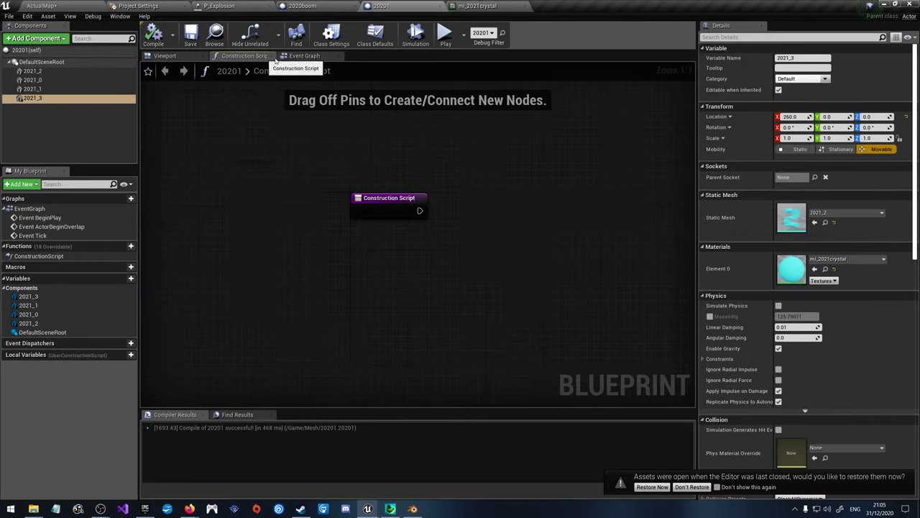
{"action": "left_click_drag", "start_coordinate": [570, 358], "coordinate": [360, 123]}
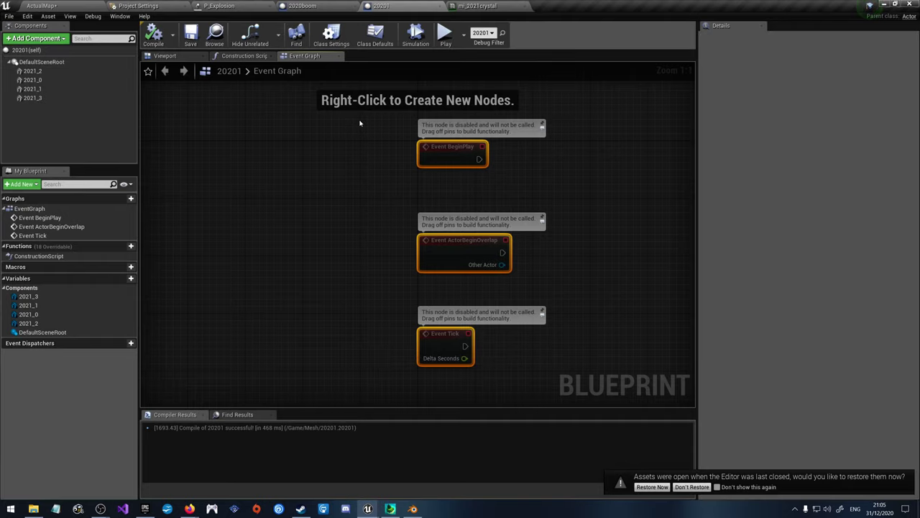
{"action": "key", "text": "Delete"}
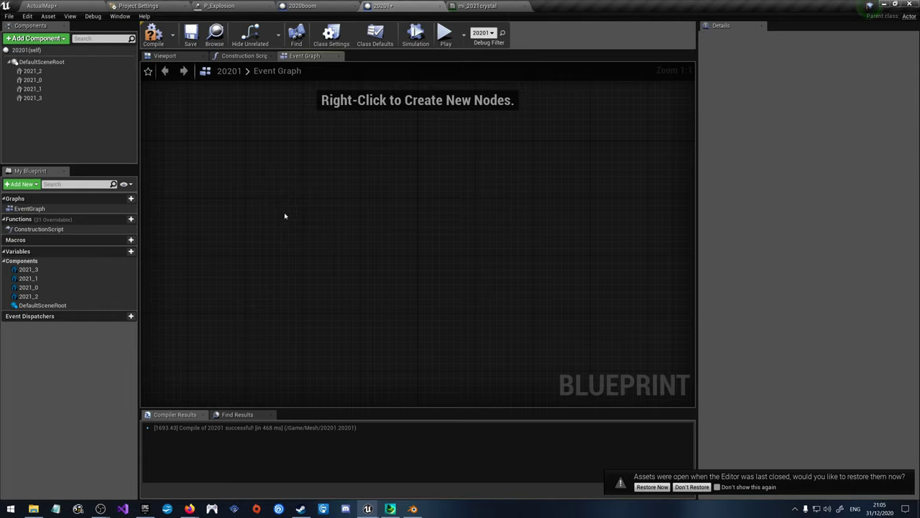
Step: Add a timeline named TIMELIUNE to the 20201 event graph and give it a float track
{"action": "right_click", "coordinate": [284, 215]}
{"action": "type", "text": "TIMELINE"}
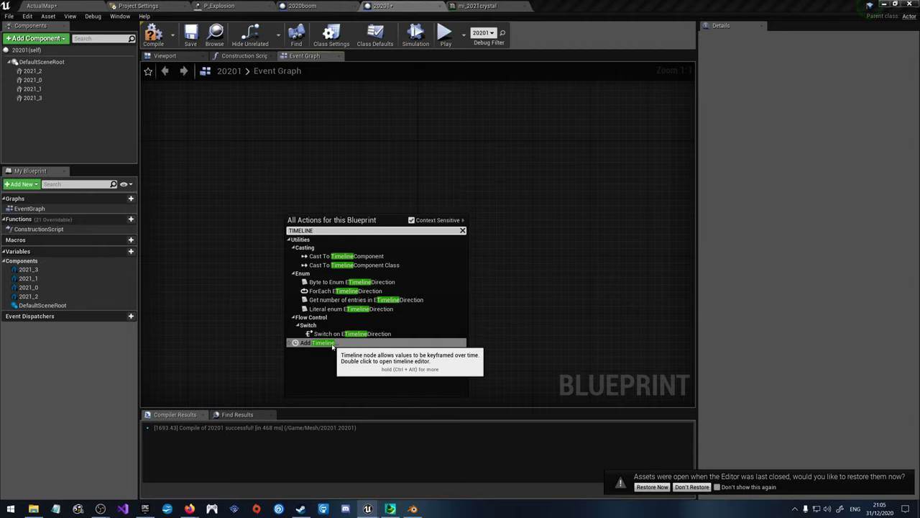
{"action": "left_click", "coordinate": [331, 343]}
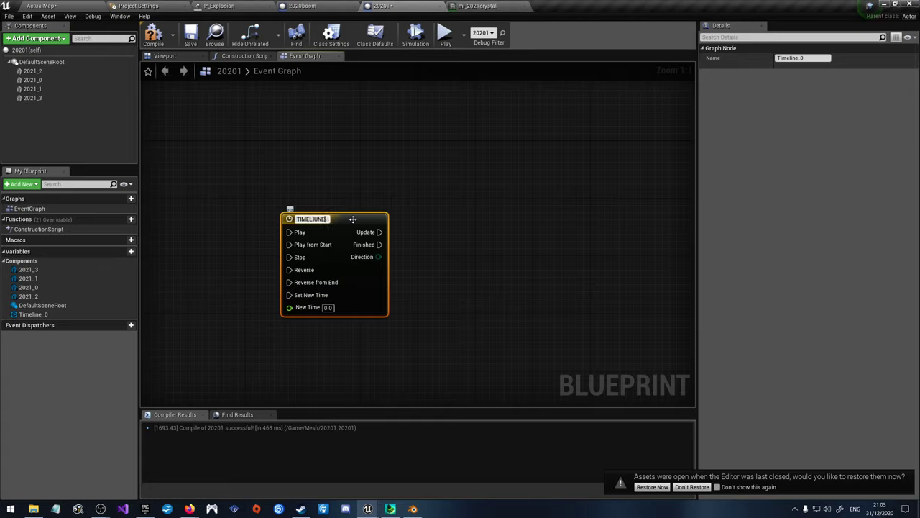
{"action": "key", "text": "Return"}
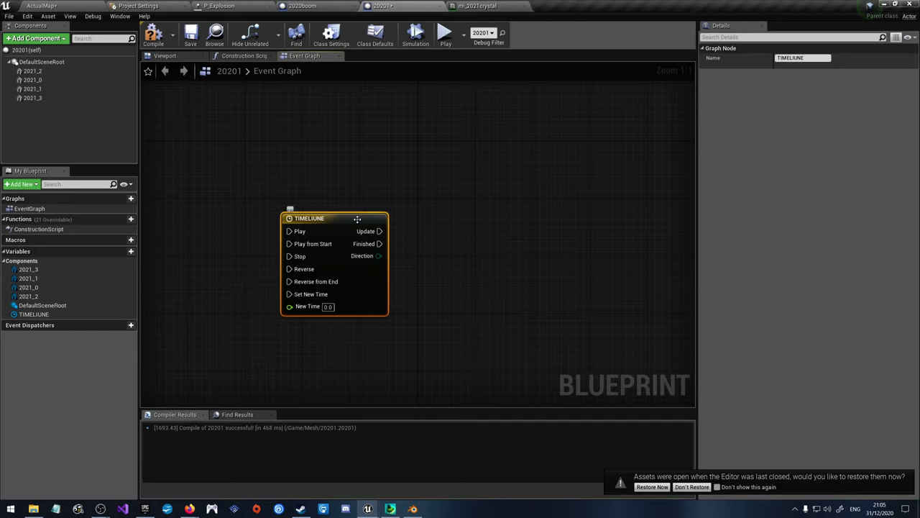
{"action": "left_click_drag", "start_coordinate": [357, 219], "coordinate": [405, 213]}
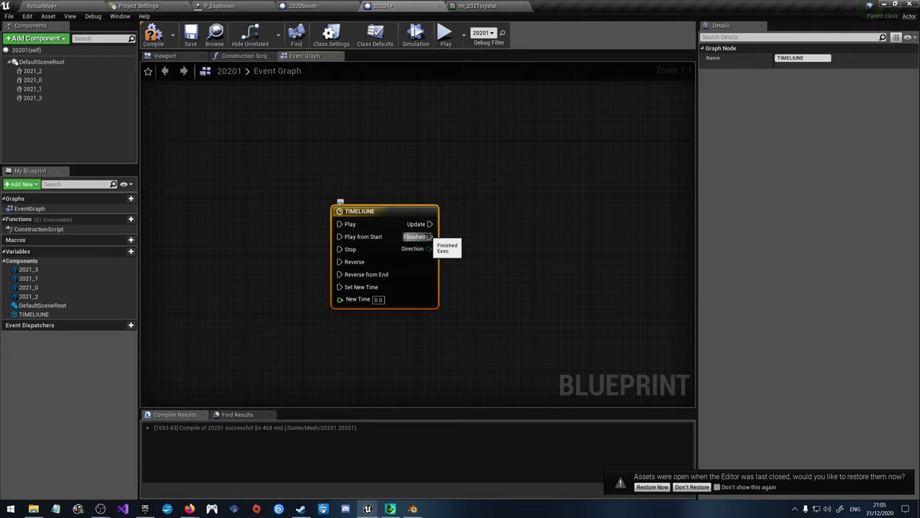
{"action": "double_click", "coordinate": [34, 314]}
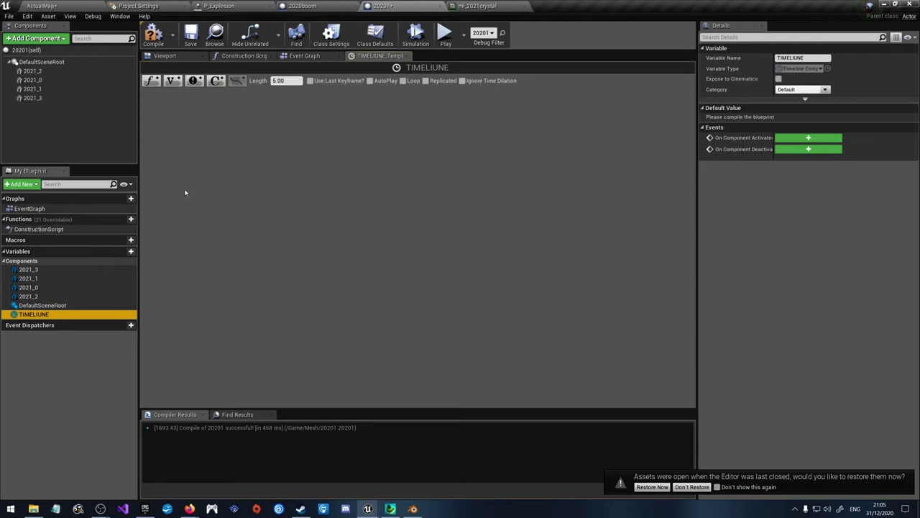
{"action": "left_click", "coordinate": [151, 81]}
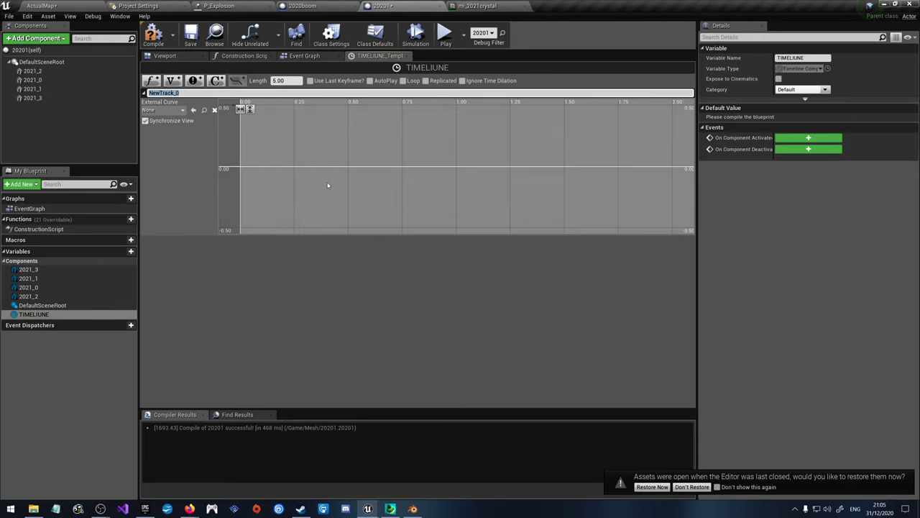
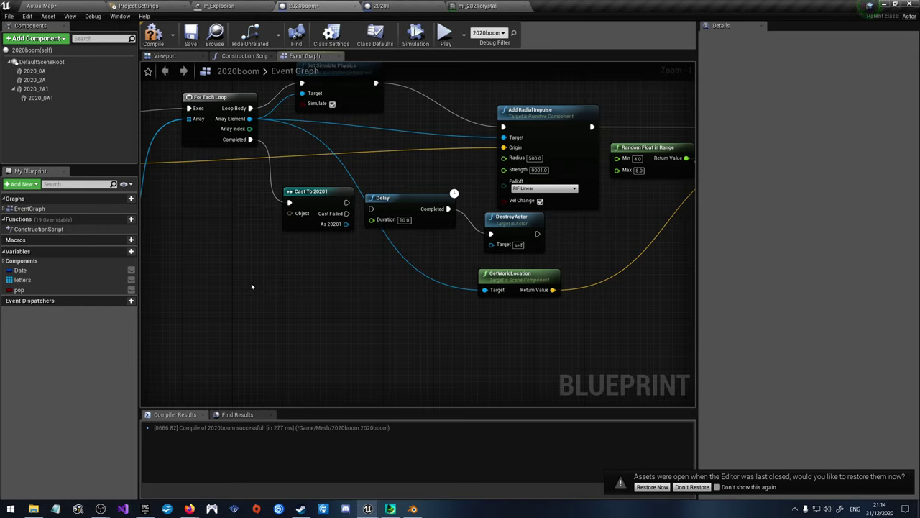
{"action": "left_click", "coordinate": [344, 201]}
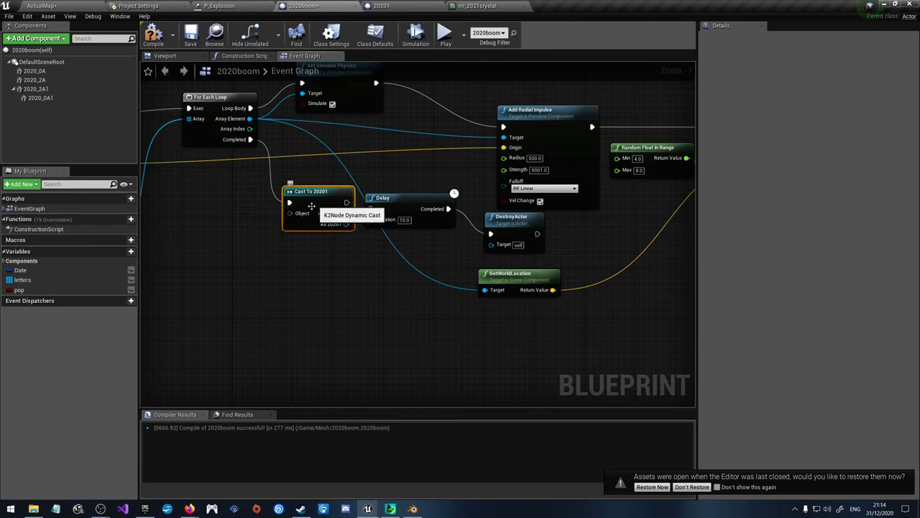
{"action": "left_click_drag", "start_coordinate": [291, 214], "coordinate": [224, 256]}
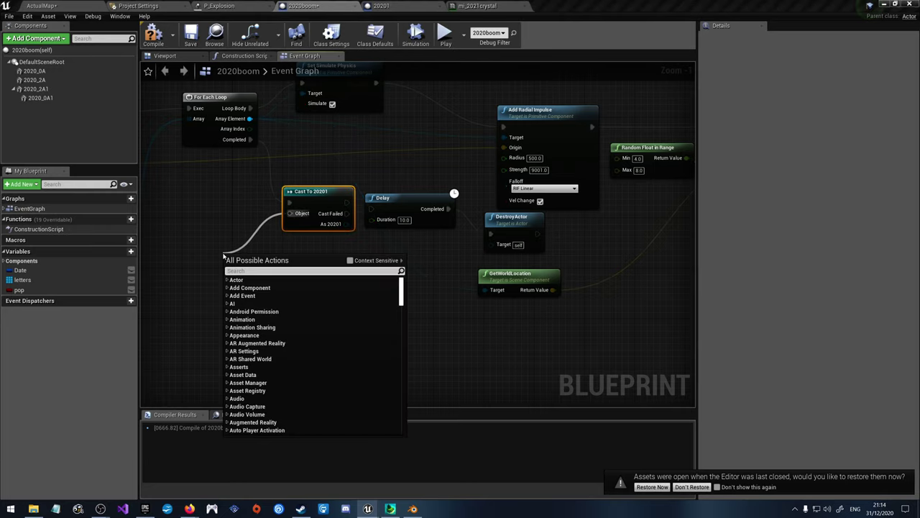
{"action": "left_click", "coordinate": [248, 209]}
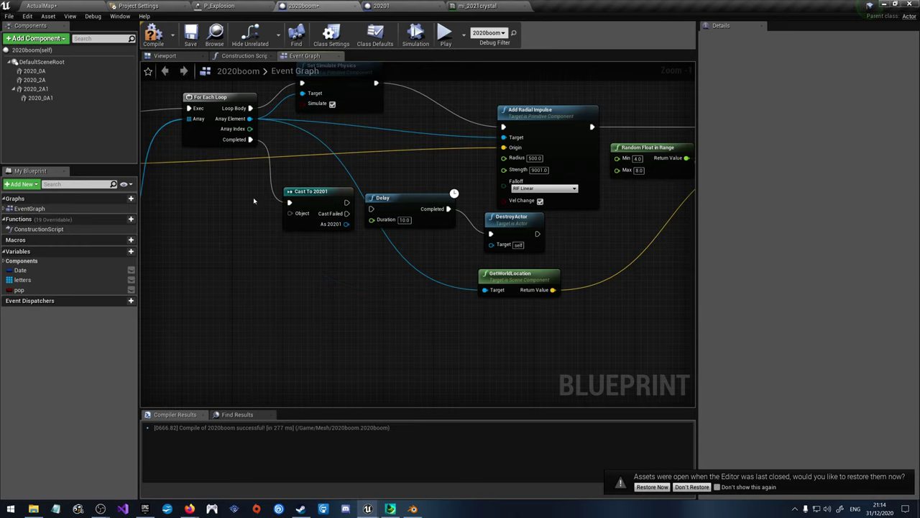
Step: Add a Get All Actors Of Class node after the Date SET node in the 2020boom BeginPlay chain
{"action": "right_click_drag", "start_coordinate": [252, 166], "coordinate": [460, 311]}
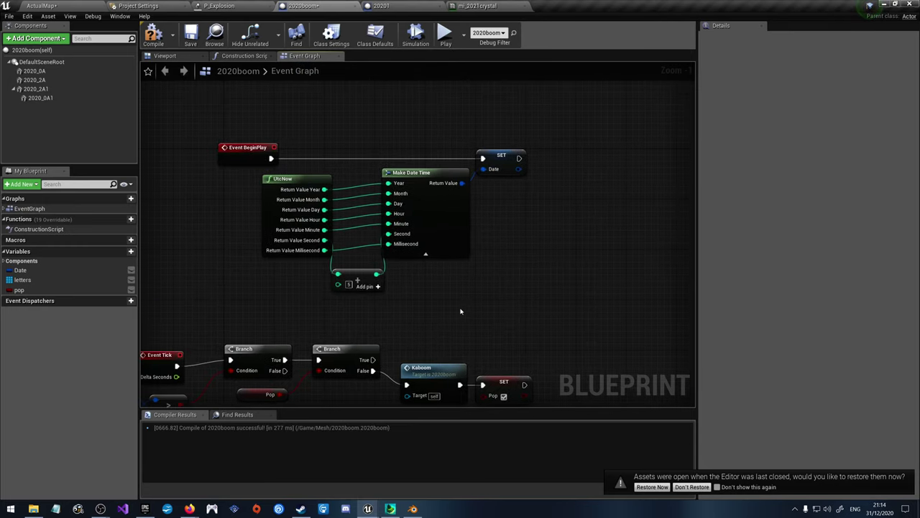
{"action": "left_click_drag", "start_coordinate": [518, 157], "coordinate": [563, 161]}
{"action": "type", "text": "get"}
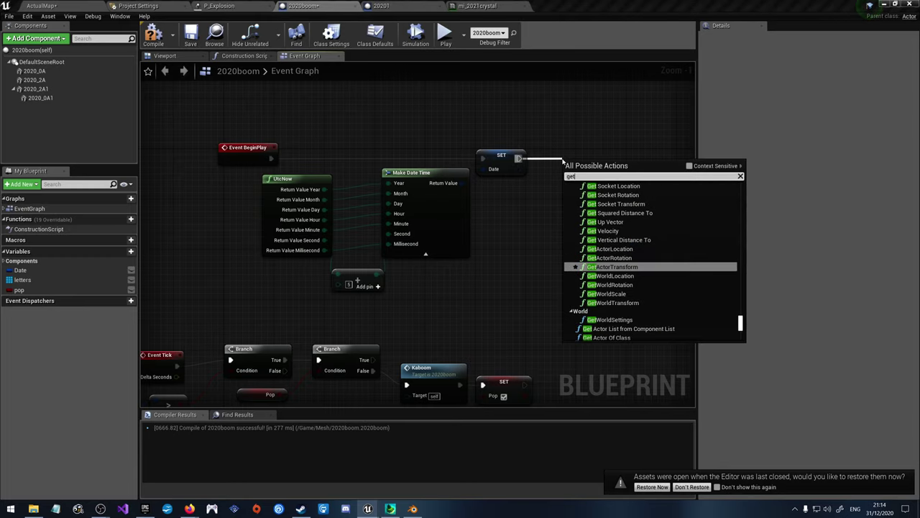
{"action": "type", "text": " all a"}
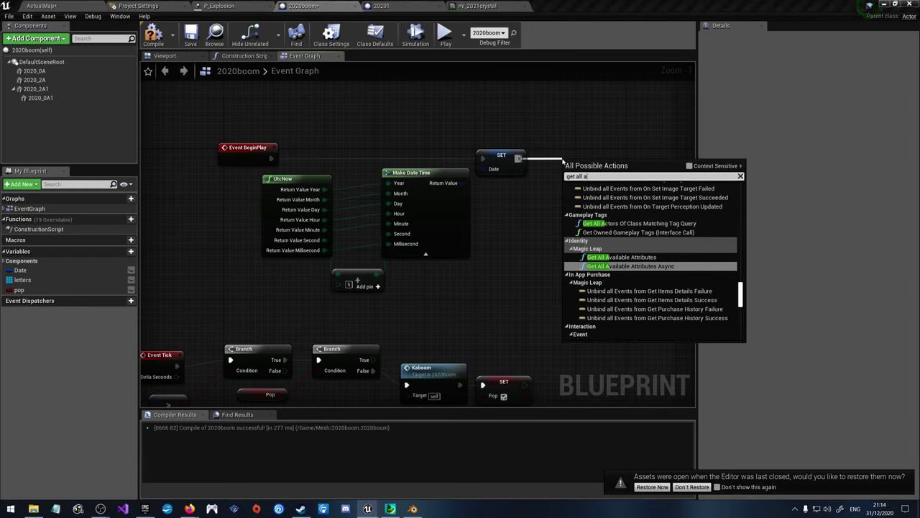
{"action": "type", "text": "cotr"}
{"action": "key", "text": "BackSpace"}
{"action": "key", "text": "BackSpace"}
{"action": "key", "text": "BackSpace"}
{"action": "type", "text": "to"}
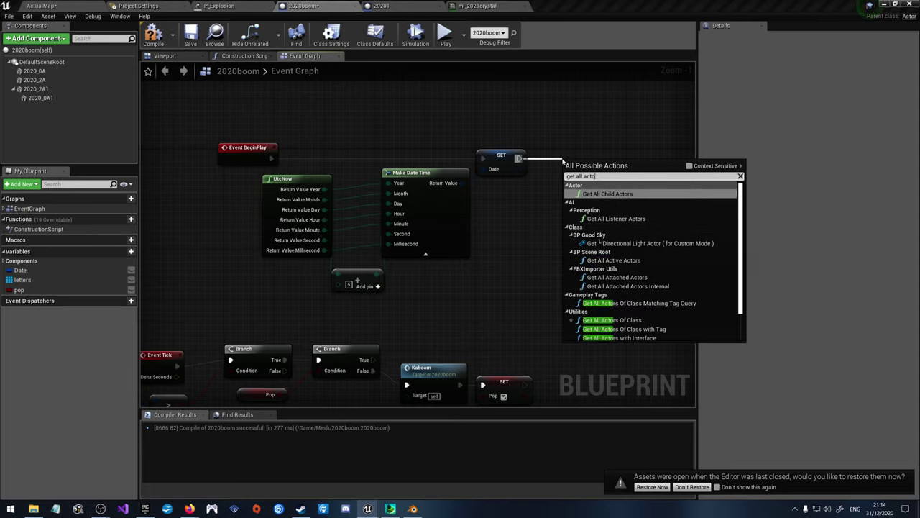
{"action": "type", "text": "rs"}
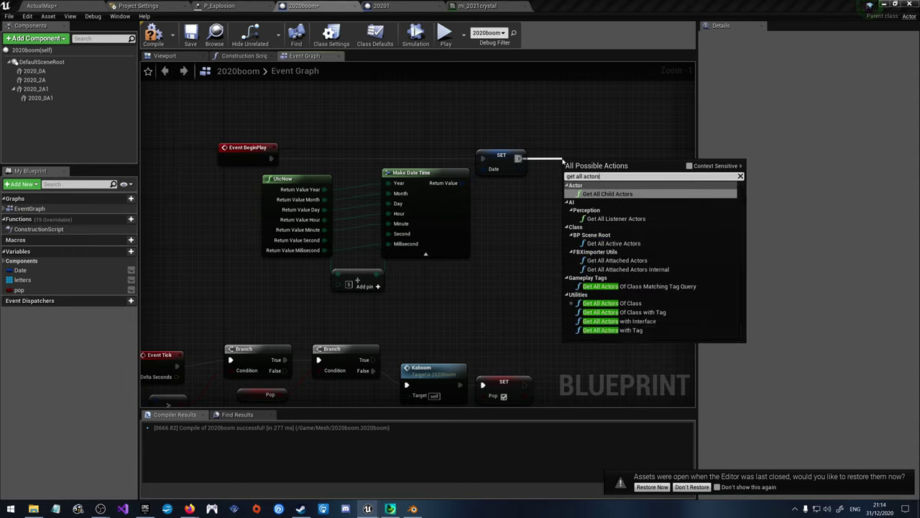
{"action": "left_click", "coordinate": [611, 302]}
Step: Try 2020boom as the actor class of the Get All Actors Of Class node and delete the node
{"action": "left_click", "coordinate": [592, 194]}
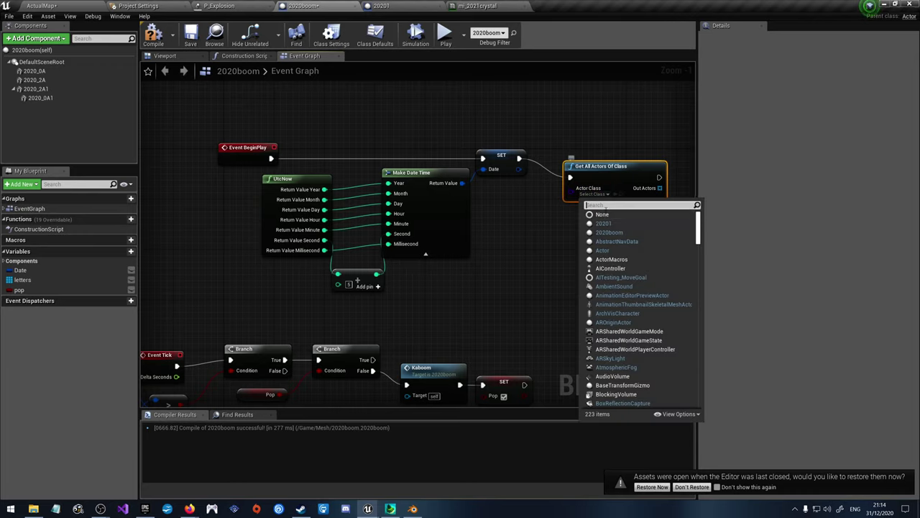
{"action": "left_click", "coordinate": [620, 233]}
{"action": "left_click_drag", "start_coordinate": [604, 173], "coordinate": [583, 160]}
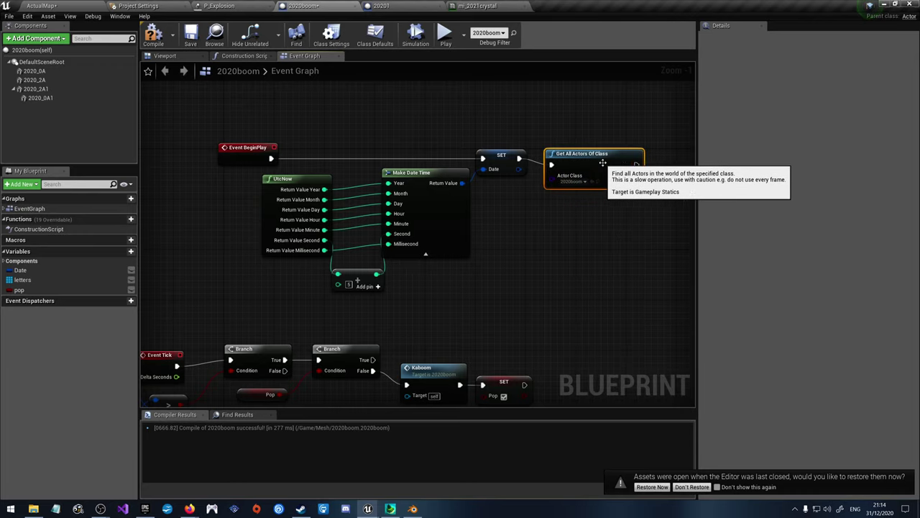
{"action": "right_click_drag", "start_coordinate": [608, 276], "coordinate": [428, 285]}
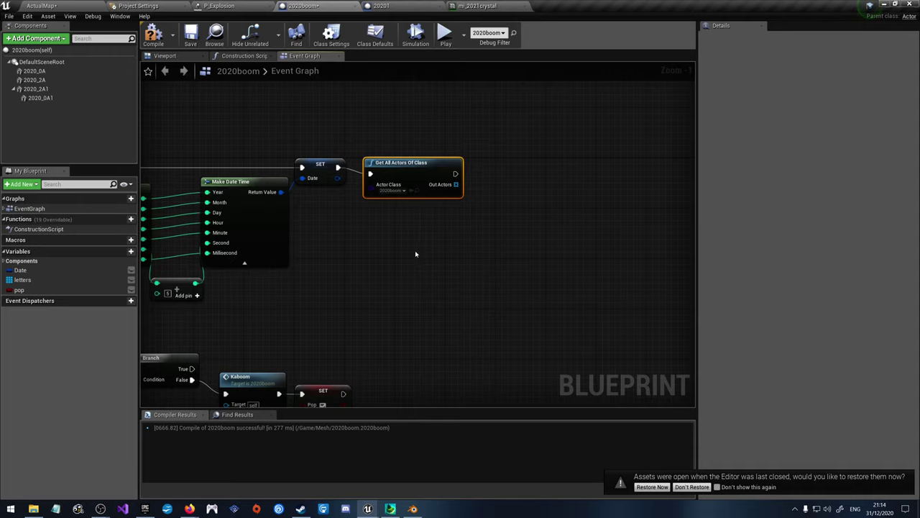
{"action": "key", "text": "Delete"}
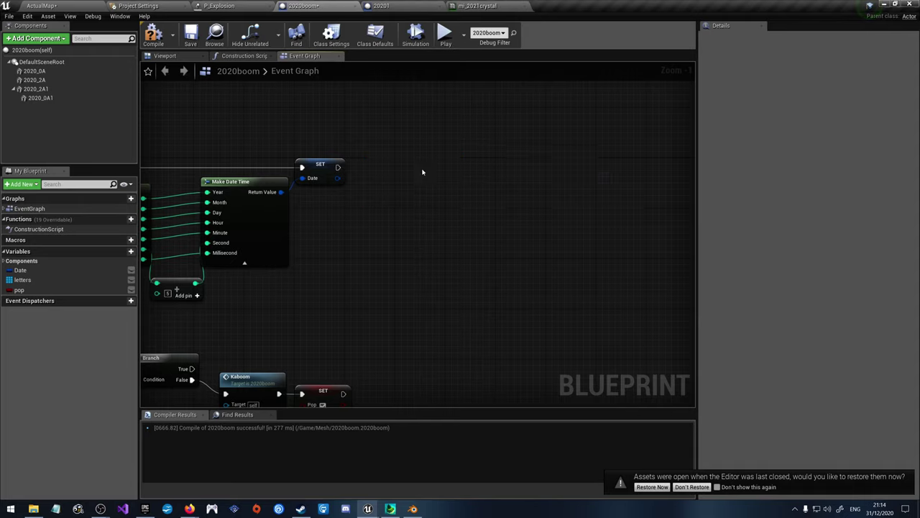
Step: Add a Get Actor Of Class node after the Date SET node with 2020boom as its actor class
{"action": "left_click_drag", "start_coordinate": [338, 167], "coordinate": [371, 168]}
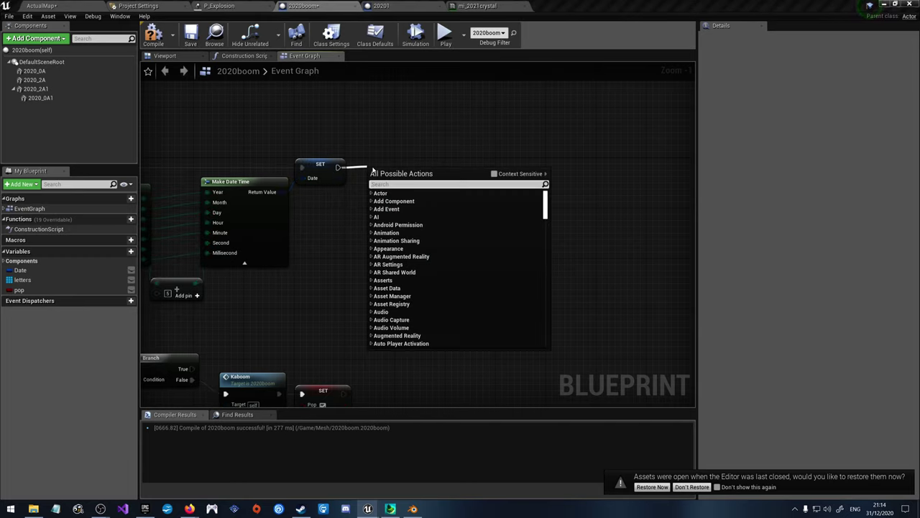
{"action": "type", "text": "get actor o"}
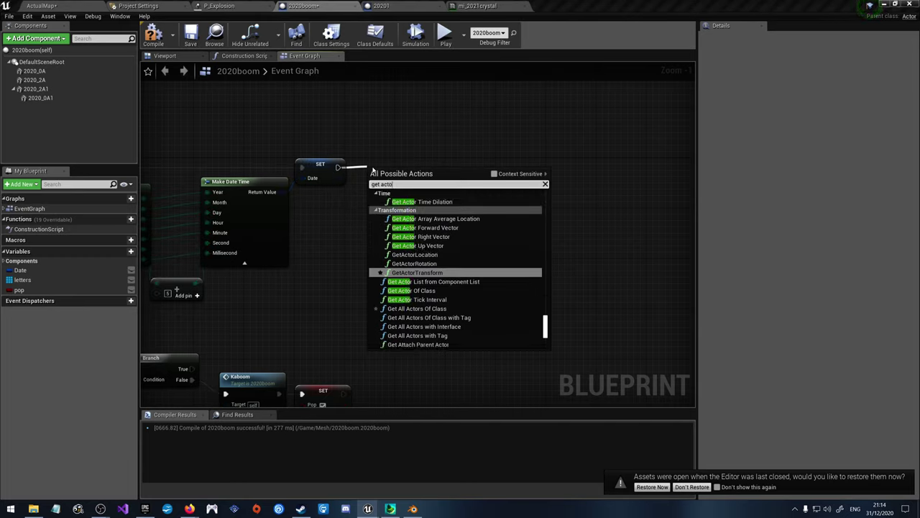
{"action": "left_click", "coordinate": [411, 290]}
{"action": "left_click", "coordinate": [400, 196]}
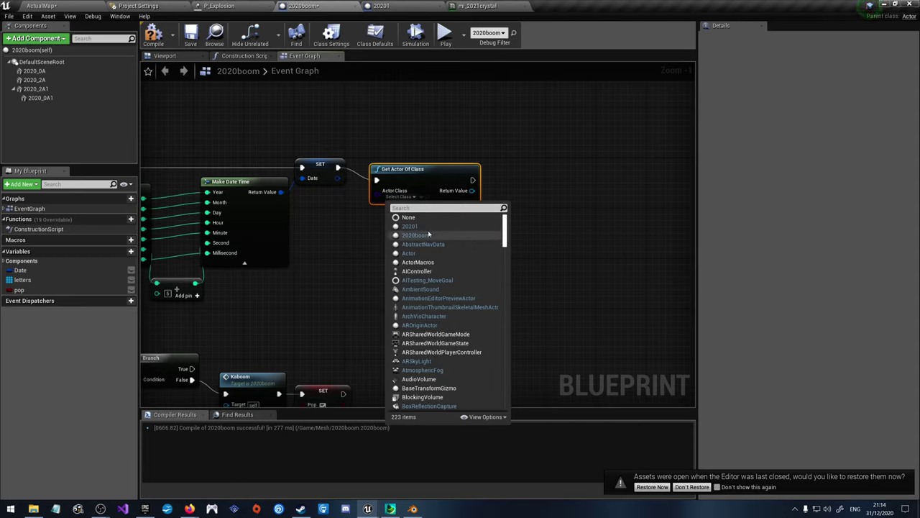
{"action": "left_click", "coordinate": [429, 235]}
{"action": "left_click_drag", "start_coordinate": [452, 178], "coordinate": [428, 172]}
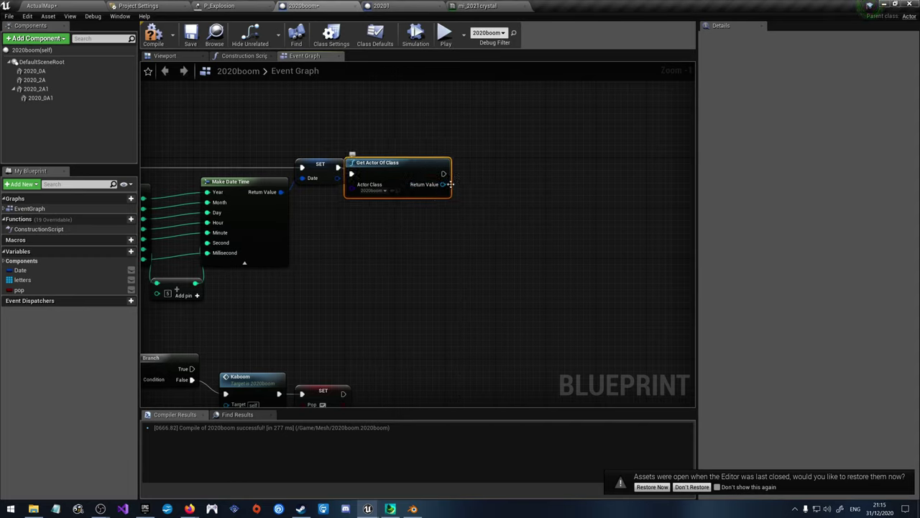
Step: Promote the Return Value of Get Actor Of Class to a variable named okboomer
{"action": "right_click", "coordinate": [443, 184]}
{"action": "left_click", "coordinate": [471, 198]}
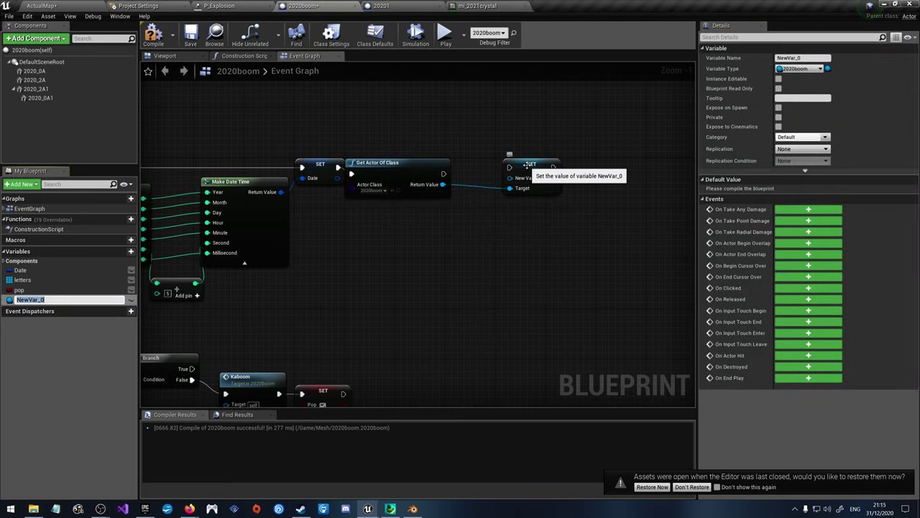
{"action": "left_click", "coordinate": [748, 59]}
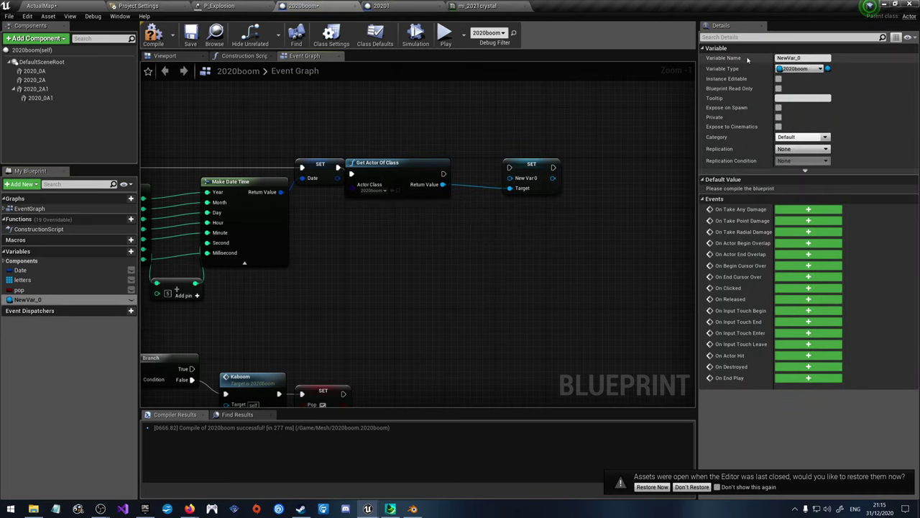
{"action": "left_click", "coordinate": [791, 58]}
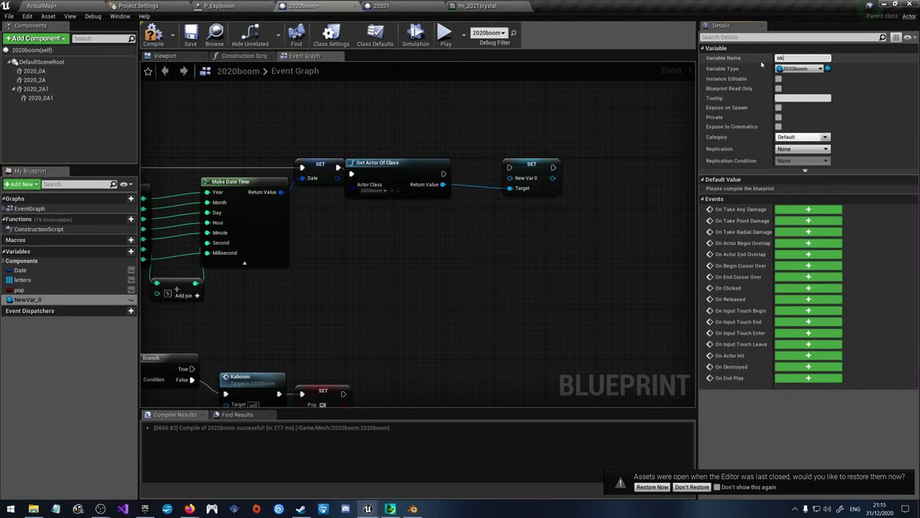
{"action": "type", "text": "okboomer"}
{"action": "key", "text": "Return"}
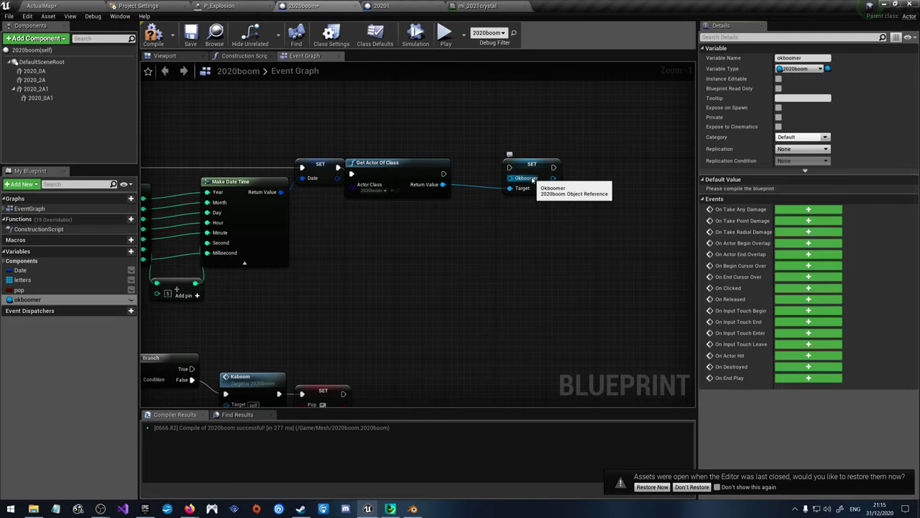
Step: Rework the okboomer SET node so the Get Actor Of Class return value feeds its Okboomer input instead of Target
{"action": "left_click", "coordinate": [536, 189]}
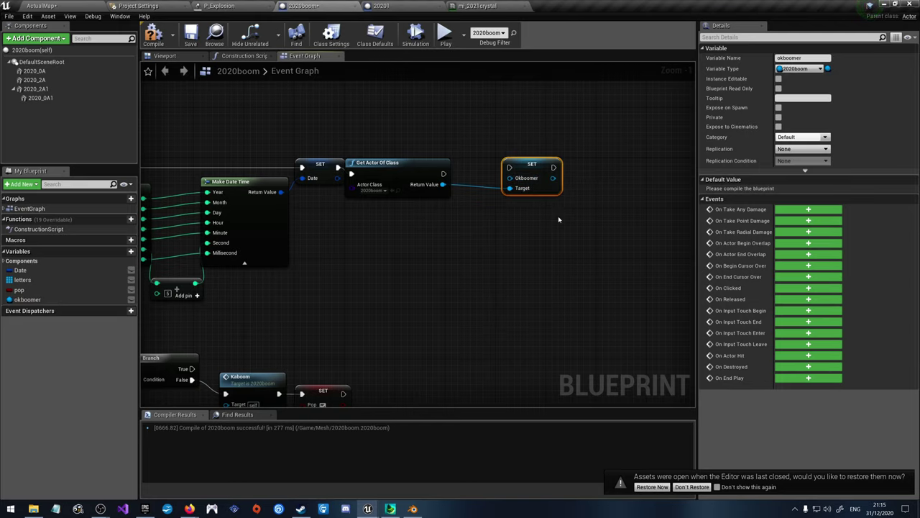
{"action": "key", "text": "Delete"}
{"action": "left_click_drag", "start_coordinate": [28, 299], "coordinate": [491, 170]}
{"action": "key", "text": "Escape"}
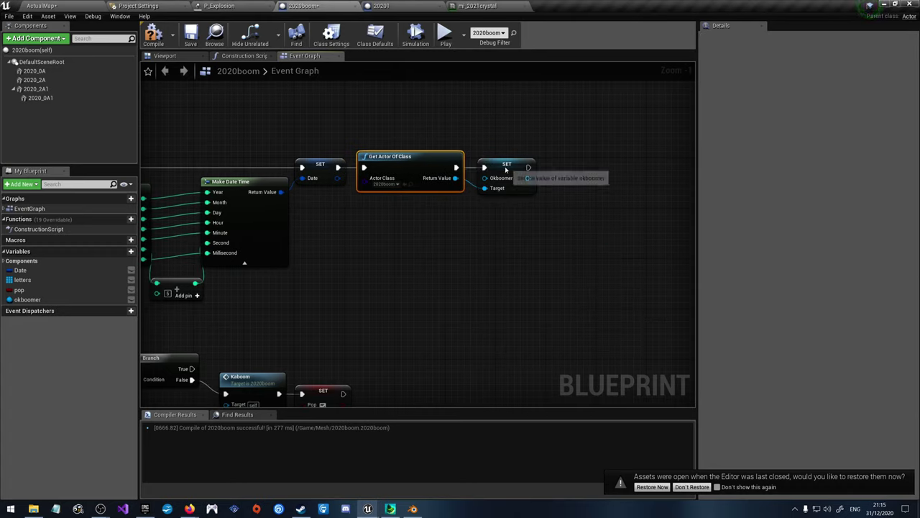
{"action": "left_click", "coordinate": [509, 180]}
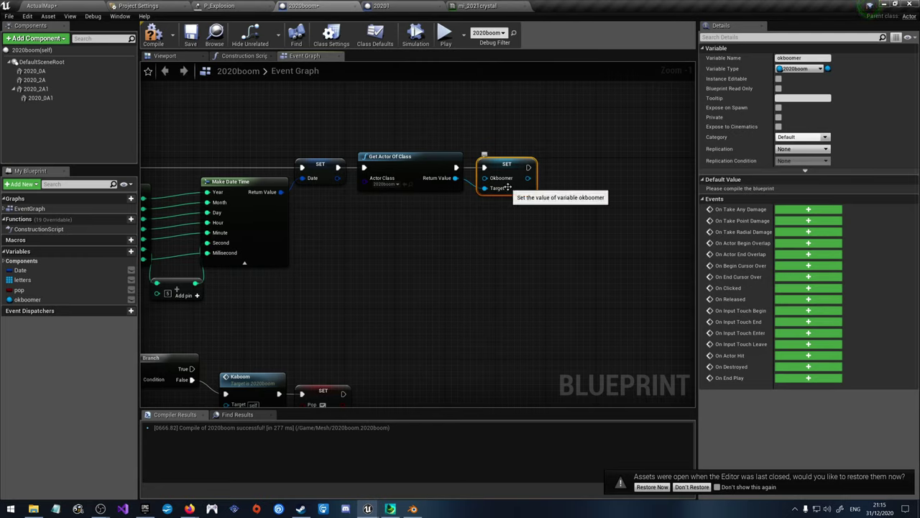
{"action": "left_click_drag", "start_coordinate": [456, 178], "coordinate": [487, 179]}
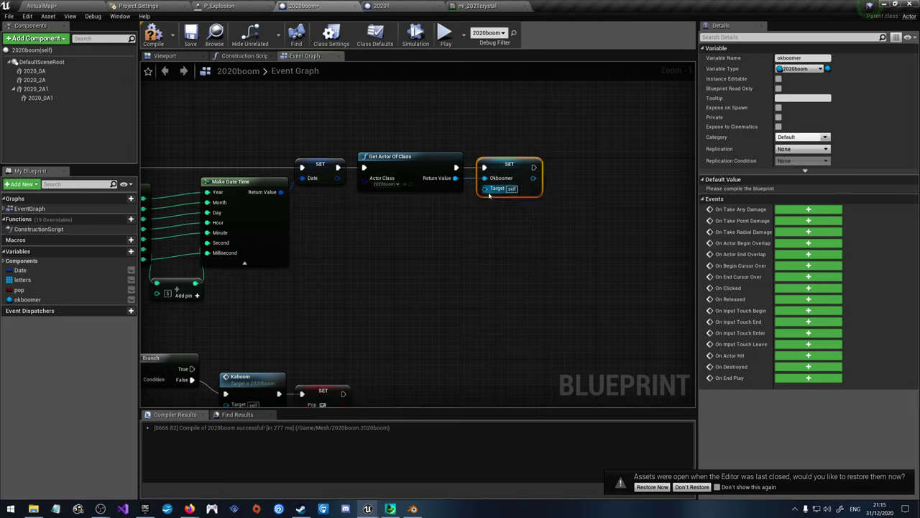
{"action": "left_click", "coordinate": [484, 187], "text": "alt"}
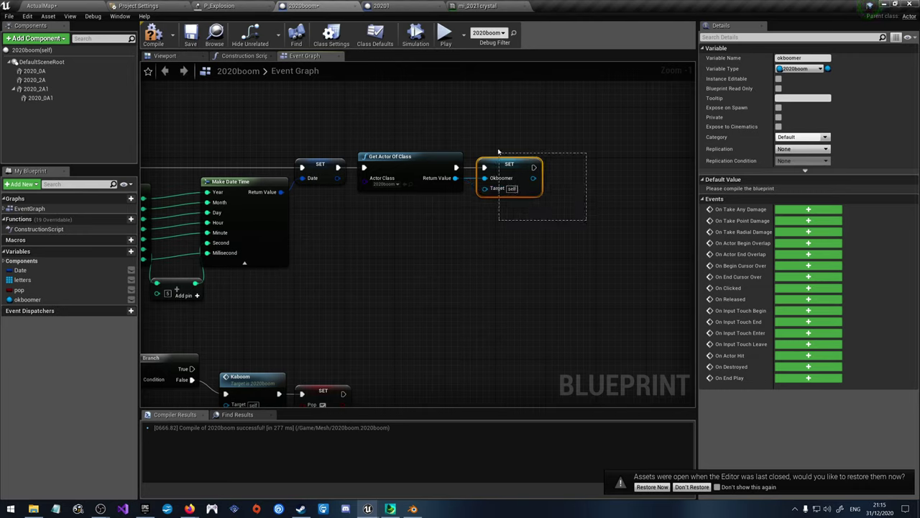
Step: Delete the okboomer SET node and the Get Actor Of Class node from the BeginPlay chain
{"action": "key", "text": "Delete"}
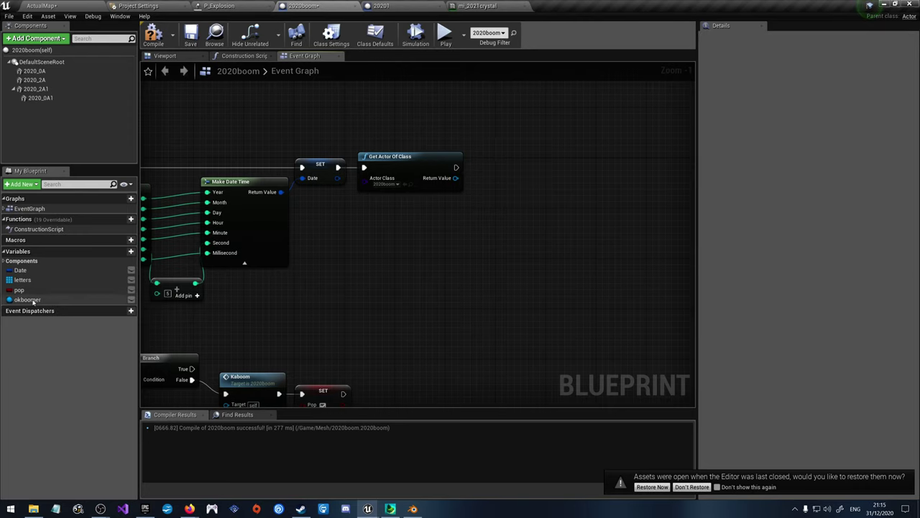
{"action": "left_click", "coordinate": [29, 299]}
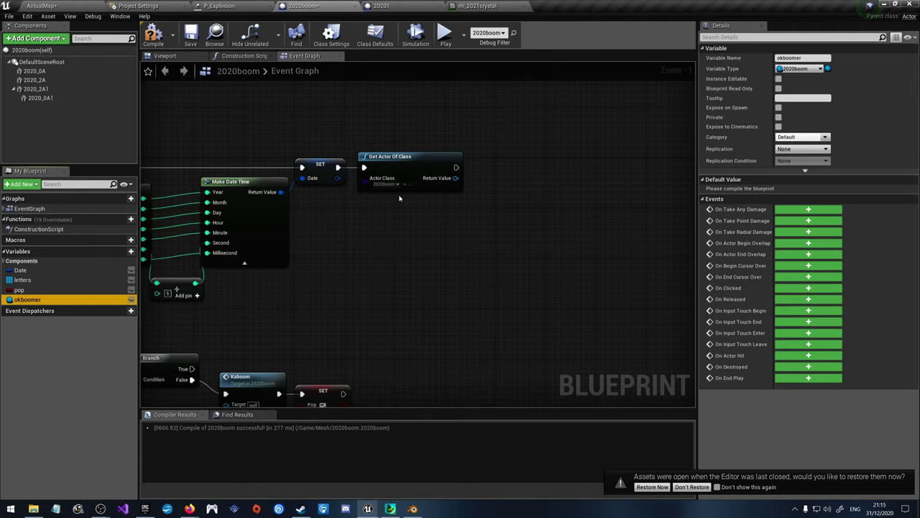
{"action": "left_click", "coordinate": [424, 158]}
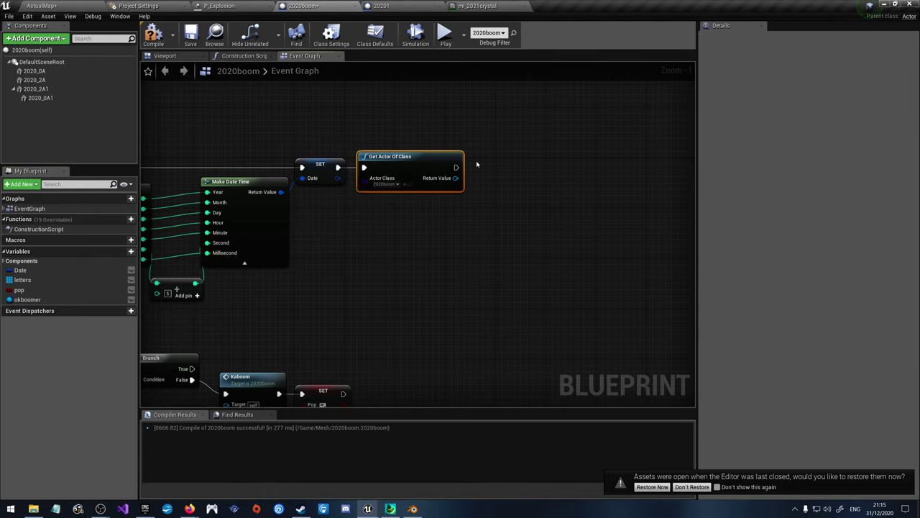
{"action": "key", "text": "Delete"}
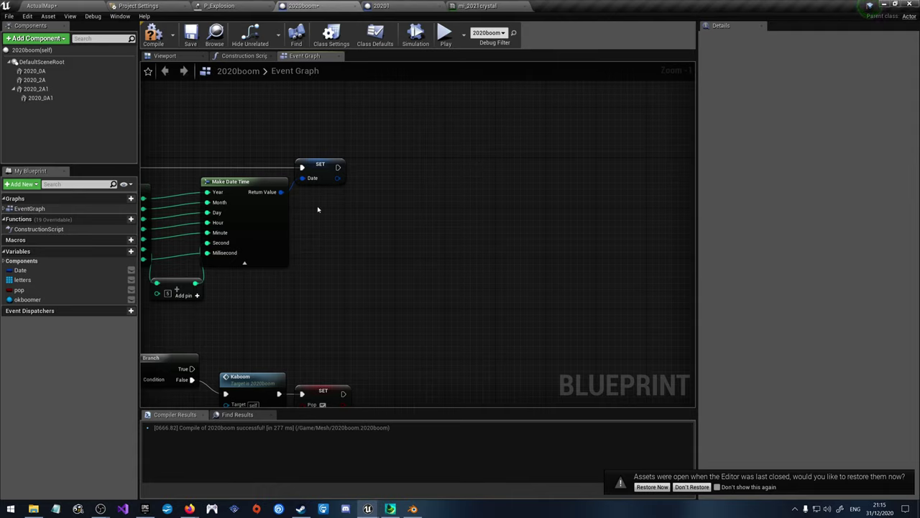
Step: Add a Get All Actors Of Class node after the Date SET node with 2020boom as its actor class
{"action": "left_click_drag", "start_coordinate": [338, 166], "coordinate": [398, 174]}
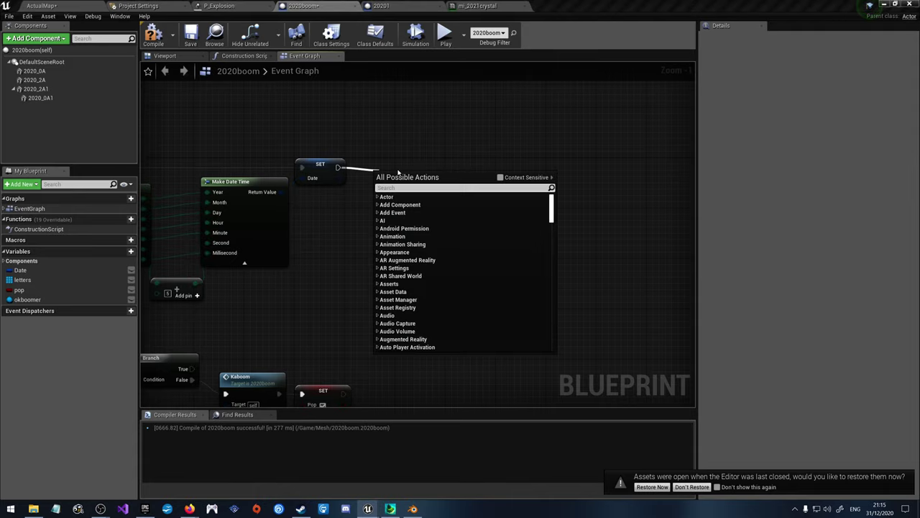
{"action": "type", "text": "get all acotr"}
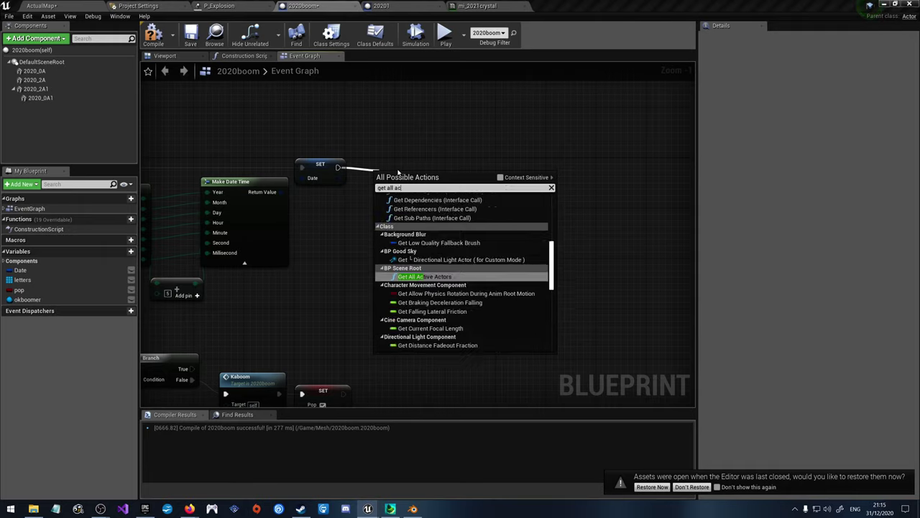
{"action": "key", "text": "BackSpace"}
{"action": "key", "text": "BackSpace"}
{"action": "type", "text": "tor"}
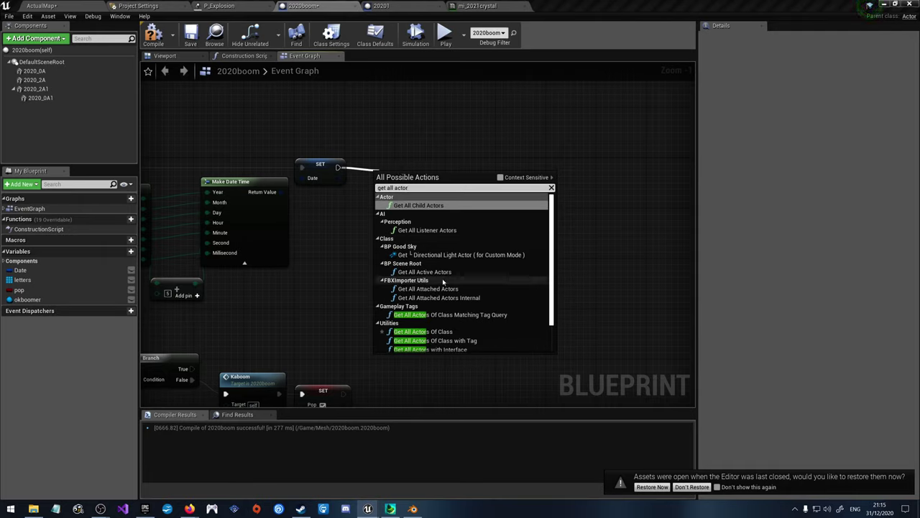
{"action": "scroll", "coordinate": [460, 309], "scroll_direction": "down", "scroll_amount": 1}
{"action": "left_click", "coordinate": [461, 307]}
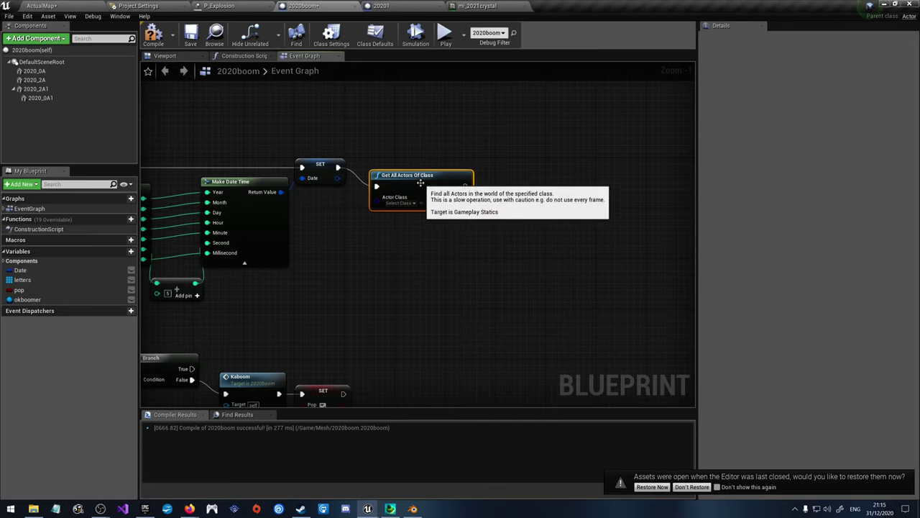
{"action": "left_click", "coordinate": [401, 203]}
{"action": "left_click", "coordinate": [421, 241]}
{"action": "left_click_drag", "start_coordinate": [415, 176], "coordinate": [403, 163]}
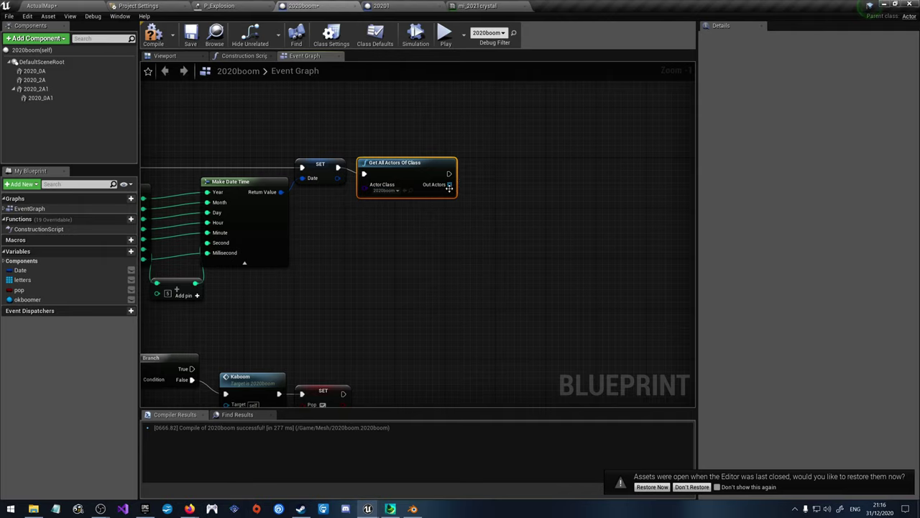
Step: Promote the Out Actors output of Get All Actors Of Class to an array variable named boomers
{"action": "right_click", "coordinate": [450, 185]}
{"action": "left_click", "coordinate": [486, 205]}
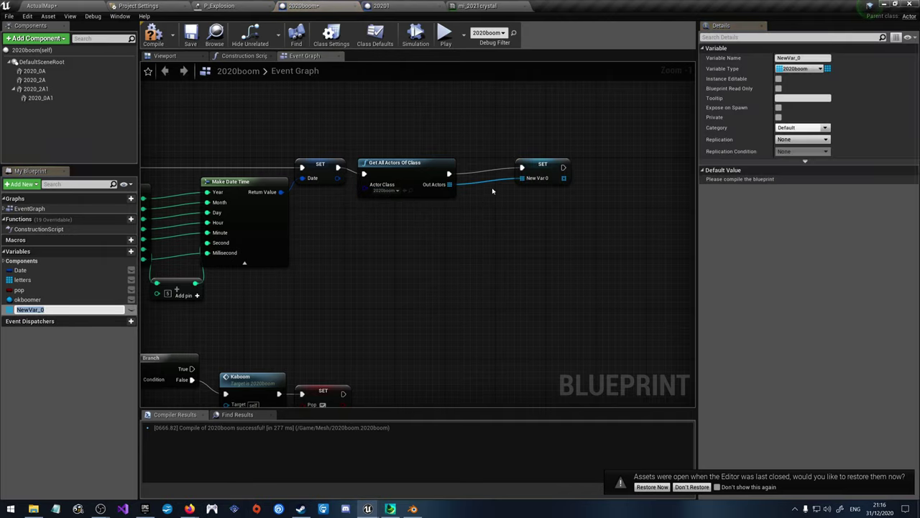
{"action": "left_click", "coordinate": [810, 58]}
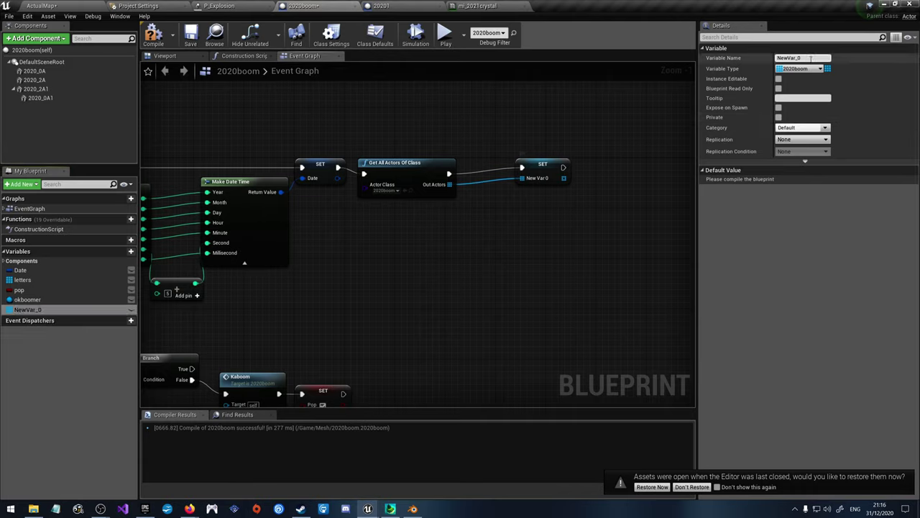
{"action": "left_click", "coordinate": [810, 58]}
{"action": "type", "text": "boome"}
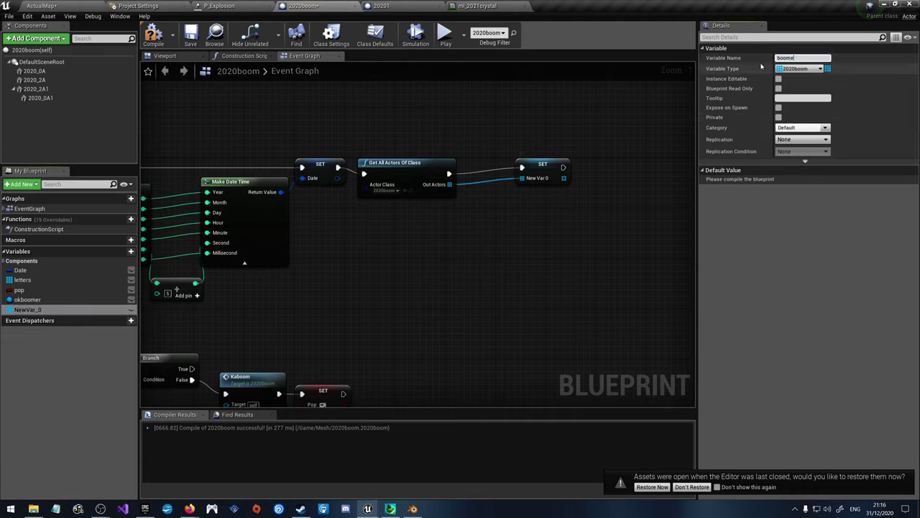
{"action": "type", "text": "rs"}
{"action": "key", "text": "Return"}
Step: Align the Boomers SET node with Get All Actors Of Class, and compile and save the blueprint
{"action": "left_click", "coordinate": [514, 176]}
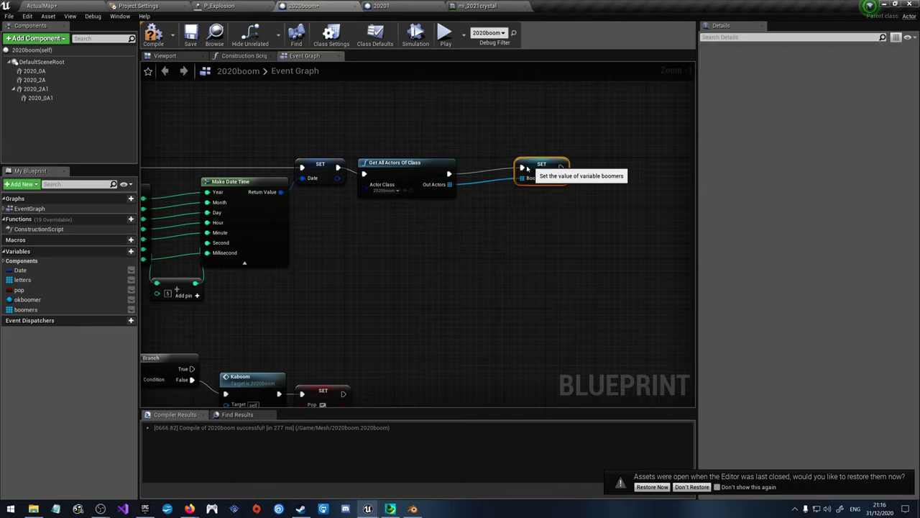
{"action": "left_click", "coordinate": [577, 211]}
{"action": "left_click", "coordinate": [153, 36]}
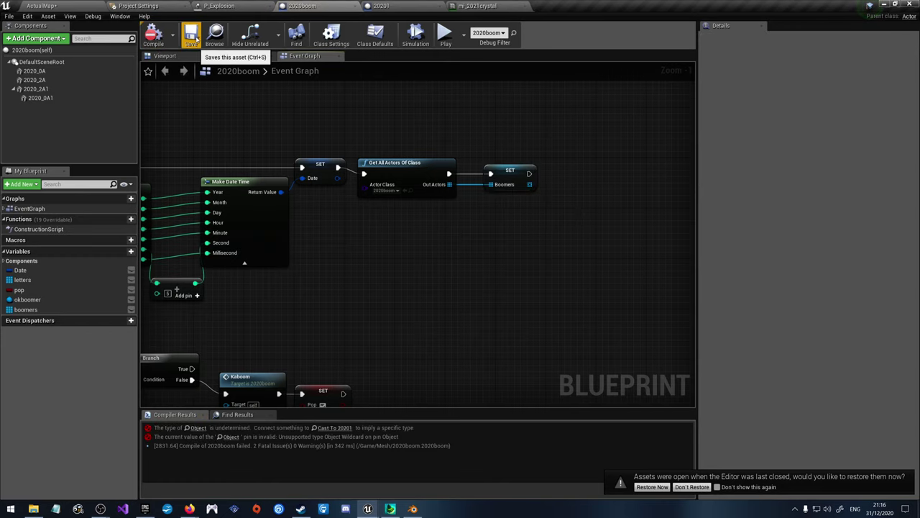
Step: Place a Boomers getter beside the Cast To 20201 node and add an array Get node from it
{"action": "scroll", "coordinate": [306, 160], "scroll_direction": "down", "scroll_amount": 5}
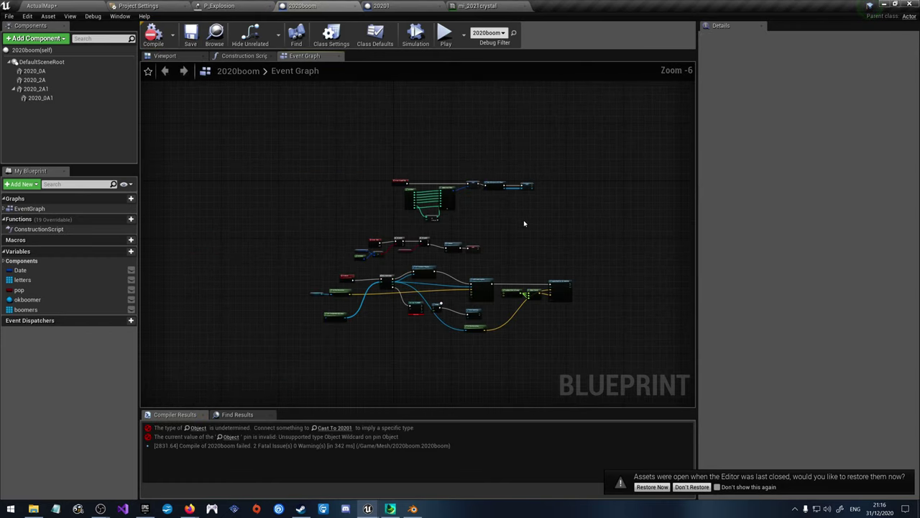
{"action": "scroll", "coordinate": [405, 363], "scroll_direction": "up", "scroll_amount": 5}
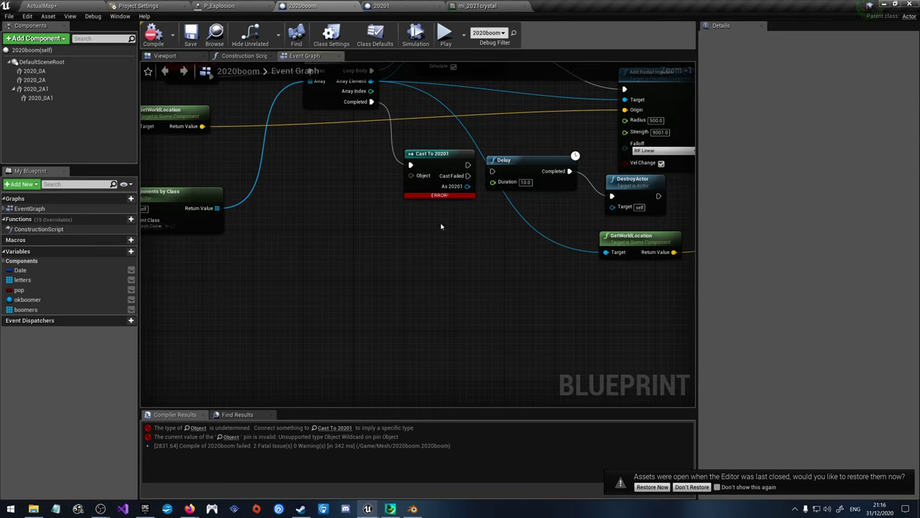
{"action": "left_click_drag", "start_coordinate": [26, 310], "coordinate": [366, 194]}
{"action": "left_click", "coordinate": [346, 196]}
{"action": "type", "text": "get"}
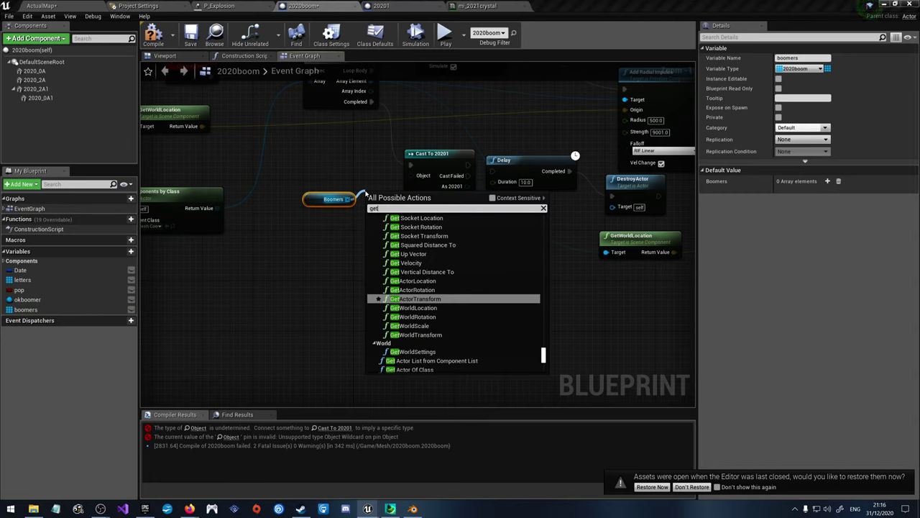
{"action": "type", "text": " re"}
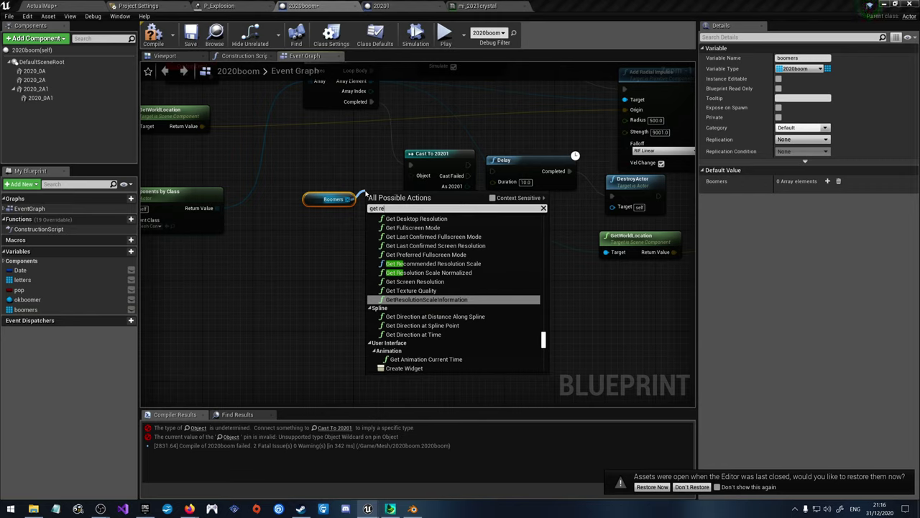
{"action": "key", "text": "BackSpace"}
{"action": "key", "text": "BackSpace"}
{"action": "type", "text": "t"}
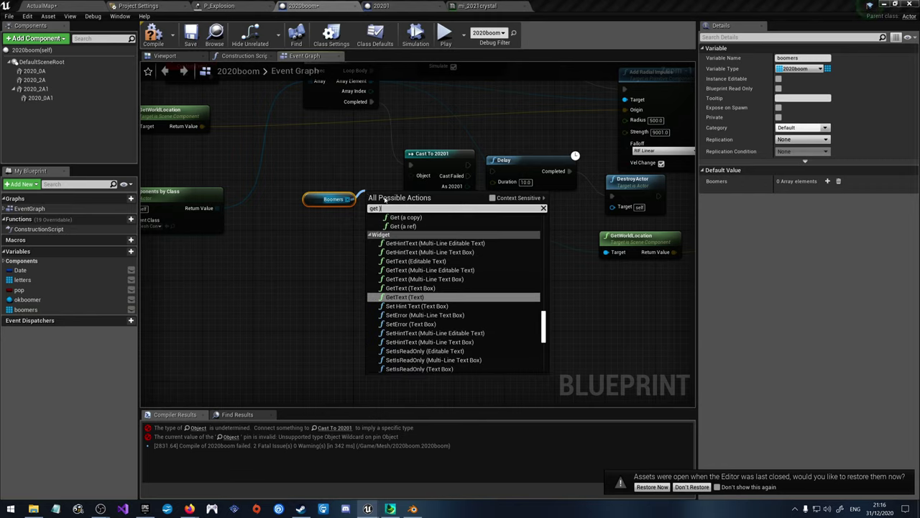
{"action": "left_click", "coordinate": [404, 217]}
Step: Connect the array Get output to the Object input of Cast To 20201 and rearrange the nodes, moving the cast below the Delay
{"action": "left_click_drag", "start_coordinate": [385, 195], "coordinate": [410, 175]}
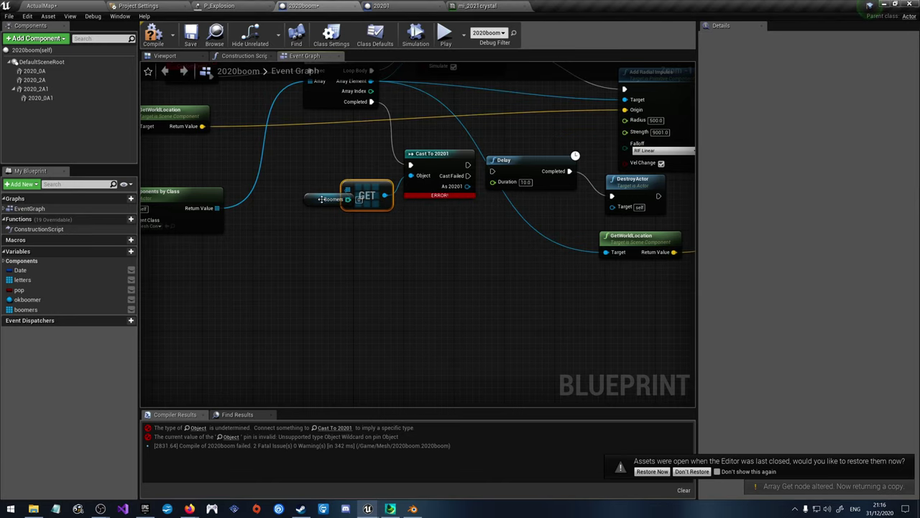
{"action": "left_click_drag", "start_coordinate": [322, 200], "coordinate": [303, 186]}
{"action": "mouse_move", "coordinate": [372, 199]}
{"action": "left_mouse_down"}
{"action": "mouse_move", "coordinate": [364, 182]}
{"action": "mouse_move", "coordinate": [375, 190]}
{"action": "left_mouse_up"}
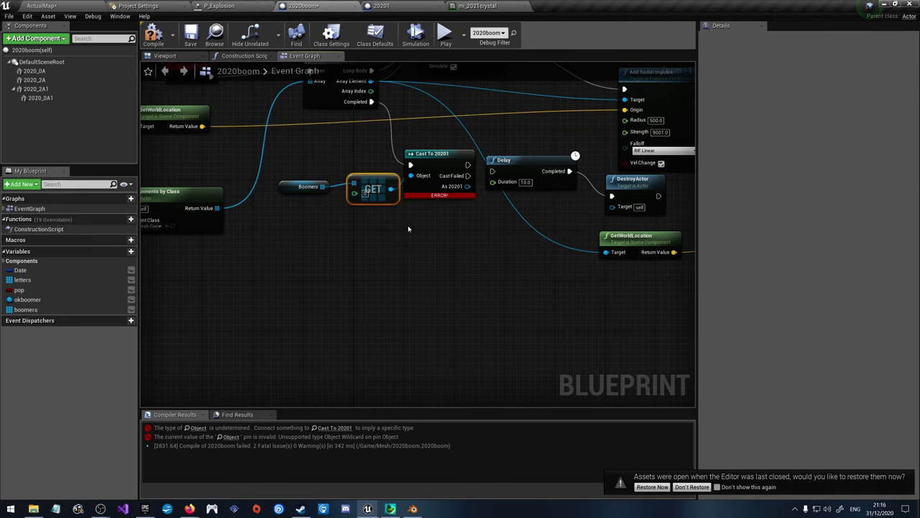
{"action": "right_click_drag", "start_coordinate": [407, 229], "coordinate": [243, 230]}
{"action": "left_click_drag", "start_coordinate": [292, 161], "coordinate": [297, 237]}
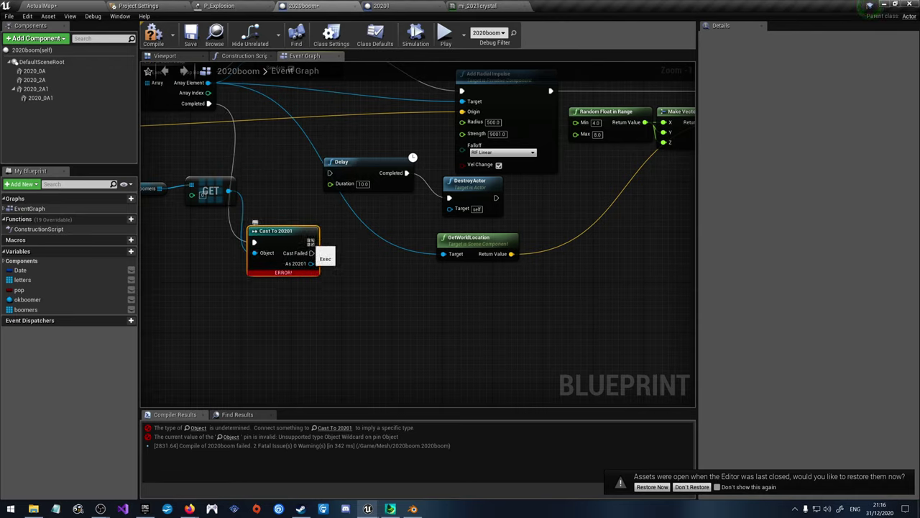
Step: Add a 2020 Over call after Cast To 20201 and connect the As 20201 output to its Target
{"action": "left_click_drag", "start_coordinate": [311, 253], "coordinate": [361, 282]}
{"action": "type", "text": "2020"}
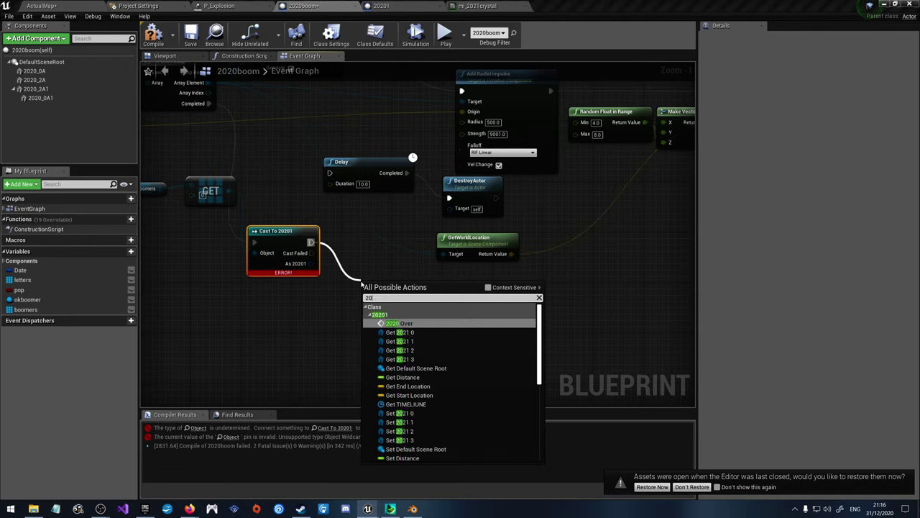
{"action": "left_click", "coordinate": [399, 324]}
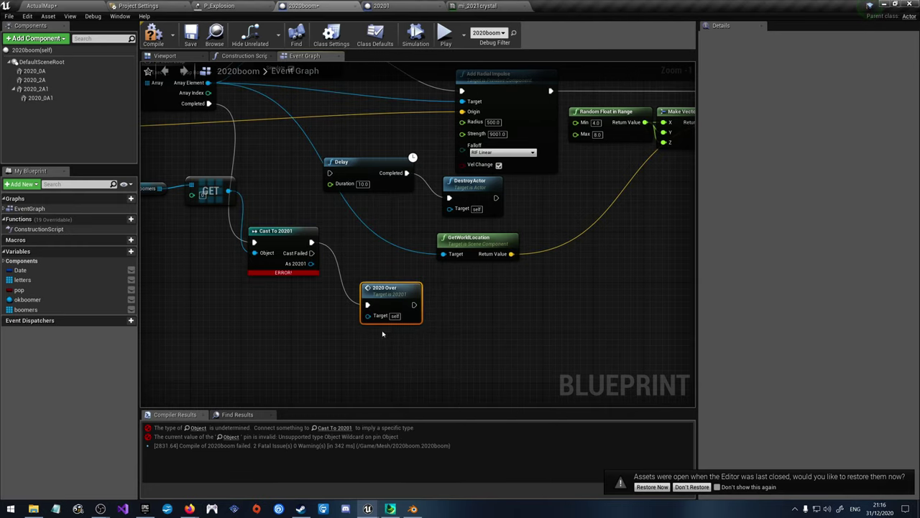
{"action": "left_click", "coordinate": [152, 35]}
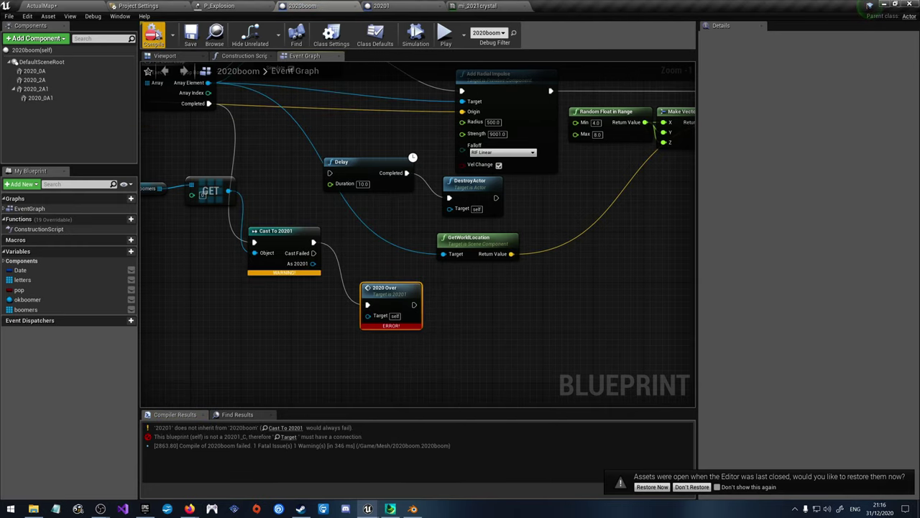
{"action": "right_click_drag", "start_coordinate": [367, 316], "coordinate": [438, 307]}
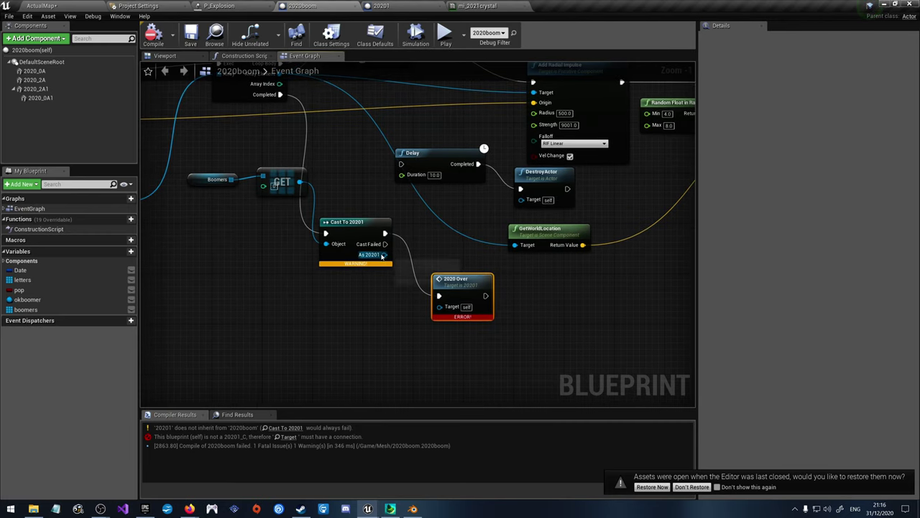
{"action": "left_click_drag", "start_coordinate": [384, 255], "coordinate": [439, 306]}
Step: Set the Actor Class of the Get All Actors Of Class node after Event BeginPlay to 20201
{"action": "mouse_move", "coordinate": [355, 264]}
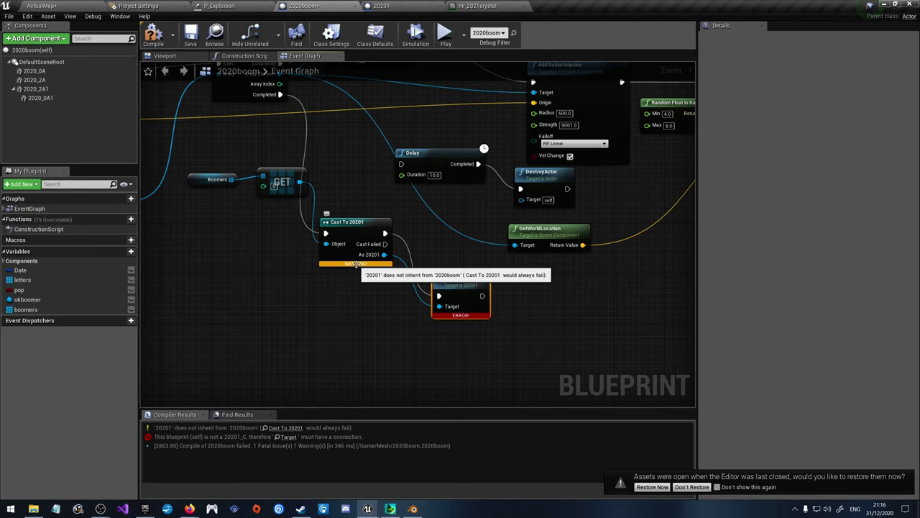
{"action": "scroll", "coordinate": [294, 254], "scroll_direction": "down", "scroll_amount": 1}
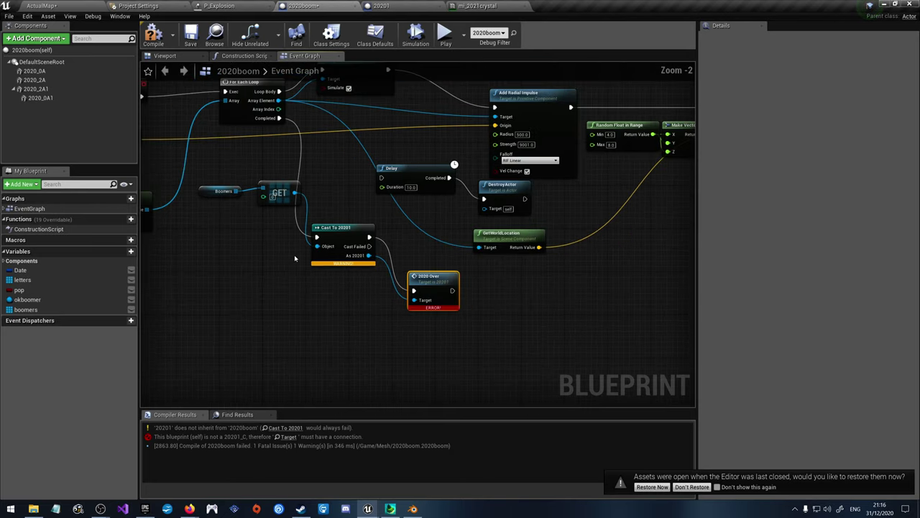
{"action": "right_click_drag", "start_coordinate": [224, 244], "coordinate": [255, 298]}
{"action": "right_click_drag", "start_coordinate": [421, 93], "coordinate": [503, 213]}
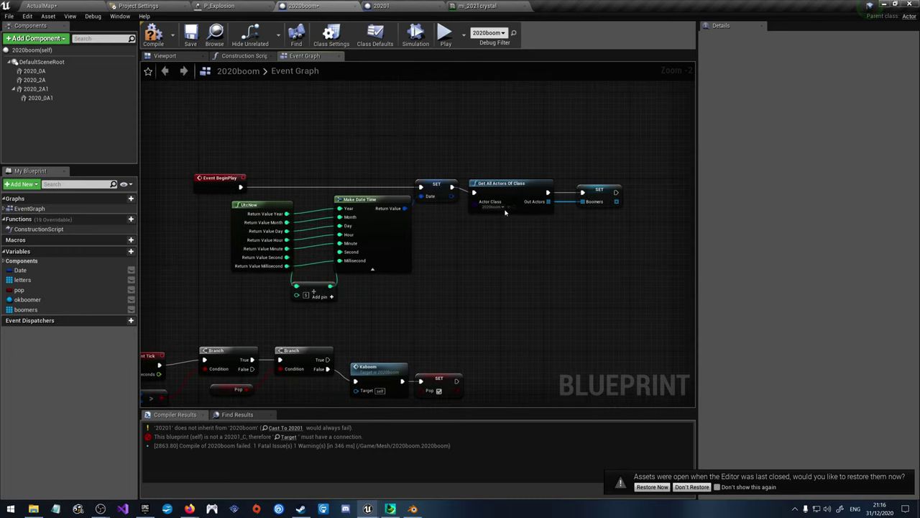
{"action": "left_click", "coordinate": [495, 206]}
{"action": "left_click", "coordinate": [532, 236]}
Step: Change the boomers variable type to a 20201 object reference and reconnect Out Actors to the Boomers SET node
{"action": "right_click_drag", "start_coordinate": [594, 261], "coordinate": [613, 228]}
{"action": "left_click", "coordinate": [601, 159]}
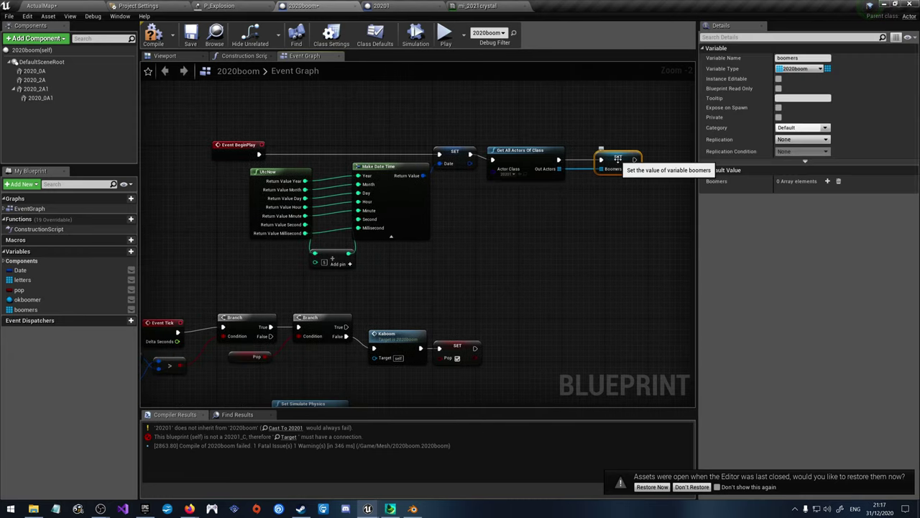
{"action": "left_click", "coordinate": [812, 69]}
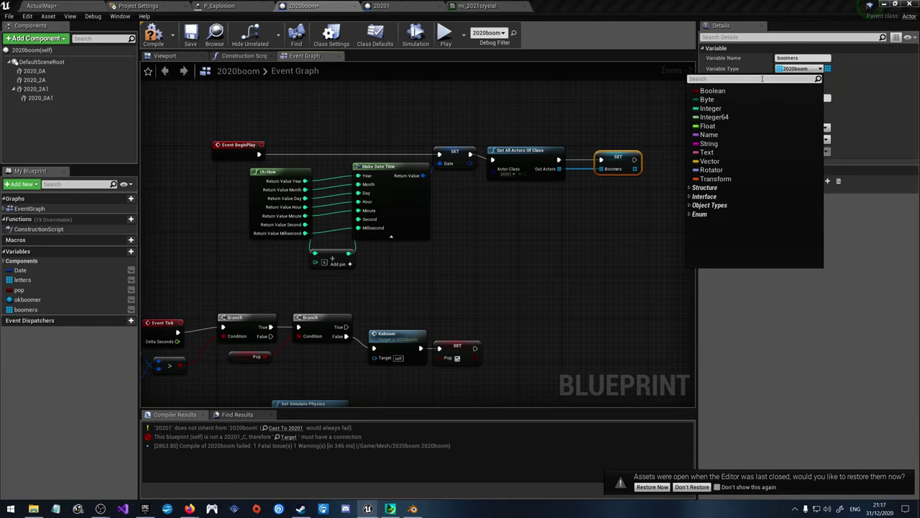
{"action": "type", "text": "2020"}
{"action": "mouse_move", "coordinate": [721, 108]}
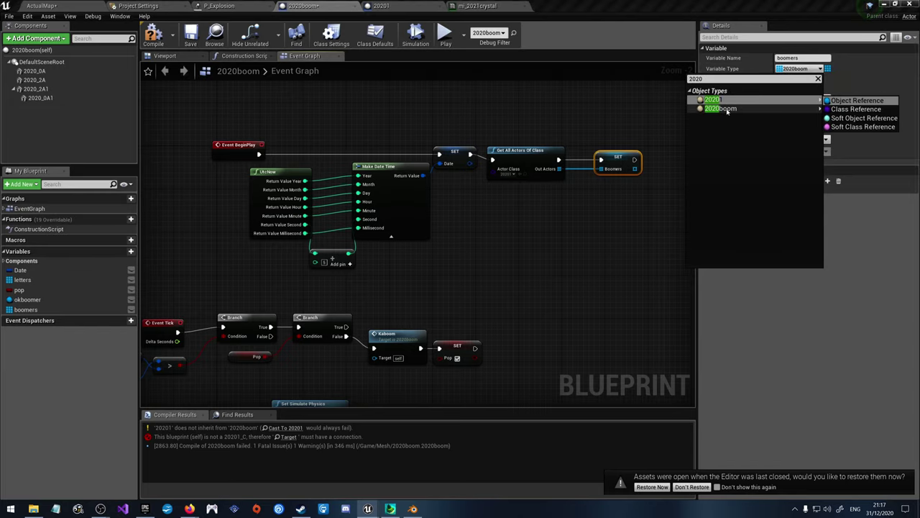
{"action": "left_click", "coordinate": [855, 99]}
{"action": "left_click", "coordinate": [500, 273]}
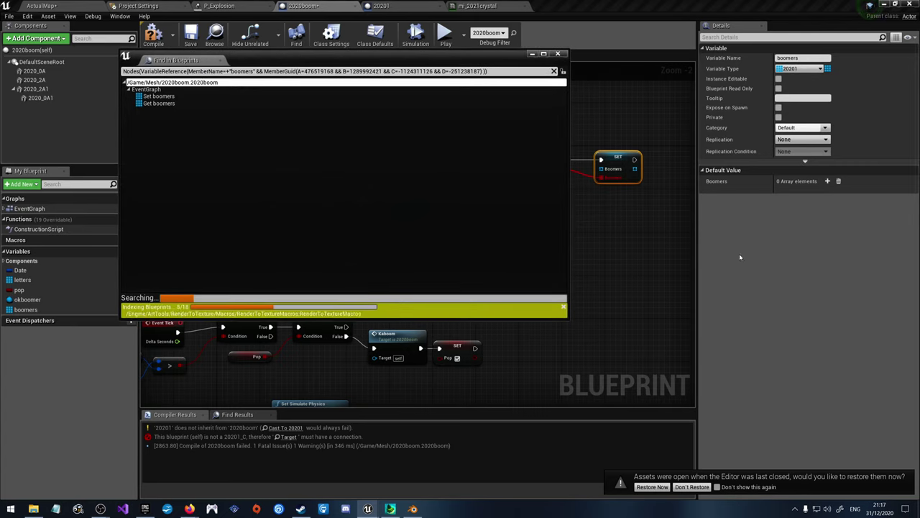
{"action": "left_click", "coordinate": [565, 54]}
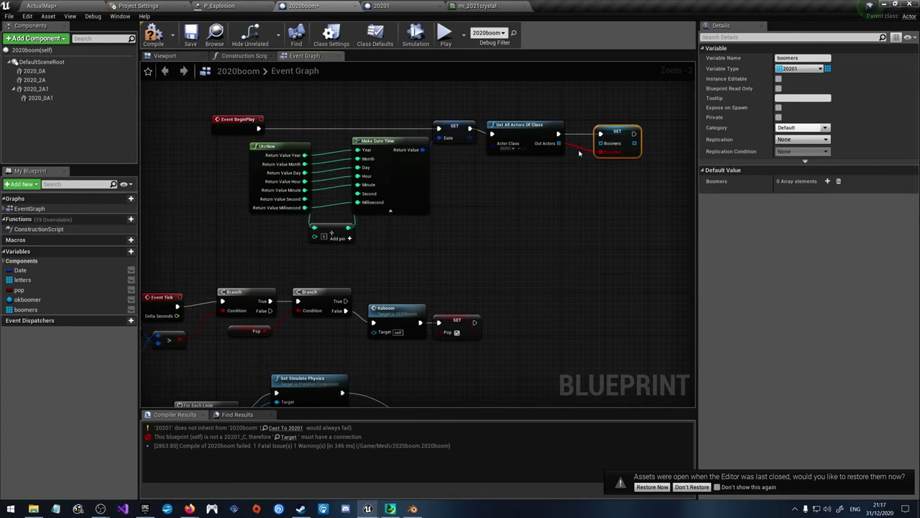
{"action": "left_click", "coordinate": [581, 148]}
{"action": "left_click_drag", "start_coordinate": [560, 143], "coordinate": [601, 144]}
Step: Rewire the Boomers getter through the array Get node into the Object input of Cast To 20201, and compile and save the blueprint
{"action": "right_click_drag", "start_coordinate": [566, 194], "coordinate": [434, 304]}
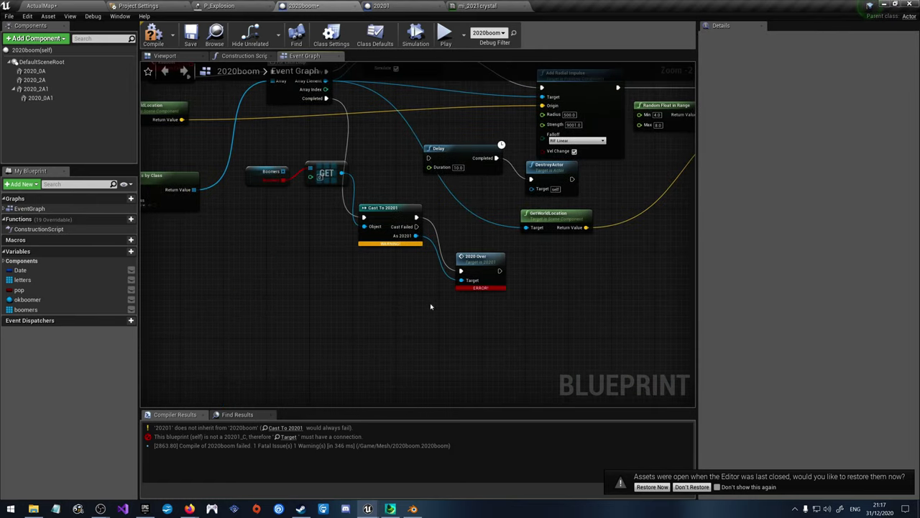
{"action": "right_click_drag", "start_coordinate": [328, 271], "coordinate": [381, 291]}
{"action": "left_click", "coordinate": [417, 247], "text": "alt"}
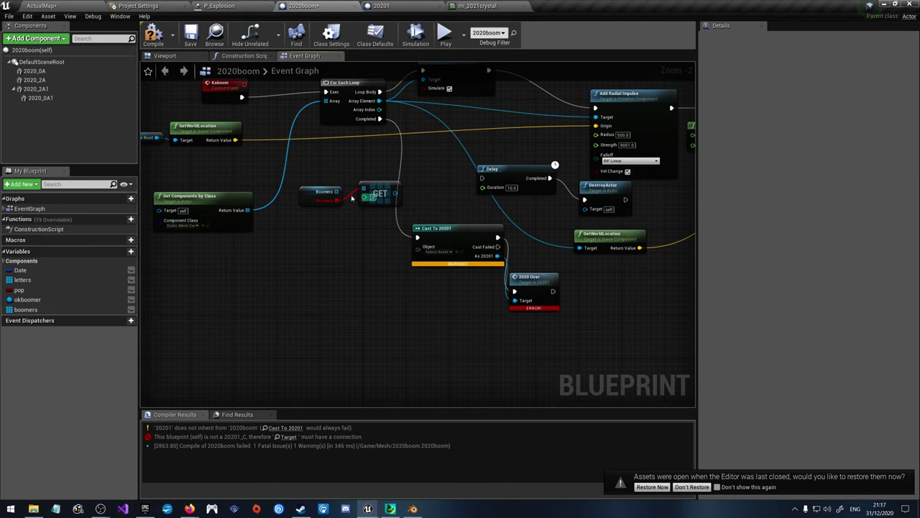
{"action": "left_click", "coordinate": [344, 192]}
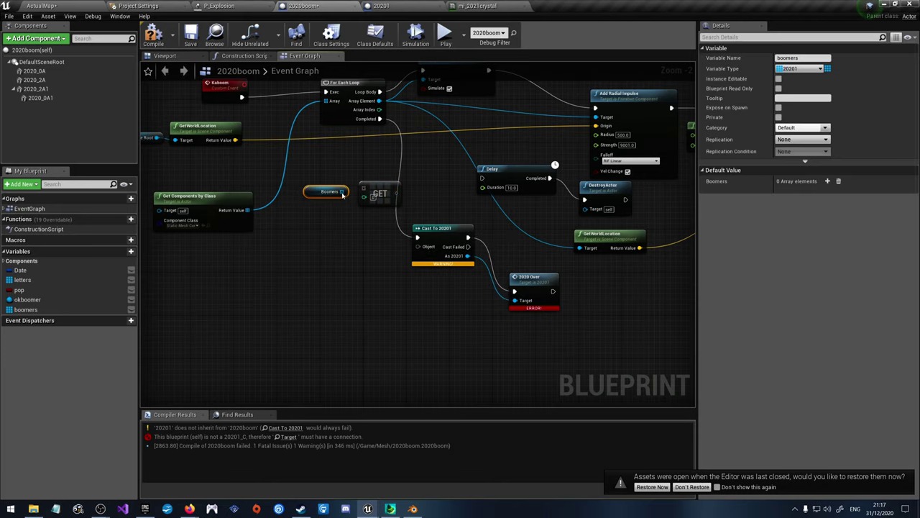
{"action": "left_click_drag", "start_coordinate": [353, 191], "coordinate": [403, 233]}
{"action": "left_click_drag", "start_coordinate": [386, 192], "coordinate": [364, 255]}
{"action": "left_click", "coordinate": [153, 32]}
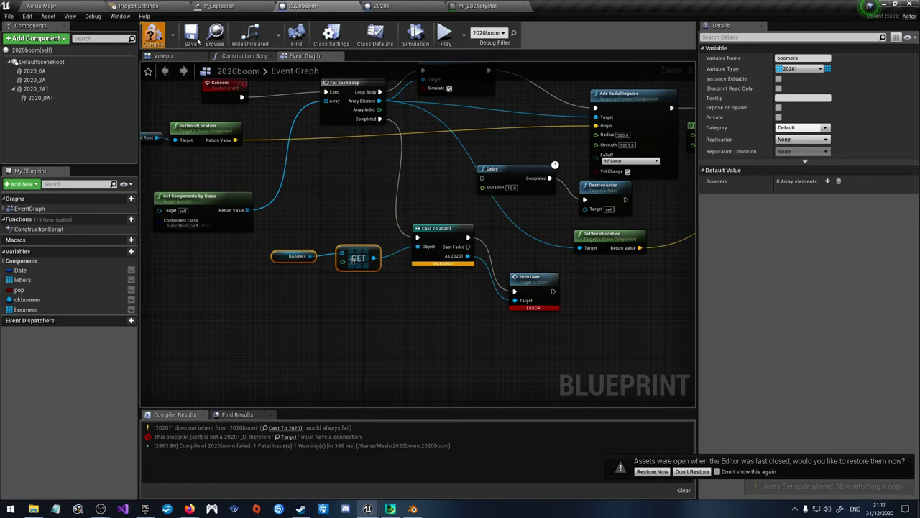
{"action": "left_click", "coordinate": [192, 37]}
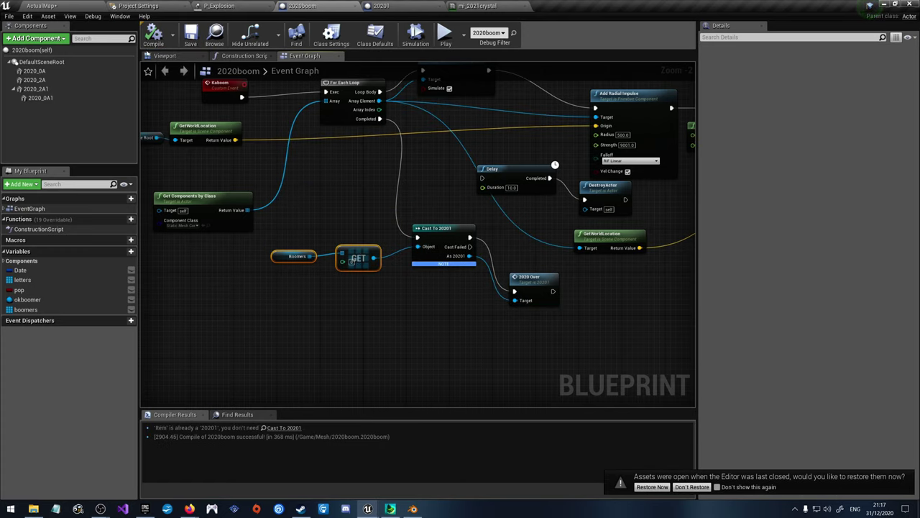
Step: Delete Cast To 20201 and wire the For Each Loop's Completed output and the array Get output directly into 2020 Over
{"action": "left_click", "coordinate": [439, 263]}
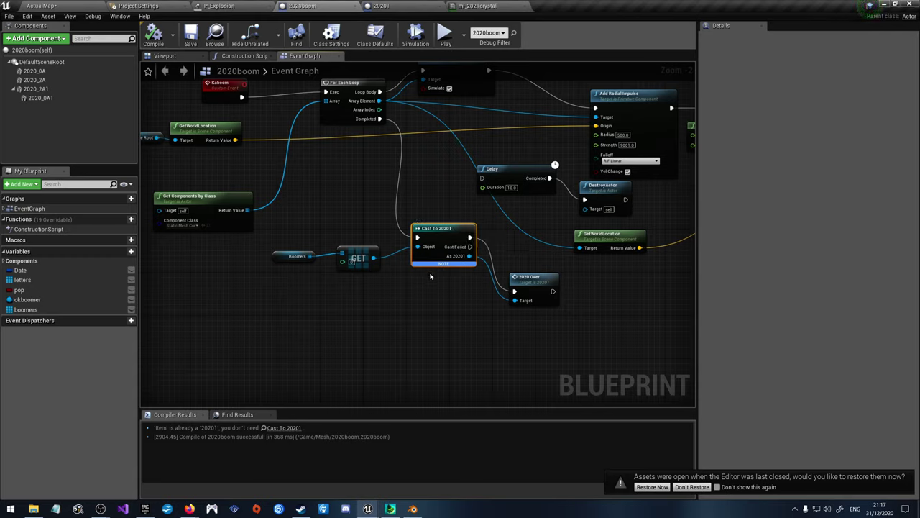
{"action": "key", "text": "Delete"}
{"action": "left_click_drag", "start_coordinate": [379, 118], "coordinate": [514, 291]}
{"action": "left_click_drag", "start_coordinate": [373, 258], "coordinate": [515, 300]}
{"action": "left_click_drag", "start_coordinate": [432, 323], "coordinate": [268, 245]}
{"action": "left_click_drag", "start_coordinate": [372, 258], "coordinate": [453, 285]}
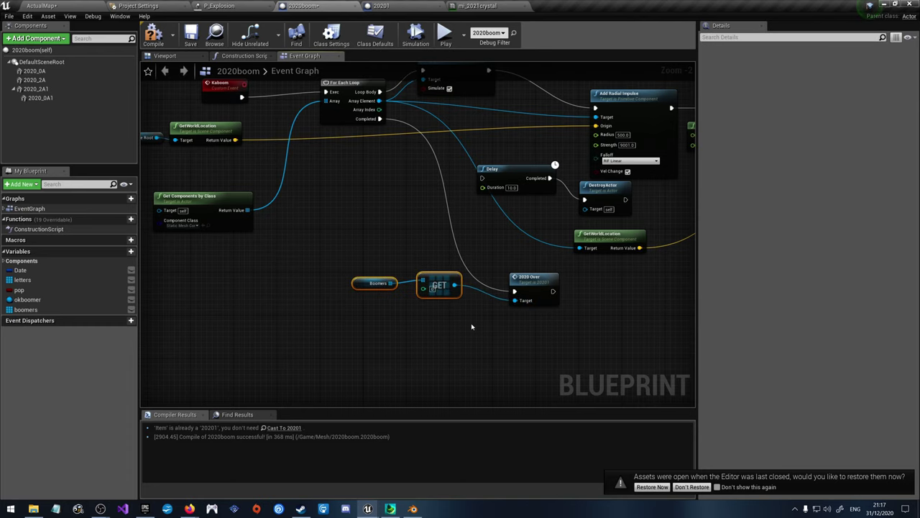
Step: Compile and save the 2020boom blueprint, and save the ActualMap level
{"action": "left_click", "coordinate": [471, 323]}
{"action": "left_click", "coordinate": [154, 35]}
{"action": "left_click", "coordinate": [190, 34]}
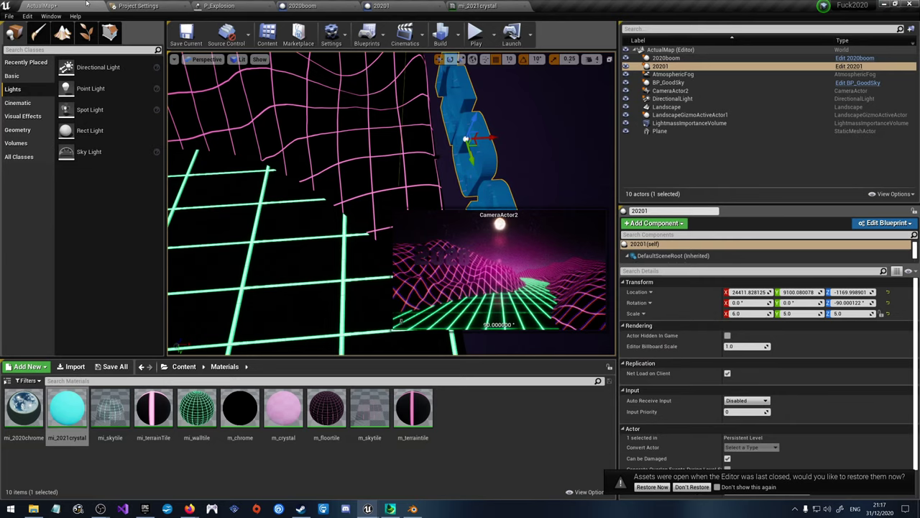
{"action": "left_click", "coordinate": [199, 34]}
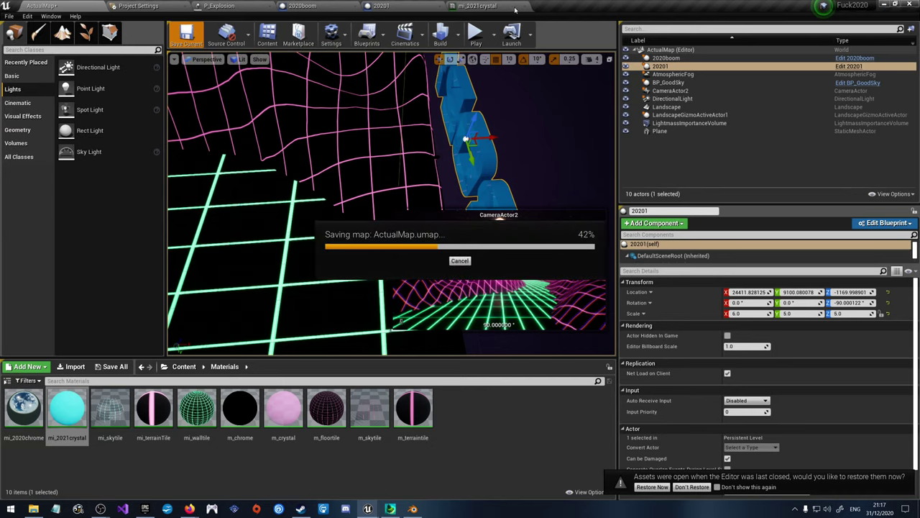
Step: Play-test the level twice to watch the 2020 explosion and the behaviour of the 2021 digits
{"action": "left_click", "coordinate": [485, 29]}
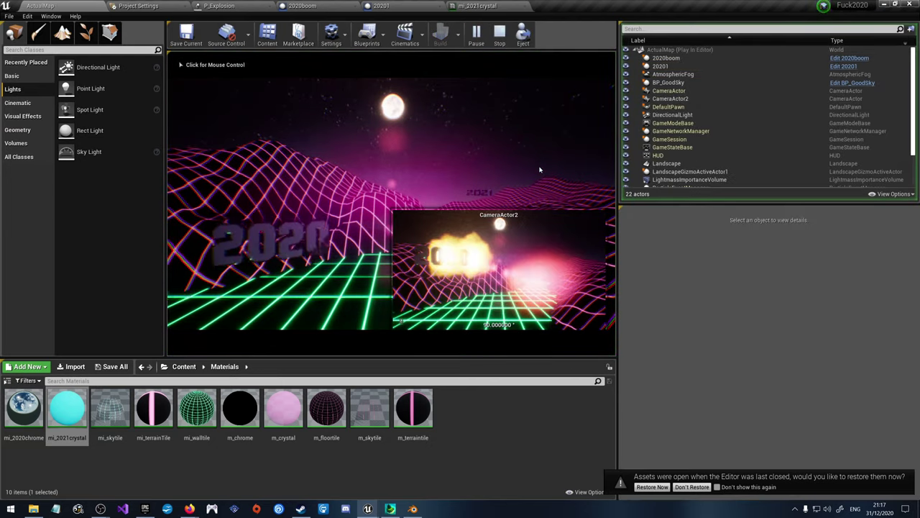
{"action": "left_click", "coordinate": [539, 169]}
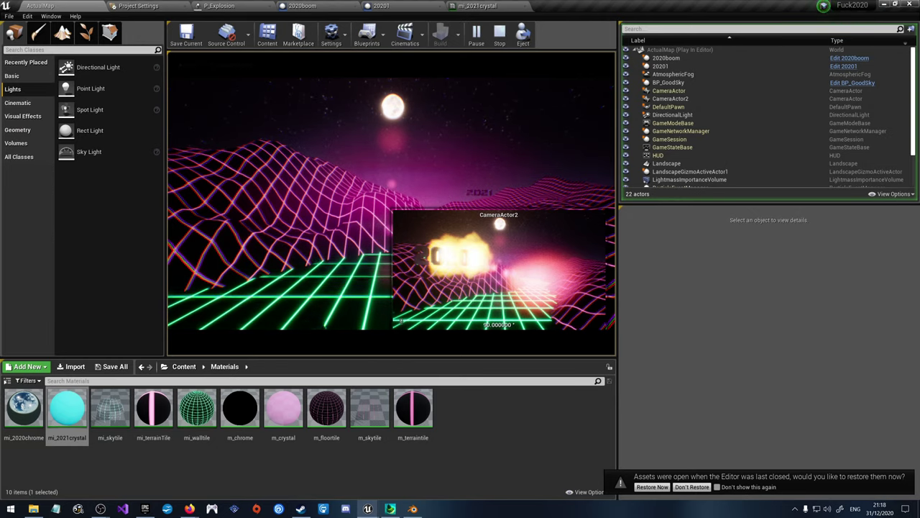
{"action": "key", "text": "Escape"}
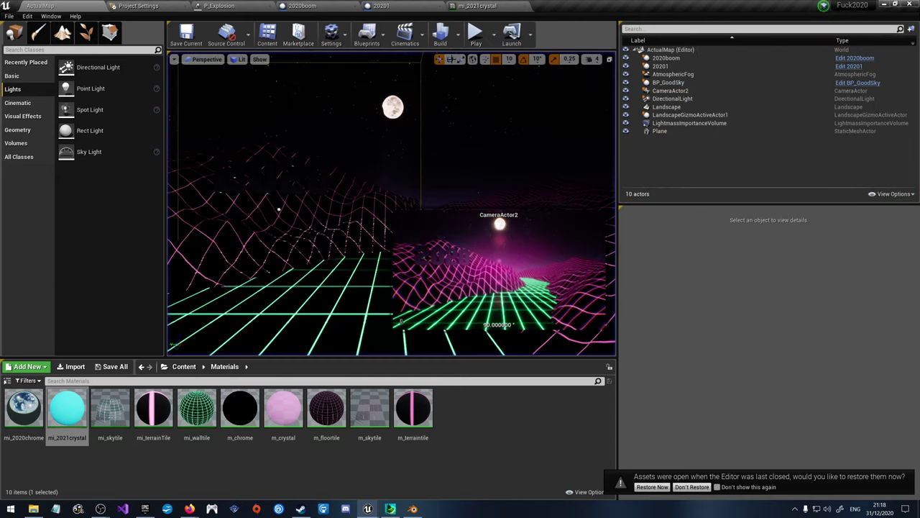
{"action": "left_click", "coordinate": [476, 32]}
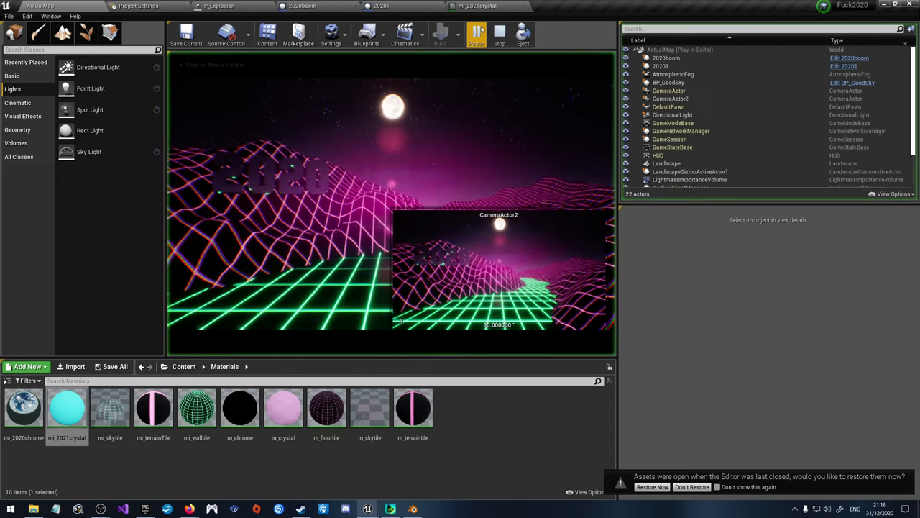
{"action": "left_click", "coordinate": [468, 130]}
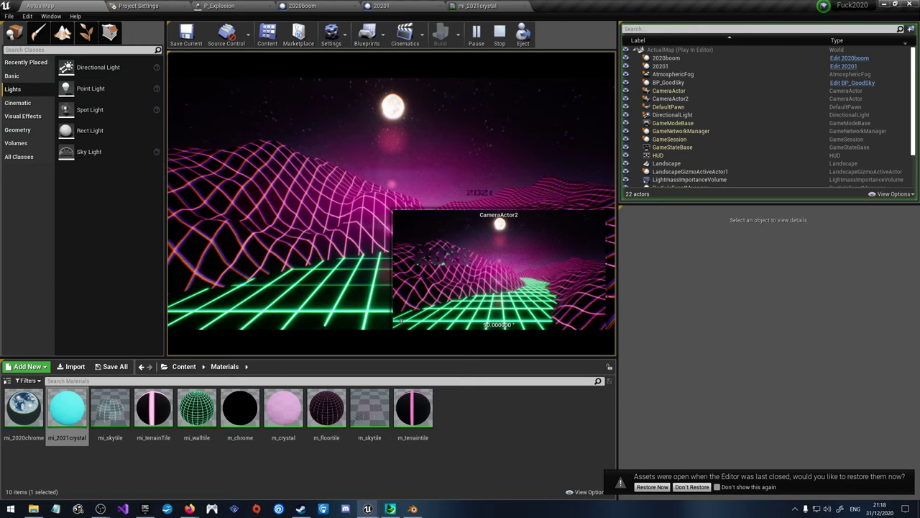
{"action": "key", "text": "Escape"}
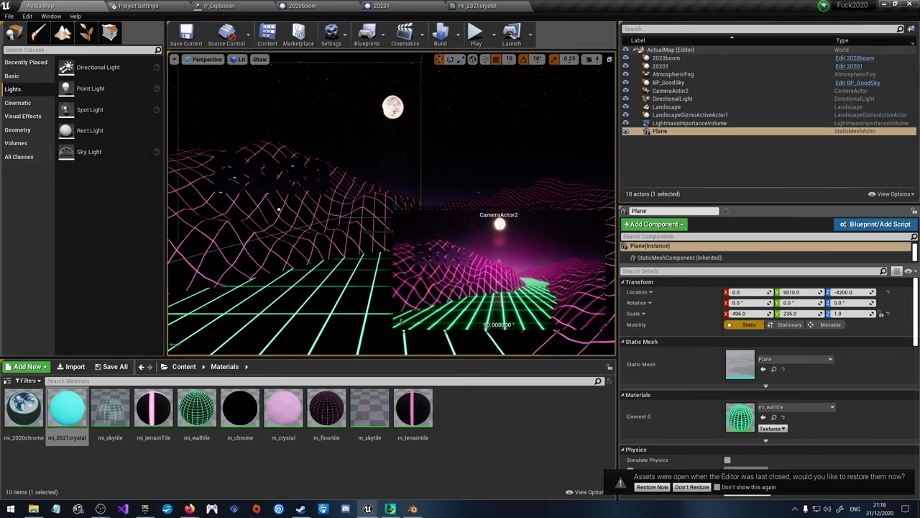
Step: In the 20201 blueprint, connect the vector addition result to New Location on SetActorLocation, shift that node aside, and compile
{"action": "left_click", "coordinate": [477, 6]}
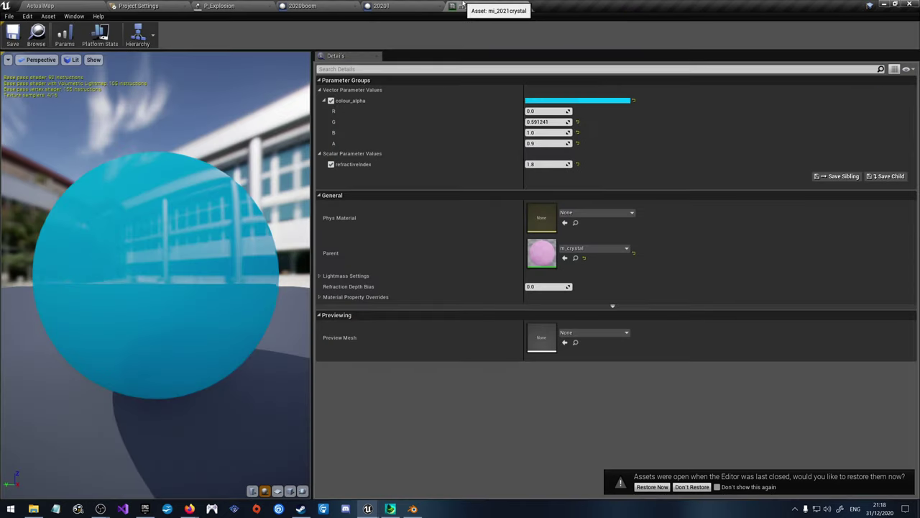
{"action": "left_click", "coordinate": [302, 6]}
{"action": "left_click", "coordinate": [140, 6]}
{"action": "left_click", "coordinate": [381, 6]}
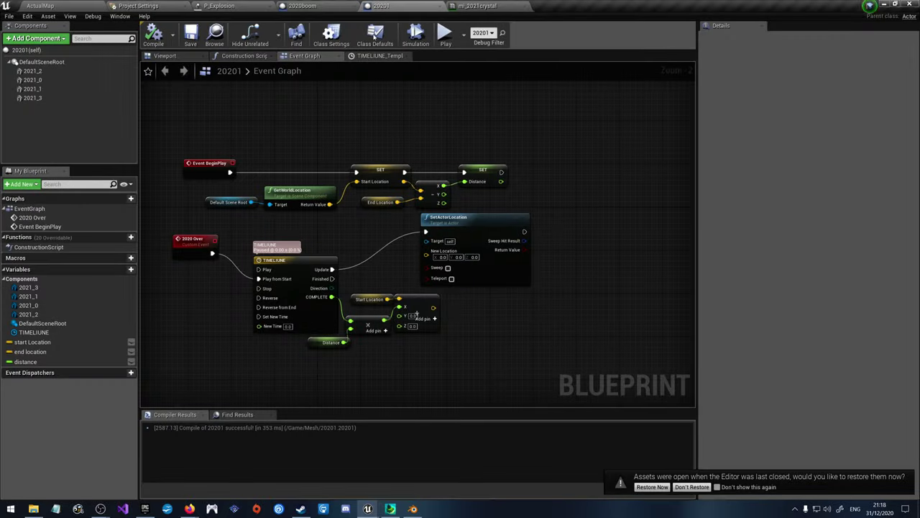
{"action": "scroll", "coordinate": [554, 288], "scroll_direction": "up", "scroll_amount": 2}
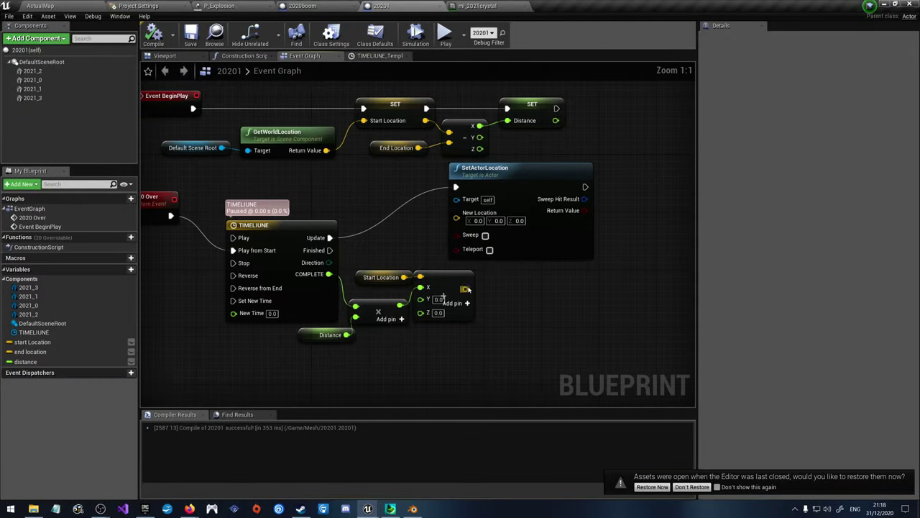
{"action": "left_click_drag", "start_coordinate": [466, 287], "coordinate": [458, 215]}
{"action": "left_click_drag", "start_coordinate": [507, 184], "coordinate": [536, 184]}
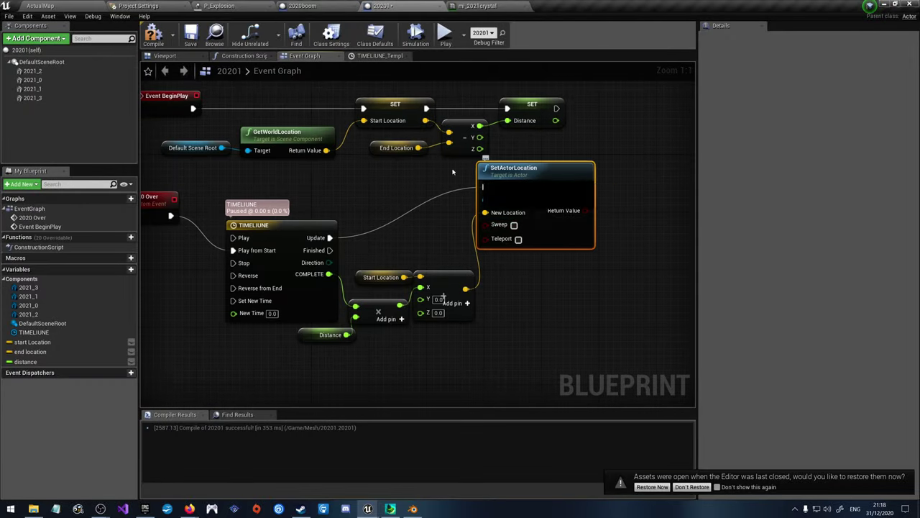
{"action": "left_click", "coordinate": [153, 34]}
Step: Save the ActualMap level and play it while checking the 20201 actor's location
{"action": "left_click", "coordinate": [41, 6]}
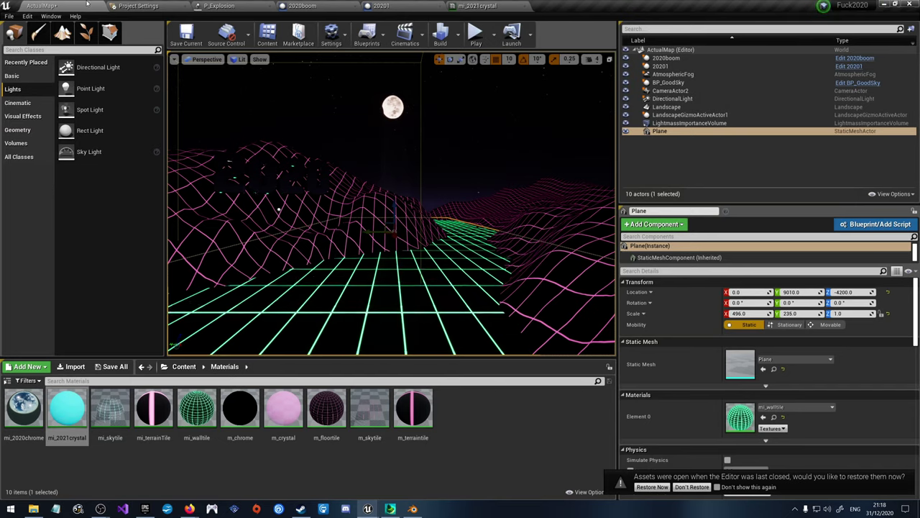
{"action": "left_click", "coordinate": [186, 34]}
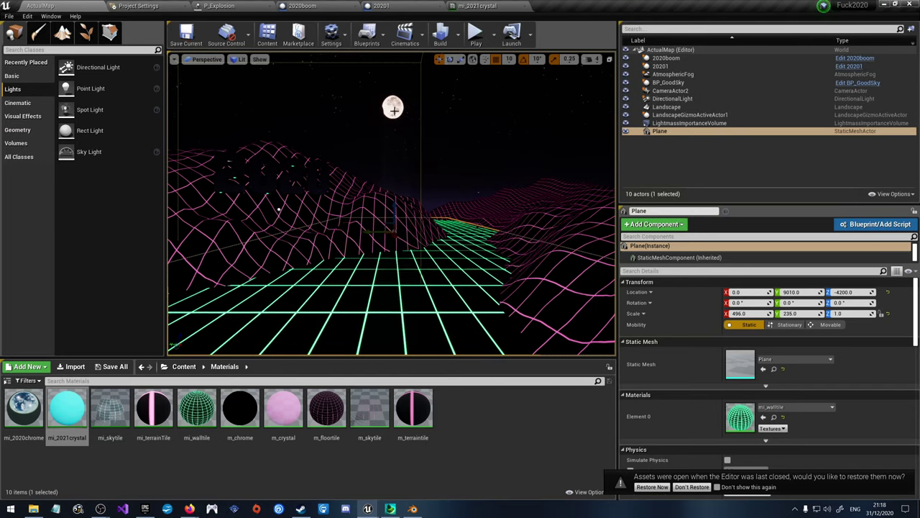
{"action": "left_click", "coordinate": [477, 36]}
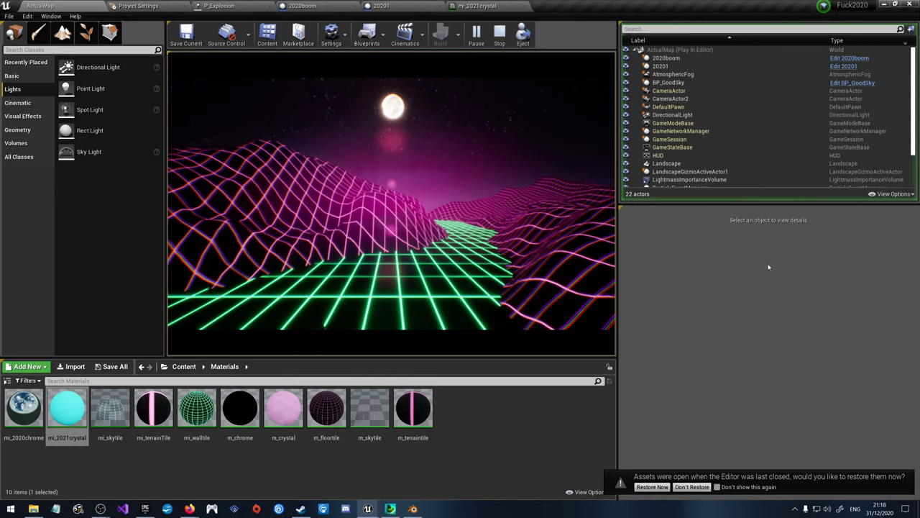
{"action": "left_click", "coordinate": [668, 67]}
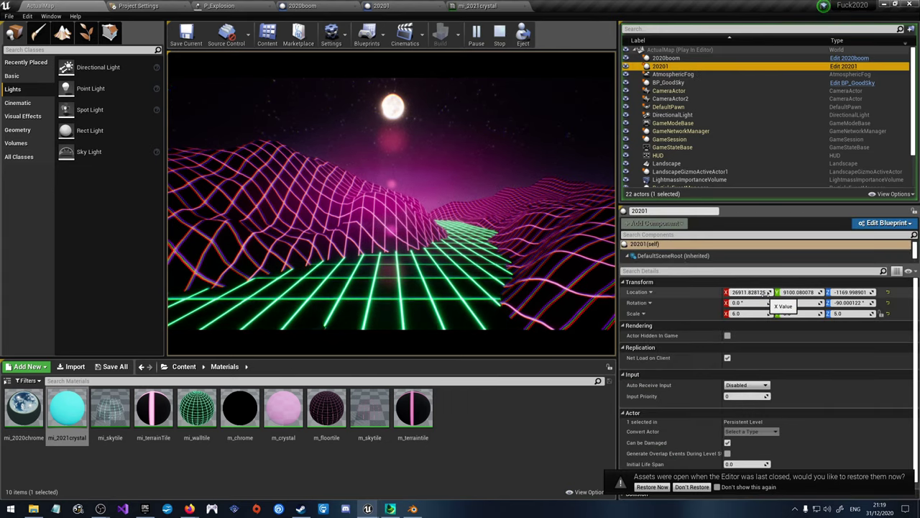
Step: Eject from the running play session to view the 2021 digits' position in the scene, and stop the session
{"action": "left_click", "coordinate": [523, 33]}
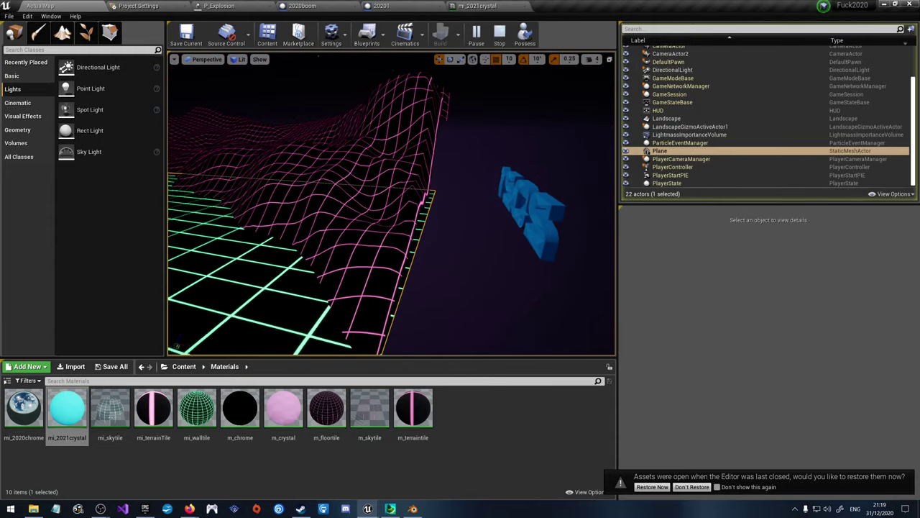
{"action": "left_click", "coordinate": [498, 32]}
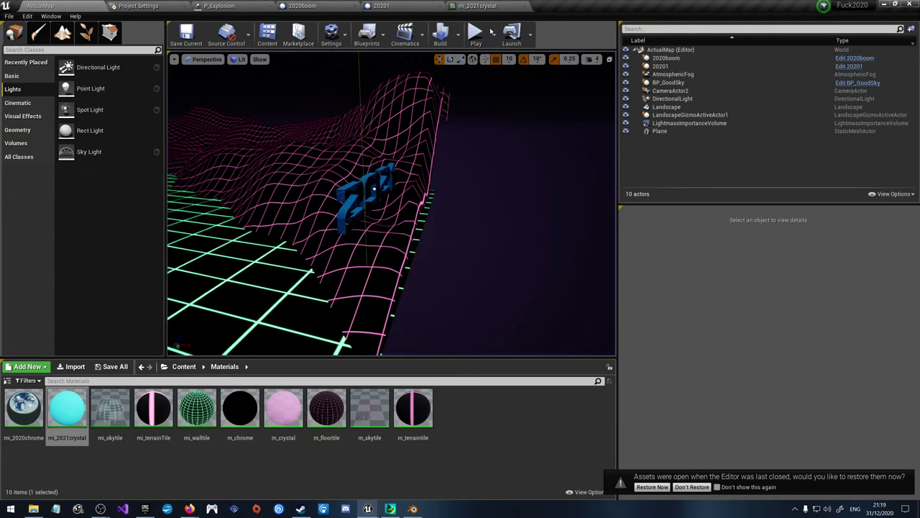
Step: In the 20201 blueprint's event graph, move the multiplication and Distance nodes below the timeline to make room before the vector addition
{"action": "left_click", "coordinate": [381, 6]}
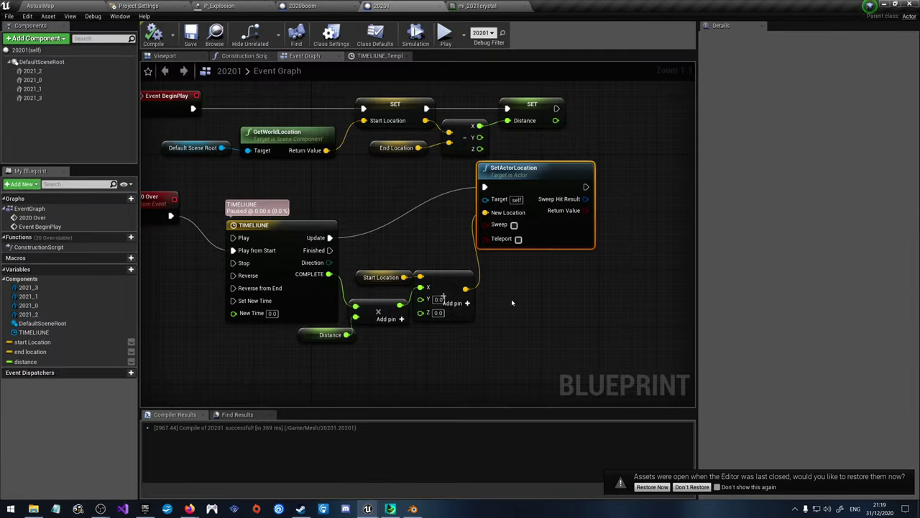
{"action": "right_click_drag", "start_coordinate": [509, 287], "coordinate": [556, 254]}
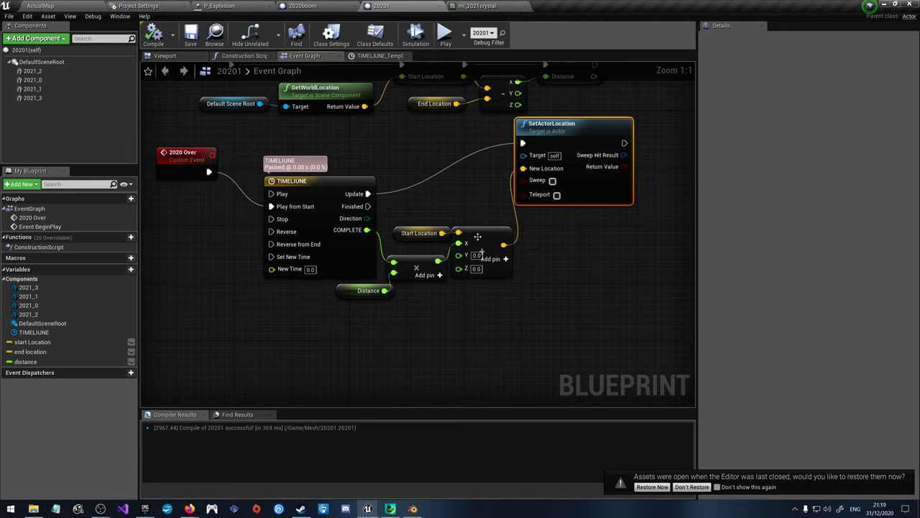
{"action": "right_click_drag", "start_coordinate": [477, 236], "coordinate": [481, 235]}
{"action": "left_click_drag", "start_coordinate": [420, 329], "coordinate": [424, 306]}
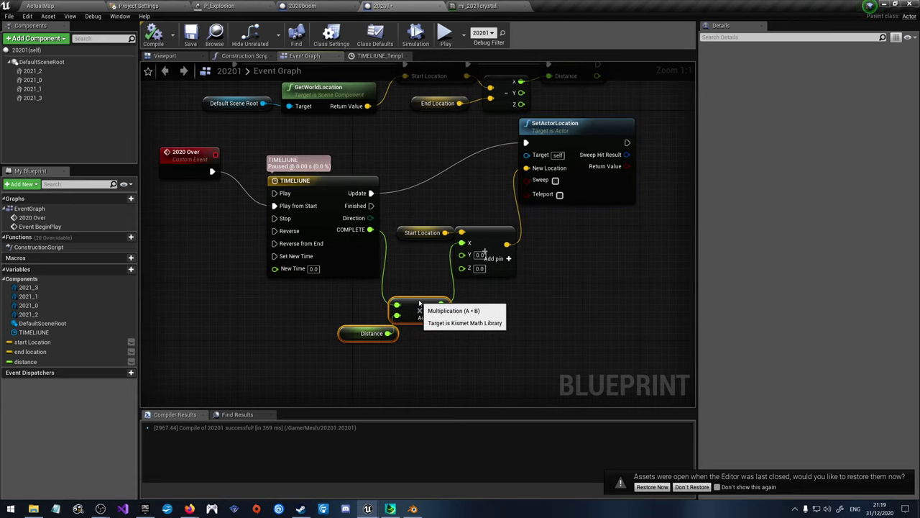
{"action": "left_click", "coordinate": [414, 324]}
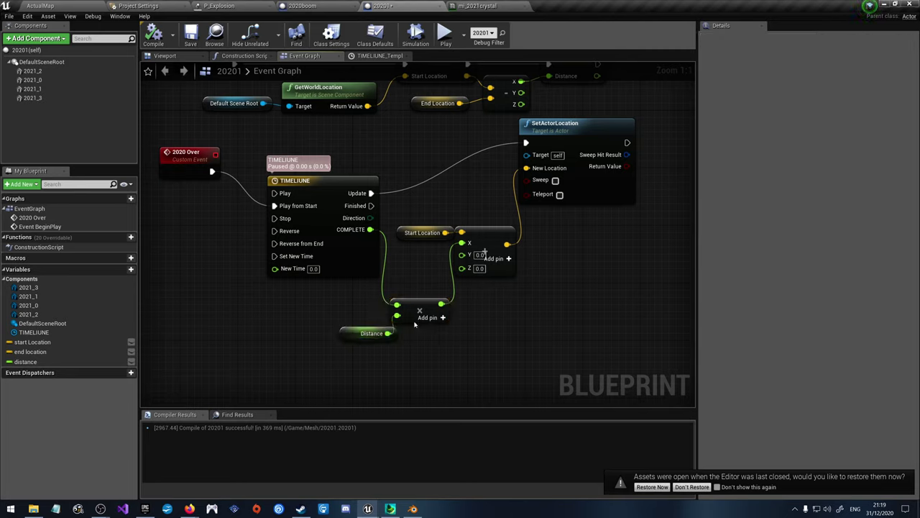
{"action": "left_click_drag", "start_coordinate": [348, 333], "coordinate": [320, 318]}
{"action": "mouse_move", "coordinate": [420, 307]}
{"action": "left_mouse_down"}
{"action": "mouse_move", "coordinate": [385, 307]}
{"action": "mouse_move", "coordinate": [434, 310]}
{"action": "left_mouse_up"}
{"action": "left_click", "coordinate": [338, 319], "text": "ctrl"}
Step: Add a float * float node after the Distance multiplication, set its second factor to -1.0, and wire its result into the vector addition's X
{"action": "type", "text": "*"}
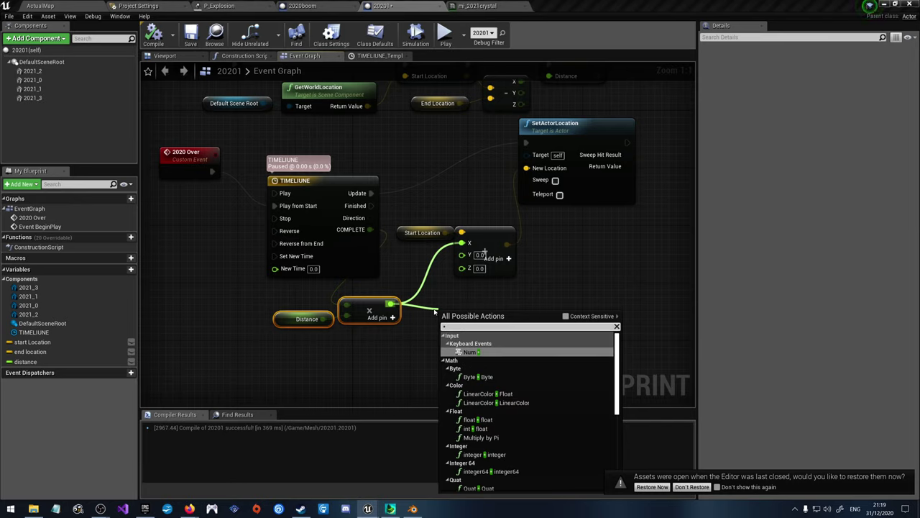
{"action": "left_click", "coordinate": [490, 422]}
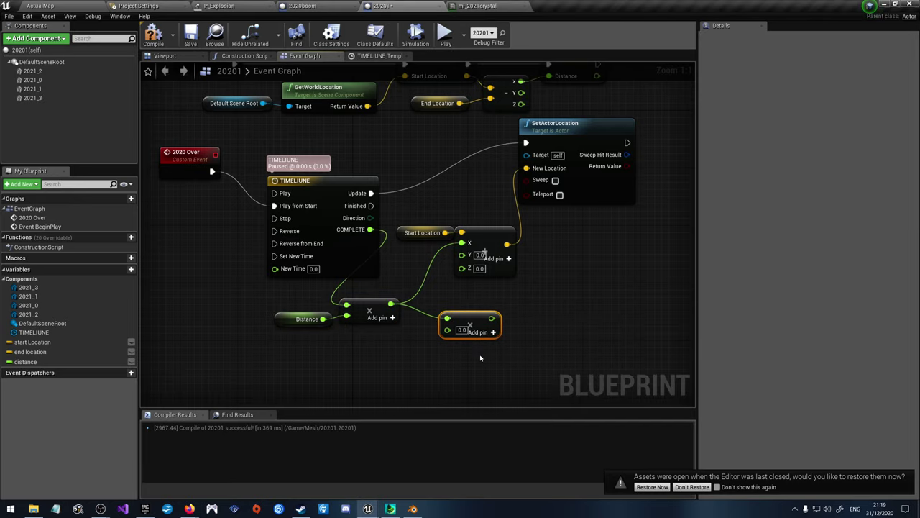
{"action": "left_click", "coordinate": [462, 331]}
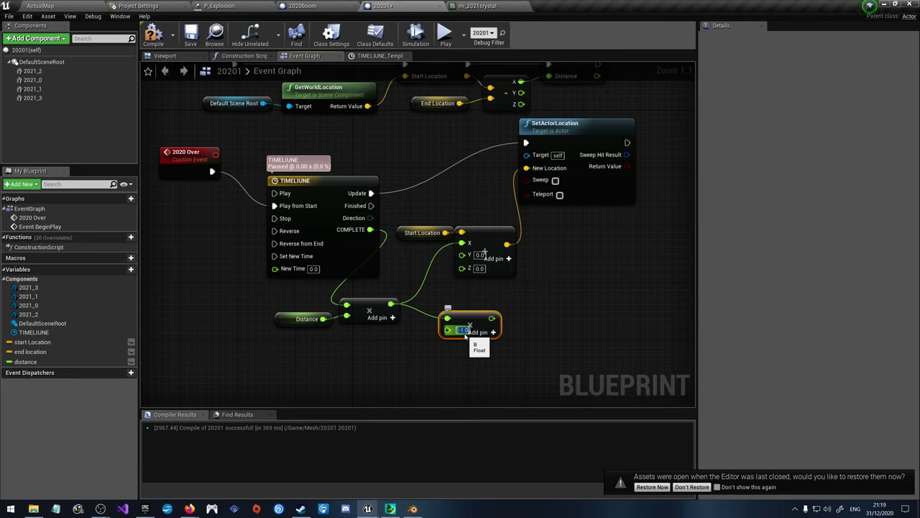
{"action": "left_click_drag", "start_coordinate": [491, 318], "coordinate": [462, 244]}
{"action": "left_click_drag", "start_coordinate": [471, 317], "coordinate": [442, 294]}
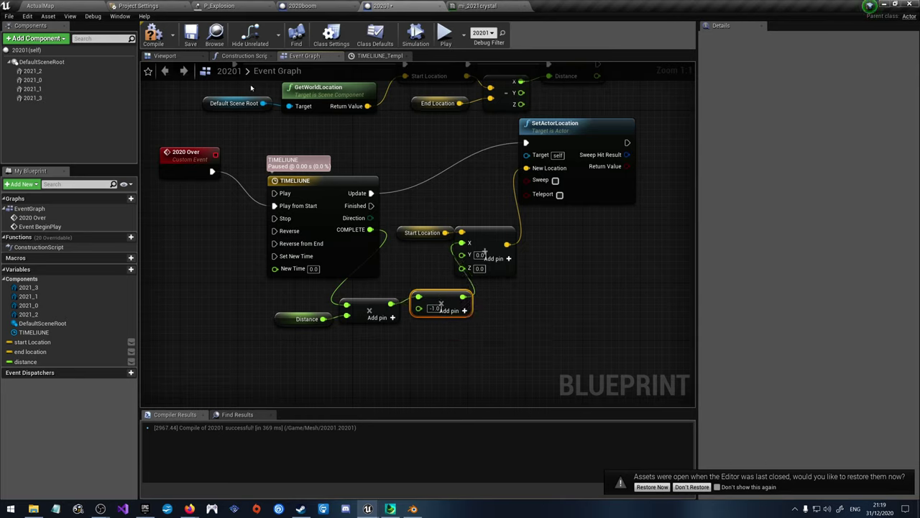
Step: Save the ActualMap level and play-test the 2021 digits' movement, ending the session after watching
{"action": "left_click", "coordinate": [40, 5]}
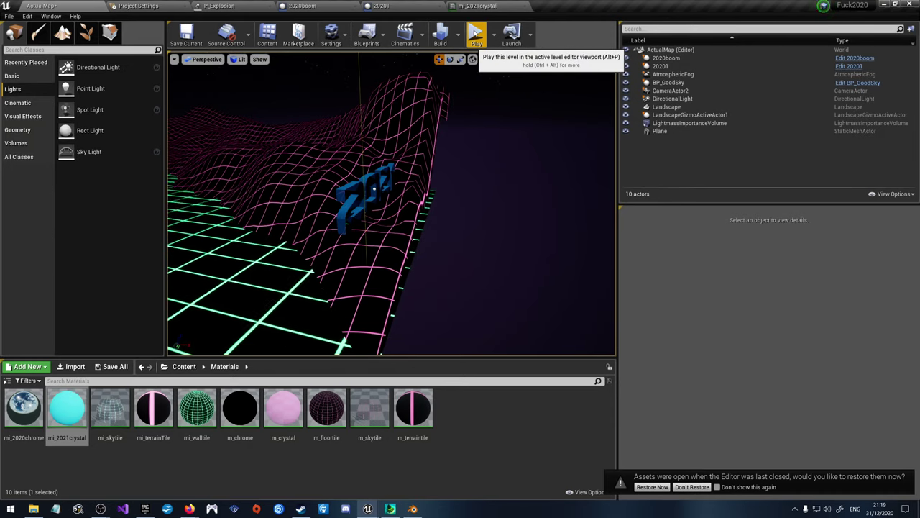
{"action": "key", "text": "ctrl+s"}
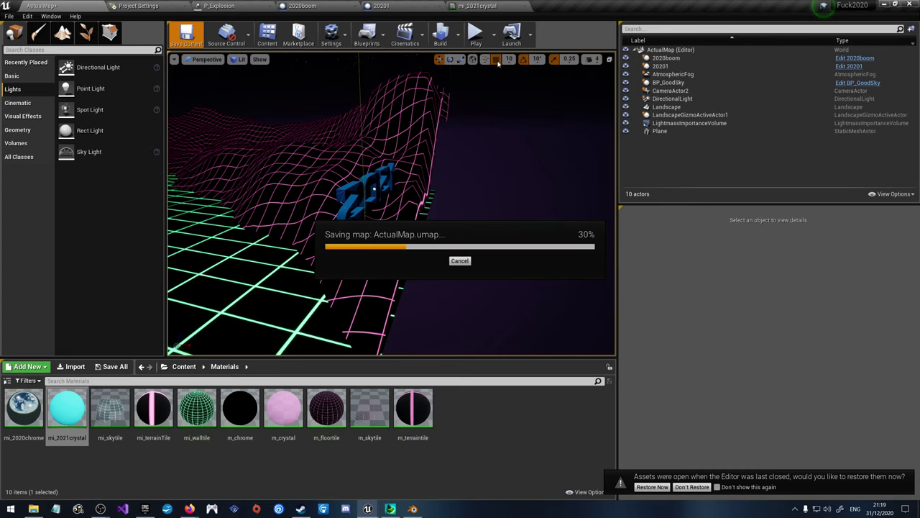
{"action": "left_click", "coordinate": [476, 35]}
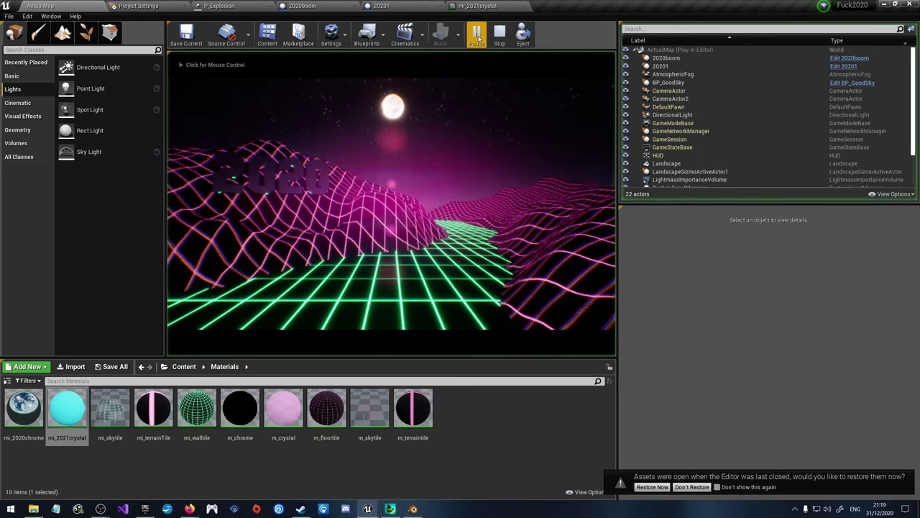
{"action": "left_click", "coordinate": [506, 59]}
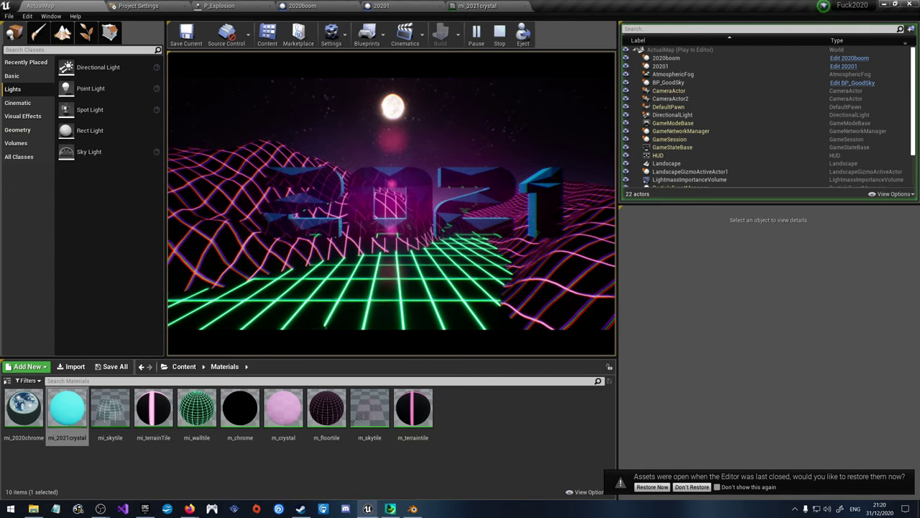
{"action": "key", "text": "Escape"}
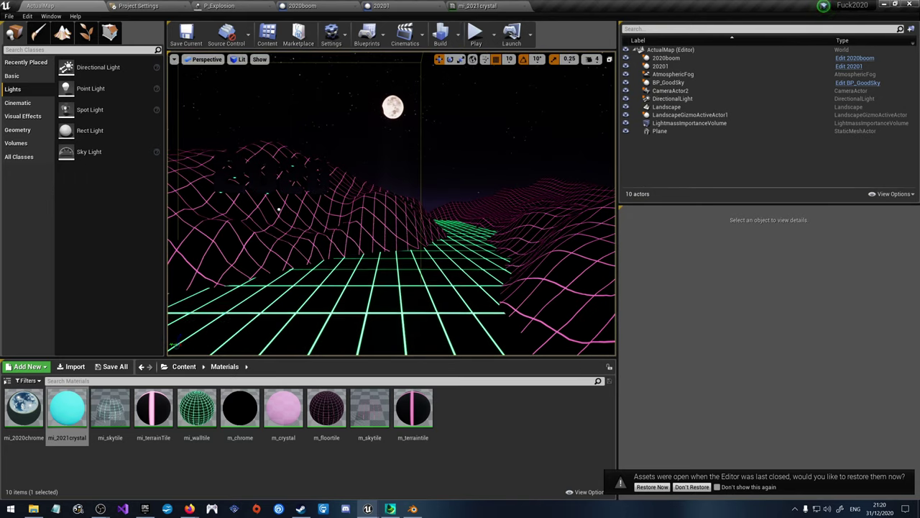
Step: Look through the PARTICULE and StarterContent Particles folders, check the actions available for P_Explosion, and return to the Materials folder
{"action": "left_click", "coordinate": [184, 366]}
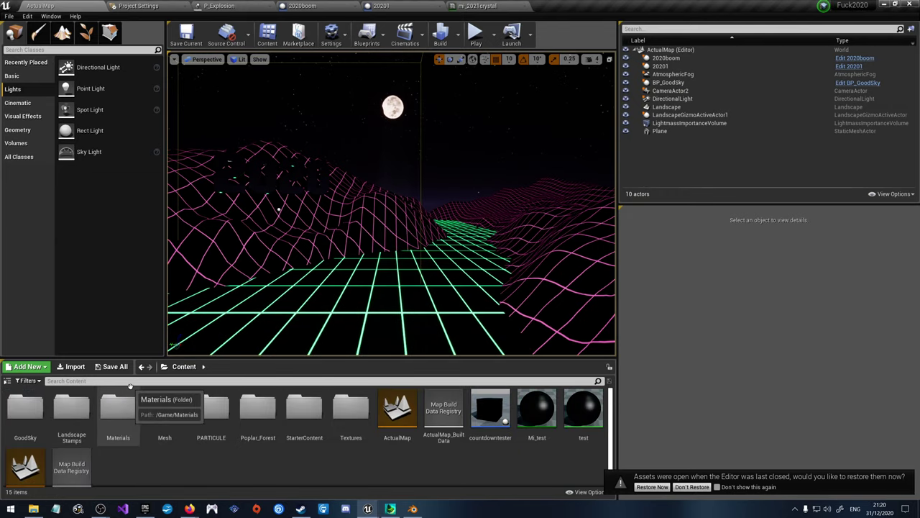
{"action": "double_click", "coordinate": [210, 417]}
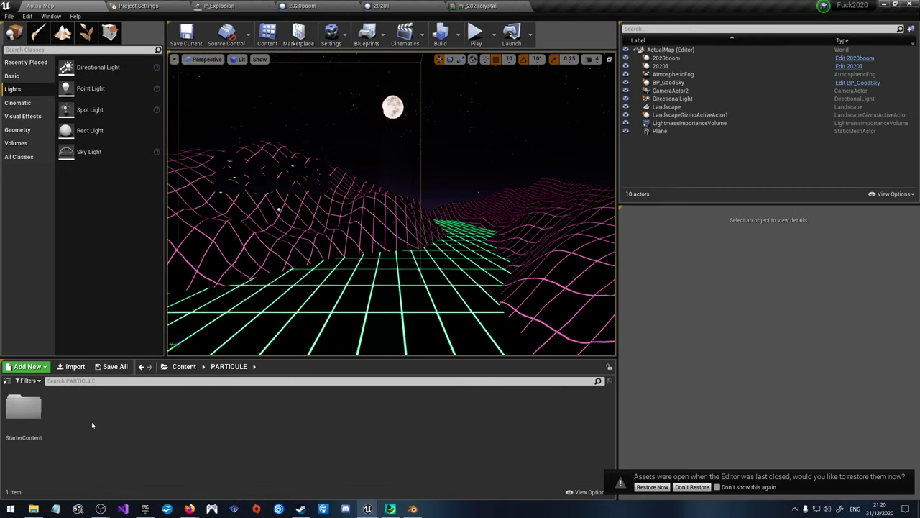
{"action": "key", "text": "alt+Left"}
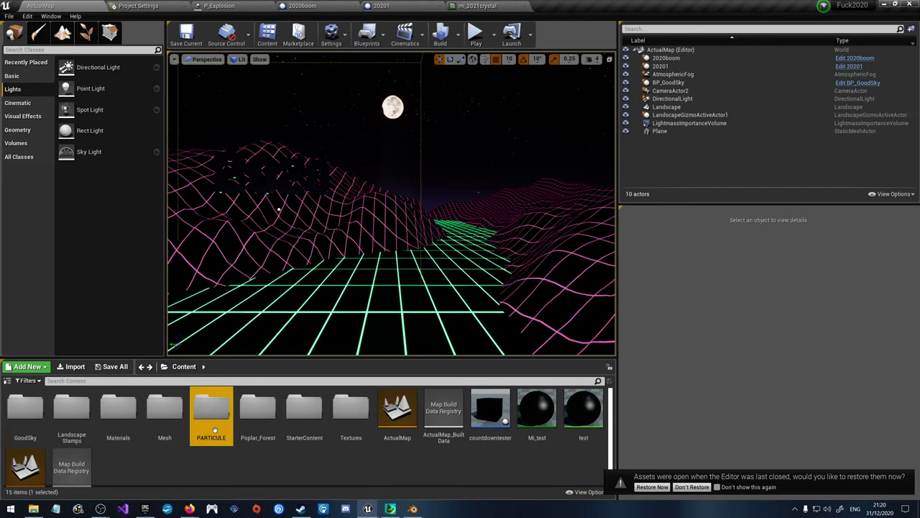
{"action": "double_click", "coordinate": [304, 413]}
{"action": "double_click", "coordinate": [68, 408]}
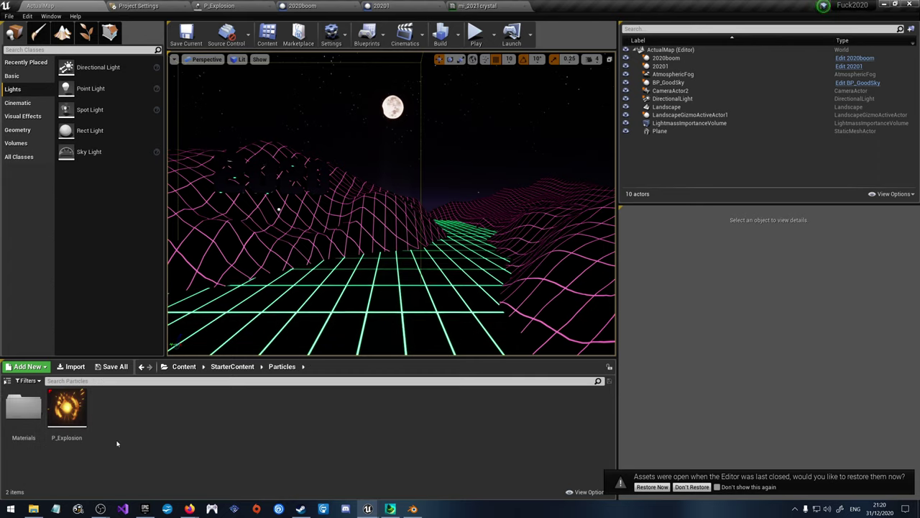
{"action": "left_click", "coordinate": [52, 394]}
{"action": "right_click", "coordinate": [52, 394]}
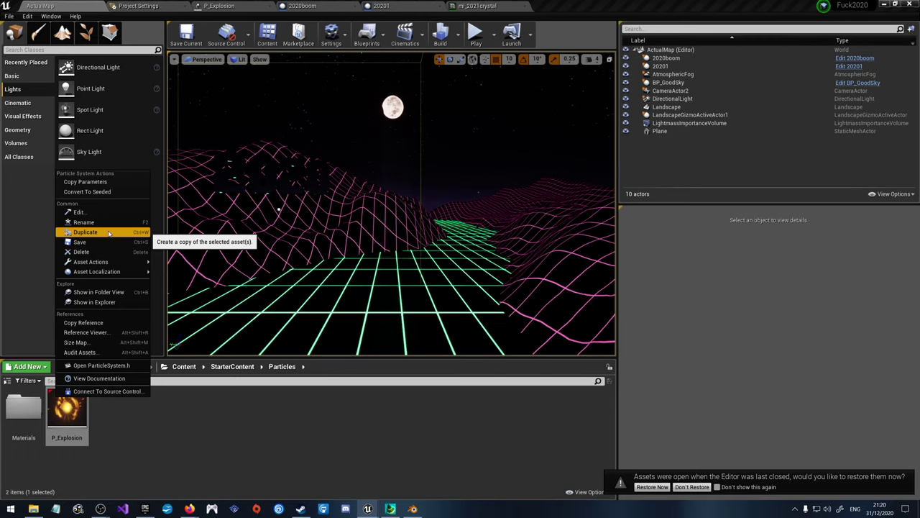
{"action": "left_click", "coordinate": [214, 468]}
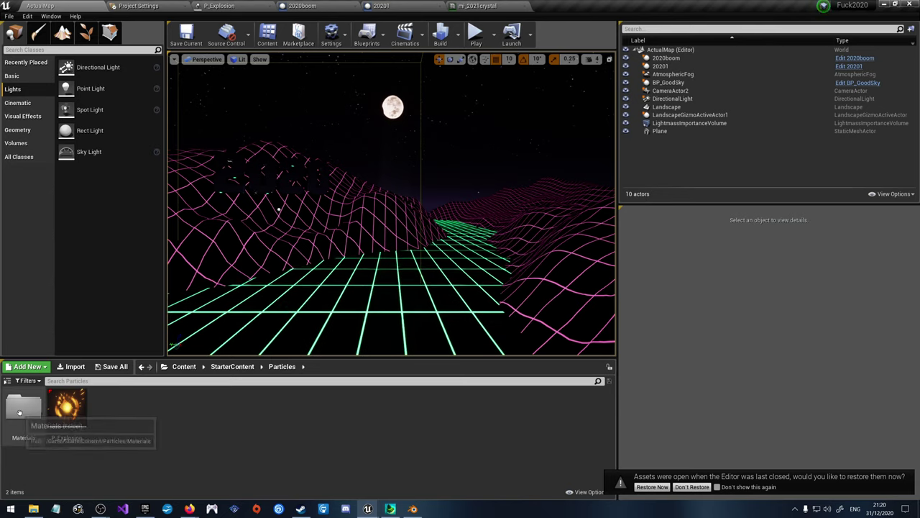
{"action": "key", "text": "alt+Left"}
{"action": "key", "text": "alt+Left"}
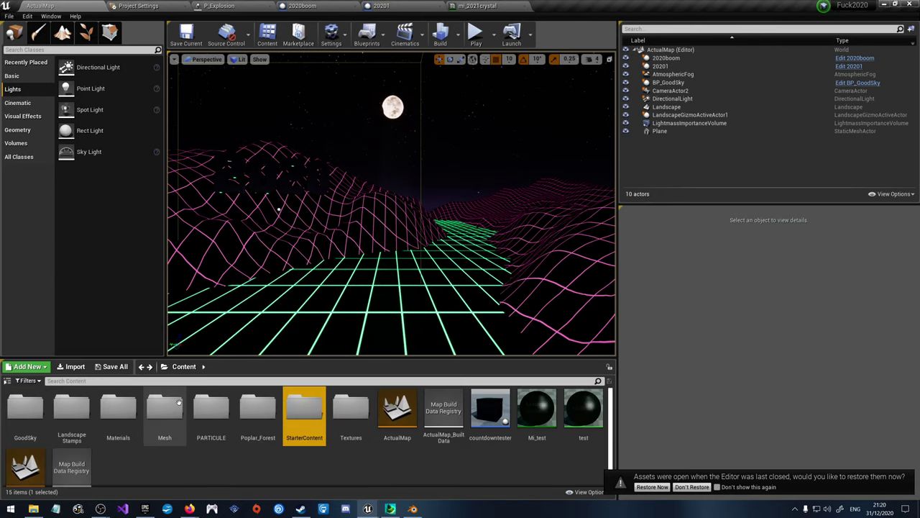
{"action": "double_click", "coordinate": [143, 422]}
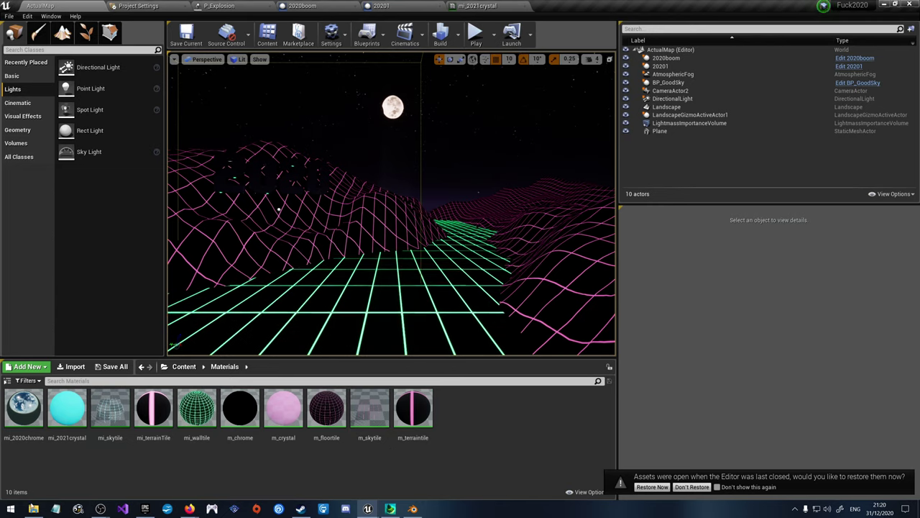
Step: Launch Krita and decline restoring the previously open assets in the Unreal editor
{"action": "key", "text": "super"}
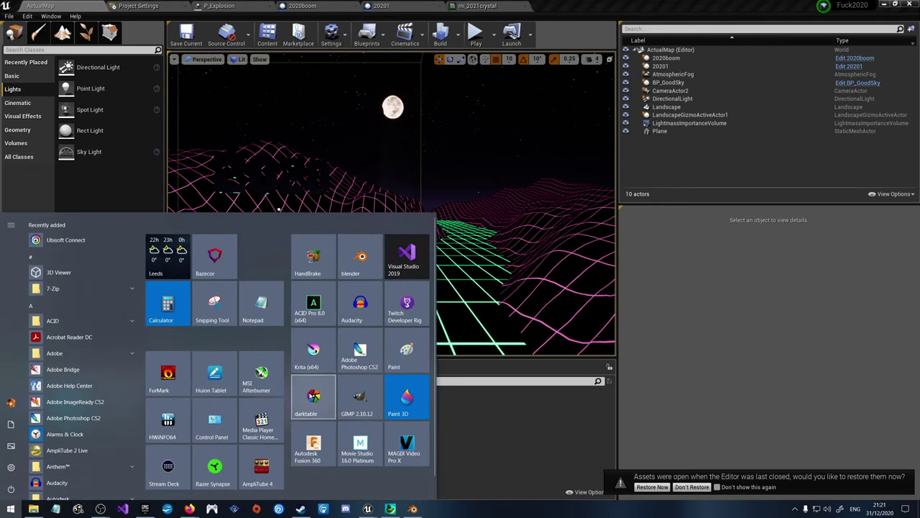
{"action": "left_click", "coordinate": [315, 362]}
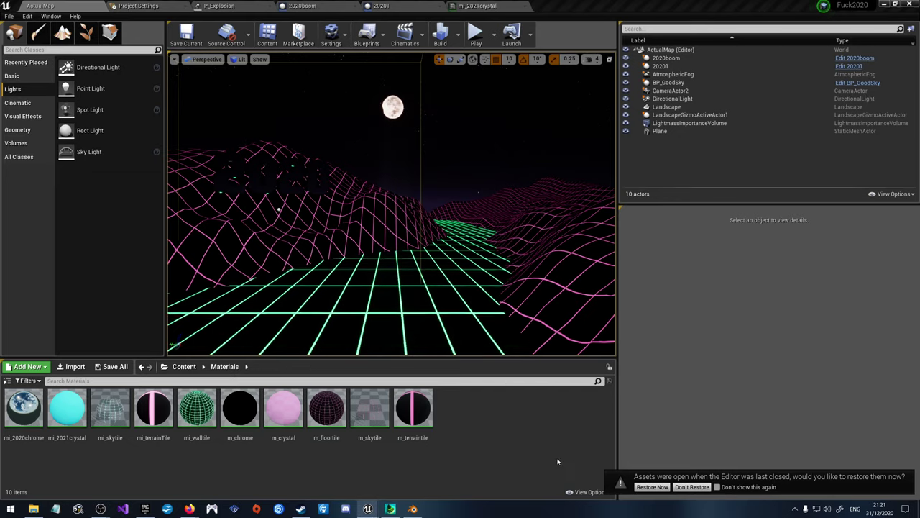
{"action": "left_click", "coordinate": [692, 488]}
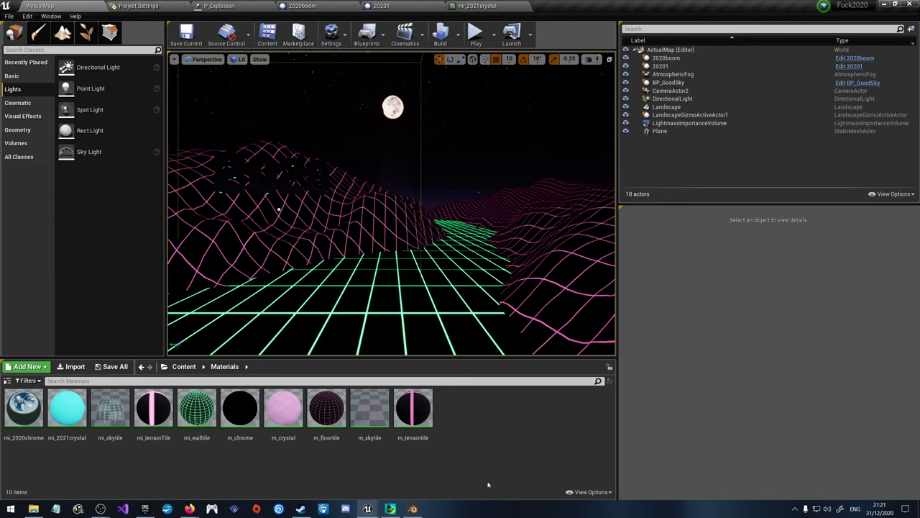
Step: Switch to Blender and close it, saving the changes to the 2021 file
{"action": "left_click", "coordinate": [412, 508]}
{"action": "left_click", "coordinate": [908, 5]}
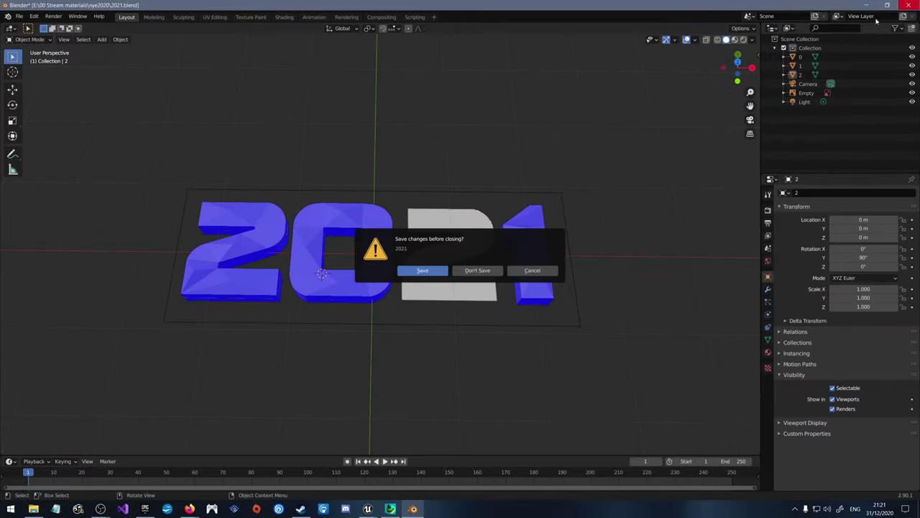
{"action": "left_click", "coordinate": [443, 271]}
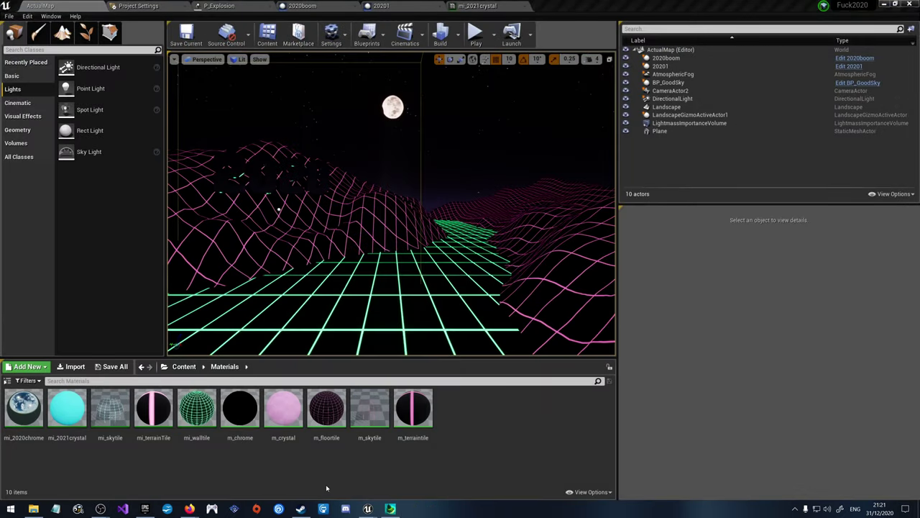
Step: Bring up Krita and create a new custom document with a width and height of 64 pixels
{"action": "left_click", "coordinate": [10, 508]}
{"action": "left_click", "coordinate": [513, 428]}
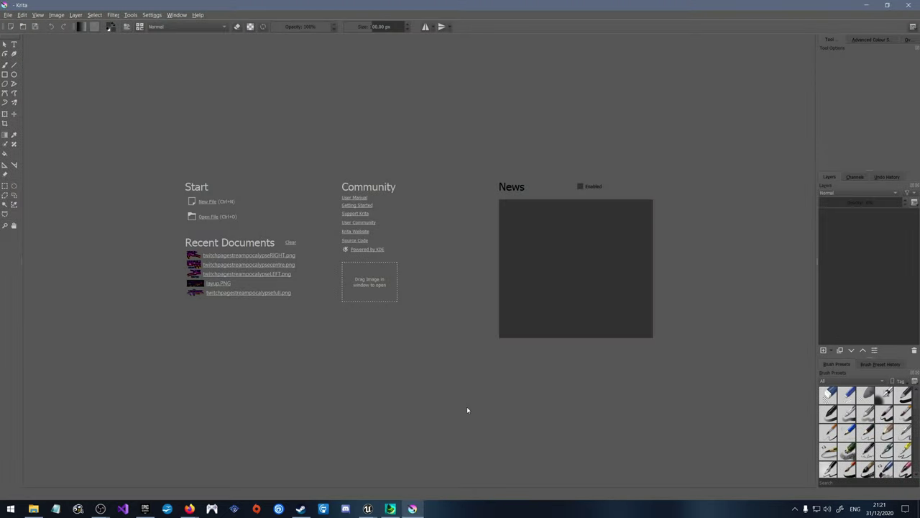
{"action": "left_click", "coordinate": [211, 203]}
{"action": "double_click", "coordinate": [491, 198]}
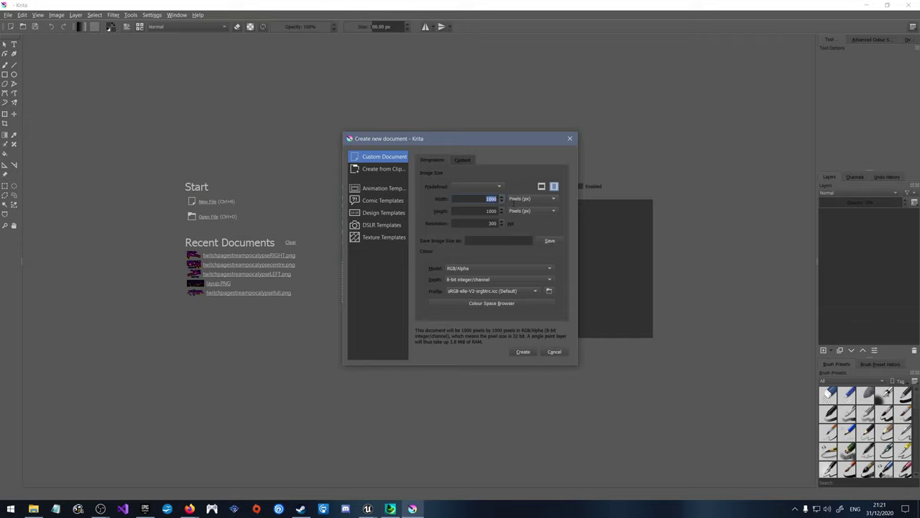
{"action": "type", "text": "64"}
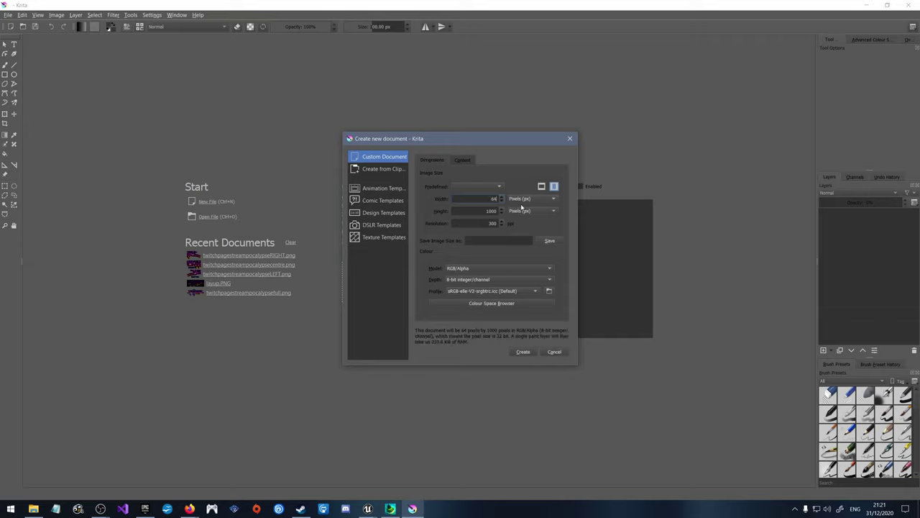
{"action": "double_click", "coordinate": [491, 211]}
{"action": "type", "text": "64"}
{"action": "left_click", "coordinate": [522, 351]}
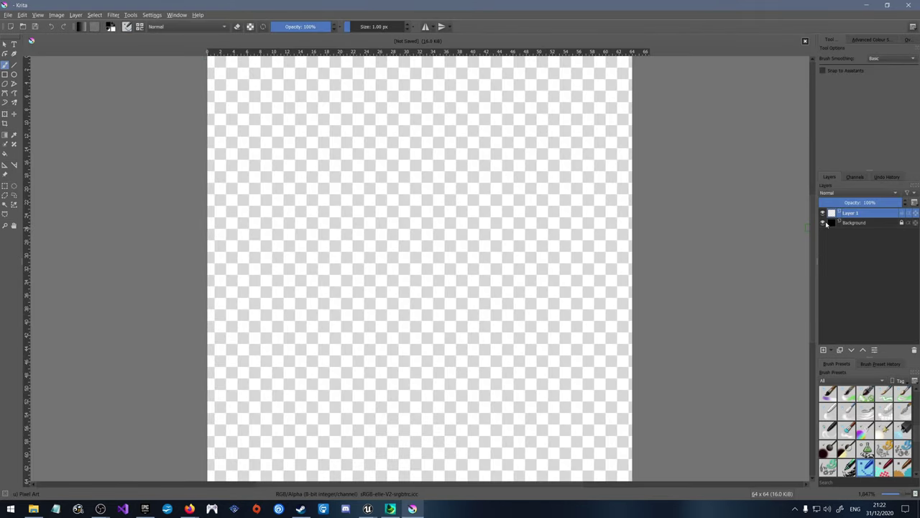
Step: Add a second paint layer above Layer 1
{"action": "left_click", "coordinate": [823, 349]}
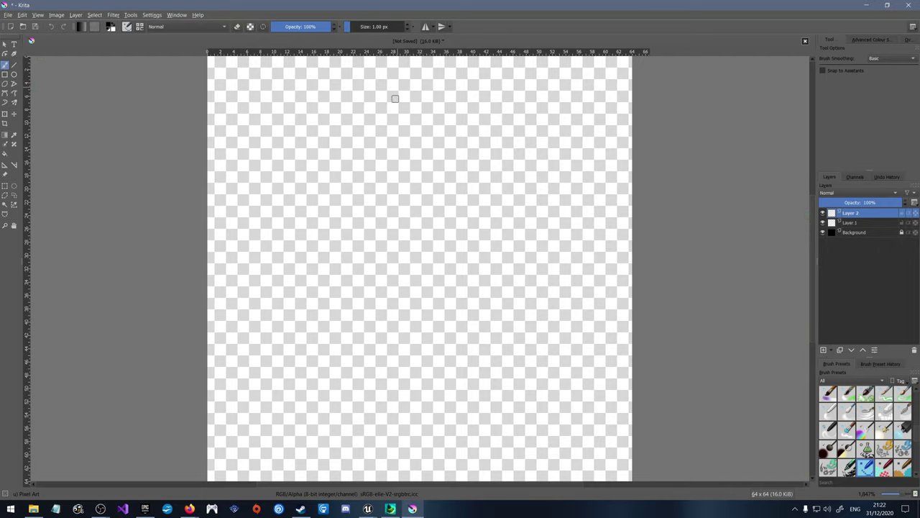
{"action": "scroll", "coordinate": [398, 99], "scroll_direction": "down", "scroll_amount": 2}
{"action": "scroll", "coordinate": [403, 161], "scroll_direction": "up", "scroll_amount": 1}
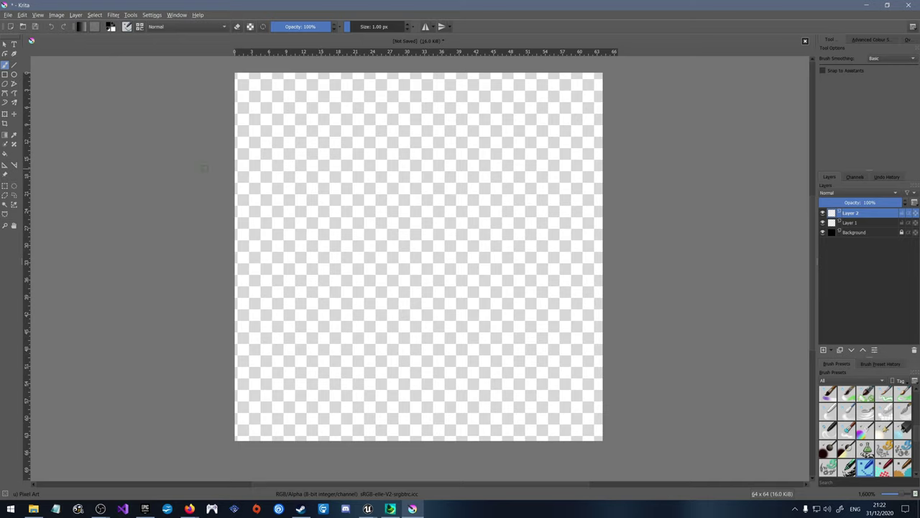
Step: Swap the foreground and background colours, show the black Background layer, and make the topmost paint layer active
{"action": "left_click", "coordinate": [115, 31]}
{"action": "left_click", "coordinate": [884, 232]}
{"action": "left_click", "coordinate": [822, 232]}
{"action": "left_click", "coordinate": [850, 212]}
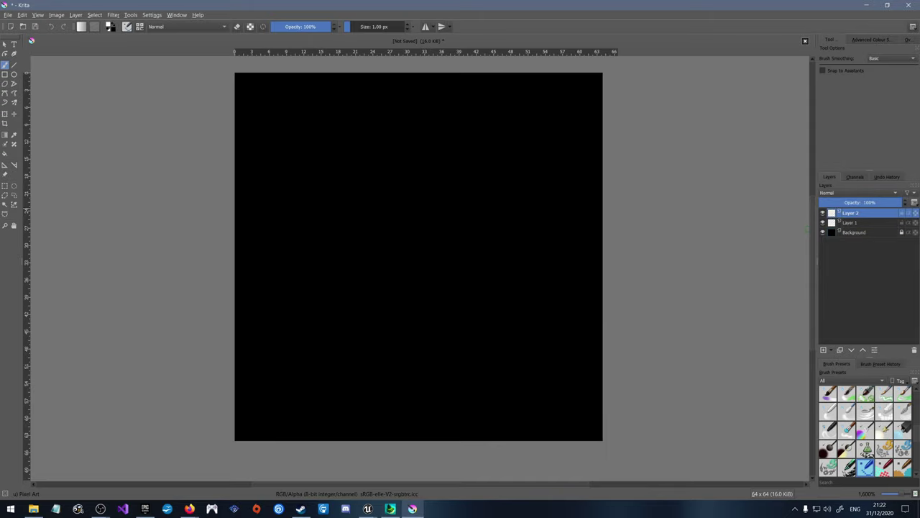
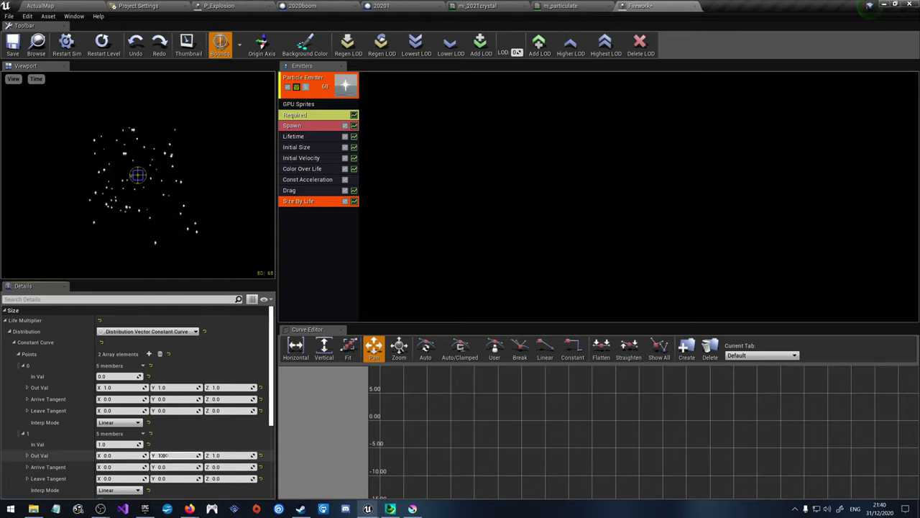
Step: Set the Y and Z output values of the second Size By Life curve point to 0
{"action": "key", "text": "Tab"}
{"action": "type", "text": "0"}
{"action": "key", "text": "Return"}
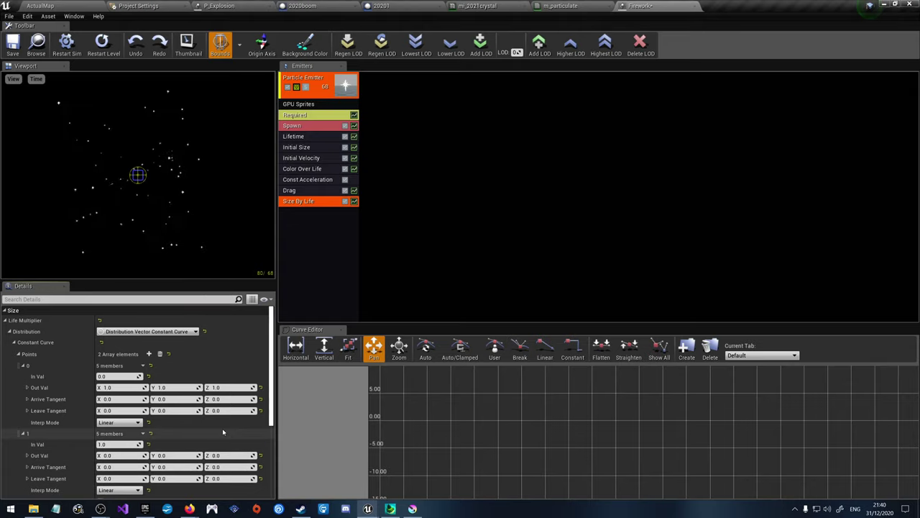
Step: Set the interpolation mode of both Size By Life curve points to Curve Auto and save the Firework particle system
{"action": "scroll", "coordinate": [205, 422], "scroll_direction": "down", "scroll_amount": 3}
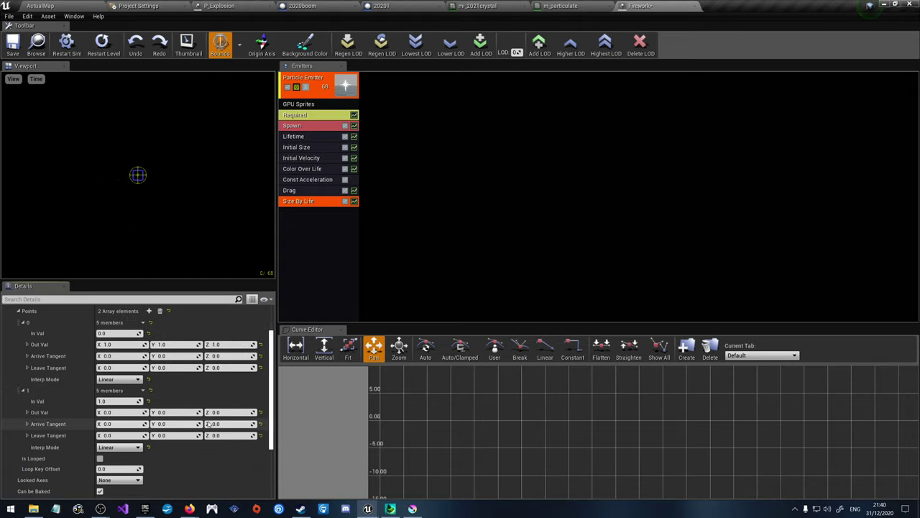
{"action": "left_click", "coordinate": [119, 403]}
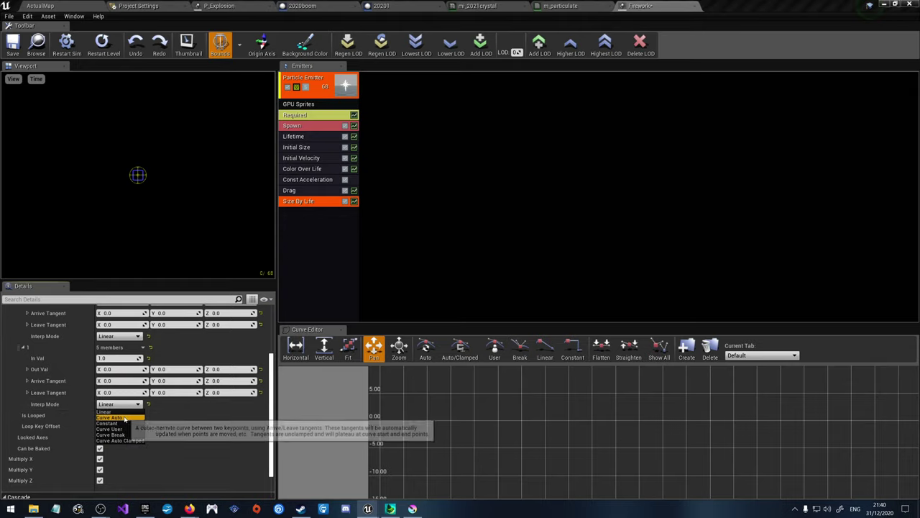
{"action": "left_click", "coordinate": [115, 417]}
{"action": "left_click", "coordinate": [120, 336]}
{"action": "left_click", "coordinate": [123, 350]}
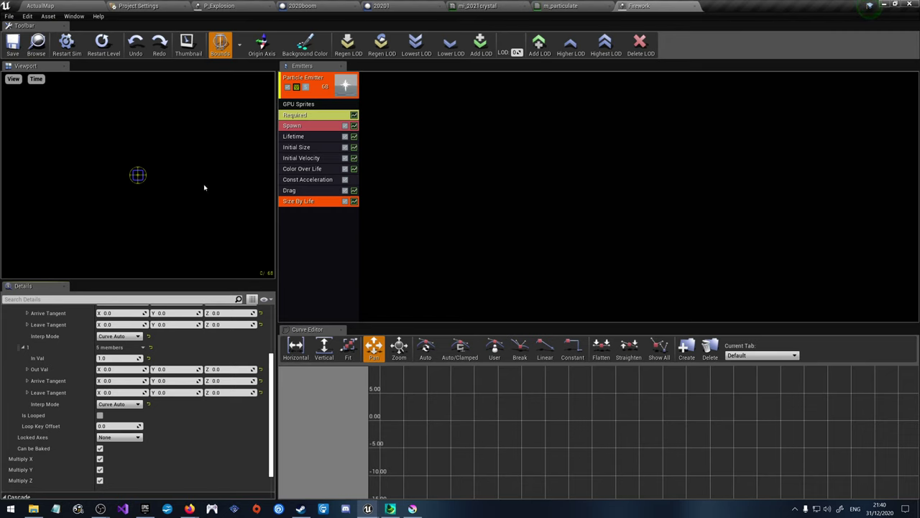
Step: Return to ActualMap and create an Actor Blueprint named rocket in the Mesh content folder
{"action": "left_click", "coordinate": [40, 6]}
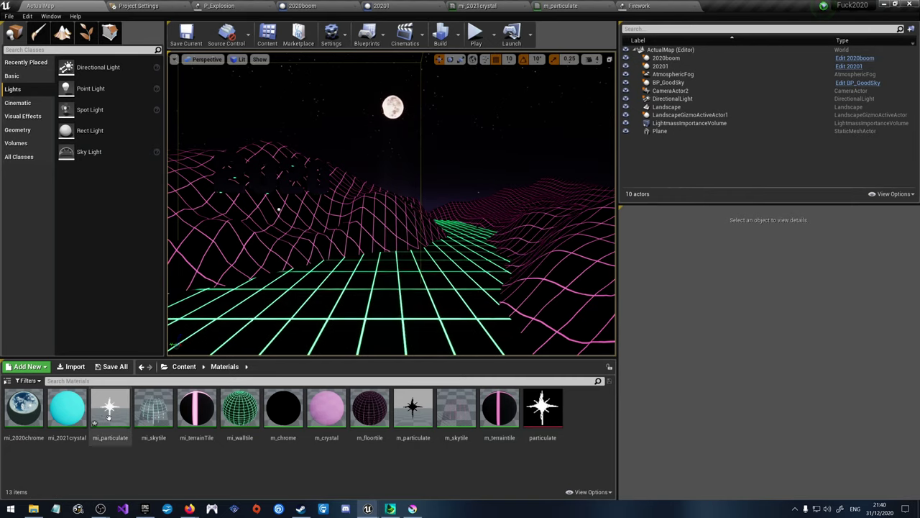
{"action": "left_click", "coordinate": [212, 484]}
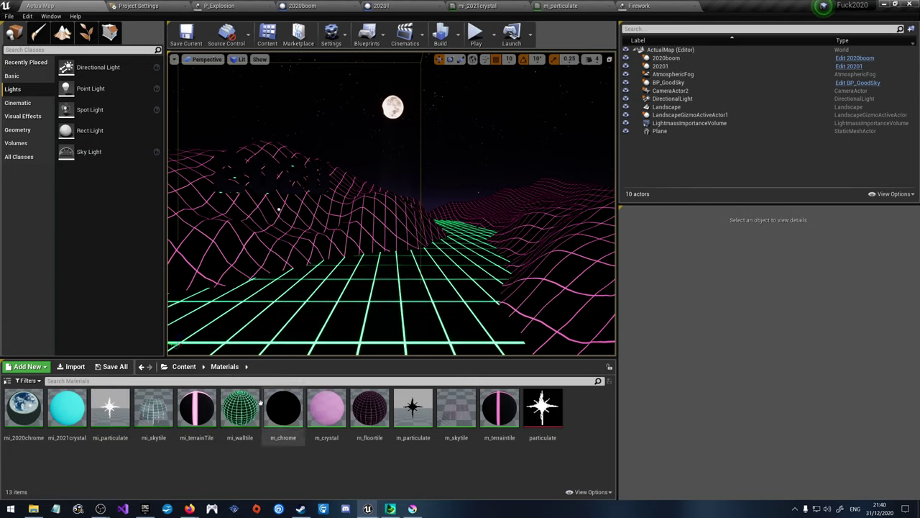
{"action": "left_click", "coordinate": [175, 367]}
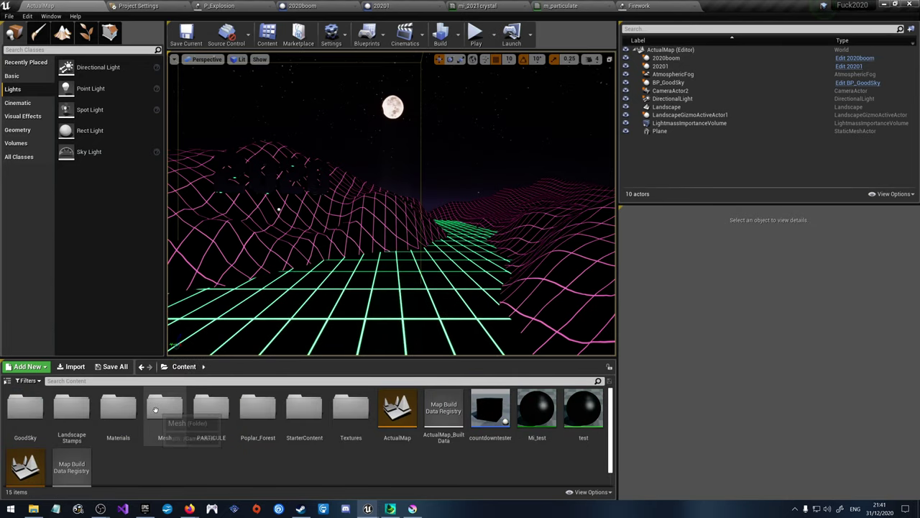
{"action": "double_click", "coordinate": [180, 421]}
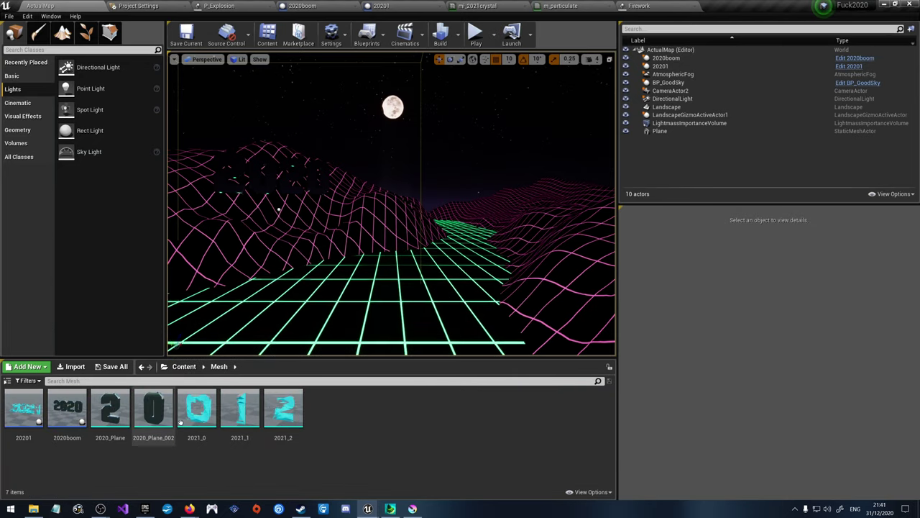
{"action": "right_click", "coordinate": [372, 419]}
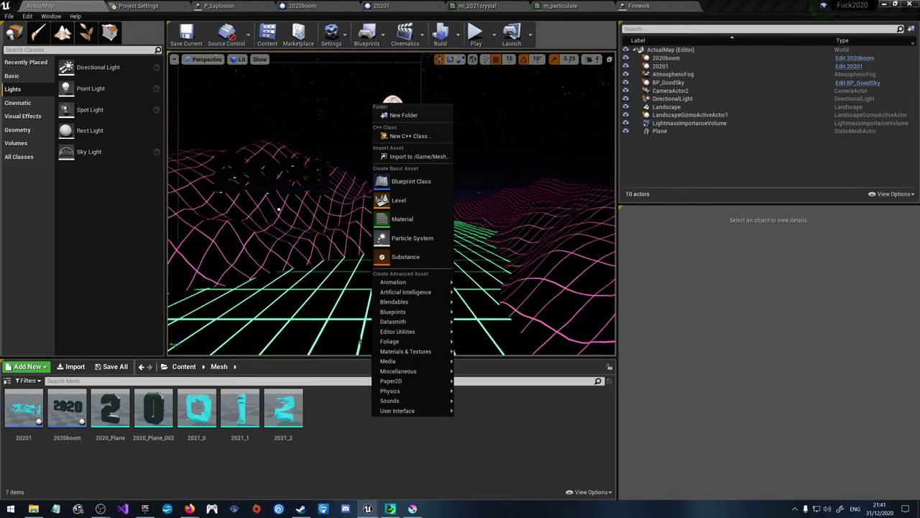
{"action": "left_click", "coordinate": [381, 181]}
{"action": "left_click", "coordinate": [380, 249]}
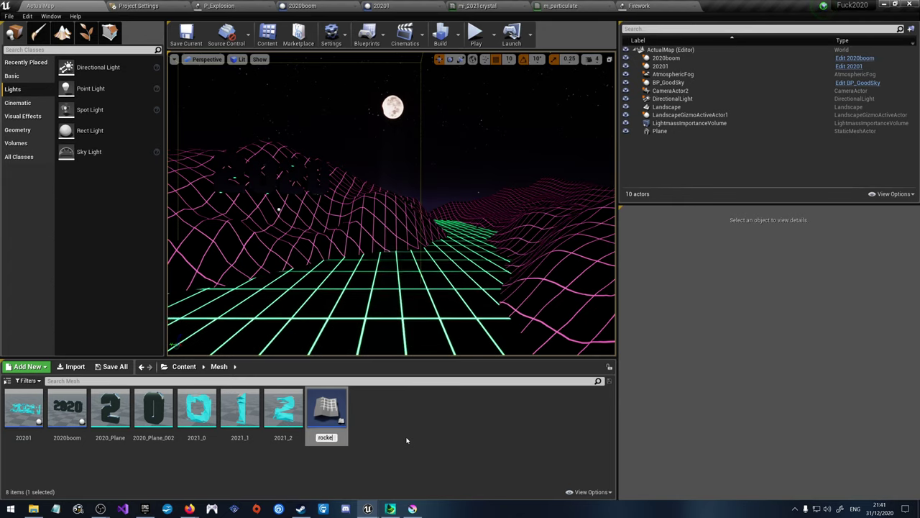
{"action": "key", "text": "Return"}
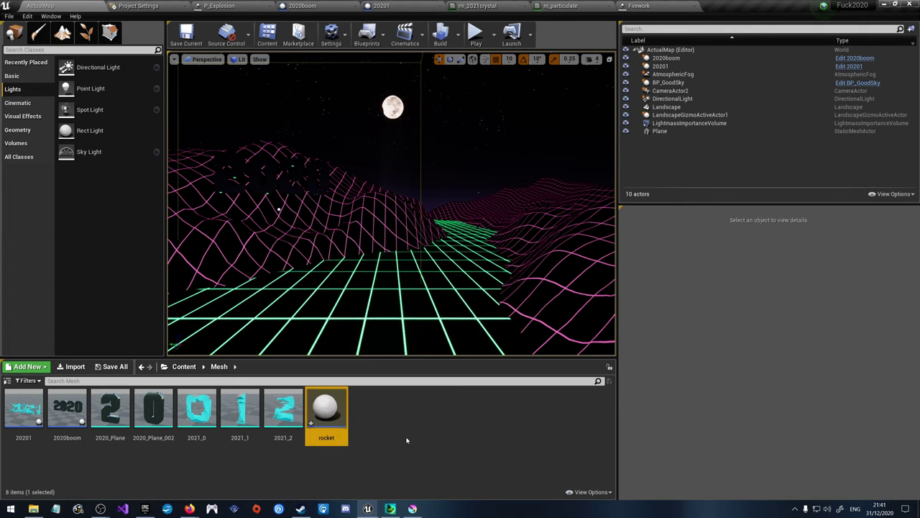
Step: Open the rocket Blueprint and add a Cylinder component named w
{"action": "double_click", "coordinate": [319, 417]}
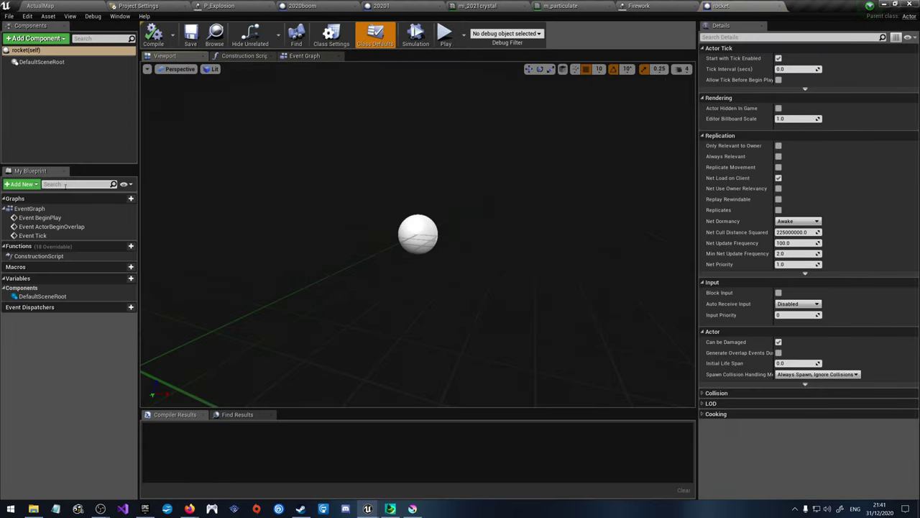
{"action": "left_click", "coordinate": [61, 38]}
{"action": "type", "text": "static"}
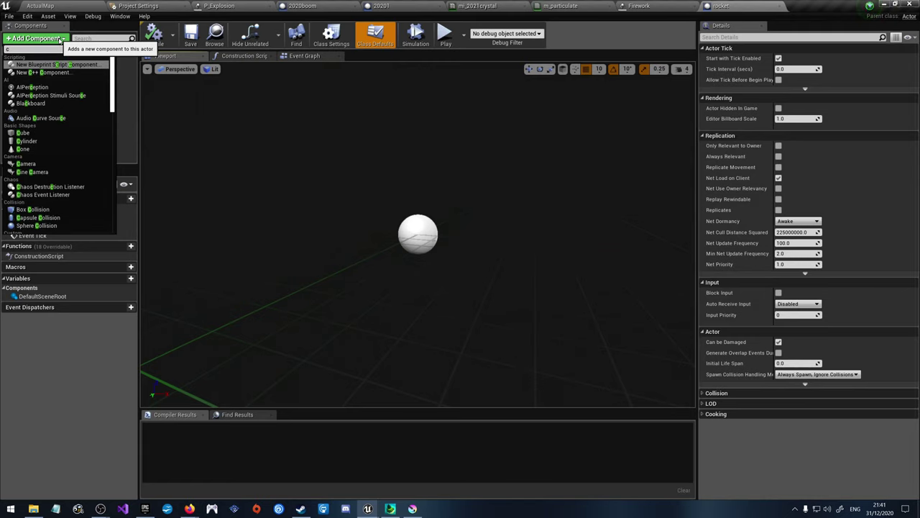
{"action": "key", "text": "Escape"}
{"action": "left_click", "coordinate": [97, 67]}
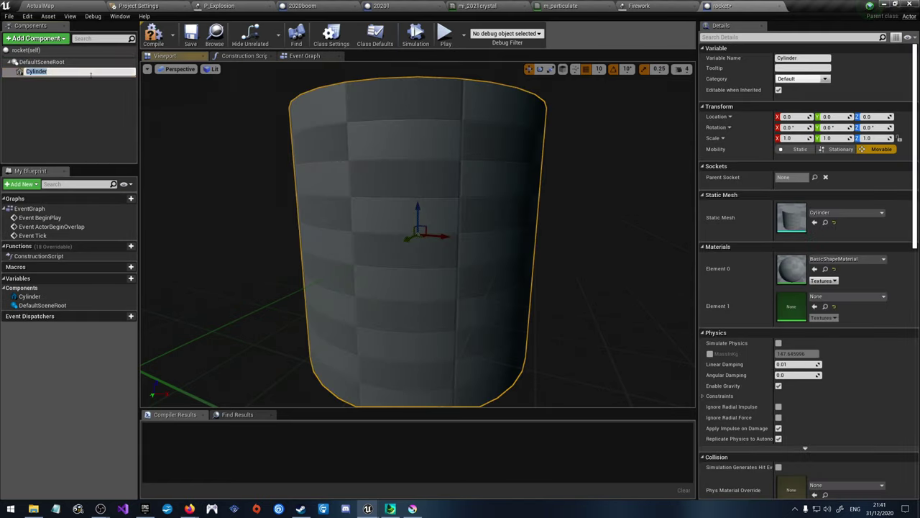
{"action": "type", "text": "w"}
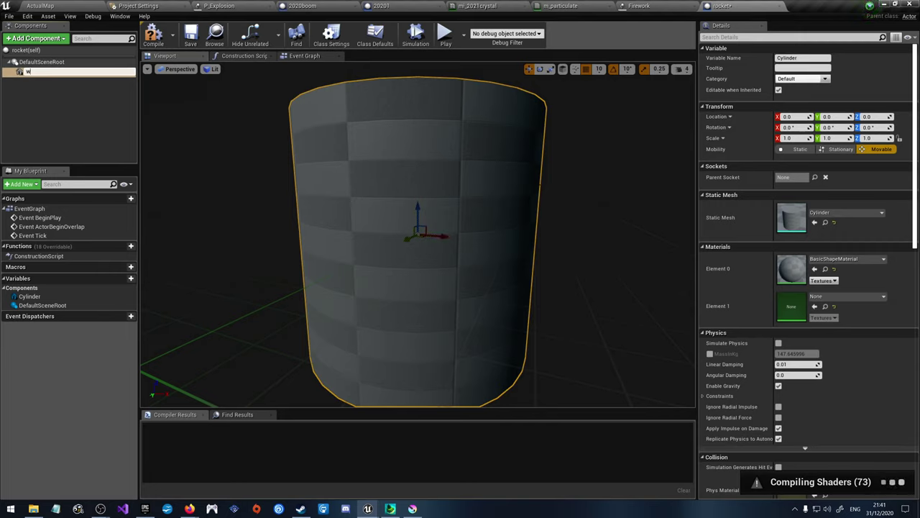
{"action": "key", "text": "Return"}
{"action": "left_click", "coordinate": [834, 138]}
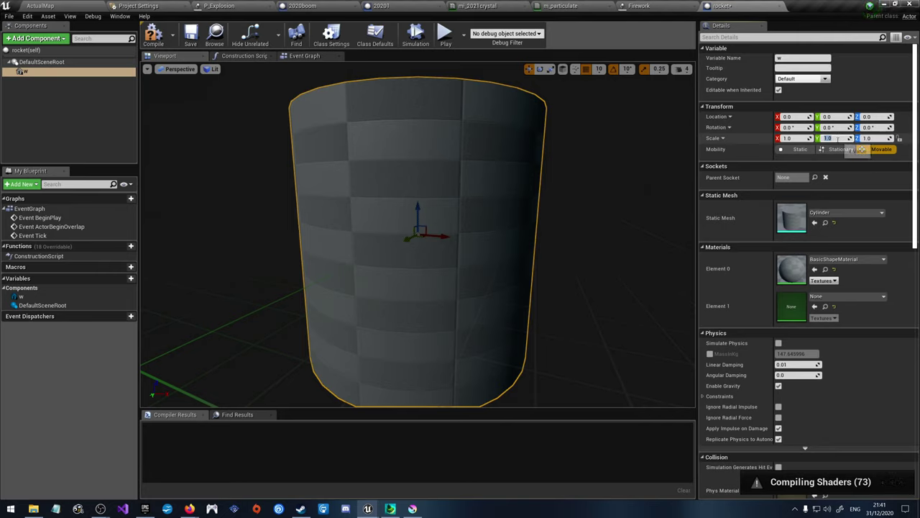
{"action": "scroll", "coordinate": [417, 237], "scroll_direction": "down", "scroll_amount": 5}
Step: Add a Cone component under the cylinder and raise it to Z location 100, on top of the body
{"action": "left_click", "coordinate": [33, 39]}
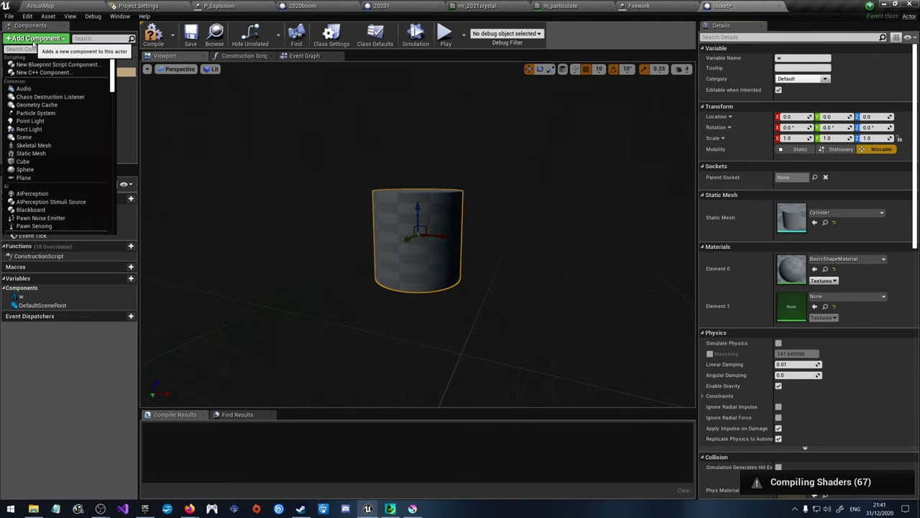
{"action": "type", "text": "coone"}
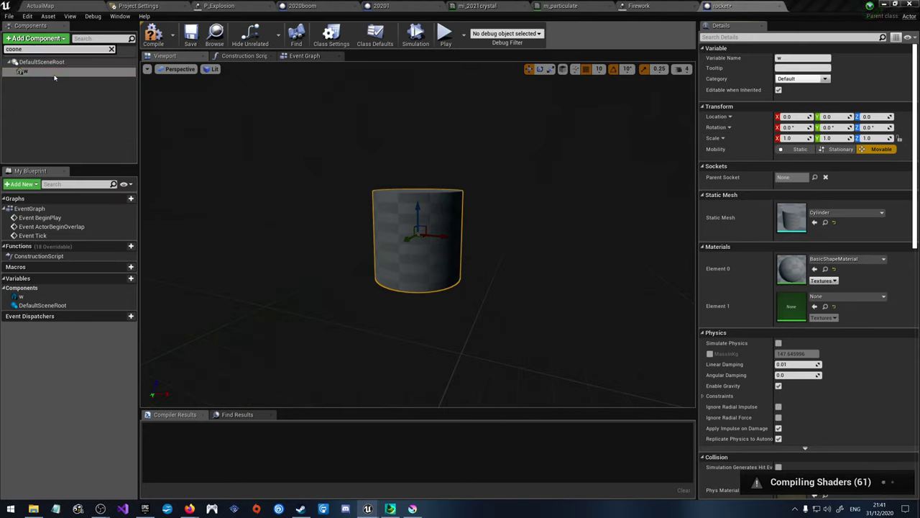
{"action": "key", "text": "BackSpace"}
{"action": "key", "text": "BackSpace"}
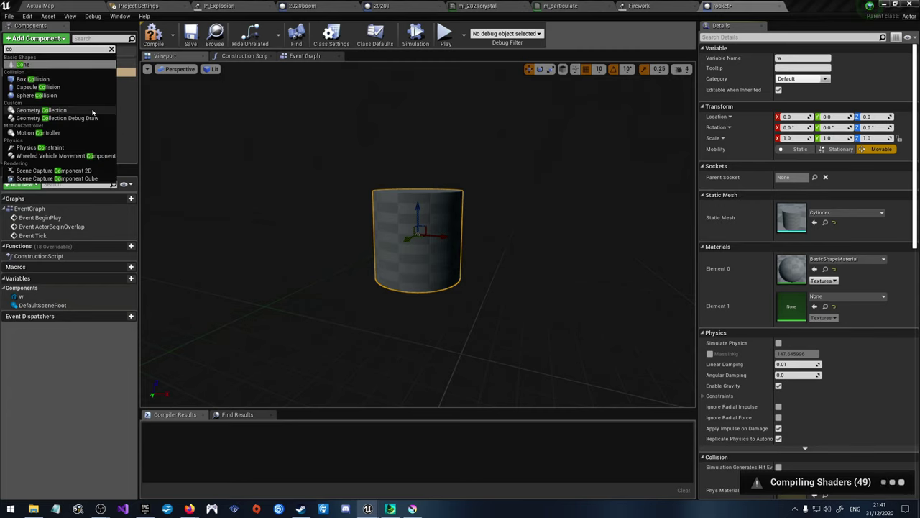
{"action": "left_click", "coordinate": [36, 85]}
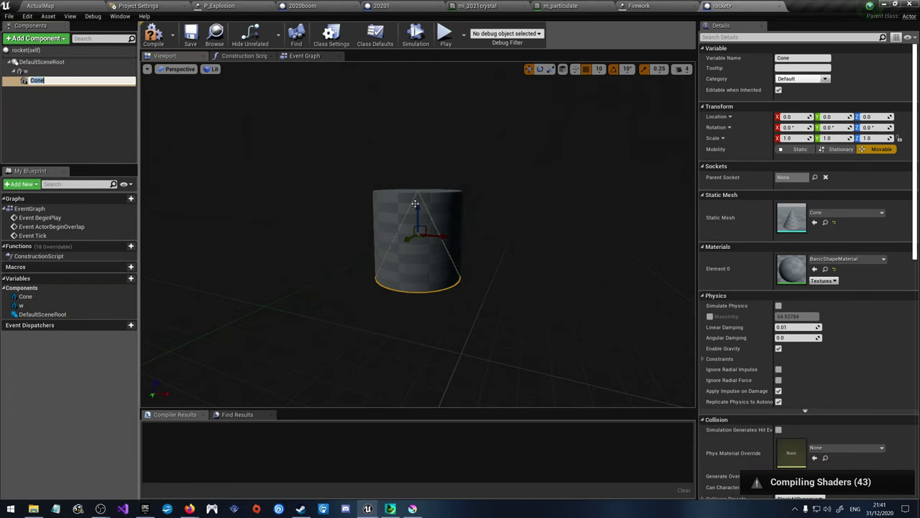
{"action": "left_click_drag", "start_coordinate": [415, 203], "coordinate": [413, 111]}
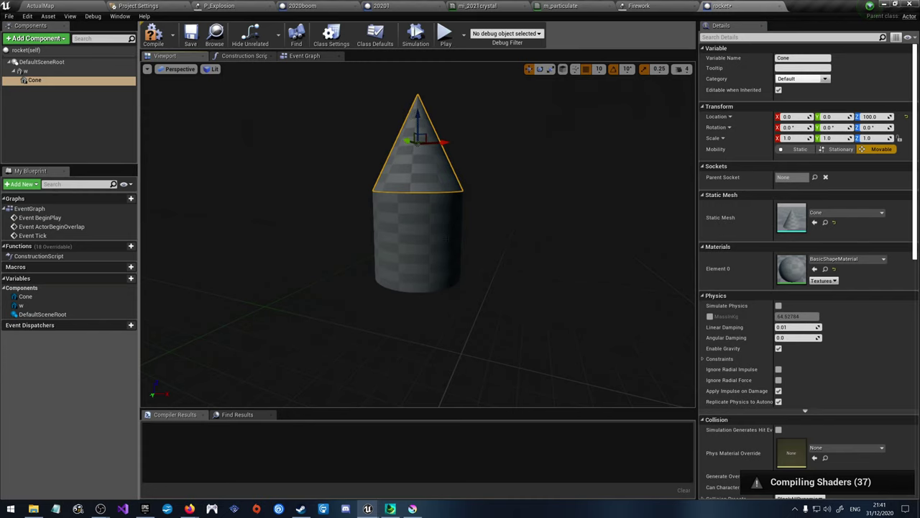
Step: Try a Z scale of 4 and a Z location of -100 on the cylinder, and undo both changes
{"action": "left_click", "coordinate": [424, 201]}
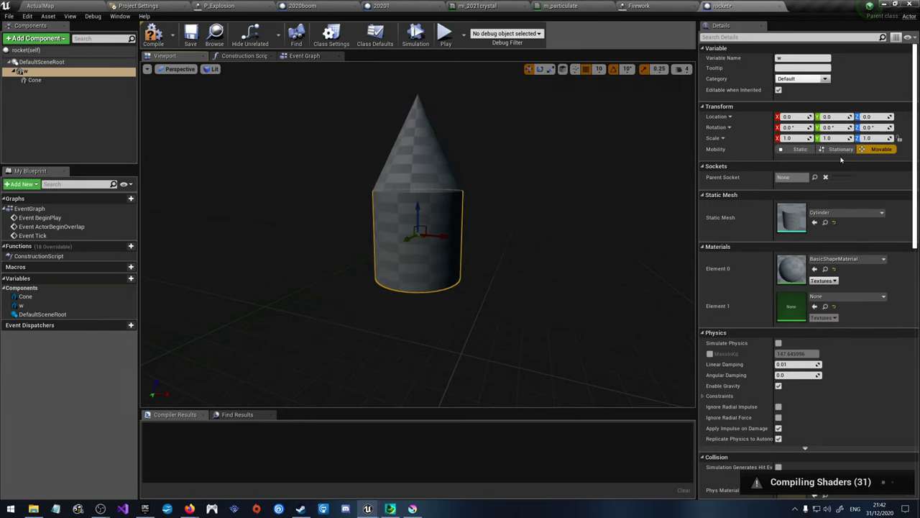
{"action": "left_click", "coordinate": [869, 137]}
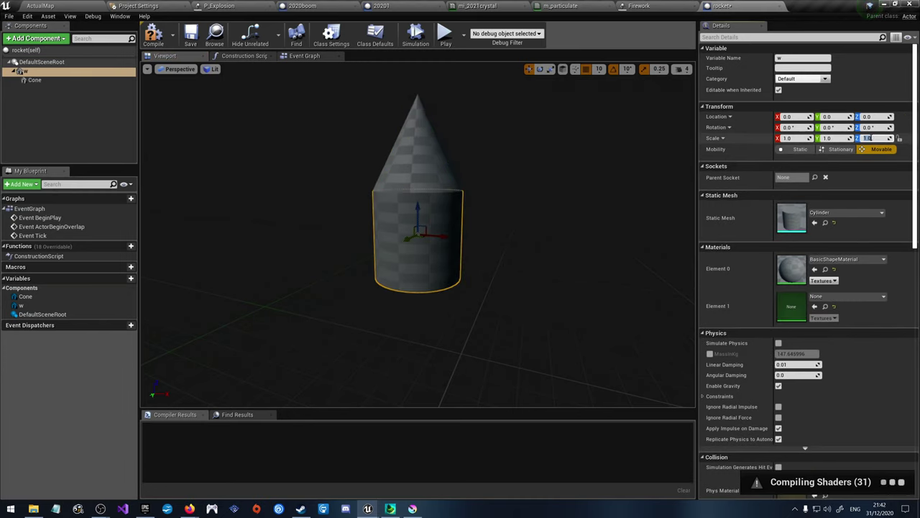
{"action": "type", "text": "4"}
{"action": "key", "text": "Return"}
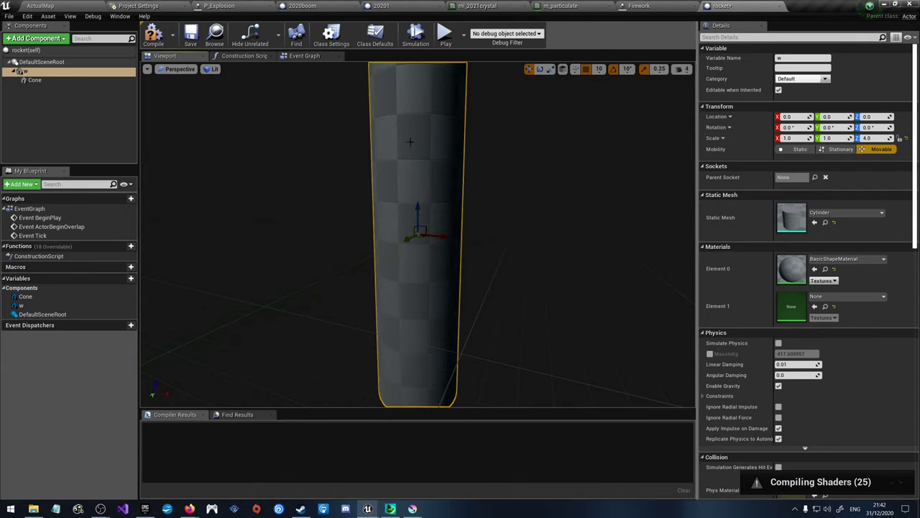
{"action": "mouse_move", "coordinate": [415, 211]}
{"action": "left_mouse_down"}
{"action": "mouse_move", "coordinate": [421, 380]}
{"action": "mouse_move", "coordinate": [421, 215]}
{"action": "left_mouse_up"}
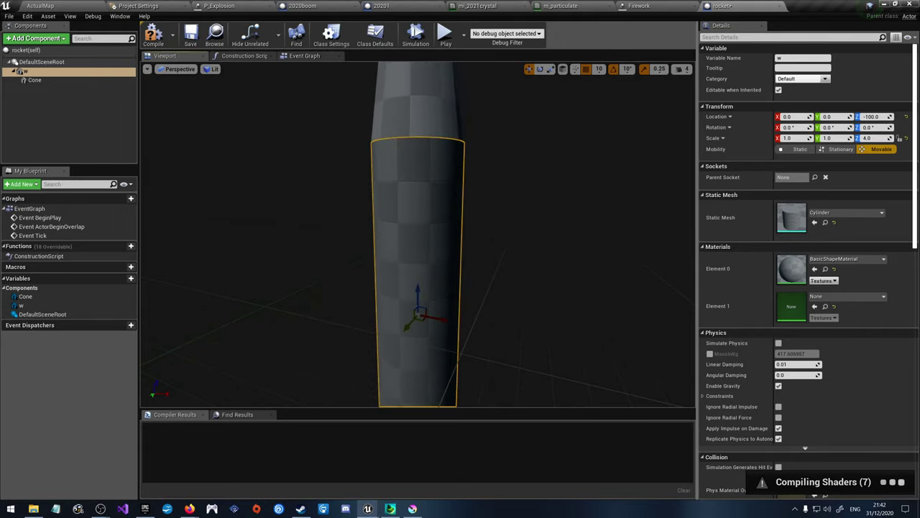
{"action": "key", "text": "ctrl+z"}
{"action": "key", "text": "ctrl+z"}
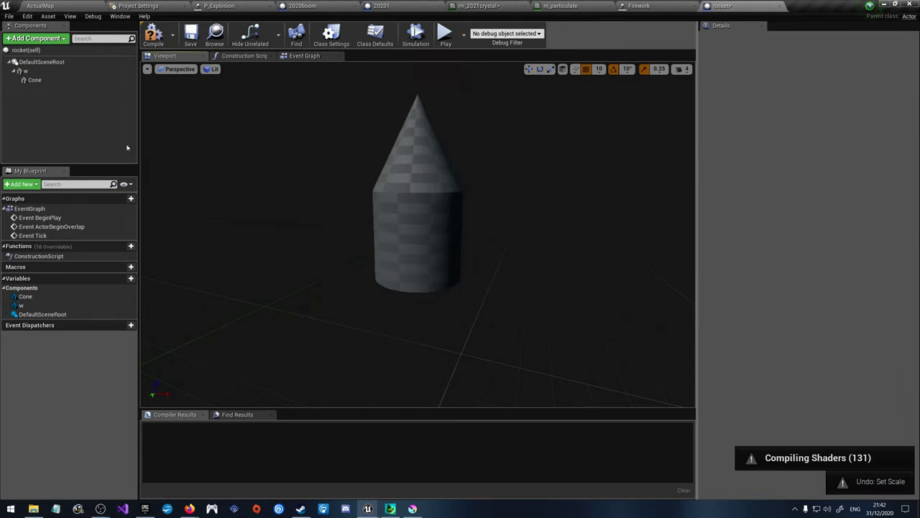
Step: Attach the cone directly to DefaultSceneRoot and open the cylinder's Z scale for editing
{"action": "left_click_drag", "start_coordinate": [39, 80], "coordinate": [50, 64]}
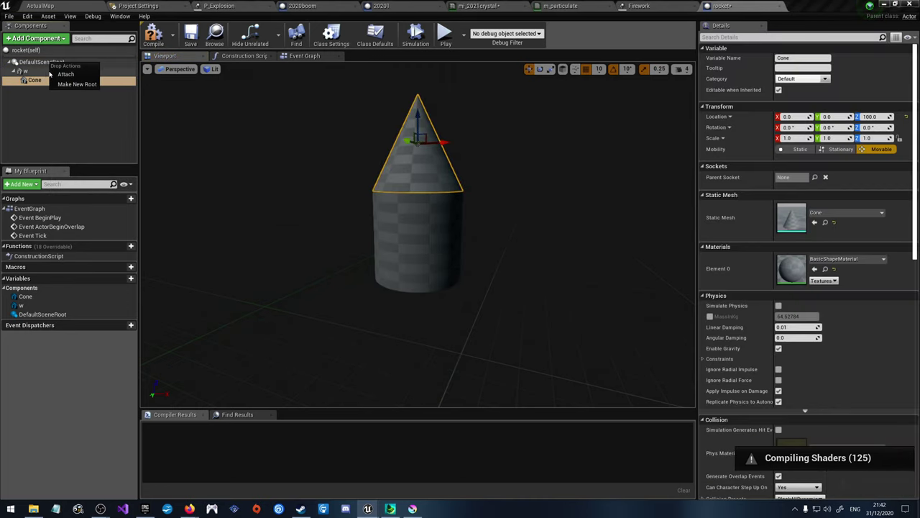
{"action": "left_click", "coordinate": [66, 74]}
{"action": "left_click", "coordinate": [25, 72]}
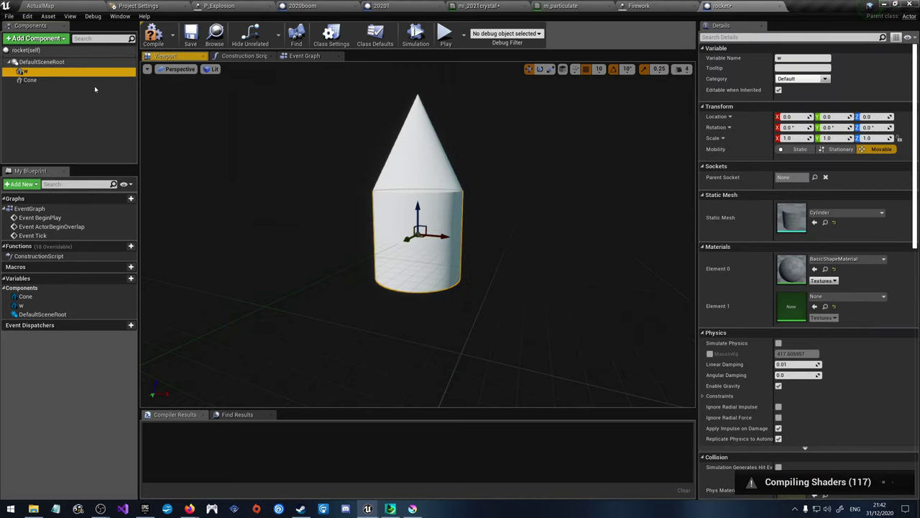
{"action": "left_click", "coordinate": [870, 137]}
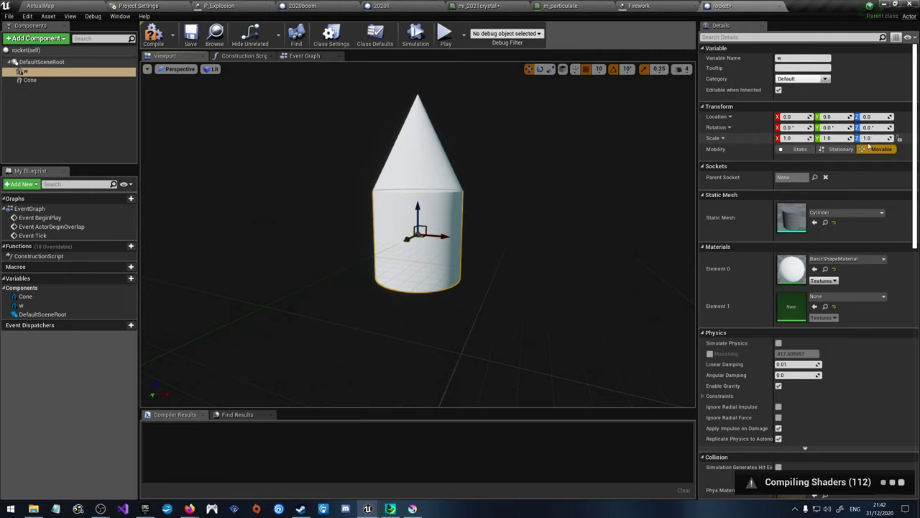
Step: Set the cylinder's Z scale to 4 and move it down to Z -150 so it sits beneath the cone
{"action": "type", "text": "4"}
{"action": "key", "text": "Return"}
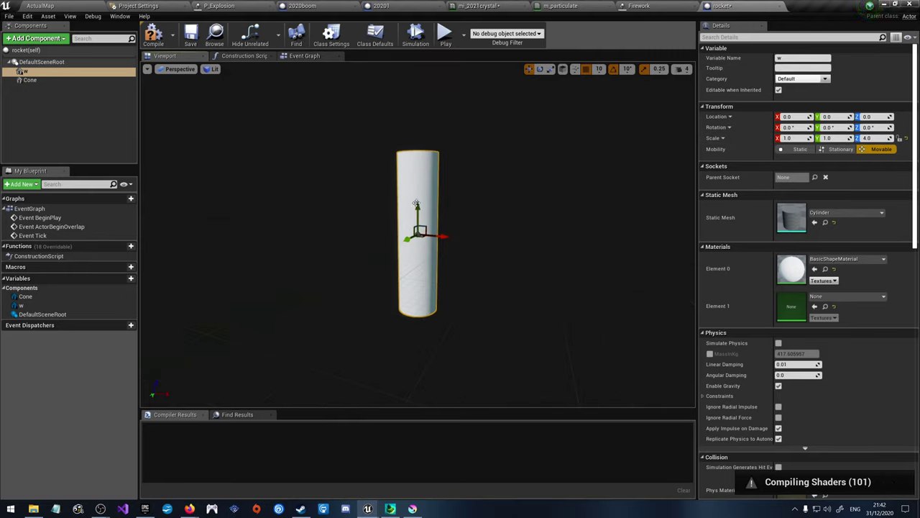
{"action": "left_click_drag", "start_coordinate": [416, 204], "coordinate": [421, 265]}
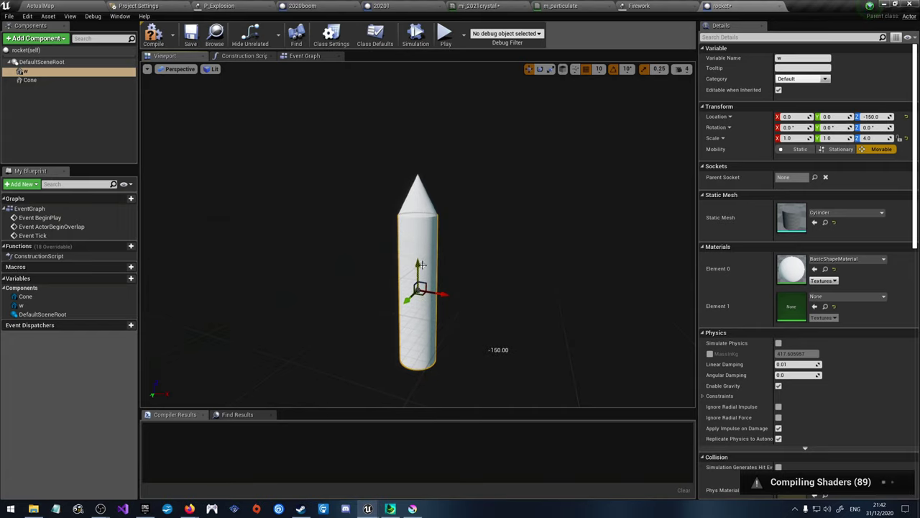
{"action": "scroll", "coordinate": [457, 210], "scroll_direction": "up", "scroll_amount": 3}
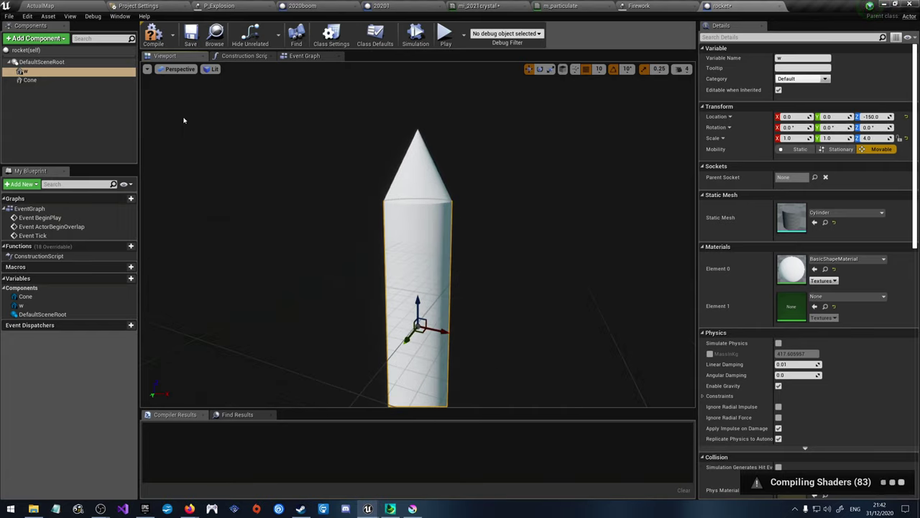
Step: Set the cone's Z scale to 0.8 and lower it to Z 90 onto the top of the cylinder
{"action": "left_click", "coordinate": [430, 167]}
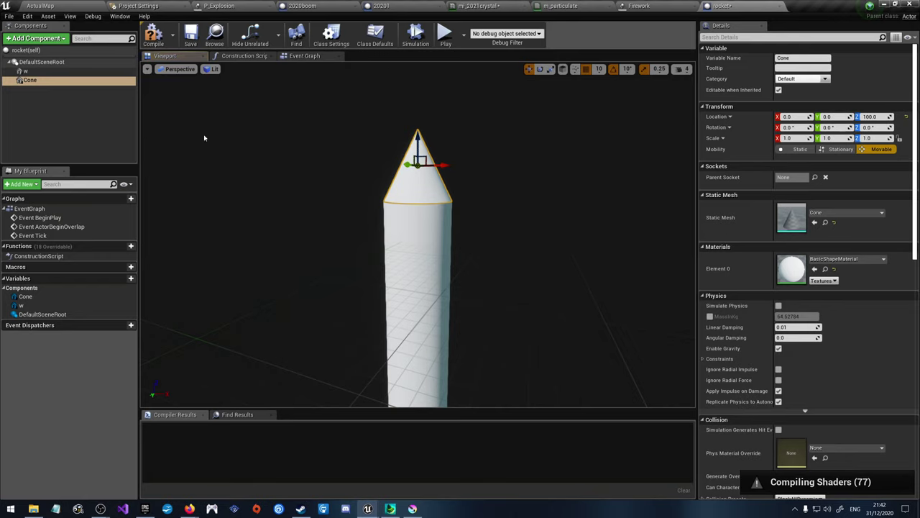
{"action": "left_click", "coordinate": [869, 138]}
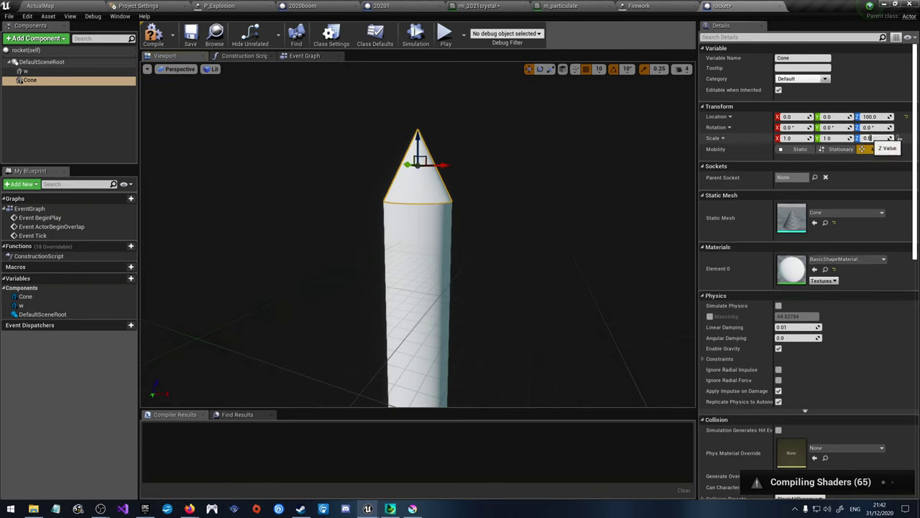
{"action": "type", "text": "0.8"}
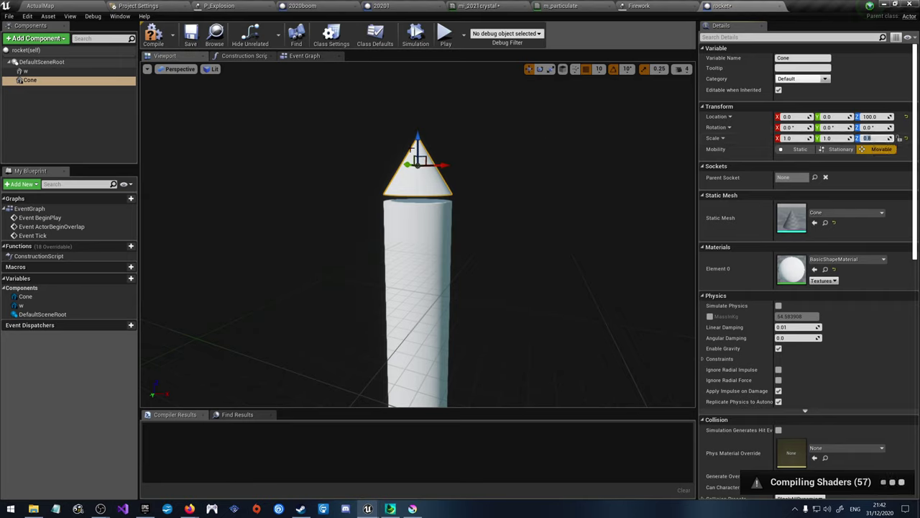
{"action": "scroll", "coordinate": [424, 120], "scroll_direction": "up", "scroll_amount": 3}
{"action": "scroll", "coordinate": [425, 120], "scroll_direction": "down", "scroll_amount": 5}
{"action": "left_click_drag", "start_coordinate": [417, 120], "coordinate": [418, 118]}
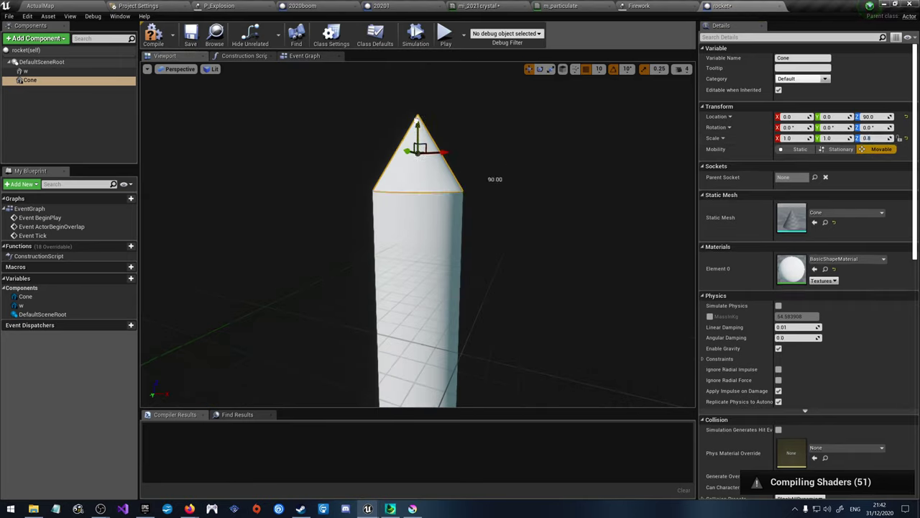
{"action": "scroll", "coordinate": [476, 206], "scroll_direction": "down", "scroll_amount": 2}
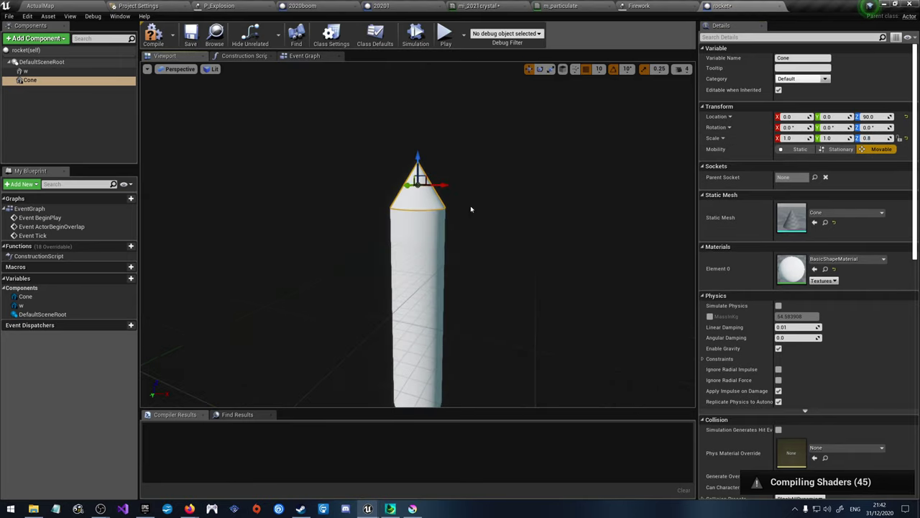
Step: Attach the Cone component as a child of the cylinder component w
{"action": "left_click", "coordinate": [409, 245]}
{"action": "left_click", "coordinate": [423, 192], "text": "ctrl"}
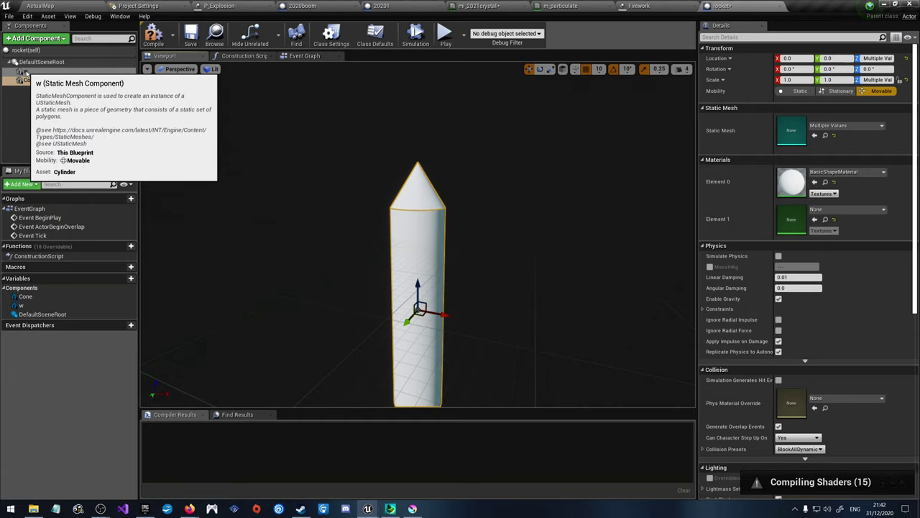
{"action": "mouse_move", "coordinate": [26, 72]}
{"action": "left_mouse_down"}
{"action": "mouse_move", "coordinate": [32, 65]}
{"action": "mouse_move", "coordinate": [43, 72]}
{"action": "left_mouse_up"}
{"action": "left_click", "coordinate": [43, 91]}
{"action": "left_click", "coordinate": [32, 80]}
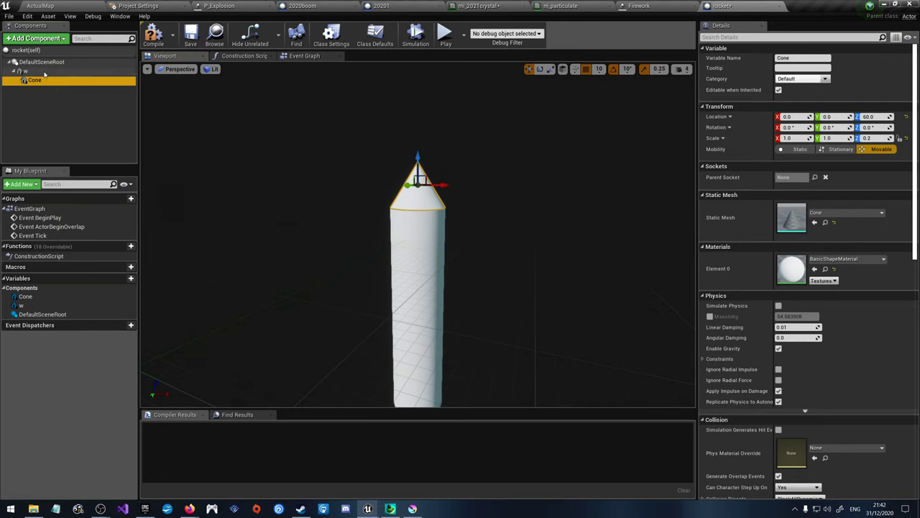
Step: Scale the cylinder w, with its attached cone, down to 0.25, 0.25 and 1.5 in X, Y and Z
{"action": "left_click", "coordinate": [43, 72]}
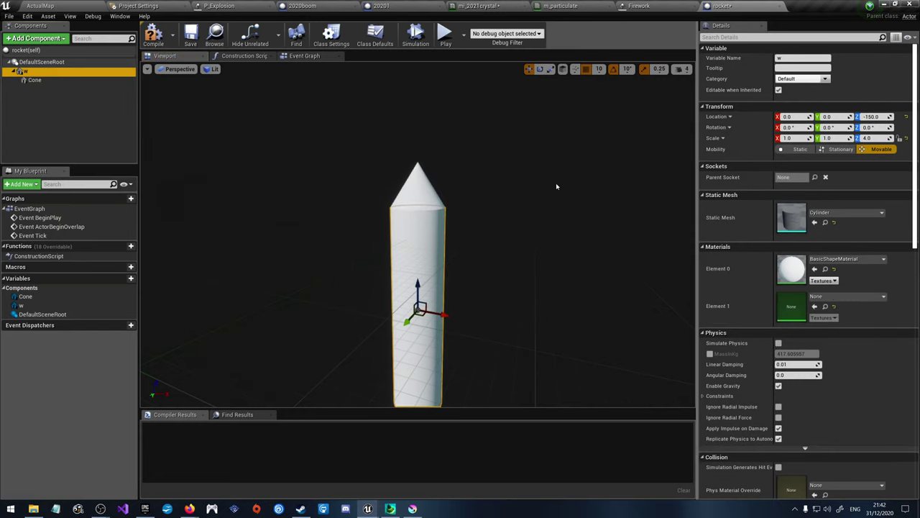
{"action": "left_click", "coordinate": [411, 242]}
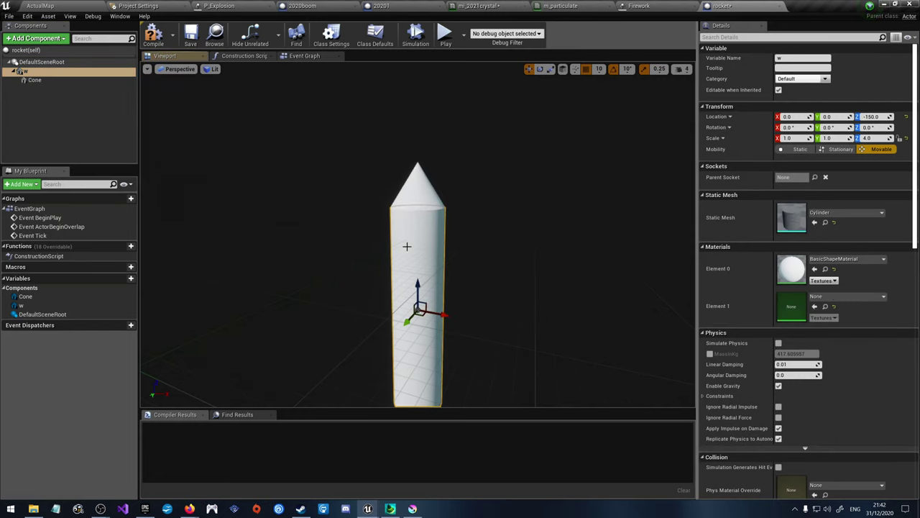
{"action": "key", "text": "e"}
{"action": "key", "text": "r"}
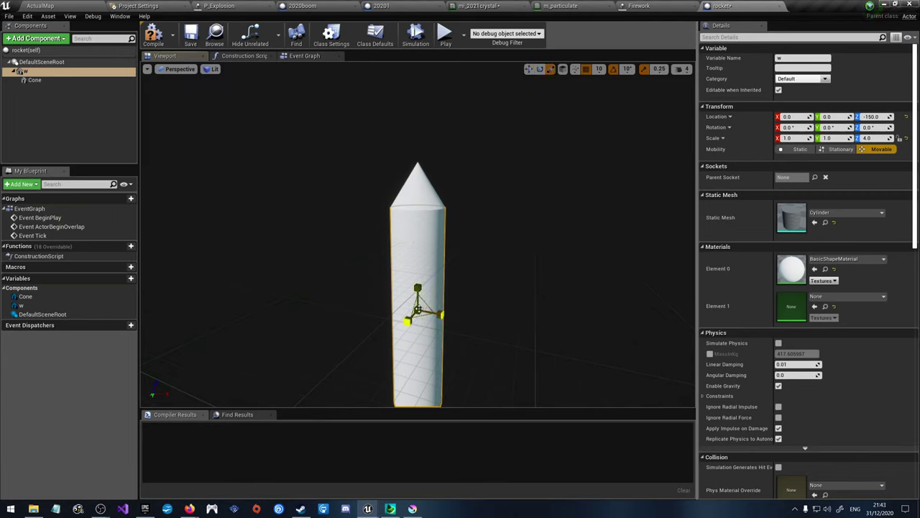
{"action": "left_click_drag", "start_coordinate": [417, 309], "coordinate": [417, 330]}
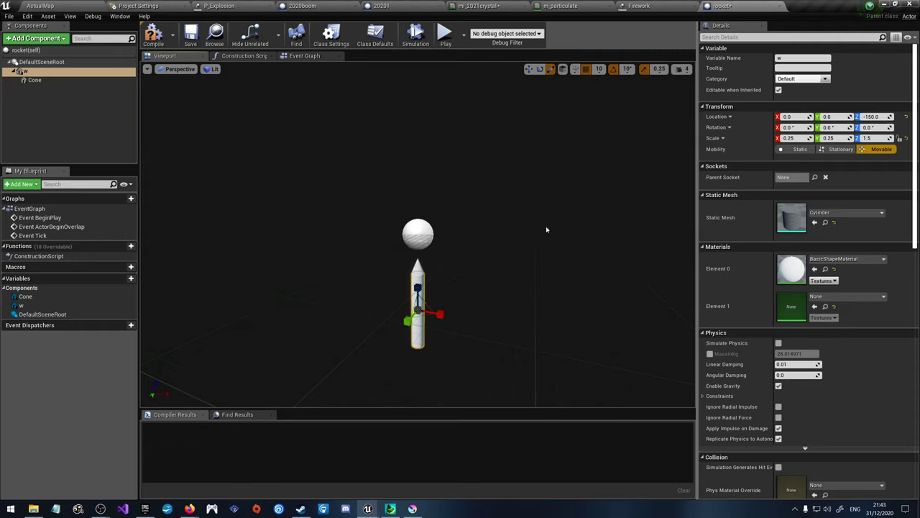
Step: Set the Z location of the cylinder w to 0 to centre the rocket on the root
{"action": "left_click", "coordinate": [872, 116]}
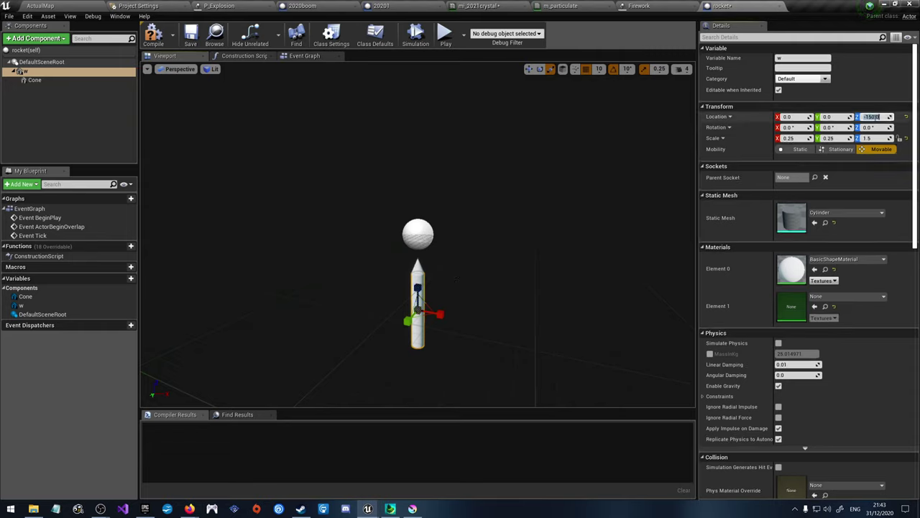
{"action": "type", "text": "0"}
{"action": "key", "text": "Return"}
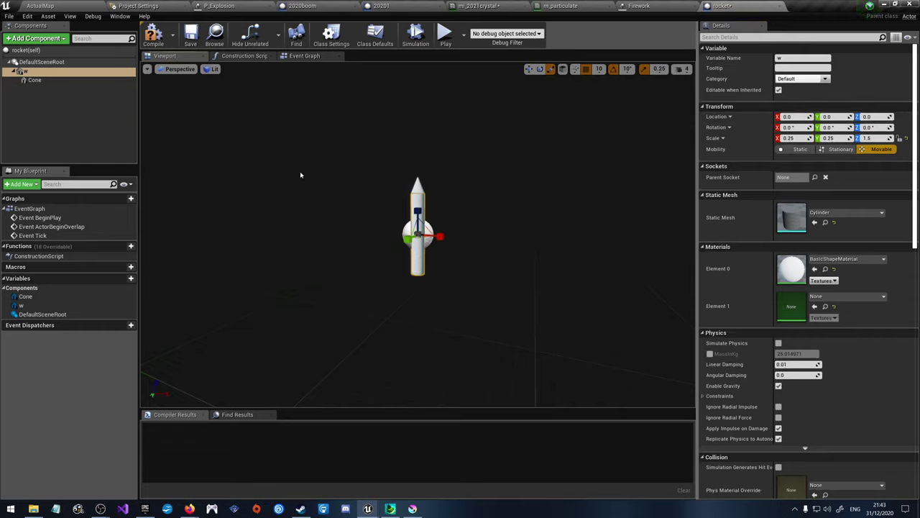
{"action": "key", "text": "e"}
{"action": "key", "text": "w"}
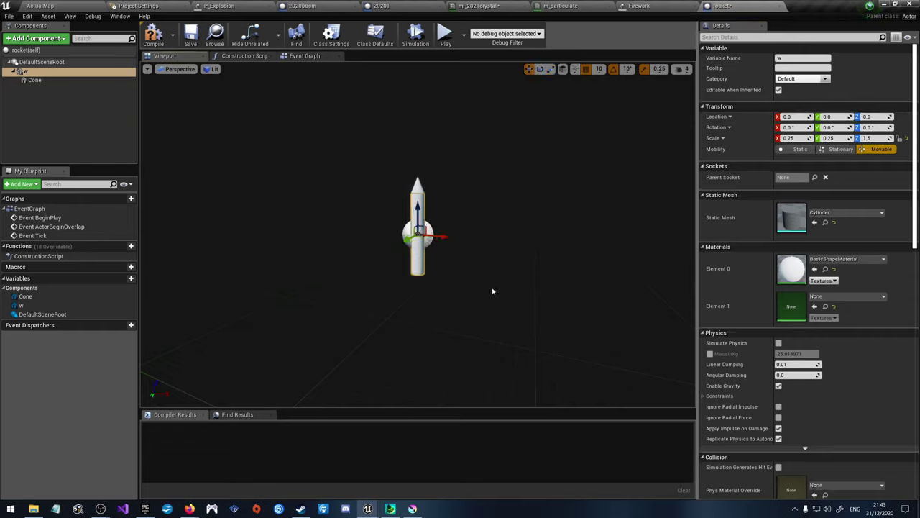
{"action": "key", "text": "e"}
{"action": "key", "text": "w"}
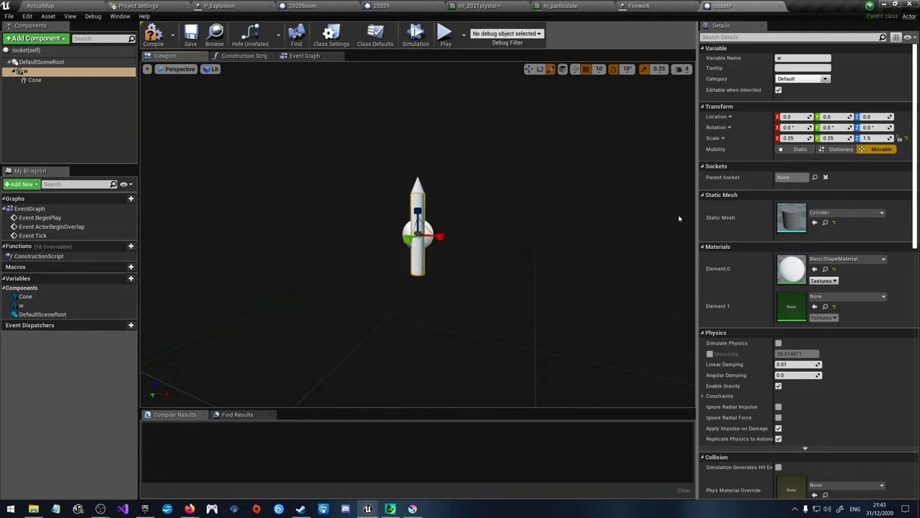
Step: Apply the mi_2021crystal material to the cylinder and the cone, and compile the blueprint
{"action": "left_click", "coordinate": [846, 260]}
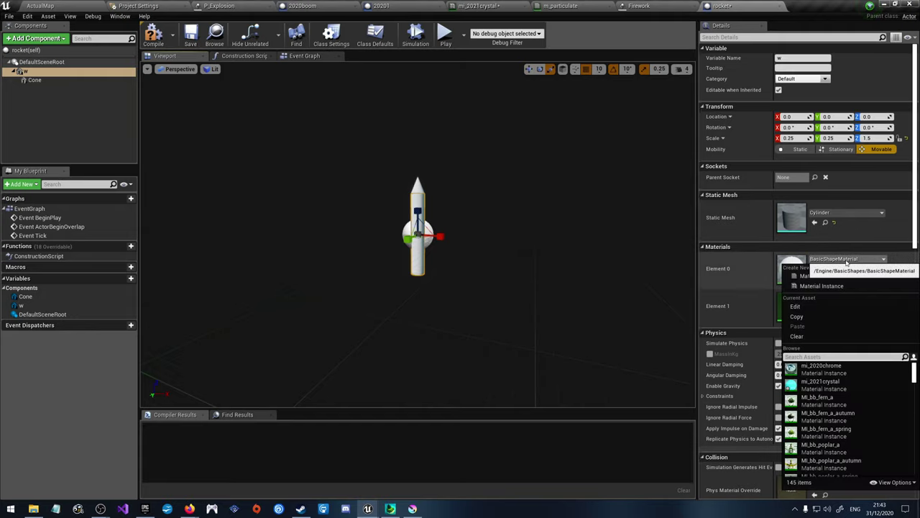
{"action": "scroll", "coordinate": [820, 398], "scroll_direction": "down", "scroll_amount": 1}
{"action": "scroll", "coordinate": [820, 392], "scroll_direction": "up", "scroll_amount": 1}
{"action": "left_click", "coordinate": [820, 381]}
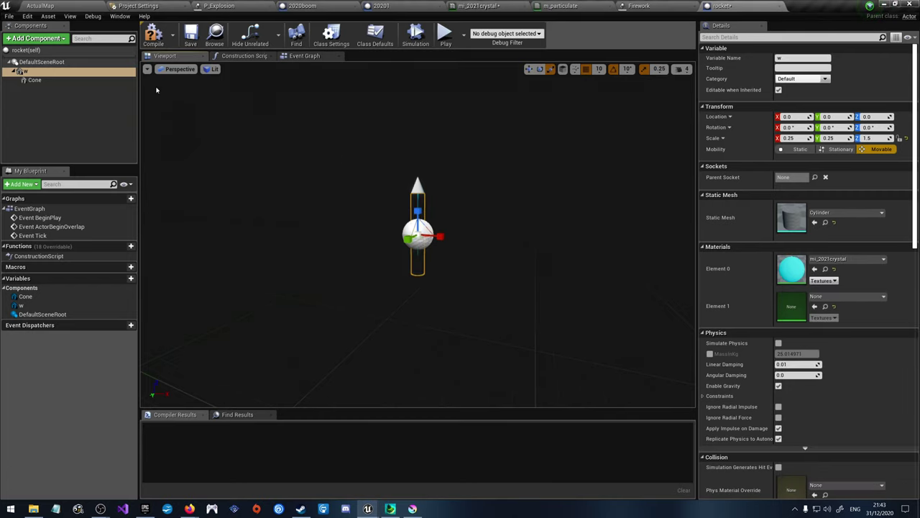
{"action": "left_click", "coordinate": [34, 80]}
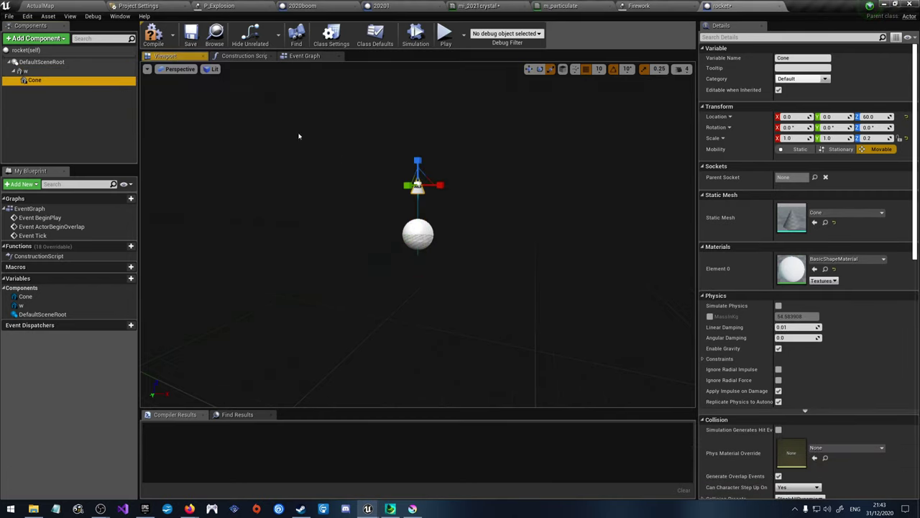
{"action": "left_click", "coordinate": [853, 262]}
{"action": "left_click", "coordinate": [826, 380]}
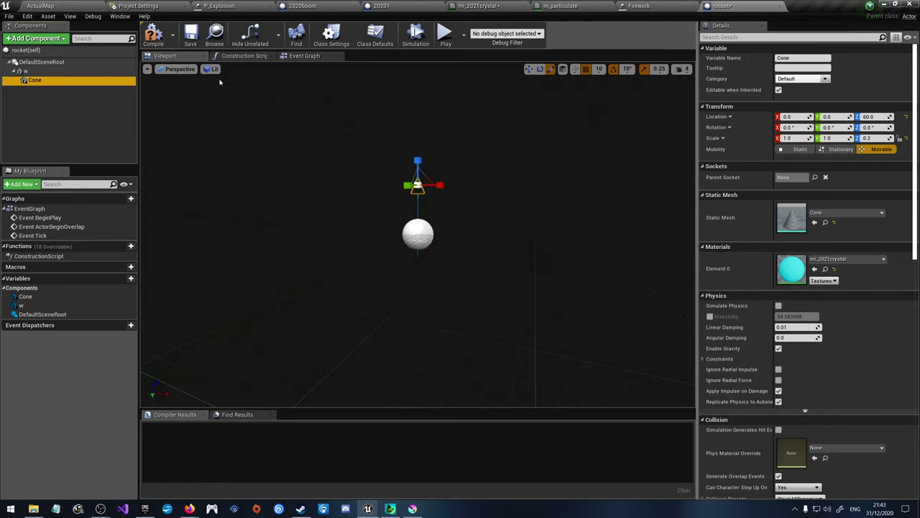
{"action": "left_click", "coordinate": [153, 33]}
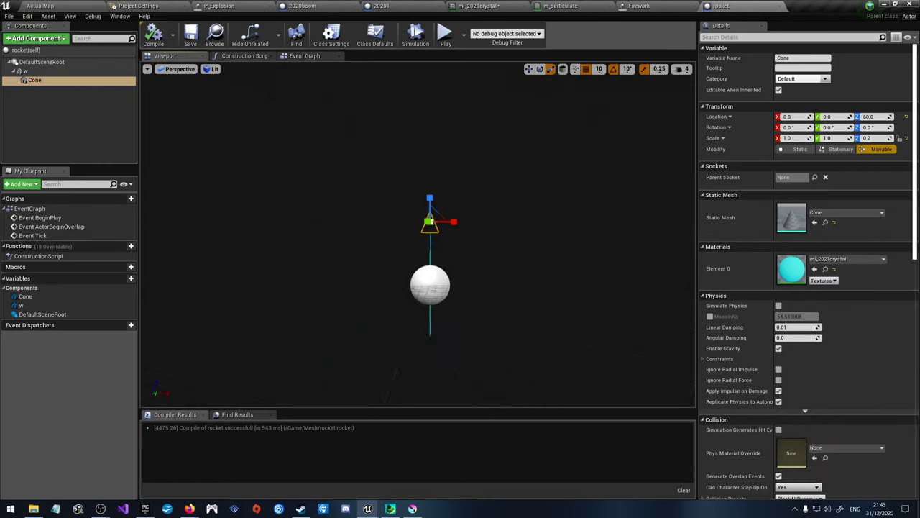
Step: Change the cone's Element 0 material to mi_2020chrome
{"action": "left_click_drag", "start_coordinate": [416, 287], "coordinate": [421, 205]}
{"action": "left_click", "coordinate": [834, 262]}
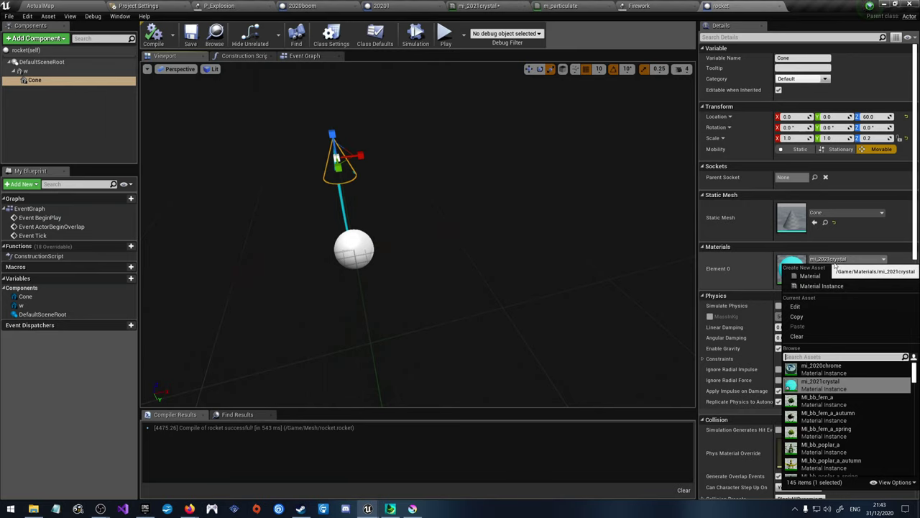
{"action": "scroll", "coordinate": [827, 431], "scroll_direction": "down", "scroll_amount": 2}
{"action": "scroll", "coordinate": [828, 442], "scroll_direction": "up", "scroll_amount": 2}
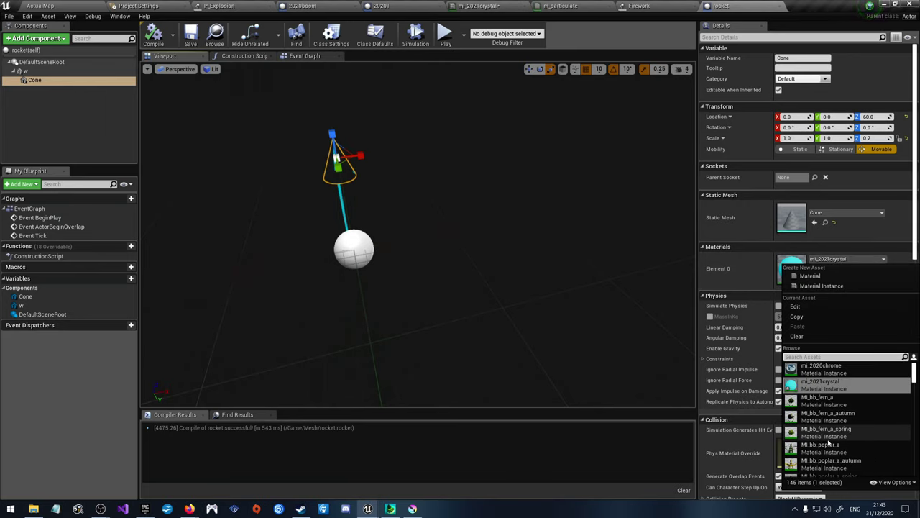
{"action": "left_click", "coordinate": [820, 368]}
Step: Change the cylinder's Element 0 material to mi_2020chrome and save the rocket blueprint
{"action": "left_click", "coordinate": [344, 209]}
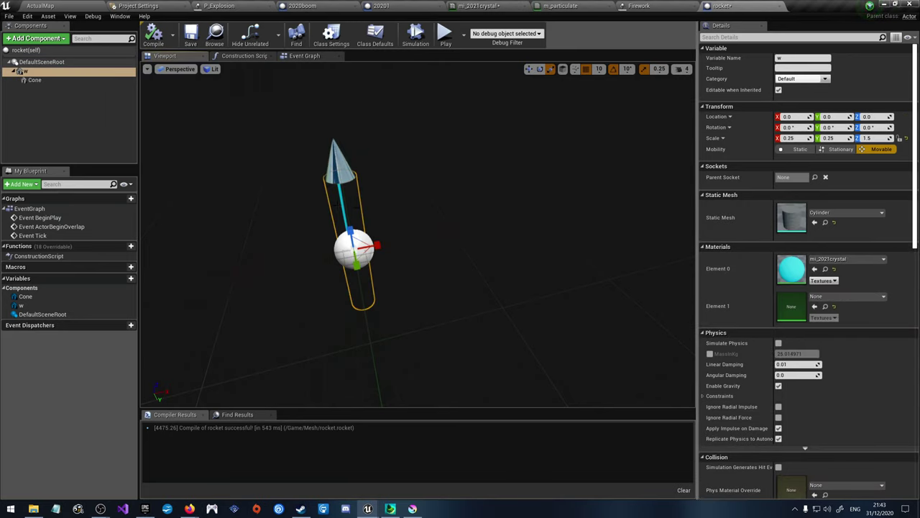
{"action": "left_click", "coordinate": [846, 212]}
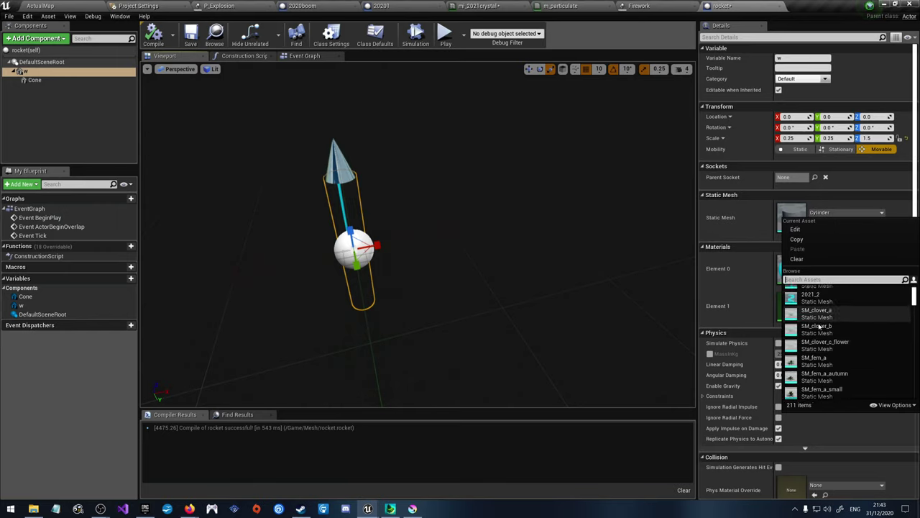
{"action": "scroll", "coordinate": [818, 327], "scroll_direction": "up", "scroll_amount": 2}
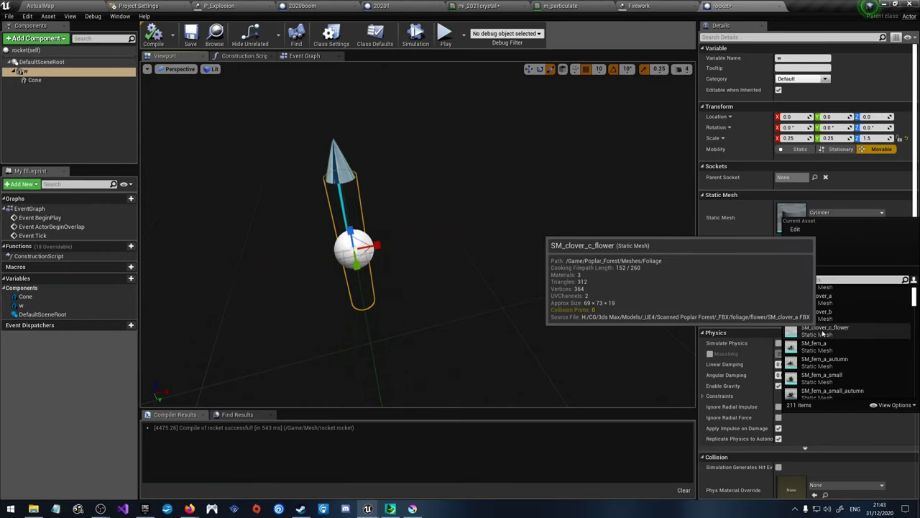
{"action": "left_click", "coordinate": [844, 210]}
{"action": "left_click", "coordinate": [847, 258]}
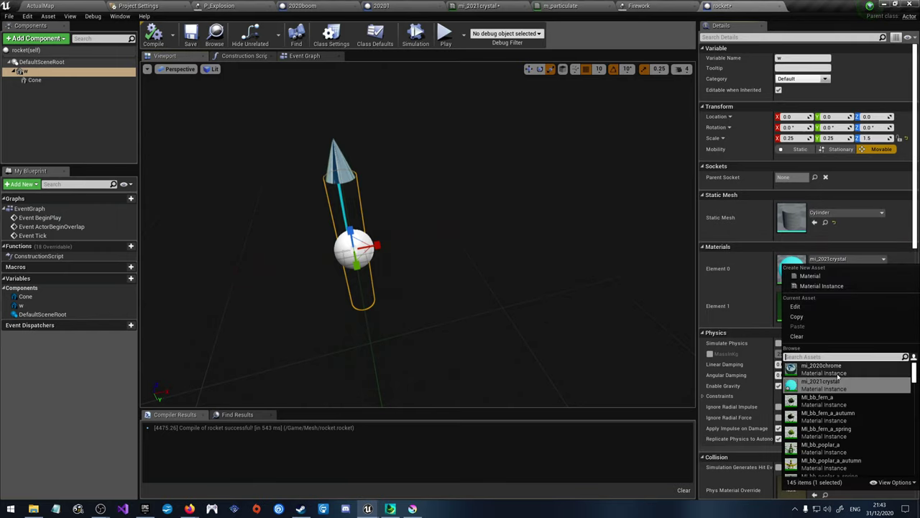
{"action": "left_click", "coordinate": [834, 371]}
{"action": "left_click_drag", "start_coordinate": [438, 251], "coordinate": [510, 228]}
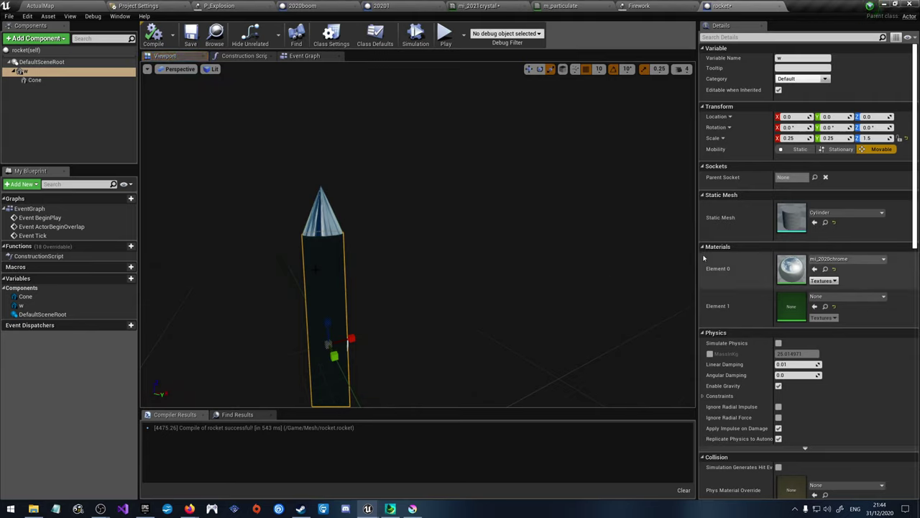
{"action": "left_click_drag", "start_coordinate": [431, 252], "coordinate": [460, 245]}
{"action": "key", "text": "f"}
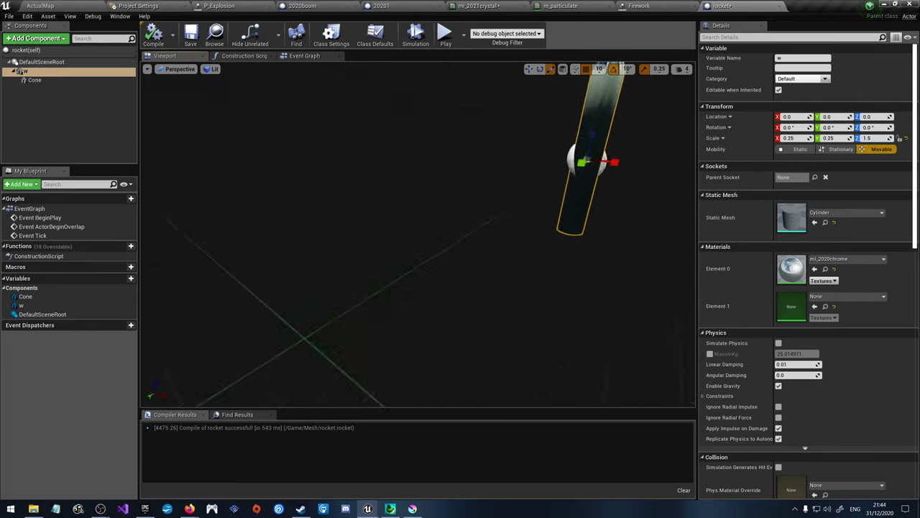
{"action": "left_click", "coordinate": [191, 36]}
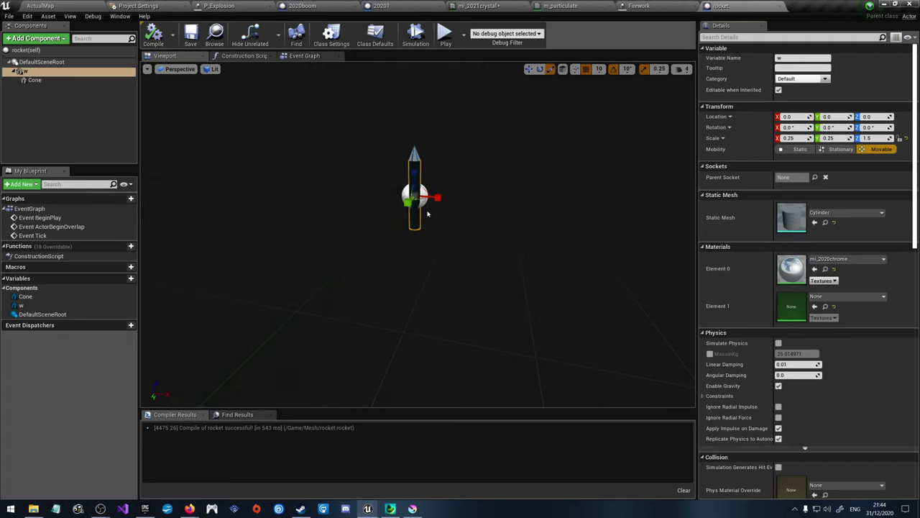
{"action": "left_click", "coordinate": [34, 79]}
{"action": "left_click", "coordinate": [25, 72]}
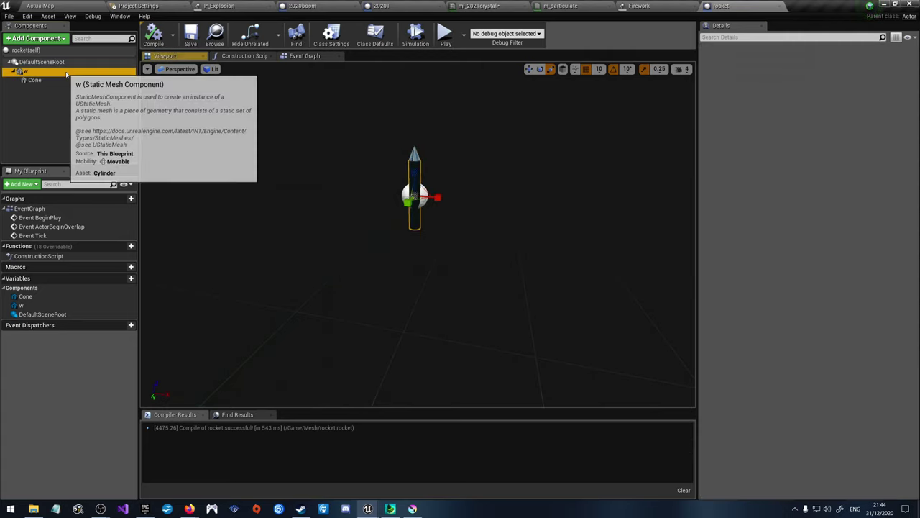
{"action": "left_click", "coordinate": [41, 62]}
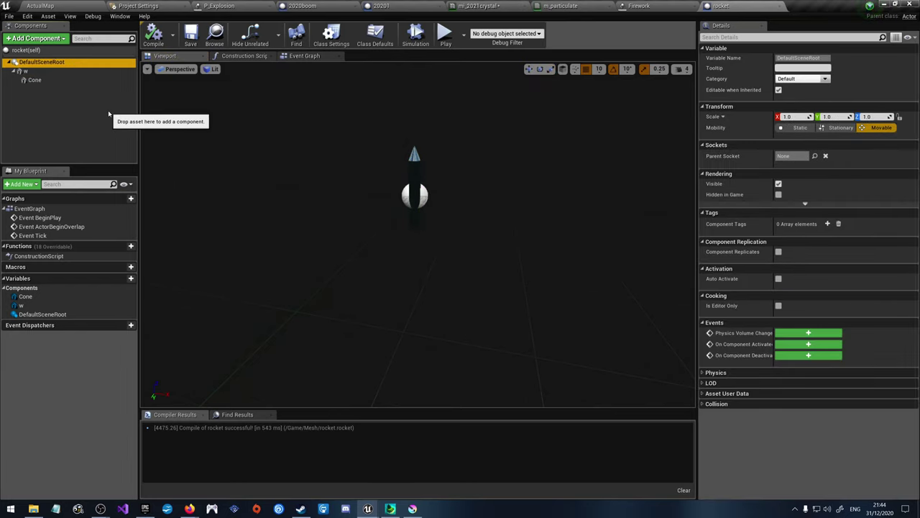
{"action": "left_click", "coordinate": [109, 121]}
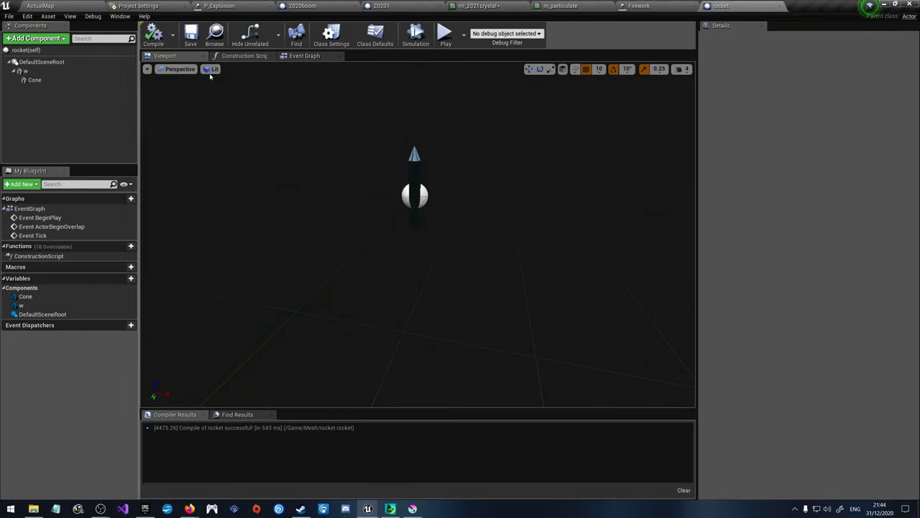
Step: Delete the Event ActorBeginOverlap and Event Tick nodes from the rocket blueprint's event graph
{"action": "left_click", "coordinate": [306, 56]}
{"action": "left_click_drag", "start_coordinate": [553, 373], "coordinate": [392, 230]}
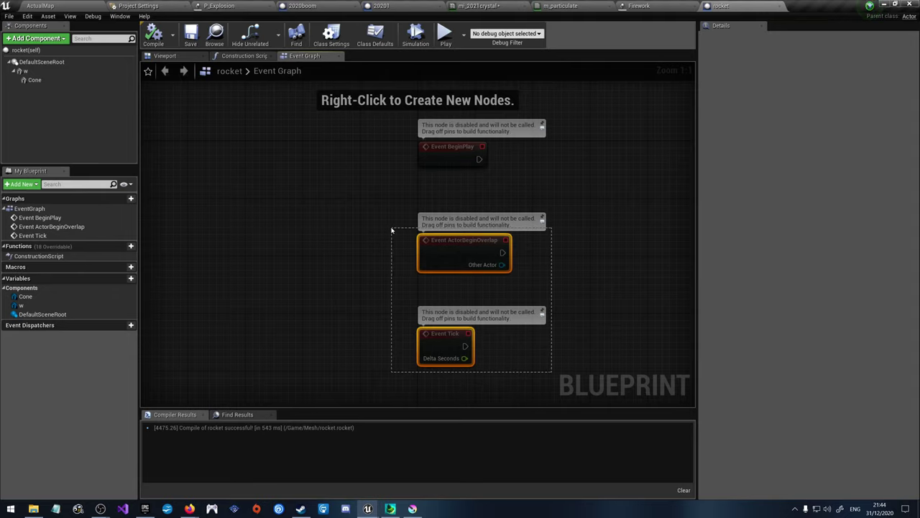
{"action": "key", "text": "Delete"}
Step: Add a Set Timer by Event node driven by Event BeginPlay
{"action": "right_click_drag", "start_coordinate": [396, 228], "coordinate": [326, 222]}
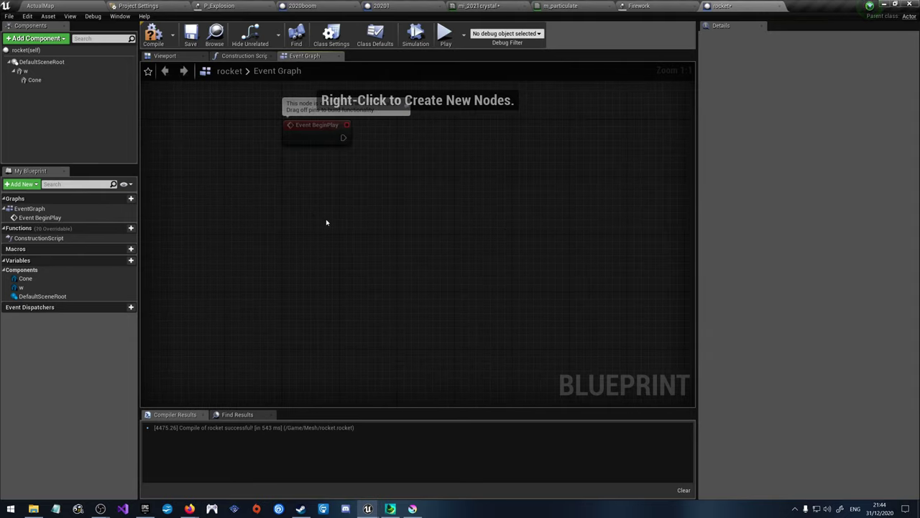
{"action": "scroll", "coordinate": [333, 238], "scroll_direction": "down", "scroll_amount": 3}
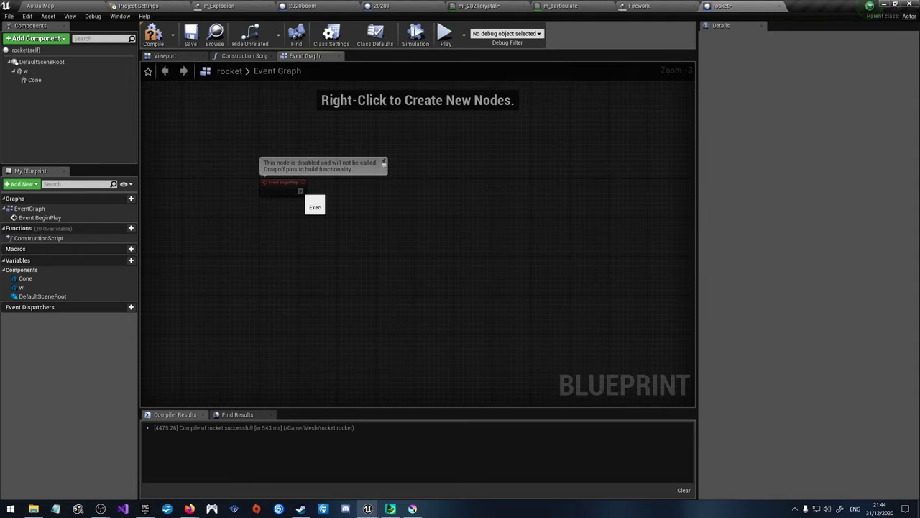
{"action": "left_click_drag", "start_coordinate": [305, 200], "coordinate": [370, 196]}
{"action": "type", "text": "set timer"}
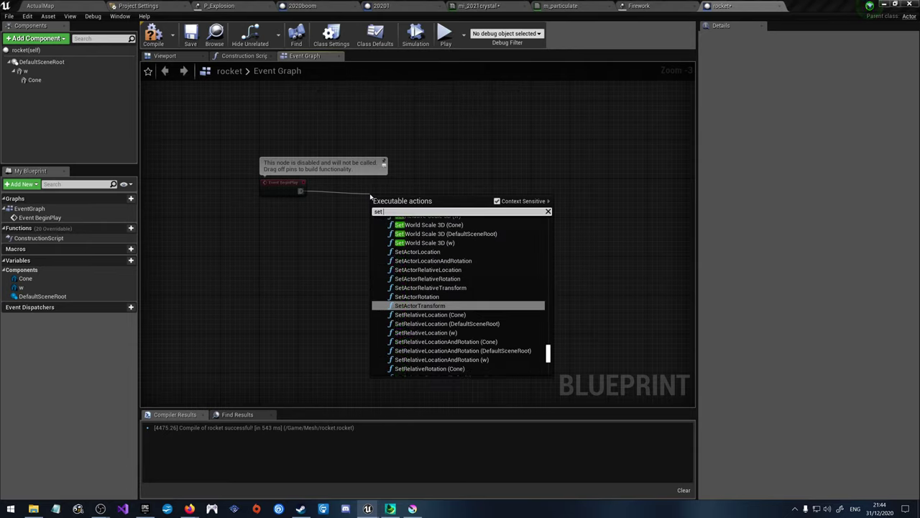
{"action": "left_click", "coordinate": [443, 272]}
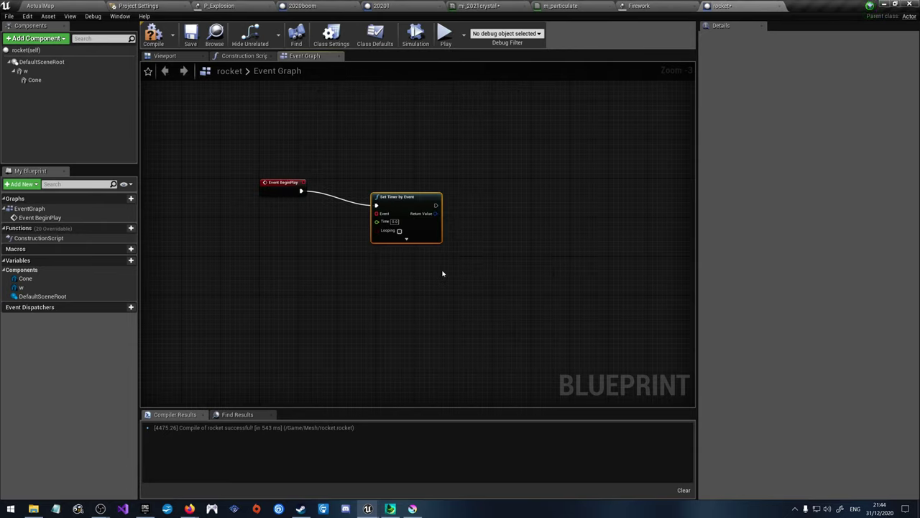
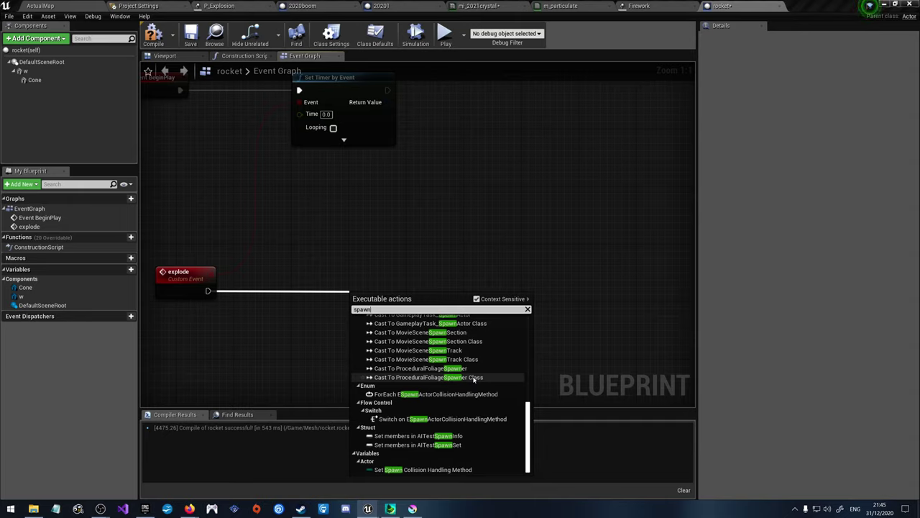
Step: Add a Spawn Emitter at Location node to the explode event's execution output and line it up with the event
{"action": "scroll", "coordinate": [471, 379], "scroll_direction": "up", "scroll_amount": 4}
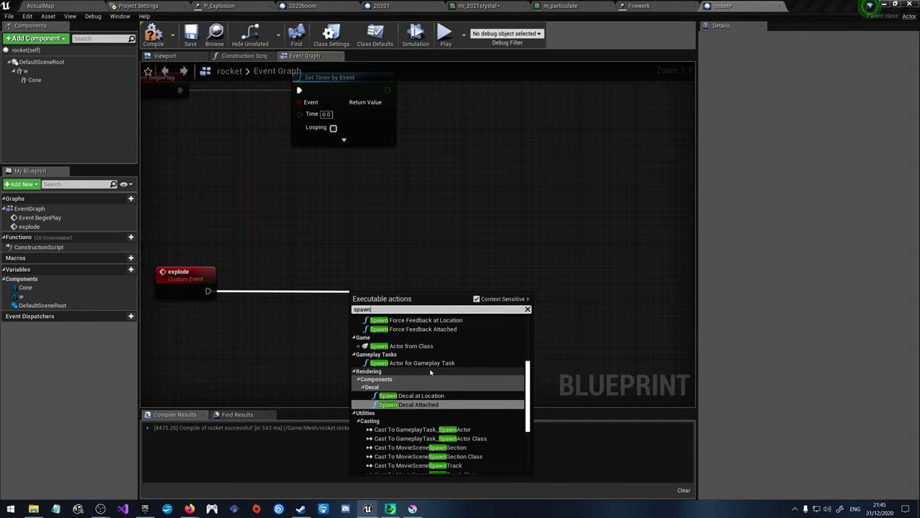
{"action": "scroll", "coordinate": [447, 382], "scroll_direction": "up", "scroll_amount": 2}
{"action": "left_click", "coordinate": [436, 337]}
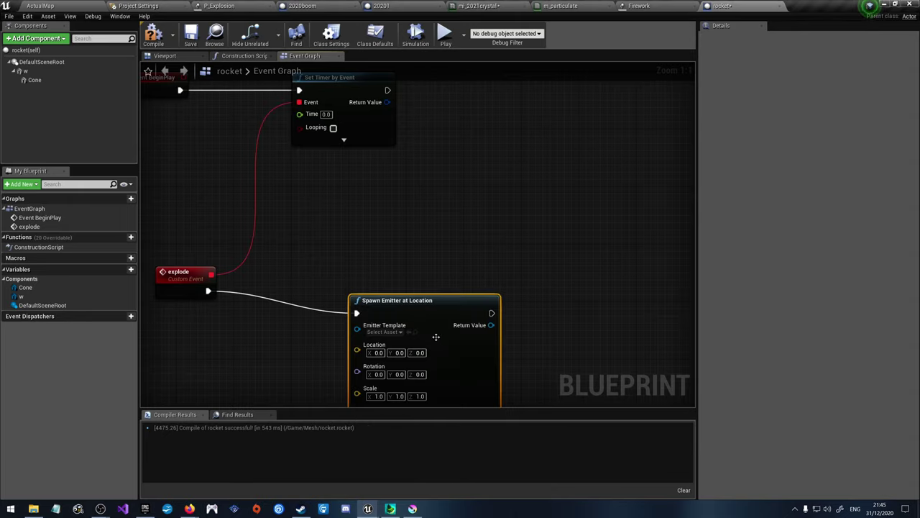
{"action": "left_click_drag", "start_coordinate": [415, 307], "coordinate": [416, 285]}
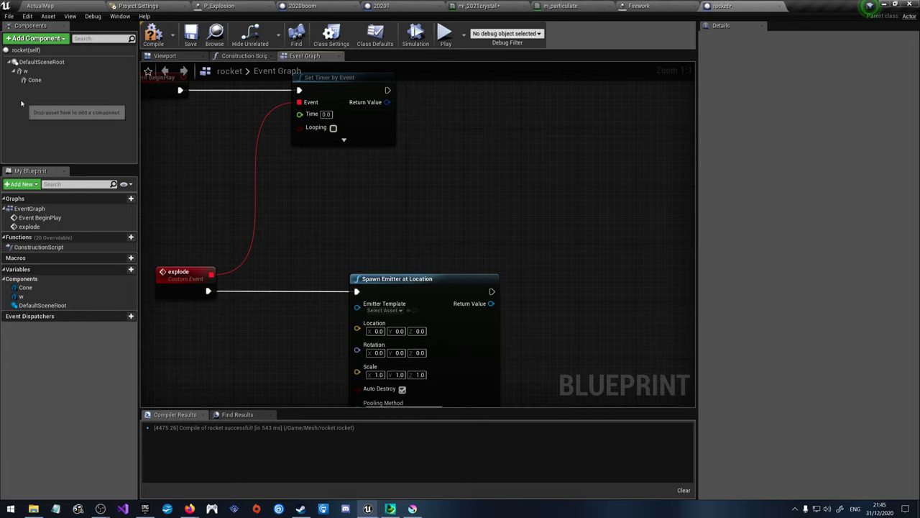
Step: Connect the DefaultSceneRoot's GetWorldLocation result to the Location input of the Spawn Emitter at Location node
{"action": "left_click_drag", "start_coordinate": [42, 61], "coordinate": [318, 335]}
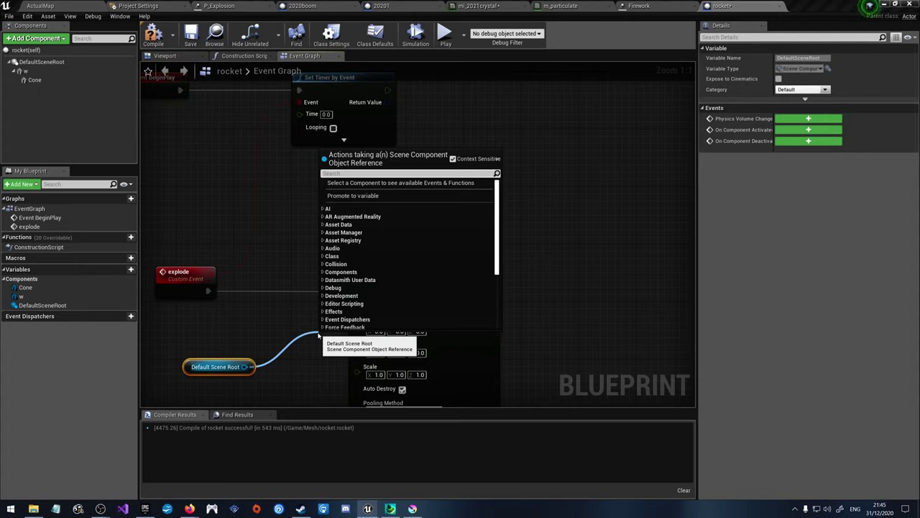
{"action": "type", "text": "get"}
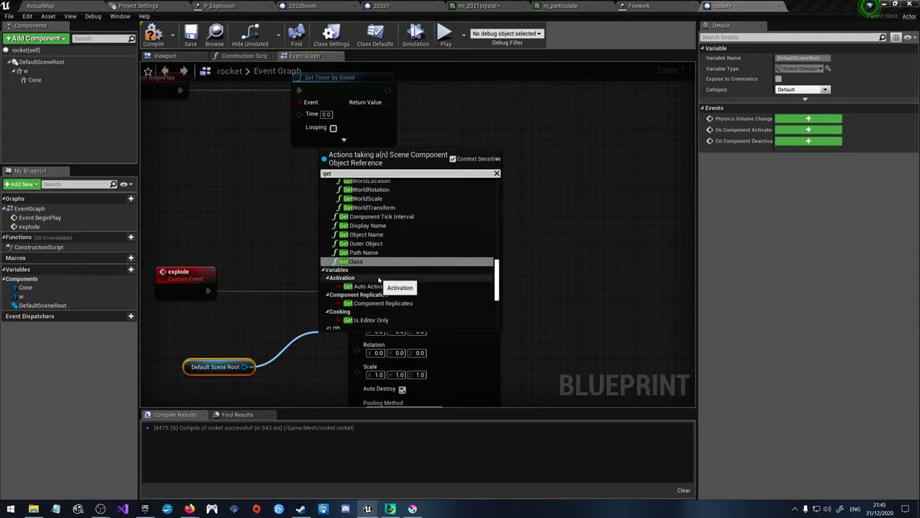
{"action": "type", "text": " lo"}
{"action": "key", "text": "Return"}
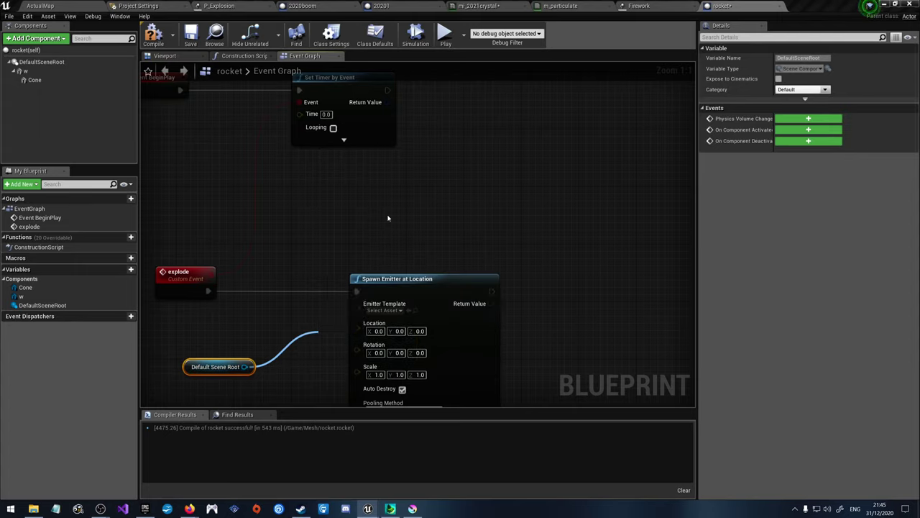
{"action": "left_click_drag", "start_coordinate": [368, 330], "coordinate": [275, 322]}
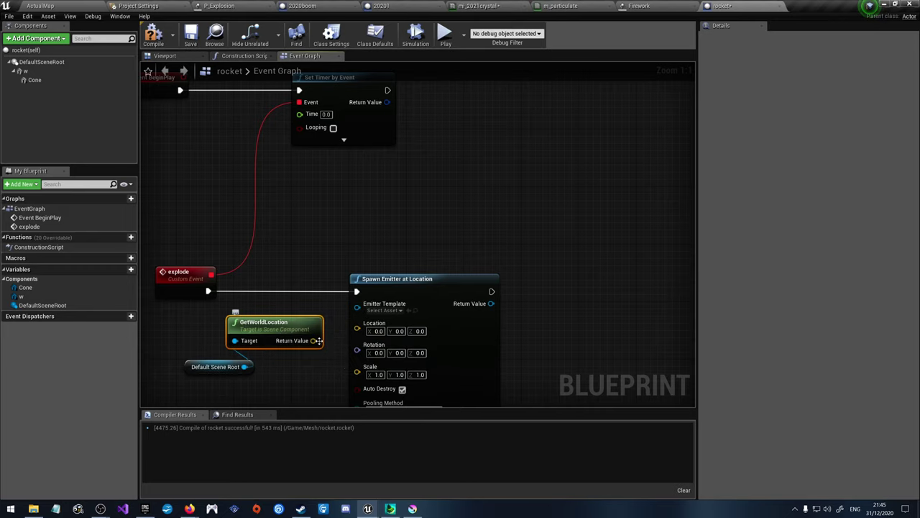
{"action": "left_click_drag", "start_coordinate": [317, 344], "coordinate": [357, 322]}
Step: Move the emitter, GetWorldLocation and Default Scene Root nodes together farther from the explode event to free up space
{"action": "left_click_drag", "start_coordinate": [263, 391], "coordinate": [238, 320]}
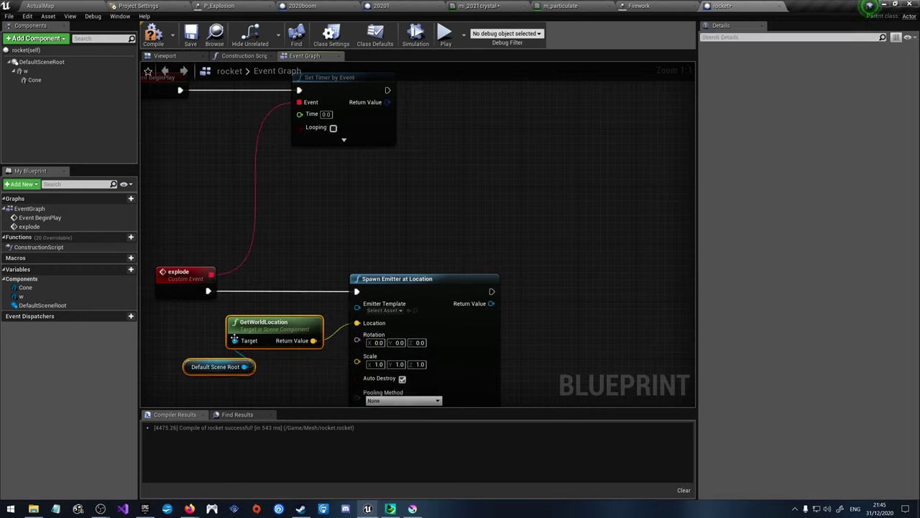
{"action": "left_click", "coordinate": [381, 279], "text": "ctrl"}
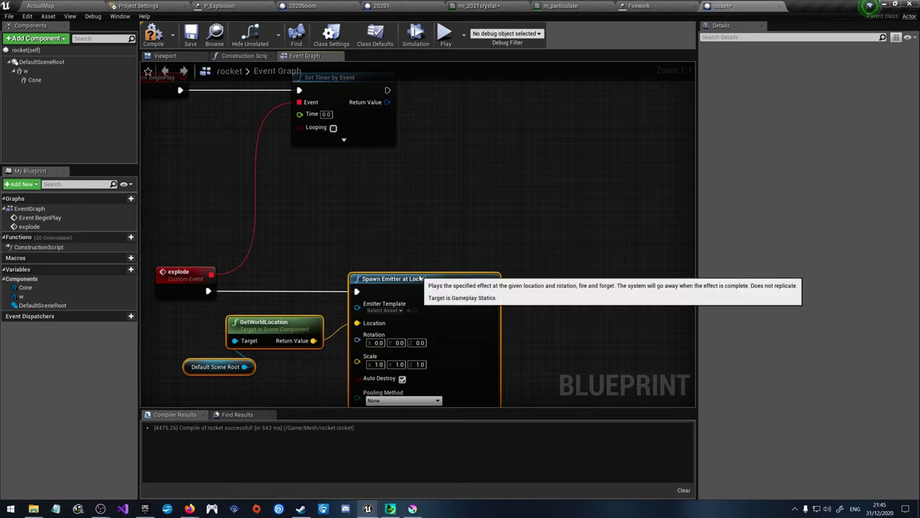
{"action": "left_click_drag", "start_coordinate": [373, 271], "coordinate": [581, 263]}
{"action": "left_click", "coordinate": [195, 302]}
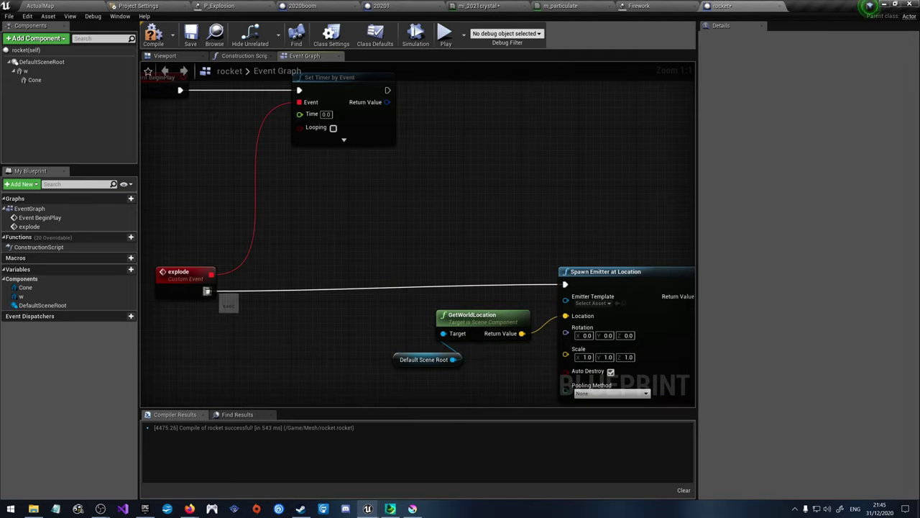
Step: Insert a DestroyComponent node targeting the Cone between the explode event and the emitter spawn, with the Cone node below the event
{"action": "left_click_drag", "start_coordinate": [207, 291], "coordinate": [274, 305]}
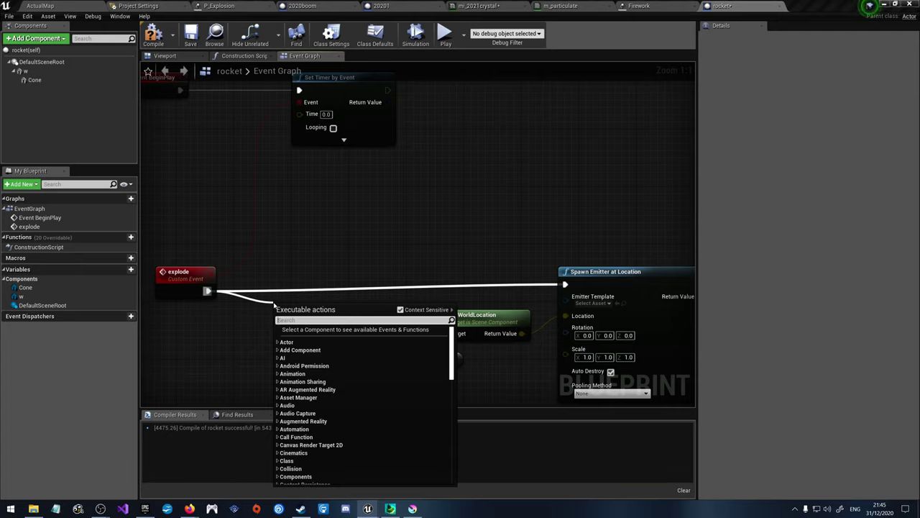
{"action": "type", "text": "destroy com"}
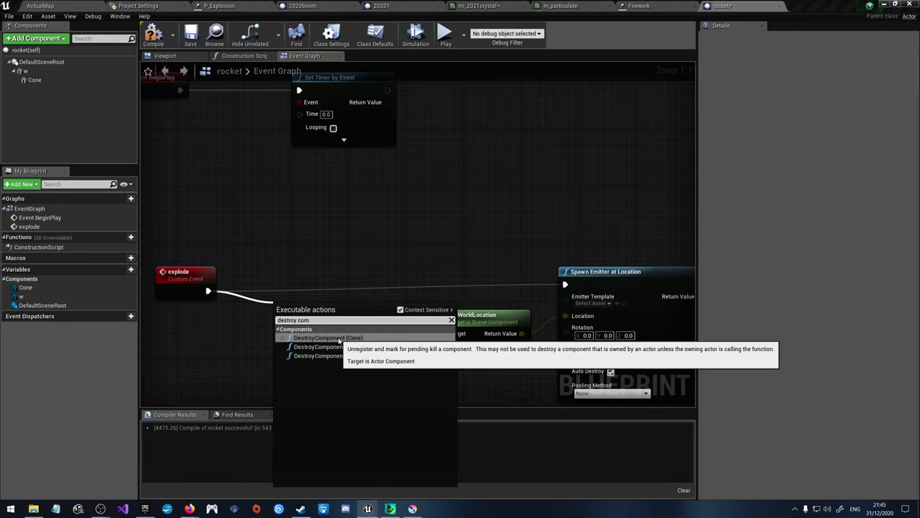
{"action": "left_click", "coordinate": [336, 338]}
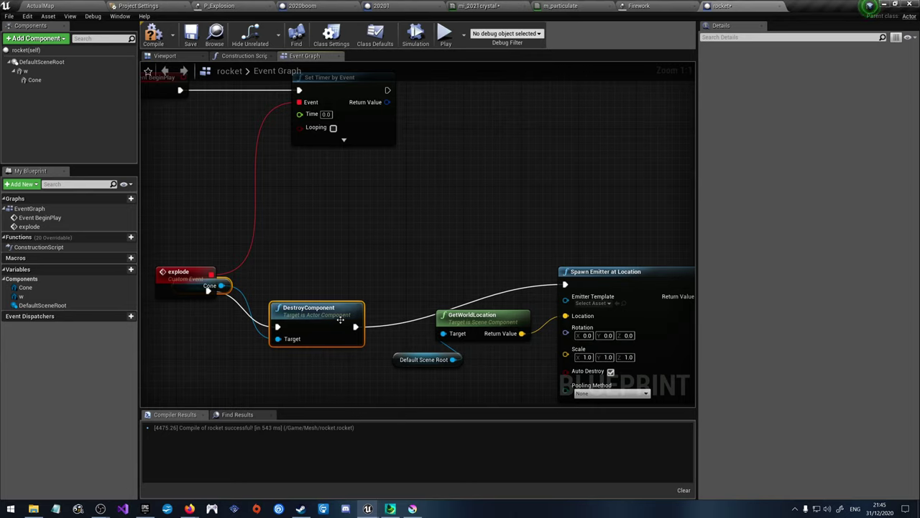
{"action": "left_click_drag", "start_coordinate": [191, 282], "coordinate": [232, 366]}
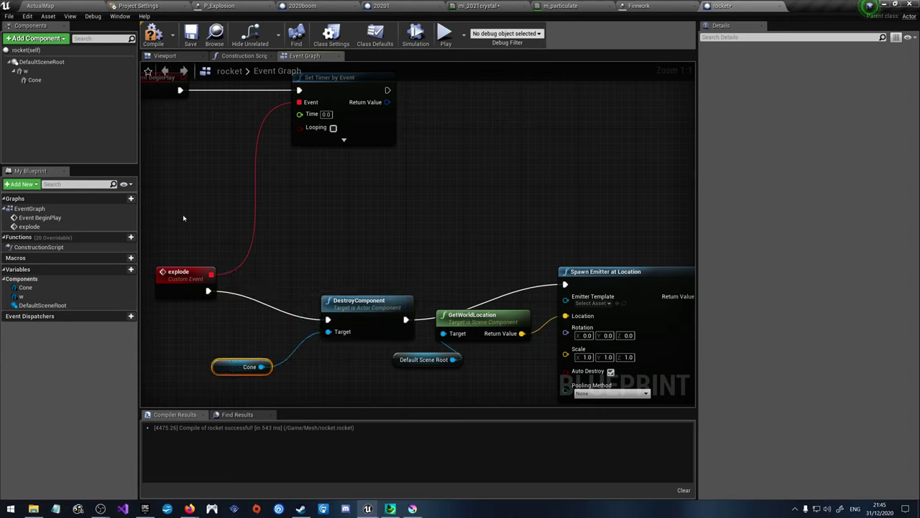
Step: Connect the w component as a second DestroyComponent target and align the w, Cone and DestroyComponent nodes with the explode event
{"action": "left_click_drag", "start_coordinate": [26, 71], "coordinate": [225, 287]}
{"action": "left_click_drag", "start_coordinate": [332, 338], "coordinate": [329, 332]}
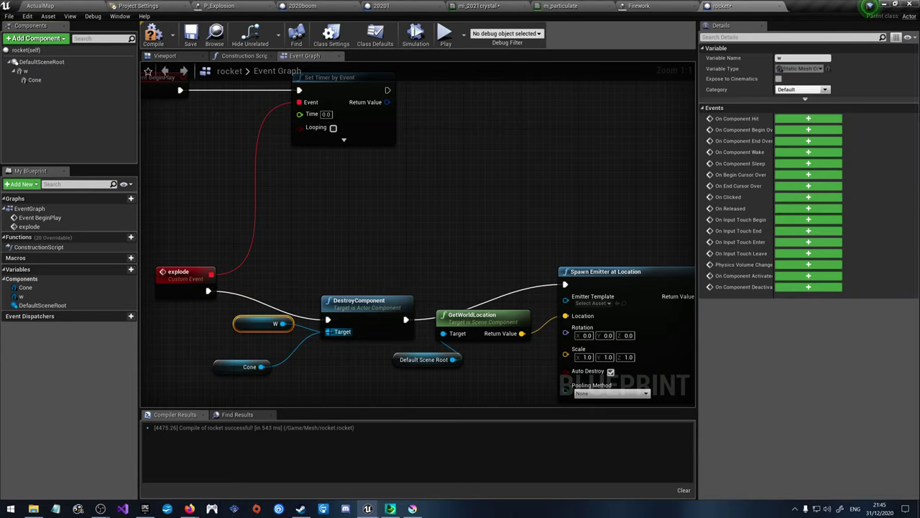
{"action": "left_click_drag", "start_coordinate": [237, 320], "coordinate": [230, 342]}
{"action": "left_click", "coordinate": [344, 371]}
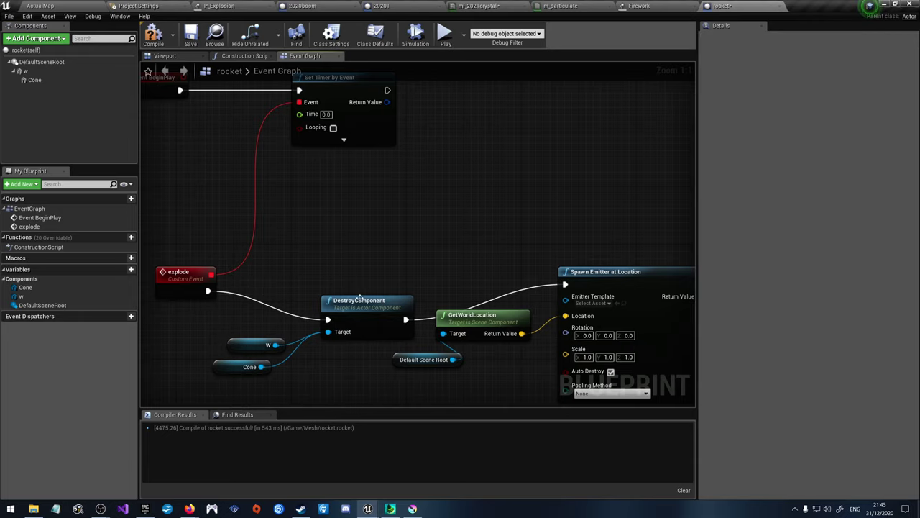
{"action": "left_click_drag", "start_coordinate": [360, 297], "coordinate": [345, 269]}
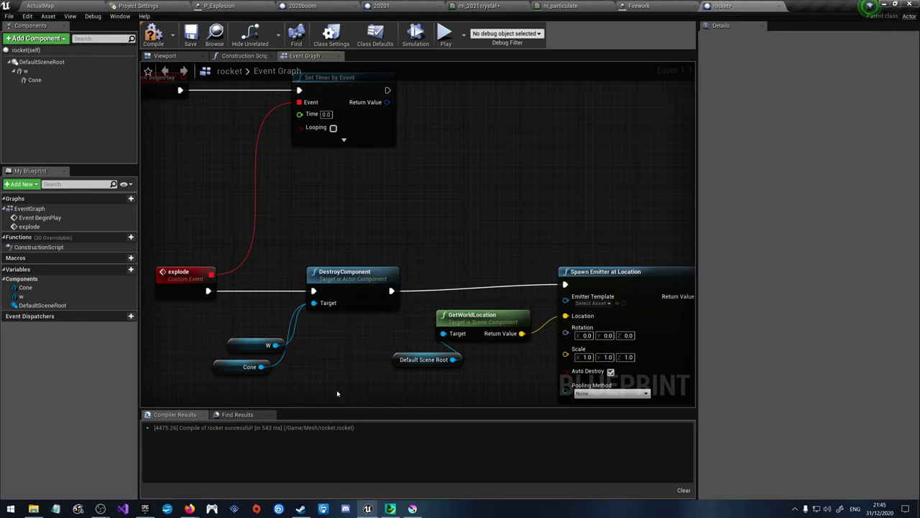
{"action": "left_click_drag", "start_coordinate": [248, 366], "coordinate": [244, 335]}
{"action": "left_click", "coordinate": [324, 381]}
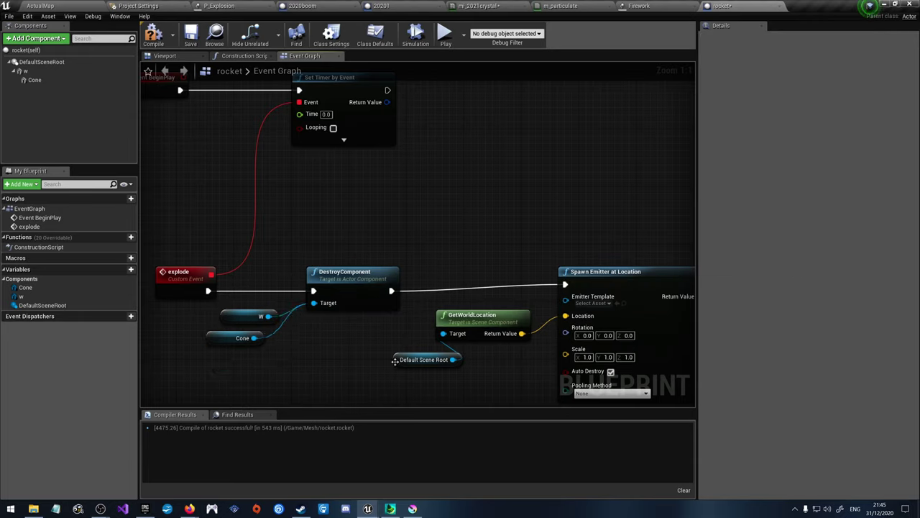
Step: Align the Spawn Emitter at Location node with DestroyComponent and set its Emitter Template to Firework
{"action": "right_click_drag", "start_coordinate": [617, 314], "coordinate": [447, 271]}
{"action": "left_click_drag", "start_coordinate": [431, 229], "coordinate": [431, 236]}
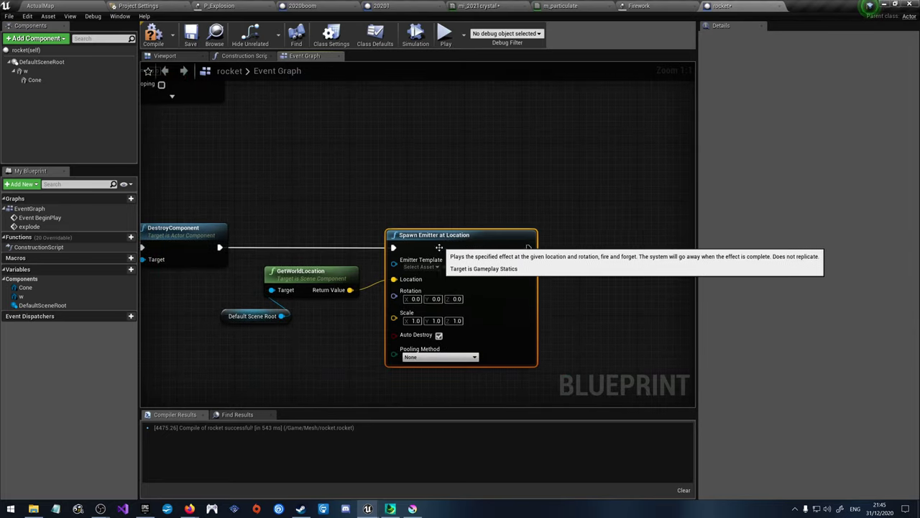
{"action": "left_click", "coordinate": [431, 267]}
{"action": "left_click", "coordinate": [413, 304]}
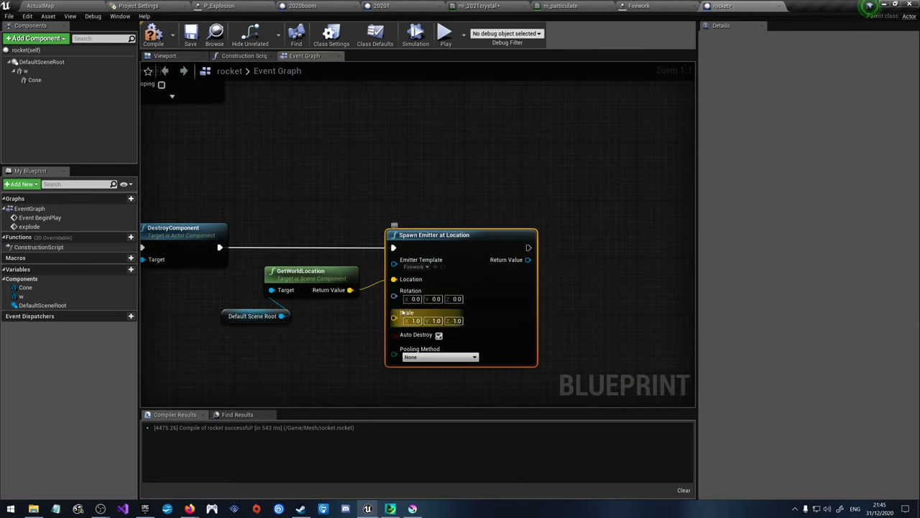
Step: Move the Default Scene Root node farther away from GetWorldLocation so their connecting wire runs clearly
{"action": "left_click", "coordinate": [309, 355]}
{"action": "left_click_drag", "start_coordinate": [309, 355], "coordinate": [298, 275]}
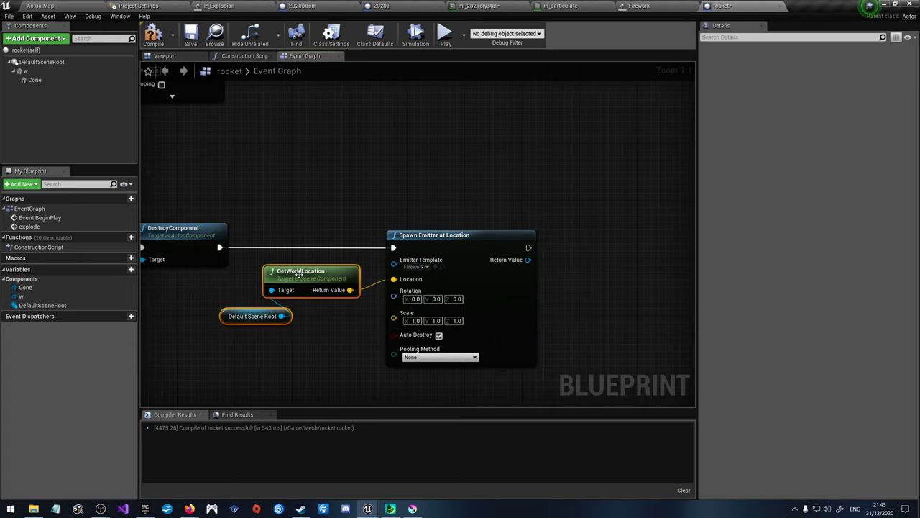
{"action": "left_click", "coordinate": [244, 316]}
{"action": "left_click_drag", "start_coordinate": [244, 316], "coordinate": [203, 316]}
{"action": "left_click", "coordinate": [300, 337]}
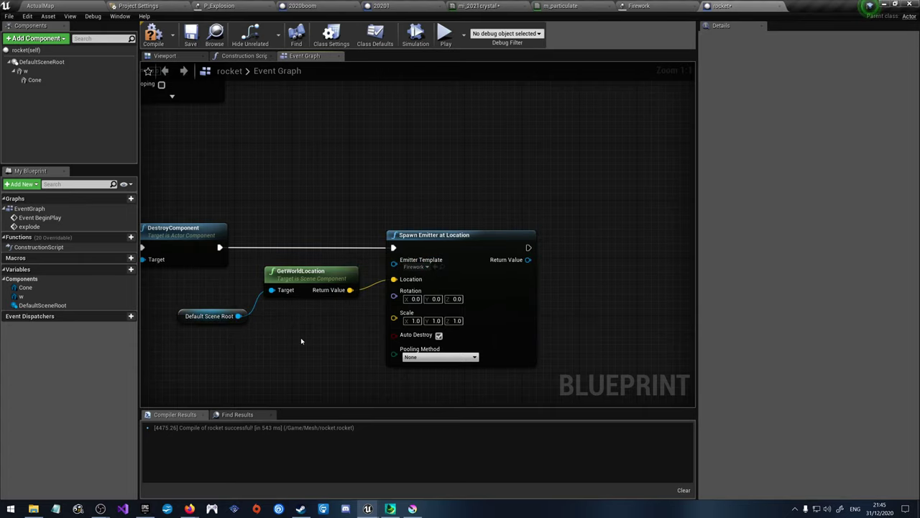
Step: Add a Set Color Parameter node targeting the spawned emitter's return value and running after the spawn
{"action": "left_click_drag", "start_coordinate": [530, 260], "coordinate": [575, 262]}
{"action": "type", "text": "se"}
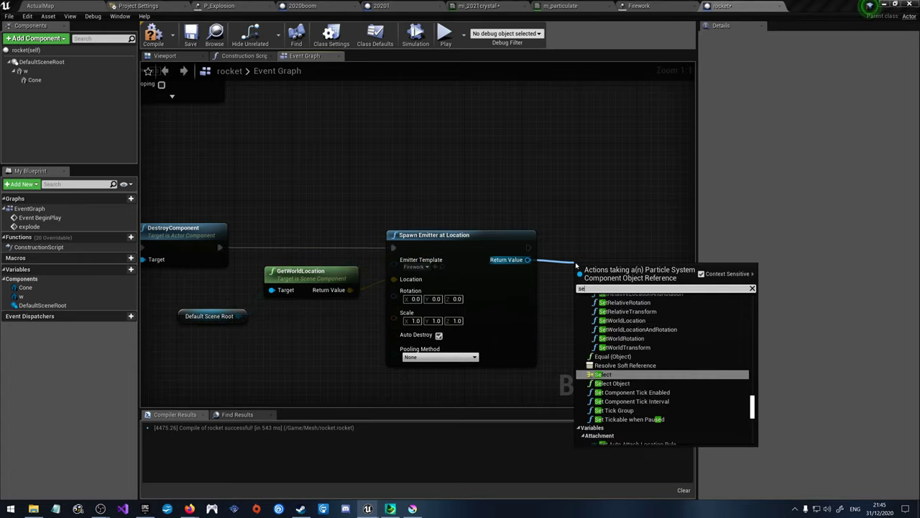
{"action": "type", "text": "t colo"}
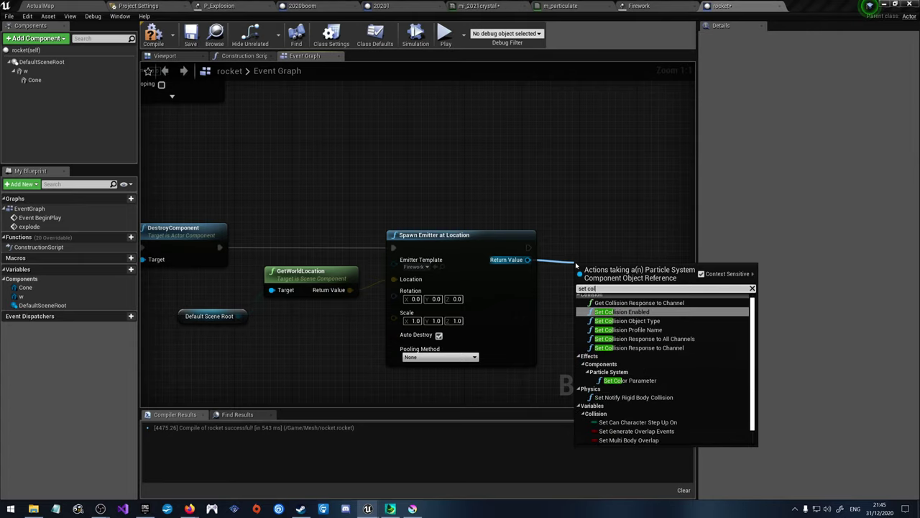
{"action": "left_click", "coordinate": [626, 322]}
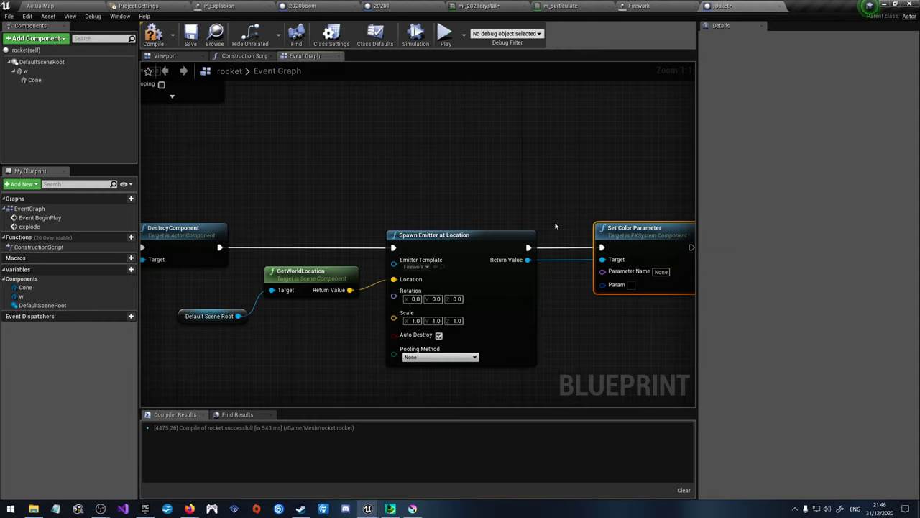
{"action": "right_click_drag", "start_coordinate": [318, 194], "coordinate": [195, 151]}
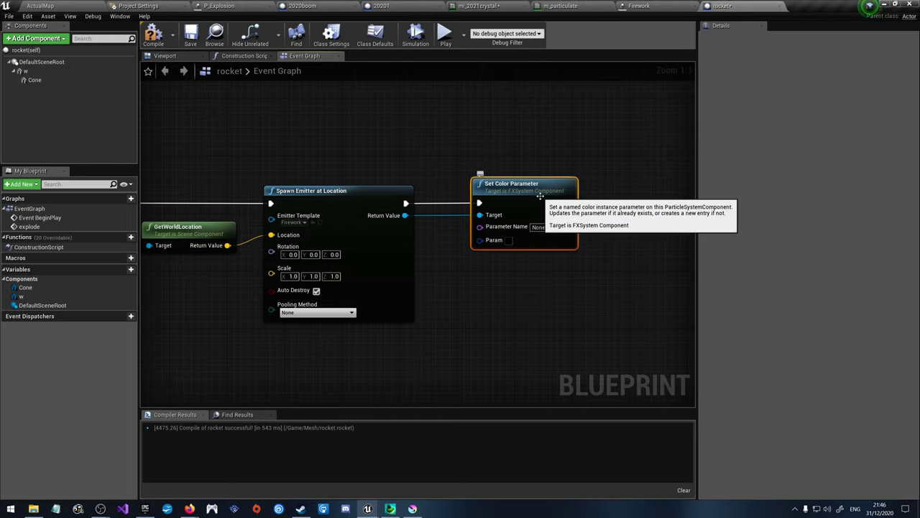
Step: Try to set the Set Color Parameter node's Param to a fully saturated red with a hue of about 347
{"action": "left_click", "coordinate": [508, 242]}
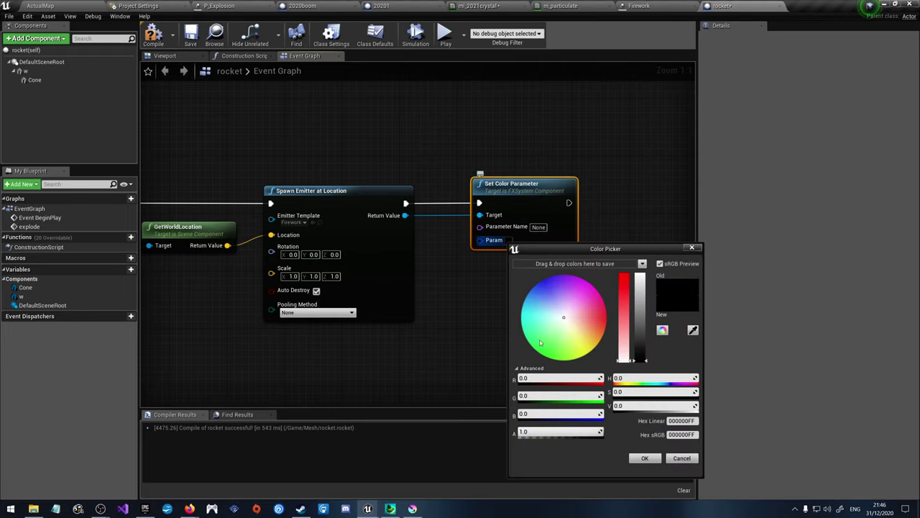
{"action": "left_click_drag", "start_coordinate": [540, 342], "coordinate": [612, 309]}
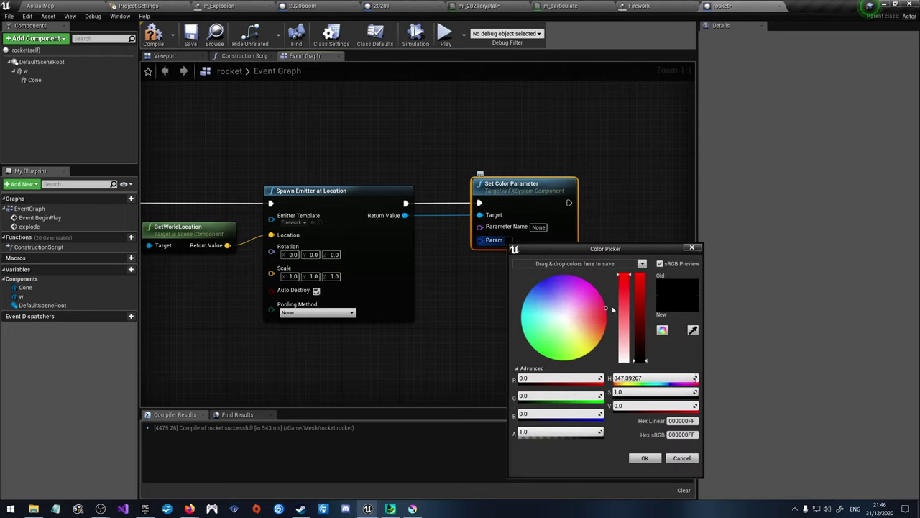
{"action": "left_click", "coordinate": [646, 458]}
{"action": "right_click_drag", "start_coordinate": [464, 316], "coordinate": [497, 324]}
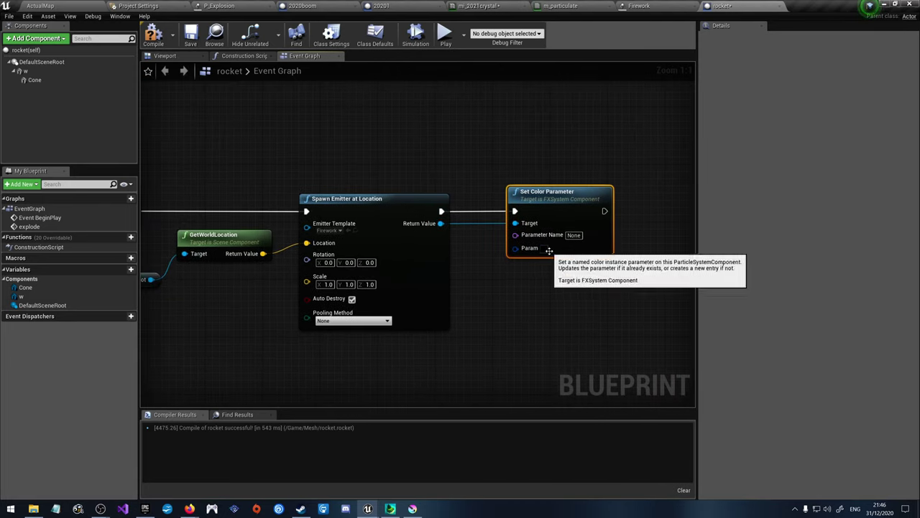
Step: Set the Set Color Parameter node's Param to pure, full-brightness red and compile the rocket blueprint
{"action": "left_click", "coordinate": [548, 248]}
{"action": "left_click_drag", "start_coordinate": [678, 363], "coordinate": [677, 281]}
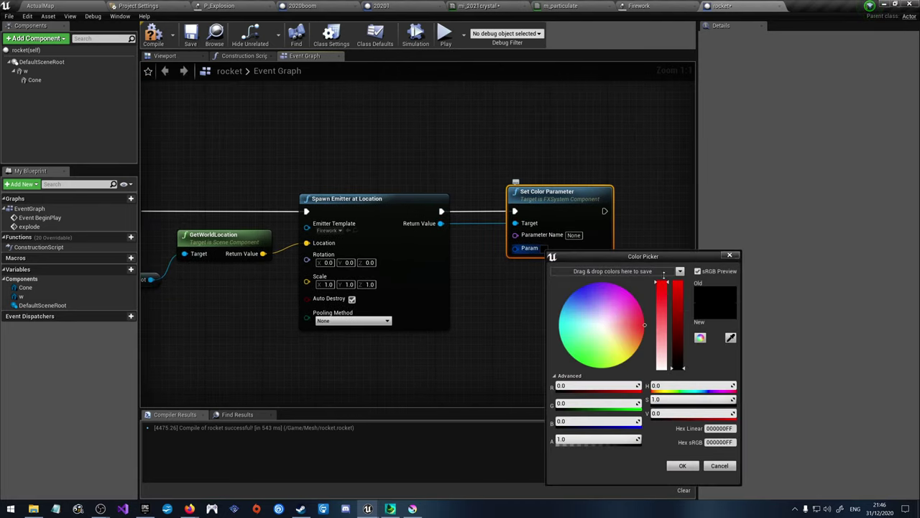
{"action": "left_click", "coordinate": [682, 465]}
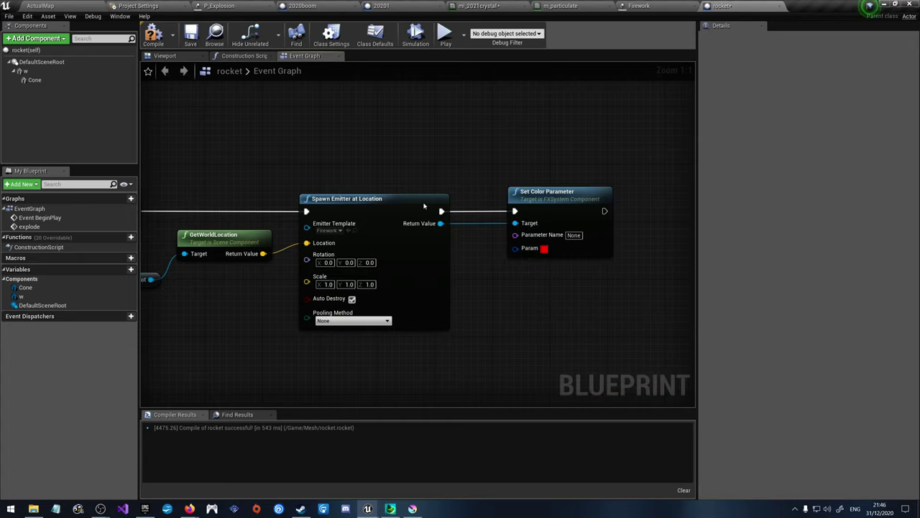
{"action": "left_click", "coordinate": [153, 37]}
{"action": "scroll", "coordinate": [511, 302], "scroll_direction": "down", "scroll_amount": 5}
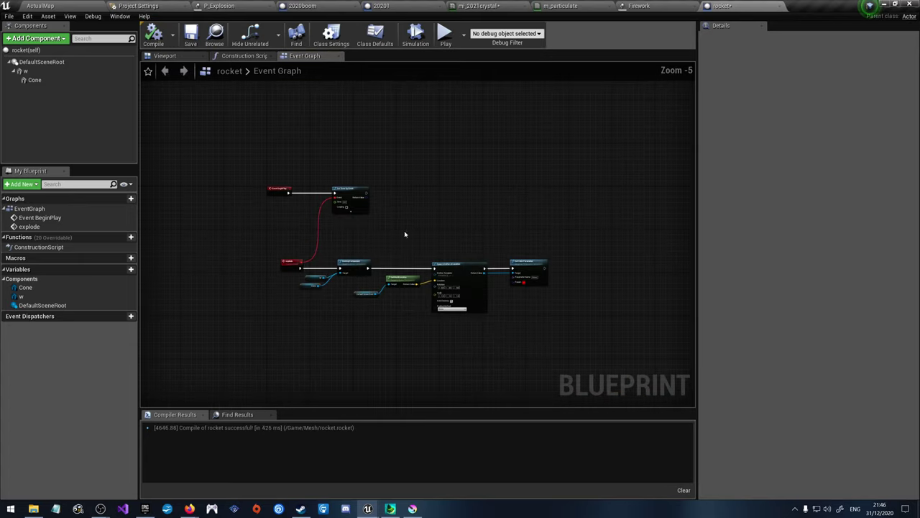
{"action": "scroll", "coordinate": [421, 237], "scroll_direction": "up", "scroll_amount": 4}
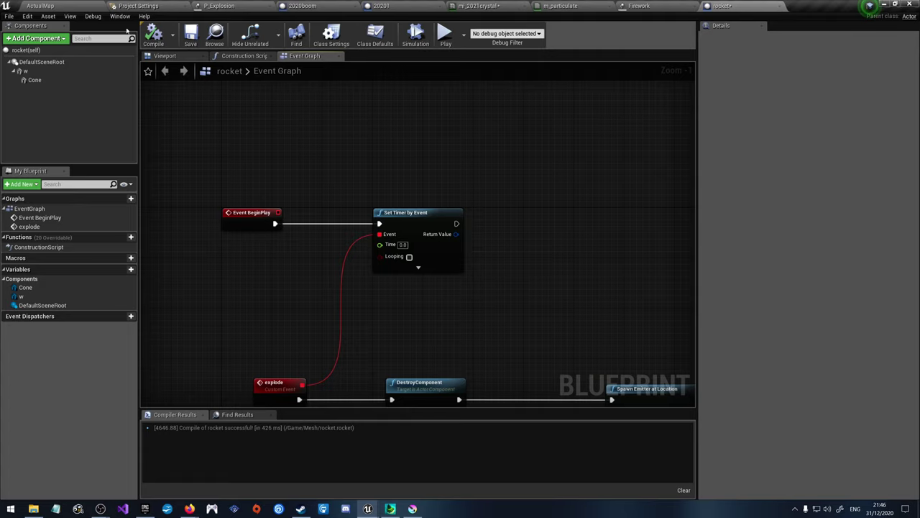
{"action": "right_click_drag", "start_coordinate": [422, 267], "coordinate": [369, 133]}
{"action": "right_click_drag", "start_coordinate": [577, 181], "coordinate": [463, 192]}
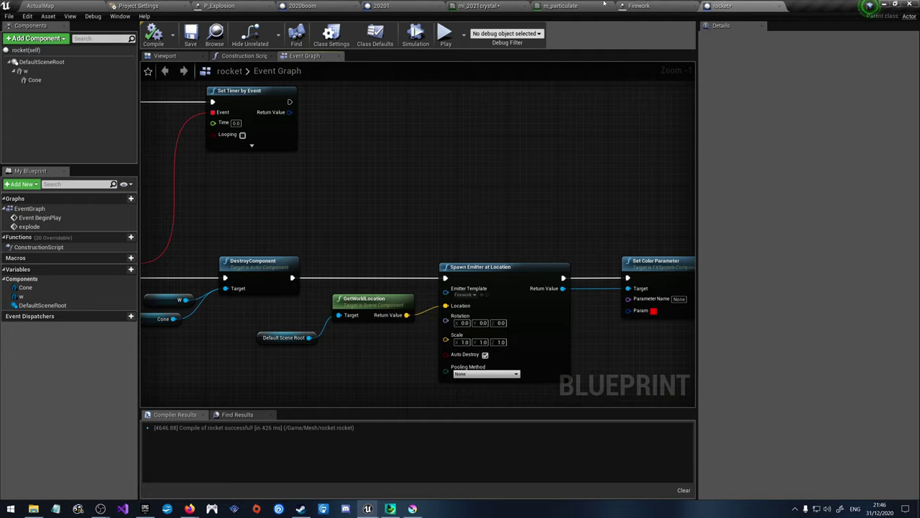
Step: Place a rocket actor in the ActualMap level and play-test the scene
{"action": "left_click", "coordinate": [99, 5]}
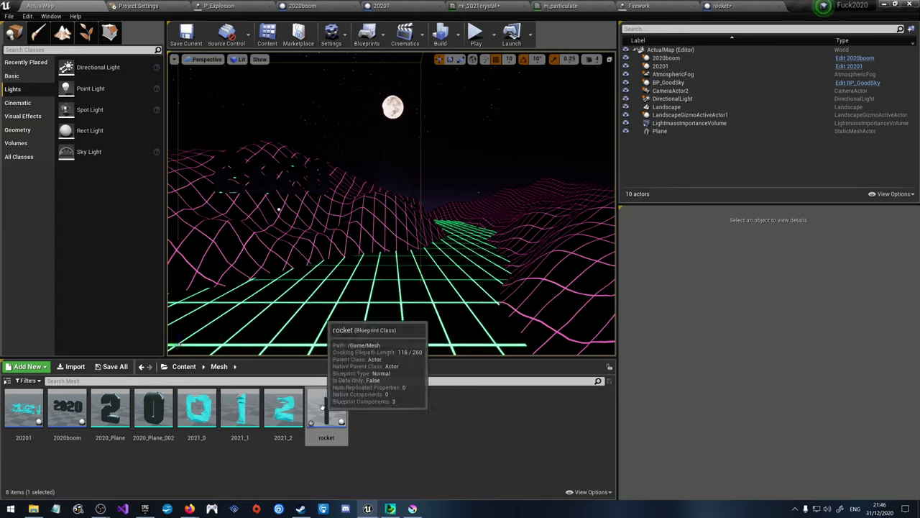
{"action": "left_click", "coordinate": [404, 295]}
{"action": "left_click_drag", "start_coordinate": [404, 295], "coordinate": [404, 177]}
{"action": "left_click", "coordinate": [477, 41]}
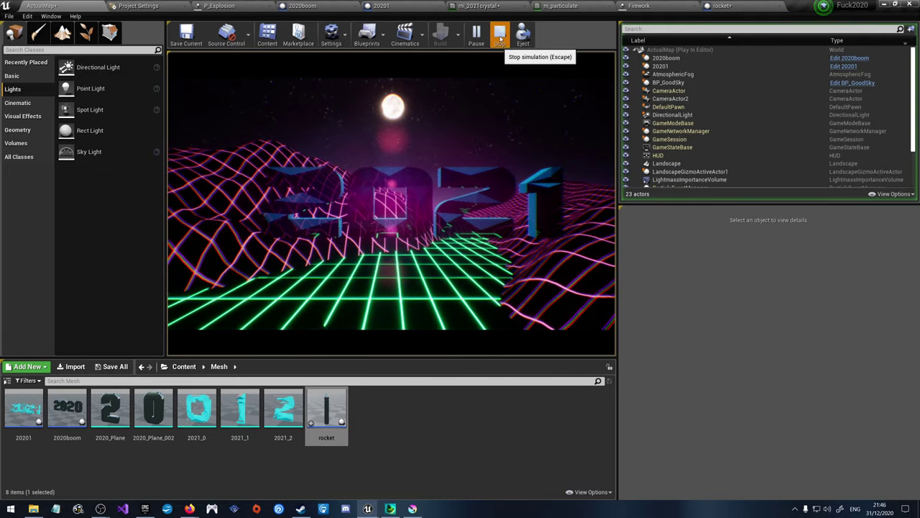
{"action": "left_click", "coordinate": [500, 38]}
Step: Move the placed rocket actor farther along the X axis, keeping it over the green valley grid
{"action": "left_click", "coordinate": [661, 139]}
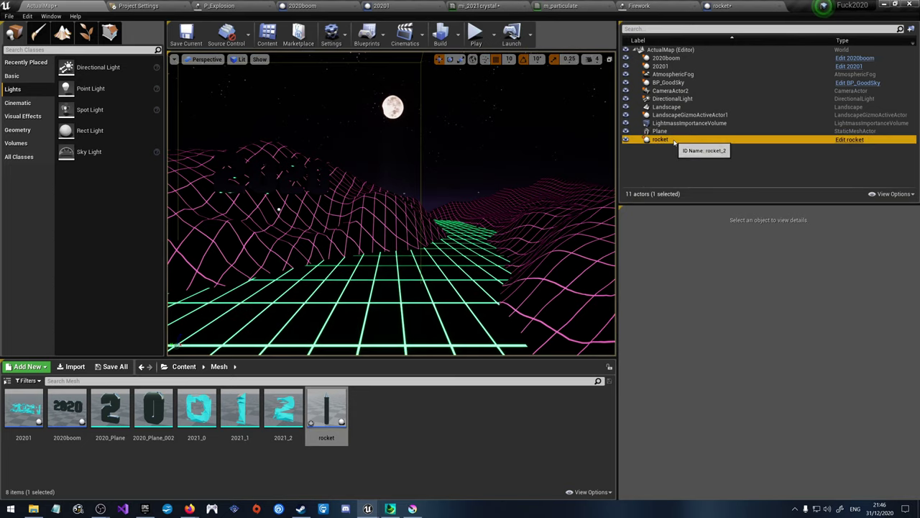
{"action": "right_click_drag", "start_coordinate": [391, 208], "coordinate": [366, 204]}
{"action": "right_click", "coordinate": [270, 189]}
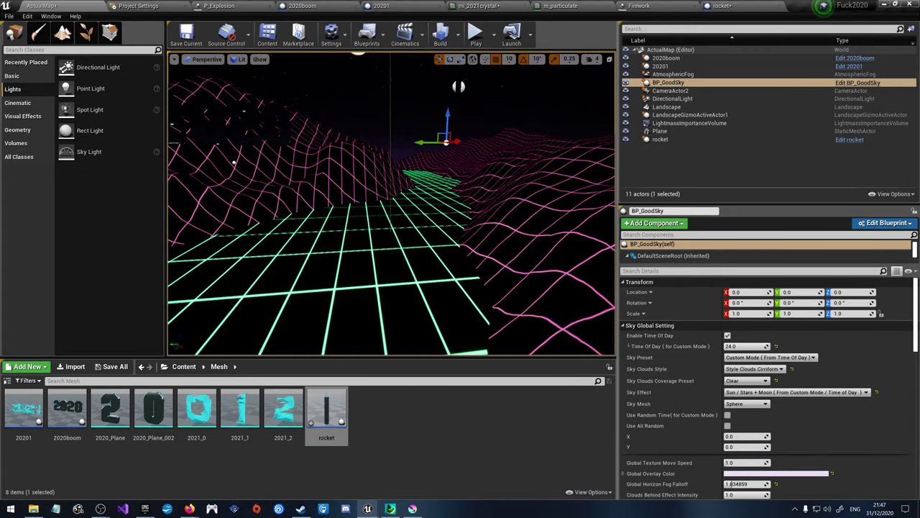
{"action": "left_click", "coordinate": [458, 86]}
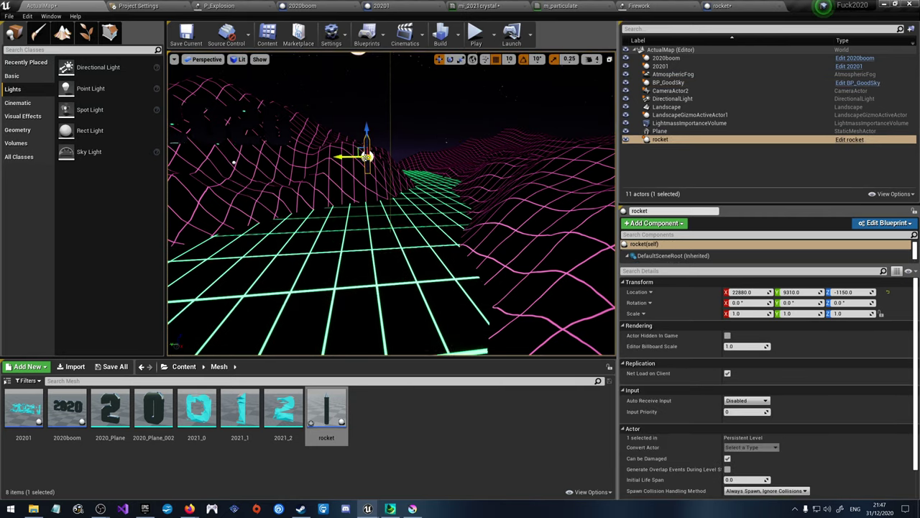
{"action": "left_click_drag", "start_coordinate": [366, 156], "coordinate": [371, 156]}
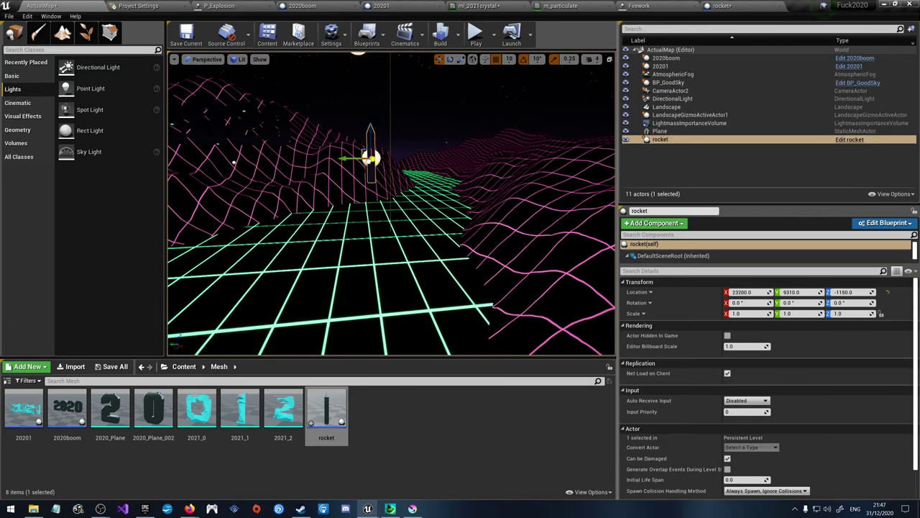
Step: Play-test ActualMap twice to check whether the repositioned rocket explodes in the camera view
{"action": "left_click", "coordinate": [475, 34]}
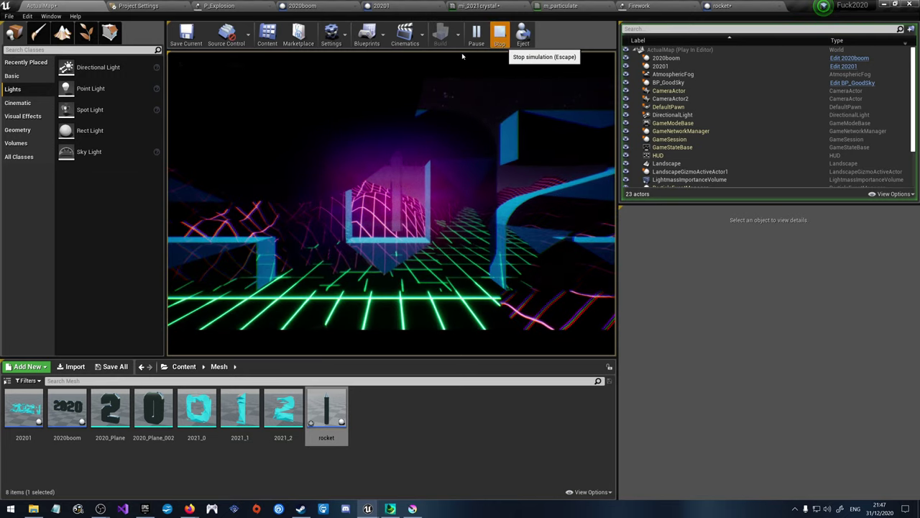
{"action": "key", "text": "Escape"}
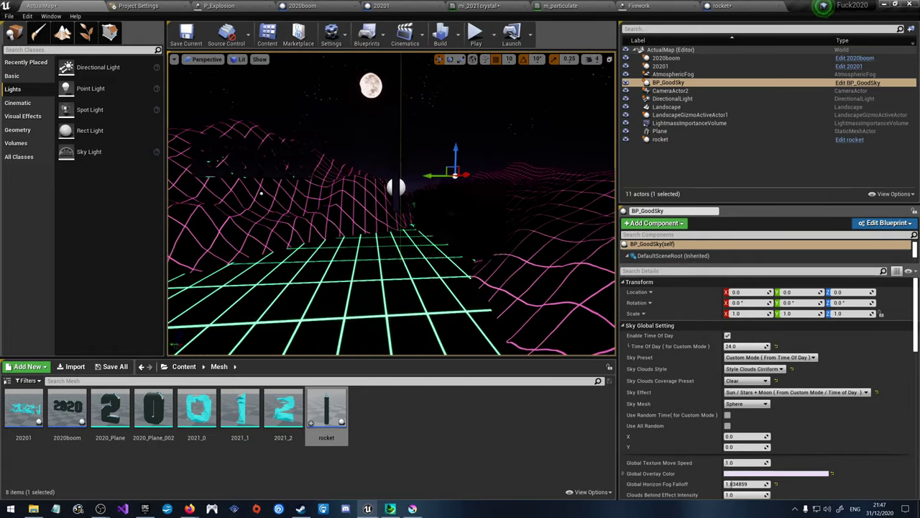
{"action": "left_click", "coordinate": [476, 34]}
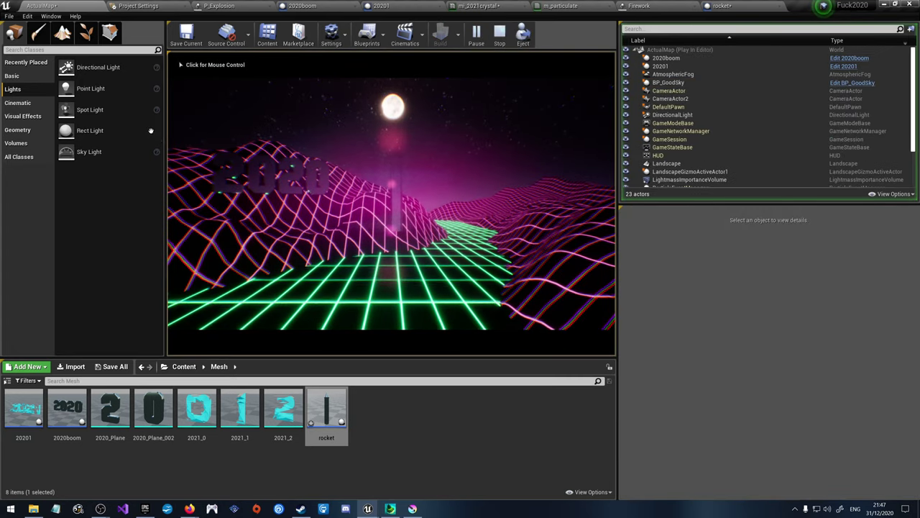
{"action": "left_click", "coordinate": [500, 34]}
Step: Set the Time of the rocket blueprint's Set Timer by Event node to 0.1
{"action": "left_click", "coordinate": [713, 8]}
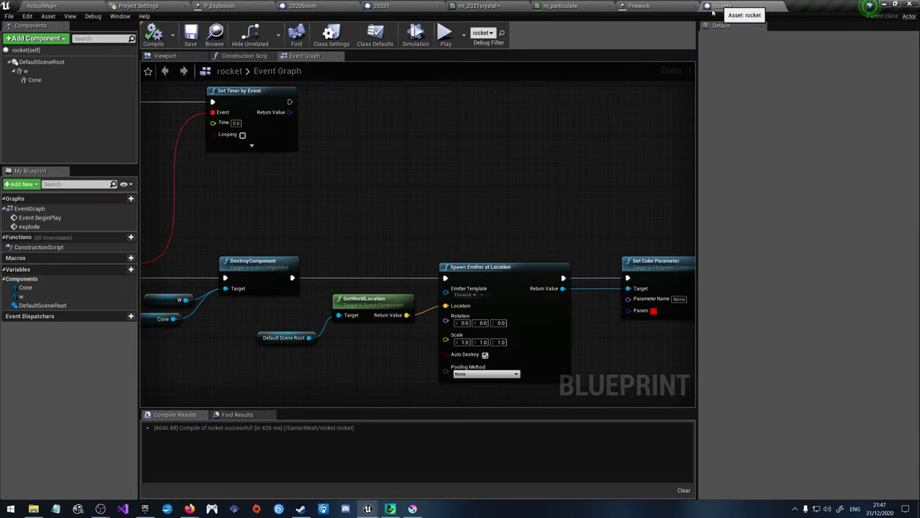
{"action": "right_click_drag", "start_coordinate": [369, 135], "coordinate": [512, 138]}
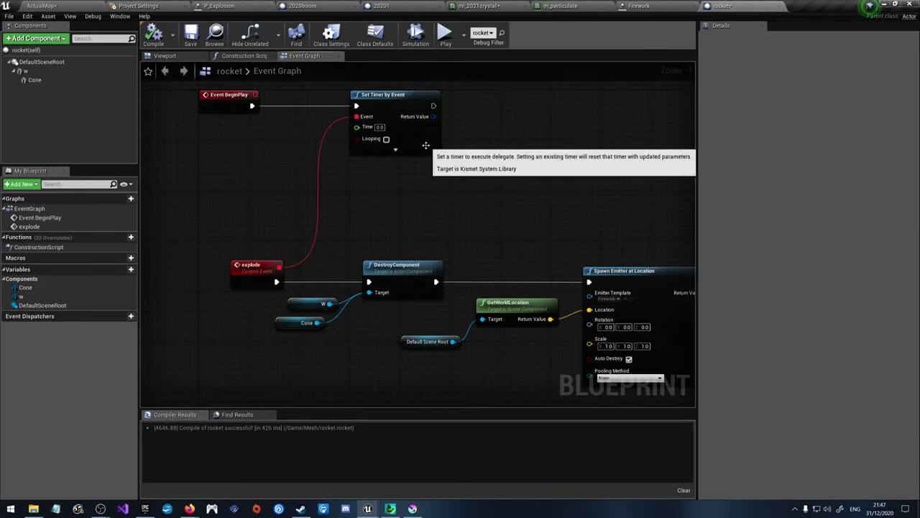
{"action": "left_click", "coordinate": [380, 126]}
{"action": "type", "text": "0.7"}
{"action": "key", "text": "Return"}
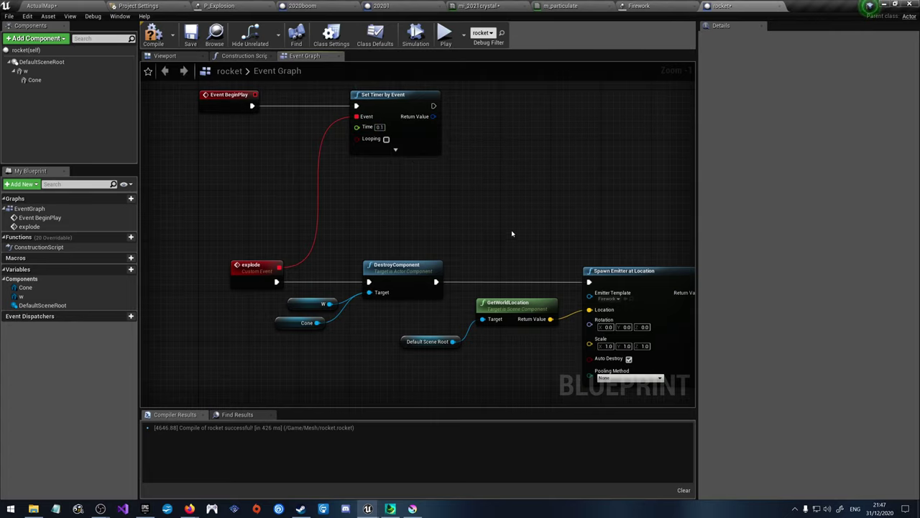
Step: Expand the Set Timer by Event node to show its initial start delay inputs and compile the rocket blueprint
{"action": "right_click_drag", "start_coordinate": [447, 178], "coordinate": [378, 126]}
{"action": "right_click_drag", "start_coordinate": [526, 182], "coordinate": [401, 155]}
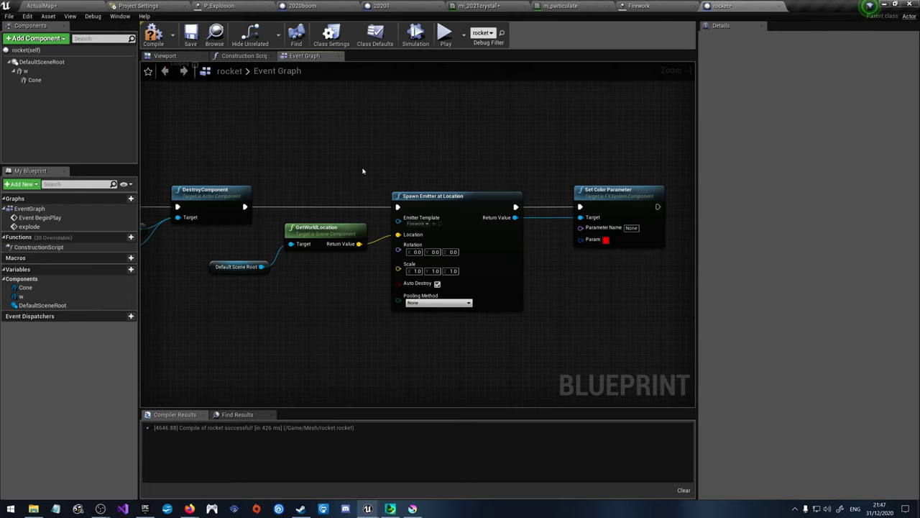
{"action": "right_click_drag", "start_coordinate": [289, 142], "coordinate": [409, 240]}
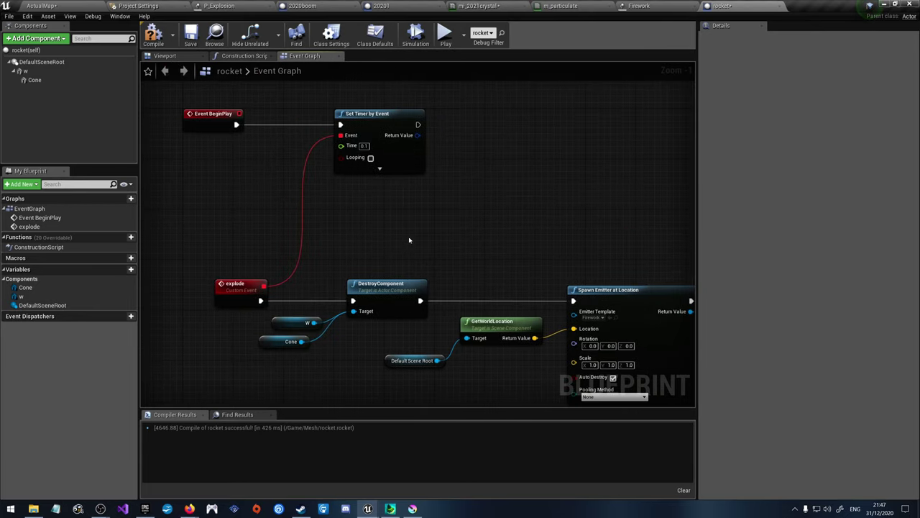
{"action": "left_click", "coordinate": [379, 167]}
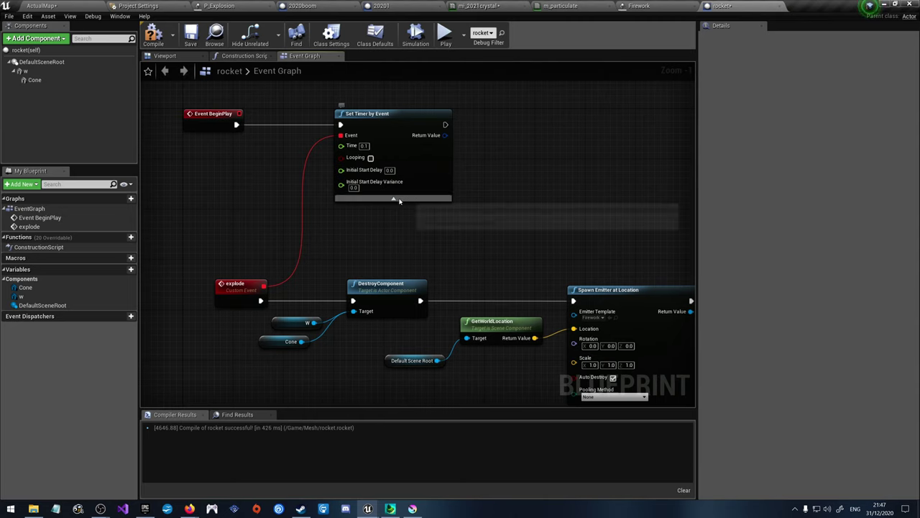
{"action": "left_click", "coordinate": [153, 34]}
Step: Play-test ActualMap several times to examine the firework's timing and particle color
{"action": "left_click", "coordinate": [54, 6]}
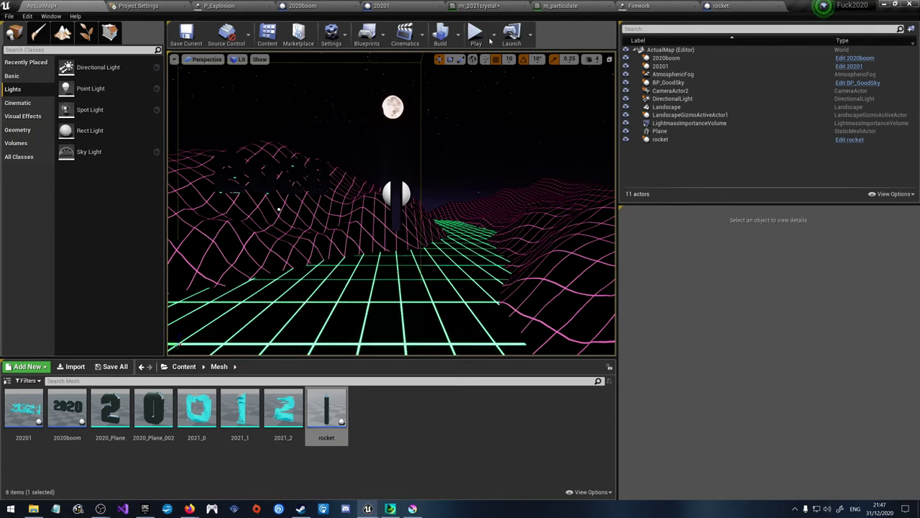
{"action": "left_click", "coordinate": [476, 34]}
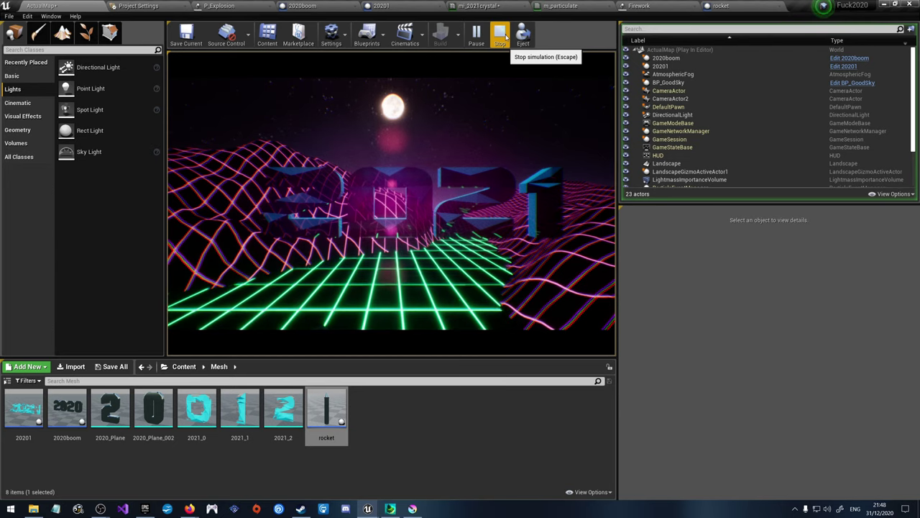
{"action": "left_click", "coordinate": [500, 33]}
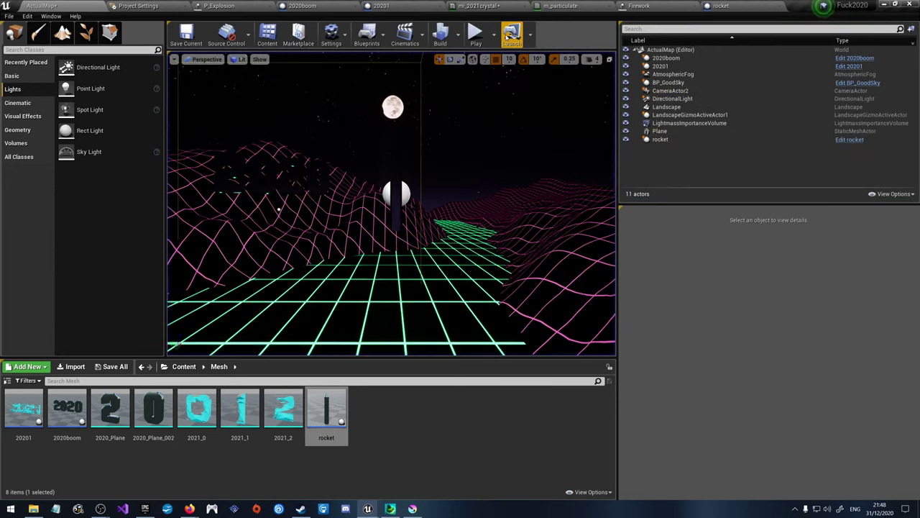
{"action": "left_click", "coordinate": [480, 36]}
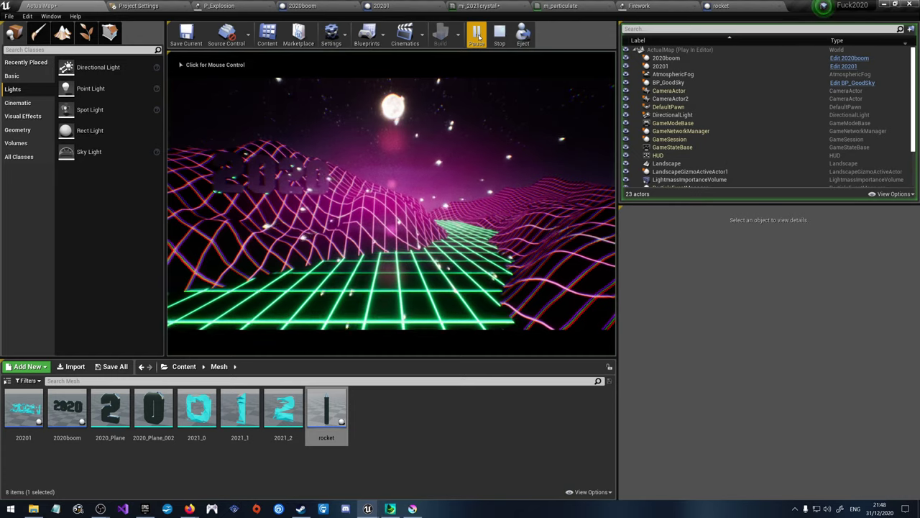
{"action": "left_click", "coordinate": [500, 34]}
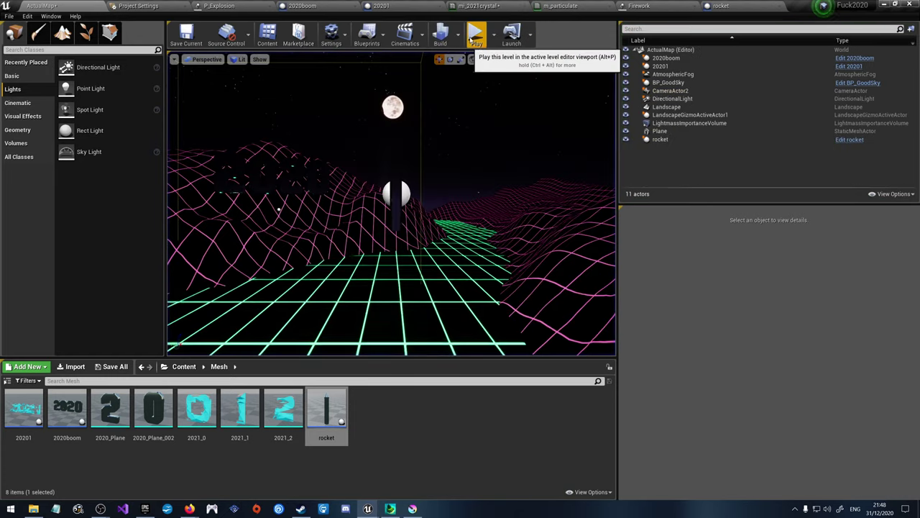
{"action": "left_click", "coordinate": [471, 39]}
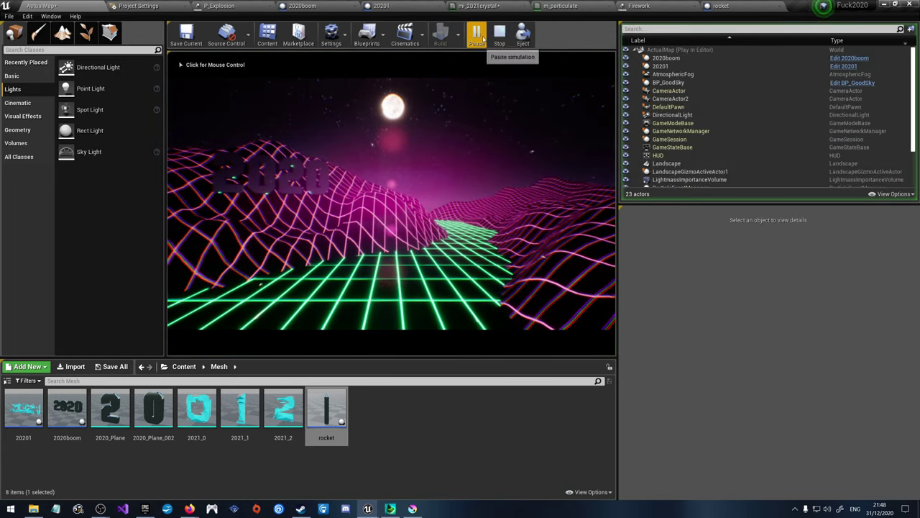
{"action": "left_click", "coordinate": [500, 34]}
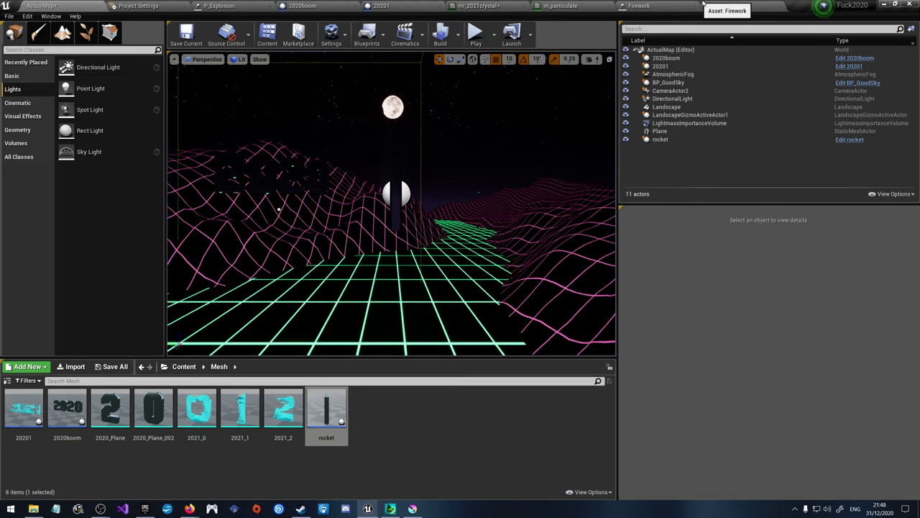
Step: Add an Initial Color module to the Firework particle emitter and place it directly above Initial Size
{"action": "left_click", "coordinate": [739, 7]}
{"action": "right_click_drag", "start_coordinate": [560, 264], "coordinate": [428, 108]}
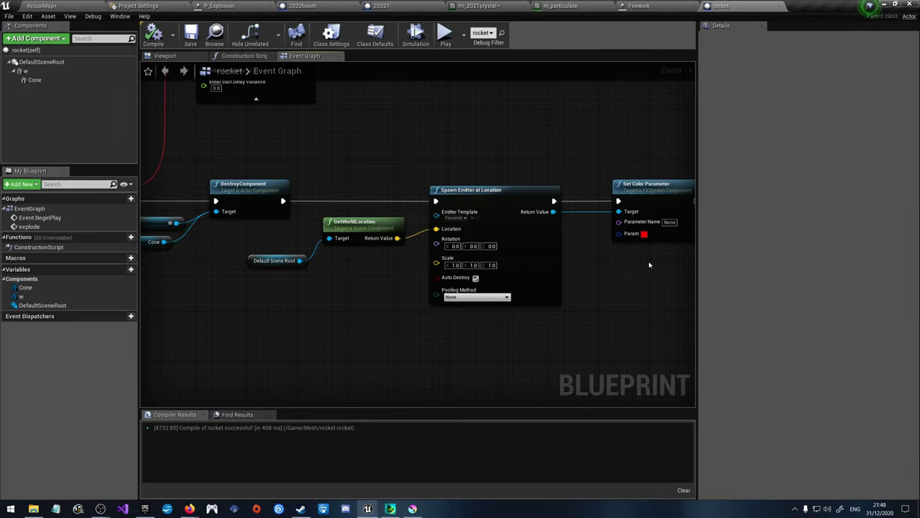
{"action": "right_click_drag", "start_coordinate": [649, 264], "coordinate": [585, 243]}
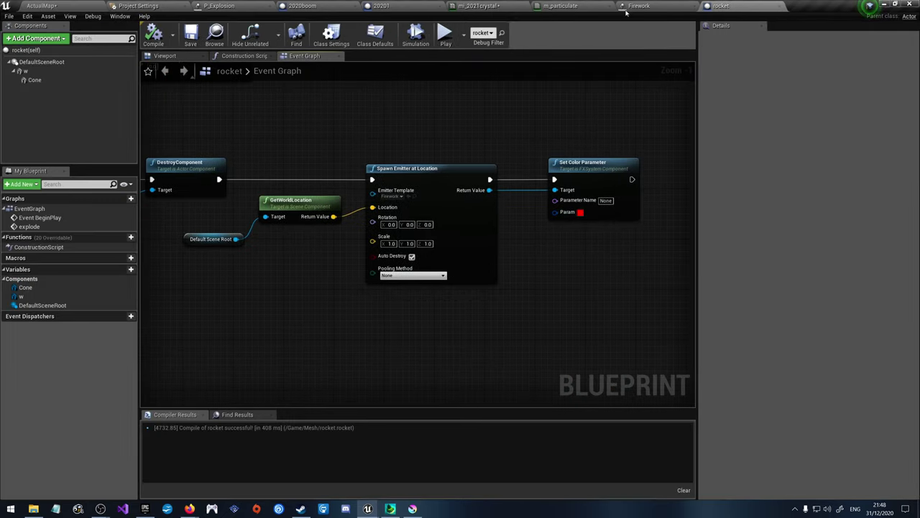
{"action": "left_click", "coordinate": [627, 7]}
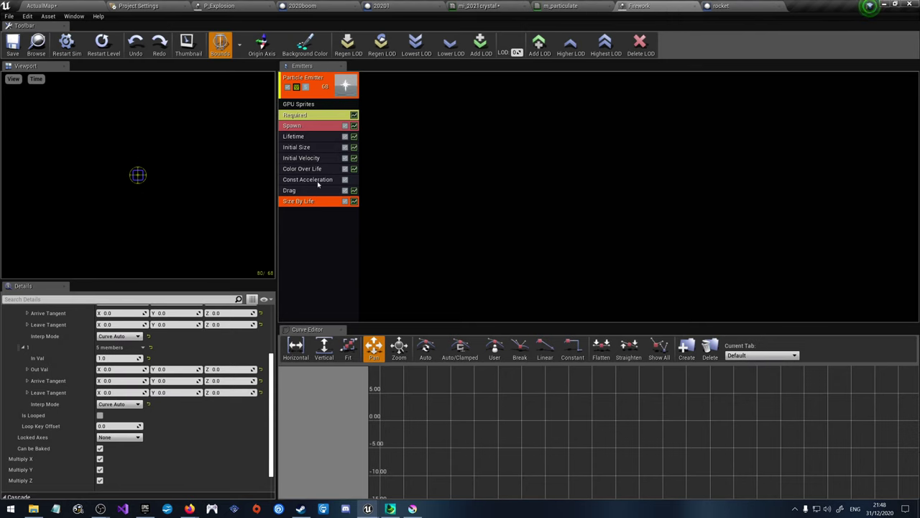
{"action": "right_click", "coordinate": [305, 225]}
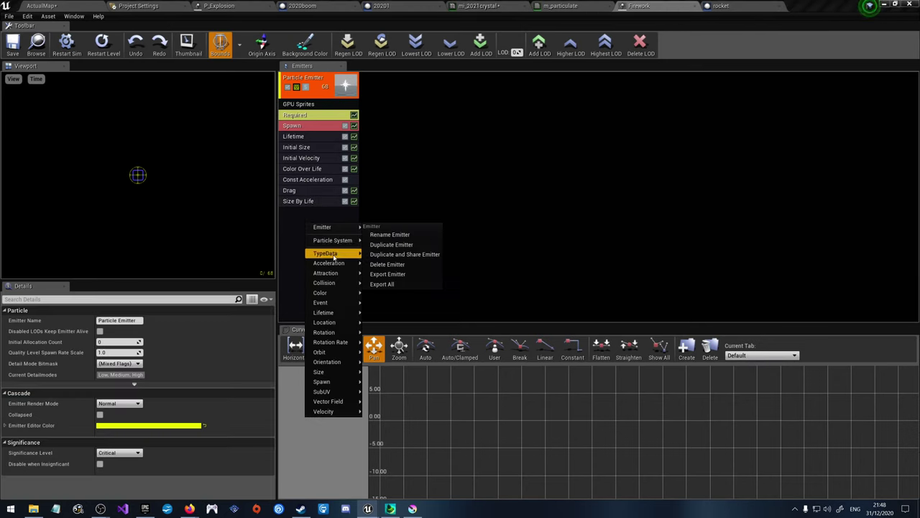
{"action": "mouse_move", "coordinate": [333, 295]}
{"action": "left_click", "coordinate": [383, 293]}
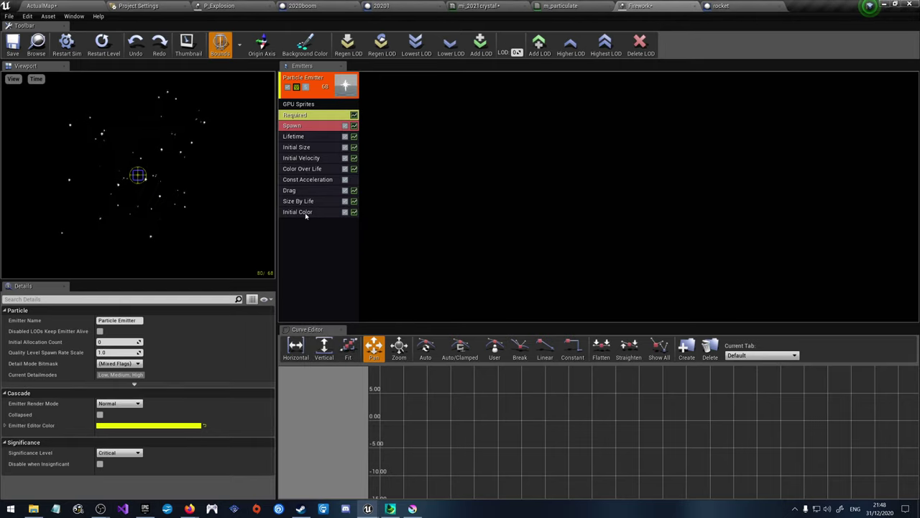
{"action": "left_click_drag", "start_coordinate": [306, 212], "coordinate": [313, 154]}
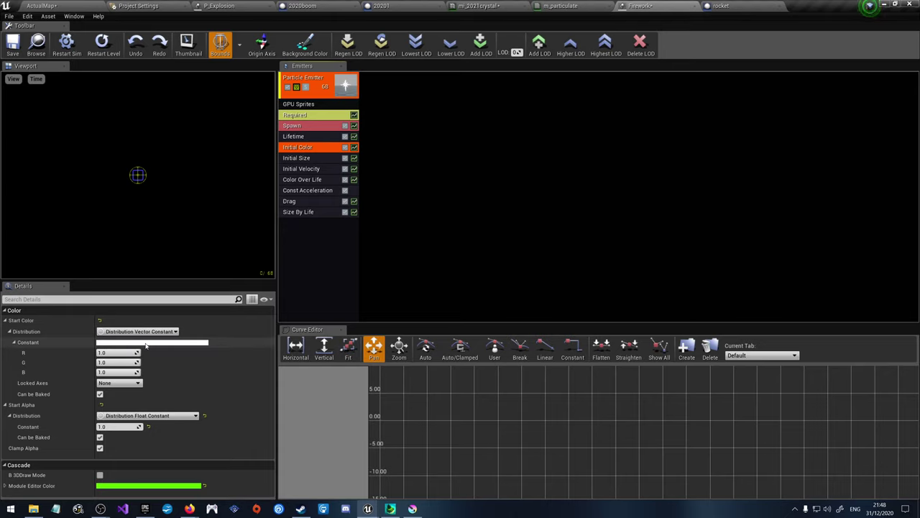
Step: Disable Can be Baked for the Initial Color module's Start Color, save the Firework particle system and return to ActualMap
{"action": "left_click", "coordinate": [100, 394]}
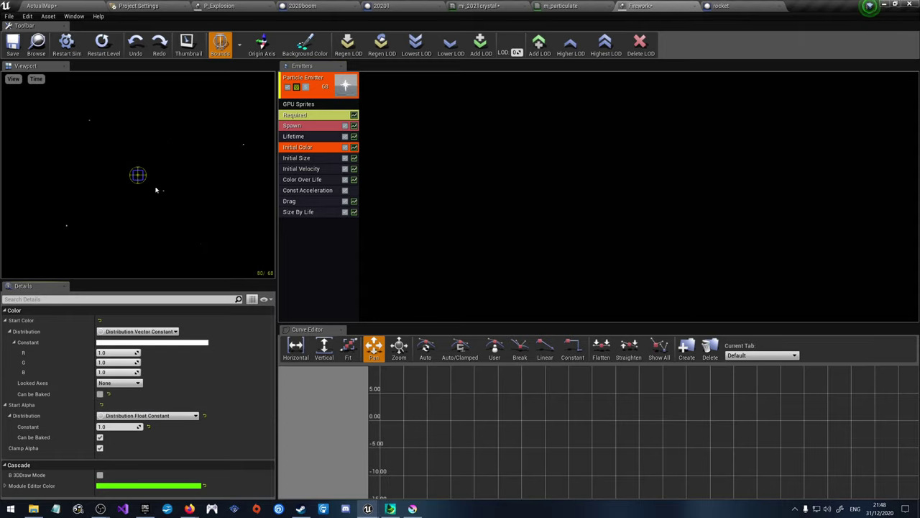
{"action": "left_click", "coordinate": [13, 44]}
{"action": "left_click", "coordinate": [42, 5]}
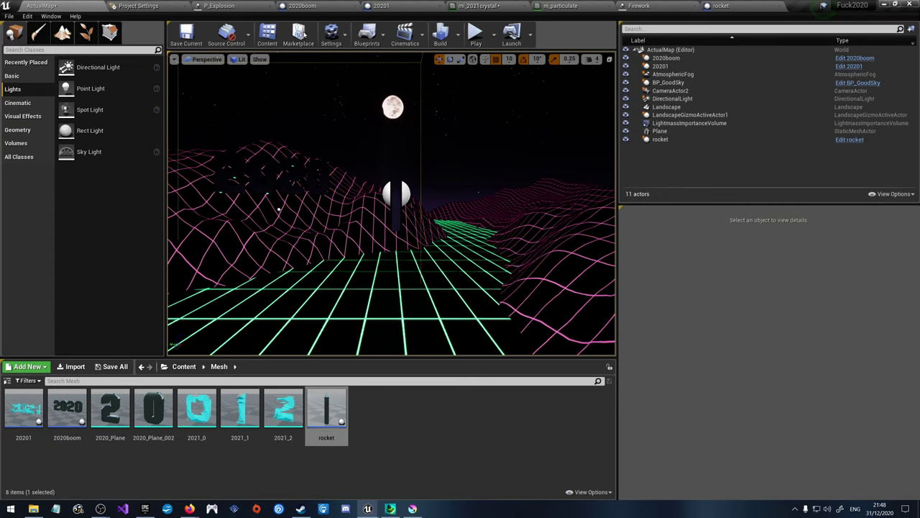
Step: Play-test ActualMap to examine the firework's color, switch to the rocket blueprint and stop the simulation
{"action": "left_click", "coordinate": [476, 34]}
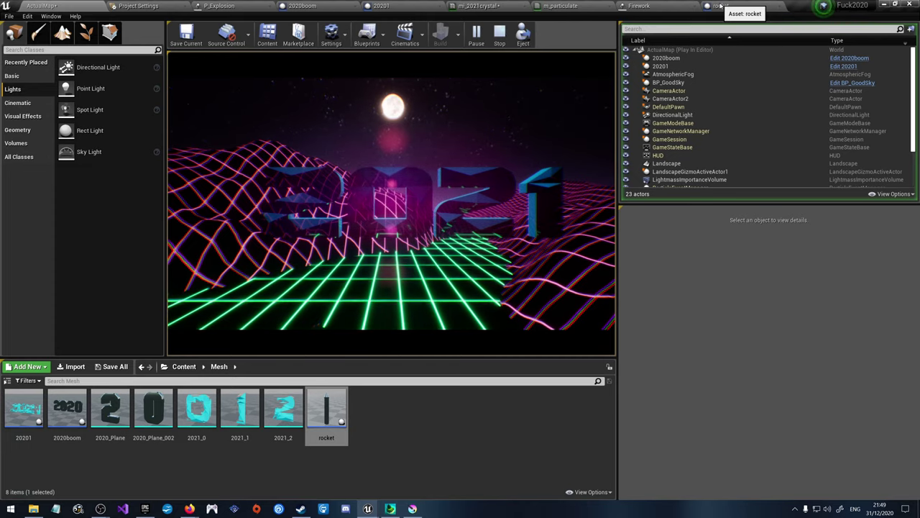
{"action": "left_click", "coordinate": [721, 6]}
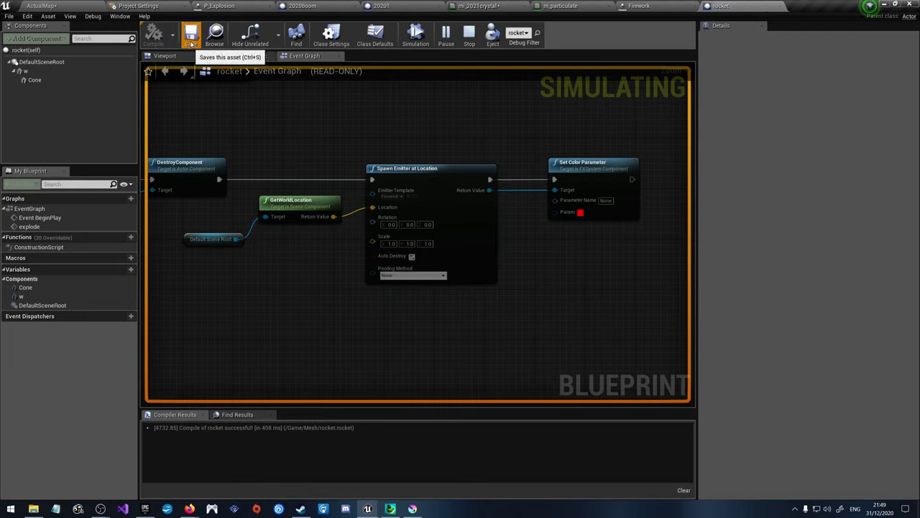
{"action": "left_click", "coordinate": [469, 32]}
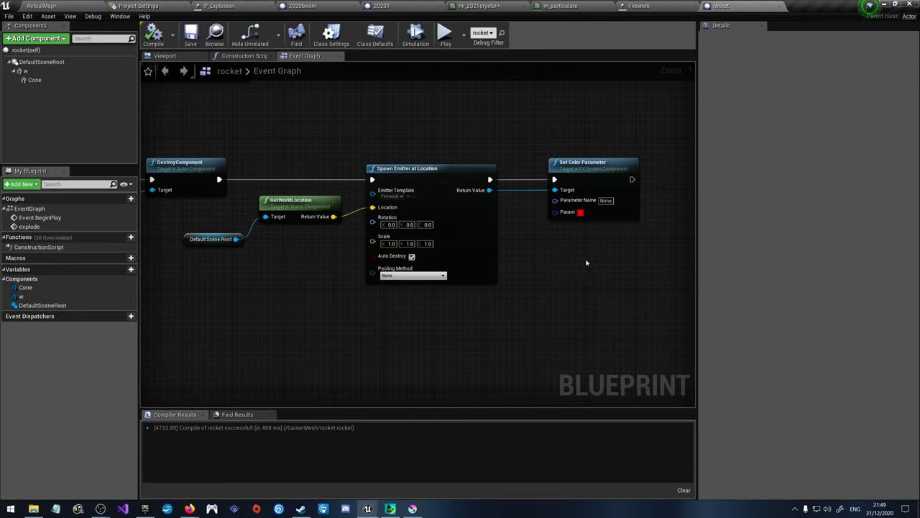
Step: Move the Event BeginPlay node farther away from Set Timer by Event to make room for another node between them
{"action": "right_click_drag", "start_coordinate": [588, 261], "coordinate": [548, 208]}
{"action": "right_click_drag", "start_coordinate": [463, 206], "coordinate": [578, 256]}
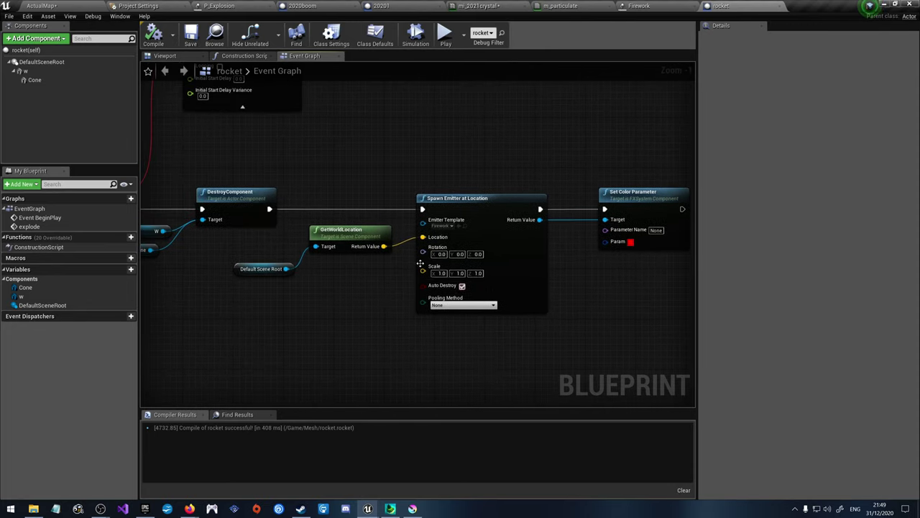
{"action": "scroll", "coordinate": [376, 201], "scroll_direction": "down", "scroll_amount": 4}
{"action": "right_click_drag", "start_coordinate": [377, 155], "coordinate": [378, 203]}
{"action": "scroll", "coordinate": [378, 204], "scroll_direction": "up", "scroll_amount": 3}
{"action": "right_click_drag", "start_coordinate": [307, 194], "coordinate": [450, 208]}
{"action": "left_click_drag", "start_coordinate": [287, 182], "coordinate": [166, 184]}
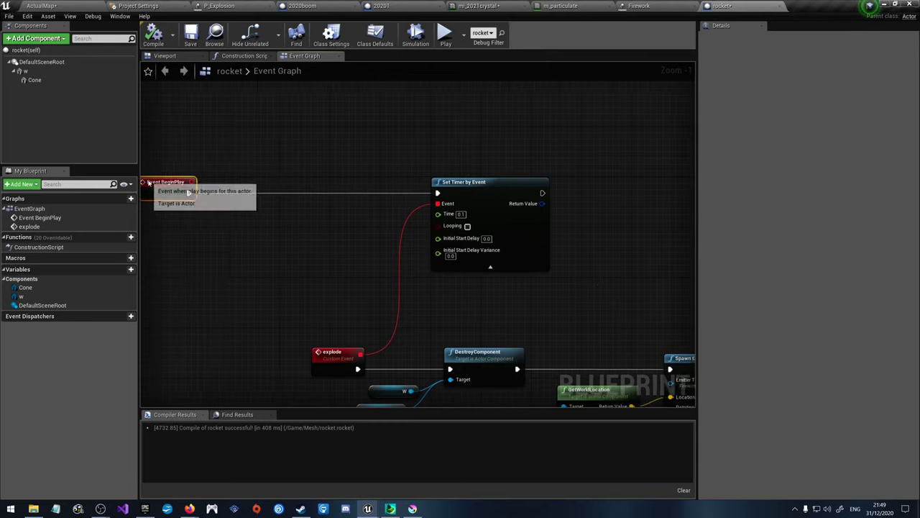
Step: Insert a Create Dynamic Material Instance node between Event BeginPlay and Set Timer by Event
{"action": "right_click_drag", "start_coordinate": [165, 185], "coordinate": [249, 185]}
{"action": "left_click_drag", "start_coordinate": [237, 184], "coordinate": [279, 195]}
{"action": "left_click", "coordinate": [281, 237]}
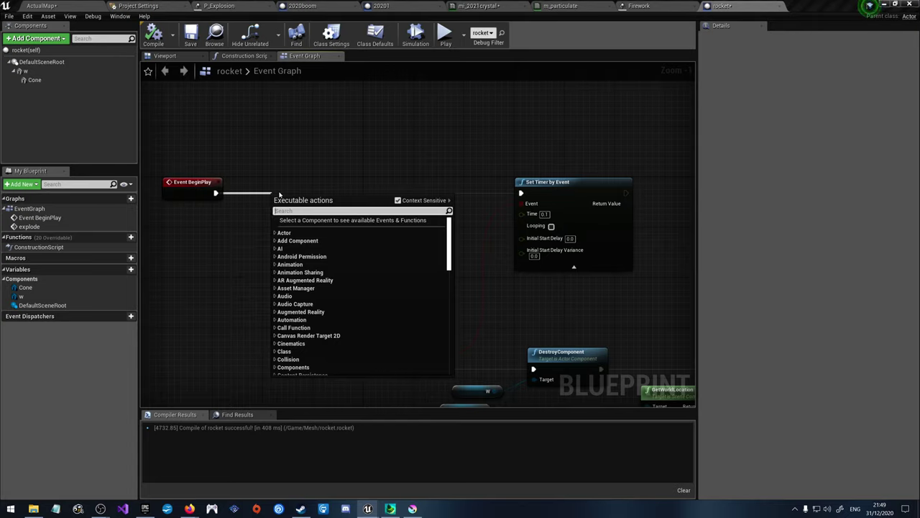
{"action": "type", "text": "st"}
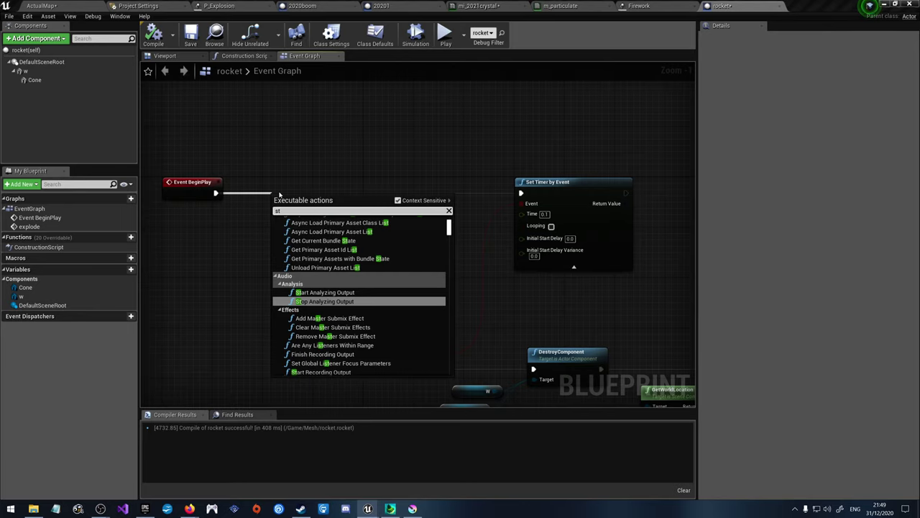
{"action": "key", "text": "BackSpace"}
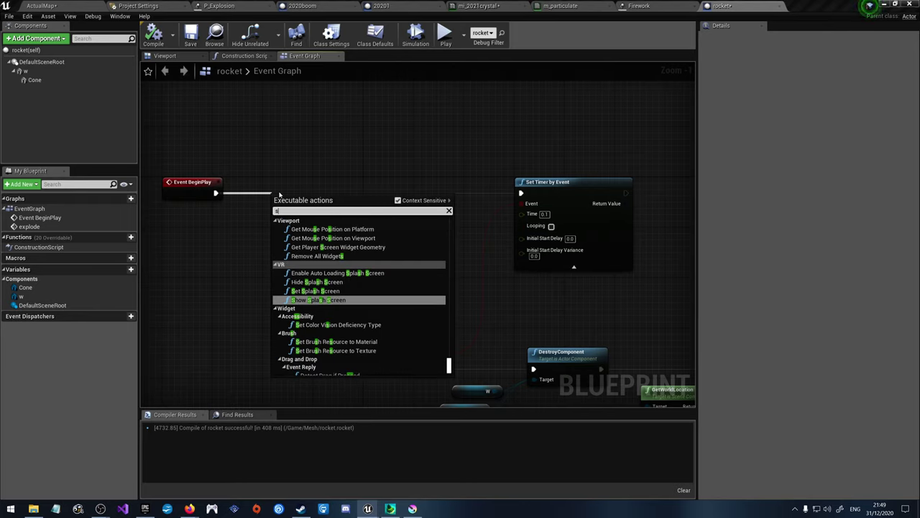
{"action": "type", "text": "et"}
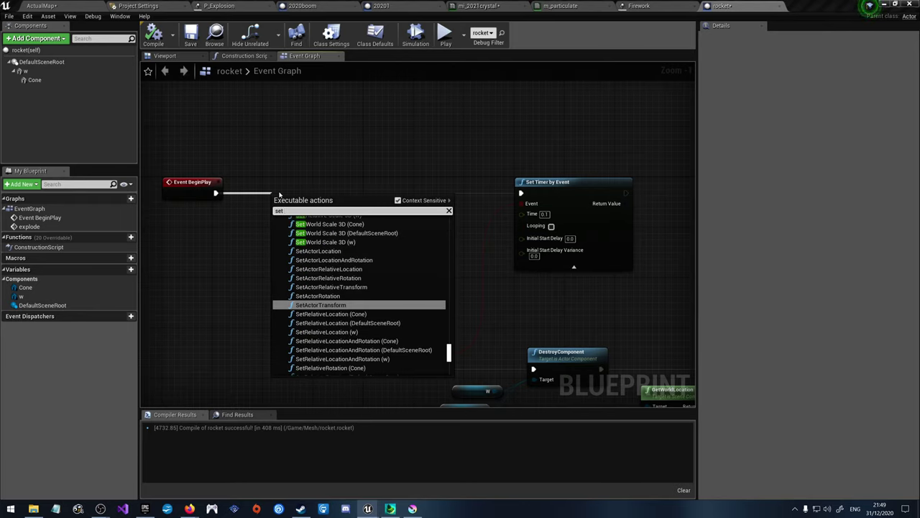
{"action": "type", "text": " dynami"}
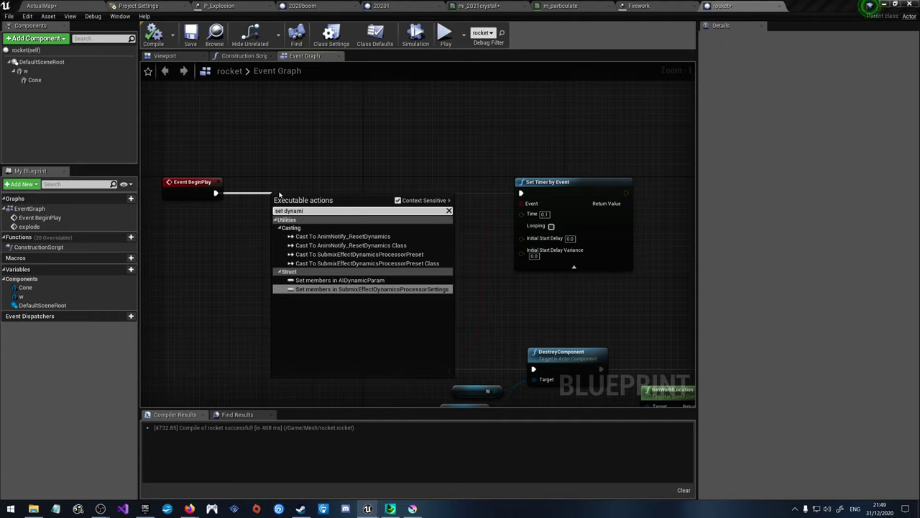
{"action": "type", "text": "c material"}
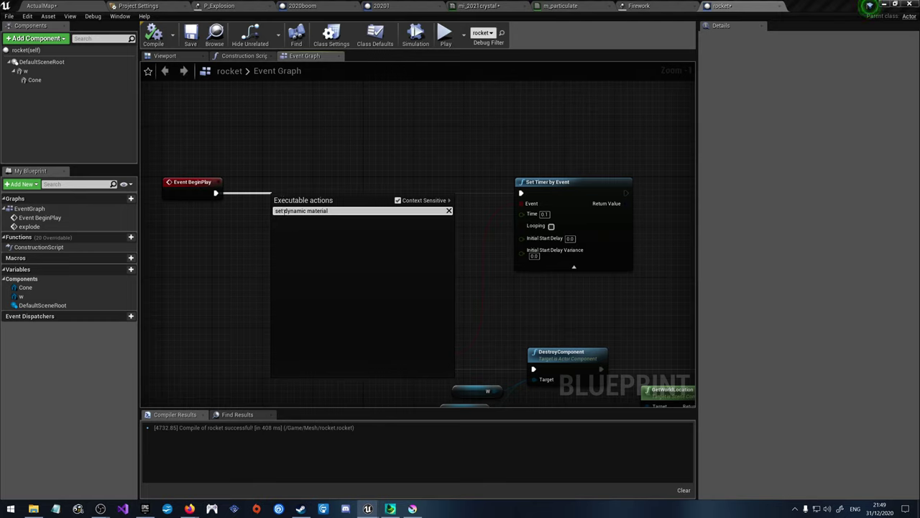
{"action": "key", "text": "Delete"}
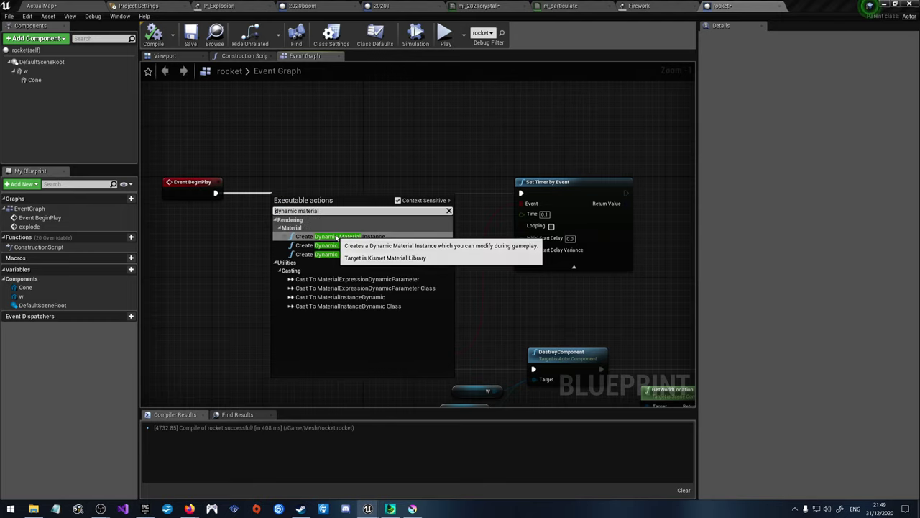
{"action": "left_click", "coordinate": [389, 238]}
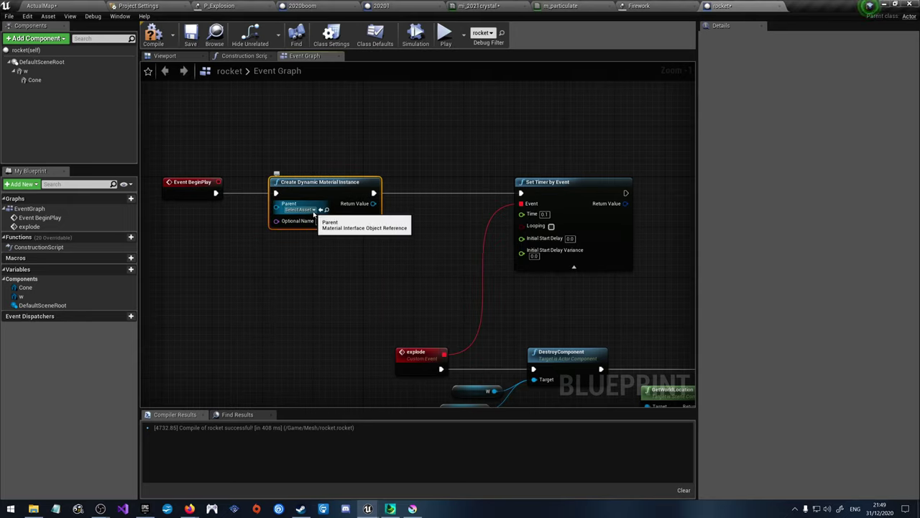
Step: Set the dynamic material instance node's Parent to mi_particulate and enter particuloot as its Optional Name
{"action": "left_click", "coordinate": [313, 210]}
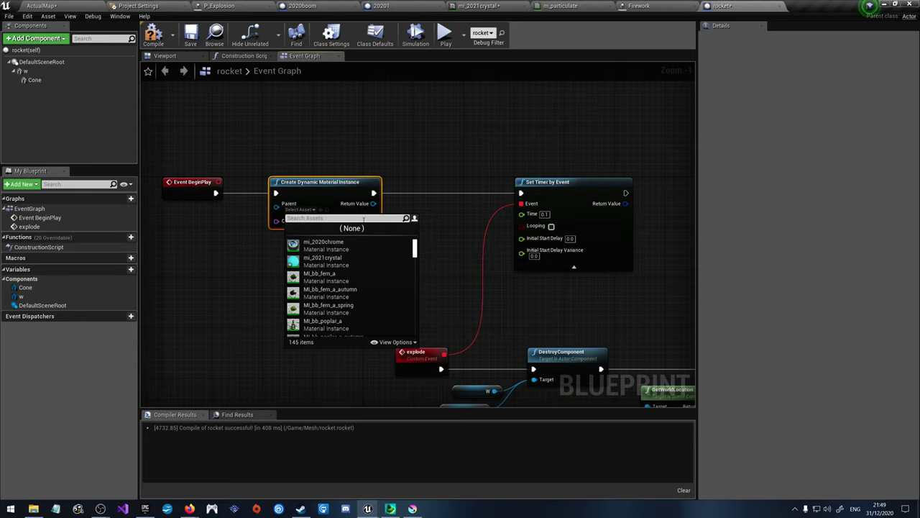
{"action": "type", "text": "mi_par"}
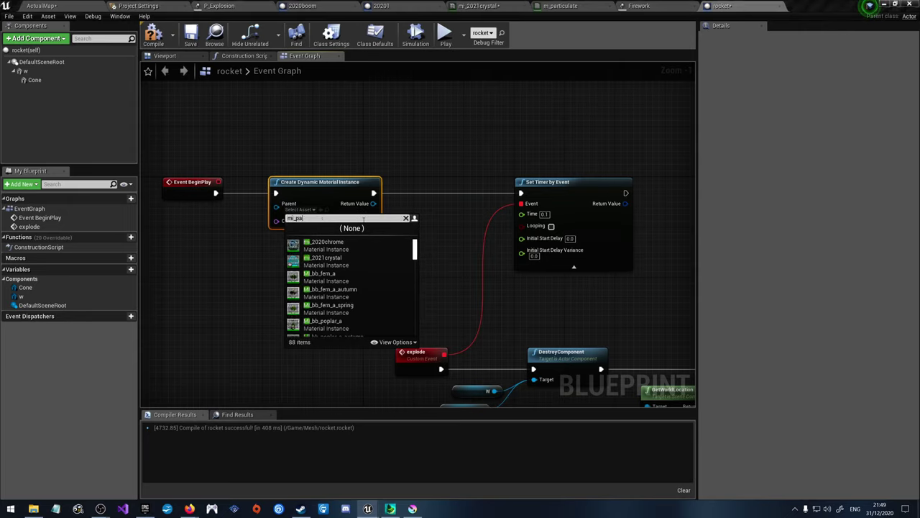
{"action": "left_click", "coordinate": [323, 244]}
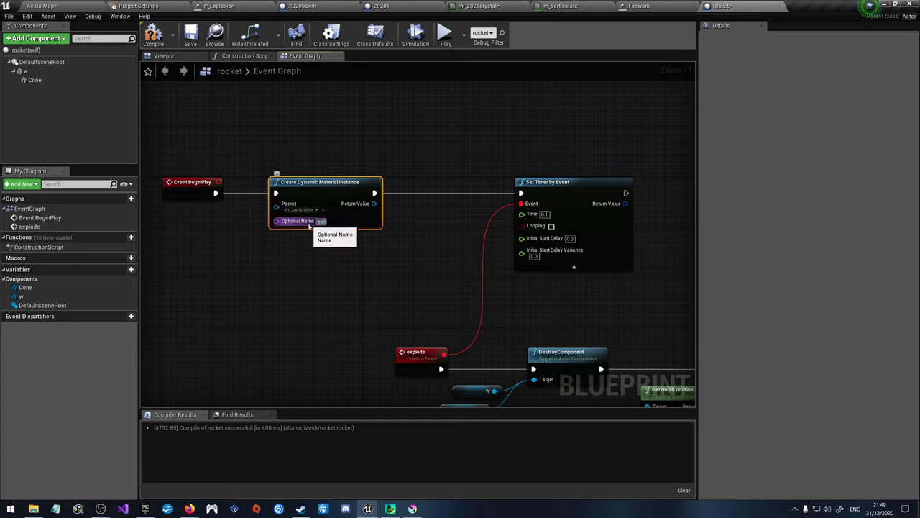
{"action": "type", "text": "particulatecol"}
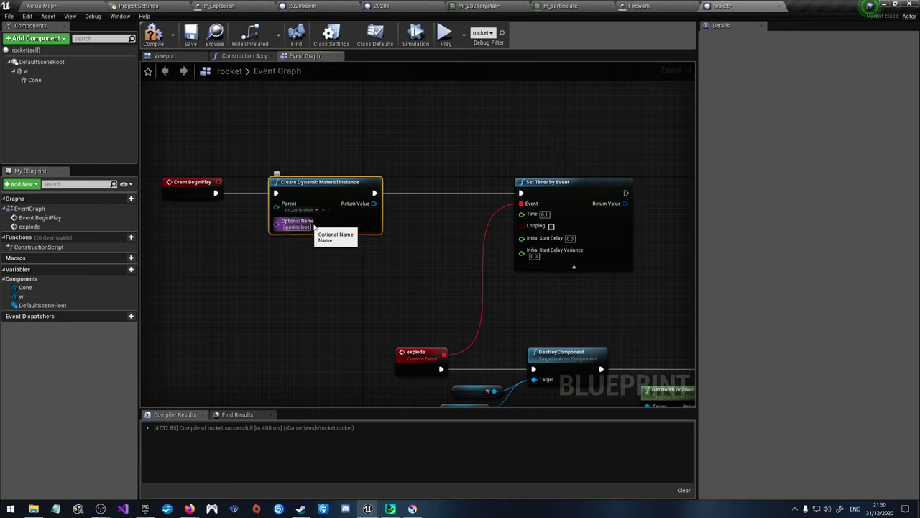
{"action": "left_click", "coordinate": [411, 272]}
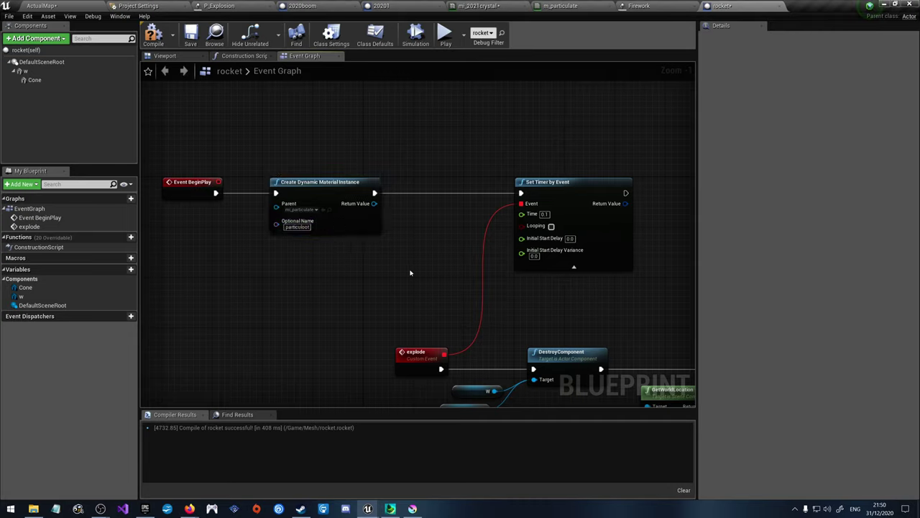
Step: Promote the dynamic material instance's Return Value to a variable and wire its SET node into the chain before Set Timer by Event
{"action": "right_click", "coordinate": [373, 204]}
{"action": "left_click", "coordinate": [400, 214]}
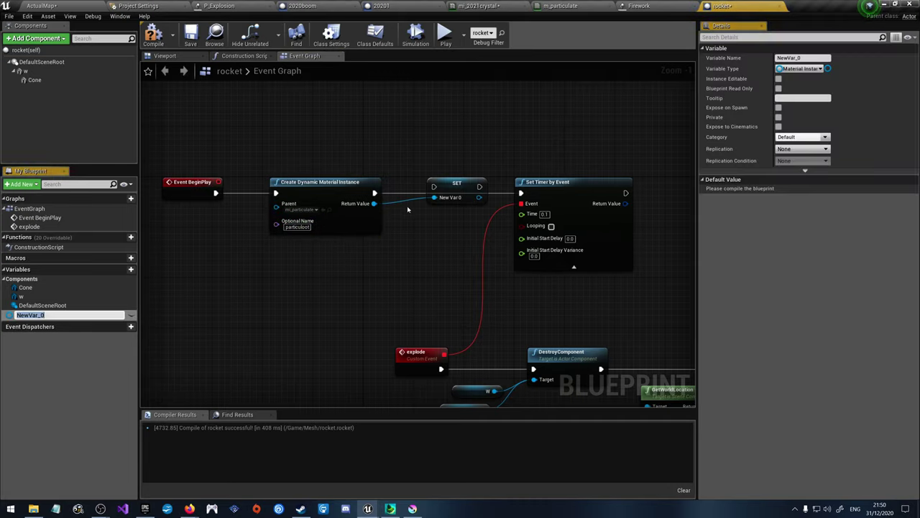
{"action": "left_click", "coordinate": [453, 185]}
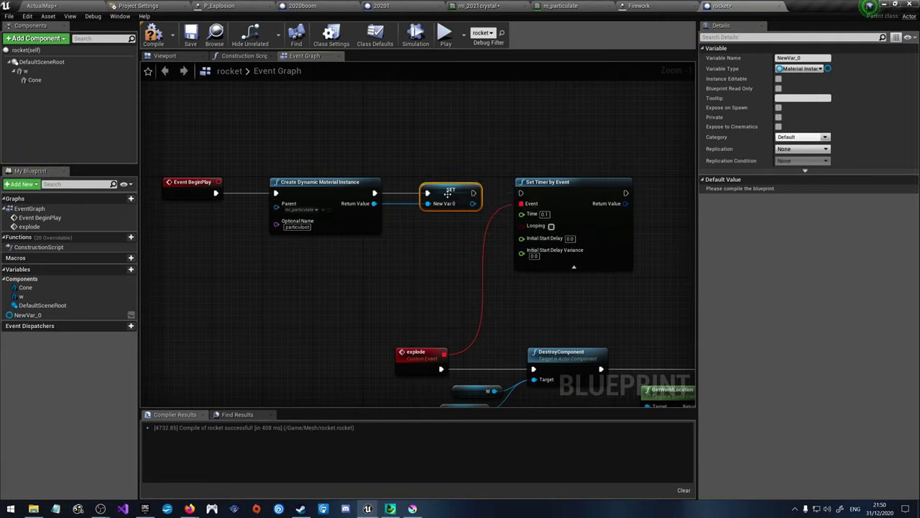
{"action": "left_click_drag", "start_coordinate": [472, 193], "coordinate": [521, 192]}
{"action": "left_click_drag", "start_coordinate": [374, 203], "coordinate": [428, 203]}
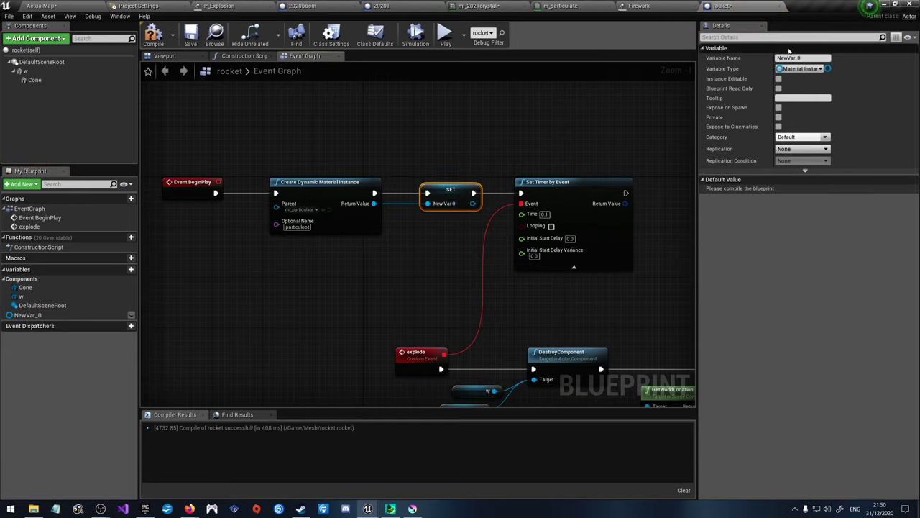
Step: Rename the new material instance variable localColourBoi and compile the rocket blueprint
{"action": "left_click", "coordinate": [808, 59]}
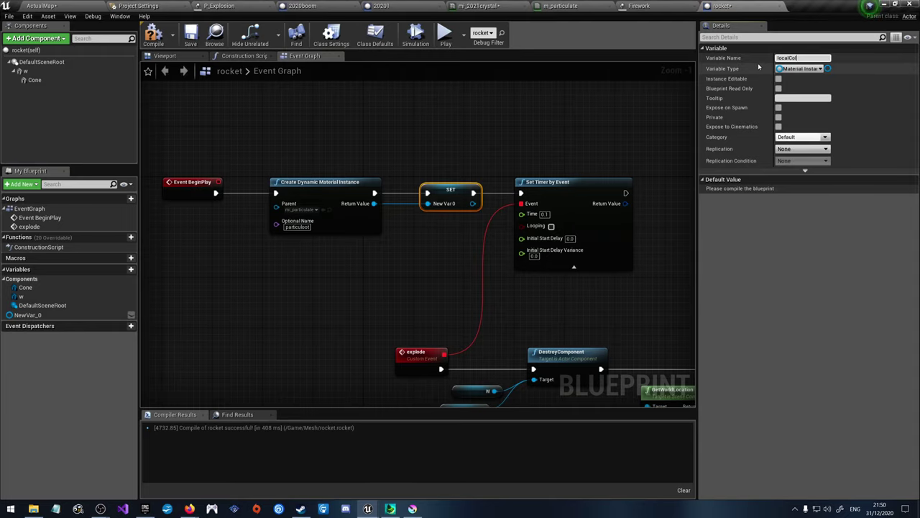
{"action": "type", "text": "localColourBoi"}
{"action": "key", "text": "Return"}
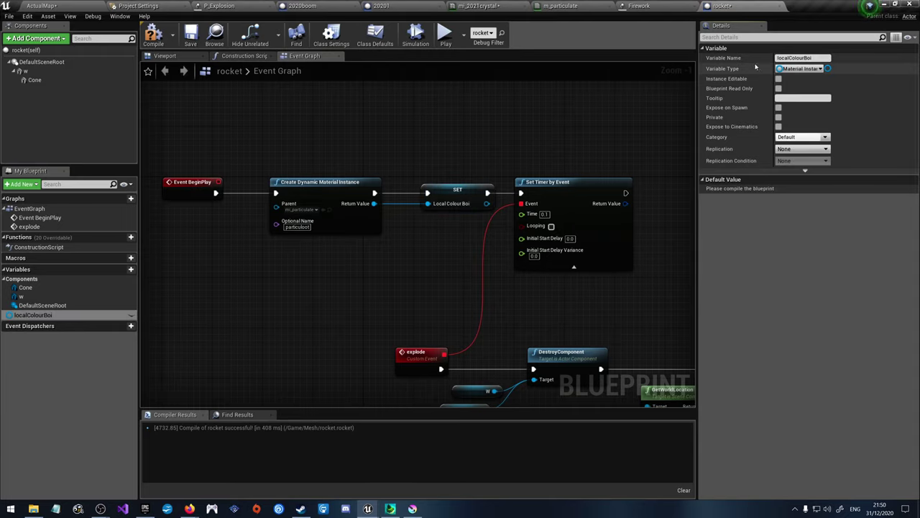
{"action": "left_click", "coordinate": [153, 34]}
Step: Delete the Set Color Parameter node that follows Spawn Emitter at Location
{"action": "right_click_drag", "start_coordinate": [436, 160], "coordinate": [228, 59]}
{"action": "left_click", "coordinate": [625, 189]}
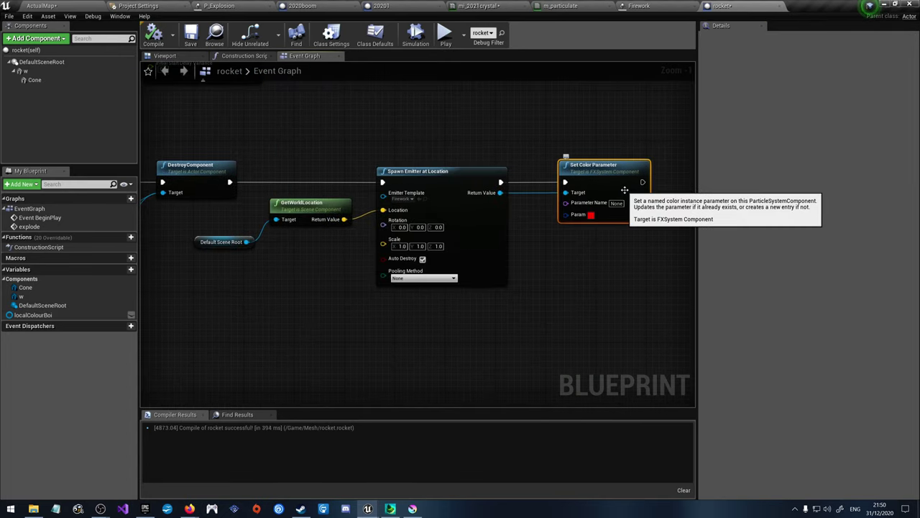
{"action": "key", "text": "Delete"}
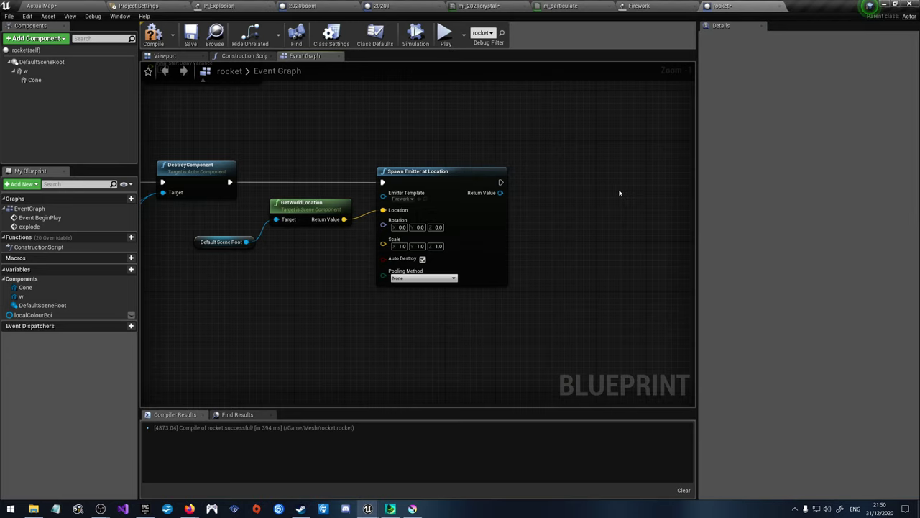
{"action": "right_click_drag", "start_coordinate": [504, 180], "coordinate": [443, 197]}
{"action": "scroll", "coordinate": [613, 250], "scroll_direction": "down", "scroll_amount": 1}
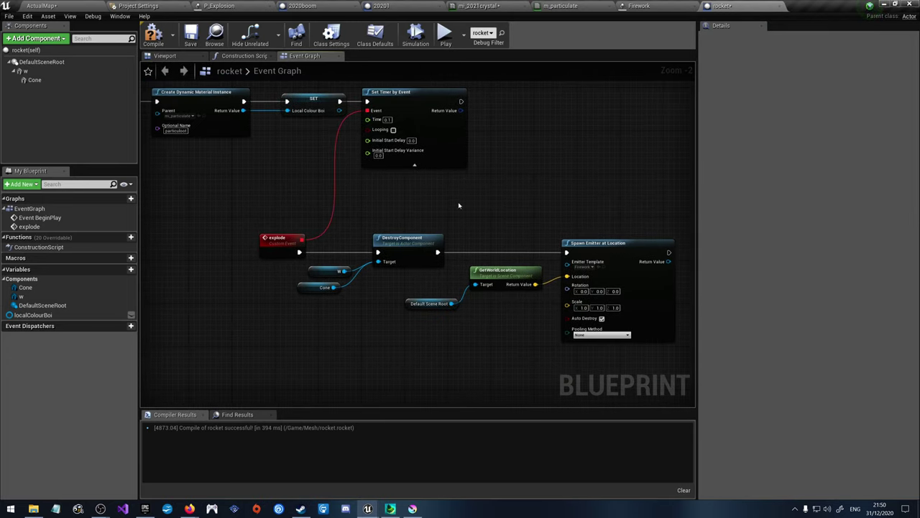
{"action": "left_click", "coordinate": [85, 316]}
{"action": "left_click_drag", "start_coordinate": [84, 315], "coordinate": [690, 282]}
{"action": "right_click_drag", "start_coordinate": [690, 282], "coordinate": [506, 240]}
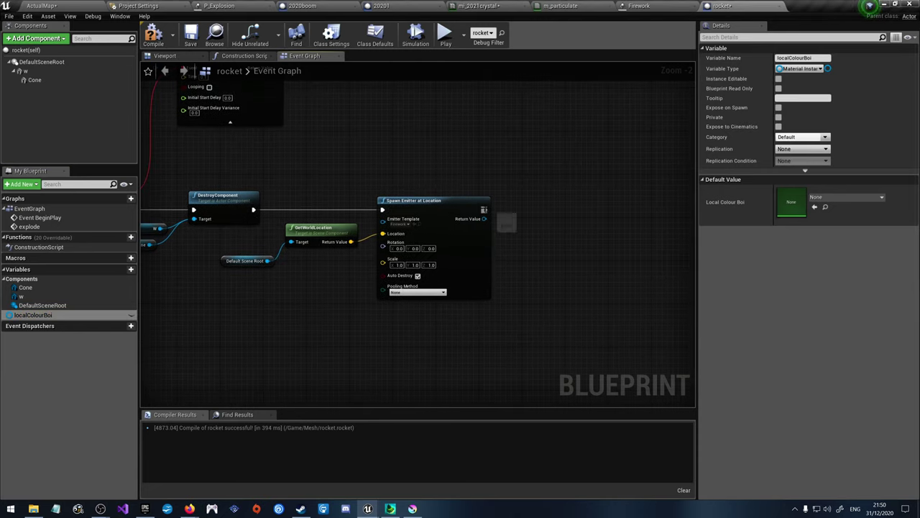
Step: Move Spawn Emitter at Location, GetWorldLocation and Default Scene Root away from DestroyComponent to free space between them
{"action": "left_click_drag", "start_coordinate": [454, 203], "coordinate": [568, 203]}
{"action": "left_click_drag", "start_coordinate": [373, 216], "coordinate": [258, 270]}
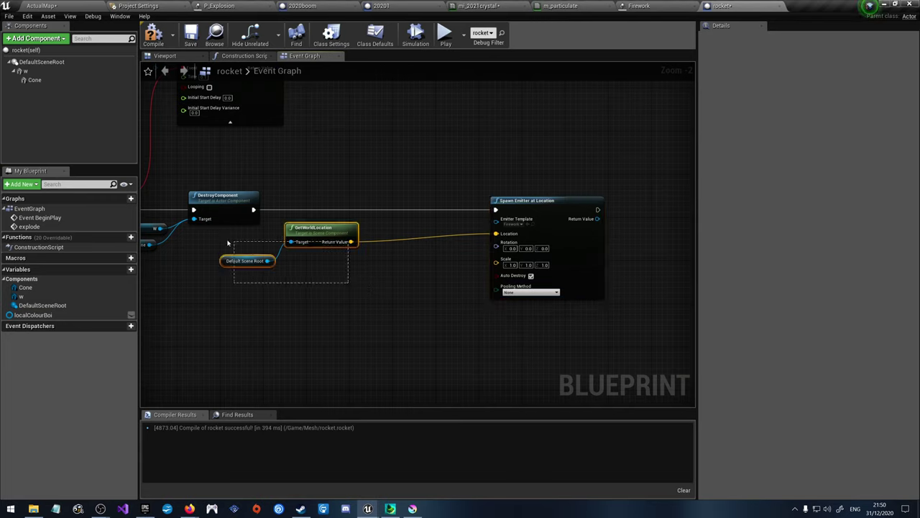
{"action": "left_click_drag", "start_coordinate": [339, 246], "coordinate": [452, 300]}
{"action": "left_click_drag", "start_coordinate": [33, 315], "coordinate": [307, 242]}
{"action": "left_click", "coordinate": [329, 261]}
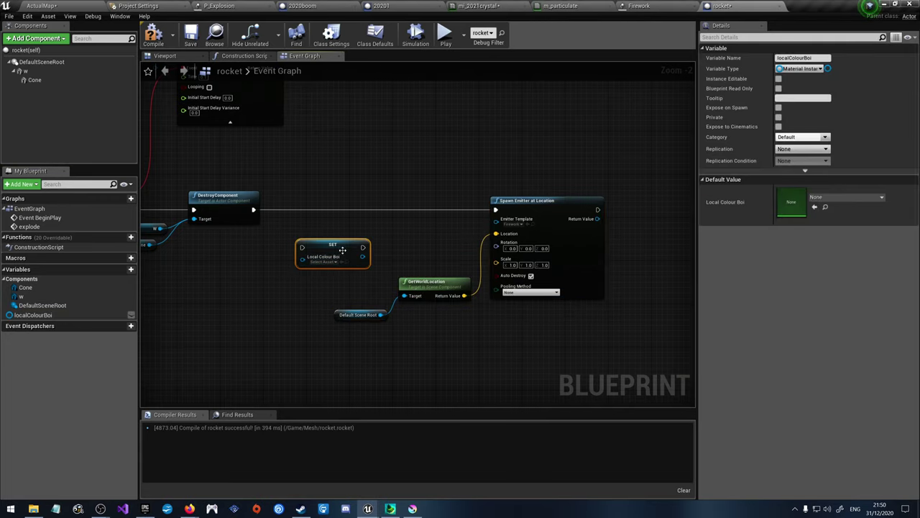
{"action": "left_click", "coordinate": [324, 261]}
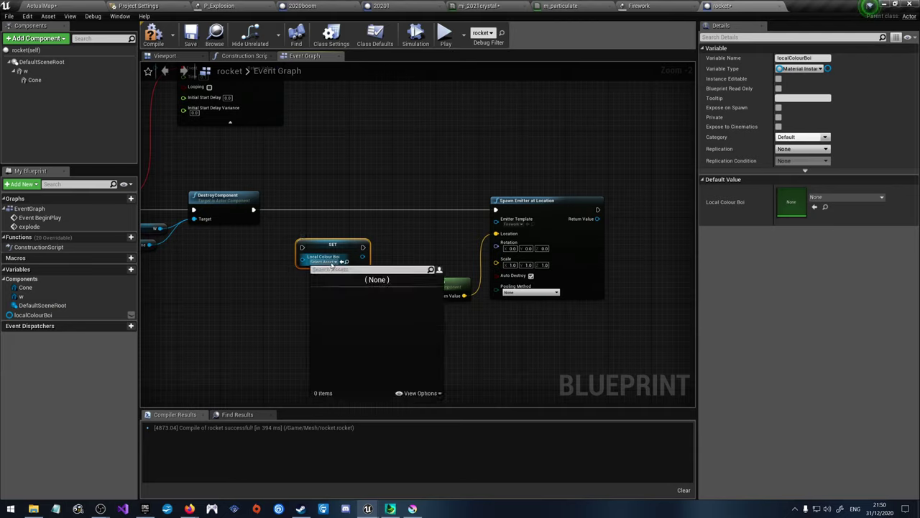
{"action": "left_click", "coordinate": [404, 256]}
{"action": "key", "text": "Delete"}
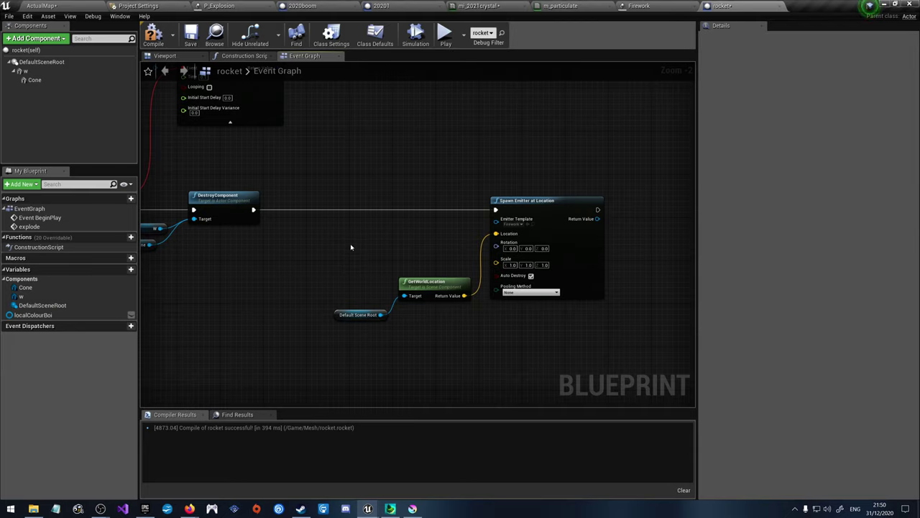
Step: Add a Set Vector Parameter Value node targeting localColourBoi and wire it between DestroyComponent and Spawn Emitter at Location
{"action": "left_click_drag", "start_coordinate": [34, 314], "coordinate": [310, 231]}
{"action": "left_click", "coordinate": [262, 284]}
{"action": "type", "text": "se"}
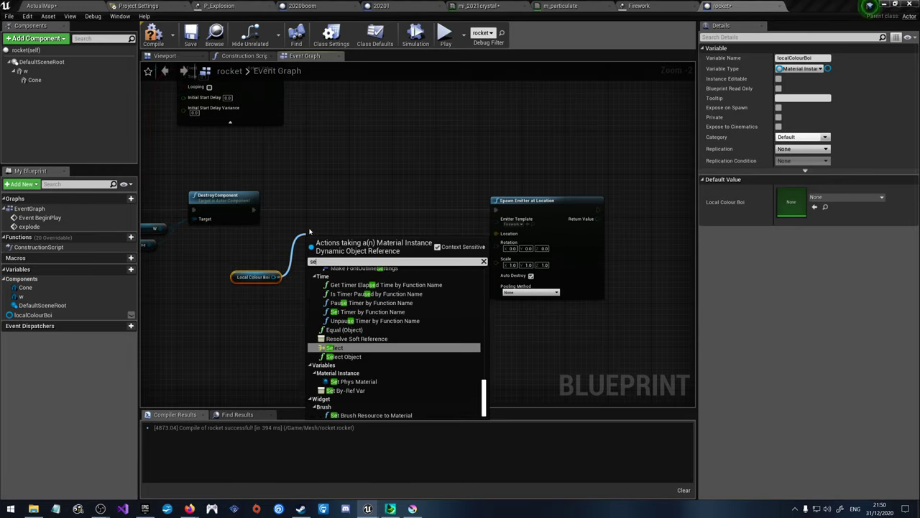
{"action": "type", "text": "t ve"}
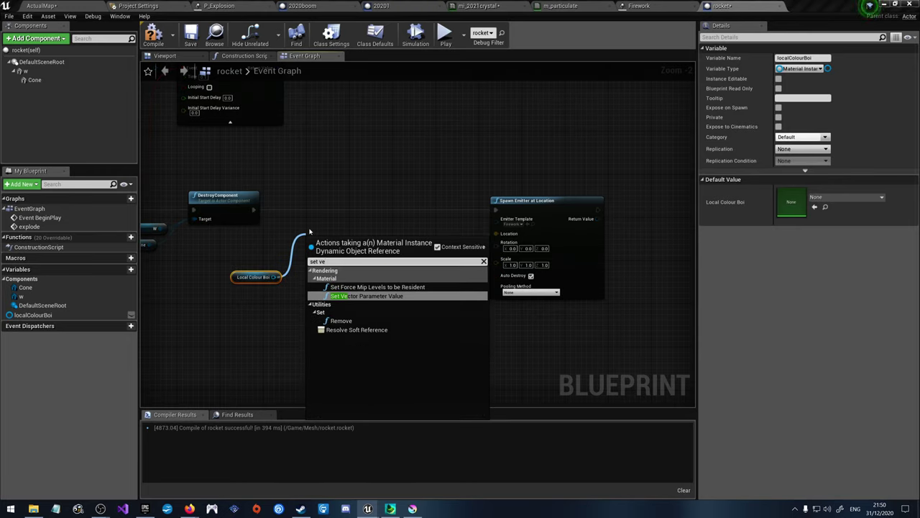
{"action": "left_click", "coordinate": [363, 295]}
{"action": "left_click_drag", "start_coordinate": [342, 257], "coordinate": [345, 245]}
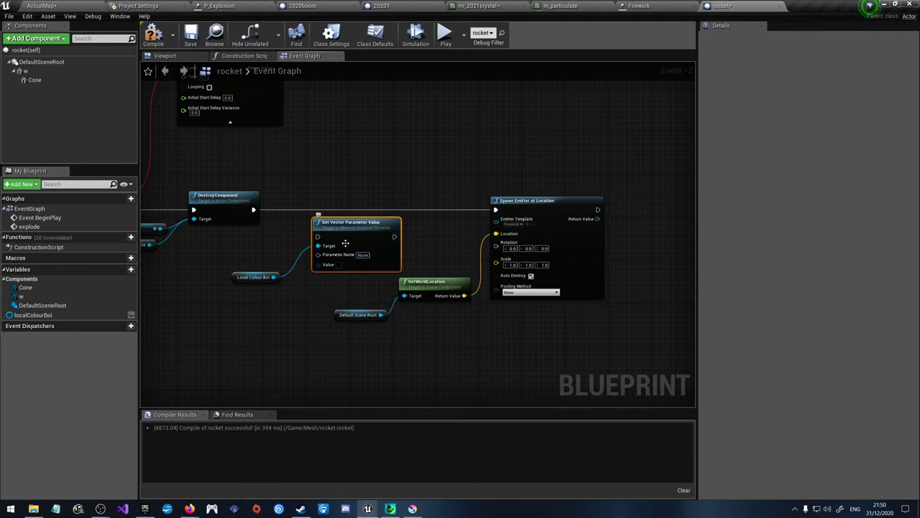
{"action": "left_click_drag", "start_coordinate": [253, 210], "coordinate": [317, 236]}
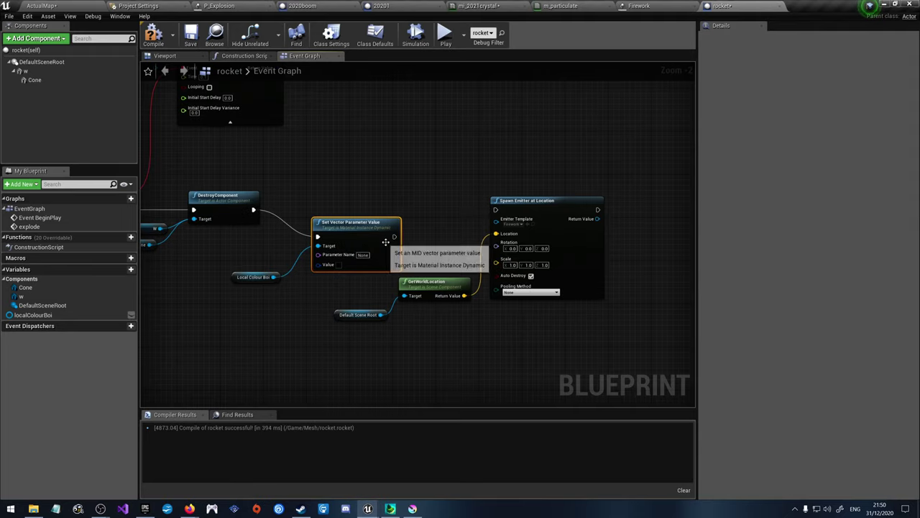
{"action": "left_click_drag", "start_coordinate": [394, 237], "coordinate": [495, 209]}
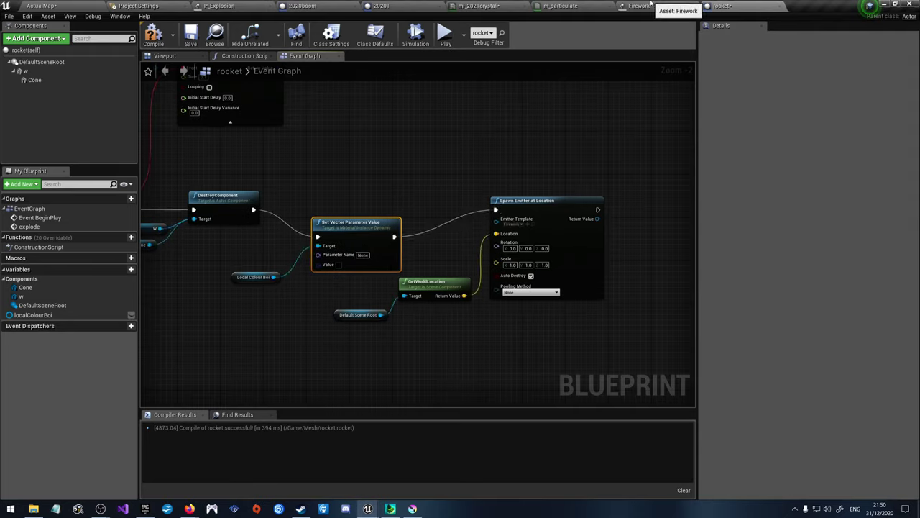
Step: Delete the Particle Color node from the m_particulate material graph
{"action": "left_click", "coordinate": [558, 6]}
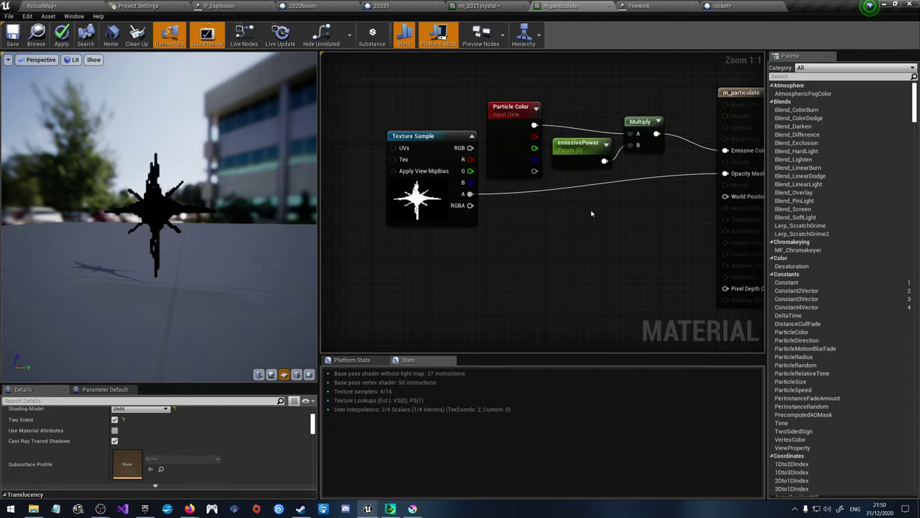
{"action": "right_click_drag", "start_coordinate": [613, 207], "coordinate": [567, 217]}
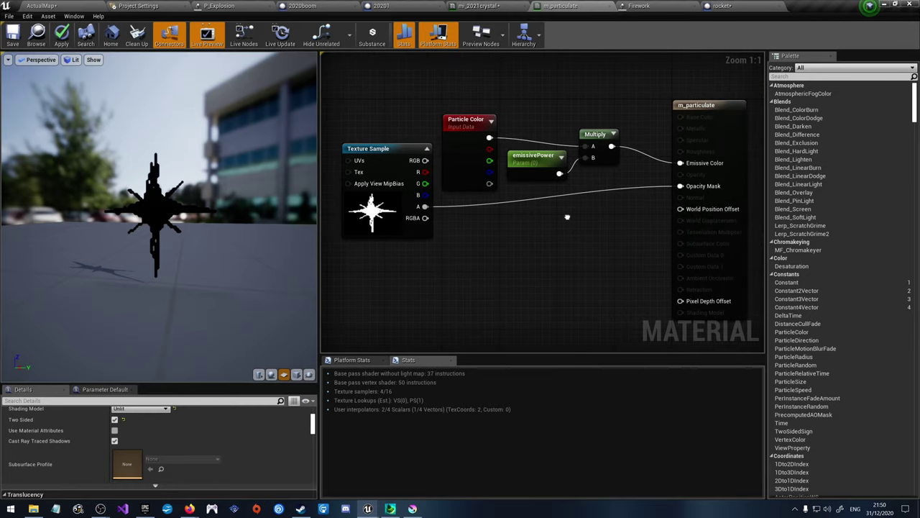
{"action": "left_click", "coordinate": [470, 125]}
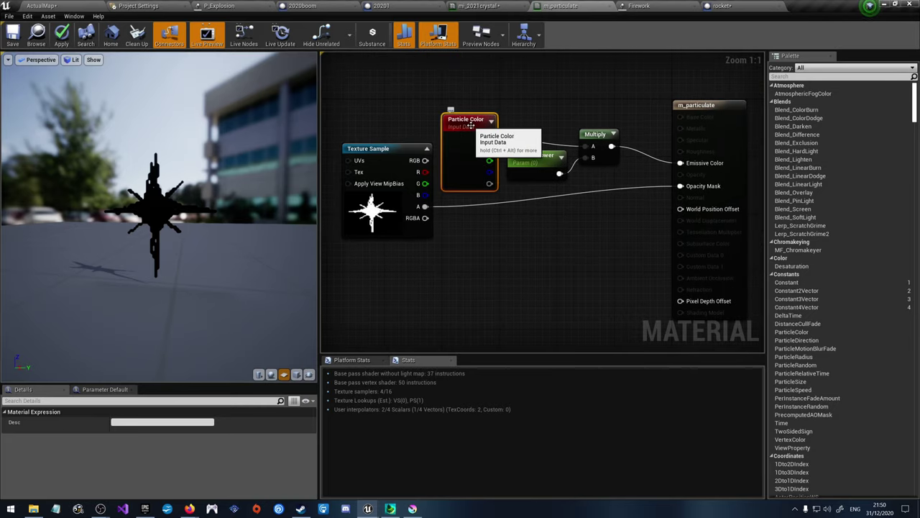
{"action": "key", "text": "Delete"}
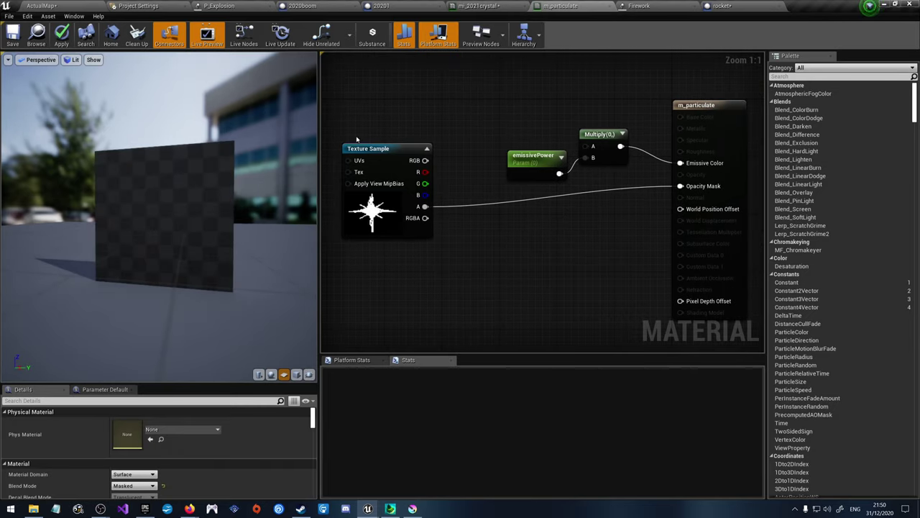
Step: Add a vector parameter named colour to m_particulate and connect its output to Multiply's A input
{"action": "left_click", "coordinate": [382, 84]}
{"action": "right_click", "coordinate": [399, 86]}
{"action": "left_click", "coordinate": [426, 92]}
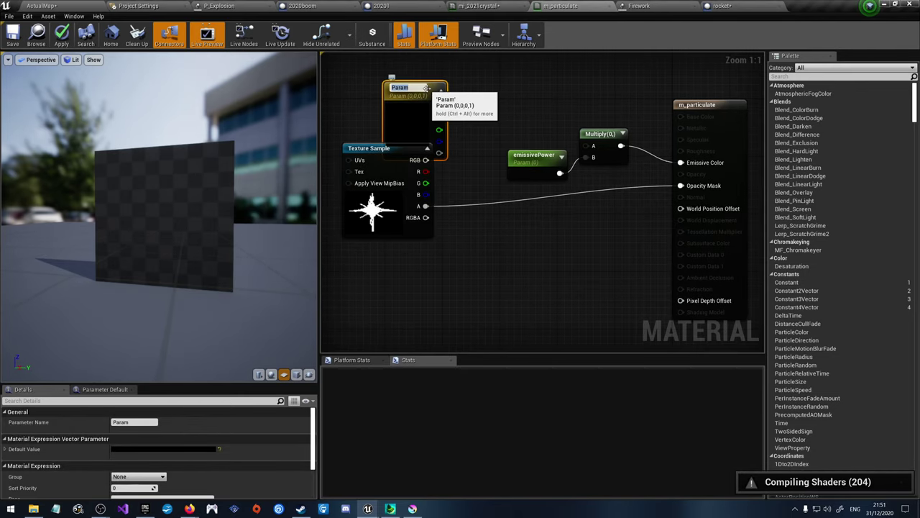
{"action": "type", "text": "colour"}
{"action": "key", "text": "Return"}
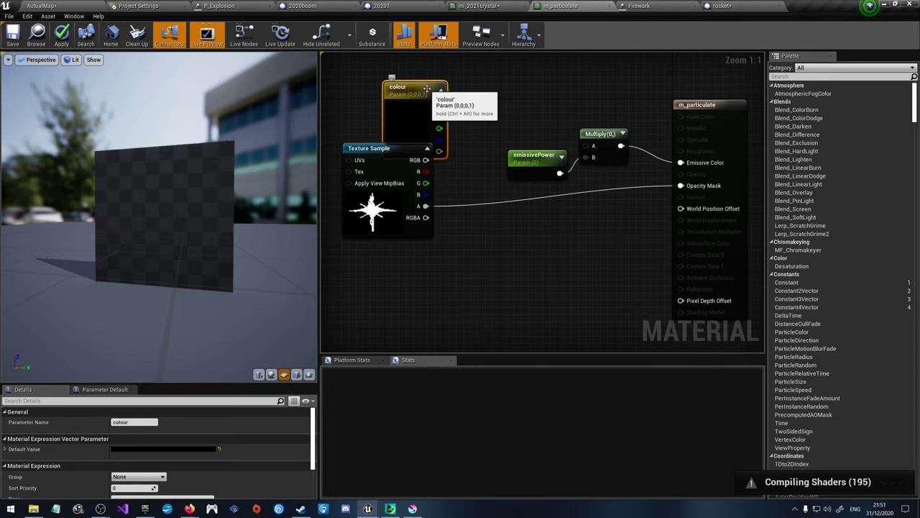
{"action": "left_click_drag", "start_coordinate": [440, 105], "coordinate": [591, 146]}
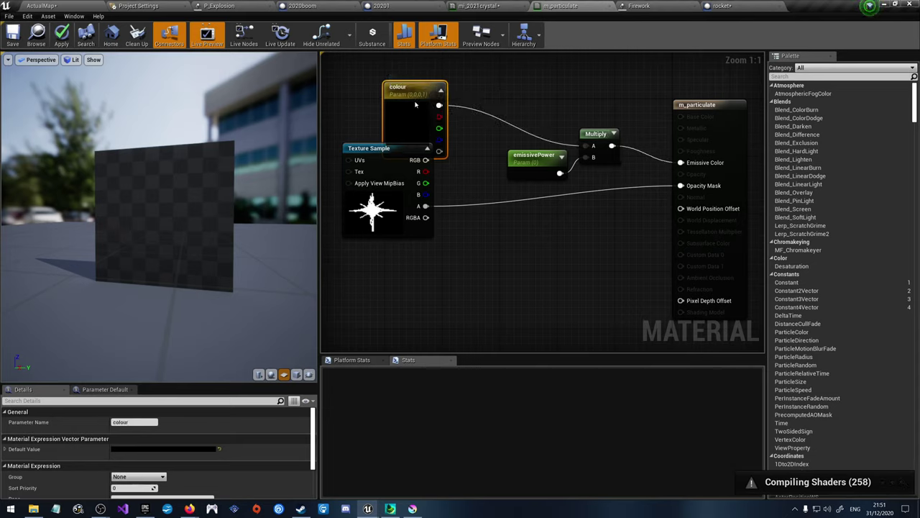
Step: Arrange the colour and emissivePower nodes beside Multiply and save the m_particulate material
{"action": "left_click_drag", "start_coordinate": [398, 88], "coordinate": [457, 92]}
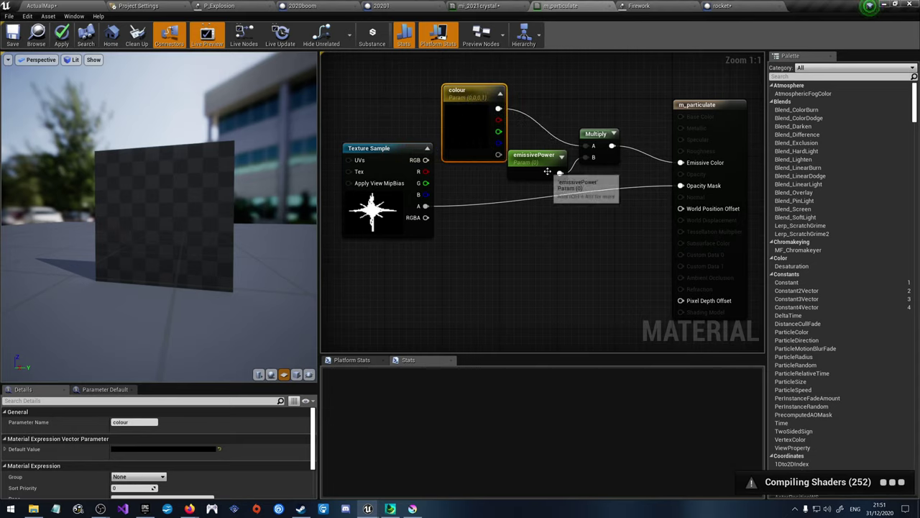
{"action": "left_click_drag", "start_coordinate": [536, 155], "coordinate": [544, 157]}
{"action": "left_click", "coordinate": [547, 216]}
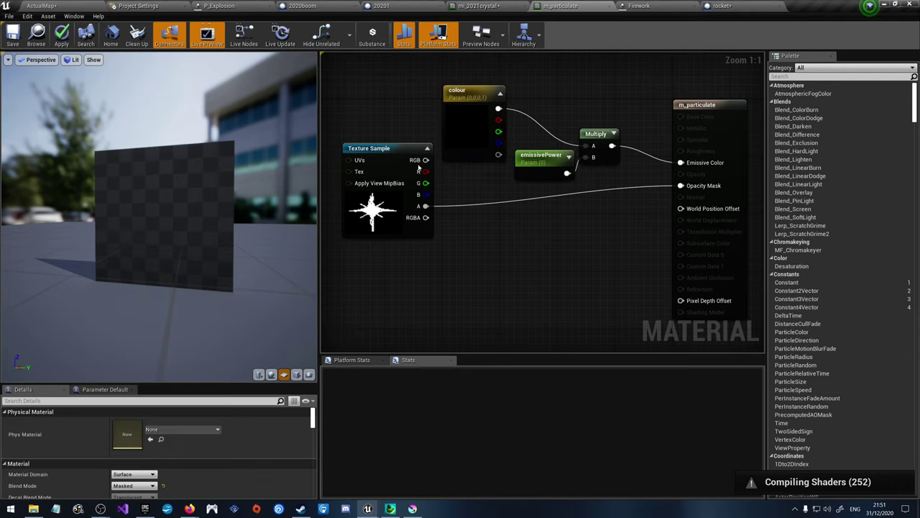
{"action": "left_click", "coordinate": [12, 34]}
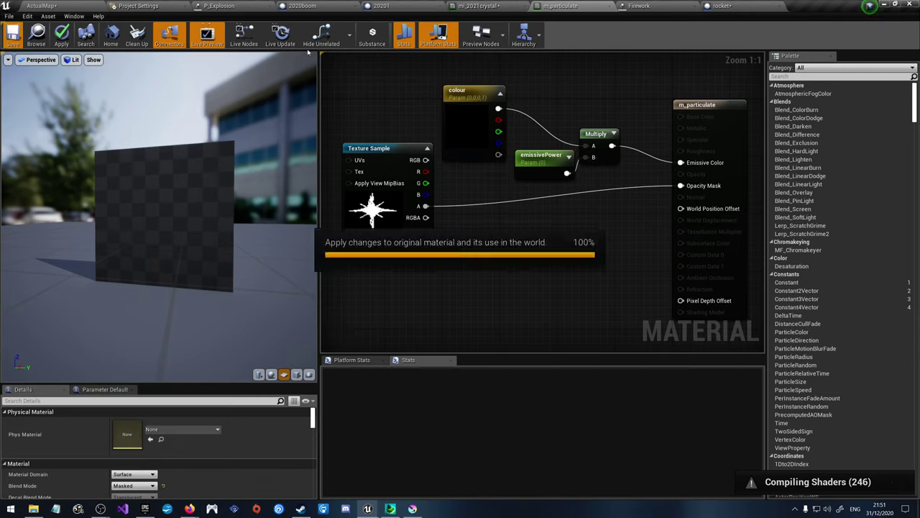
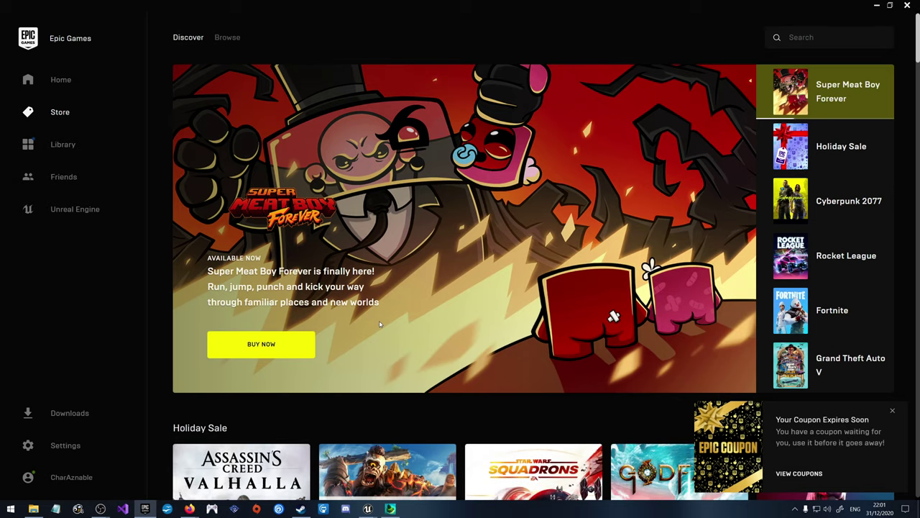
Step: Find Jurassic World Evolution among the Epic Games store's free games and place the order for it
{"action": "scroll", "coordinate": [380, 324], "scroll_direction": "down", "scroll_amount": 5}
{"action": "scroll", "coordinate": [361, 404], "scroll_direction": "down", "scroll_amount": 3}
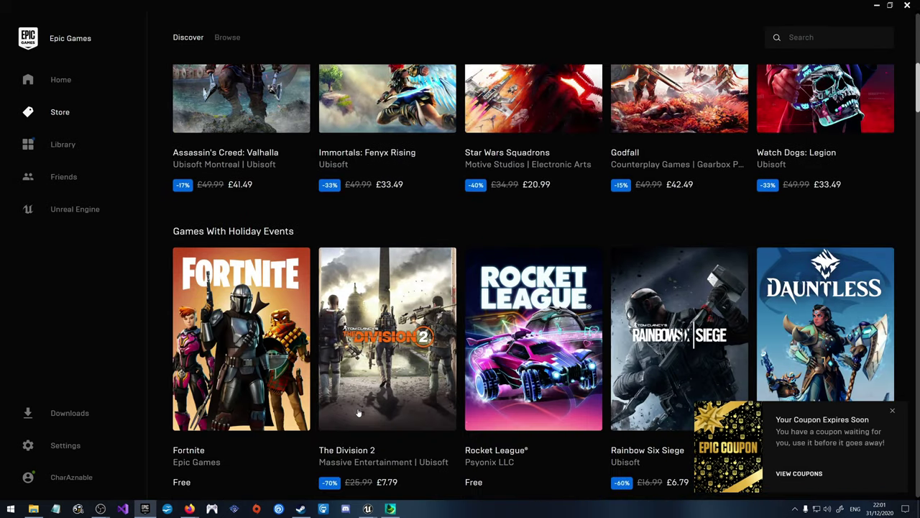
{"action": "scroll", "coordinate": [365, 403], "scroll_direction": "down", "scroll_amount": 3}
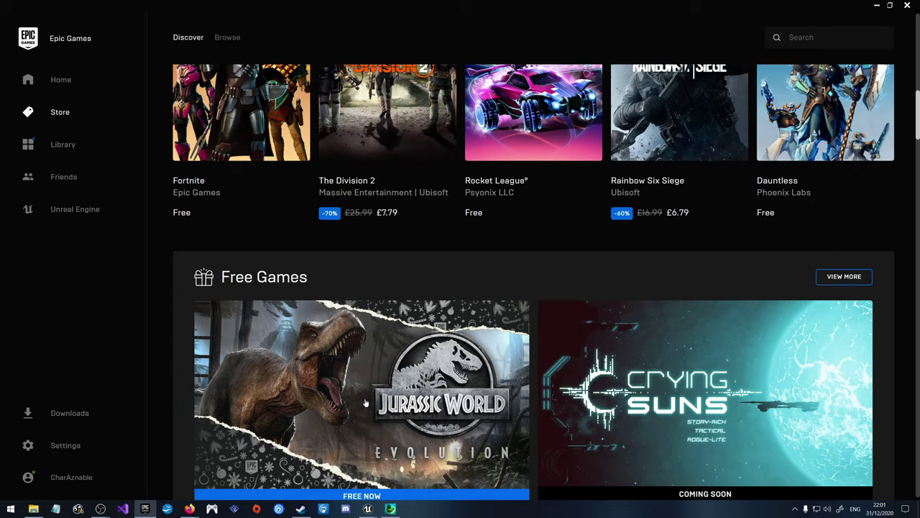
{"action": "scroll", "coordinate": [365, 404], "scroll_direction": "down", "scroll_amount": 2}
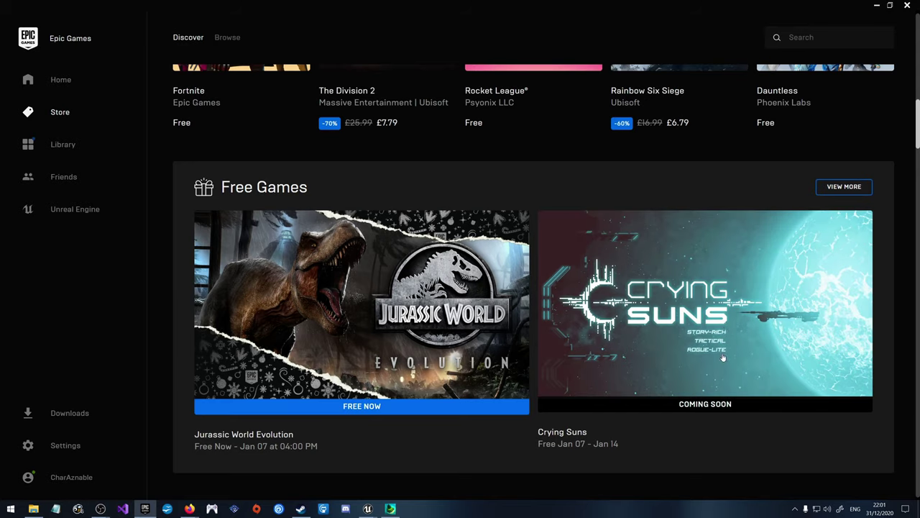
{"action": "left_click", "coordinate": [396, 407]}
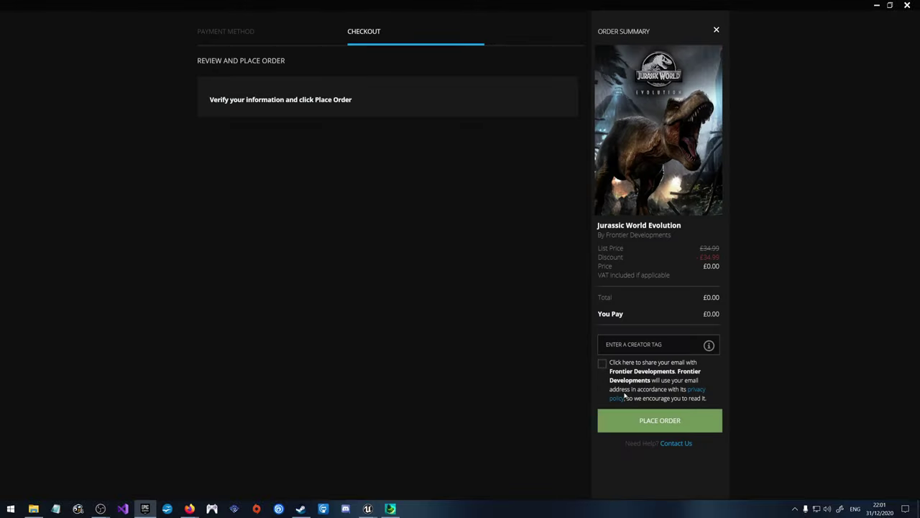
{"action": "left_click", "coordinate": [658, 420]}
{"action": "left_click", "coordinate": [596, 199]}
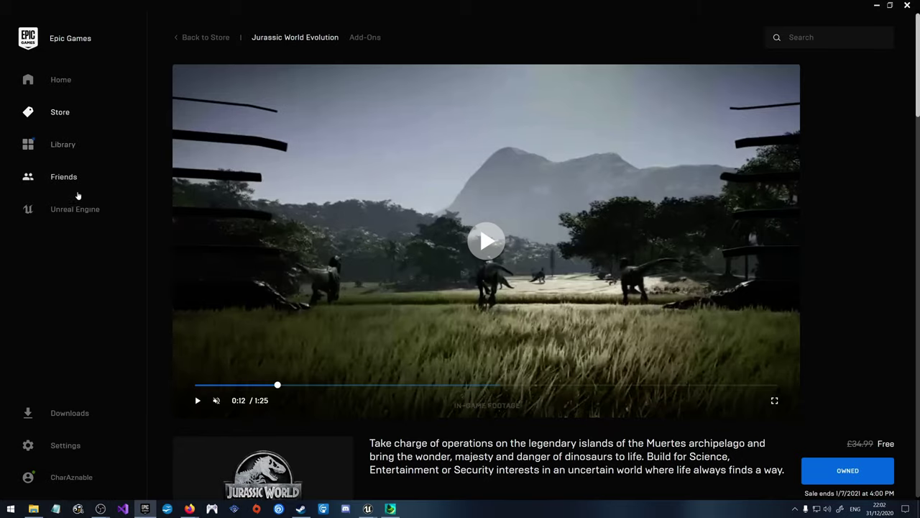
Step: Switch from the Epic Games launcher to the Fuck2020 project in Unreal Editor and save its ActualMap level
{"action": "left_click", "coordinate": [53, 211]}
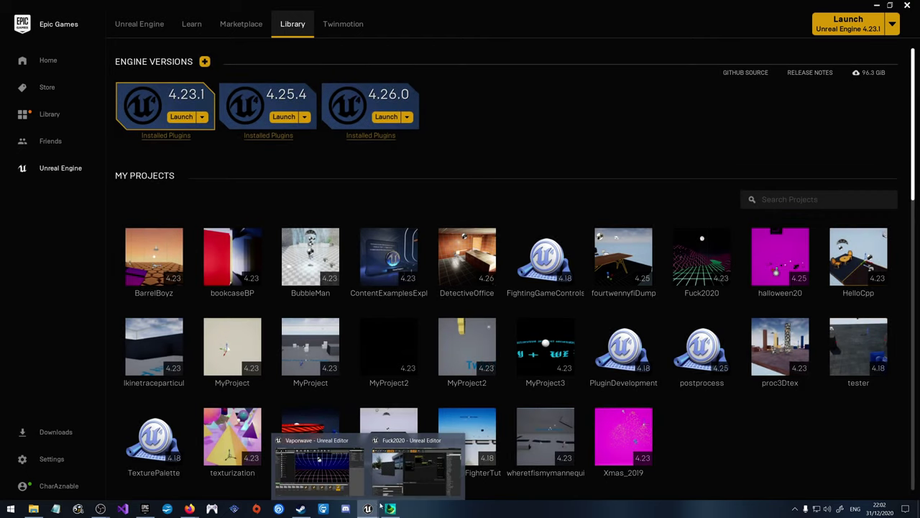
{"action": "mouse_move", "coordinate": [368, 508]}
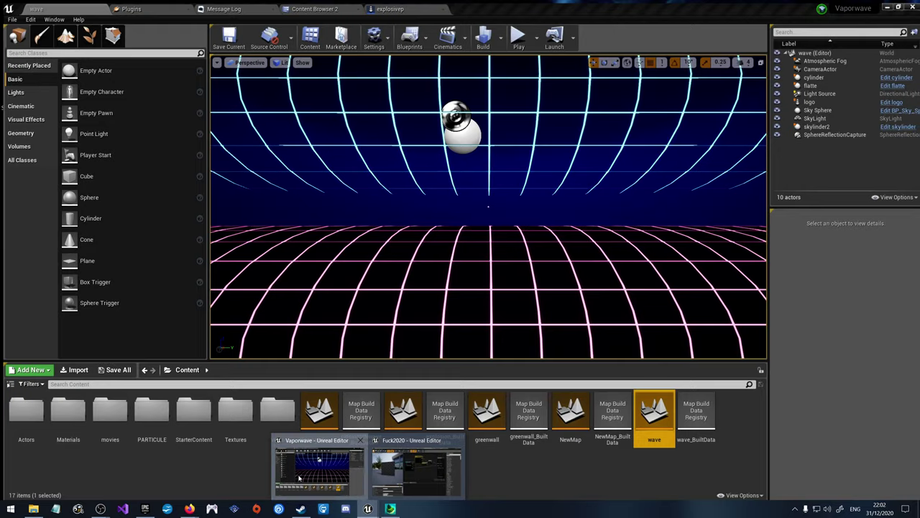
{"action": "left_click", "coordinate": [386, 489]}
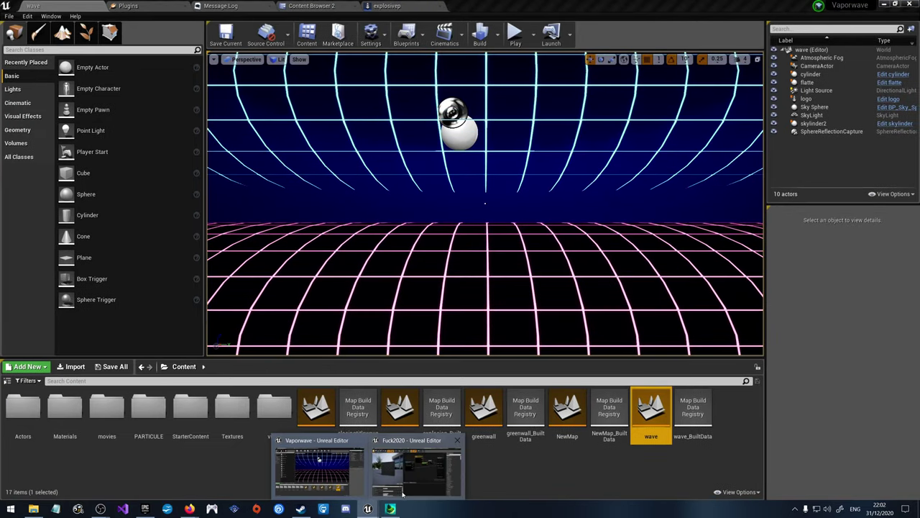
{"action": "left_click", "coordinate": [576, 458]}
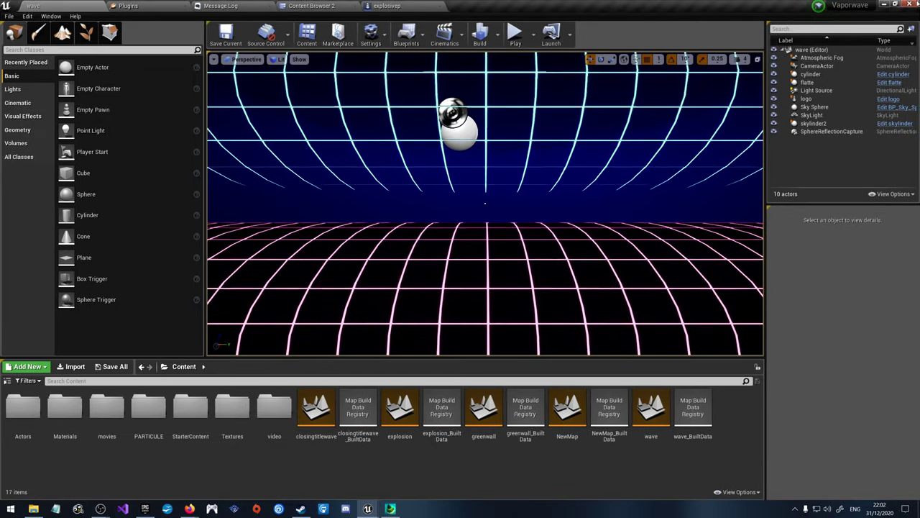
{"action": "left_click", "coordinate": [369, 508]}
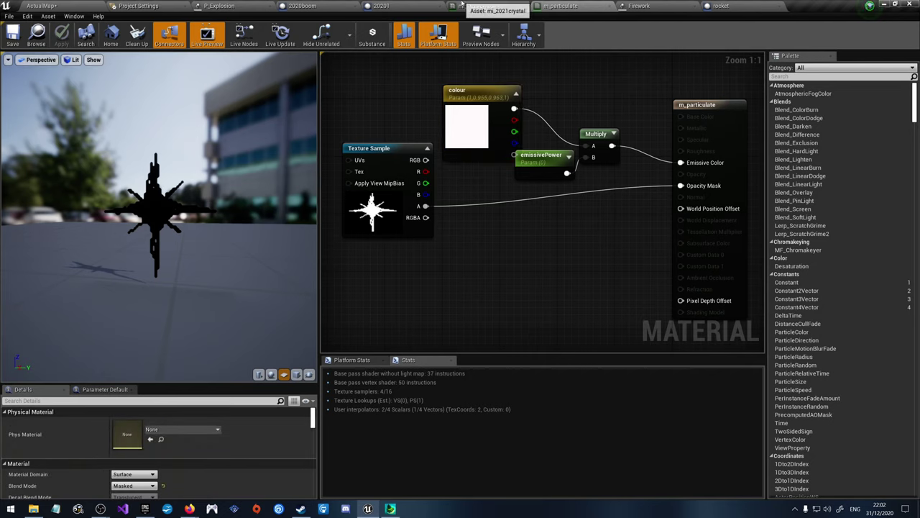
{"action": "left_click", "coordinate": [92, 6]}
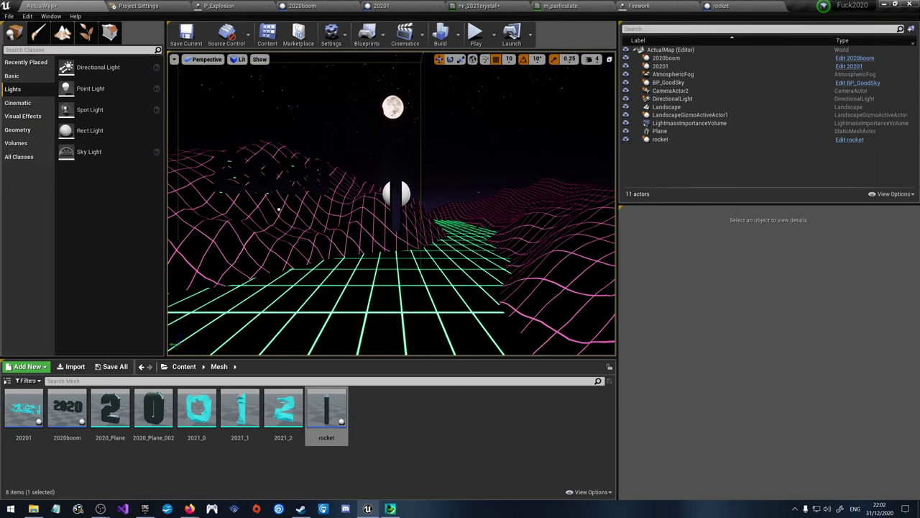
{"action": "left_click", "coordinate": [179, 39]}
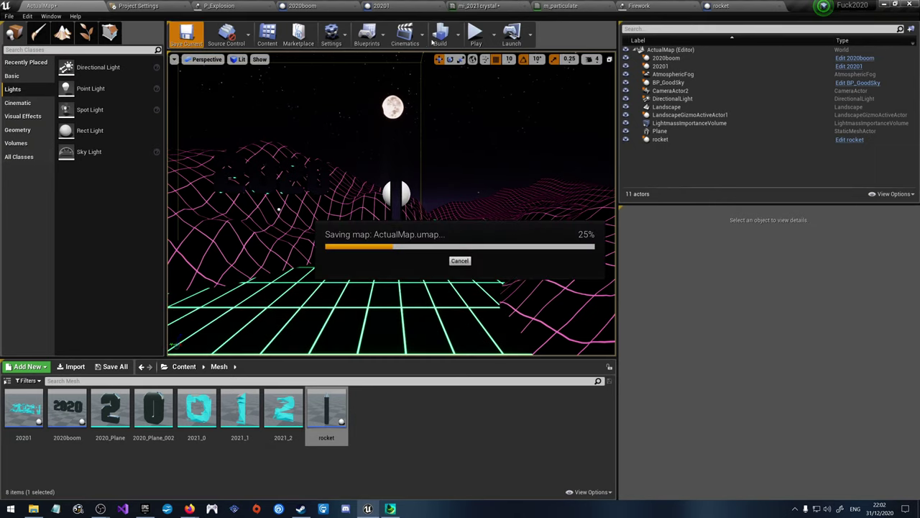
Step: Play and stop the ActualMap level several times to examine the rocket's firework burst and its particle colours
{"action": "left_click", "coordinate": [476, 35]}
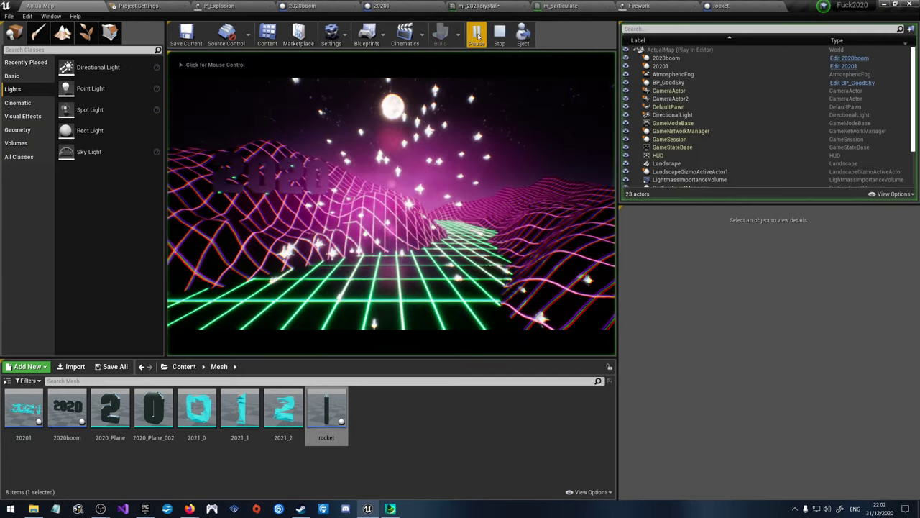
{"action": "key", "text": "Escape"}
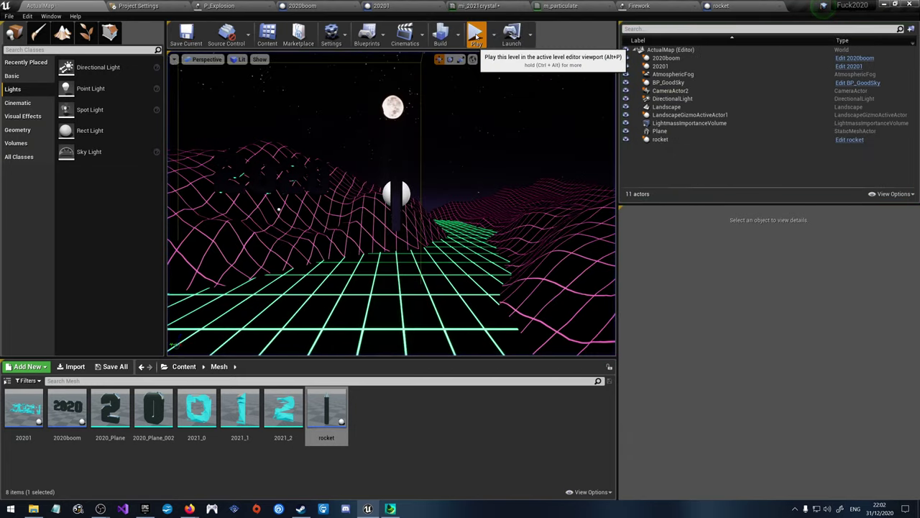
{"action": "left_click", "coordinate": [475, 36]}
{"action": "key", "text": "Escape"}
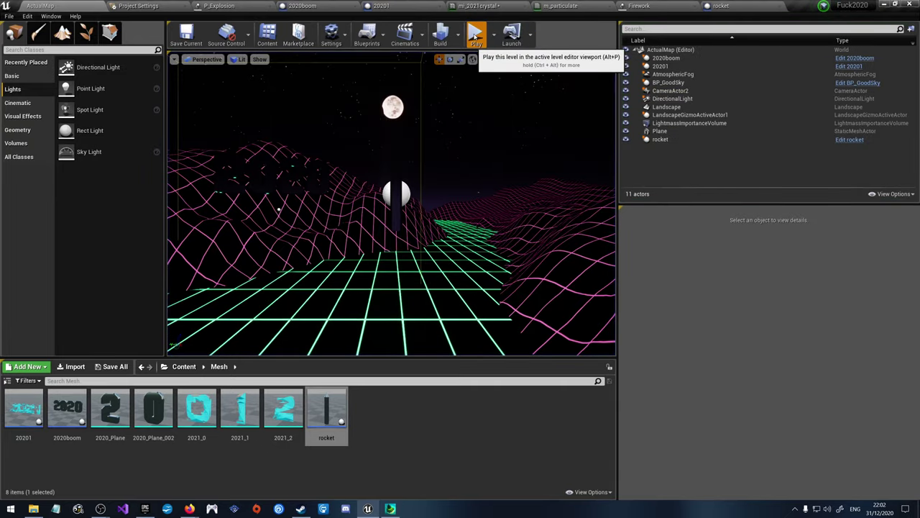
{"action": "left_click", "coordinate": [475, 35]}
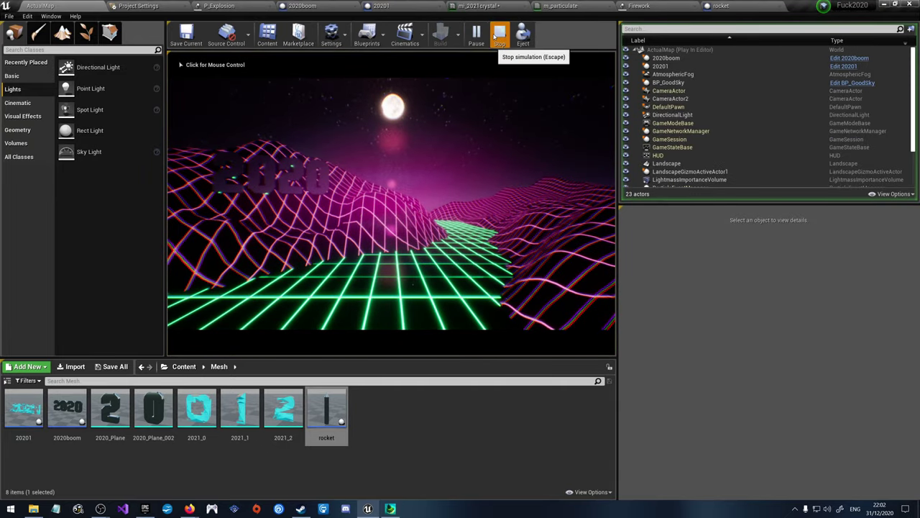
{"action": "left_click", "coordinate": [494, 36]}
{"action": "left_click", "coordinate": [475, 36]}
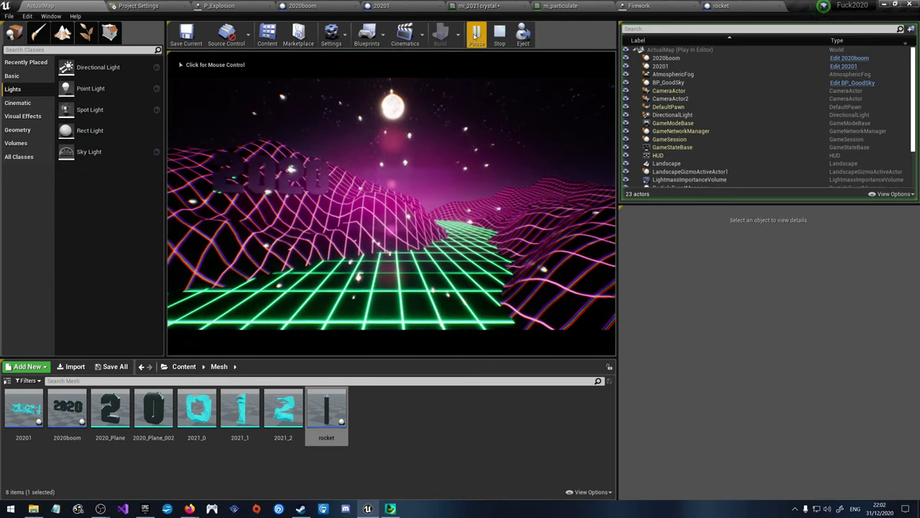
{"action": "left_click", "coordinate": [500, 35]}
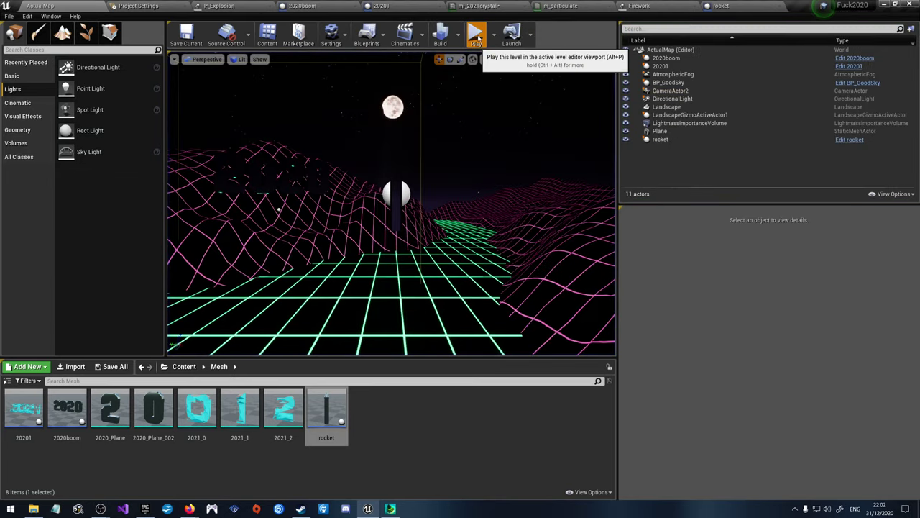
{"action": "left_click", "coordinate": [476, 36]}
{"action": "left_click", "coordinate": [497, 36]}
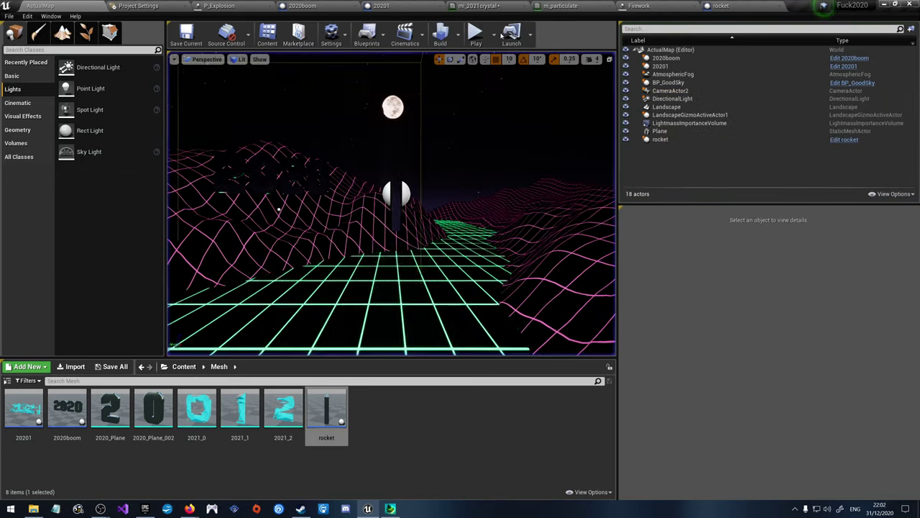
Step: Replay the ActualMap level repeatedly, watching the firework burst and the lettering sequence through to the 2021 digits
{"action": "left_click", "coordinate": [476, 36]}
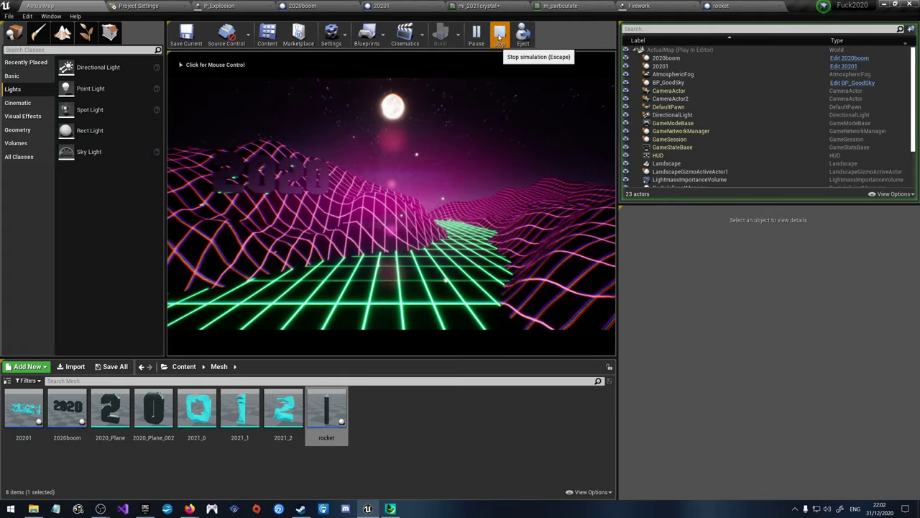
{"action": "left_click", "coordinate": [498, 36]}
{"action": "left_click", "coordinate": [476, 35]}
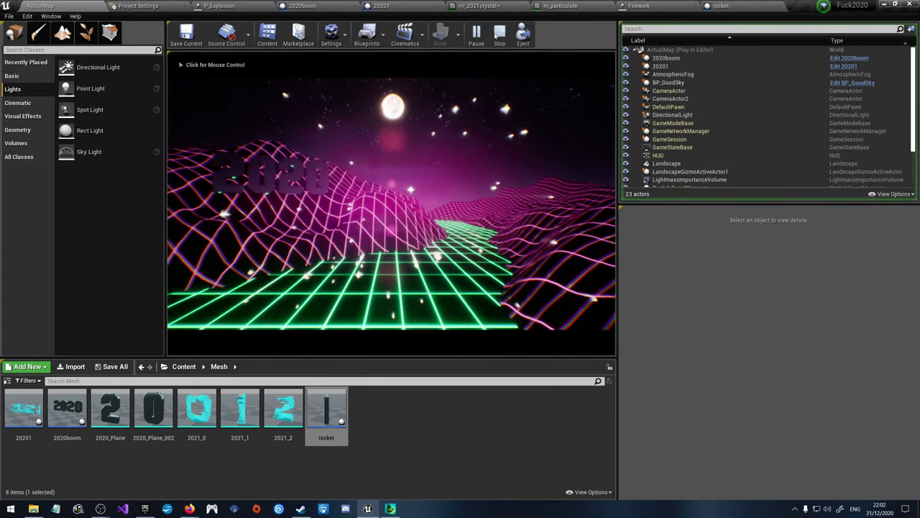
{"action": "left_click", "coordinate": [500, 36]}
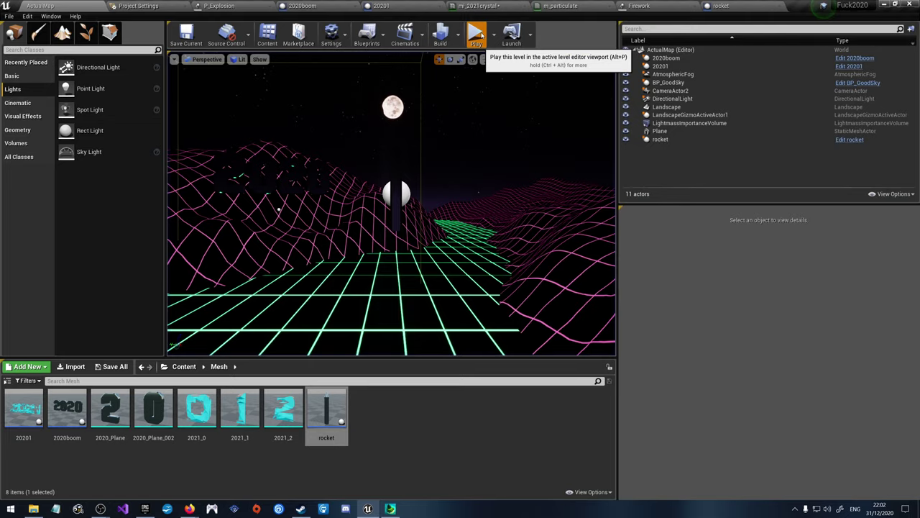
{"action": "left_click", "coordinate": [479, 36]}
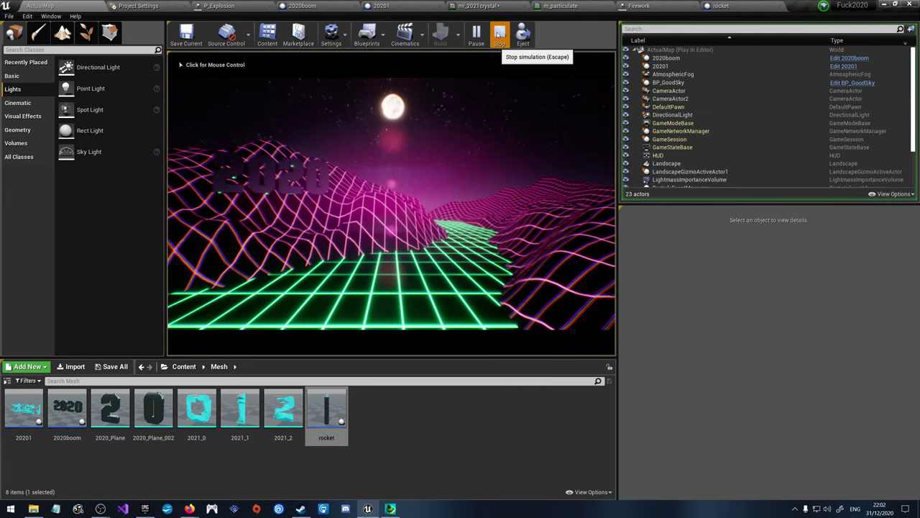
{"action": "left_click", "coordinate": [499, 35]}
{"action": "left_click", "coordinate": [478, 33]}
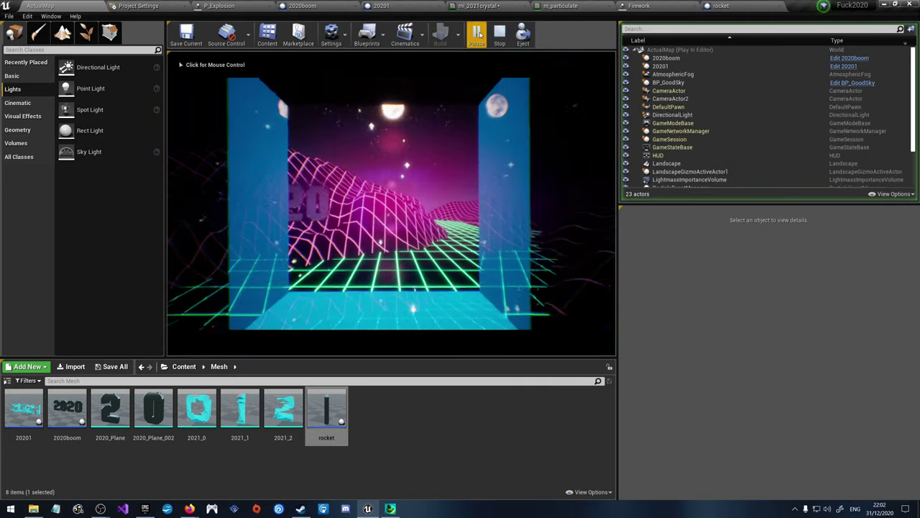
{"action": "left_click", "coordinate": [500, 35]}
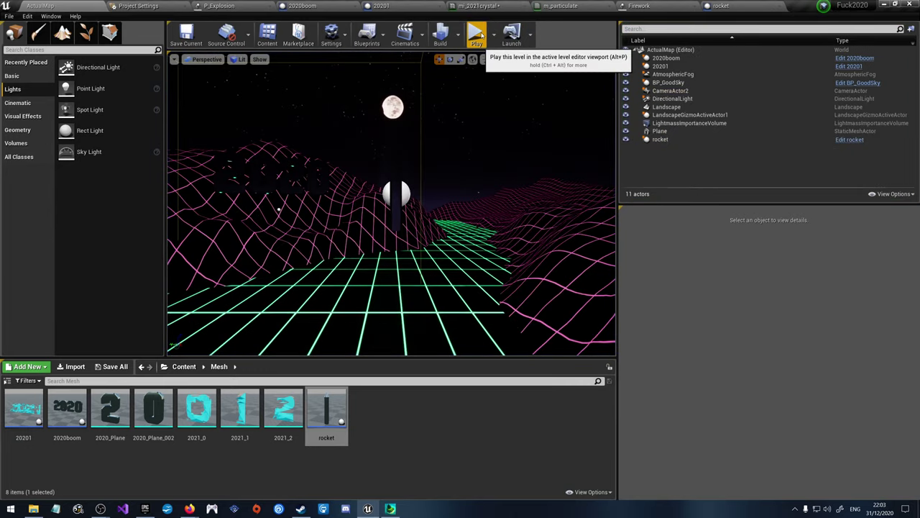
{"action": "left_click", "coordinate": [477, 35]}
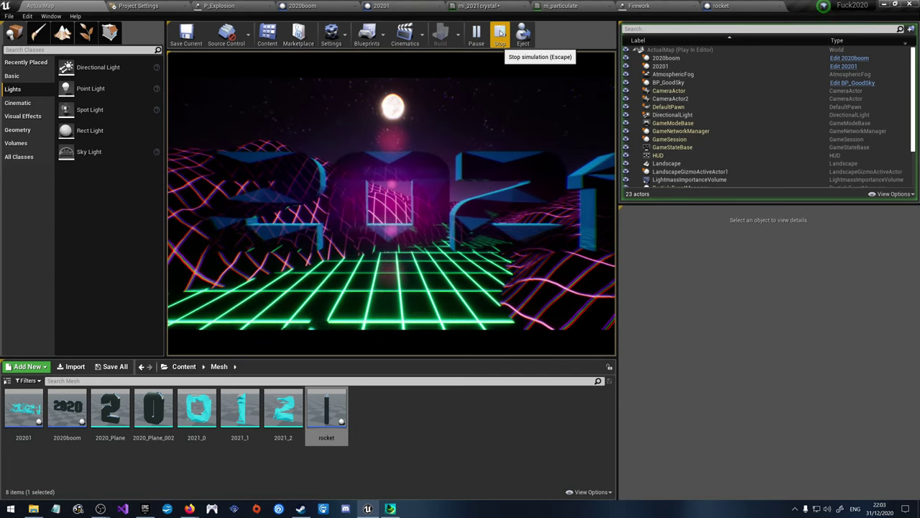
{"action": "left_click", "coordinate": [500, 34]}
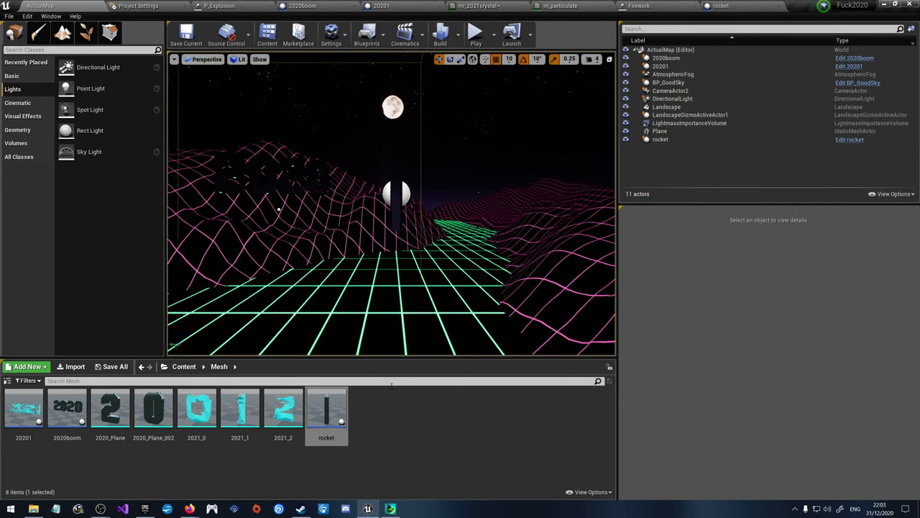
{"action": "left_click", "coordinate": [453, 428]}
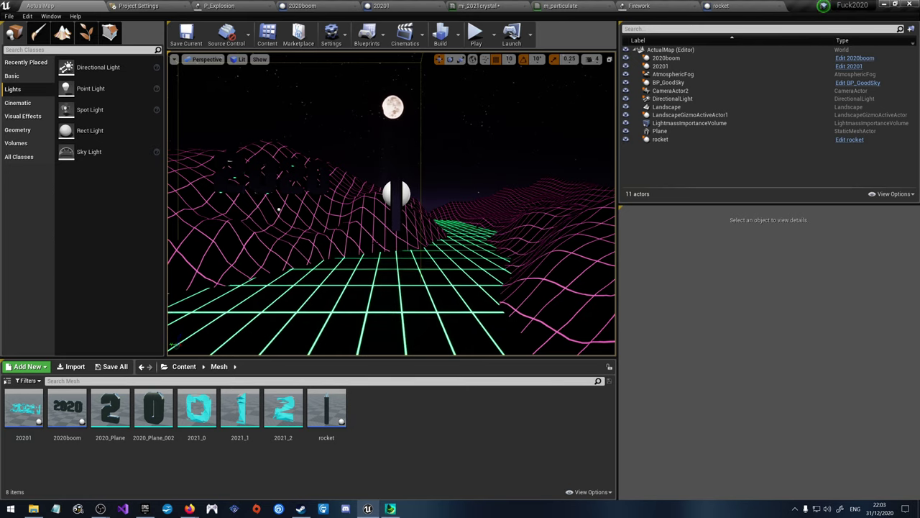
Step: Replace the colour parameter in the m_particulate material with a Particle Color node connected to Multiply's A input
{"action": "left_click", "coordinate": [660, 139]}
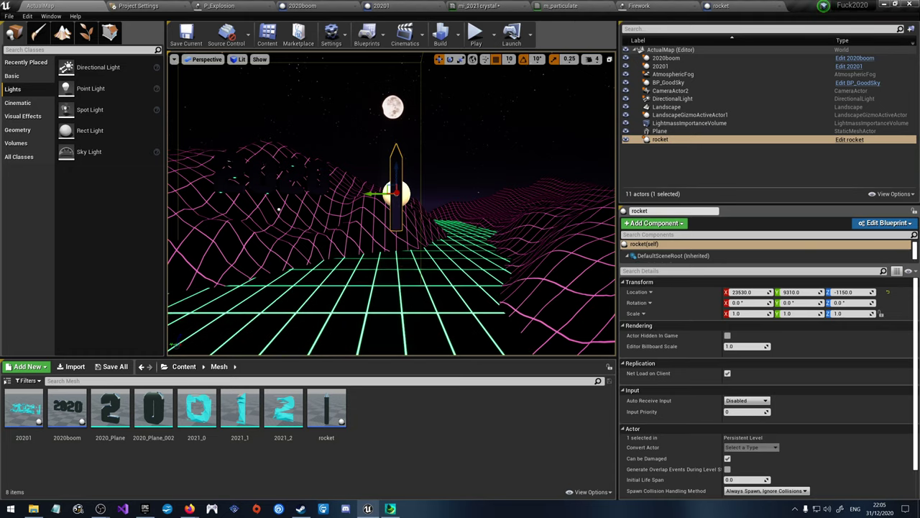
{"action": "left_click", "coordinate": [560, 6]}
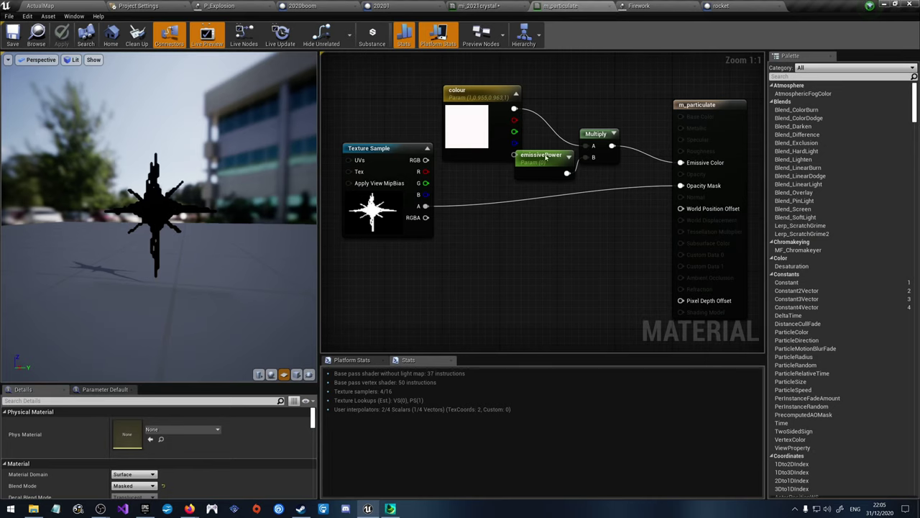
{"action": "left_click", "coordinate": [476, 99]}
{"action": "key", "text": "Delete"}
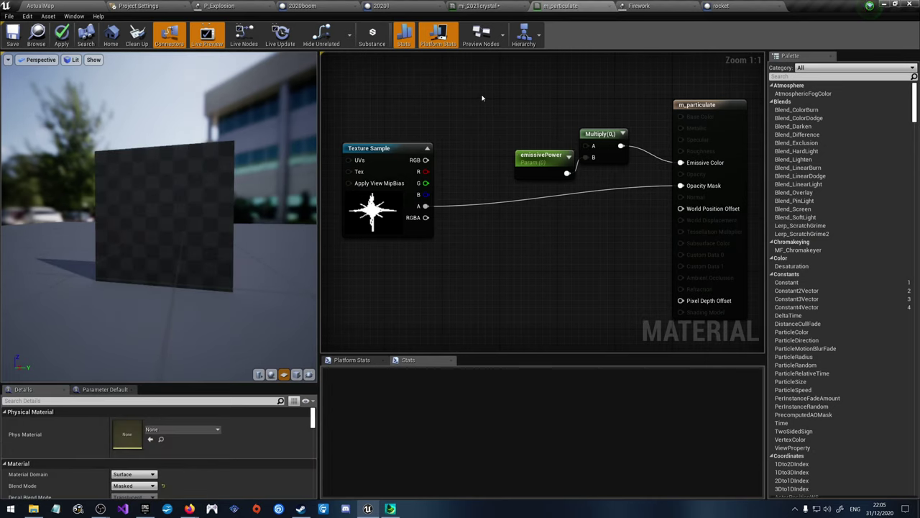
{"action": "right_click", "coordinate": [429, 129]}
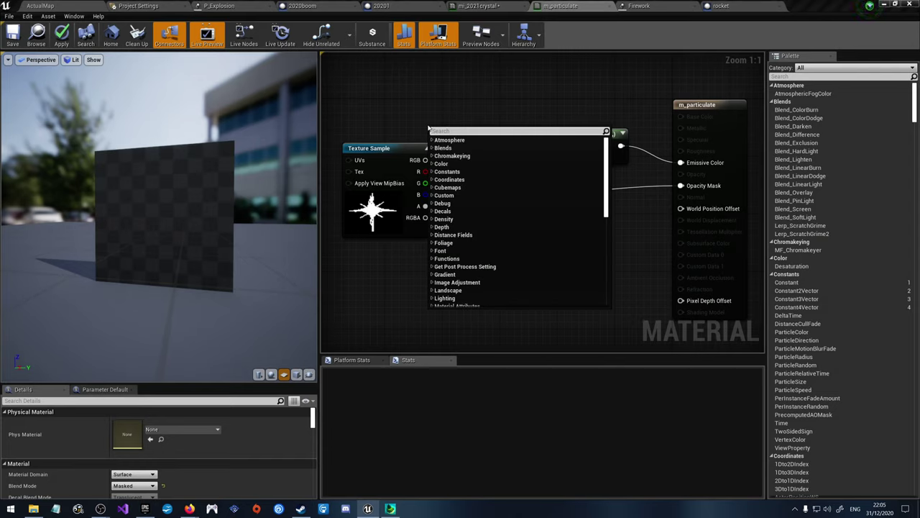
{"action": "type", "text": "parti"}
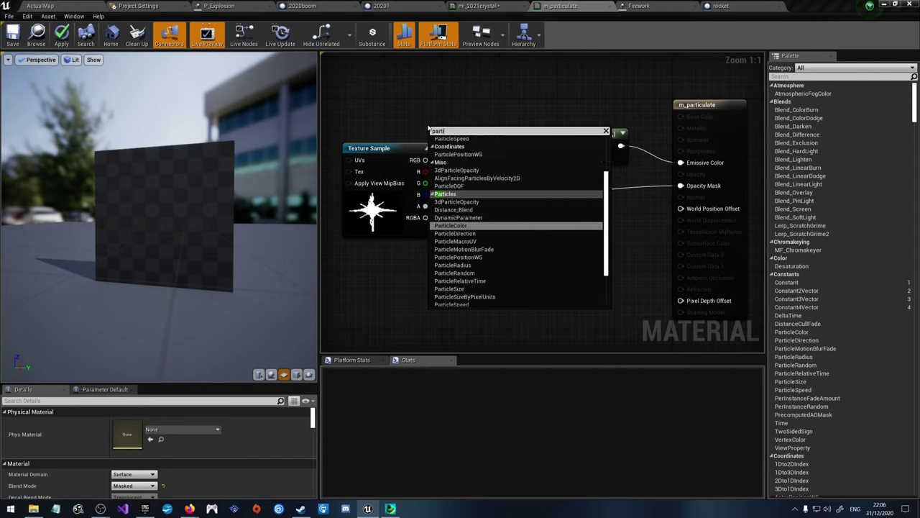
{"action": "left_click", "coordinate": [474, 228]}
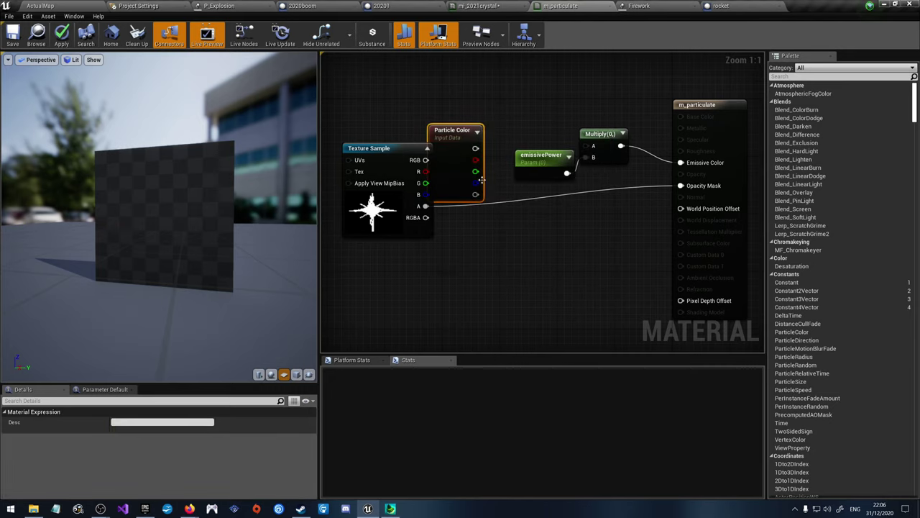
{"action": "left_click_drag", "start_coordinate": [460, 129], "coordinate": [593, 145]}
{"action": "left_click_drag", "start_coordinate": [468, 112], "coordinate": [475, 111]}
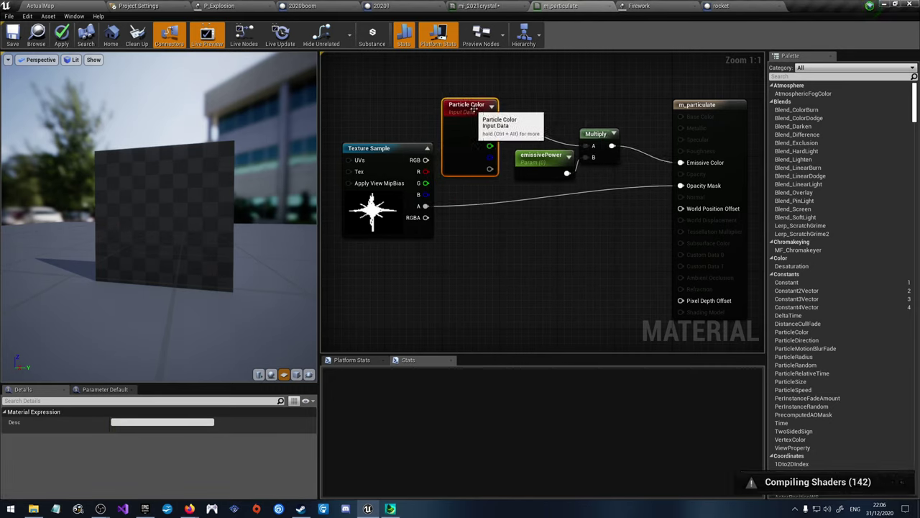
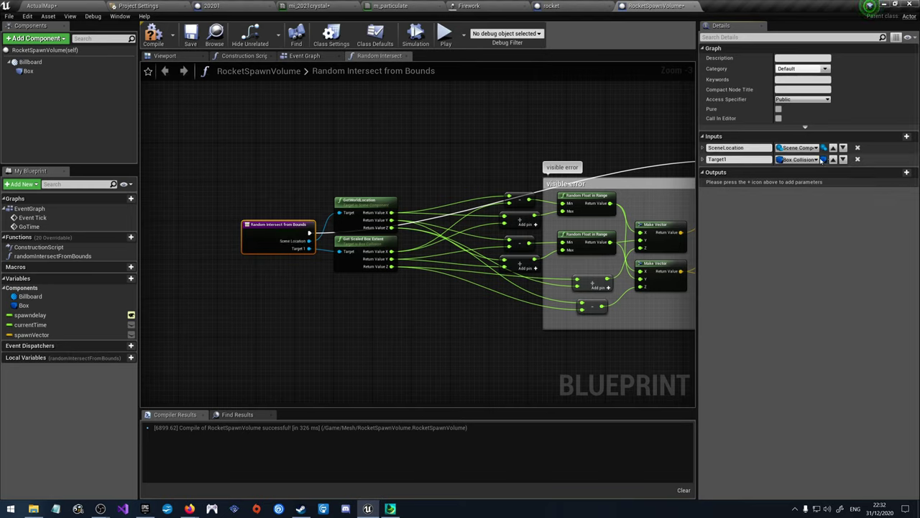
Step: Rename the Target1 input of the Random Intersect from Bounds function as BoxReference and compile RocketSpawnVolume
{"action": "left_click", "coordinate": [733, 159]}
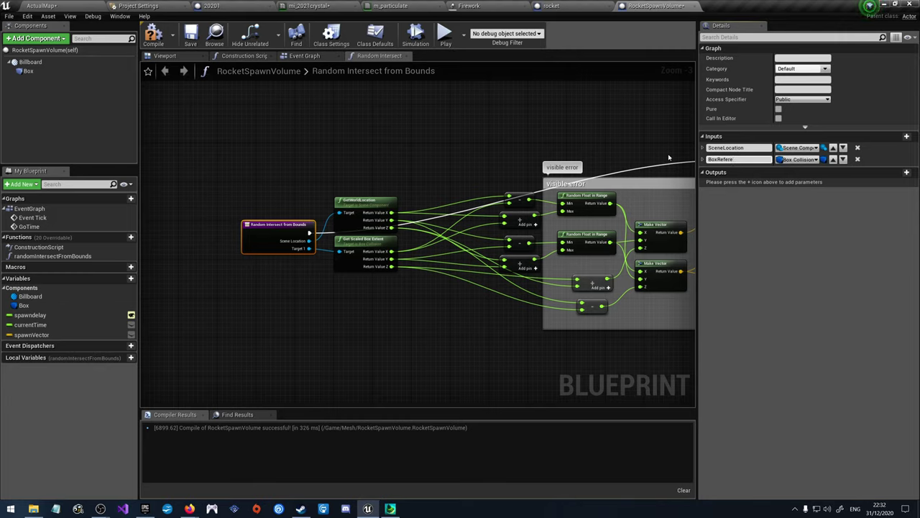
{"action": "left_click", "coordinate": [153, 35]}
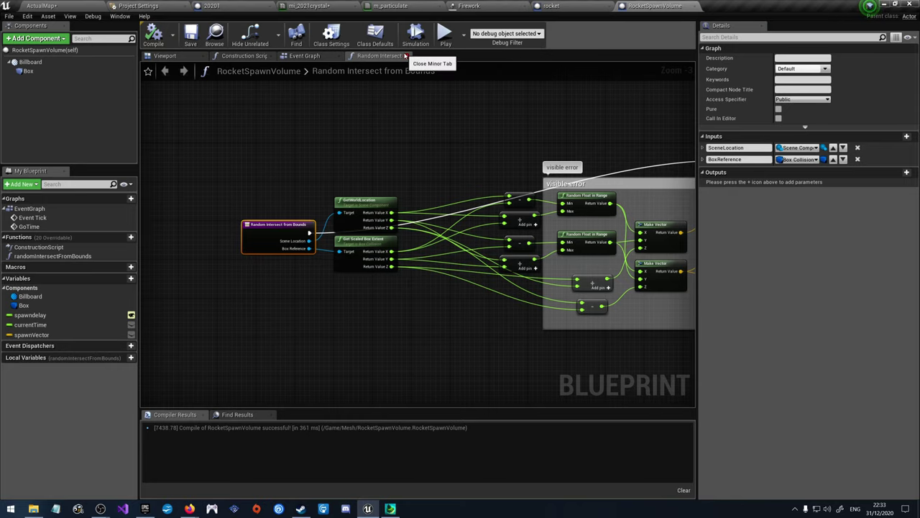
Step: In the Event Graph, connect Random Intersect from Bounds after Set Actor Tick Enabled and align it beside that node
{"action": "left_click", "coordinate": [317, 56]}
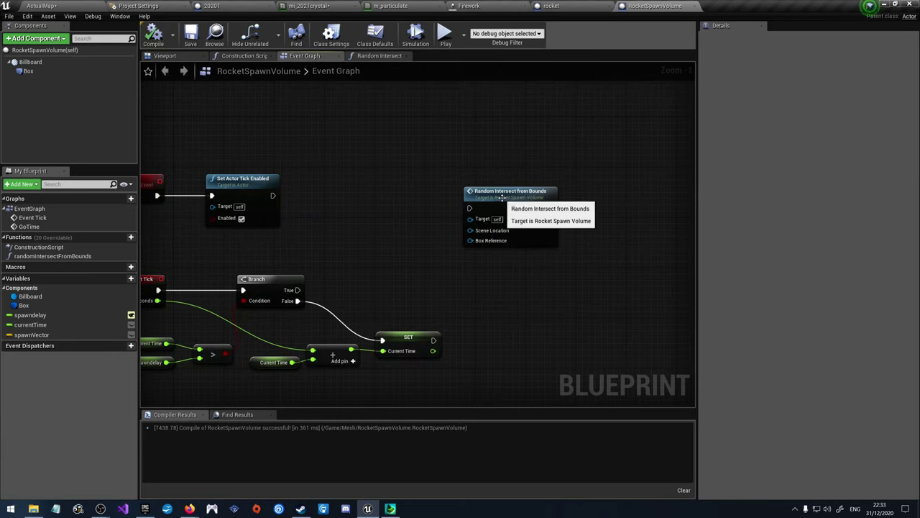
{"action": "left_click_drag", "start_coordinate": [501, 197], "coordinate": [437, 183]}
{"action": "left_click_drag", "start_coordinate": [273, 195], "coordinate": [408, 196]}
{"action": "left_click_drag", "start_coordinate": [438, 189], "coordinate": [409, 188]}
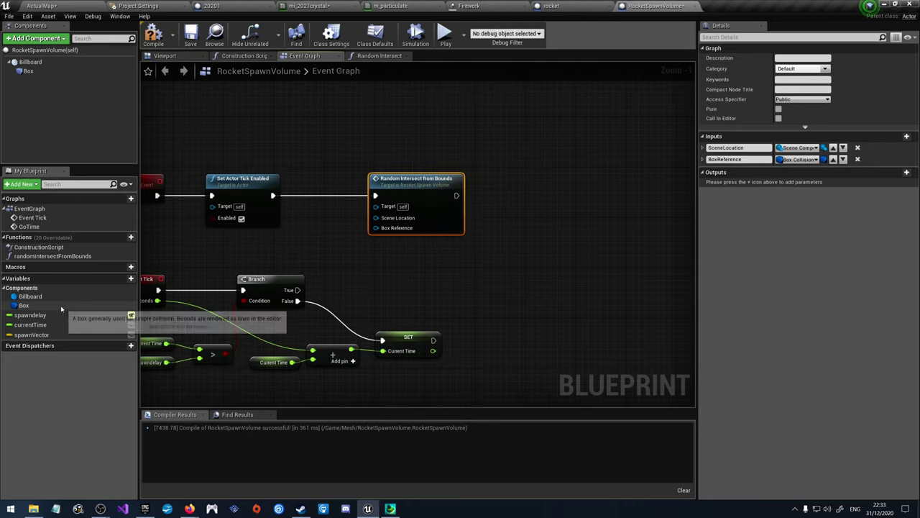
Step: Feed the Box component into Box Reference and the Billboard component into Scene Location on Random Intersect from Bounds
{"action": "left_click_drag", "start_coordinate": [61, 308], "coordinate": [376, 229]}
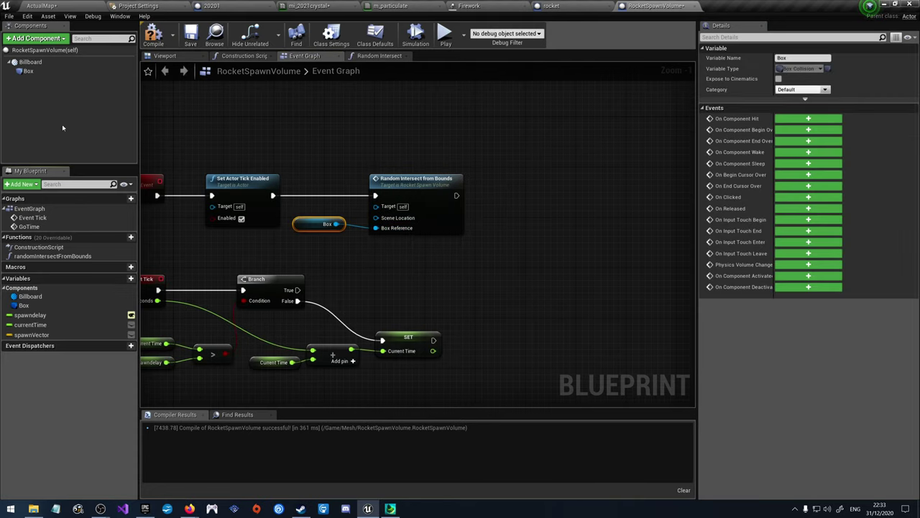
{"action": "left_click_drag", "start_coordinate": [30, 62], "coordinate": [379, 217]}
{"action": "left_click_drag", "start_coordinate": [307, 225], "coordinate": [307, 229]}
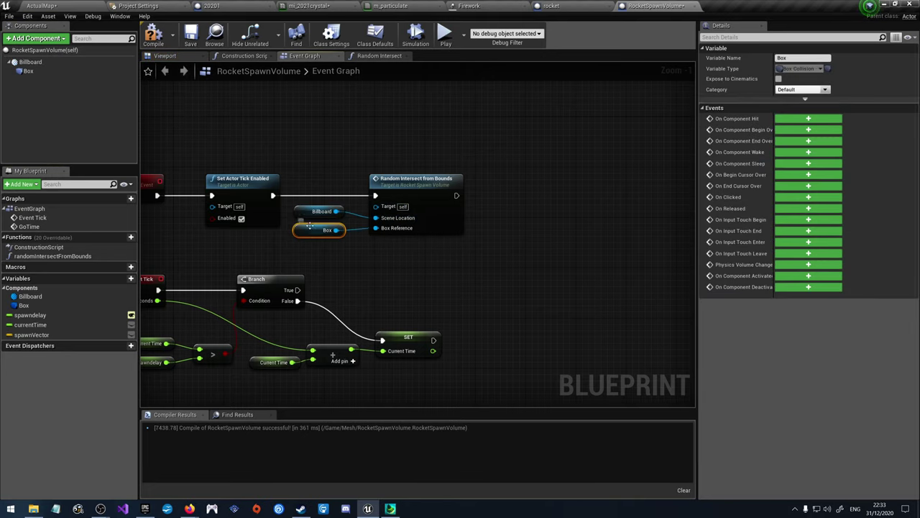
{"action": "left_click", "coordinate": [312, 212]}
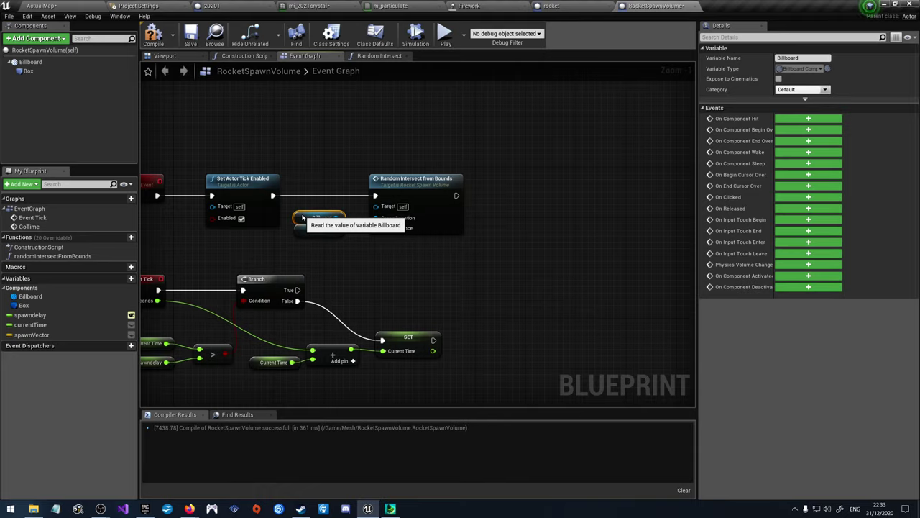
{"action": "left_click", "coordinate": [358, 245]}
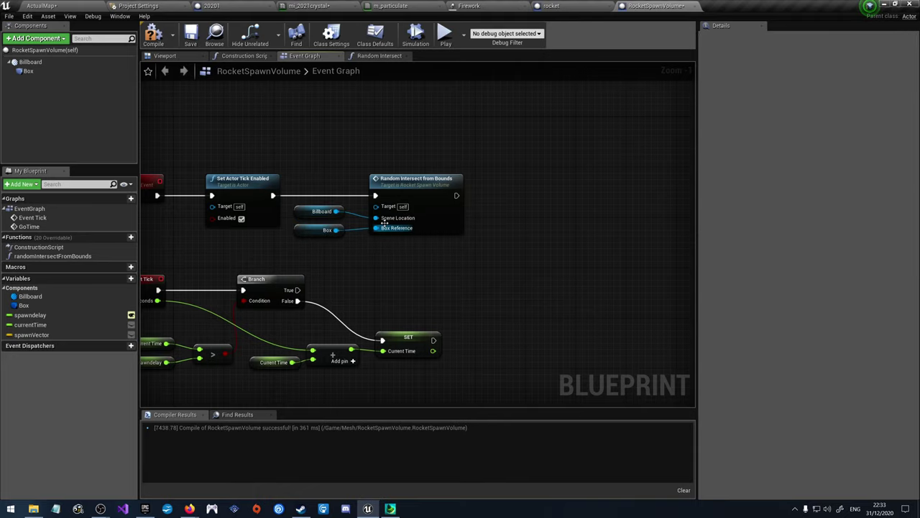
Step: Delete the Billboard reference node, connect Box to Scene Location as well, and compile the blueprint
{"action": "left_click", "coordinate": [305, 210]}
{"action": "key", "text": "Delete"}
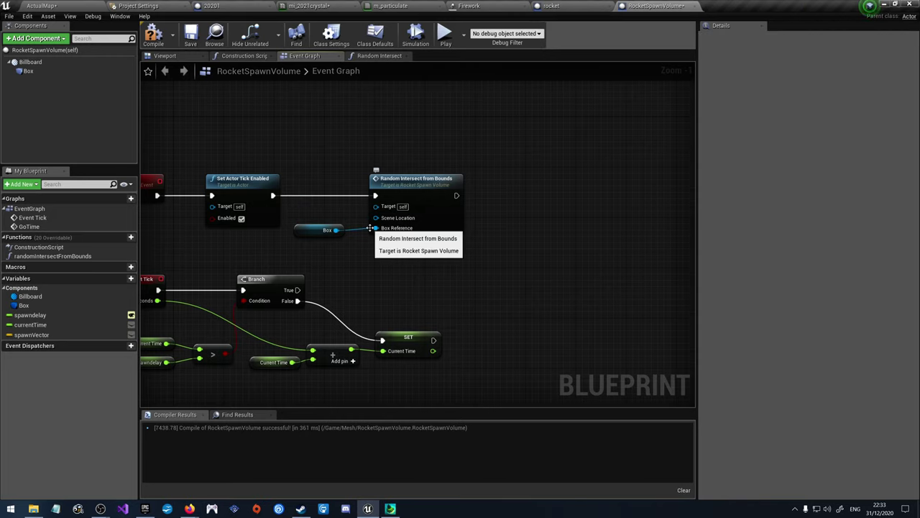
{"action": "left_click_drag", "start_coordinate": [331, 230], "coordinate": [376, 227]}
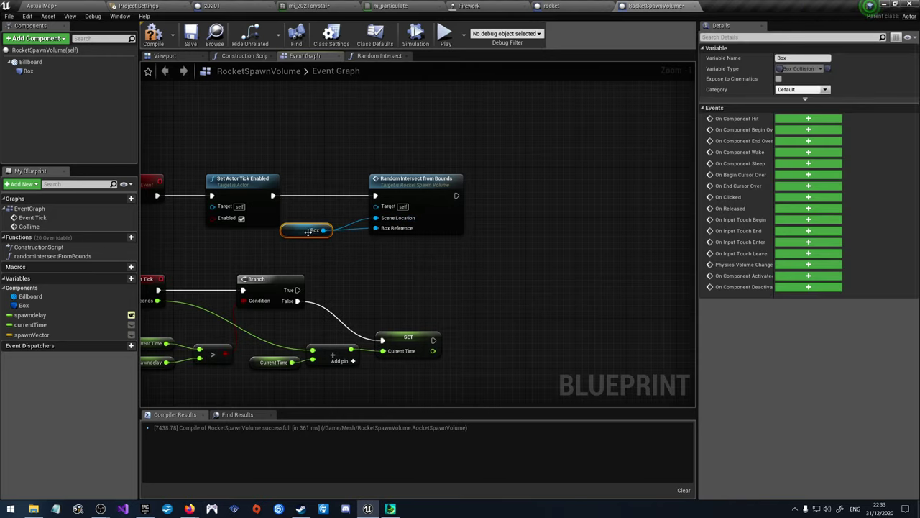
{"action": "left_click_drag", "start_coordinate": [307, 231], "coordinate": [319, 224]}
{"action": "left_click", "coordinate": [401, 267]}
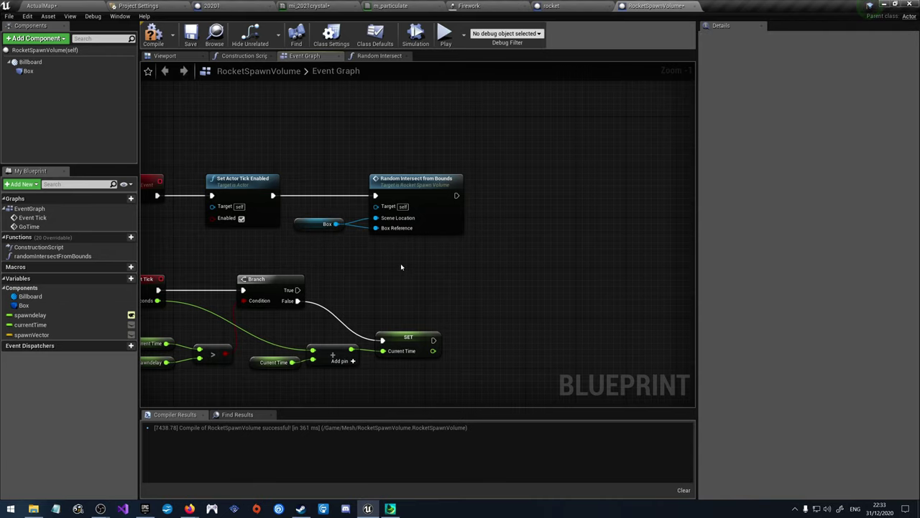
{"action": "left_click", "coordinate": [151, 36]}
{"action": "left_click_drag", "start_coordinate": [421, 187], "coordinate": [414, 188]}
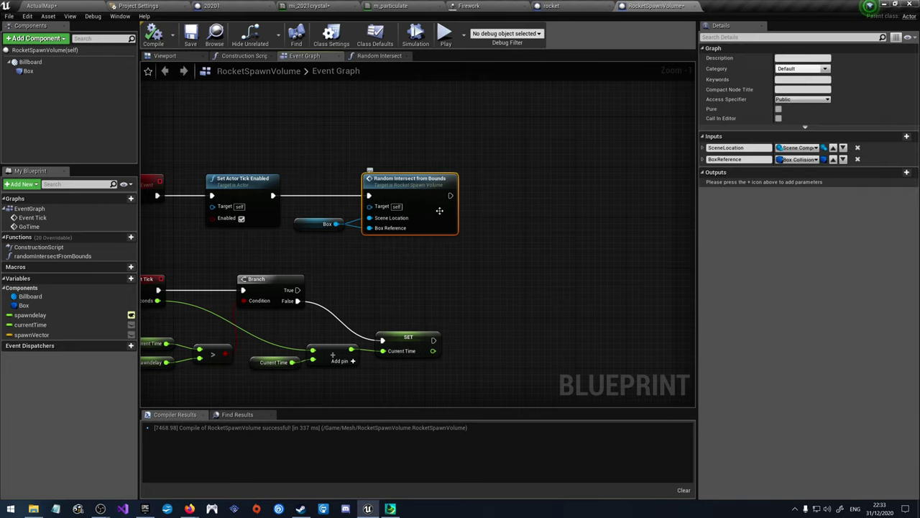
Step: Disconnect Random Intersect from Bounds from Set Actor Tick Enabled and run it from the Event Tick Branch's True output
{"action": "double_click", "coordinate": [414, 189]}
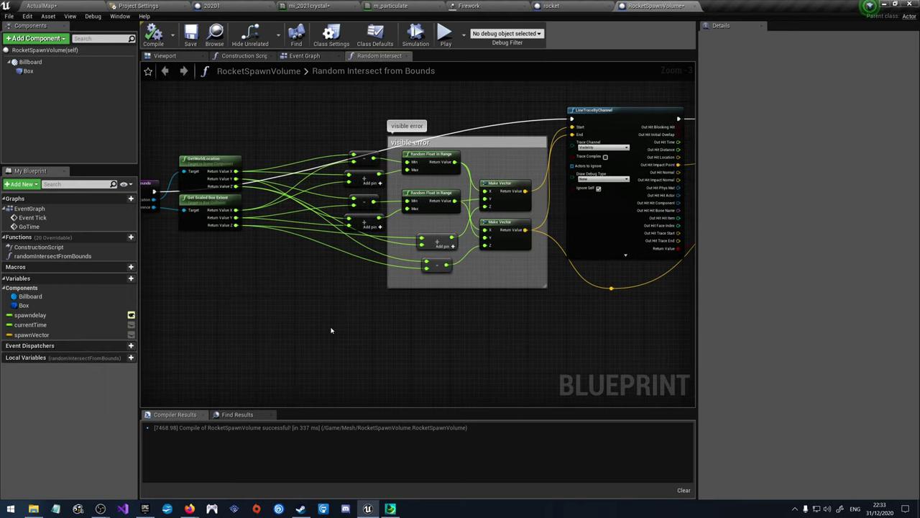
{"action": "left_click", "coordinate": [573, 5]}
{"action": "left_click", "coordinate": [645, 6]}
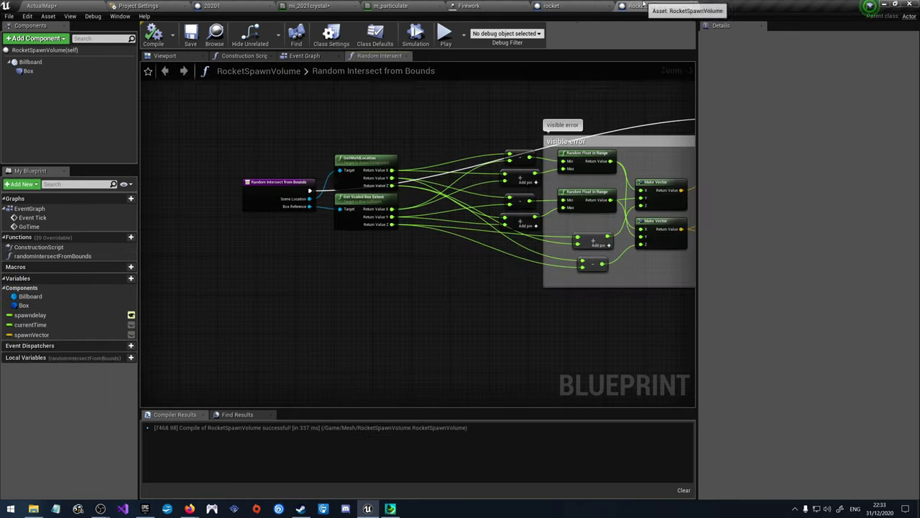
{"action": "left_click", "coordinate": [311, 56]}
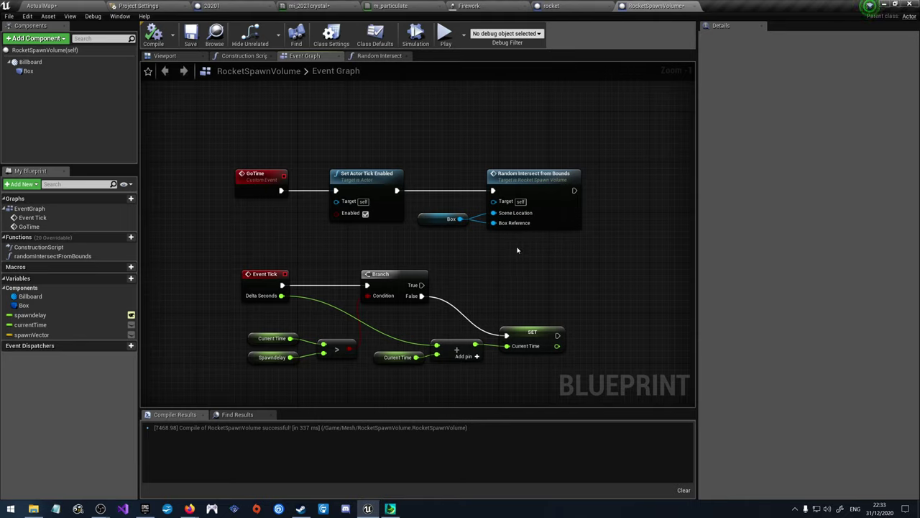
{"action": "left_click", "coordinate": [447, 192], "text": "alt"}
{"action": "left_click_drag", "start_coordinate": [421, 285], "coordinate": [496, 192]}
{"action": "left_click", "coordinate": [440, 268]}
{"action": "left_click_drag", "start_coordinate": [529, 193], "coordinate": [534, 268]}
{"action": "right_click_drag", "start_coordinate": [562, 242], "coordinate": [494, 234]}
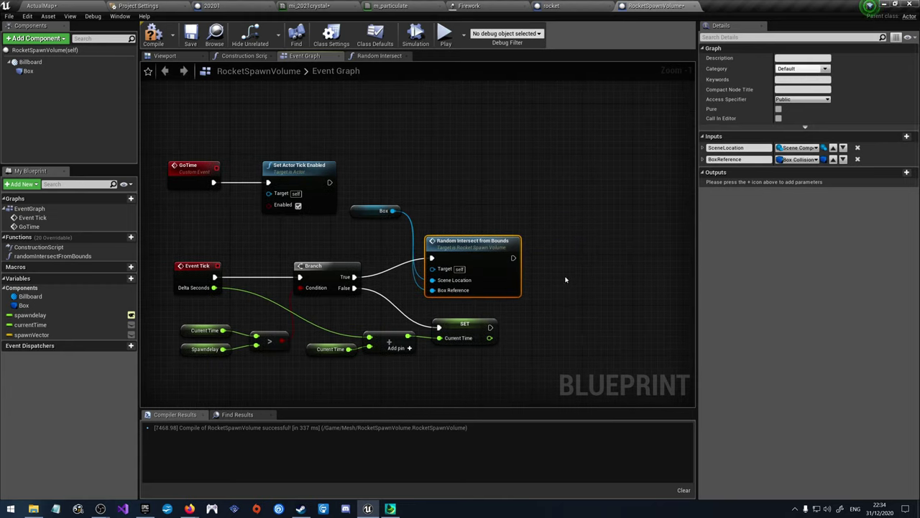
Step: Add a Spawn Actor from Class node to the execution output of Random Intersect from Bounds
{"action": "right_click_drag", "start_coordinate": [565, 280], "coordinate": [514, 253]}
{"action": "left_click_drag", "start_coordinate": [461, 230], "coordinate": [522, 233]}
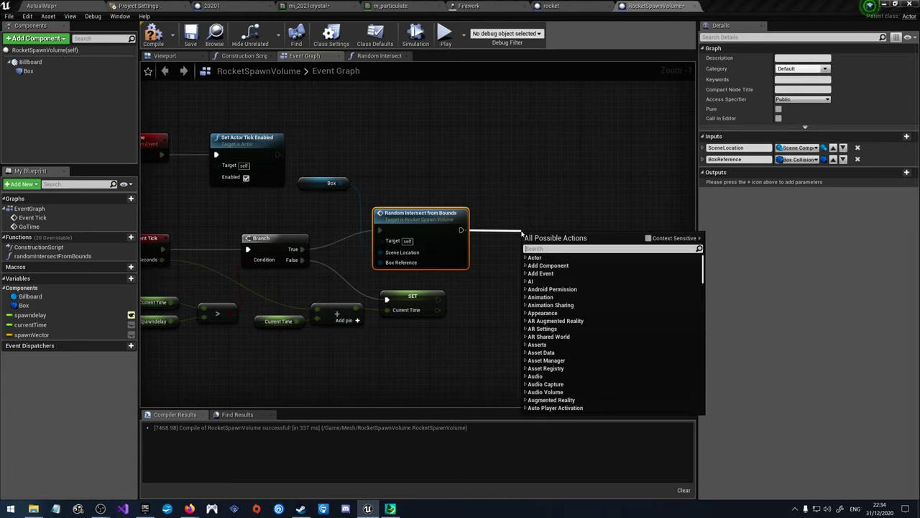
{"action": "type", "text": "spawn"}
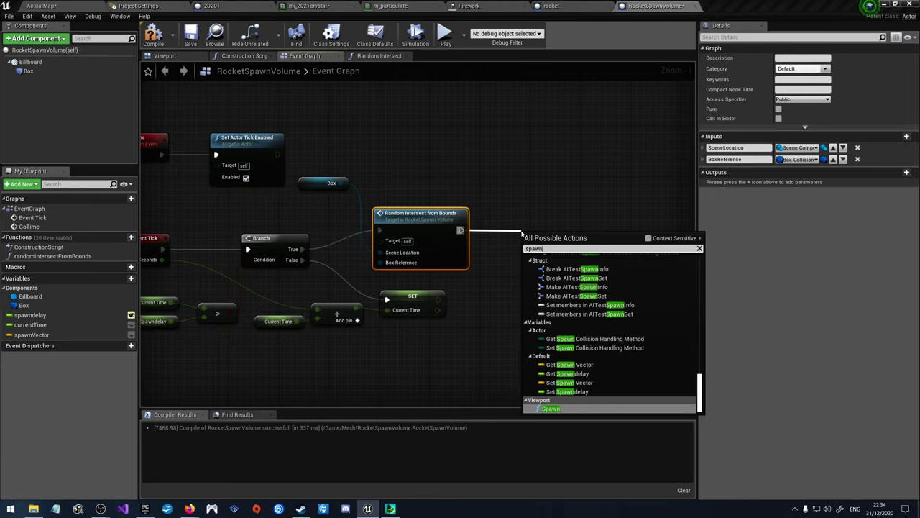
{"action": "type", "text": " act"}
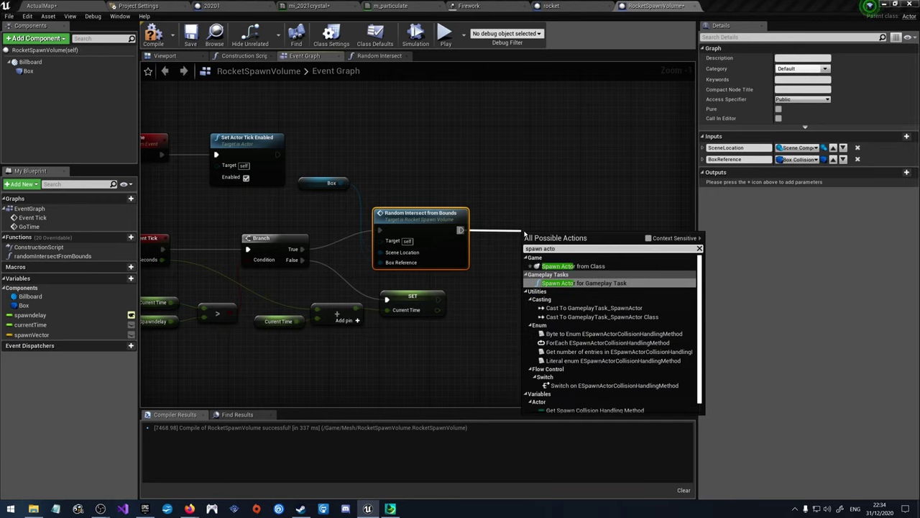
{"action": "type", "text": "o"}
{"action": "left_click", "coordinate": [573, 266]}
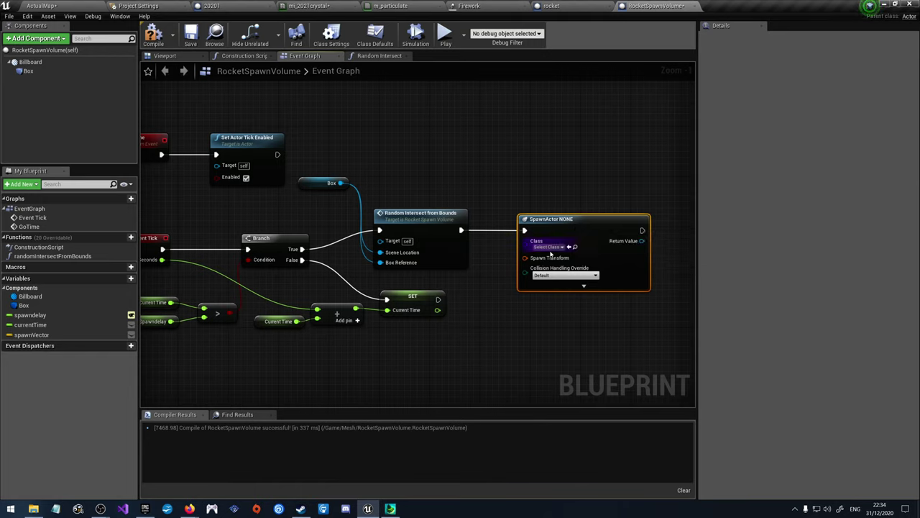
Step: Split the SpawnActor node's Spawn Transform, feed spawnVector into Spawn Transform Location, and move the variable node clear of its neighbours
{"action": "right_click", "coordinate": [551, 258]}
{"action": "left_click", "coordinate": [568, 281]}
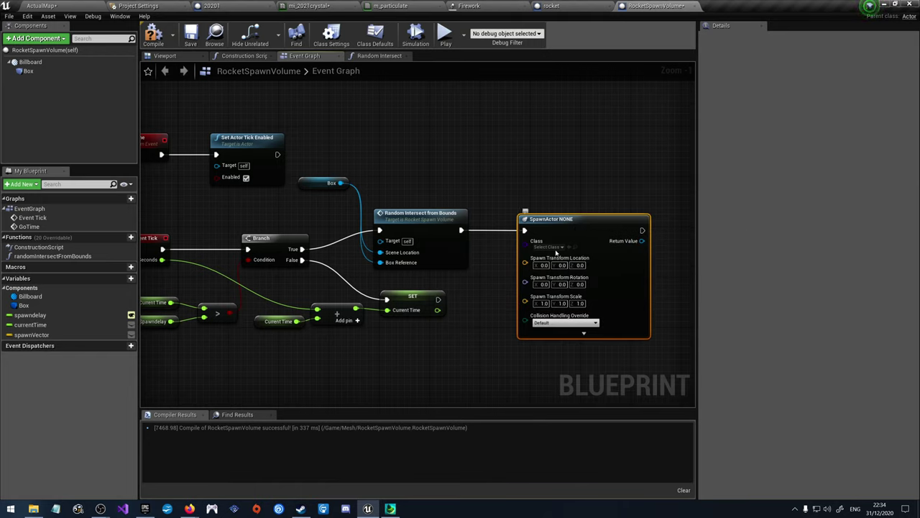
{"action": "left_click_drag", "start_coordinate": [50, 334], "coordinate": [522, 265]}
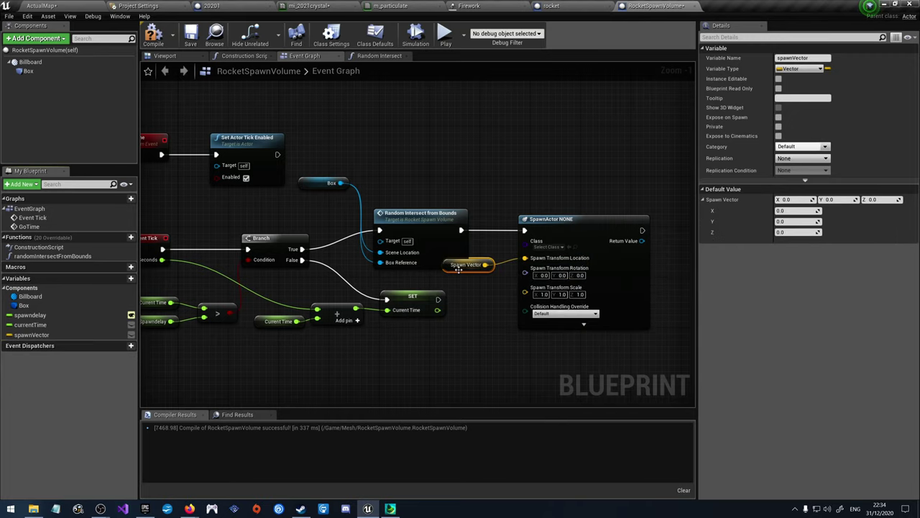
{"action": "left_click_drag", "start_coordinate": [458, 268], "coordinate": [426, 280]}
{"action": "left_click", "coordinate": [509, 275]}
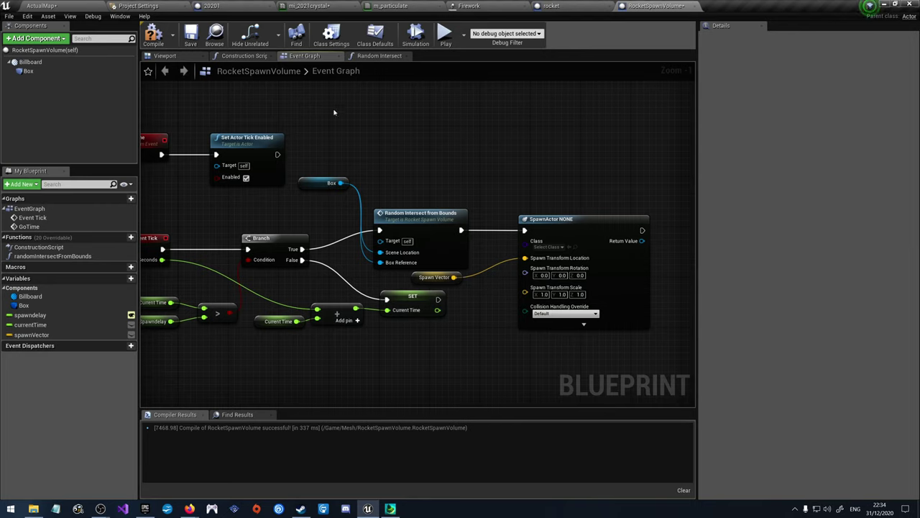
Step: In the level, check the rotation axes with the 20201 actor's rotation gizmo, then return to the RocketSpawnVolume graph
{"action": "left_click", "coordinate": [86, 6]}
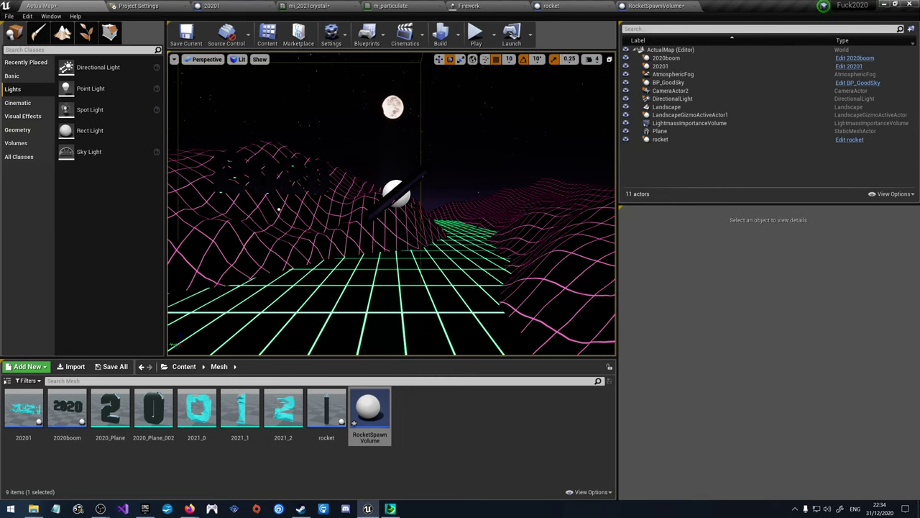
{"action": "scroll", "coordinate": [445, 183], "scroll_direction": "up", "scroll_amount": 10}
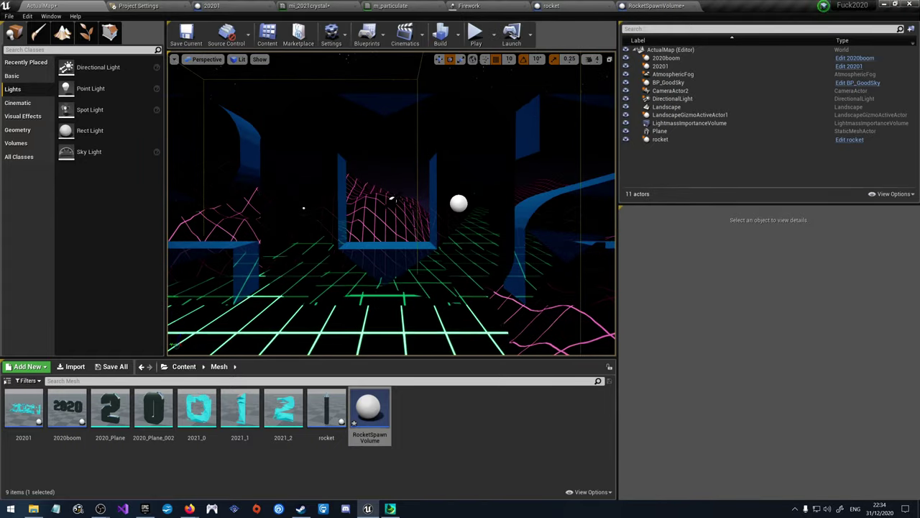
{"action": "left_click", "coordinate": [444, 184]}
{"action": "mouse_move", "coordinate": [444, 183]}
{"action": "left_mouse_down"}
{"action": "mouse_move", "coordinate": [444, 125]}
{"action": "mouse_move", "coordinate": [444, 184]}
{"action": "left_mouse_up"}
{"action": "key", "text": "w"}
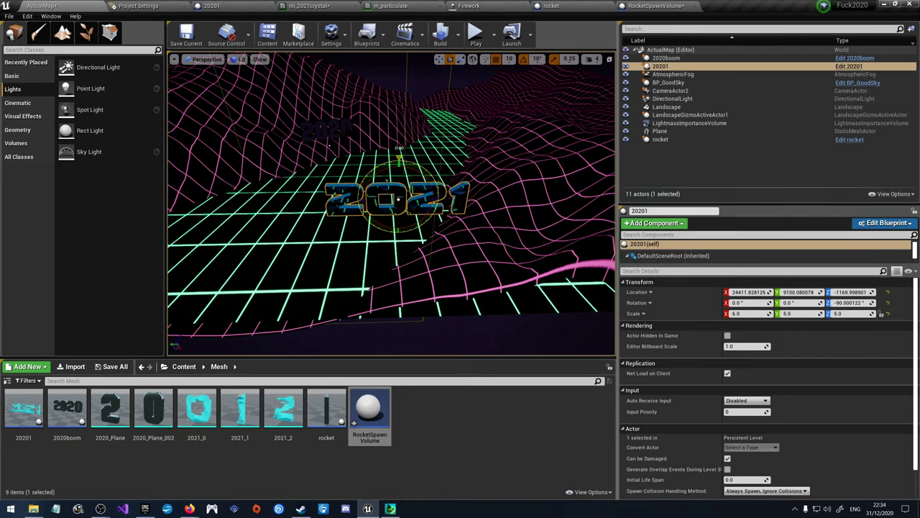
{"action": "mouse_move", "coordinate": [392, 157]}
{"action": "left_mouse_down"}
{"action": "mouse_move", "coordinate": [377, 170]}
{"action": "mouse_move", "coordinate": [392, 162]}
{"action": "left_mouse_up"}
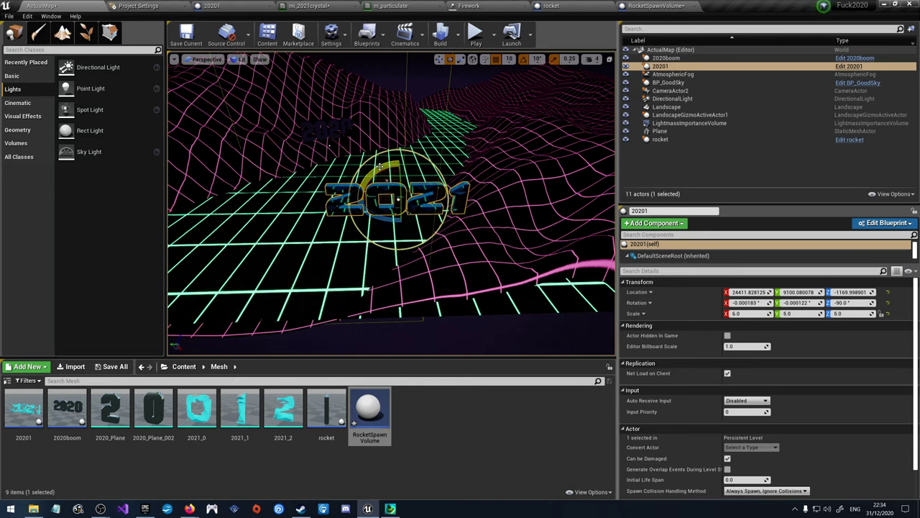
{"action": "left_click", "coordinate": [655, 6]}
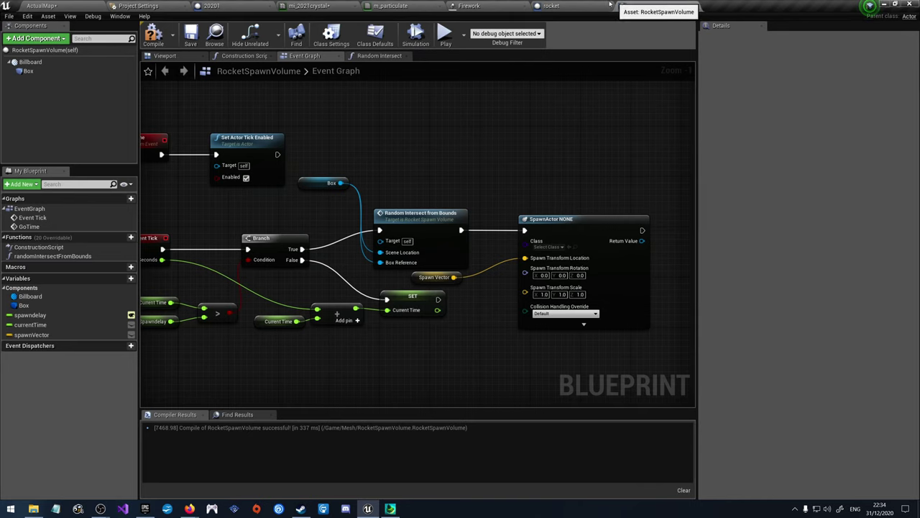
Step: Set the SpawnActor class to rocket with a Spawn Transform Rotation X of 60, and compile the blueprint
{"action": "scroll", "coordinate": [546, 287], "scroll_direction": "up", "scroll_amount": 1}
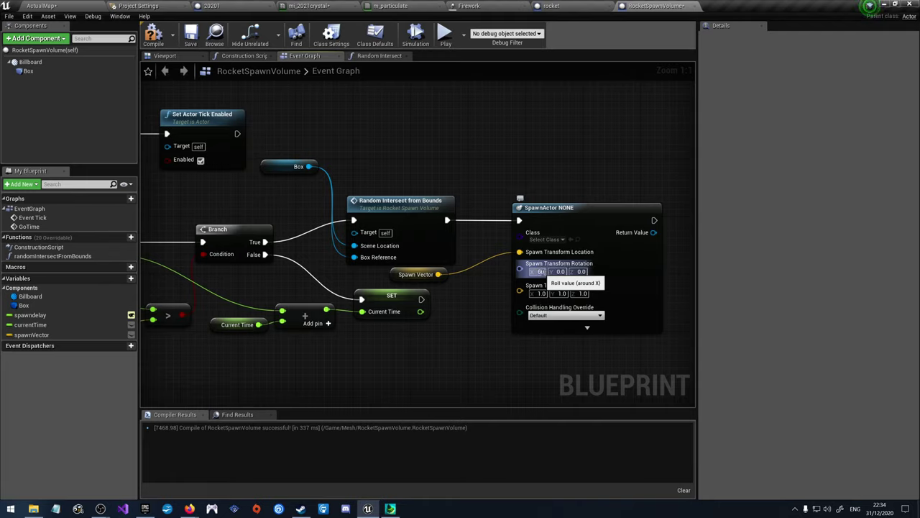
{"action": "left_click", "coordinate": [554, 240]}
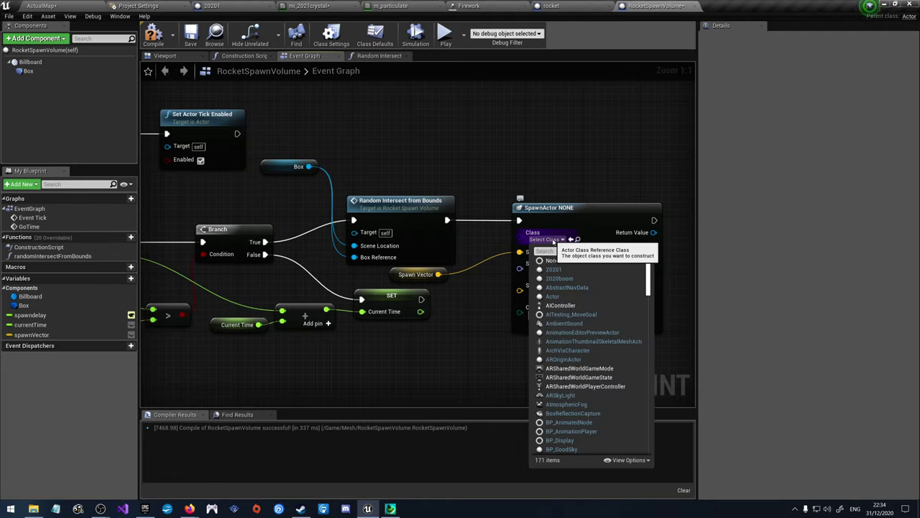
{"action": "type", "text": "rock"}
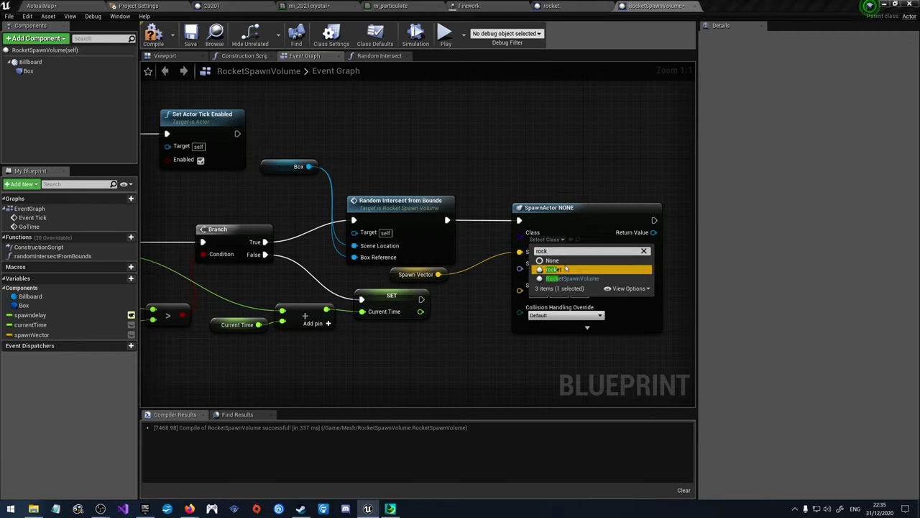
{"action": "left_click", "coordinate": [566, 268]}
{"action": "left_click", "coordinate": [154, 34]}
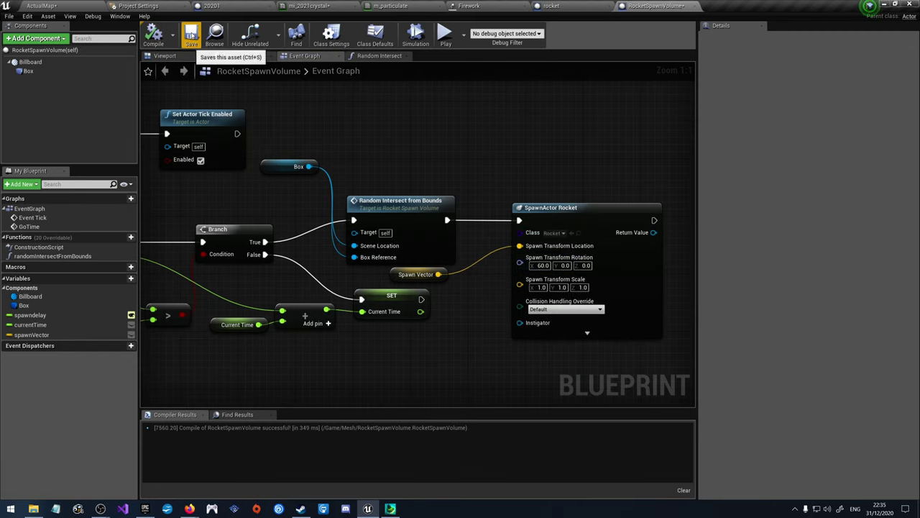
Step: Duplicate the Set Current Time node, run the copy after SpawnActor Rocket, and compile the blueprint
{"action": "scroll", "coordinate": [324, 187], "scroll_direction": "down", "scroll_amount": 2}
{"action": "right_click_drag", "start_coordinate": [302, 216], "coordinate": [258, 187]}
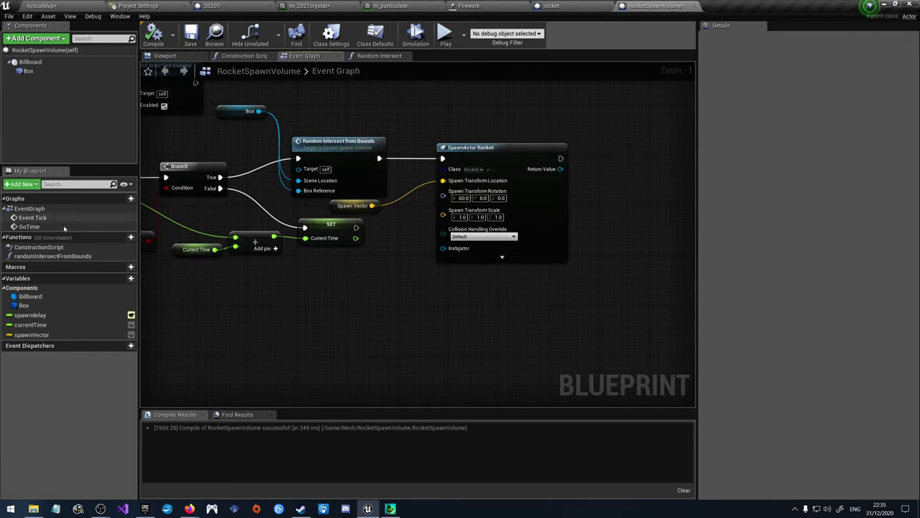
{"action": "right_click_drag", "start_coordinate": [247, 331], "coordinate": [389, 323]}
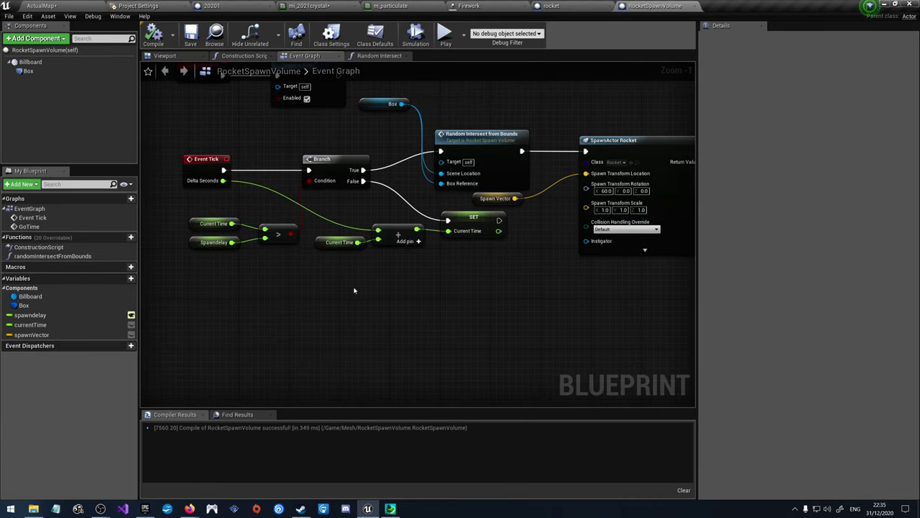
{"action": "right_click_drag", "start_coordinate": [480, 255], "coordinate": [385, 253]}
{"action": "left_click", "coordinate": [370, 214]}
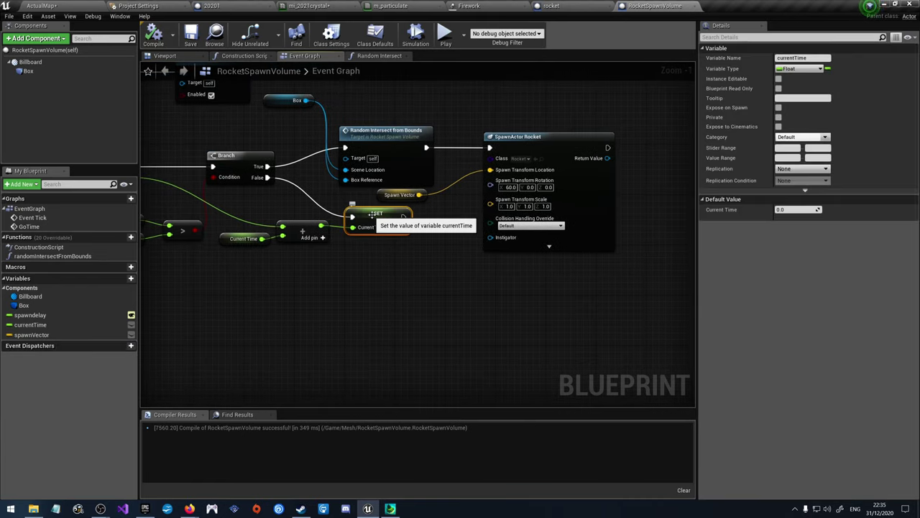
{"action": "key", "text": "ctrl+c"}
{"action": "key", "text": "ctrl+v"}
{"action": "left_click_drag", "start_coordinate": [607, 147], "coordinate": [635, 147]}
{"action": "left_click", "coordinate": [622, 159]}
{"action": "right_click_drag", "start_coordinate": [309, 292], "coordinate": [395, 285]}
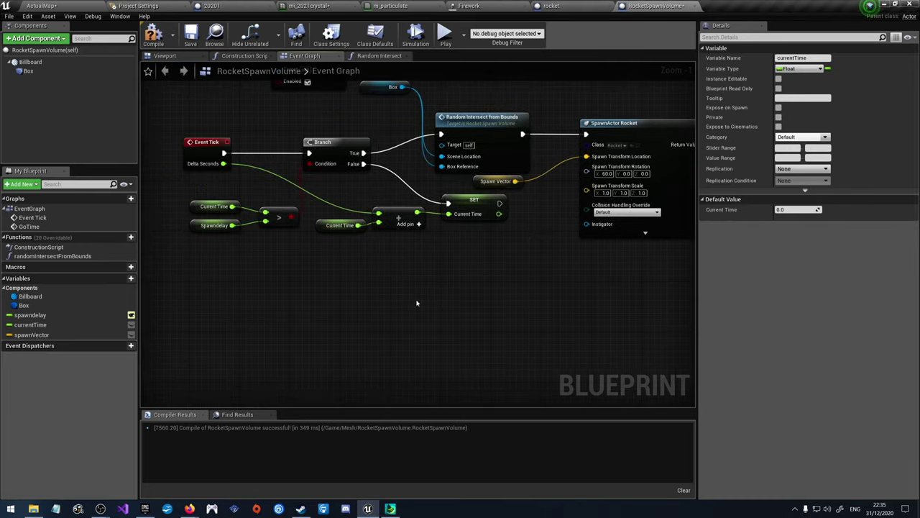
{"action": "scroll", "coordinate": [276, 251], "scroll_direction": "up", "scroll_amount": 1}
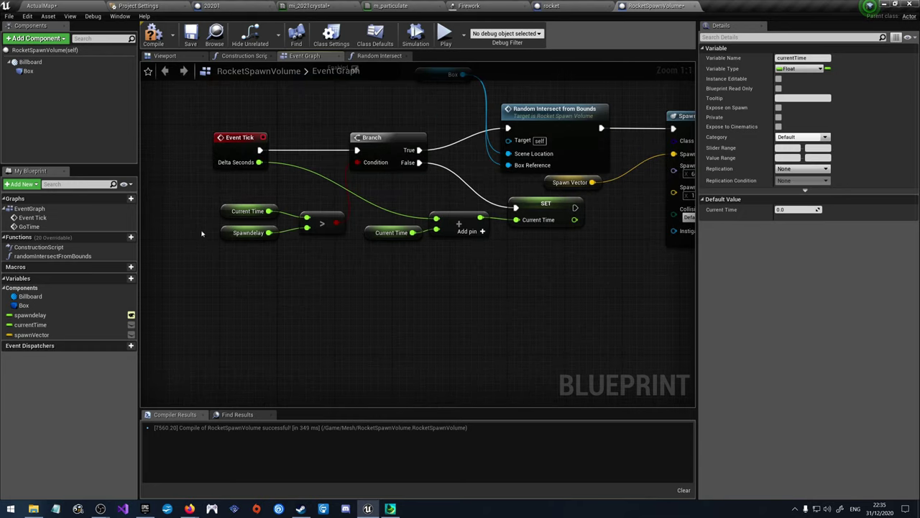
{"action": "left_click", "coordinate": [153, 35]}
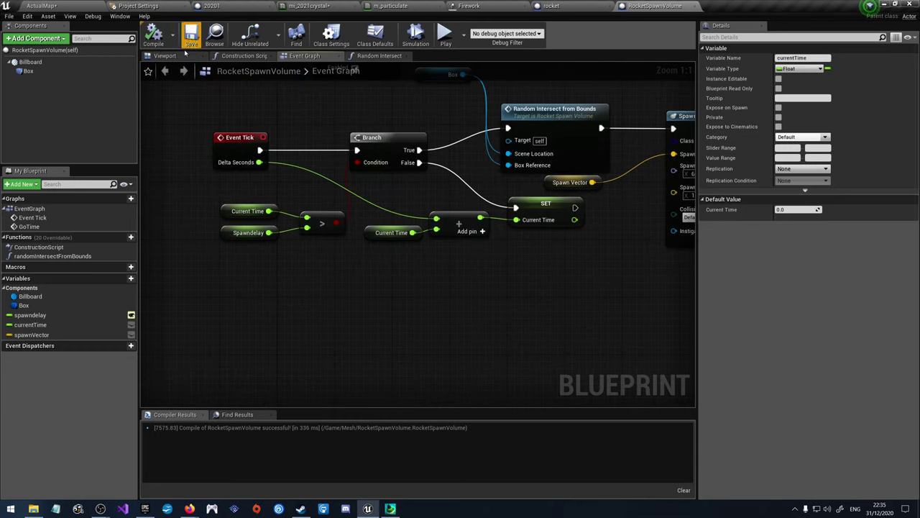
Step: Set the default value of the spawndelay variable to 2 and compile the blueprint
{"action": "left_click", "coordinate": [56, 315]}
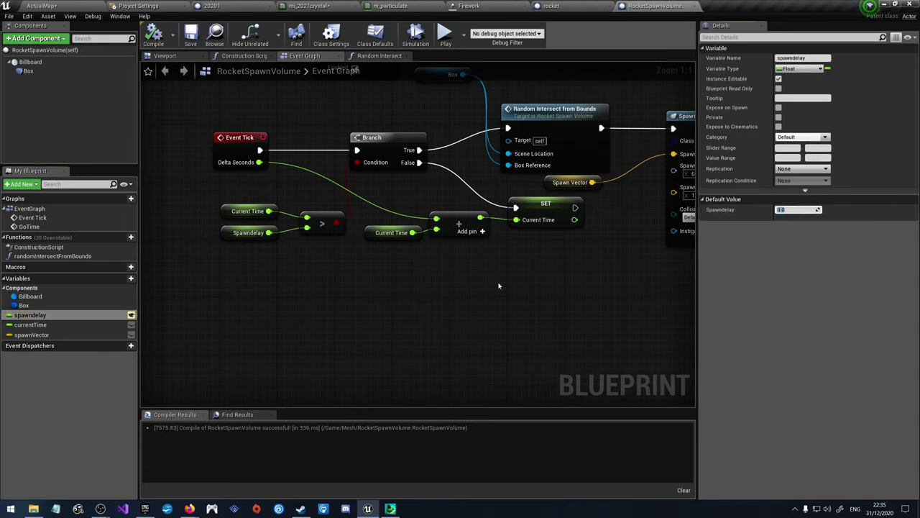
{"action": "type", "text": "2"}
{"action": "key", "text": "Return"}
{"action": "left_click", "coordinate": [153, 34]}
Step: Save ActualMap and delete the rocket actor from the level
{"action": "left_click", "coordinate": [41, 5]}
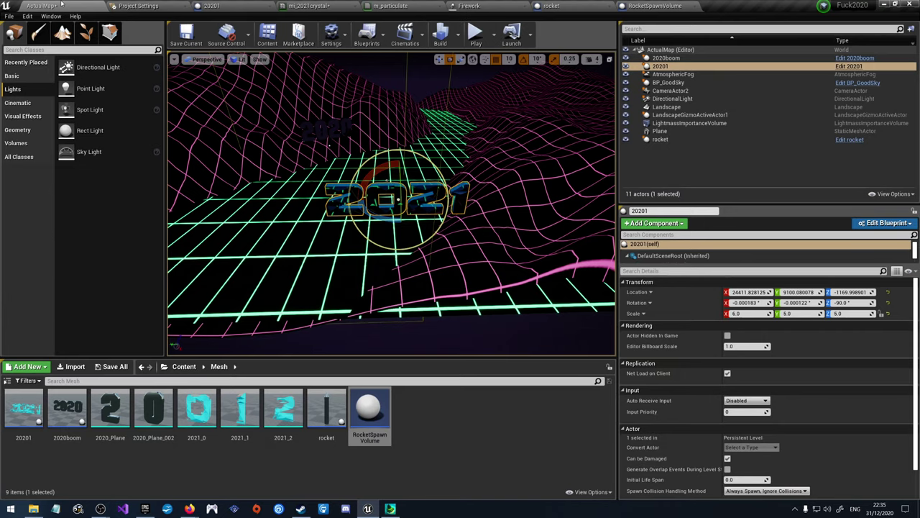
{"action": "left_click", "coordinate": [185, 34]}
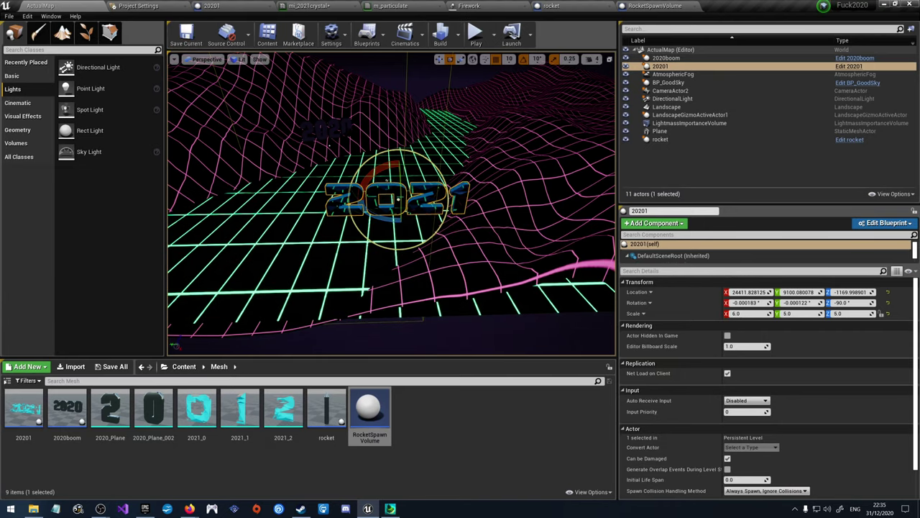
{"action": "left_click", "coordinate": [660, 140]}
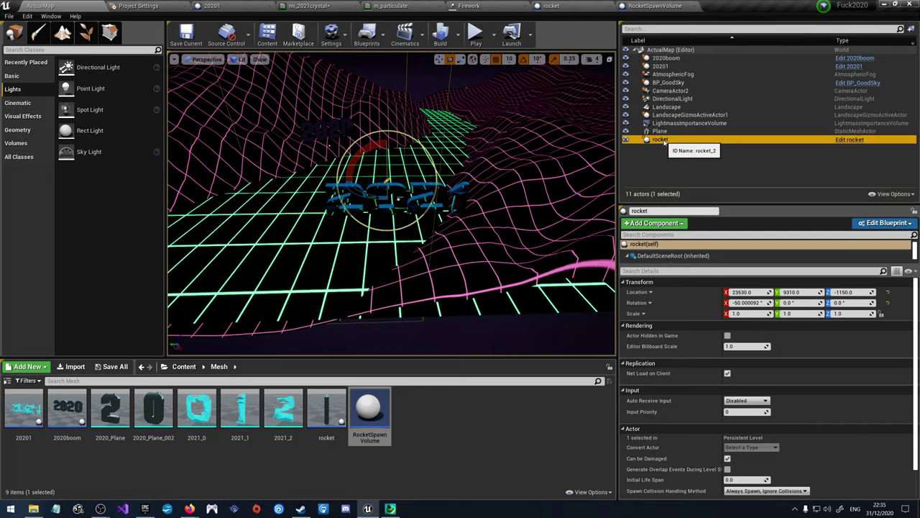
{"action": "key", "text": "Delete"}
Step: Place a RocketSpawnVolume in the level at about X 20890, Y 5140, Z -2290
{"action": "left_click_drag", "start_coordinate": [369, 408], "coordinate": [509, 188]}
{"action": "right_click_drag", "start_coordinate": [509, 187], "coordinate": [408, 210]}
{"action": "key", "text": "e"}
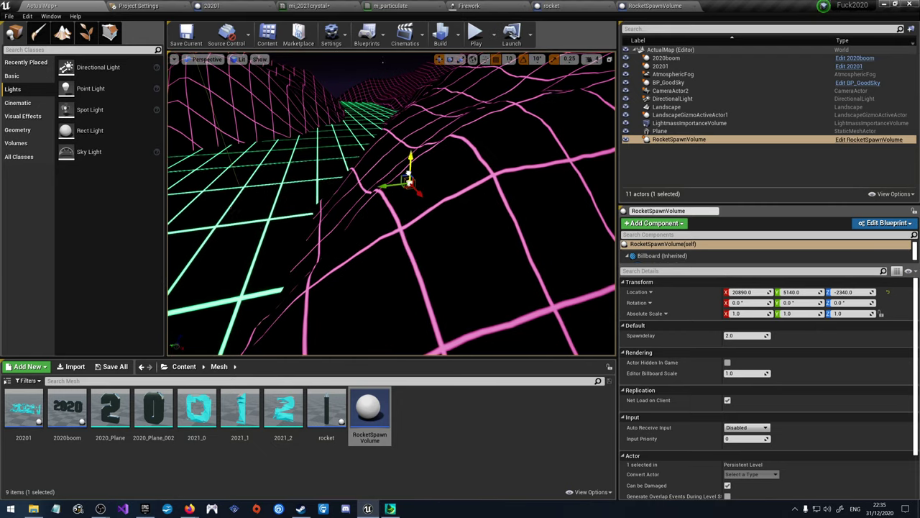
Step: Set the RocketSpawnVolume's absolute scale to 600 on X and Y
{"action": "left_click", "coordinate": [747, 314]}
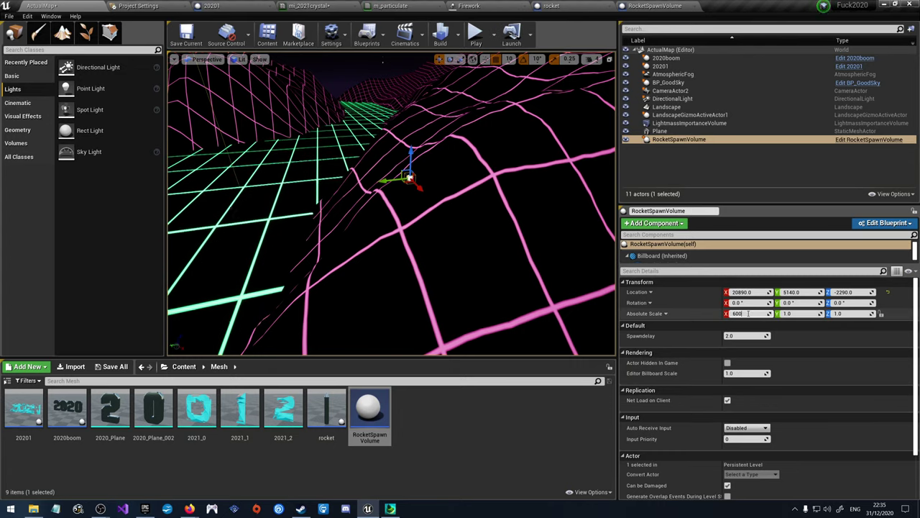
{"action": "type", "text": "600"}
{"action": "left_click", "coordinate": [787, 313]}
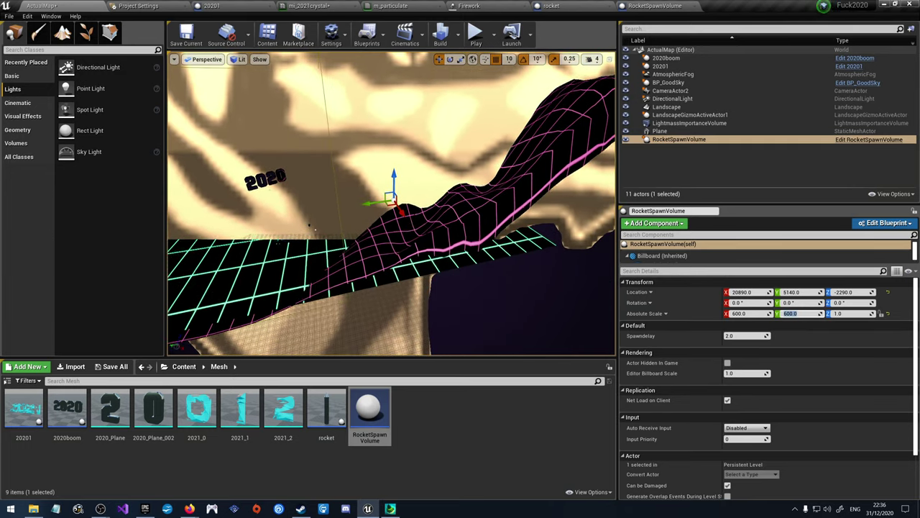
{"action": "key", "text": "Return"}
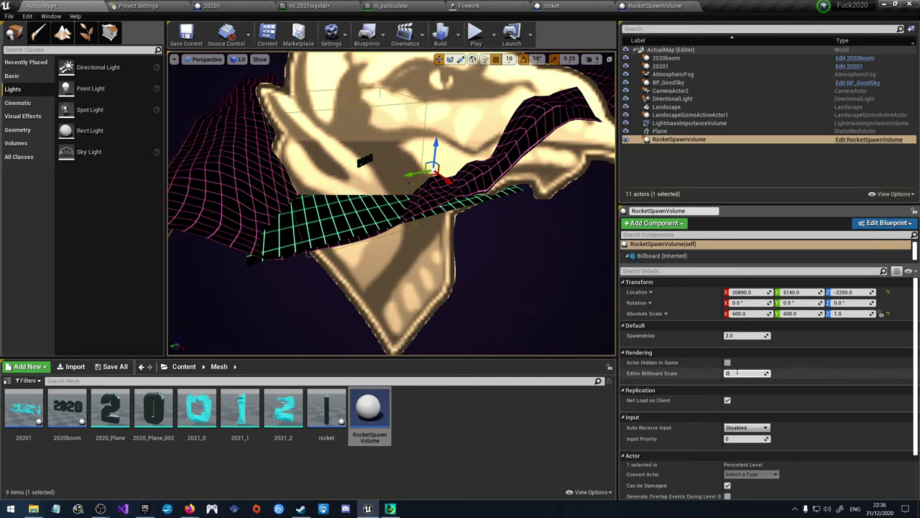
Step: Set the RocketSpawnVolume's Editor Billboard Scale to 0.01 and frame the actor in the viewport
{"action": "key", "text": "Return"}
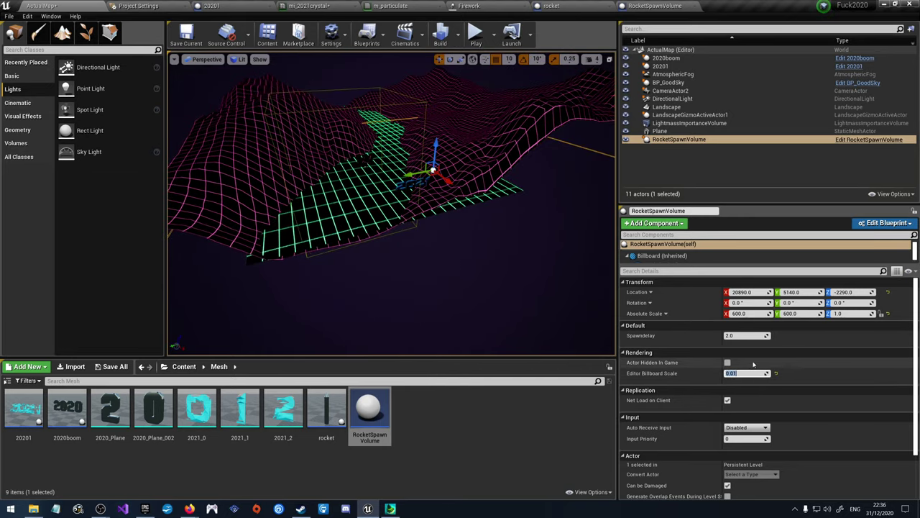
{"action": "key", "text": "f"}
{"action": "left_click_drag", "start_coordinate": [392, 208], "coordinate": [457, 208], "text": "alt"}
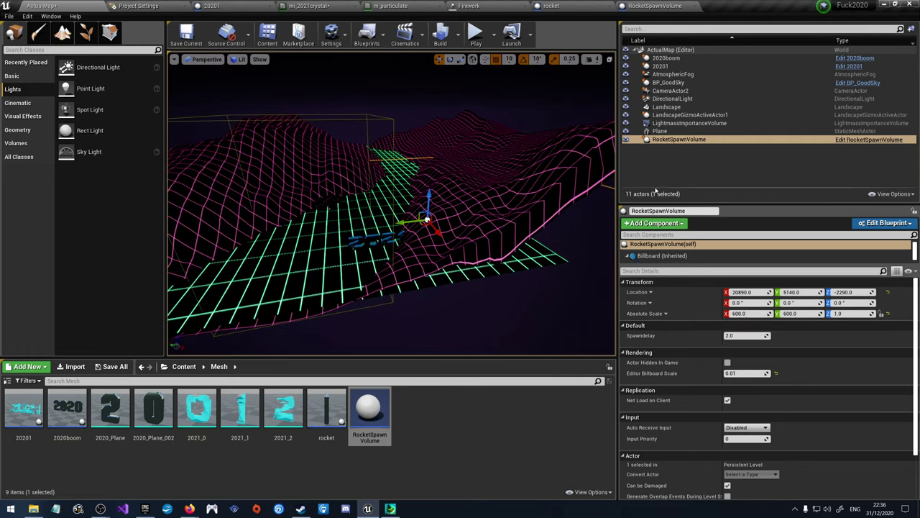
Step: Set the RocketSpawnVolume's absolute Z scale to 600
{"action": "left_click", "coordinate": [668, 132]}
{"action": "left_click", "coordinate": [683, 140]}
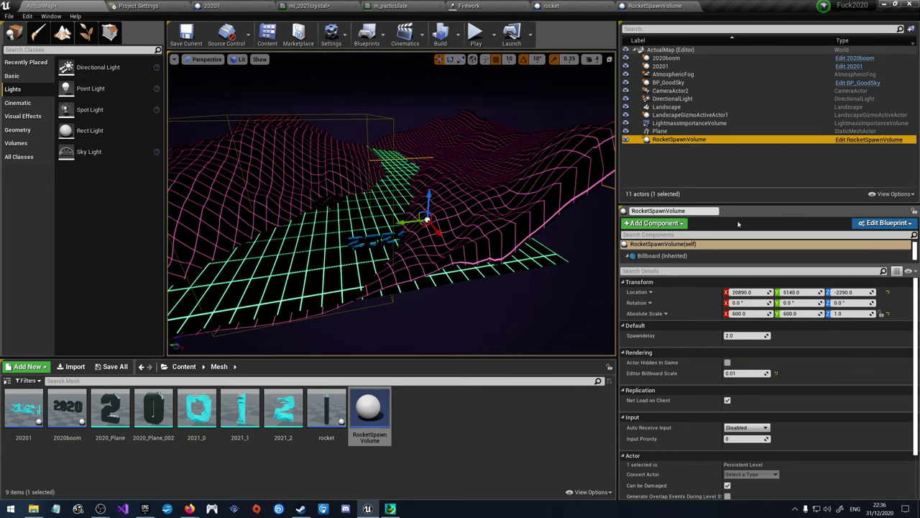
{"action": "left_click", "coordinate": [855, 314]}
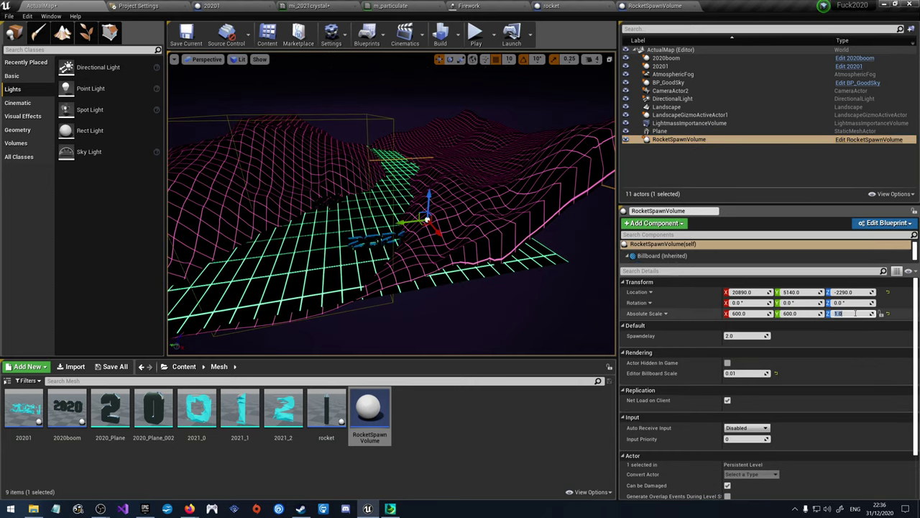
{"action": "type", "text": "600"}
{"action": "key", "text": "Return"}
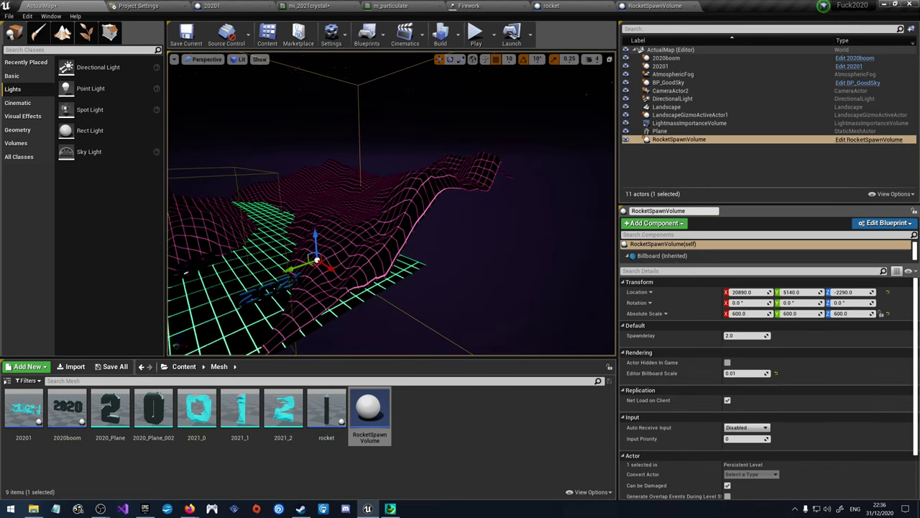
Step: Set the RocketSpawnVolume's absolute scale to 300 on X, Y and Z
{"action": "left_click", "coordinate": [751, 314]}
{"action": "type", "text": "3"}
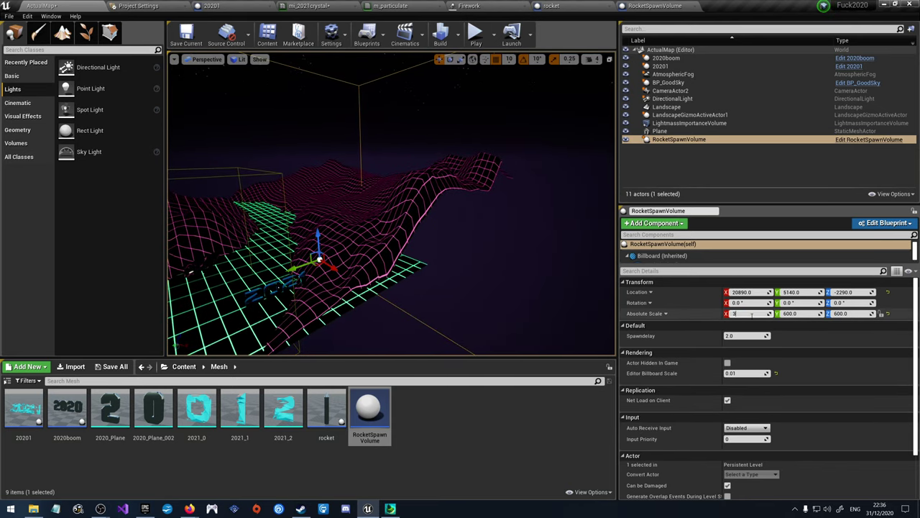
{"action": "type", "text": "00"}
{"action": "key", "text": "Return"}
{"action": "left_click", "coordinate": [790, 313]}
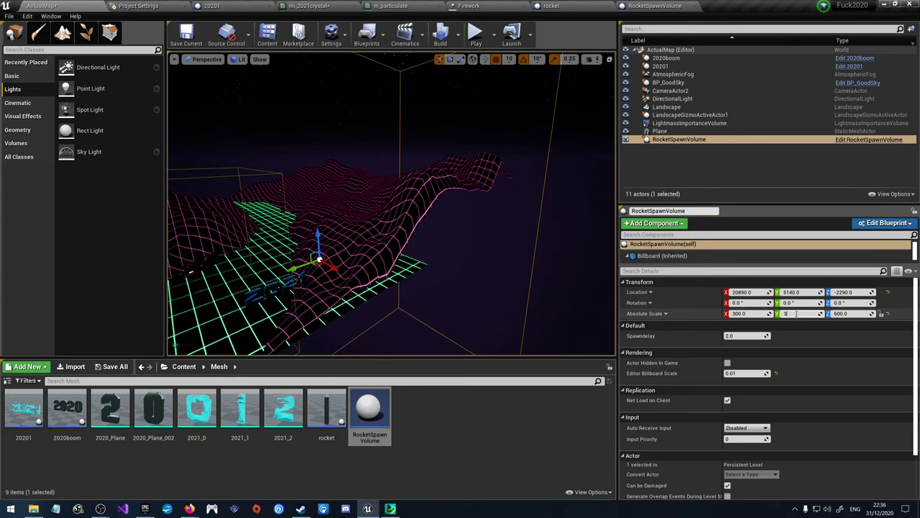
{"action": "type", "text": "300"}
{"action": "left_click", "coordinate": [855, 313]}
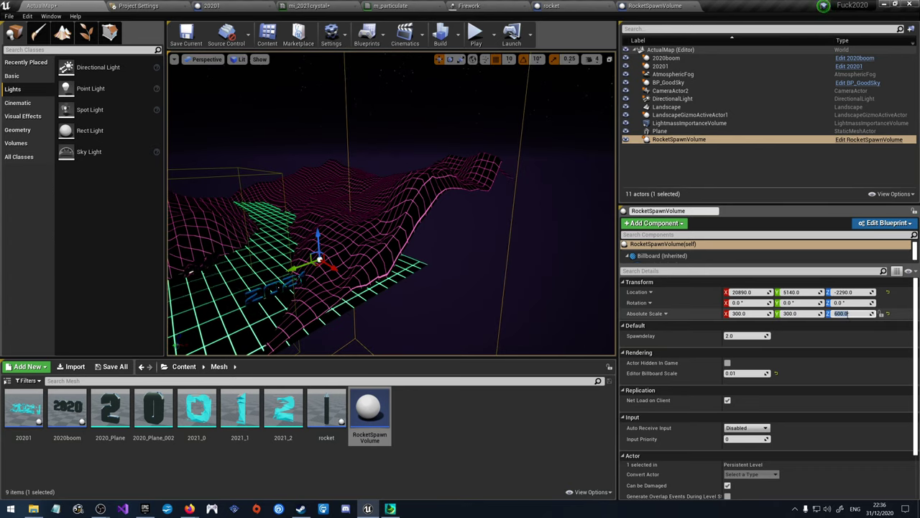
{"action": "type", "text": "300"}
{"action": "key", "text": "Return"}
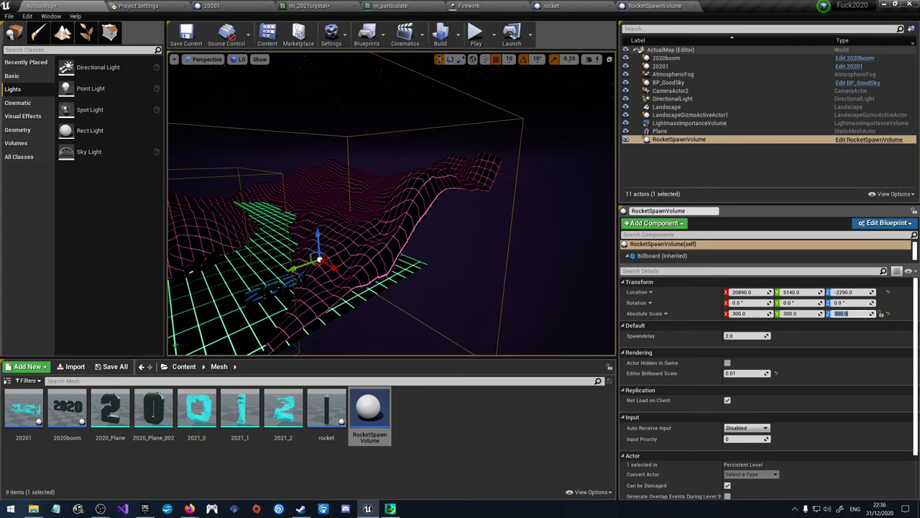
Step: Move the RocketSpawnVolume along the ground plane to about X 2660, Y -6150, and save the level
{"action": "right_click_drag", "start_coordinate": [392, 215], "coordinate": [413, 210]}
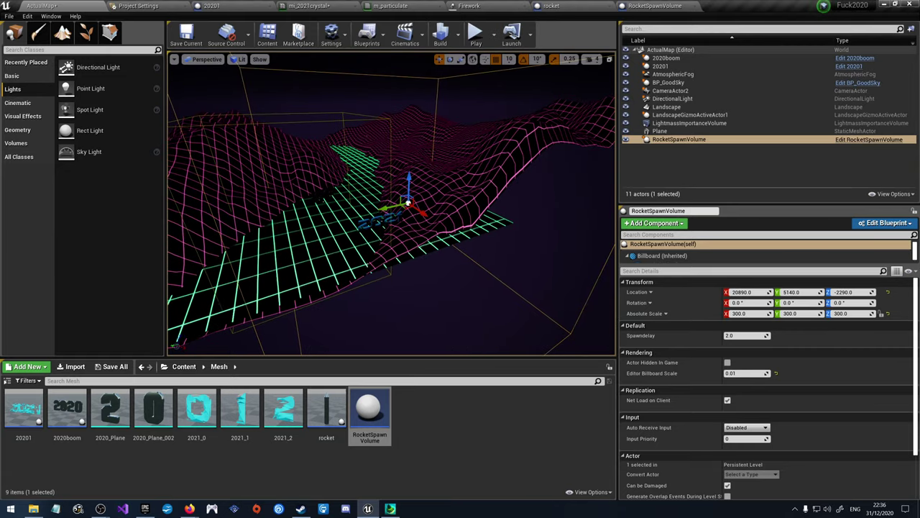
{"action": "left_click_drag", "start_coordinate": [413, 208], "coordinate": [399, 127]}
{"action": "right_click_drag", "start_coordinate": [399, 126], "coordinate": [442, 132]}
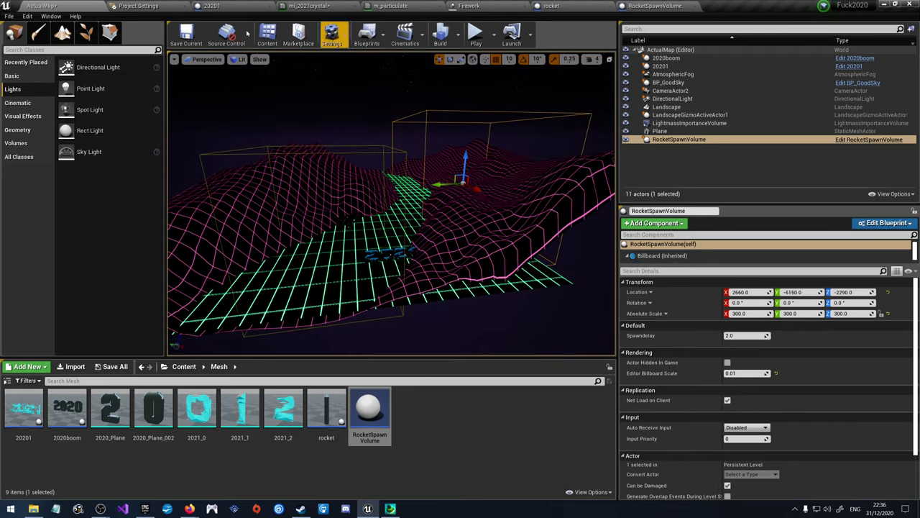
{"action": "left_click", "coordinate": [185, 34]}
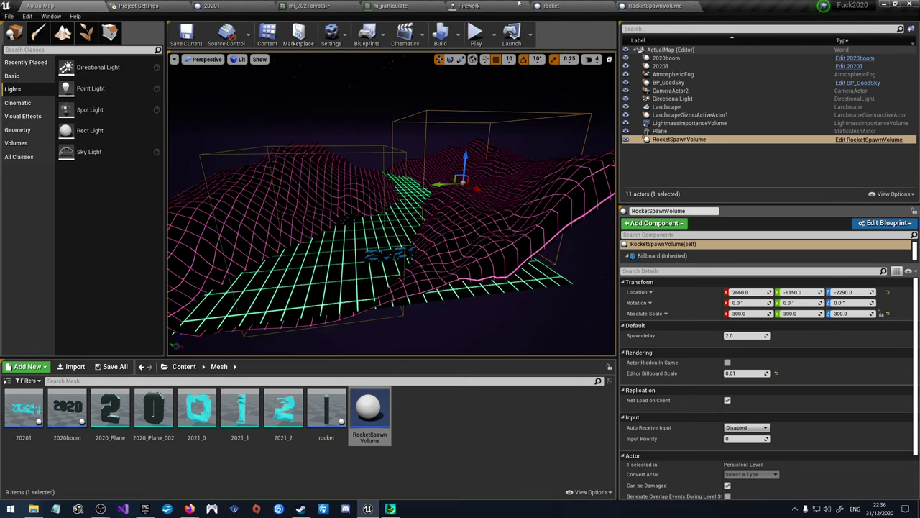
{"action": "left_click", "coordinate": [230, 5]}
{"action": "right_click_drag", "start_coordinate": [476, 142], "coordinate": [440, 230]}
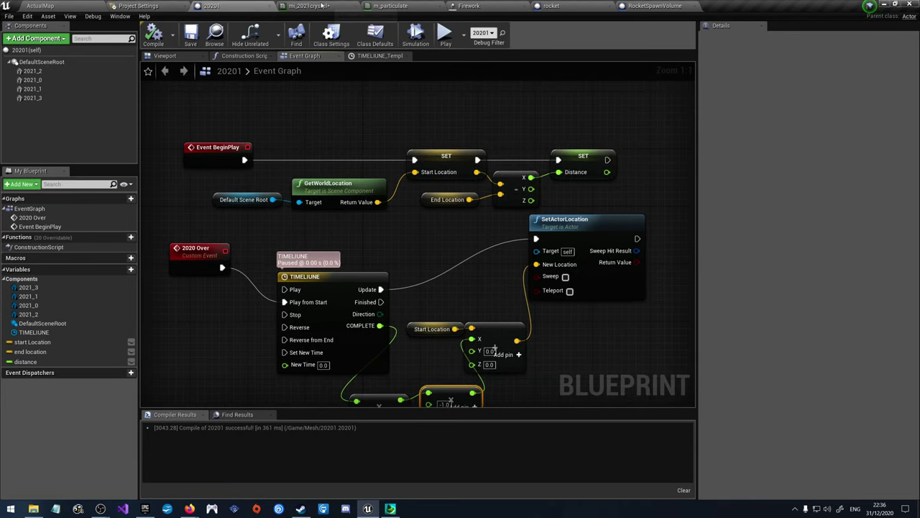
{"action": "left_click", "coordinate": [40, 6]}
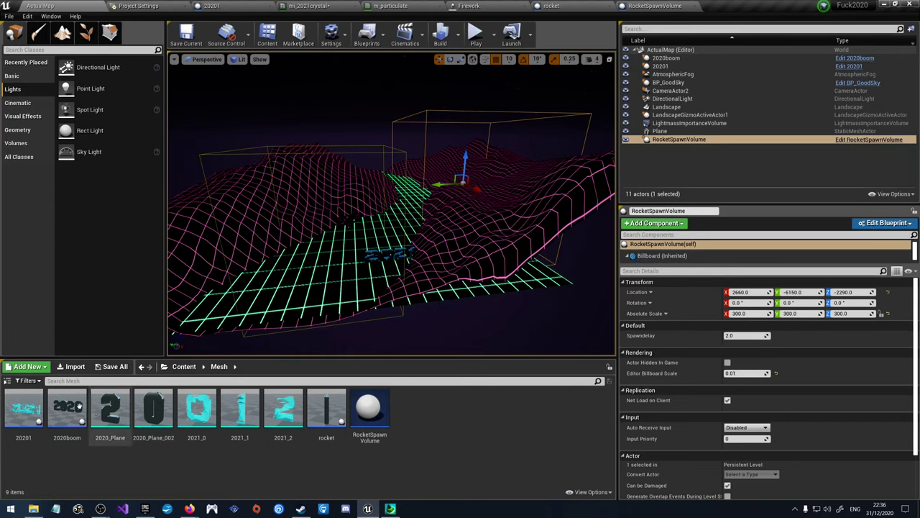
Step: In the 2020boom blueprint, duplicate the Get All Actors Of Class node and chain the copy after the Boomers SET node
{"action": "left_click", "coordinate": [24, 410]}
{"action": "left_click", "coordinate": [76, 407]}
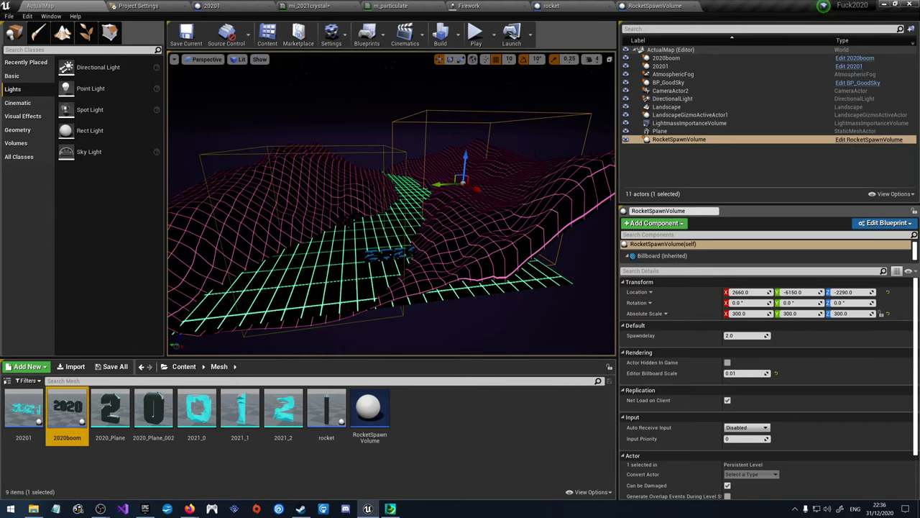
{"action": "double_click", "coordinate": [76, 407]}
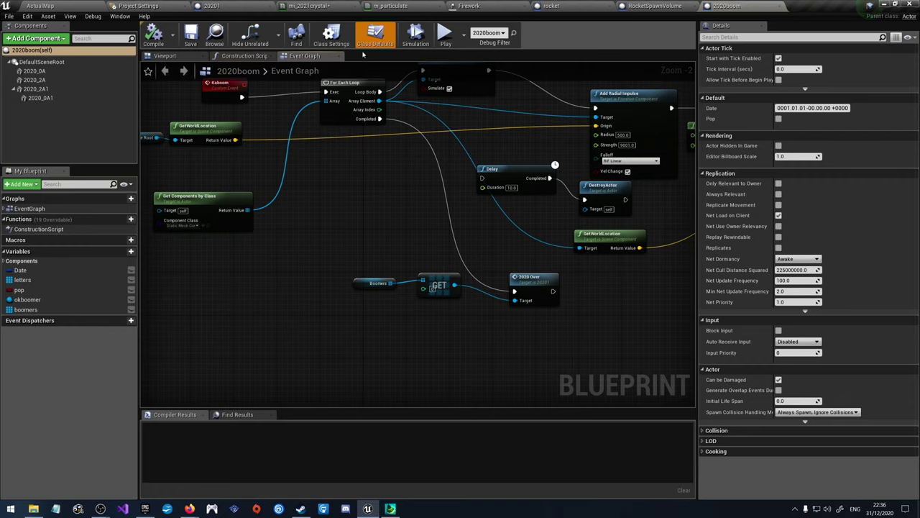
{"action": "right_click_drag", "start_coordinate": [458, 68], "coordinate": [408, 257]}
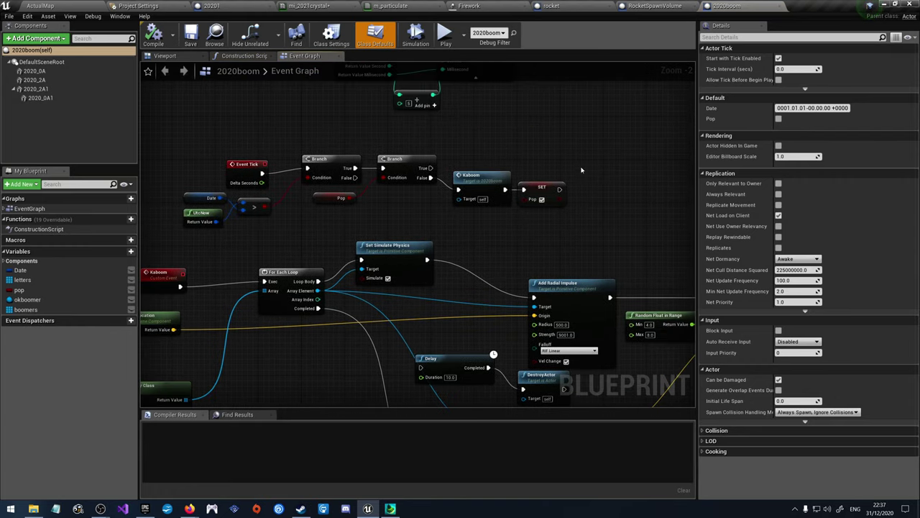
{"action": "right_click_drag", "start_coordinate": [594, 235], "coordinate": [524, 95]}
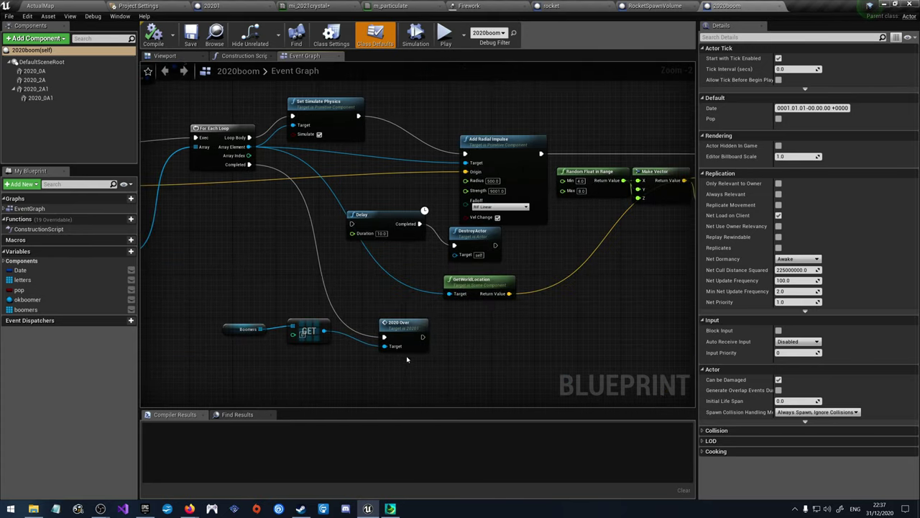
{"action": "scroll", "coordinate": [431, 324], "scroll_direction": "up", "scroll_amount": 2}
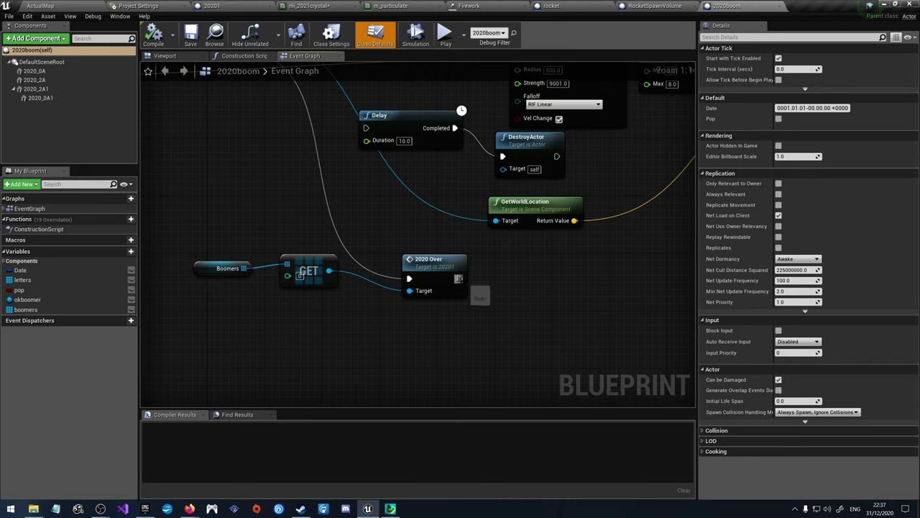
{"action": "right_click_drag", "start_coordinate": [326, 315], "coordinate": [490, 273]}
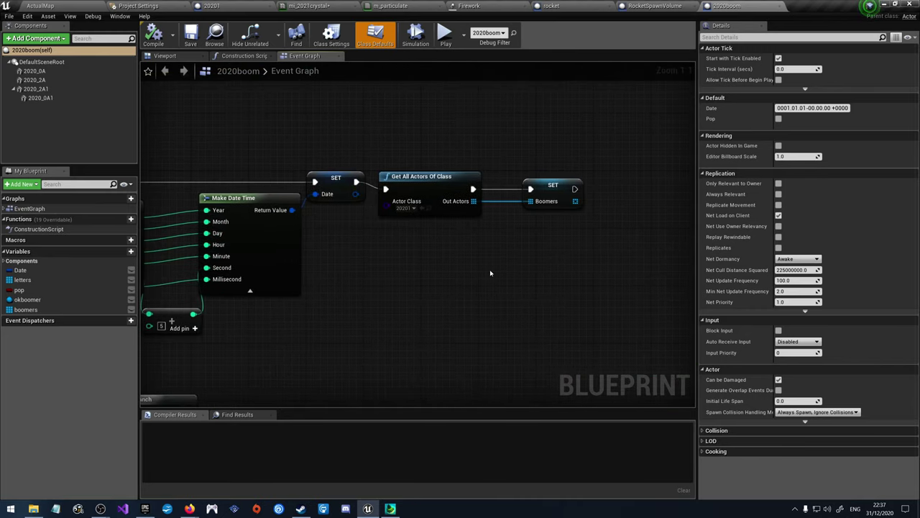
{"action": "left_click", "coordinate": [544, 187]}
{"action": "left_click", "coordinate": [455, 177]}
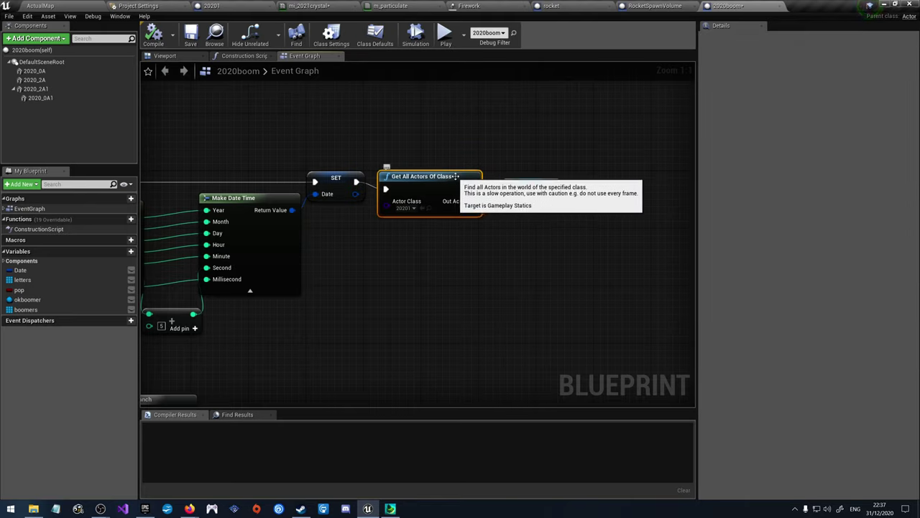
{"action": "key", "text": "ctrl+v"}
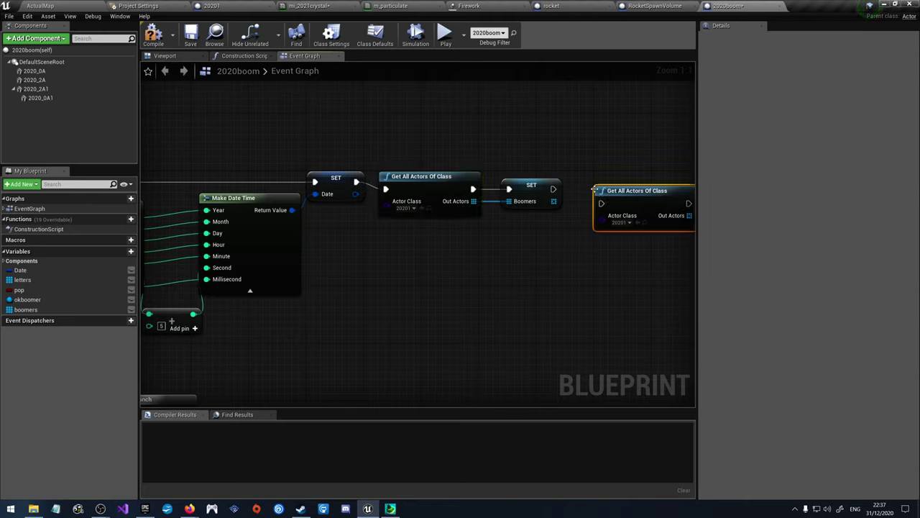
{"action": "left_click_drag", "start_coordinate": [553, 188], "coordinate": [588, 190]}
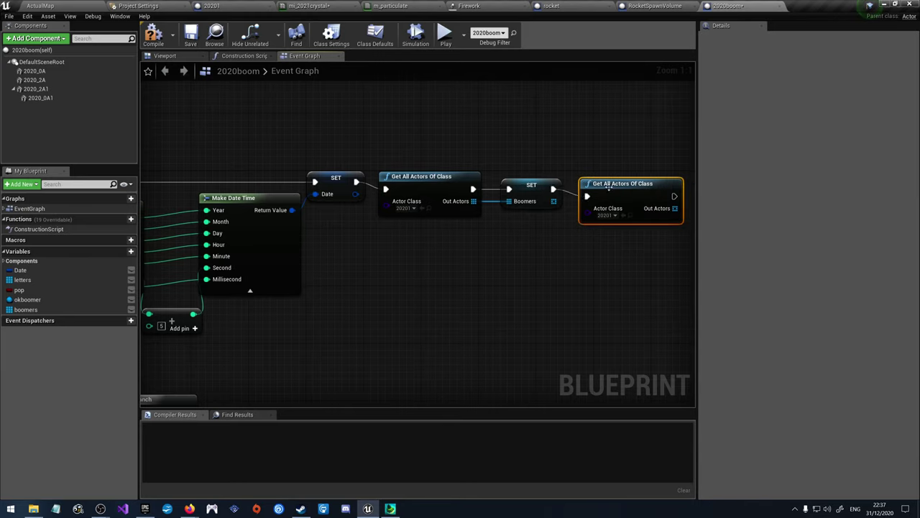
Step: Set the duplicated Get All Actors Of Class node's Actor Class to RocketSpawnVolume
{"action": "left_click", "coordinate": [609, 208]}
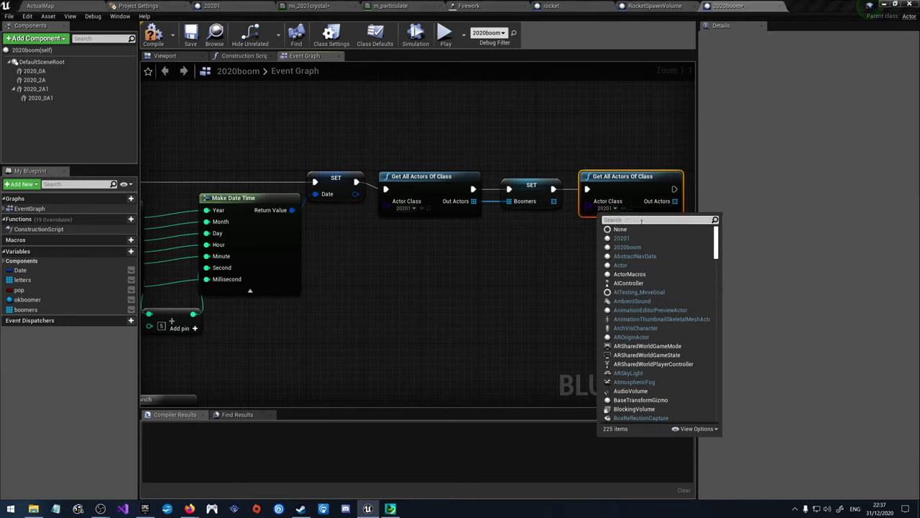
{"action": "type", "text": "ro"}
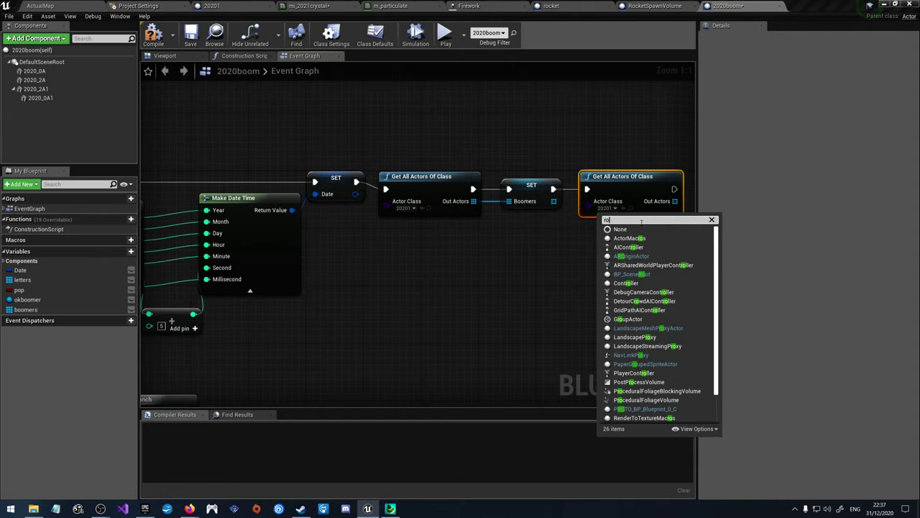
{"action": "type", "text": "cke"}
{"action": "left_click", "coordinate": [641, 247]}
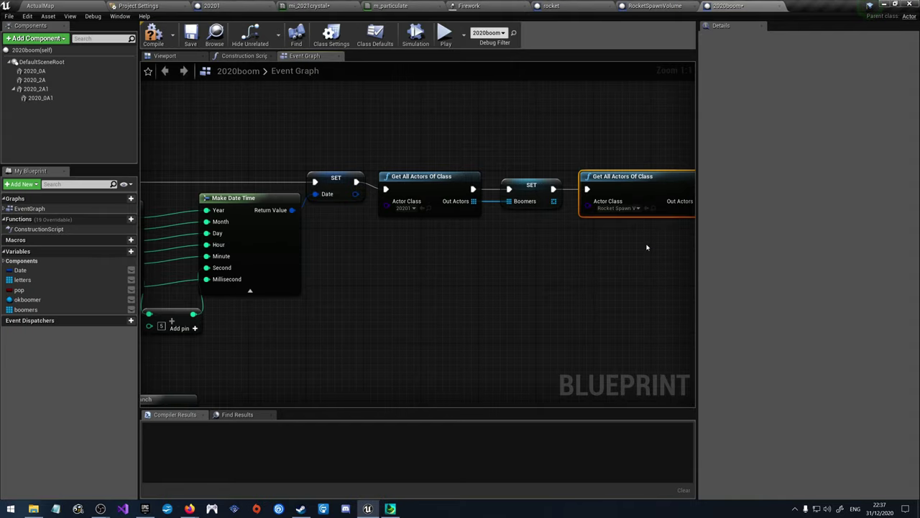
Step: Promote the RocketSpawnVolume Out Actors array to a variable named rocketmen and compile the blueprint
{"action": "right_click_drag", "start_coordinate": [647, 248], "coordinate": [423, 243]}
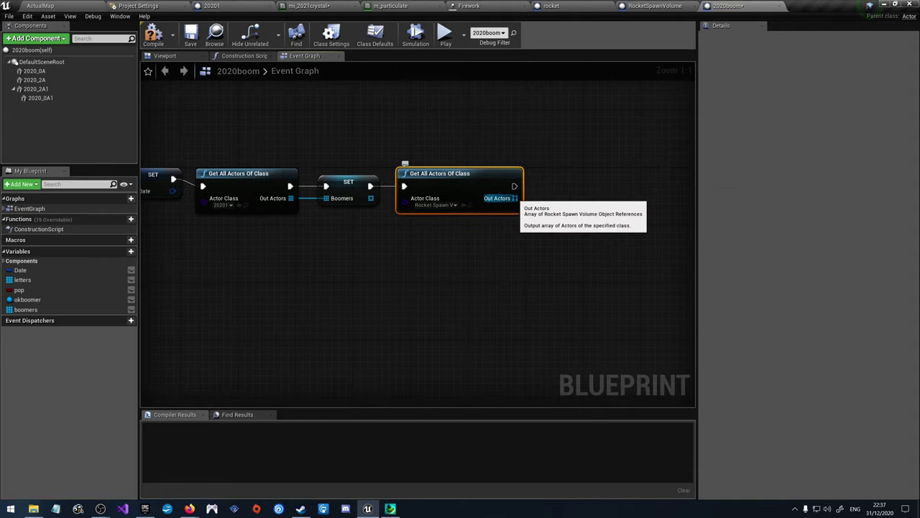
{"action": "right_click", "coordinate": [515, 198]}
{"action": "left_click", "coordinate": [548, 206]}
{"action": "left_click_drag", "start_coordinate": [604, 179], "coordinate": [574, 187]}
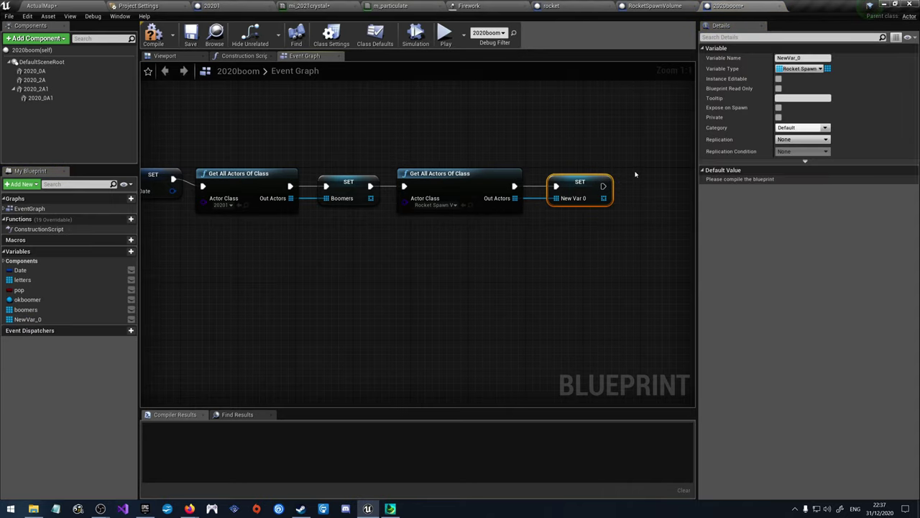
{"action": "left_click", "coordinate": [808, 58]}
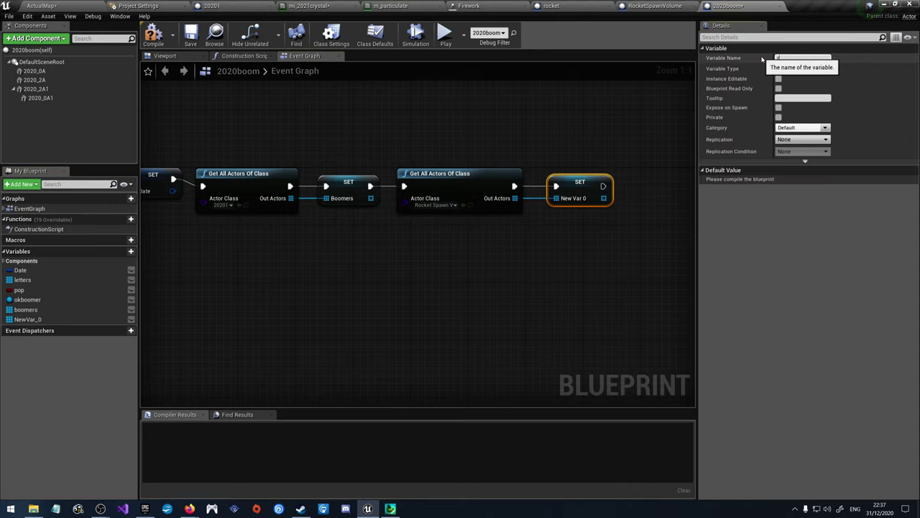
{"action": "type", "text": "rocketmen"}
{"action": "key", "text": "Return"}
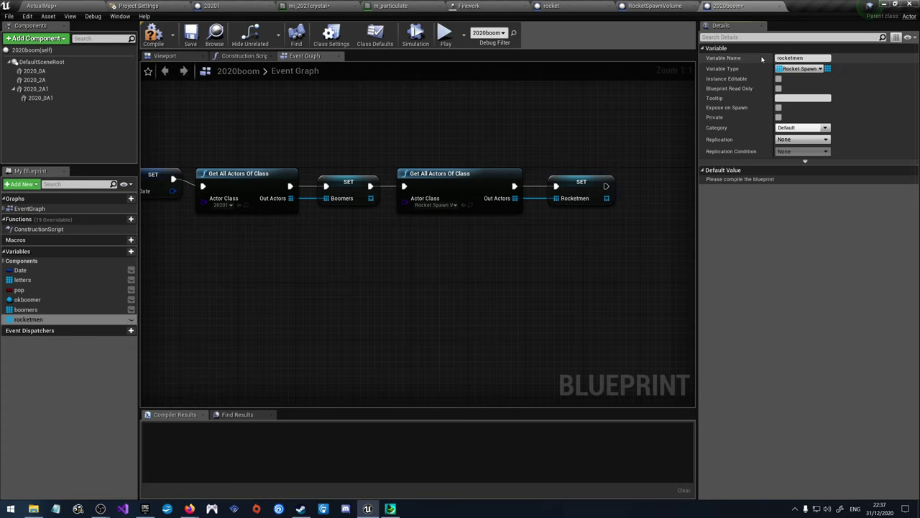
{"action": "left_click", "coordinate": [153, 34]}
Step: Add a rocketmen getter feeding a For Each Loop, and run the loop after the 2020 Over call
{"action": "right_click_drag", "start_coordinate": [268, 290], "coordinate": [298, 261]}
{"action": "scroll", "coordinate": [298, 261], "scroll_direction": "down", "scroll_amount": 5}
{"action": "right_click_drag", "start_coordinate": [391, 364], "coordinate": [419, 312]}
{"action": "scroll", "coordinate": [477, 239], "scroll_direction": "up", "scroll_amount": 5}
{"action": "right_click_drag", "start_coordinate": [477, 239], "coordinate": [439, 282]}
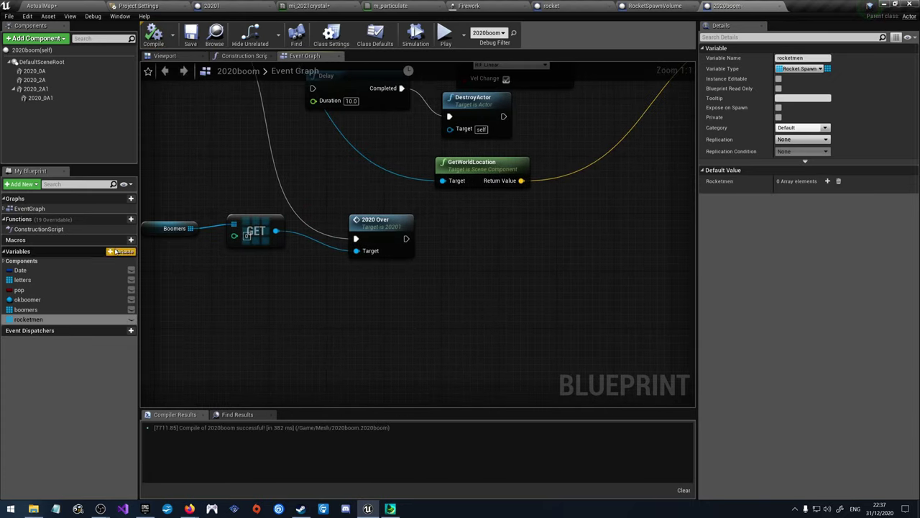
{"action": "left_click", "coordinate": [49, 320]}
{"action": "left_click_drag", "start_coordinate": [48, 321], "coordinate": [465, 274]}
{"action": "left_click", "coordinate": [410, 311]}
{"action": "type", "text": "f"}
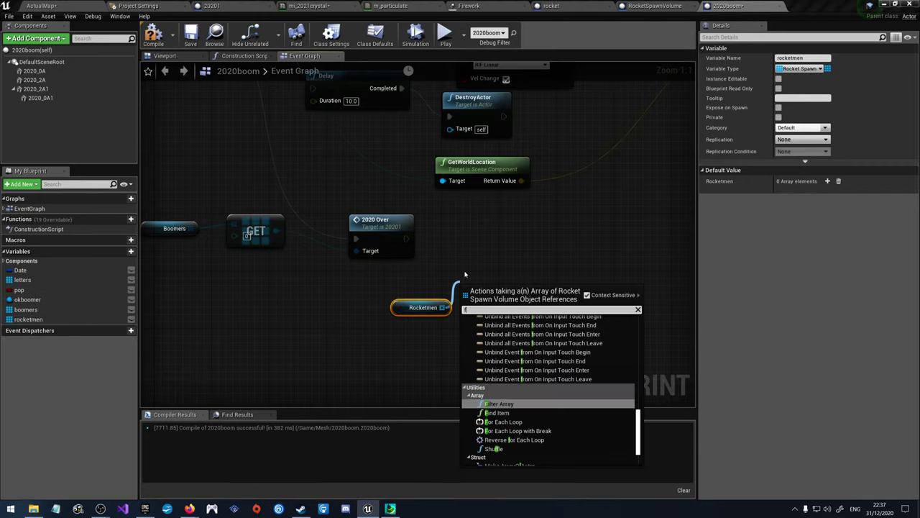
{"action": "type", "text": "or each"}
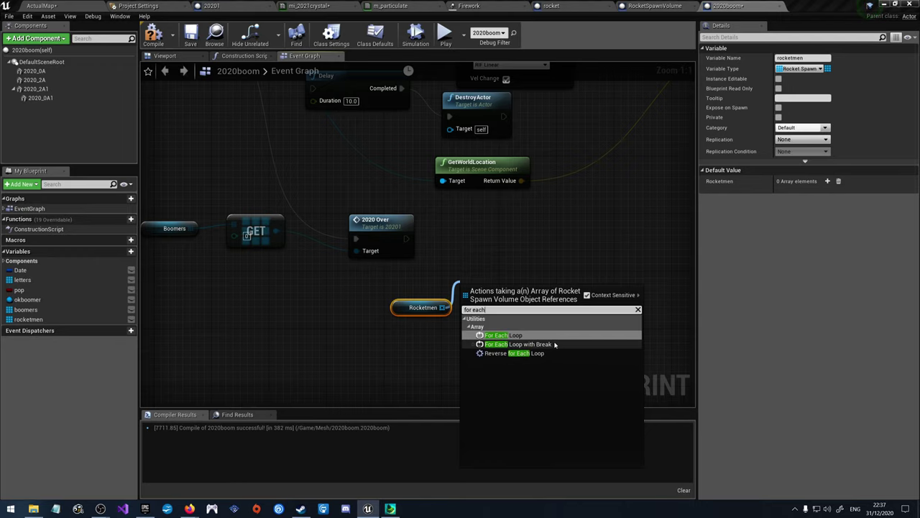
{"action": "left_click", "coordinate": [546, 335]}
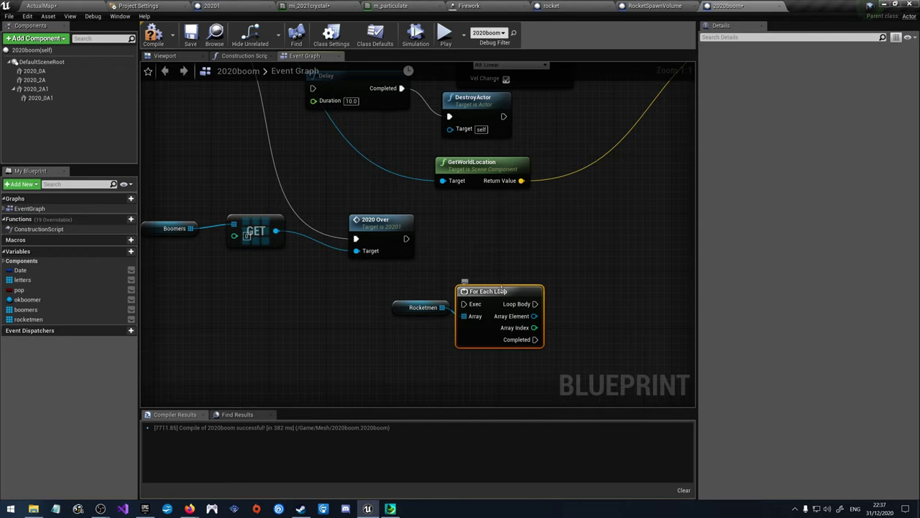
{"action": "left_click_drag", "start_coordinate": [406, 238], "coordinate": [490, 227]}
Step: Check the name of the custom event that enables actor tick in the RocketSpawnVolume blueprint, and return to 2020boom
{"action": "left_click_drag", "start_coordinate": [534, 251], "coordinate": [575, 256]}
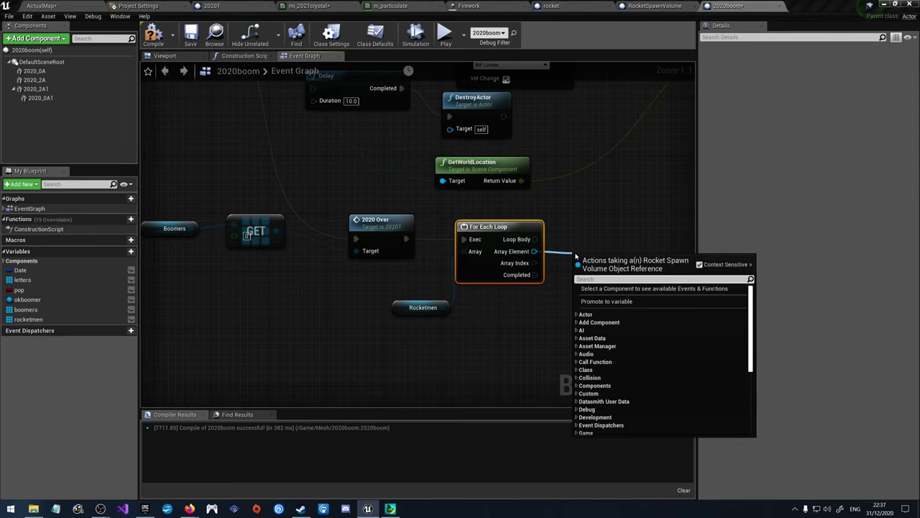
{"action": "left_click", "coordinate": [655, 5]}
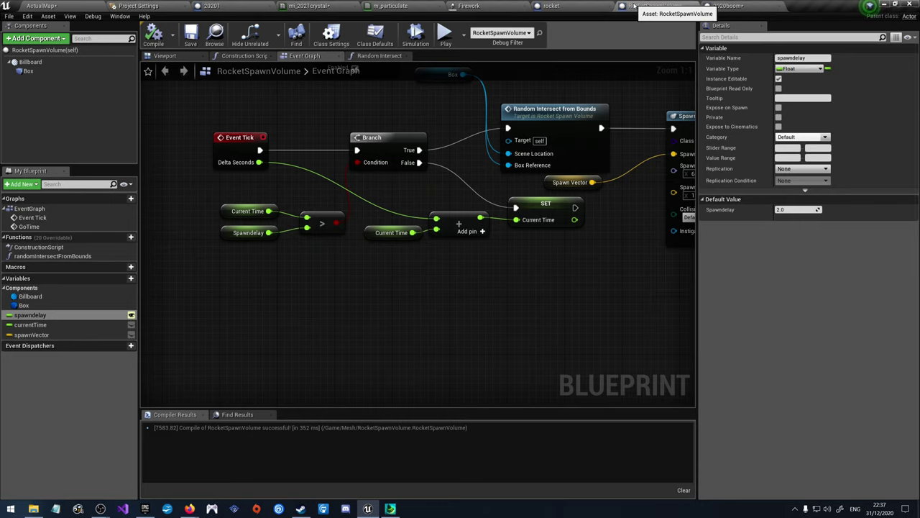
{"action": "right_click_drag", "start_coordinate": [485, 279], "coordinate": [471, 382]}
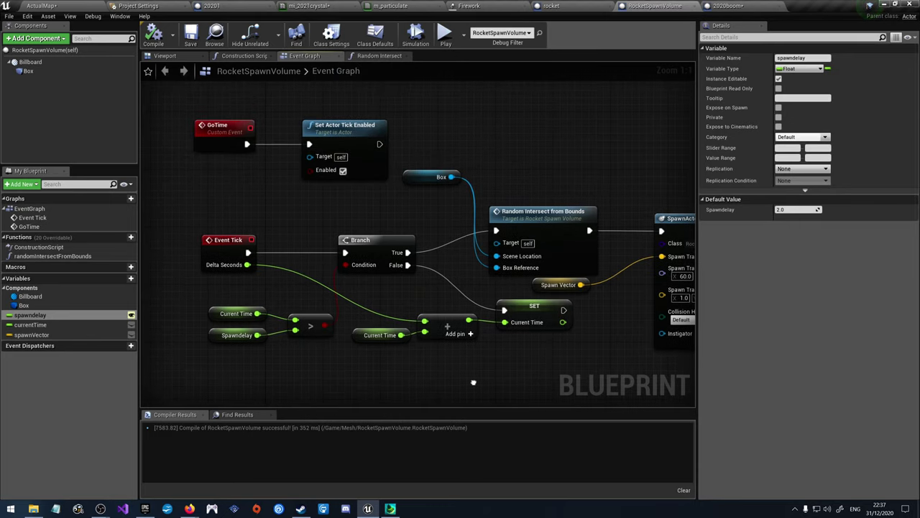
{"action": "left_click", "coordinate": [726, 6]}
Step: Call Go Time on the For Each Loop's array element from Loop Body, align the node, and compile and save 2020boom
{"action": "left_click_drag", "start_coordinate": [534, 251], "coordinate": [580, 254]}
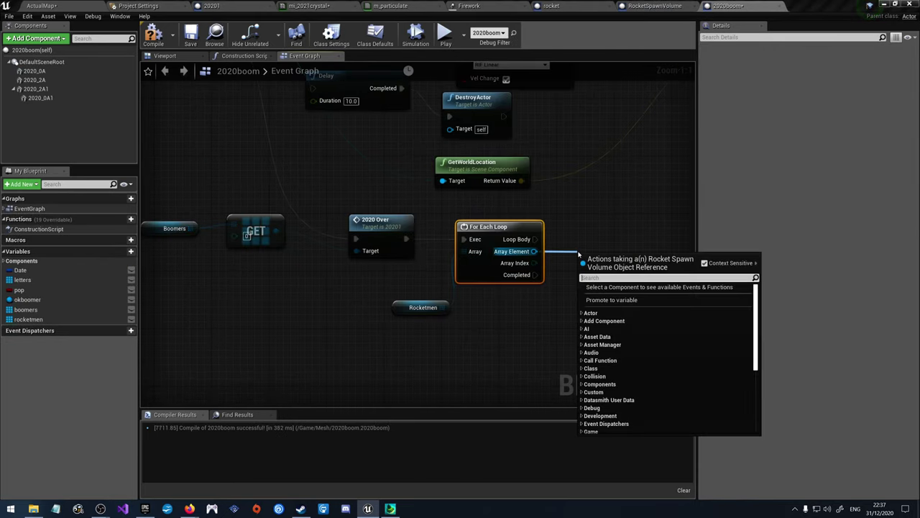
{"action": "type", "text": "go time"}
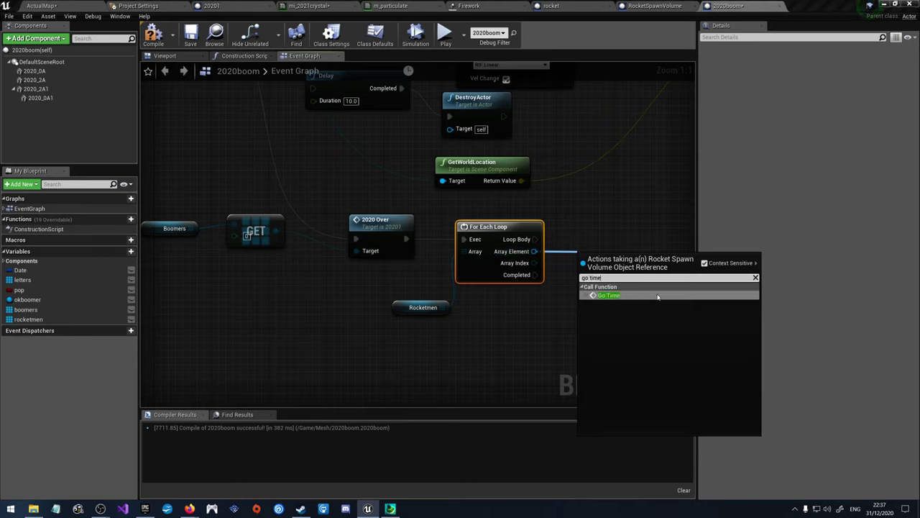
{"action": "left_click", "coordinate": [657, 294]}
{"action": "left_click_drag", "start_coordinate": [536, 238], "coordinate": [588, 280]}
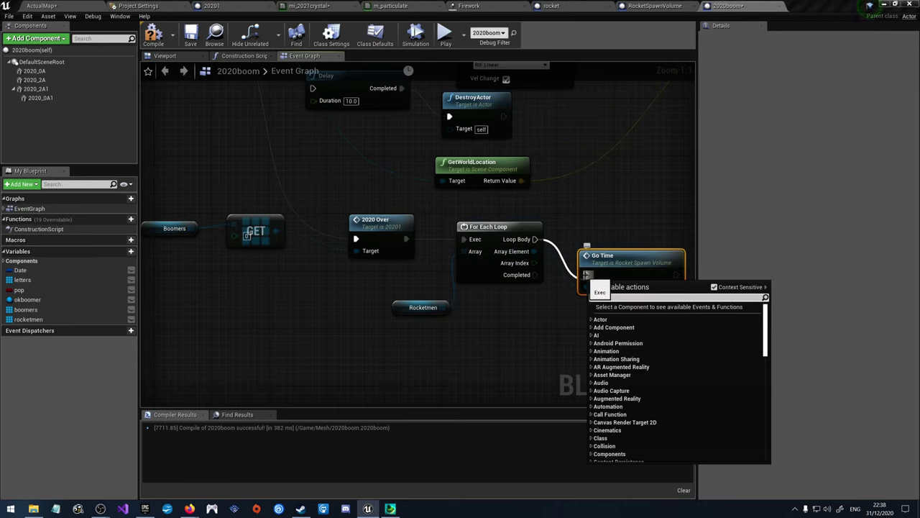
{"action": "key", "text": "Escape"}
{"action": "left_click_drag", "start_coordinate": [535, 239], "coordinate": [588, 275]}
{"action": "left_click_drag", "start_coordinate": [611, 257], "coordinate": [596, 228]}
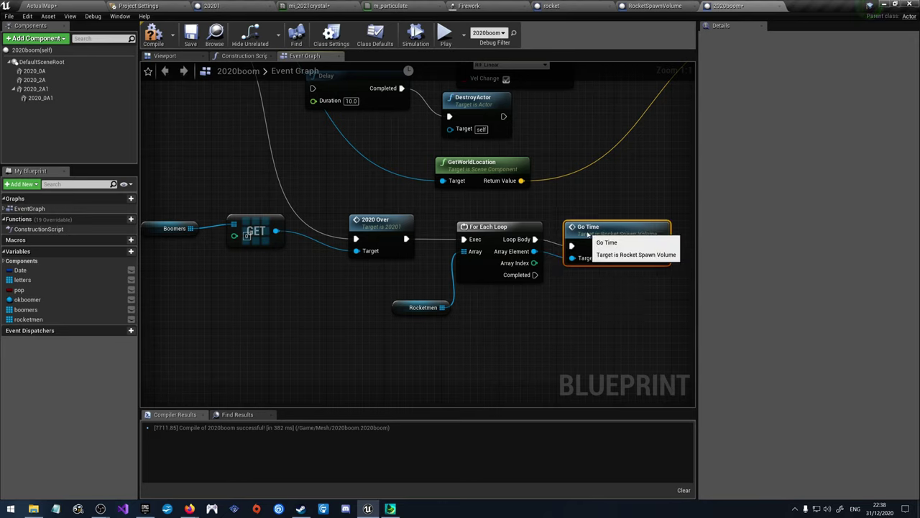
{"action": "left_click", "coordinate": [154, 38]}
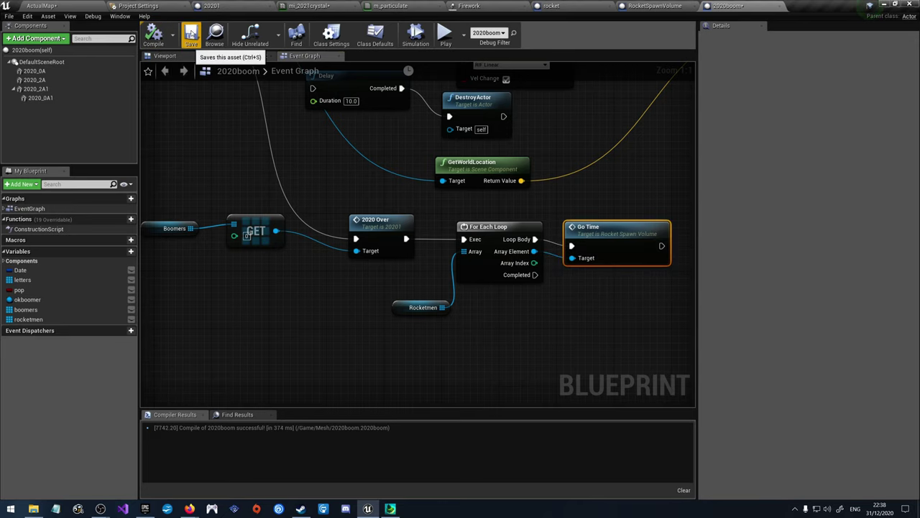
{"action": "scroll", "coordinate": [496, 360], "scroll_direction": "down", "scroll_amount": 3}
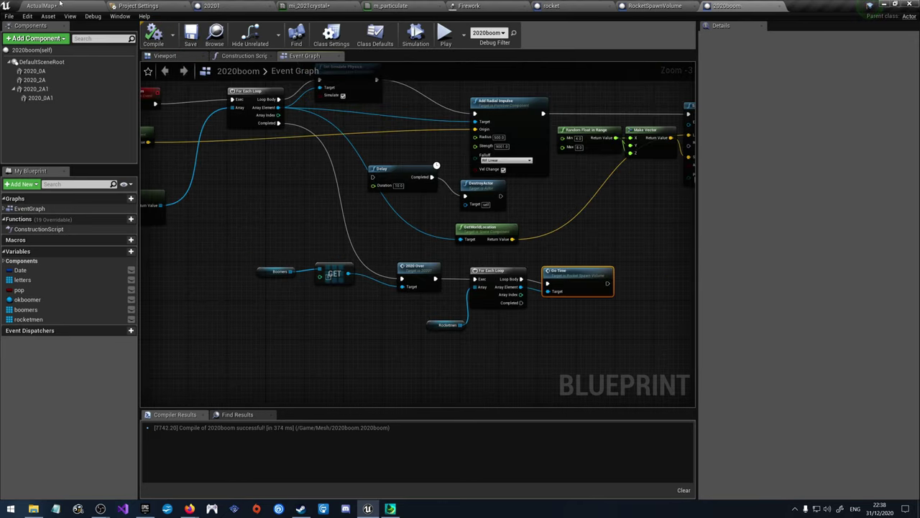
Step: Play the ActualMap level to test the rocket trigger, and return to the 2020boom blueprint
{"action": "left_click", "coordinate": [50, 6]}
{"action": "left_click", "coordinate": [477, 33]}
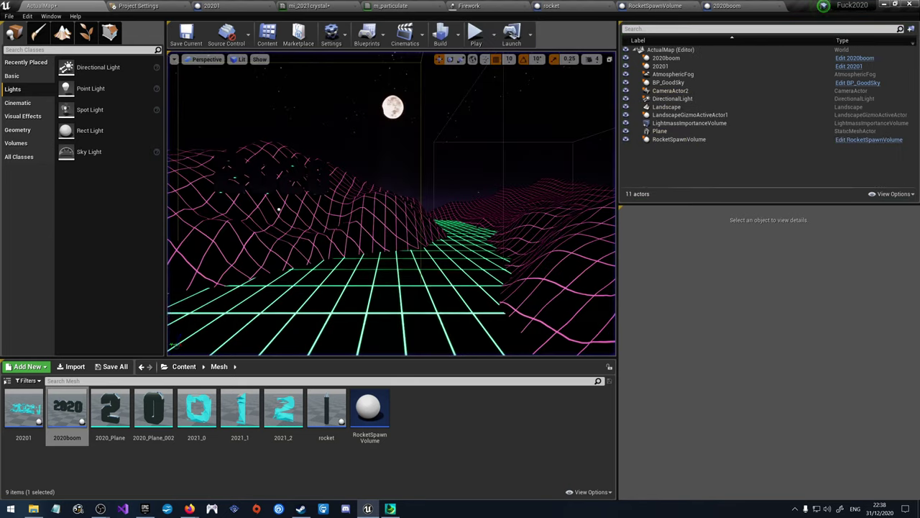
{"action": "left_click", "coordinate": [726, 5]}
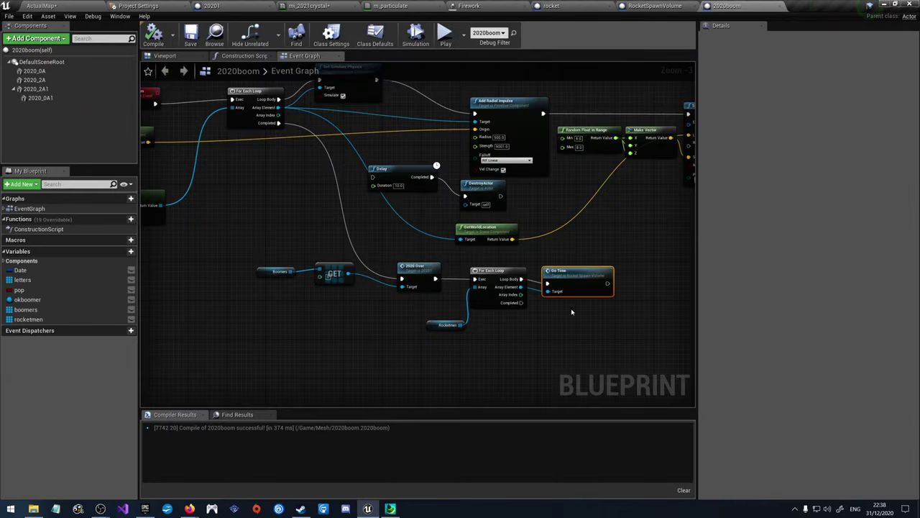
Step: Review the tick, spawn delay and rocket spawning logic in the RocketSpawnVolume event graph
{"action": "left_click", "coordinate": [661, 5]}
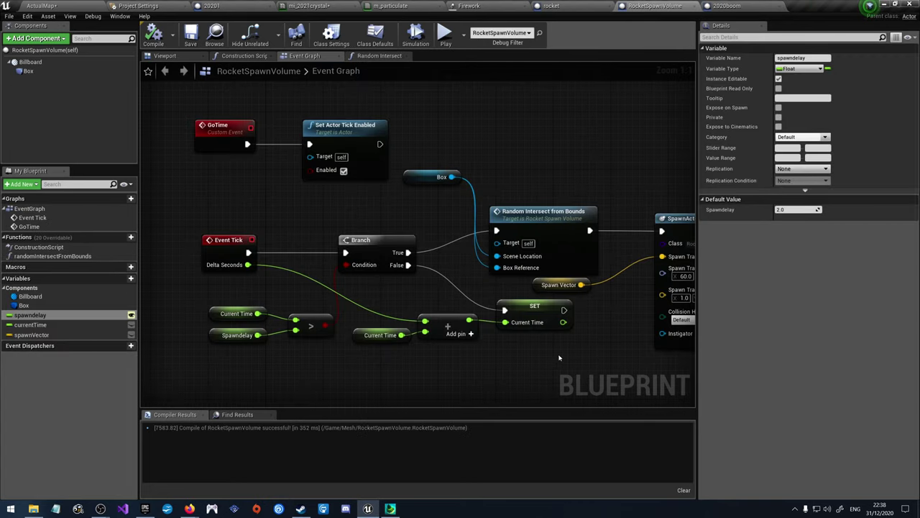
{"action": "right_click_drag", "start_coordinate": [559, 357], "coordinate": [483, 358]}
{"action": "right_click_drag", "start_coordinate": [552, 339], "coordinate": [409, 259]}
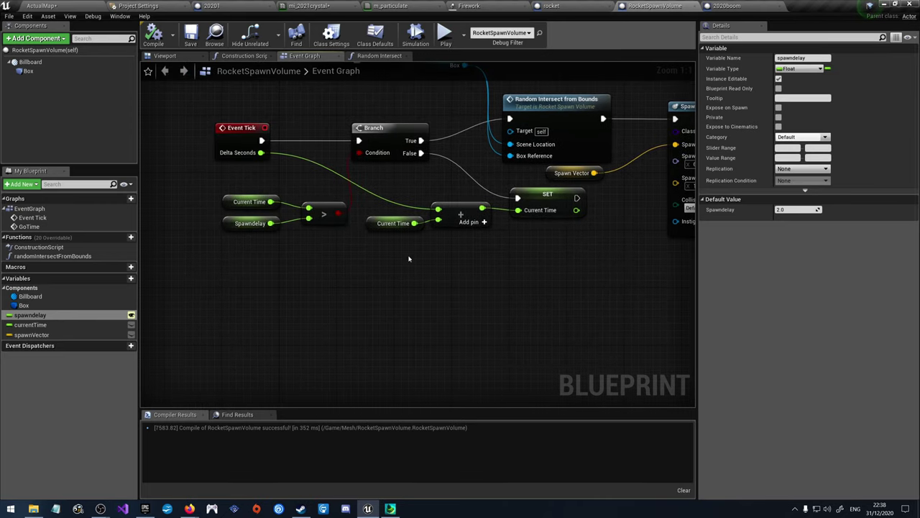
{"action": "left_click", "coordinate": [229, 222]}
{"action": "right_click_drag", "start_coordinate": [540, 97], "coordinate": [448, 191]}
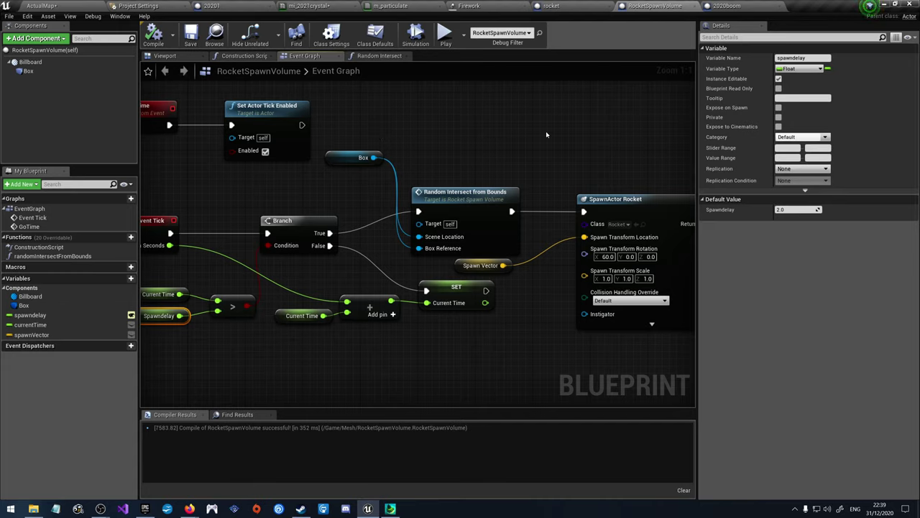
Step: Open the rocket blueprint and find the Spawn Emitter at Location node in the explode event chain
{"action": "left_click", "coordinate": [572, 5]}
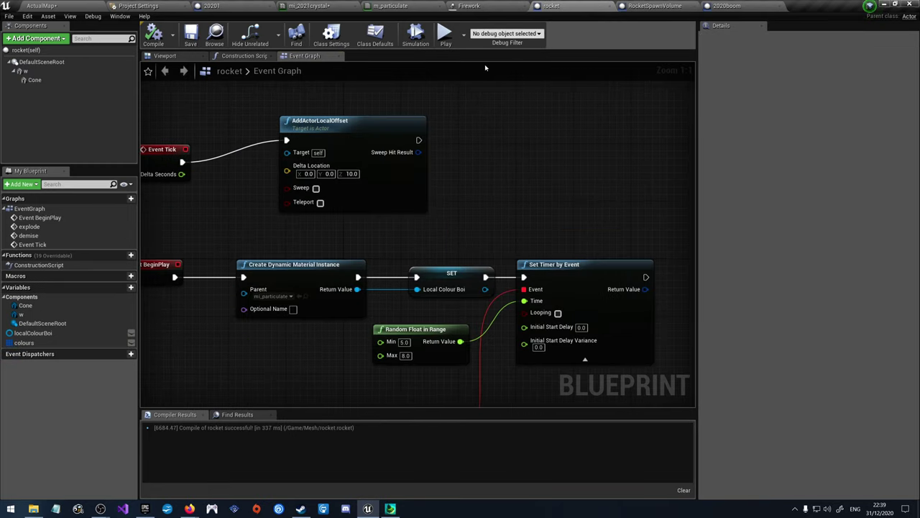
{"action": "scroll", "coordinate": [526, 168], "scroll_direction": "down", "scroll_amount": 2}
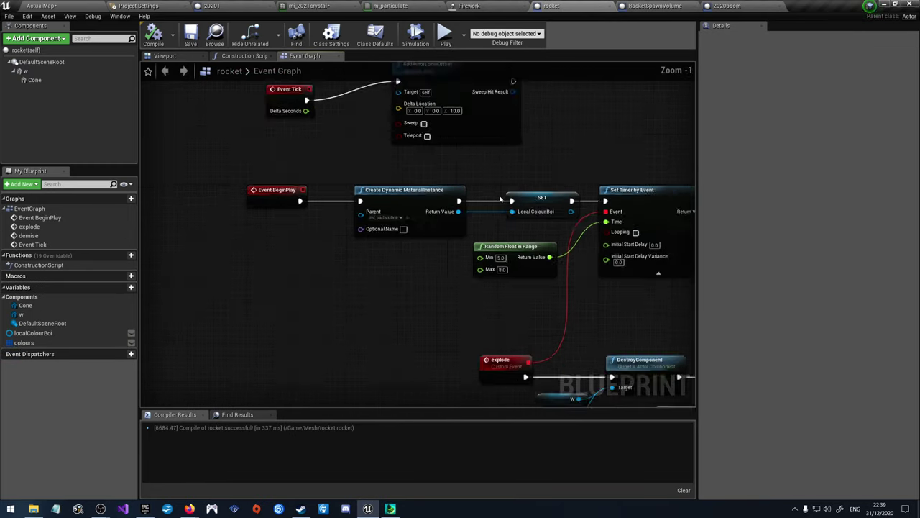
{"action": "right_click_drag", "start_coordinate": [488, 320], "coordinate": [397, 196]}
{"action": "scroll", "coordinate": [398, 197], "scroll_direction": "down", "scroll_amount": 1}
{"action": "scroll", "coordinate": [431, 231], "scroll_direction": "up", "scroll_amount": 3}
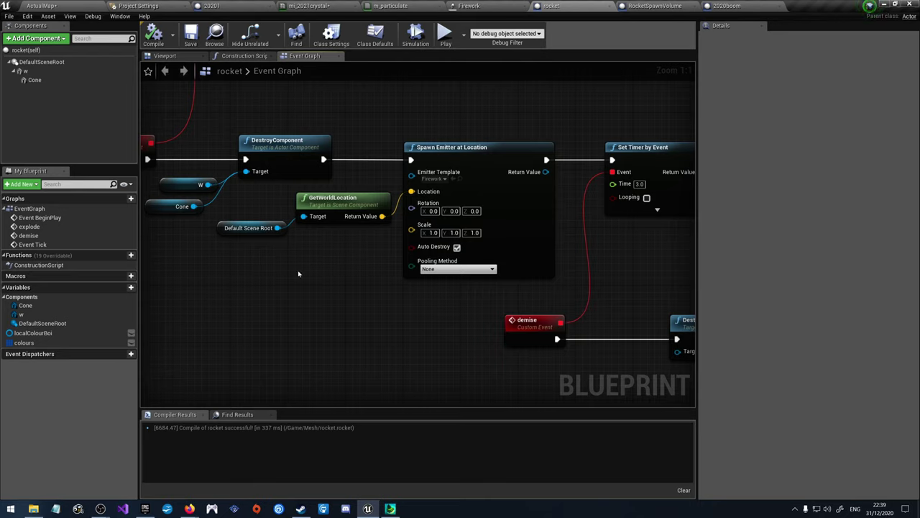
Step: Add a Random Float node below the Default Scene Root getter
{"action": "right_click", "coordinate": [227, 282]}
{"action": "type", "text": "random"}
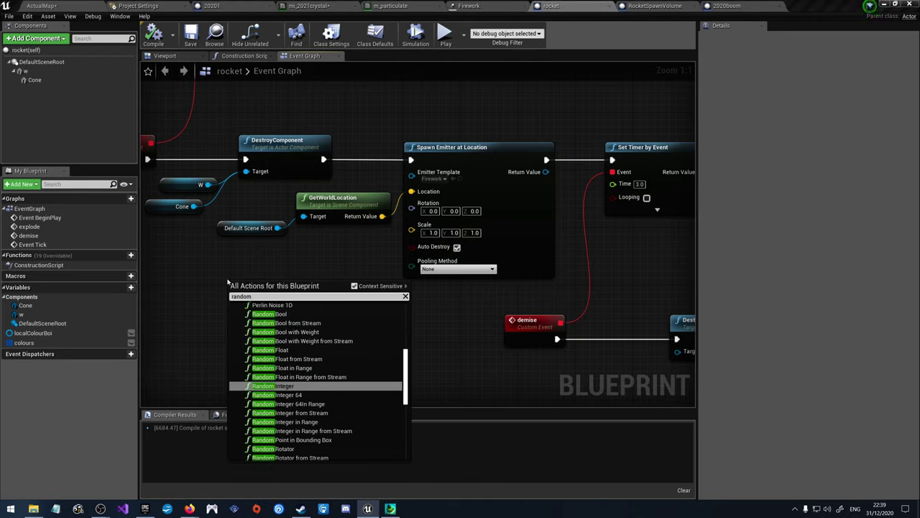
{"action": "type", "text": " floa"}
{"action": "left_click", "coordinate": [273, 331]}
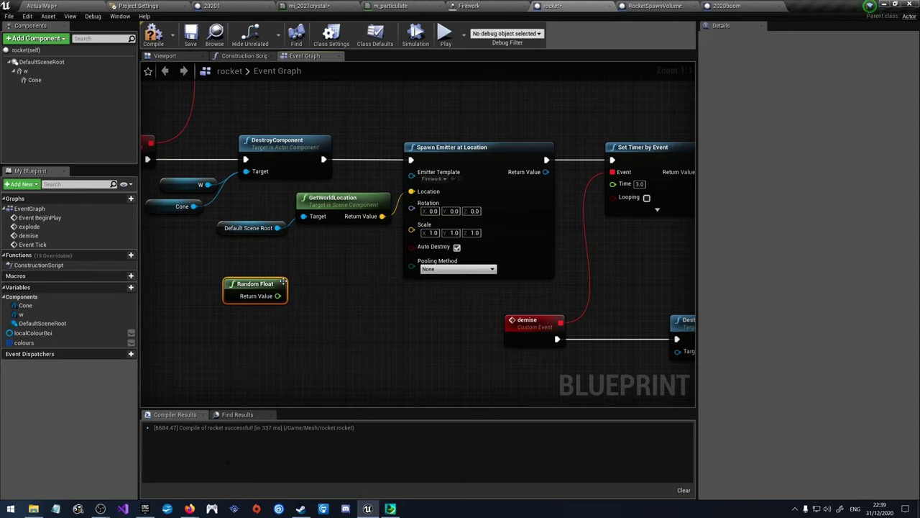
Step: Add a Make Vector node and connect its return value to the Scale input of Spawn Emitter at Location
{"action": "right_click", "coordinate": [316, 276]}
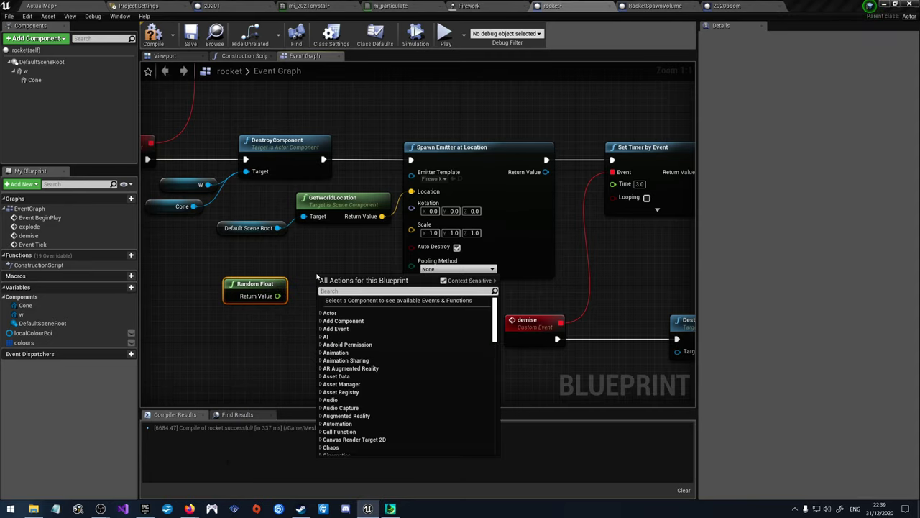
{"action": "type", "text": "make ve"}
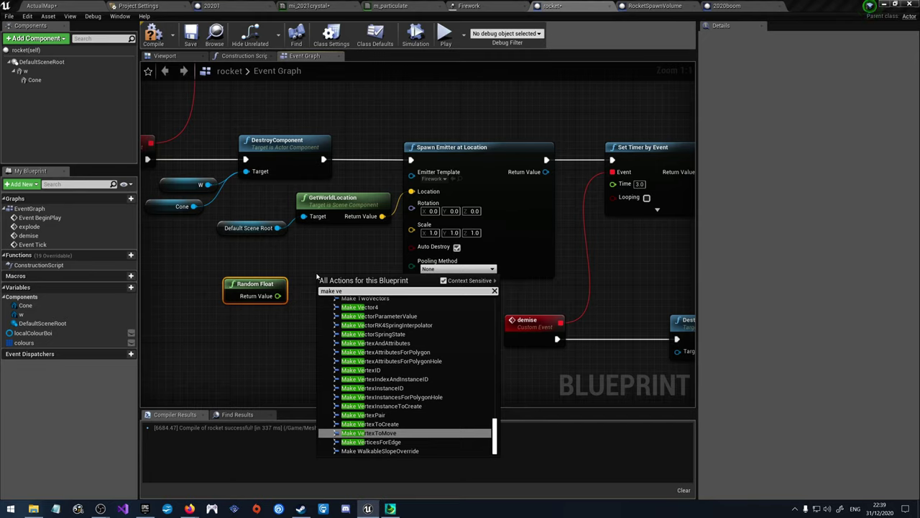
{"action": "type", "text": "cto"}
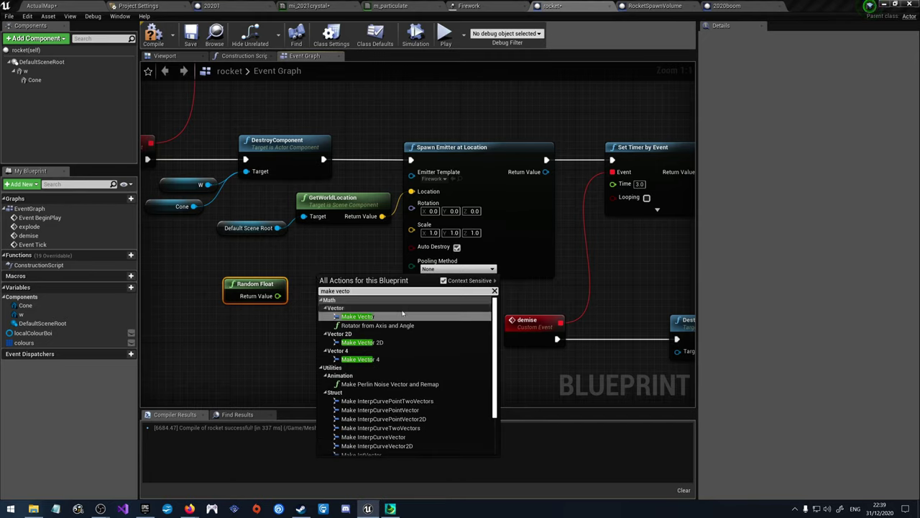
{"action": "left_click", "coordinate": [389, 309]}
{"action": "left_click_drag", "start_coordinate": [397, 288], "coordinate": [411, 224]}
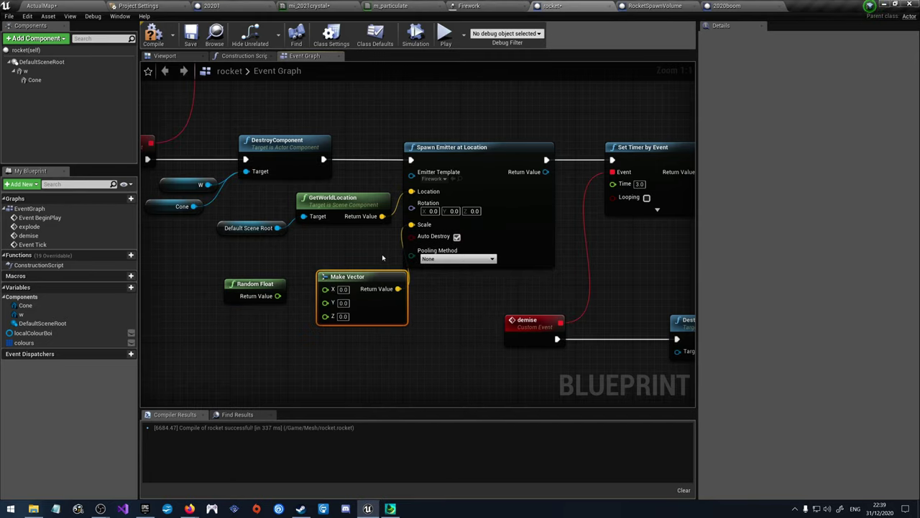
{"action": "left_click_drag", "start_coordinate": [372, 279], "coordinate": [365, 271]}
Step: Delete the Random Float node beside Make Vector
{"action": "left_click_drag", "start_coordinate": [278, 295], "coordinate": [305, 301]}
{"action": "right_click", "coordinate": [249, 284]}
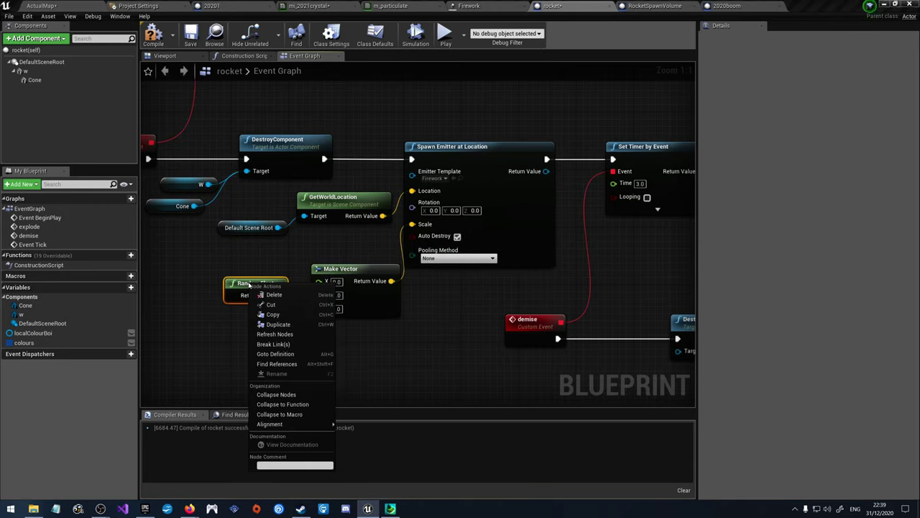
{"action": "key", "text": "Escape"}
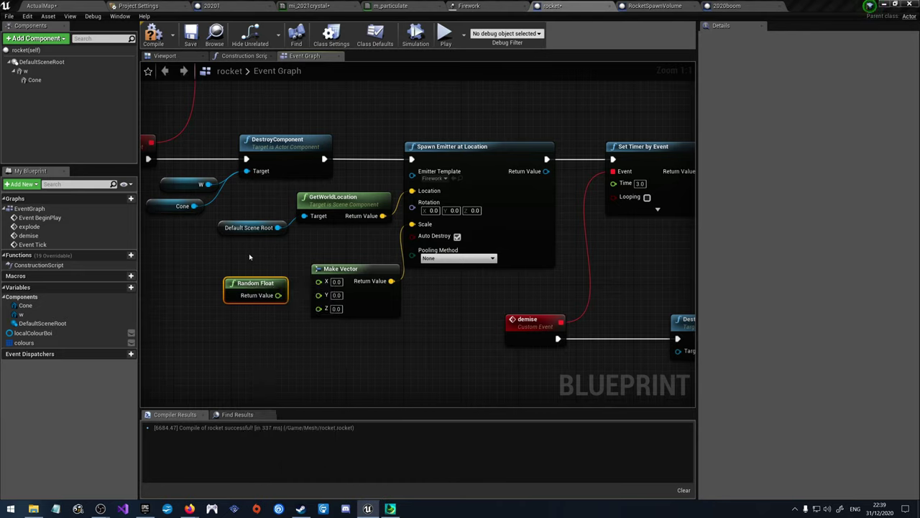
{"action": "key", "text": "Delete"}
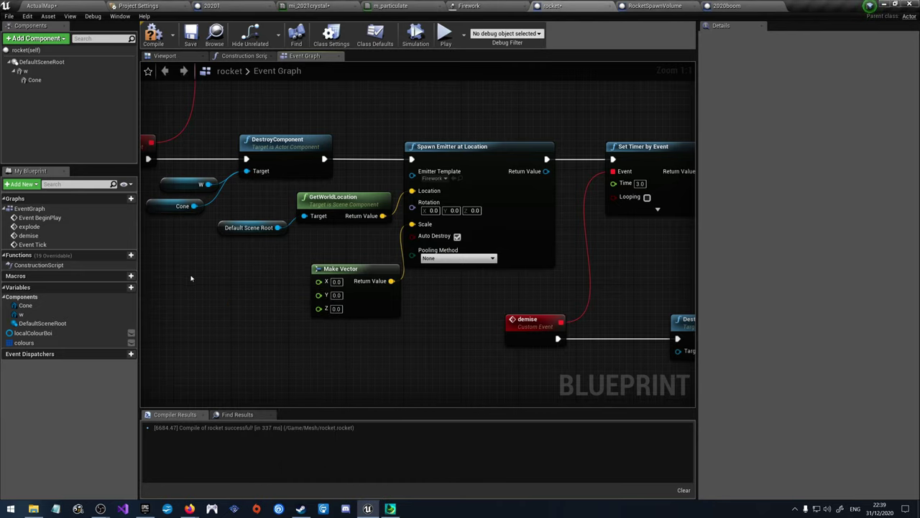
Step: Add a Random Float in Range node and connect its return value to the X, Y and Z inputs of Make Vector
{"action": "right_click", "coordinate": [191, 278]}
{"action": "type", "text": "random fl"}
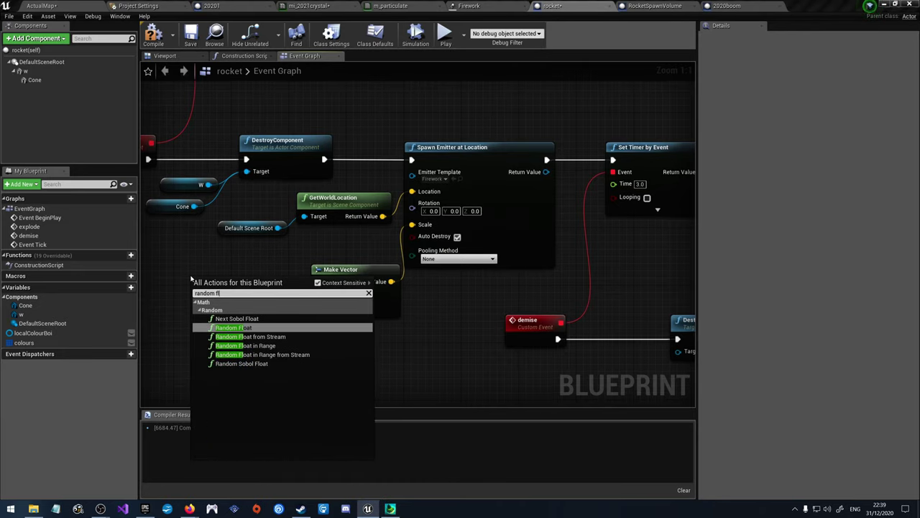
{"action": "type", "text": "ao"}
{"action": "key", "text": "BackSpace"}
{"action": "key", "text": "BackSpace"}
{"action": "type", "text": "oa"}
{"action": "left_click", "coordinate": [246, 345]}
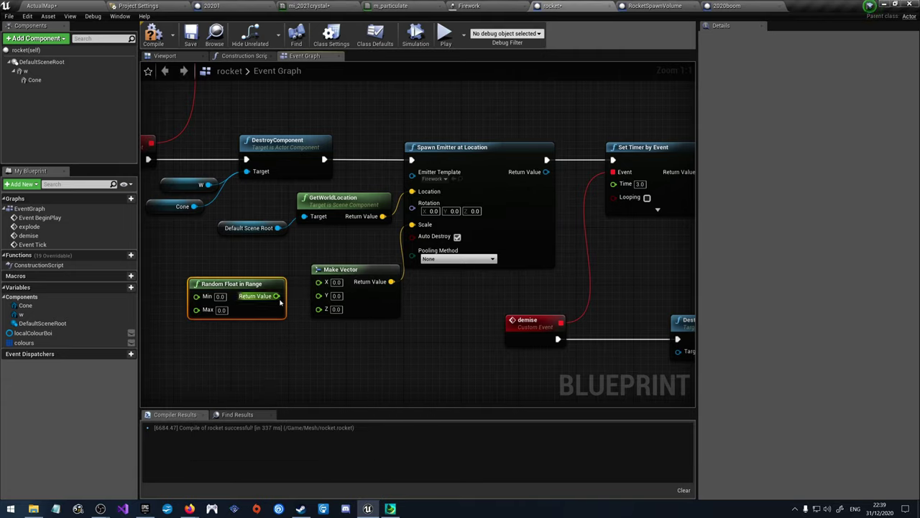
{"action": "left_click_drag", "start_coordinate": [276, 295], "coordinate": [319, 305]}
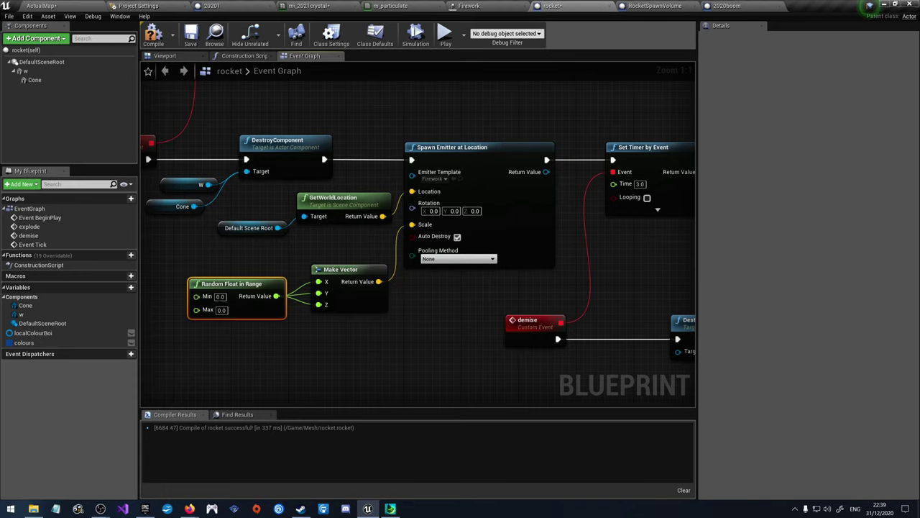
Step: Set Random Float in Range to a Min of 1.0 and a Max of 6.0, and compile and save the rocket blueprint
{"action": "left_click", "coordinate": [220, 296]}
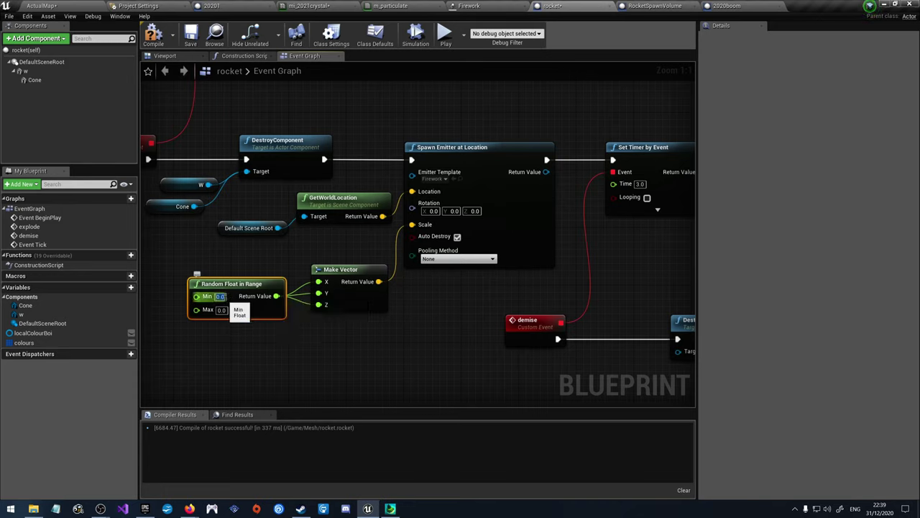
{"action": "type", "text": "1"}
{"action": "left_click", "coordinate": [221, 309]}
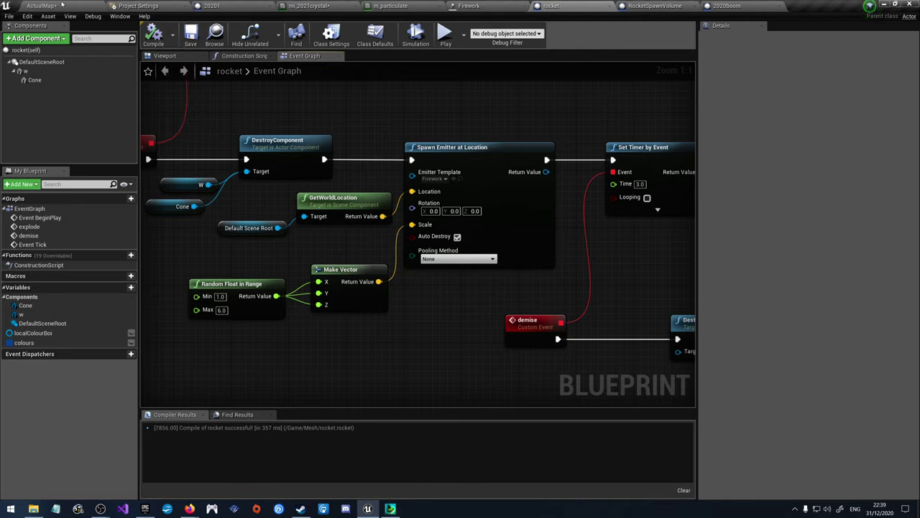
Step: Play the level, eject from the player camera, and inspect the landscape for rockets in Unlit view mode
{"action": "left_click", "coordinate": [445, 35]}
{"action": "left_click", "coordinate": [471, 30]}
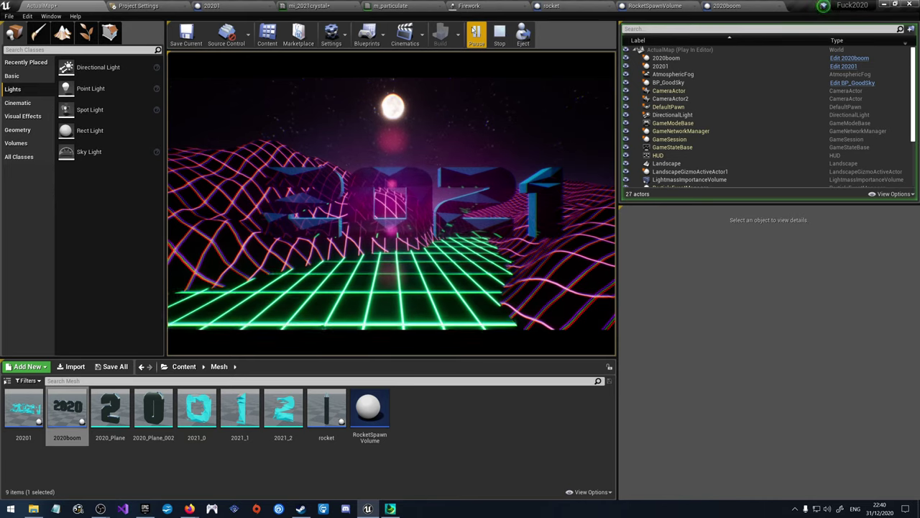
{"action": "left_click", "coordinate": [523, 32]}
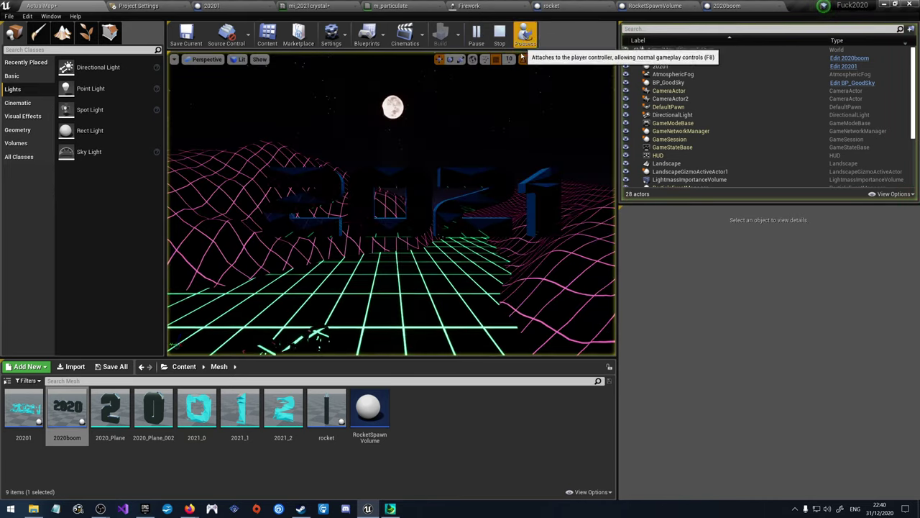
{"action": "right_click_drag", "start_coordinate": [489, 154], "coordinate": [477, 229]}
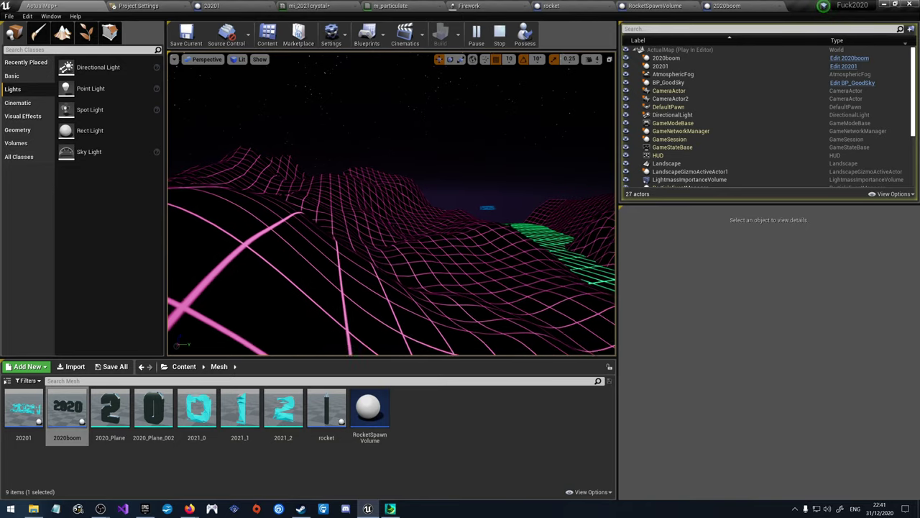
{"action": "left_click", "coordinate": [238, 59]}
{"action": "left_click", "coordinate": [248, 86]}
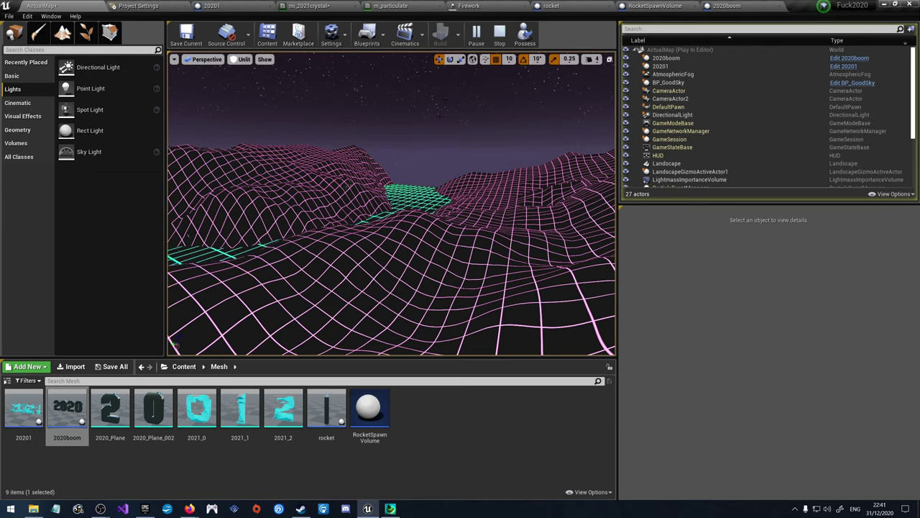
Step: Stop the play session, restore the viewport to Lit mode, and return to the rocket blueprint
{"action": "left_click", "coordinate": [500, 32]}
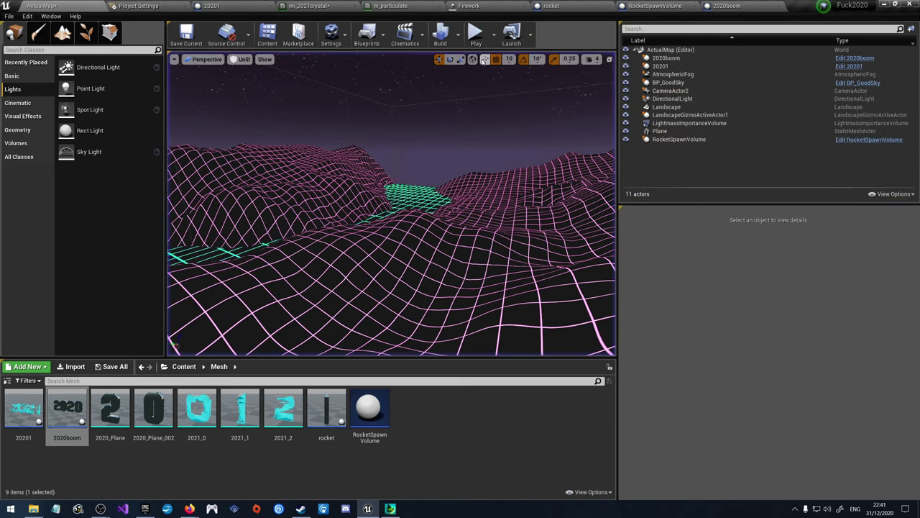
{"action": "left_click", "coordinate": [240, 59]}
{"action": "left_click", "coordinate": [248, 76]}
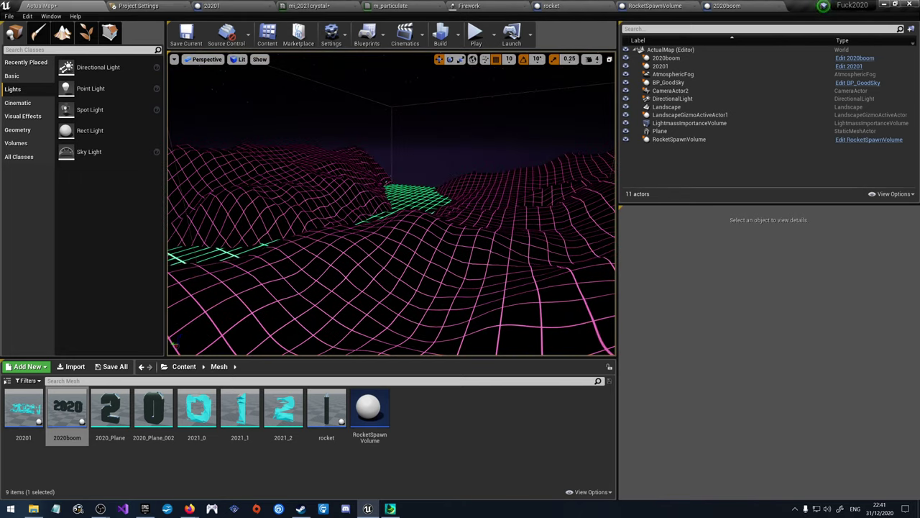
{"action": "right_click_drag", "start_coordinate": [392, 216], "coordinate": [392, 194]}
{"action": "left_click", "coordinate": [559, 6]}
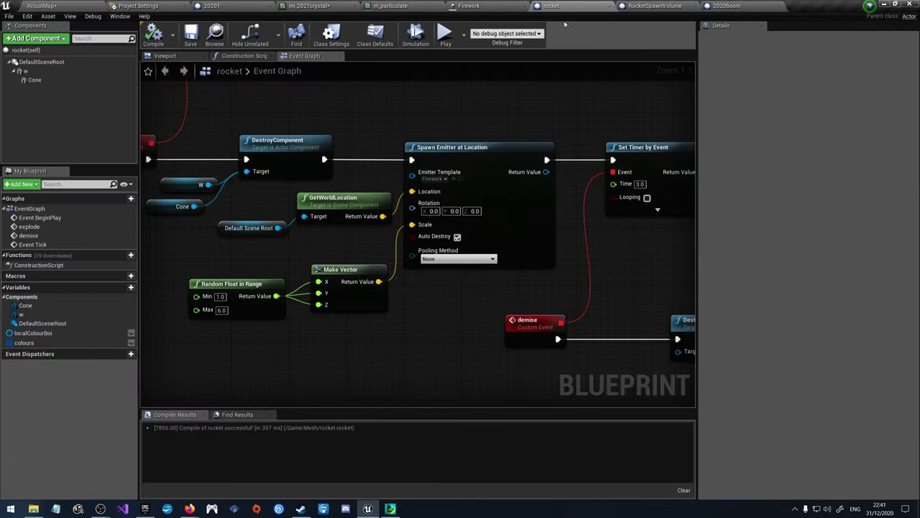
Step: Set the rocket's Random Float in Range to a Min of 3.0 and a Max of 11.0, and compile the blueprint
{"action": "left_click", "coordinate": [220, 296]}
{"action": "type", "text": "3"}
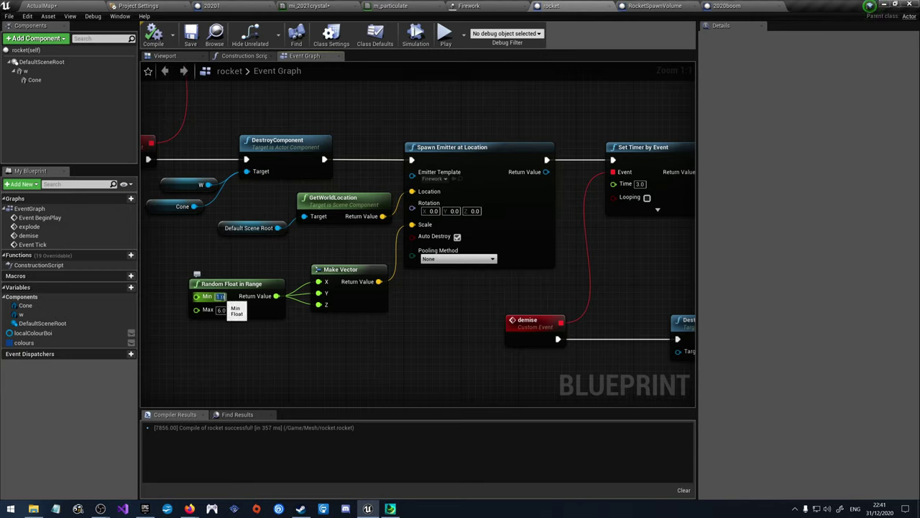
{"action": "left_click", "coordinate": [221, 309]}
{"action": "type", "text": "22"}
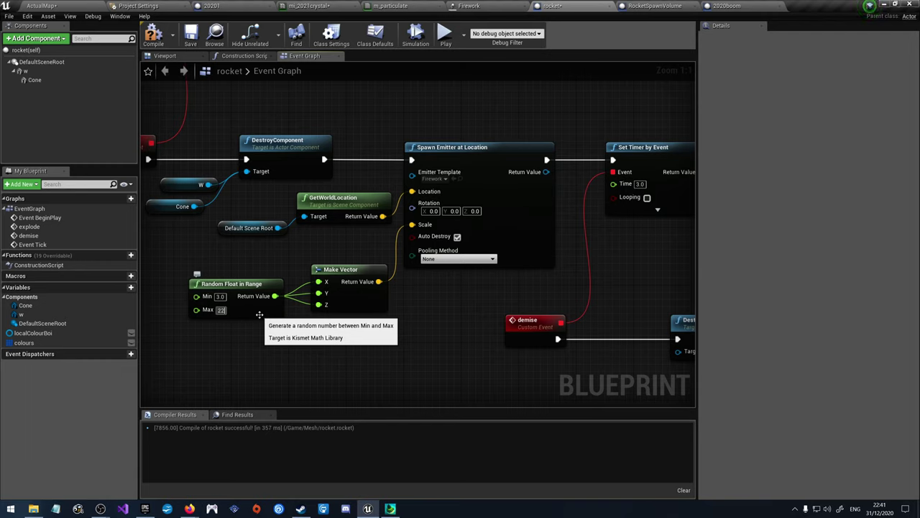
{"action": "key", "text": "BackSpace"}
{"action": "type", "text": "11"}
{"action": "left_click", "coordinate": [280, 361]}
{"action": "left_click", "coordinate": [154, 33]}
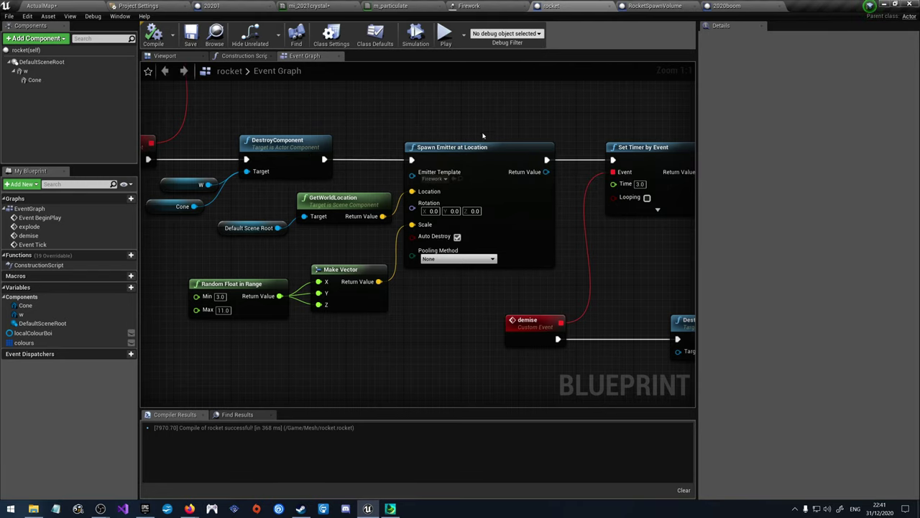
Step: Add a Make Rotator node to the RocketSpawnVolume event graph, in the empty area below SpawnActor Rocket
{"action": "left_click", "coordinate": [653, 6]}
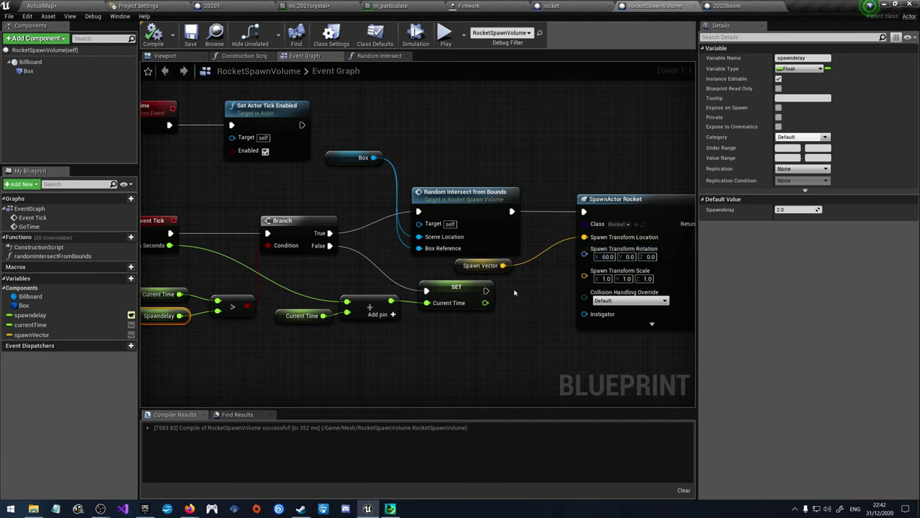
{"action": "right_click", "coordinate": [453, 345]}
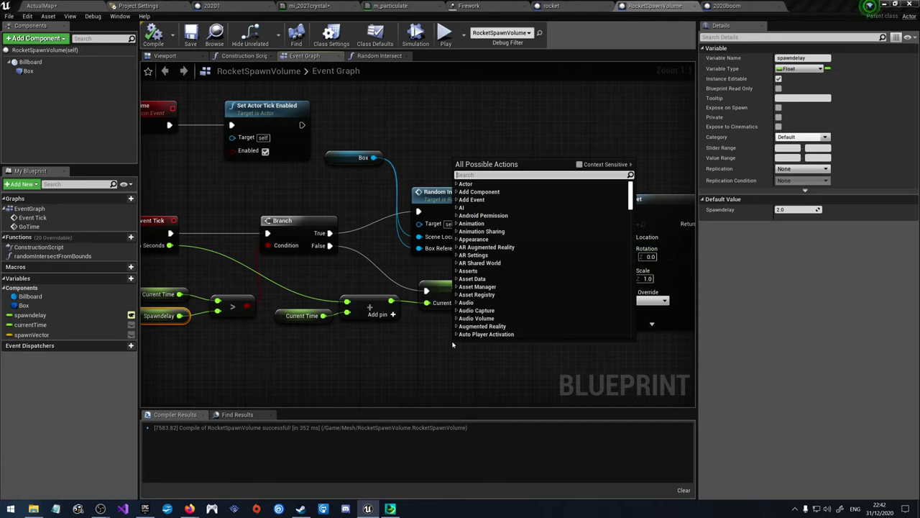
{"action": "type", "text": "royayt"}
{"action": "key", "text": "BackSpace"}
{"action": "key", "text": "BackSpace"}
{"action": "key", "text": "BackSpace"}
{"action": "key", "text": "BackSpace"}
{"action": "key", "text": "BackSpace"}
{"action": "type", "text": "make ro"}
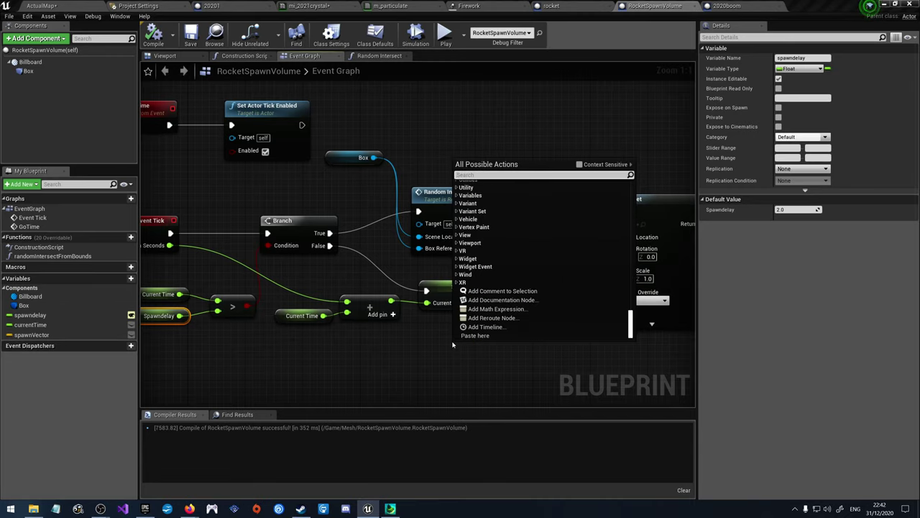
{"action": "type", "text": "tat"}
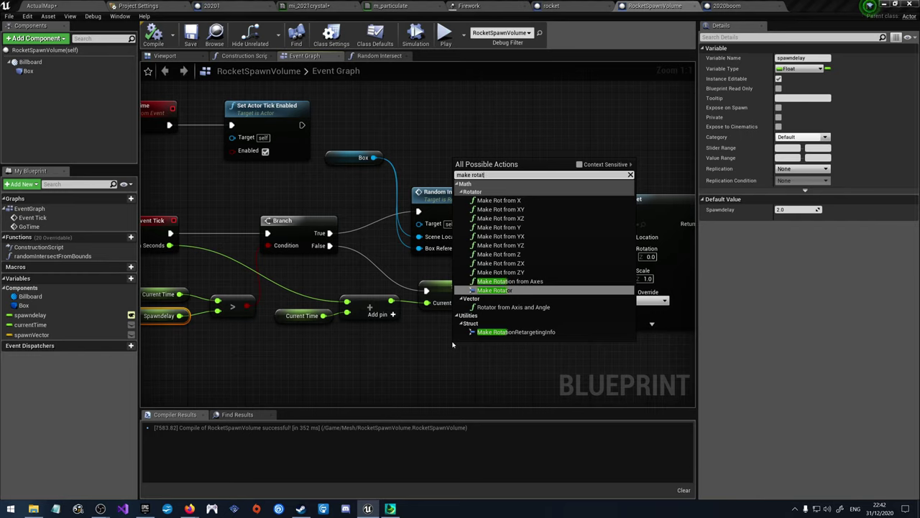
{"action": "left_click", "coordinate": [496, 289]}
{"action": "right_click_drag", "start_coordinate": [524, 323], "coordinate": [542, 268]}
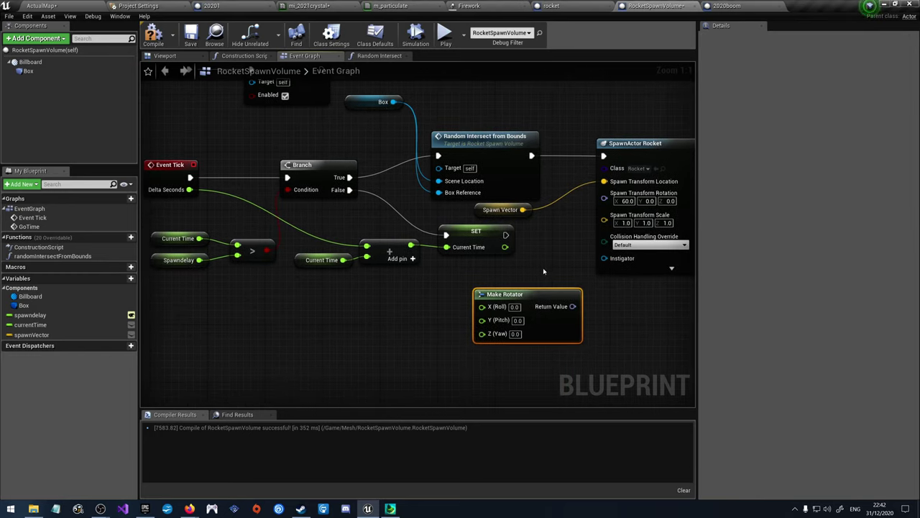
Step: Space out the nodes around SpawnActor Rocket and connect Make Rotator's return value to its Spawn Transform Rotation
{"action": "left_click_drag", "start_coordinate": [532, 298], "coordinate": [546, 284]}
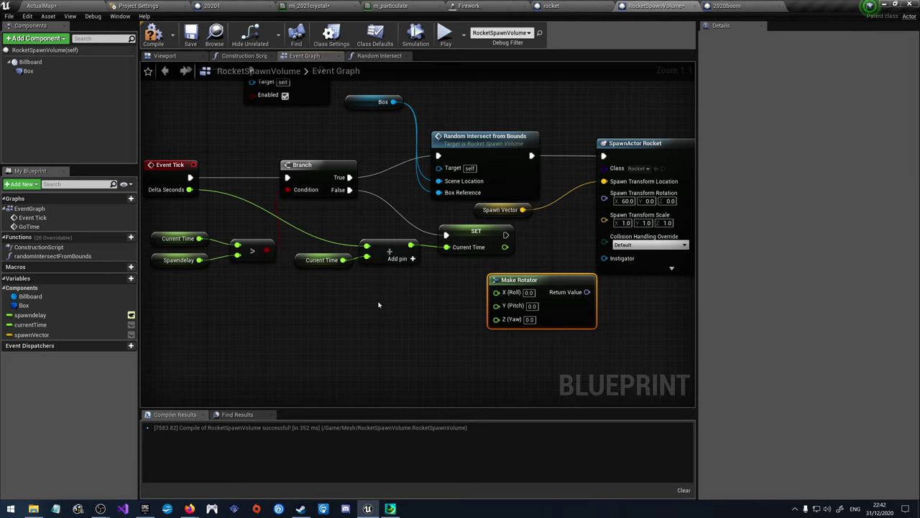
{"action": "left_click_drag", "start_coordinate": [526, 284], "coordinate": [612, 291]}
{"action": "right_click_drag", "start_coordinate": [586, 287], "coordinate": [554, 257]}
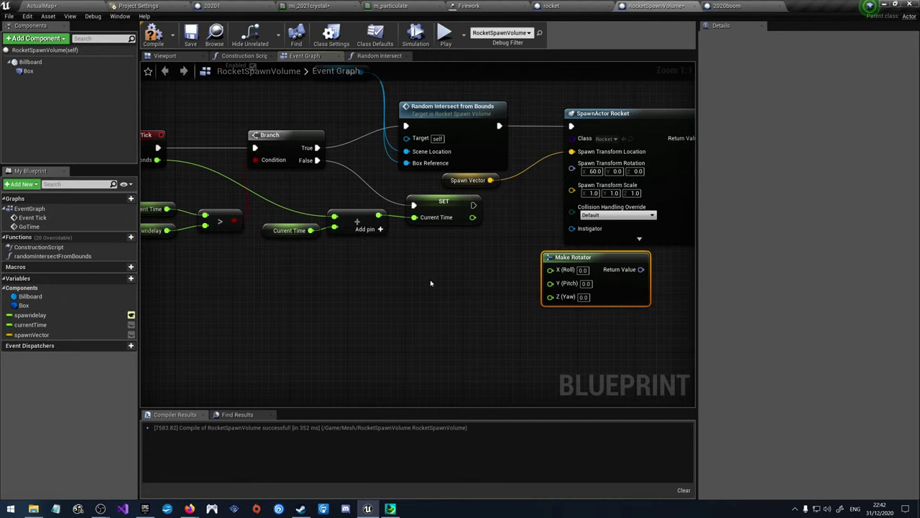
{"action": "right_click_drag", "start_coordinate": [408, 268], "coordinate": [309, 305]}
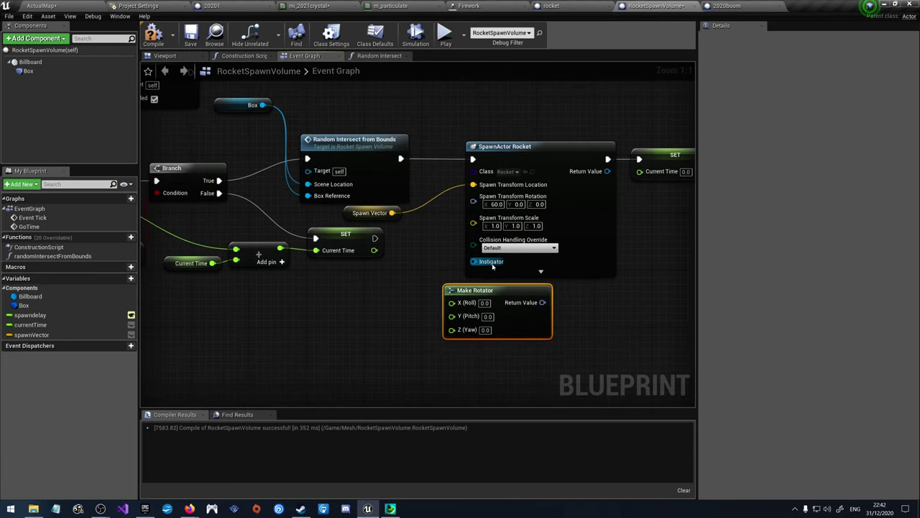
{"action": "right_click_drag", "start_coordinate": [629, 278], "coordinate": [490, 262]}
{"action": "left_click_drag", "start_coordinate": [605, 230], "coordinate": [552, 135]}
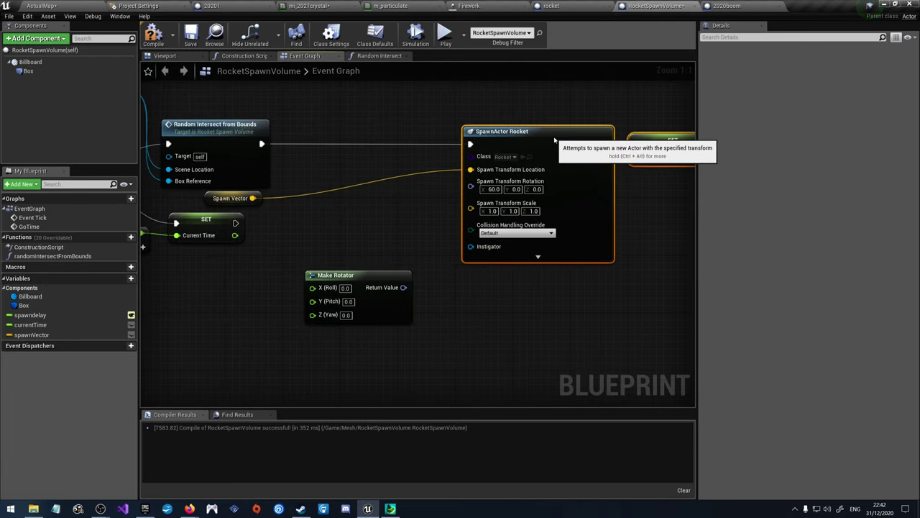
{"action": "left_click", "coordinate": [529, 299]}
{"action": "right_click_drag", "start_coordinate": [471, 314], "coordinate": [547, 317]}
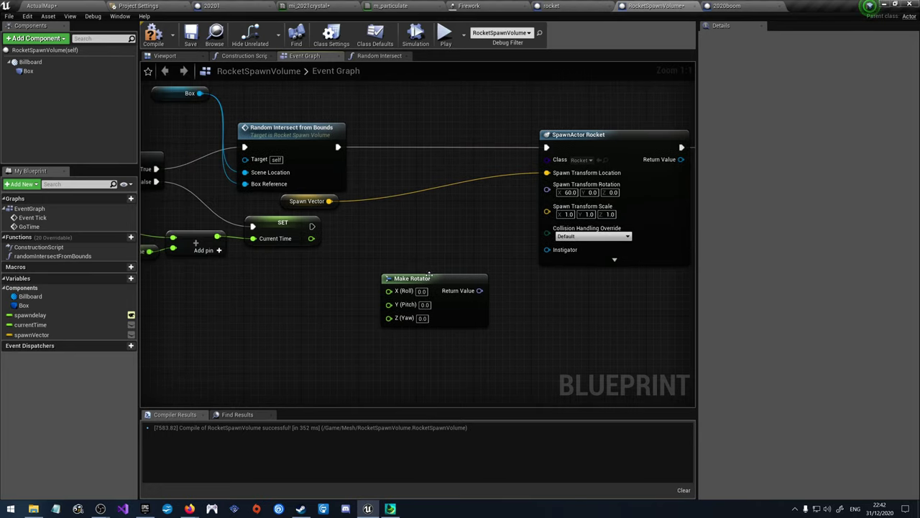
{"action": "left_click_drag", "start_coordinate": [429, 276], "coordinate": [458, 233]}
{"action": "left_click_drag", "start_coordinate": [508, 247], "coordinate": [547, 190]}
Step: Add a Random Float in Range node below Make Rotator with a Min of -5.0 and a Max of 5.0
{"action": "right_click", "coordinate": [306, 317]}
{"action": "type", "text": "random floa"}
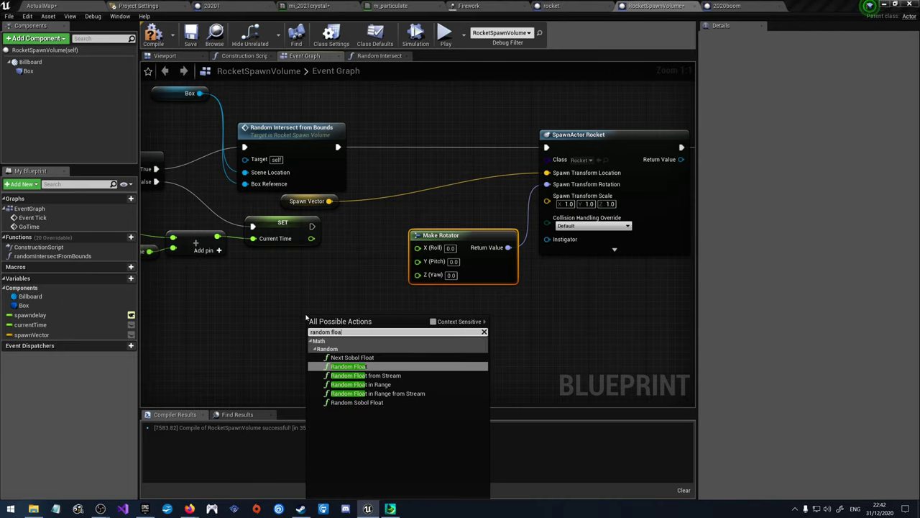
{"action": "left_click", "coordinate": [361, 384]}
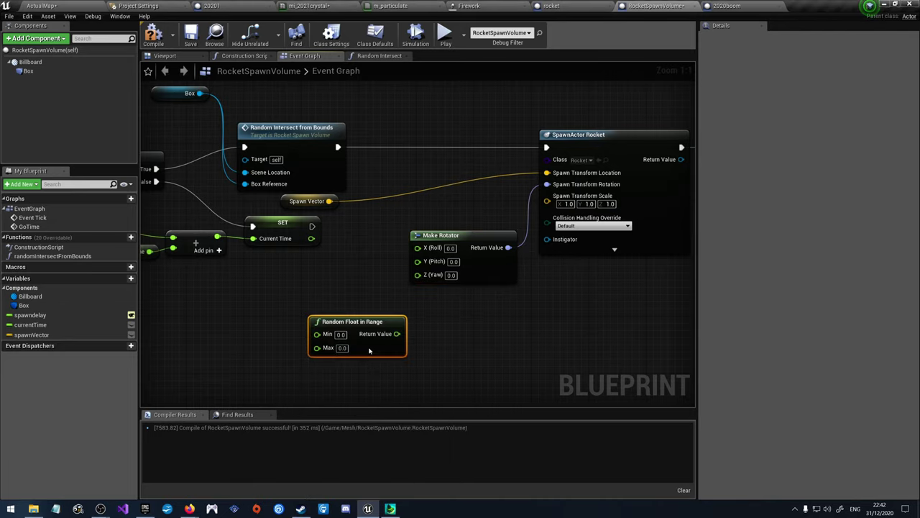
{"action": "left_click_drag", "start_coordinate": [368, 326], "coordinate": [339, 304]}
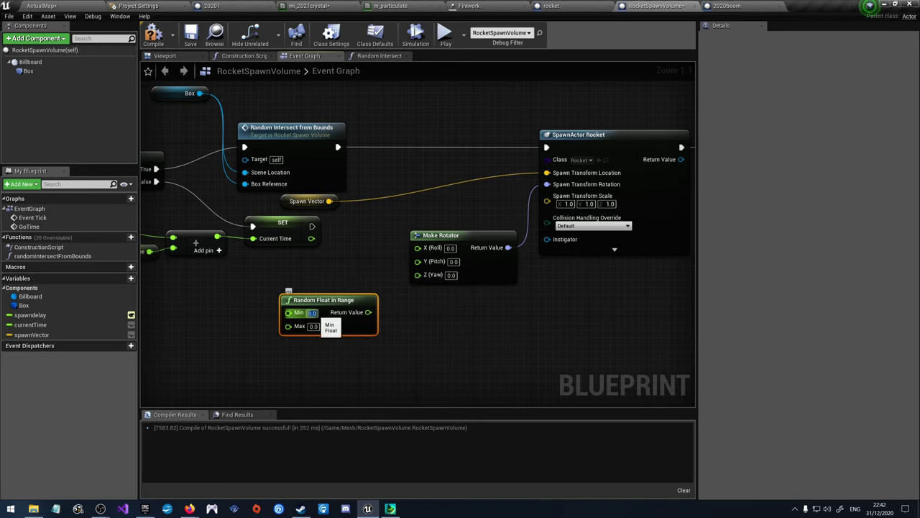
{"action": "type", "text": "-5"}
{"action": "left_click", "coordinate": [313, 326]}
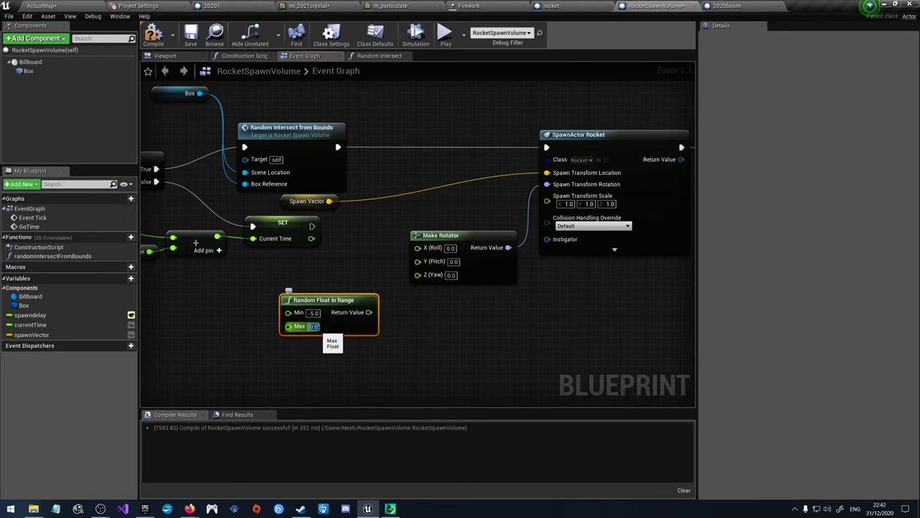
{"action": "type", "text": "5"}
{"action": "key", "text": "Return"}
{"action": "left_click_drag", "start_coordinate": [308, 308], "coordinate": [285, 343]}
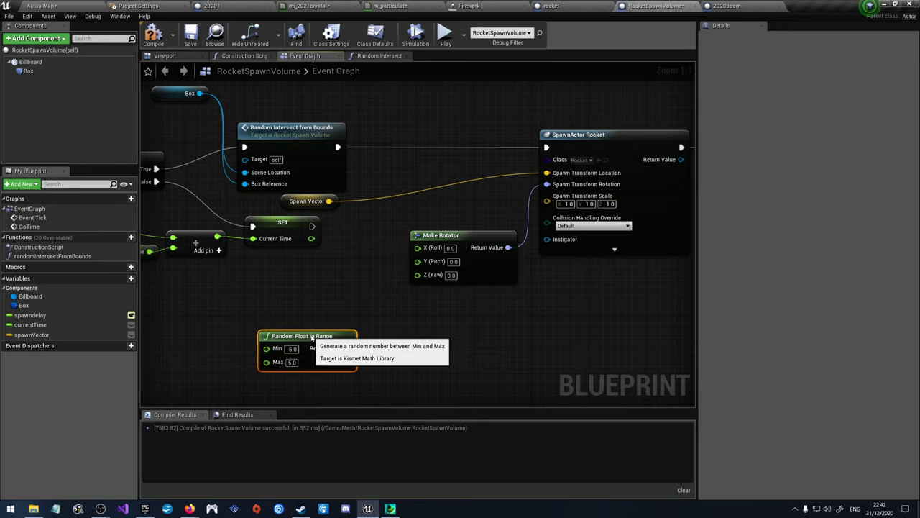
Step: Add a float + float node that adds 60.0 to the random float, and connect its result to Make Rotator's X (Roll)
{"action": "right_click", "coordinate": [280, 288]}
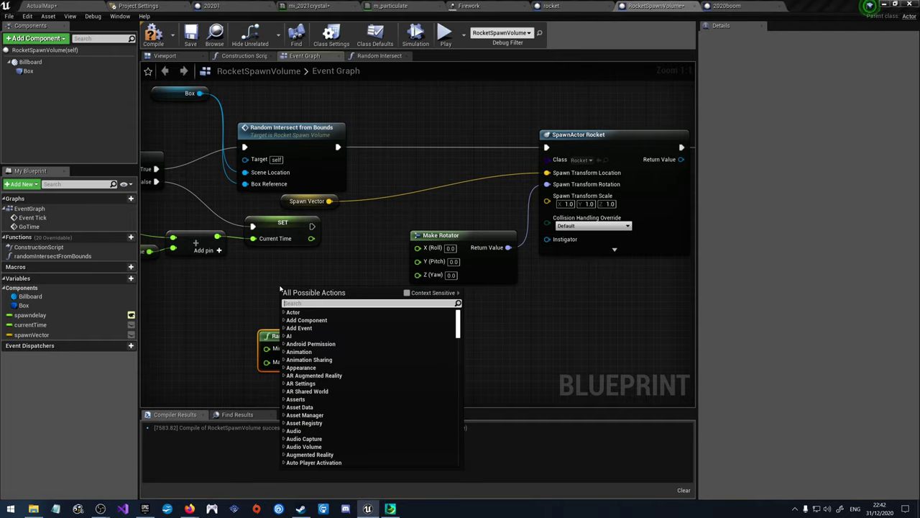
{"action": "type", "text": "+"}
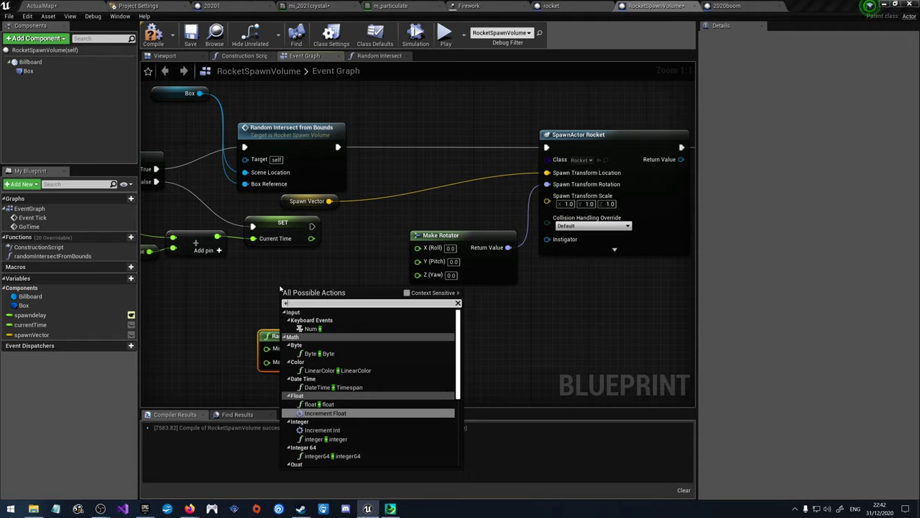
{"action": "left_click", "coordinate": [320, 404]}
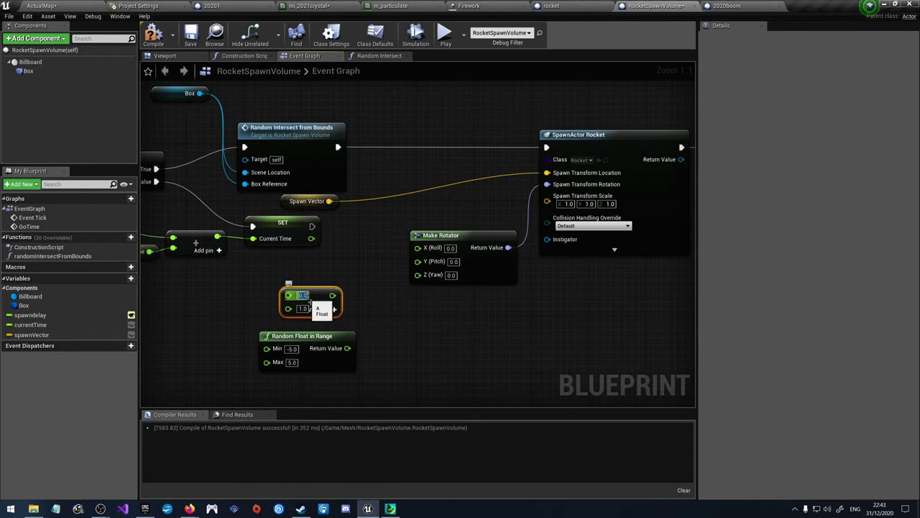
{"action": "left_click", "coordinate": [305, 296]}
{"action": "type", "text": "60"}
{"action": "left_click_drag", "start_coordinate": [347, 348], "coordinate": [417, 250]}
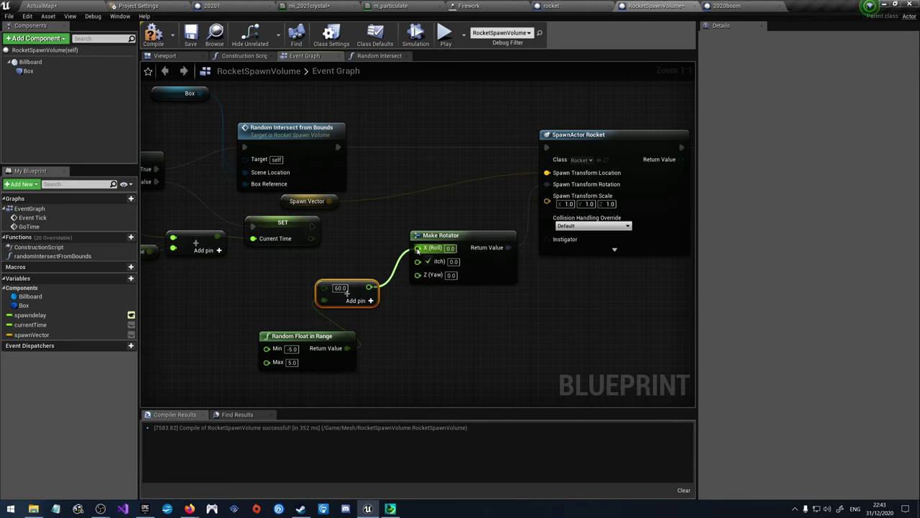
{"action": "left_click_drag", "start_coordinate": [419, 250], "coordinate": [418, 248]}
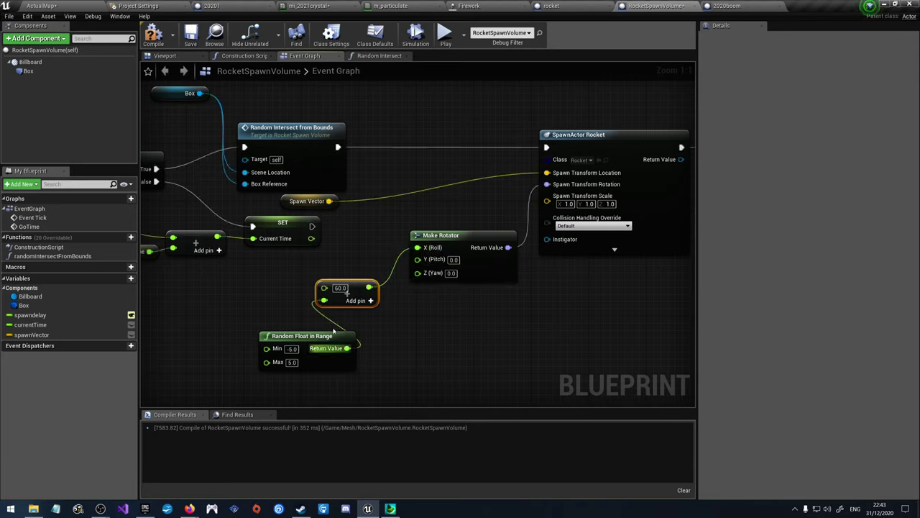
{"action": "left_click_drag", "start_coordinate": [335, 338], "coordinate": [280, 309]}
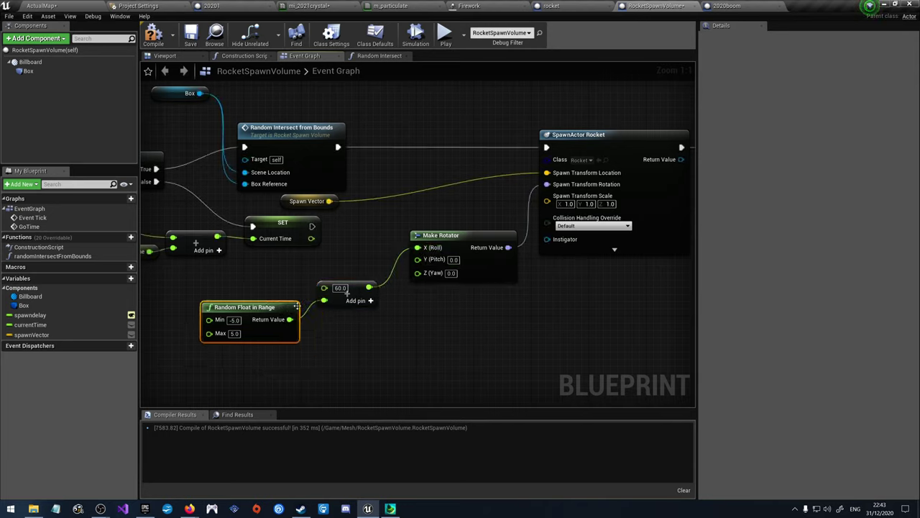
Step: Duplicate Random Float in Range twice, connect the copies to Make Rotator's Y (Pitch) and Z (Yaw), and compile
{"action": "left_click_drag", "start_coordinate": [333, 362], "coordinate": [325, 363]}
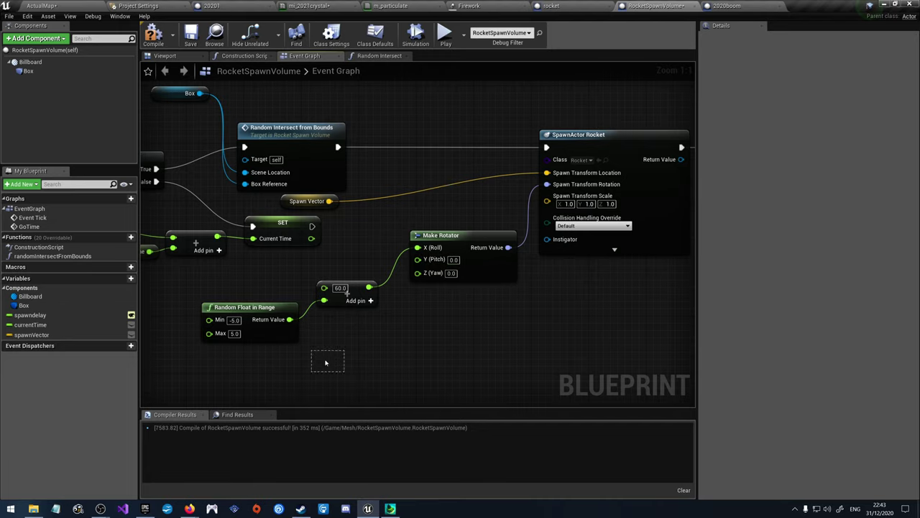
{"action": "left_click", "coordinate": [266, 333]}
{"action": "key", "text": "ctrl+c"}
{"action": "key", "text": "ctrl+v"}
{"action": "key", "text": "ctrl+v"}
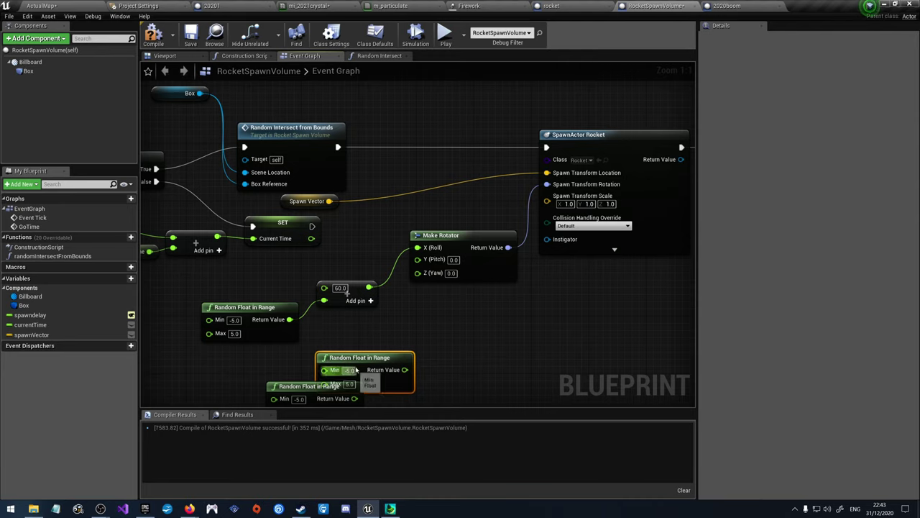
{"action": "left_click_drag", "start_coordinate": [347, 354], "coordinate": [260, 349]}
{"action": "right_click_drag", "start_coordinate": [357, 357], "coordinate": [368, 271]}
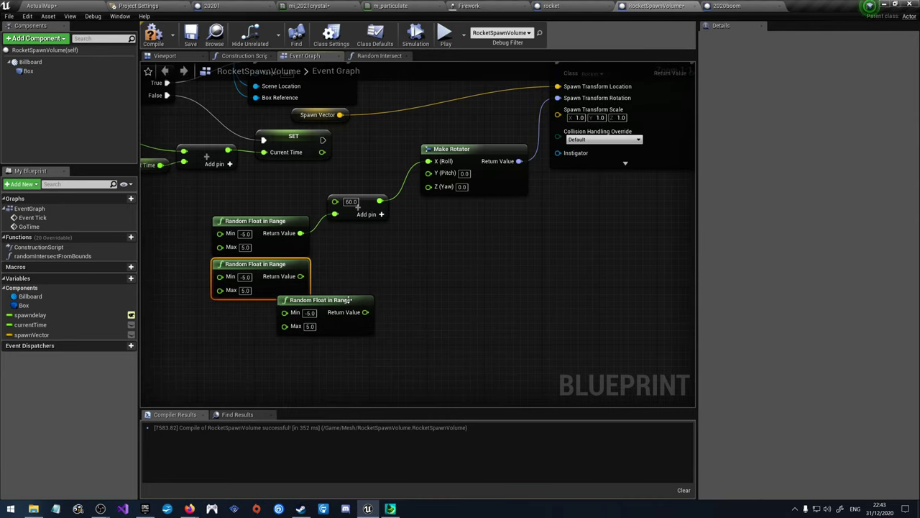
{"action": "left_click_drag", "start_coordinate": [320, 300], "coordinate": [254, 307]}
{"action": "left_click_drag", "start_coordinate": [300, 276], "coordinate": [435, 180]}
{"action": "left_click_drag", "start_coordinate": [301, 319], "coordinate": [429, 184]}
{"action": "left_click", "coordinate": [153, 36]}
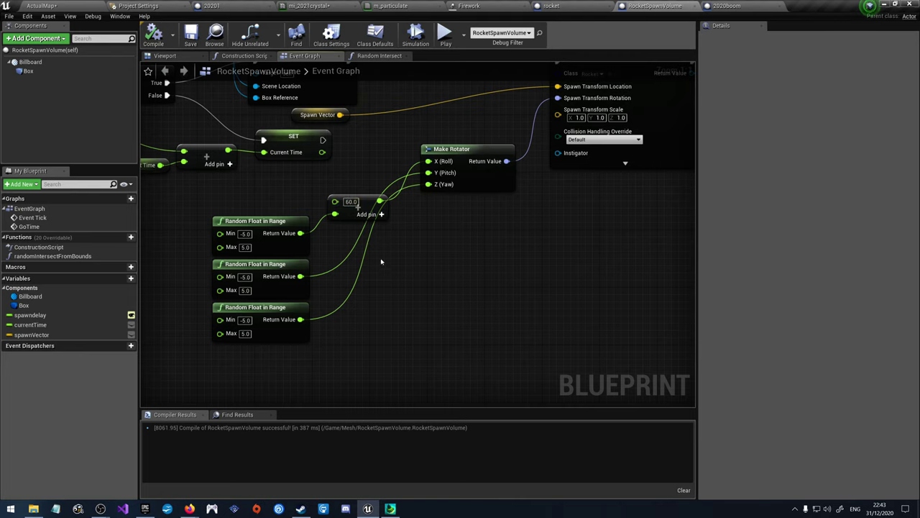
Step: Set the default value of the spawndelay variable to 1.0 and compile RocketSpawnVolume
{"action": "right_click_drag", "start_coordinate": [346, 213], "coordinate": [439, 260]}
{"action": "right_click_drag", "start_coordinate": [345, 224], "coordinate": [495, 237]}
{"action": "left_click", "coordinate": [229, 227]}
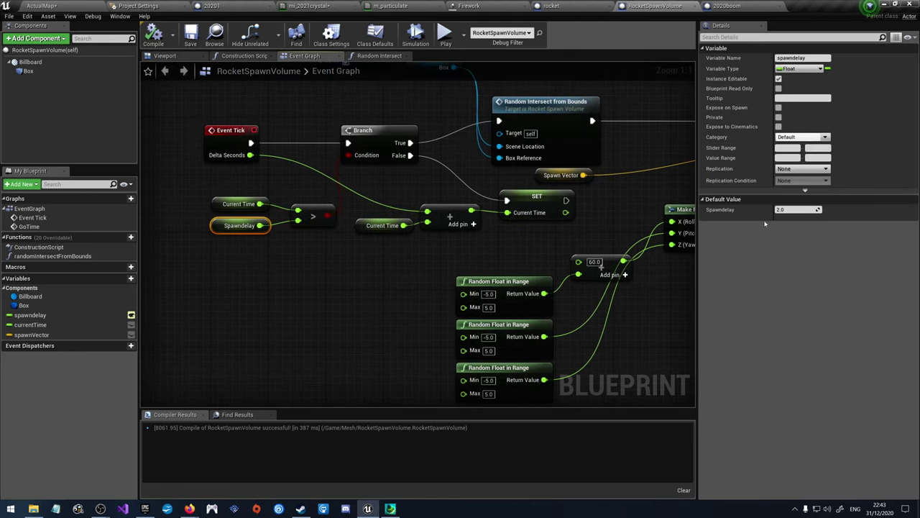
{"action": "left_click", "coordinate": [786, 209]}
{"action": "type", "text": "1"}
{"action": "left_click", "coordinate": [153, 35]}
Step: Play ActualMap to watch the fireworks sequence through the 2021 reveal, and stop the play session
{"action": "left_click", "coordinate": [41, 5]}
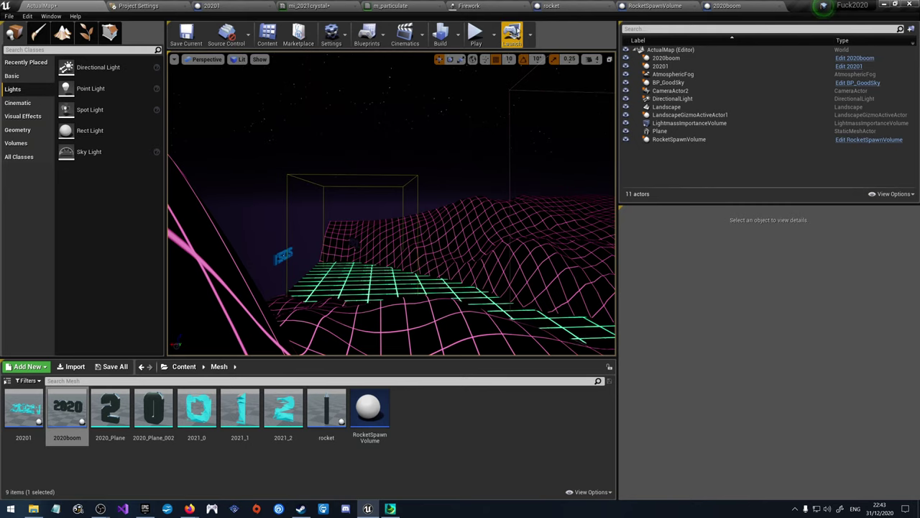
{"action": "left_click", "coordinate": [478, 36]}
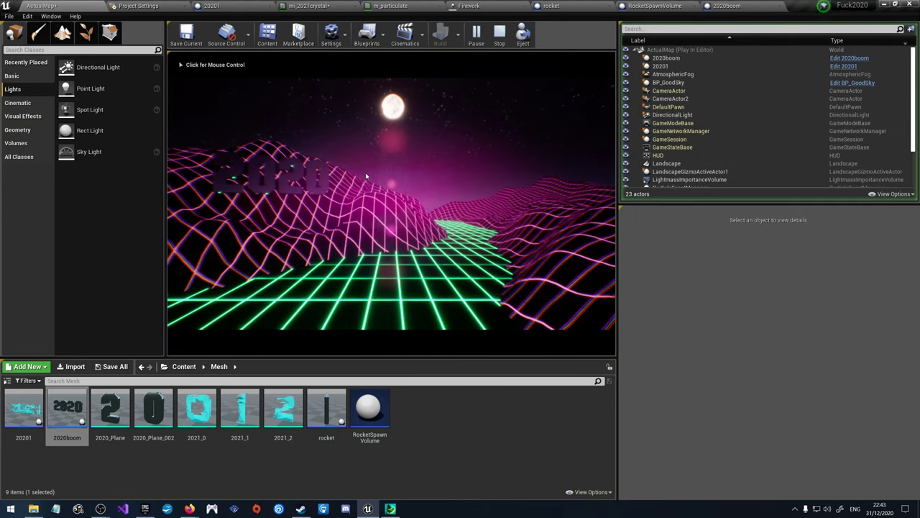
{"action": "left_click", "coordinate": [366, 176]}
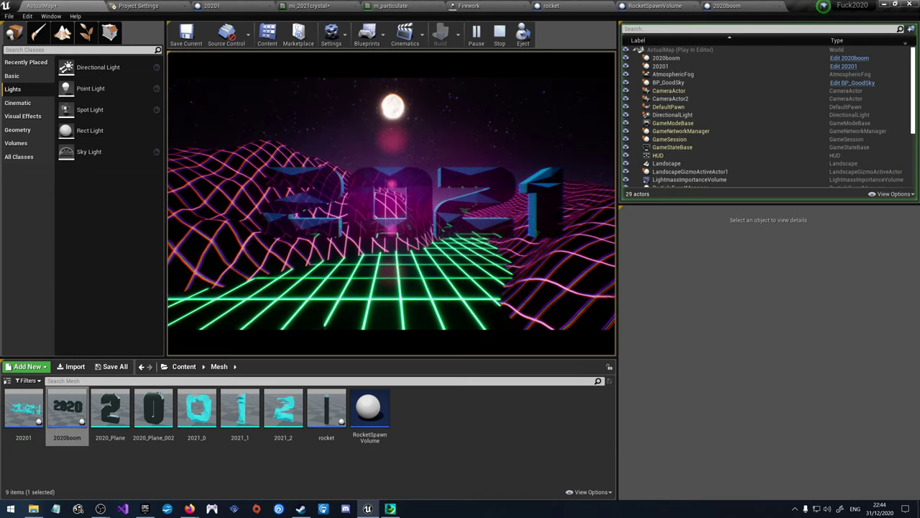
{"action": "key", "text": "Escape"}
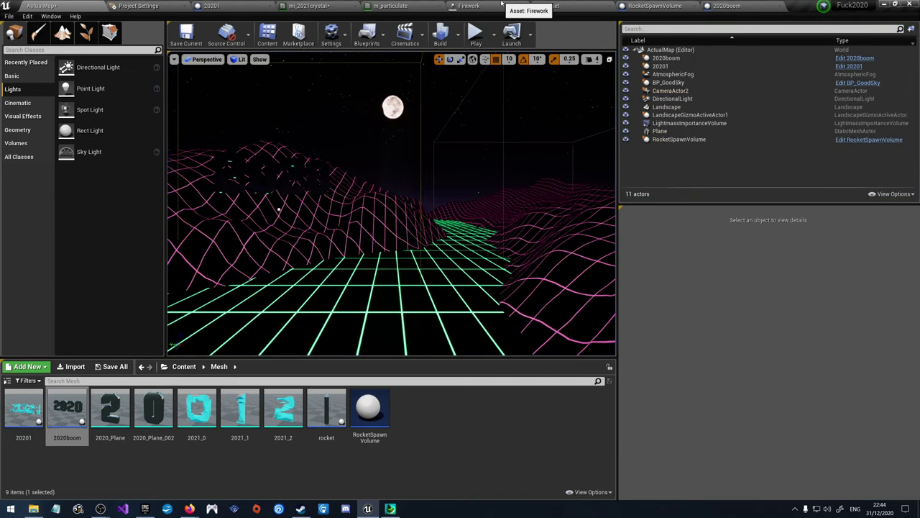
Step: Set the absolute scale of the placed RocketSpawnVolume to X 200, Y 200 and Z 150
{"action": "left_click", "coordinate": [468, 6]}
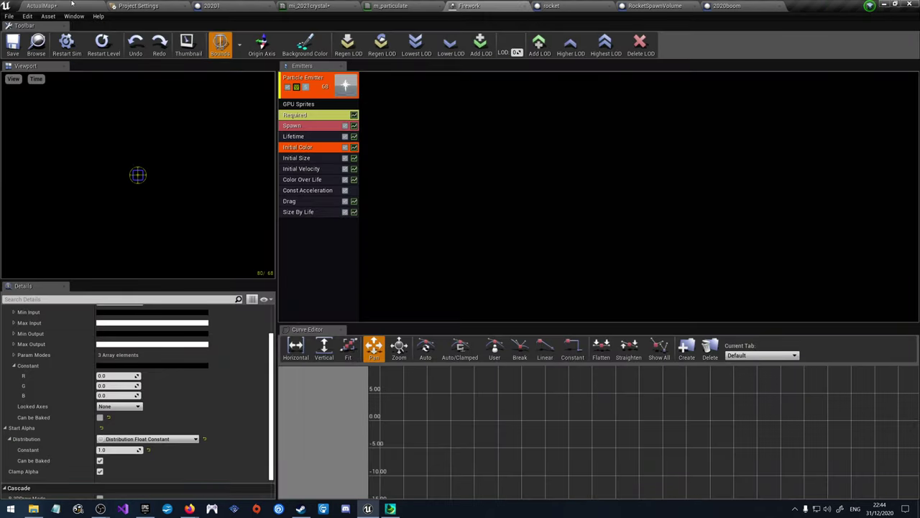
{"action": "key", "text": "ctrl+Tab"}
{"action": "right_click_drag", "start_coordinate": [278, 209], "coordinate": [246, 235]}
{"action": "left_click", "coordinate": [678, 139]}
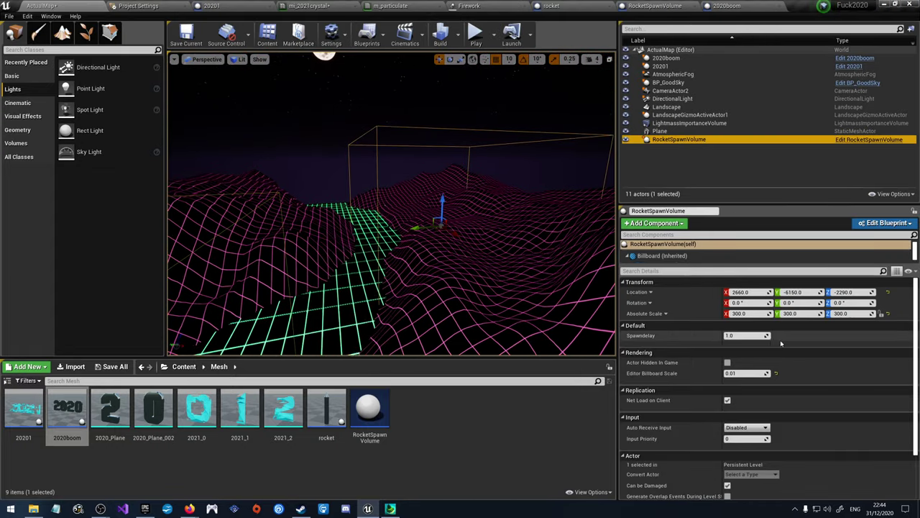
{"action": "left_click", "coordinate": [747, 314]}
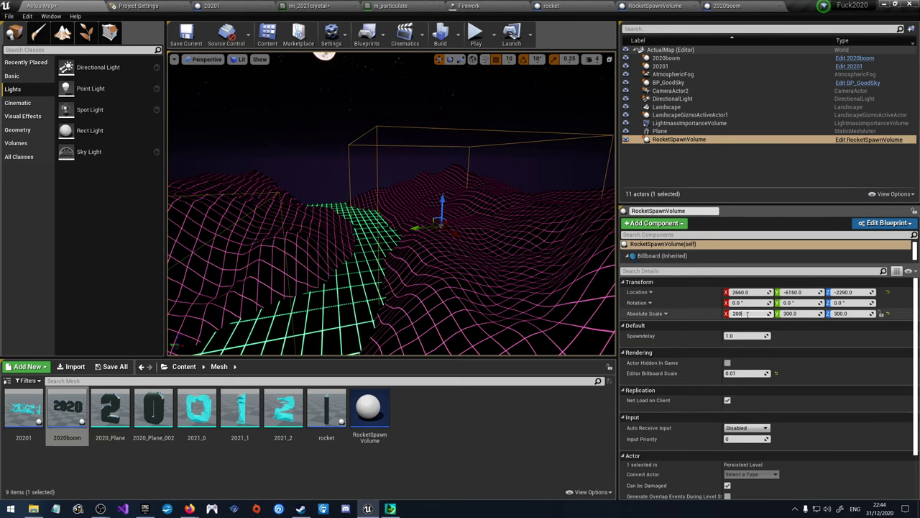
{"action": "type", "text": "200"}
{"action": "left_click", "coordinate": [798, 313]}
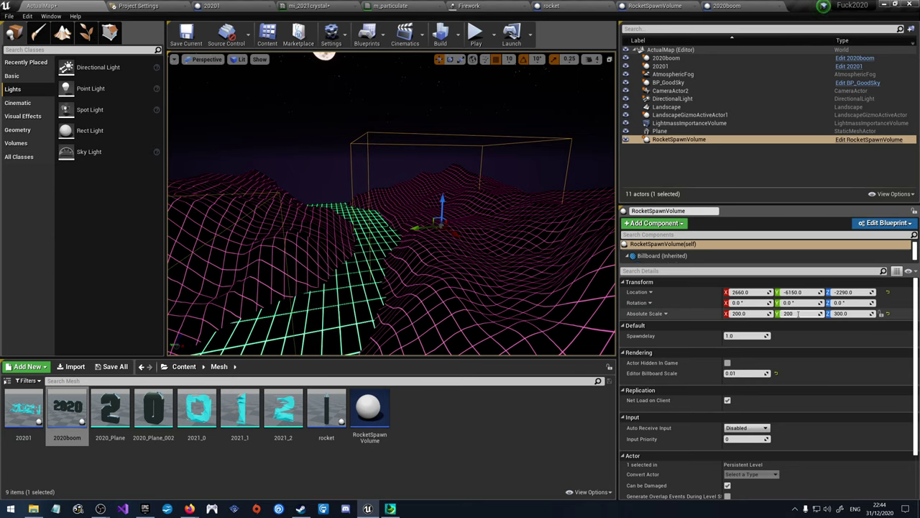
{"action": "left_click", "coordinate": [841, 314]}
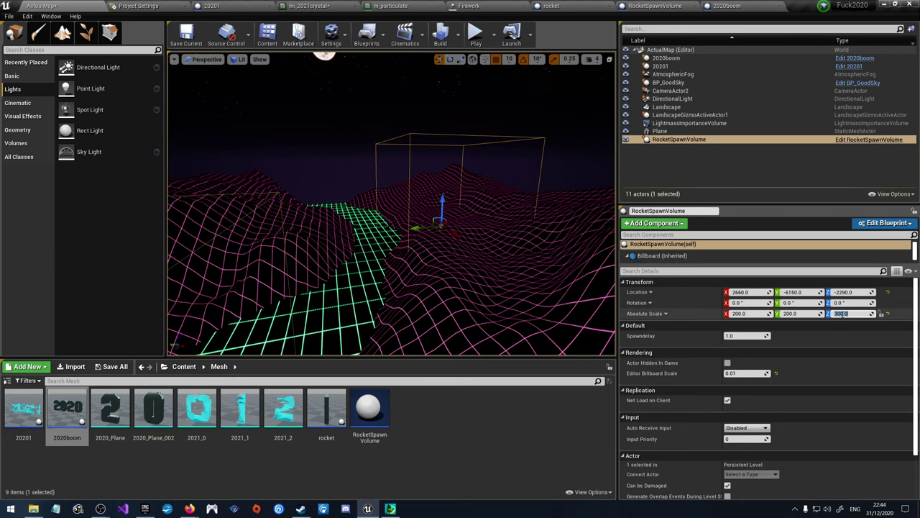
{"action": "key", "text": "Return"}
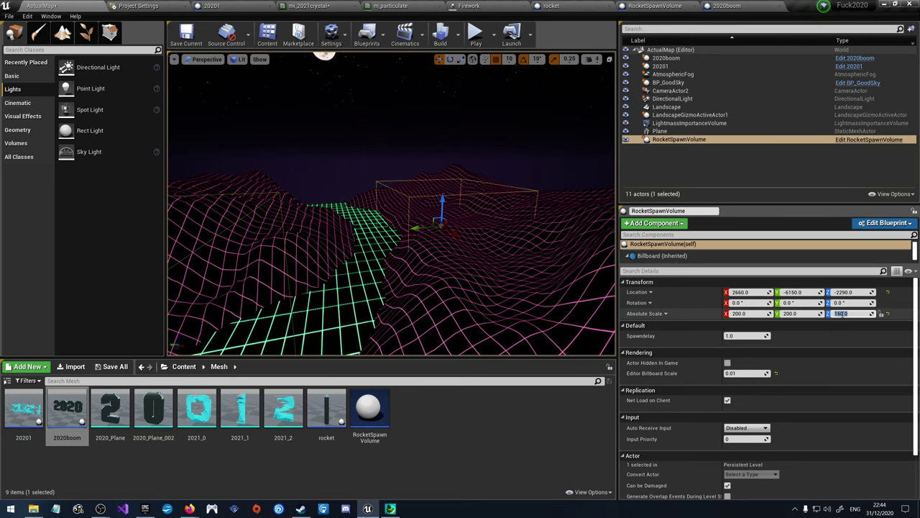
Step: Move the spawn volume back to about Y -9180 and duplicate it along X, with copies at about X -7350 and X 18510
{"action": "right_click_drag", "start_coordinate": [392, 204], "coordinate": [432, 216]}
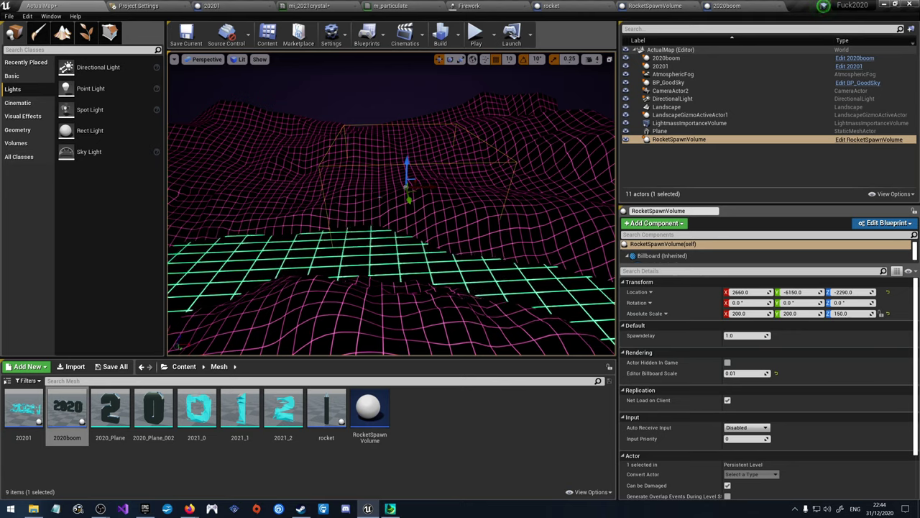
{"action": "left_click_drag", "start_coordinate": [409, 200], "coordinate": [414, 182]}
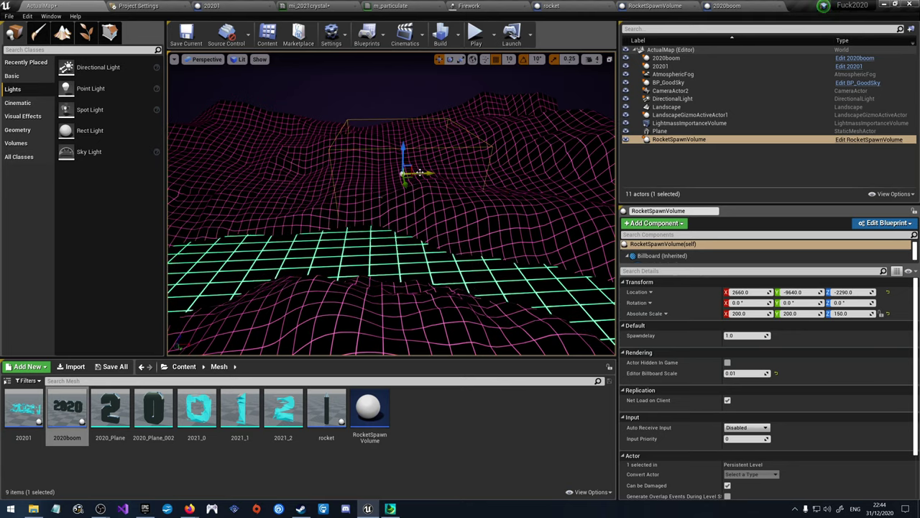
{"action": "left_click_drag", "start_coordinate": [423, 172], "coordinate": [305, 187], "text": "alt"}
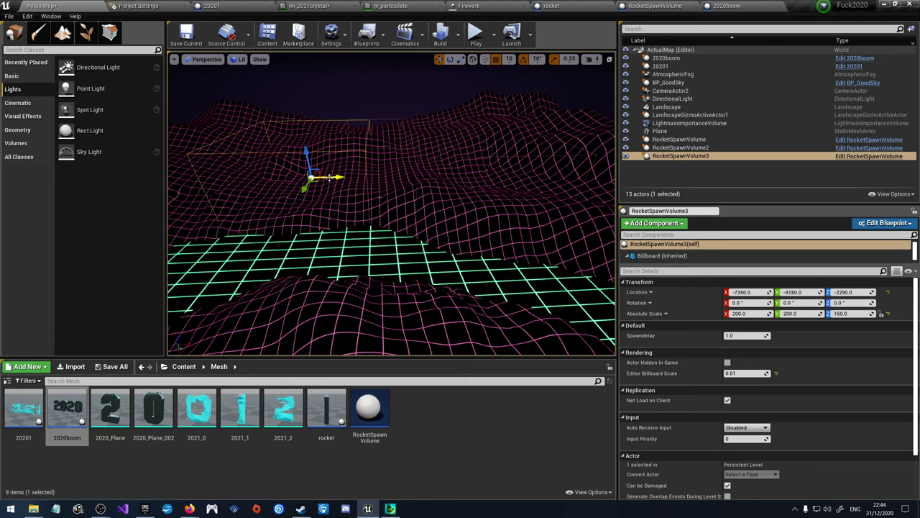
{"action": "left_click_drag", "start_coordinate": [331, 177], "coordinate": [560, 166], "text": "alt"}
Step: Move RocketSpawnVolume4 up and across the hills to about X 8800, Y -10500, Z -100
{"action": "right_click_drag", "start_coordinate": [402, 201], "coordinate": [489, 205]}
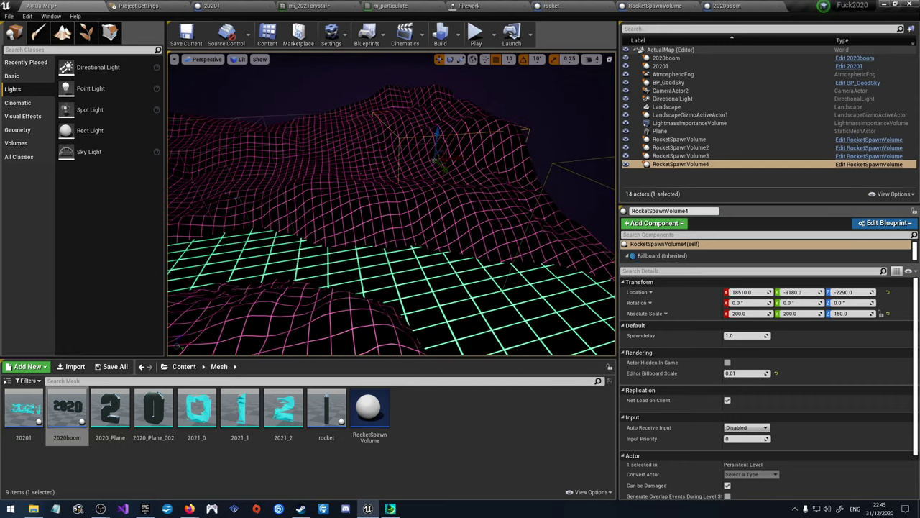
{"action": "left_click_drag", "start_coordinate": [435, 140], "coordinate": [438, 109]}
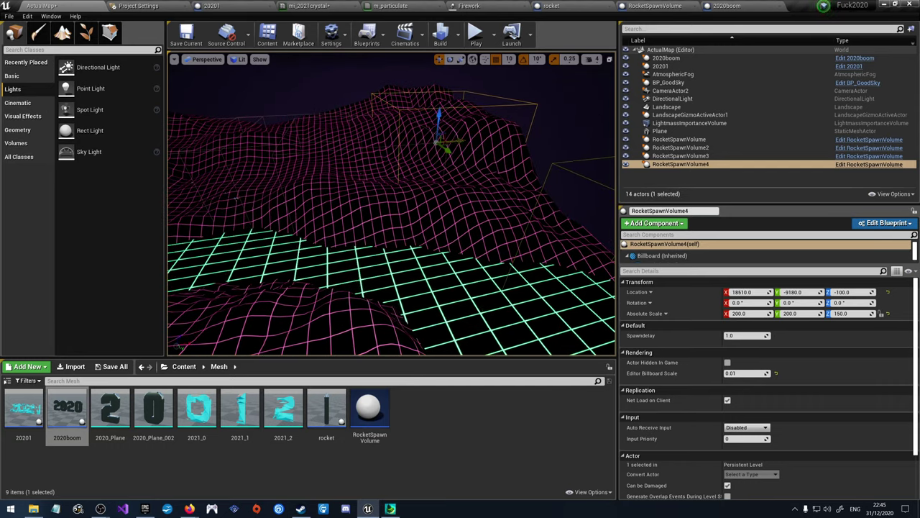
{"action": "left_click_drag", "start_coordinate": [446, 141], "coordinate": [345, 170]}
Step: Save ActualMap and play it to watch the rockets from the duplicated volumes, and stop the play session
{"action": "left_click", "coordinate": [187, 36]}
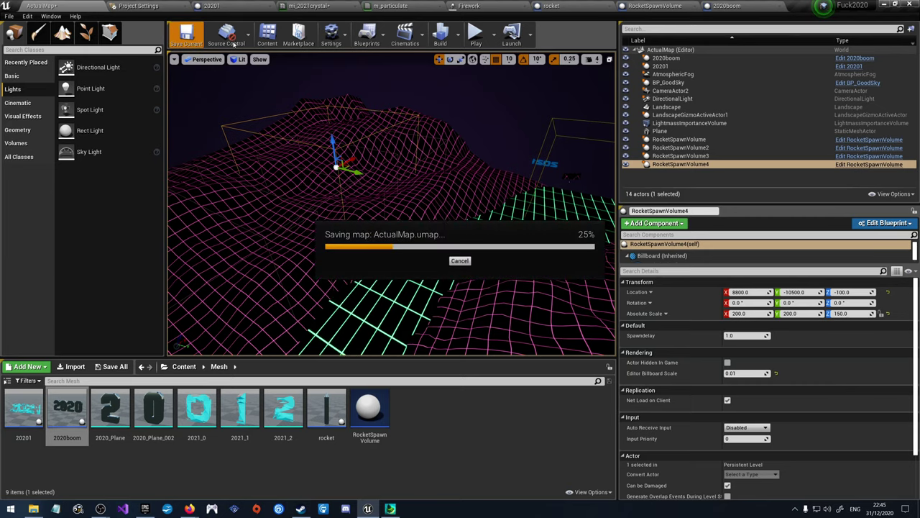
{"action": "left_click", "coordinate": [475, 33]}
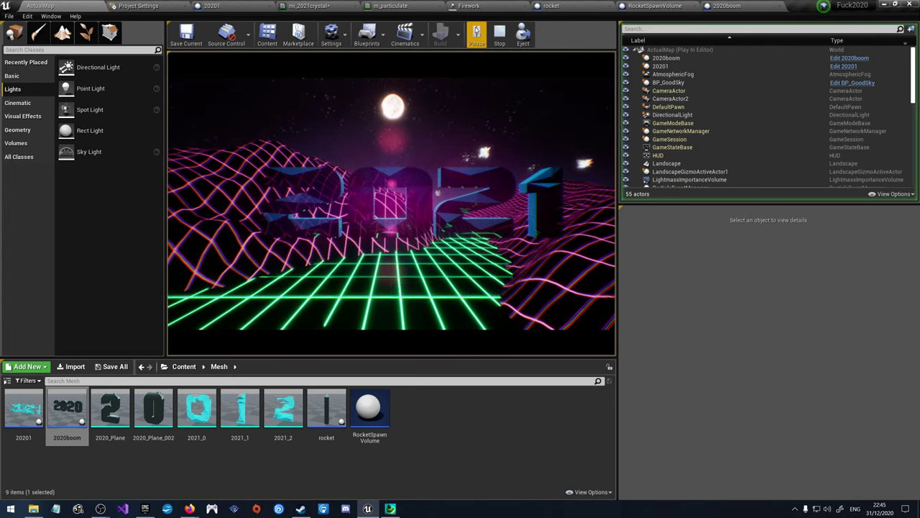
{"action": "key", "text": "Escape"}
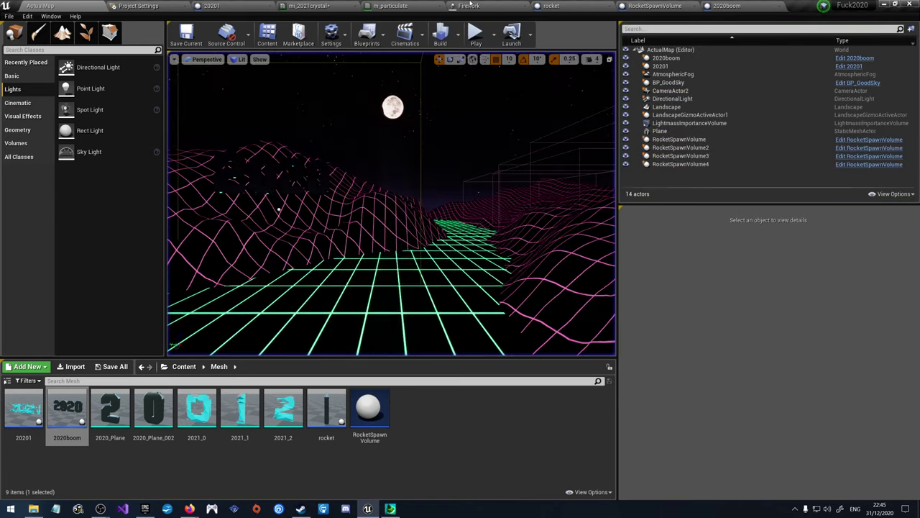
Step: Close the Firework asset and set the Delta Location Z of AddActorLocalOffset in the rocket blueprint to 20.0
{"action": "left_click", "coordinate": [469, 5]}
{"action": "left_click", "coordinate": [667, 6]}
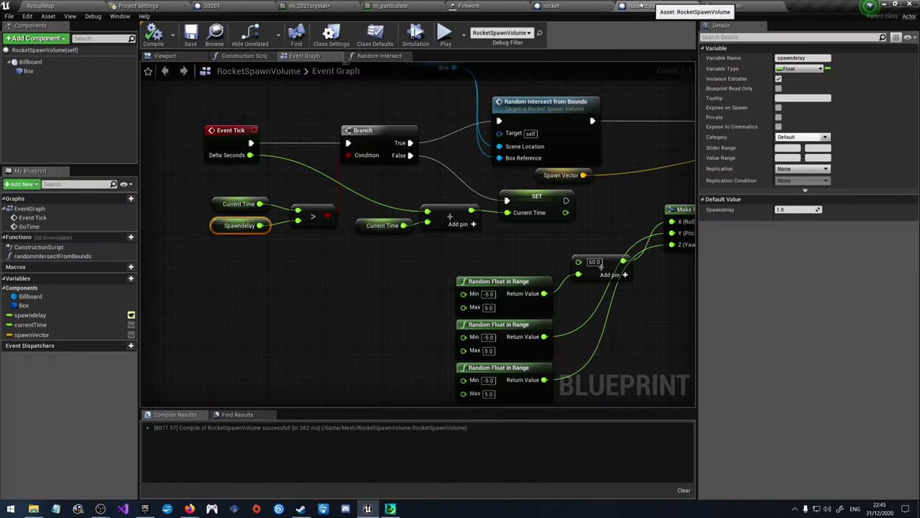
{"action": "left_click", "coordinate": [525, 6]}
{"action": "left_click", "coordinate": [474, 6]}
{"action": "right_click_drag", "start_coordinate": [395, 244], "coordinate": [402, 282]}
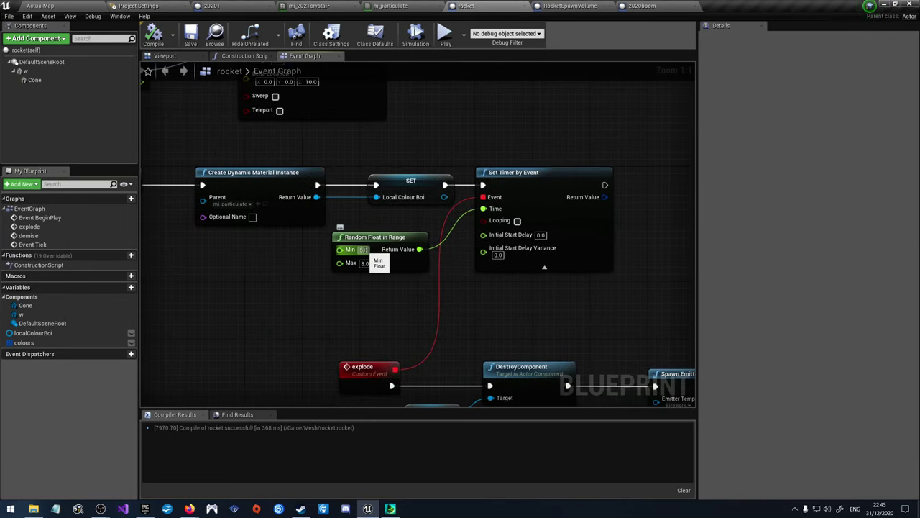
{"action": "right_click_drag", "start_coordinate": [363, 250], "coordinate": [412, 224]}
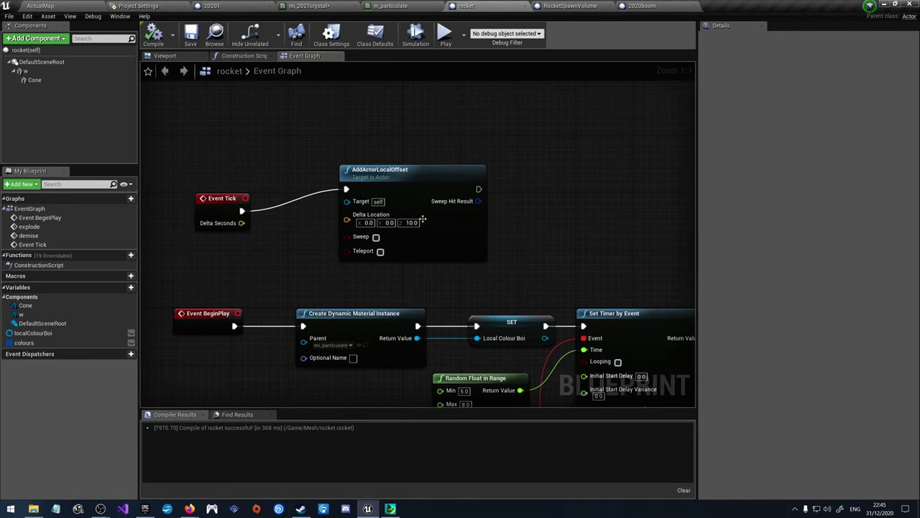
{"action": "type", "text": "20"}
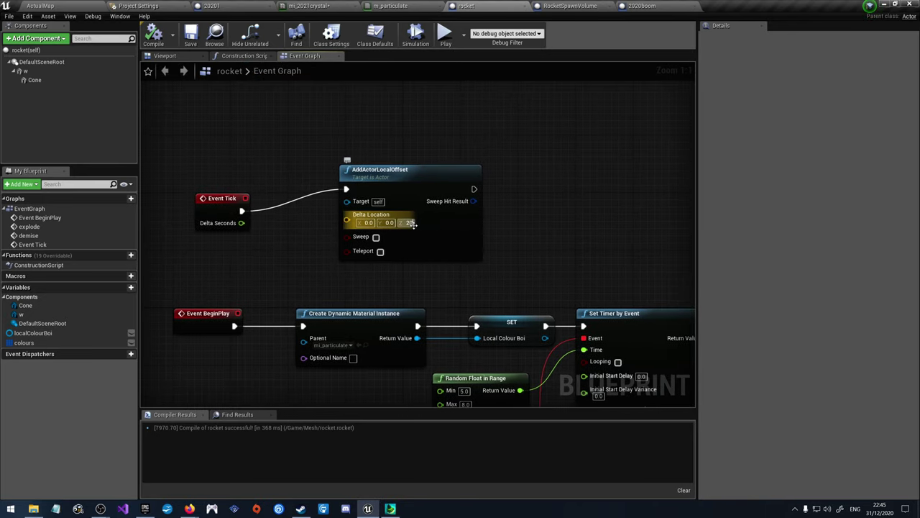
{"action": "key", "text": "Return"}
Step: Set the Random Float in Range feeding the rocket's explode timer to Min 2.0 and Max 10.0, and compile
{"action": "right_click_drag", "start_coordinate": [473, 390], "coordinate": [467, 287]}
{"action": "left_click", "coordinate": [467, 287]}
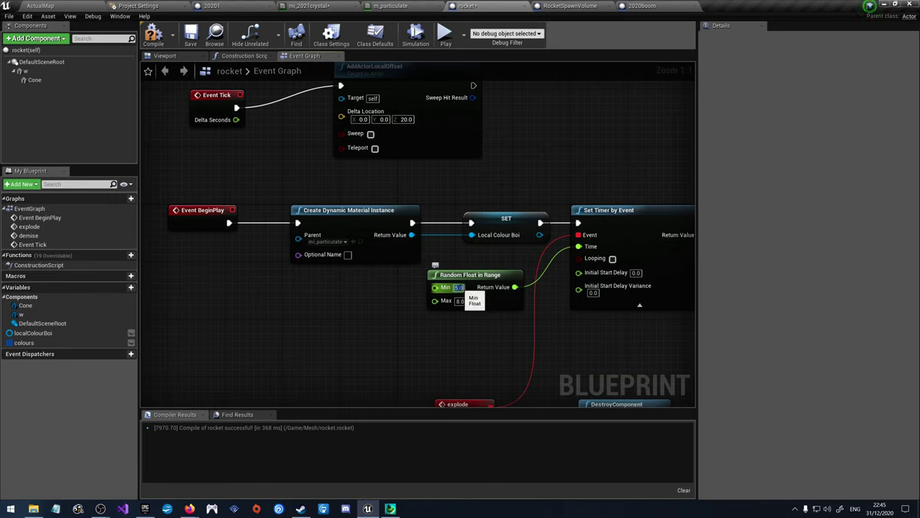
{"action": "type", "text": "2"}
{"action": "key", "text": "Return"}
{"action": "left_click", "coordinate": [460, 301]}
{"action": "type", "text": "1"}
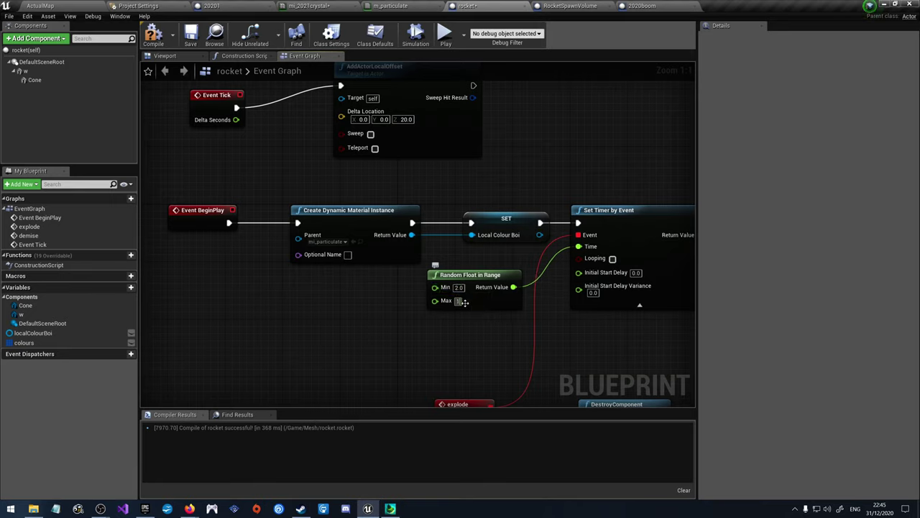
{"action": "type", "text": "0"}
{"action": "key", "text": "Return"}
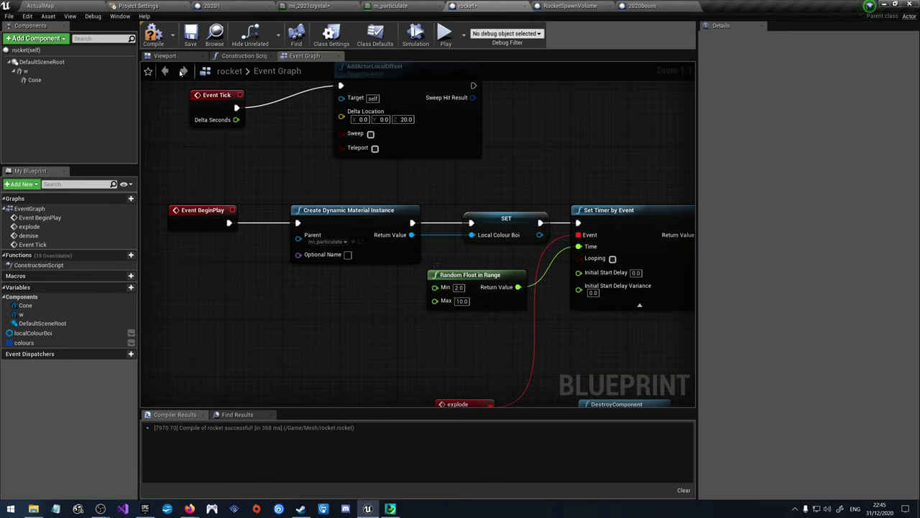
Step: Play ActualMap to check the faster rockets and their explosion timing, and stop the play session
{"action": "left_click", "coordinate": [40, 6]}
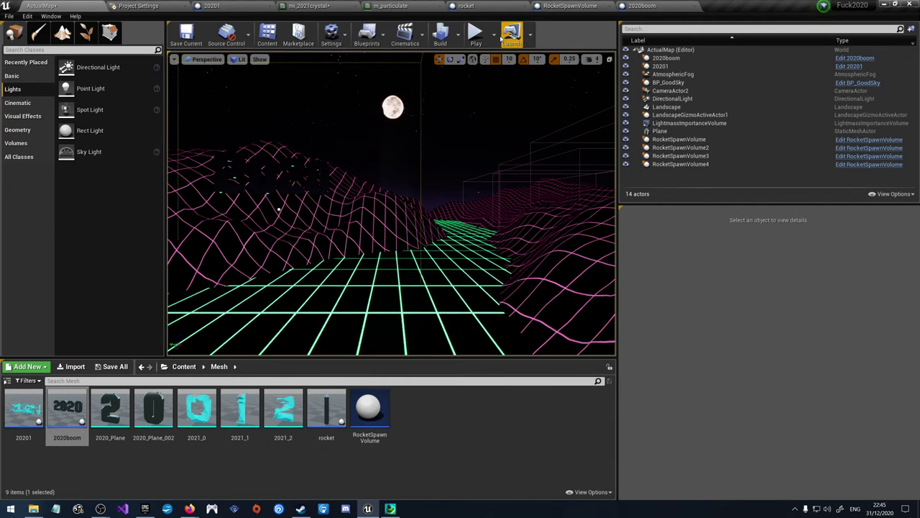
{"action": "left_click", "coordinate": [475, 37]}
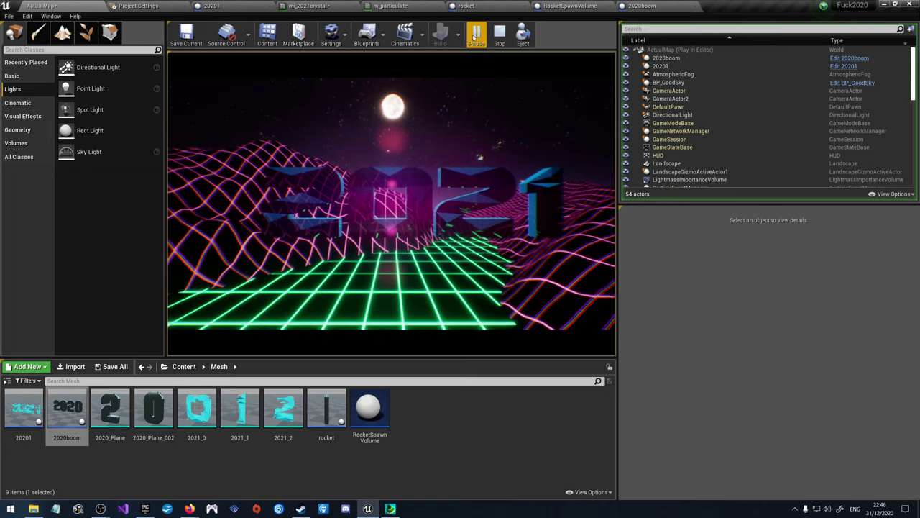
{"action": "left_click", "coordinate": [500, 32]}
Step: Set the Max of the explode timer's Random Float in Range to 15.0 and compile the rocket blueprint
{"action": "left_click", "coordinate": [466, 5]}
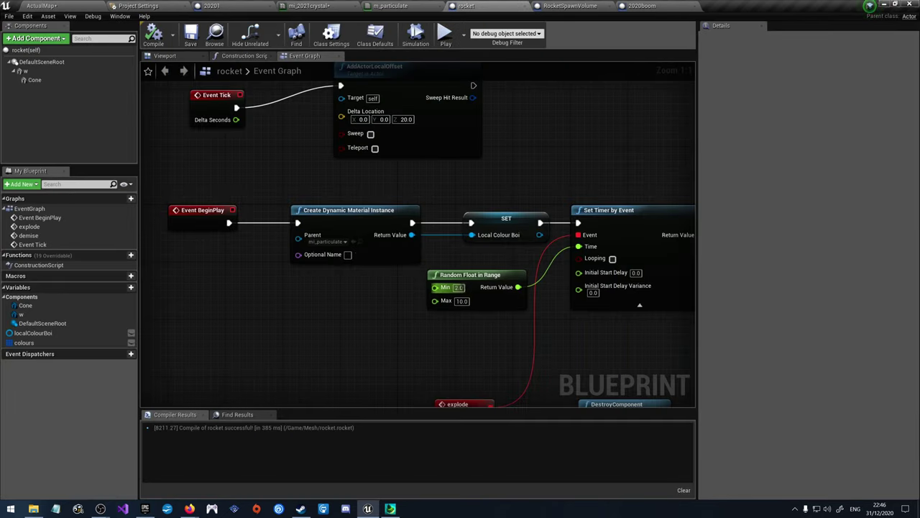
{"action": "type", "text": "15"}
{"action": "key", "text": "Return"}
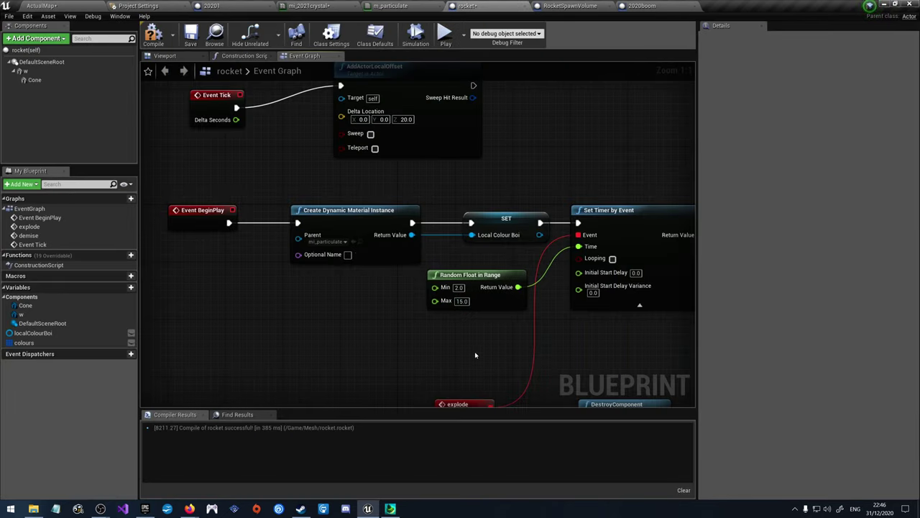
{"action": "right_click_drag", "start_coordinate": [513, 368], "coordinate": [379, 315]}
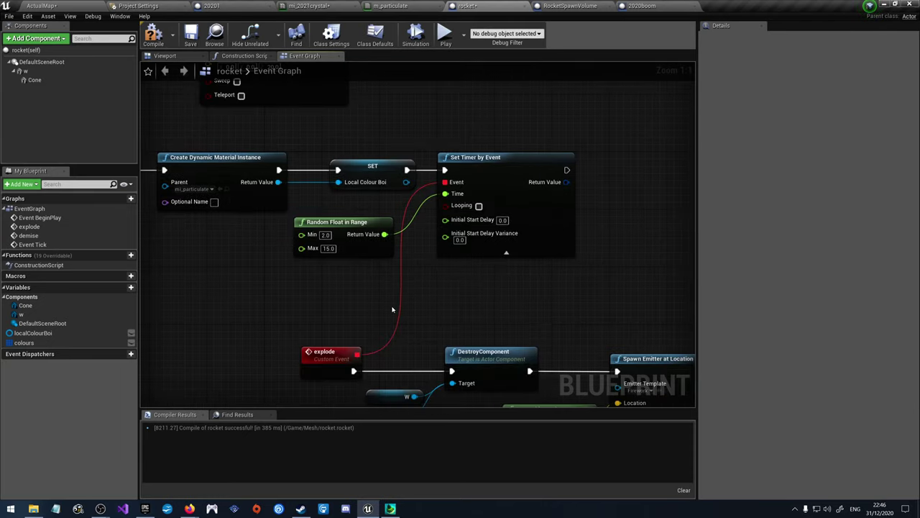
{"action": "left_click", "coordinate": [153, 32]}
{"action": "right_click_drag", "start_coordinate": [624, 403], "coordinate": [496, 249]}
{"action": "right_click_drag", "start_coordinate": [559, 295], "coordinate": [394, 248]}
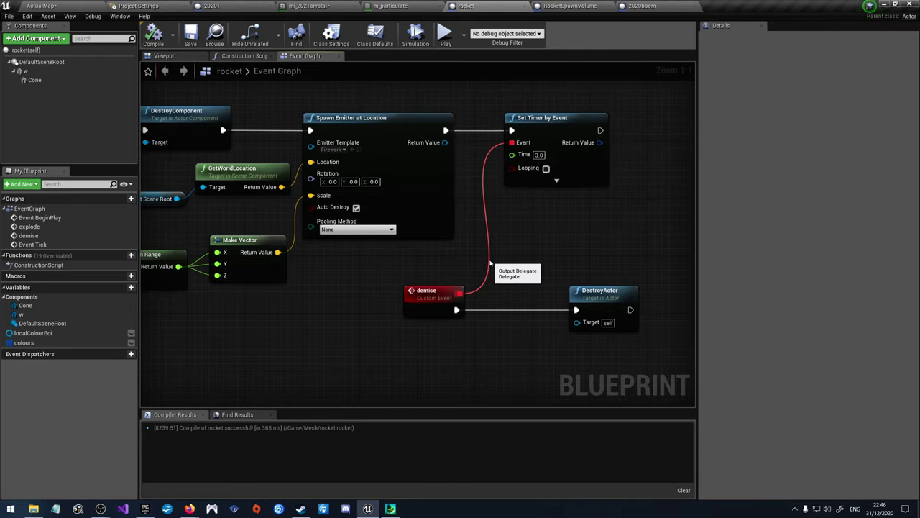
{"action": "scroll", "coordinate": [397, 303], "scroll_direction": "down", "scroll_amount": 4}
{"action": "right_click_drag", "start_coordinate": [396, 303], "coordinate": [494, 350]}
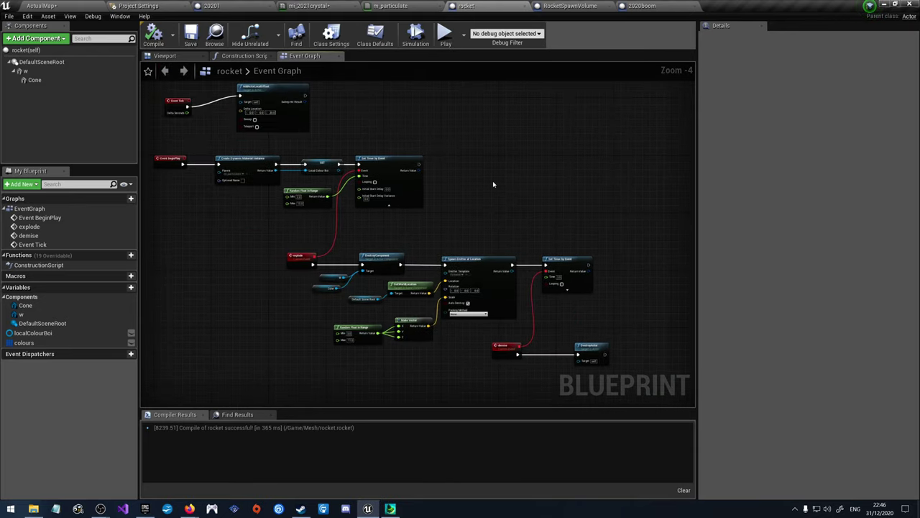
{"action": "right_click_drag", "start_coordinate": [493, 196], "coordinate": [514, 268]}
Step: Play ActualMap and watch the fireworks over the 2021 letters in fullscreen, and stop the play session
{"action": "left_click", "coordinate": [83, 4]}
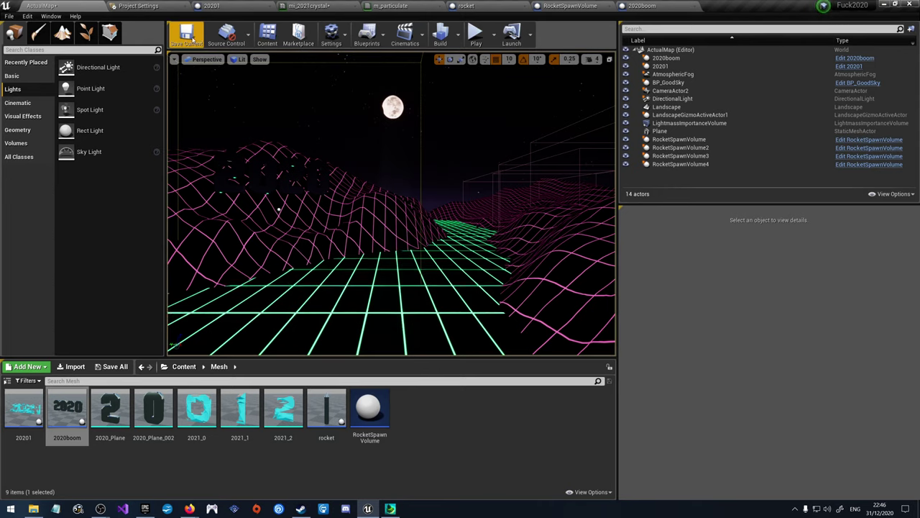
{"action": "left_click", "coordinate": [476, 32]}
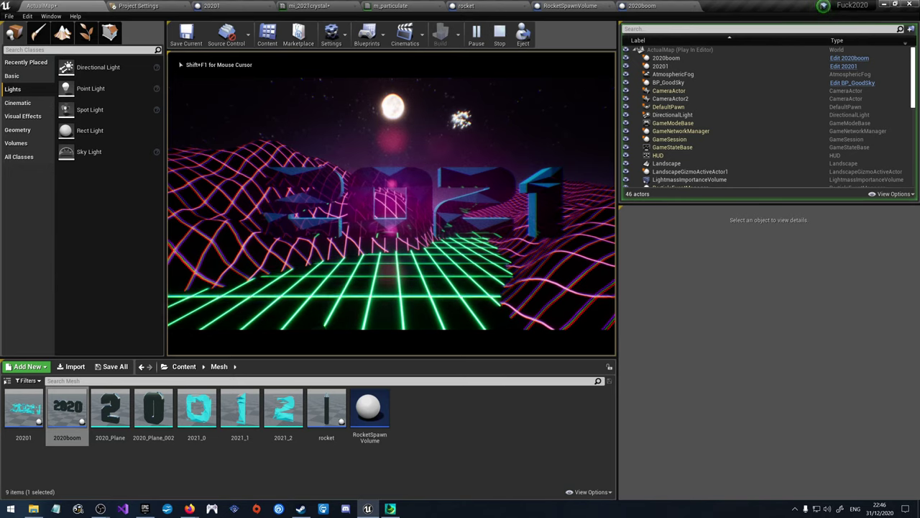
{"action": "key", "text": "F11"}
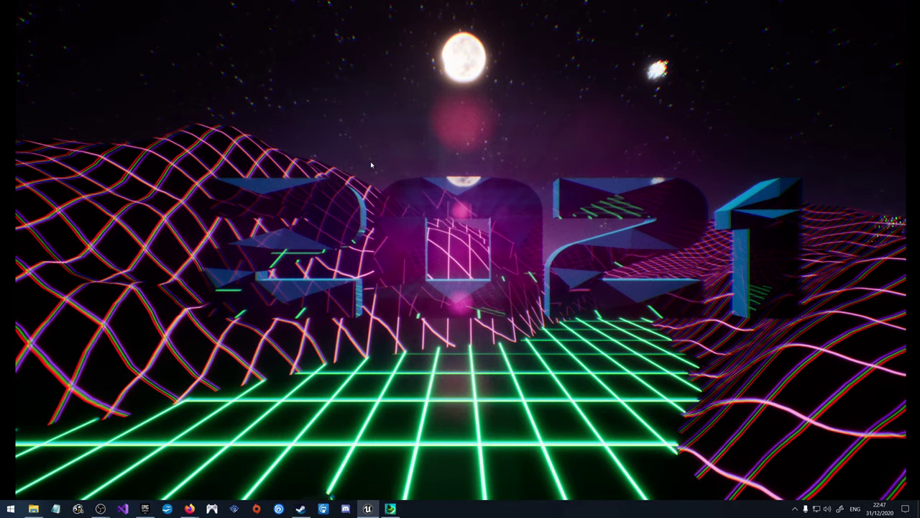
{"action": "key", "text": "F11"}
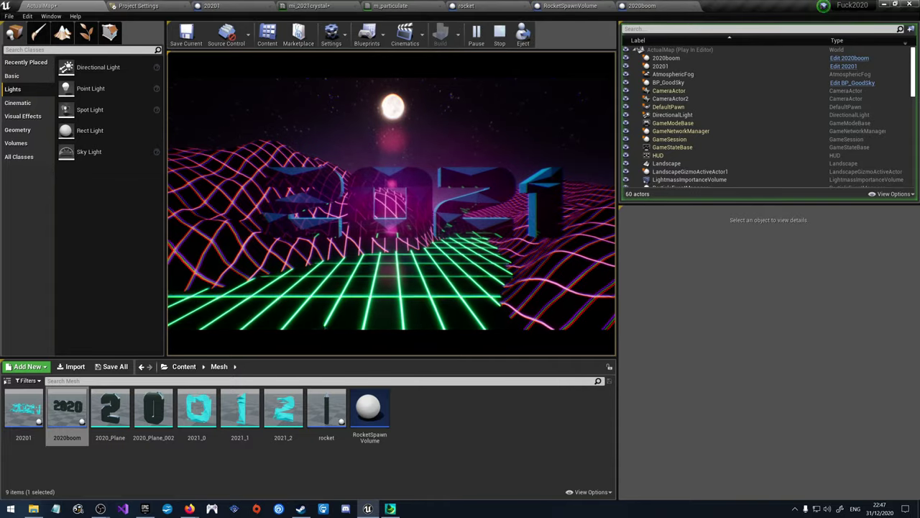
{"action": "key", "text": "Escape"}
Step: Save the ActualMap level
{"action": "right_click_drag", "start_coordinate": [391, 205], "coordinate": [391, 205]}
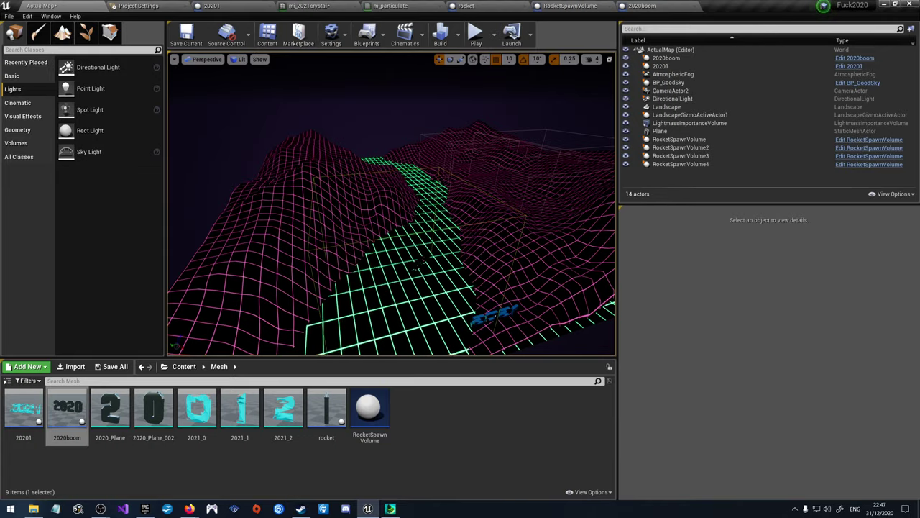
{"action": "right_click_drag", "start_coordinate": [391, 205], "coordinate": [391, 204]}
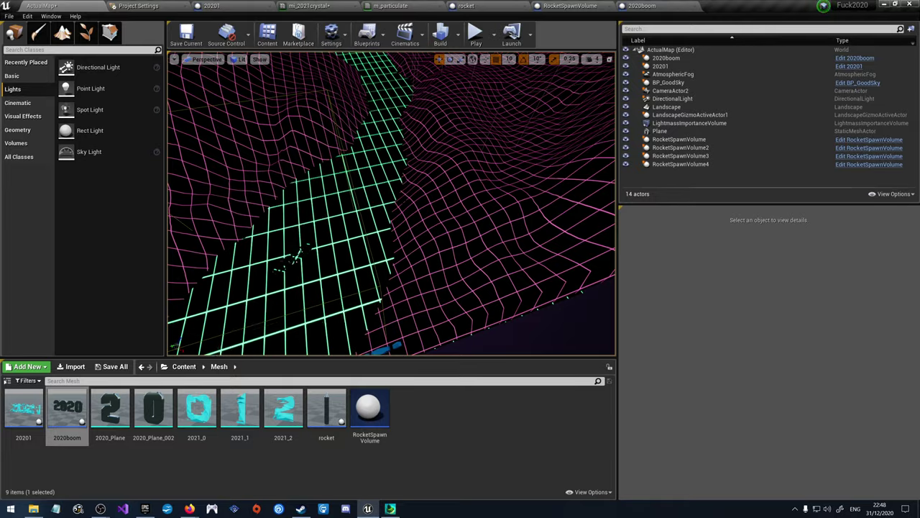
{"action": "right_click_drag", "start_coordinate": [391, 204], "coordinate": [327, 191]}
{"action": "key", "text": "ctrl+s"}
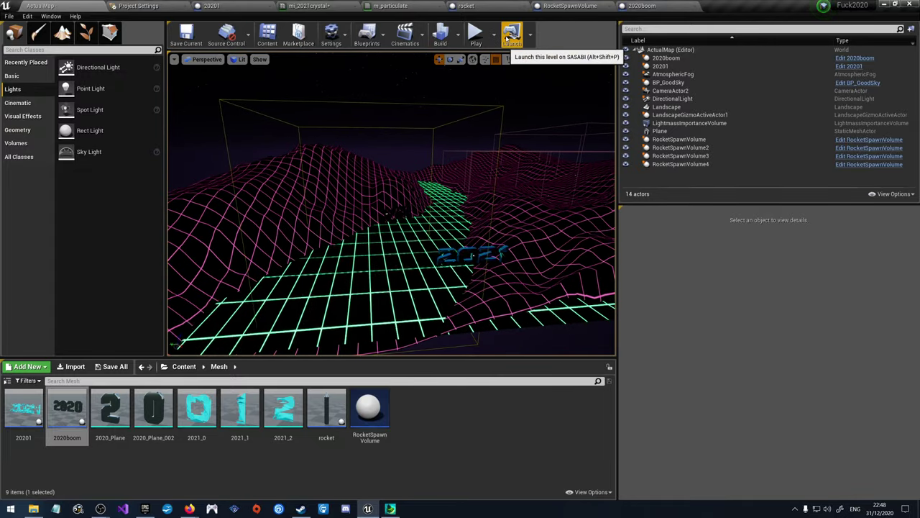
Step: Launch the level on the local device, saving the mi_2021crystal material instance, and switch the game window to fullscreen
{"action": "left_click", "coordinate": [510, 36]}
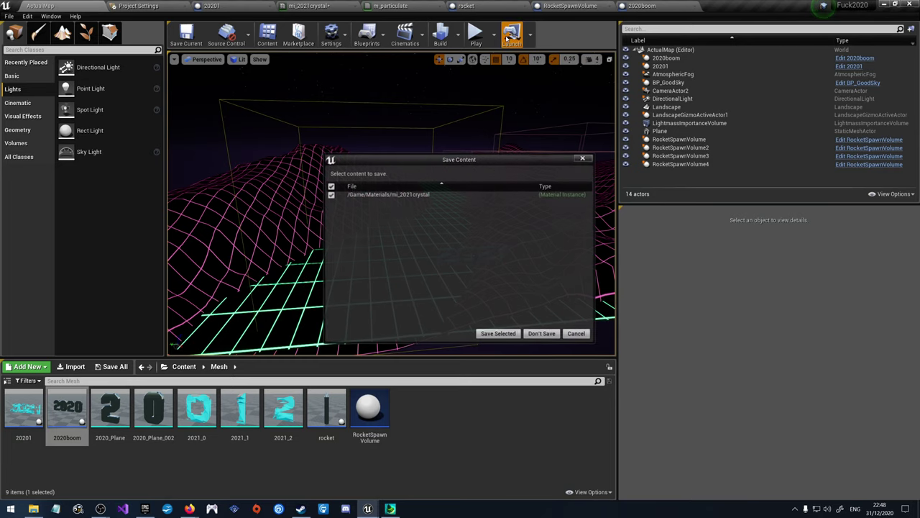
{"action": "left_click", "coordinate": [498, 333]}
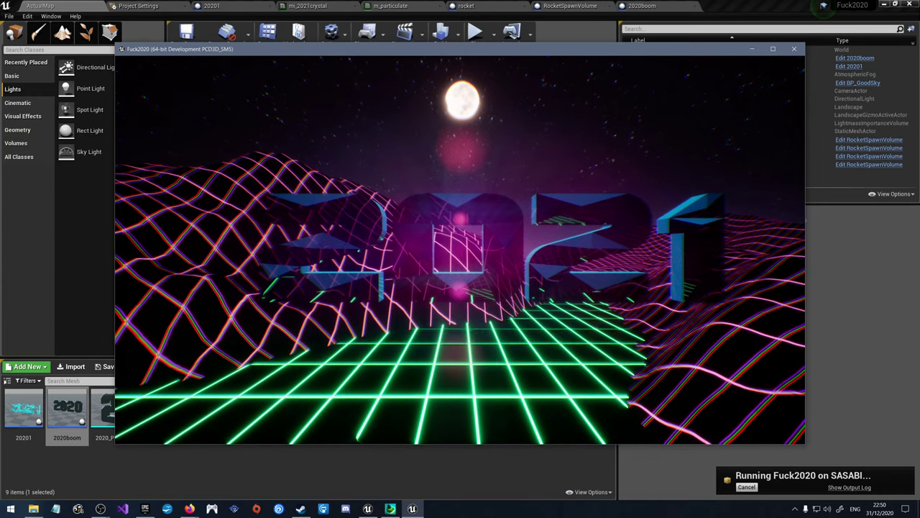
{"action": "key", "text": "alt+Return"}
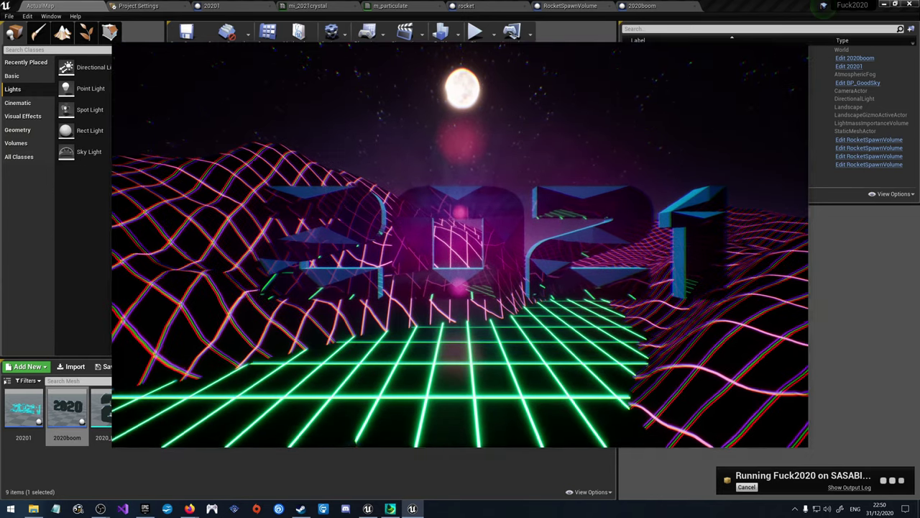